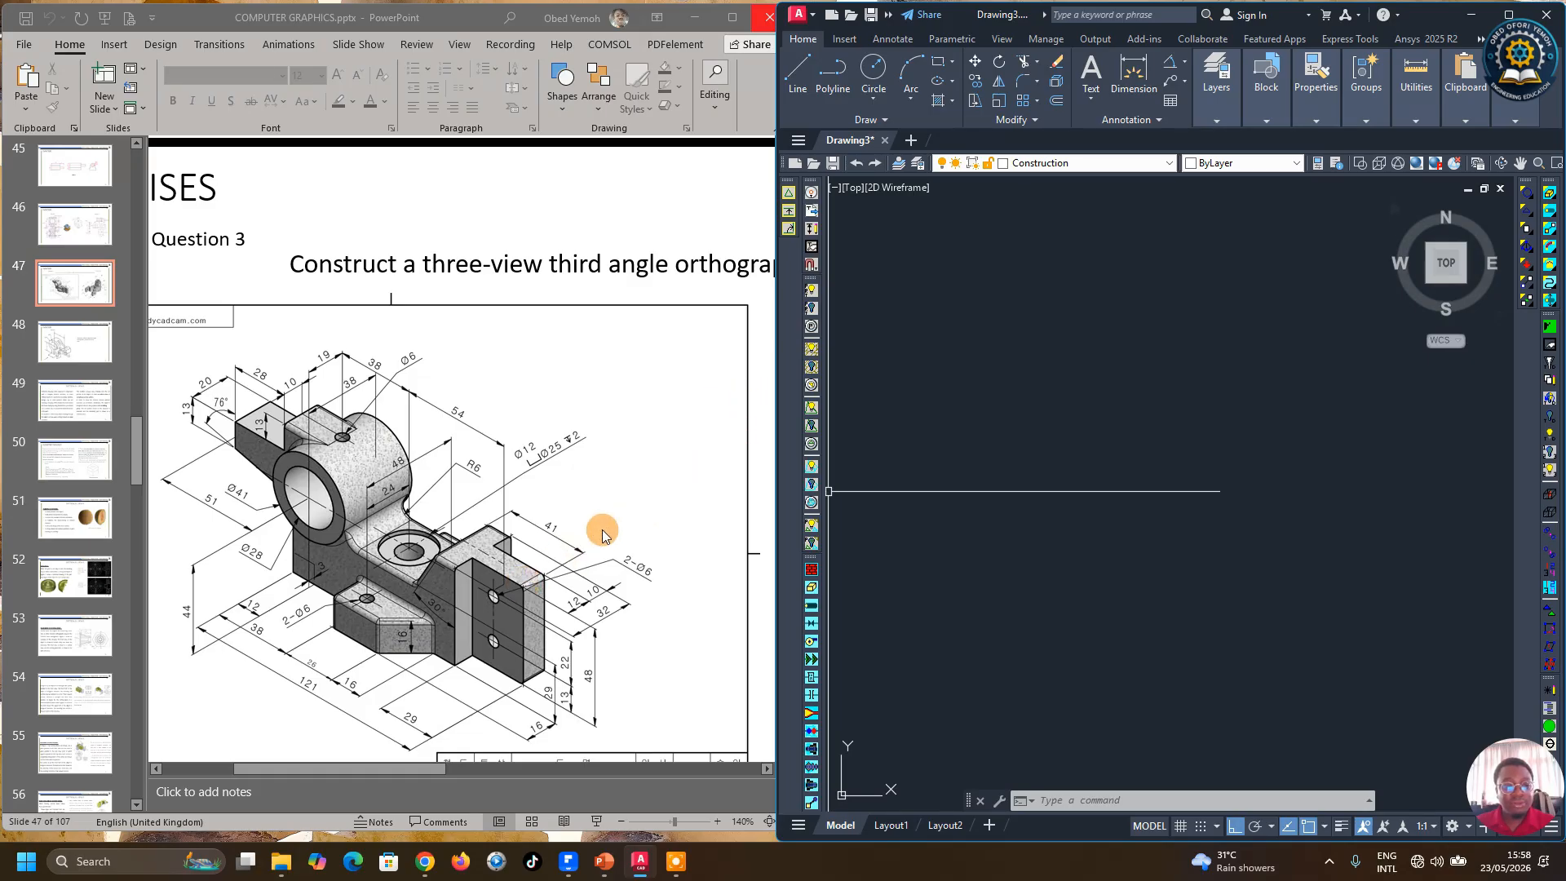
Step: Draw a vertical line 48 mm long downward as the right edge of the front view
scroll(603, 530, down, 1)
scroll(546, 570, down, 2)
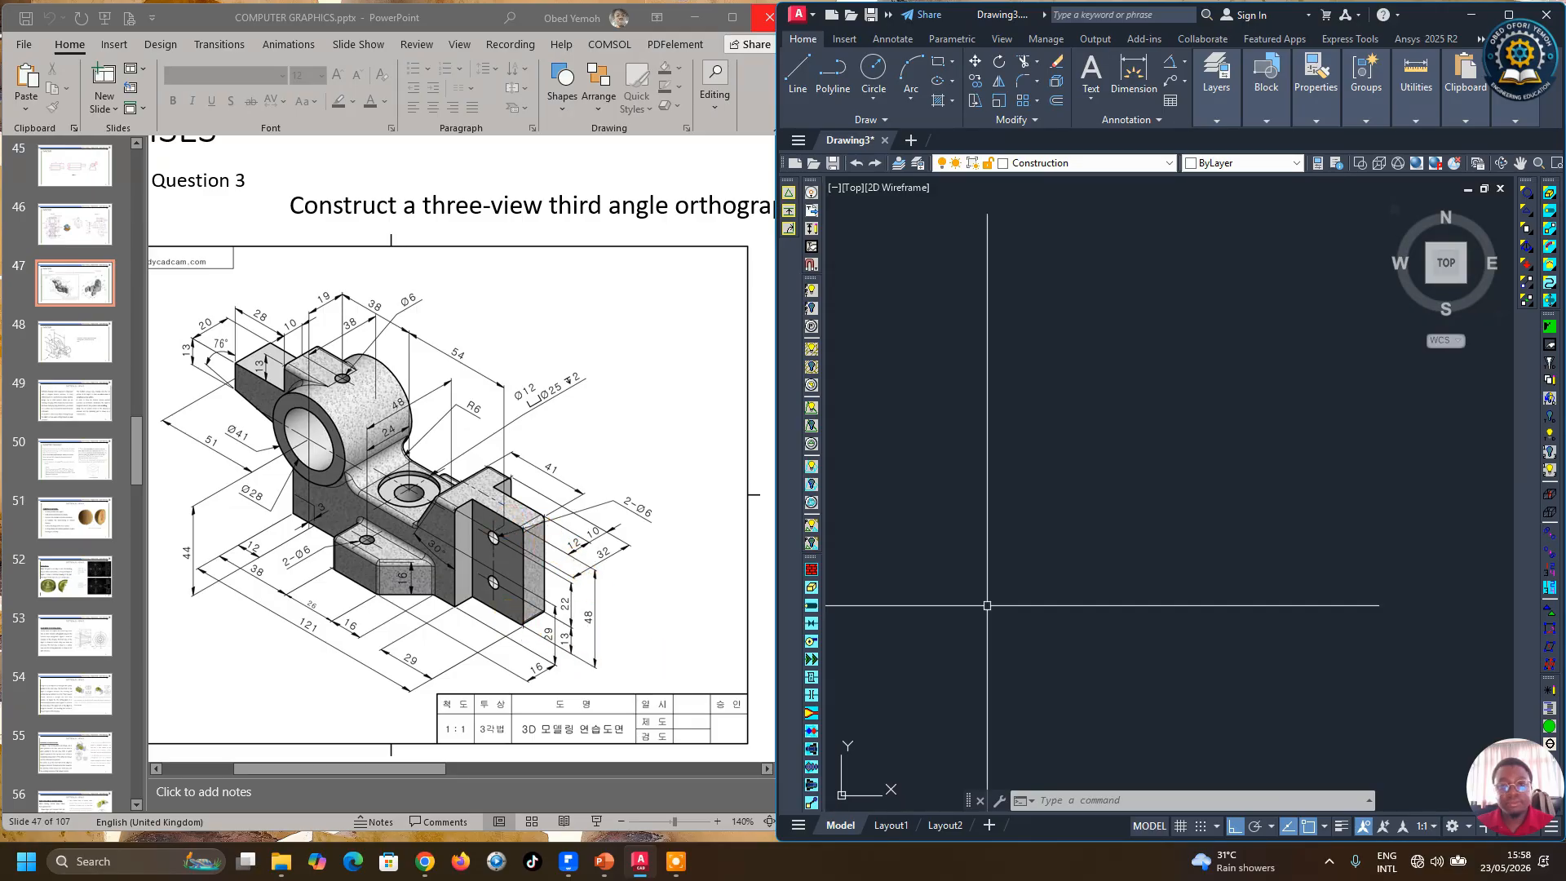
text(l)
key(Return)
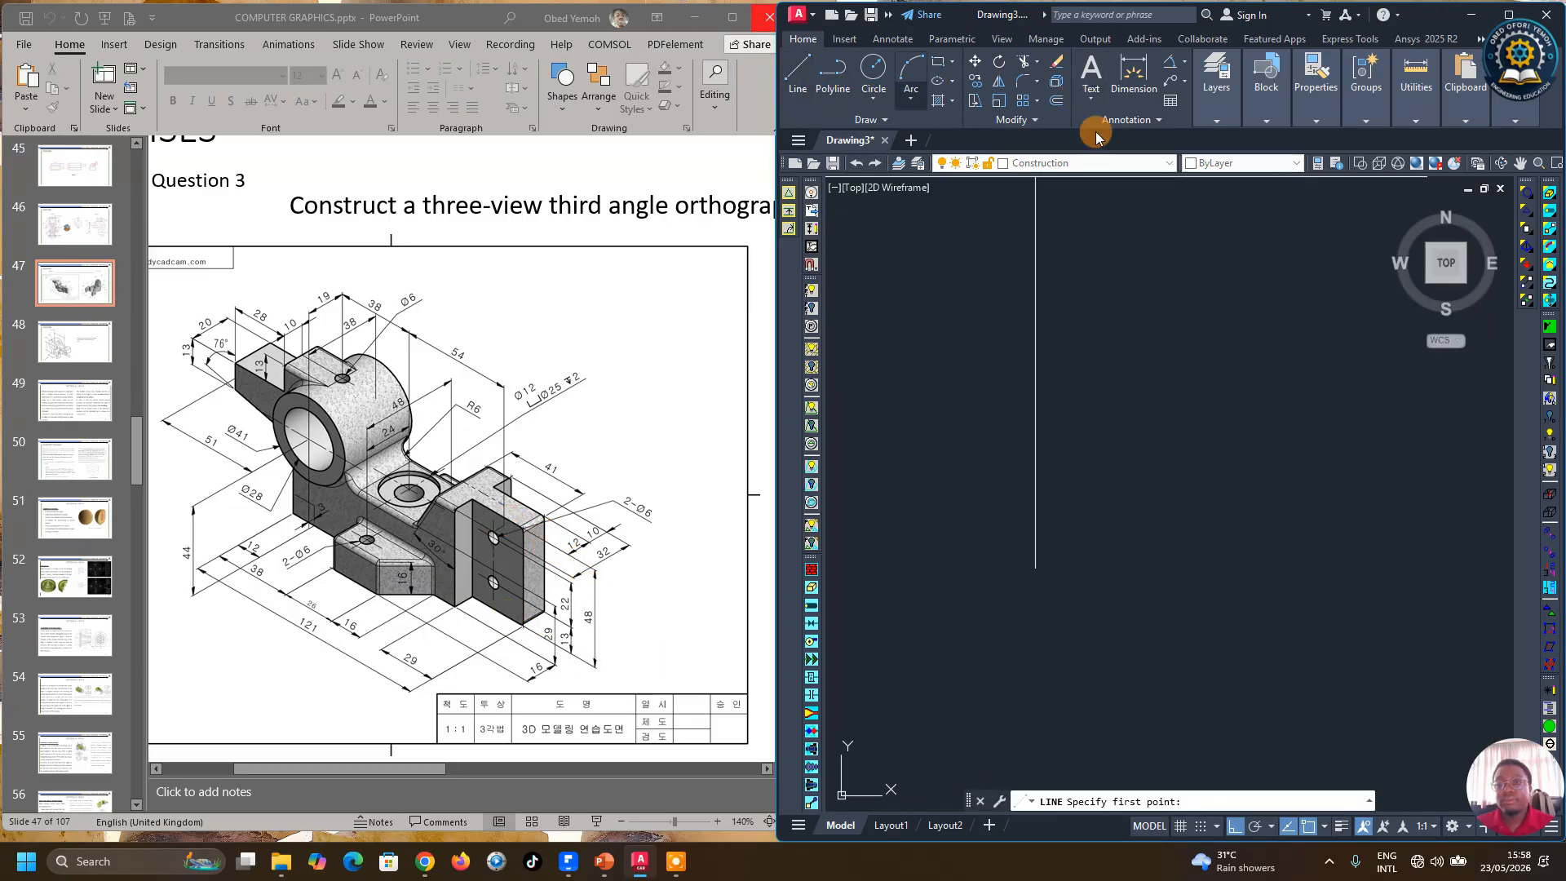
click(1216, 86)
click(1266, 88)
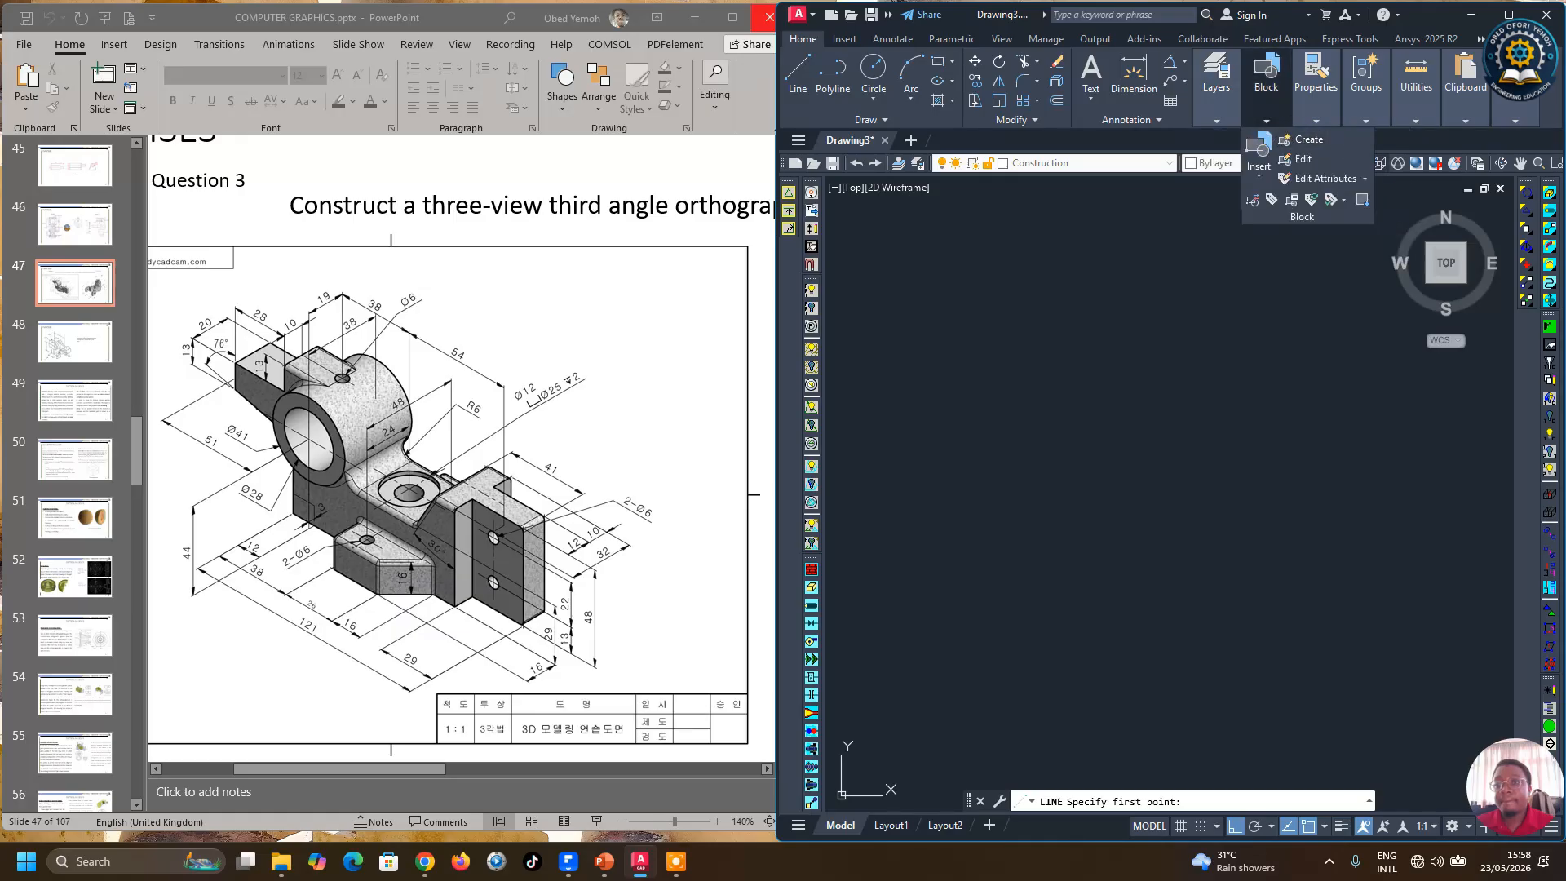
click(798, 73)
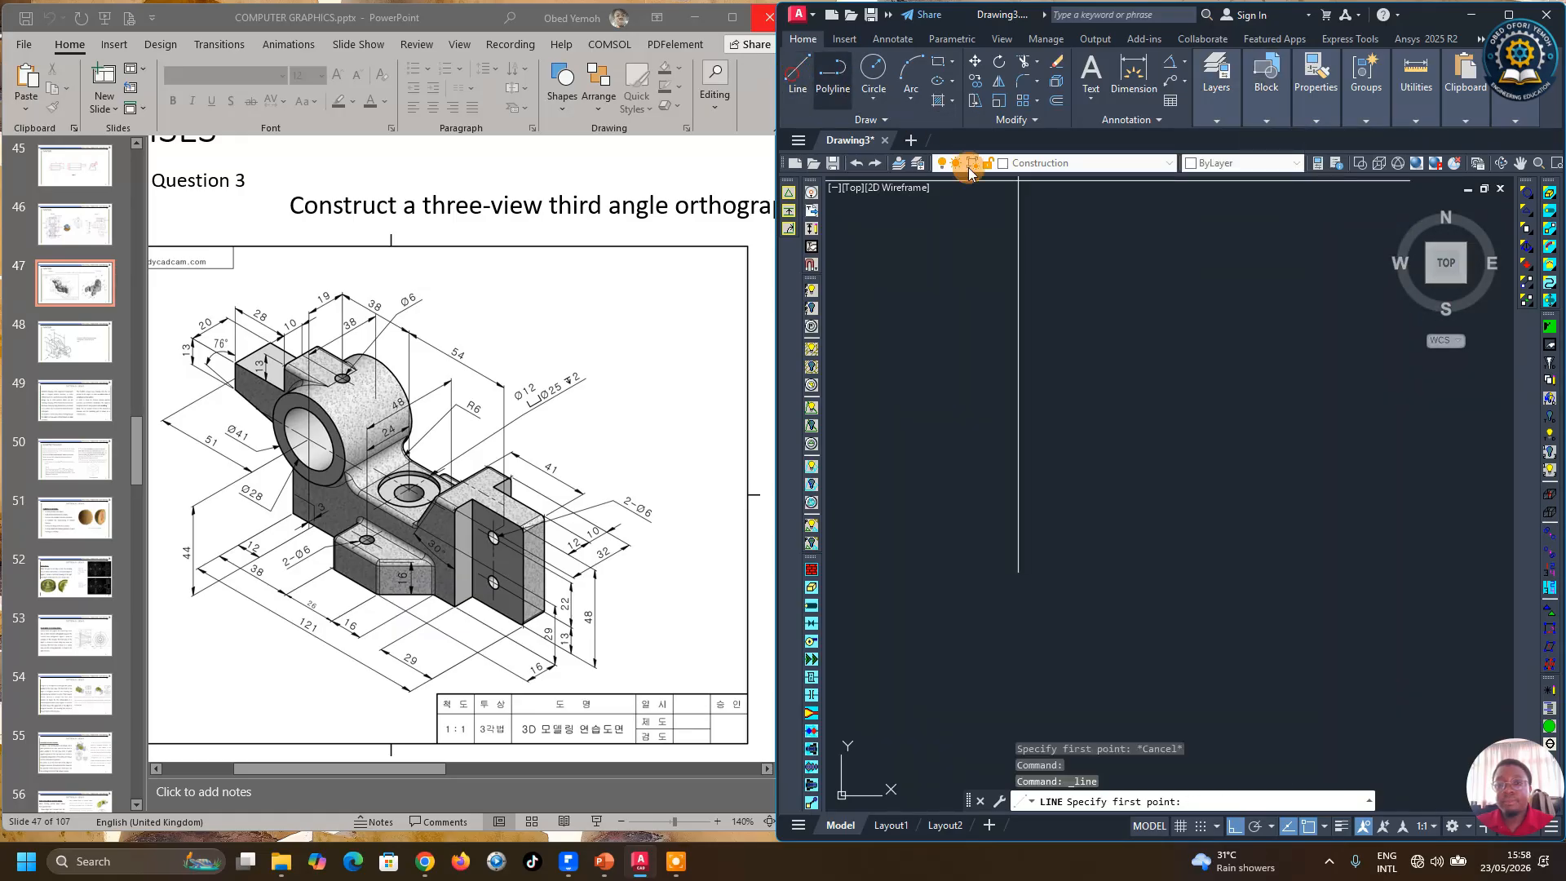
click(1185, 407)
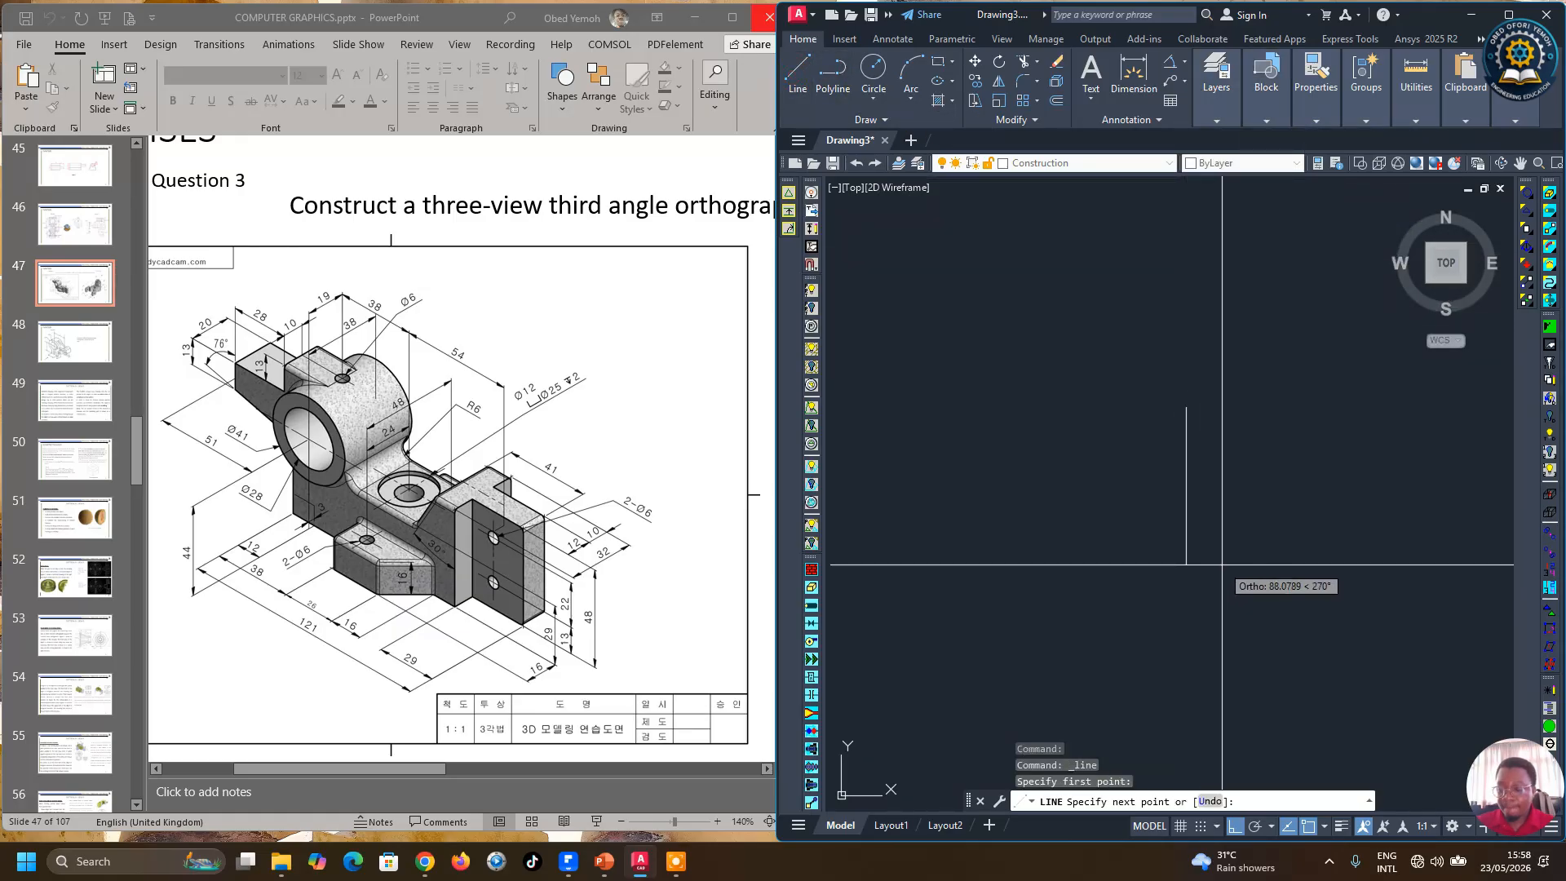
text(48)
key(Return)
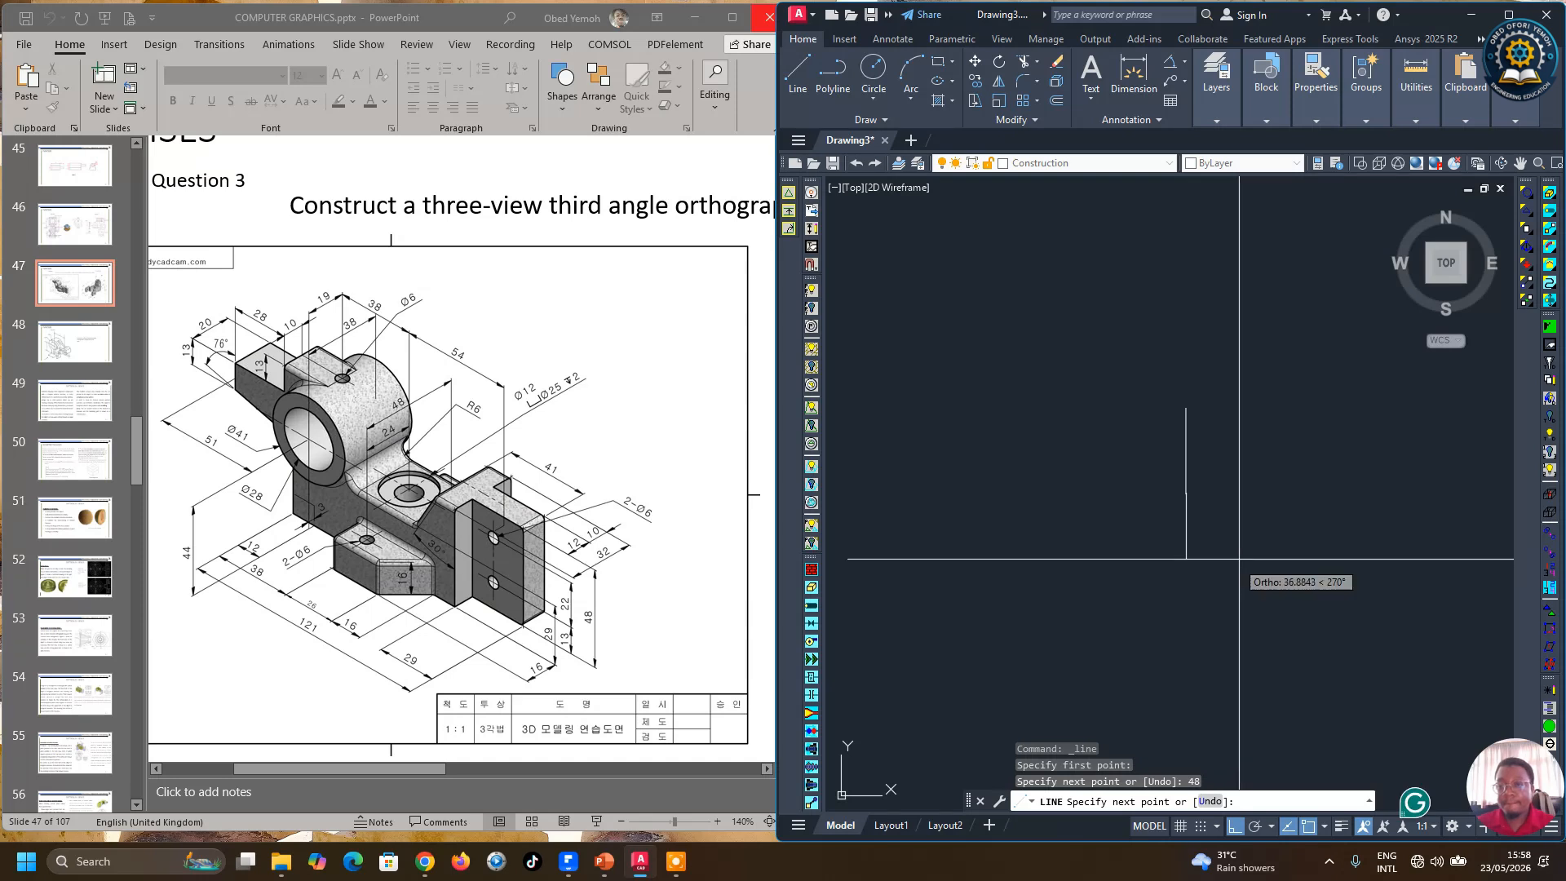
right_click(1280, 516)
click(1309, 526)
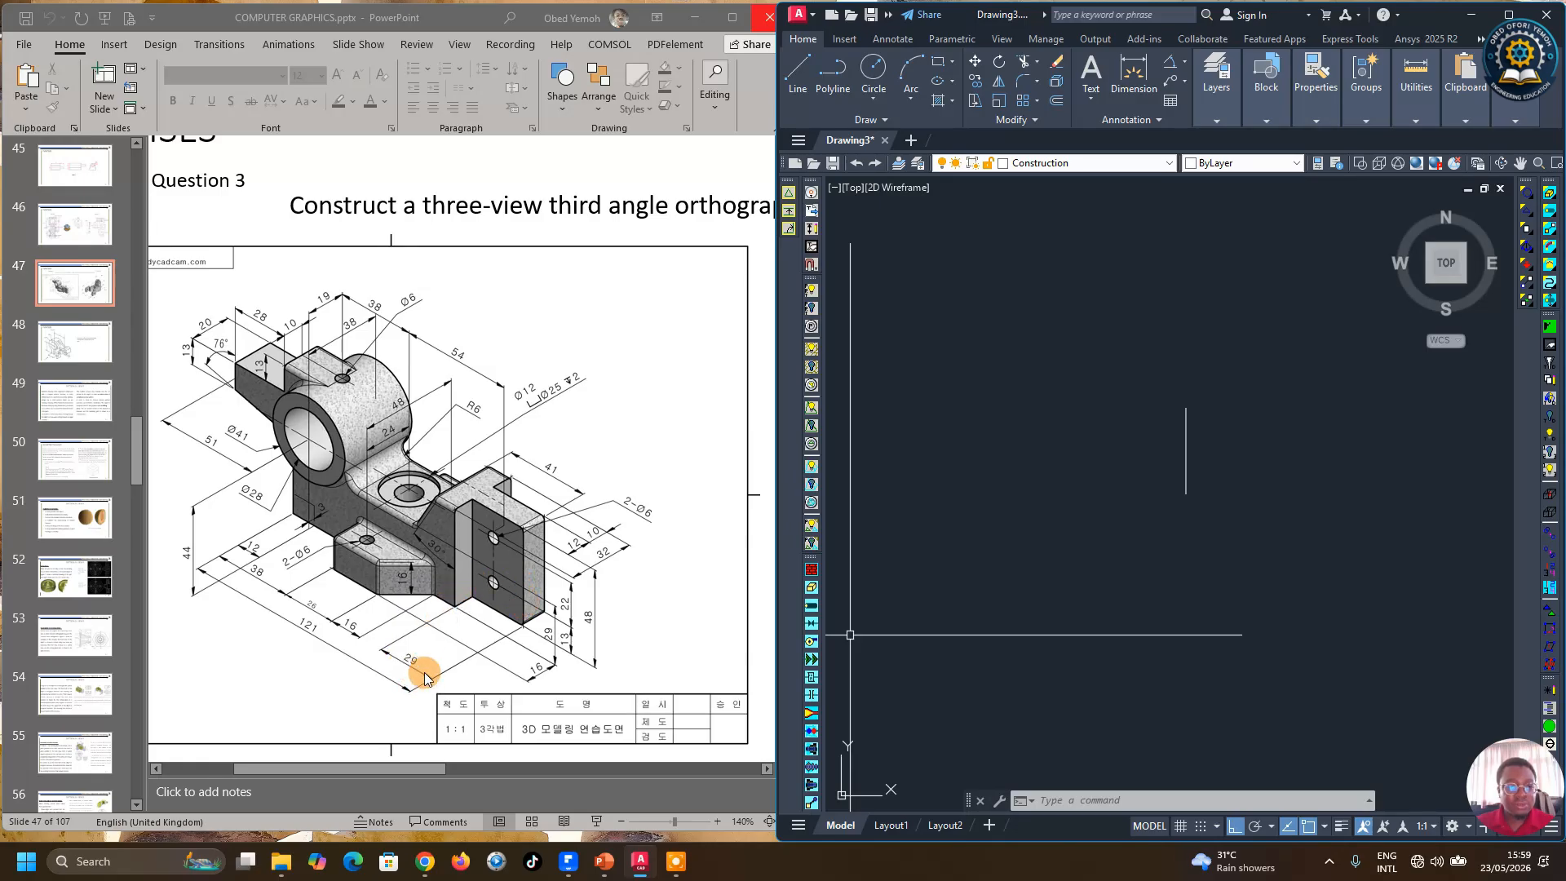
Step: Offset the vertical line 29 mm to the left
click(1052, 104)
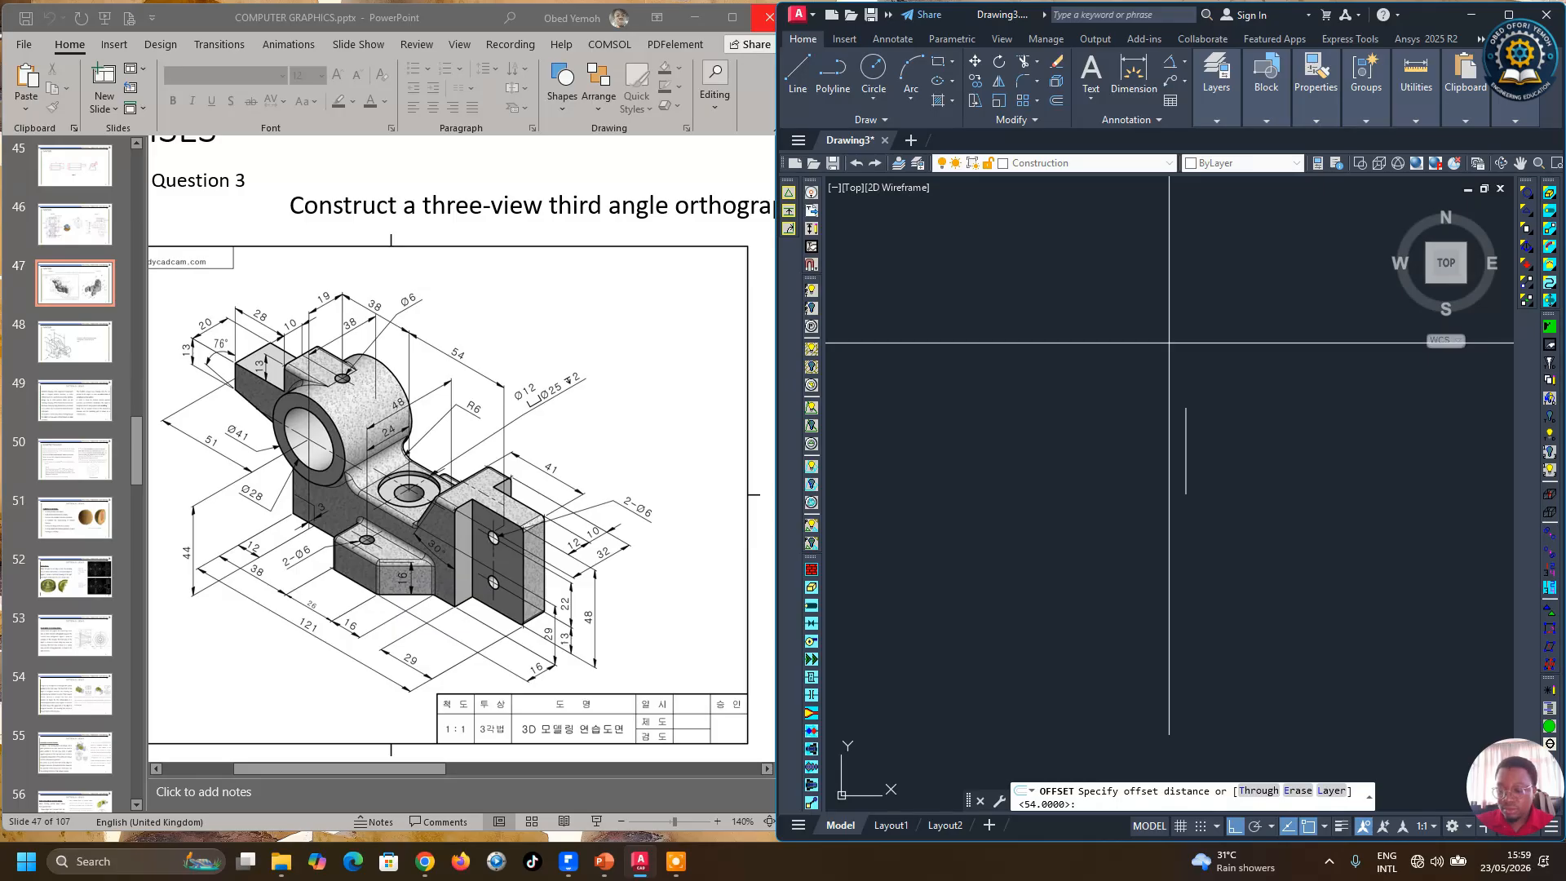
text(29)
key(Return)
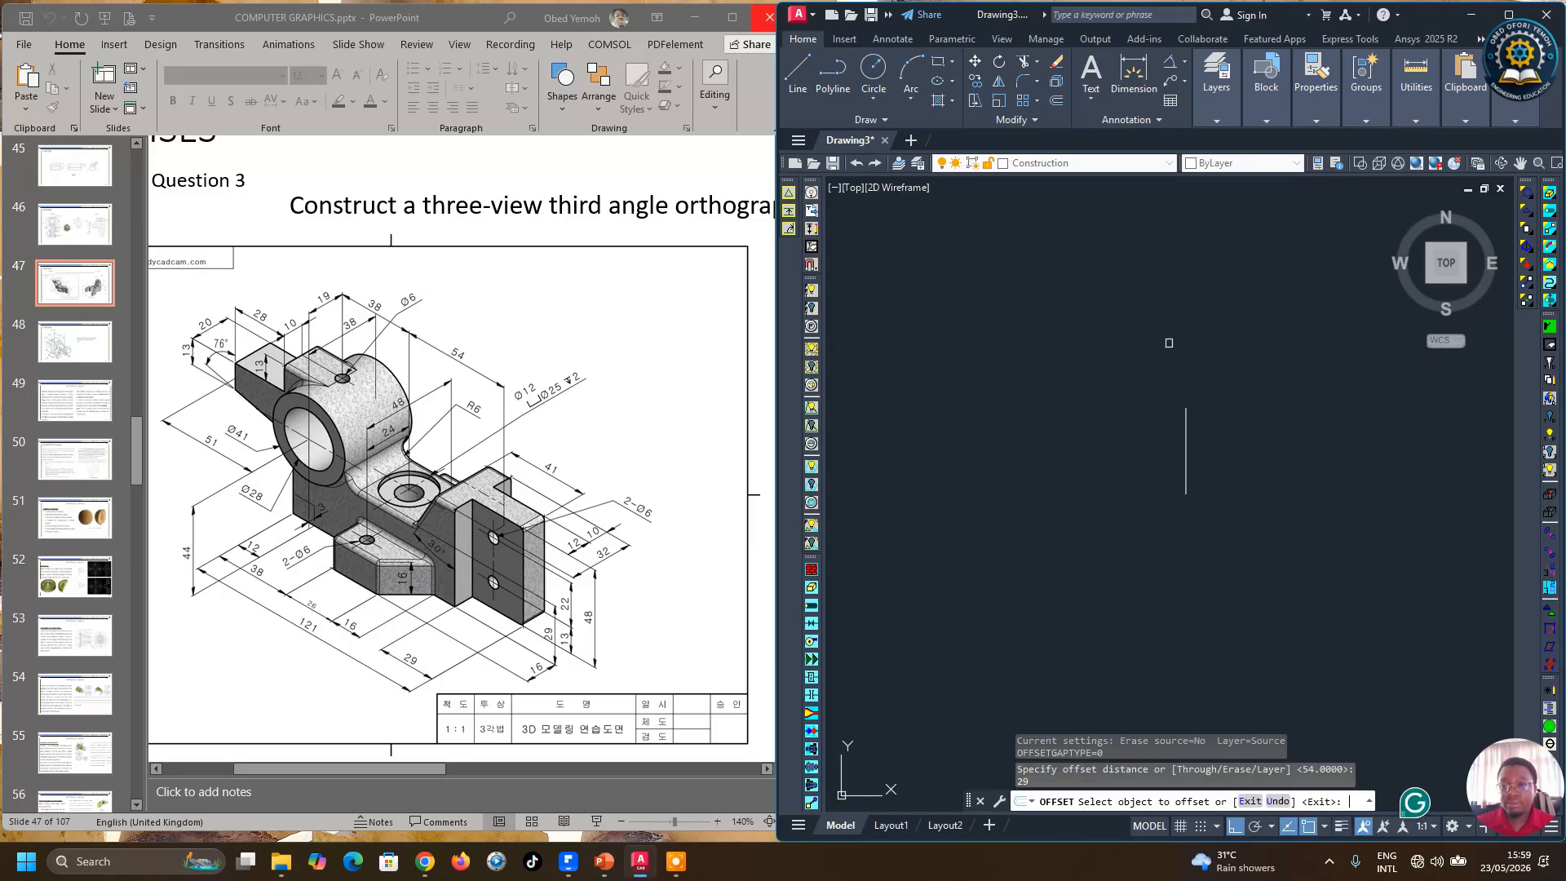
click(1186, 466)
click(1019, 487)
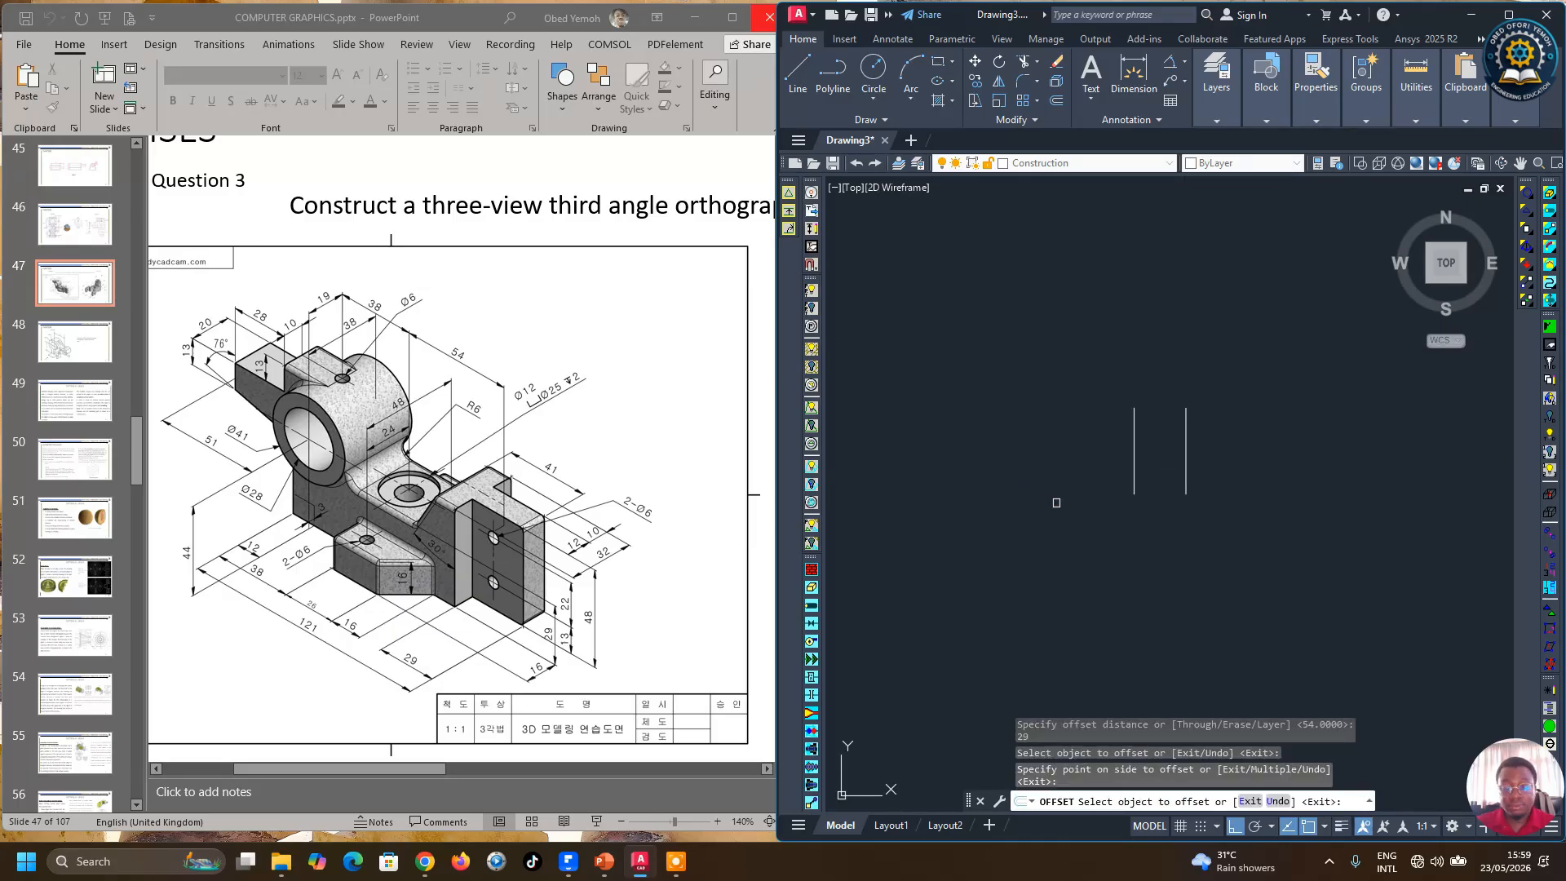
key(Return)
key(Return)
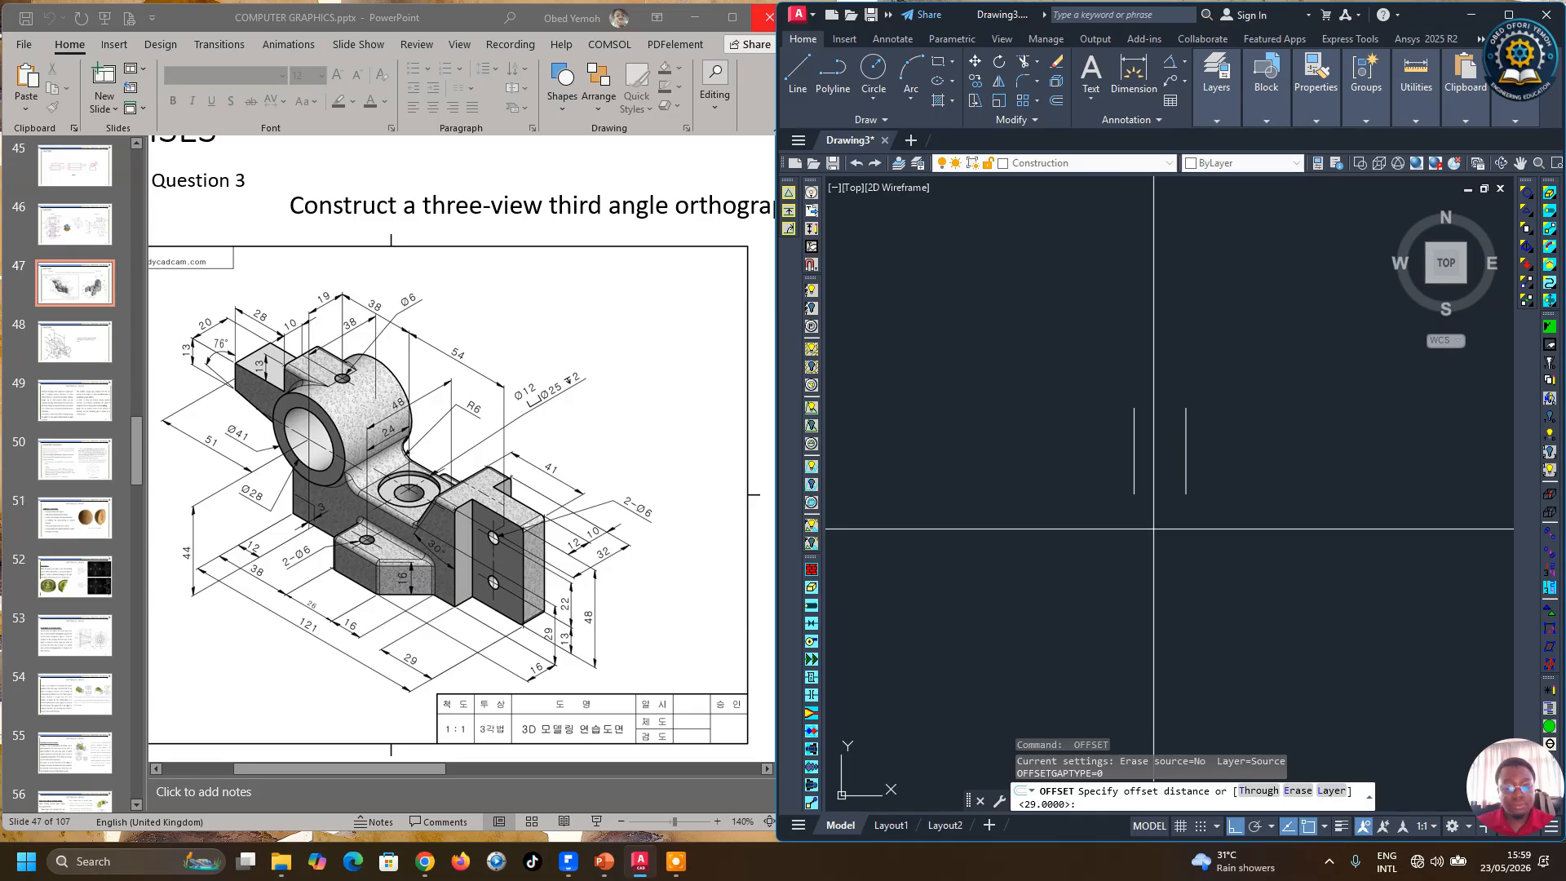
key(Escape)
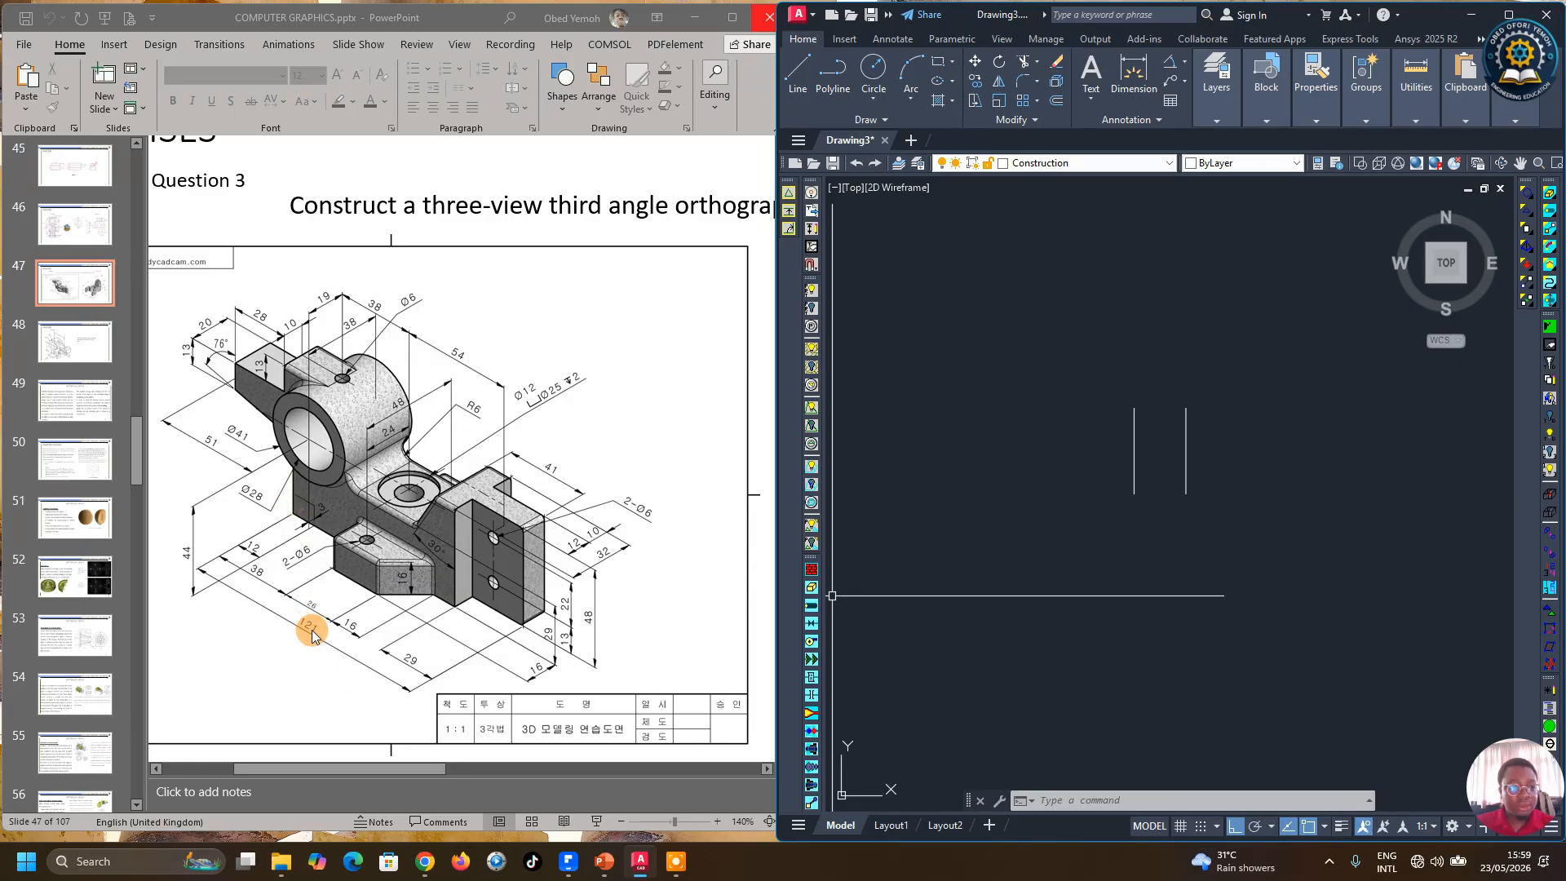
Step: Offset the original vertical line 121 mm to the left
click(1056, 102)
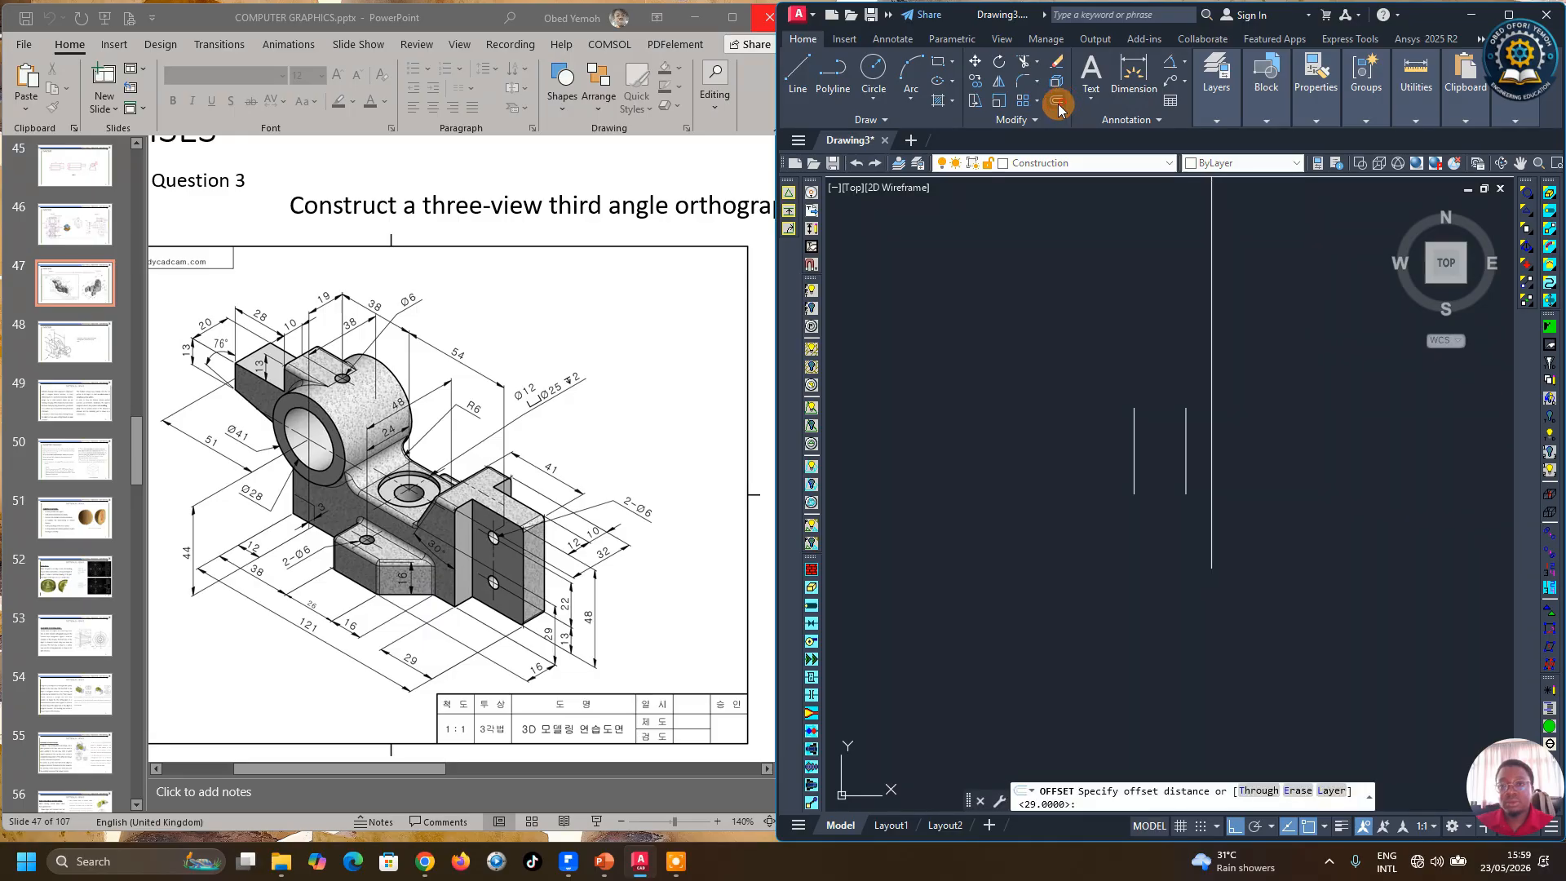
text(12)
key(Return)
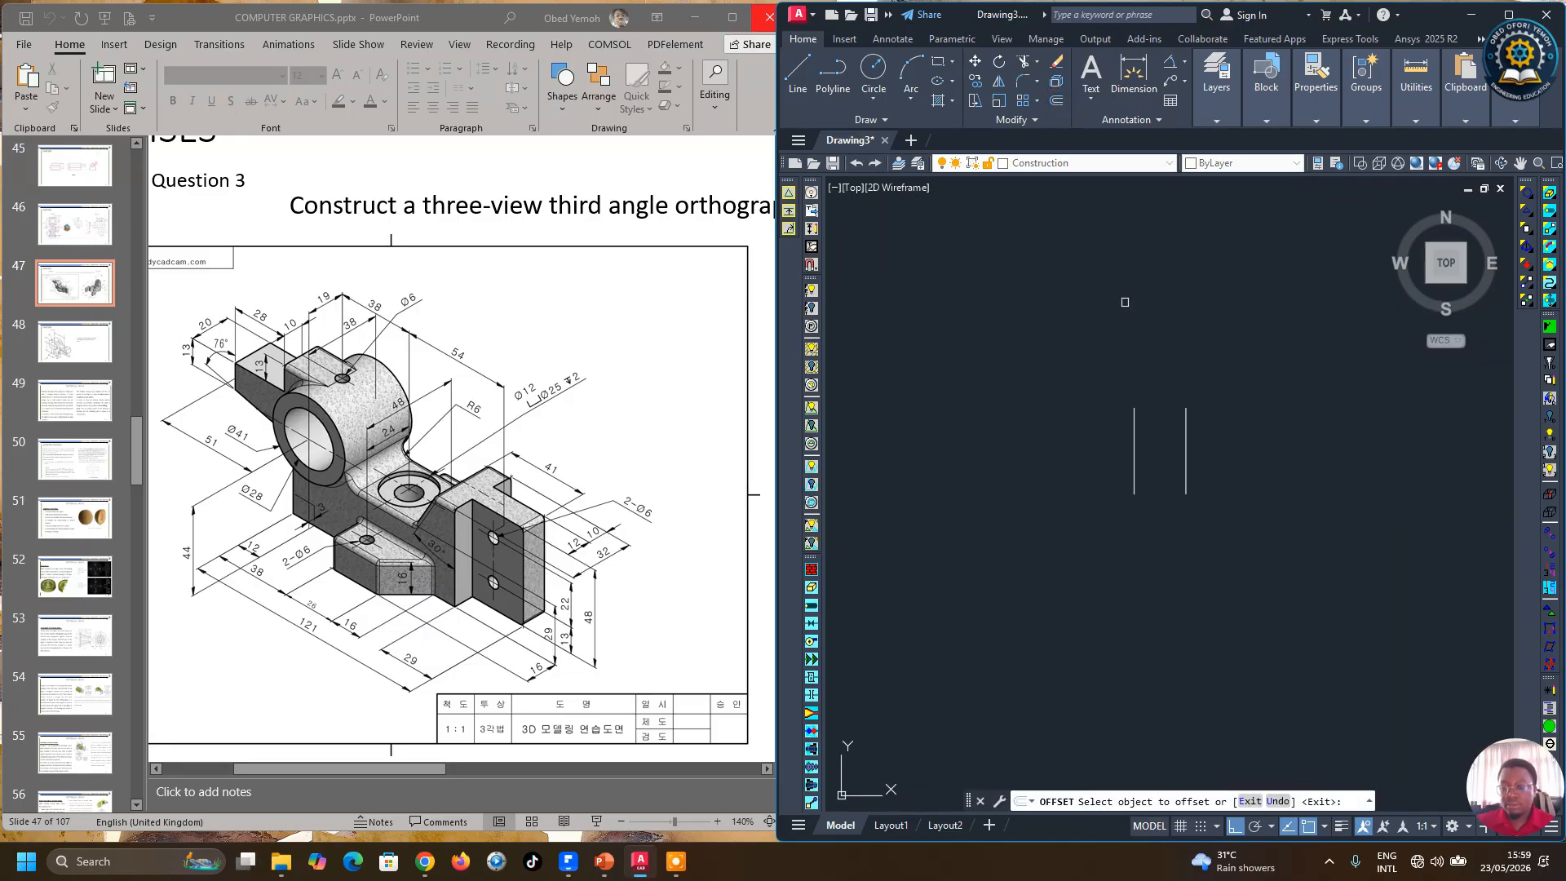
click(1186, 450)
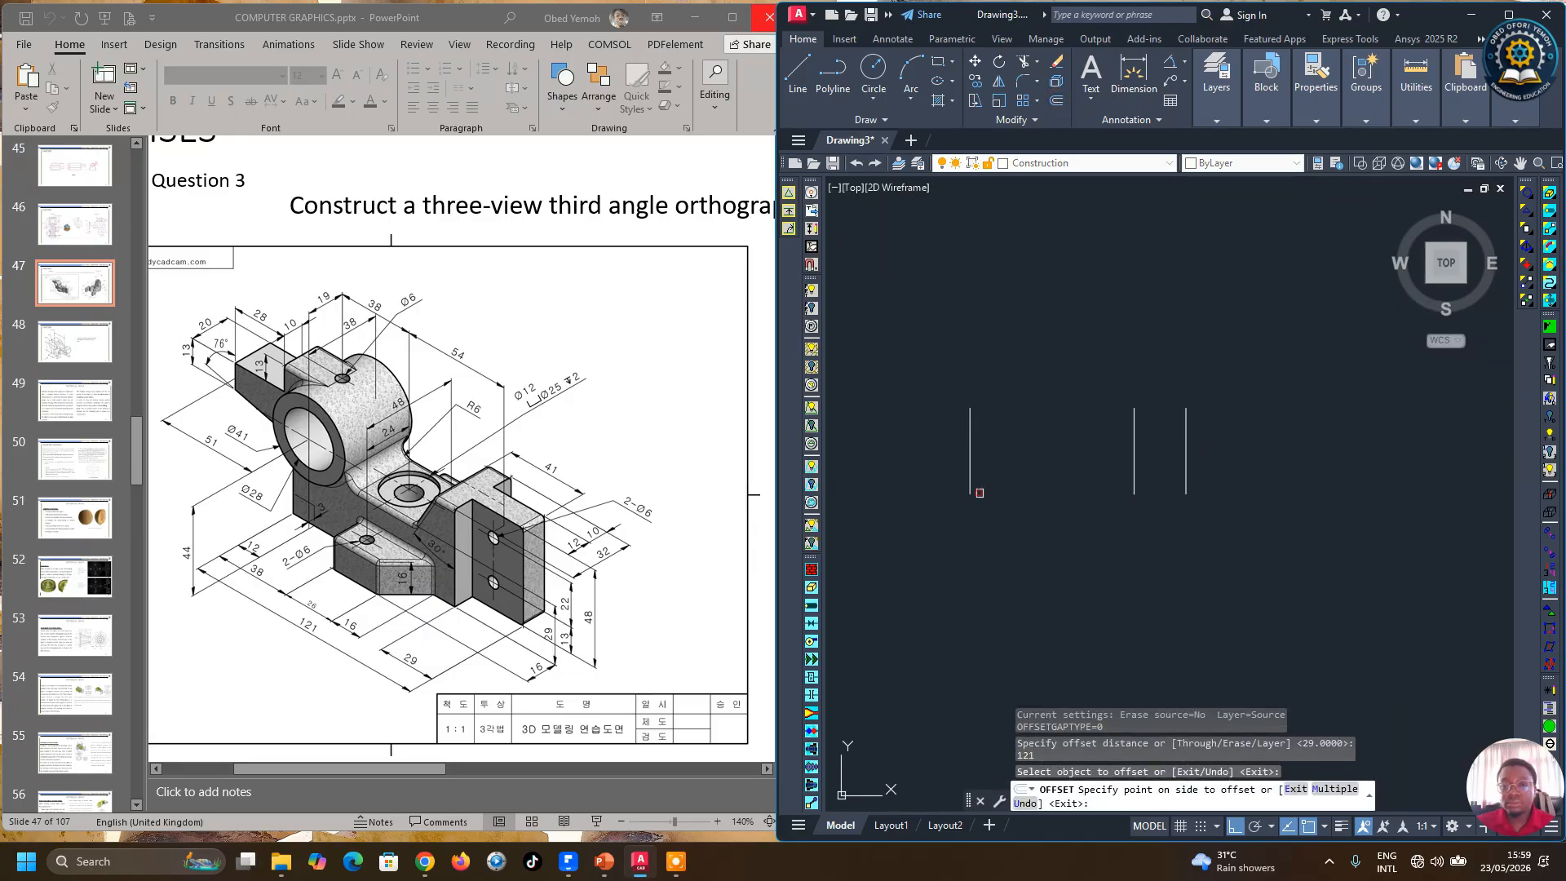
click(982, 495)
key(Return)
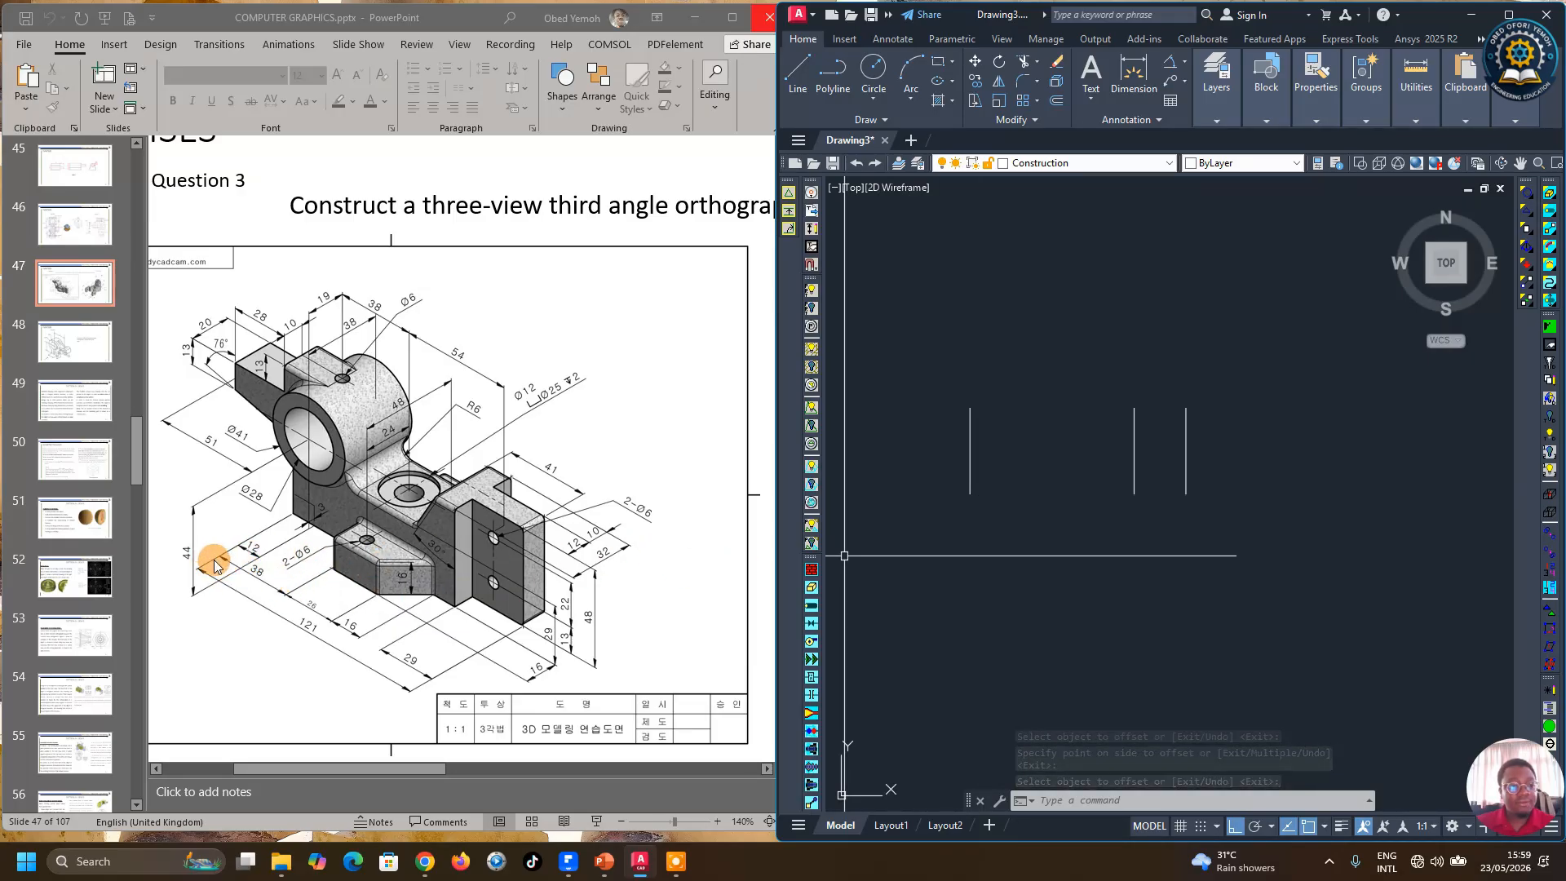
Step: Offset the leftmost vertical line 38 mm to the right
click(1057, 100)
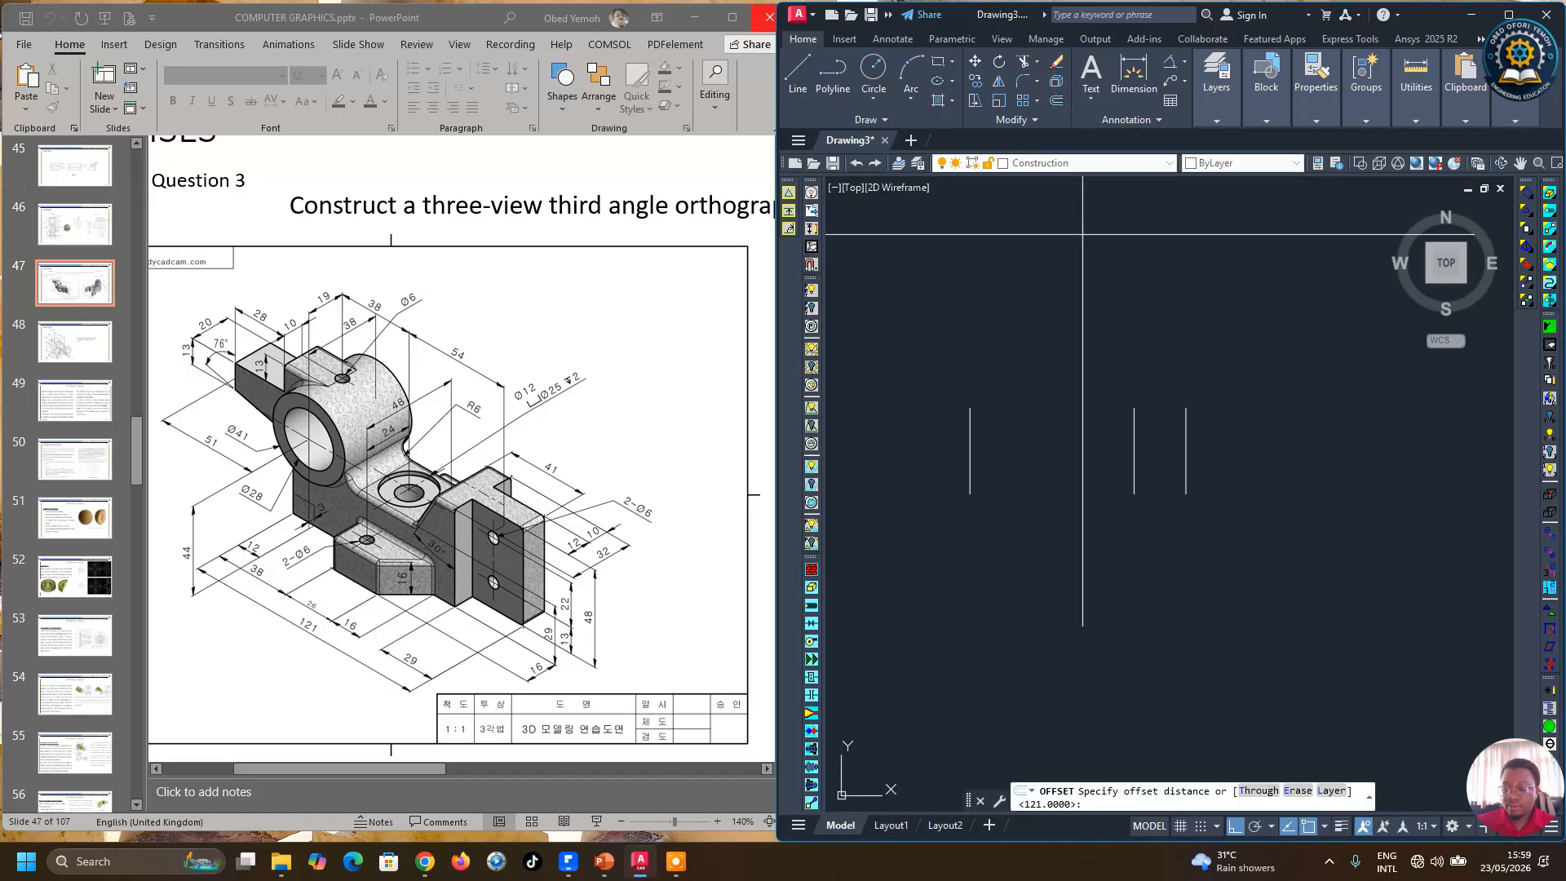
text(38)
key(Return)
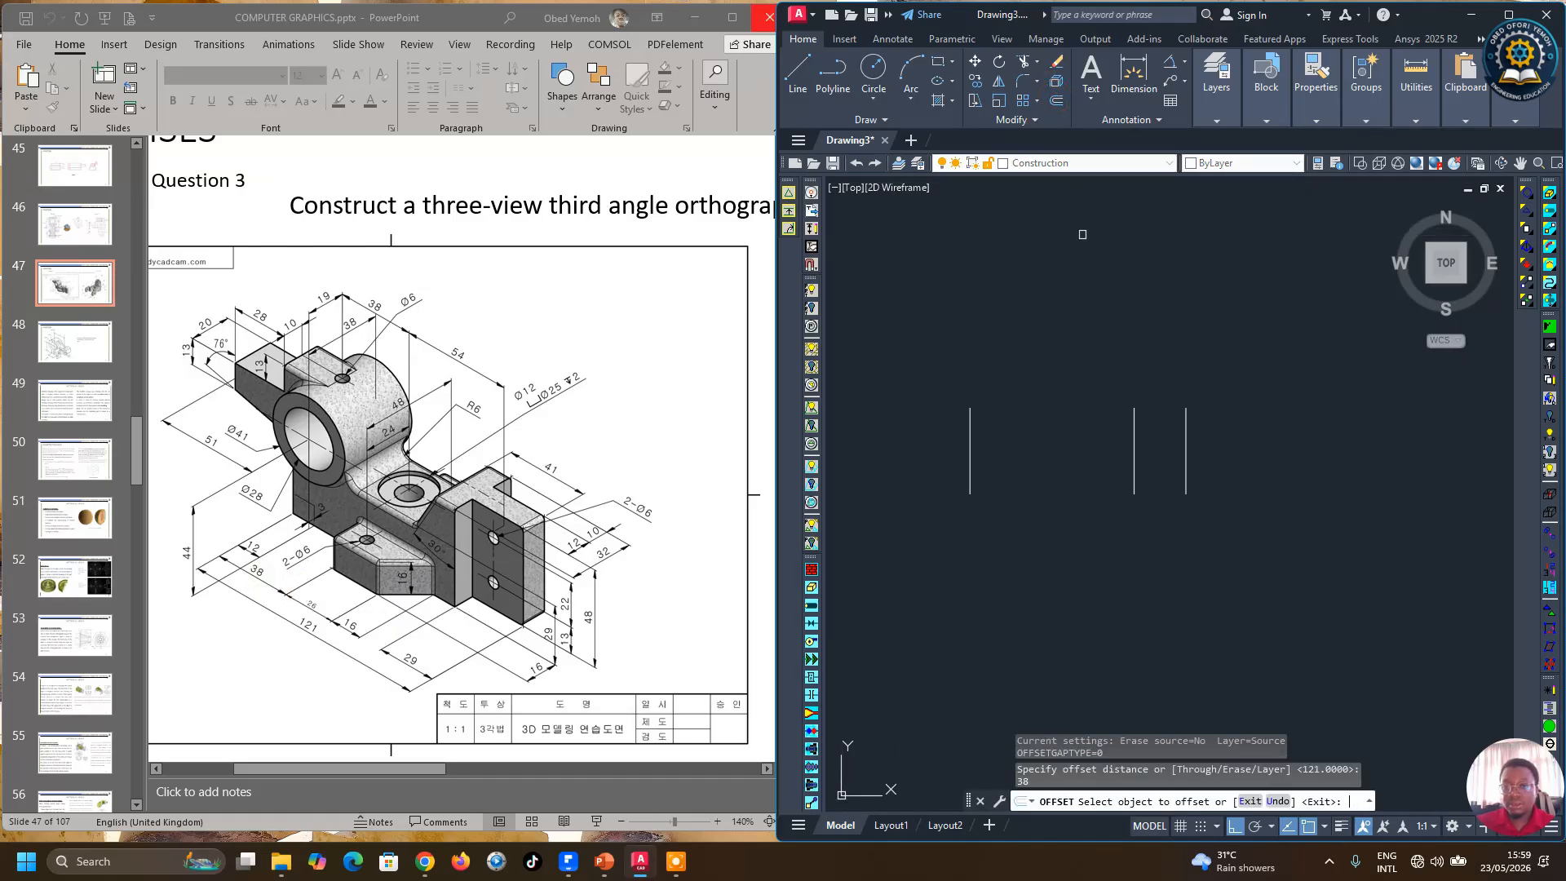
click(978, 451)
click(1030, 453)
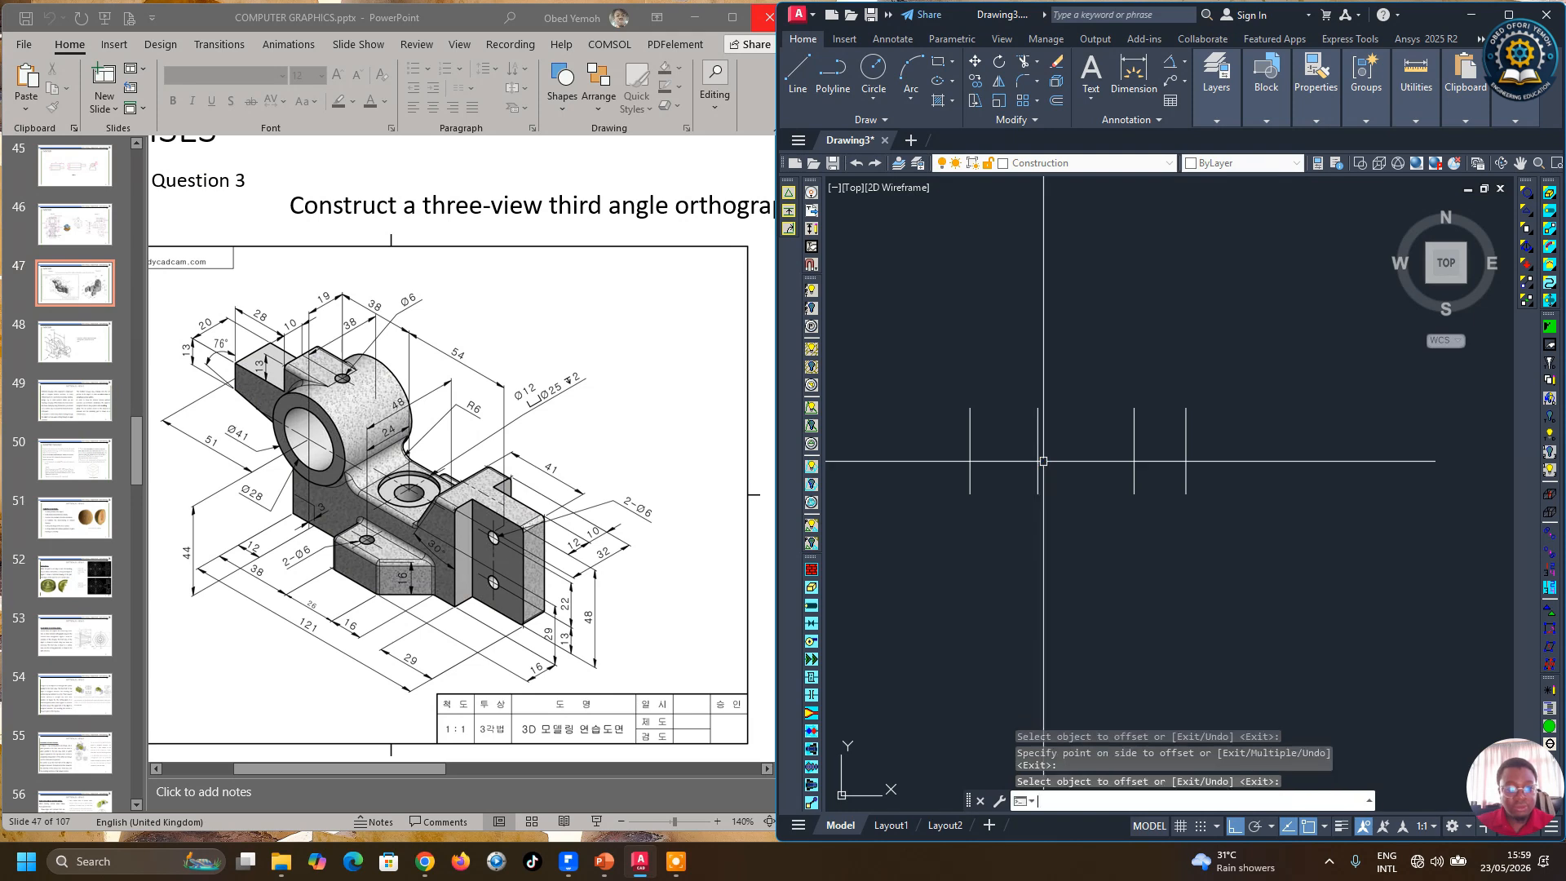
key(Return)
key(Return)
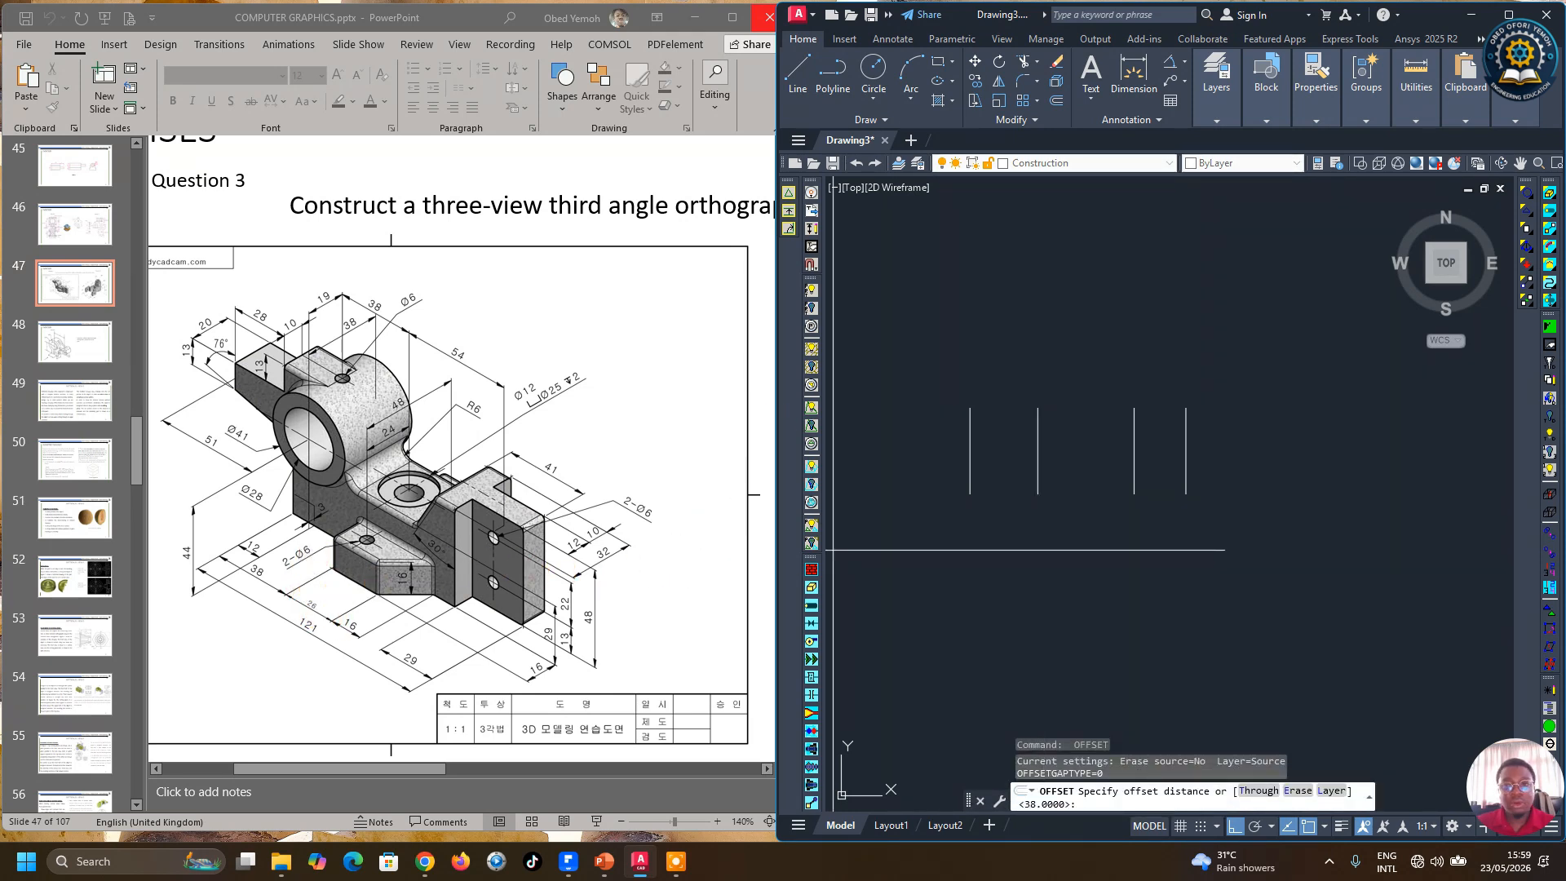
Step: Offset the newest vertical line 26 mm further to the right
click(1061, 106)
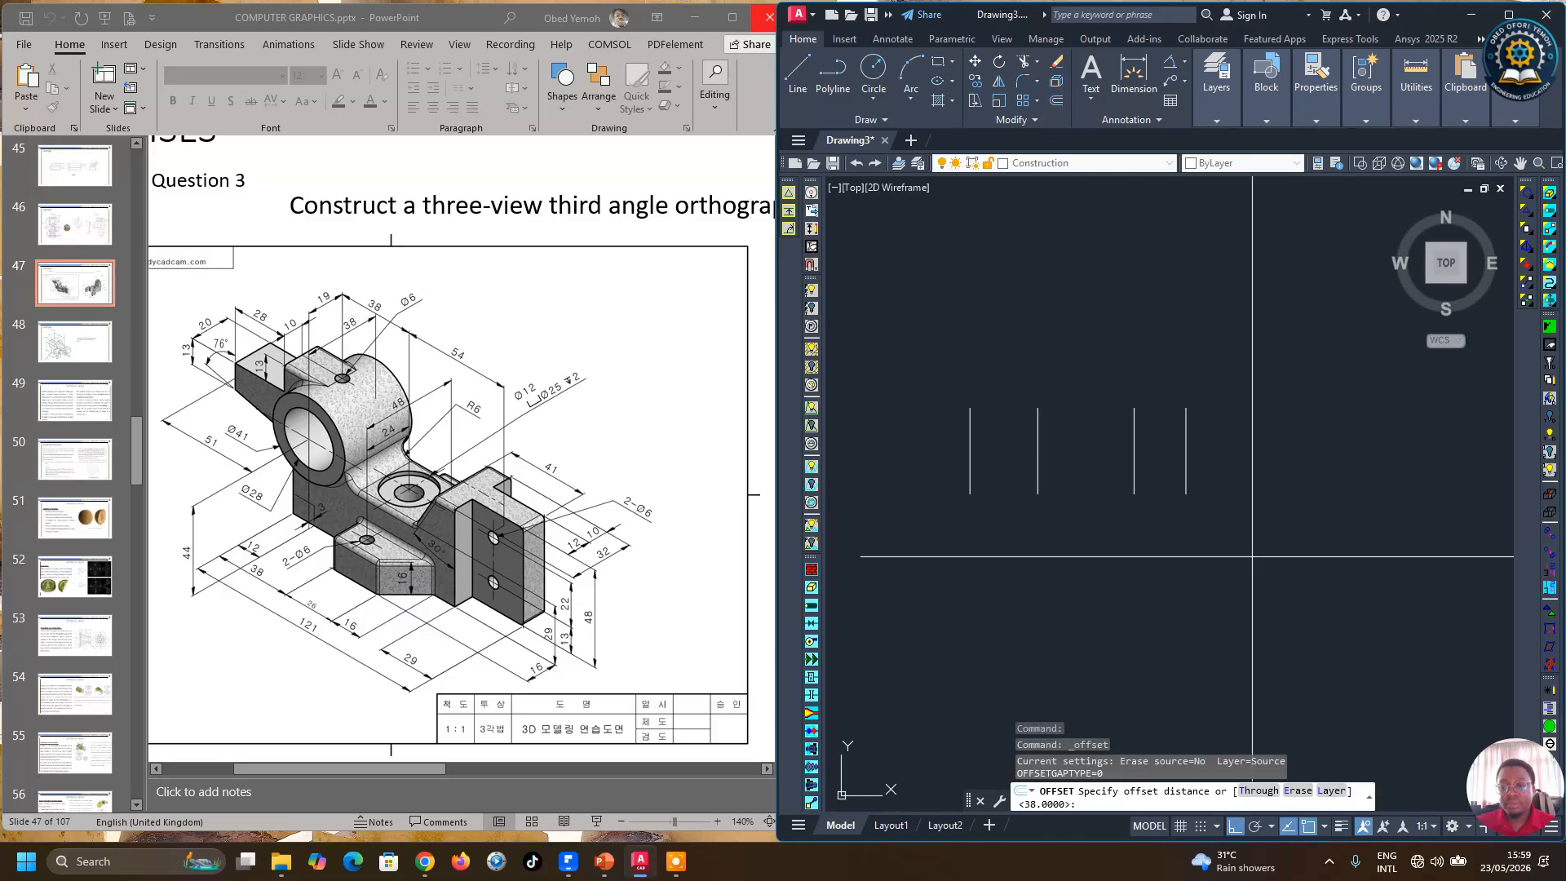
key(Return)
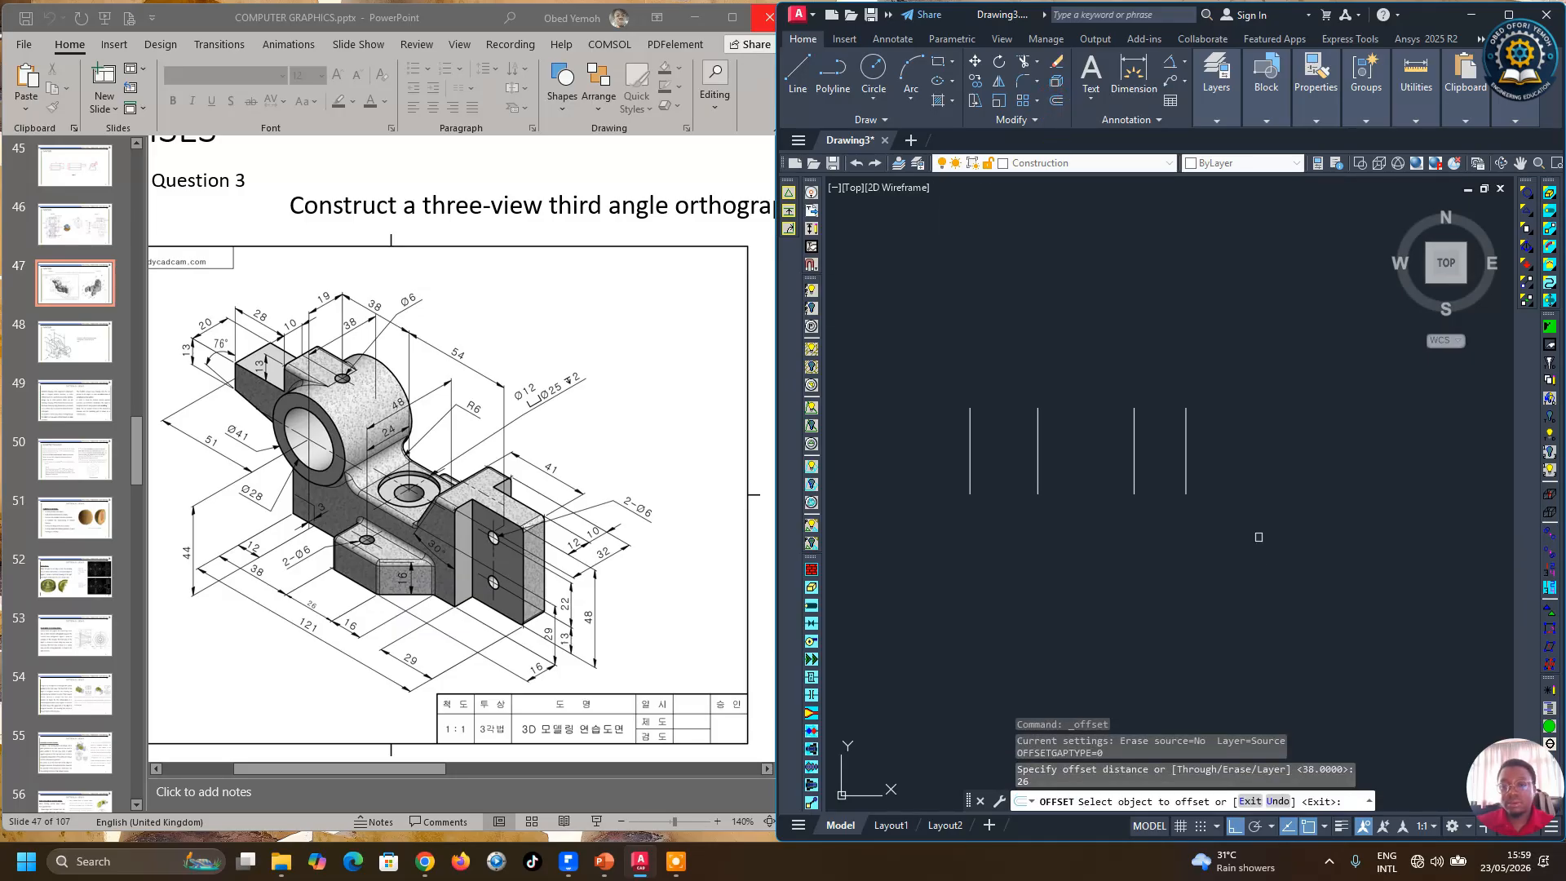
click(1038, 464)
click(1120, 524)
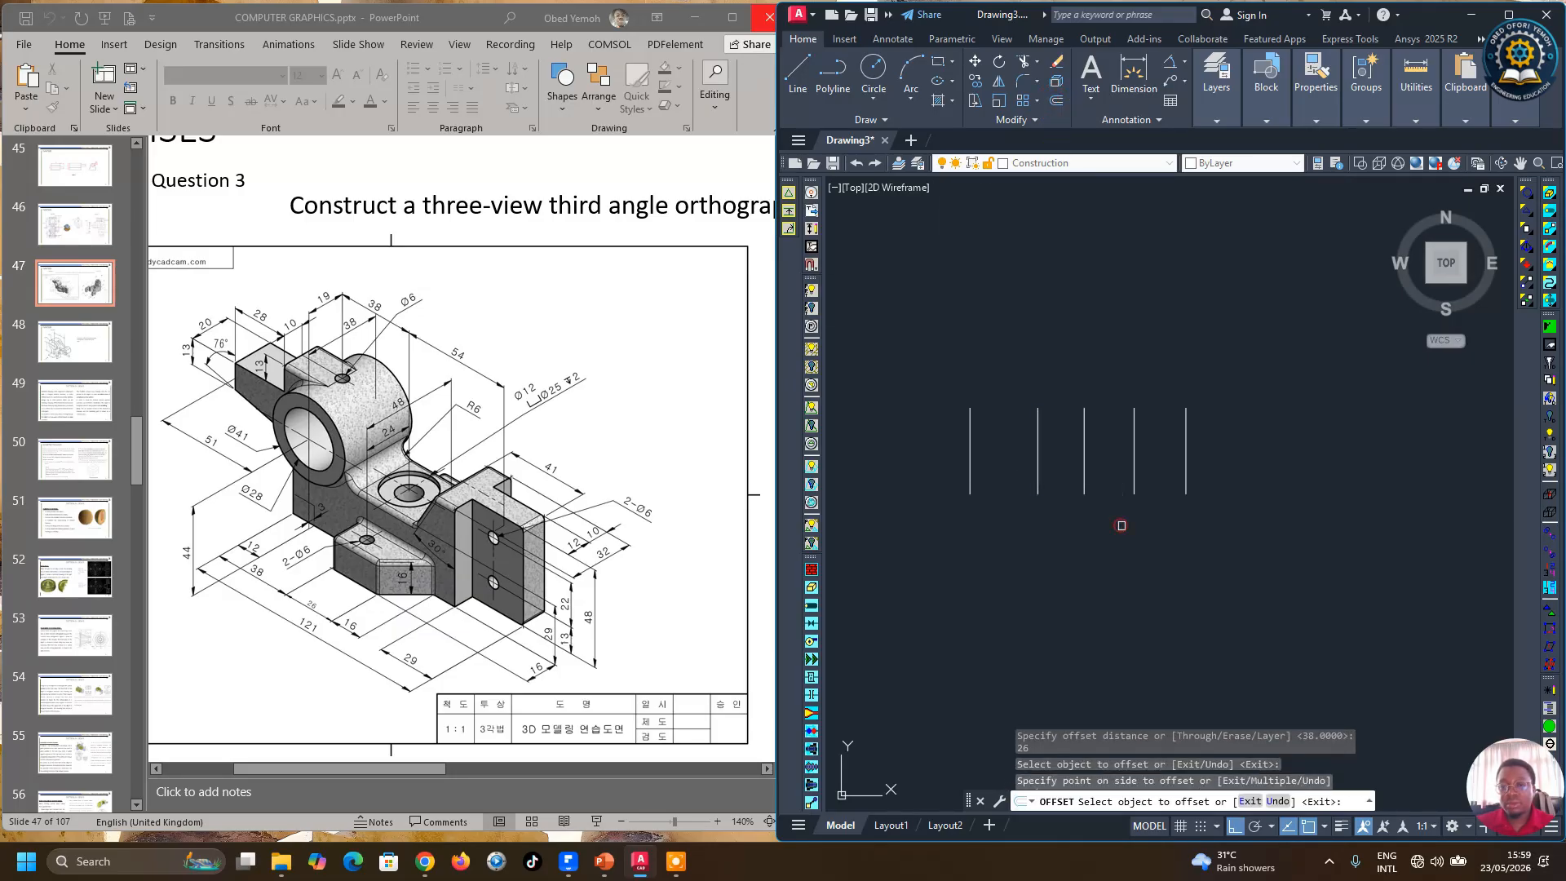
key(Return)
key(Return)
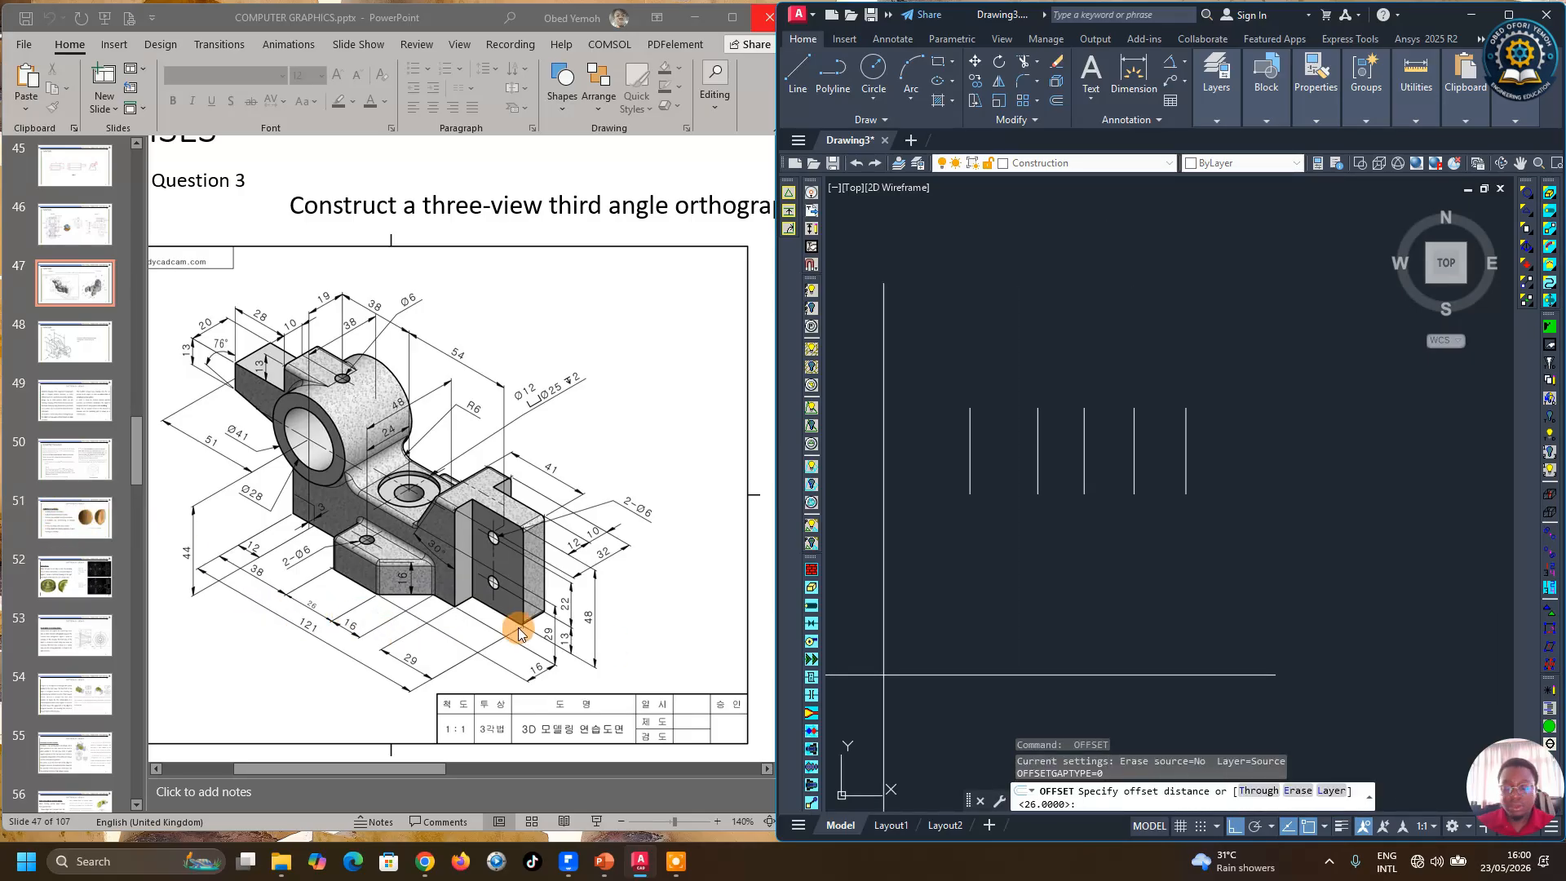
Step: Offset that vertical line 16 mm to the right
text(16)
key(Return)
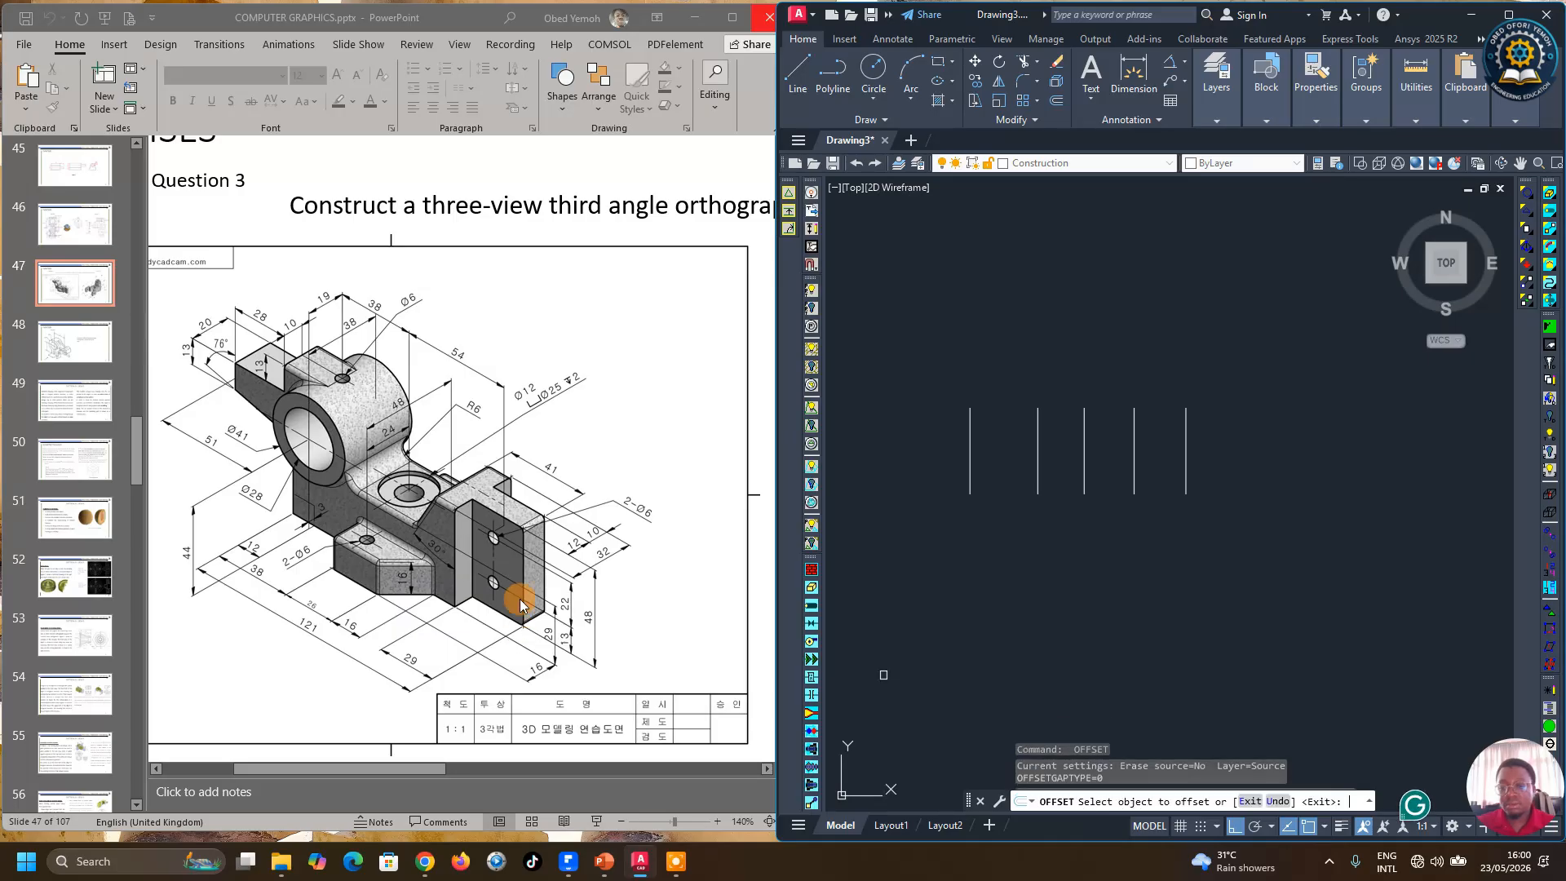
click(1083, 472)
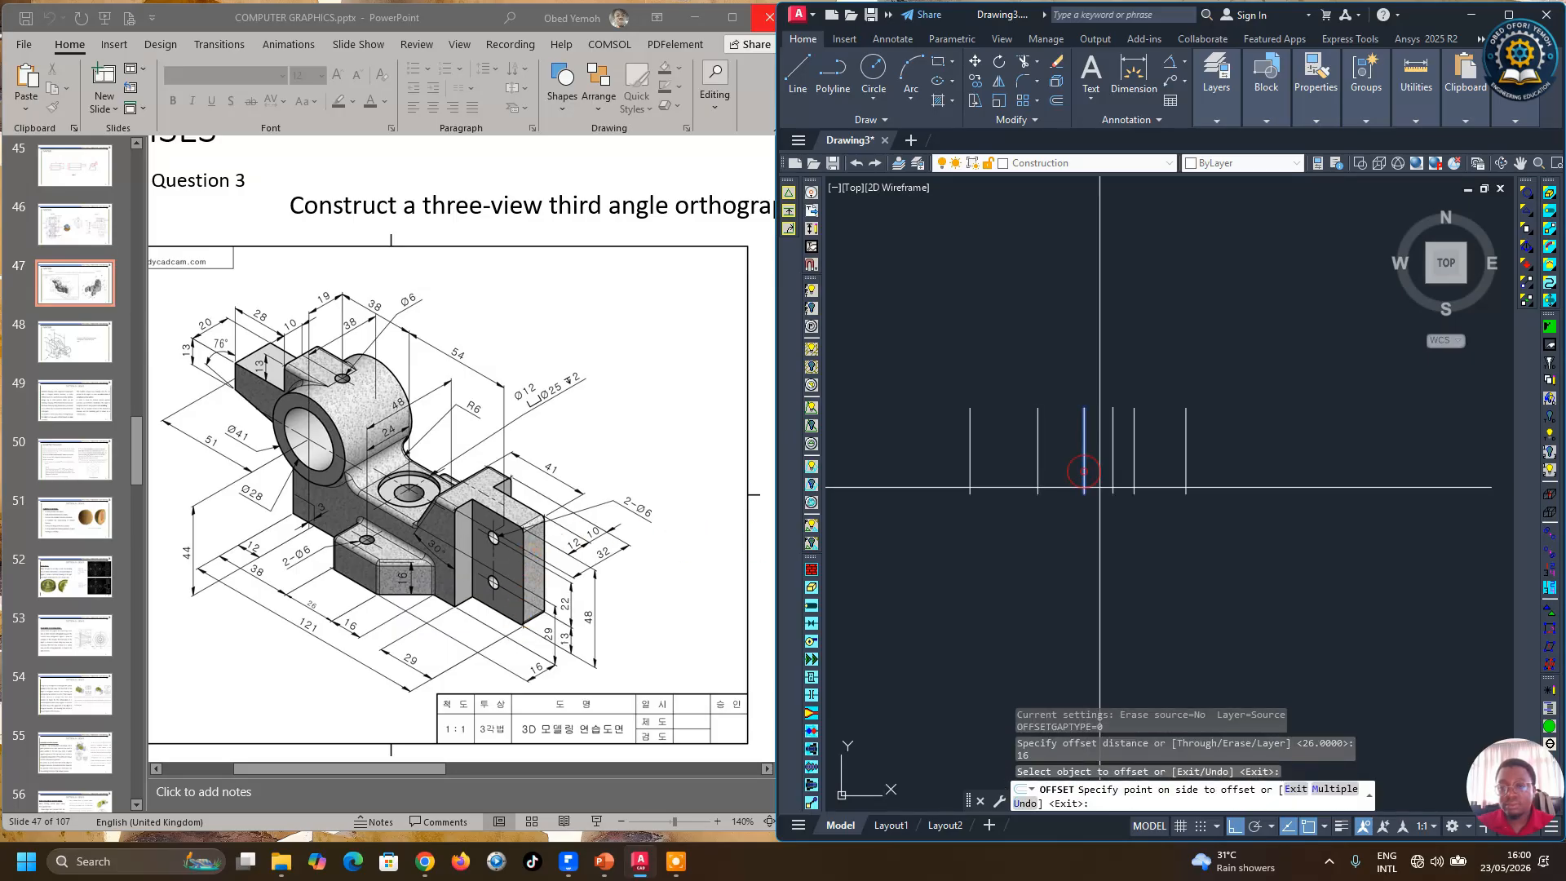
click(1122, 490)
key(Return)
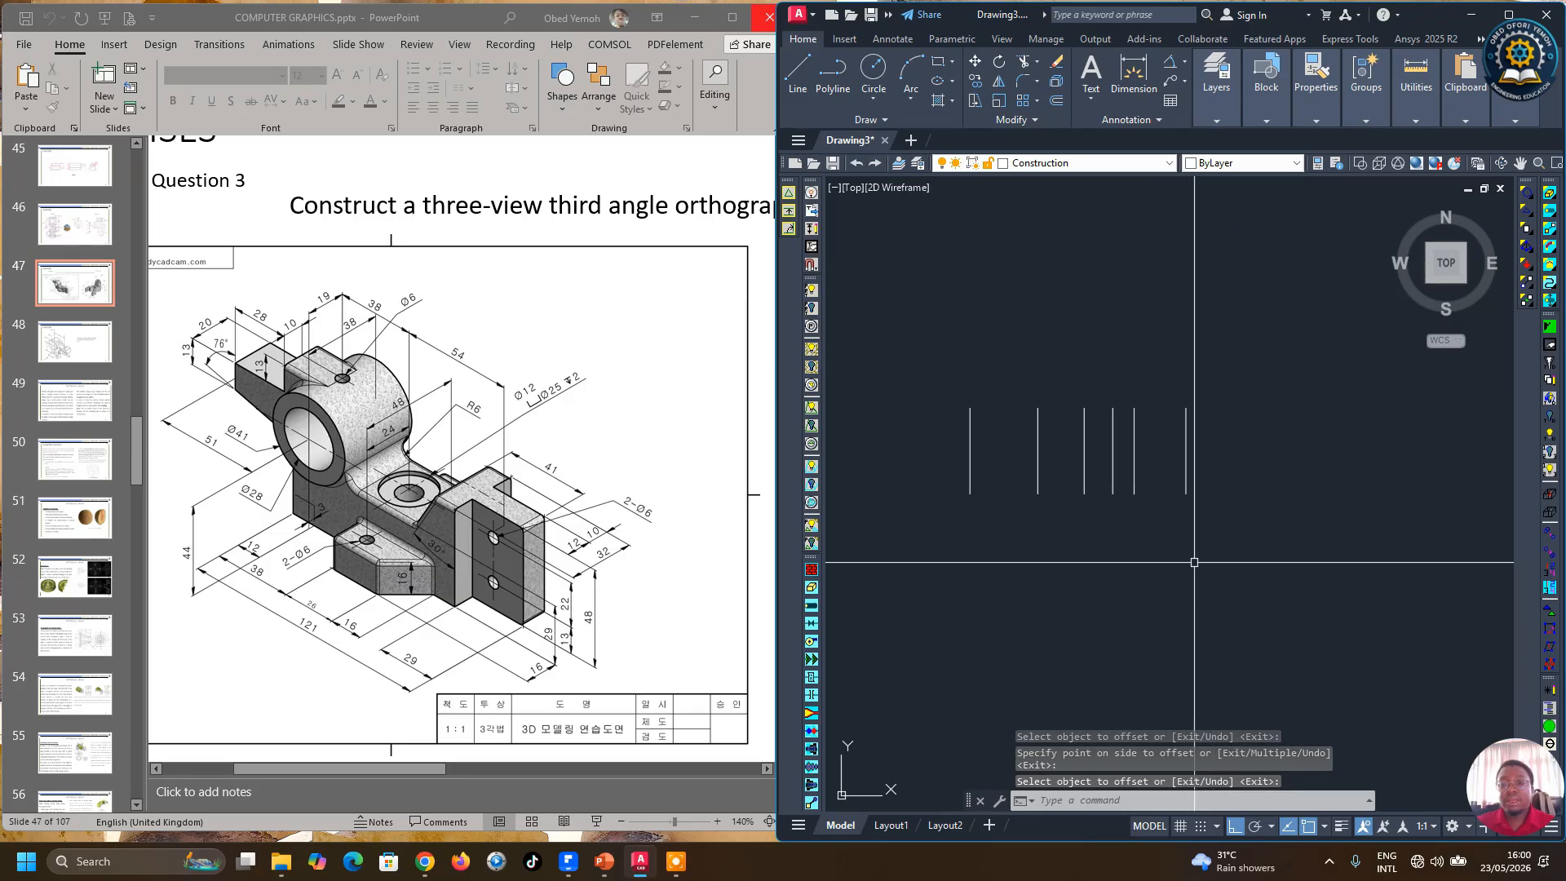
Step: Draw a horizontal base line joining the bottom ends of the rightmost and leftmost vertical lines
click(795, 75)
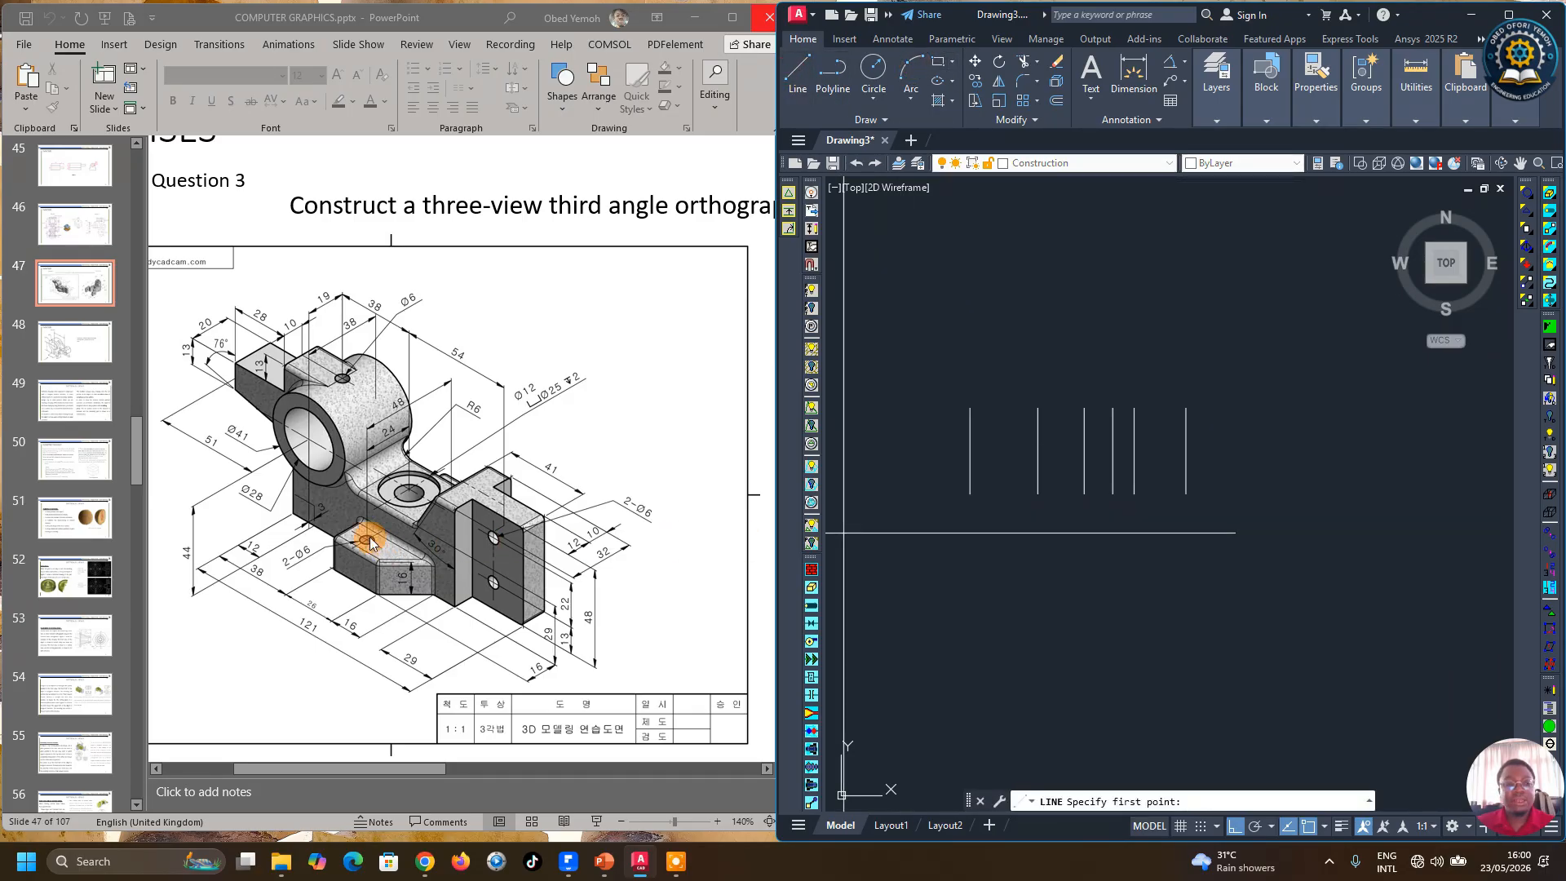
click(1185, 493)
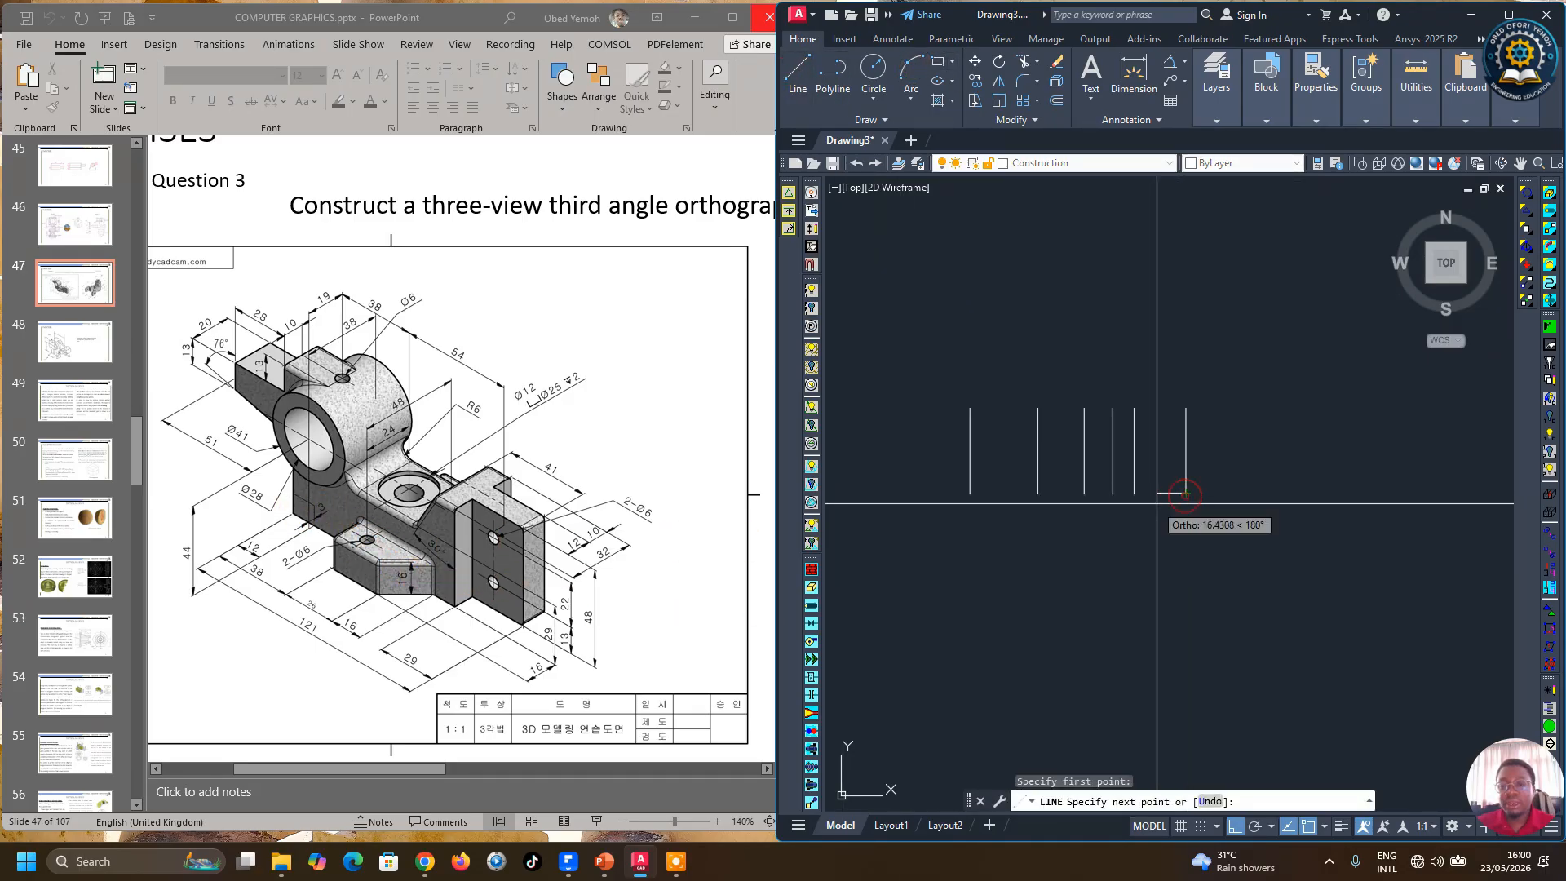
click(970, 494)
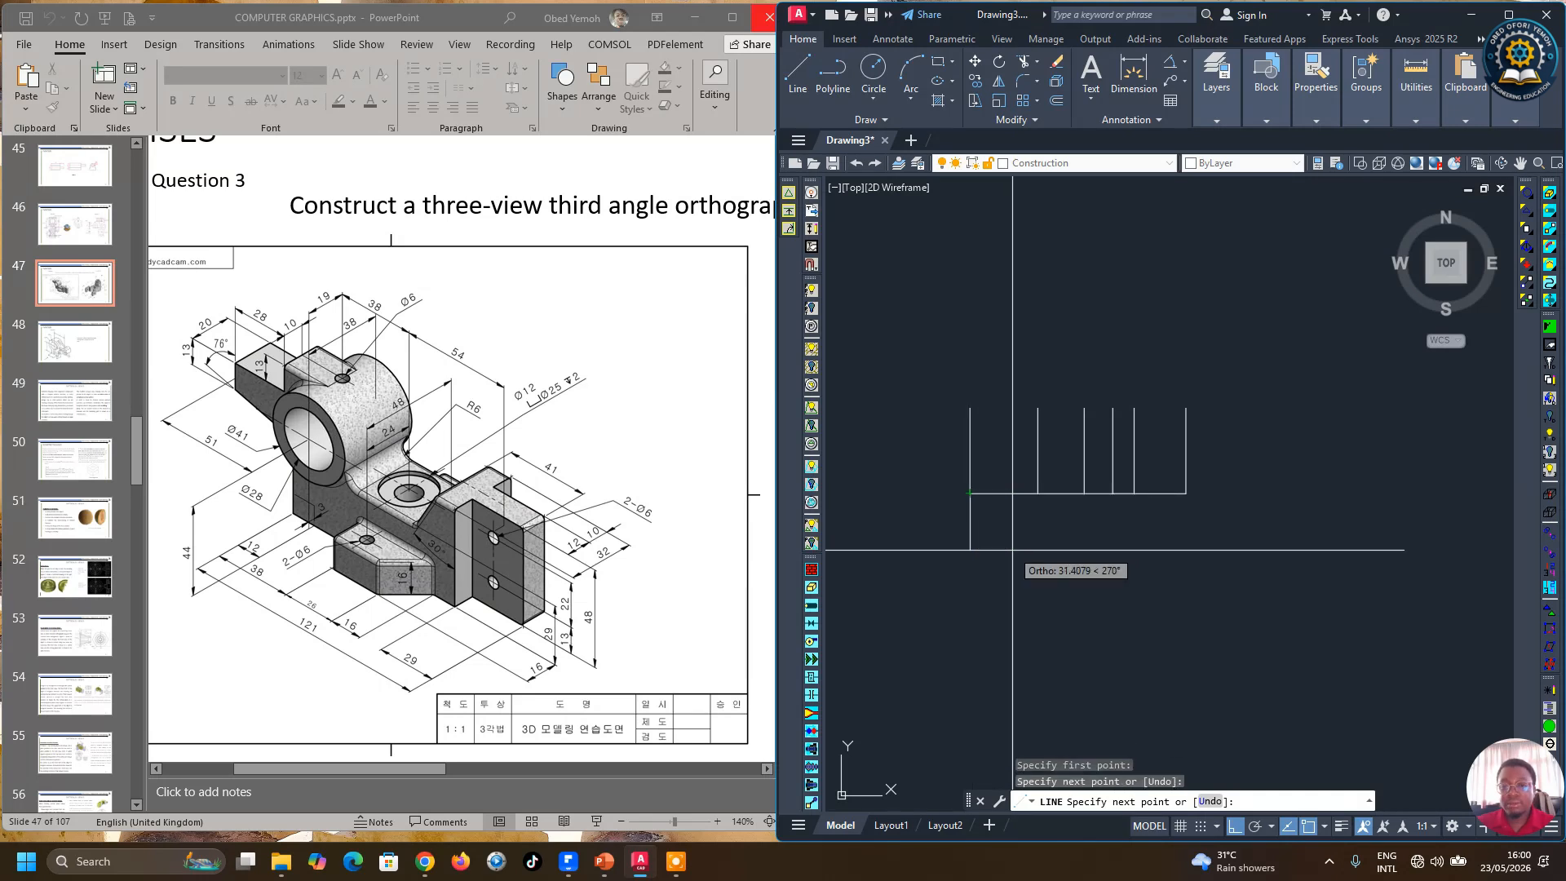
key(Return)
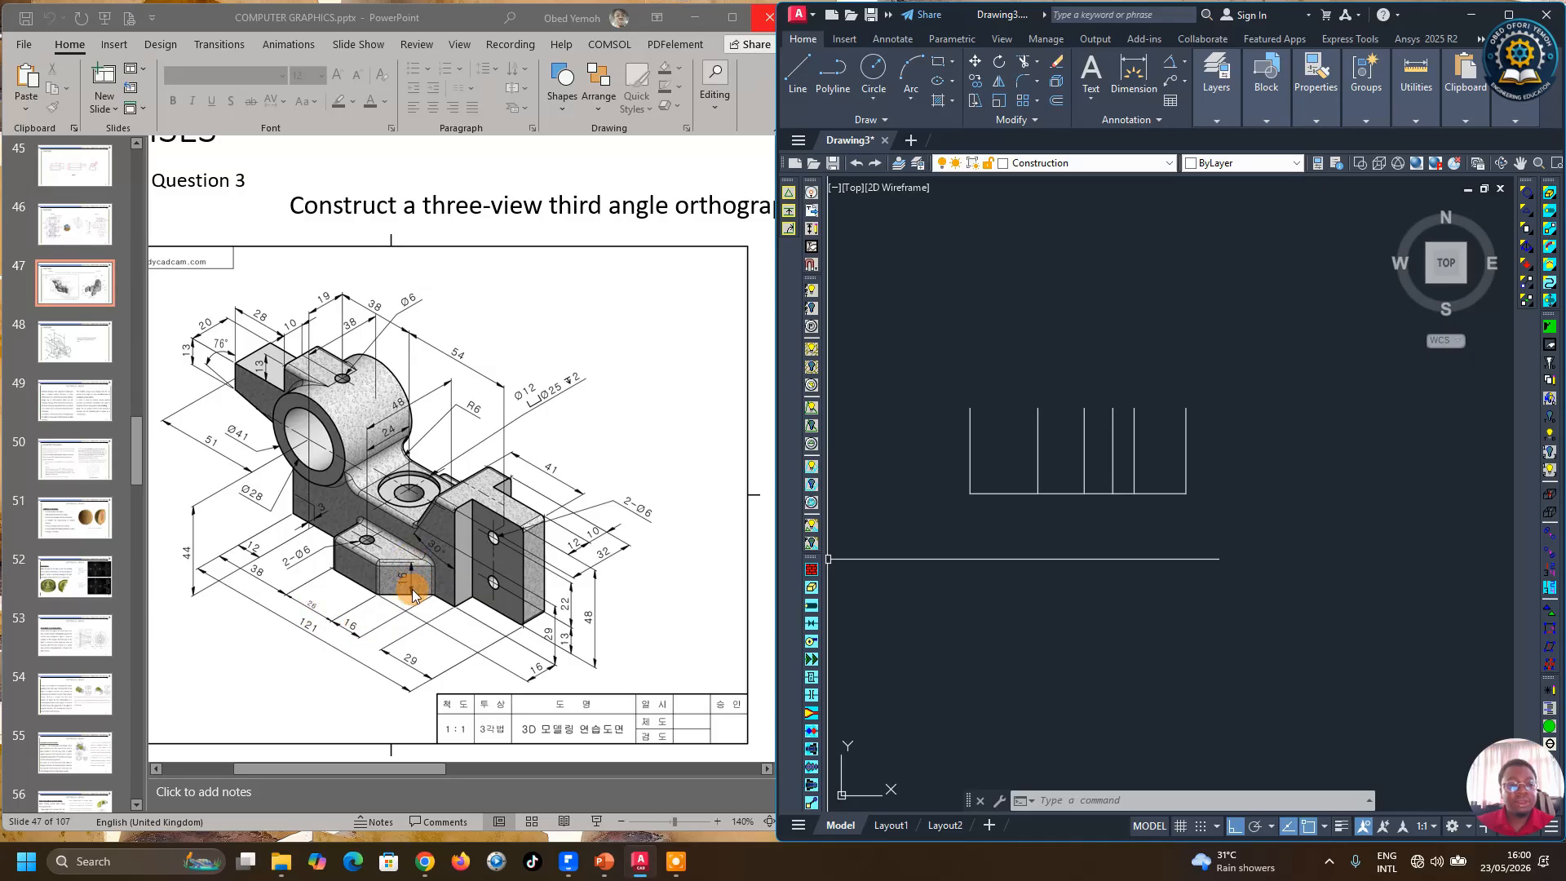
Step: Offset the base line 16 mm upward
click(1057, 101)
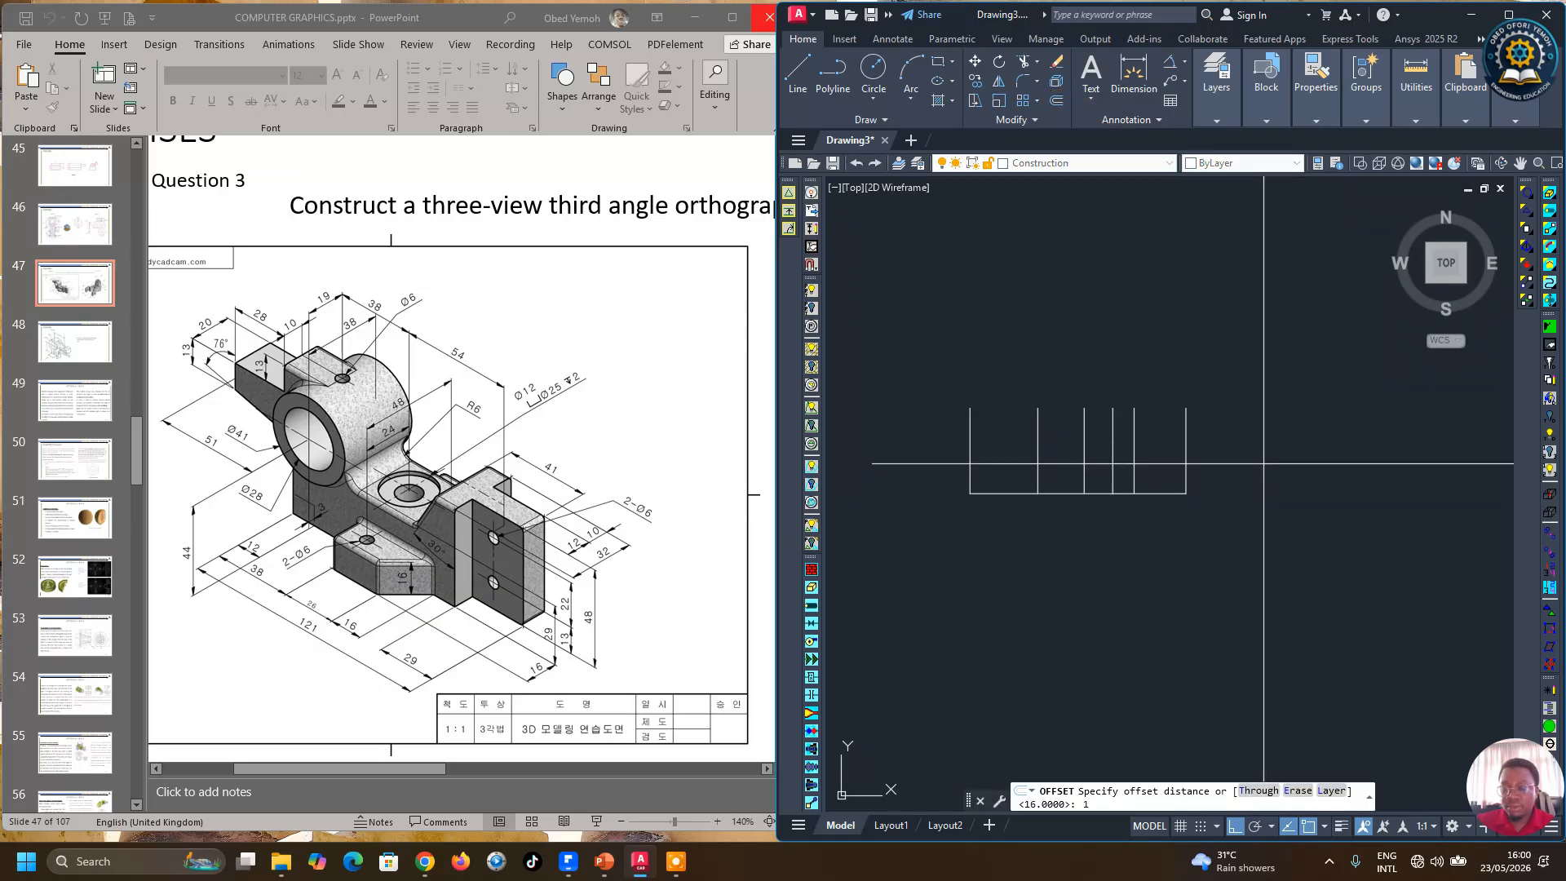
key(Return)
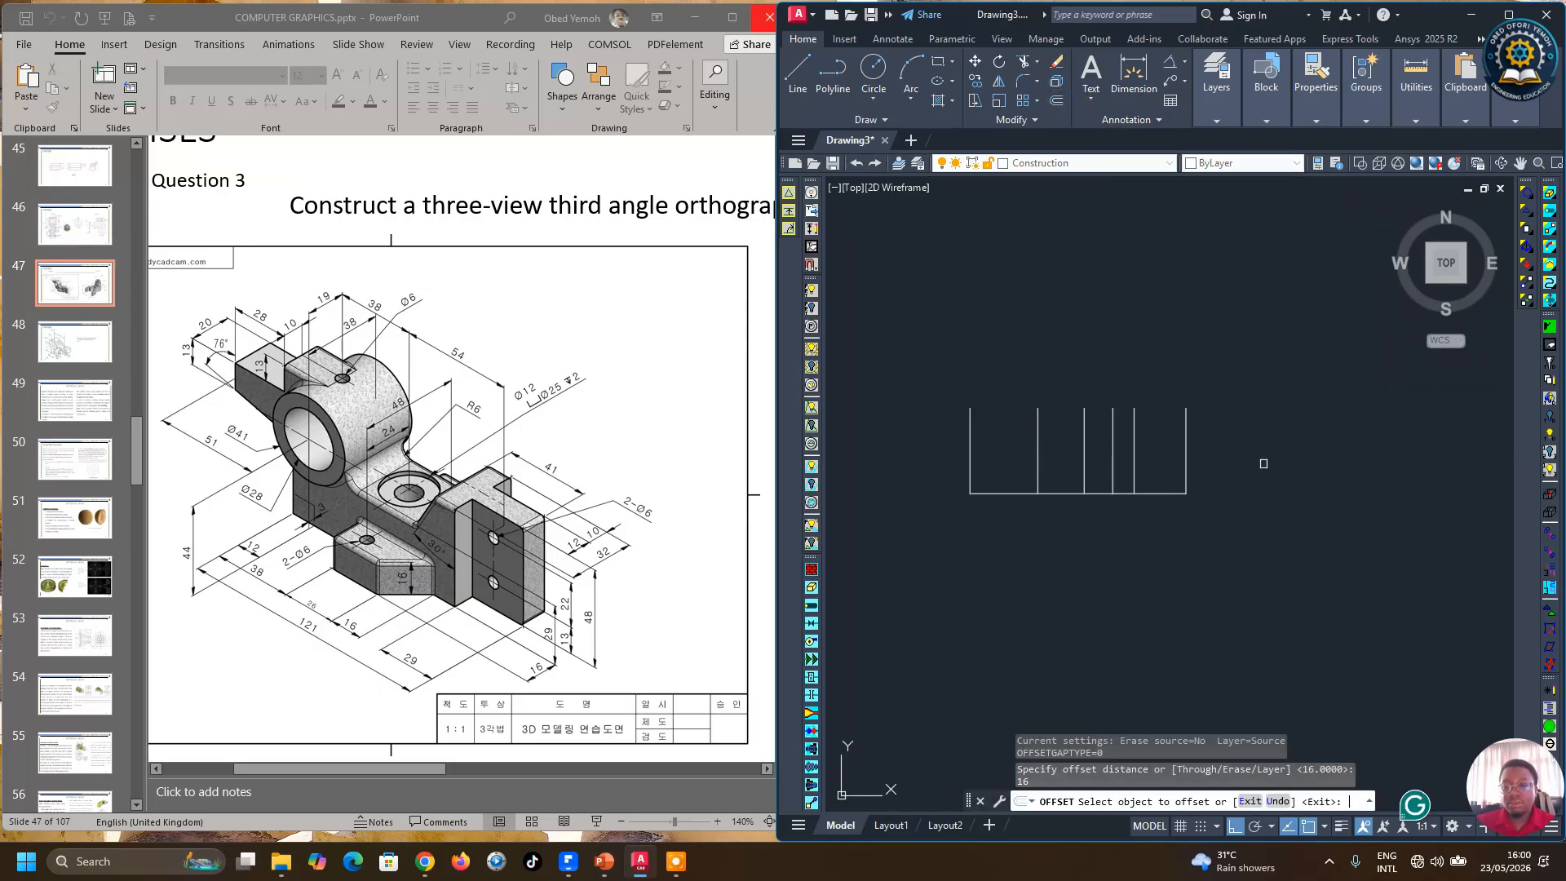
click(1078, 492)
click(1197, 325)
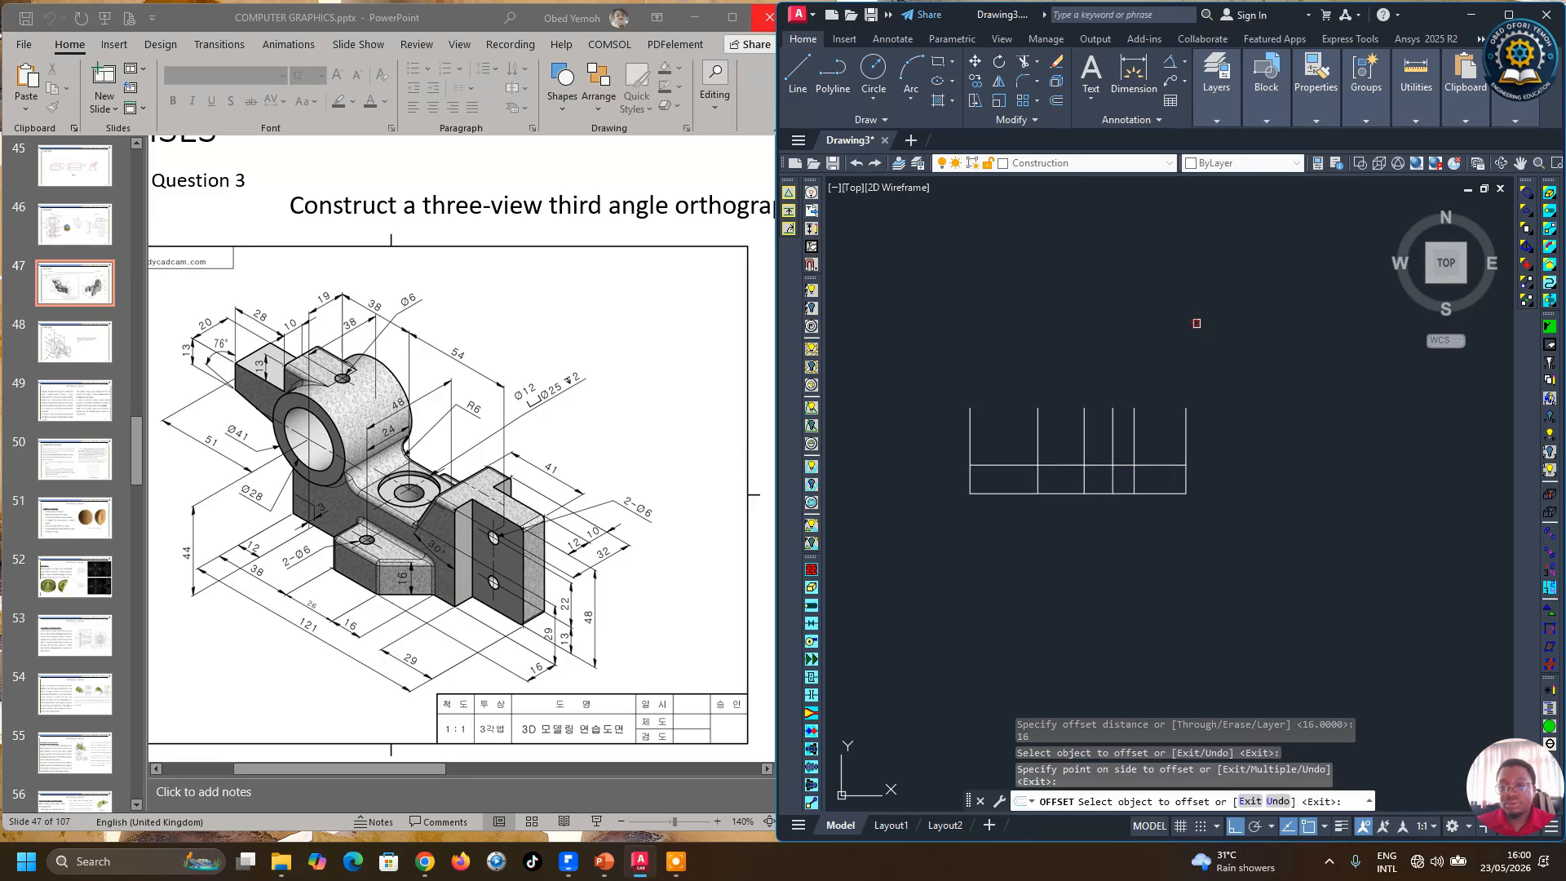
right_click(1197, 324)
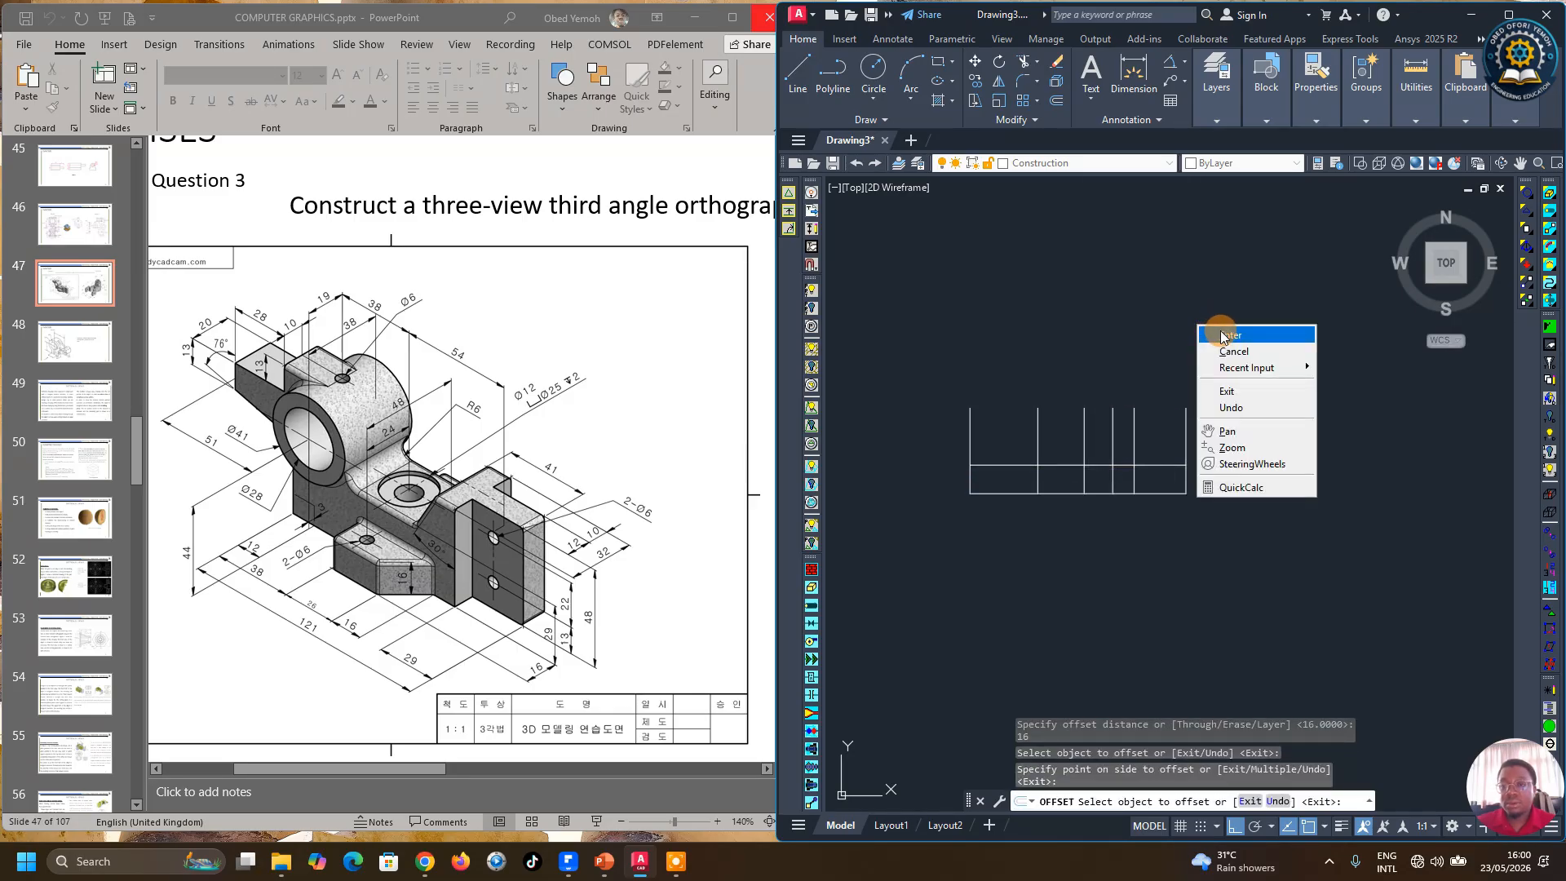
Step: Trim the excess construction line segments so the outline of the base step and right upright remains
click(1226, 336)
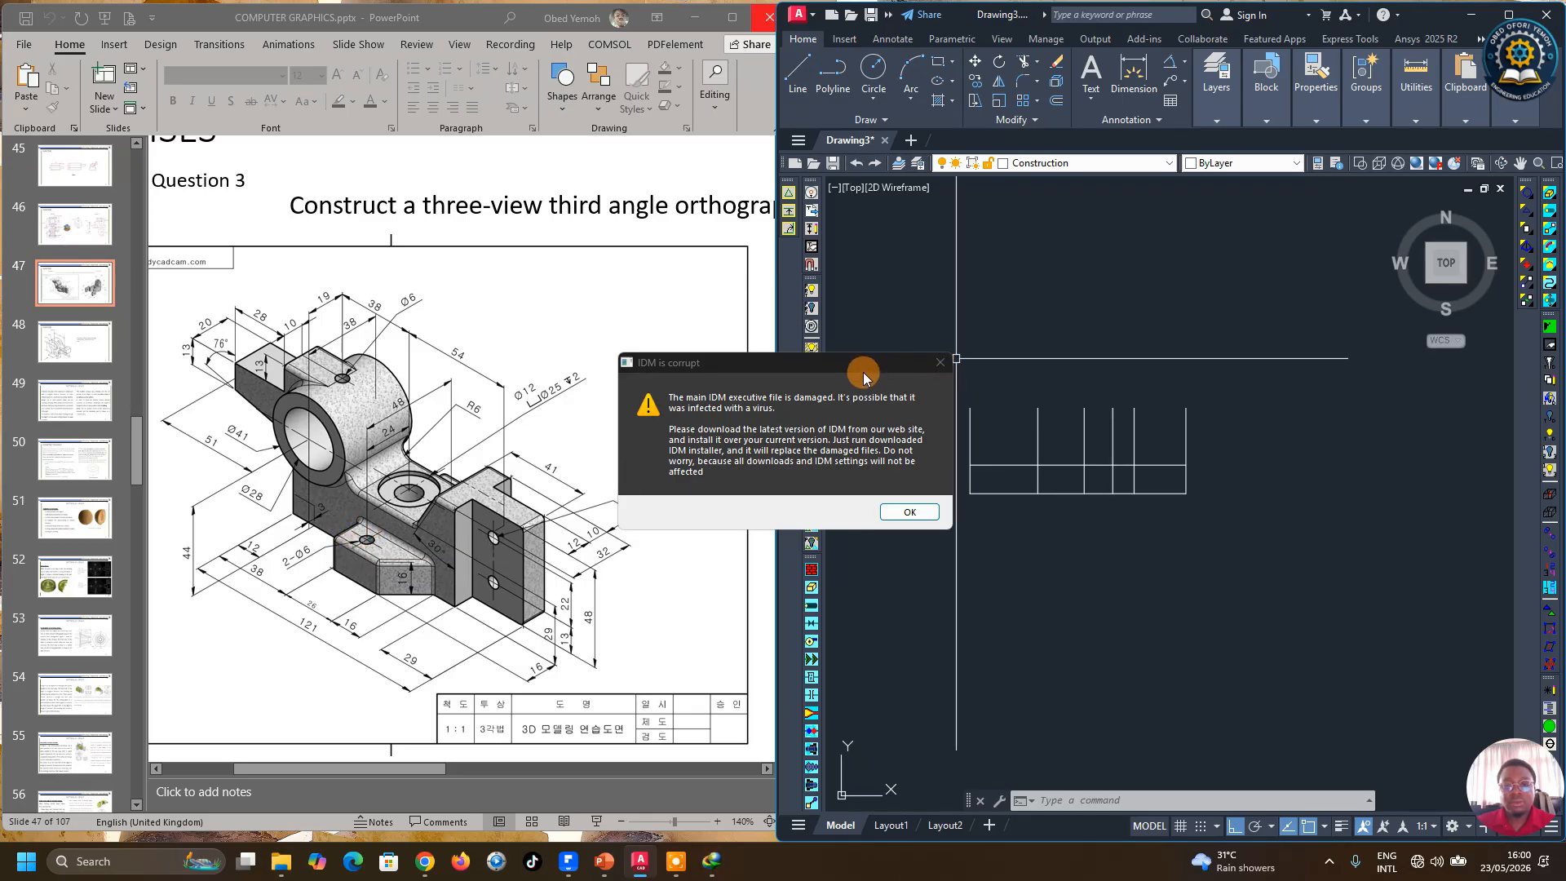
drag(863, 372, 1023, 877)
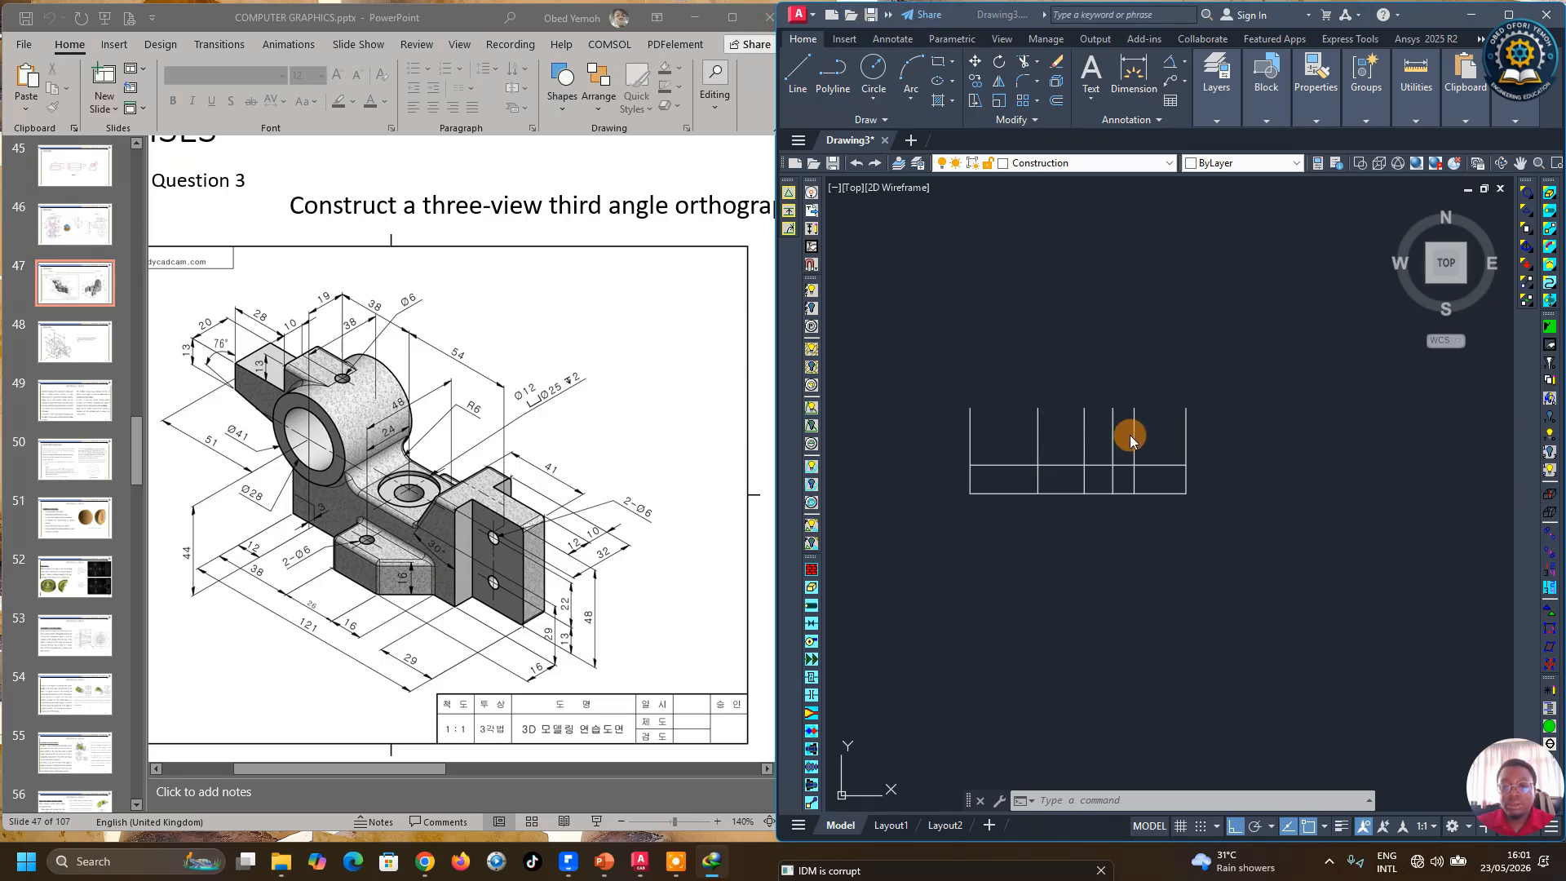
click(1146, 6)
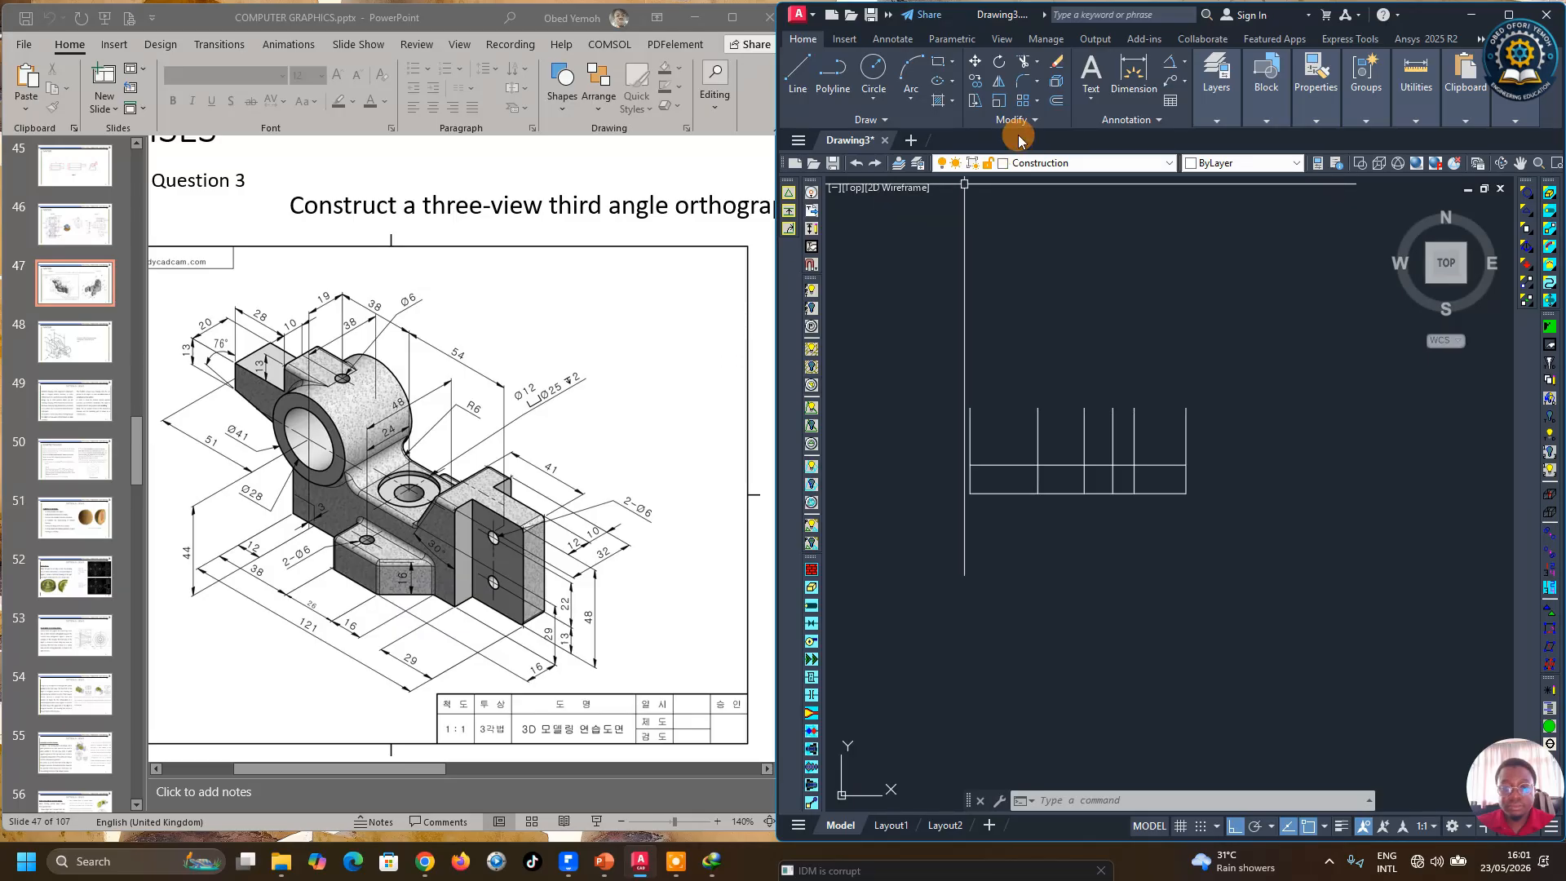
click(1023, 61)
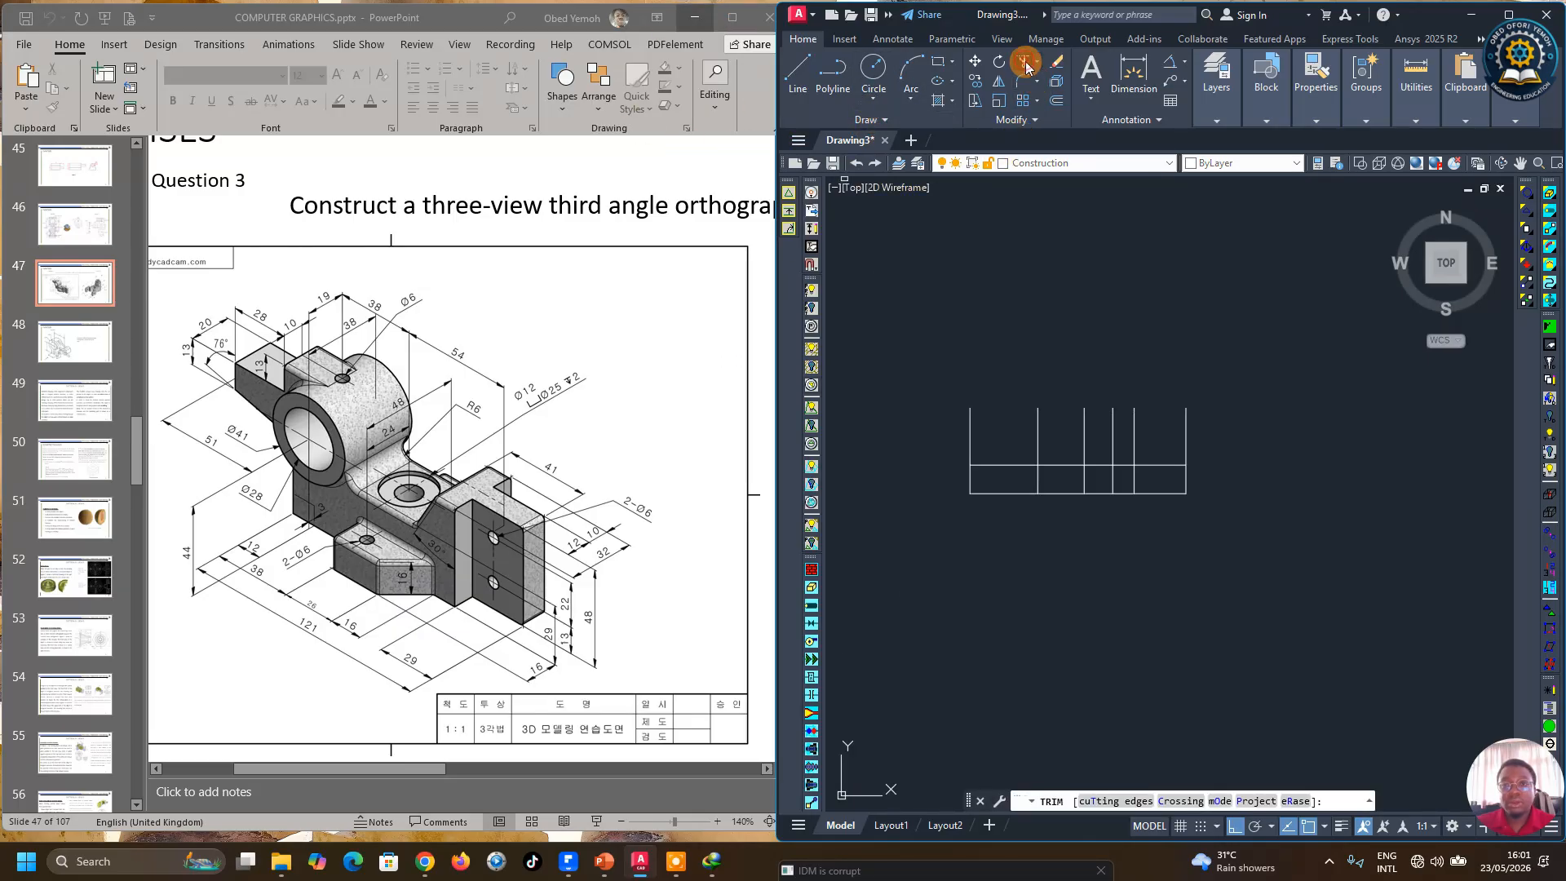
click(1006, 466)
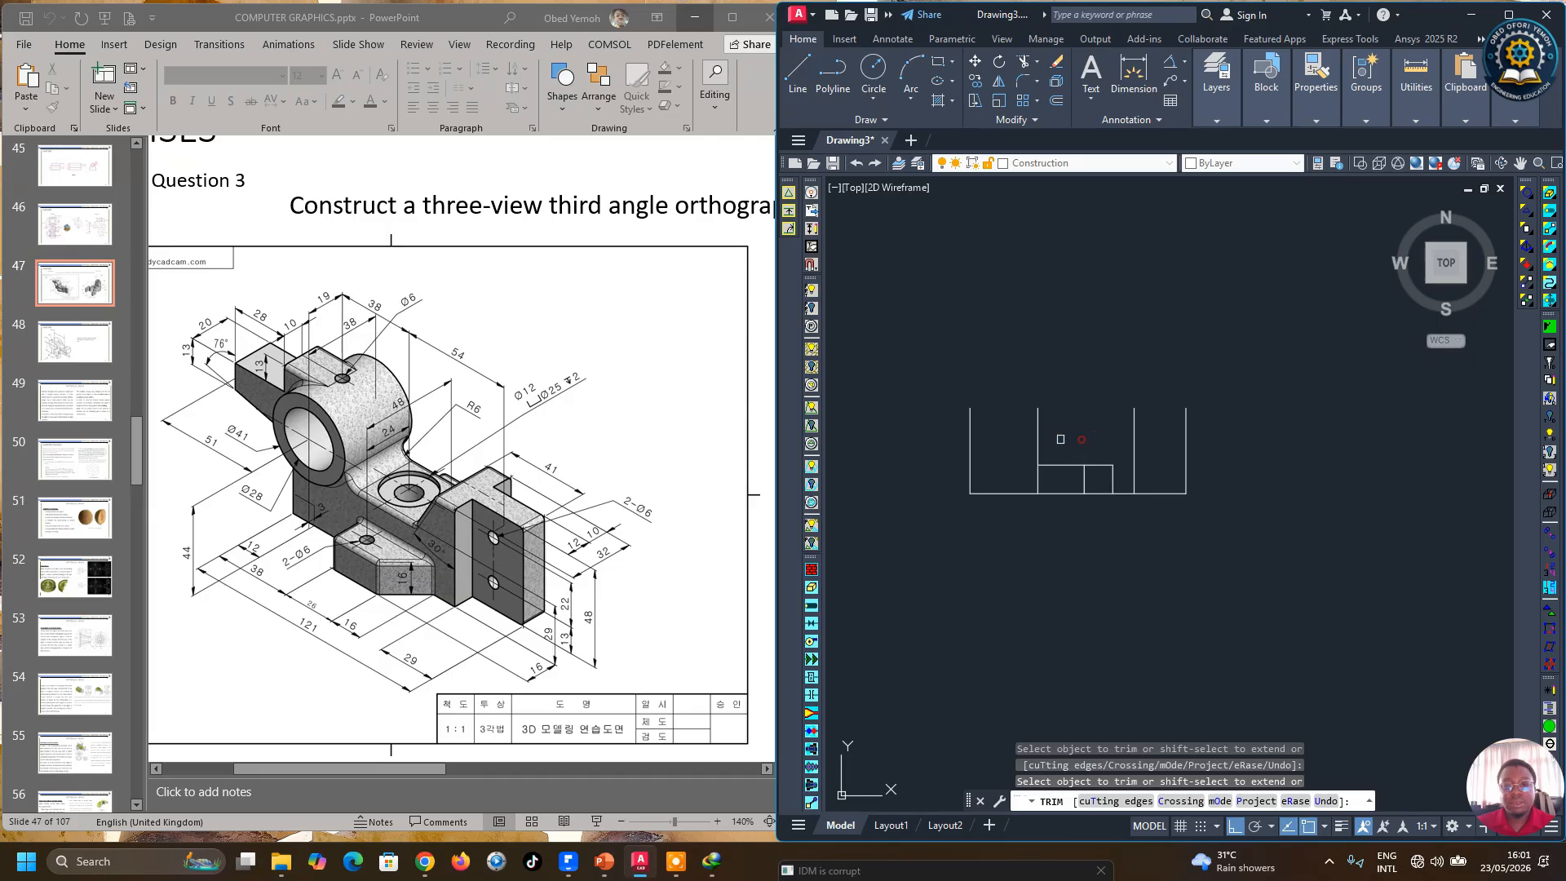
right_click(1049, 410)
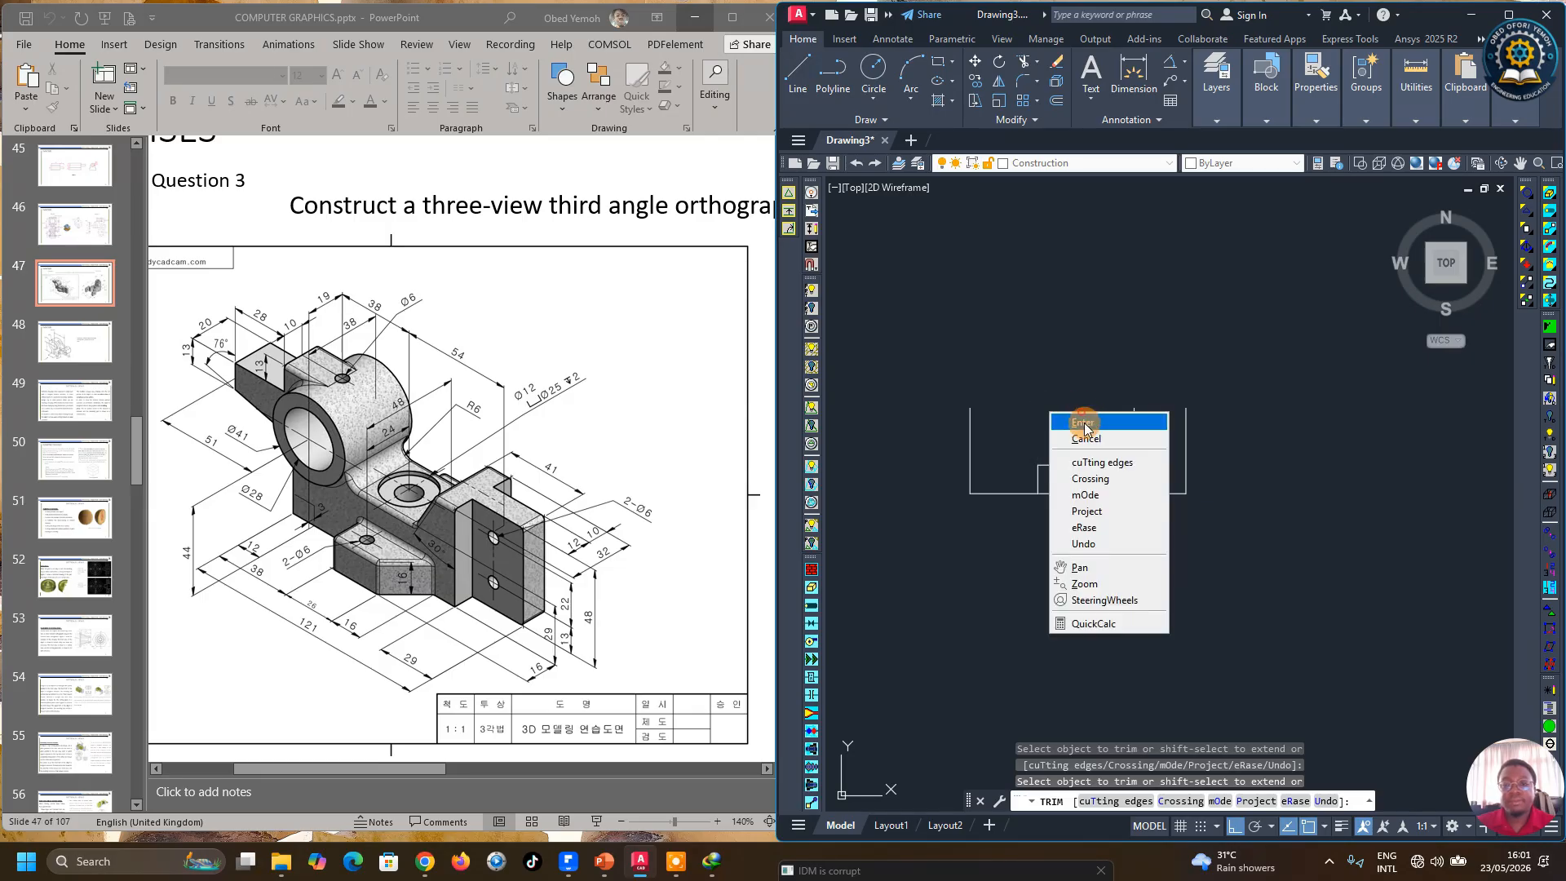
click(1083, 413)
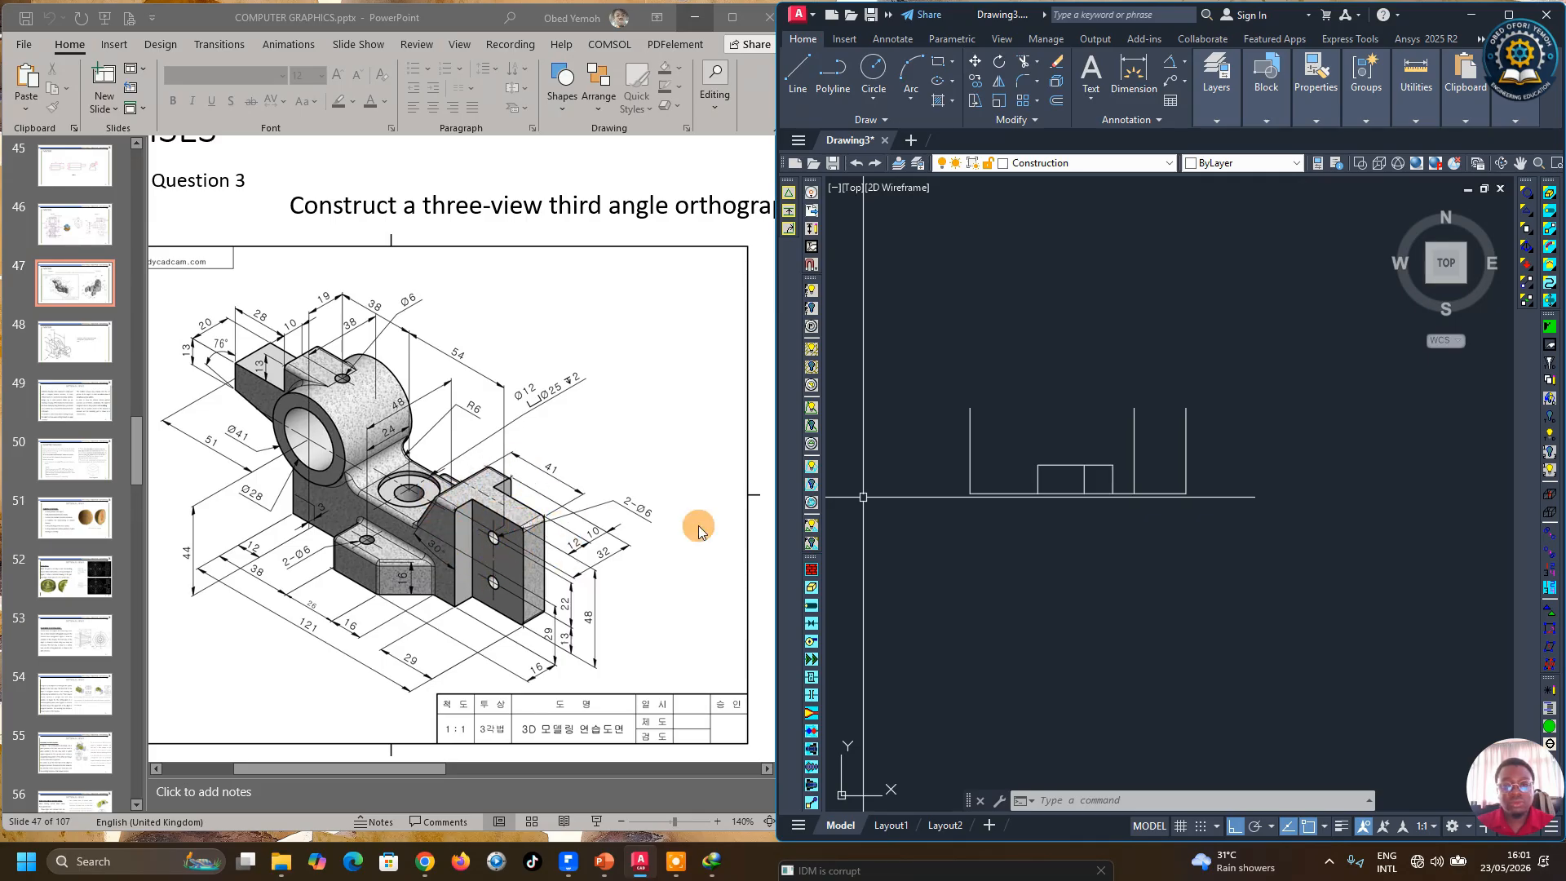
Step: Draw a horizontal line joining the top ends of the two rightmost vertical lines
click(798, 72)
click(1185, 408)
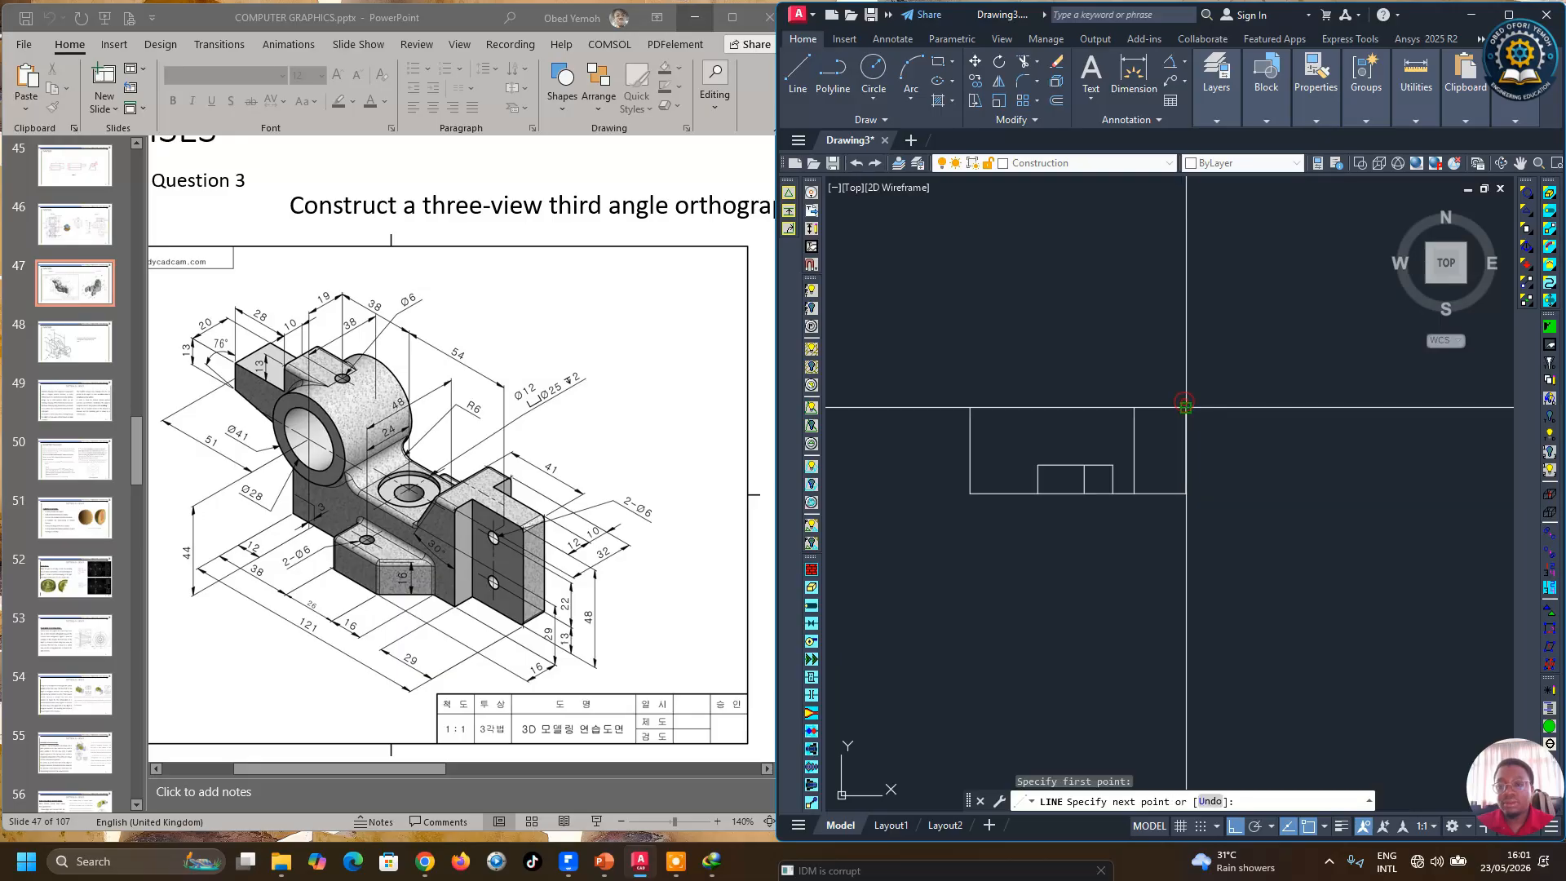
click(1135, 407)
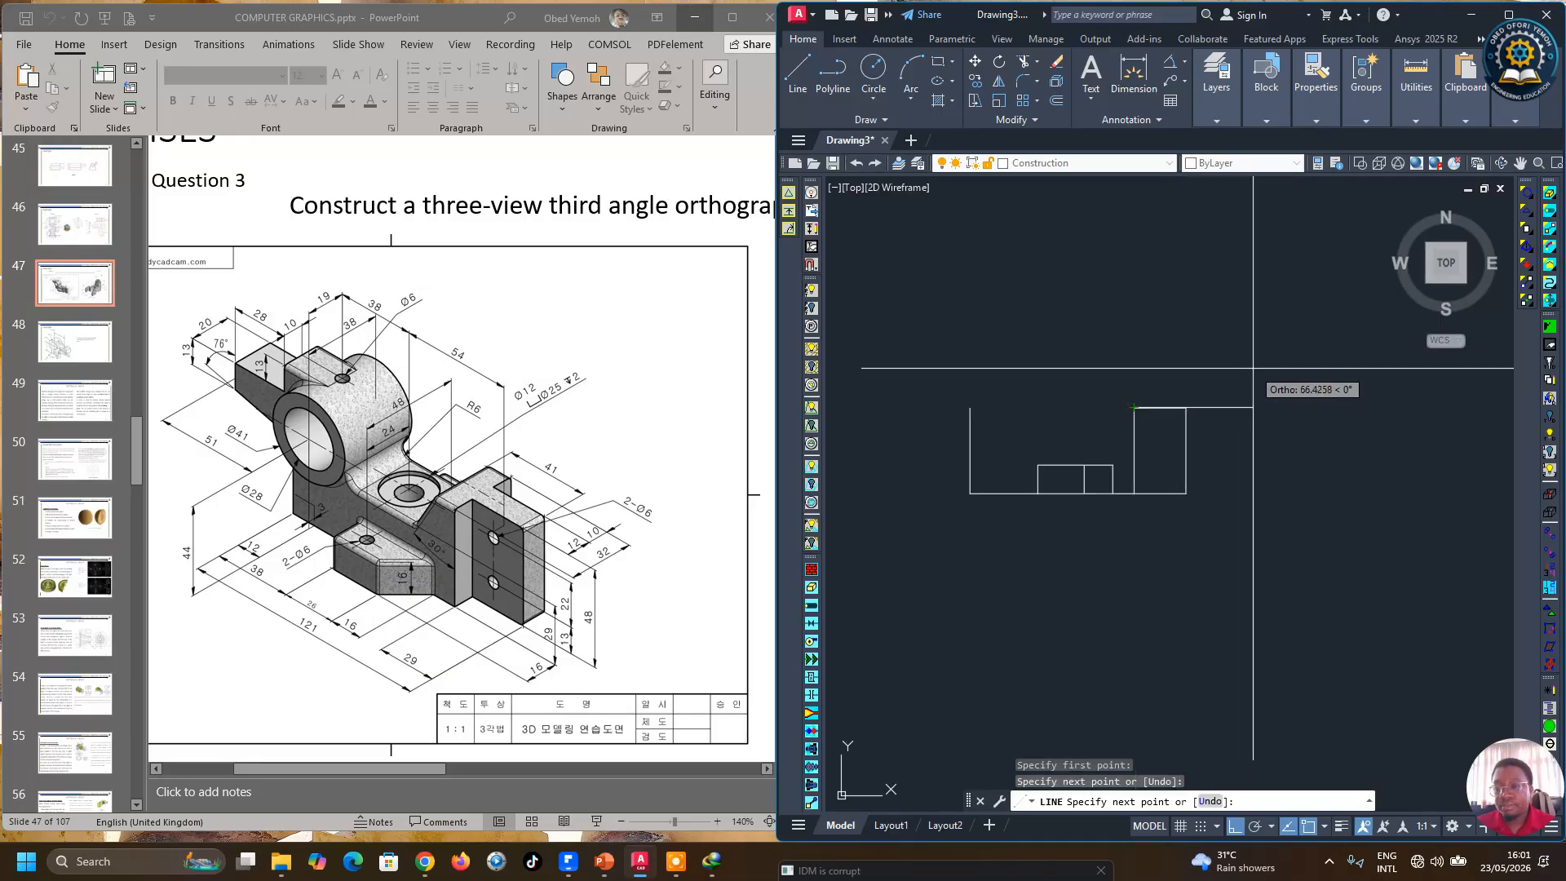
right_click(1140, 332)
click(1162, 345)
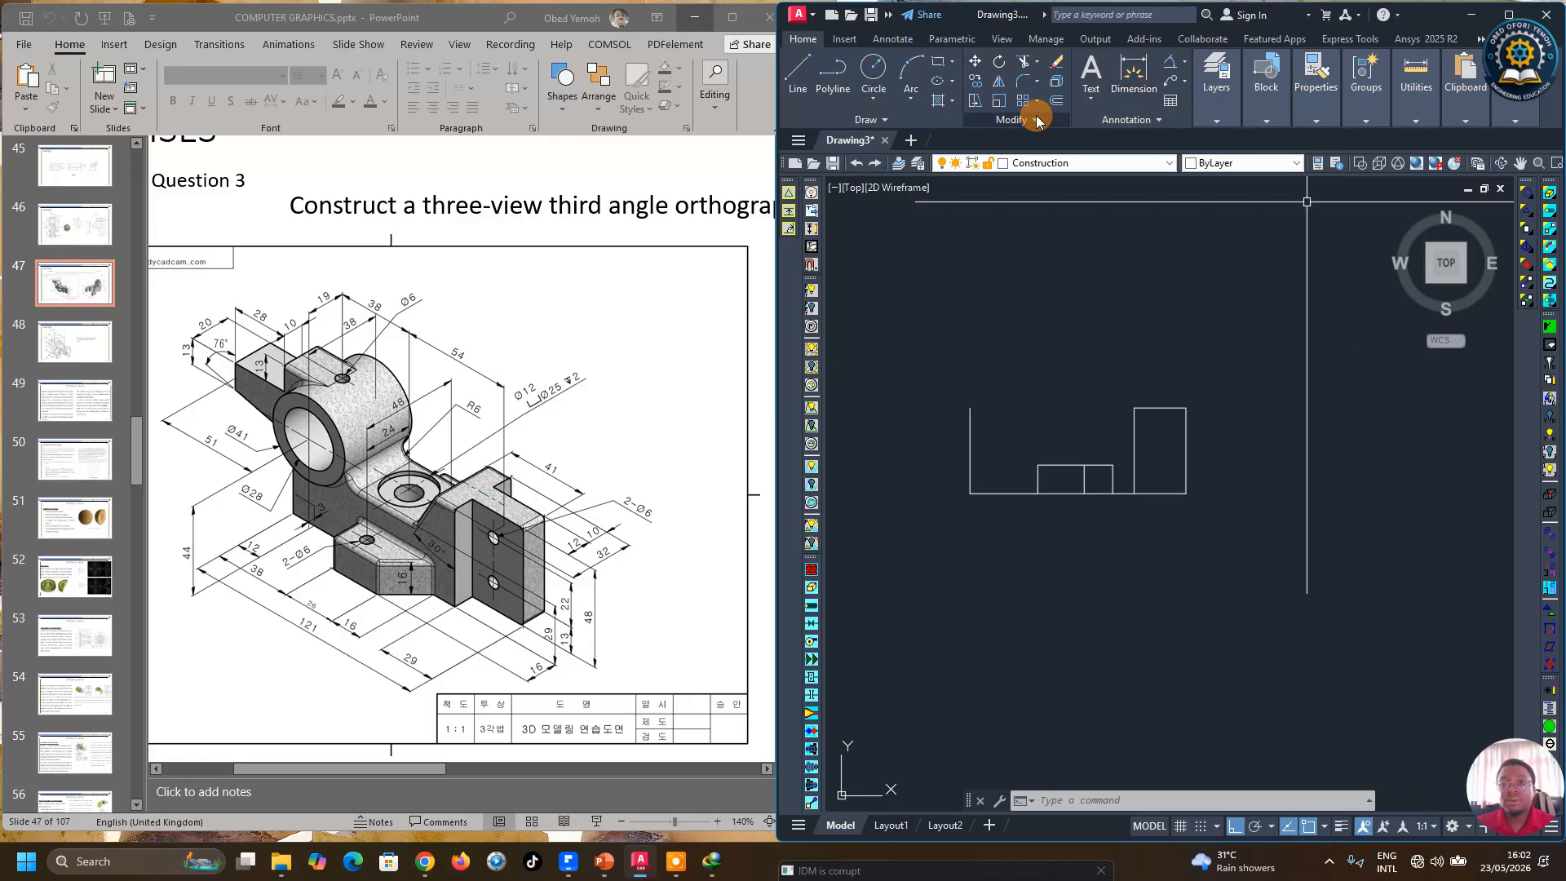
Step: Offset the rightmost vertical line 41 mm to the left
click(1058, 103)
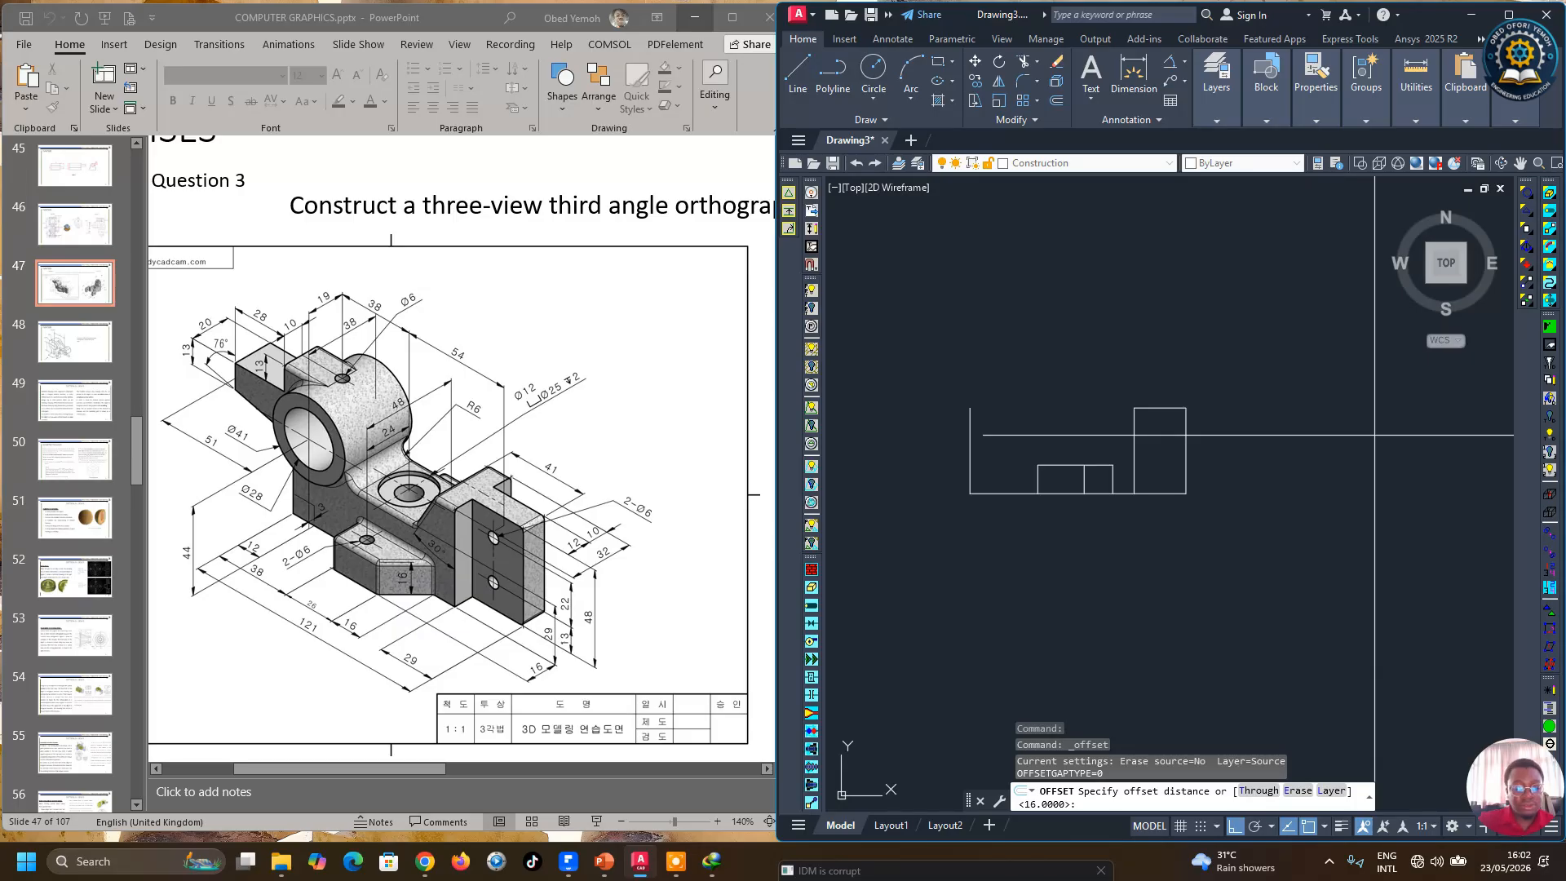
key(Return)
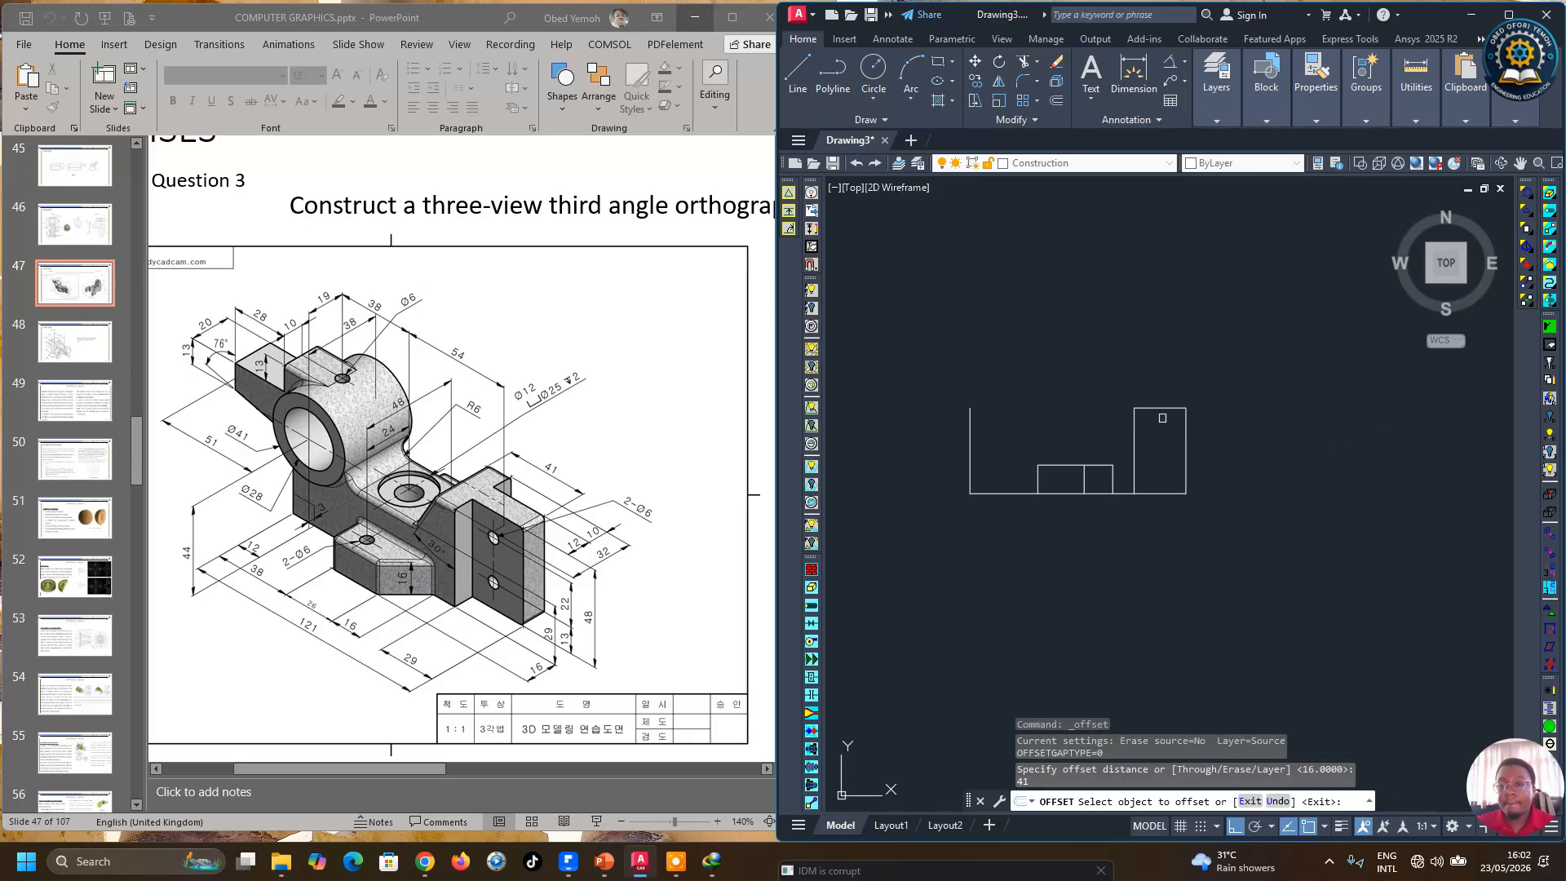
click(1182, 423)
click(1084, 362)
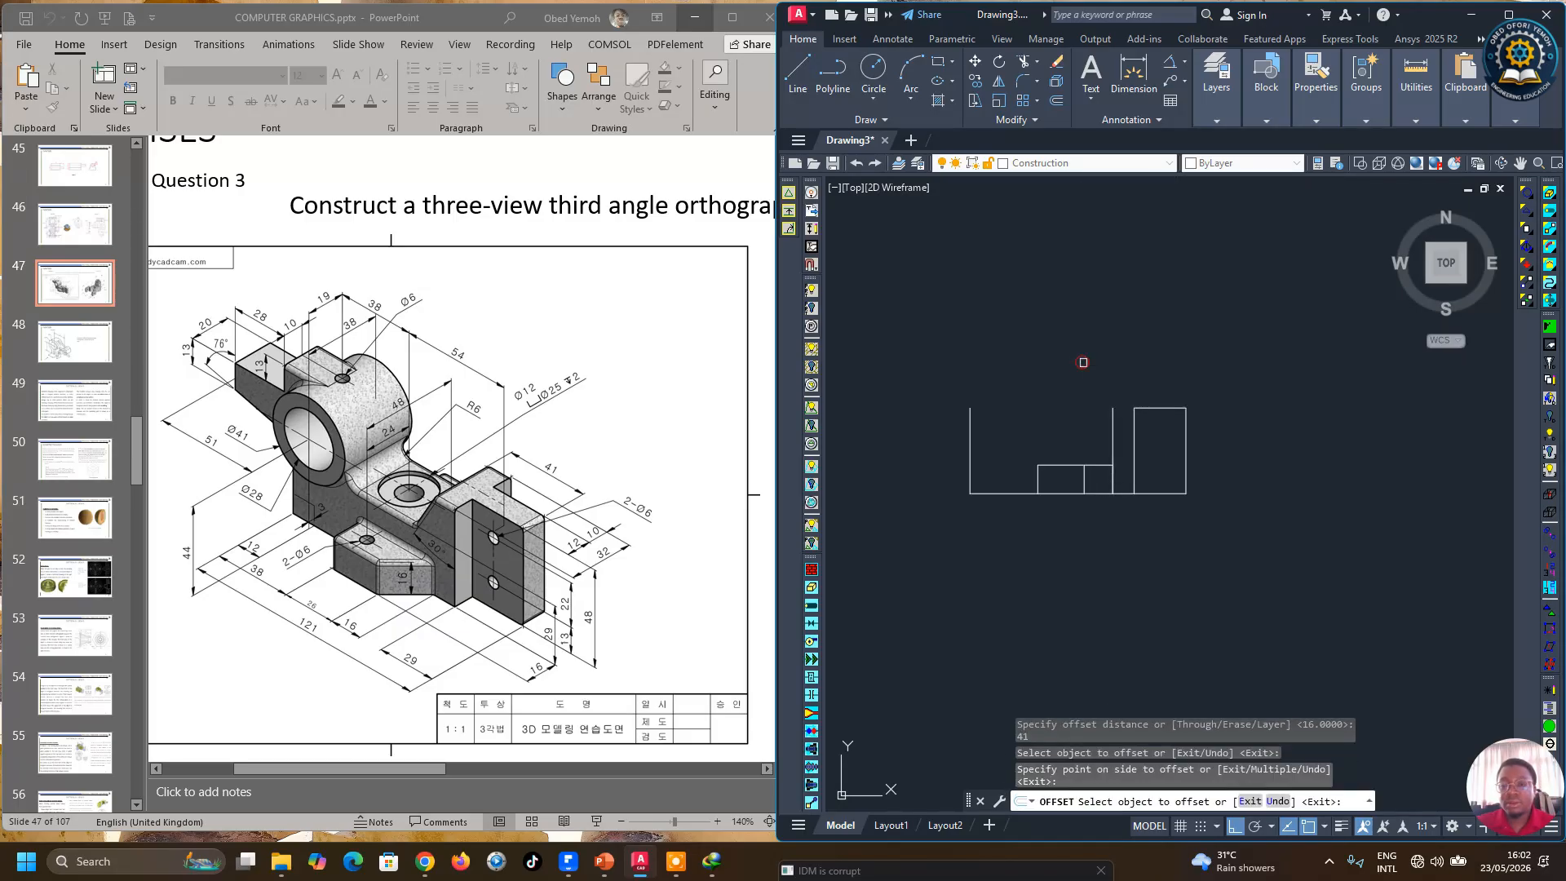
right_click(1085, 364)
click(1117, 377)
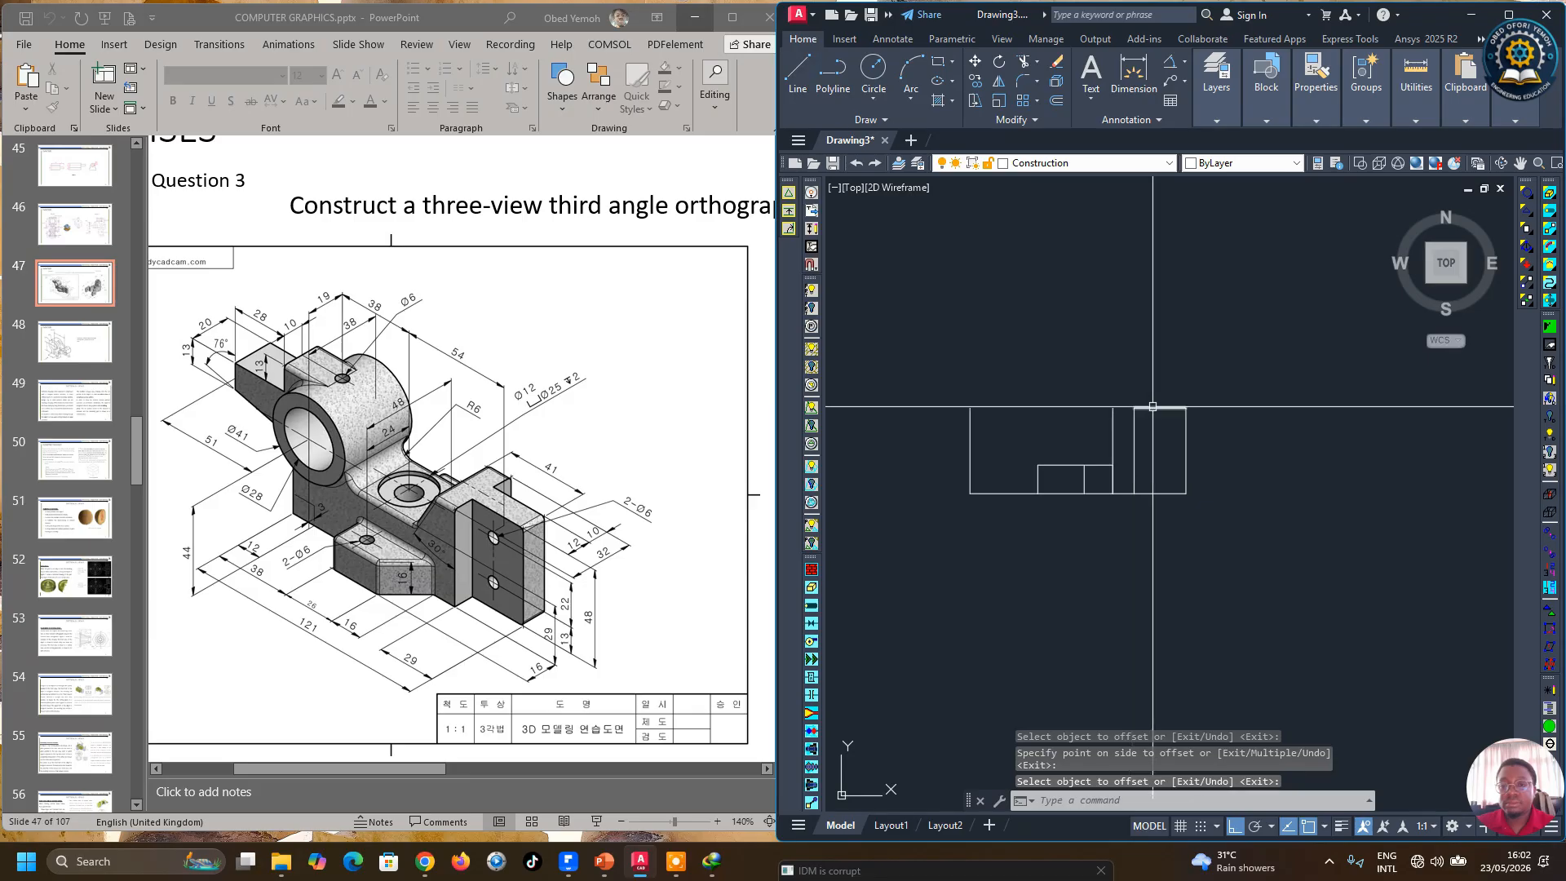
Step: Extend the top edge with a horizontal line reaching the new offset vertical line
click(798, 74)
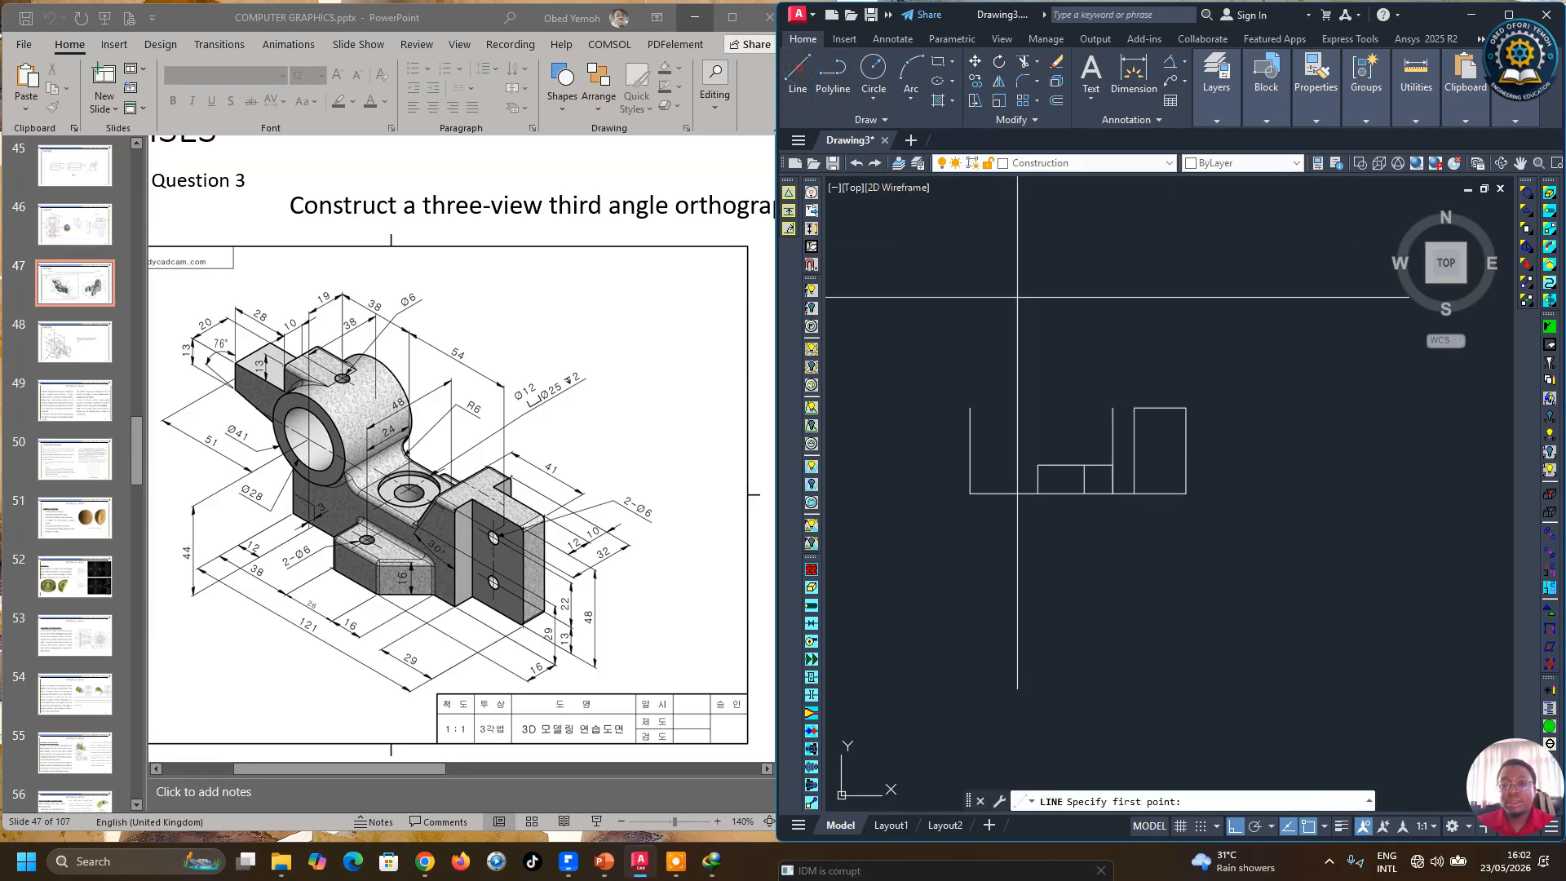
click(1134, 408)
click(1112, 361)
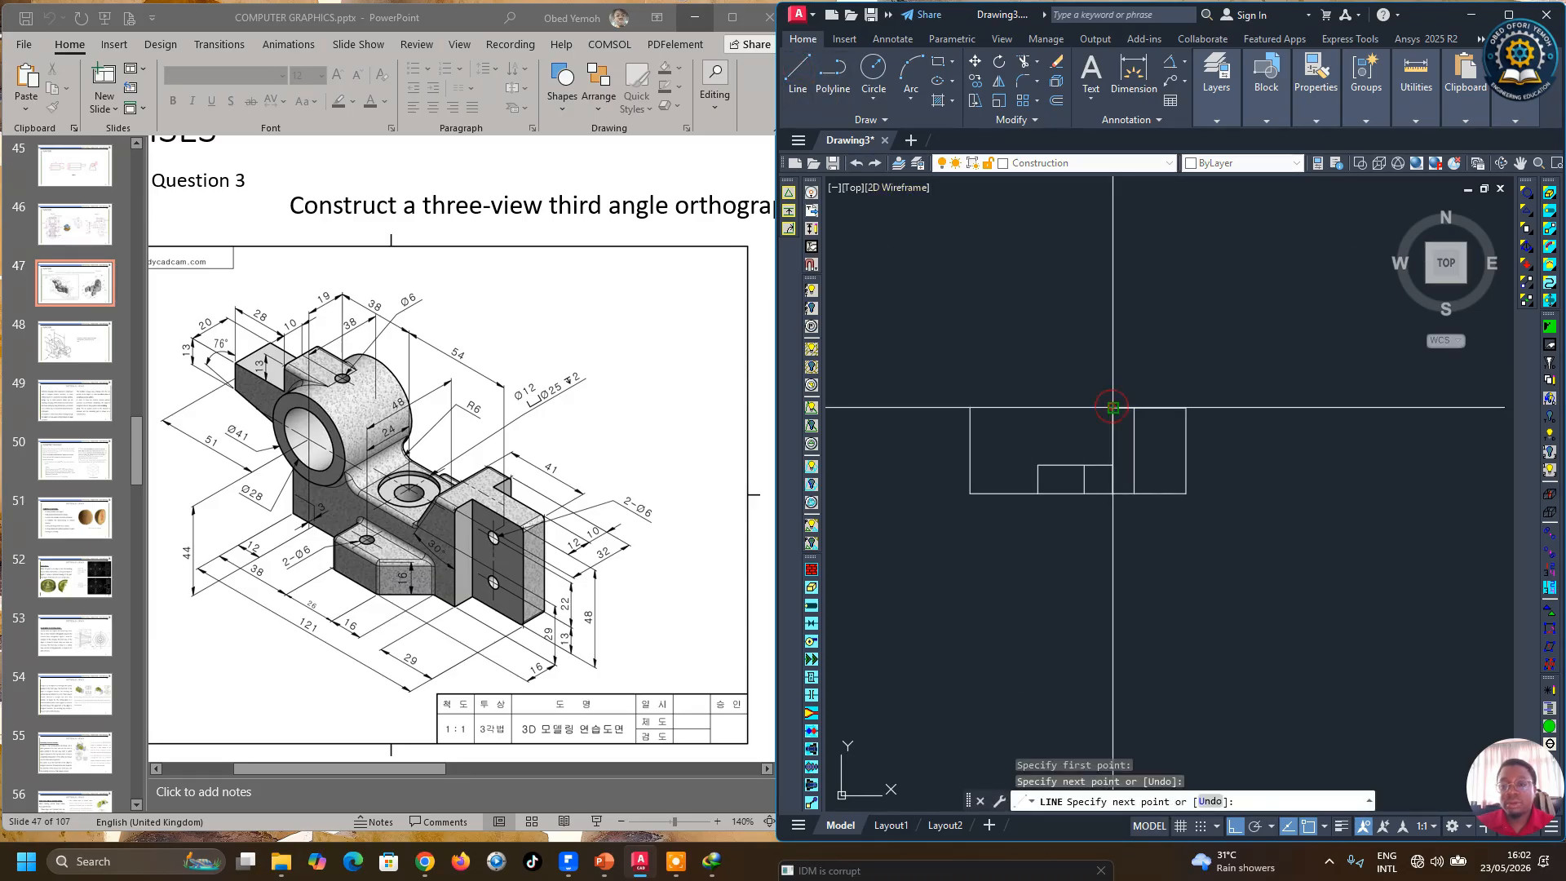
right_click(1113, 363)
click(1129, 373)
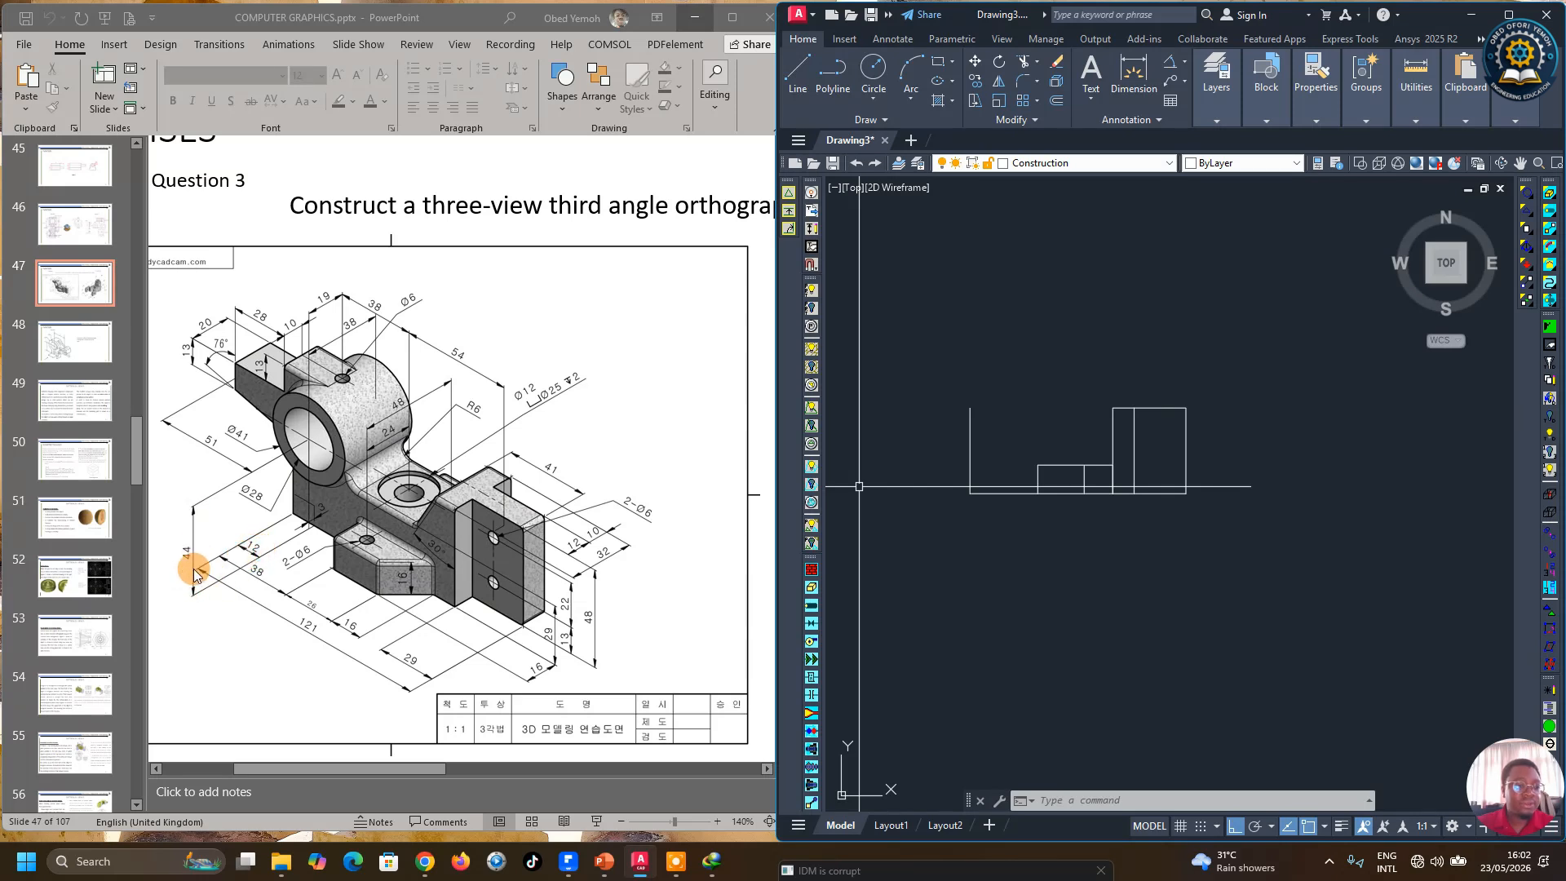
Step: Offset the leftmost vertical line 12 mm to the right
click(1056, 100)
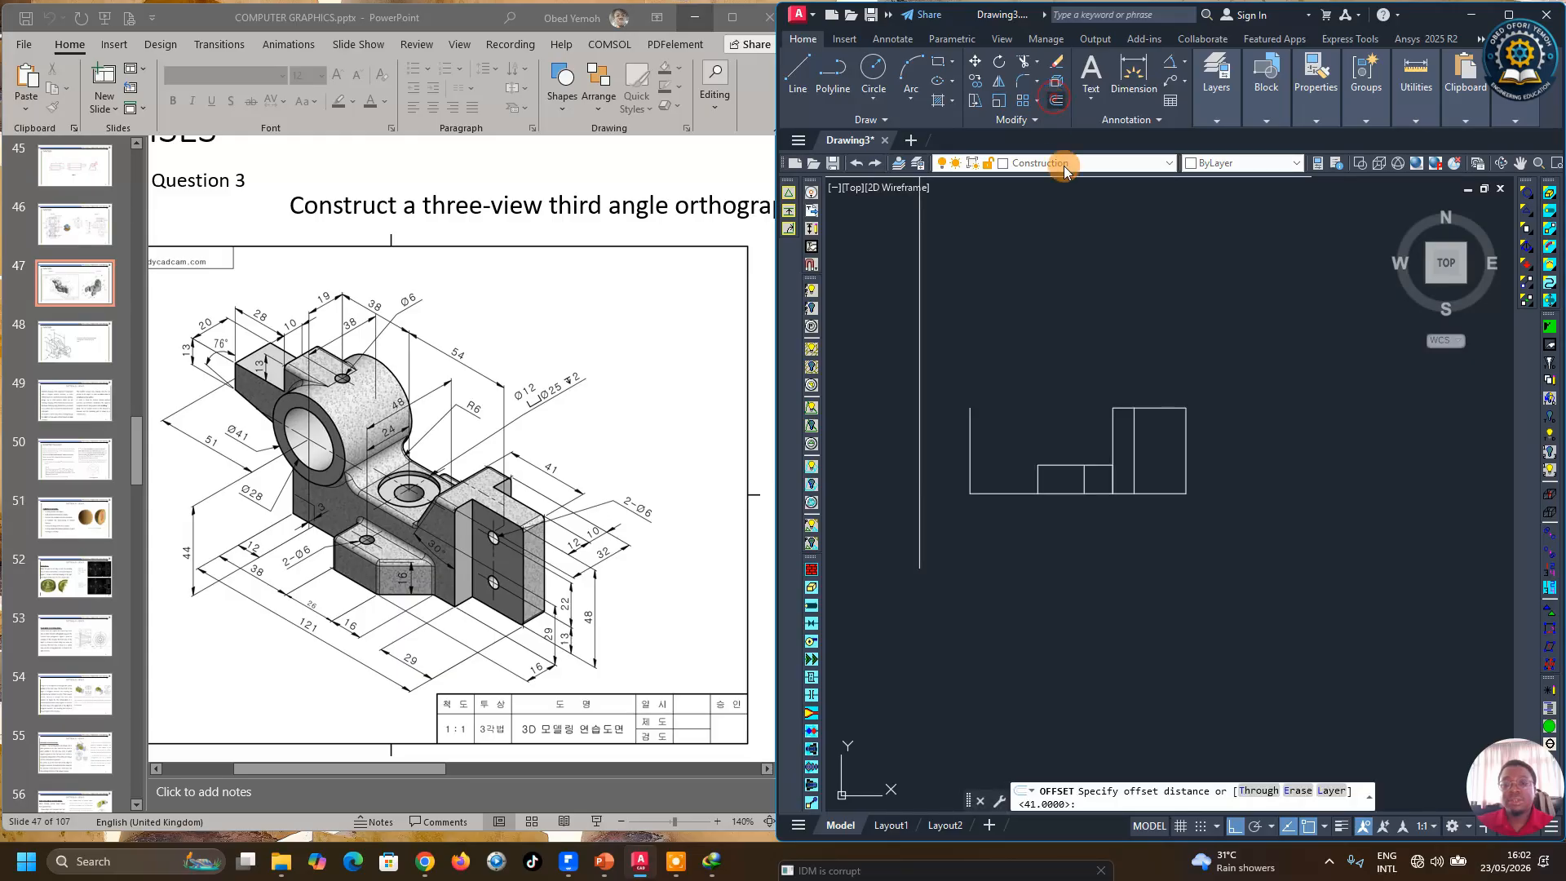
text(12)
key(Return)
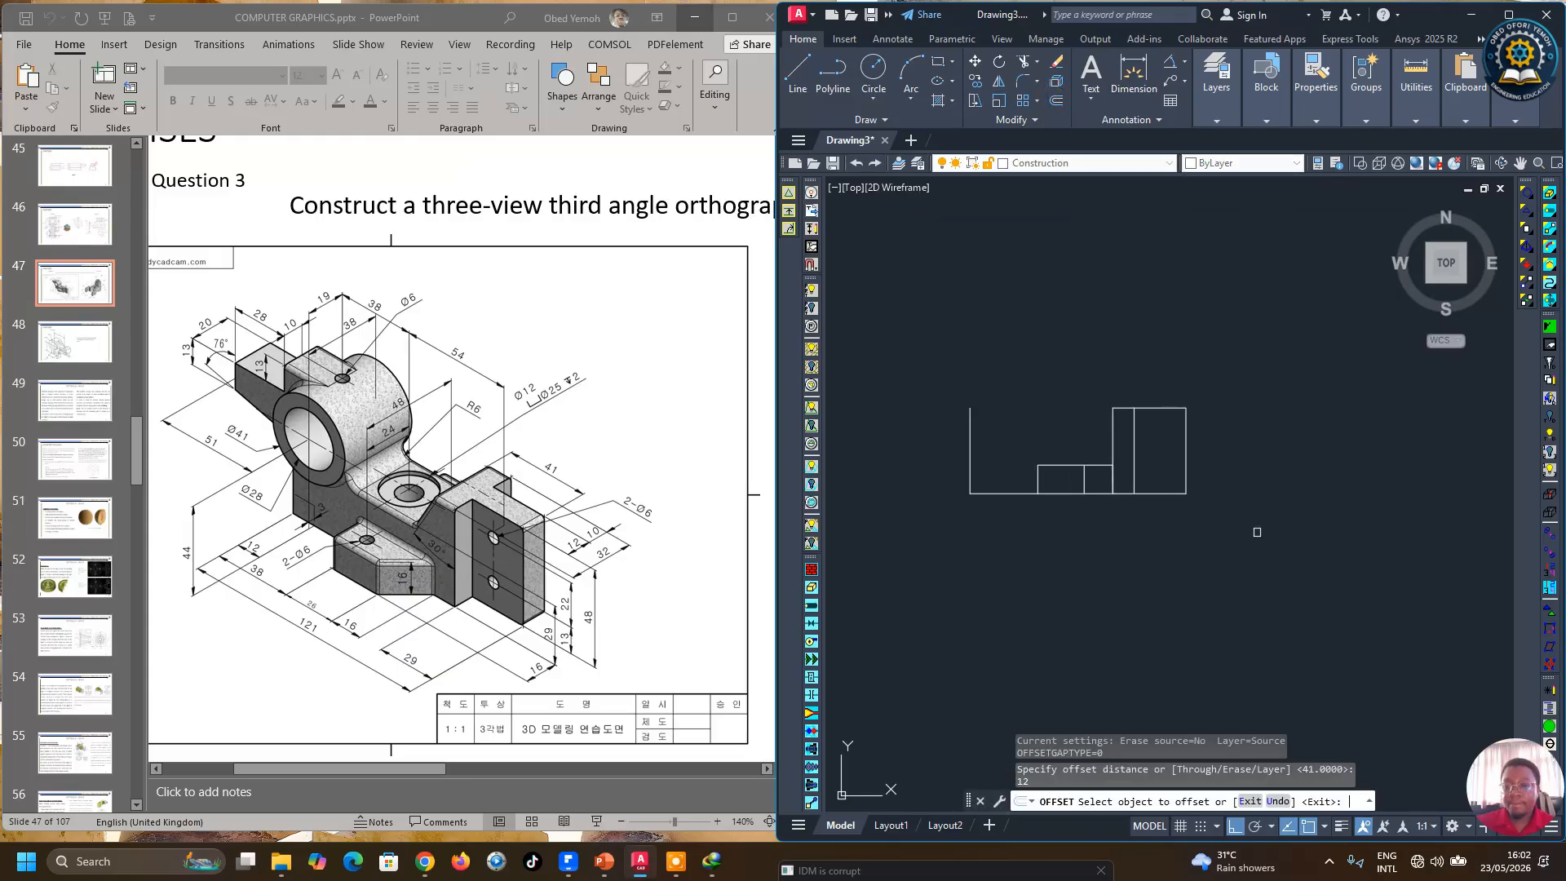
click(970, 445)
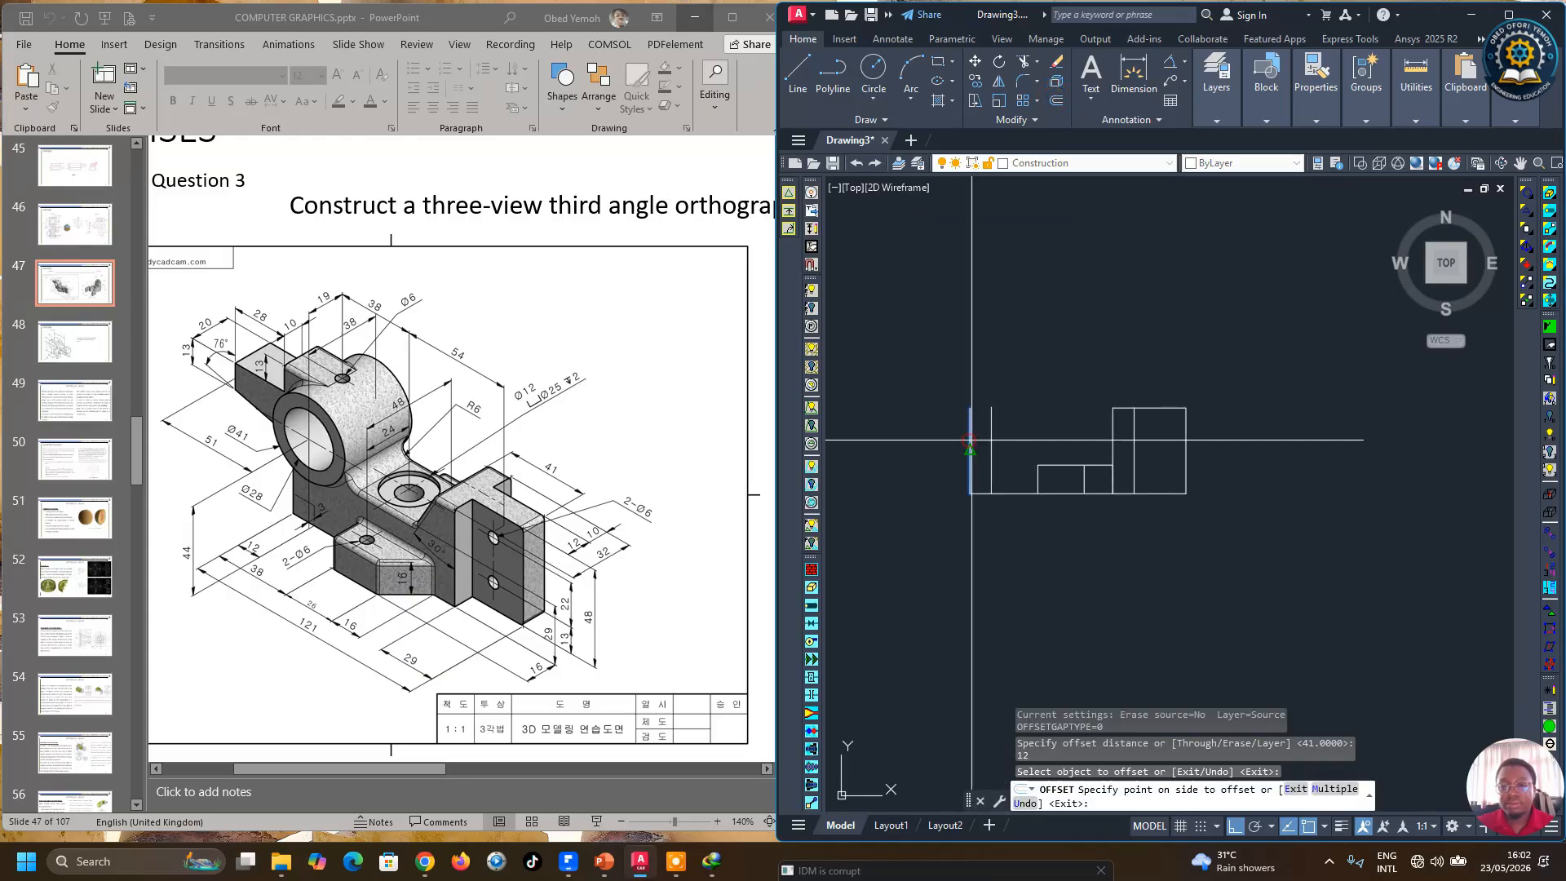
click(1019, 432)
right_click(1035, 447)
click(1052, 445)
Step: Move the new vertical line onto the center line layer
click(990, 441)
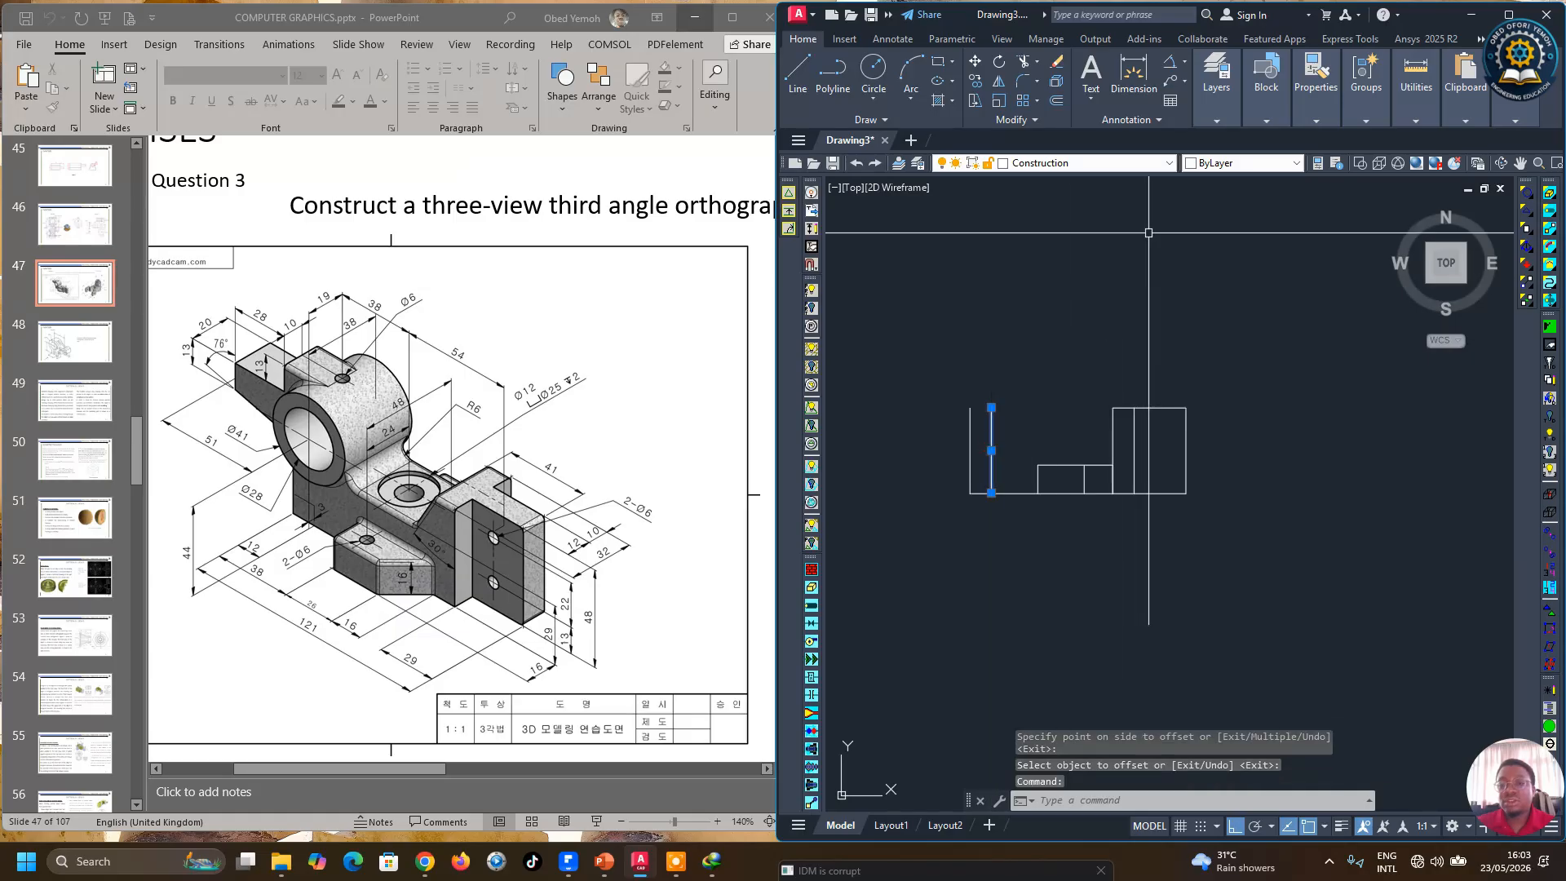
click(1217, 110)
click(1354, 139)
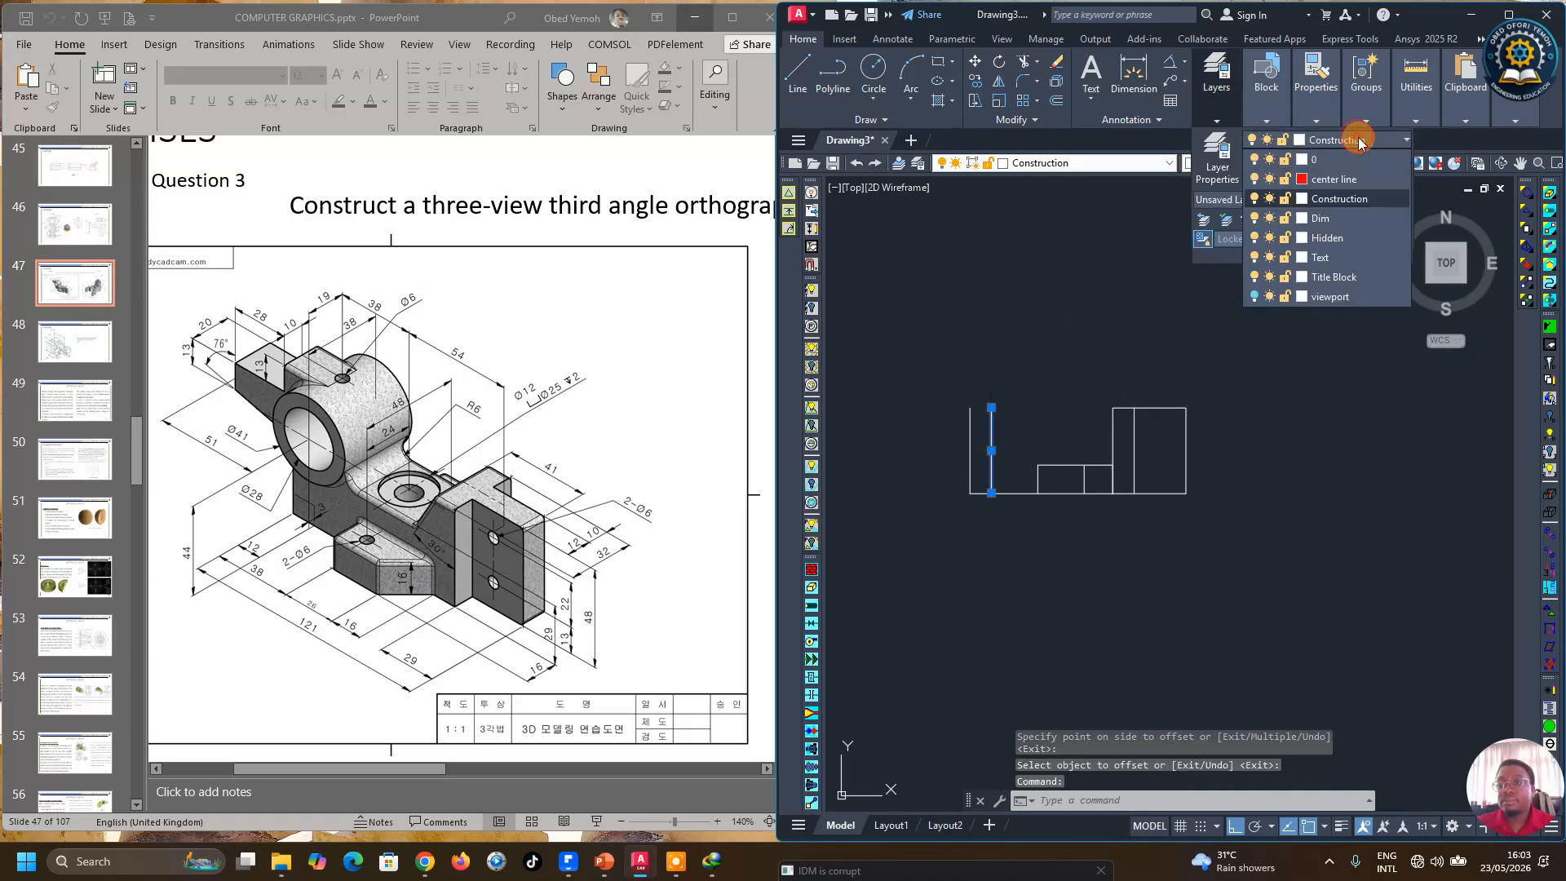
click(1324, 180)
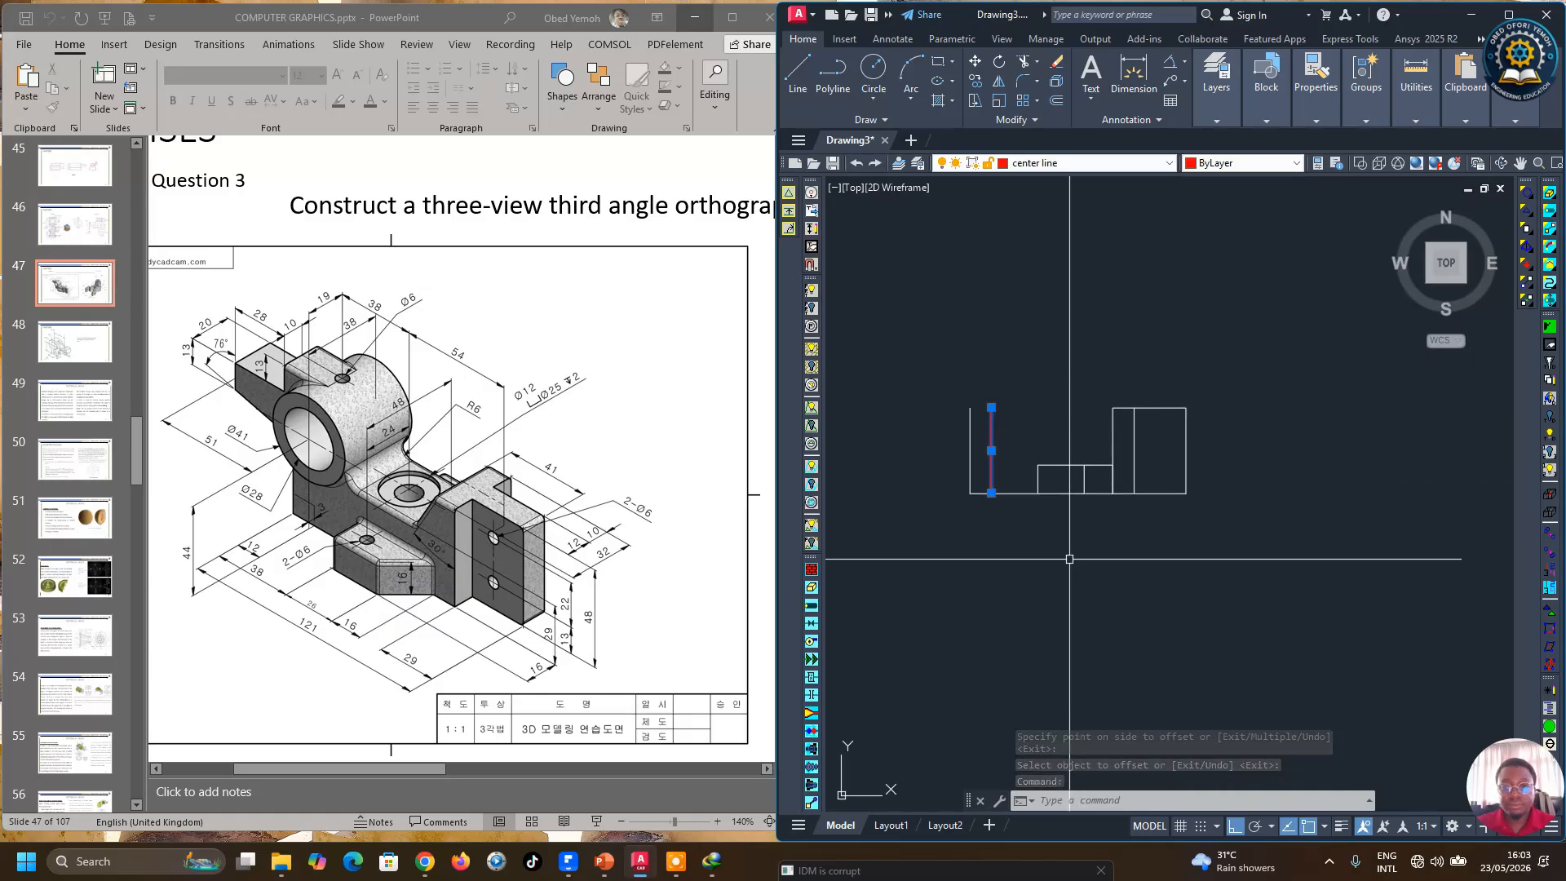
key(Escape)
Step: Stretch the centre line's top end upward above the top of the outline
click(991, 433)
click(992, 408)
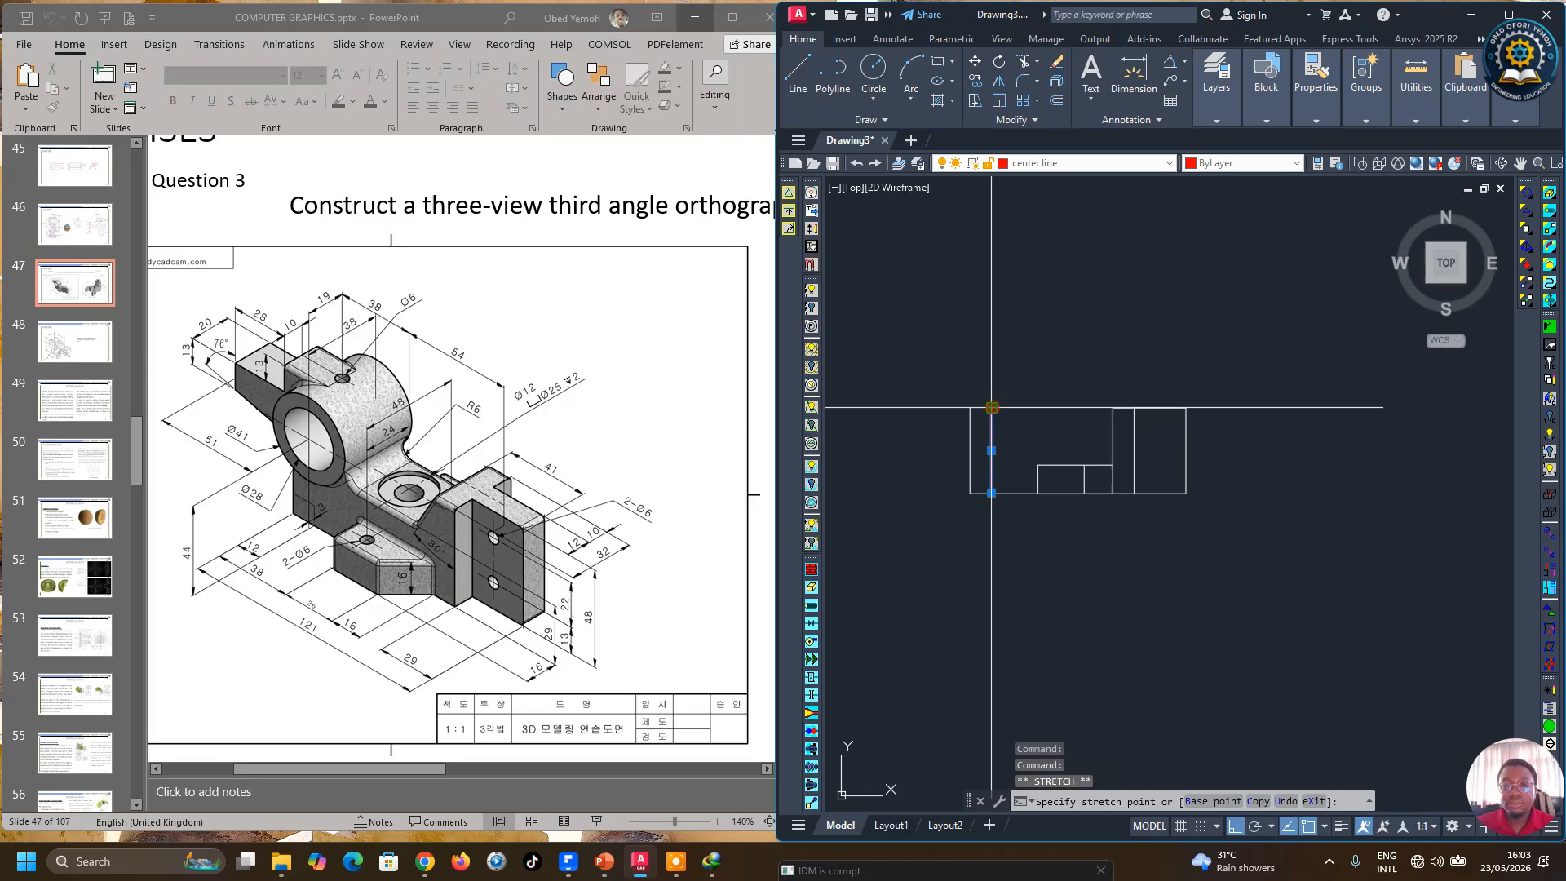
click(1003, 357)
key(Escape)
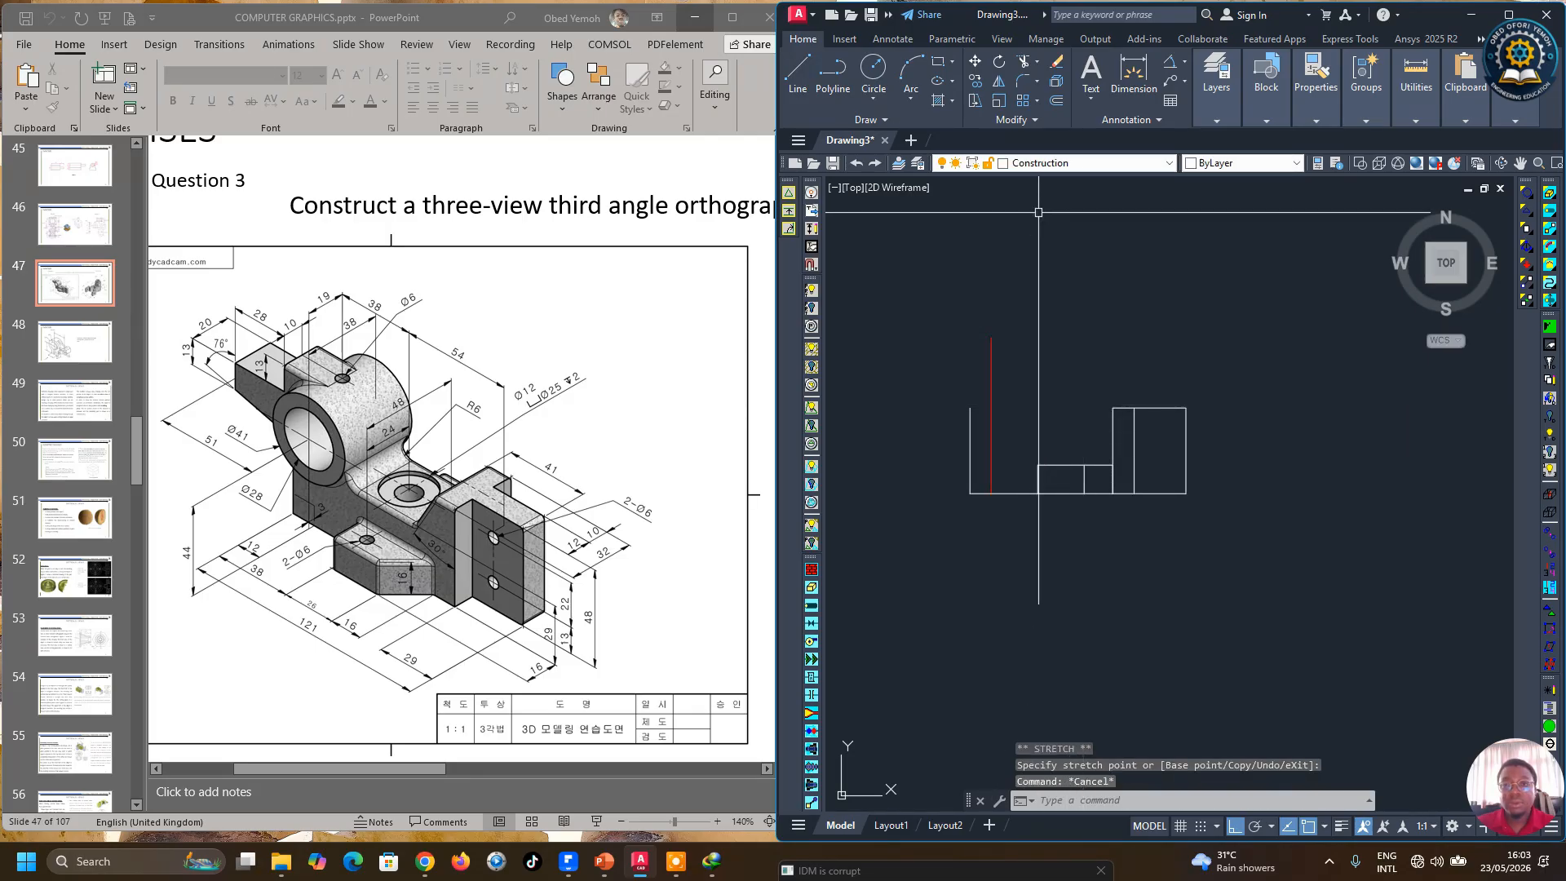
Step: Offset the base line 44 mm upward
click(1056, 102)
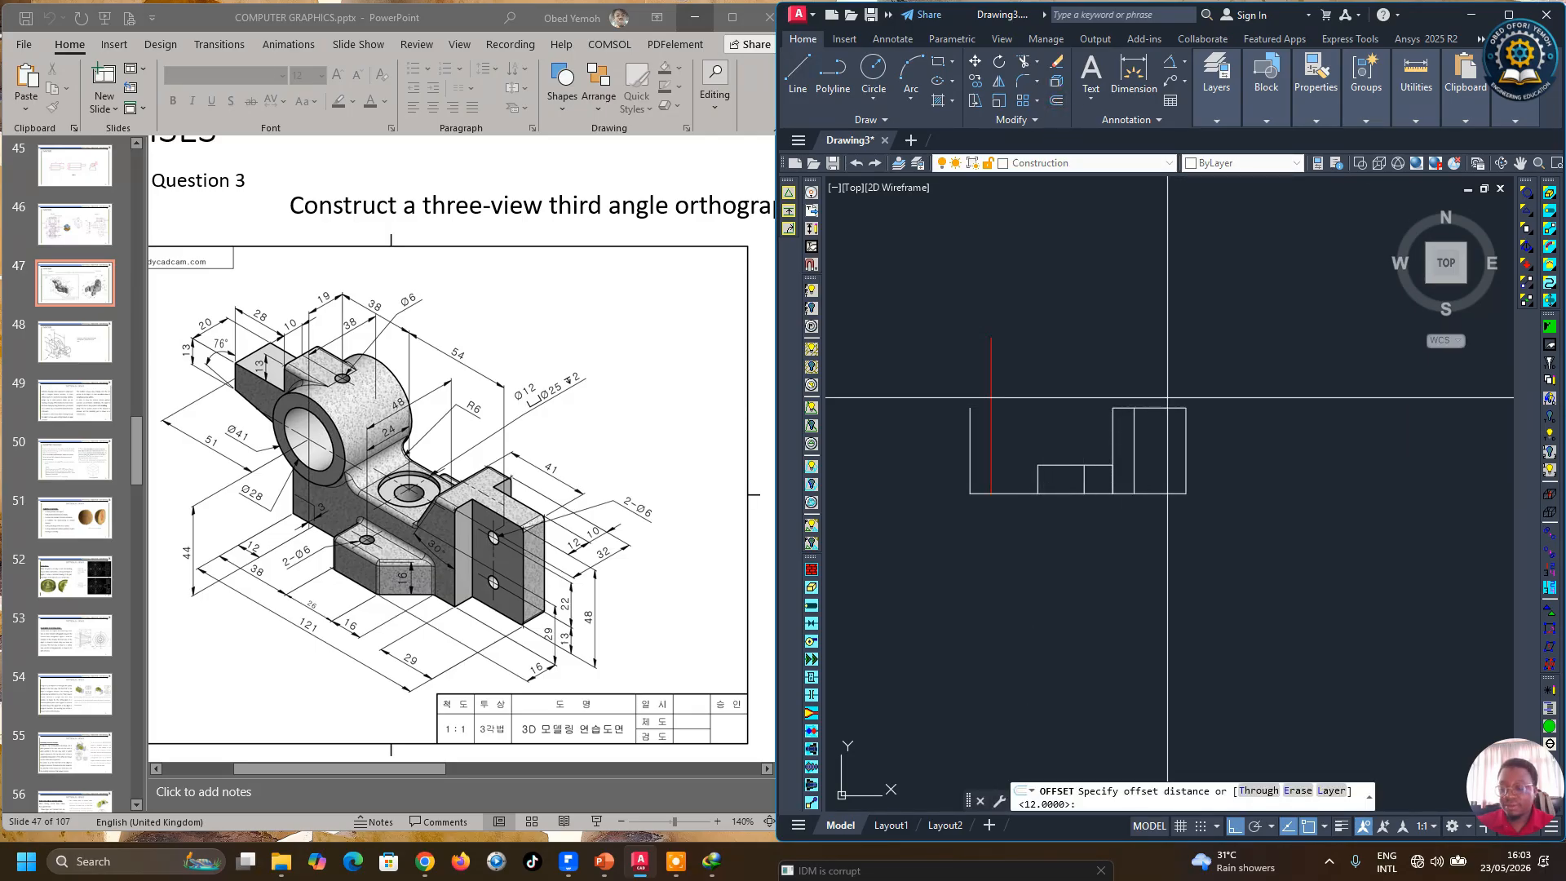
key(Return)
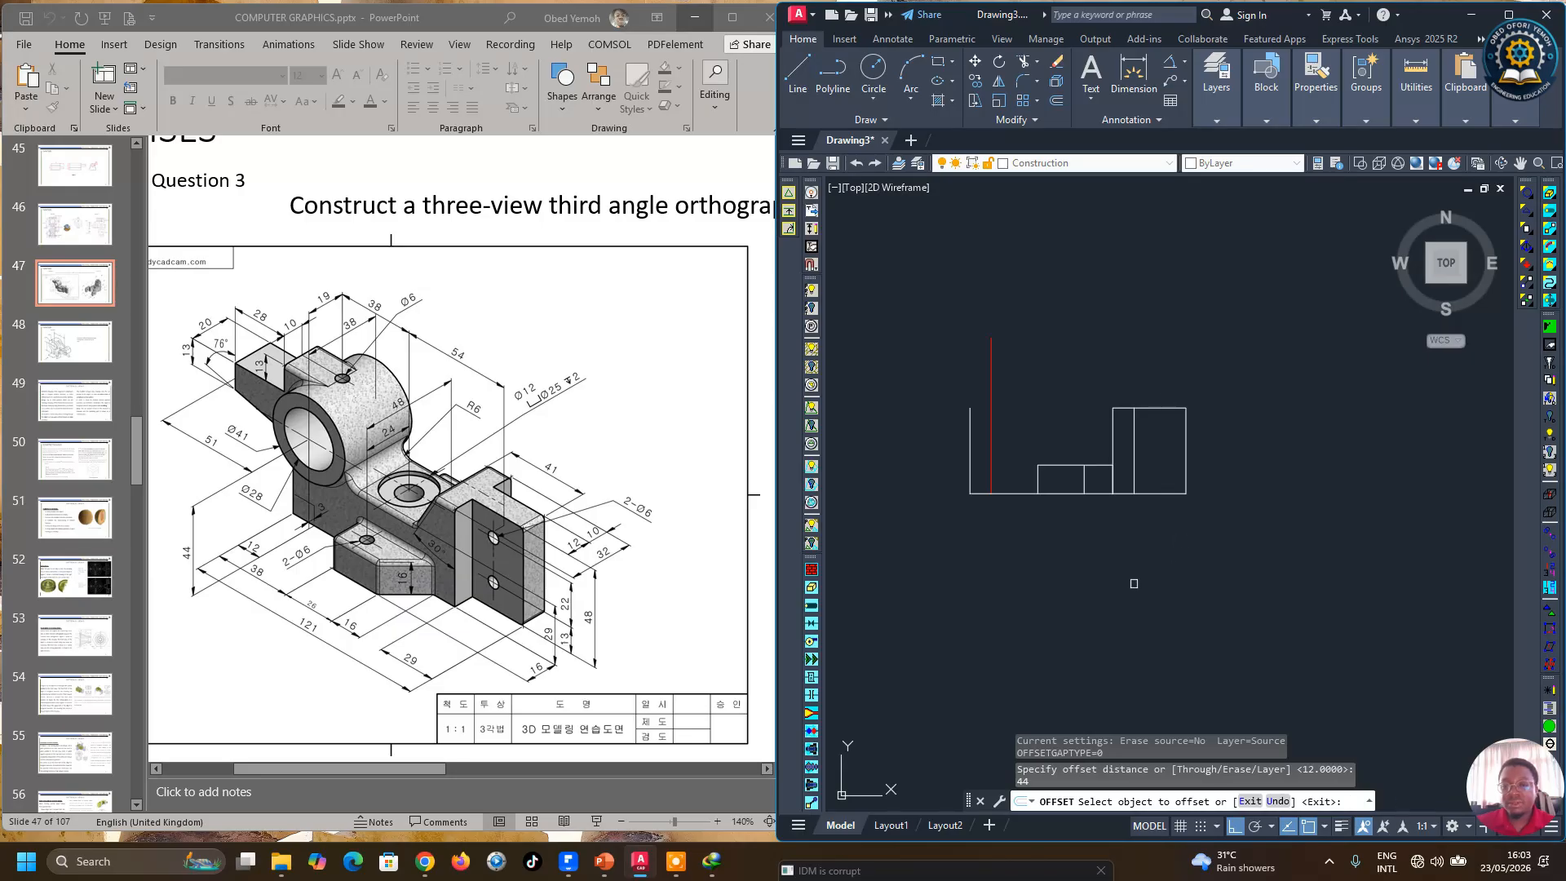
click(1077, 493)
click(1025, 366)
right_click(1049, 380)
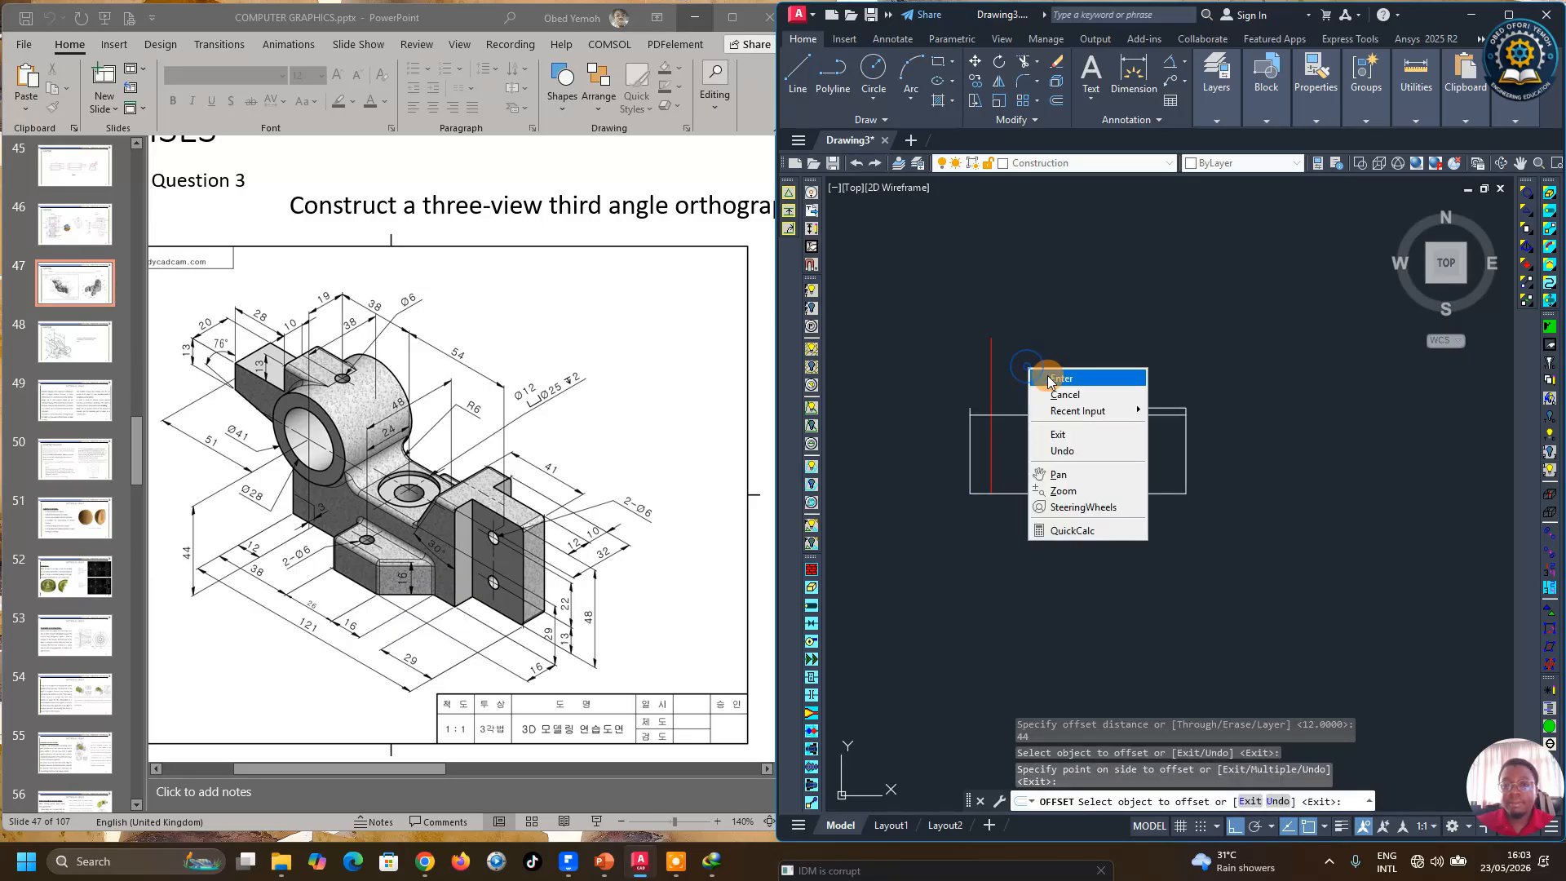
click(1059, 378)
Step: Try to move the new horizontal line onto the center line layer
click(1038, 414)
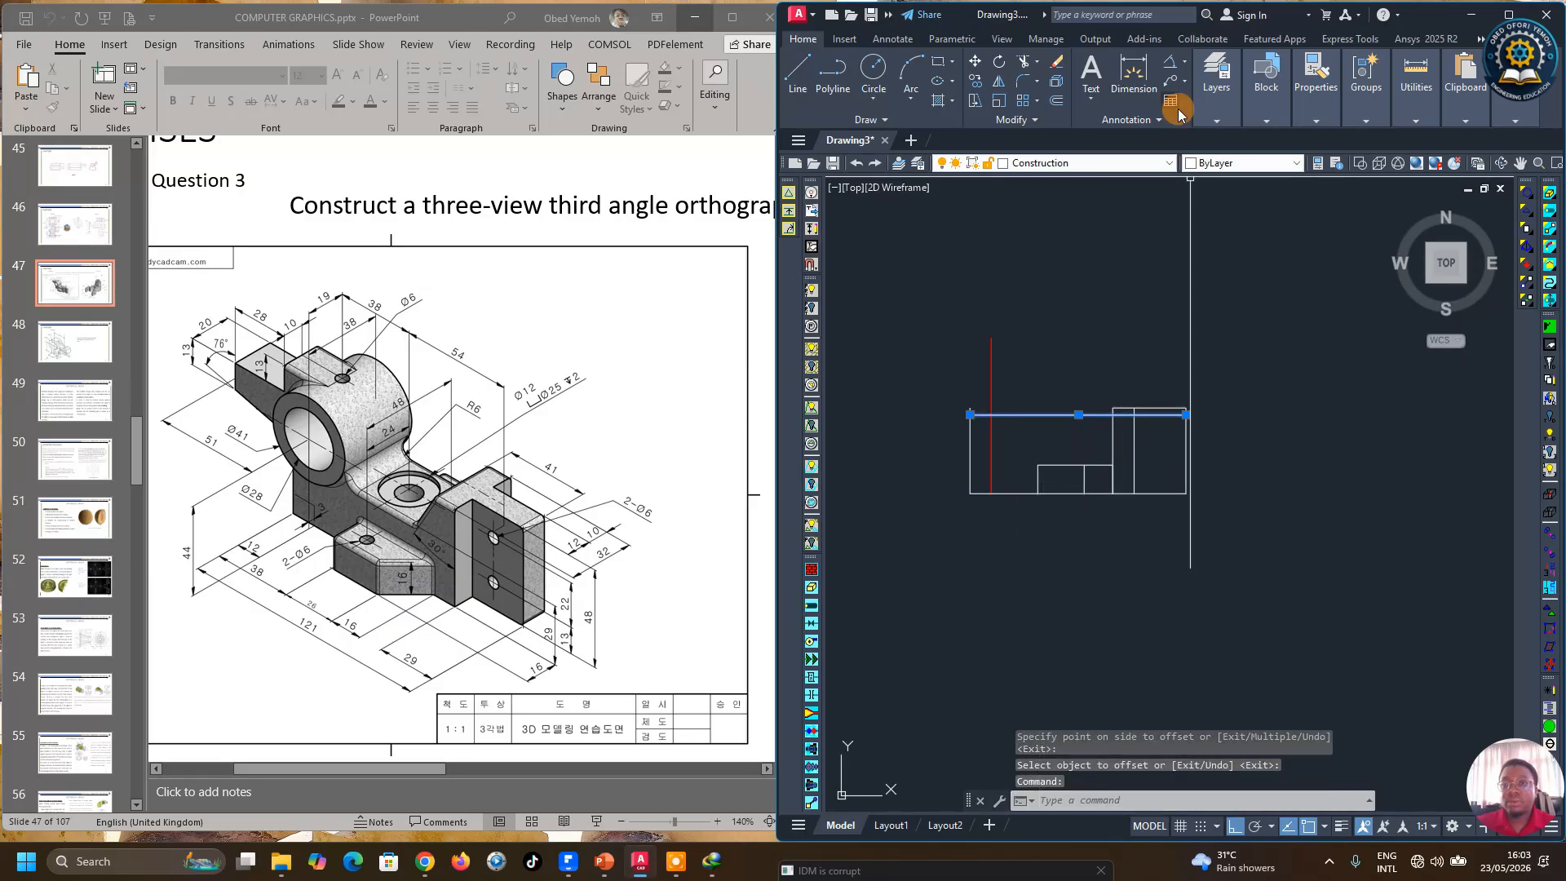
click(1212, 88)
click(1309, 141)
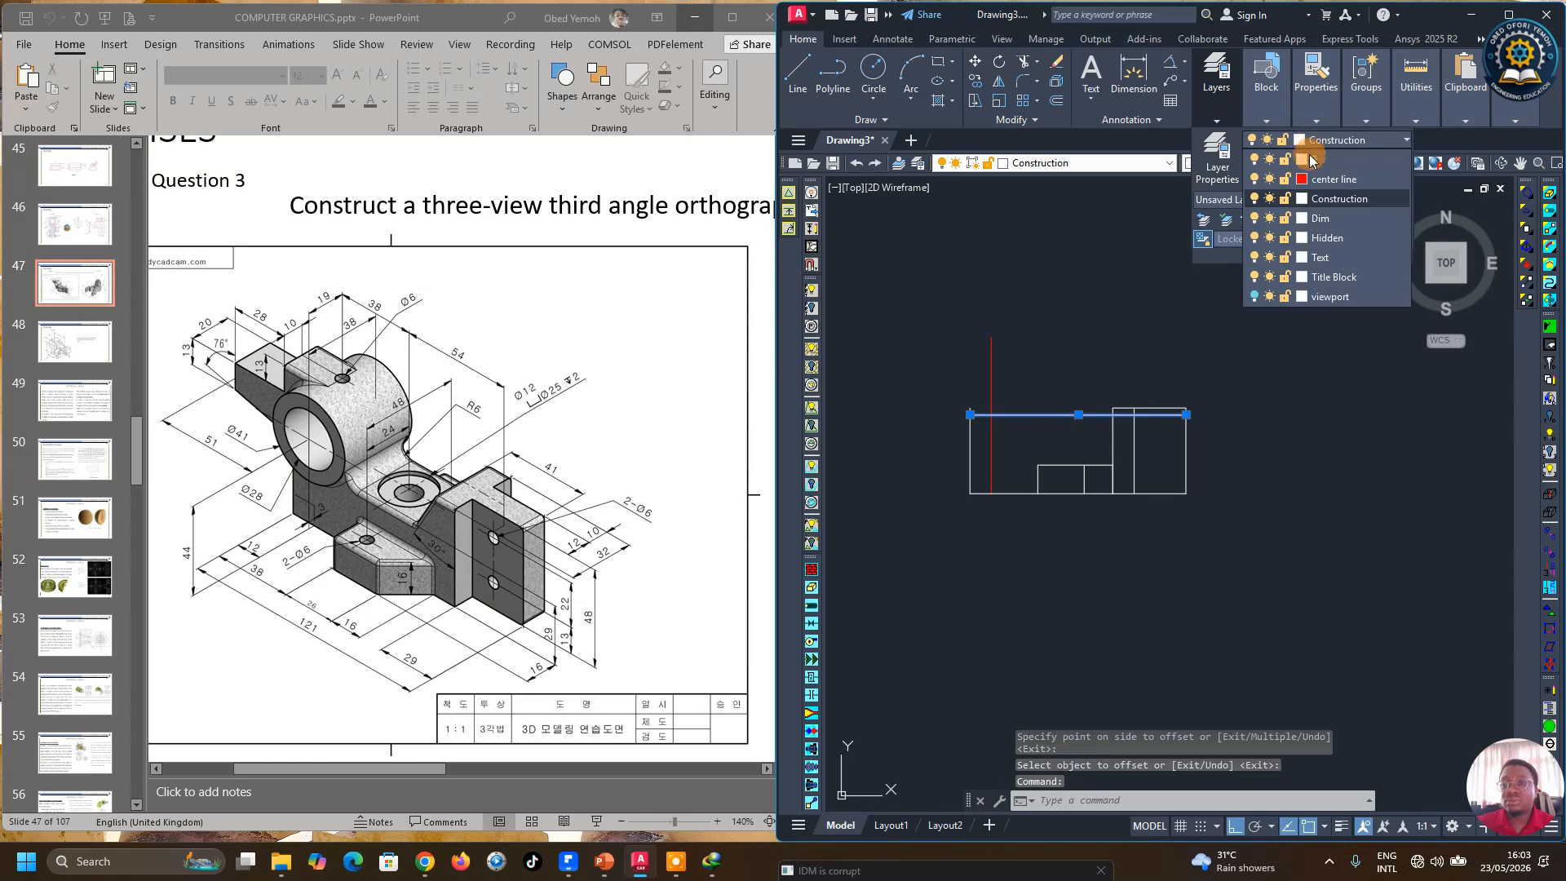
click(1330, 179)
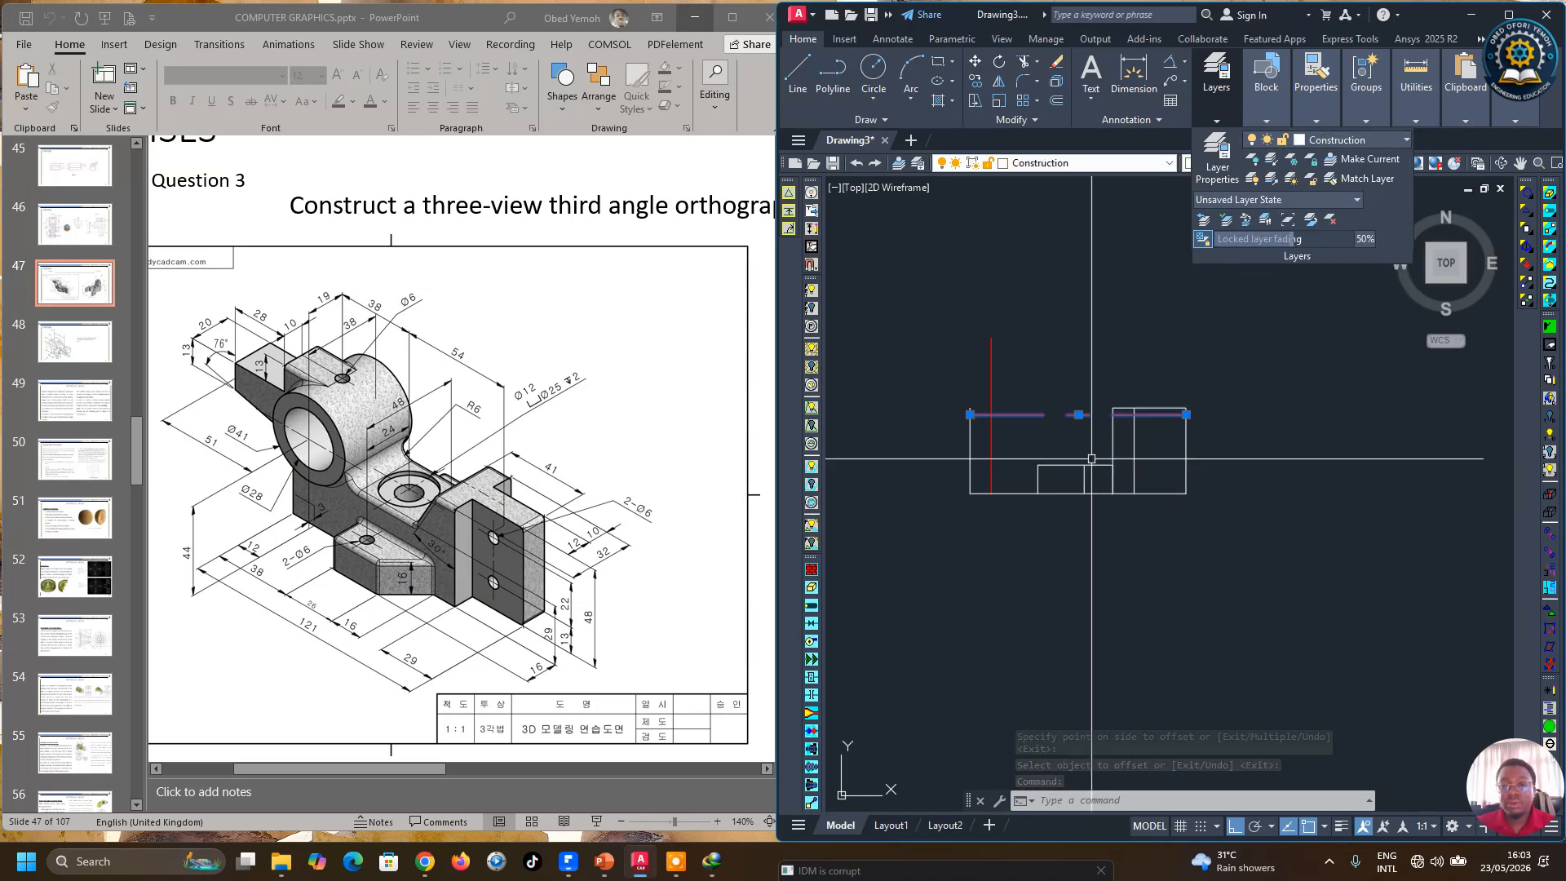
key(Escape)
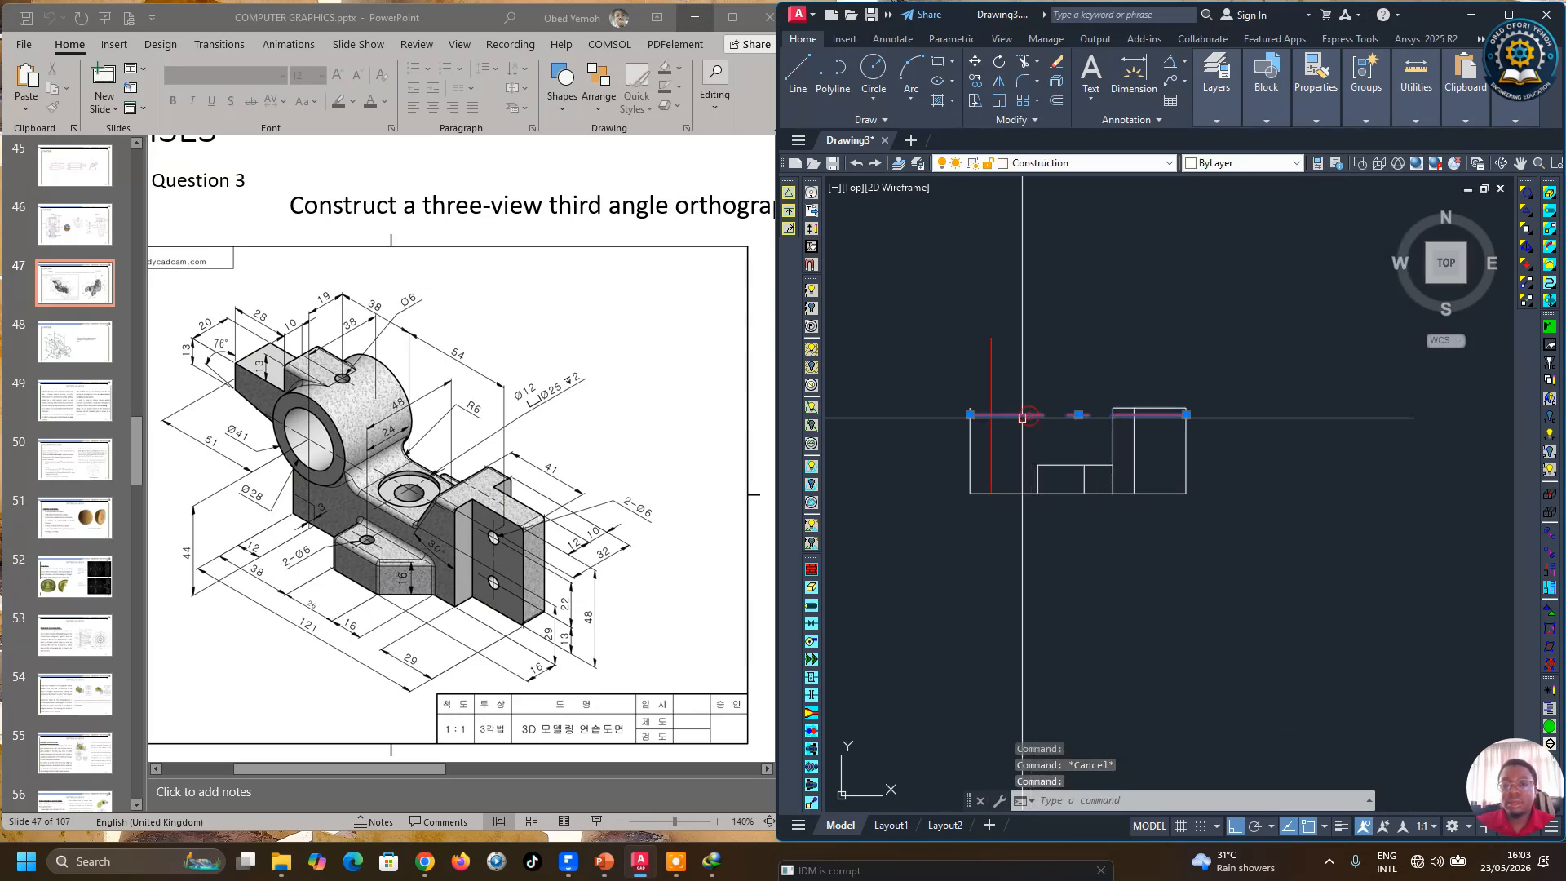
Step: Stretch the horizontal line's left end outward beyond the left side of the outline
click(969, 415)
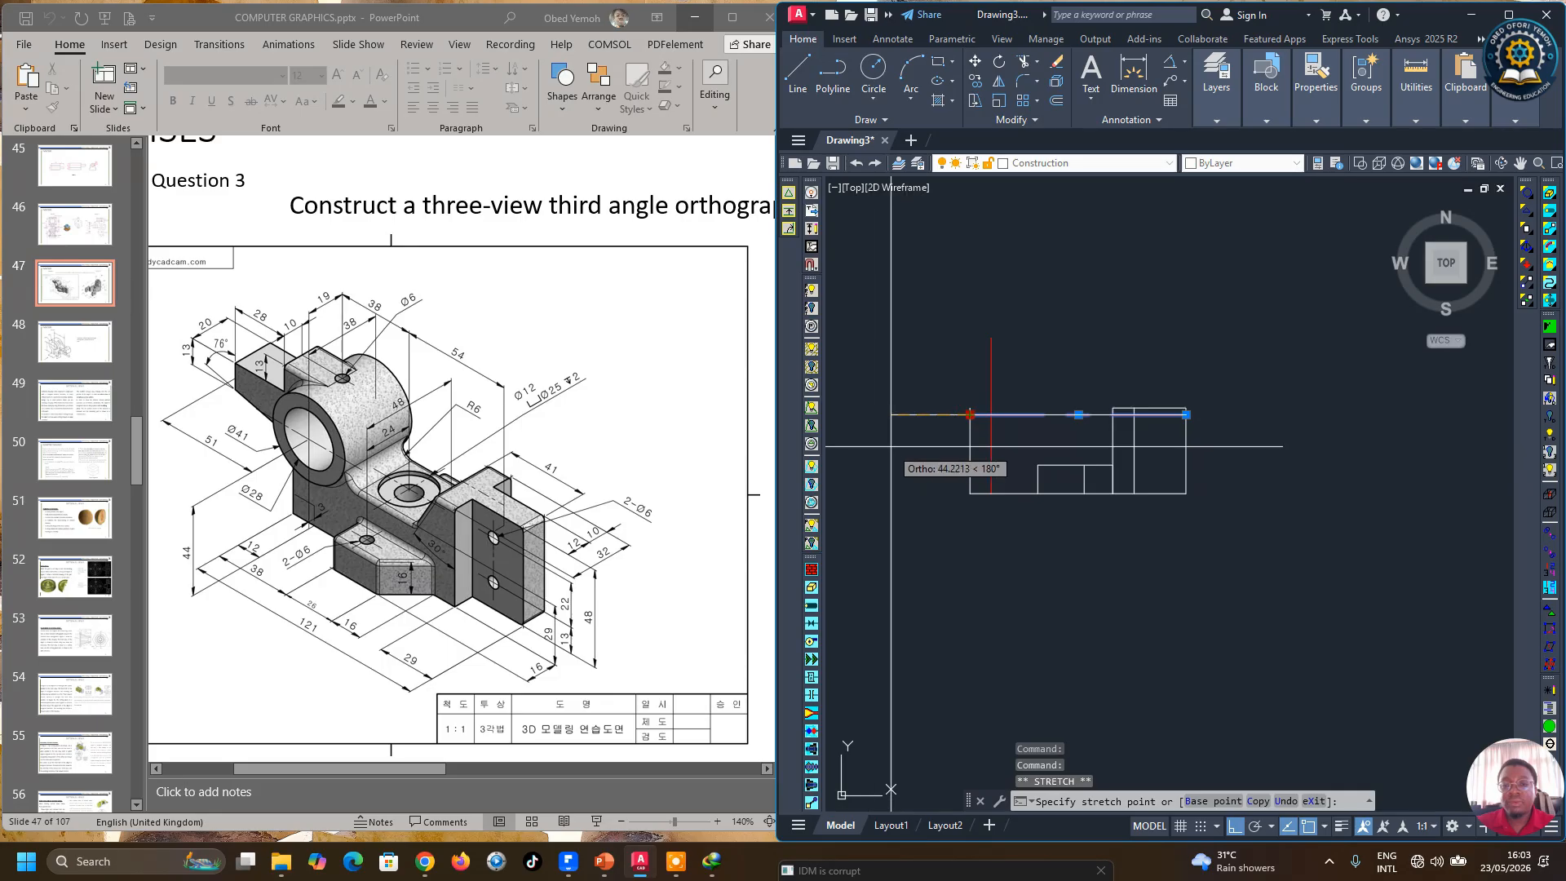
click(880, 446)
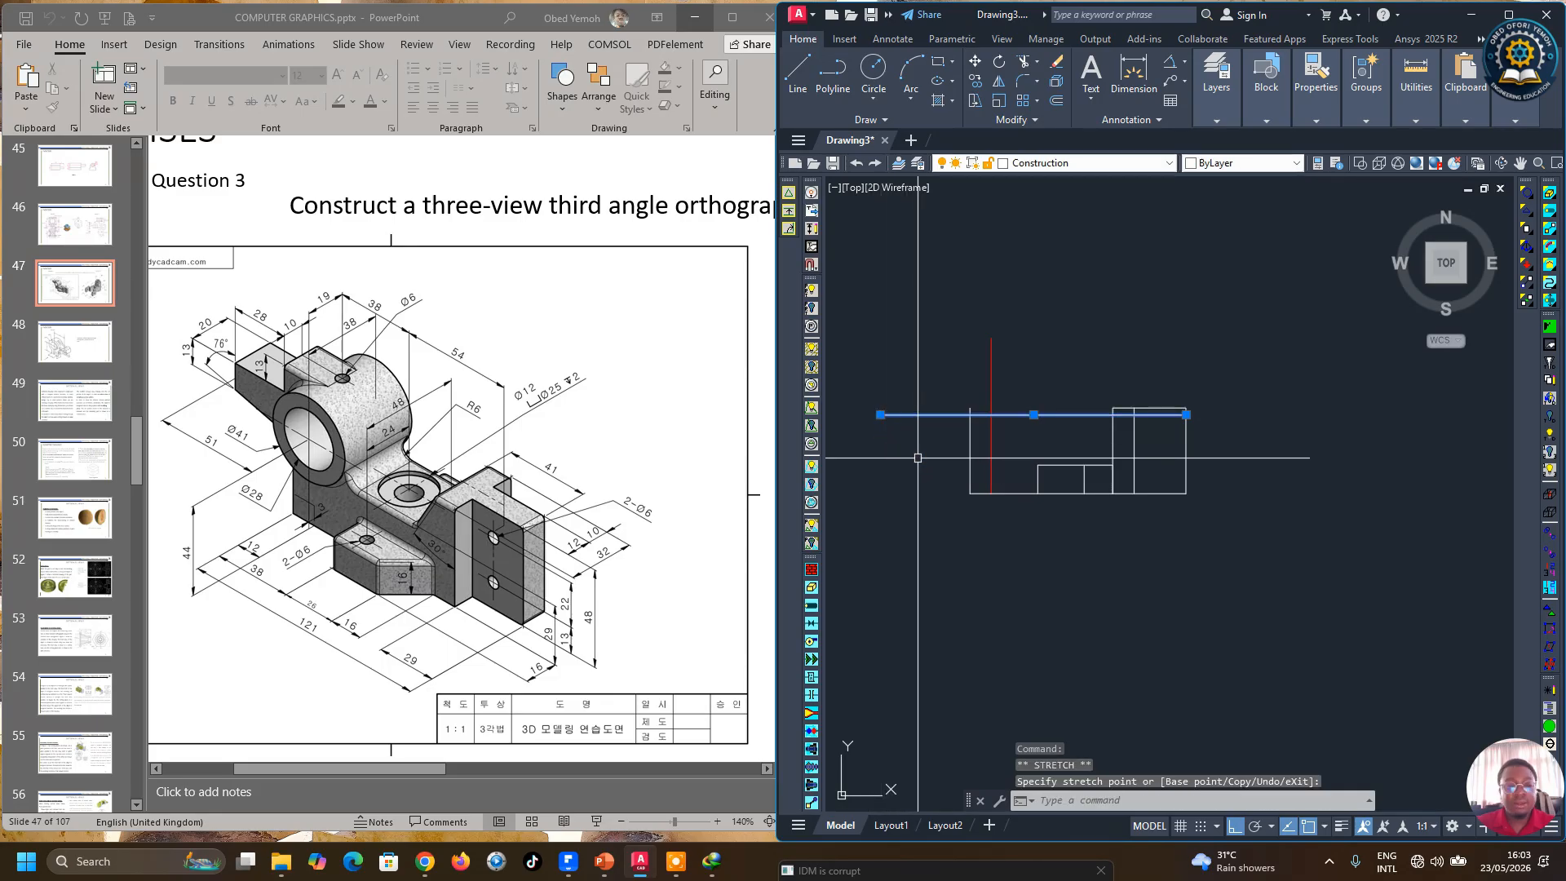
key(Escape)
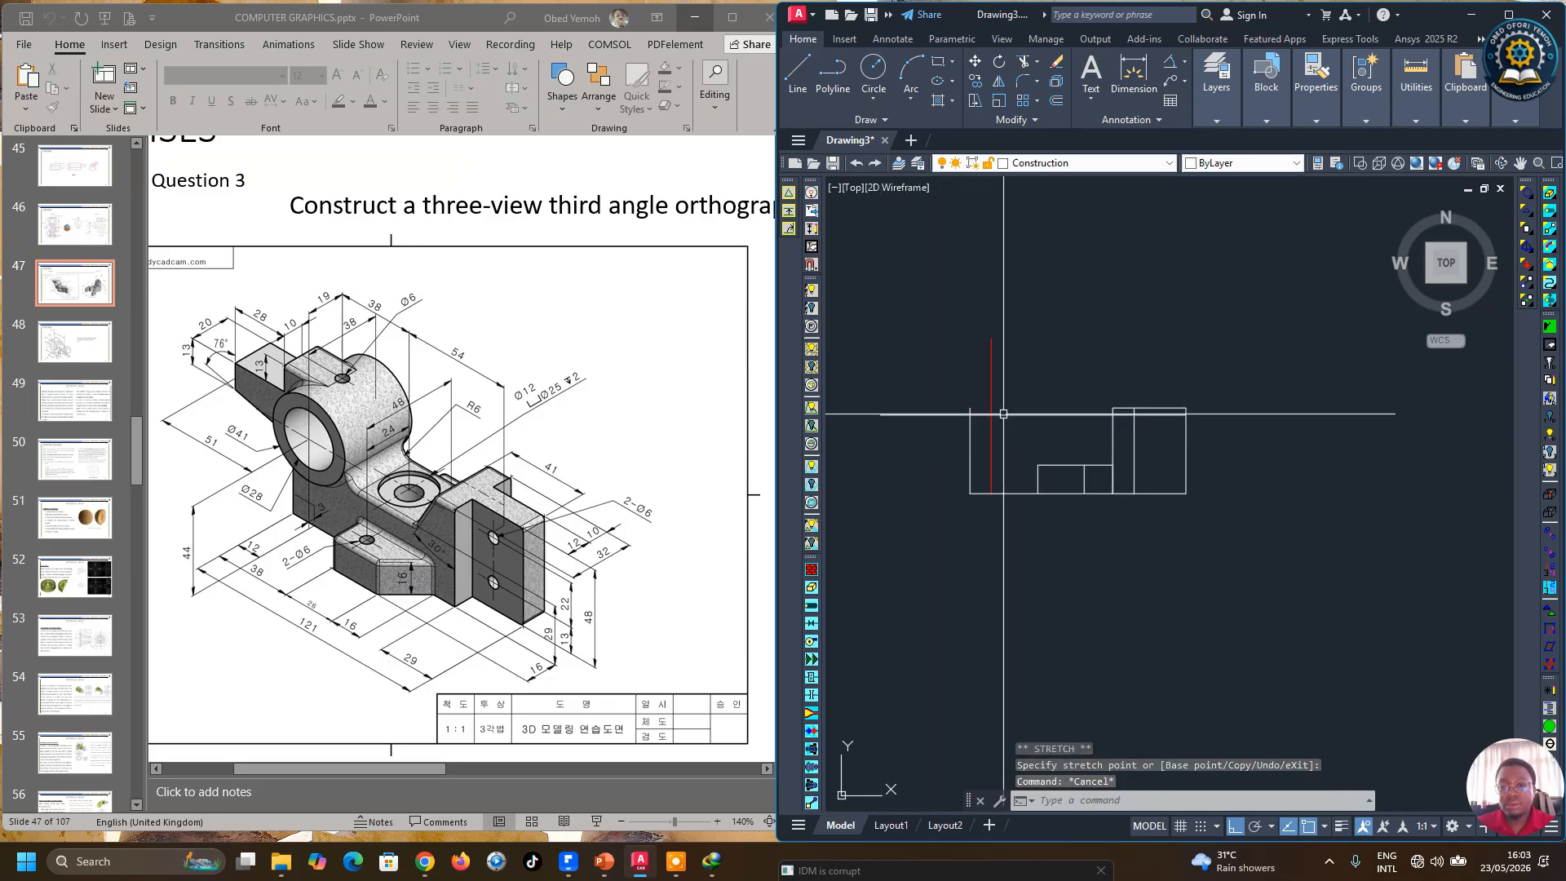
Step: Move the horizontal line offset 44 mm above the base onto the center line layer
click(1003, 414)
click(1222, 112)
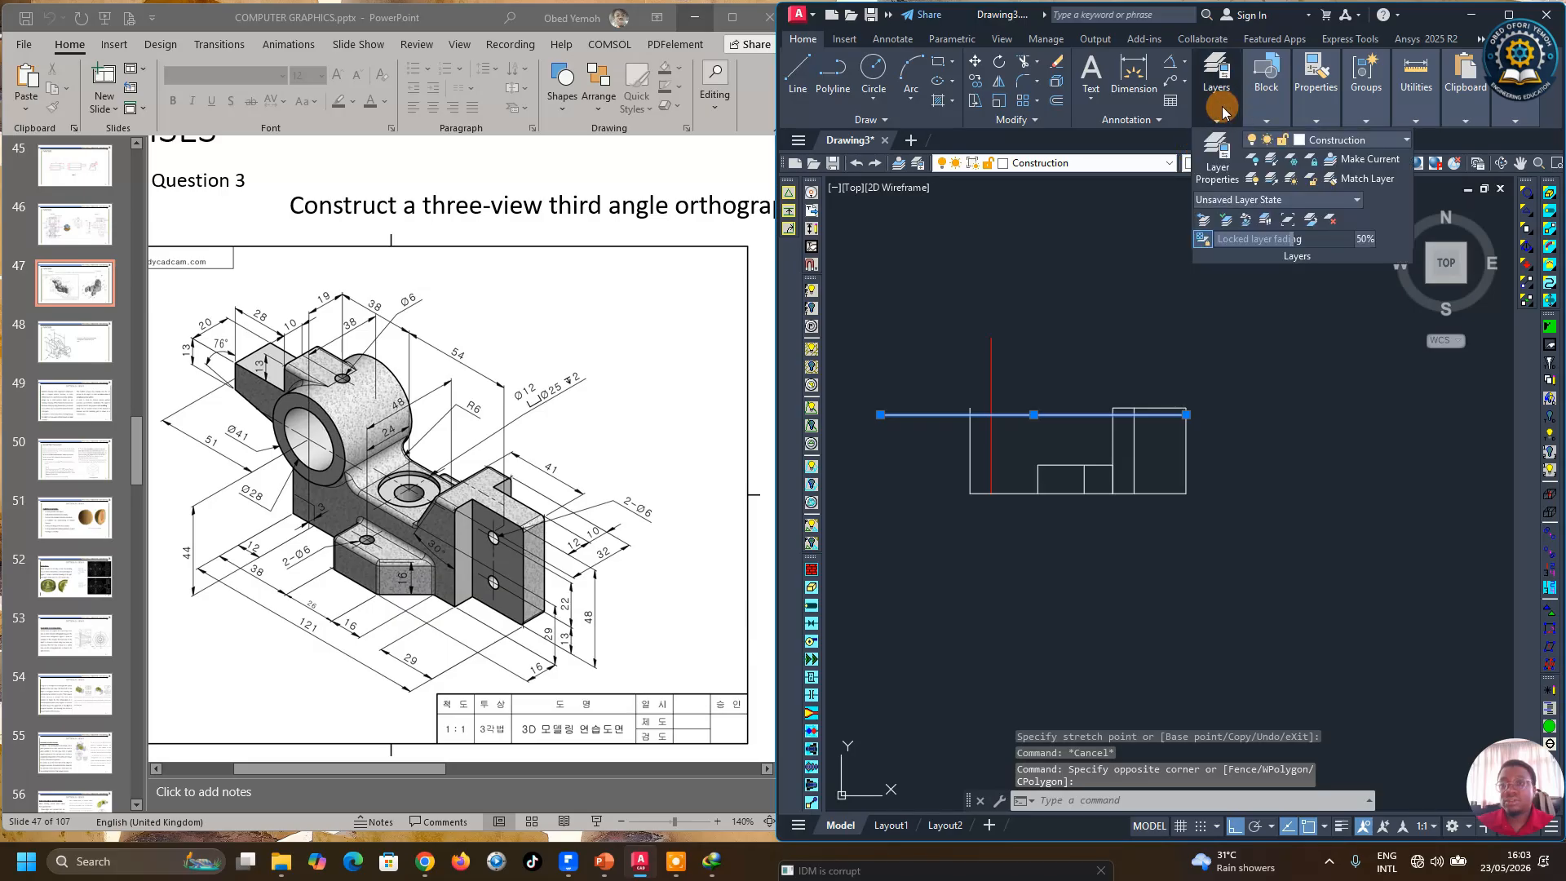
click(1338, 141)
click(1333, 176)
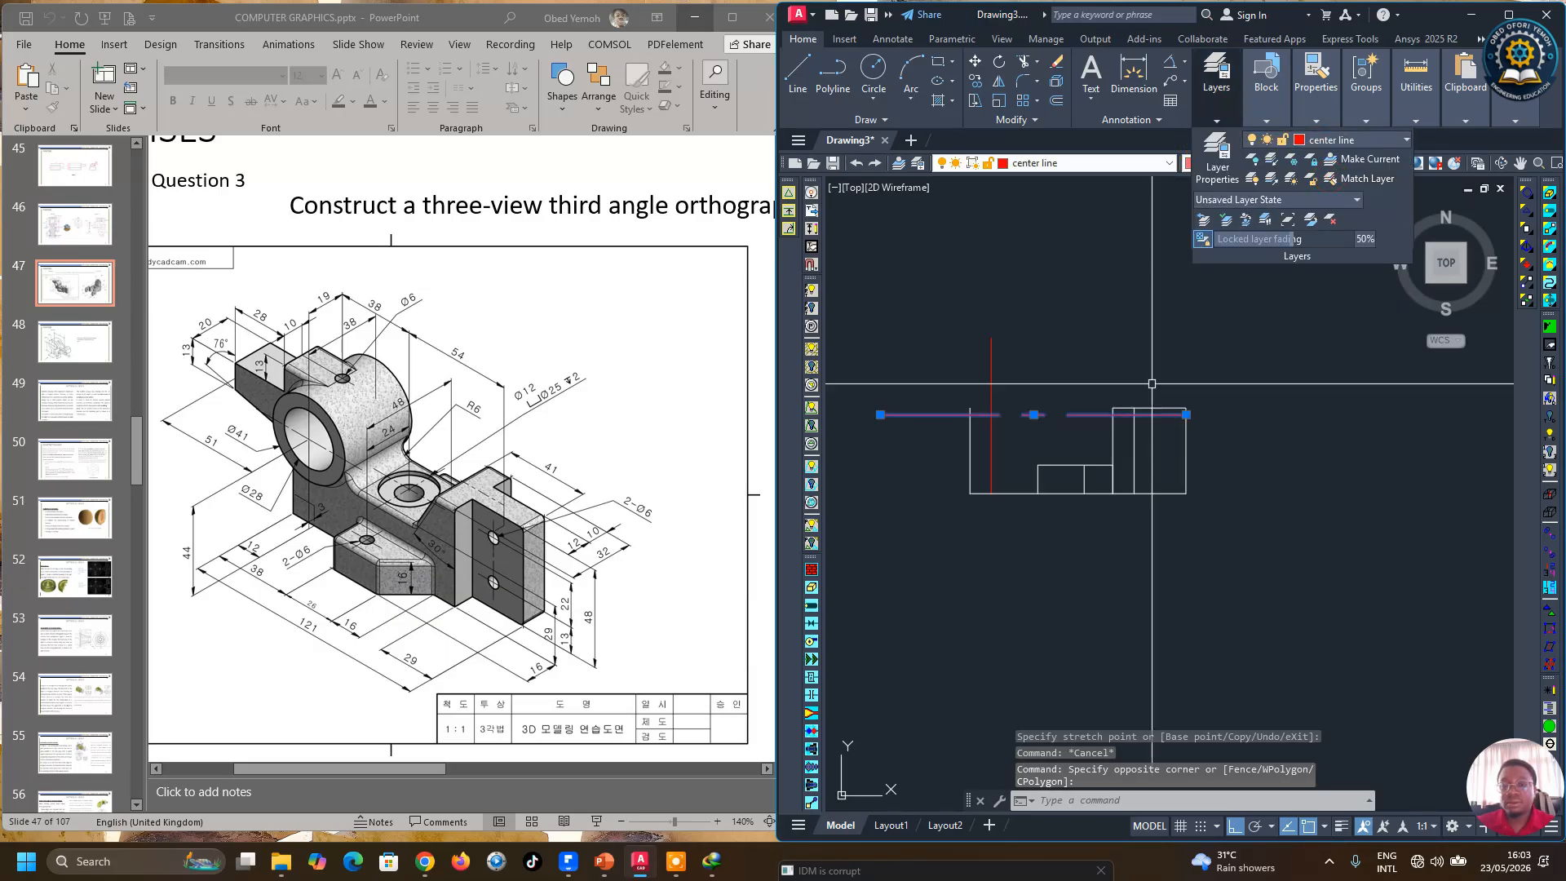
key(Escape)
scroll(930, 412, up, 3)
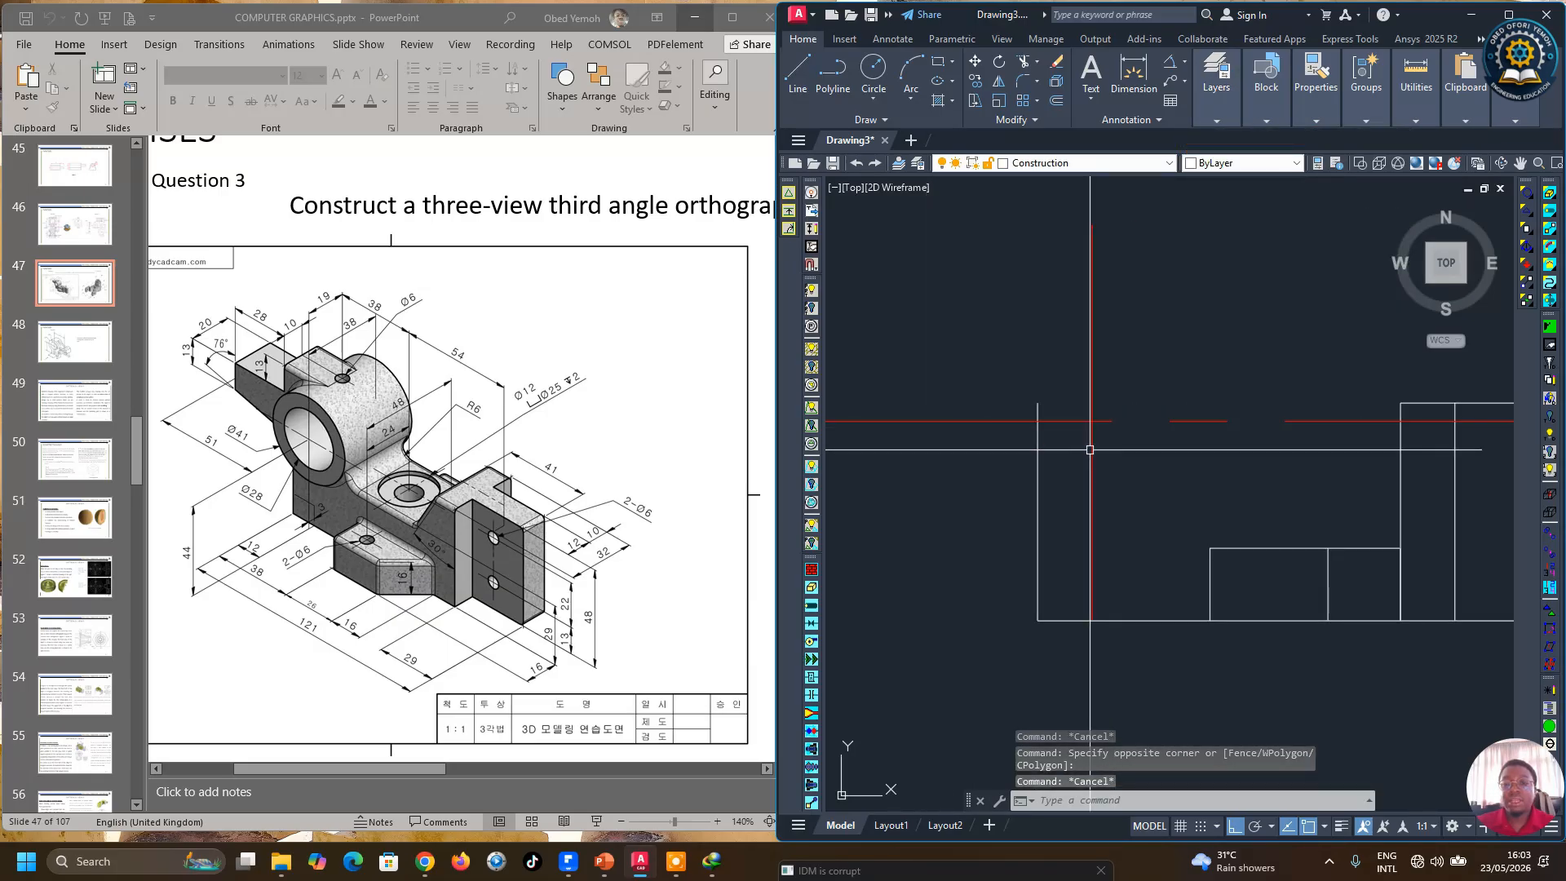
scroll(1091, 436, down, 2)
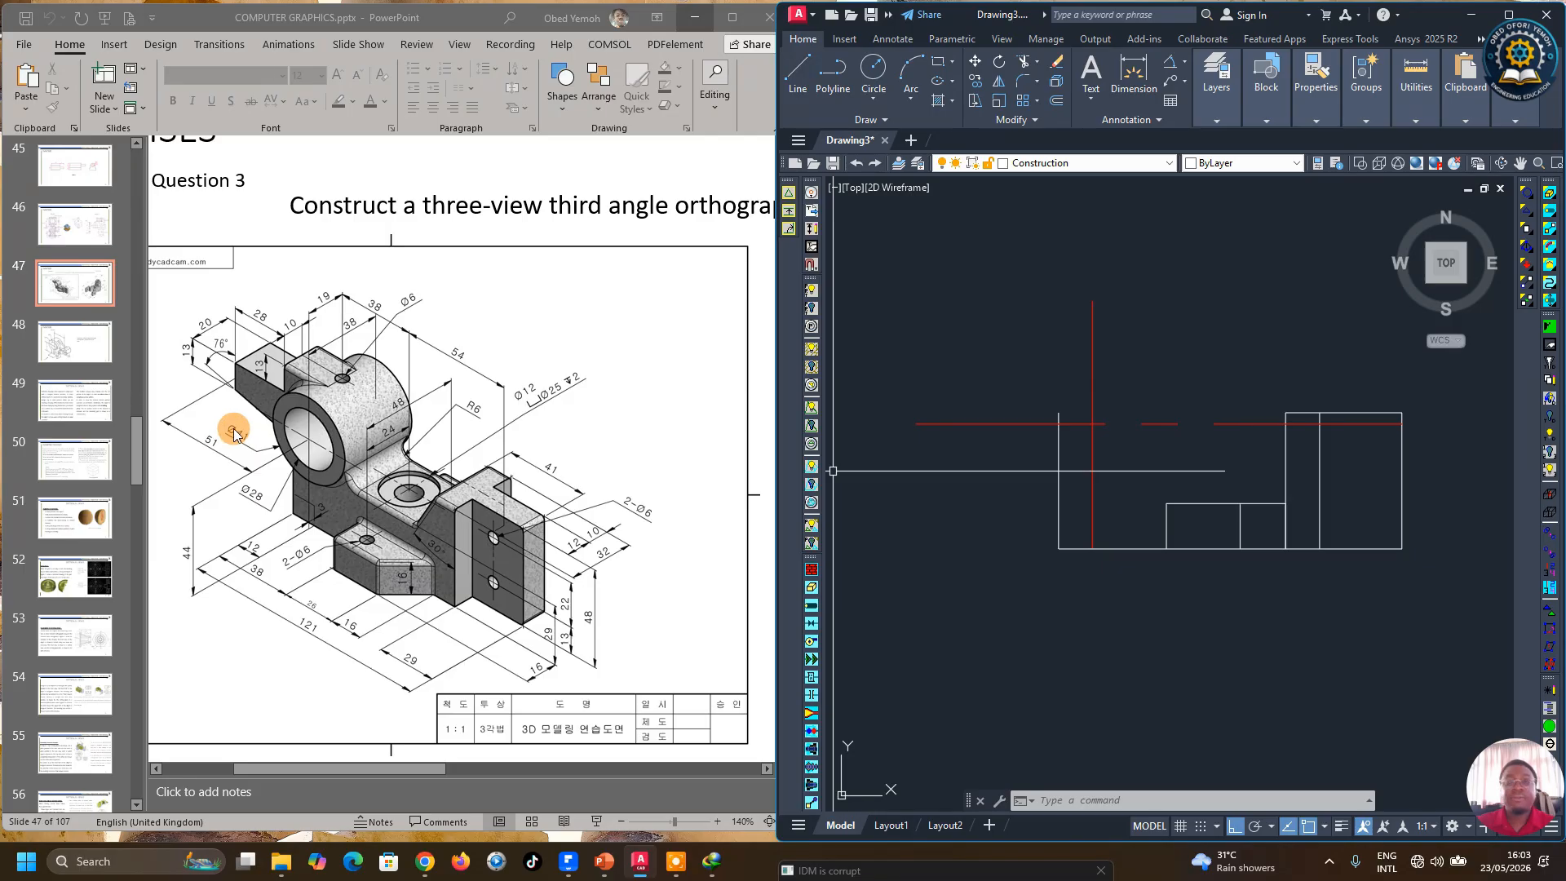
Step: Draw a 41 mm diameter circle centred on the intersection of the center lines
click(876, 101)
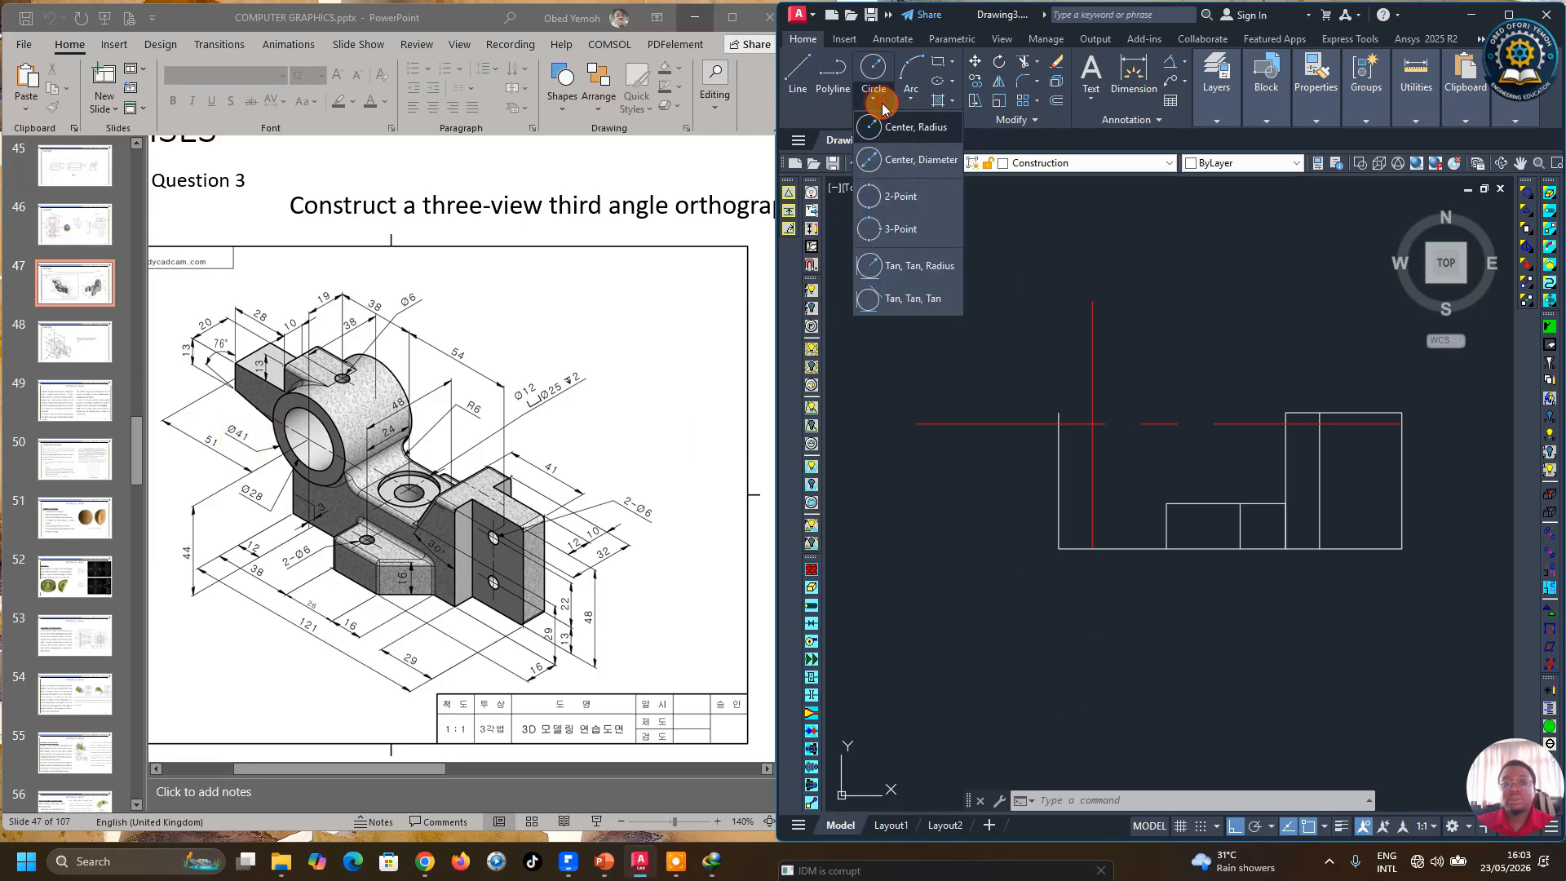
click(910, 127)
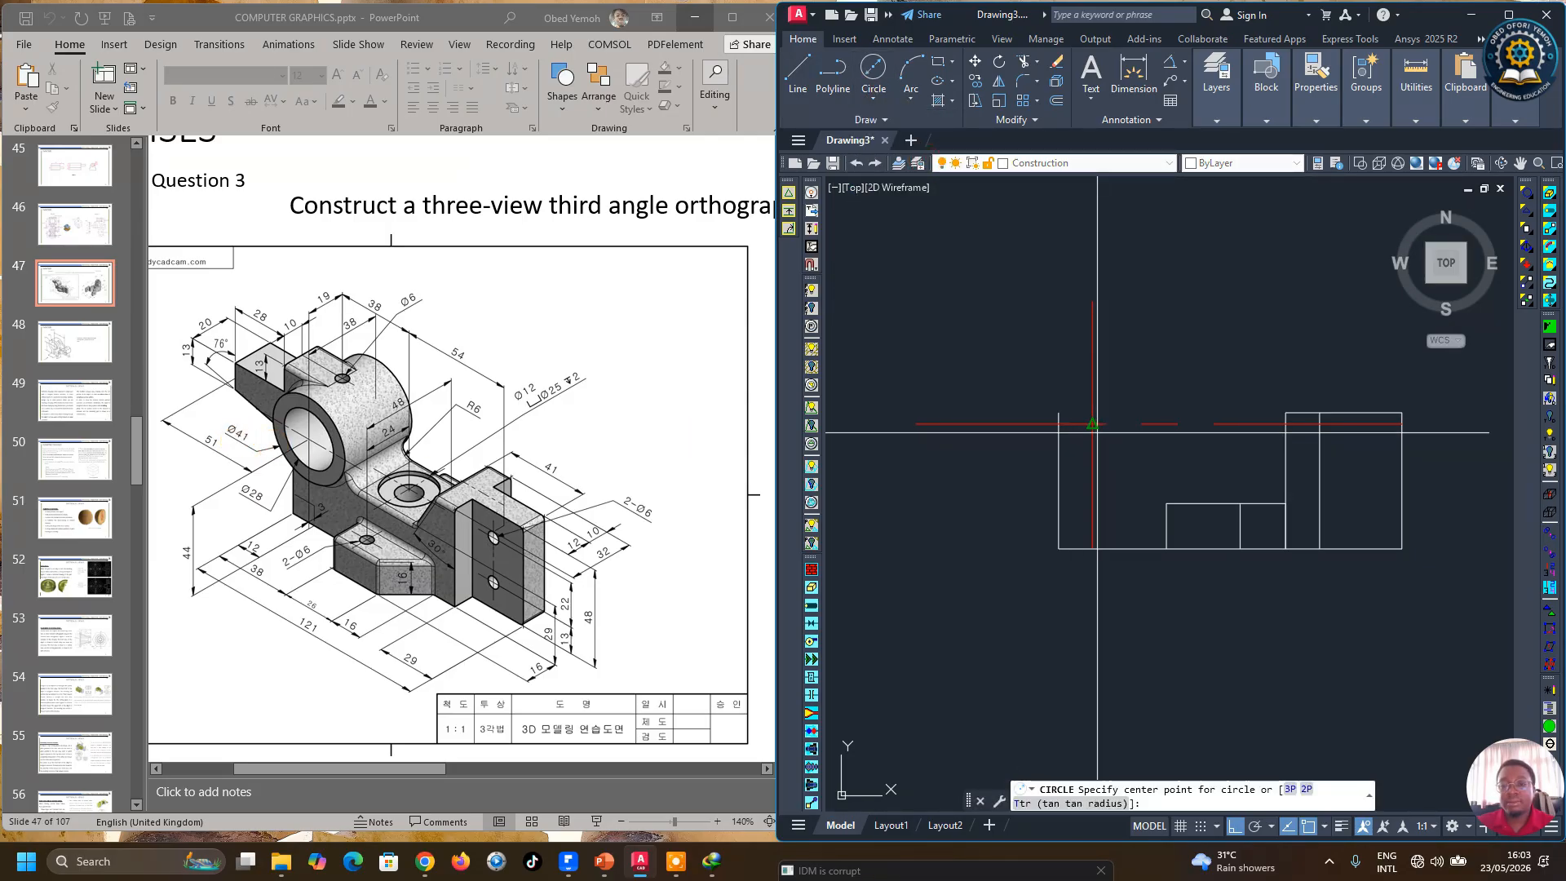
scroll(1093, 423, up, 4)
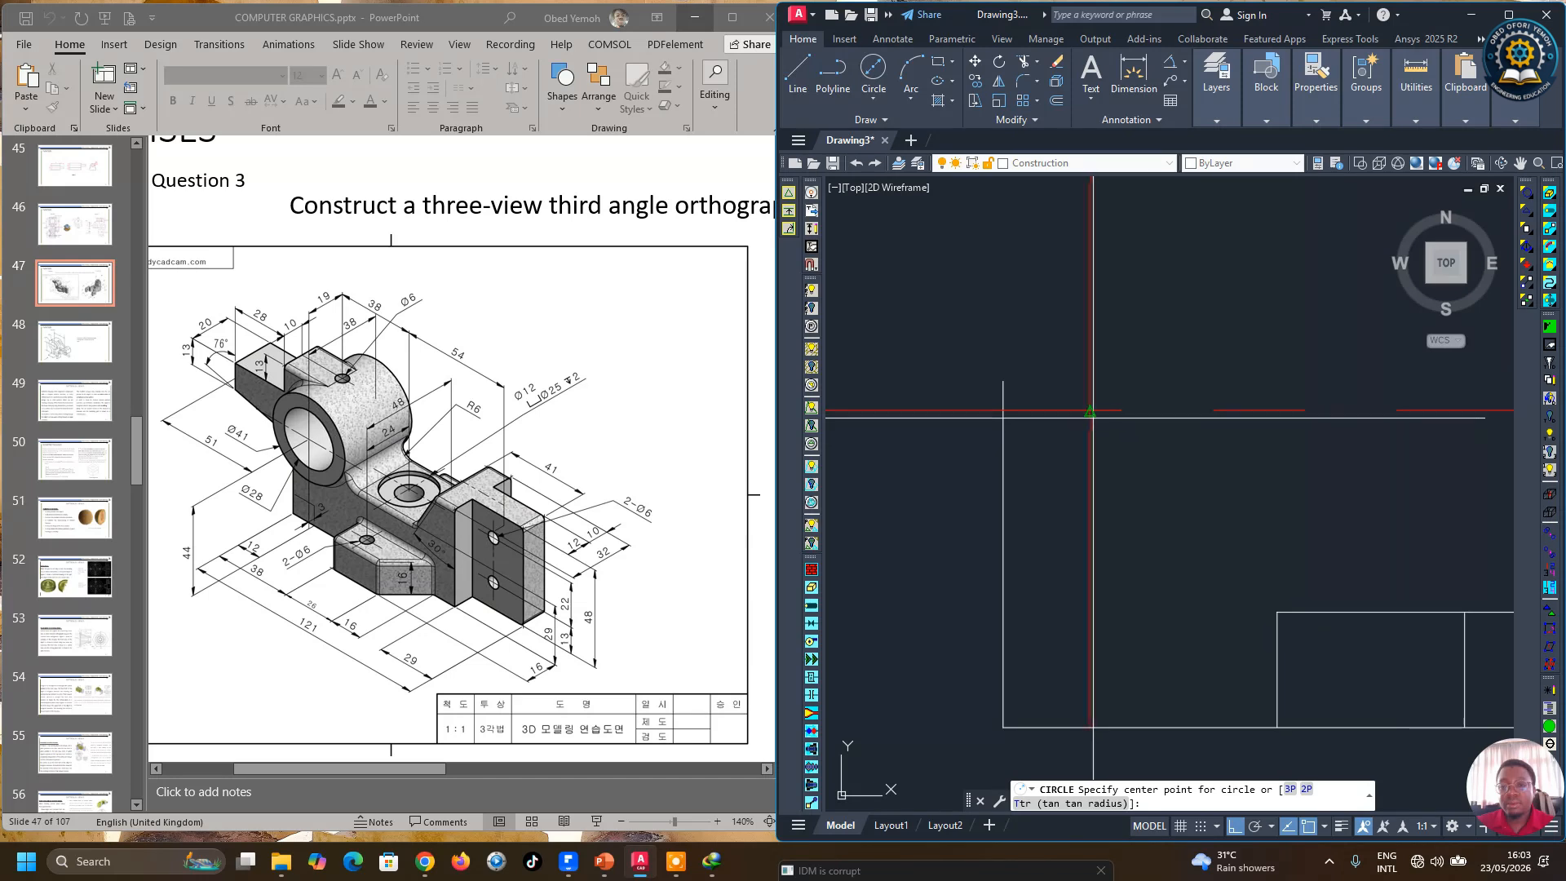
click(1090, 410)
scroll(1091, 410, down, 4)
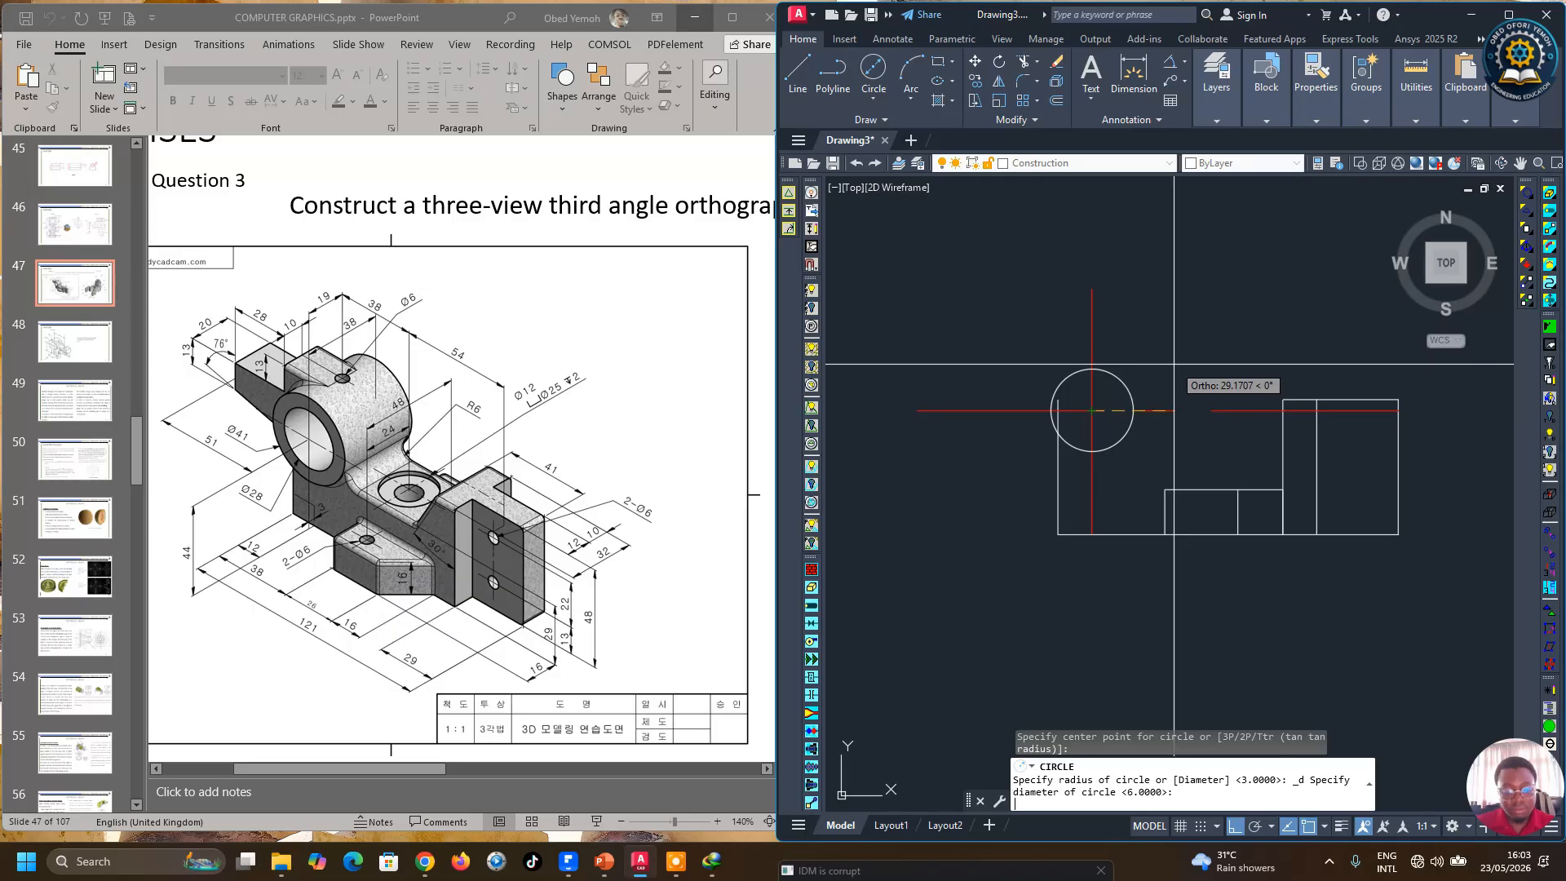
text(41)
key(Return)
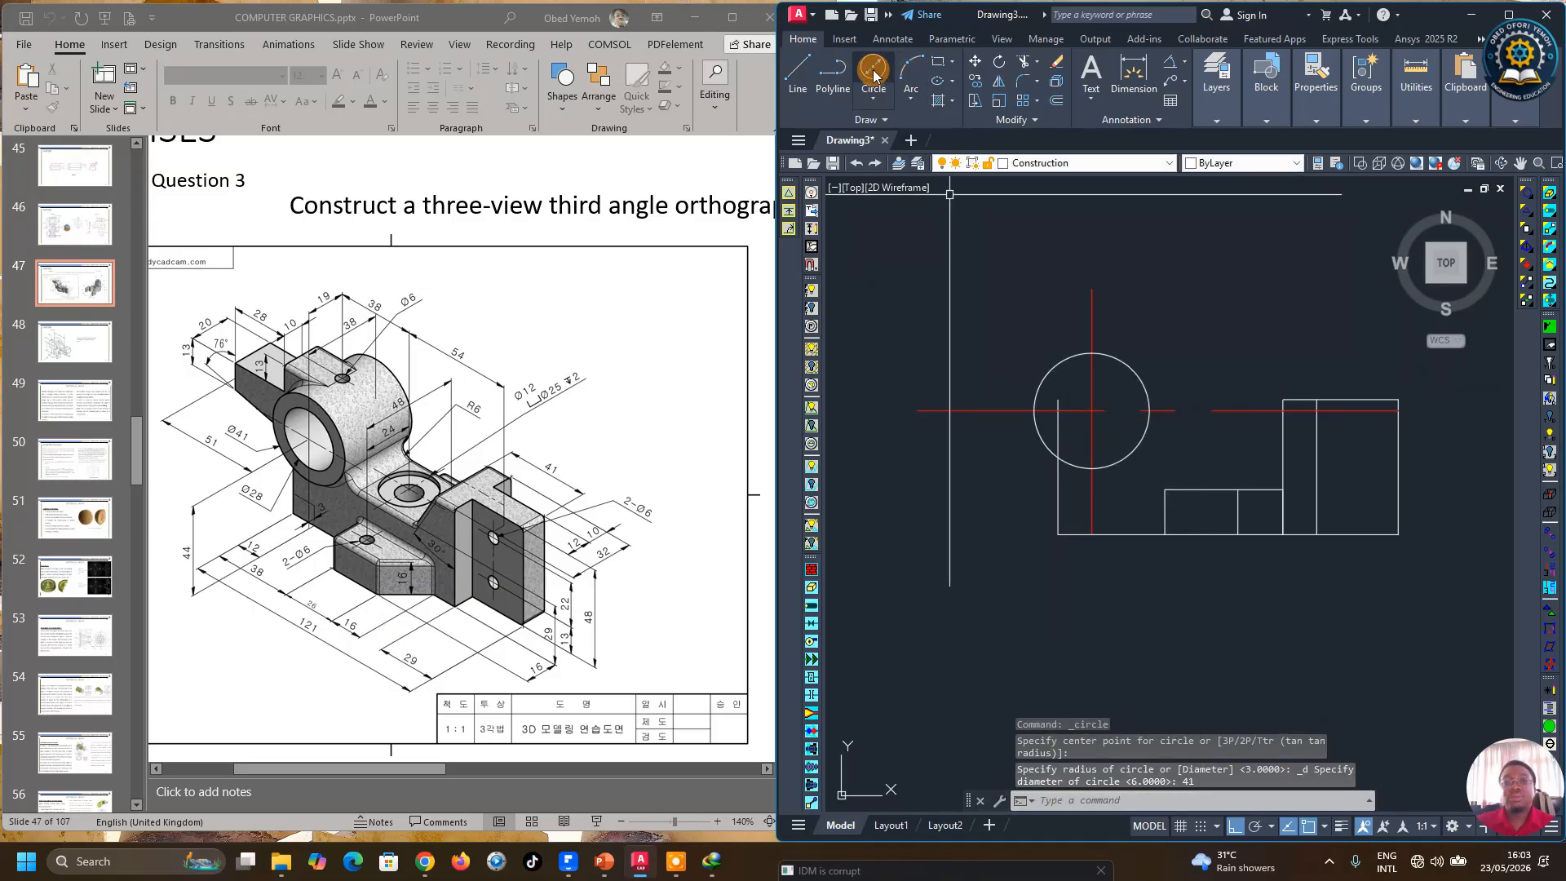
Step: Draw a concentric 28 mm diameter circle at the same center-line intersection
click(874, 97)
click(913, 158)
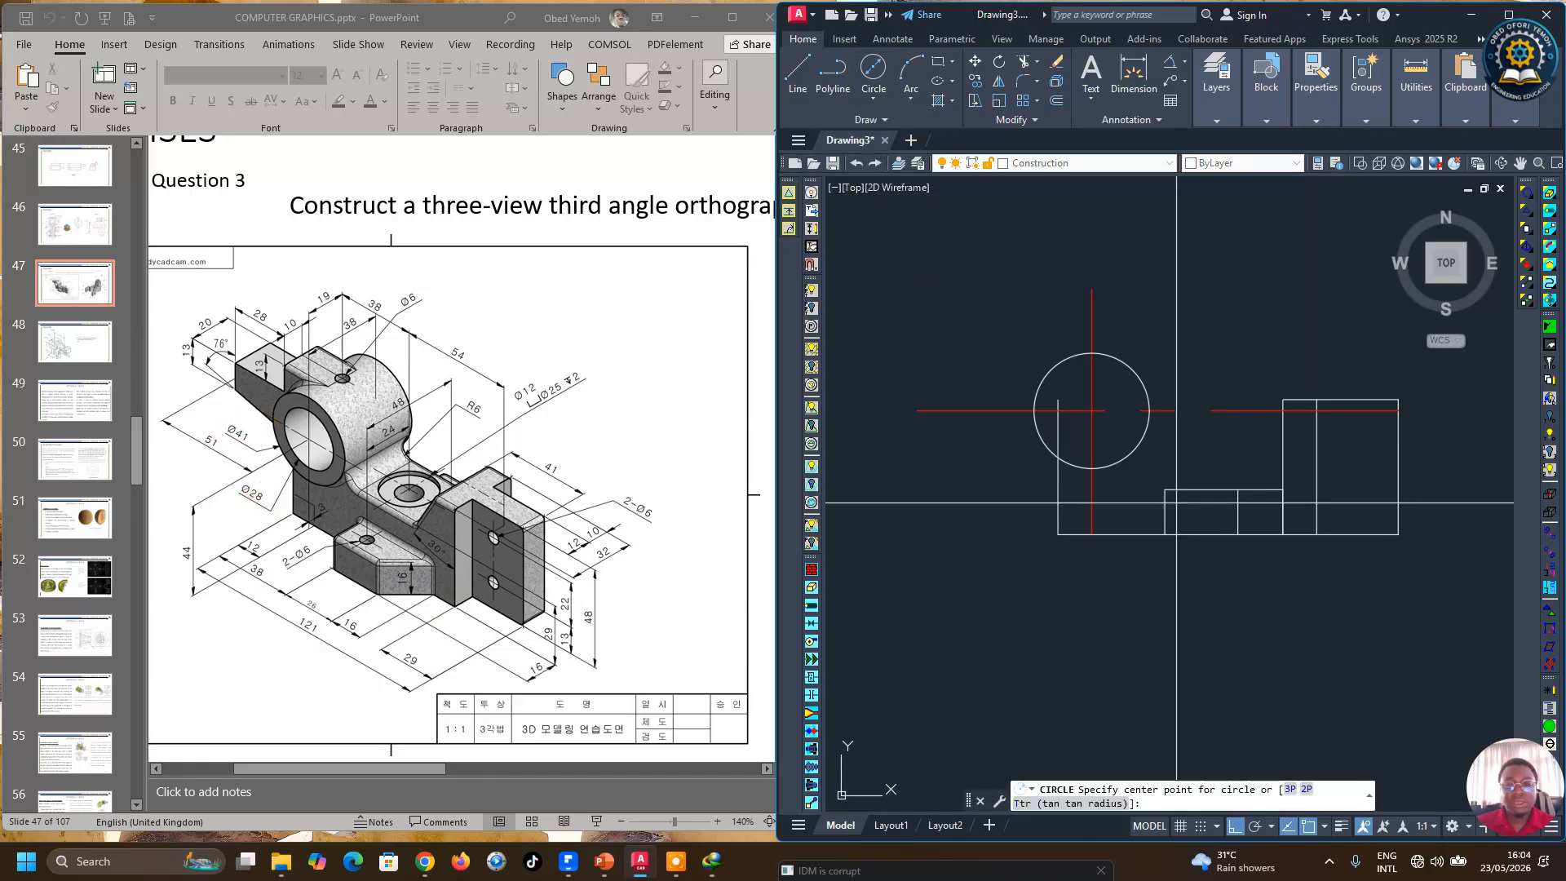
click(1091, 410)
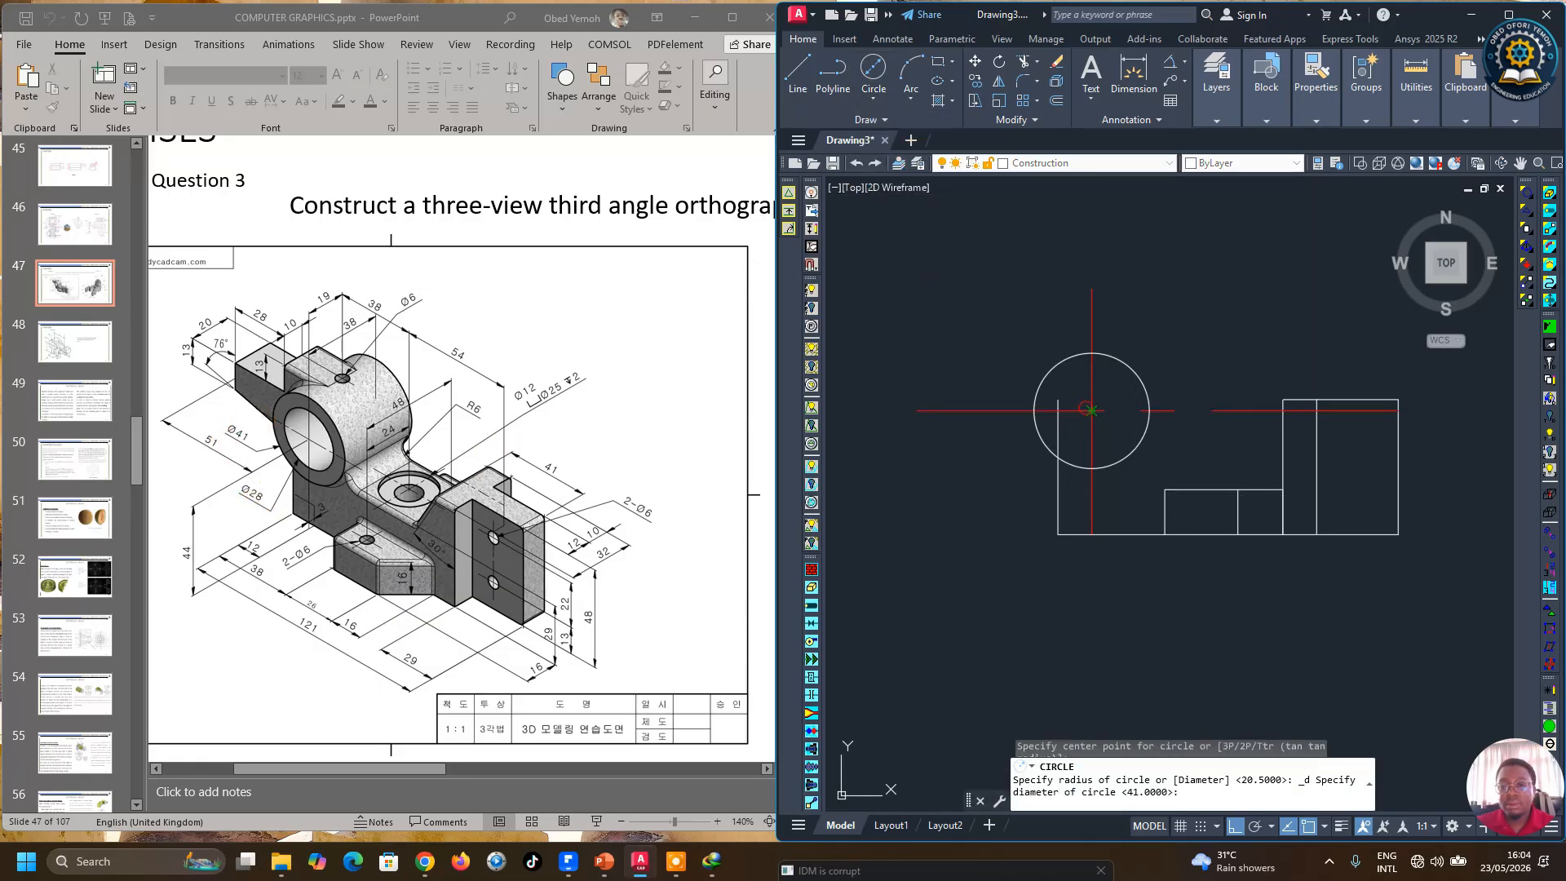
text(28)
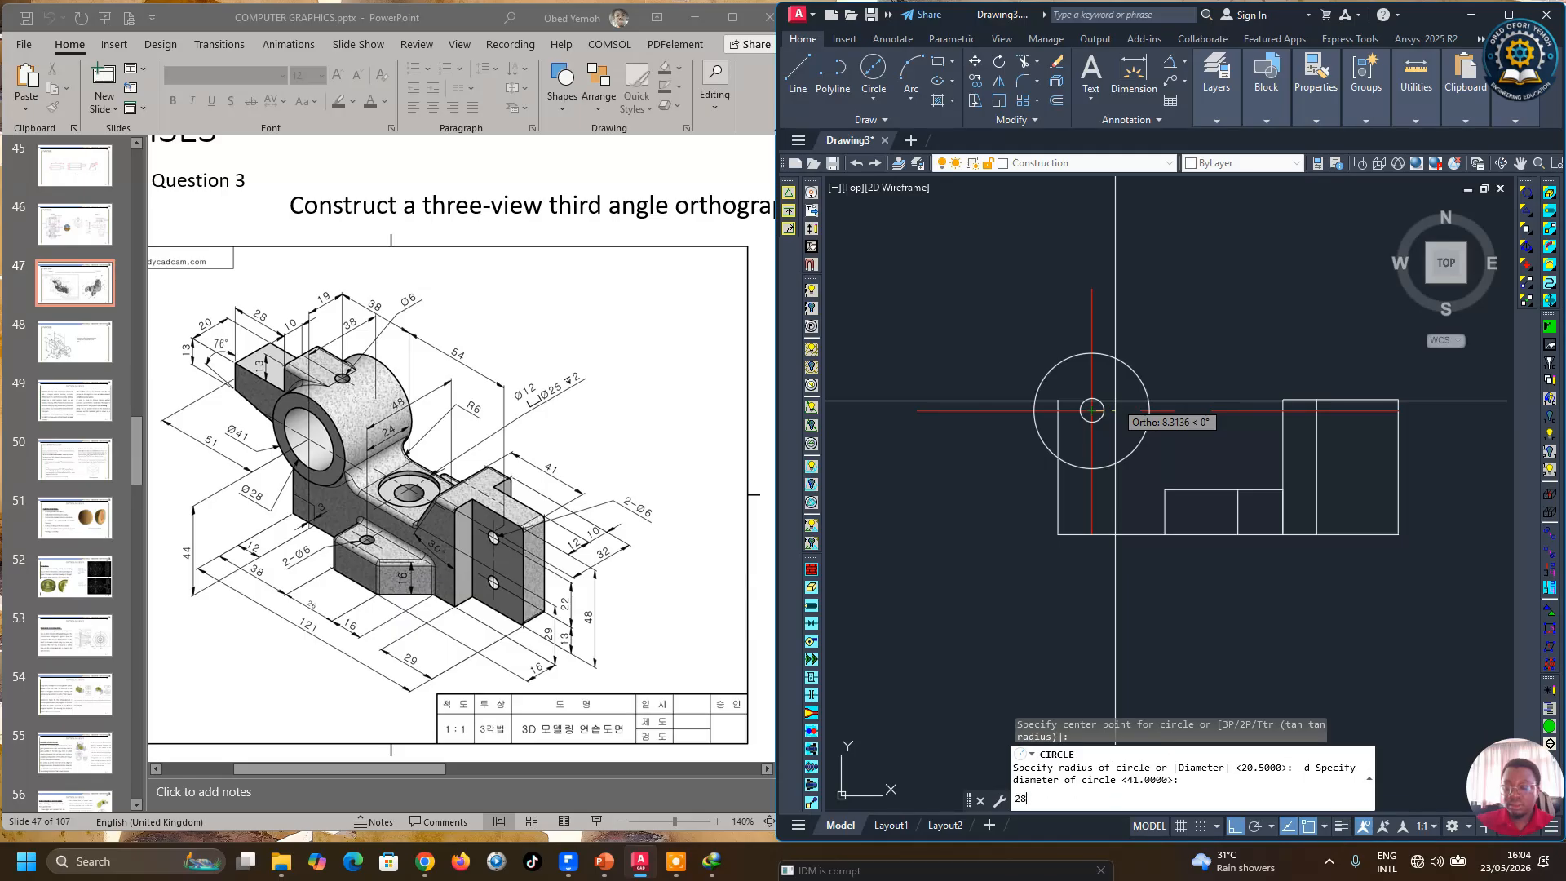
key(Return)
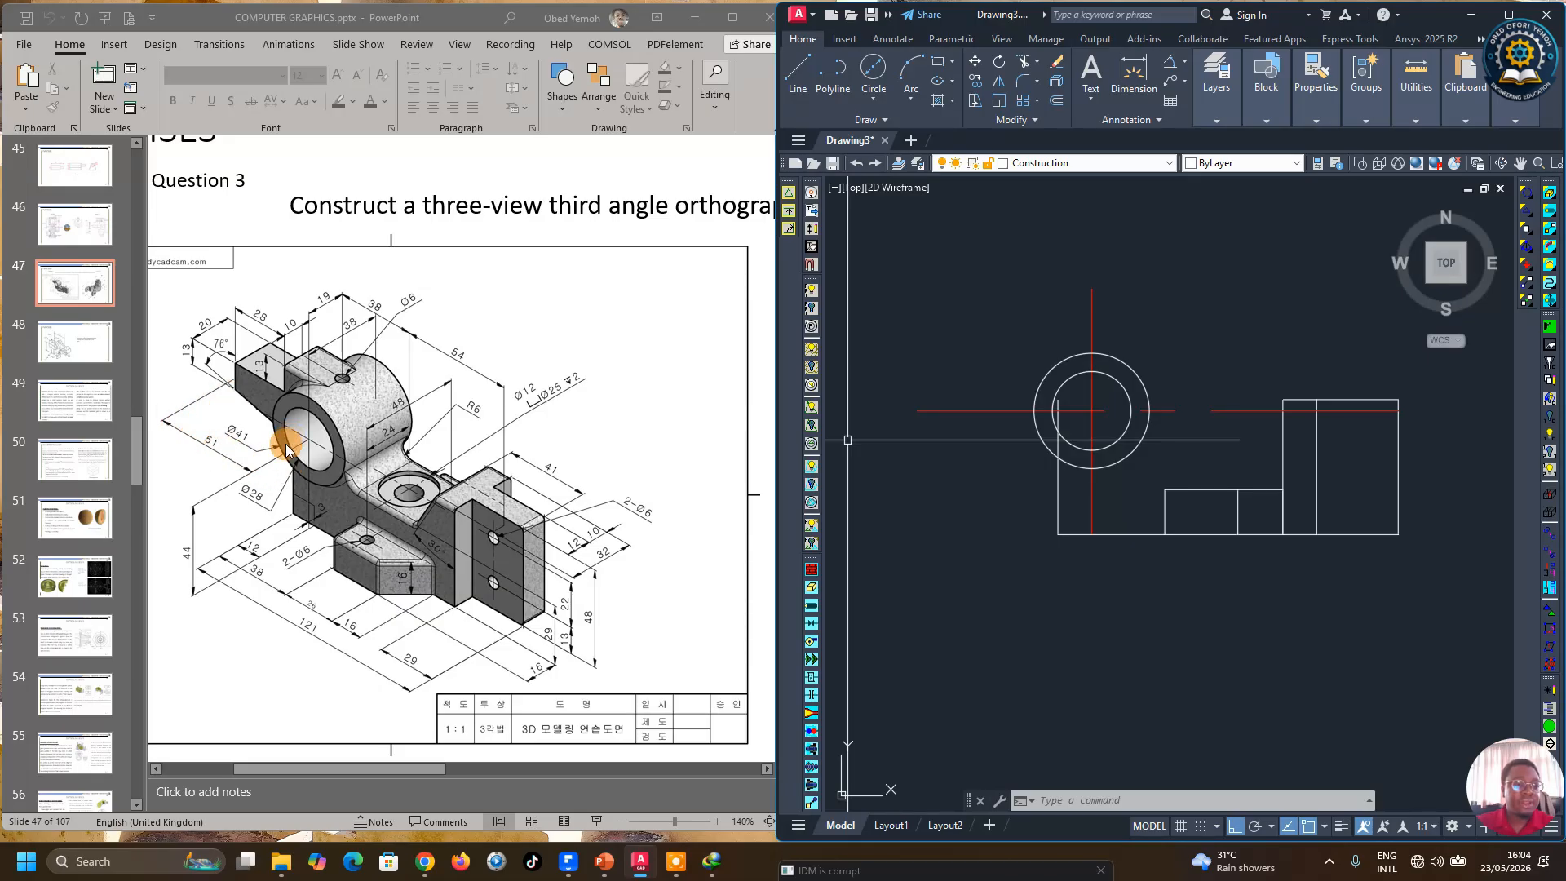
Step: Offset the vertical center line 51 mm to the left
click(1057, 101)
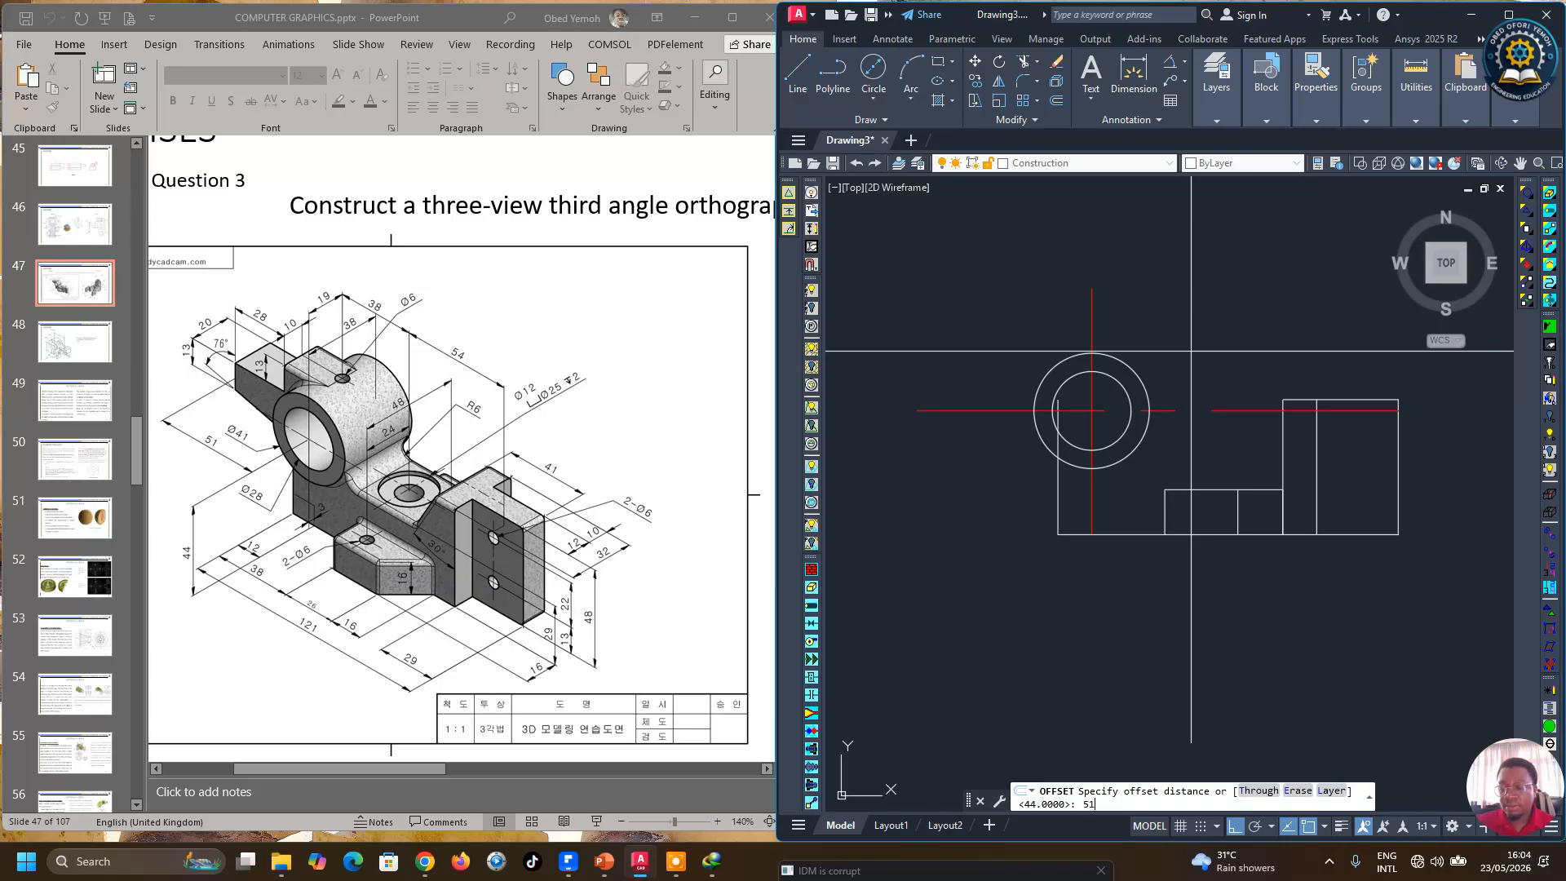
key(Return)
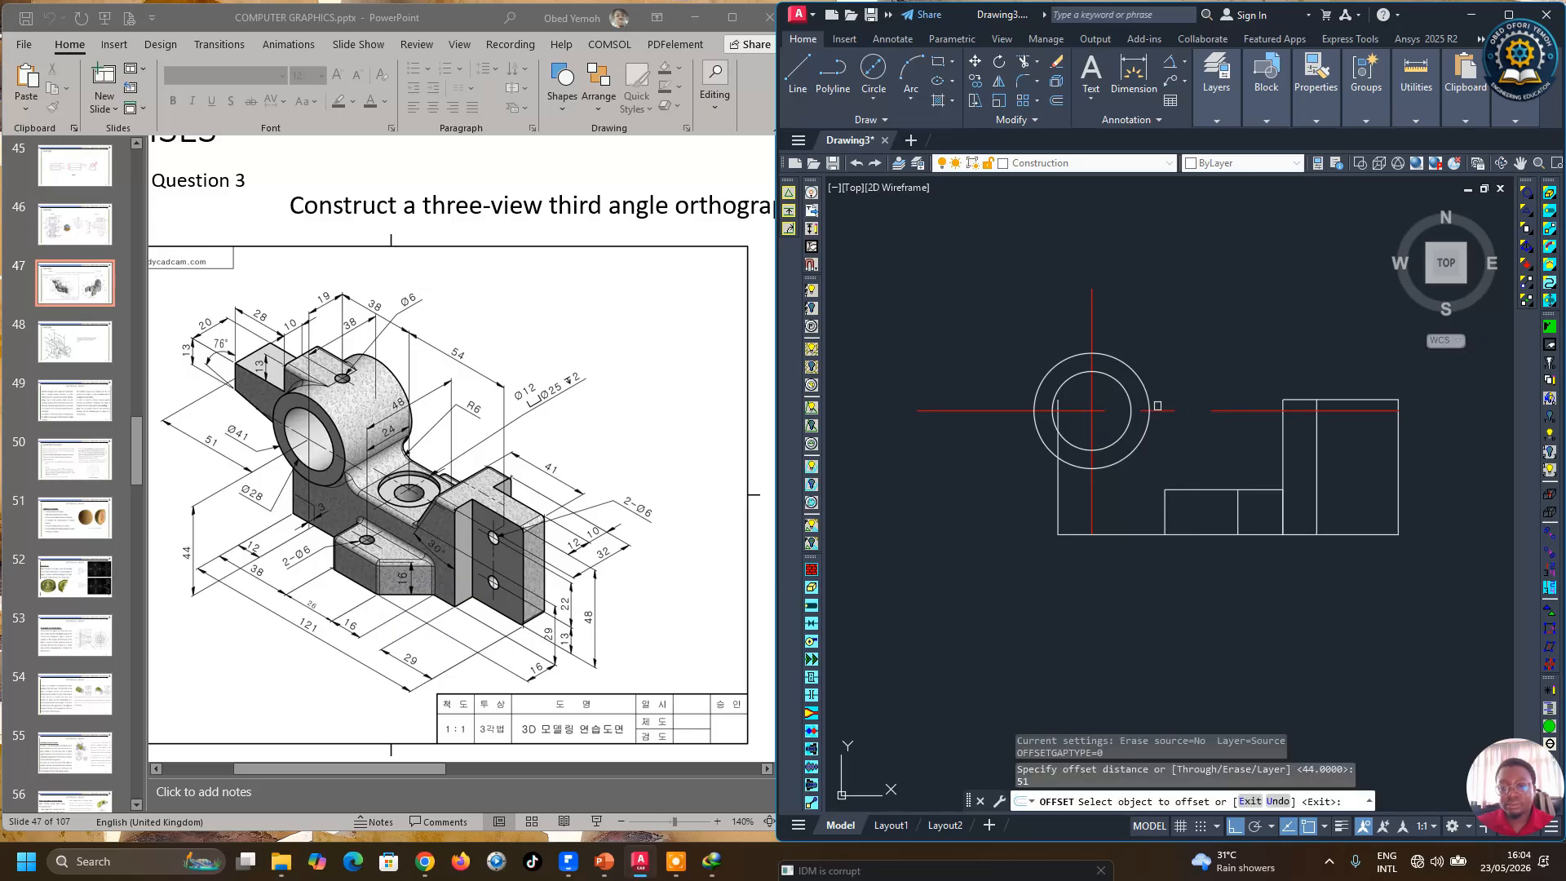
click(1093, 433)
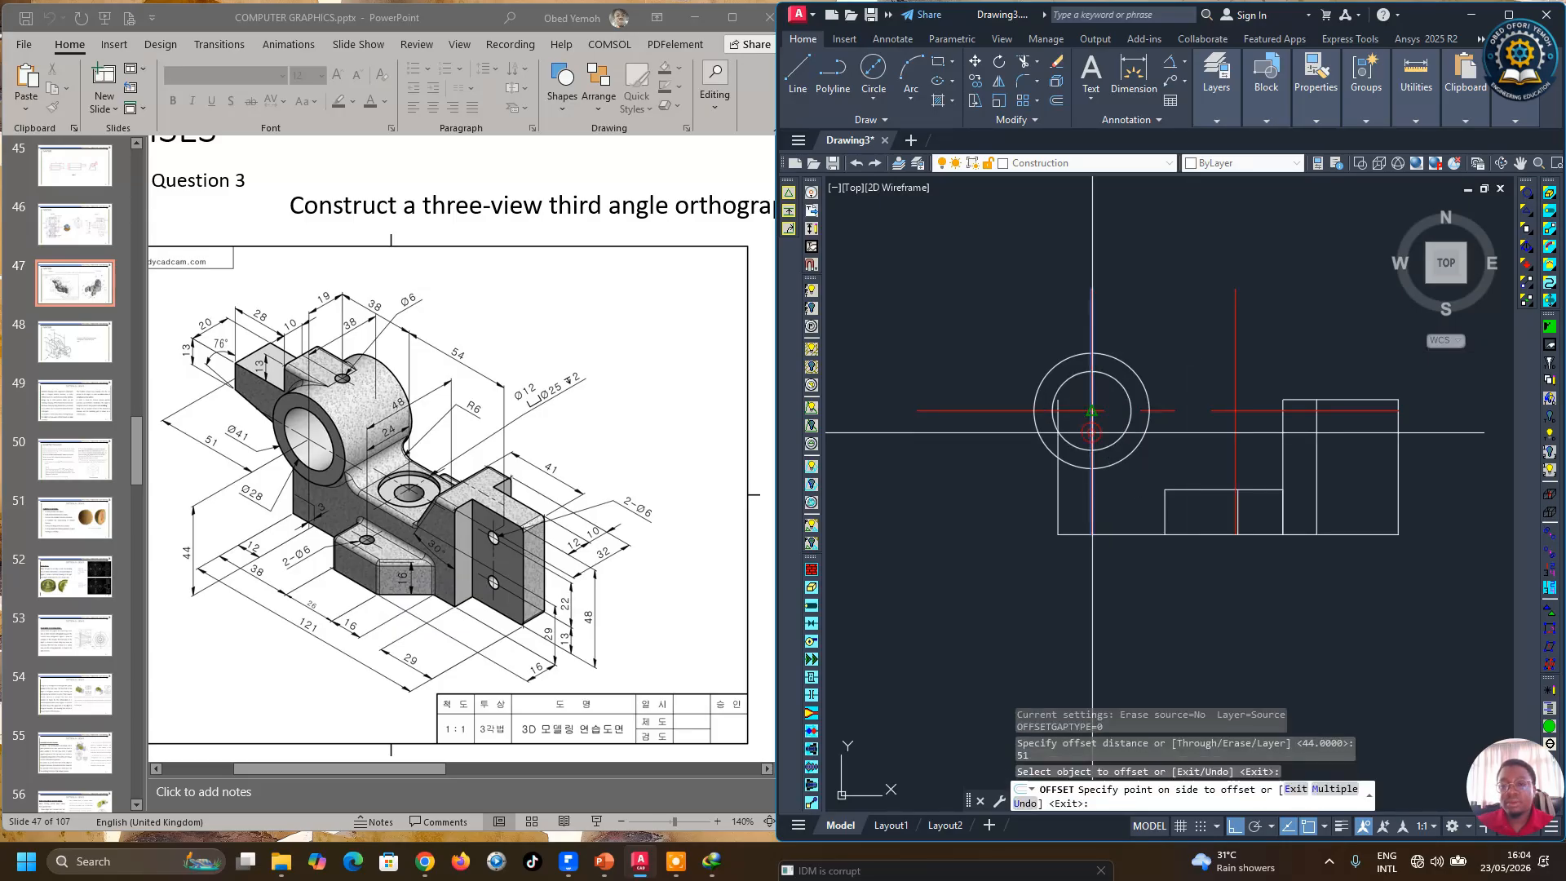
click(866, 499)
right_click(885, 495)
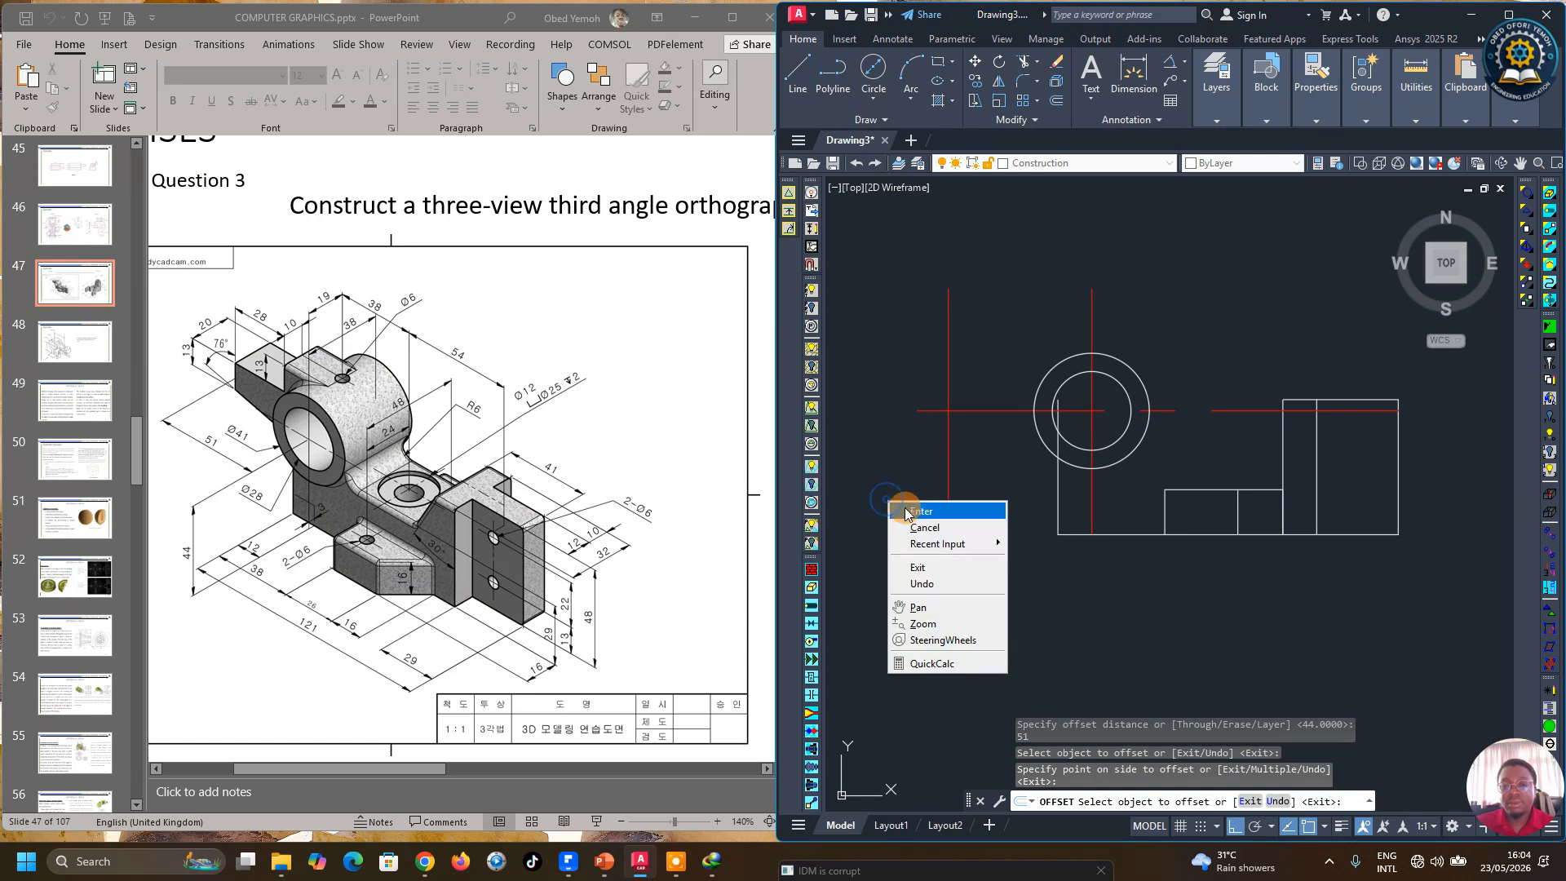
click(901, 503)
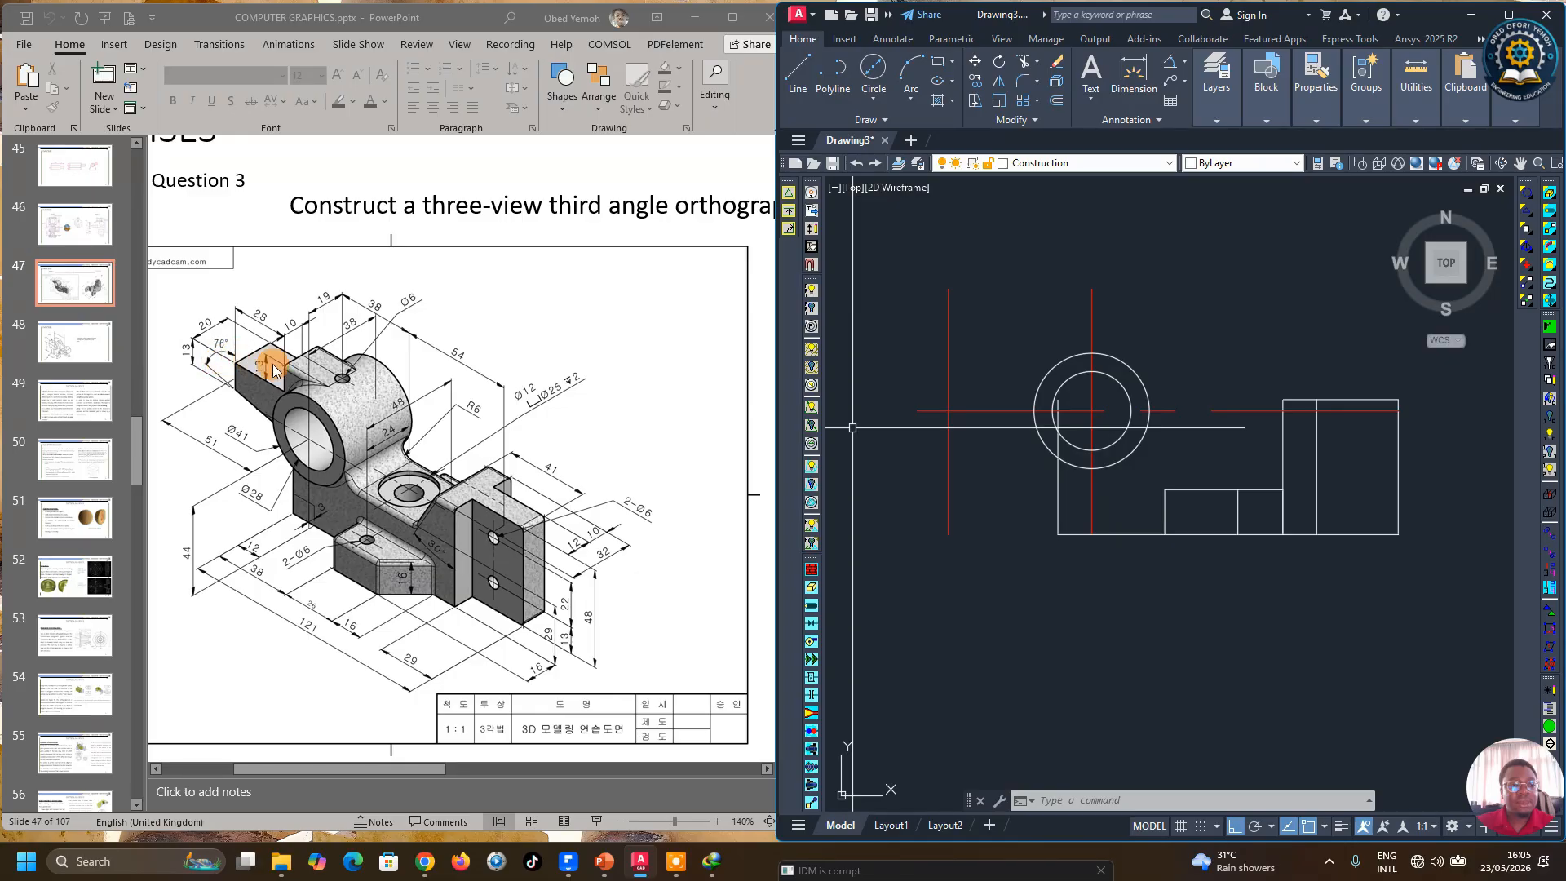
Step: Offset the new vertical line 28 mm to the right
click(1058, 102)
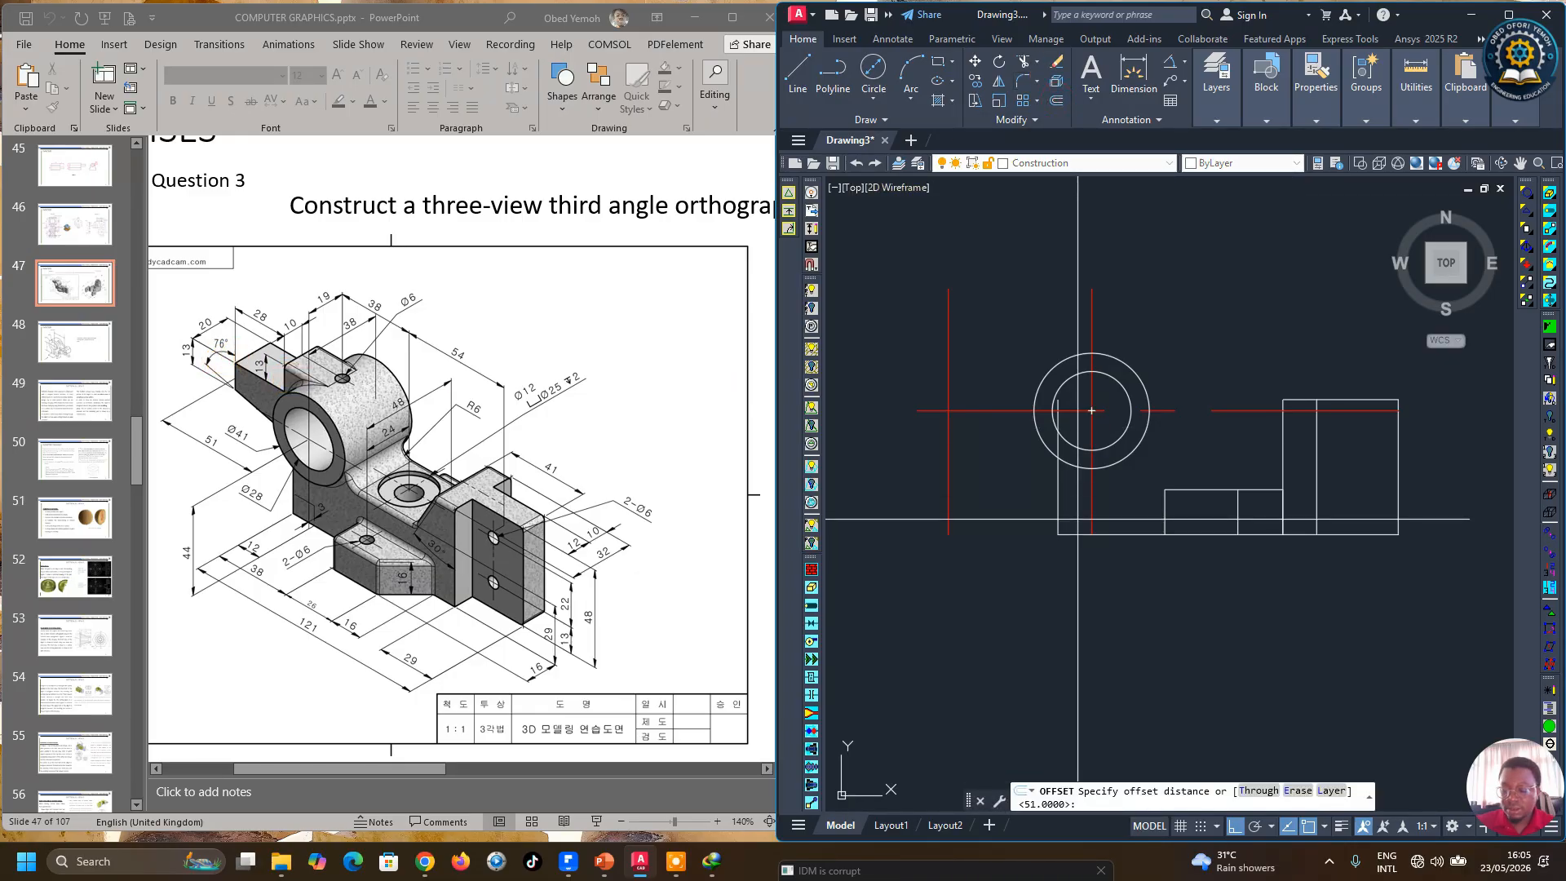
key(Return)
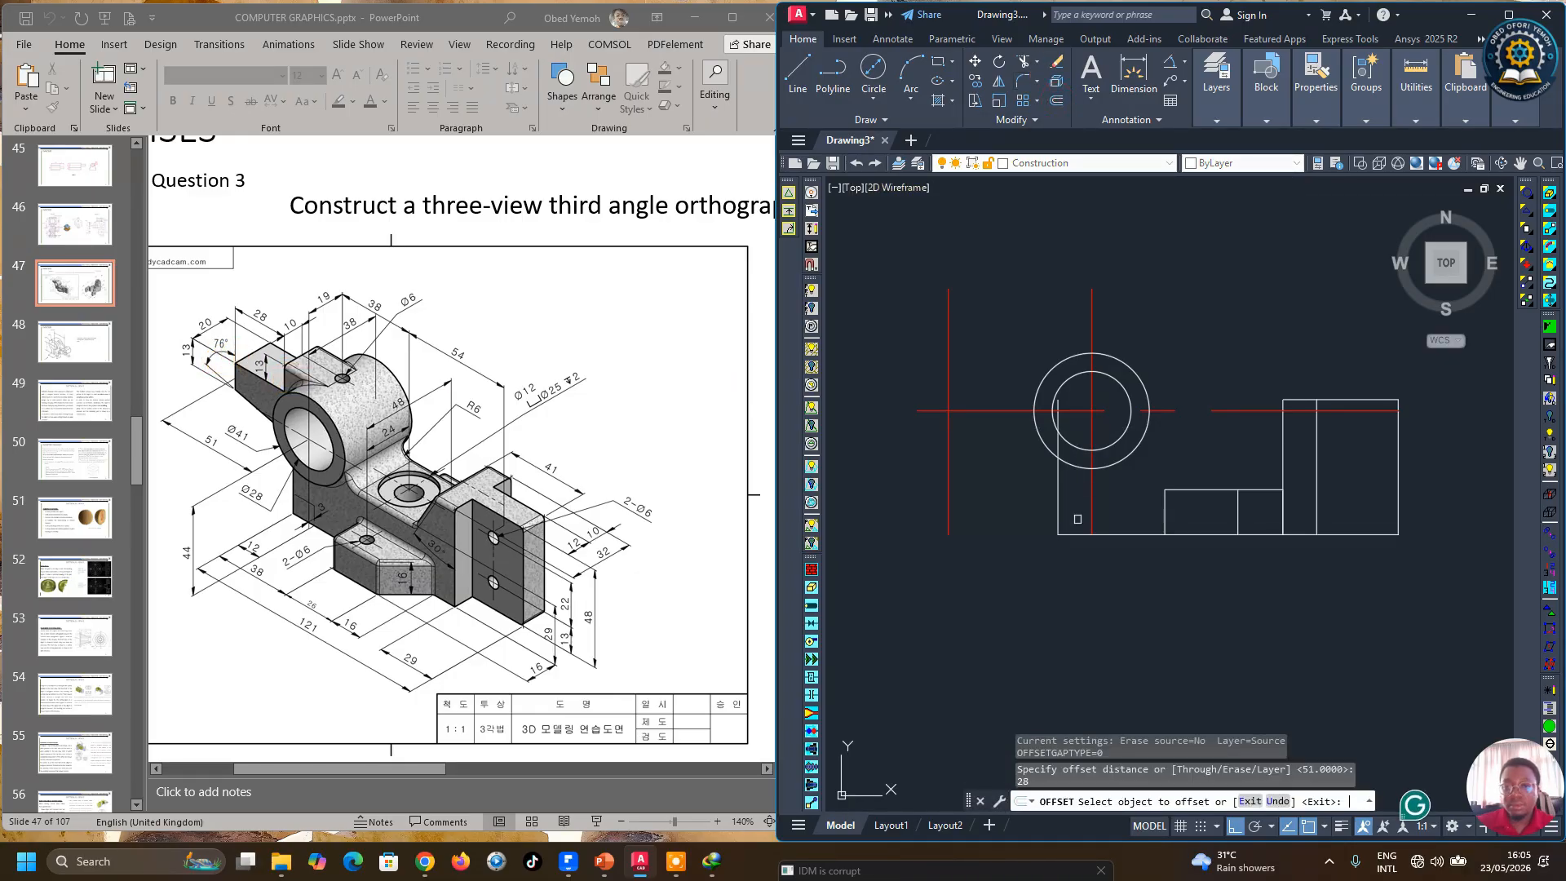
click(949, 347)
click(983, 344)
right_click(991, 342)
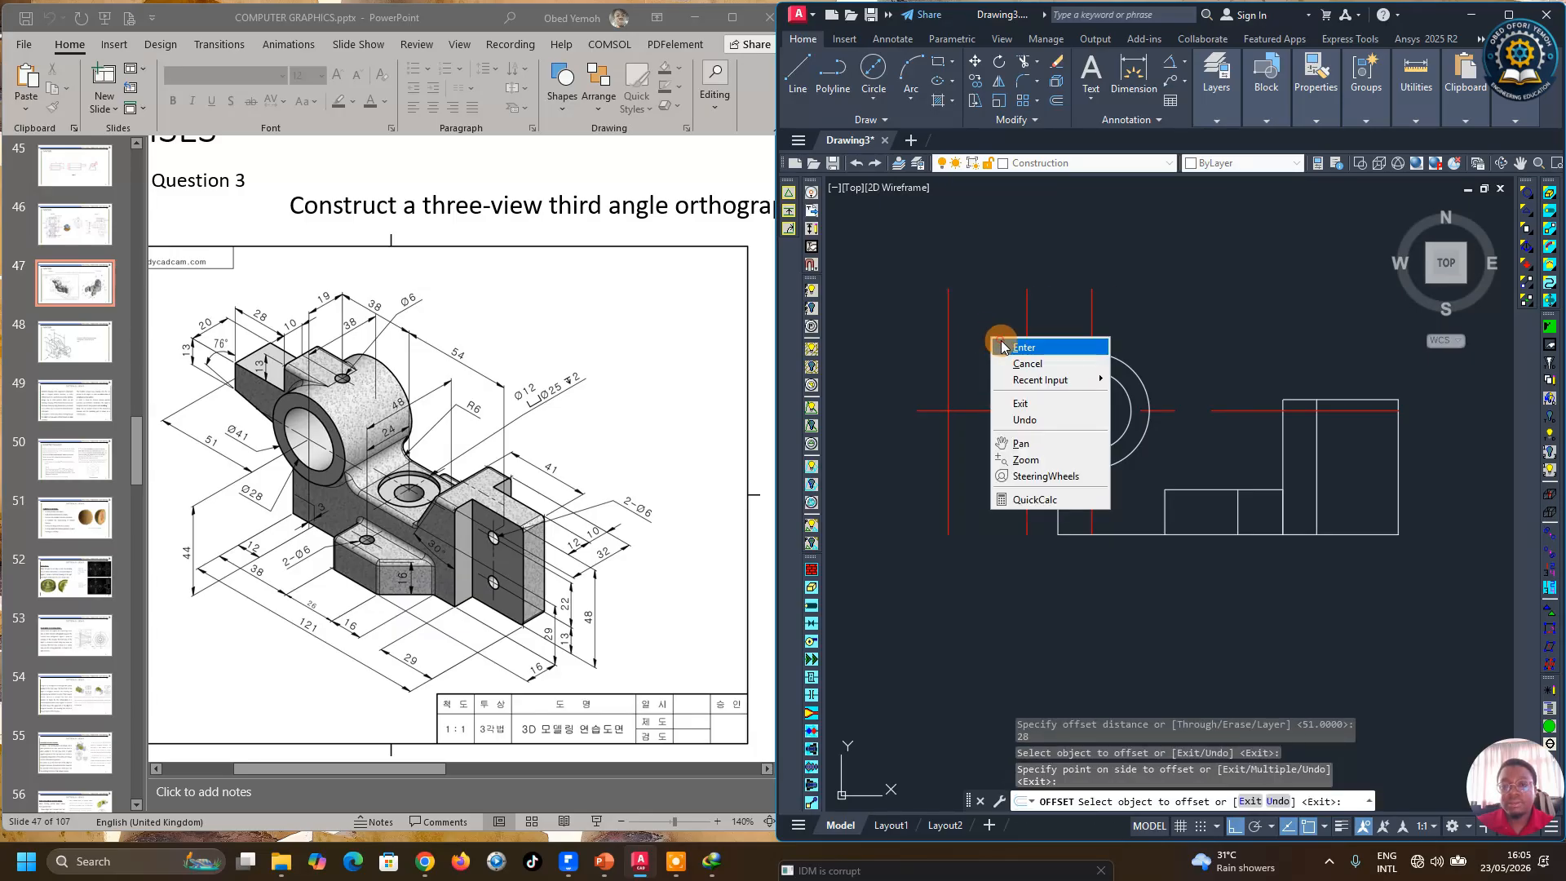
click(1021, 347)
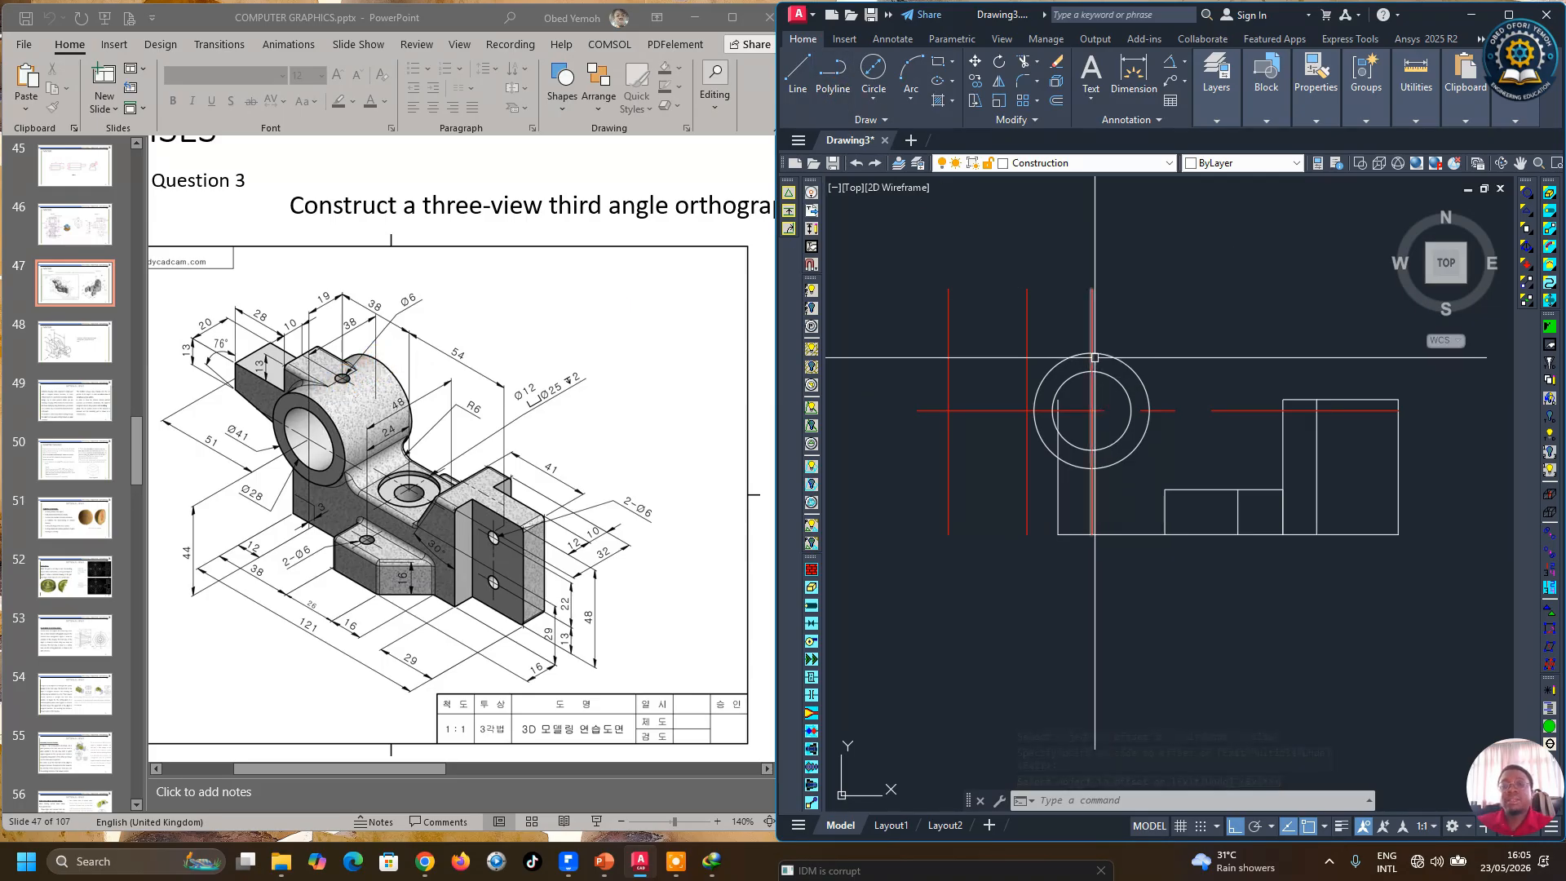
Step: Draw a horizontal line leftward from the top quadrant of the 41 mm circle
click(797, 71)
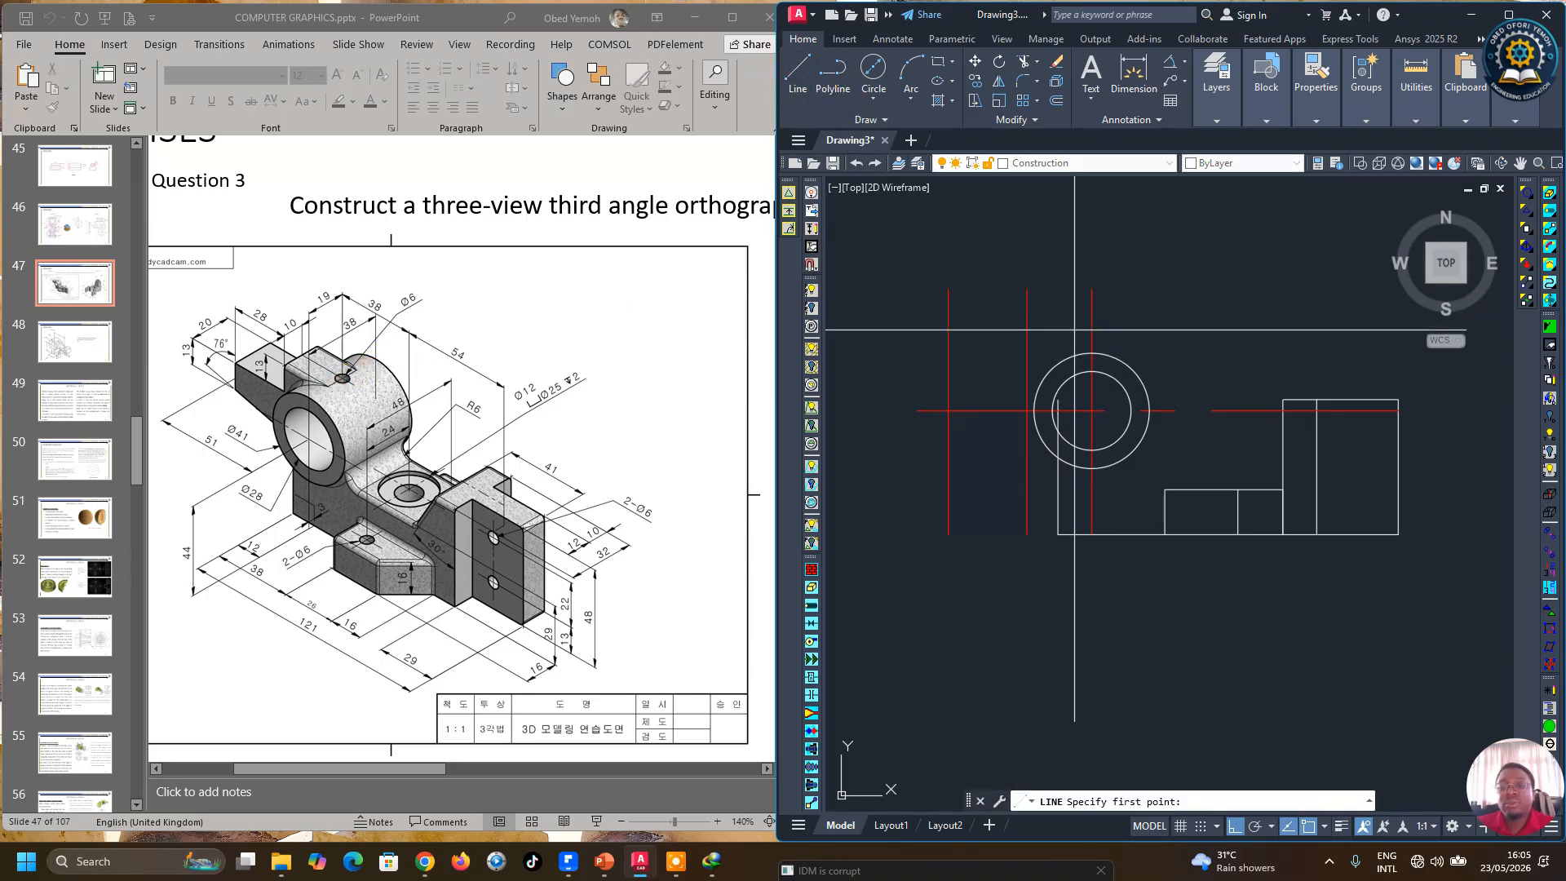
click(1092, 352)
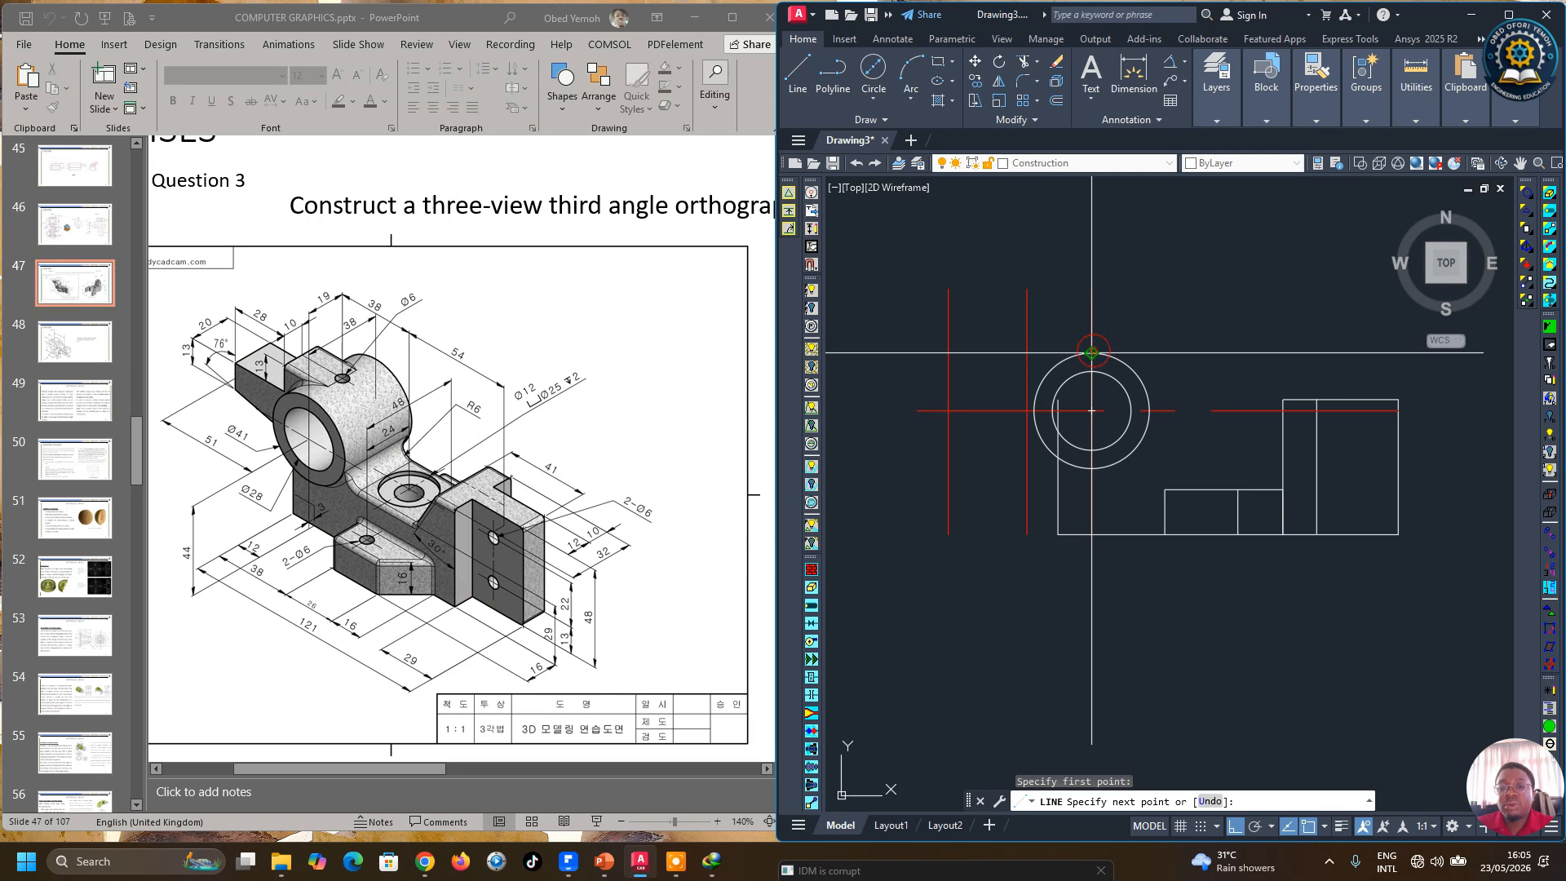
right_click(997, 355)
click(1030, 367)
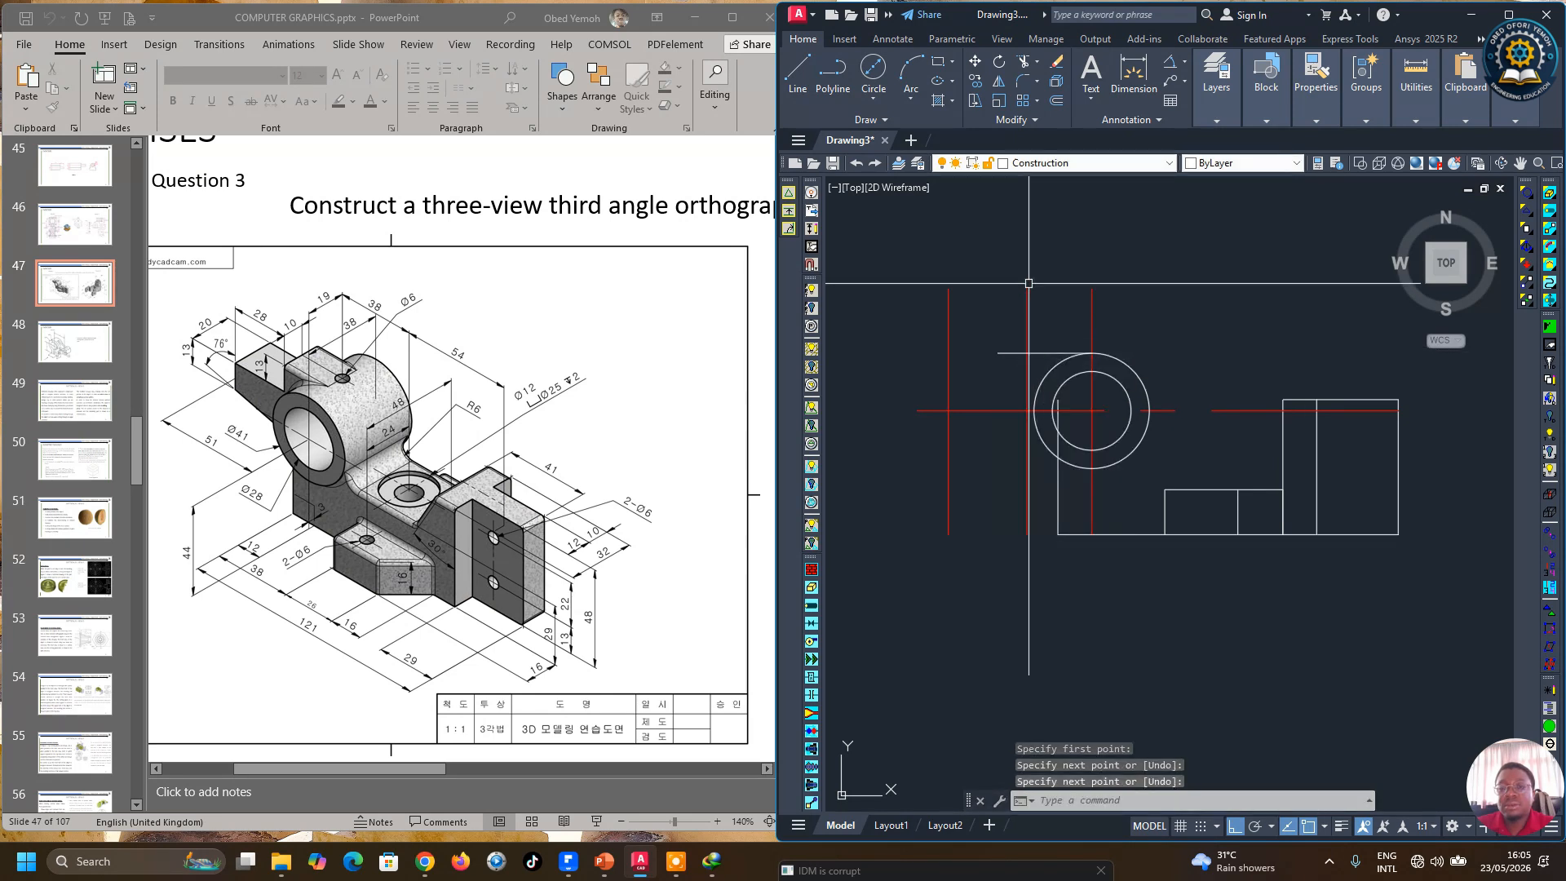
Step: Trim the part of the right offset vertical line sticking out above the new horizontal line
click(1020, 62)
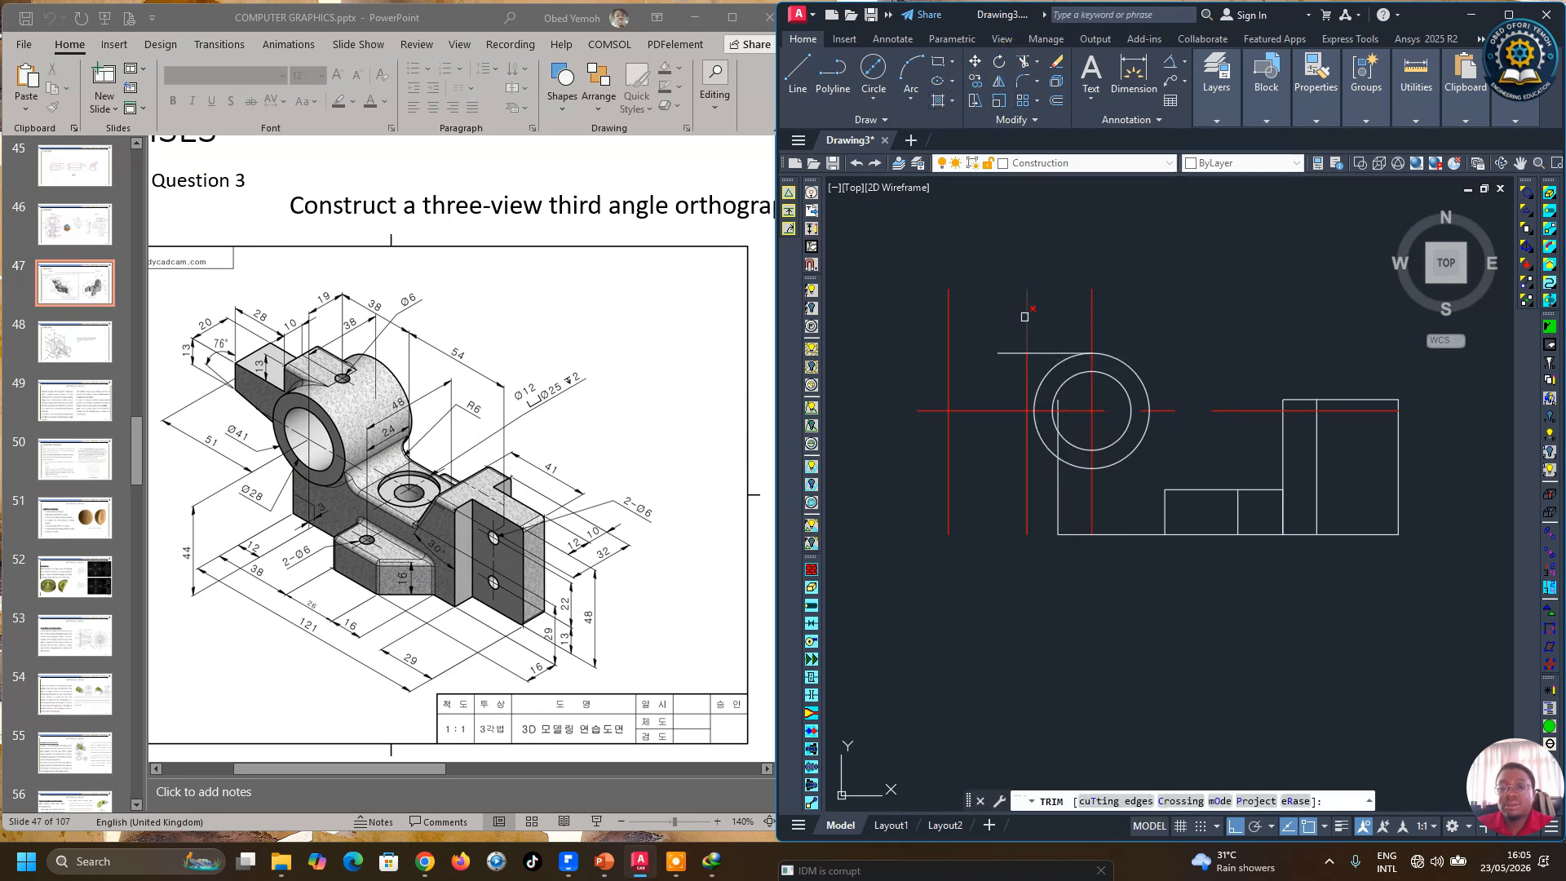
click(1024, 316)
right_click(1011, 309)
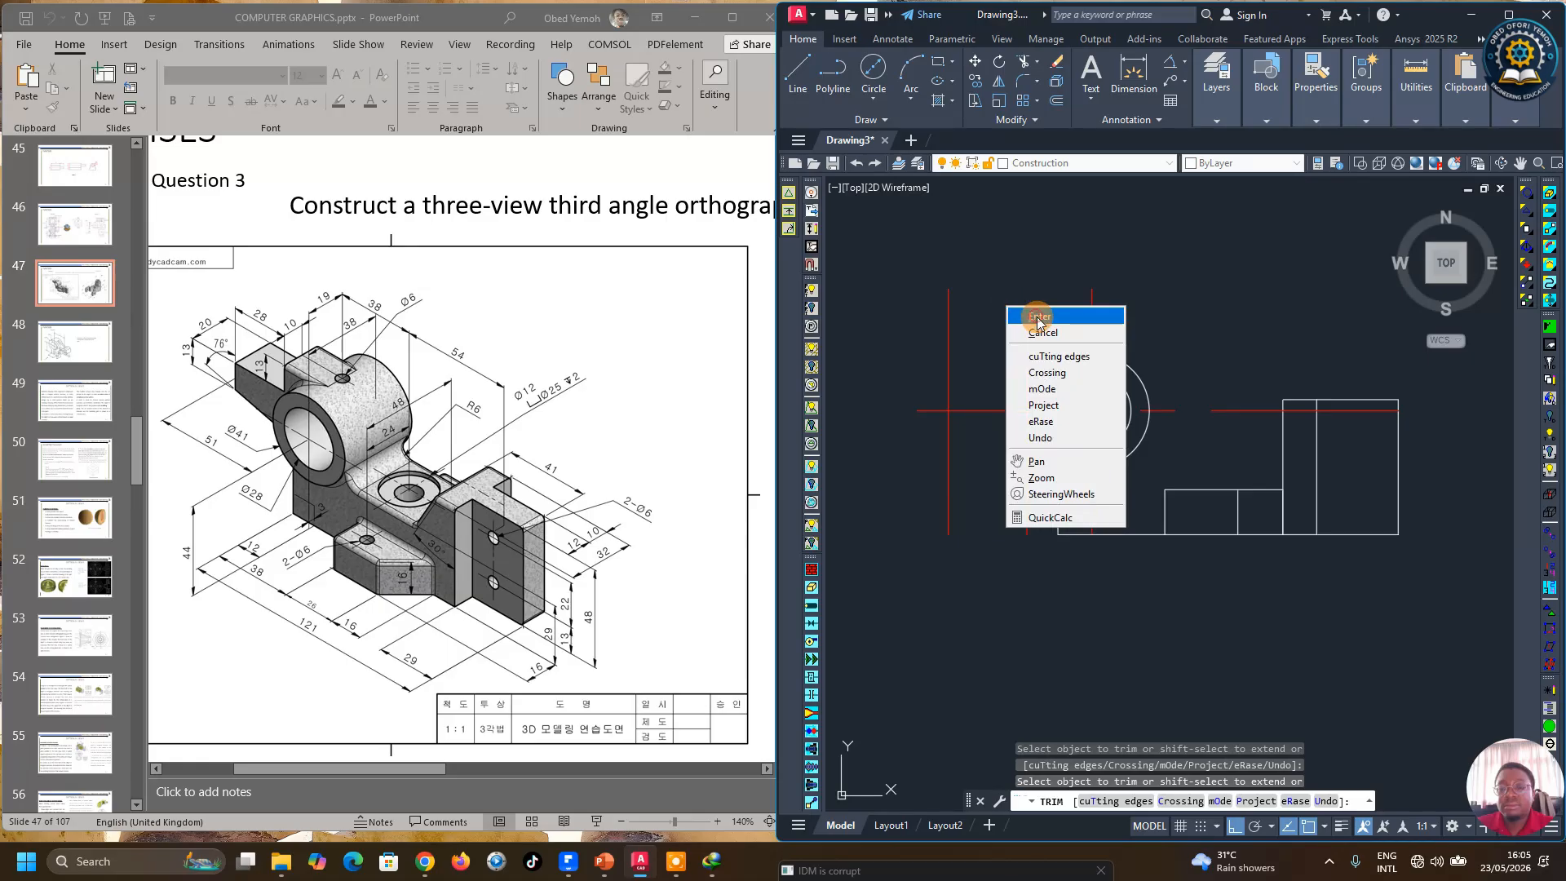
click(1039, 318)
click(365, 461)
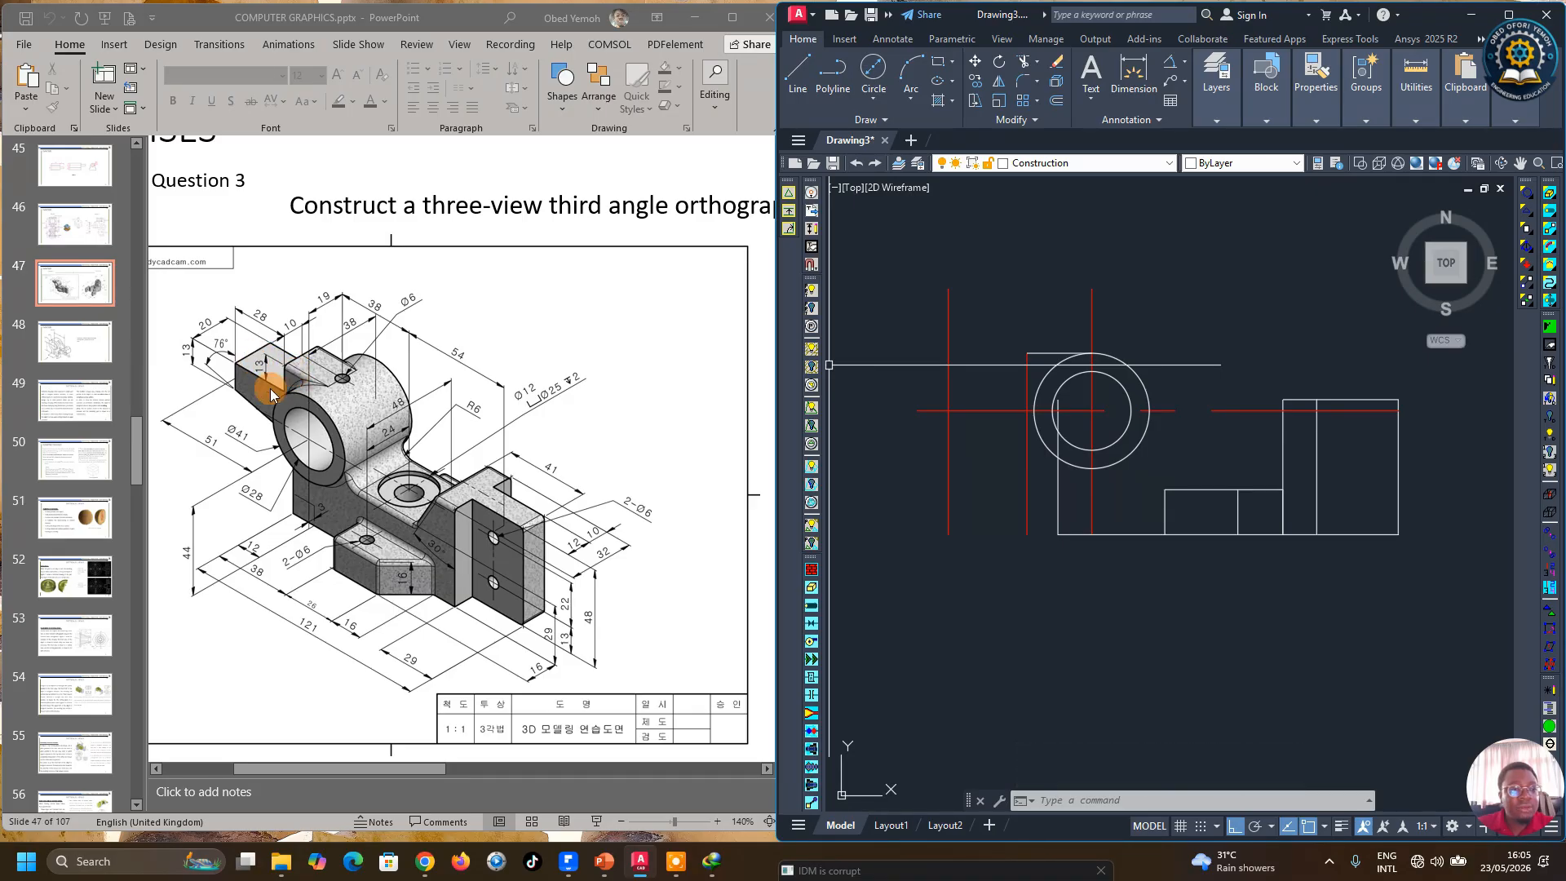
Step: Offset the top horizontal line 13 mm downward
click(1056, 81)
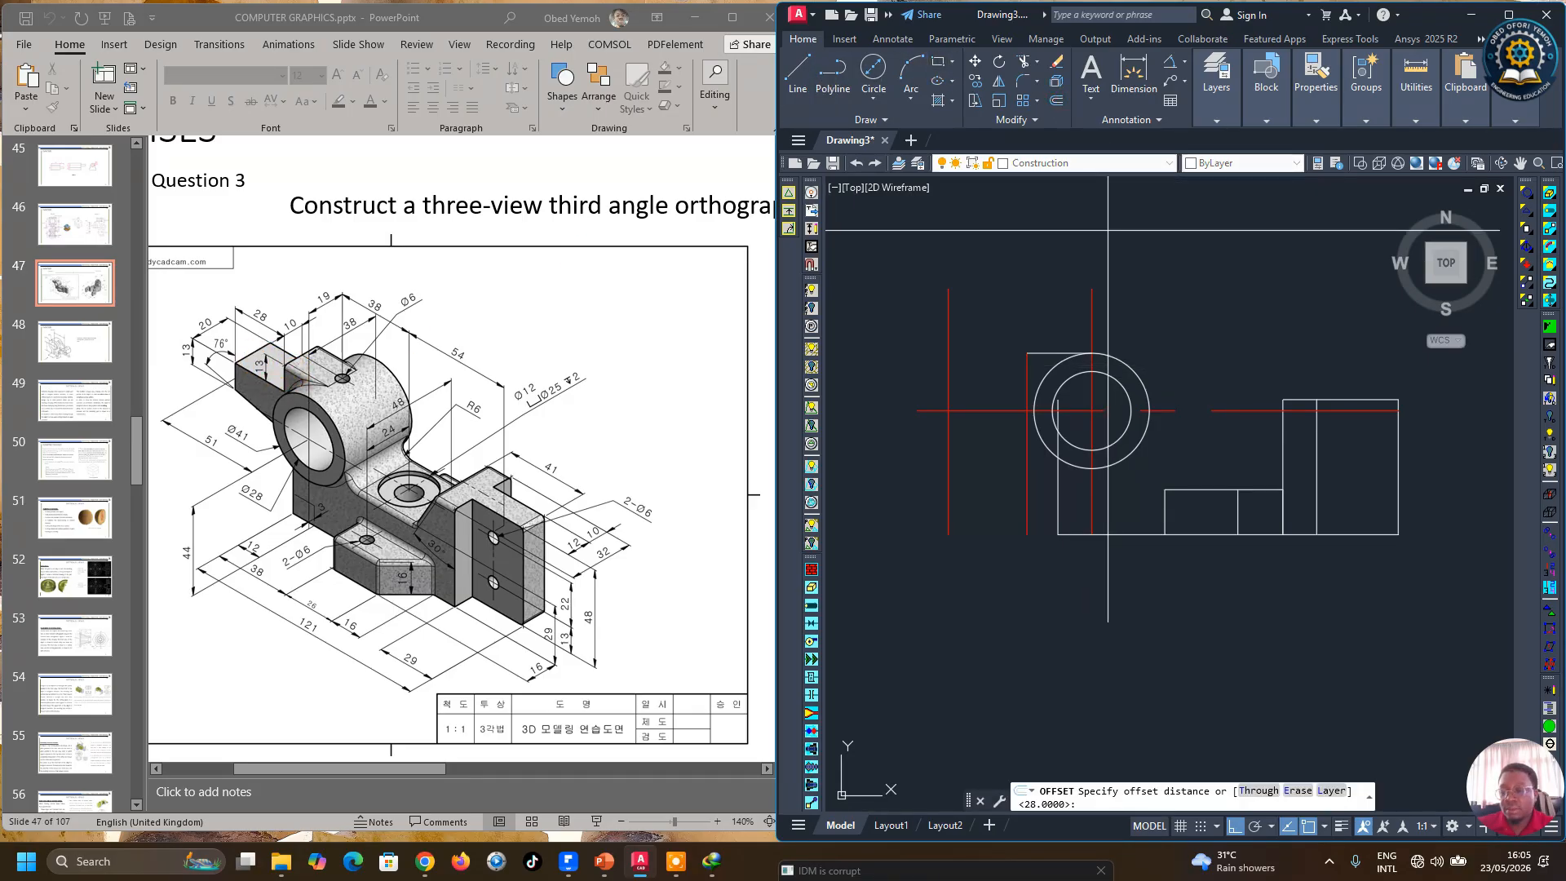
text(13)
key(Return)
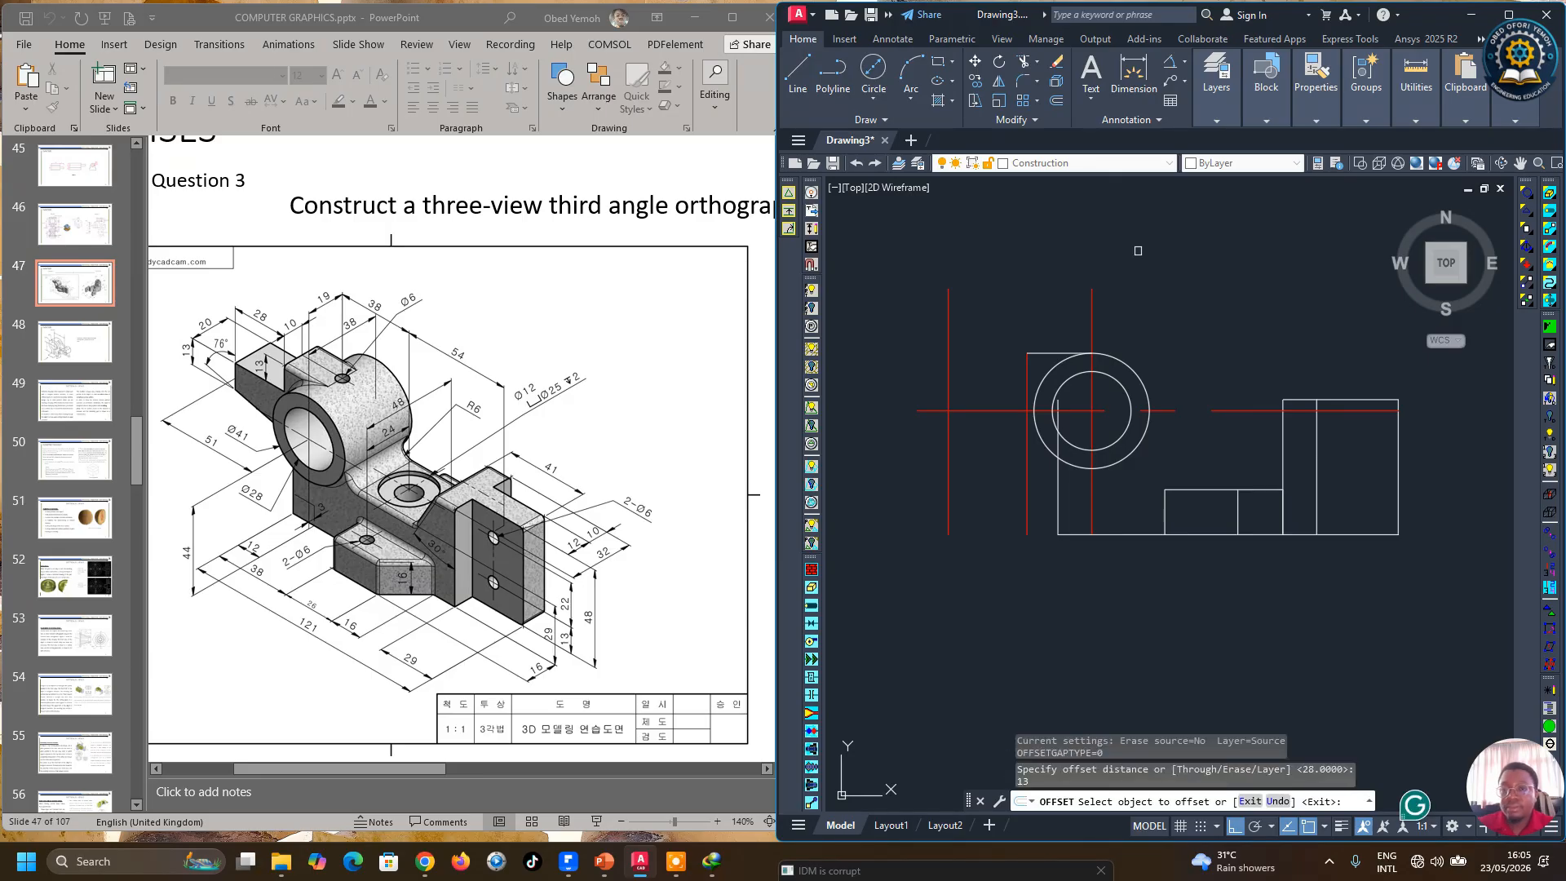
click(1035, 352)
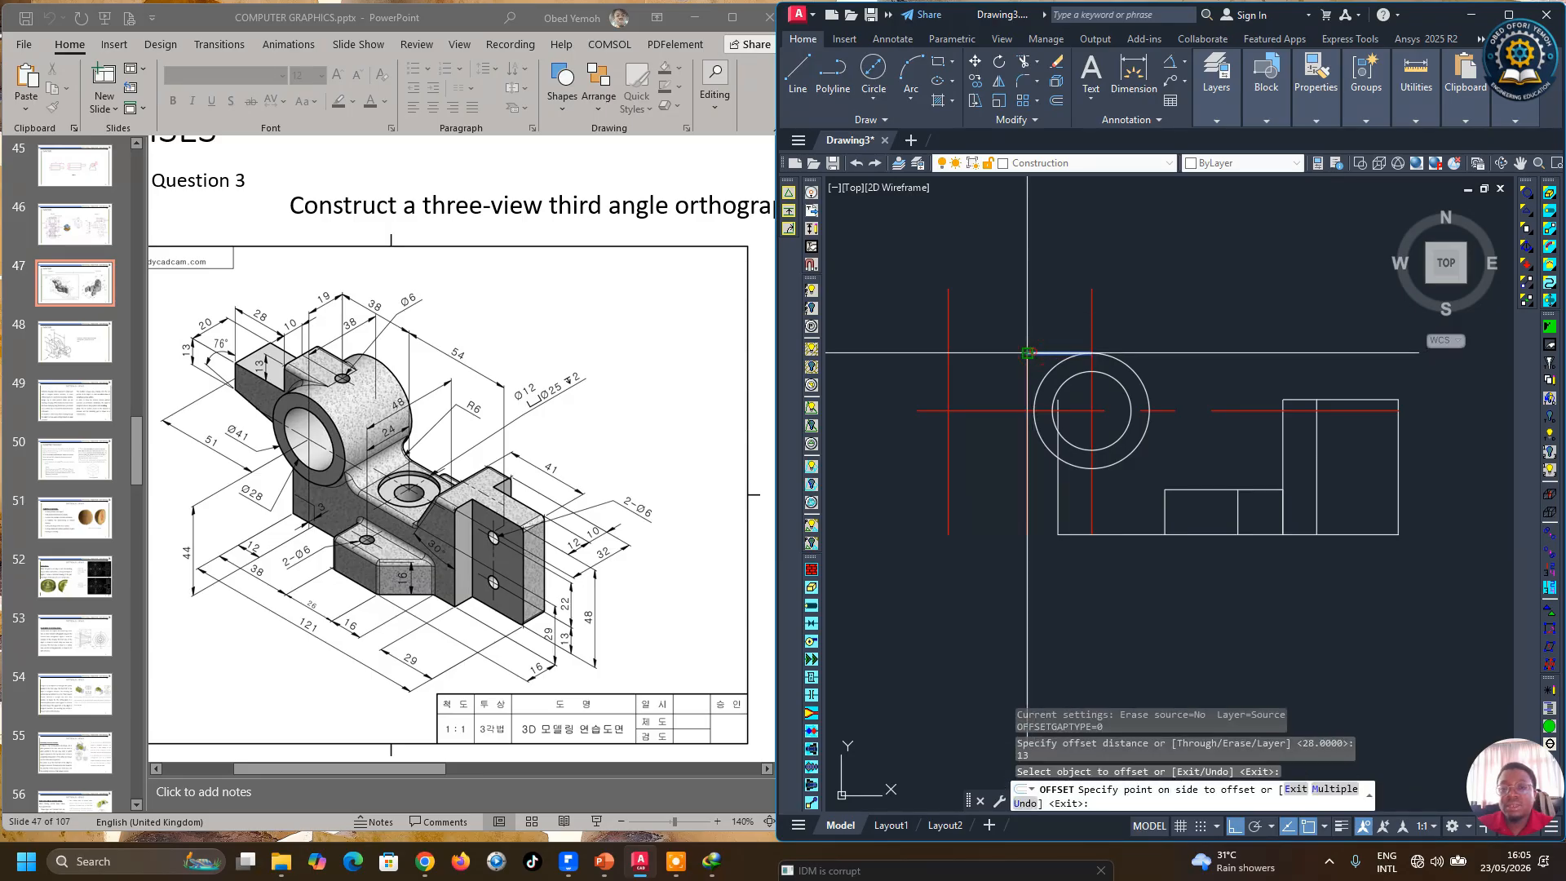
click(971, 377)
right_click(988, 378)
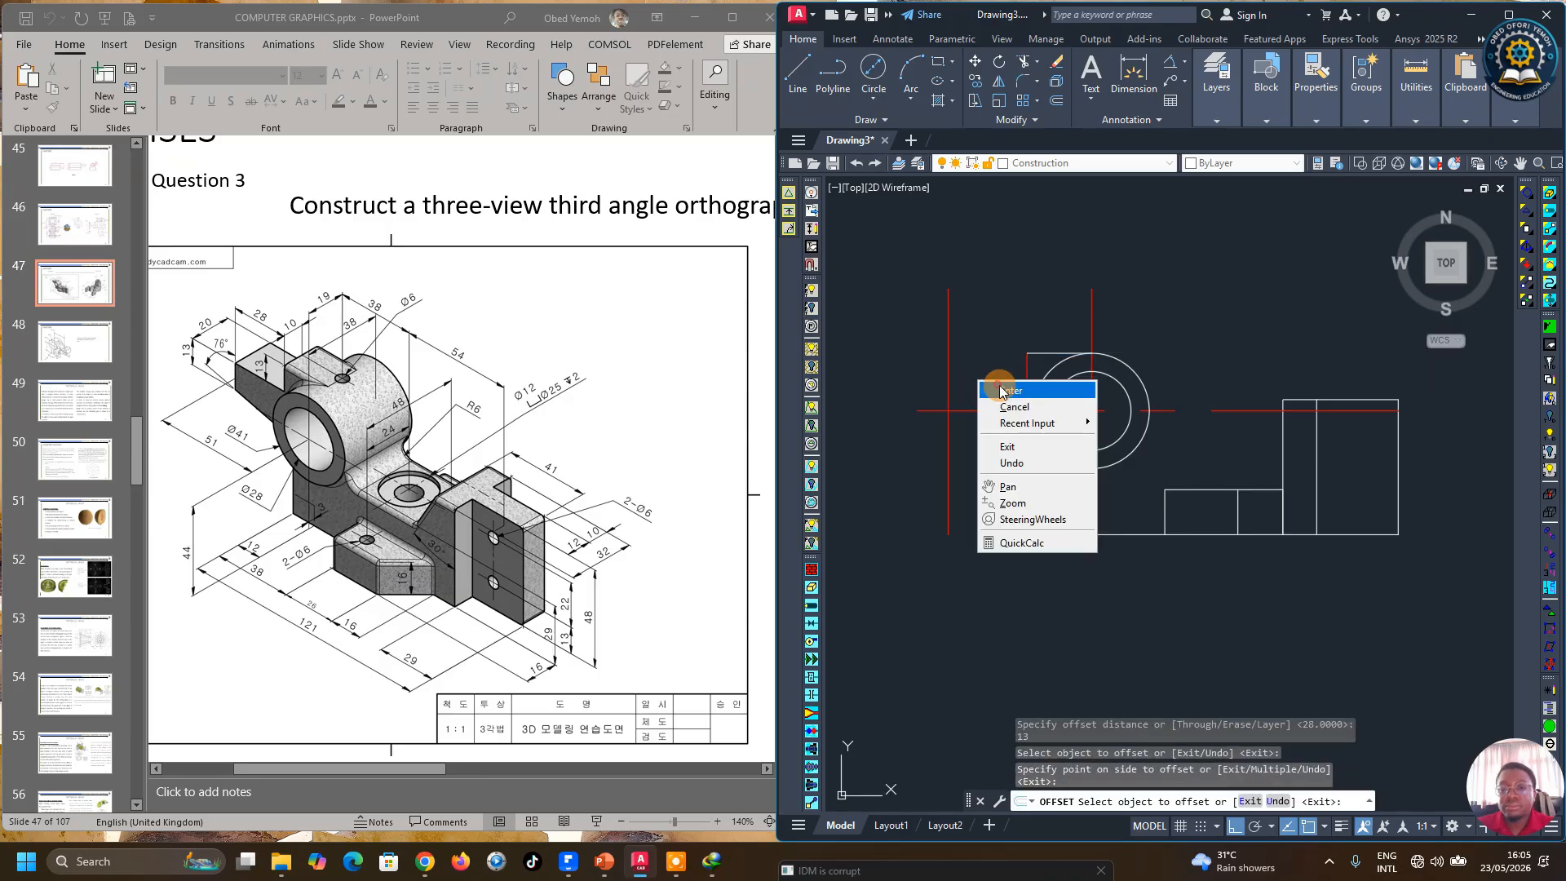
click(1052, 390)
Step: Stretch the new horizontal line's left end outward past the left vertical line
click(1051, 390)
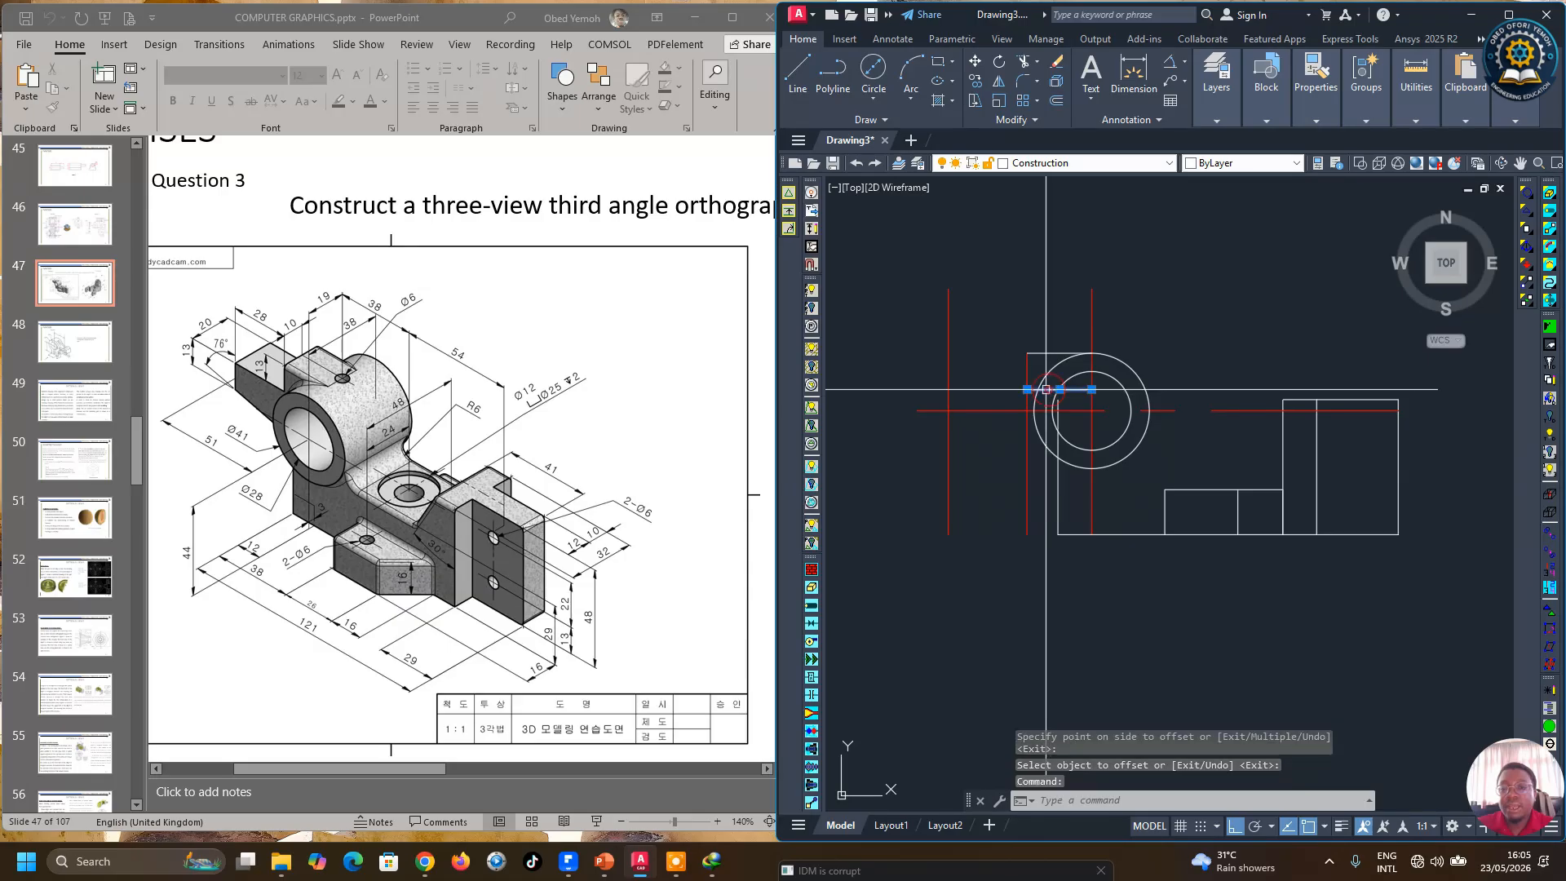
click(1027, 390)
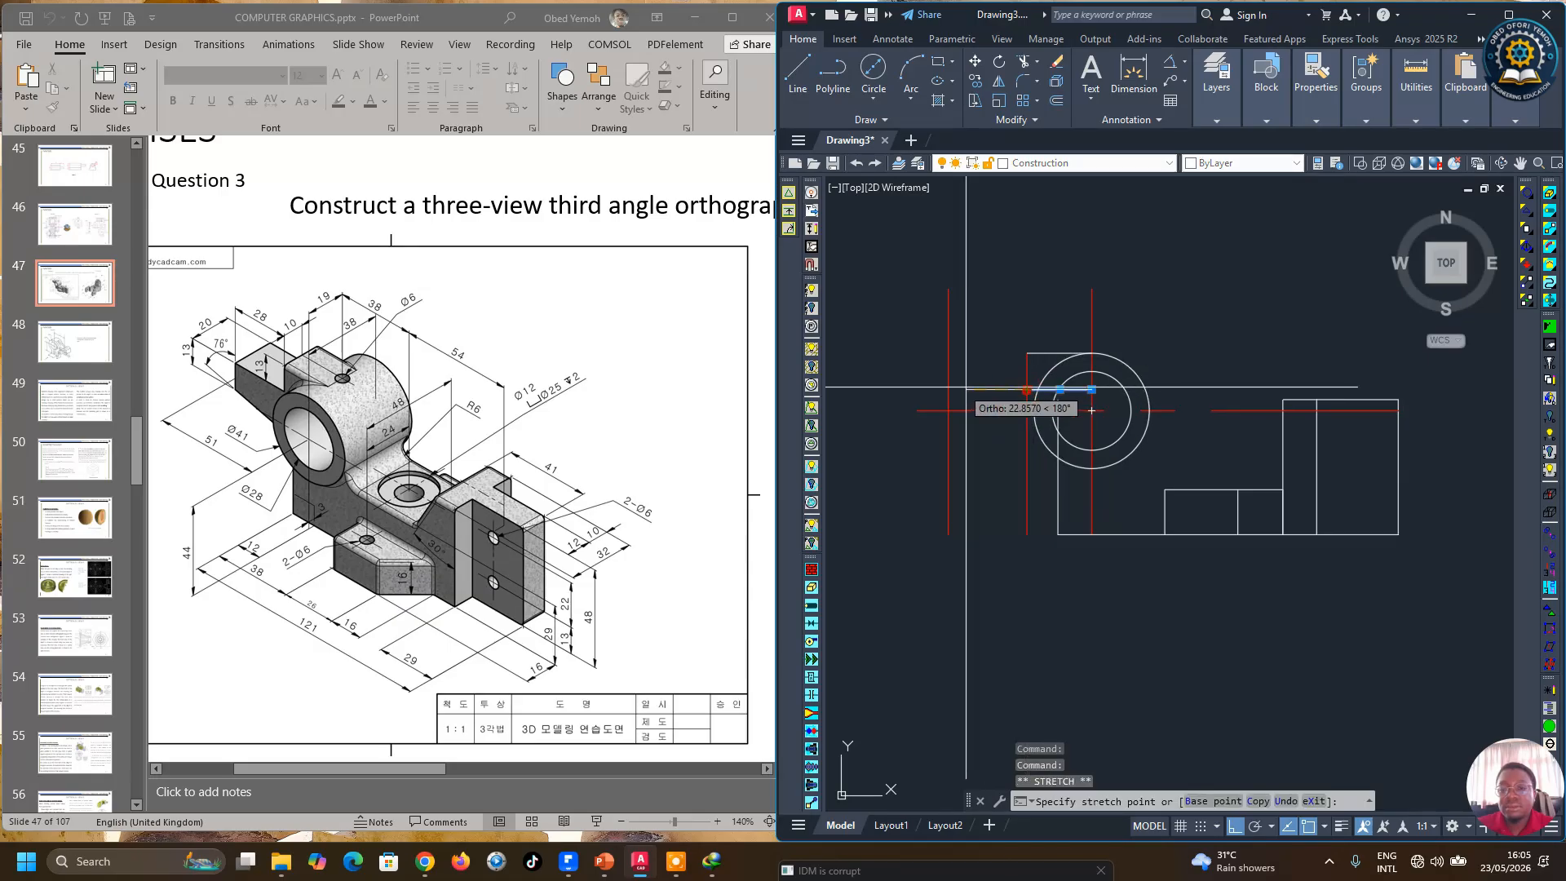
click(910, 390)
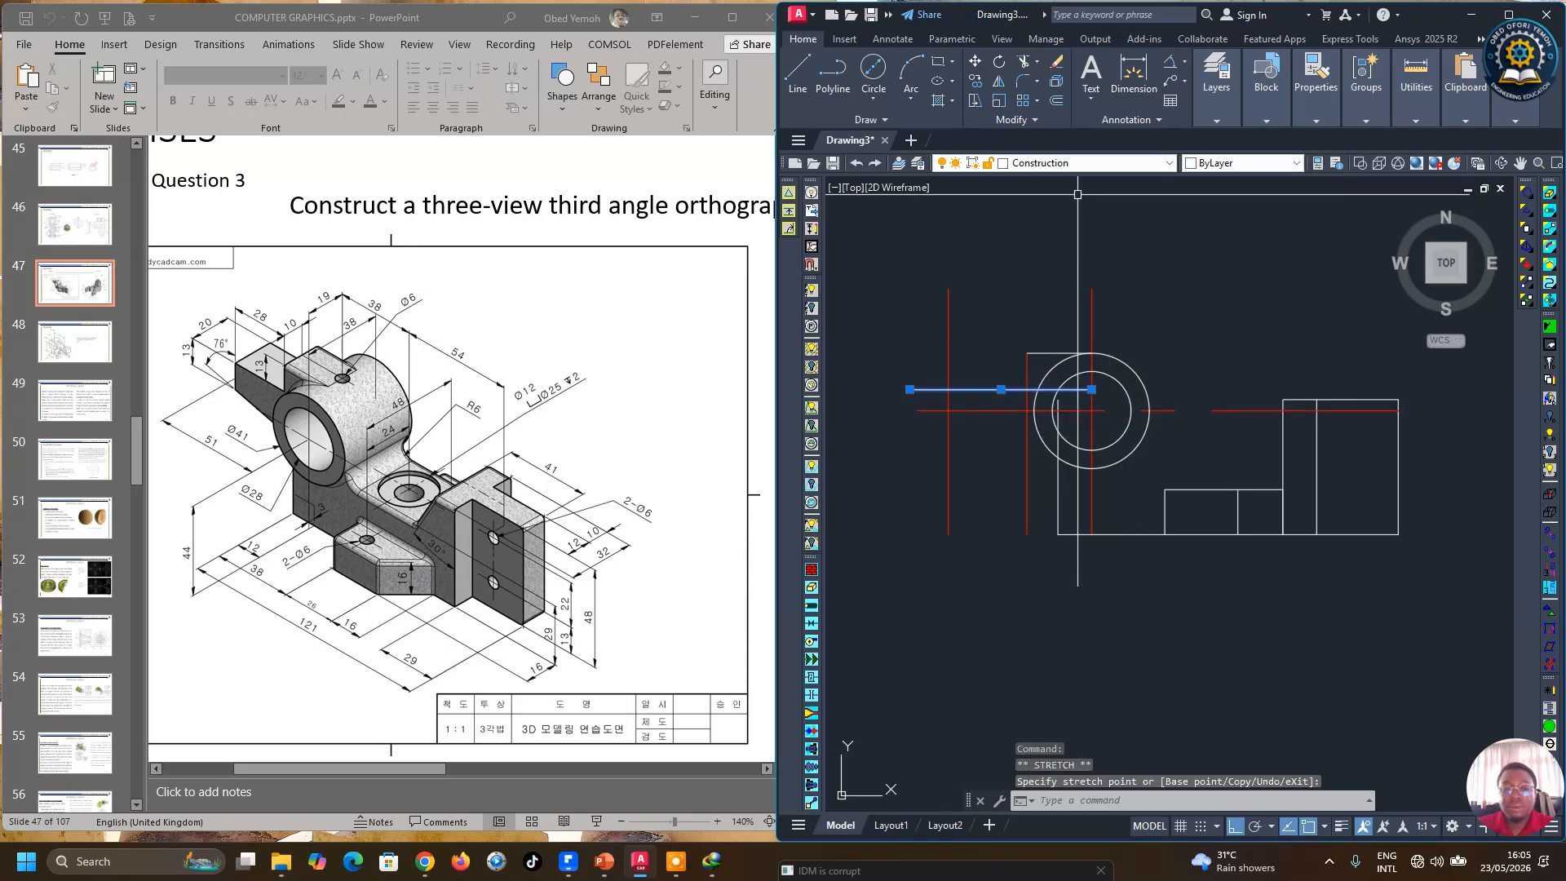
Step: Trim the short vertical line segment left of the circle at the new horizontal line
key(Escape)
click(1028, 64)
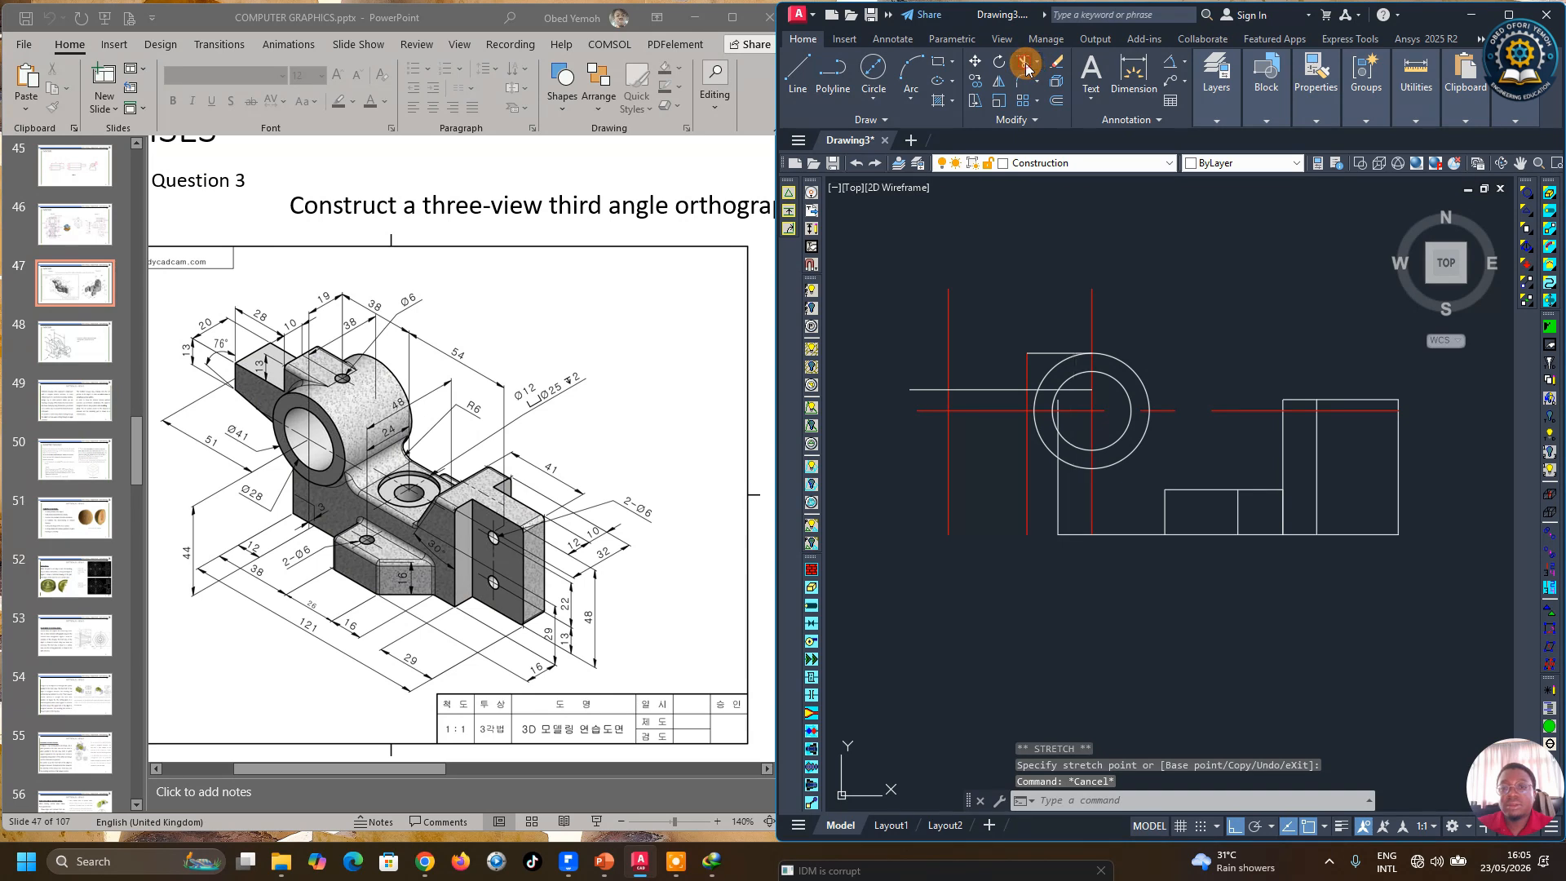
scroll(1083, 401, up, 2)
click(1080, 378)
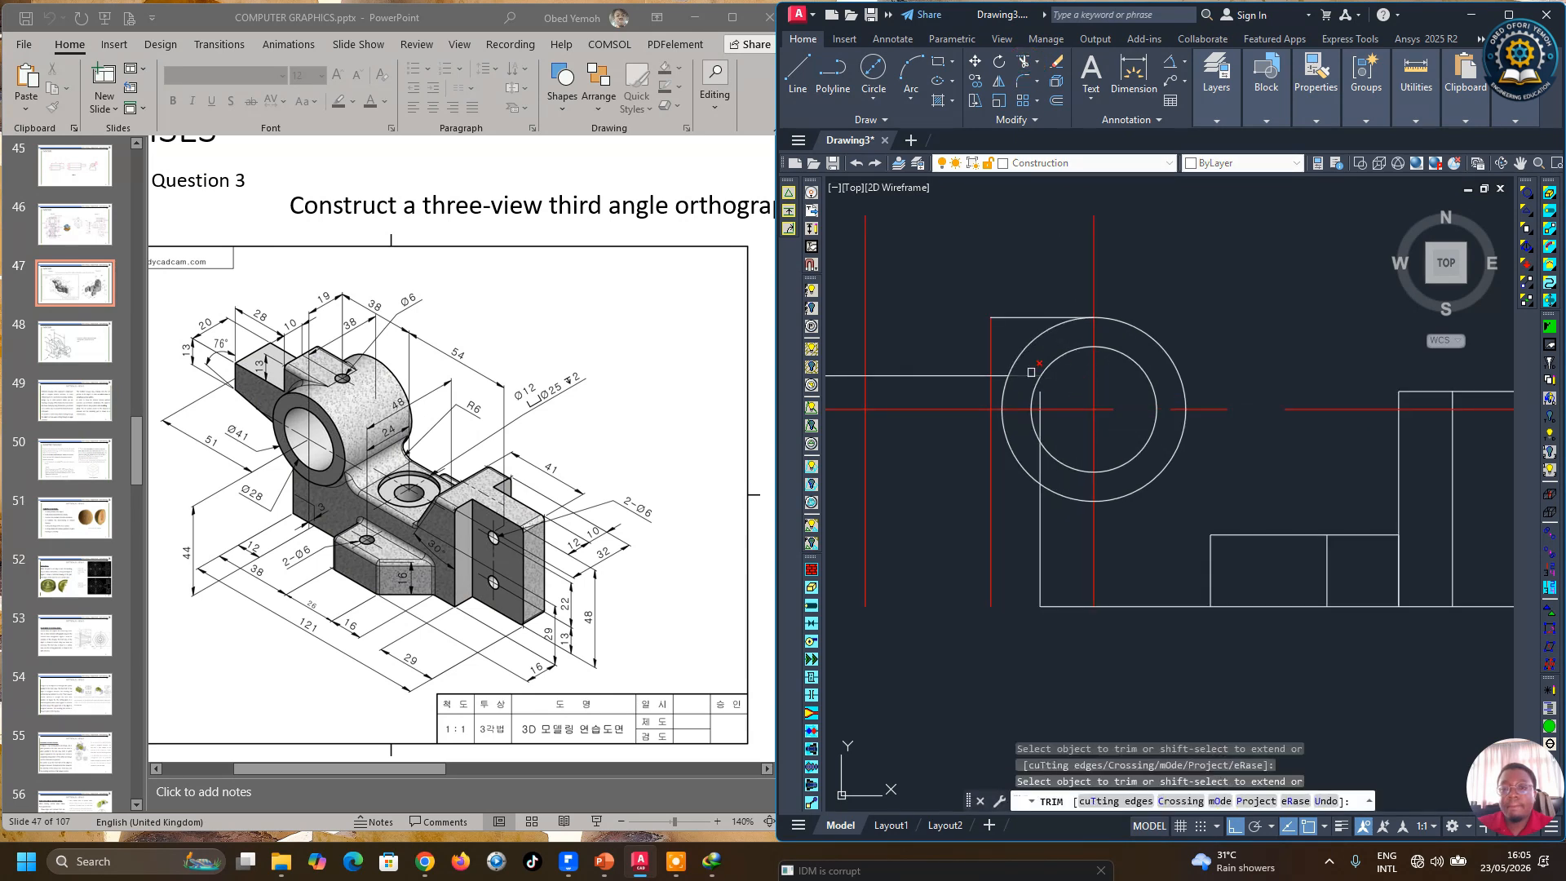
scroll(1090, 381, down, 2)
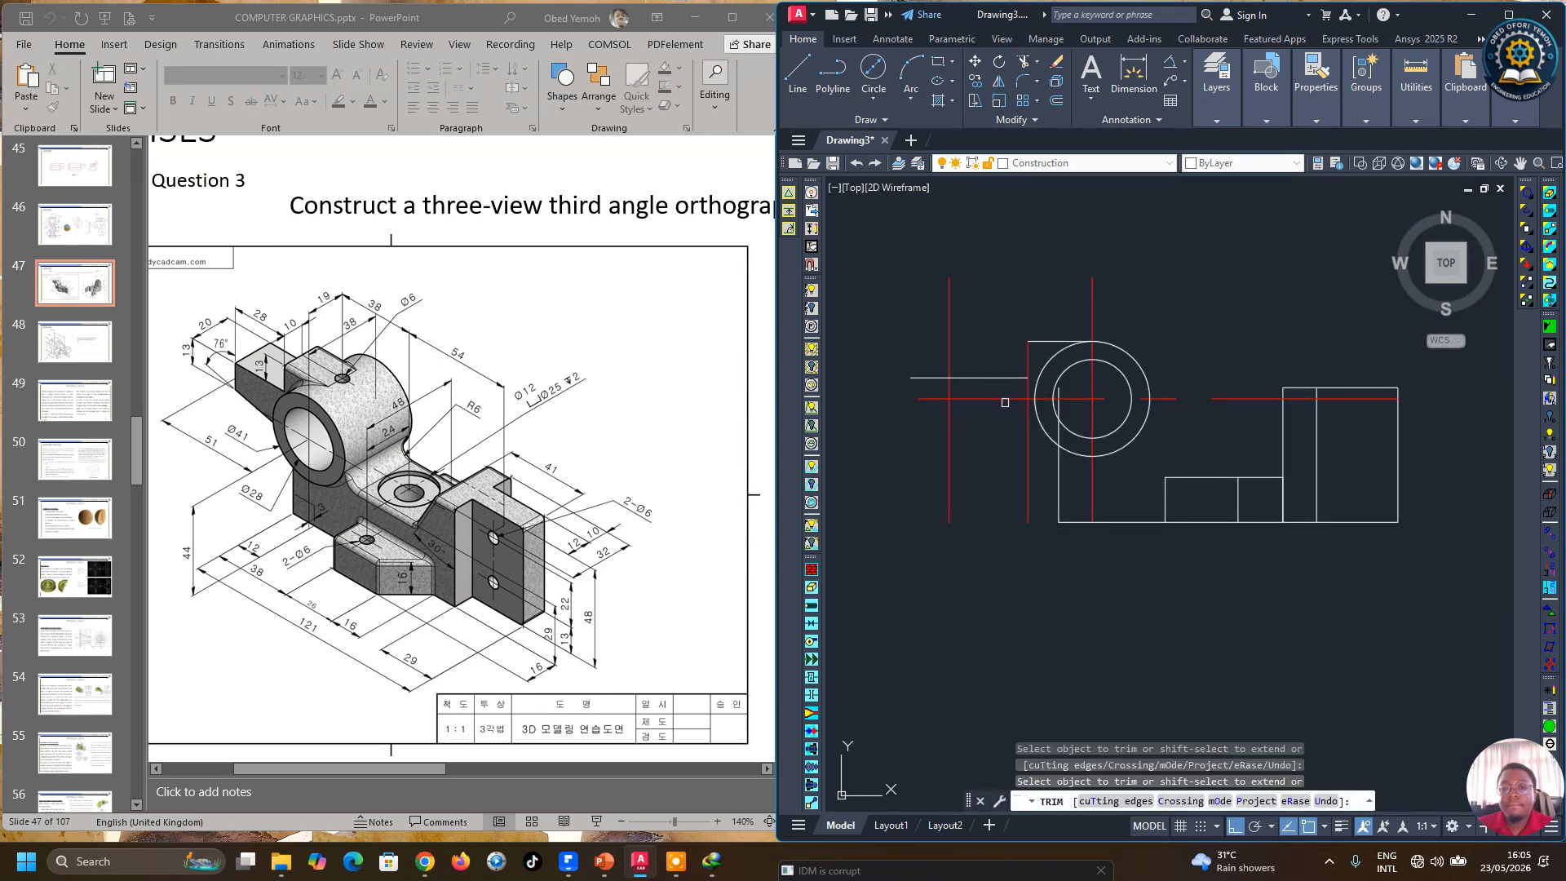
scroll(1008, 399, up, 2)
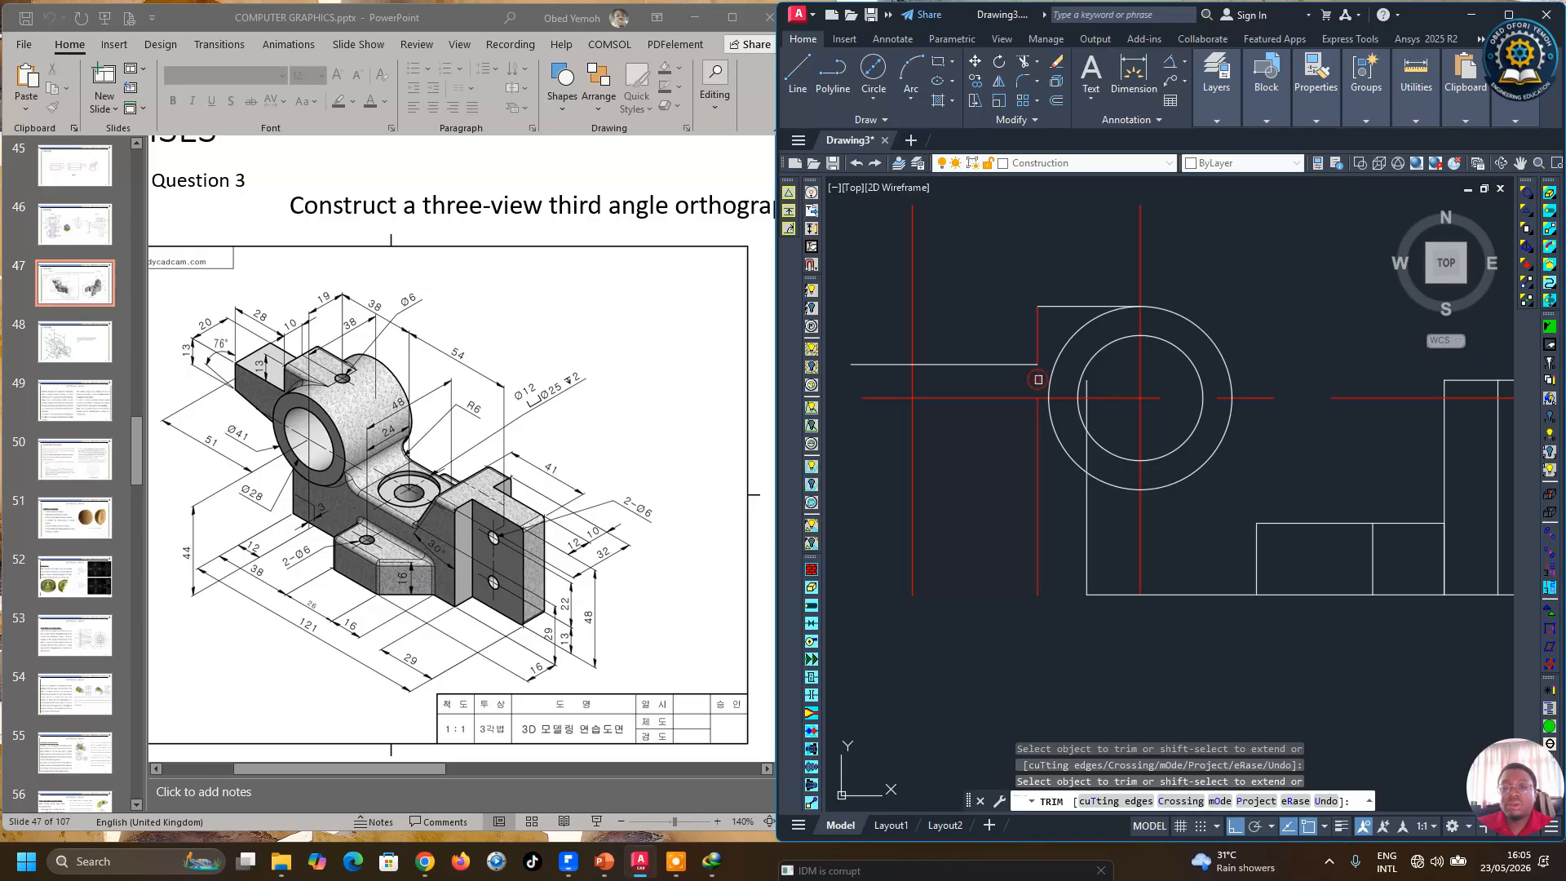
right_click(1038, 380)
Step: Move the short vertical line left of the circle onto the Construction layer
click(1073, 390)
click(1037, 340)
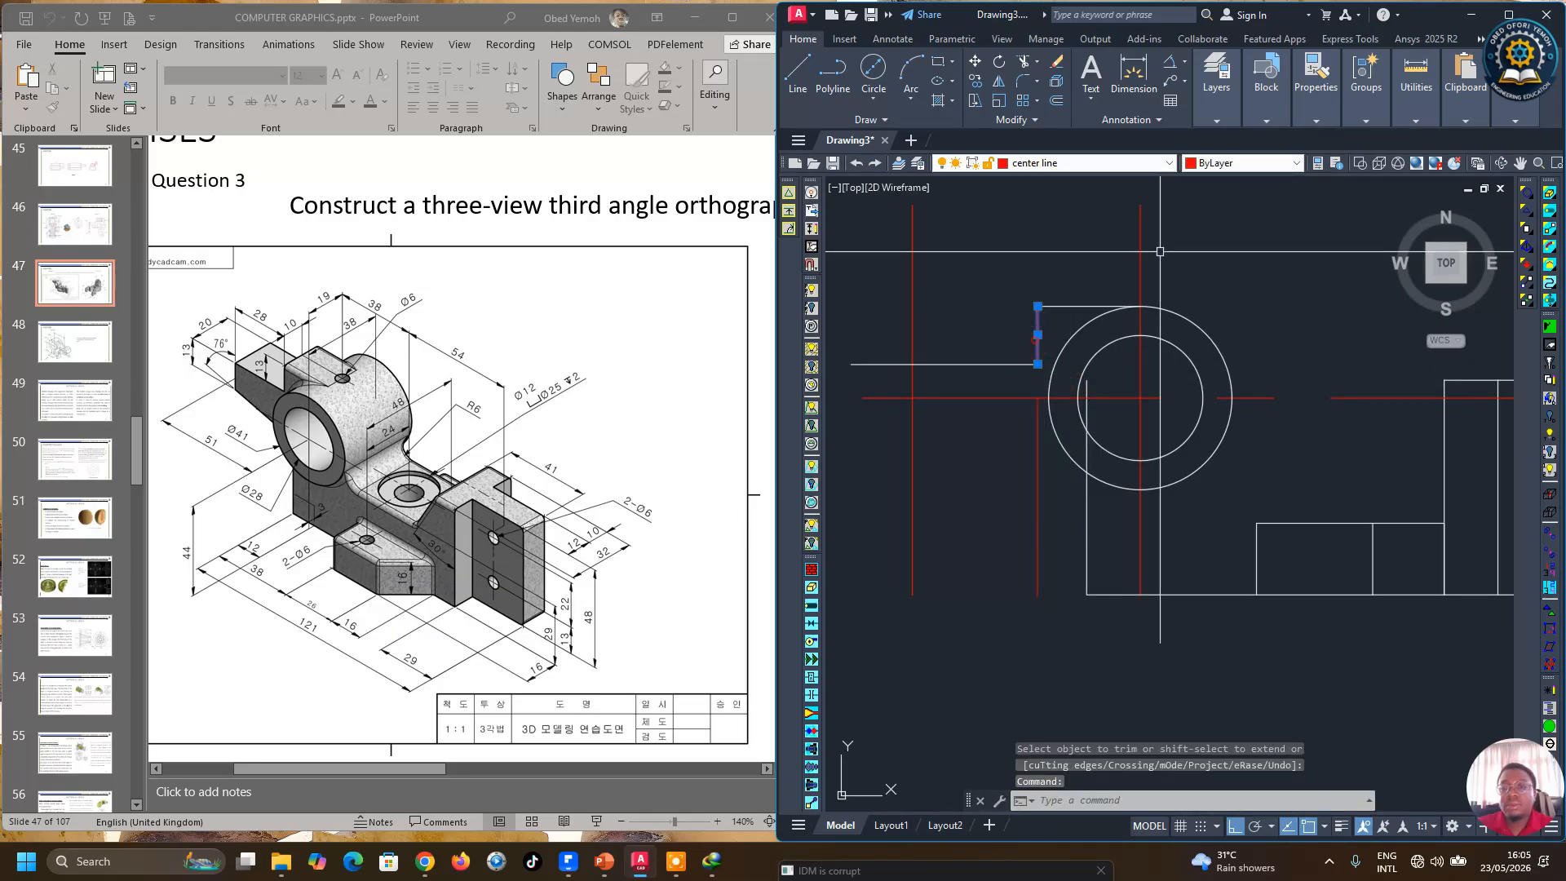
mouse_move(1367, 85)
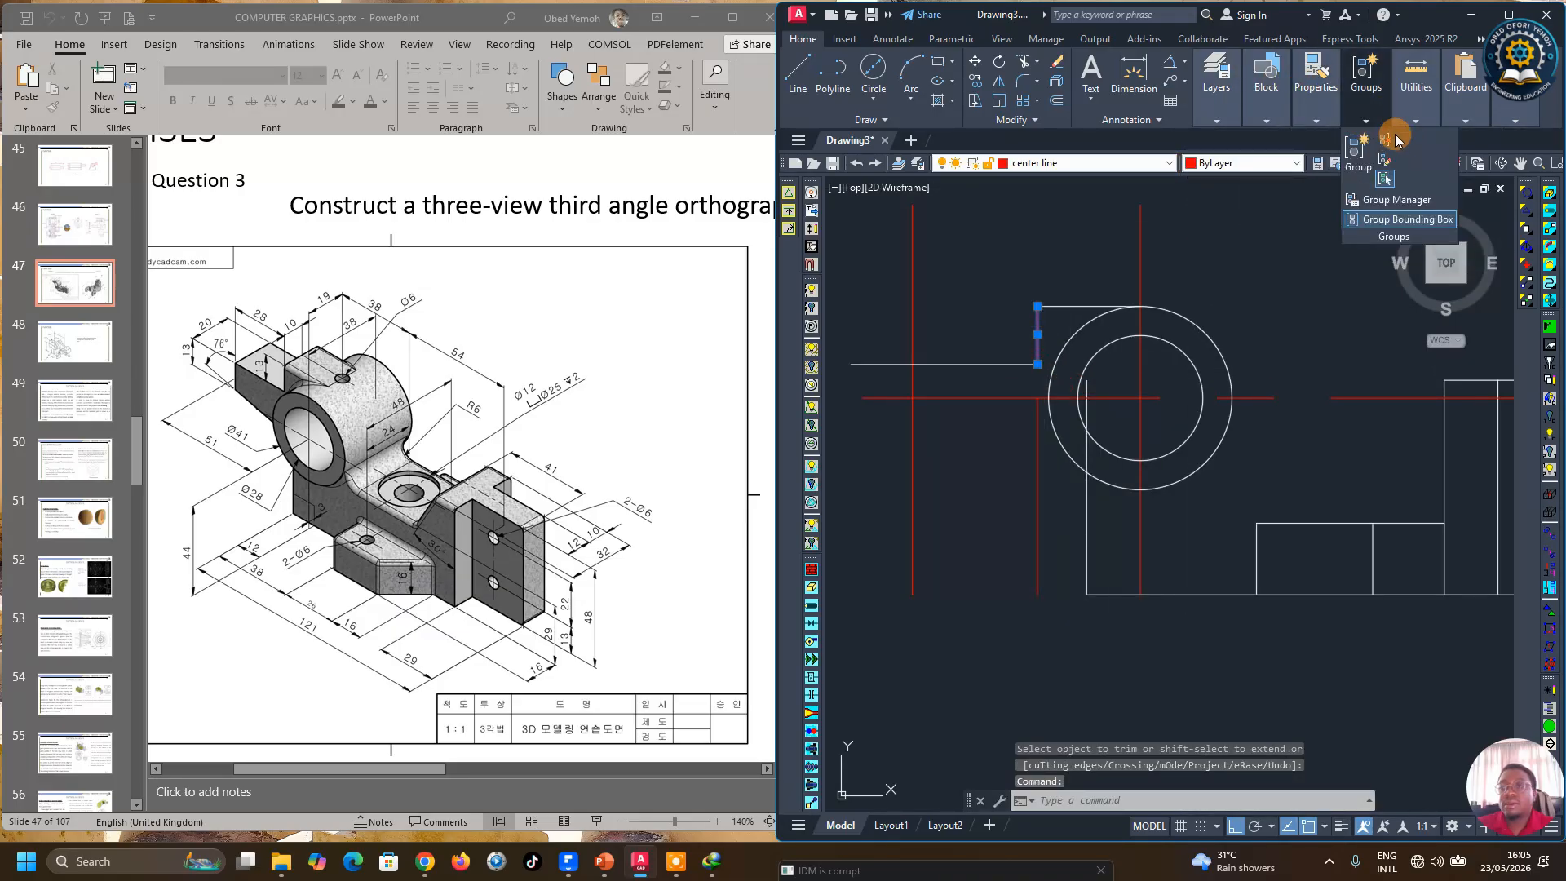
mouse_move(1216, 93)
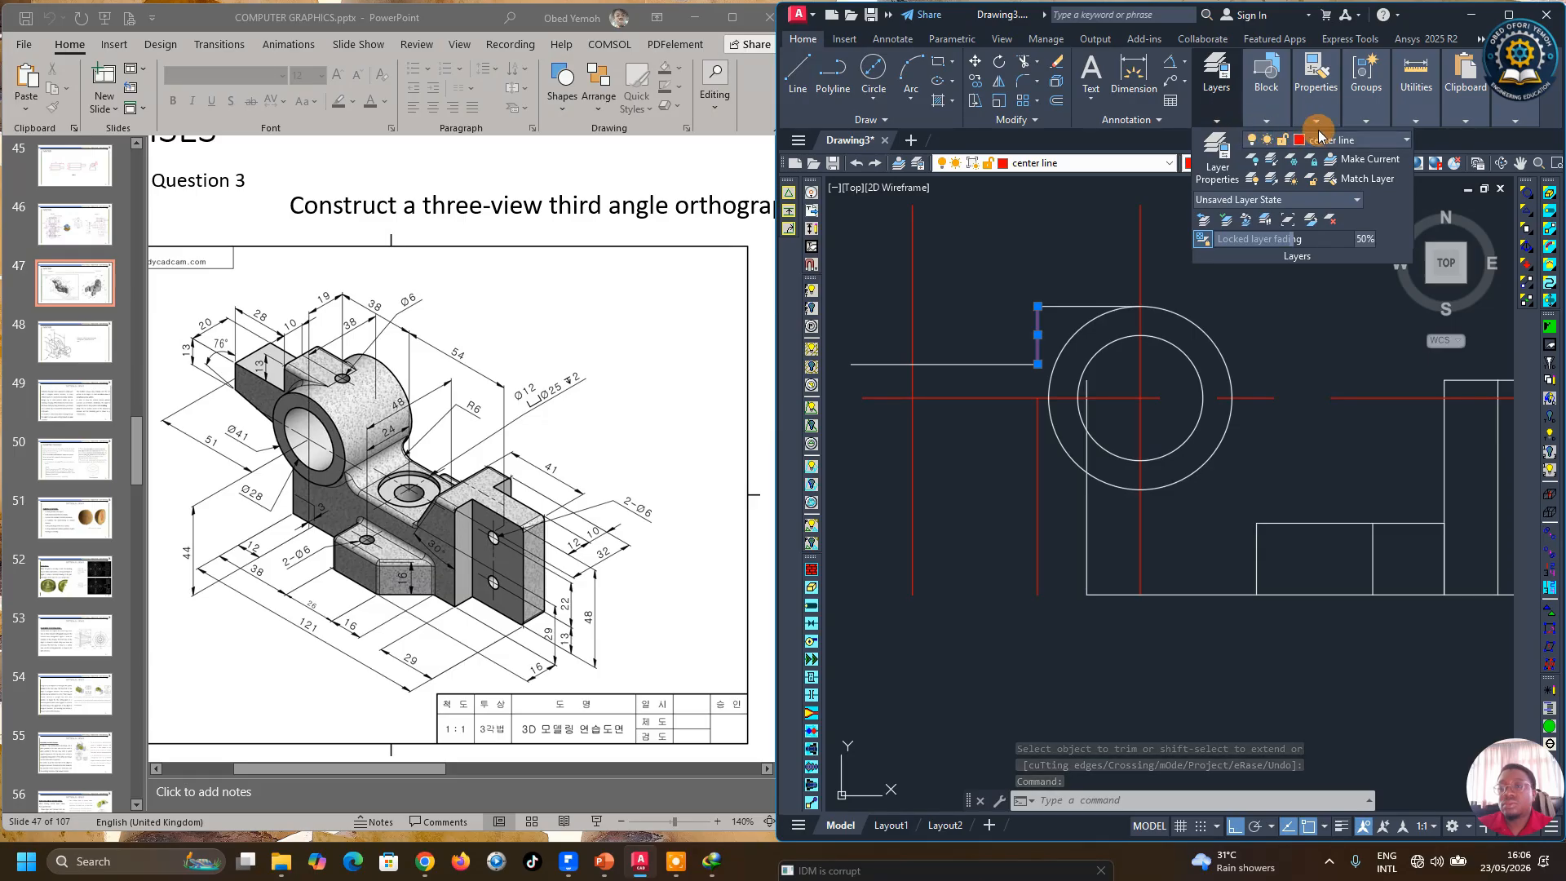
click(1350, 141)
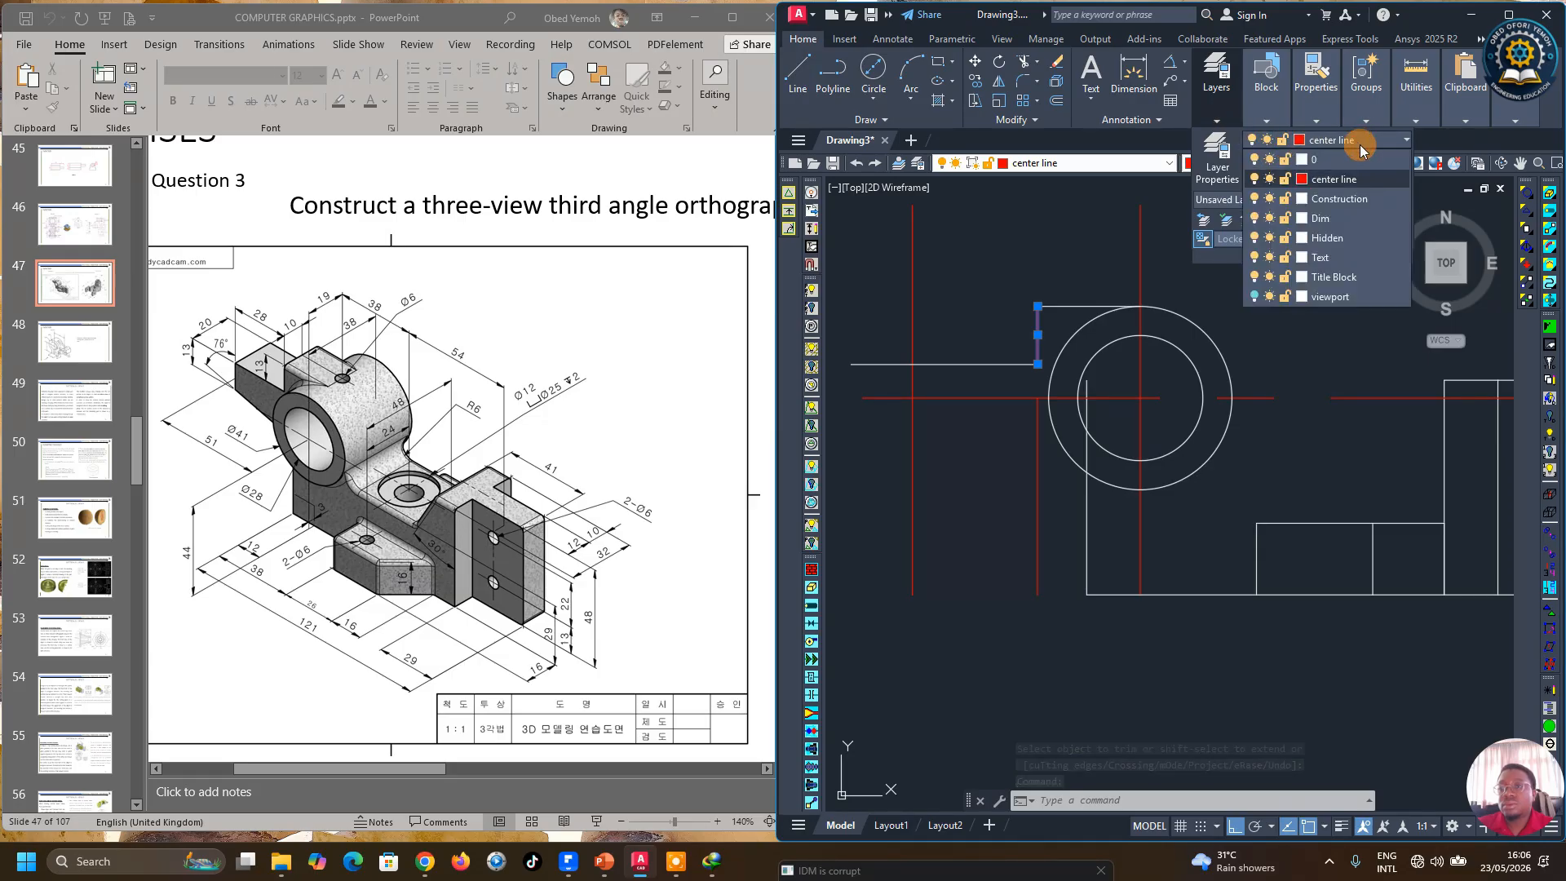
click(1340, 199)
Step: Offset the lower left horizontal line 13 mm downward
scroll(1133, 466, down, 3)
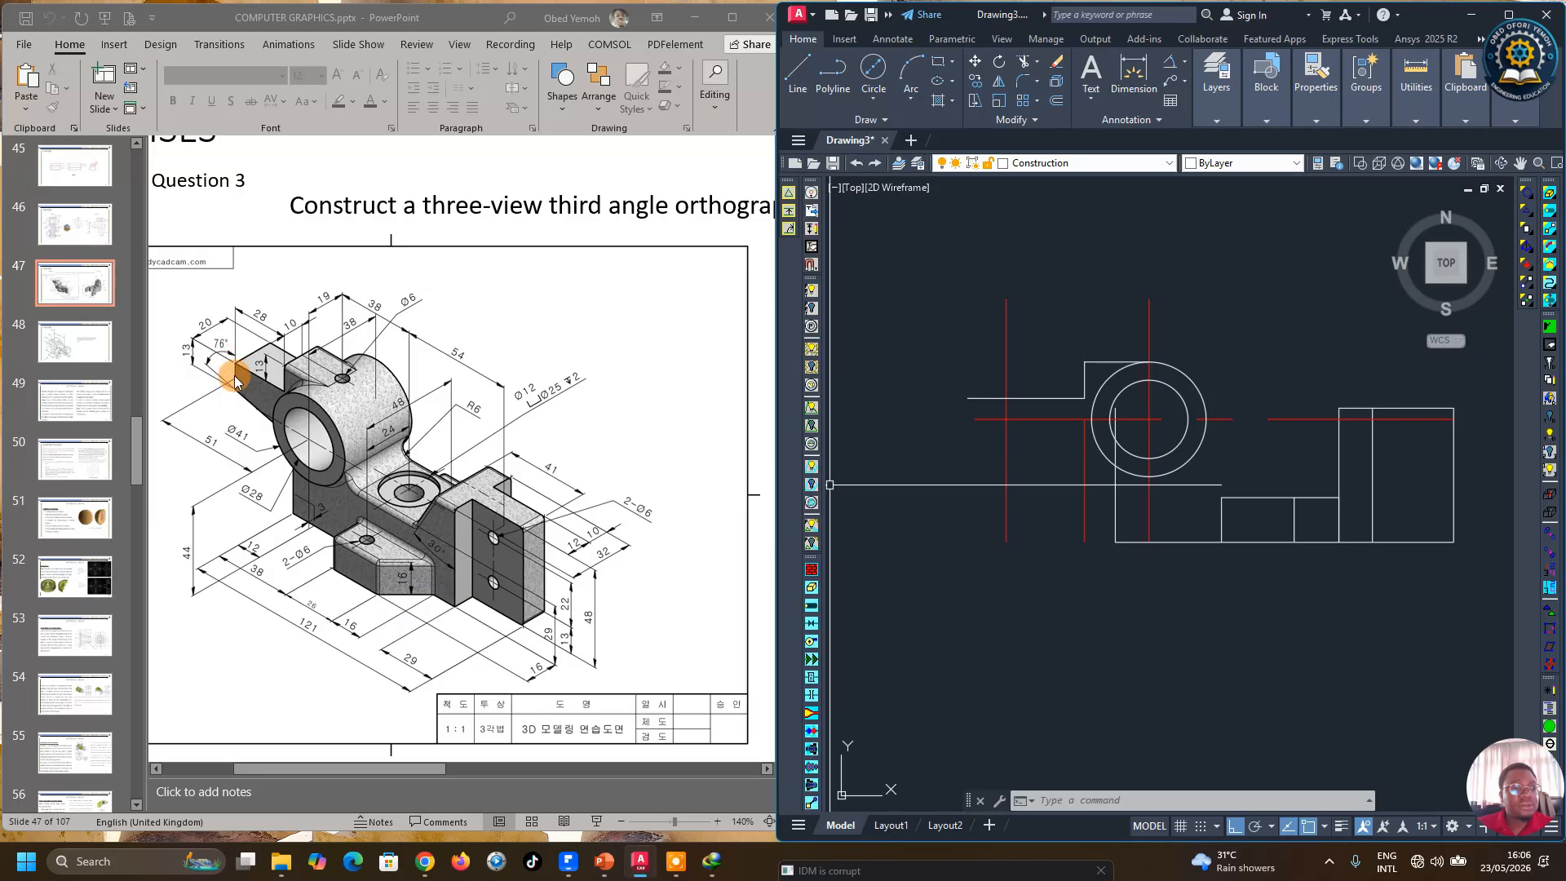
click(1057, 101)
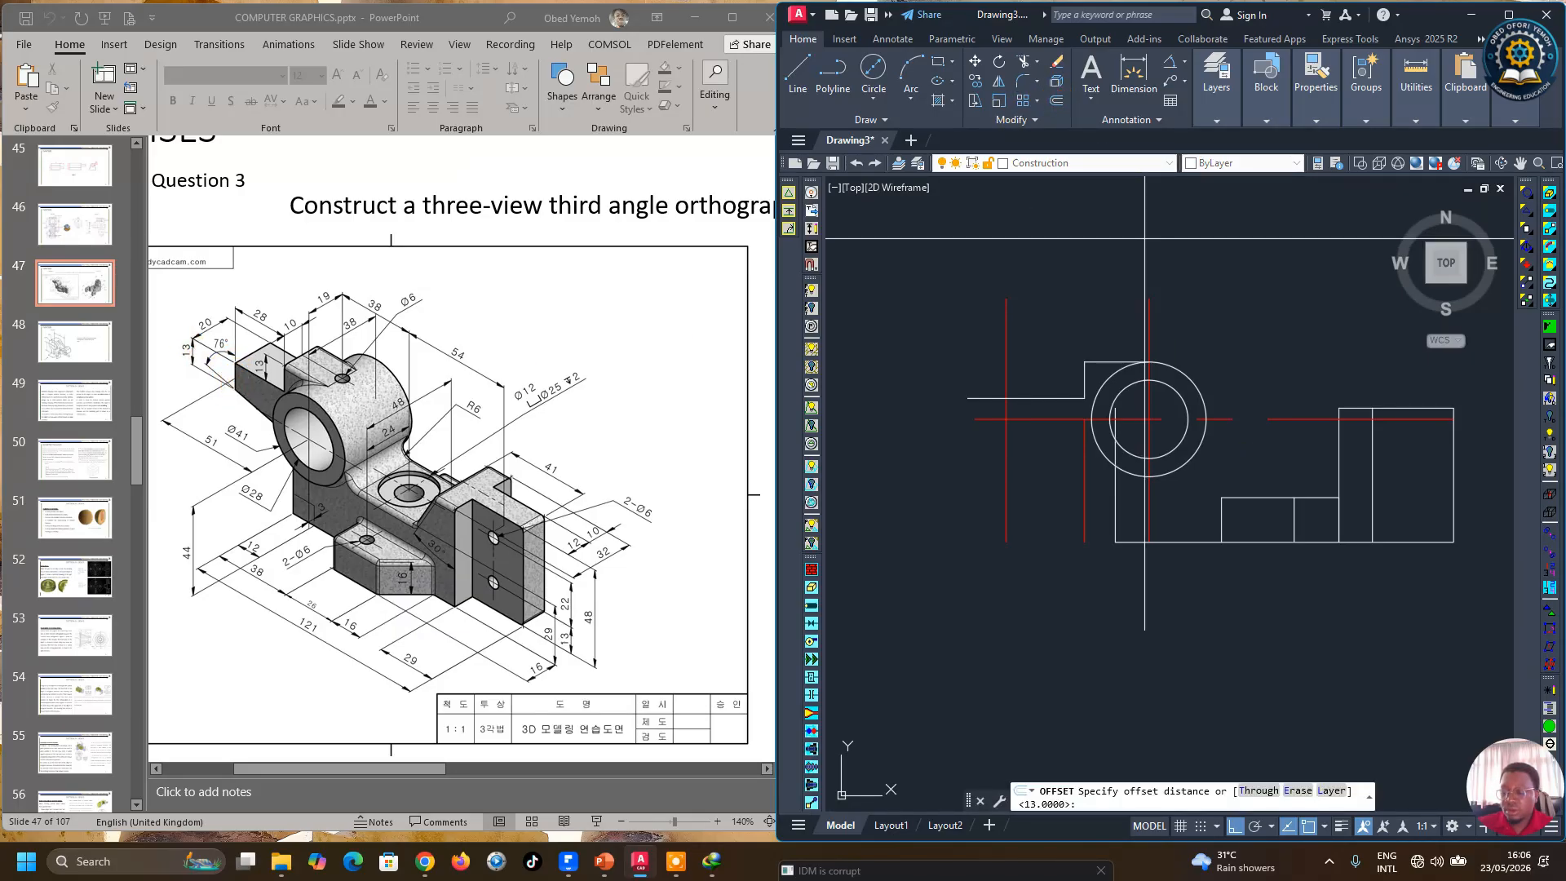
key(Return)
click(1018, 396)
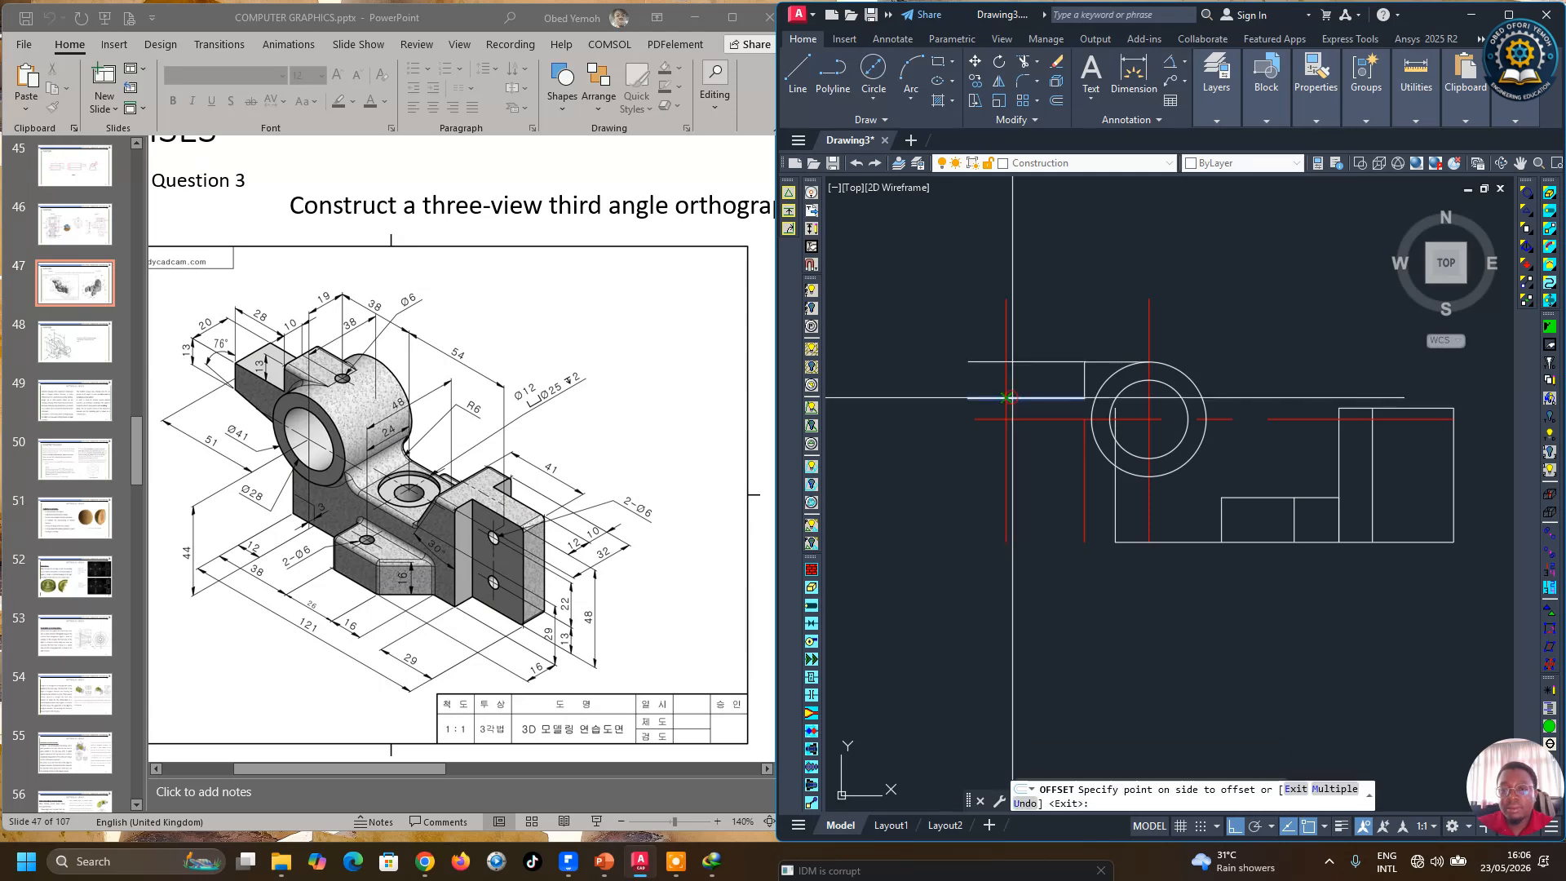
click(1027, 458)
right_click(1027, 457)
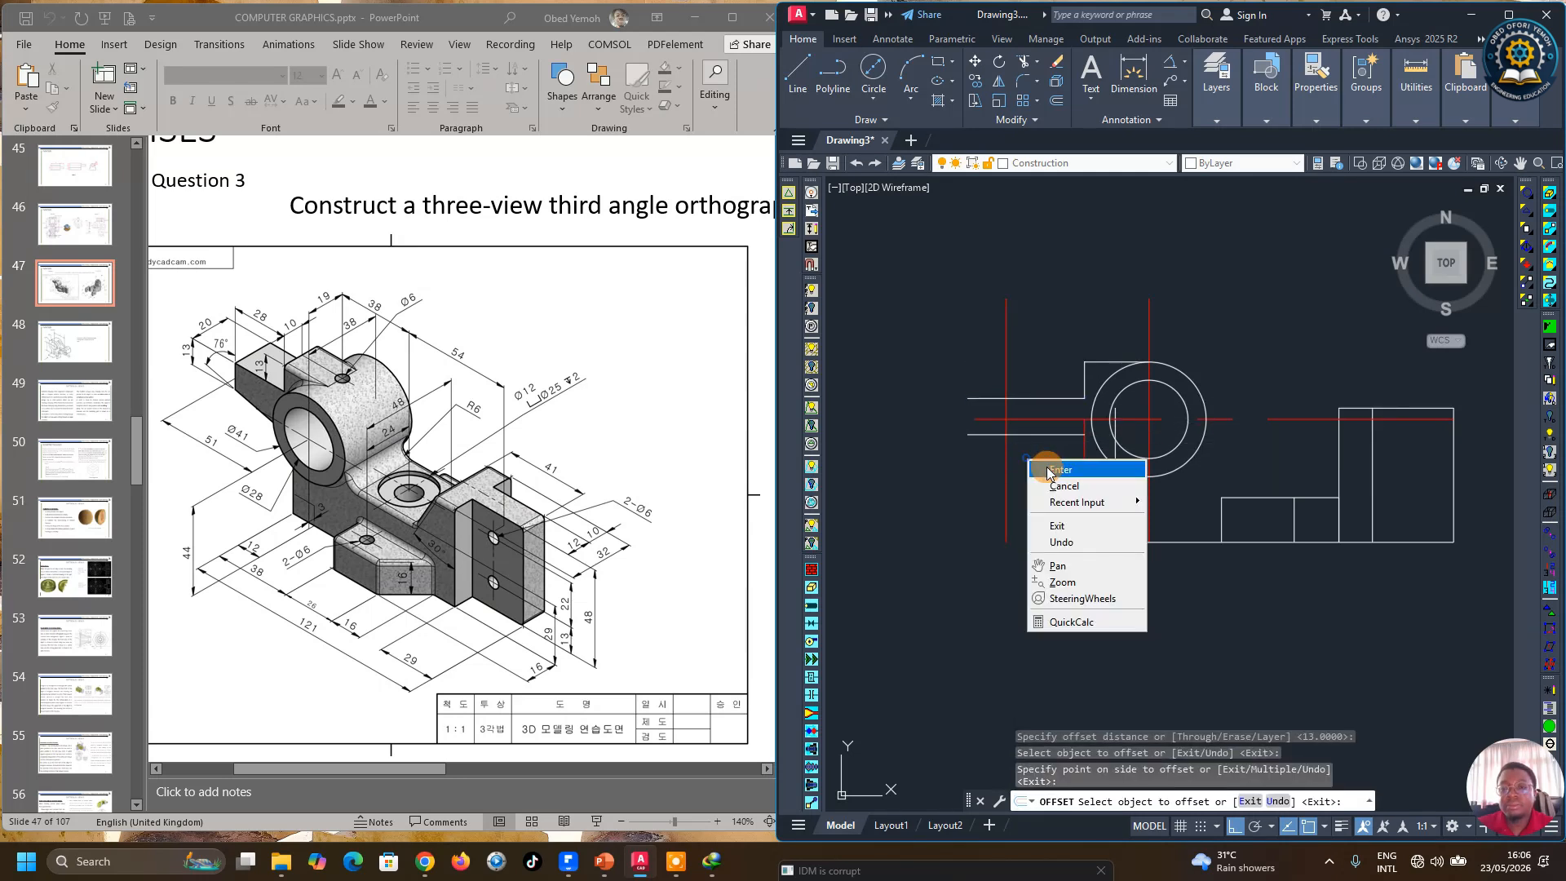
click(1045, 466)
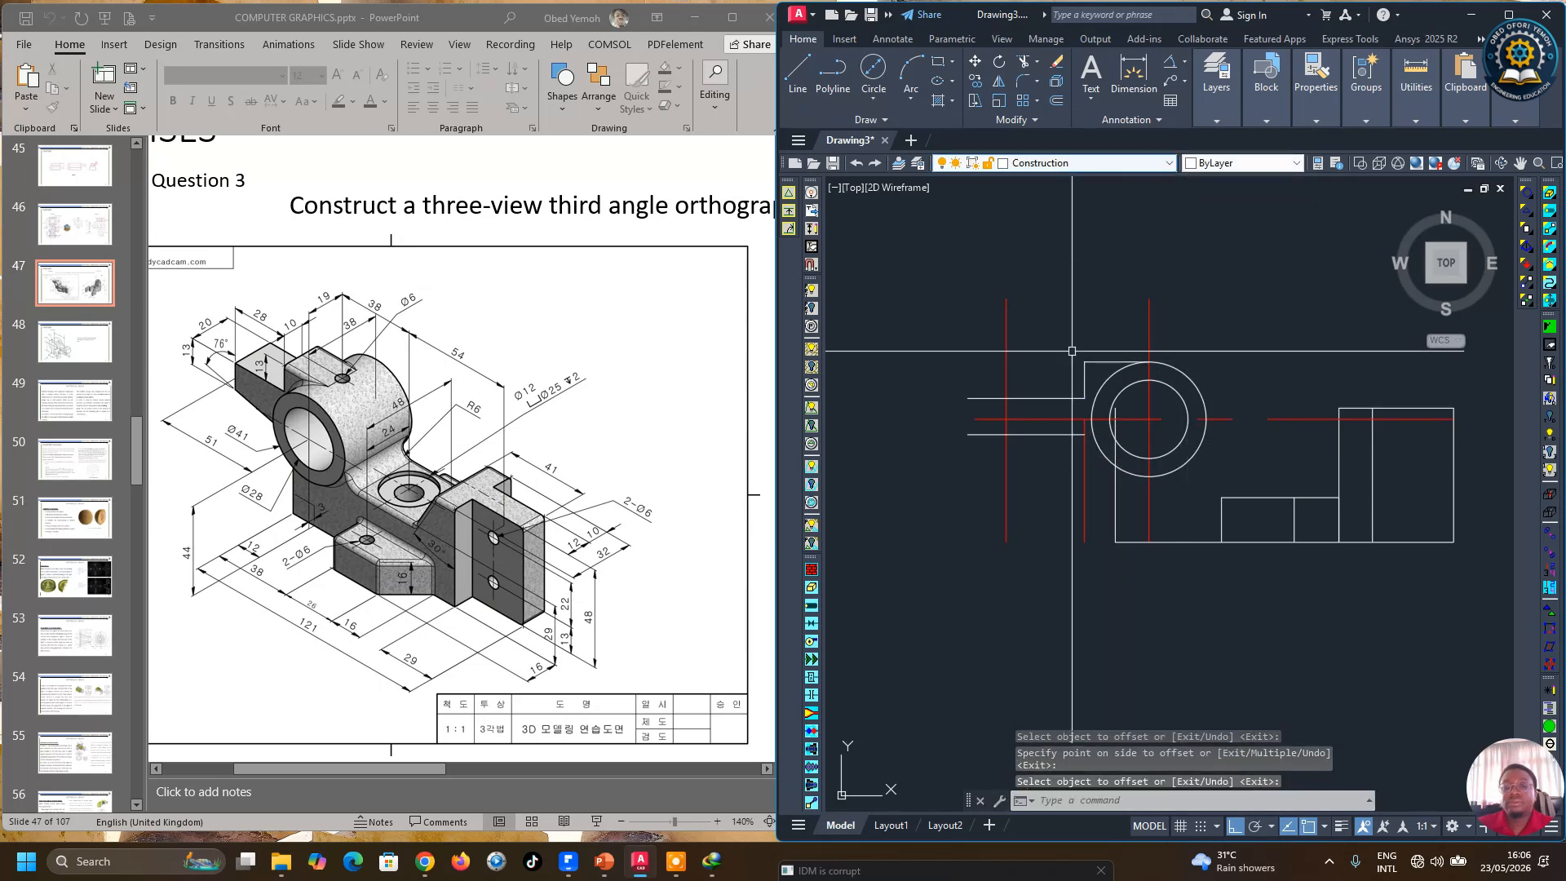
Step: Draw a short vertical line joining the left ends of the two lower horizontal lines
click(800, 84)
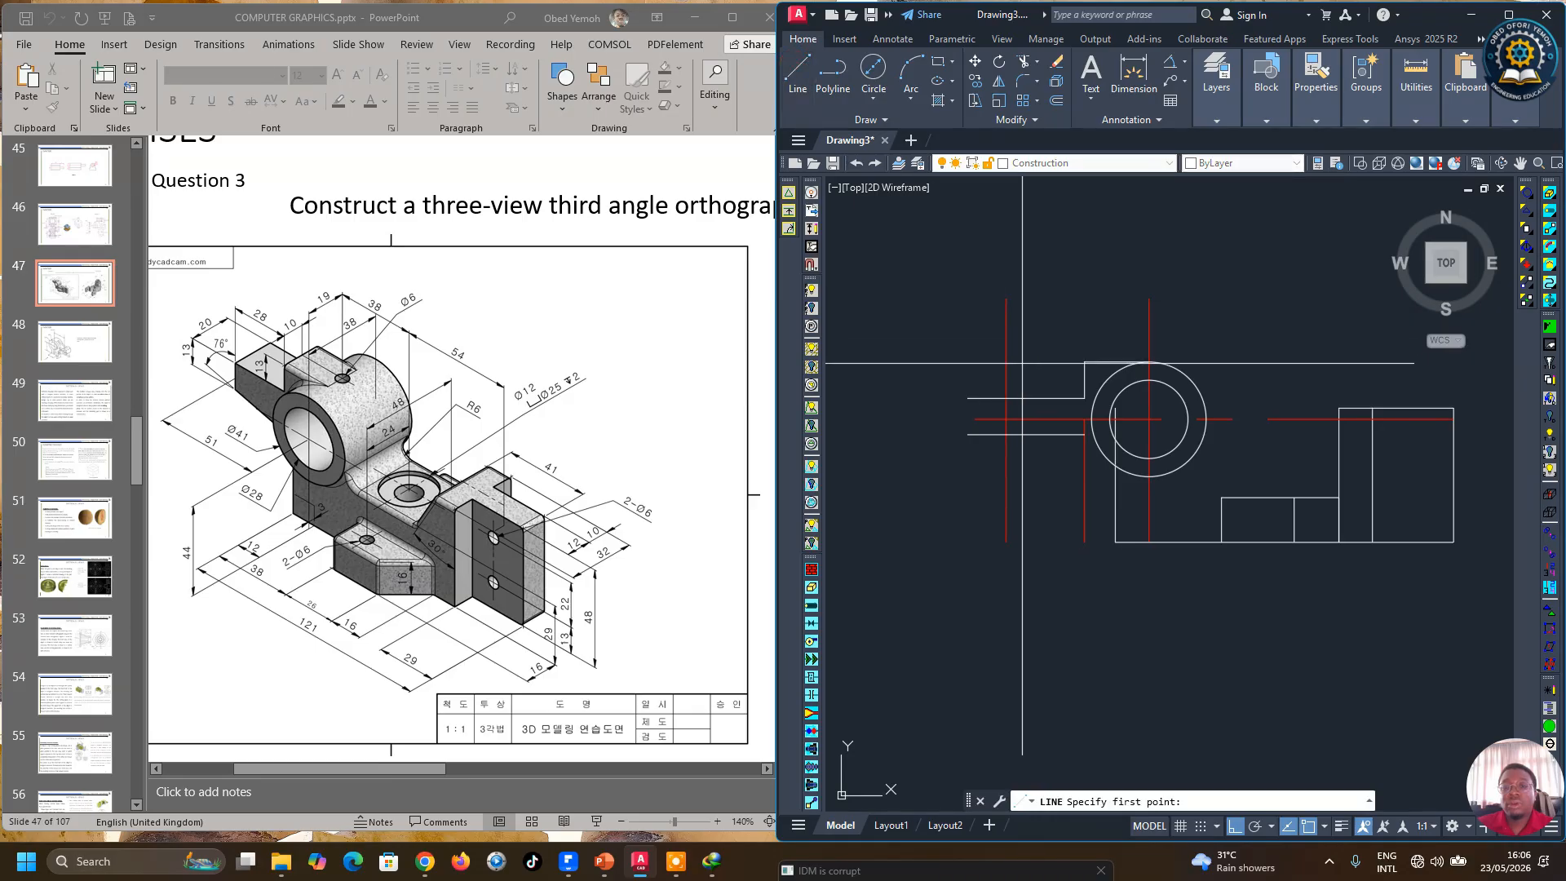
click(1007, 420)
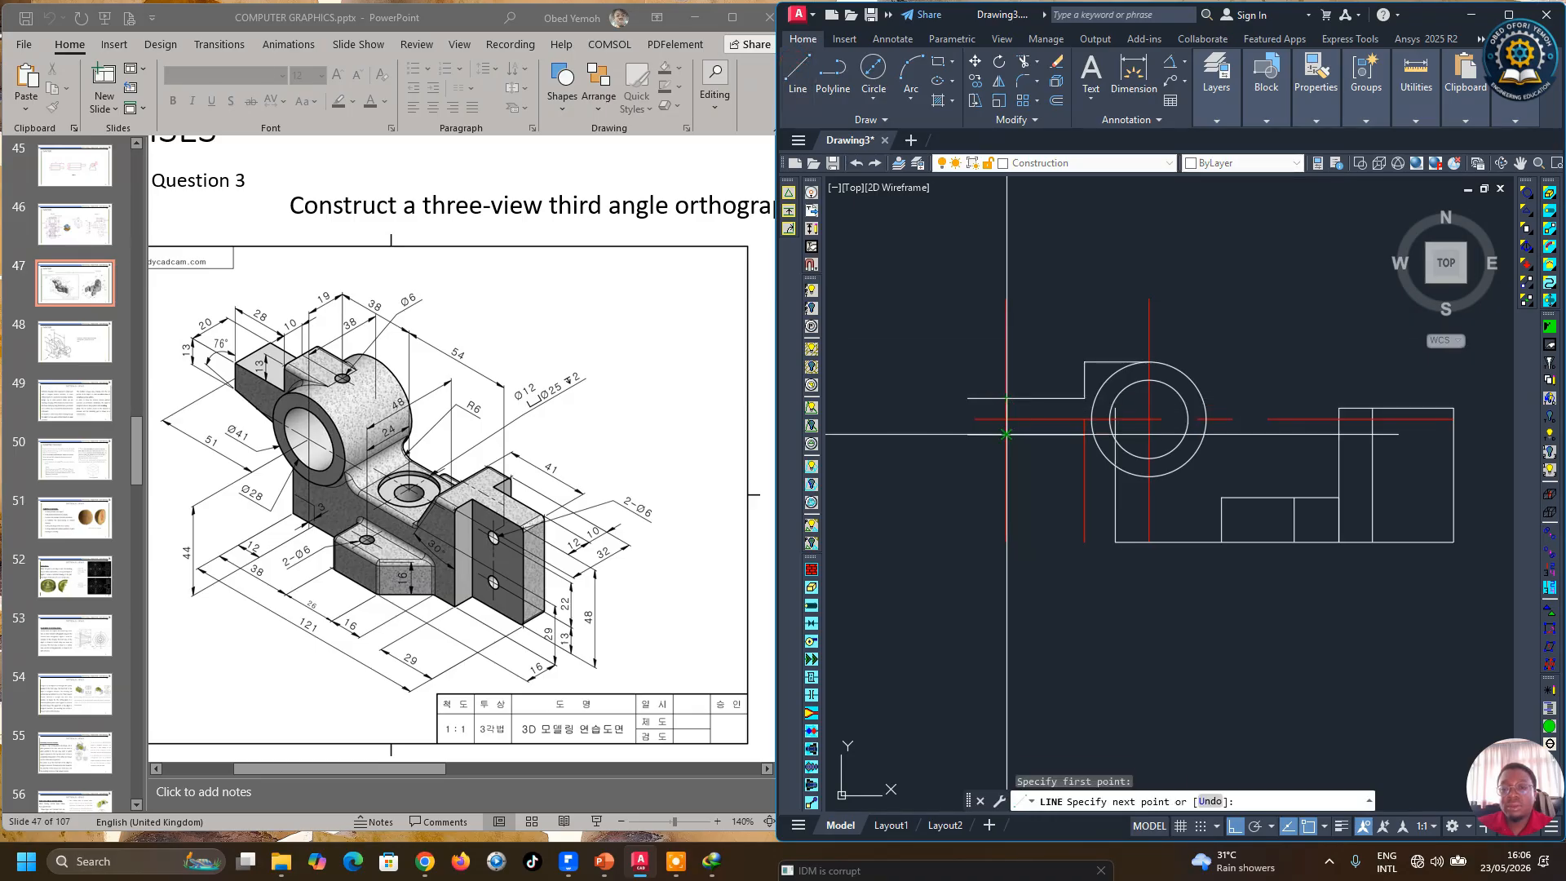
click(1007, 435)
right_click(1032, 457)
click(1063, 470)
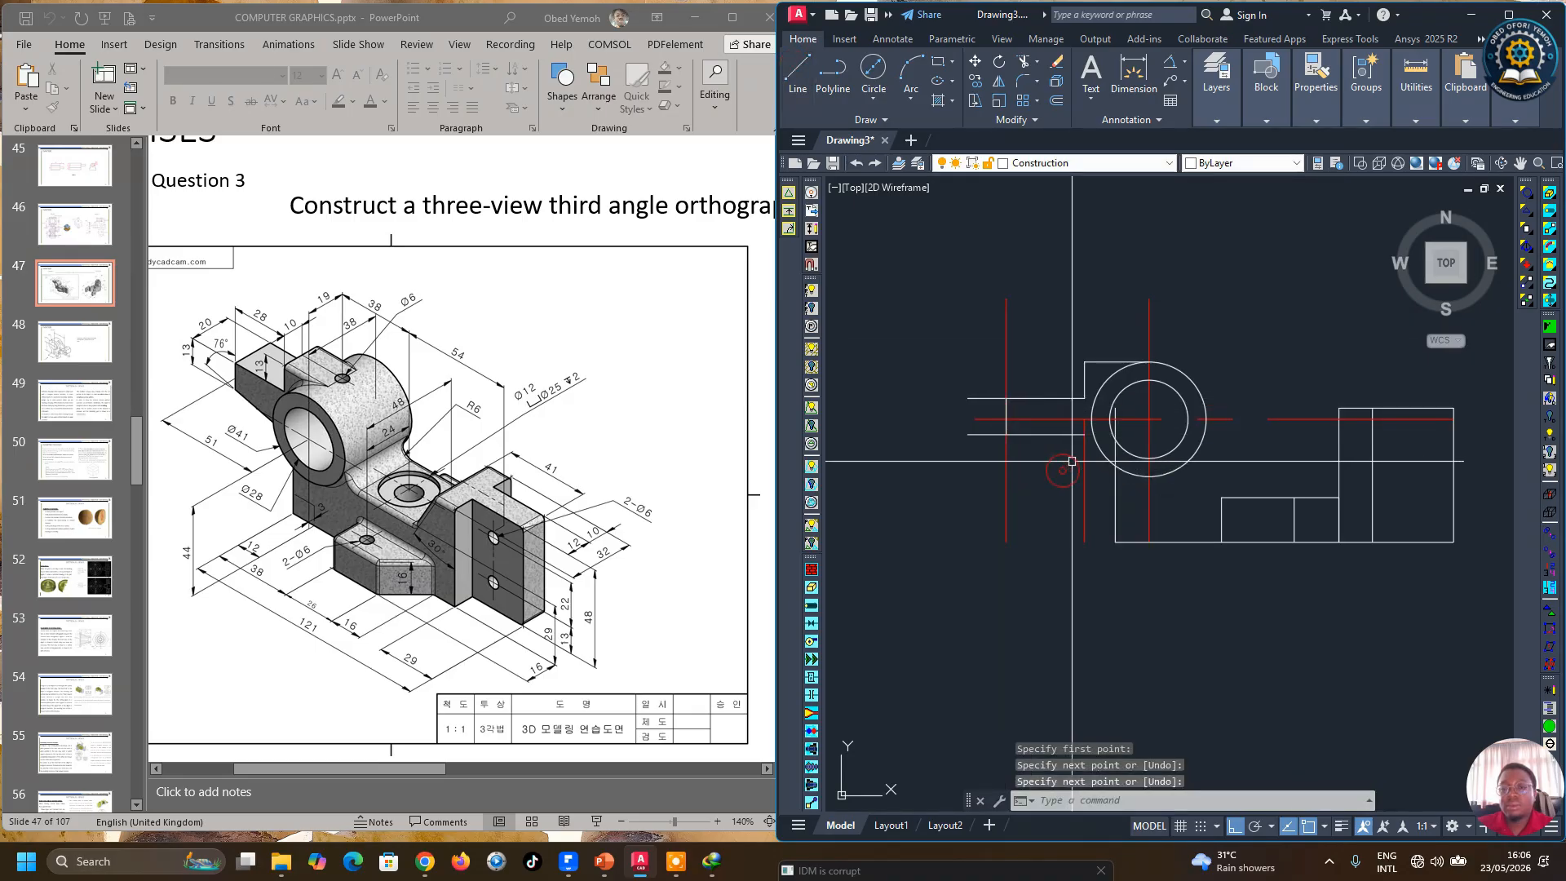
Step: Trim the horizontal line ends sticking out left of the new vertical line
click(1024, 61)
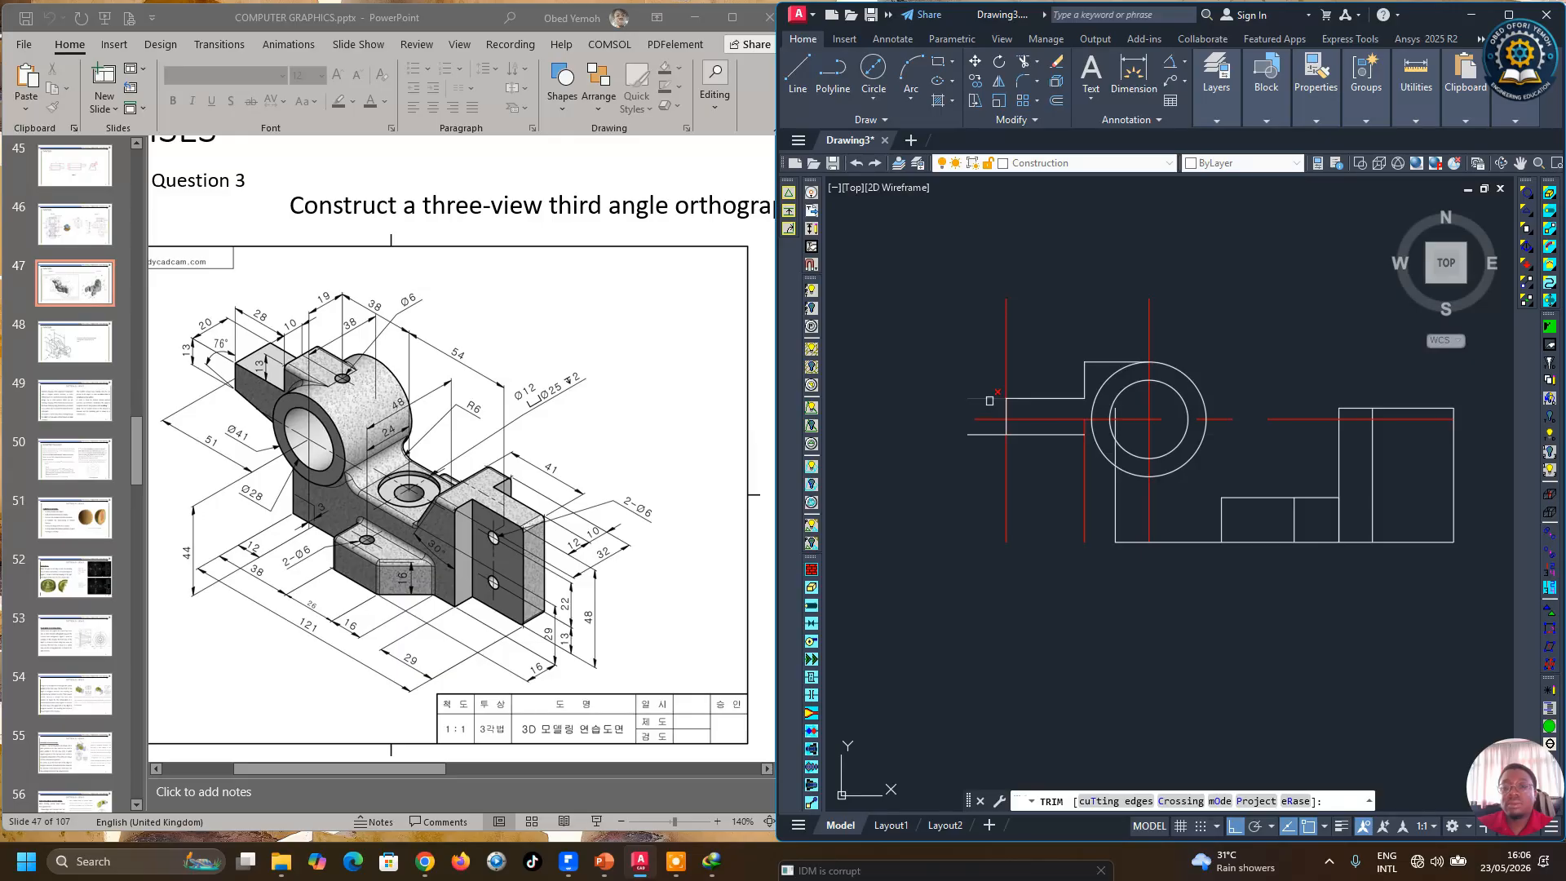
click(989, 401)
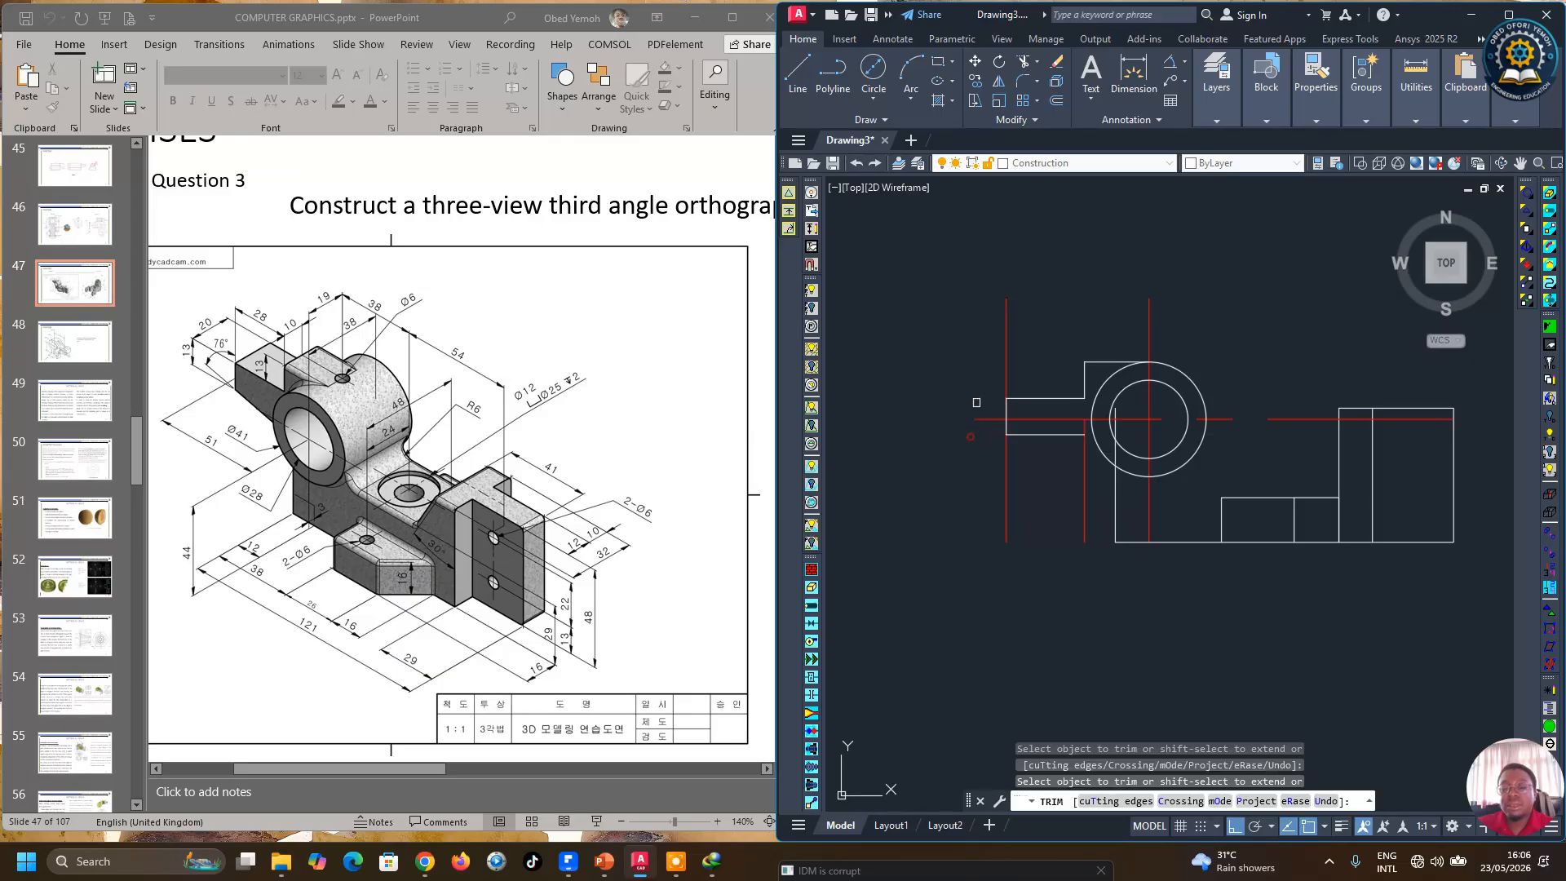
right_click(1057, 284)
click(1077, 306)
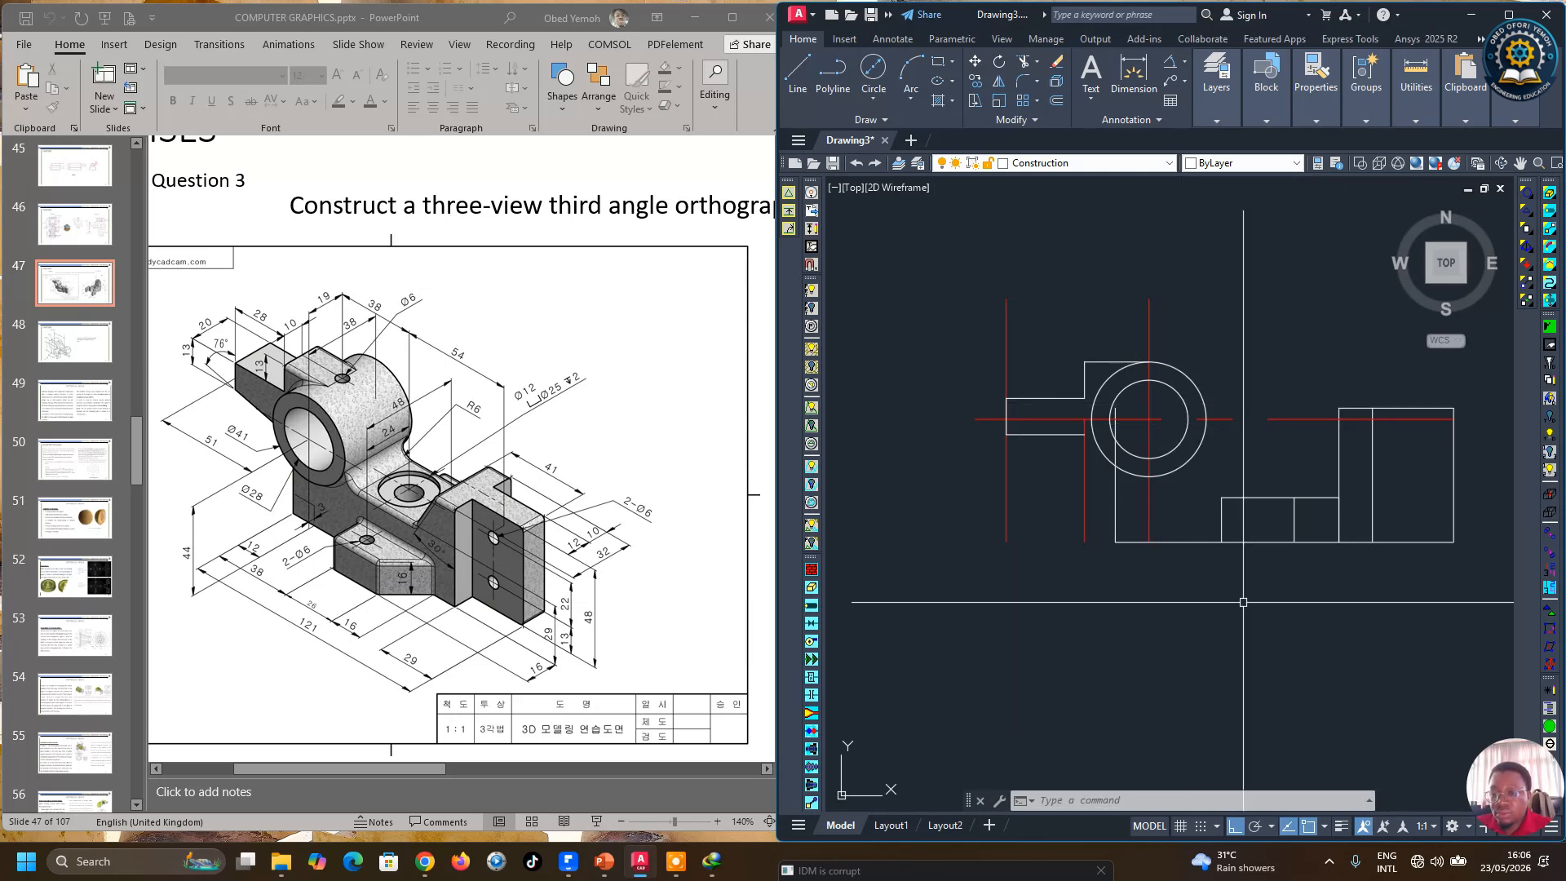
Step: Turn on polar tracking and set an additional polar angle of 76 degrees in the tracking settings
click(1255, 827)
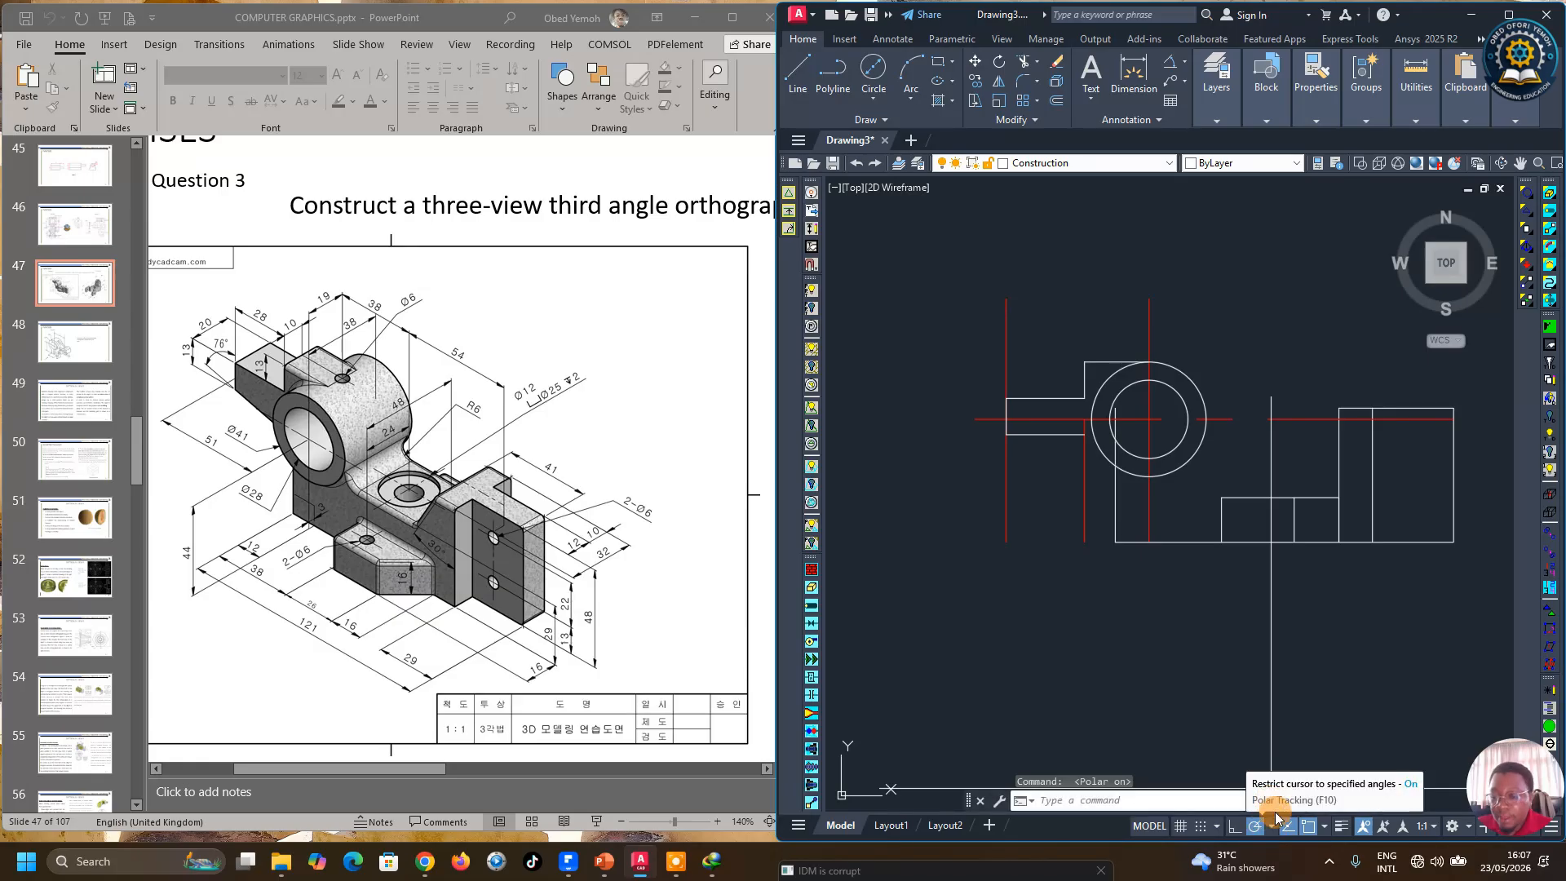
click(1271, 828)
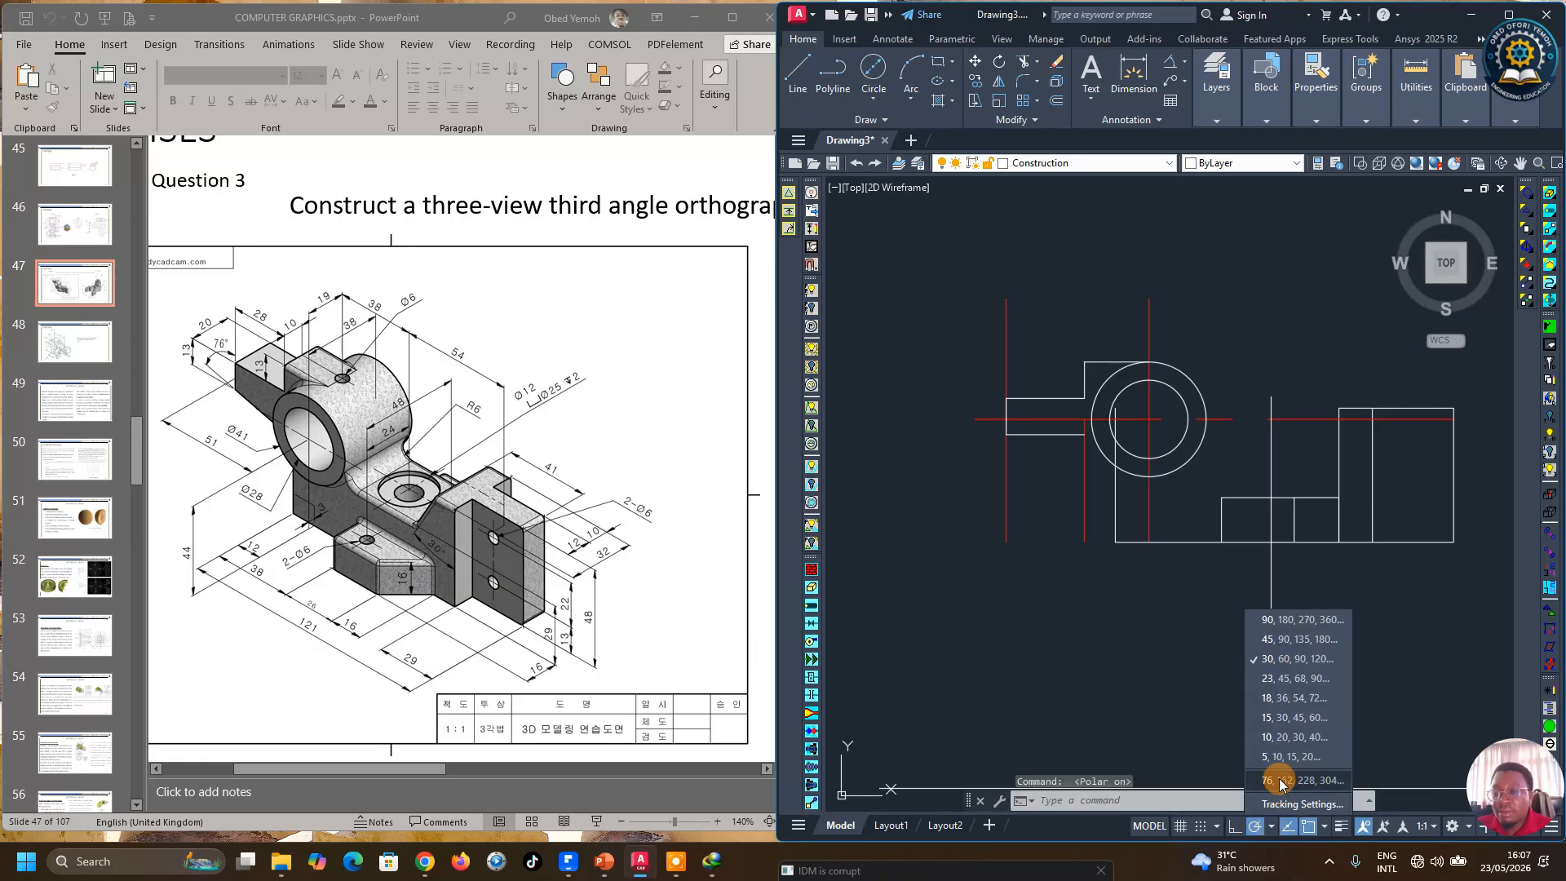
click(1301, 804)
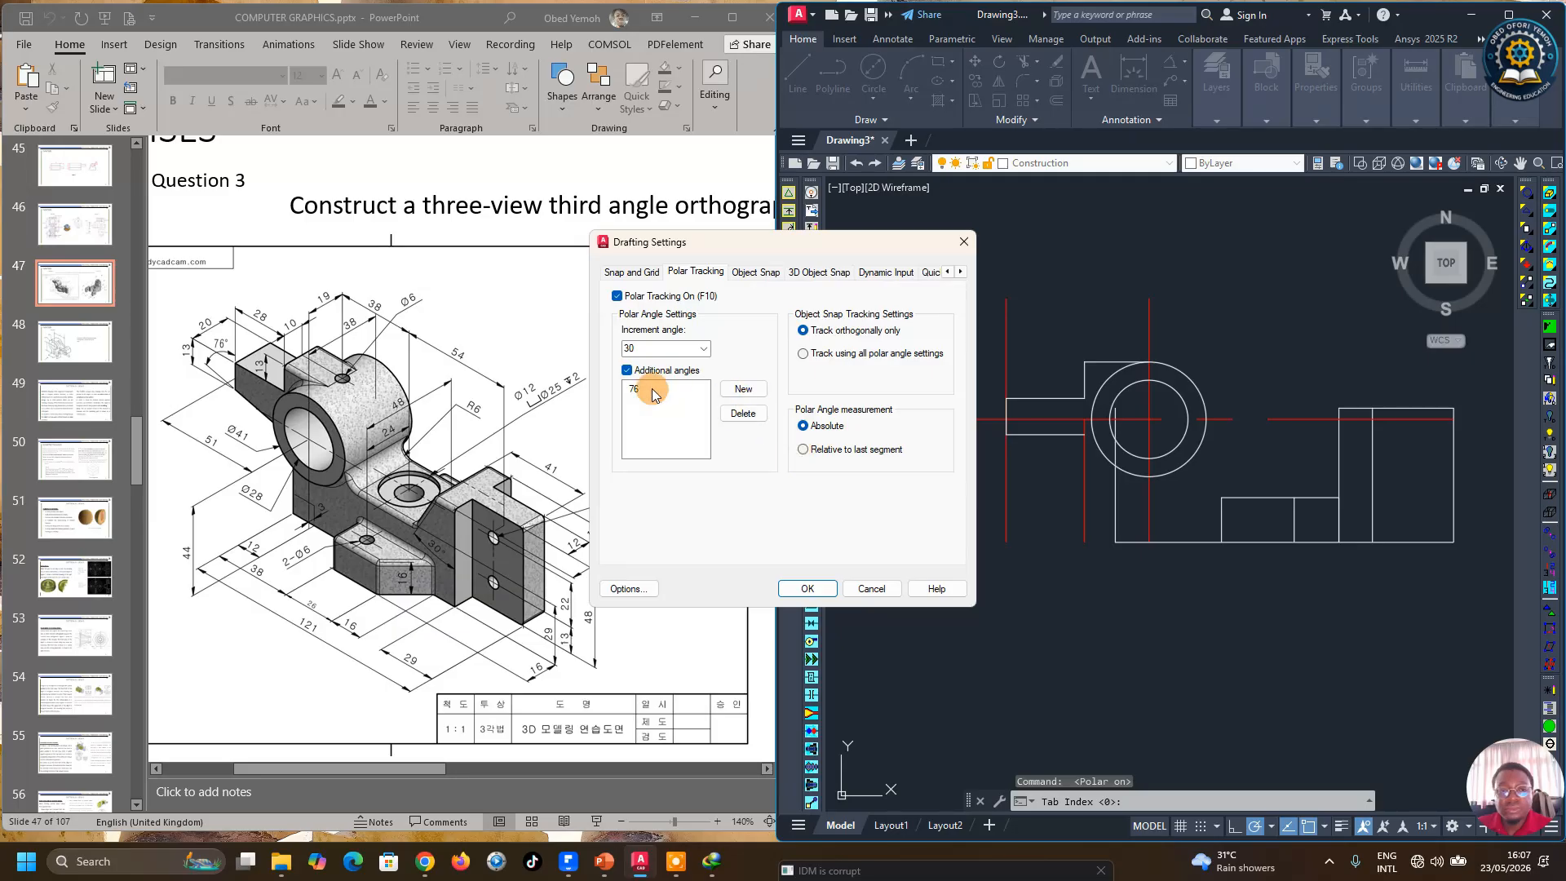
click(743, 413)
click(627, 369)
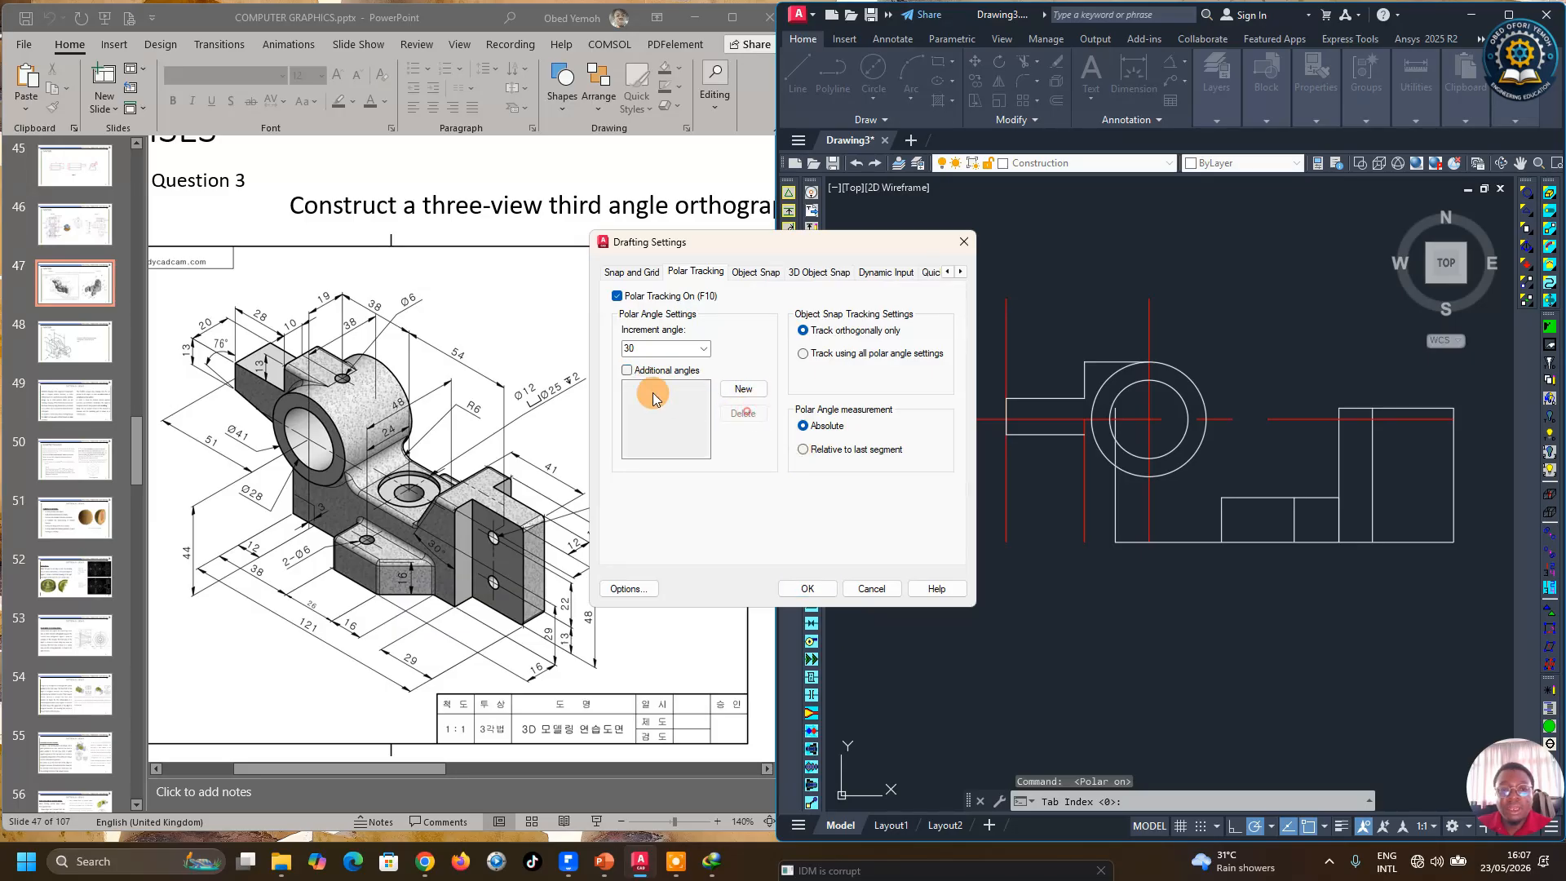
click(734, 390)
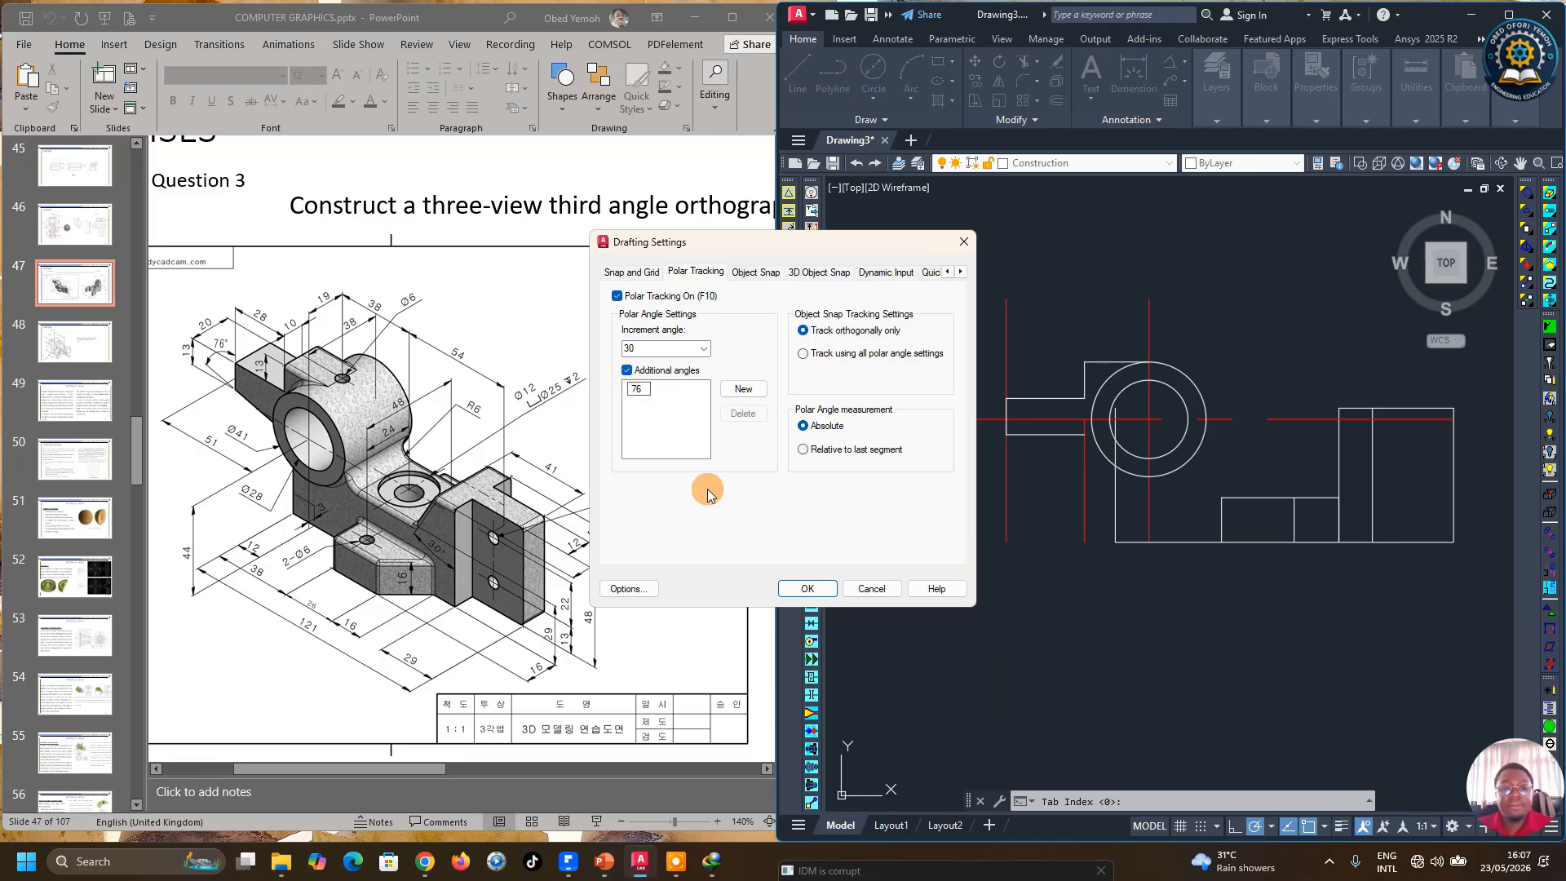
click(808, 589)
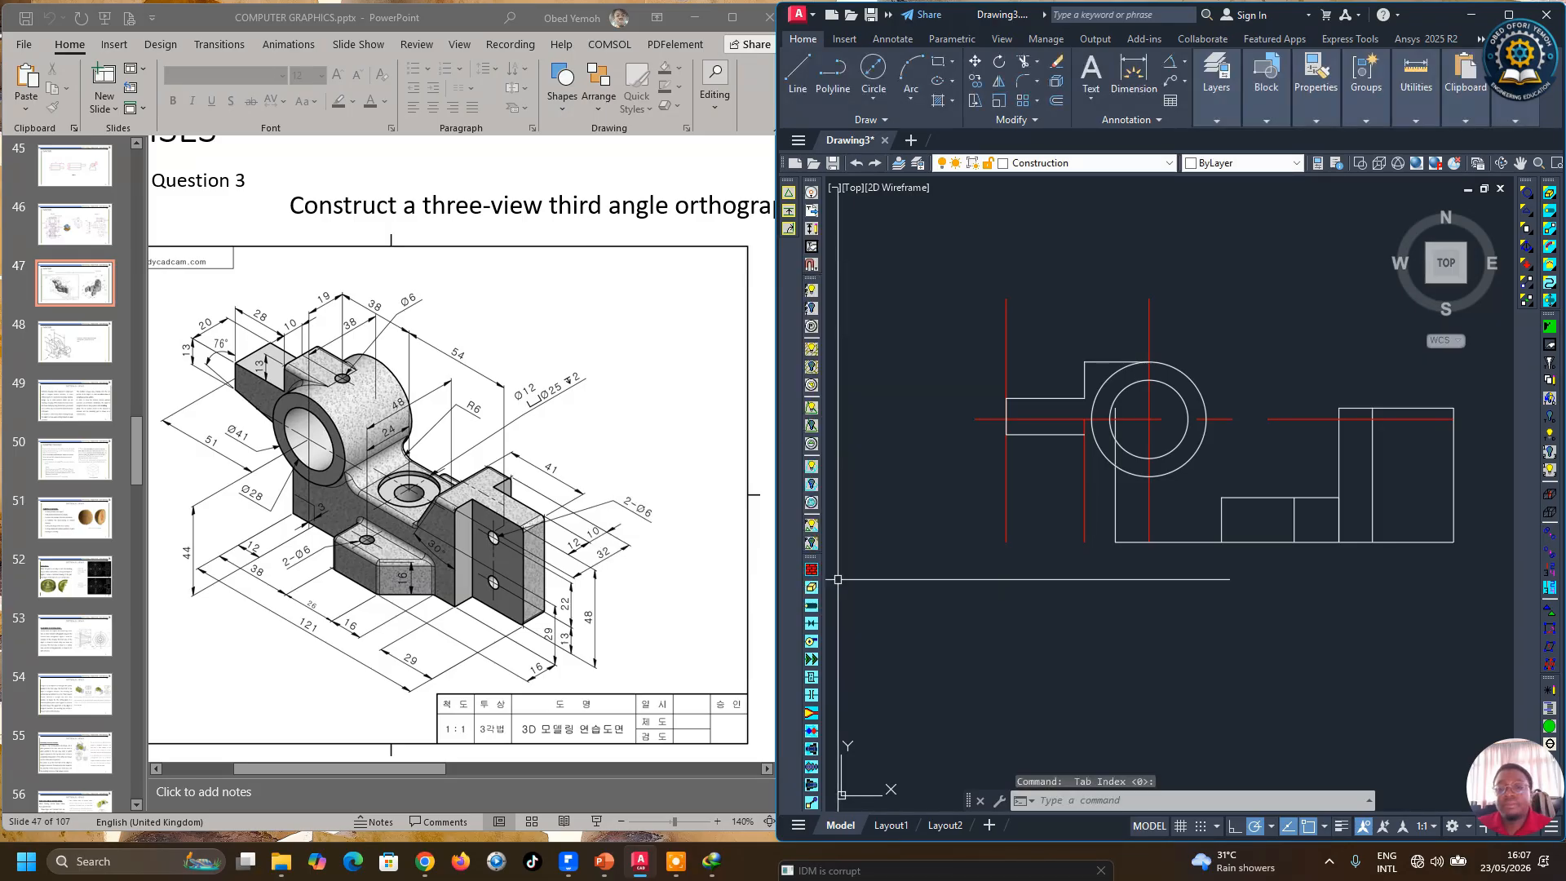
Step: Draw a line at 76 degrees upward from the lower left corner of the front view
click(800, 82)
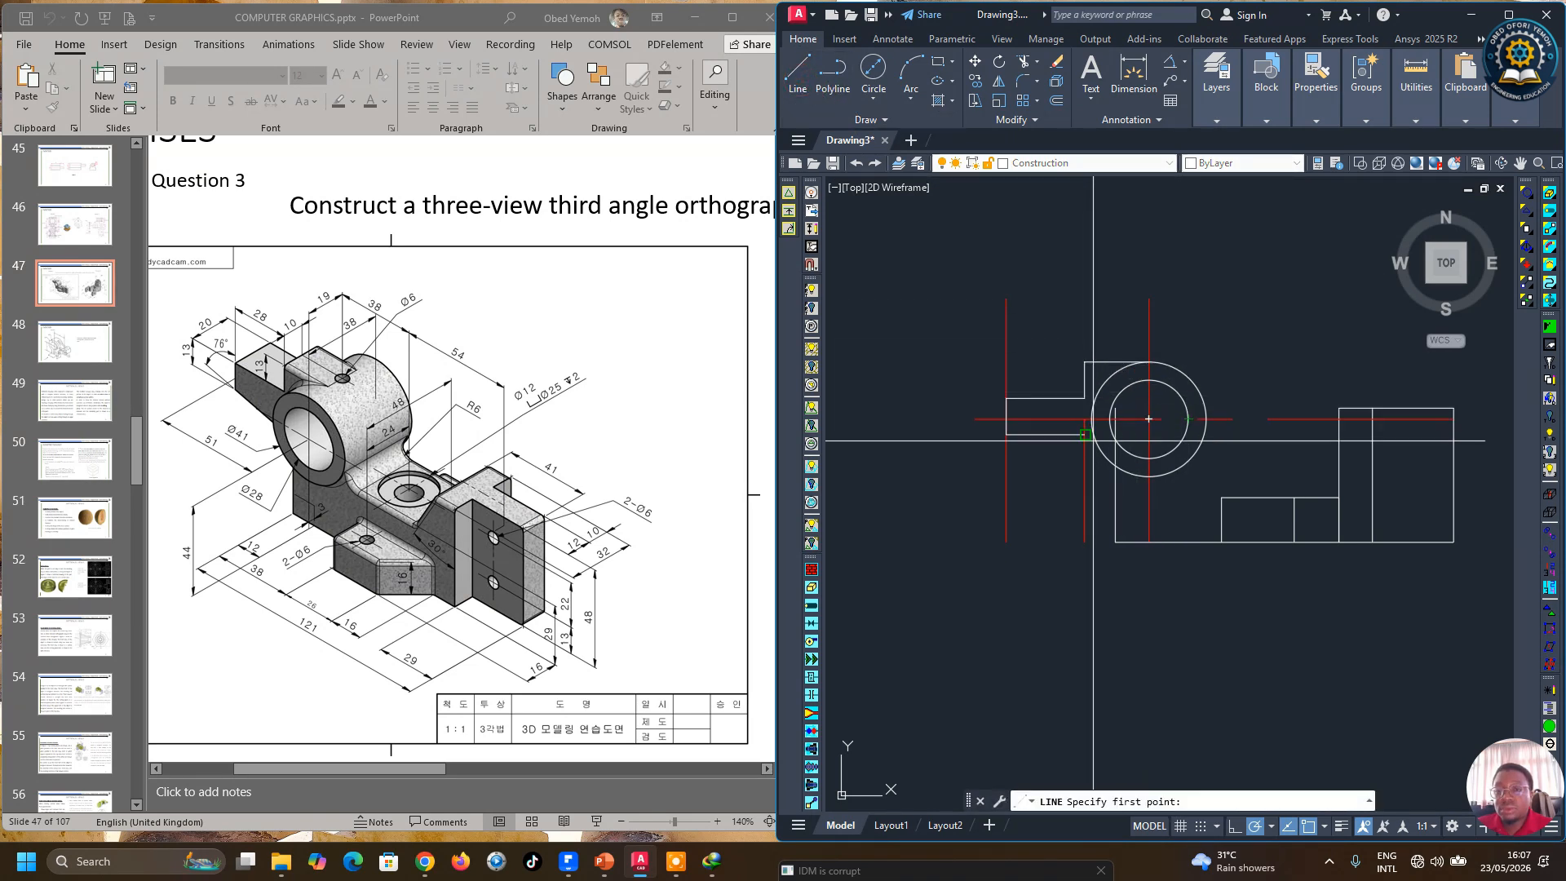
click(1007, 434)
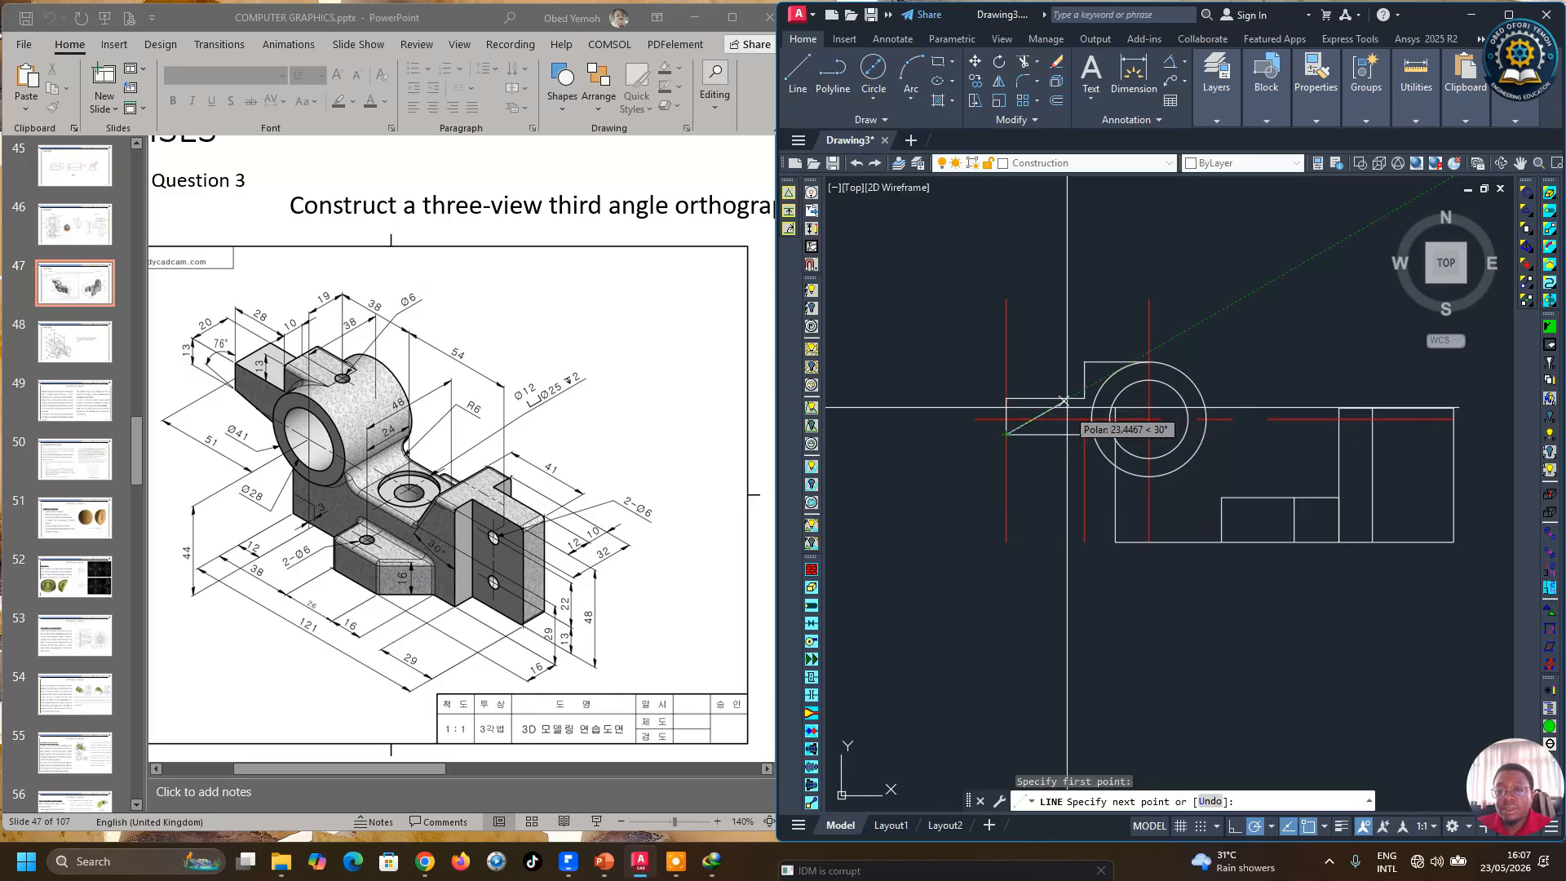
click(1044, 283)
key(Return)
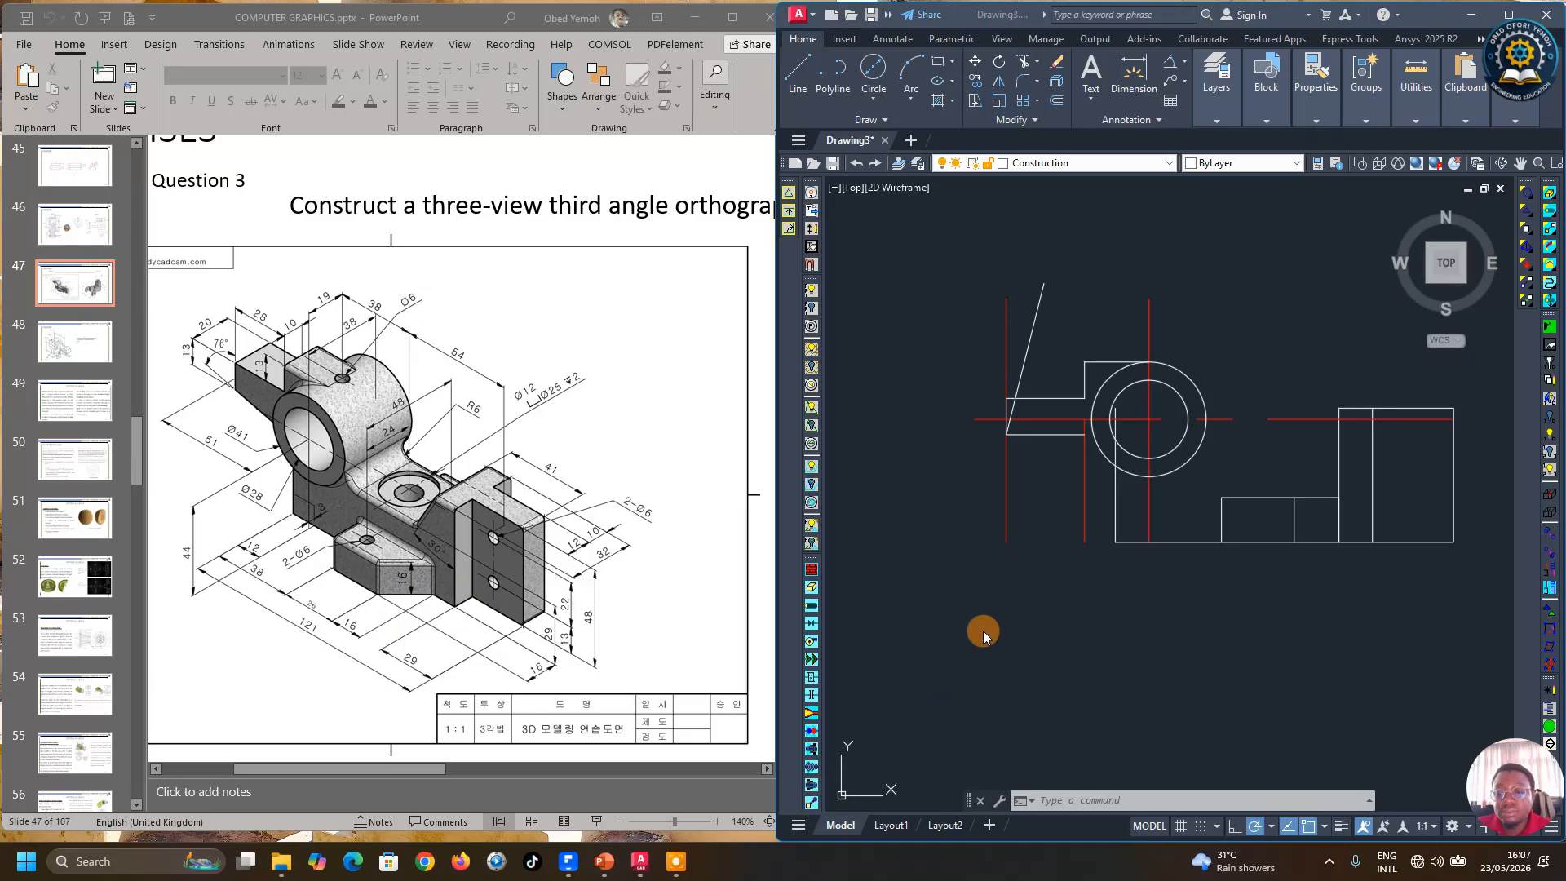
click(1195, 356)
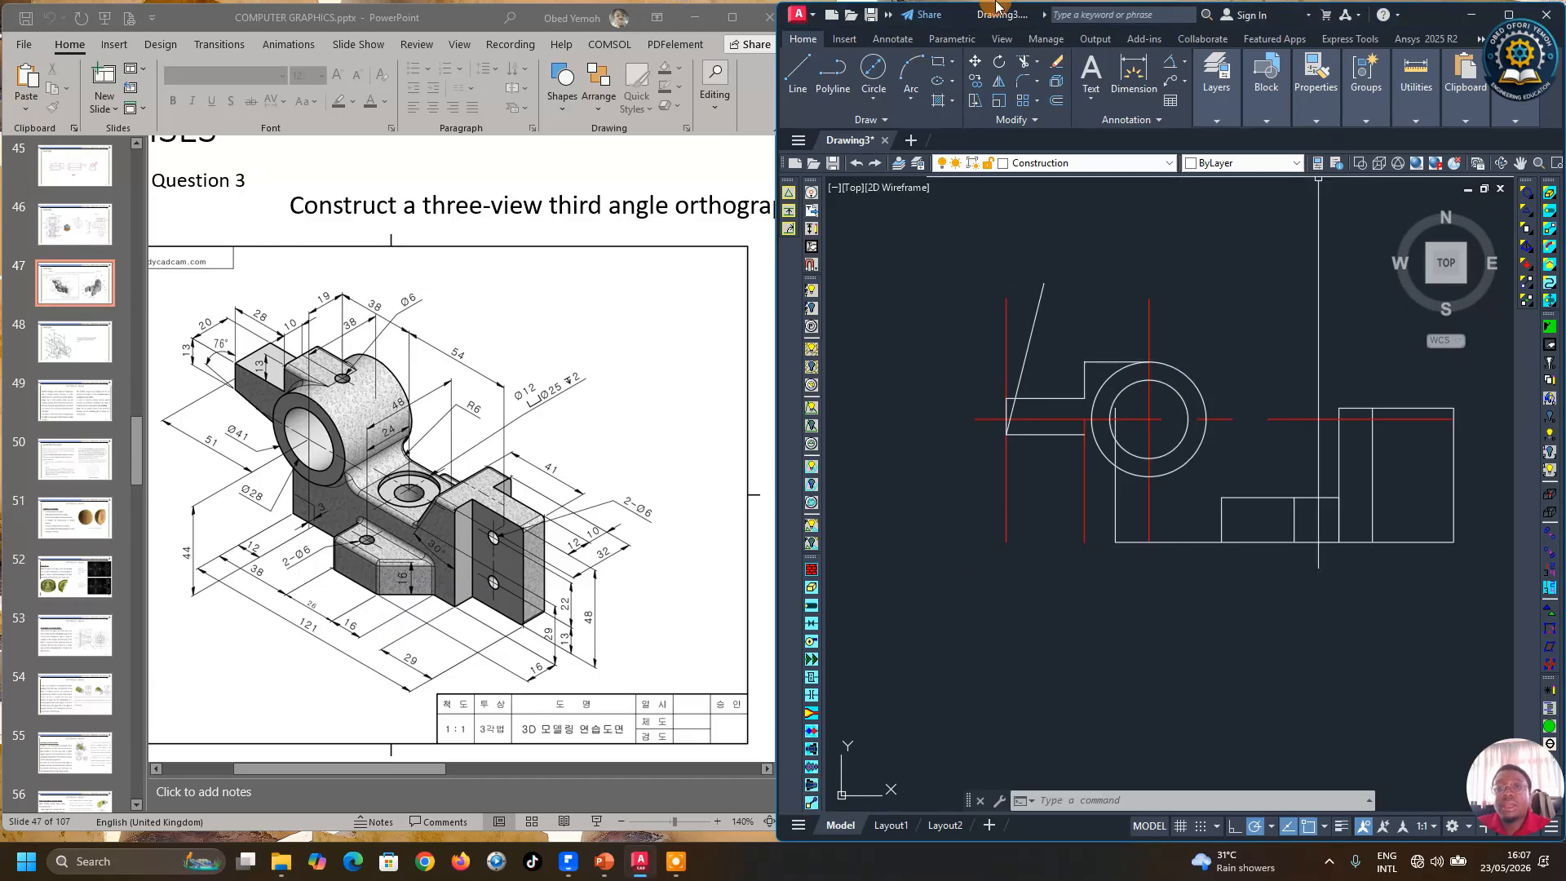
Step: Rotate a copy of the 76-degree line about the front view's lower left corner
click(996, 63)
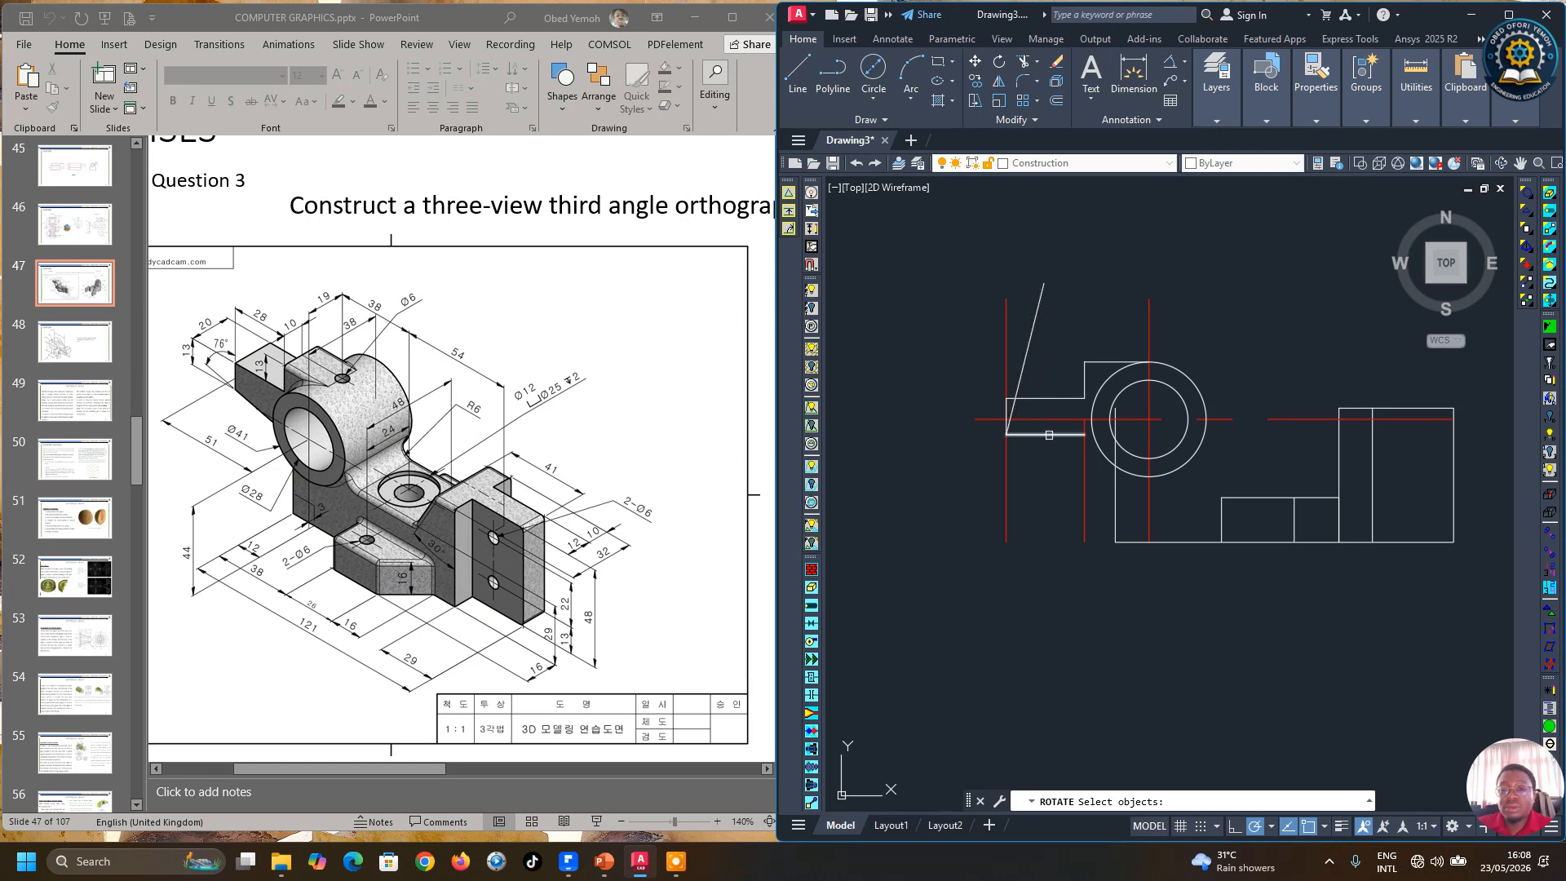
click(1023, 372)
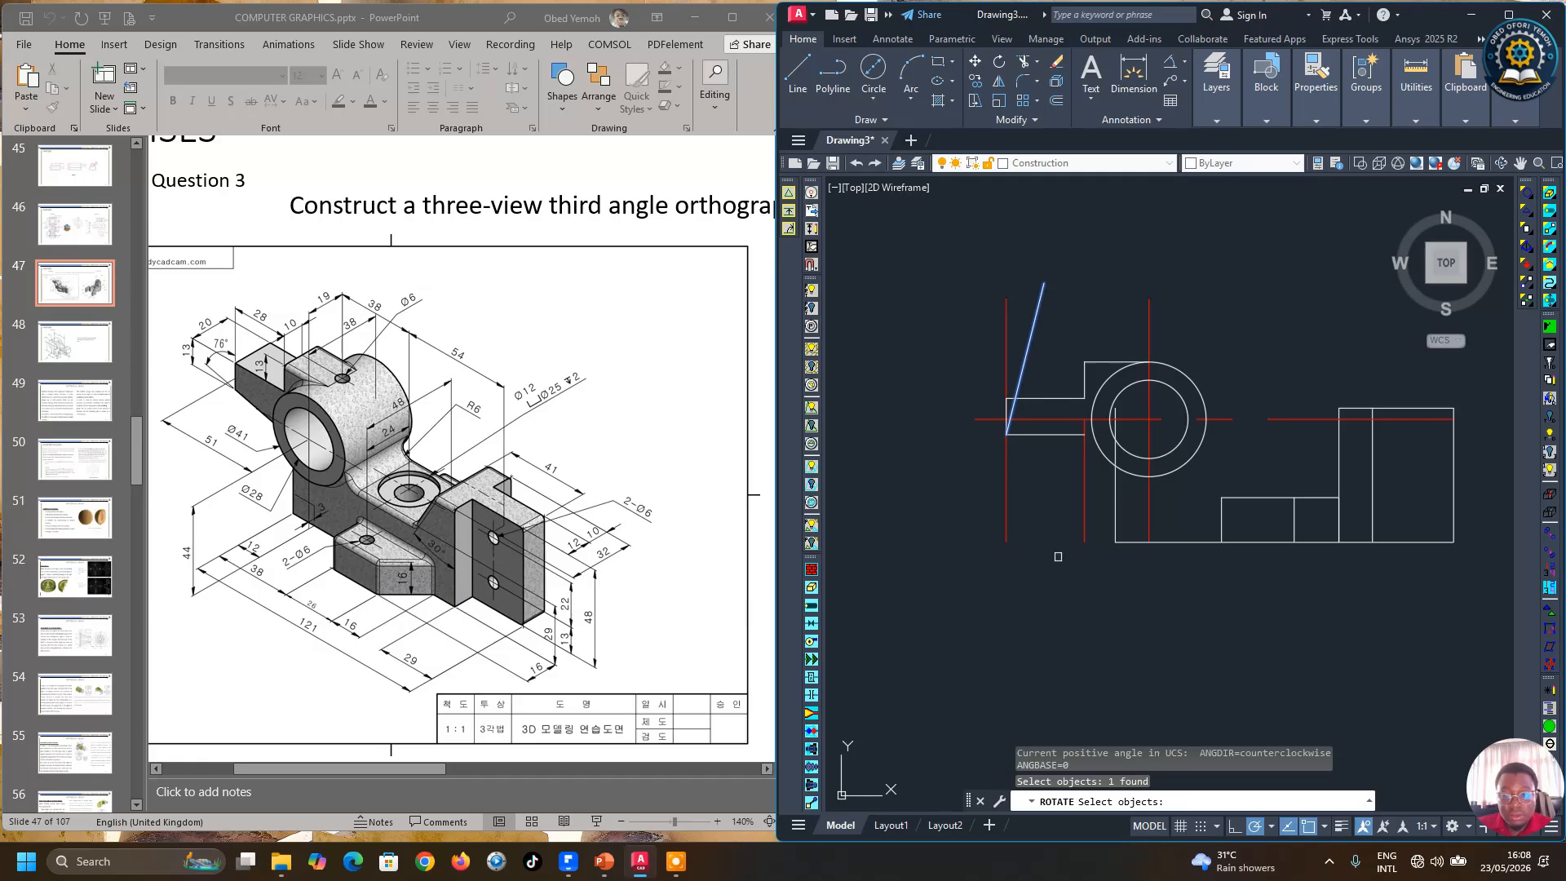
key(Return)
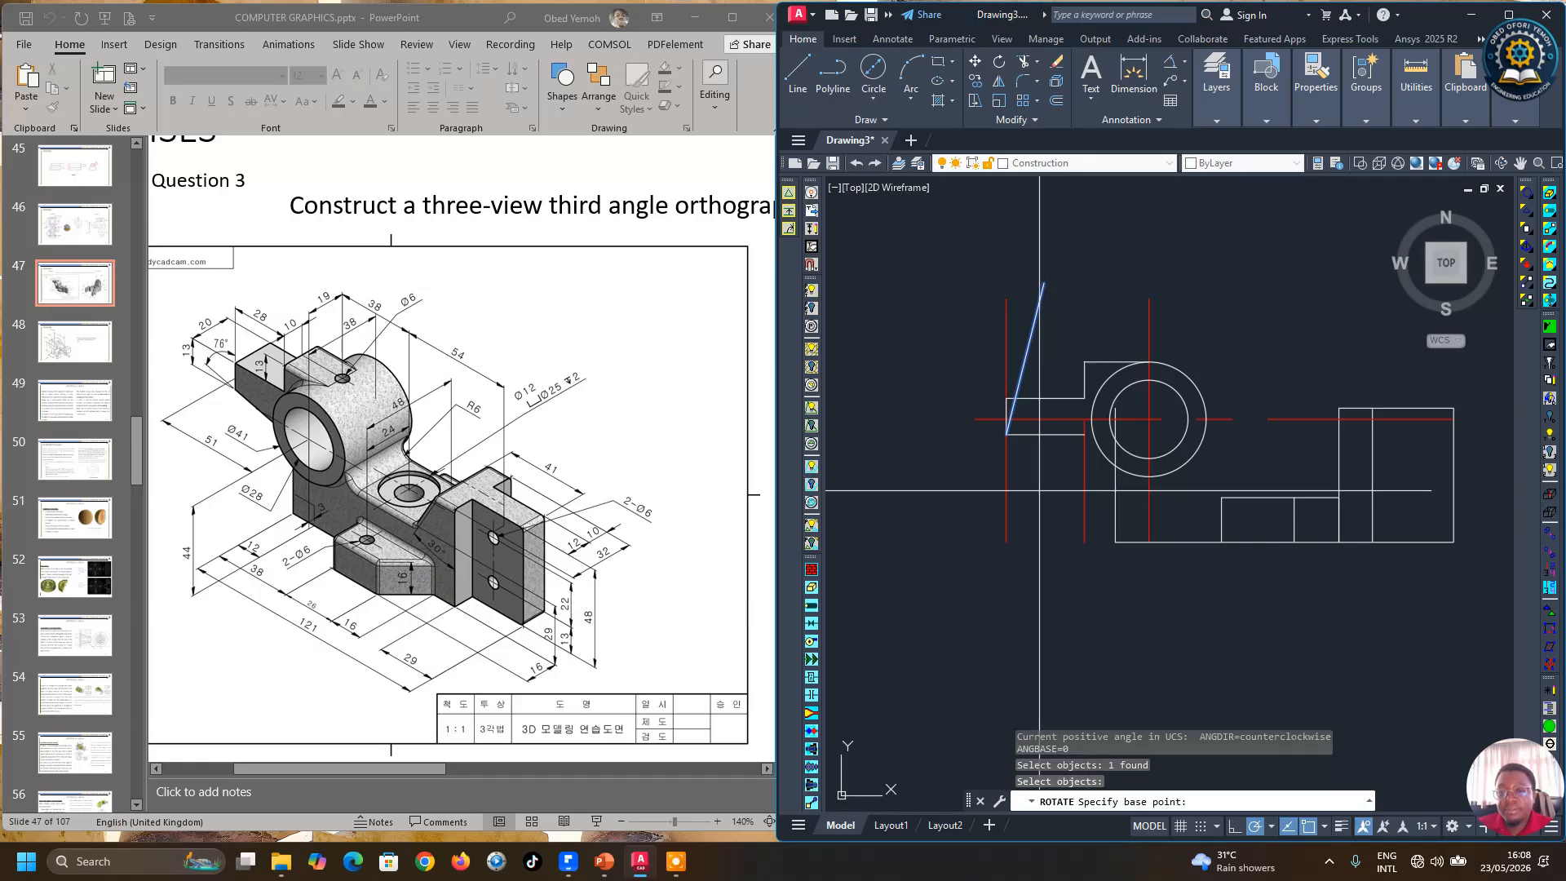
click(1006, 435)
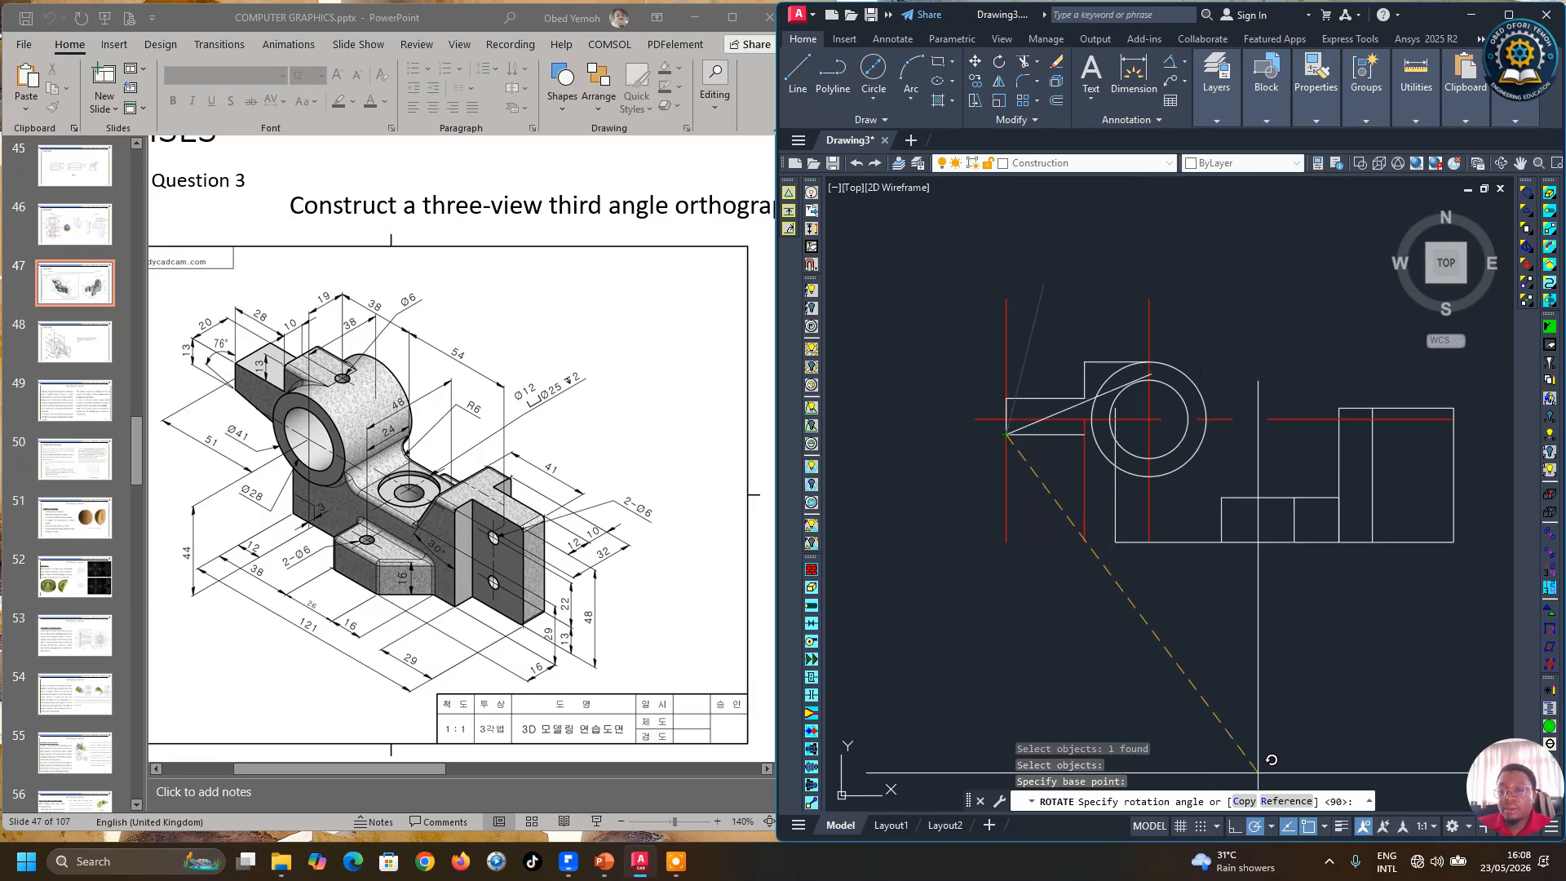
click(1240, 804)
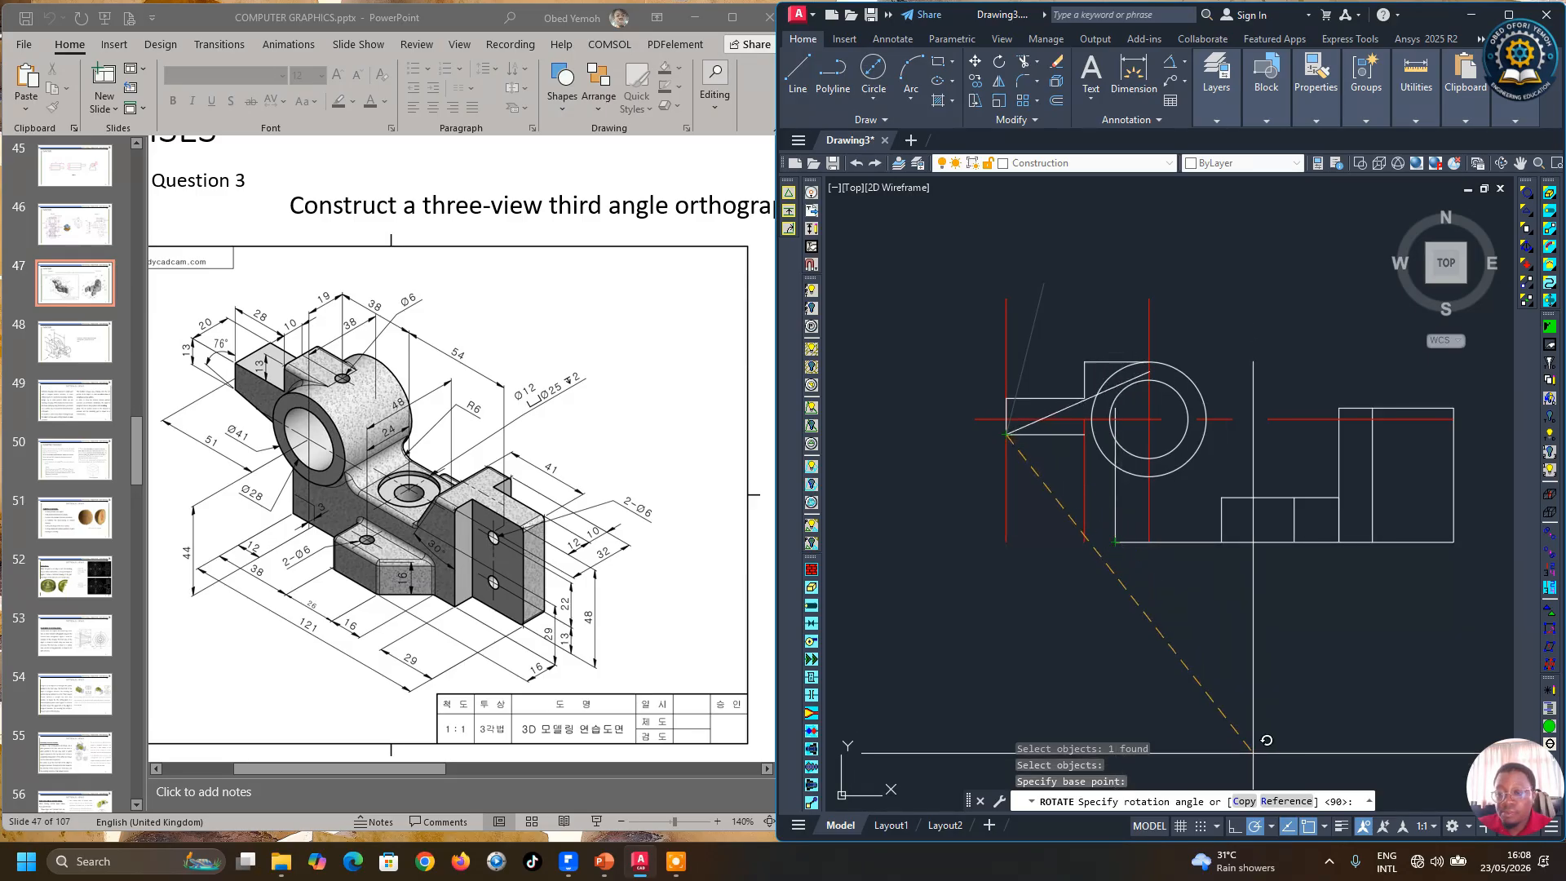
click(1245, 801)
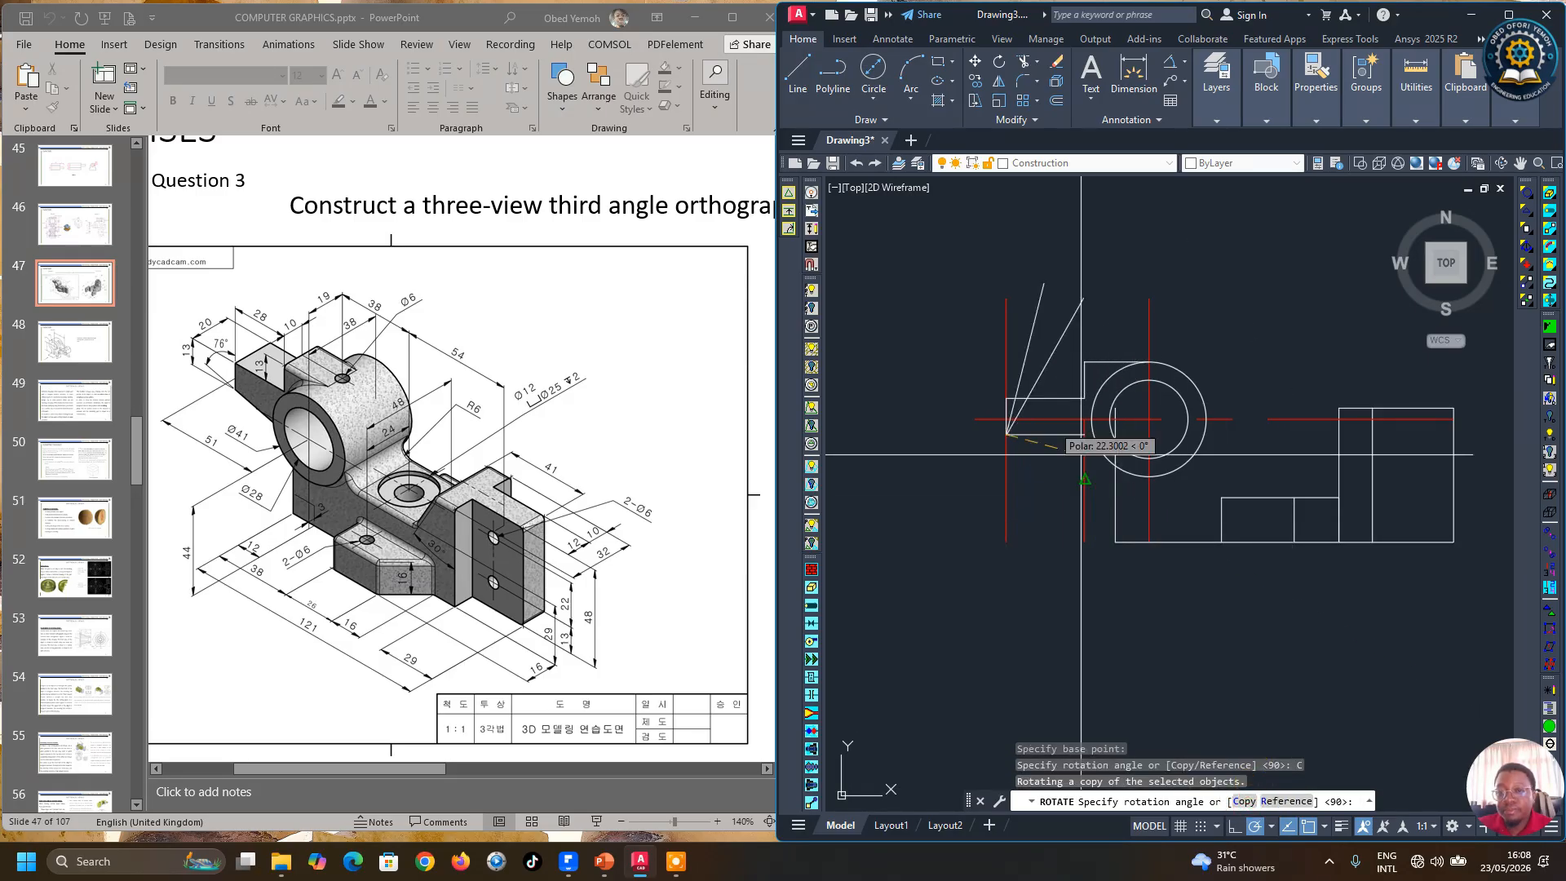
click(1007, 299)
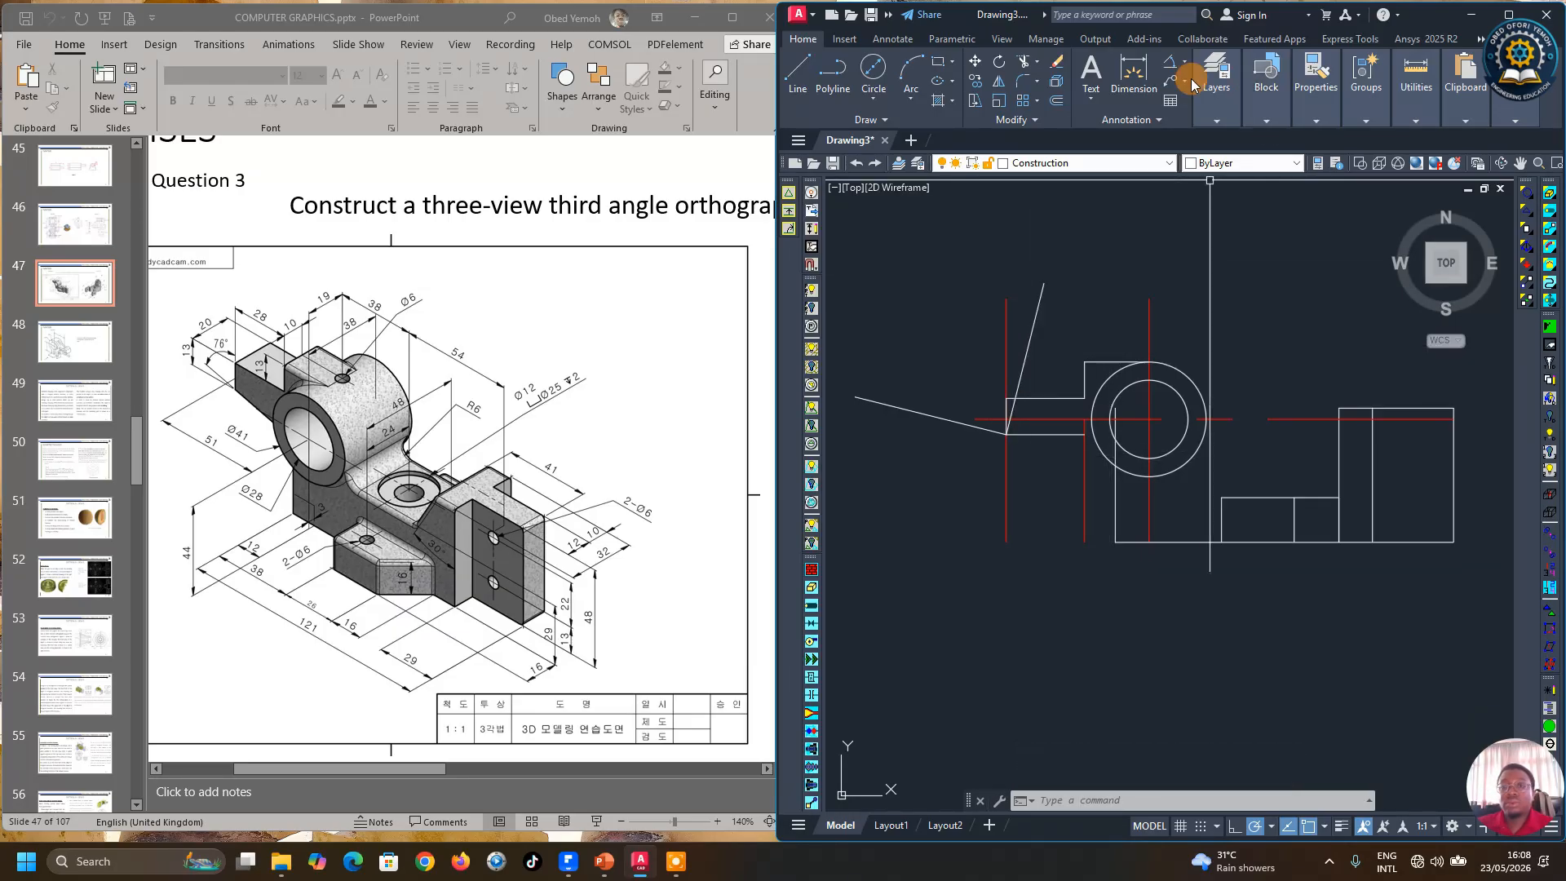
Step: Measure the angle between the original 76-degree line and its rotated copy
click(1416, 81)
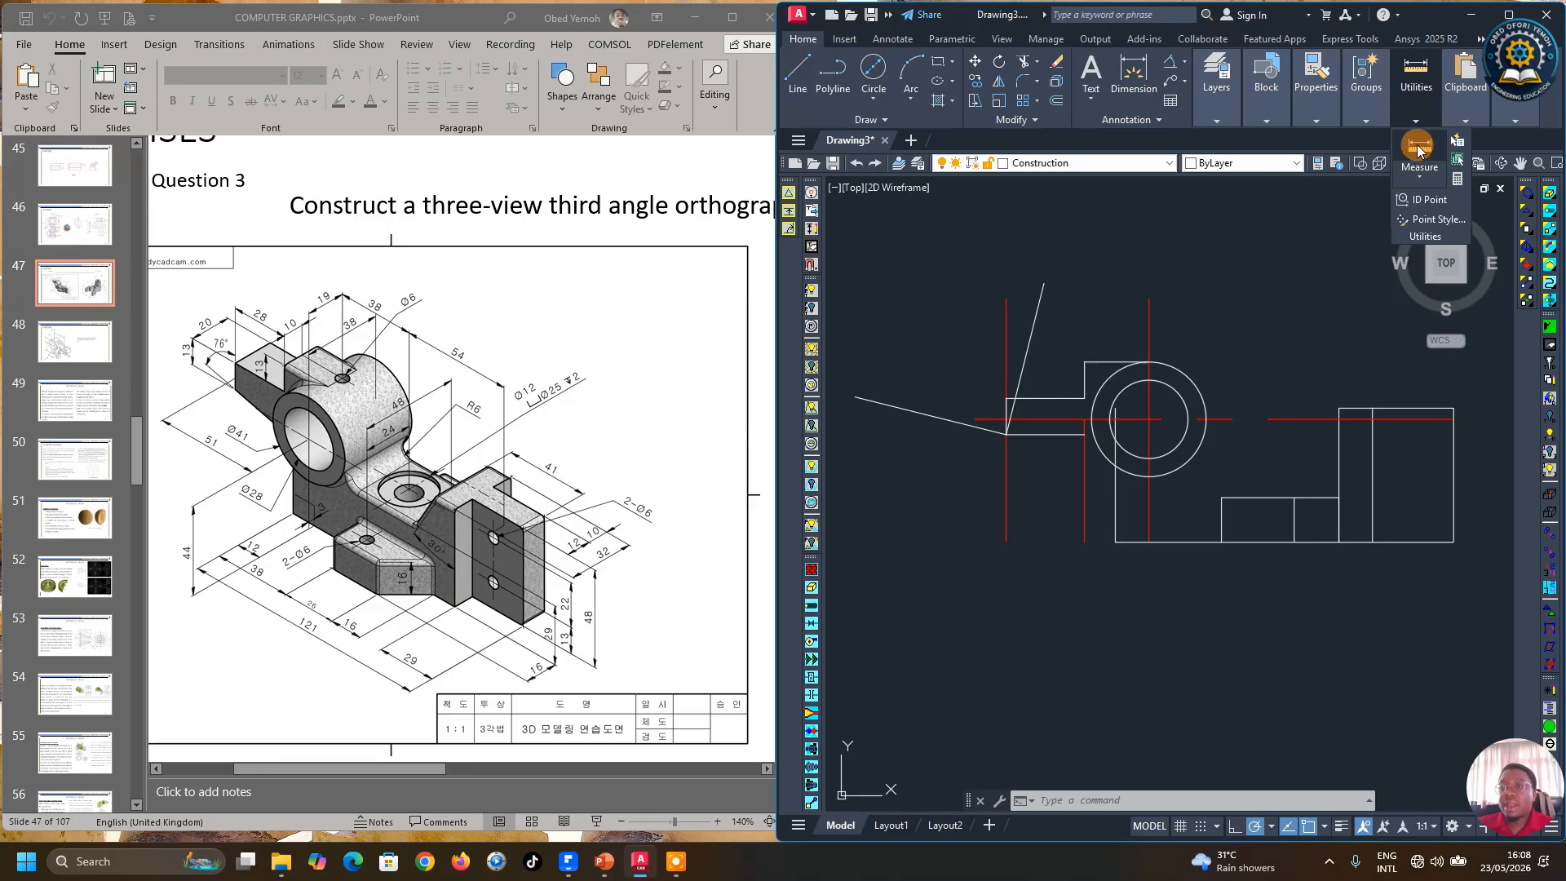
click(1418, 150)
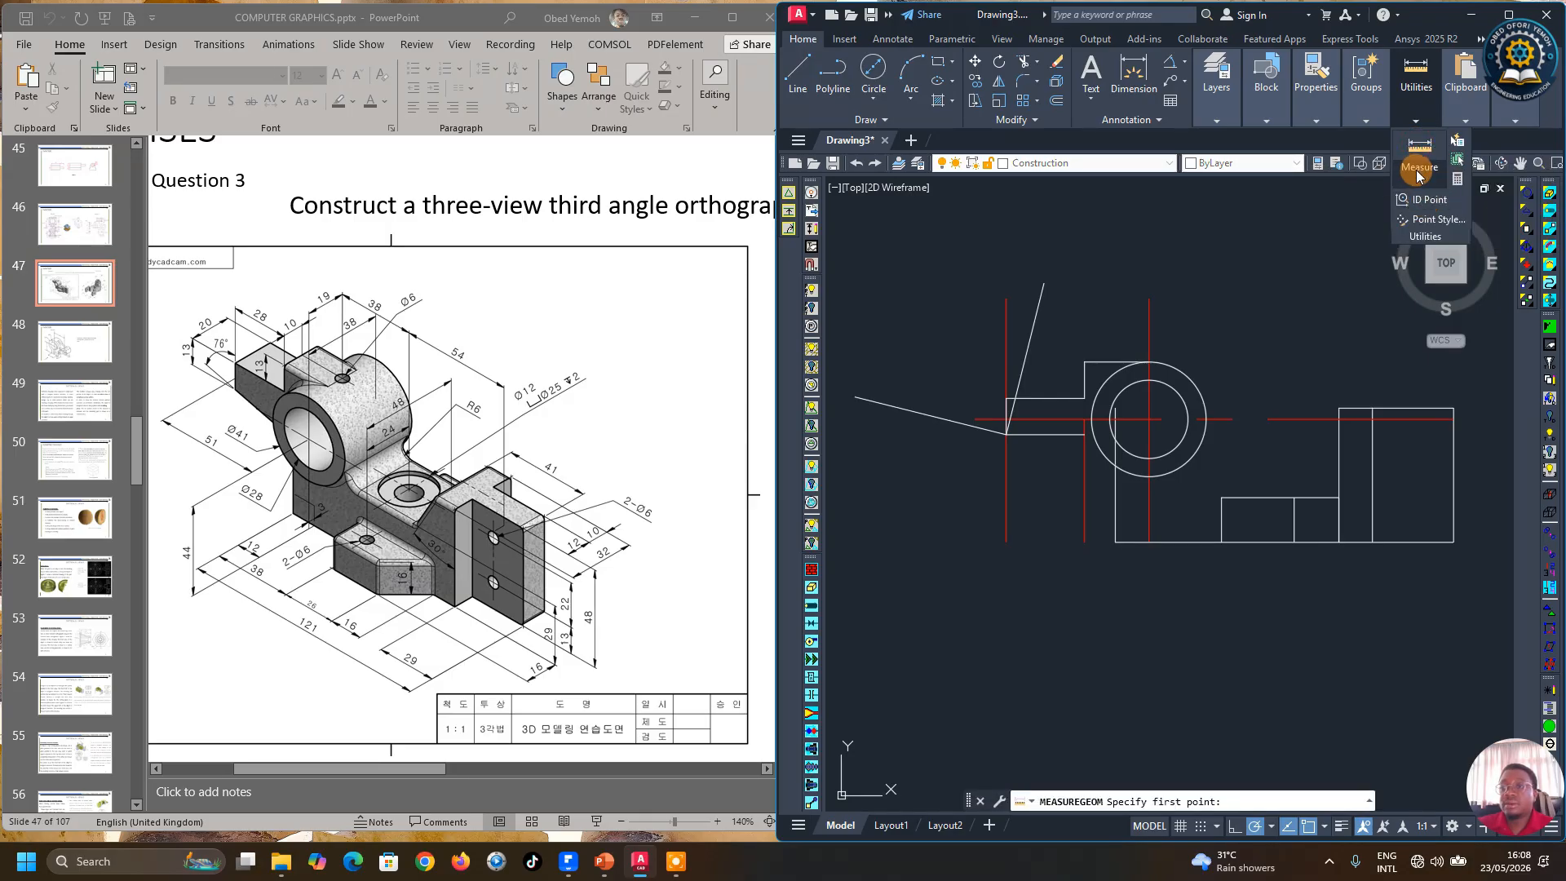
click(1418, 176)
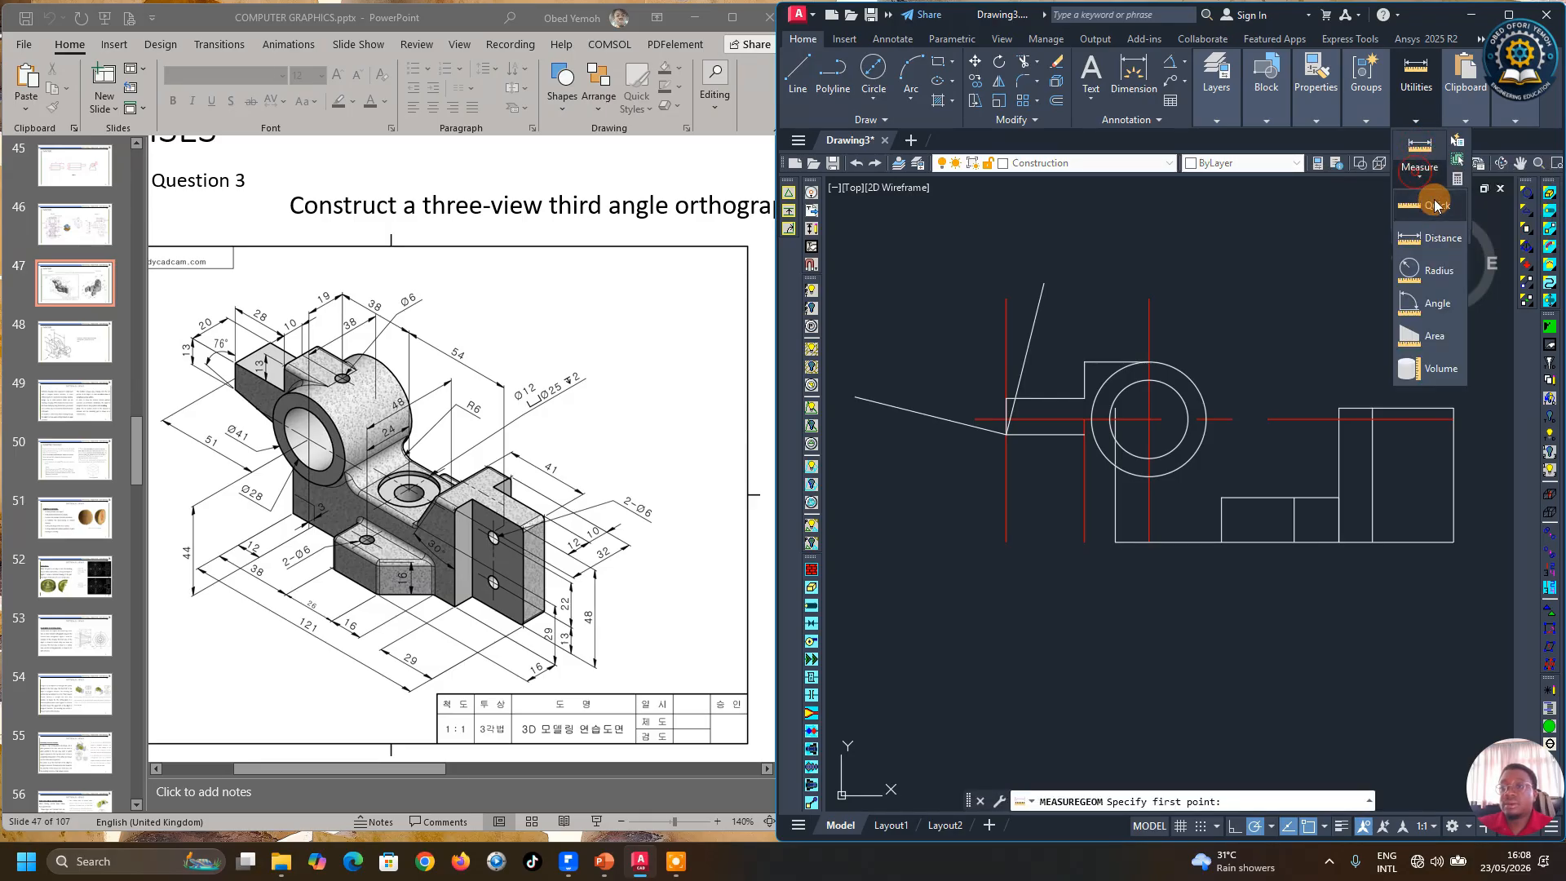
click(1429, 271)
click(912, 412)
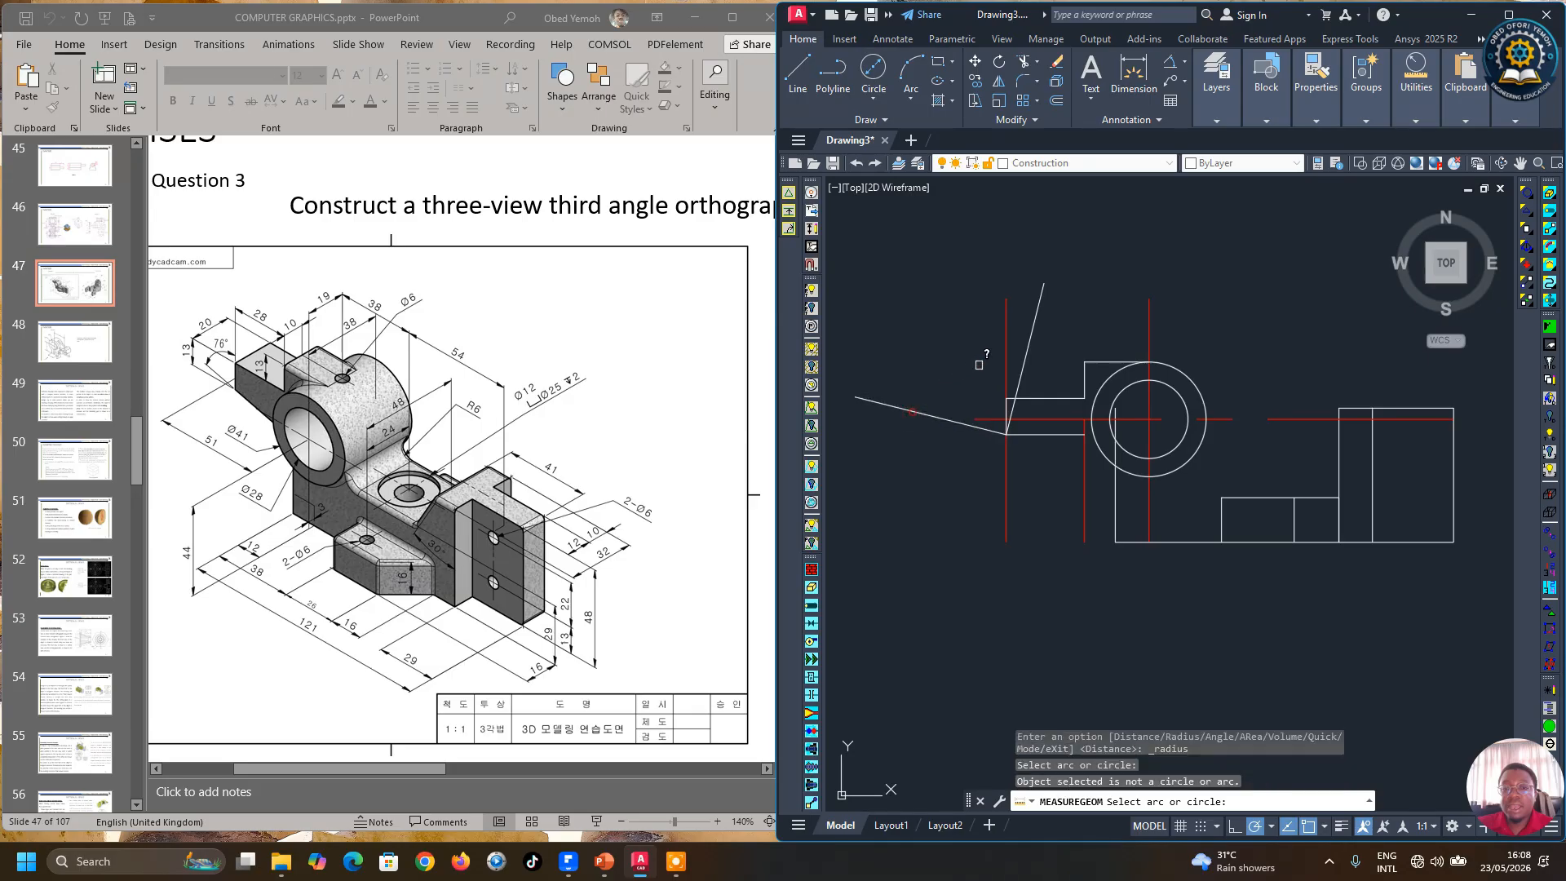
click(1004, 350)
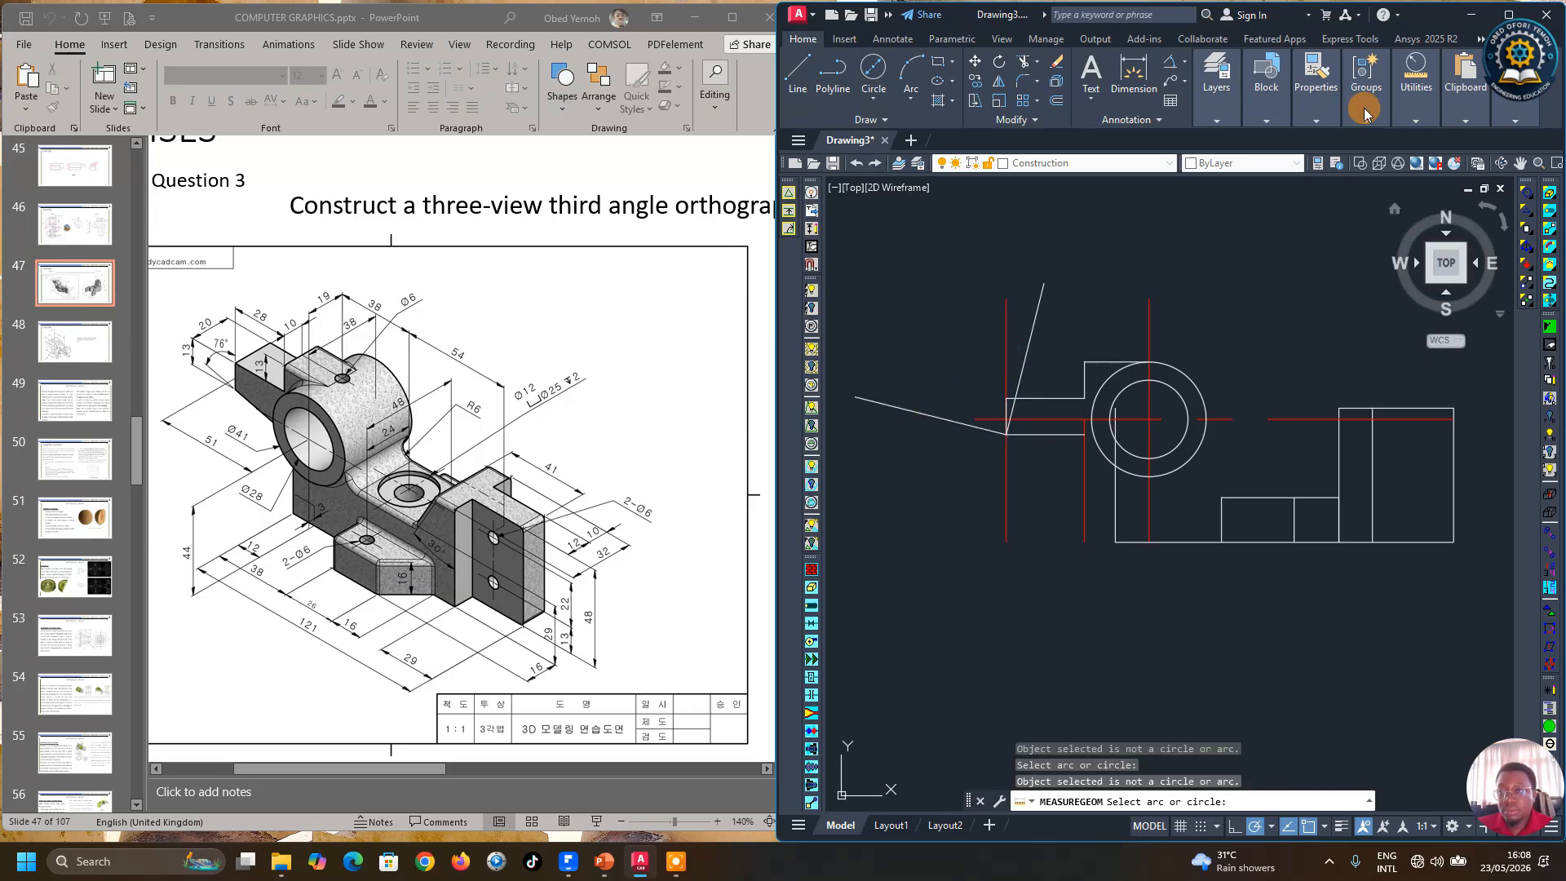
click(1416, 75)
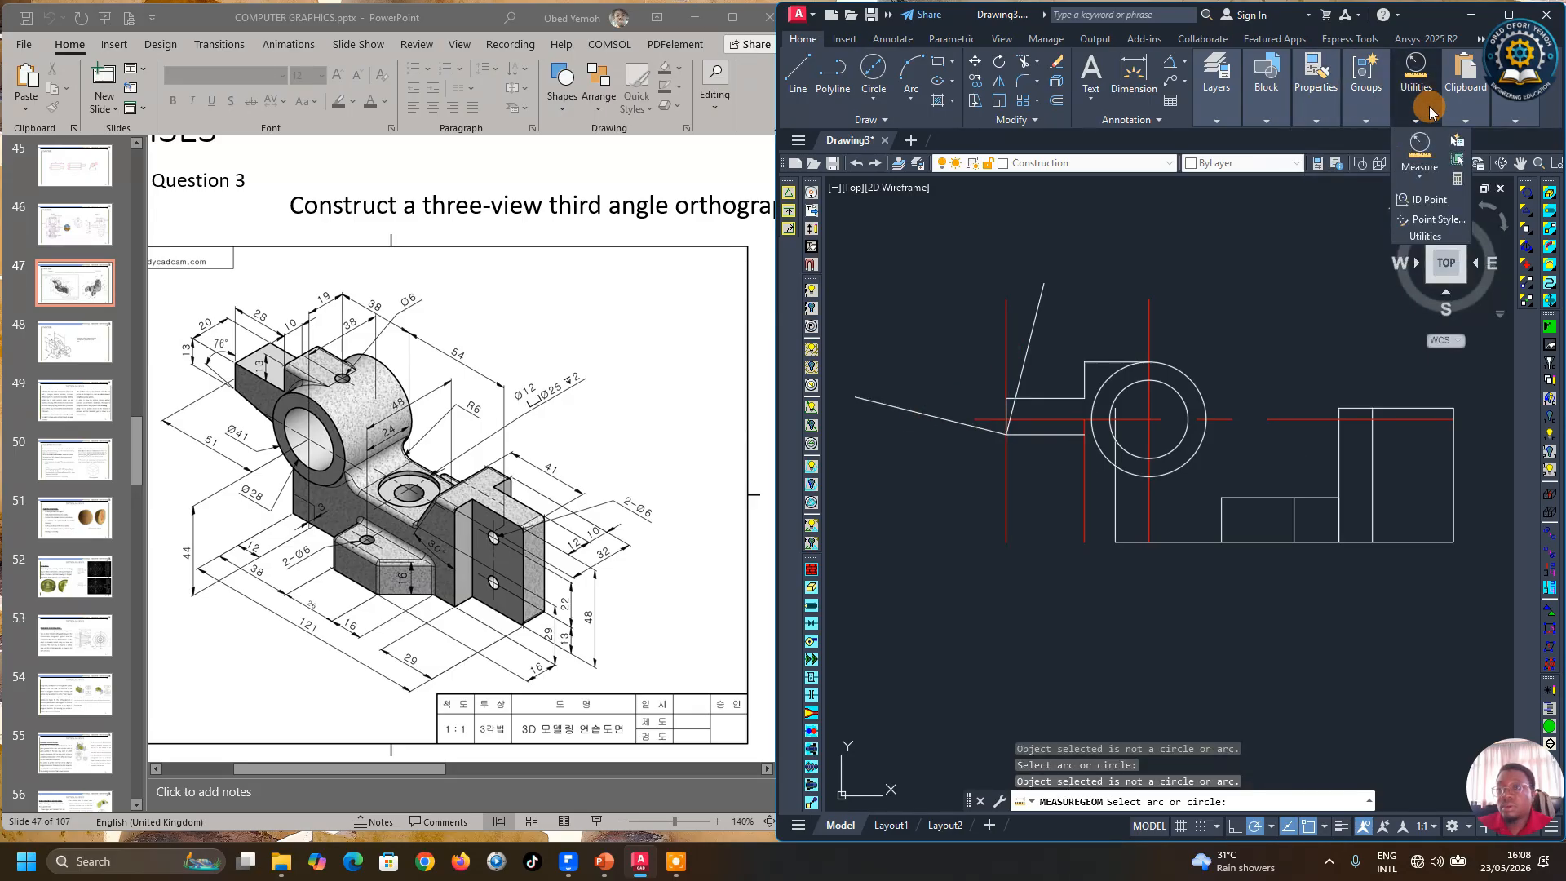
click(1420, 176)
click(1438, 310)
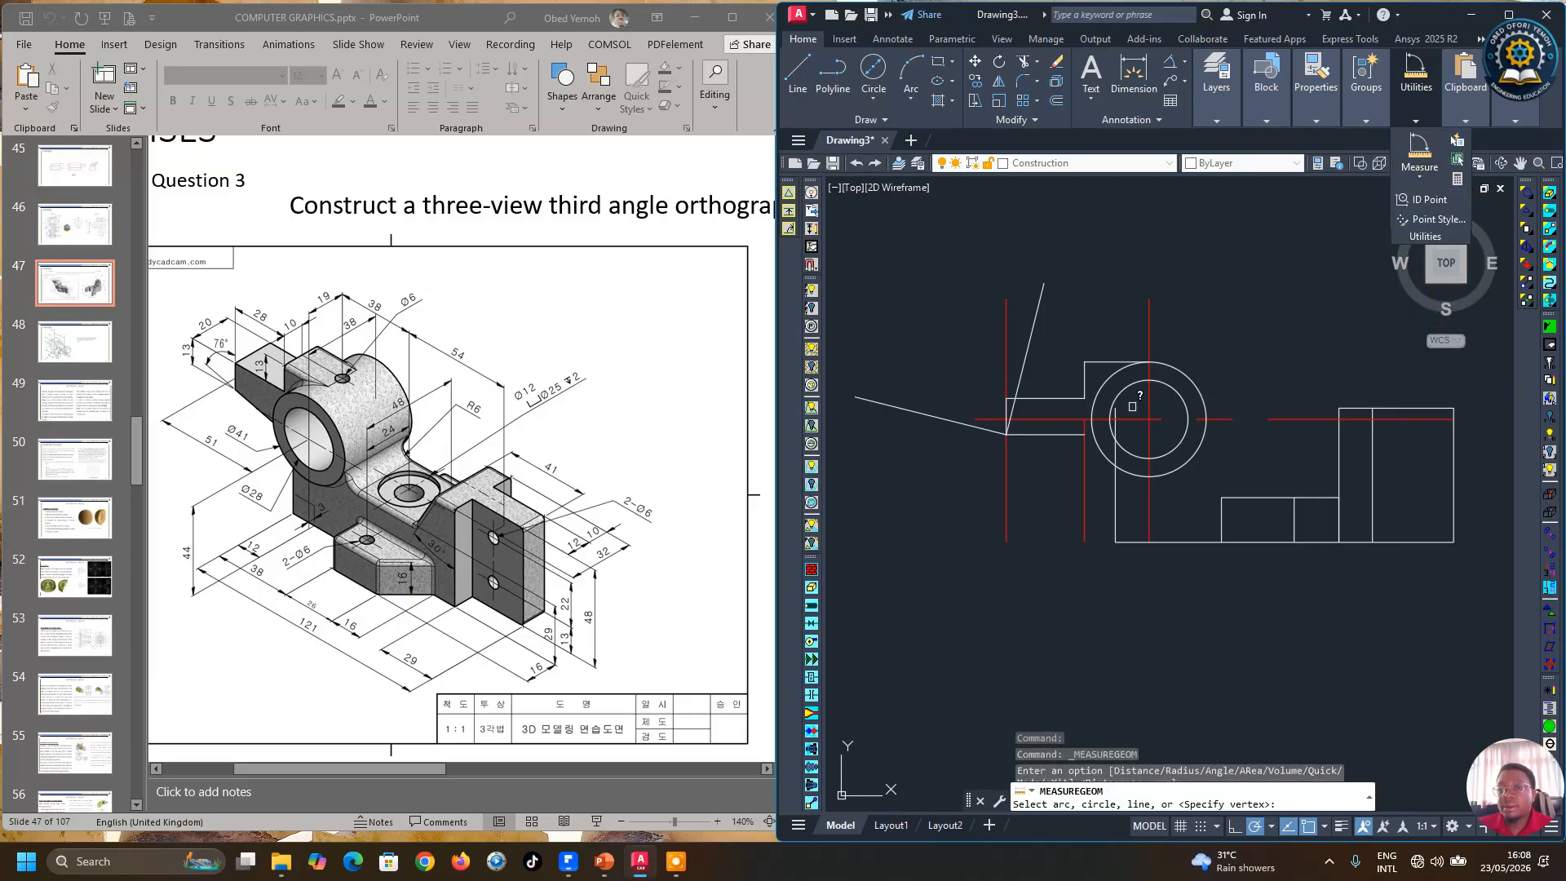
click(1003, 367)
click(942, 419)
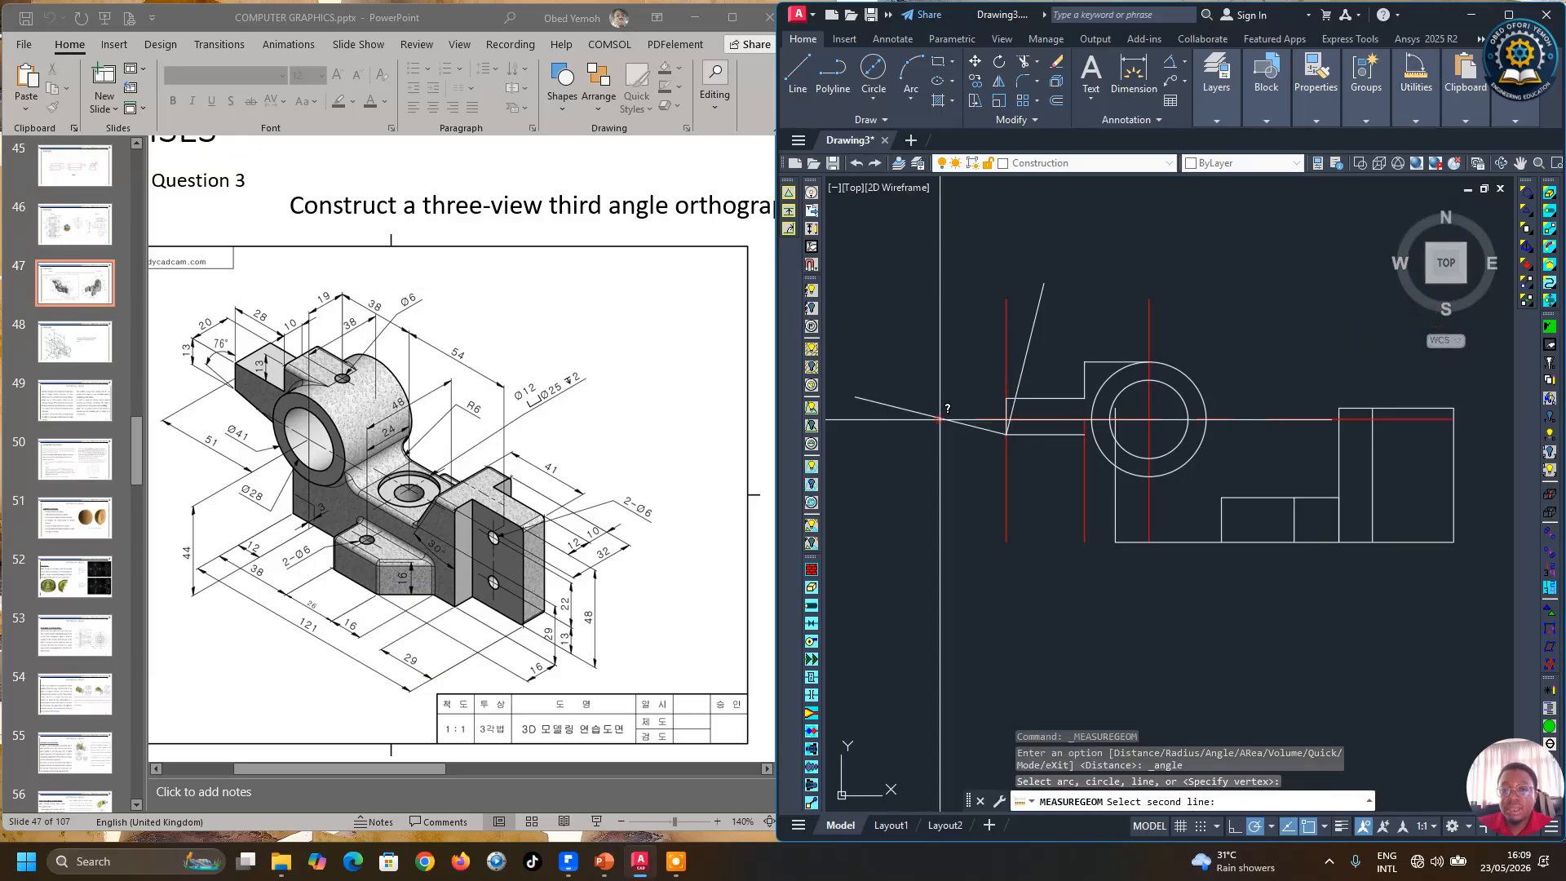
key(Escape)
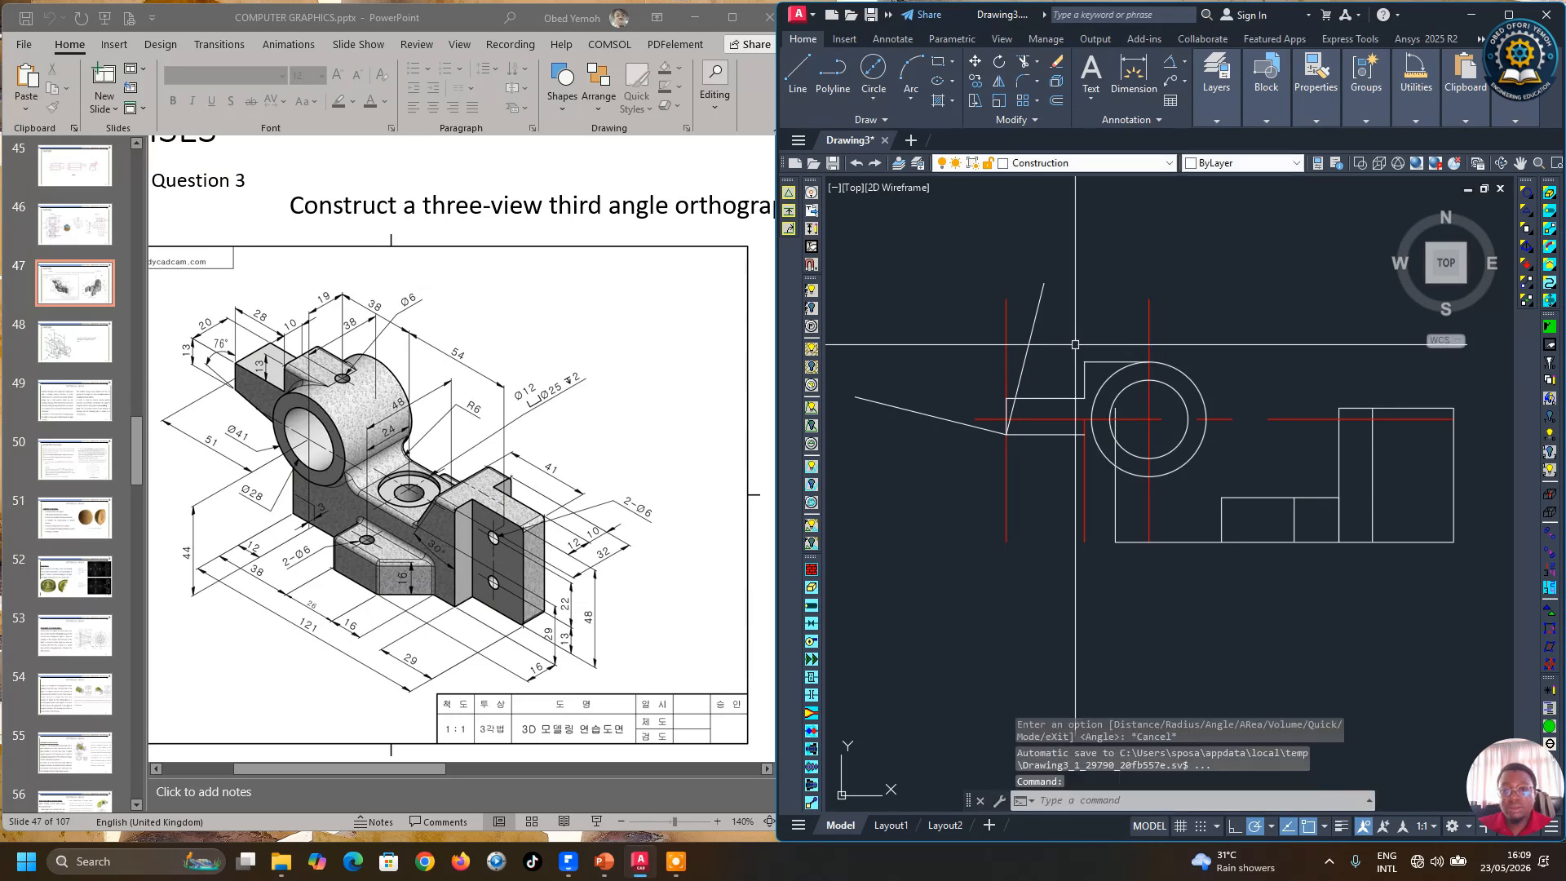
Step: Delete the original 76-degree line
click(1033, 334)
key(Delete)
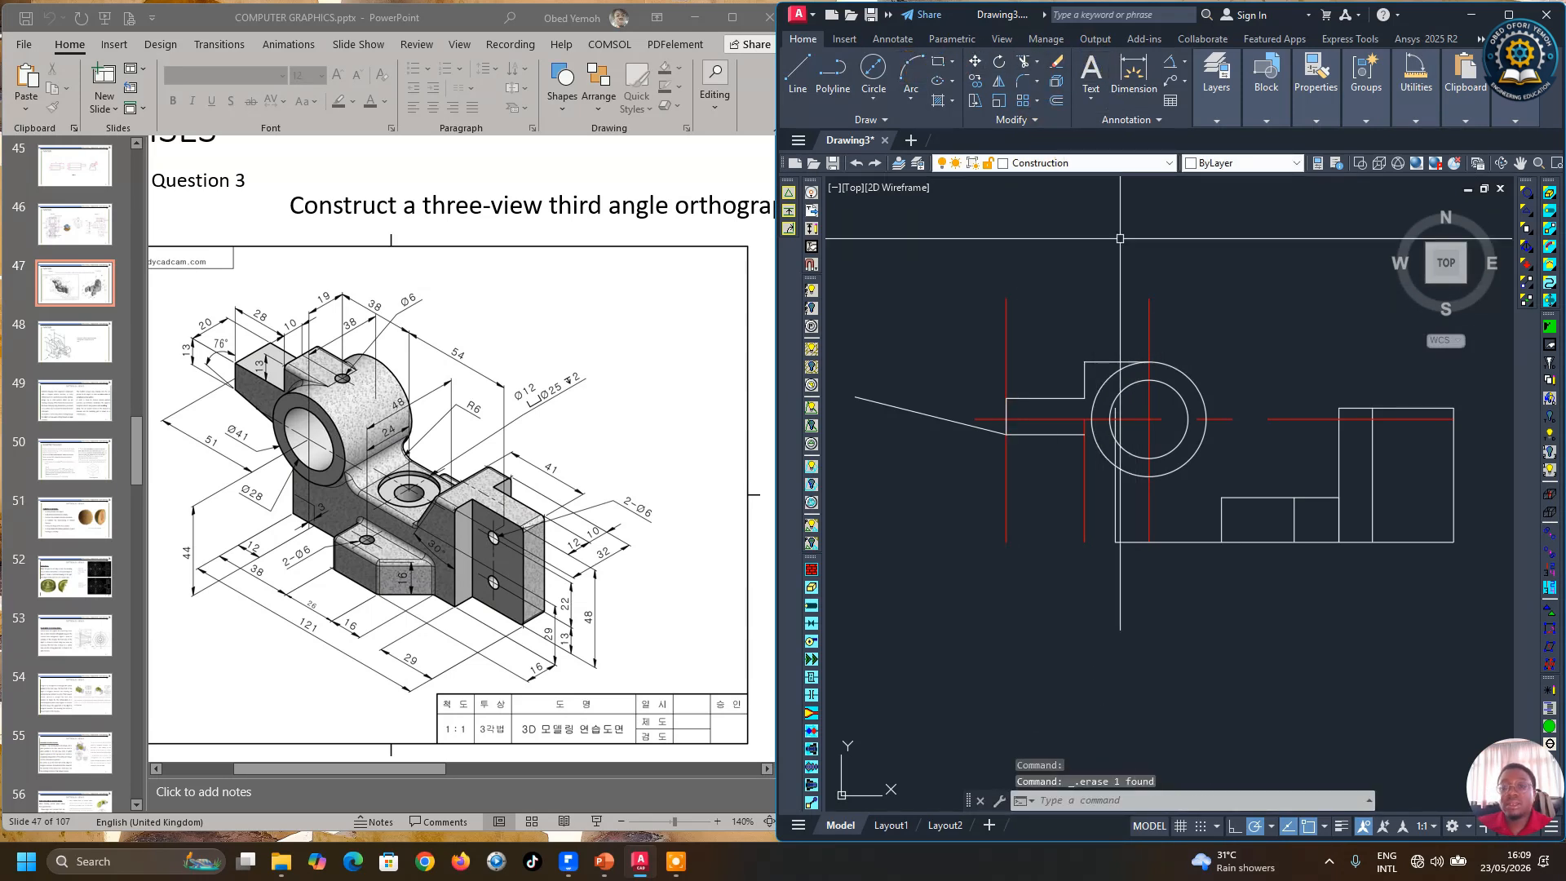
Step: Extend the rotated sloping line to the vertical edge of the front view's main body
click(1024, 64)
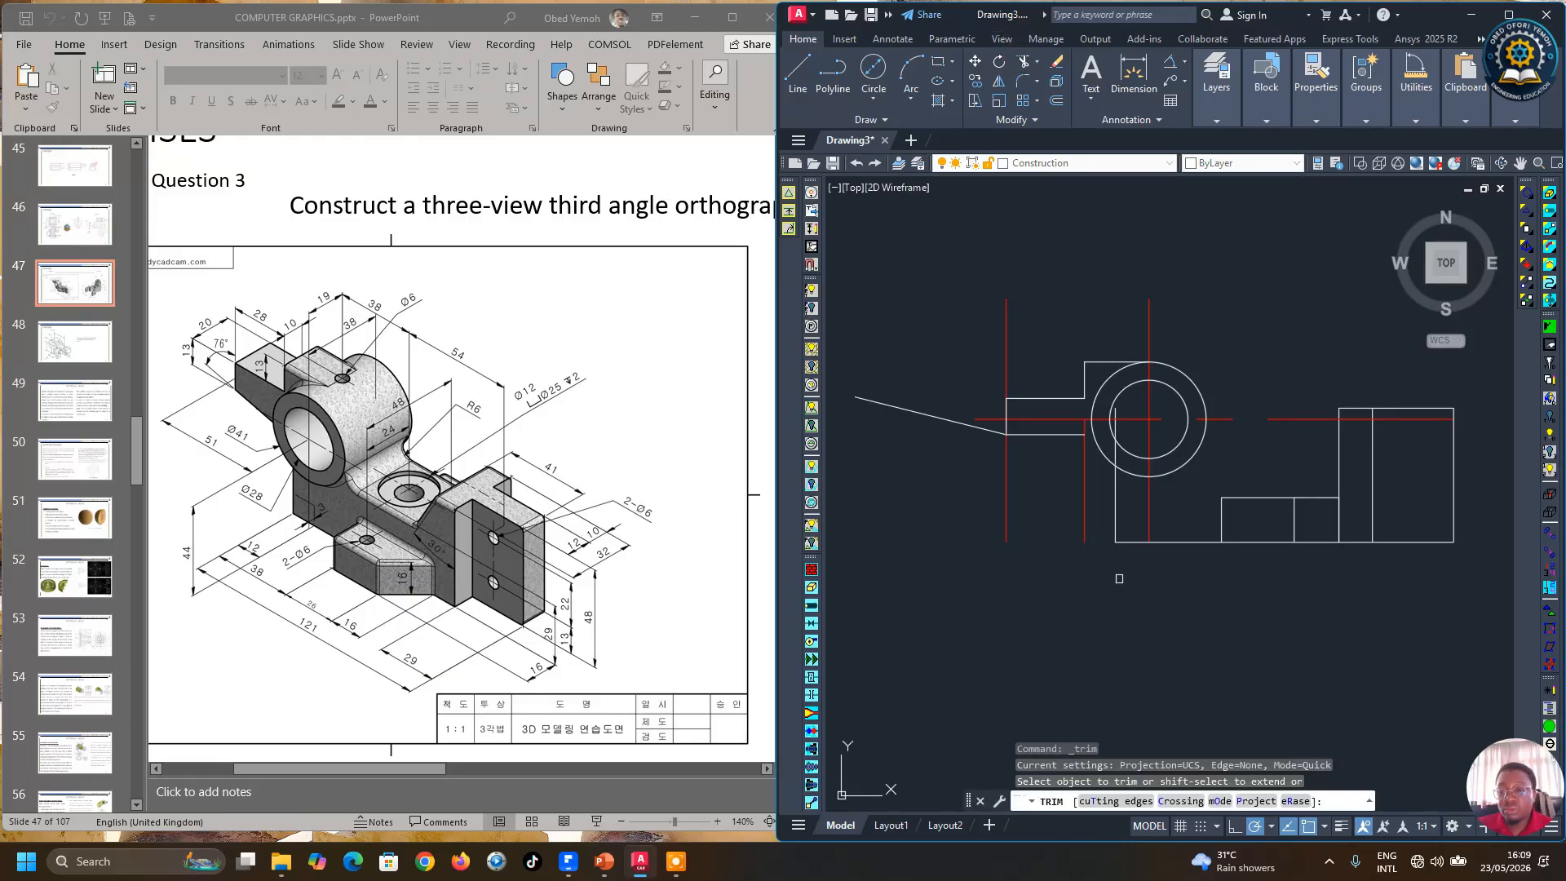
click(1119, 800)
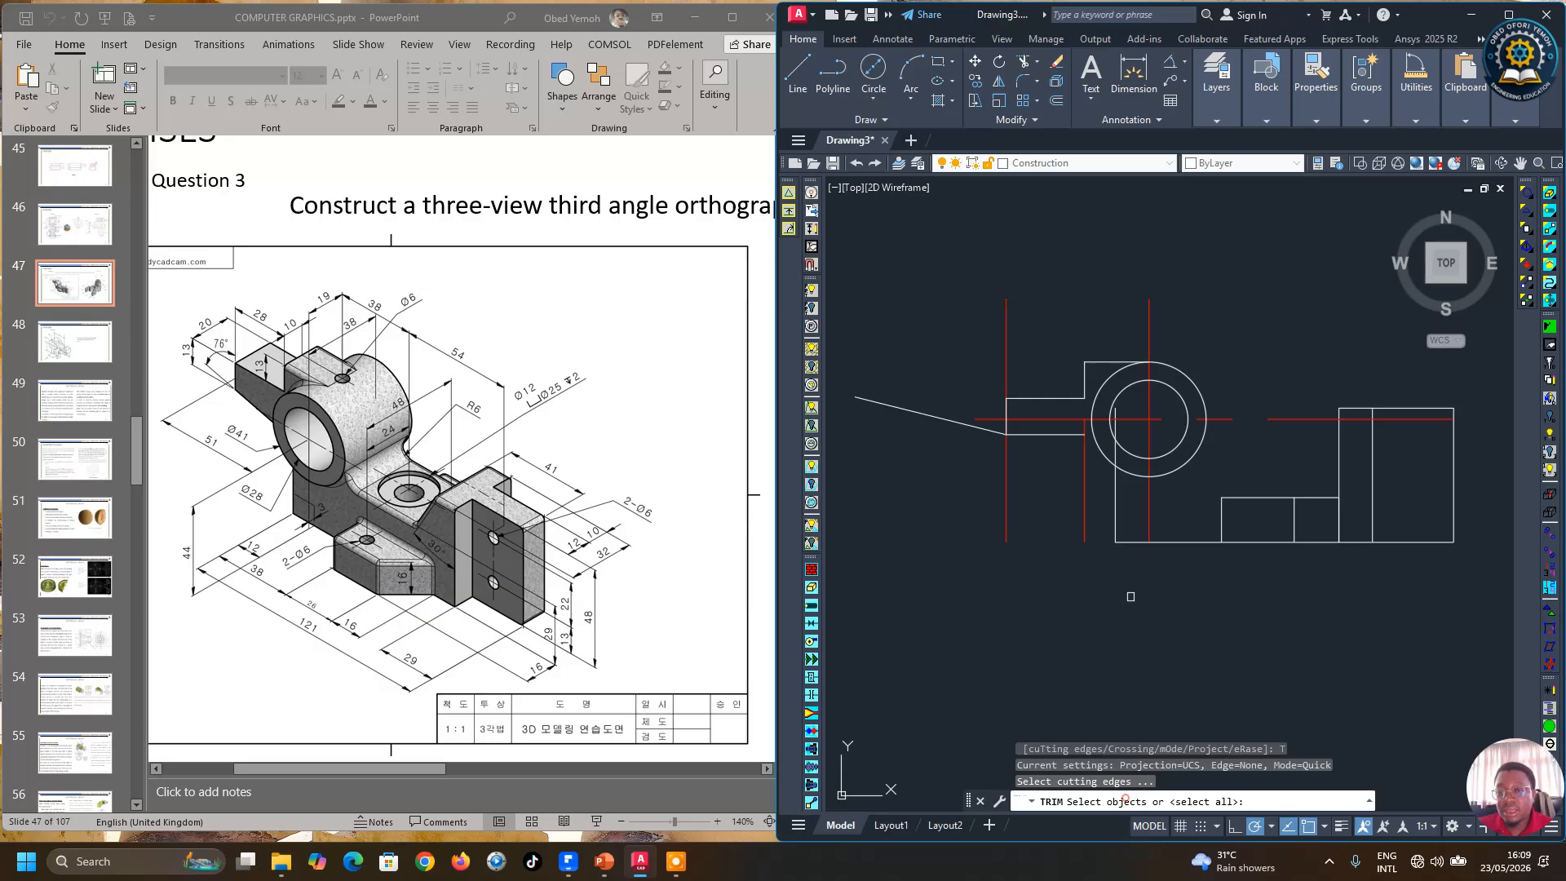
click(1115, 493)
key(Return)
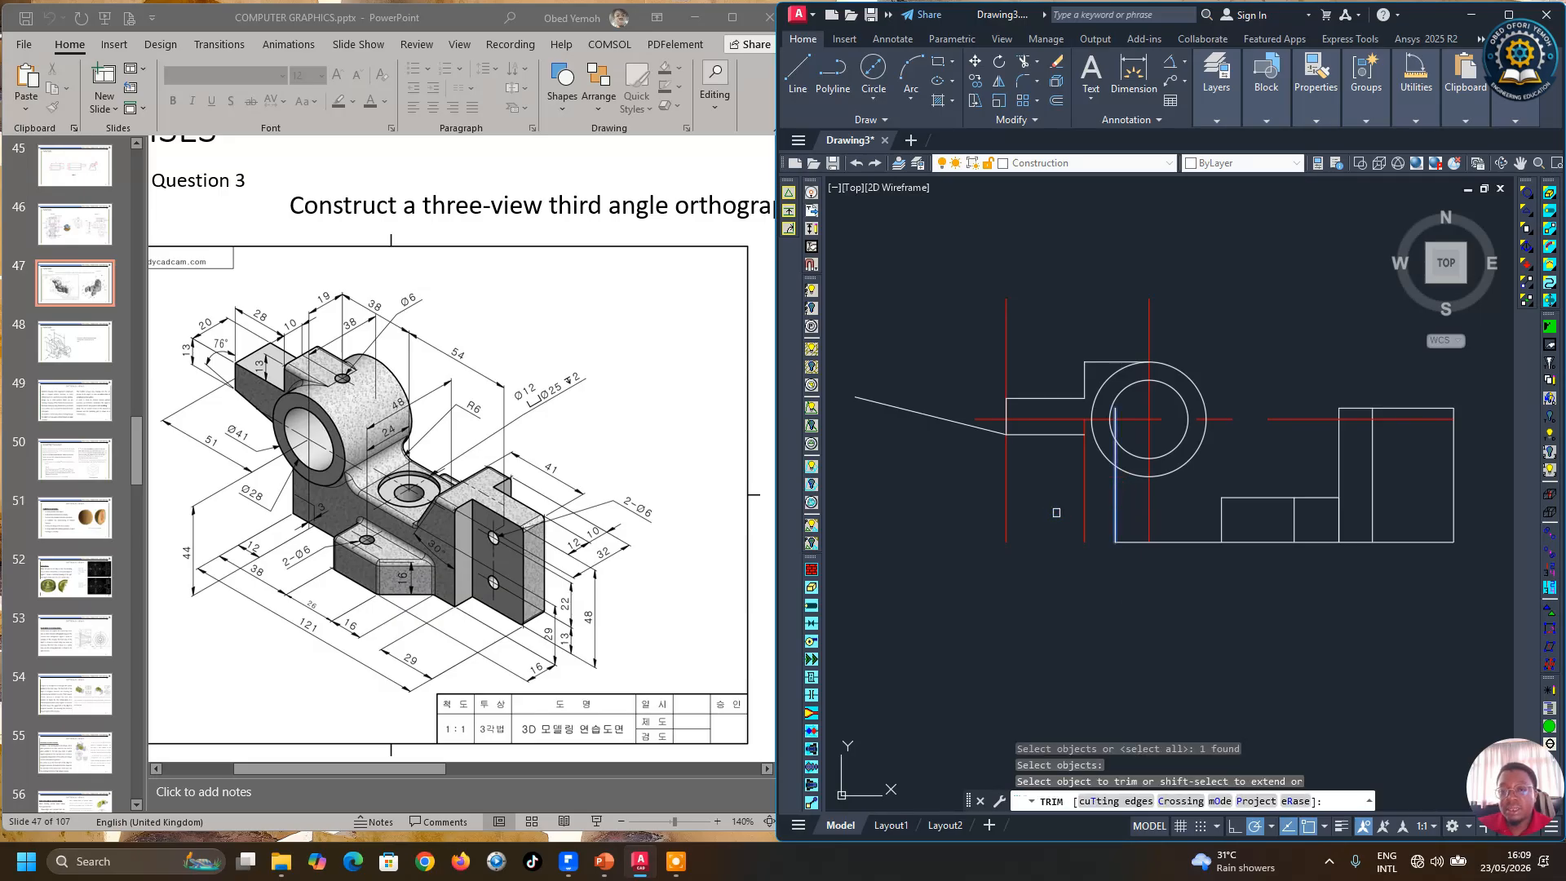
click(968, 428)
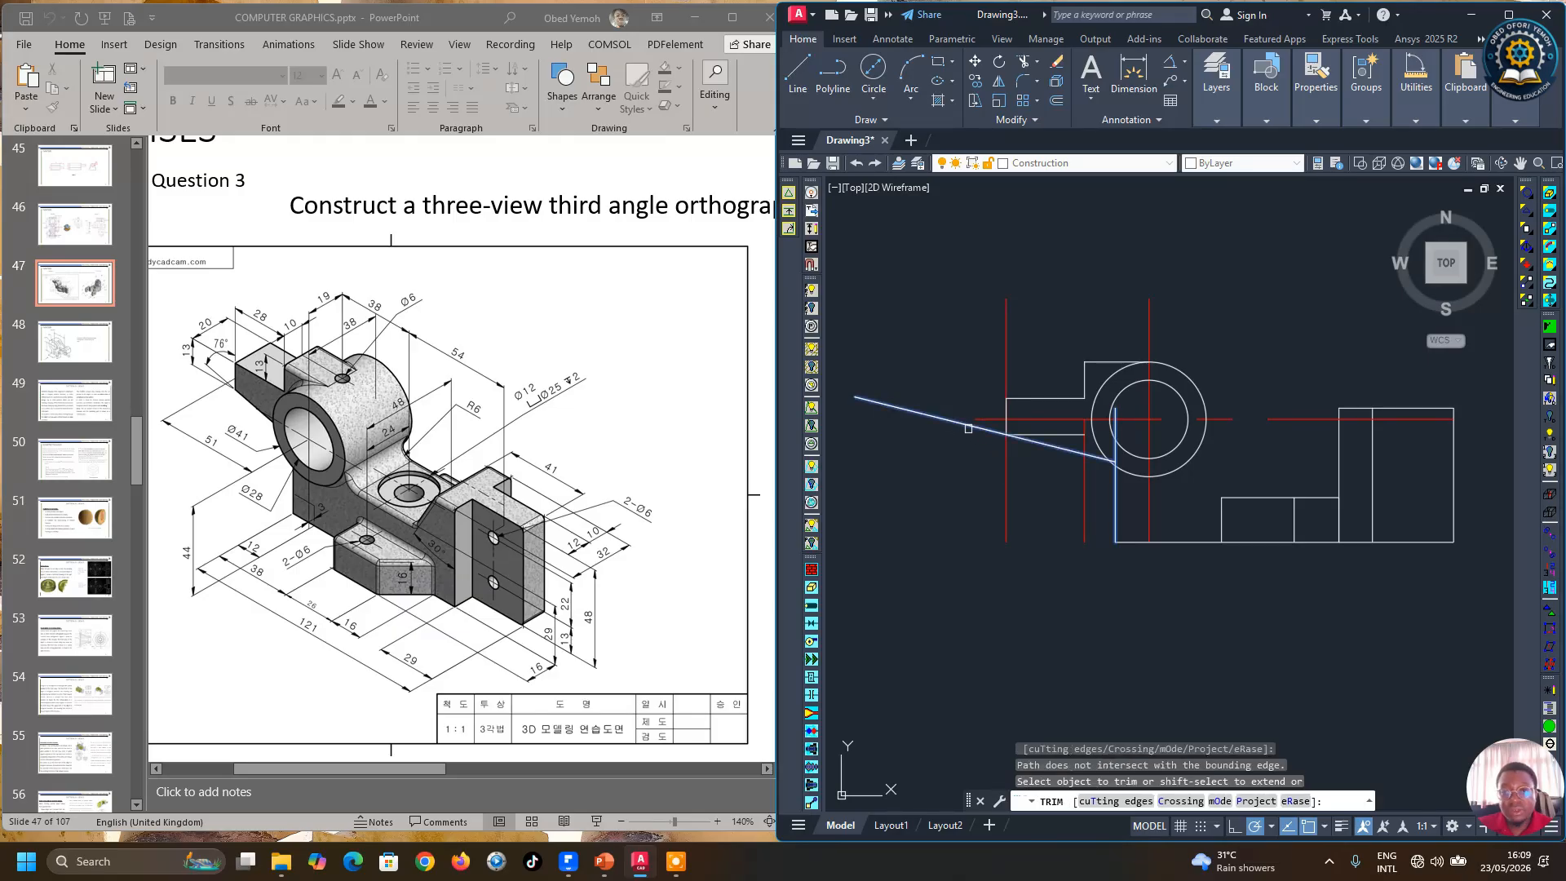
click(963, 425)
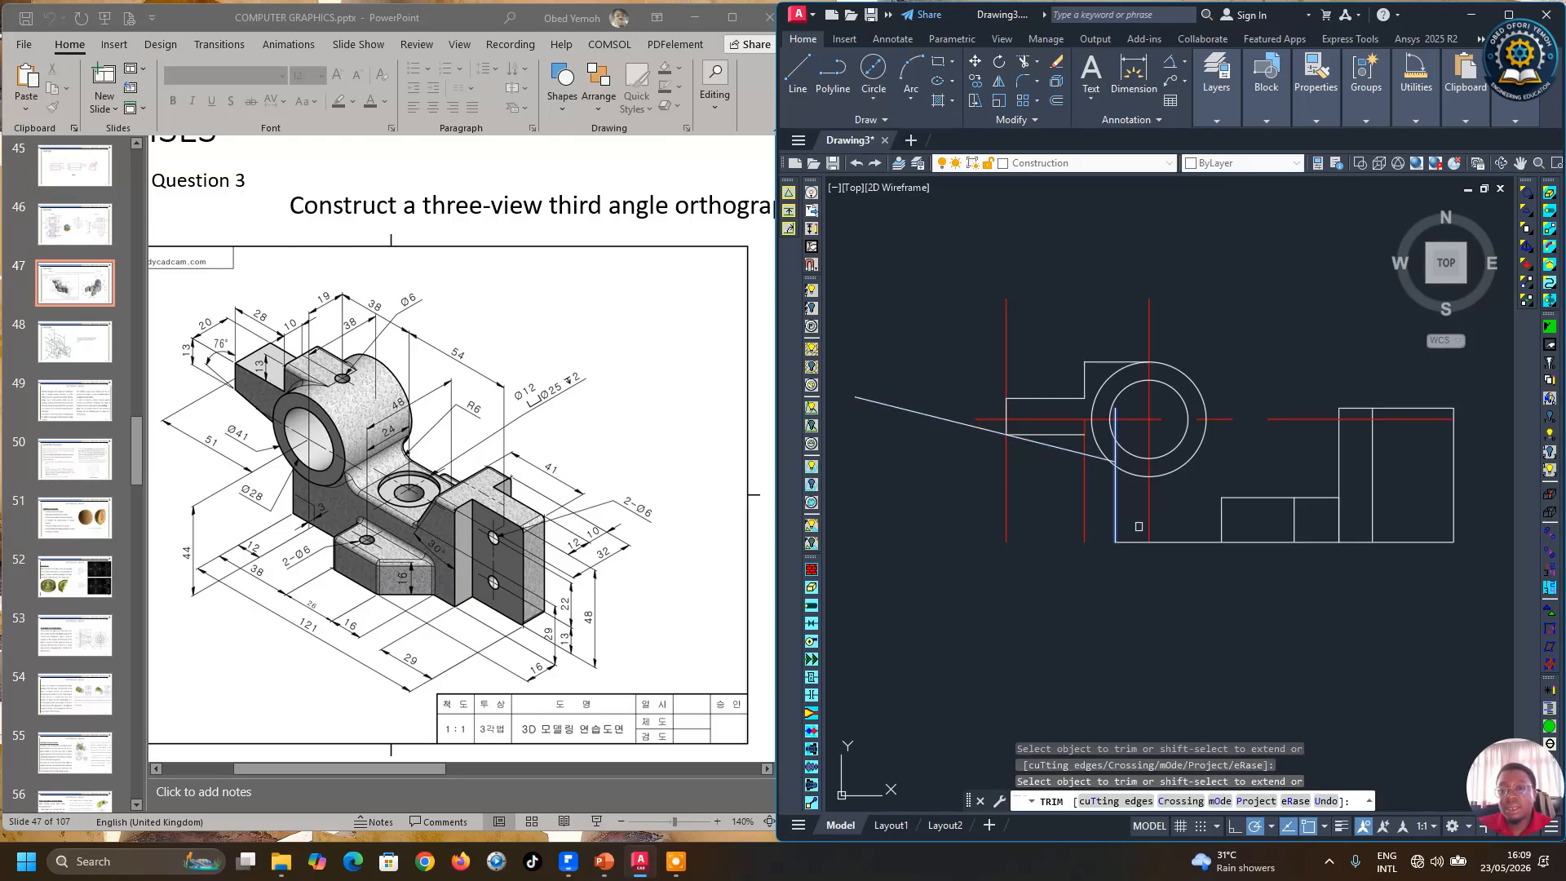
scroll(1119, 461, up, 8)
click(1112, 462)
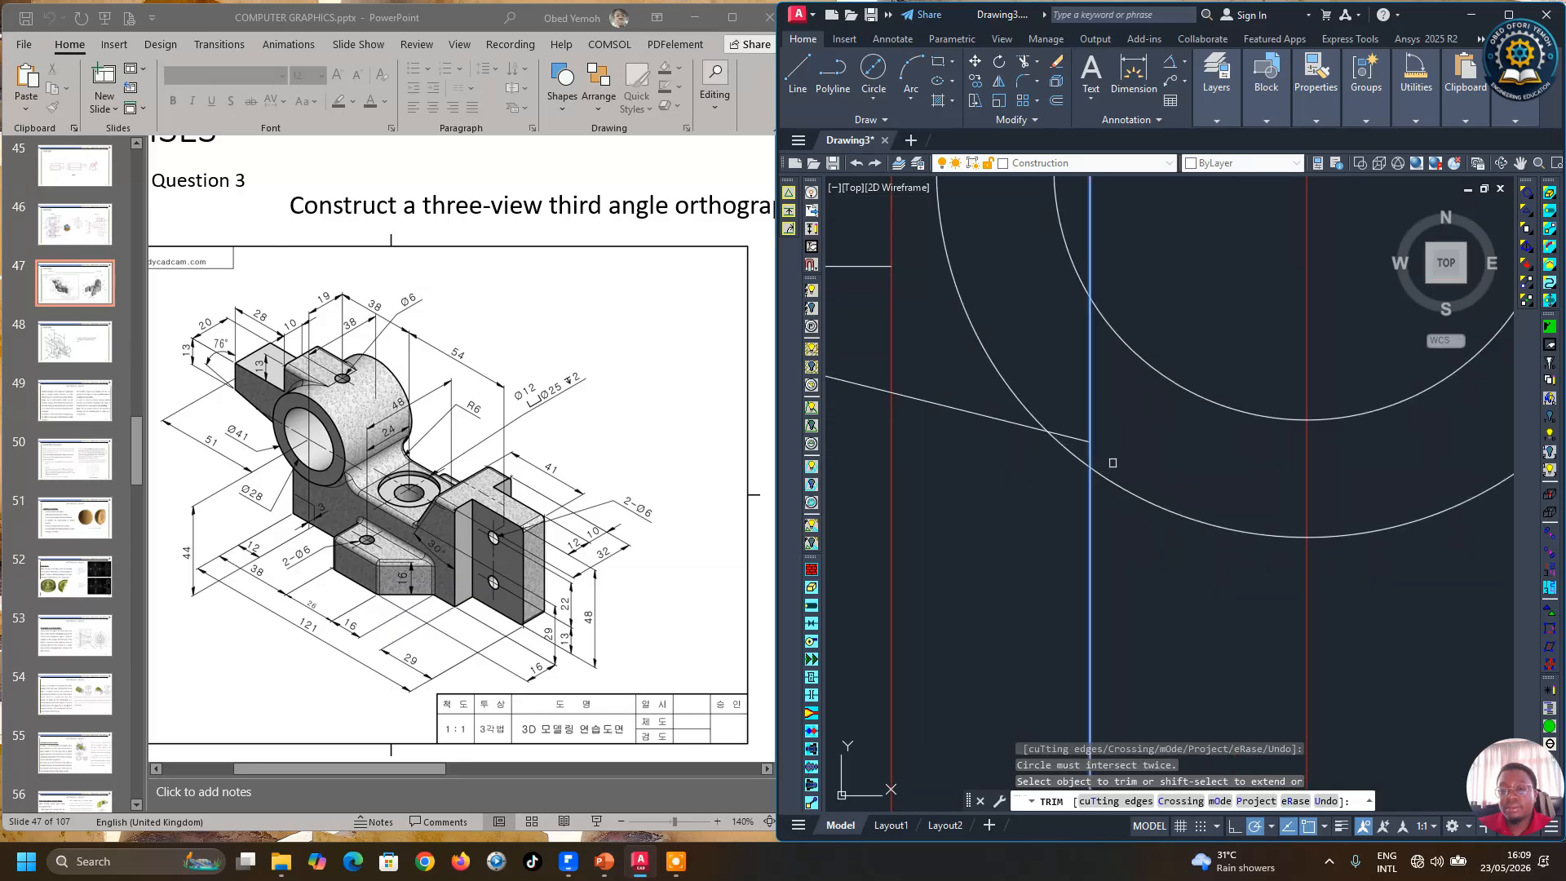
scroll(1113, 462, down, 5)
right_click(1020, 485)
click(1034, 498)
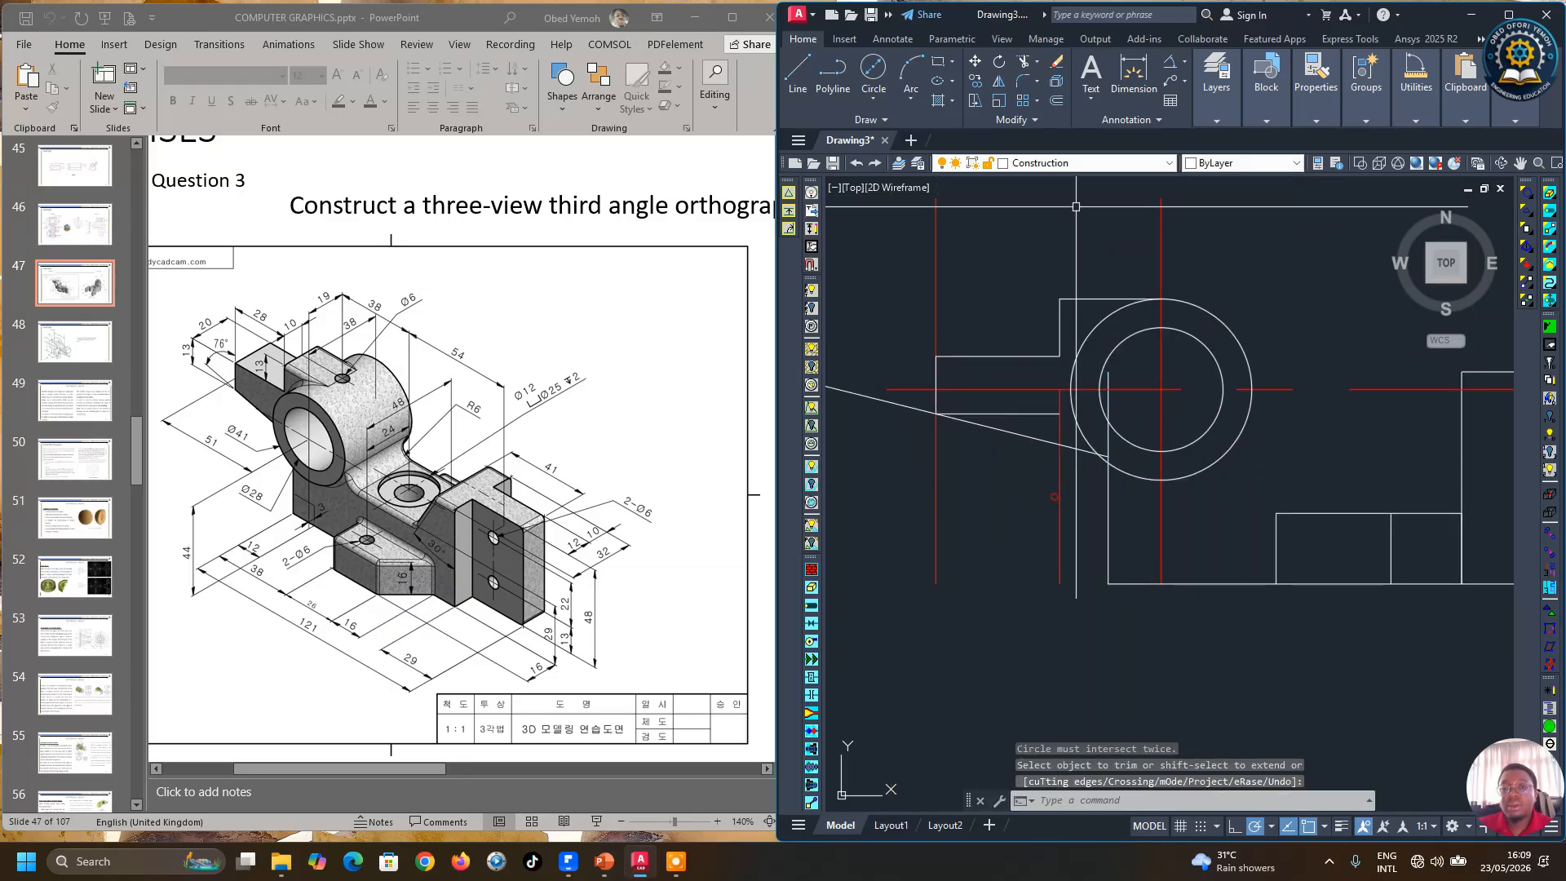
Step: Trim the sloping line's end sticking out left of the front view's left vertical edge
click(1021, 67)
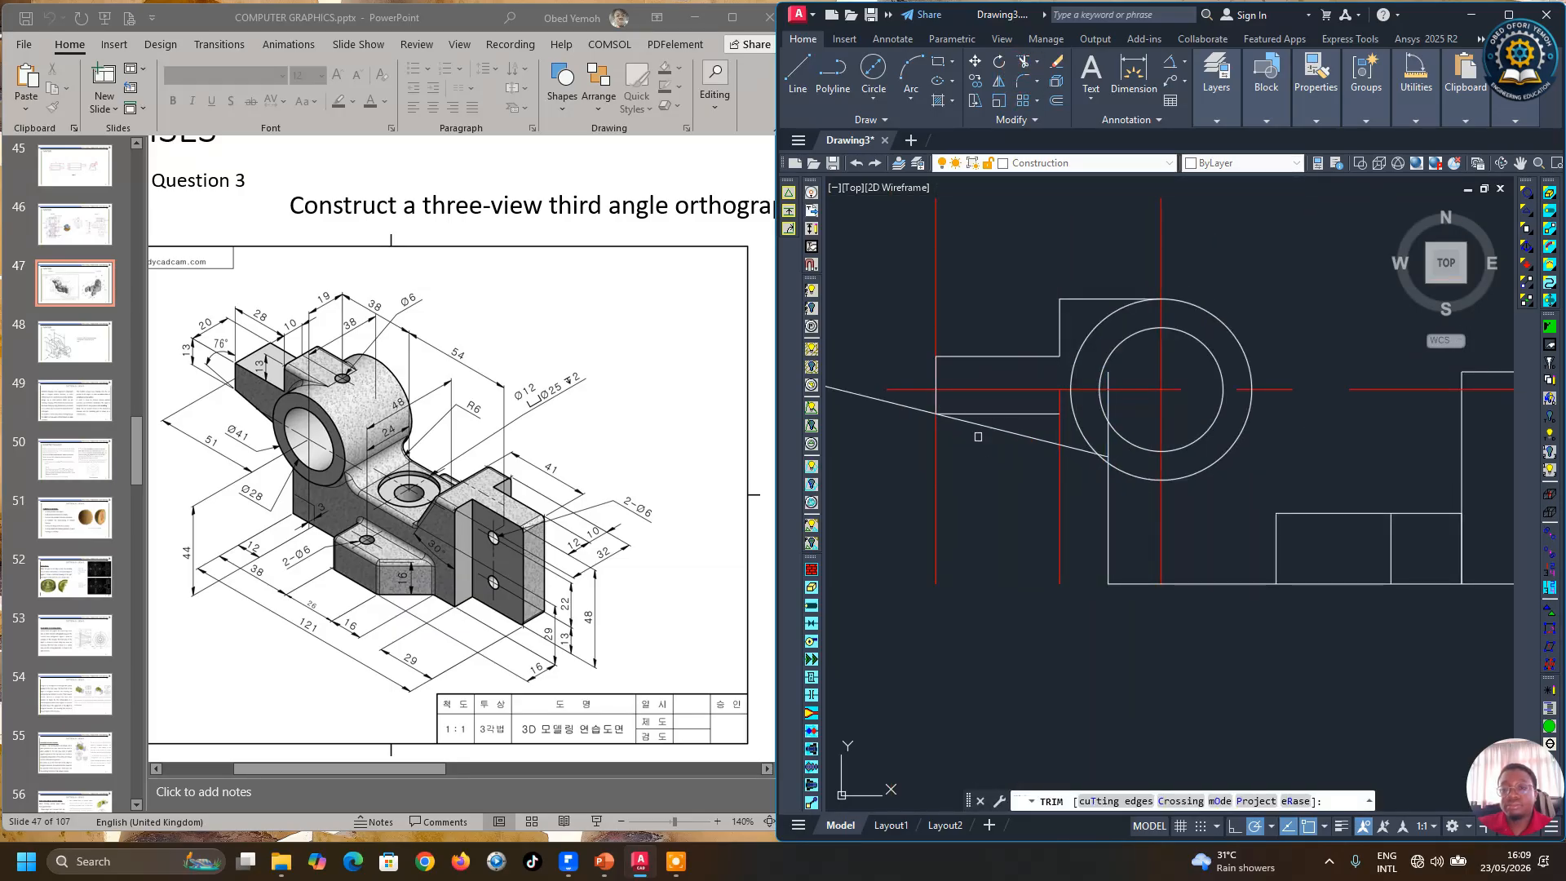
click(1037, 413)
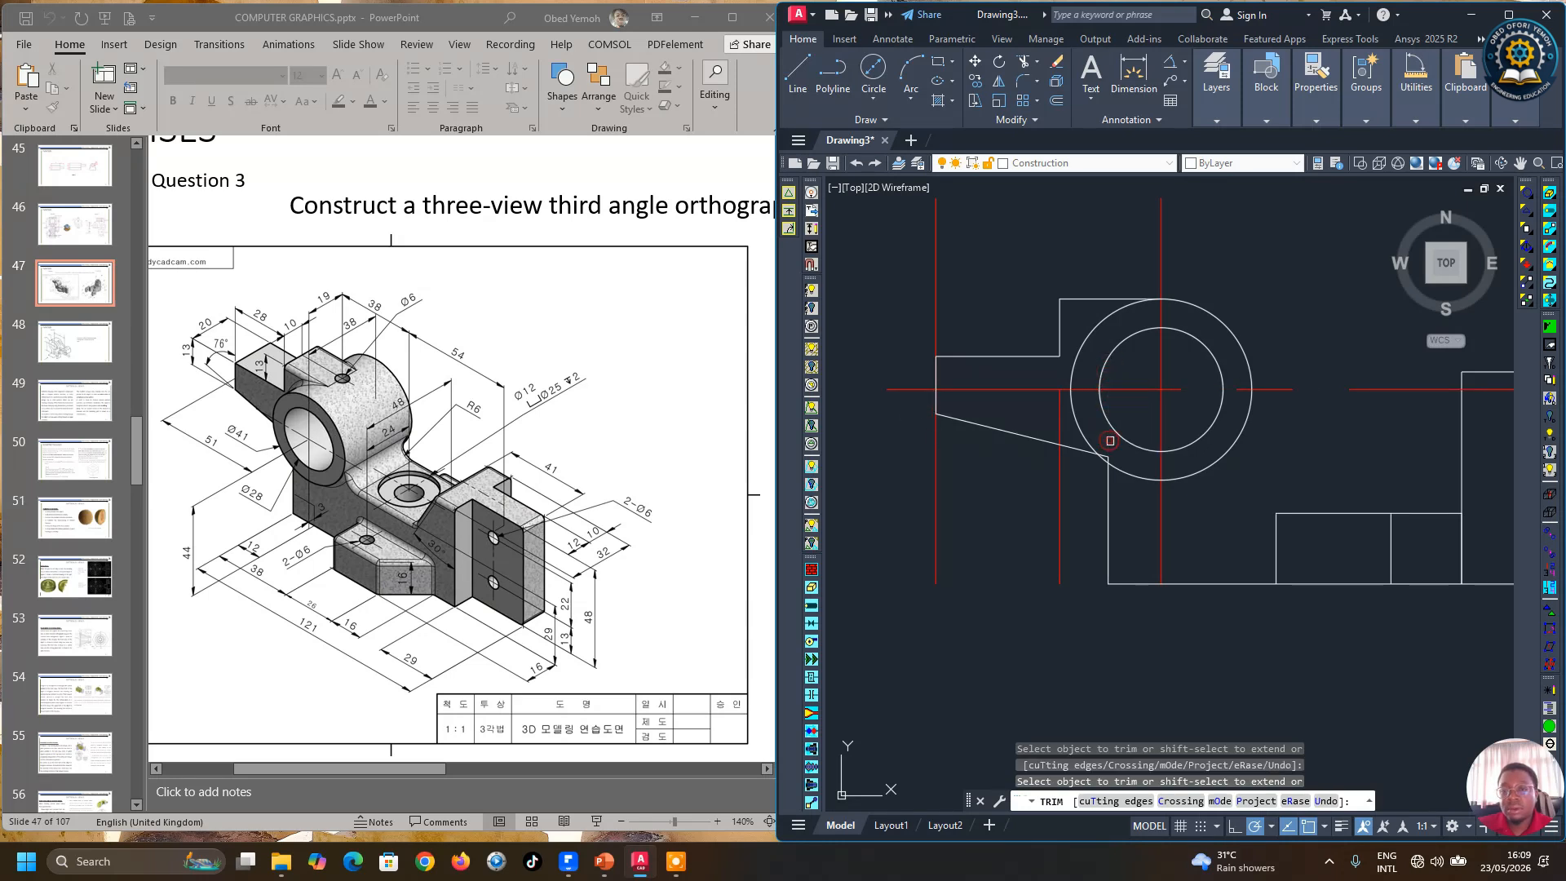
scroll(1109, 440, up, 4)
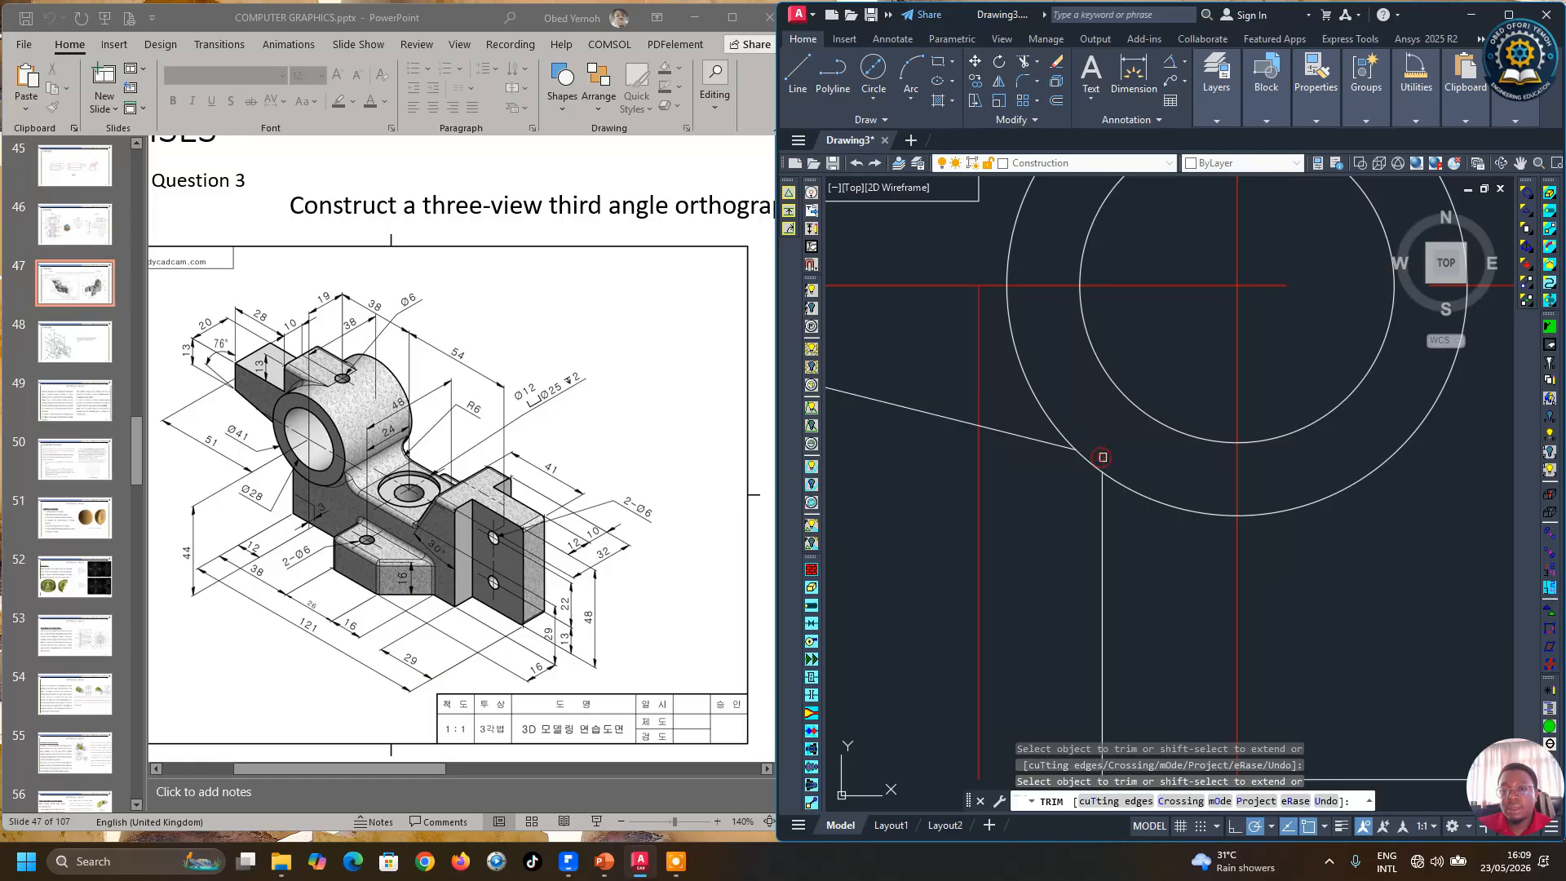
scroll(1102, 456, down, 5)
right_click(1049, 475)
click(1066, 487)
Step: Delete the vertical center line left of the circle in the front view
click(1080, 481)
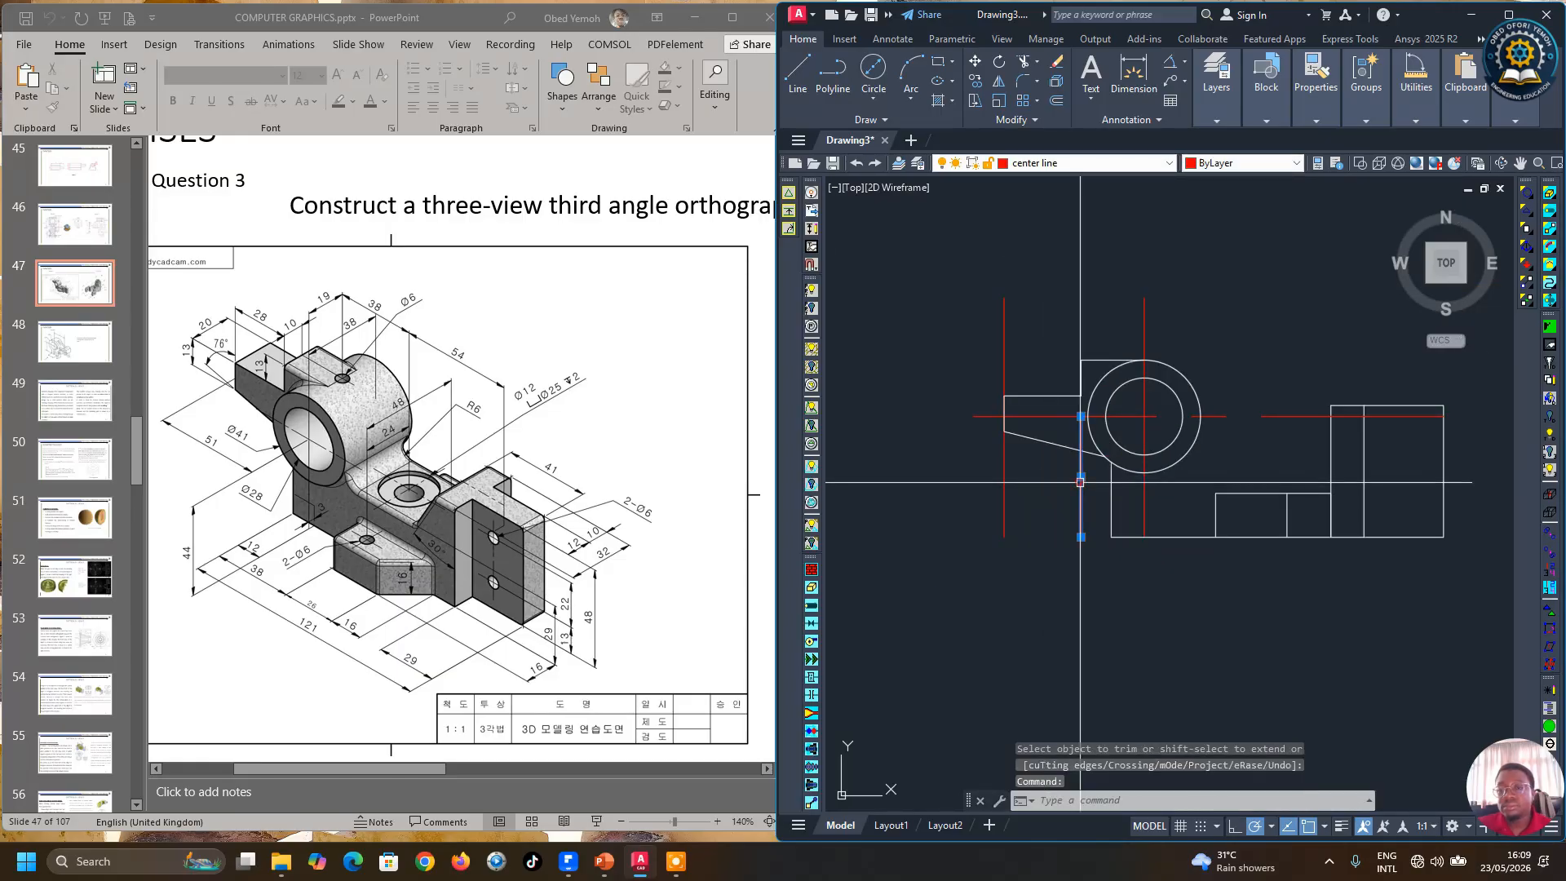
key(Delete)
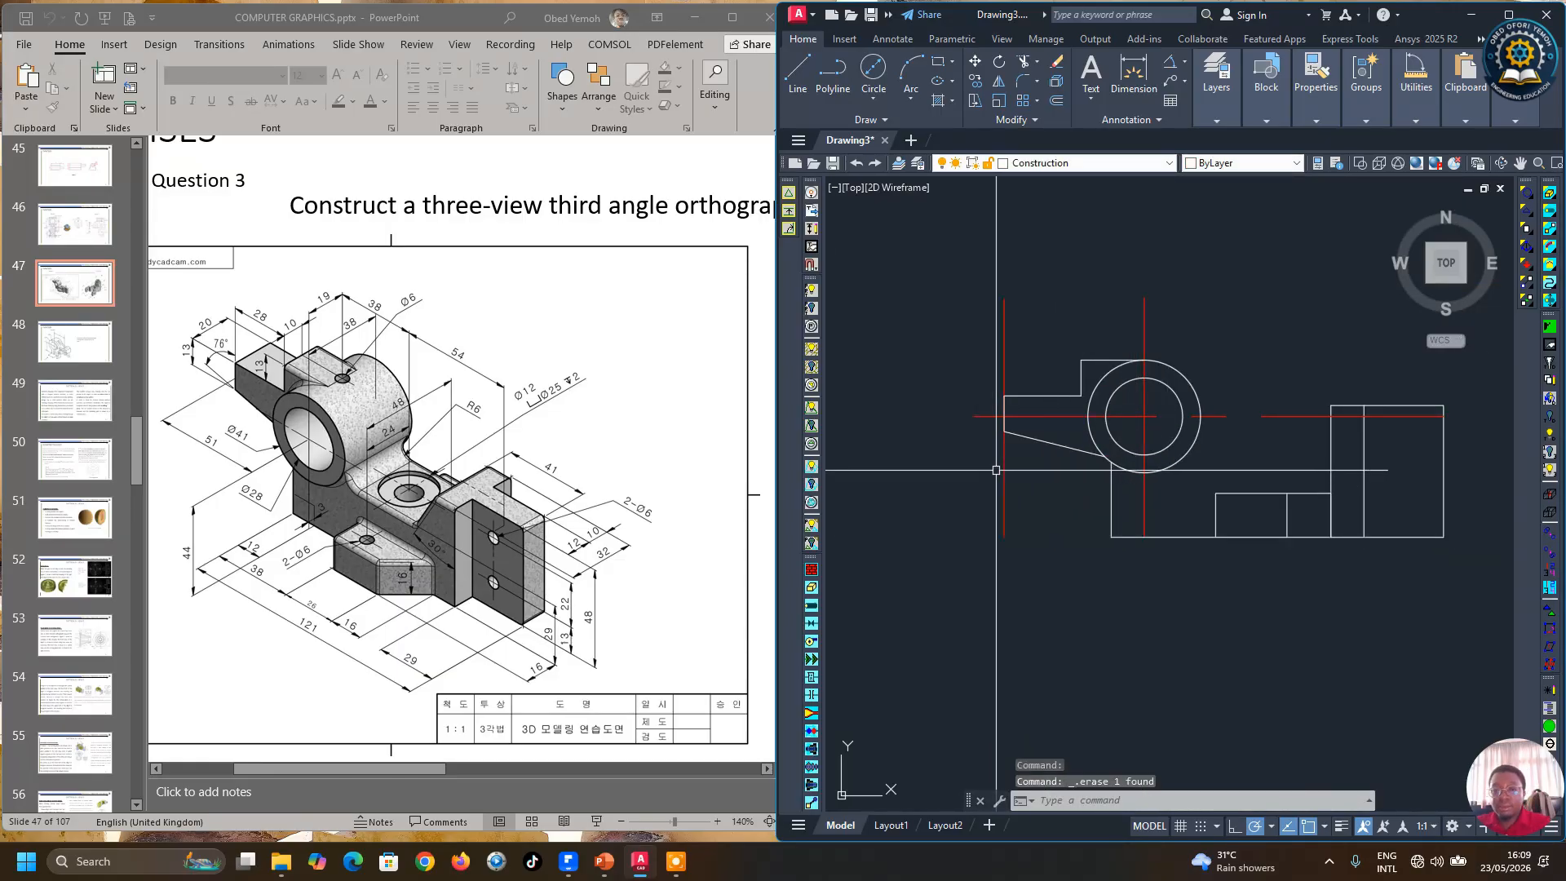
Step: Draw a 60-degree sloping line from the top-left corner of the front view's right block
scroll(1022, 501, down, 3)
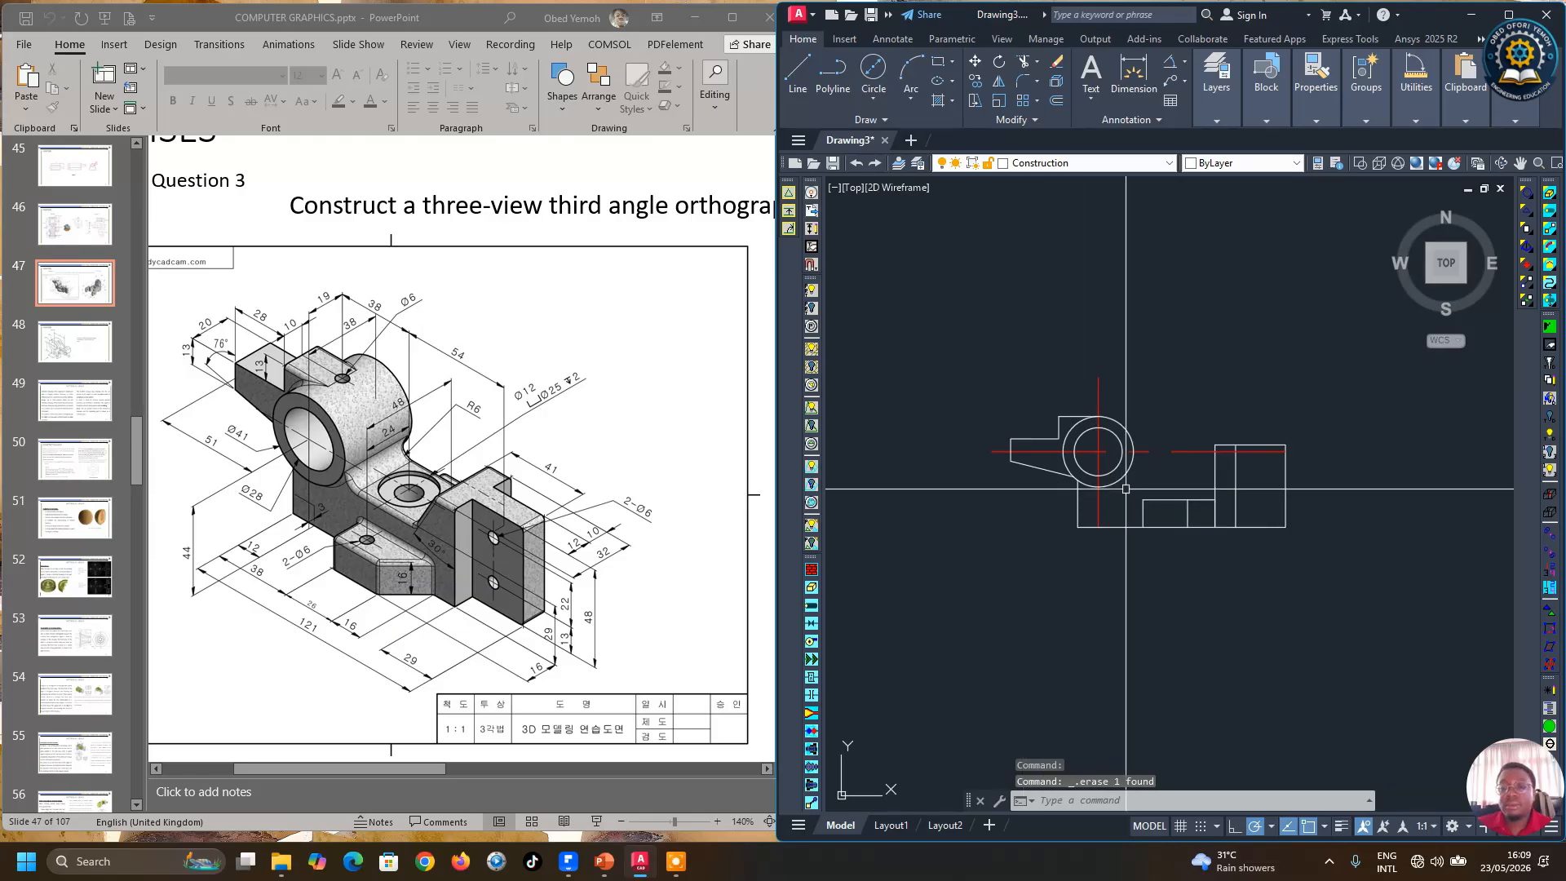
scroll(1193, 459, up, 3)
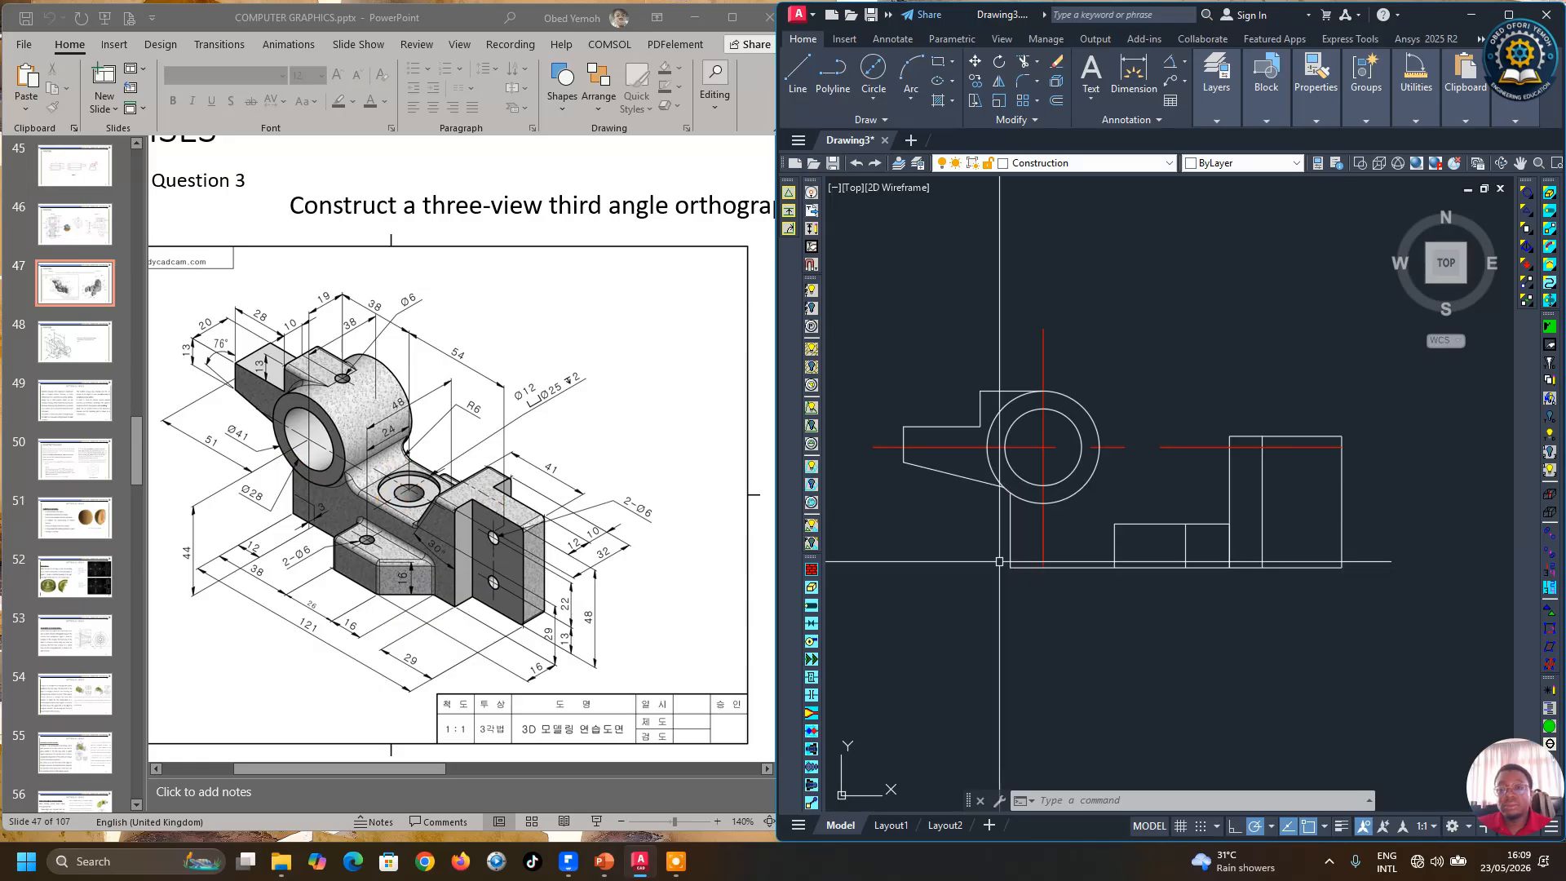
scroll(1074, 518, down, 3)
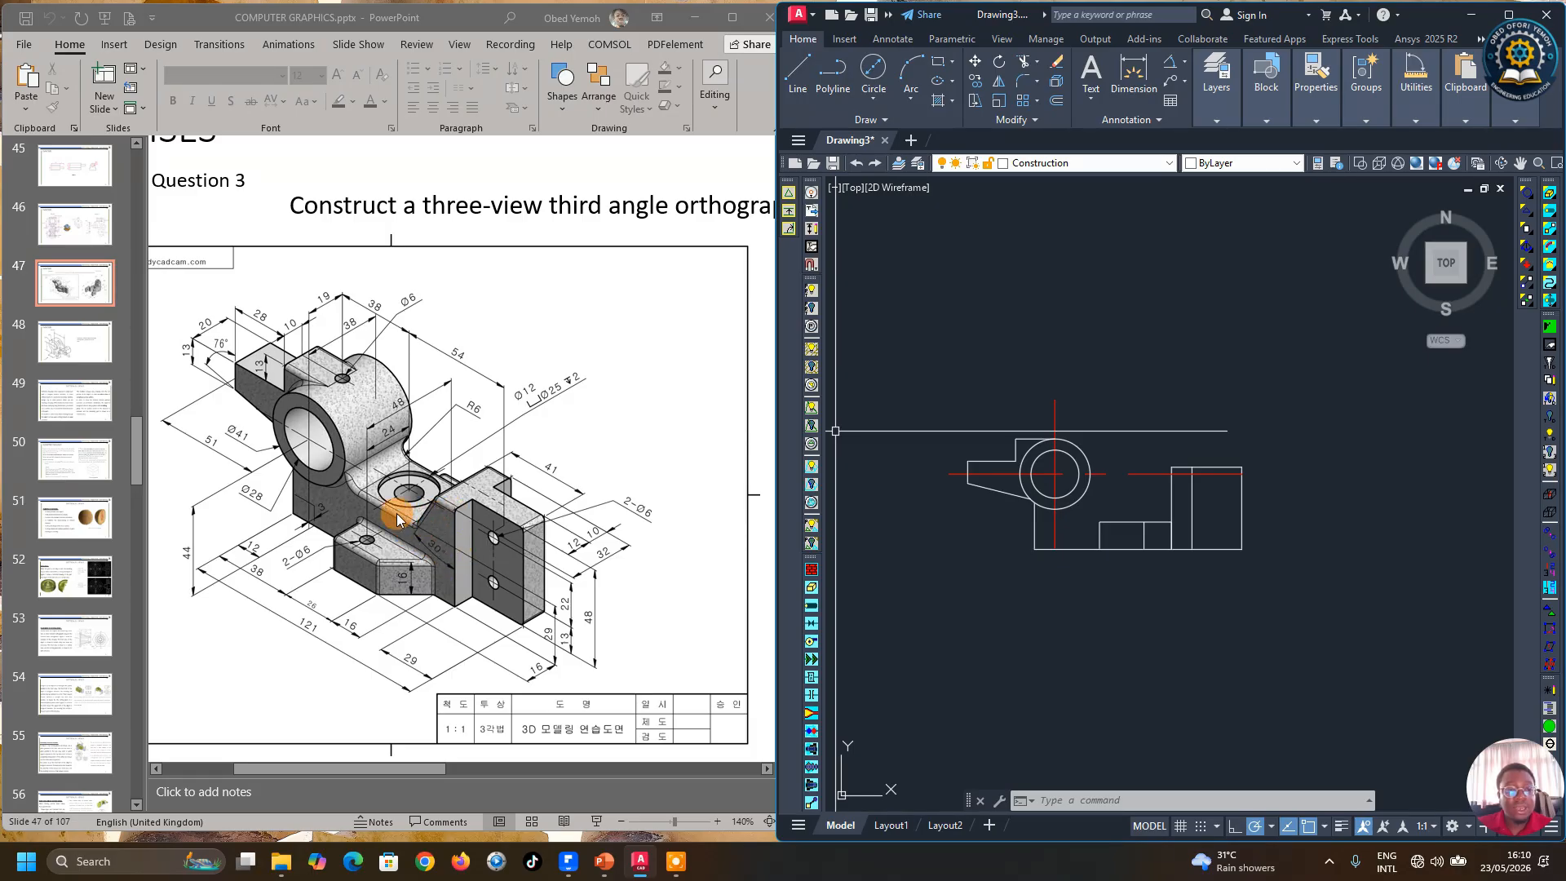
scroll(1156, 501, up, 3)
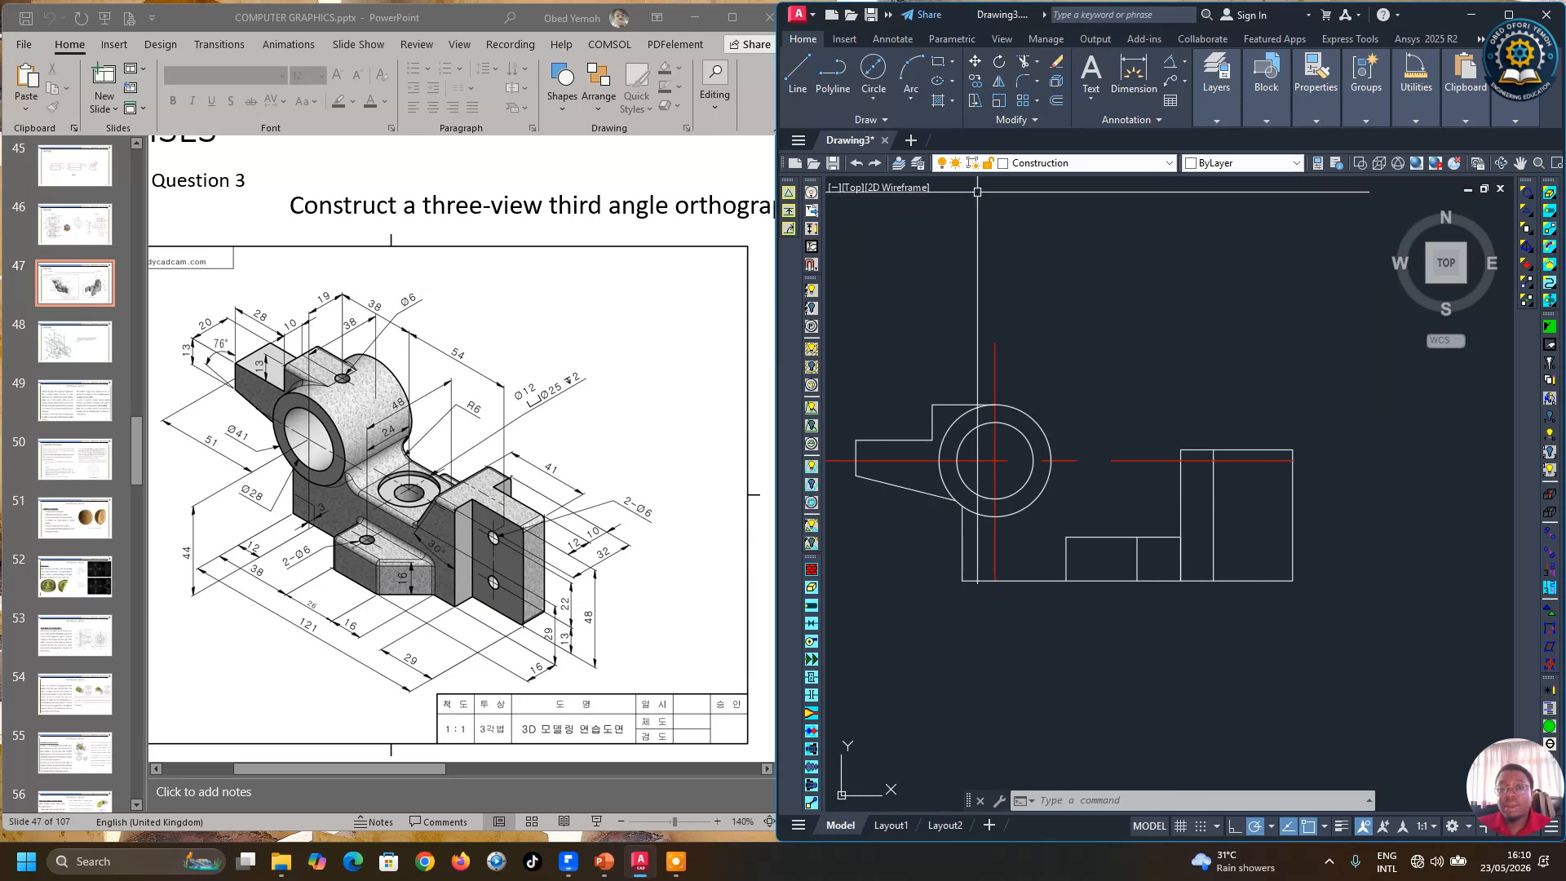
click(1271, 826)
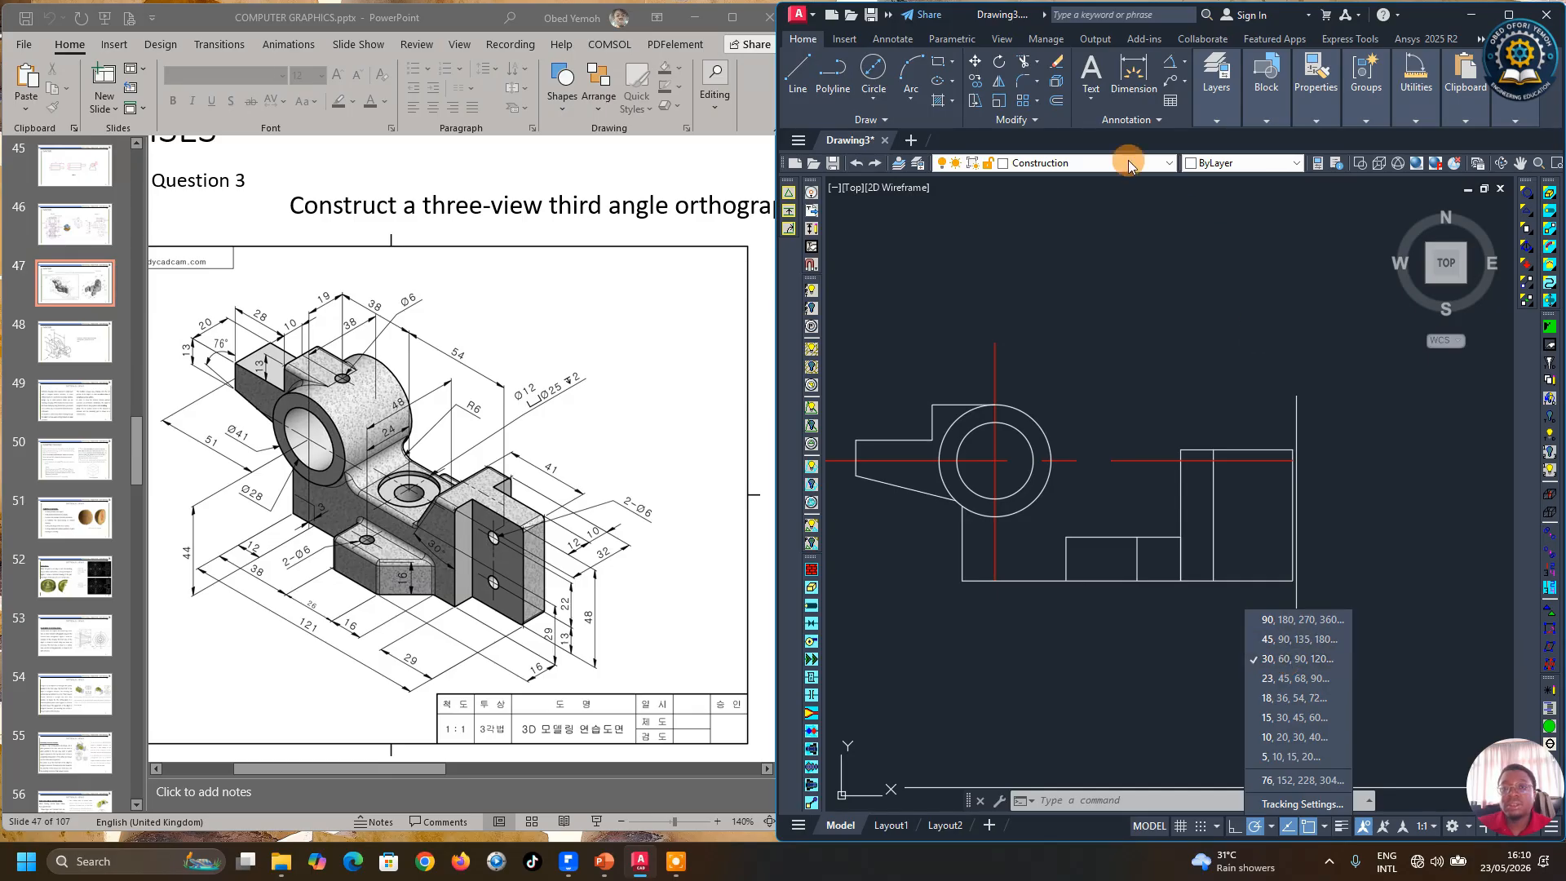
click(799, 67)
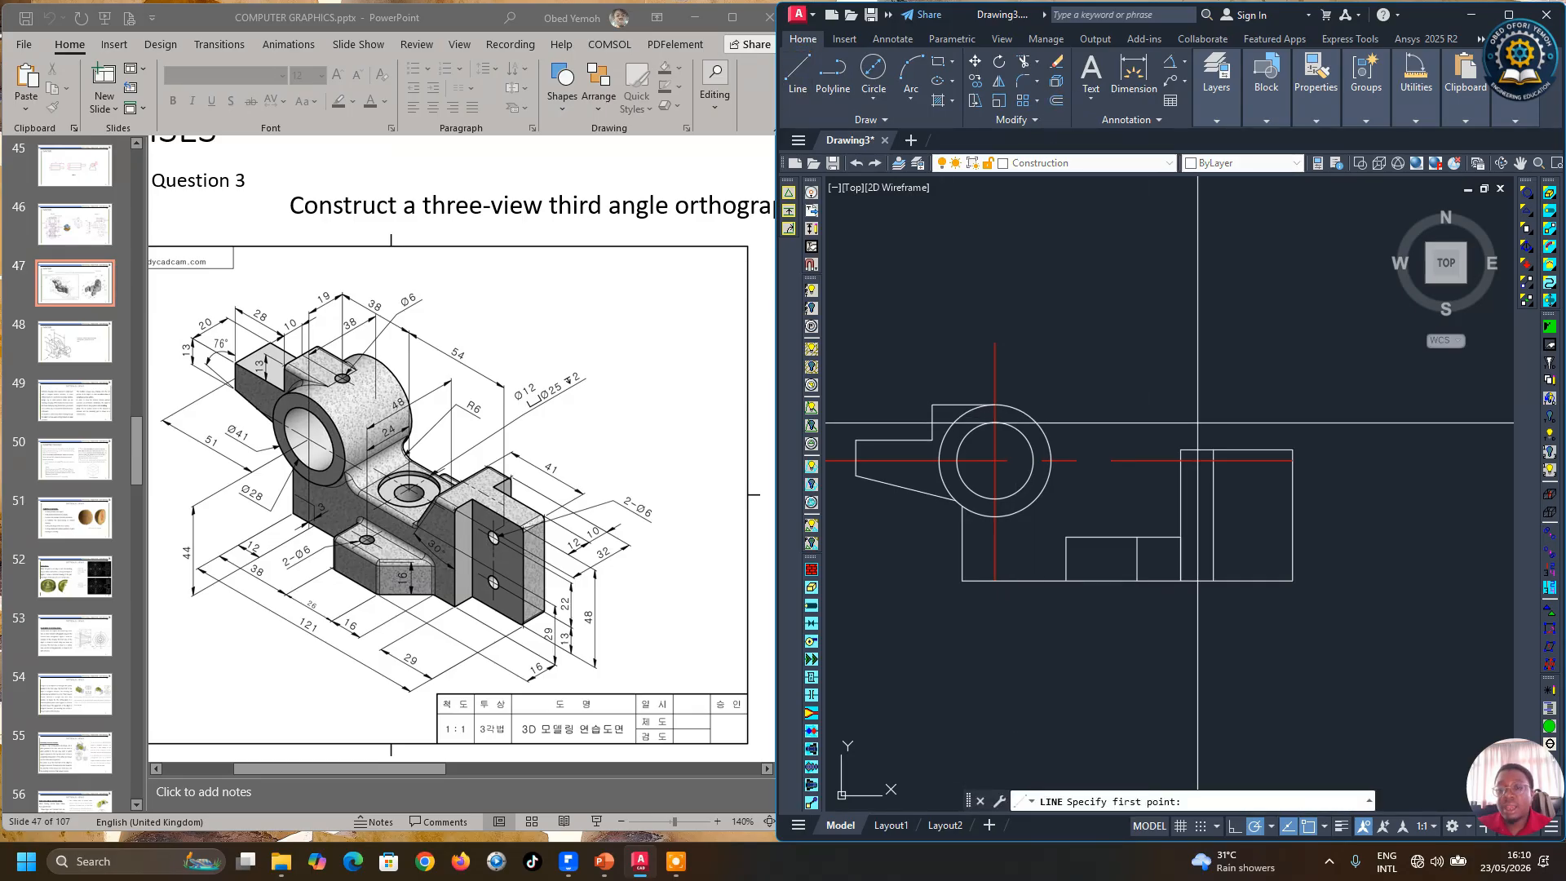
click(1181, 450)
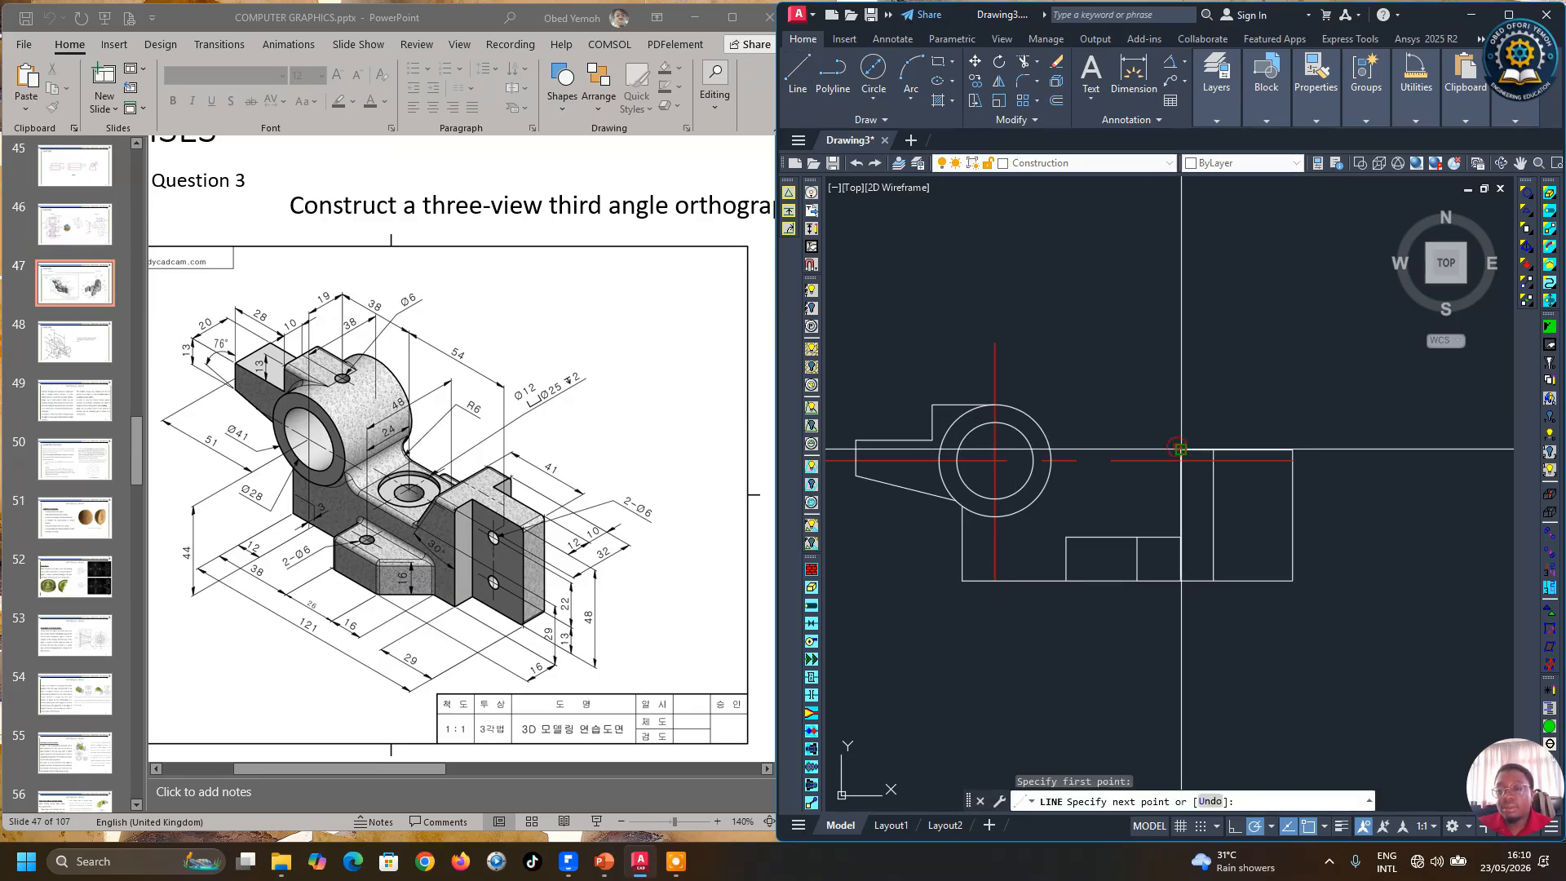
click(1230, 364)
key(Return)
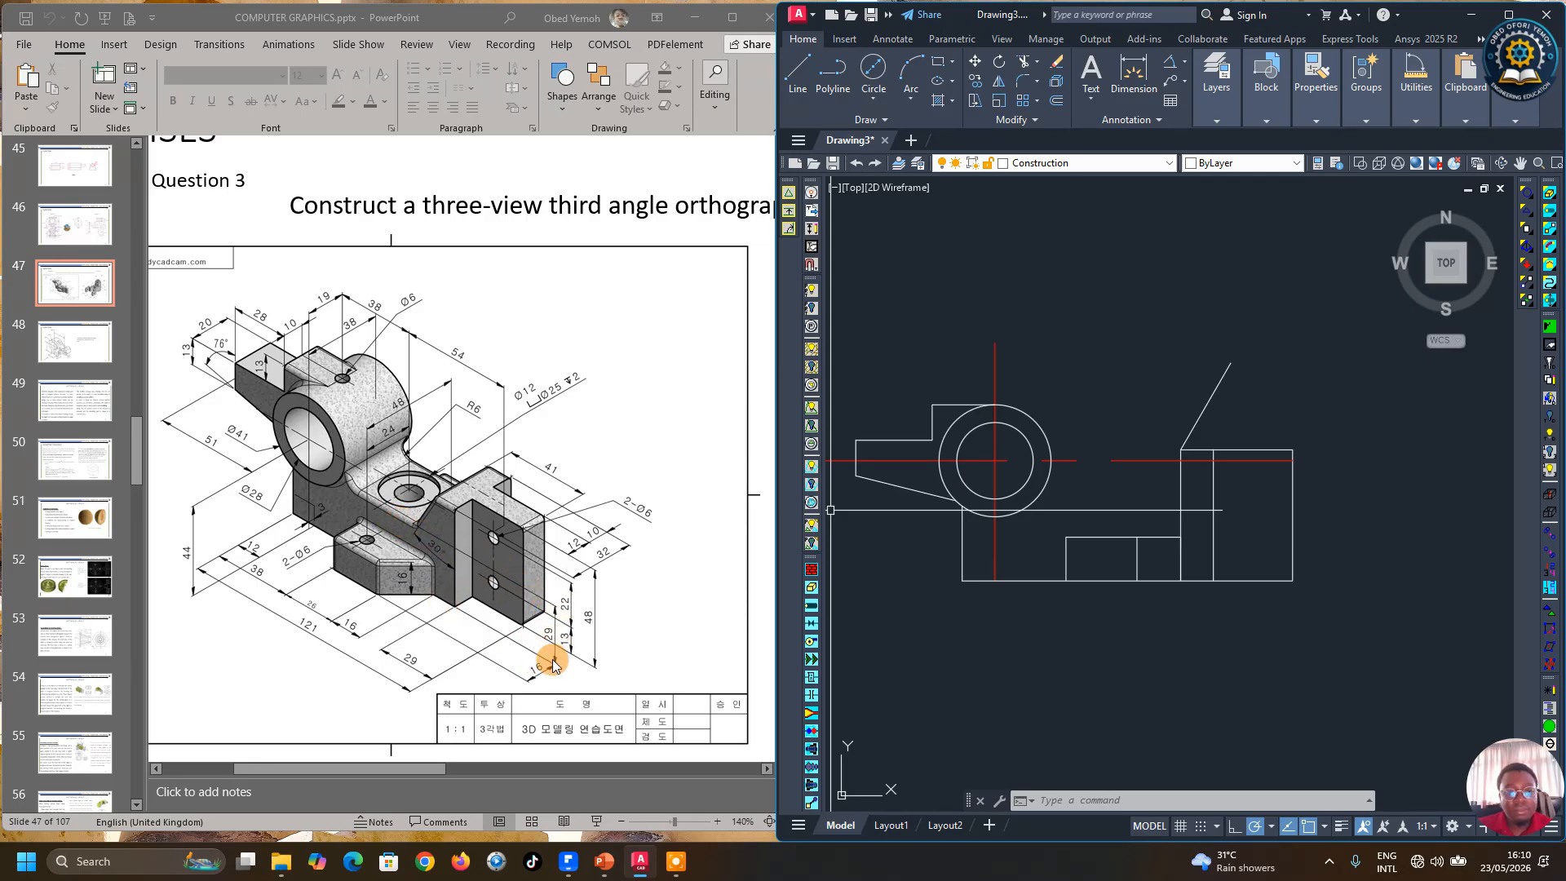
Step: Offset the front view's bottom edge 29 mm upward
click(1060, 106)
key(Return)
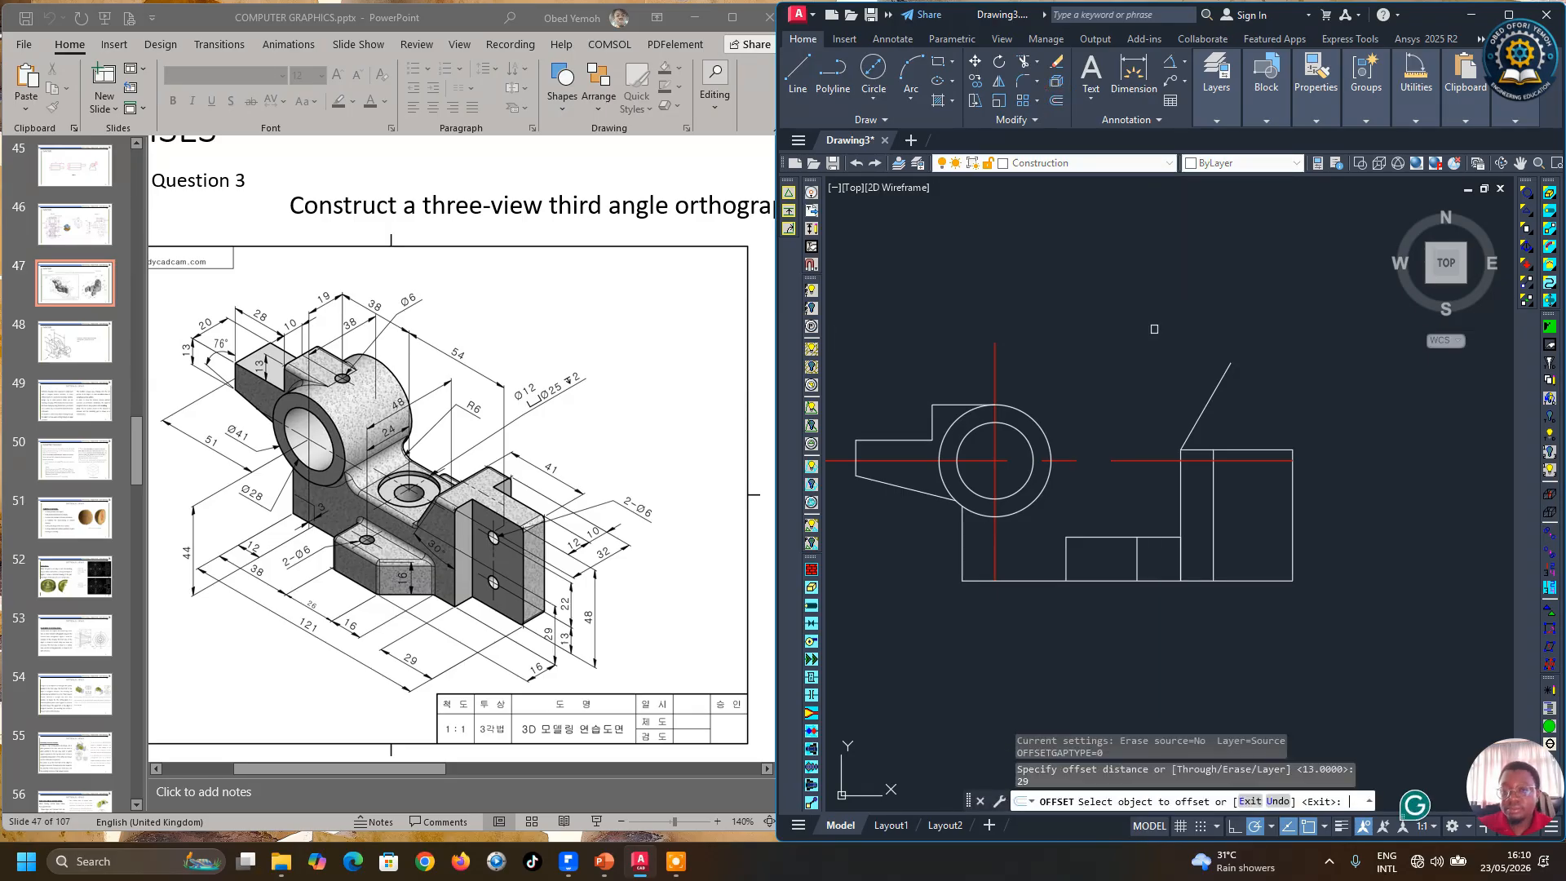
click(1040, 581)
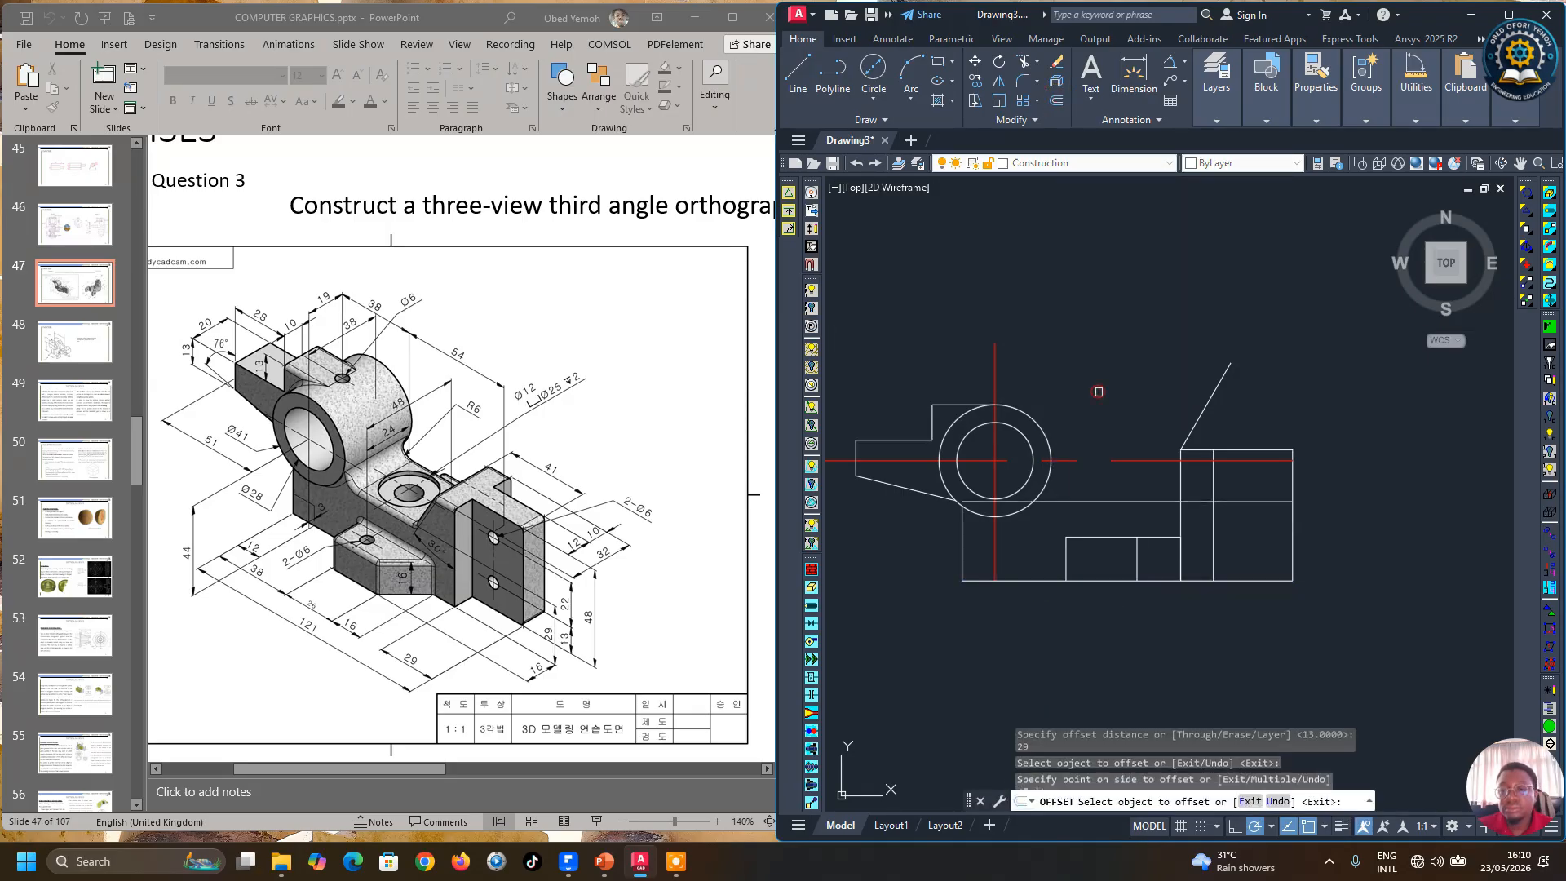
right_click(1113, 334)
click(1134, 346)
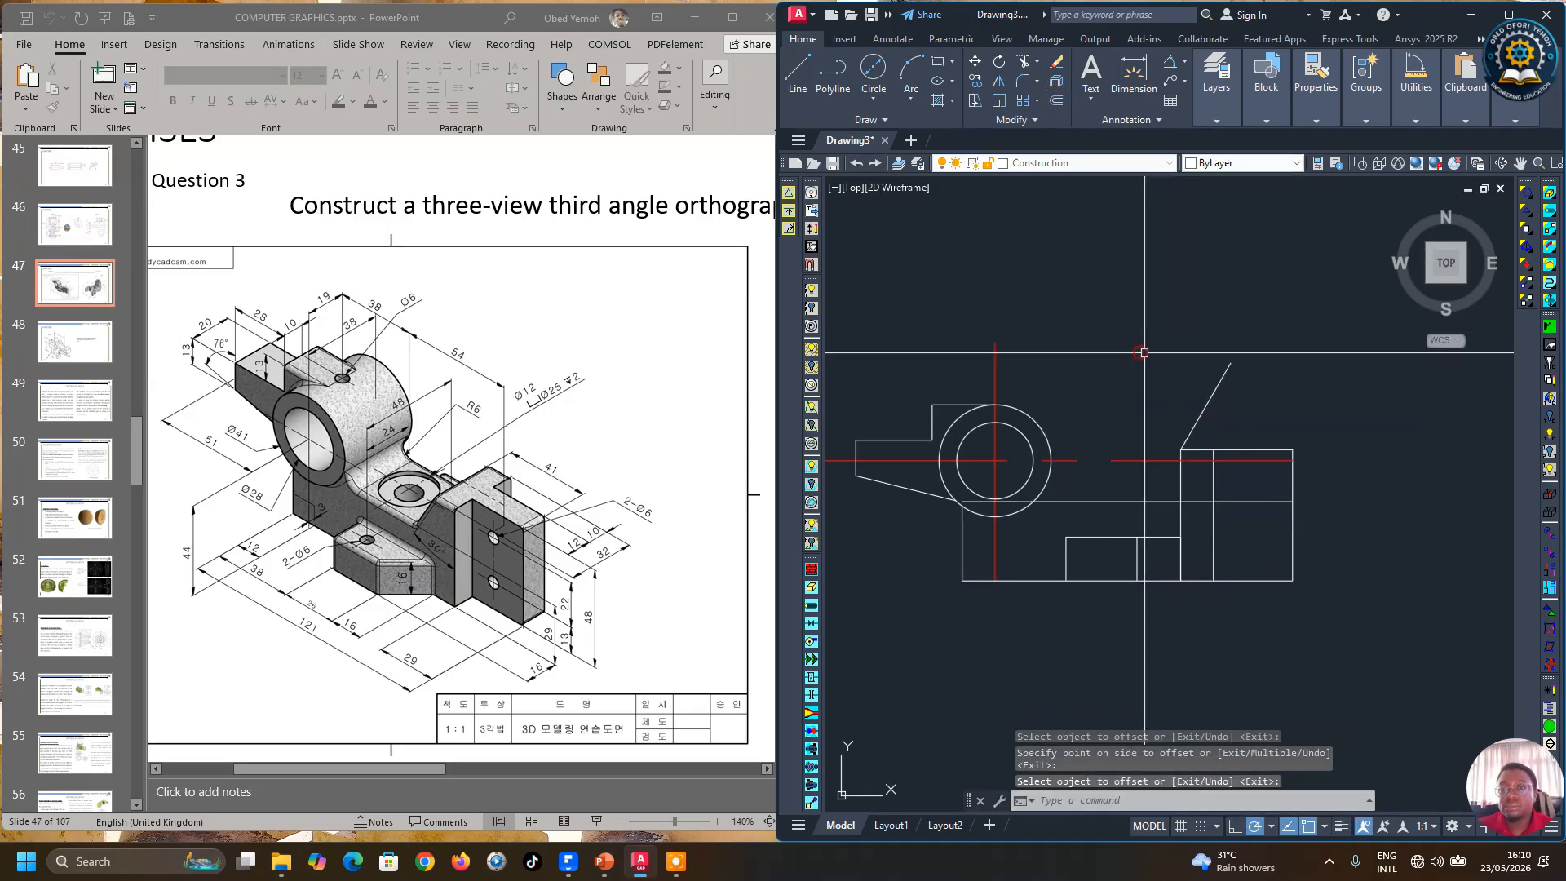
Step: Extend the sloping line down to the offset horizontal line with the Trim command
click(1026, 63)
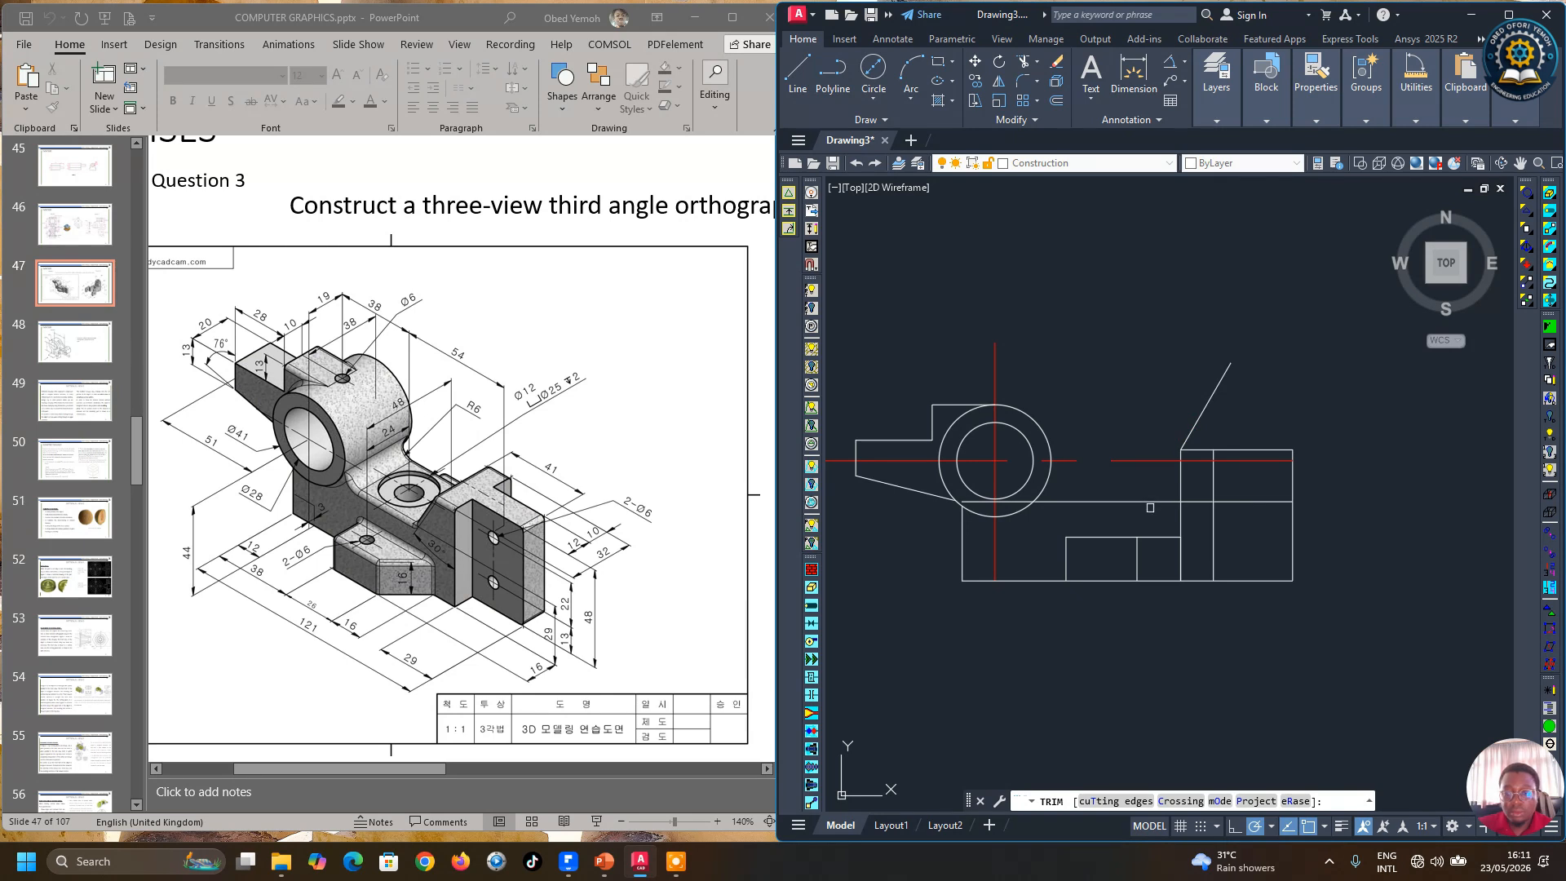
shift+click(1195, 419)
shift+click(1196, 419)
shift+click(1195, 418)
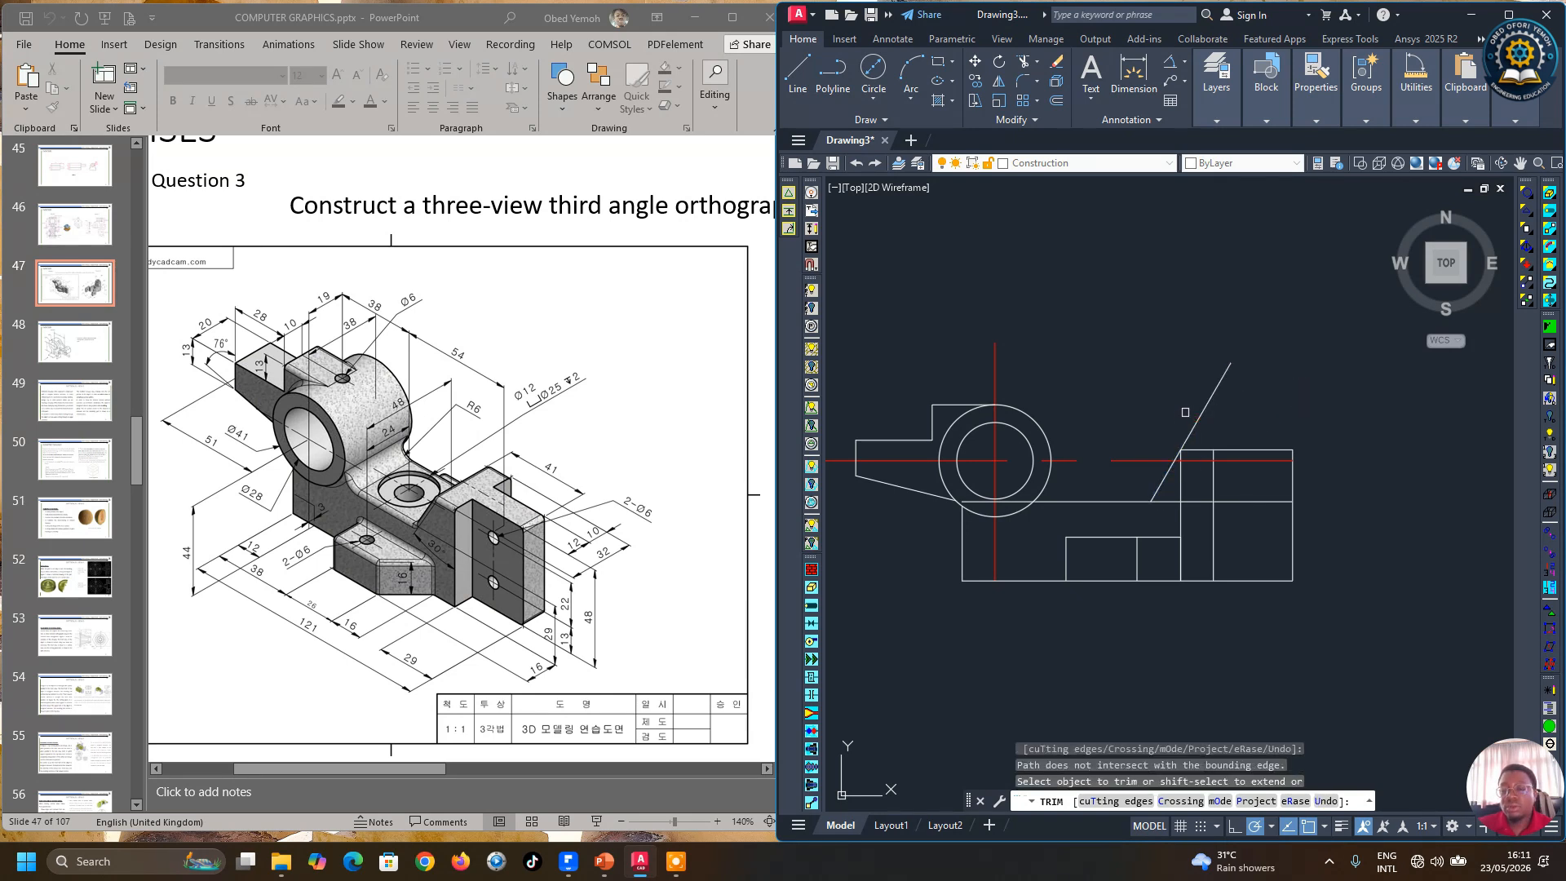
right_click(1131, 263)
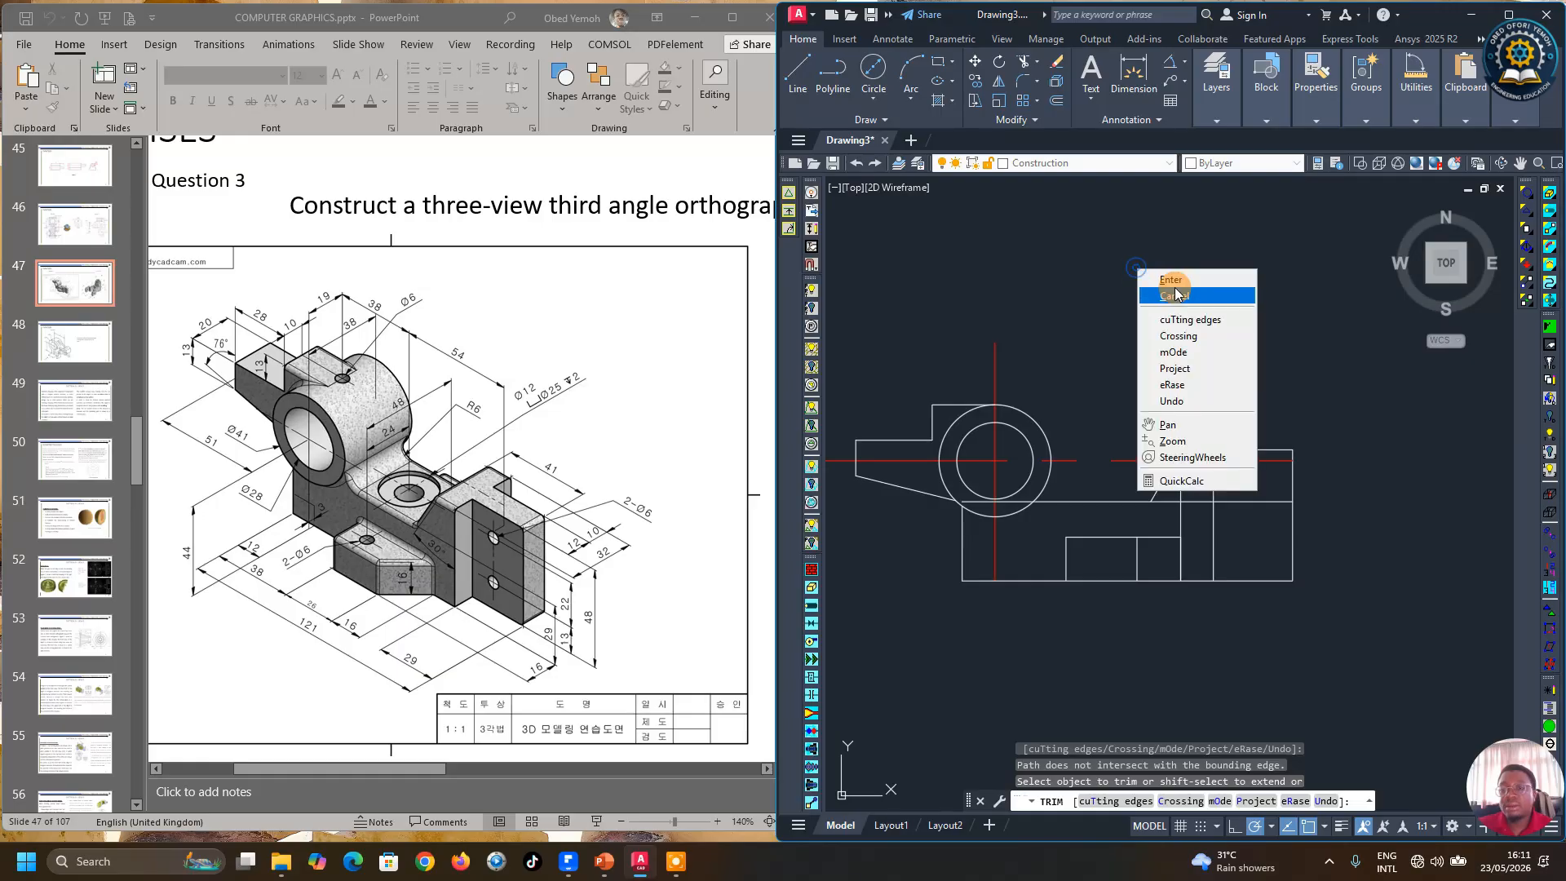
click(1172, 277)
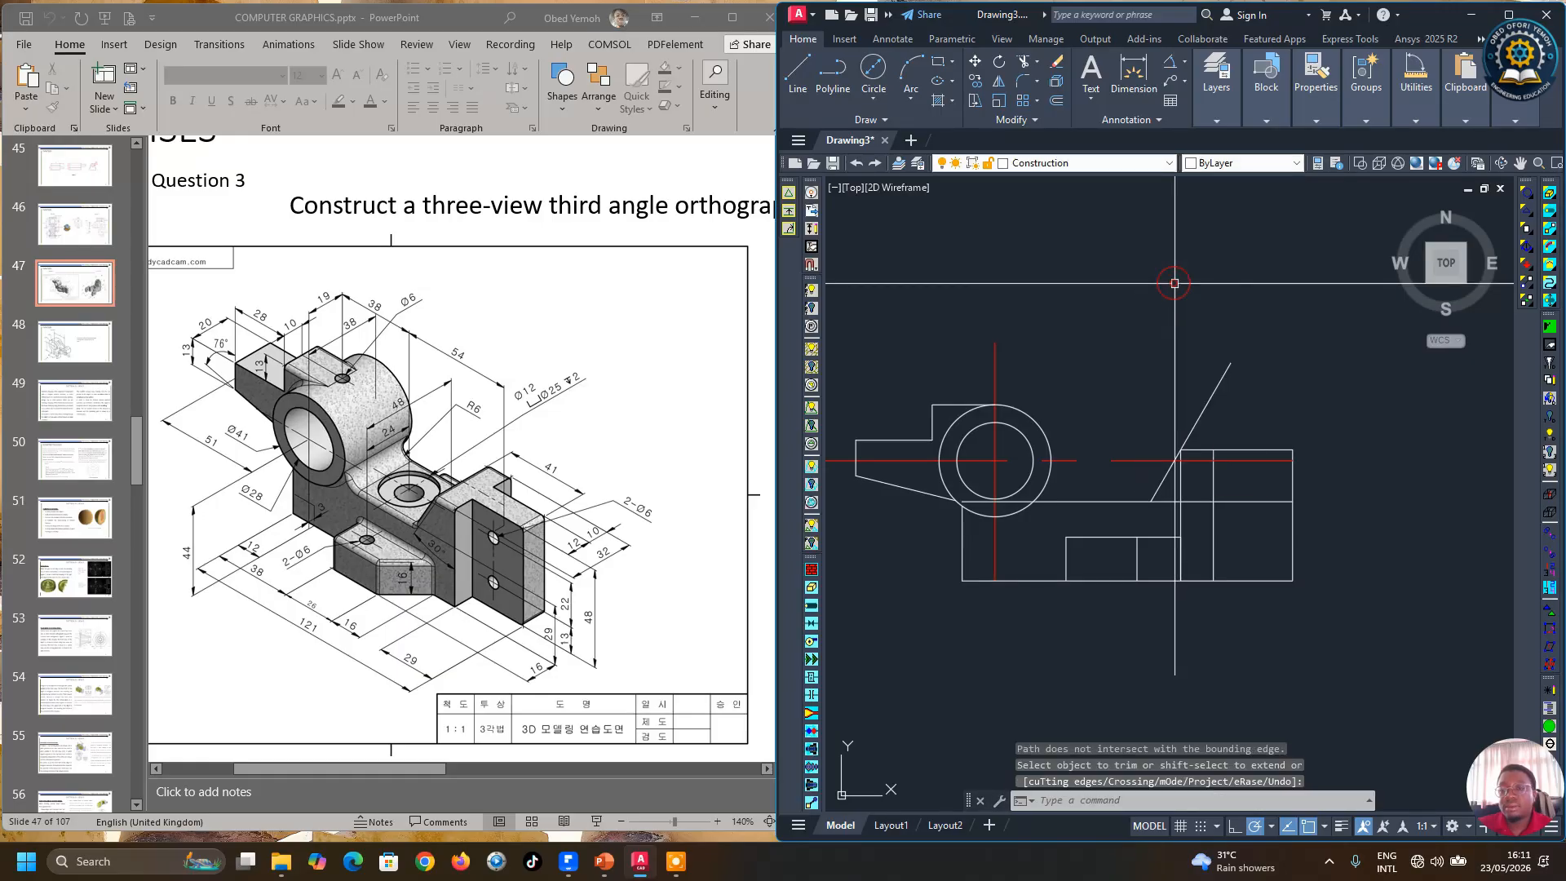
Step: Measure the angle between the sloping line and the block's vertical edge
click(1416, 90)
click(1414, 161)
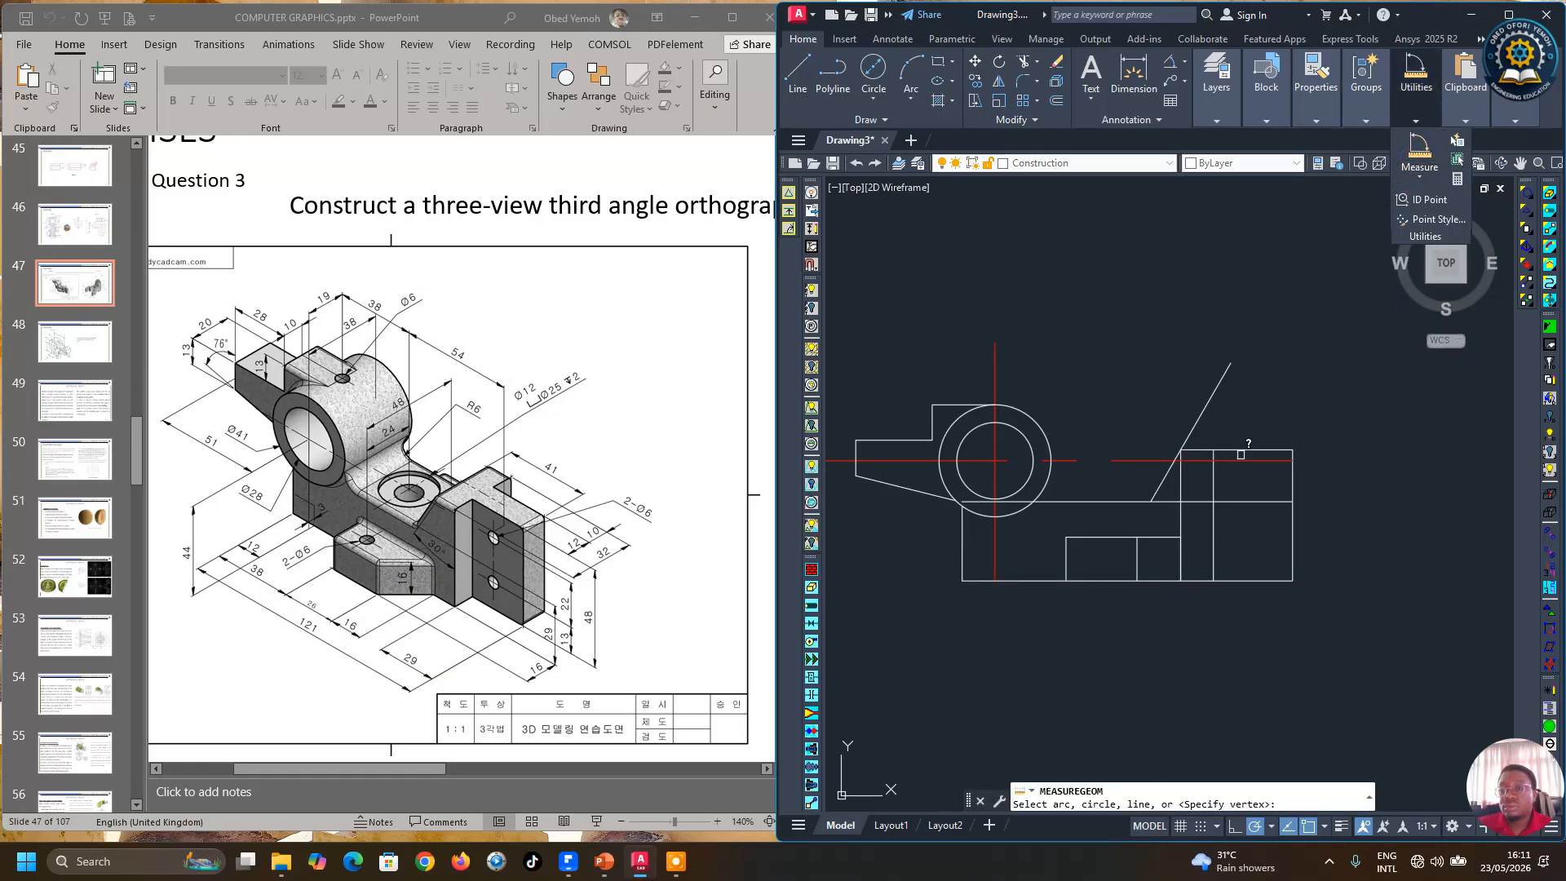
scroll(1207, 497, up, 4)
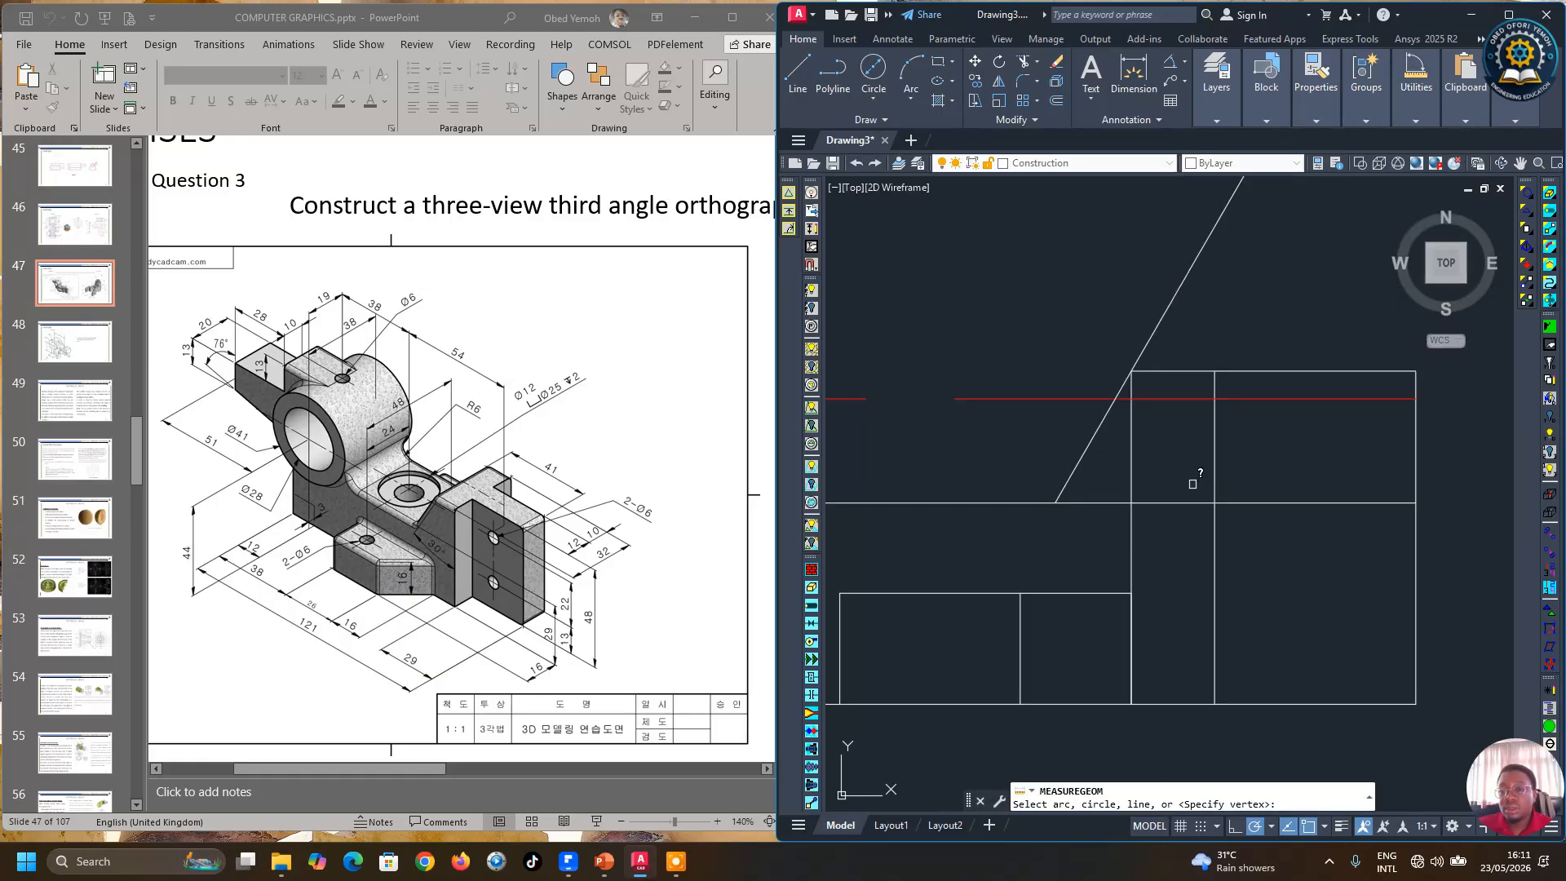
click(1100, 426)
click(1215, 423)
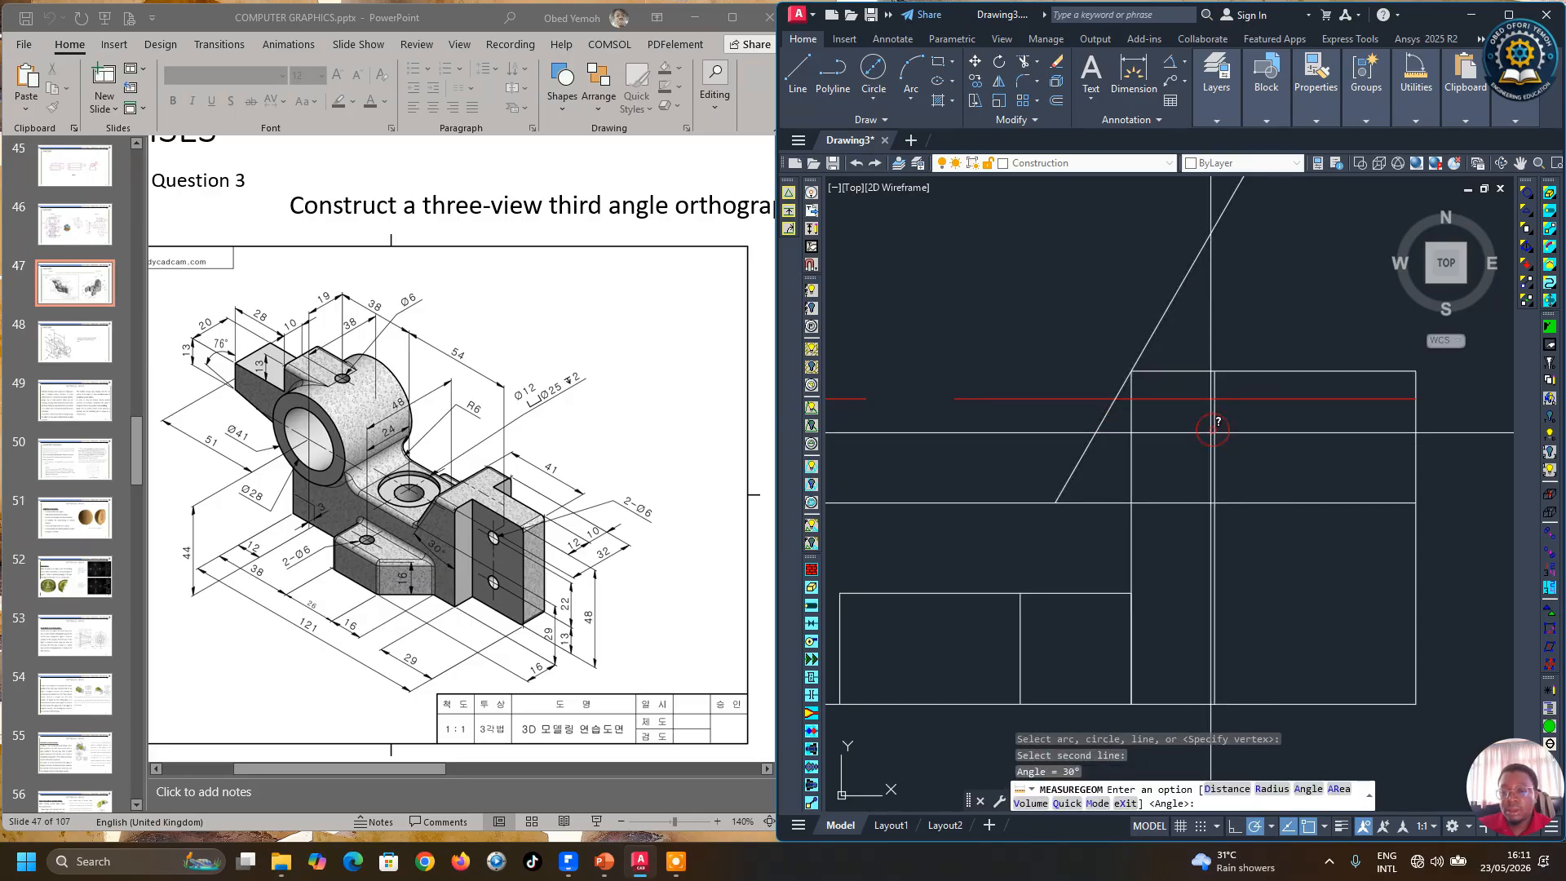
scroll(1179, 439, down, 2)
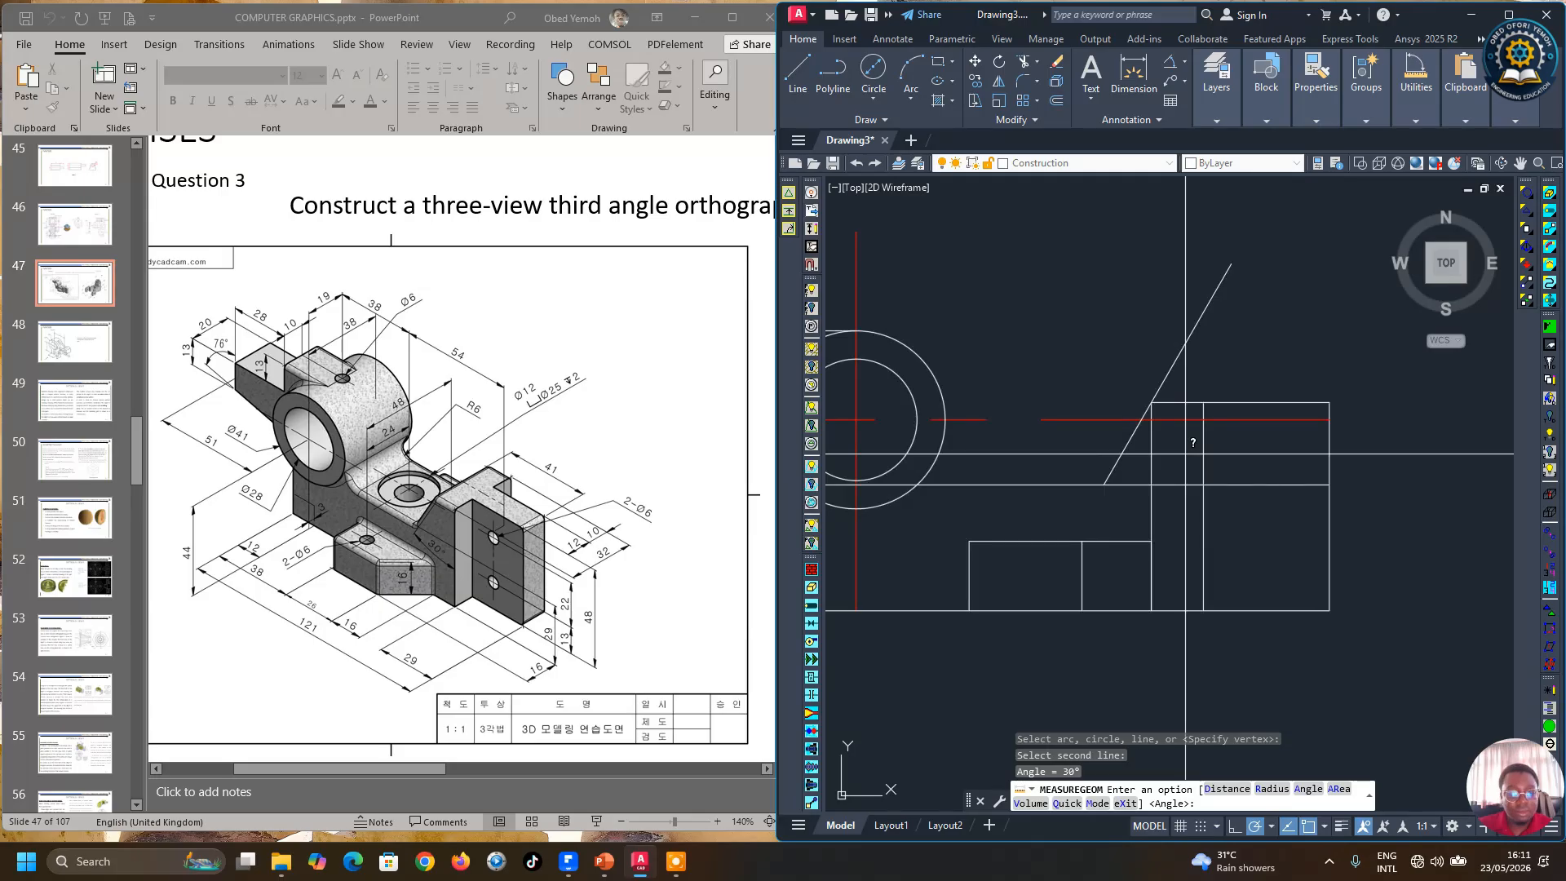
scroll(1186, 453, down, 2)
key(F1)
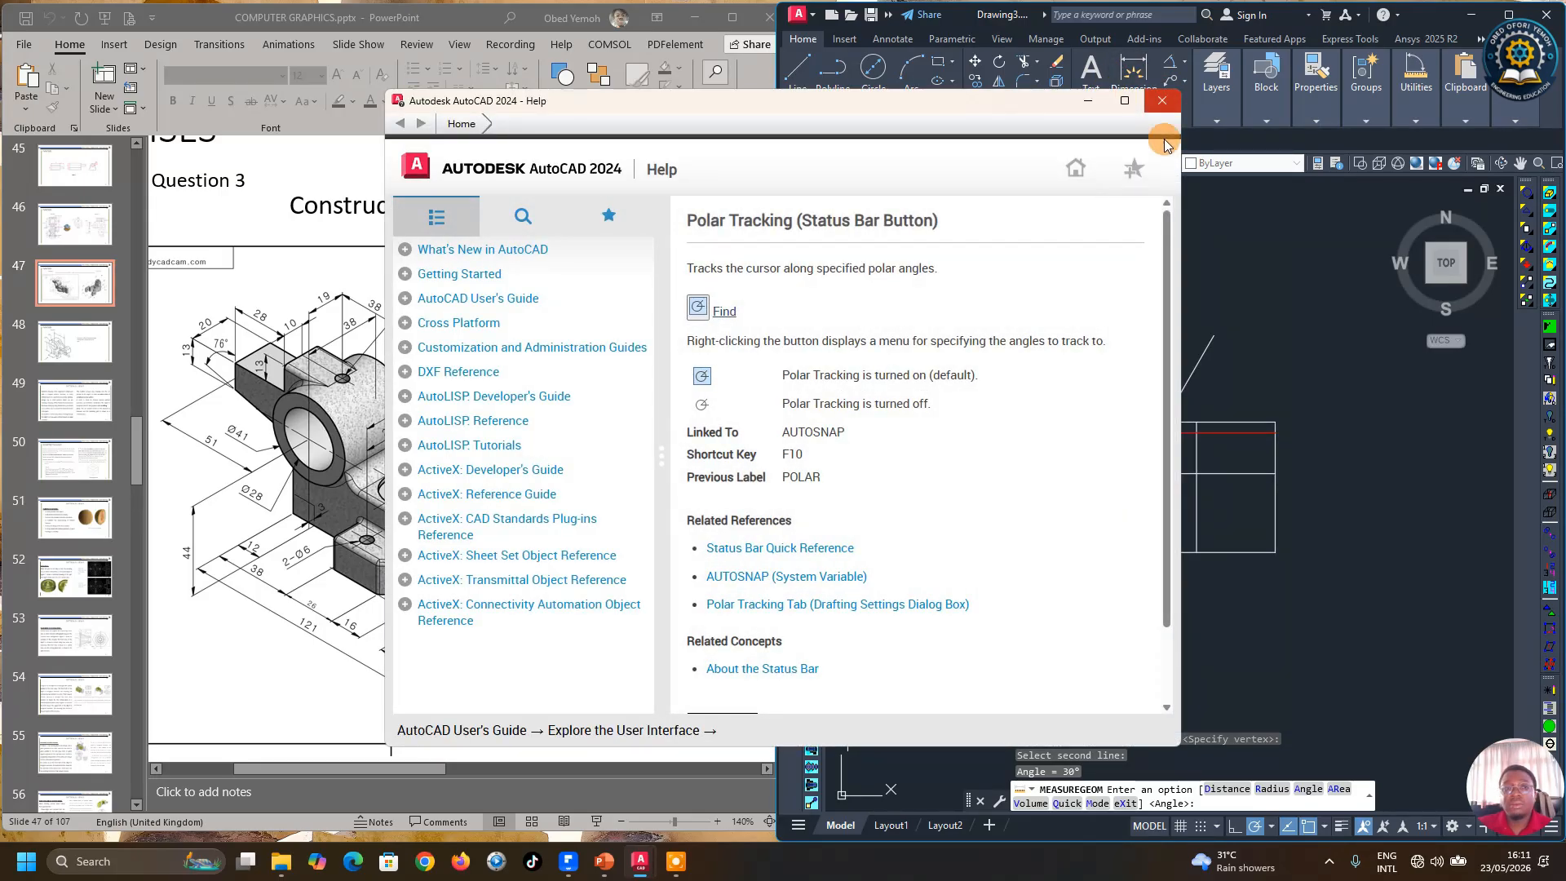
click(1162, 100)
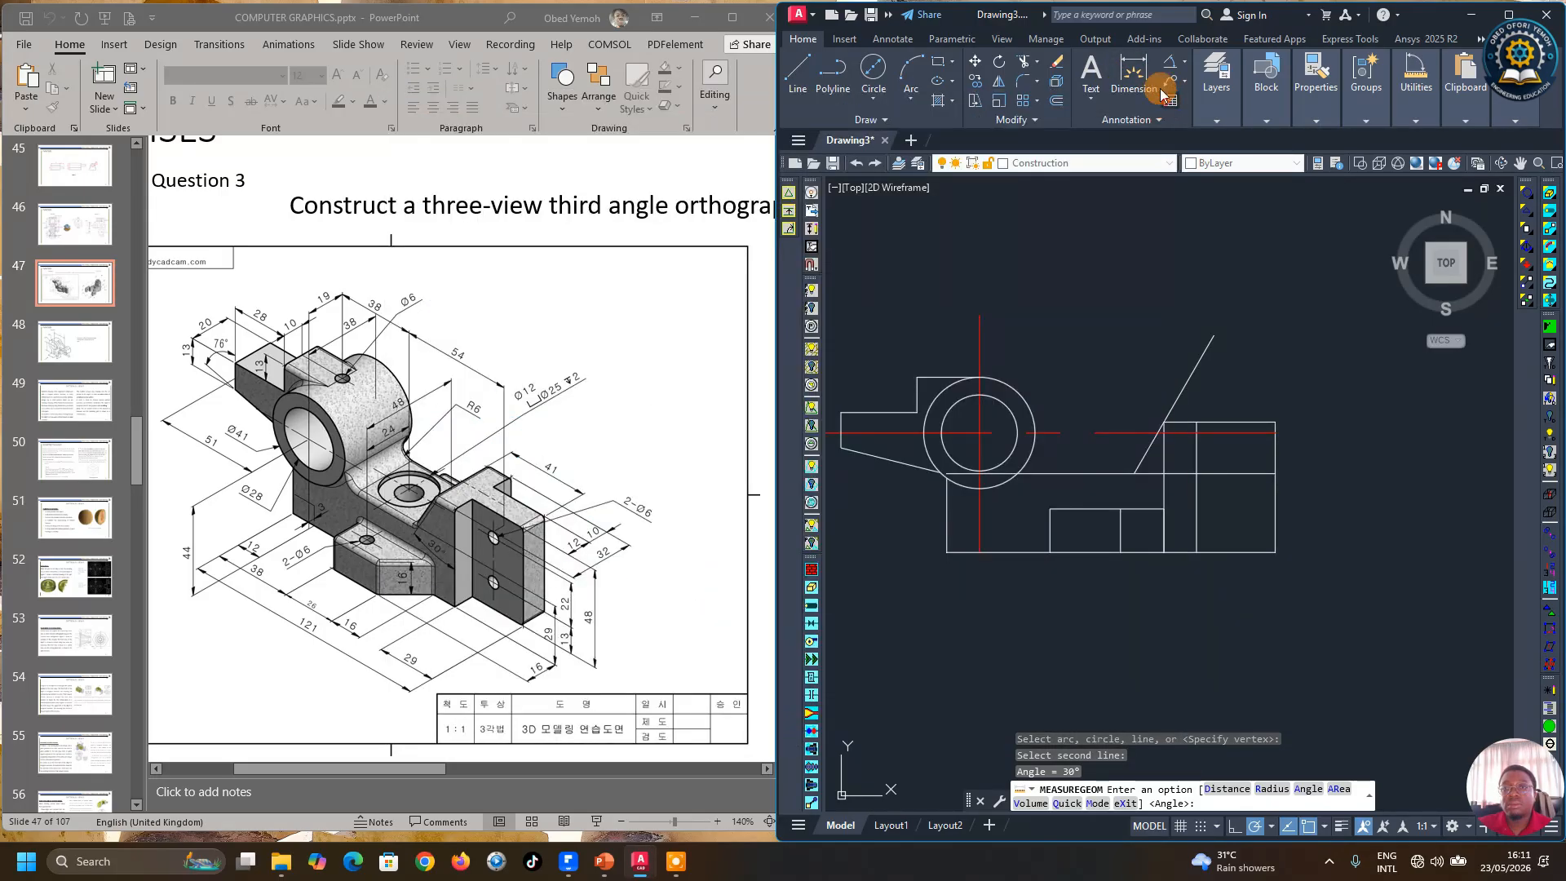
Step: Trim the sloping line above the top edge and delete the old vertical edge of the right block
click(1023, 63)
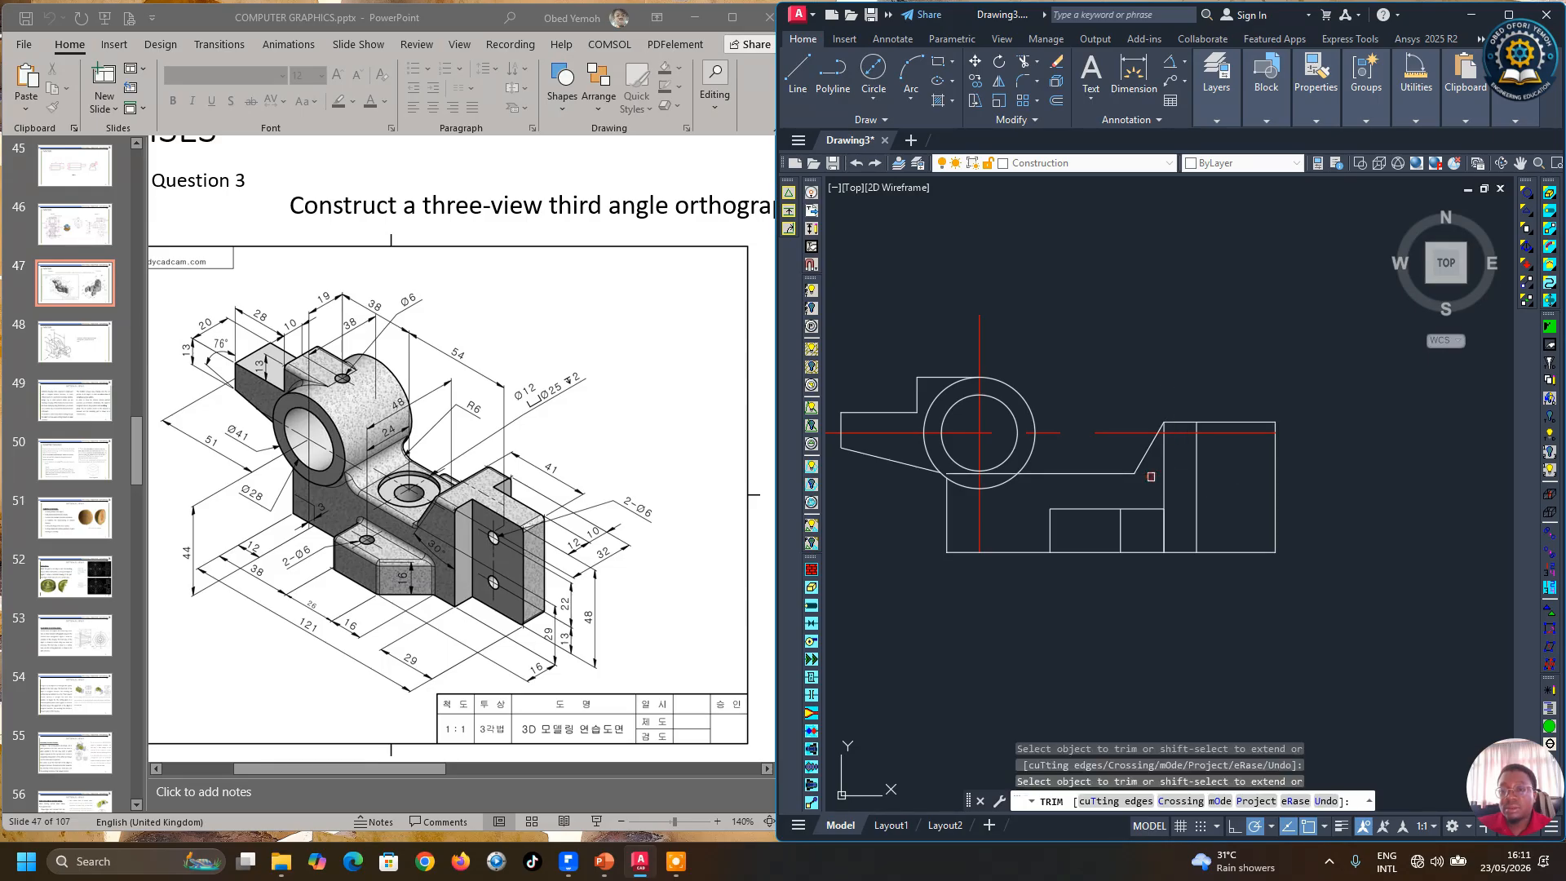
right_click(1185, 359)
click(1208, 364)
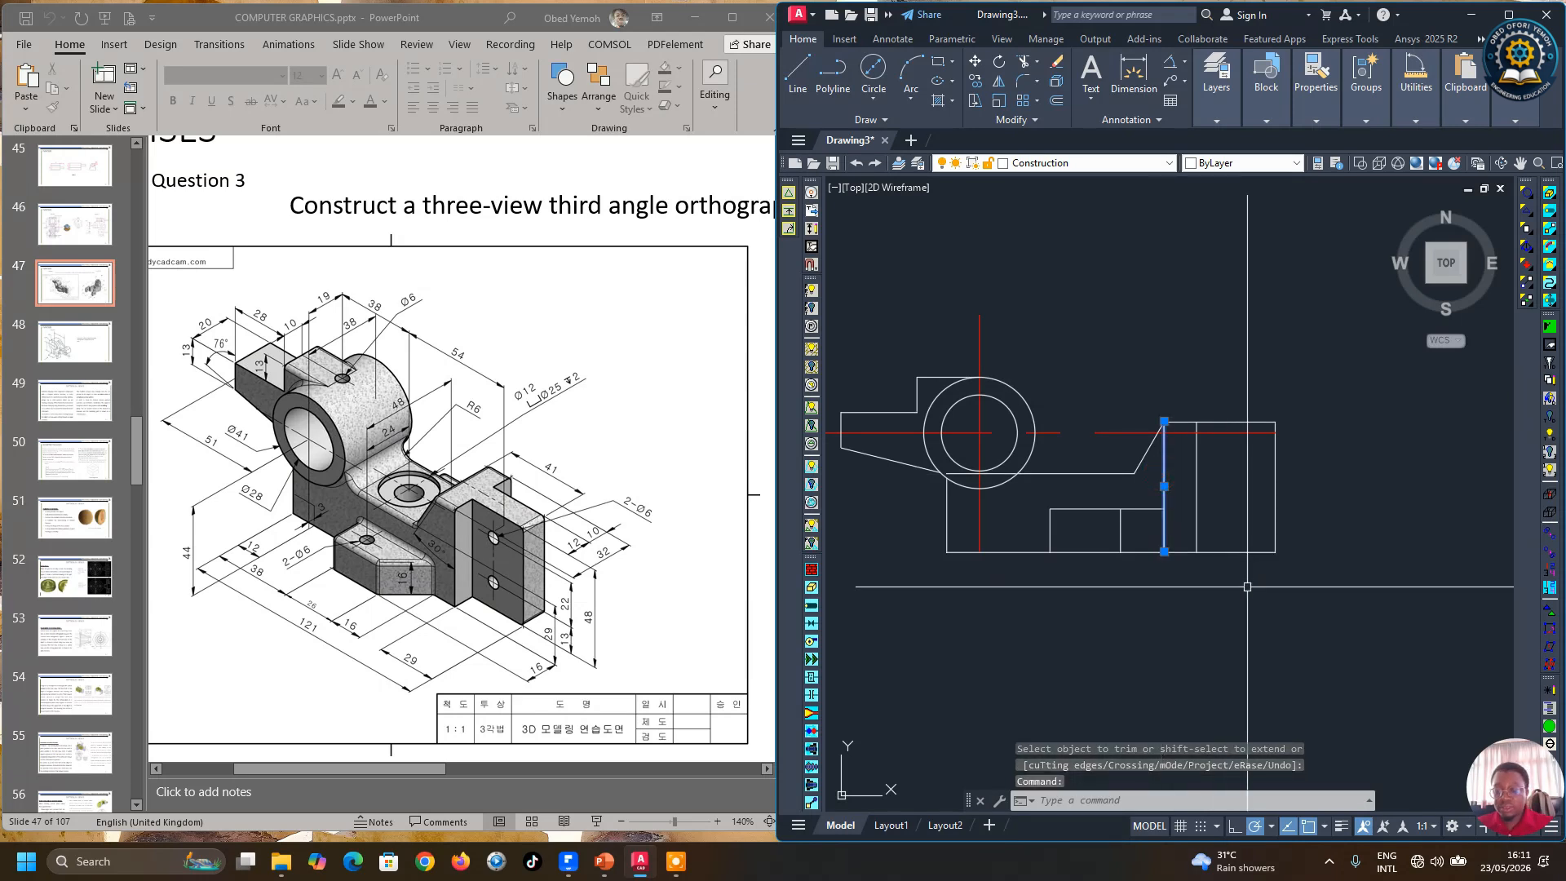
key(Delete)
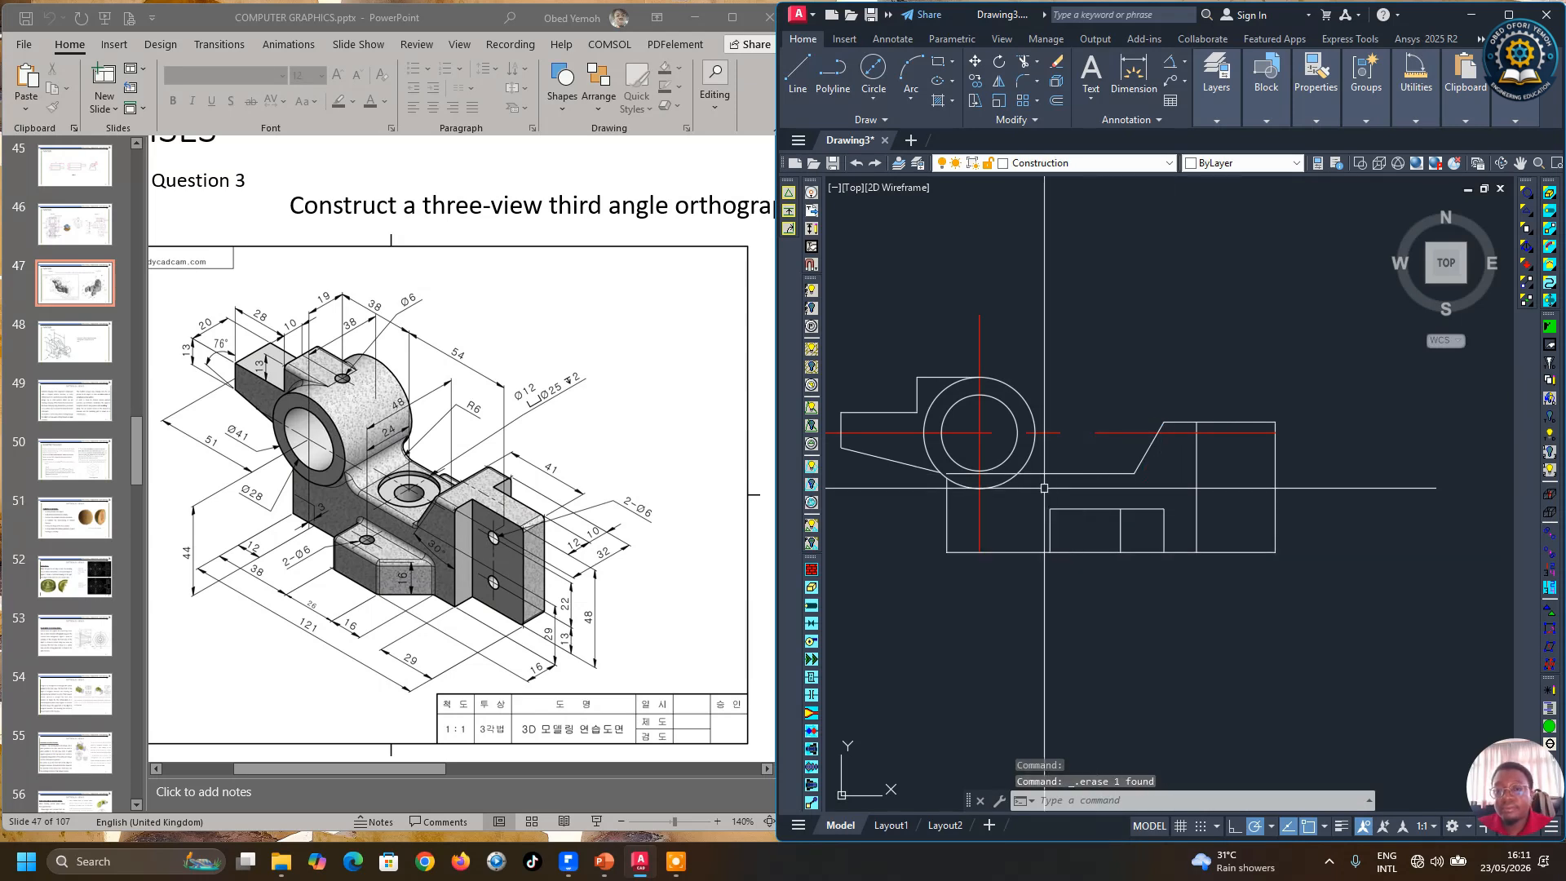
Step: Fillet the outer circle and the offset horizontal line with a 6 mm radius
scroll(1063, 502, down, 3)
scroll(1062, 498, up, 3)
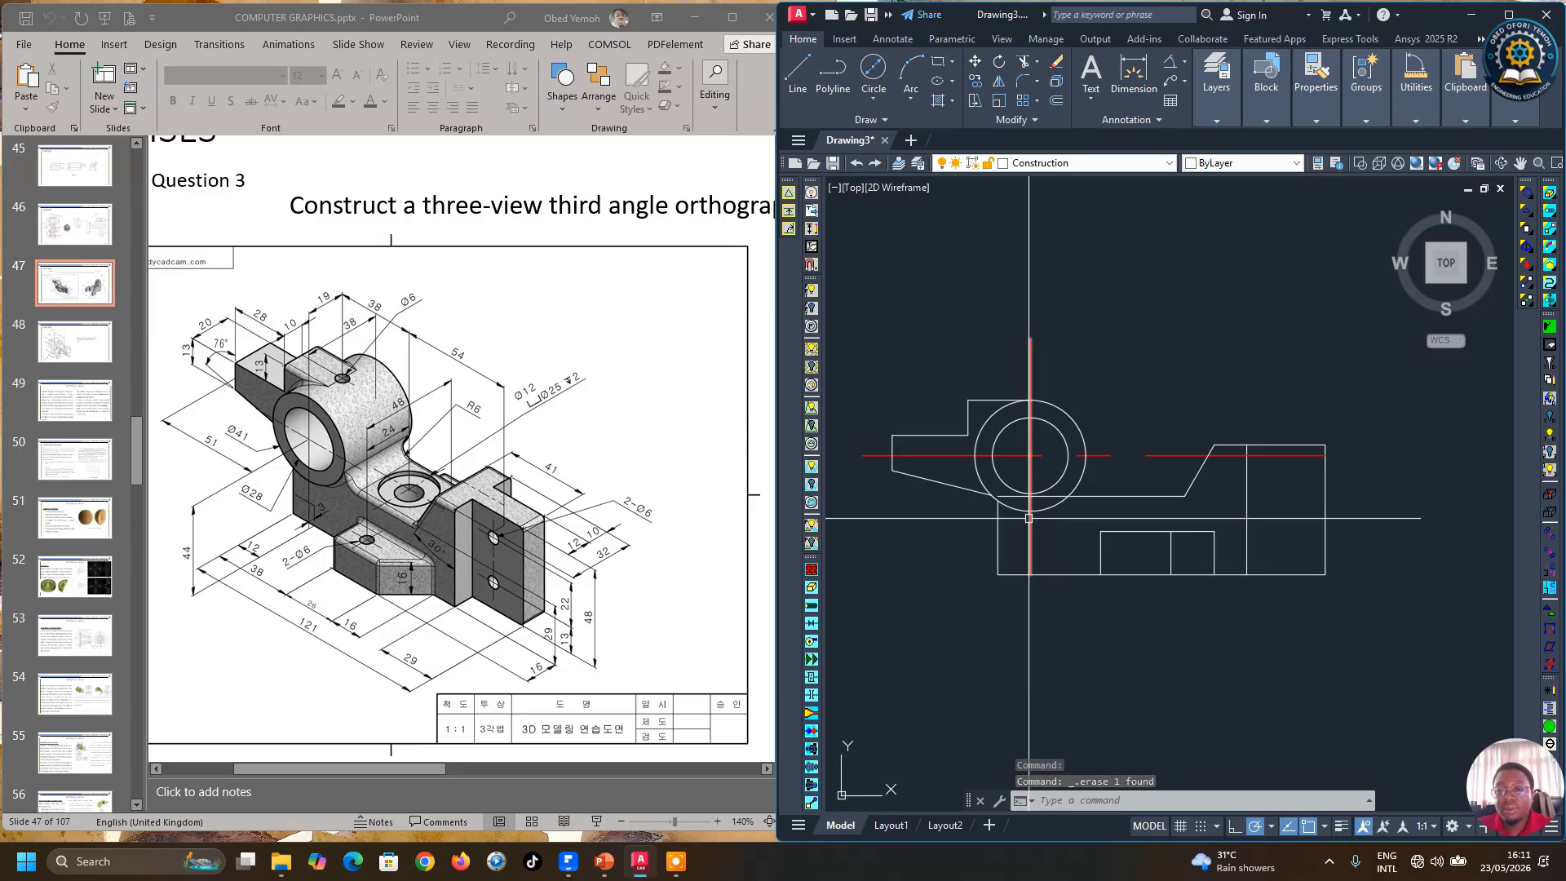
scroll(1028, 519, up, 2)
scroll(1036, 519, down, 2)
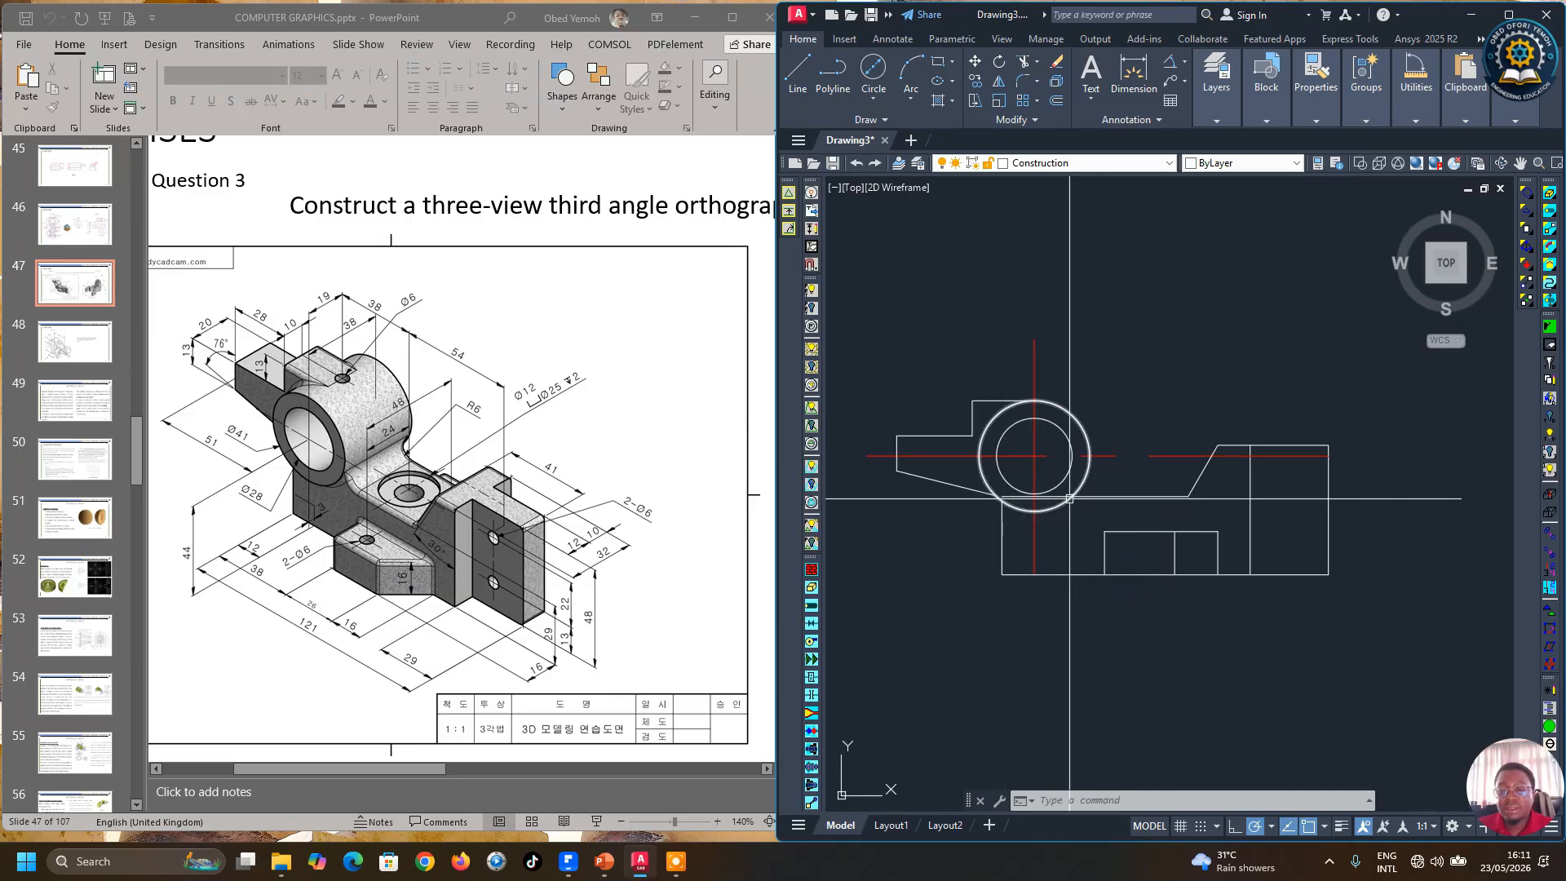
click(1025, 84)
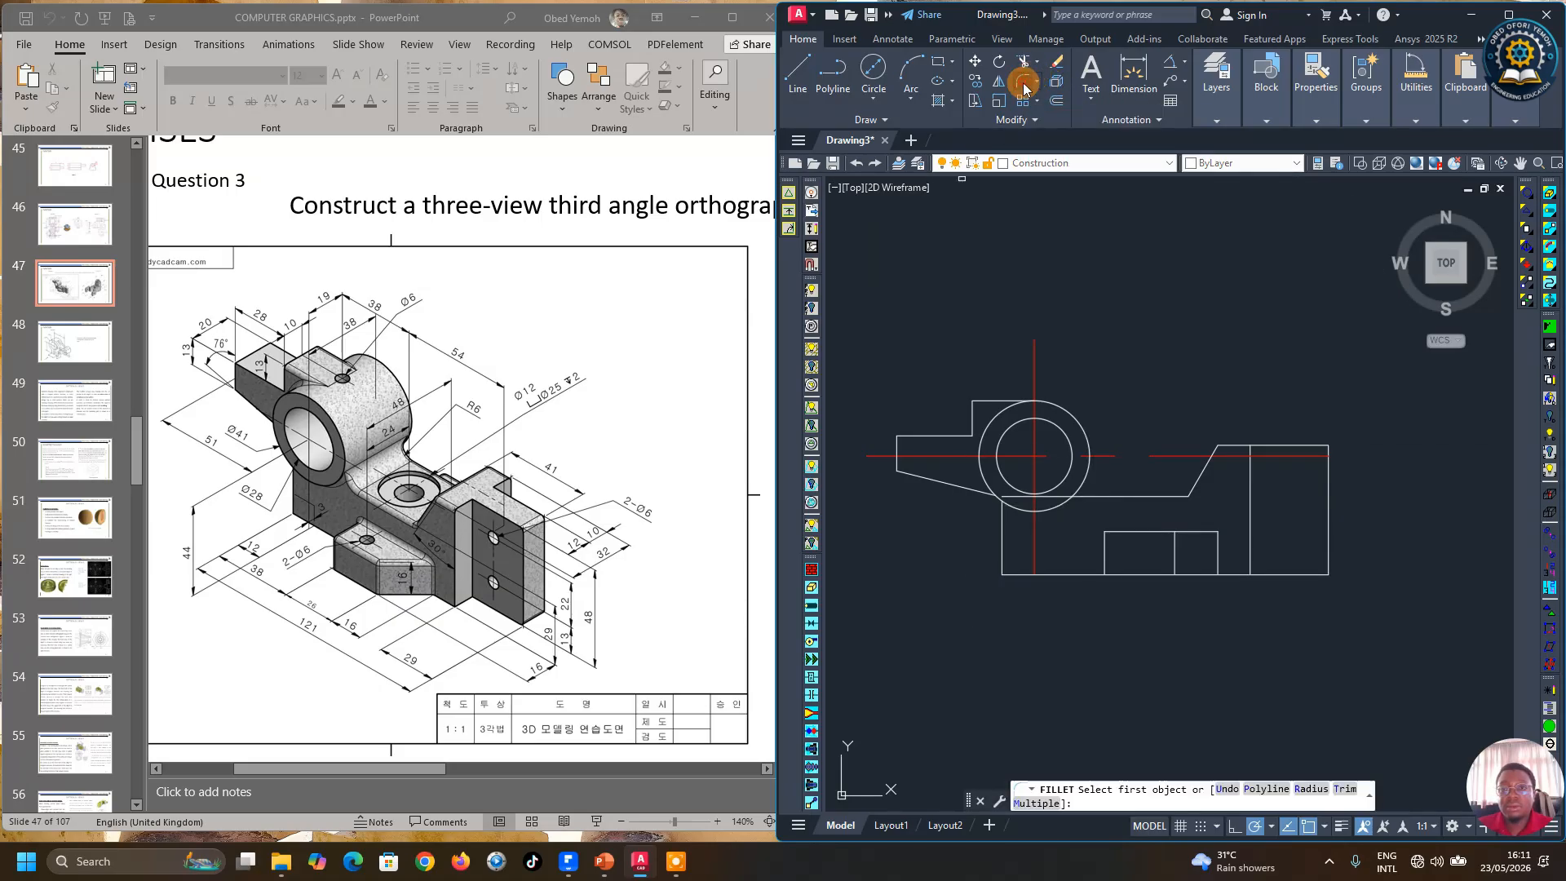
click(1311, 789)
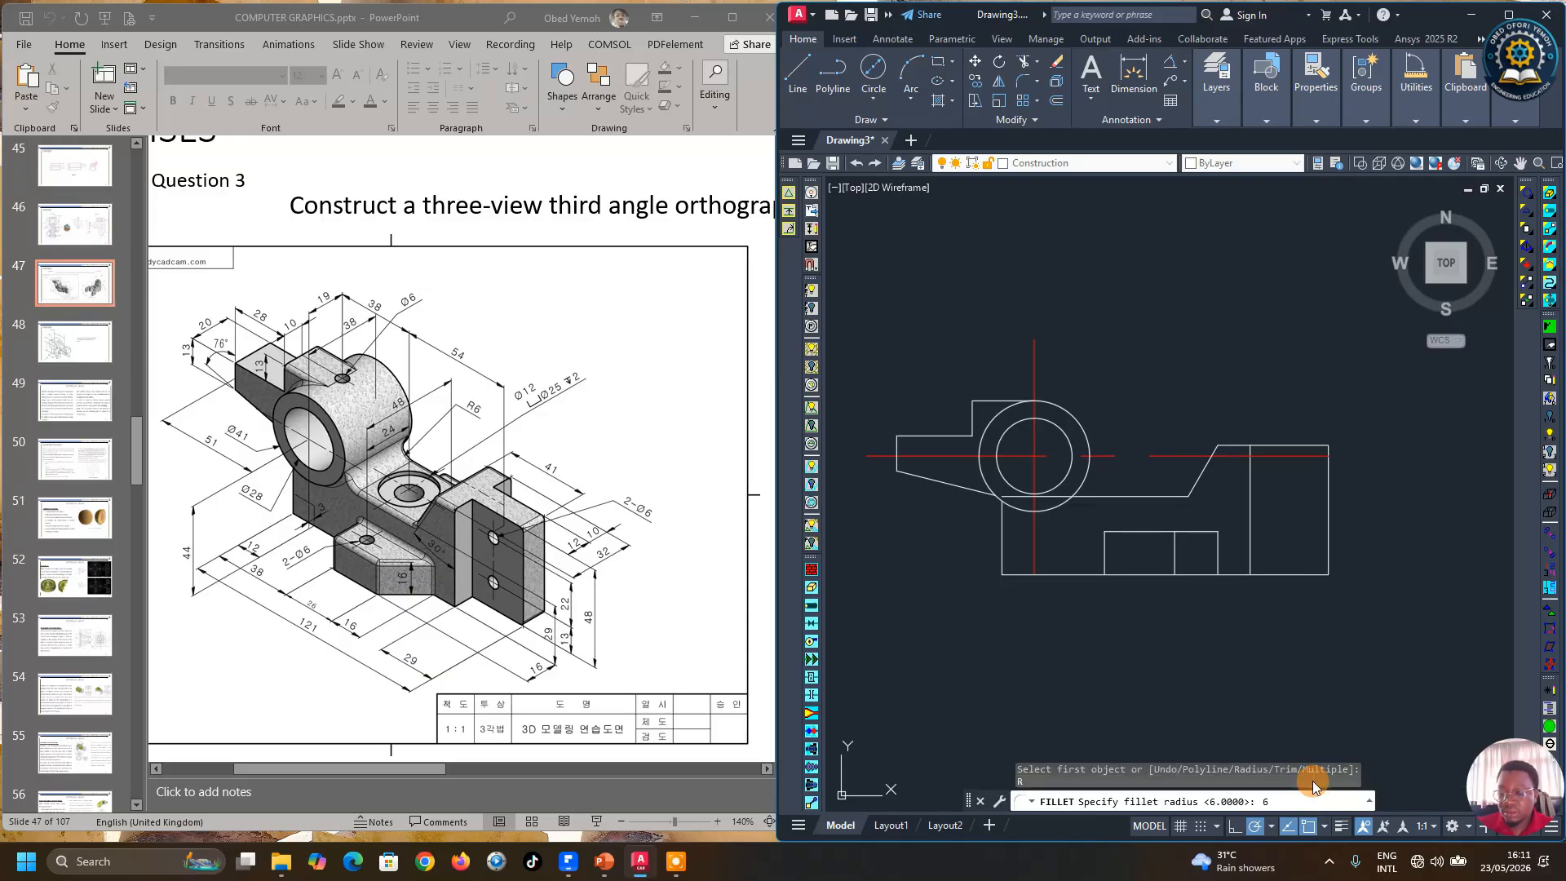
text(6)
key(Return)
click(1078, 495)
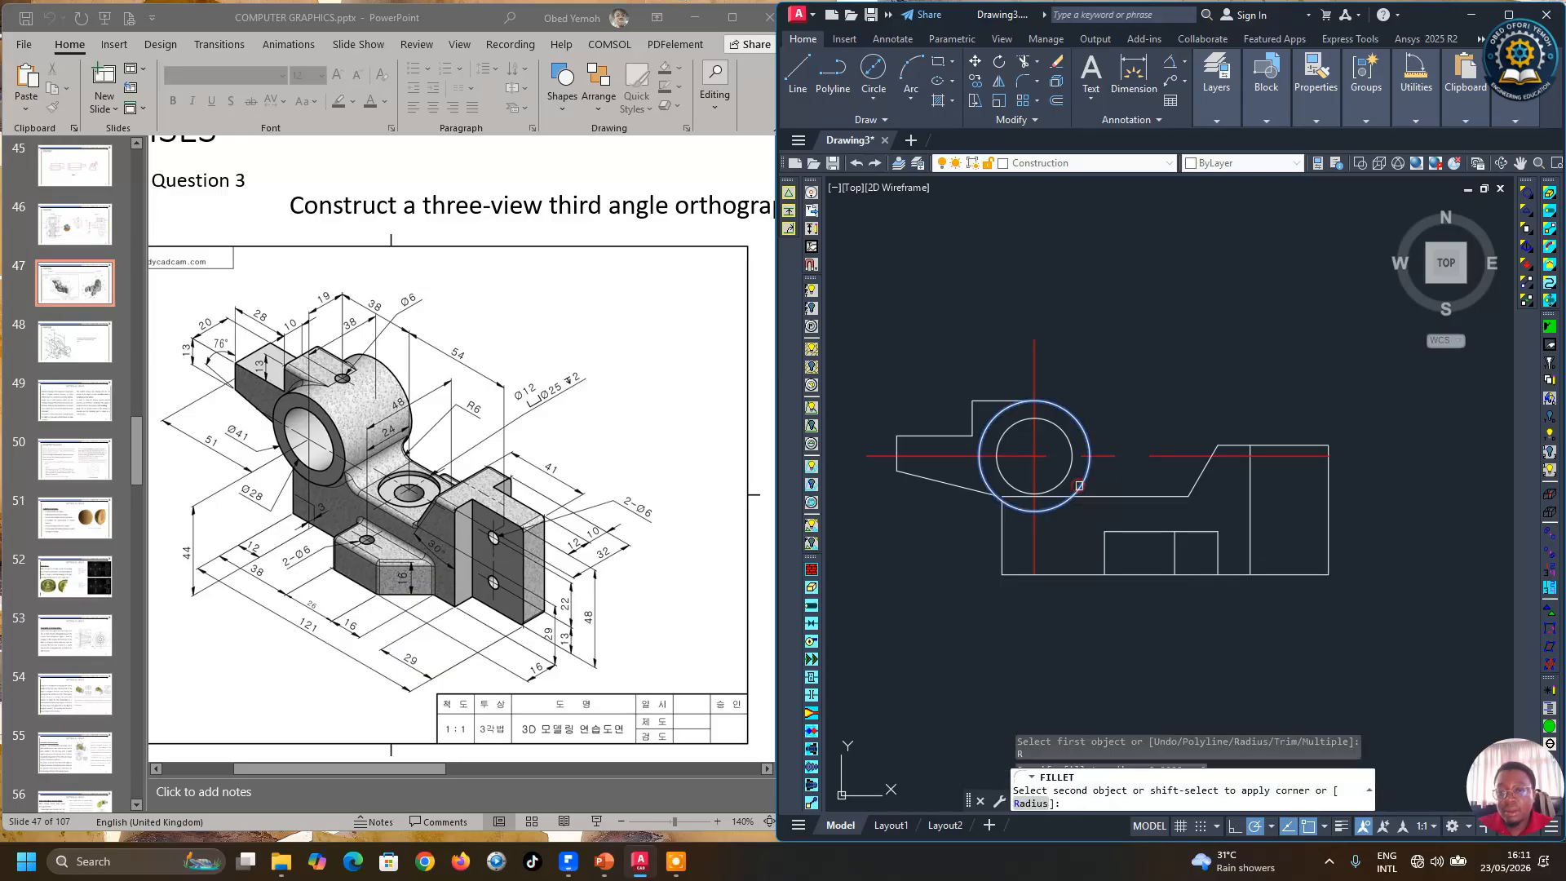
click(1106, 495)
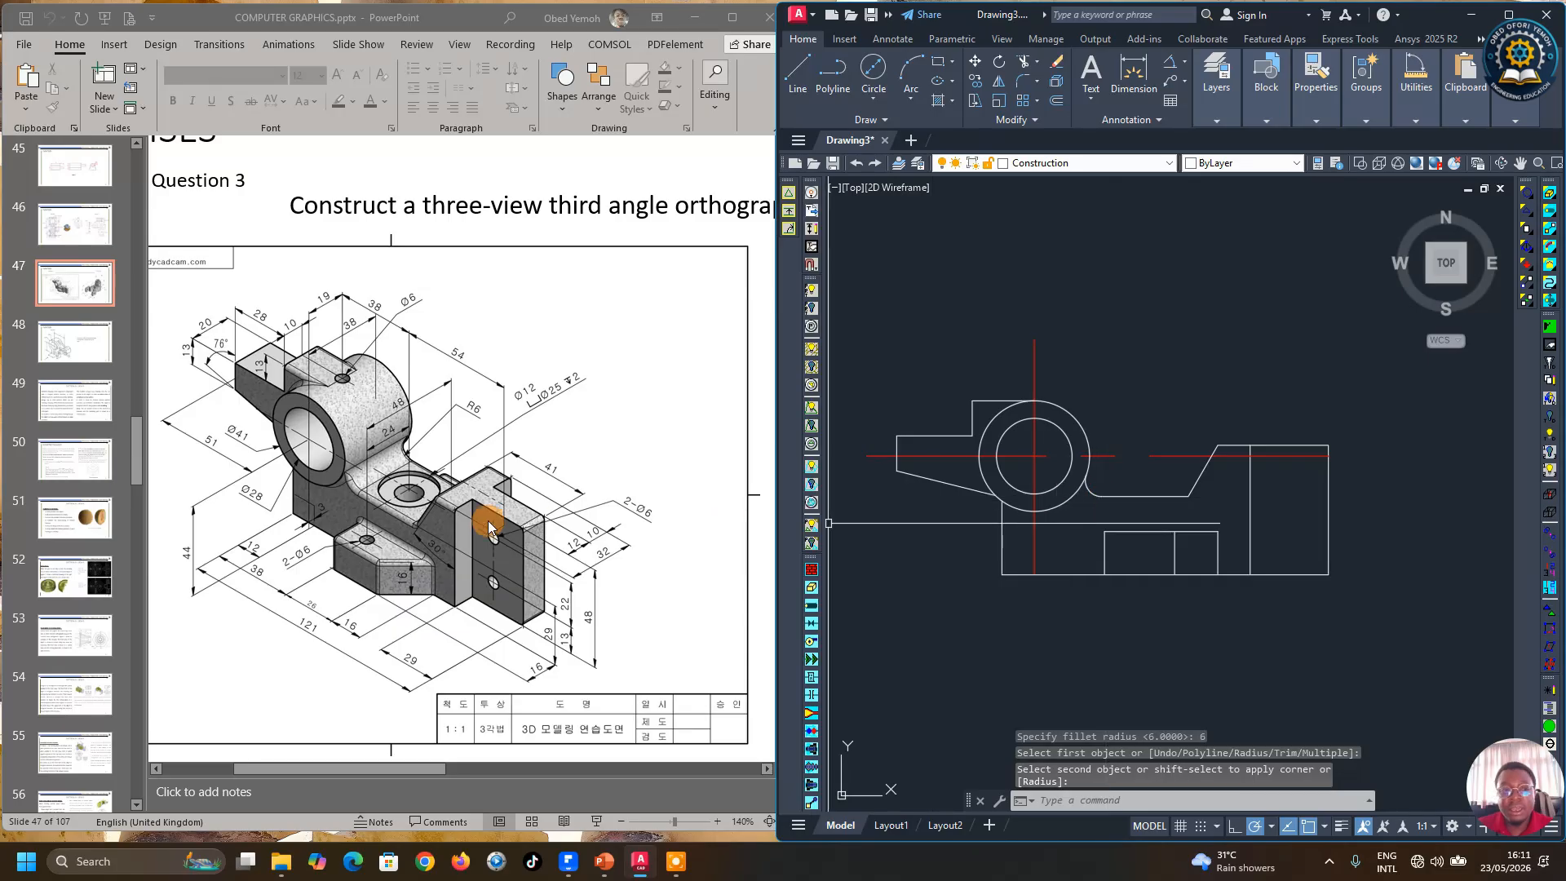
Step: Break off the excess length of the circle's horizontal center line
scroll(1168, 601, down, 3)
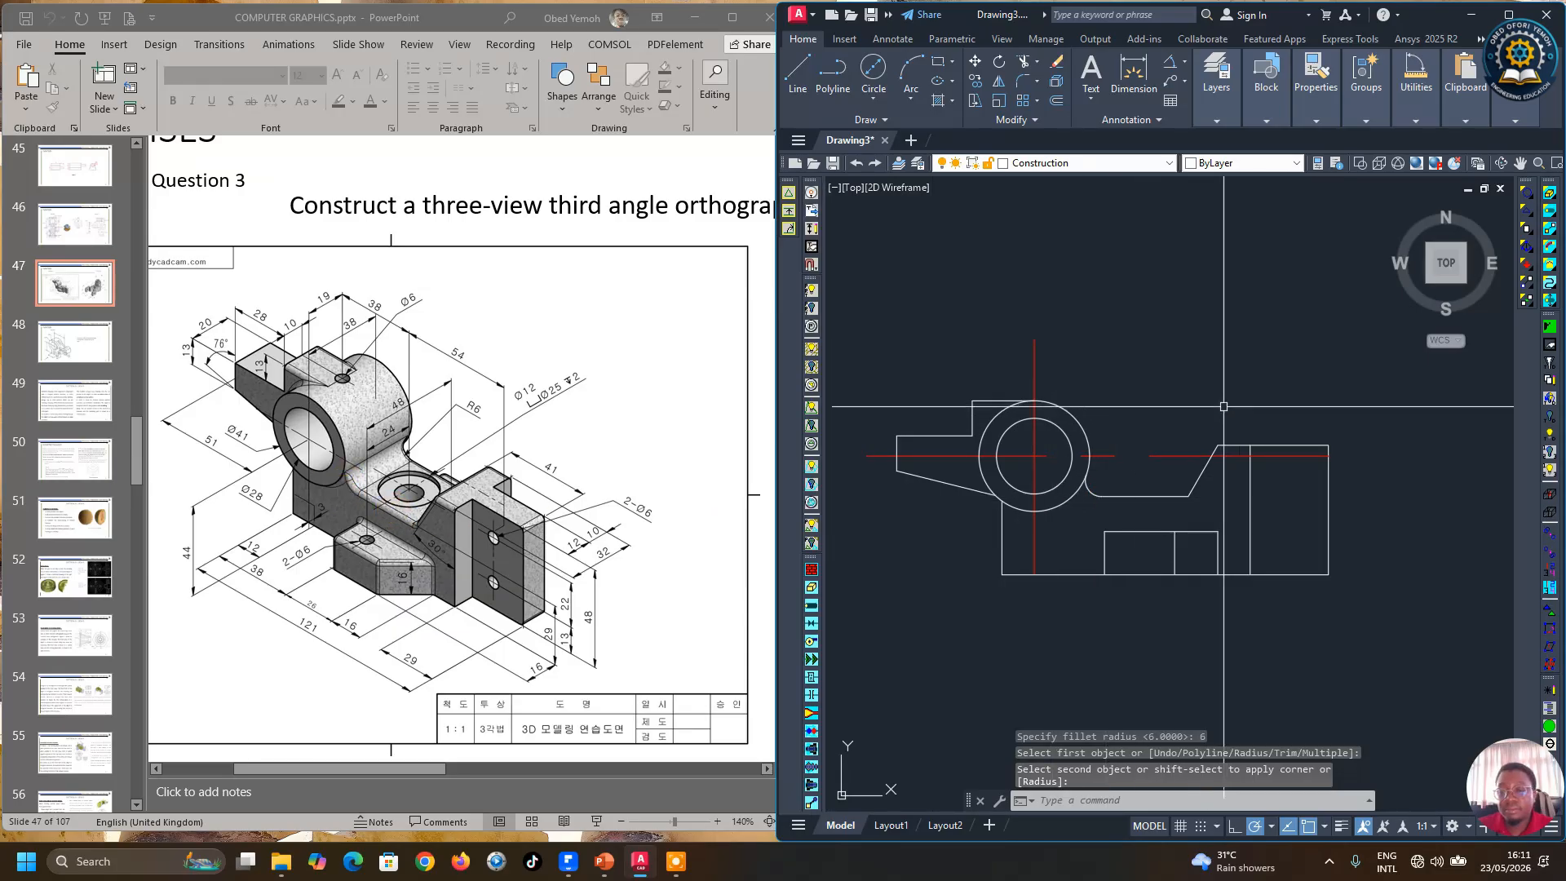
scroll(1169, 601, up, 2)
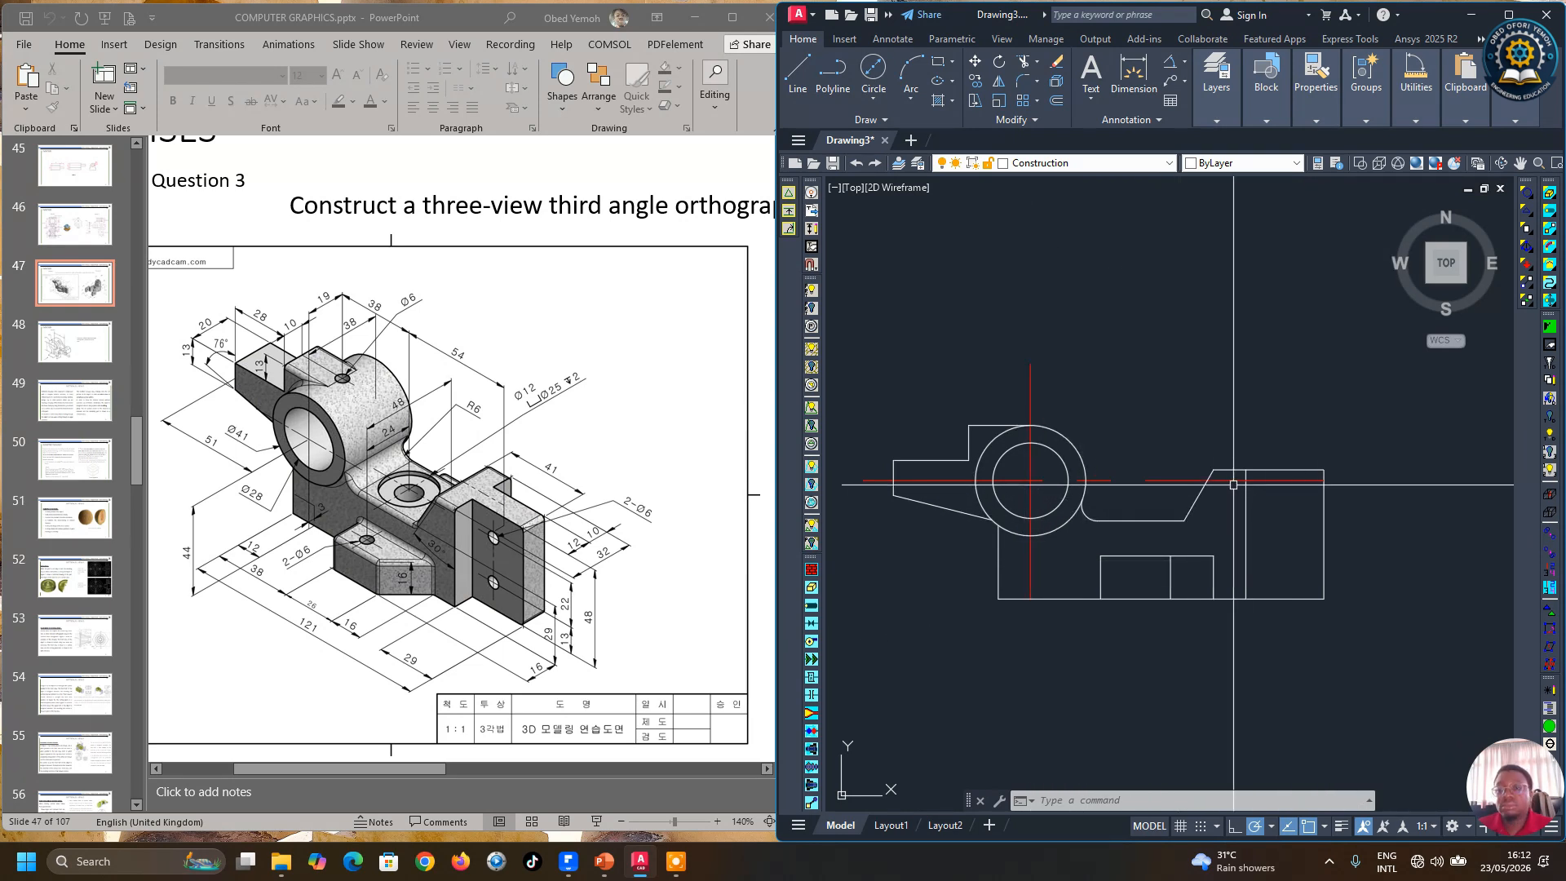
scroll(1213, 491, down, 1)
scroll(1133, 563, up, 2)
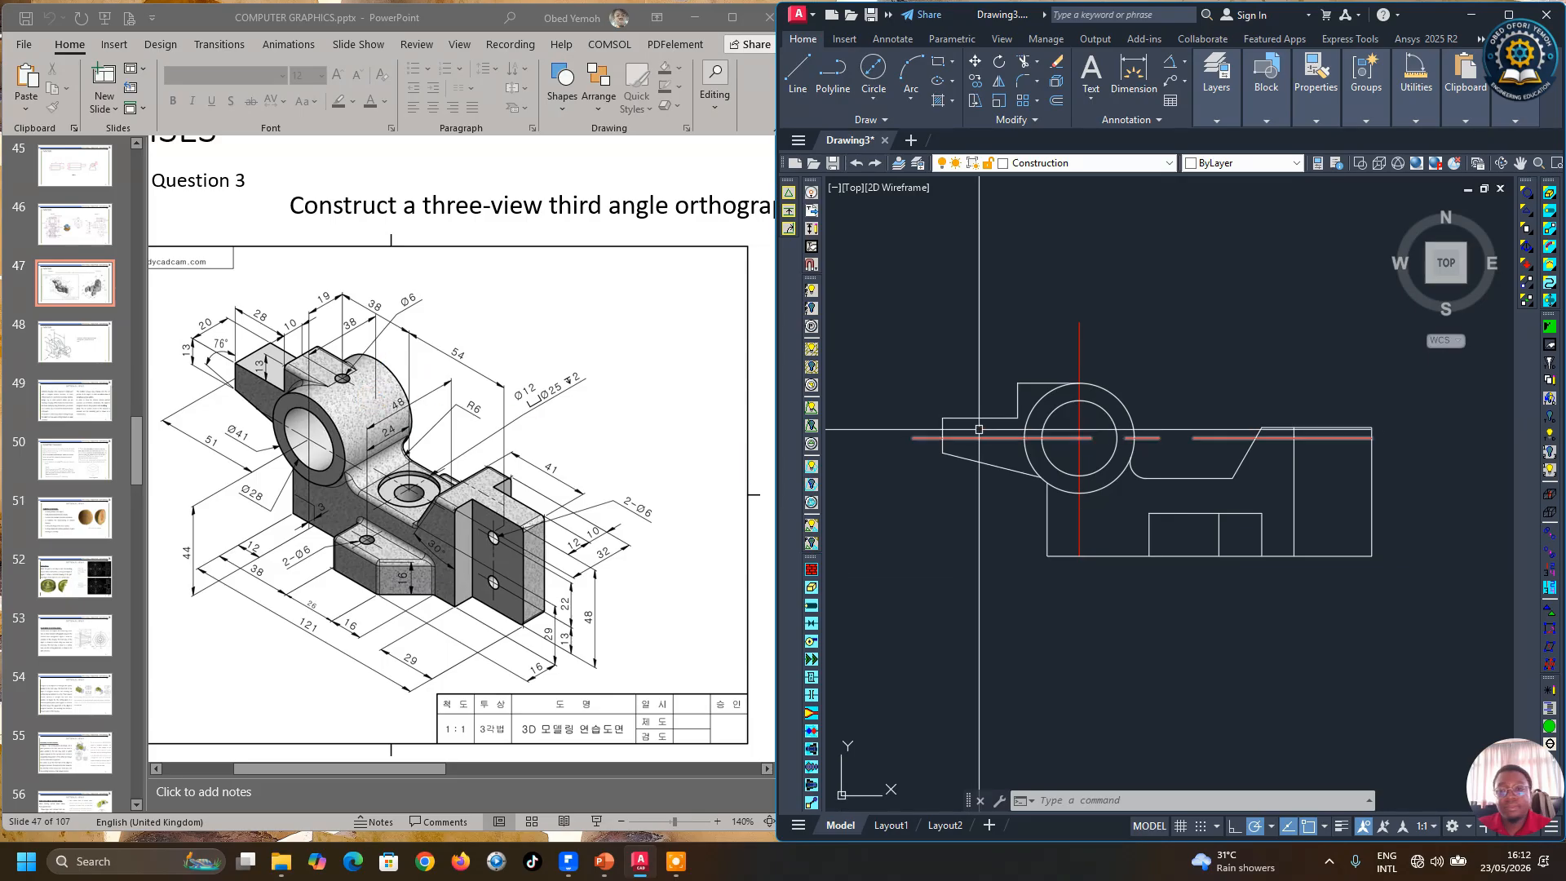
click(996, 121)
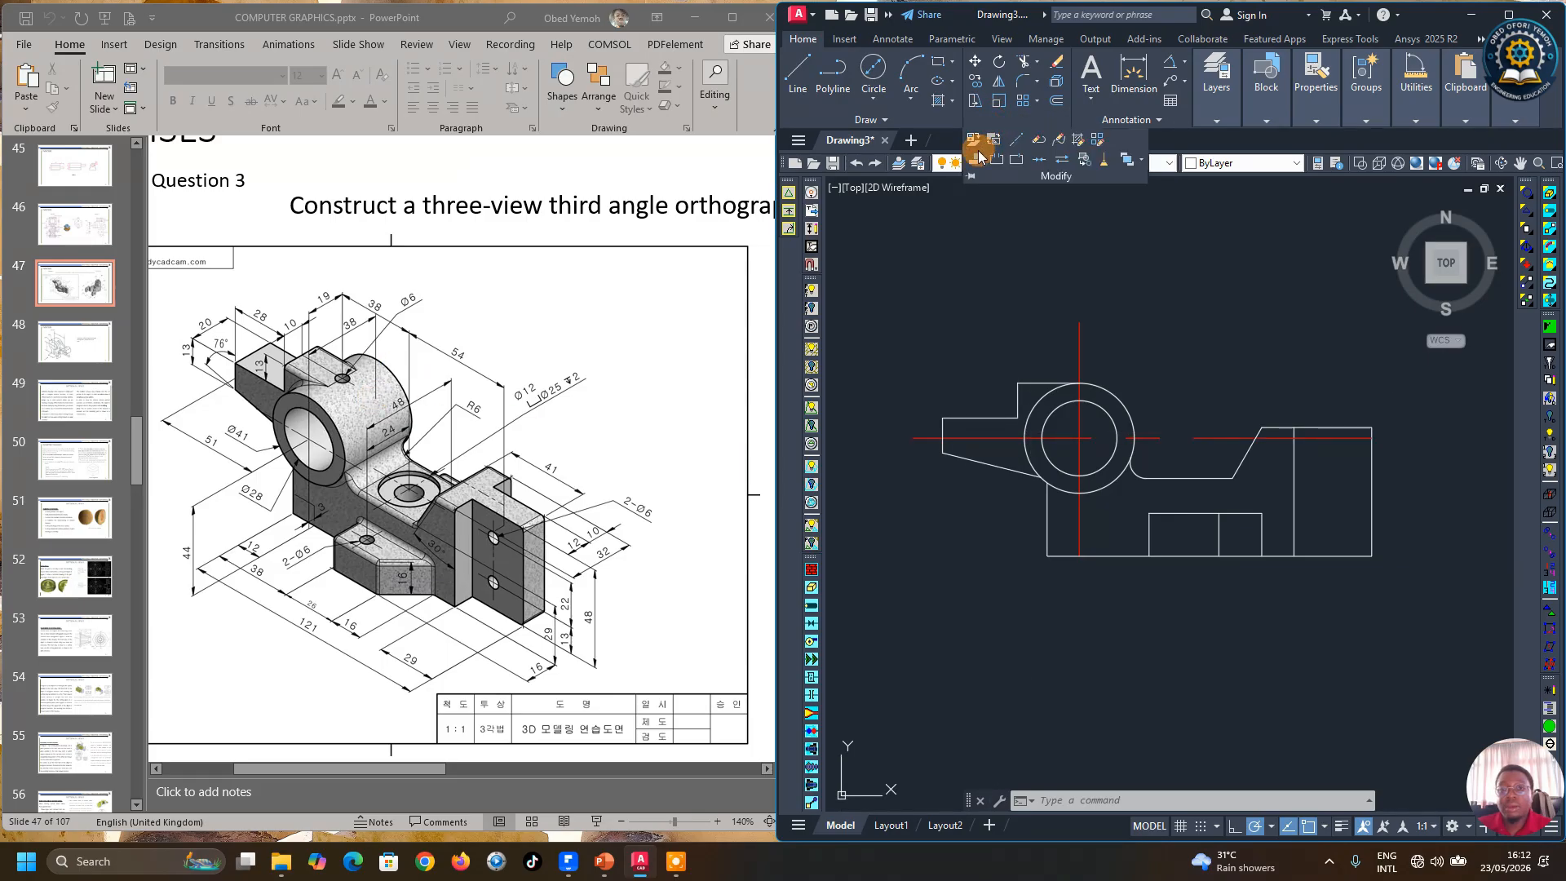
click(1000, 148)
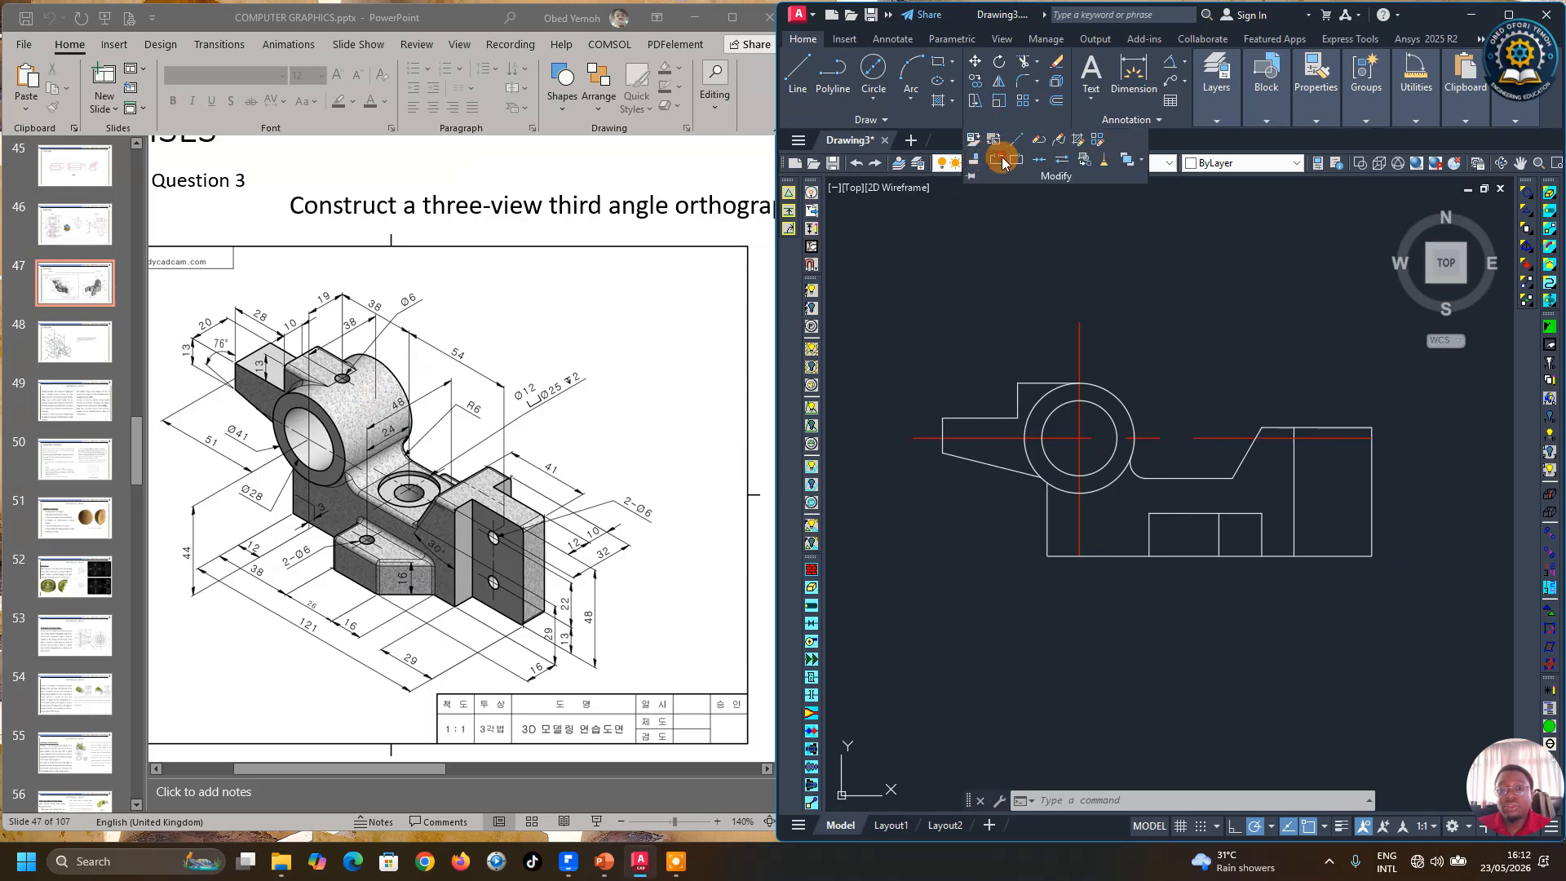
click(993, 439)
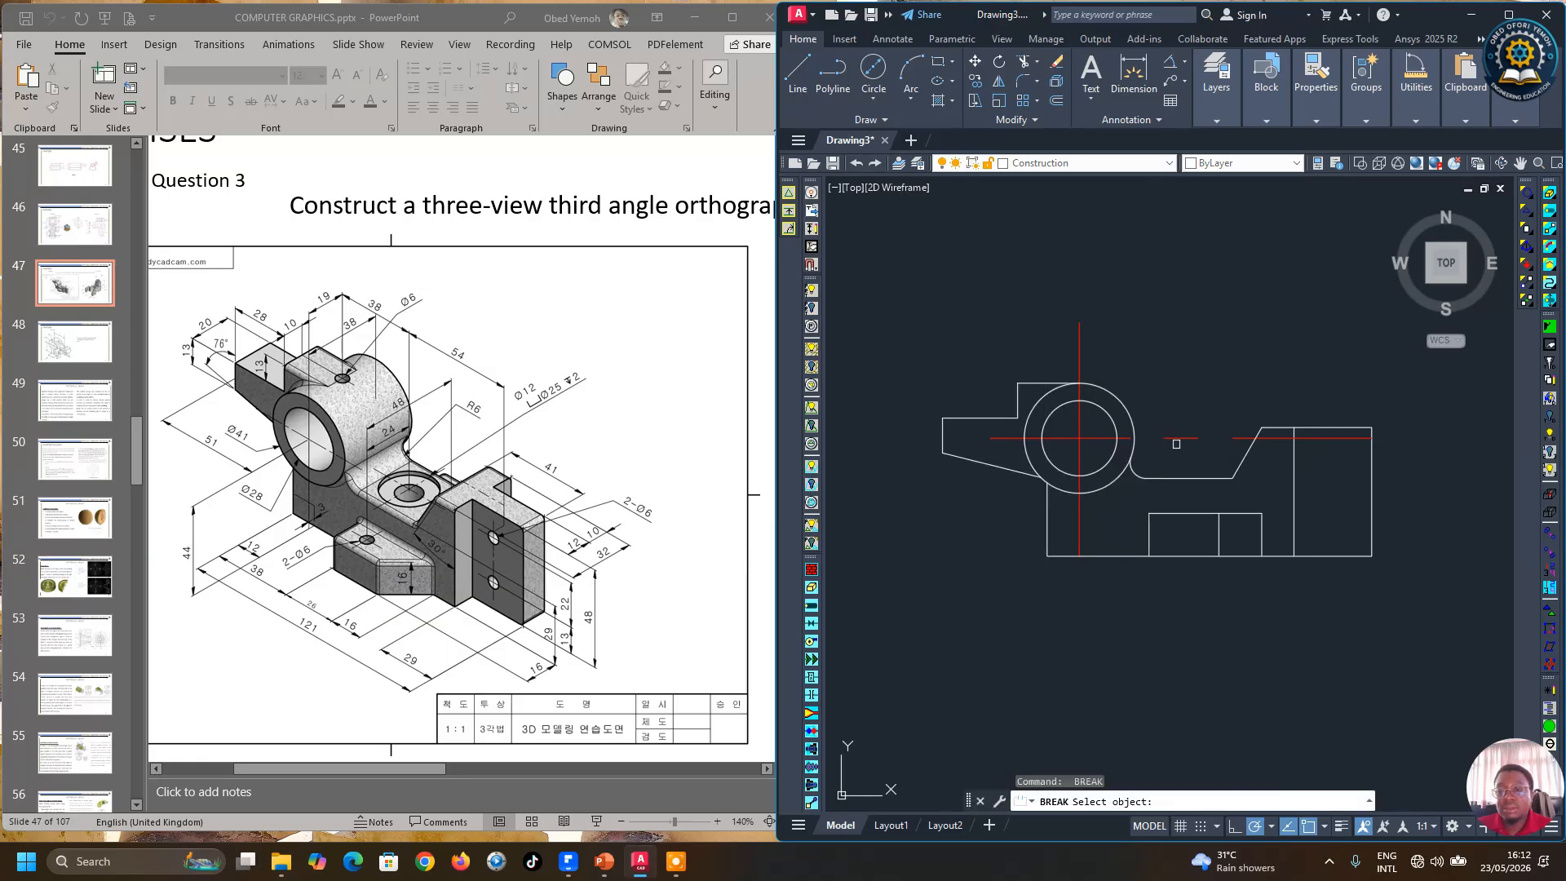
click(1398, 570)
Step: Break off the excess top and bottom portions of the circle's vertical center line
key(space)
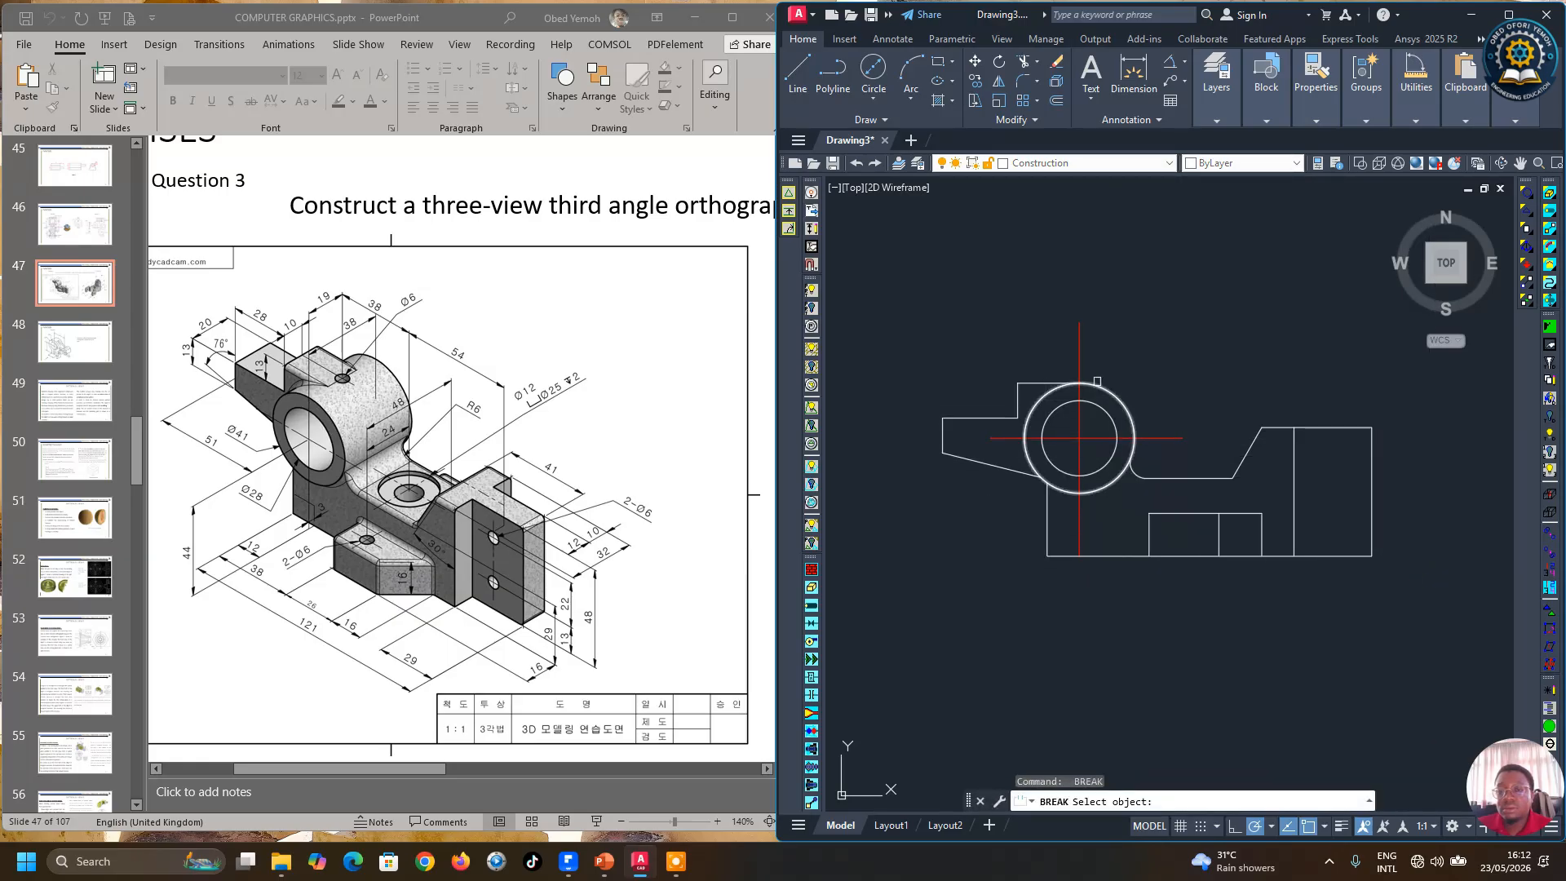
click(1079, 360)
click(1105, 269)
key(space)
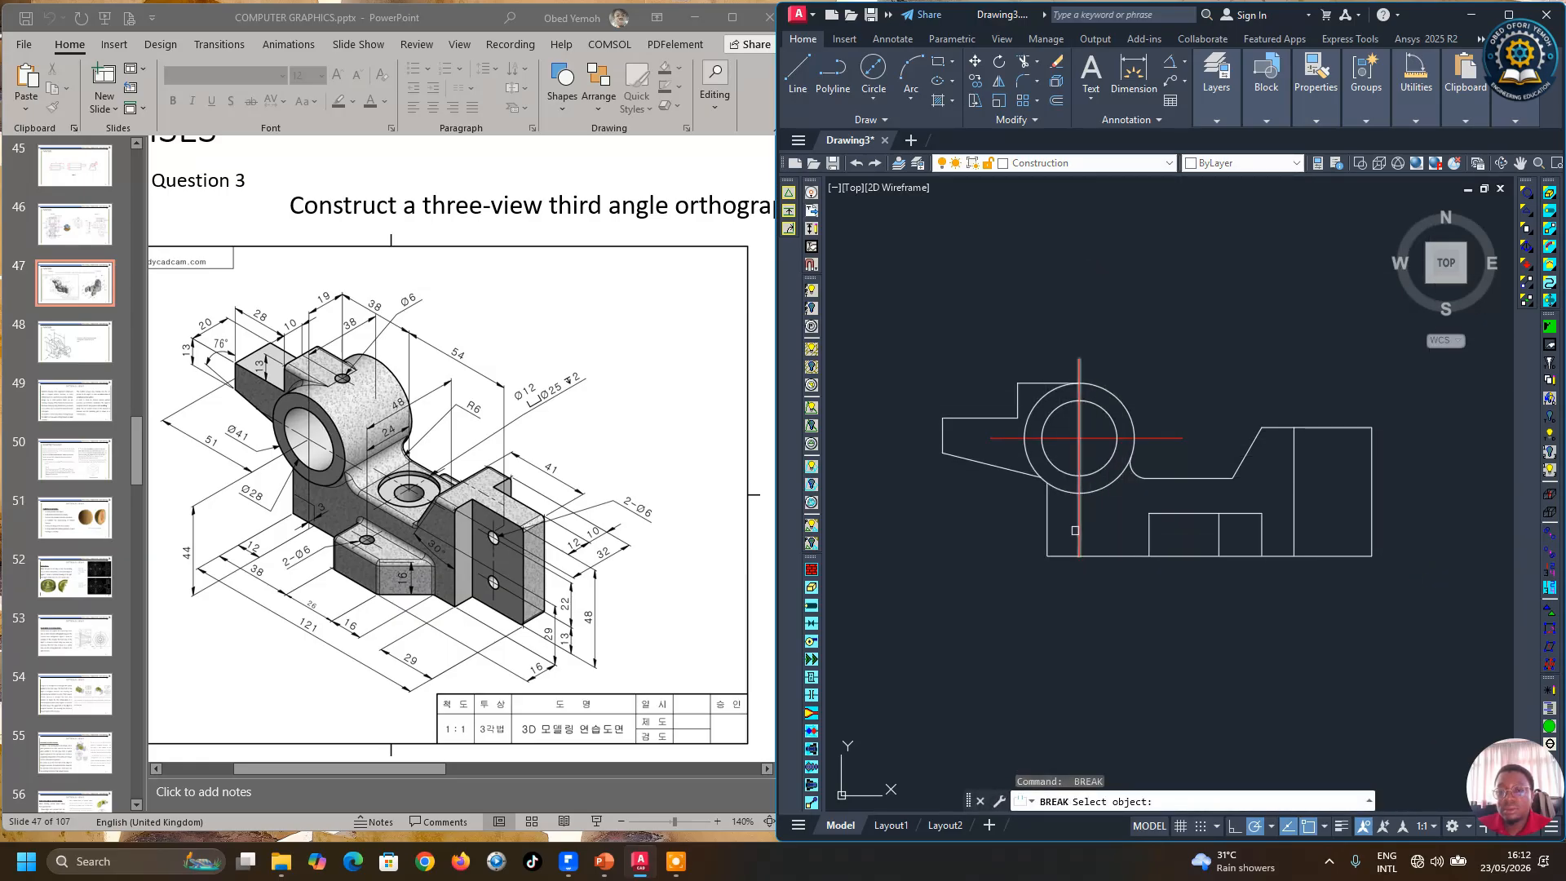
click(1079, 529)
click(1120, 618)
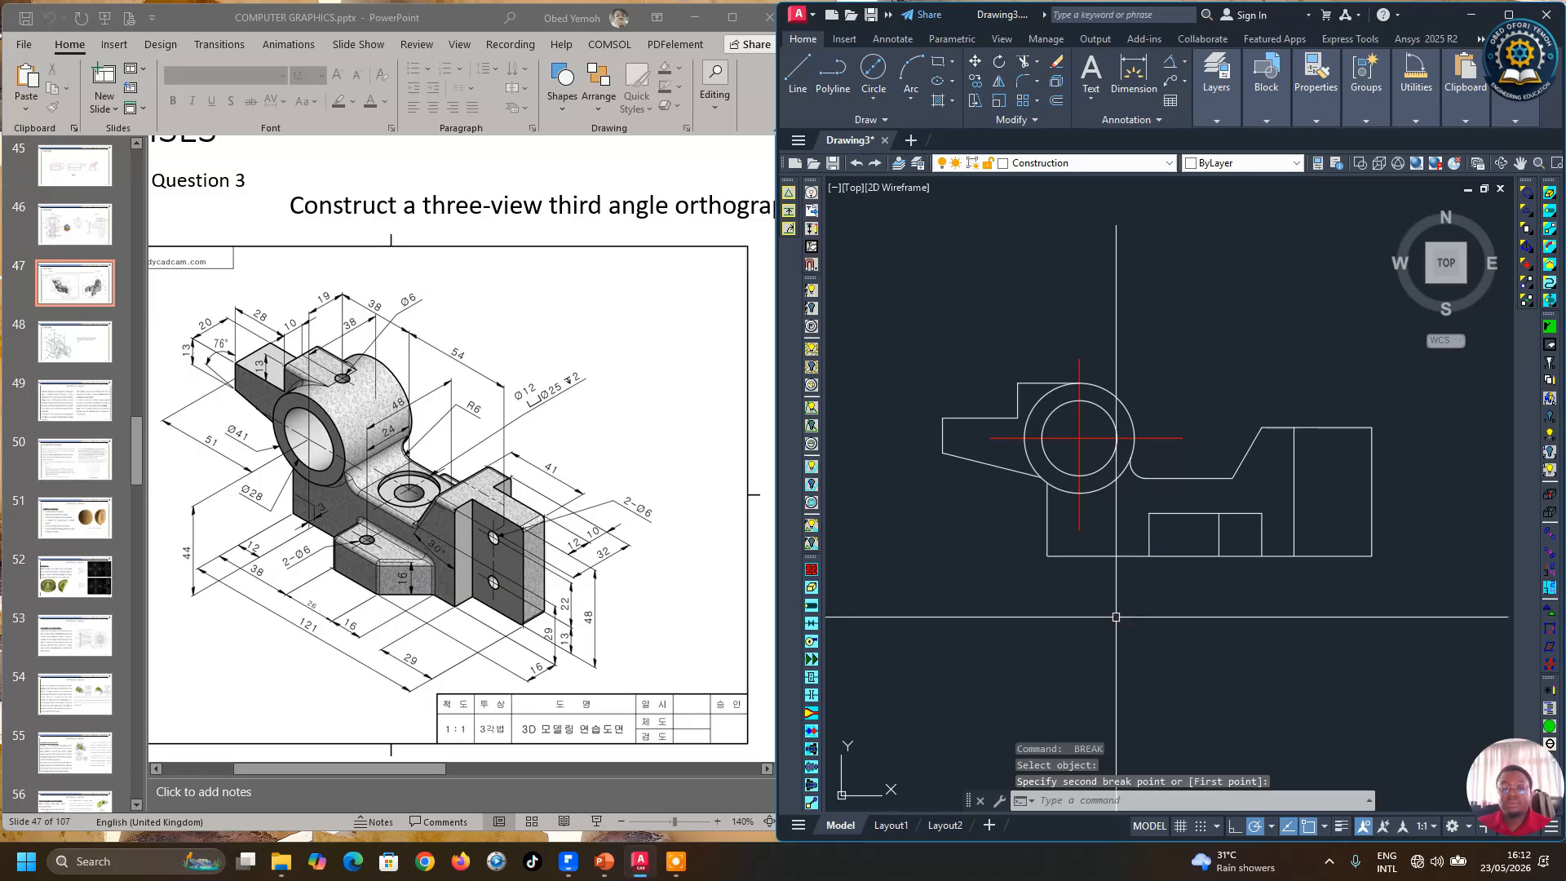
Step: Offset the circle's vertical center line 38 mm to the right
scroll(1054, 539, down, 2)
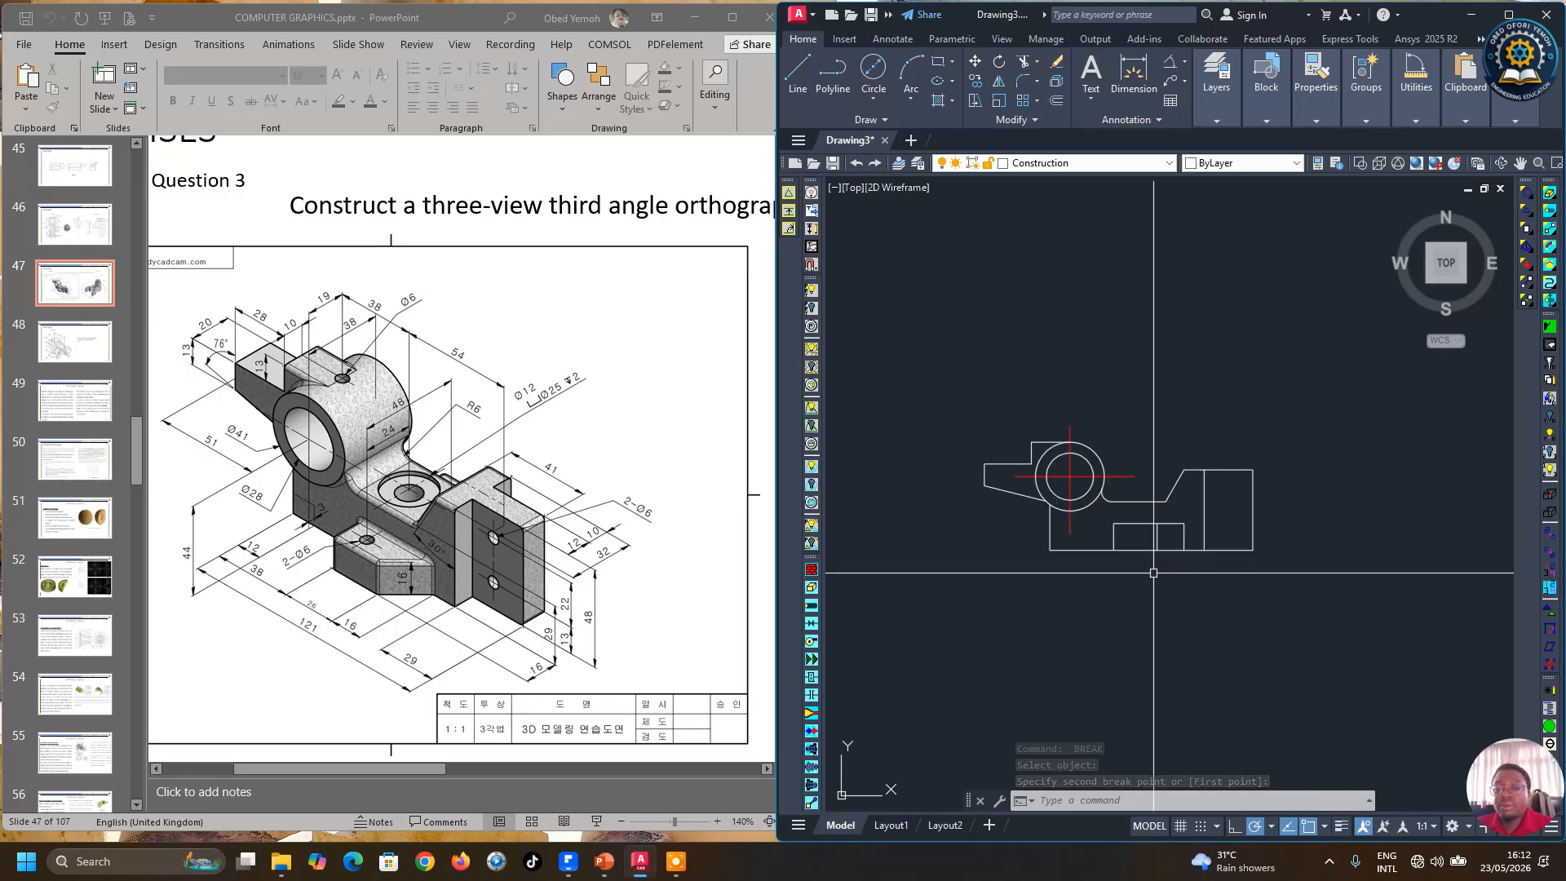
scroll(1163, 505, up, 2)
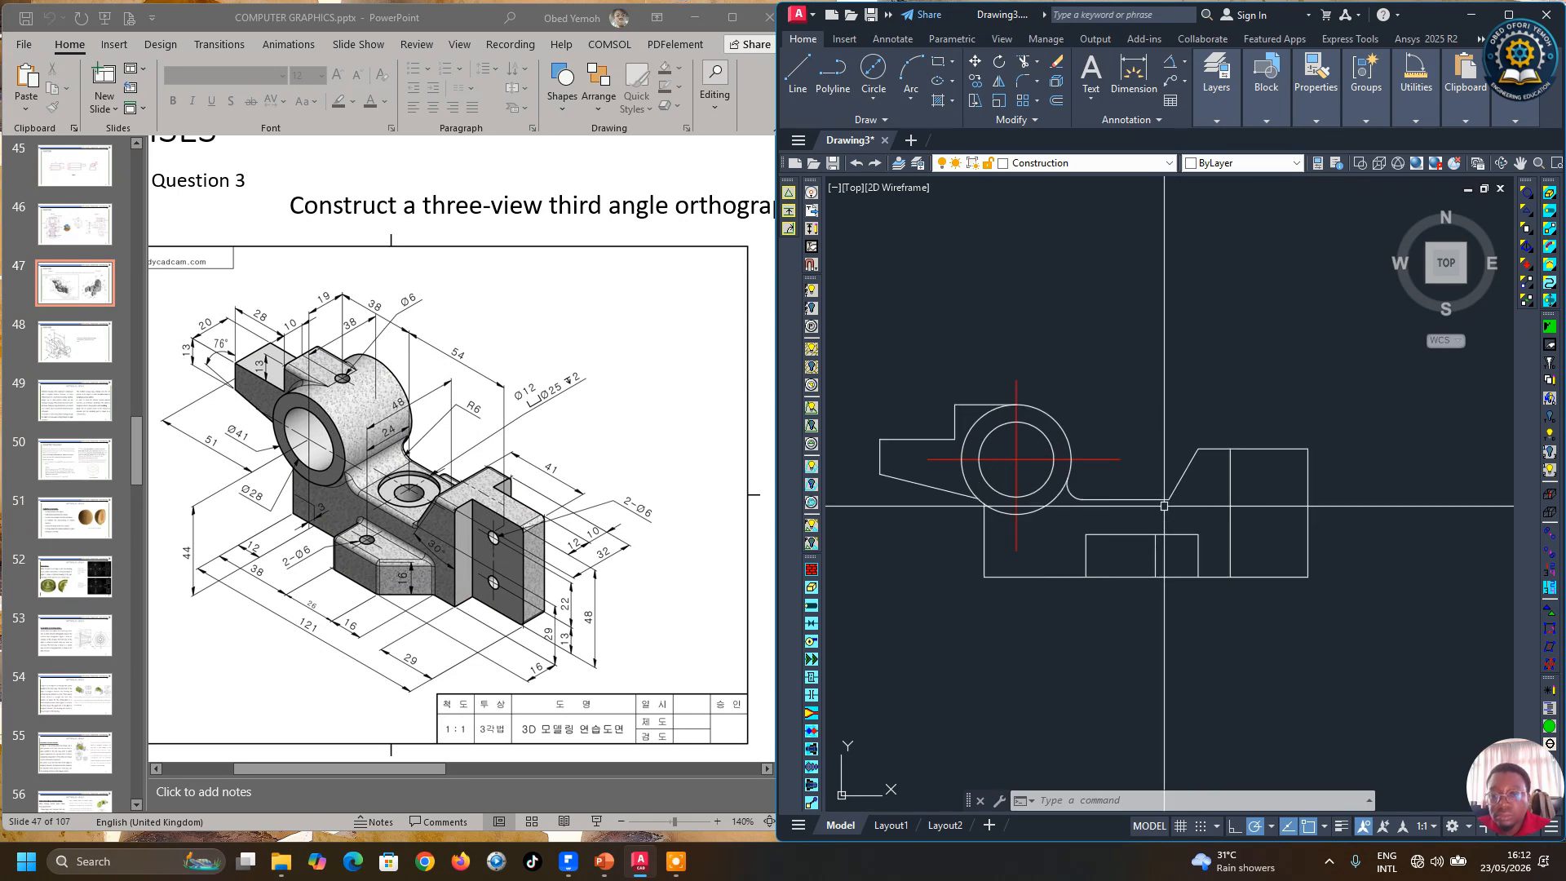
scroll(1191, 549, down, 2)
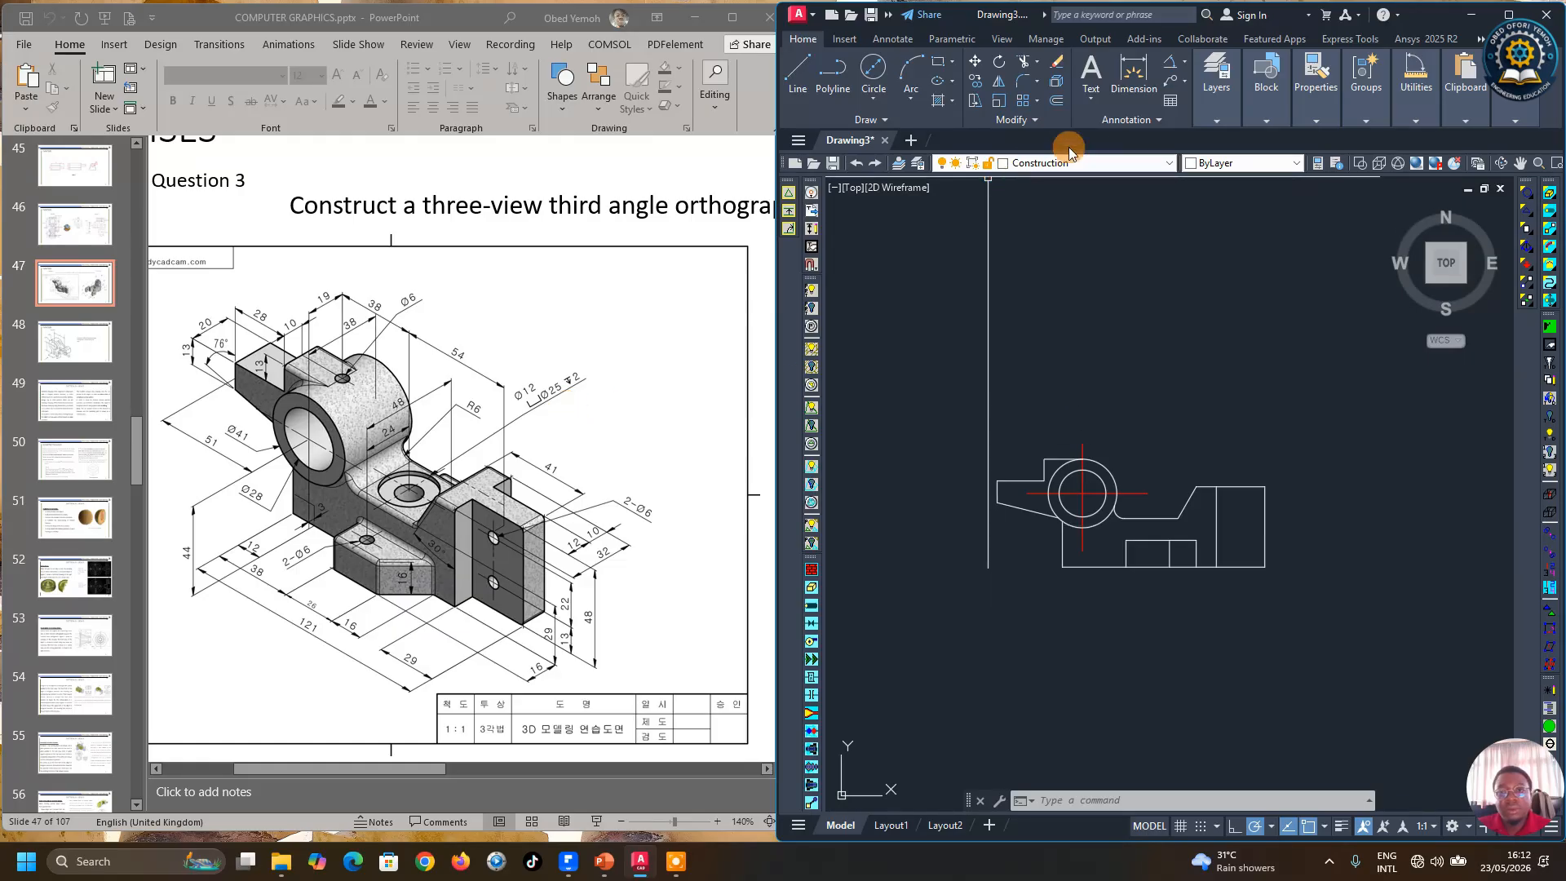
click(1056, 103)
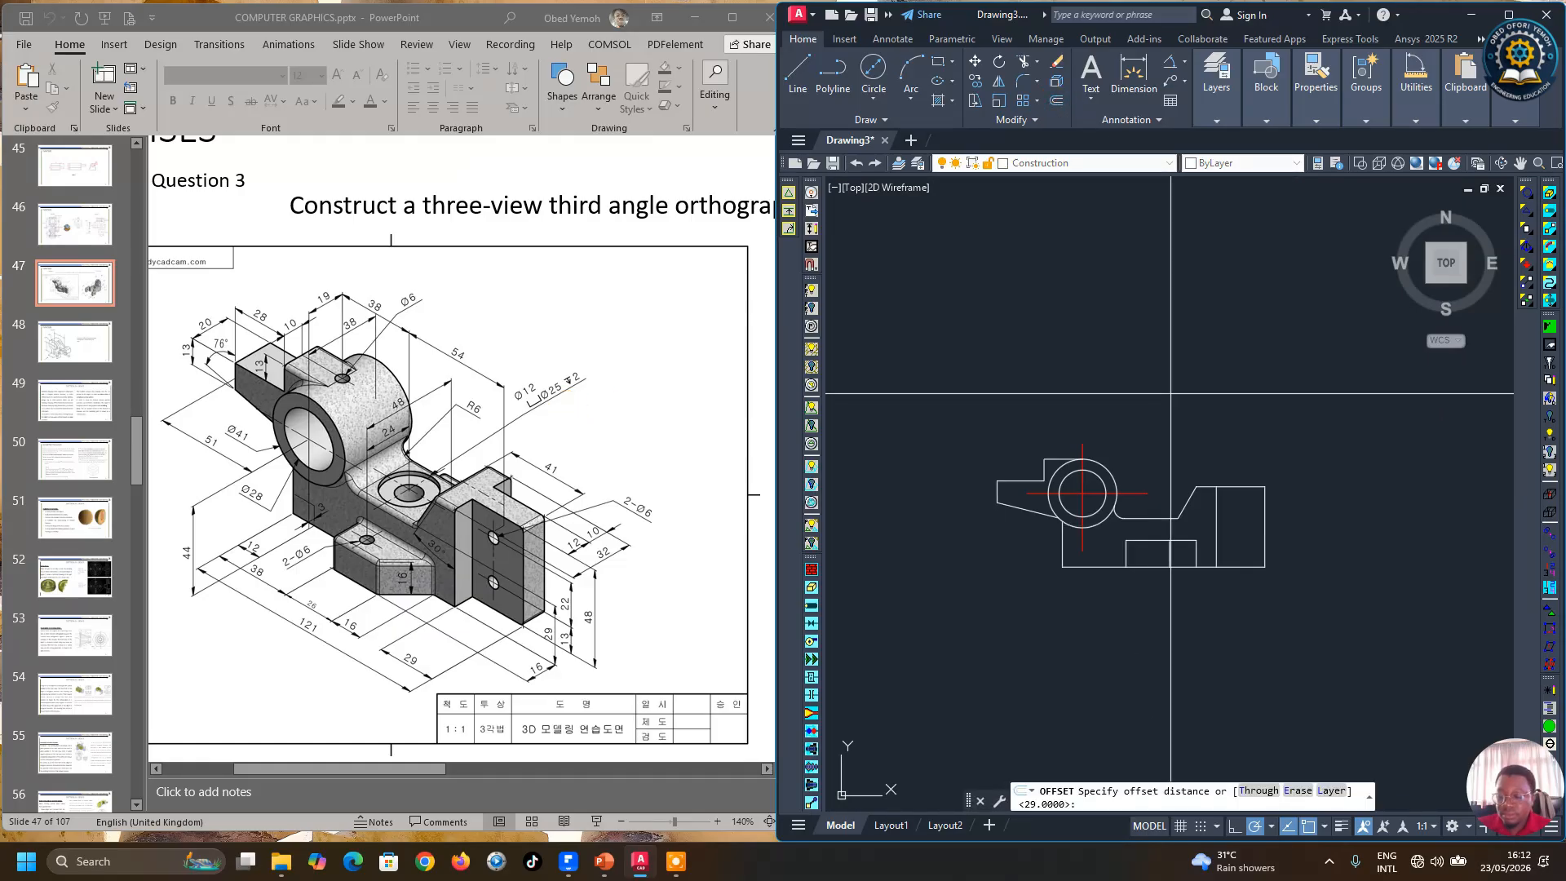
key(Return)
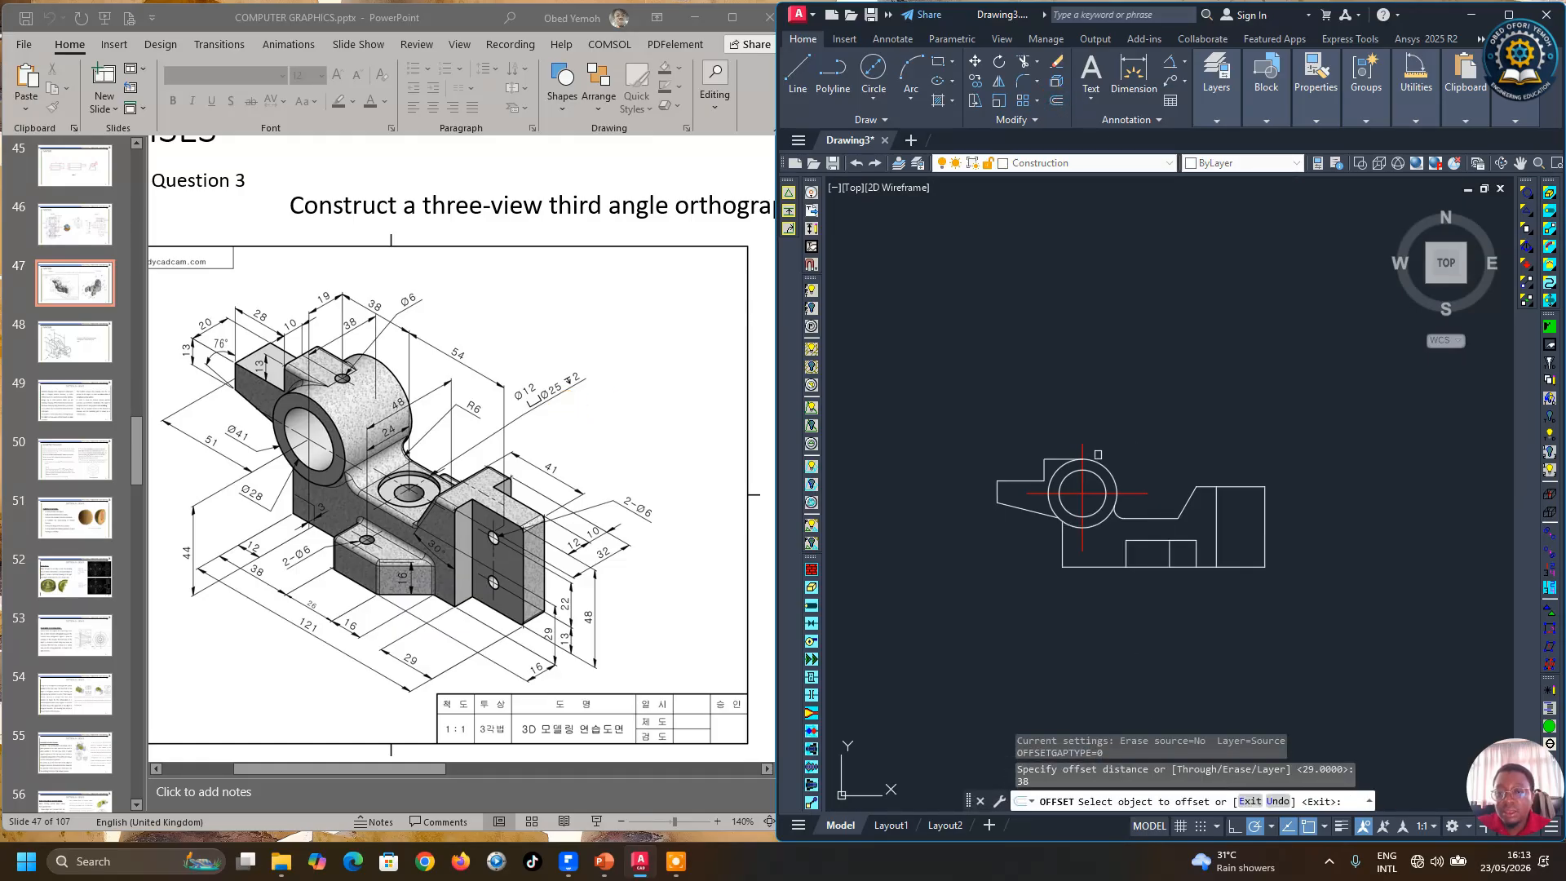
click(1081, 443)
click(1182, 481)
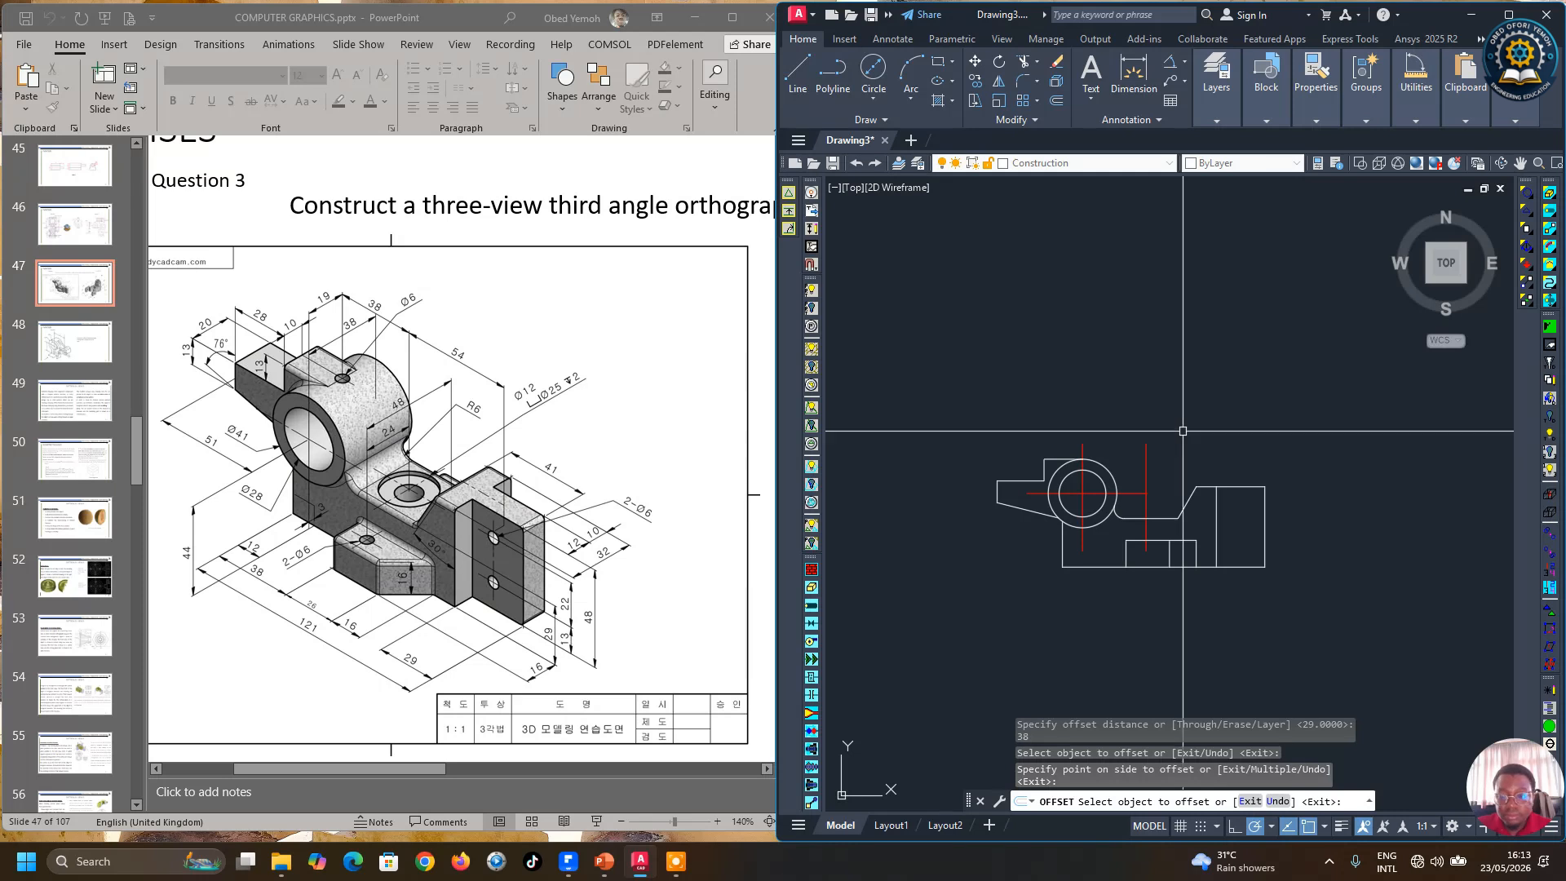
key(Return)
key(Return)
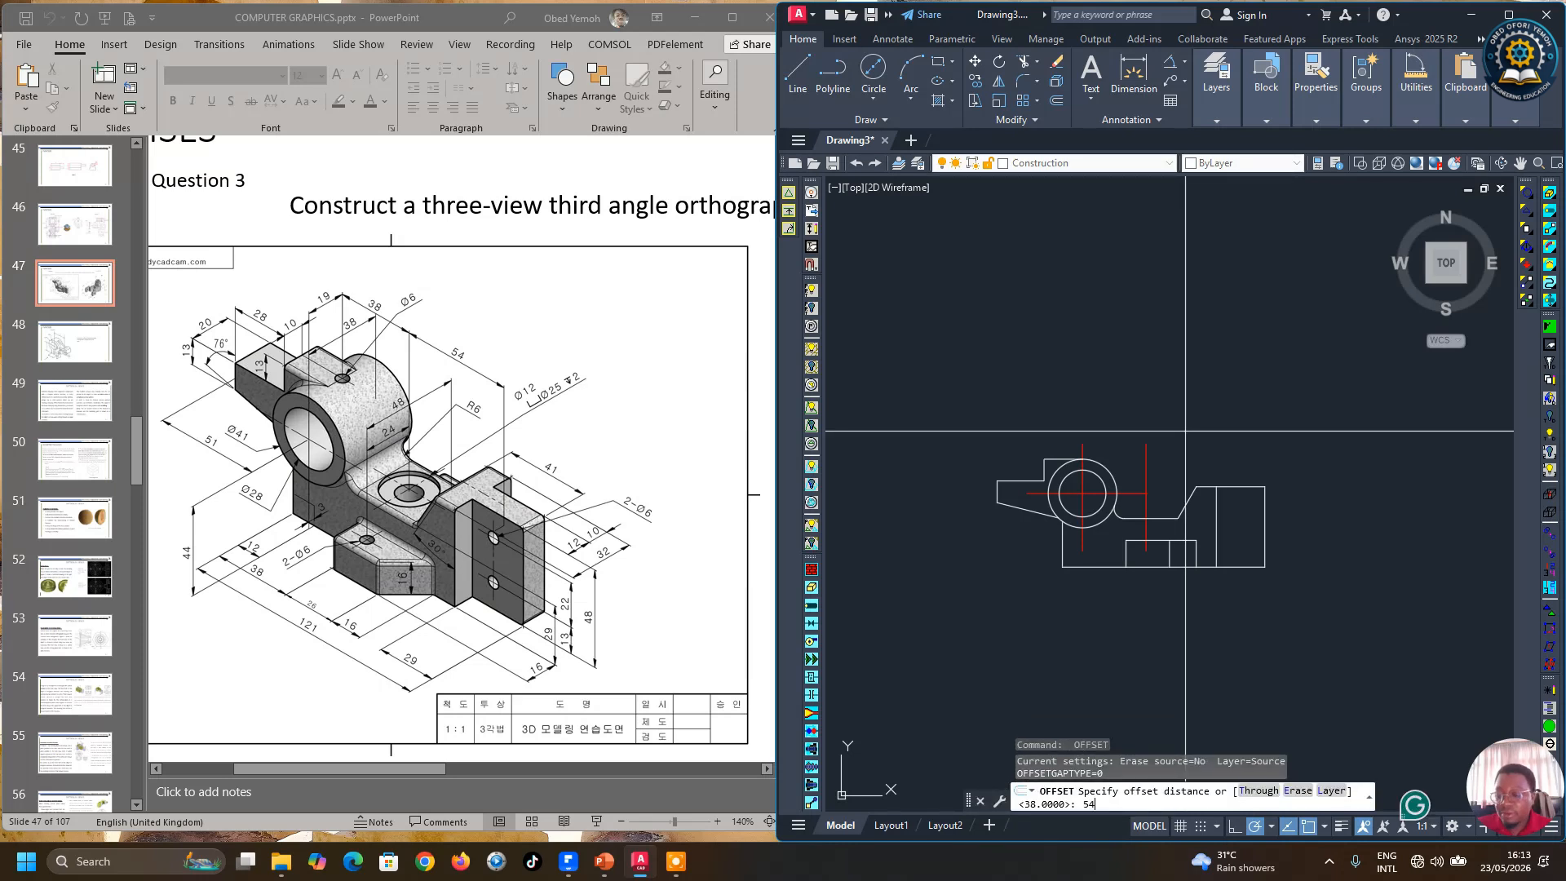
Step: Offset the new vertical center line 54 mm to the right
text(54)
key(Return)
click(1147, 448)
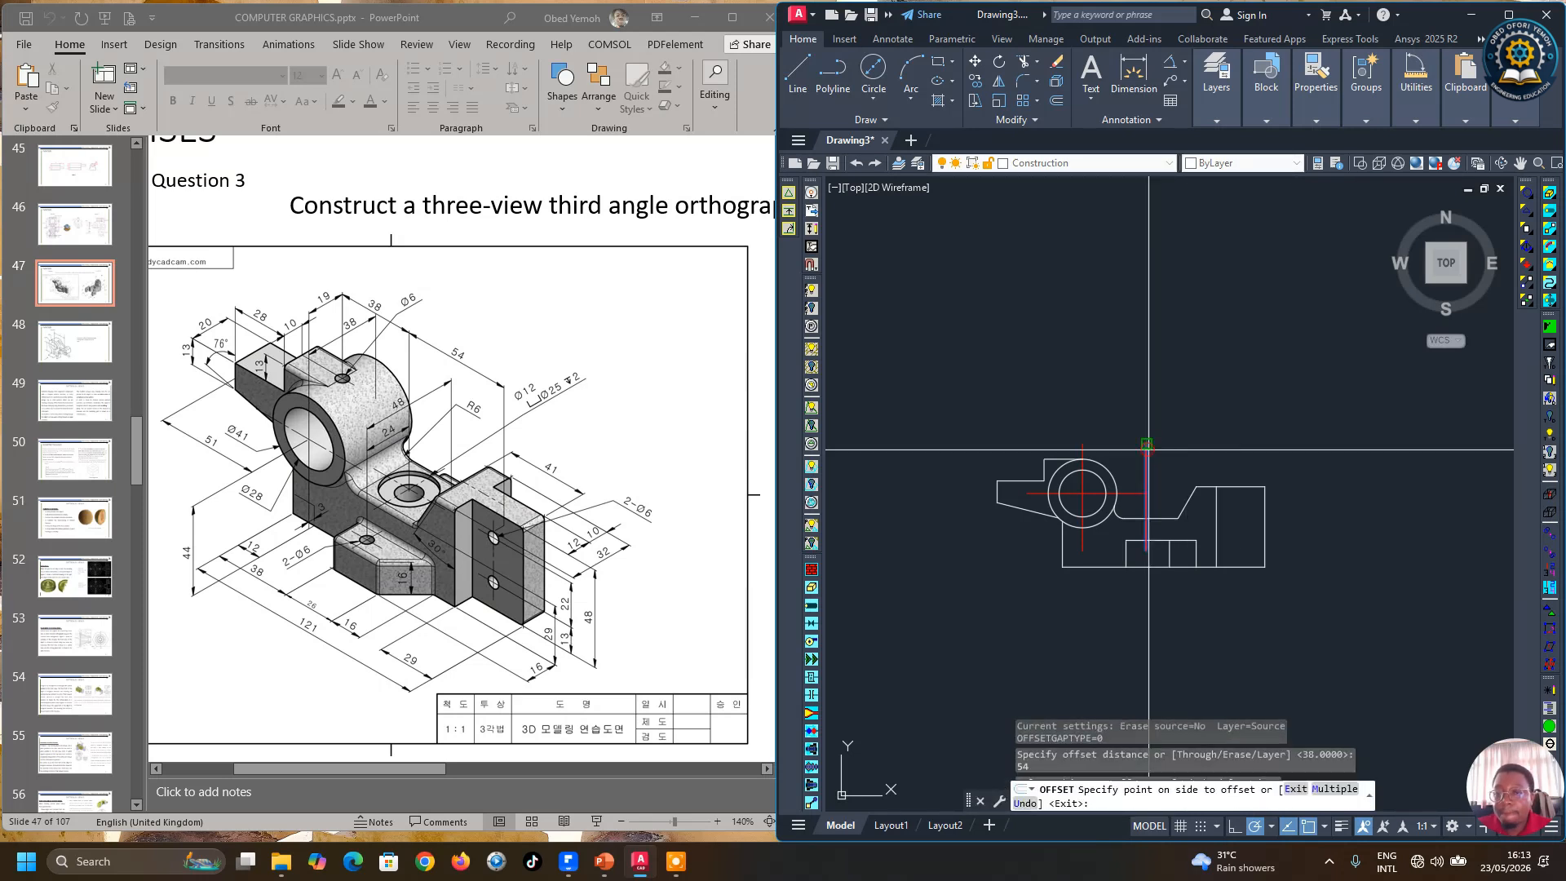
click(1252, 431)
right_click(1265, 424)
click(1279, 431)
scroll(1279, 571, up, 4)
key(Return)
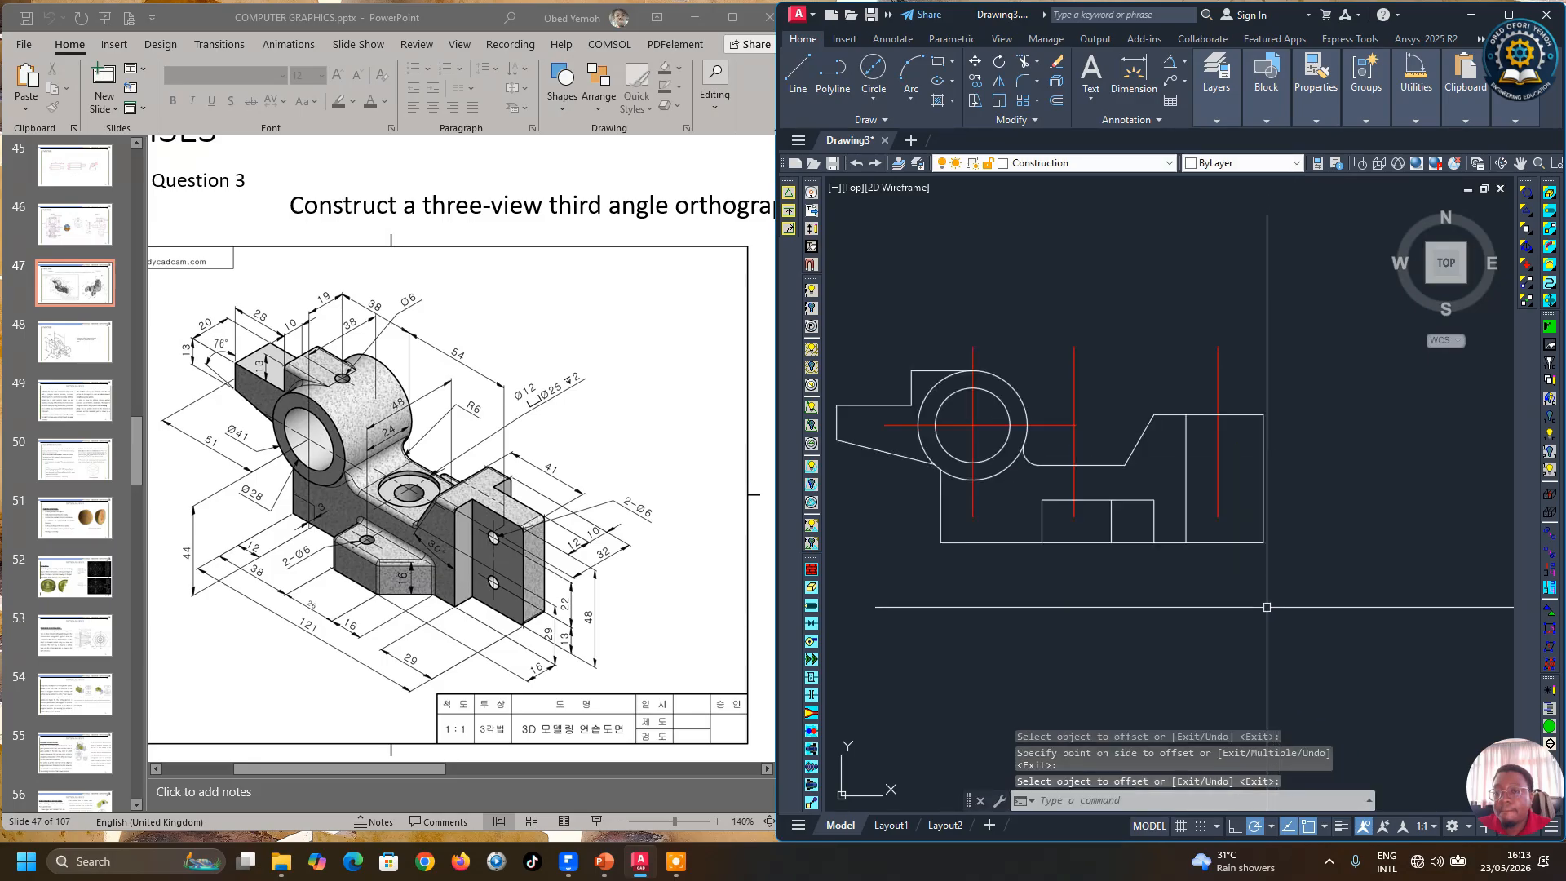
Step: Stretch the lower end of the new vertical center line straight down with Ortho on
click(1171, 463)
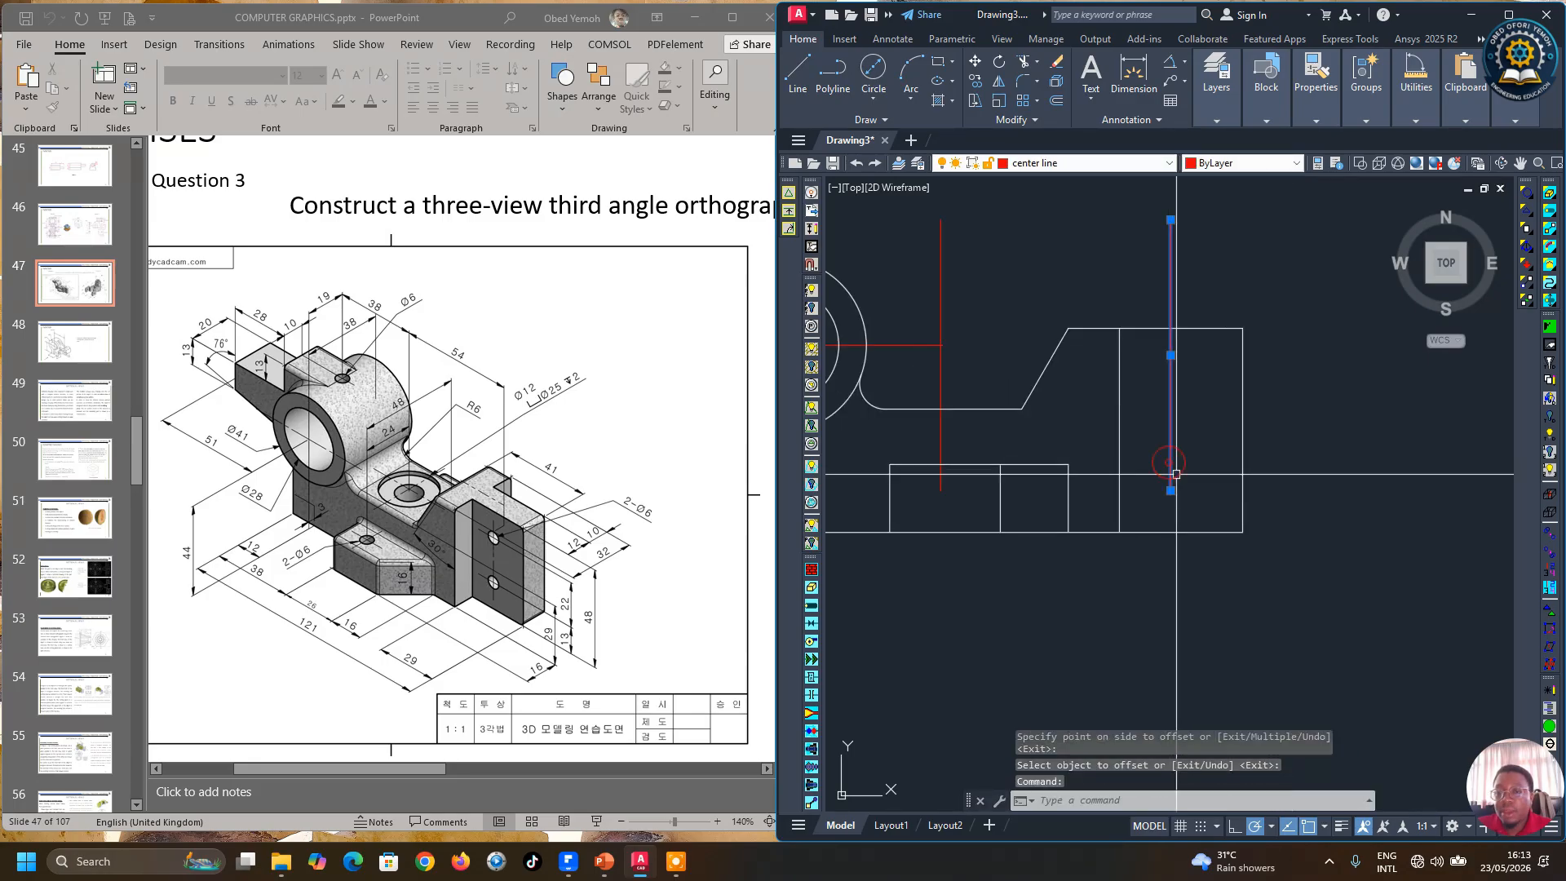
click(1171, 490)
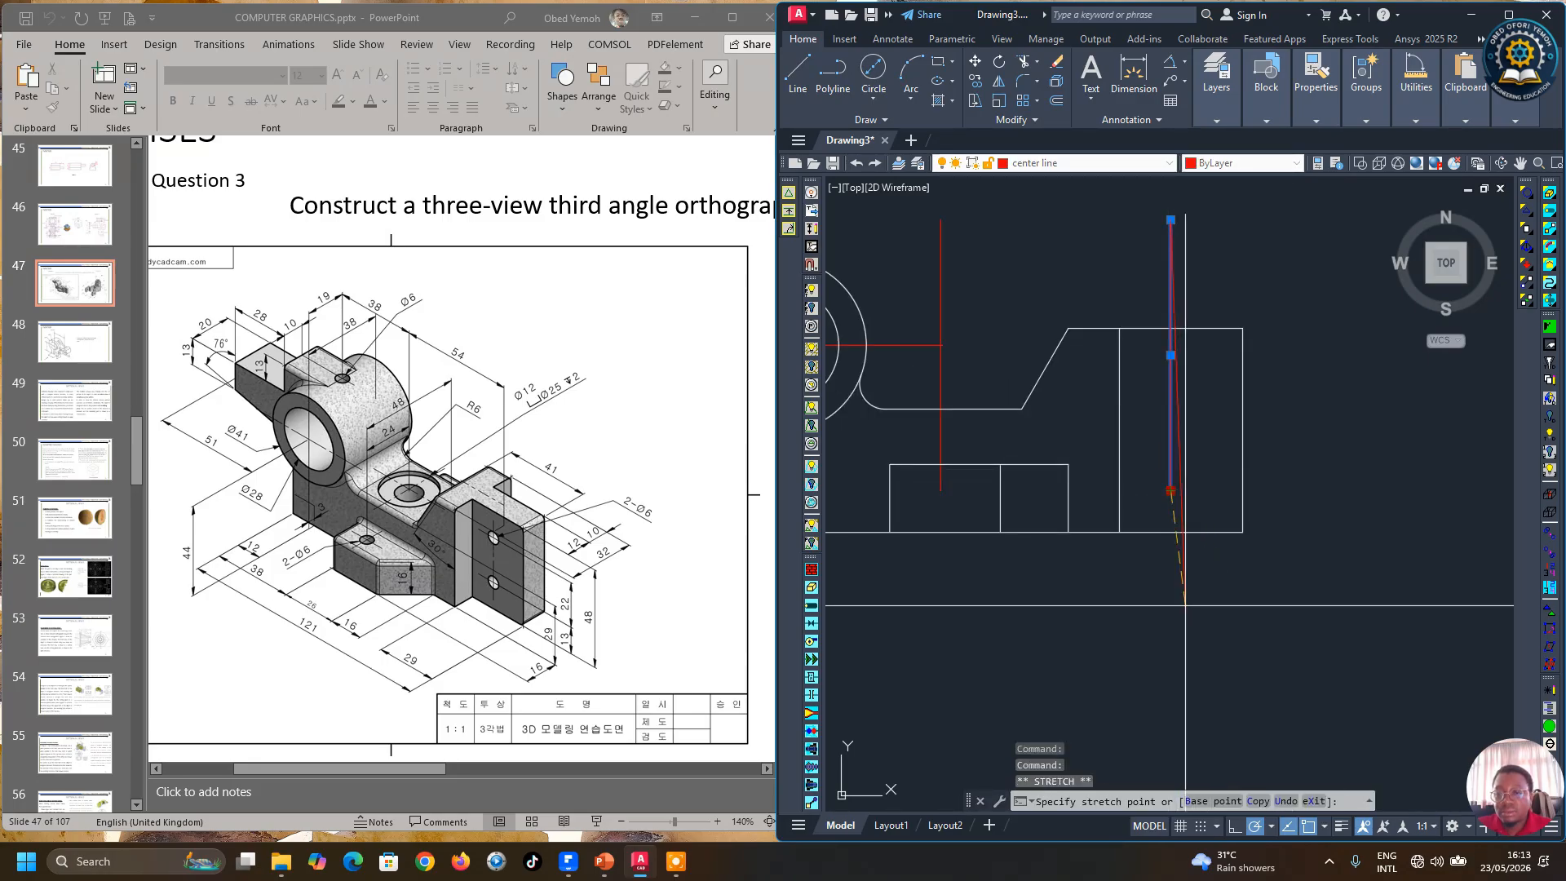
key(F8)
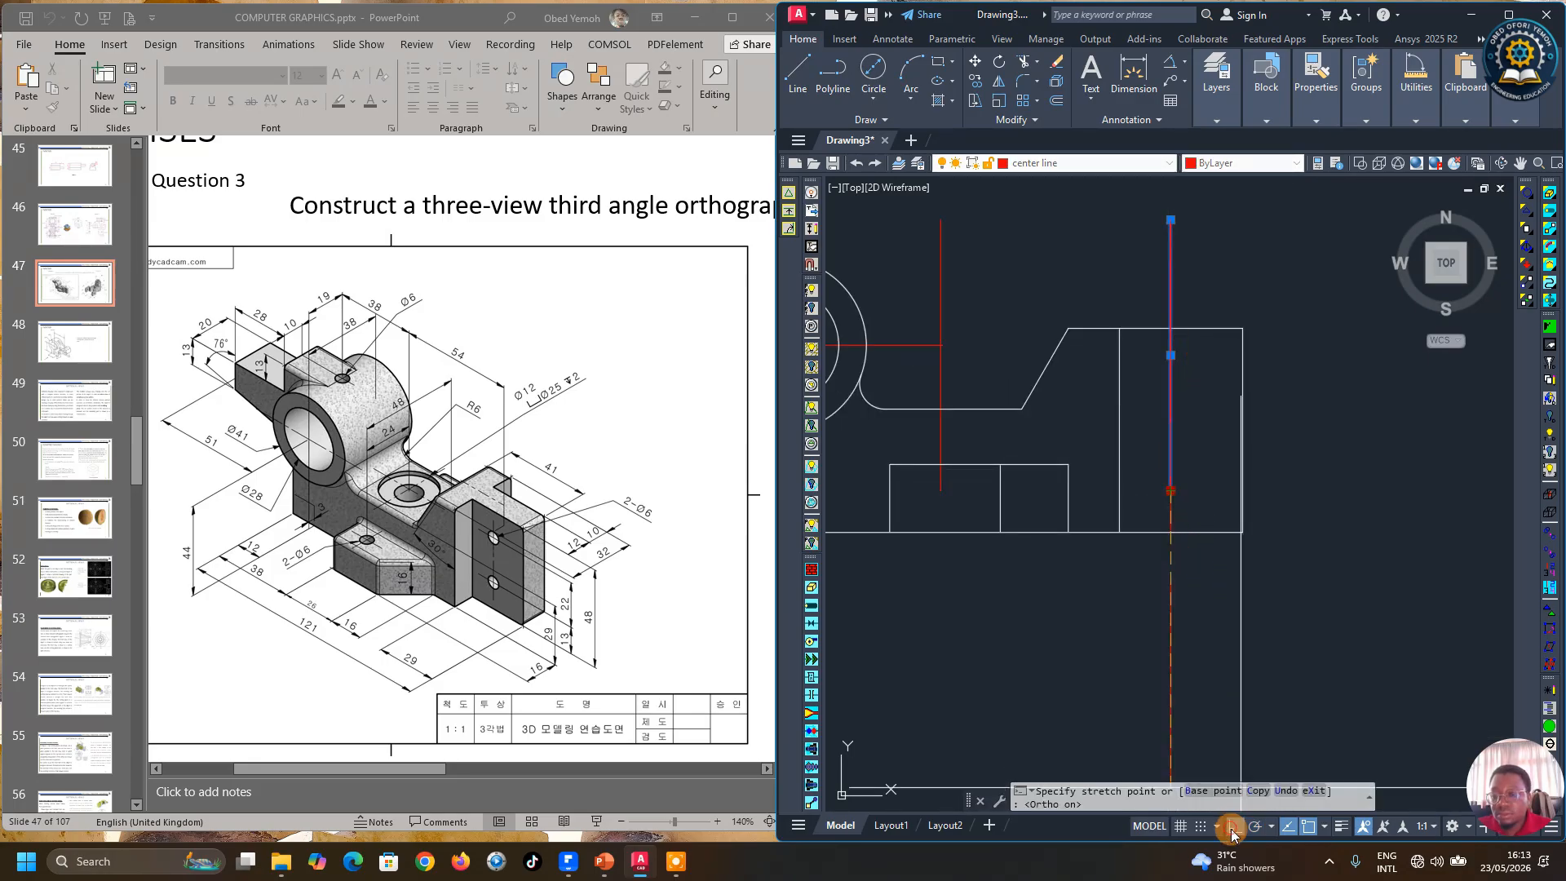
click(1183, 584)
key(F1)
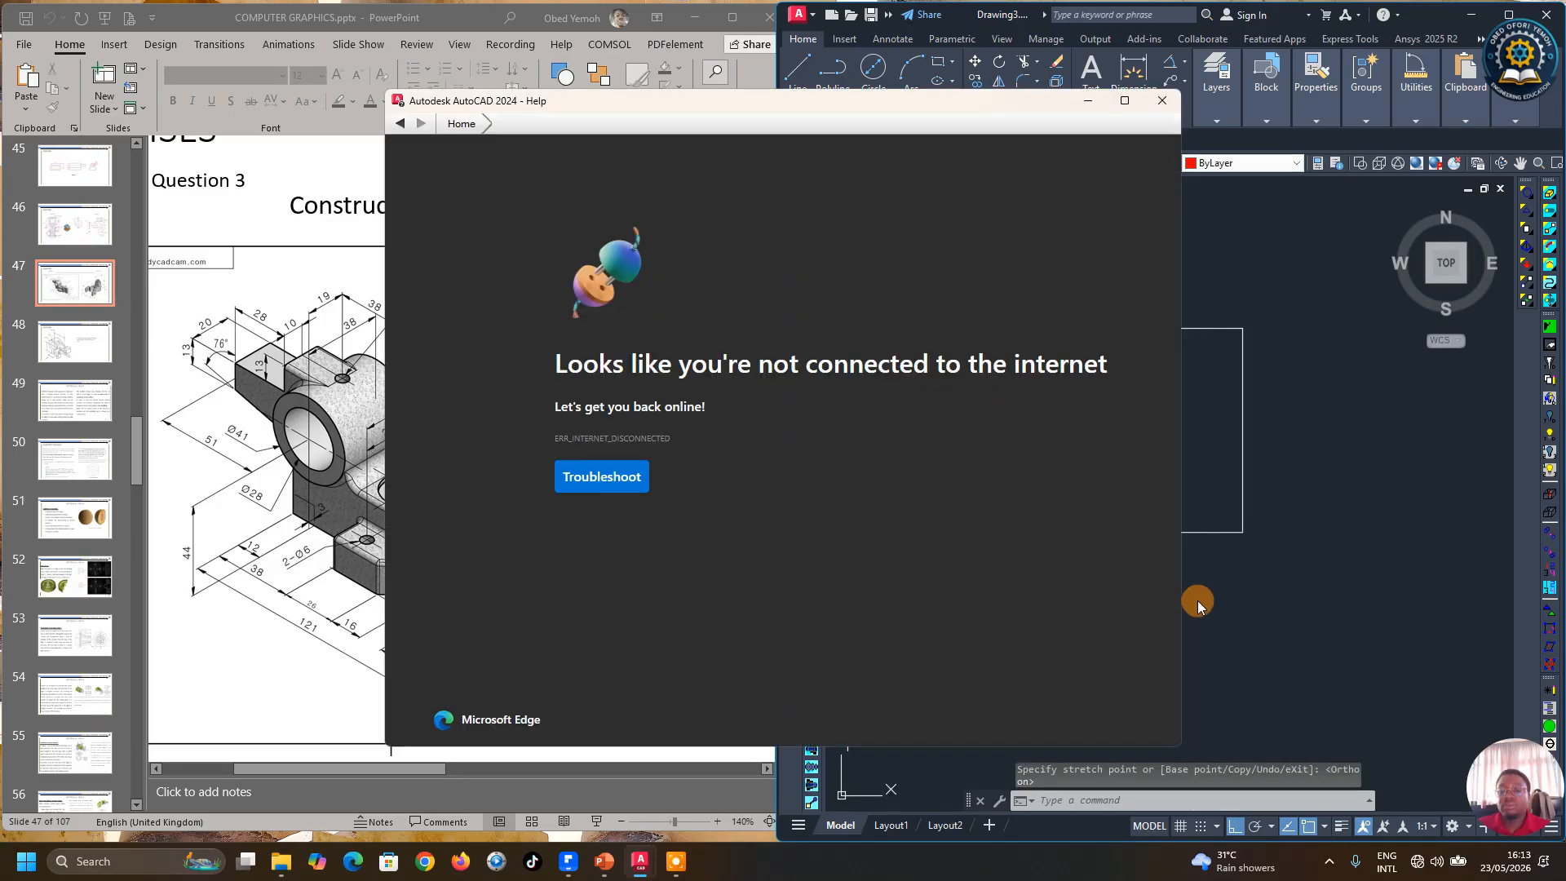
click(1162, 100)
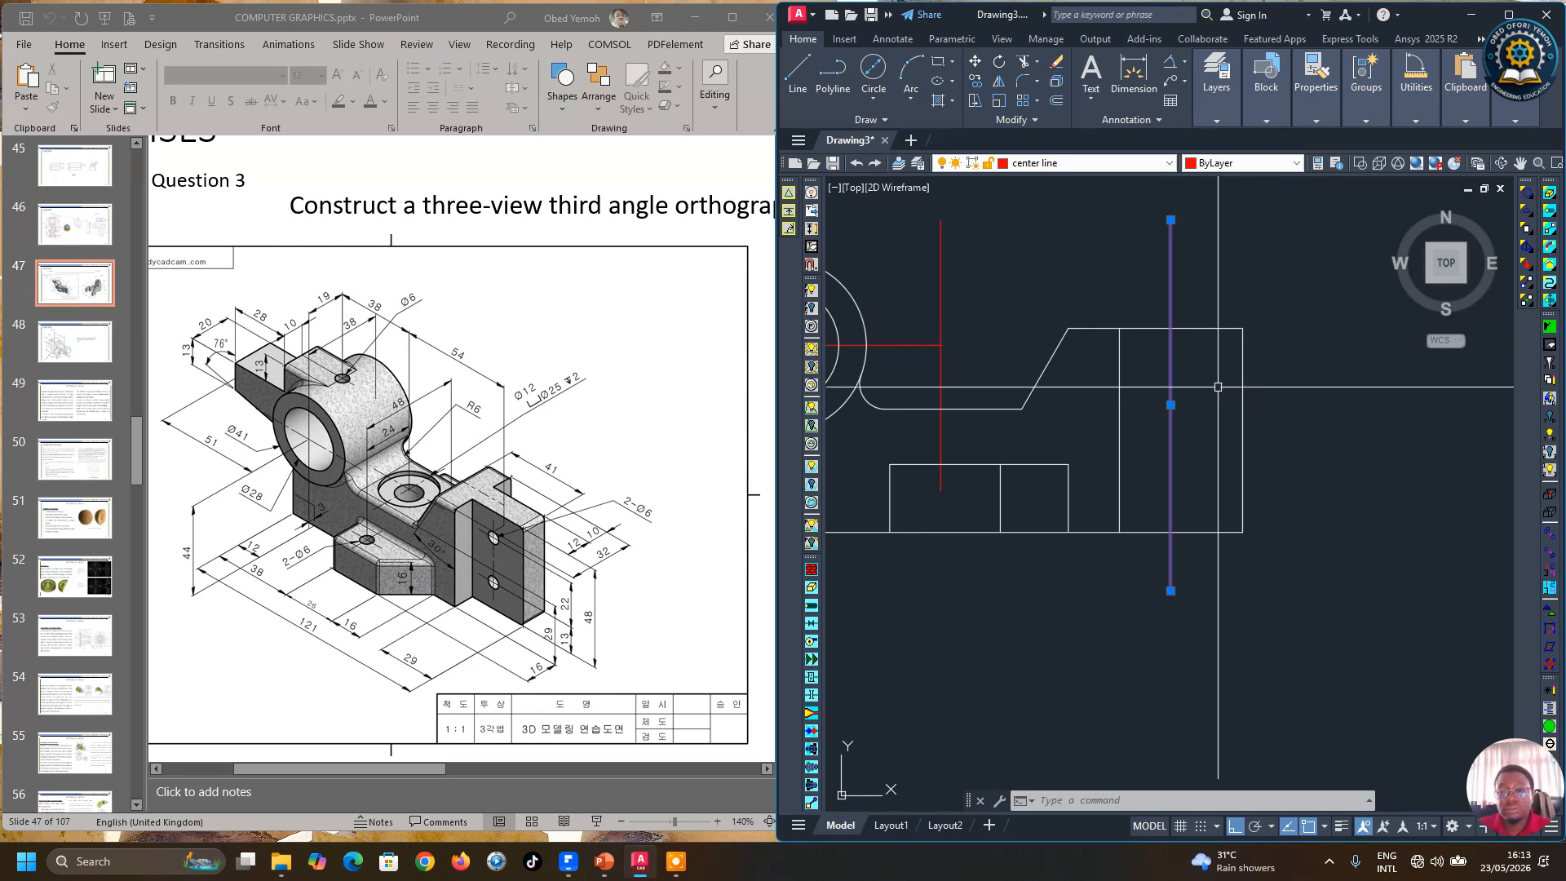
click(1171, 404)
key(Escape)
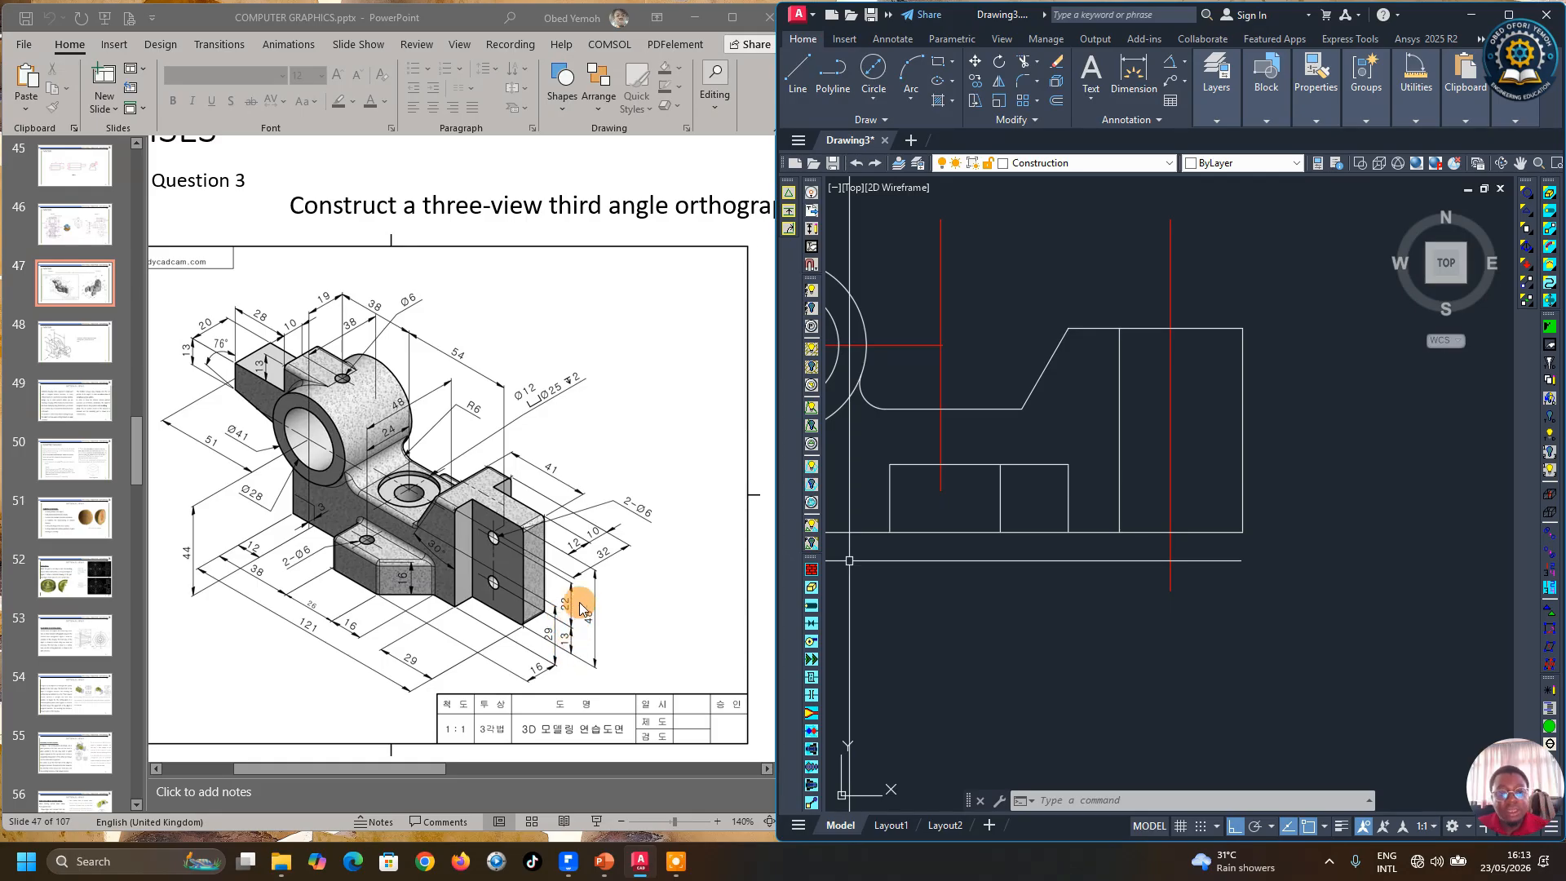
Step: Offset the bottom edge of the front view 13 mm upward
click(1057, 100)
text(1)
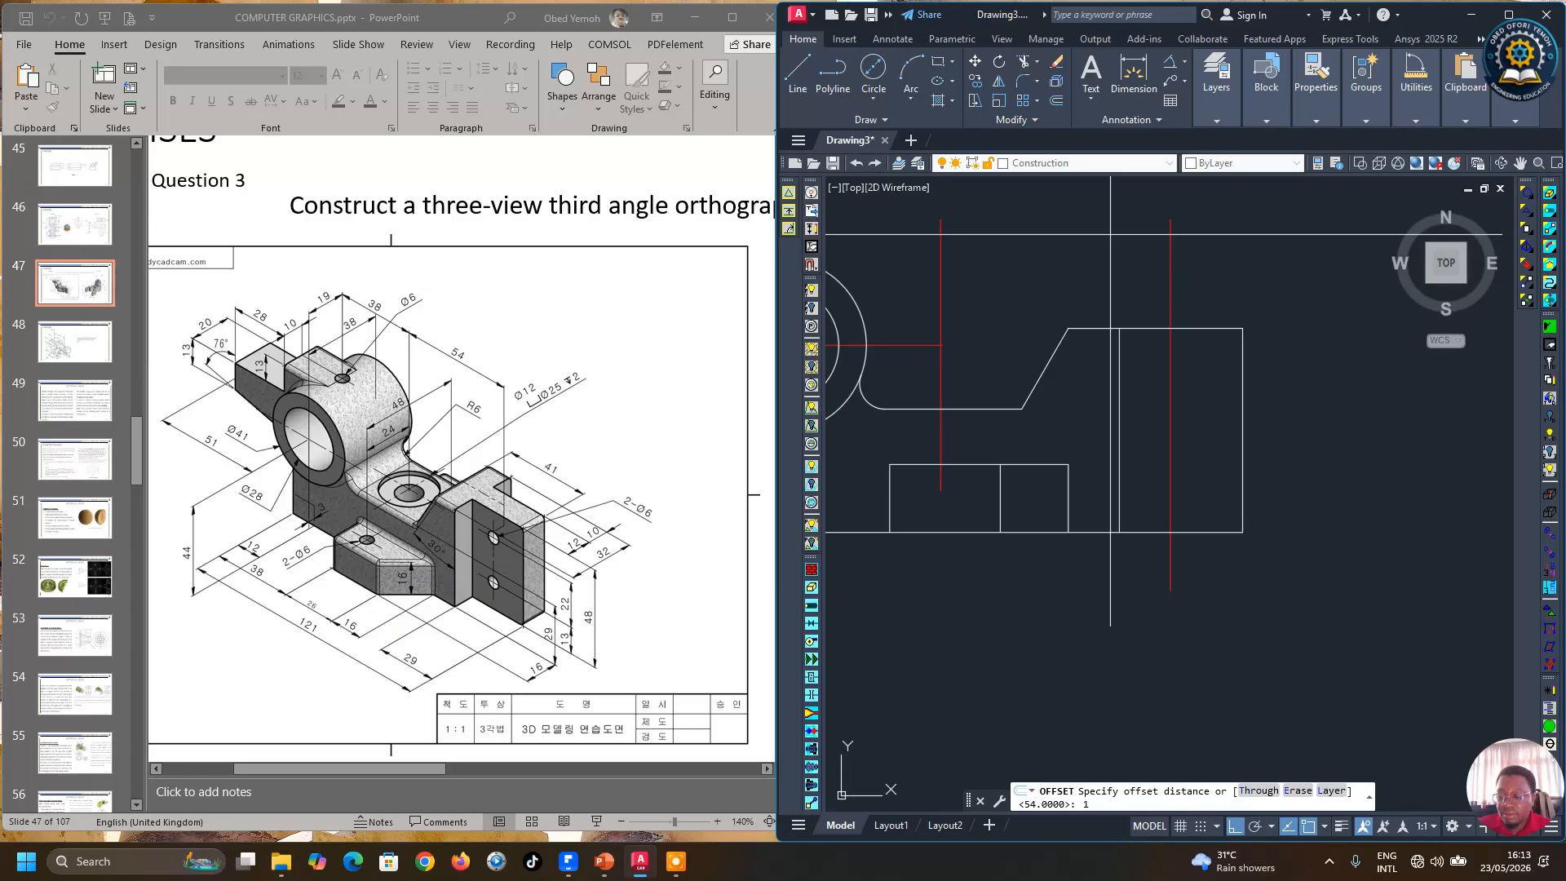
text(3)
key(Return)
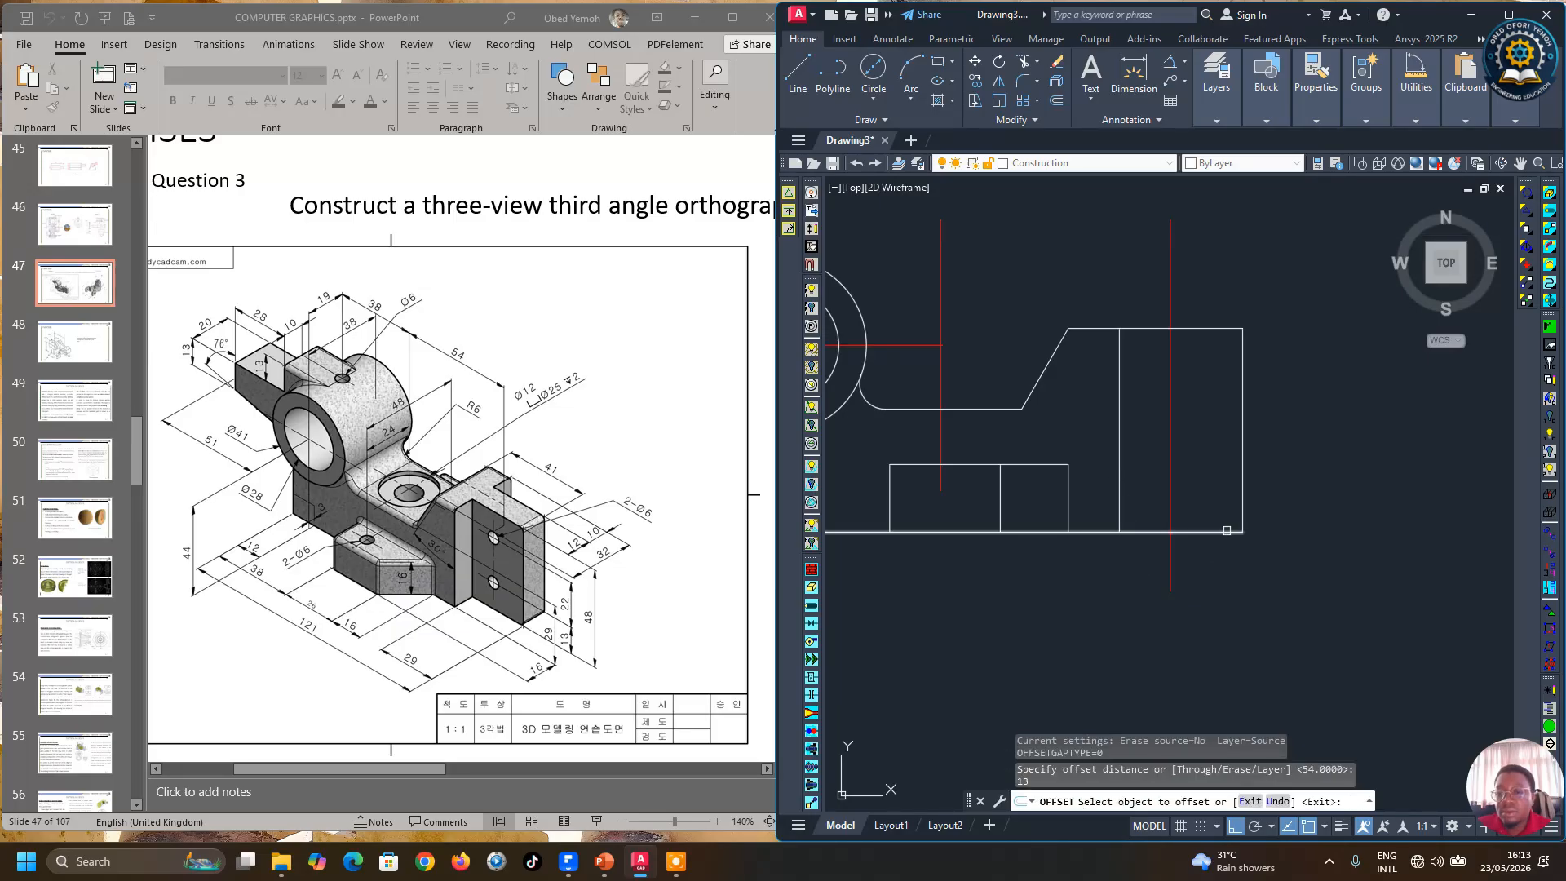
click(1228, 531)
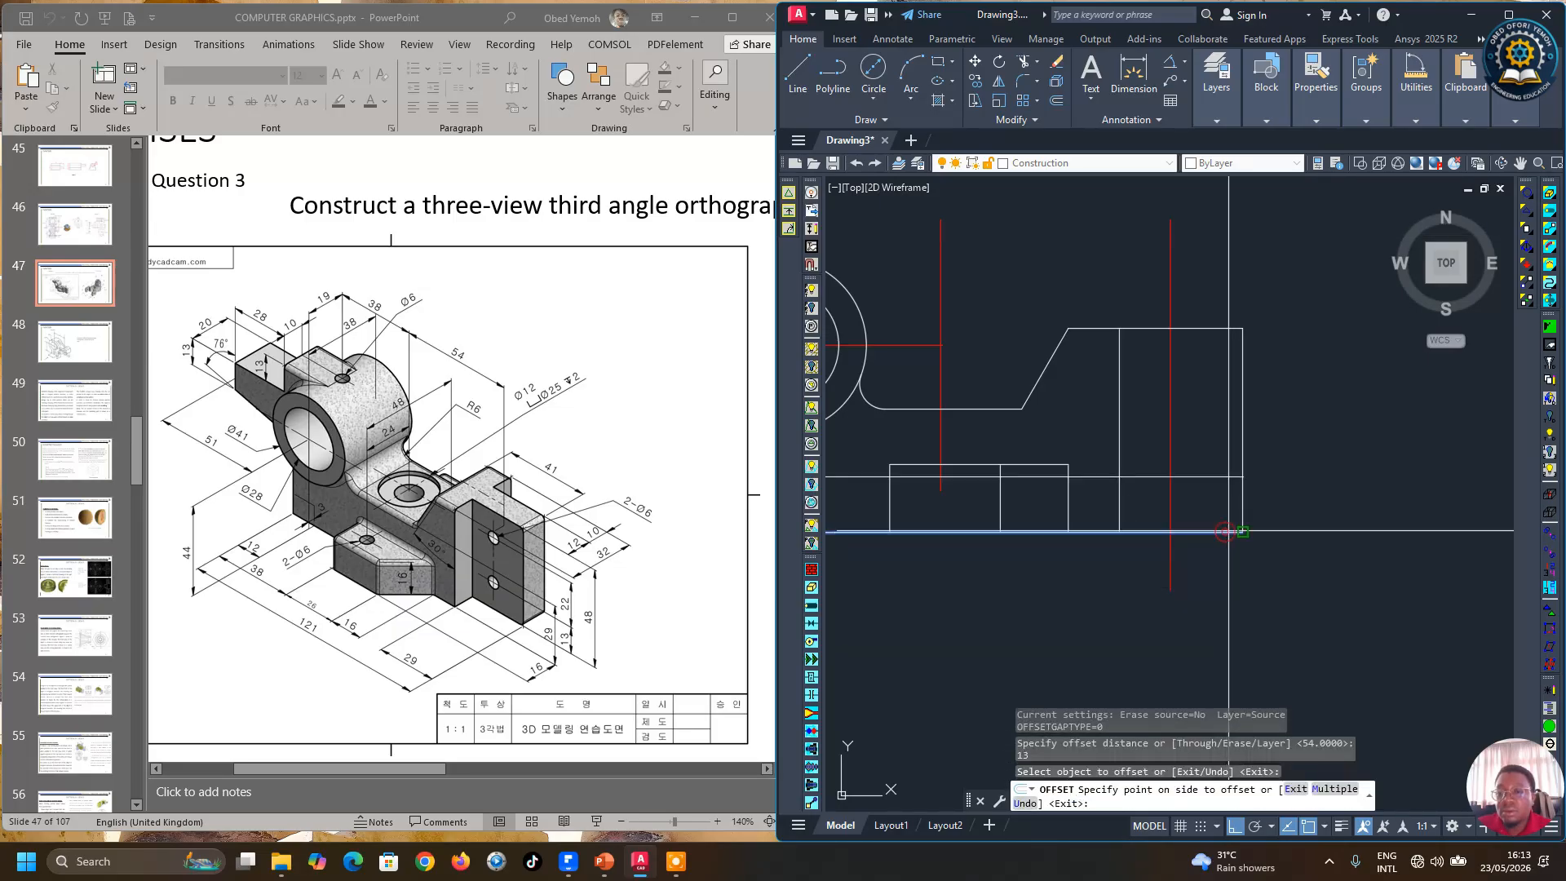
click(1323, 446)
key(Return)
Step: Offset the new horizontal line 22 mm upward
key(Return)
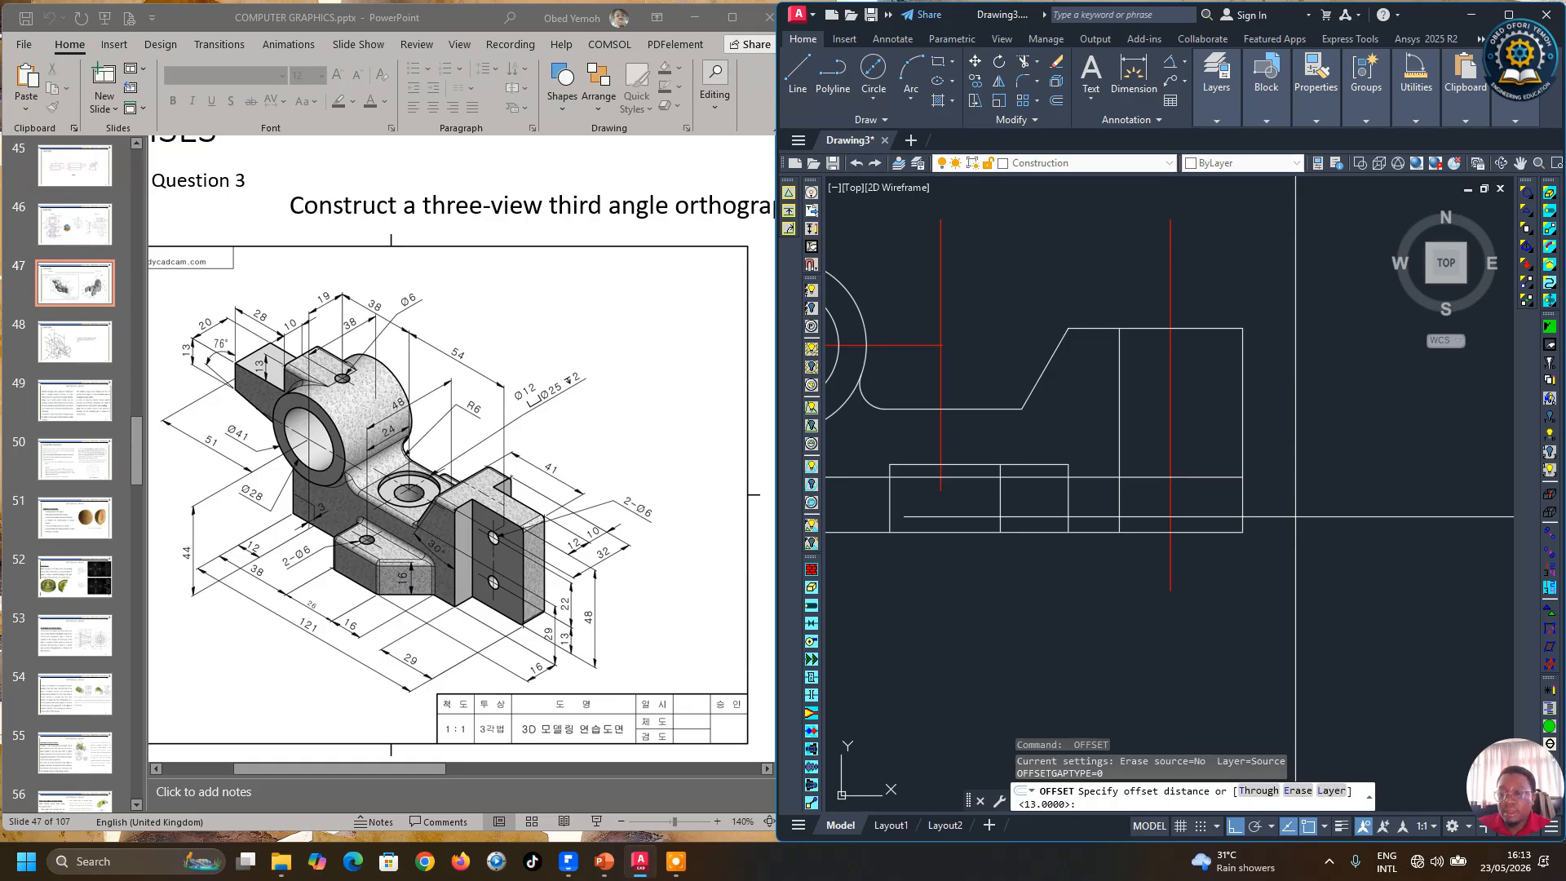
text(22)
key(Return)
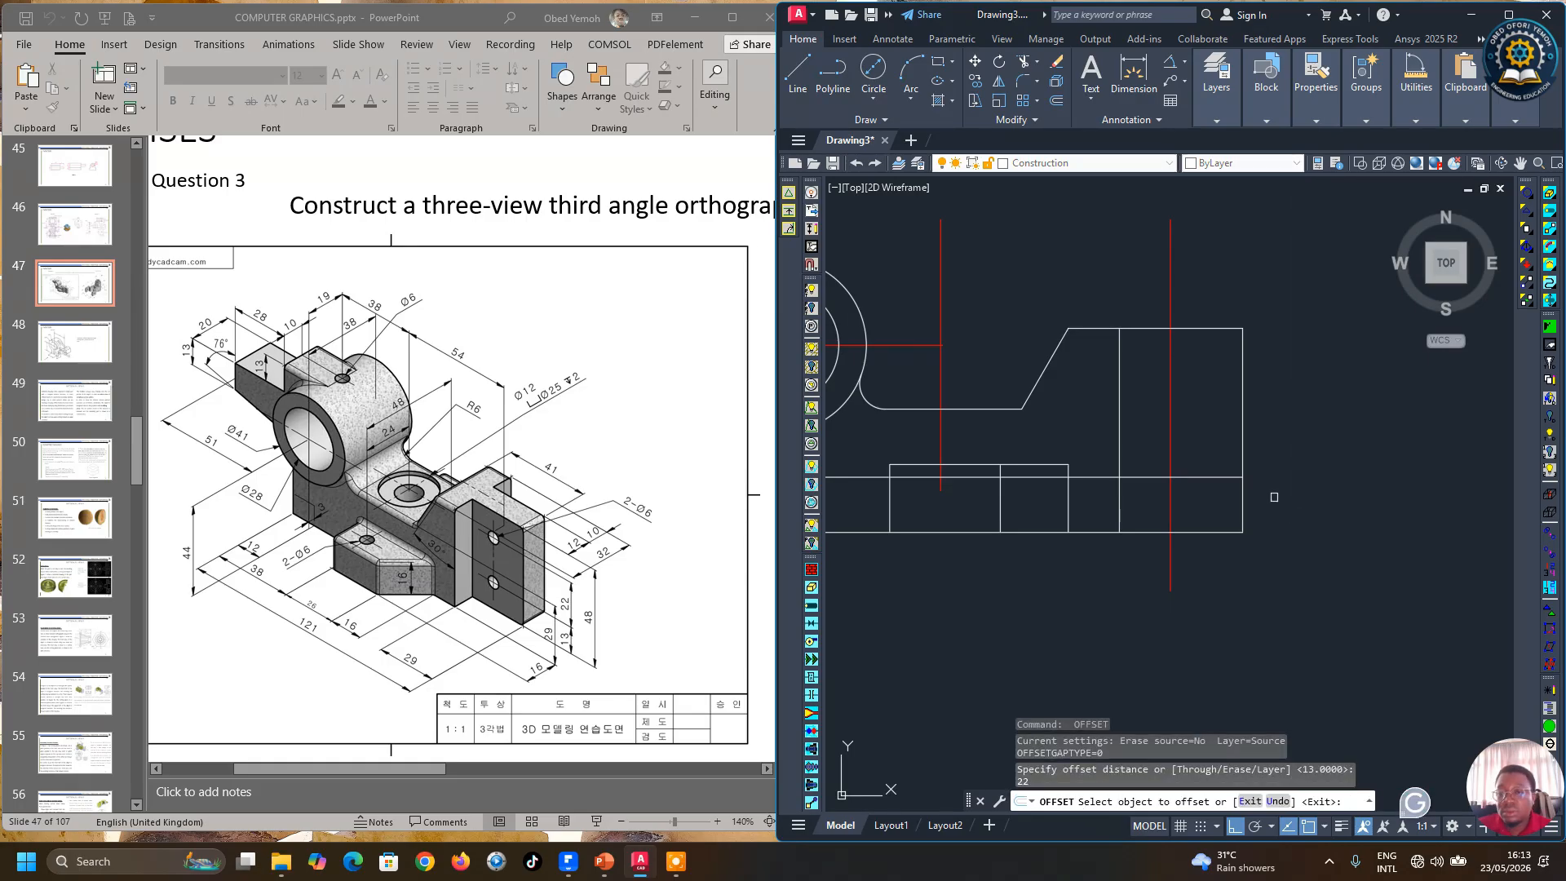
click(1220, 477)
click(1217, 419)
key(Return)
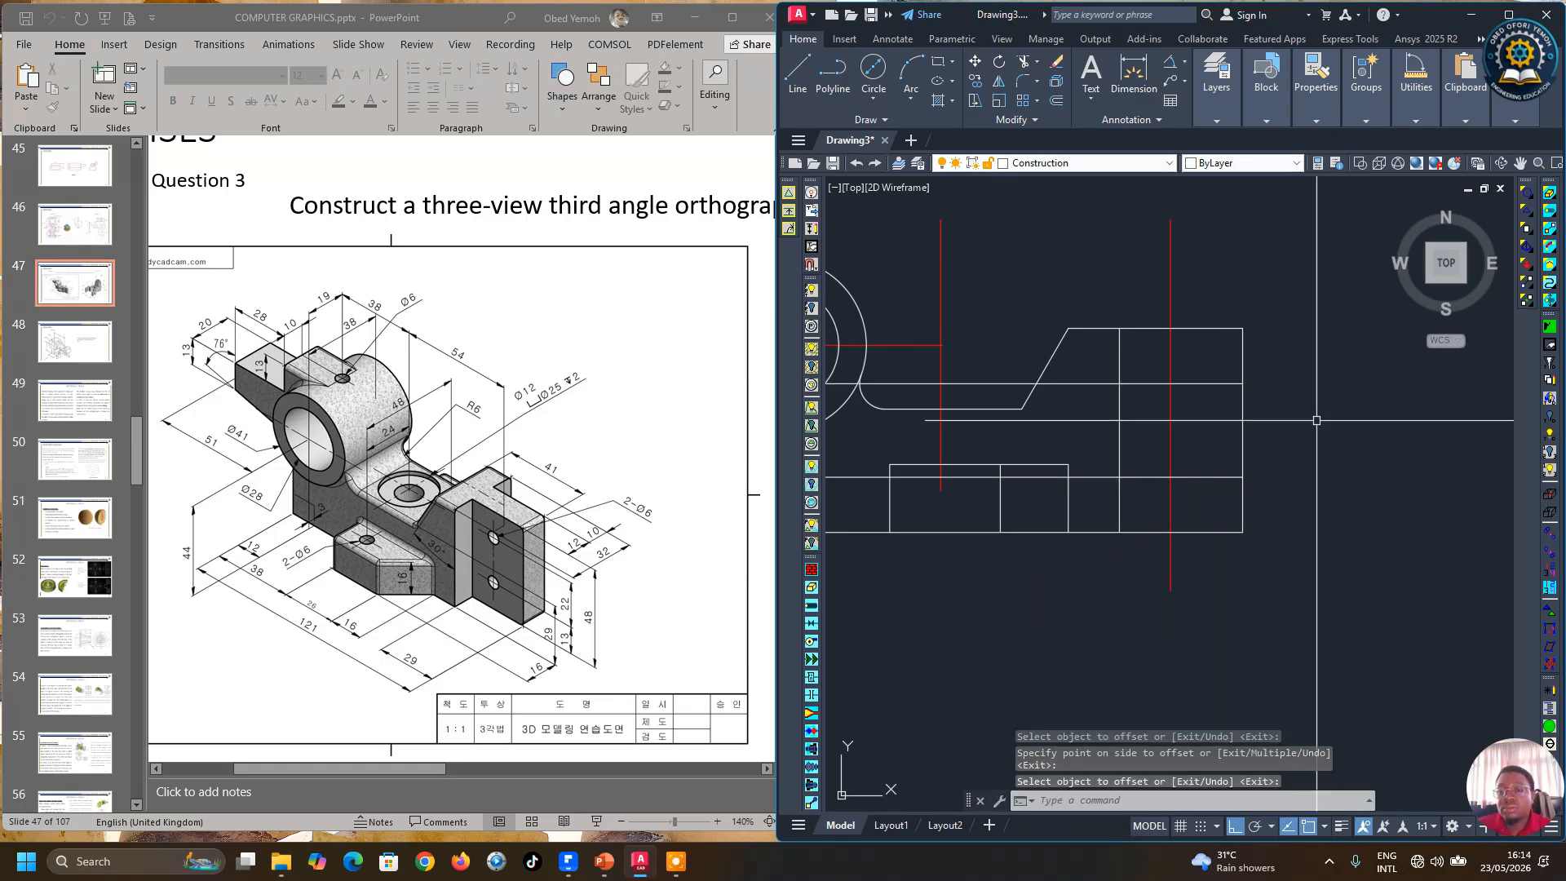
Step: Draw a 6 mm diameter circle at the intersection of the vertical center line and the lower offset line
click(875, 72)
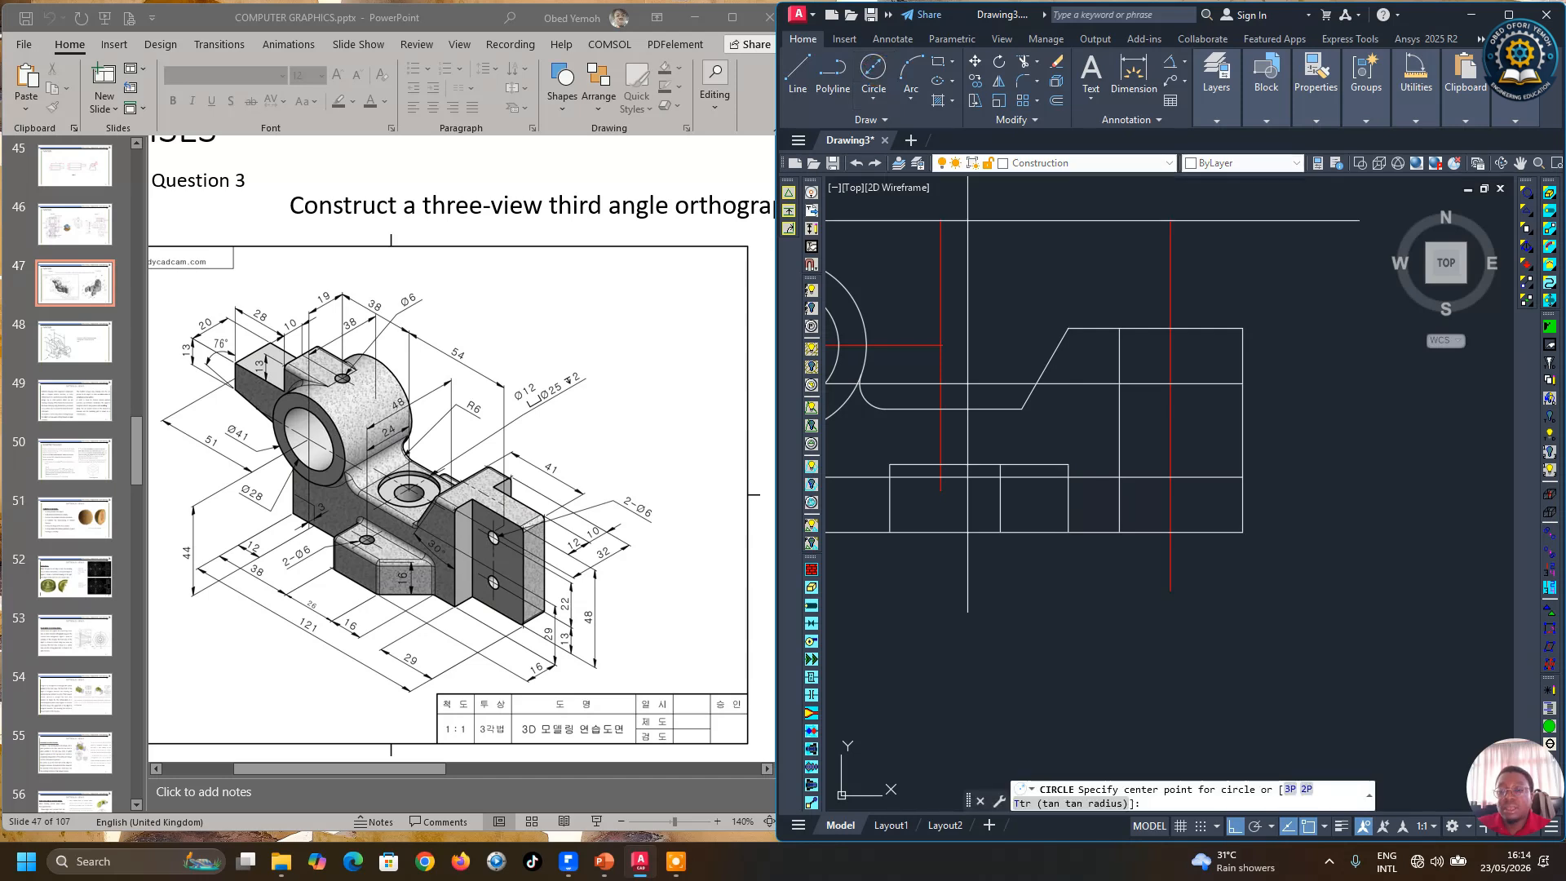
click(1171, 477)
text(d)
key(Return)
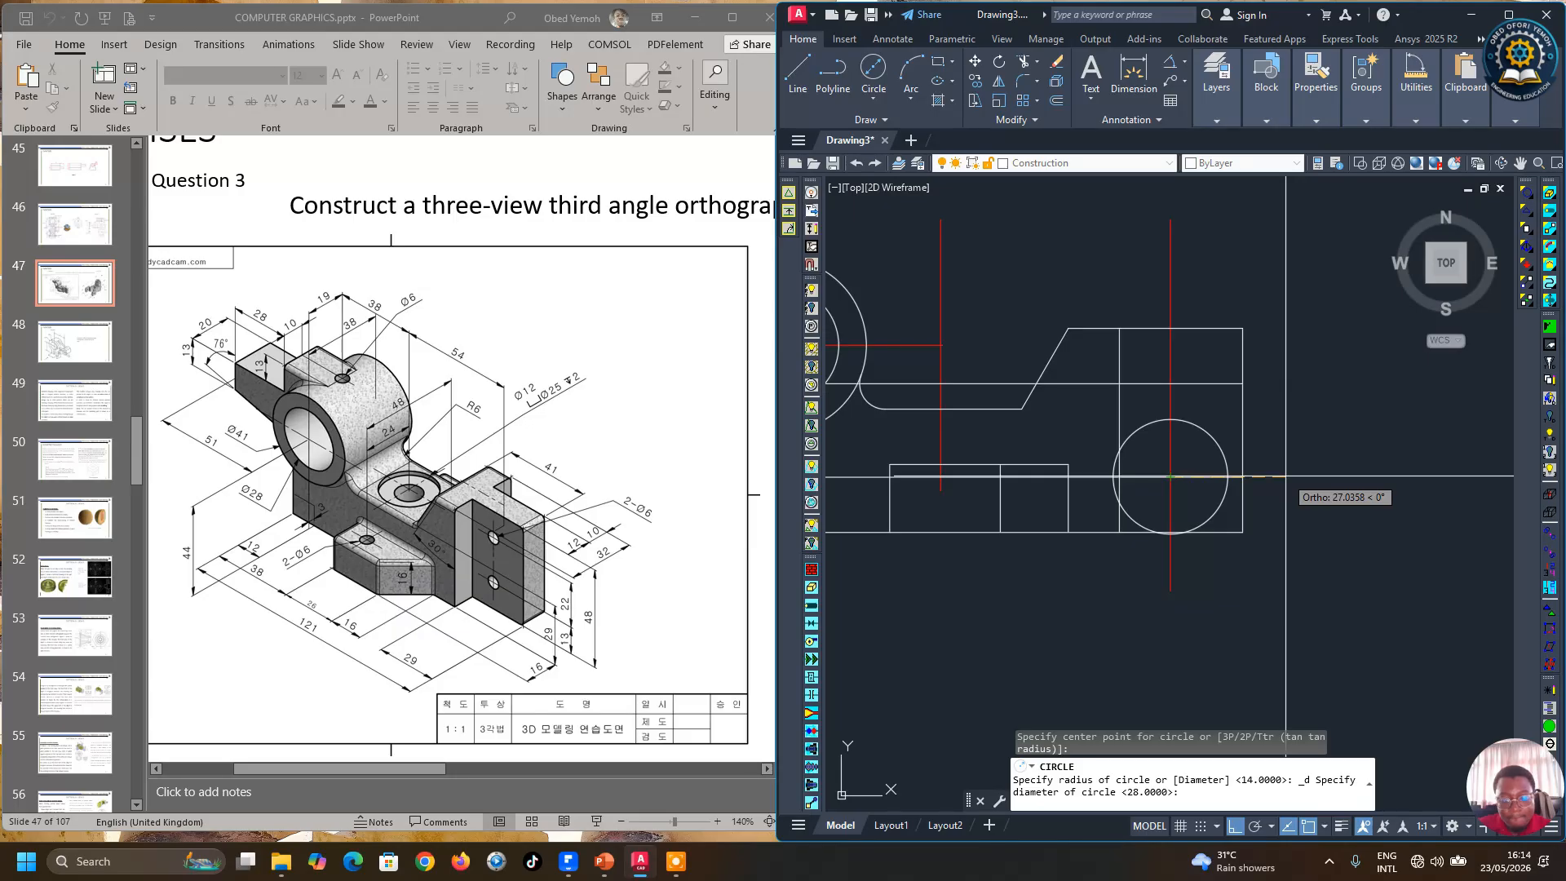
text(d)
key(Return)
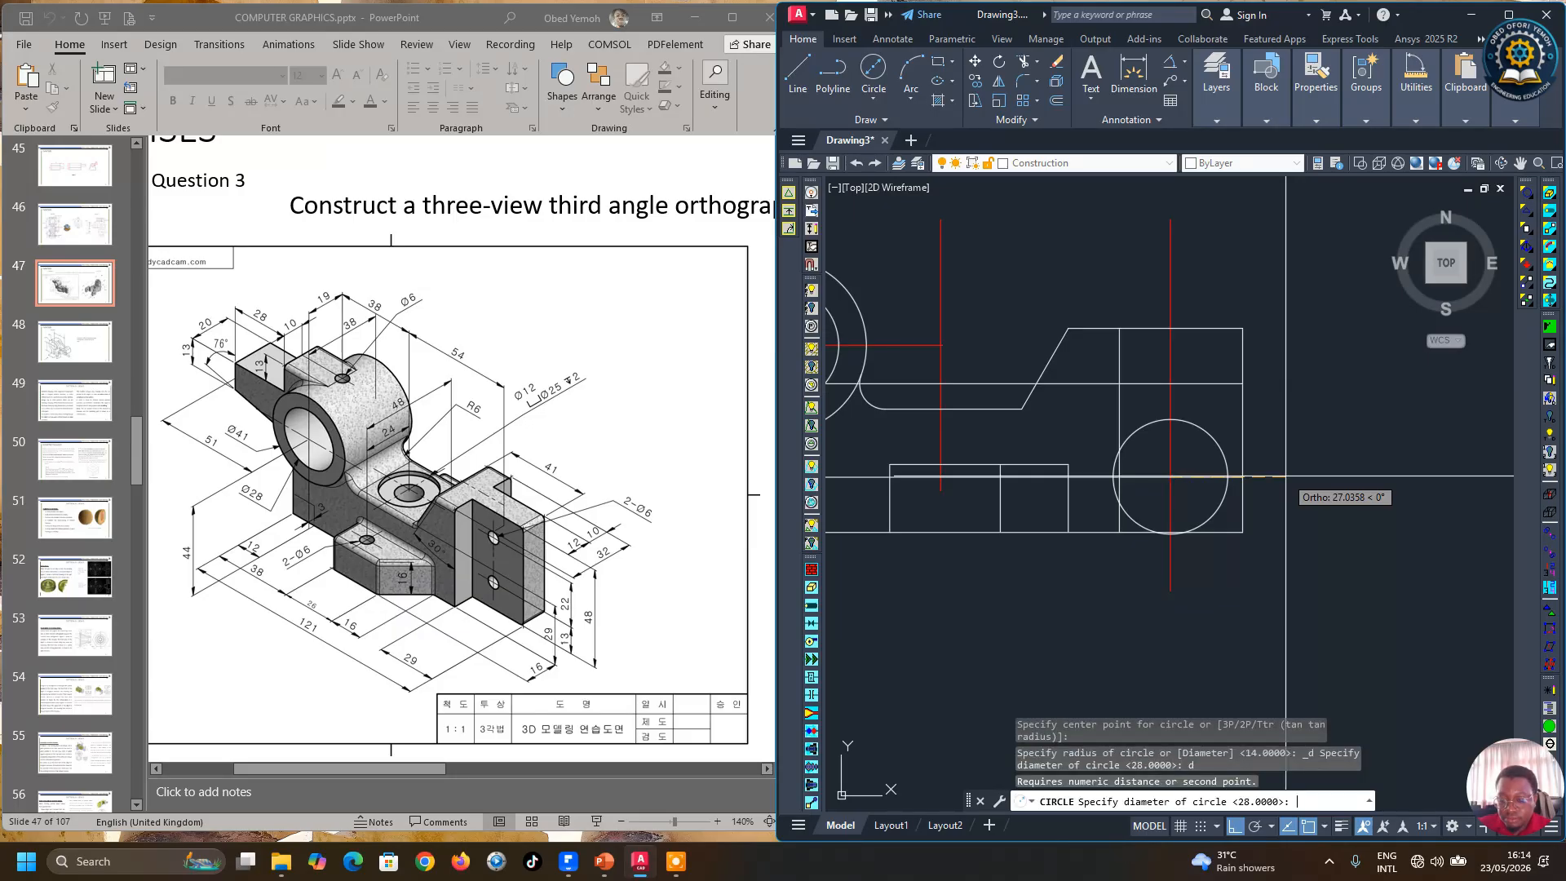
text(6)
key(Return)
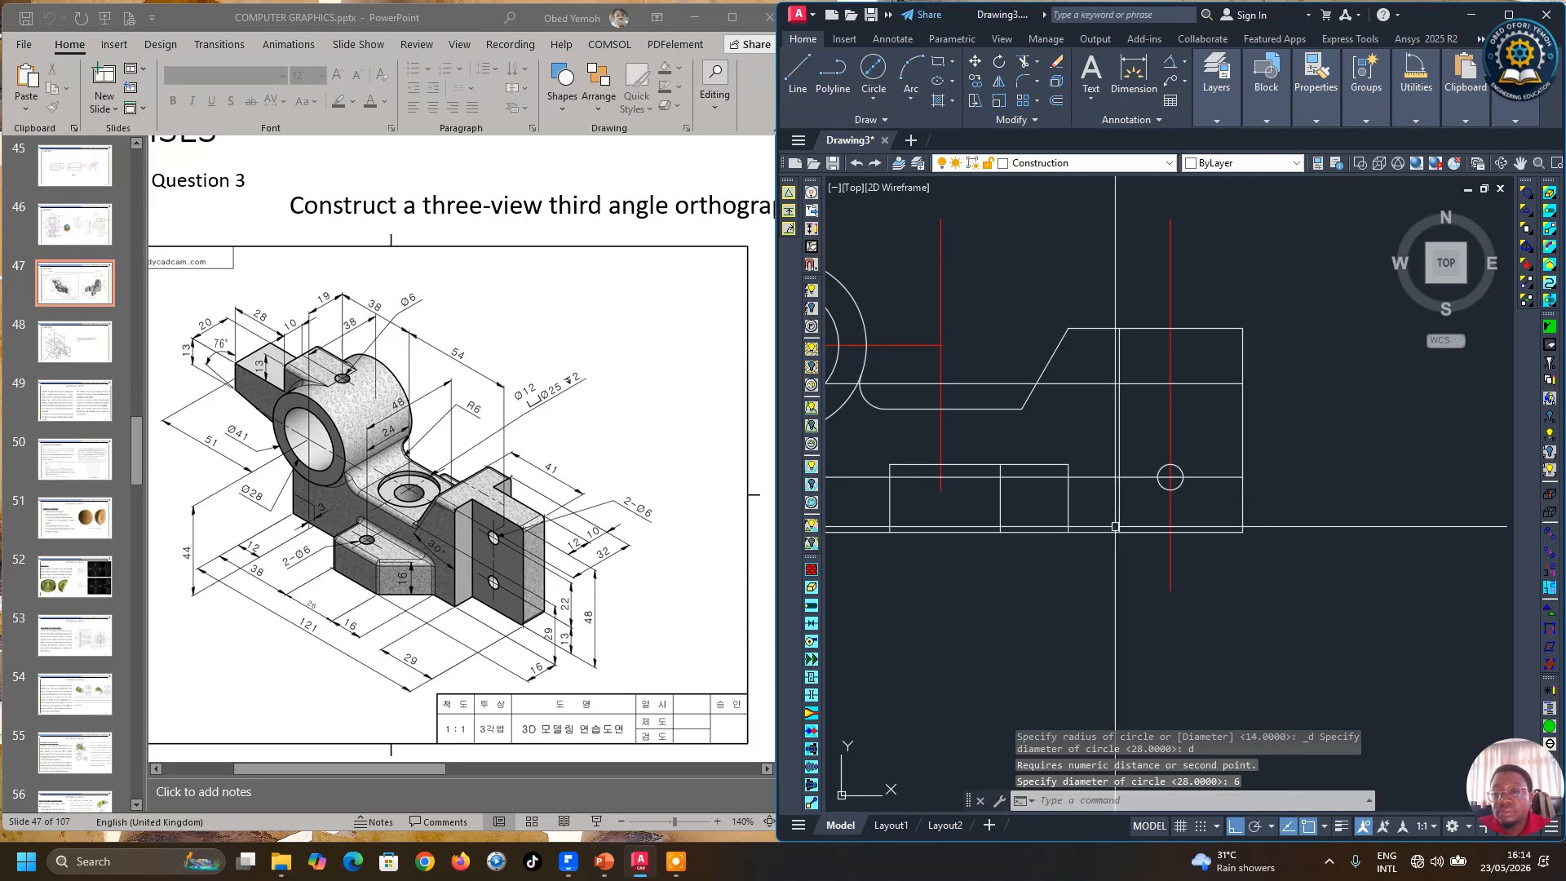
key(Return)
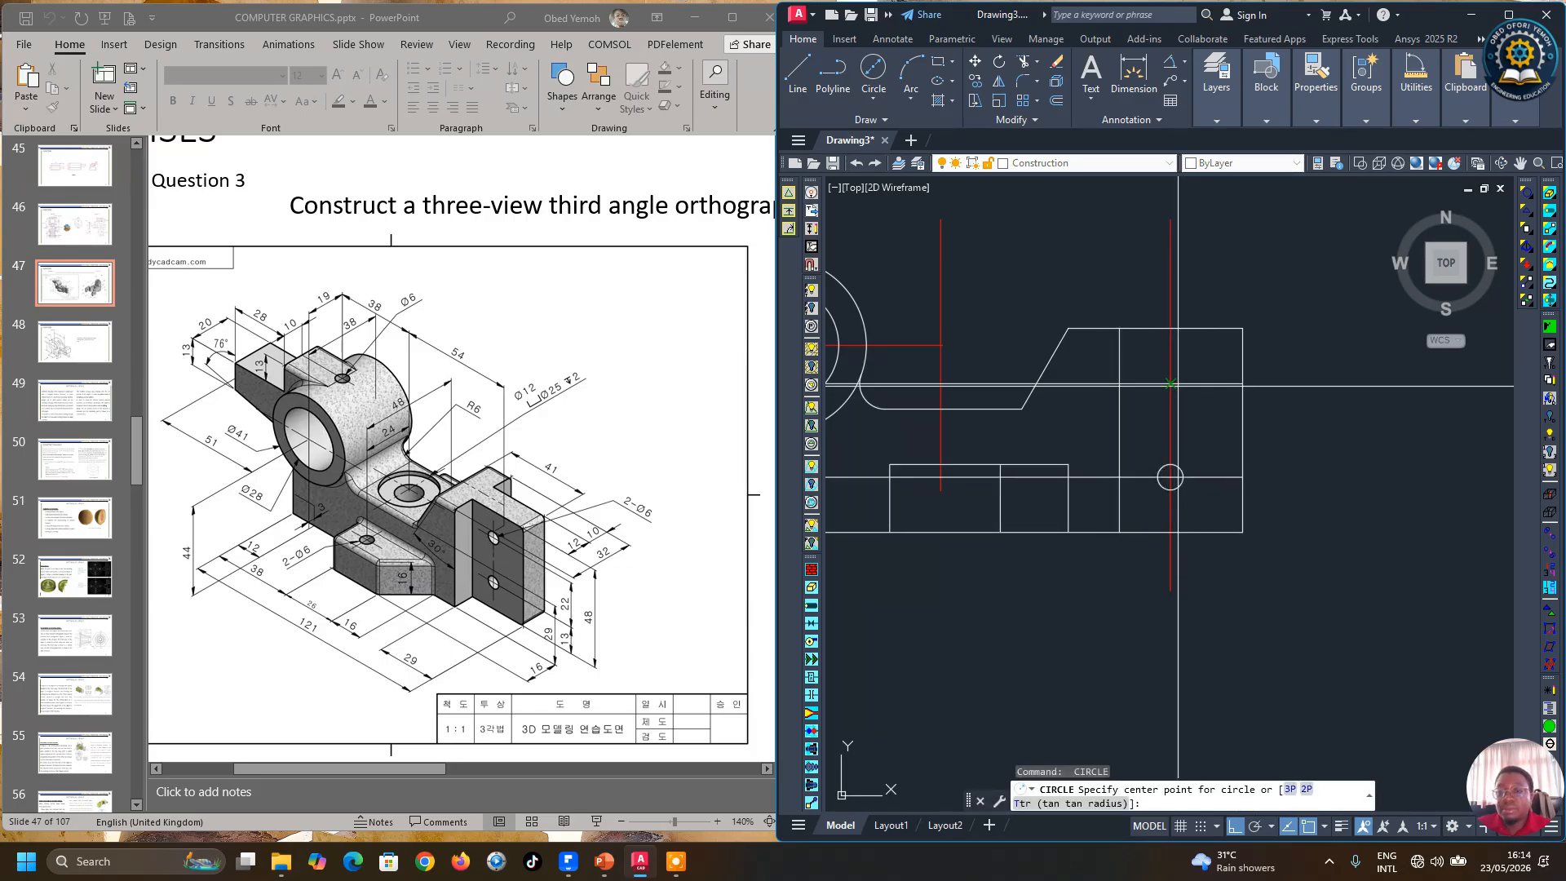
Step: Draw a second 6 mm diameter circle at the intersection of the vertical center line and the upper offset line
click(1170, 383)
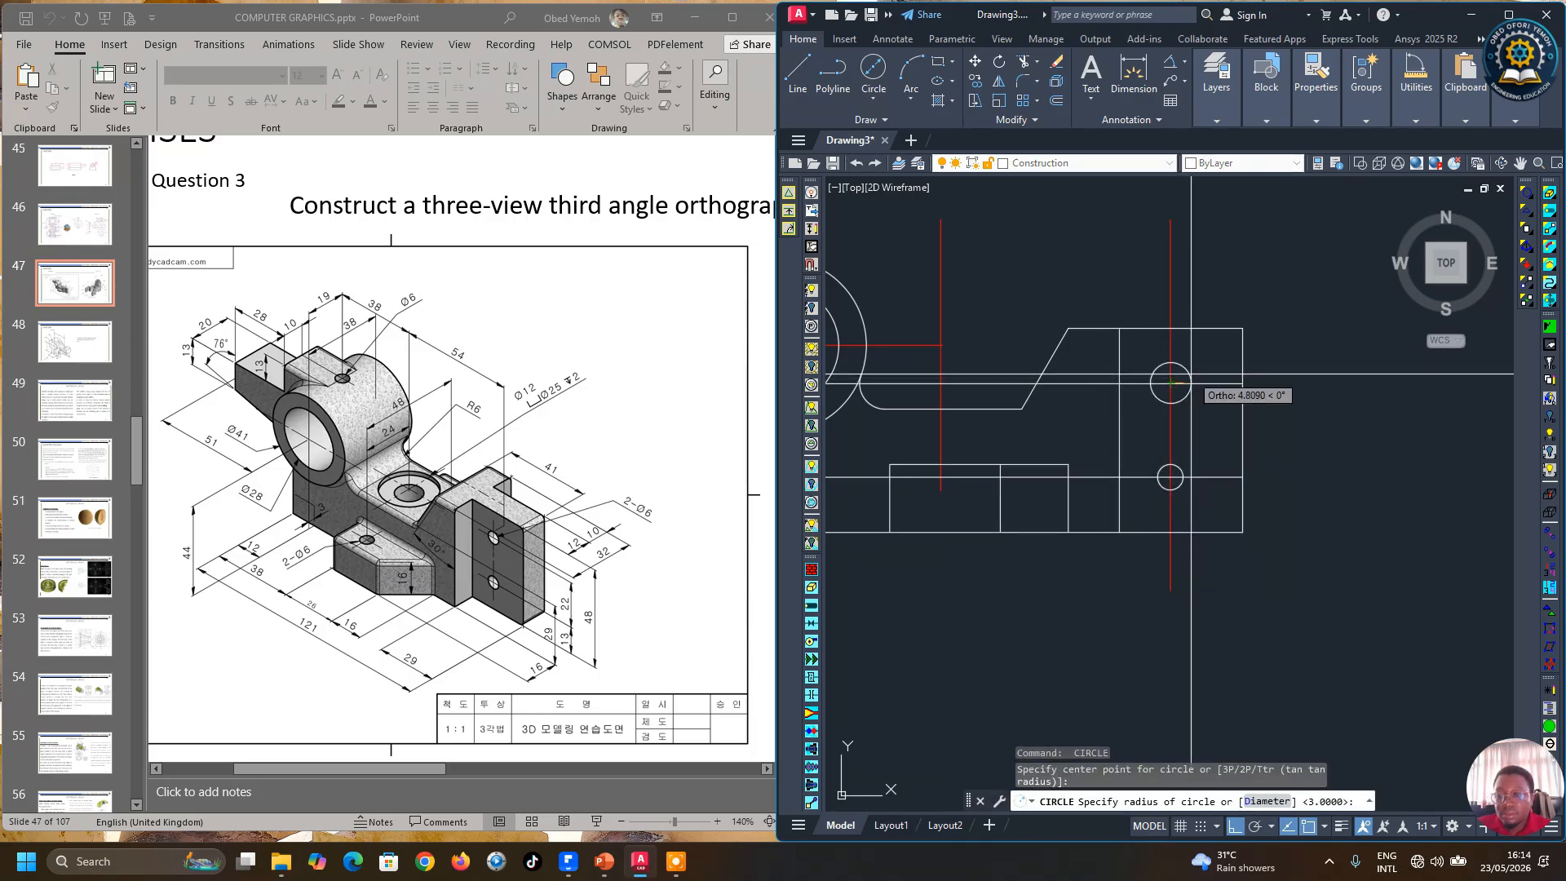
key(Return)
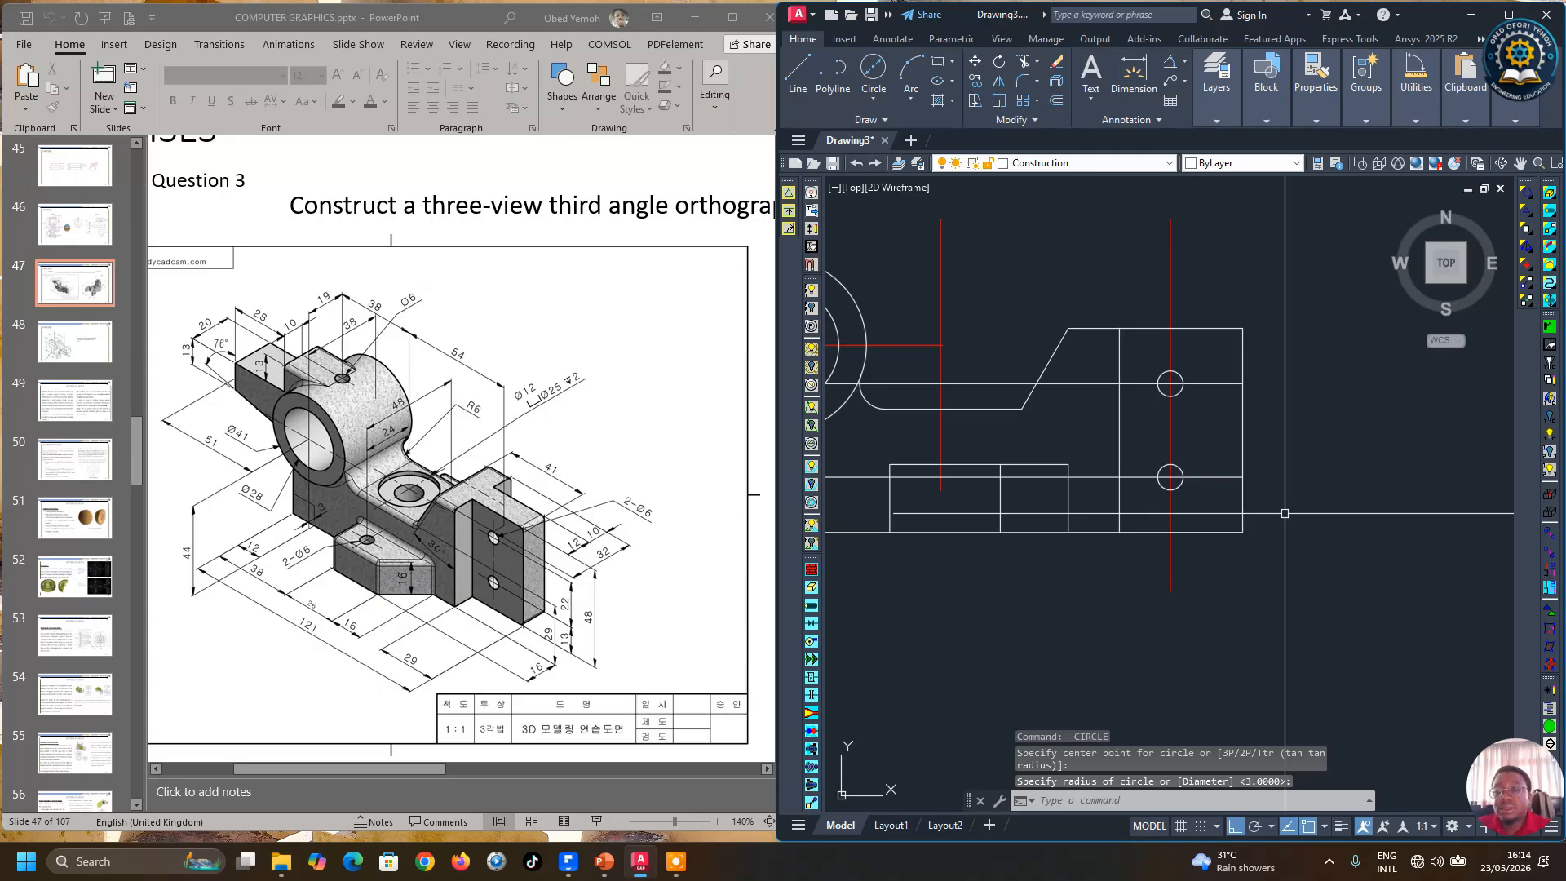
Step: Move both horizontal offset lines onto the center line layer
click(1220, 383)
click(1231, 477)
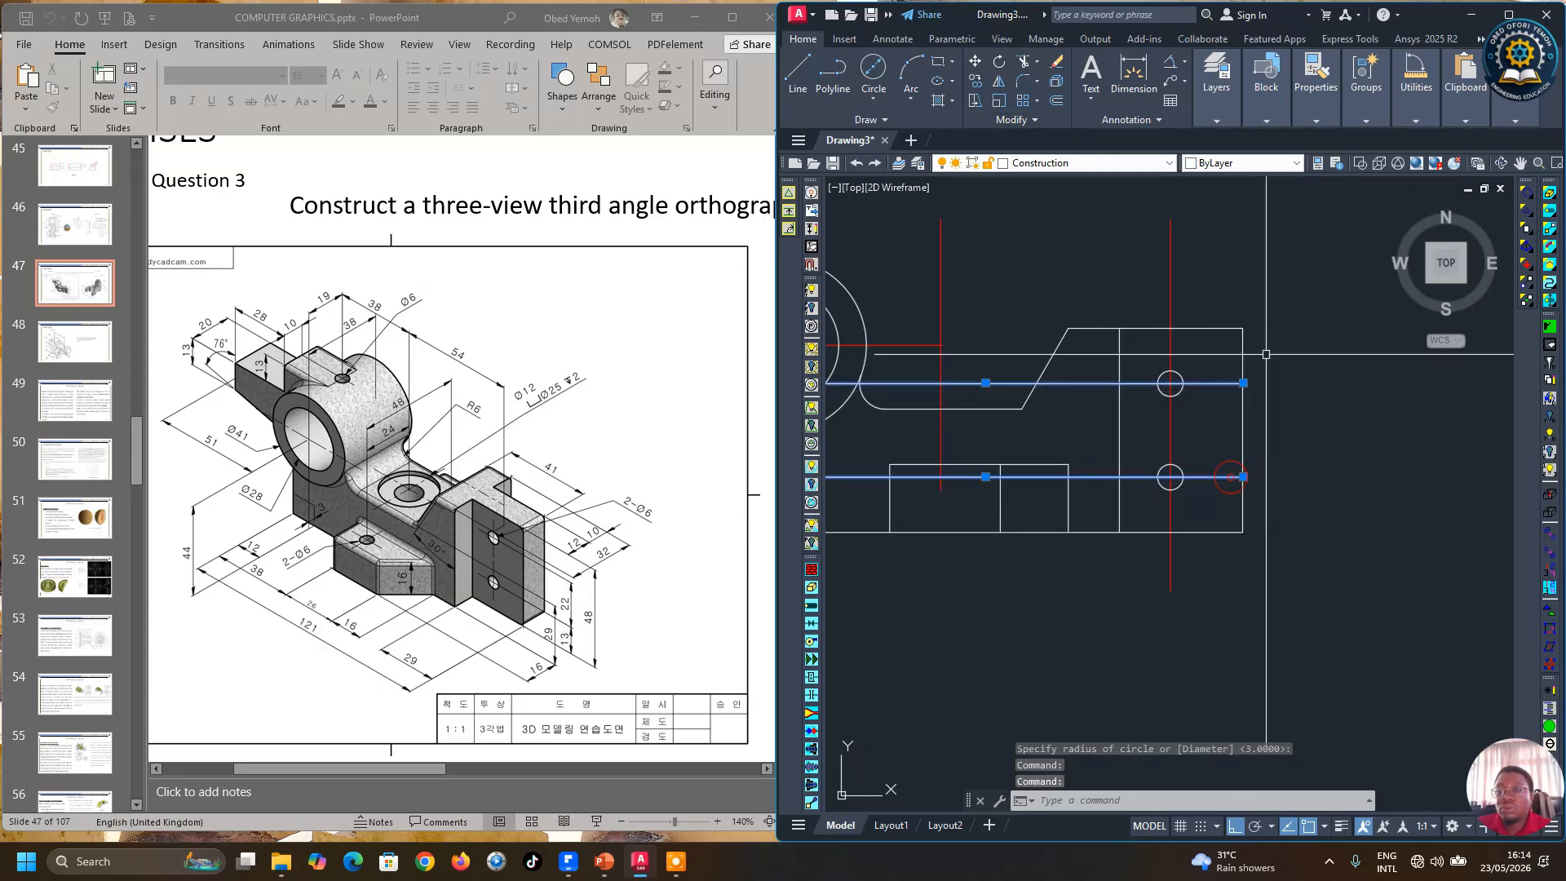
click(1217, 81)
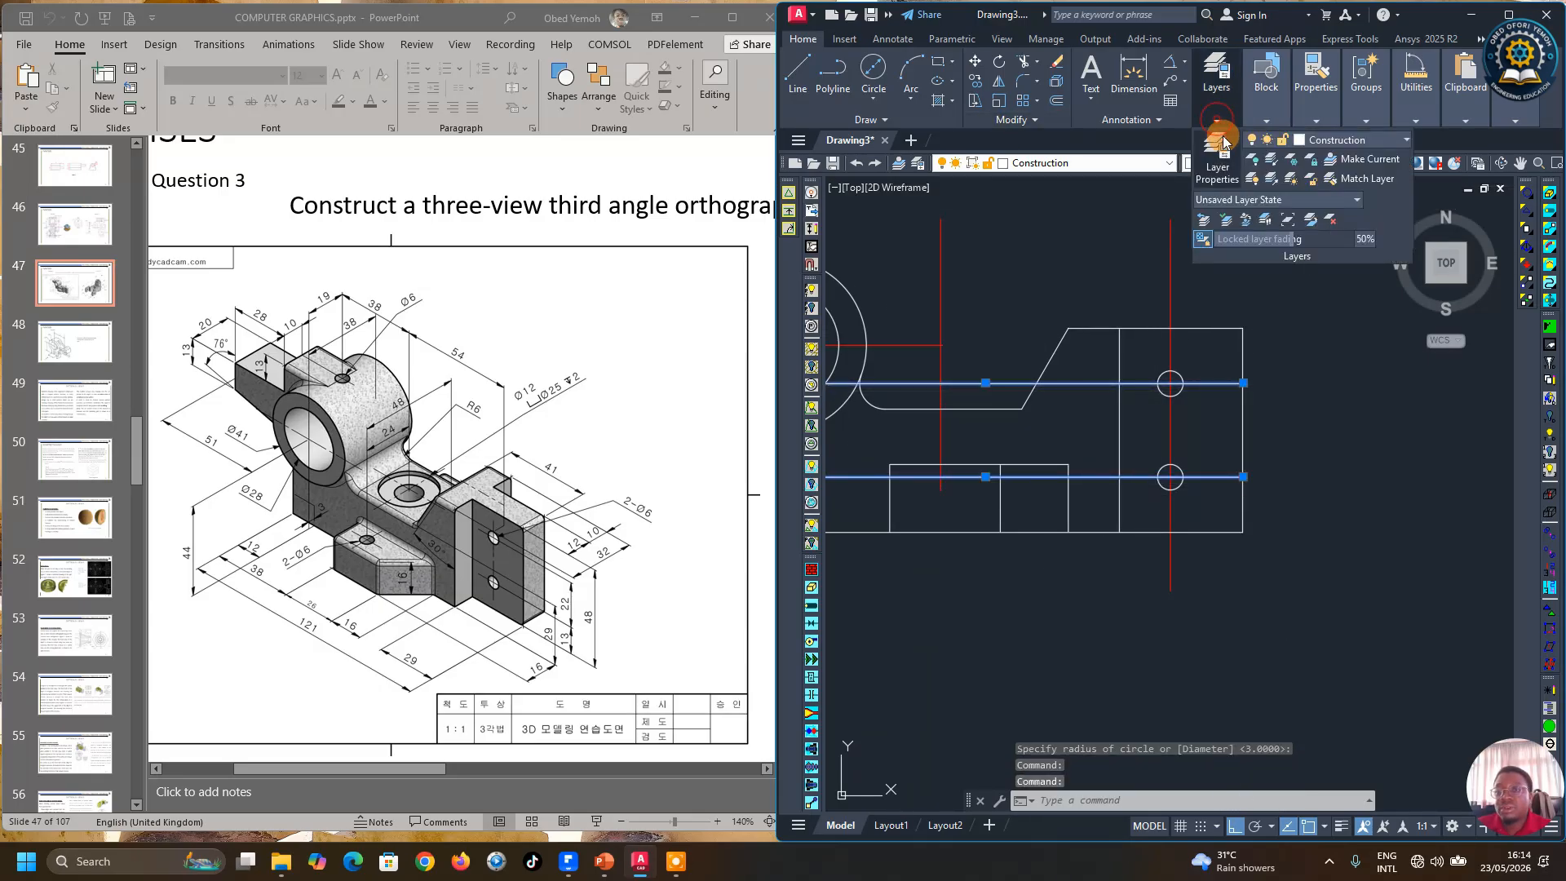
click(1334, 145)
click(1338, 181)
scroll(1271, 545, down, 2)
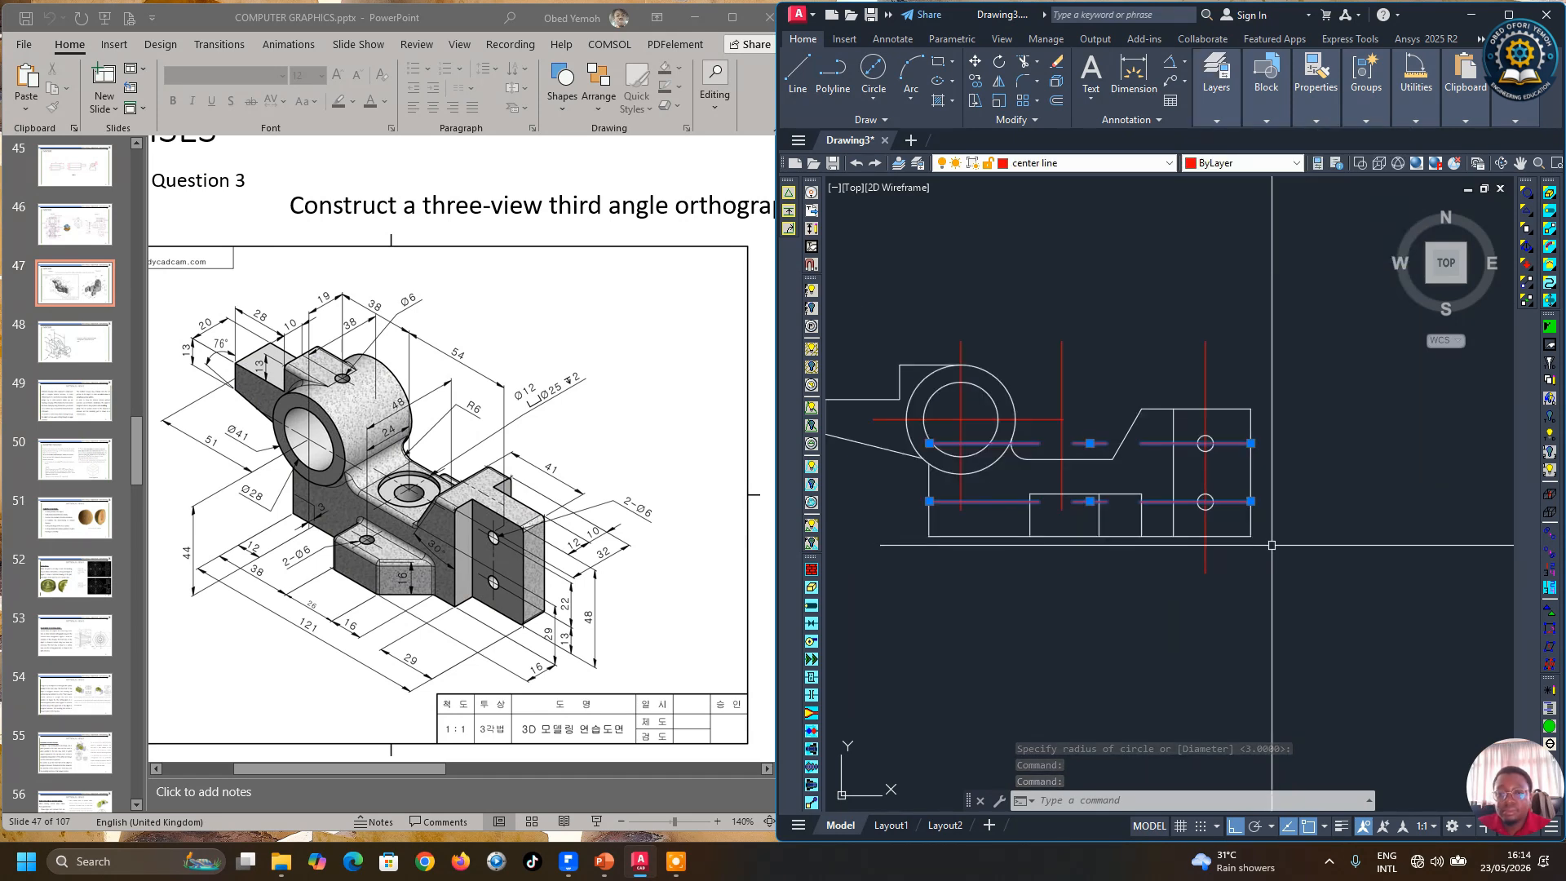
key(Escape)
Step: Break the two horizontal center lines so only short segments remain across the two holes
click(1014, 120)
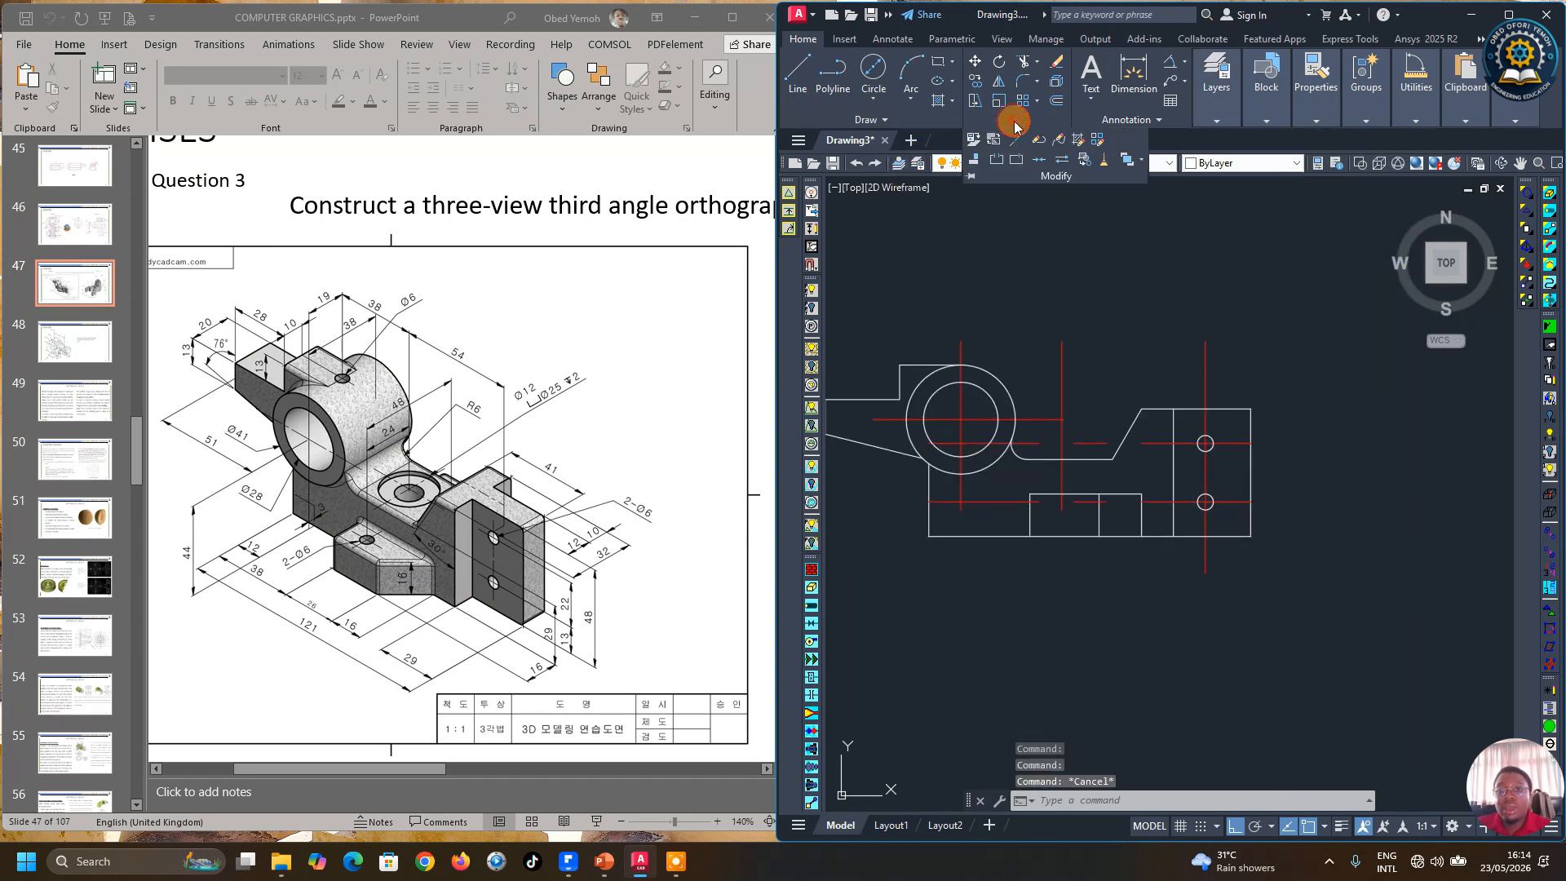
click(997, 161)
click(1183, 442)
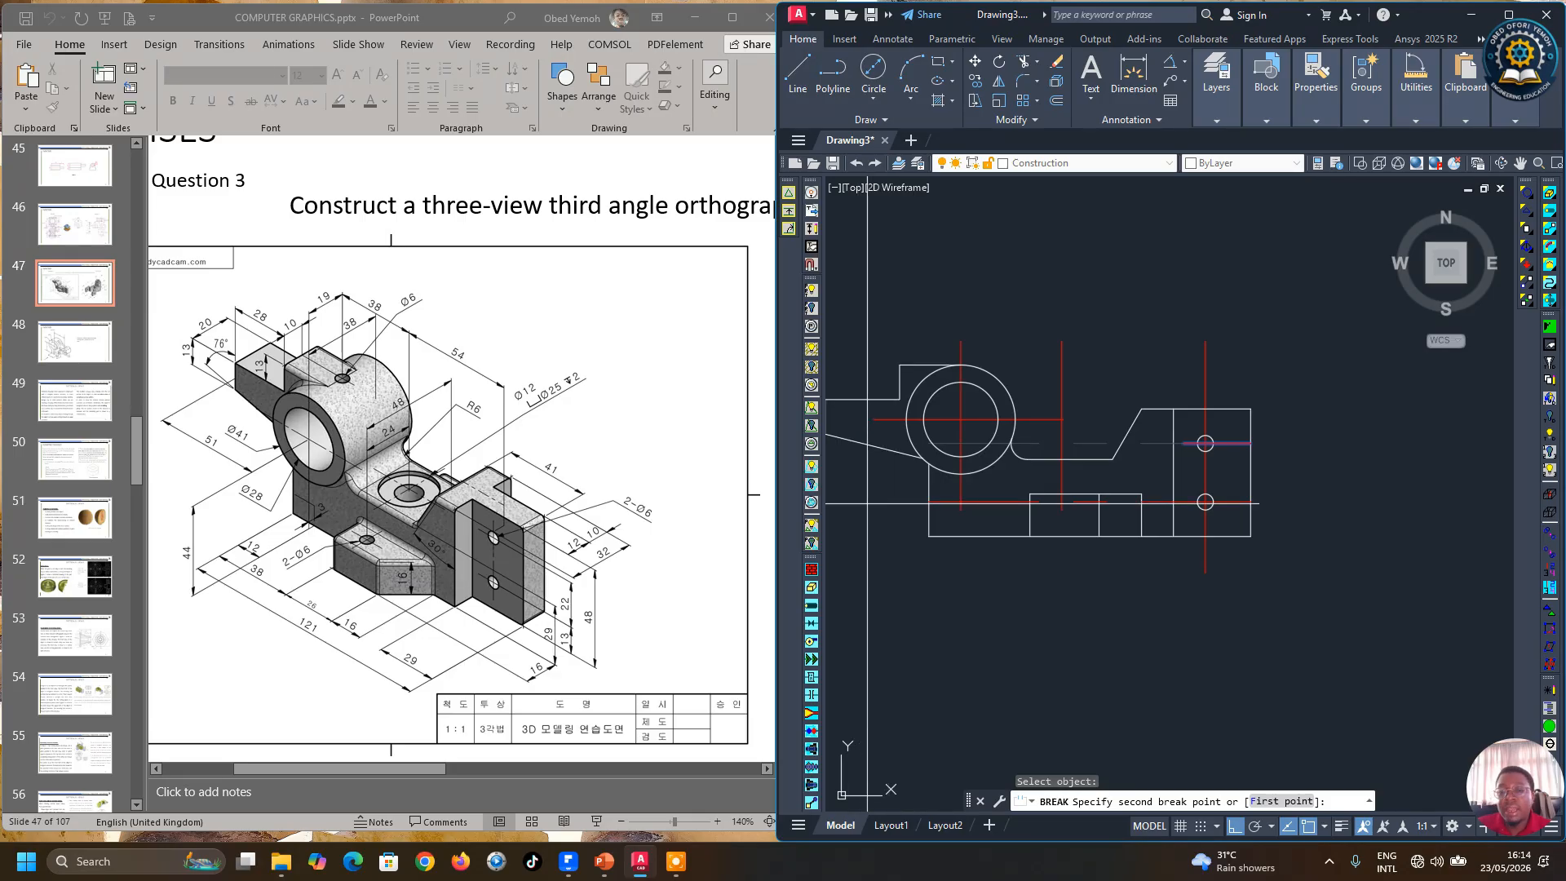
click(866, 503)
key(Return)
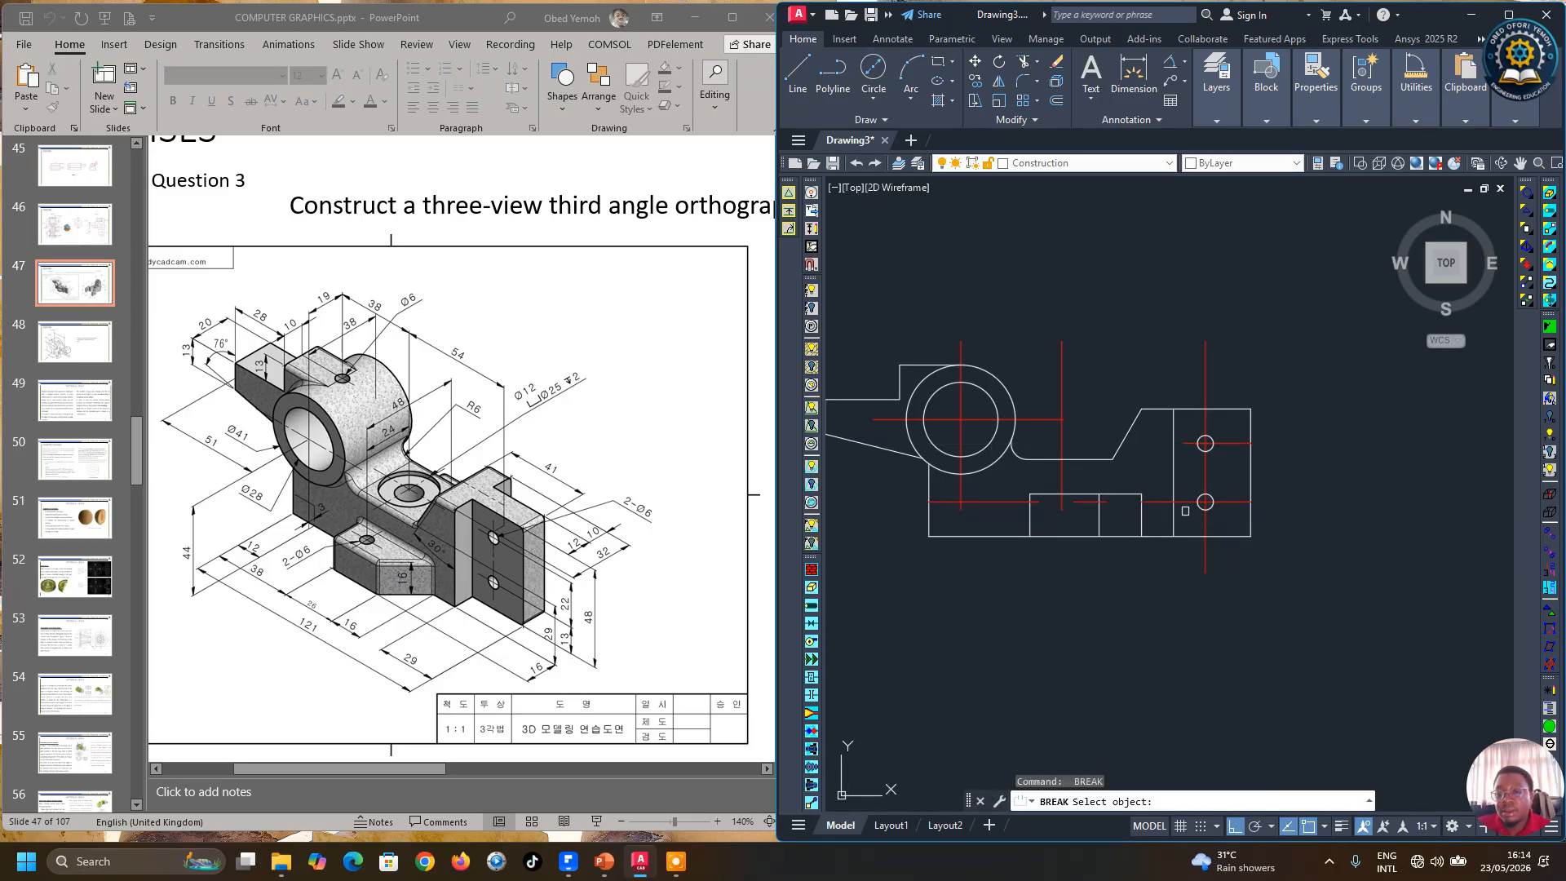
click(1182, 503)
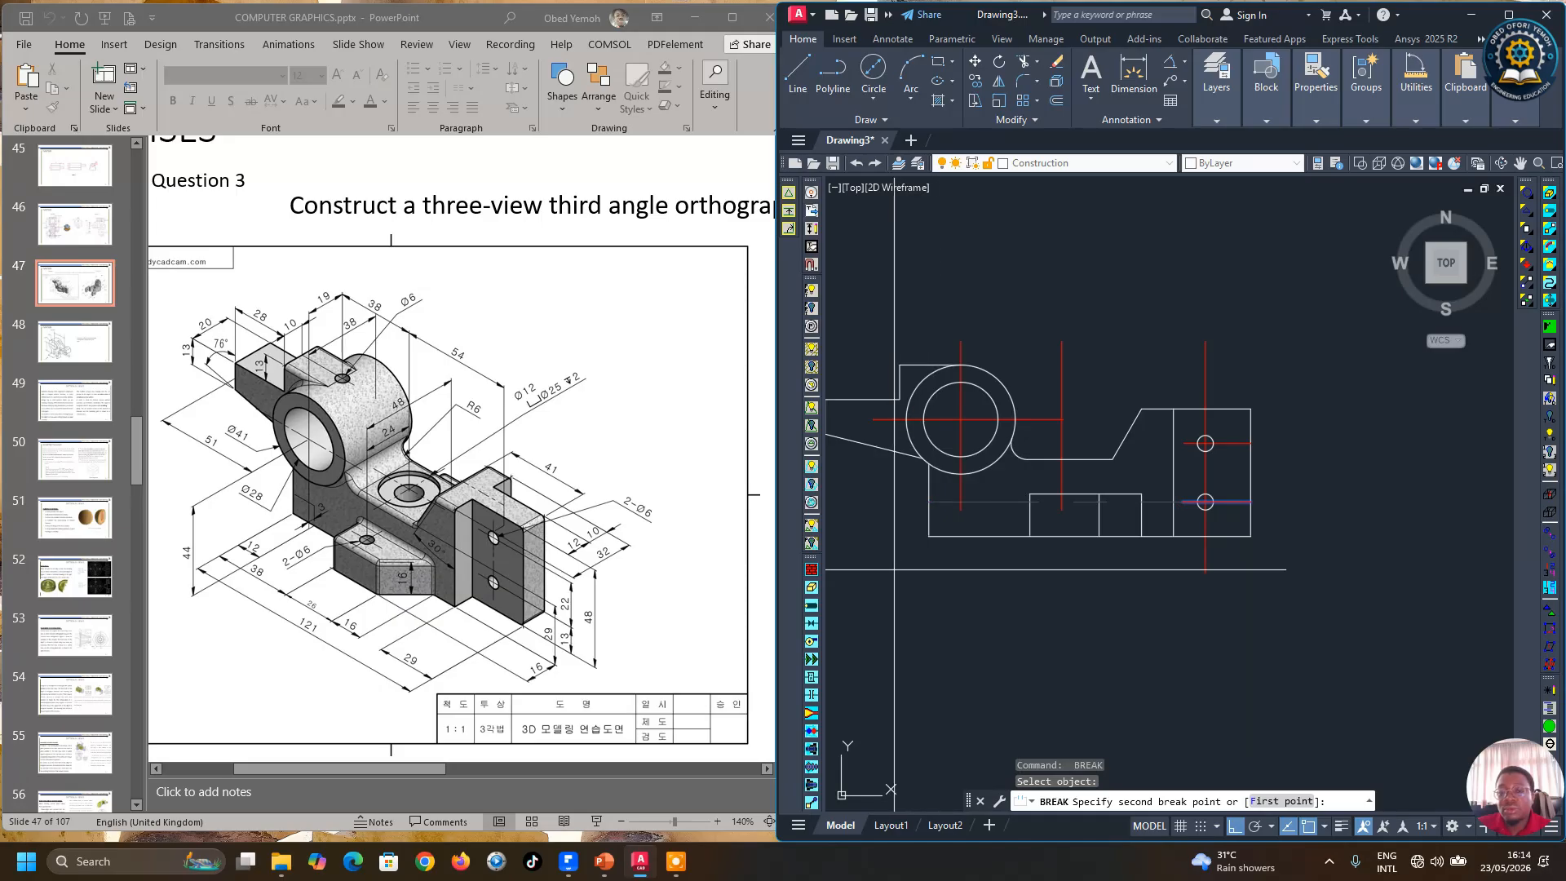
key(Return)
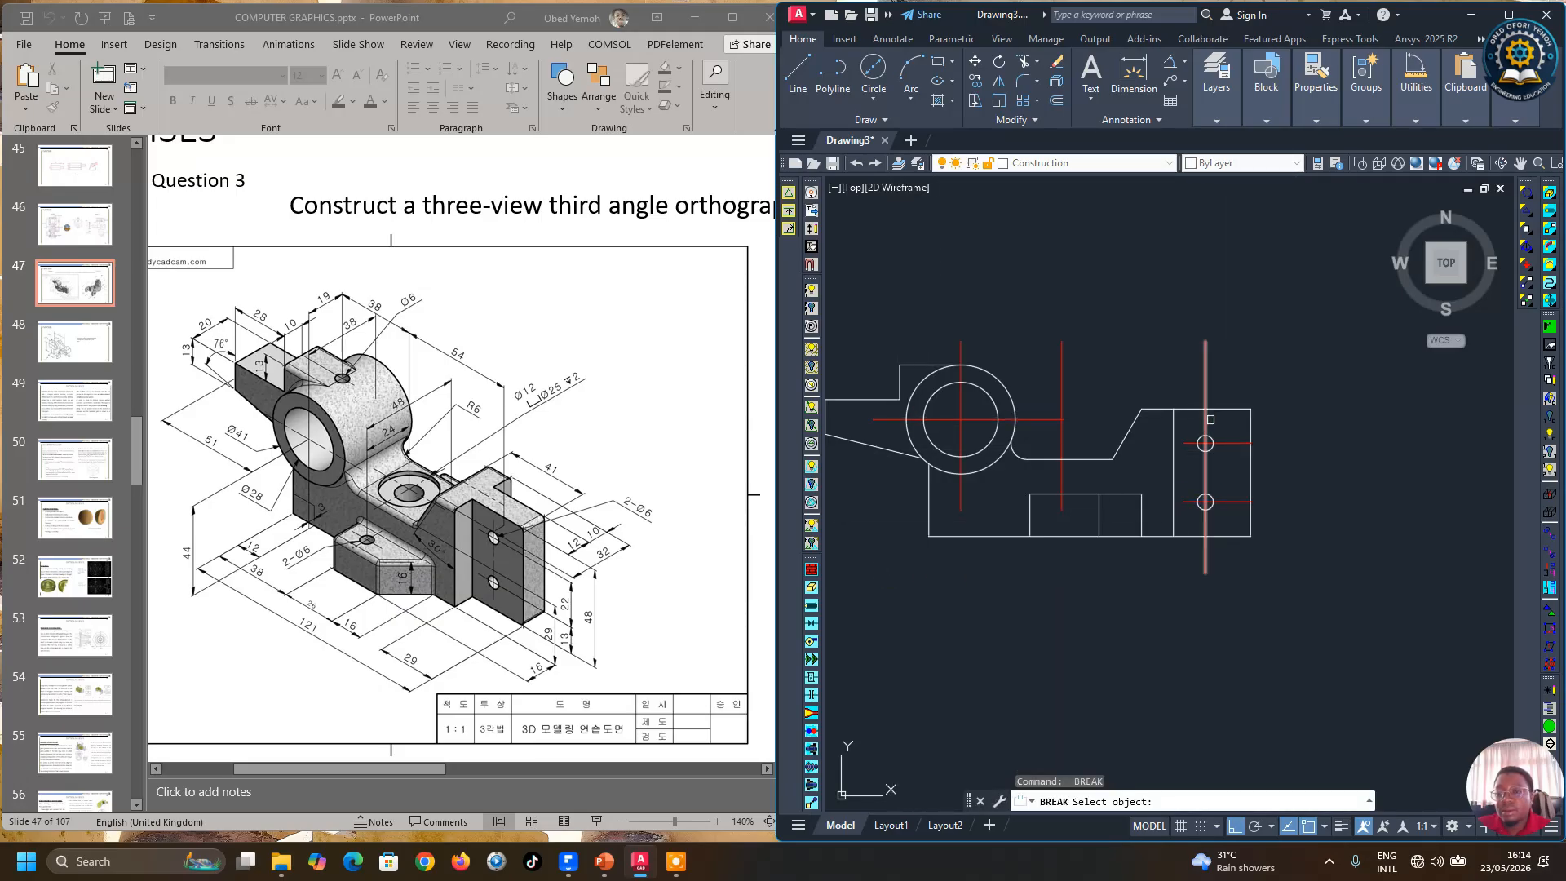
Step: Break the vertical center line and trim the remaining center lines to short lengths around the two holes
scroll(1213, 419, up, 2)
click(1202, 419)
click(1240, 418)
key(Return)
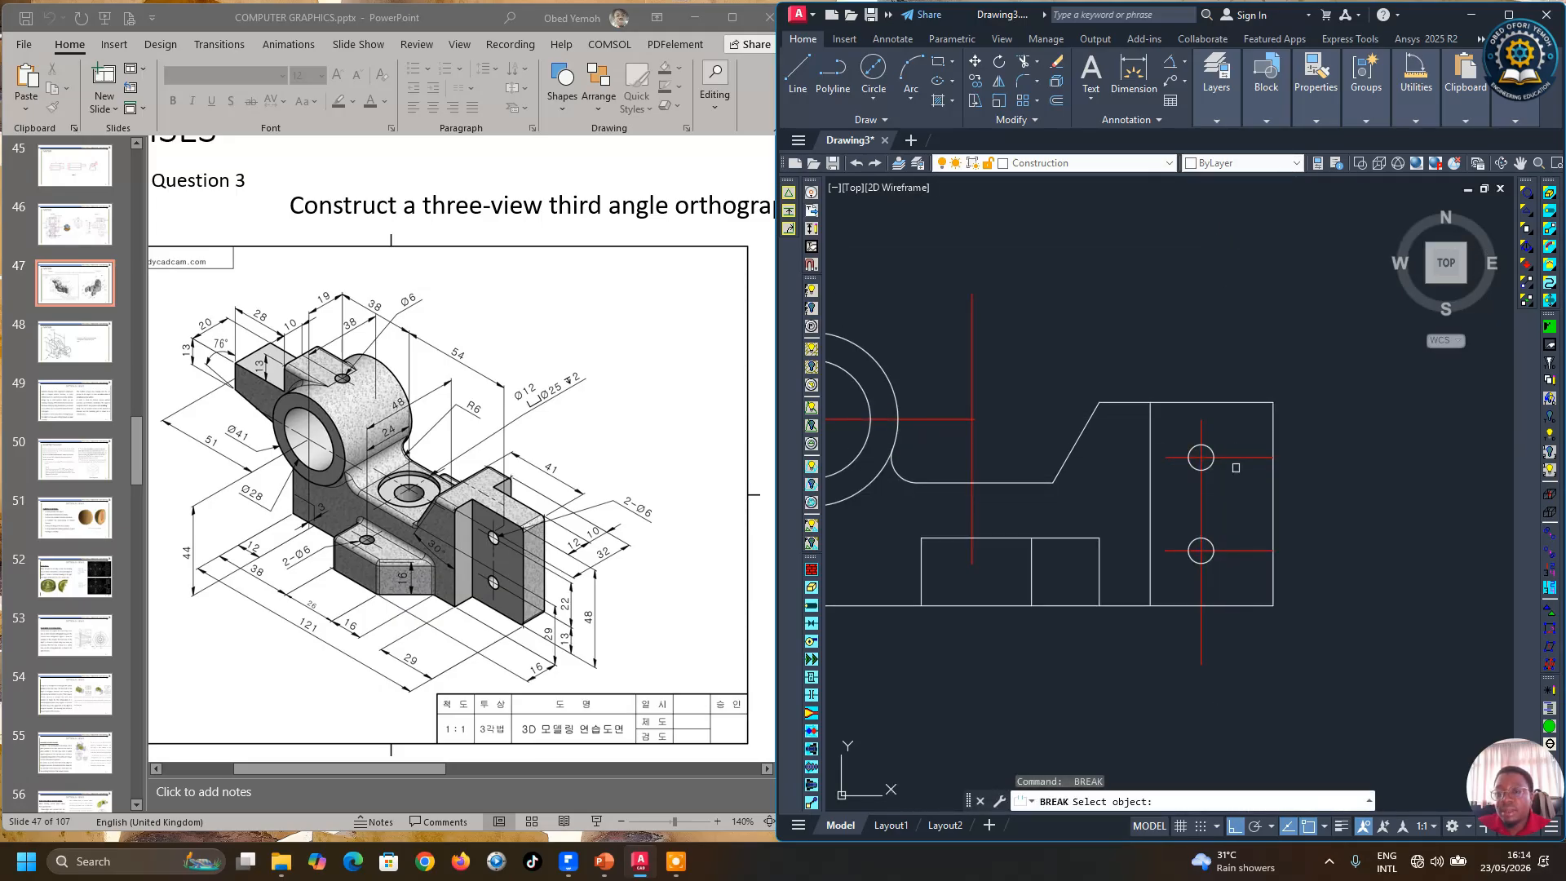
click(1239, 460)
click(1201, 515)
key(Return)
click(1238, 549)
click(1338, 579)
key(Return)
click(1201, 587)
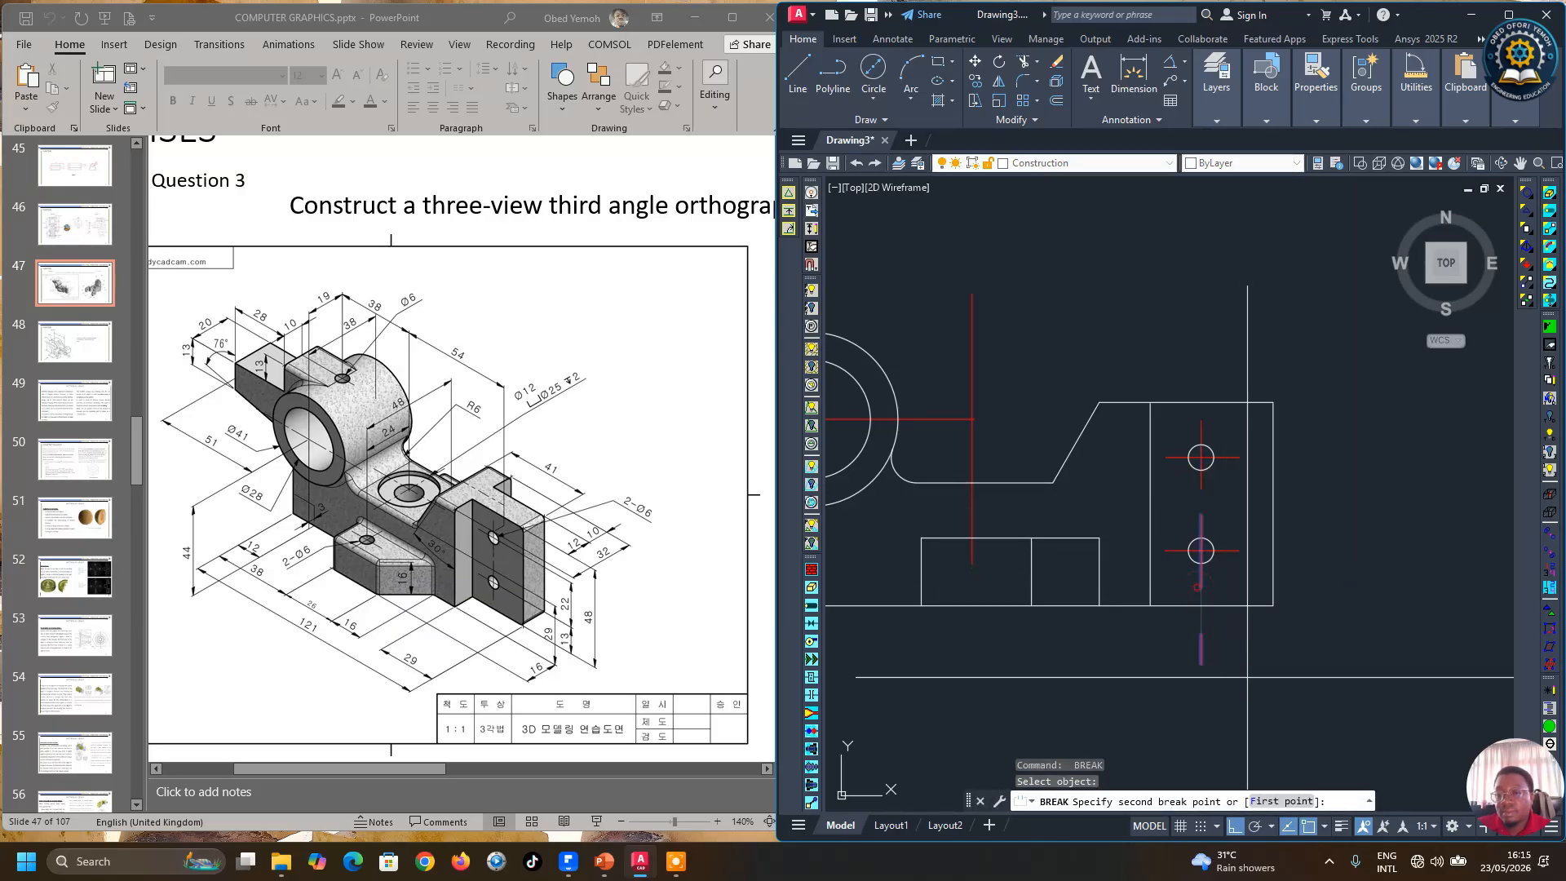
click(1252, 726)
scroll(1336, 669, down, 2)
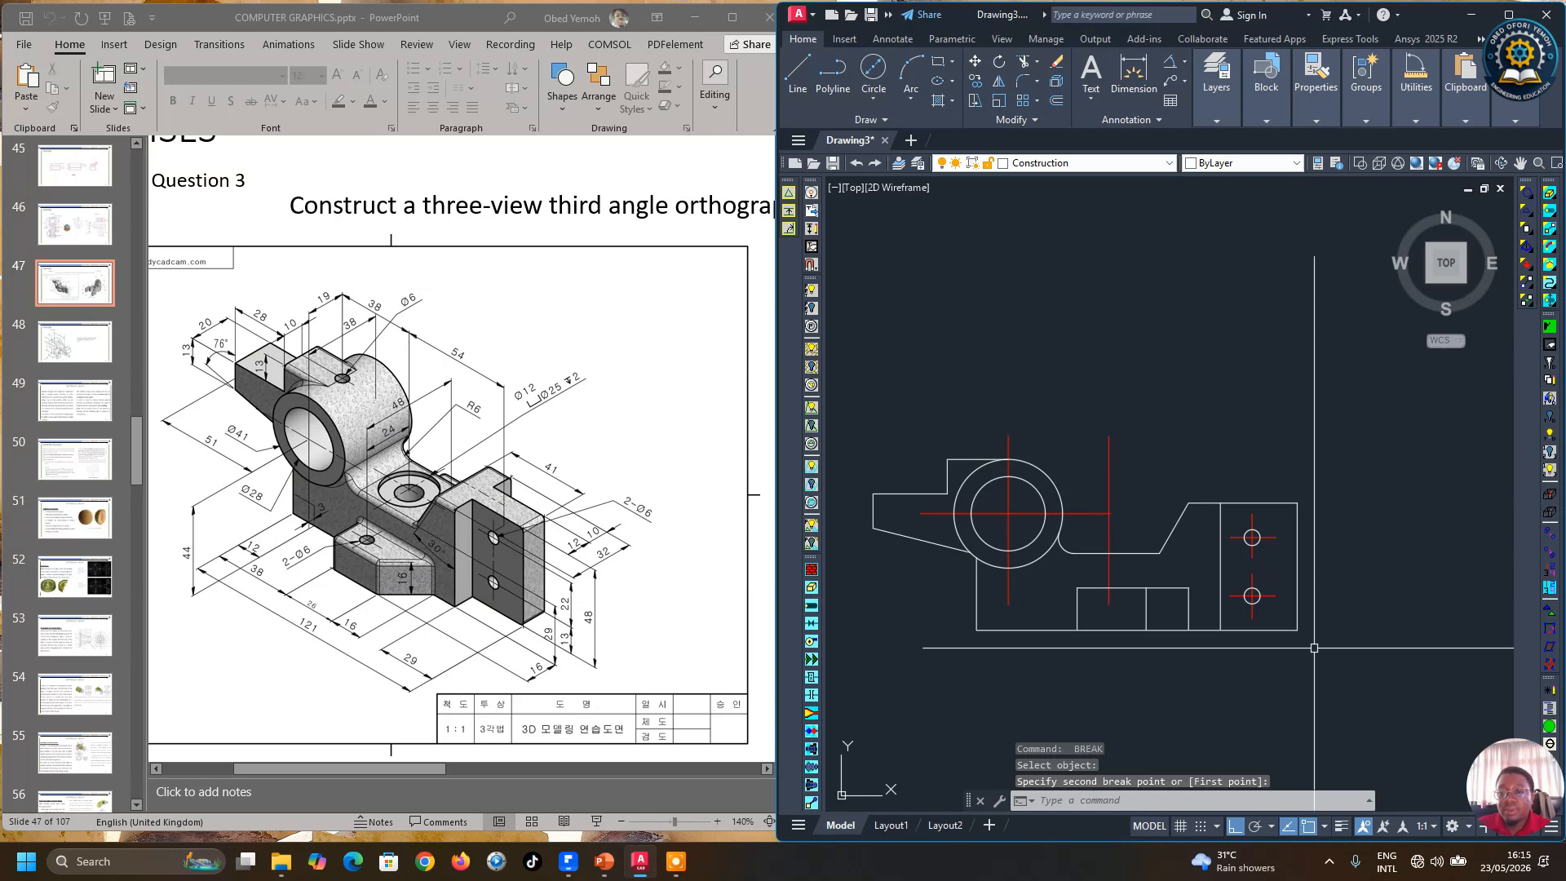
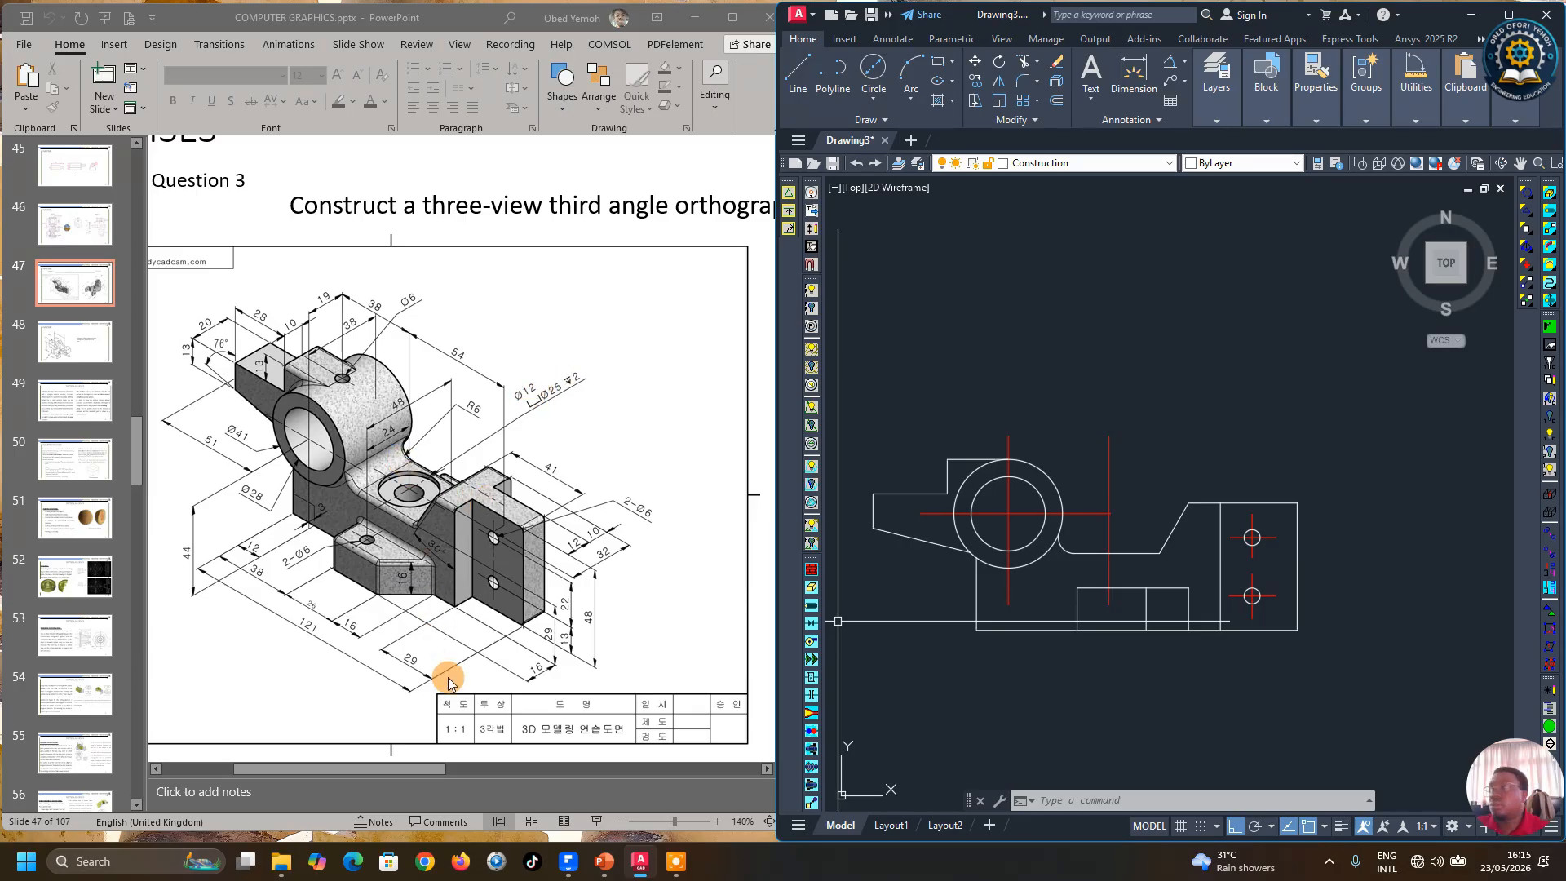
Step: Offset the vertical center line 12.5 mm to both sides
click(1056, 102)
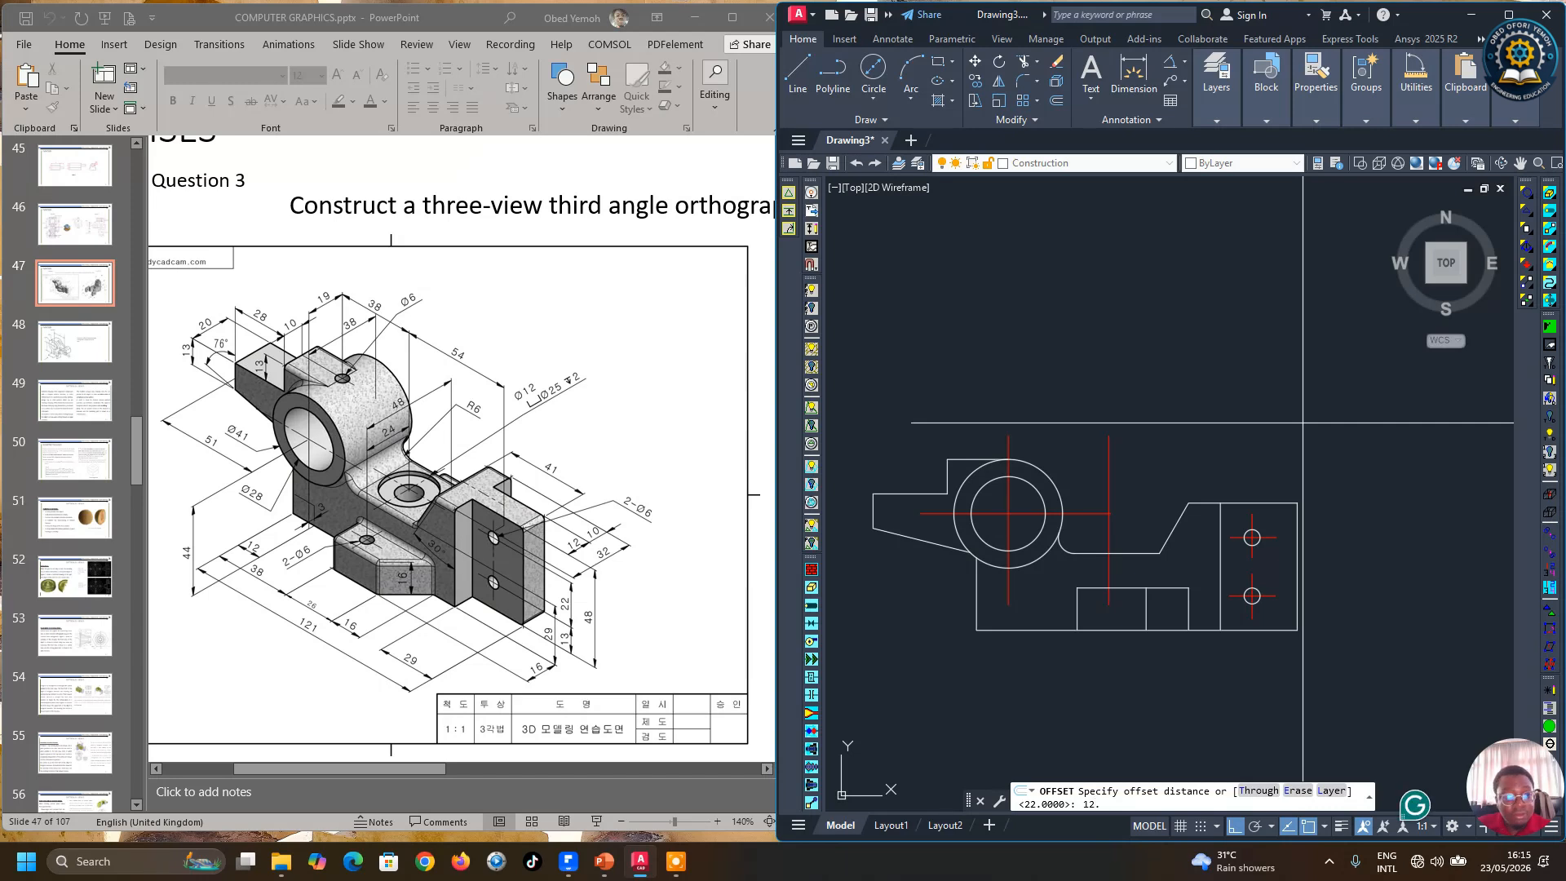
key(Return)
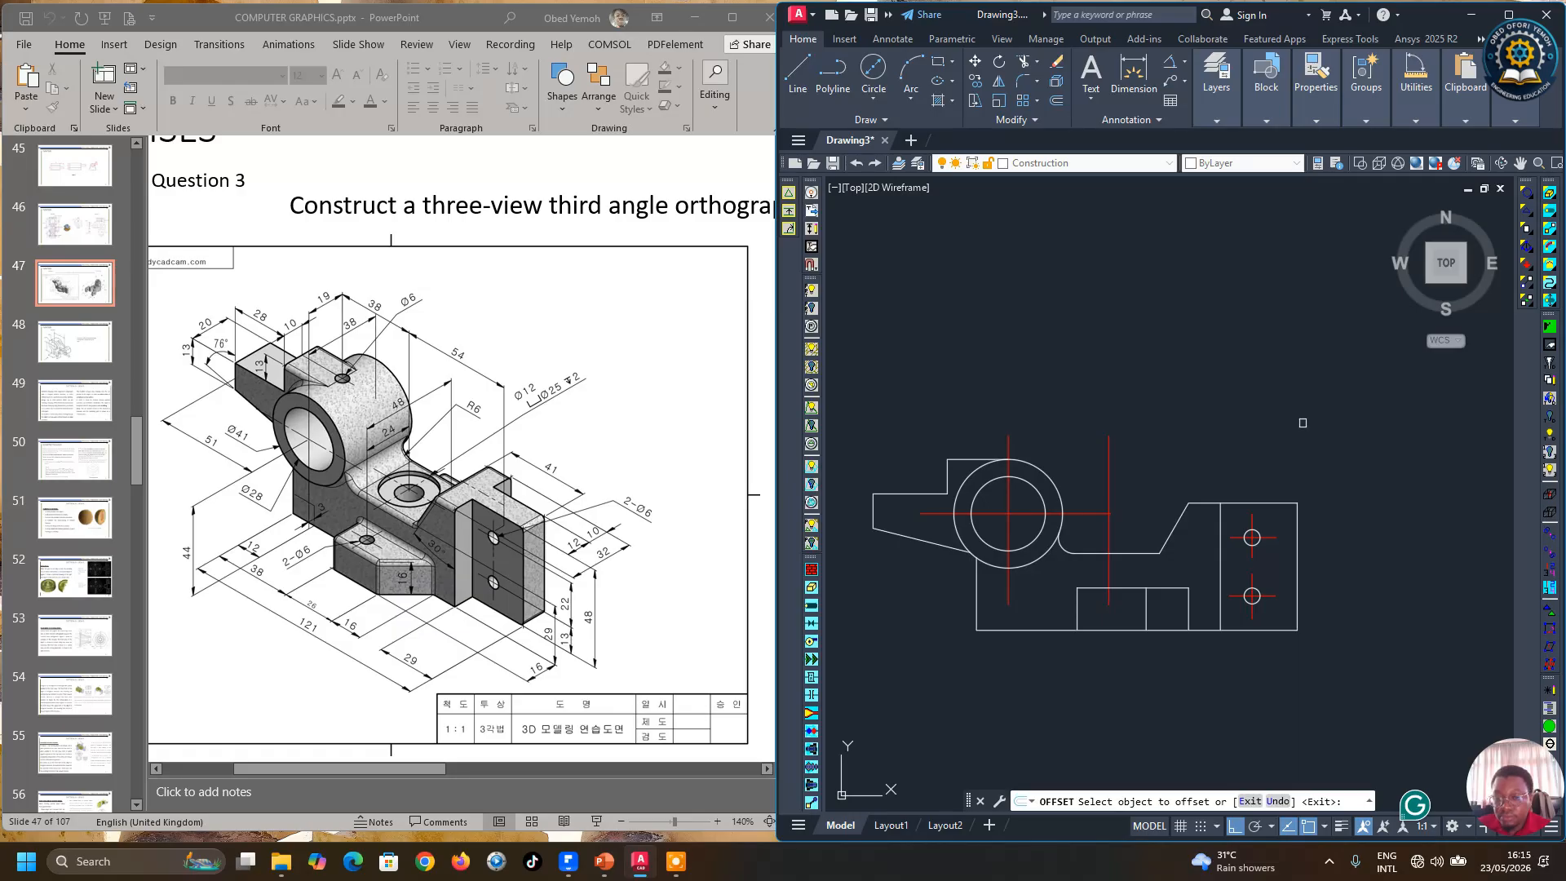
click(1111, 522)
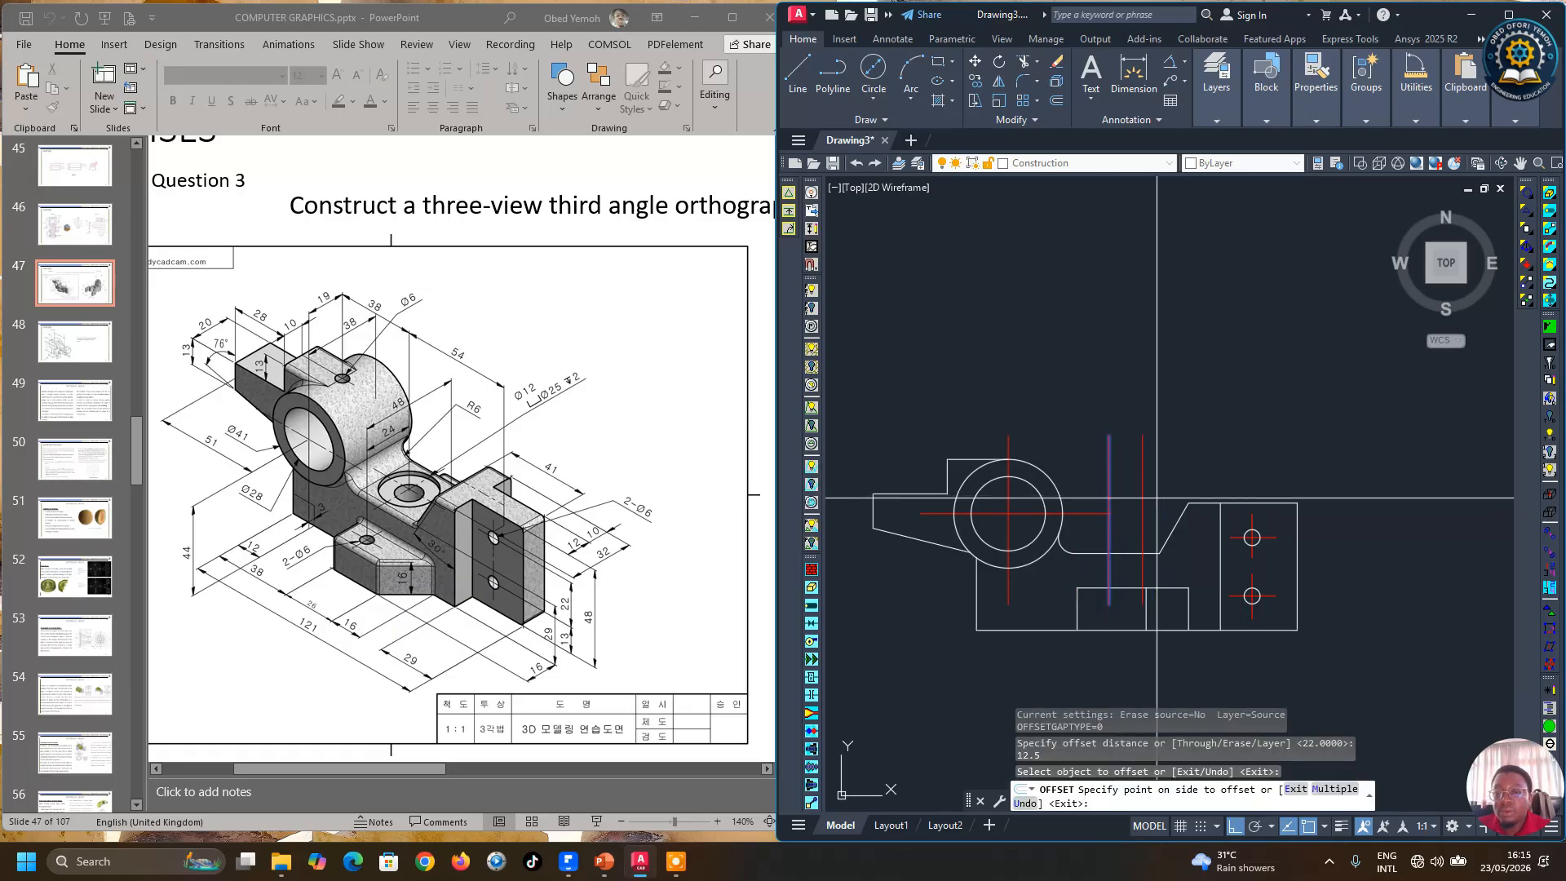
click(1116, 498)
click(1110, 489)
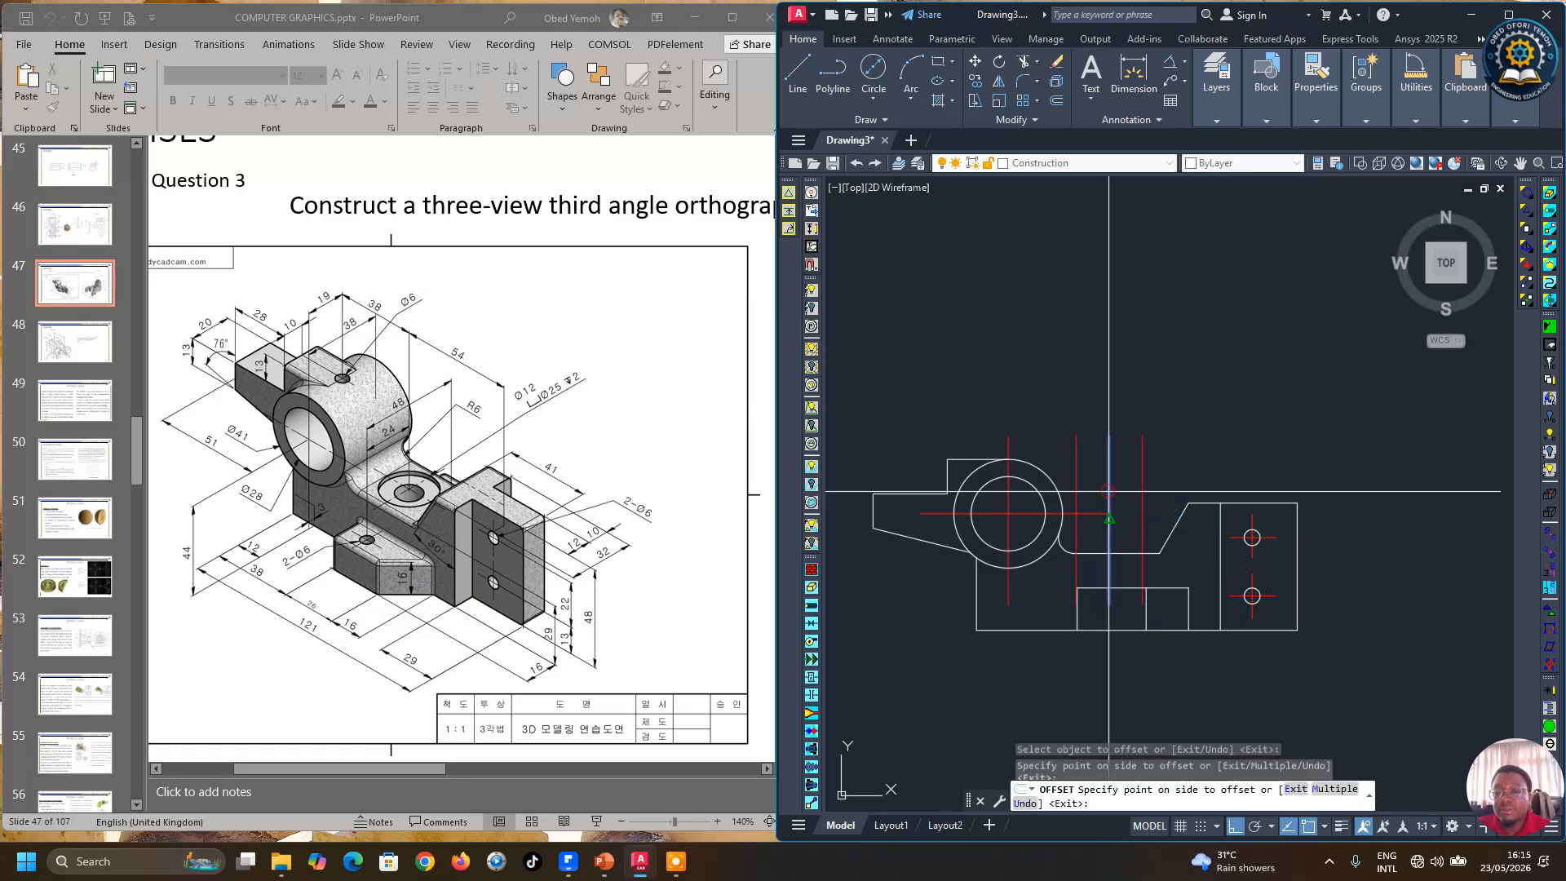
click(1076, 461)
scroll(1072, 572, up, 2)
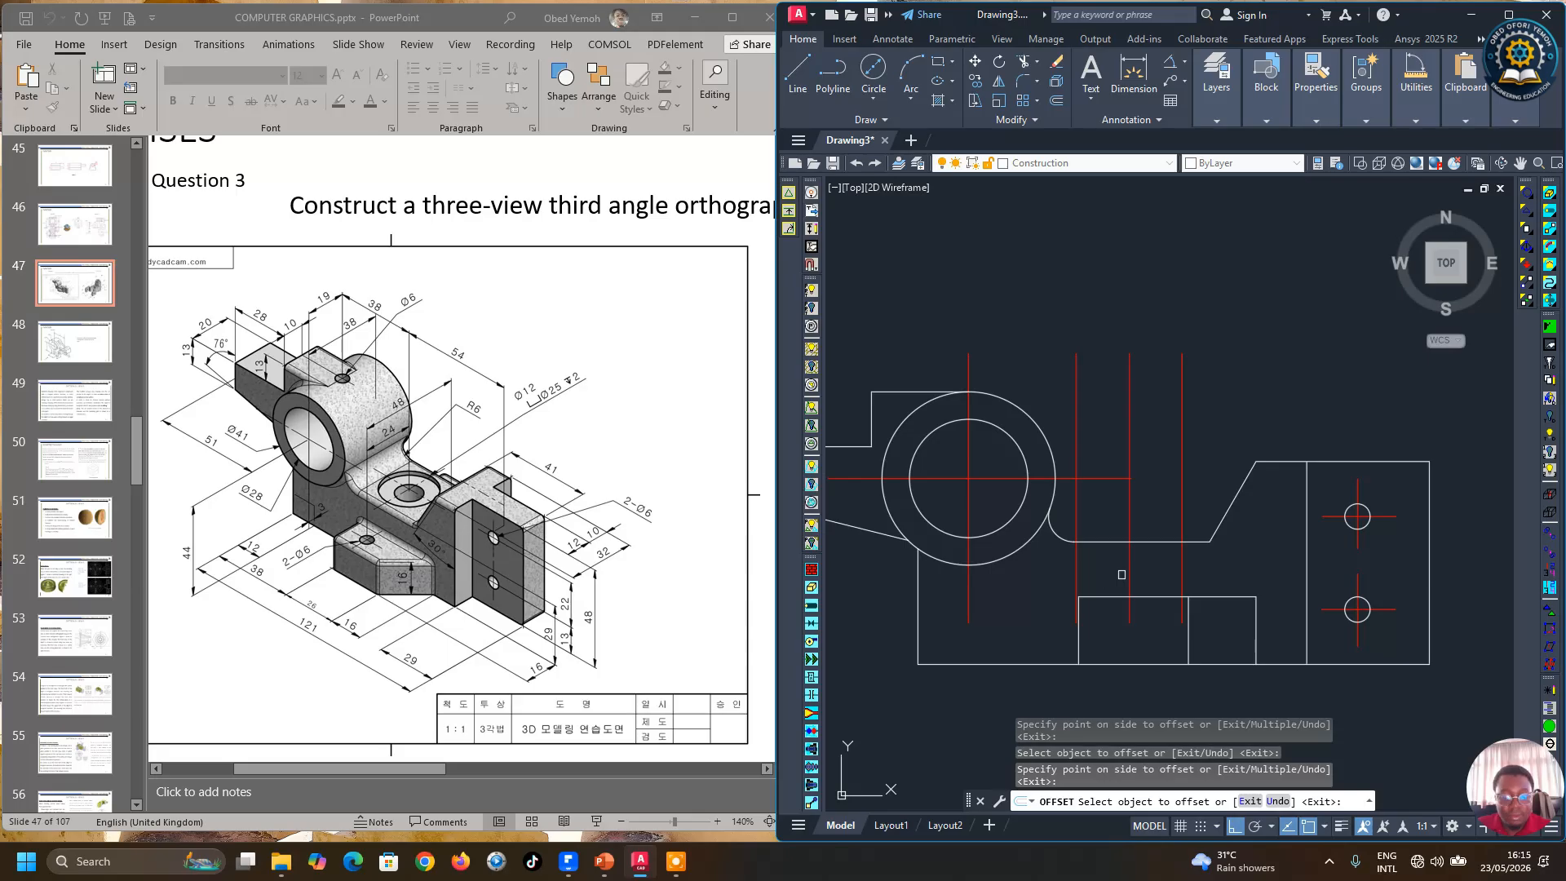
Step: Offset the horizontal edge under the curved cutout 2 mm downward
key(Return)
key(Return)
text(2)
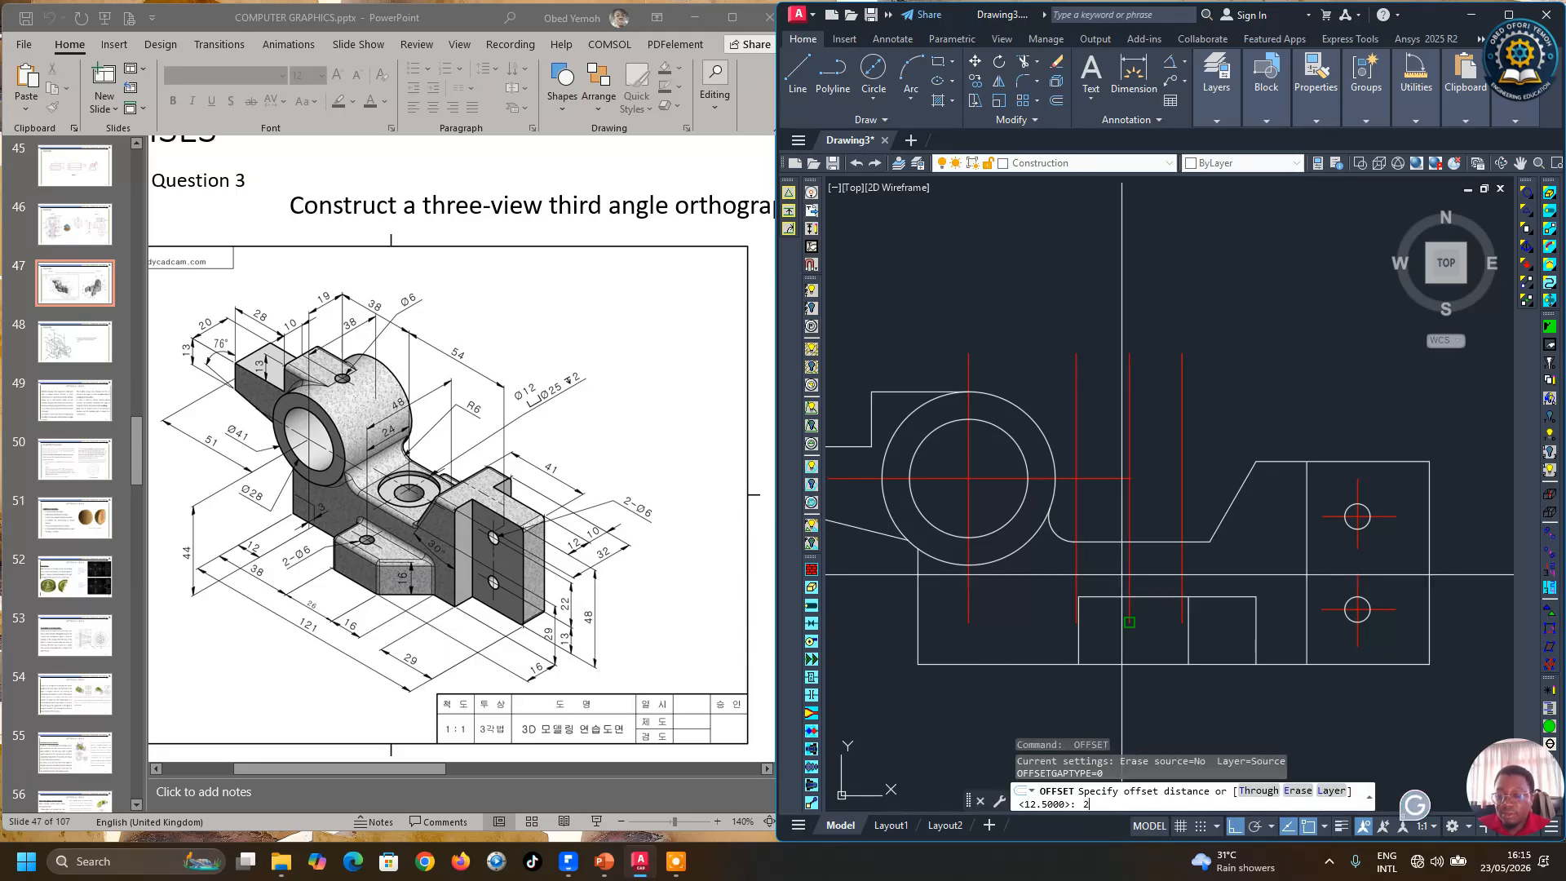
key(Return)
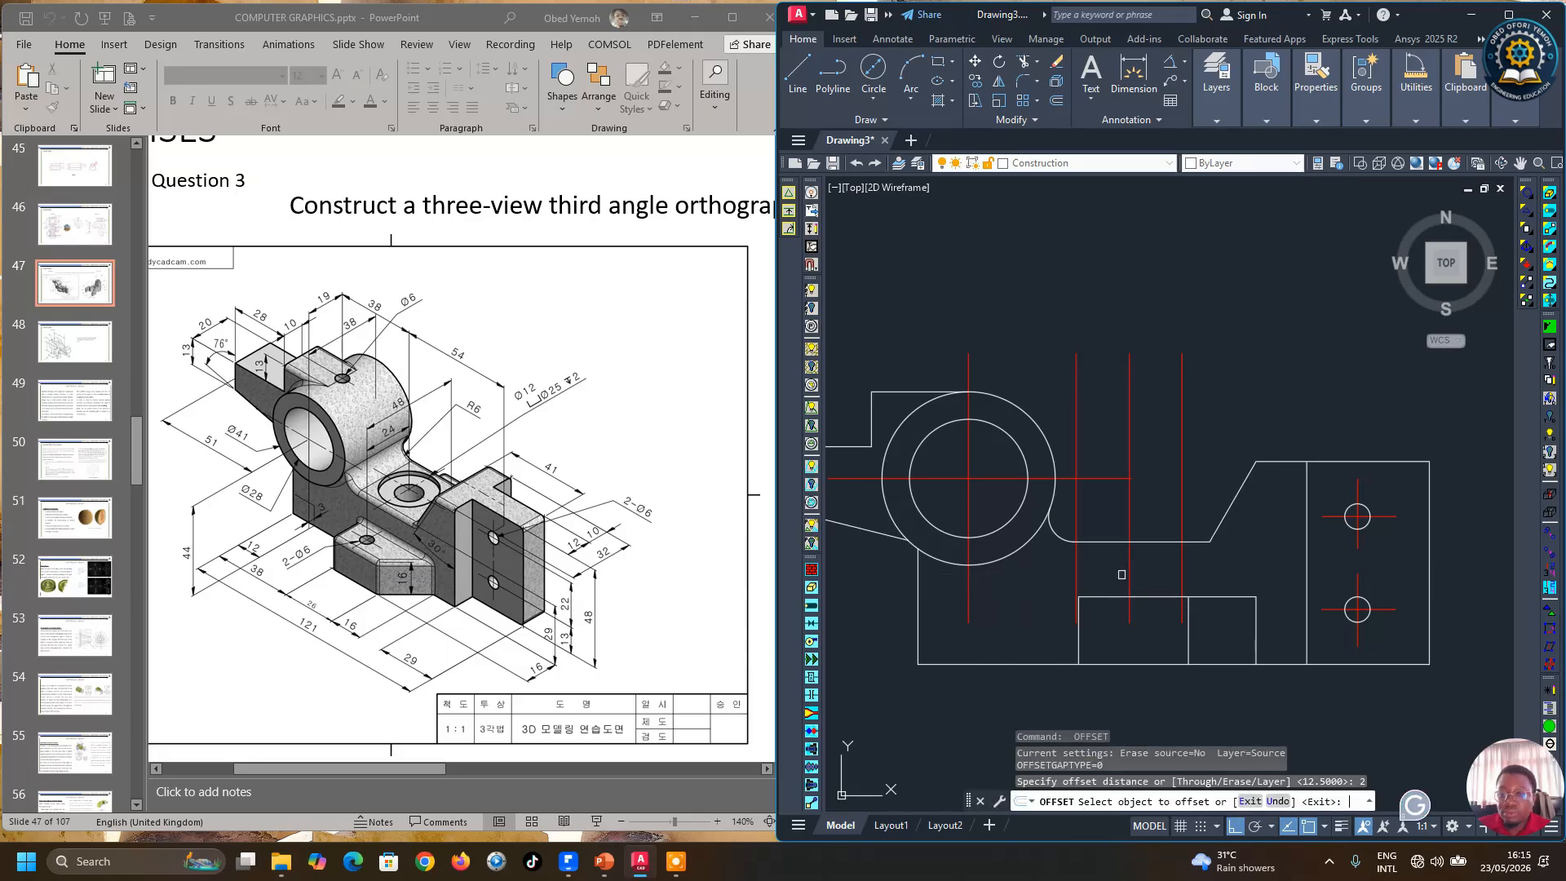
click(1160, 546)
click(1168, 580)
right_click(1171, 587)
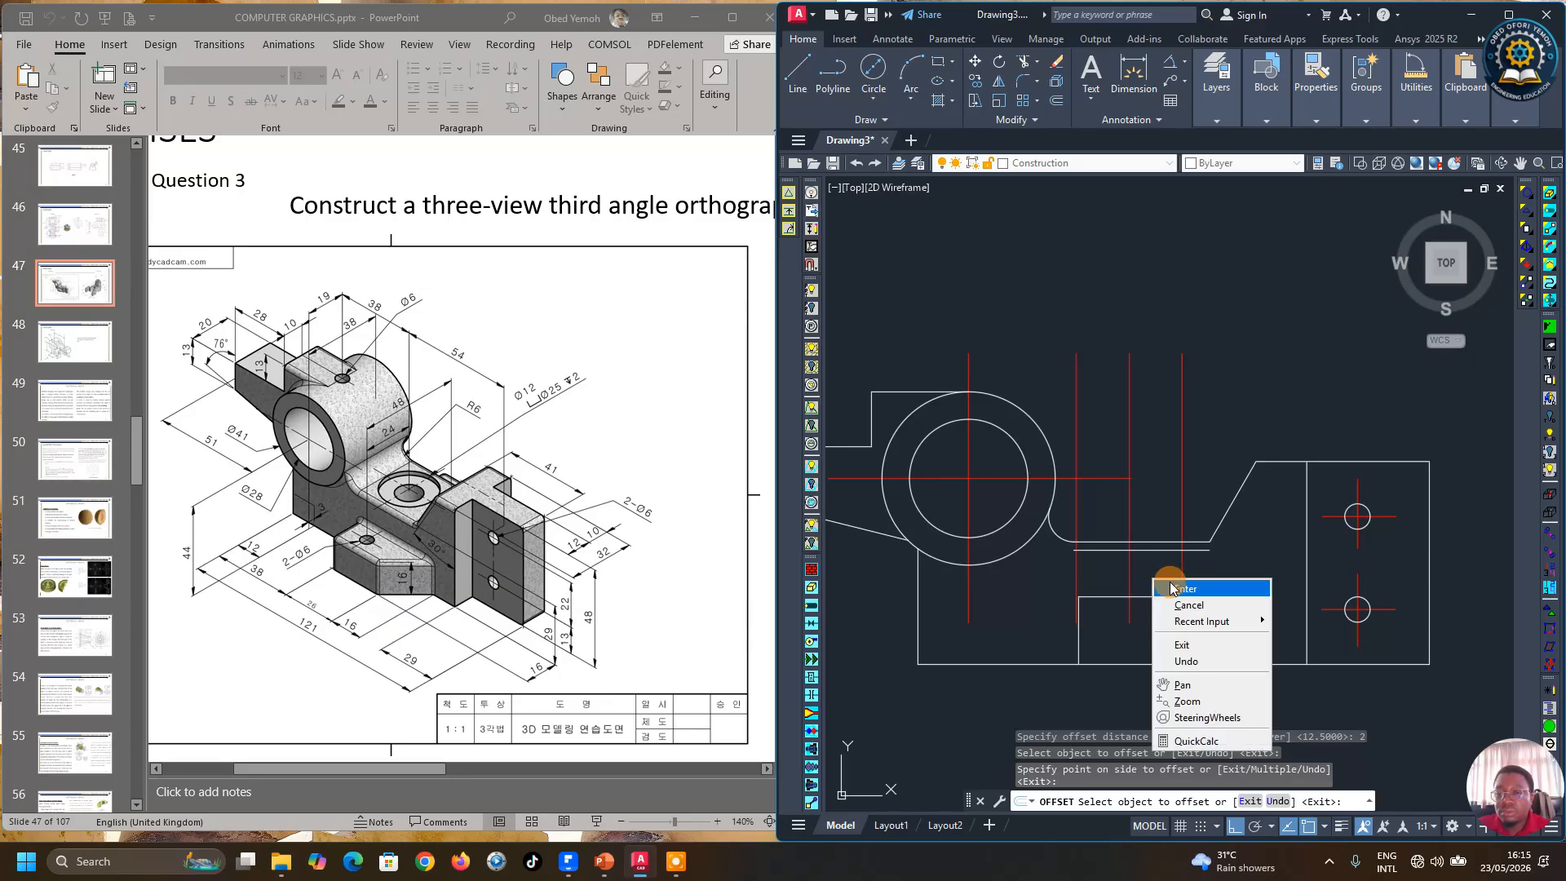
click(1171, 588)
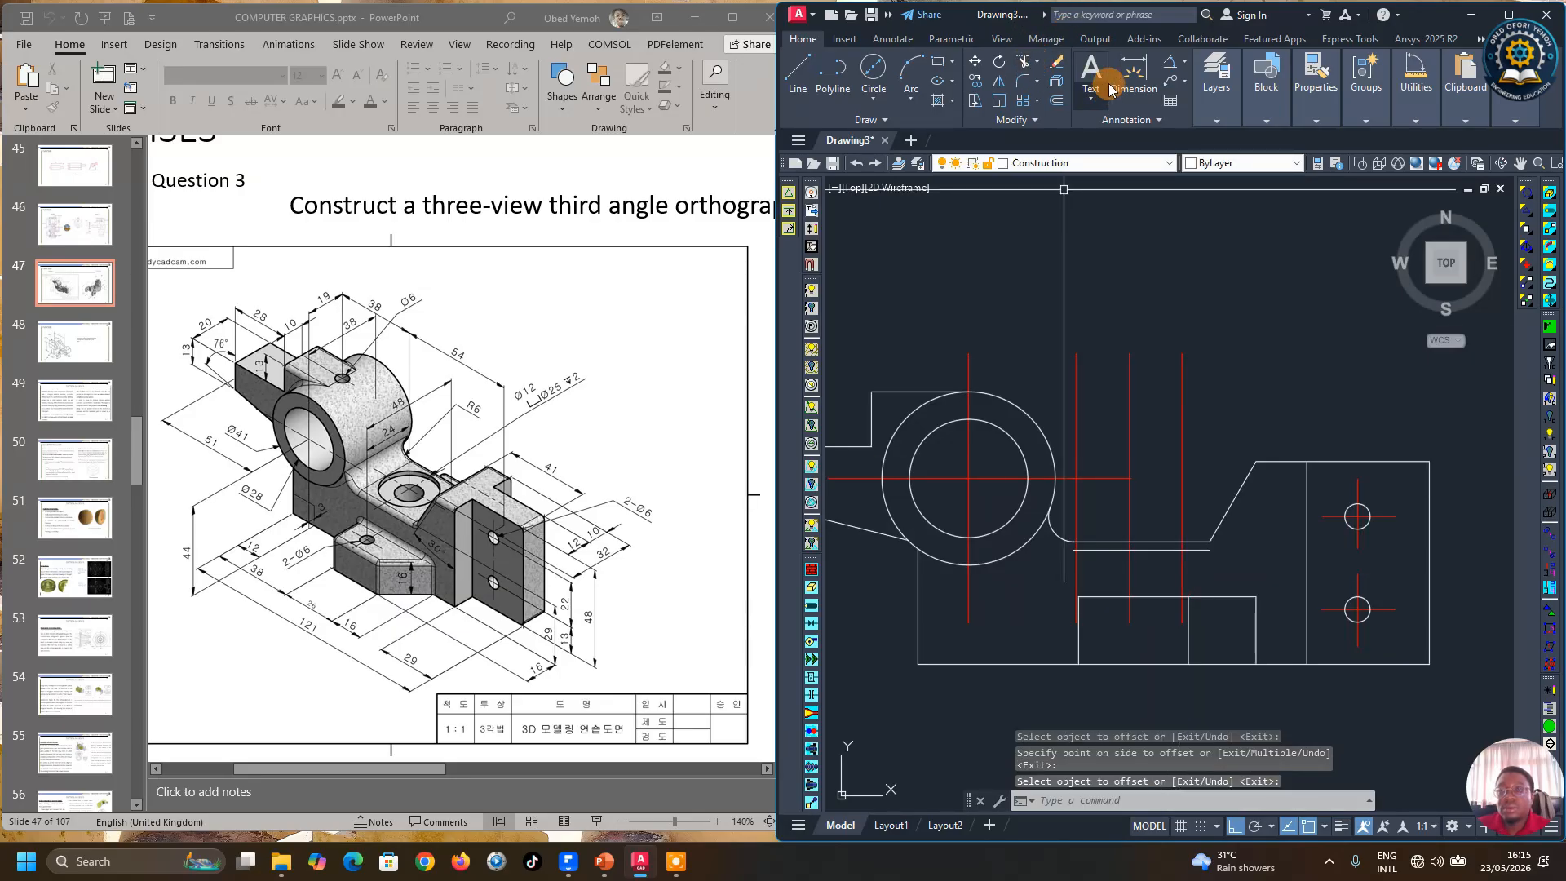
Step: Trim the new 2 mm offset line back to a short segment beneath the curved edge
click(1022, 61)
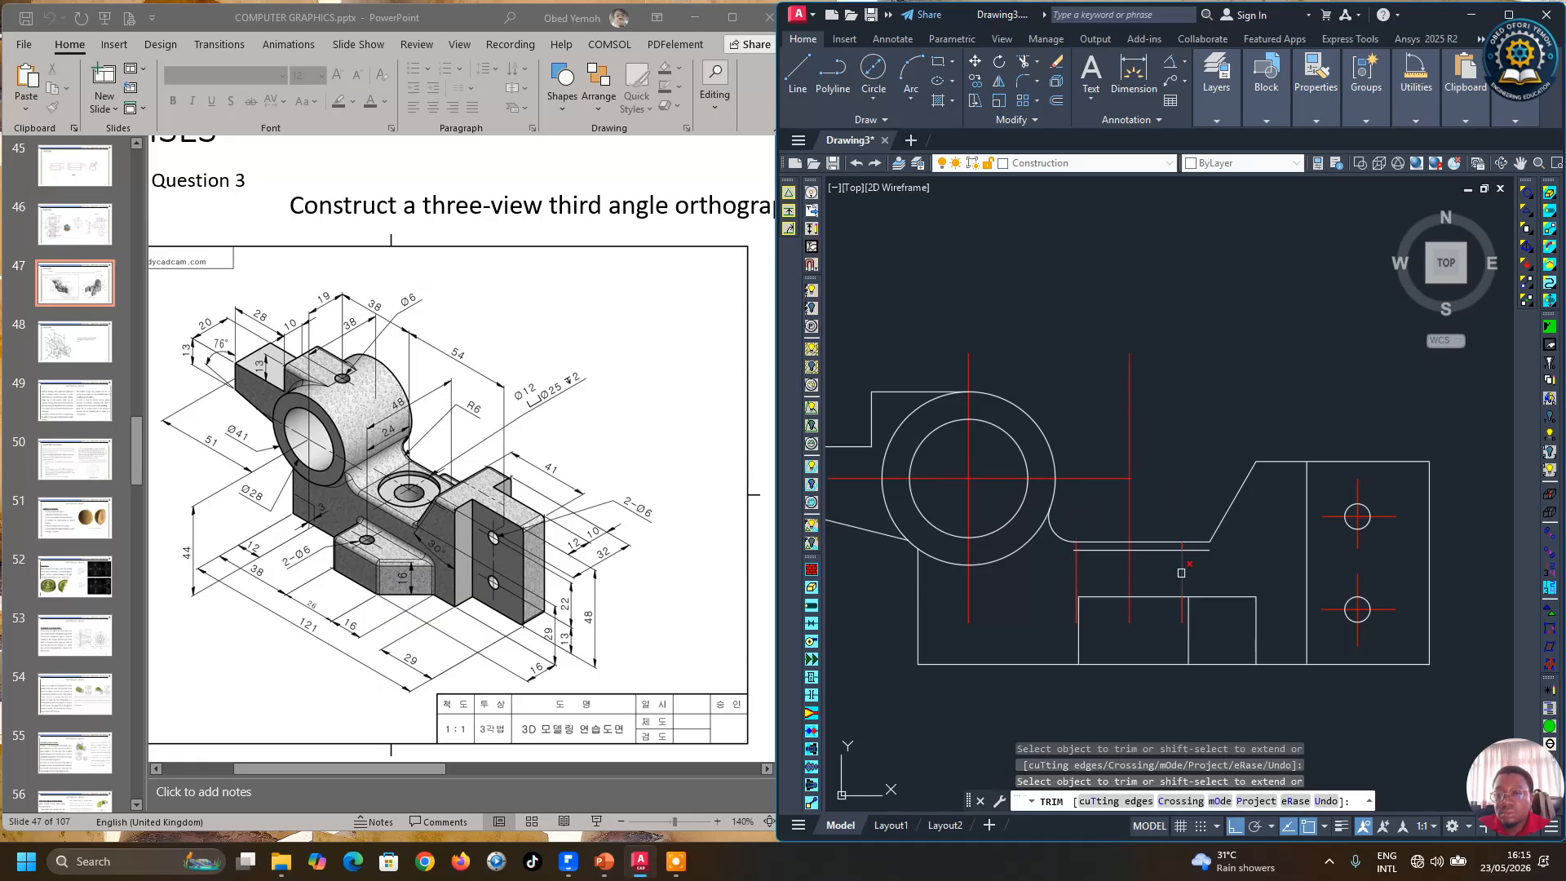
scroll(1141, 580, up, 2)
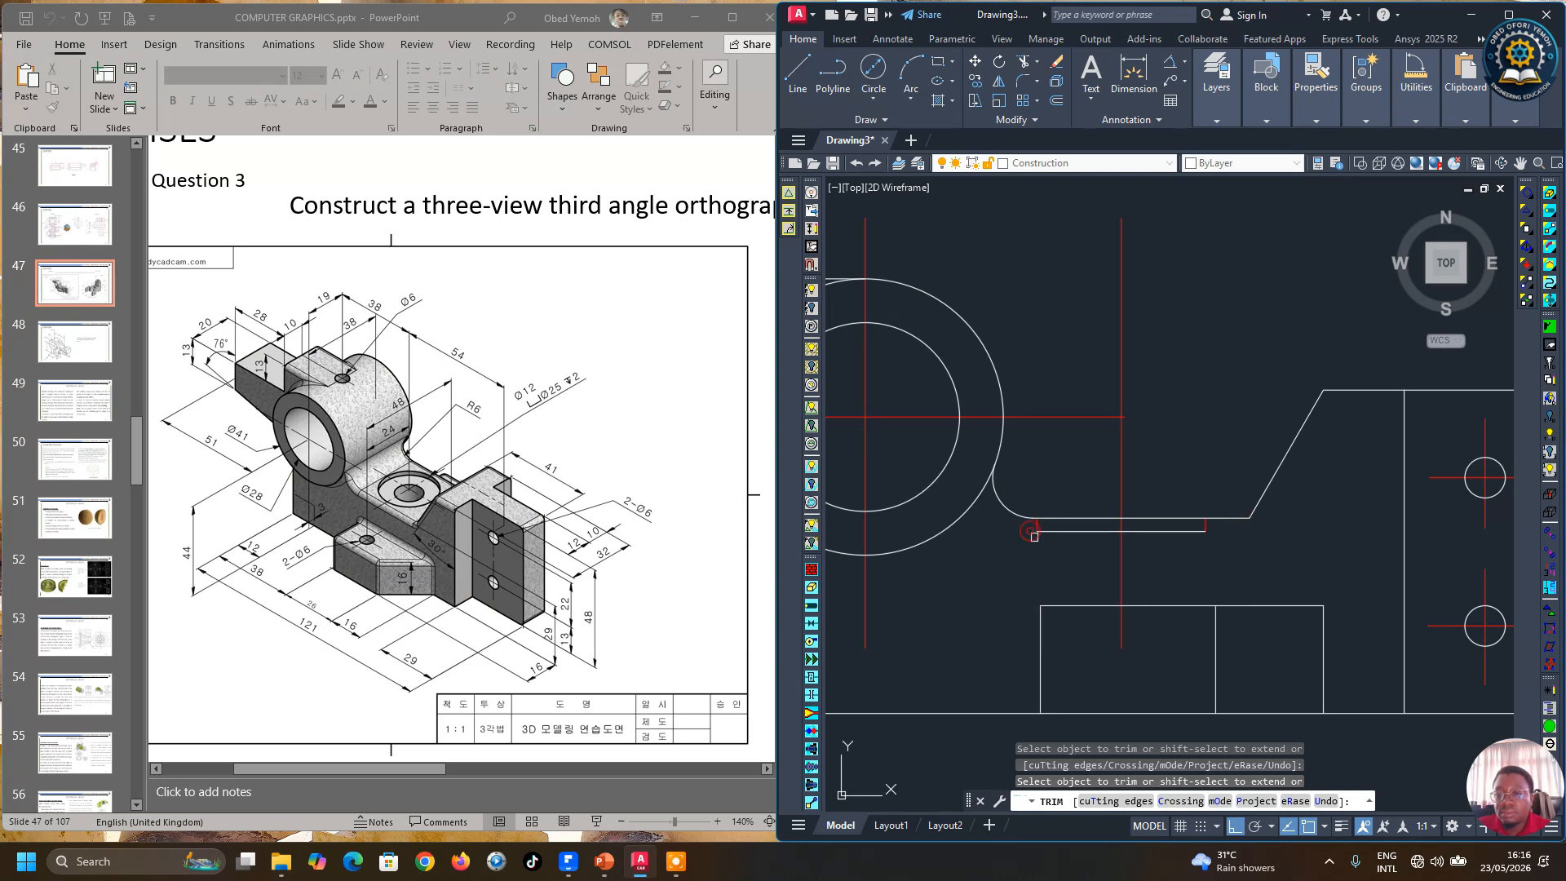
key(Return)
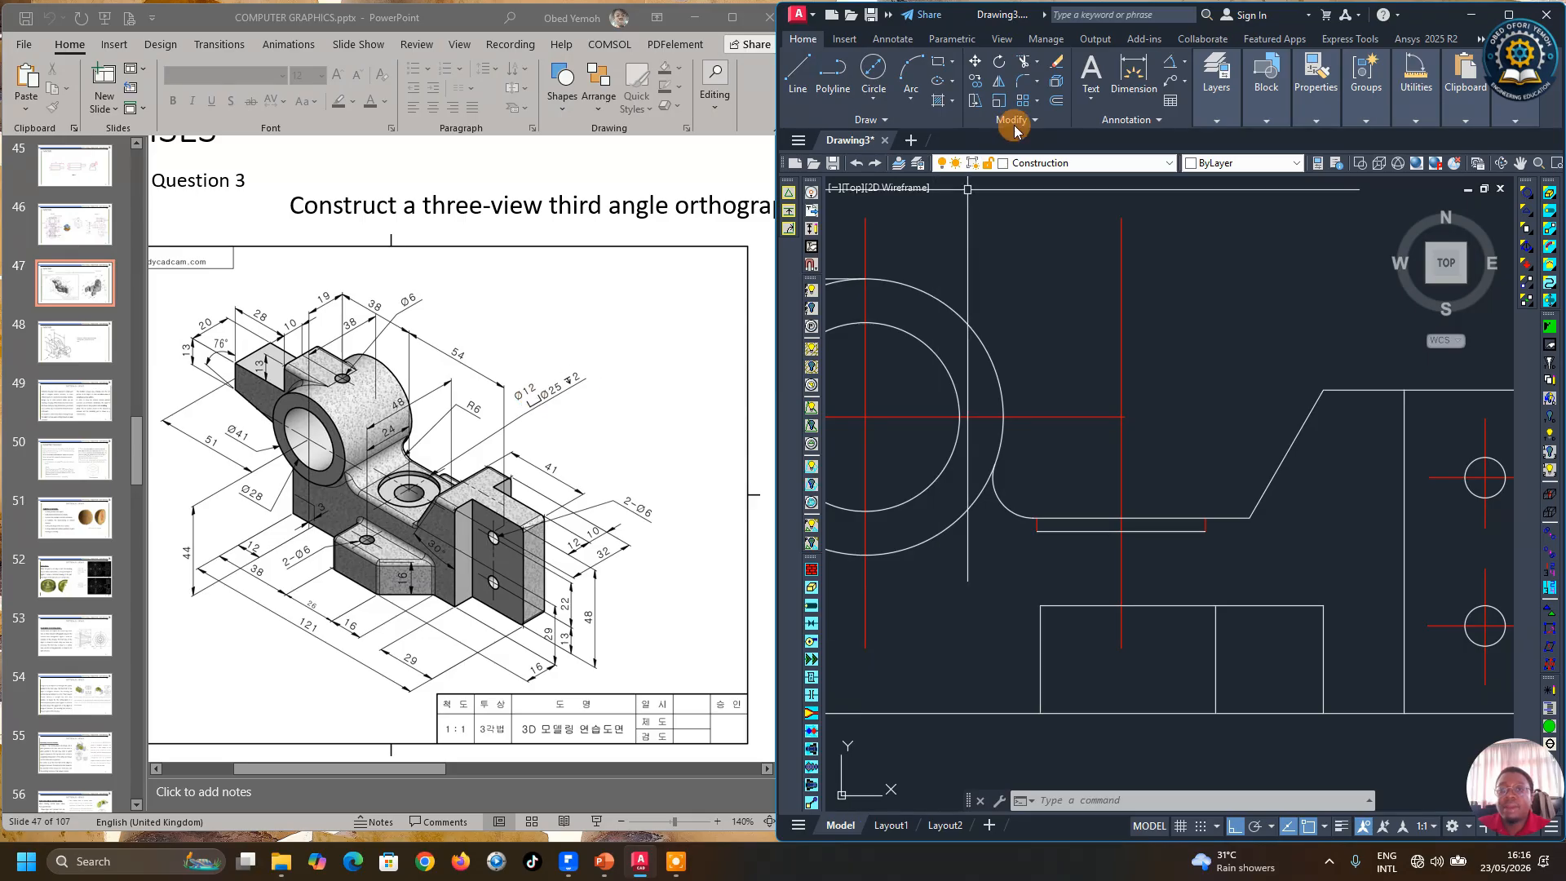
Step: Offset the vertical center line 6 mm to both sides
click(1056, 100)
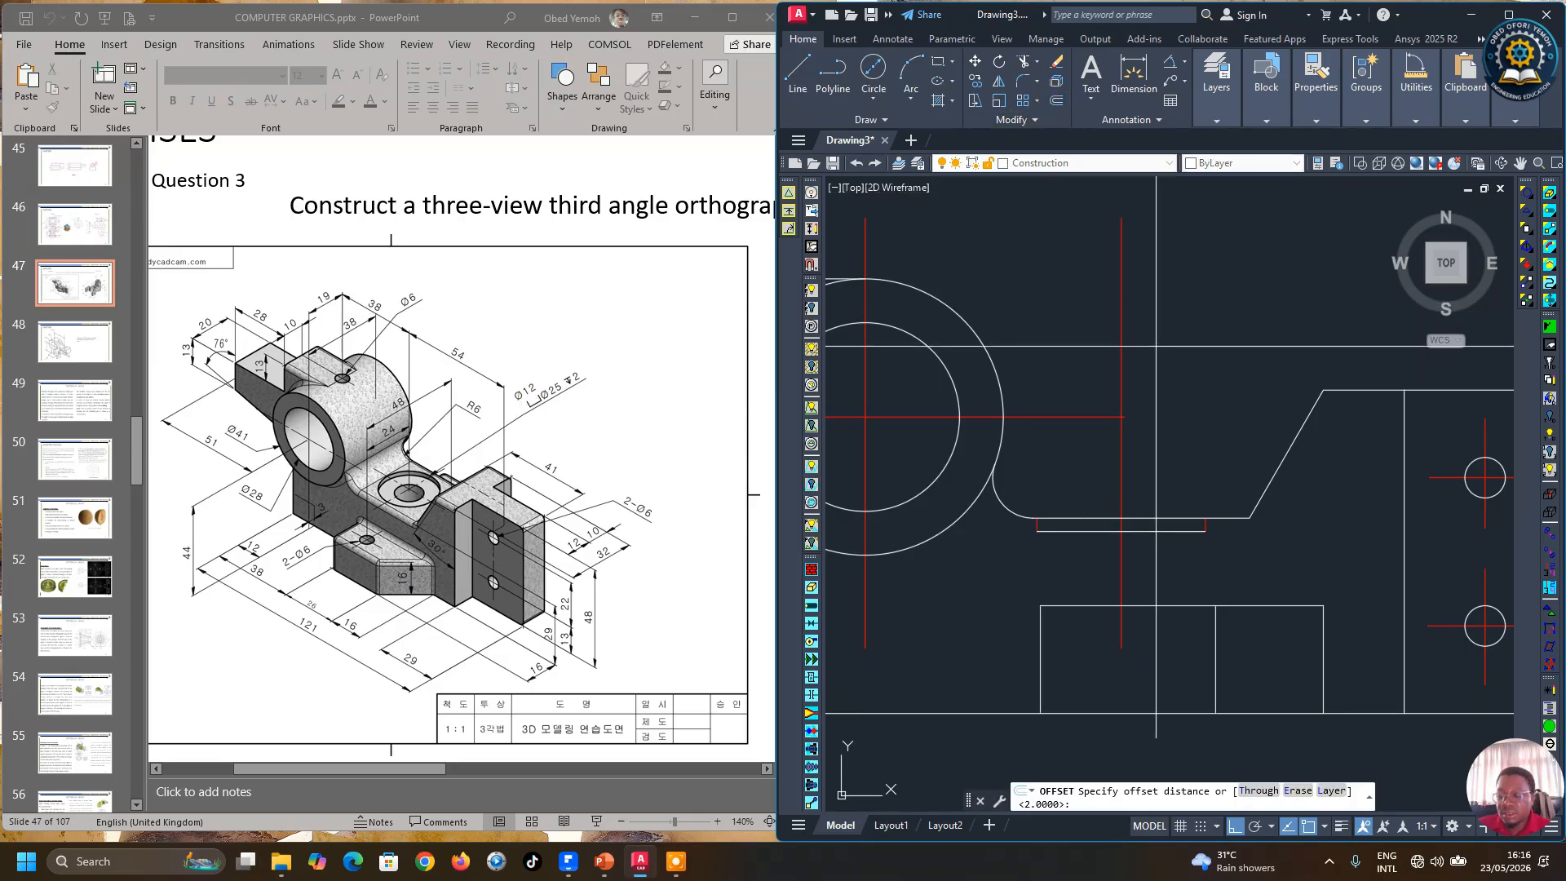
text(6)
key(Return)
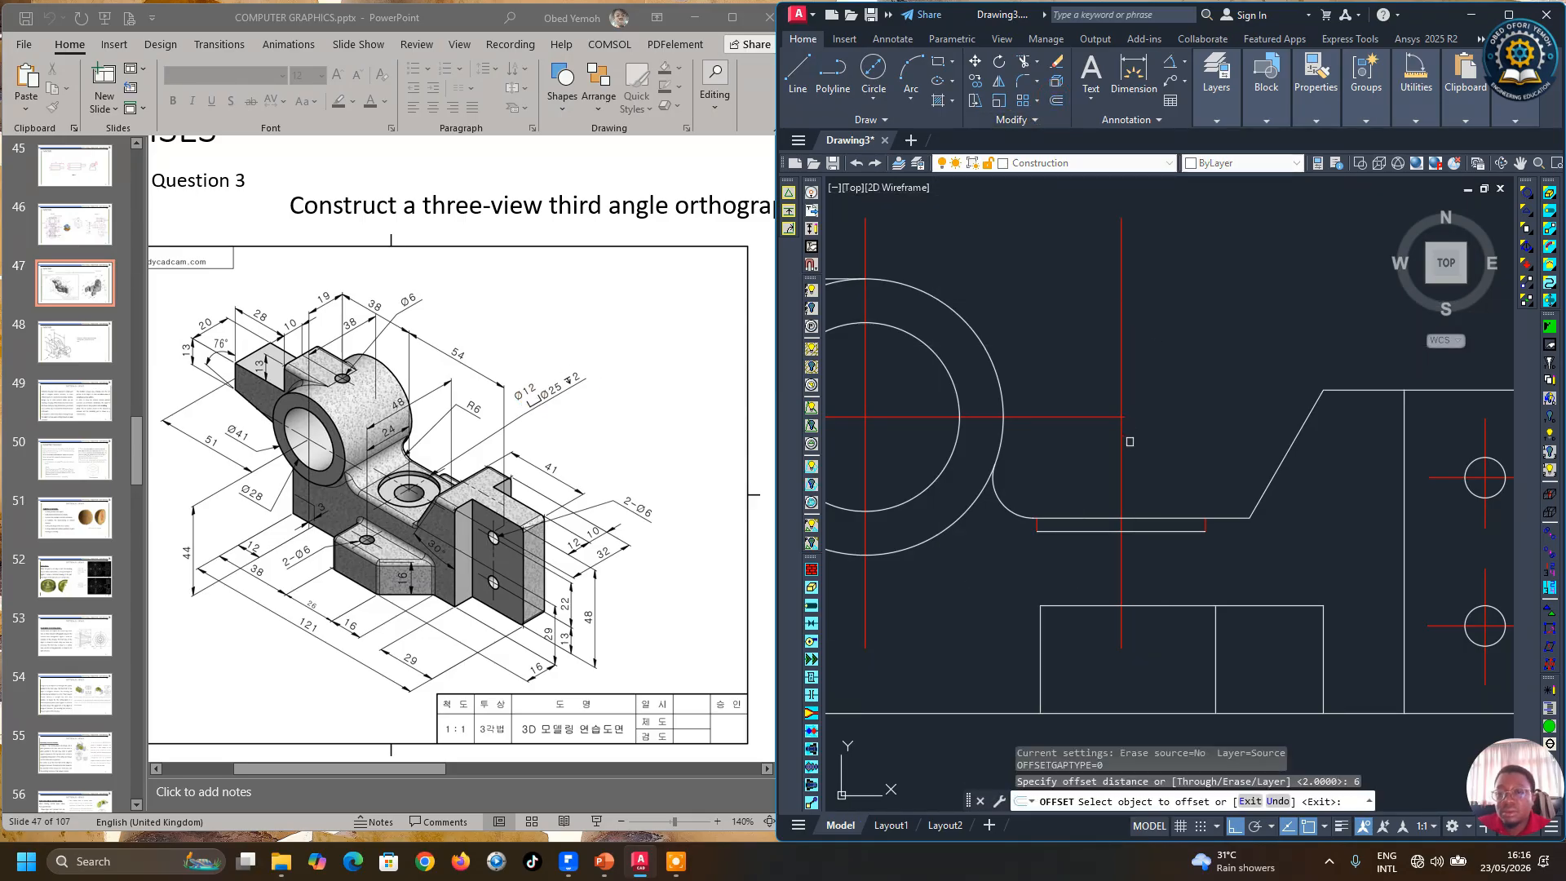
click(1124, 460)
click(1199, 460)
click(1123, 467)
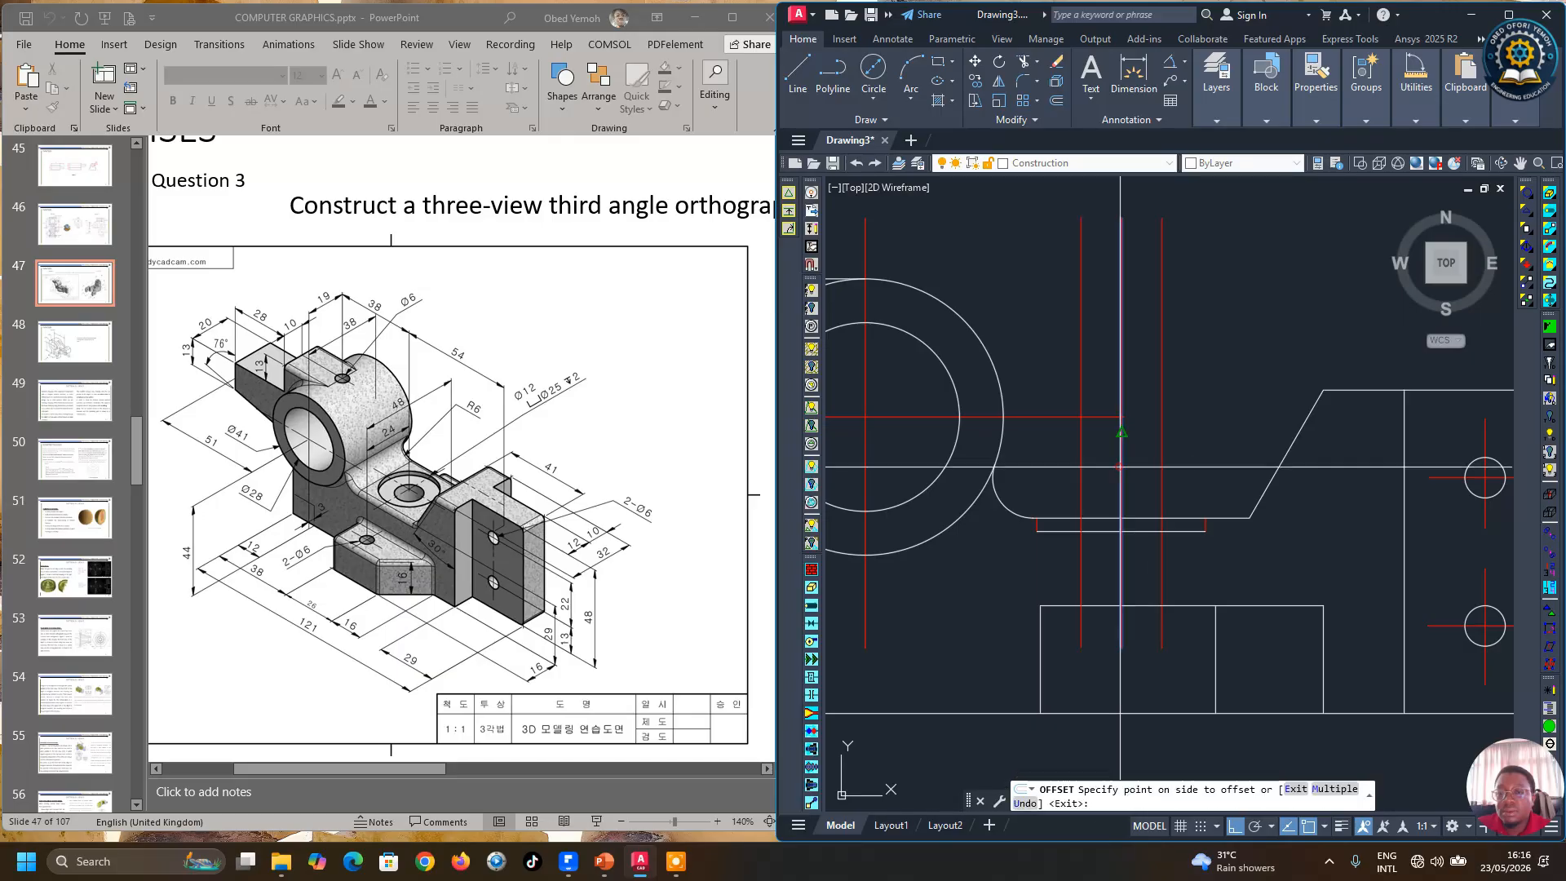
click(1074, 470)
key(Return)
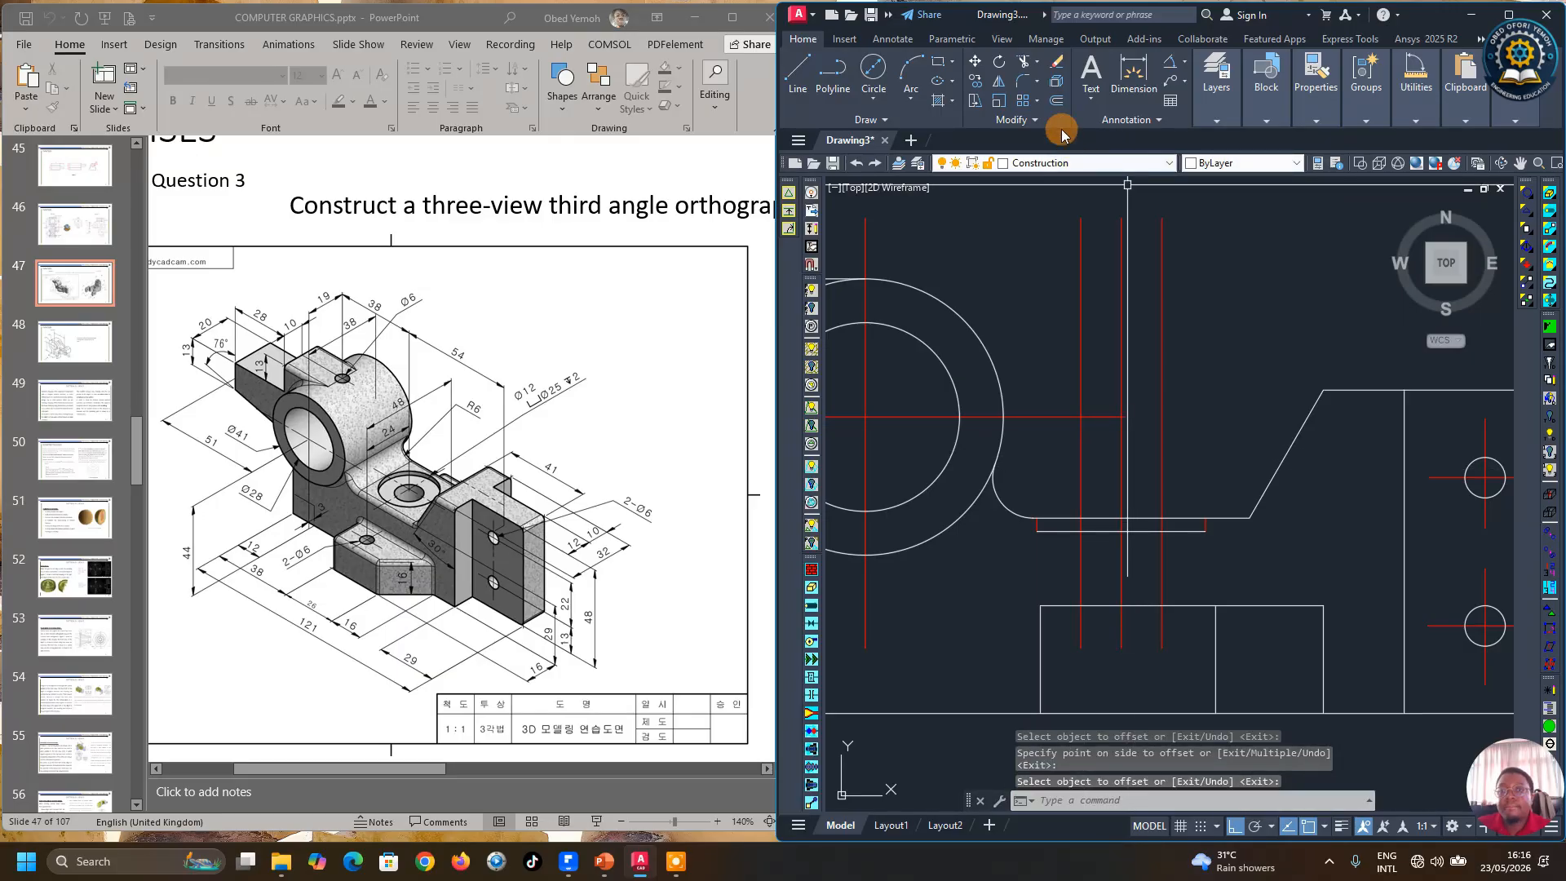
Step: Trim the lower portions of the 6 mm offset lines inside the base
click(1025, 64)
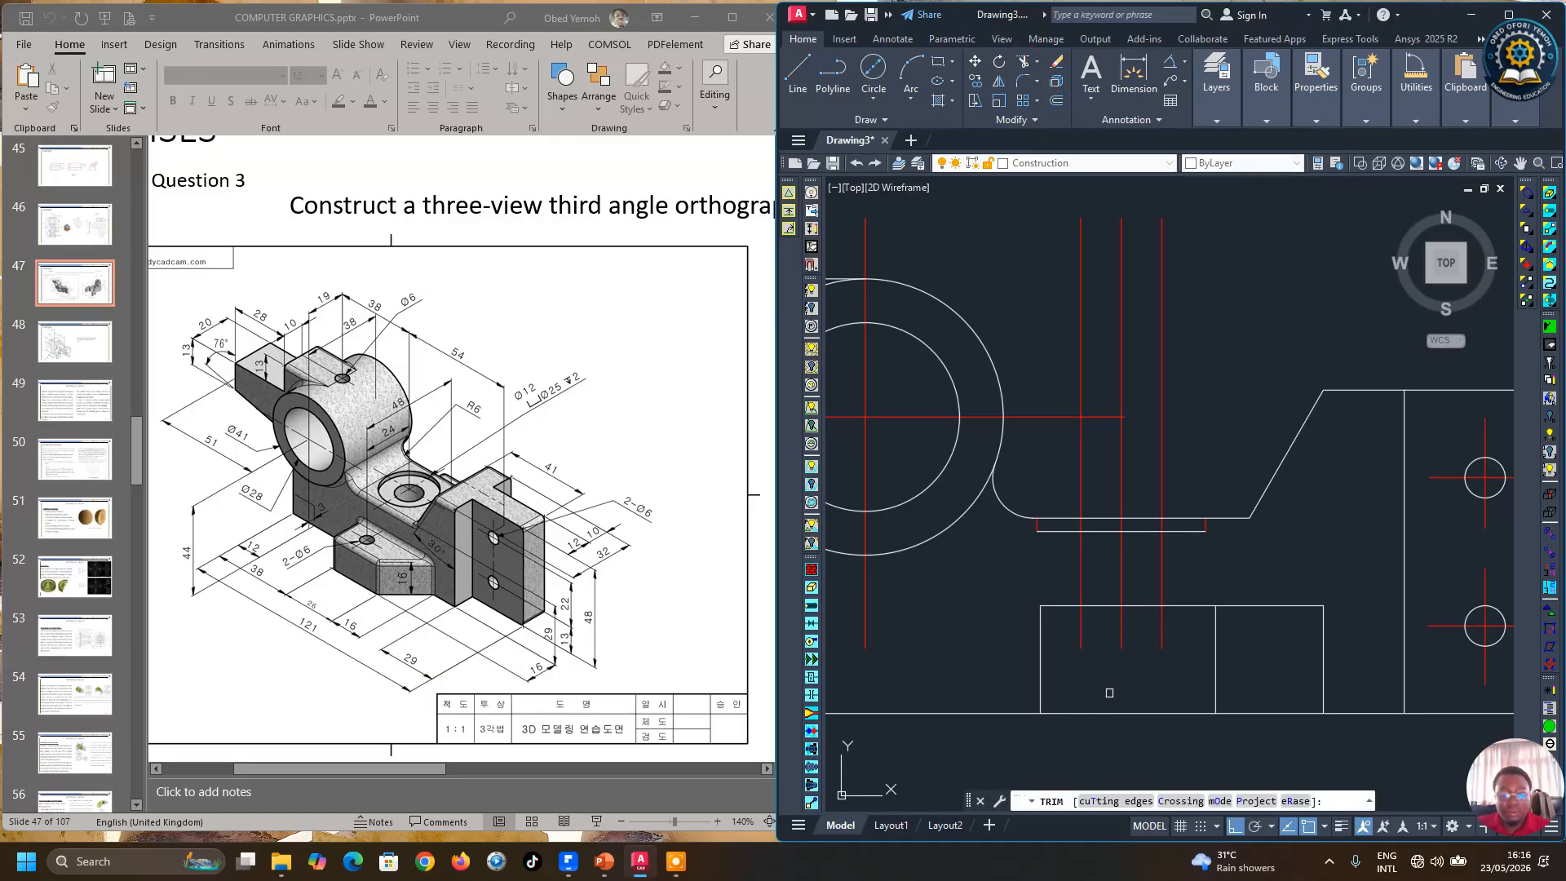
shift+click(1078, 635)
shift+click(1162, 634)
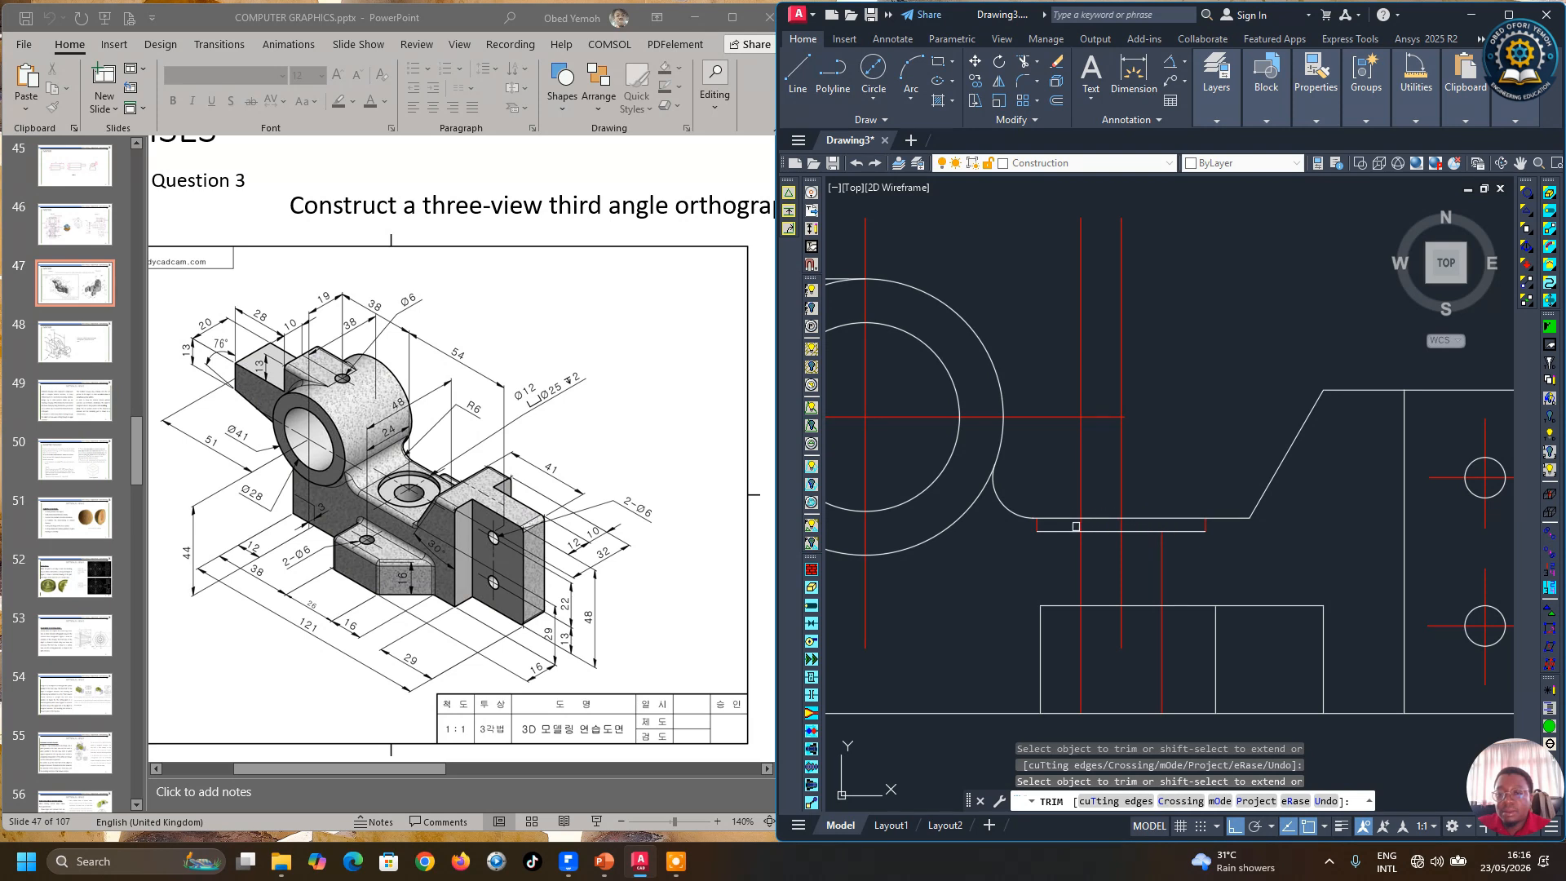
scroll(1080, 526, up, 2)
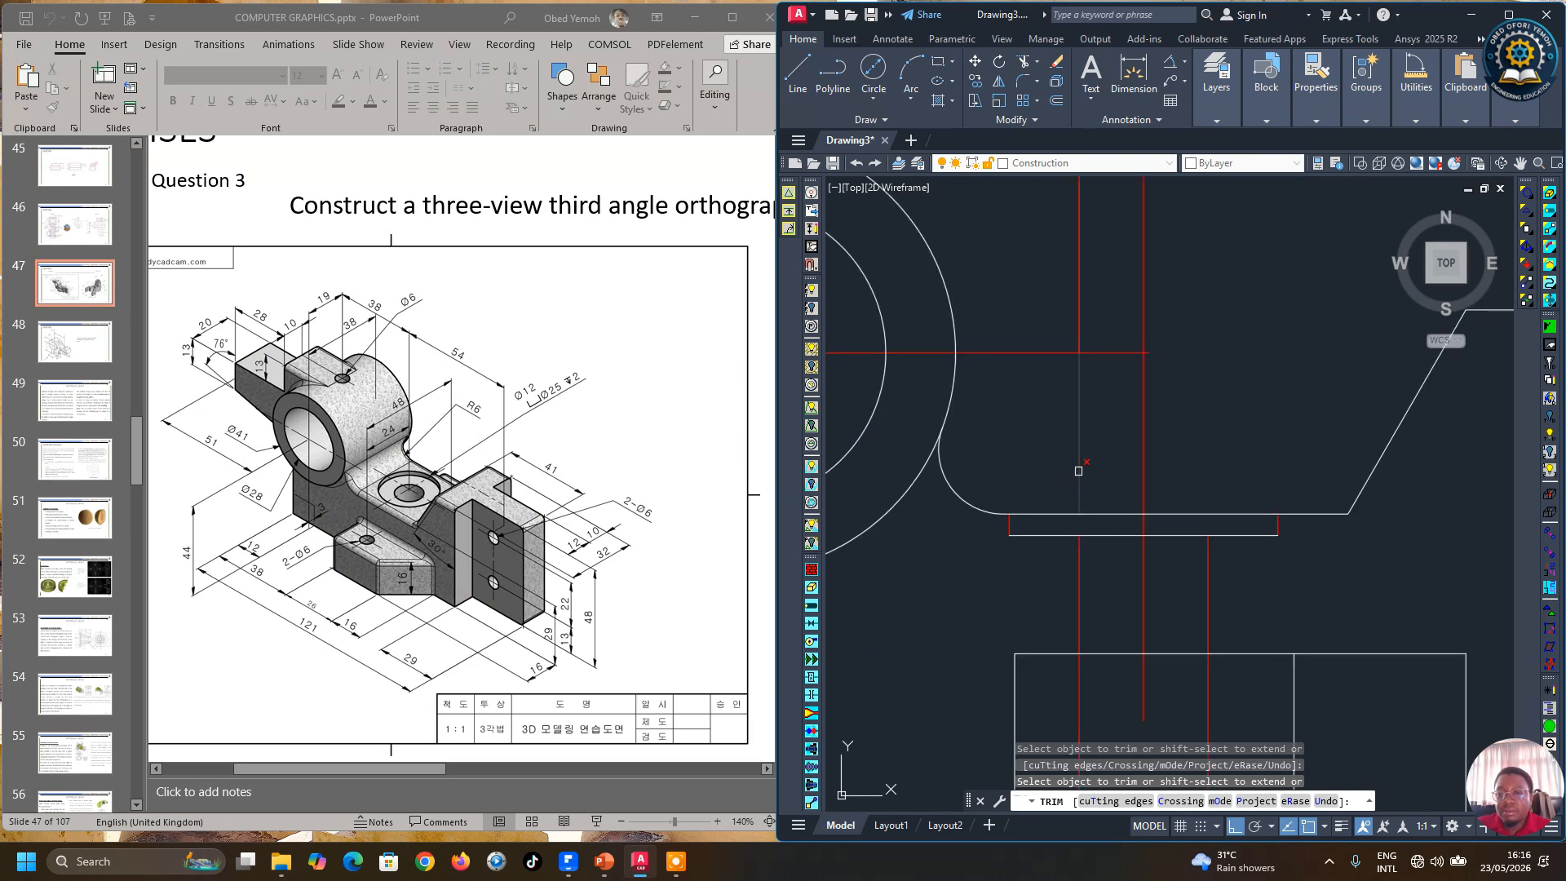
scroll(1076, 479, down, 2)
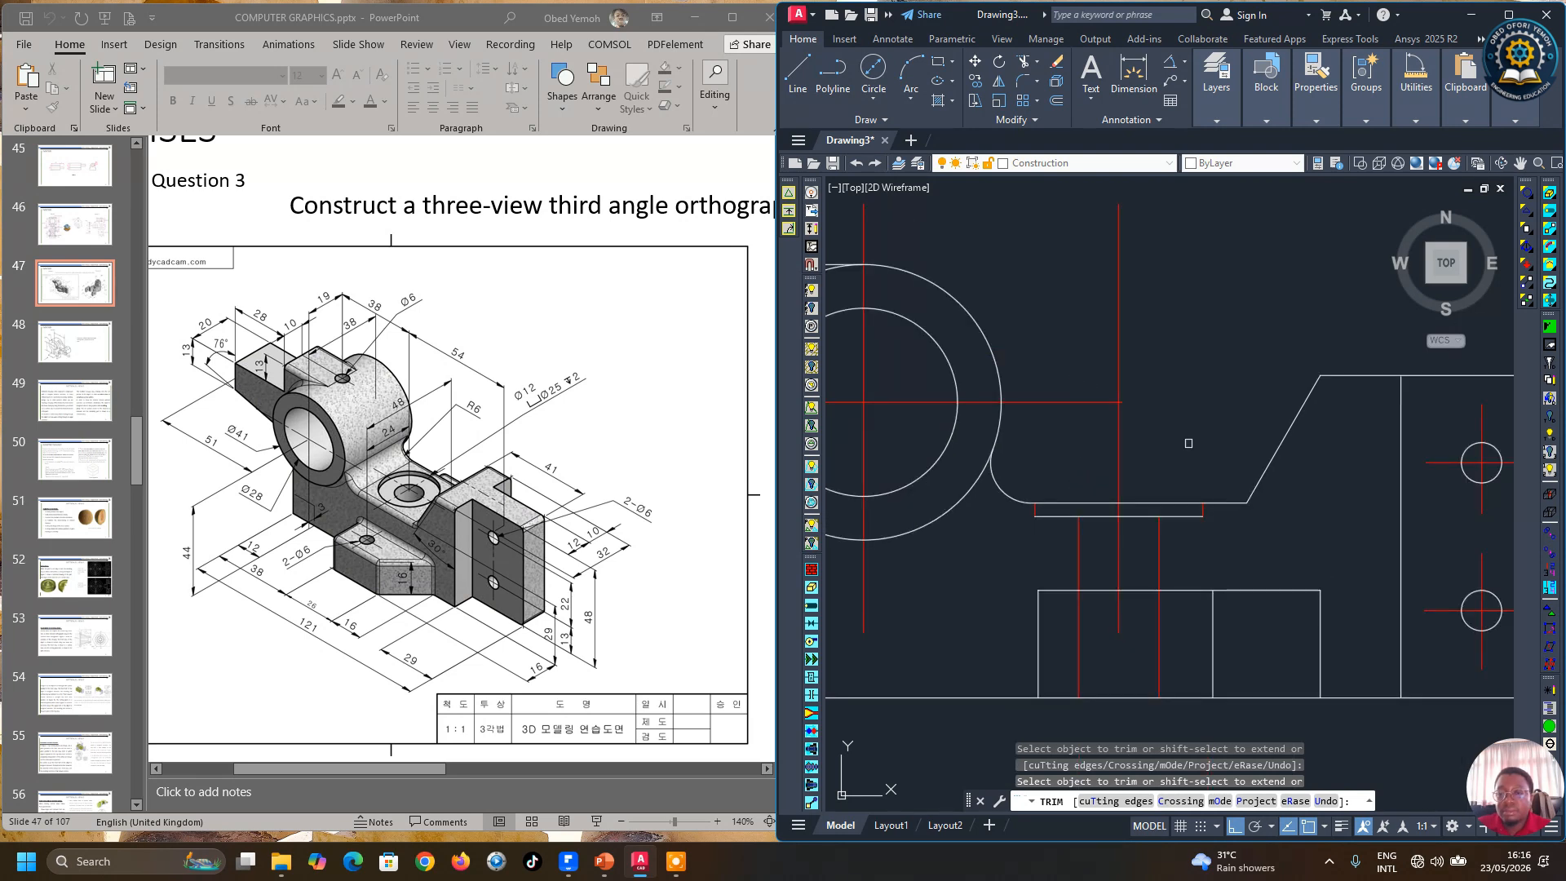
right_click(1199, 543)
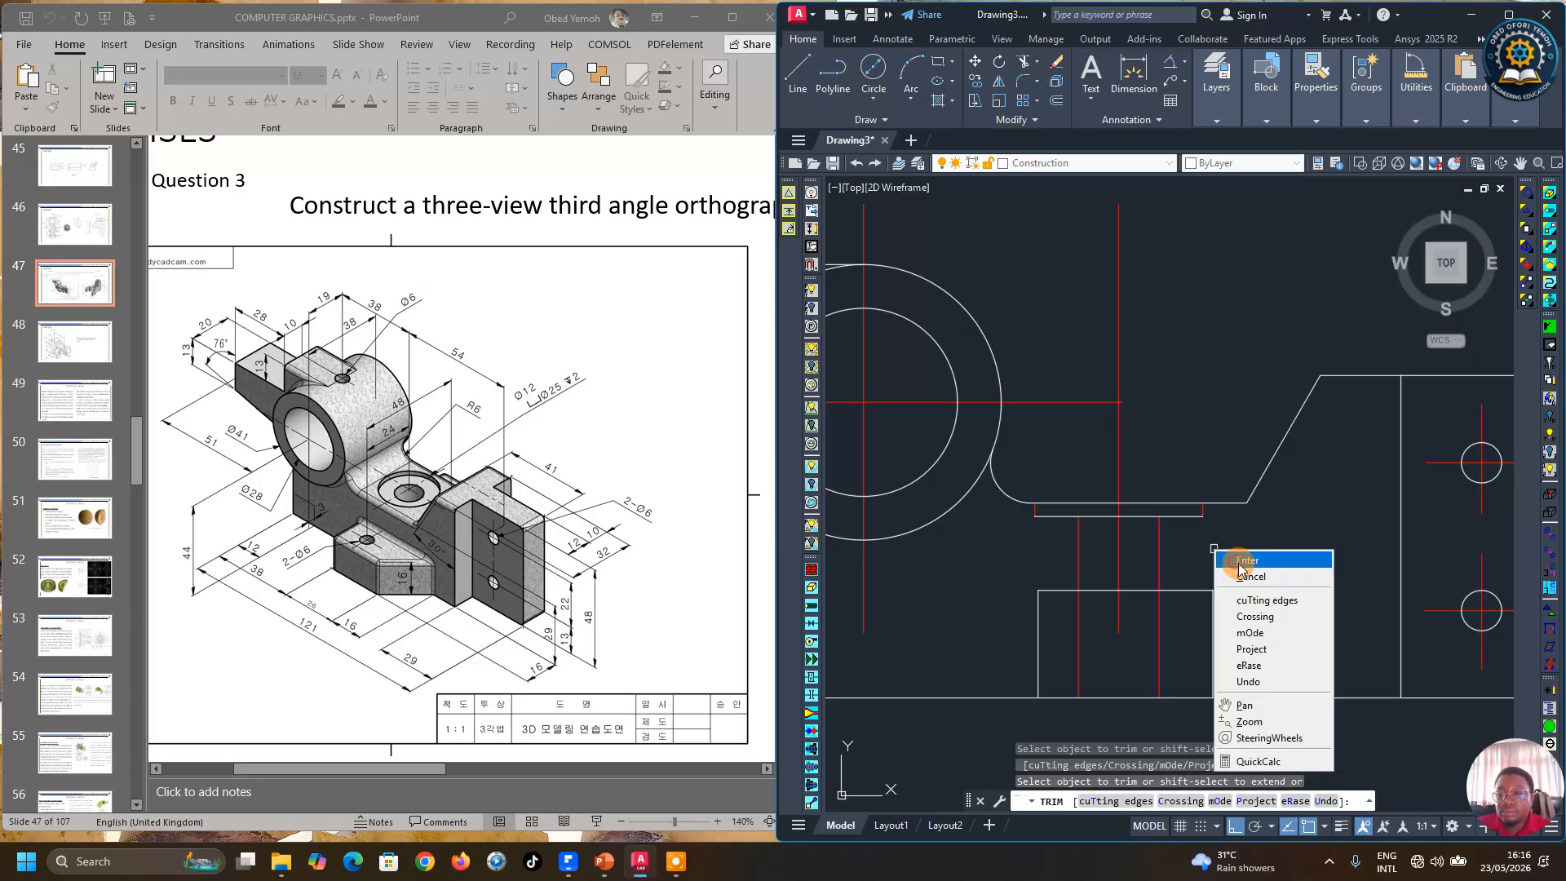
click(1228, 559)
scroll(1232, 571, down, 2)
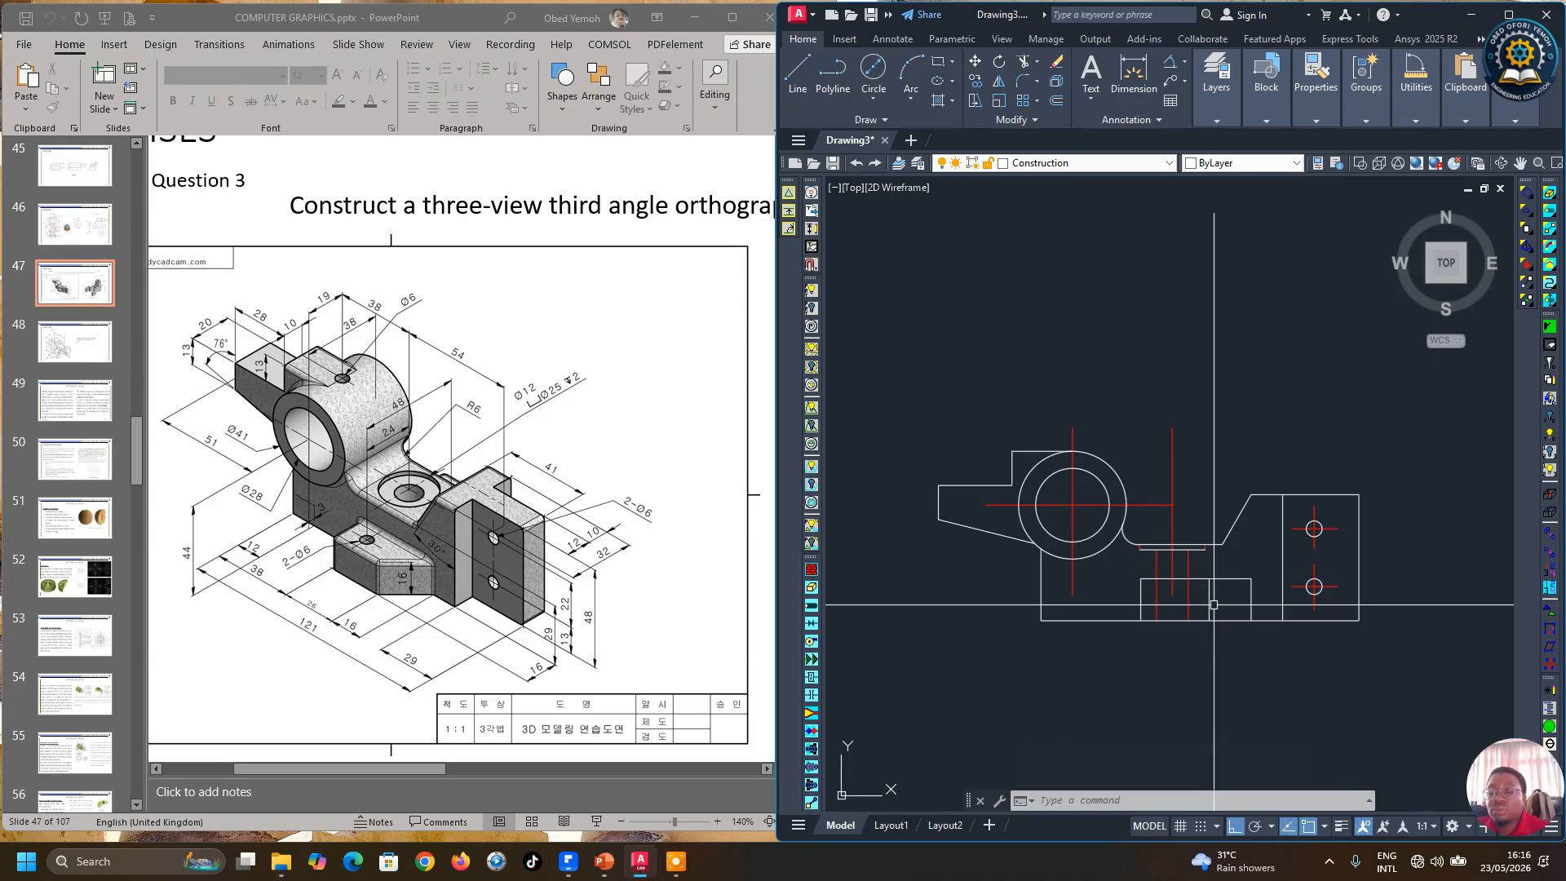
Step: Stretch the lower end of the vertical center line downward using its grip
scroll(1214, 605, up, 2)
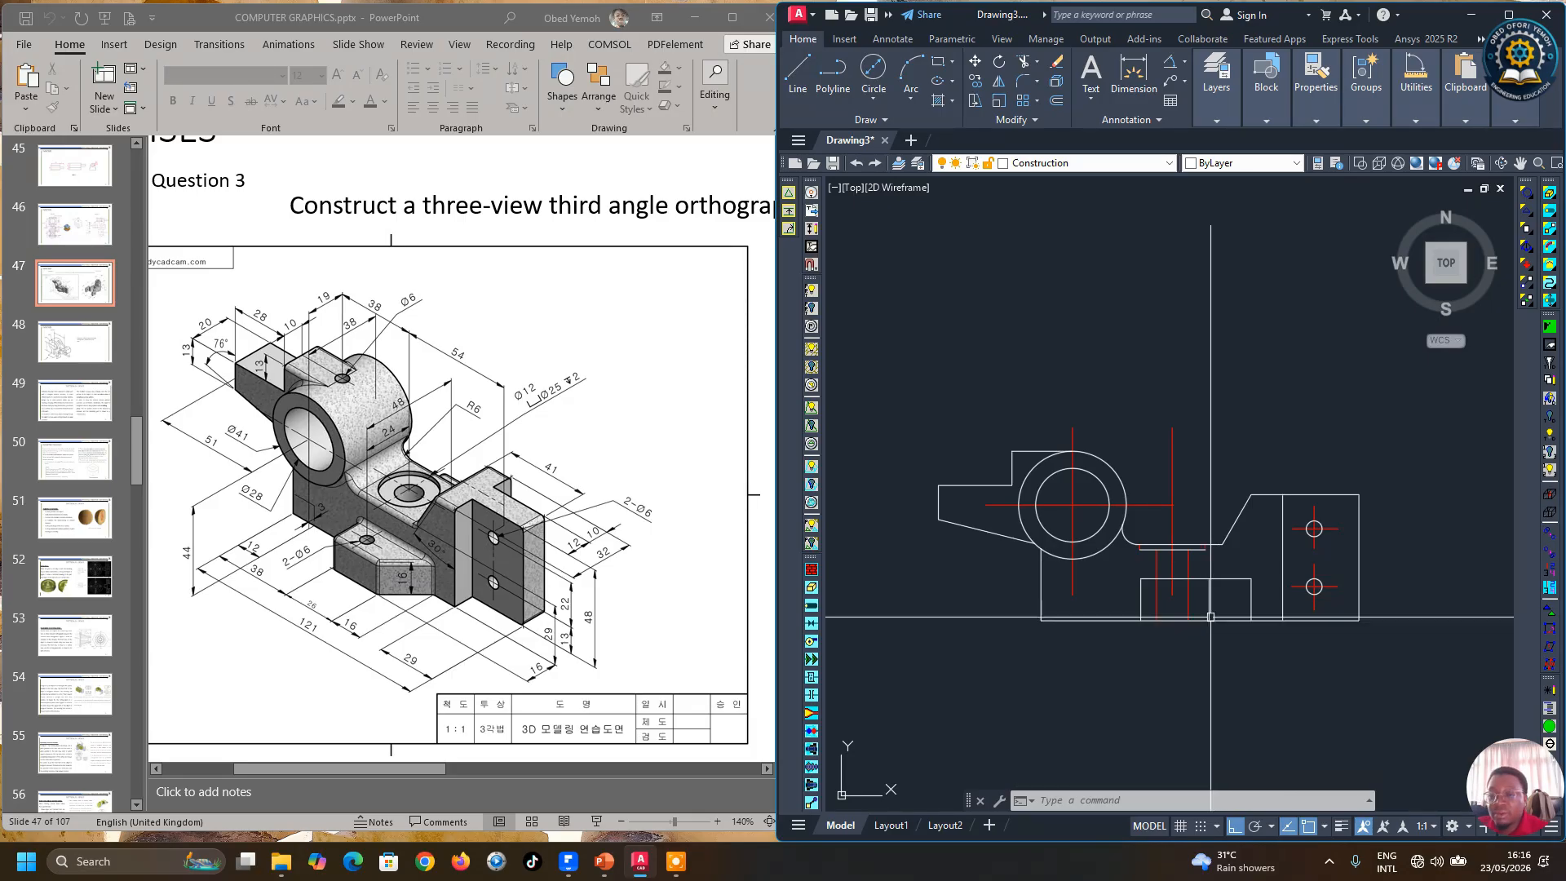
scroll(1215, 601, up, 2)
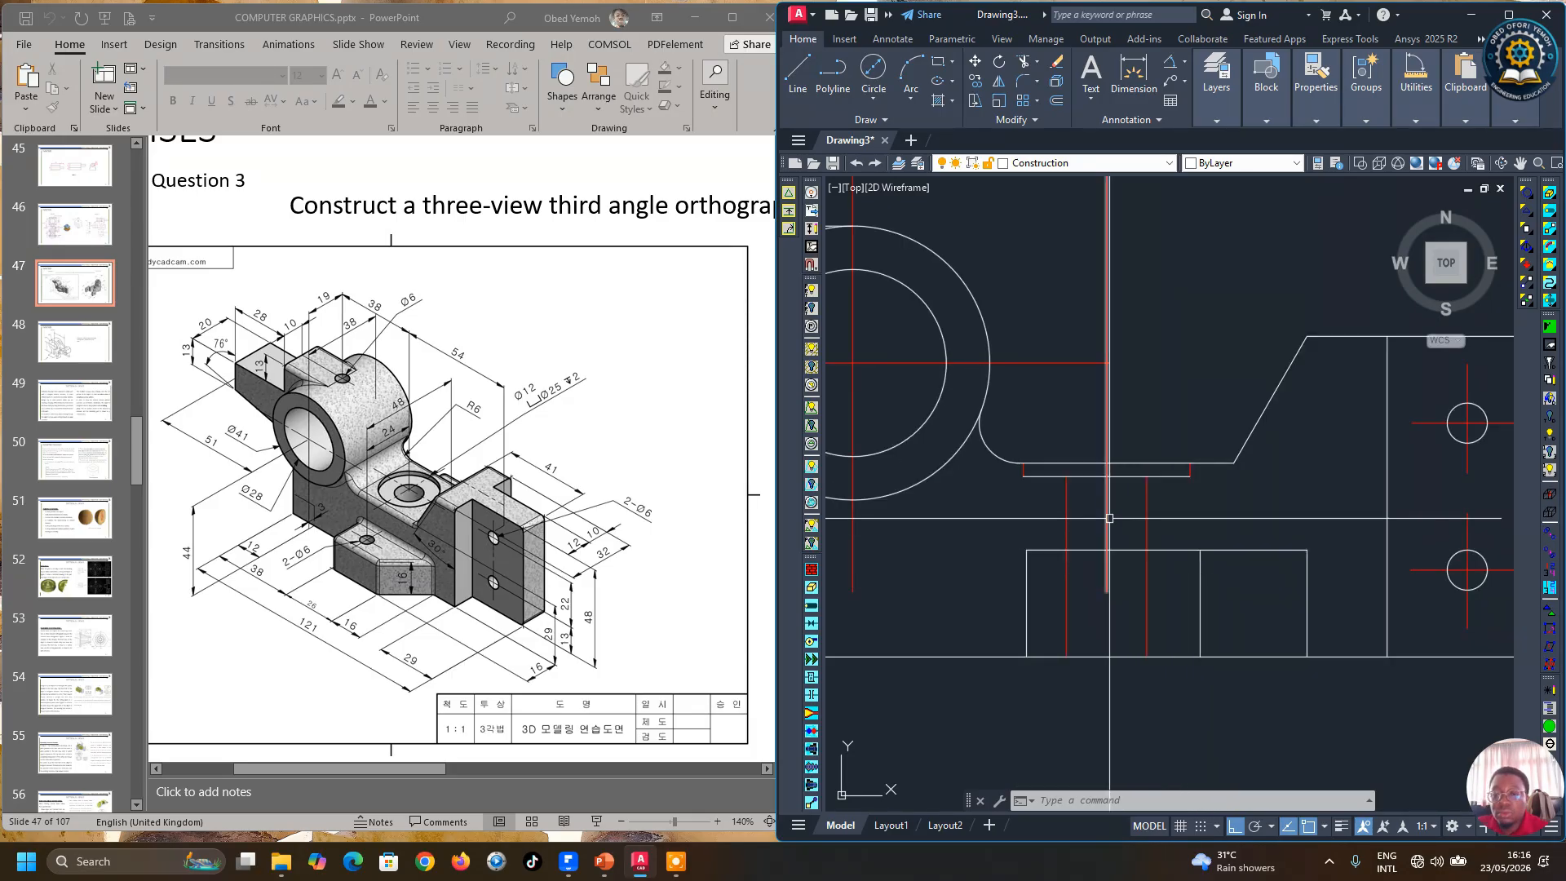
click(1108, 555)
click(1107, 591)
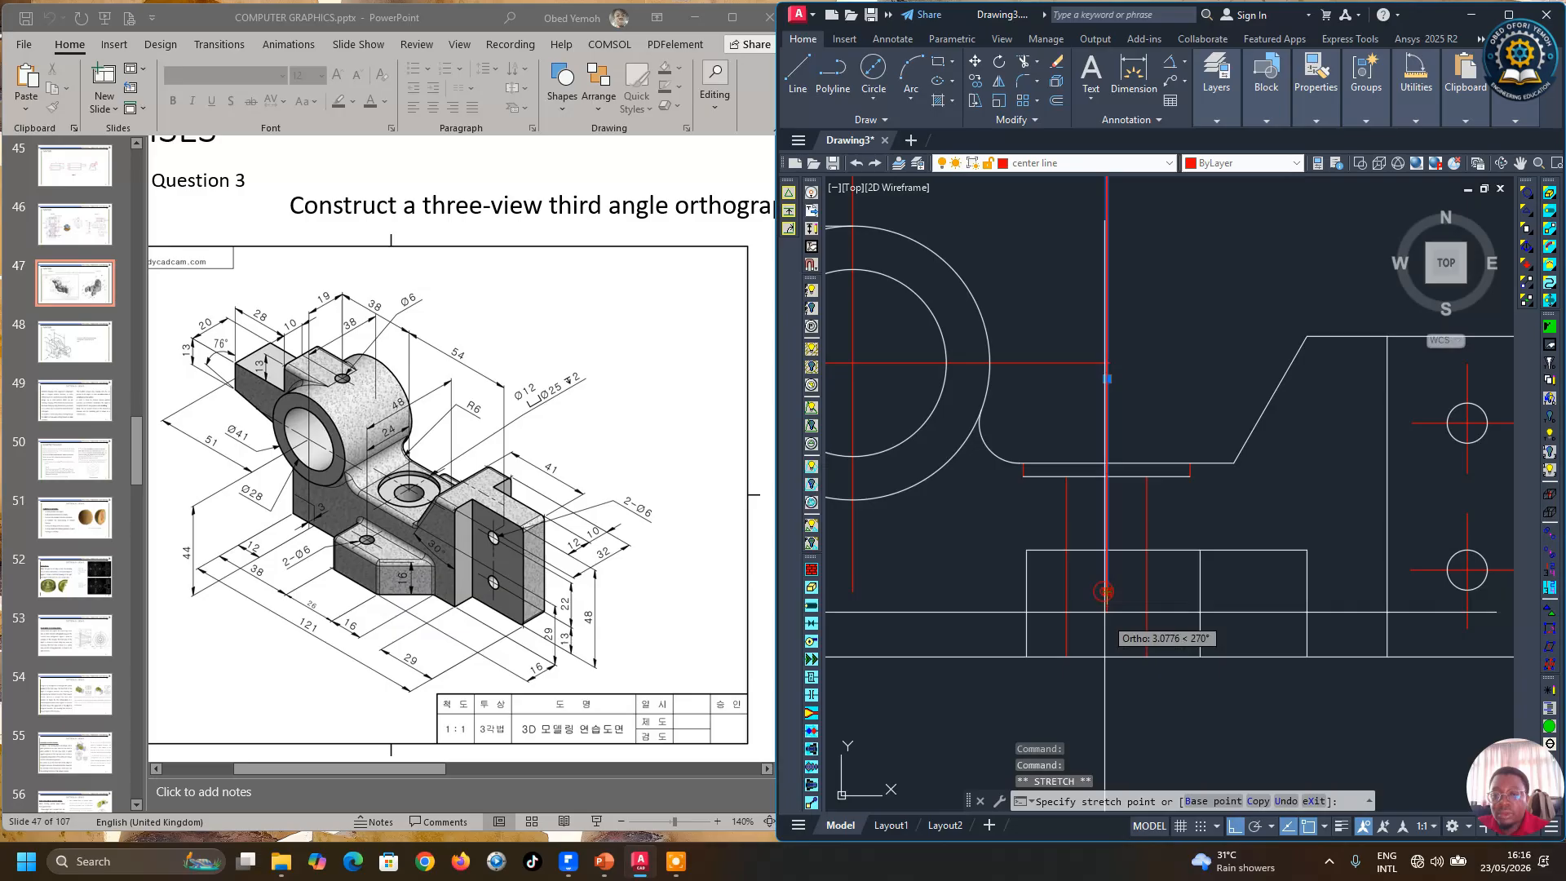
click(1117, 694)
key(Escape)
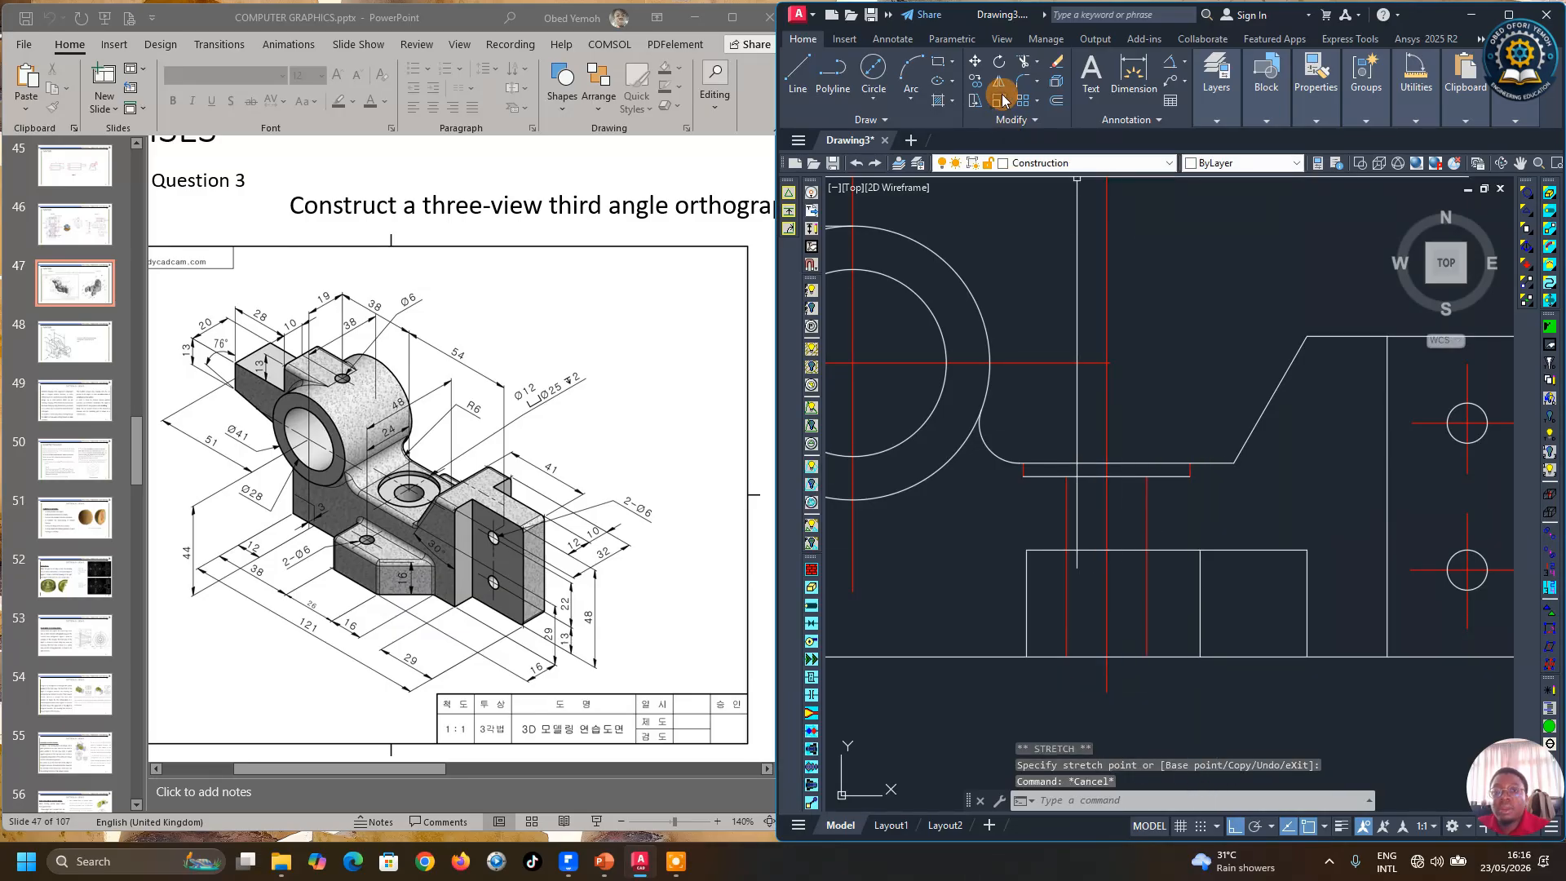
Step: Break the vertical construction line at a point just below the short horizontal line using Break at Point
click(1009, 120)
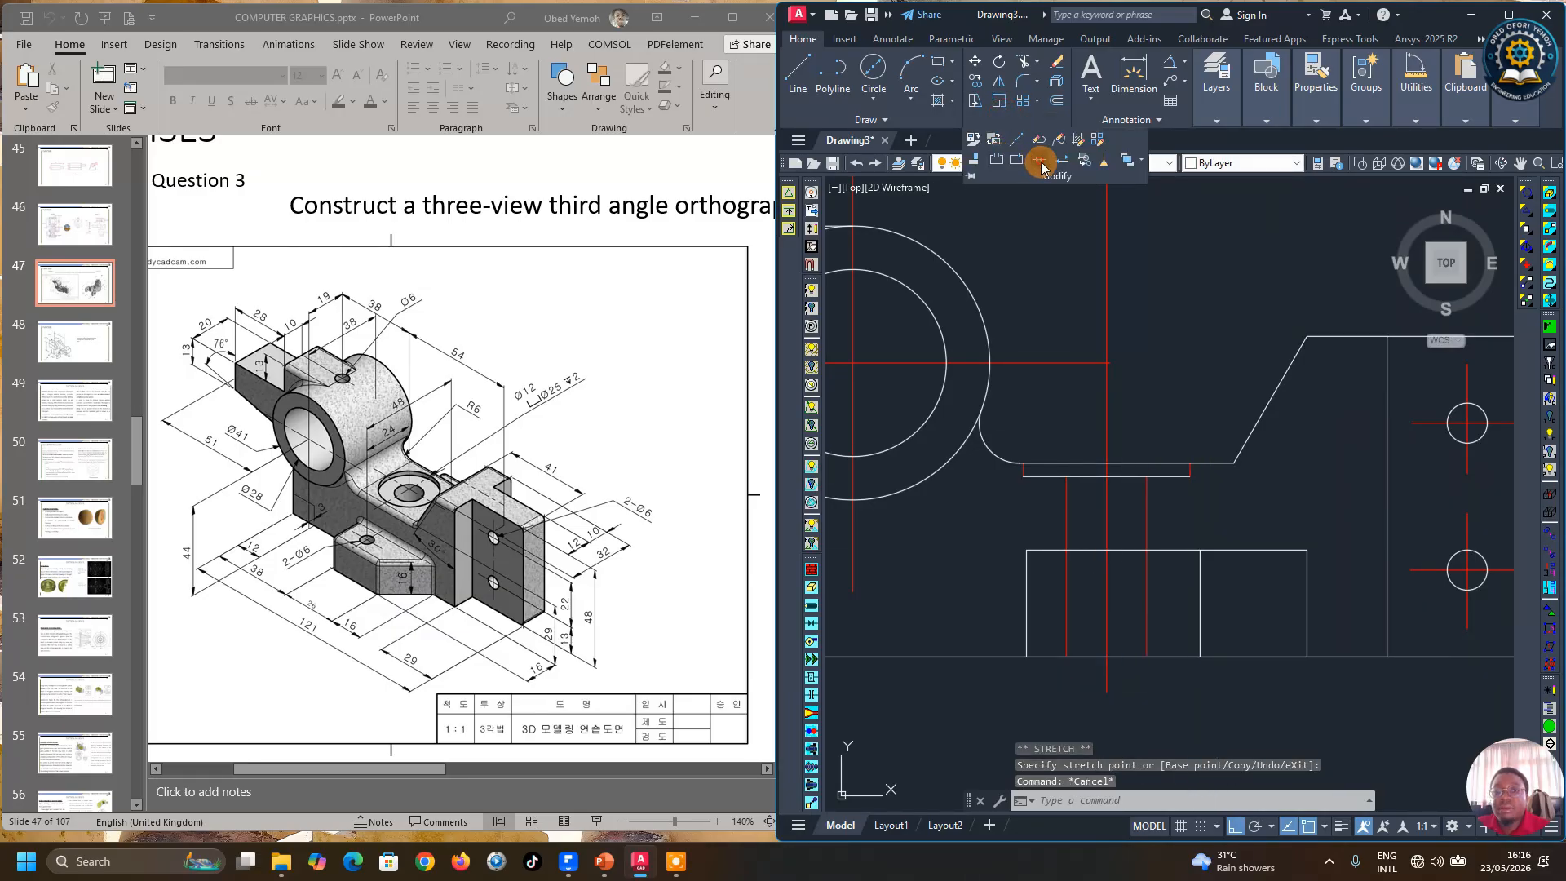
click(997, 161)
click(1107, 407)
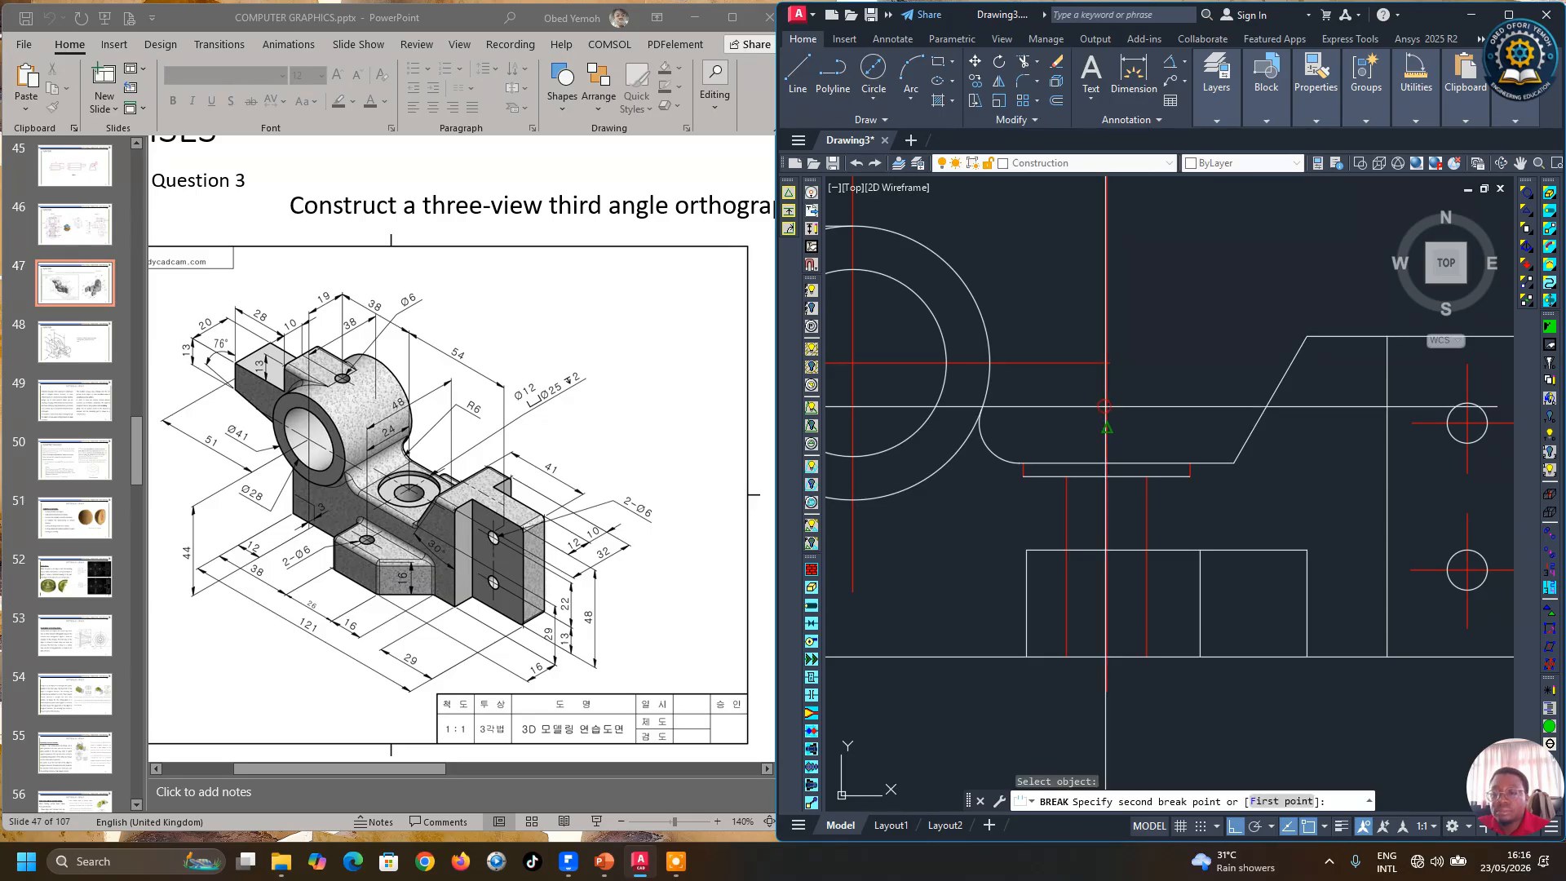
scroll(1121, 441, down, 4)
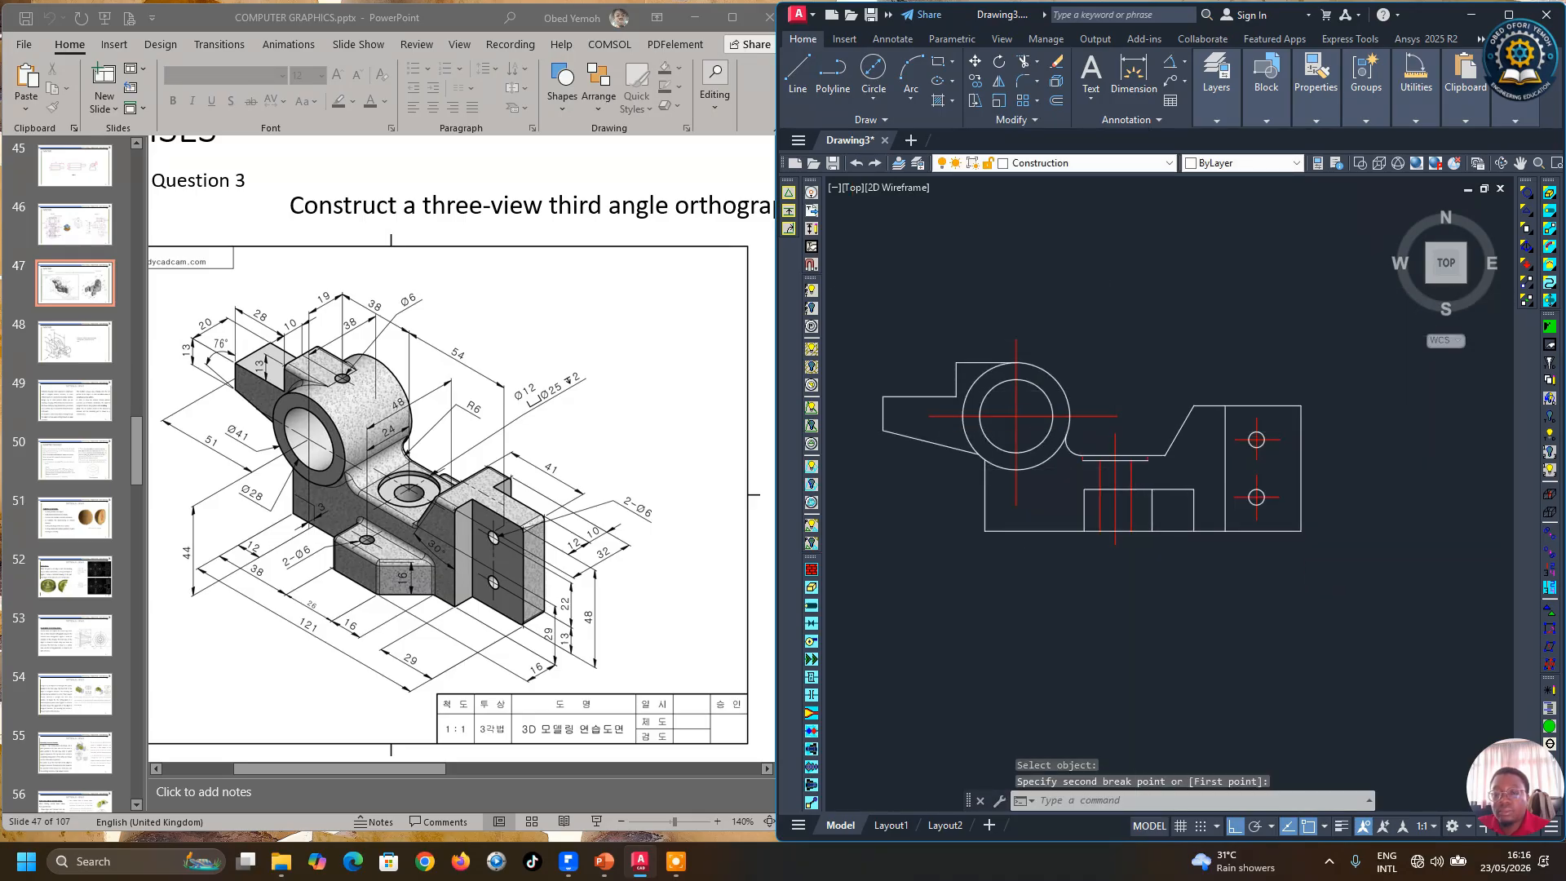
scroll(1141, 481, up, 4)
click(1115, 469)
Step: Move the two 6 mm offset lines and the short 2 mm horizontal line onto the Hidden layer
click(1036, 473)
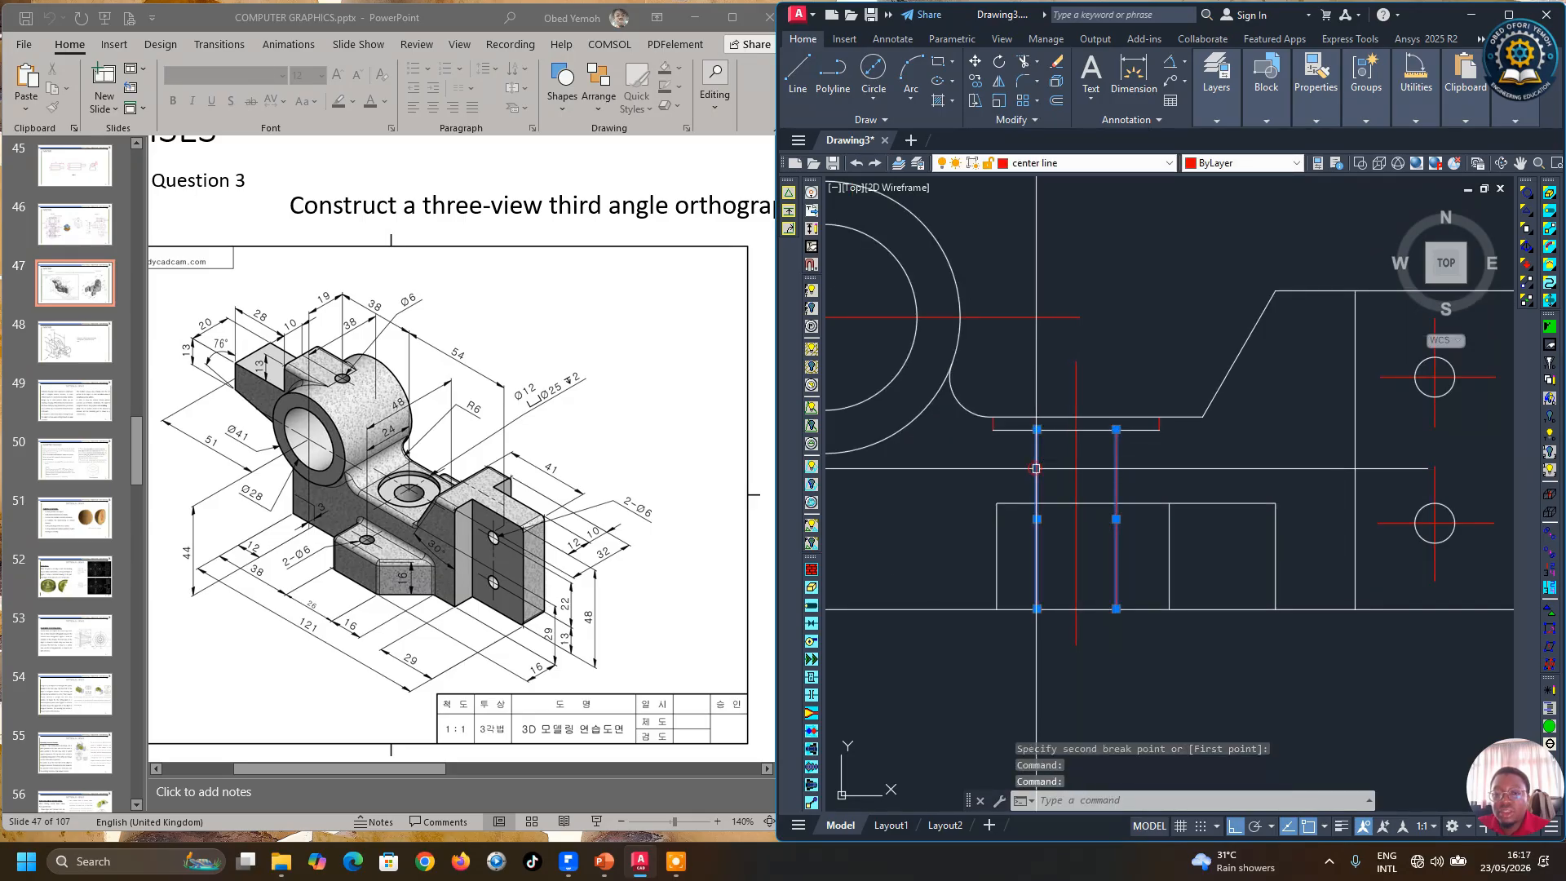
scroll(1034, 465, up, 2)
click(969, 395)
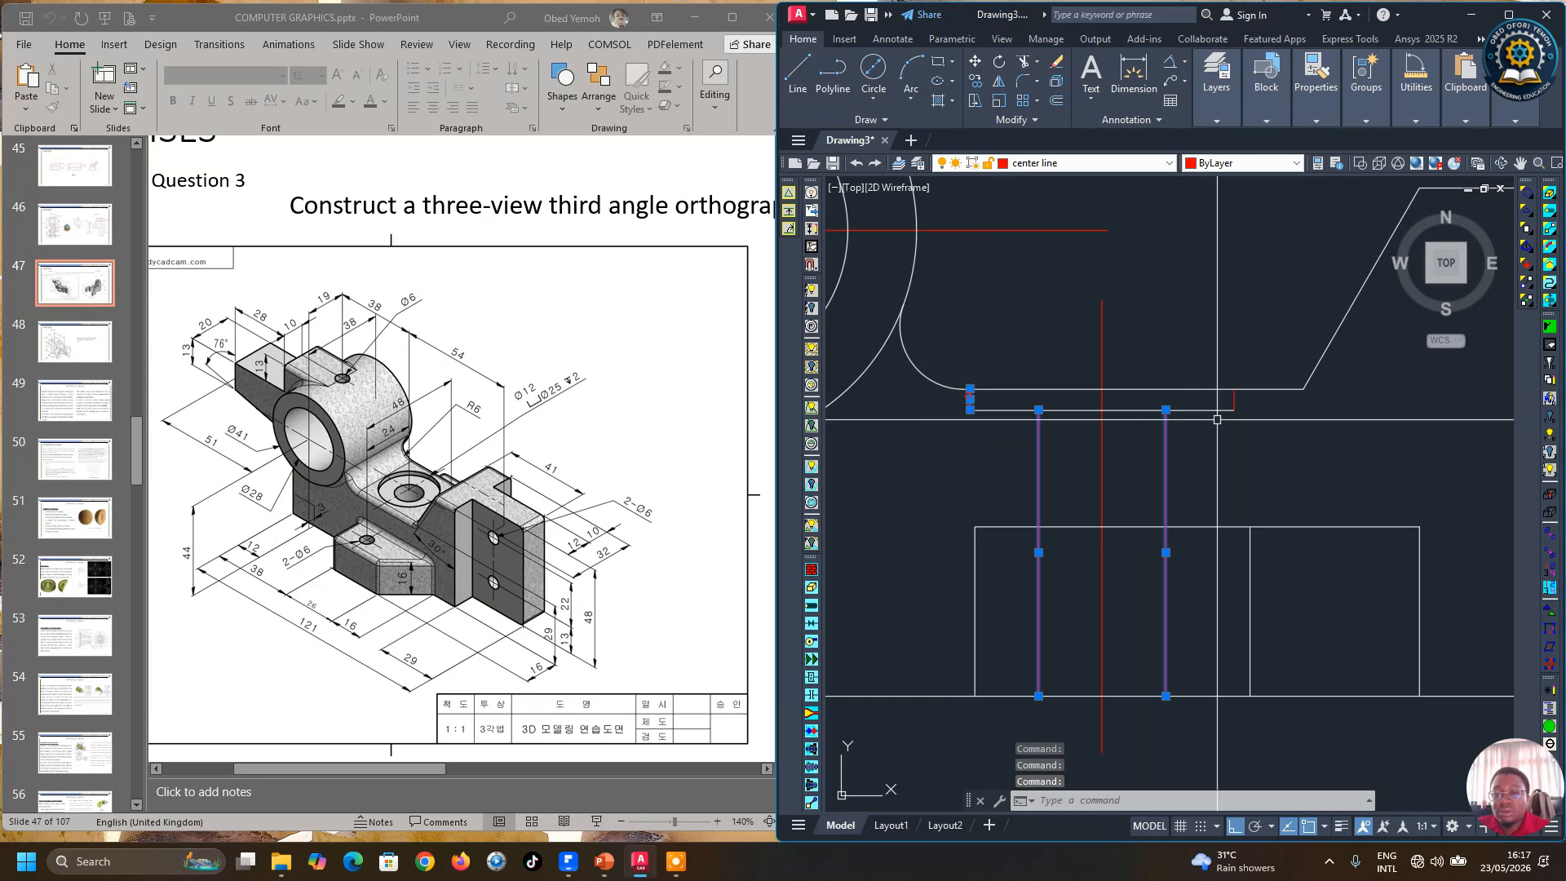
click(1234, 400)
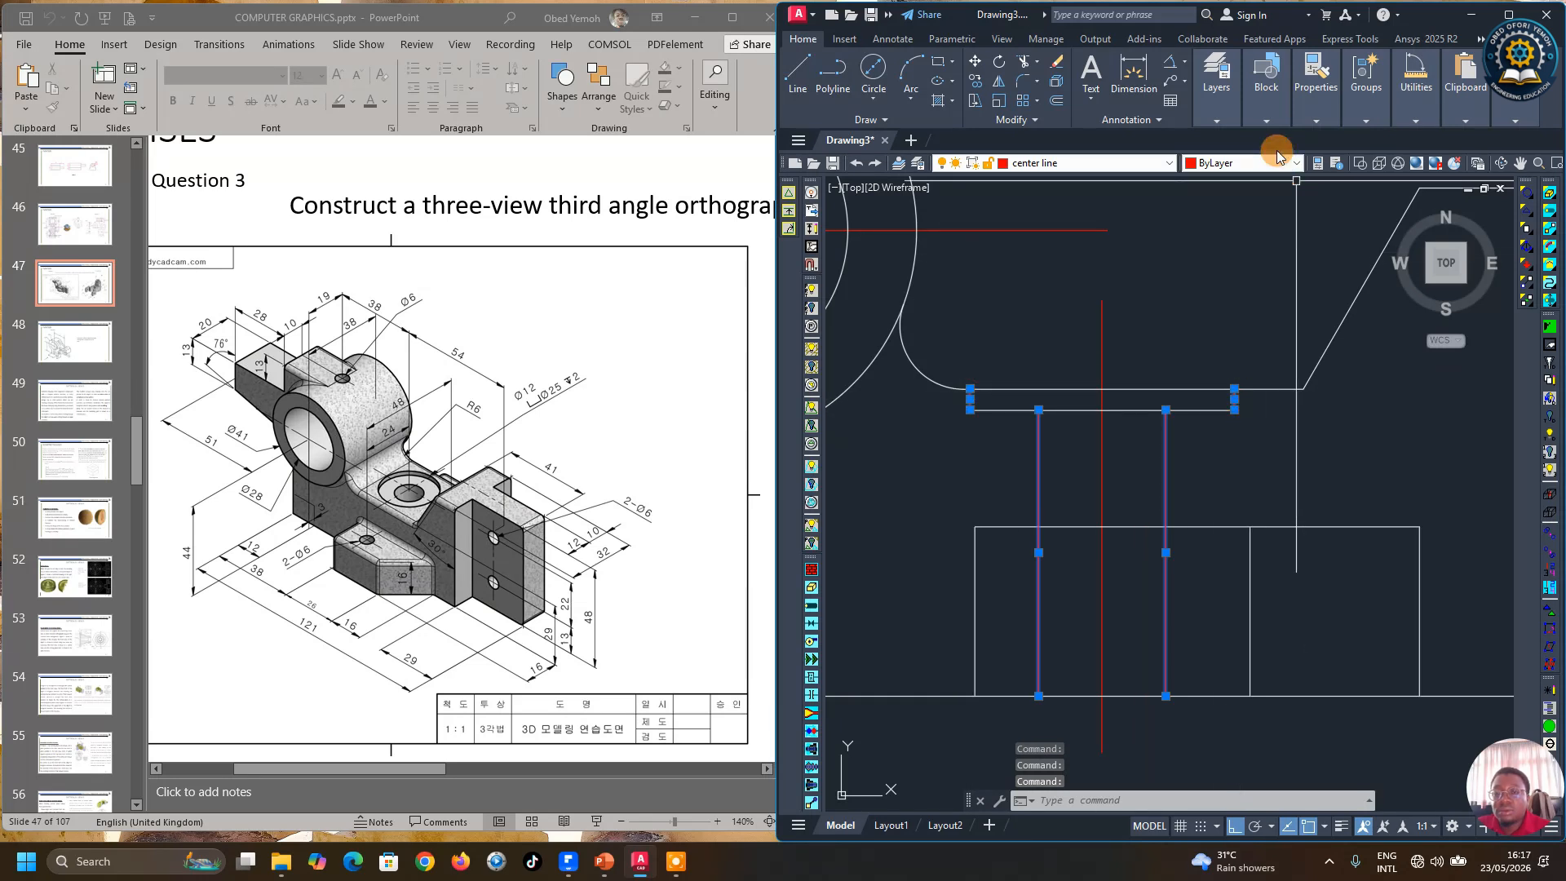
click(1213, 115)
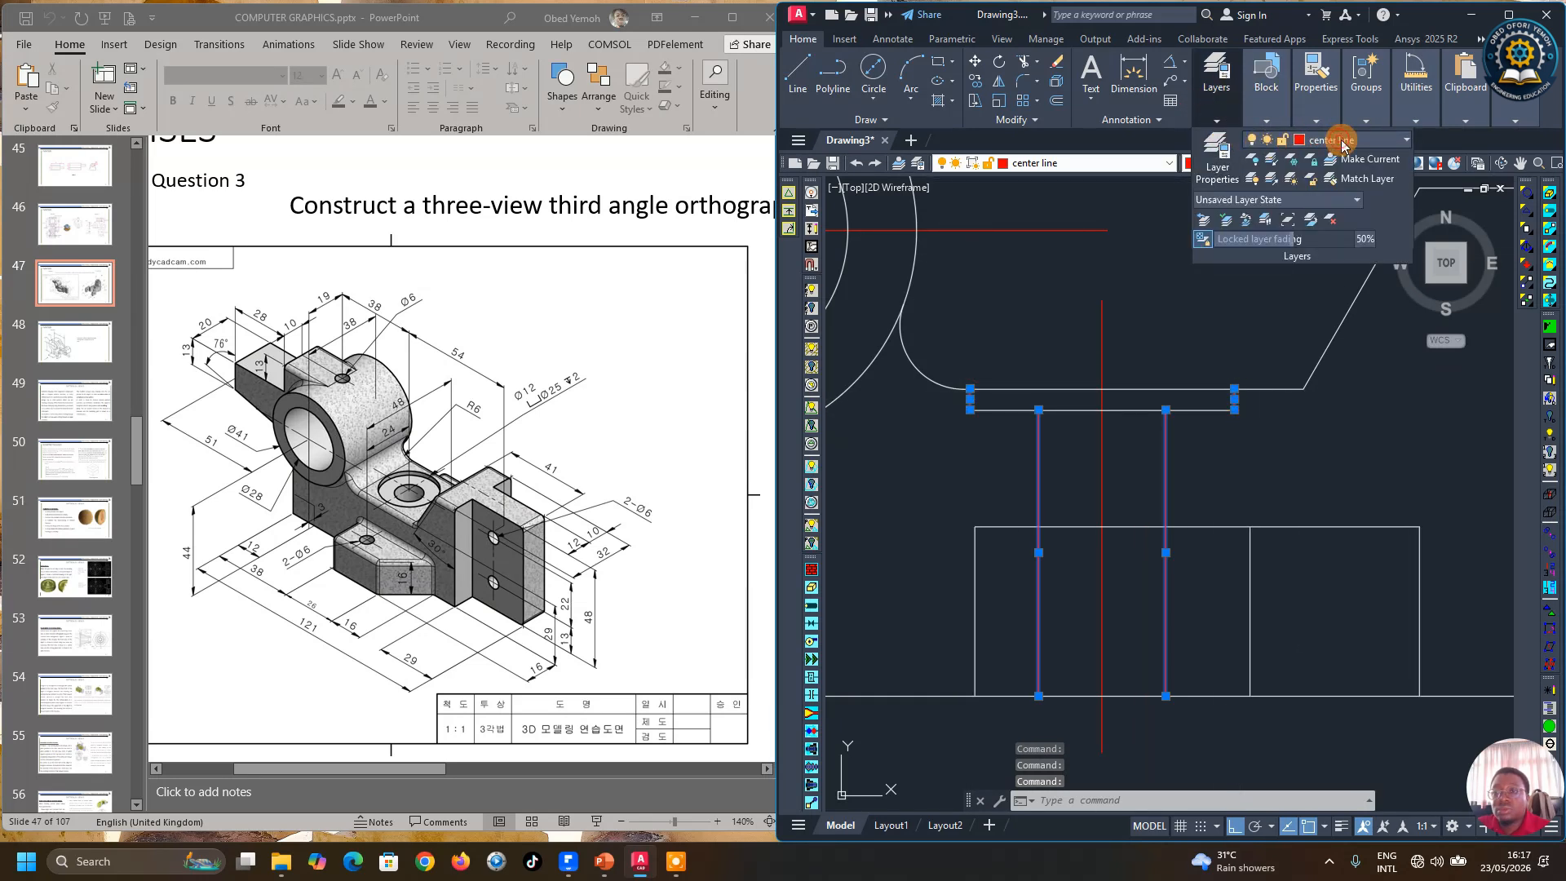
click(1303, 143)
click(1329, 238)
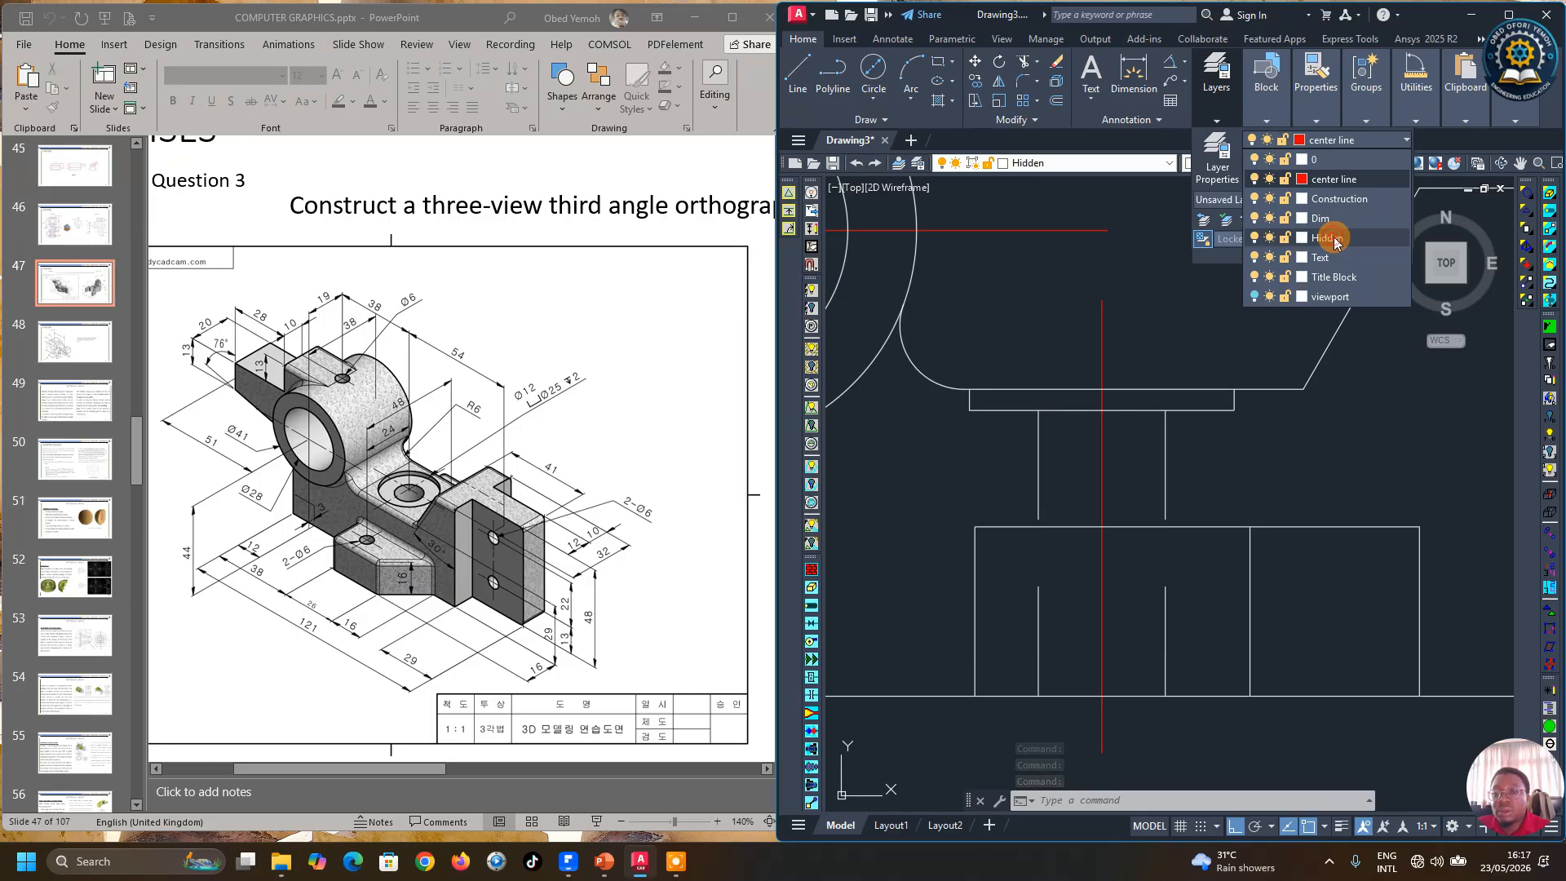
Step: Move the short horizontal line at the top of the rib onto the Hidden layer
click(1141, 407)
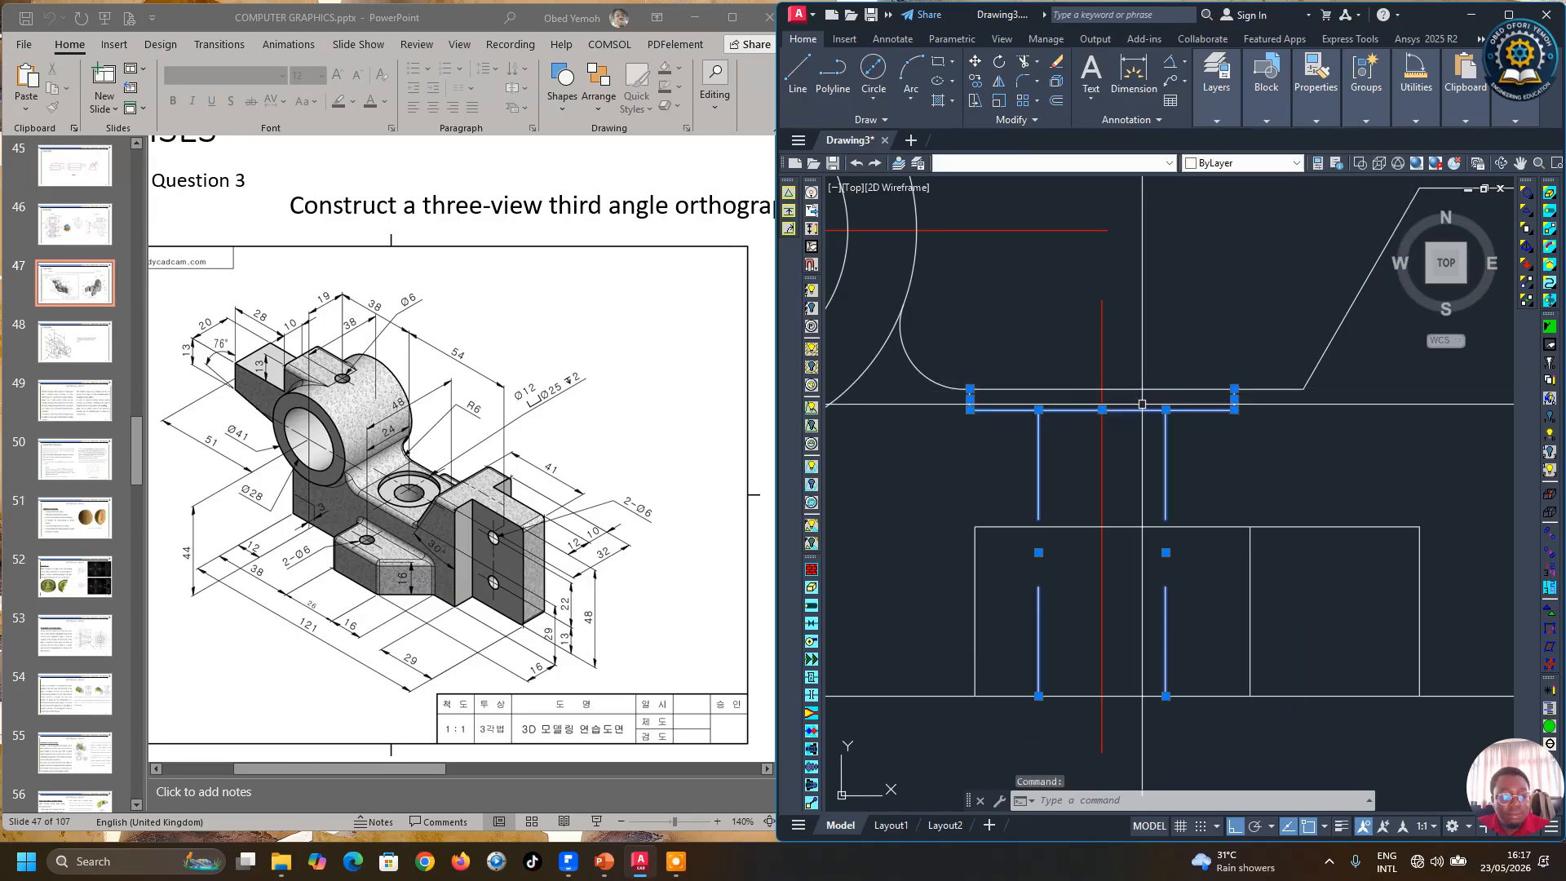
key(Escape)
click(1138, 409)
click(1224, 118)
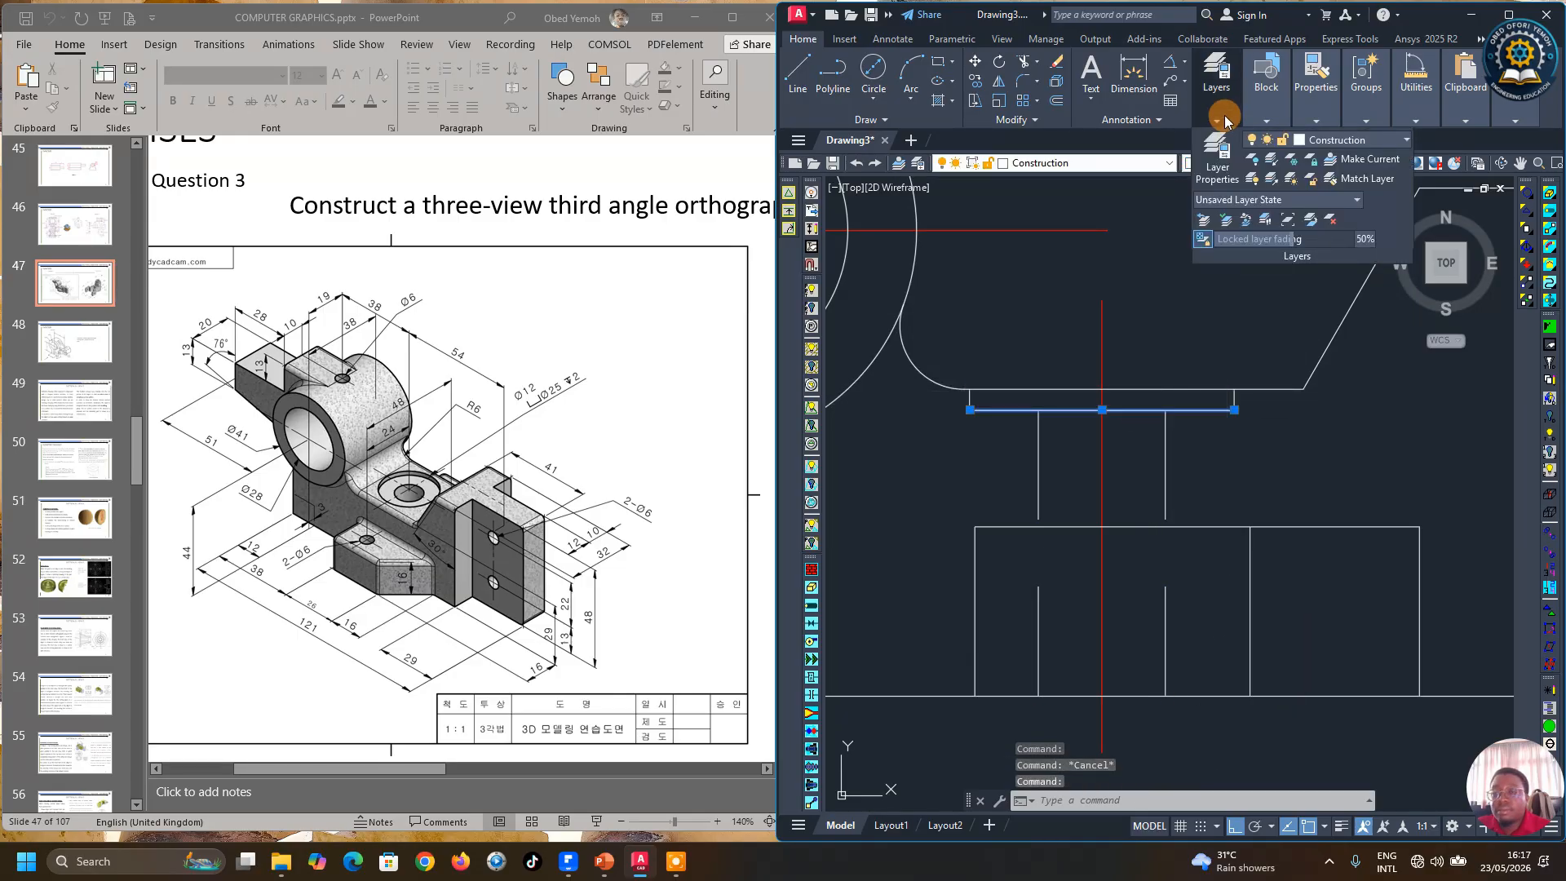
click(1350, 140)
click(1328, 239)
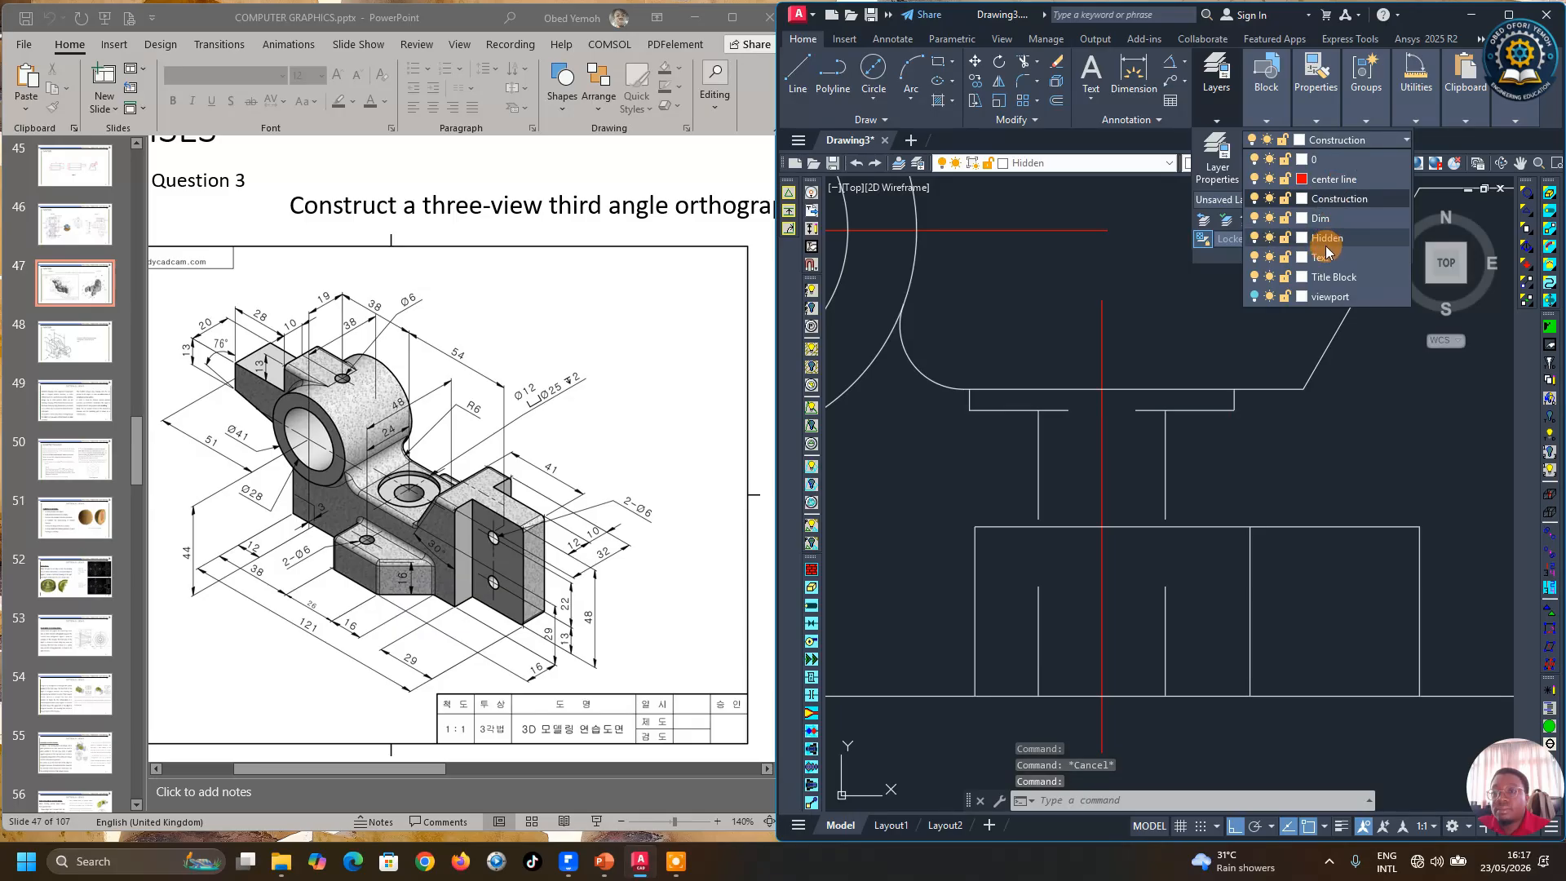
click(1319, 234)
key(Escape)
Step: Offset the vertical center line 3 mm to both sides
scroll(1005, 495, down, 5)
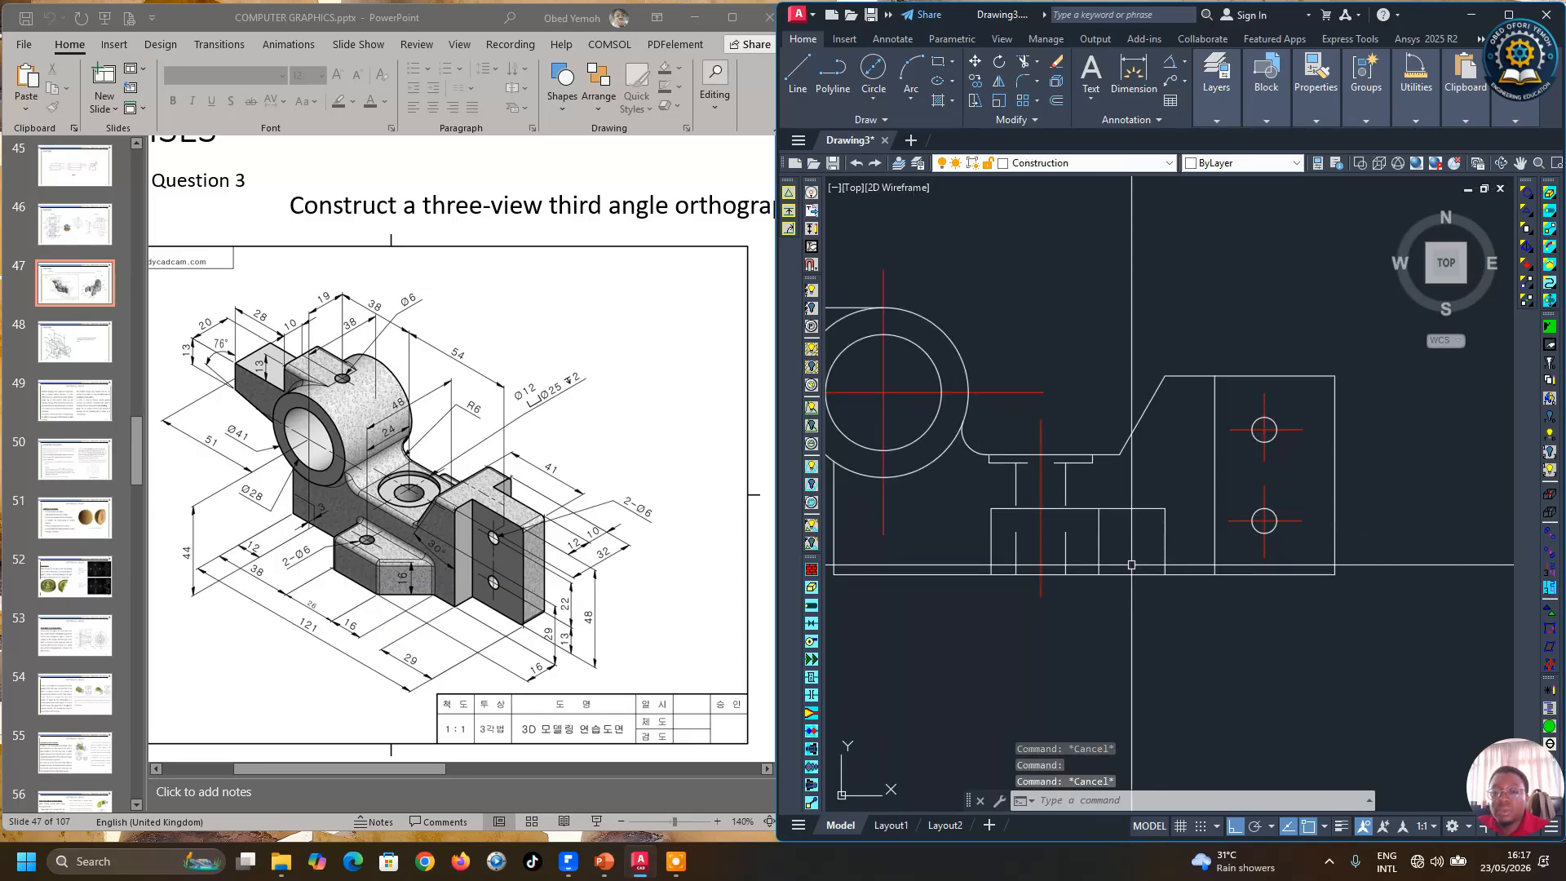
scroll(1131, 565, down, 3)
scroll(1140, 575, up, 6)
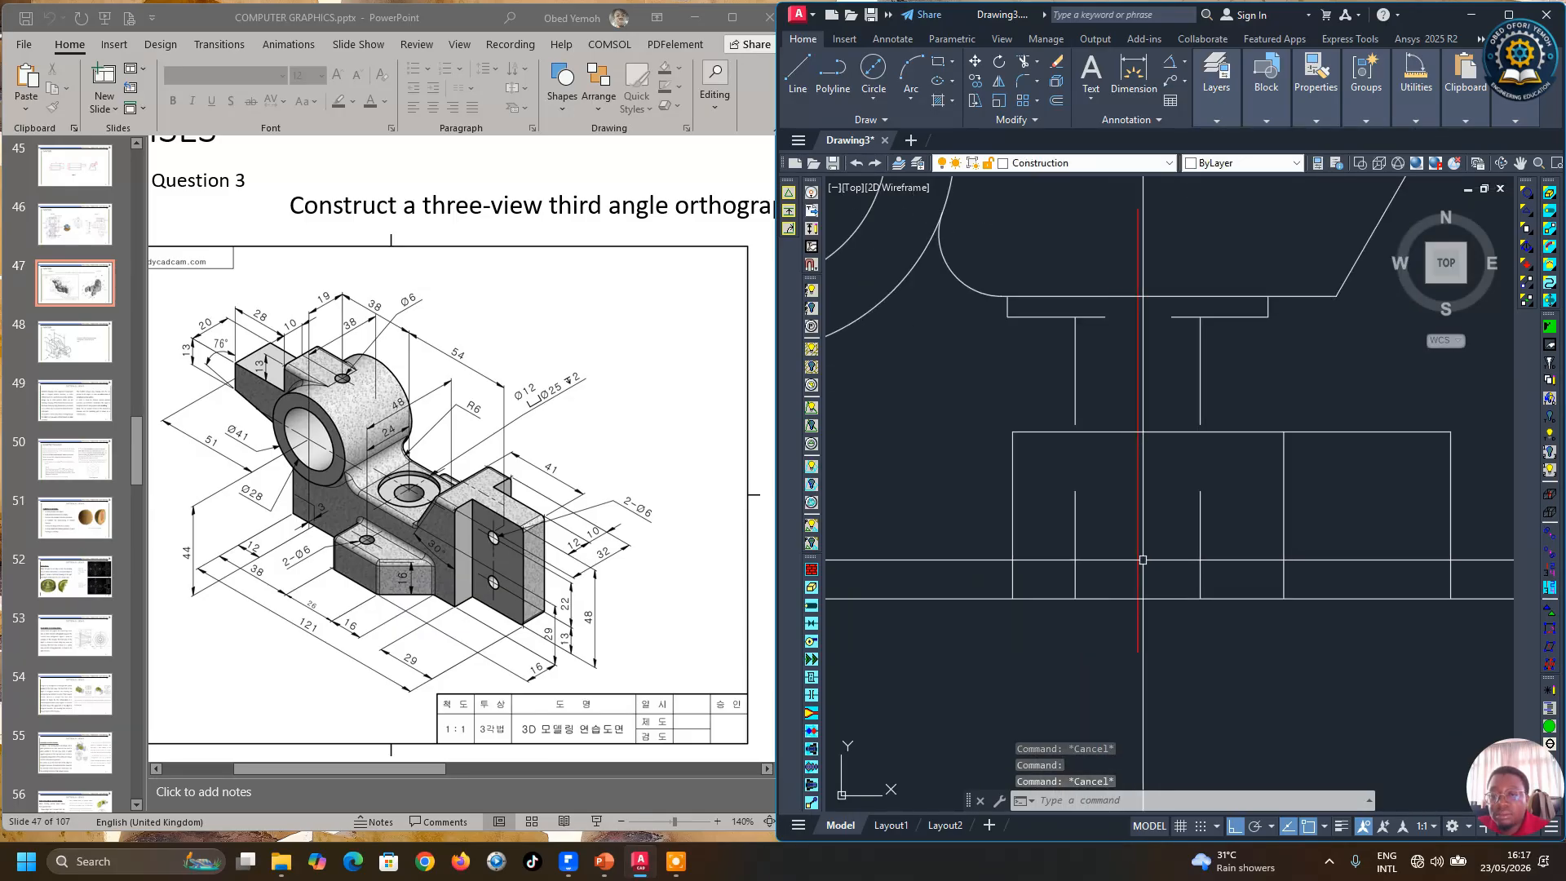
scroll(1157, 559, down, 4)
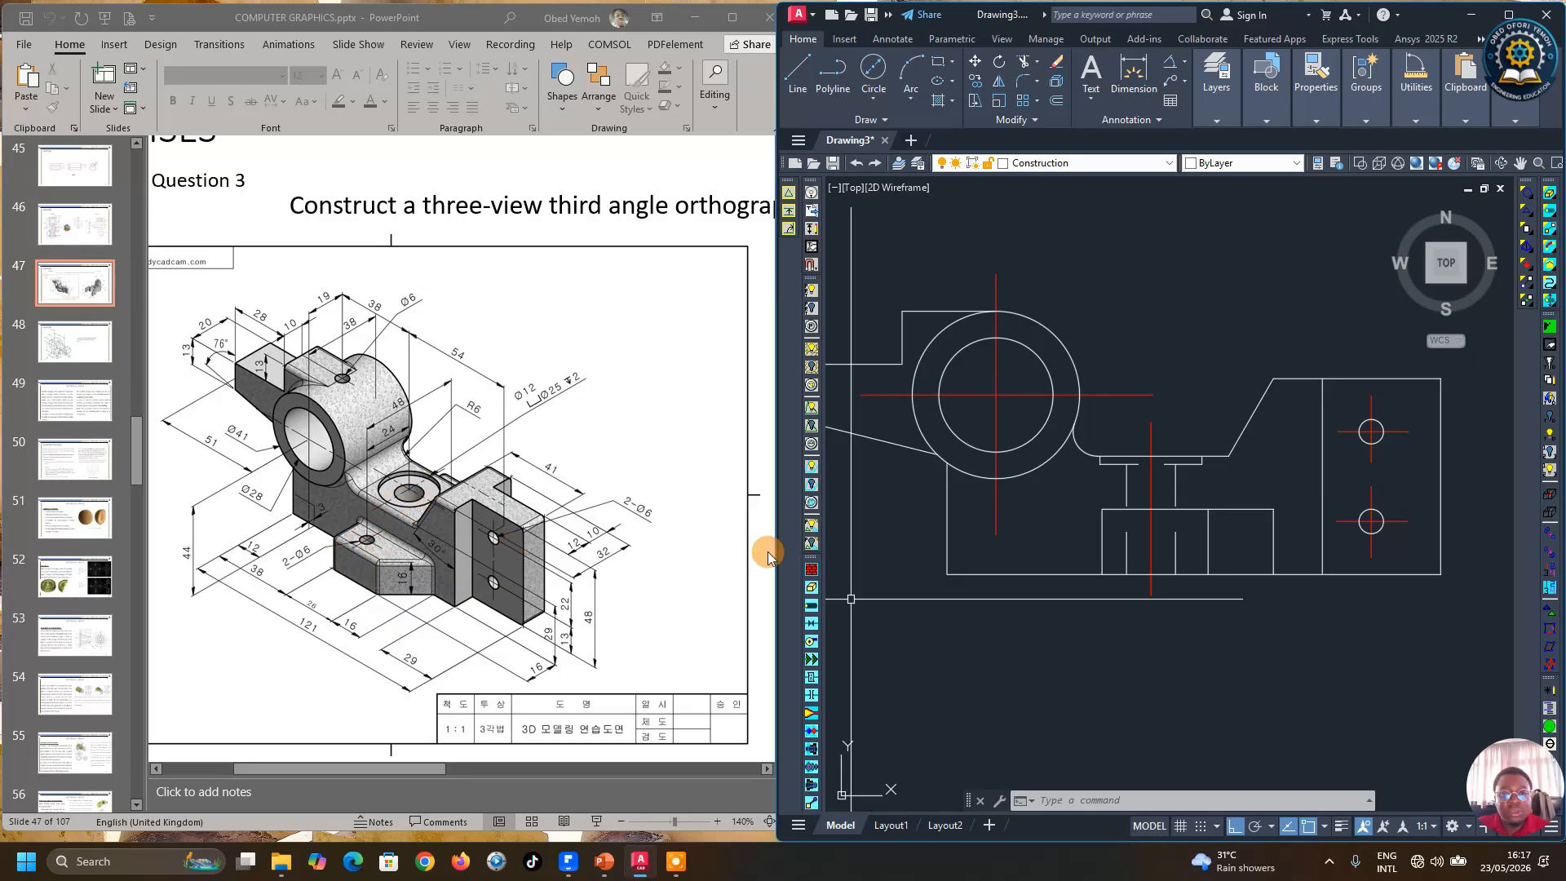
scroll(1194, 582, up, 3)
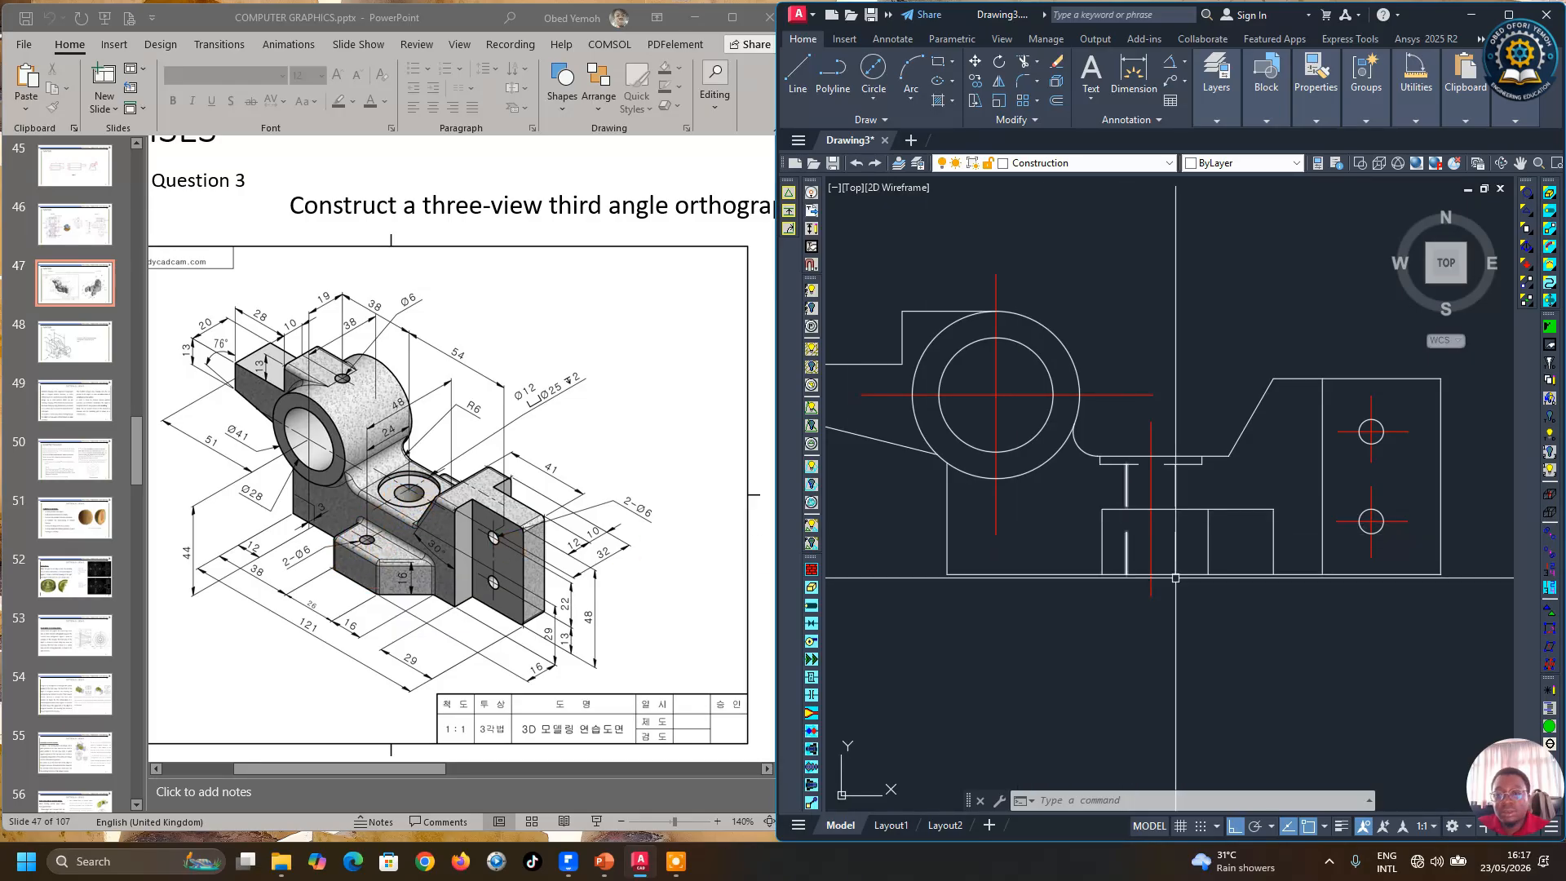
click(1047, 101)
text(3)
key(Return)
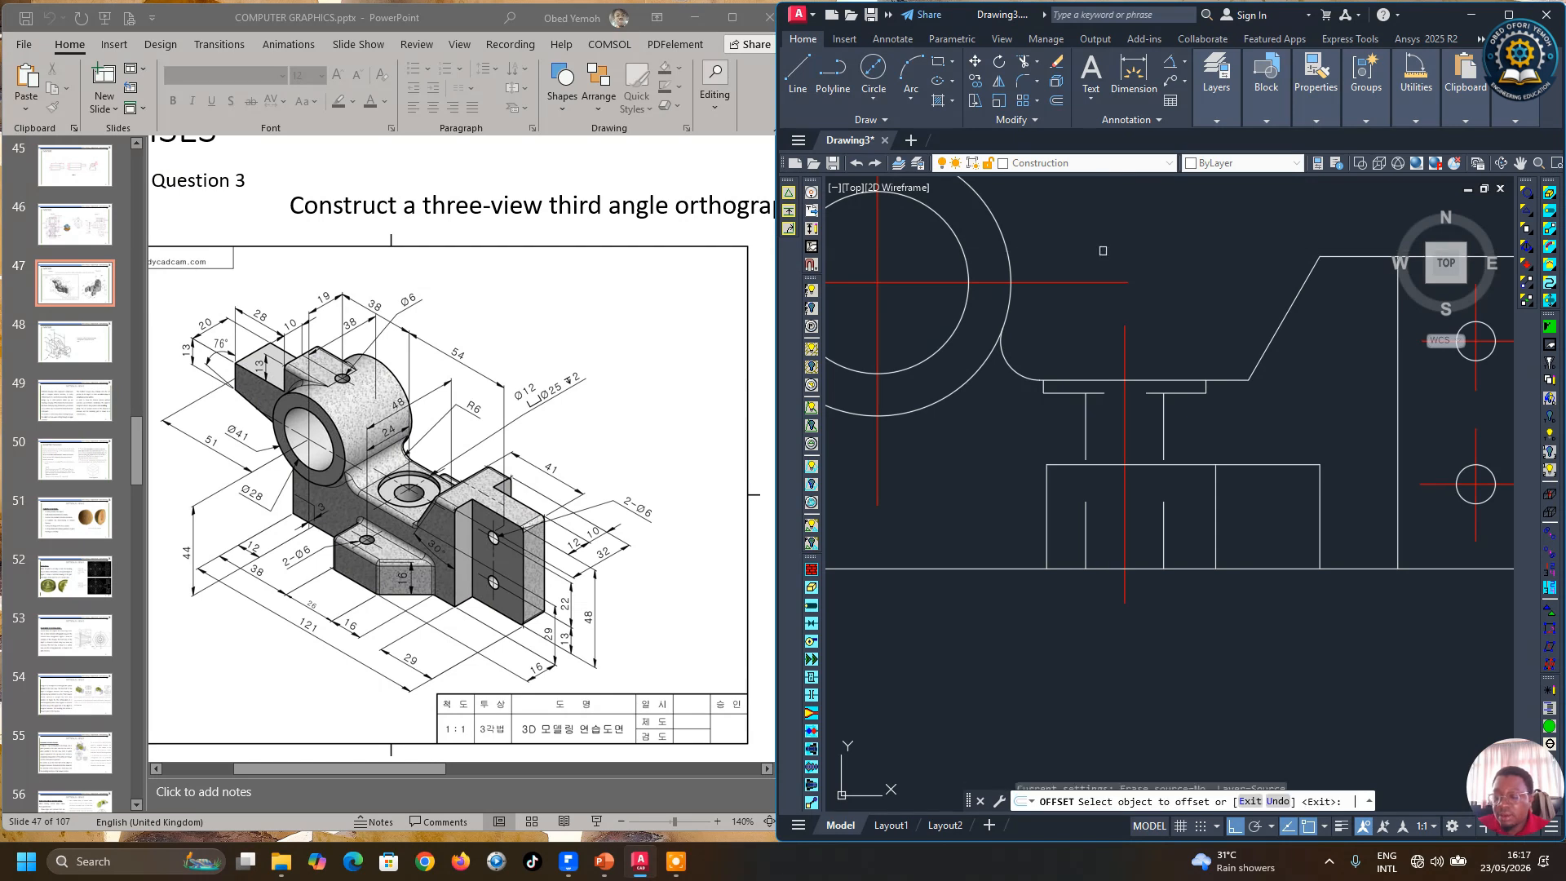
click(1126, 477)
click(1099, 485)
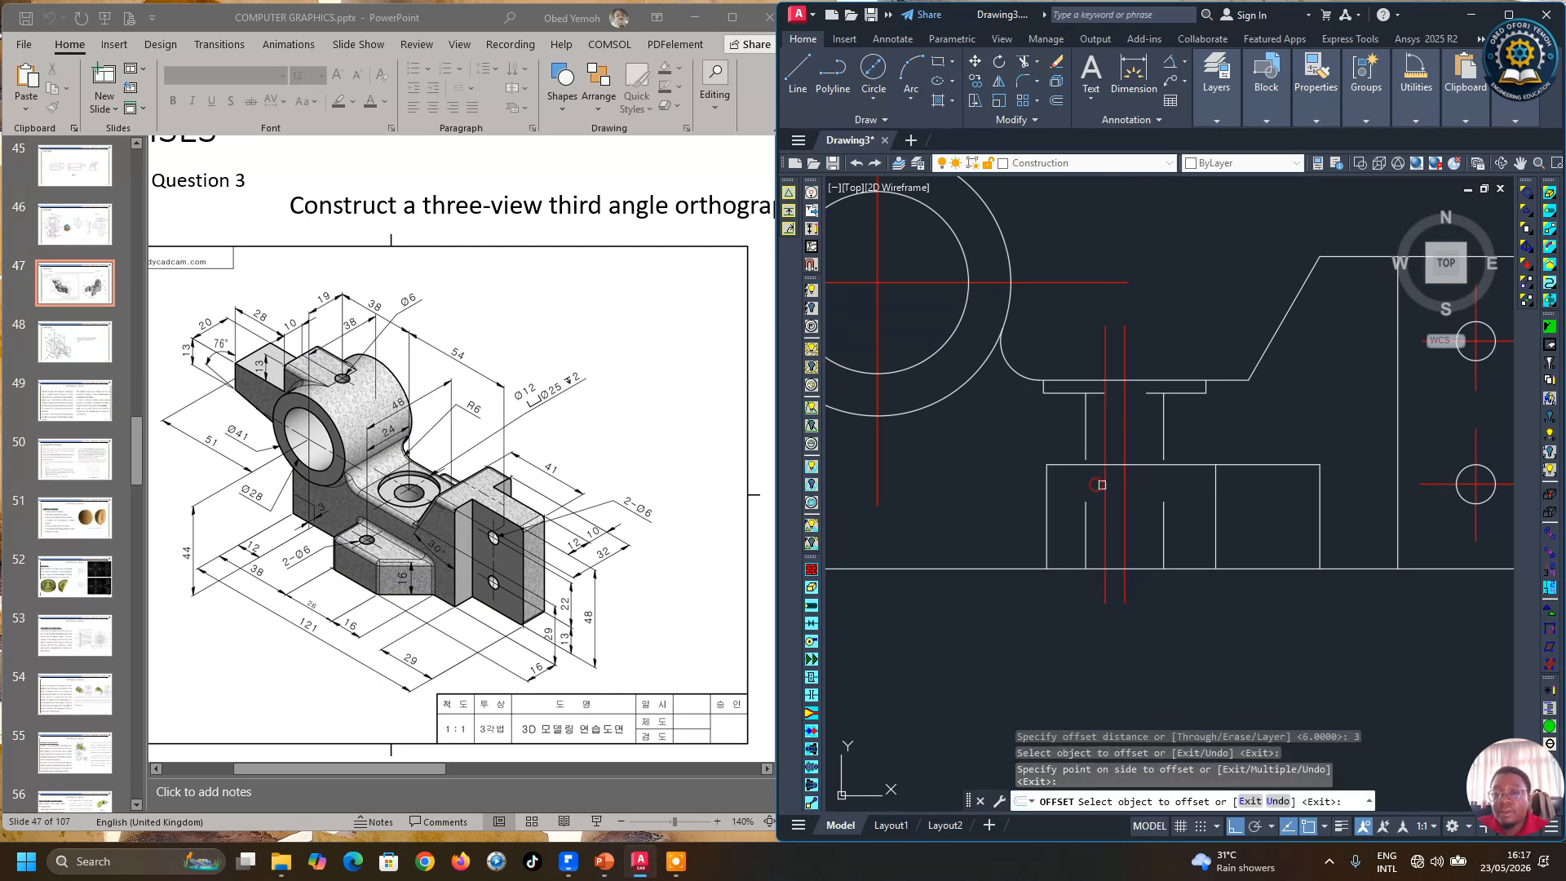
click(1125, 484)
click(1156, 485)
right_click(1174, 477)
click(1193, 483)
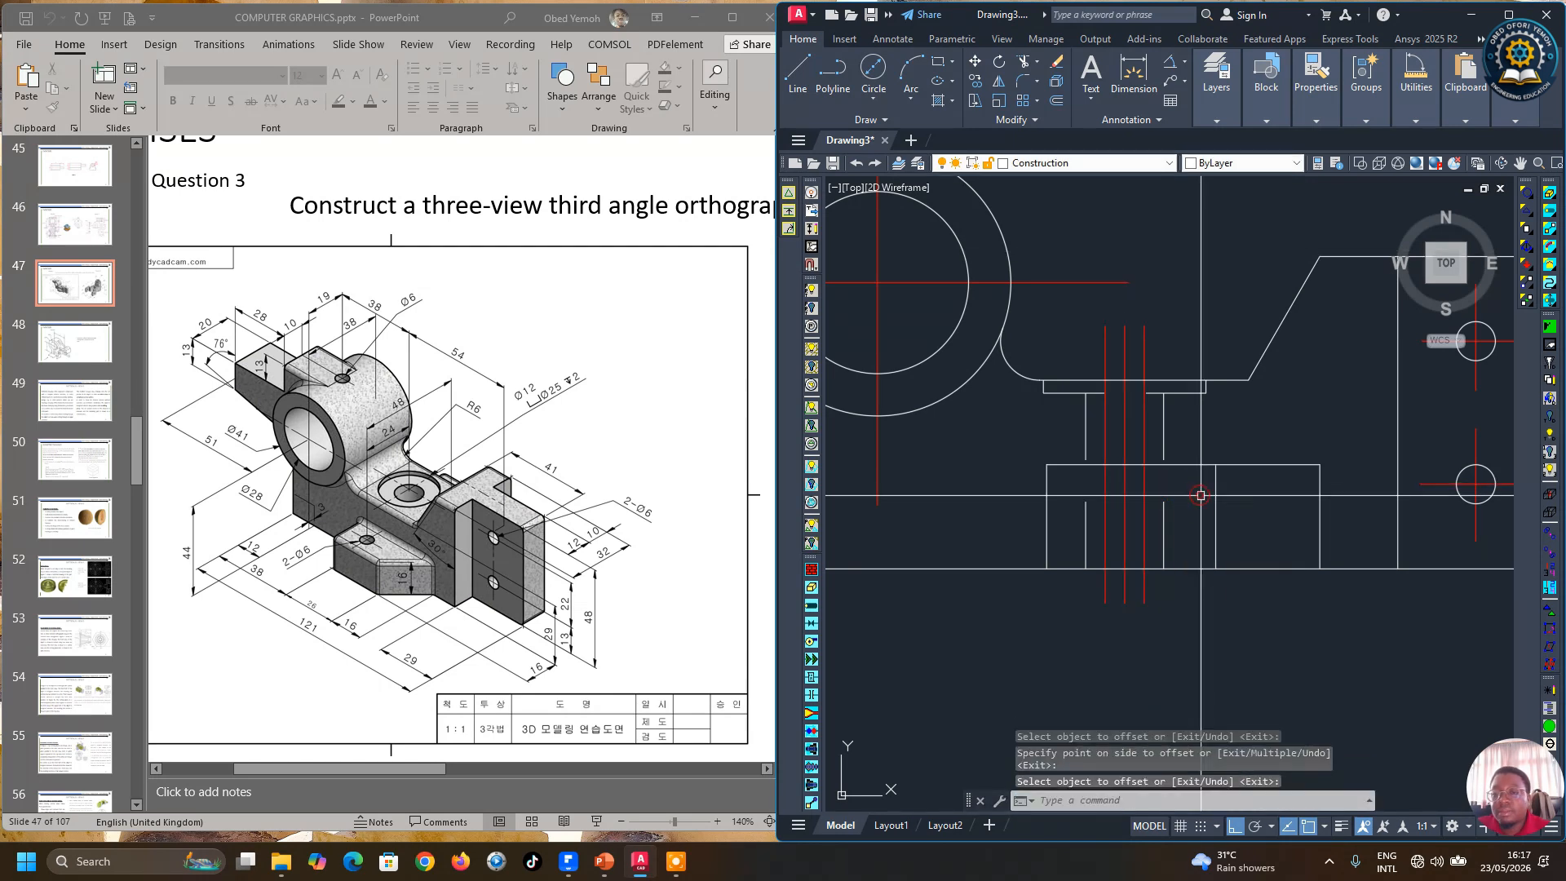
Step: Trim the upper portion of the 3 mm offset lines above the base
click(1034, 63)
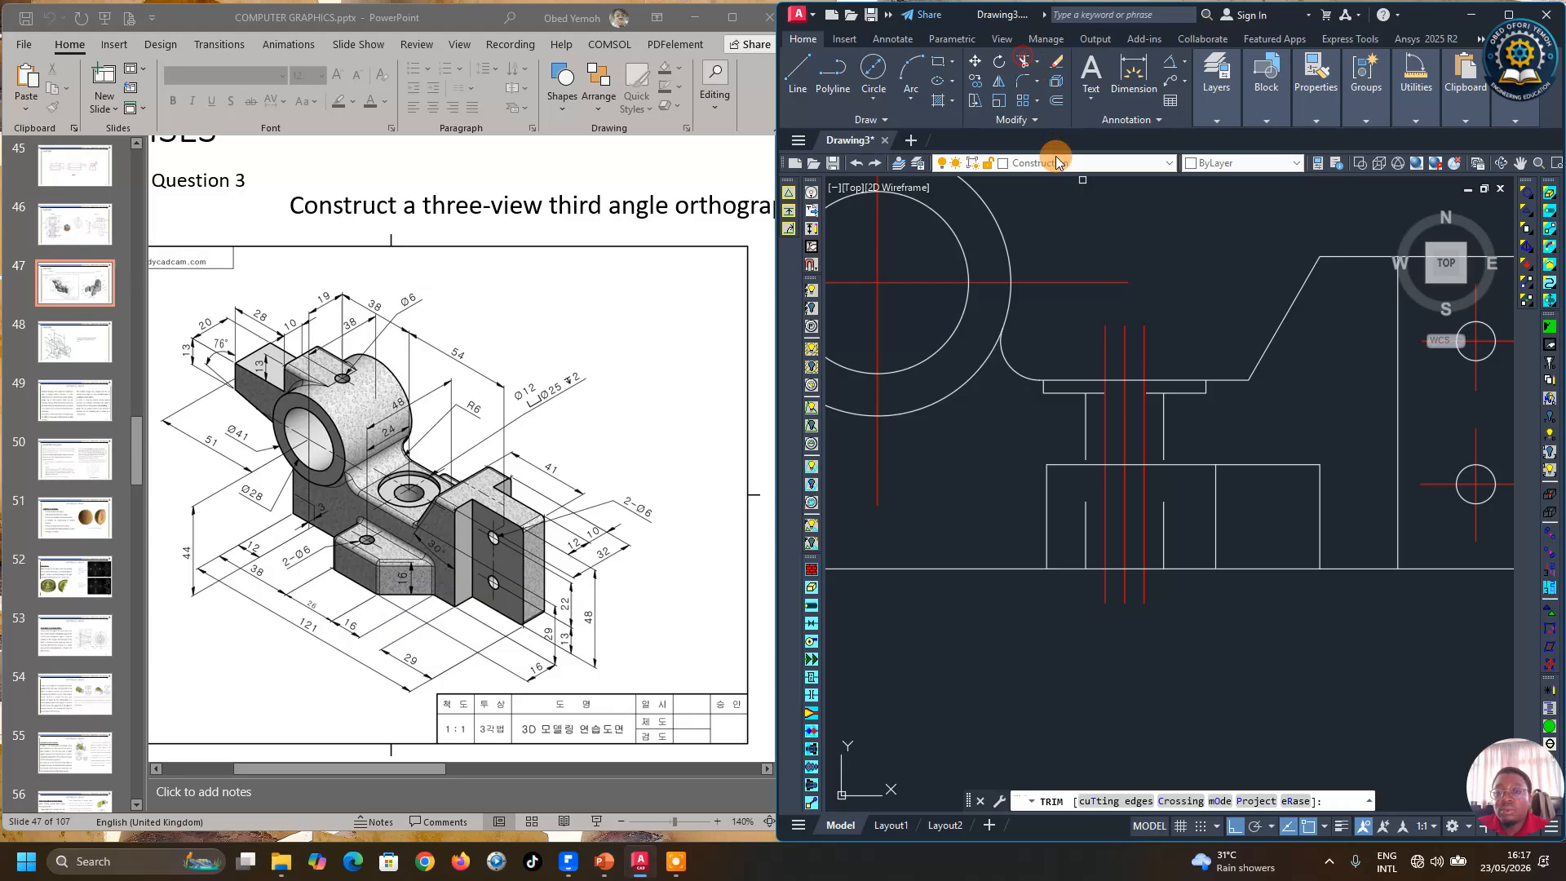
click(1103, 343)
scroll(1114, 401, up, 5)
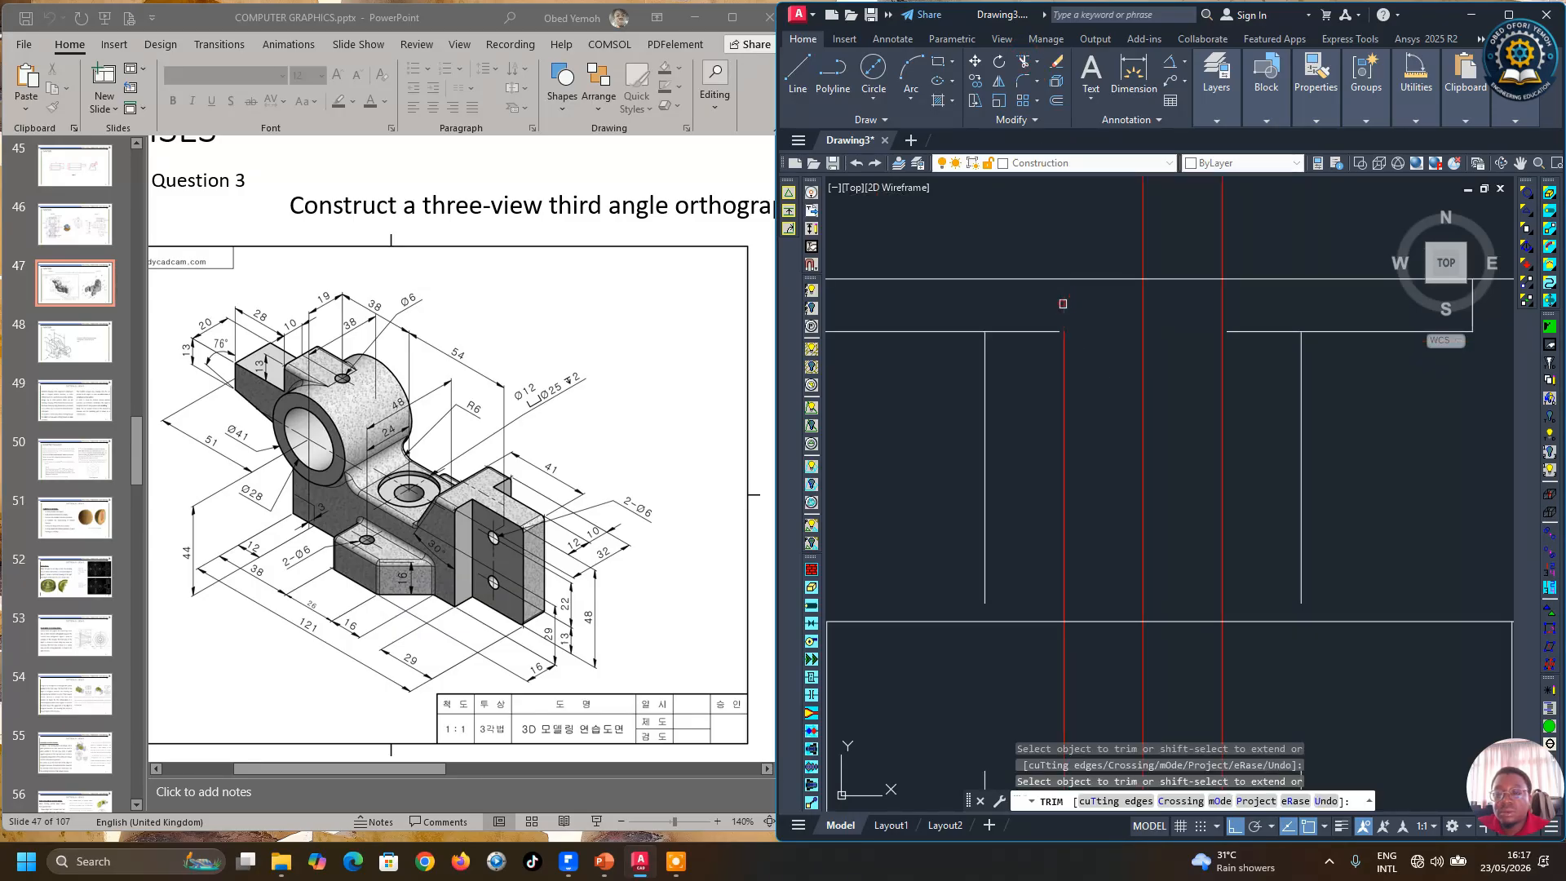
scroll(1064, 373, down, 3)
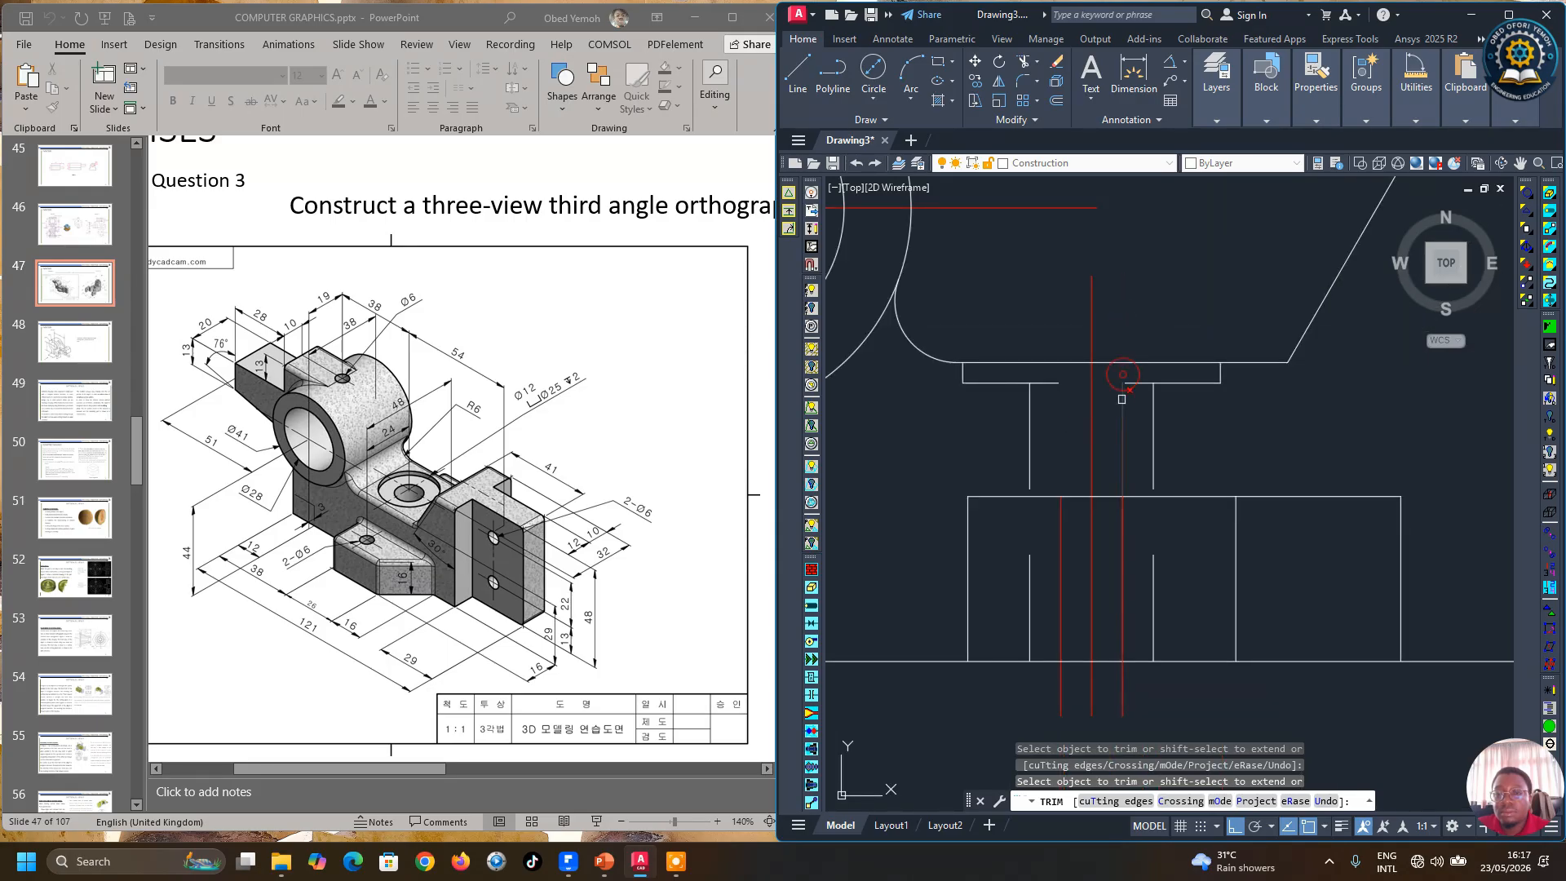
scroll(1121, 407, down, 4)
scroll(1081, 514, up, 2)
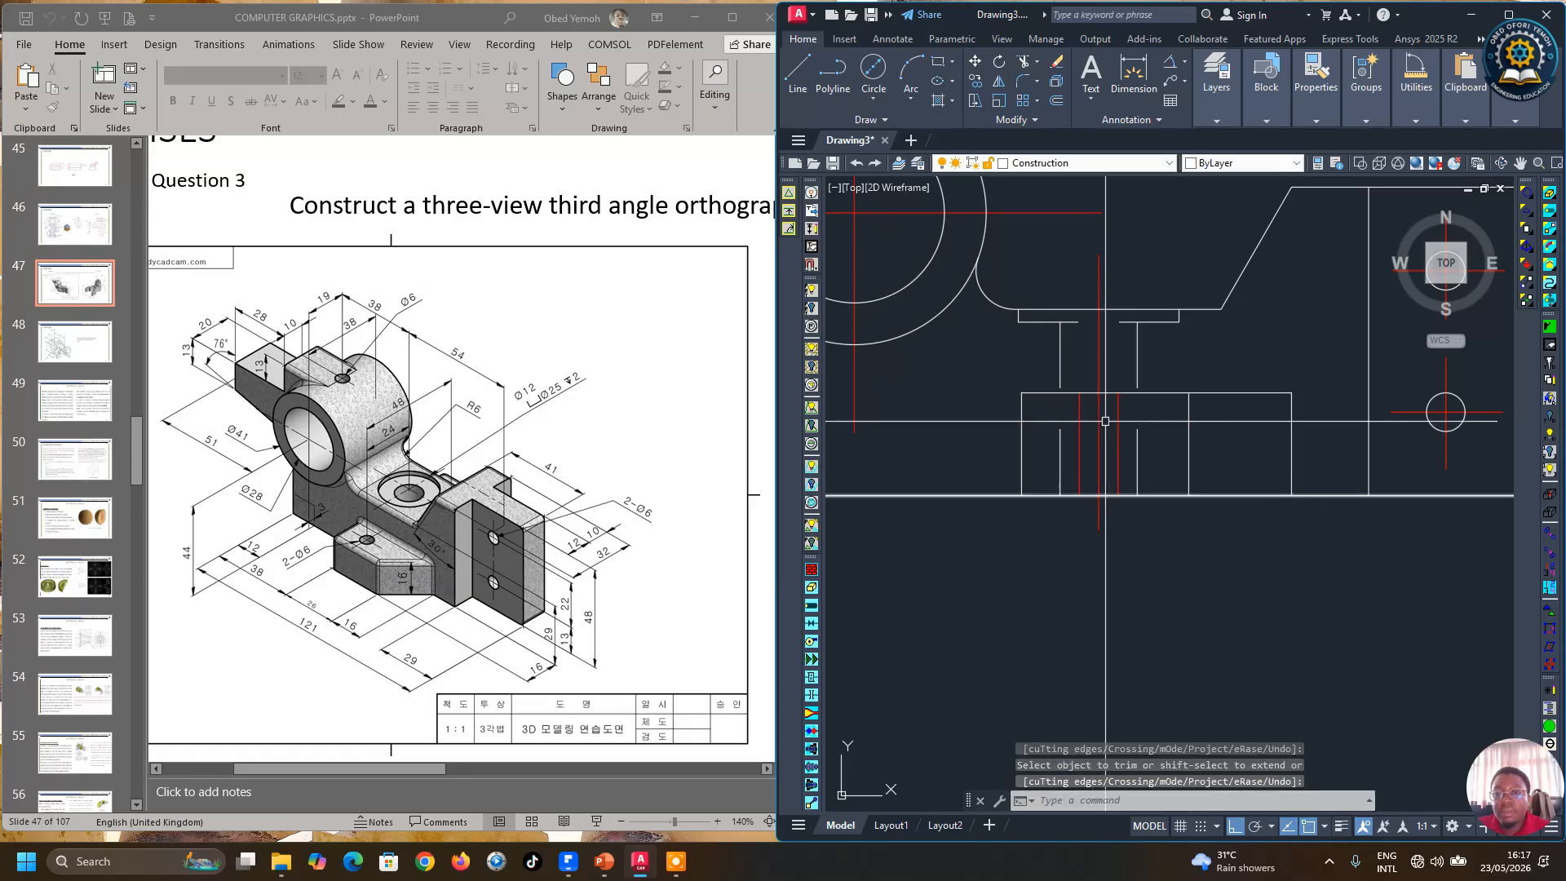
Step: Move the two 3 mm offset lines onto the Hidden layer
click(1077, 417)
click(1080, 415)
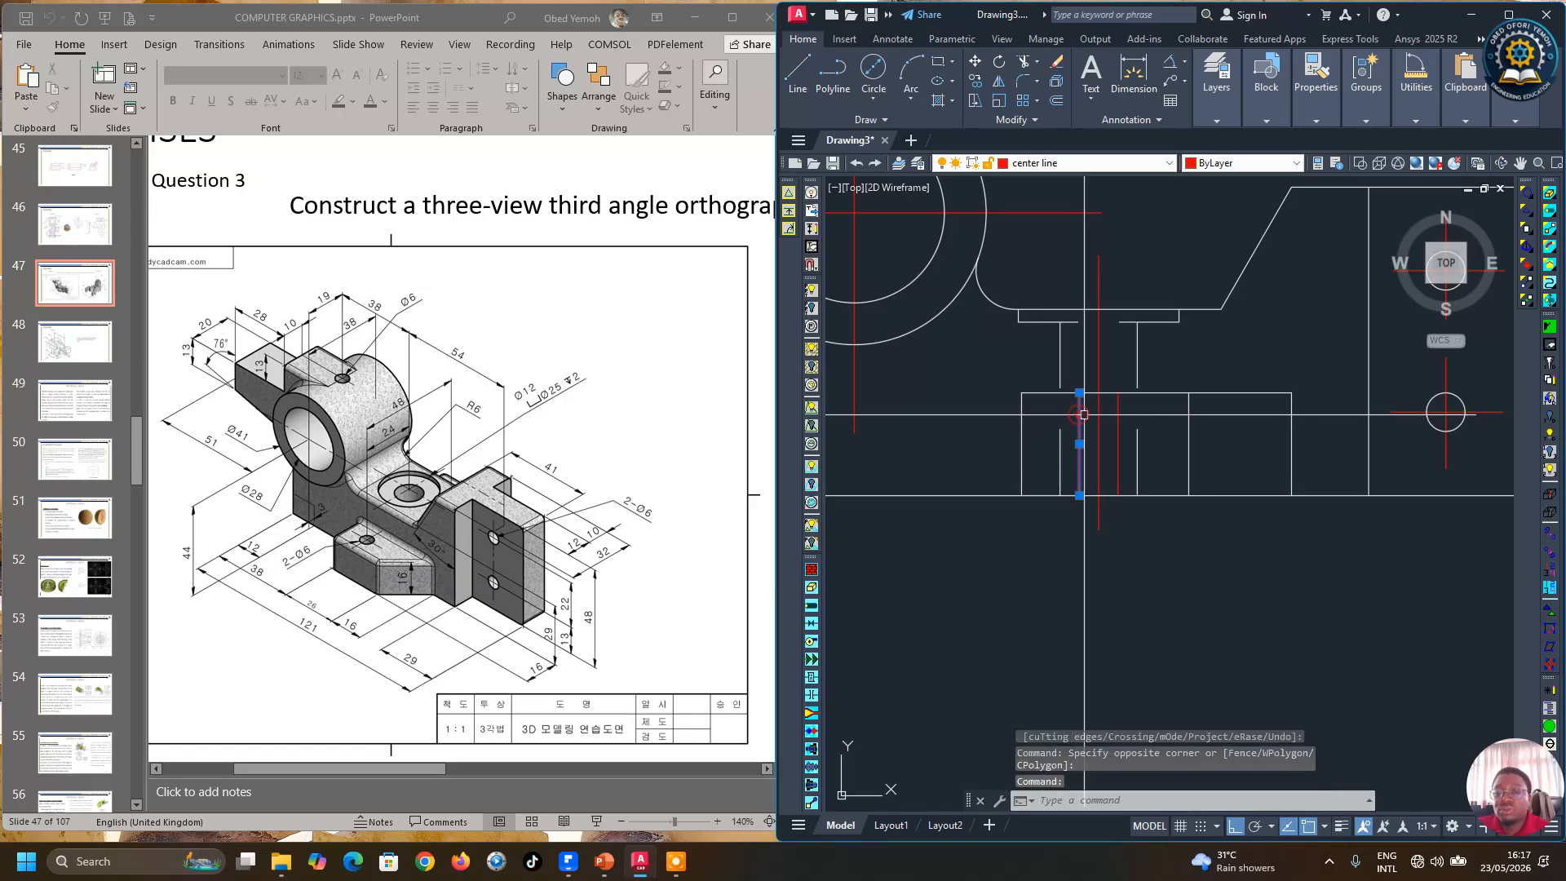
click(1118, 418)
mouse_move(1306, 115)
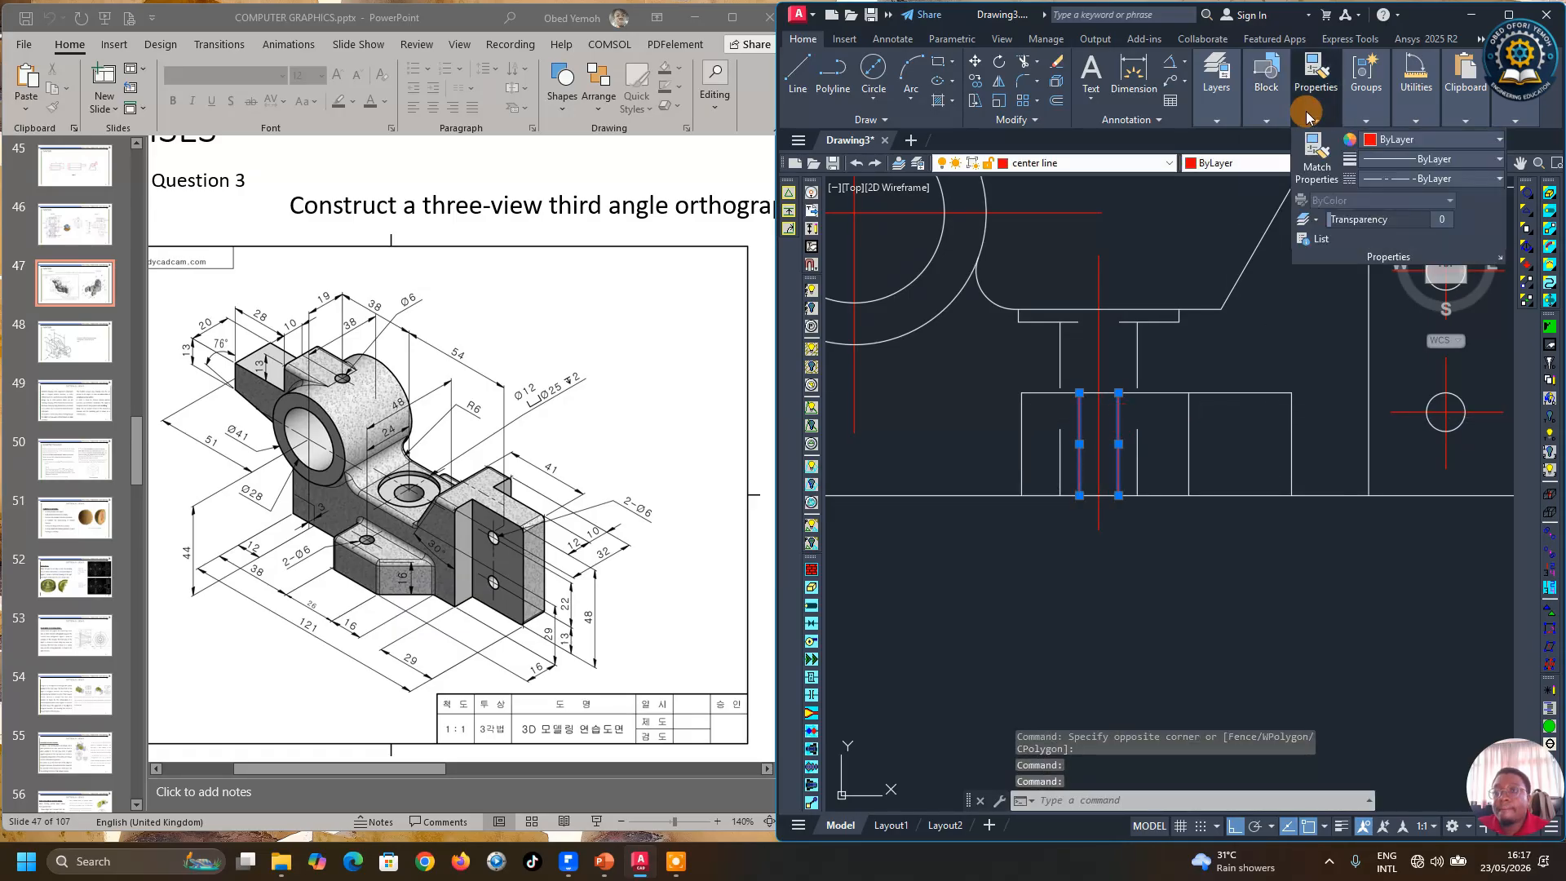
click(1426, 143)
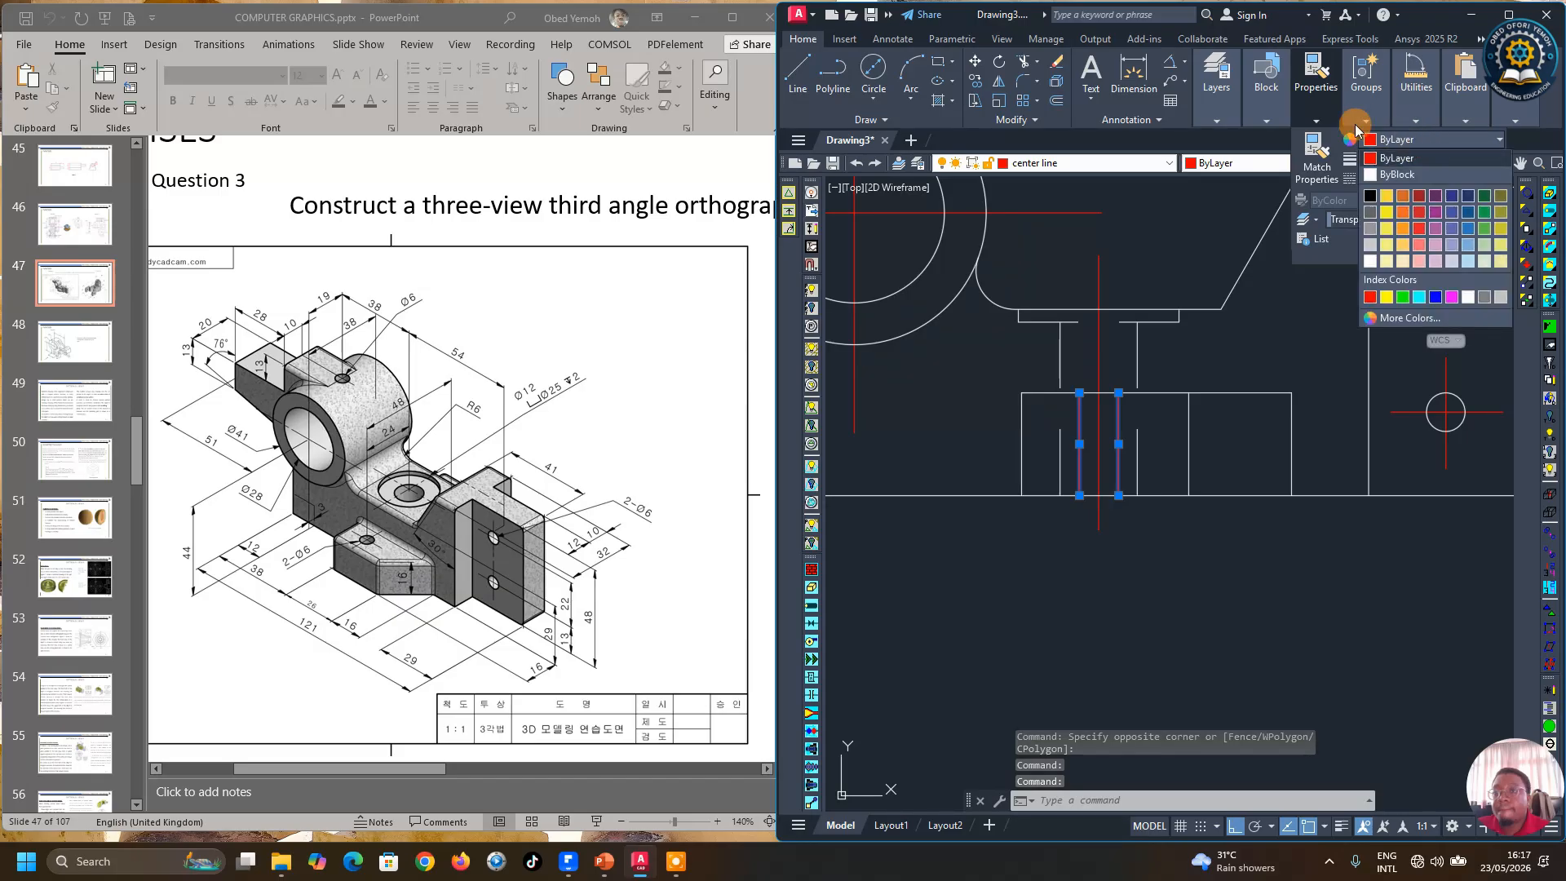
mouse_move(1227, 111)
click(1344, 146)
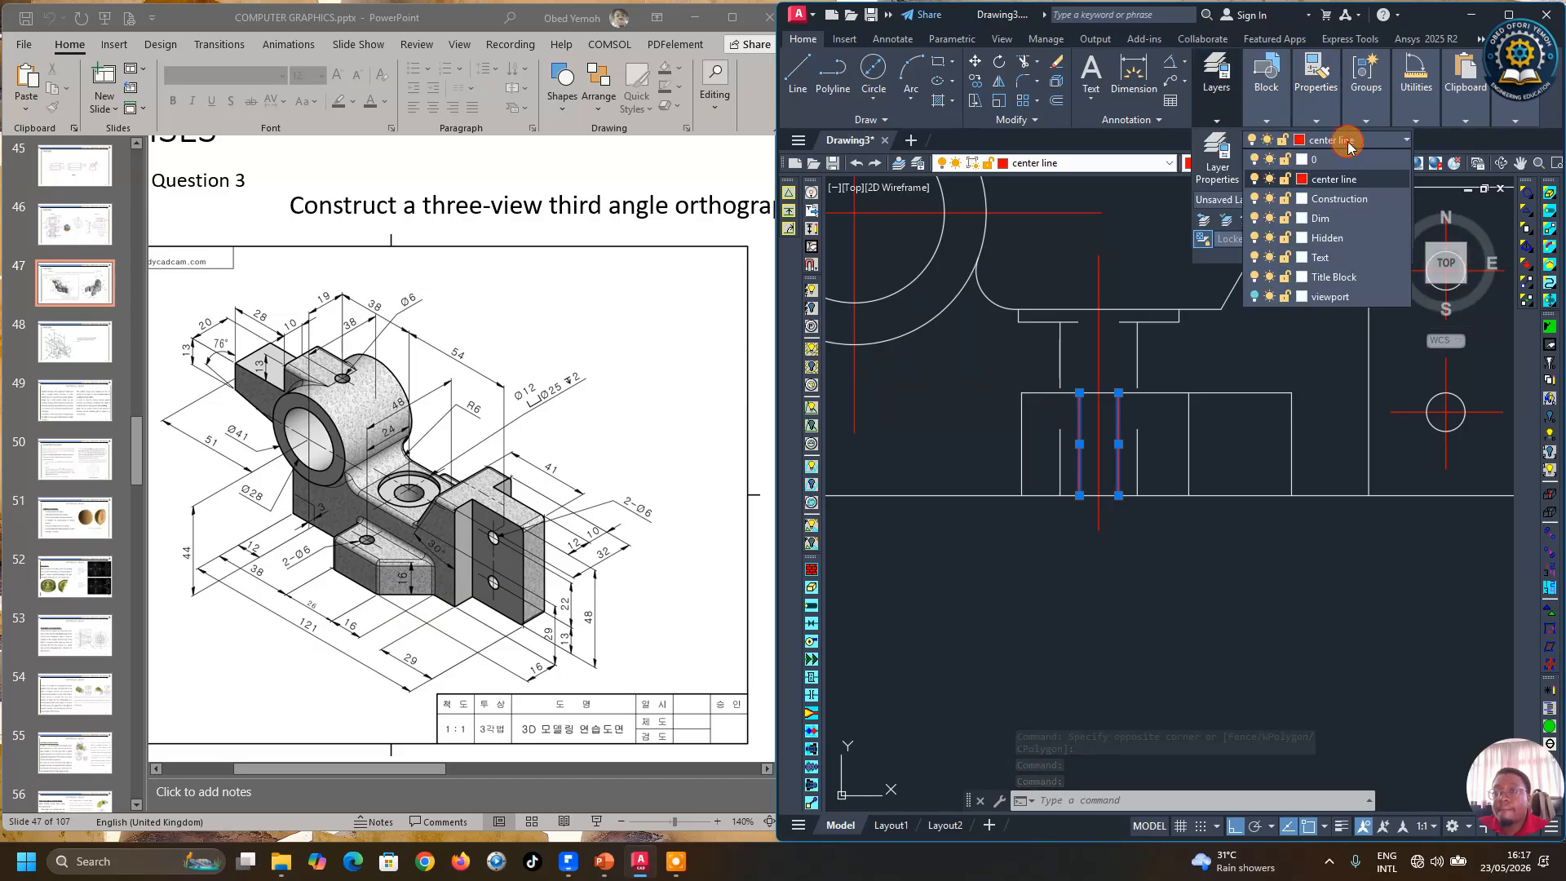
click(1326, 214)
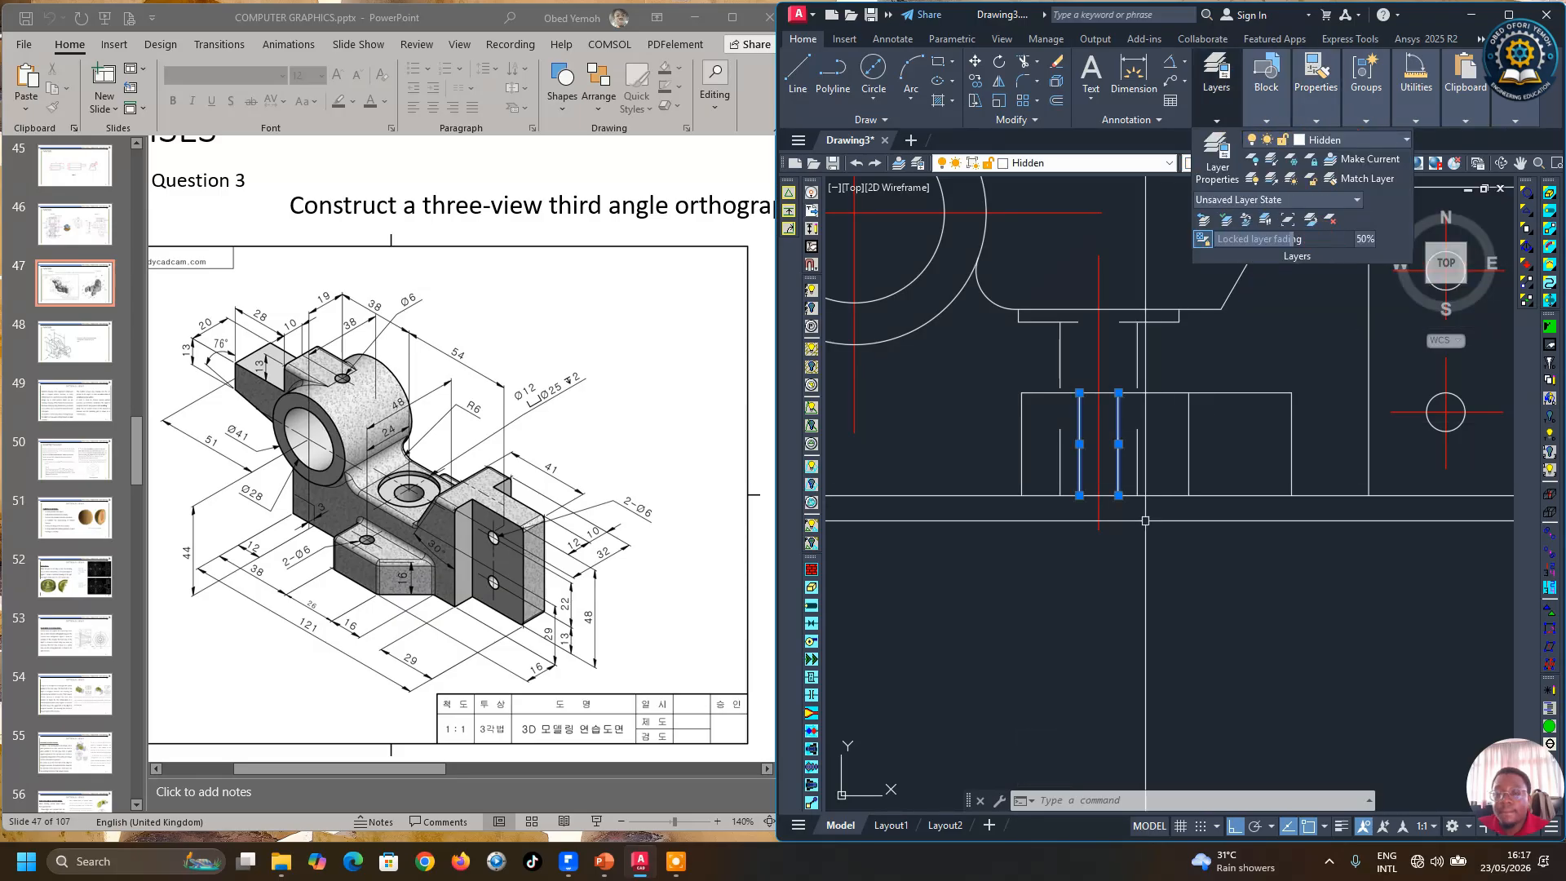
key(Escape)
Step: Copy the two 3 mm hidden lines from the base top up to the top of the boss circle
scroll(1145, 485, down, 5)
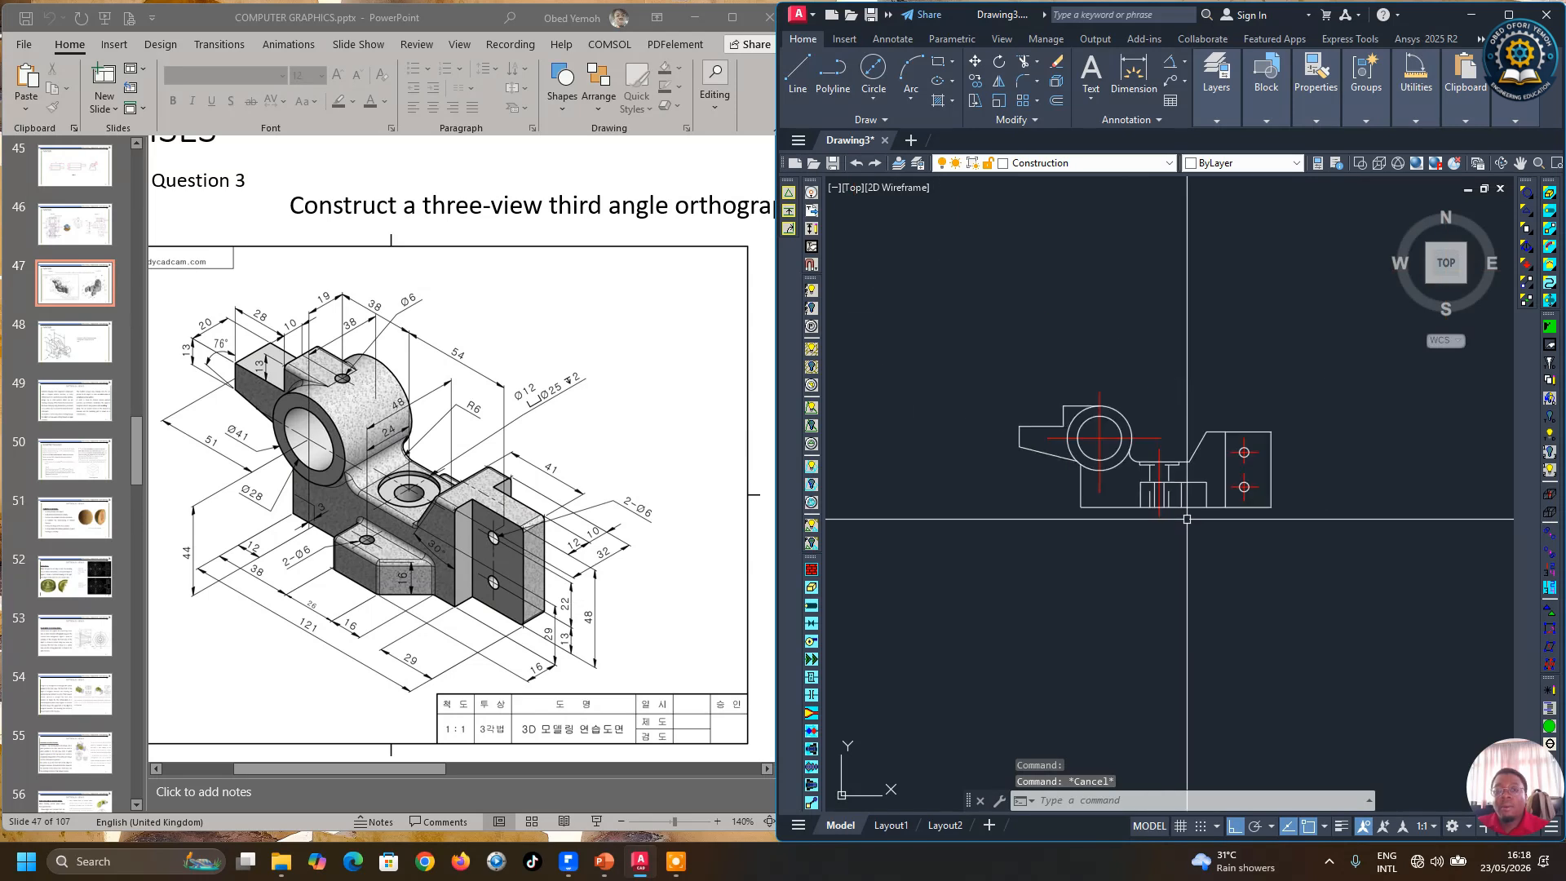
scroll(1191, 478, down, 2)
scroll(1205, 472, up, 2)
scroll(1204, 472, up, 4)
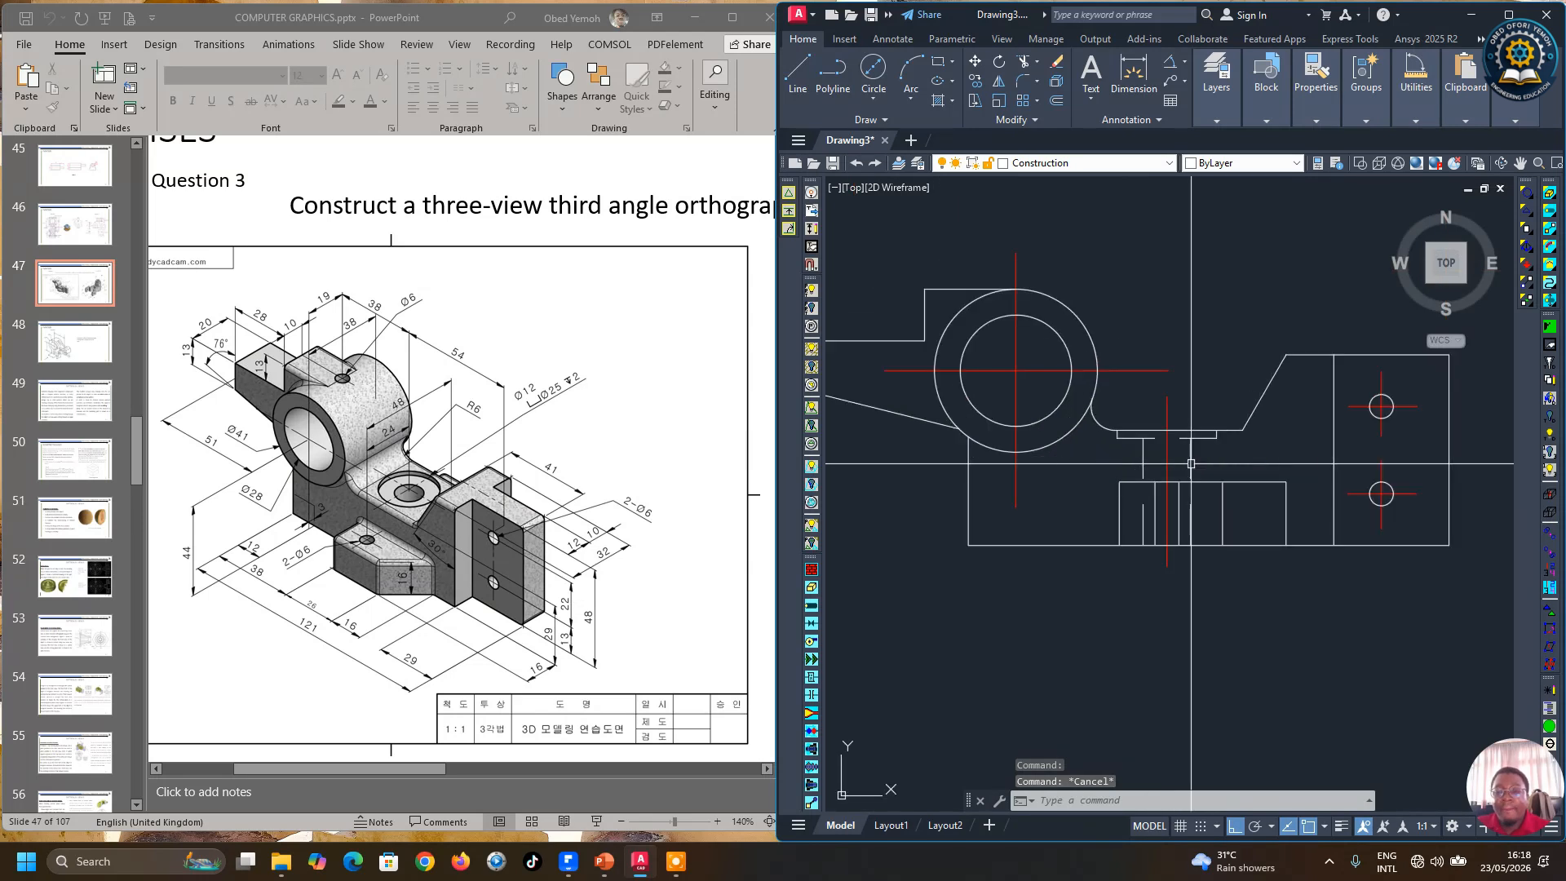
scroll(1198, 465, down, 2)
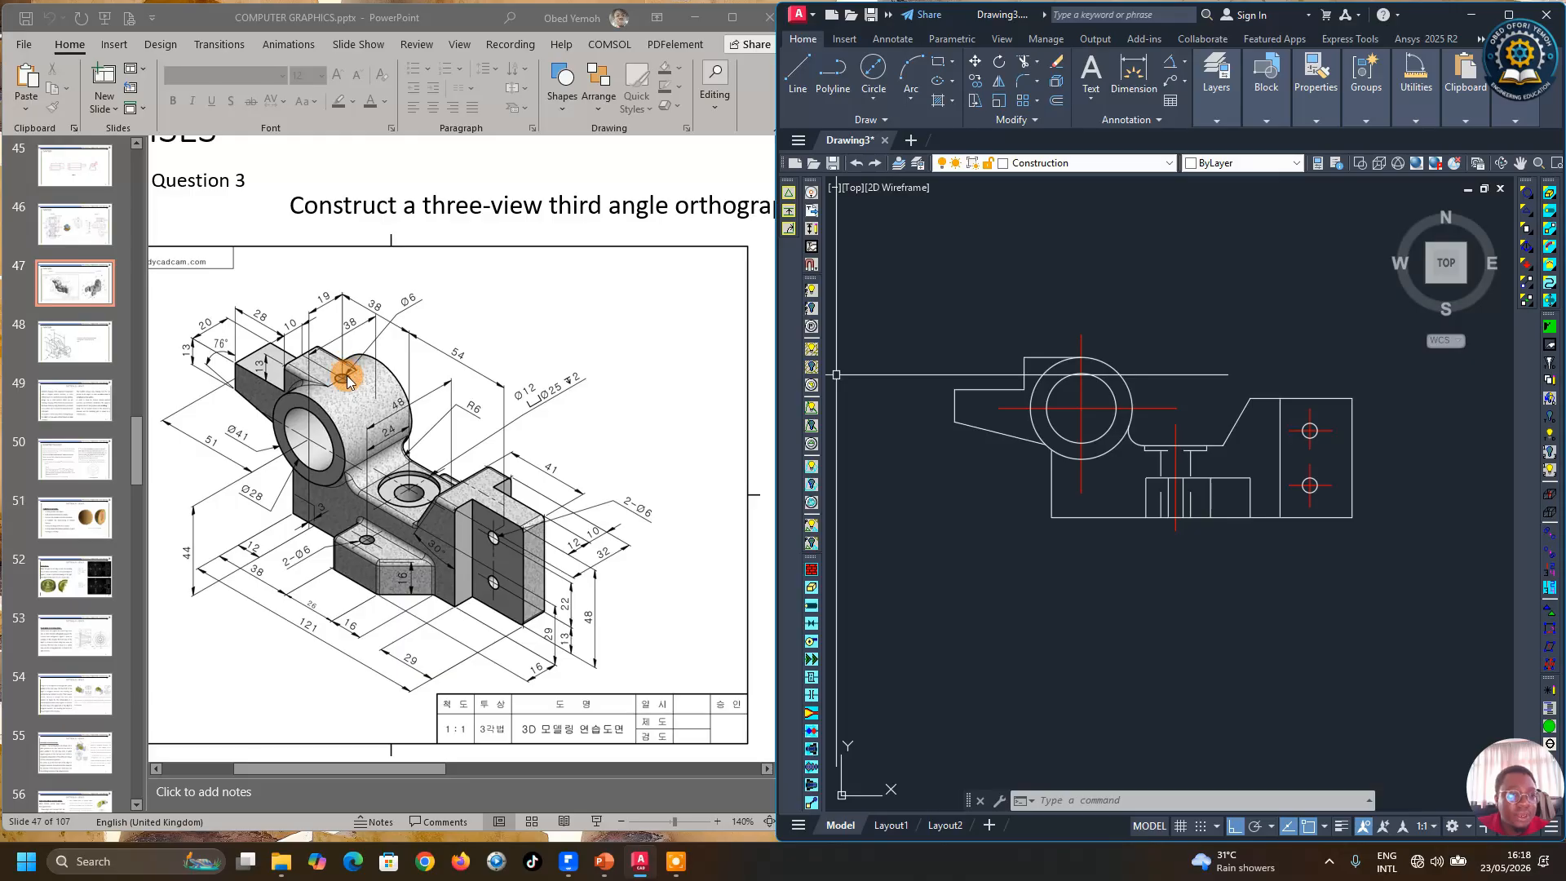
scroll(1178, 491, up, 3)
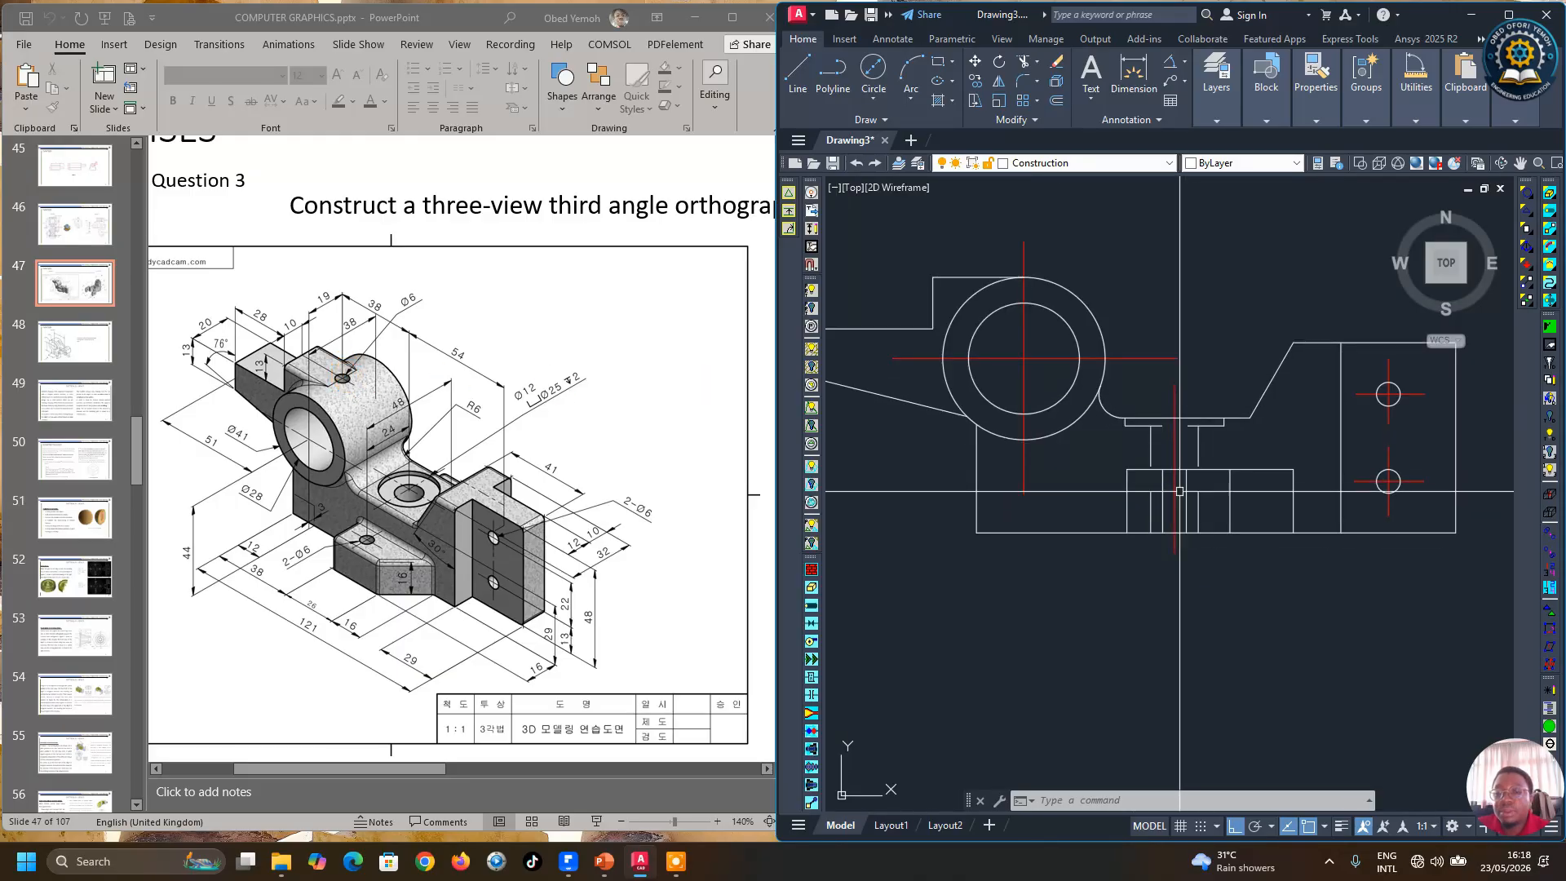
scroll(1183, 486, up, 3)
click(1147, 469)
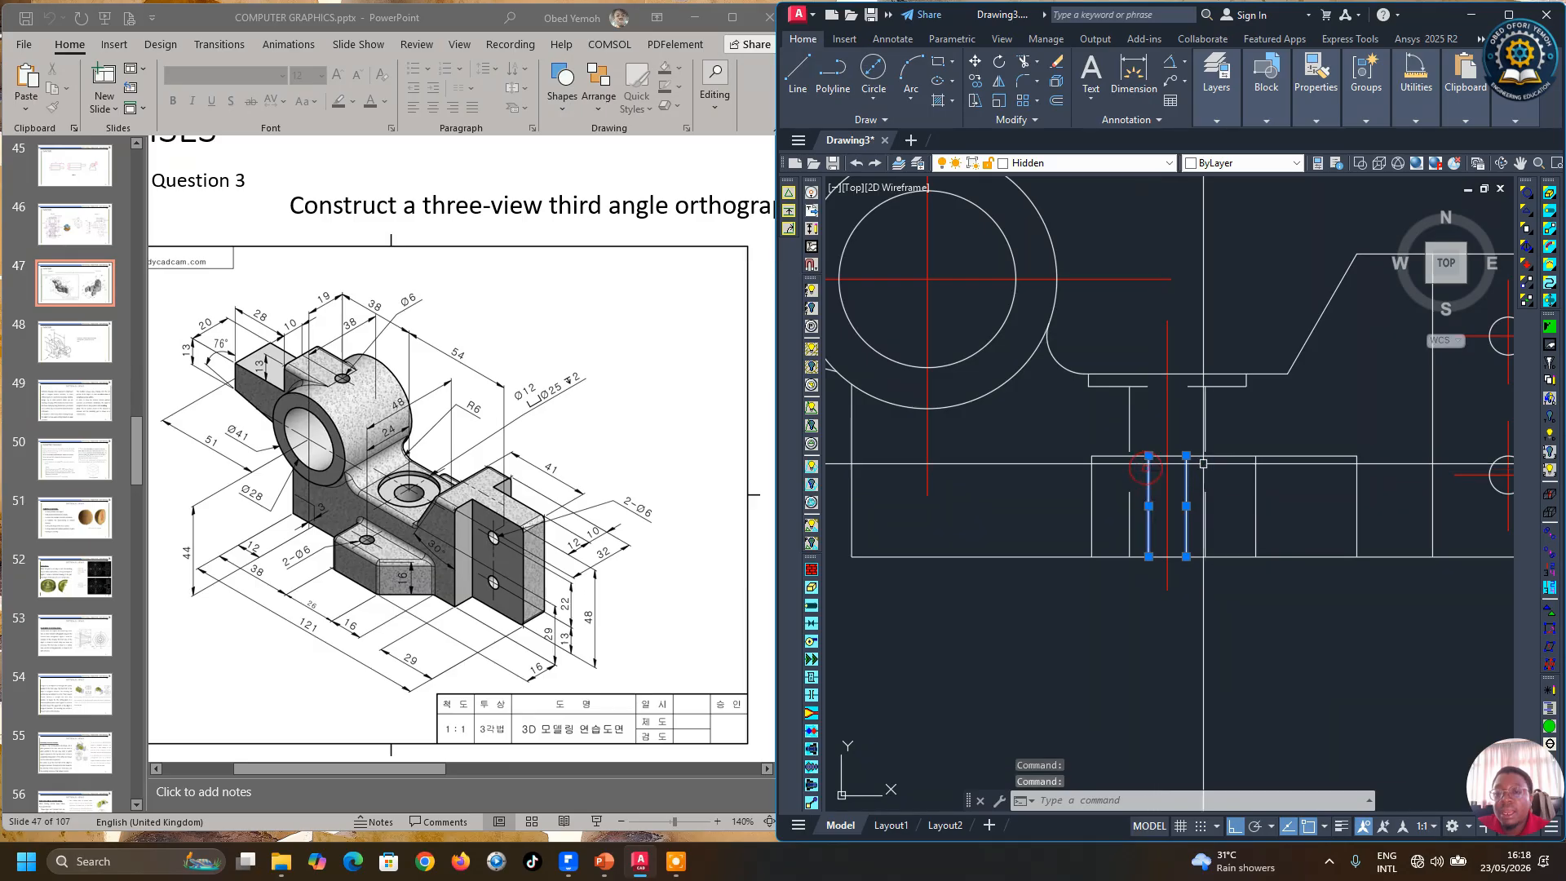
click(975, 81)
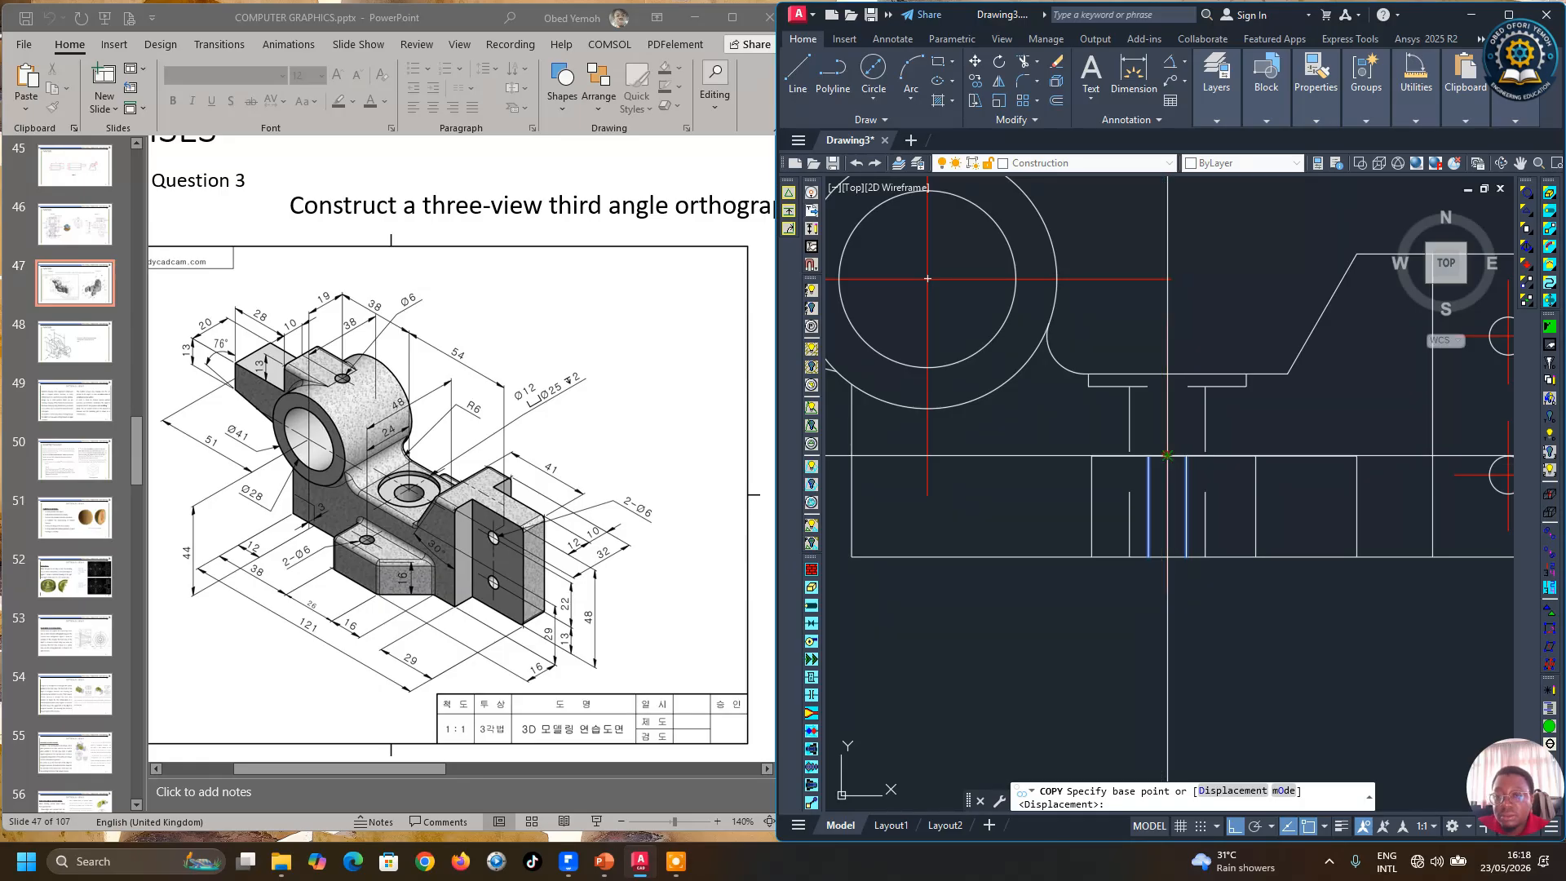
click(1166, 455)
scroll(1061, 261, up, 3)
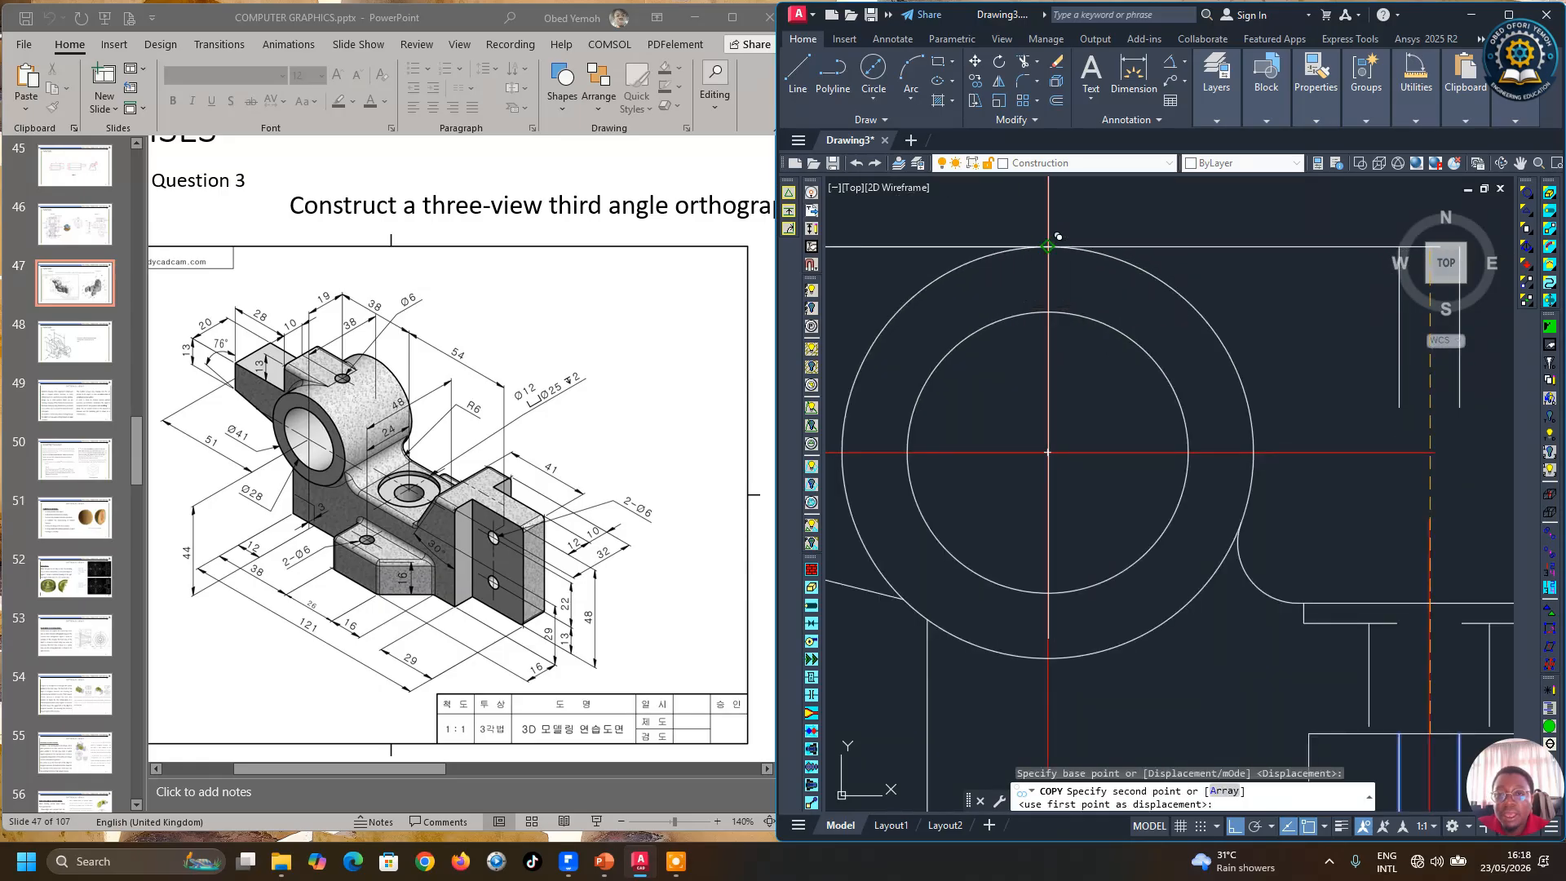
click(1048, 247)
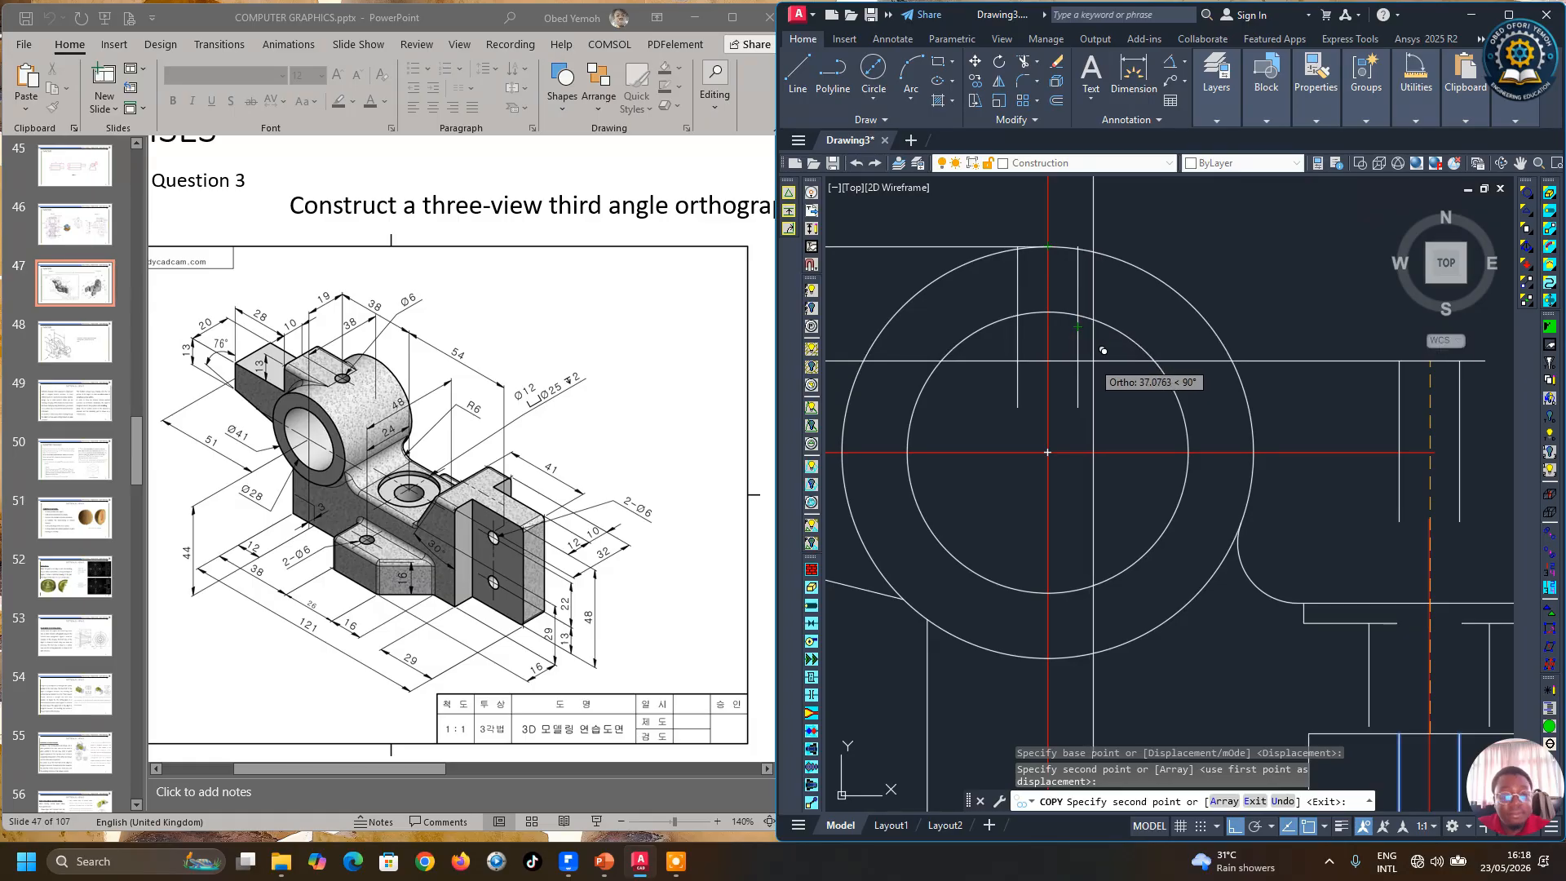
key(Escape)
Step: Trim the 3 mm hidden lines where they run past the boss circle's outline
click(1023, 61)
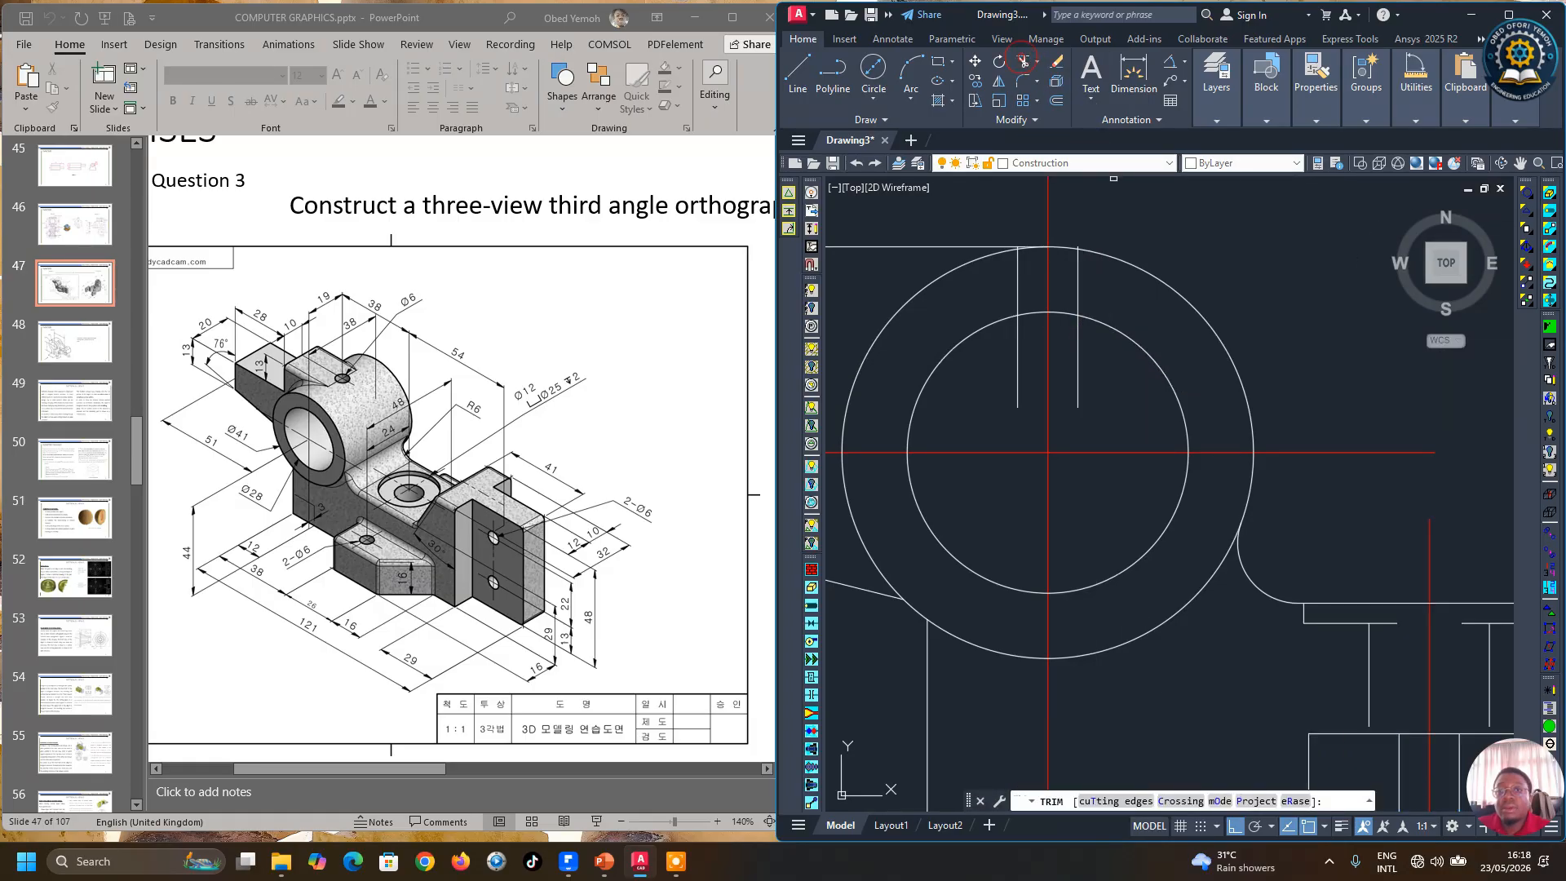
click(1078, 332)
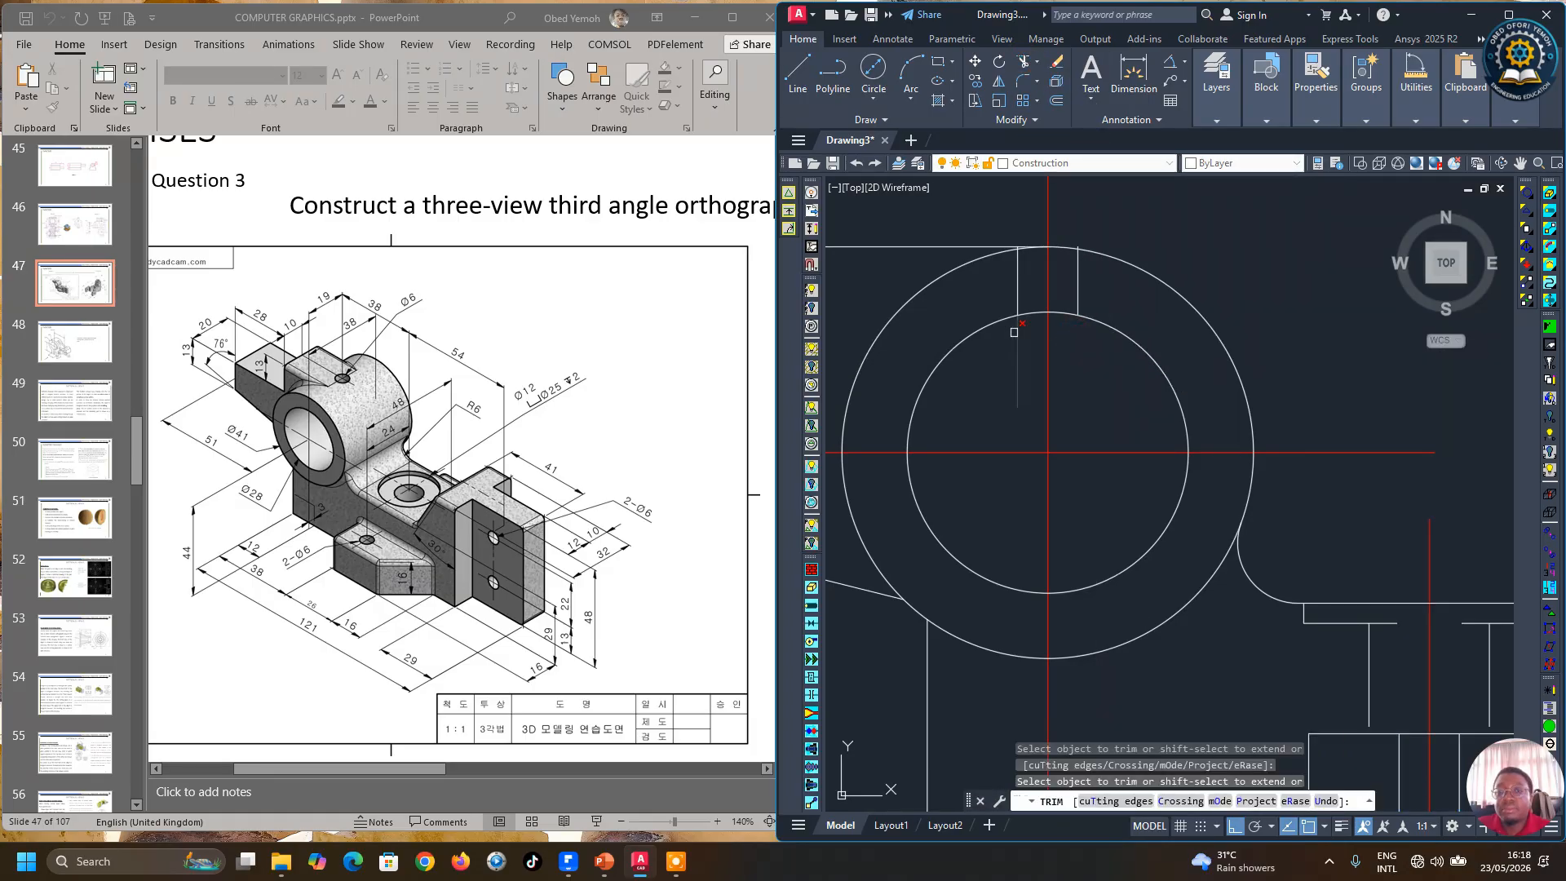
scroll(1032, 301, up, 4)
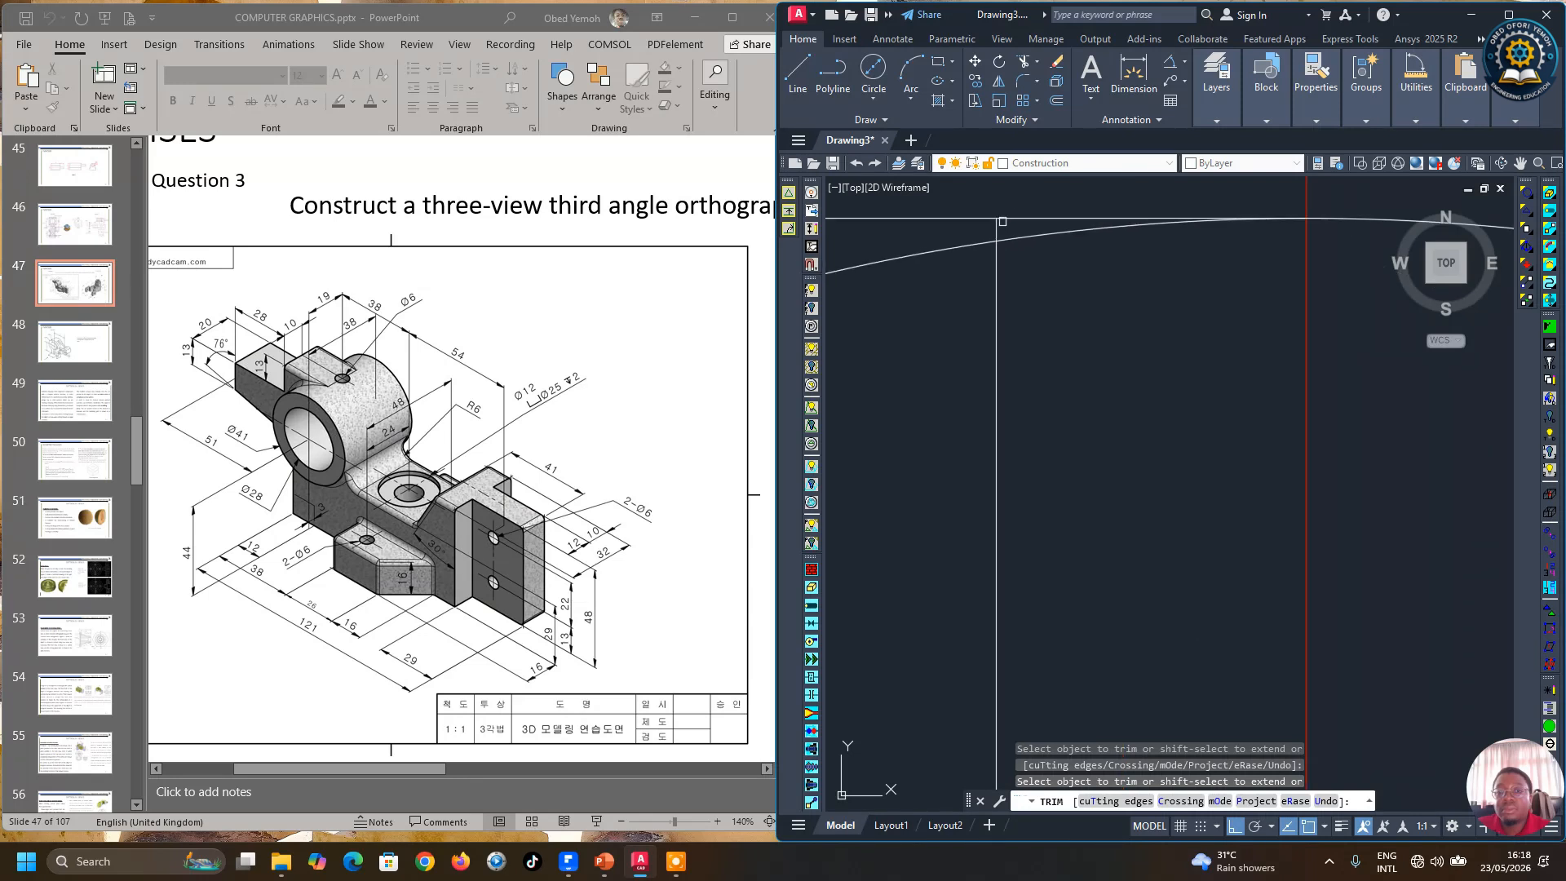
scroll(999, 244, down, 3)
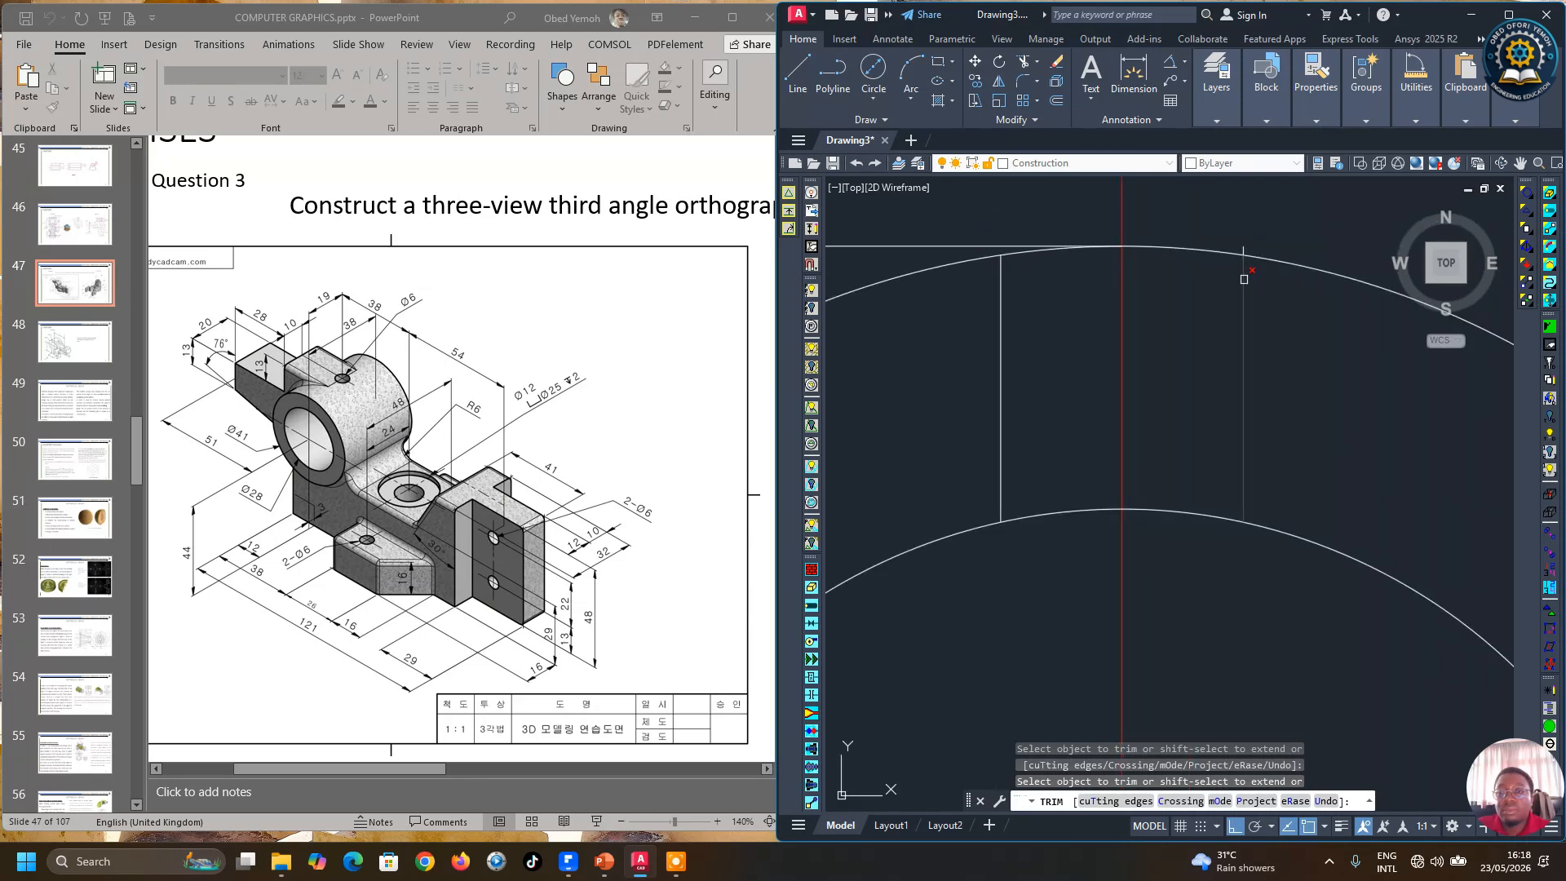
scroll(1006, 294, up, 2)
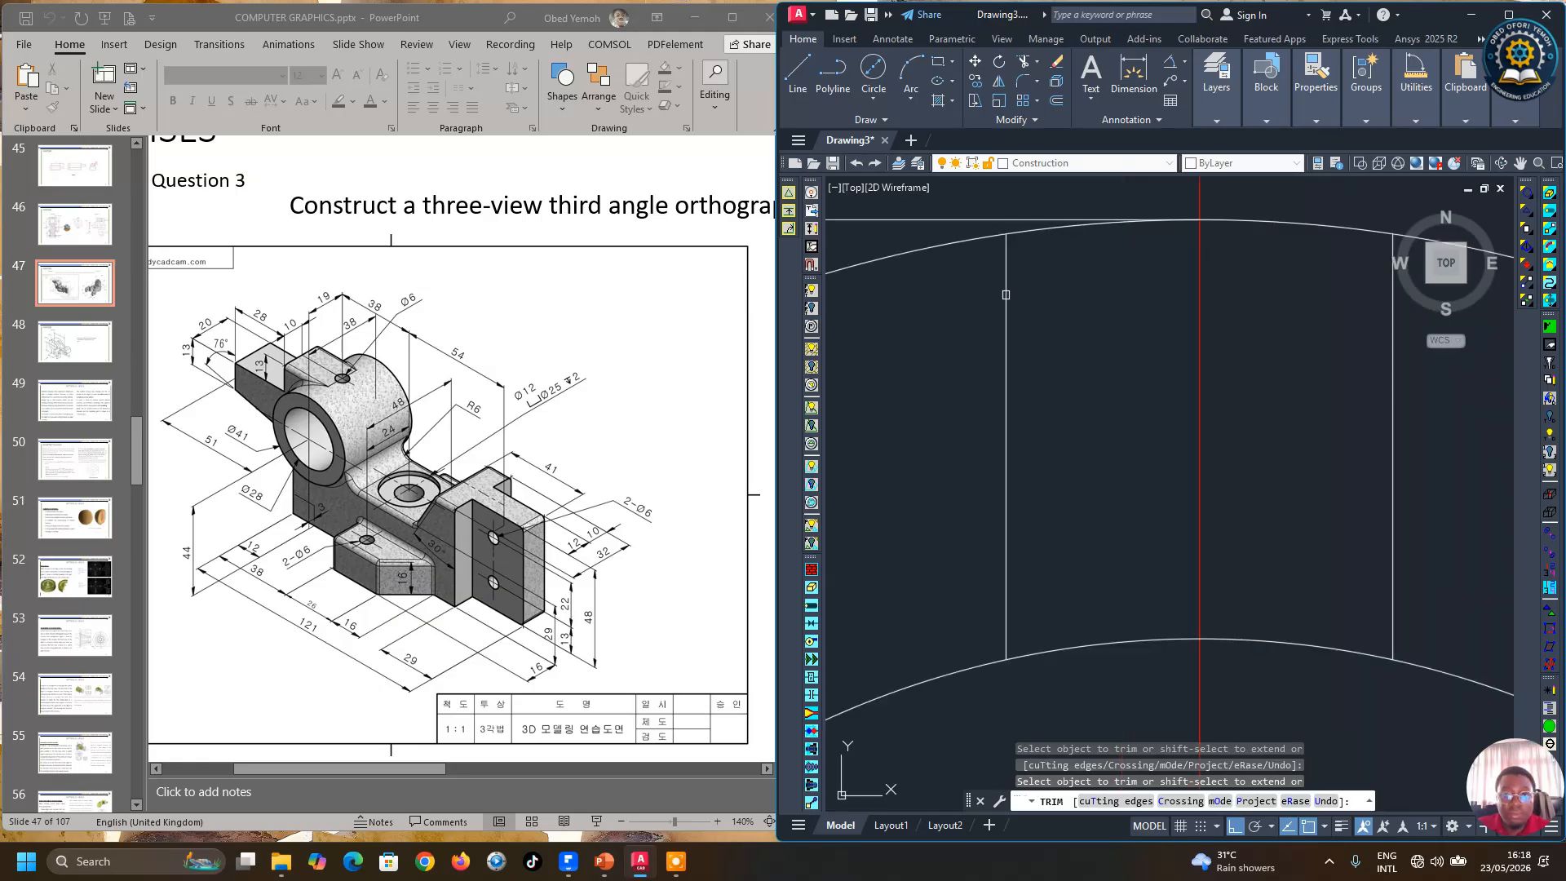
key(Caps_Lock)
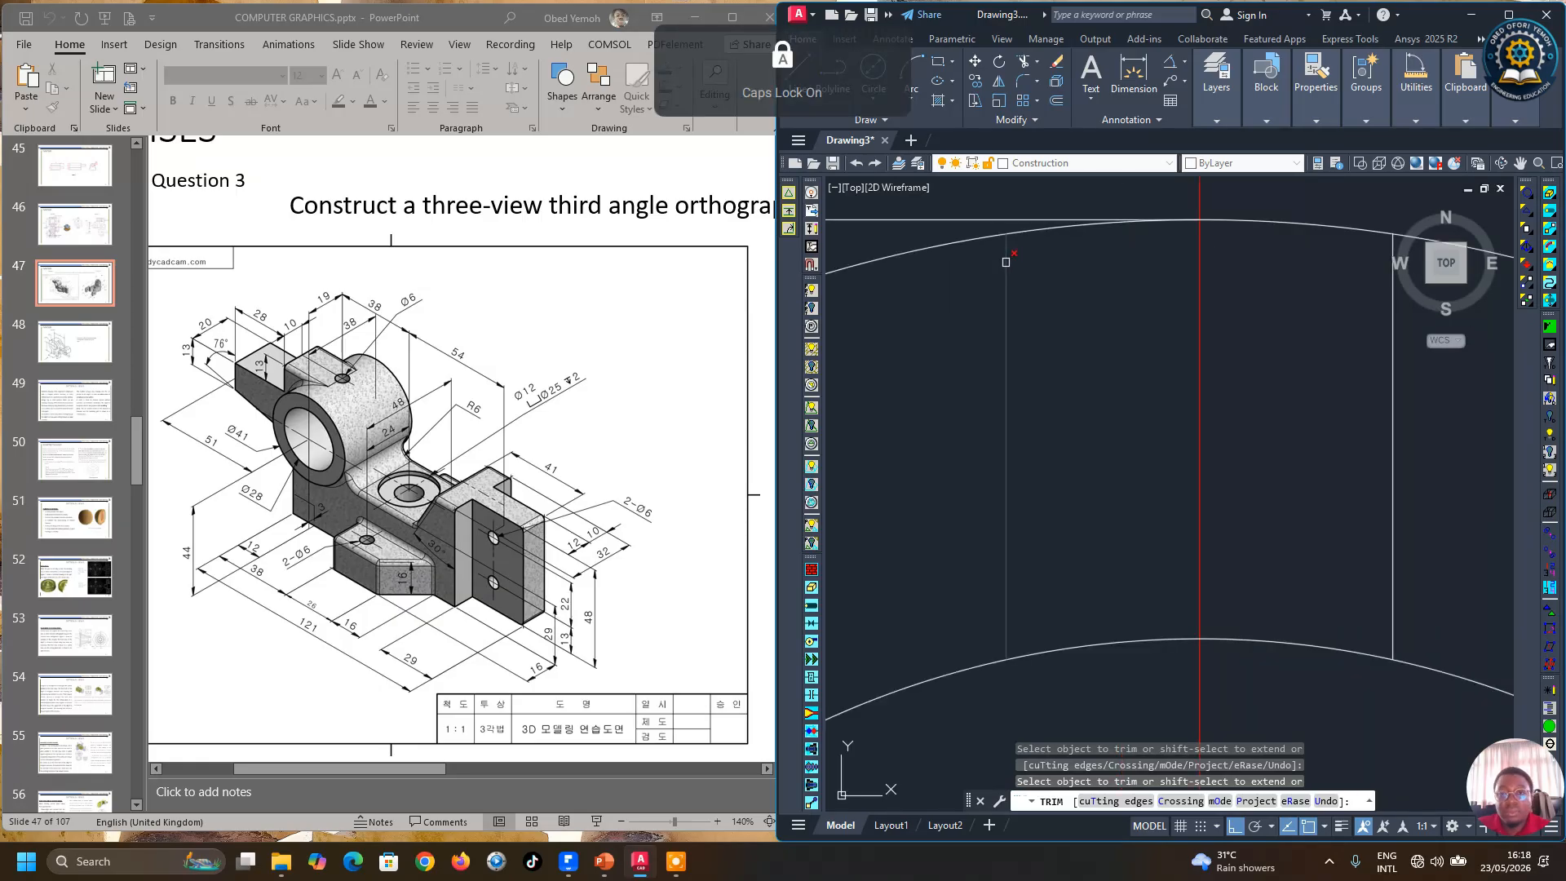
scroll(1044, 290, down, 4)
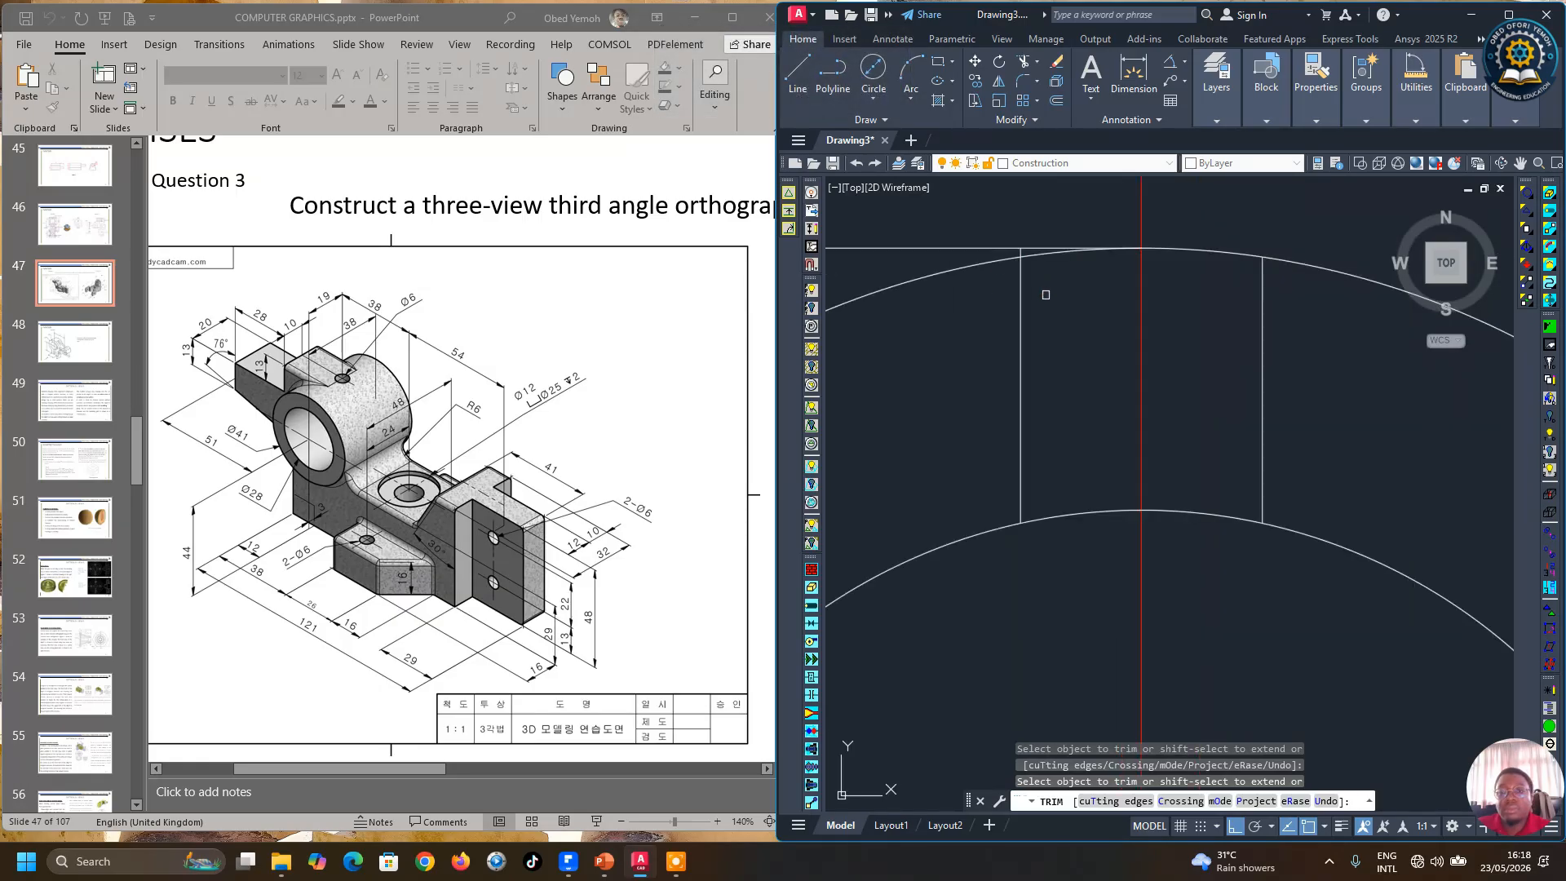
scroll(1067, 299, down, 2)
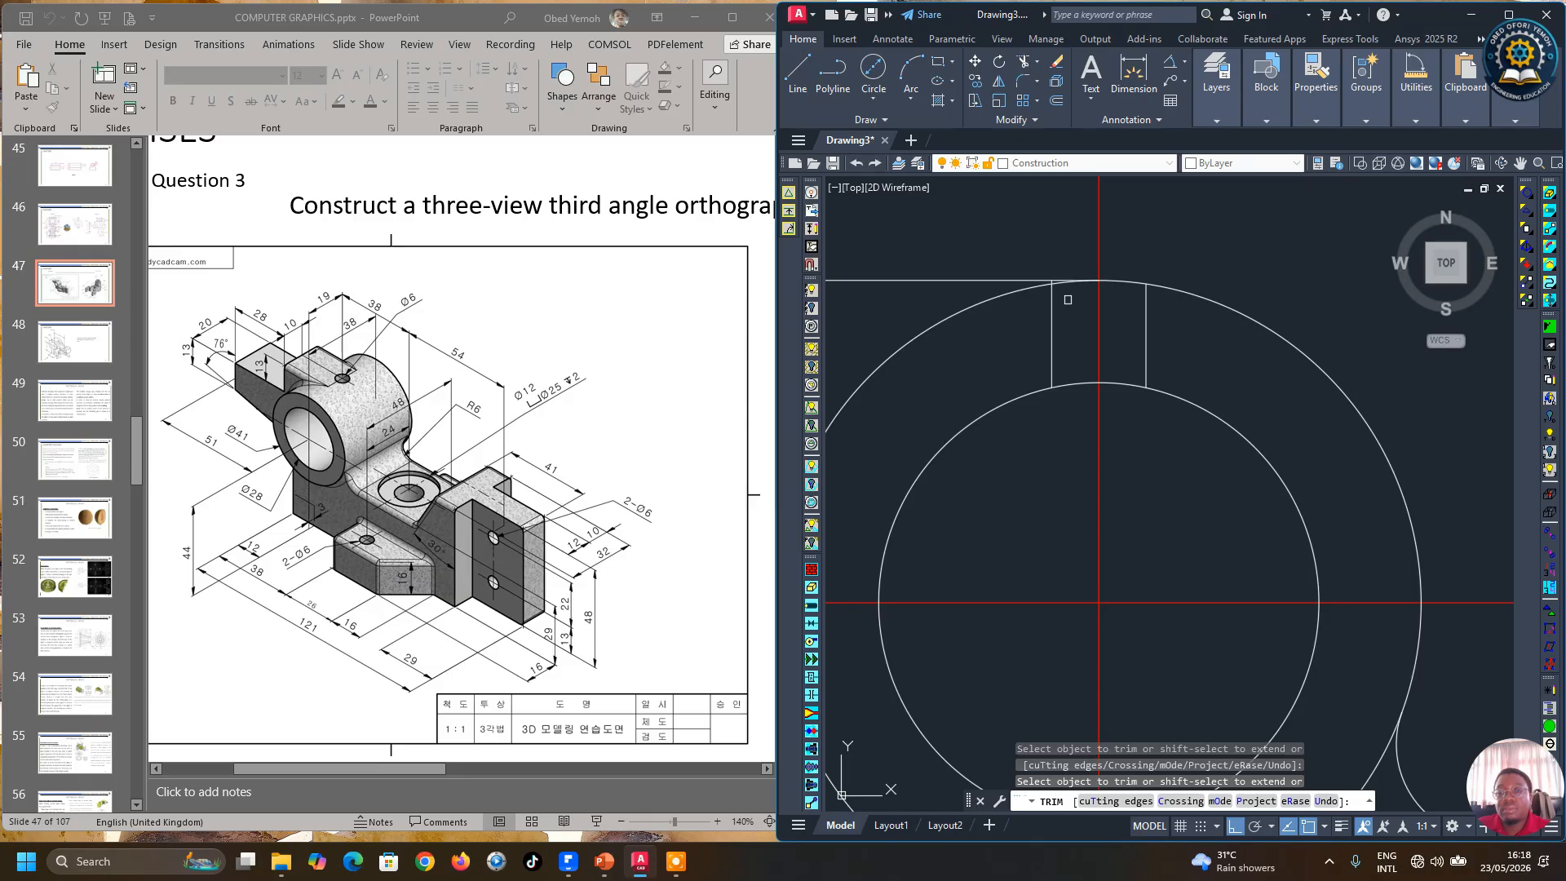
scroll(1068, 300, down, 2)
right_click(1123, 273)
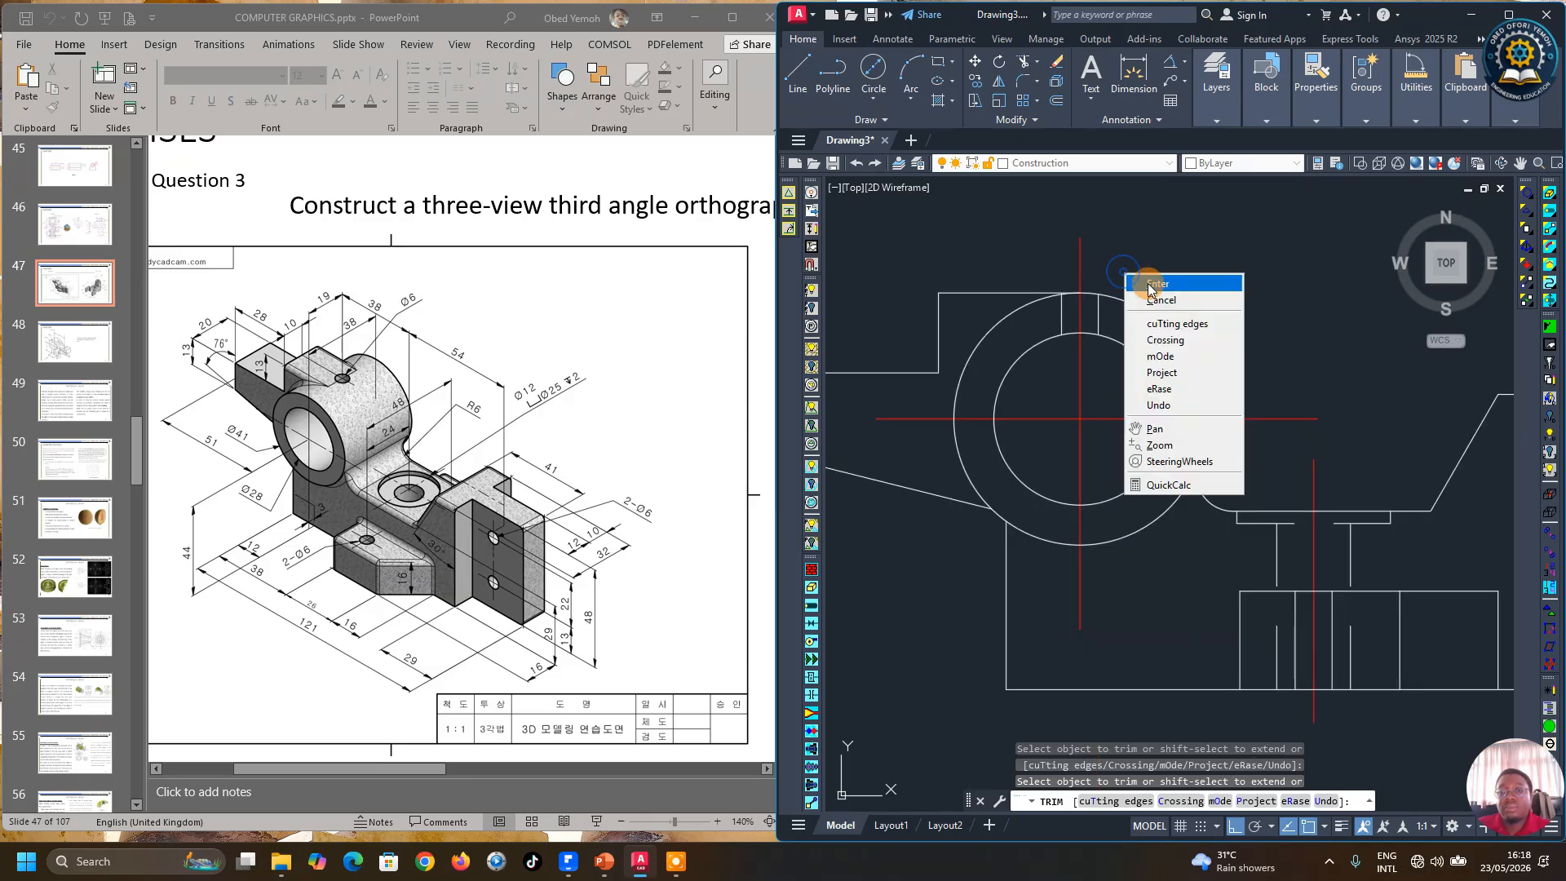
click(1146, 286)
middle_drag(1031, 300, 1013, 326)
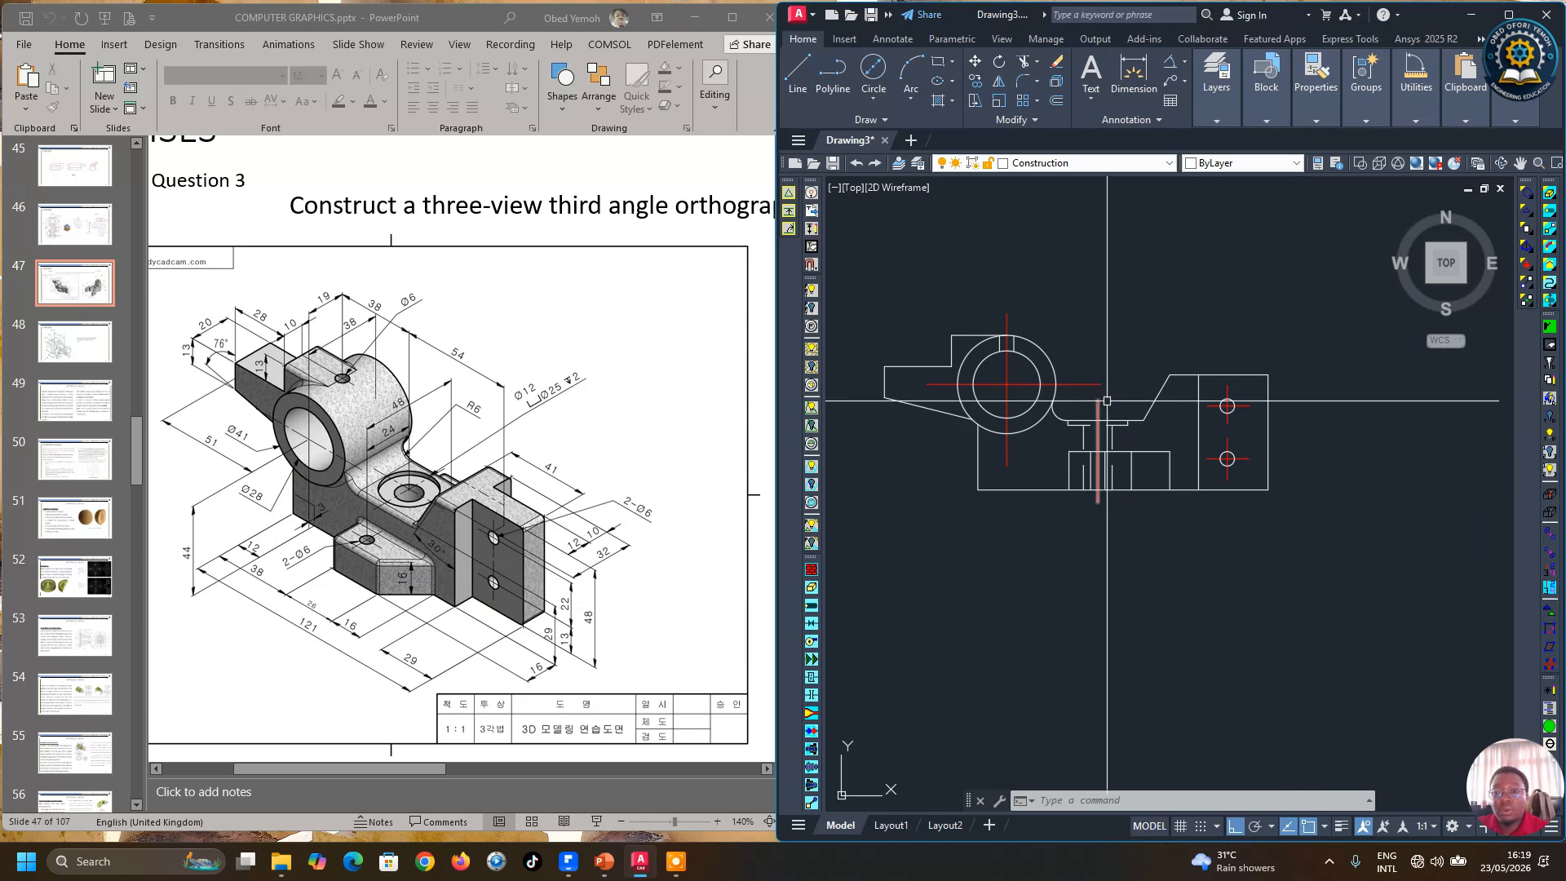
Step: Draw a vertical projection line upward from the left end of the existing view
scroll(1129, 397, down, 4)
scroll(1141, 434, up, 4)
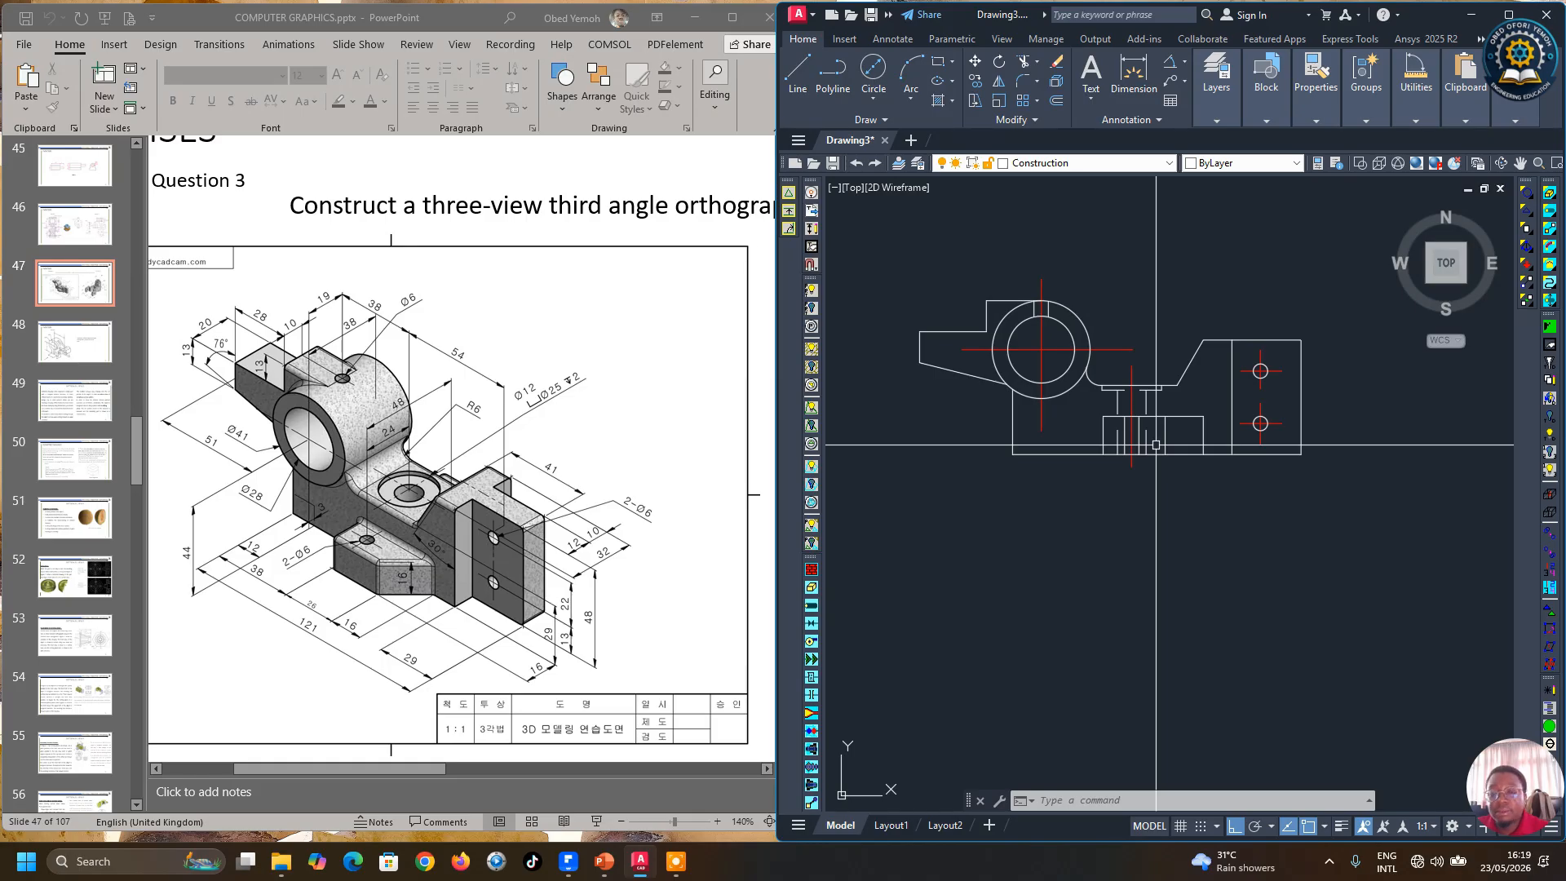
scroll(1142, 428, down, 3)
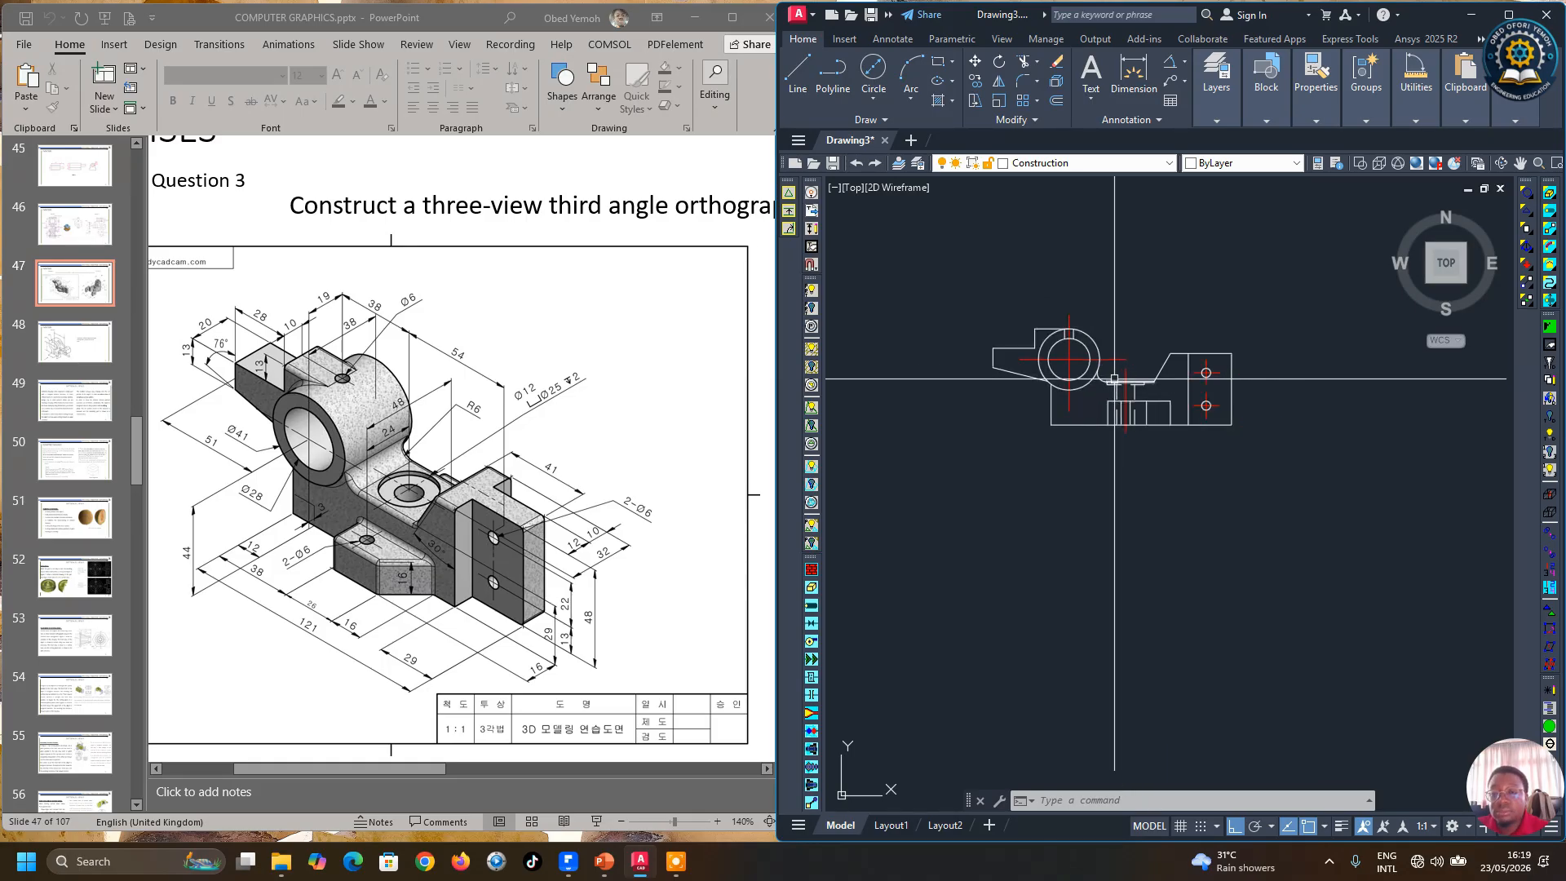
scroll(1110, 404, up, 3)
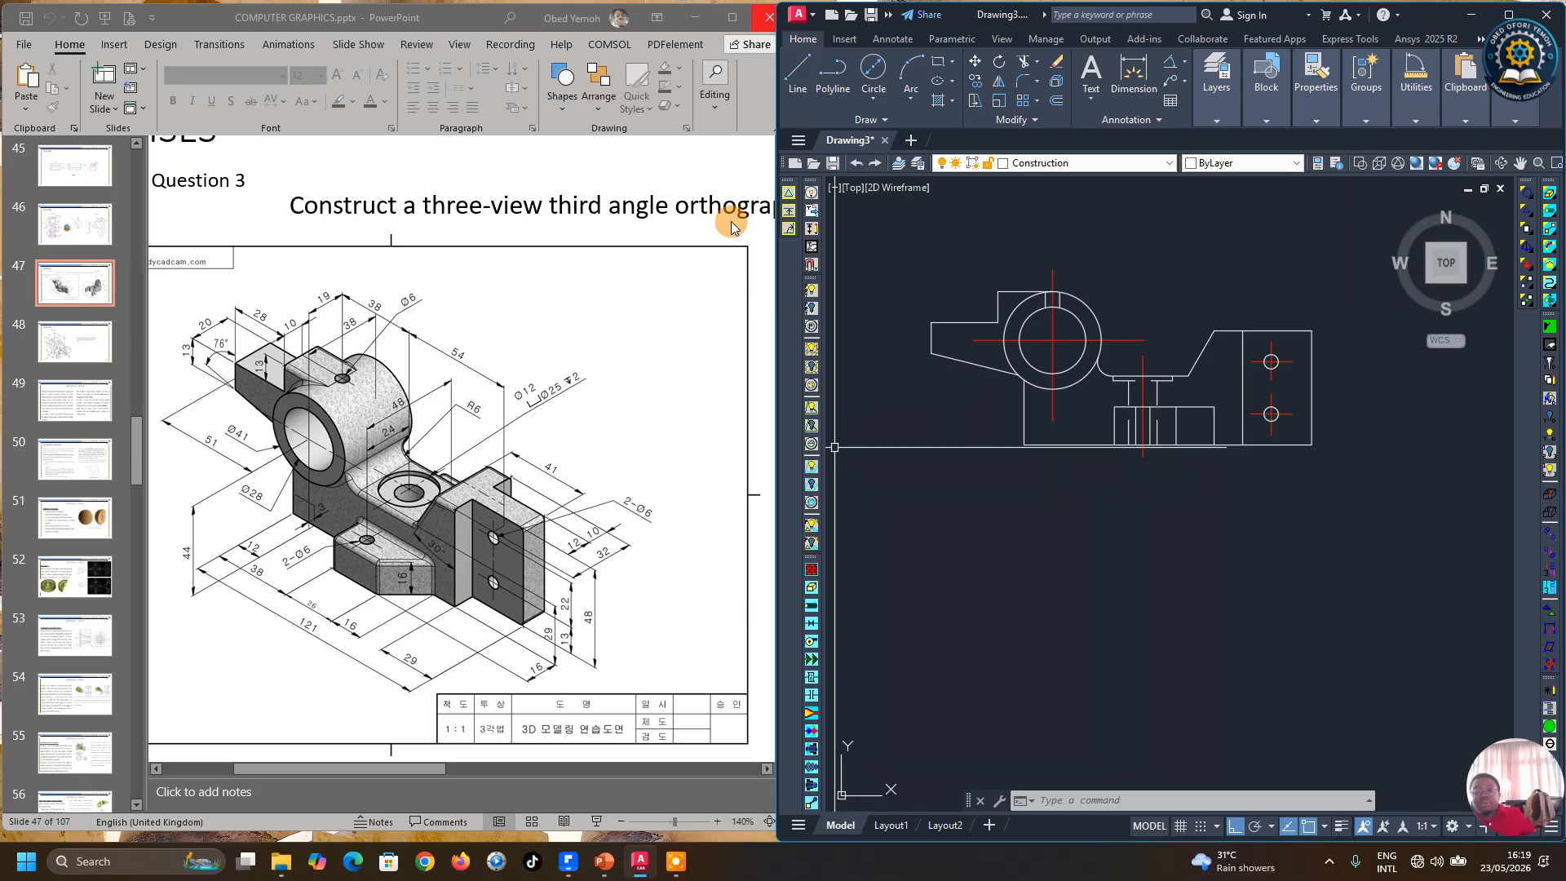
scroll(1111, 530, down, 2)
scroll(1215, 293, up, 4)
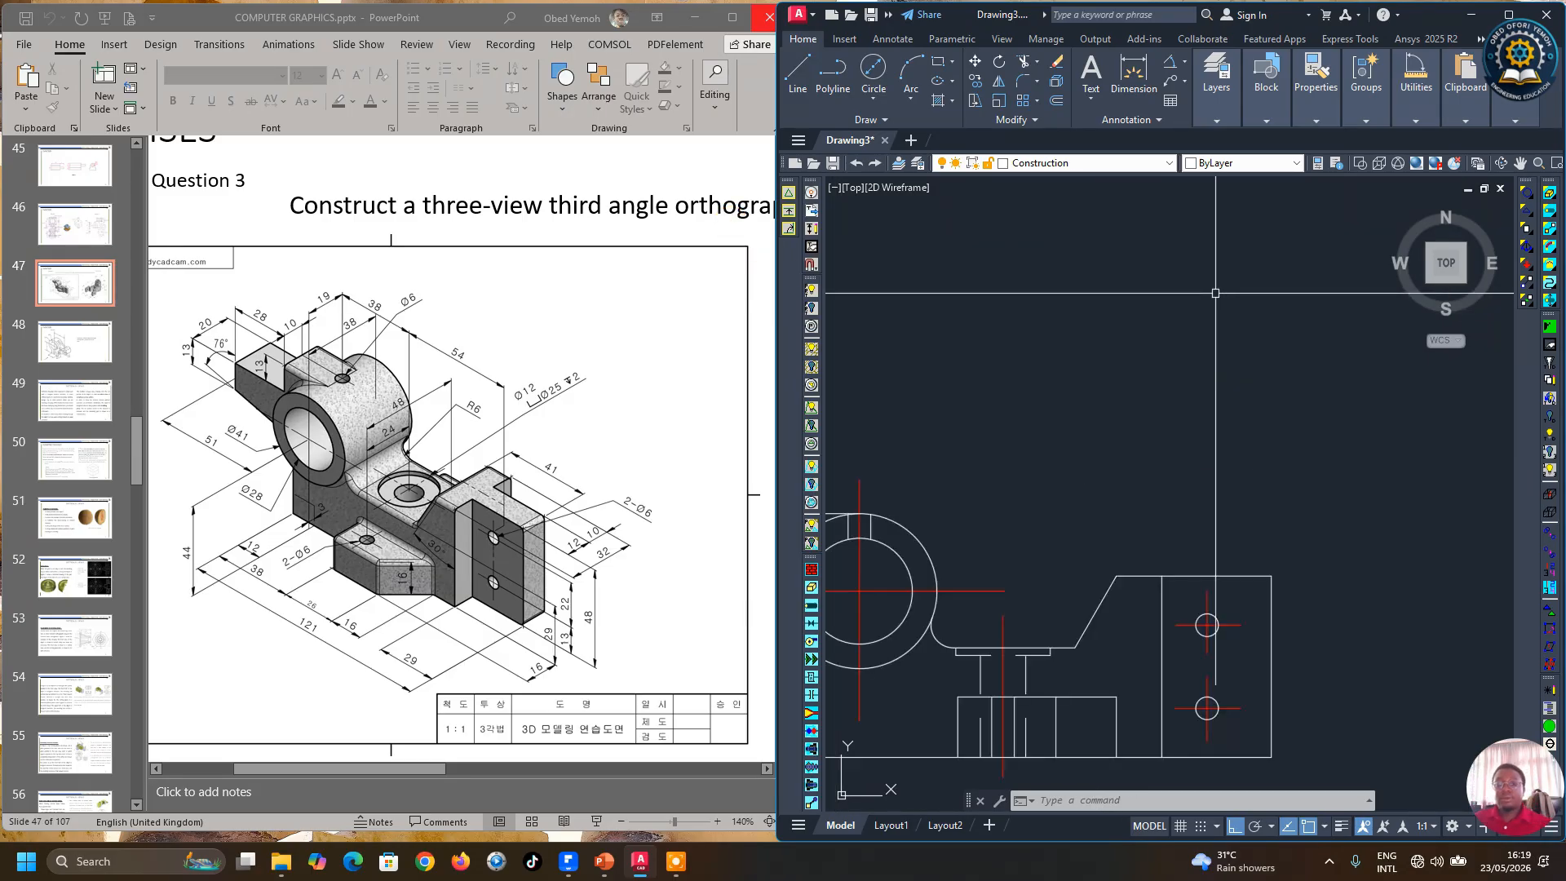
scroll(1235, 350, down, 3)
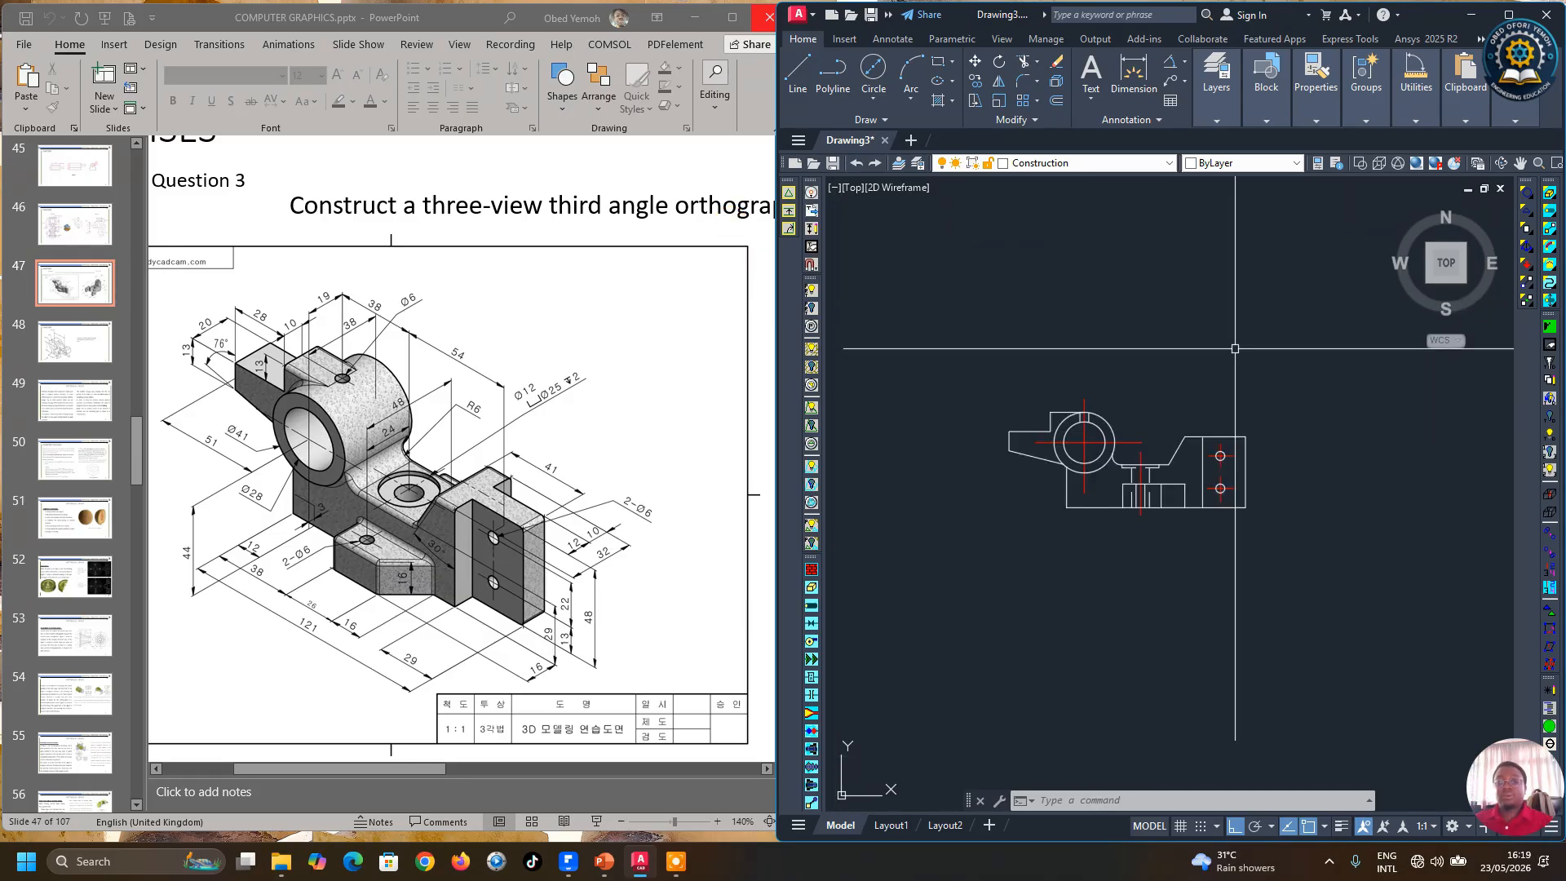
click(803, 77)
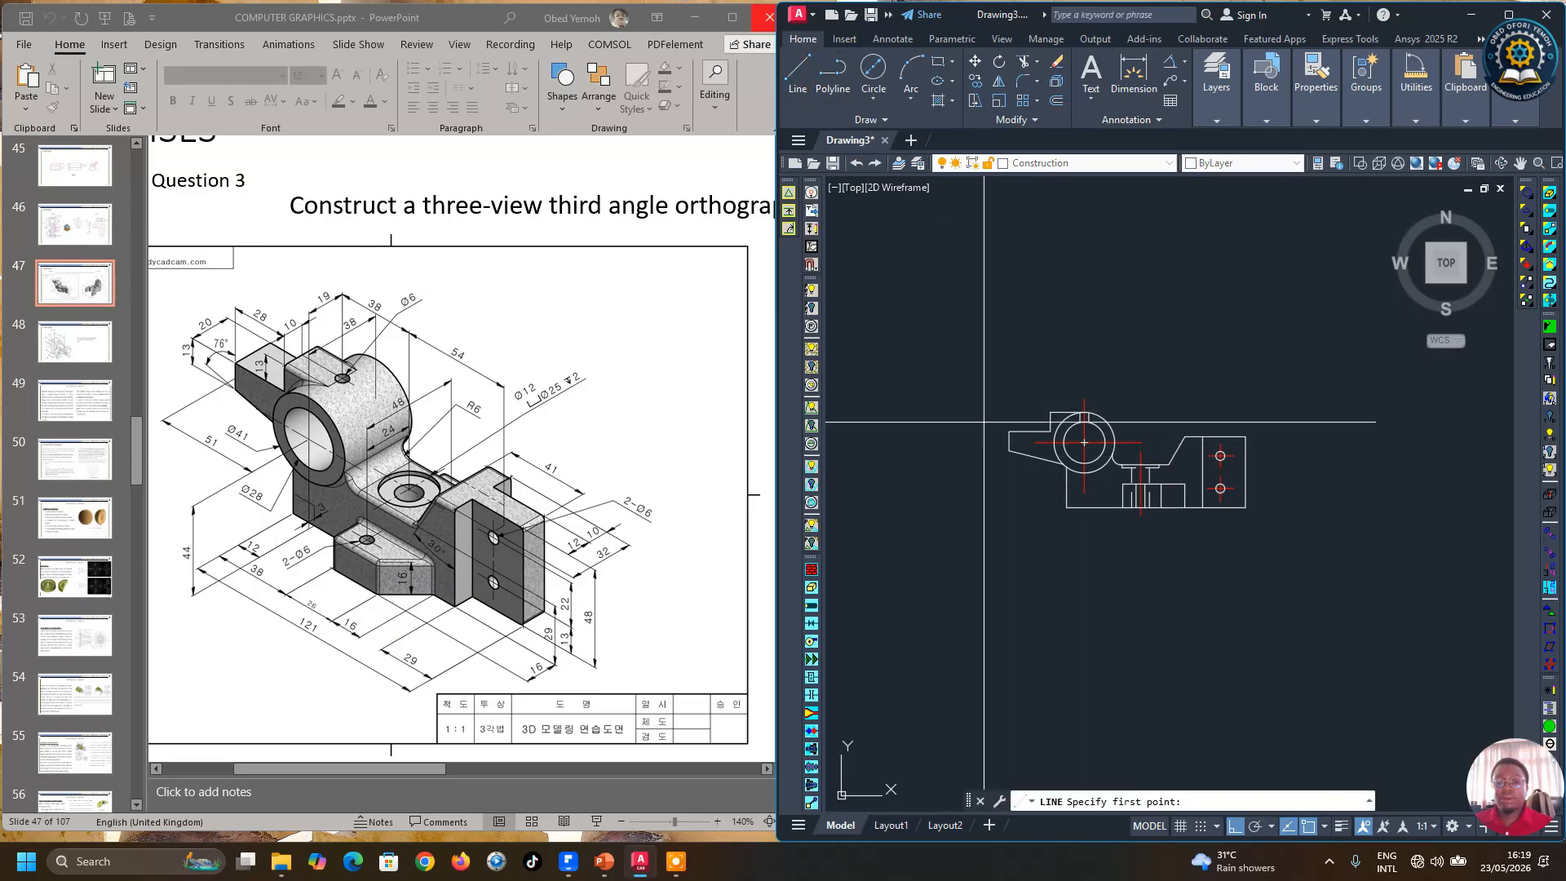
scroll(983, 422, down, 2)
click(1008, 394)
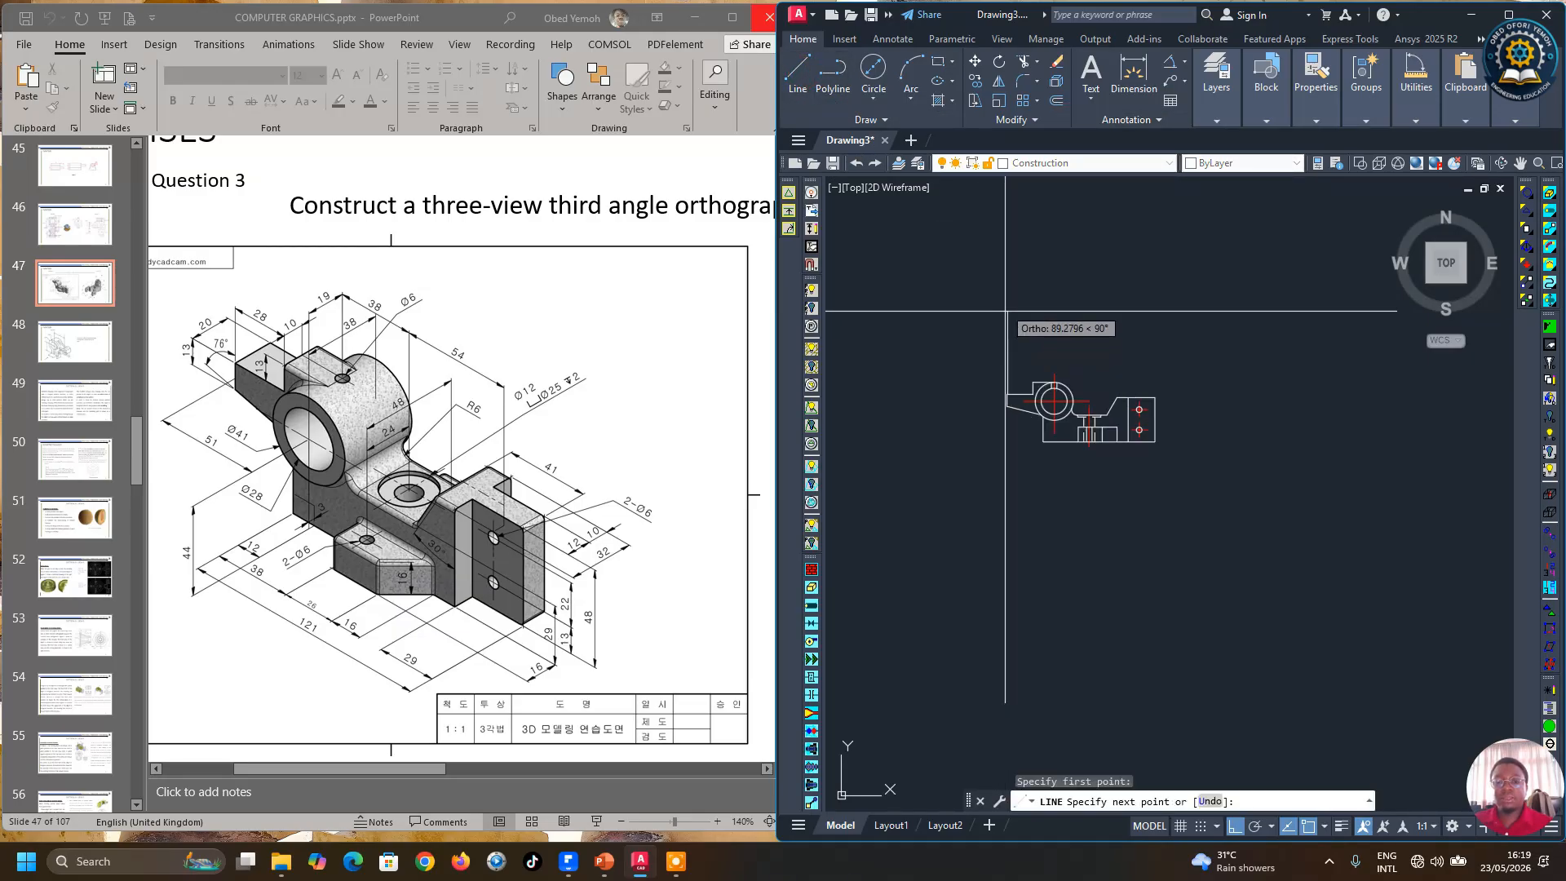
click(1008, 235)
key(Return)
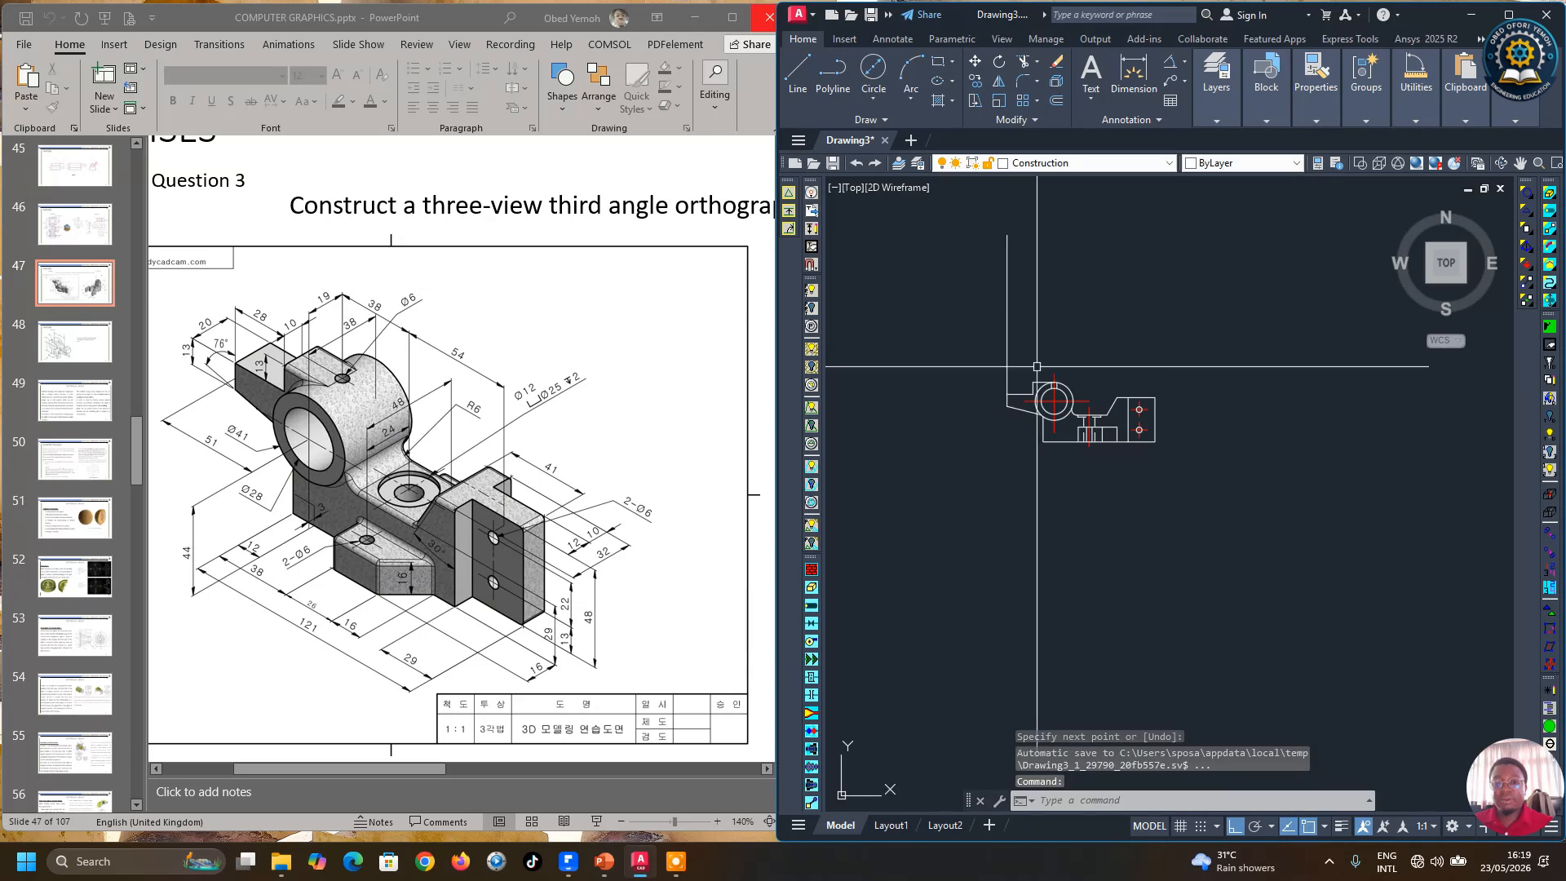
Step: Draw two more vertical projection lines upward from the boss outline and the base's lower edge point
scroll(1024, 381, up, 4)
key(Return)
click(1046, 382)
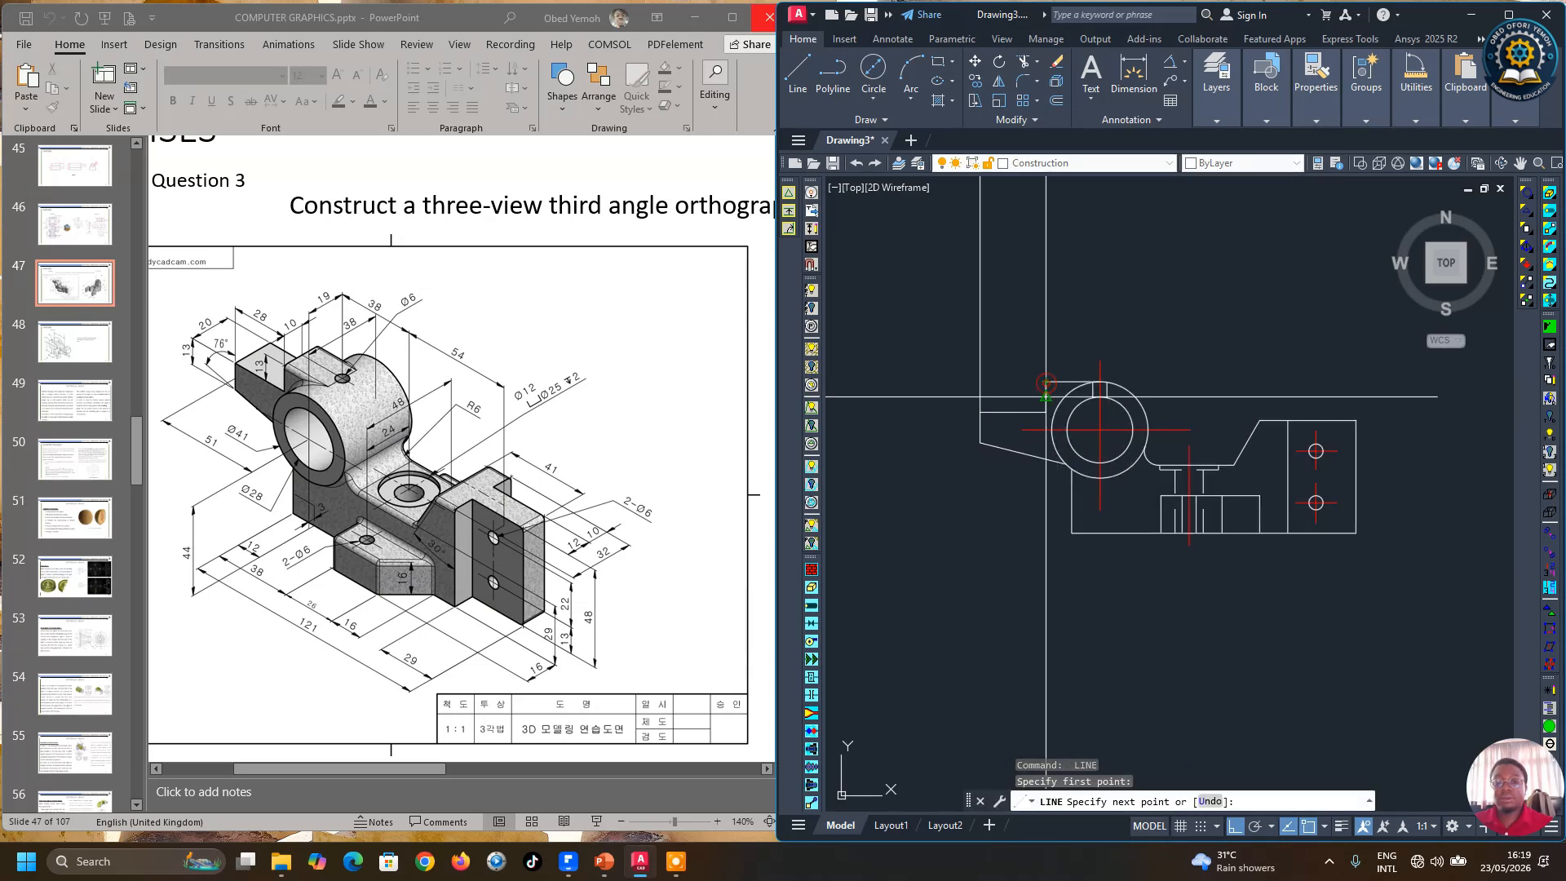
scroll(1048, 400, down, 4)
click(1053, 247)
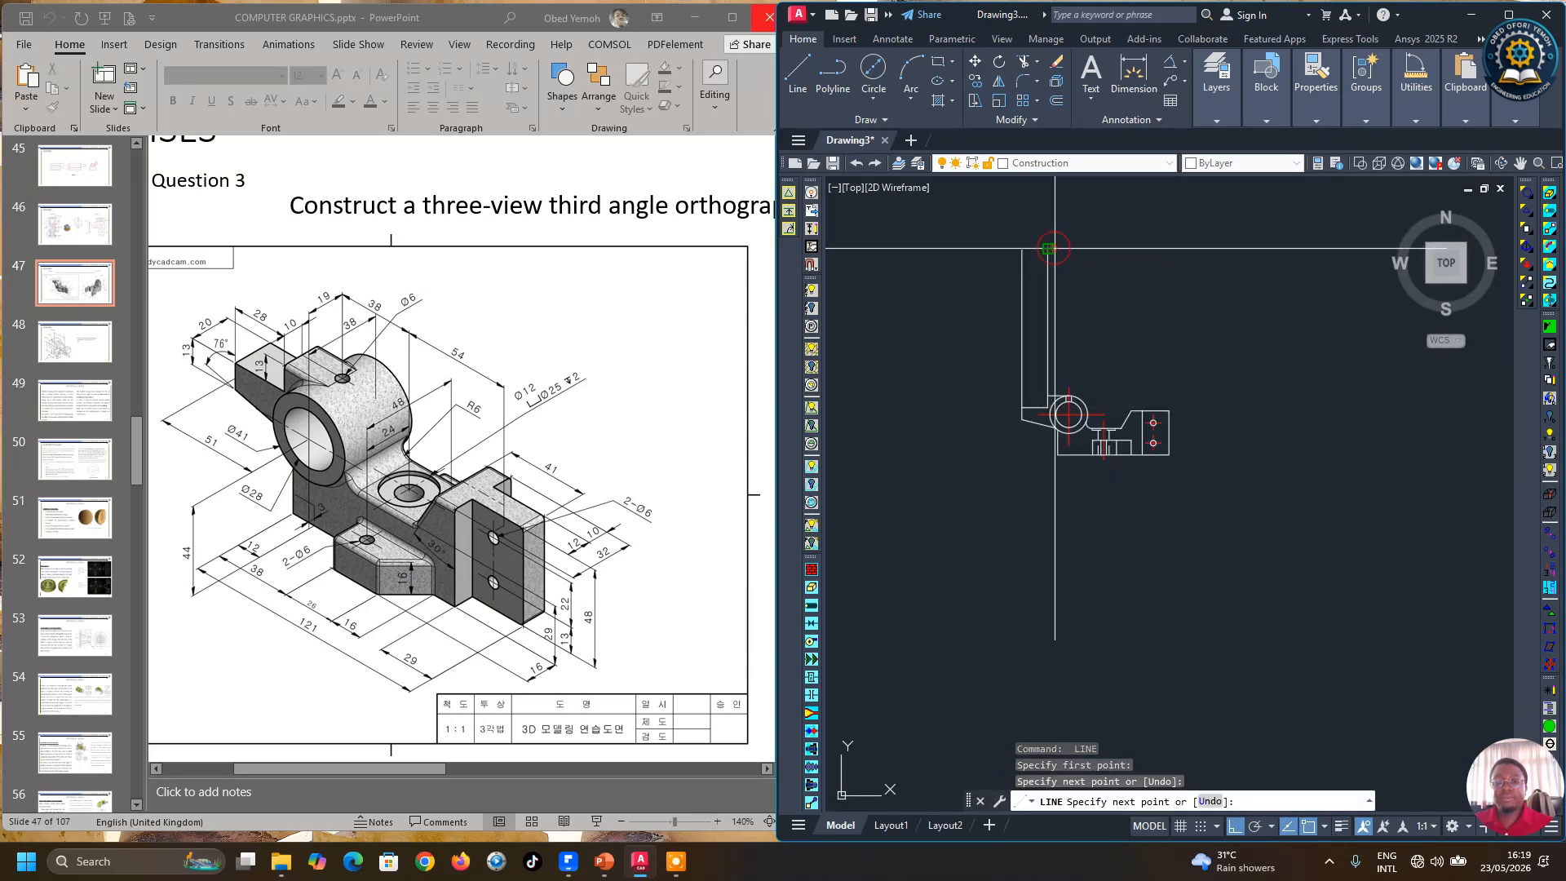
key(Return)
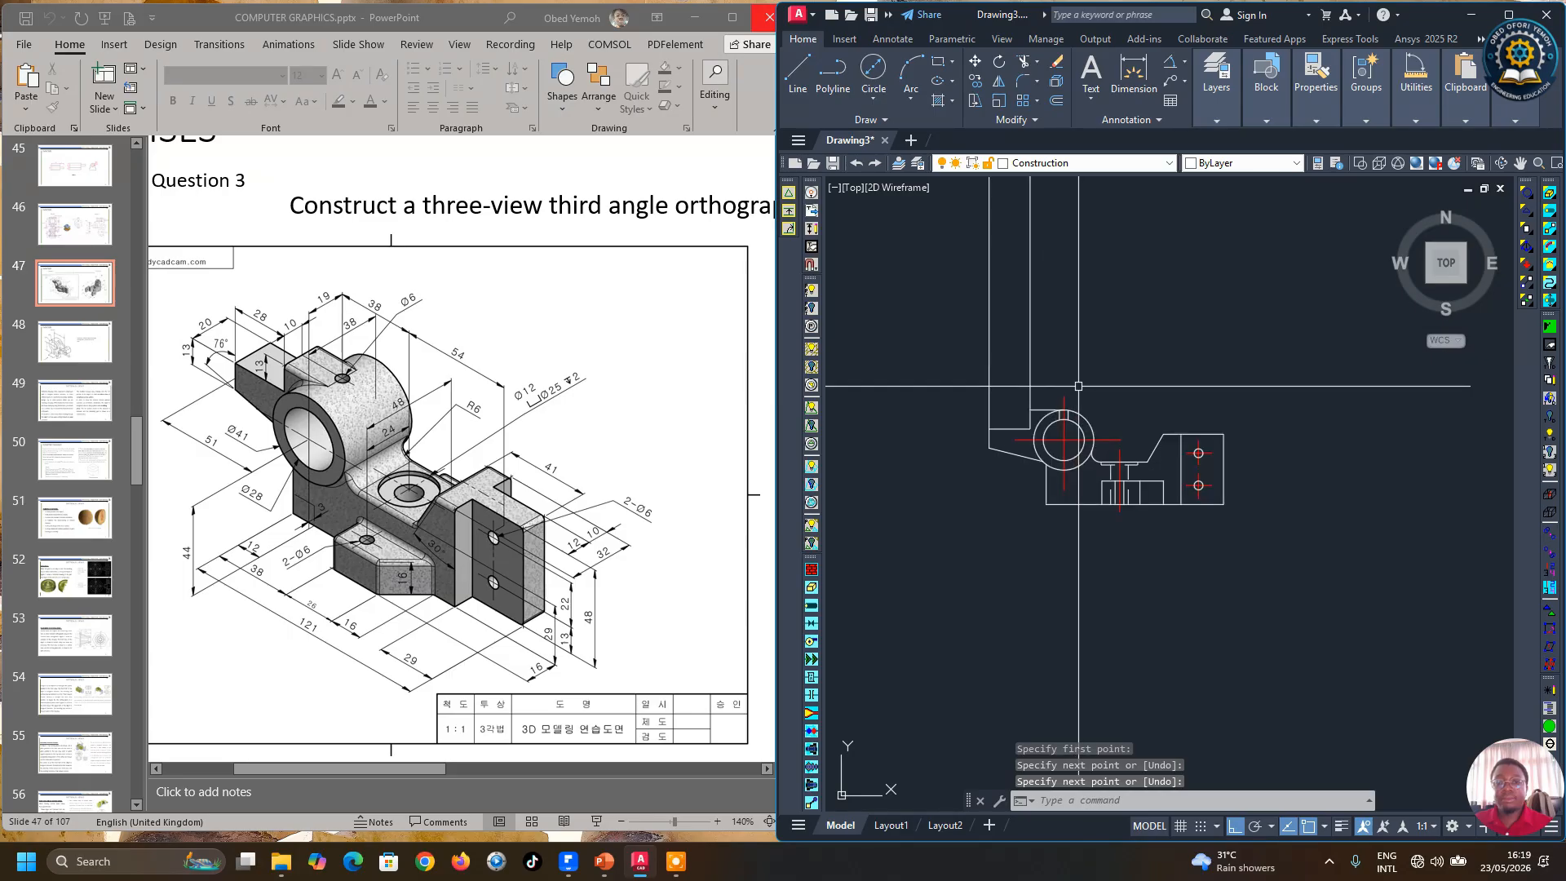
scroll(1079, 381, up, 5)
key(Return)
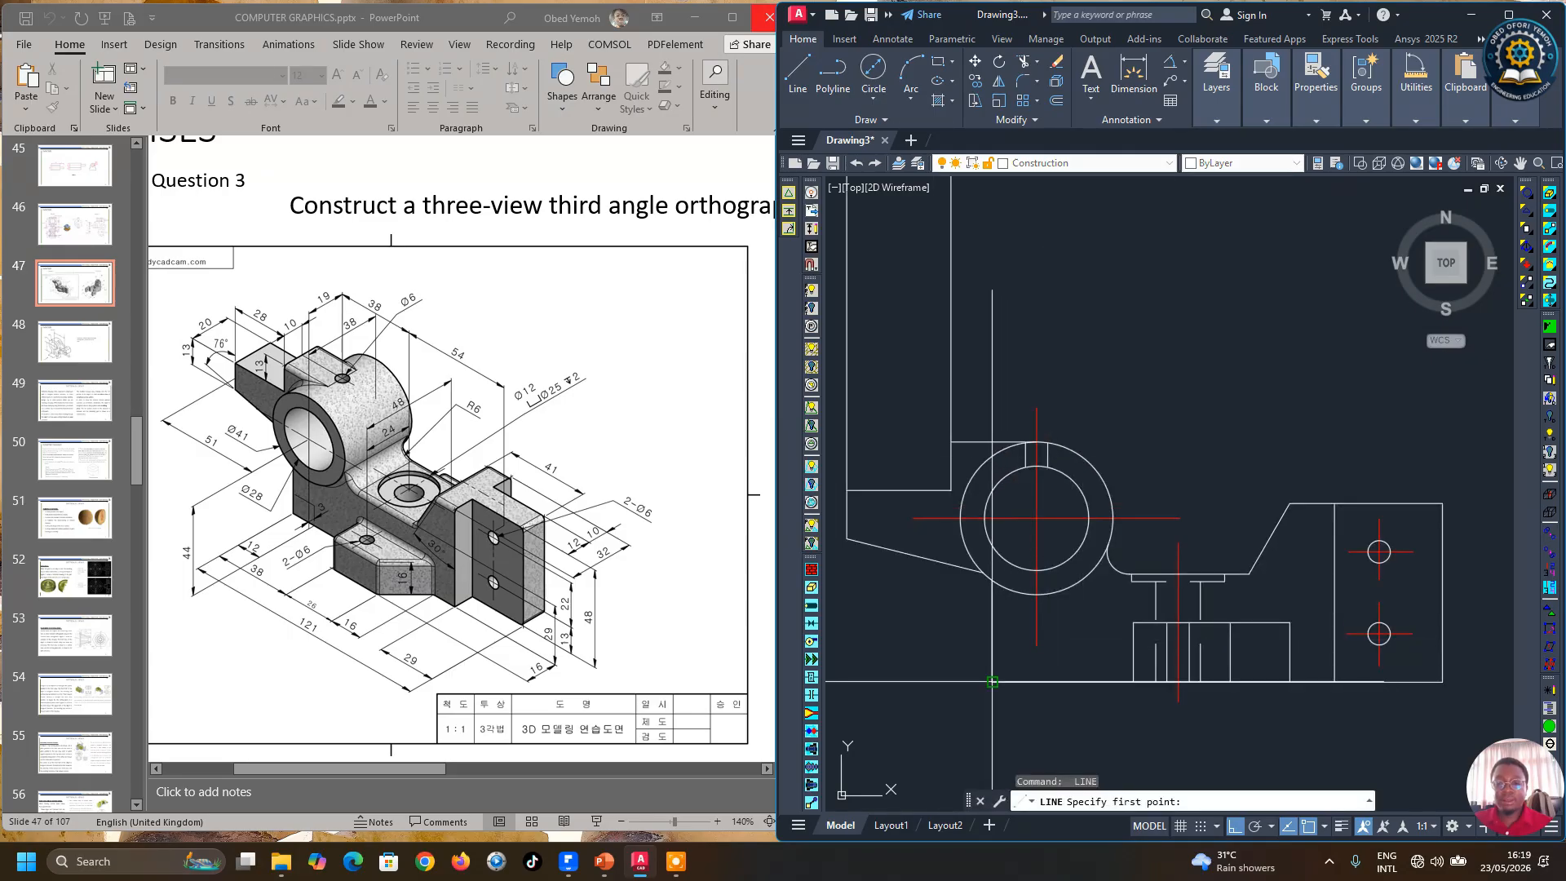
click(1133, 681)
scroll(1042, 554, down, 4)
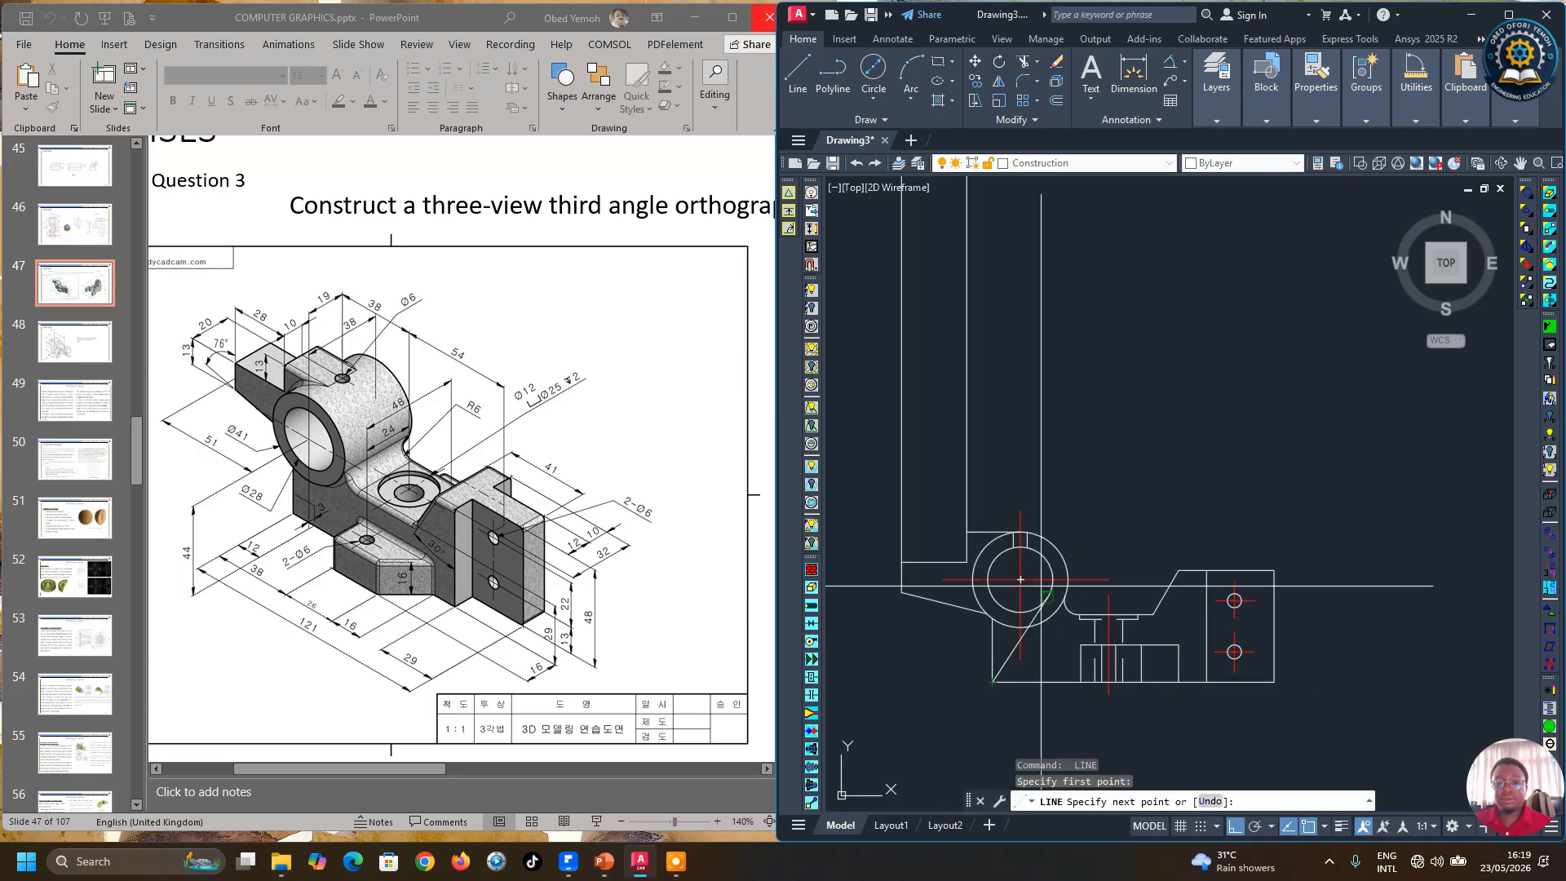
click(1076, 308)
key(Return)
key(Return)
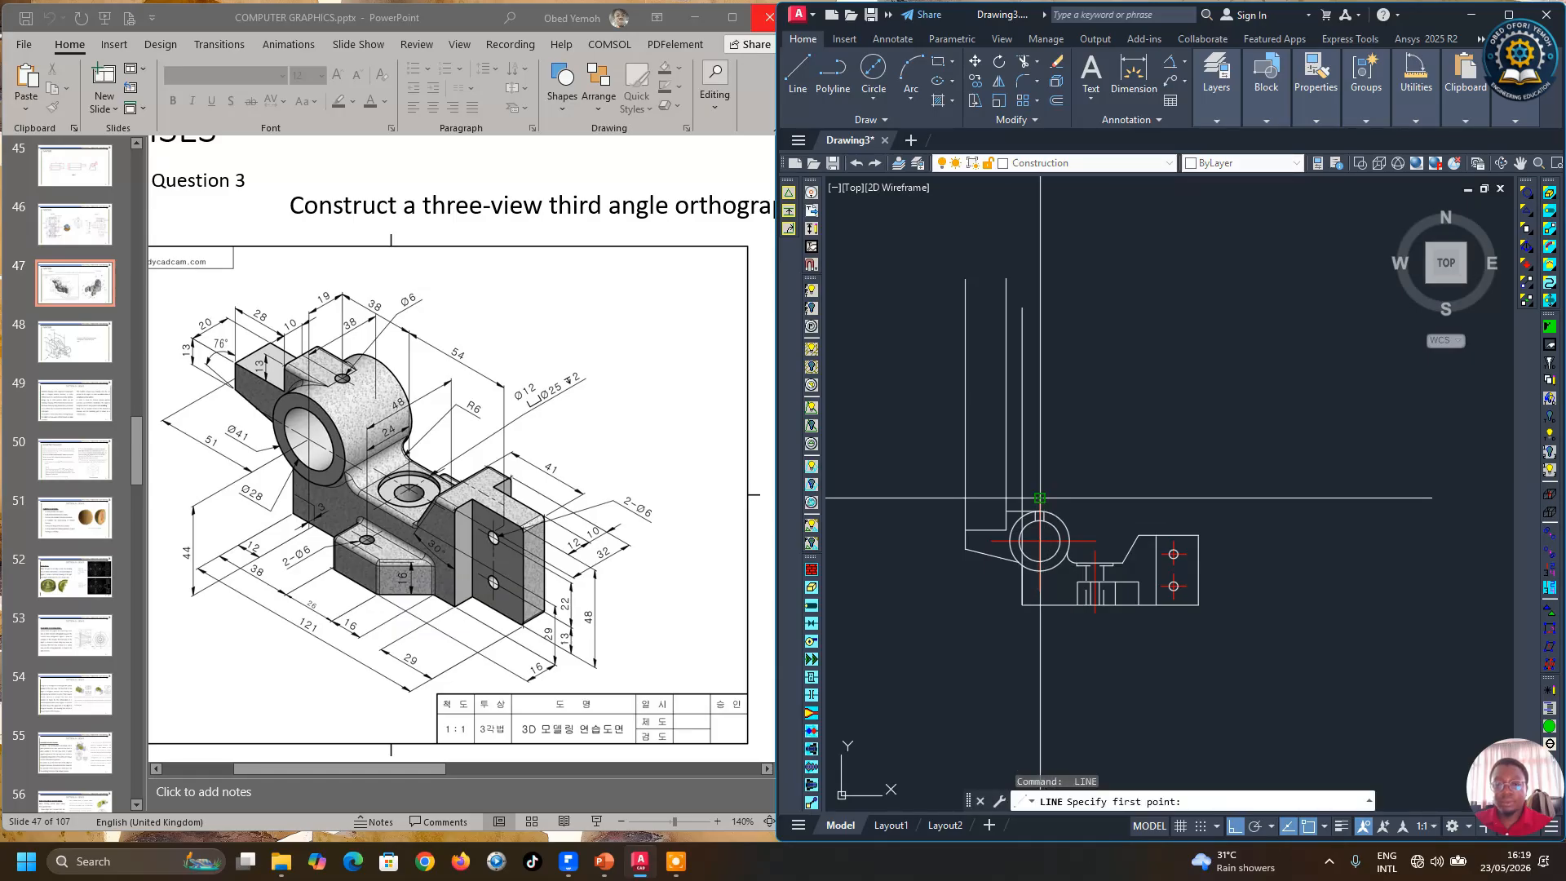
Step: Draw vertical projection lines upward from the top of the boss circle and the base slot's left edge
click(1040, 497)
click(1107, 300)
key(Return)
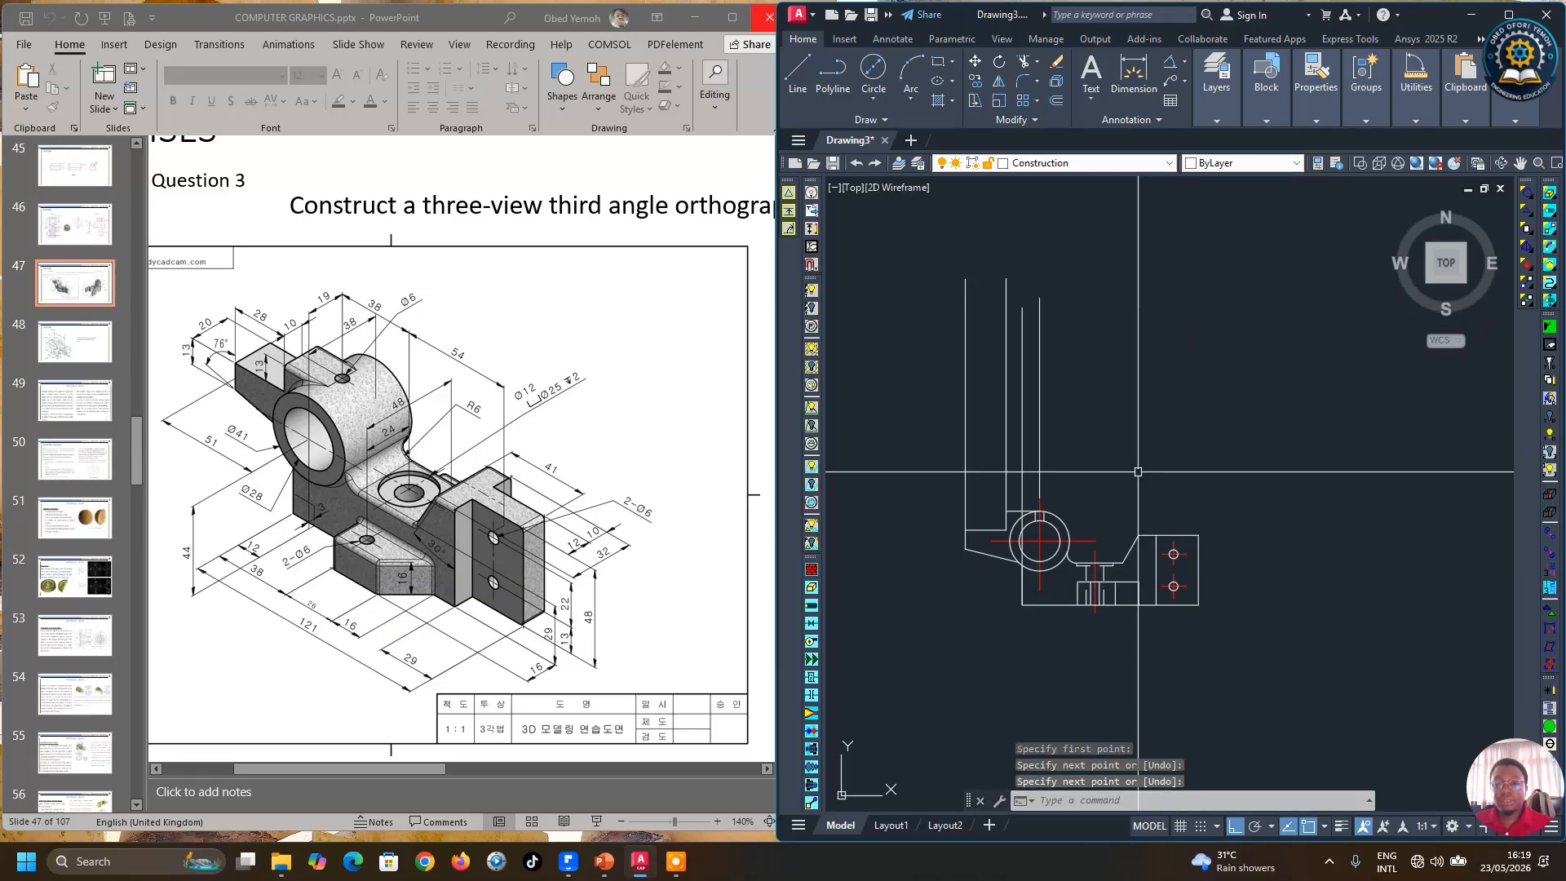
key(Return)
scroll(1109, 555, up, 2)
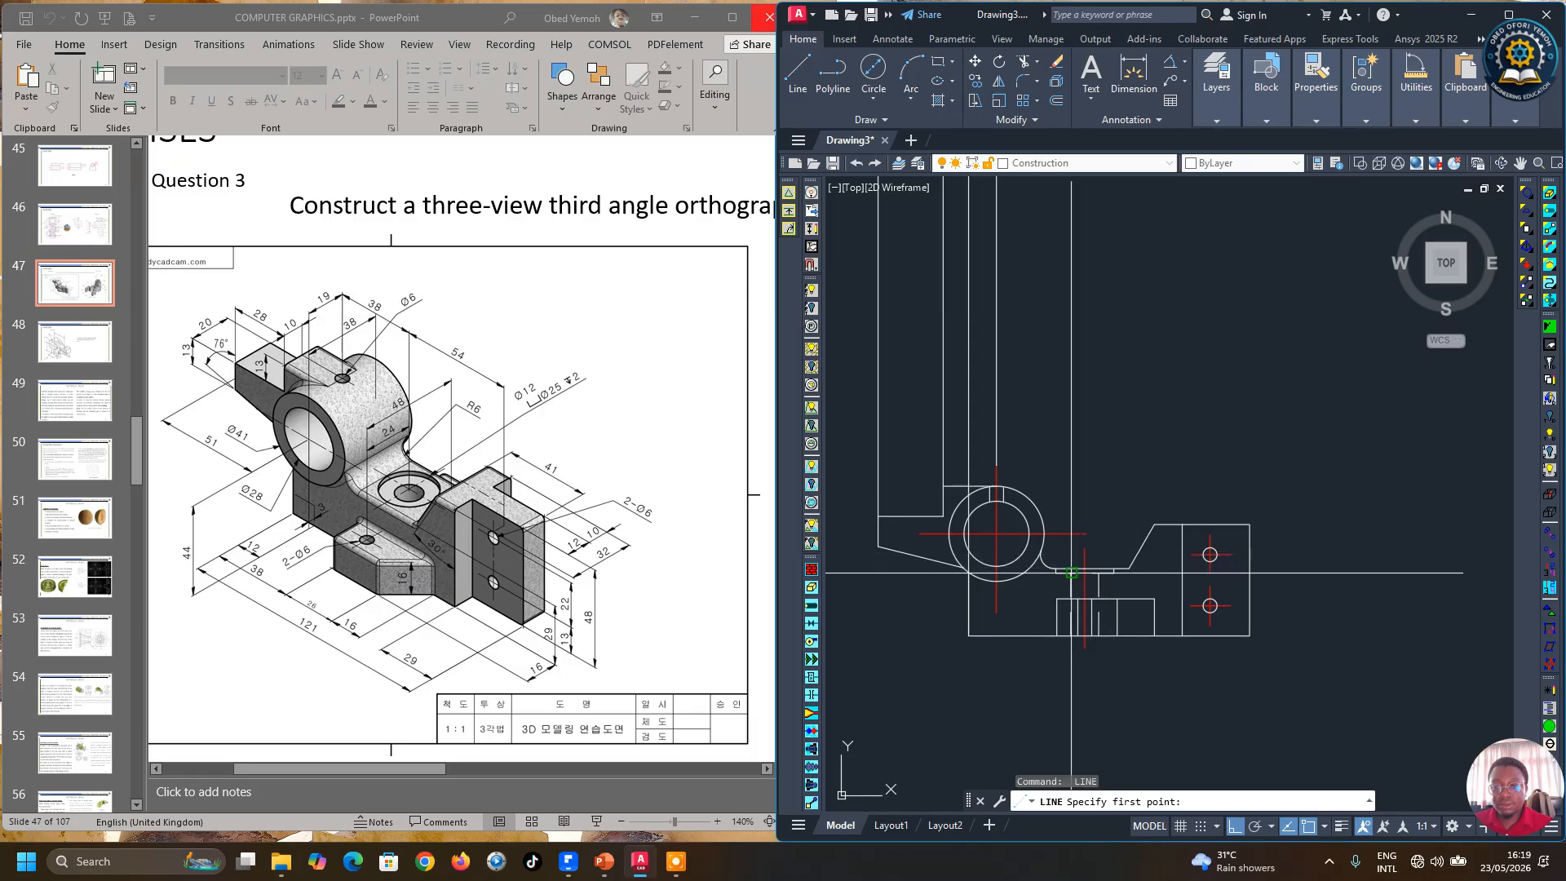
click(1058, 598)
scroll(1057, 598, down, 2)
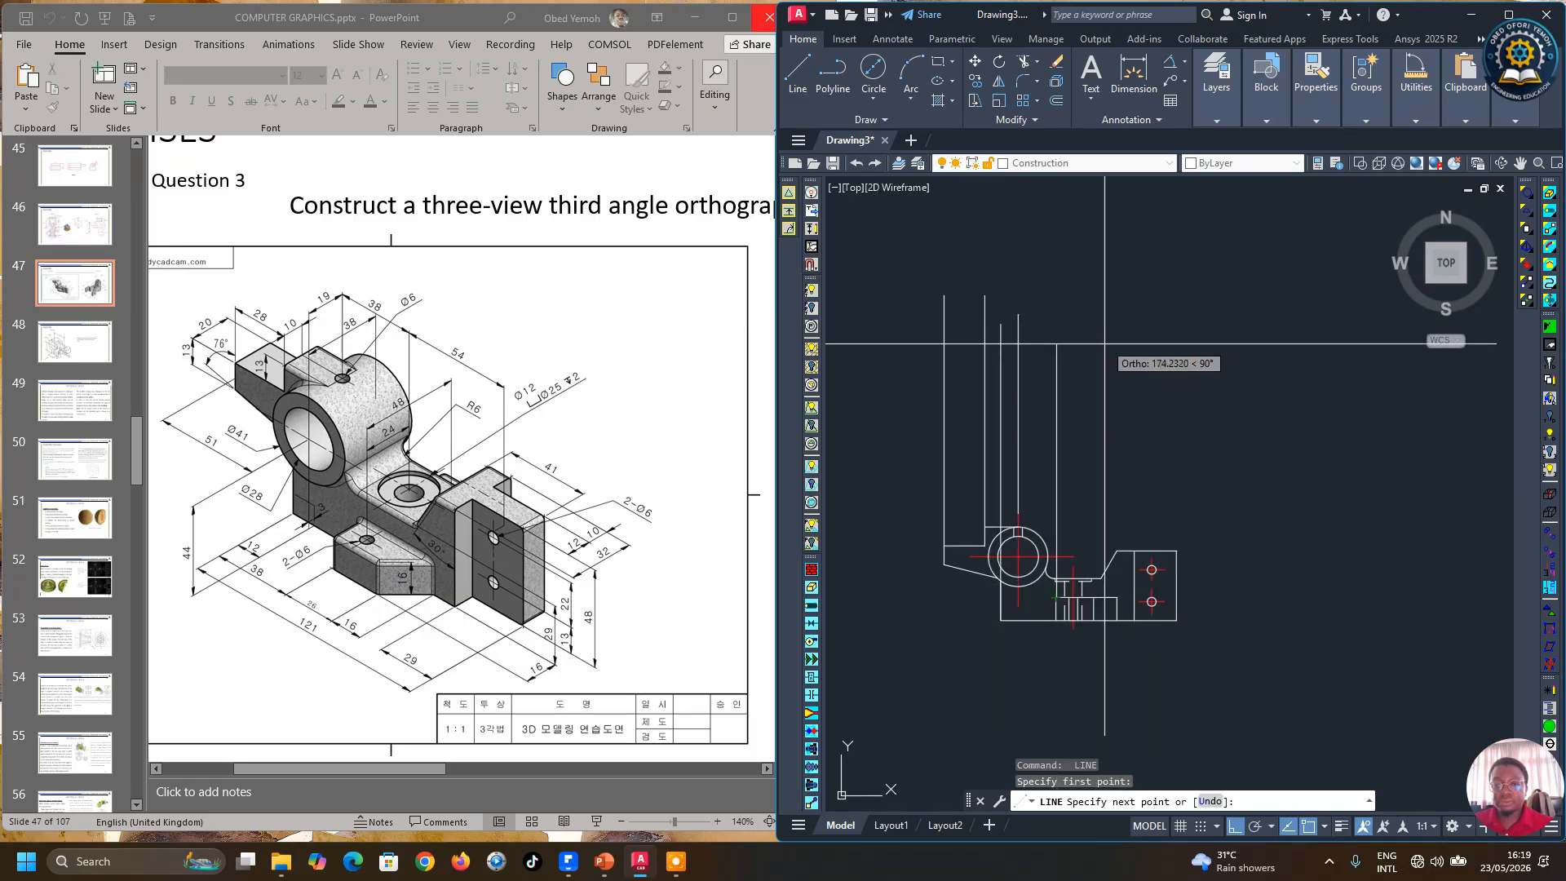
click(1108, 322)
key(Return)
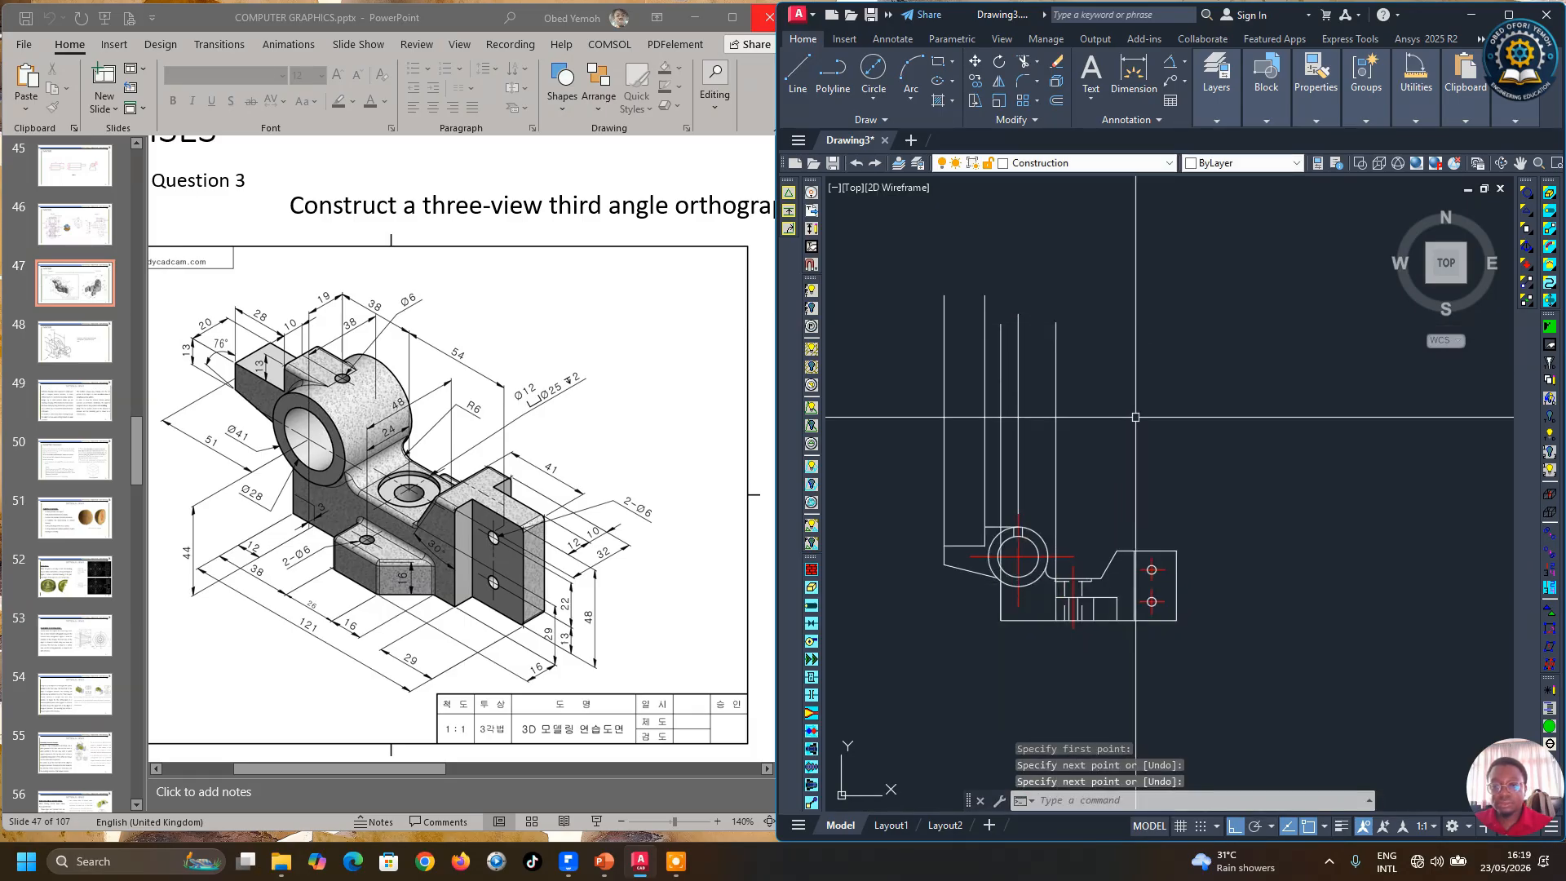
Step: Draw a vertical projection line upward from the end of the rib beside the right block
scroll(1120, 599, up, 4)
key(Return)
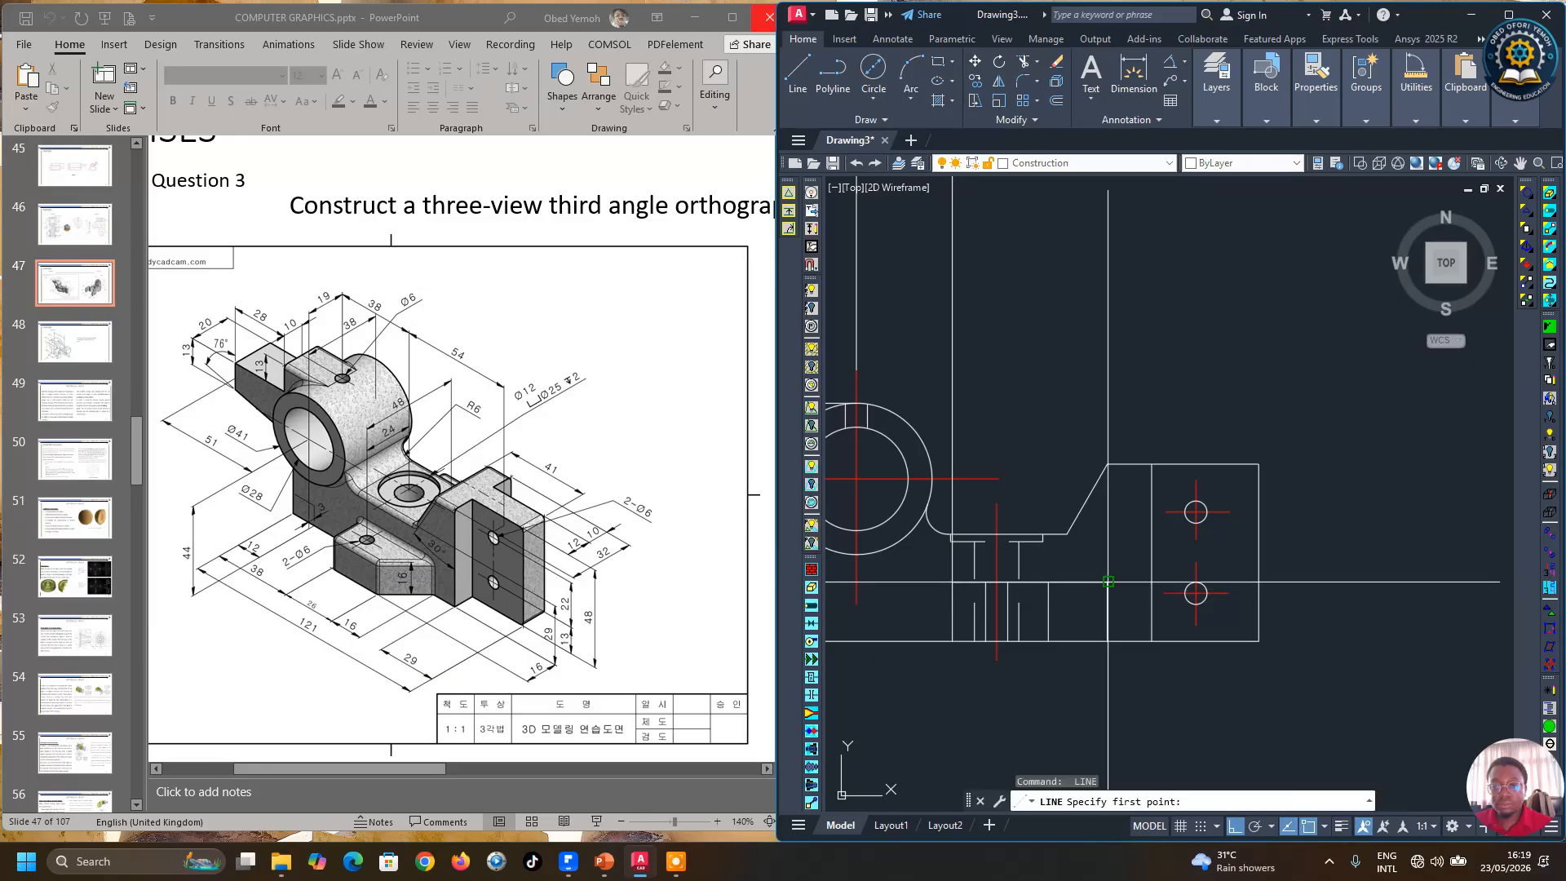
click(1107, 582)
scroll(1106, 582, down, 3)
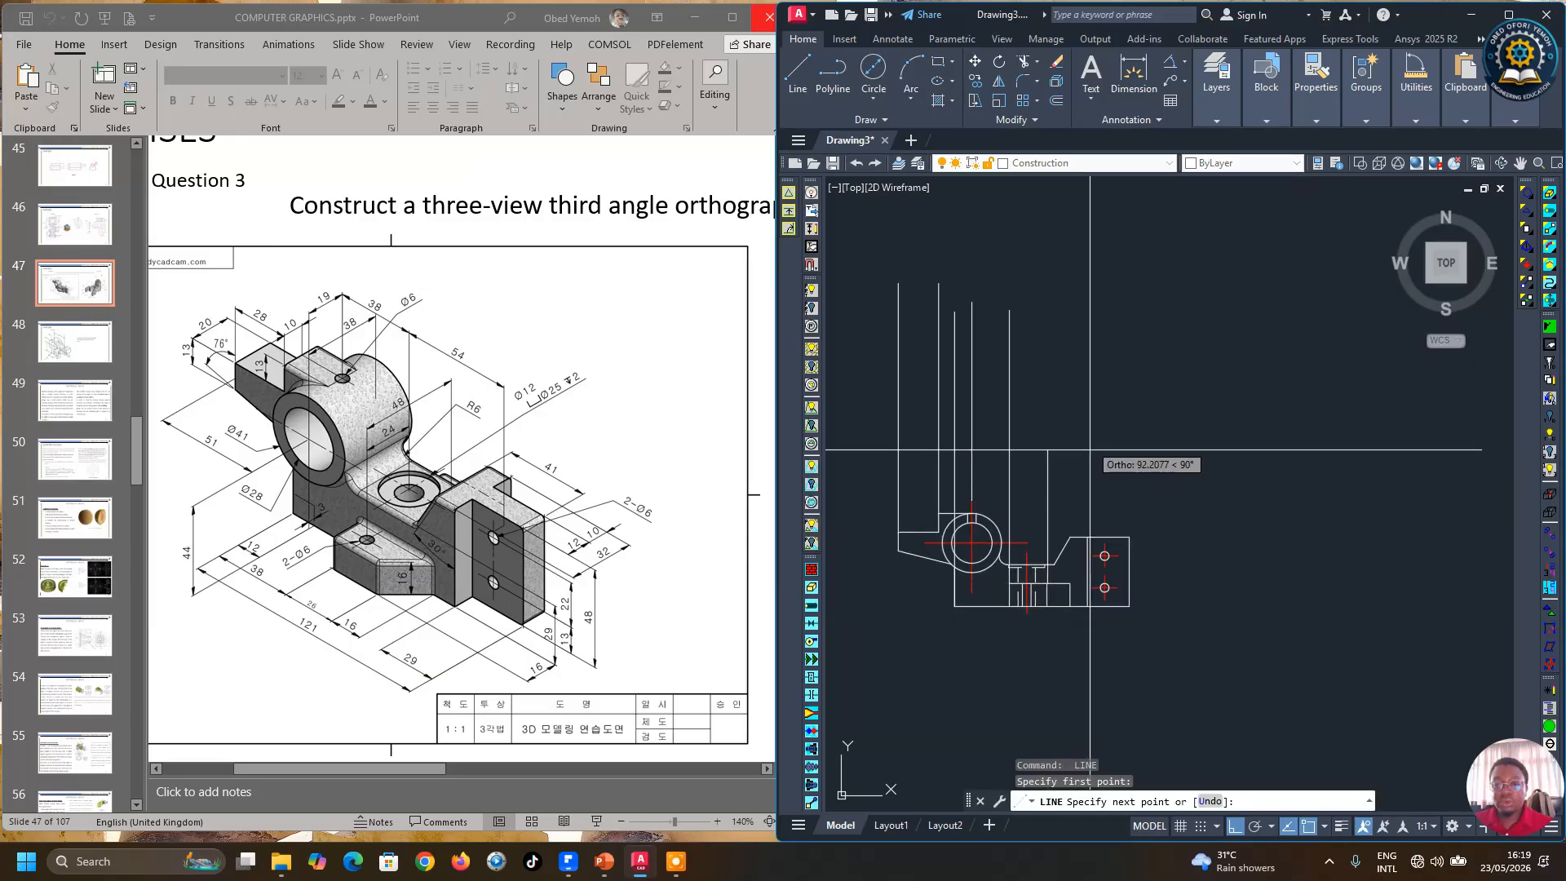
key(Escape)
key(Return)
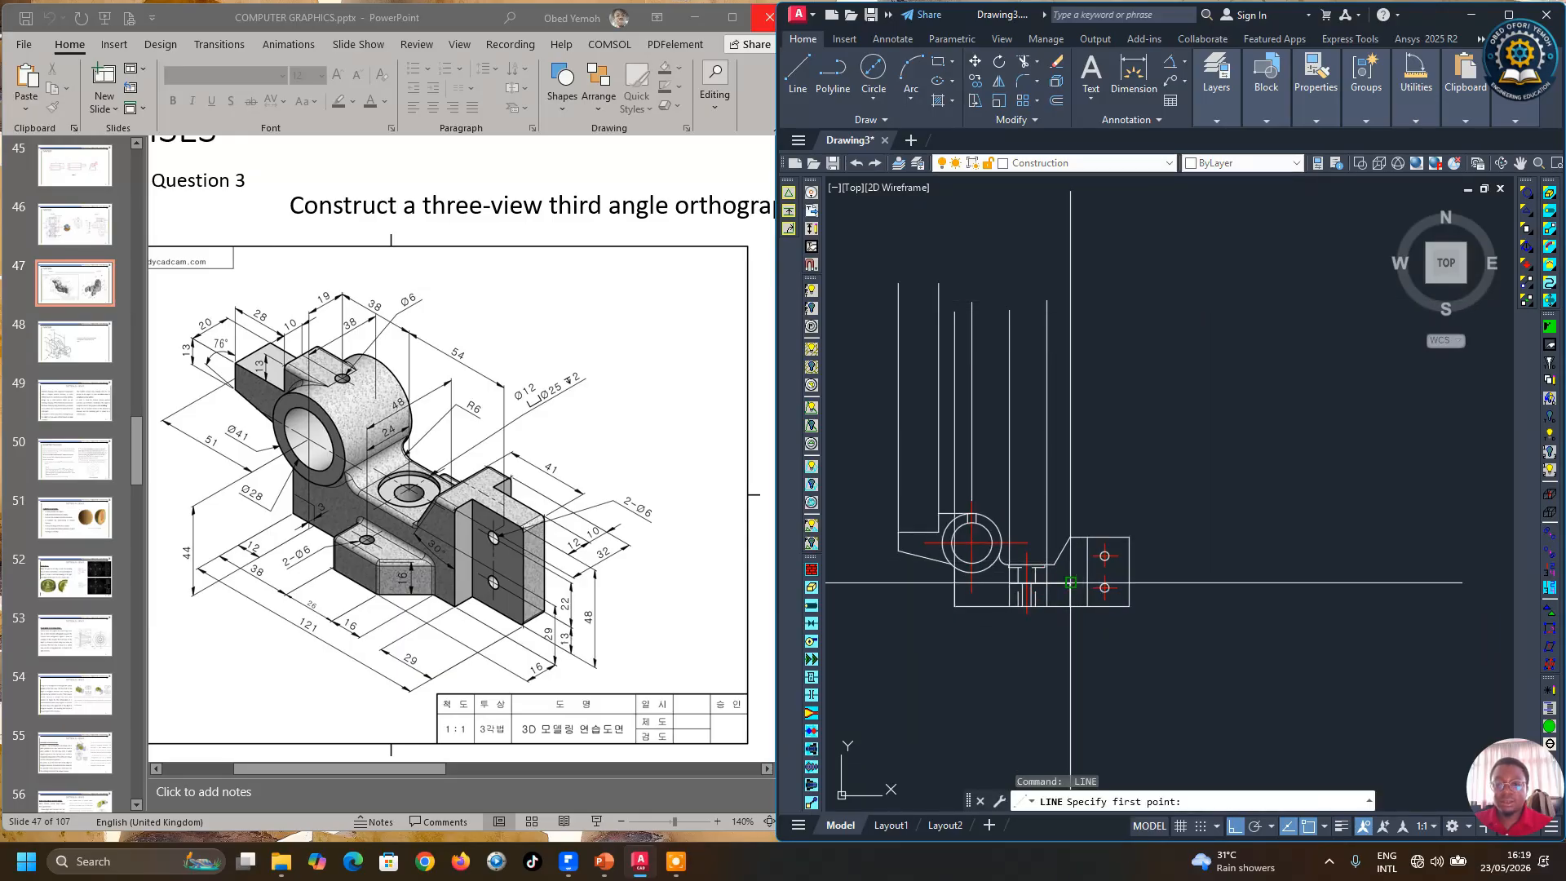
click(1071, 582)
click(1071, 298)
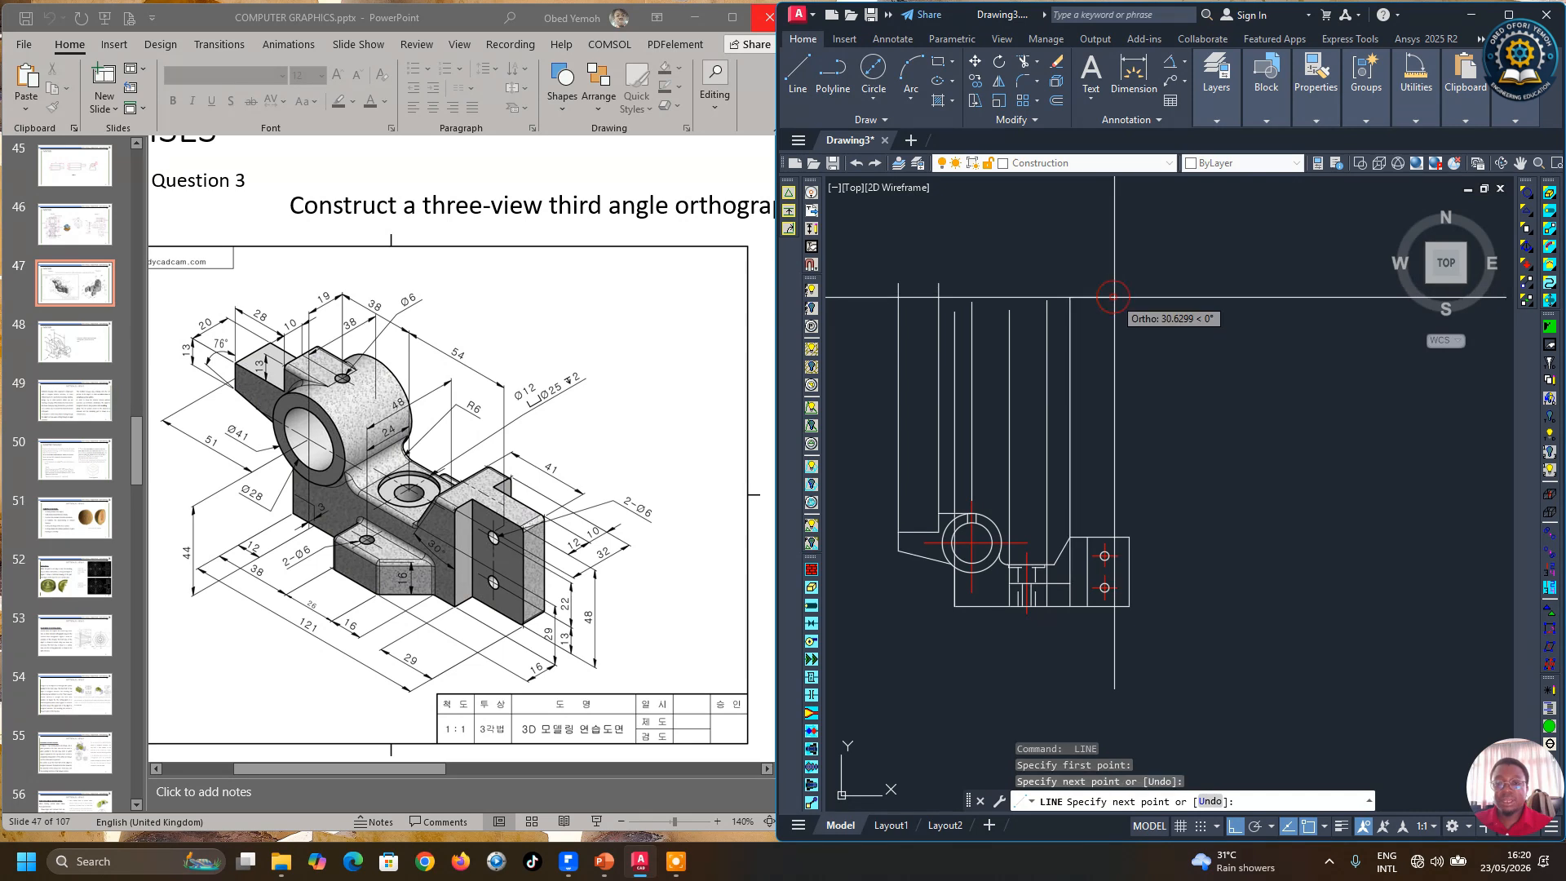
key(Return)
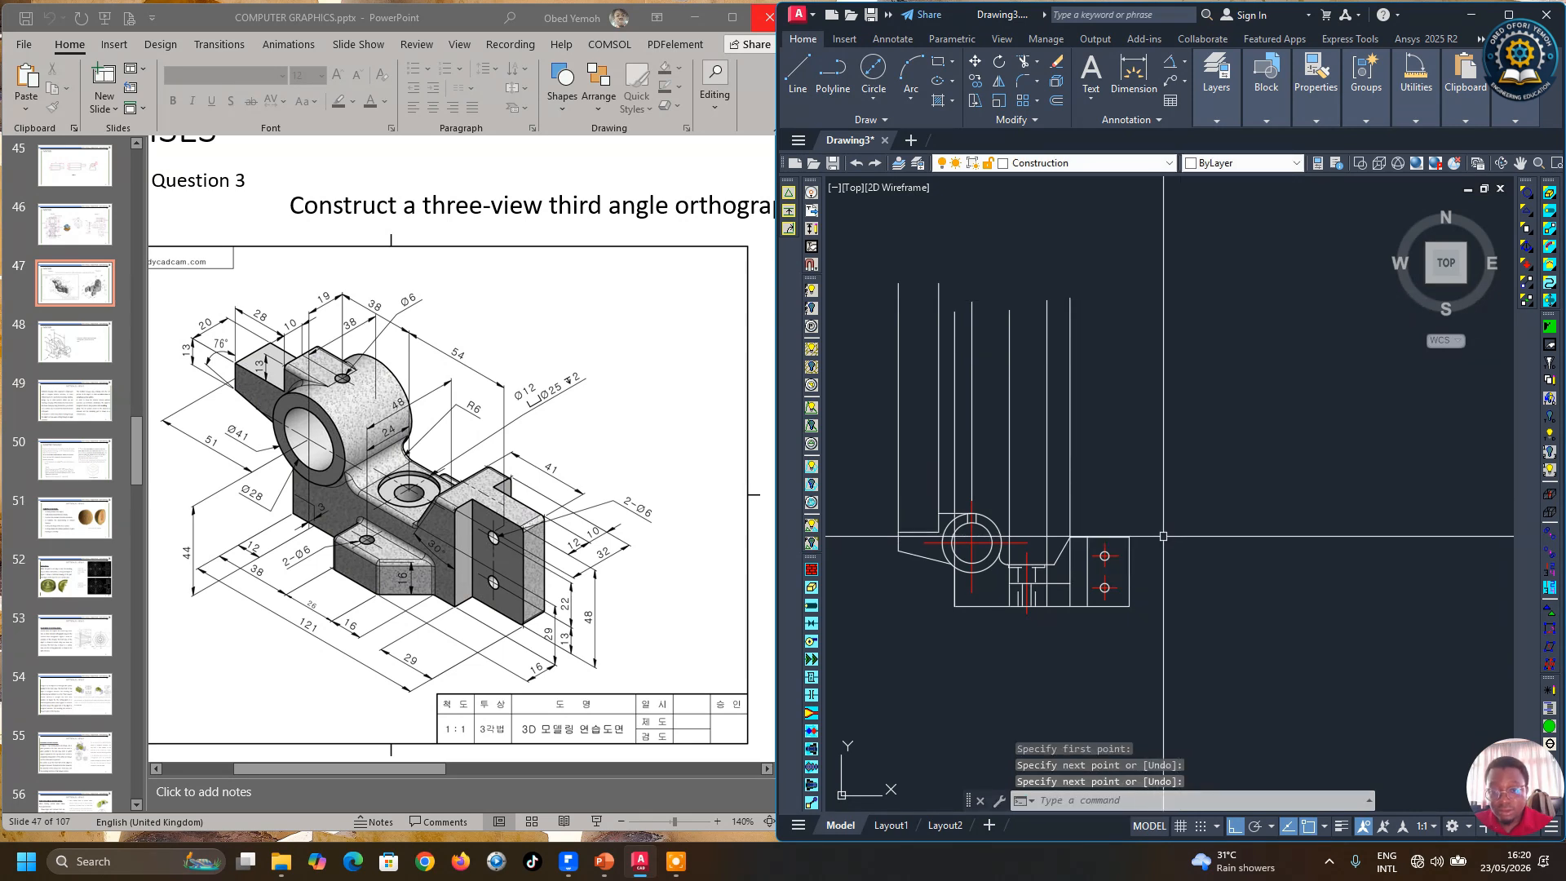
Step: Draw two vertical projection lines upward from the right block's edges in the top view
scroll(1091, 545, up, 2)
key(Return)
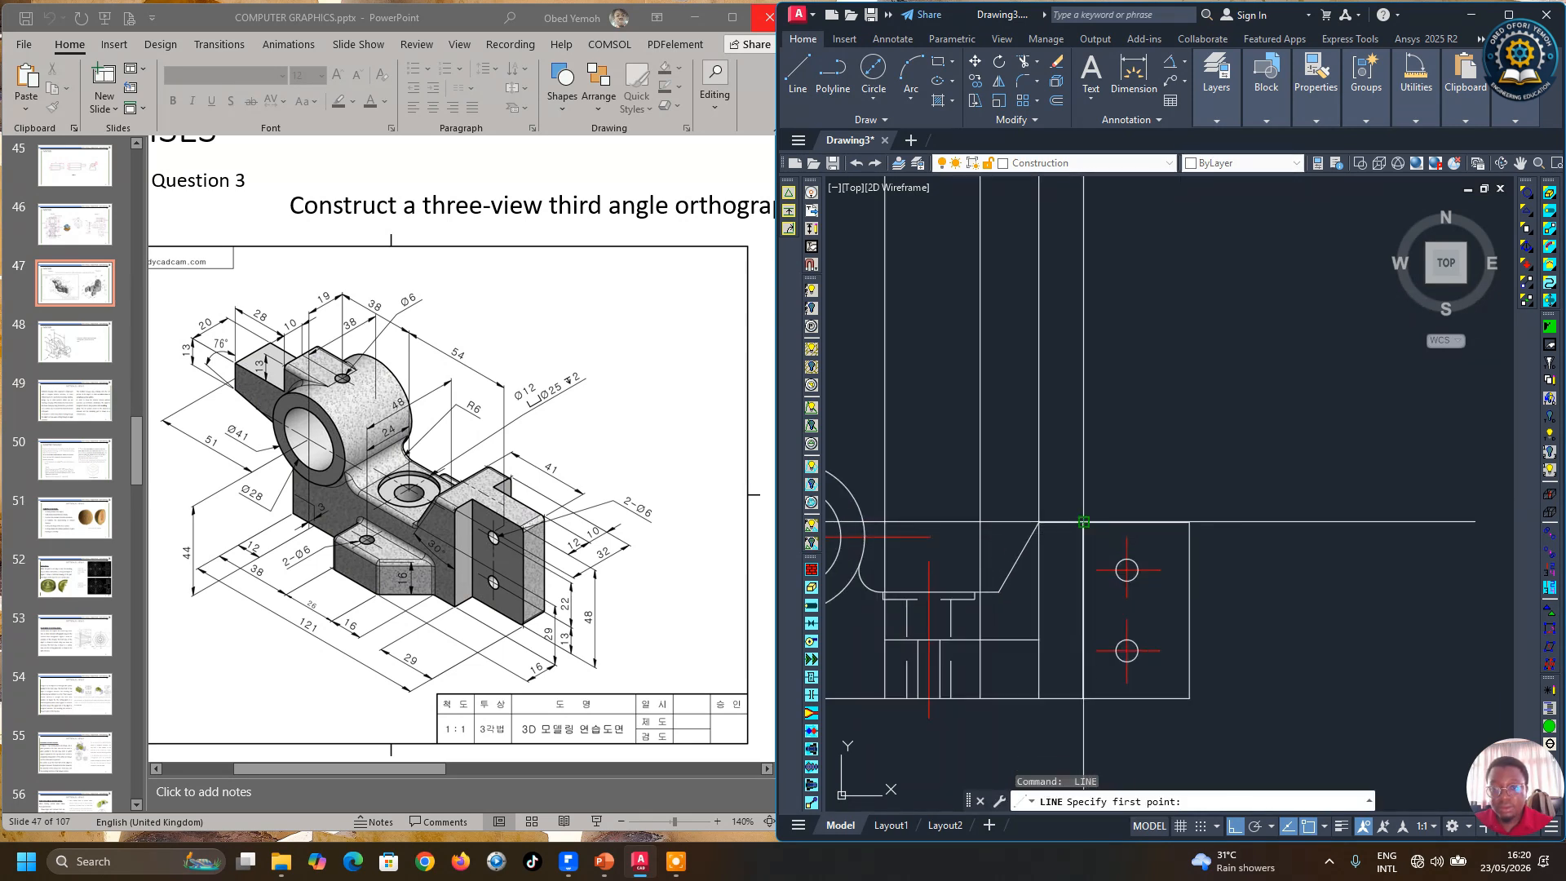
click(1084, 524)
scroll(1084, 525, down, 2)
click(1117, 278)
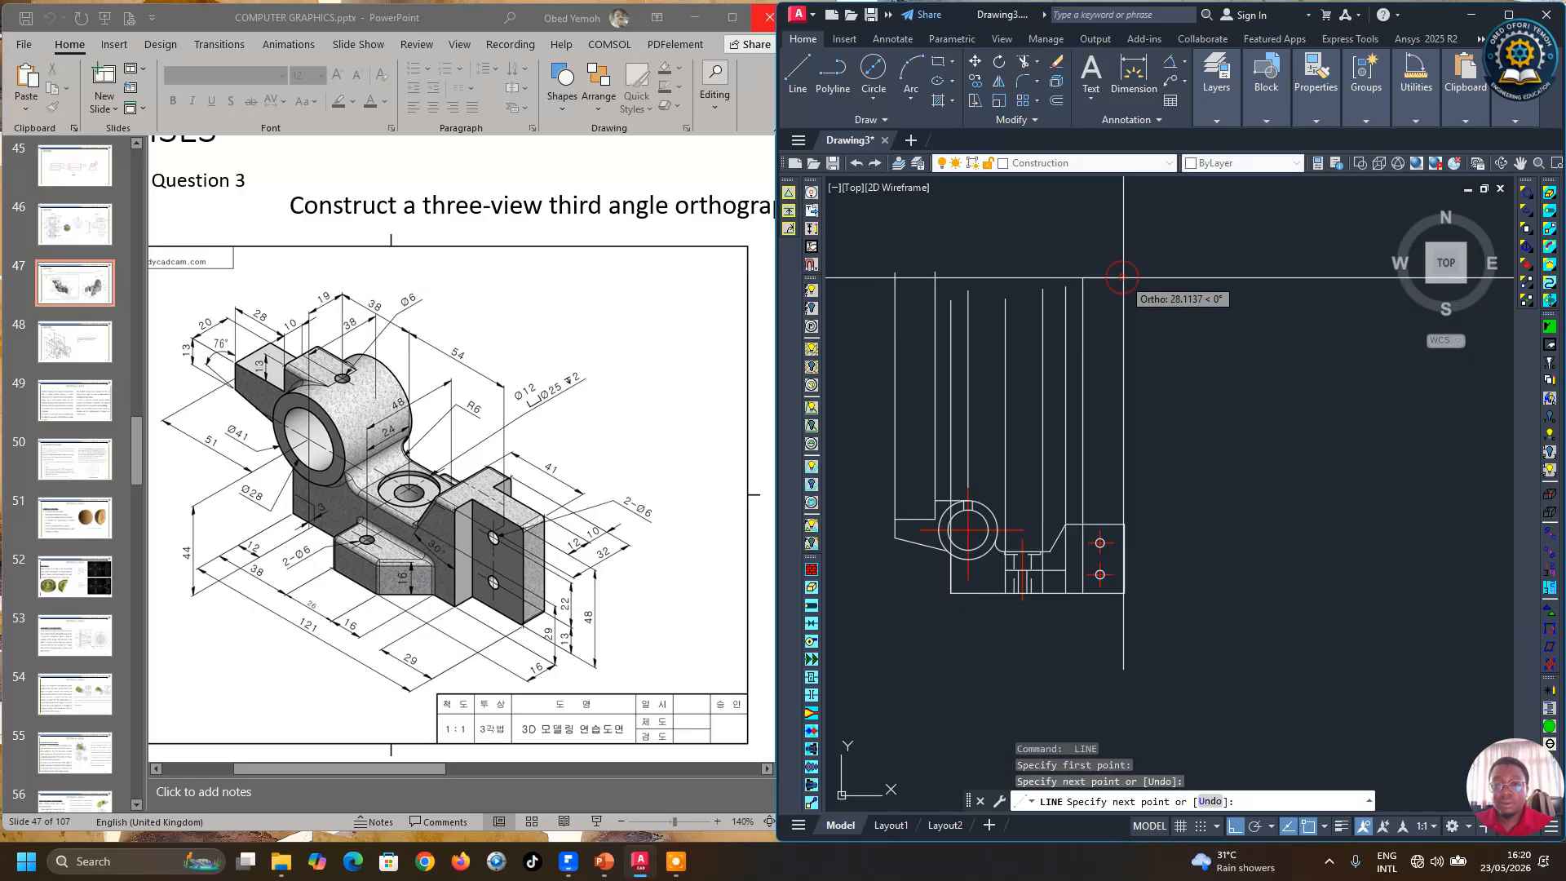
key(Return)
key(Return)
click(1124, 524)
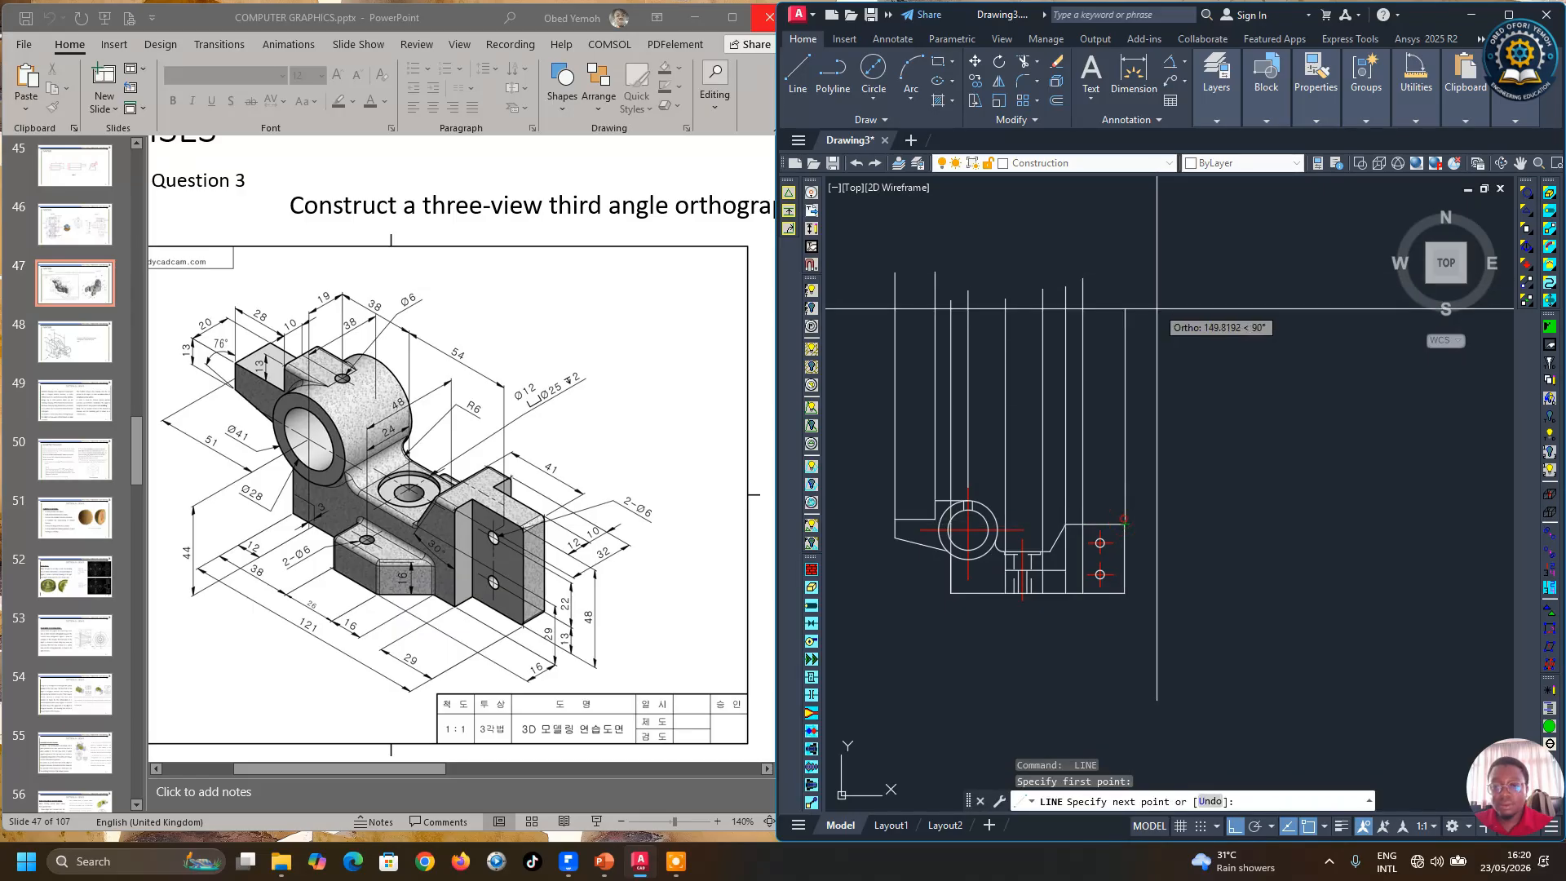
click(1147, 253)
Step: Draw a vertical projection line upward from the lower end of the rib's sloped edge
key(Return)
scroll(1064, 564, up, 3)
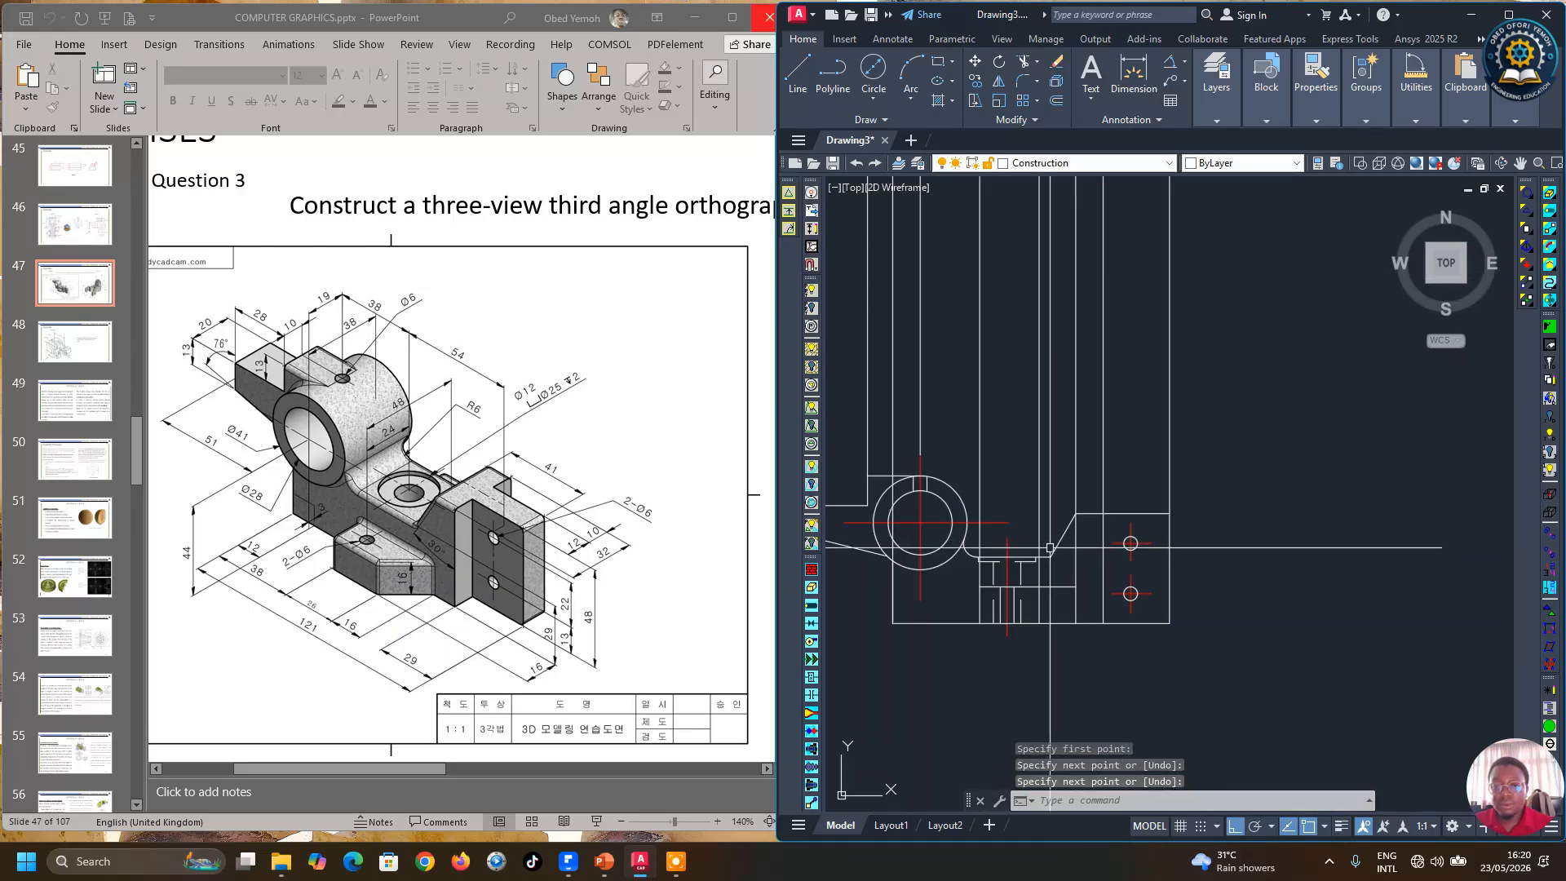
key(Return)
click(1041, 553)
scroll(1041, 553, down, 3)
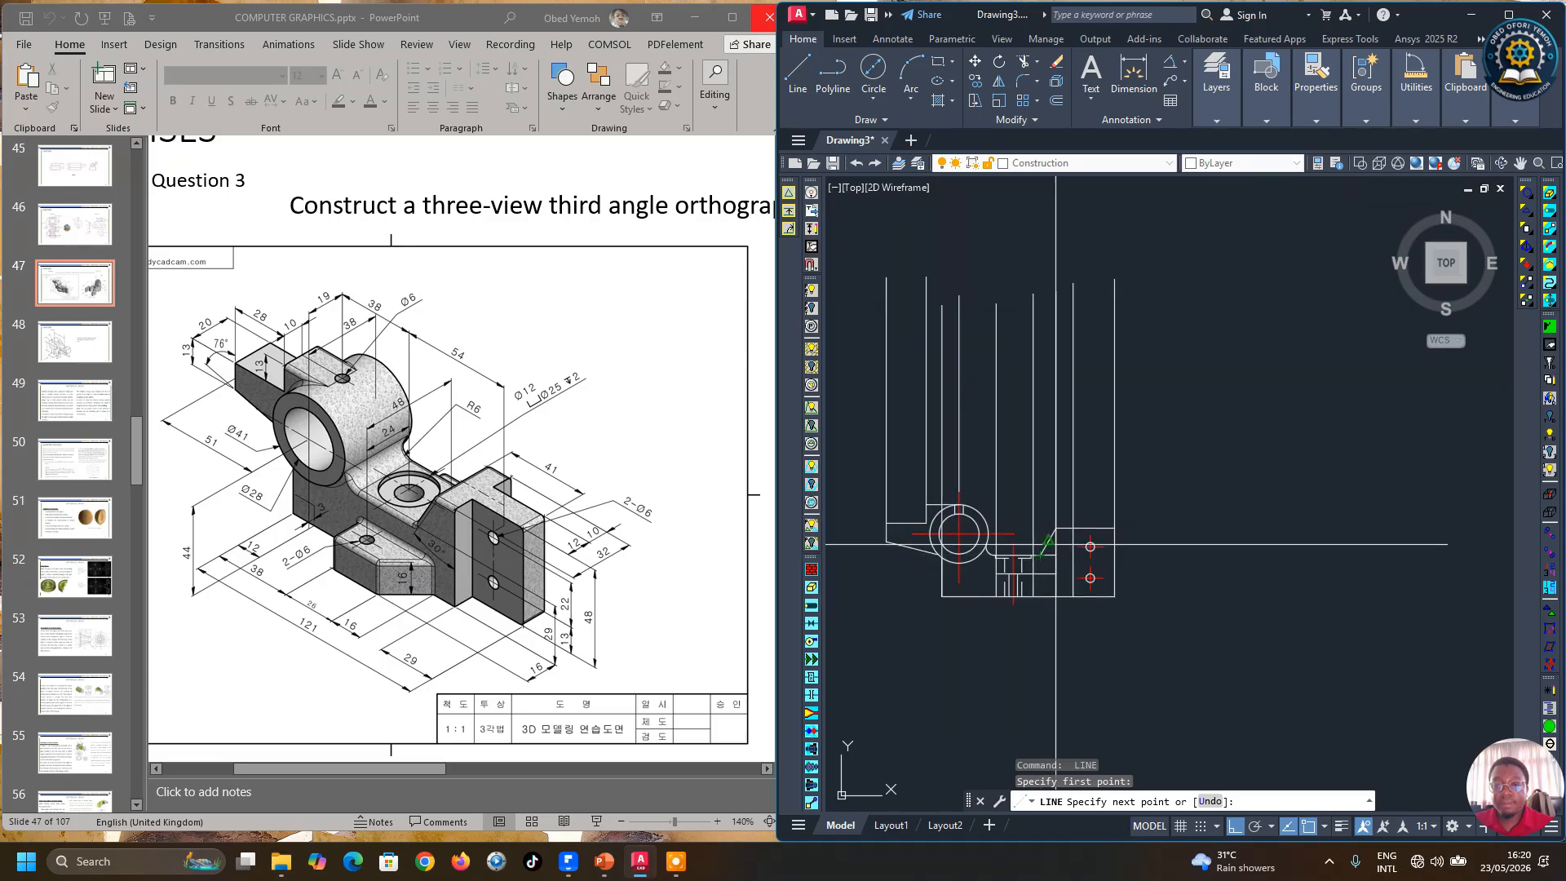
click(1194, 267)
key(Return)
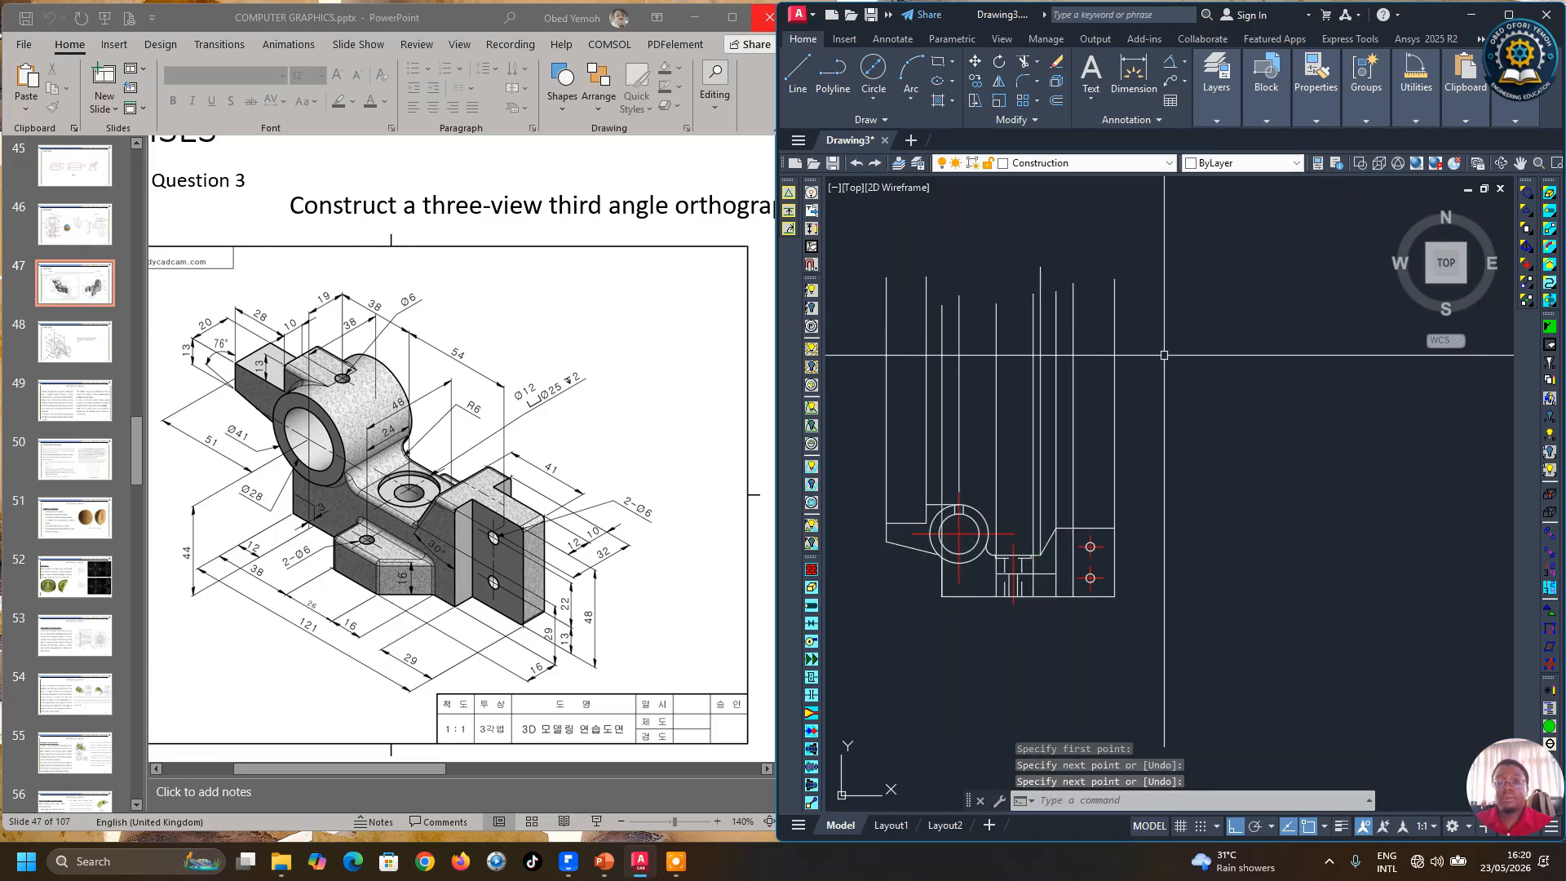
Step: Select all the vertical projection lines and change their colour to Blue
key(Escape)
click(1164, 382)
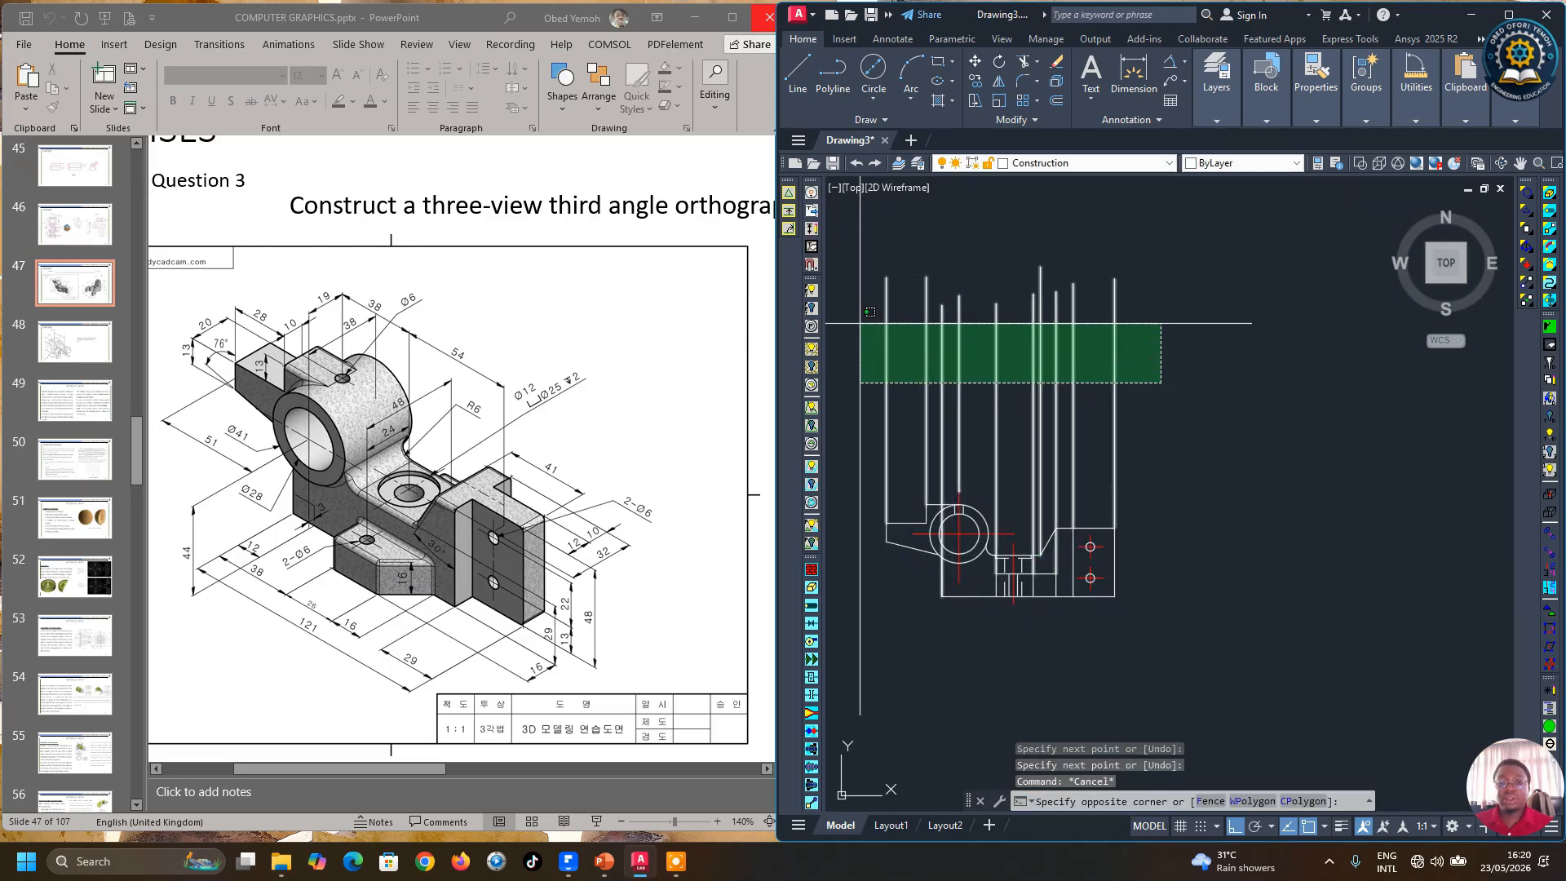
click(869, 320)
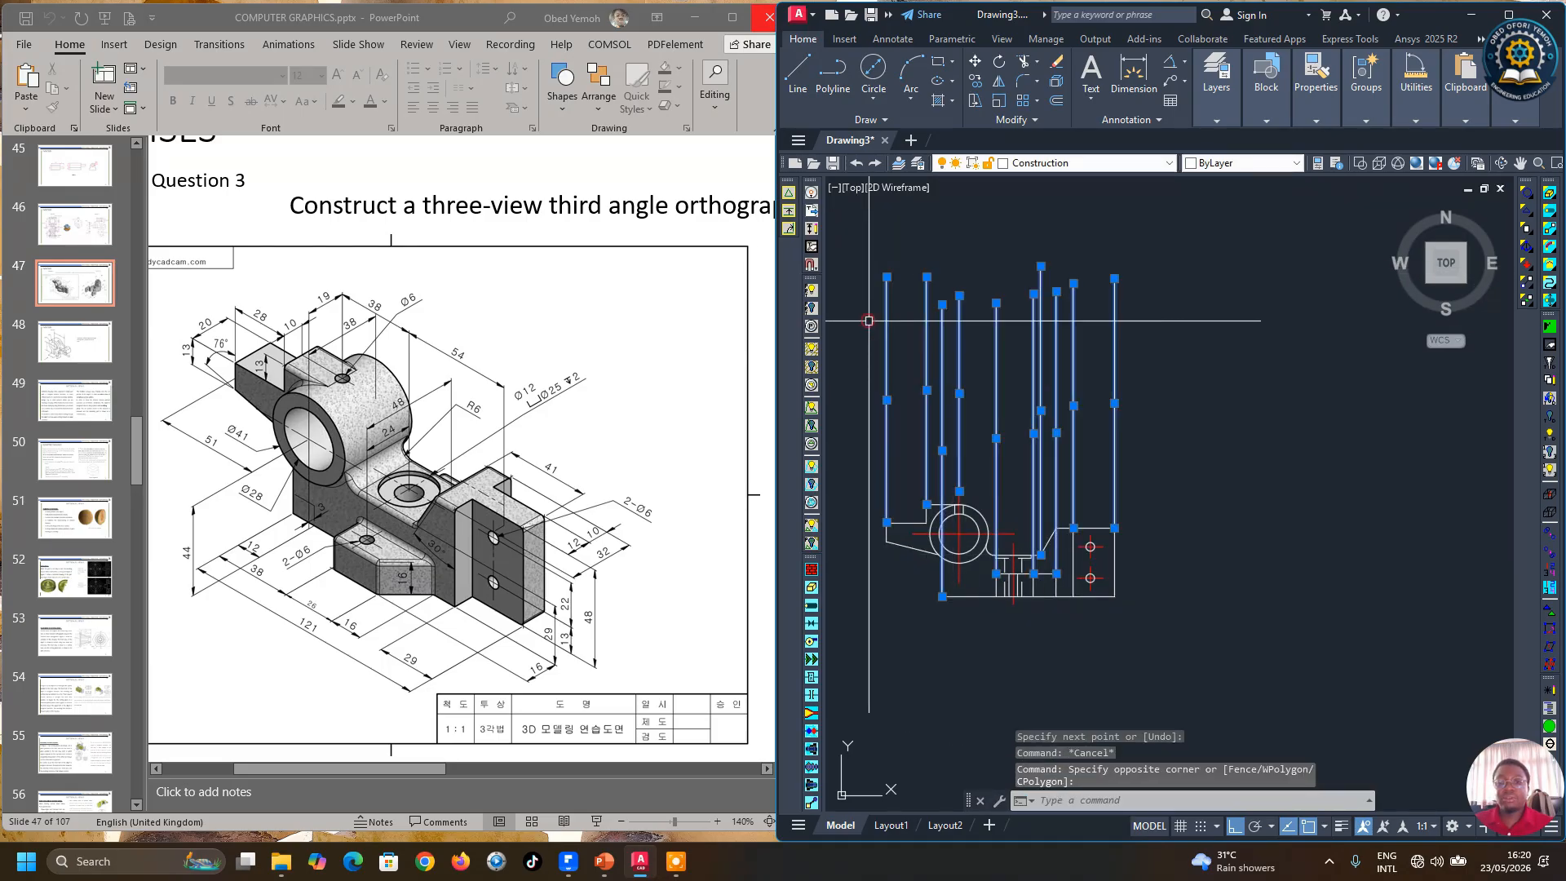
click(1240, 120)
mouse_move(1231, 113)
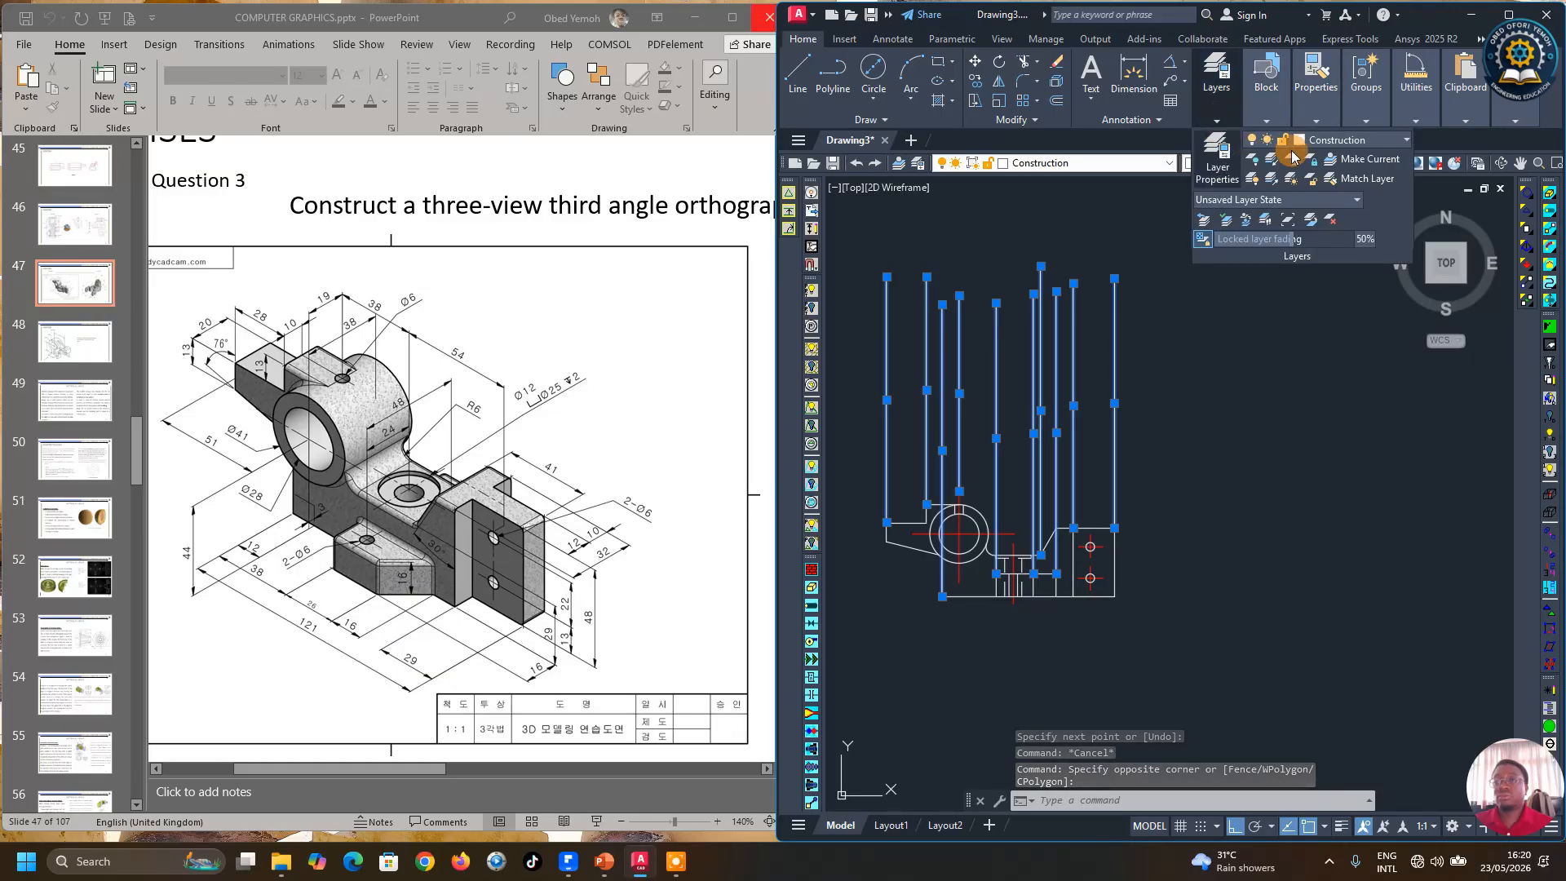
click(1351, 142)
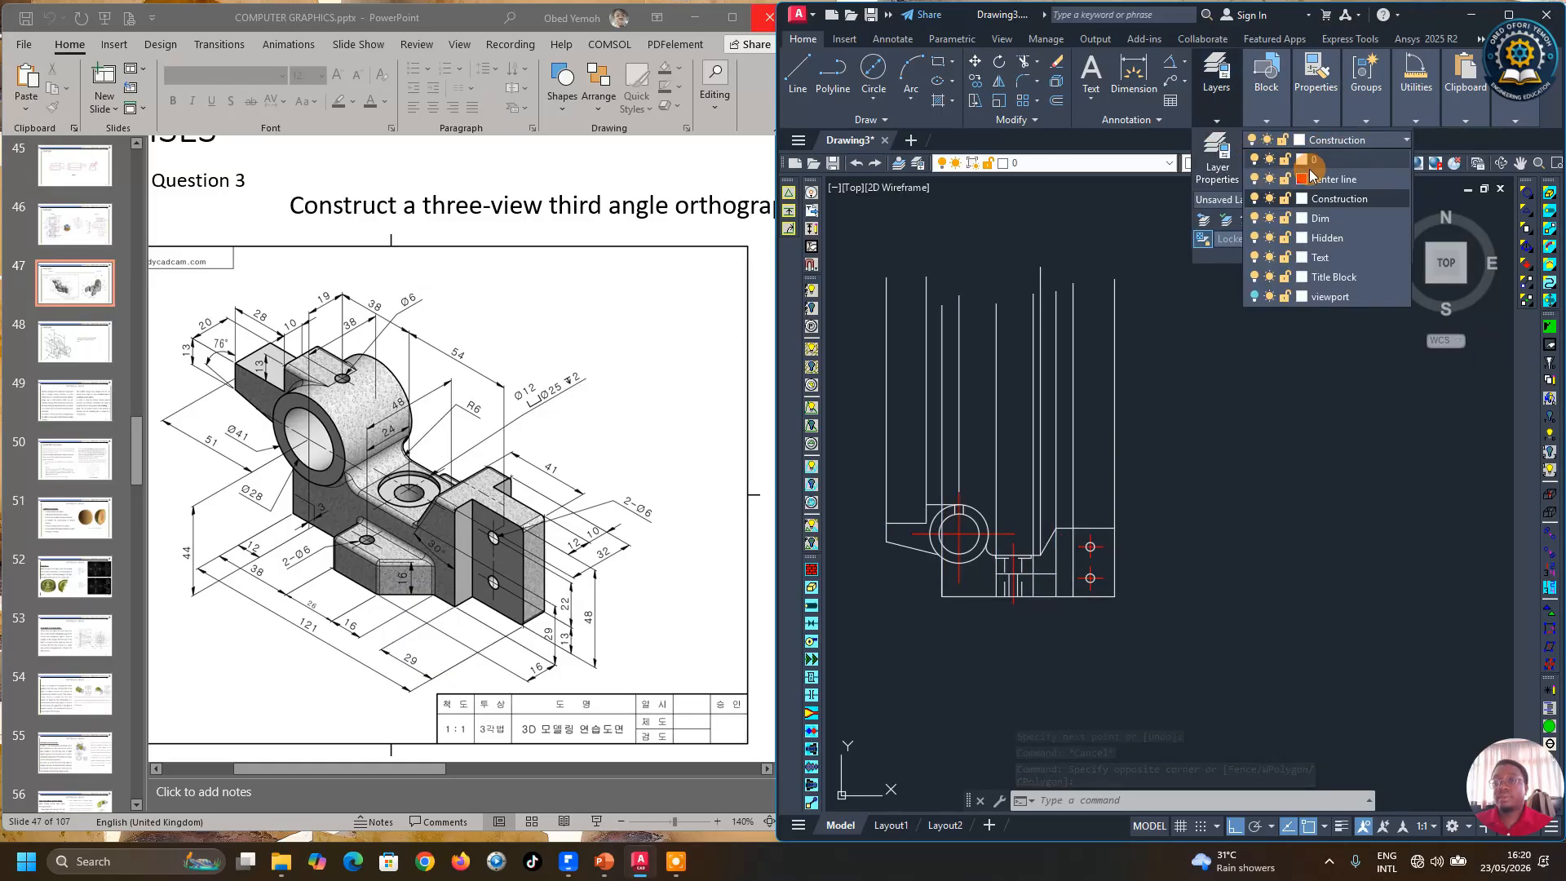
click(1321, 122)
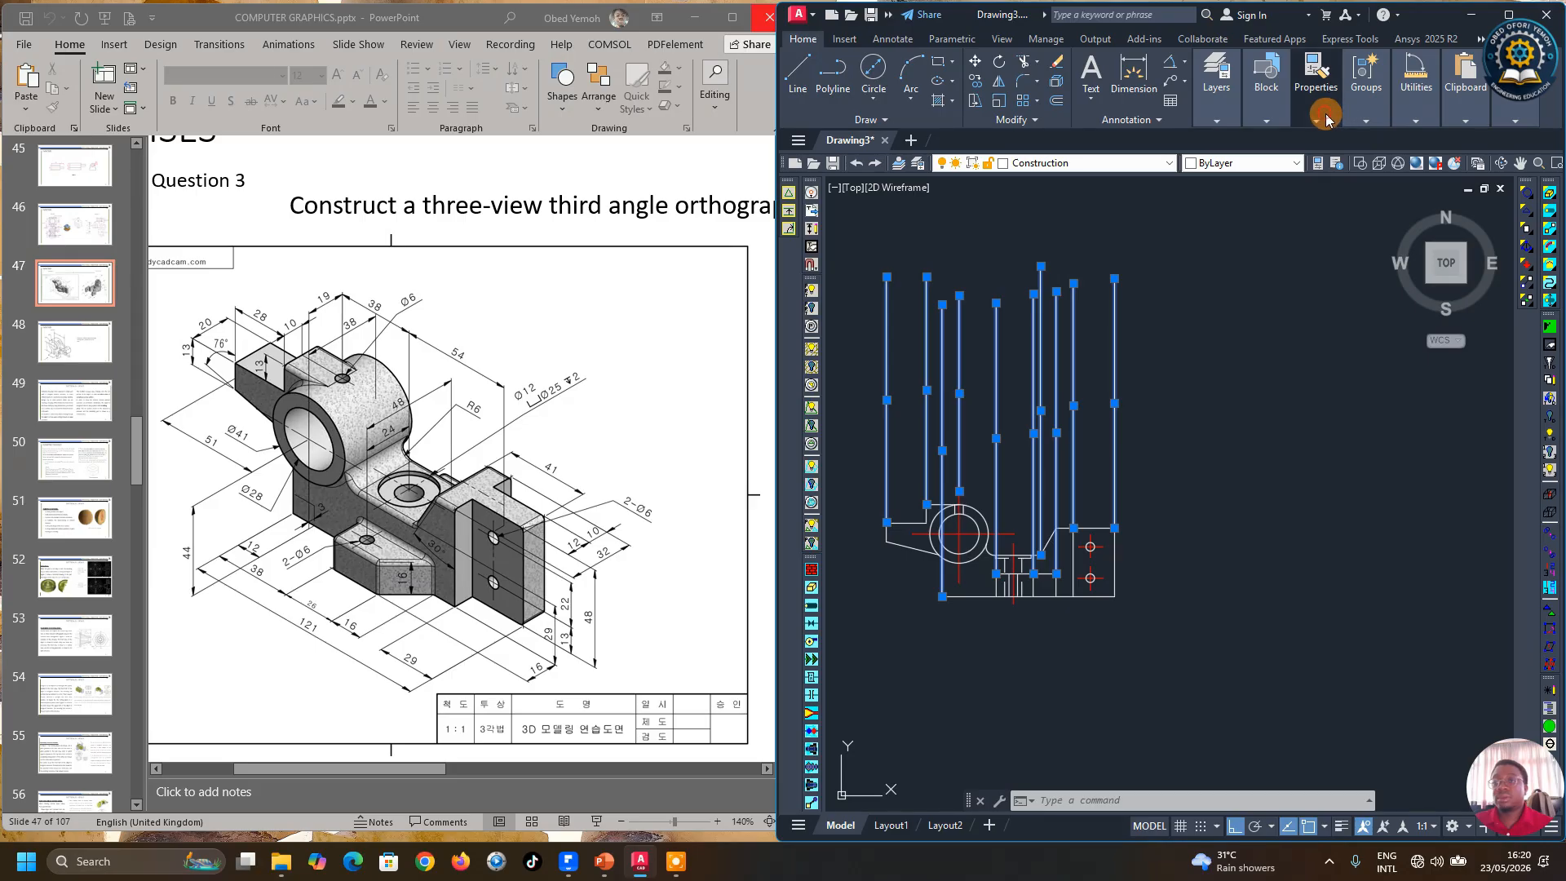
click(1423, 140)
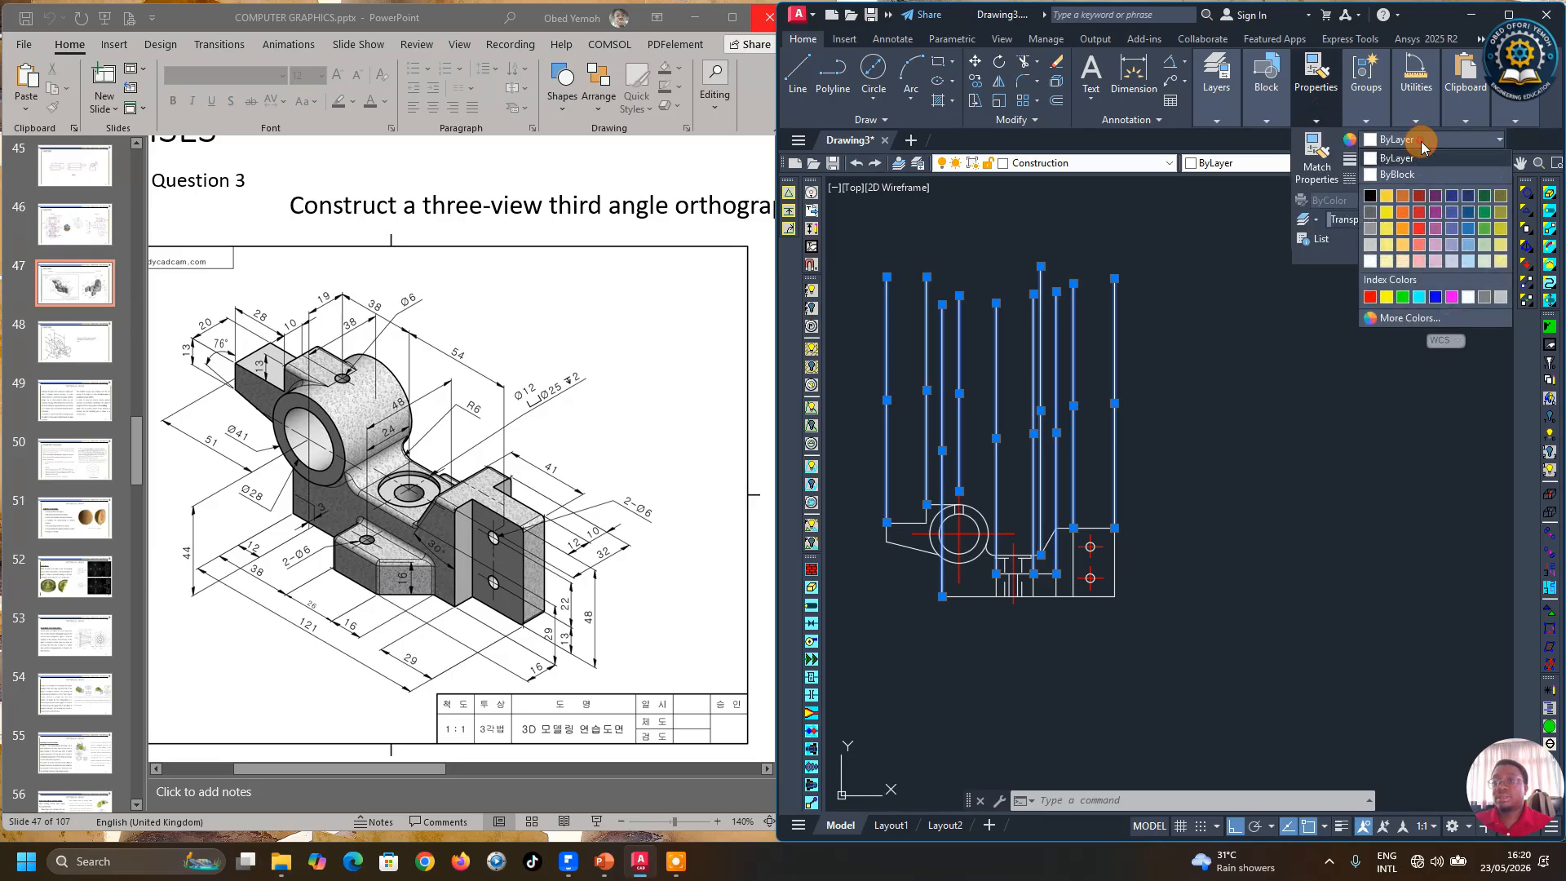
click(1436, 297)
scroll(1280, 425, down, 4)
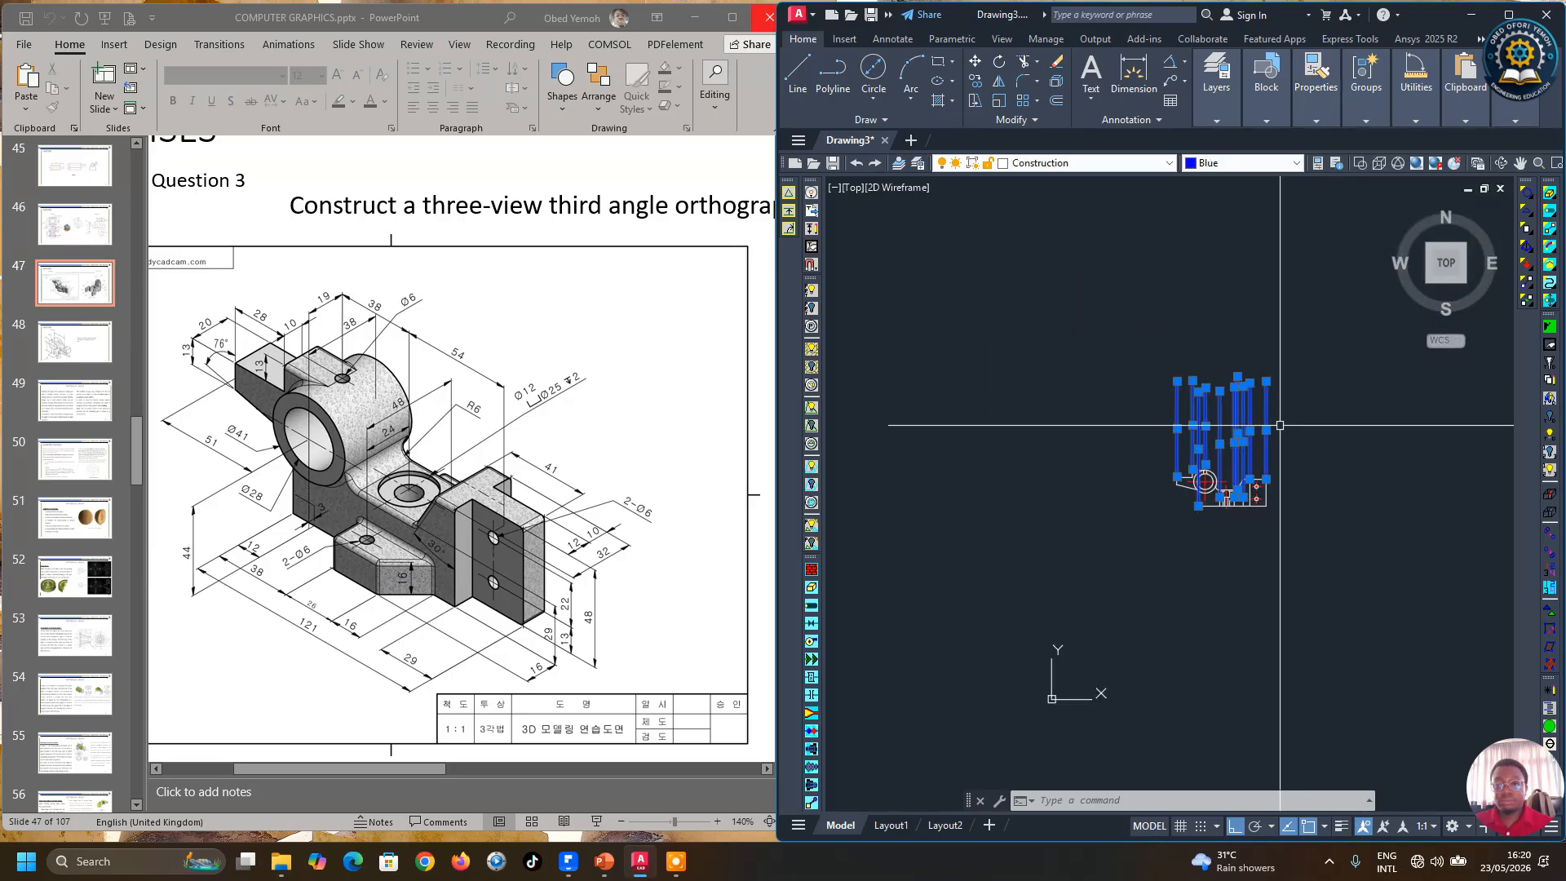
key(Escape)
Step: Draw a short horizontal line across the projection lines above the top view to start the front view
scroll(1280, 425, up, 4)
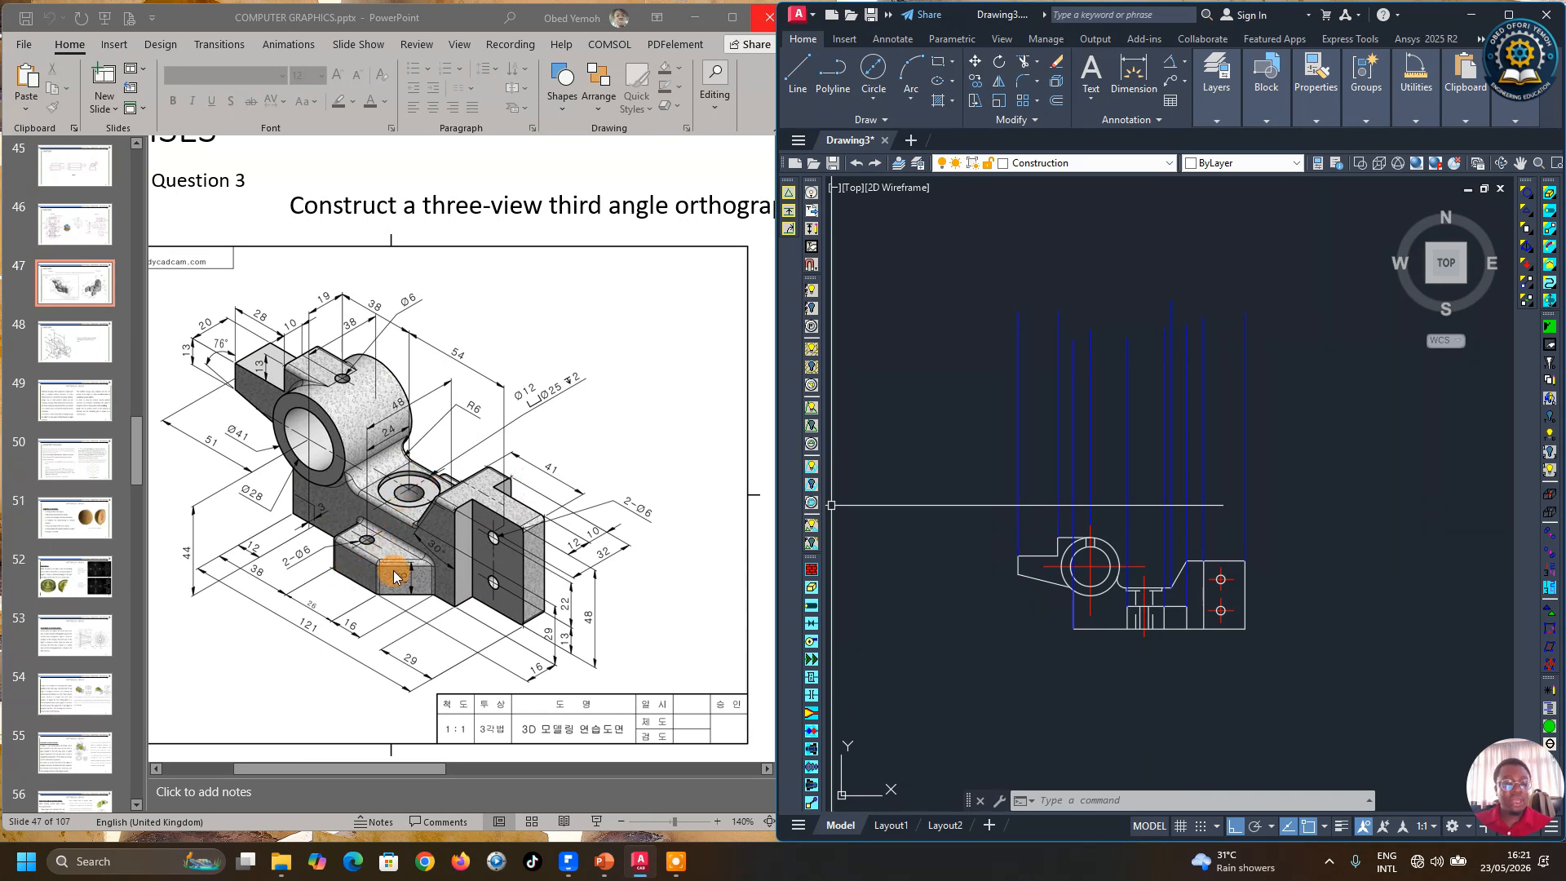
scroll(1258, 567, up, 3)
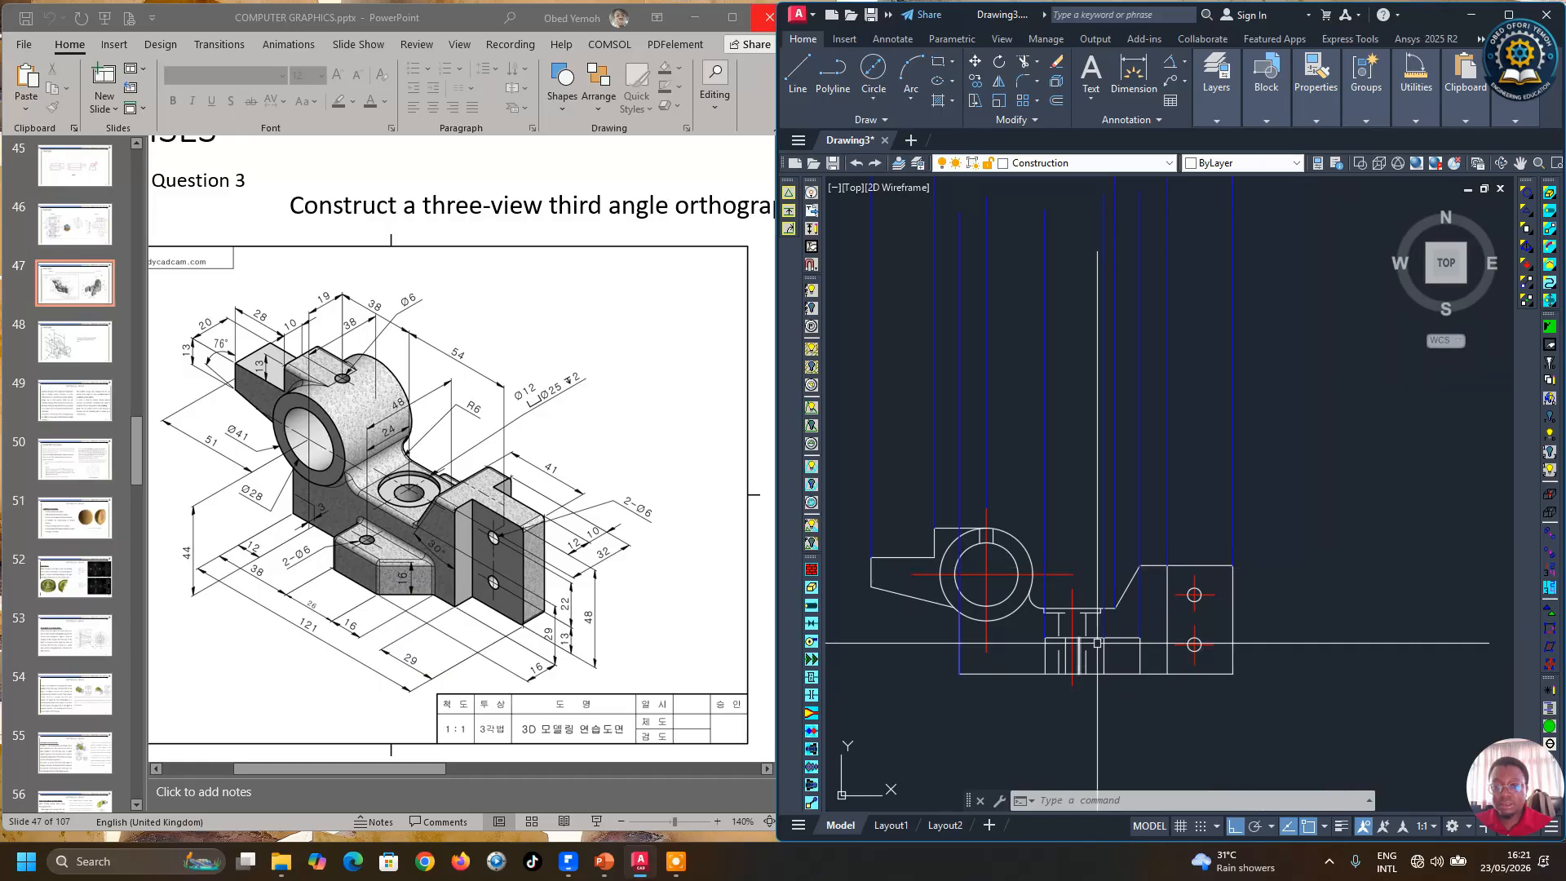
click(798, 72)
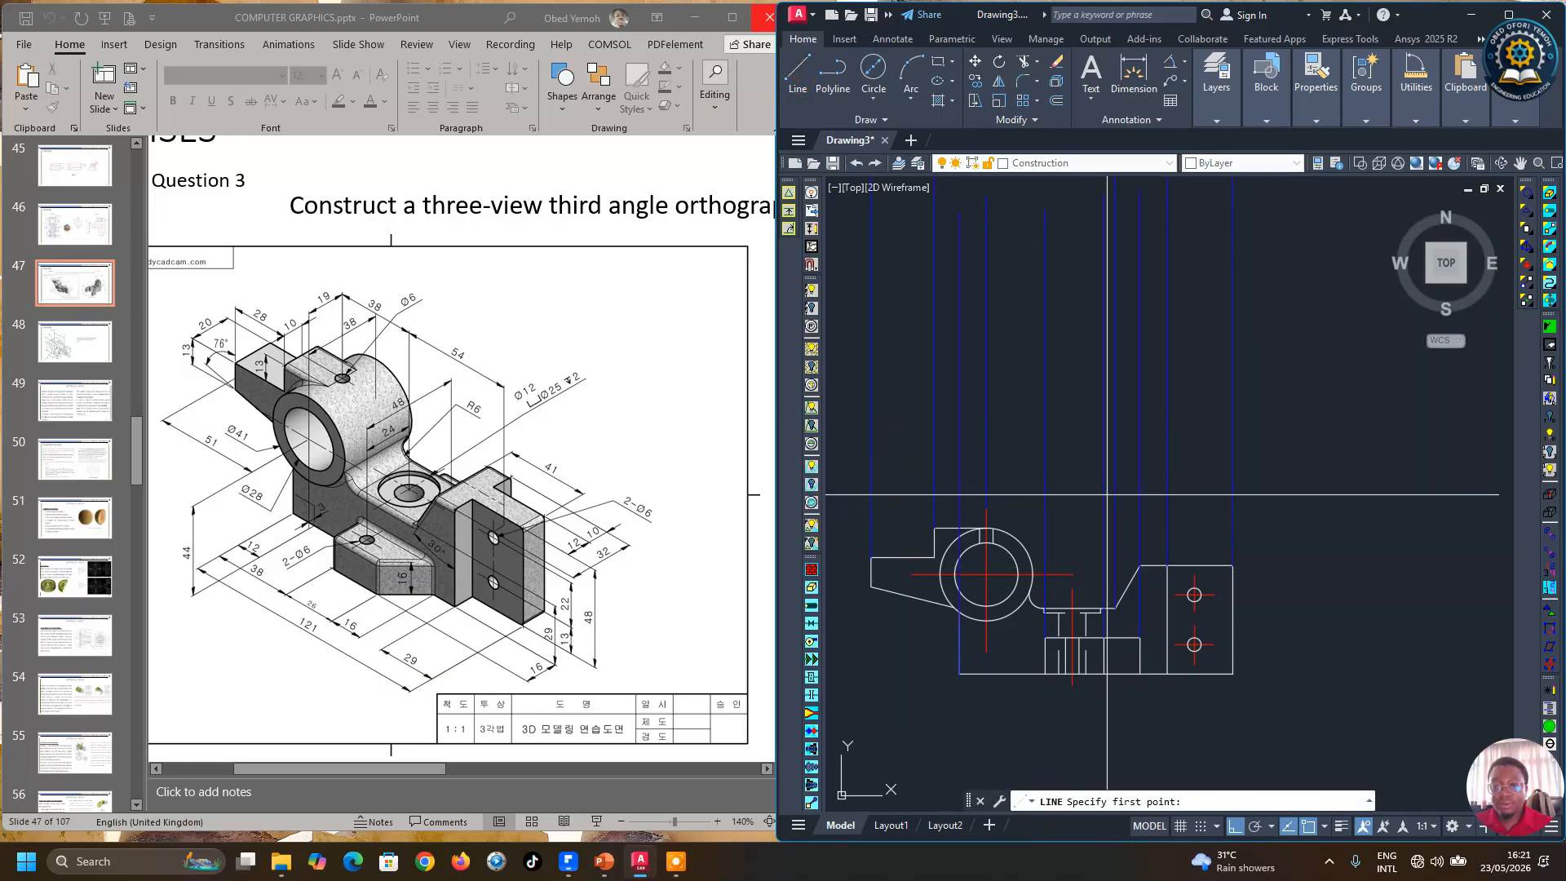
click(1035, 435)
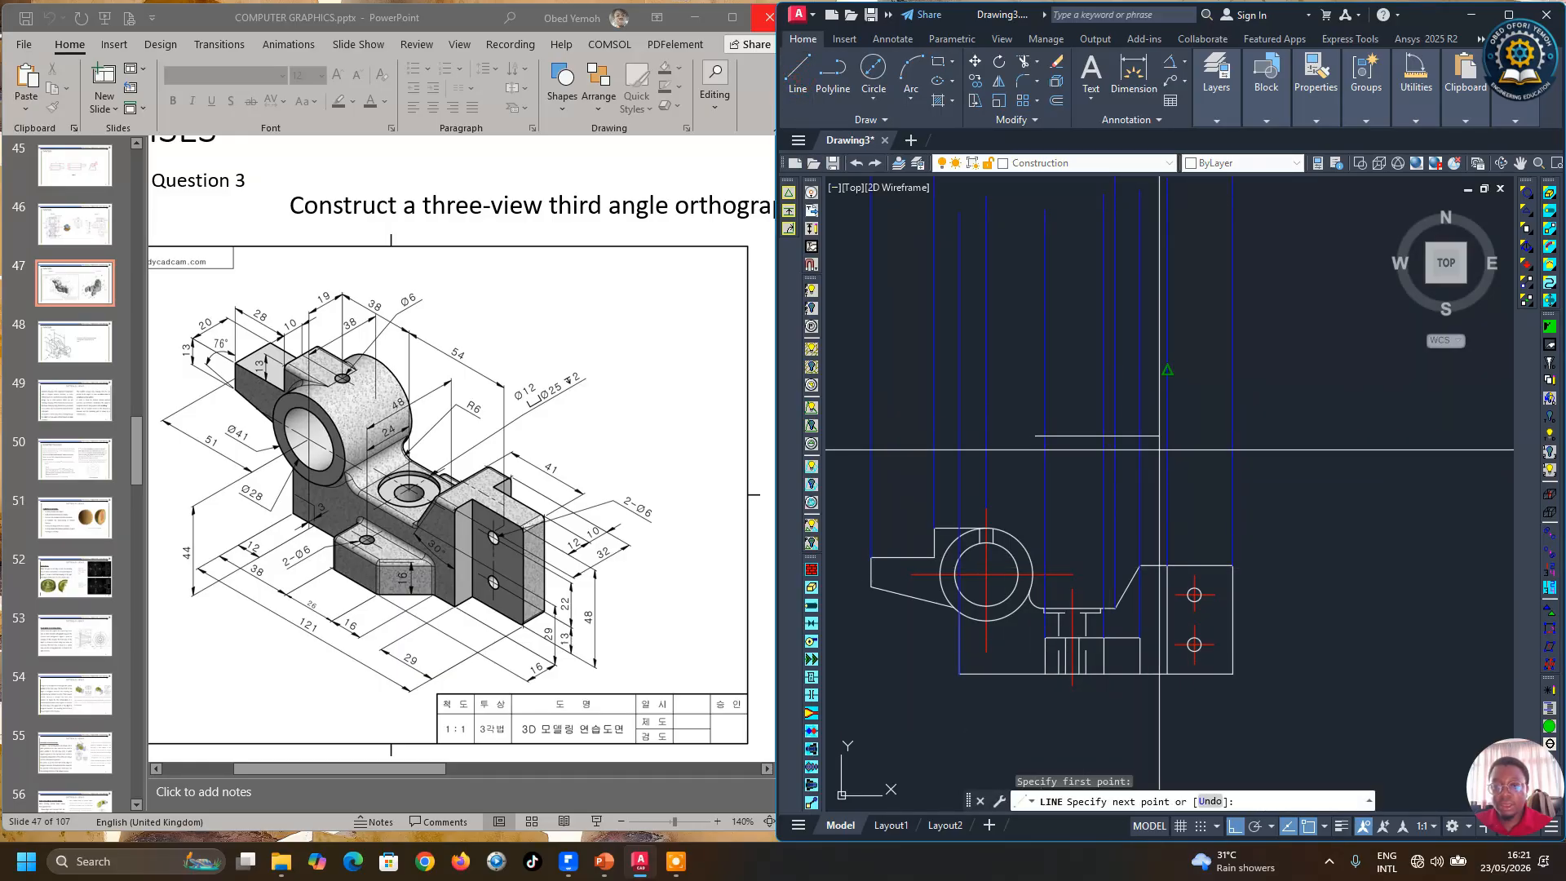
scroll(1150, 446, up, 6)
scroll(1145, 446, down, 3)
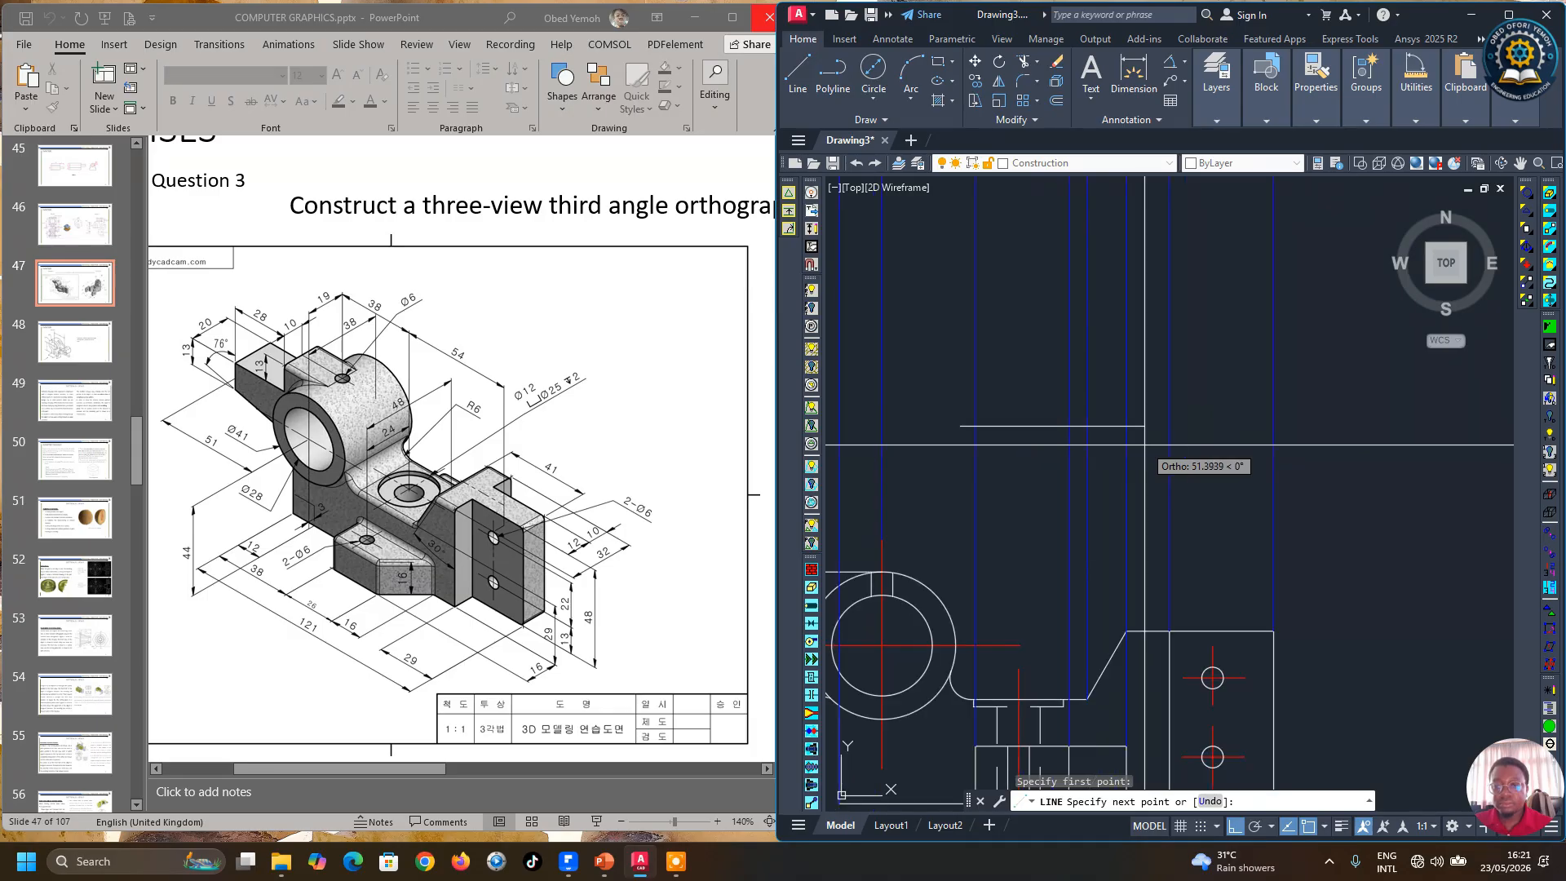
scroll(1145, 446, up, 3)
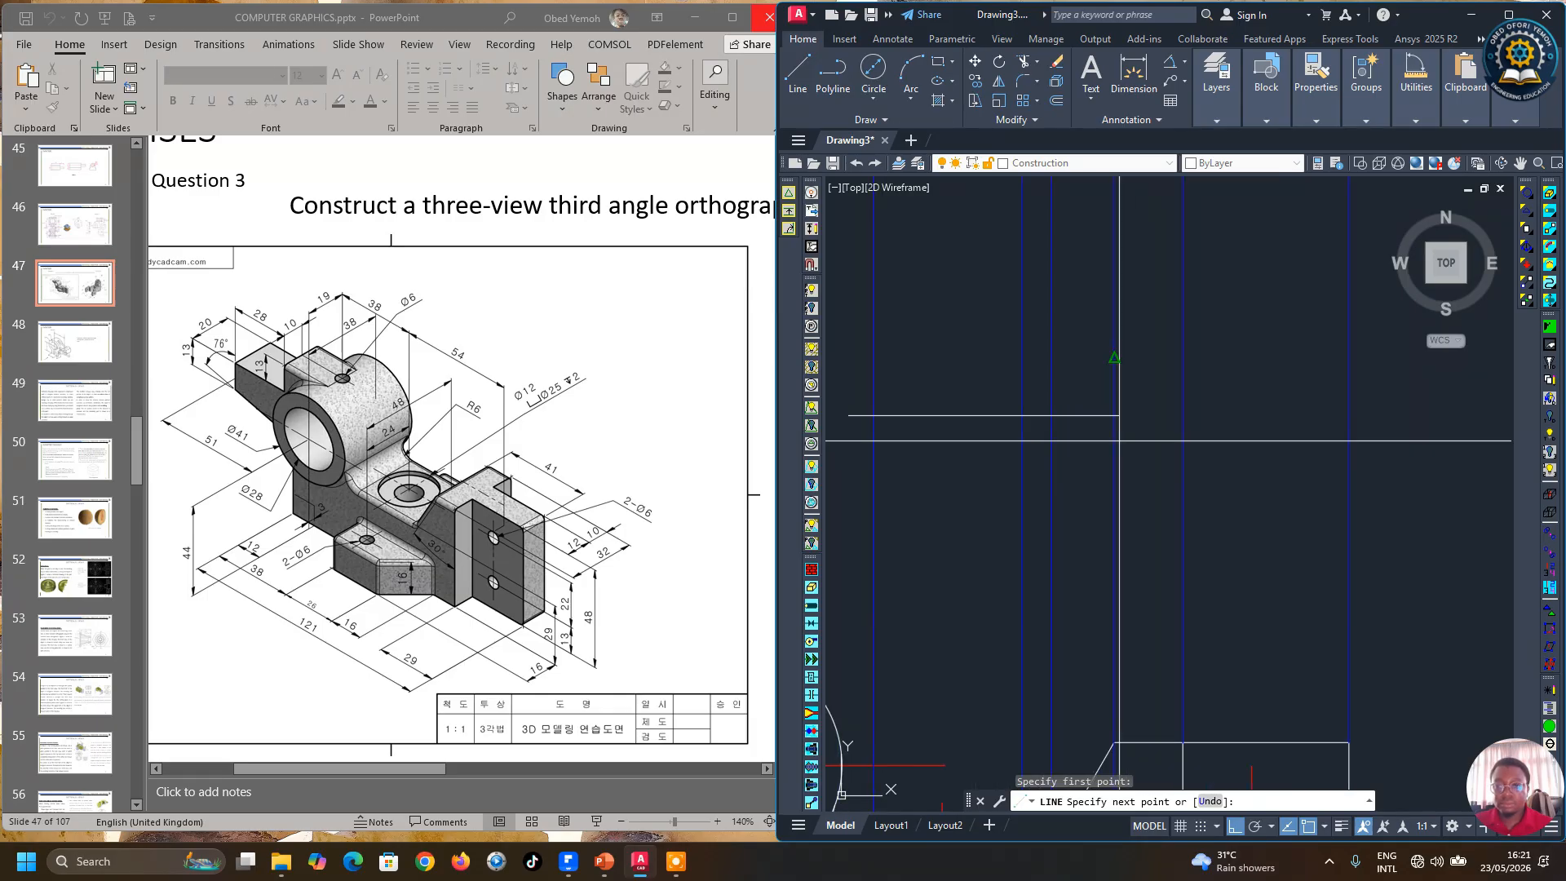
click(1133, 446)
scroll(1134, 449, down, 4)
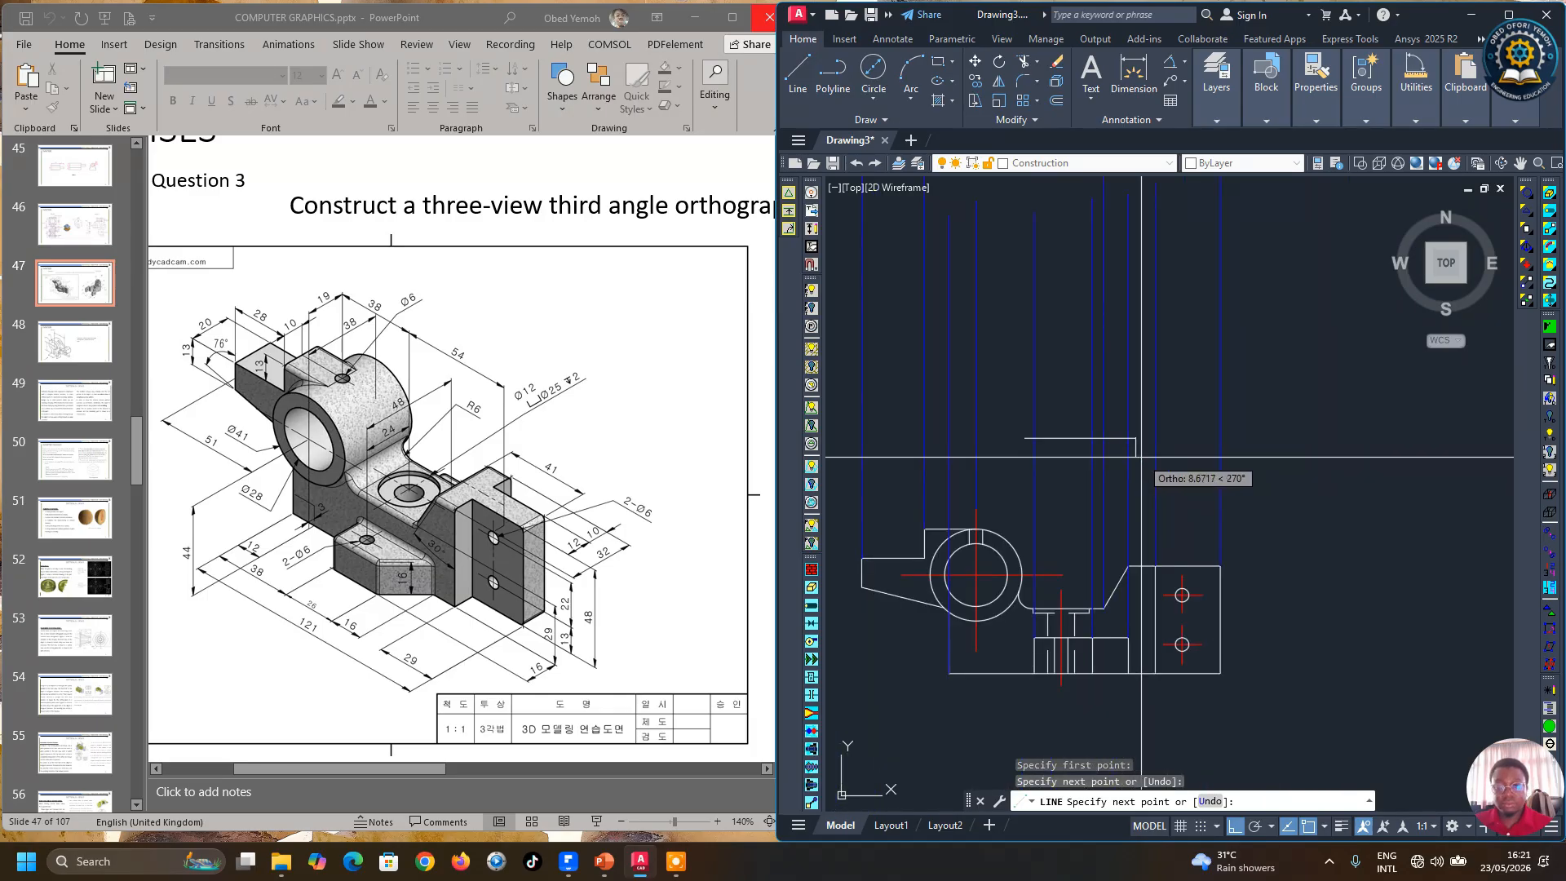
key(Return)
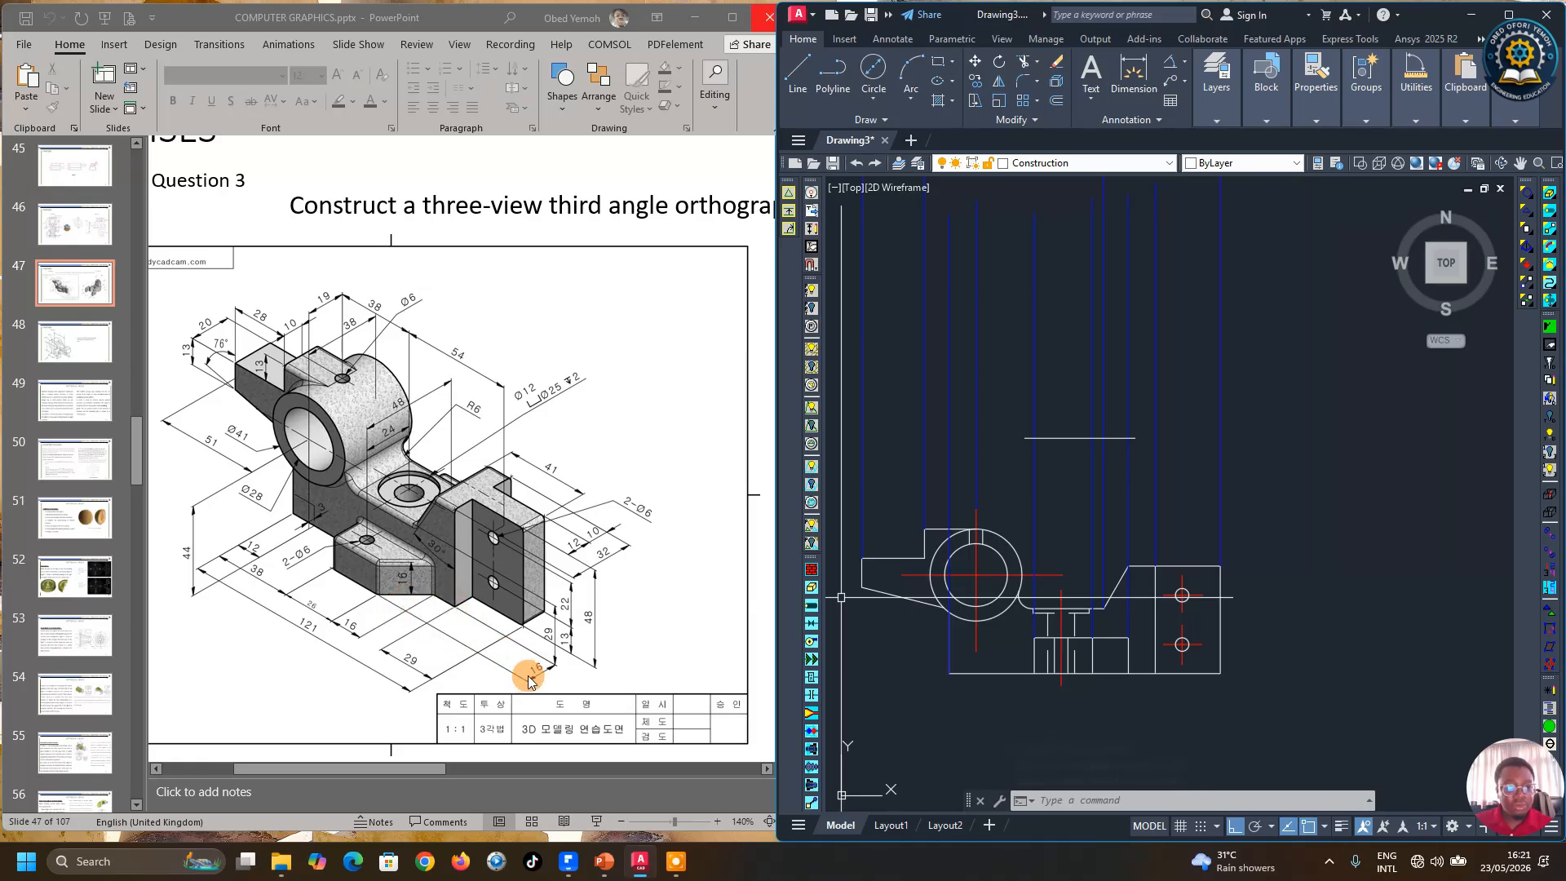
Step: Offset the short horizontal line 16 mm upward
click(1056, 100)
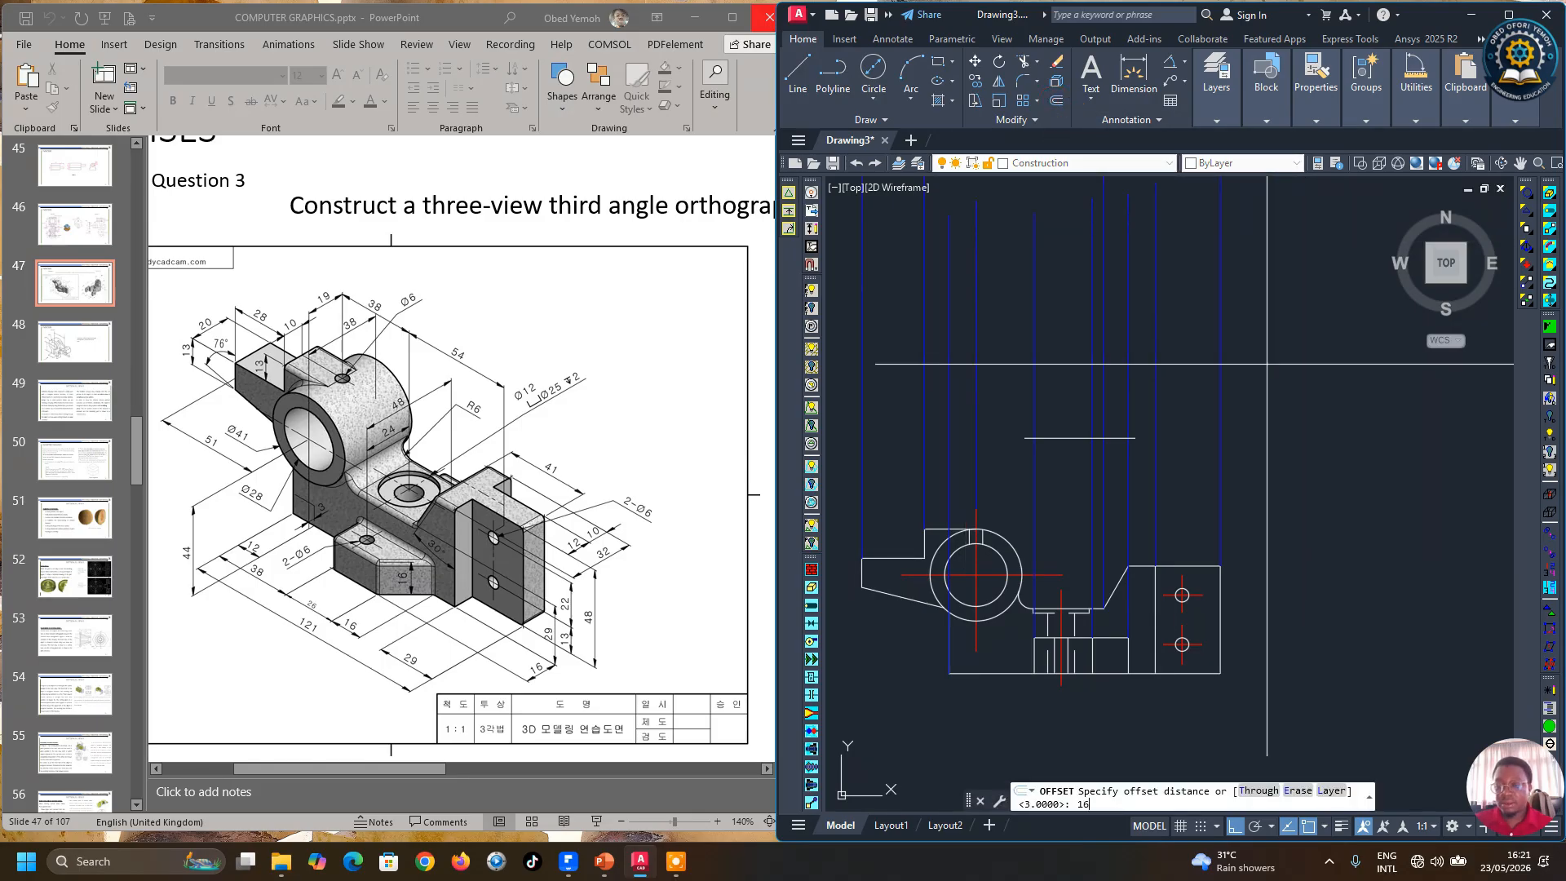
text(16)
key(Return)
click(1054, 438)
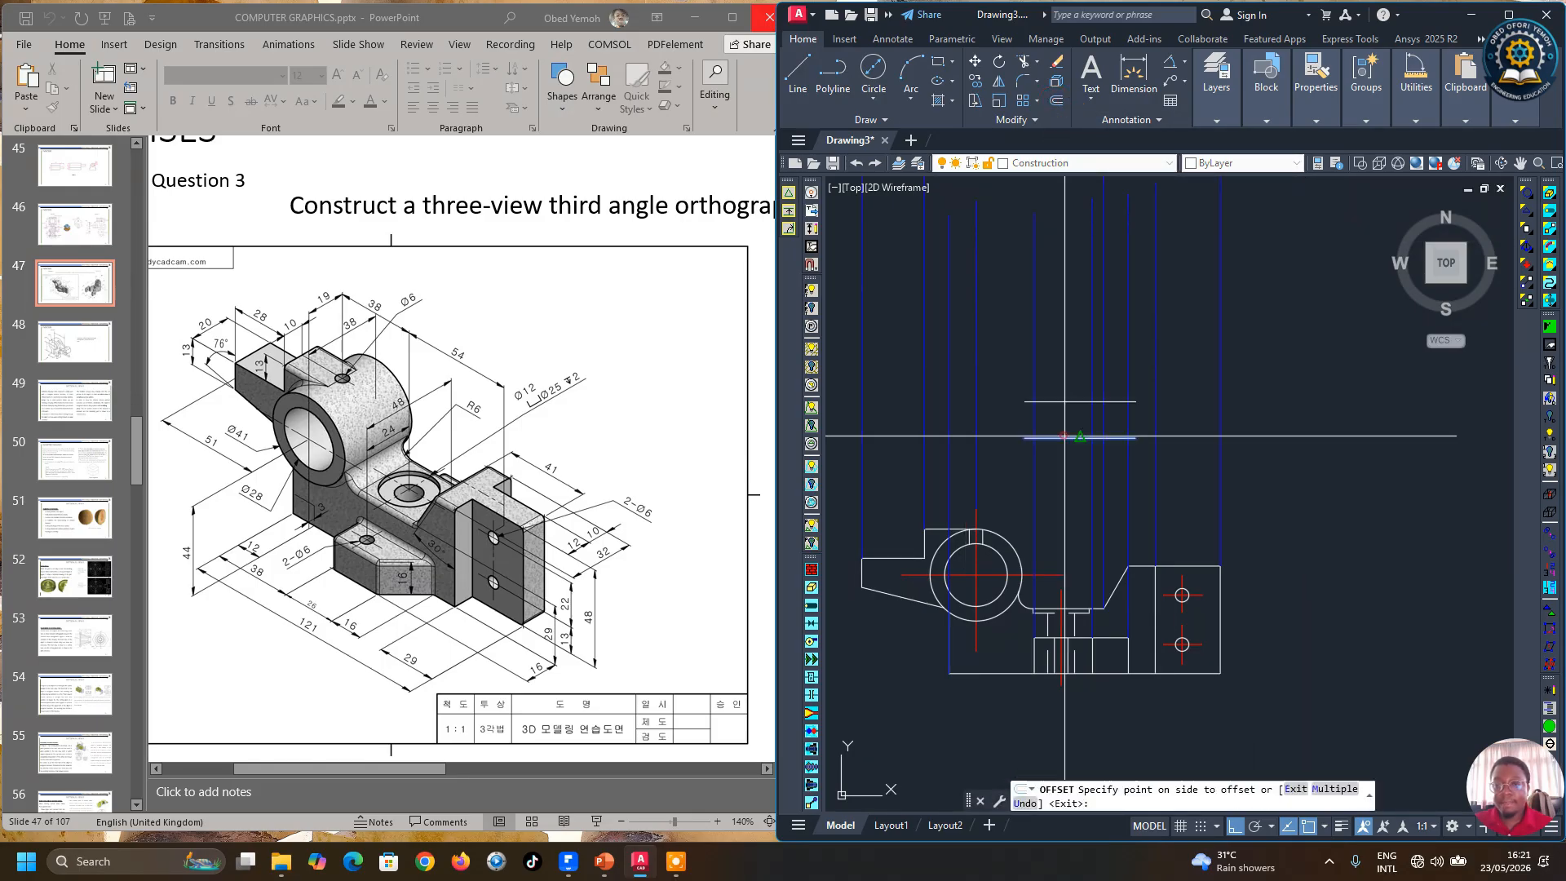
click(1052, 362)
right_click(1065, 374)
click(1088, 372)
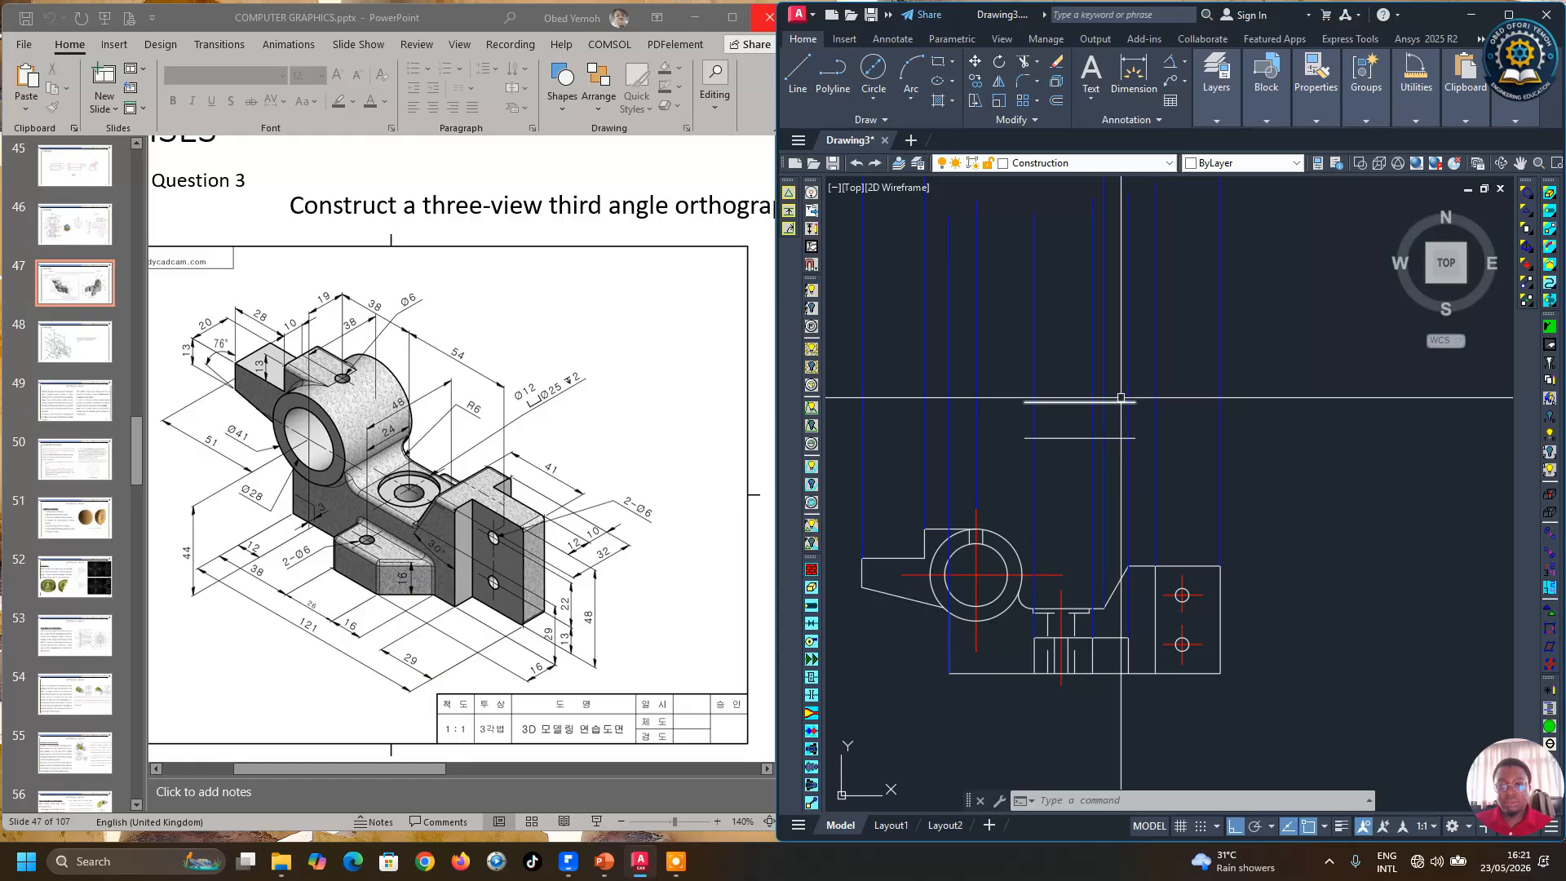
Step: Stretch both ends of the offset horizontal line to lengthen it across more projection lines
scroll(1144, 406, up, 2)
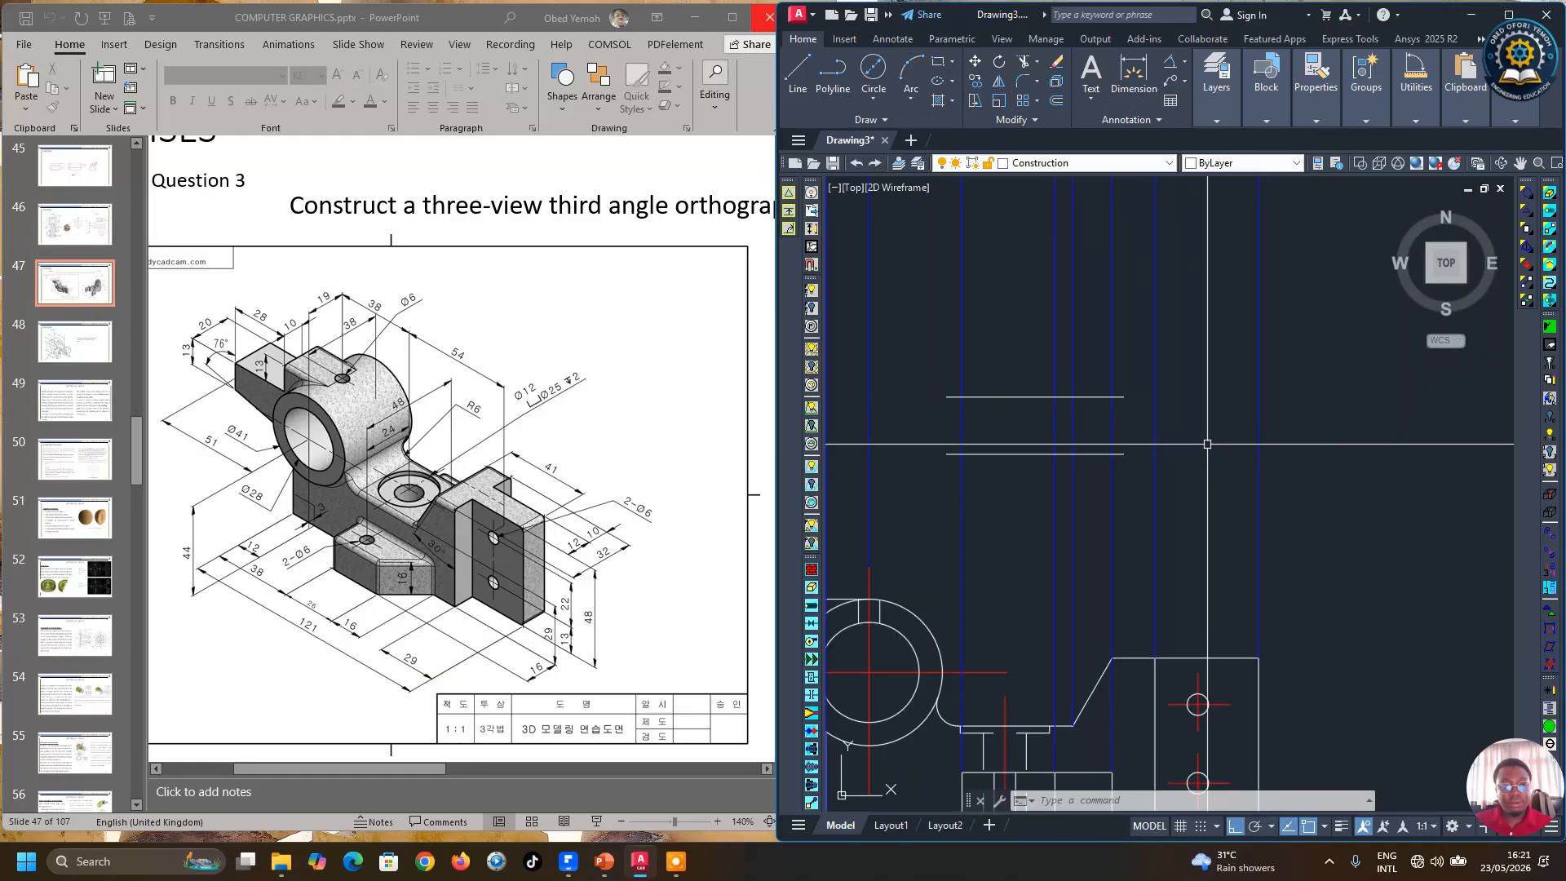
click(1119, 397)
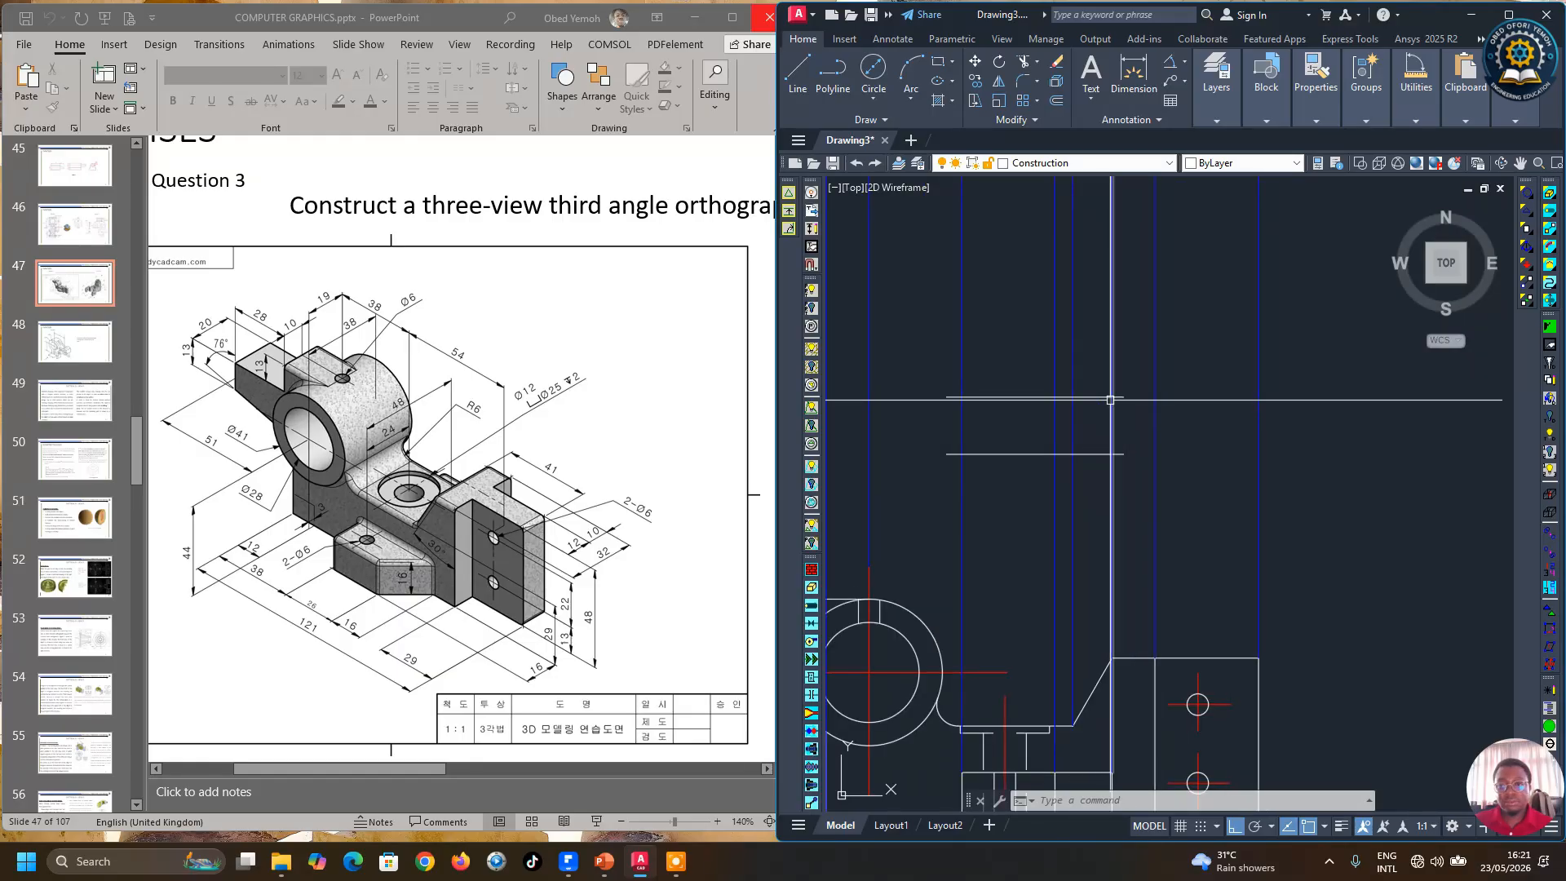
click(1123, 396)
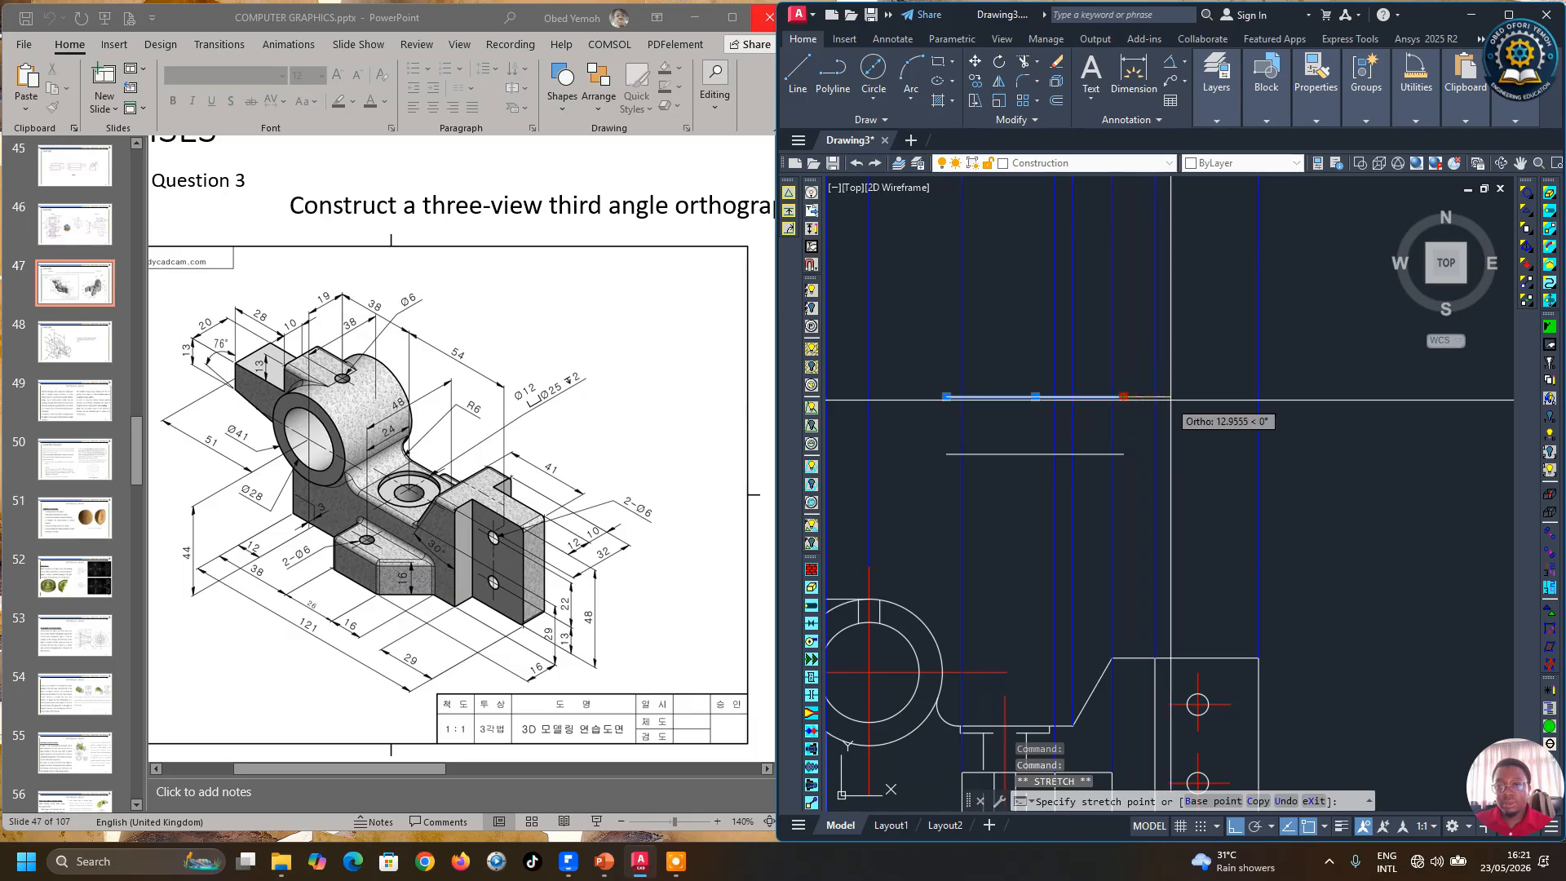
scroll(1181, 402, down, 2)
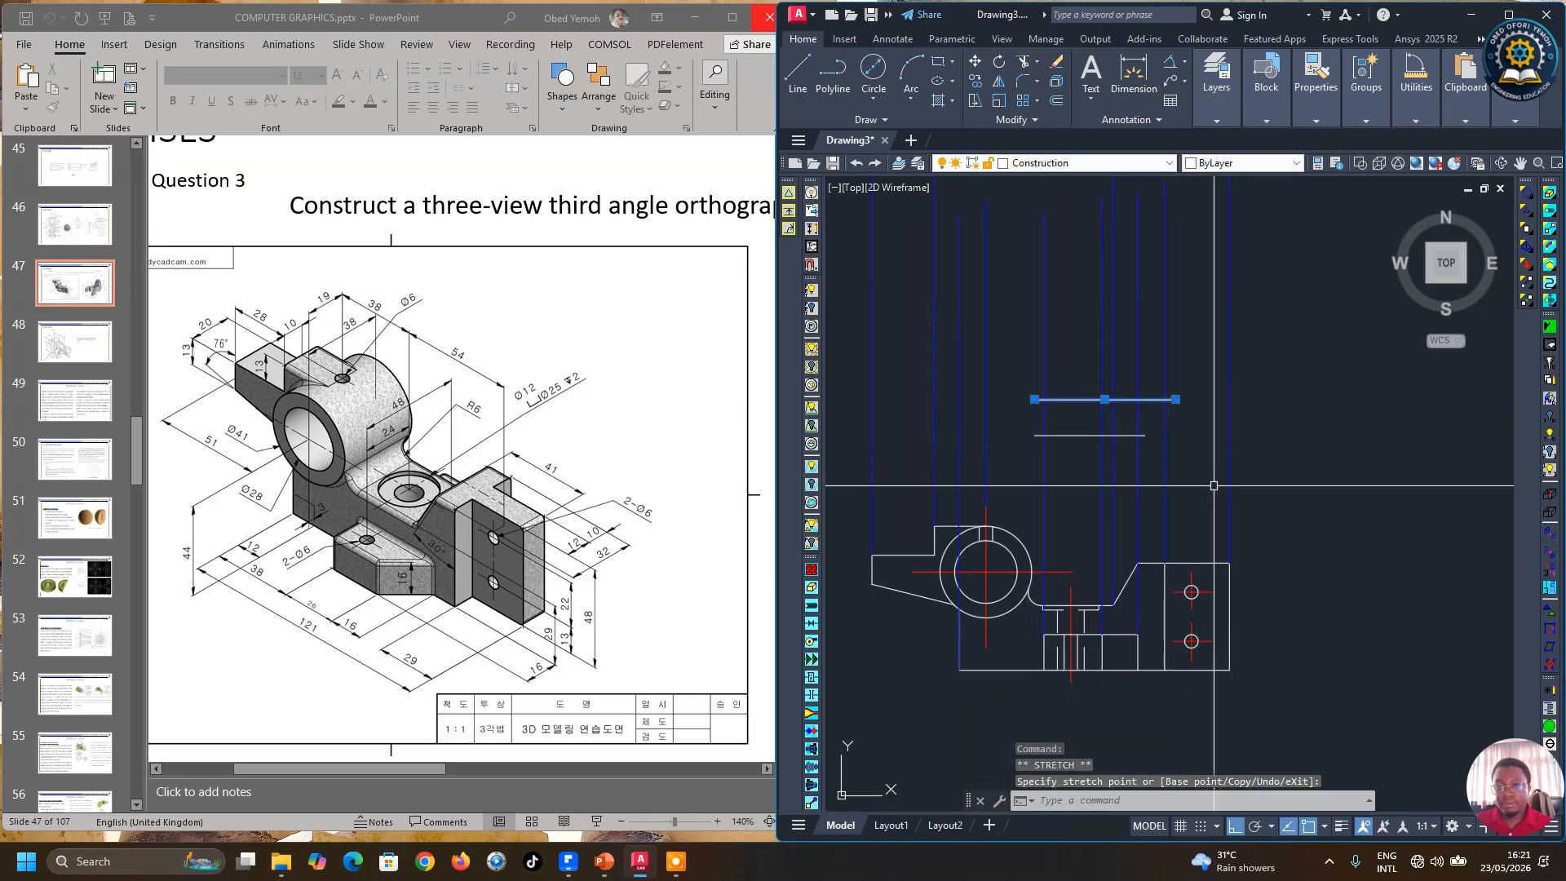
click(1034, 399)
scroll(998, 399, up, 2)
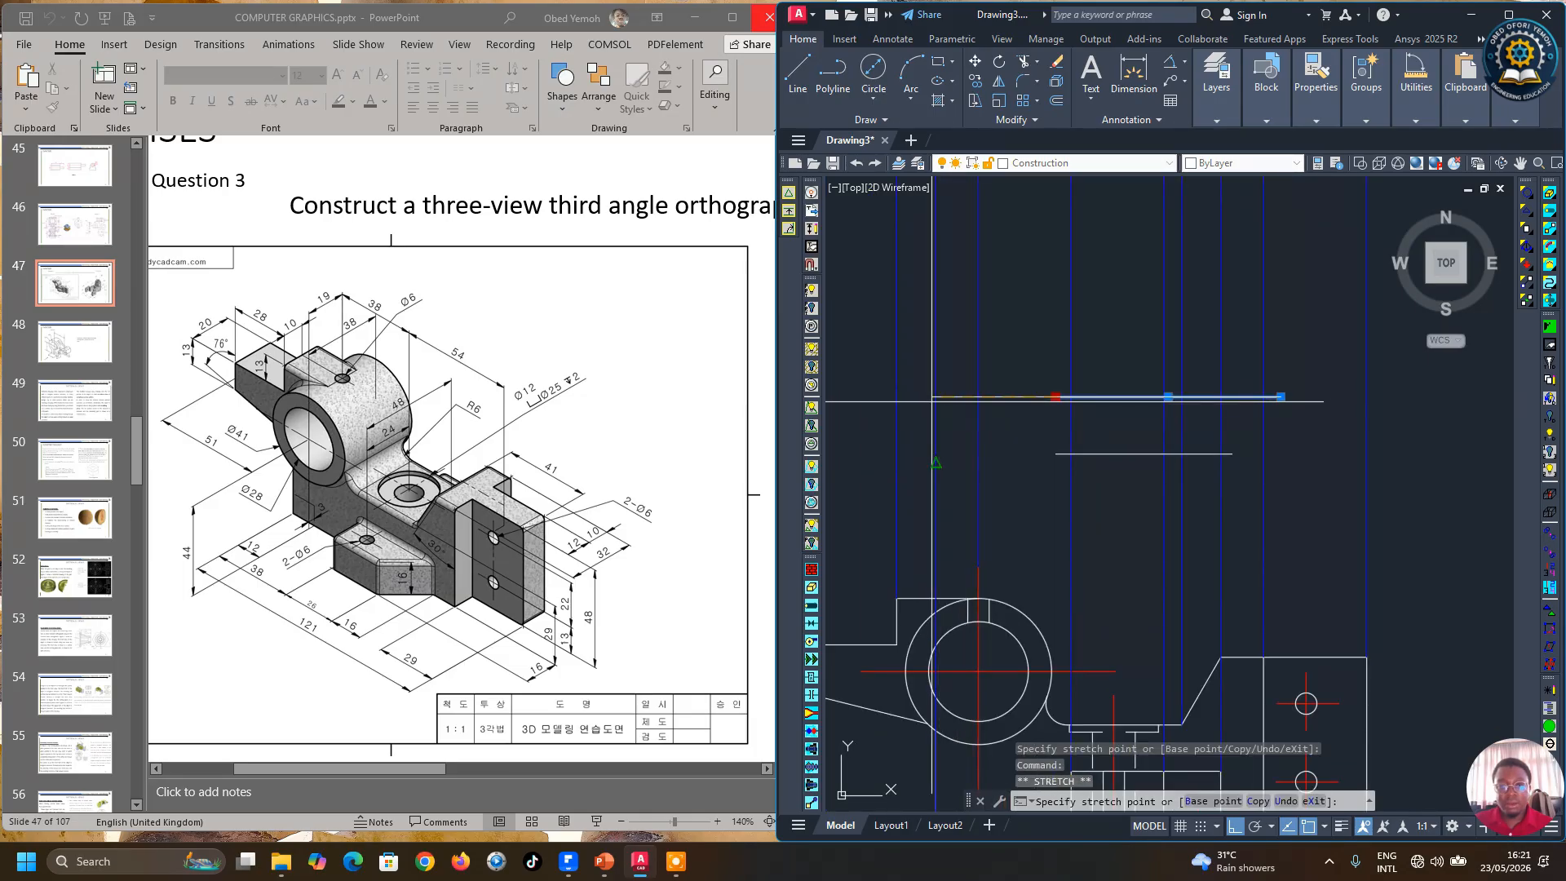
click(918, 401)
scroll(997, 429, down, 2)
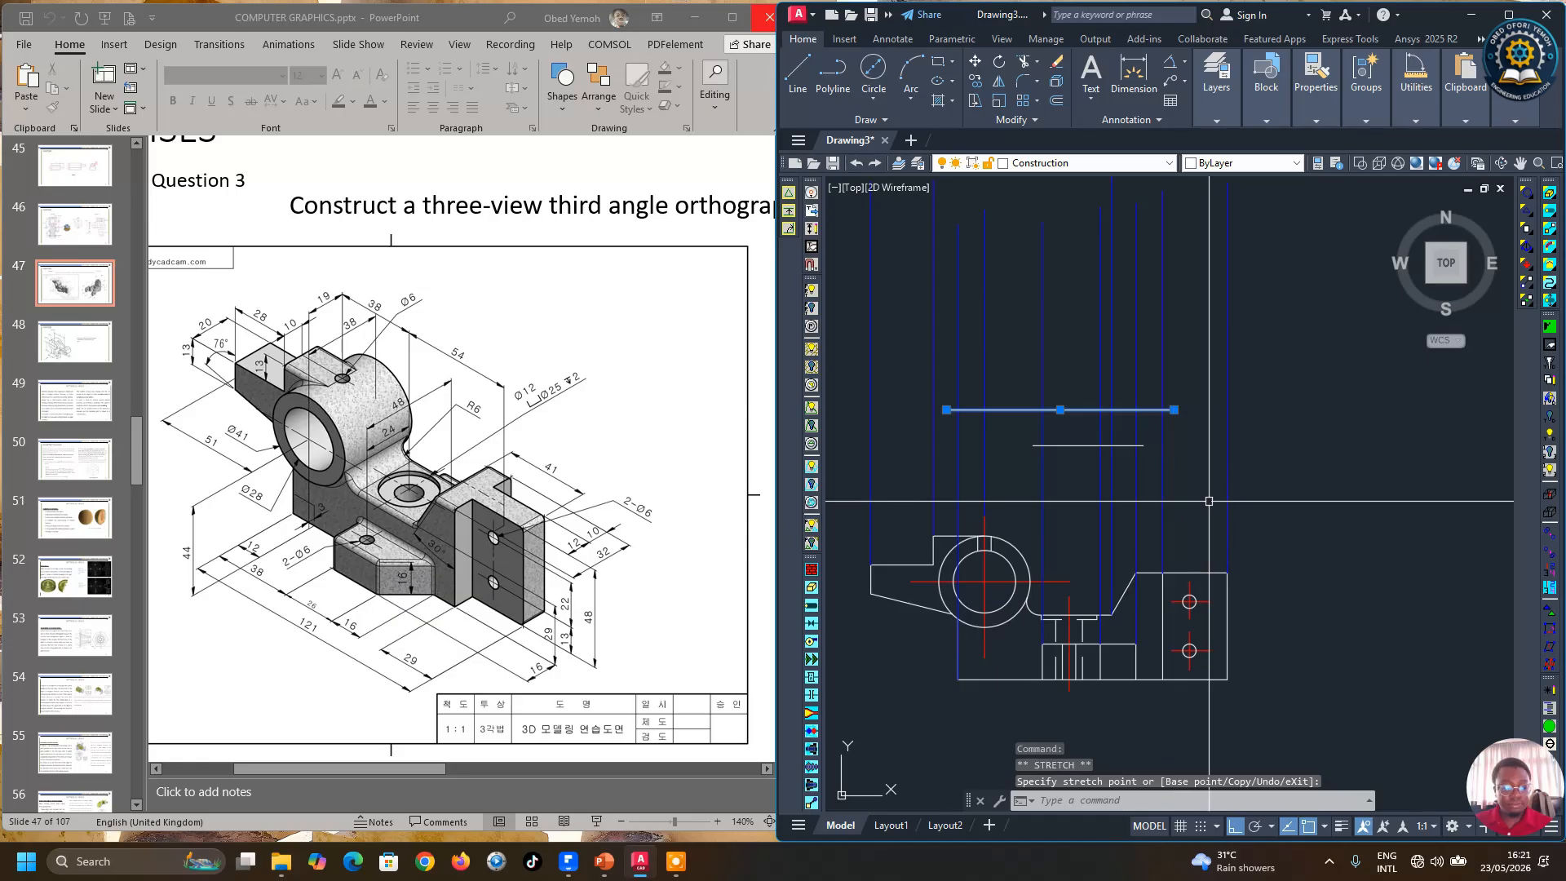
key(Escape)
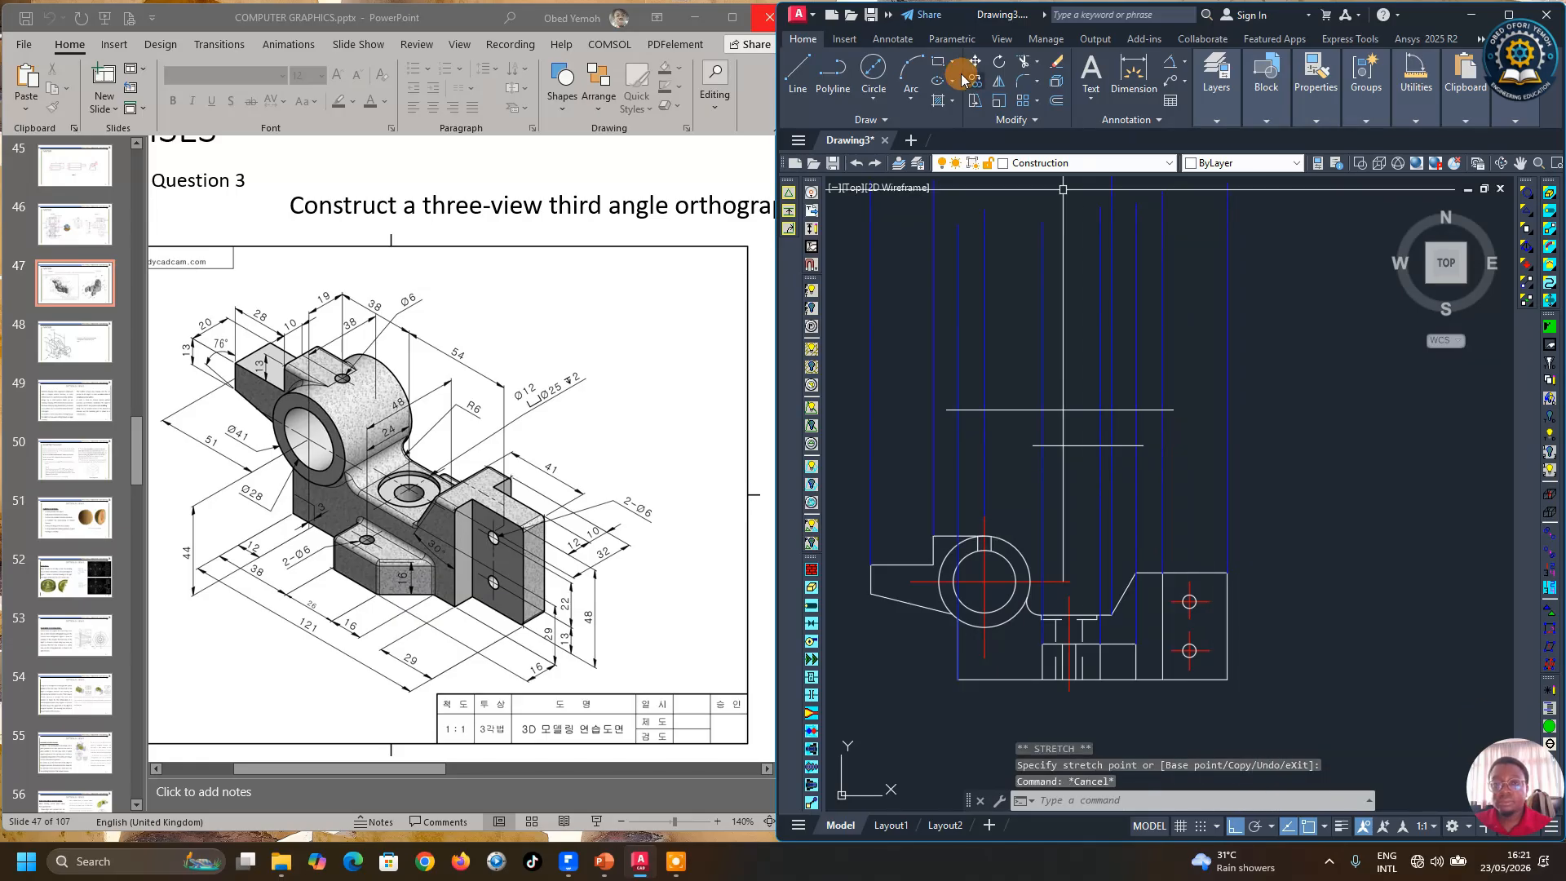
Step: Trim the overhanging left end of the upper horizontal line
click(1024, 62)
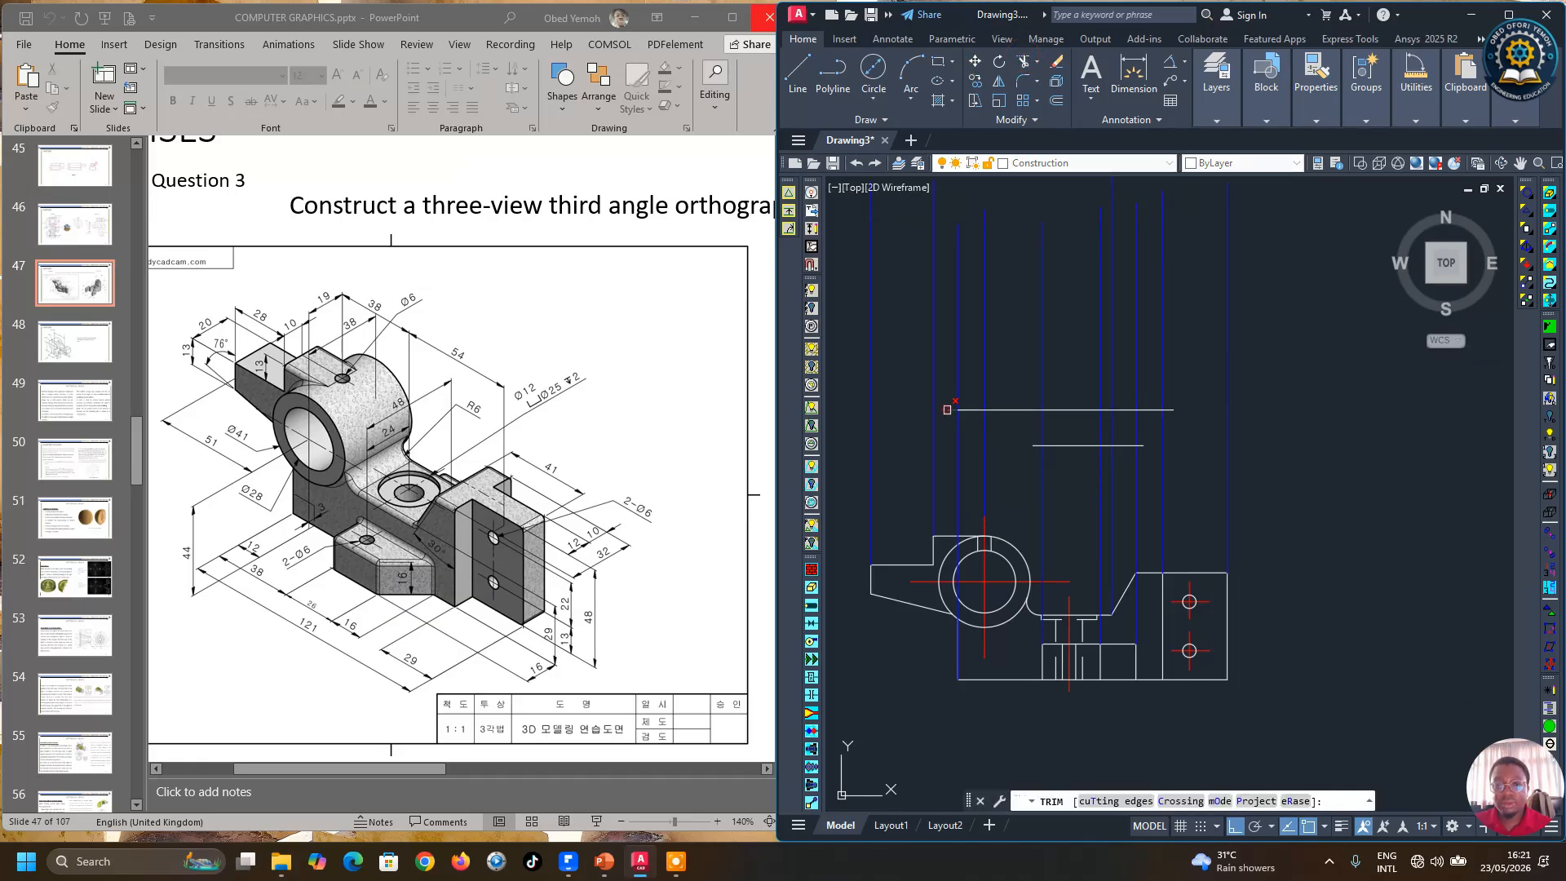
click(947, 410)
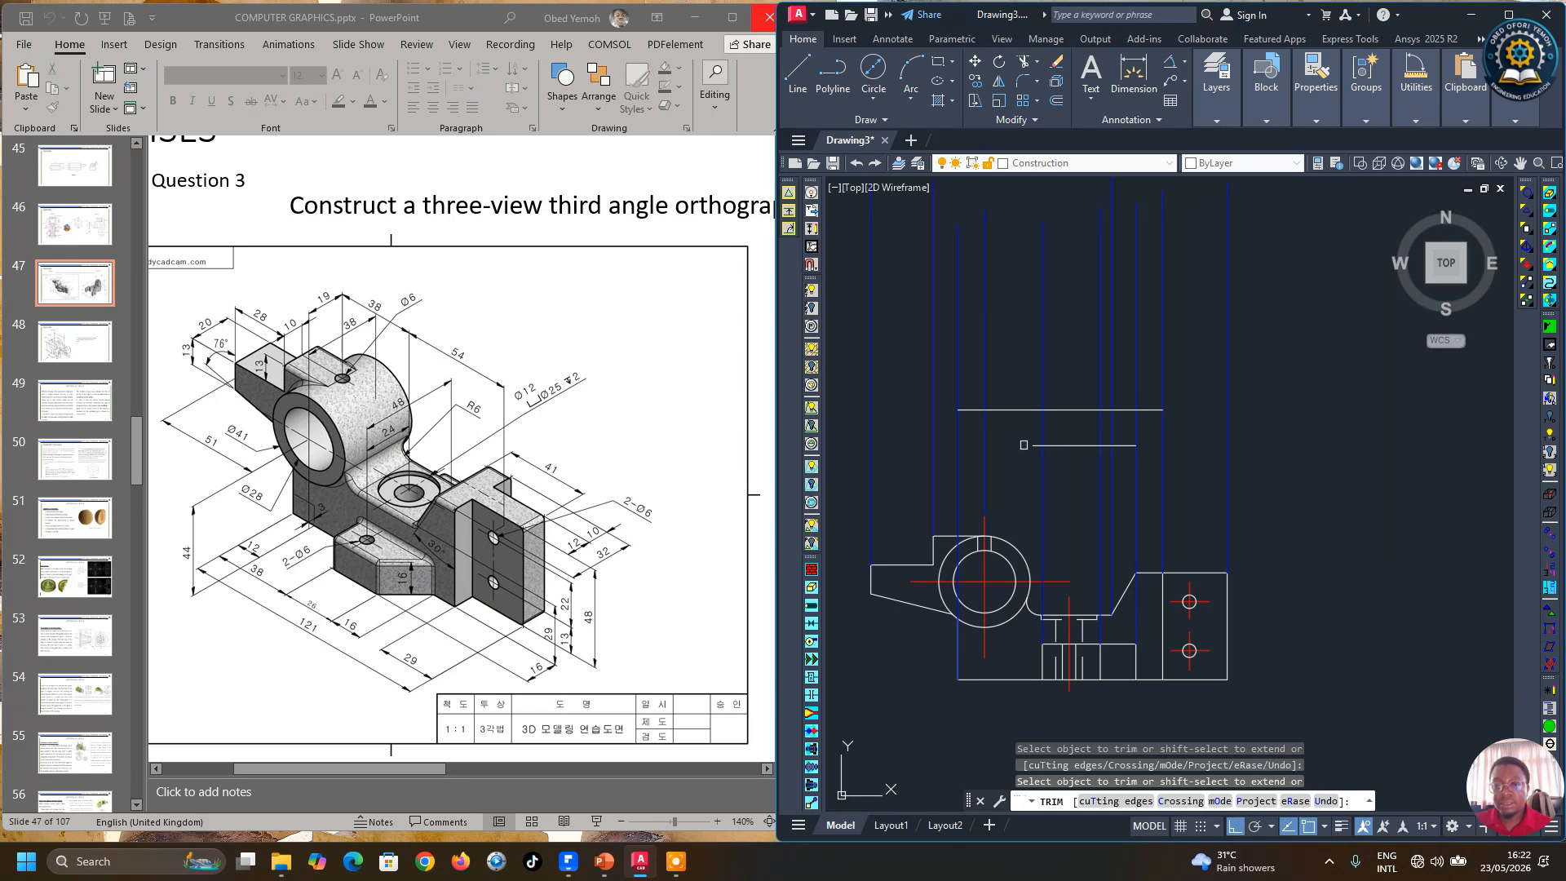
key(Escape)
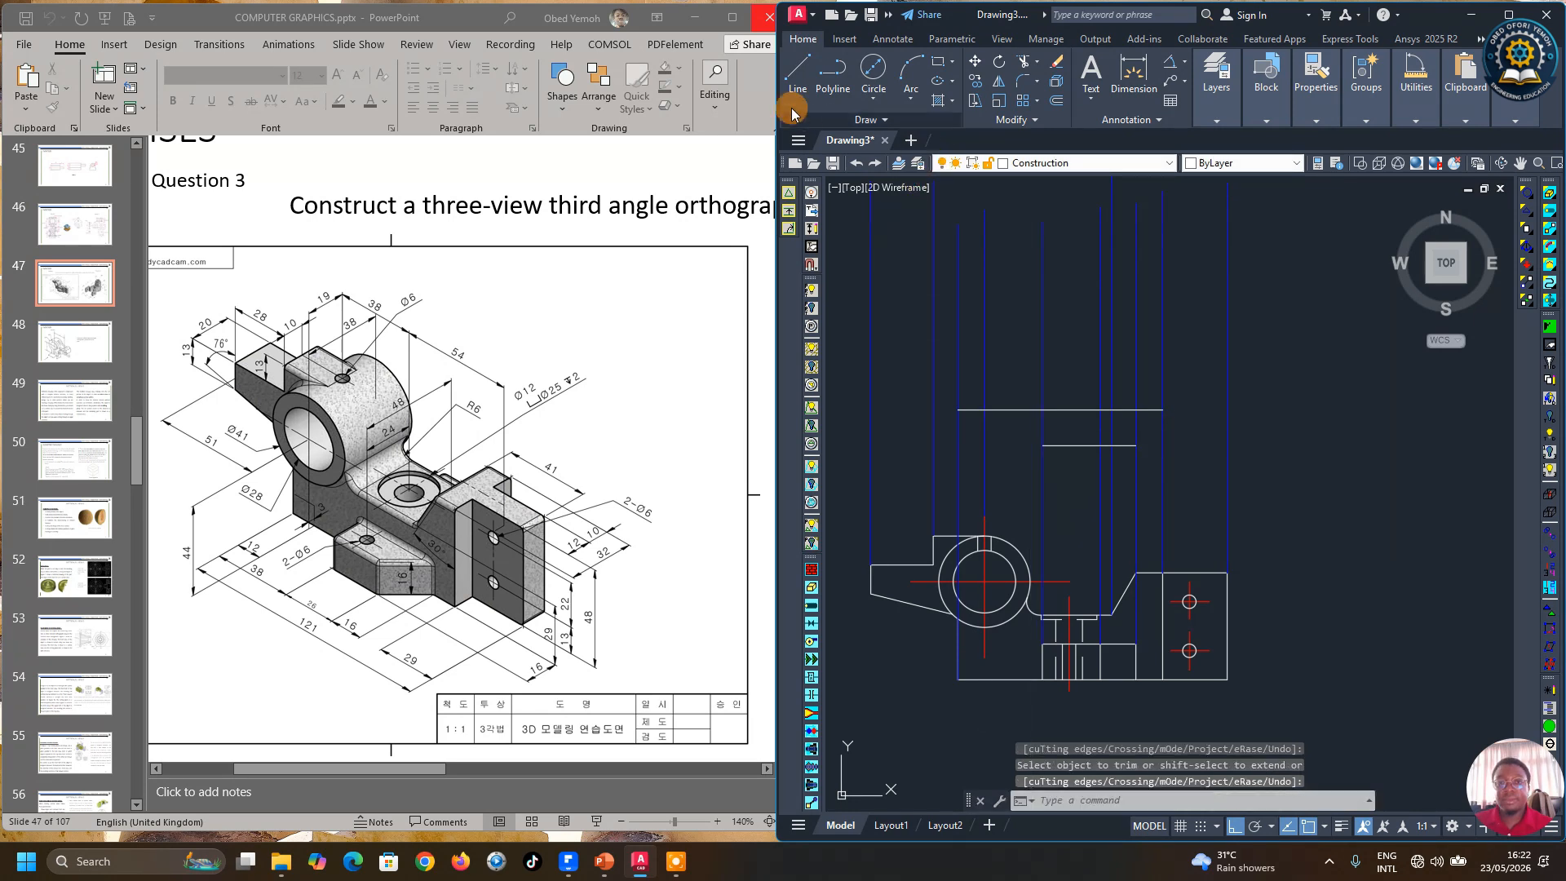
Step: Draw a vertical line joining the lower horizontal line up to the upper horizontal line
click(798, 72)
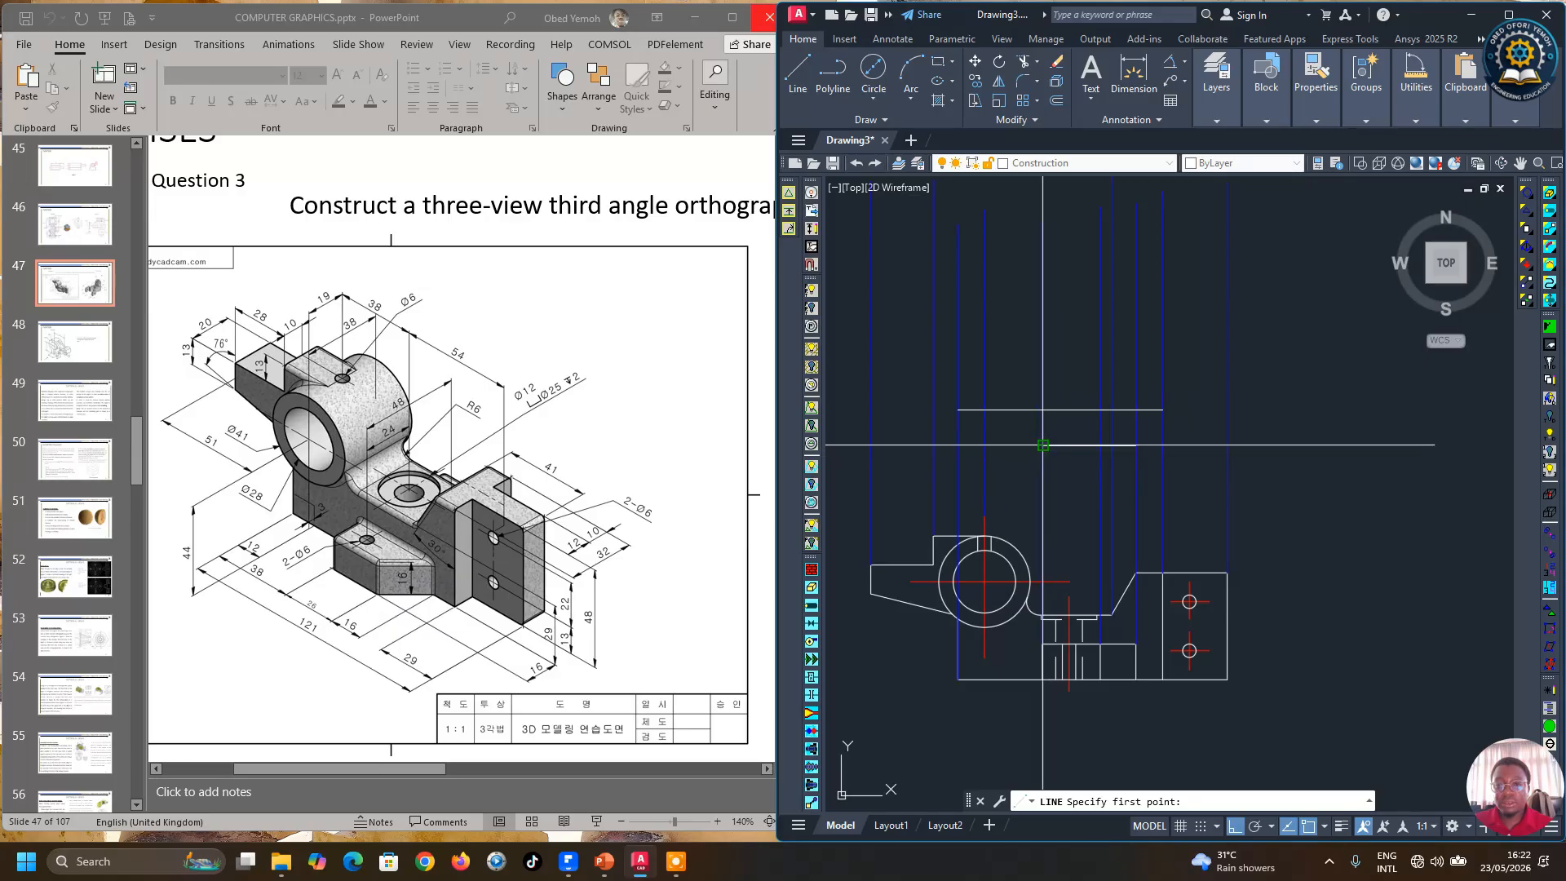
click(1042, 445)
click(1042, 409)
click(1163, 409)
key(Return)
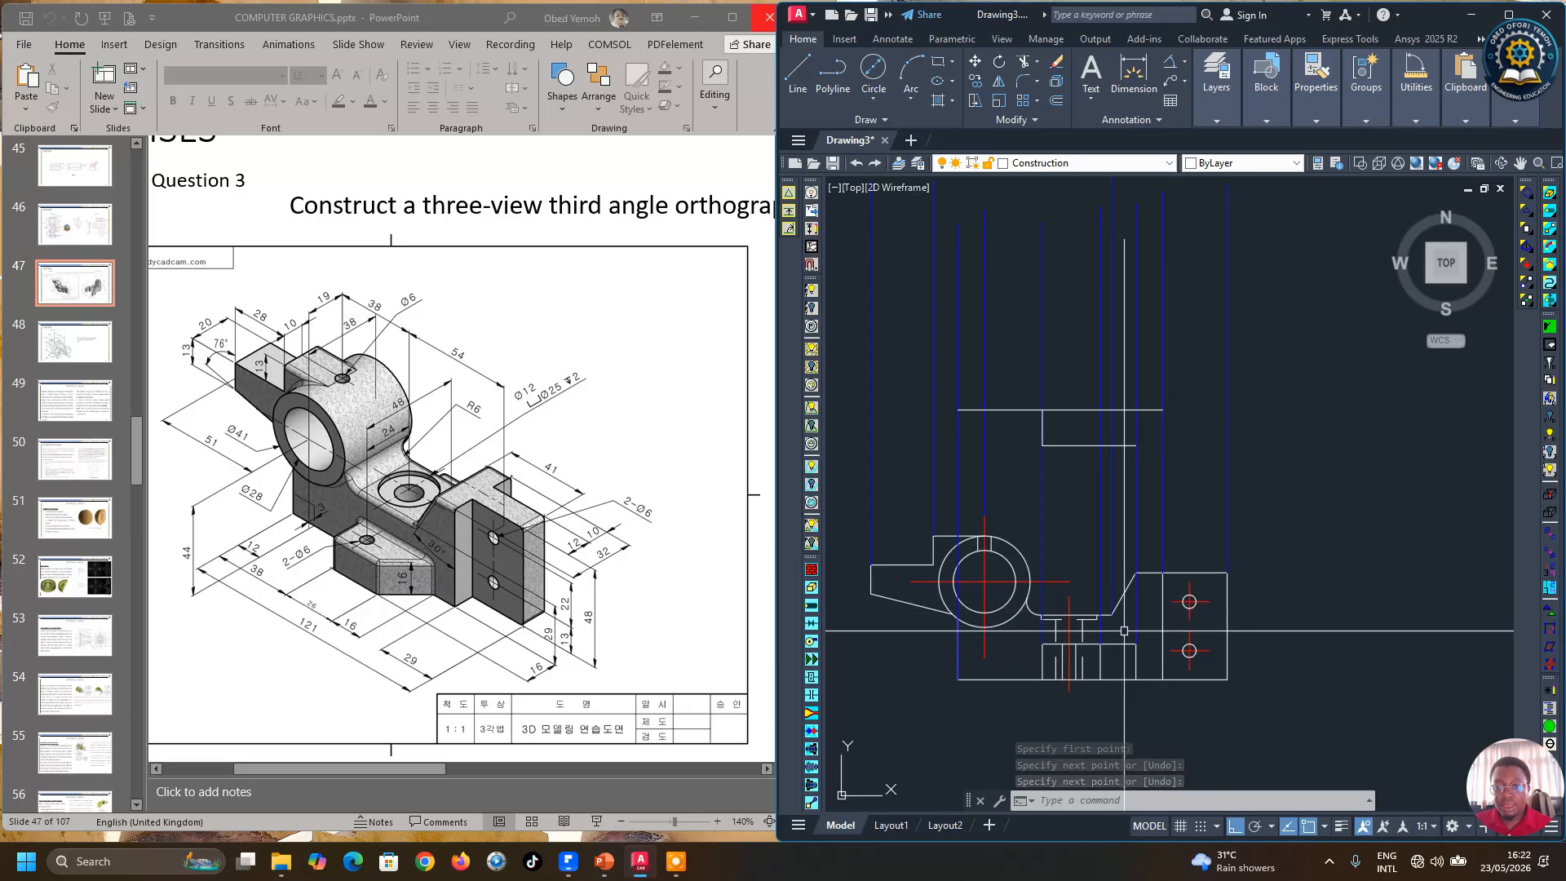
Step: Draw an inclined line from the lower horizontal line up to the upper horizontal line
key(Return)
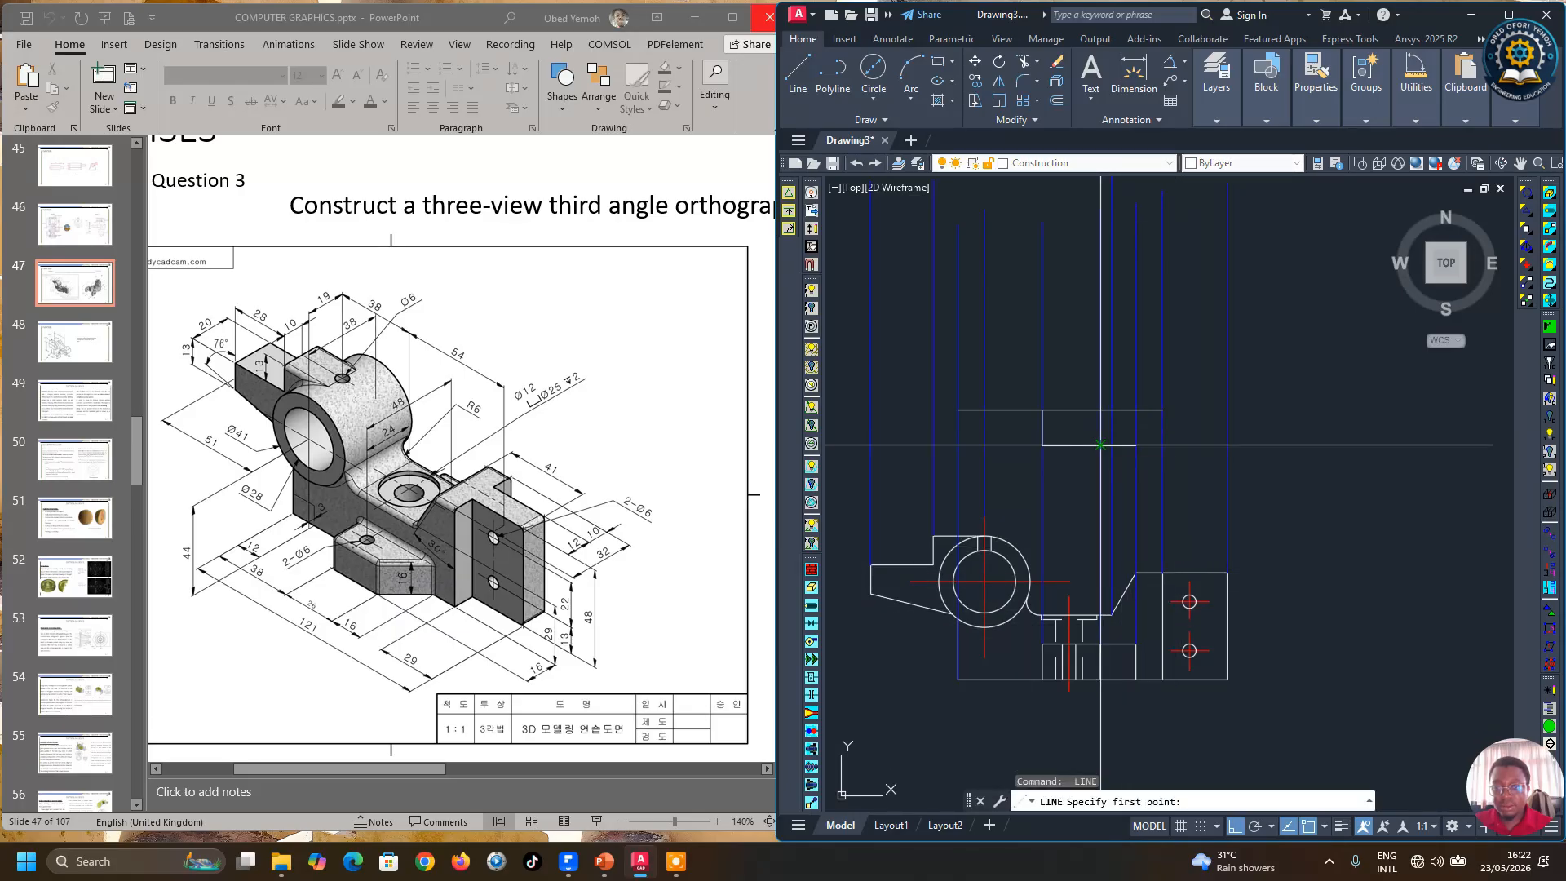
click(1101, 445)
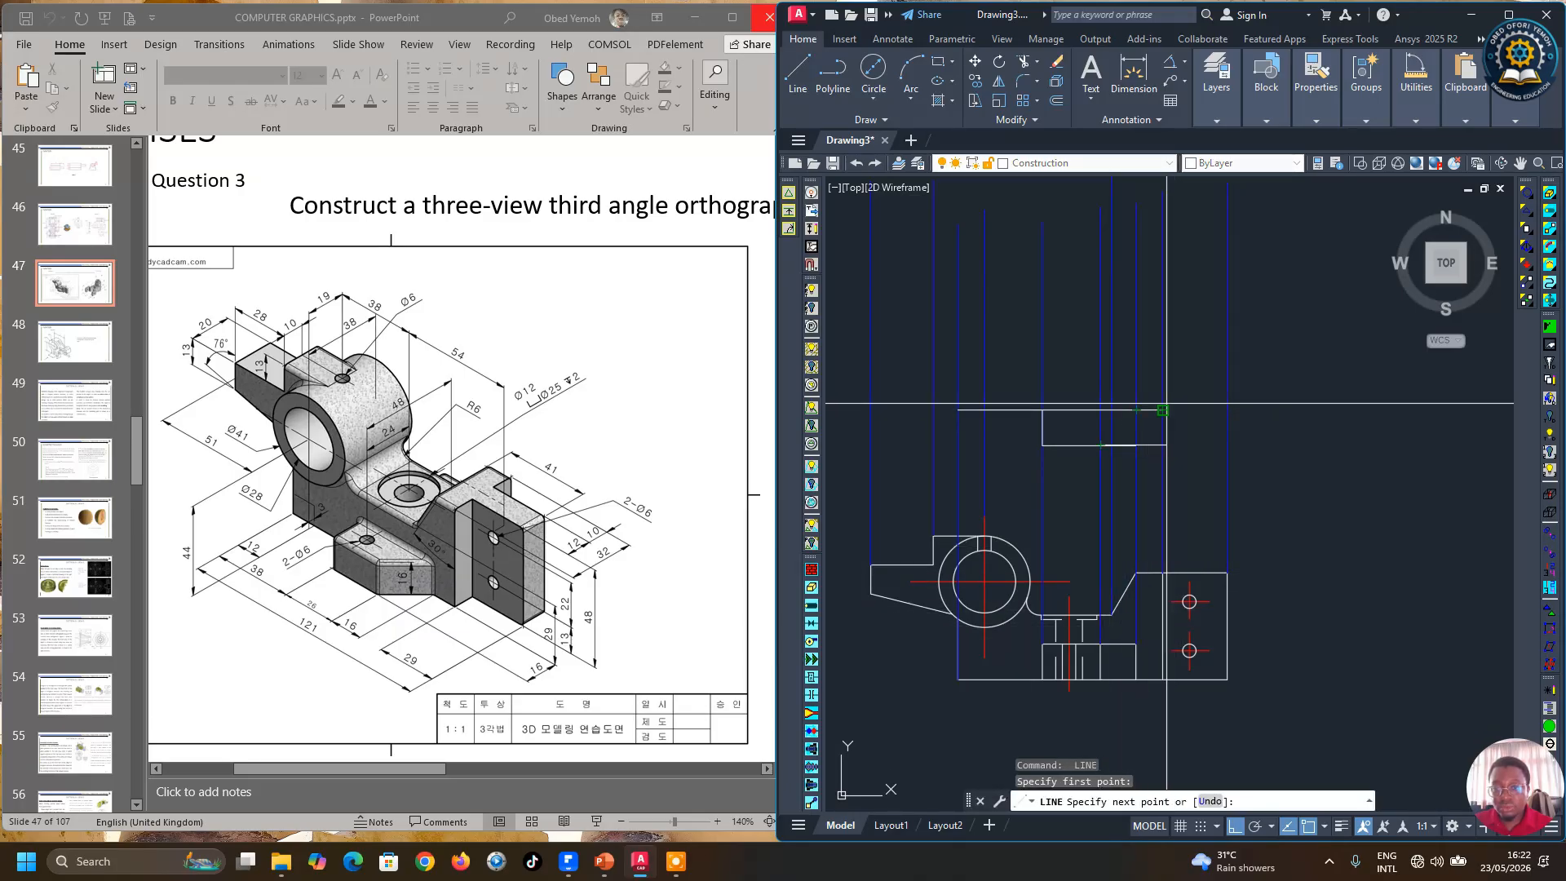
click(1136, 410)
key(Return)
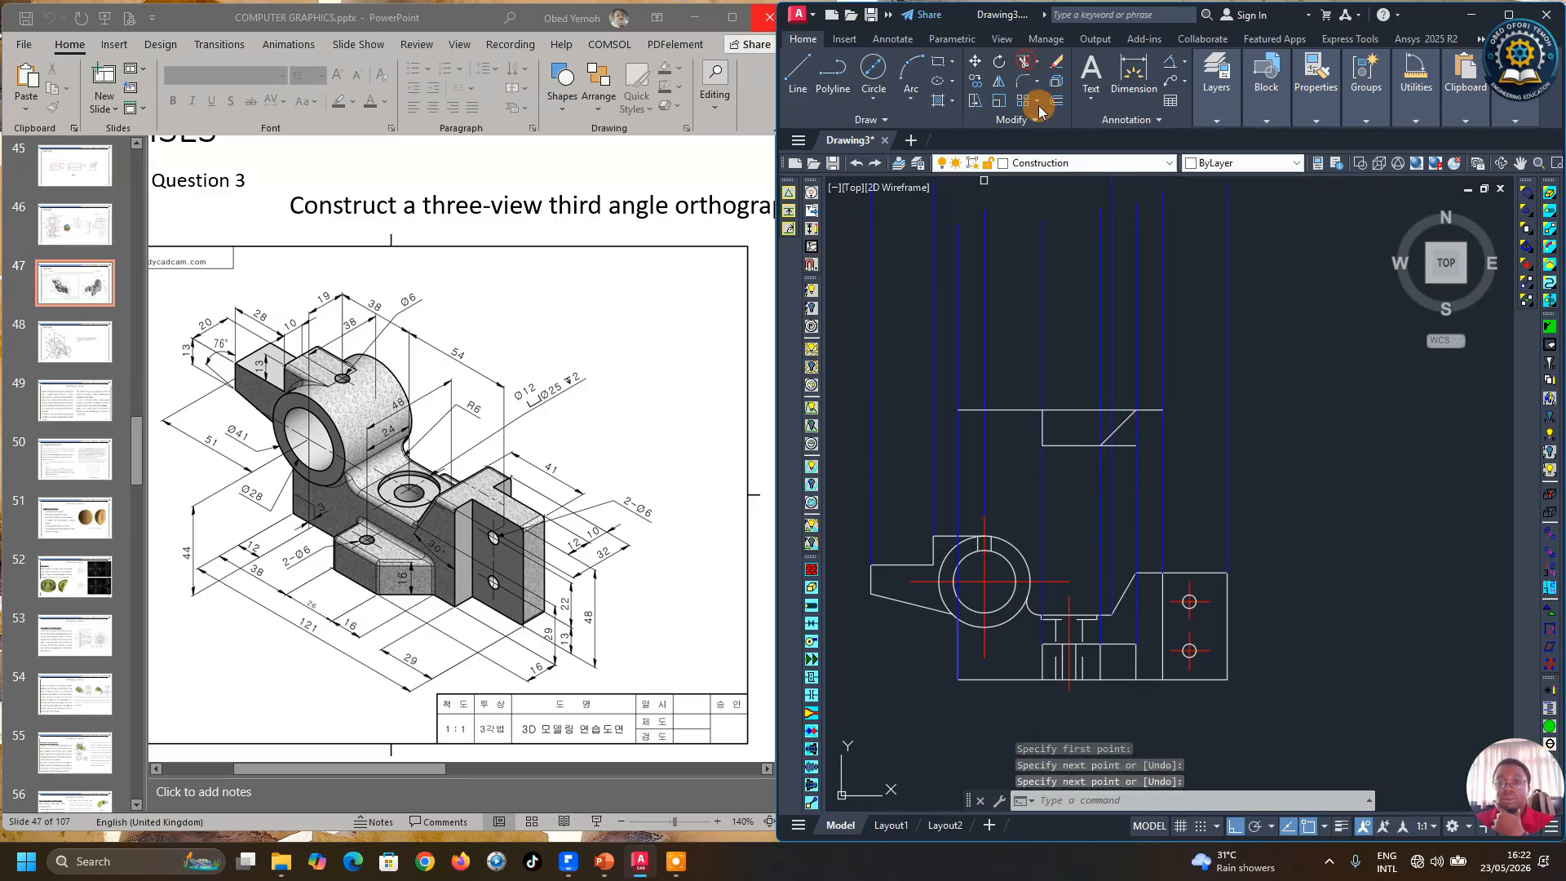
Step: Trim the part of the lower horizontal line beyond the inclined line
click(1024, 63)
scroll(1124, 445, up, 2)
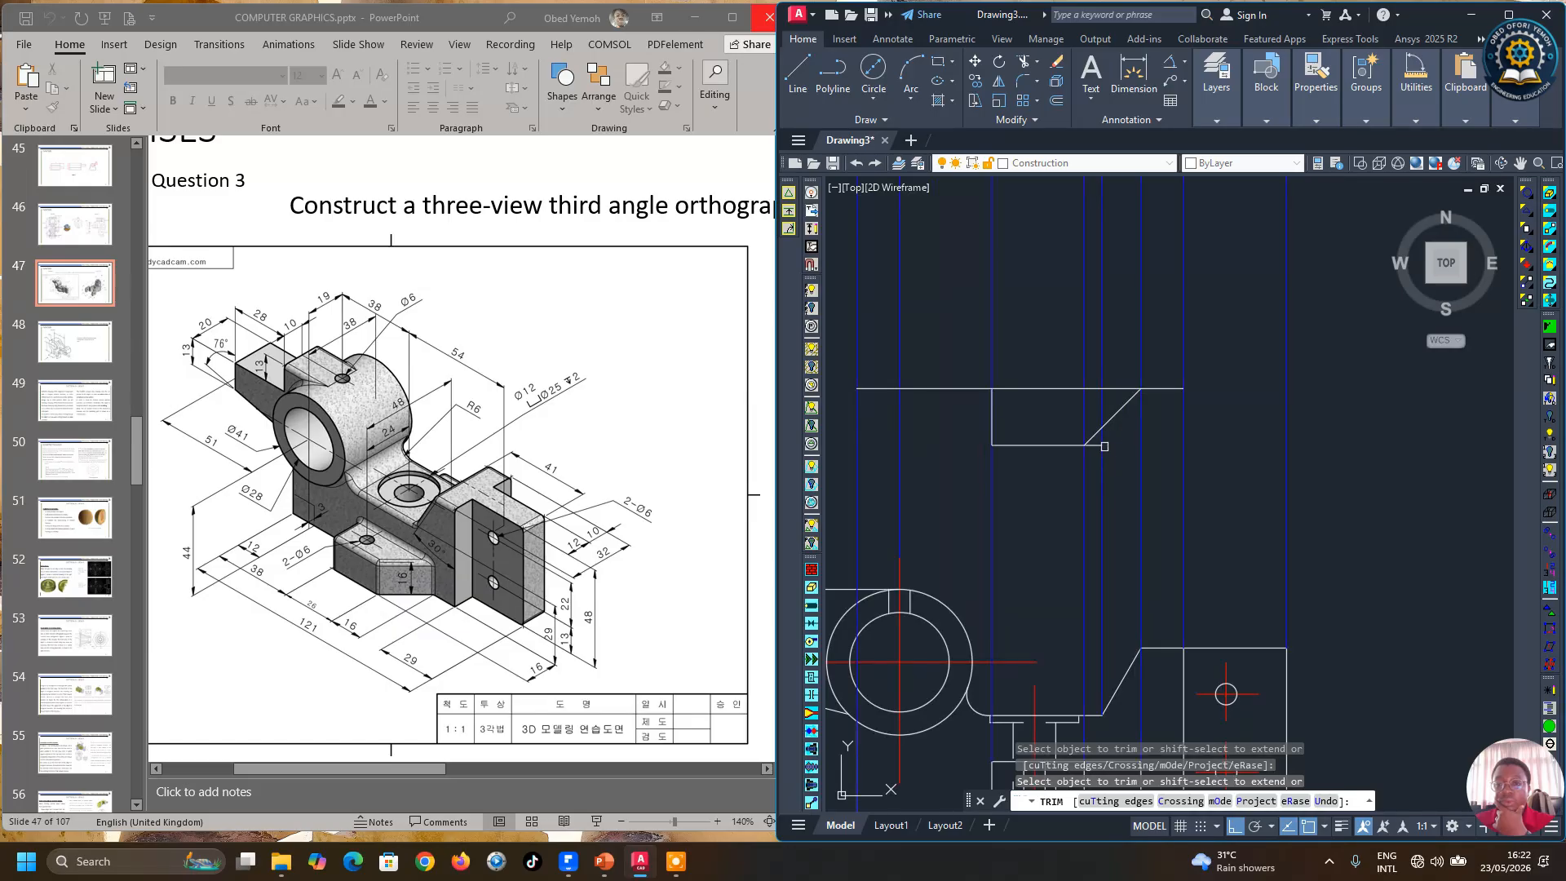
right_click(1238, 441)
click(1257, 450)
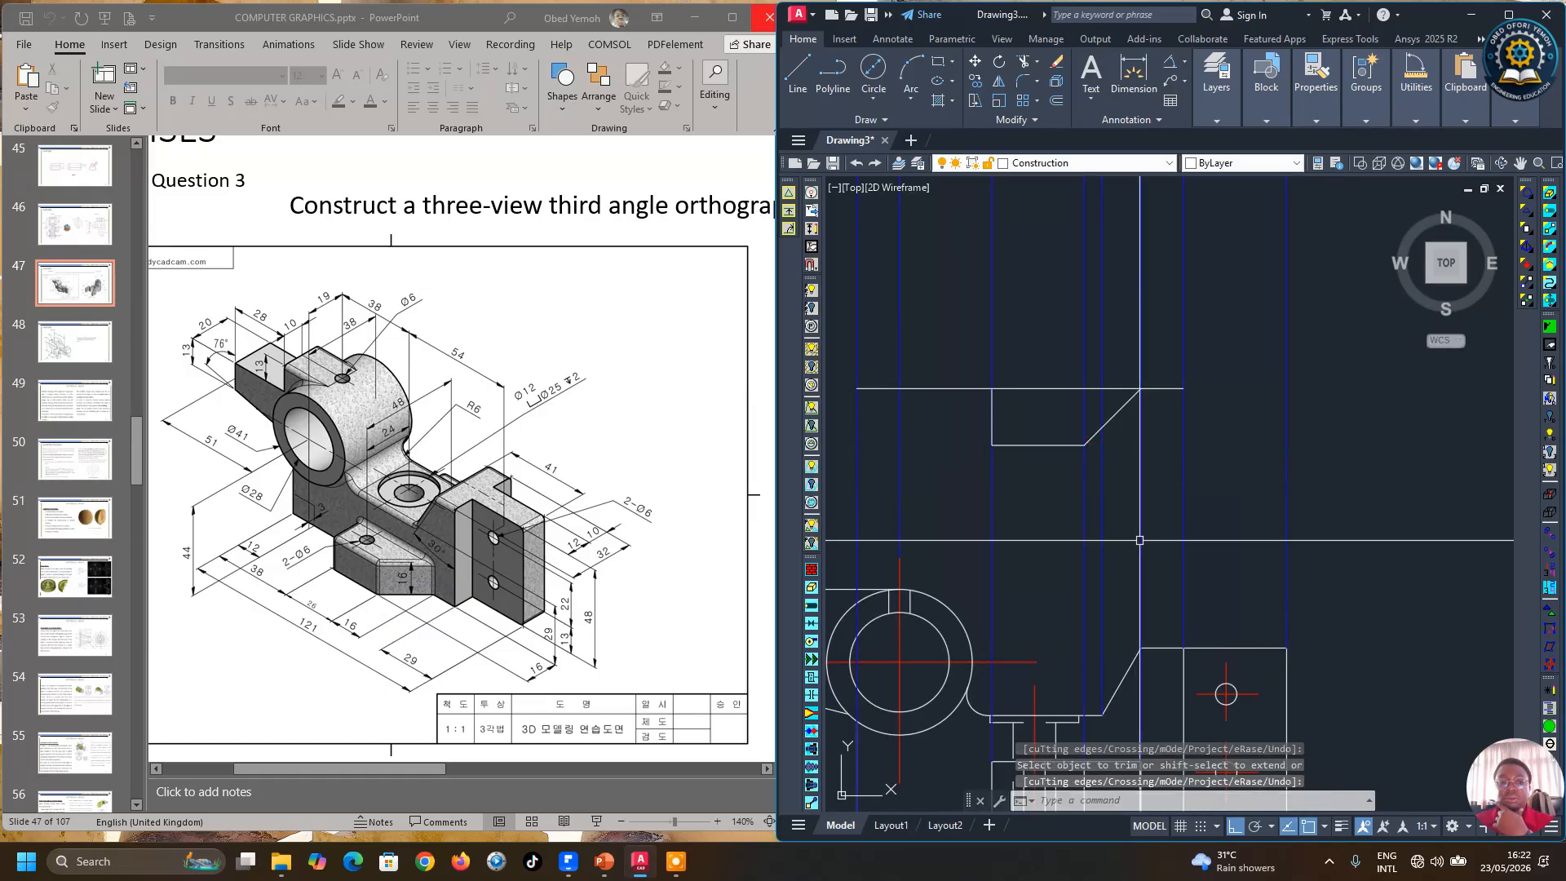
Step: Offset the upper horizontal line 16 mm upward
scroll(1152, 534, down, 3)
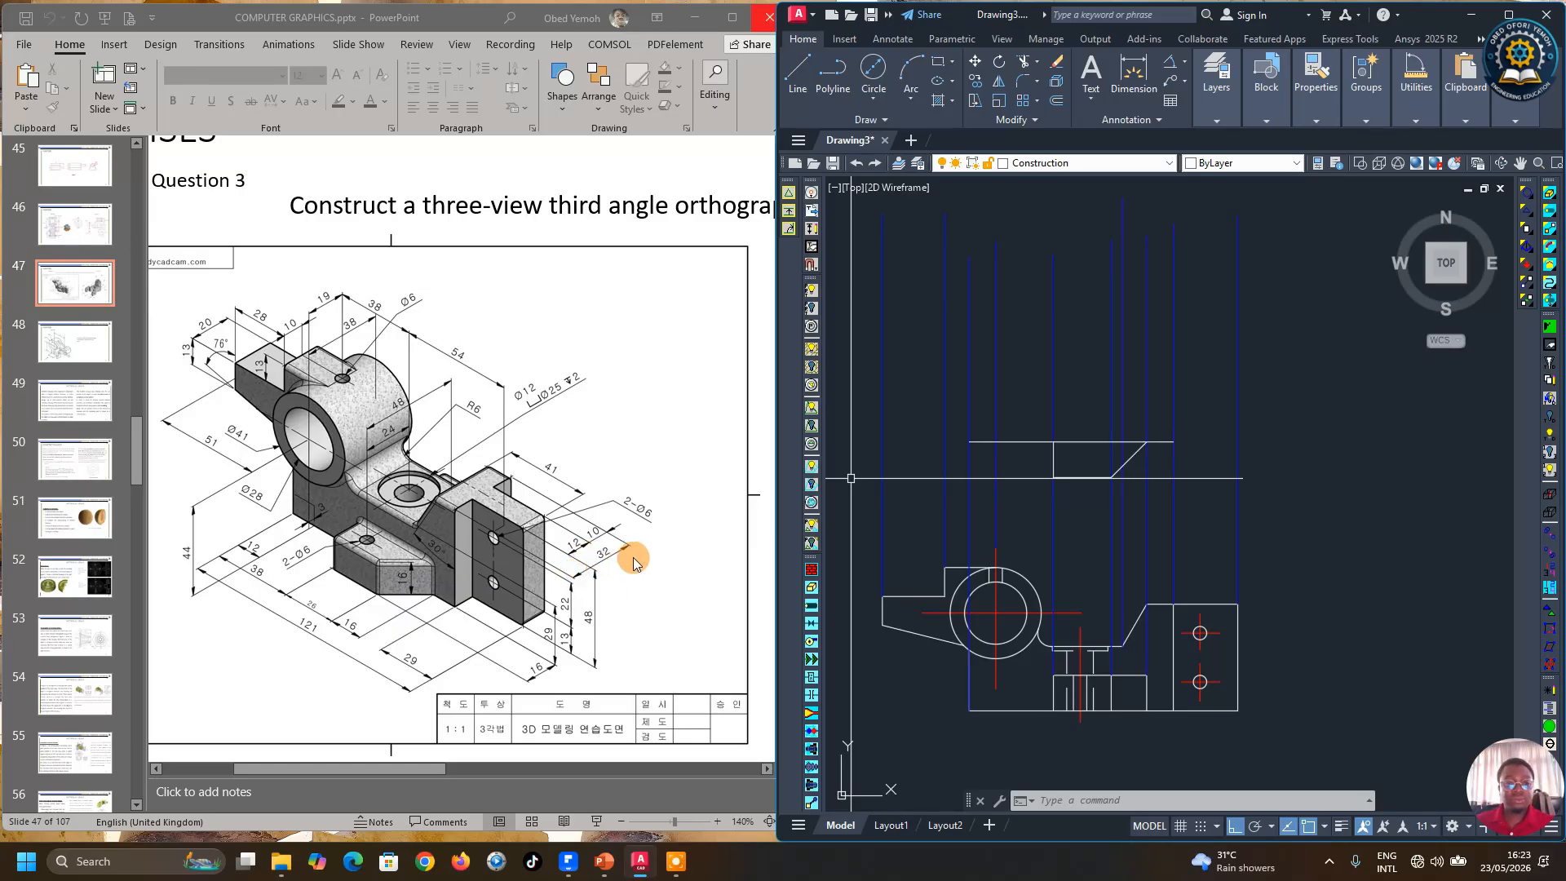
click(1060, 99)
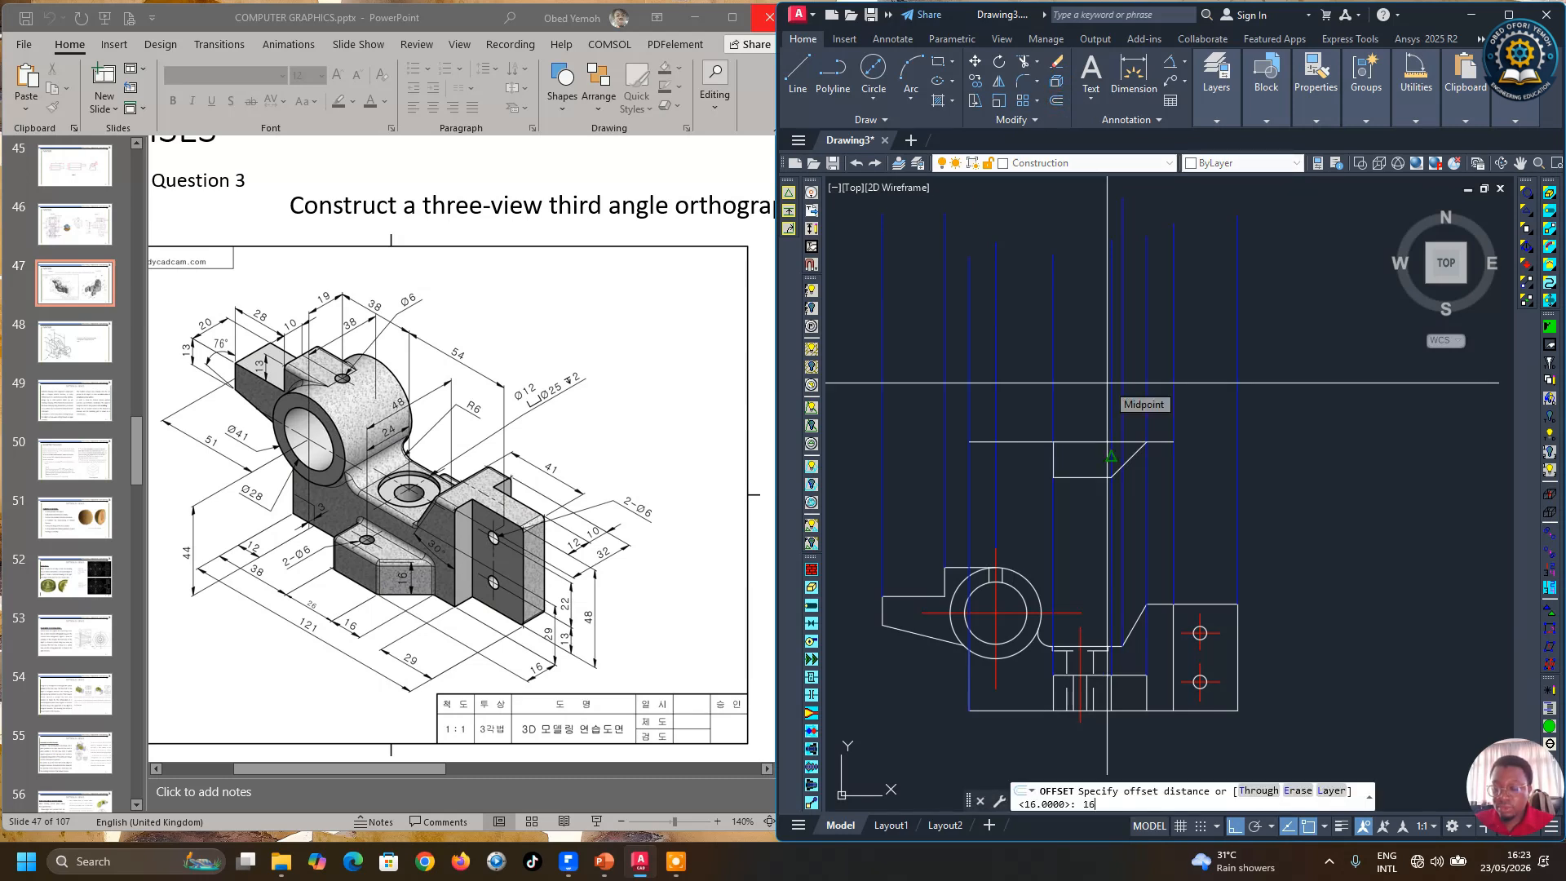
key(Return)
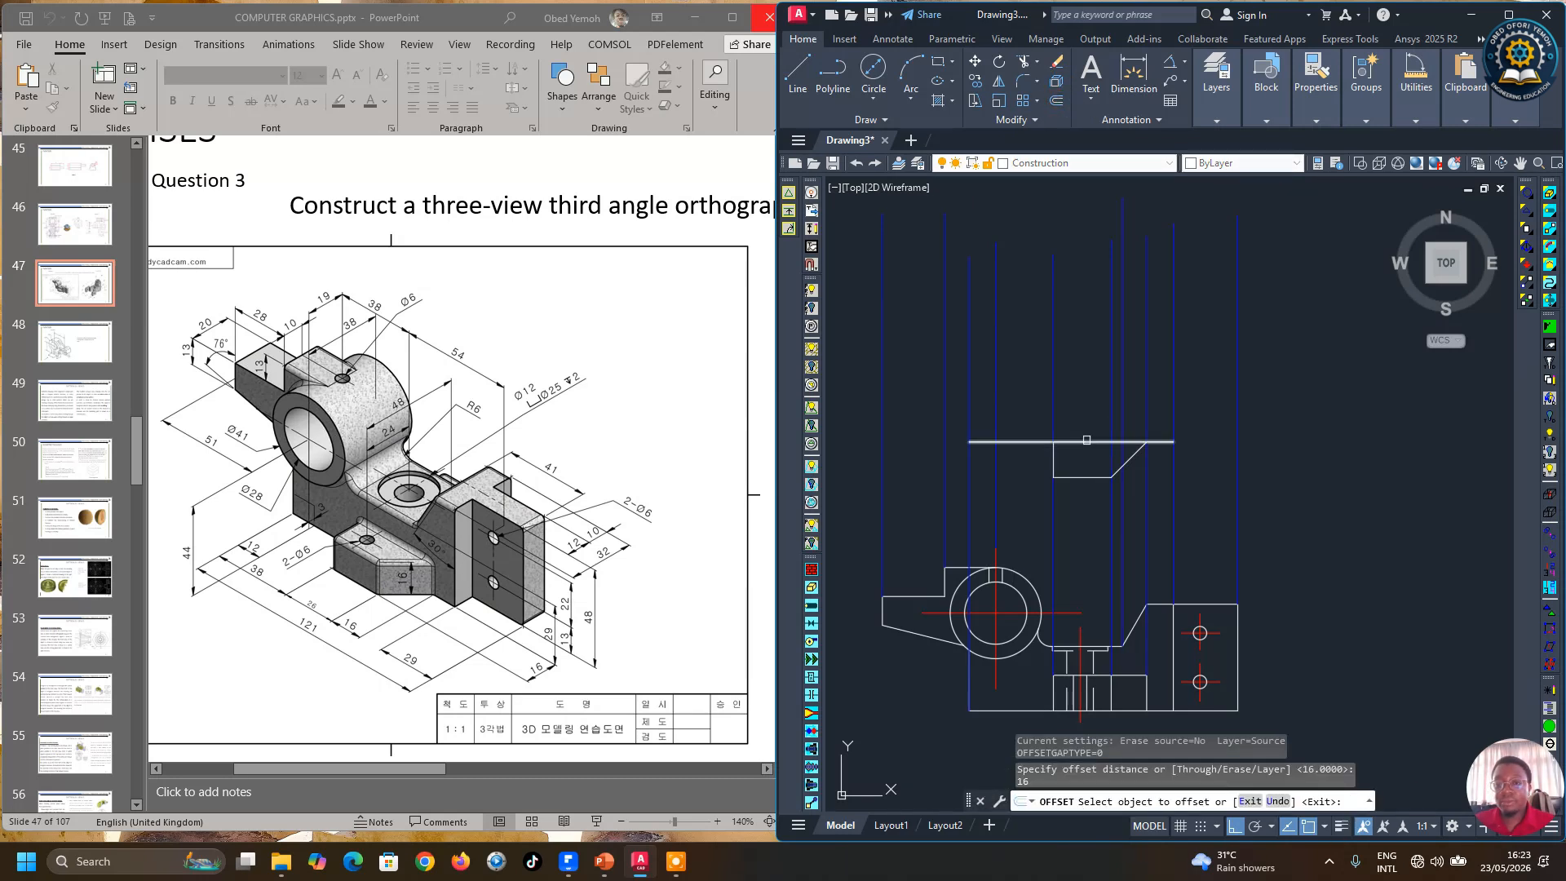
click(1093, 443)
click(1242, 363)
right_click(1256, 351)
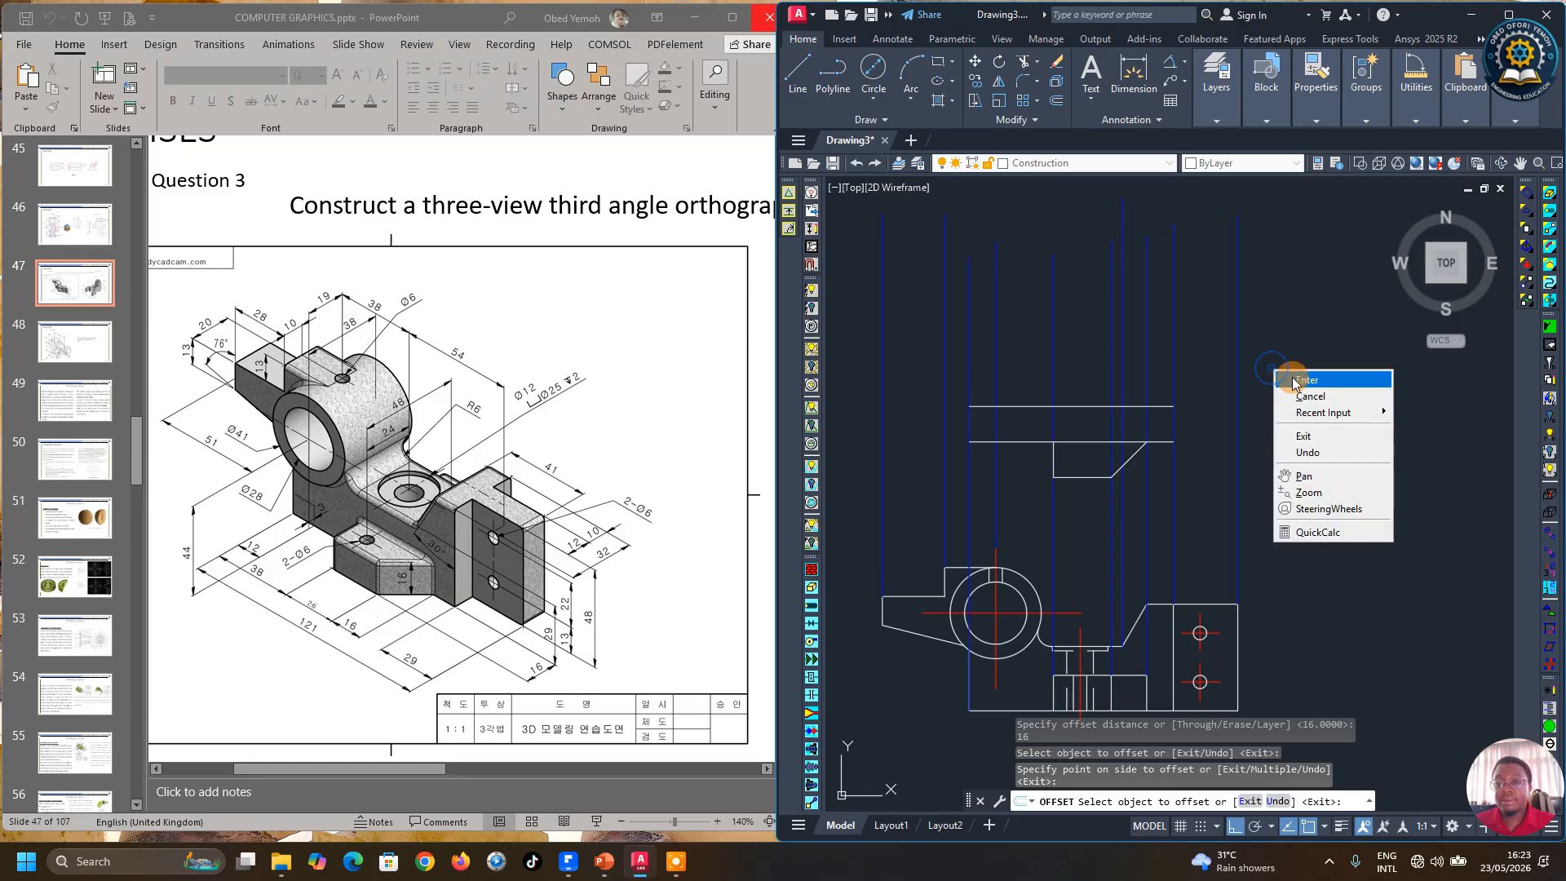
click(1280, 362)
Step: Stretch both ends of the new offset line to extend it across the view width
click(1018, 405)
click(969, 406)
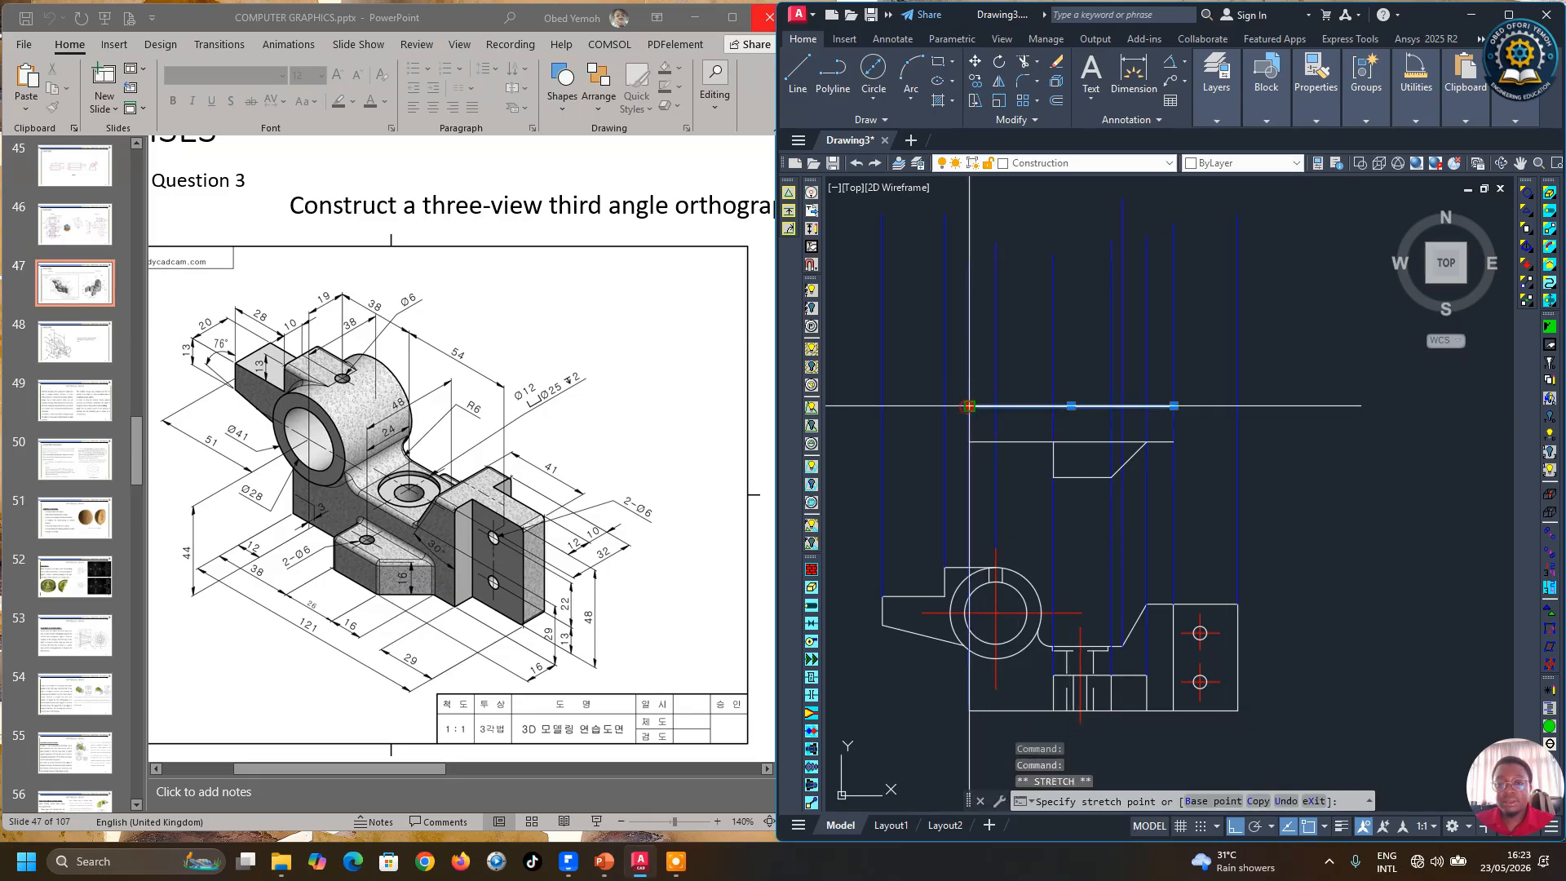
click(849, 413)
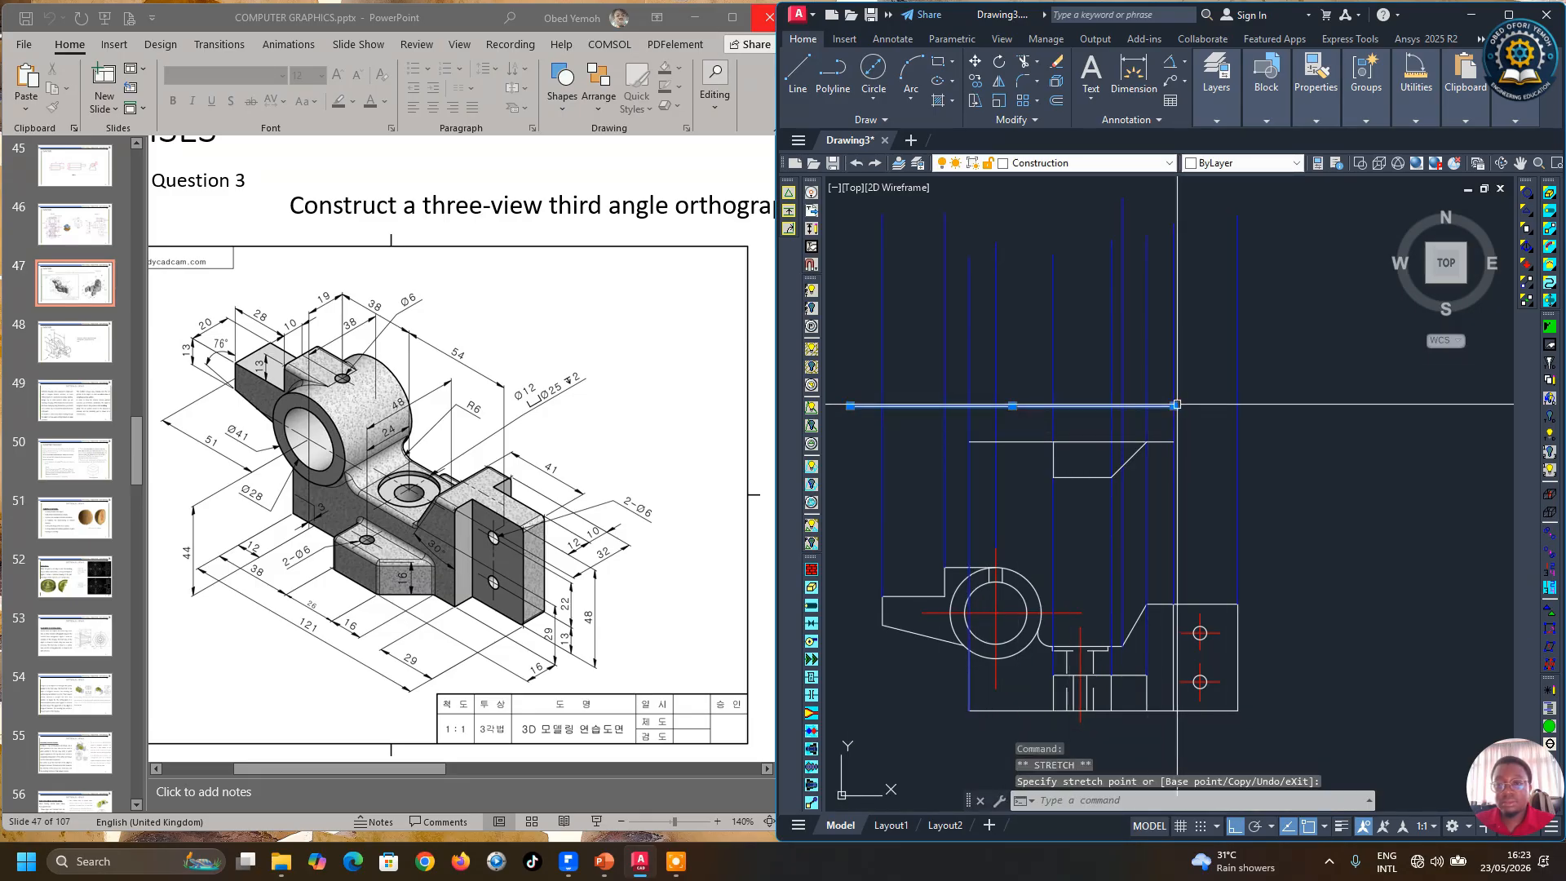
click(1175, 406)
click(1291, 422)
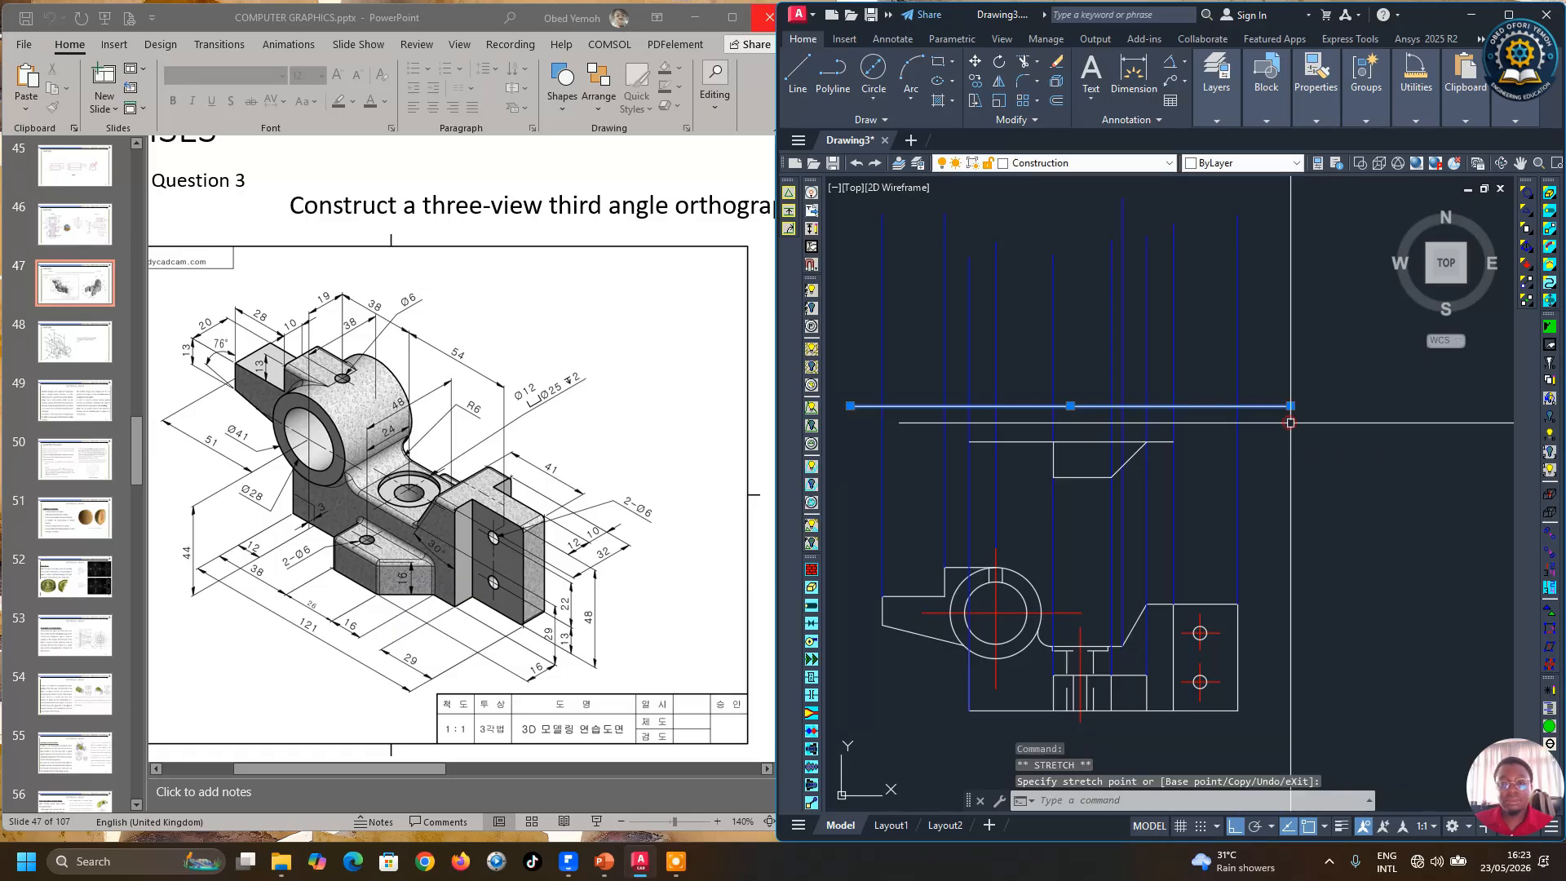
key(Escape)
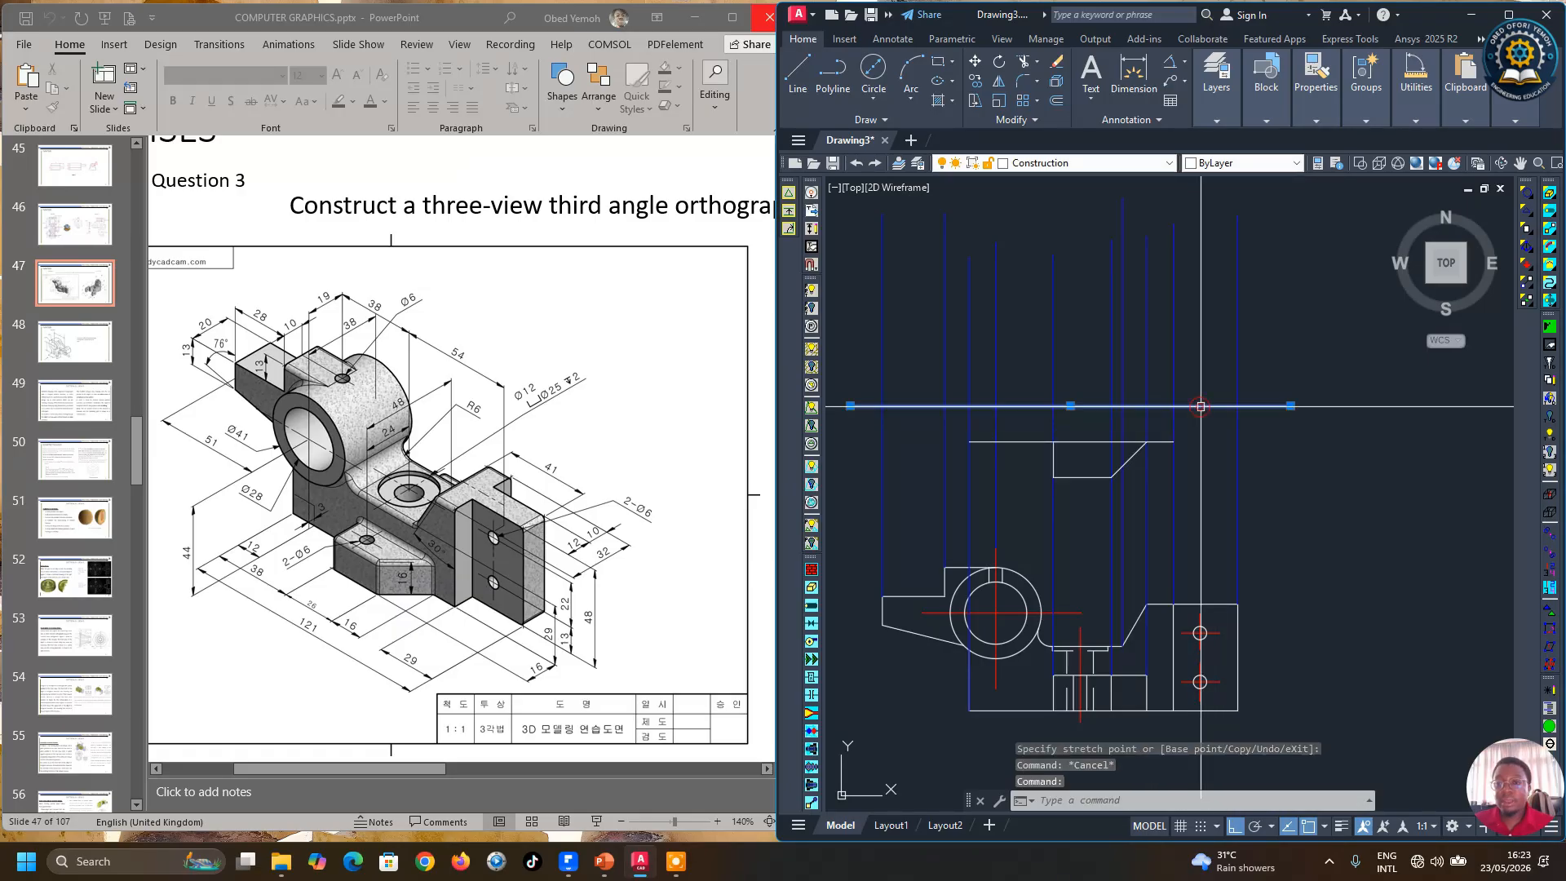
Step: Move the new horizontal line onto the center line layer
click(1216, 114)
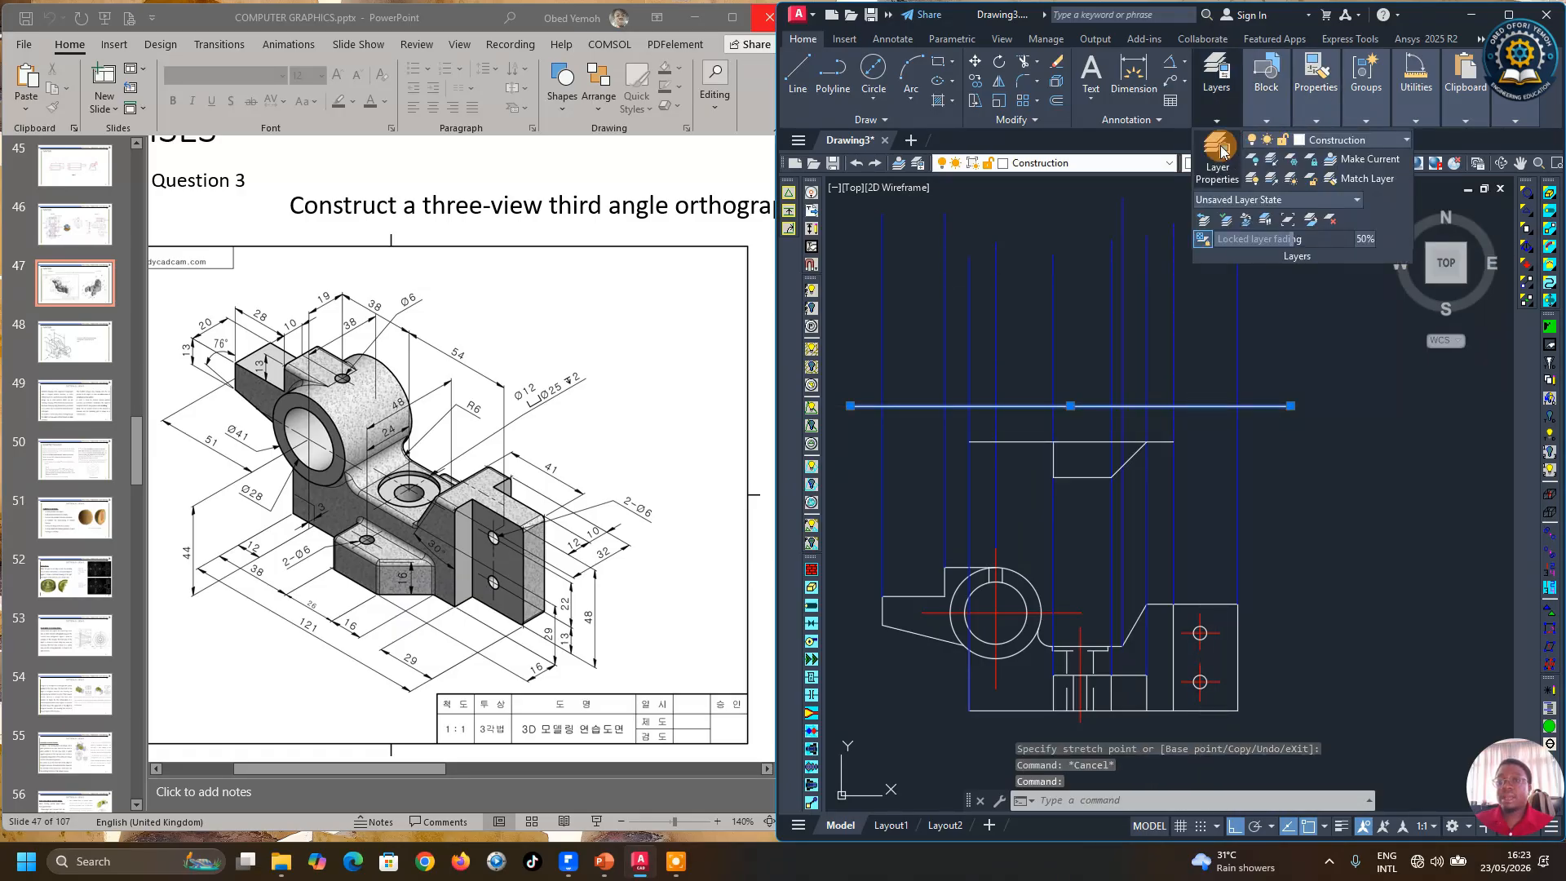
click(1377, 140)
click(1333, 178)
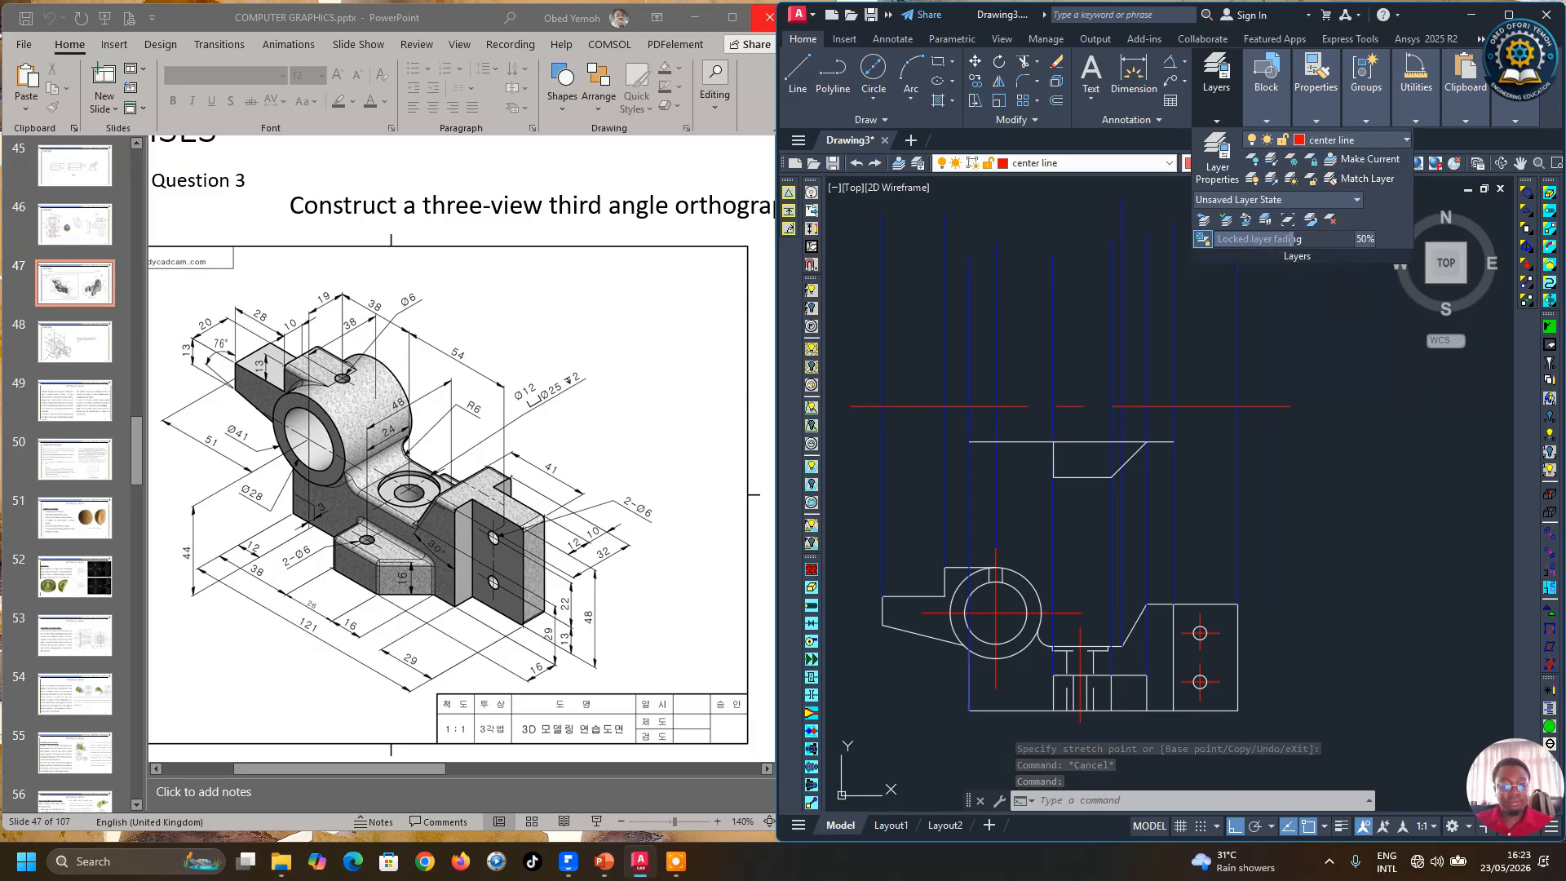
key(Escape)
Step: Mirror the stepped profile lines about the horizontal centre line, keeping the originals
scroll(1285, 468, down, 2)
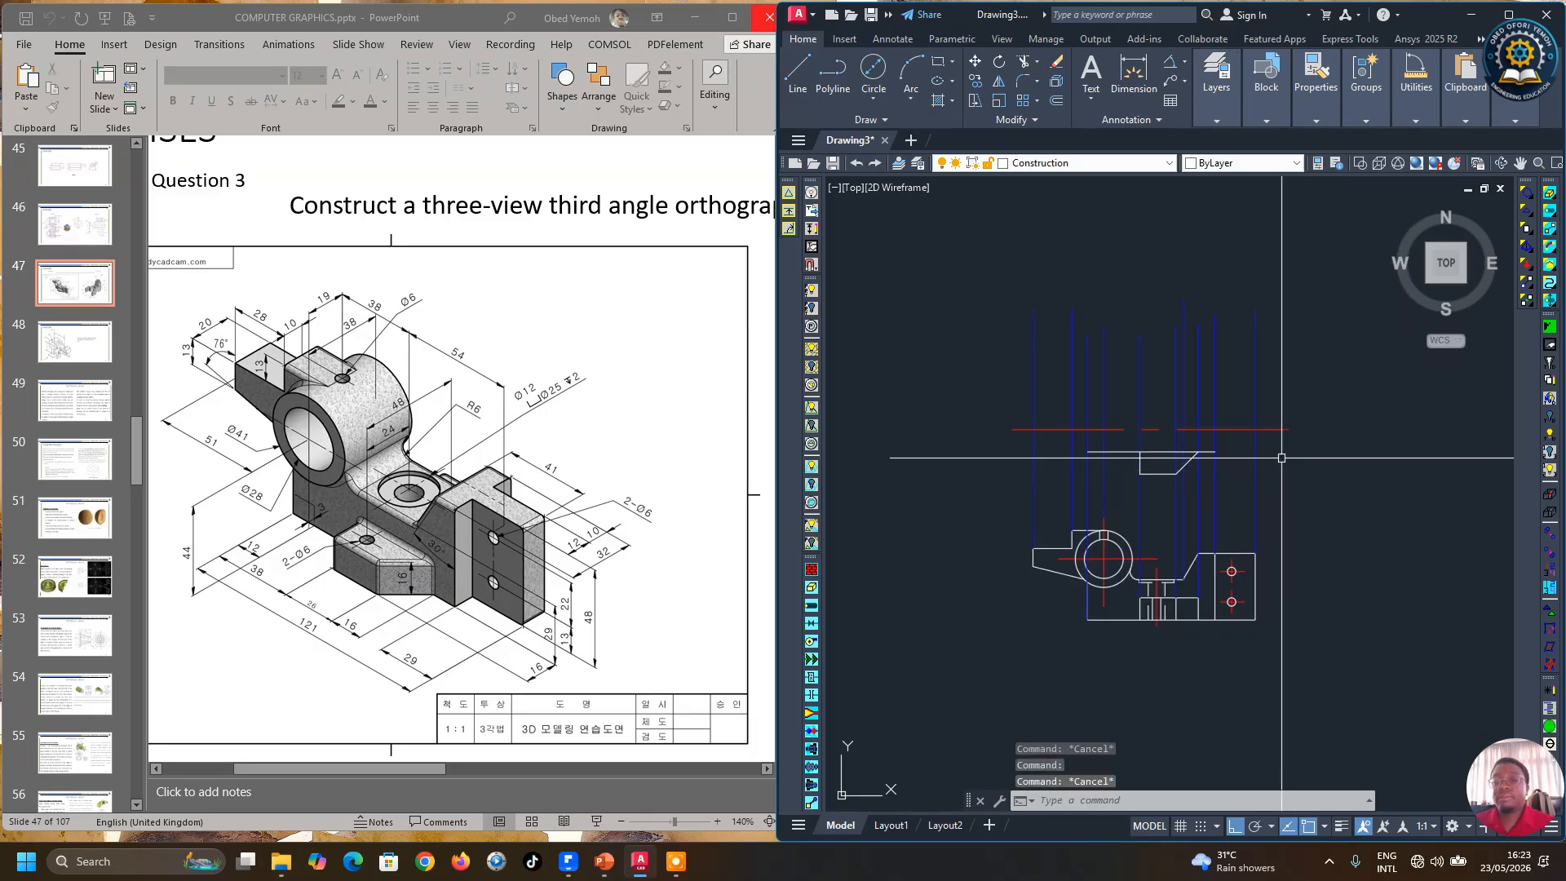
scroll(1280, 459, up, 2)
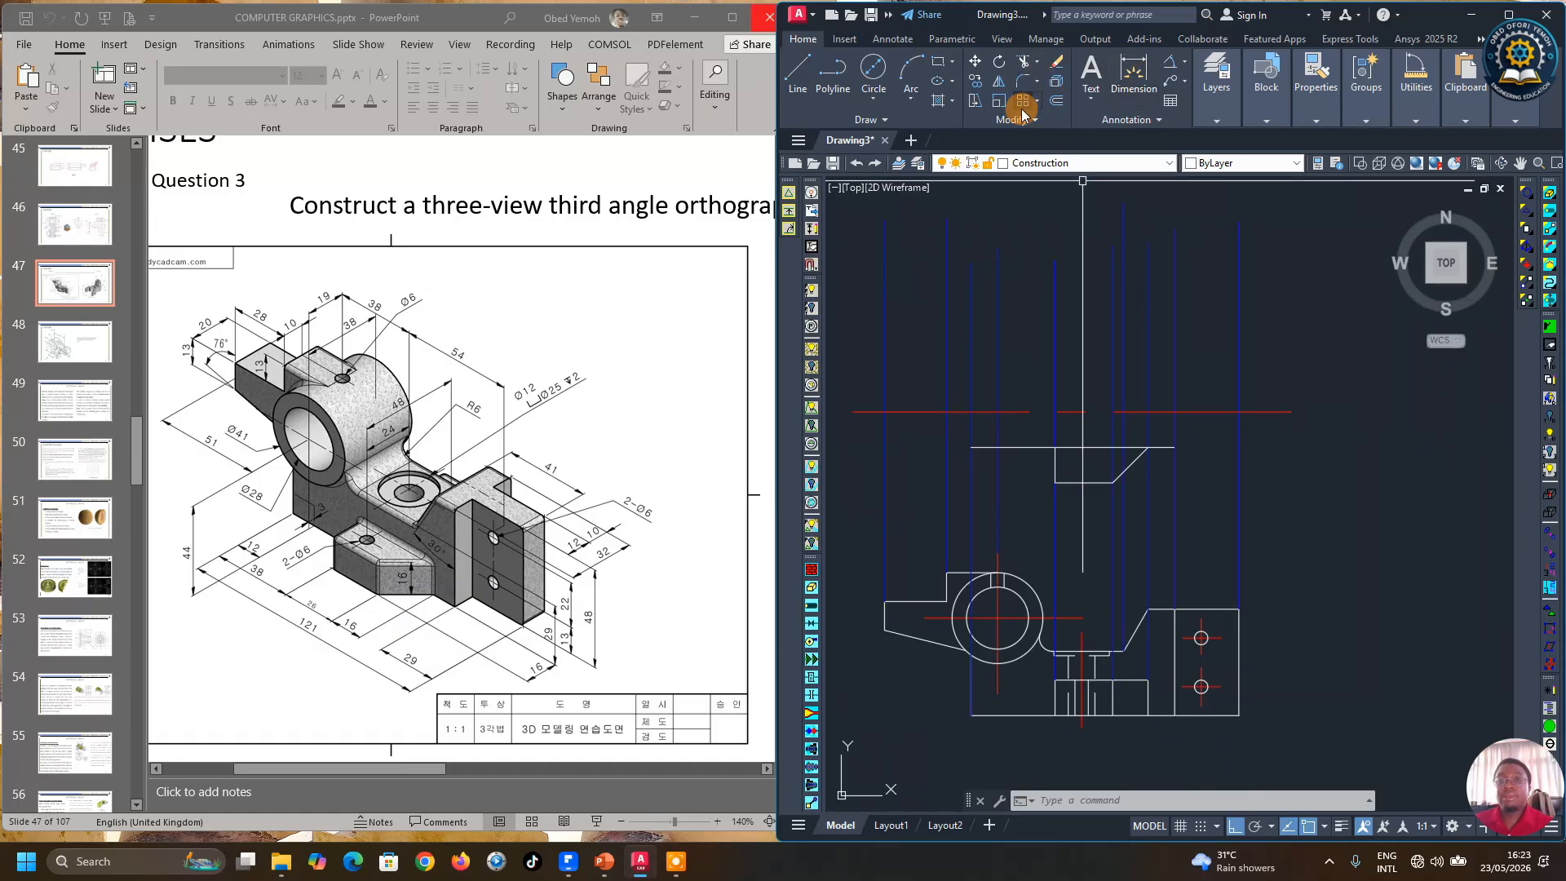
click(999, 81)
click(1155, 447)
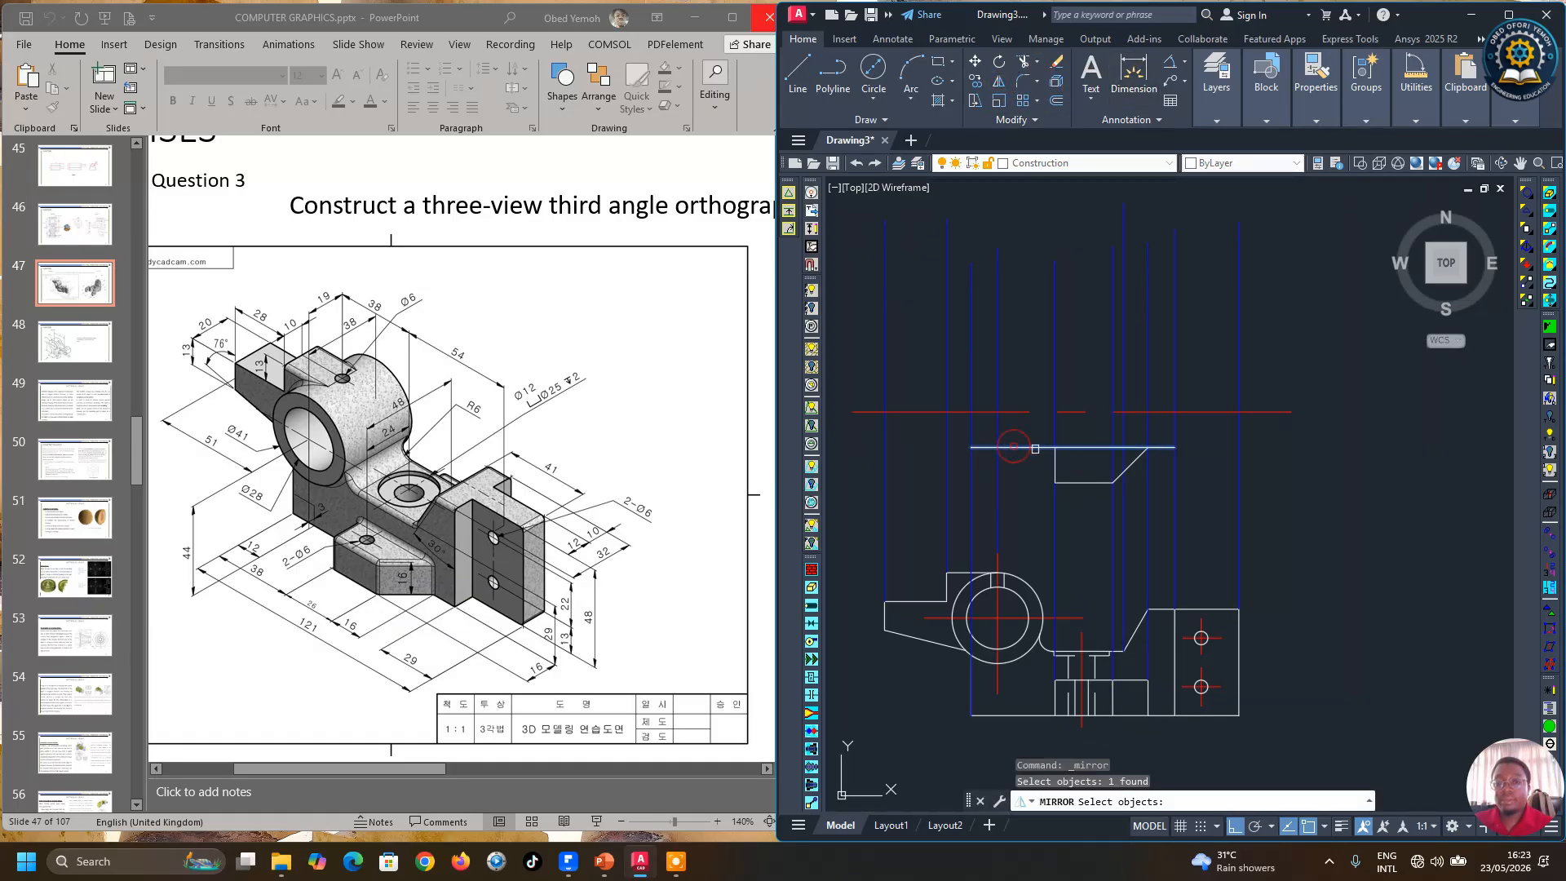
click(1075, 484)
click(1053, 467)
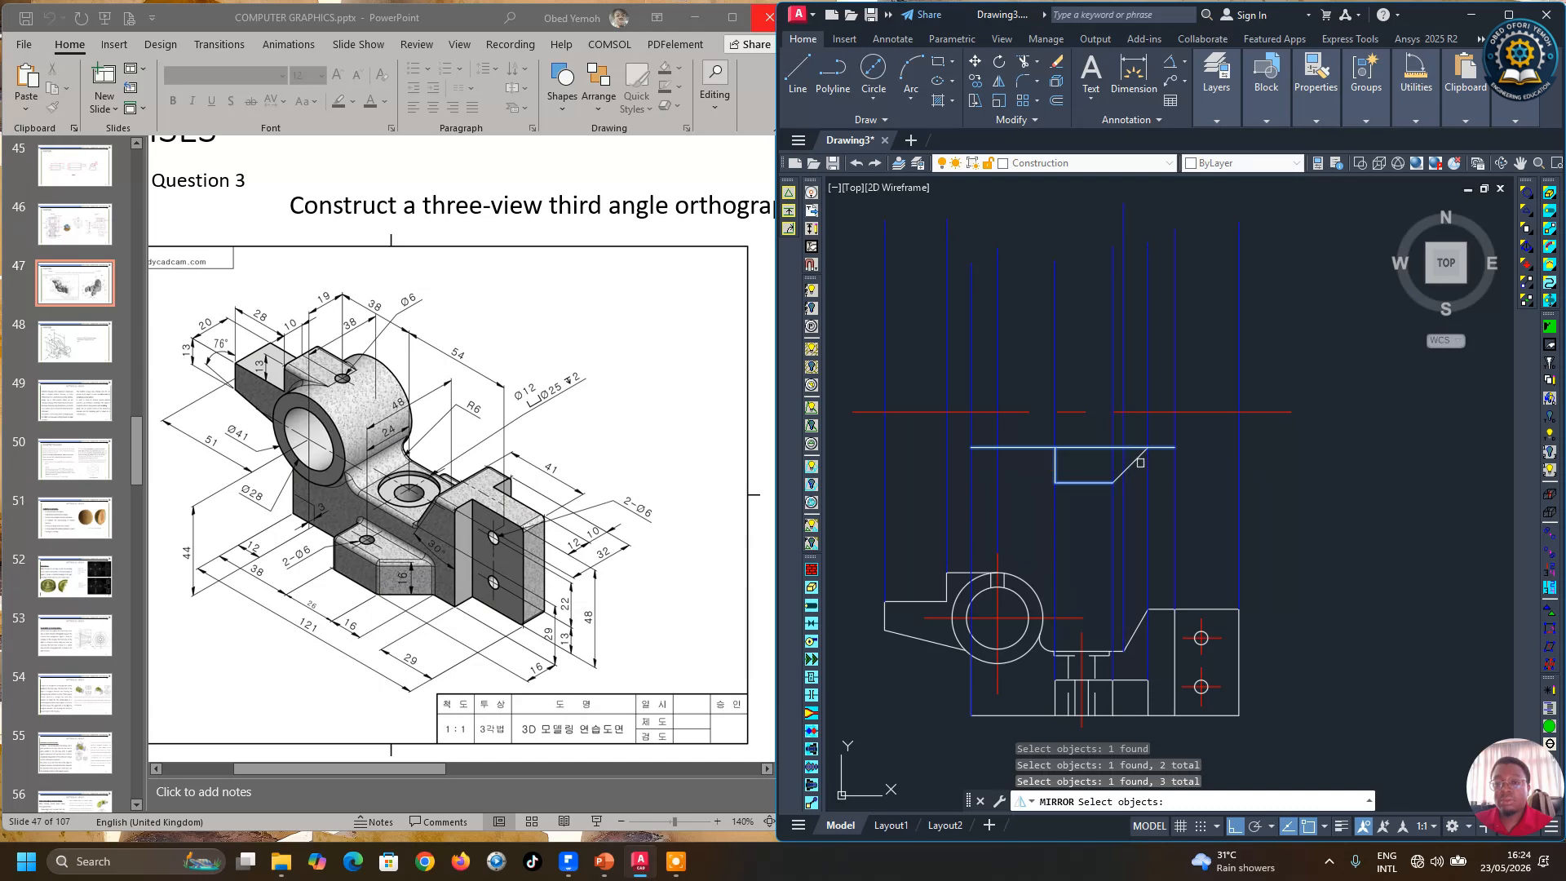
key(Return)
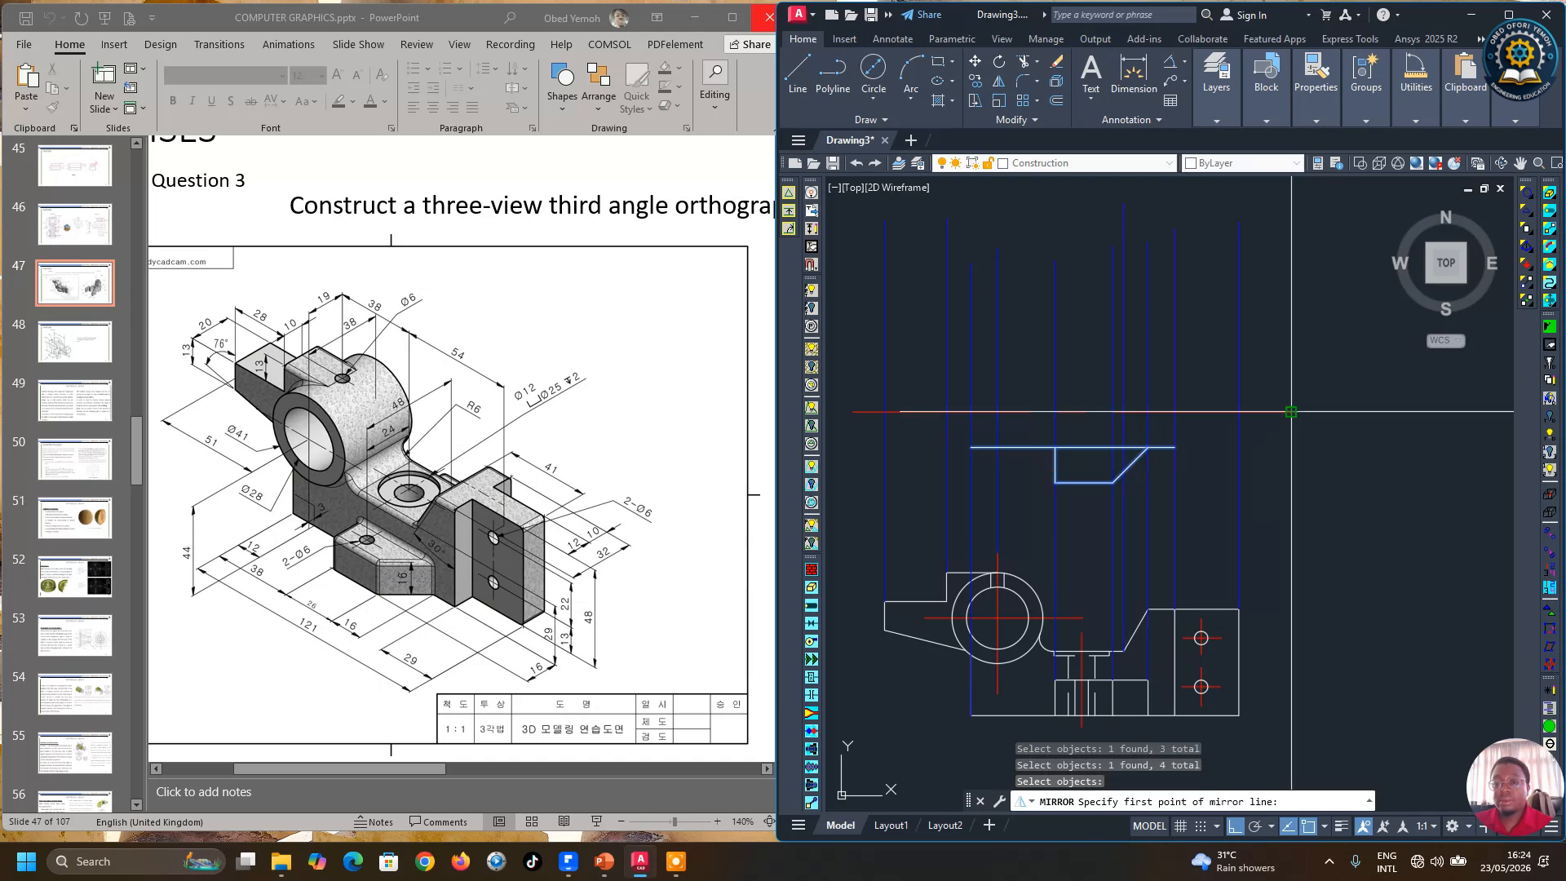
click(1292, 412)
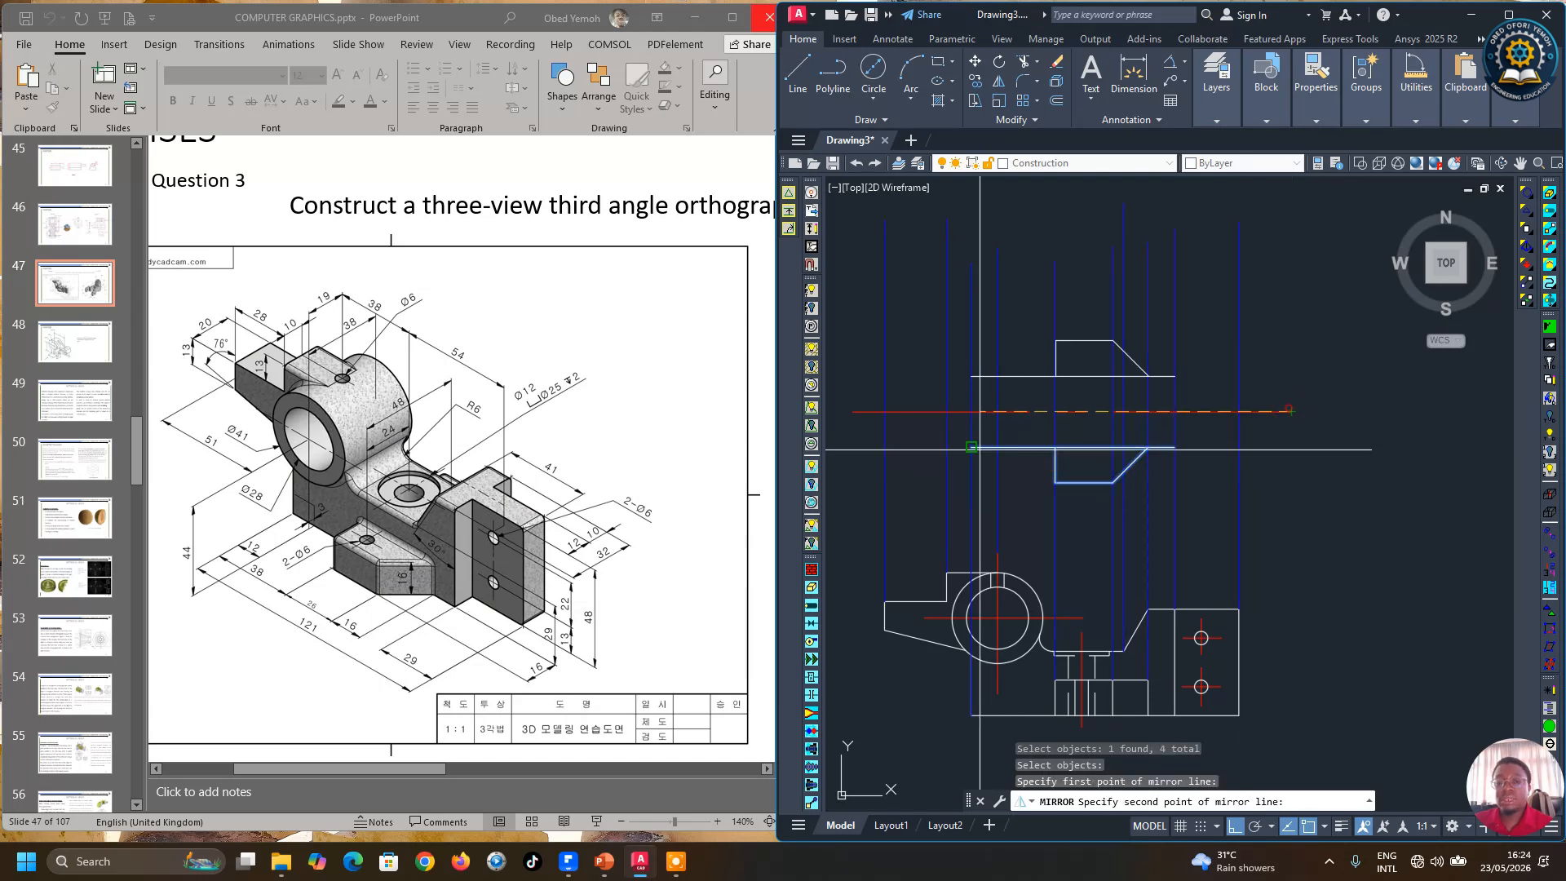
click(853, 412)
key(Return)
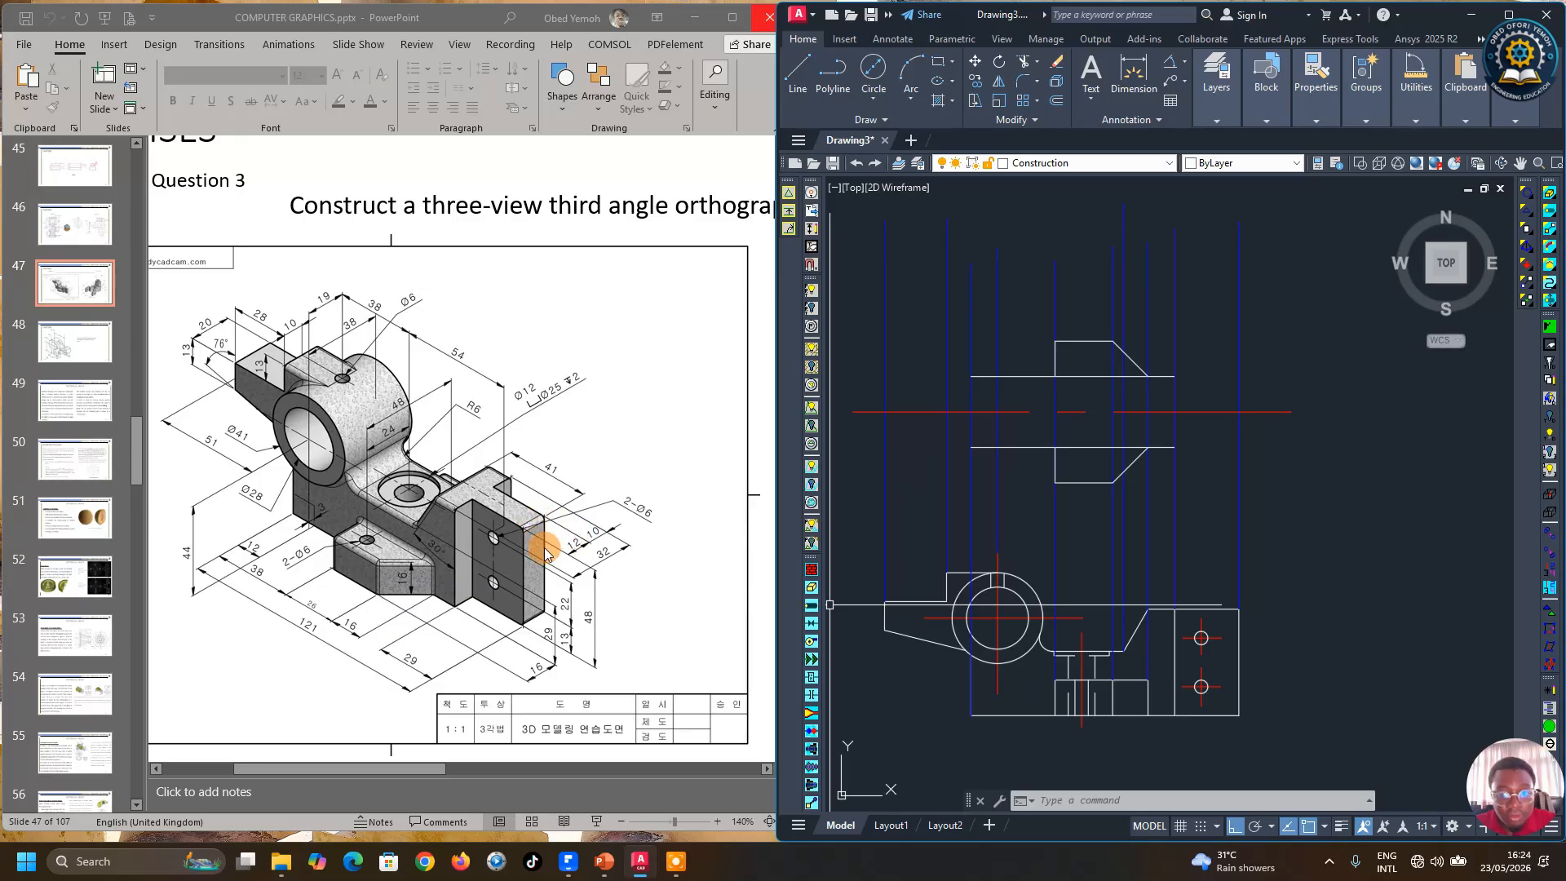
Step: Offset the centre line 6 mm to each side
click(1056, 100)
text(6)
key(Return)
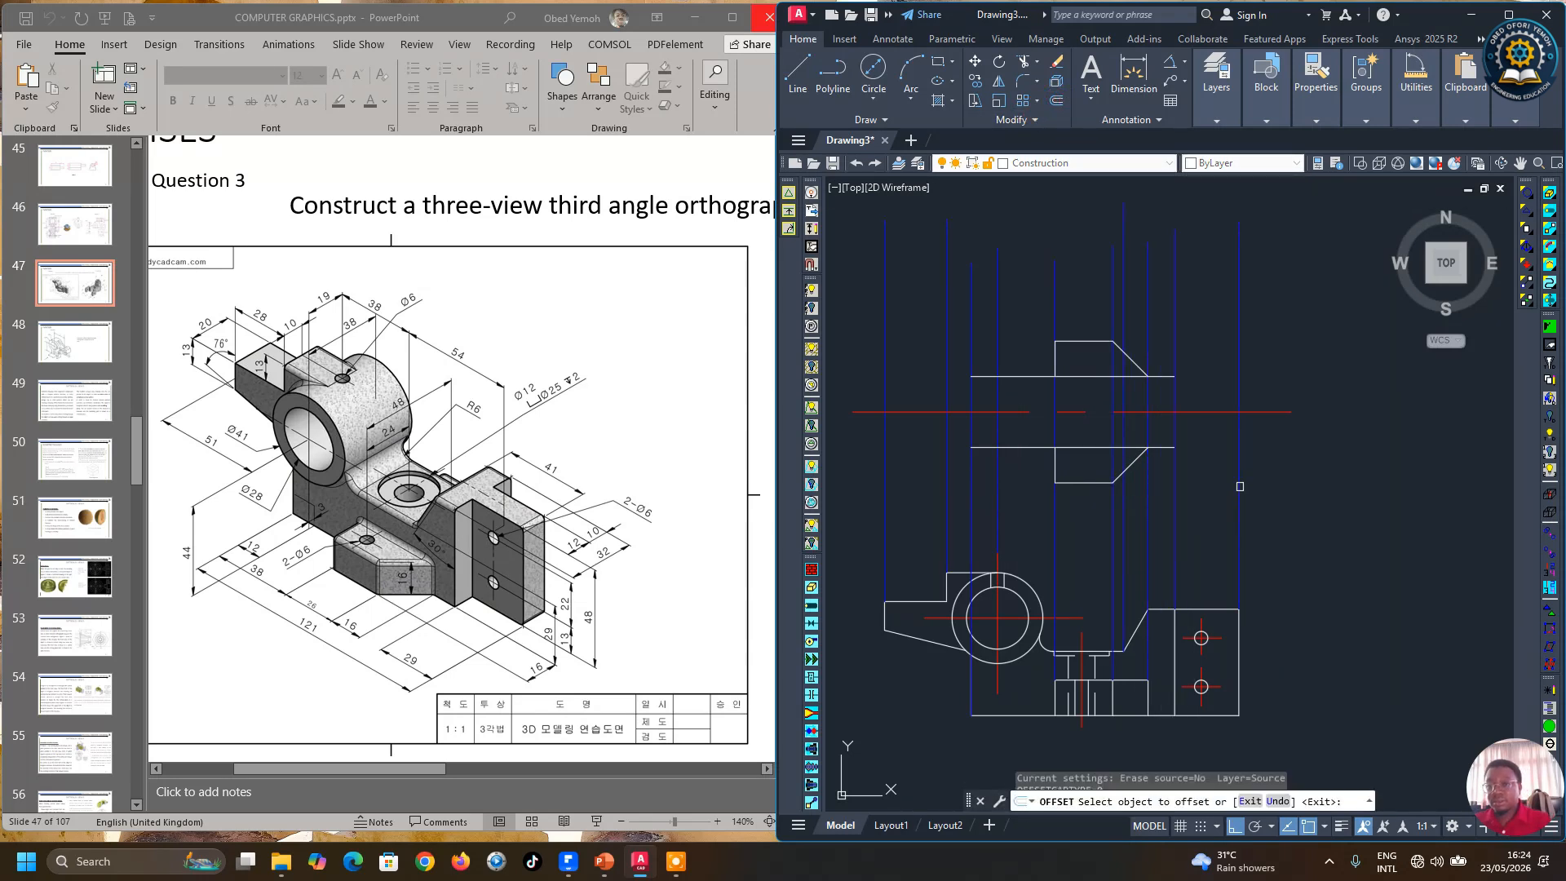
click(1201, 411)
click(1205, 420)
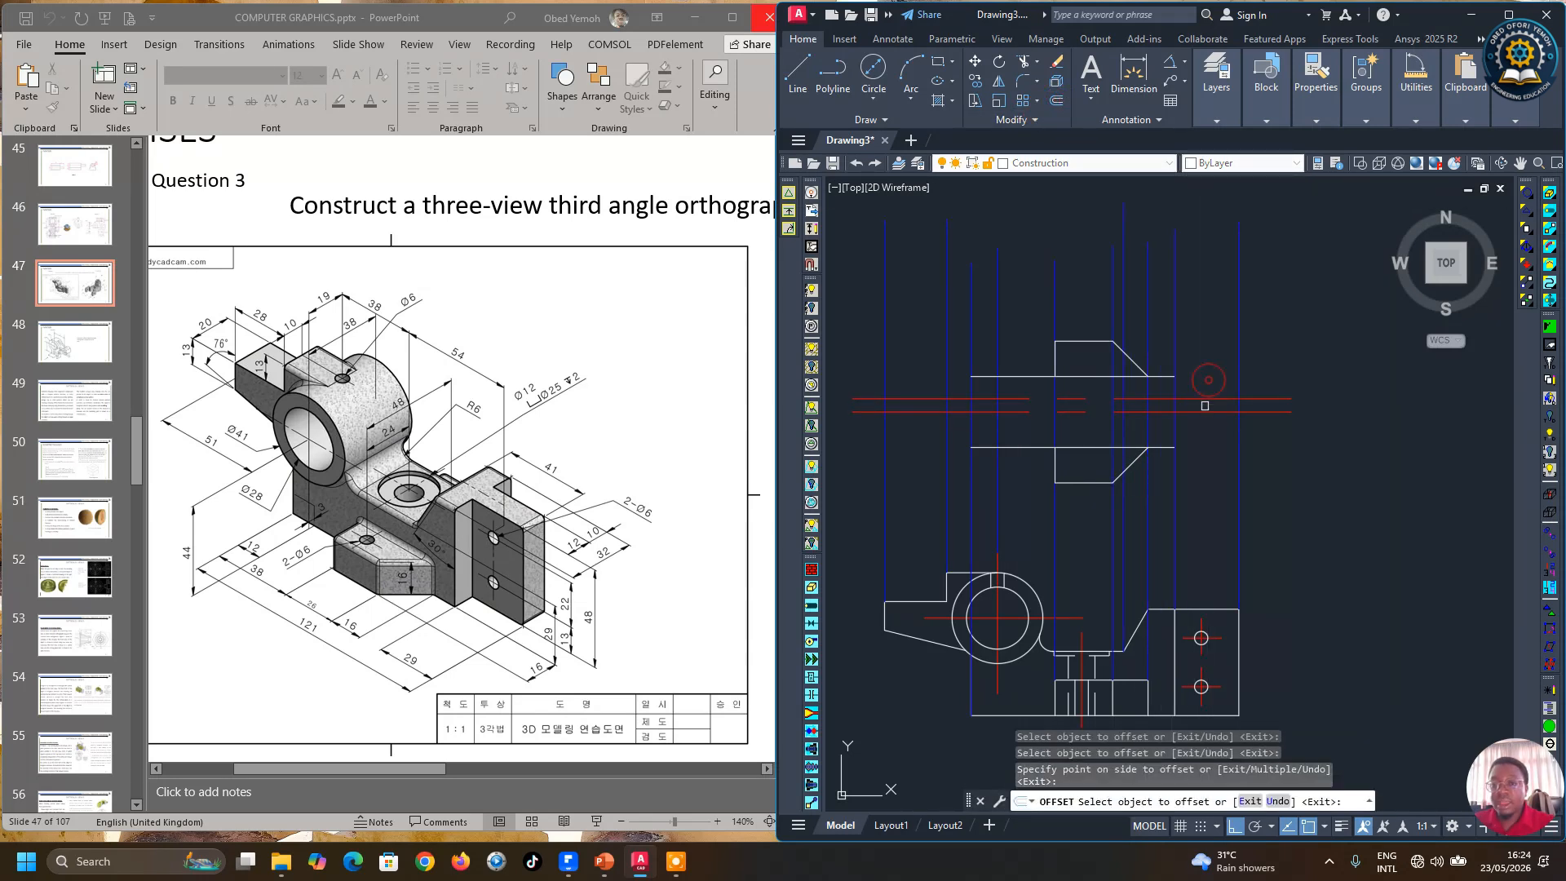
right_click(1314, 452)
click(1357, 477)
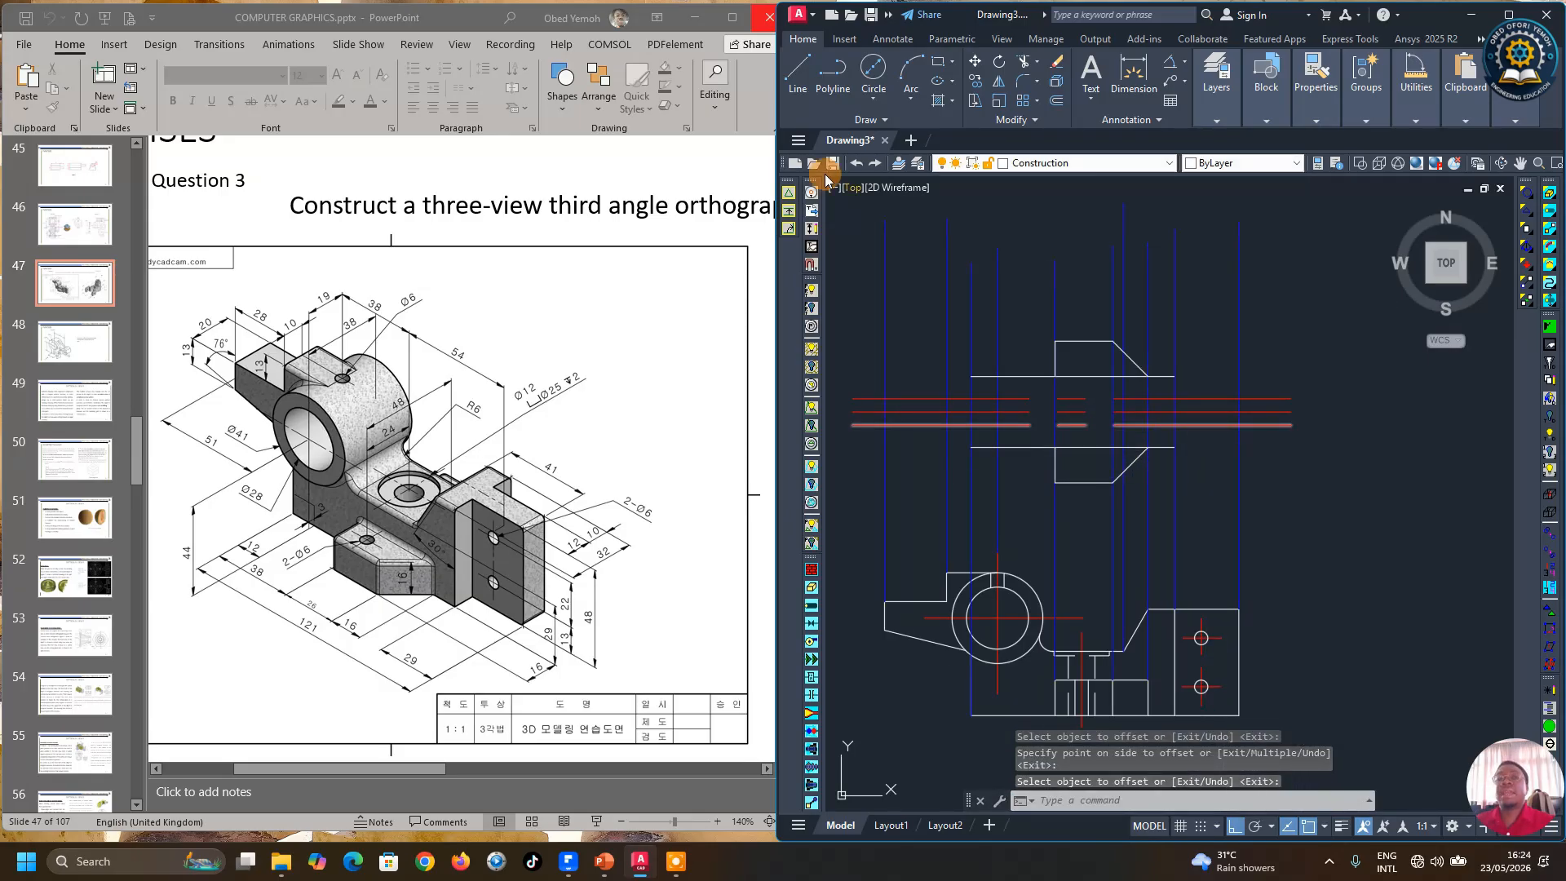
Step: Draw the rectangular projection extending right from the profile between the two offset lines
click(797, 73)
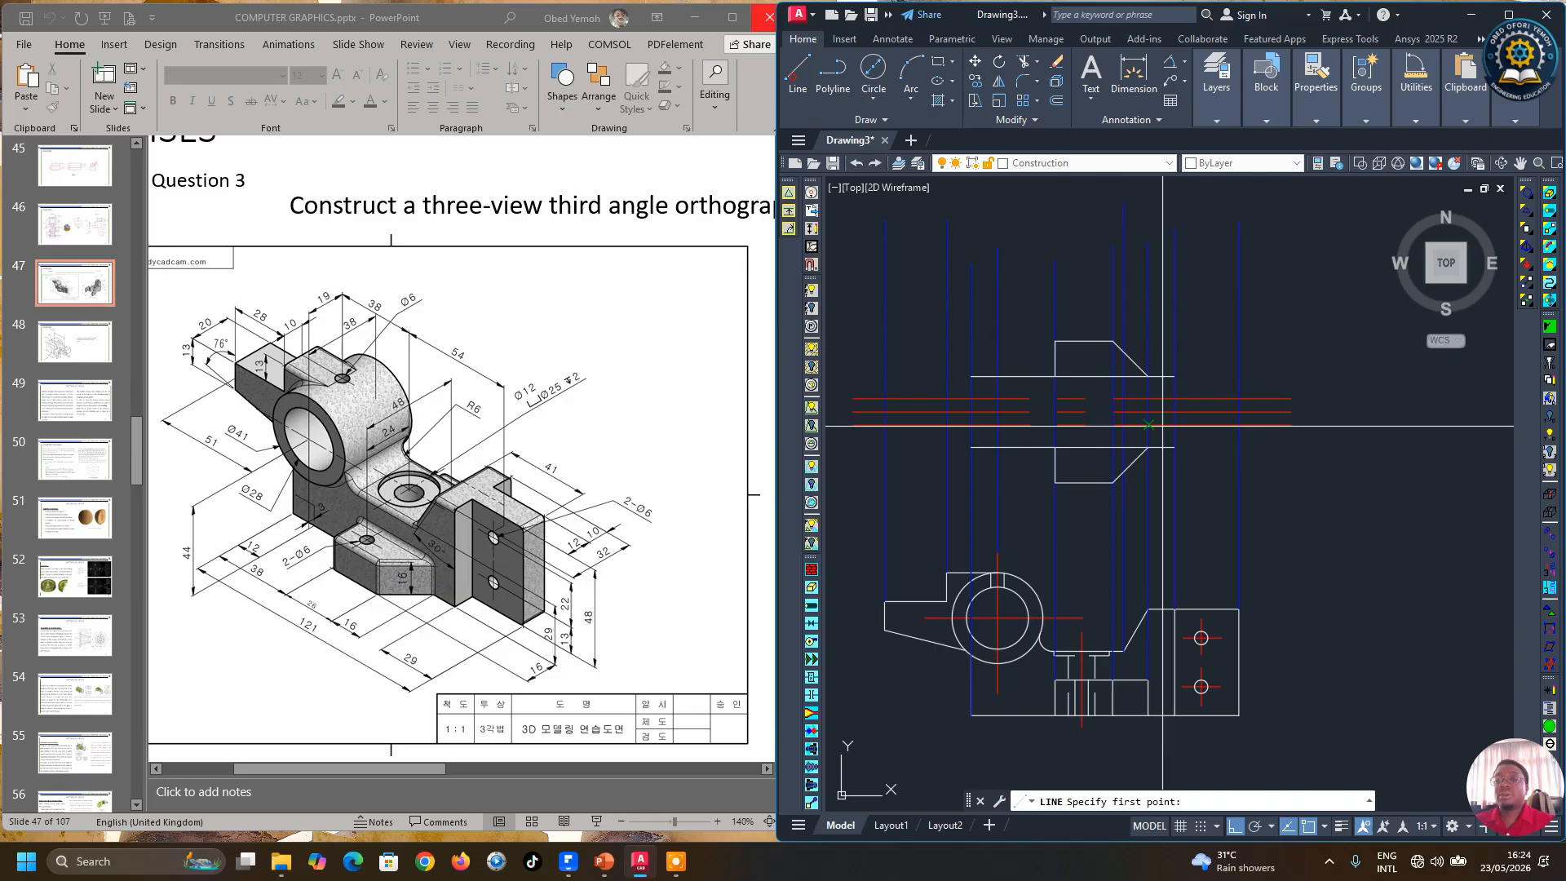
click(1175, 376)
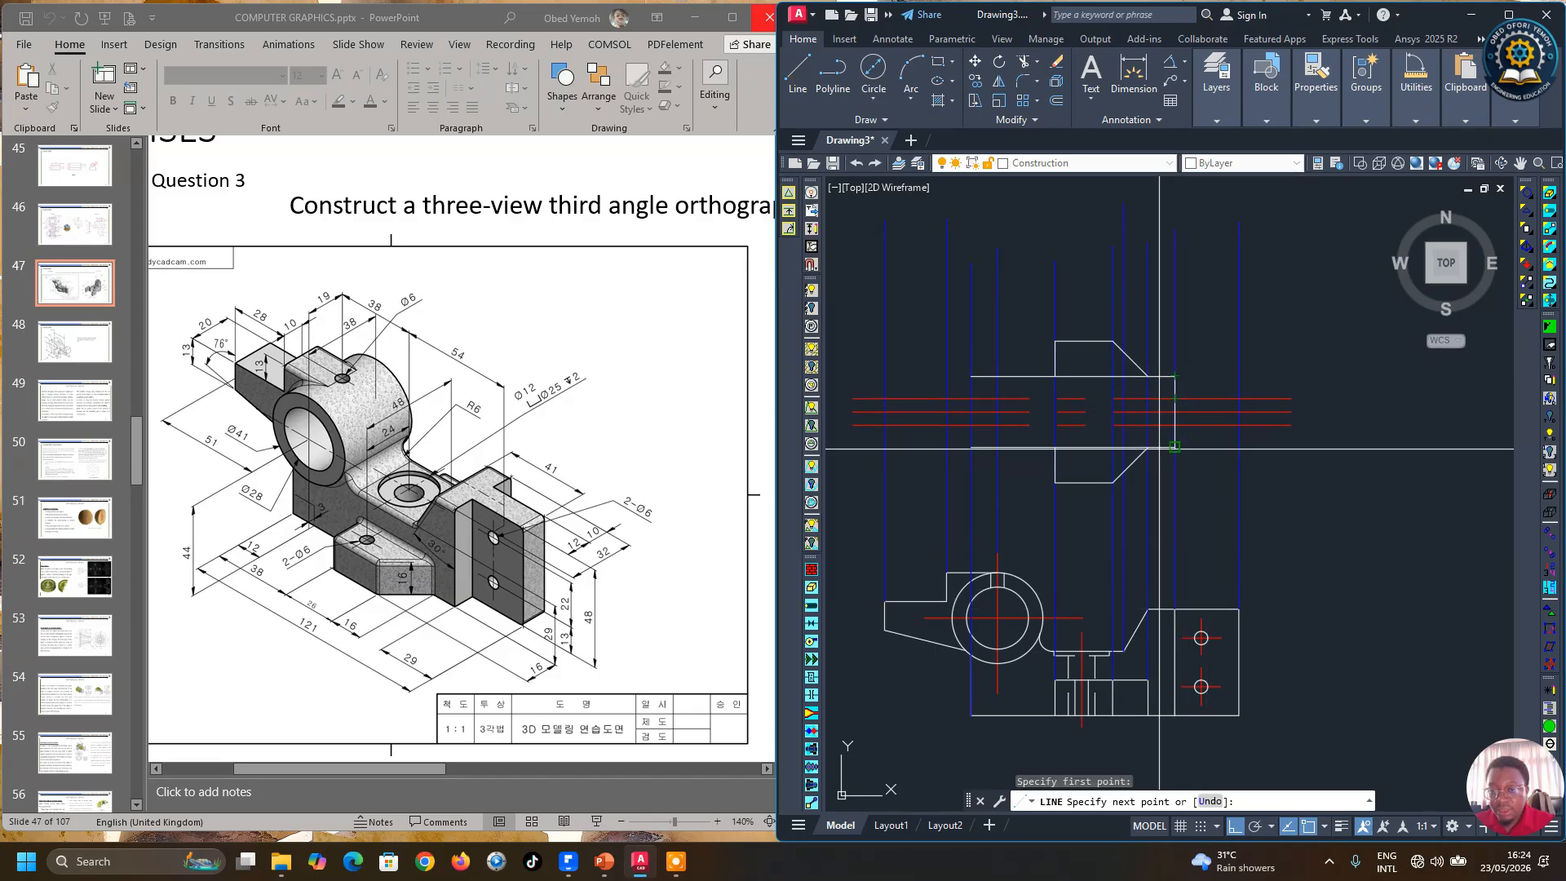
click(1175, 399)
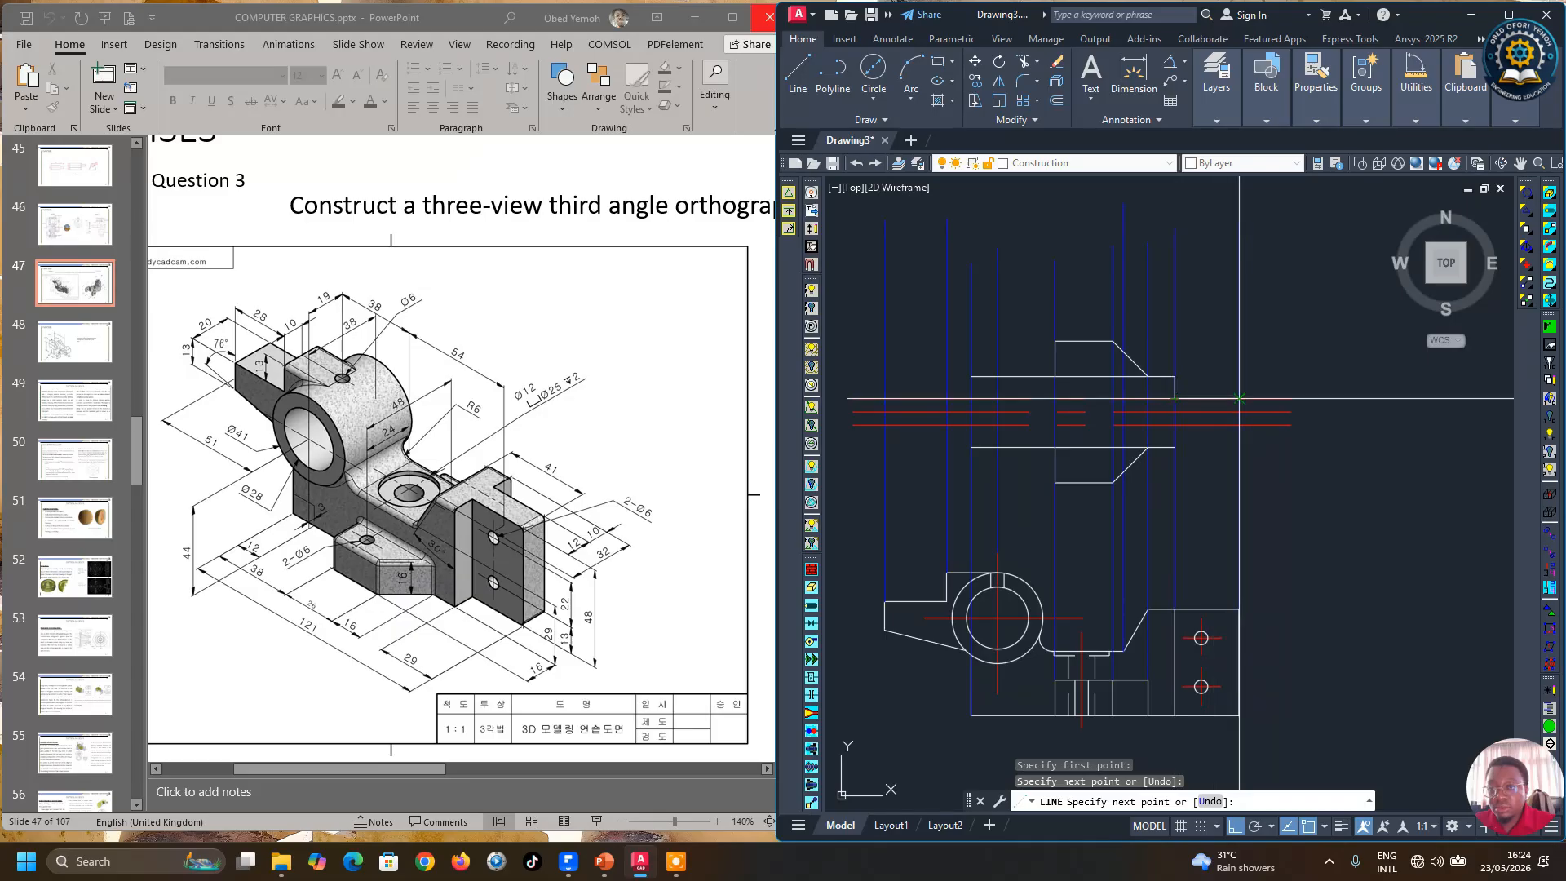
click(1238, 399)
click(1238, 424)
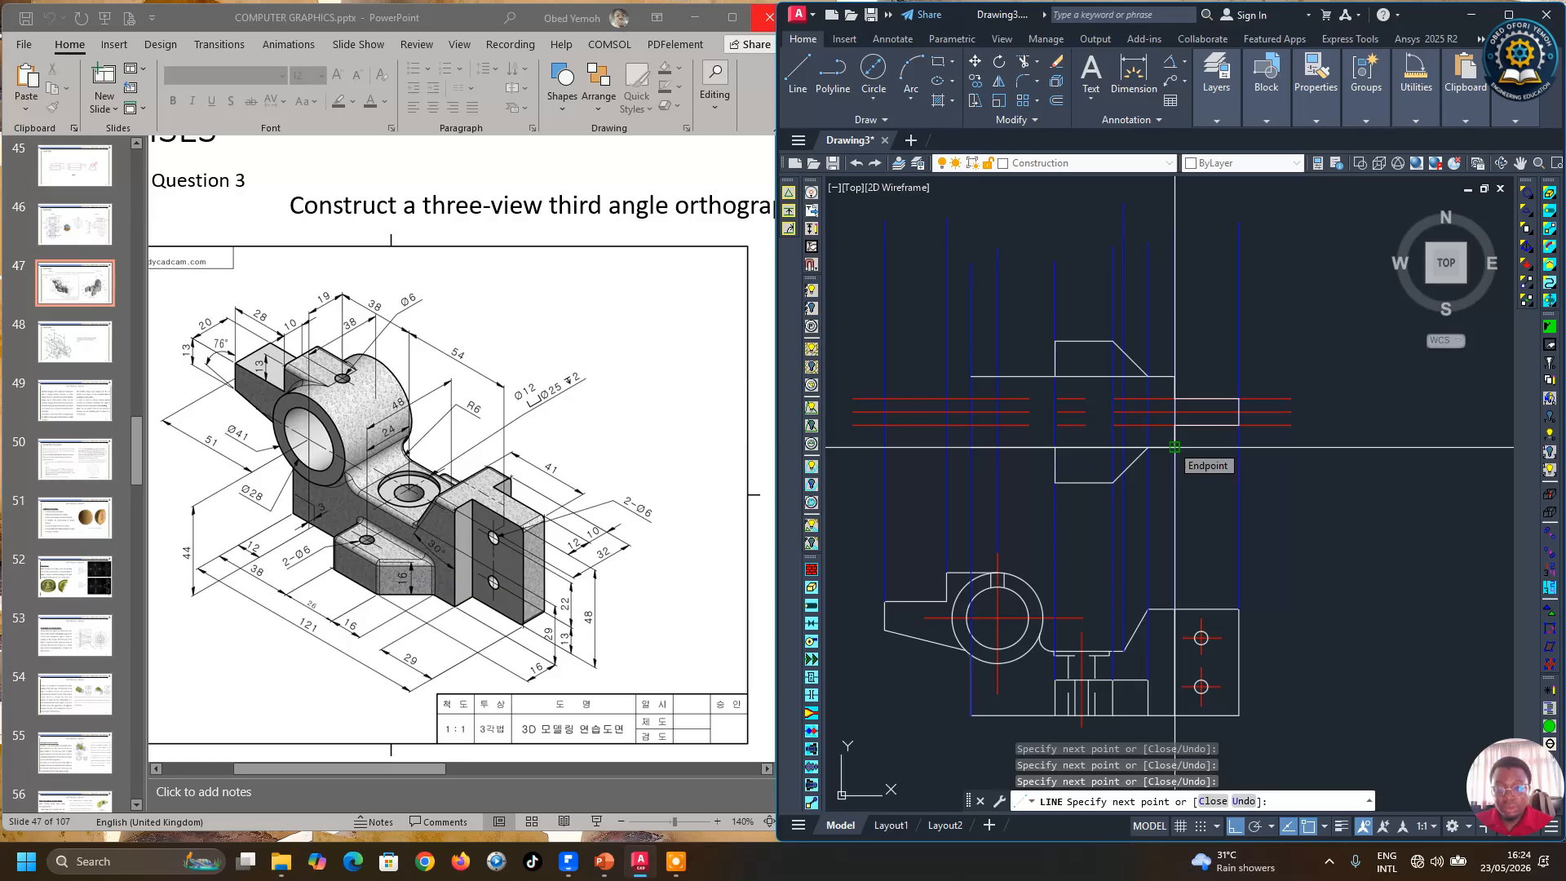
key(Return)
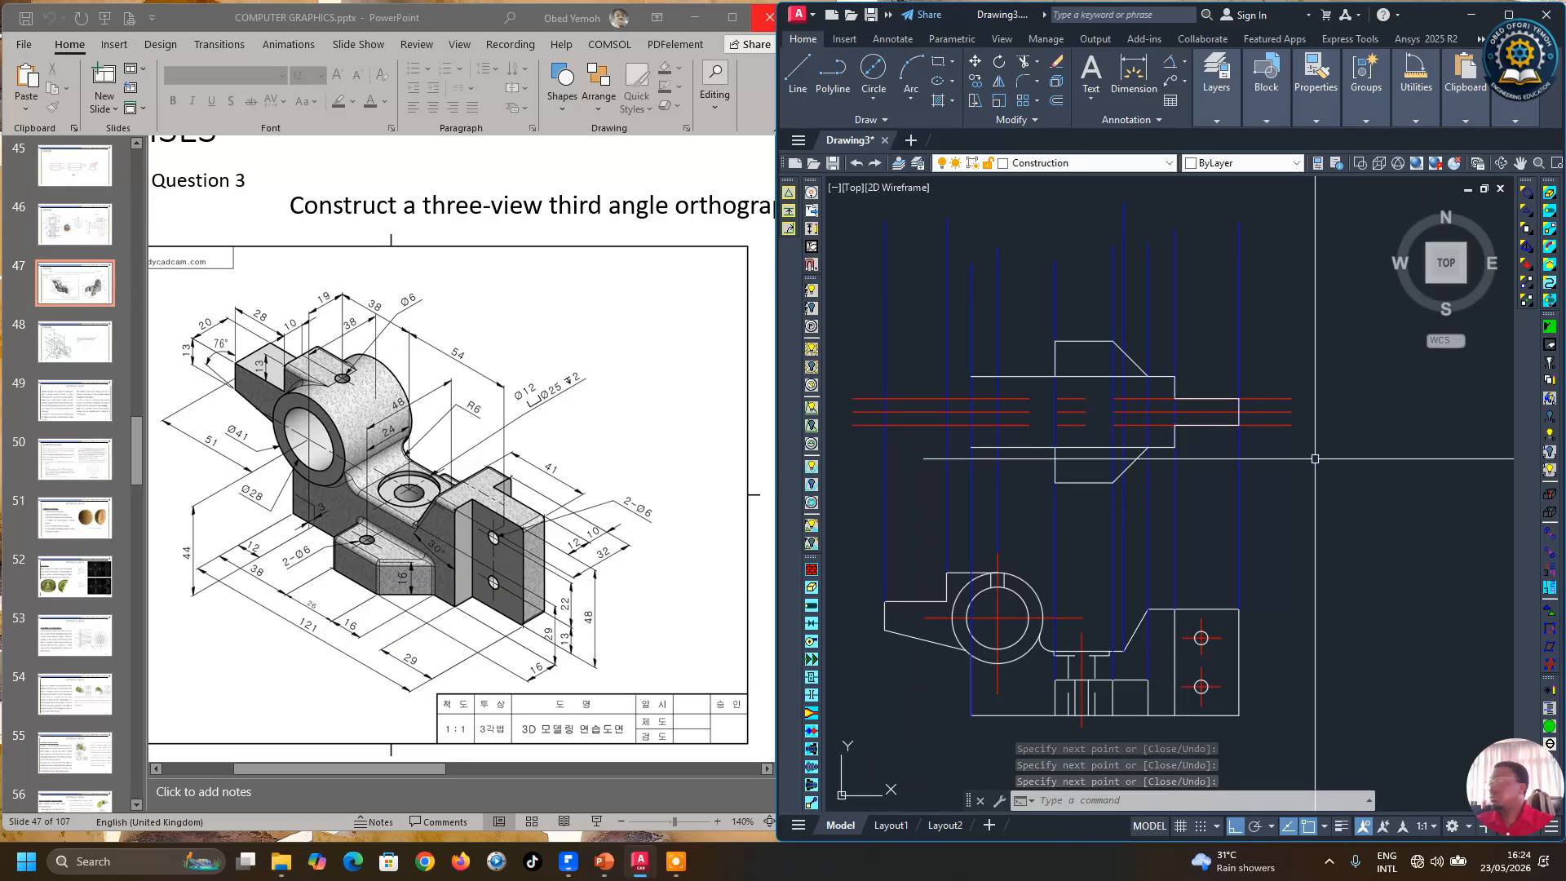
Step: Delete the two offset guide lines
click(1279, 424)
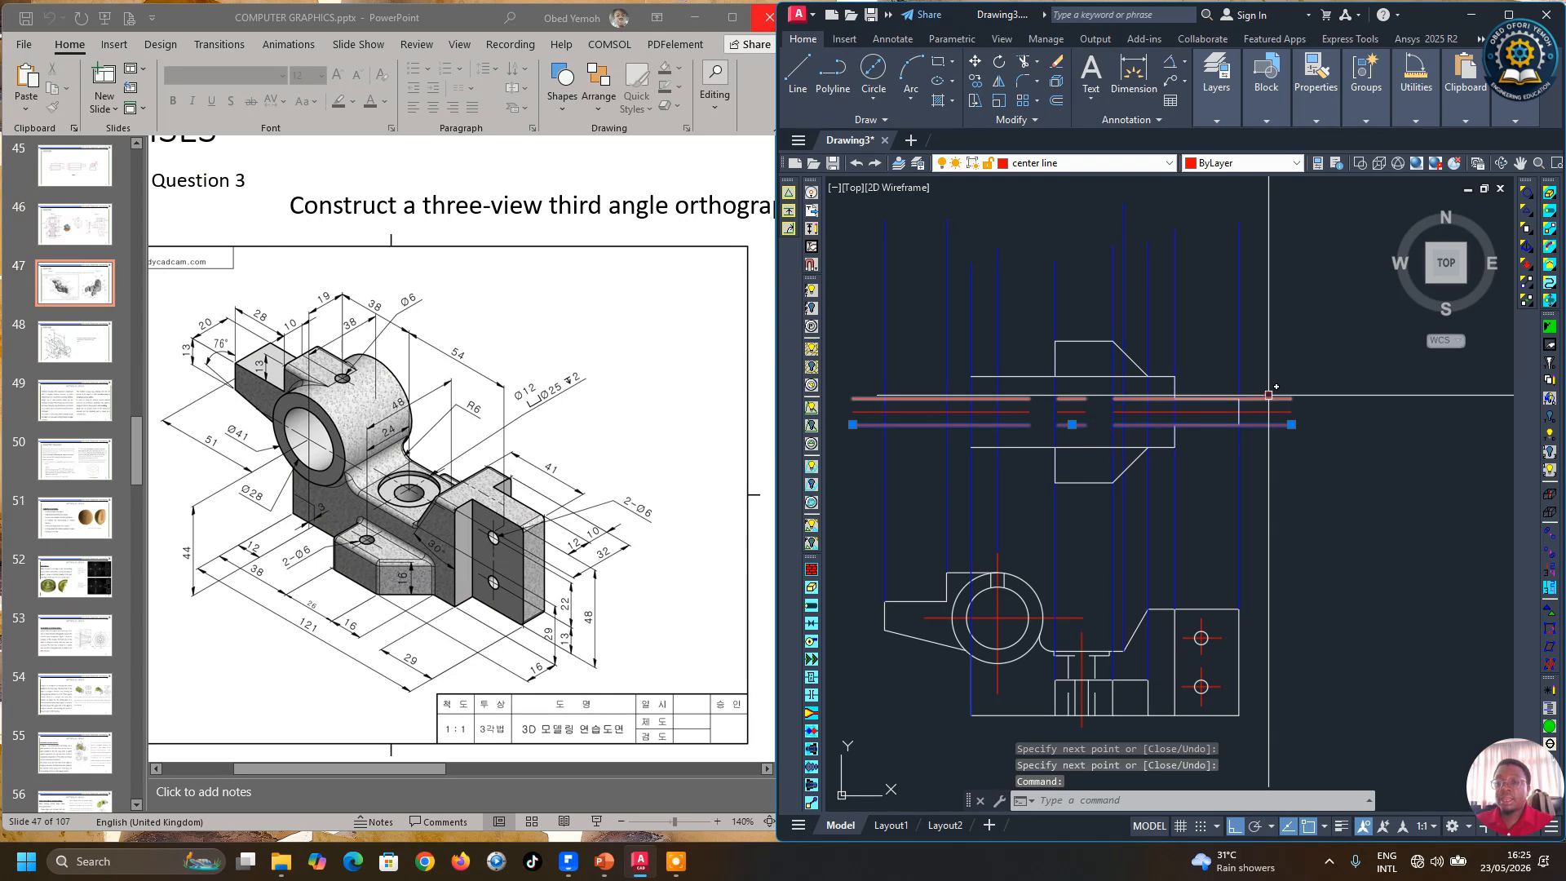
click(1269, 396)
key(Delete)
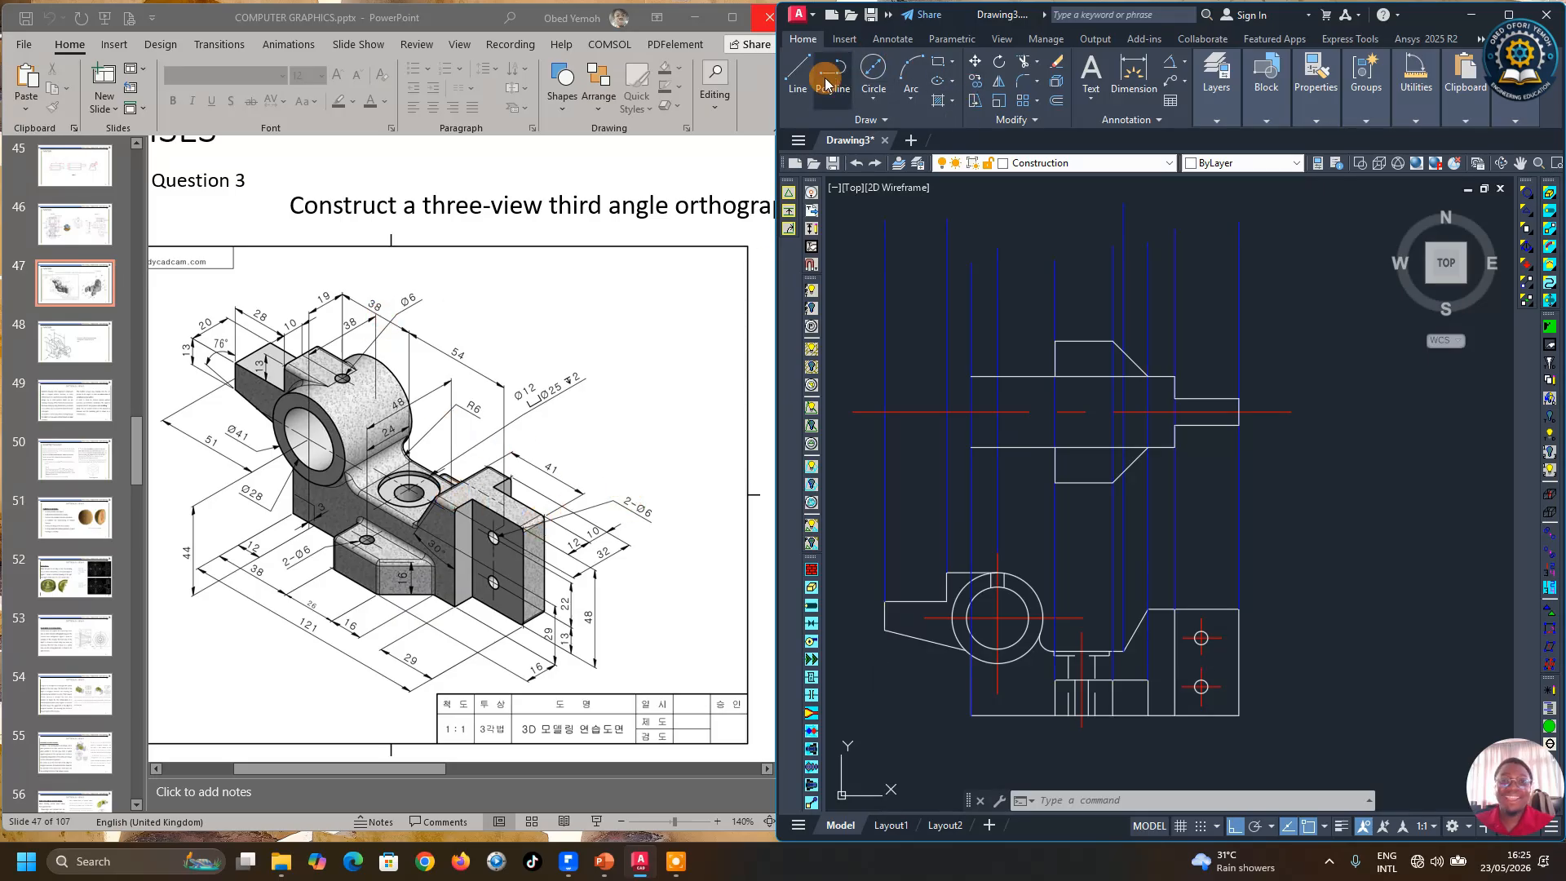
Step: Draw a vertical line closing the end of the chamfered section of the front view profile
click(799, 81)
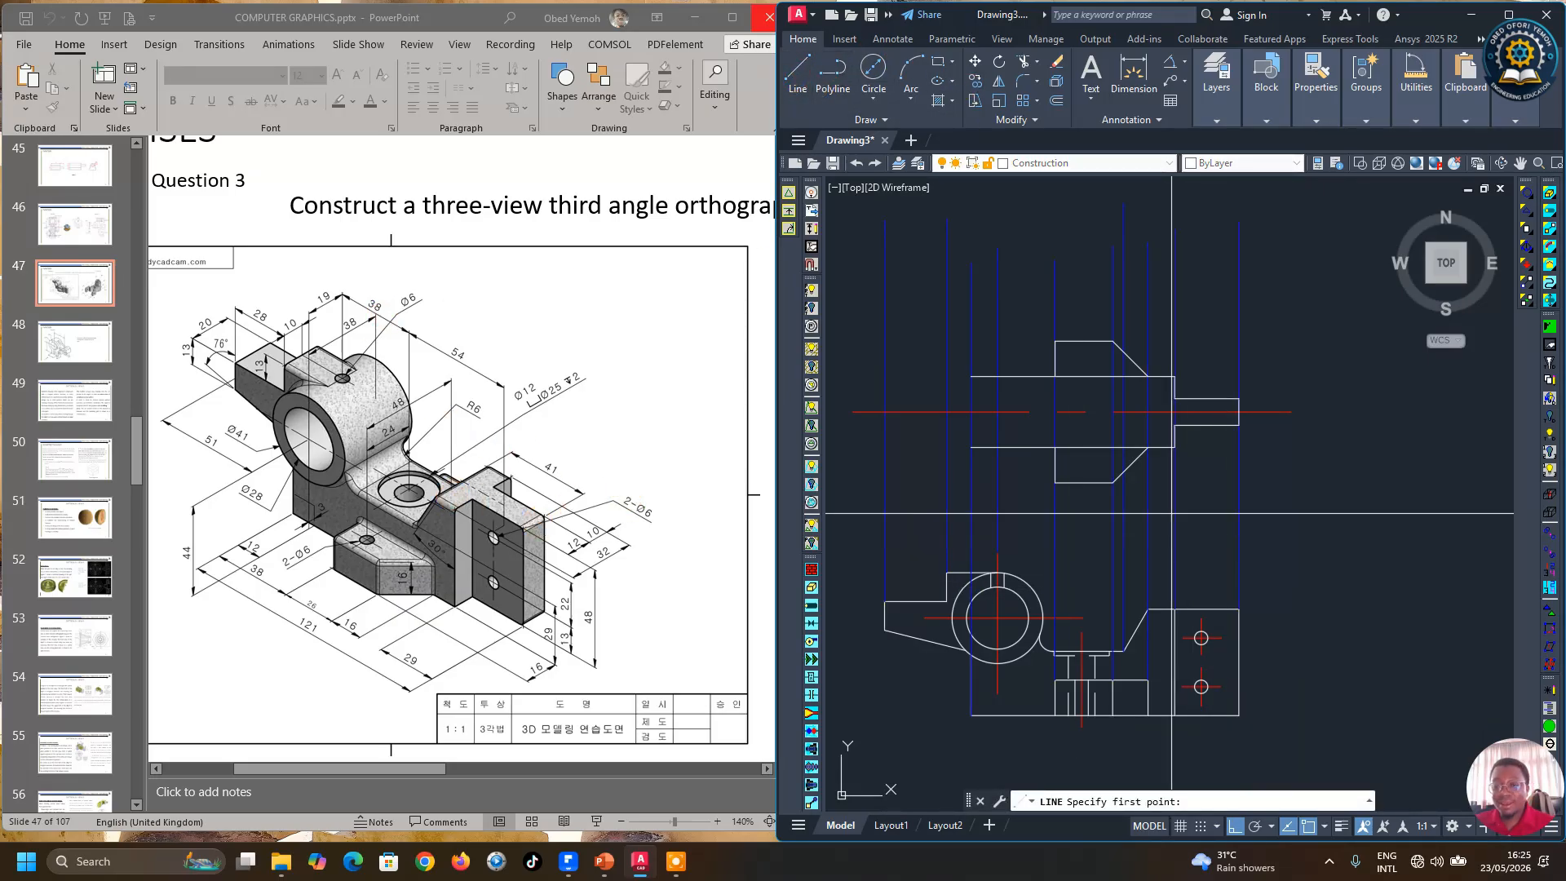
click(1149, 447)
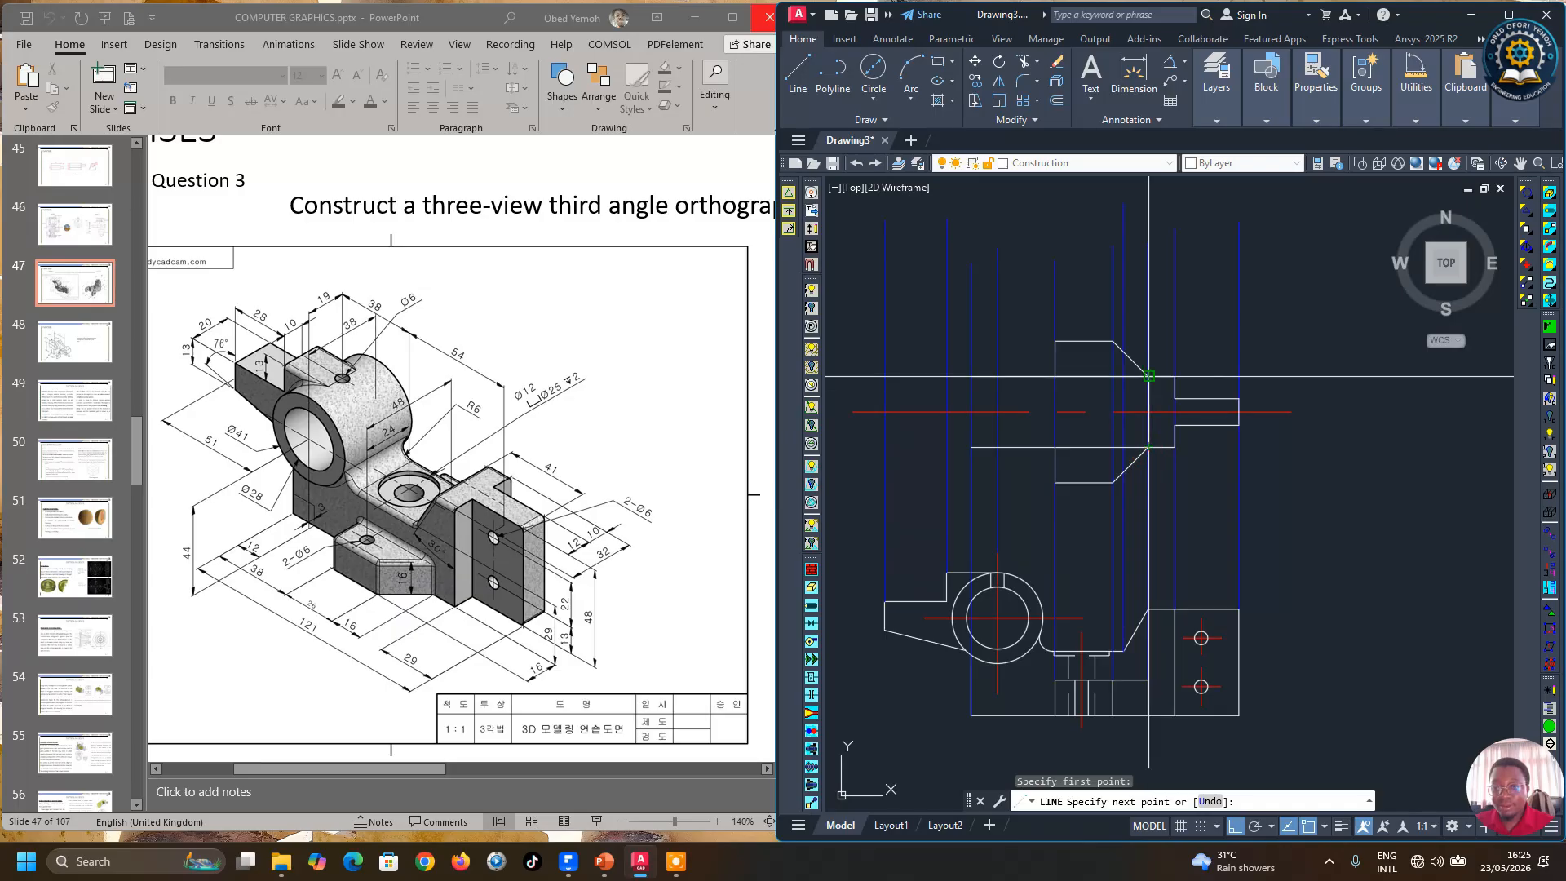
click(1149, 376)
right_click(1243, 351)
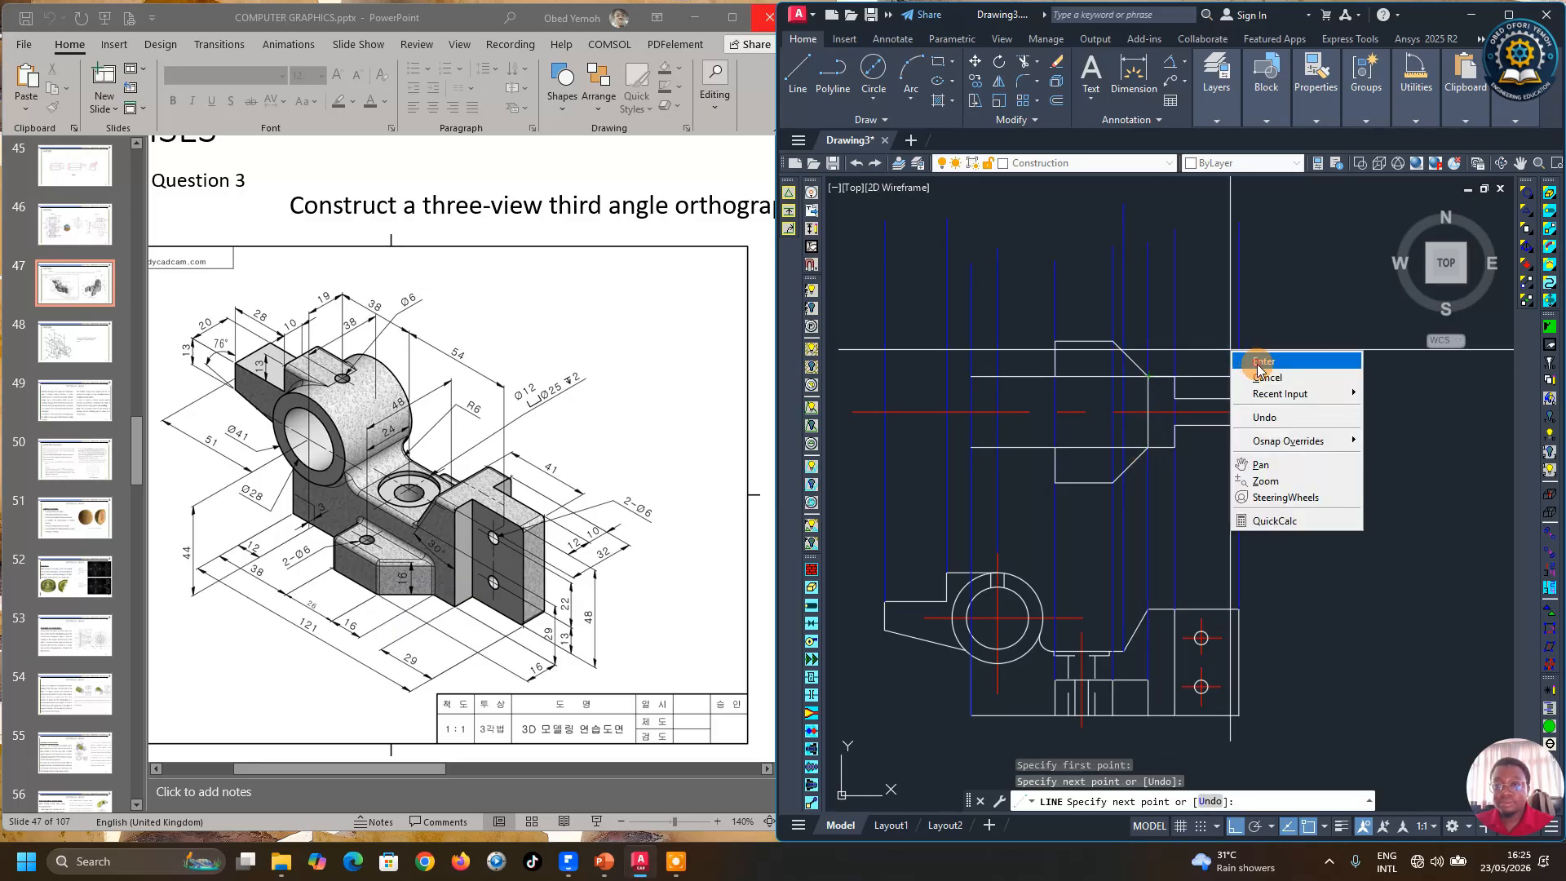
click(1264, 361)
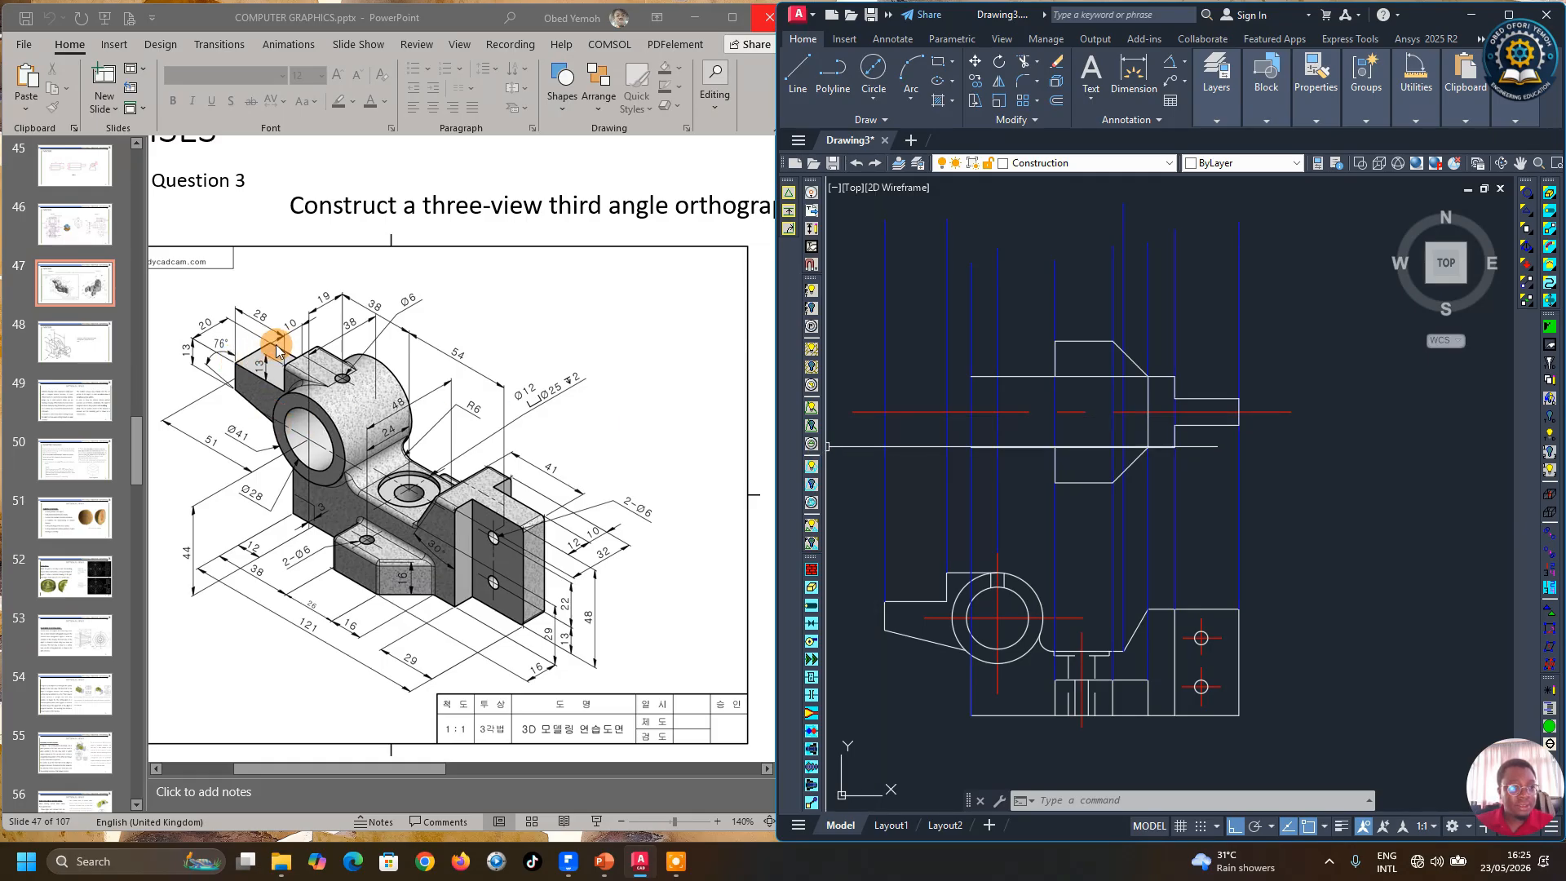
Step: Offset the horizontal centre line 10 mm to each side
click(1057, 102)
text(10)
key(Return)
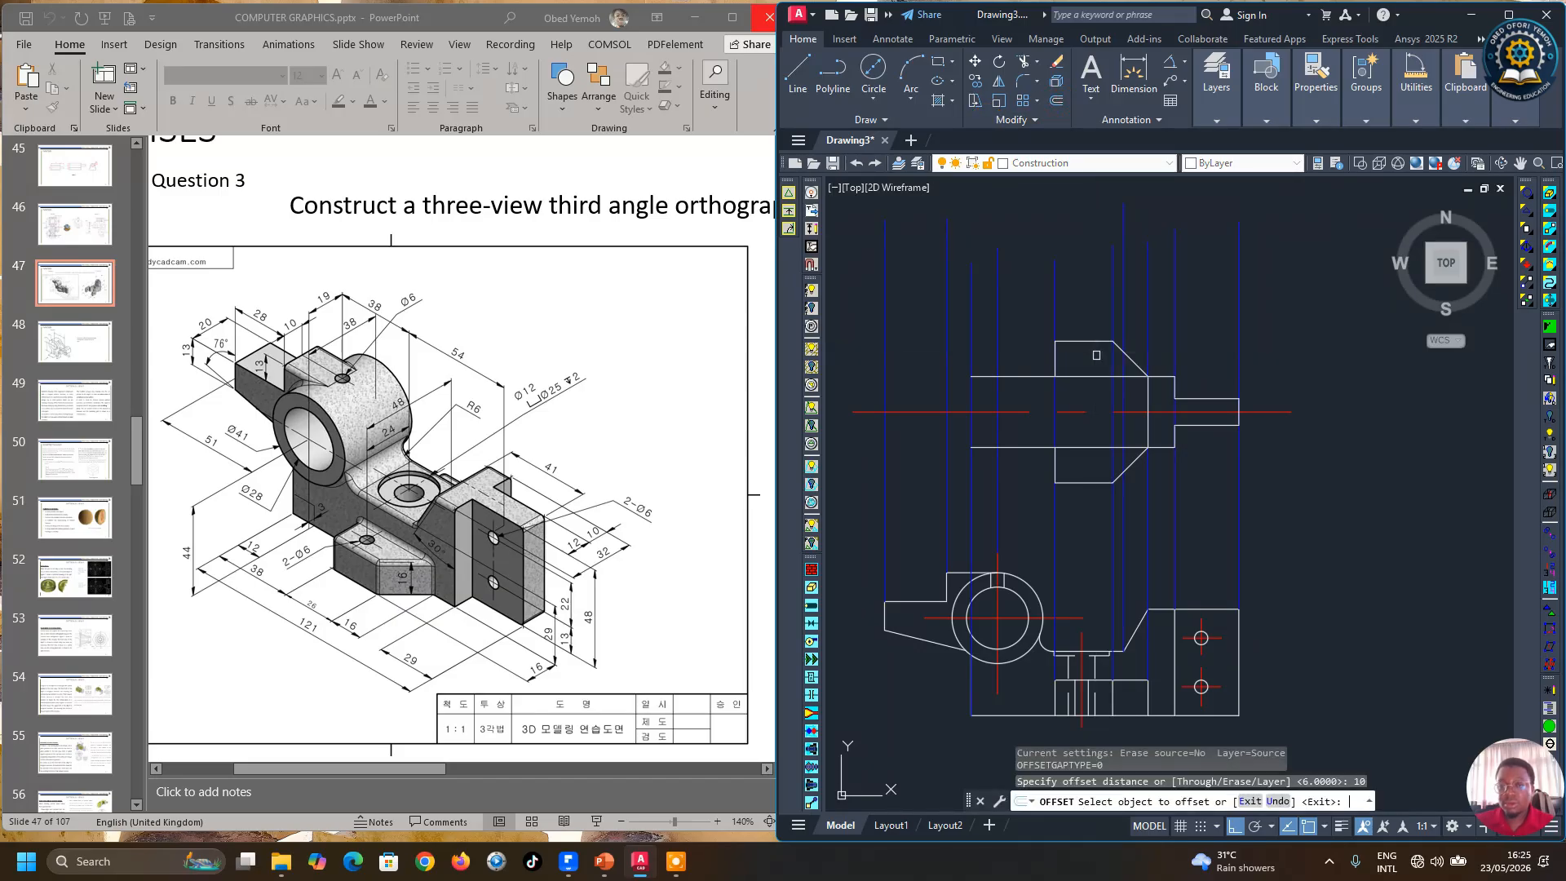
click(902, 412)
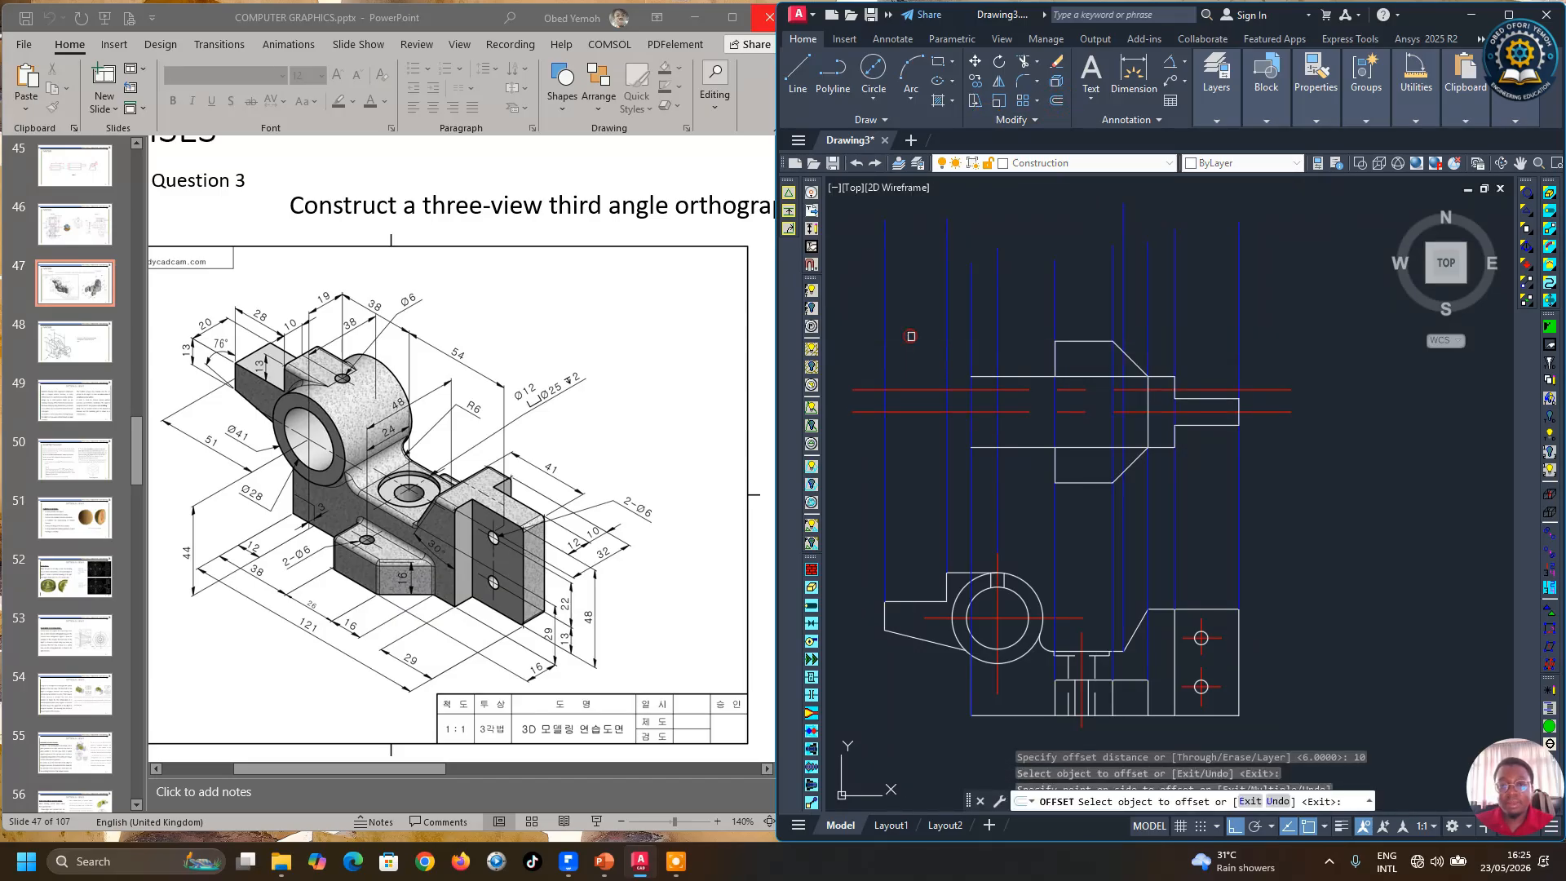
click(911, 454)
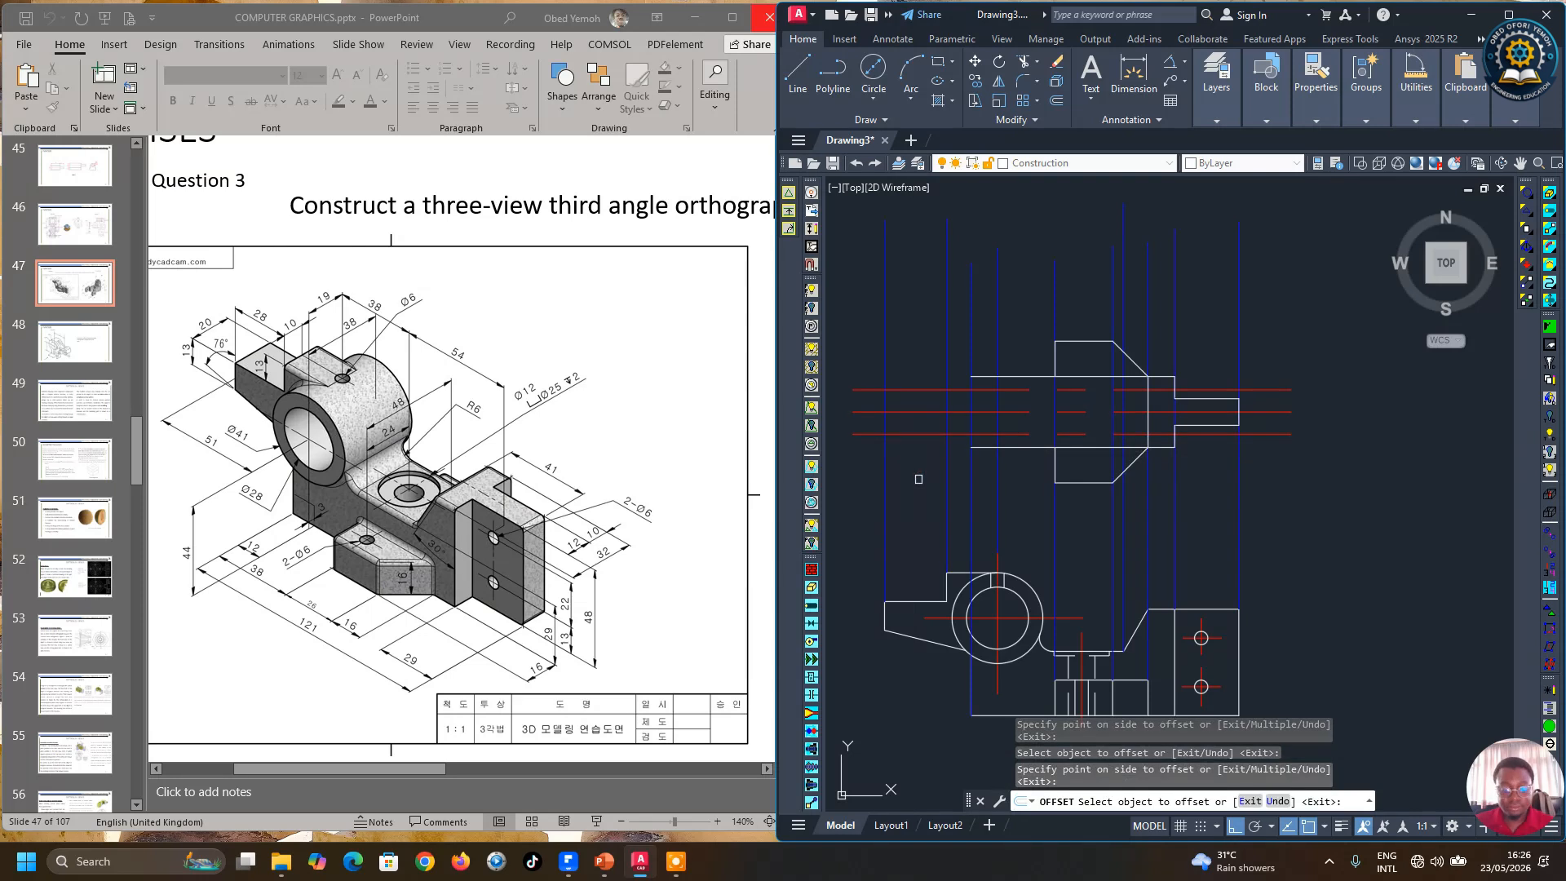
key(Return)
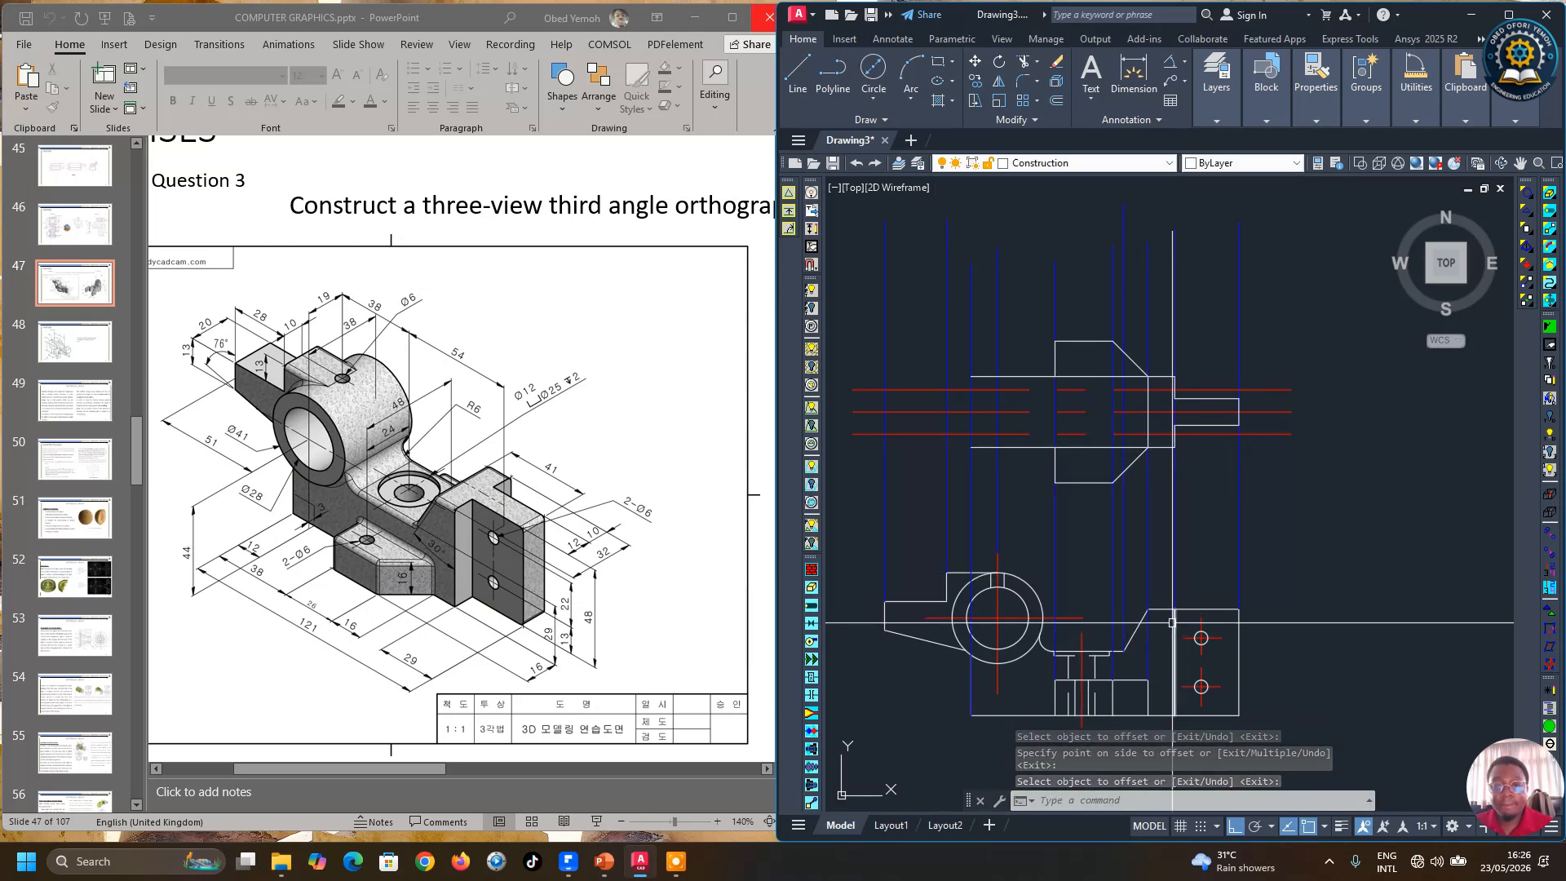
Step: Draw a rectangular projection extending left from the profile between the two 10 mm offset lines
click(798, 72)
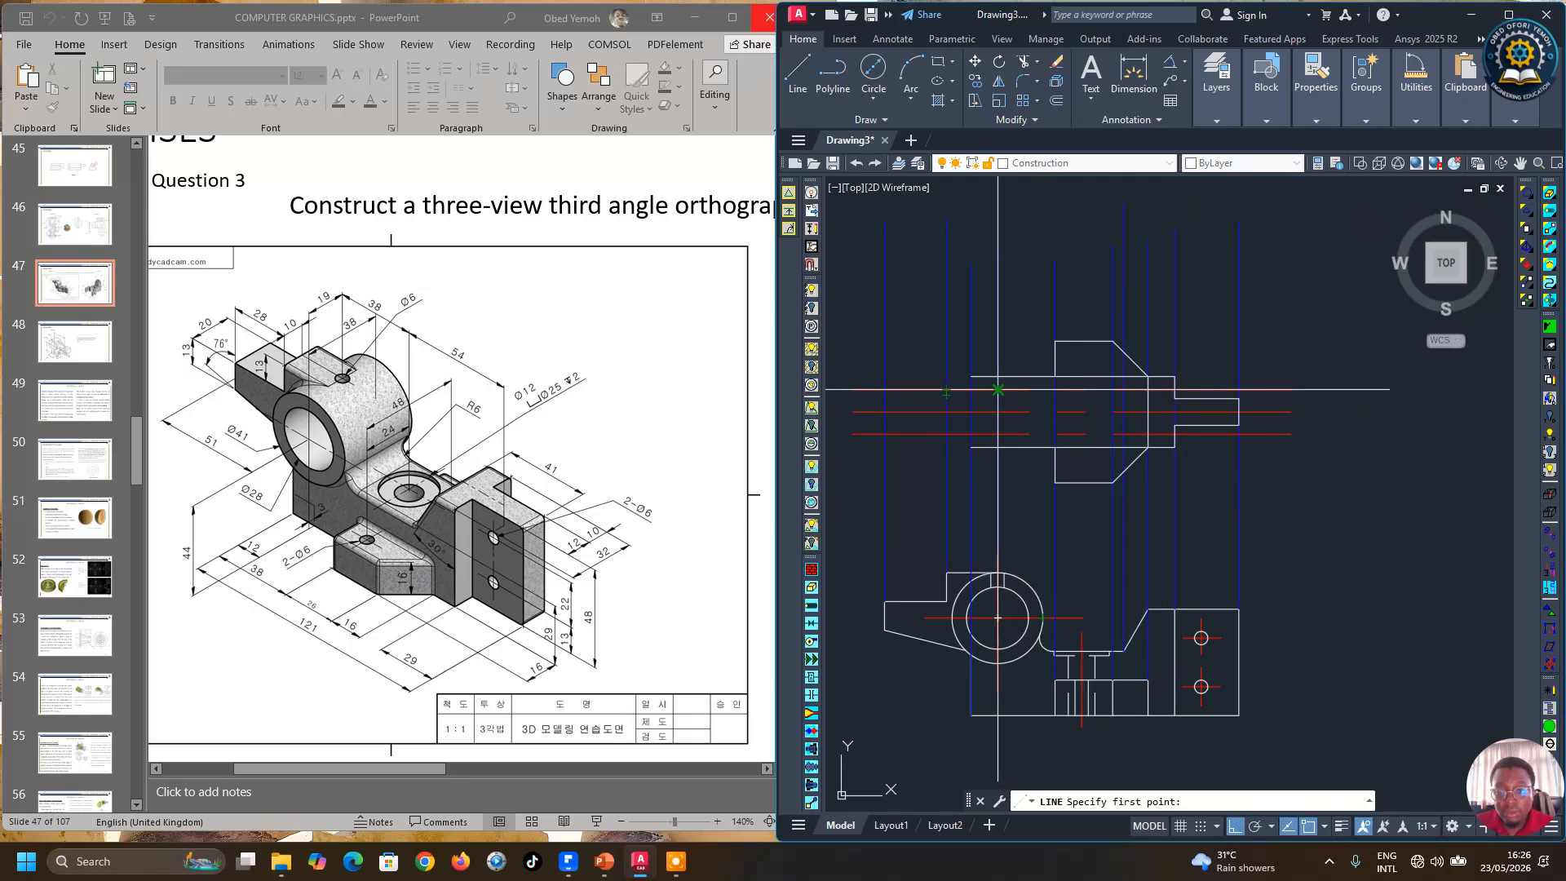
click(994, 389)
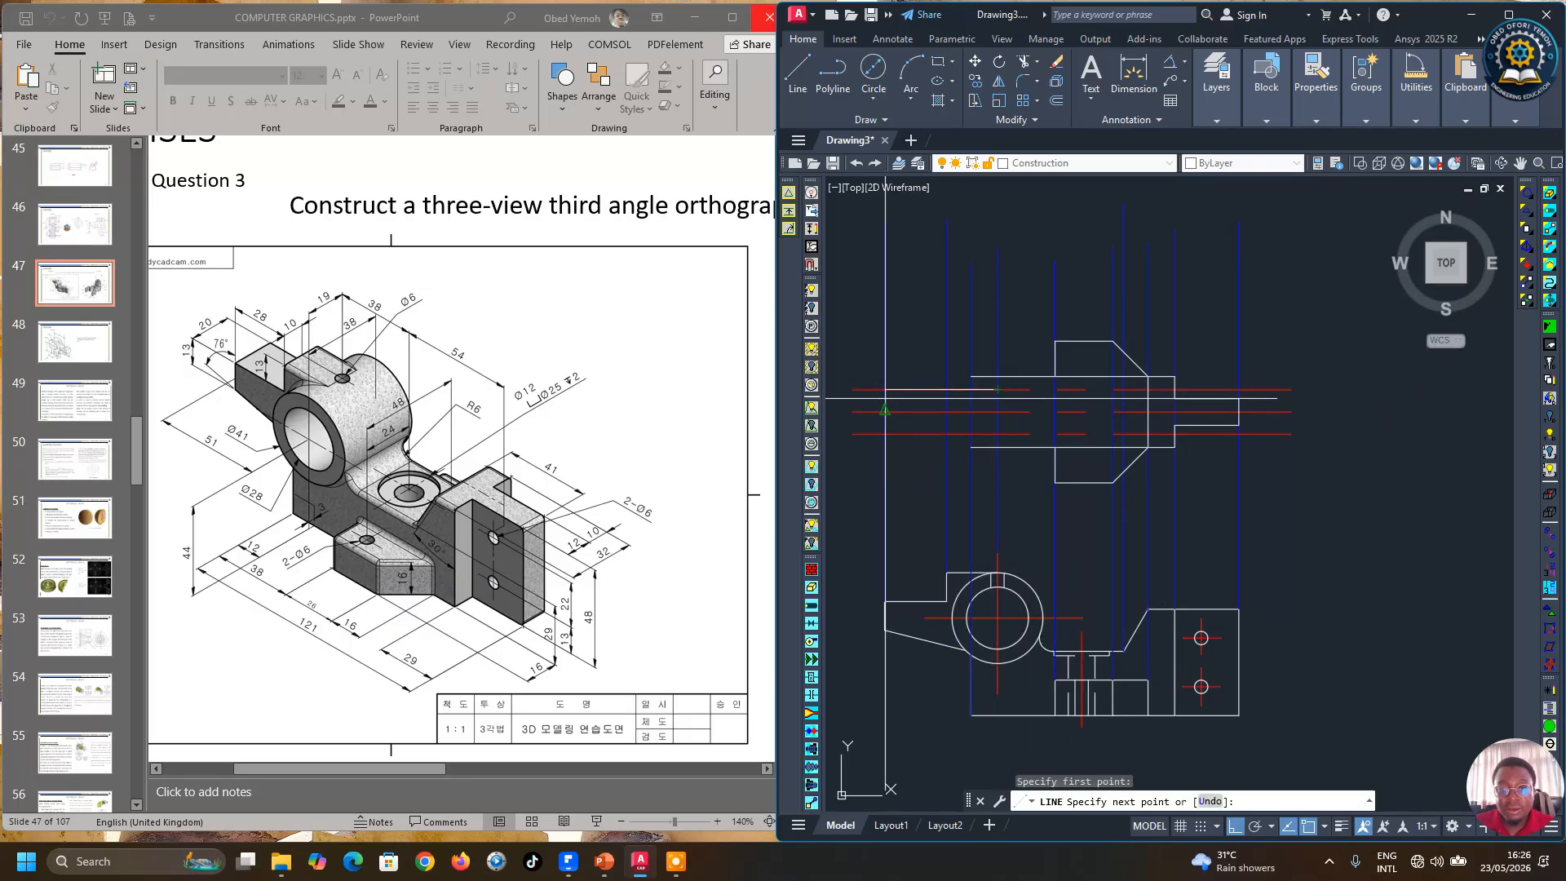
click(885, 390)
click(885, 433)
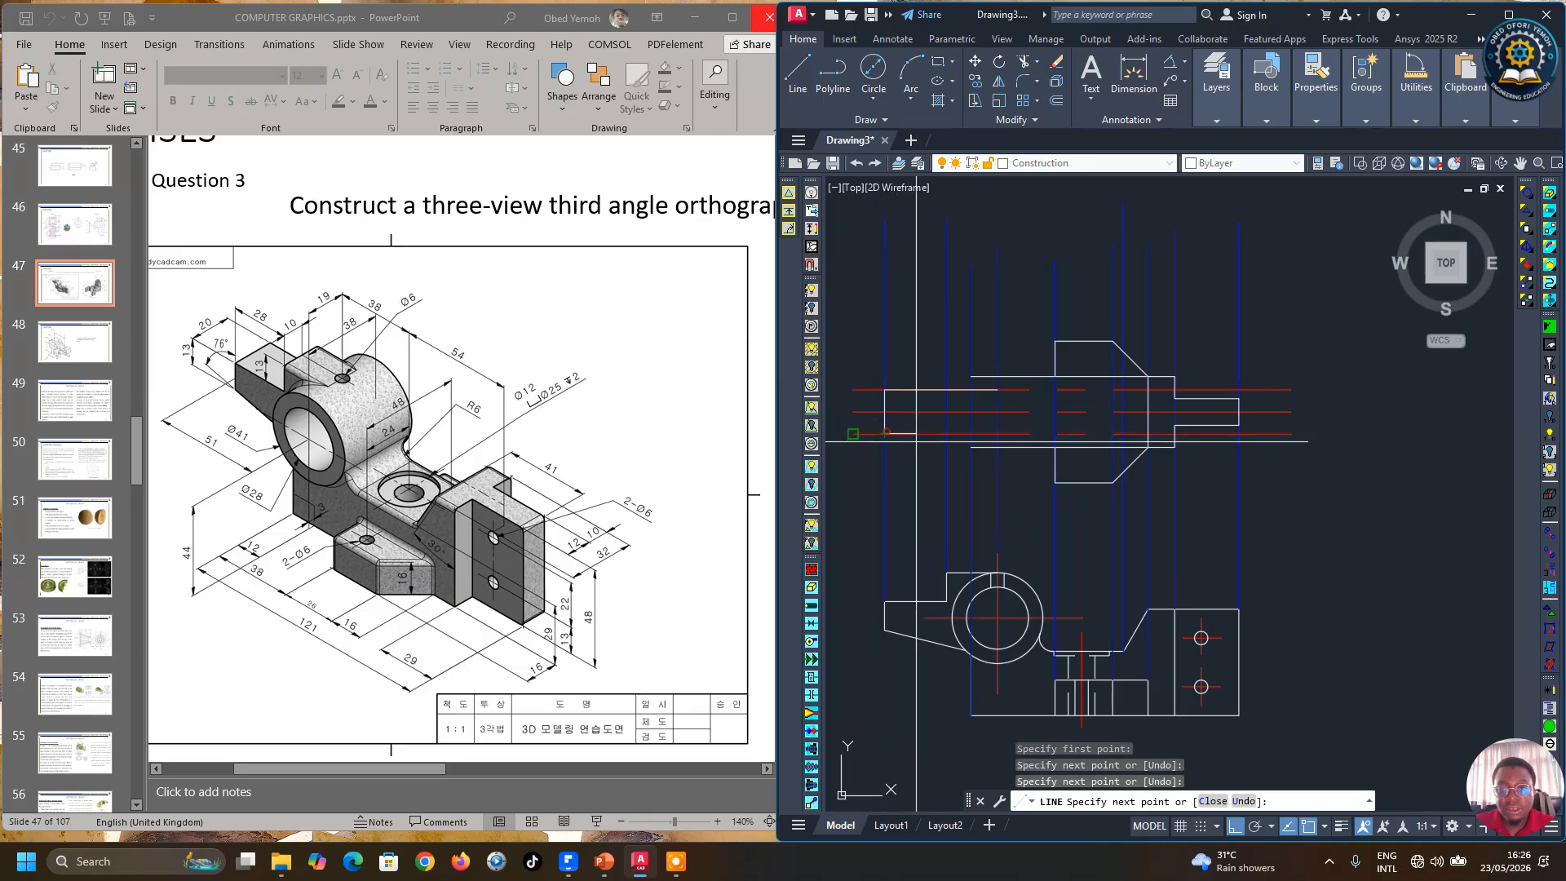
click(1000, 434)
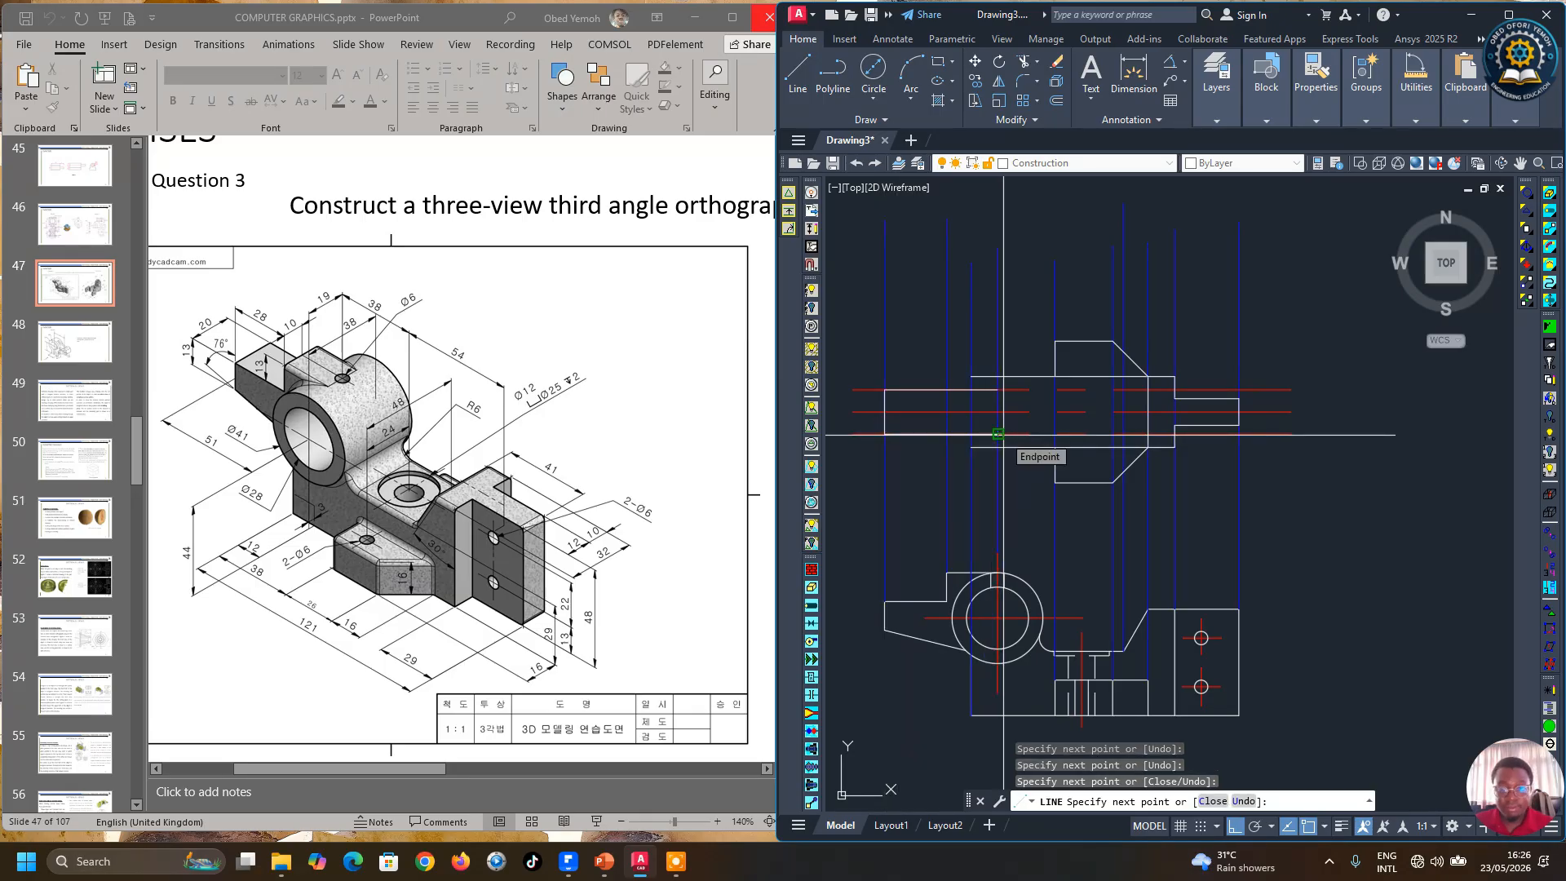
key(Return)
key(Return)
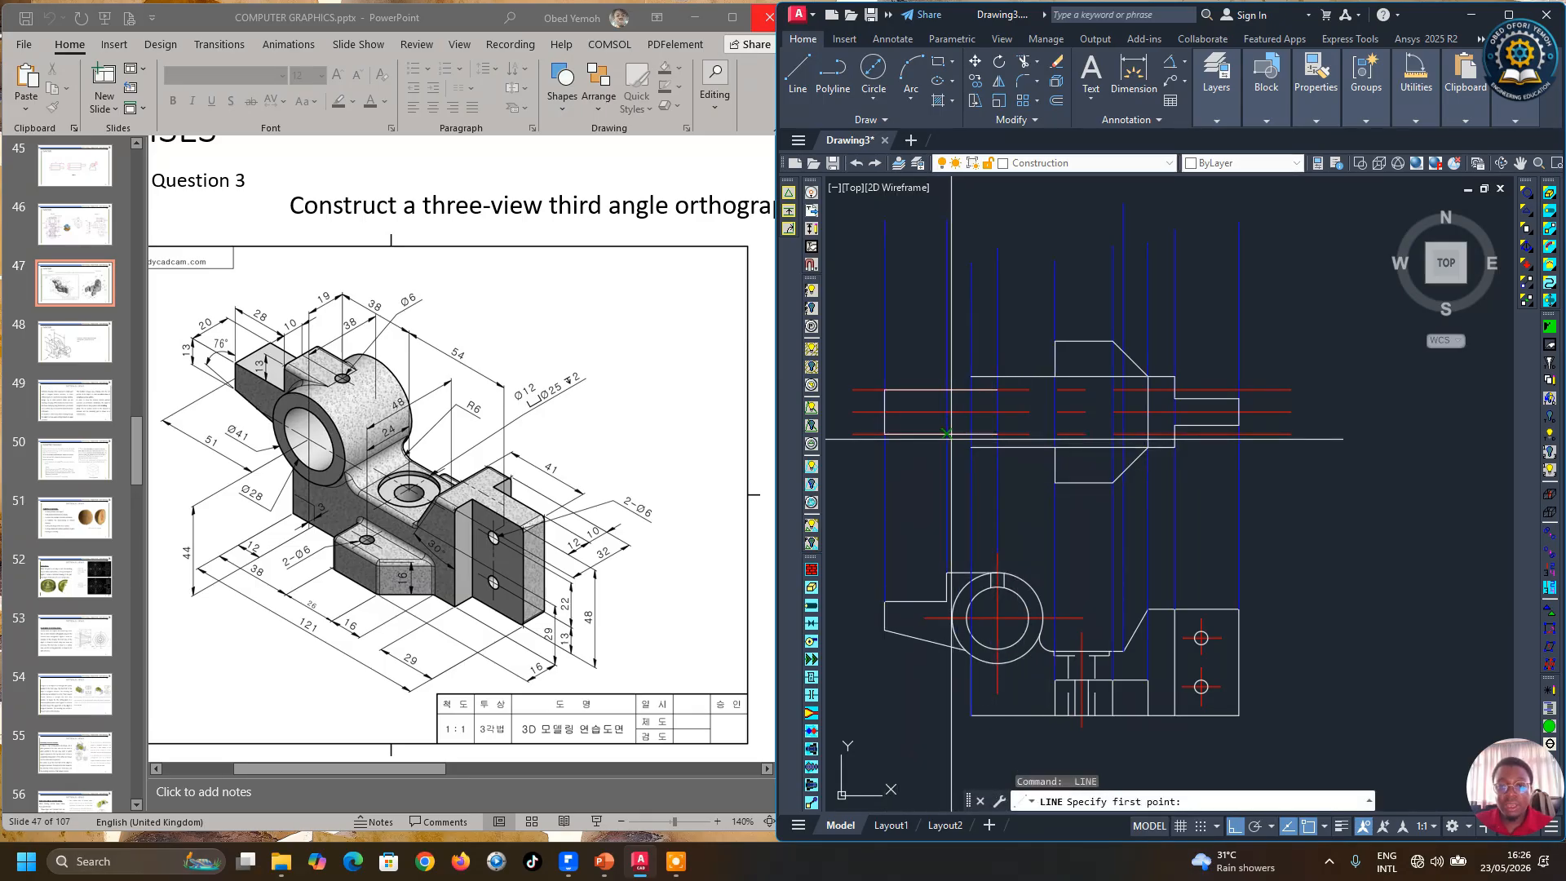
Step: Draw a vertical line across the left projection between the two offset lines
click(946, 433)
click(947, 390)
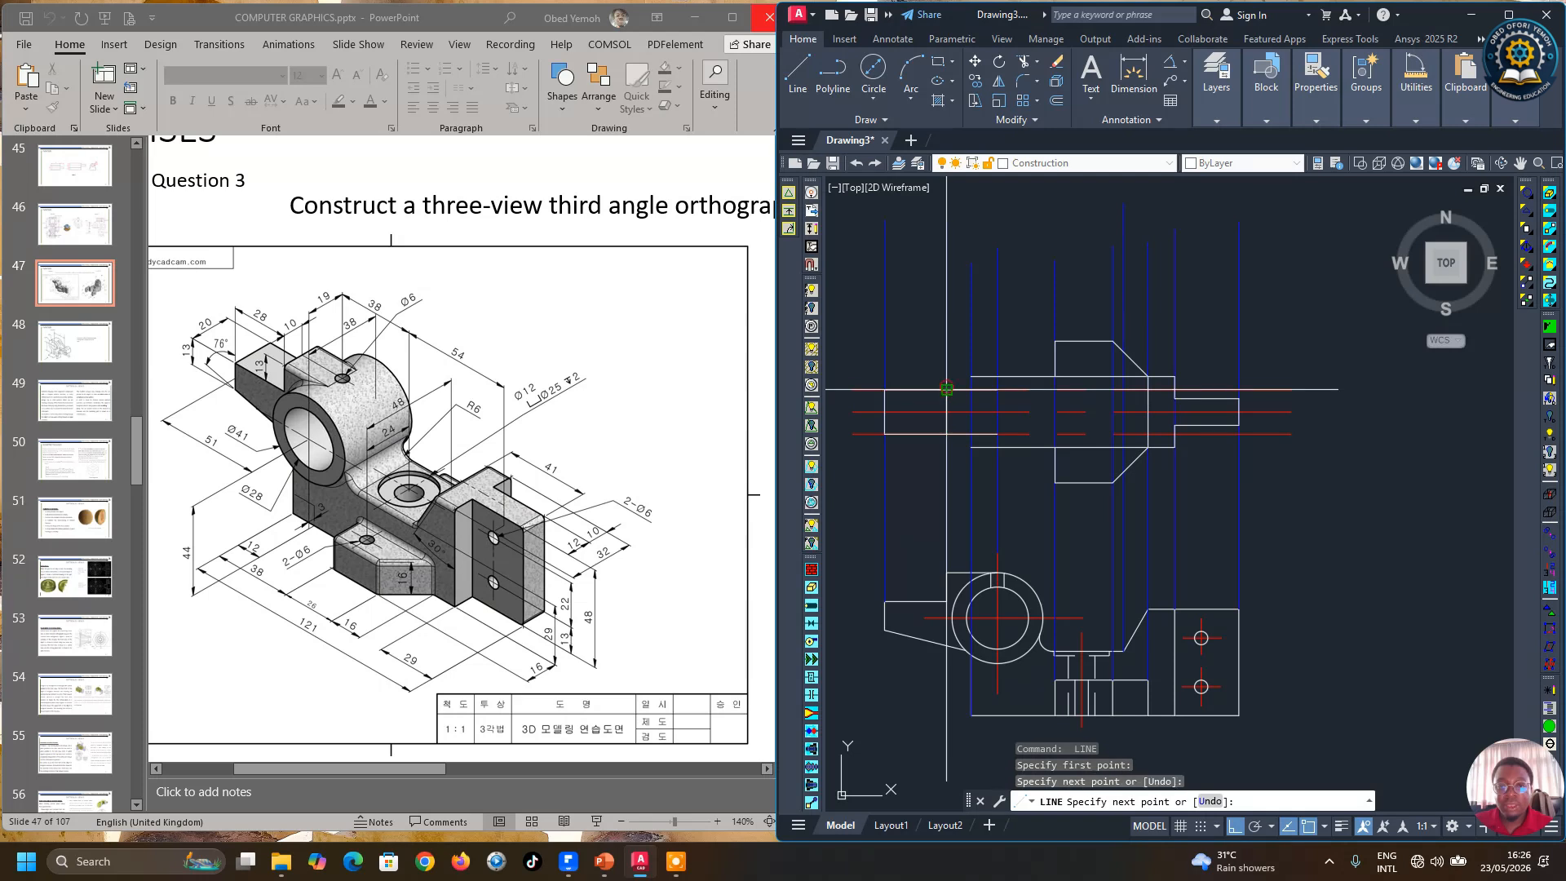
key(Return)
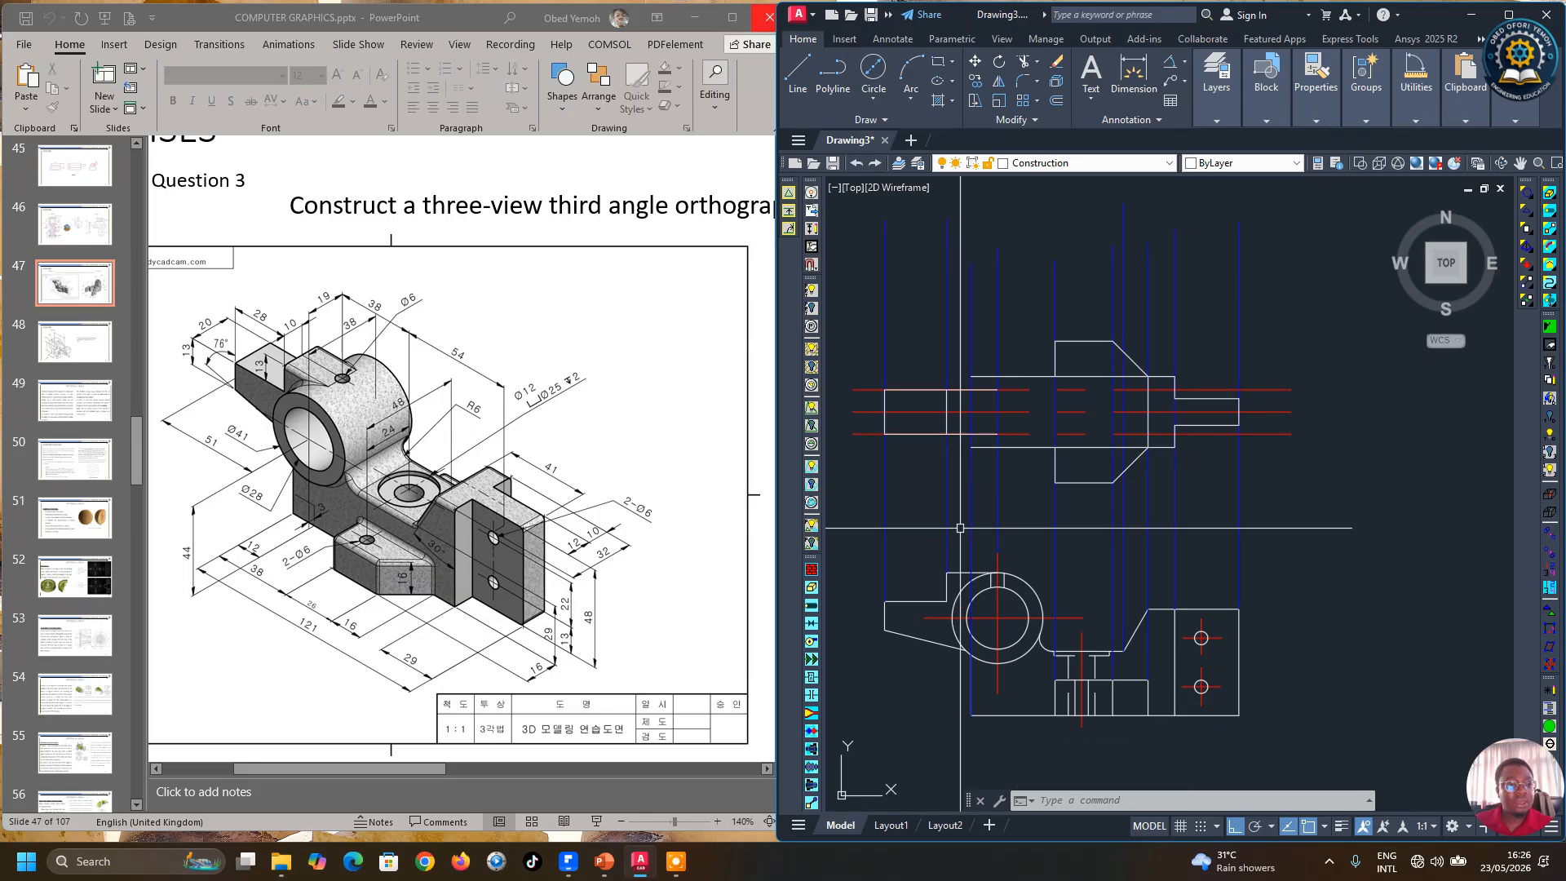
Step: Delete the two 10 mm offset guide lines
click(869, 429)
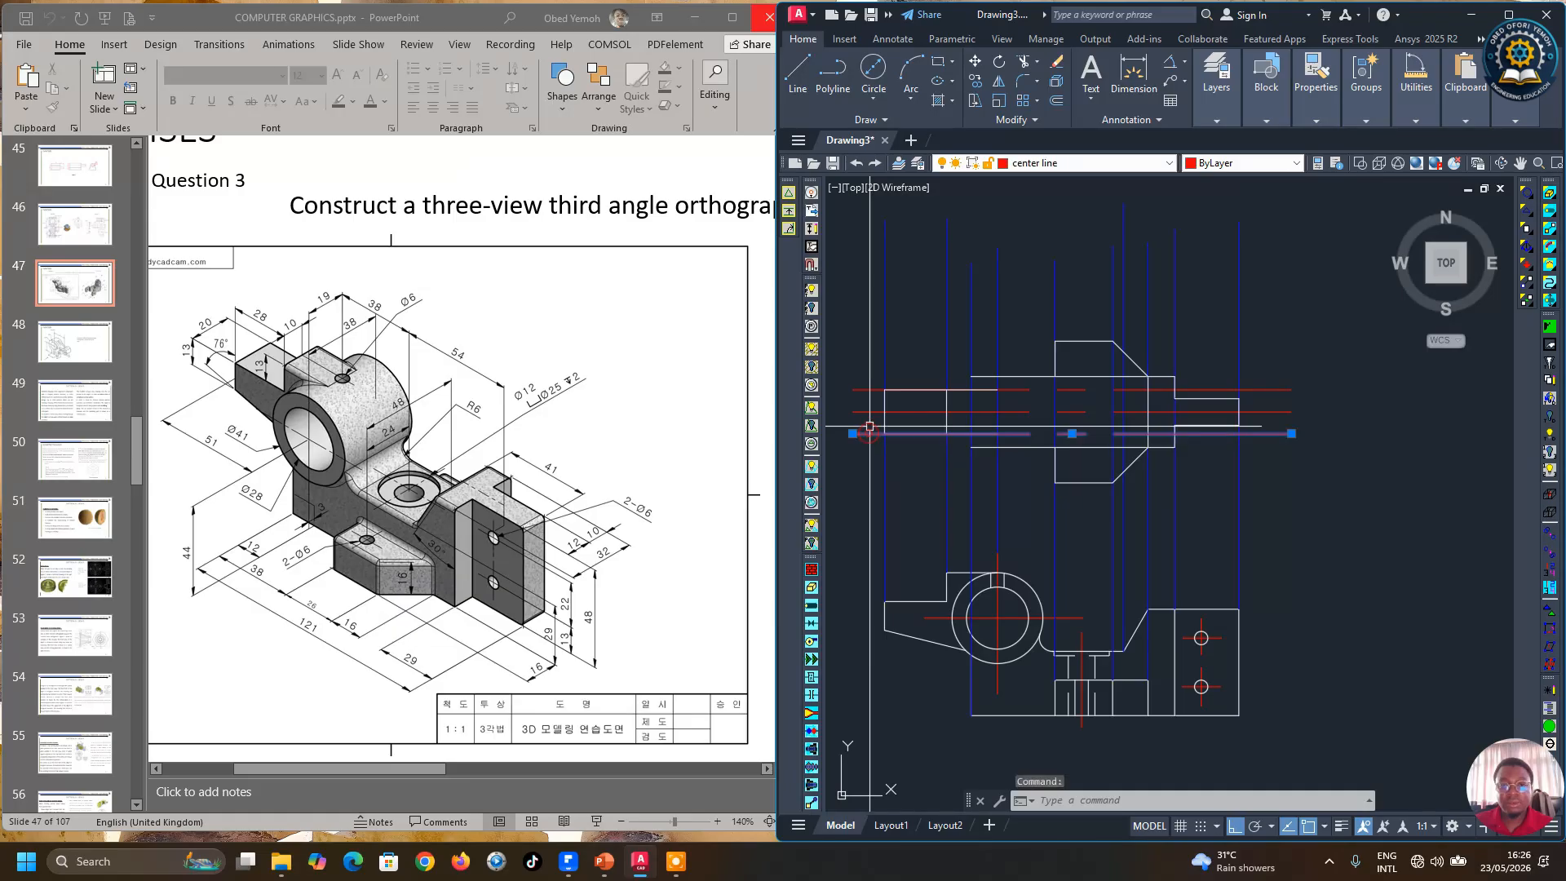
click(869, 389)
key(Delete)
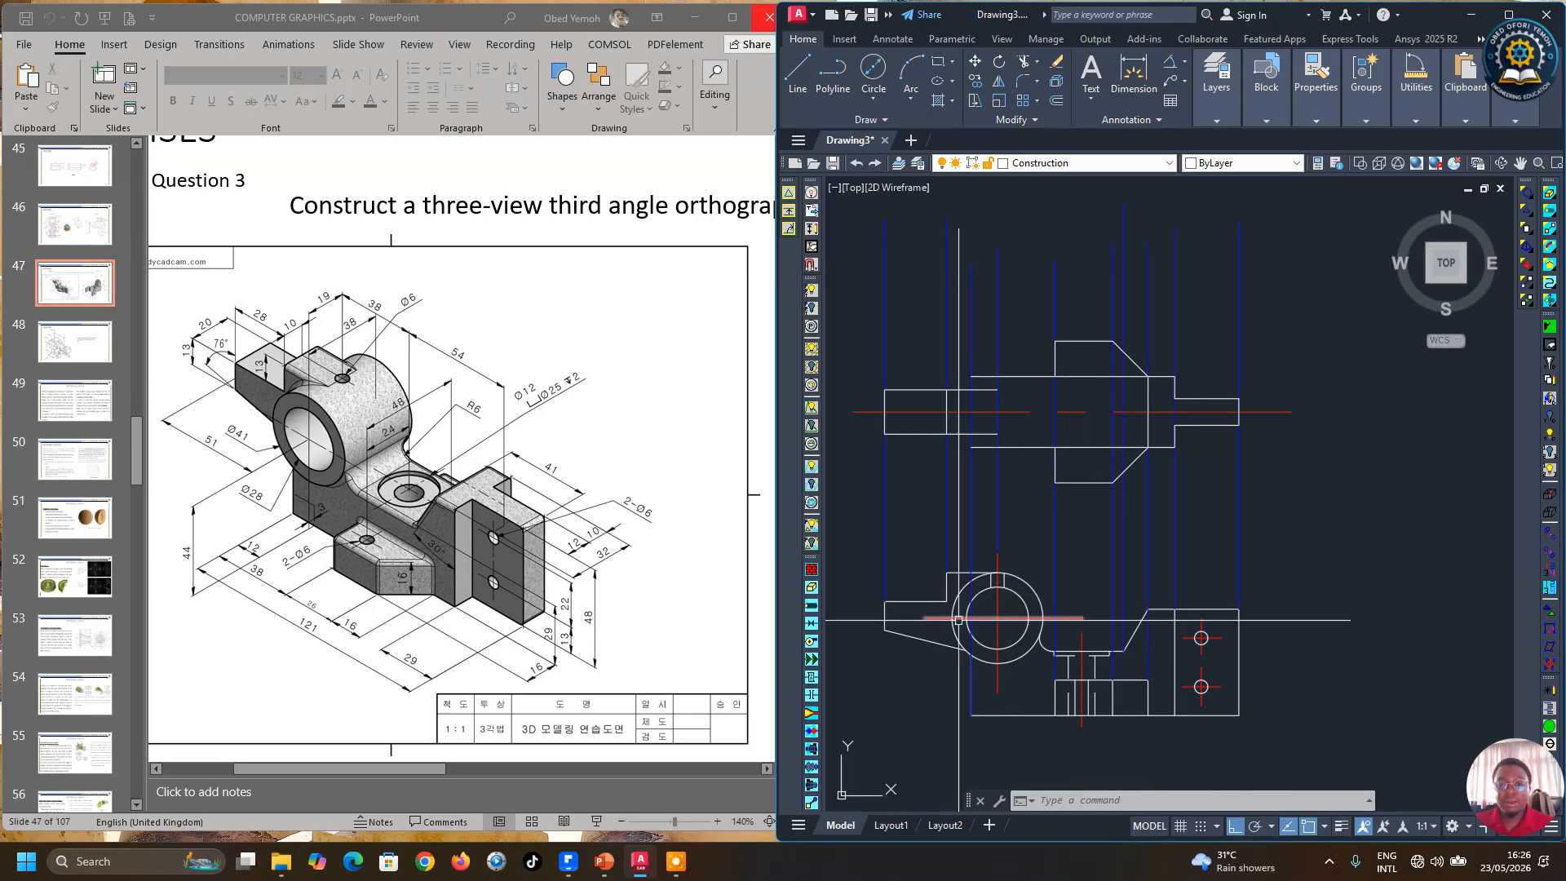
Step: Draw a vertical projection line upward from the left edge of the circle in the top view
click(798, 75)
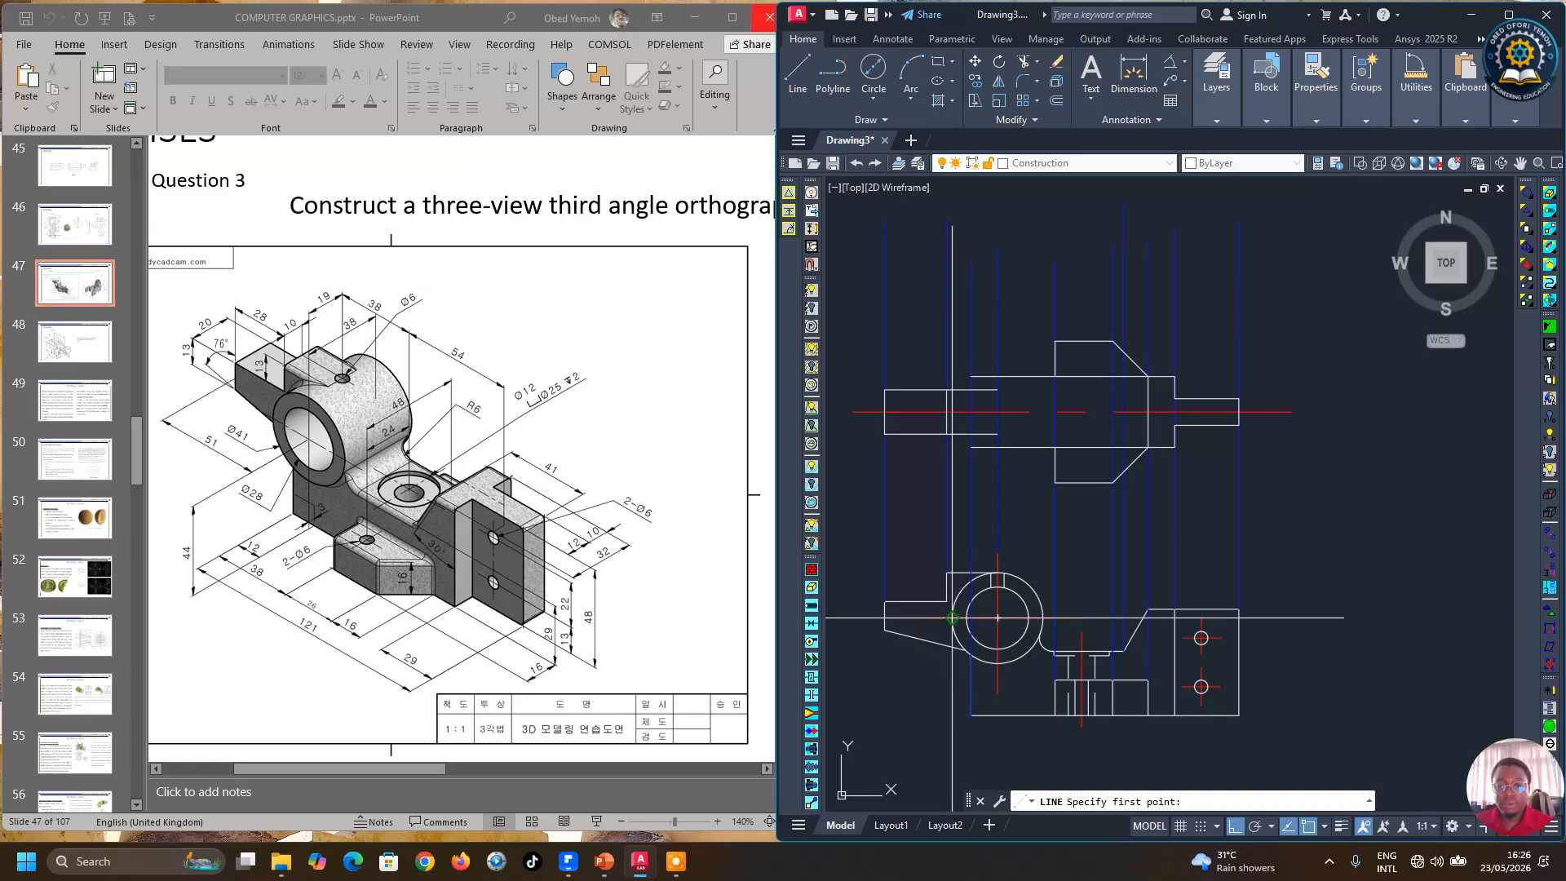
click(996, 618)
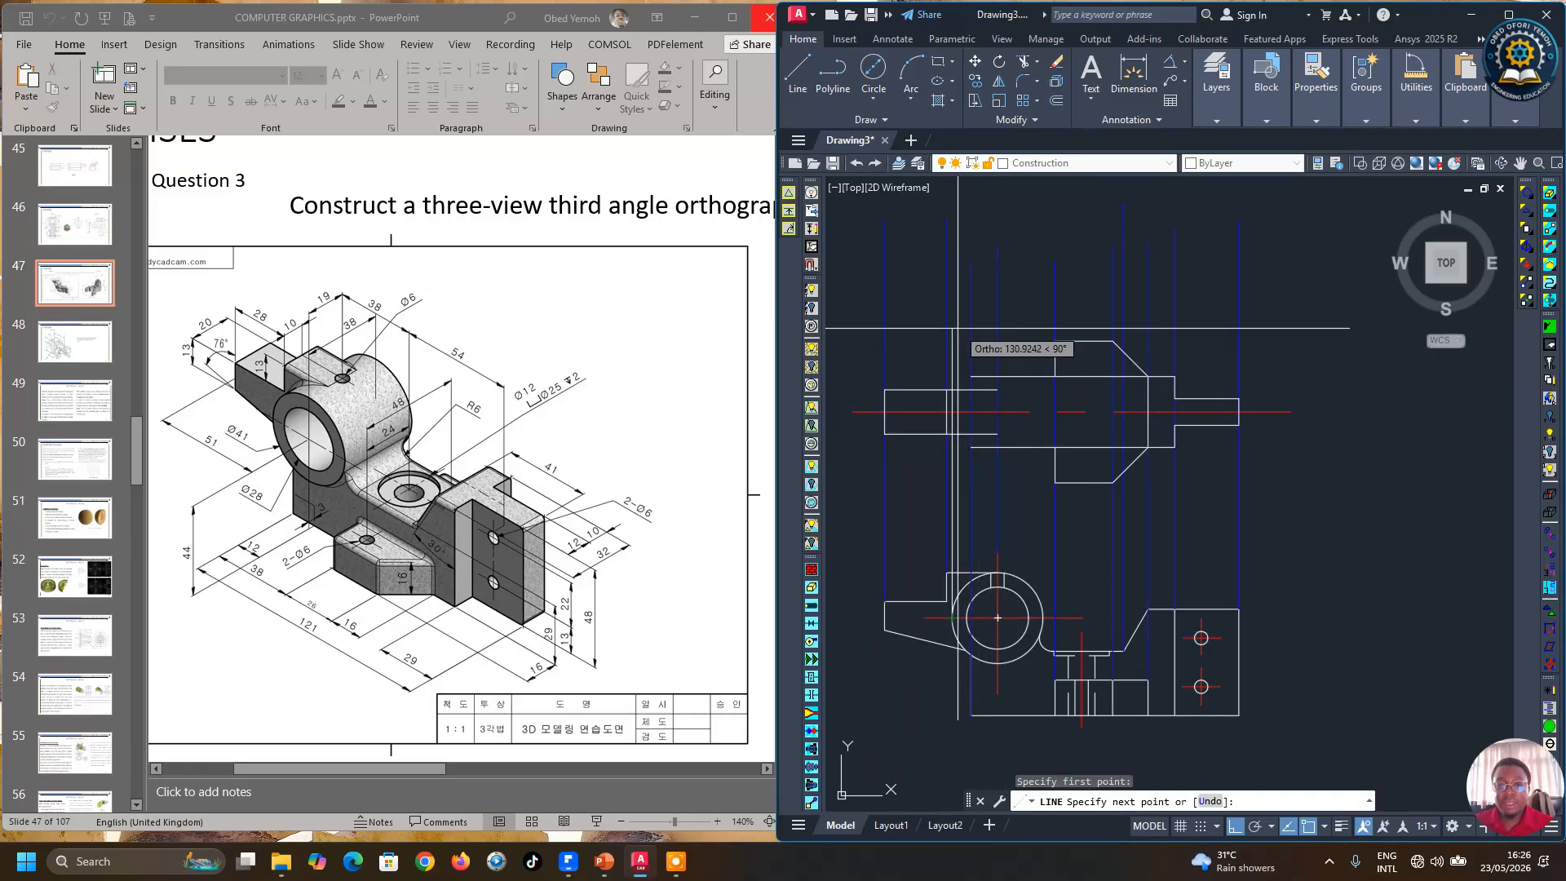
scroll(969, 323, up, 2)
scroll(983, 285, down, 4)
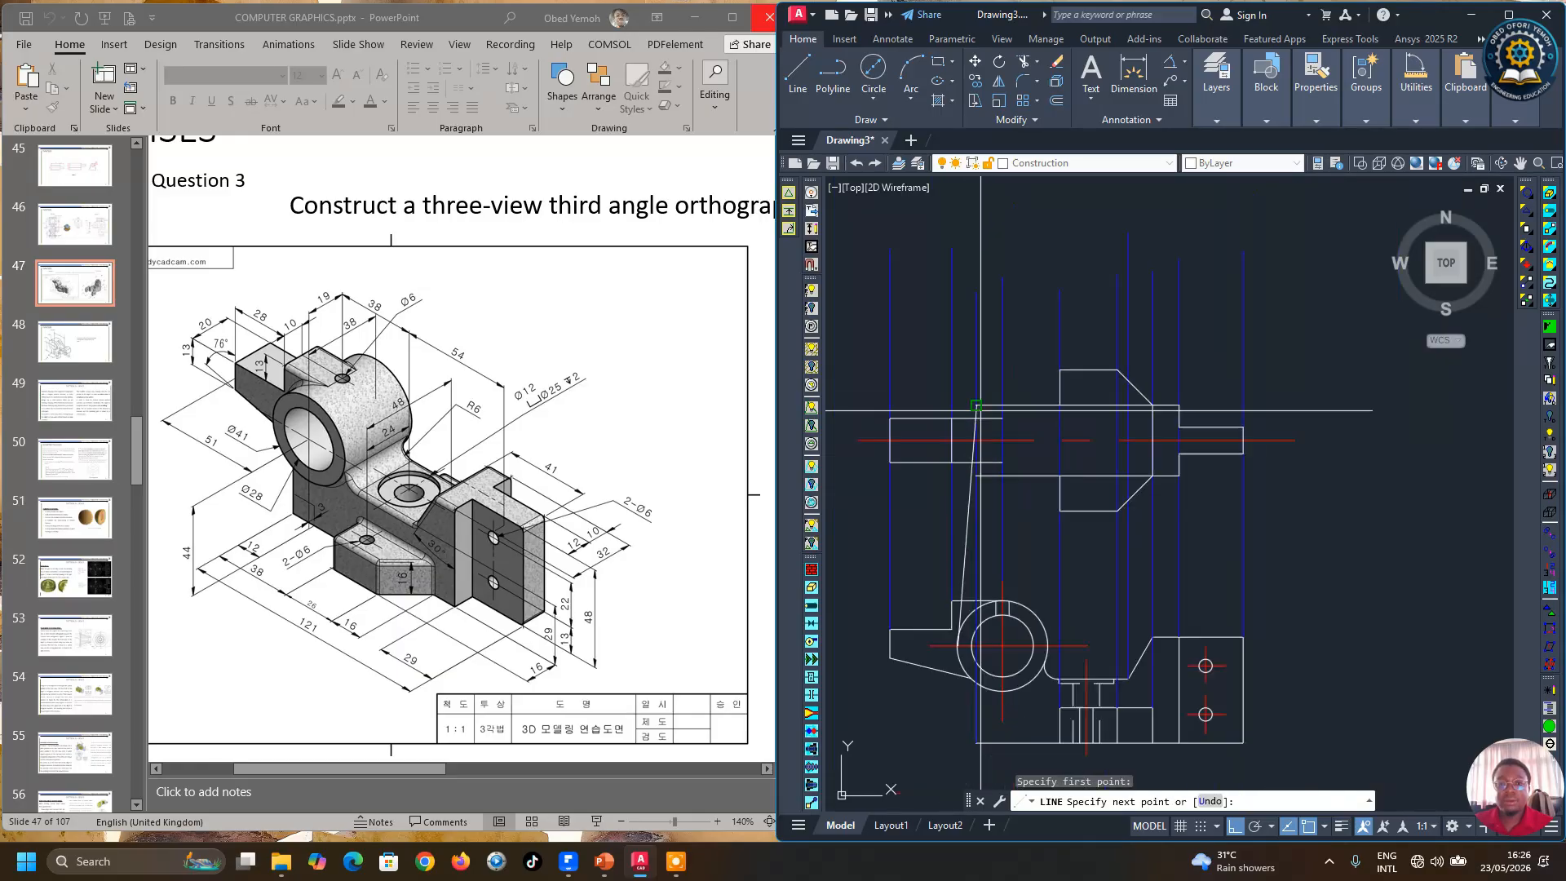
click(993, 265)
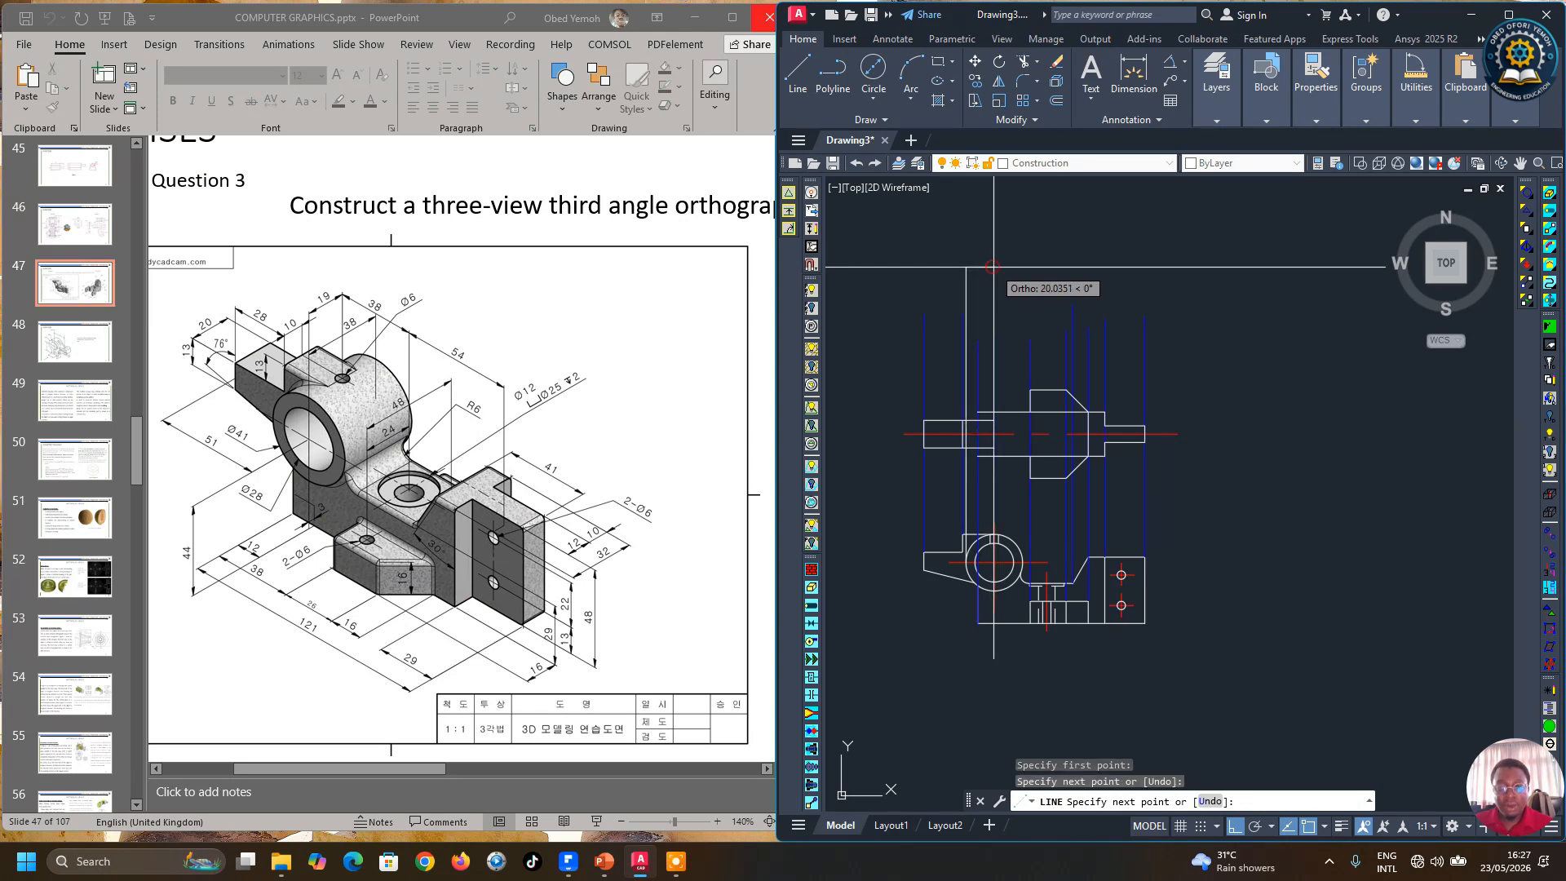
scroll(1030, 563, up, 6)
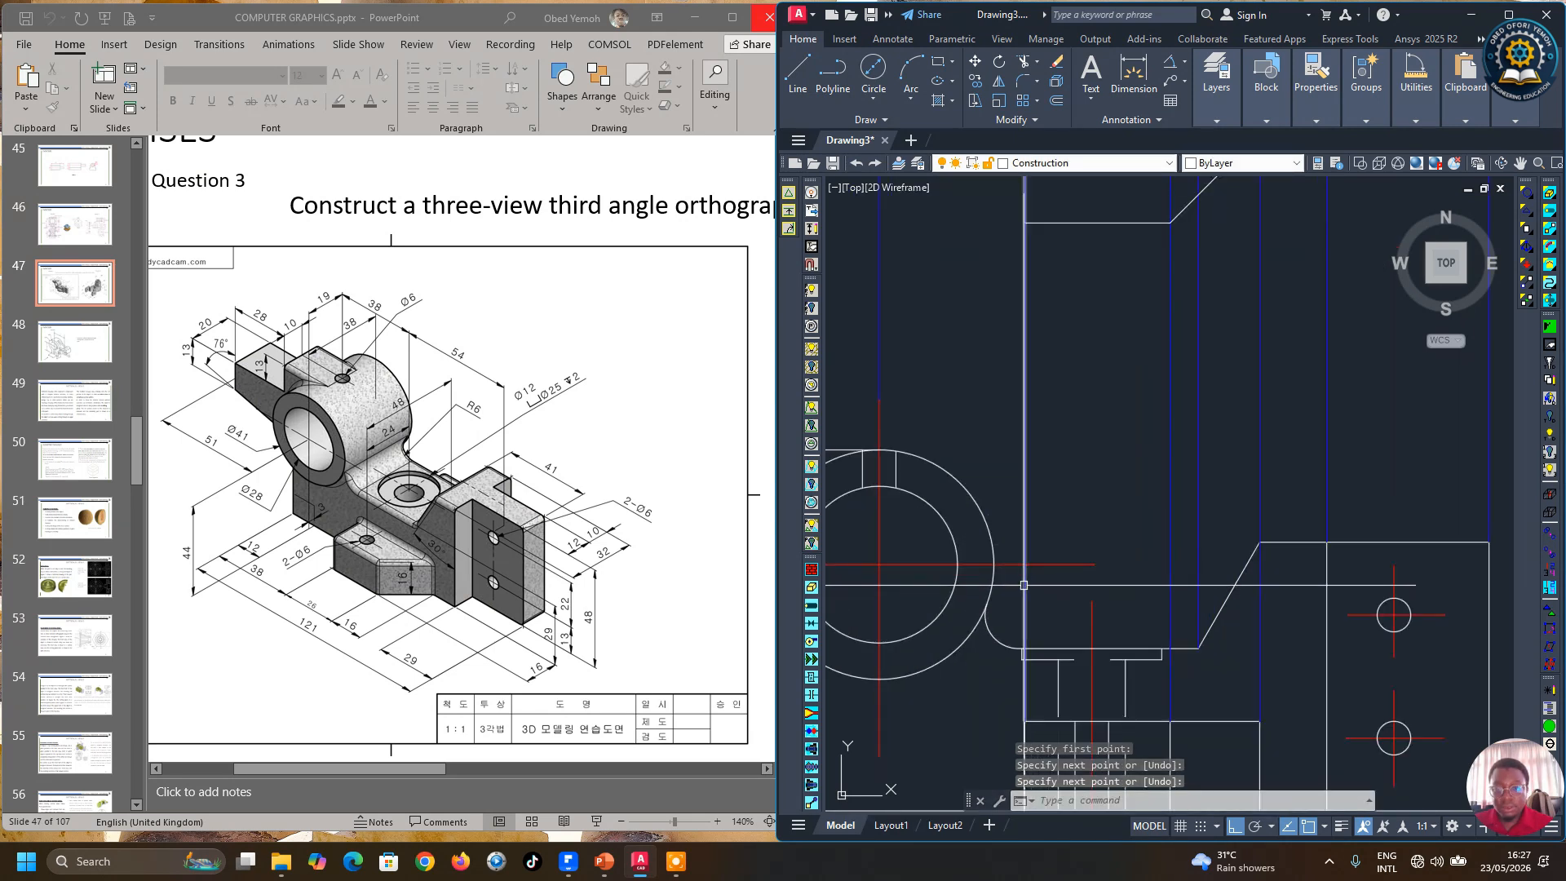
key(Return)
key(Return)
Step: Draw a vertical projection line upward from the right edge of the circle into the front view
click(993, 563)
scroll(993, 564, down, 4)
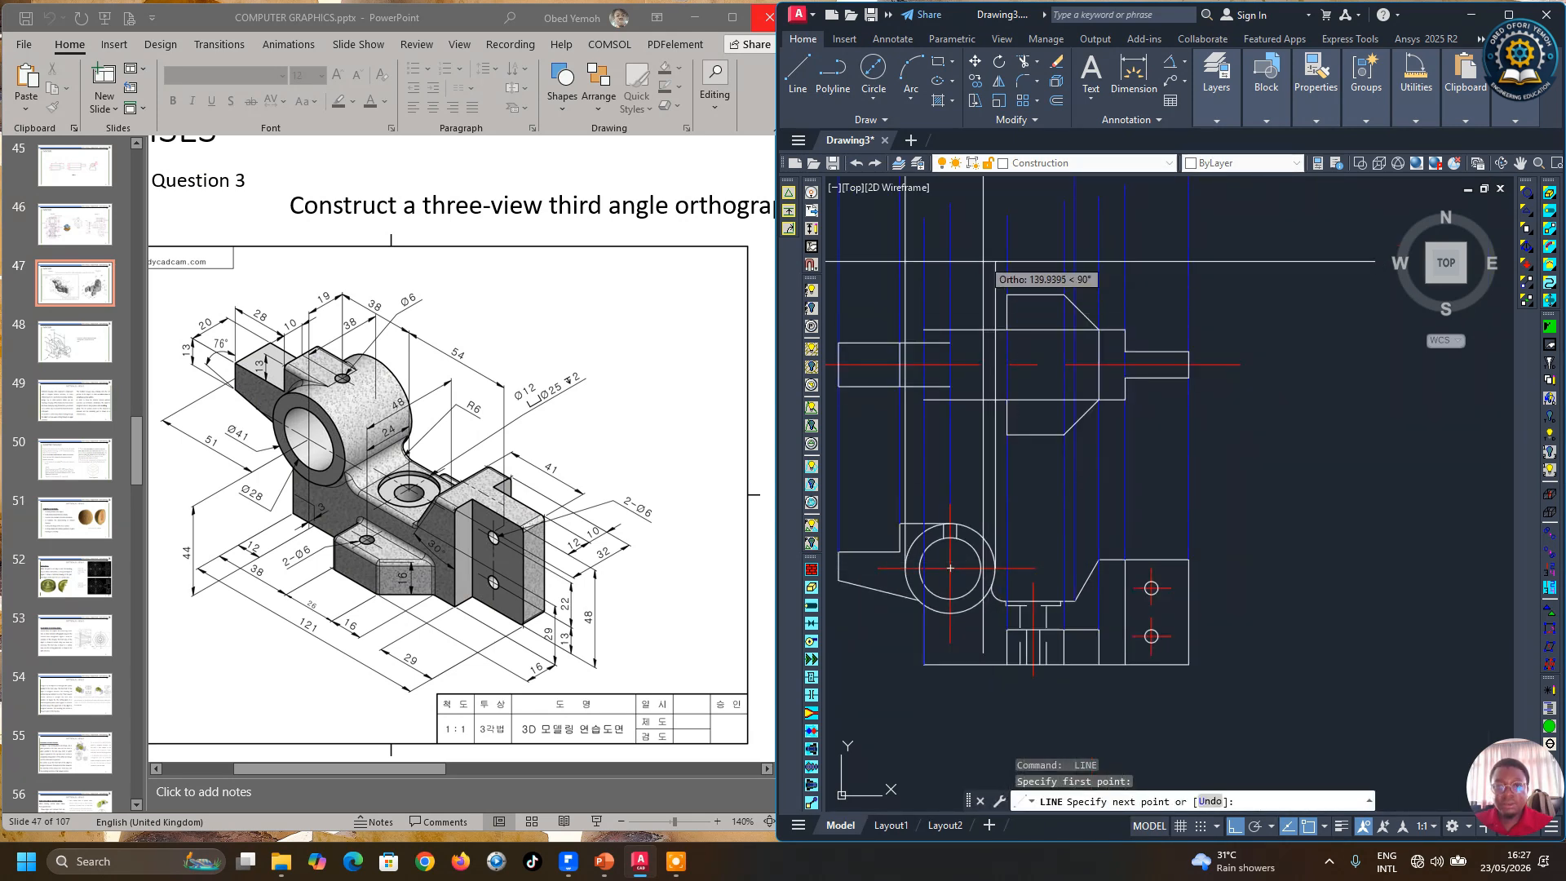
click(994, 216)
key(Return)
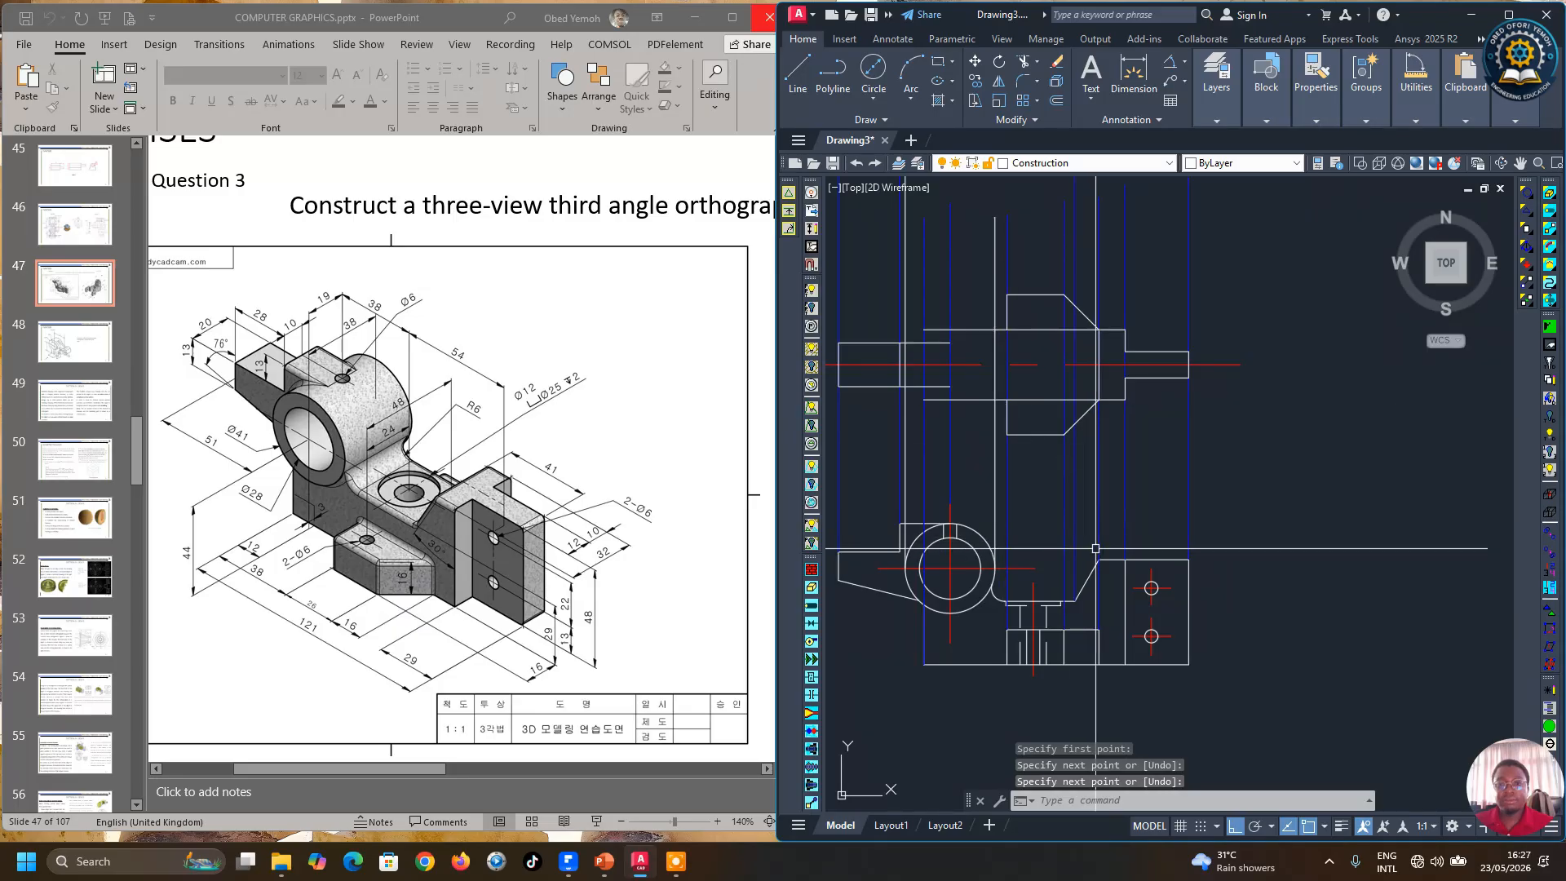
scroll(1101, 567, down, 4)
scroll(1031, 505, up, 6)
key(Escape)
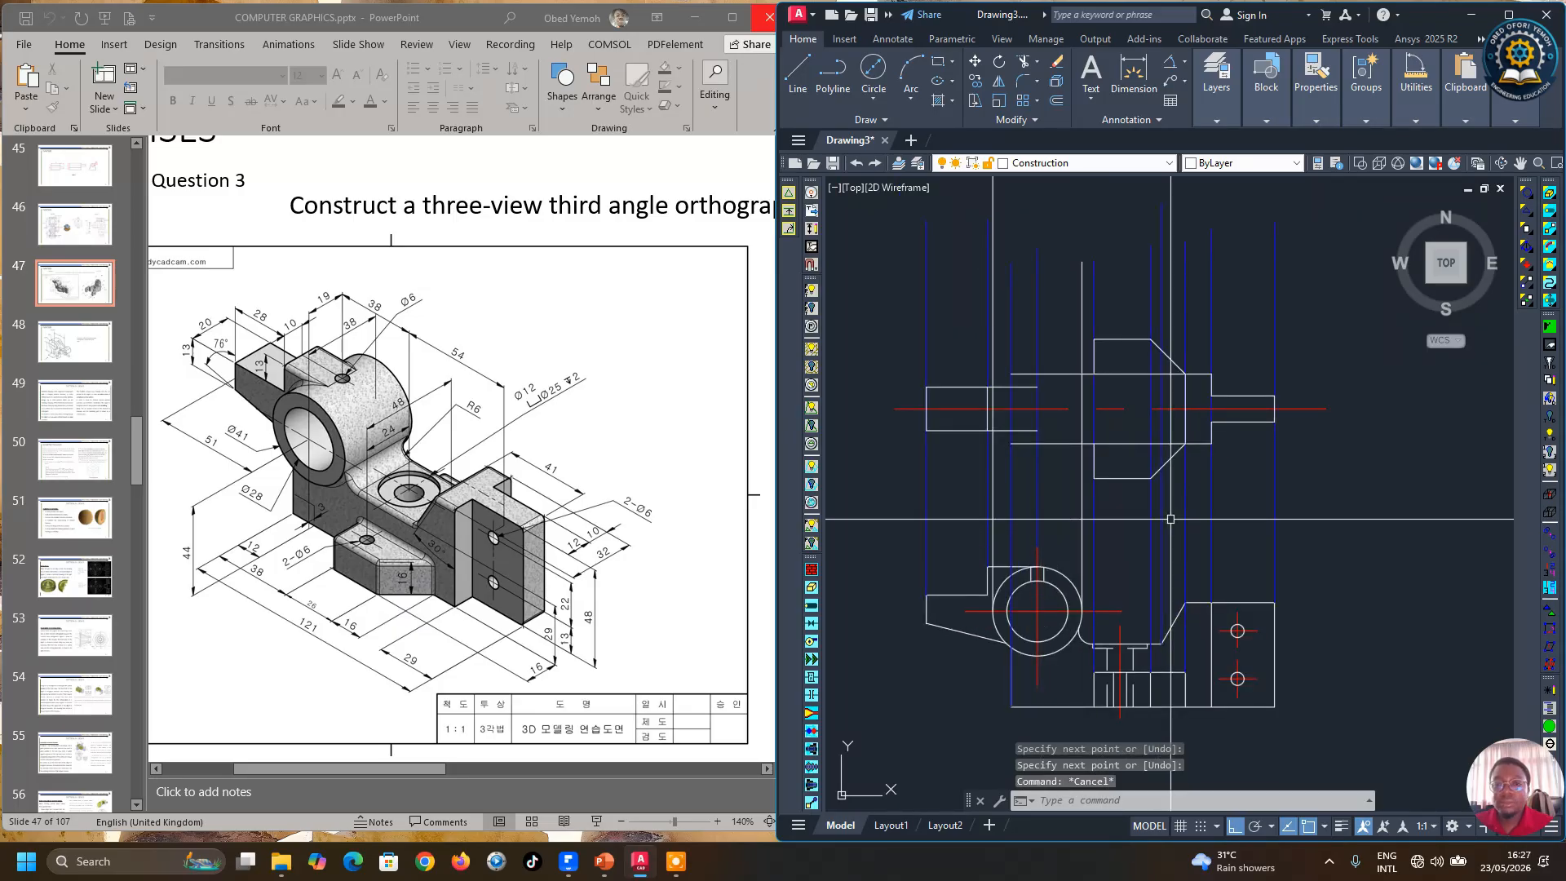
scroll(980, 381, up, 2)
scroll(1084, 506, down, 4)
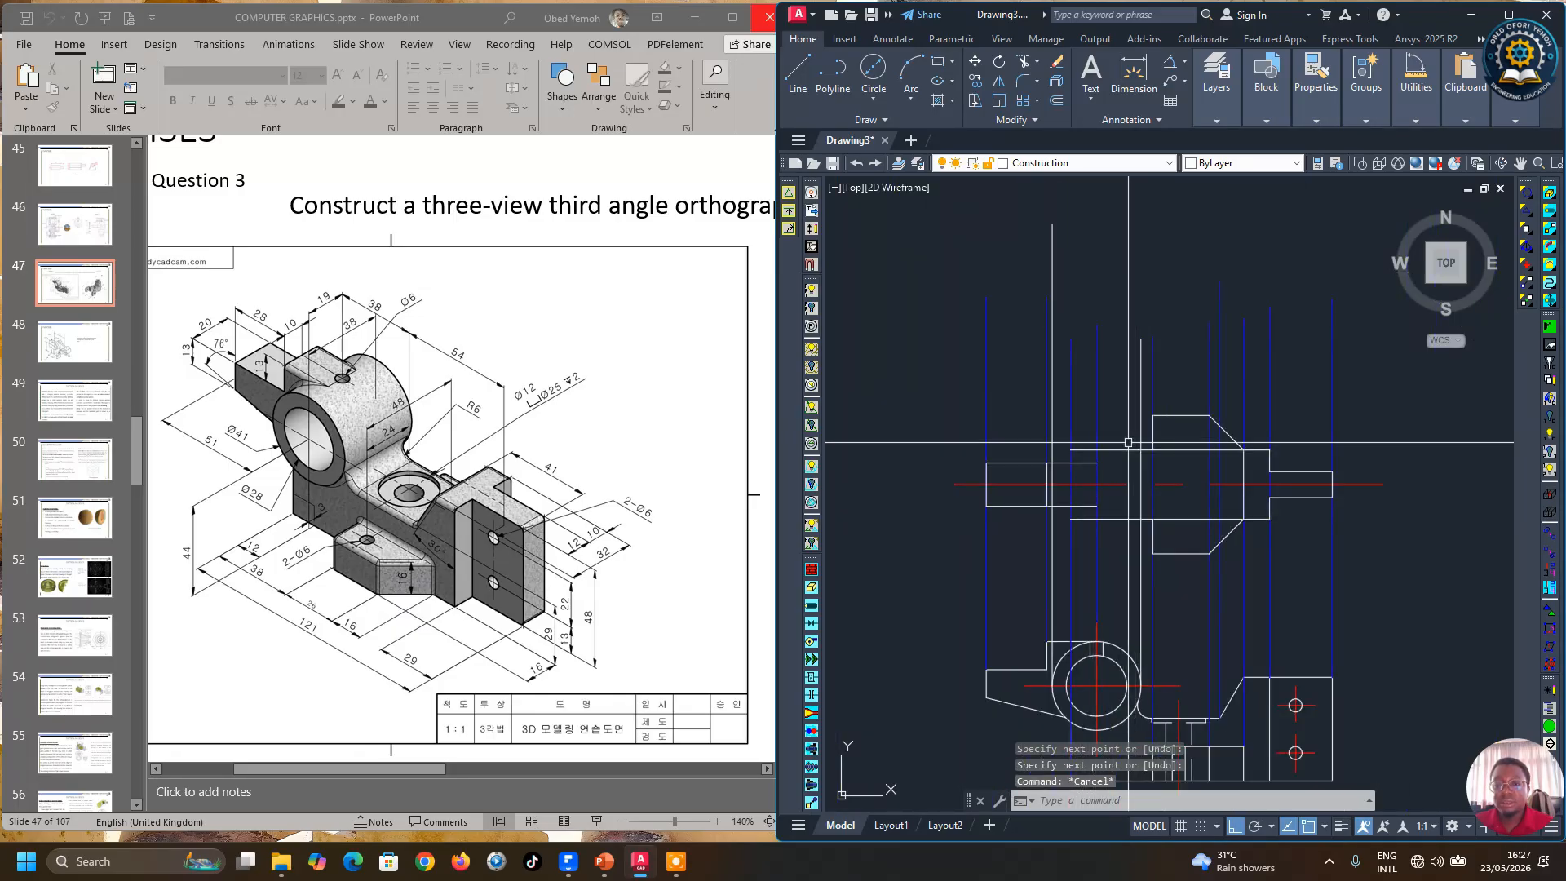
scroll(1129, 444, up, 2)
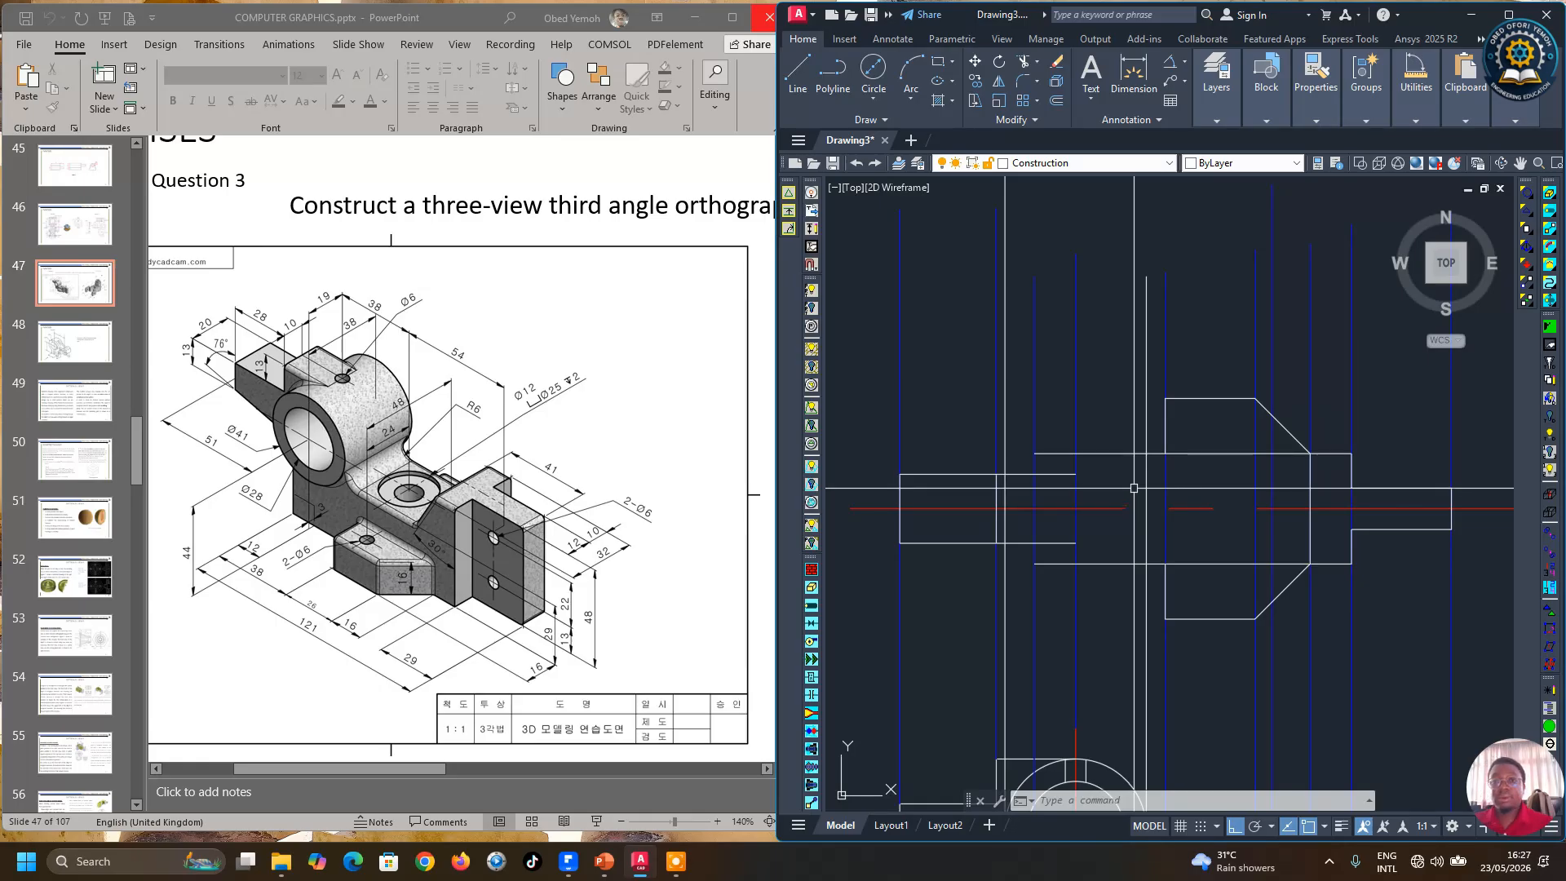
Step: Offset the front view centre line 19 mm to each side
click(1056, 100)
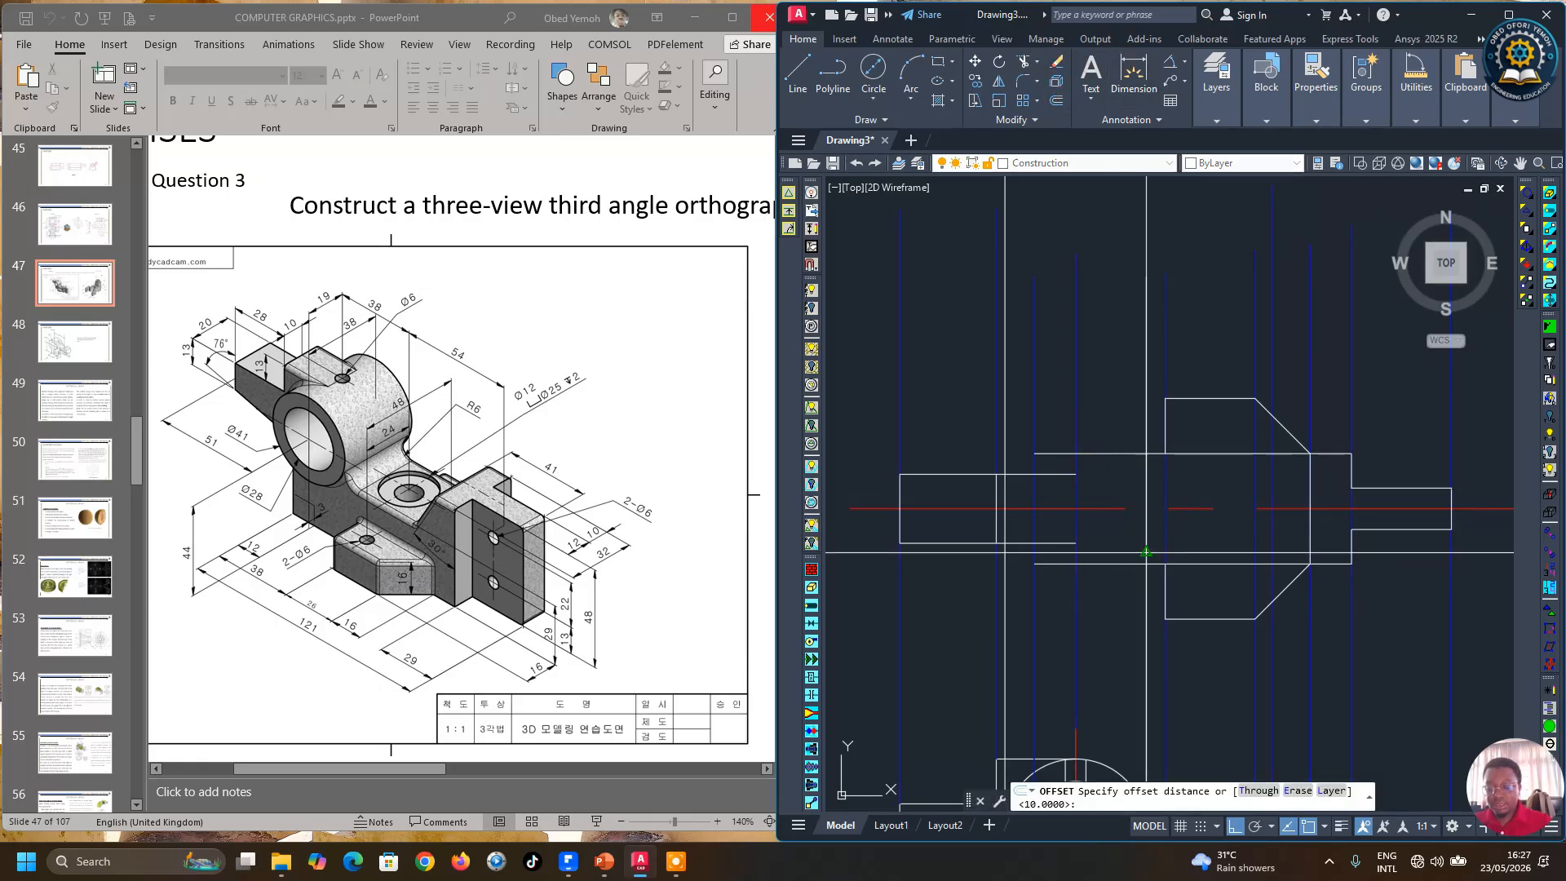
text(19)
key(Return)
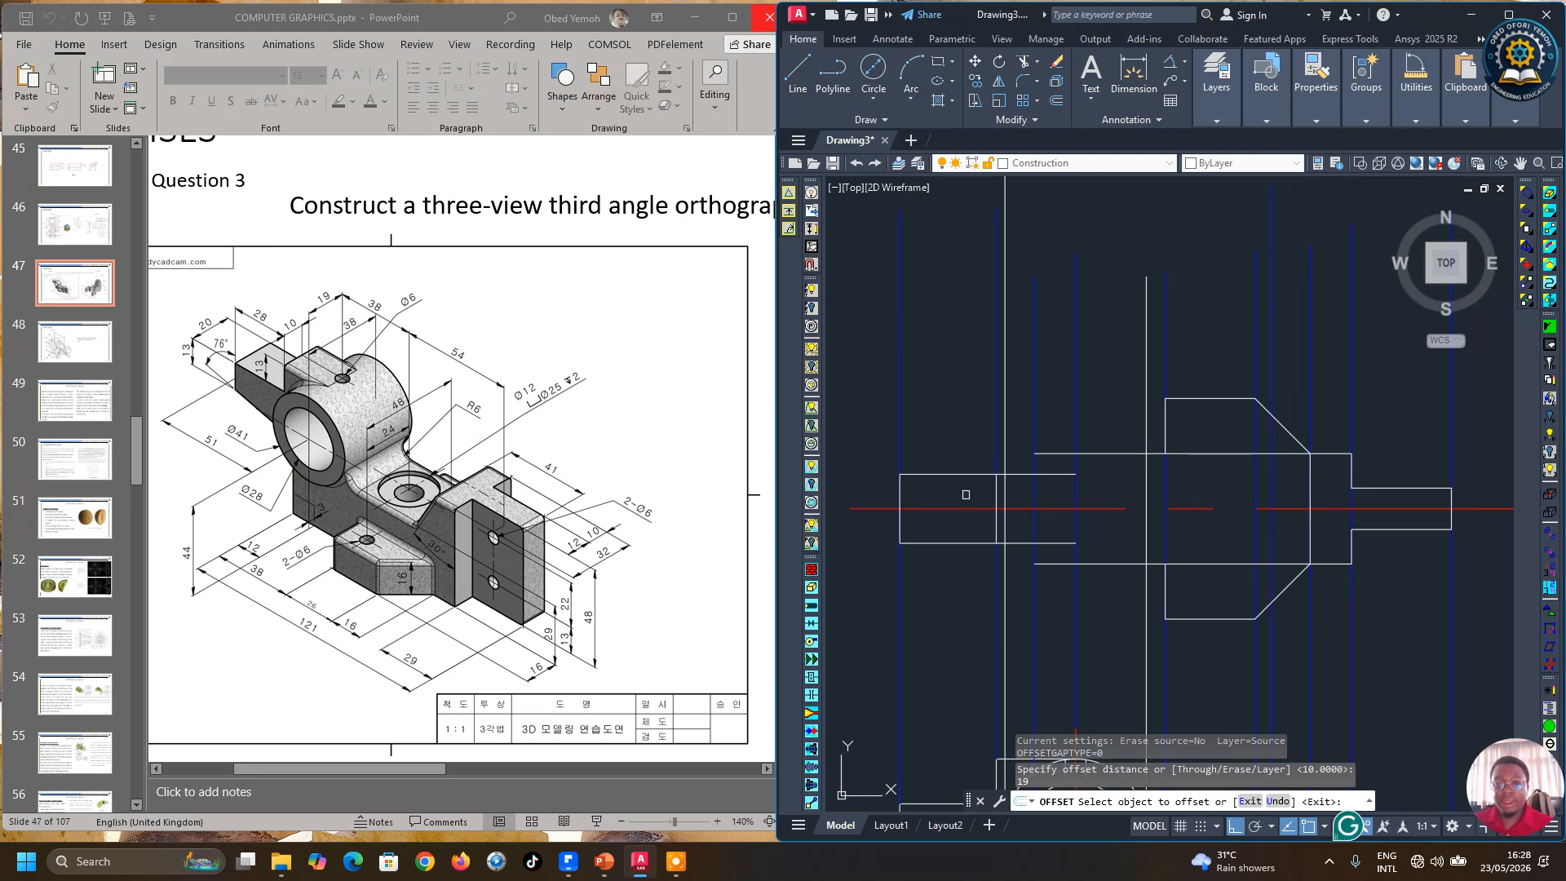
click(966, 508)
click(933, 389)
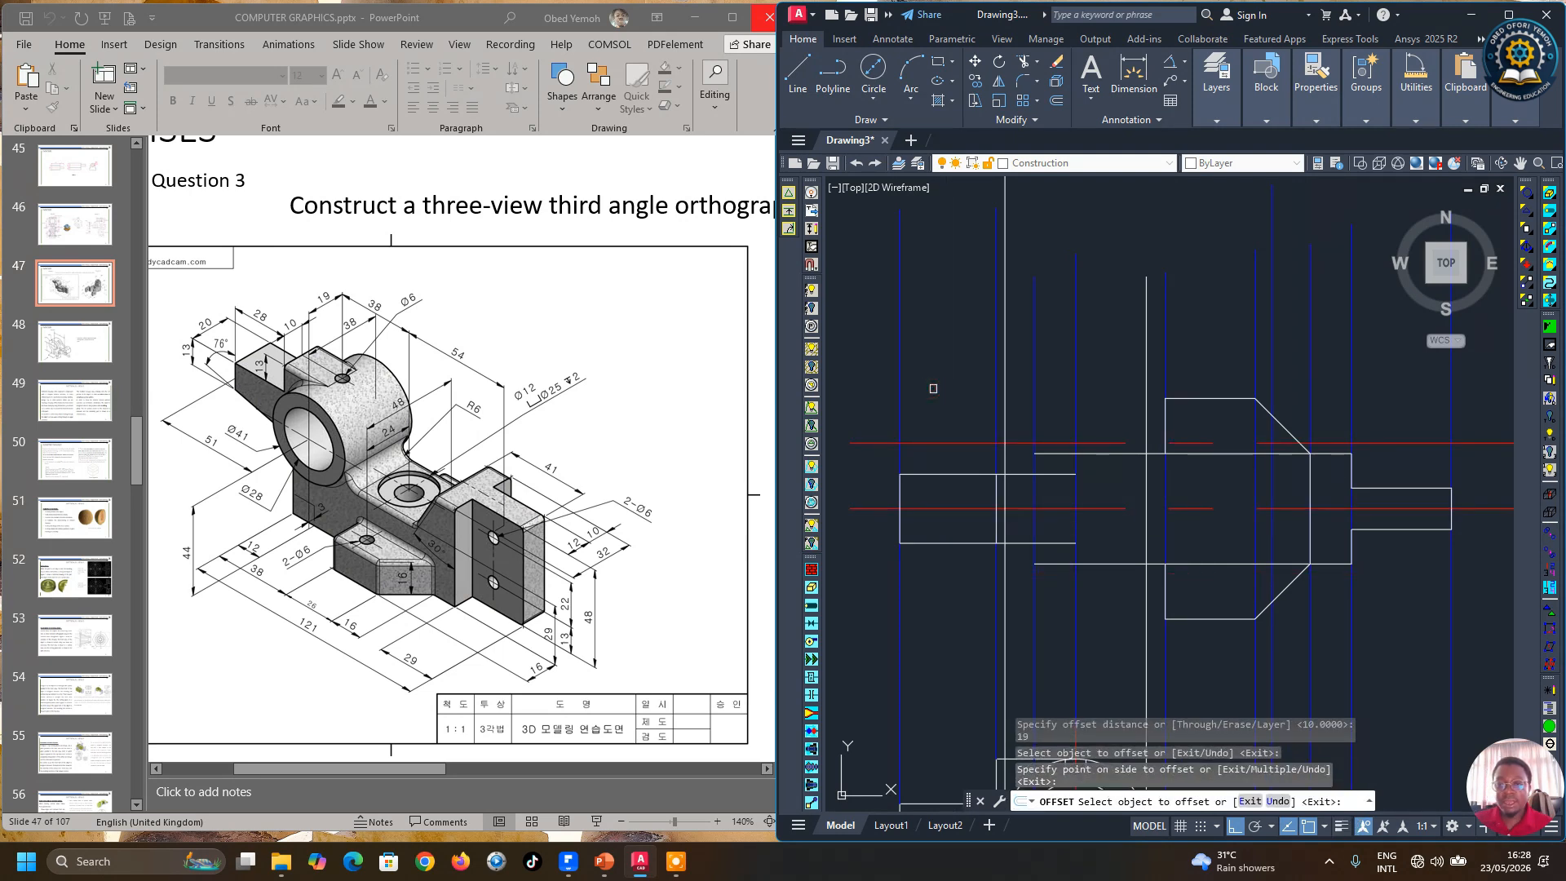
click(948, 509)
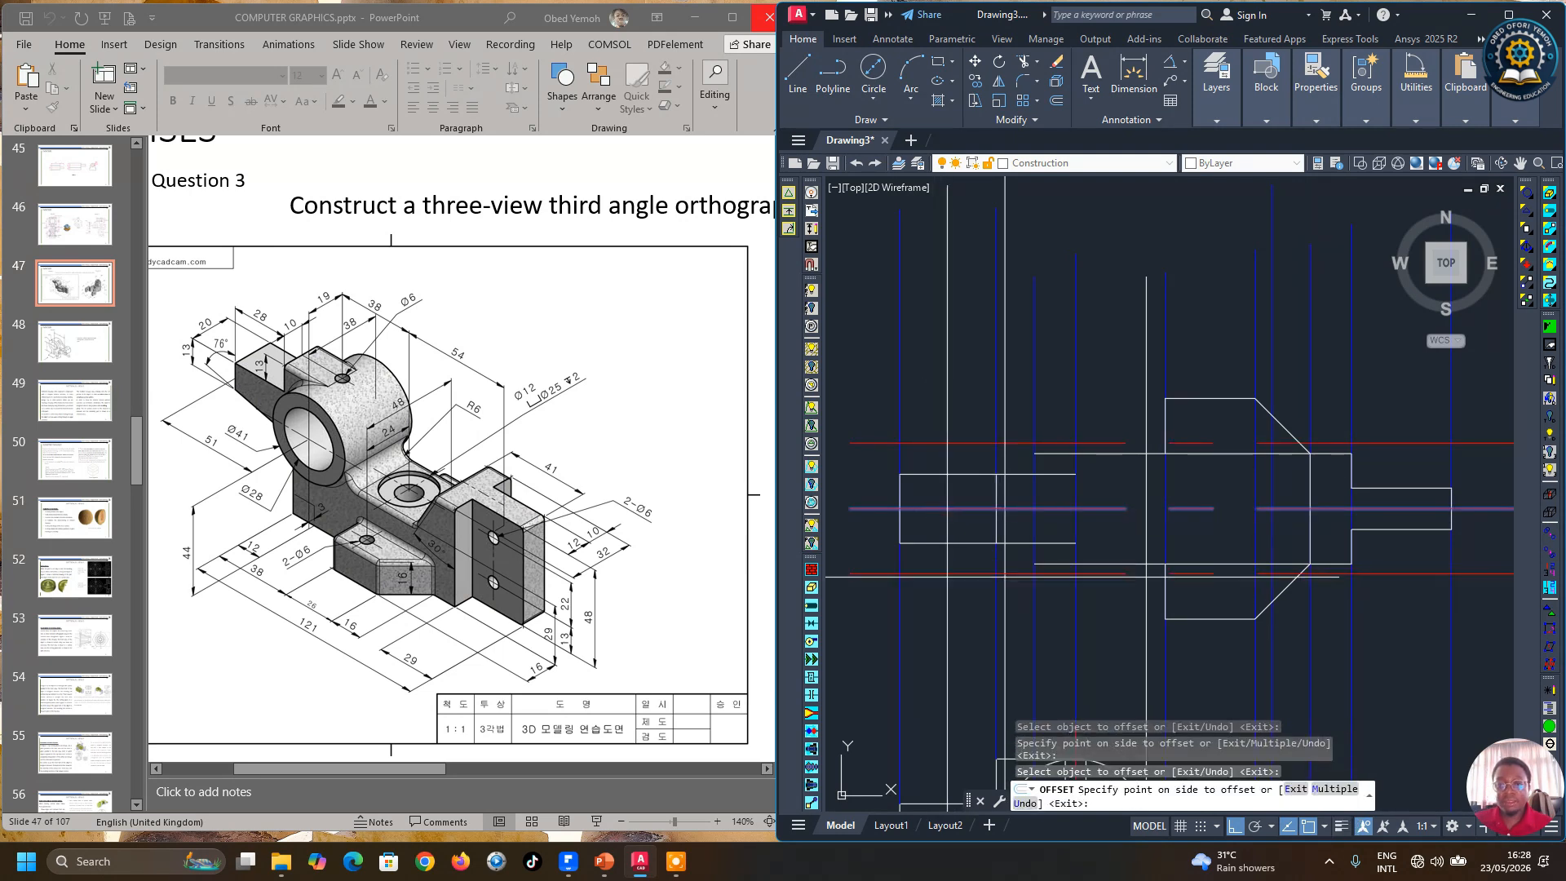
click(955, 602)
right_click(957, 611)
click(993, 625)
scroll(988, 529, down, 4)
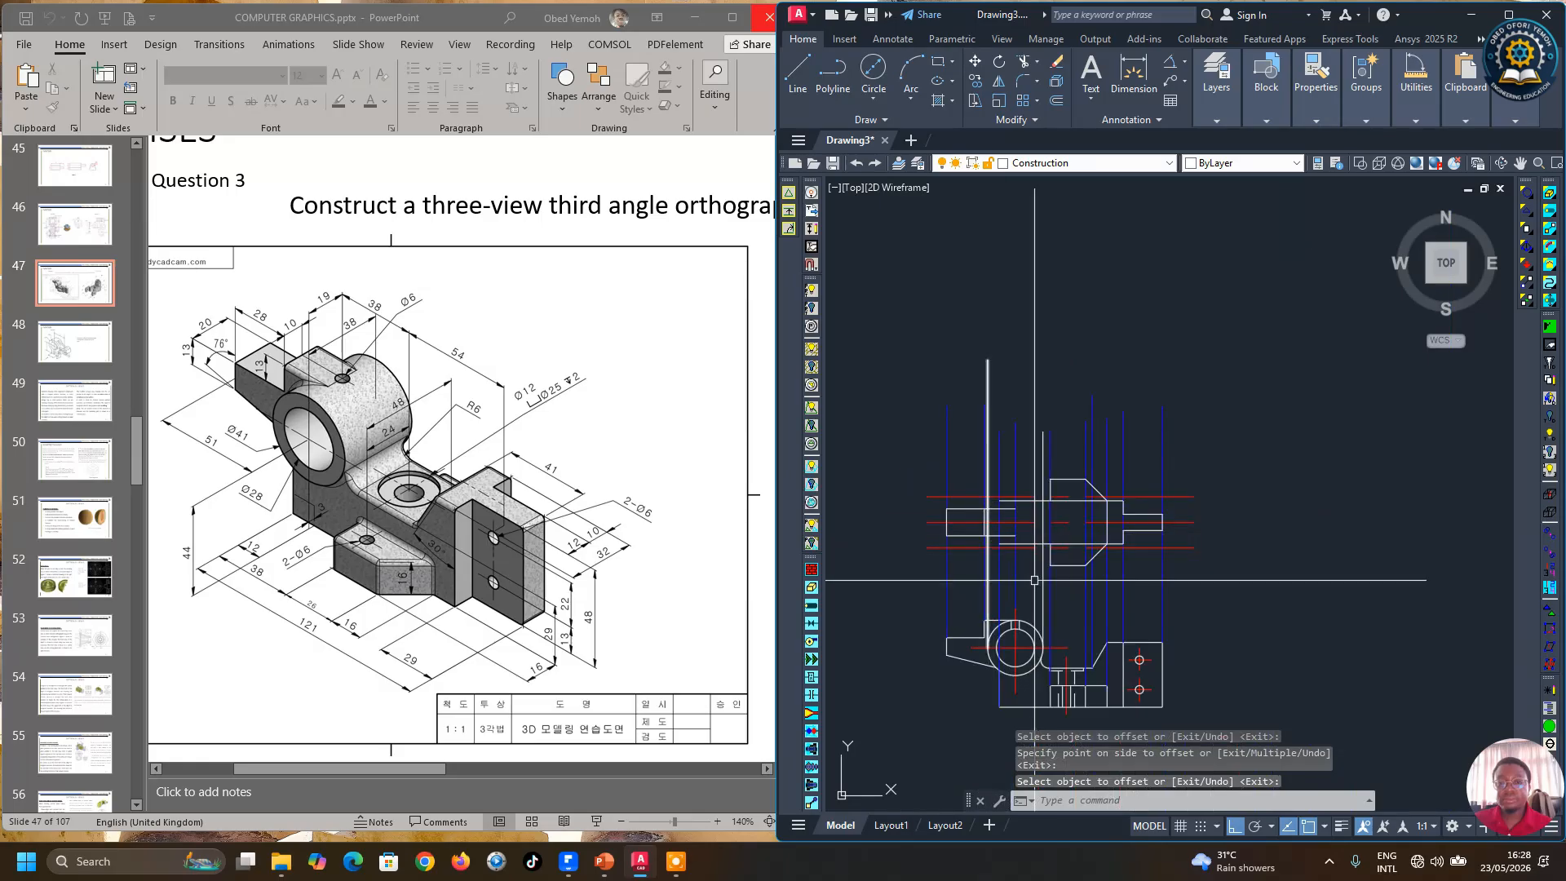
scroll(1036, 580, up, 2)
Step: Draw a horizontal edge along the upper offset line between the two projection lines in the front view
click(800, 77)
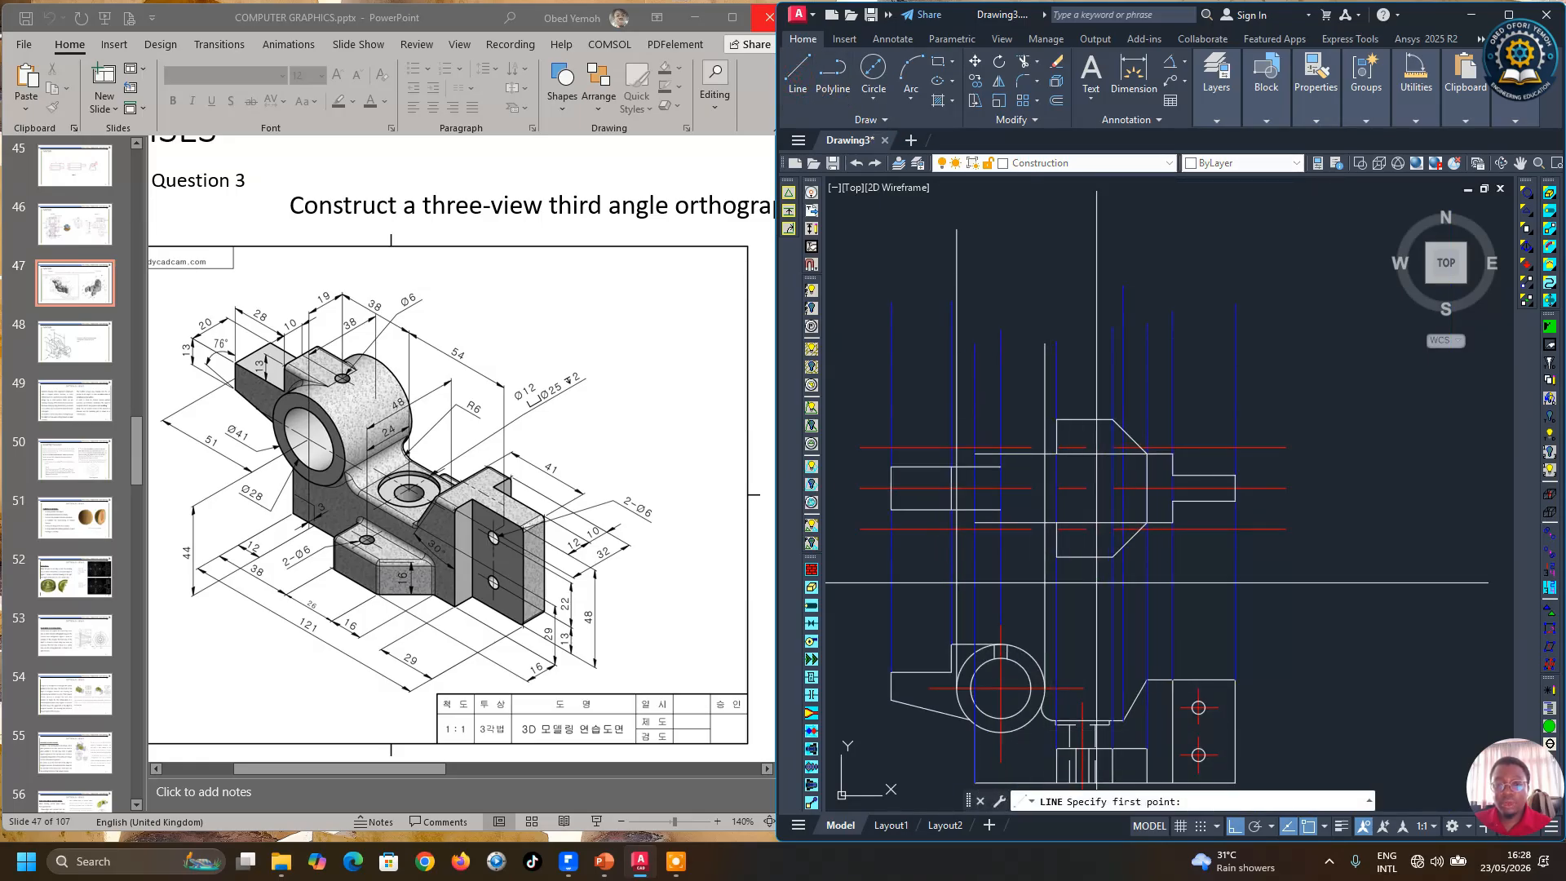
scroll(945, 533, up, 4)
scroll(1009, 547, down, 3)
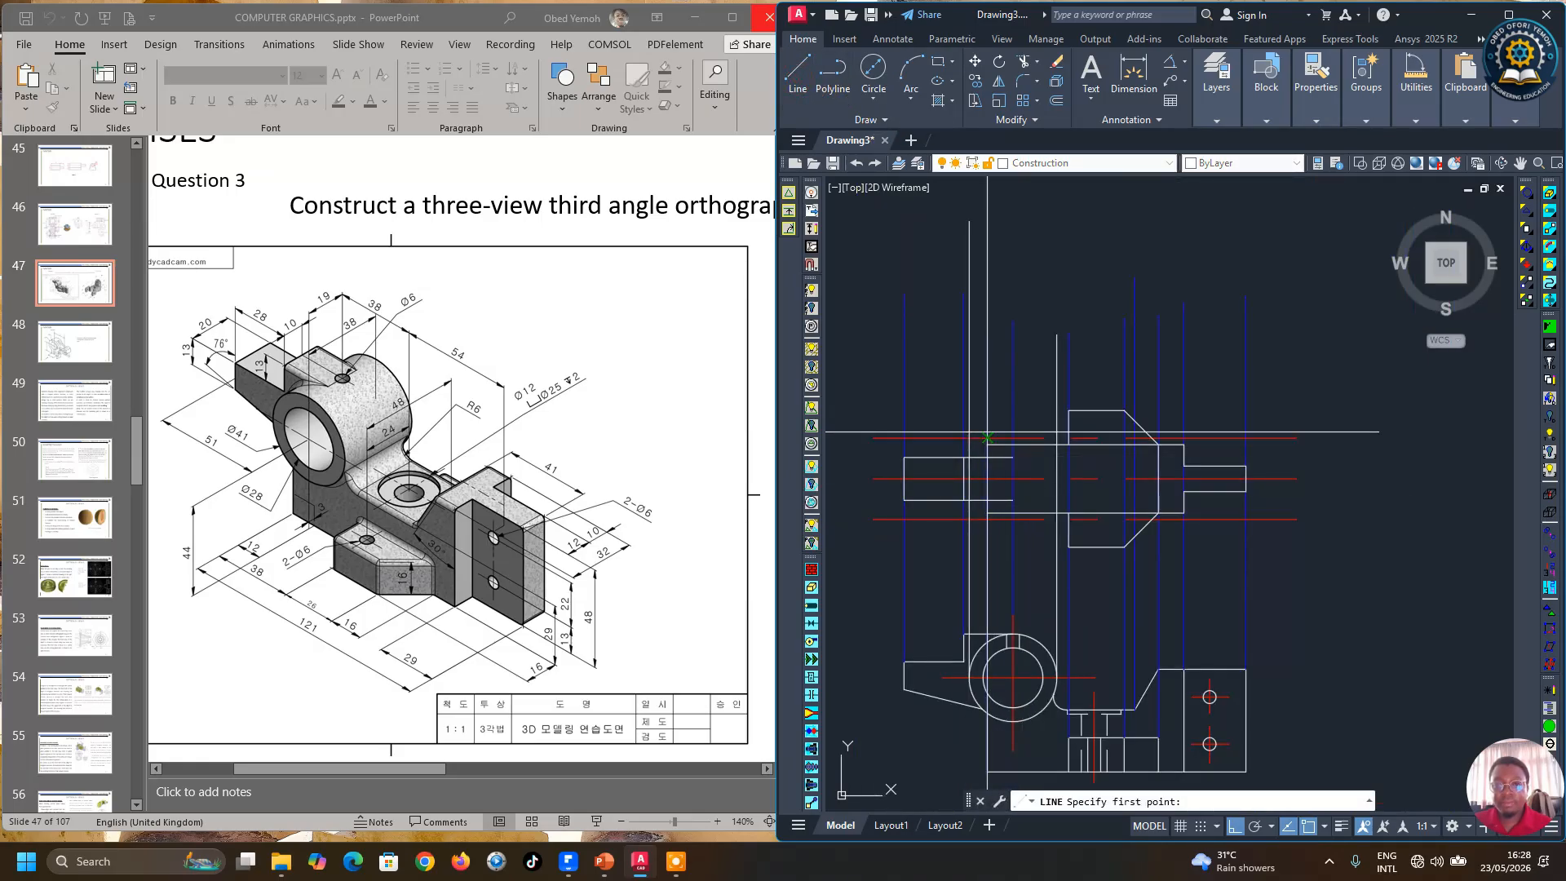
scroll(1010, 483, up, 3)
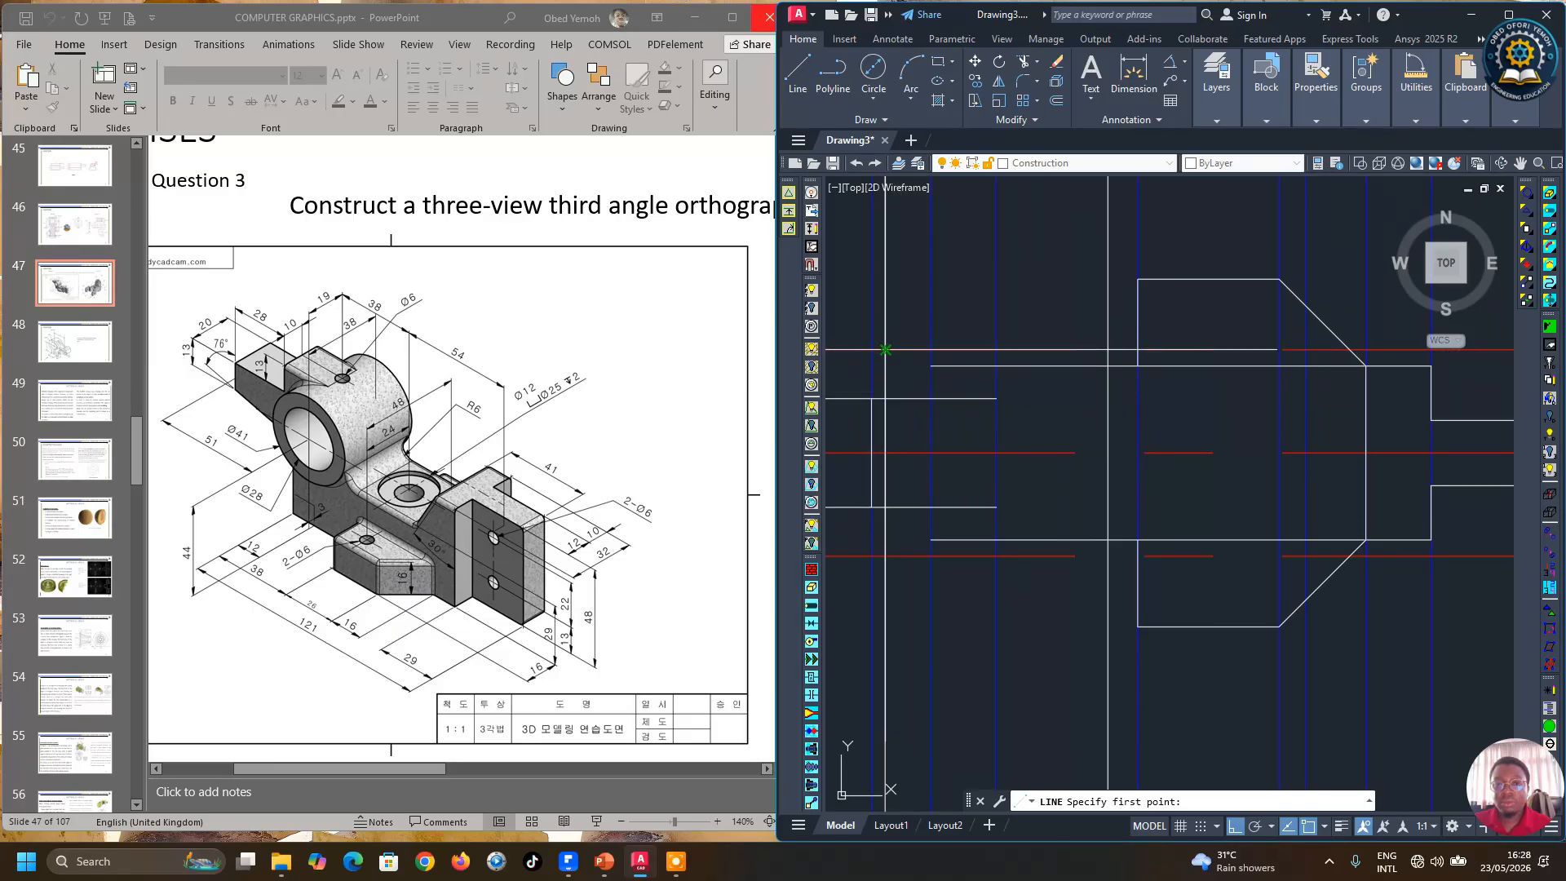
scroll(1057, 473, down, 2)
scroll(1091, 500, down, 4)
scroll(1044, 487, up, 2)
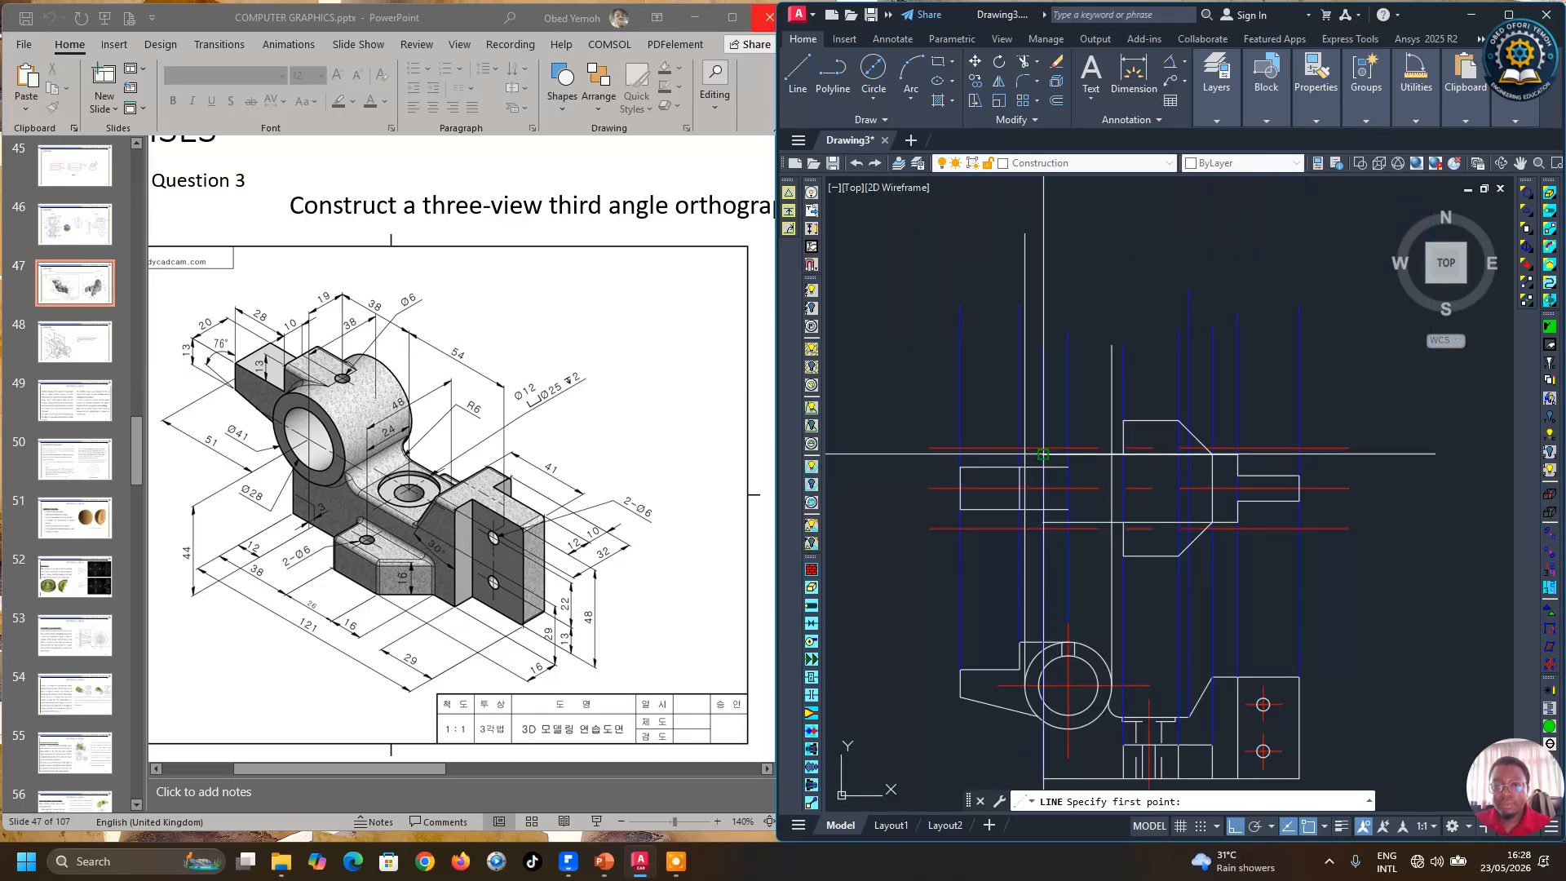
click(1025, 447)
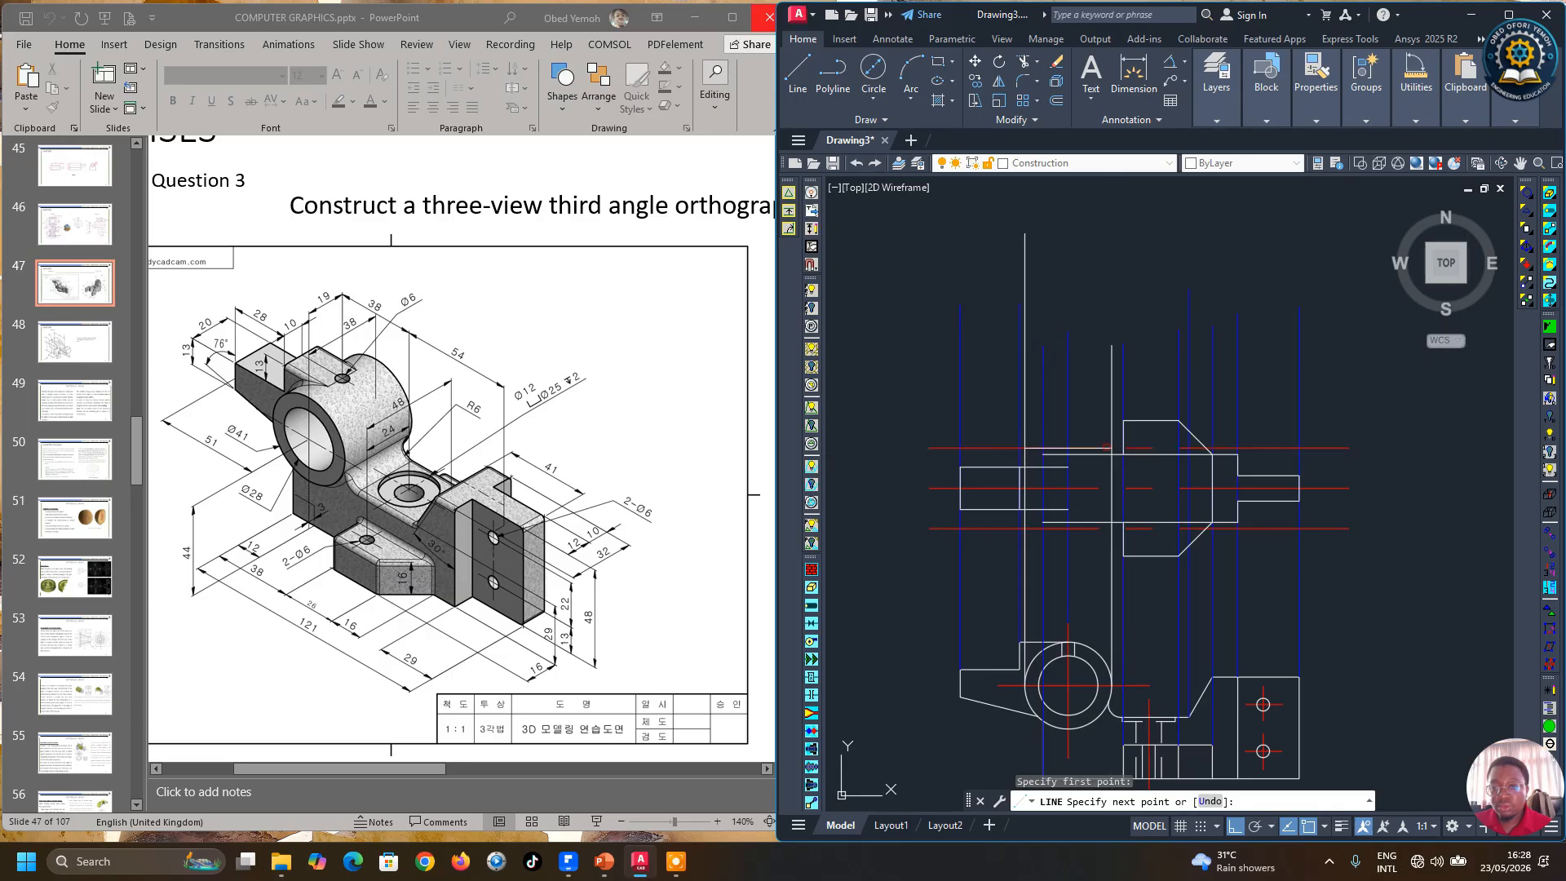
click(1109, 447)
key(Return)
key(Return)
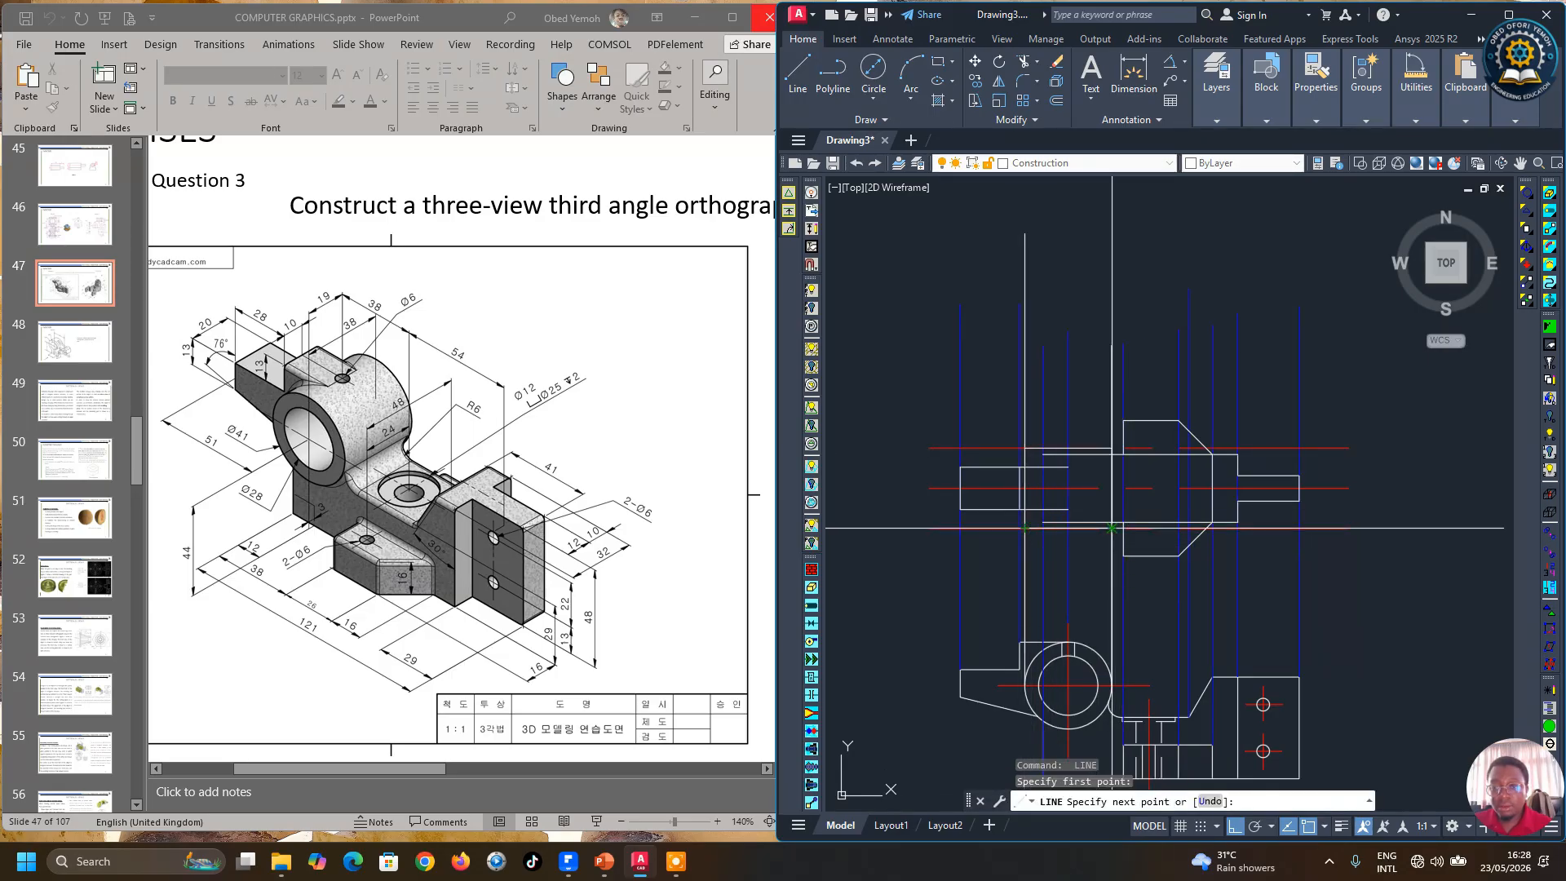
click(1036, 181)
key(Return)
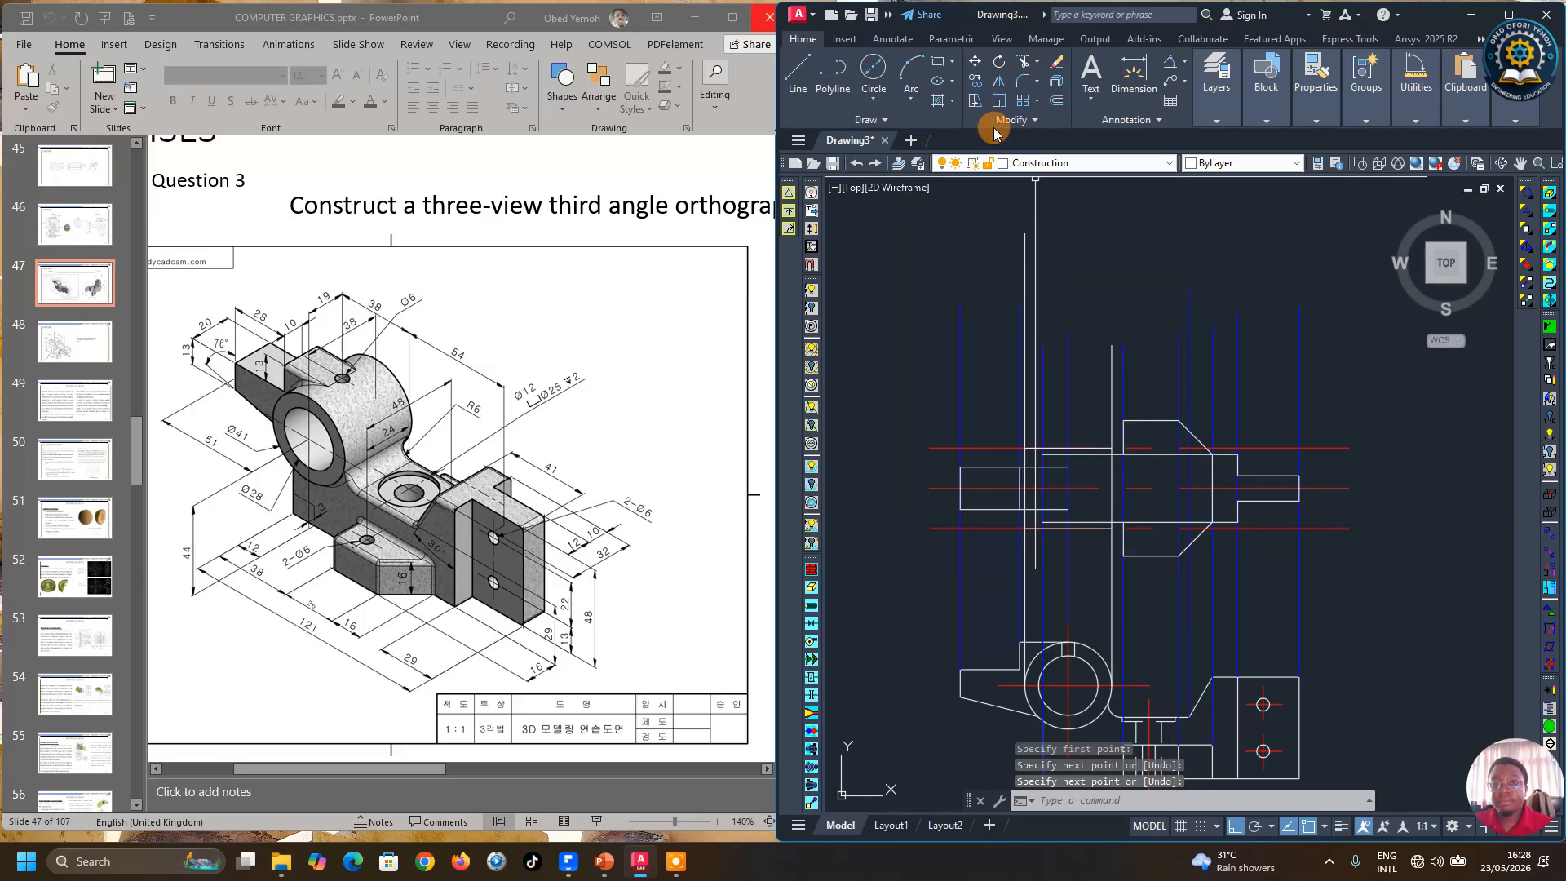
Step: Trim the part of the projection line extending above the front view
click(1027, 58)
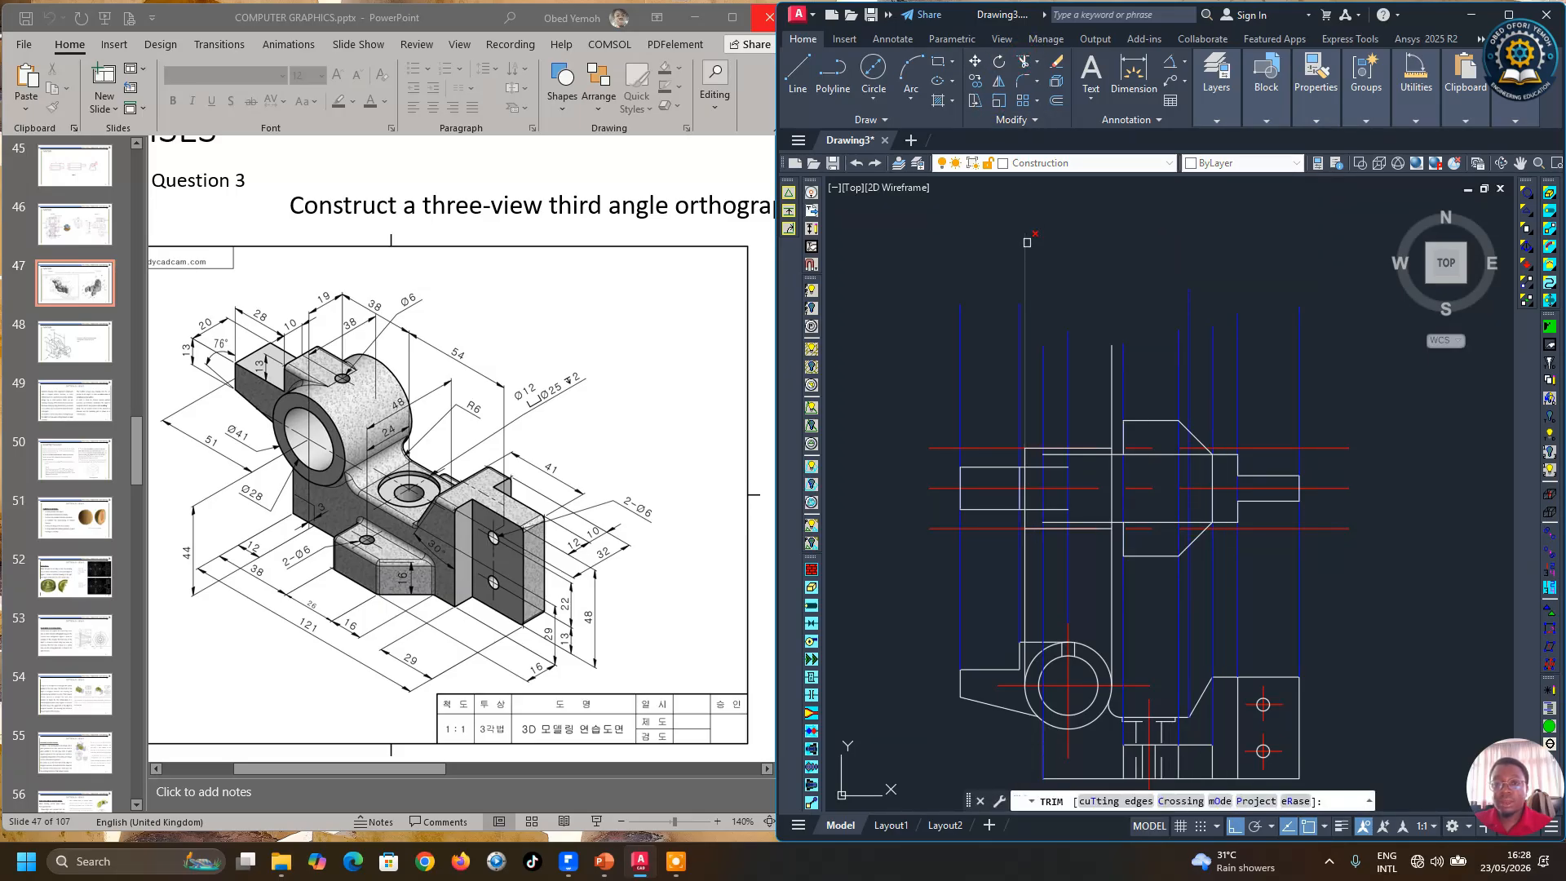
click(1027, 243)
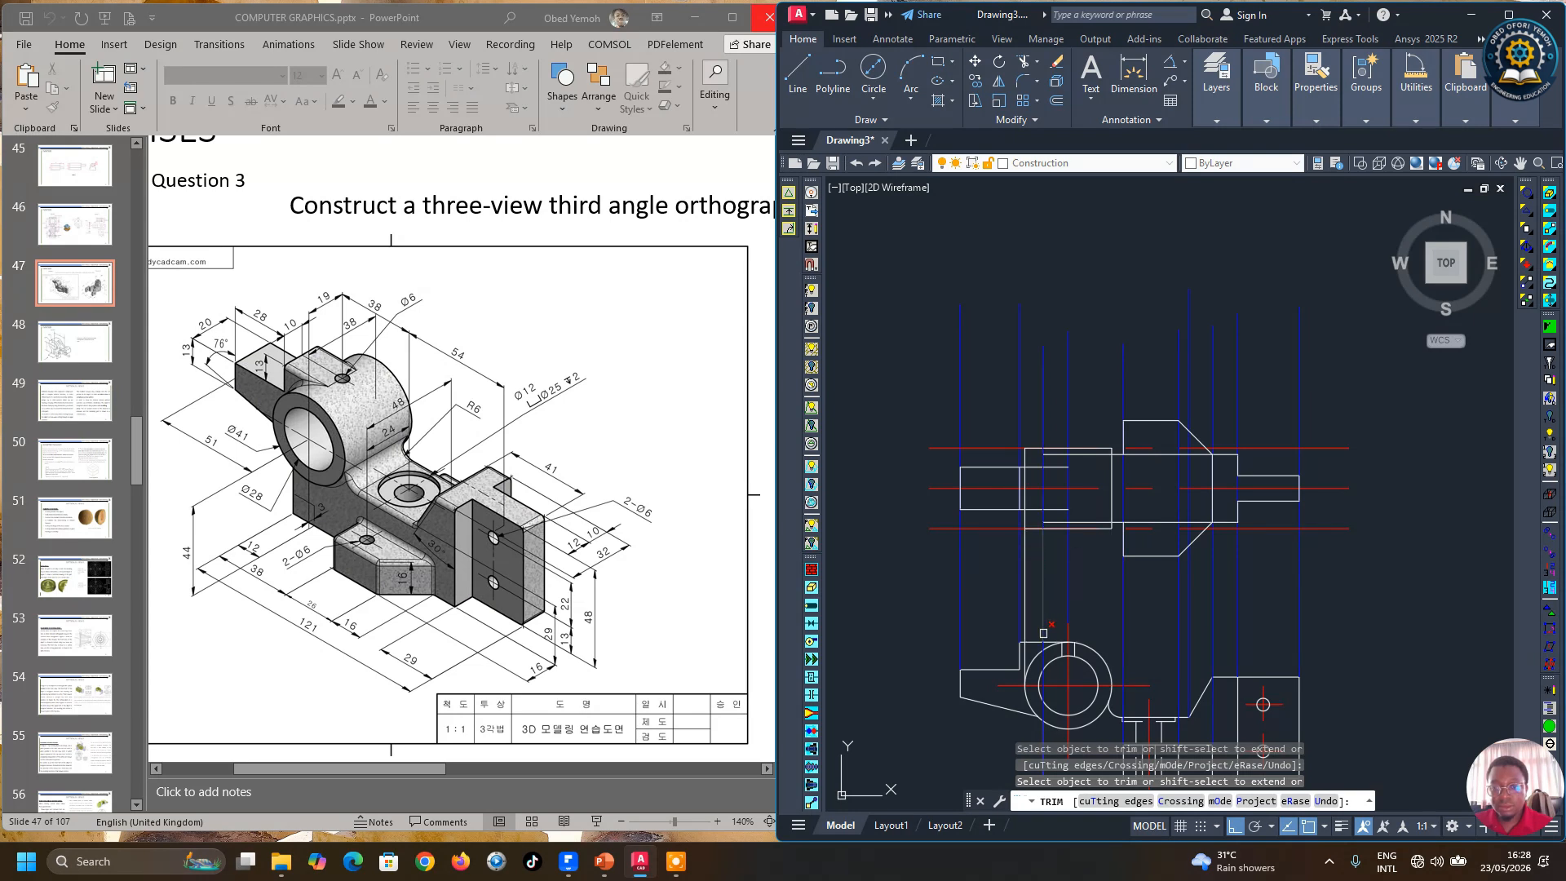
scroll(1026, 674, up, 3)
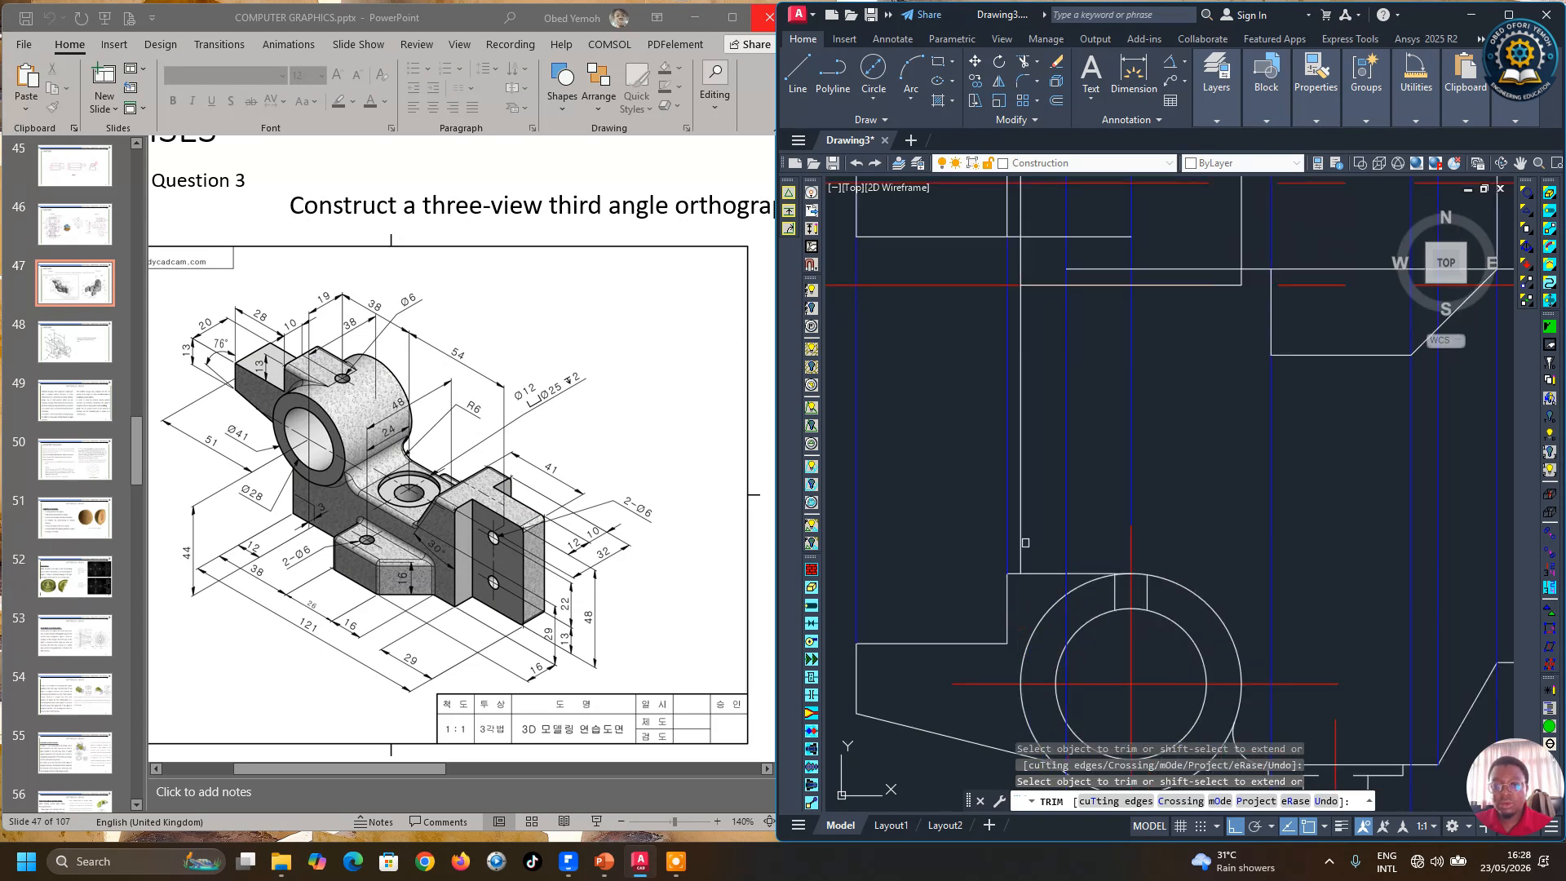
scroll(1022, 541, down, 2)
key(Return)
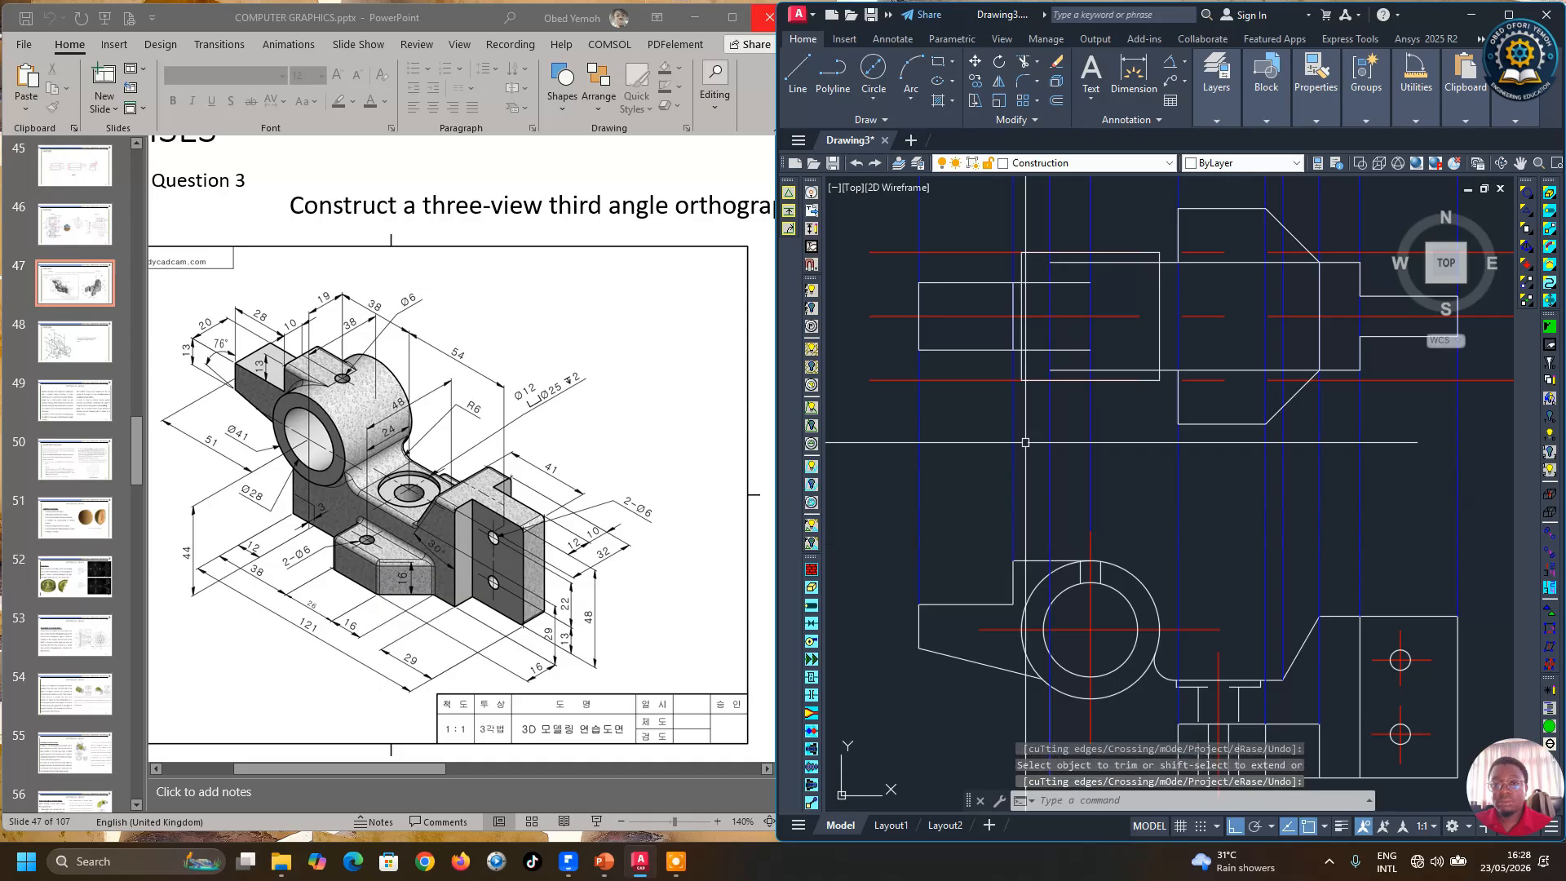
Step: Delete the two 19 mm offset centre lines
click(956, 381)
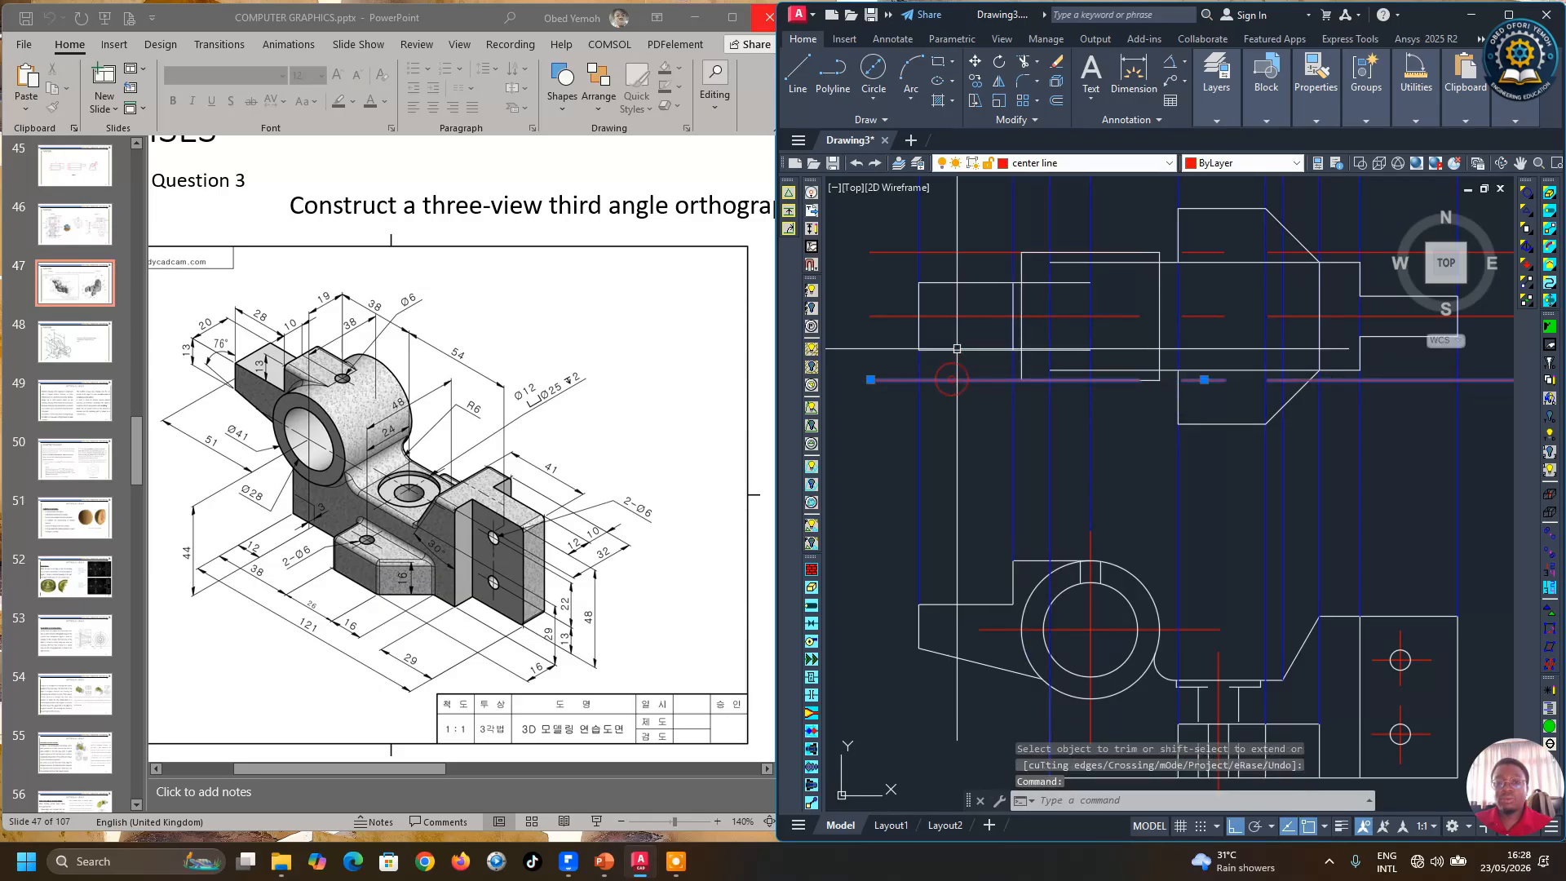
click(954, 252)
key(Delete)
scroll(1142, 505, down, 2)
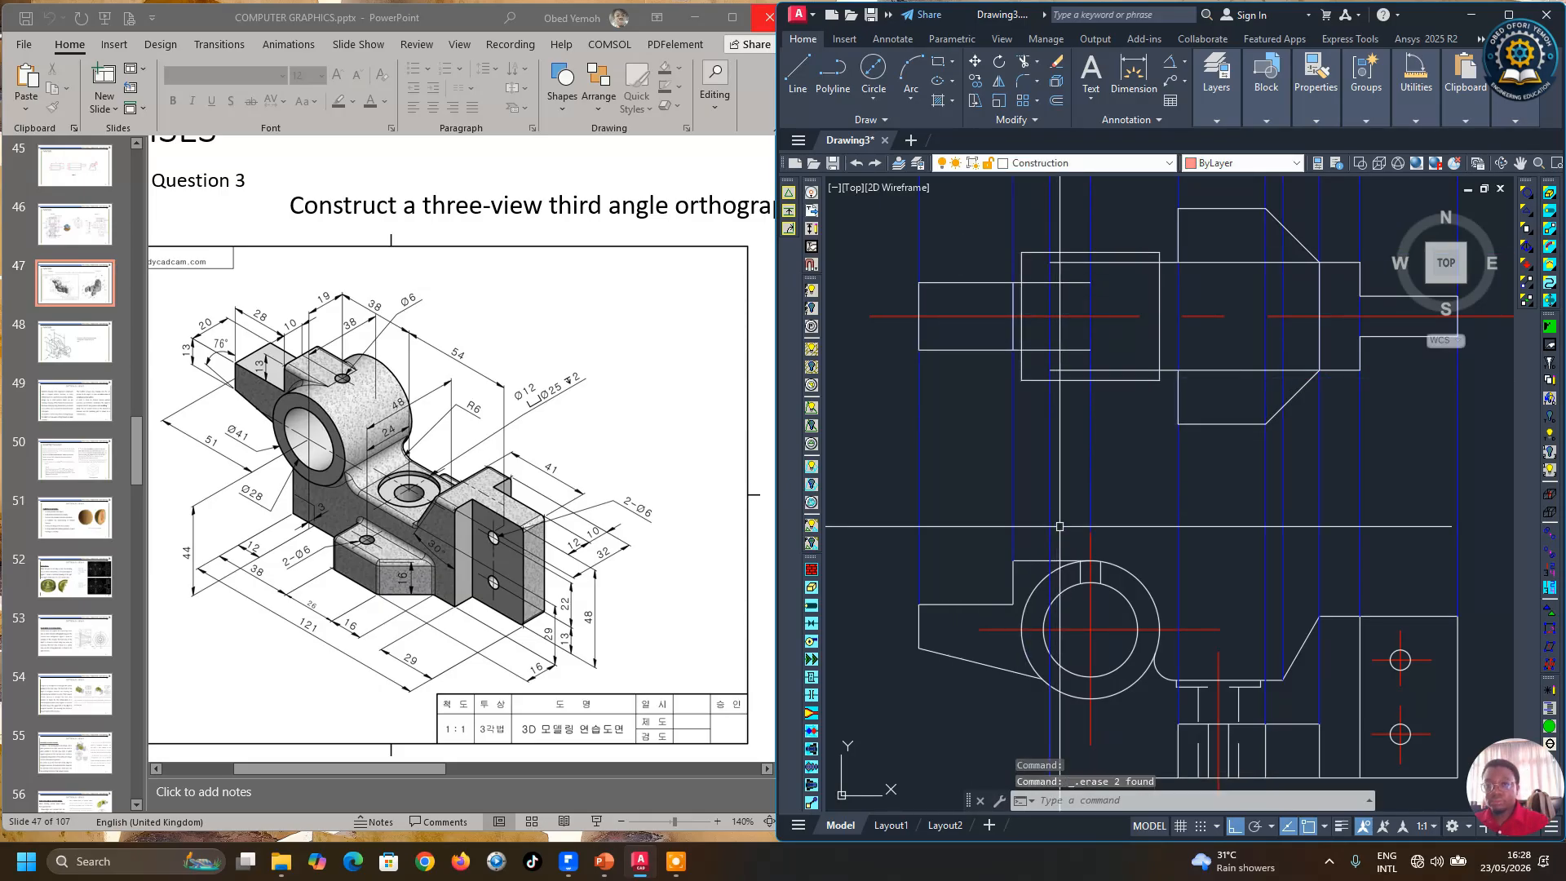
scroll(1160, 410, up, 2)
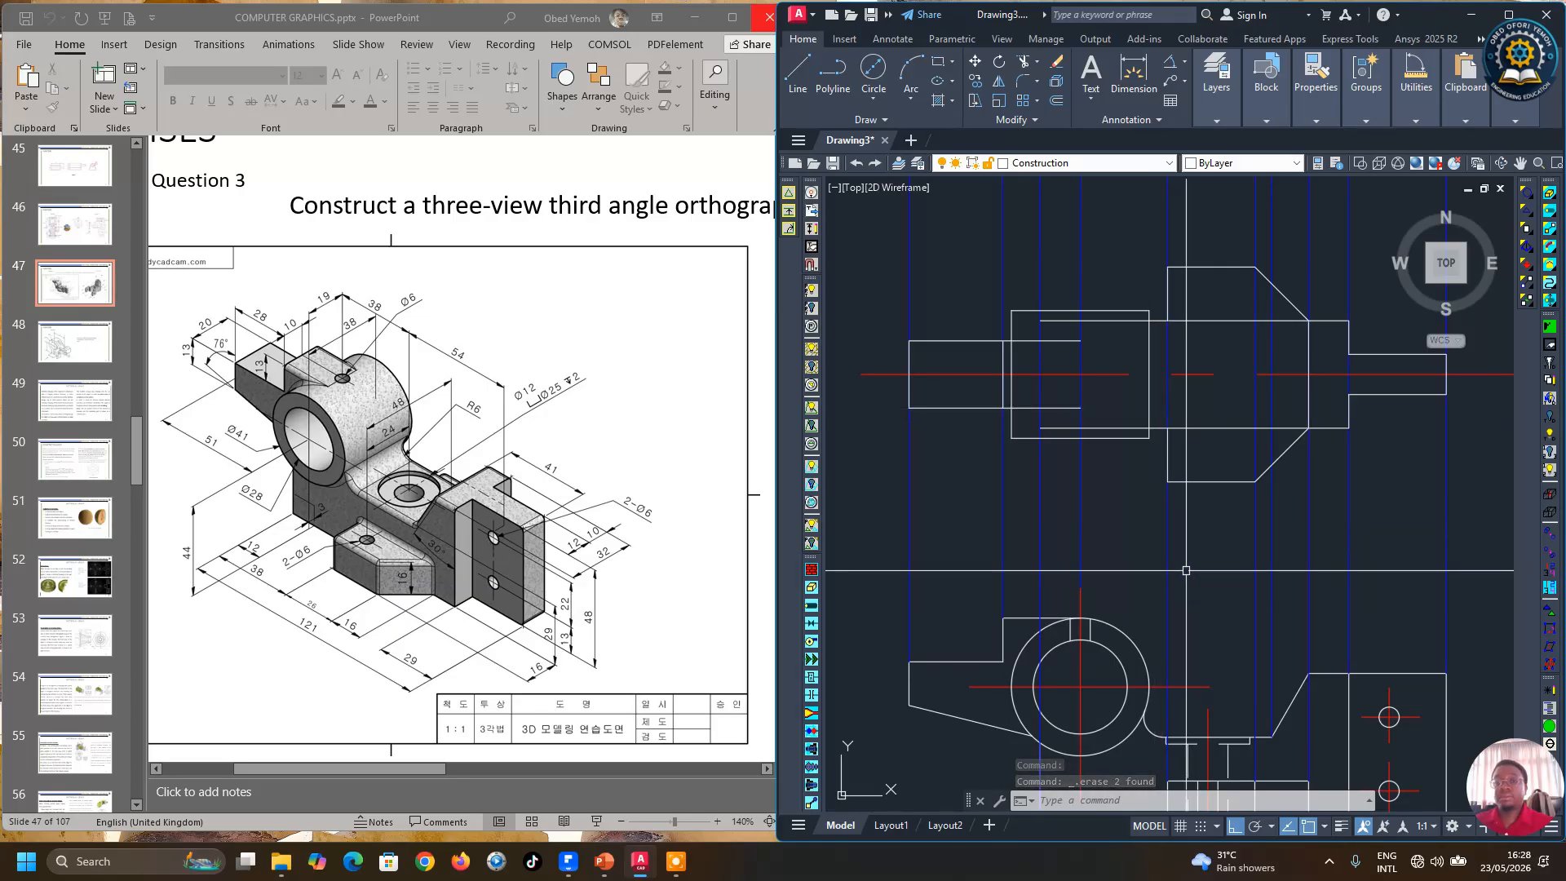
Step: Draw a vertical edge on the left side of the boss between its top and bottom lines in the front view
click(1025, 62)
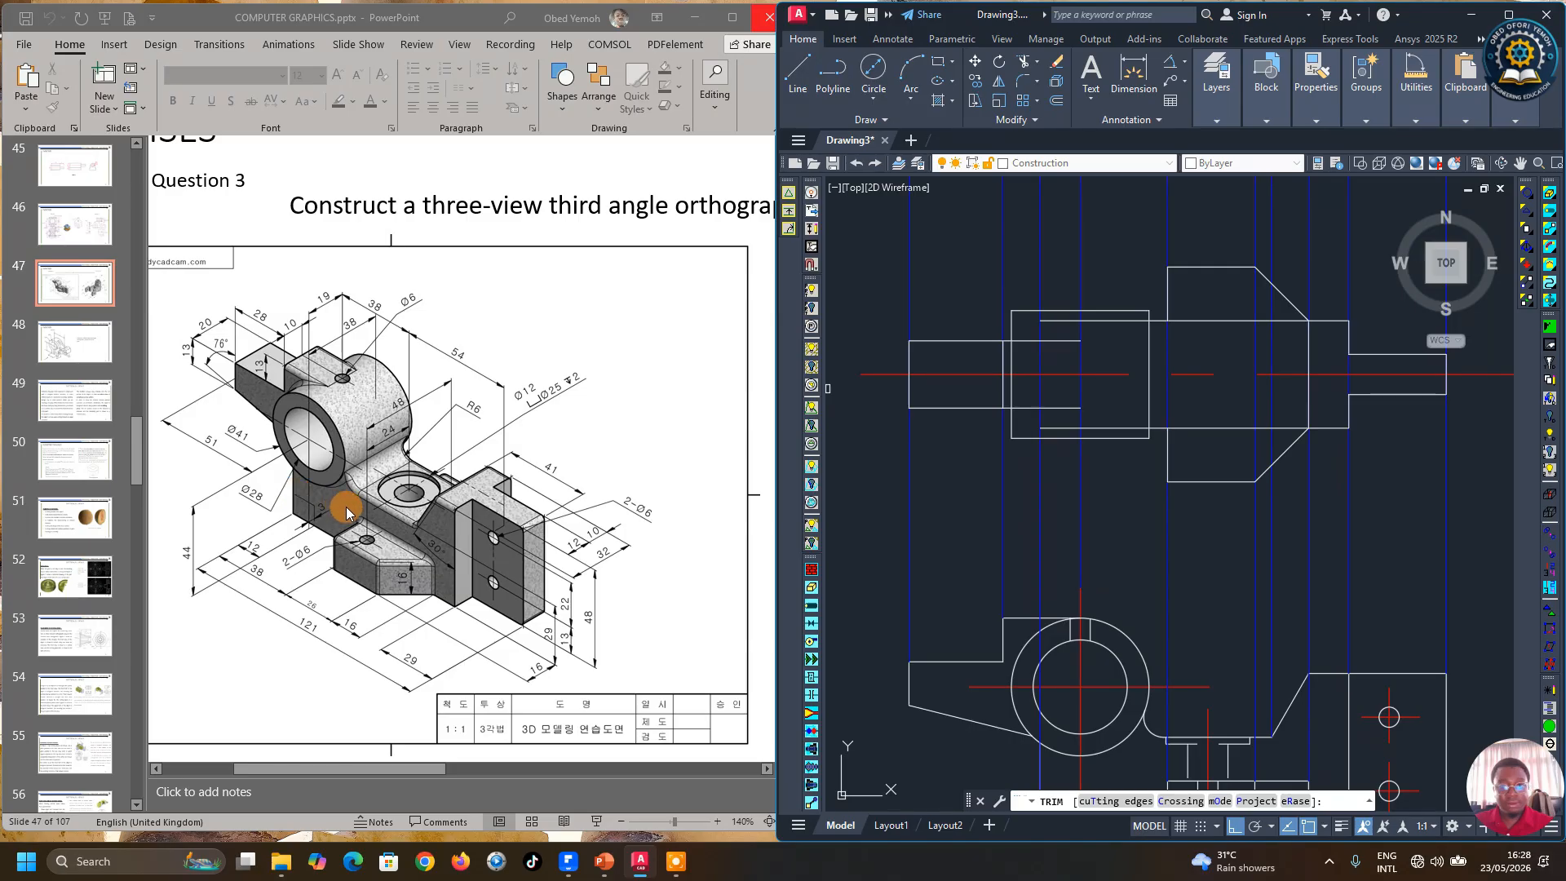
scroll(919, 535, down, 2)
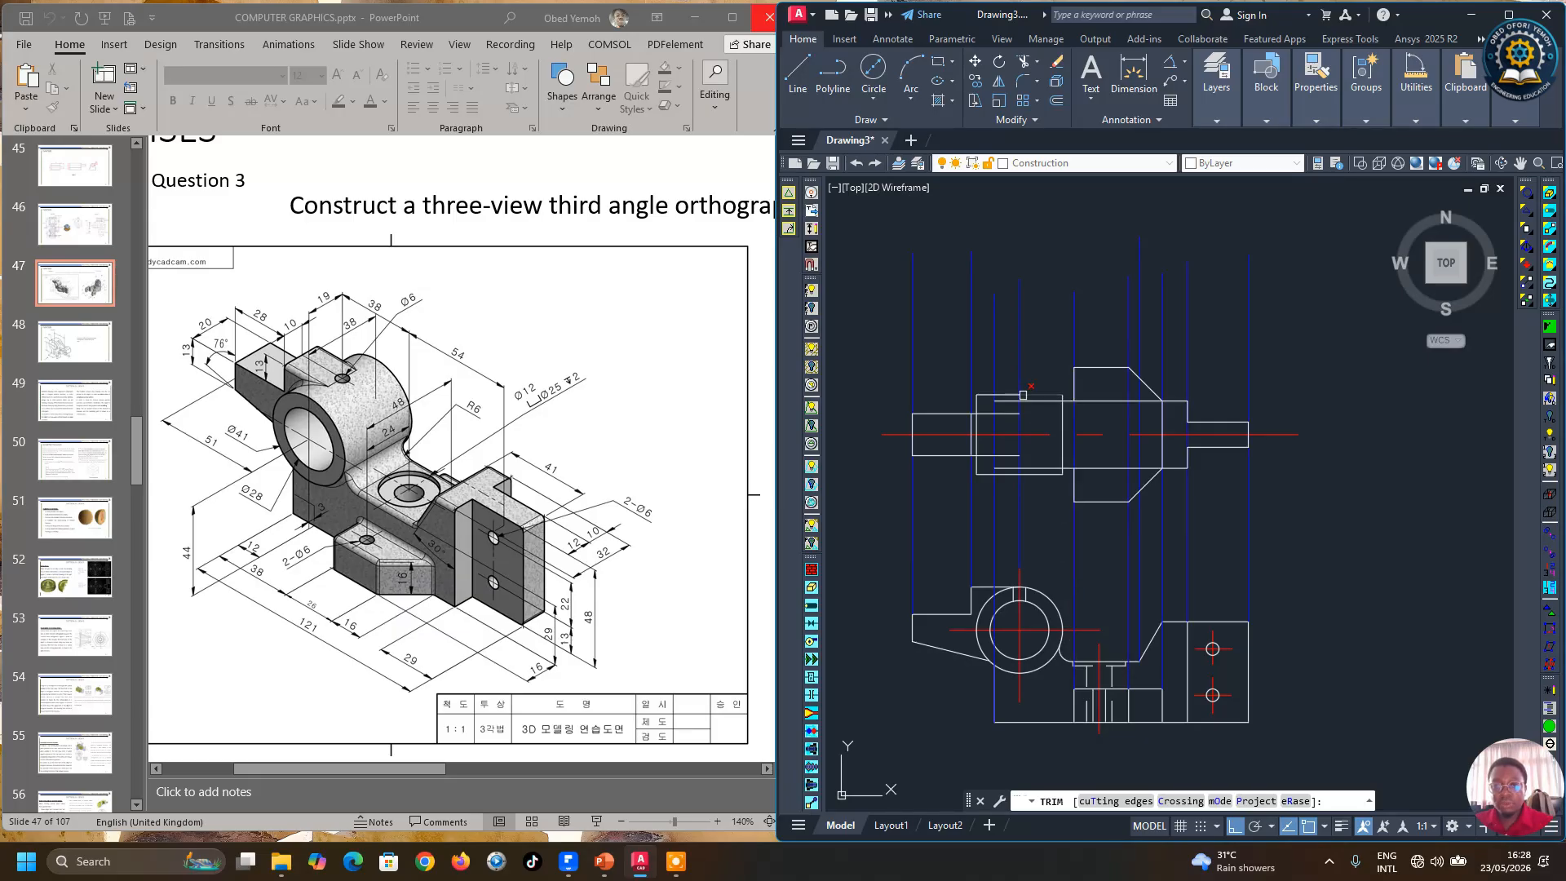
scroll(1024, 395, up, 2)
click(812, 61)
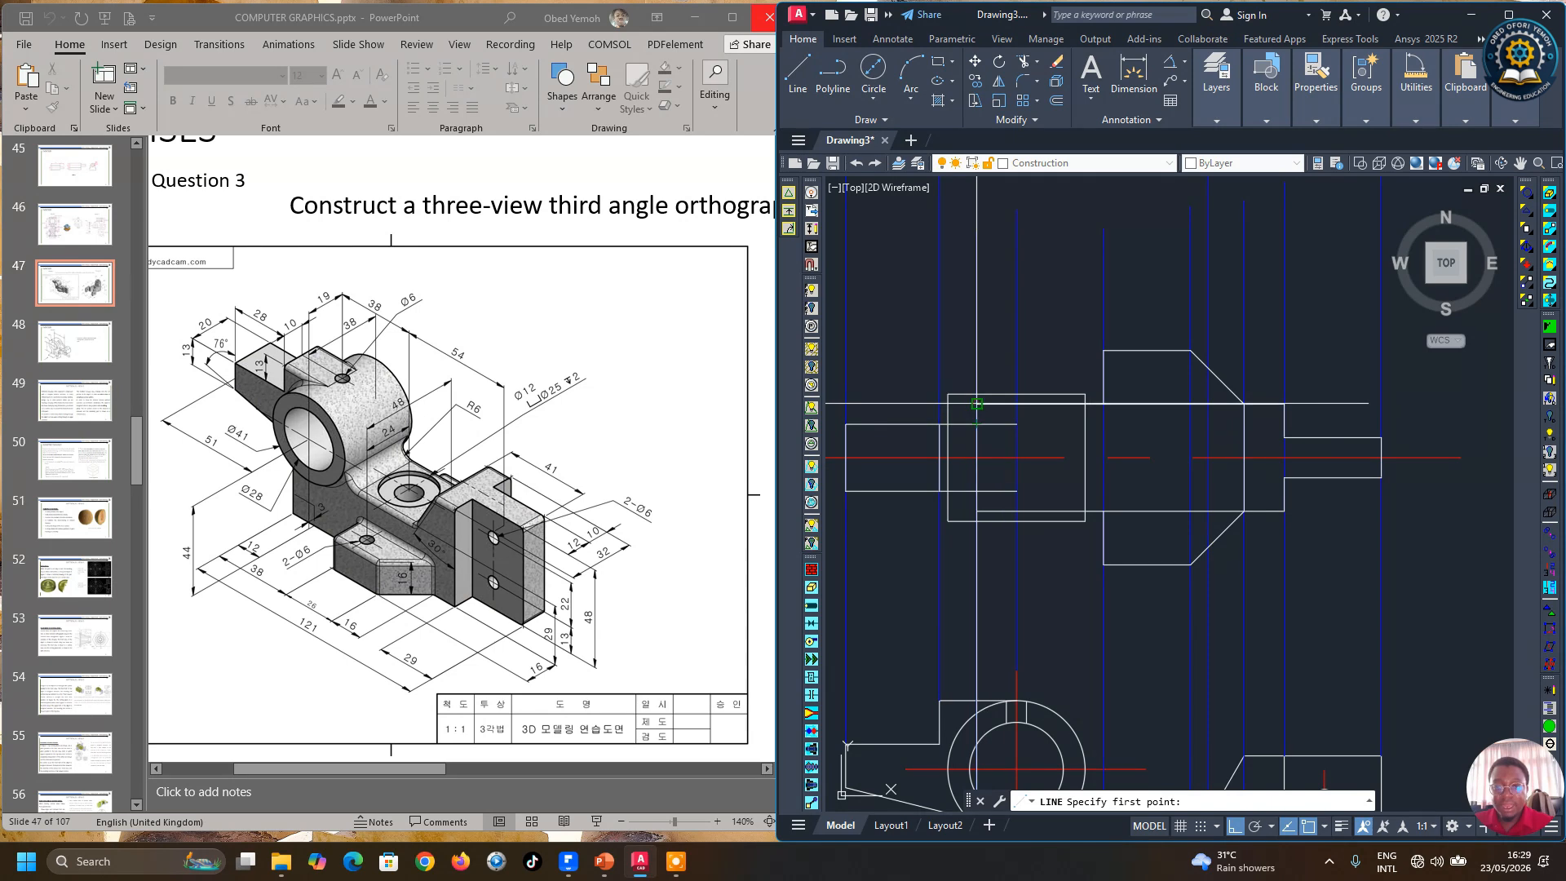
click(977, 403)
click(977, 511)
key(Return)
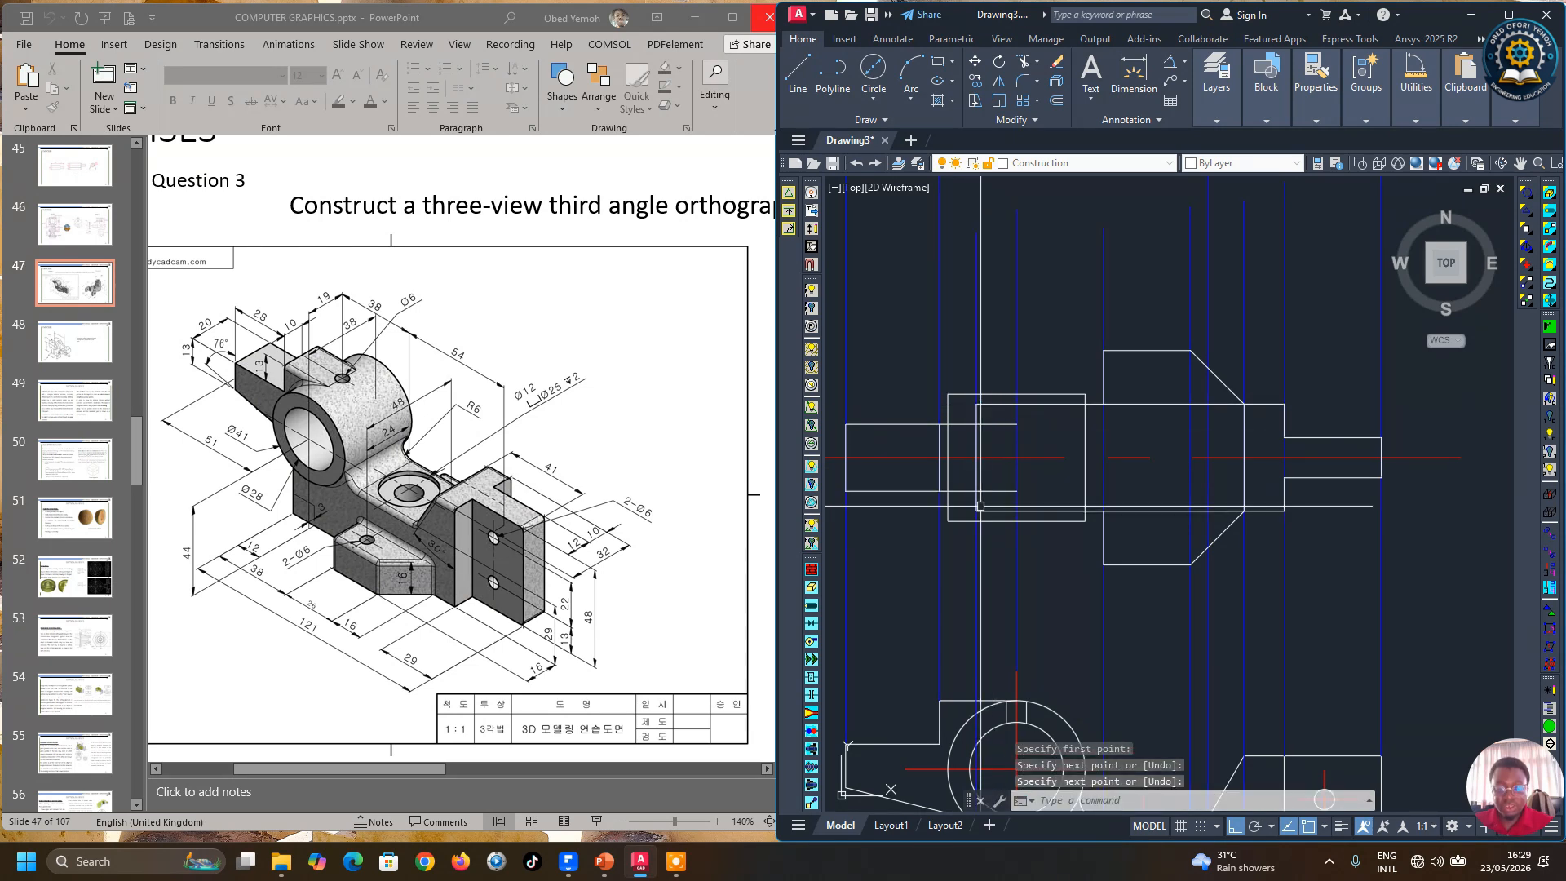
Step: Delete the vertical blue projection line running up from the left of the circle
scroll(991, 425, down, 2)
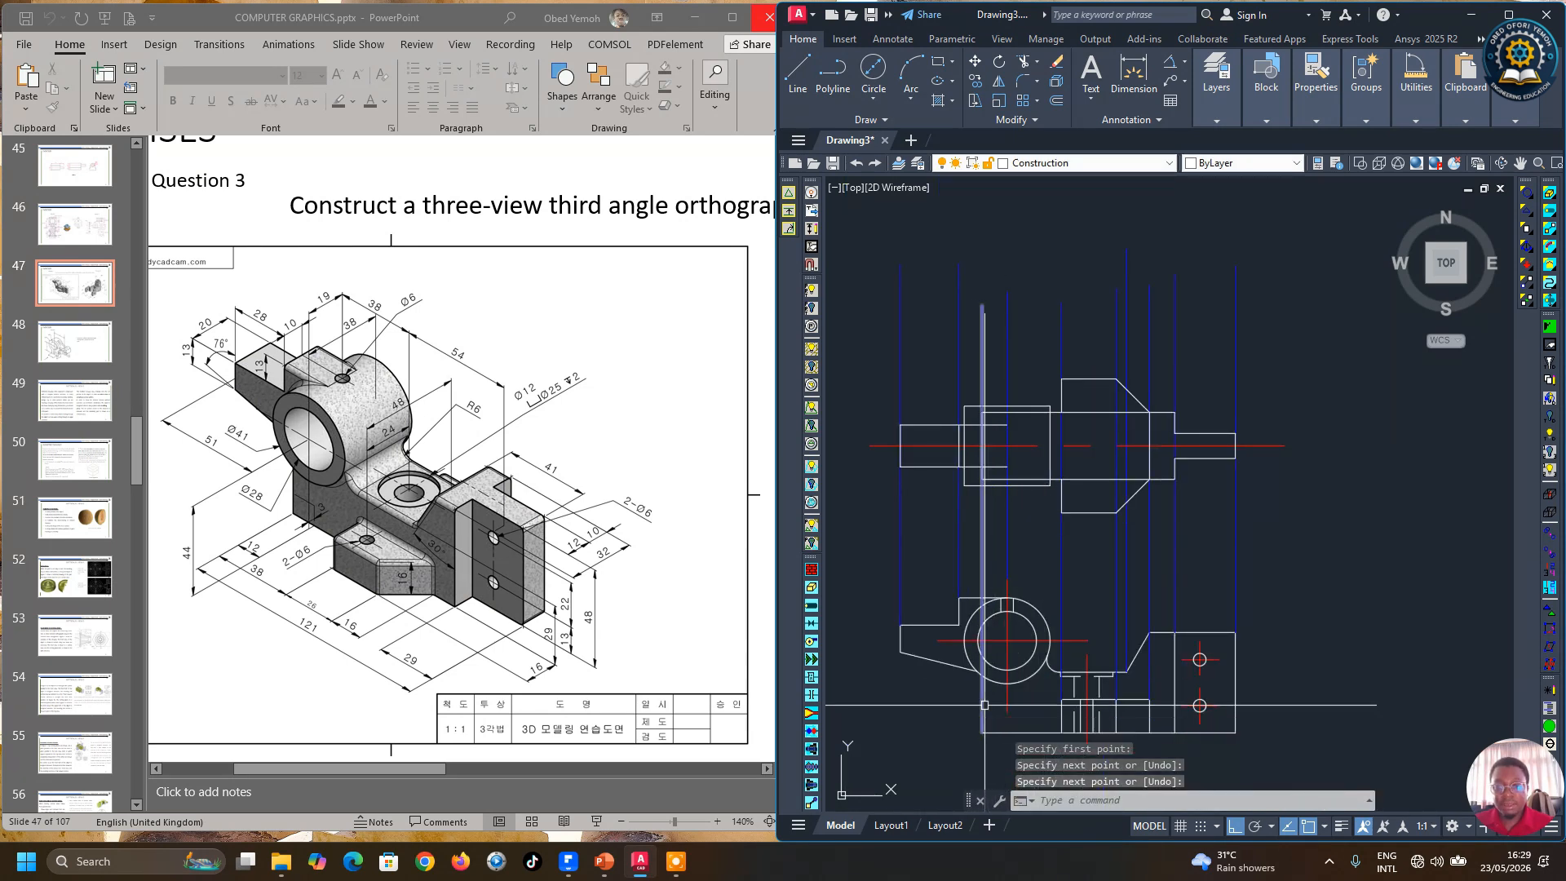
scroll(1016, 752, up, 2)
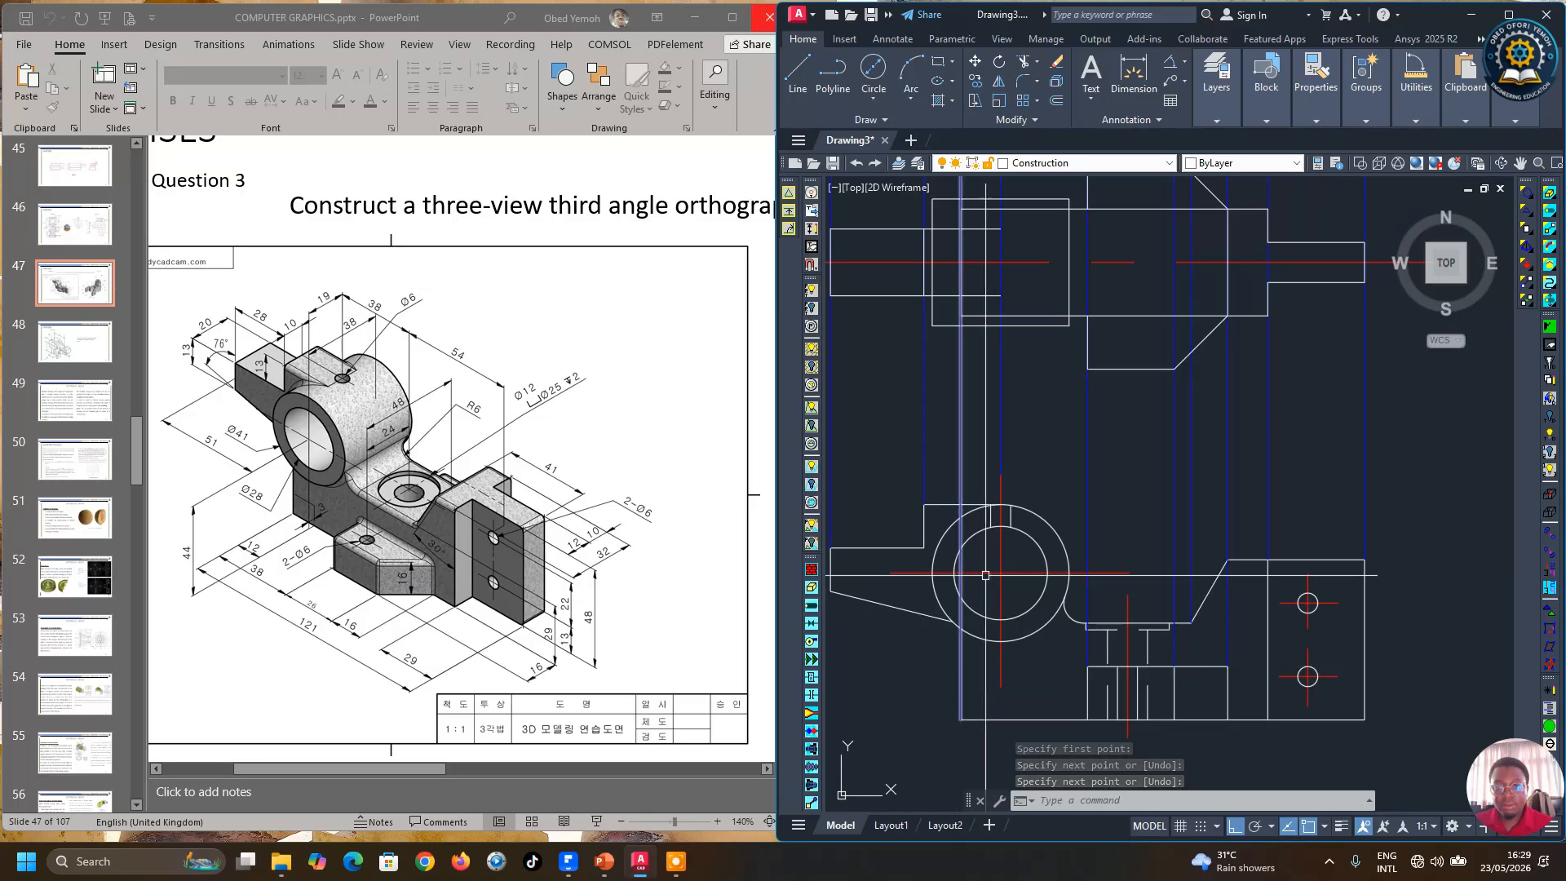
scroll(1001, 545, down, 2)
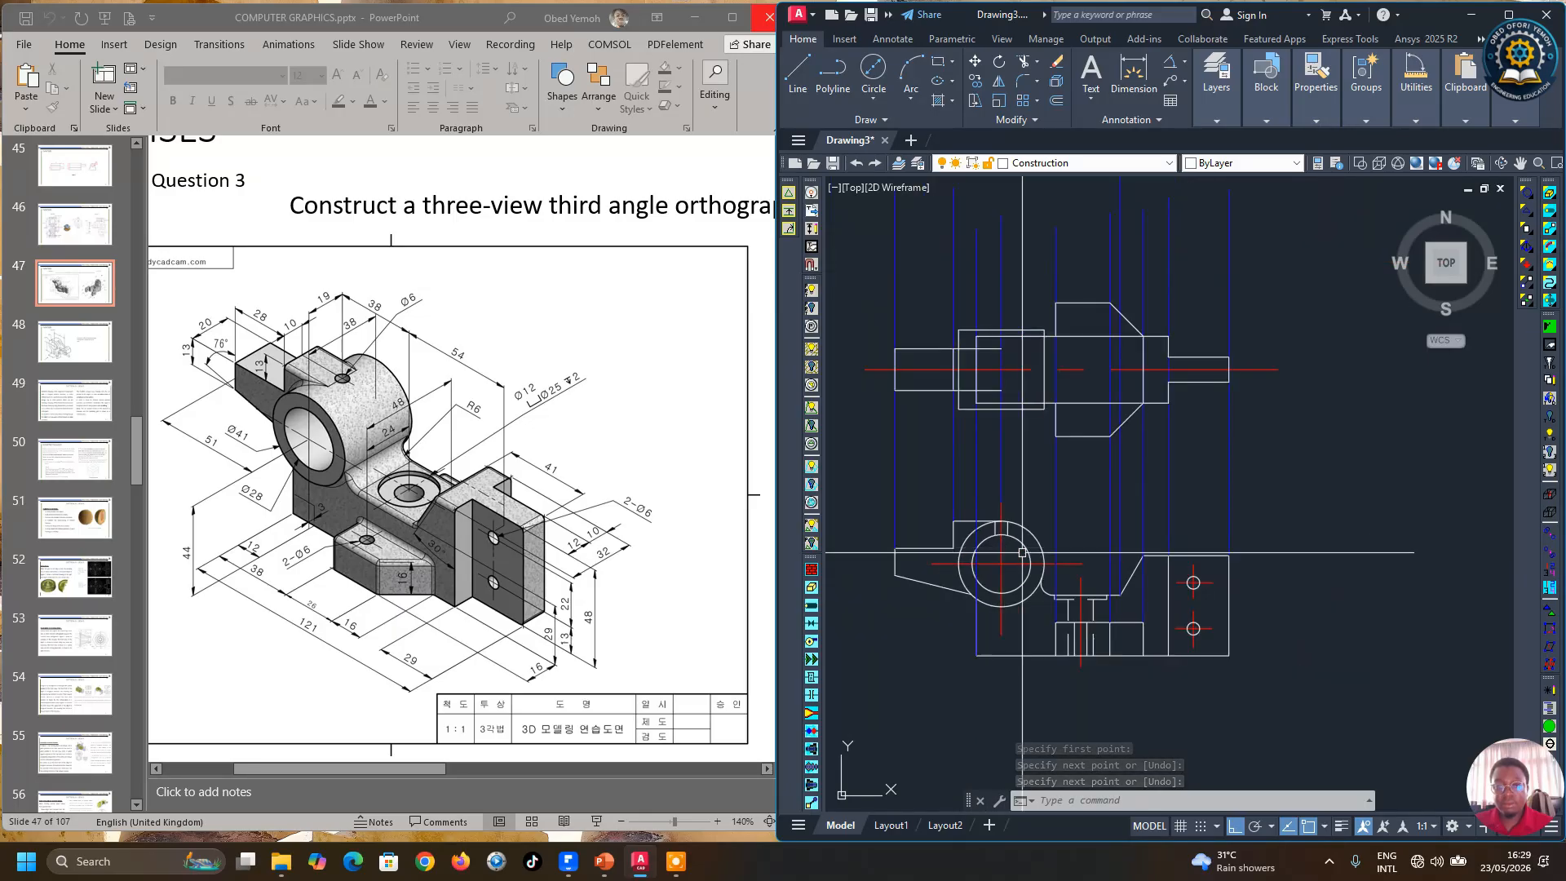
click(975, 463)
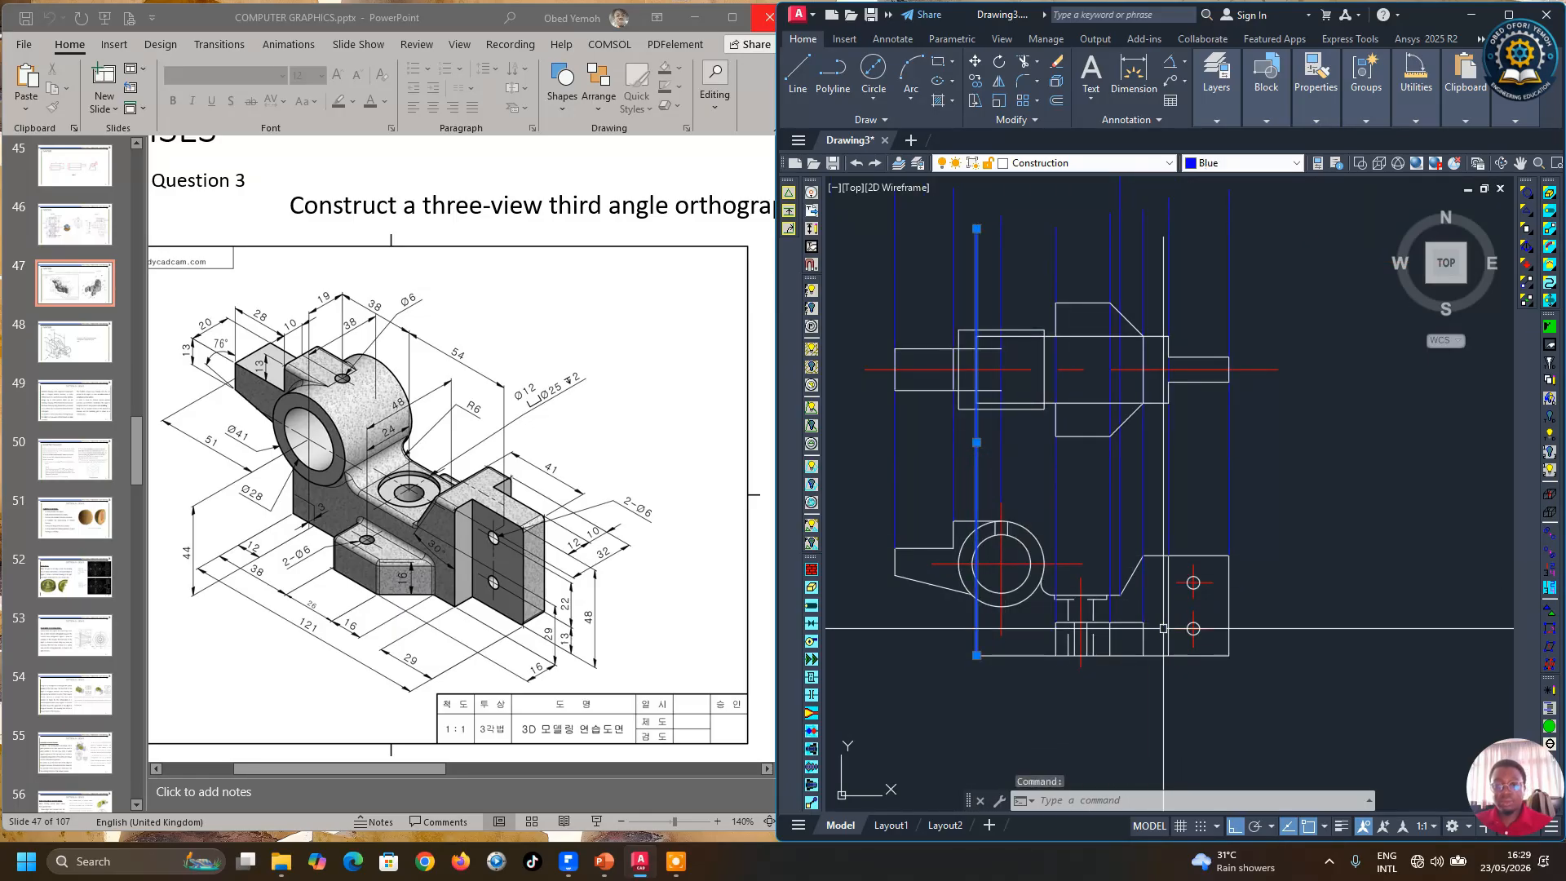
key(Delete)
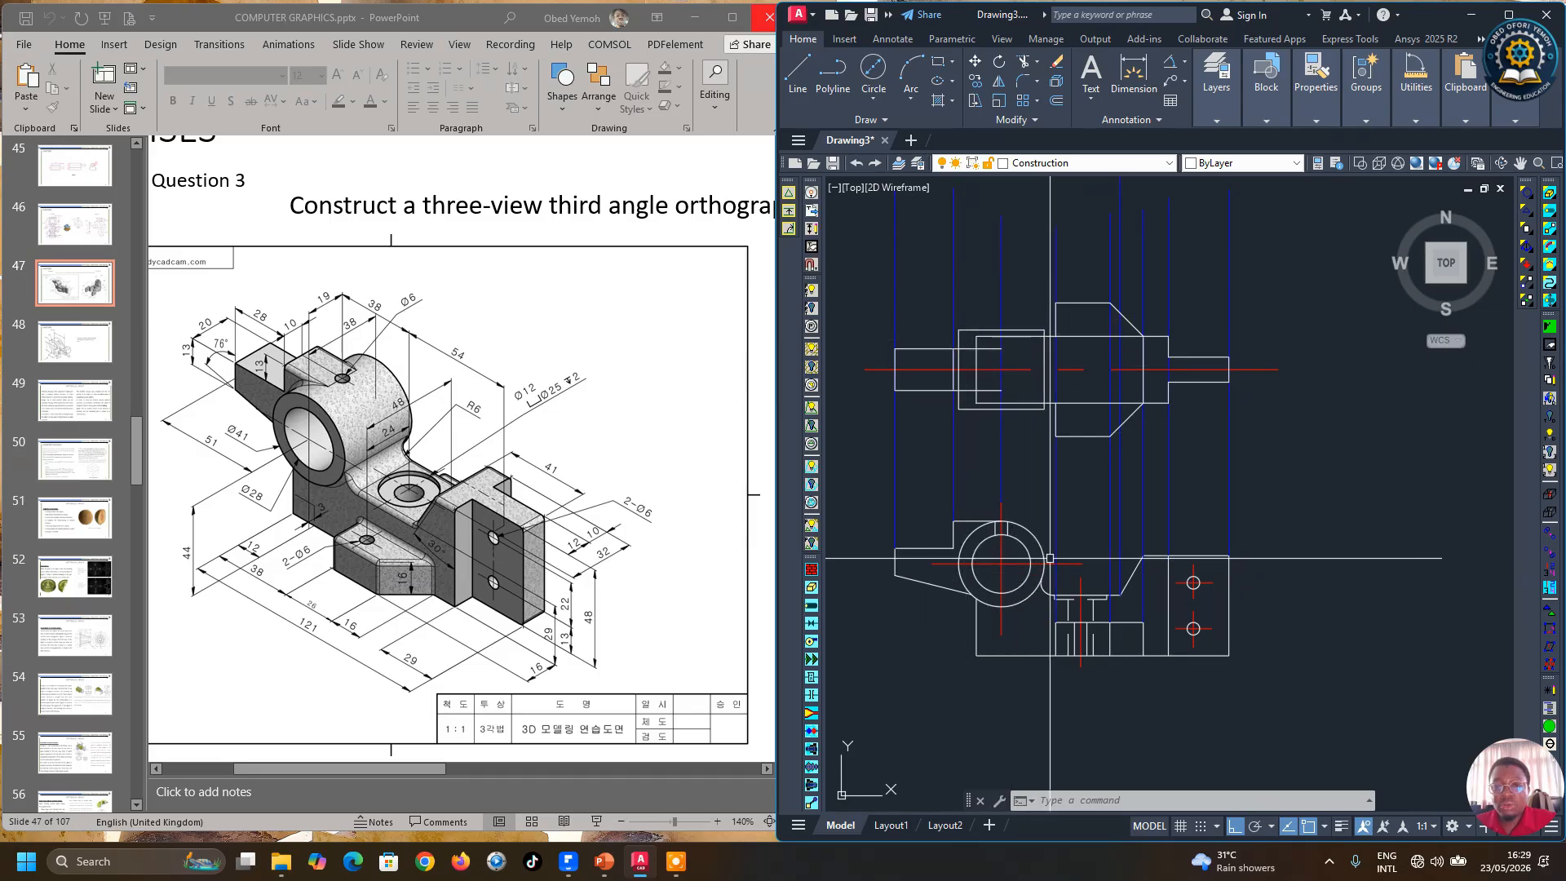
click(799, 81)
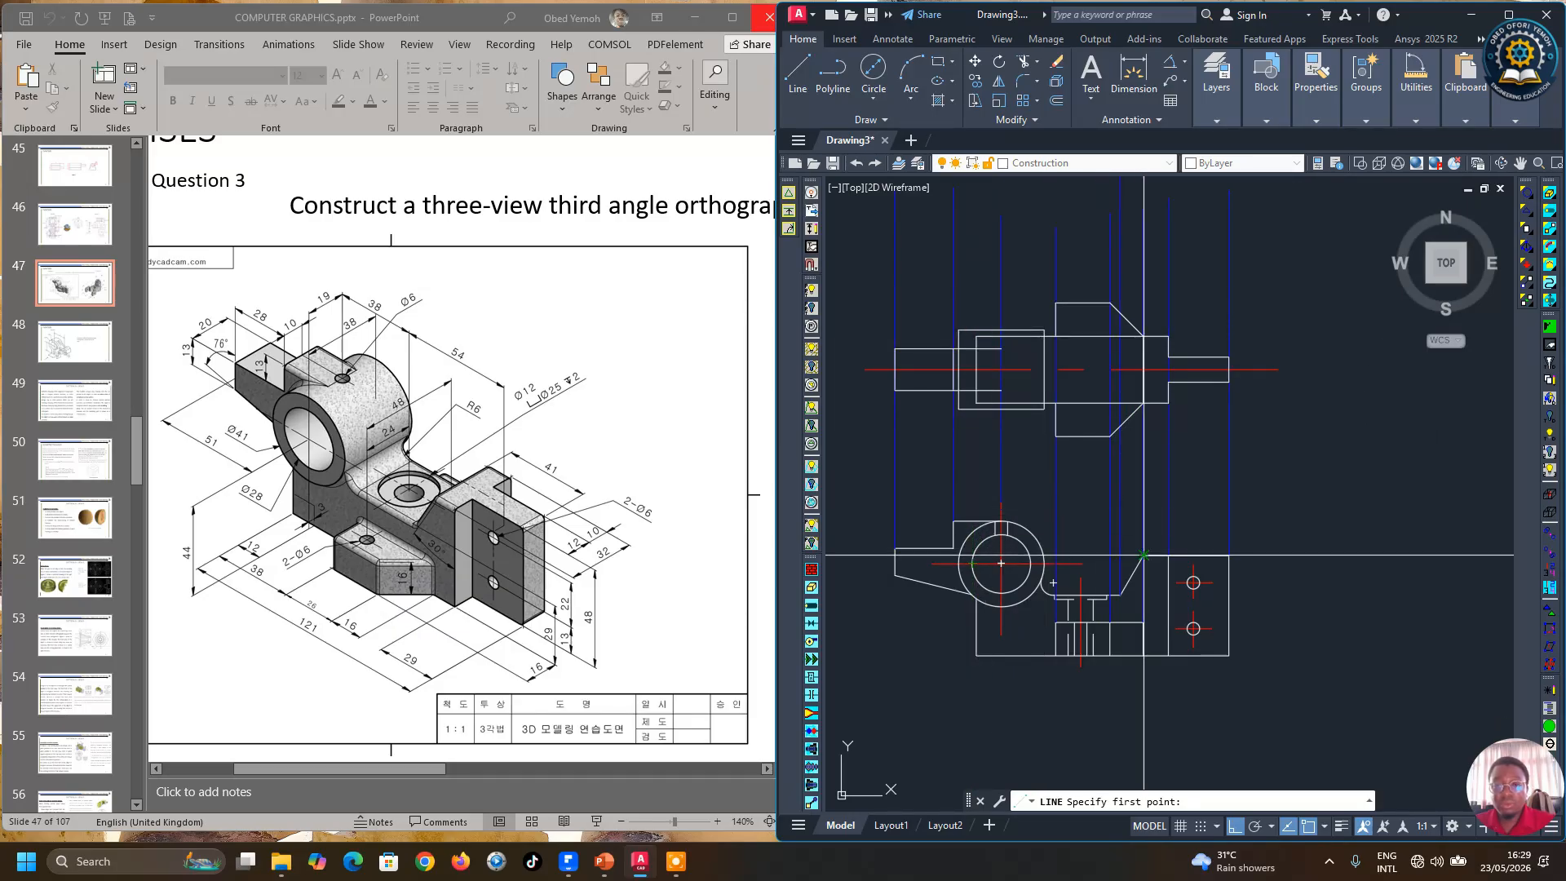
key(Escape)
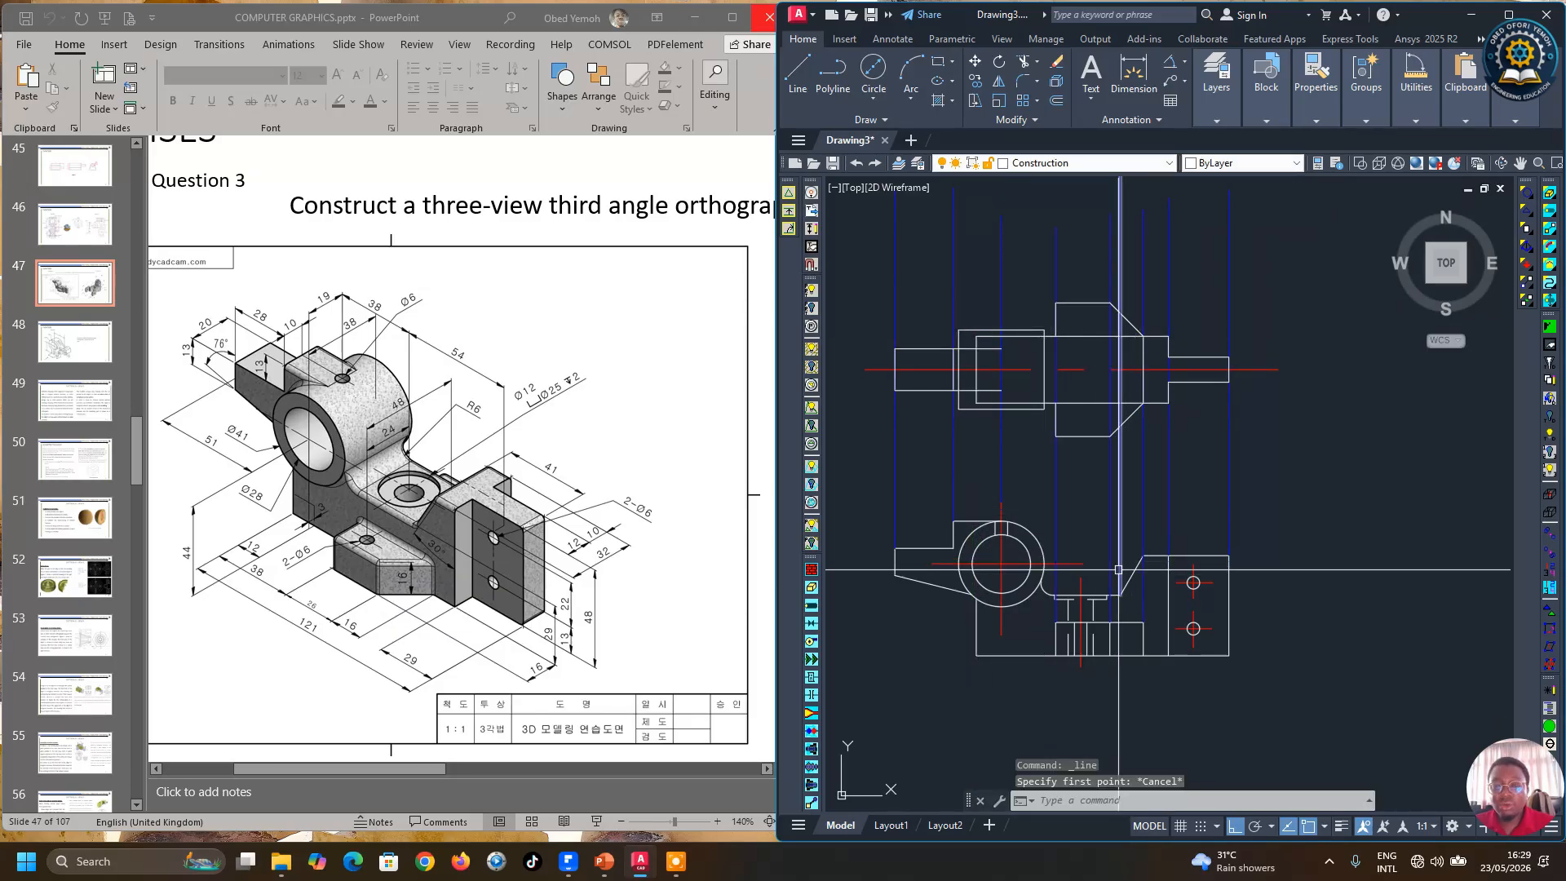
scroll(957, 580, up, 2)
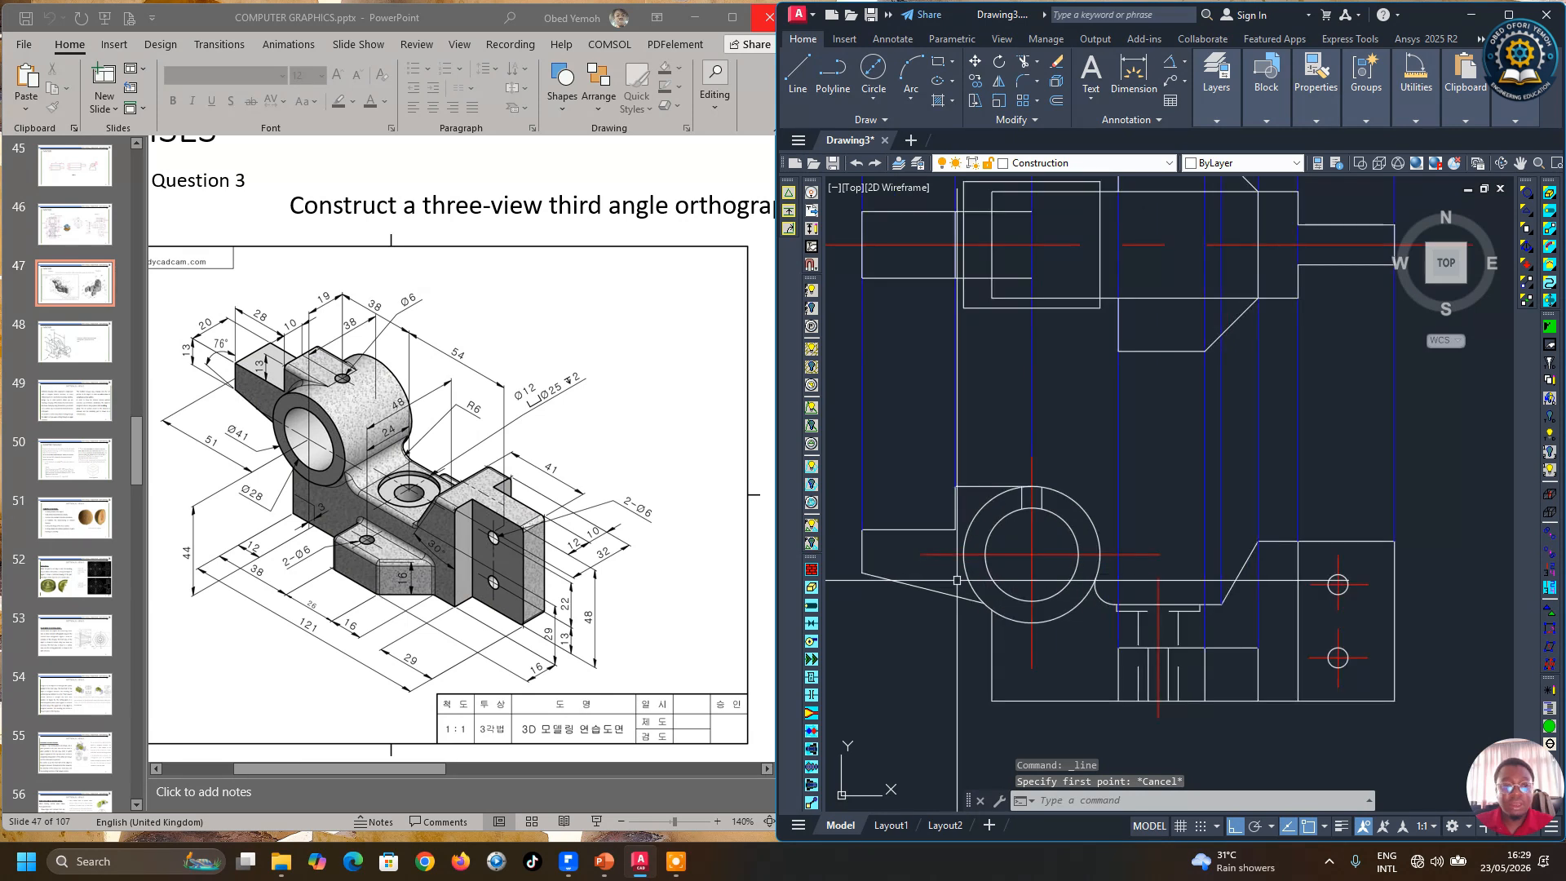
click(1421, 113)
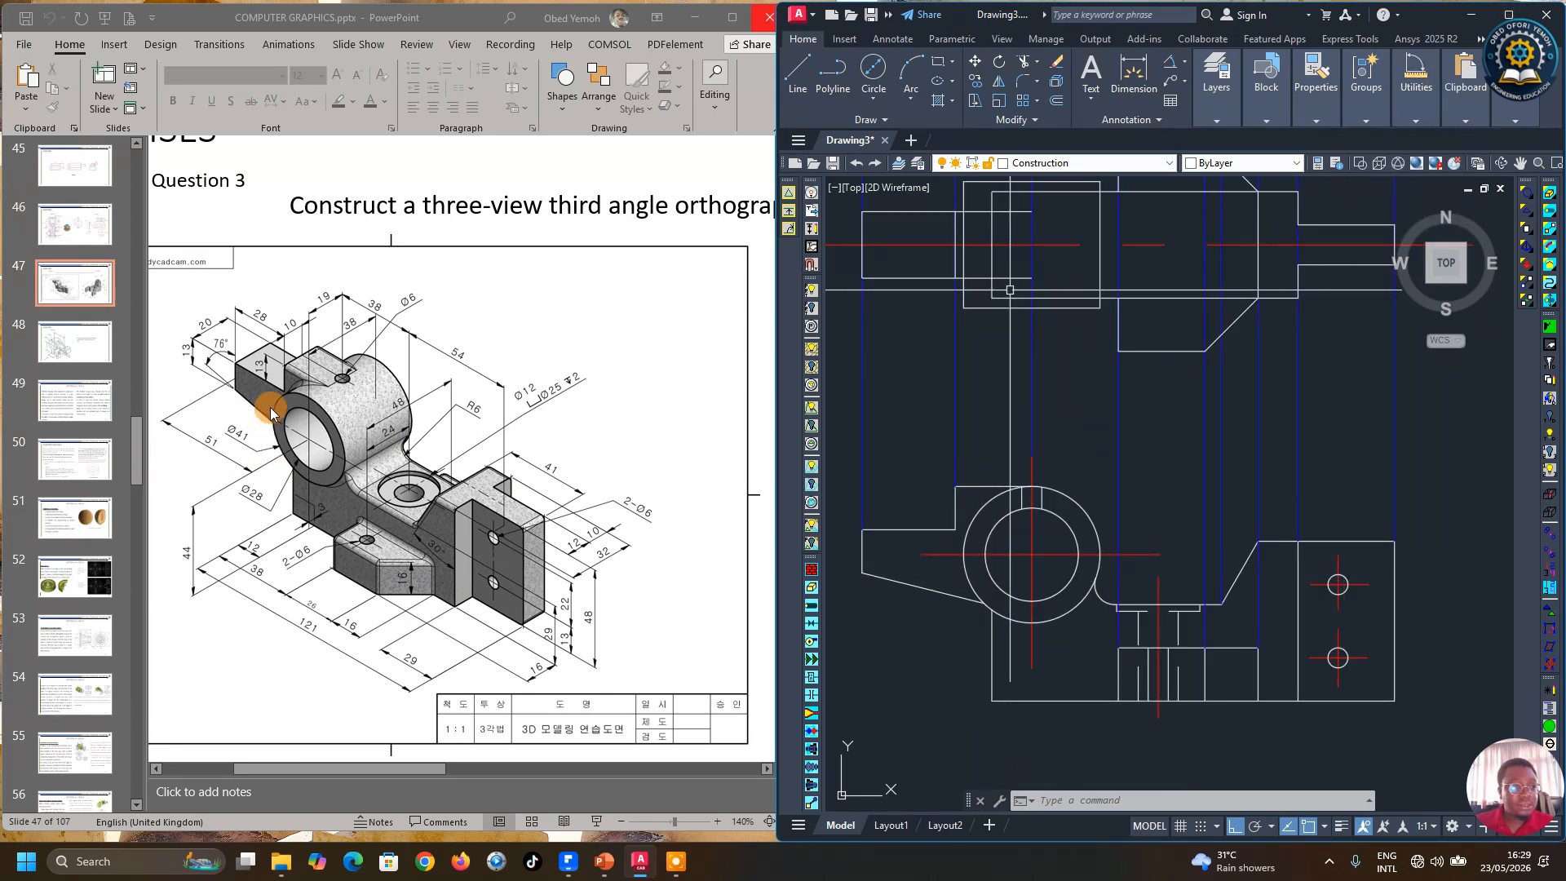
Step: Draw vertical projection lines upward from both edges of the bore circle in the top view into the front view
click(812, 90)
click(986, 555)
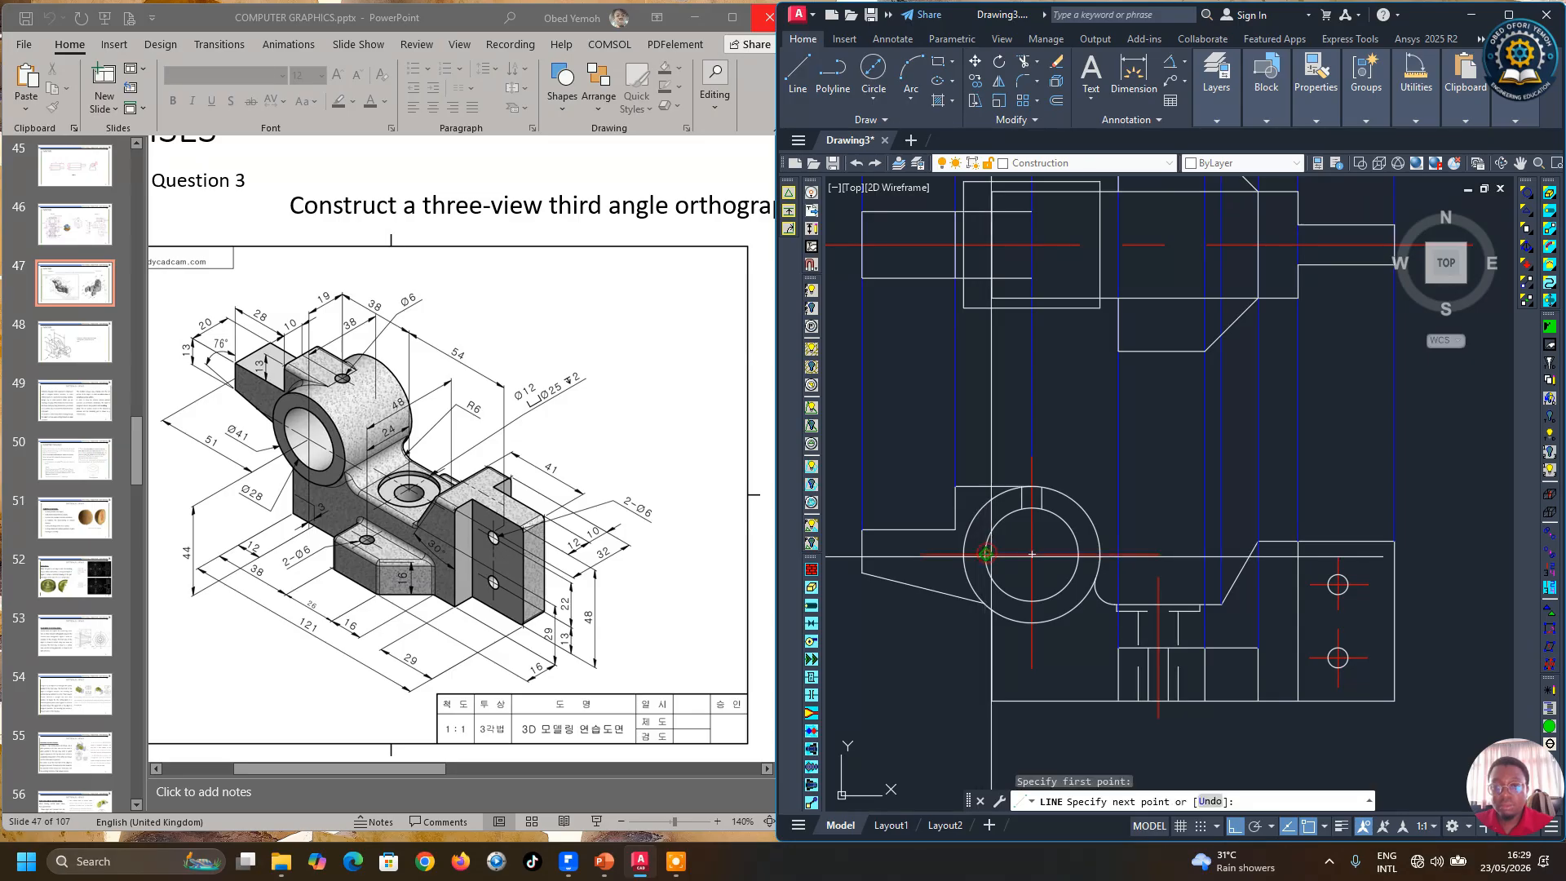
scroll(986, 555, down, 2)
click(989, 286)
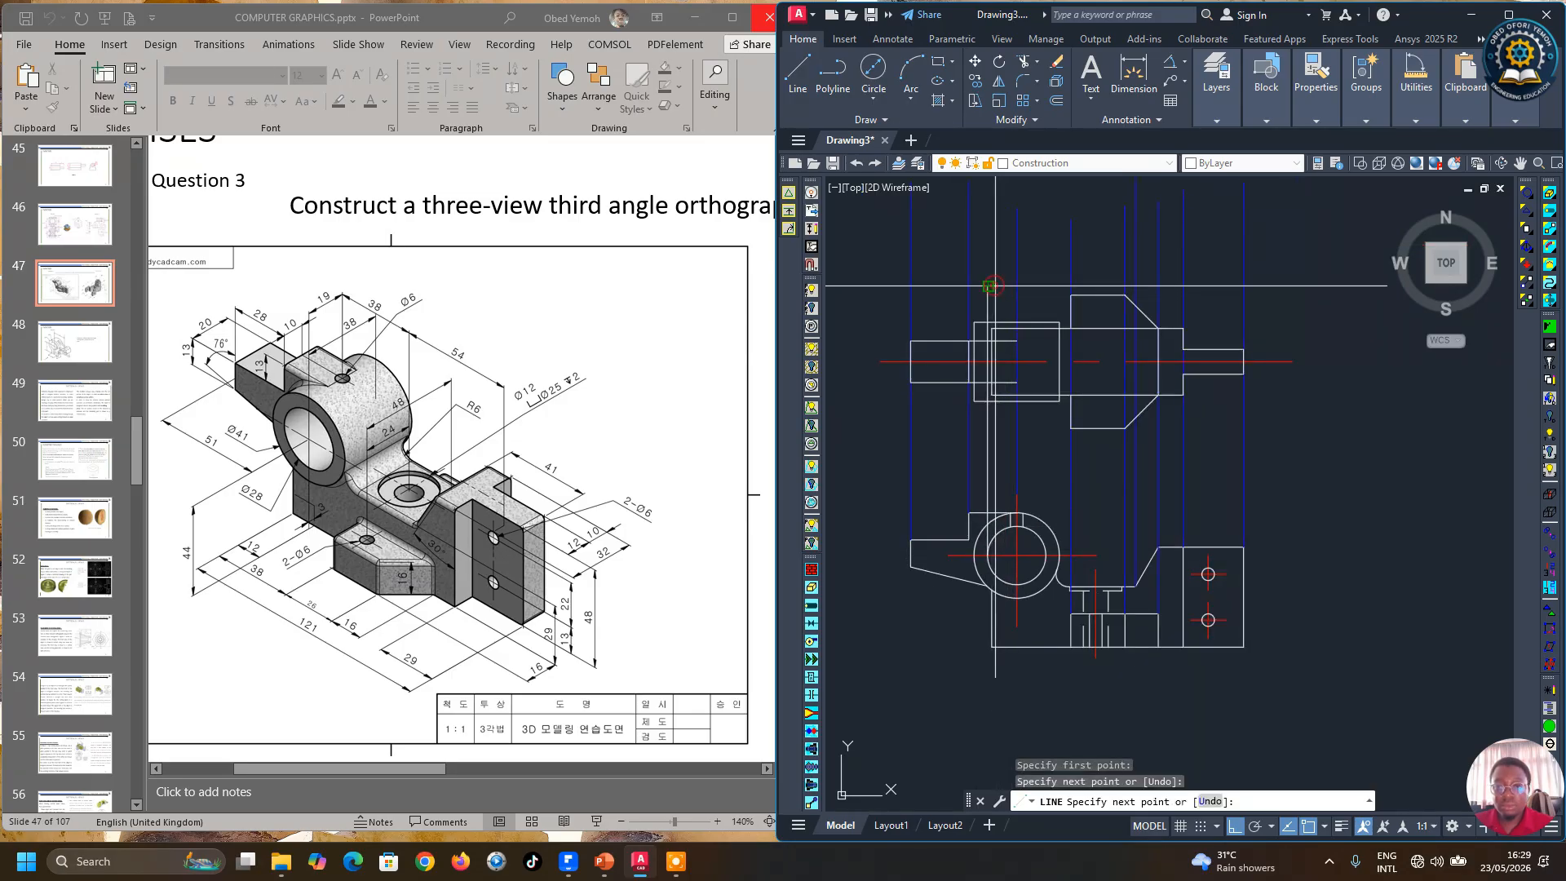
key(Return)
key(Return)
click(1047, 555)
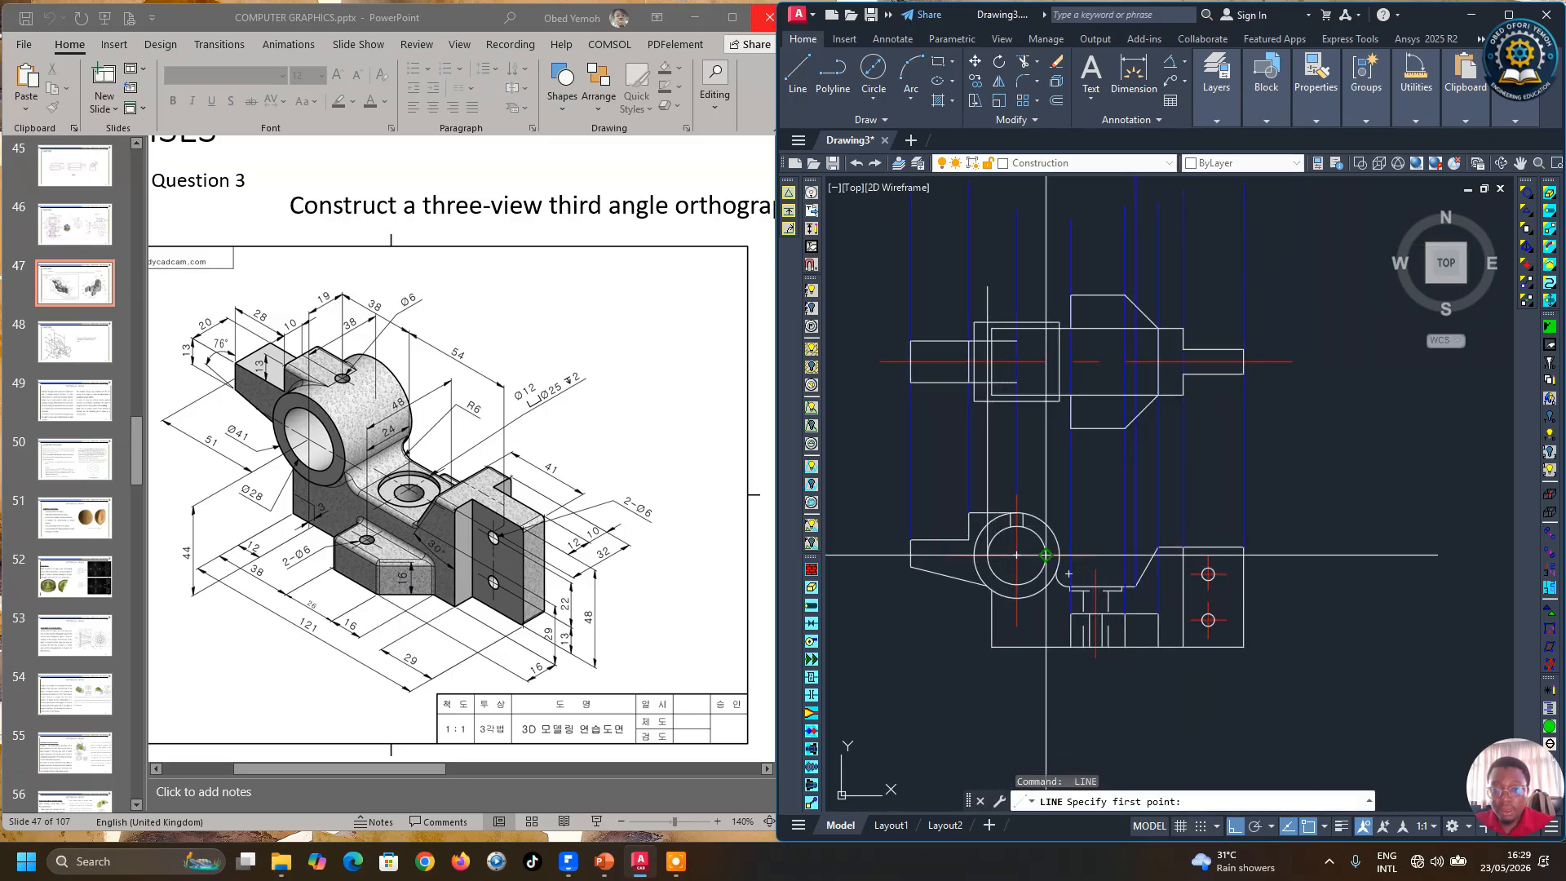
click(1046, 273)
key(Return)
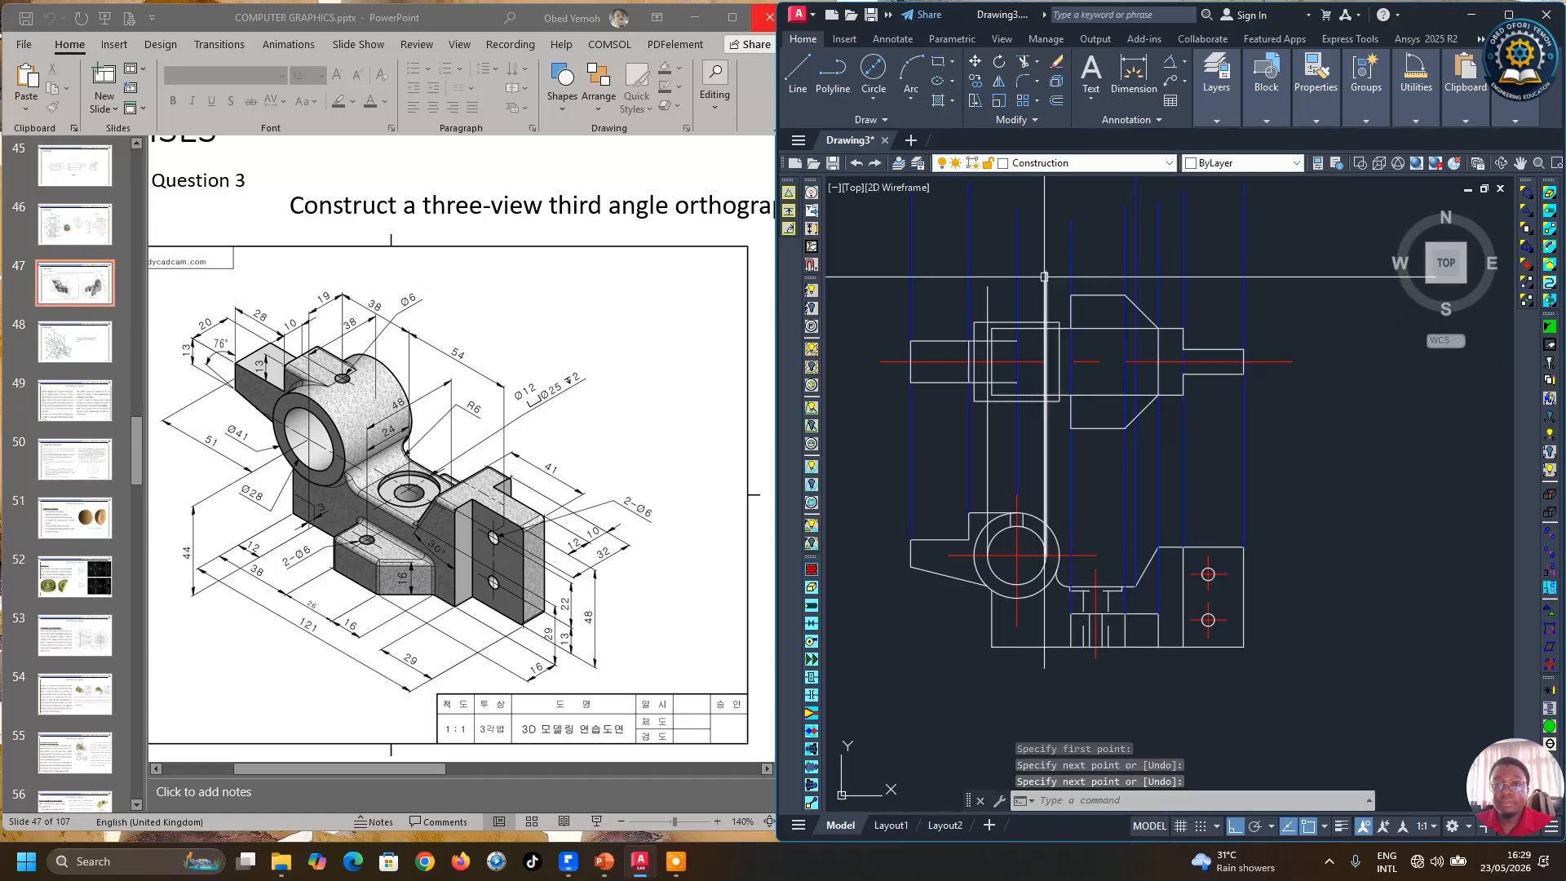
Step: Trim the vertical bore projection lines so they stop at the boss's top and bottom edges in the front view
click(1089, 69)
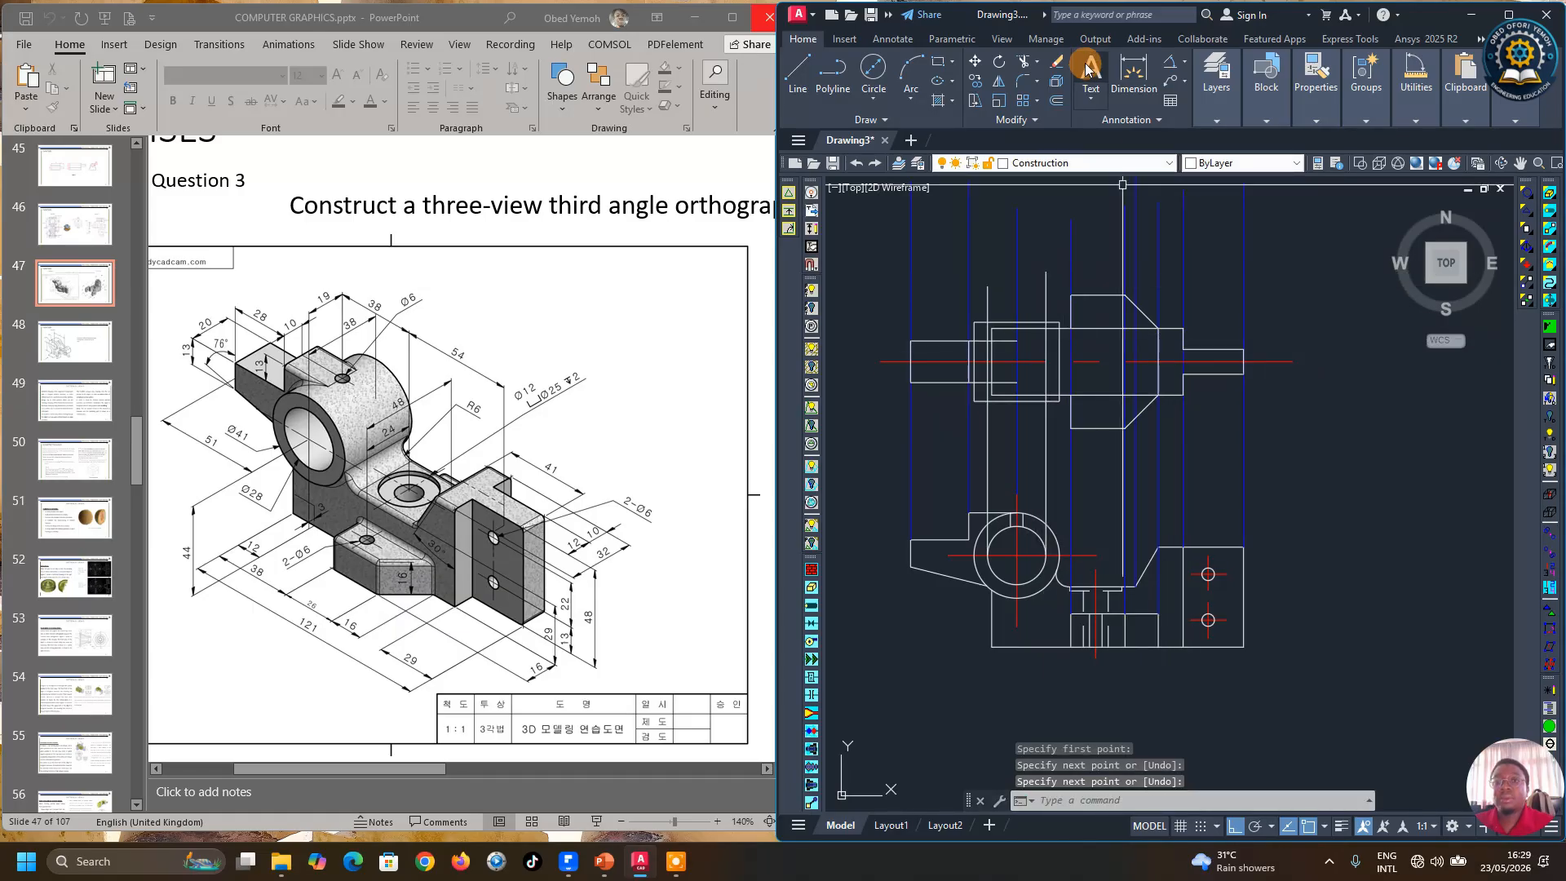
click(1021, 62)
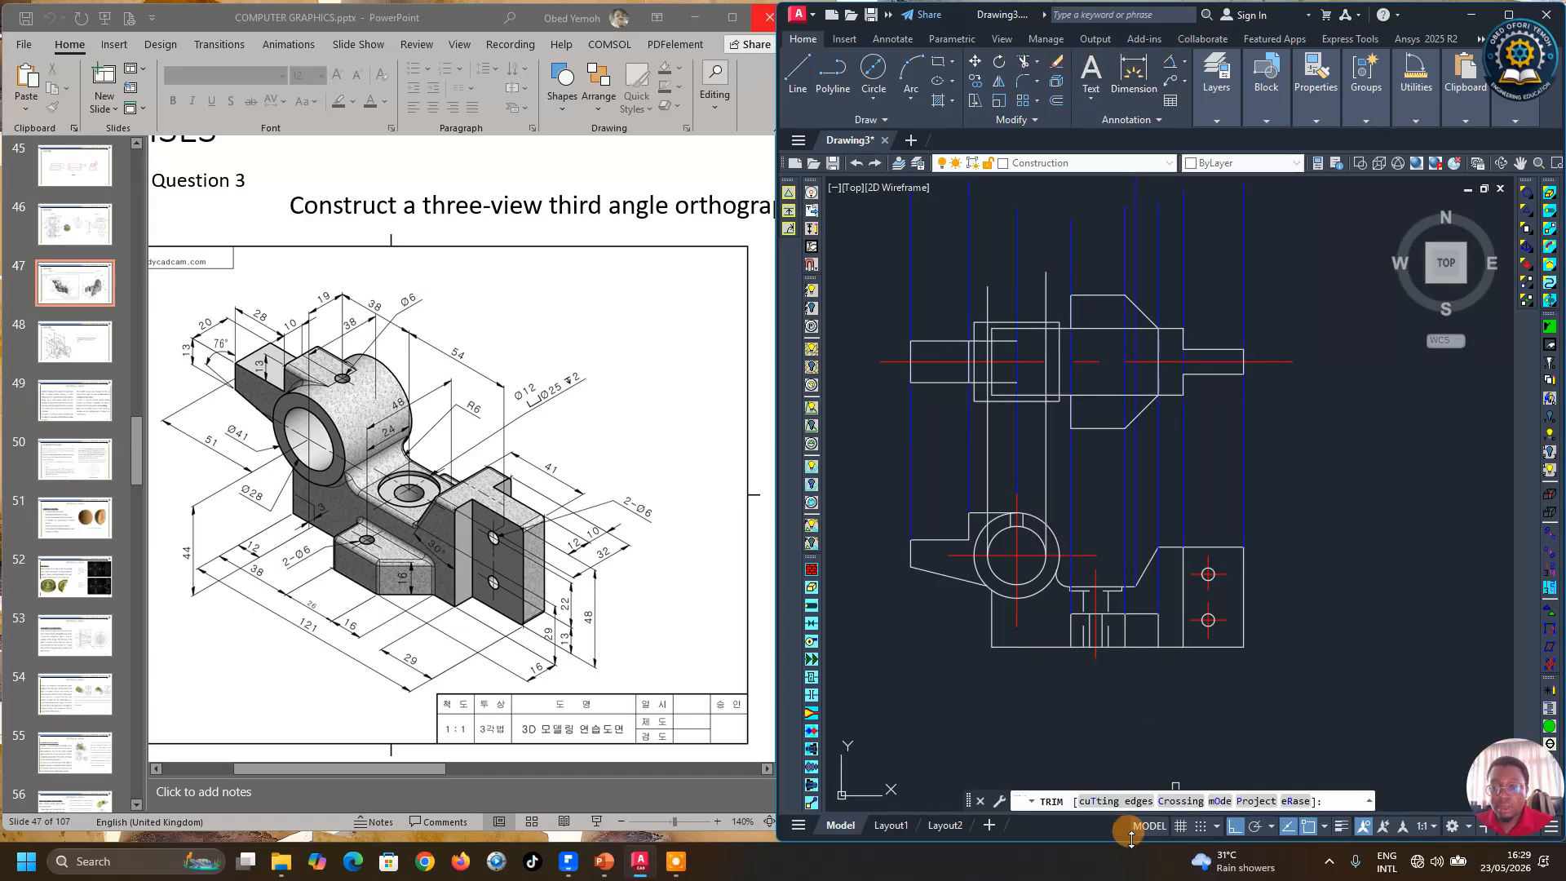
click(1119, 802)
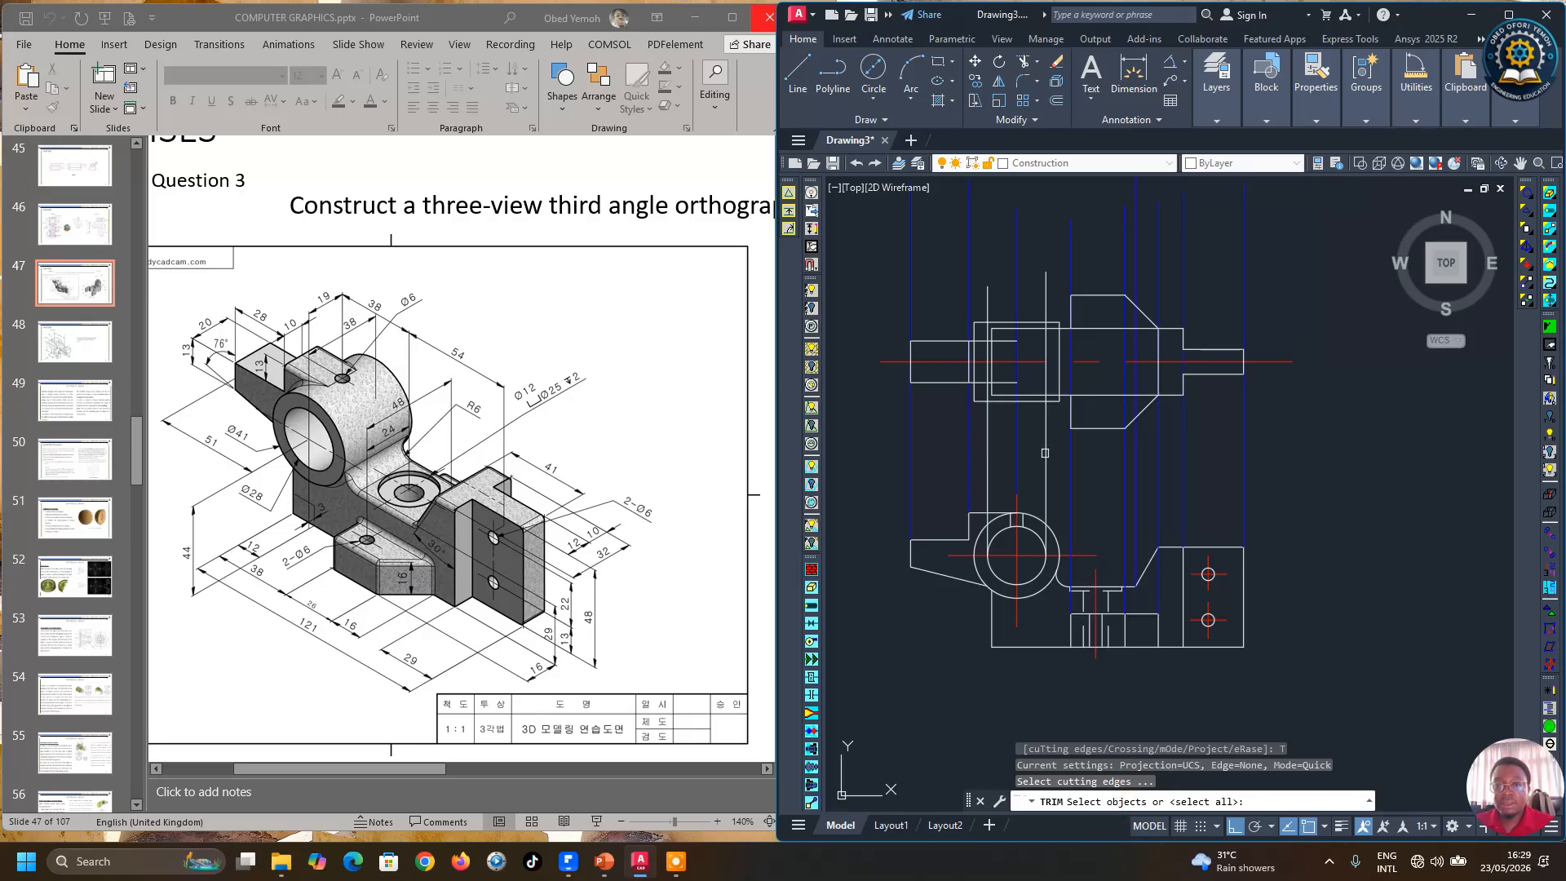
scroll(1020, 337, up, 4)
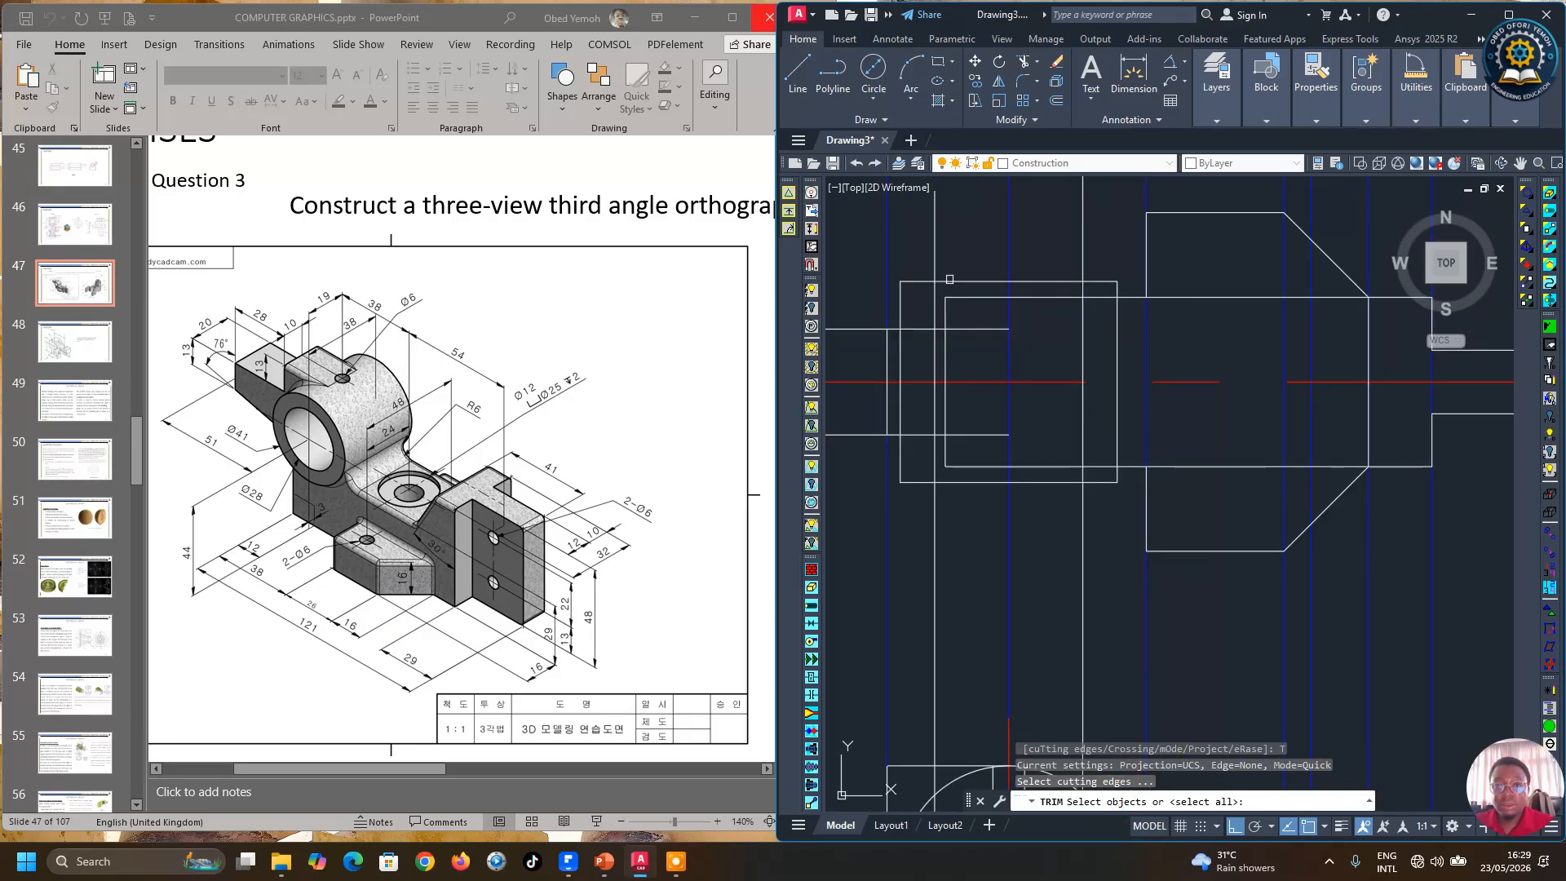
click(956, 280)
click(989, 483)
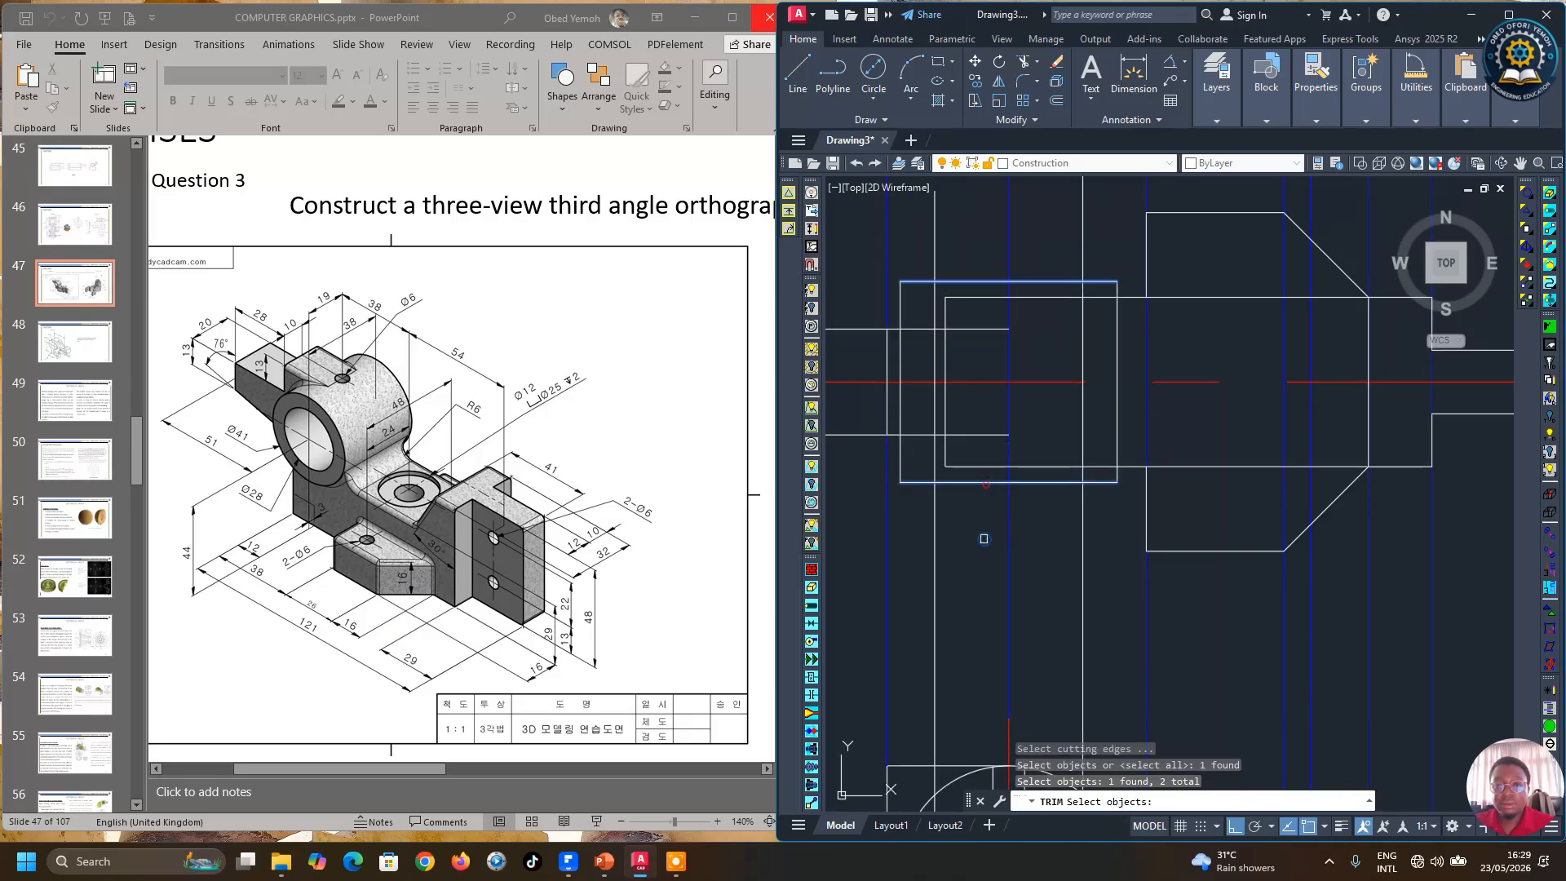
key(Return)
click(934, 535)
mouse_move(1087, 520)
mouse_down()
mouse_move(1064, 264)
mouse_move(1084, 226)
mouse_up()
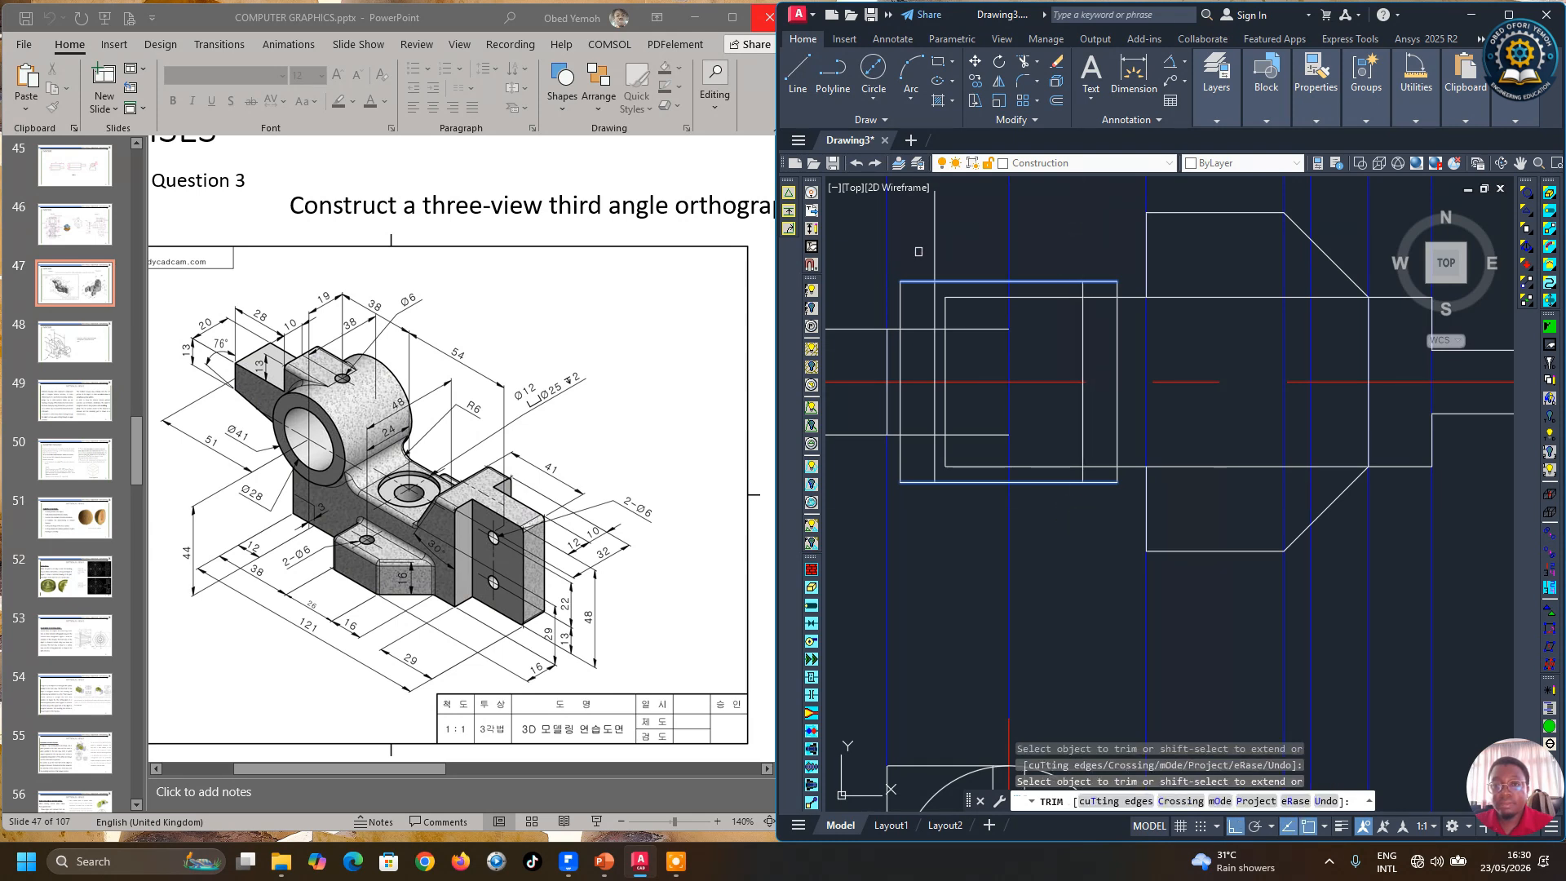
scroll(1001, 352, down, 2)
right_click(1029, 514)
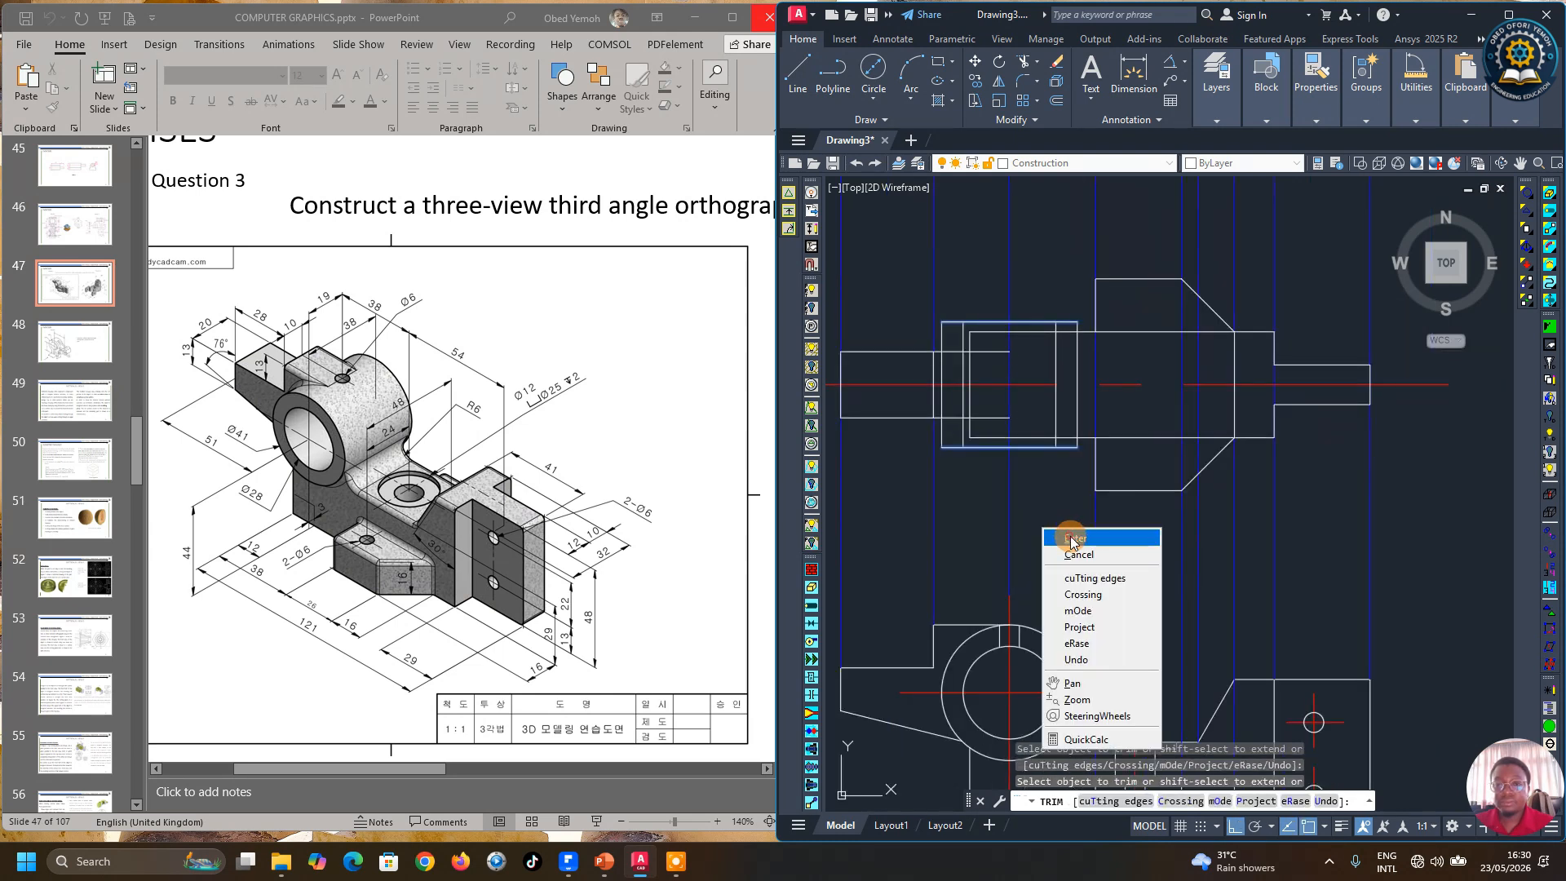
click(1048, 518)
Step: Move the two vertical bore edge lines in the front view onto the Hidden layer
click(962, 336)
click(1055, 360)
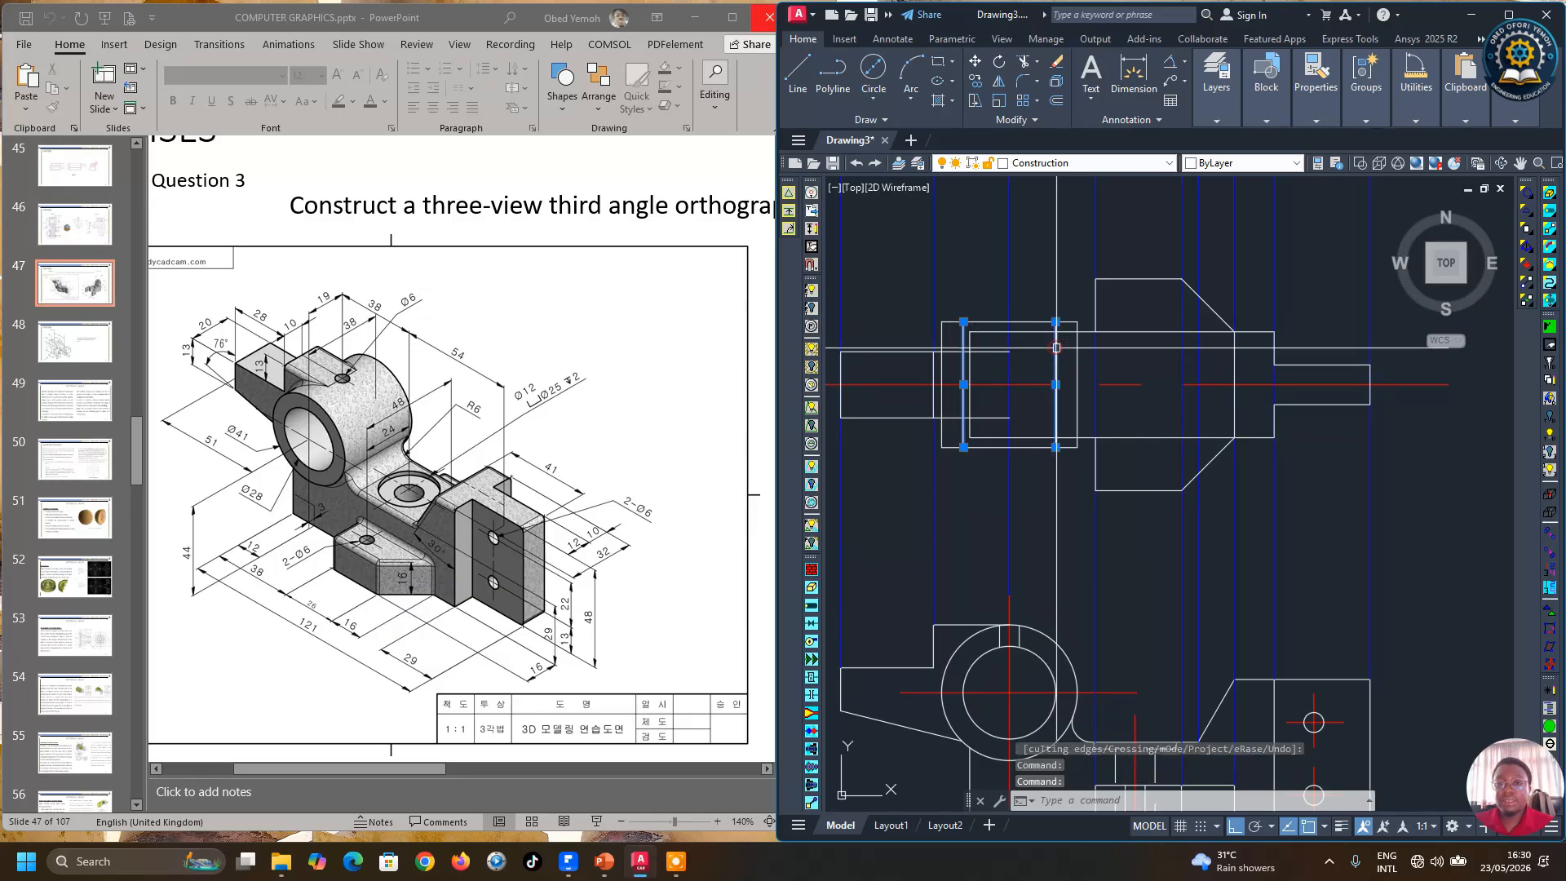
mouse_move(1287, 116)
mouse_move(1216, 116)
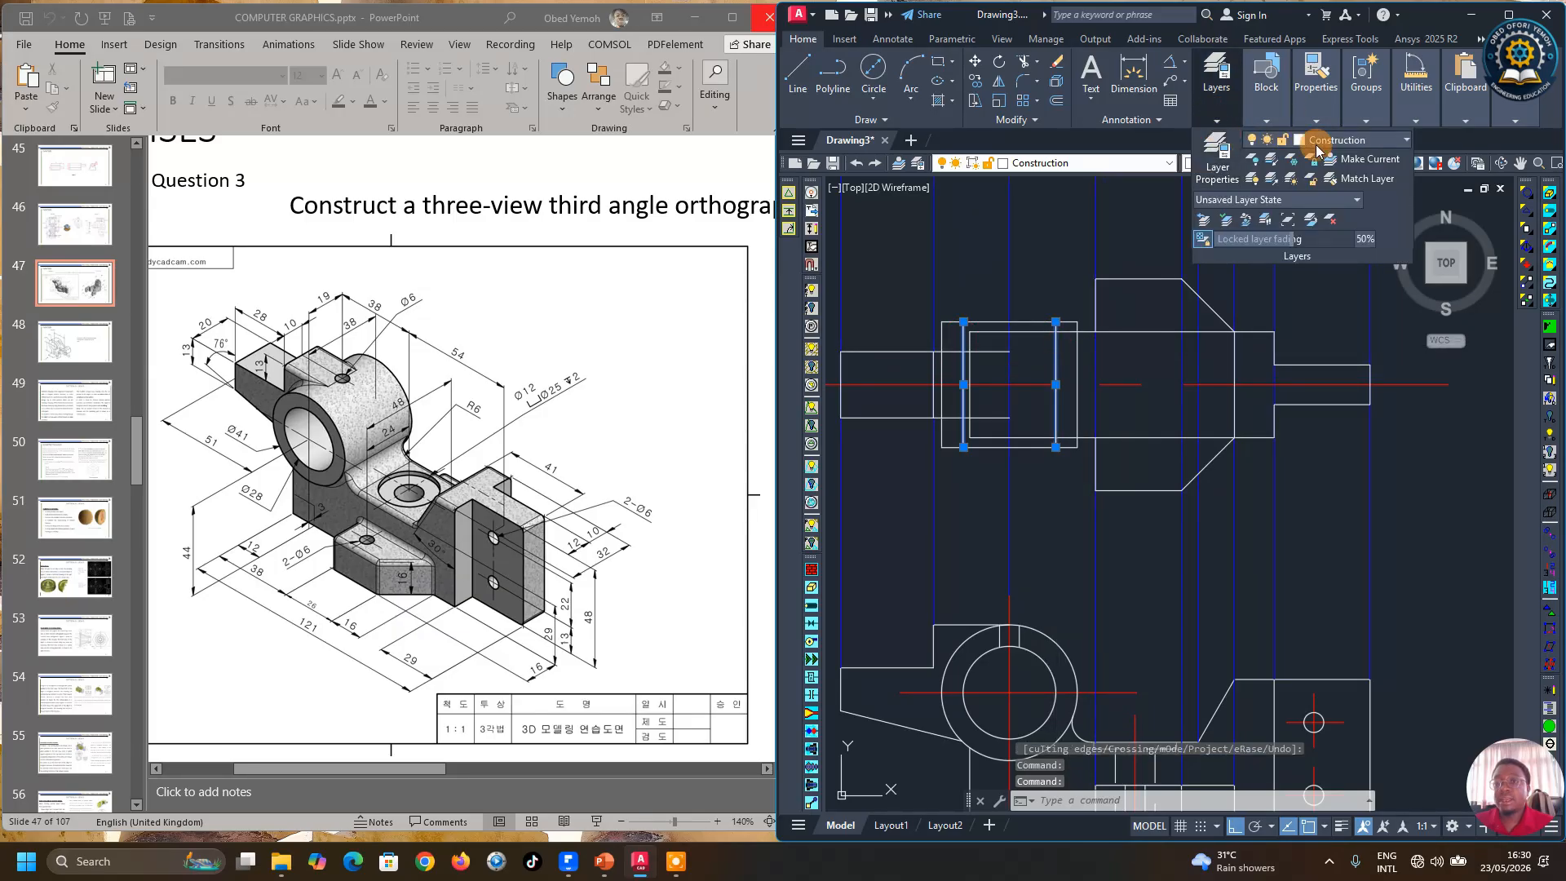
click(1376, 142)
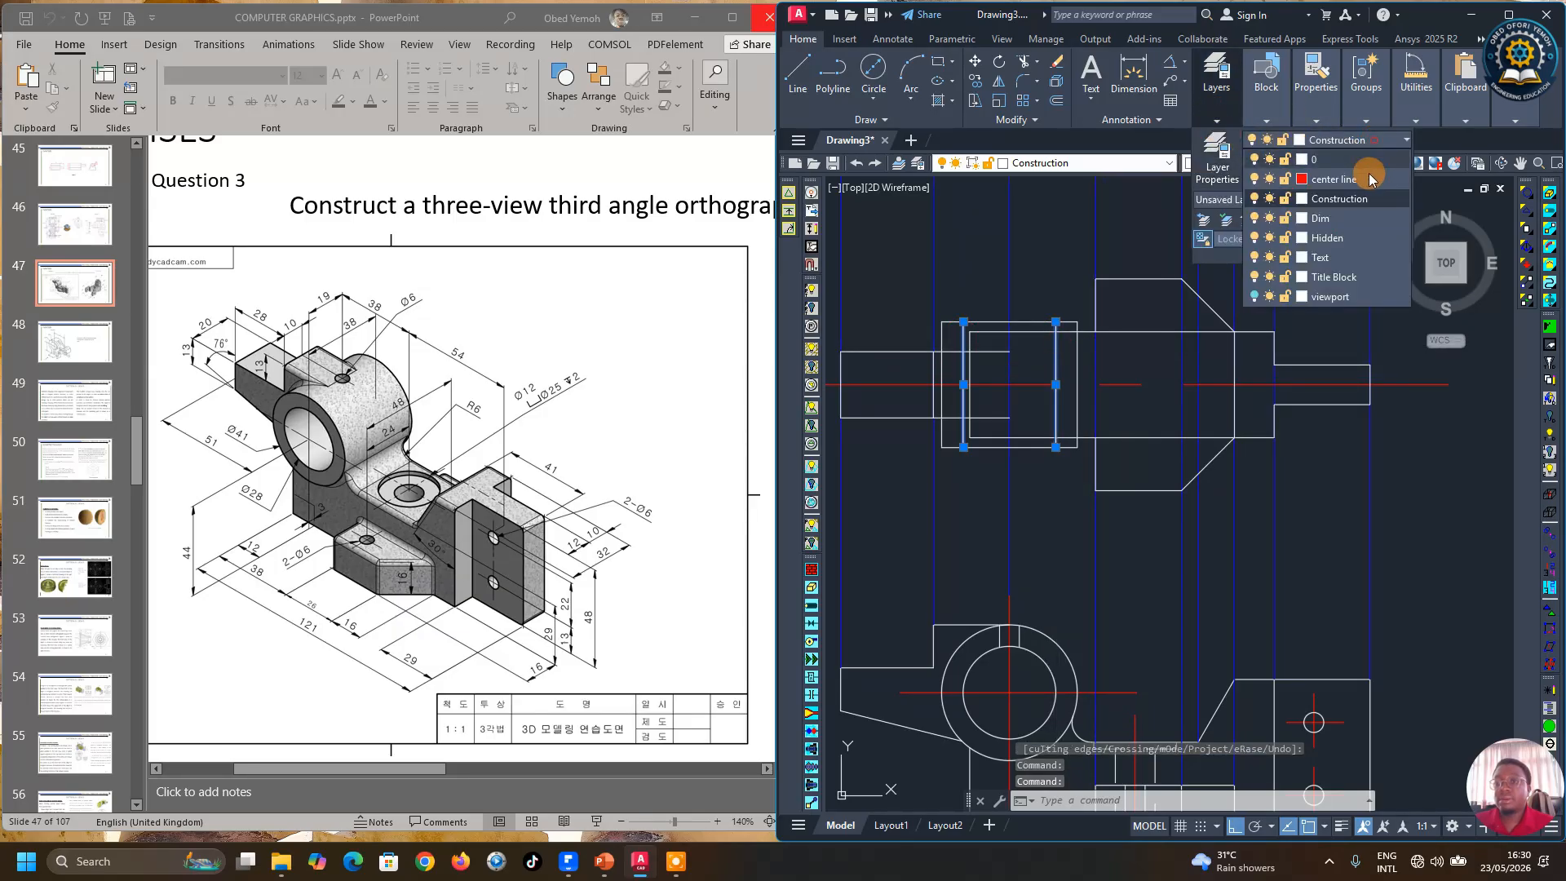
click(1326, 241)
key(Escape)
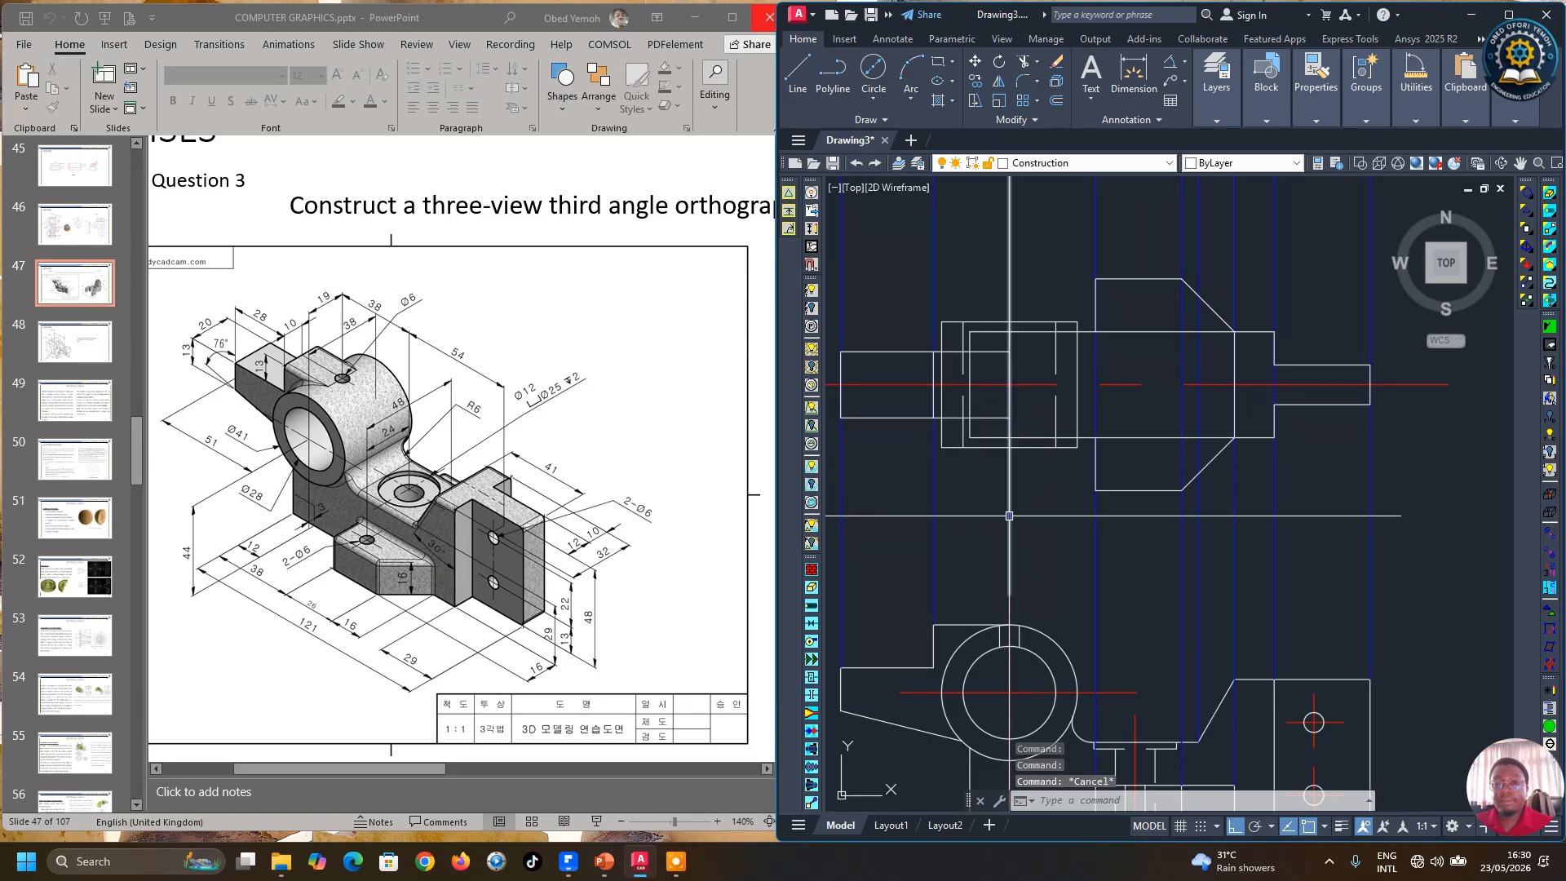
scroll(1009, 509, down, 2)
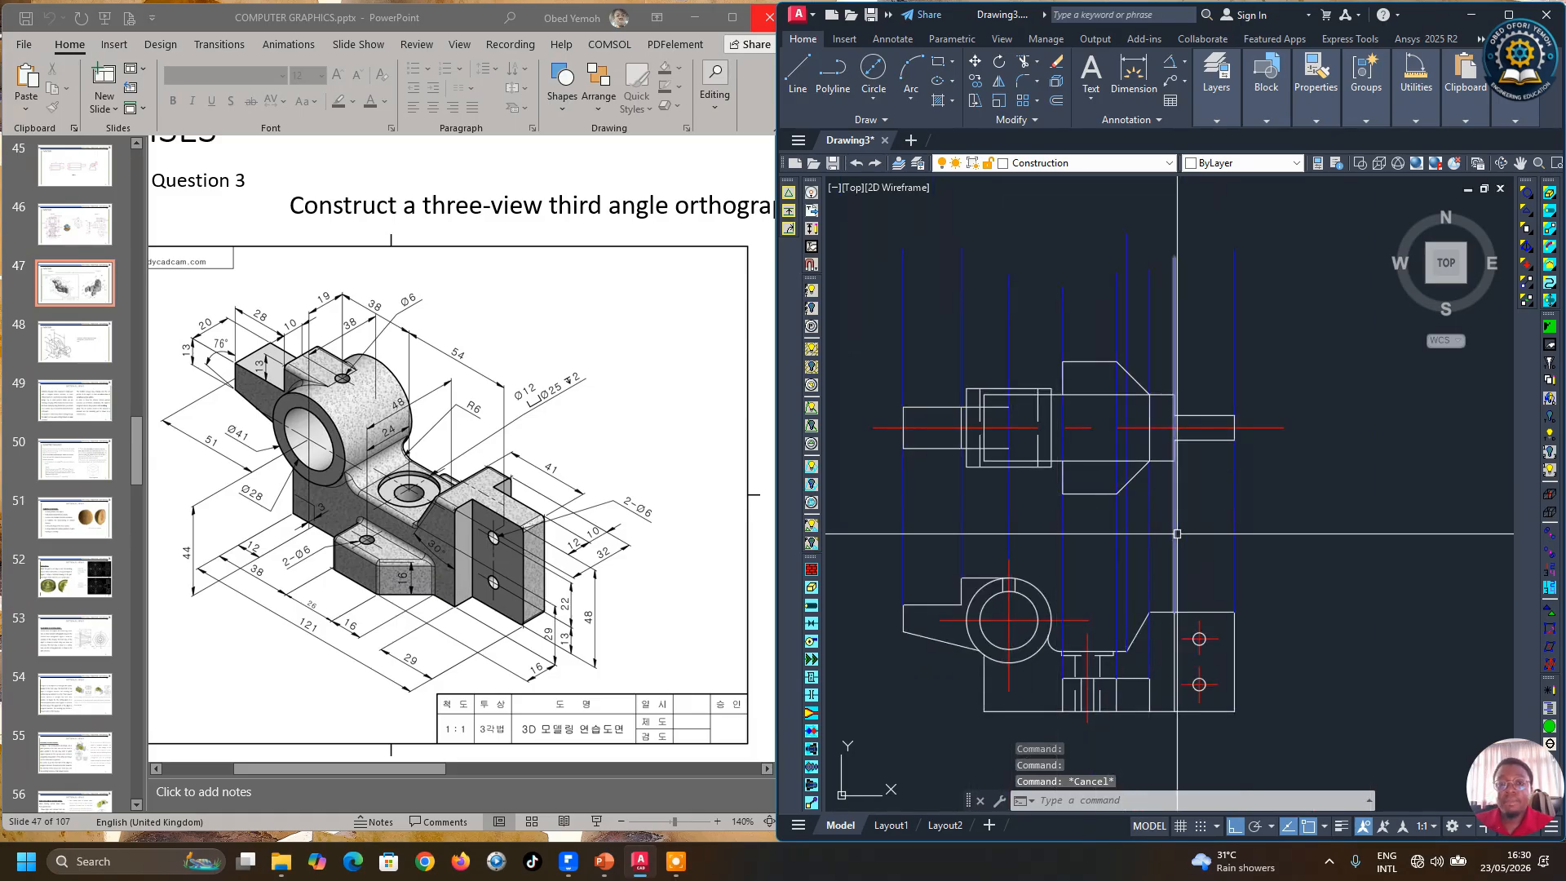
scroll(1085, 506, up, 2)
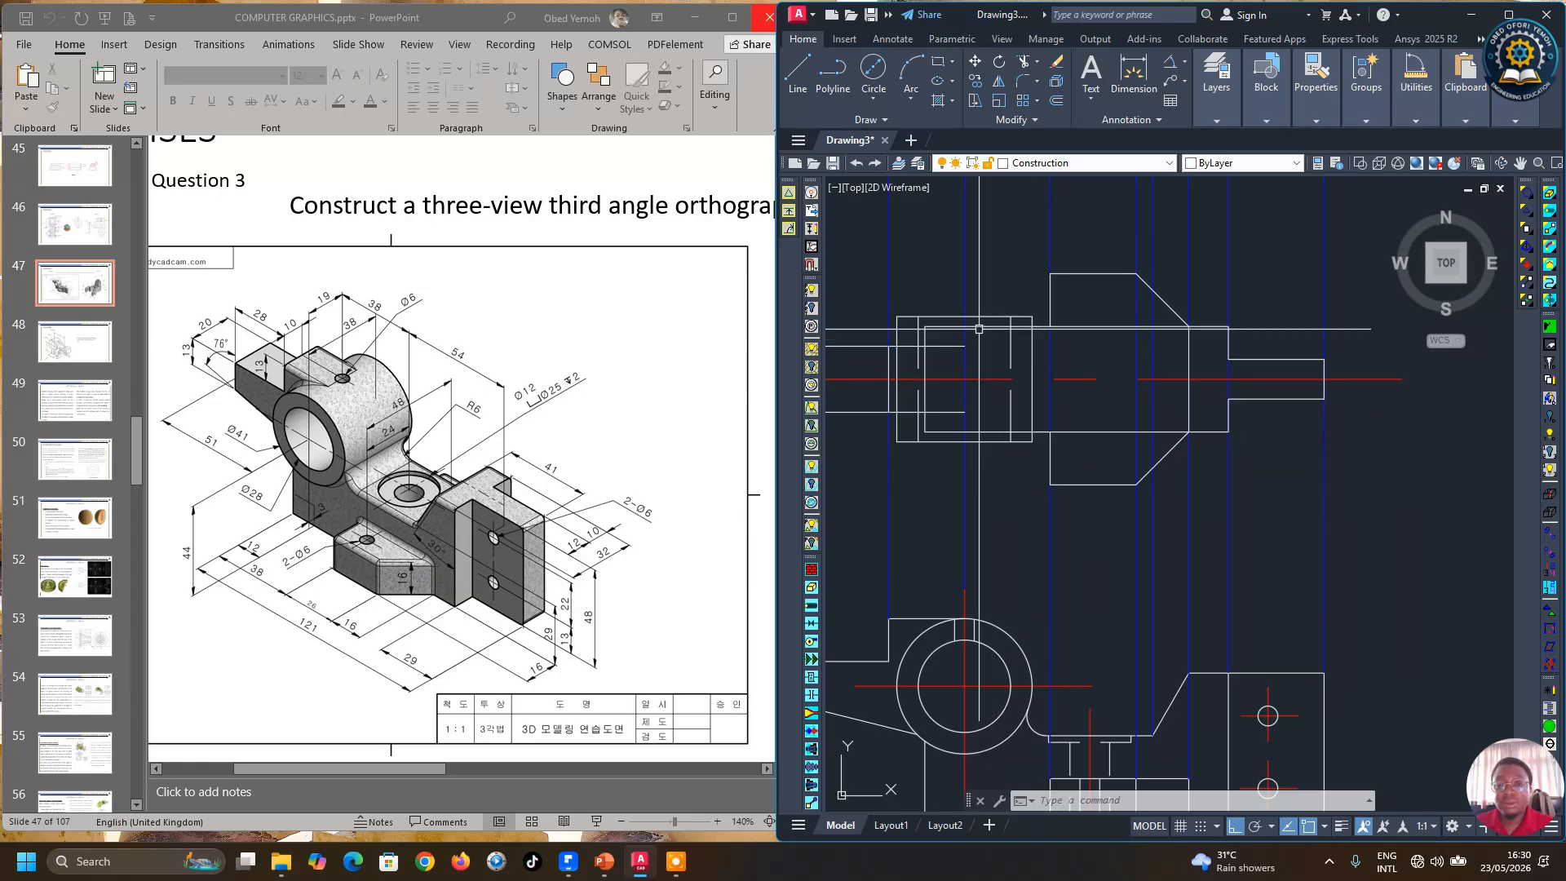
click(1003, 327)
click(980, 433)
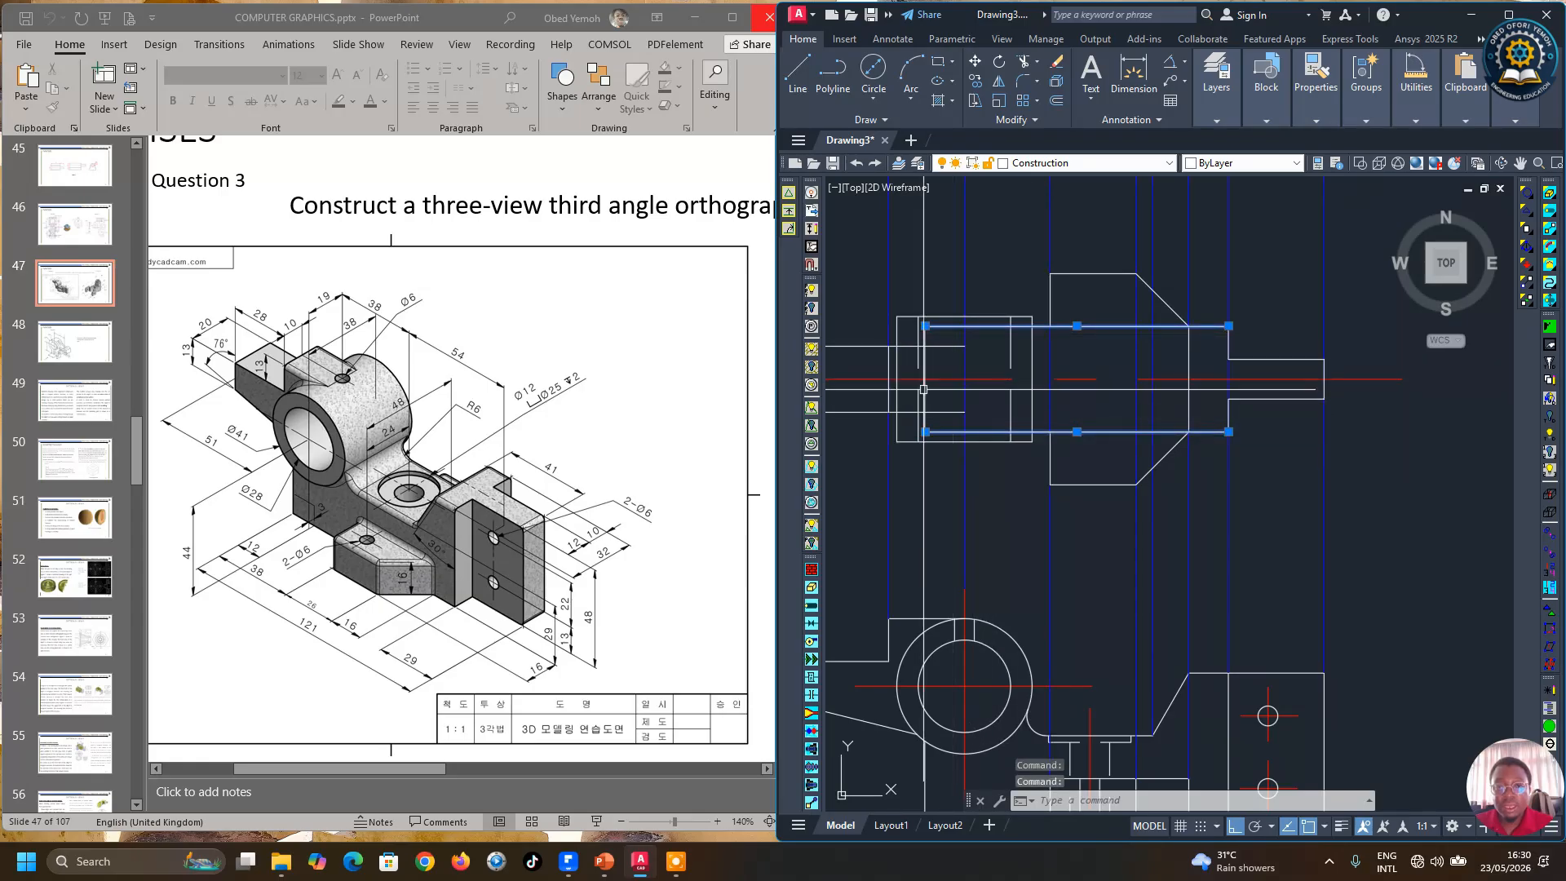
click(925, 383)
key(Escape)
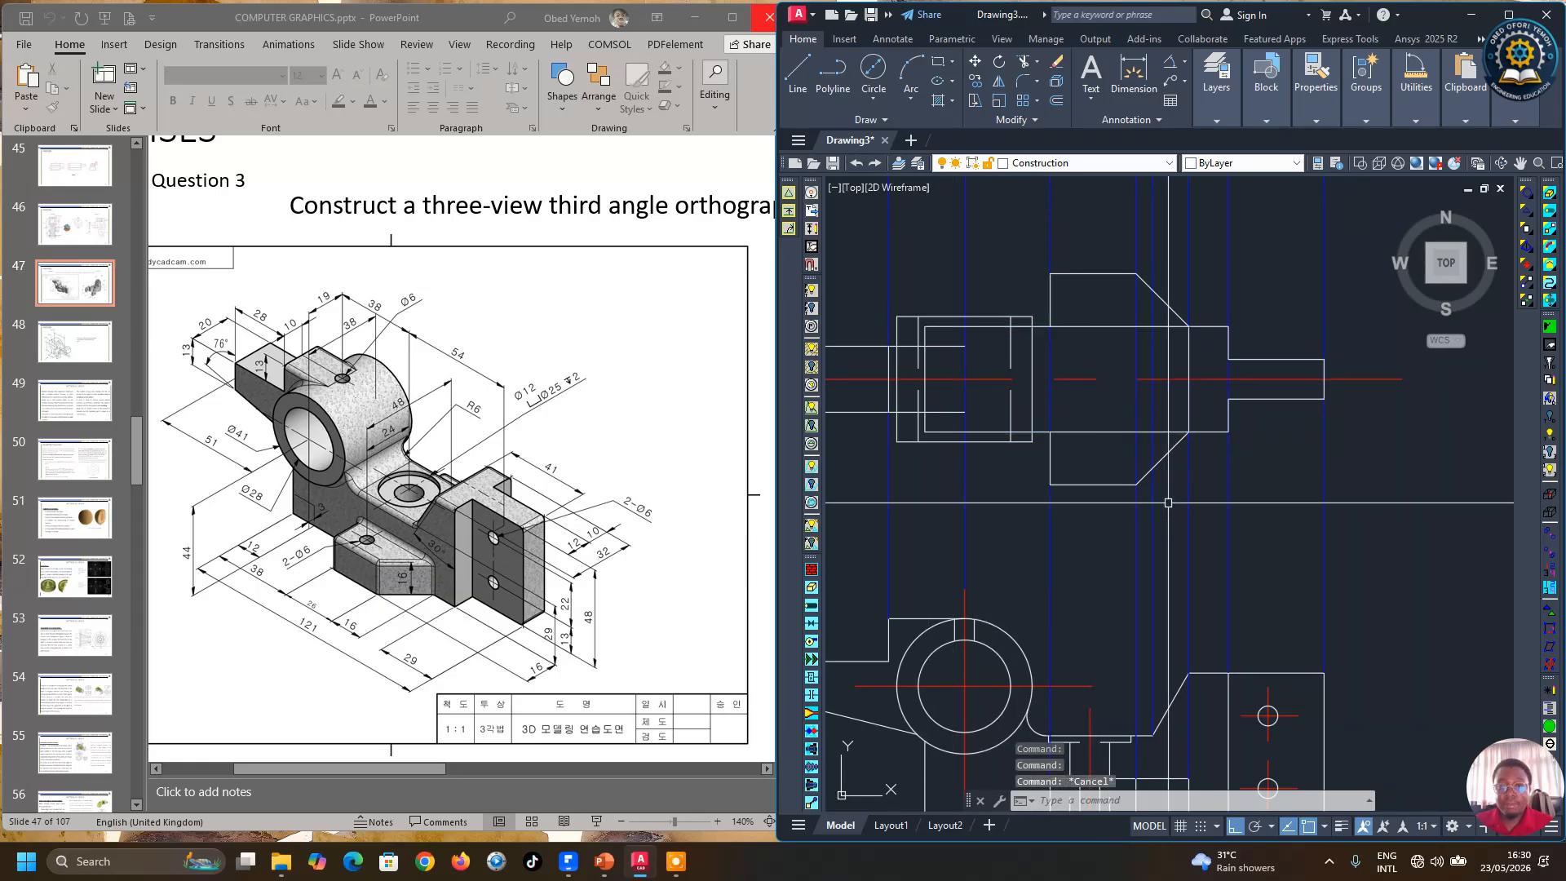
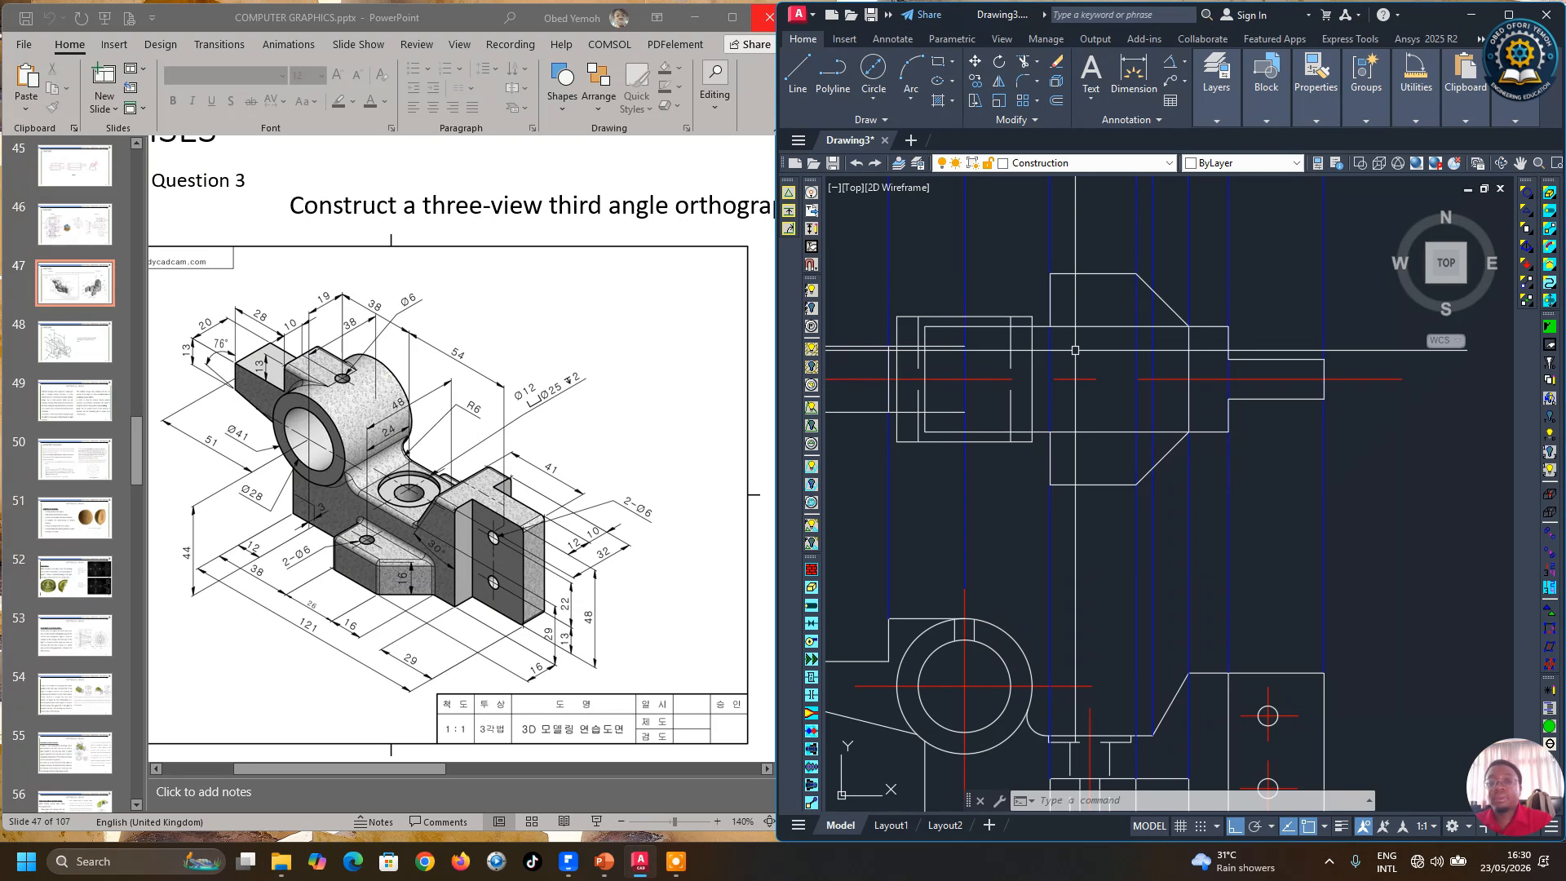
scroll(1075, 351, down, 3)
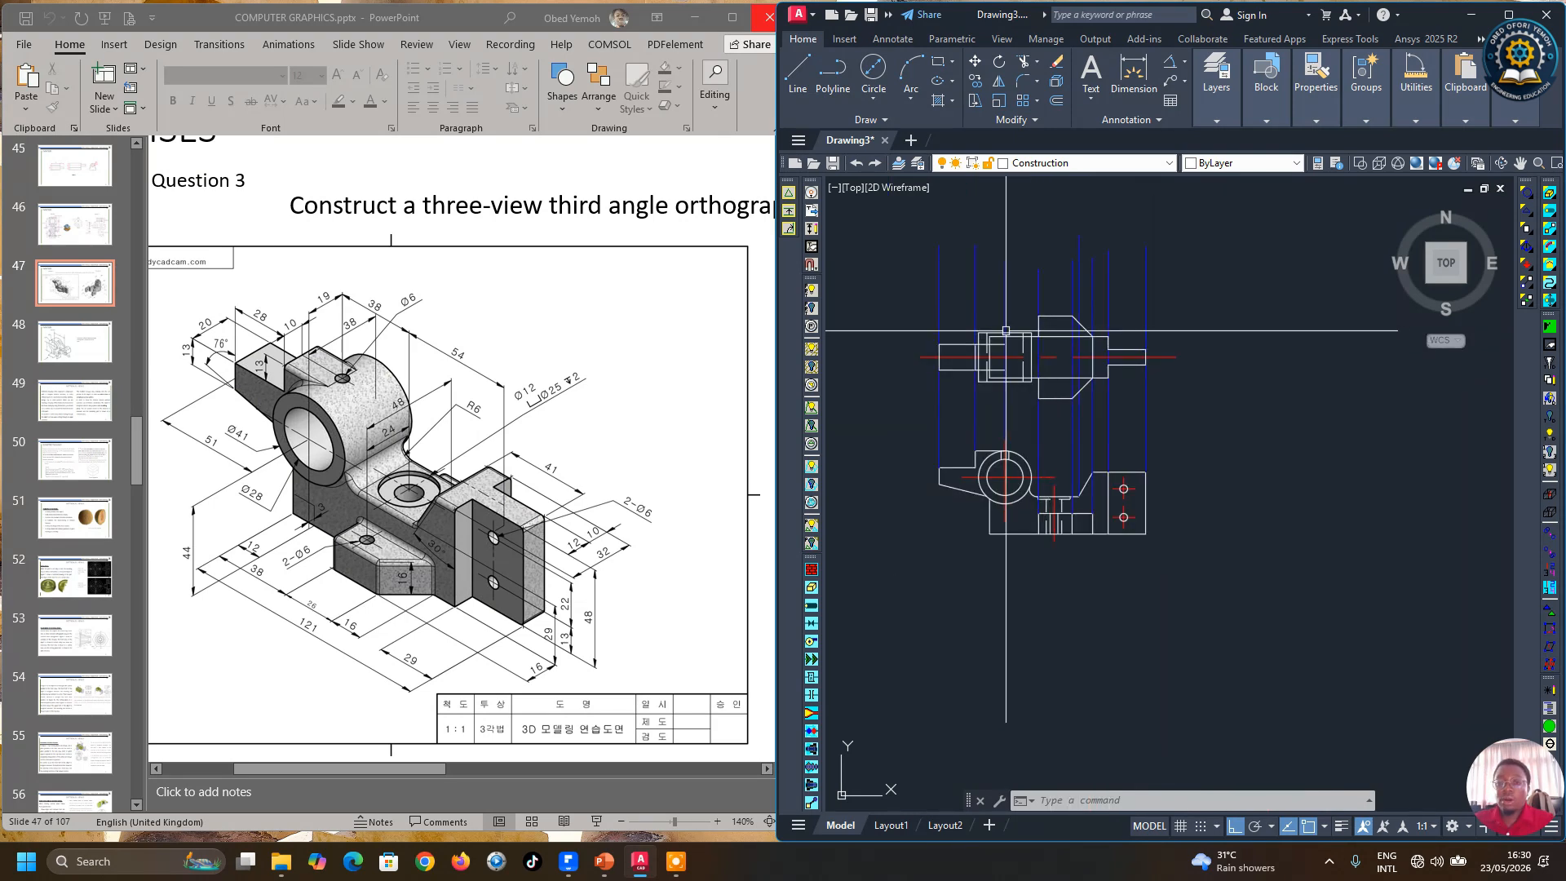
scroll(1011, 344, up, 3)
scroll(1041, 346, up, 3)
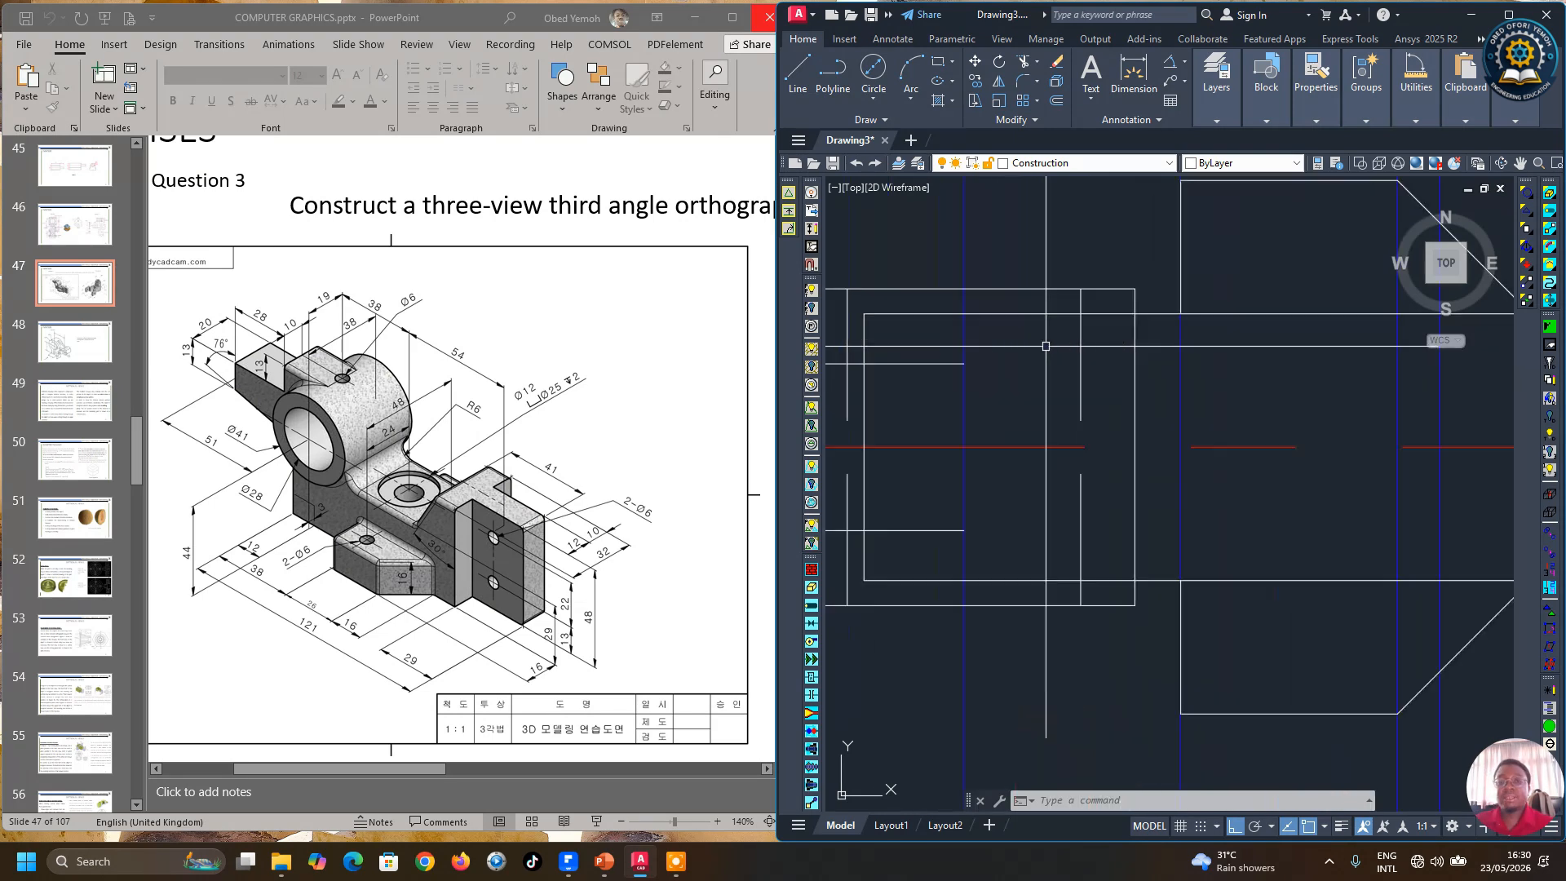
scroll(1114, 335, down, 3)
scroll(1117, 333, up, 3)
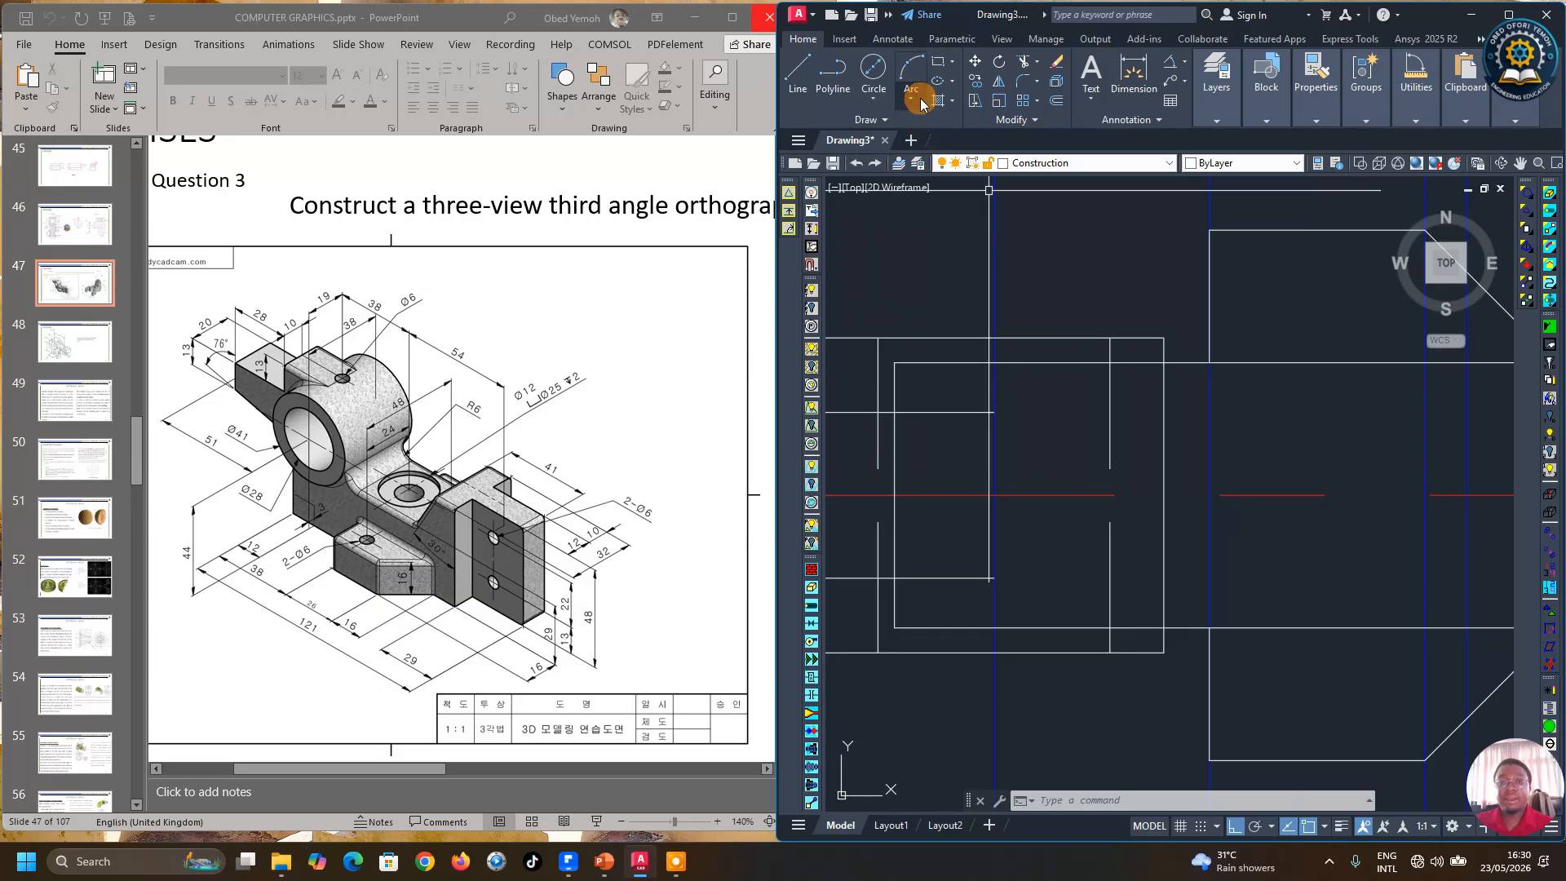
click(912, 118)
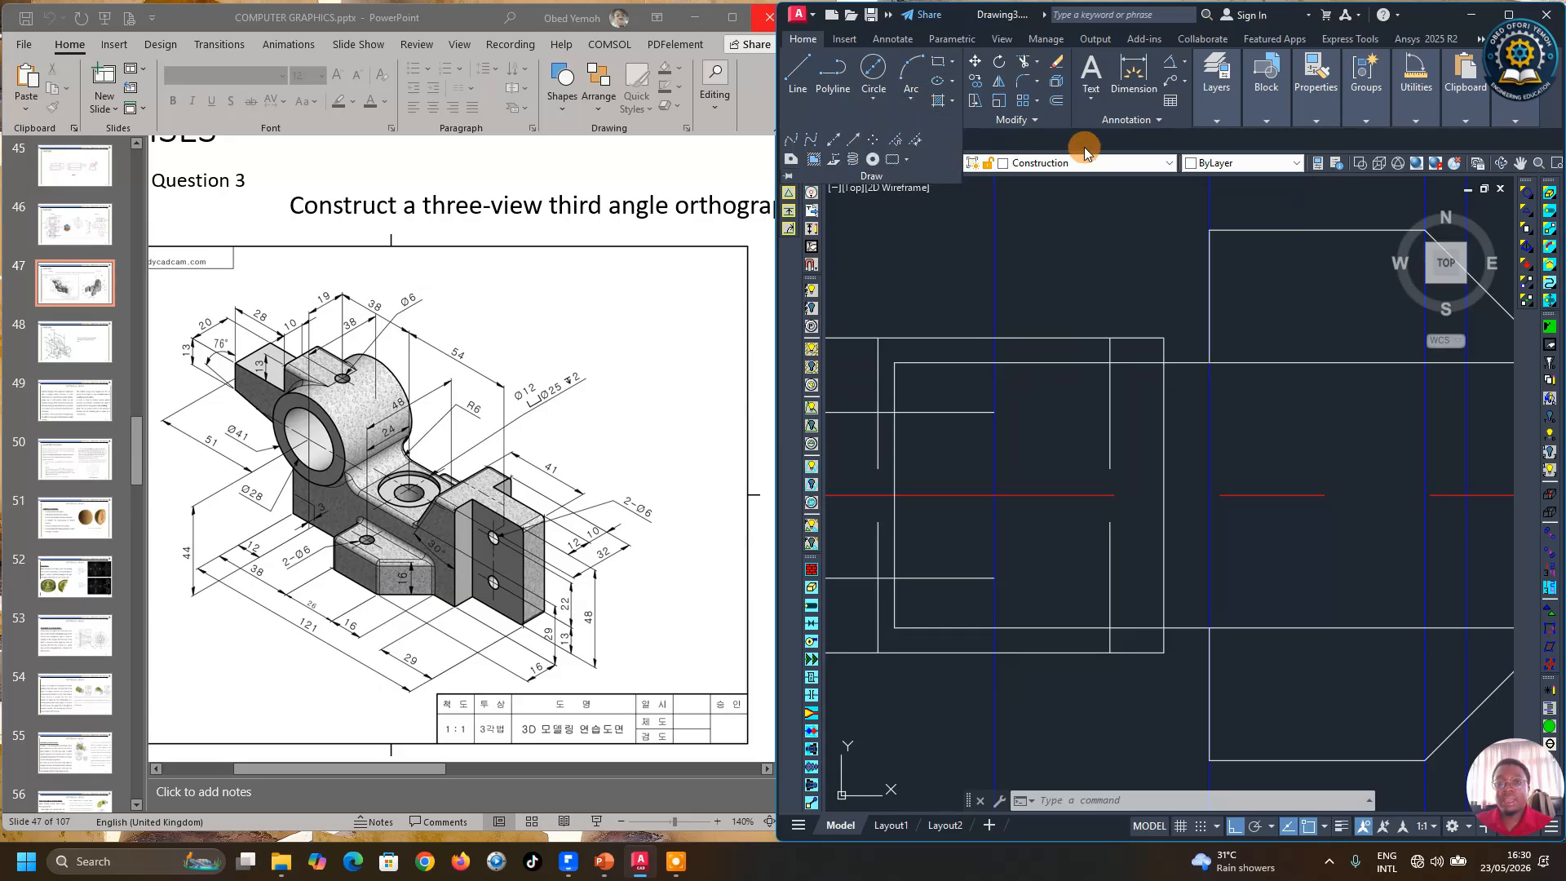
scroll(1243, 404, down, 3)
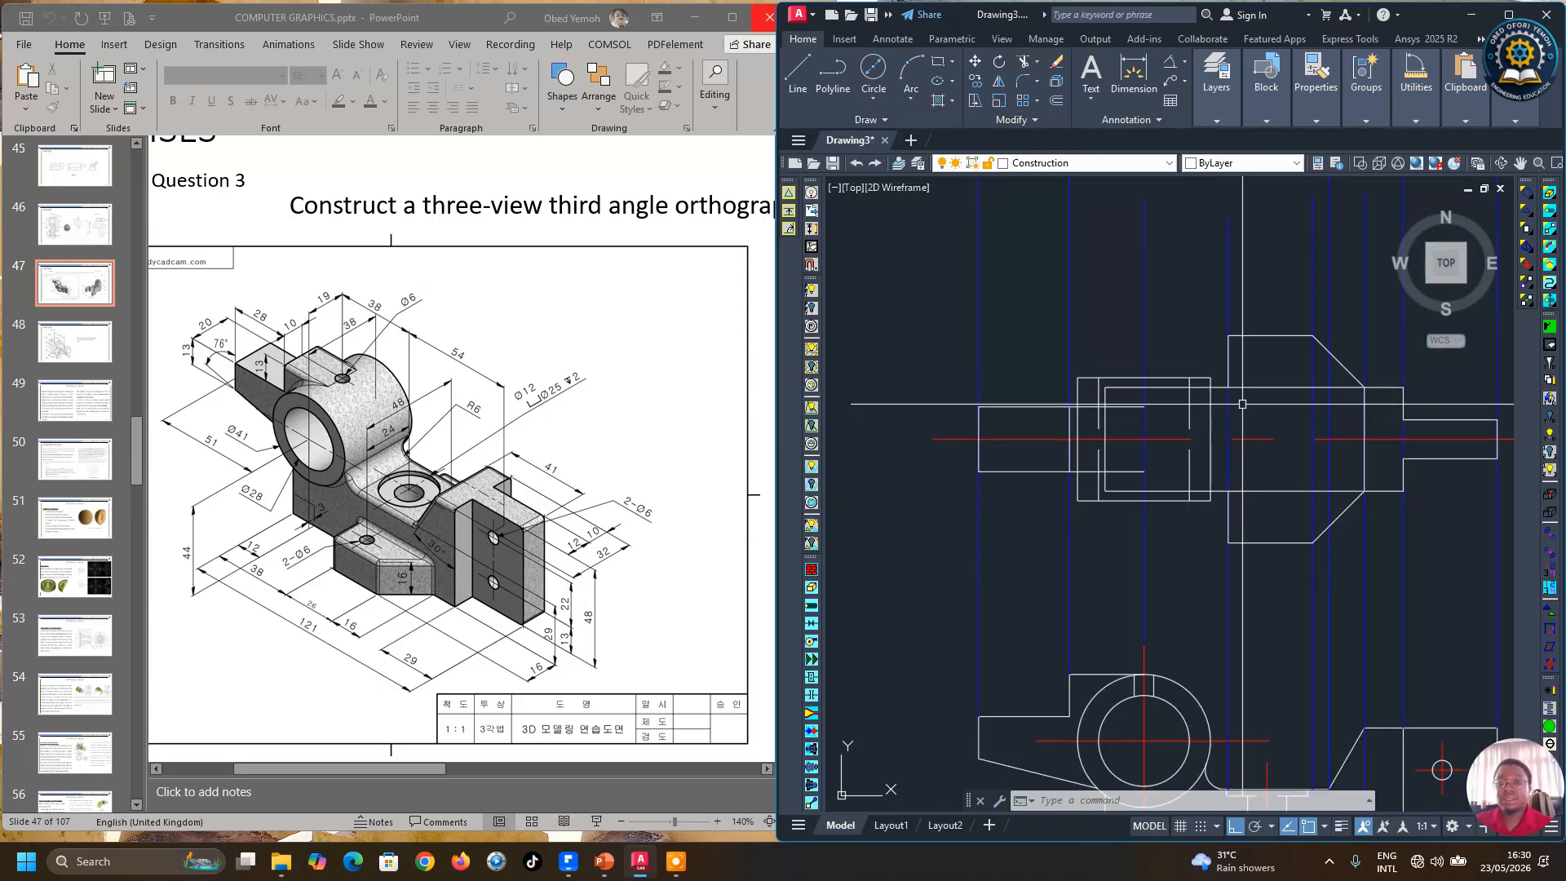
scroll(1215, 380, up, 2)
scroll(1076, 353, down, 2)
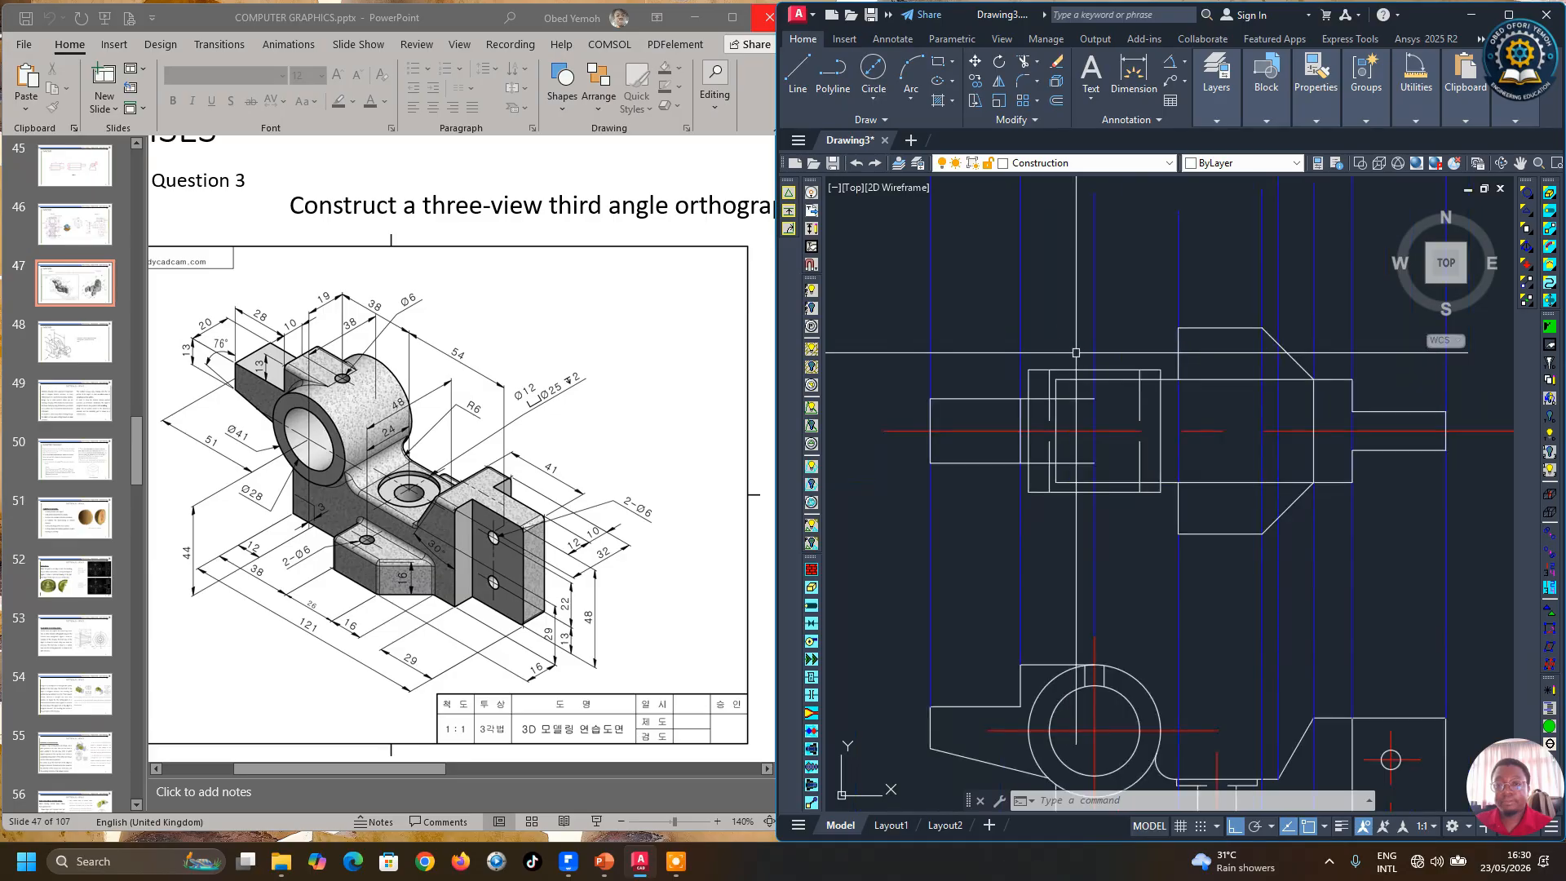
scroll(1097, 344, down, 3)
scroll(1123, 336, up, 2)
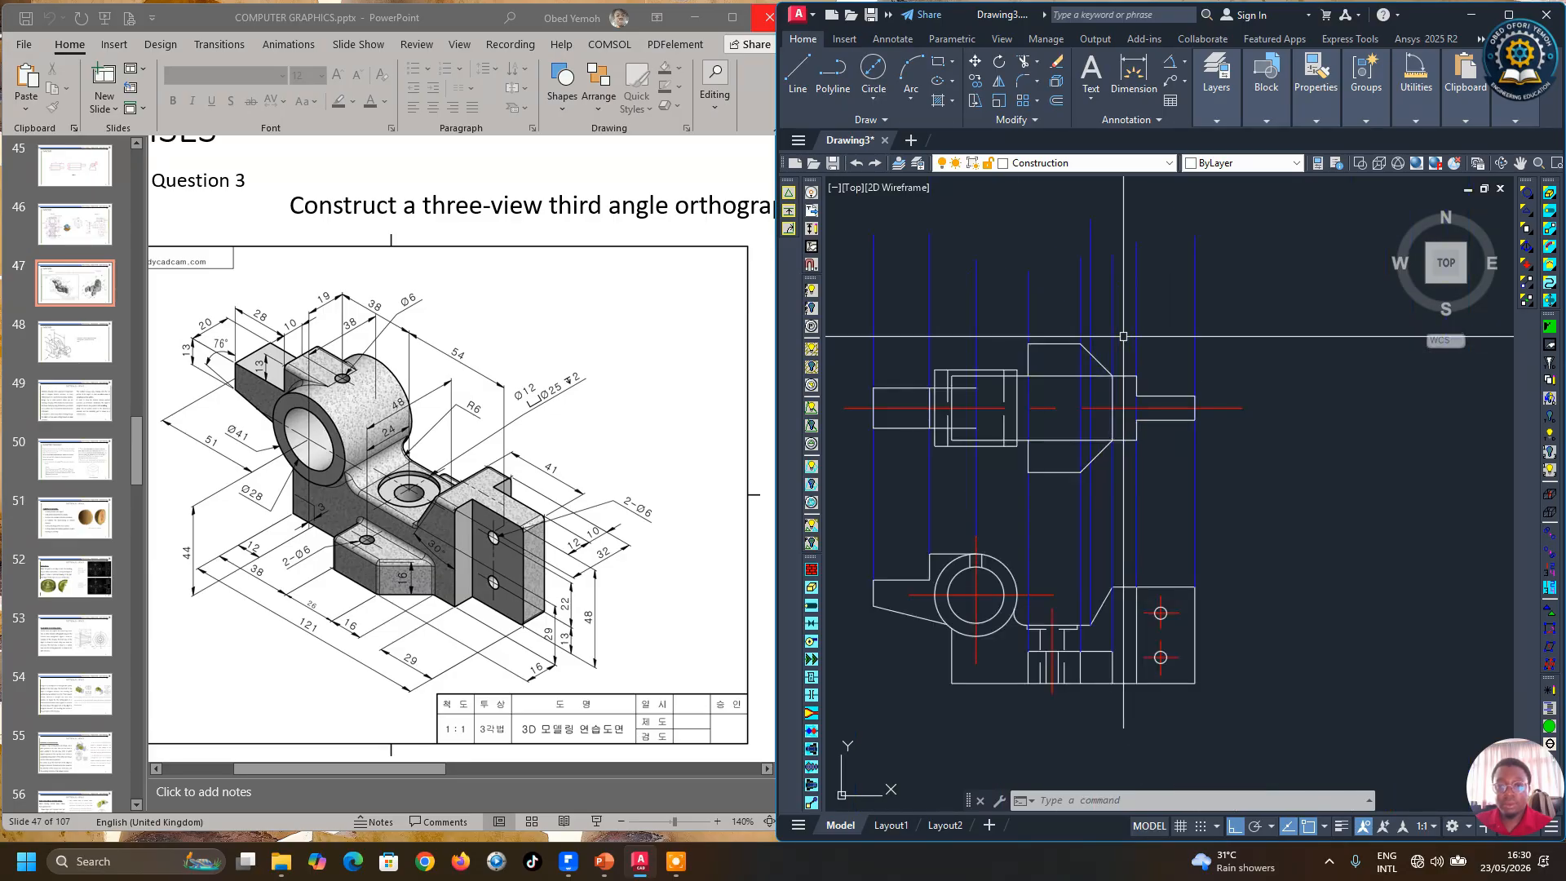
click(943, 332)
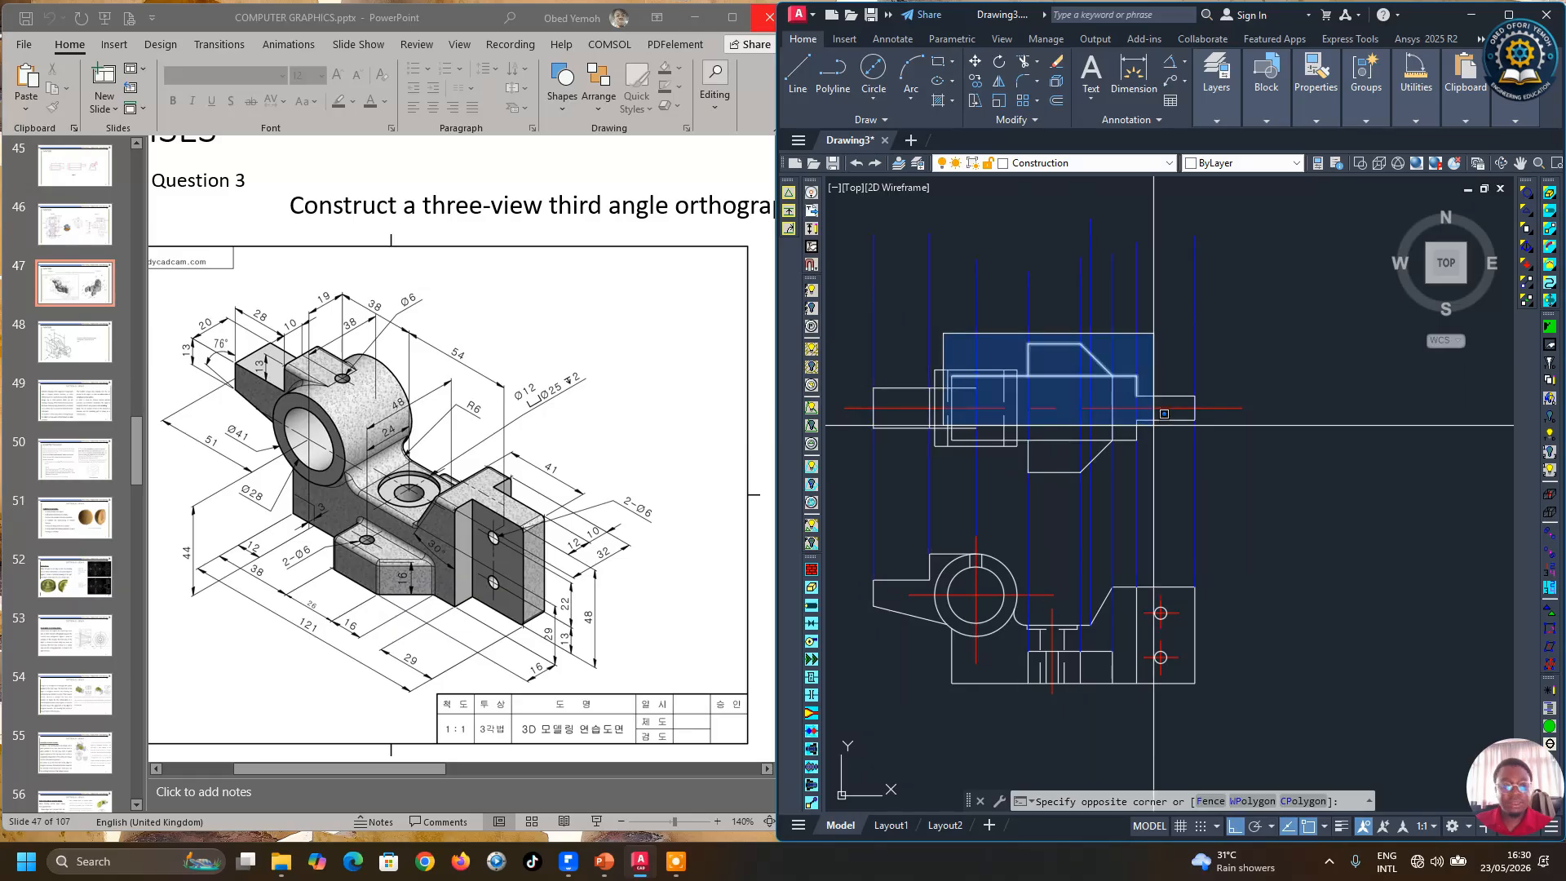
key(Escape)
scroll(1179, 423, down, 2)
scroll(1063, 416, up, 4)
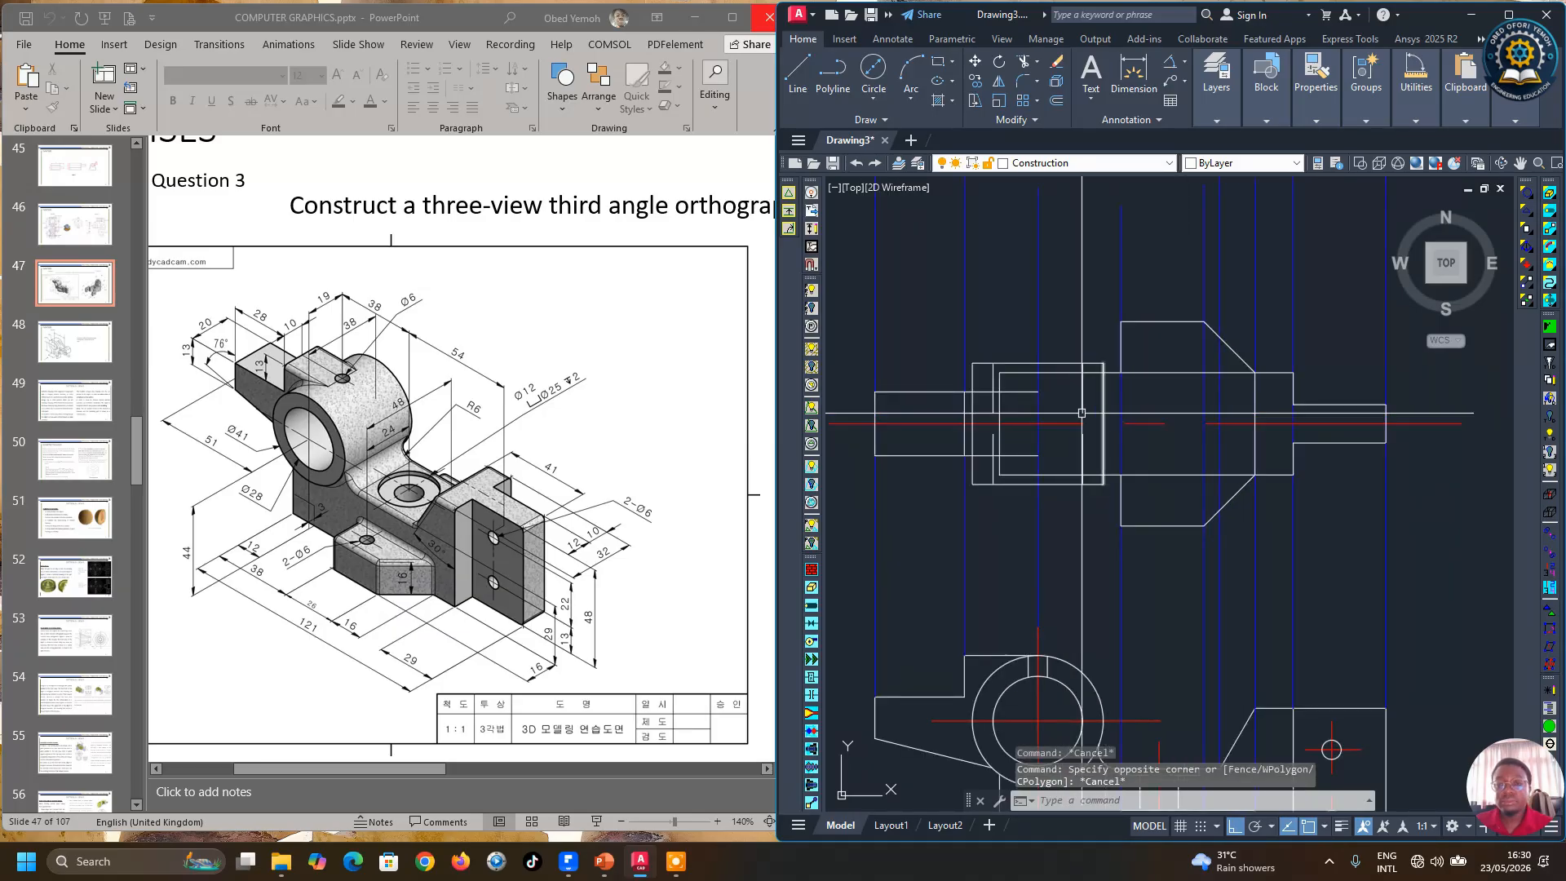
scroll(994, 418, up, 2)
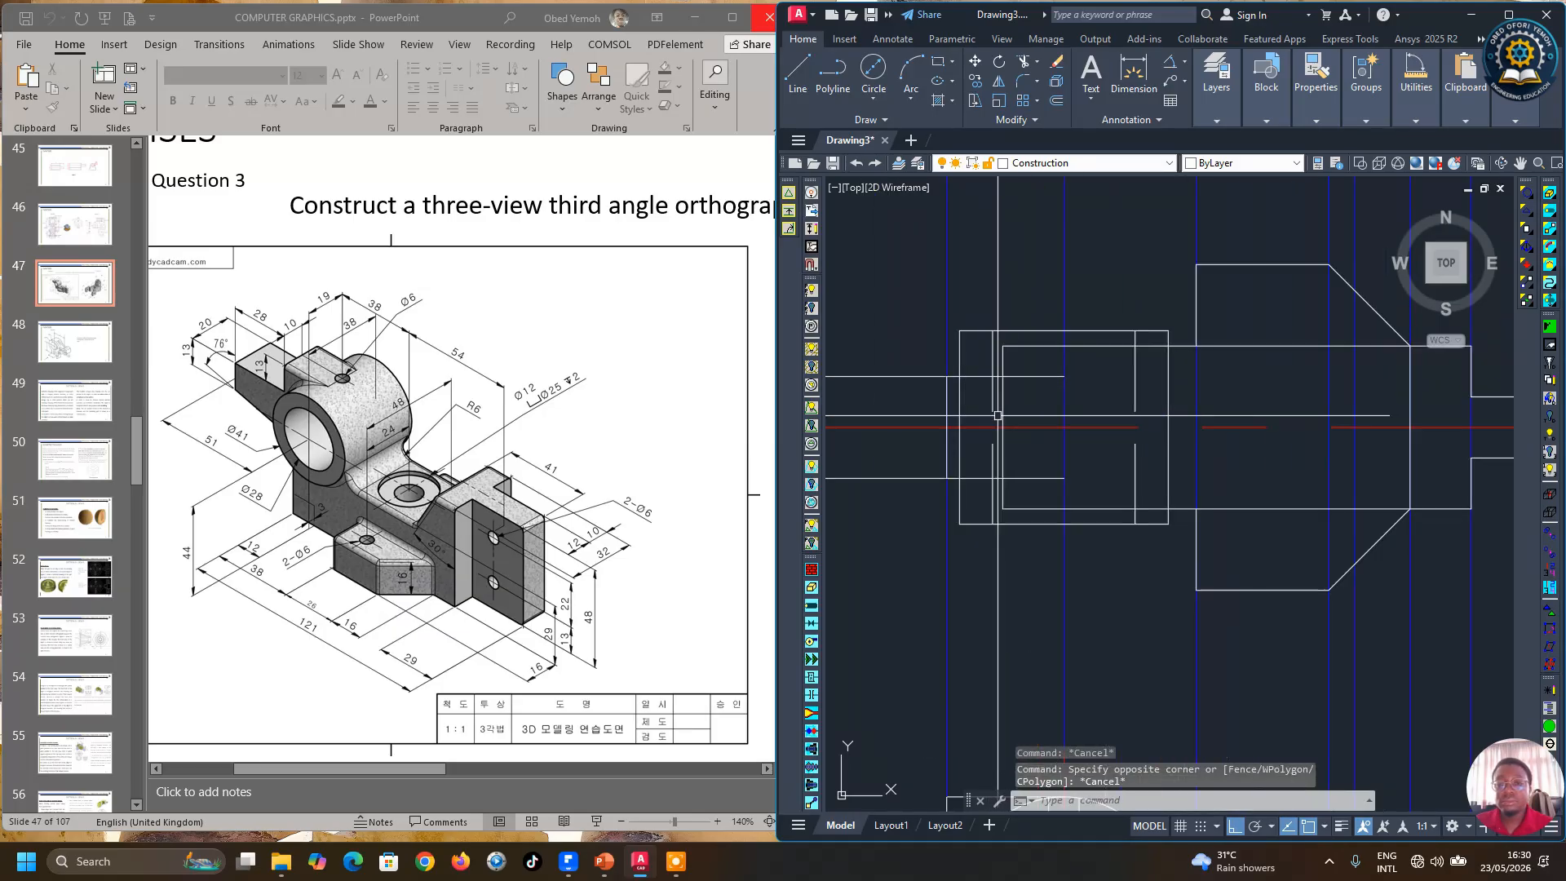
Step: Break the top and bottom horizontal bore lines at the boss's right edge in the front view using Break at Point
click(1015, 123)
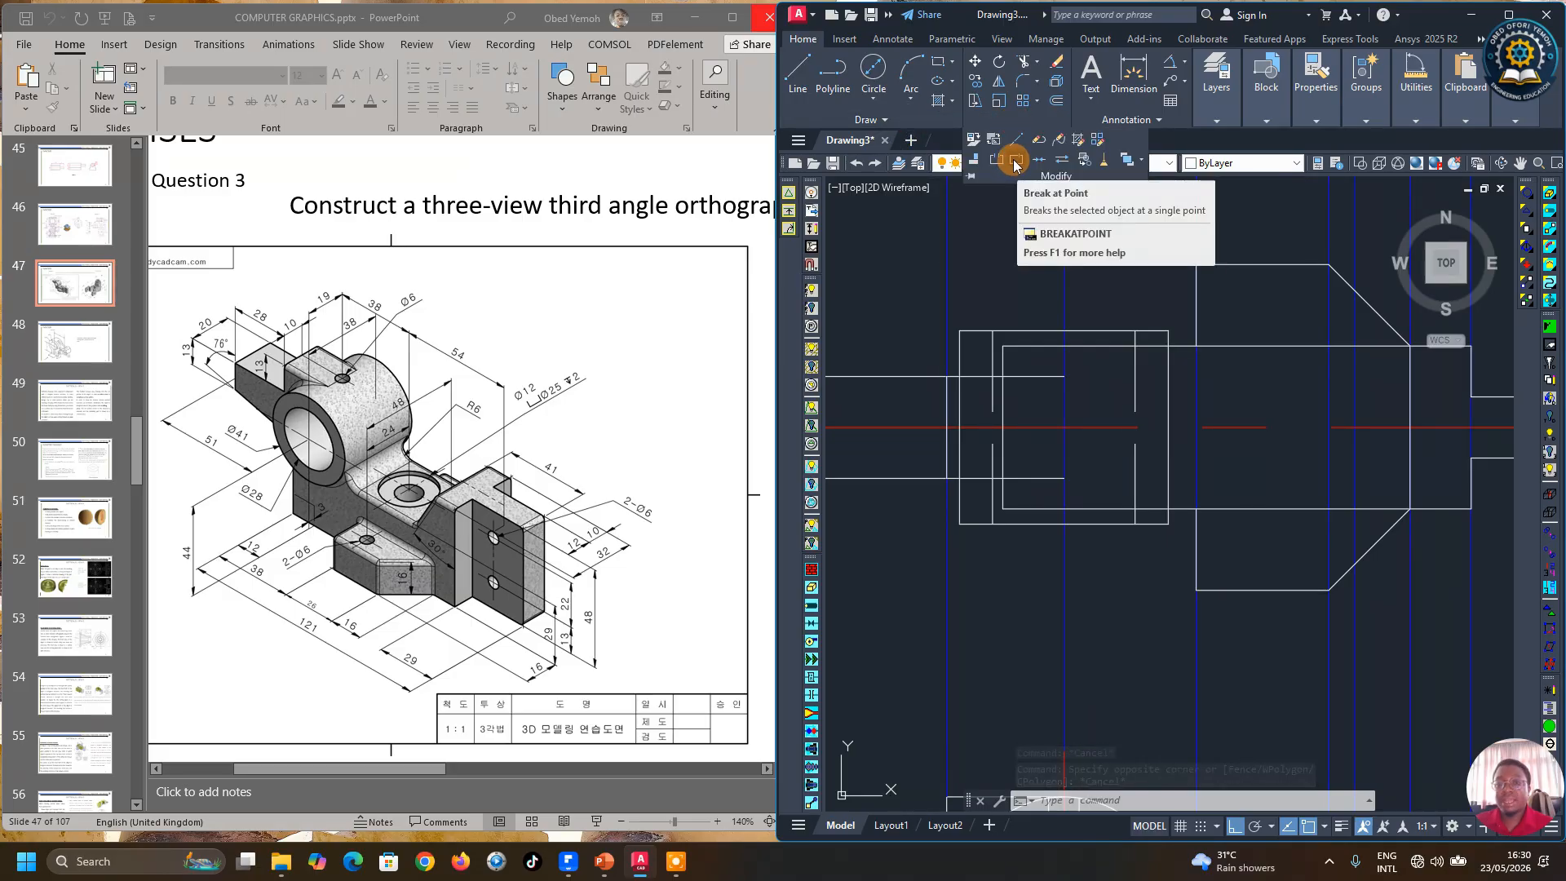
click(1016, 166)
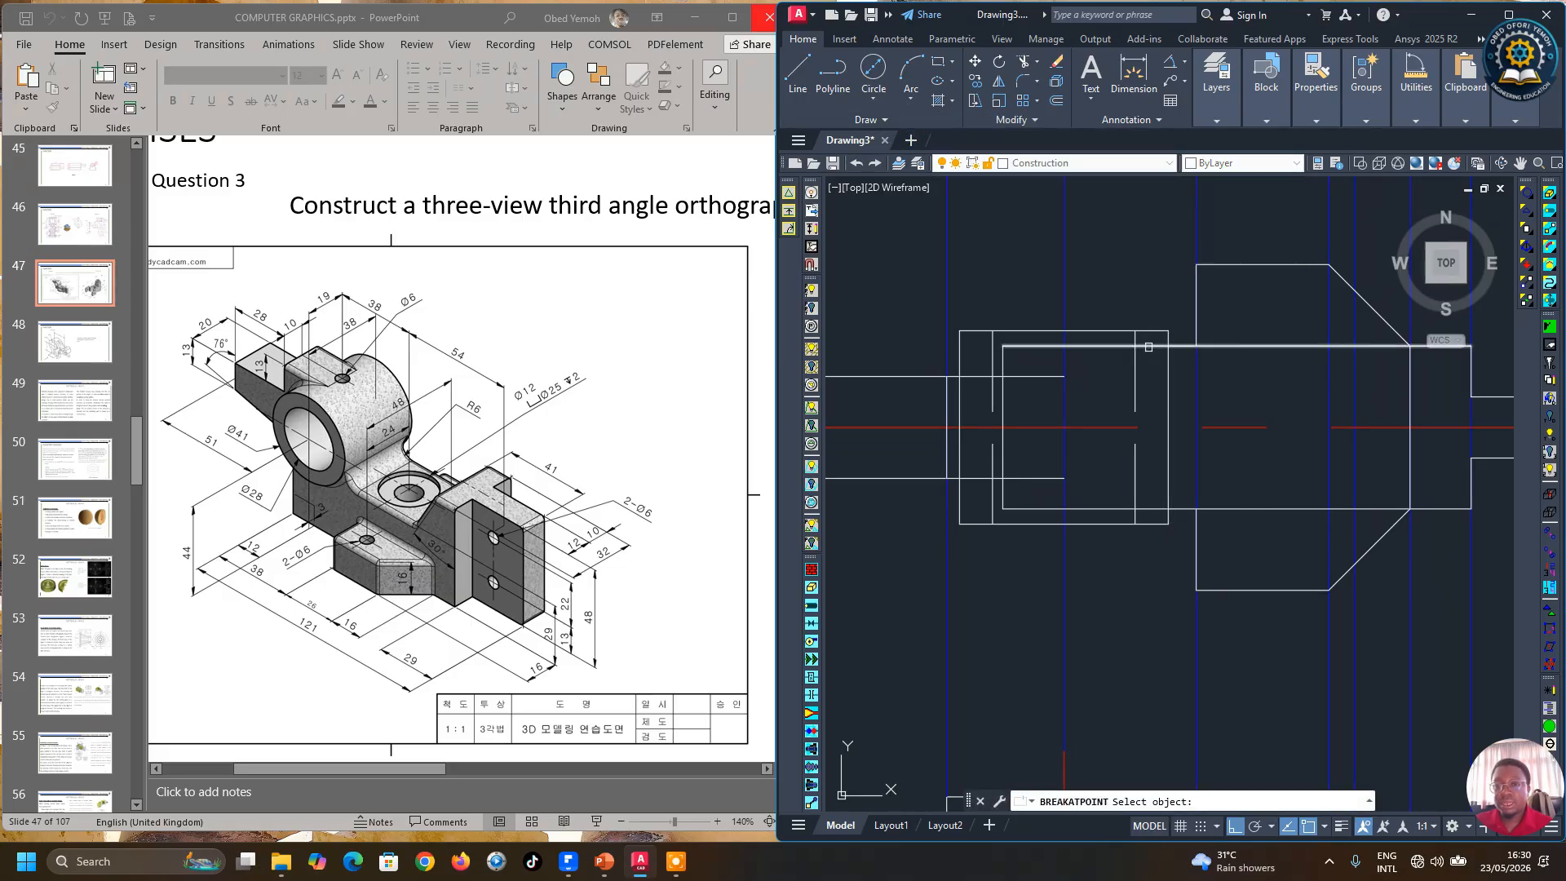
click(1149, 346)
click(1150, 336)
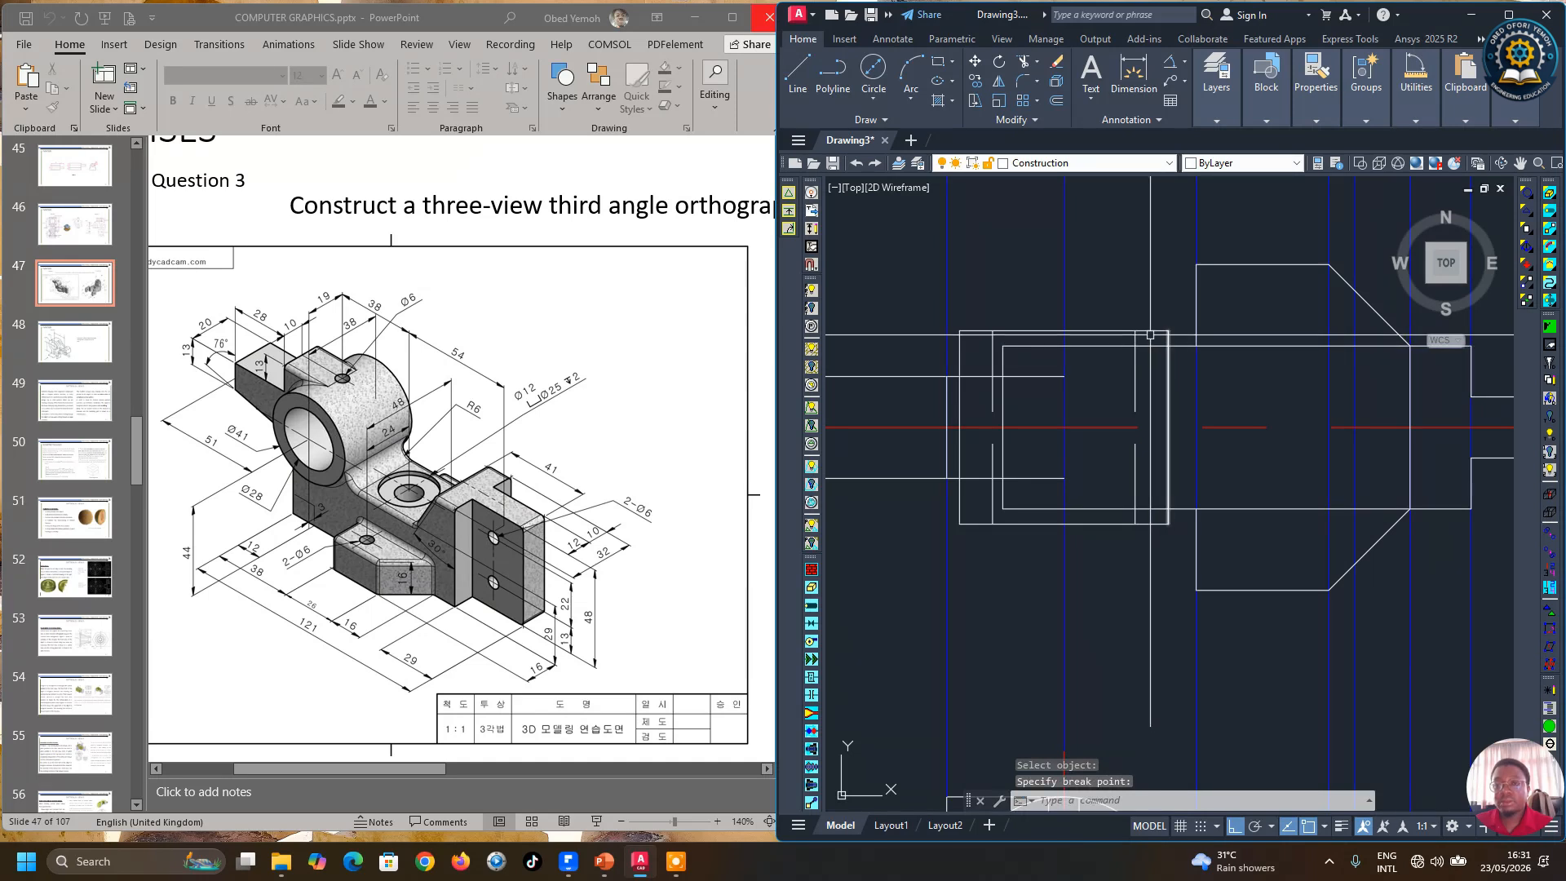
click(976, 121)
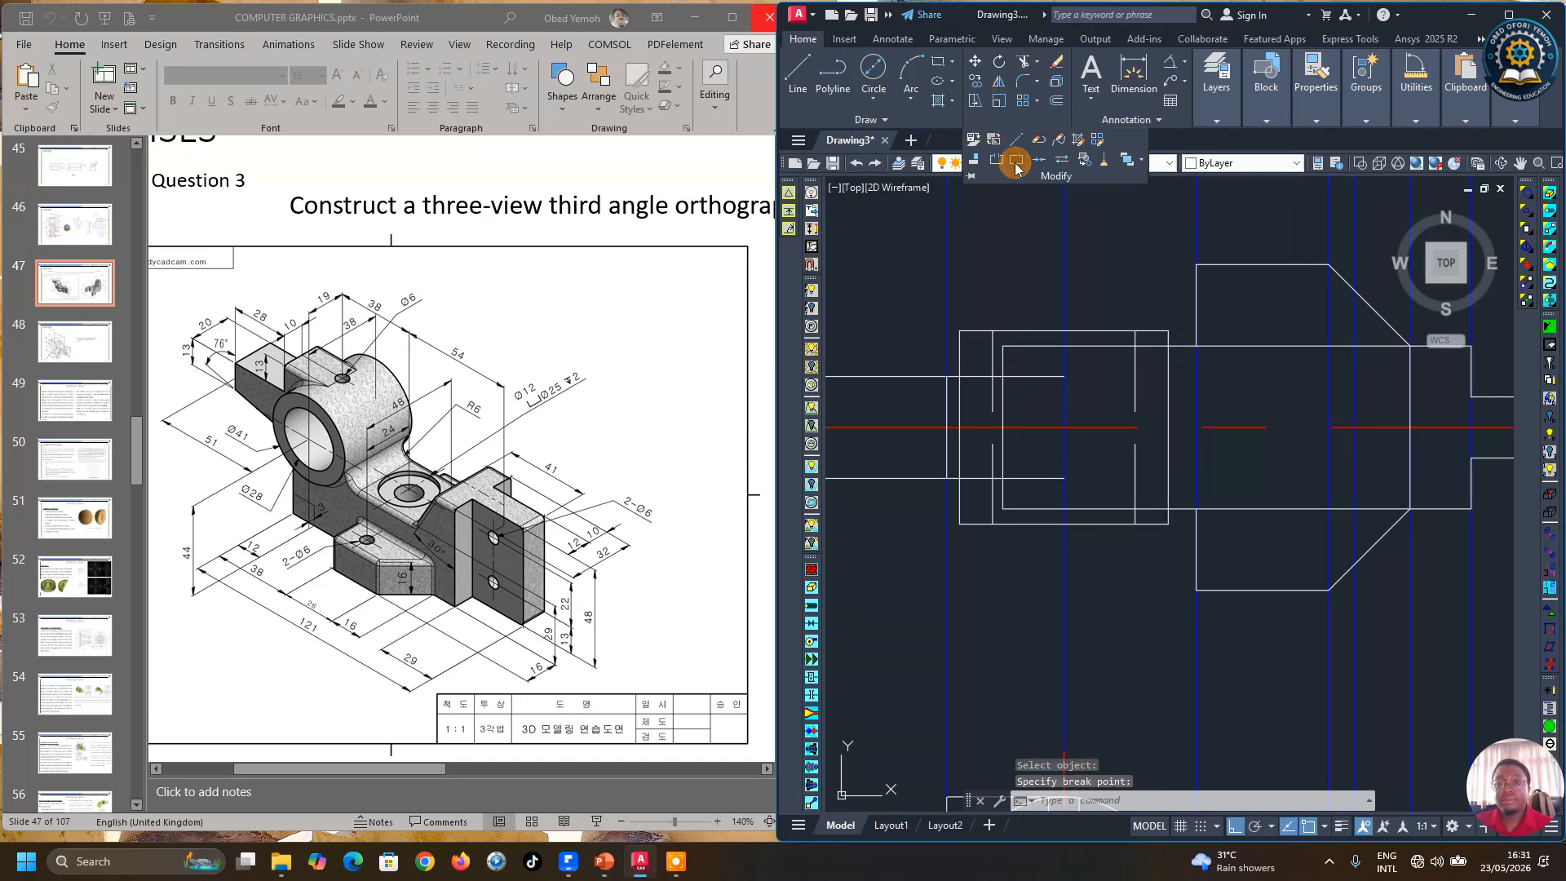
click(1015, 163)
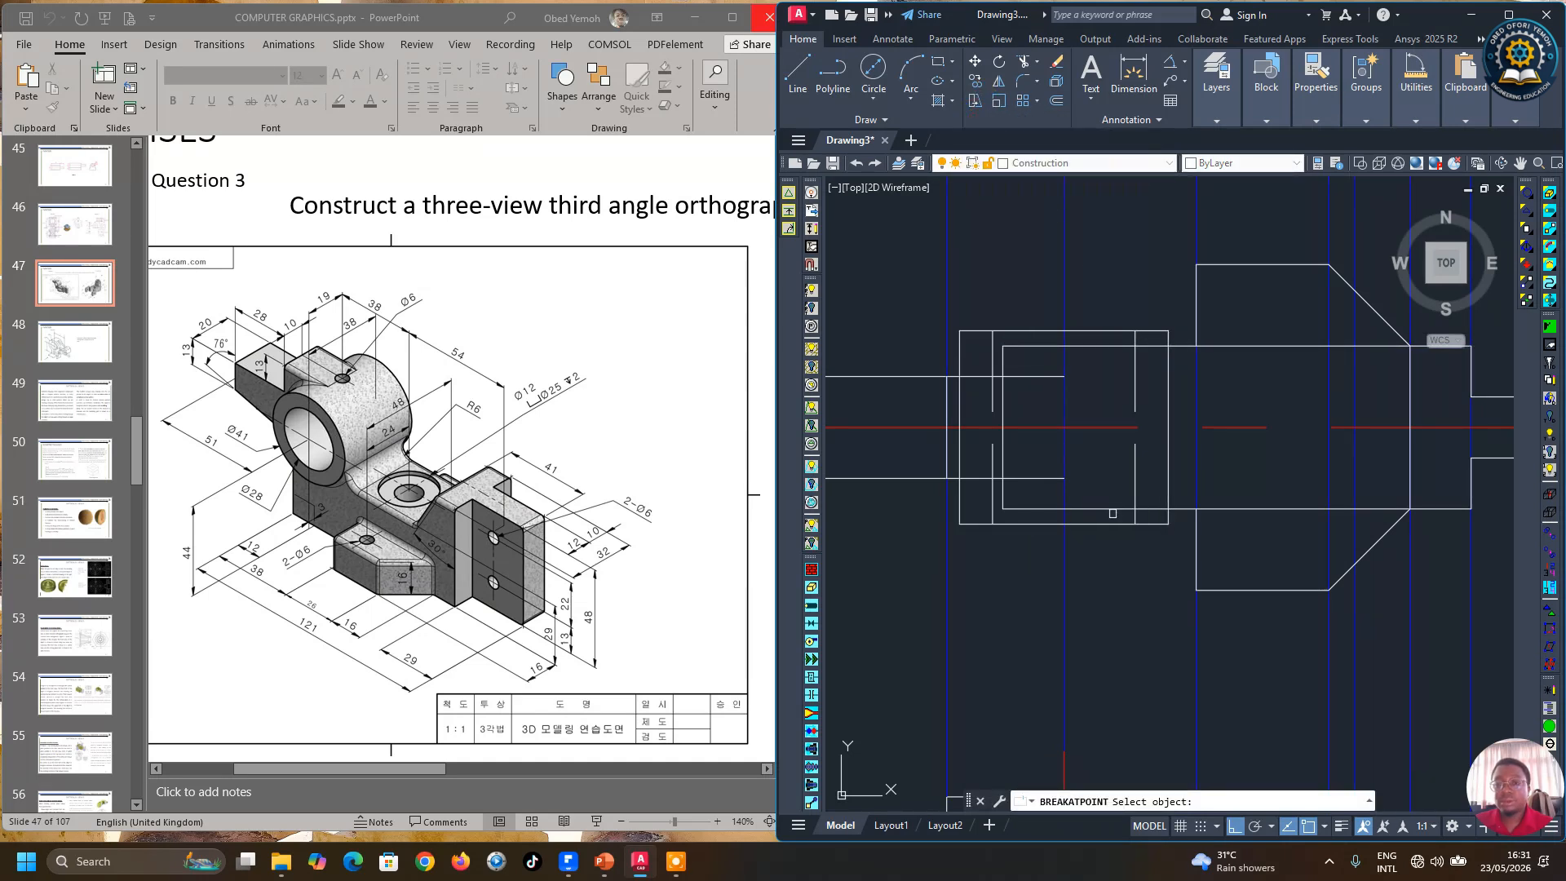
click(1103, 506)
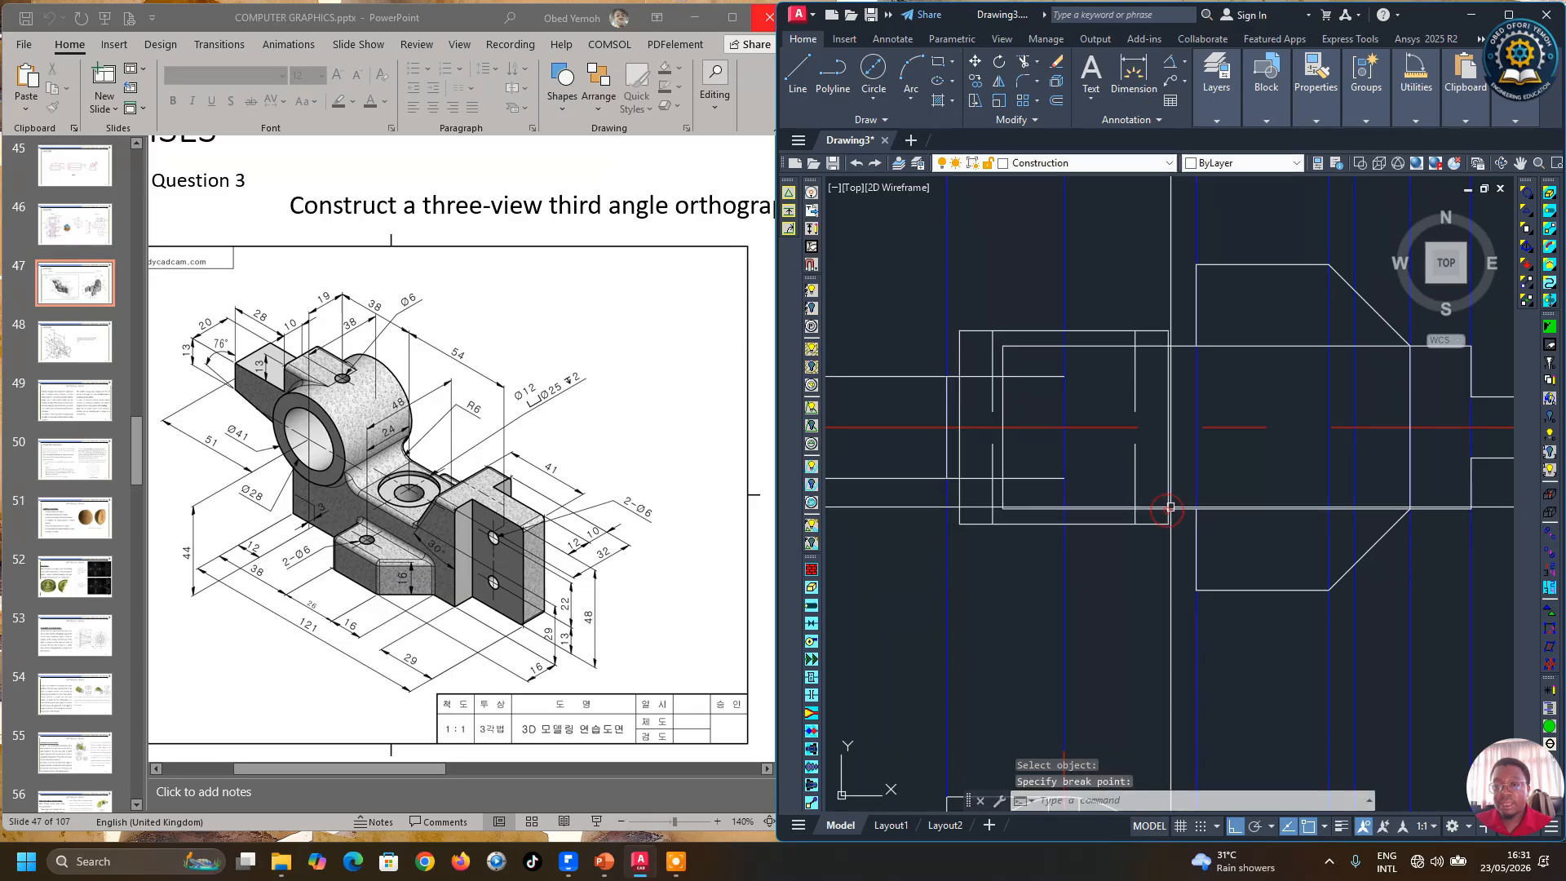
click(1103, 507)
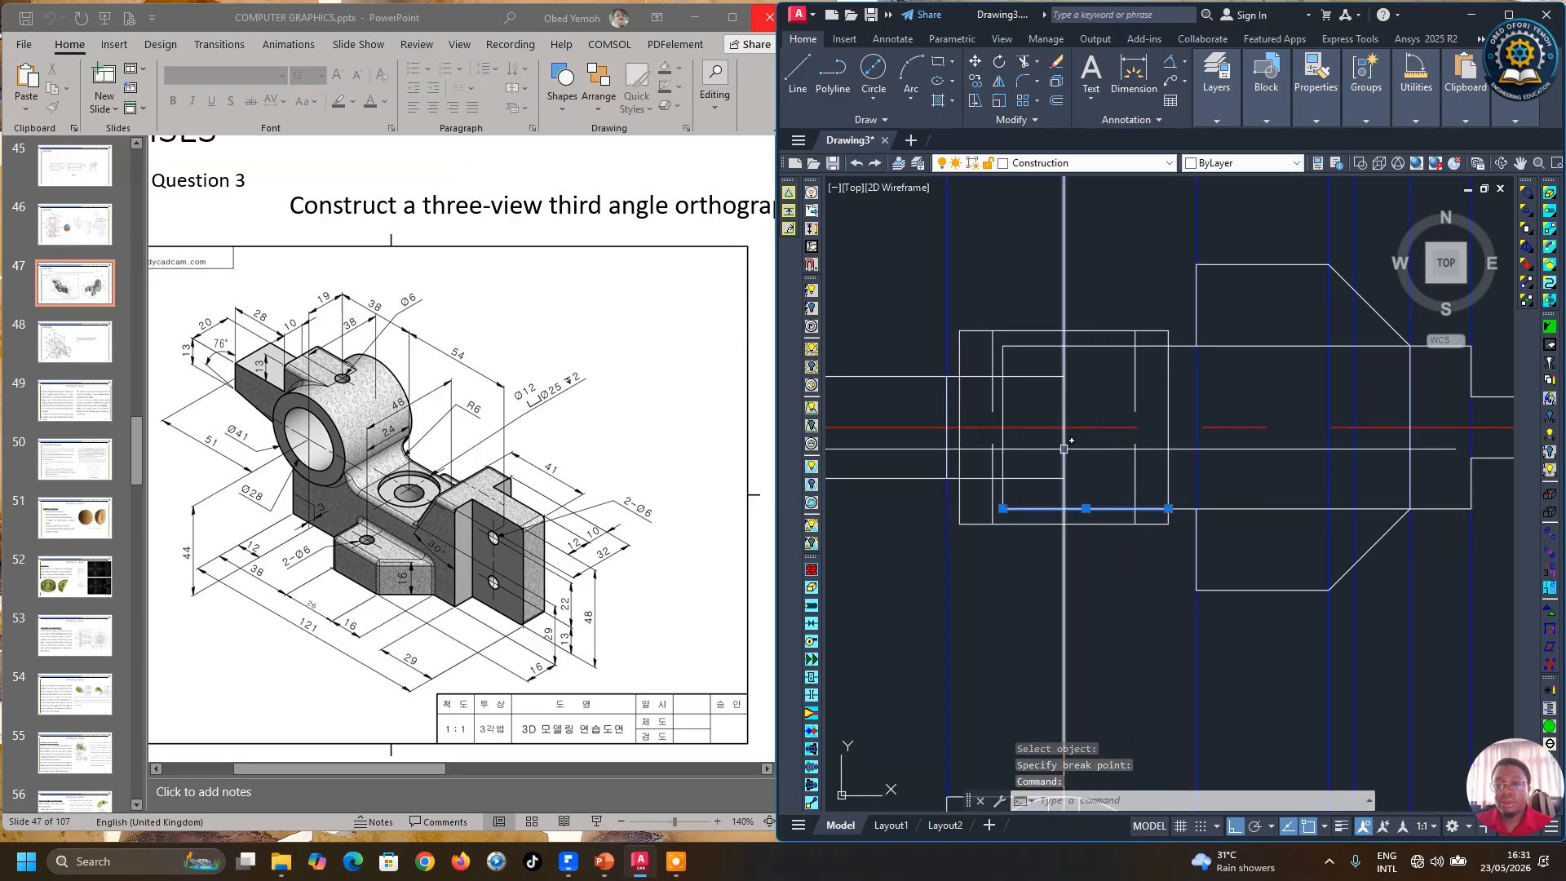
Step: Move the bore outline segments inside the boss, including its left vertical edge, onto the Hidden layer
click(1005, 417)
click(1044, 346)
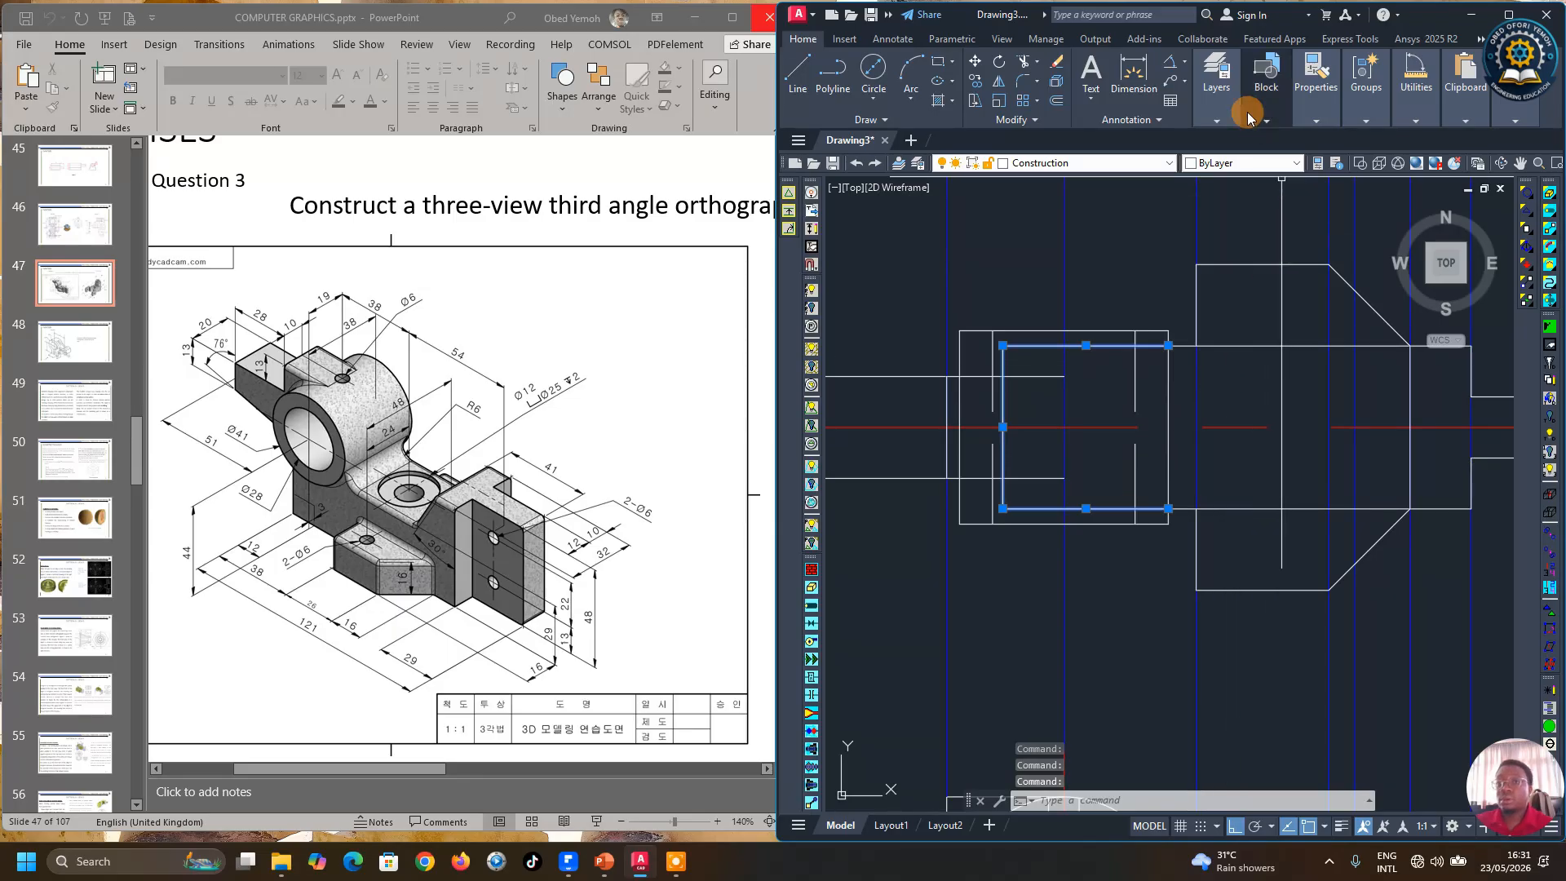
click(1221, 104)
click(1342, 140)
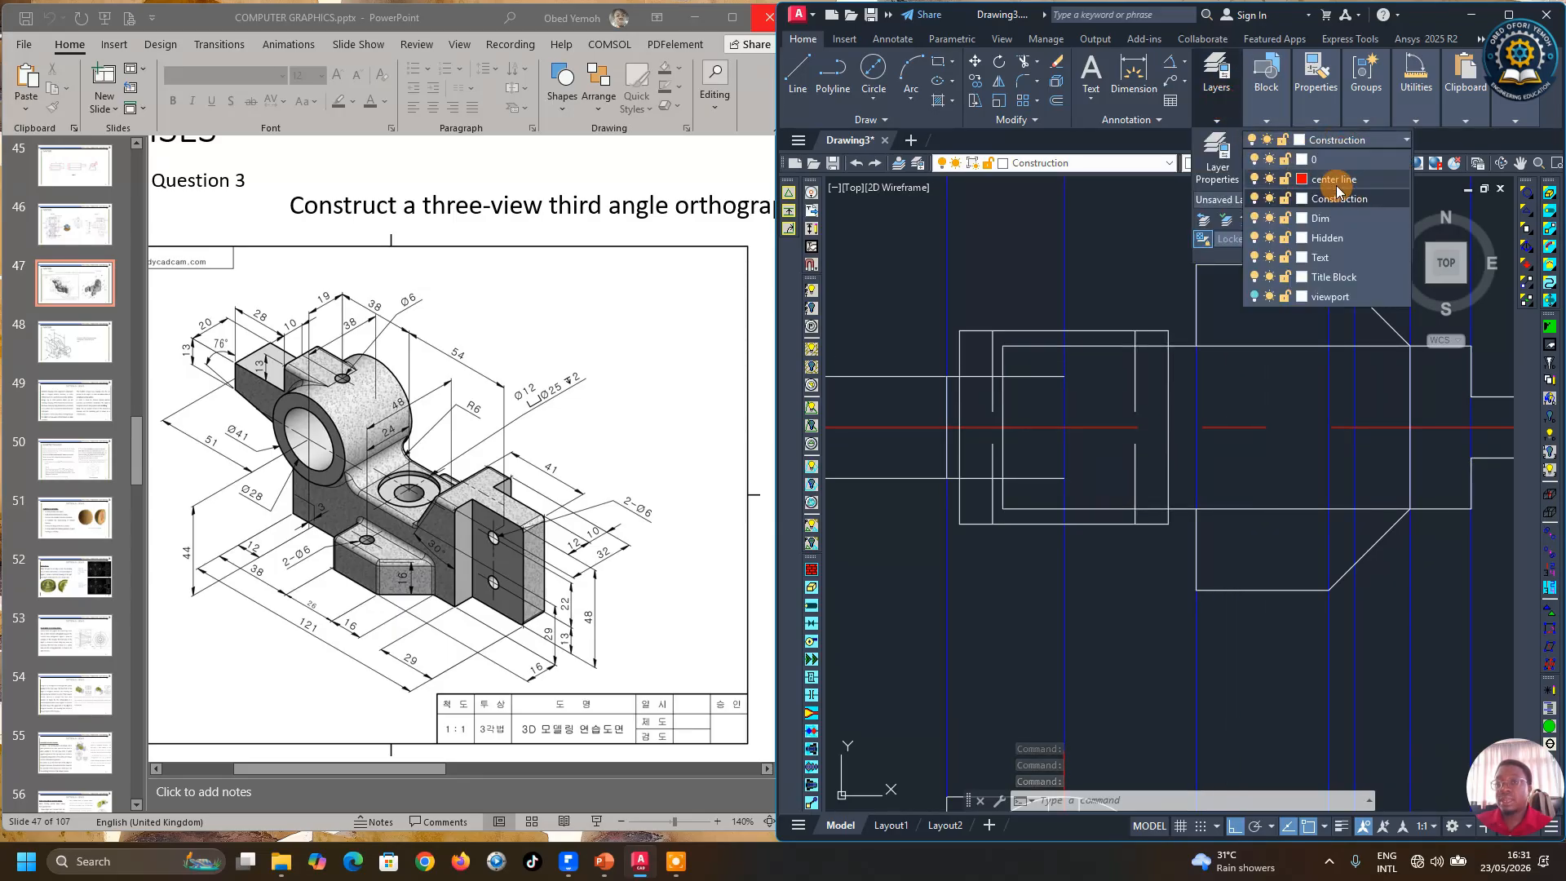
click(1322, 238)
scroll(1139, 451, down, 5)
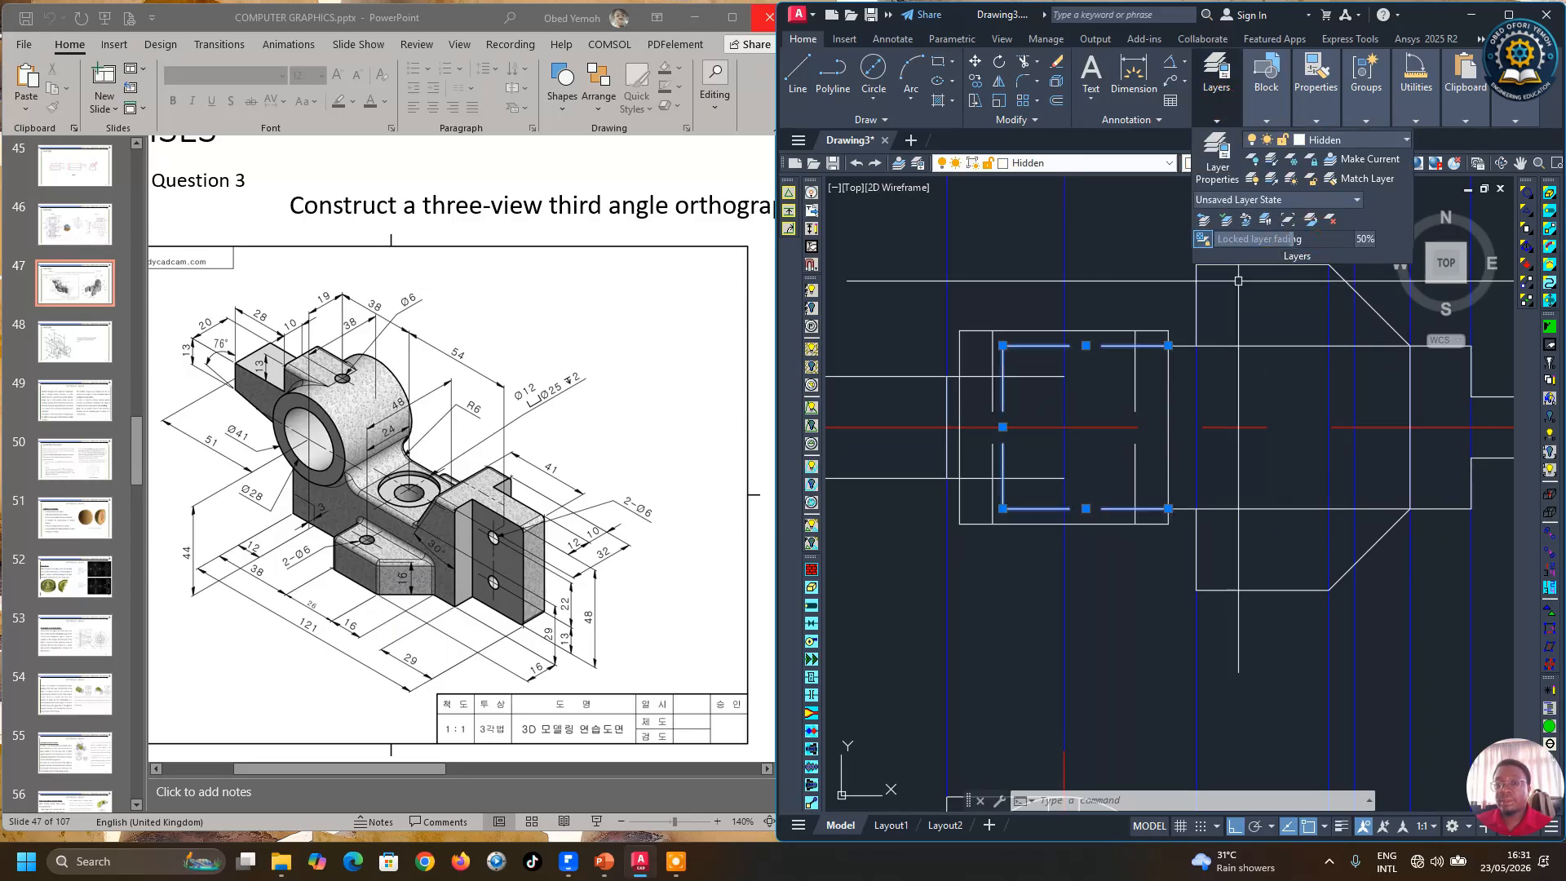
key(Escape)
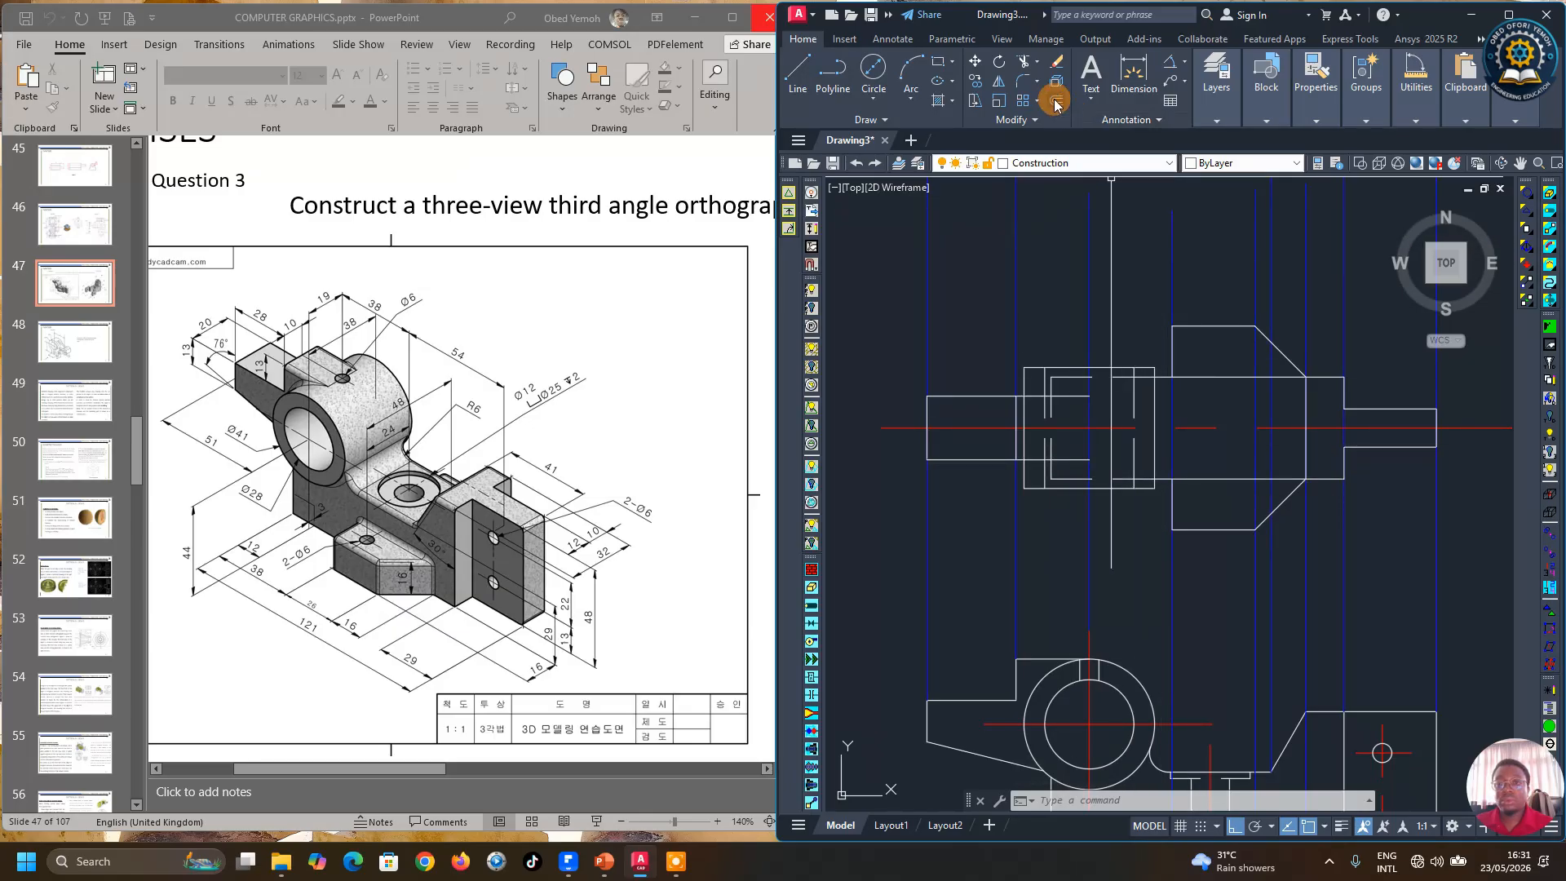
Step: Trim the excess line segment at the left side of the boss in the front view
click(1022, 64)
scroll(1069, 439, up, 4)
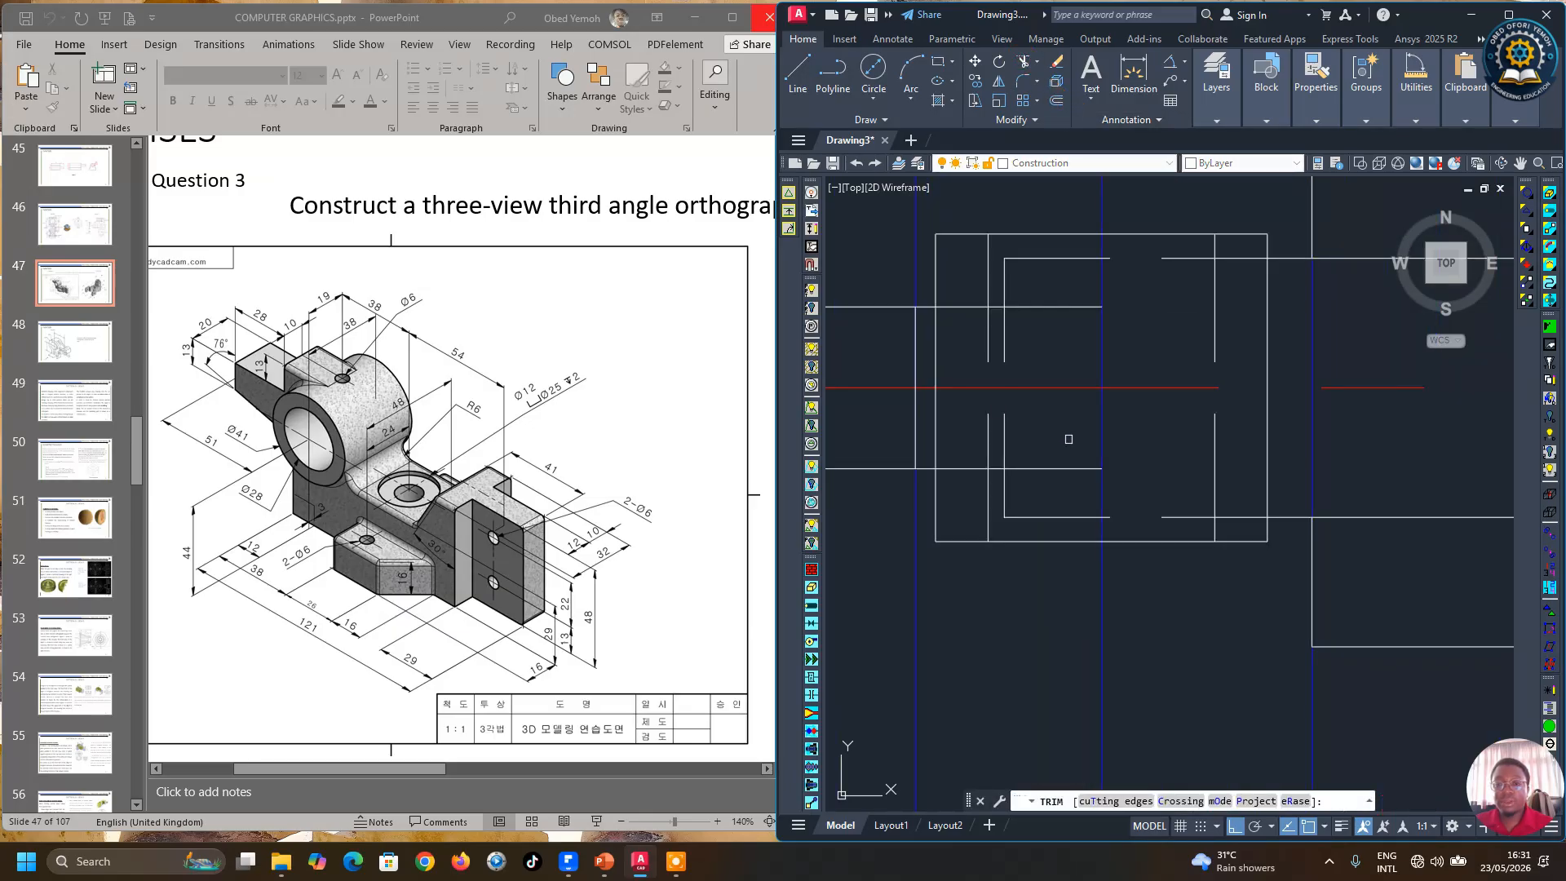
scroll(1017, 384, down, 2)
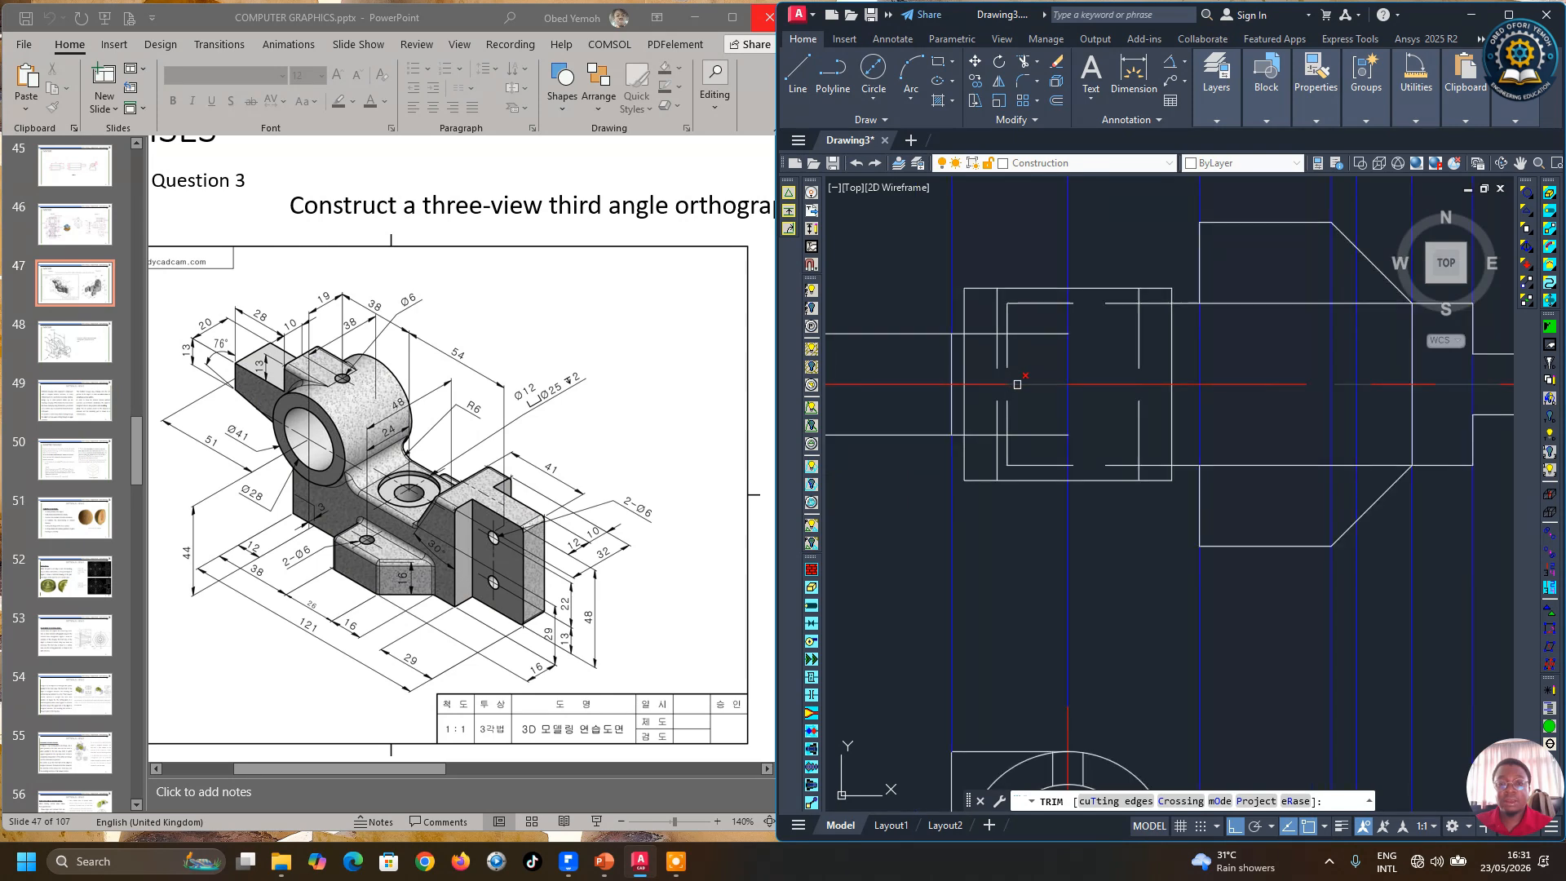
click(967, 344)
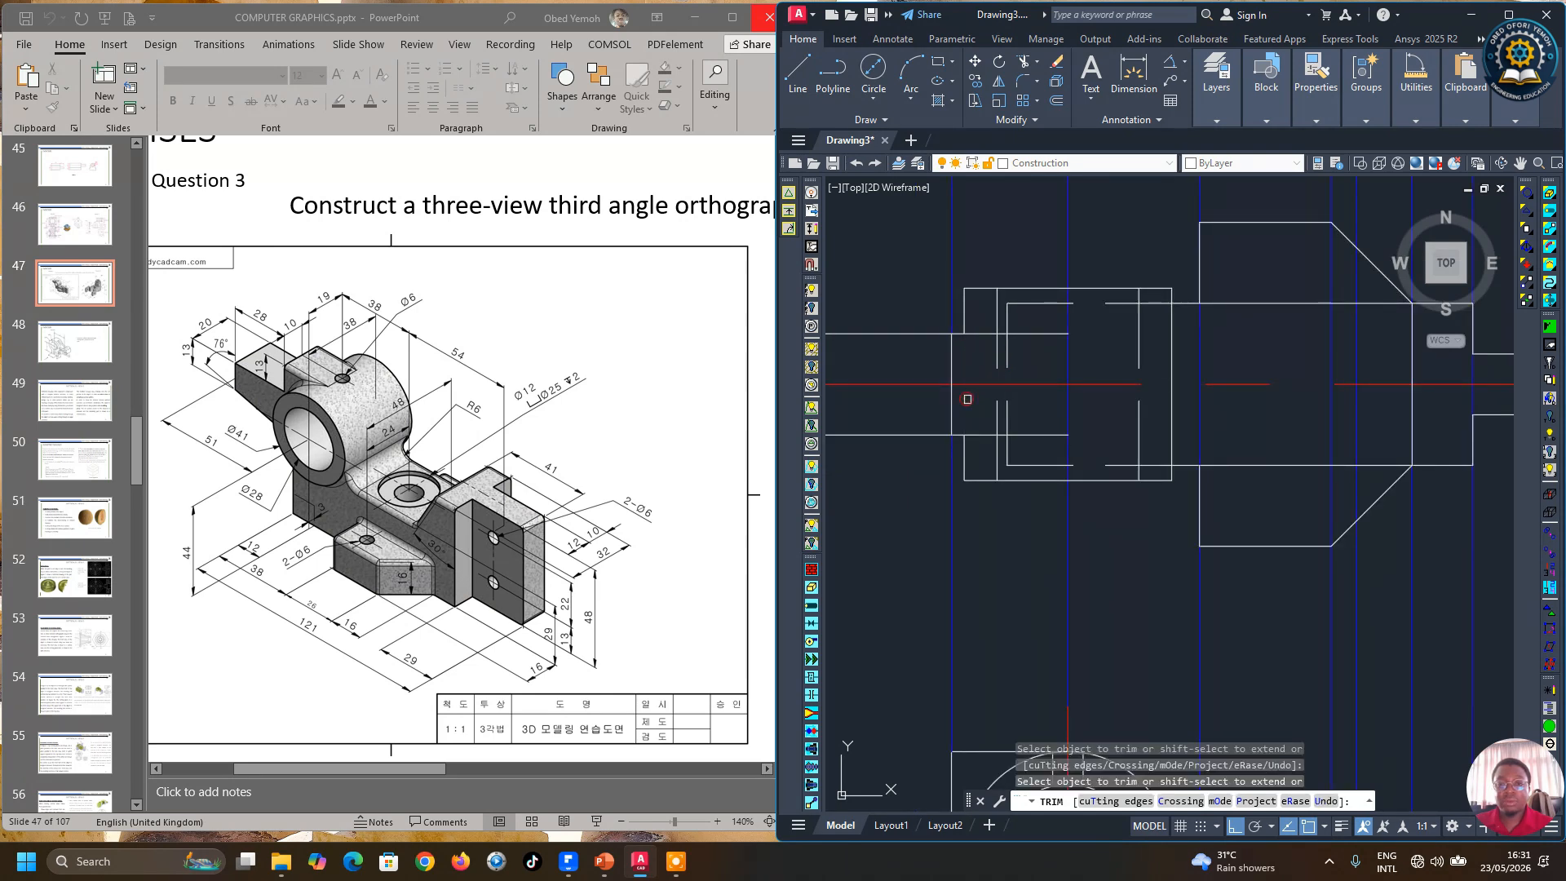
scroll(968, 399, down, 4)
right_click(978, 282)
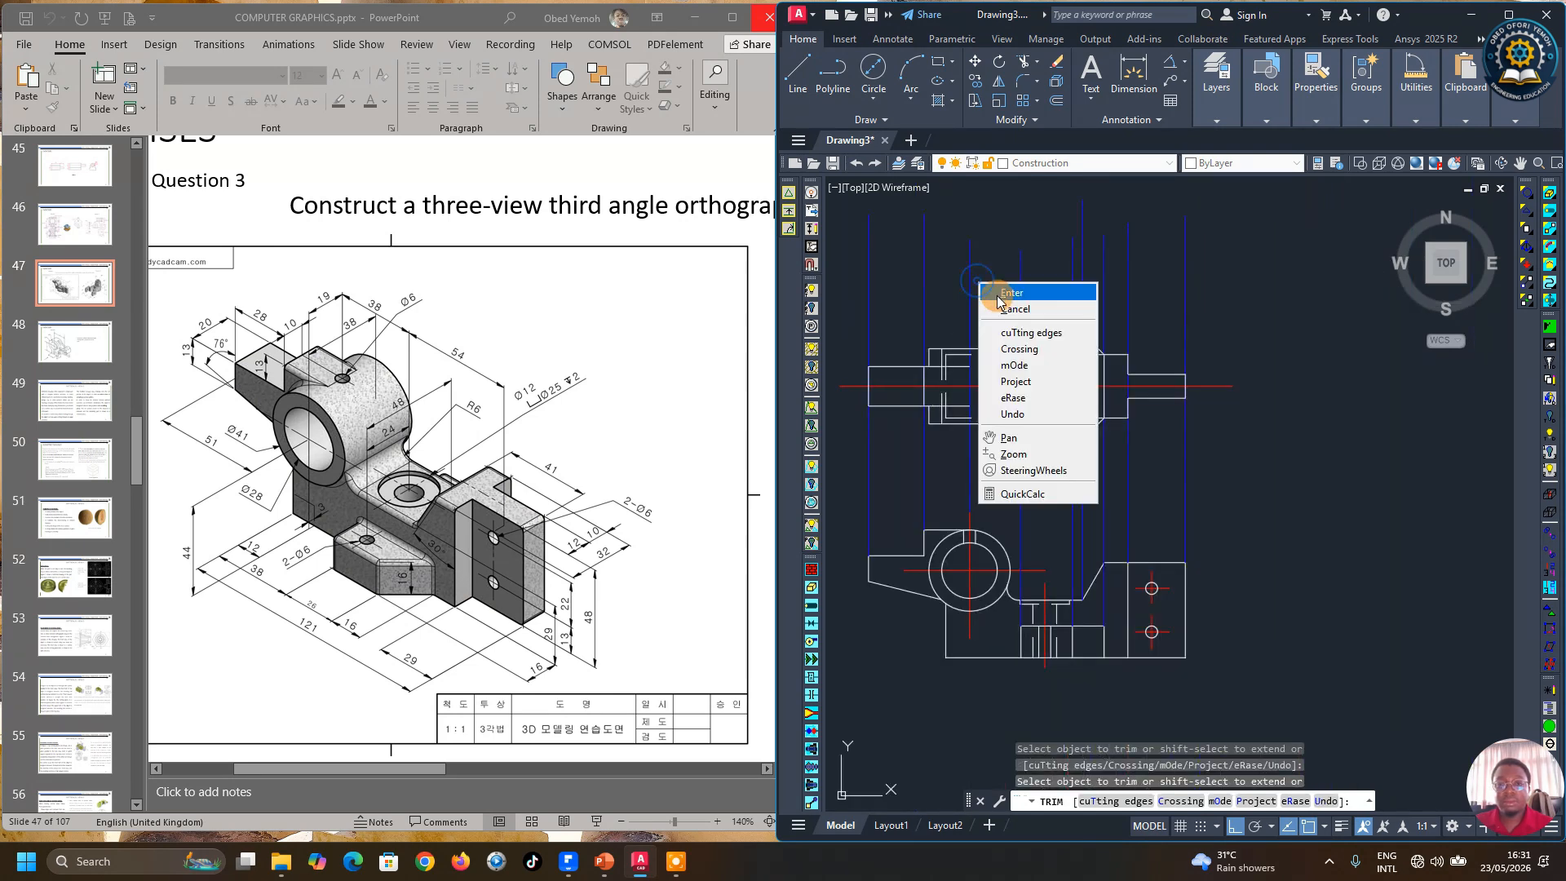
click(1011, 293)
Step: Draw a vertical line from the front view's horizontal centre line down to the horizontal reference line
scroll(938, 432, up, 2)
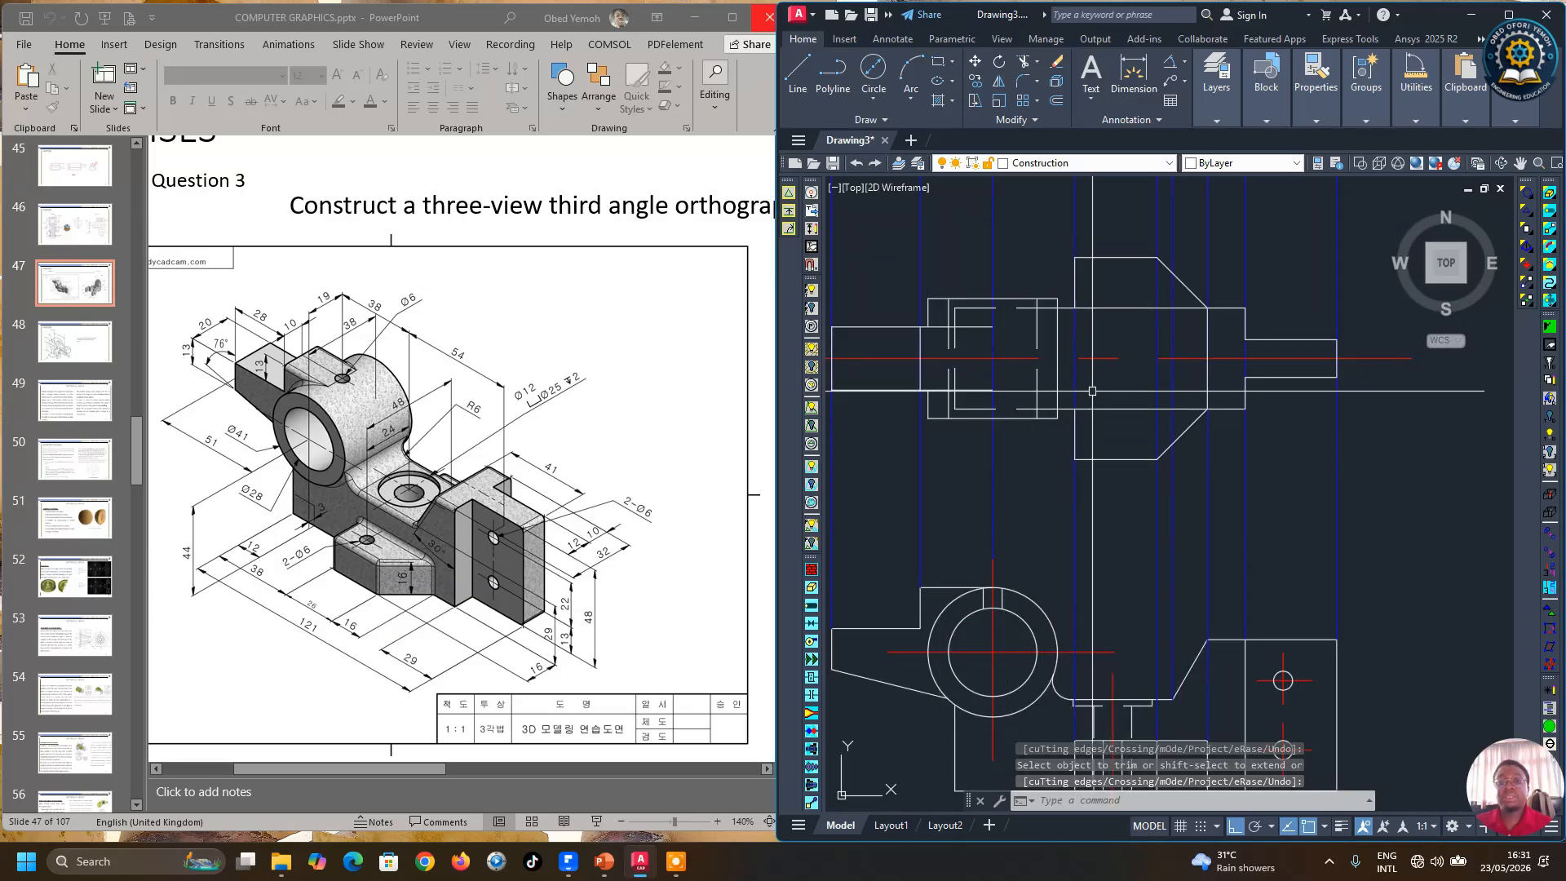
scroll(1130, 479, down, 2)
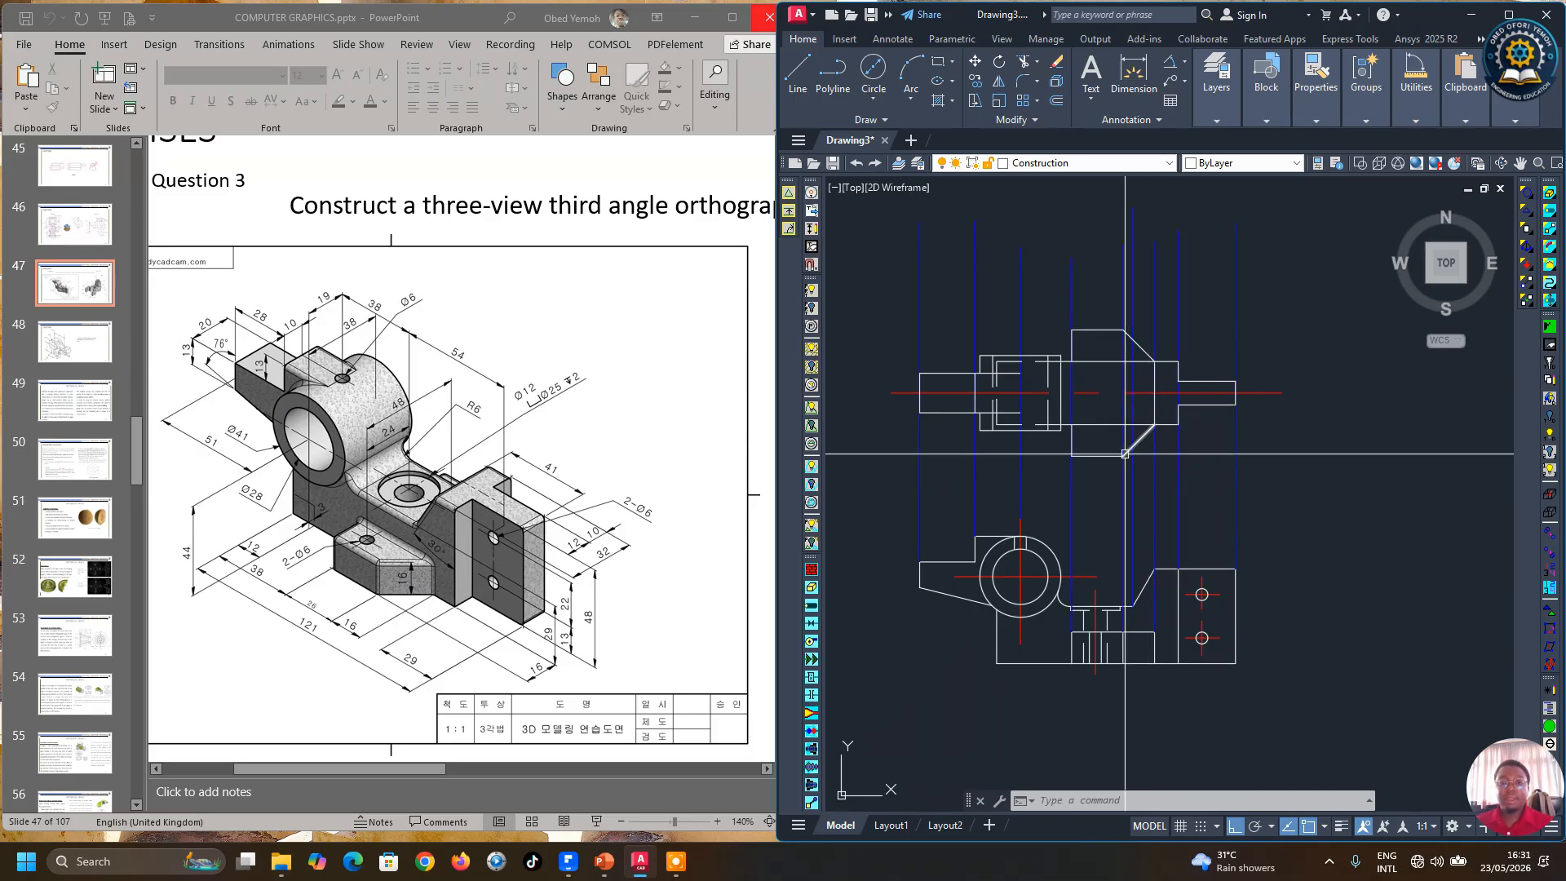
scroll(1038, 433, up, 2)
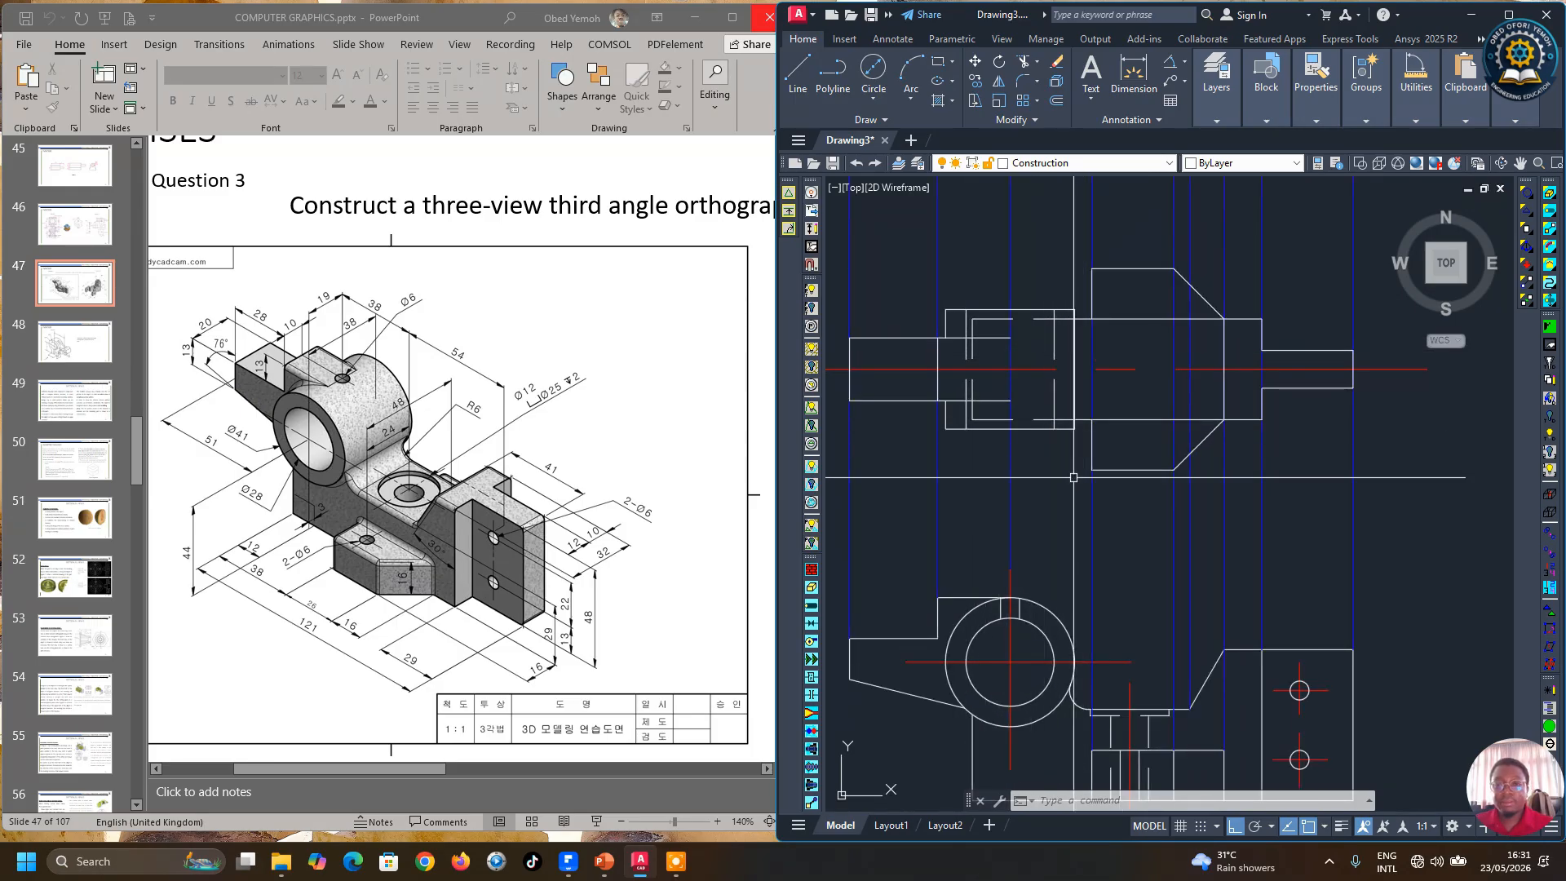
click(803, 69)
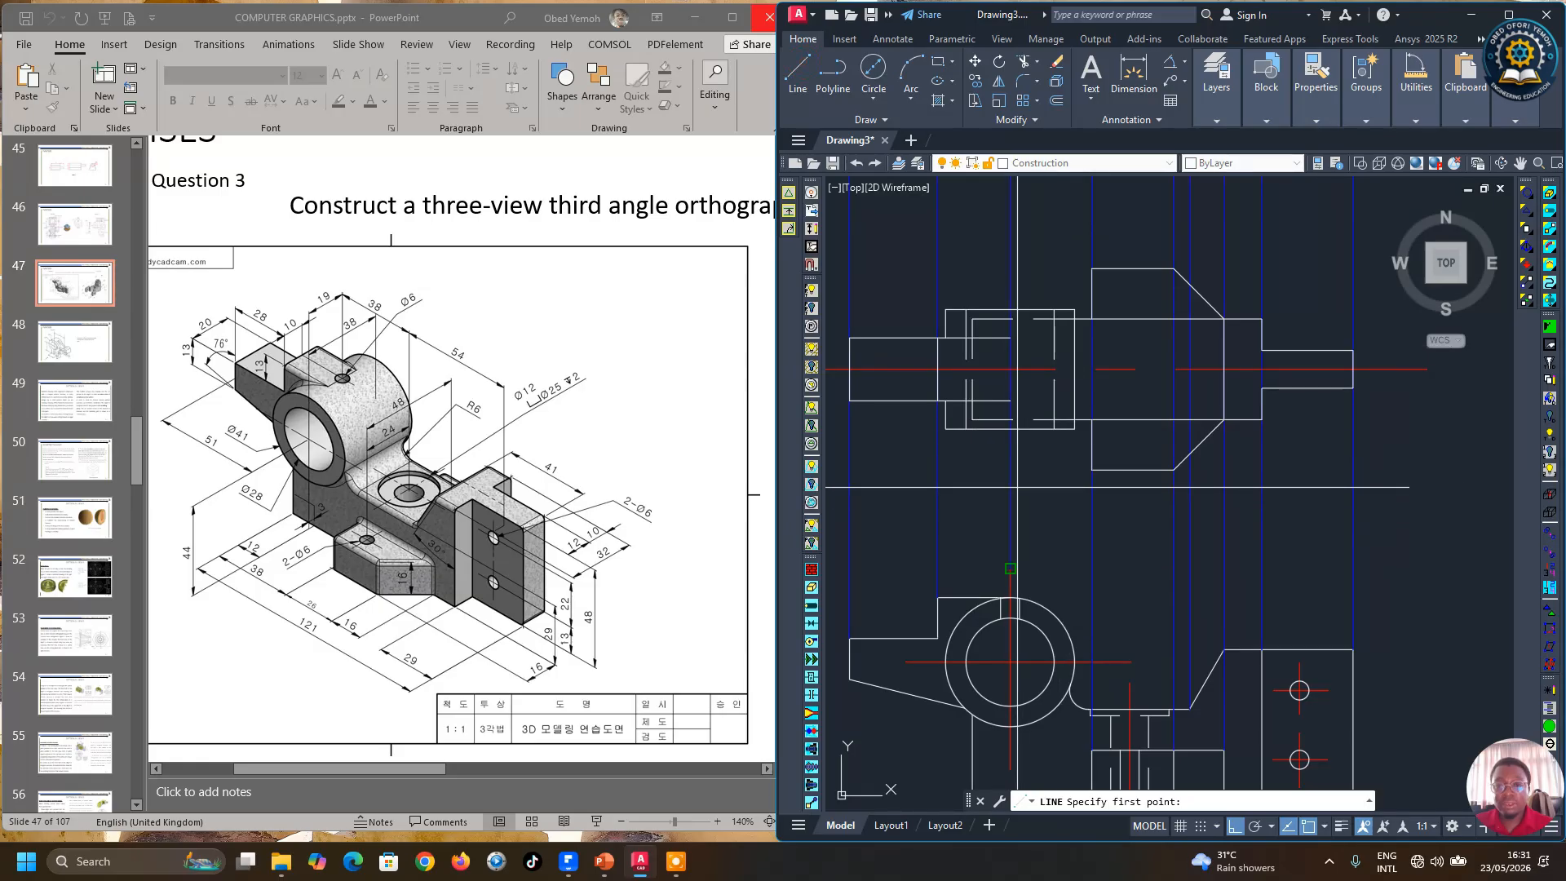
click(1011, 368)
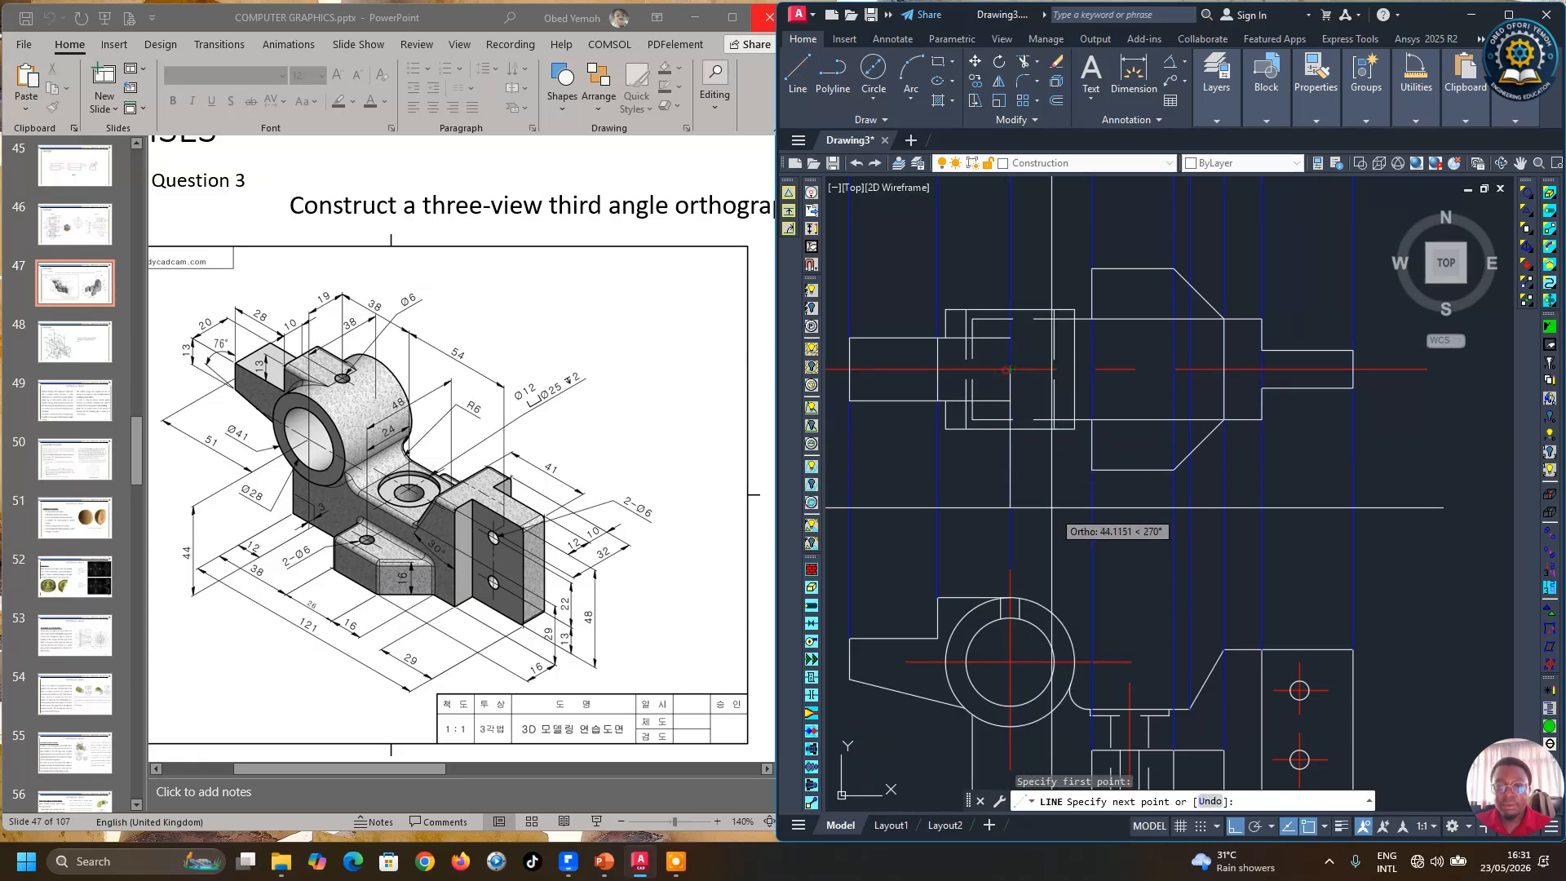
click(1040, 490)
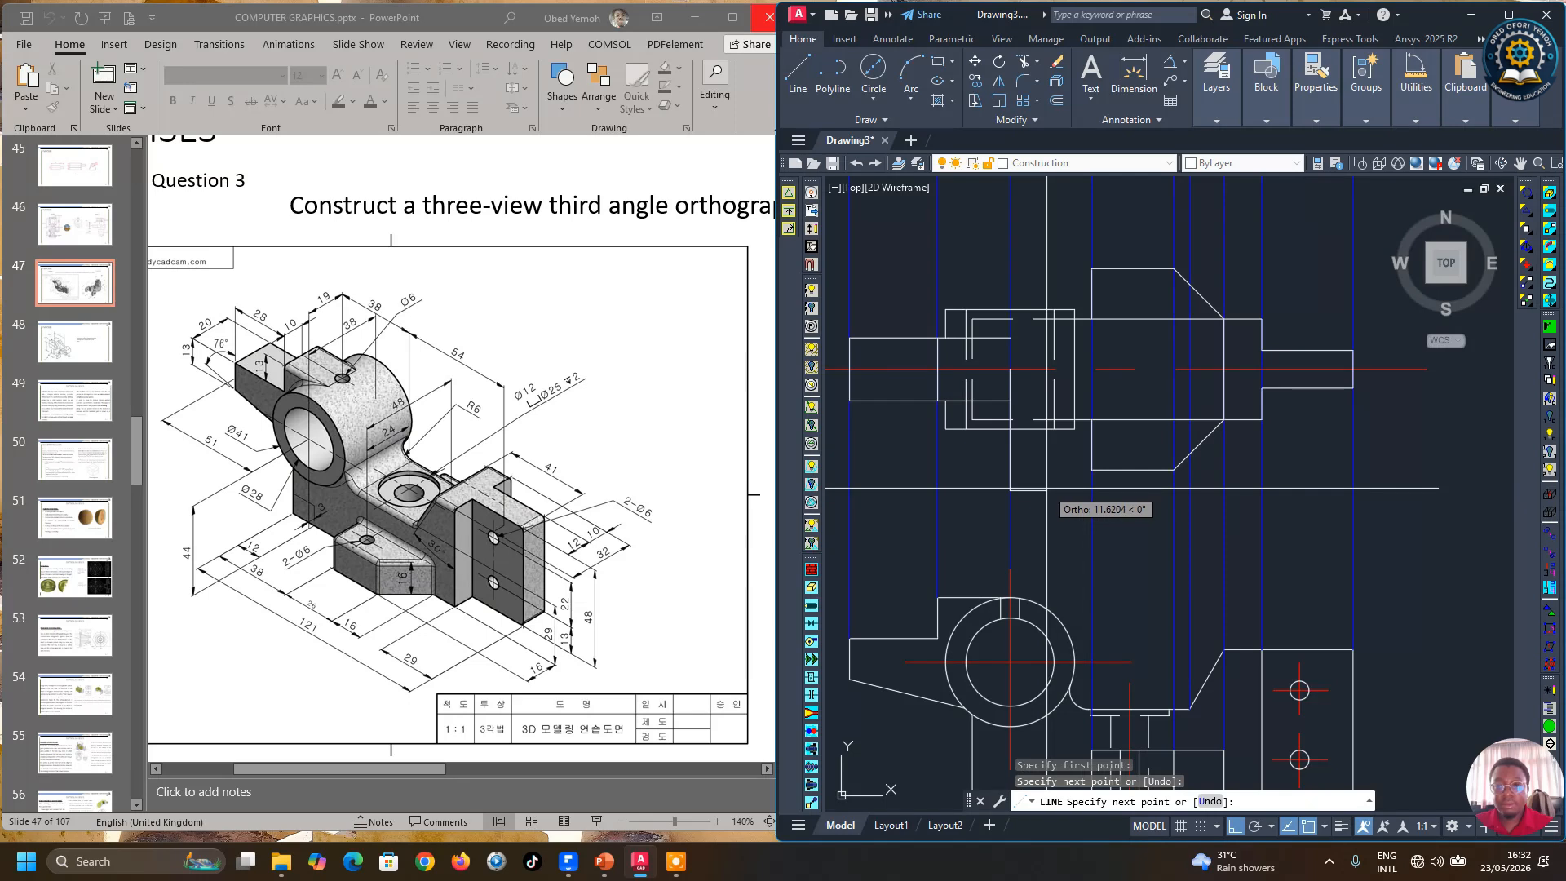
key(Escape)
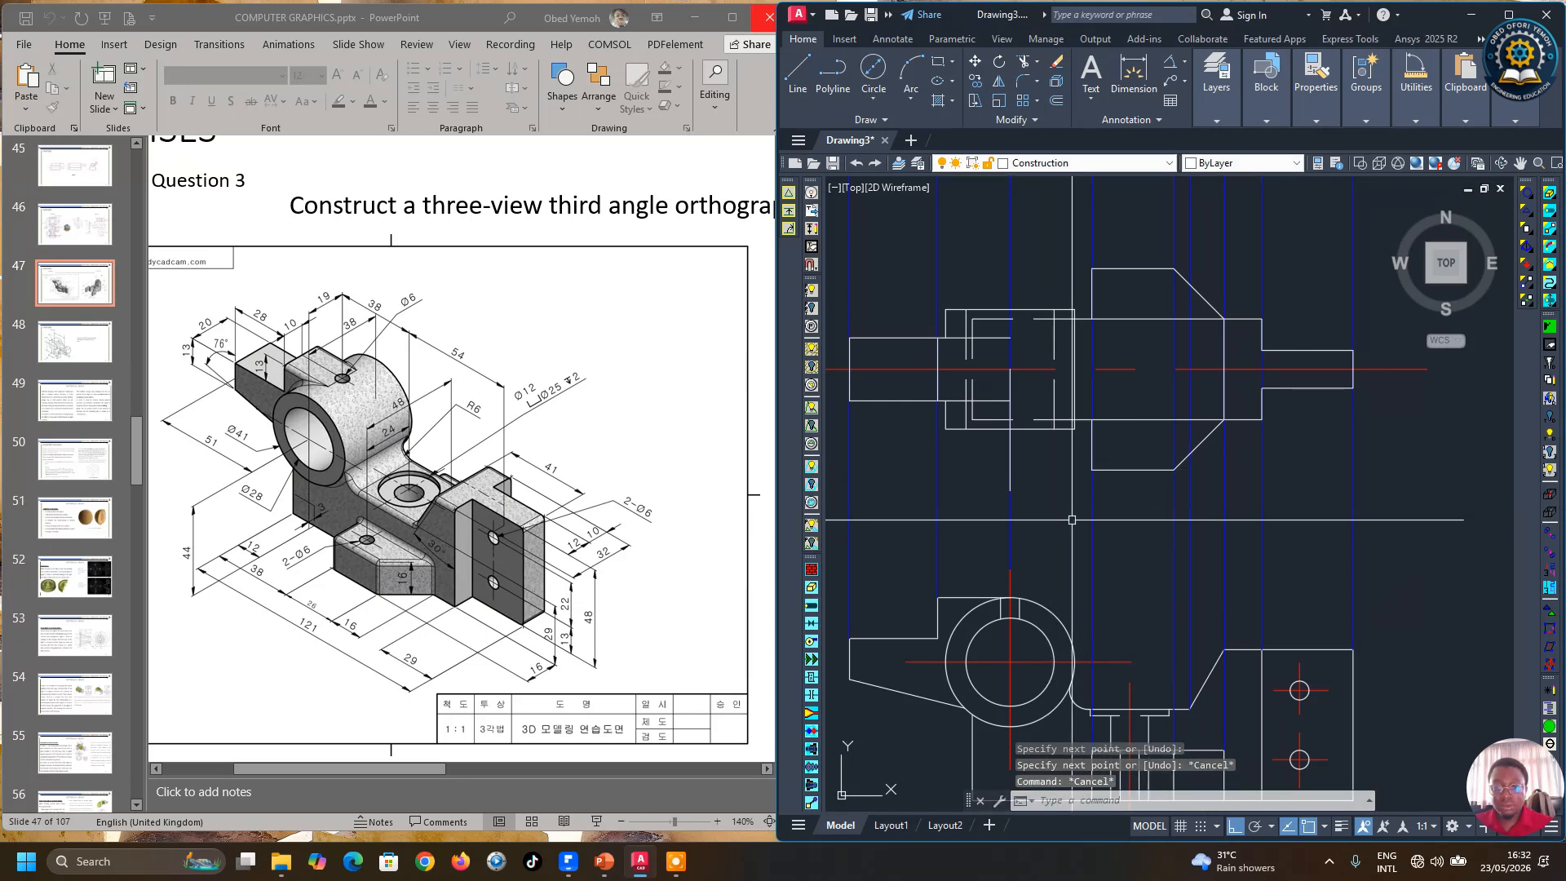
Step: Move the new vertical line onto the center line layer
click(1011, 379)
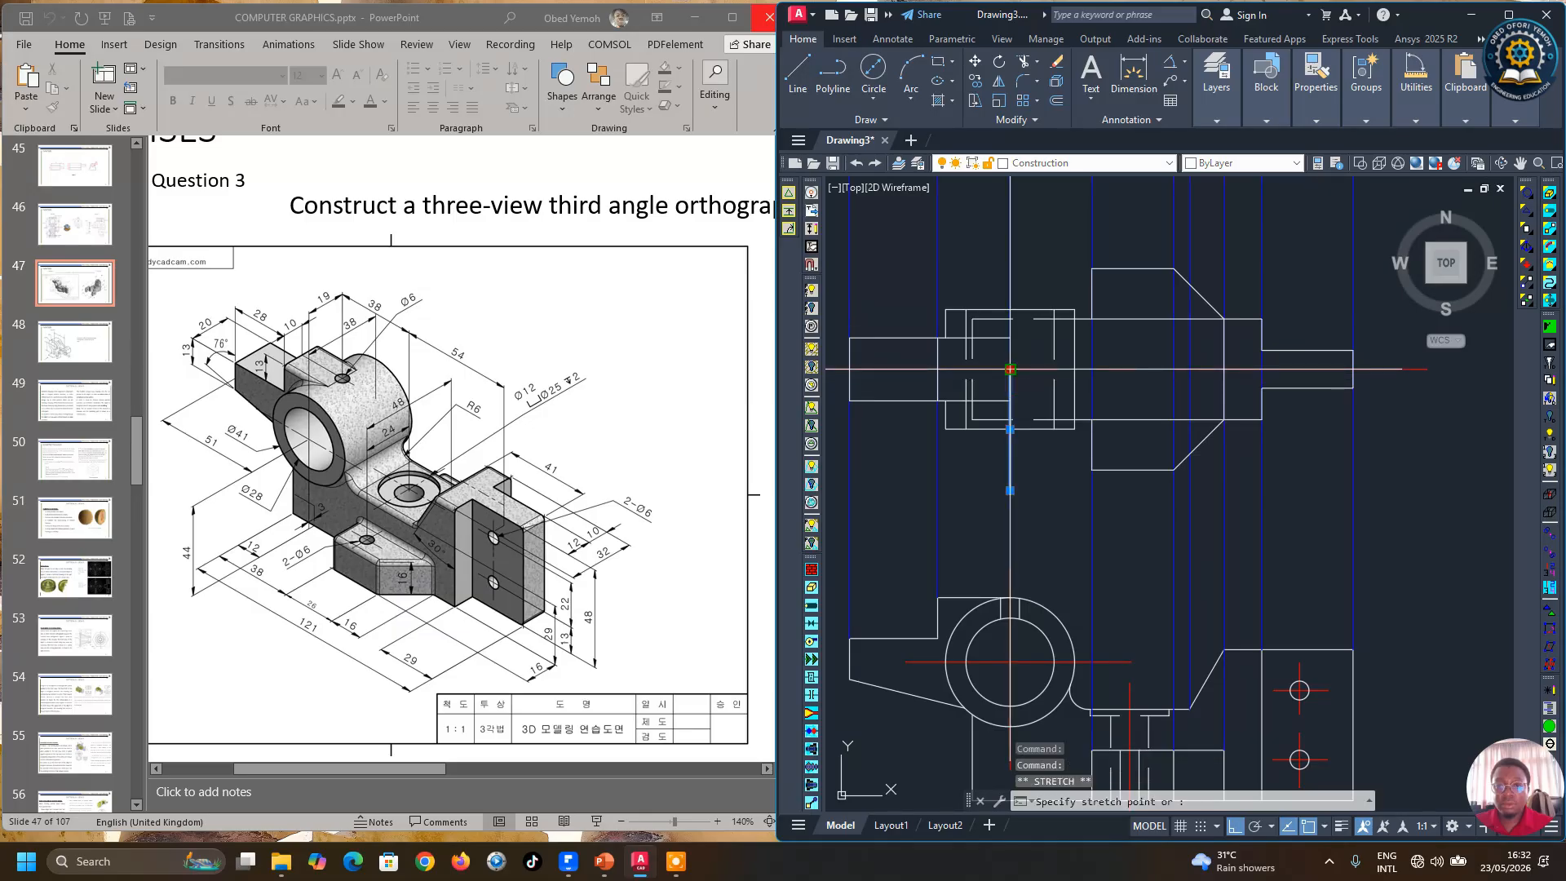
scroll(1013, 596, down, 1)
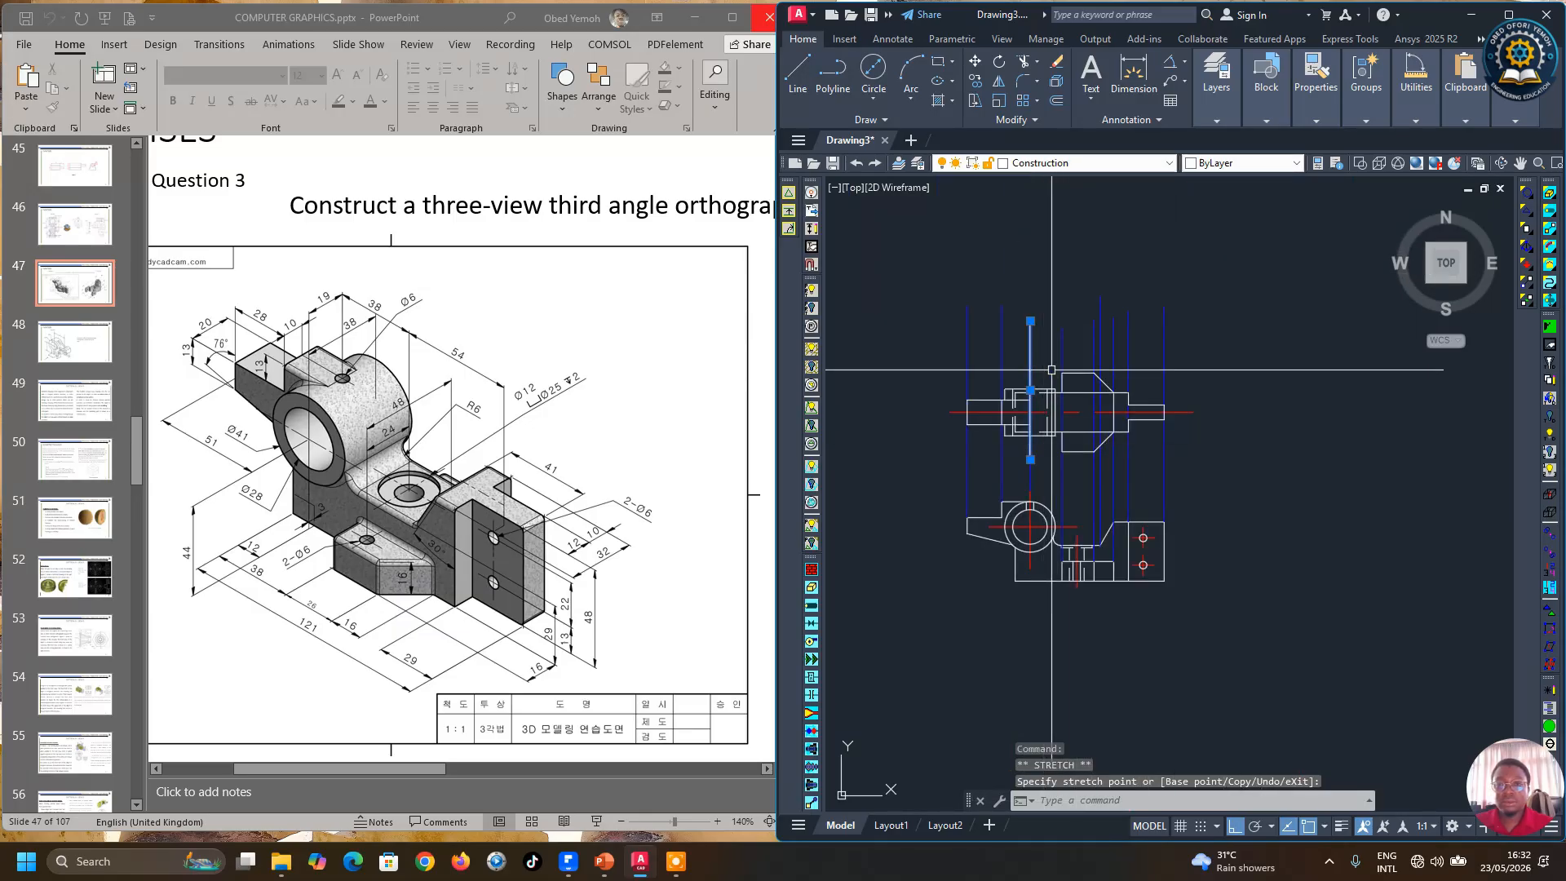
scroll(1025, 358, up, 2)
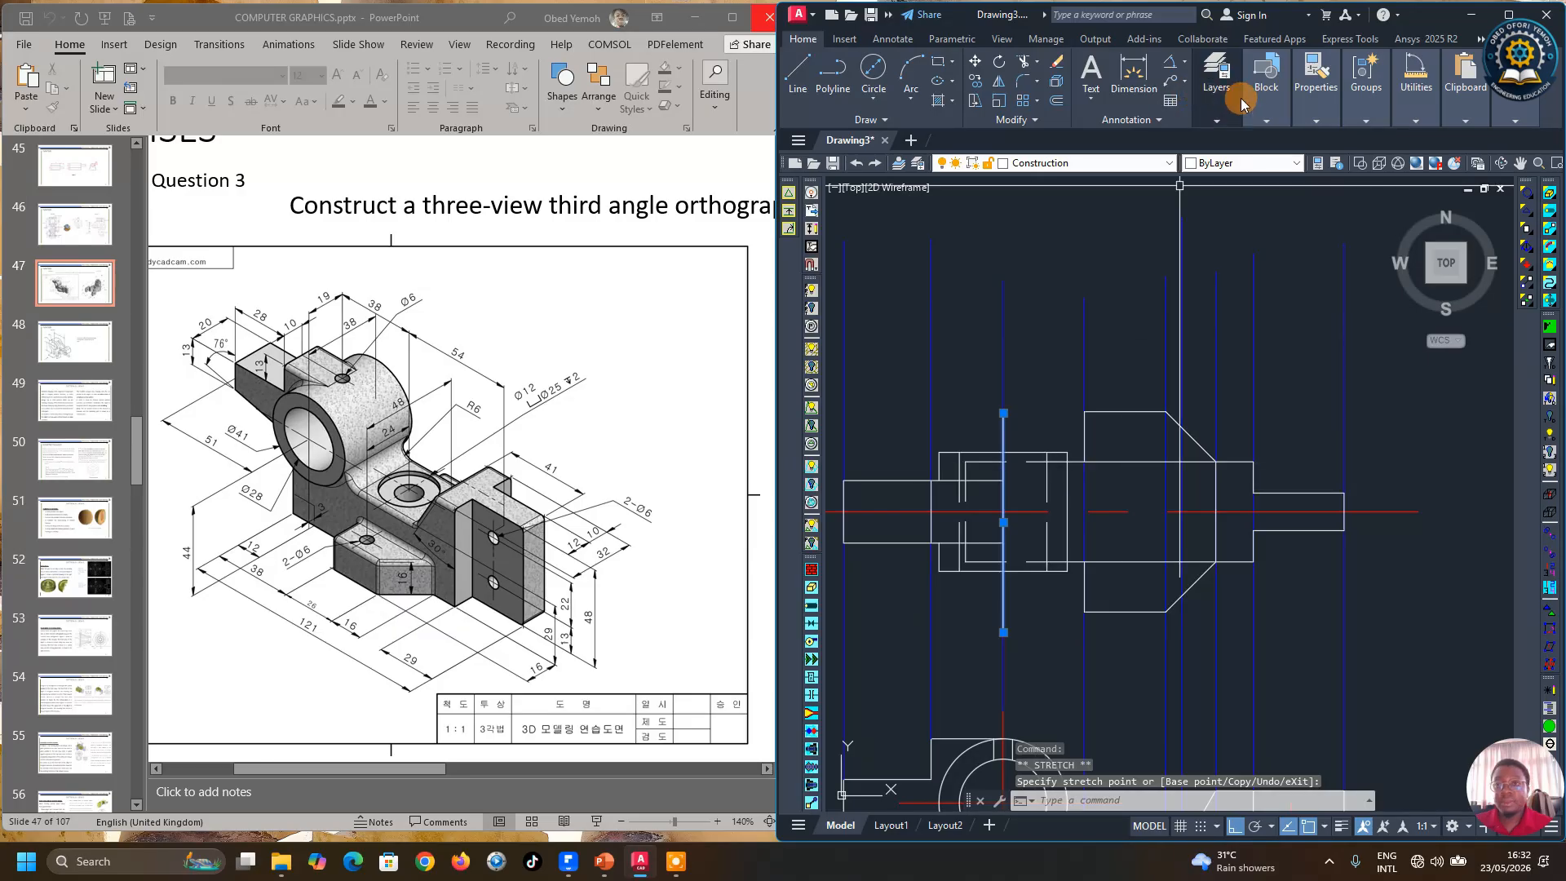
mouse_move(1241, 98)
click(1338, 141)
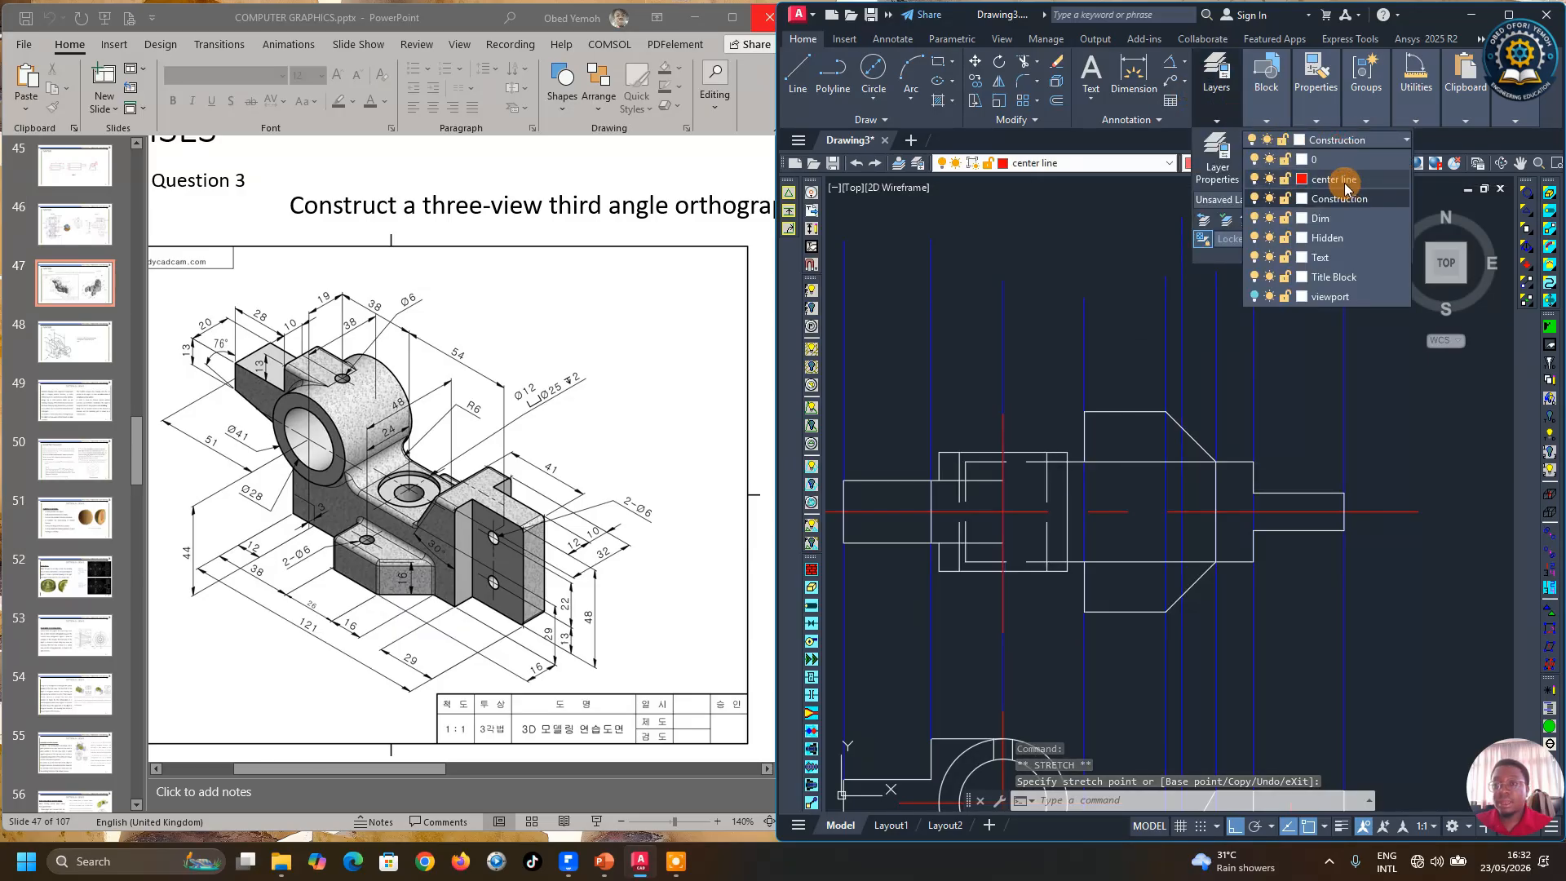
click(1342, 180)
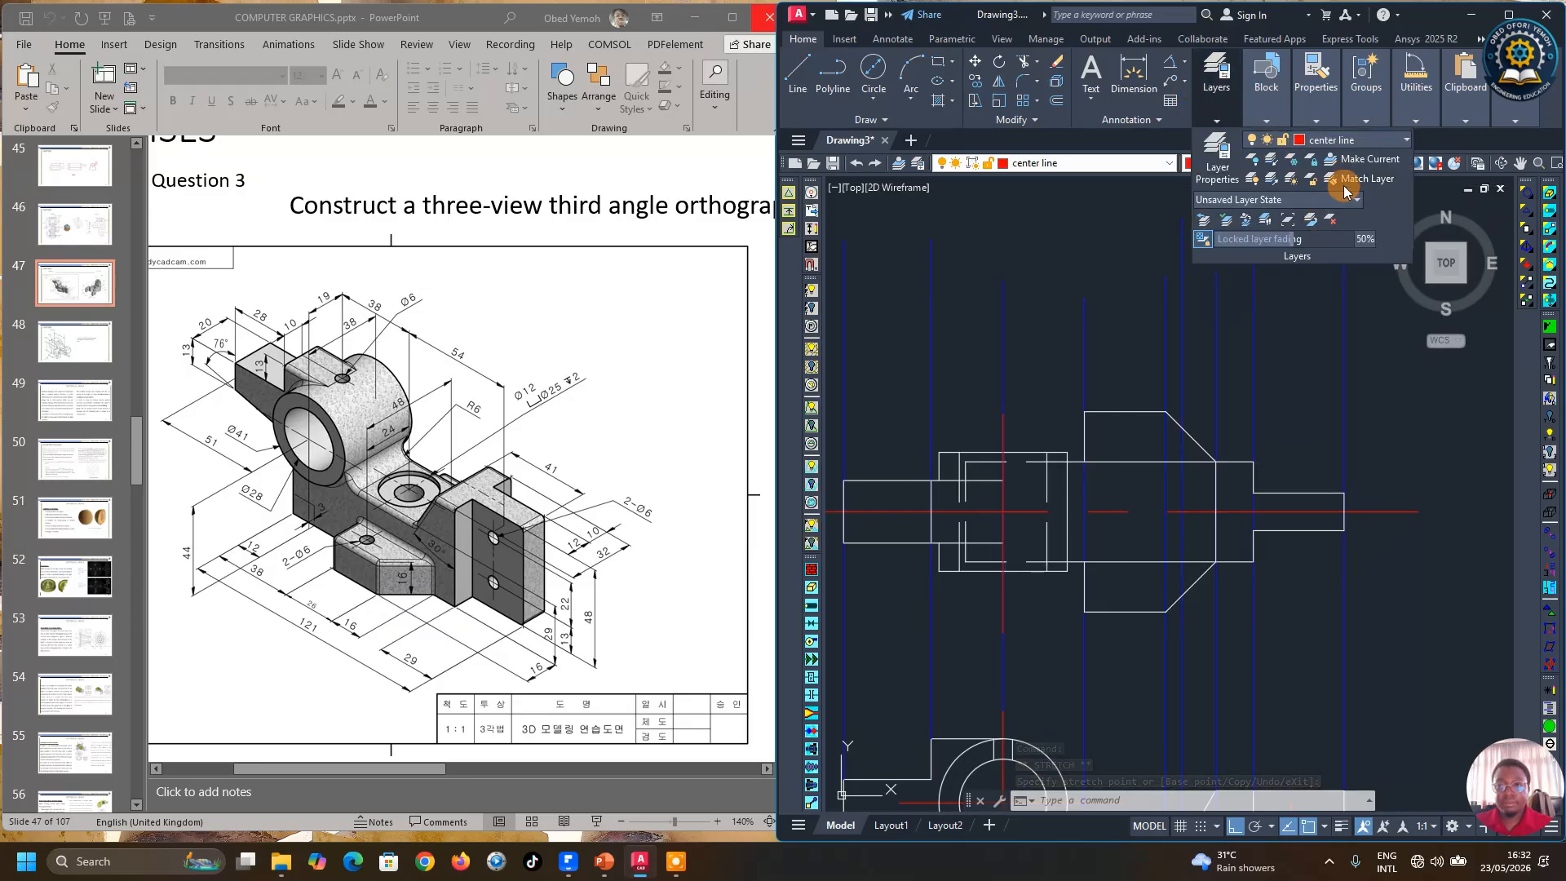
key(Escape)
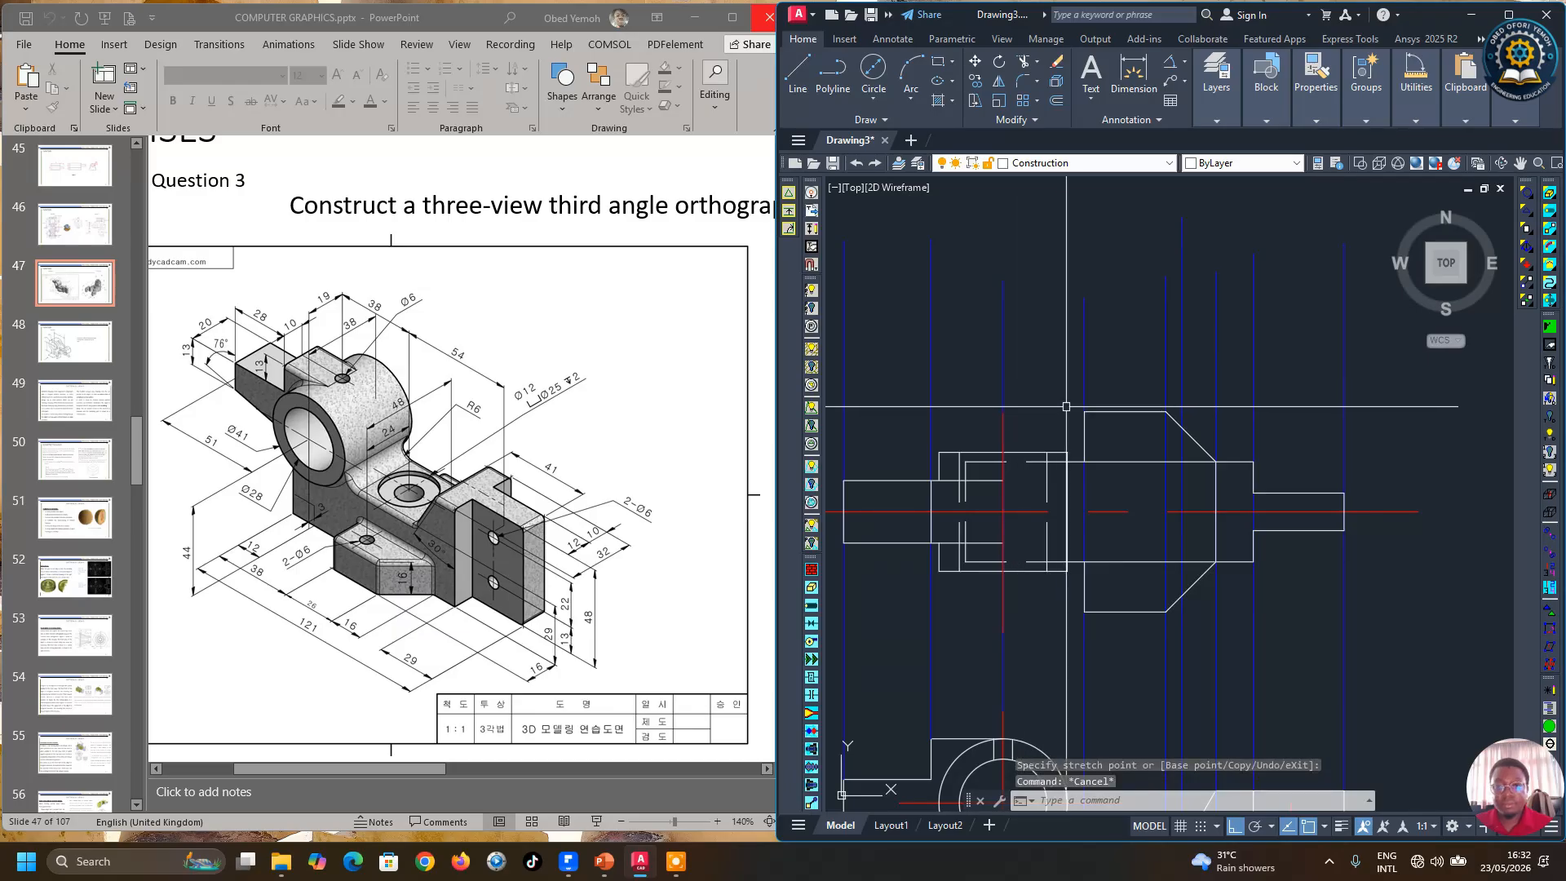
Step: Delete the three blue vertical construction lines at the left end of the front view
scroll(995, 354, down, 4)
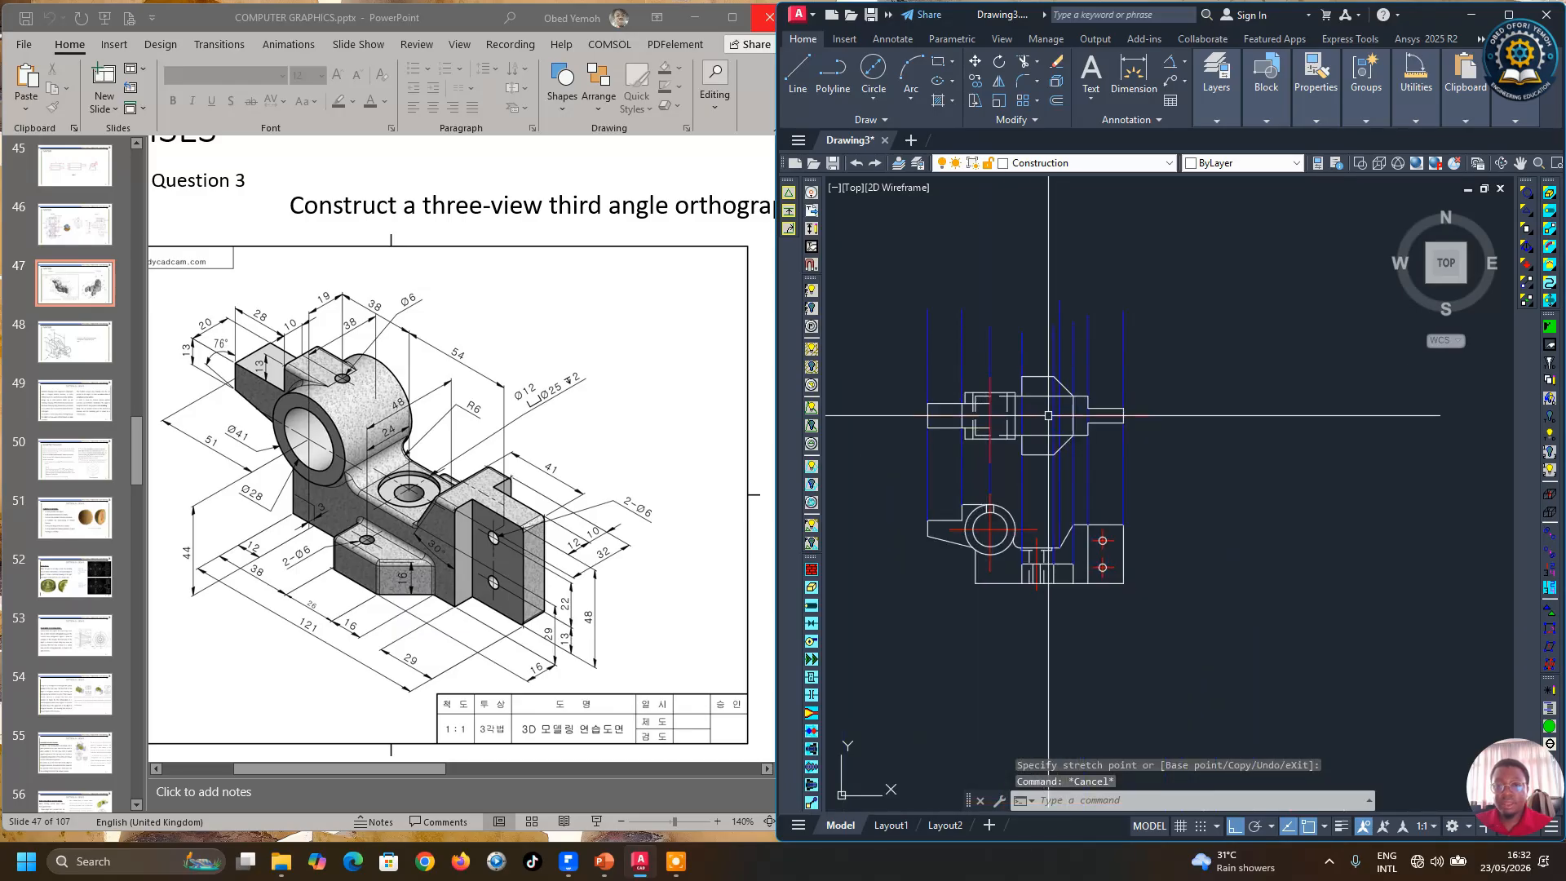
scroll(1063, 454, up, 4)
scroll(1036, 470, down, 2)
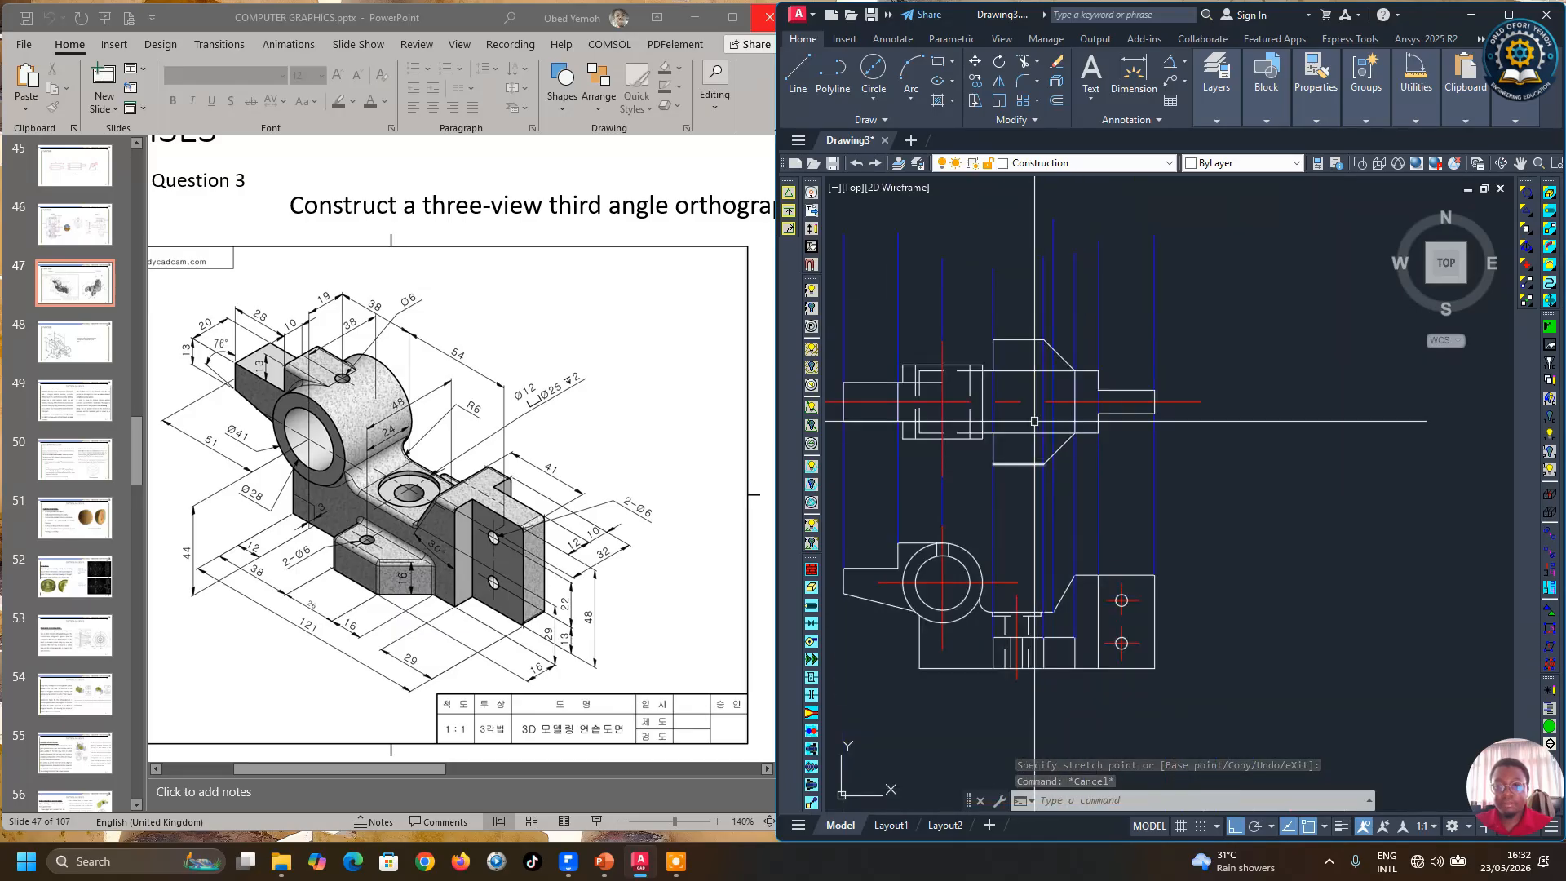
click(961, 313)
scroll(900, 315, down, 2)
click(862, 294)
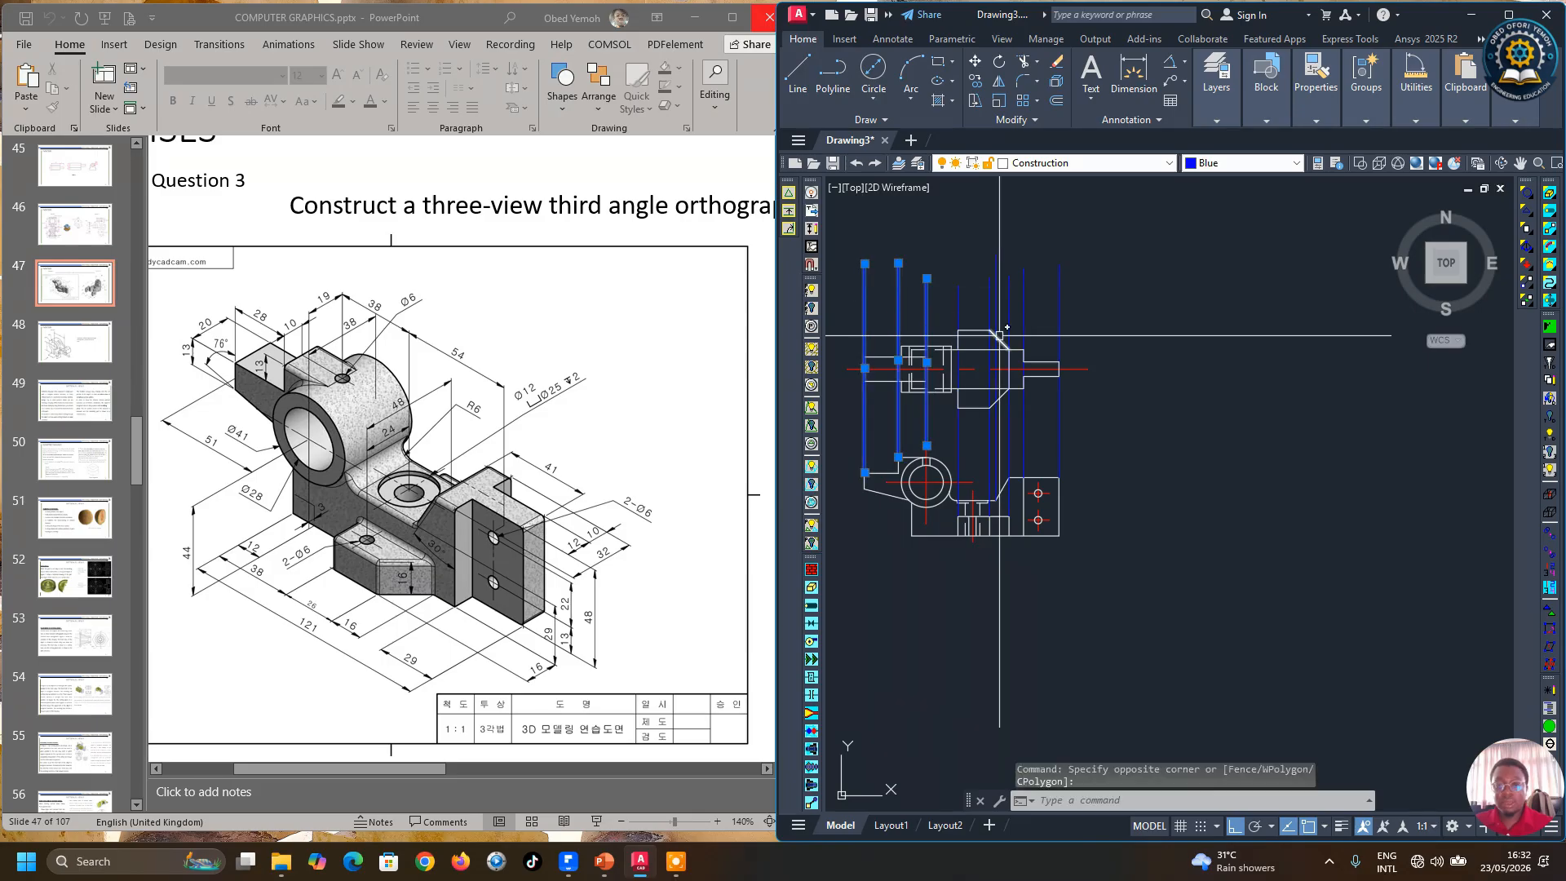
scroll(1020, 351, up, 3)
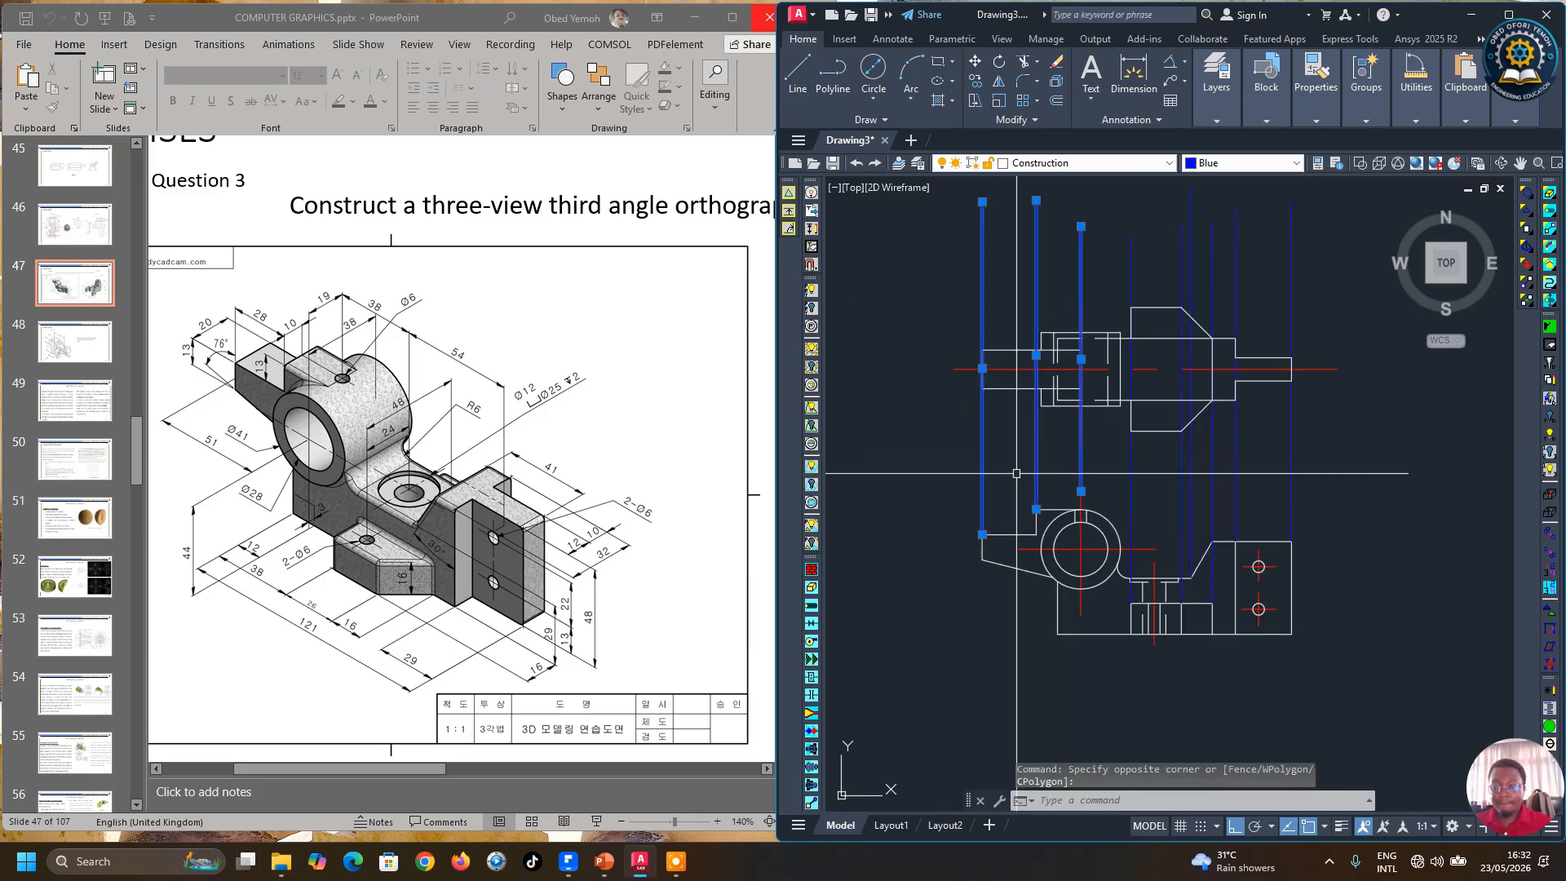
key(Delete)
Step: Draw a vertical projection line from the lower view's horizontal edge up to the horizontal line above the front view
scroll(1183, 522, down, 2)
scroll(1108, 476, up, 2)
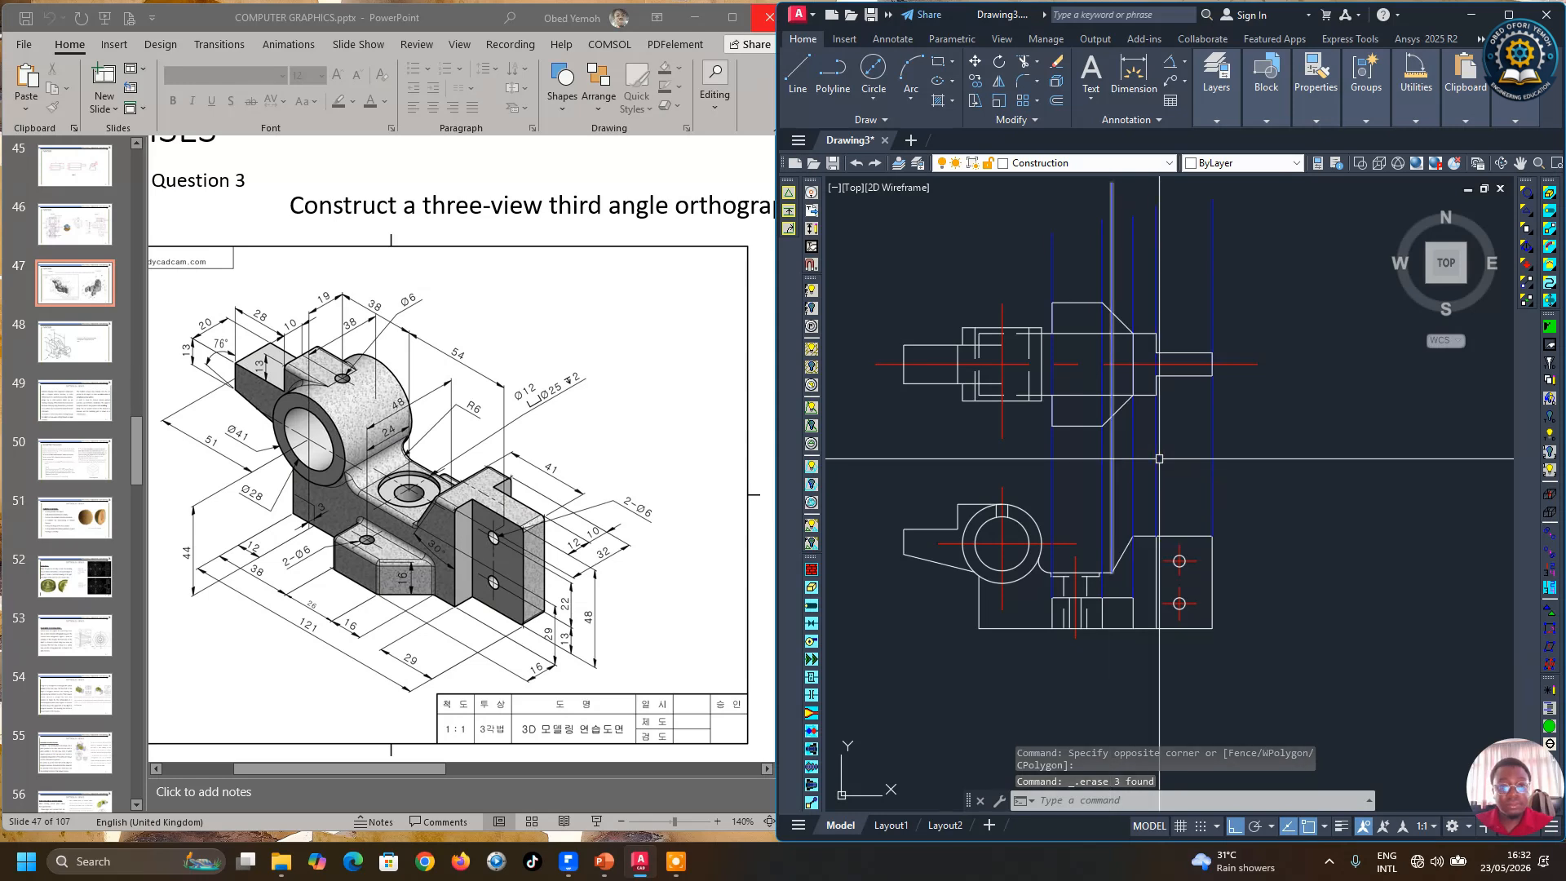
scroll(1047, 510, up, 1)
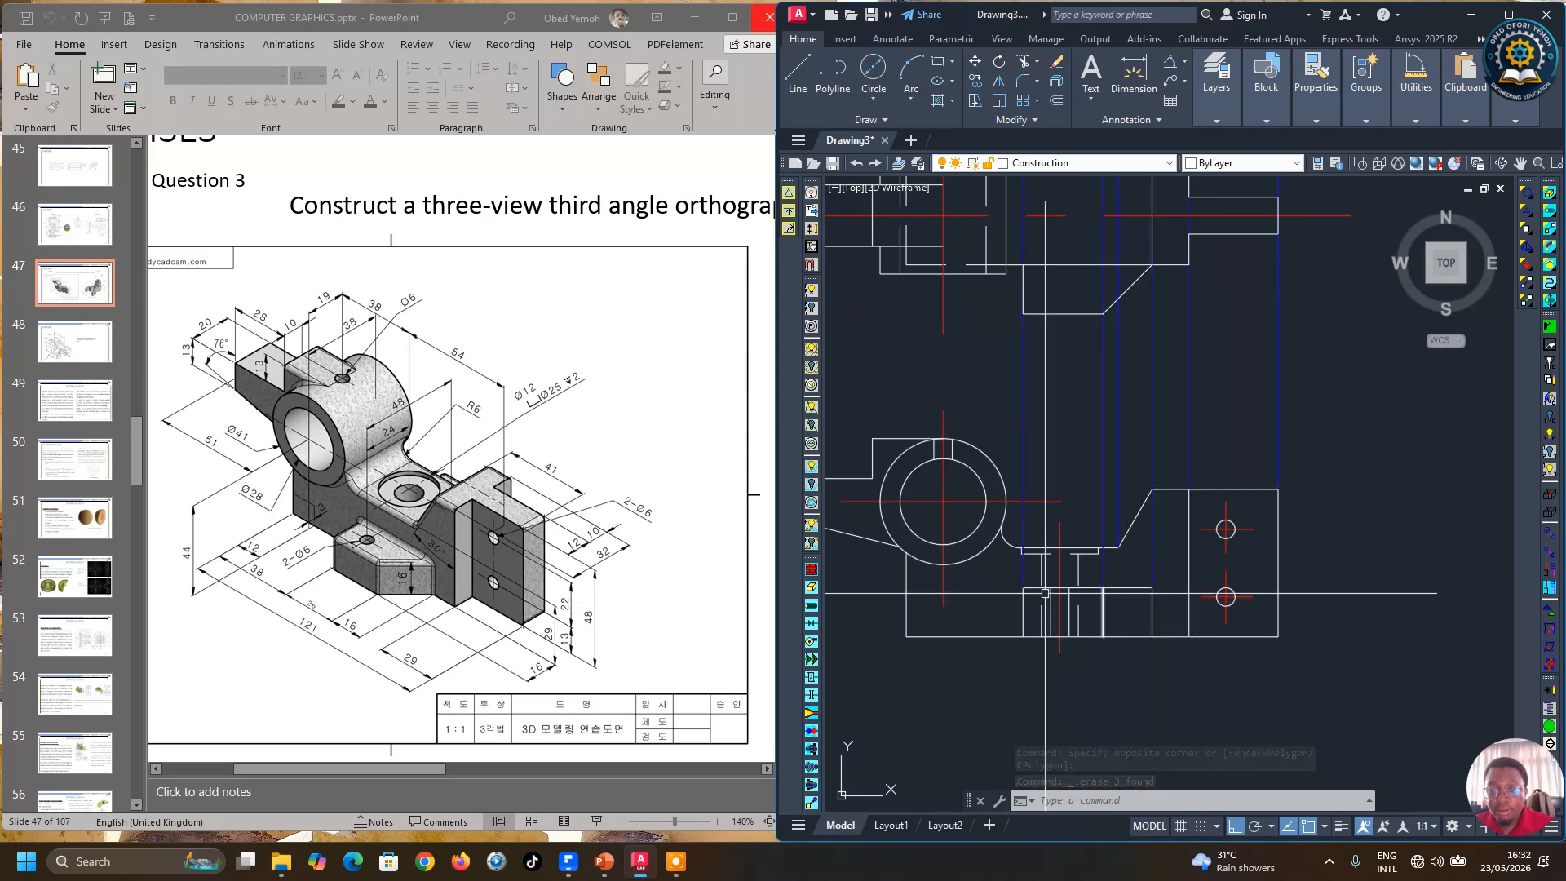
scroll(1051, 513, down, 3)
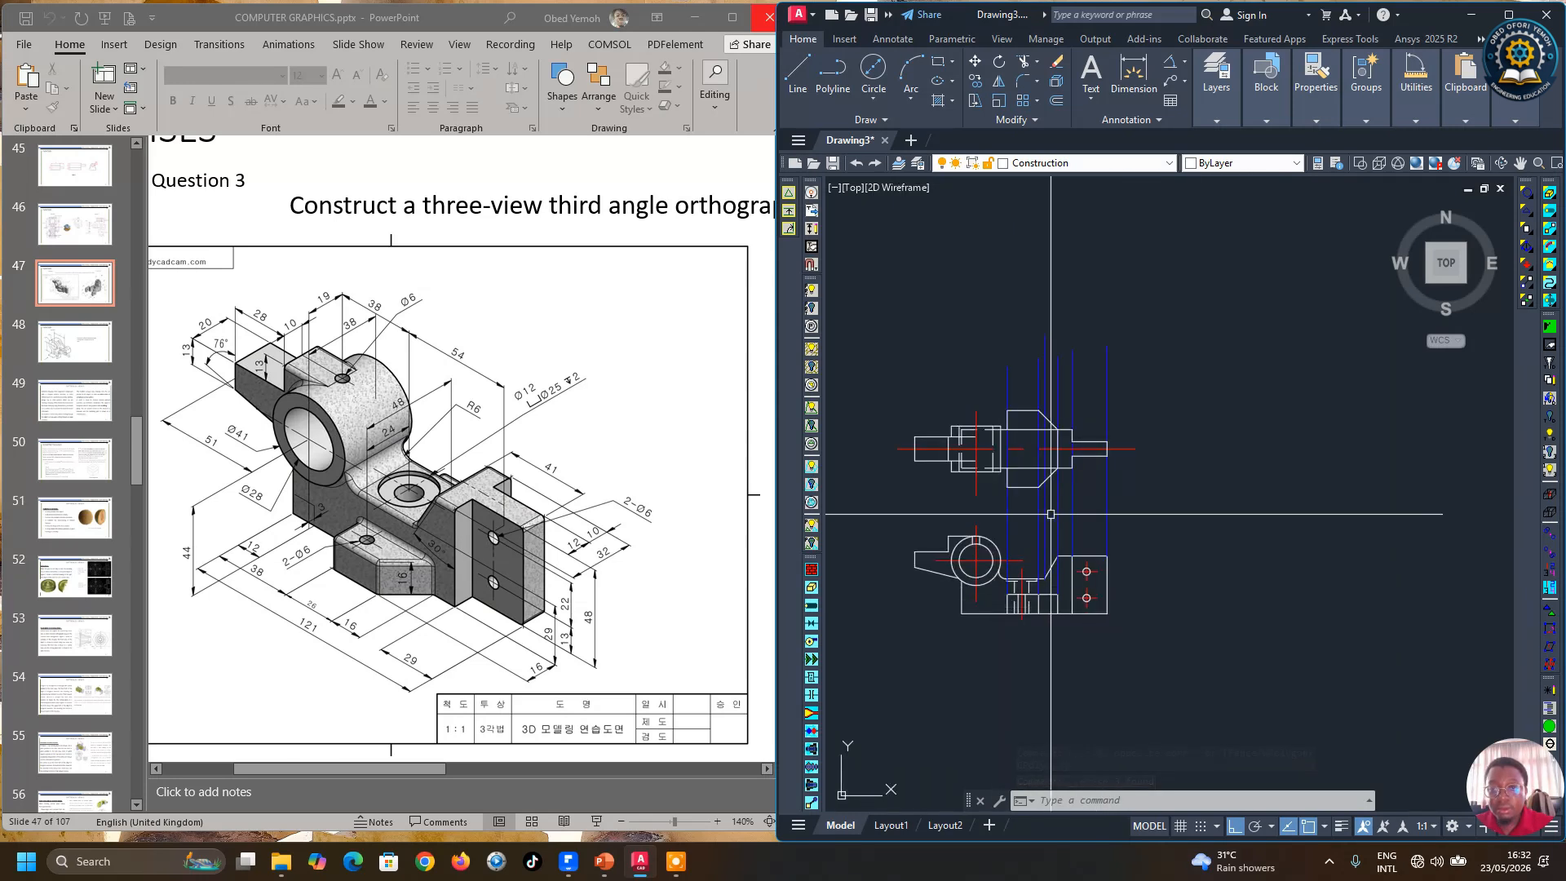
click(806, 88)
scroll(1012, 541, up, 3)
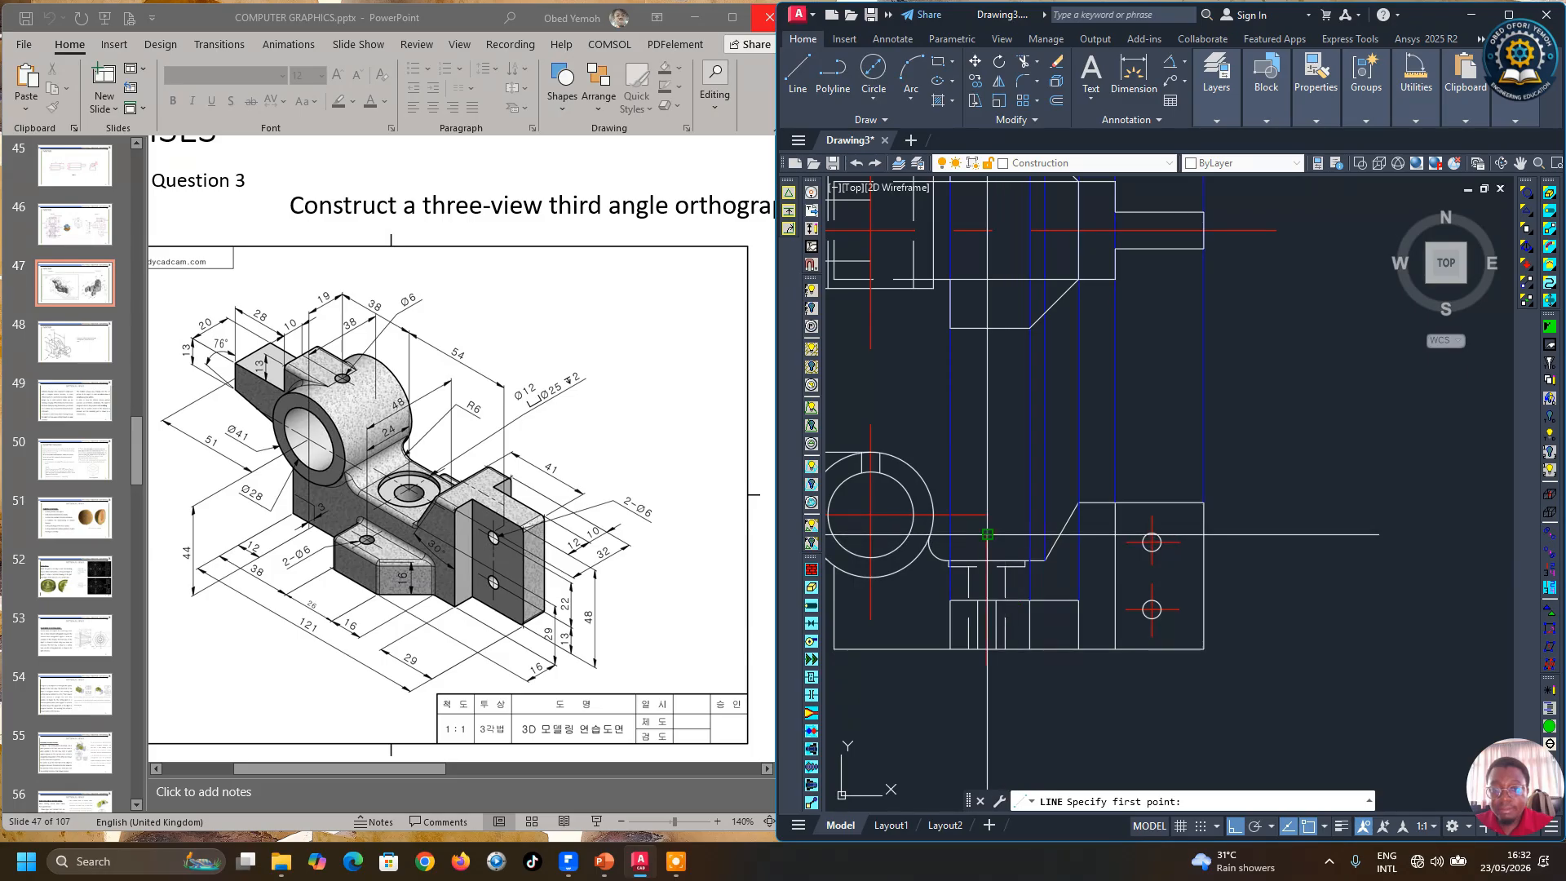
click(987, 534)
scroll(989, 532, down, 3)
scroll(995, 327, up, 4)
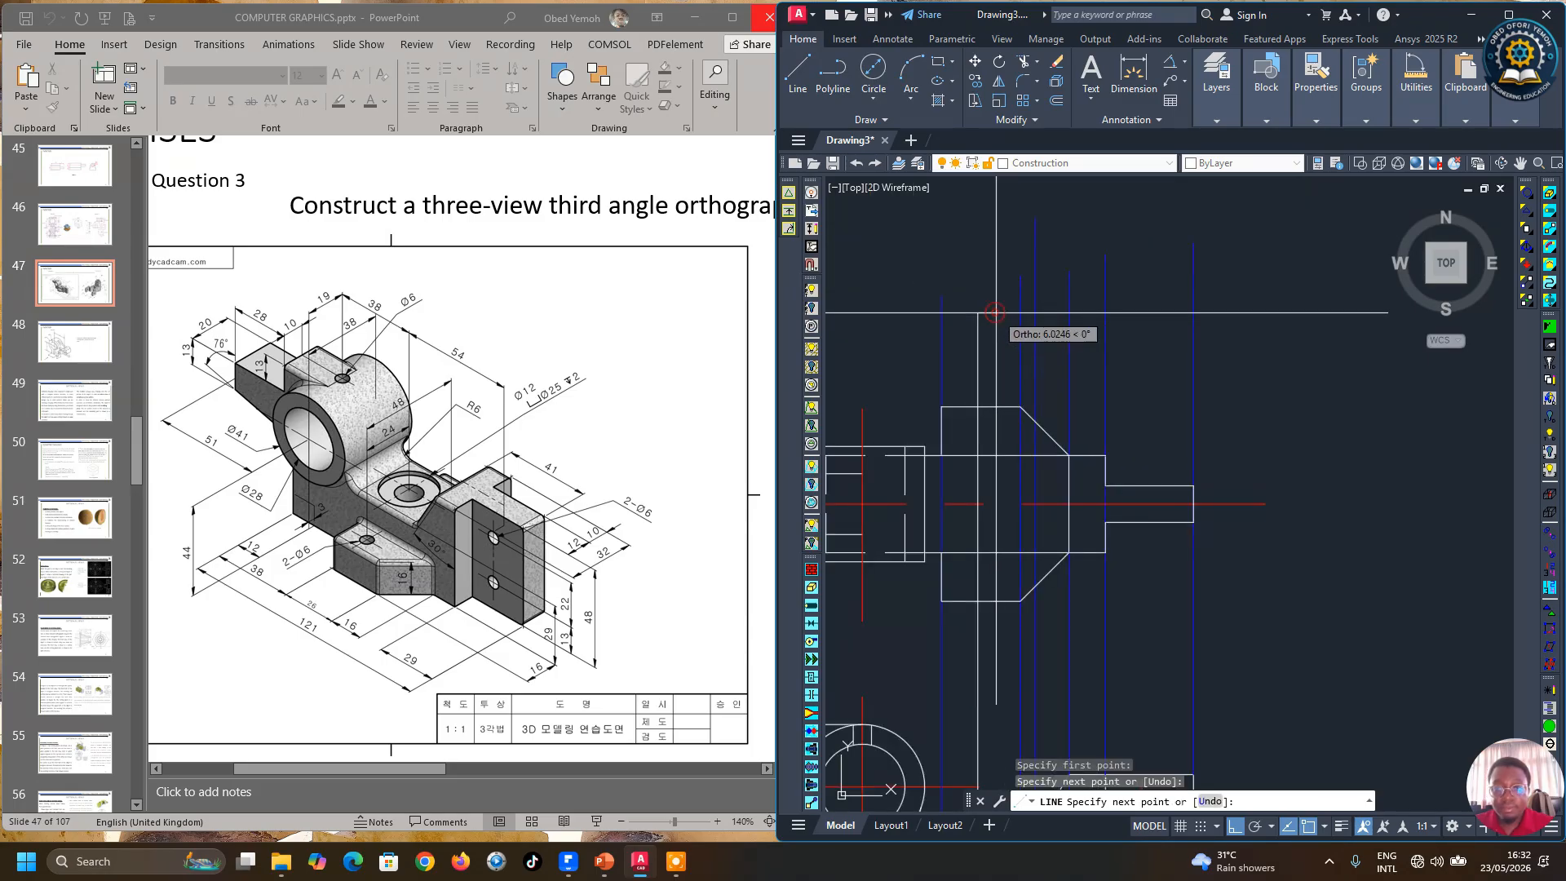
click(996, 312)
key(Return)
scroll(970, 347, down, 4)
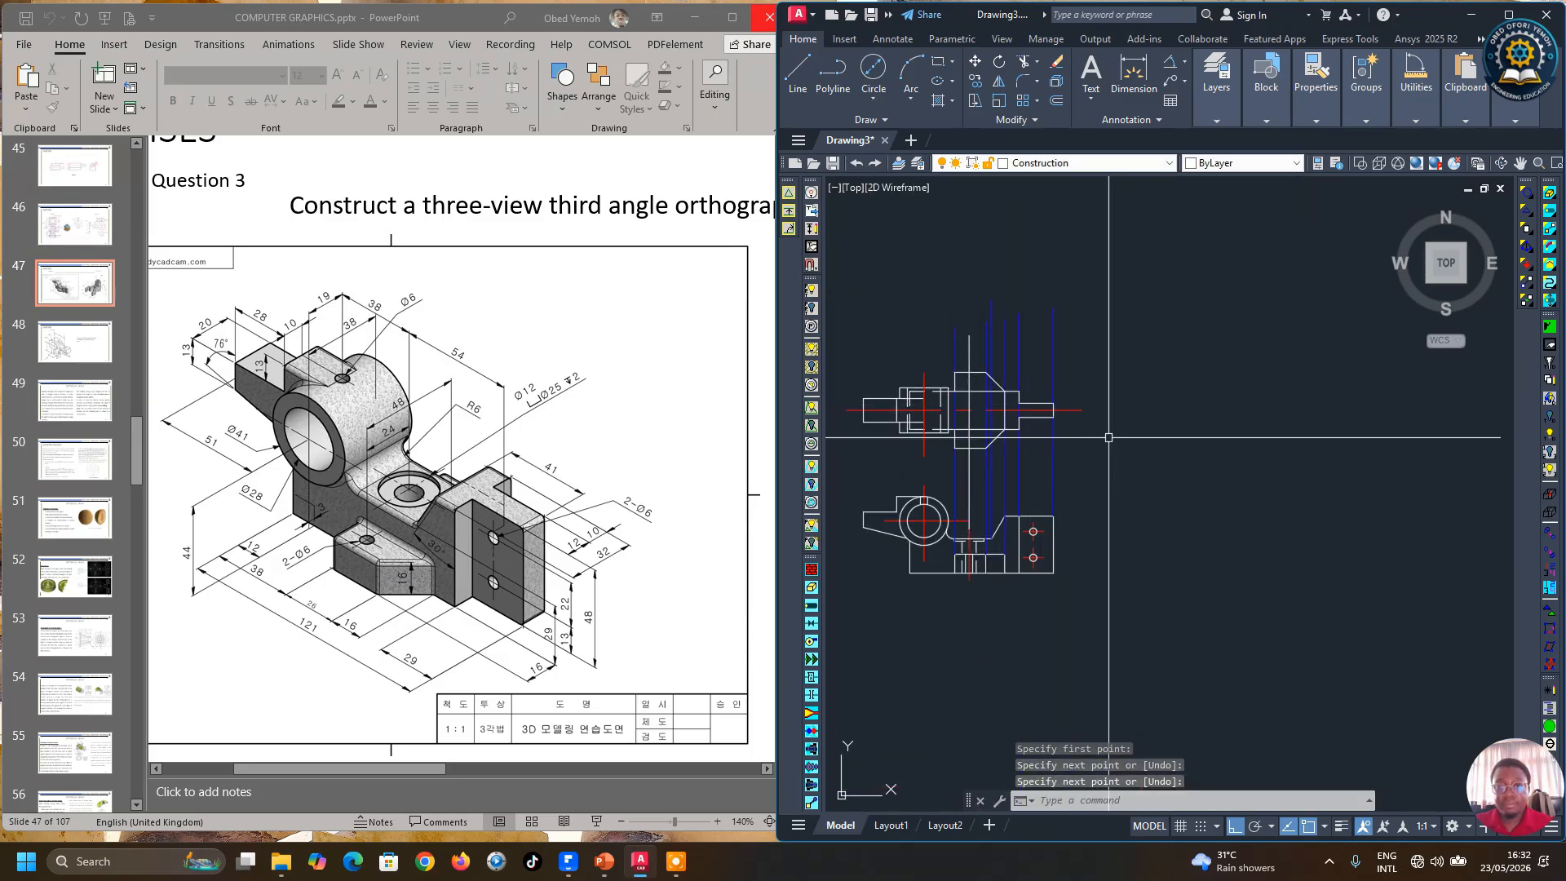
scroll(977, 517, up, 5)
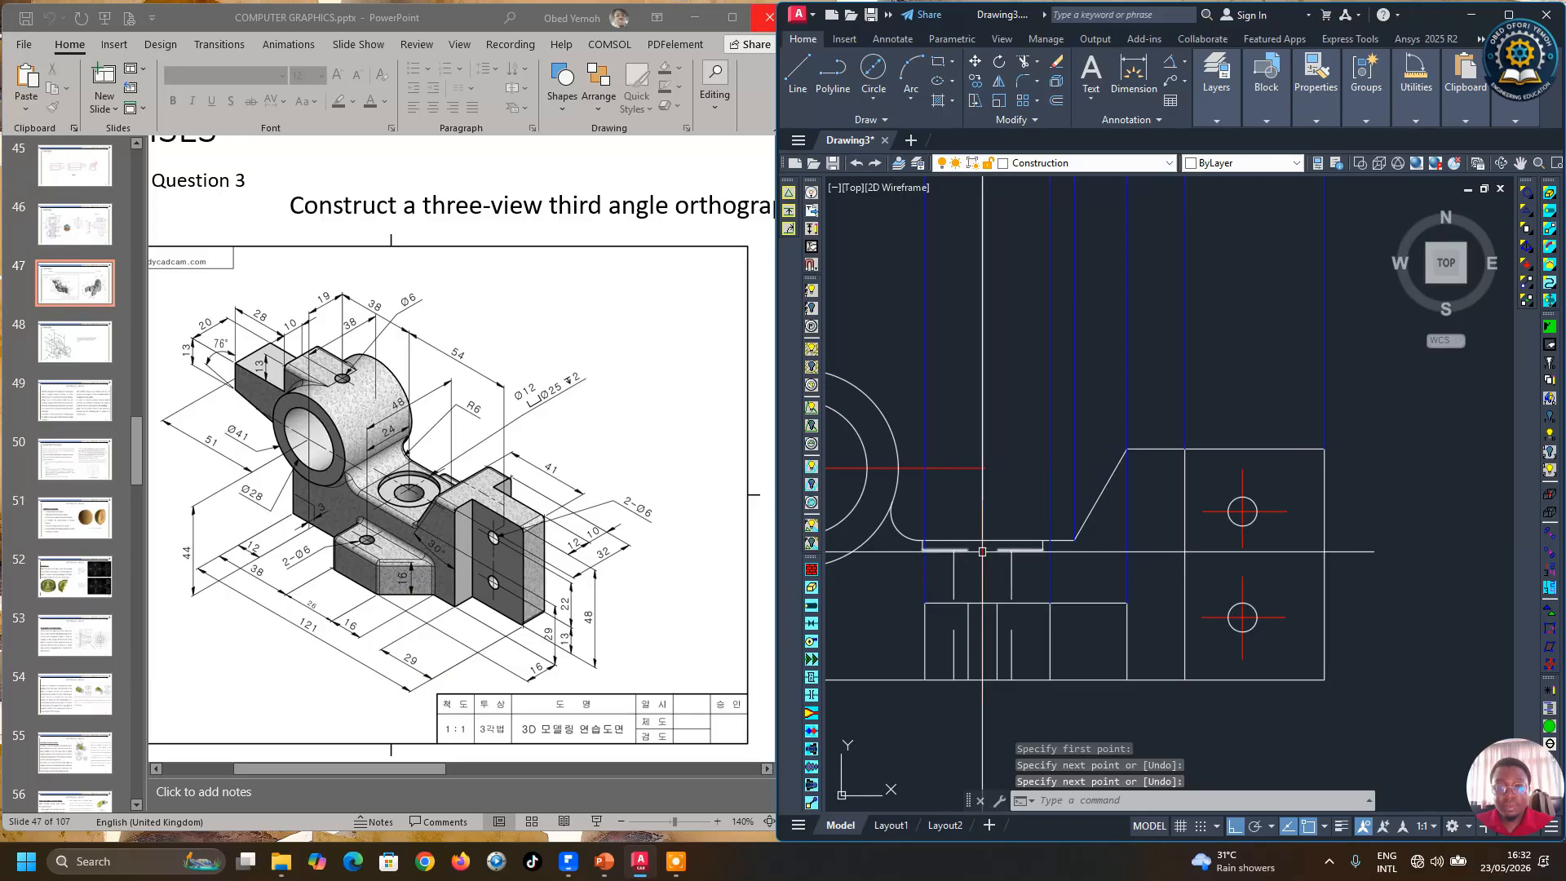
scroll(910, 544, up, 5)
key(Return)
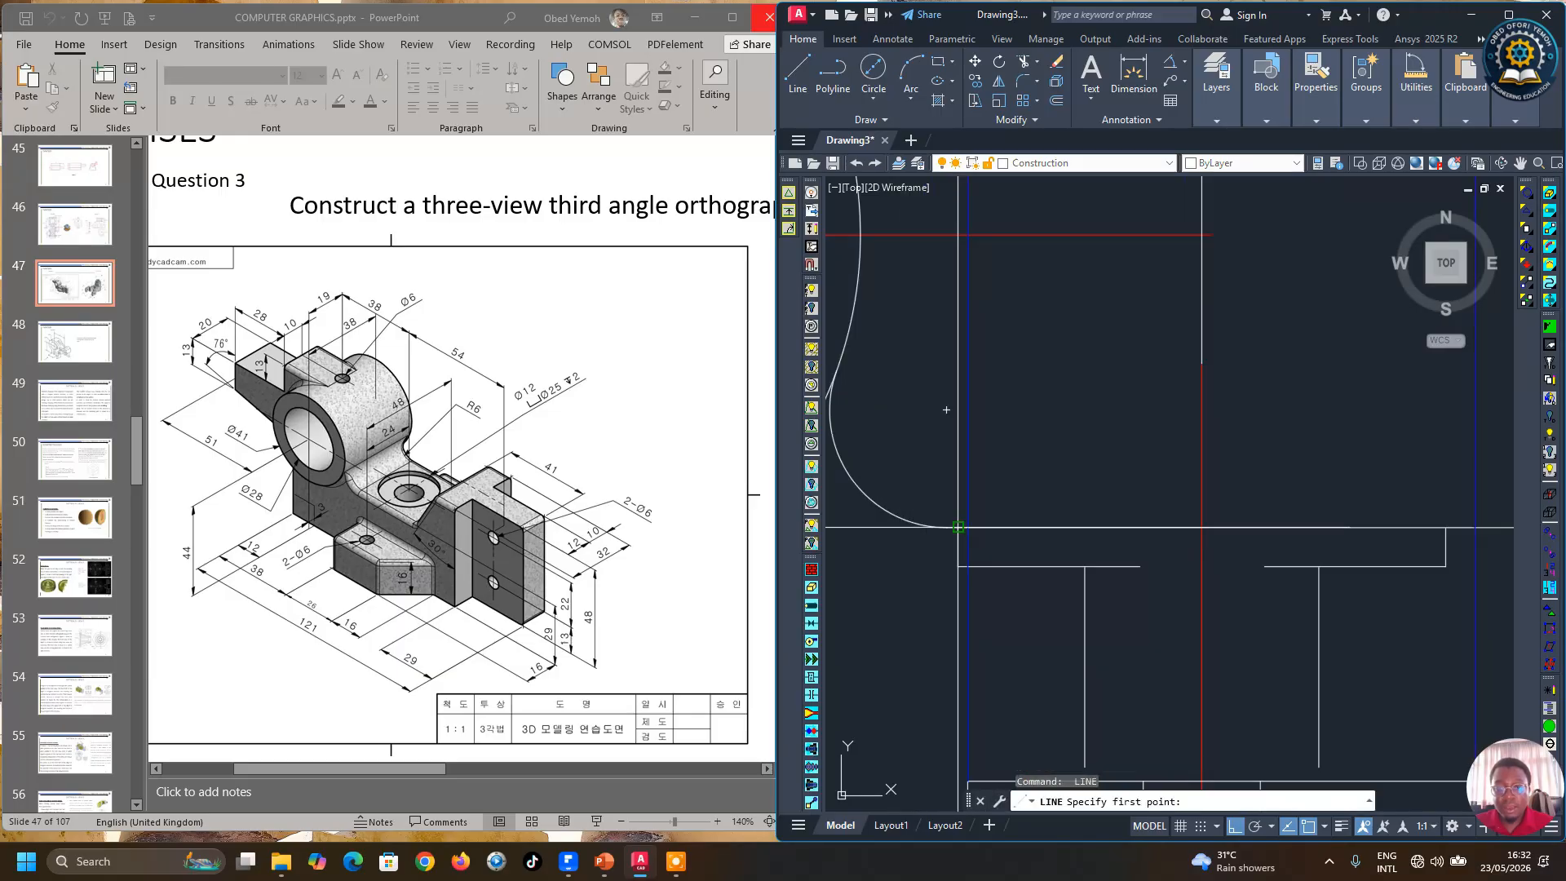
scroll(958, 527, down, 5)
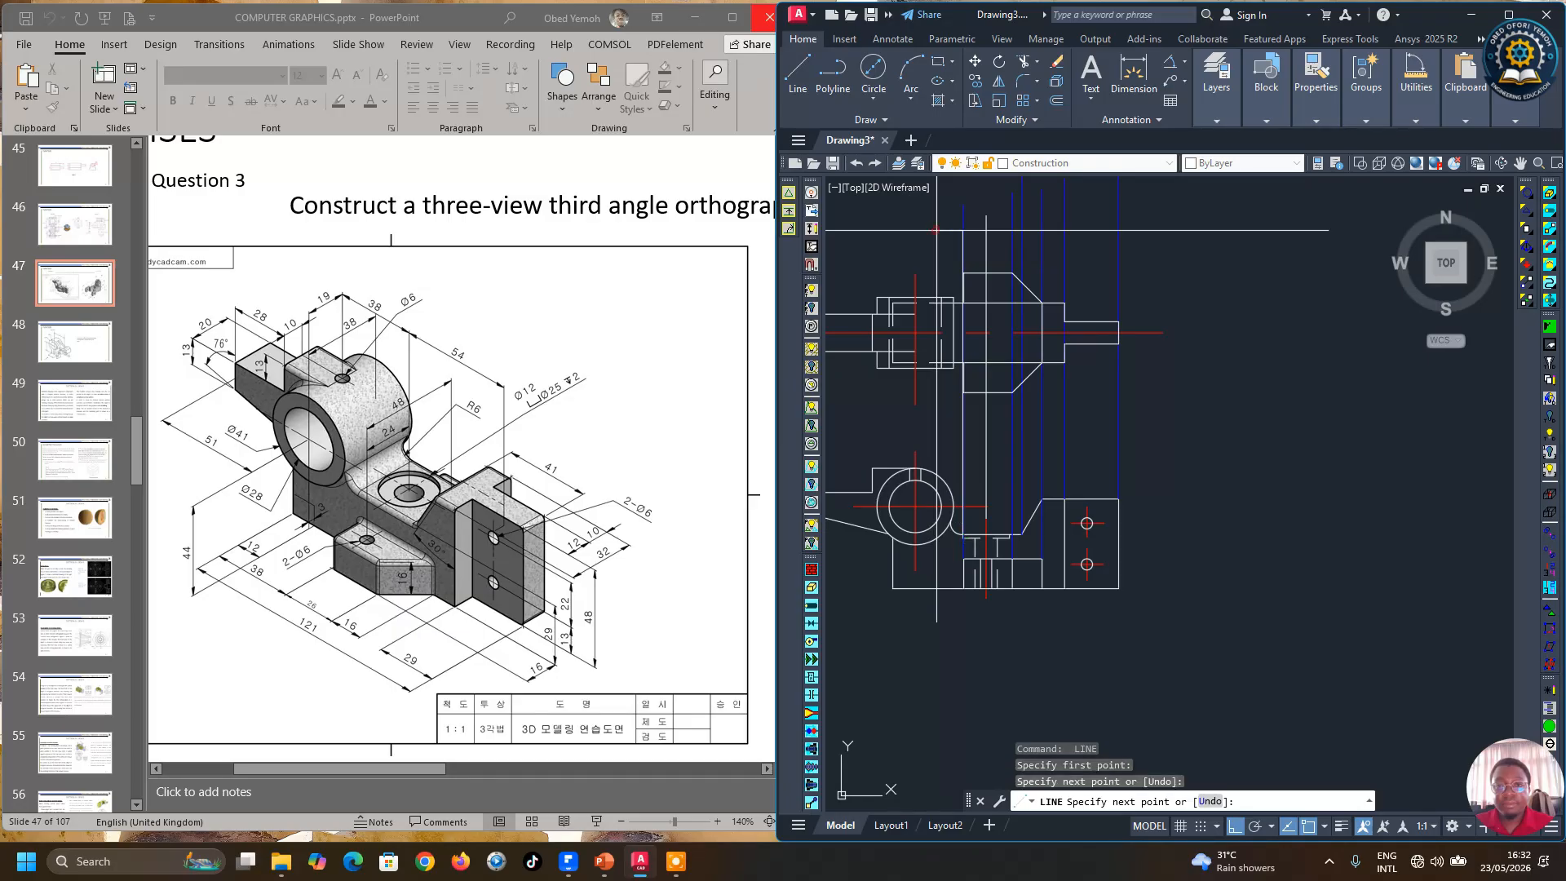
key(Return)
Step: Draw a circle by centre and diameter on the front view's centre line, then erase it
scroll(884, 220, up, 2)
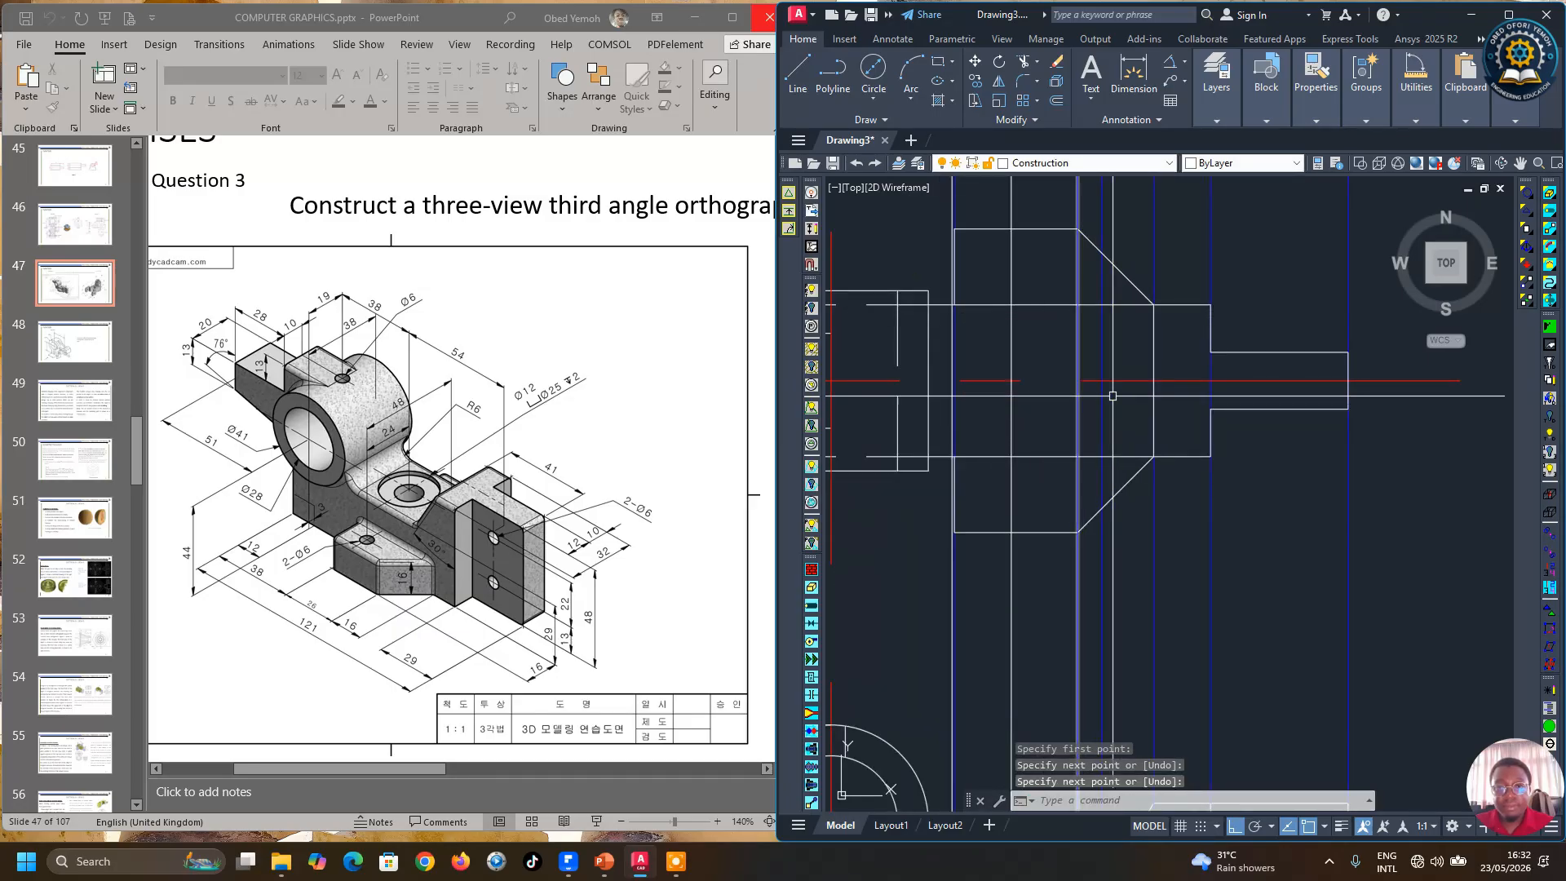
scroll(1030, 388, up, 2)
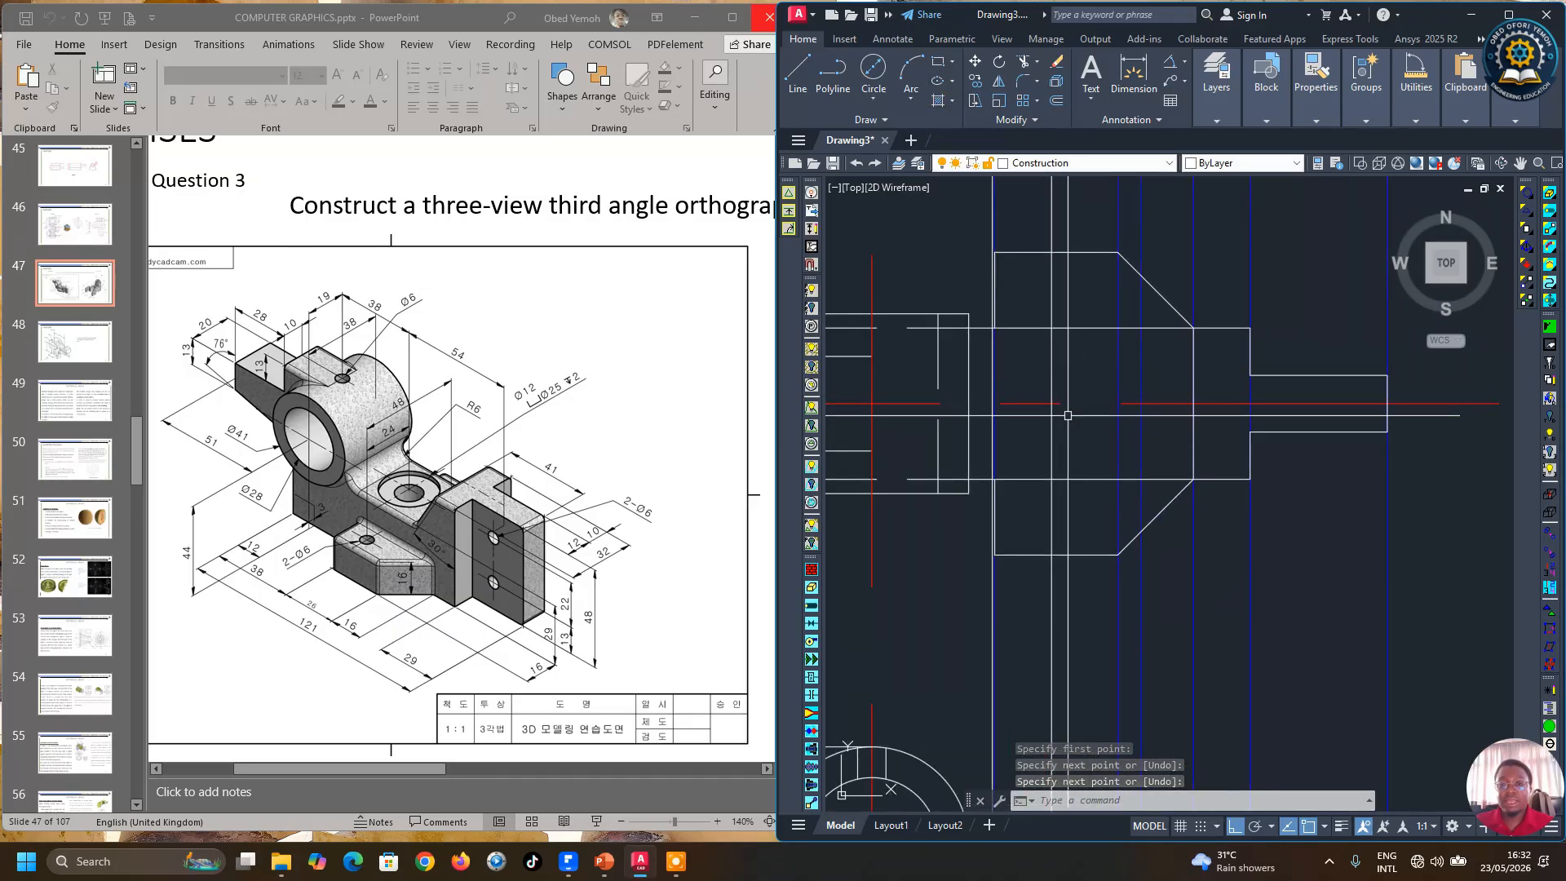
click(871, 73)
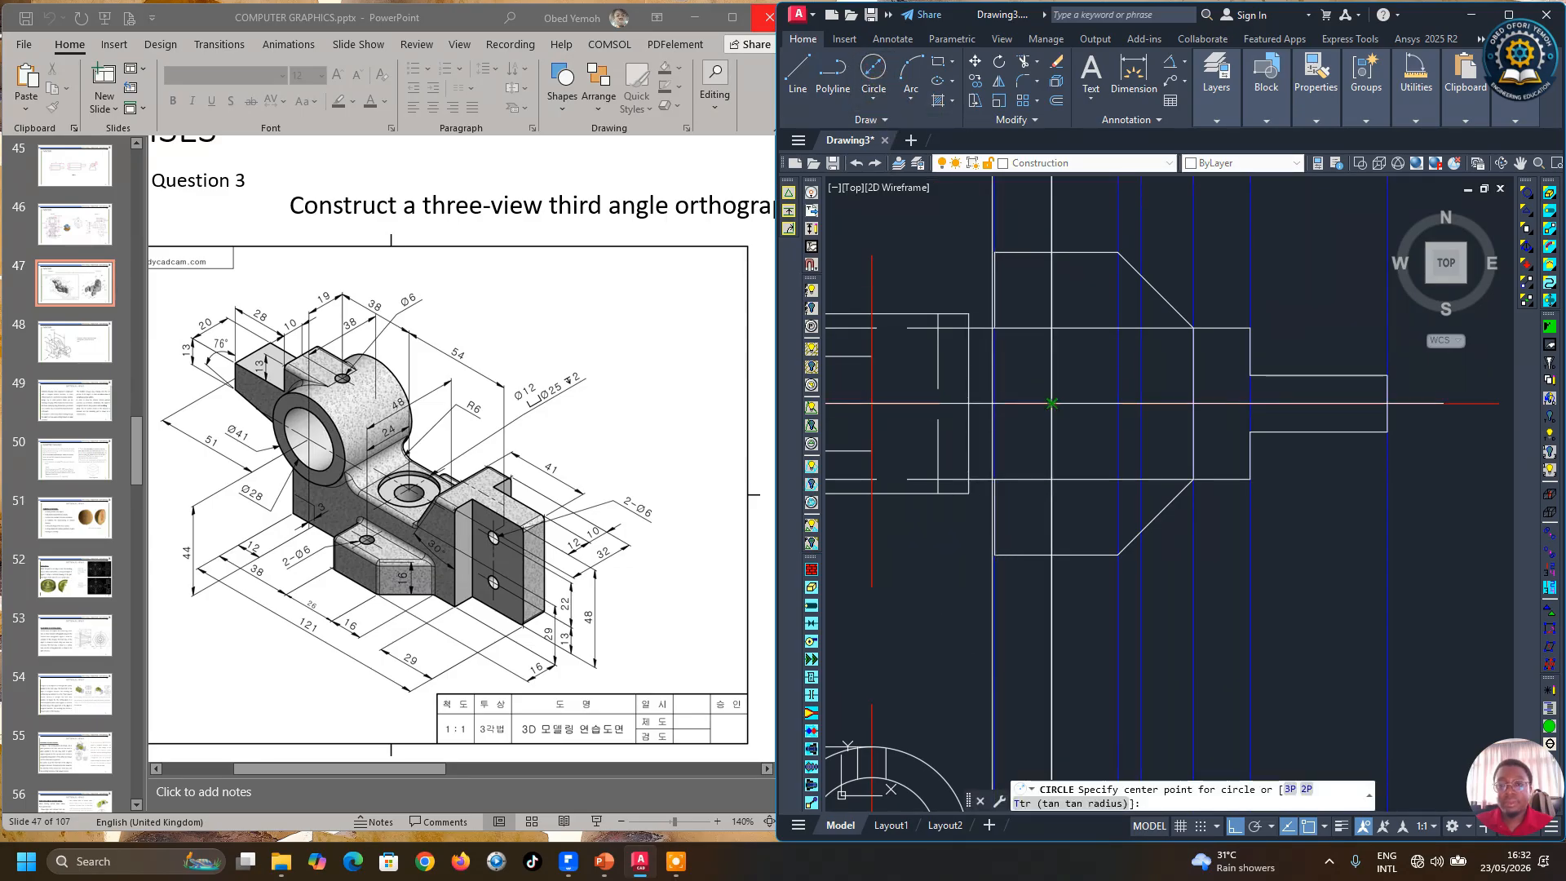
click(1051, 402)
scroll(1052, 407, up, 4)
scroll(1058, 414, down, 4)
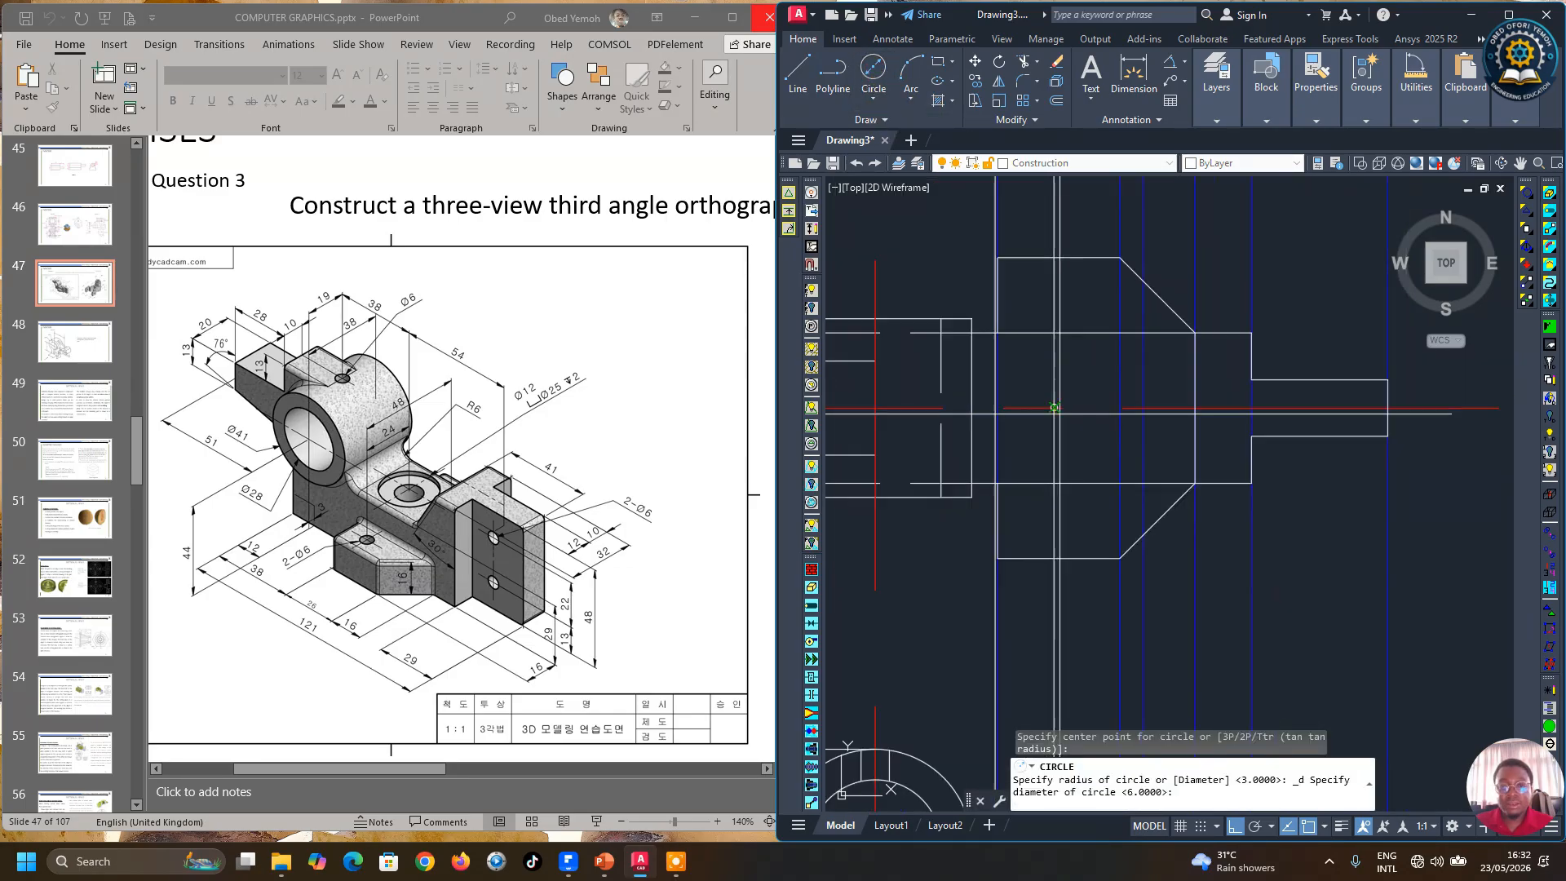
scroll(998, 407, up, 3)
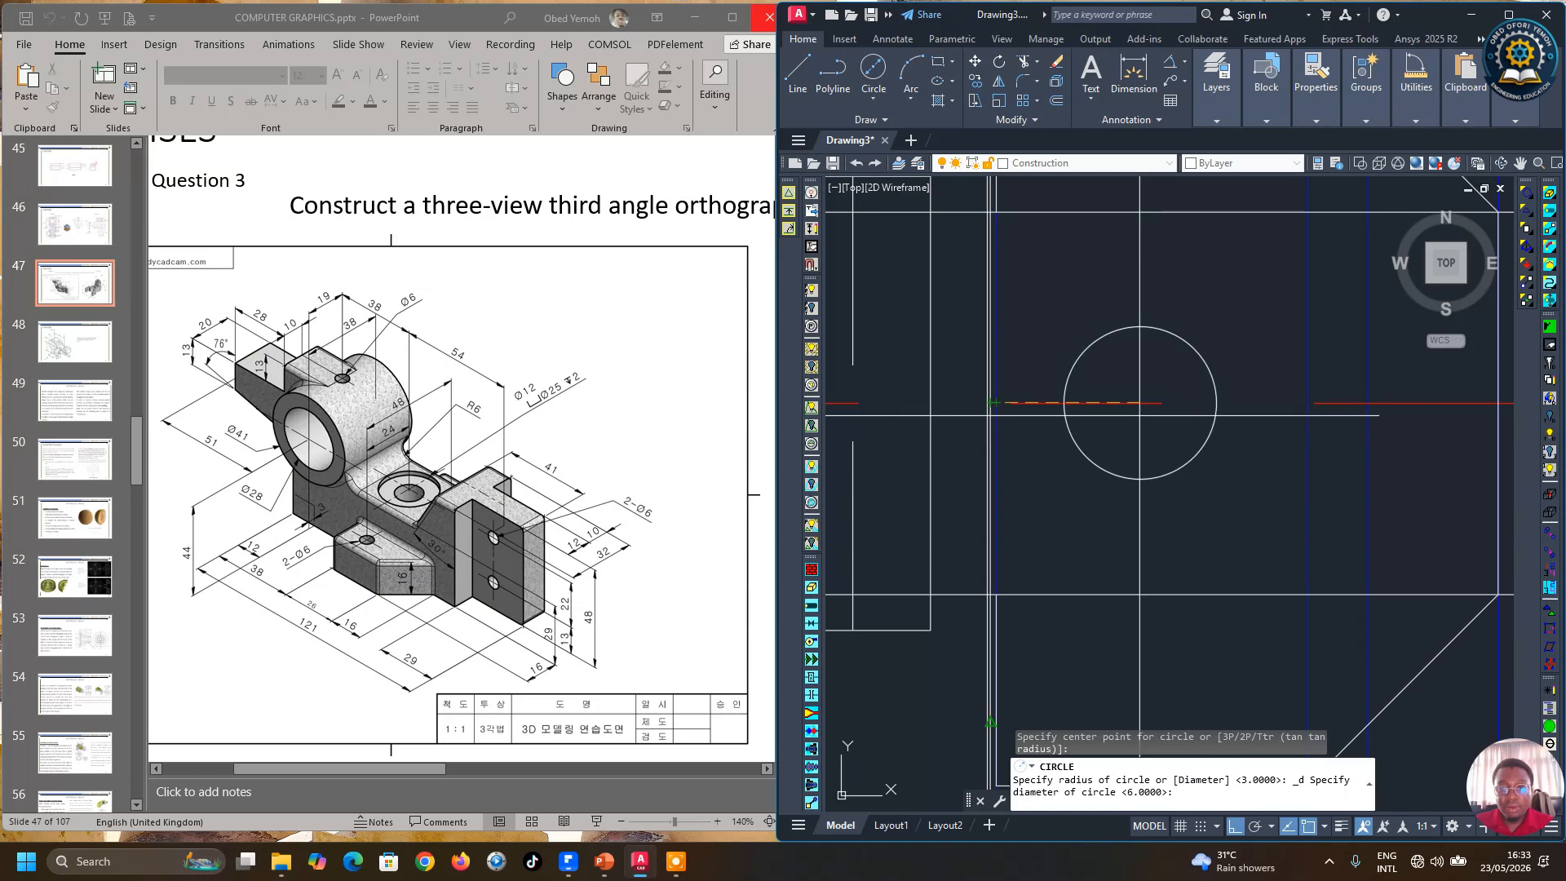
scroll(992, 402, up, 5)
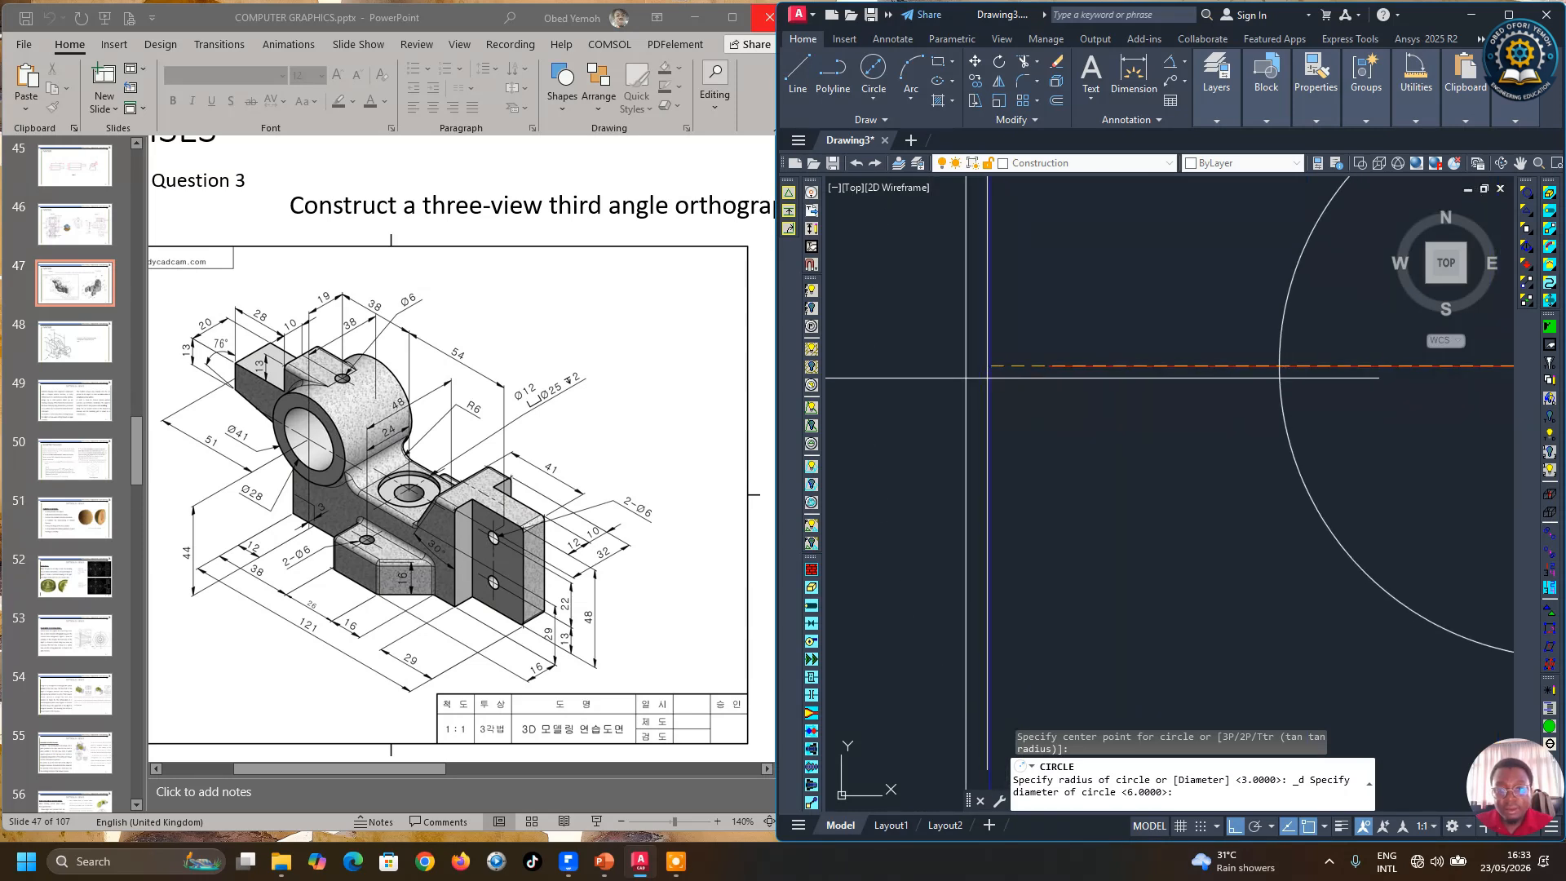
scroll(1109, 417, down, 8)
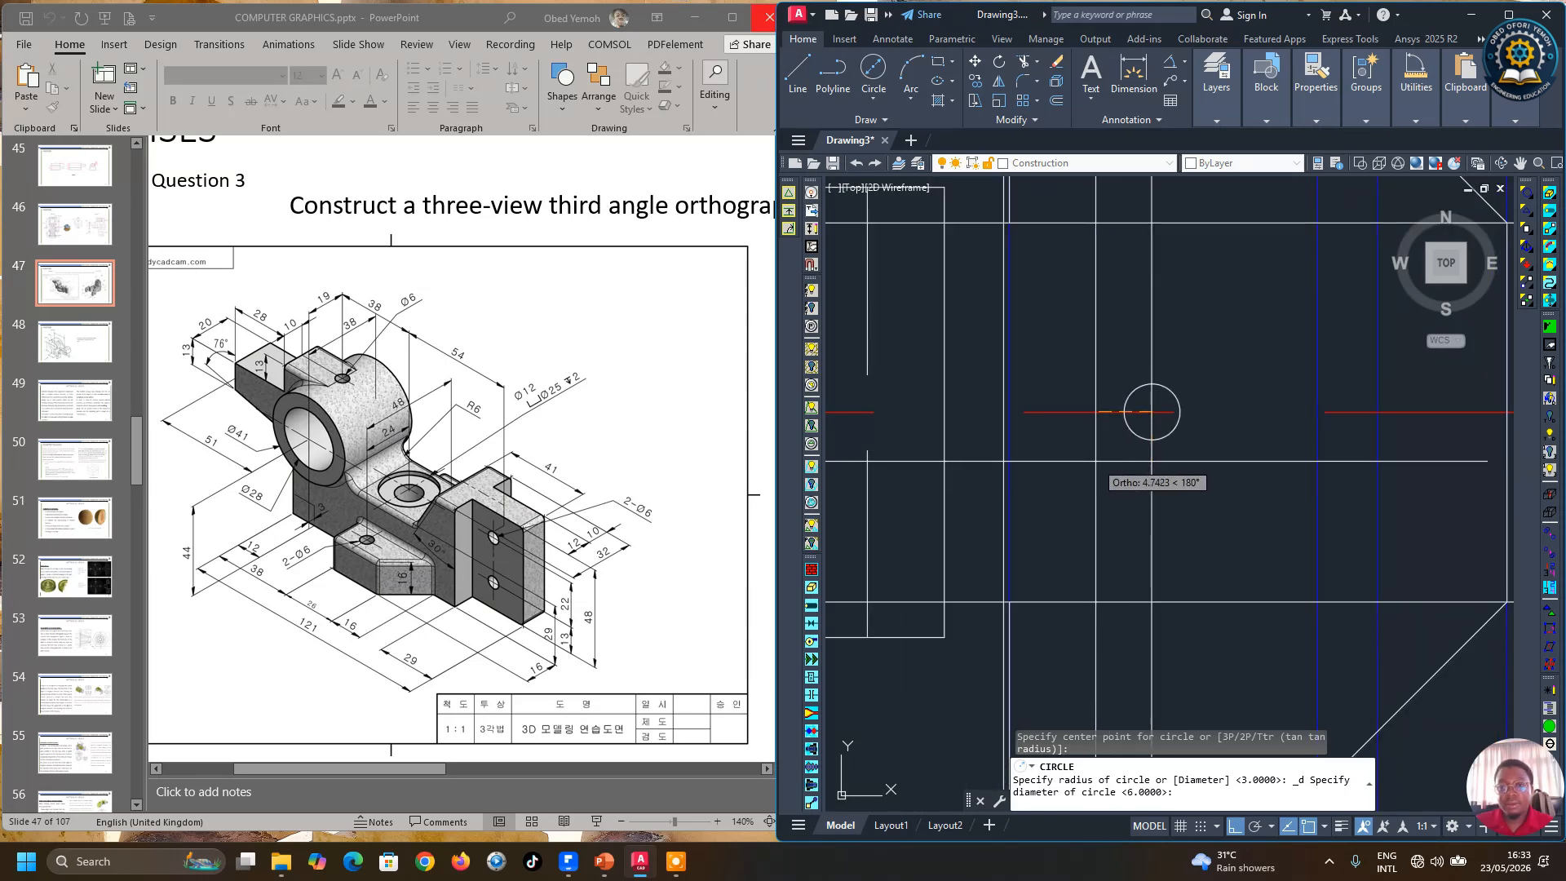
click(1003, 412)
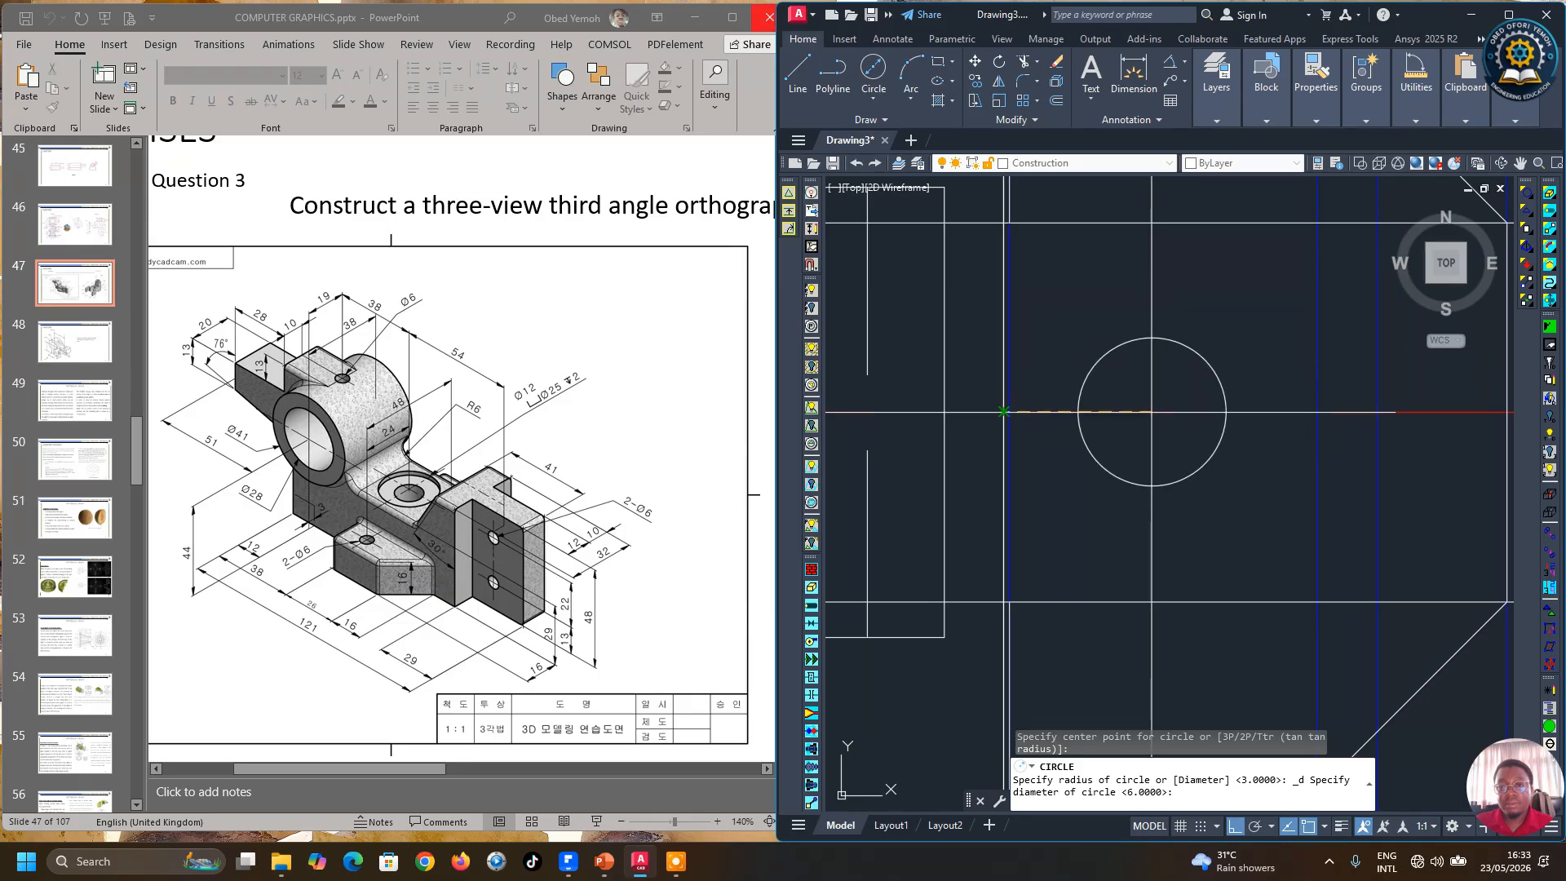
scroll(1101, 465, down, 4)
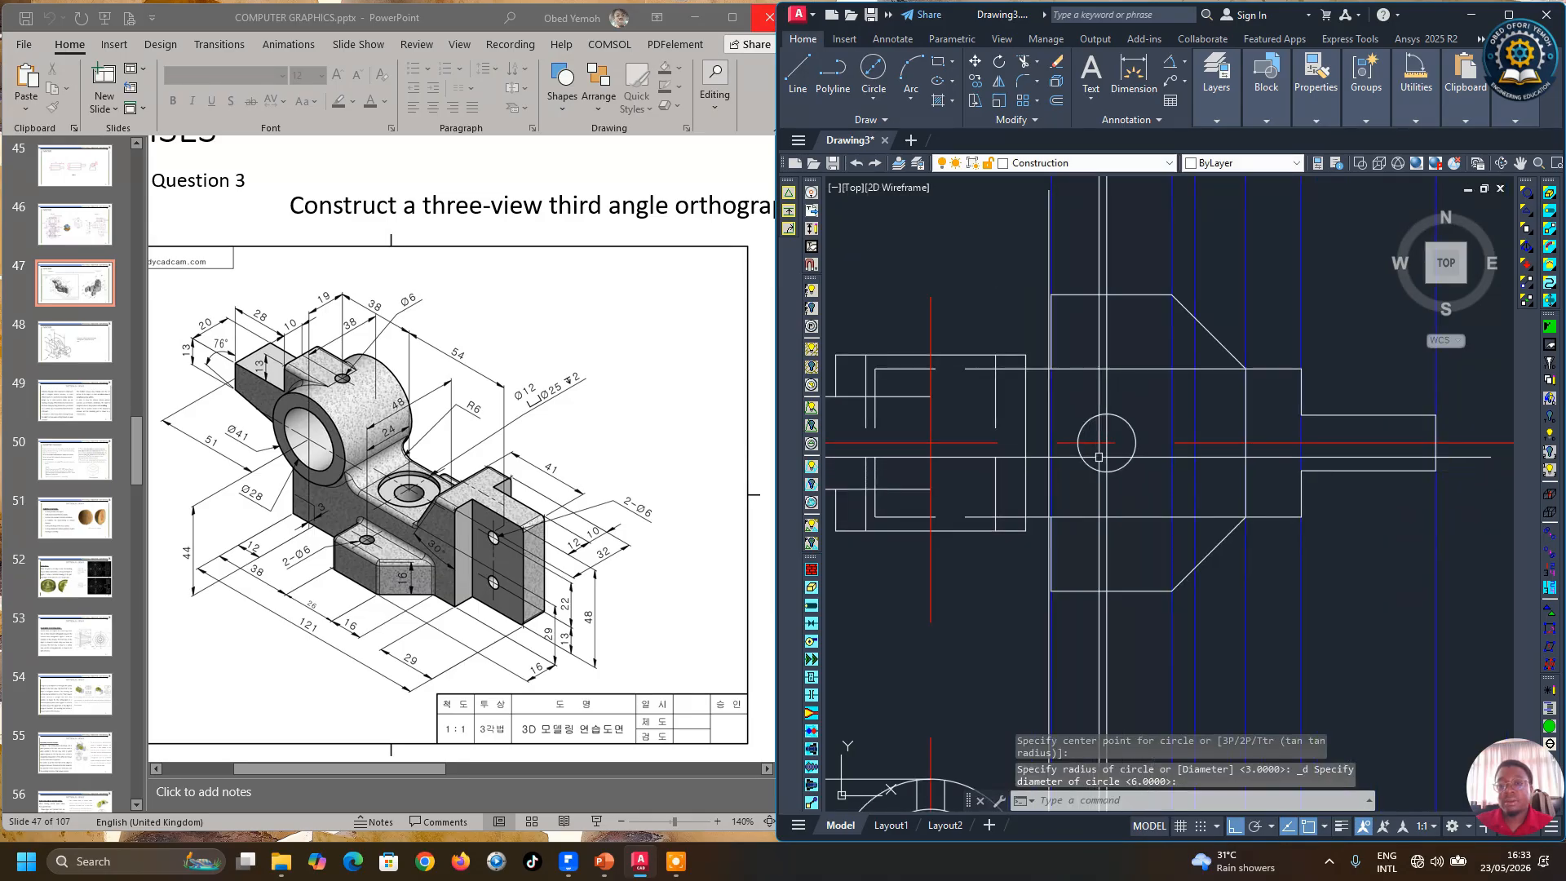
click(1091, 417)
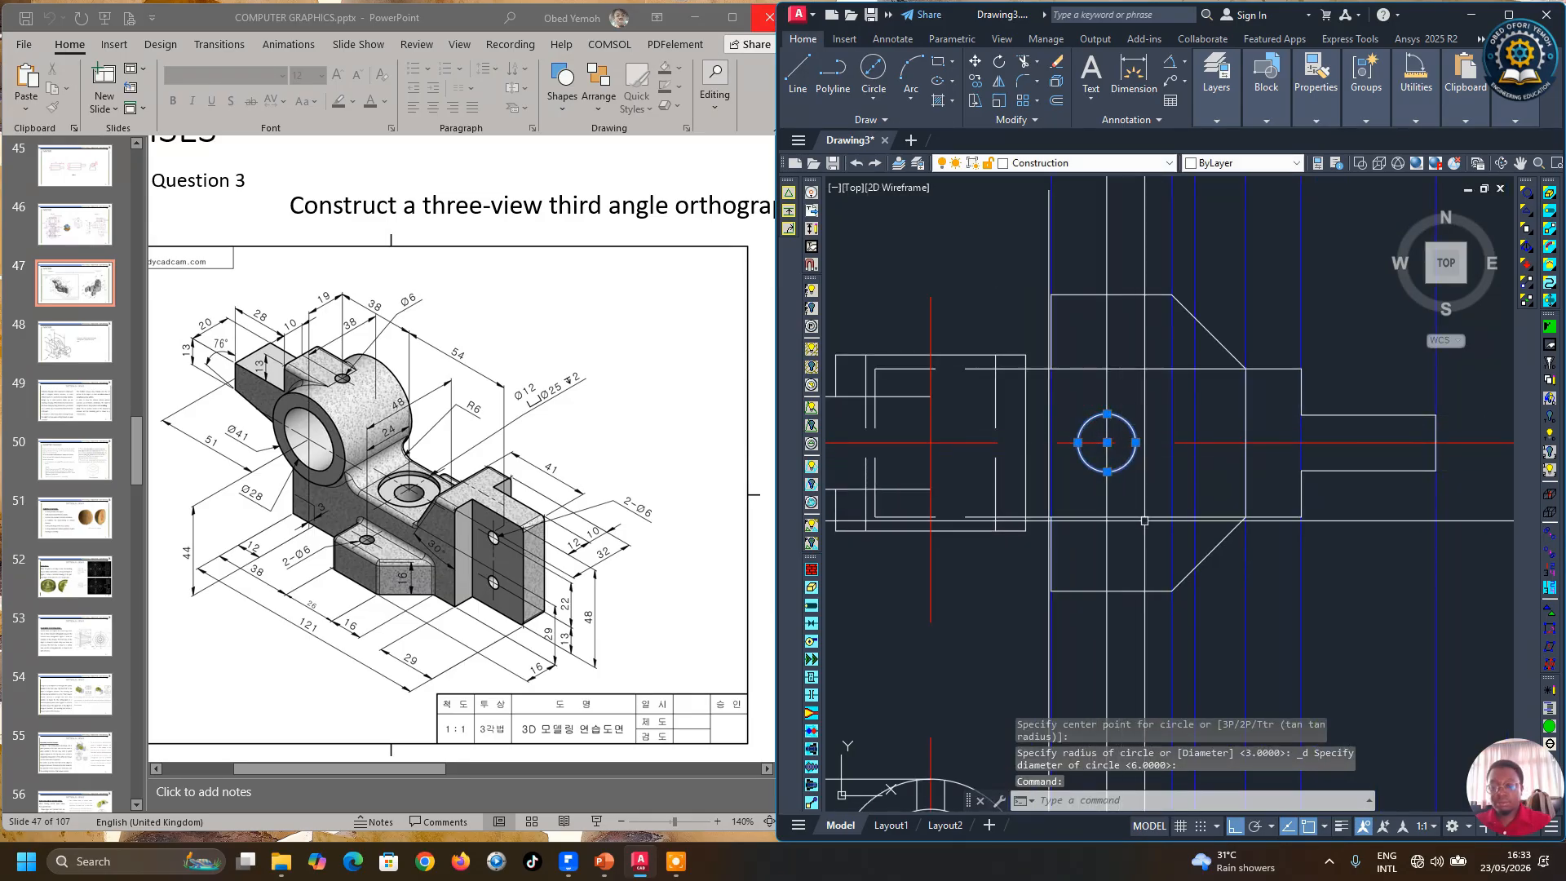
key(Delete)
Step: Draw a centre-radius circle where the vertical projection line meets the front view's centre line, radius reaching the adjacent vertical line
click(858, 100)
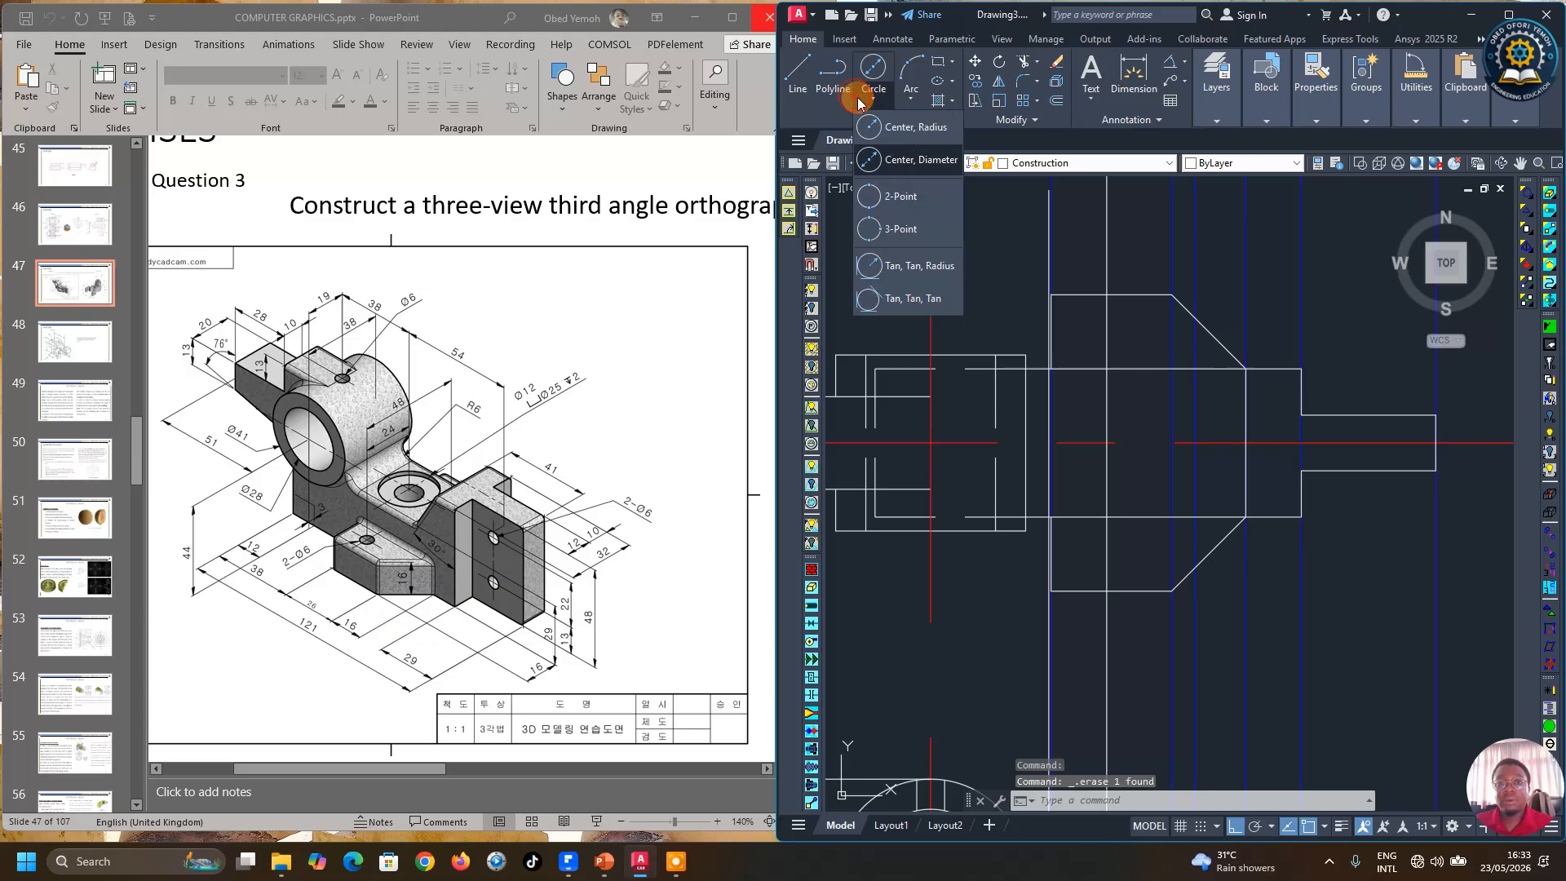
click(906, 127)
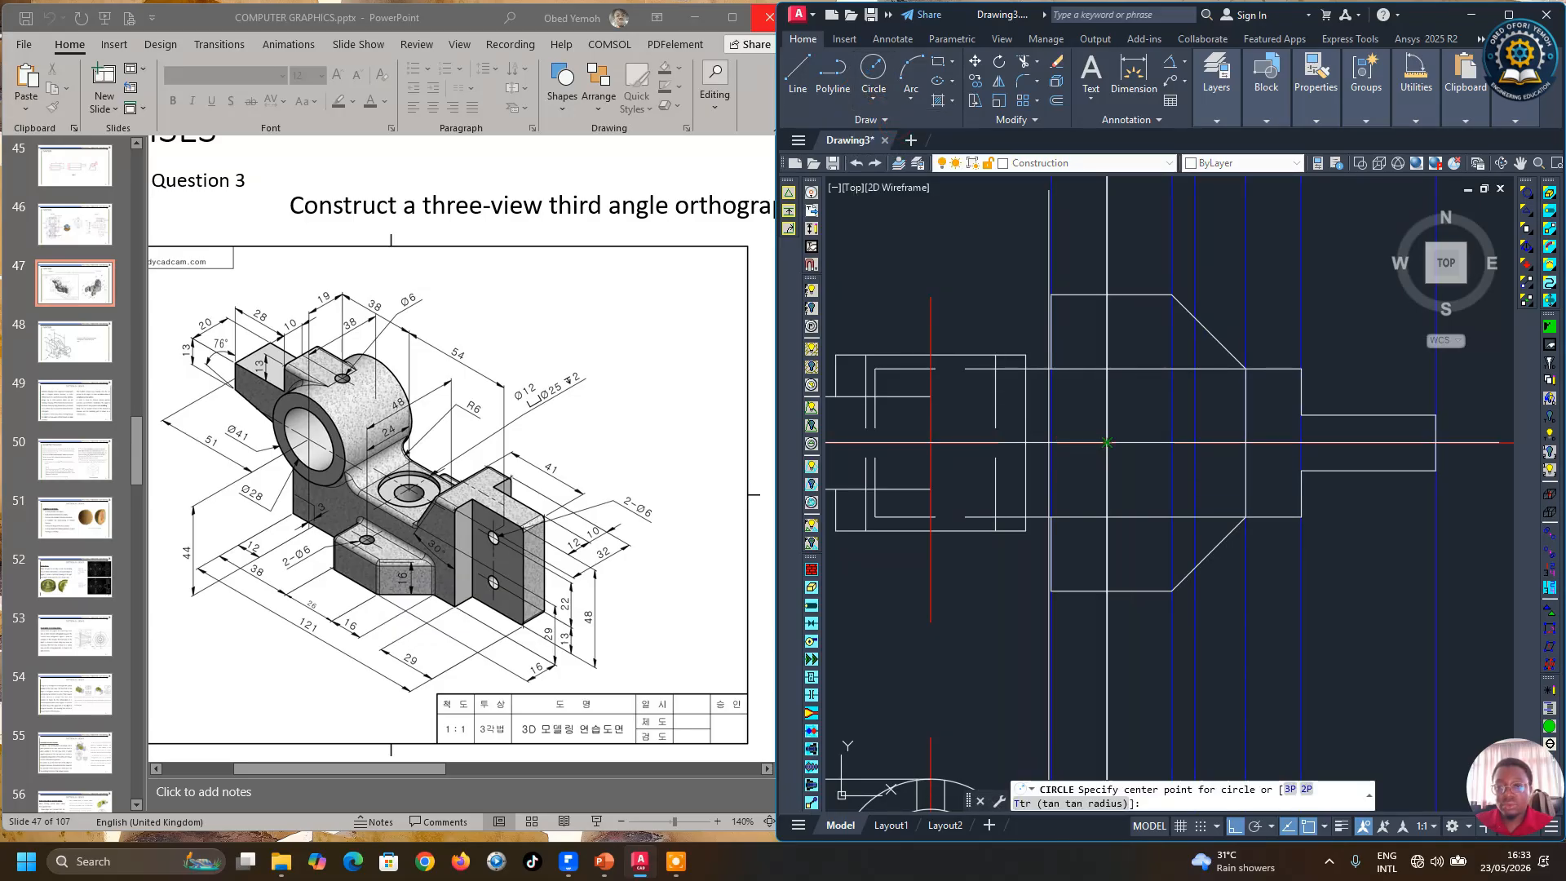
scroll(1107, 443, up, 2)
click(1105, 441)
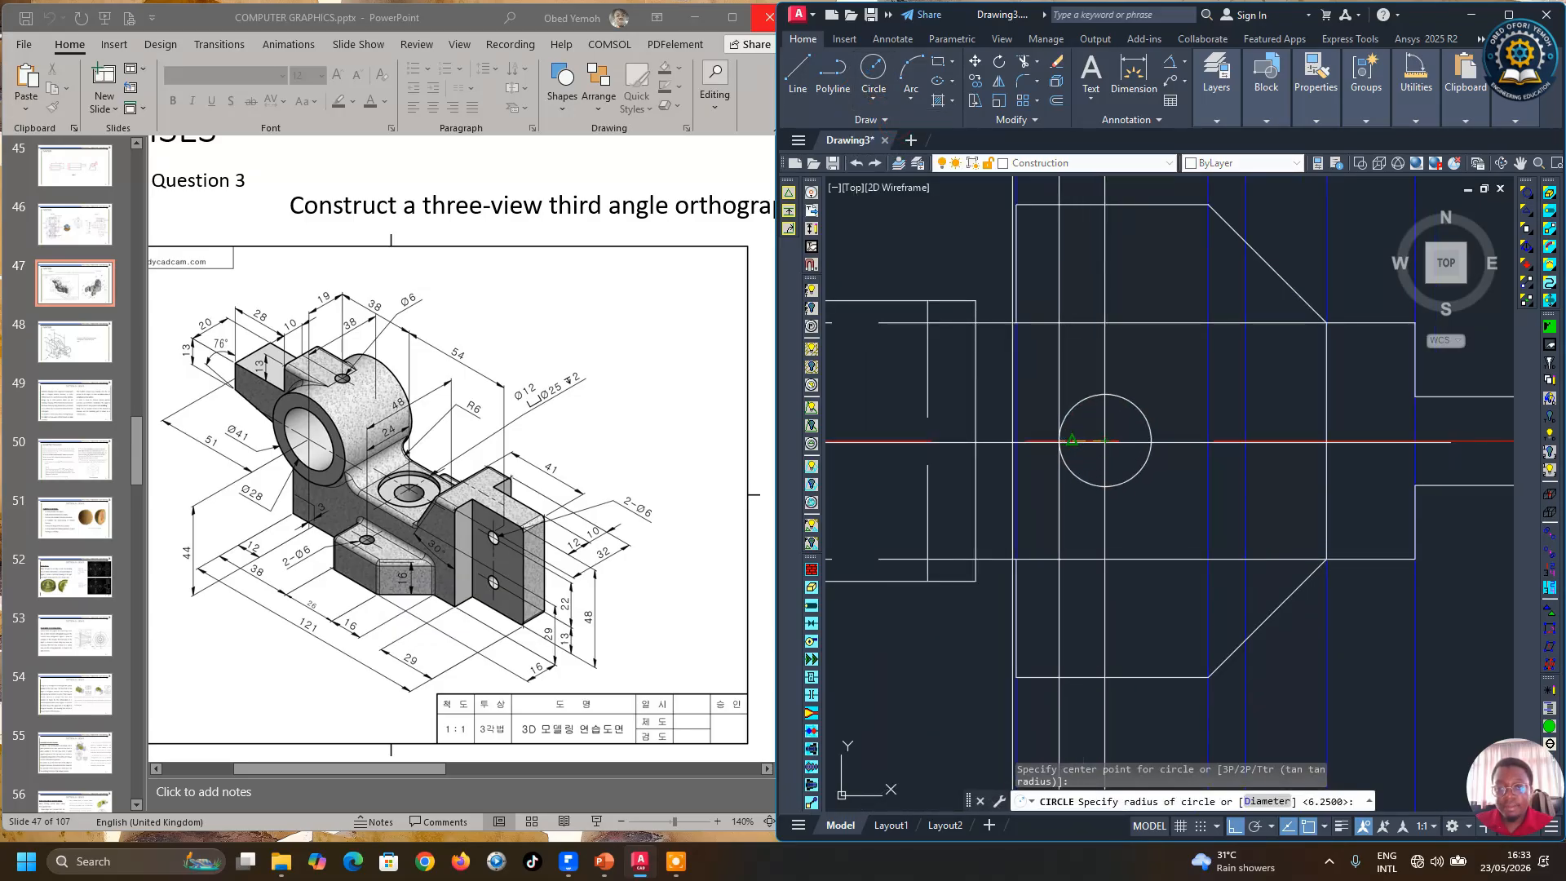
click(1012, 442)
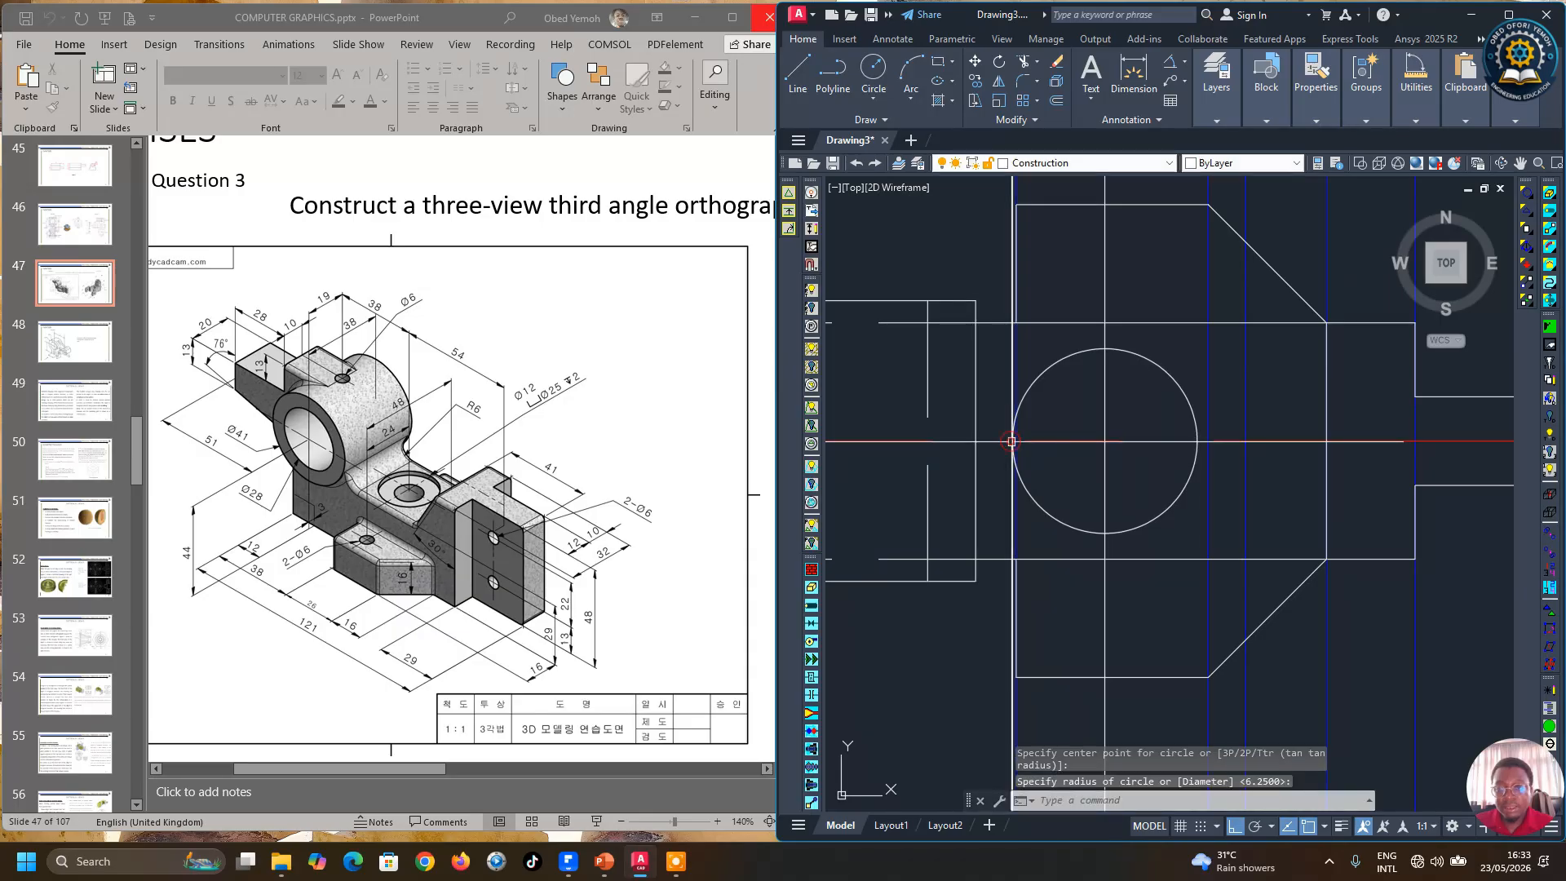
Step: Delete the vertical projection line passing through the front view's circle
scroll(1093, 483, down, 4)
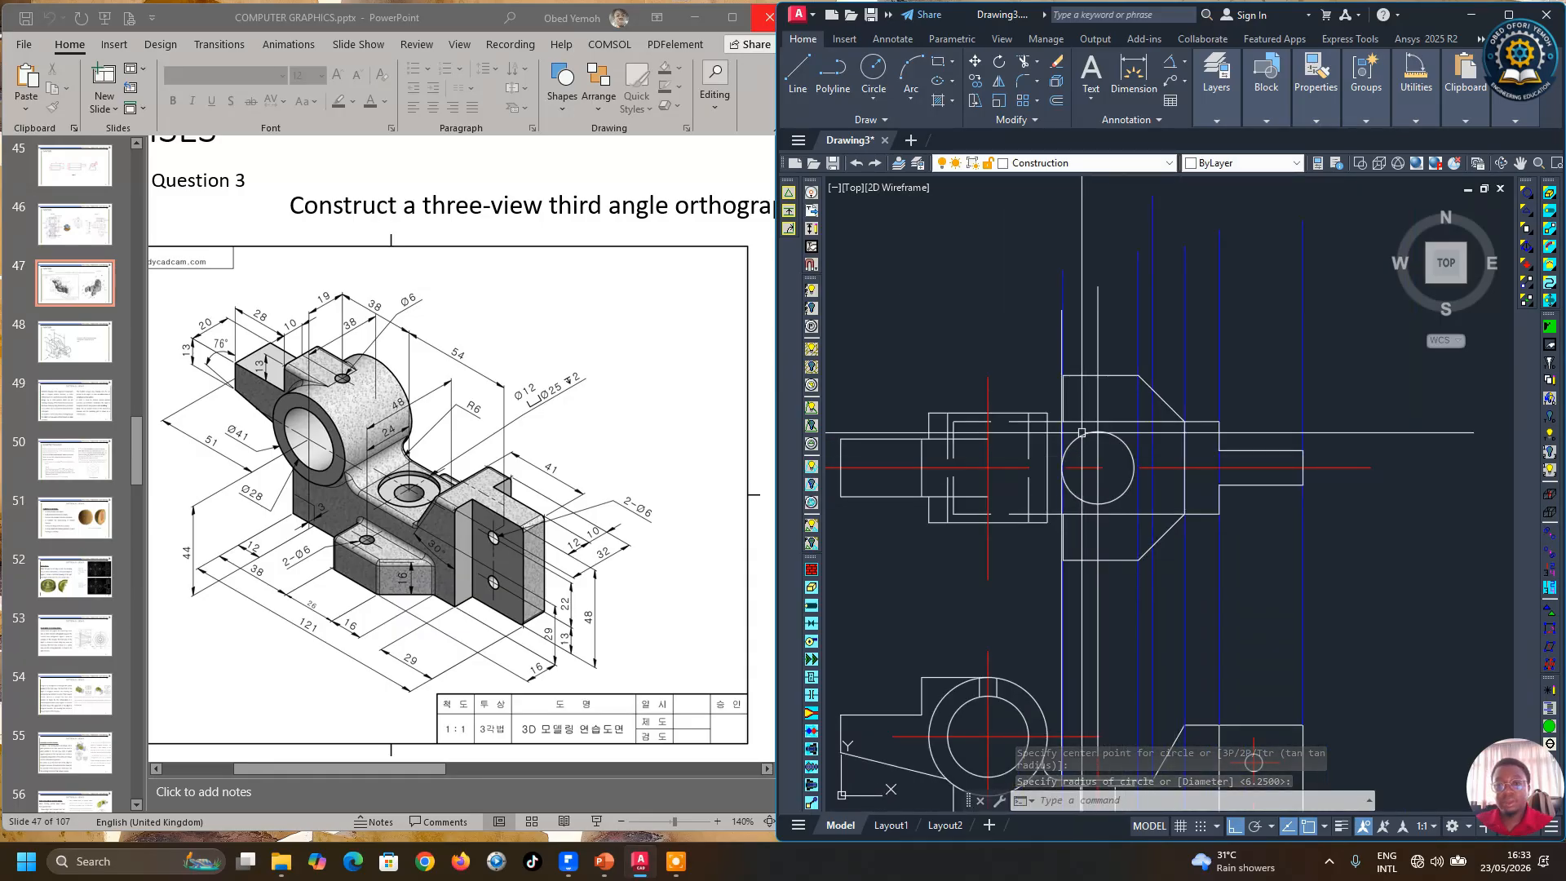
click(1062, 359)
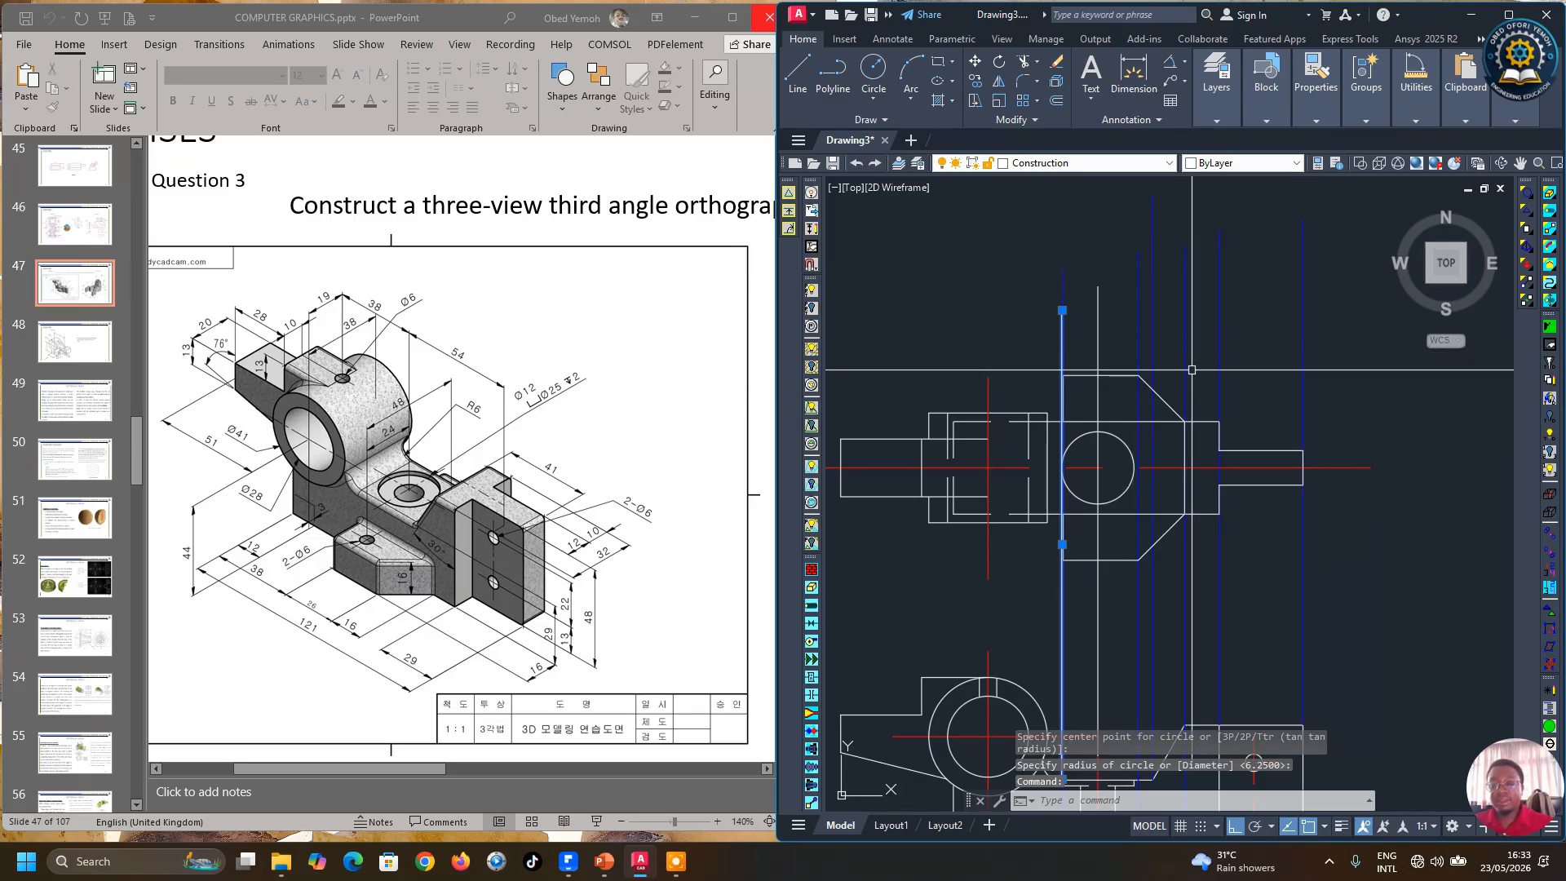
key(Delete)
Step: Draw a vertical projection line up through the front view
scroll(1061, 443, down, 5)
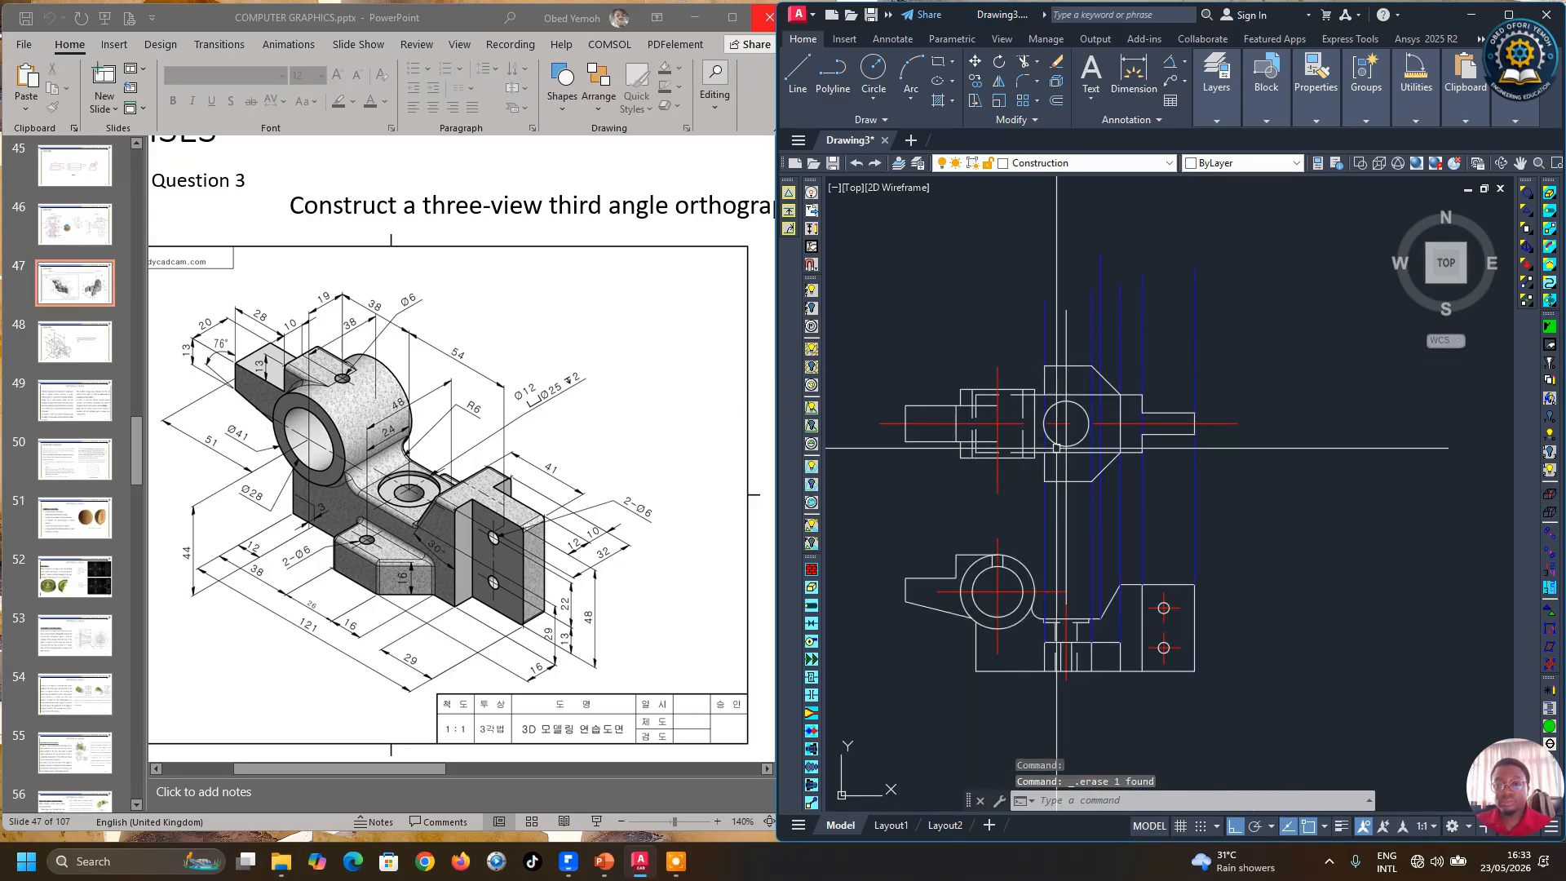
click(798, 88)
scroll(1068, 577, up, 6)
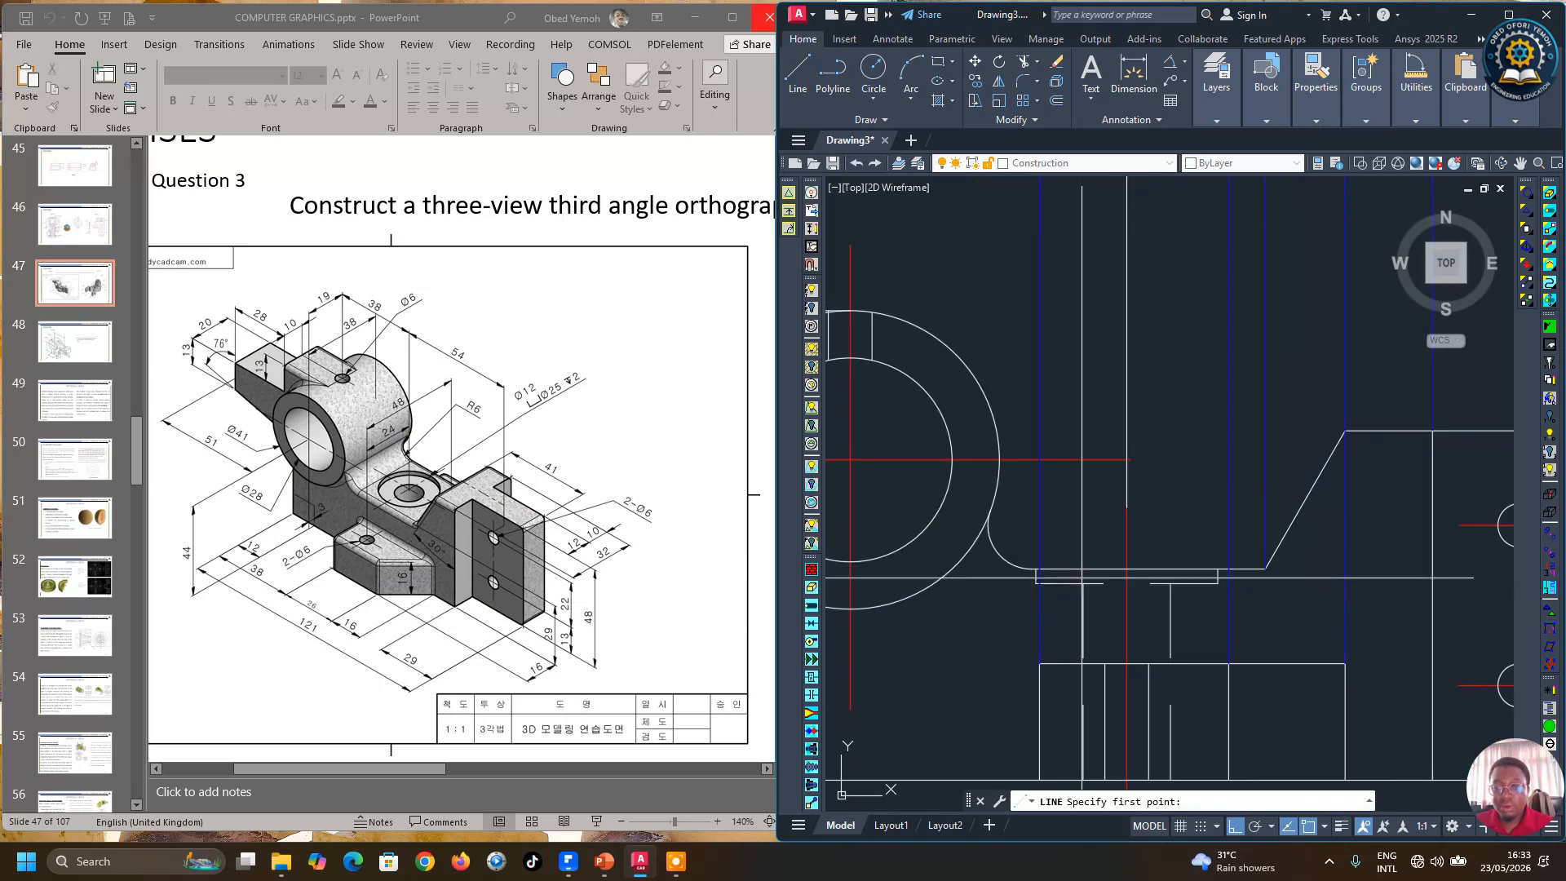
scroll(1083, 584, down, 5)
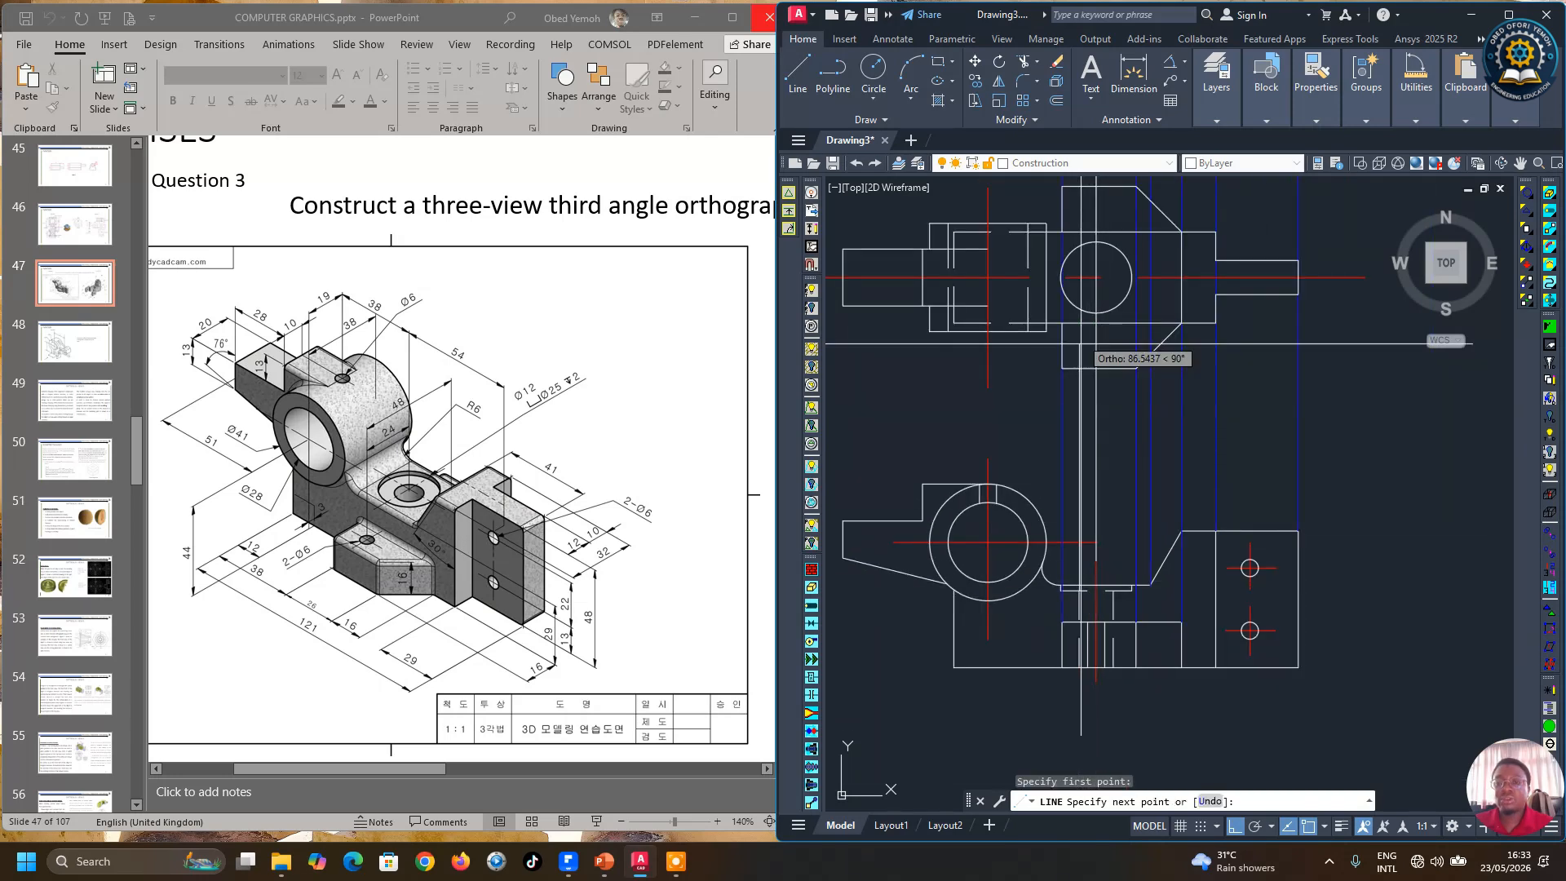
scroll(1098, 341, up, 5)
scroll(1098, 341, down, 5)
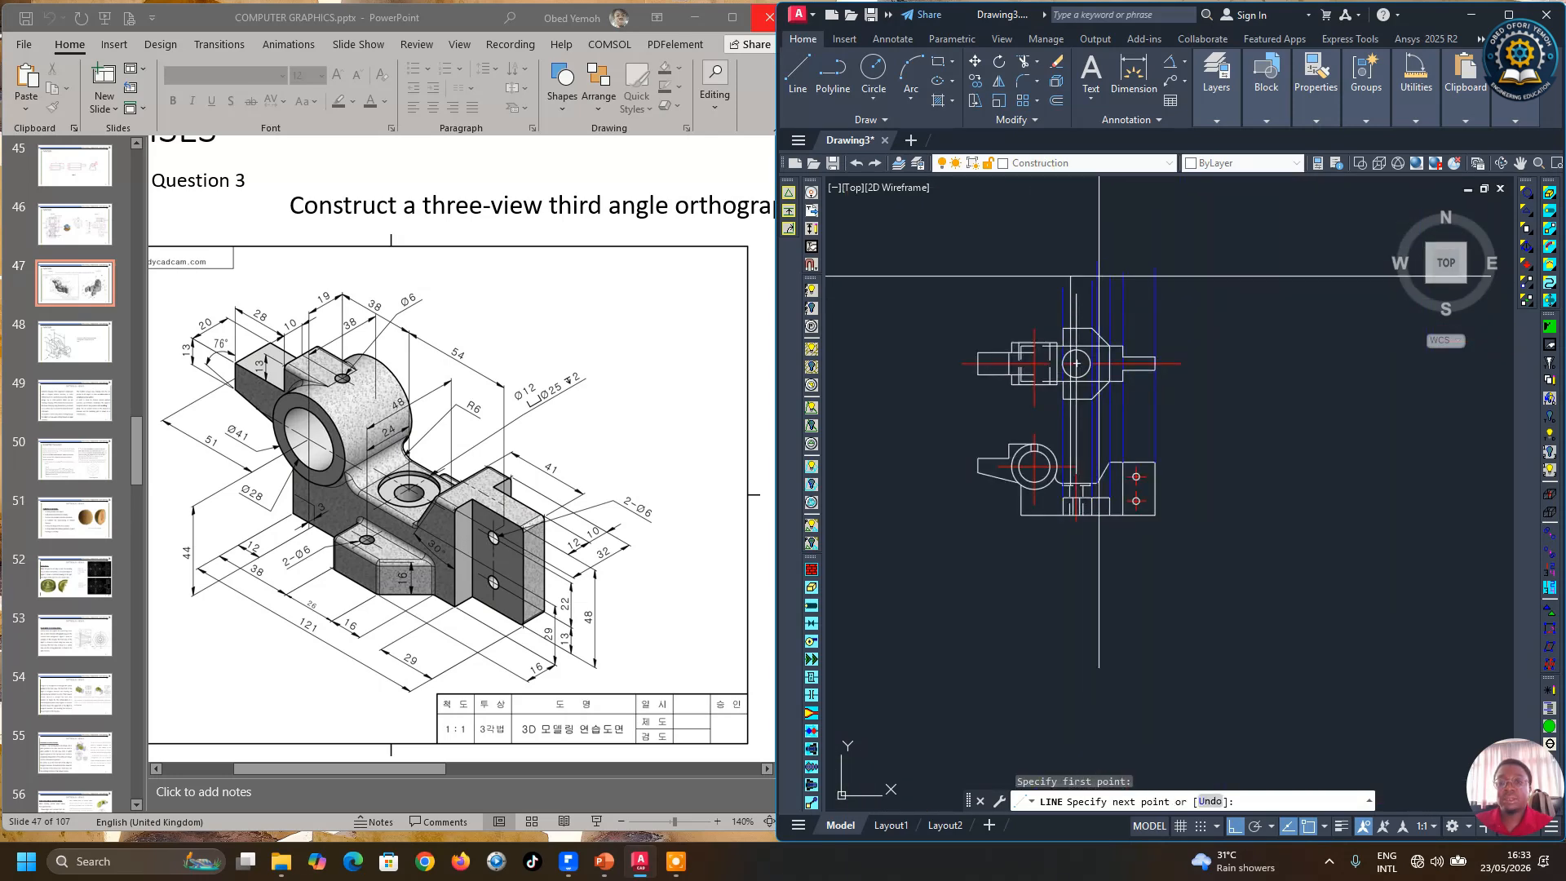
key(Escape)
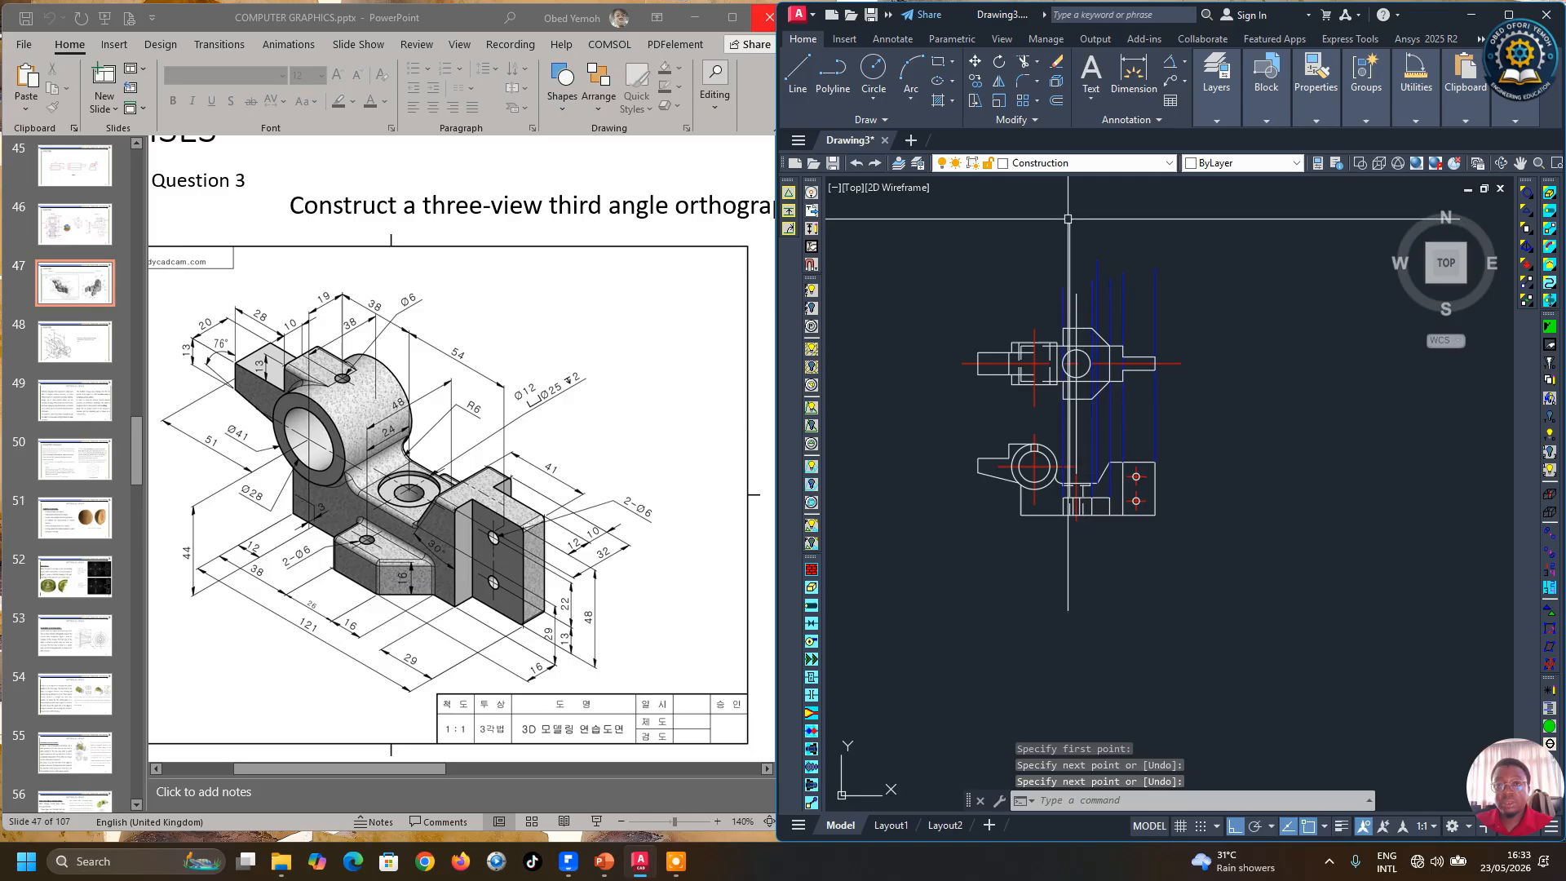
Step: Draw a small circle concentric with the front view's circle, then delete the vertical line at its left edge
click(873, 70)
scroll(1060, 361, up, 4)
scroll(1080, 365, up, 3)
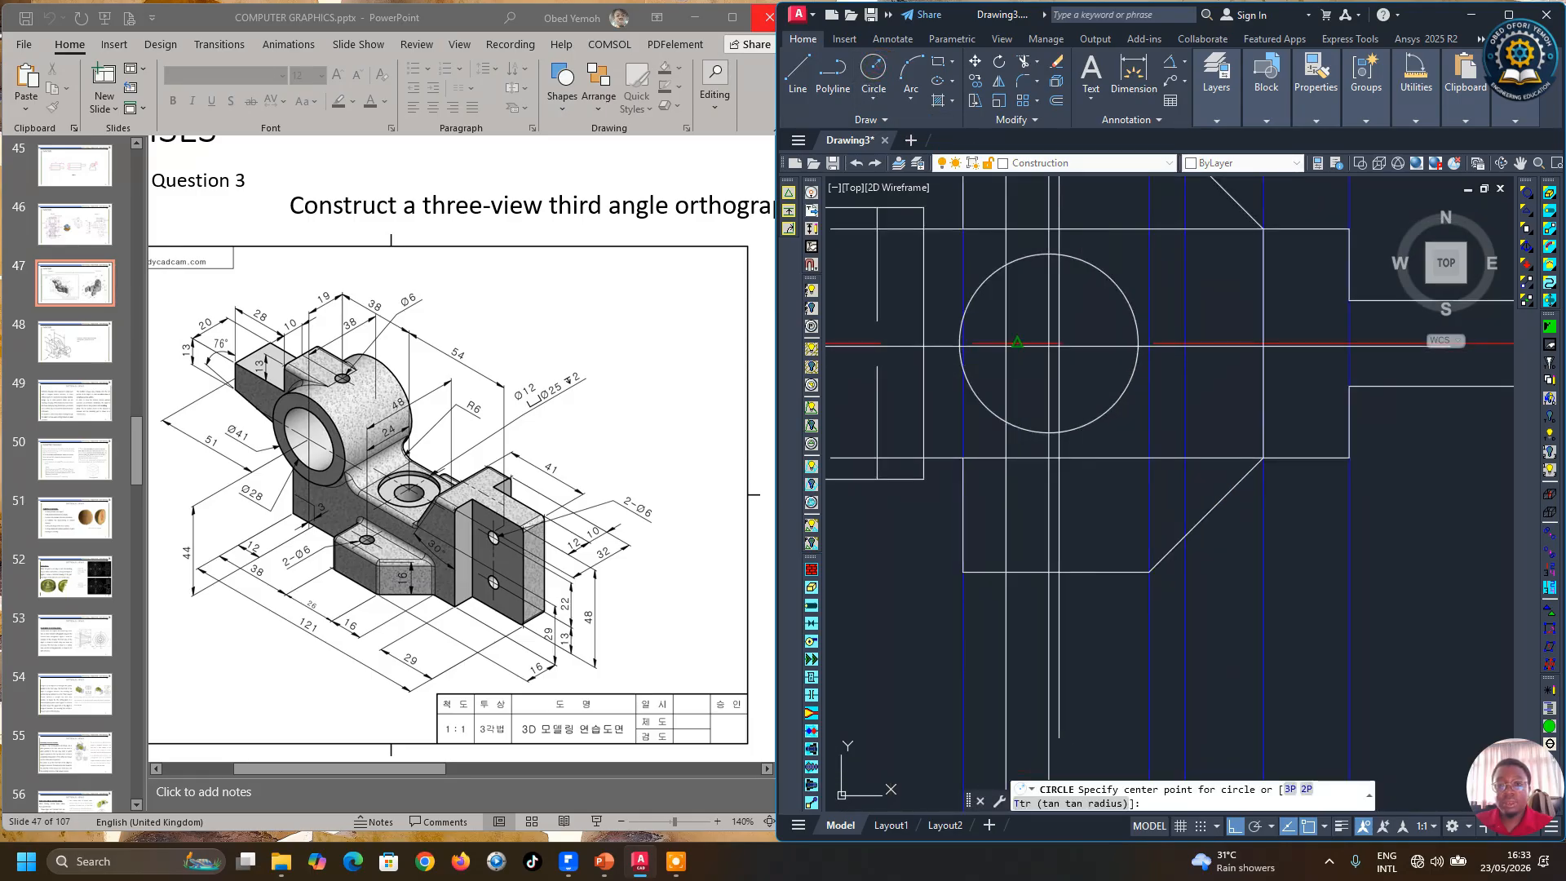
click(1049, 343)
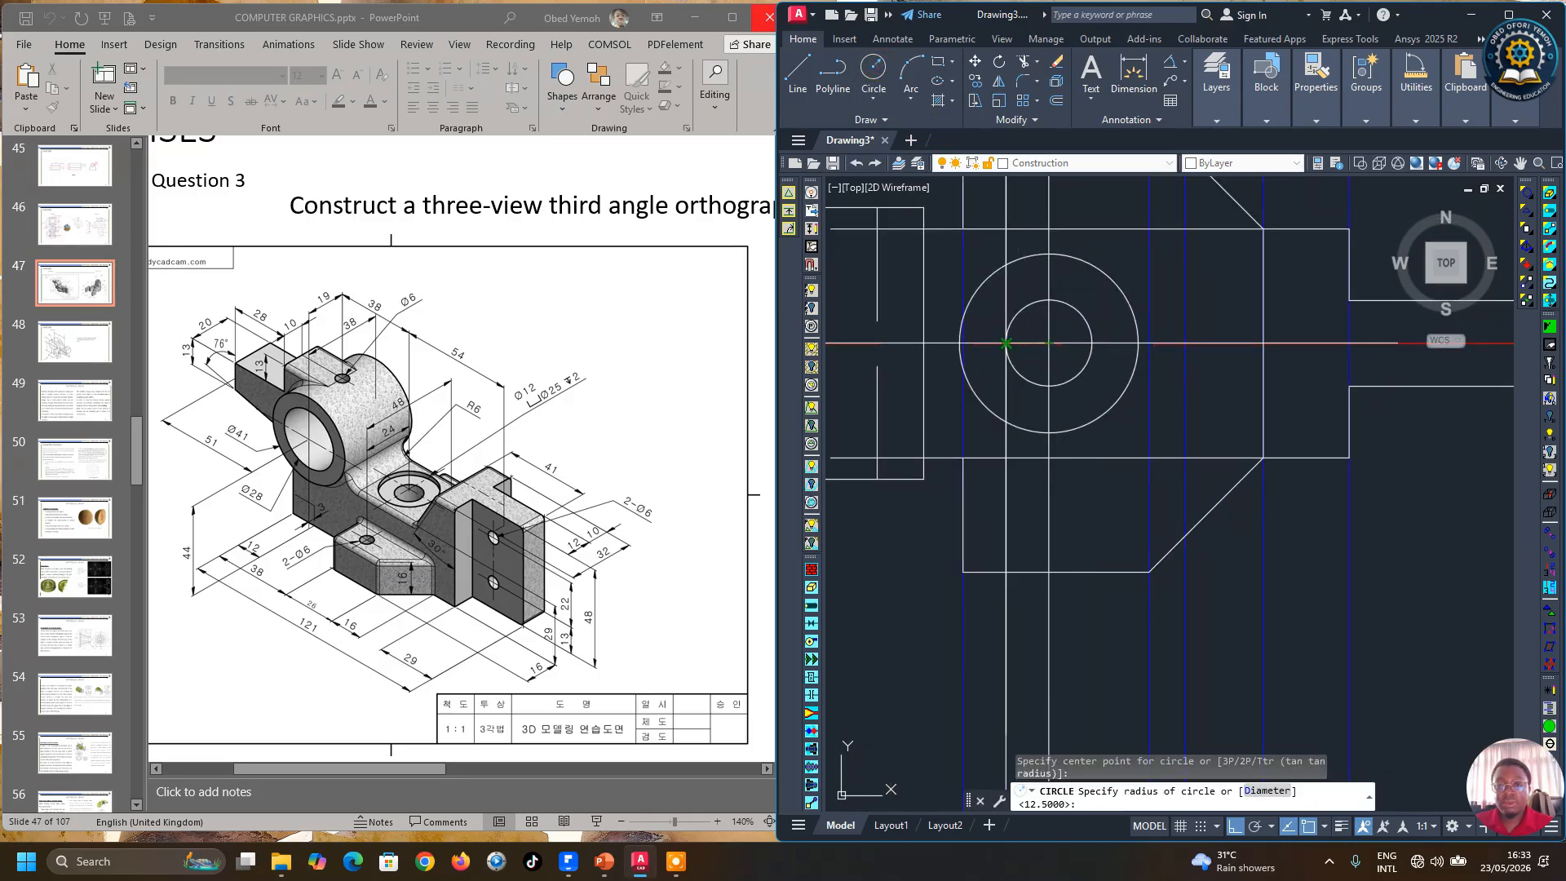
click(1006, 343)
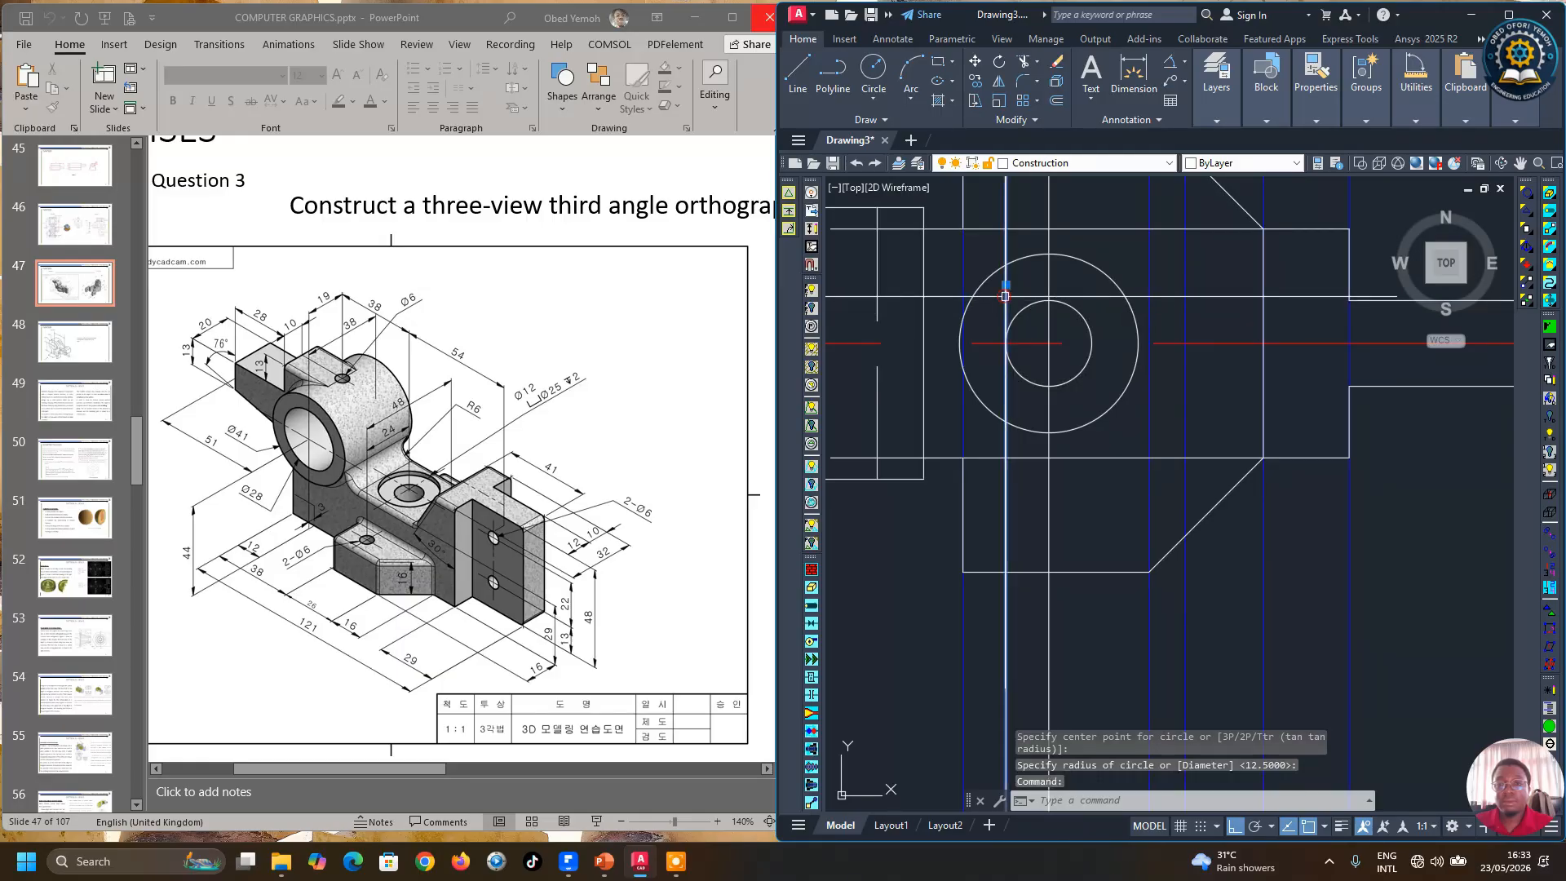
scroll(1035, 449, down, 4)
key(Delete)
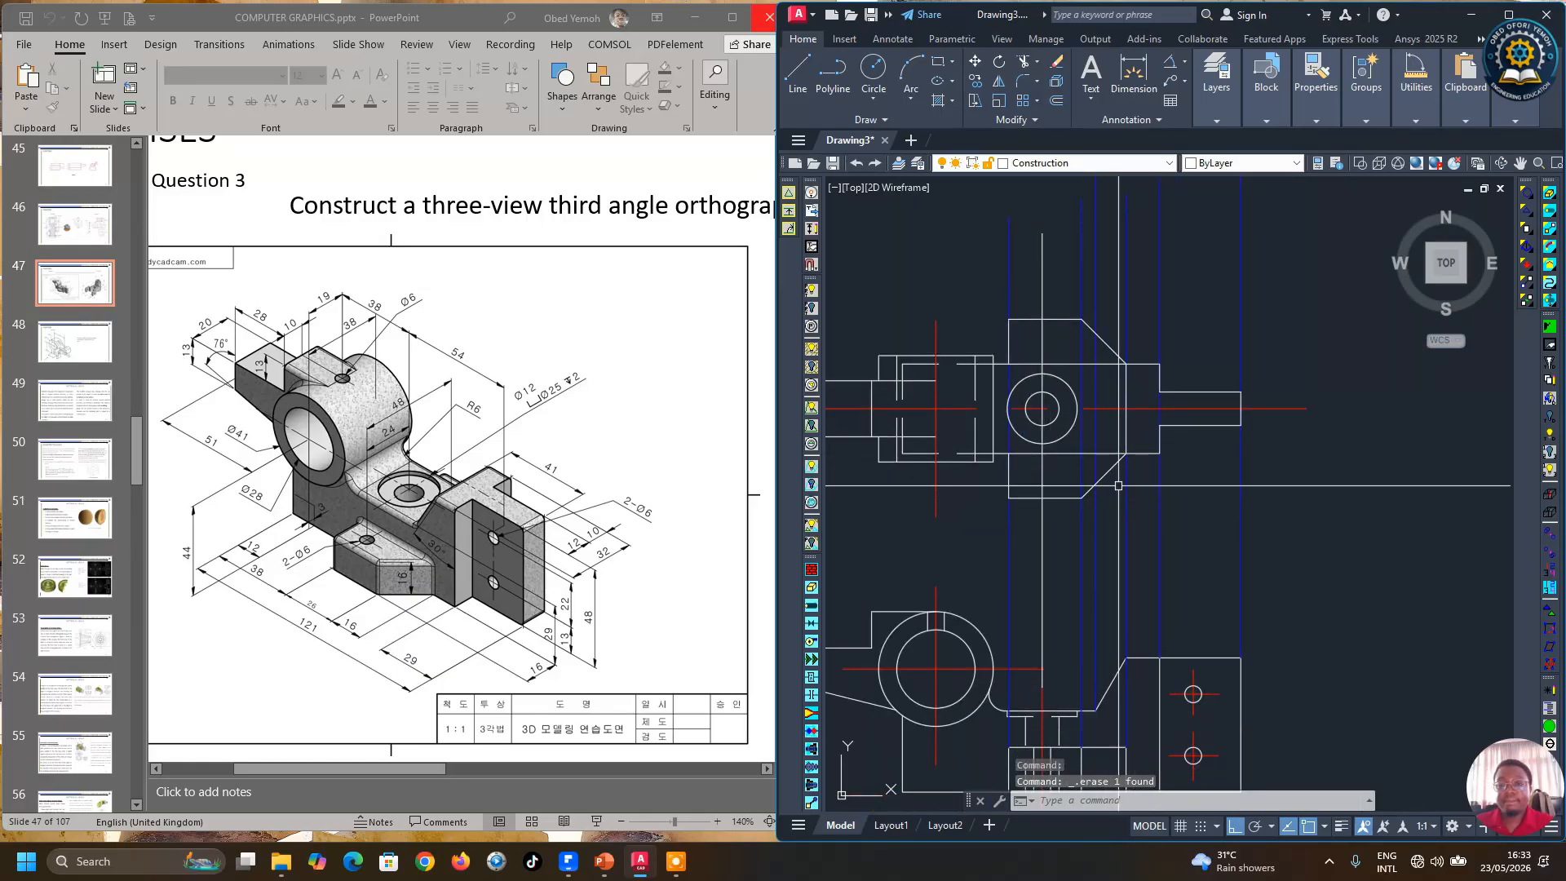
Step: Offset the front view's horizontal centre line 24 units above and below it
scroll(1048, 412, down, 2)
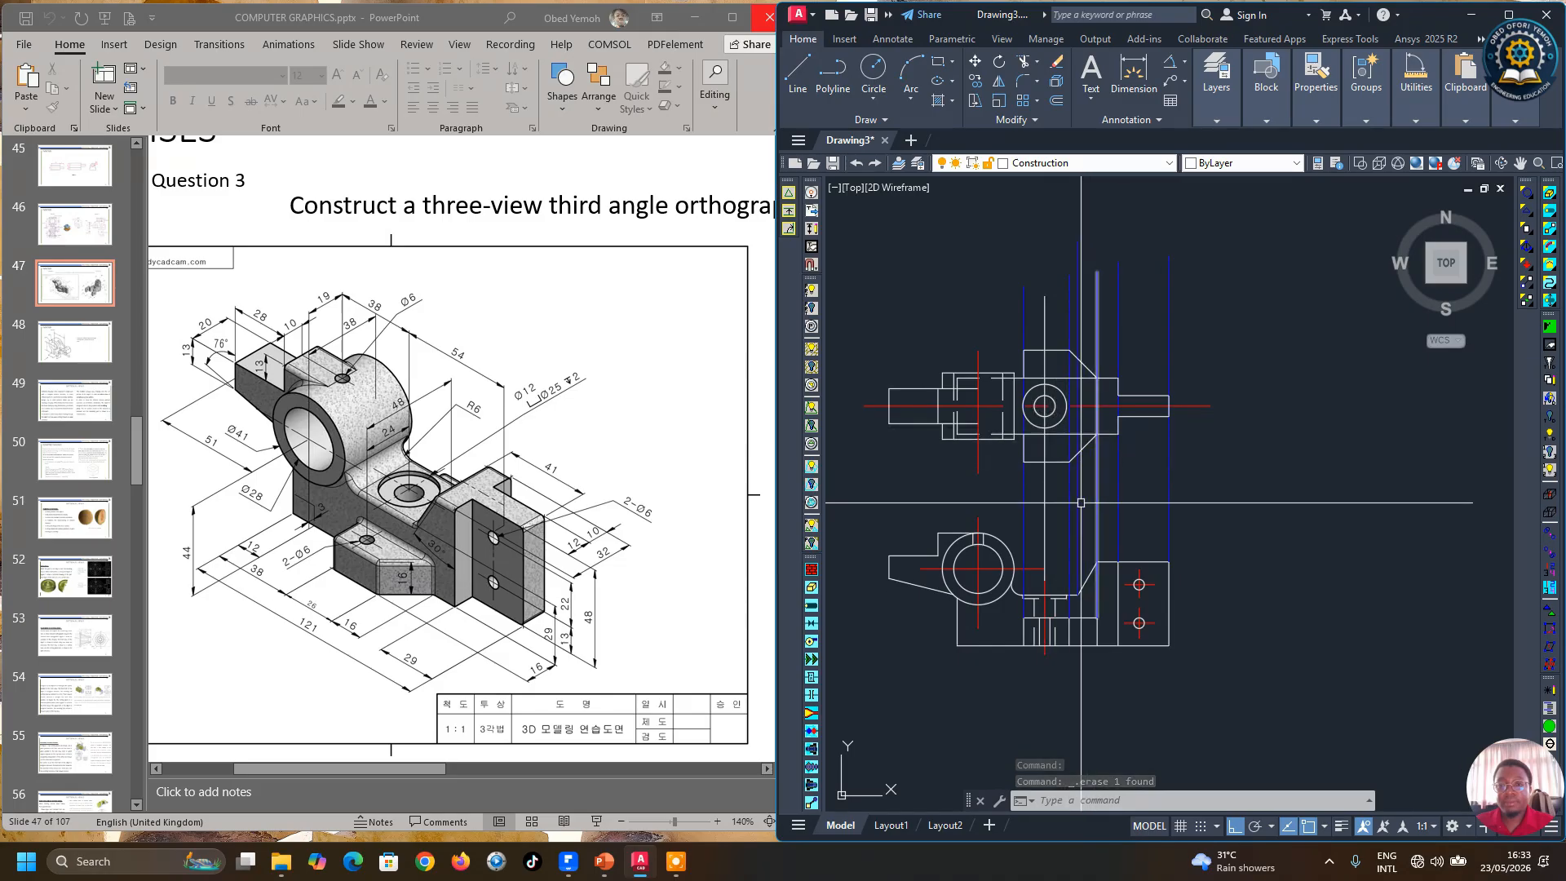
scroll(1085, 494, up, 2)
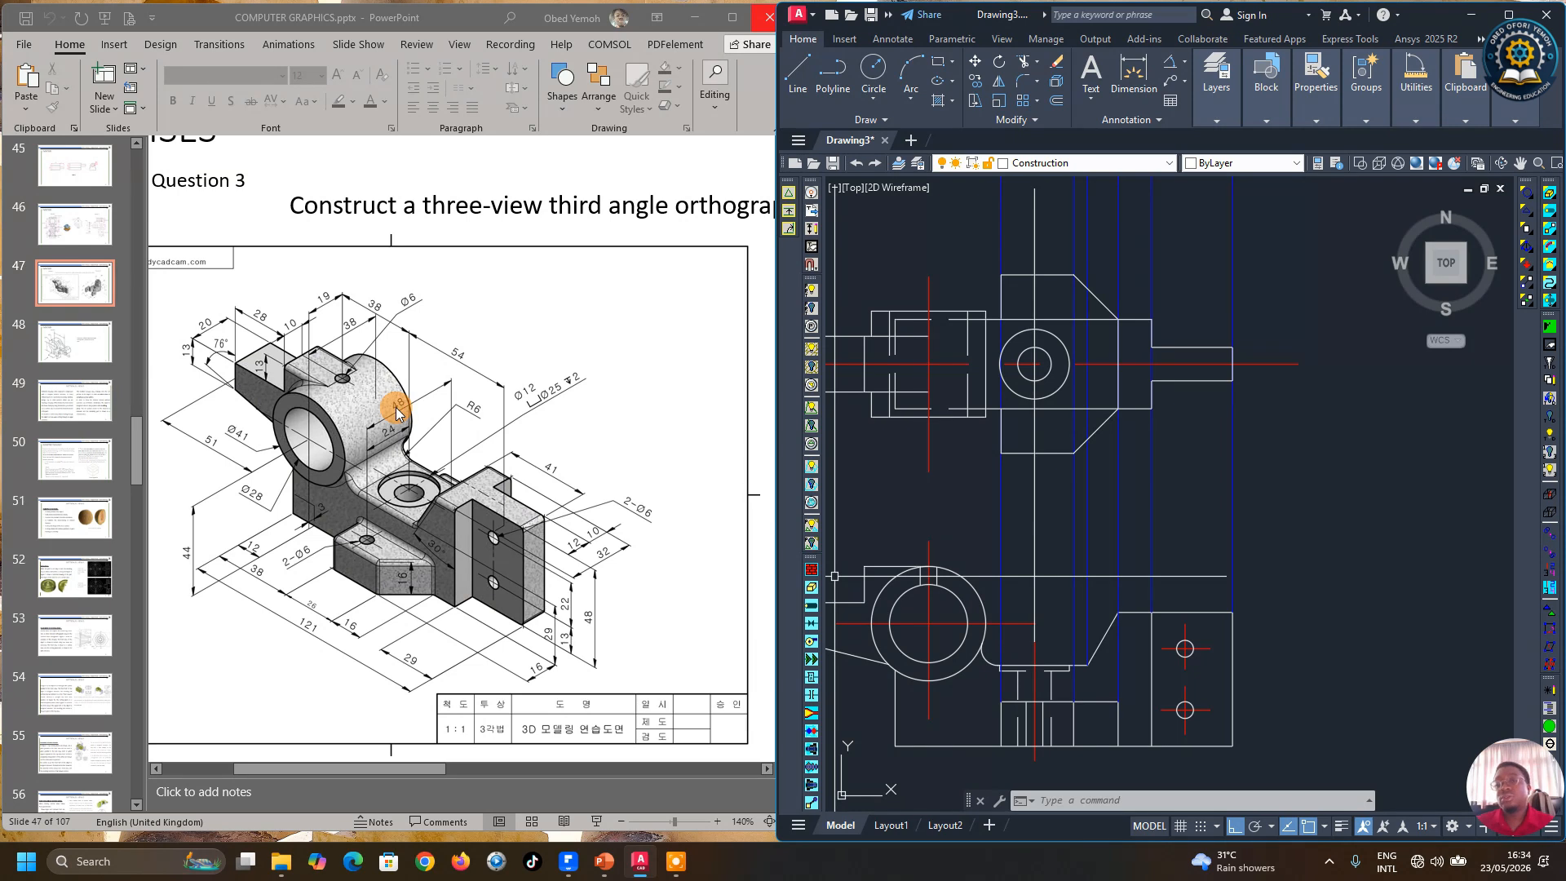
click(1056, 103)
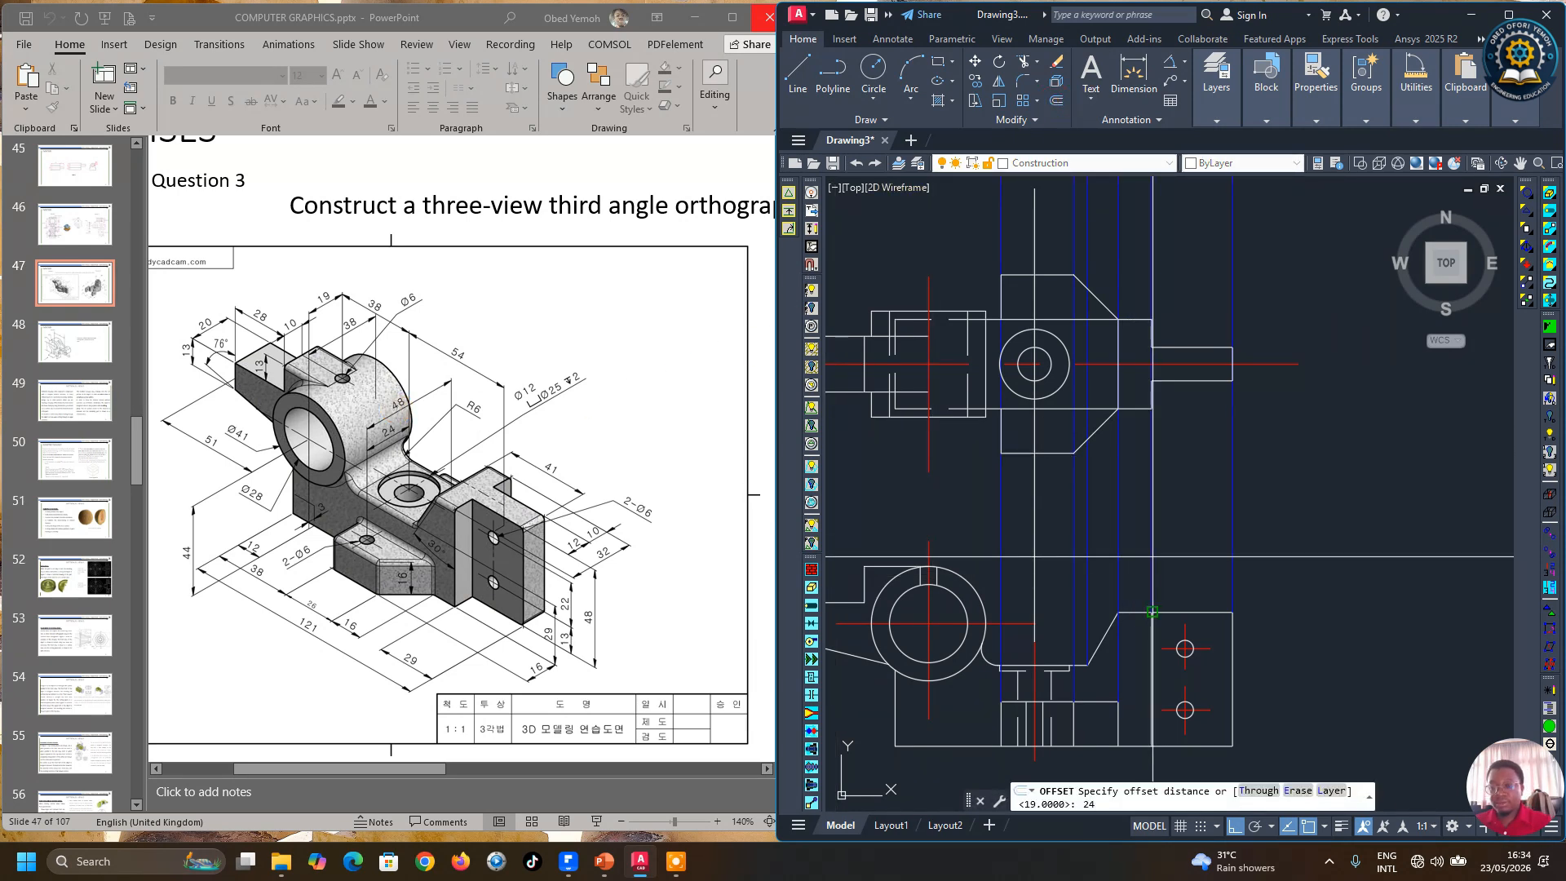
key(Return)
click(1268, 364)
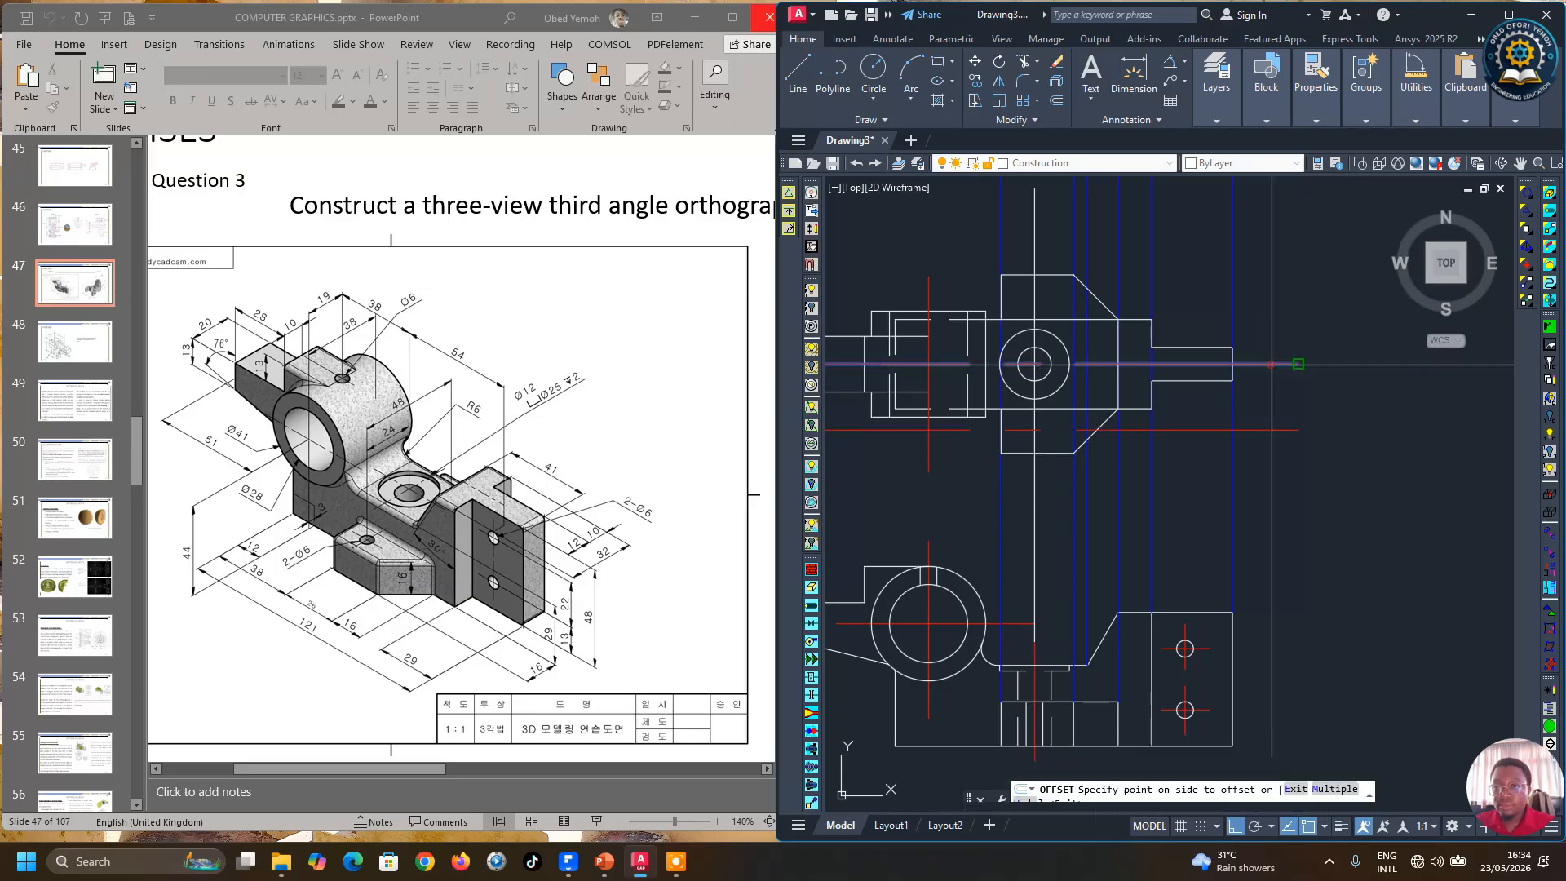
click(1341, 484)
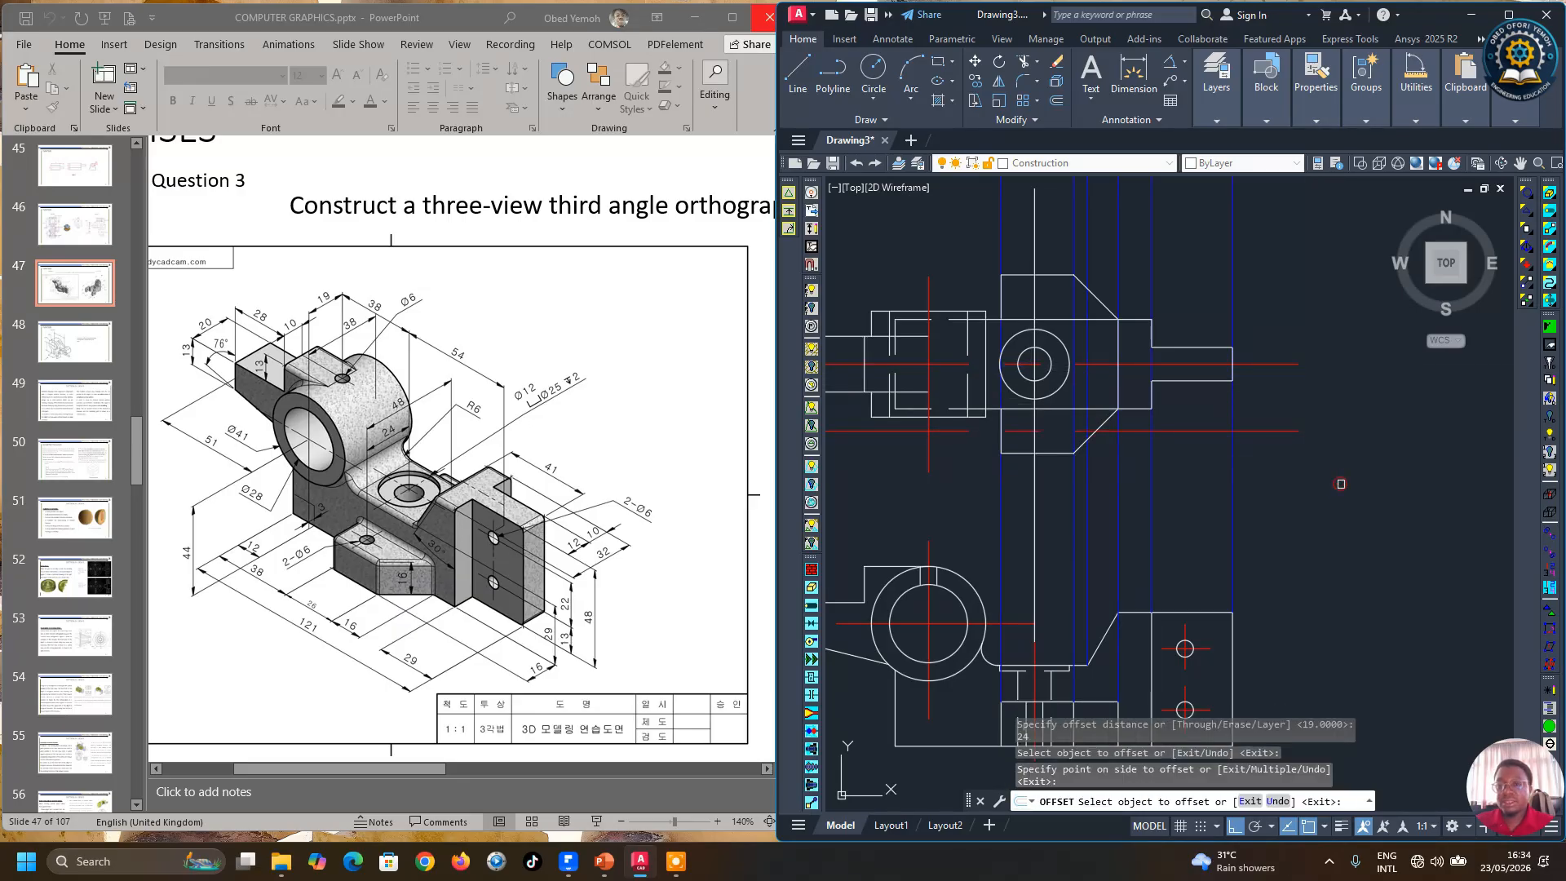
click(1285, 363)
right_click(1274, 211)
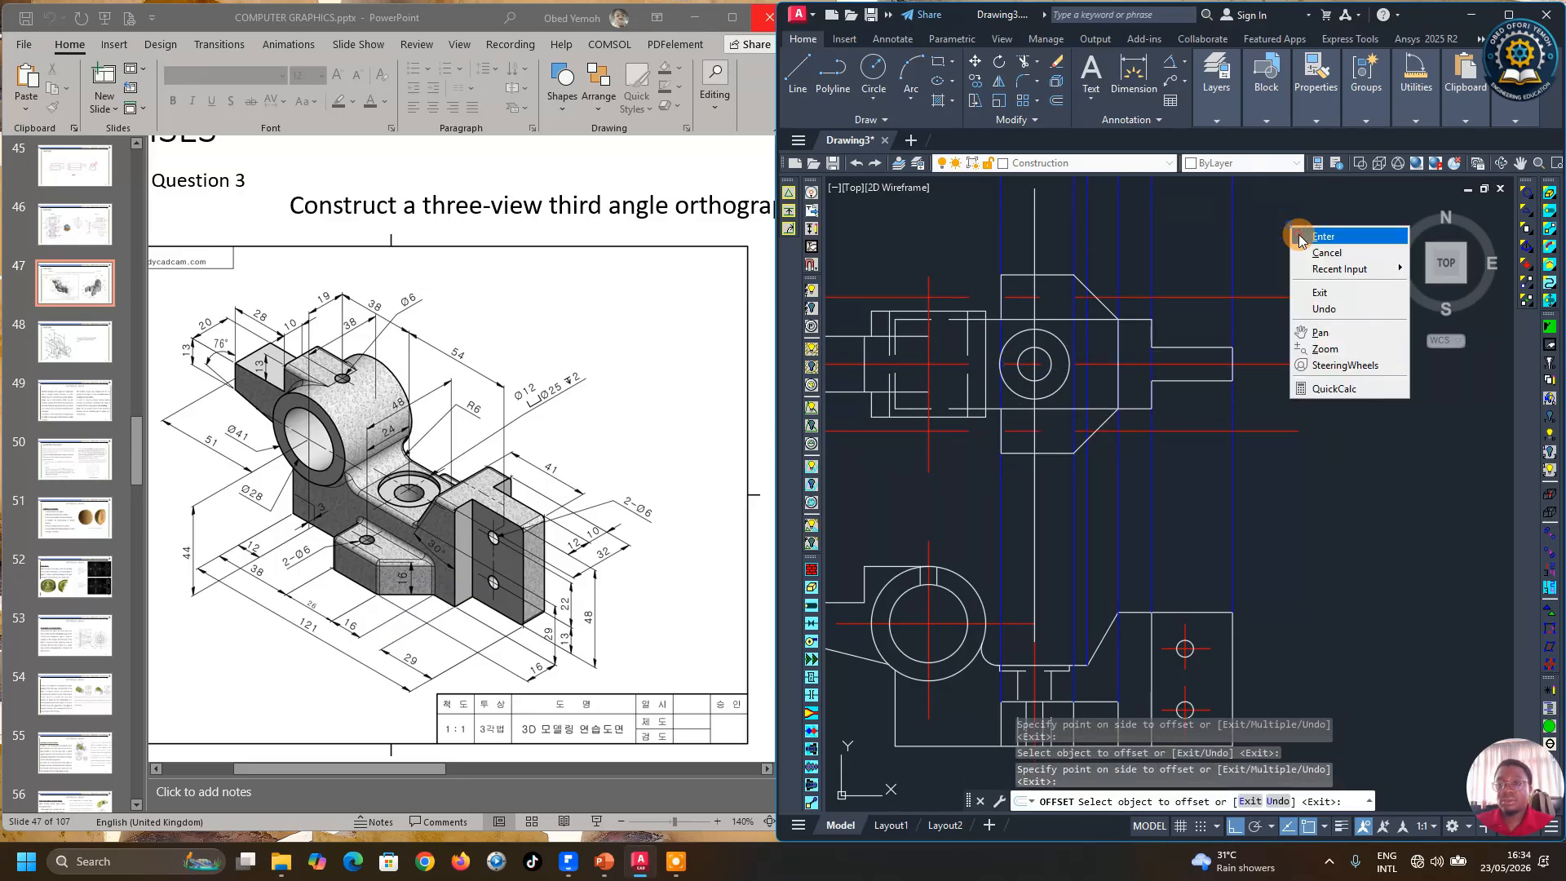
click(1305, 231)
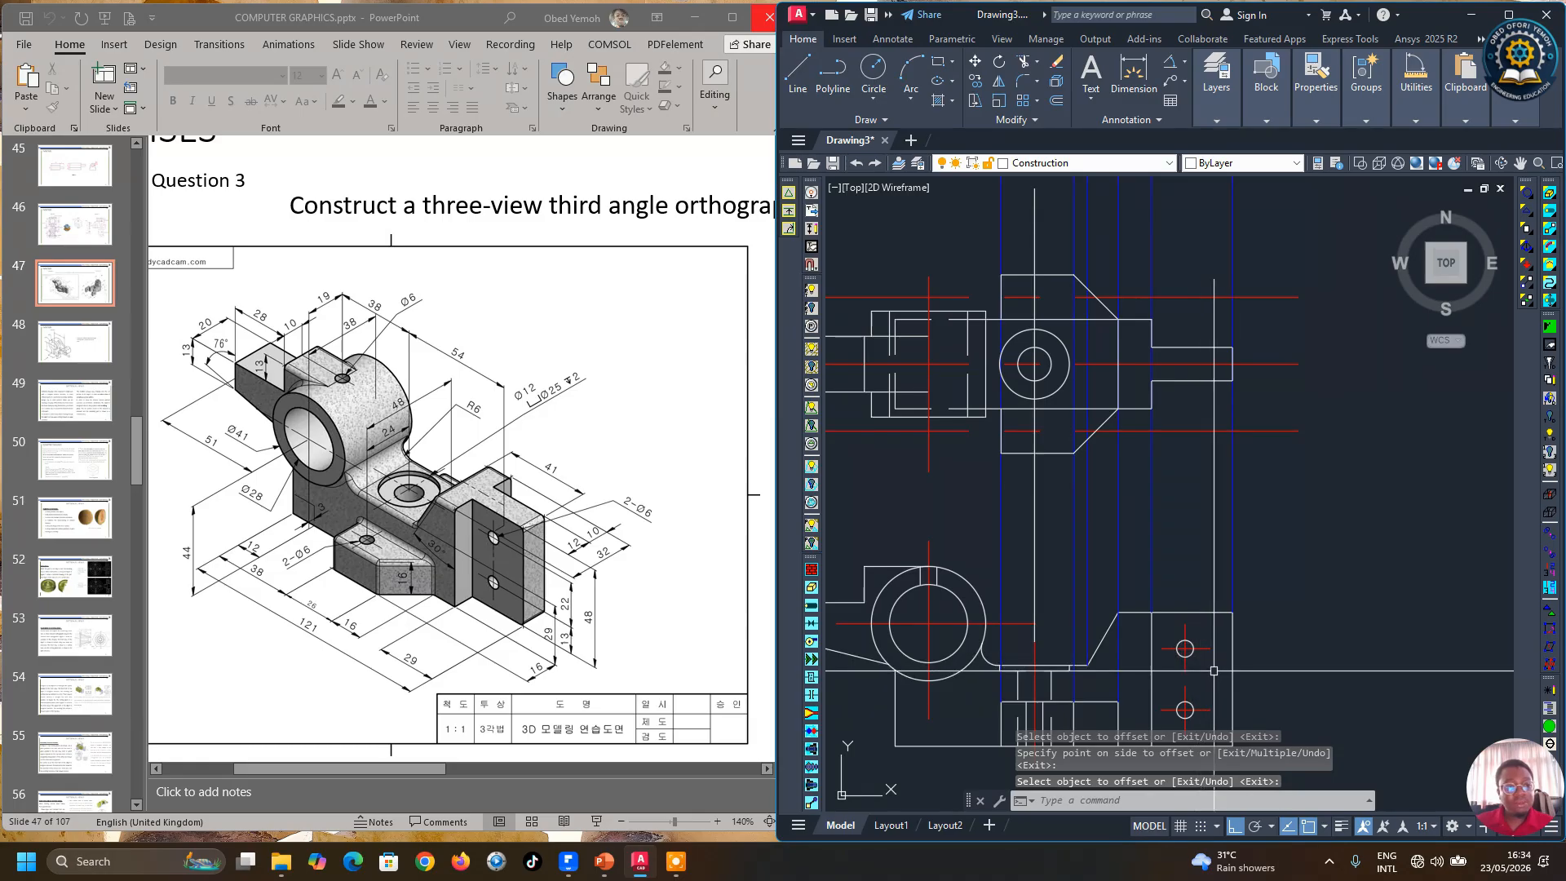
Step: Copy the lower view's hole circle with its centre lines onto the two offset lines in the front view
scroll(1188, 685, up, 2)
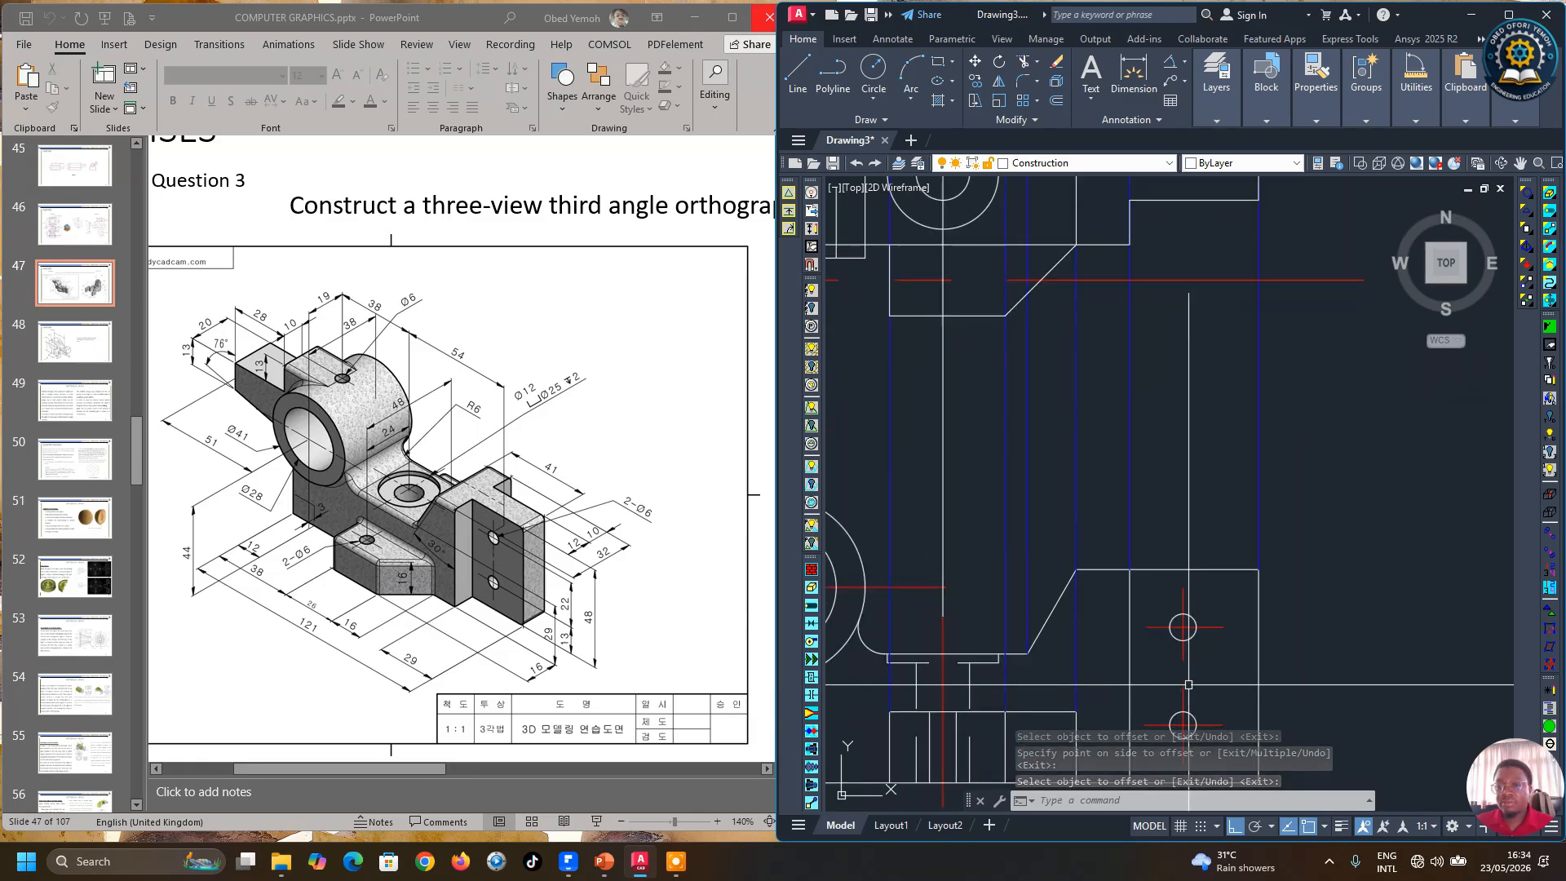
click(977, 79)
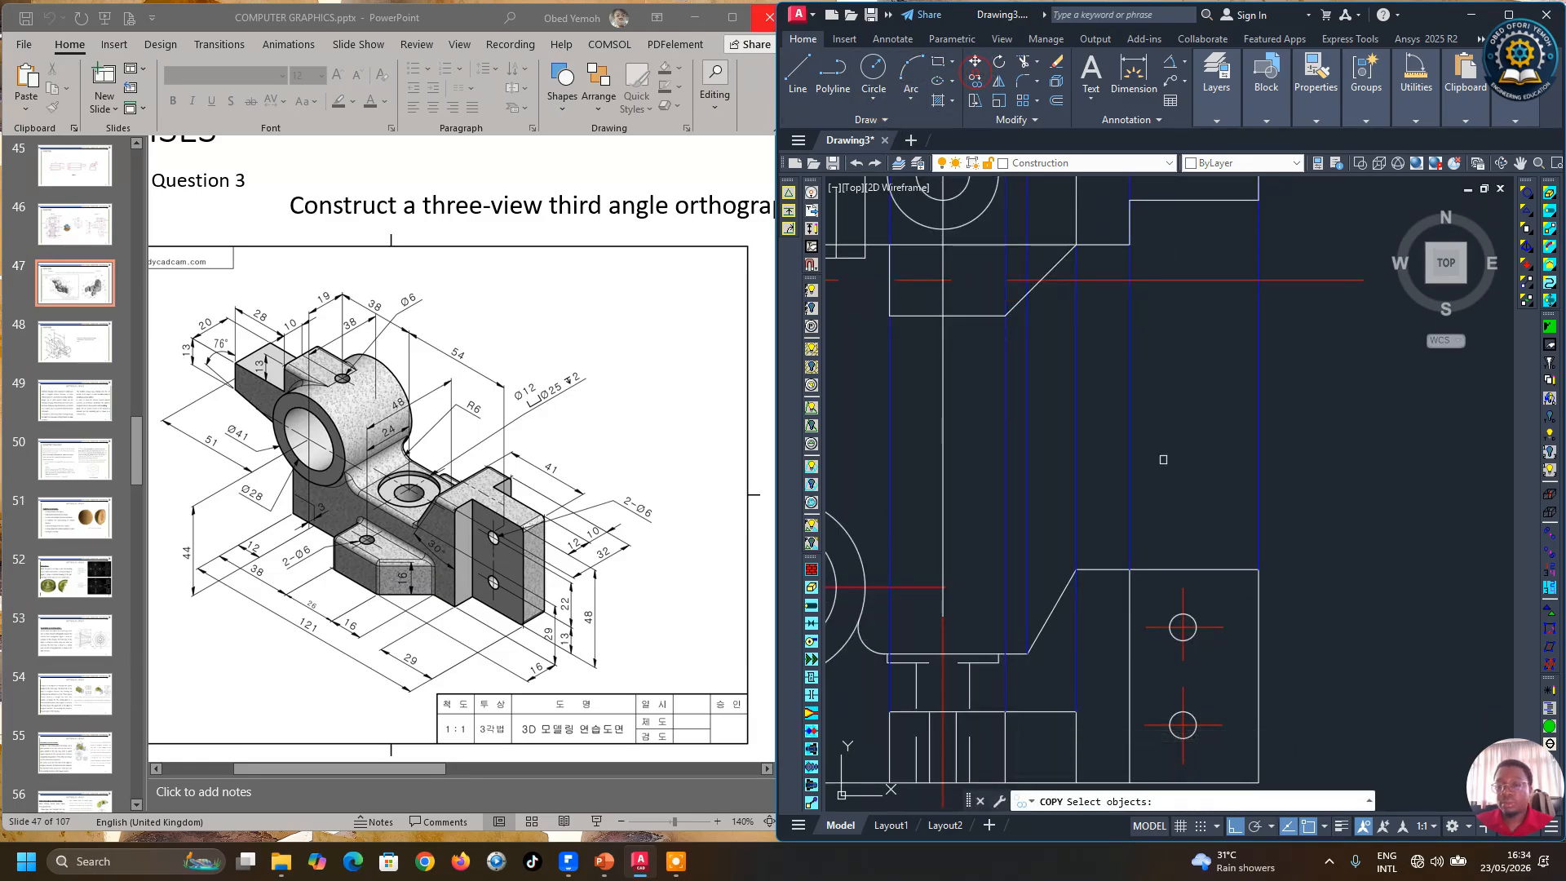
scroll(1228, 681, up, 3)
click(1060, 482)
key(Return)
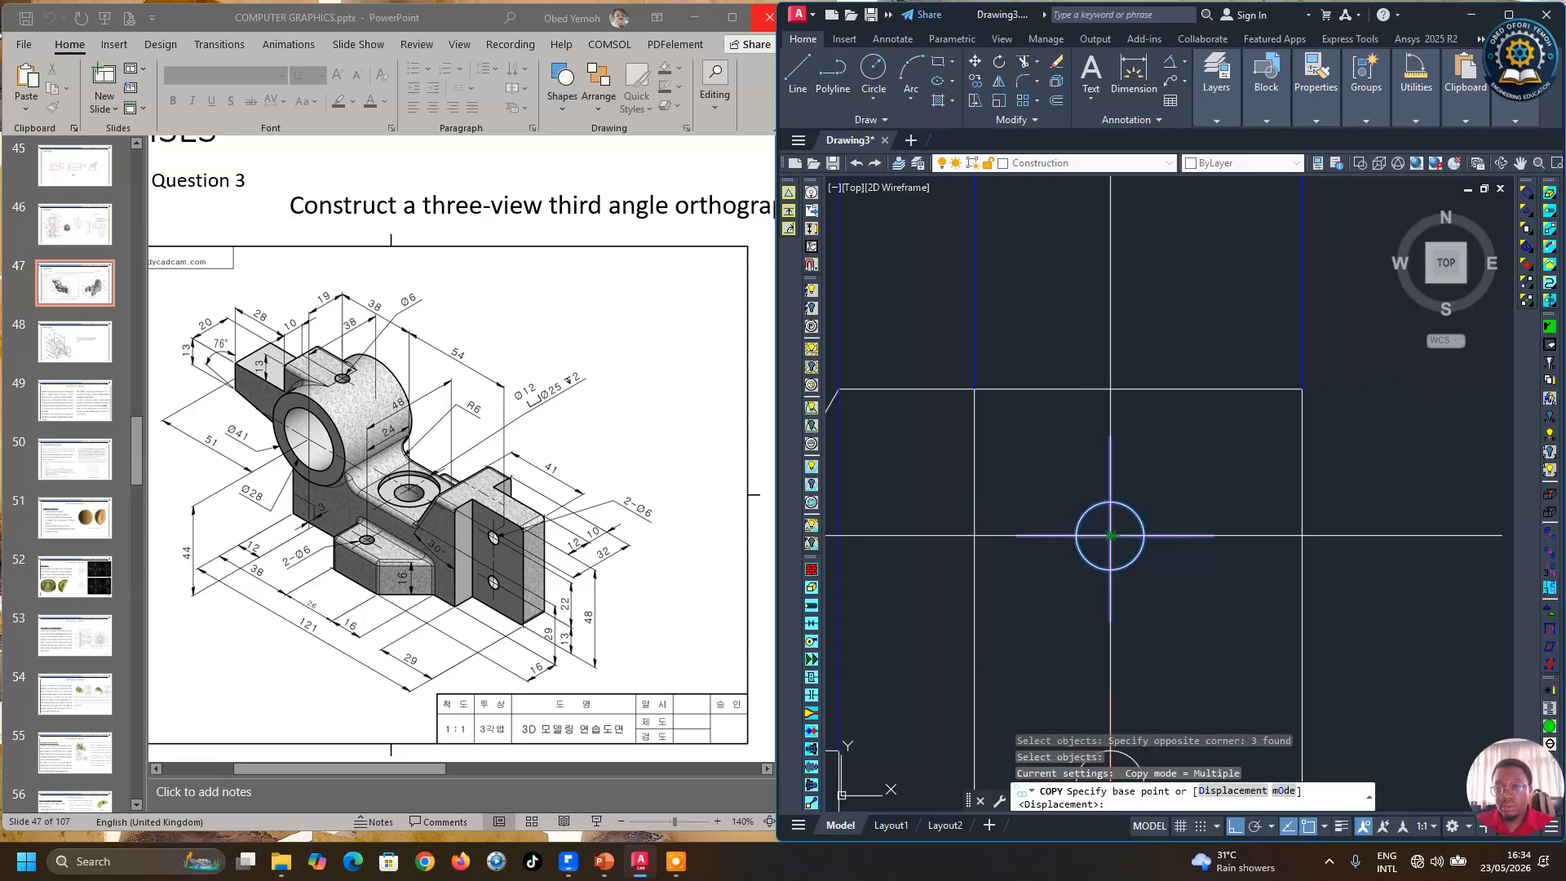
click(1111, 536)
scroll(1196, 607, down, 5)
scroll(1060, 401, up, 5)
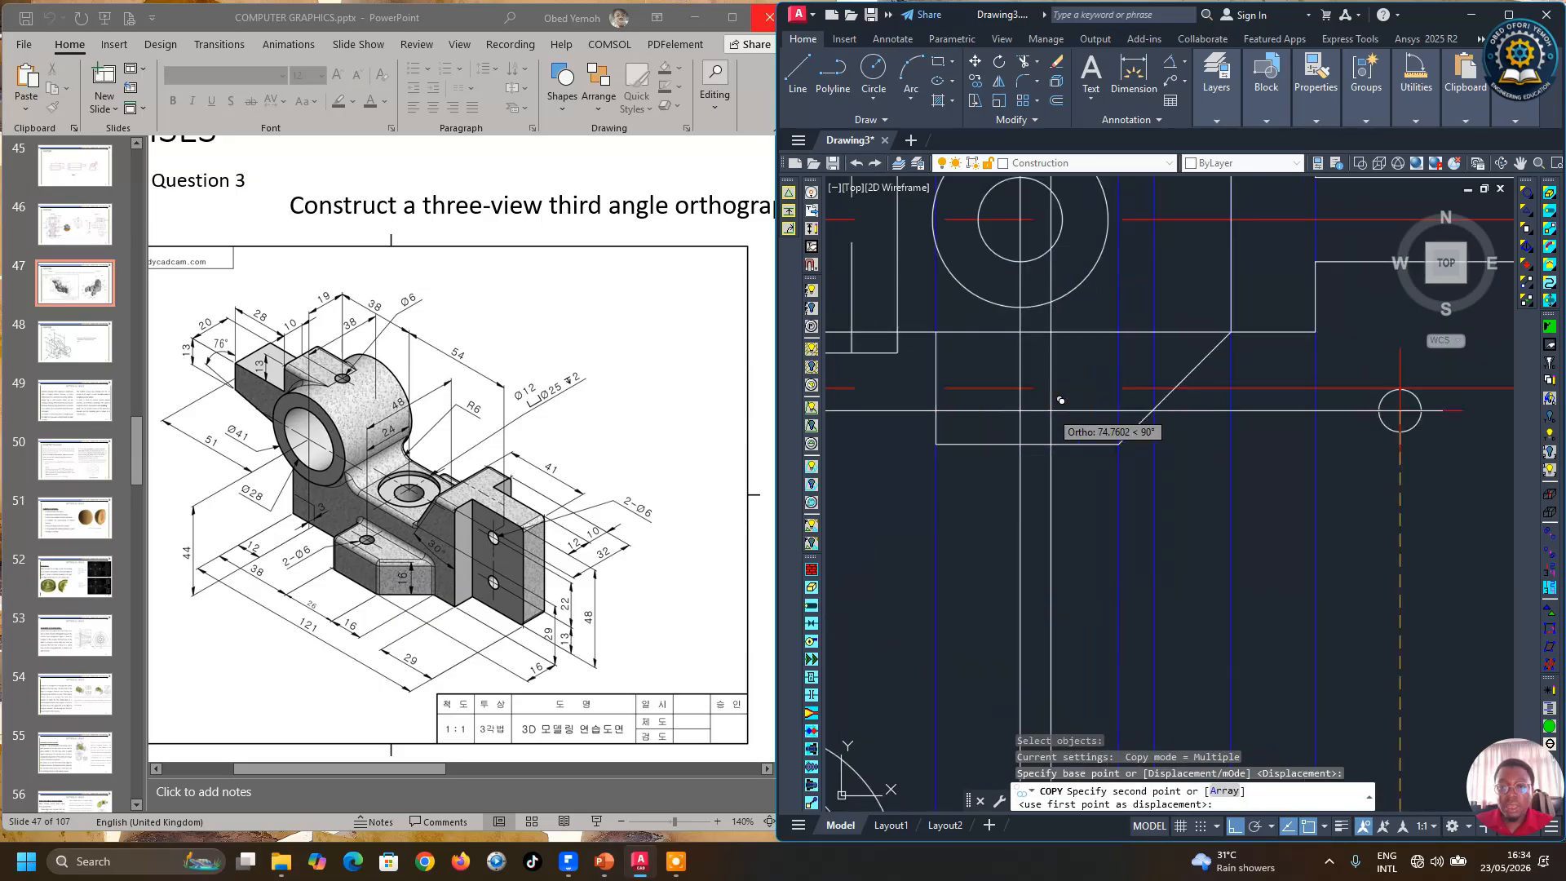
click(1019, 388)
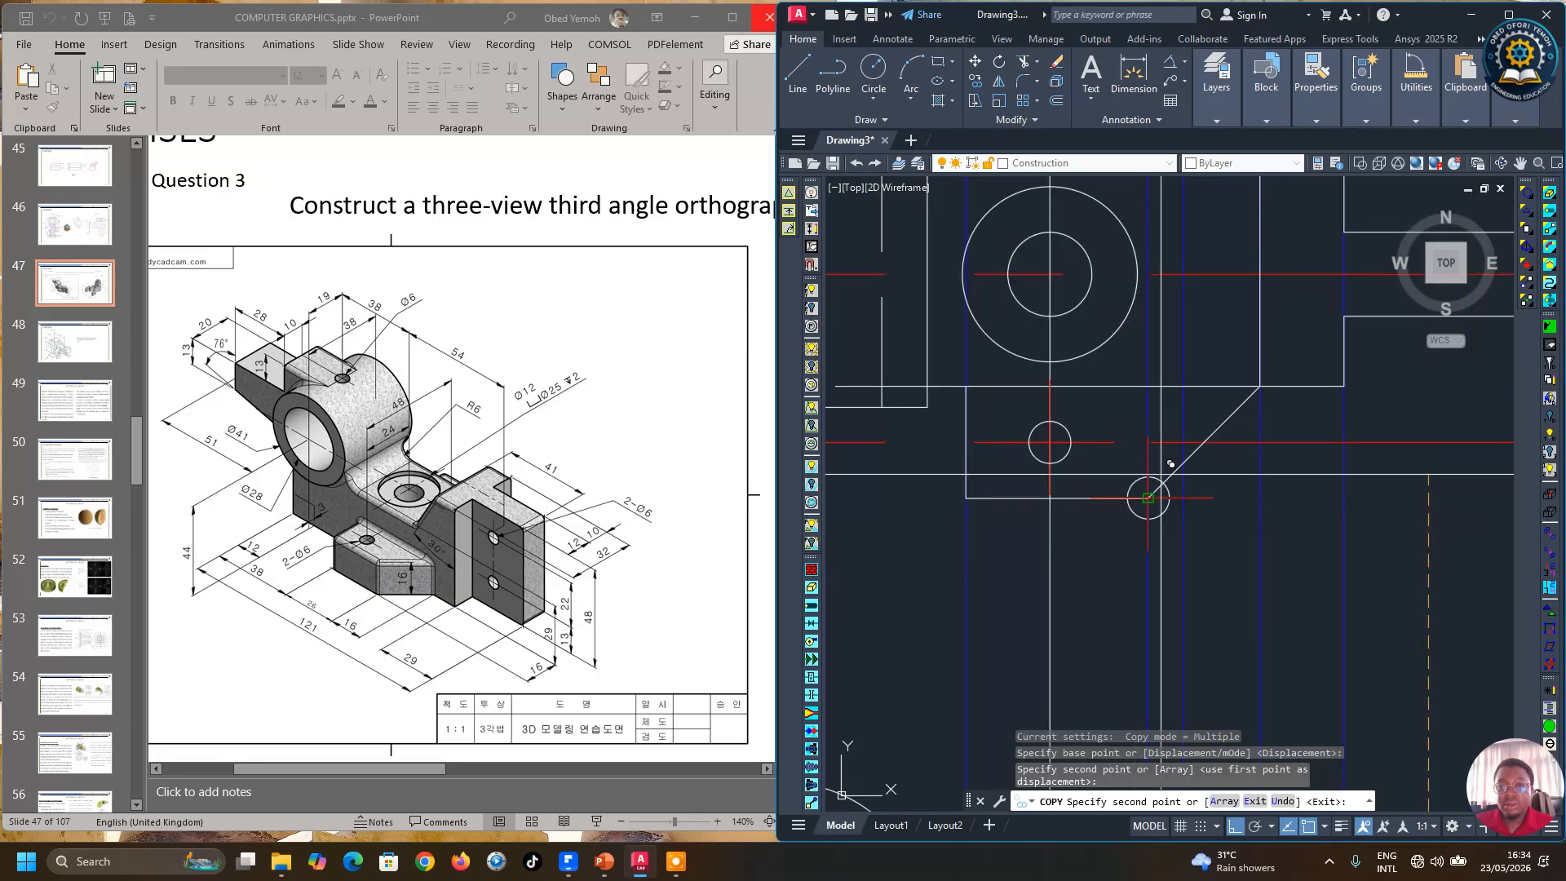
scroll(1171, 464, down, 4)
scroll(1139, 326, up, 5)
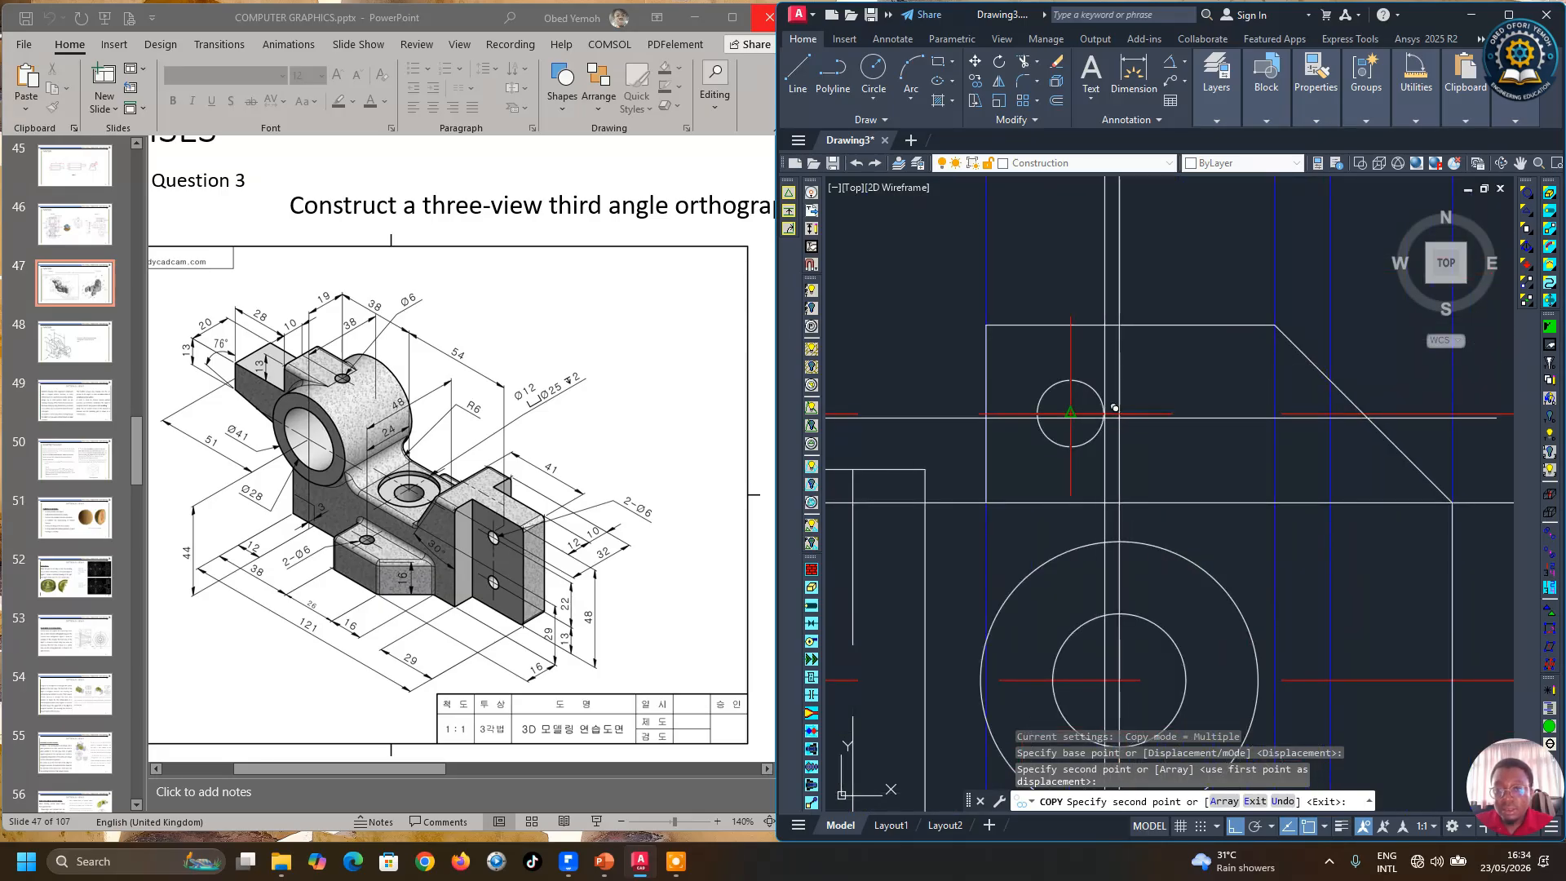
click(1119, 414)
scroll(1157, 449, down, 3)
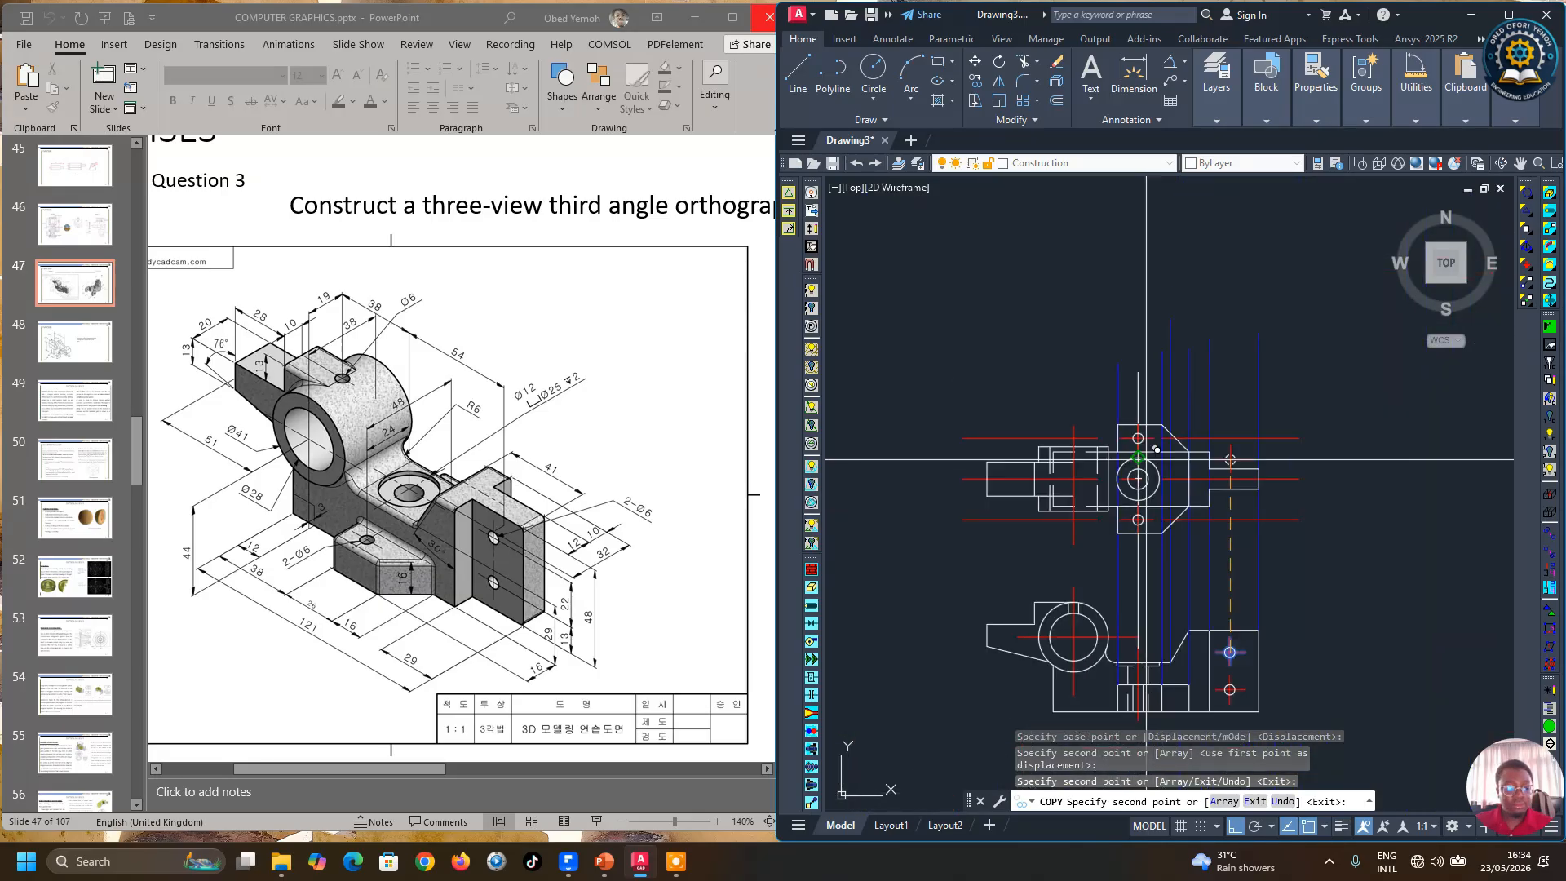
key(Escape)
Step: Delete the vertical projection line and the two offset construction lines through the copied holes
click(1139, 386)
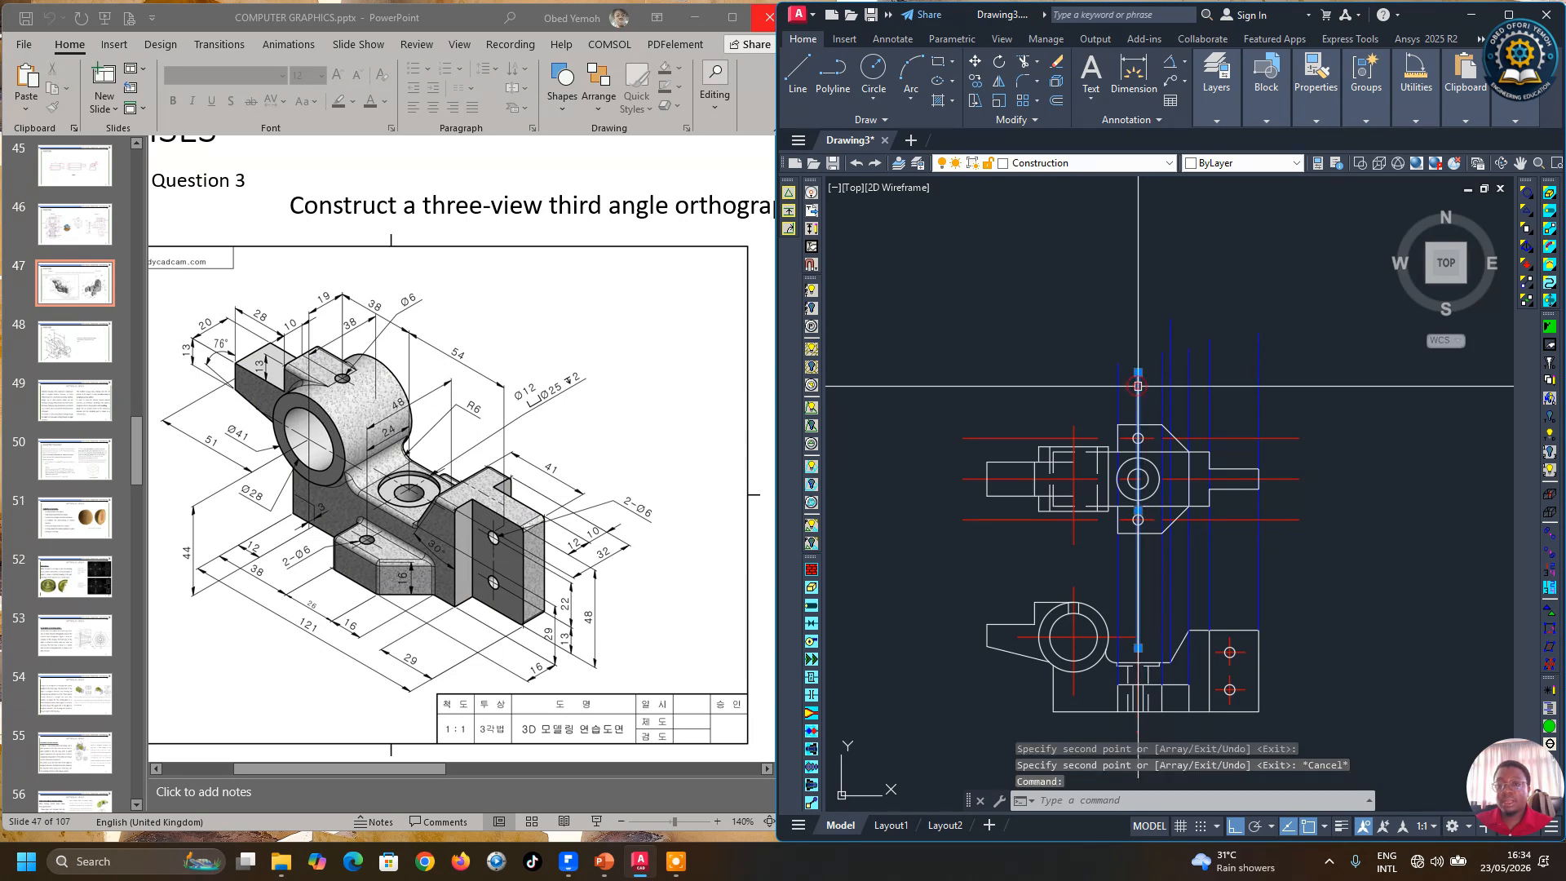
click(1285, 438)
click(1283, 519)
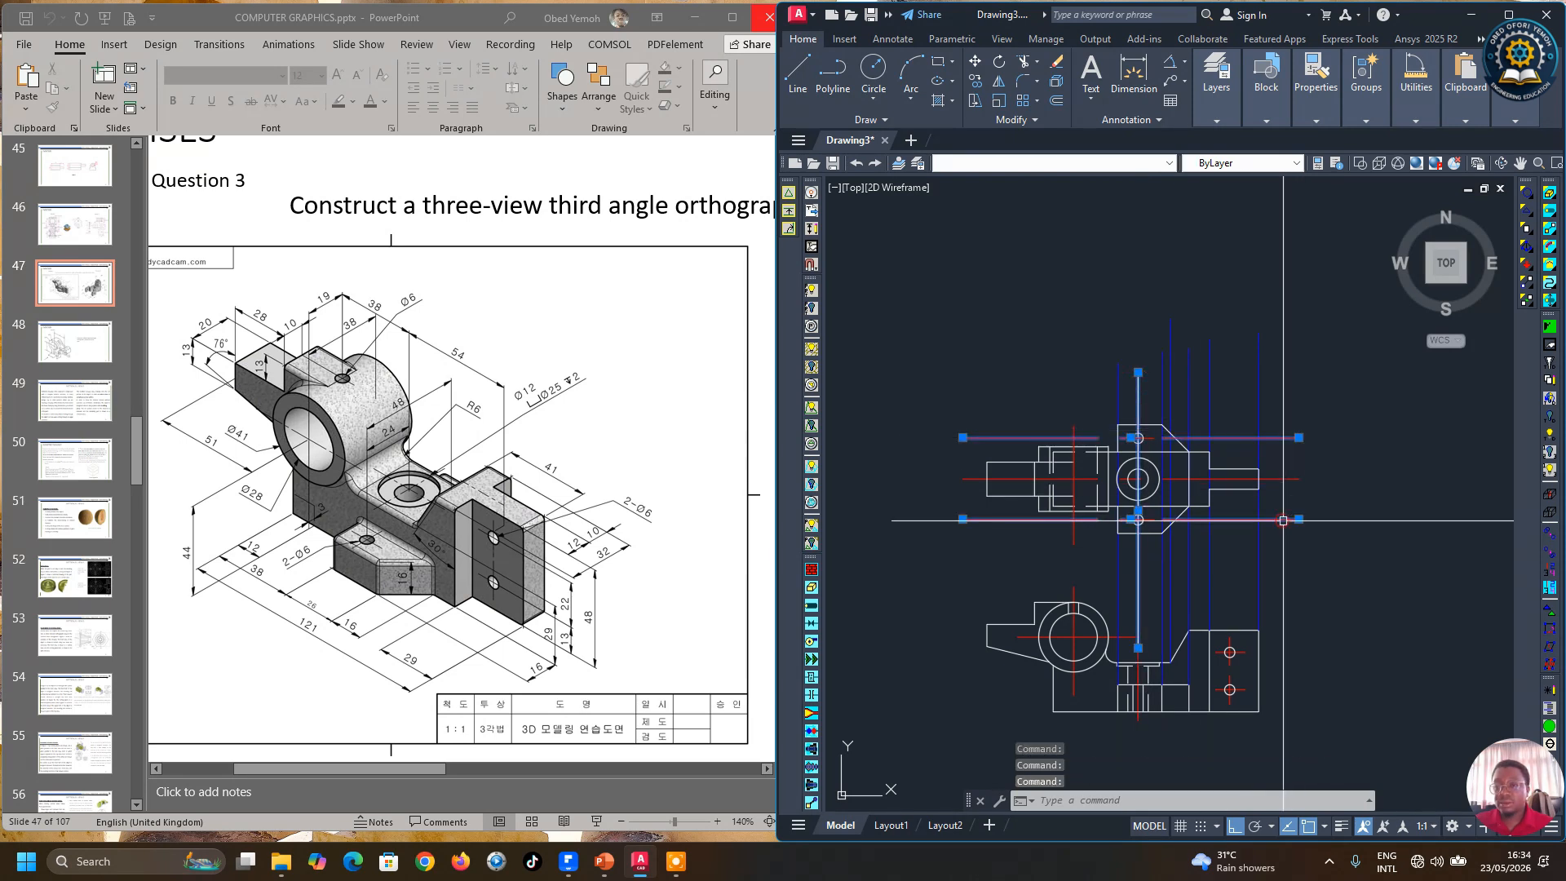
key(Delete)
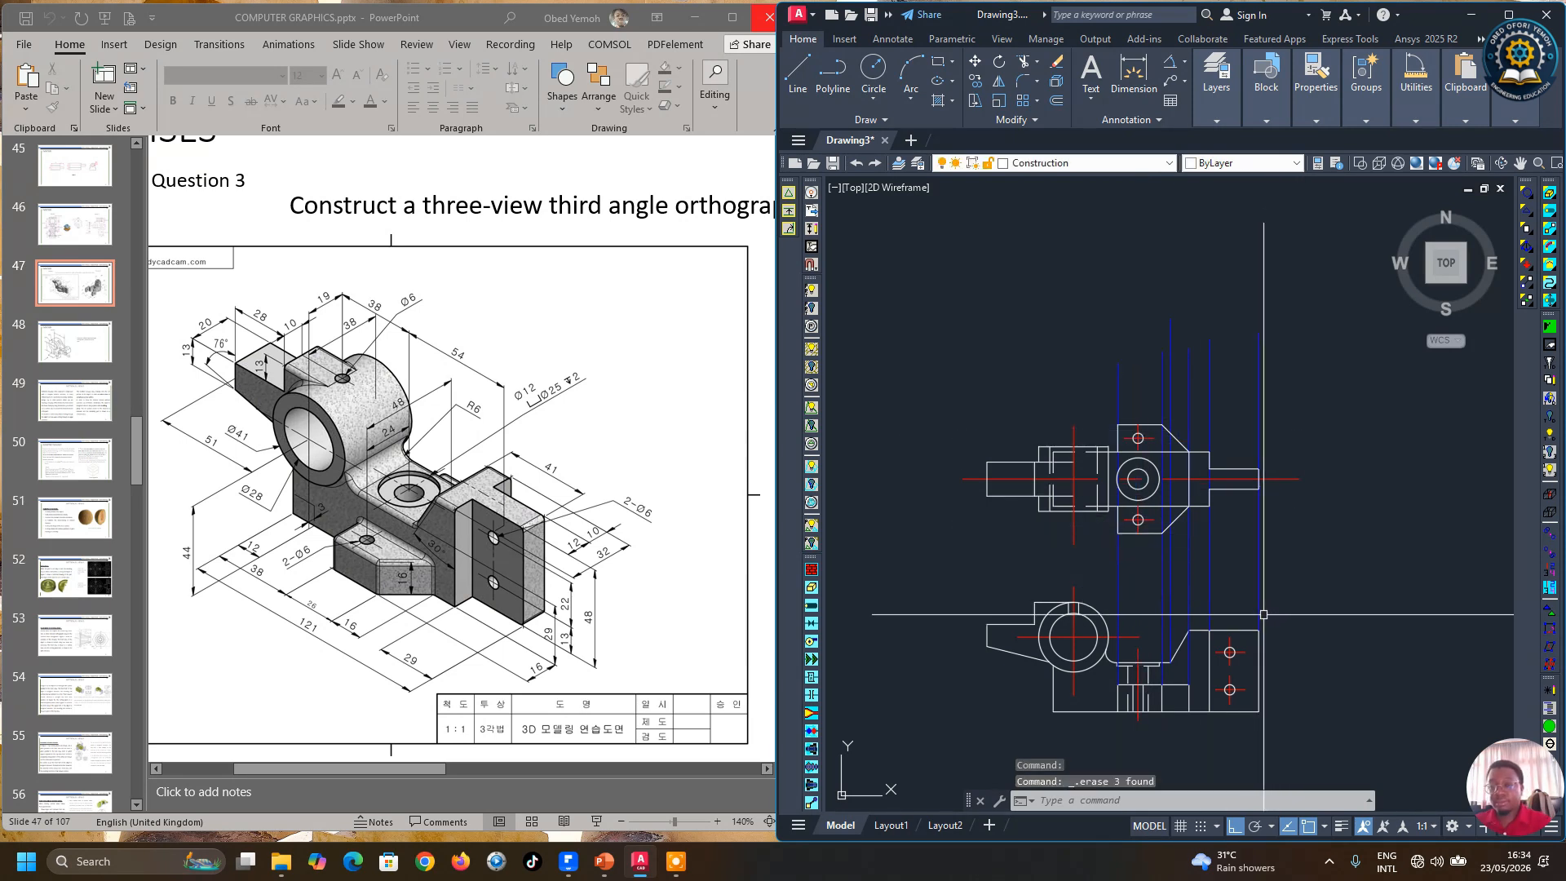
scroll(1280, 545, up, 2)
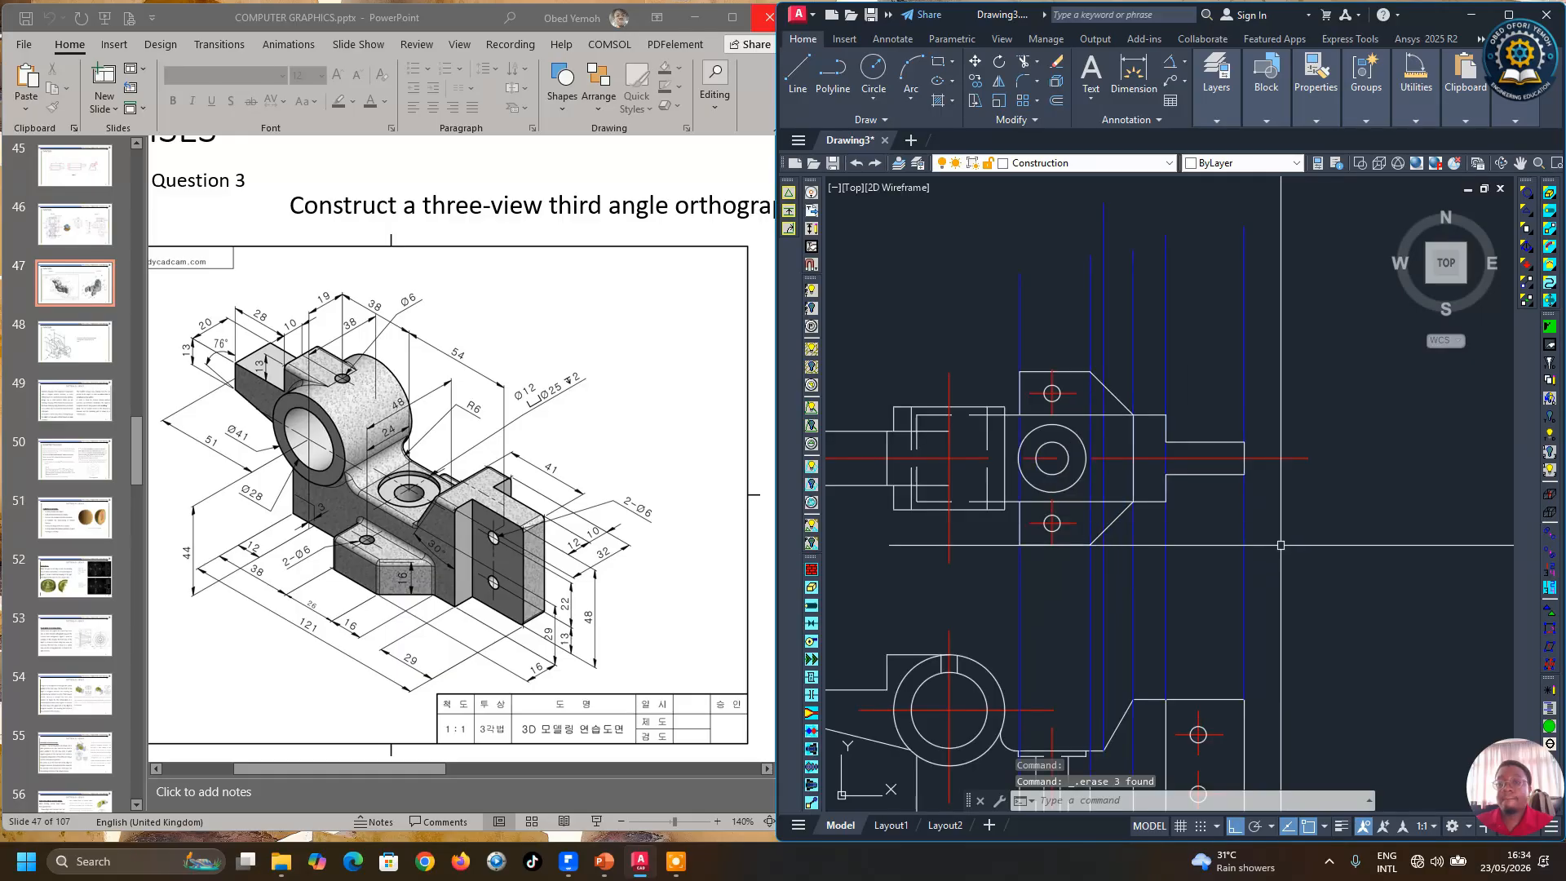
scroll(1057, 538, down, 2)
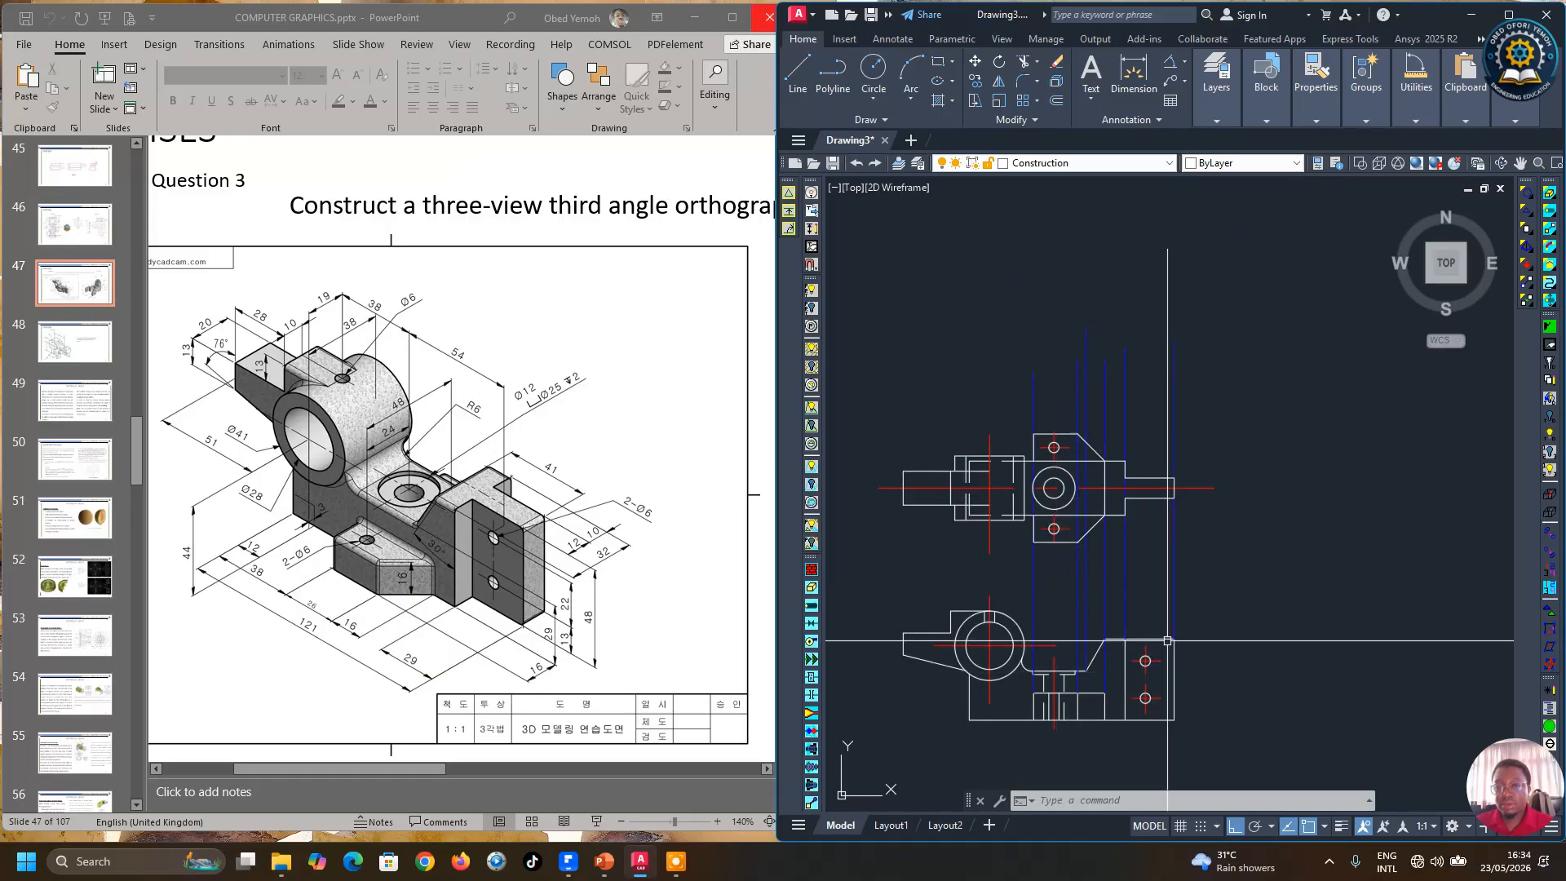
click(795, 78)
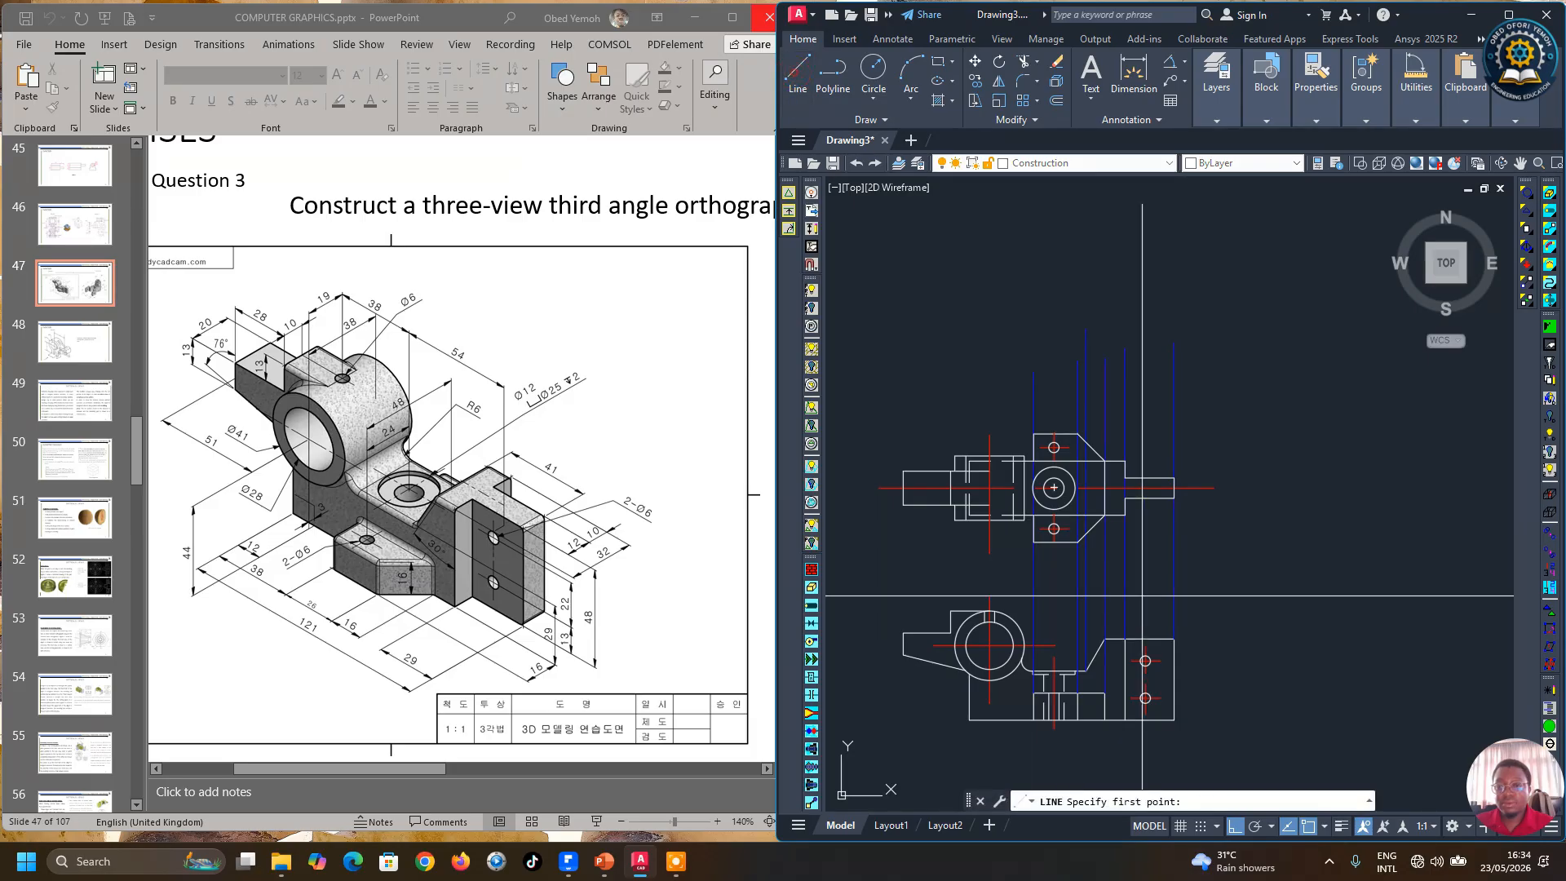
scroll(1160, 658, up, 4)
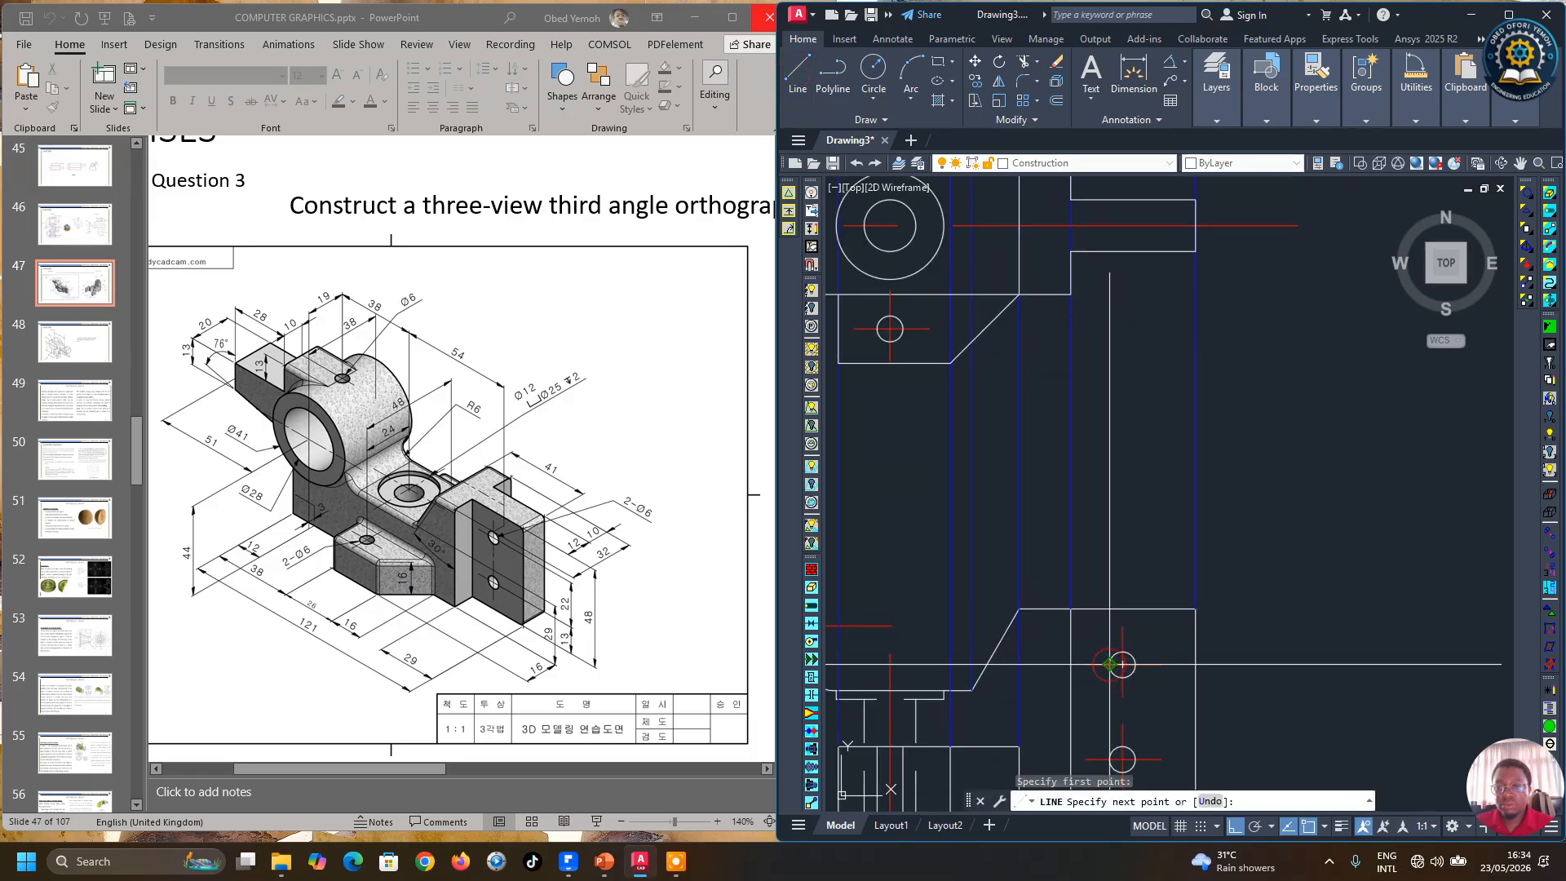
scroll(1110, 664, down, 2)
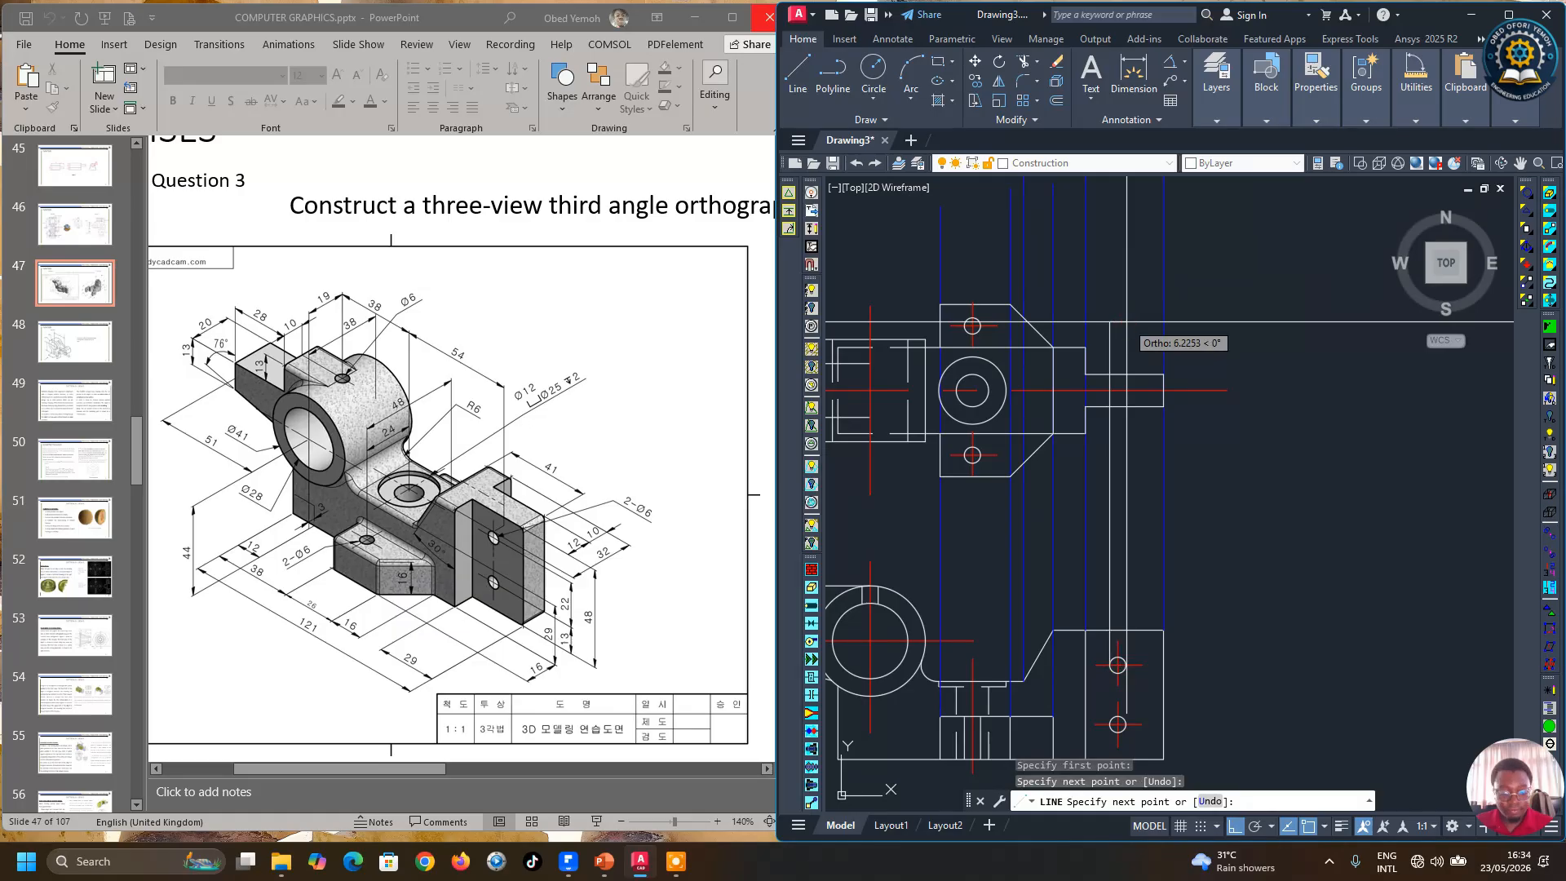
key(Return)
key(Return)
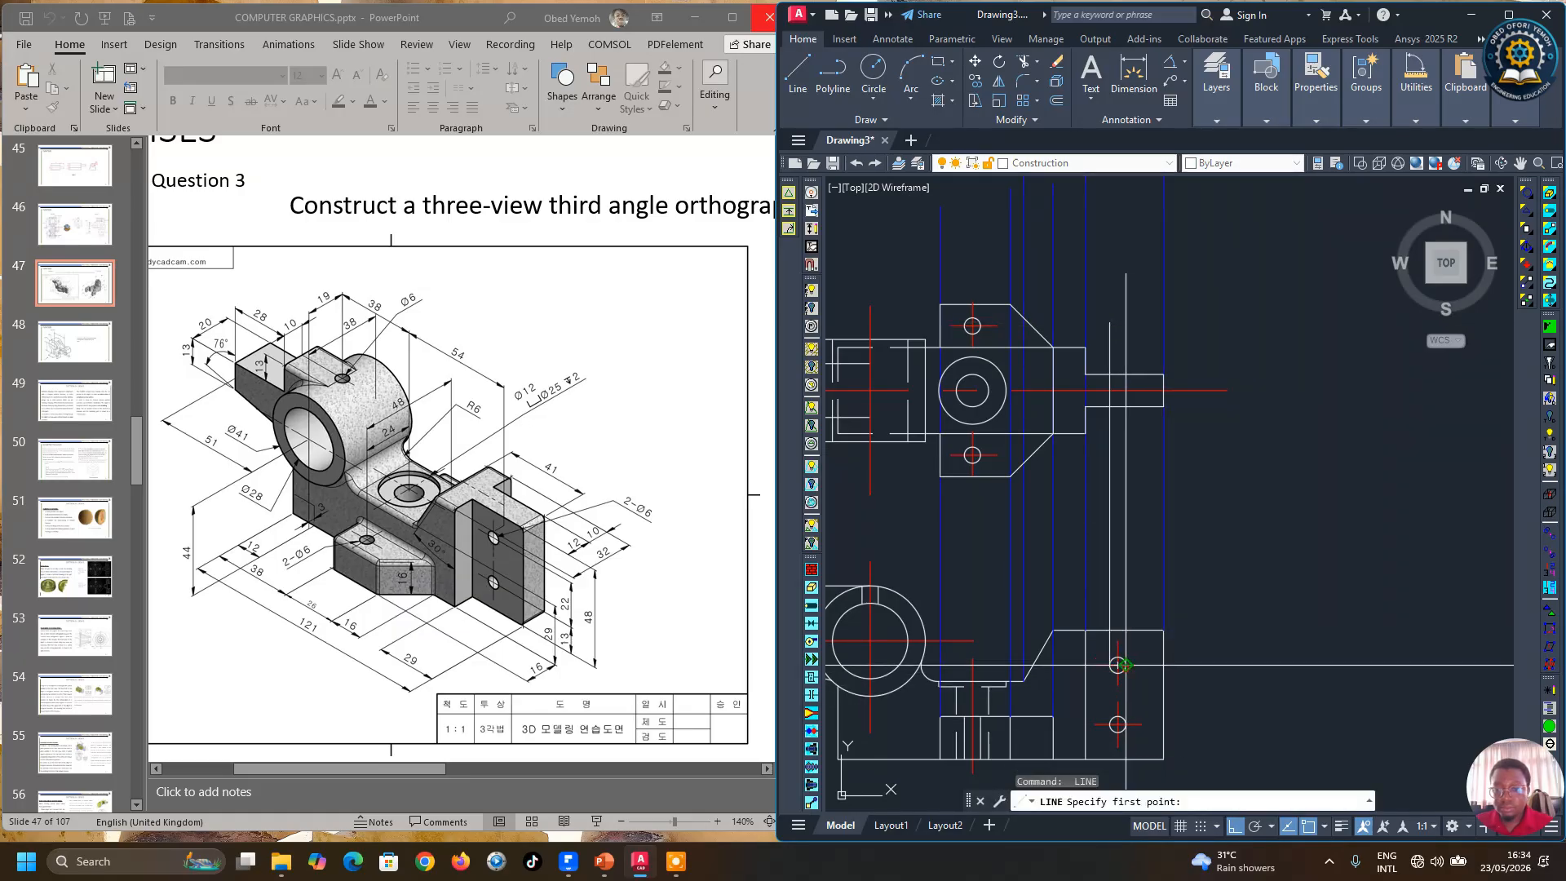
Step: Draw two vertical projection lines from the lower view's plate edges up through the front view's boss
click(1126, 665)
click(1136, 329)
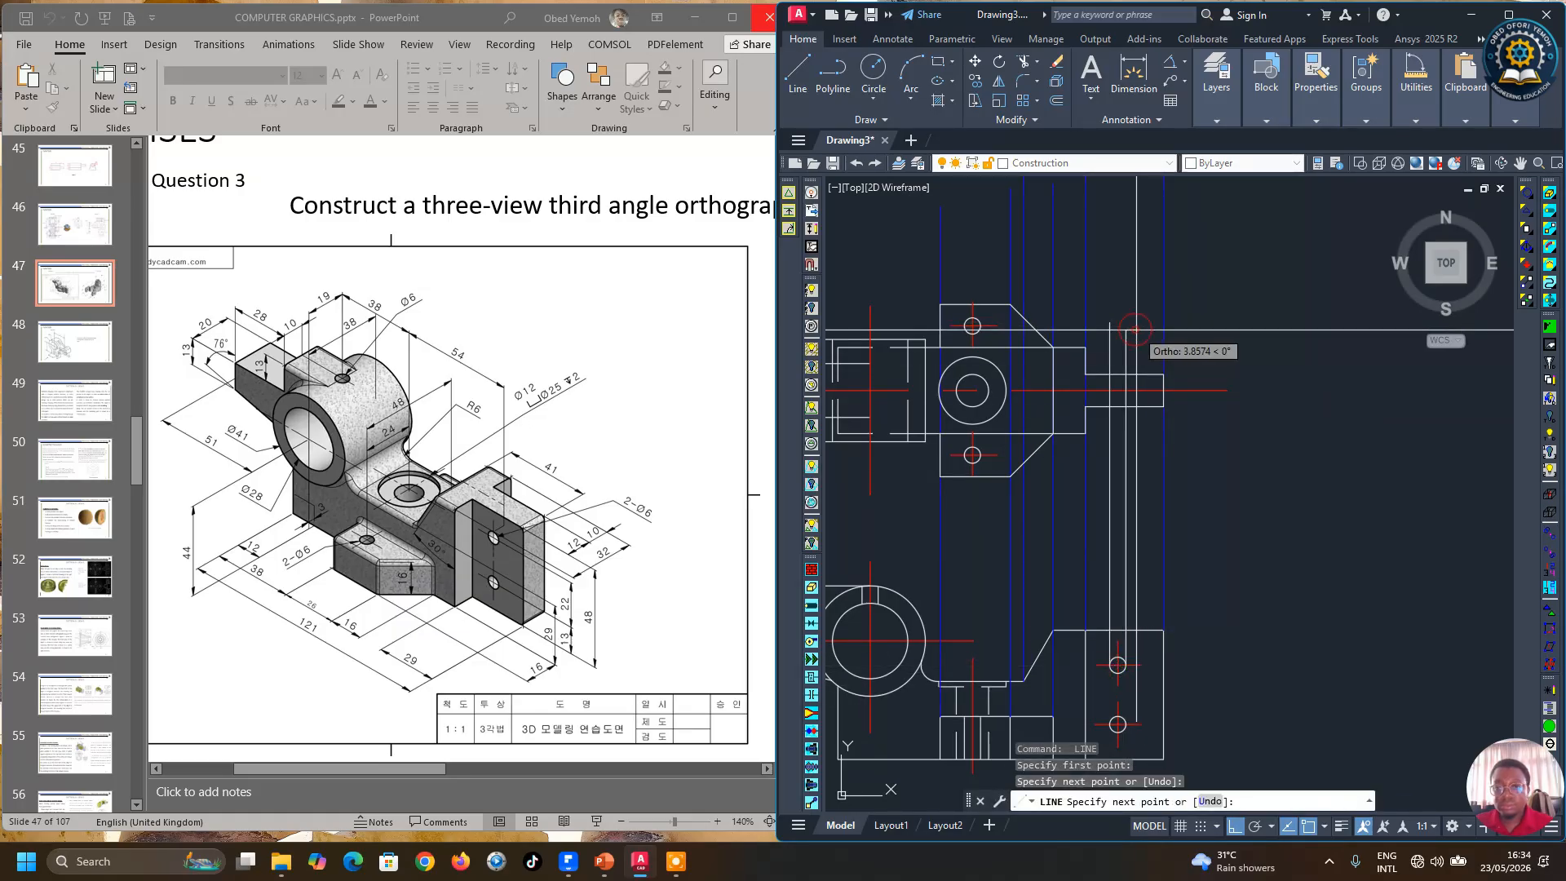
key(Return)
scroll(1134, 664, up, 2)
key(Return)
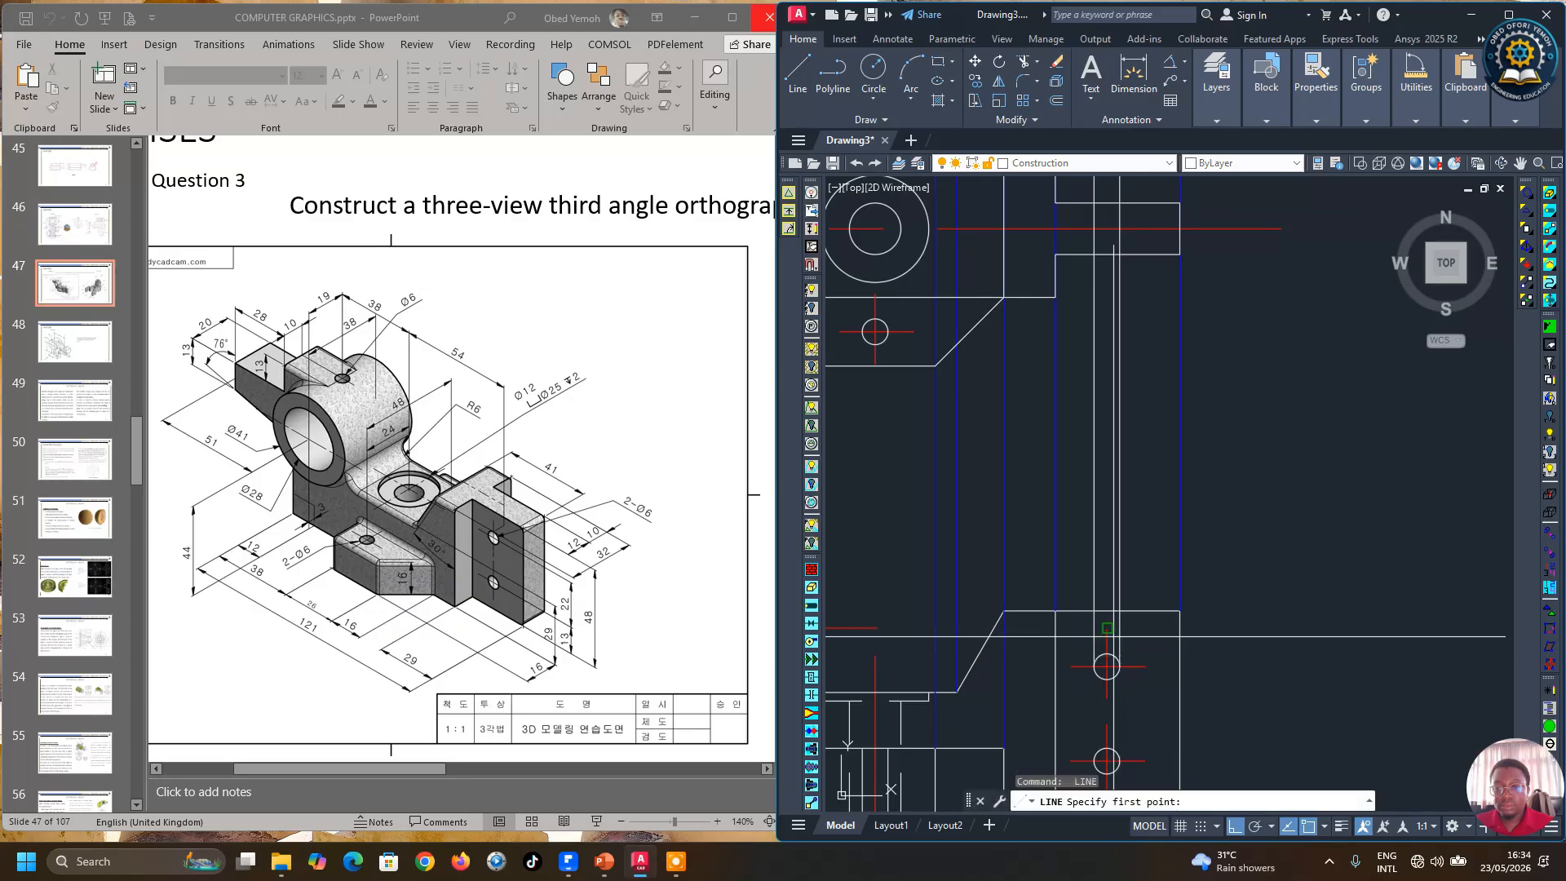
click(1107, 630)
scroll(1106, 632, down, 2)
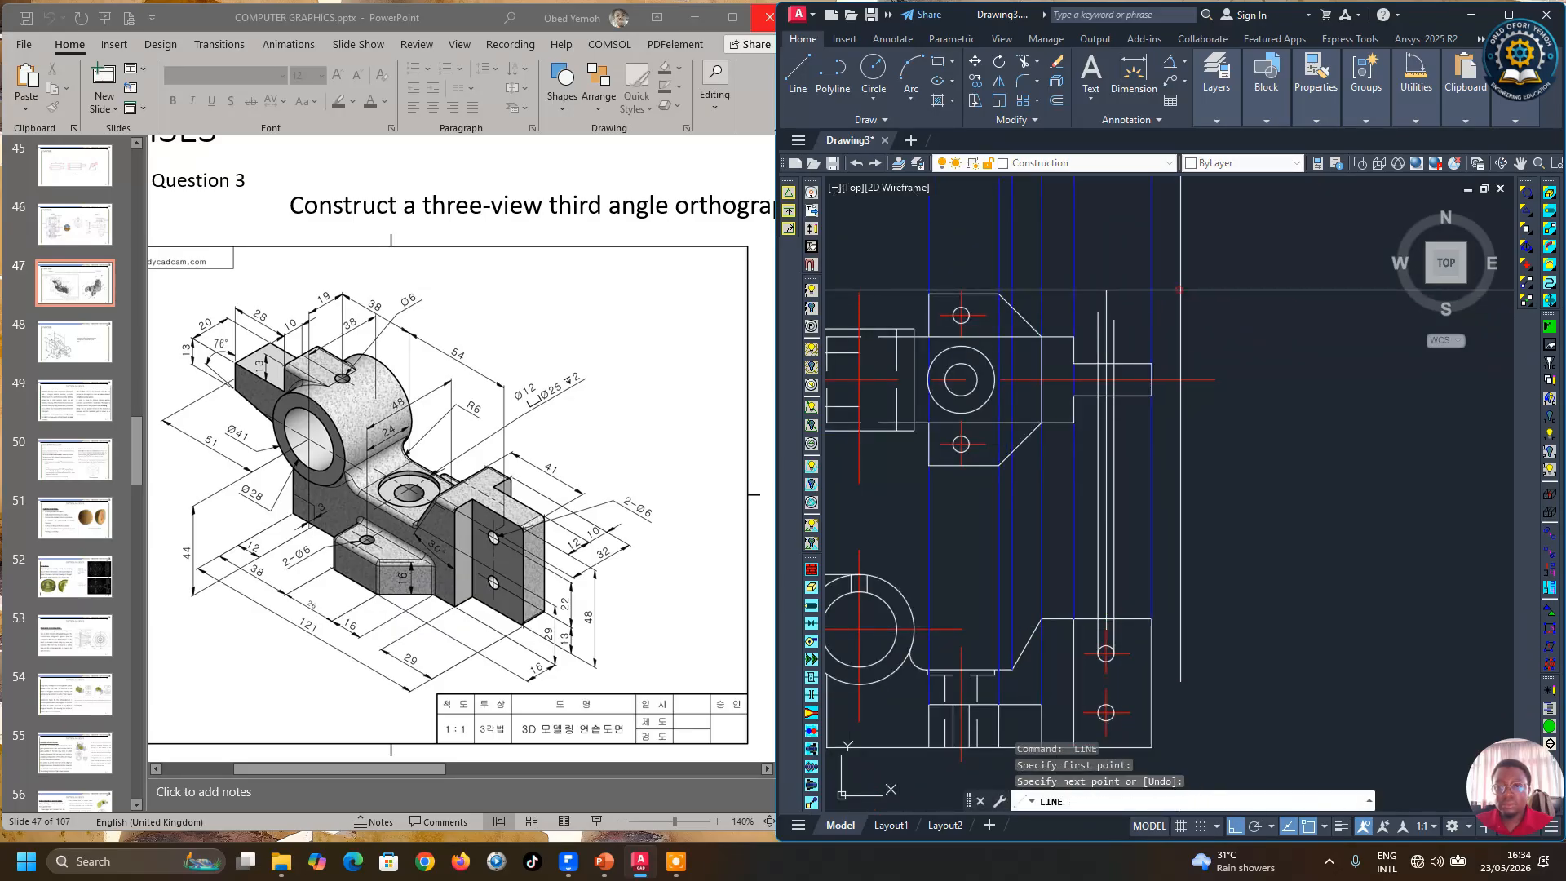
click(1147, 190)
key(Return)
Step: Trim the new projection lines back to the outline of the front view's boss
click(1025, 62)
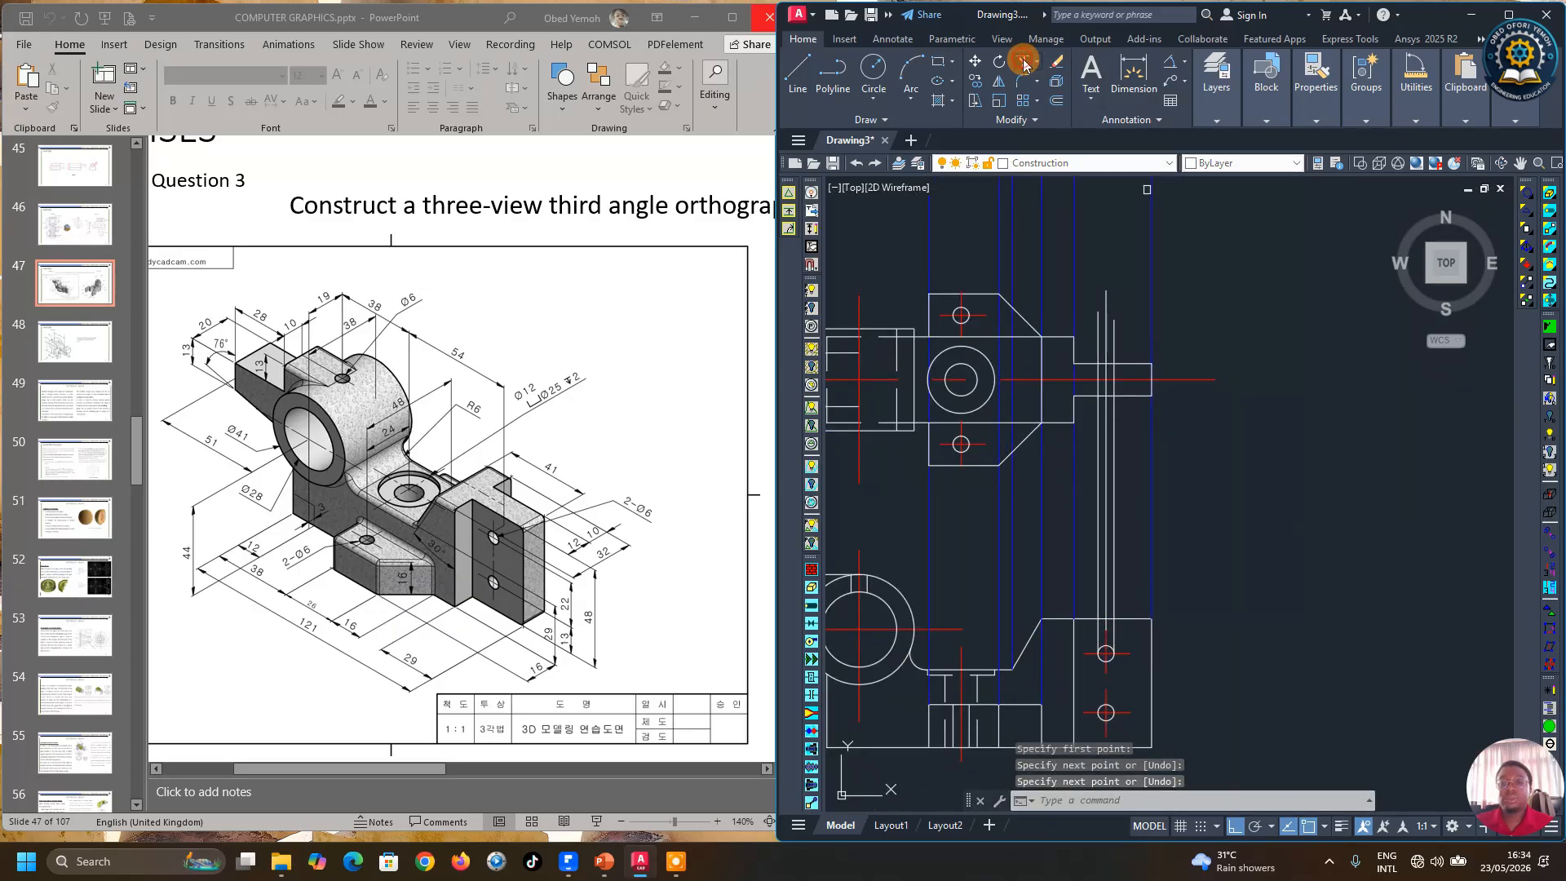
click(1103, 801)
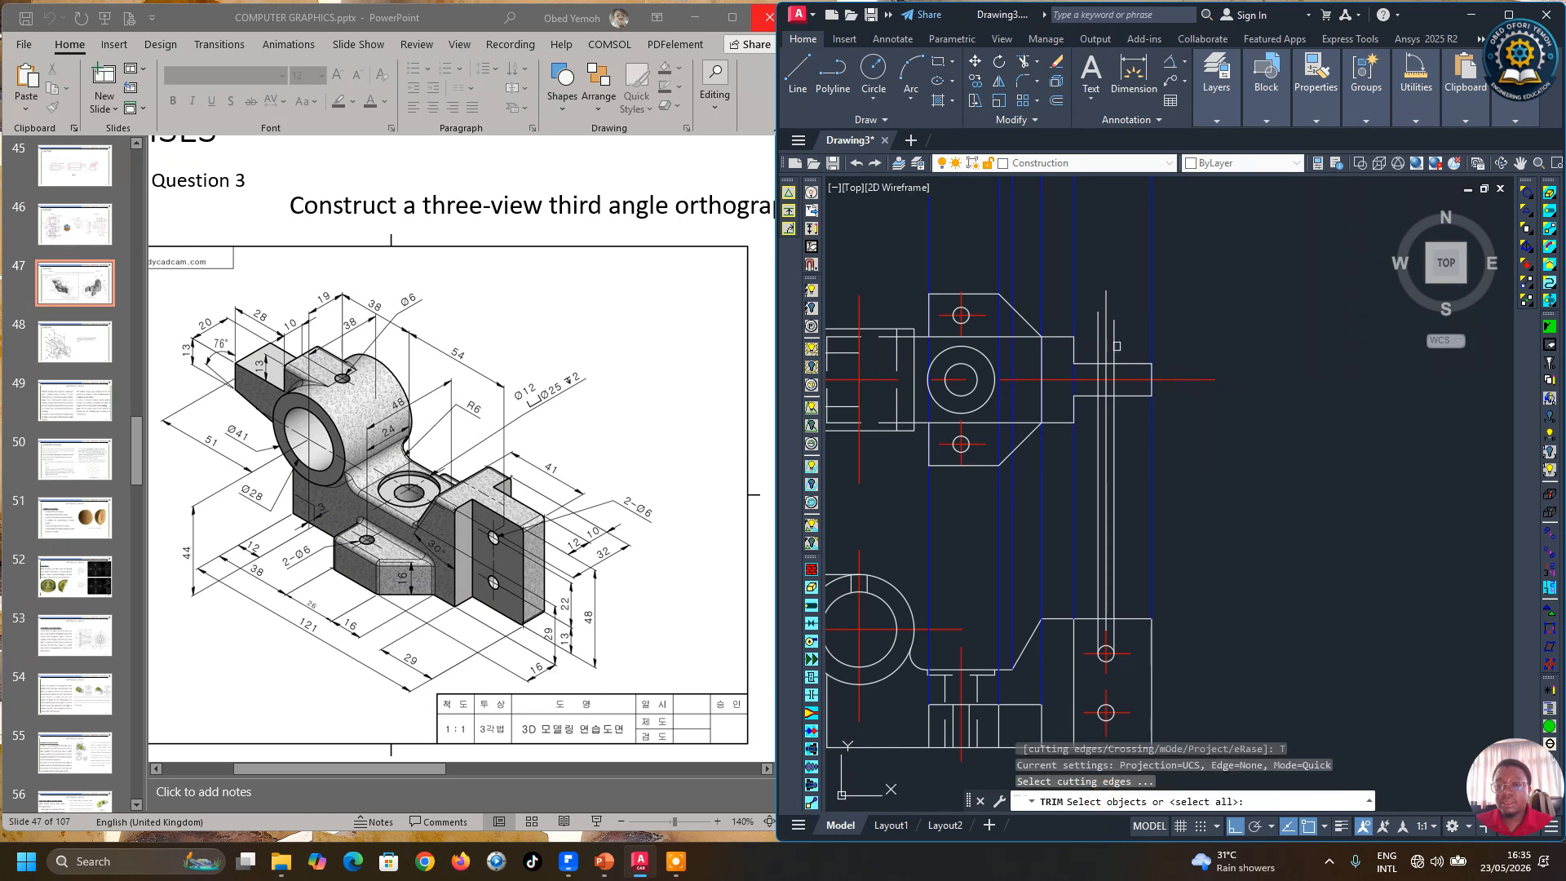
click(1123, 362)
click(1134, 396)
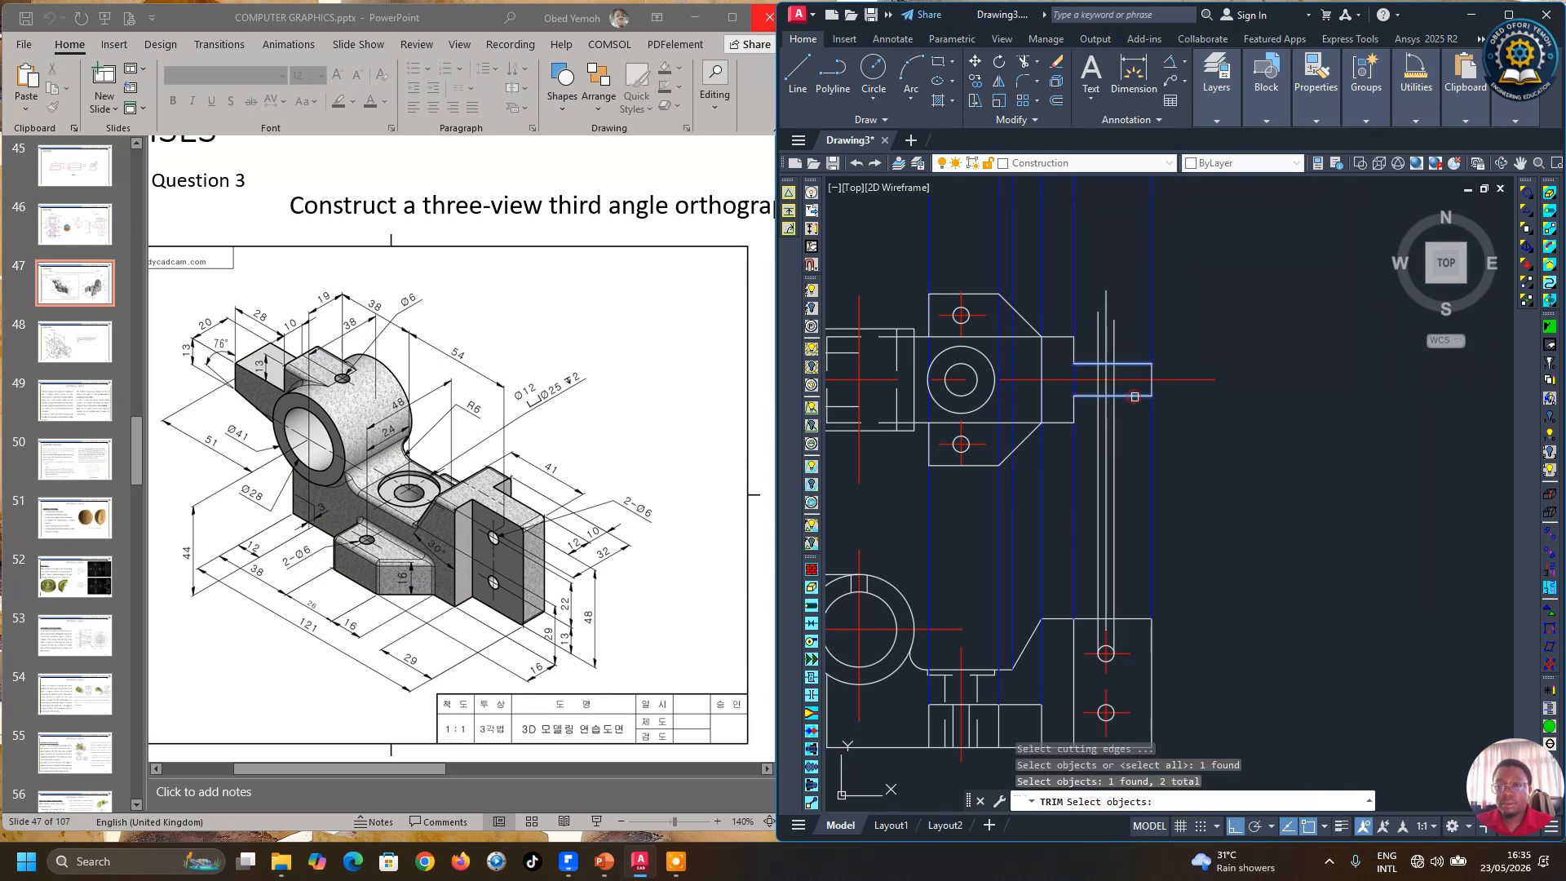
key(Return)
click(1114, 334)
click(1099, 330)
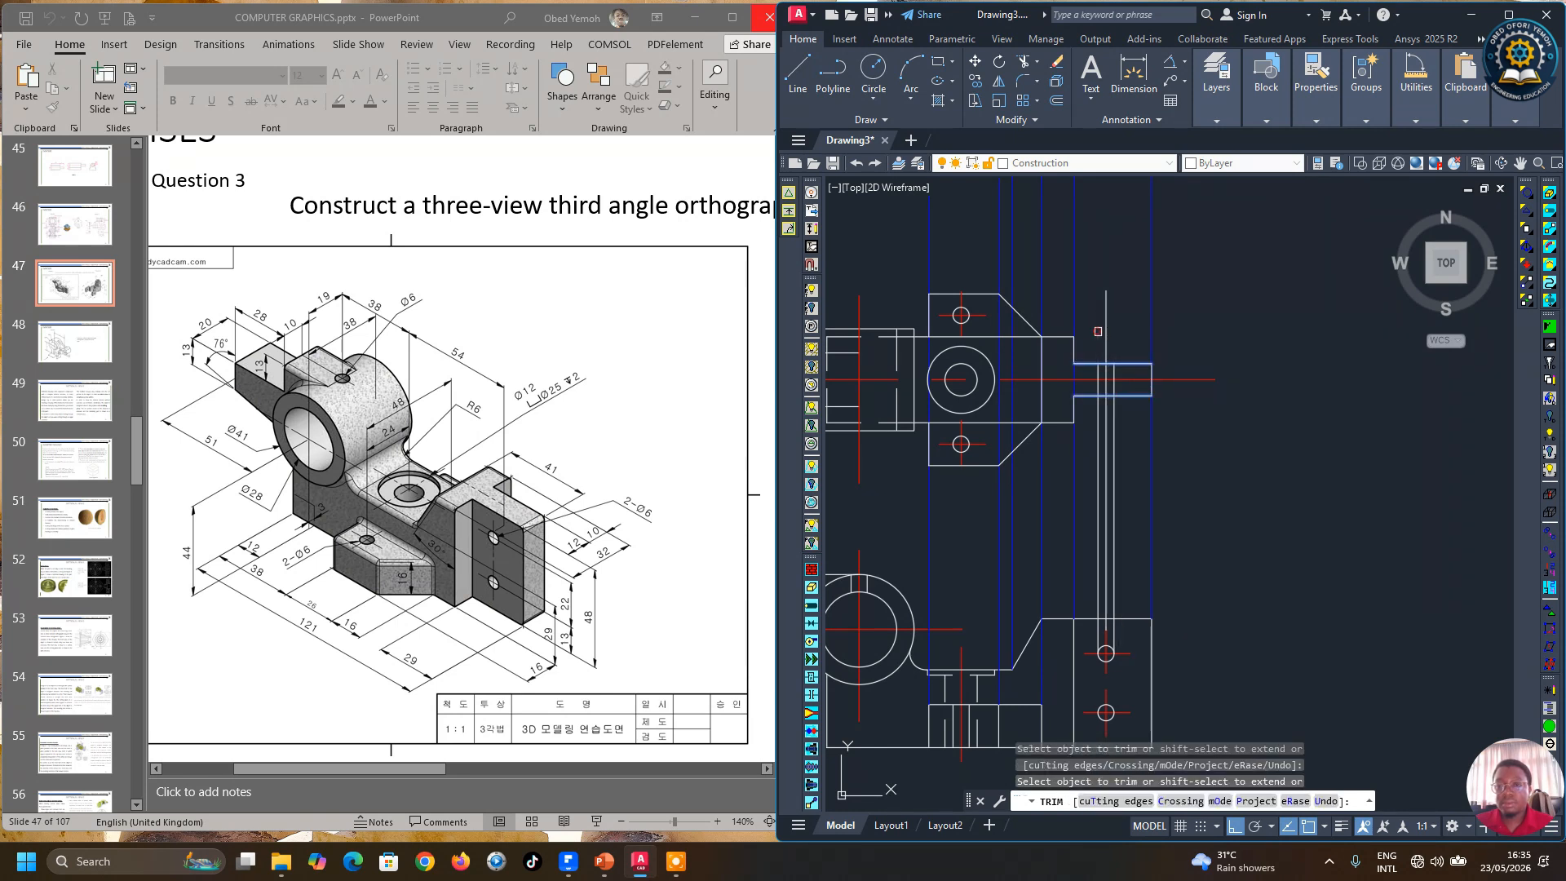
click(1114, 427)
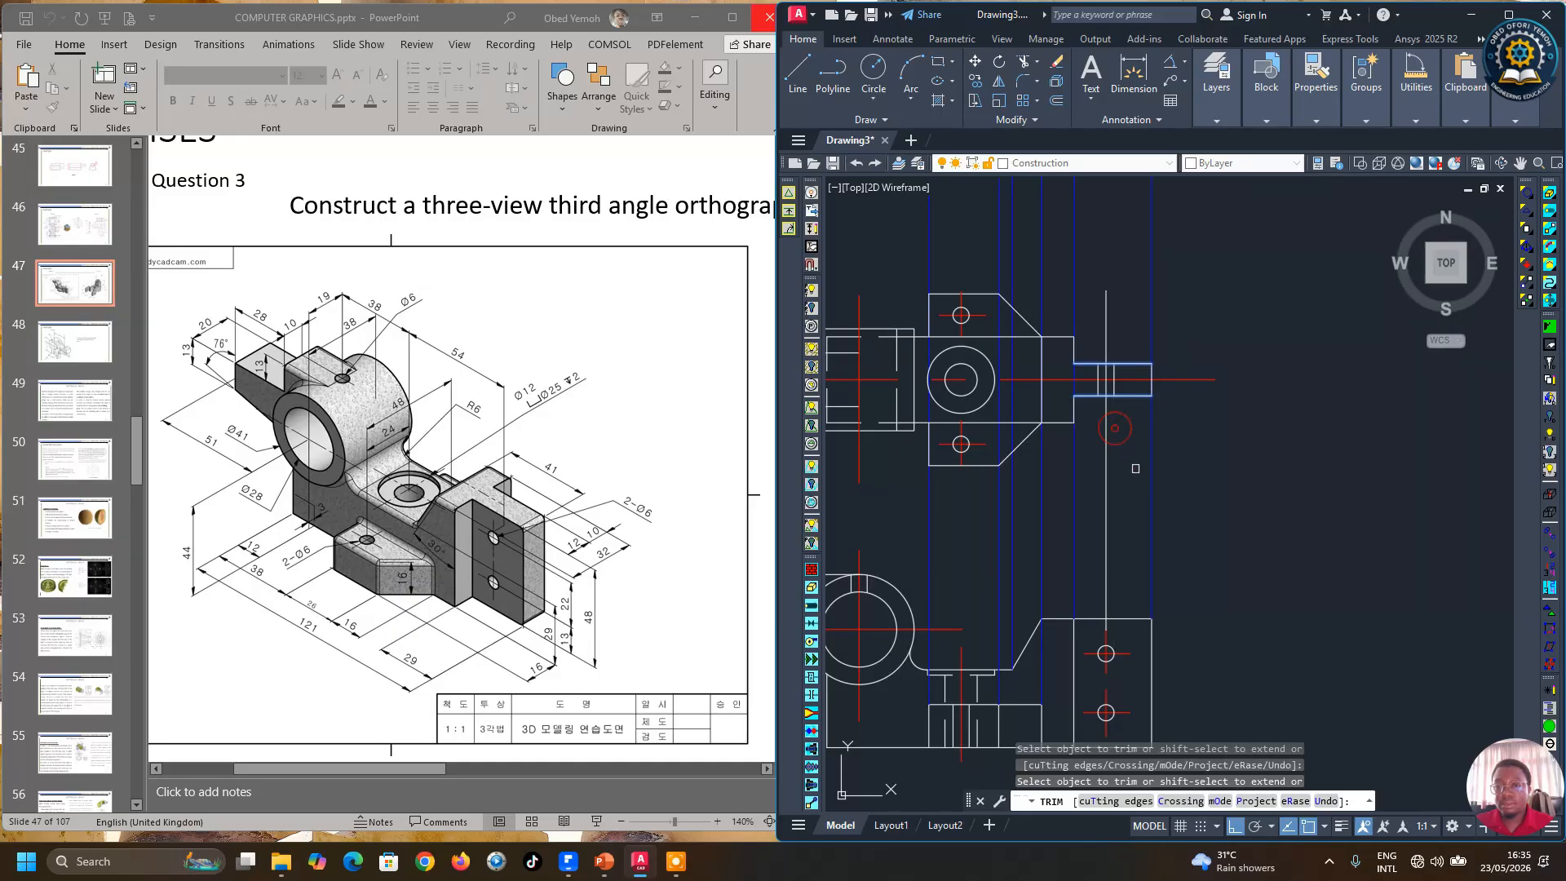
key(Return)
click(1012, 120)
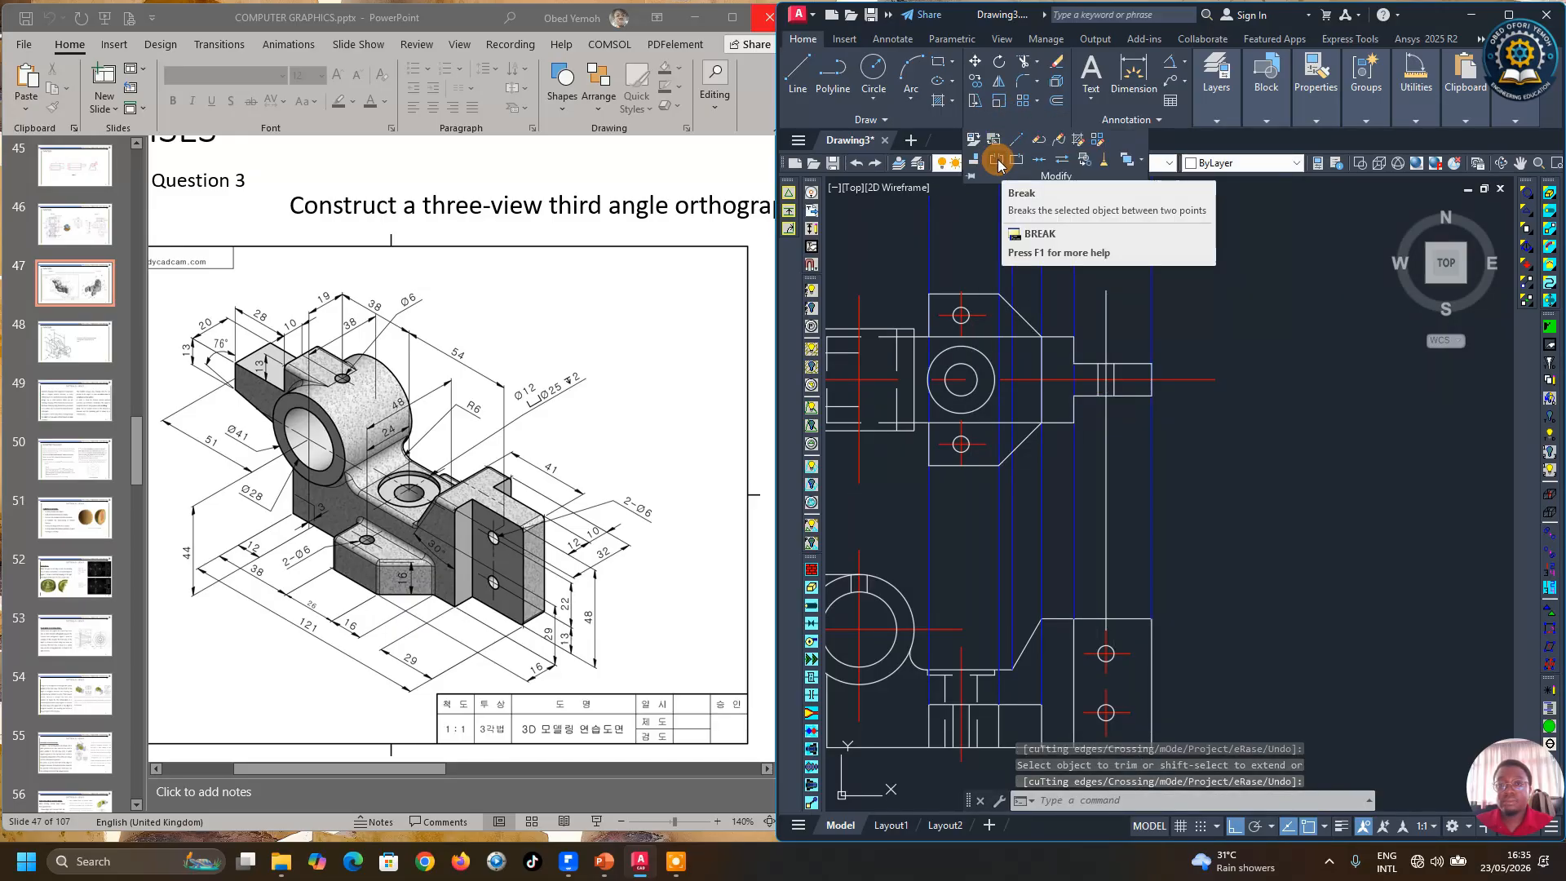
click(1038, 160)
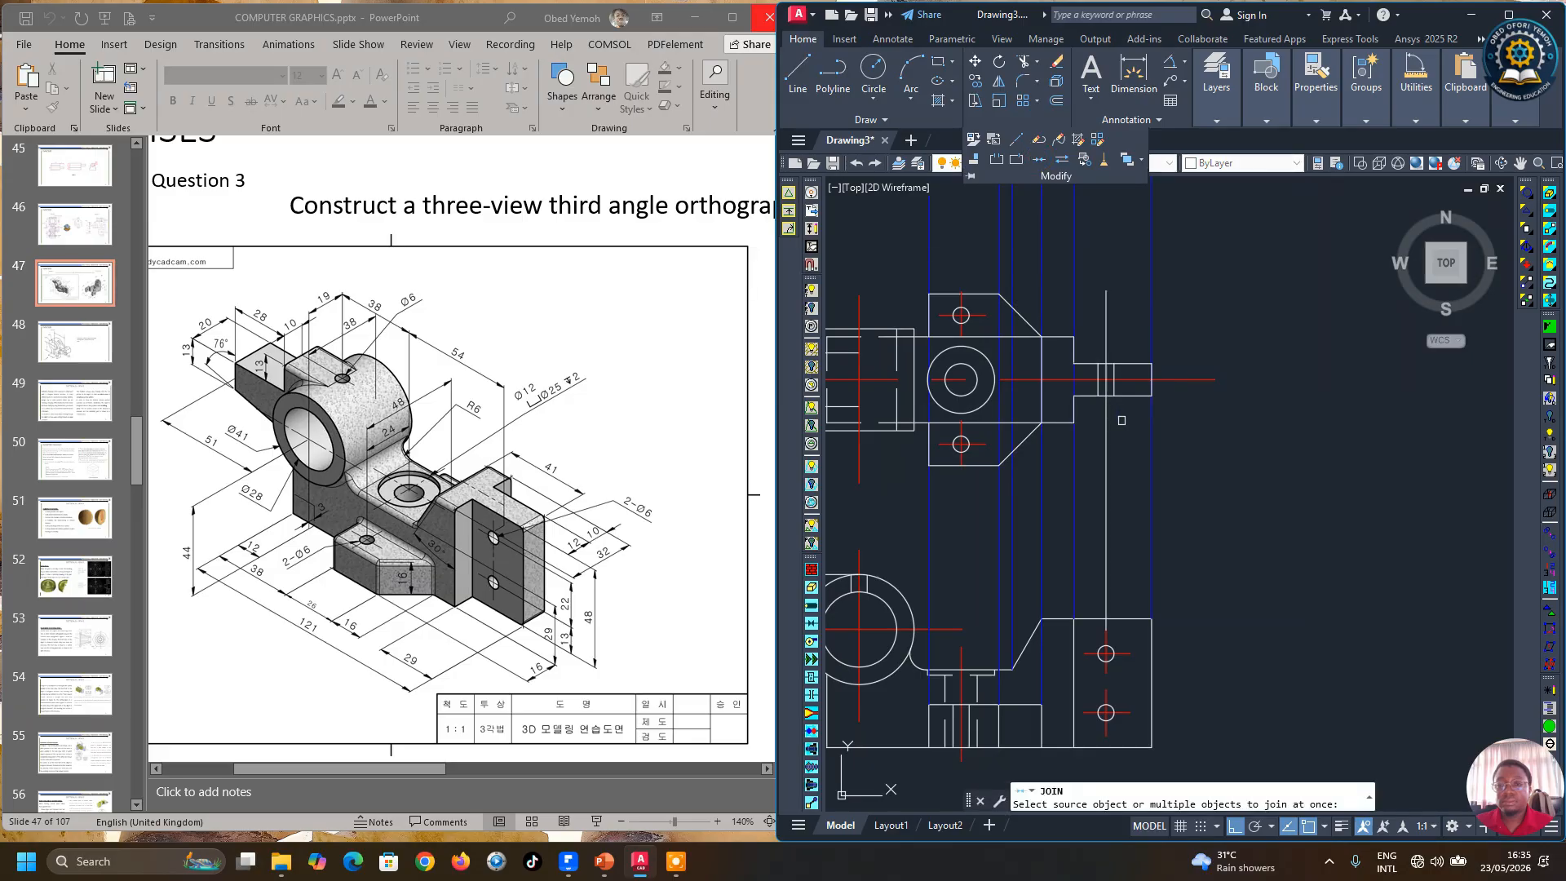
click(1105, 425)
click(1104, 426)
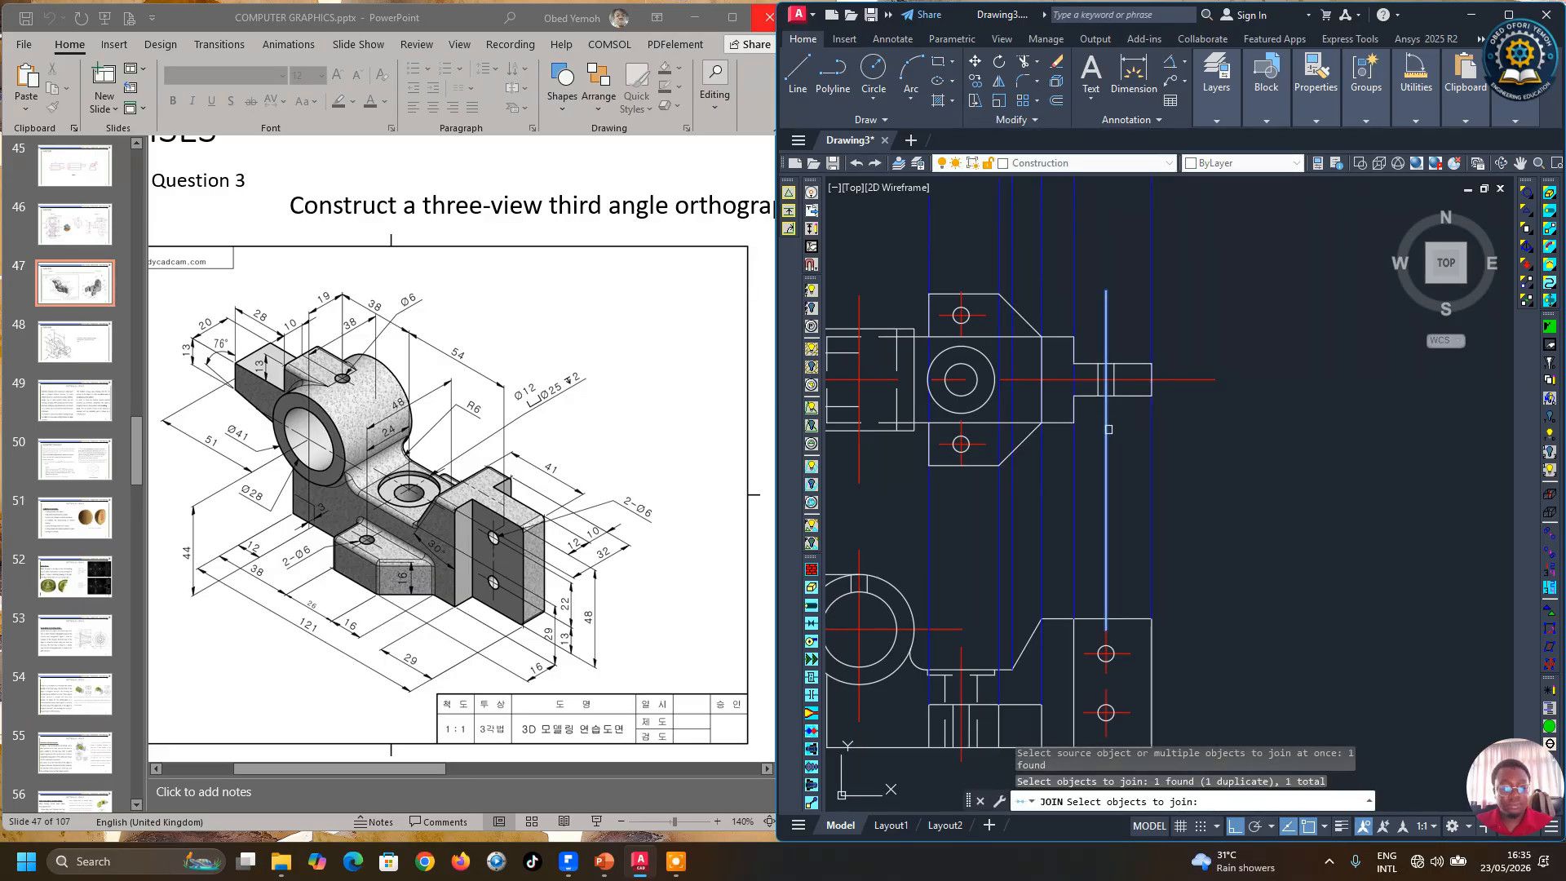
key(Escape)
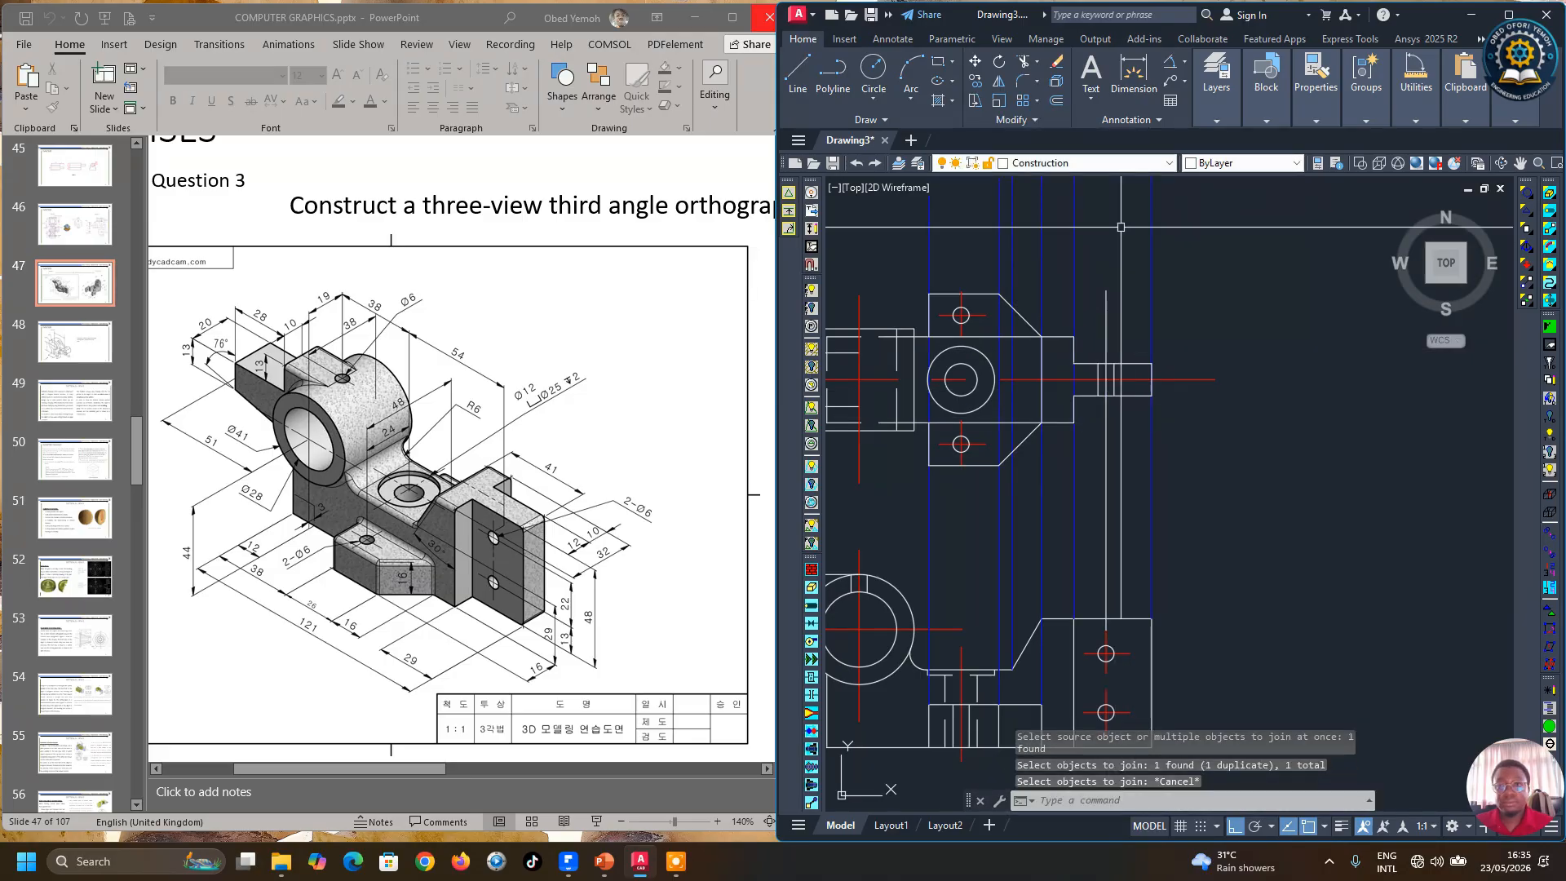
Step: Break the long projection line so only a short segment remains across the boss
click(1050, 123)
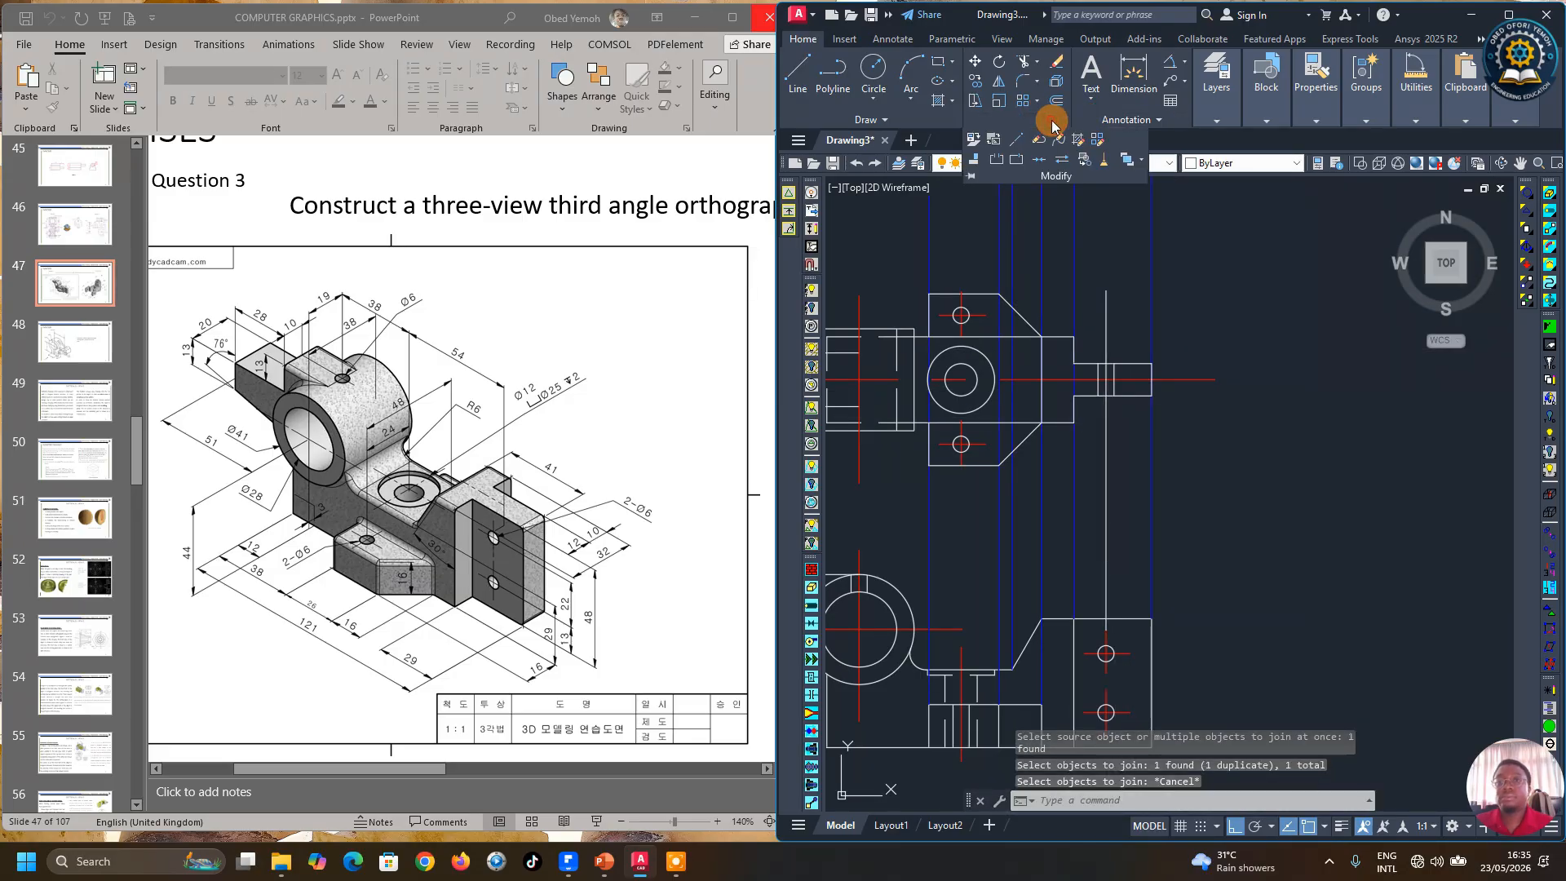
click(1004, 161)
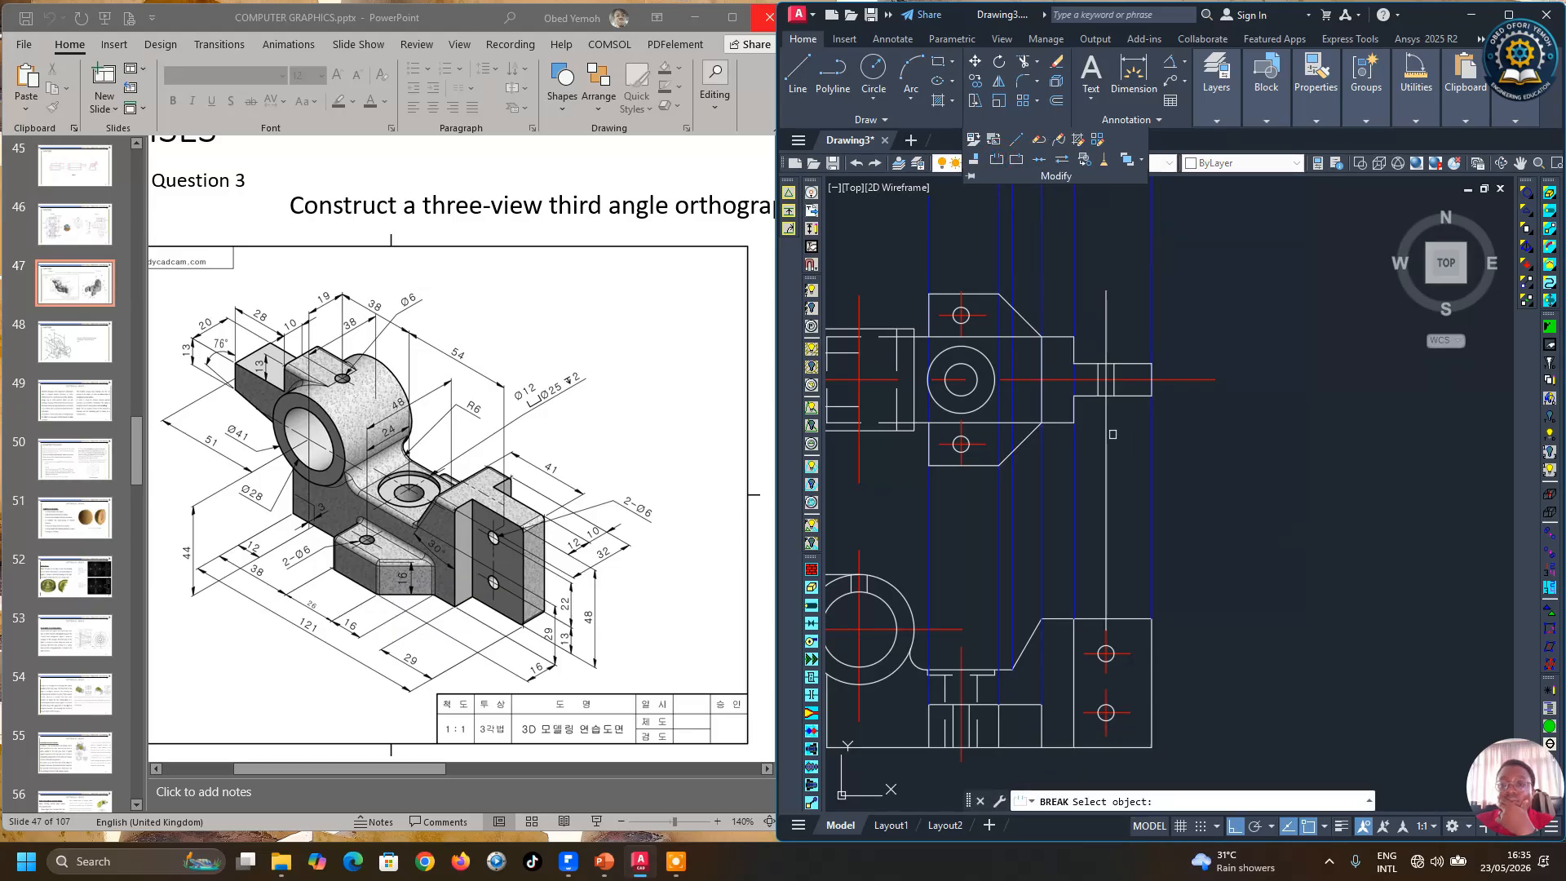
click(1107, 430)
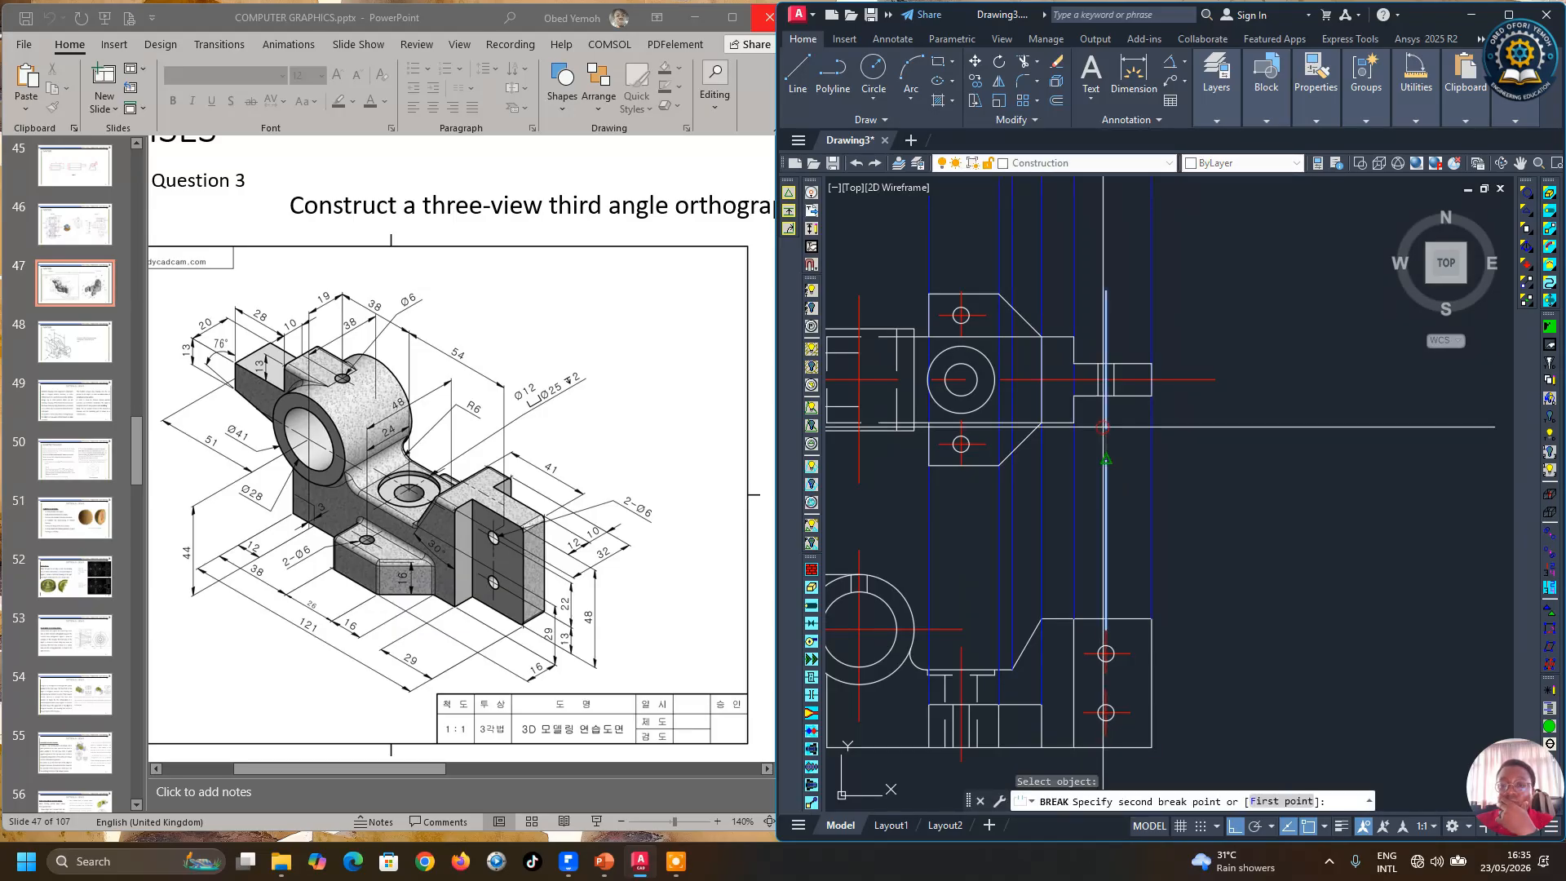
click(1229, 644)
key(Return)
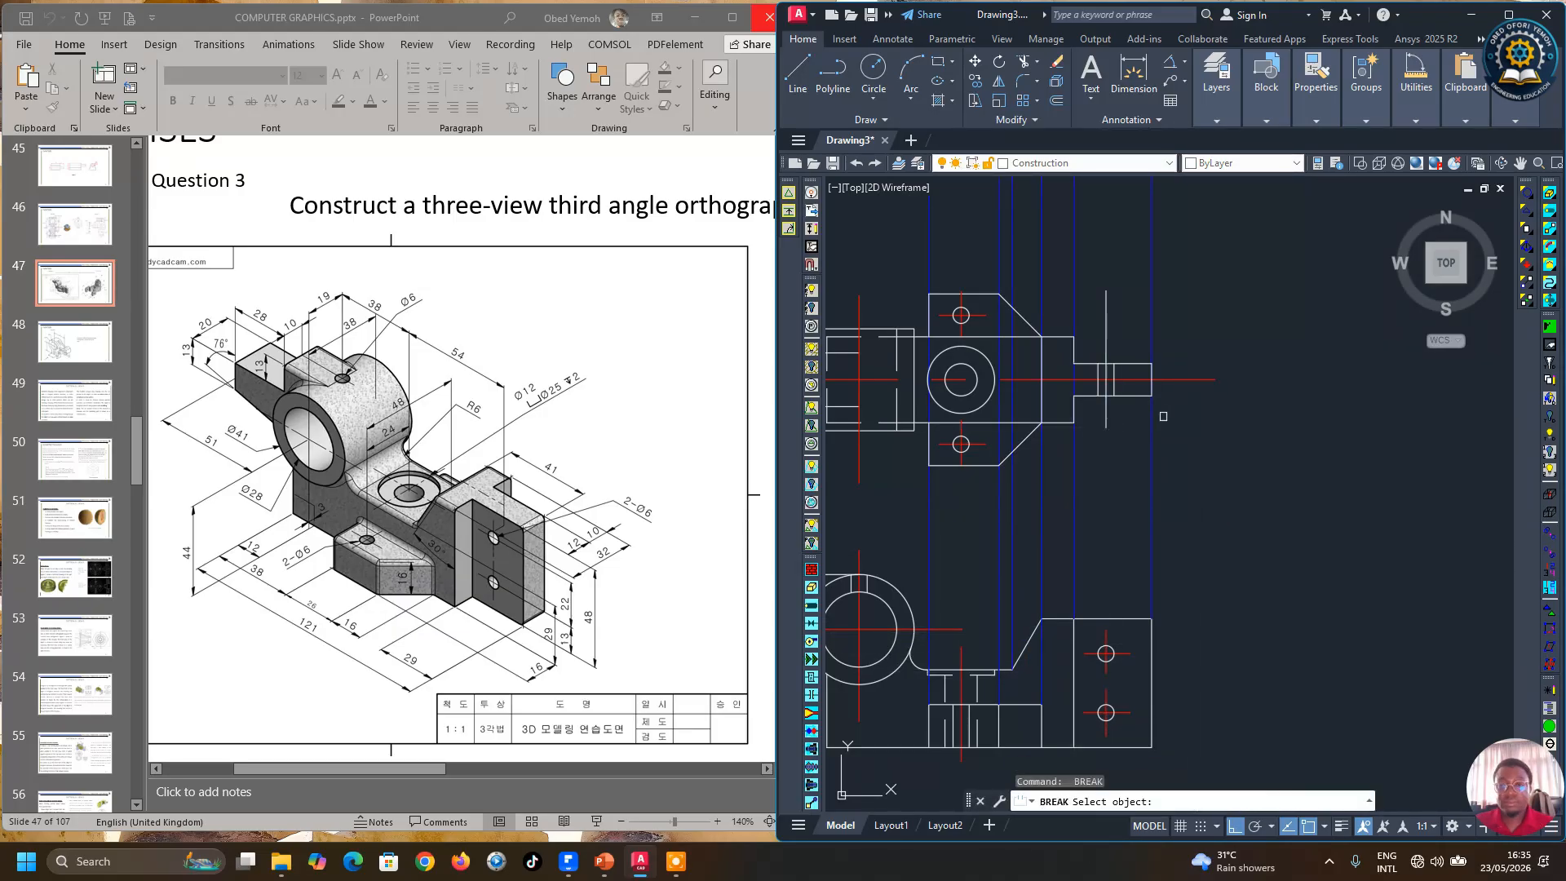
click(1106, 340)
scroll(1099, 347, up, 2)
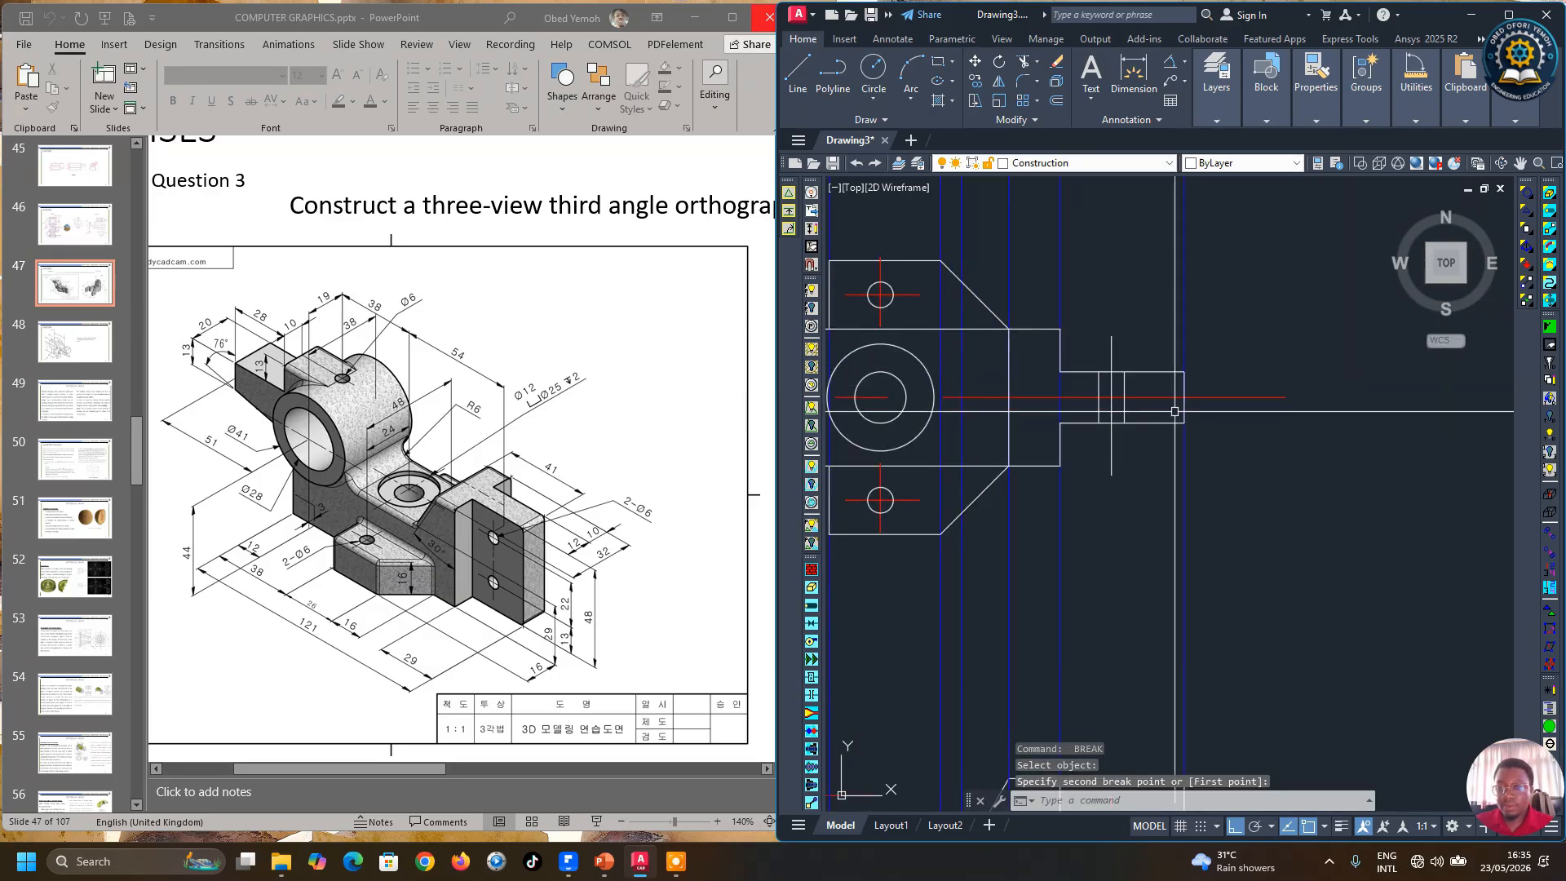
click(1111, 344)
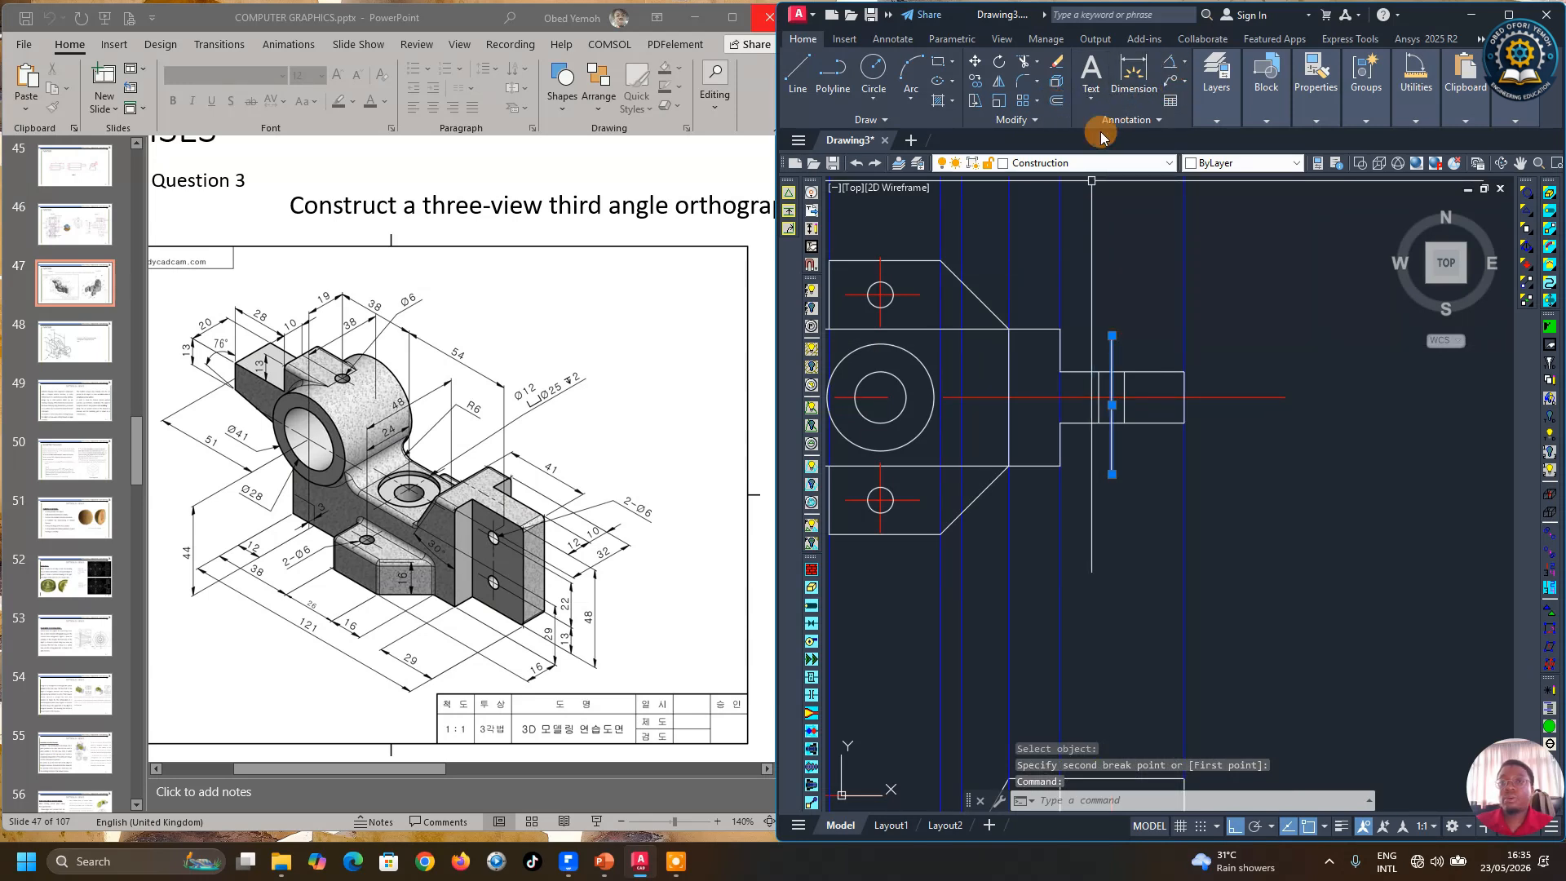
Step: Move the short segment across the boss onto the center line layer
click(1020, 122)
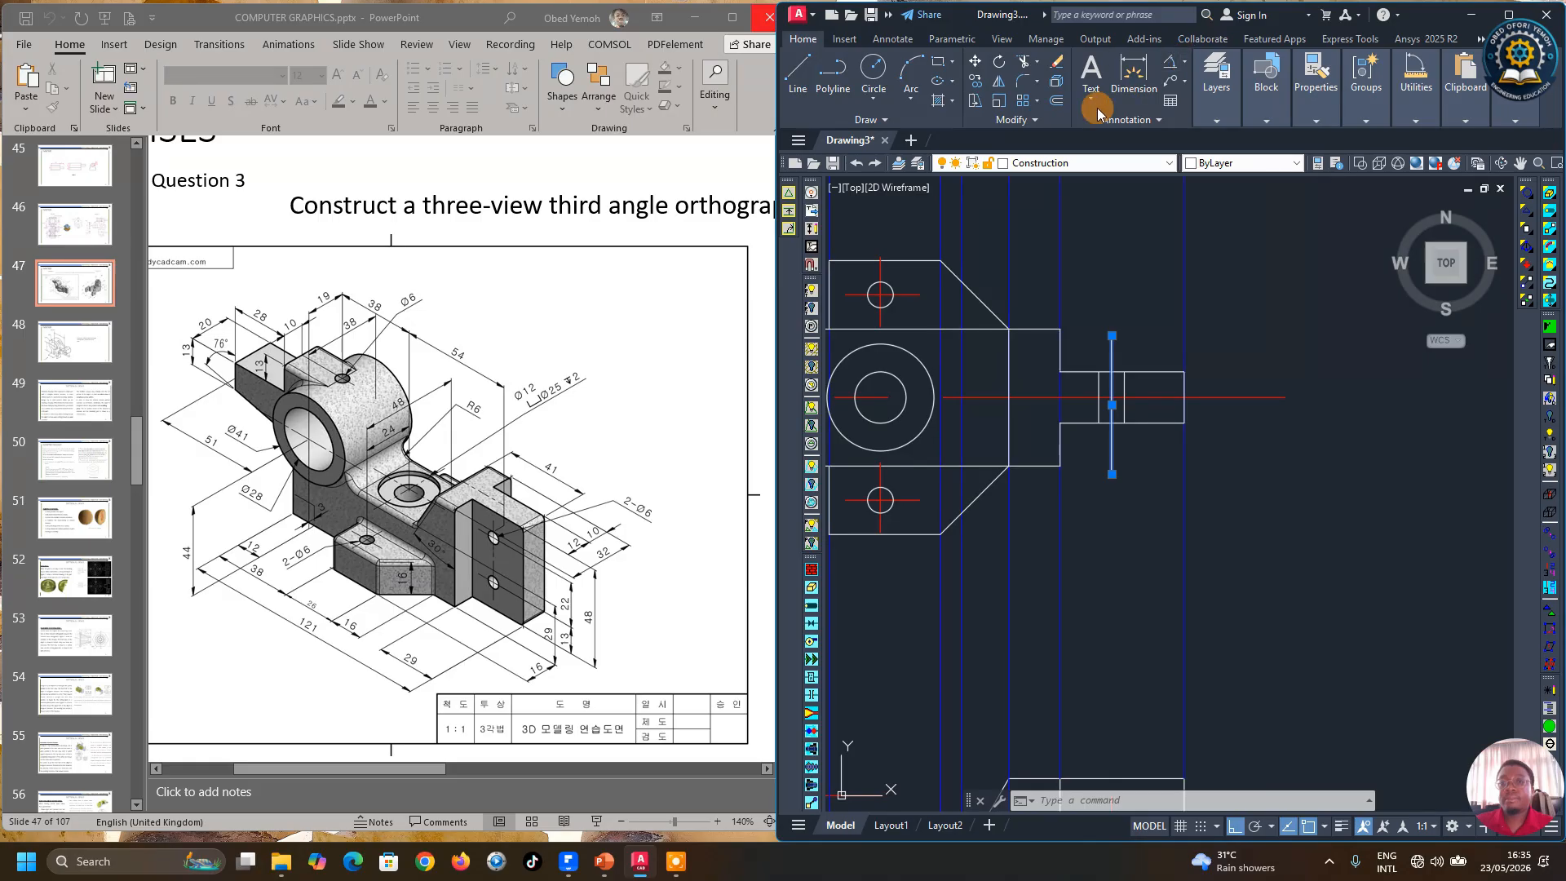
click(1216, 86)
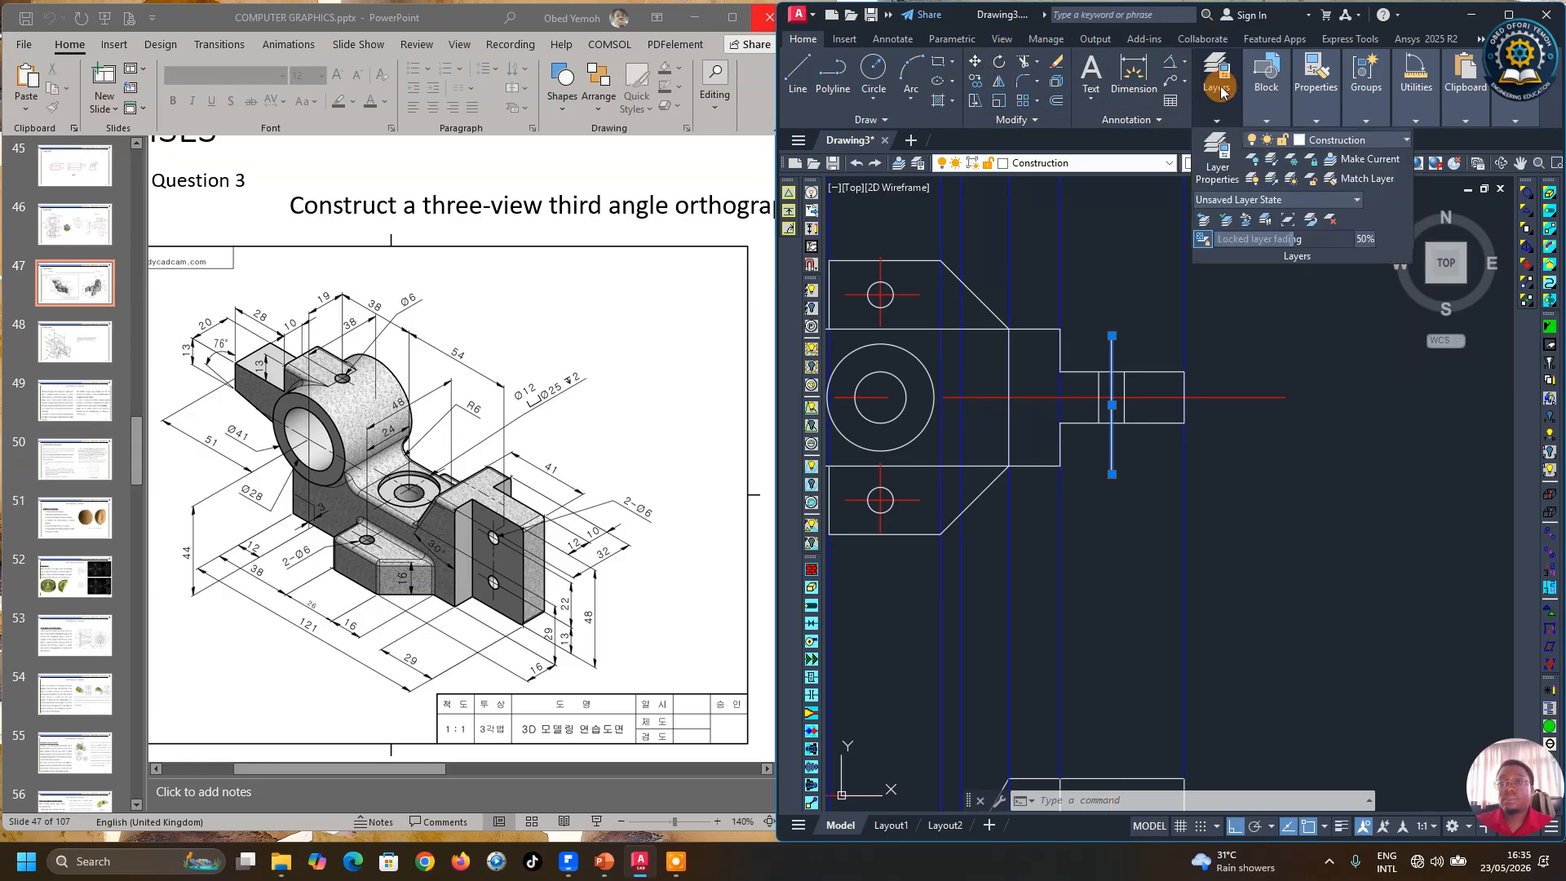
click(1338, 139)
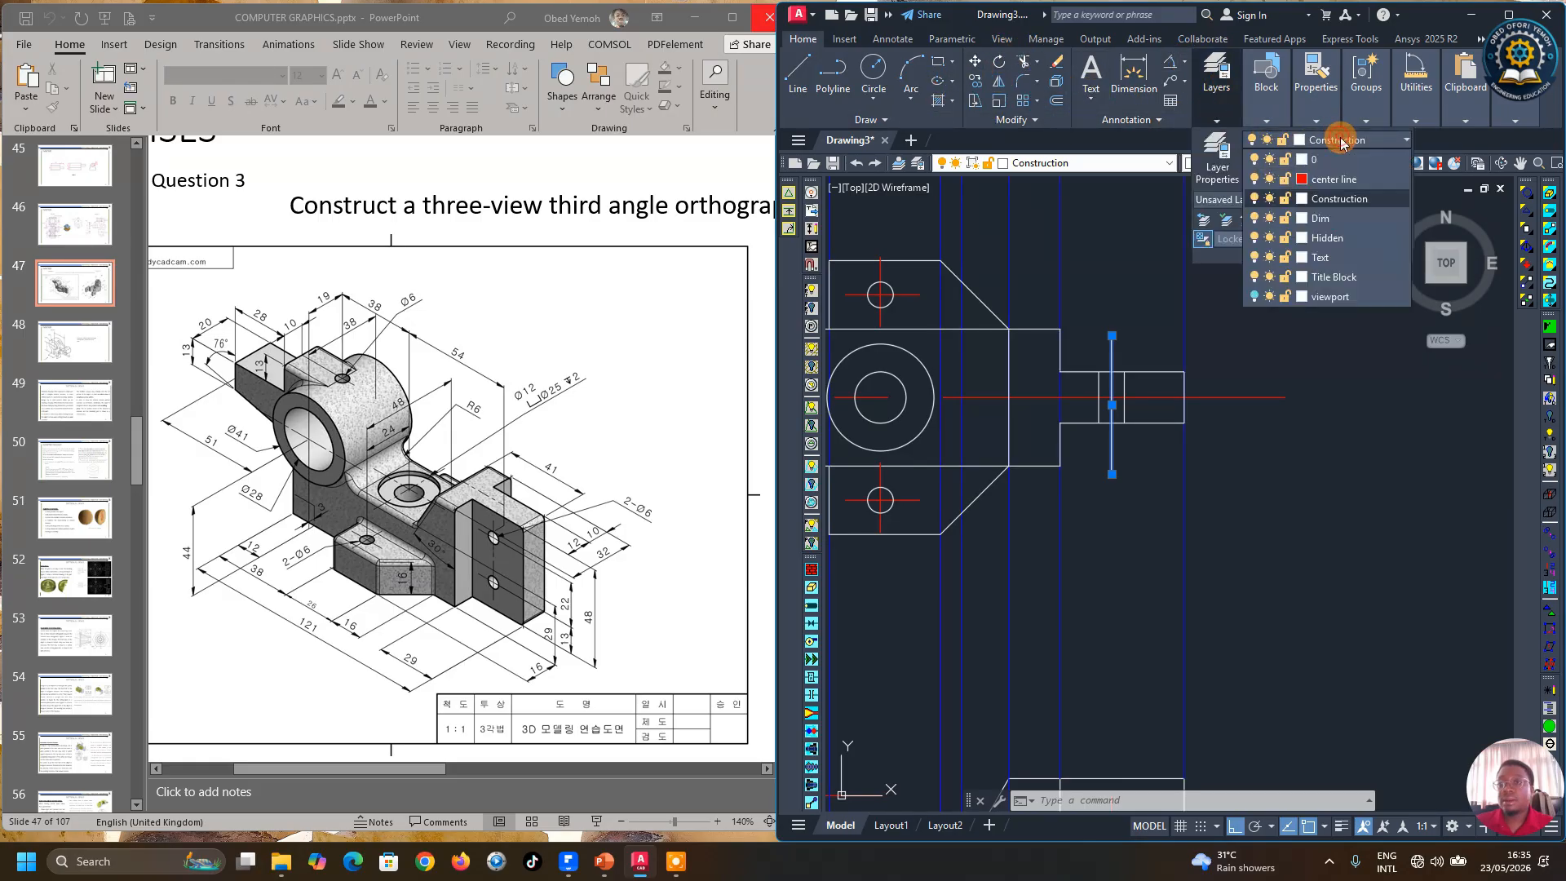
click(1325, 179)
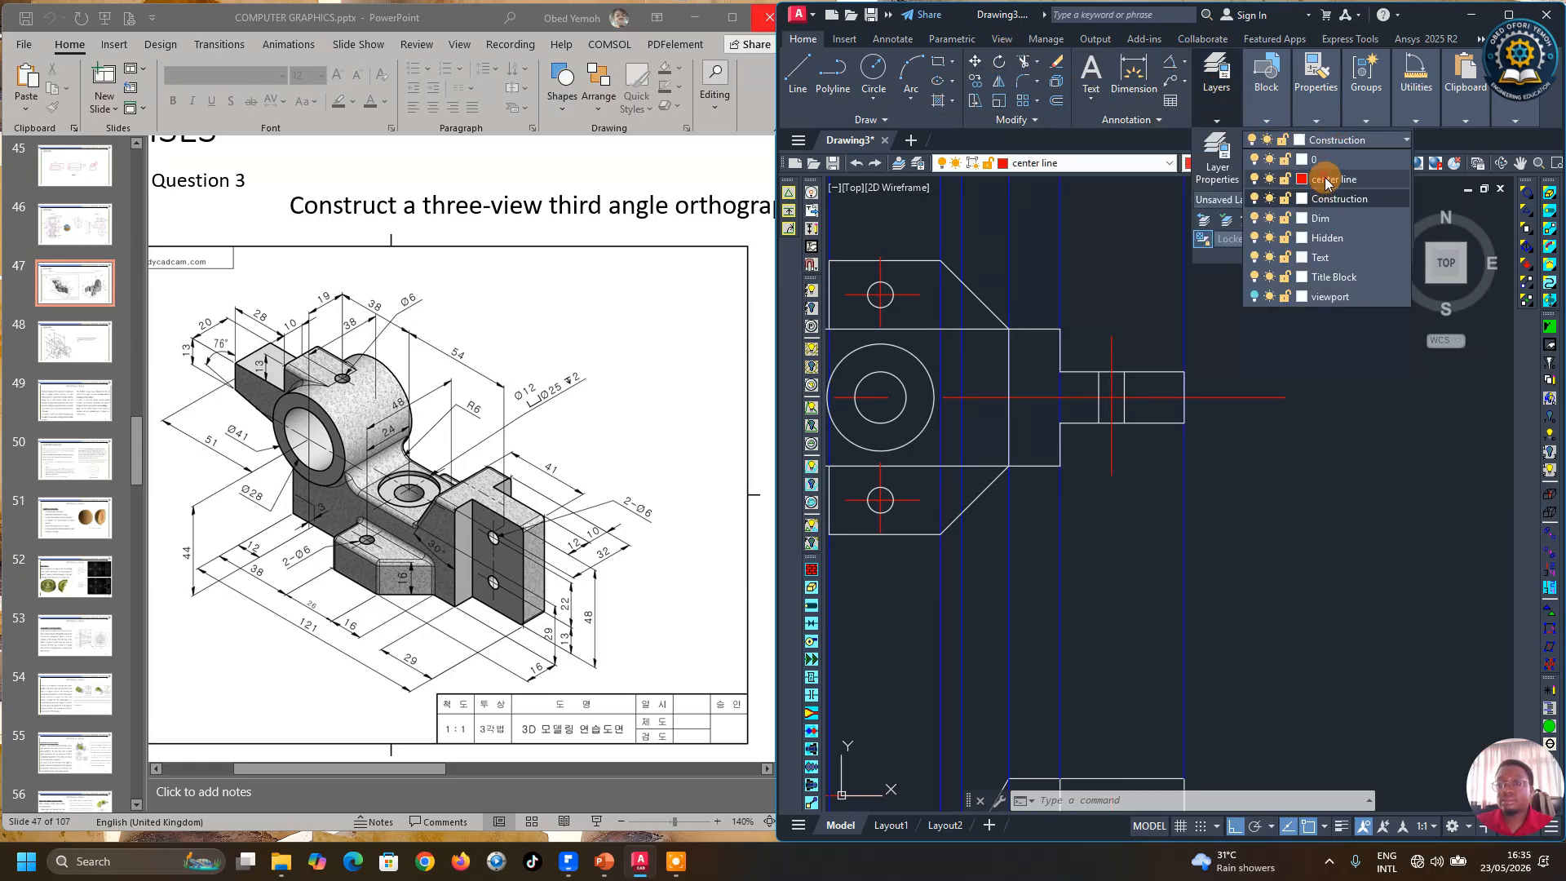
key(Escape)
Step: Put the two short vertical lines at the boss end on the Construction layer
click(1099, 394)
click(1124, 394)
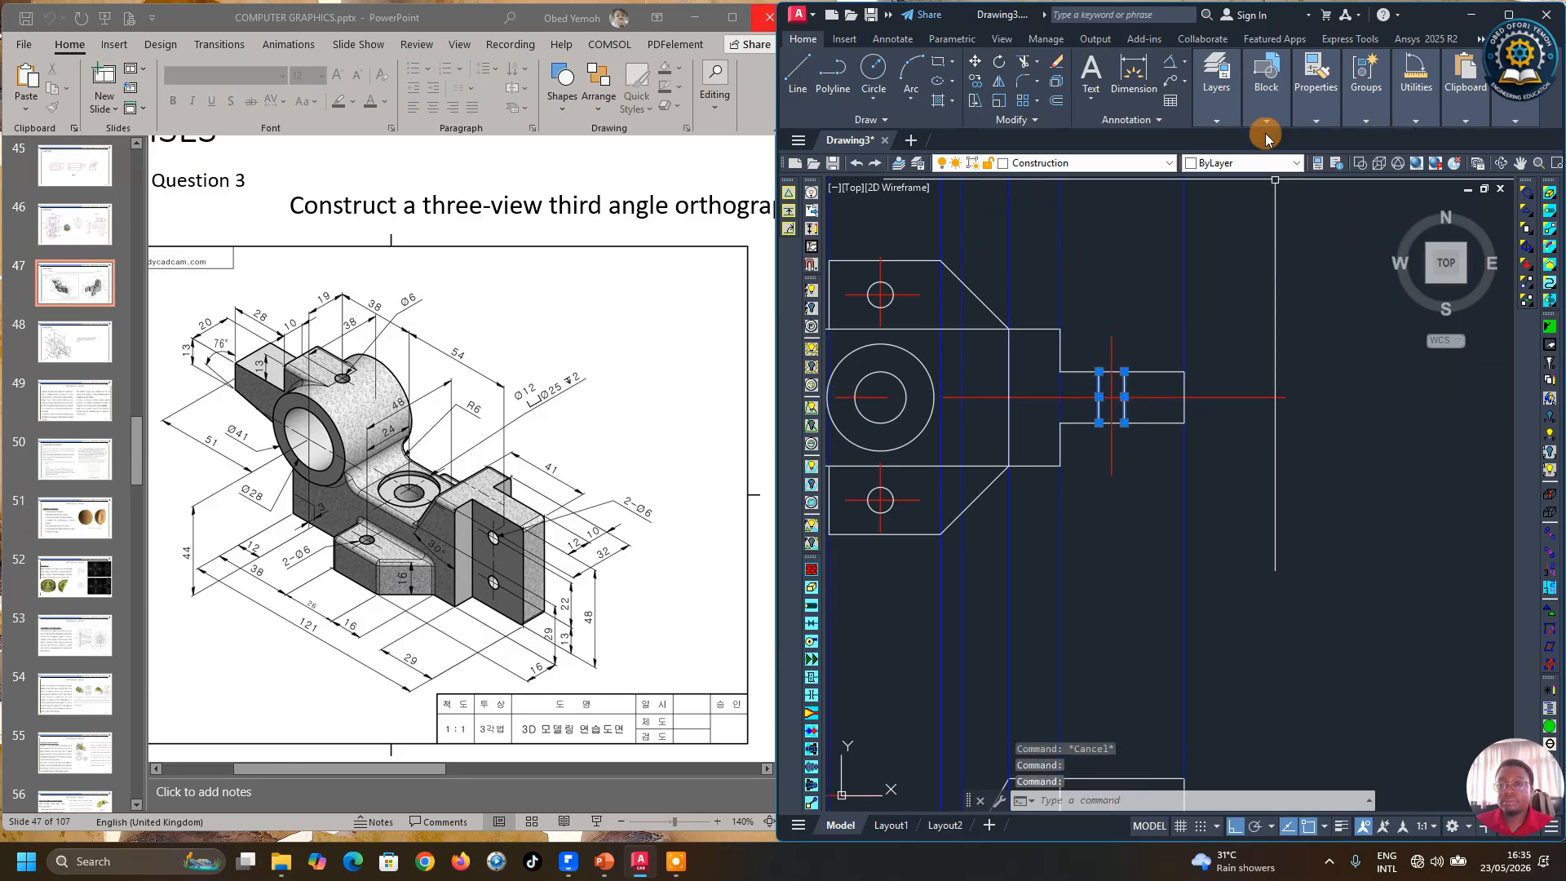
click(1228, 102)
click(1346, 140)
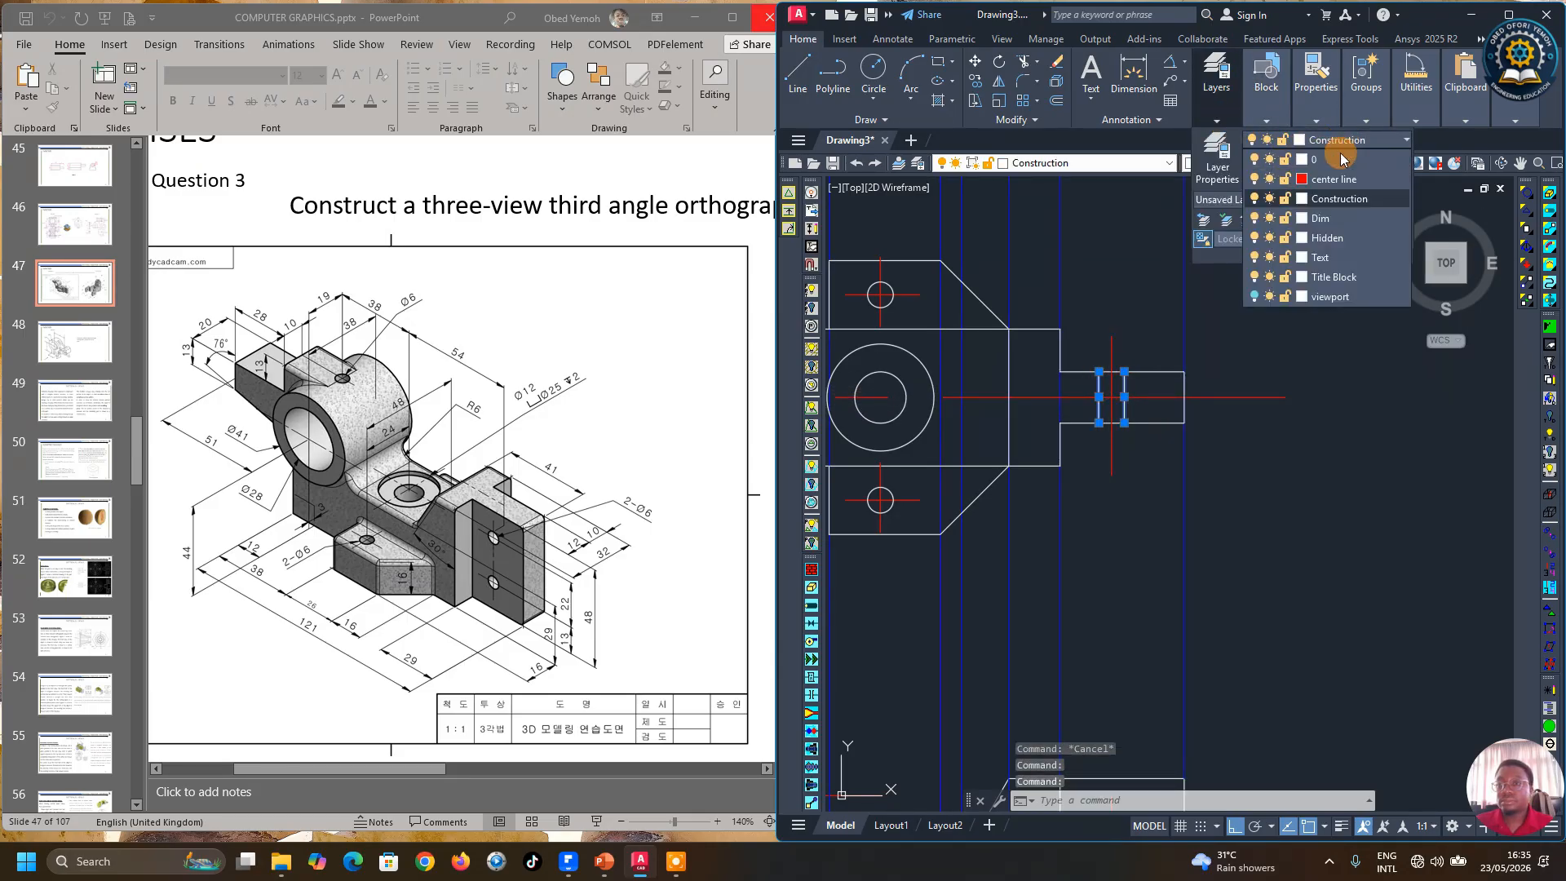
click(1335, 202)
key(Escape)
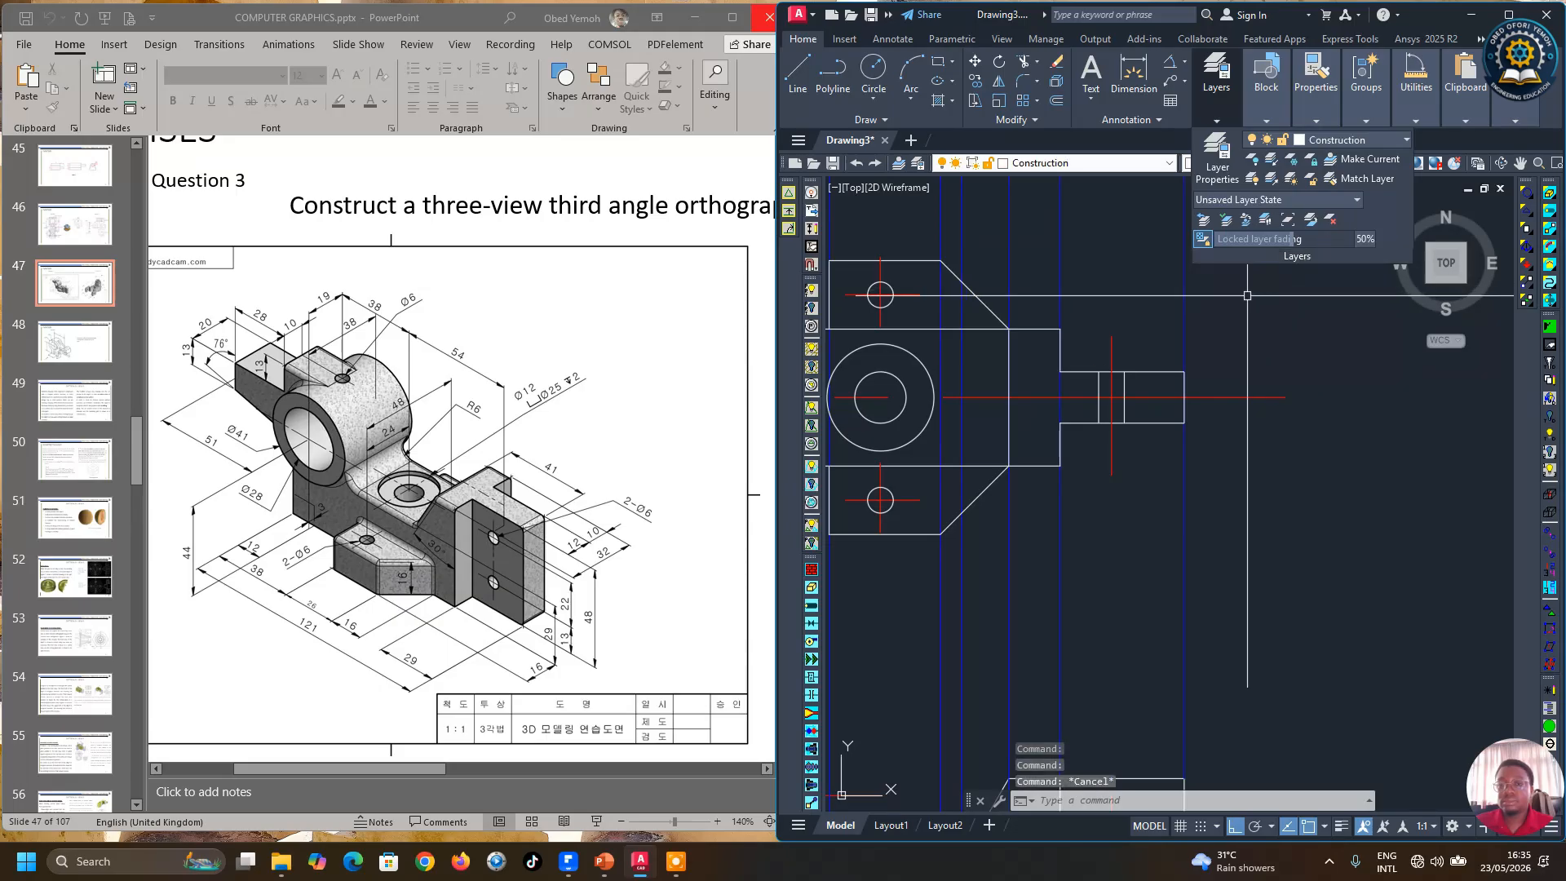
Step: Erase the leftover vertical projection lines running between the two views
scroll(1215, 371, down, 2)
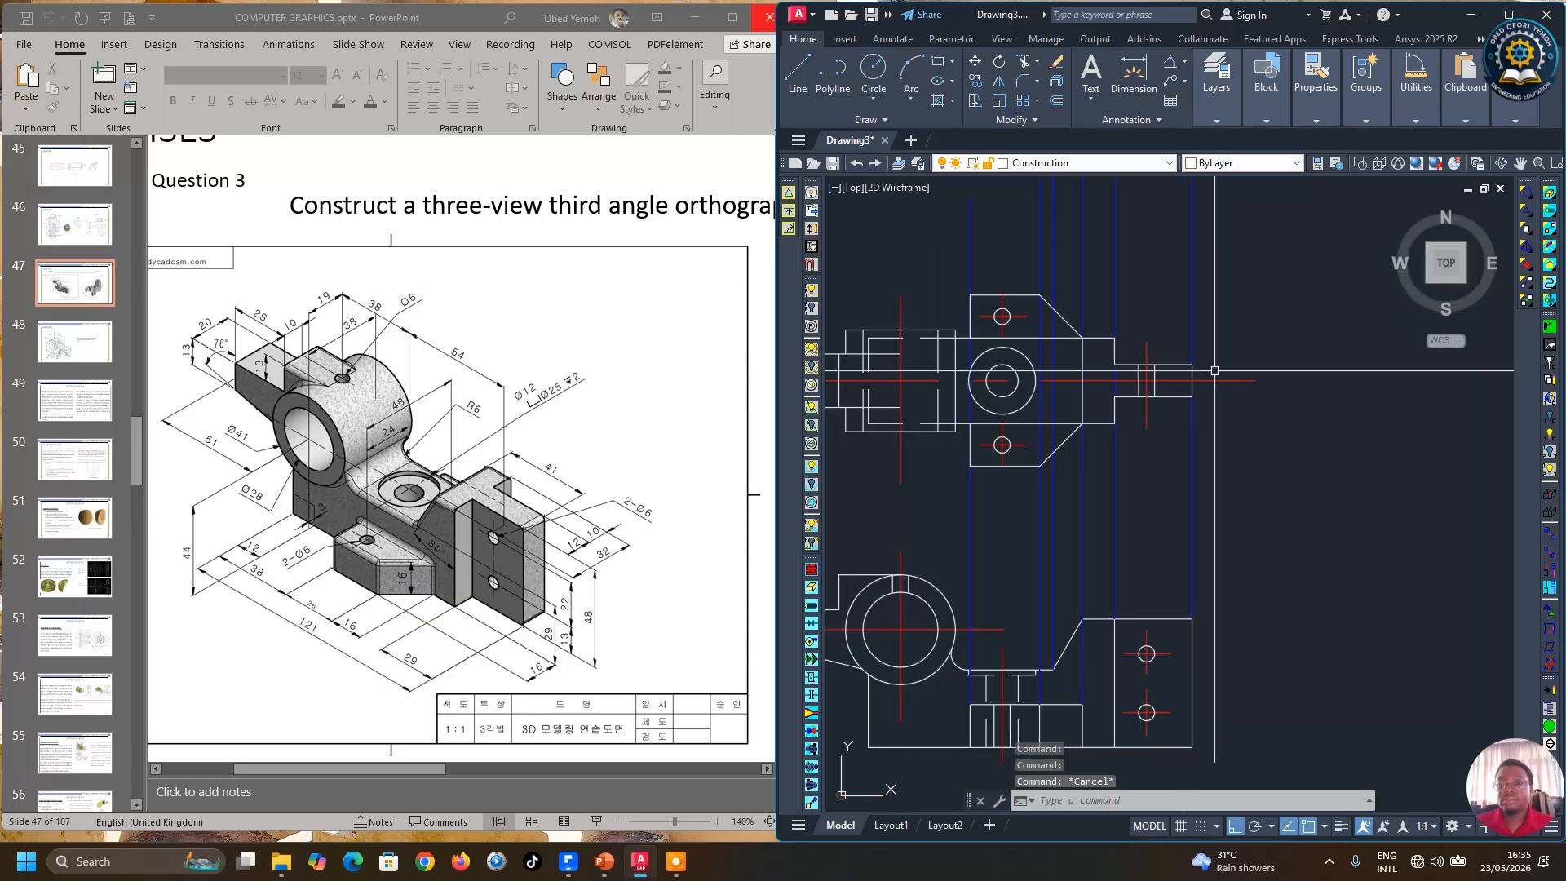
scroll(1247, 483, down, 2)
click(1247, 485)
click(1056, 497)
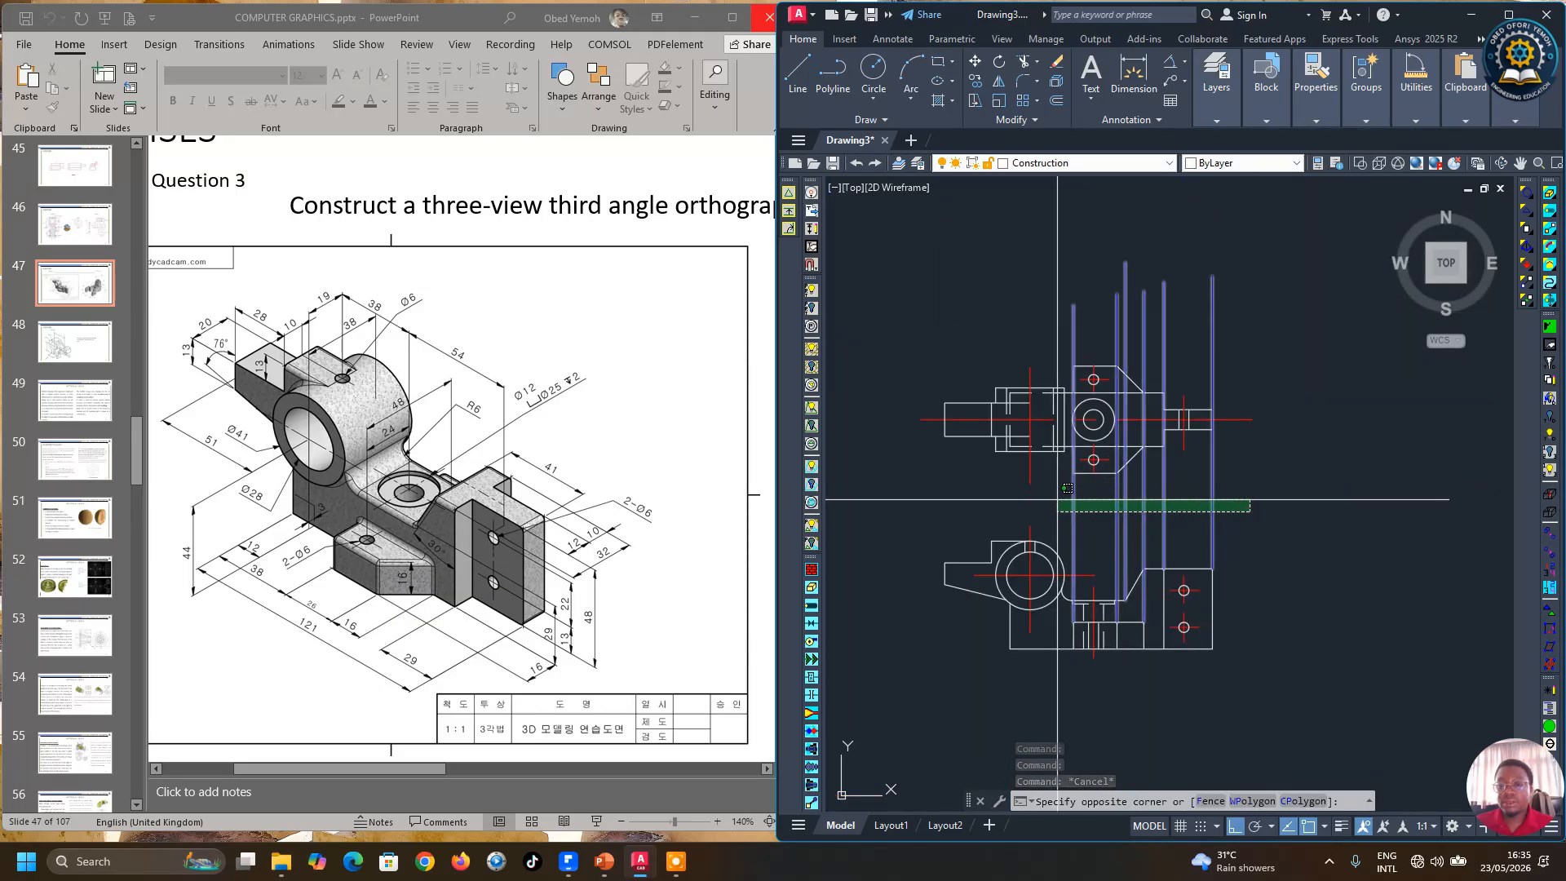
key(Delete)
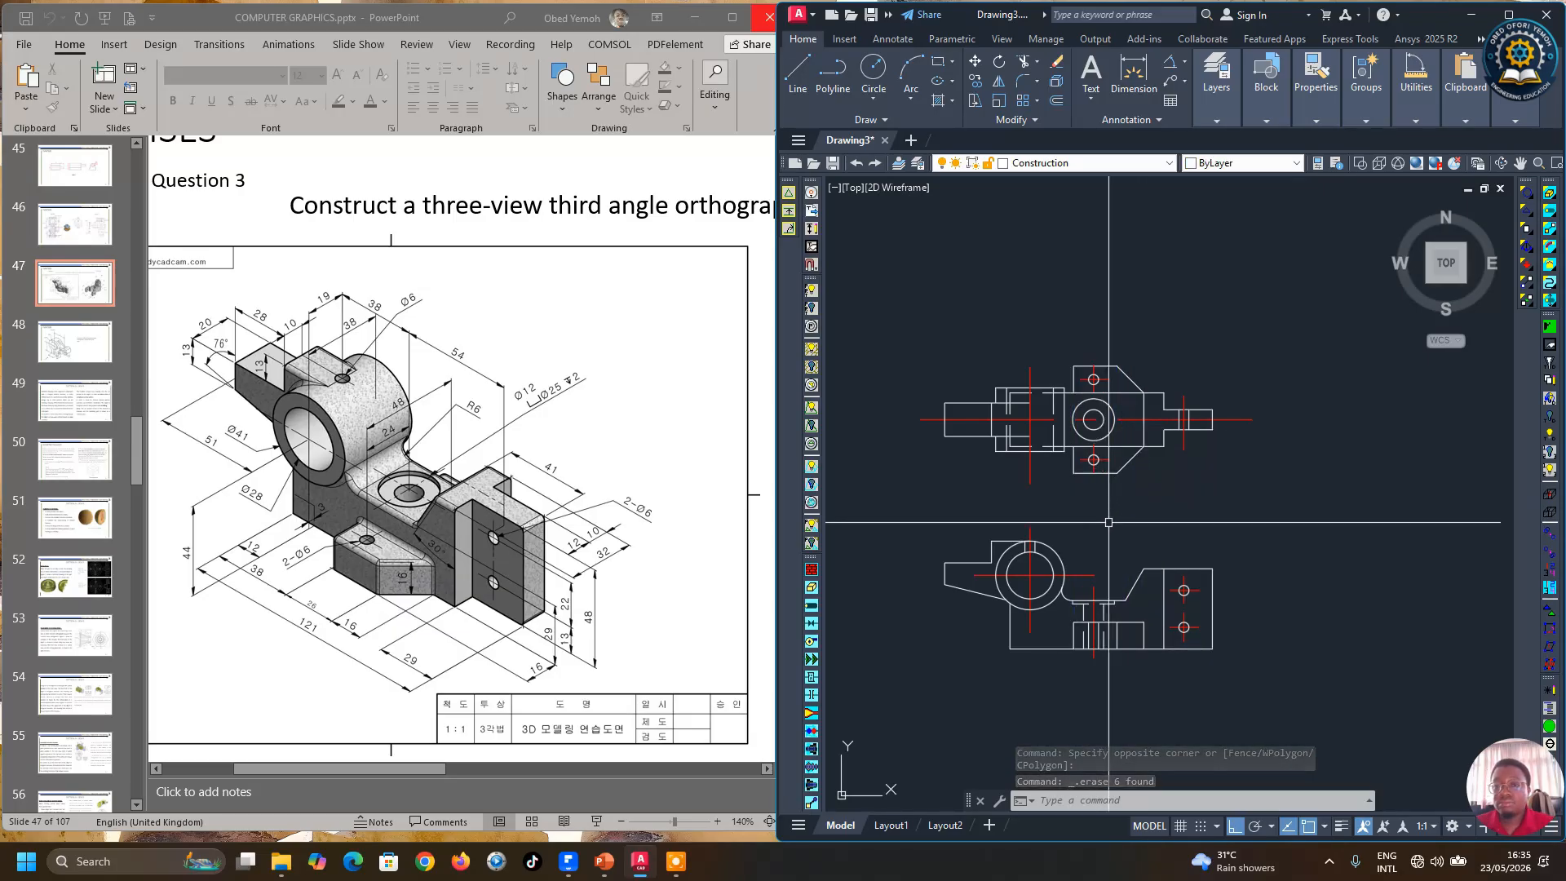
Step: Draw a vertical projection line from the lower view's plate corner up past the front view
scroll(1284, 538, up, 2)
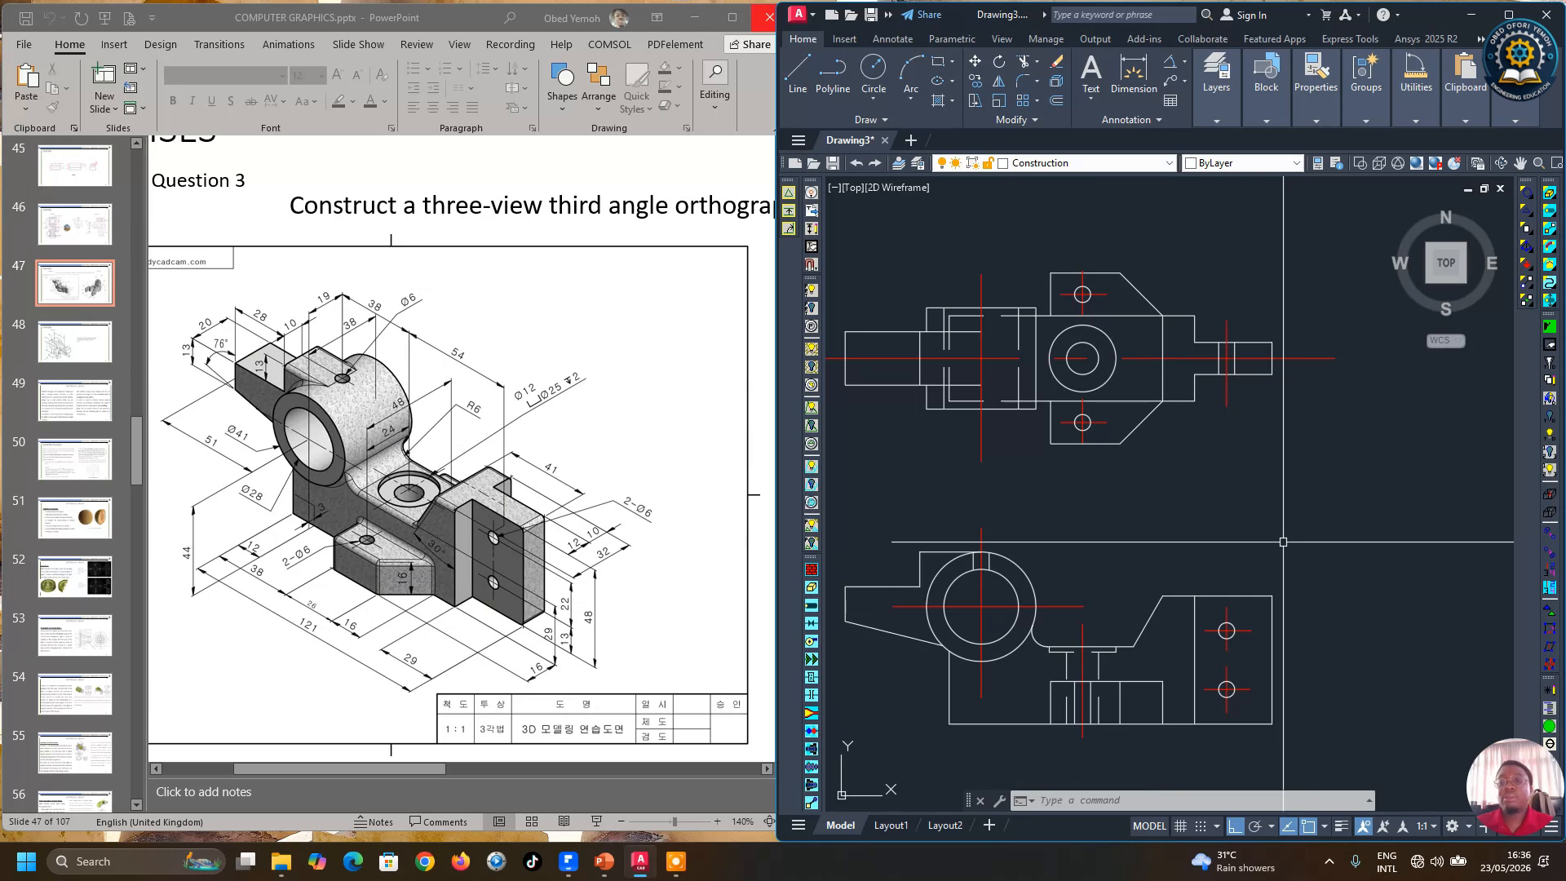
click(797, 72)
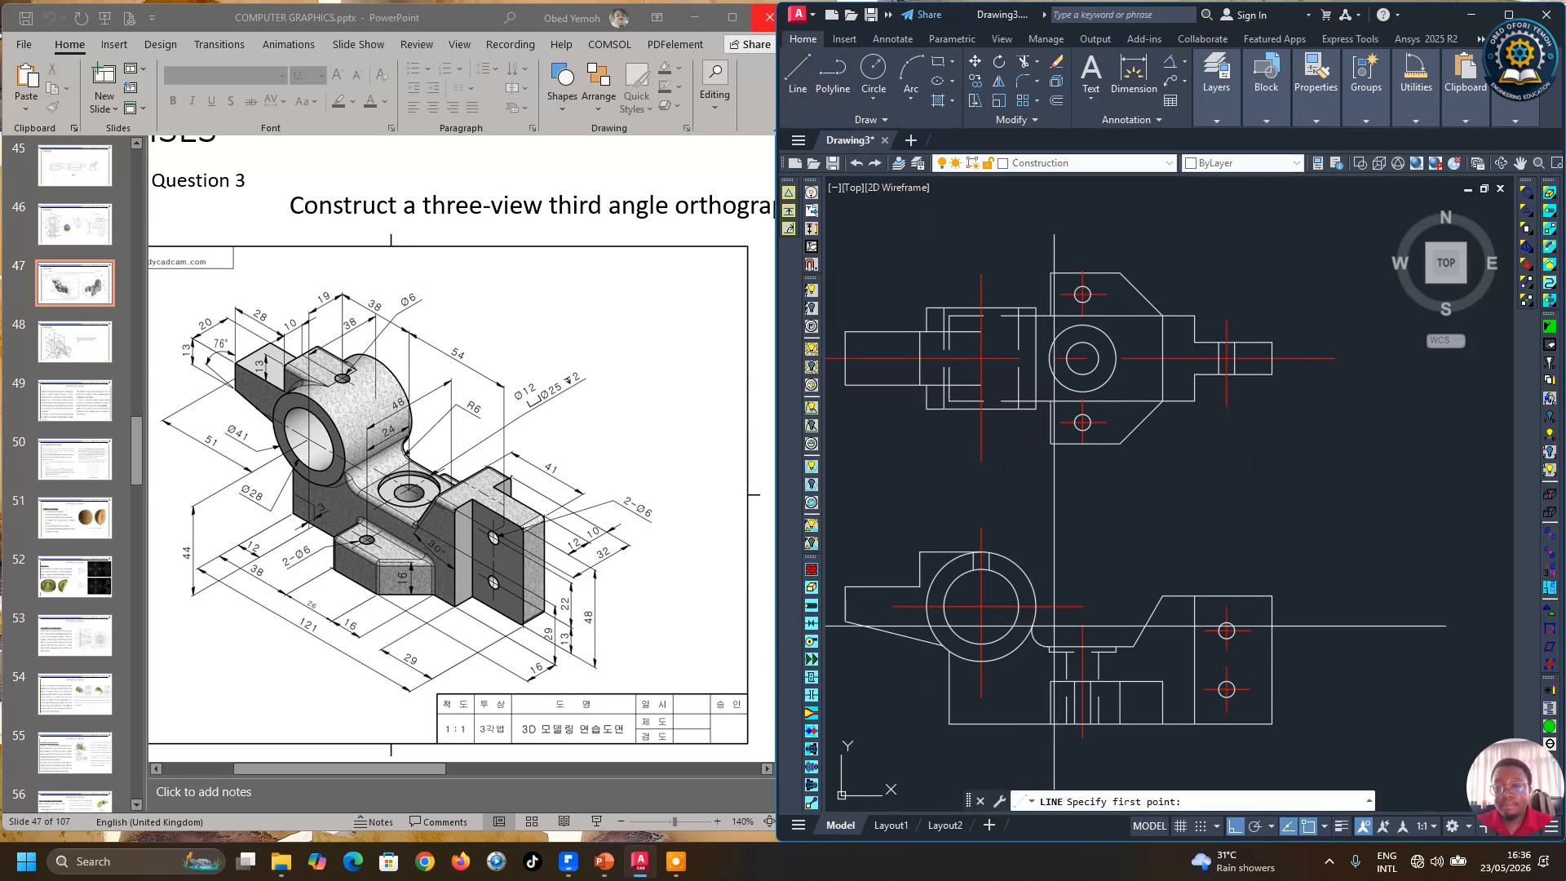
click(1134, 646)
click(1182, 218)
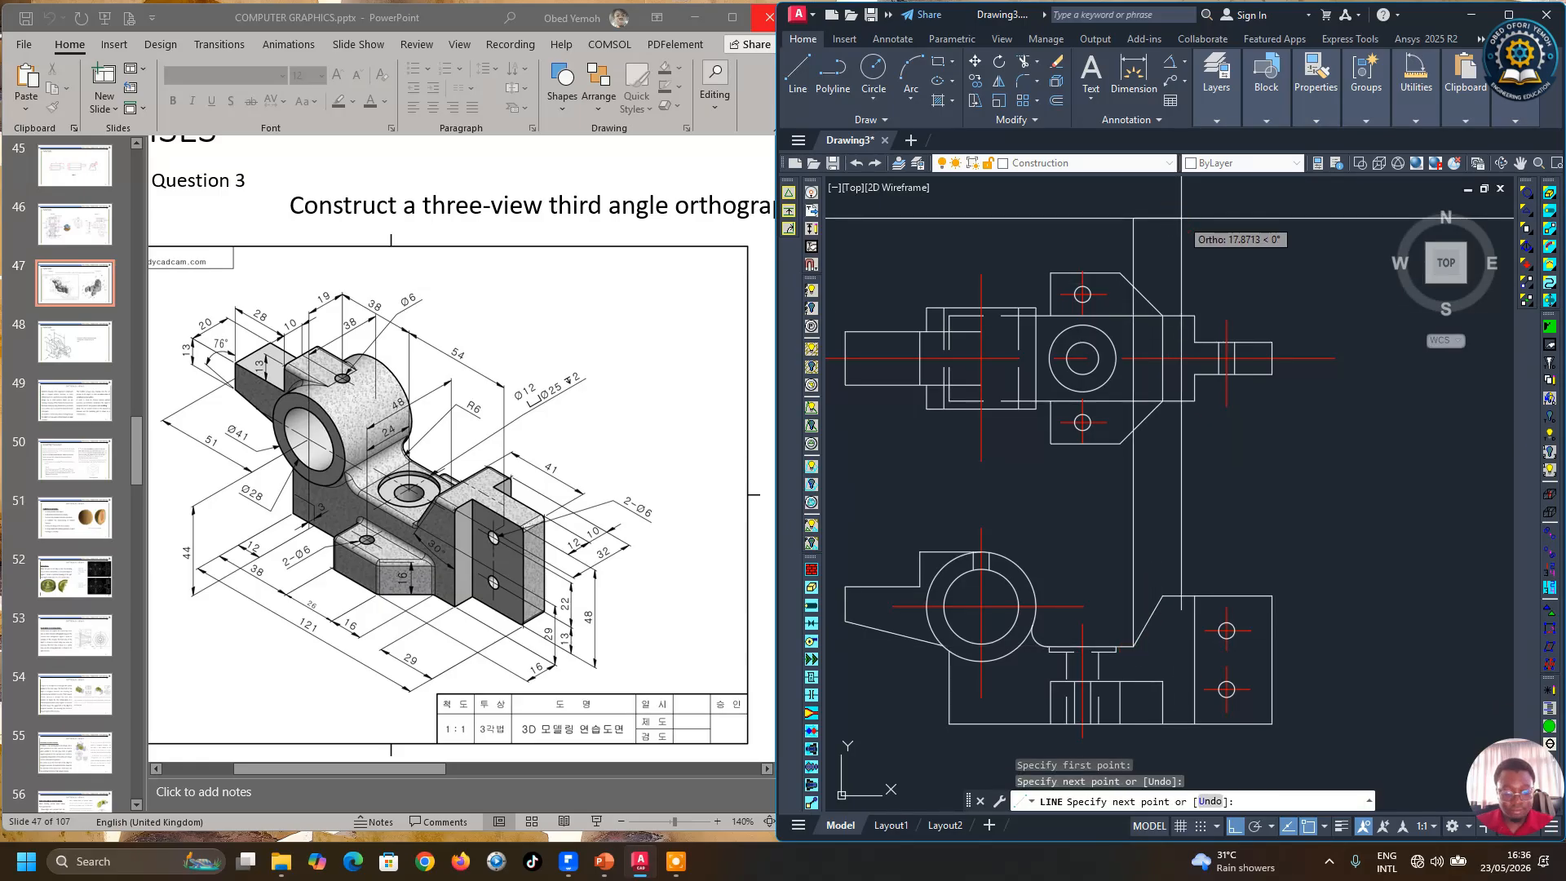
key(Return)
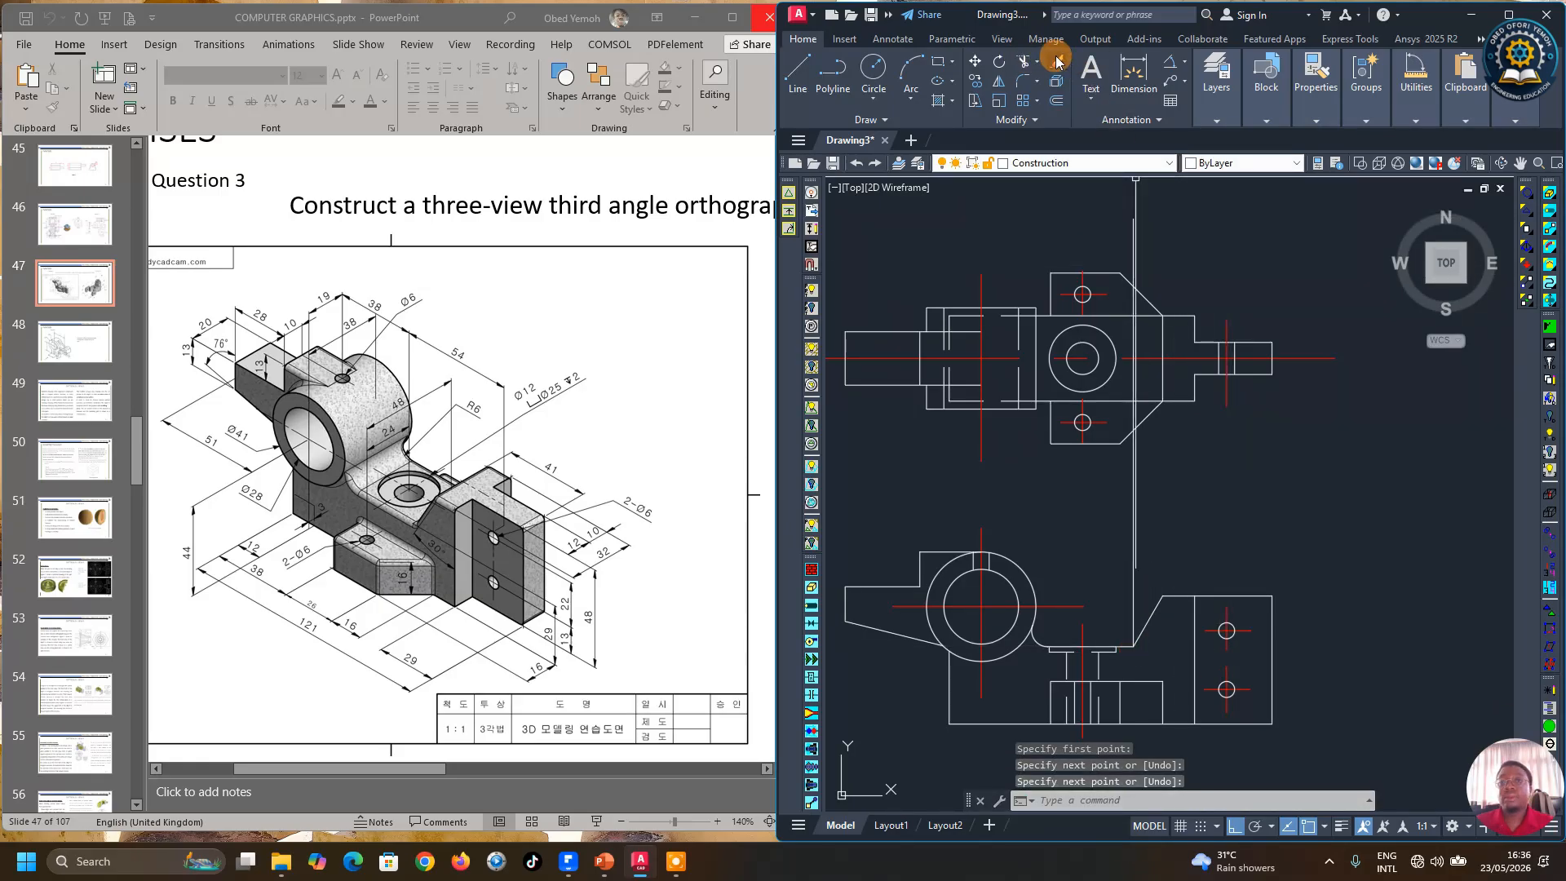
Step: Trim and then erase the vertical projection line running up from the lower view's plate corner
click(1024, 61)
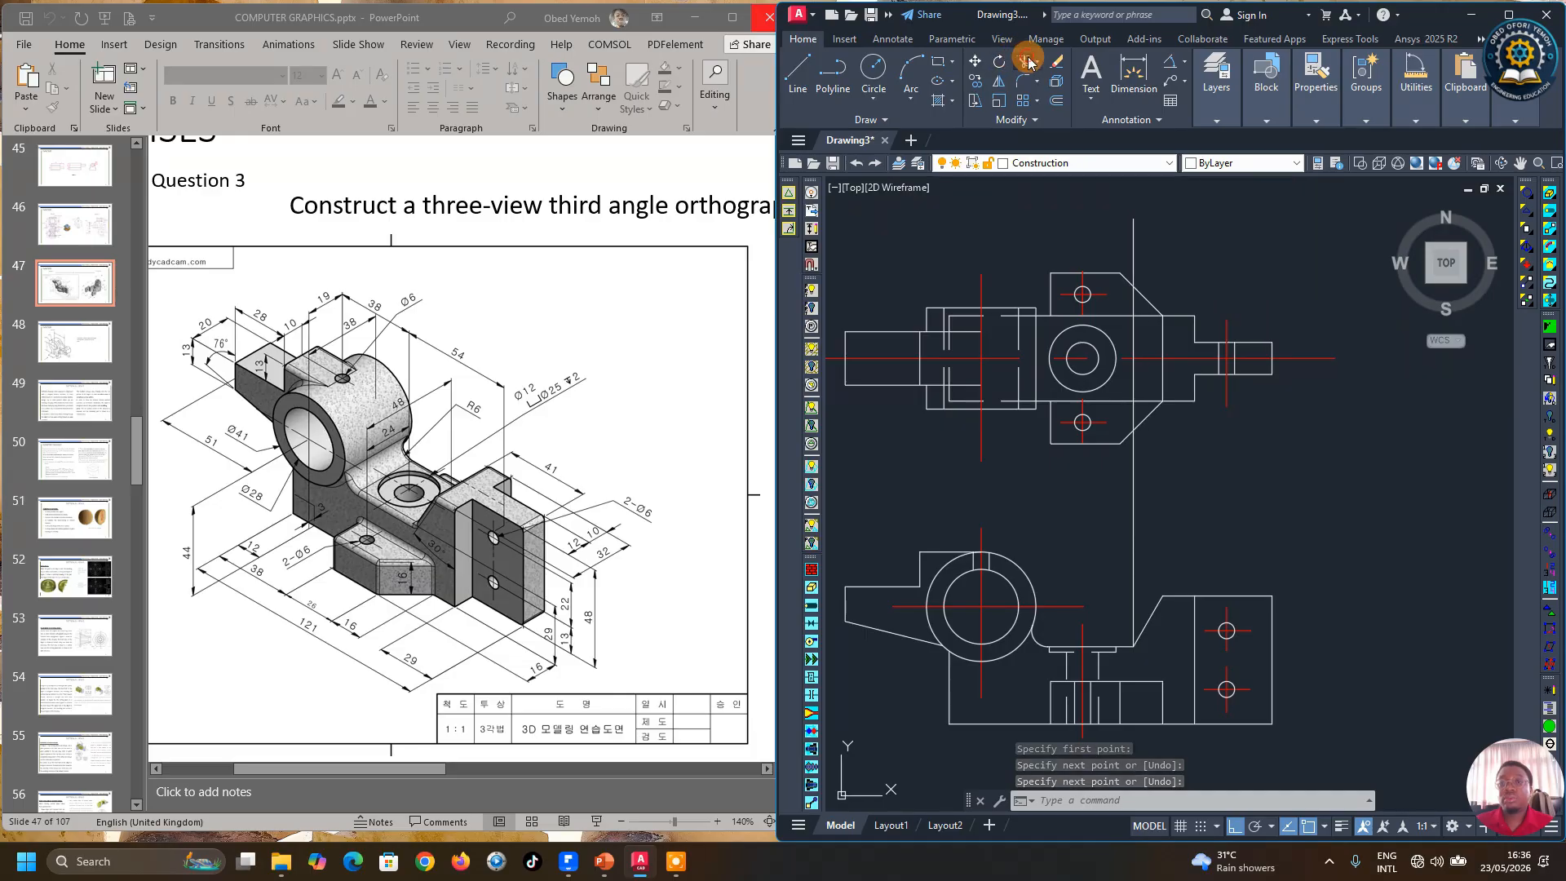
click(1134, 236)
scroll(1133, 284, up, 2)
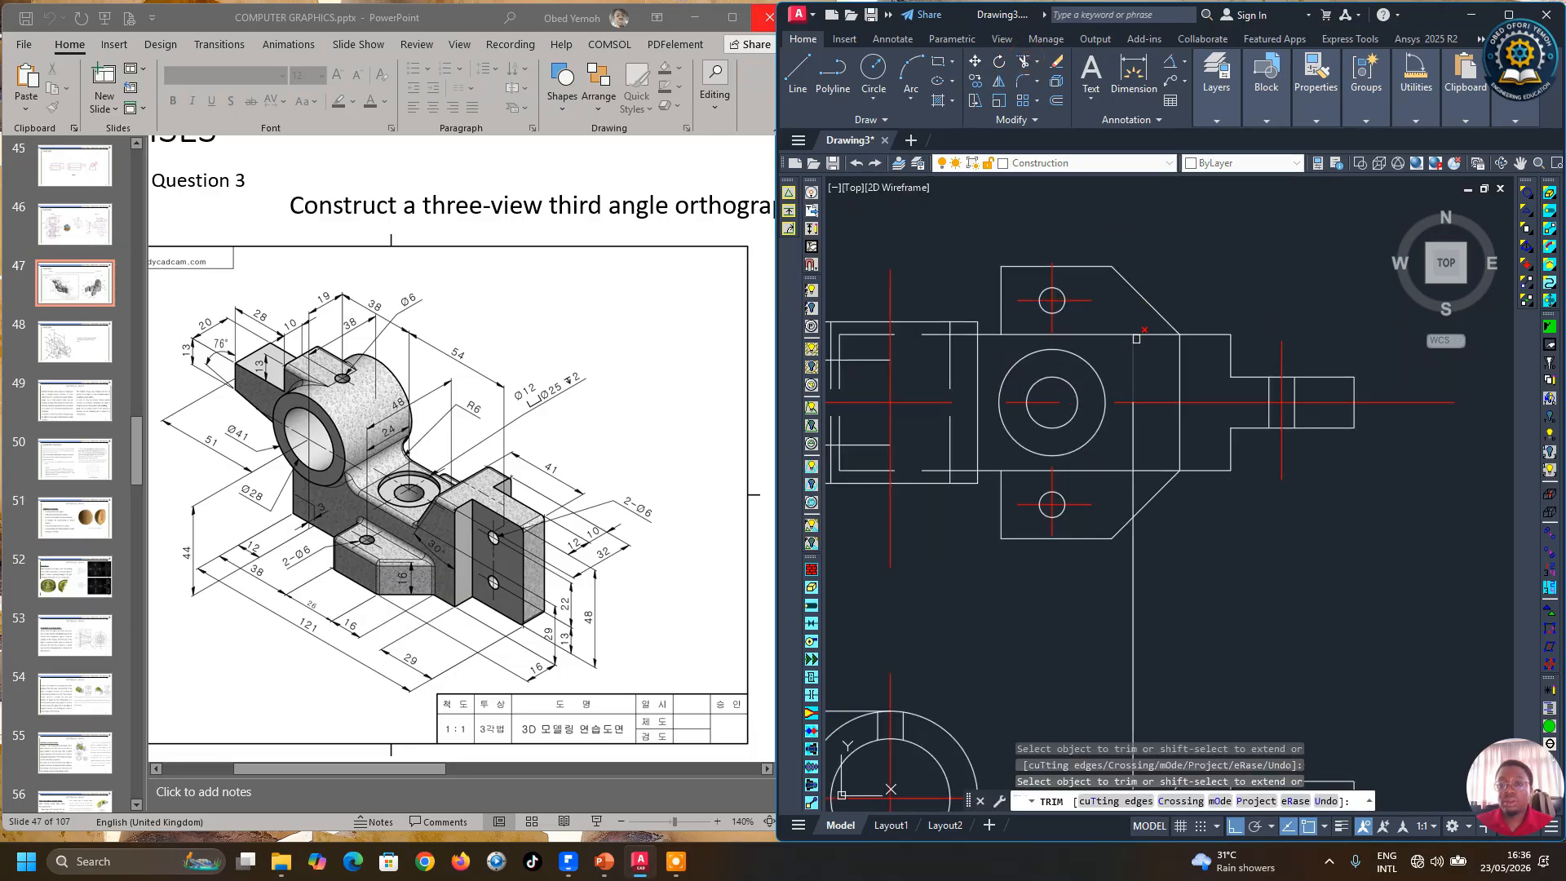
click(1154, 548)
key(Escape)
click(1133, 553)
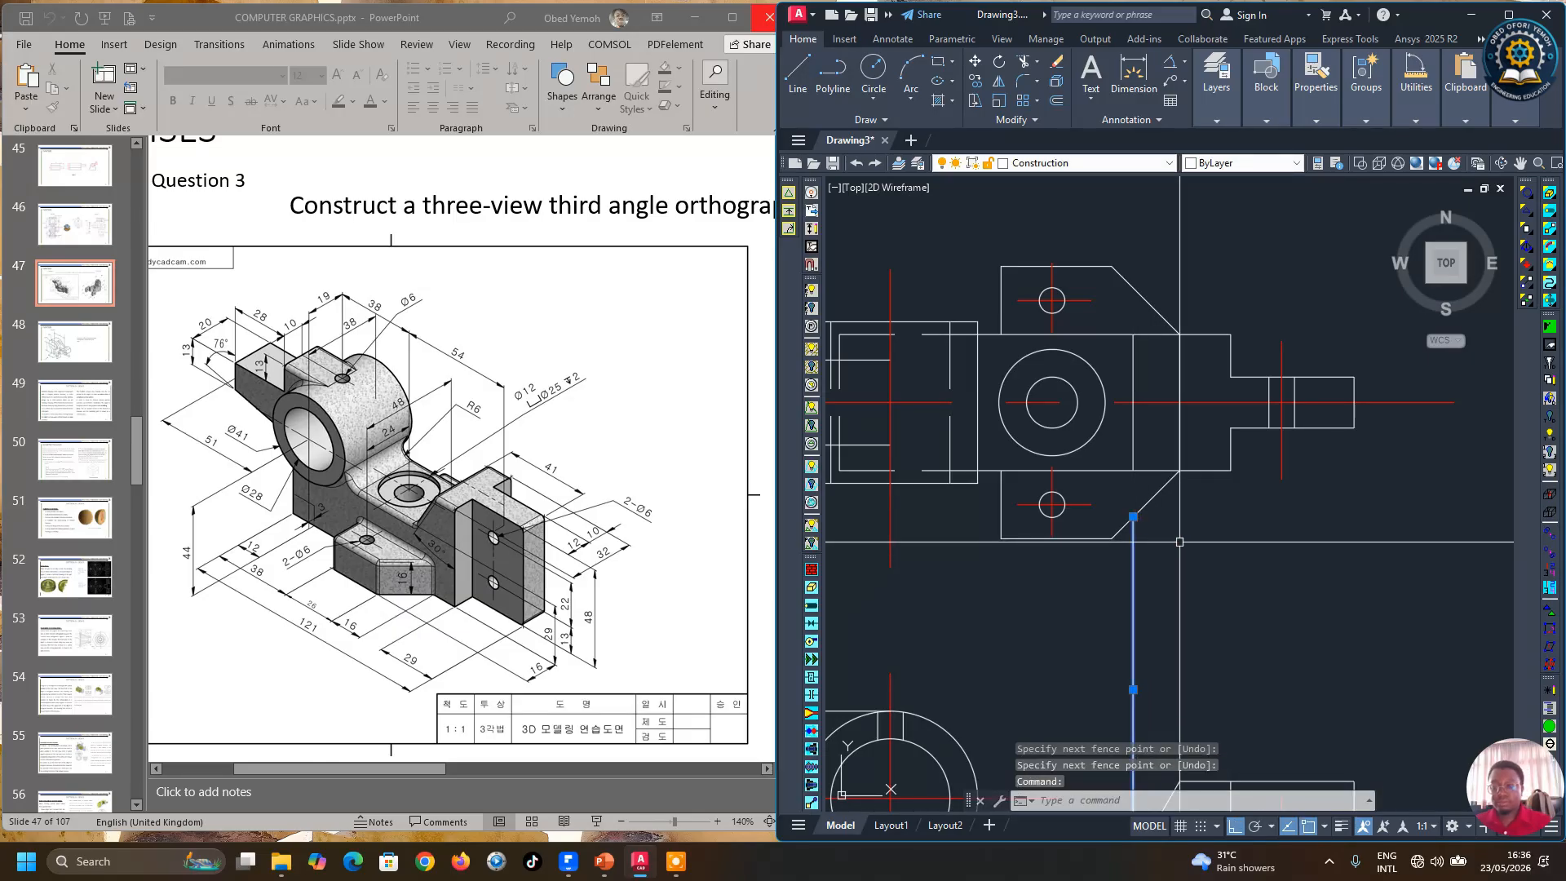
key(Delete)
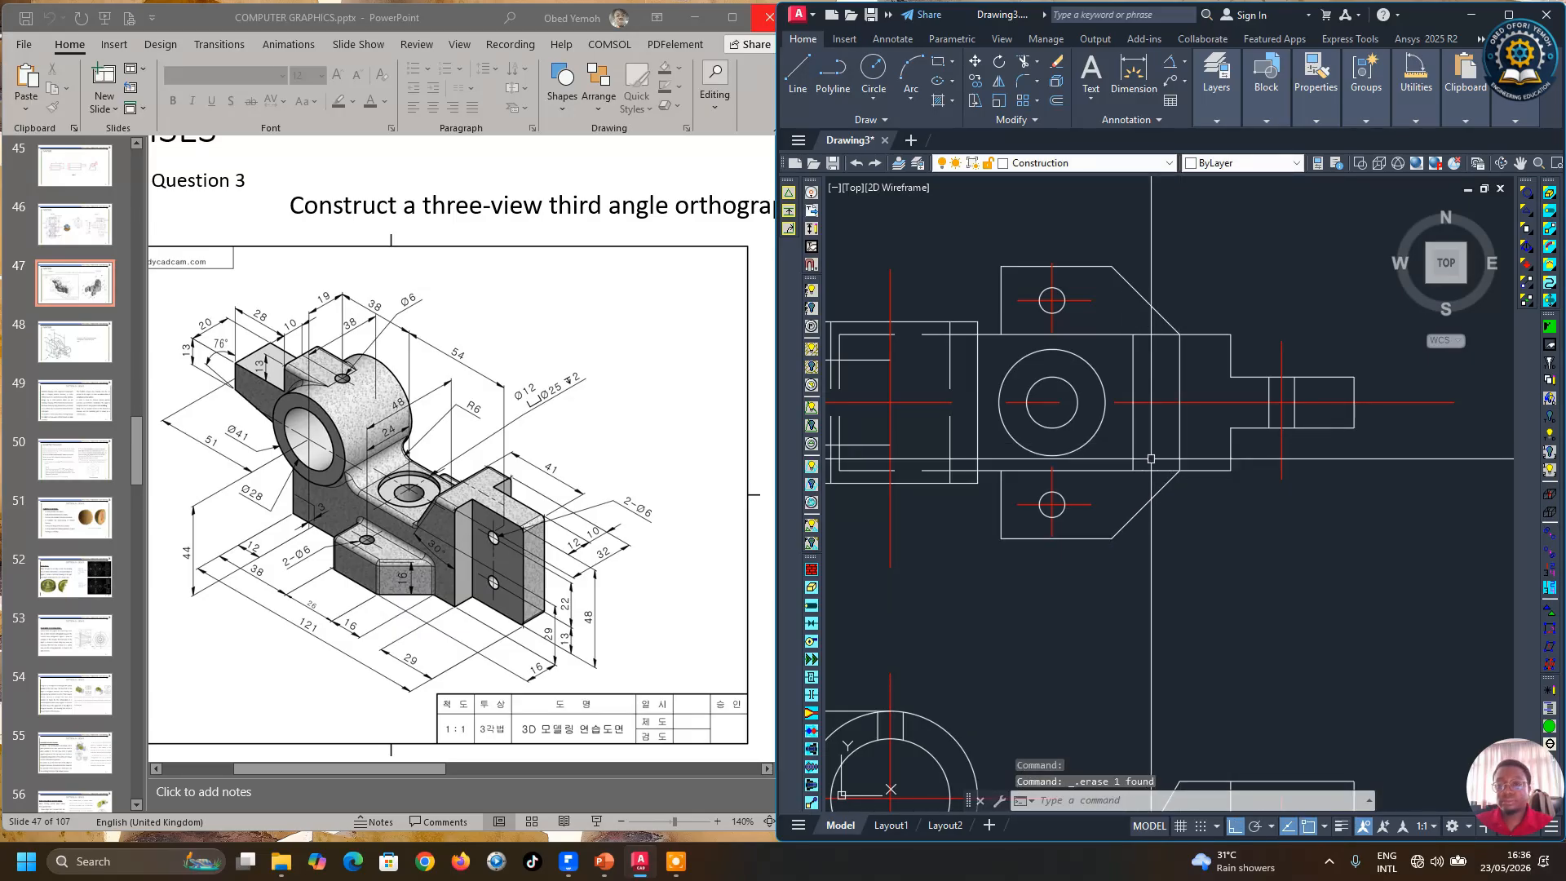
Step: Copy the small hole circle in the upper view onto the center-line intersection on its left arm
scroll(1151, 458, down, 6)
scroll(1273, 505, up, 2)
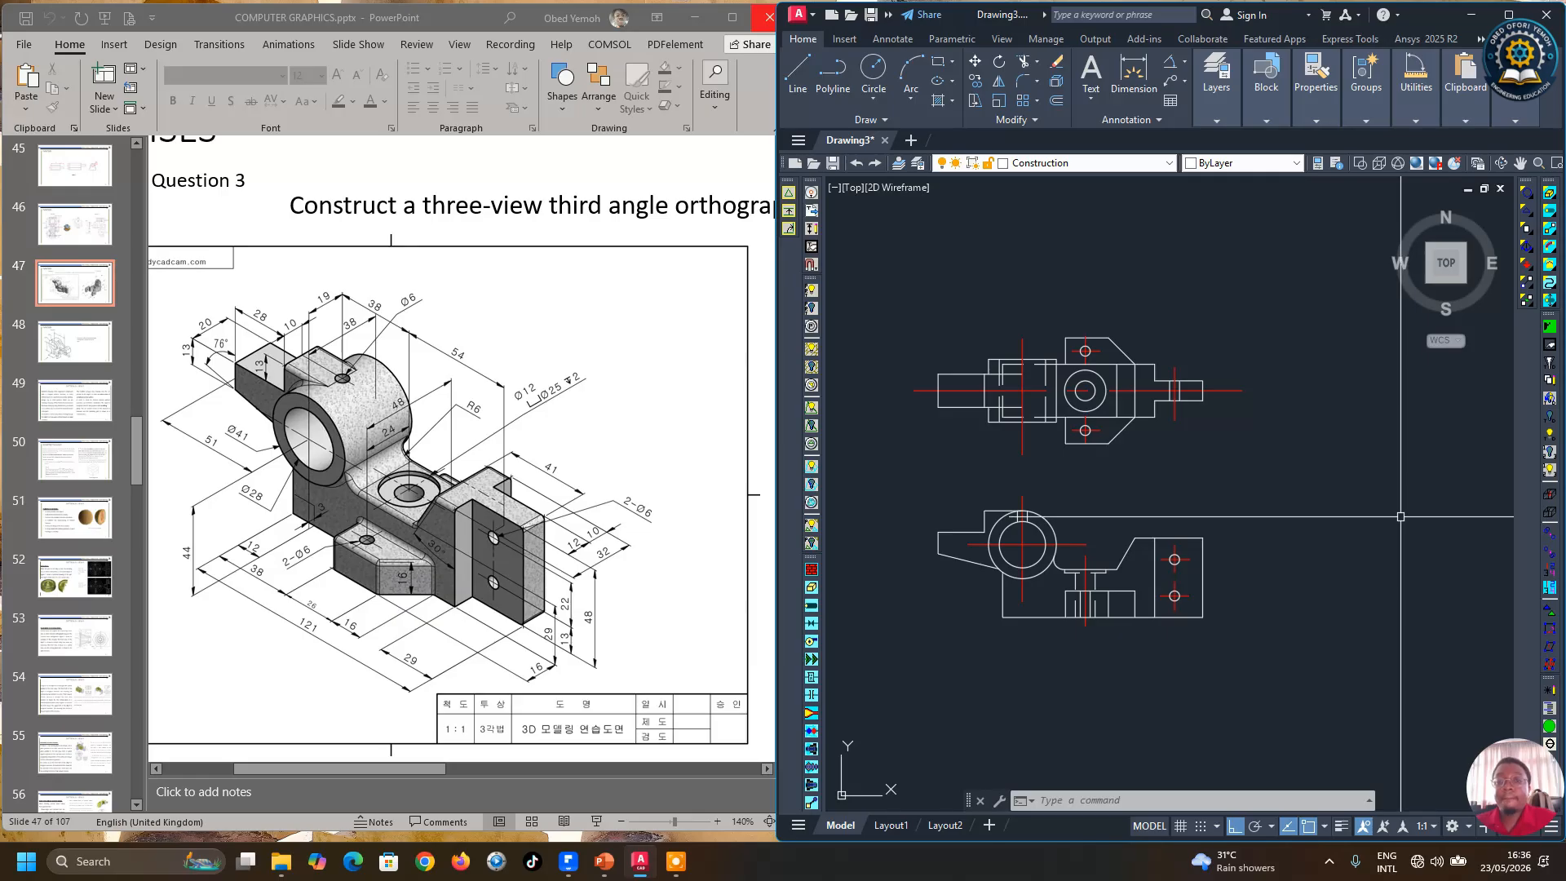
scroll(964, 509, up, 2)
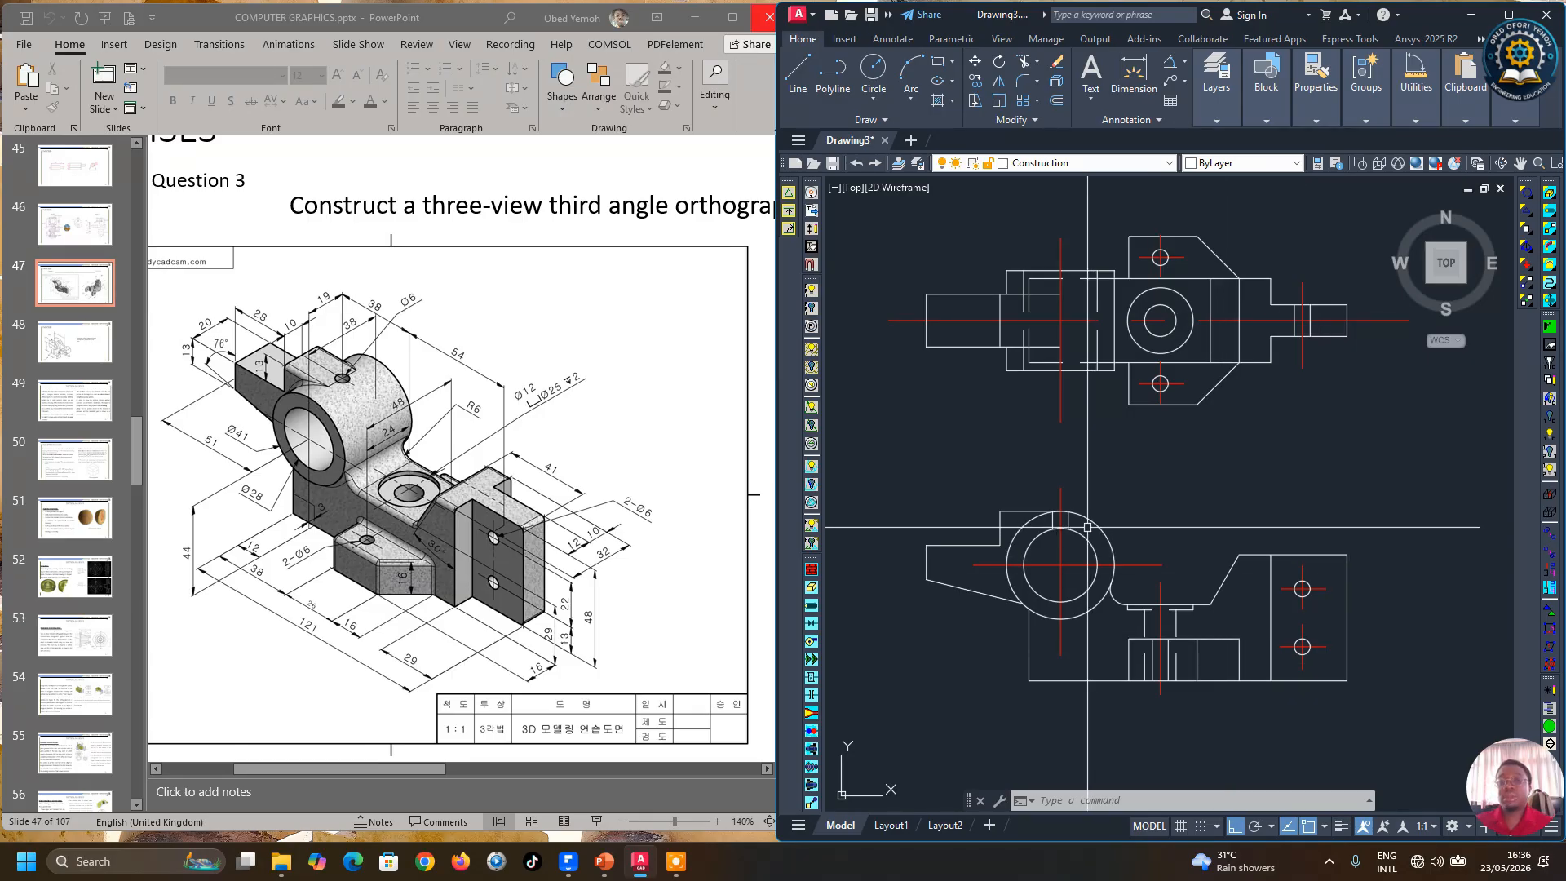
scroll(1100, 499, down, 6)
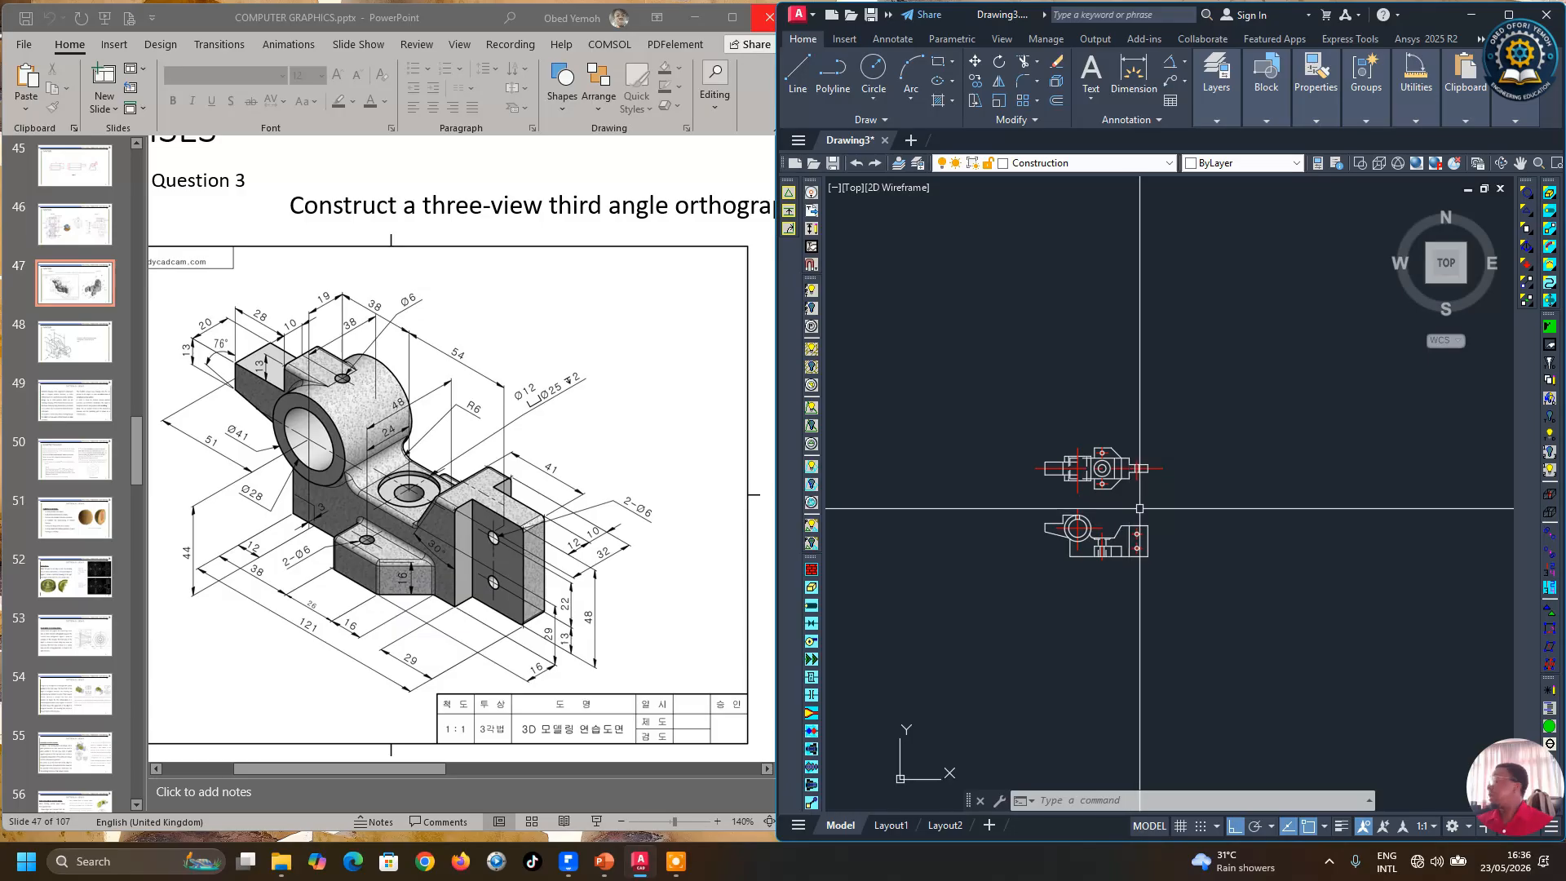
scroll(1084, 524, up, 4)
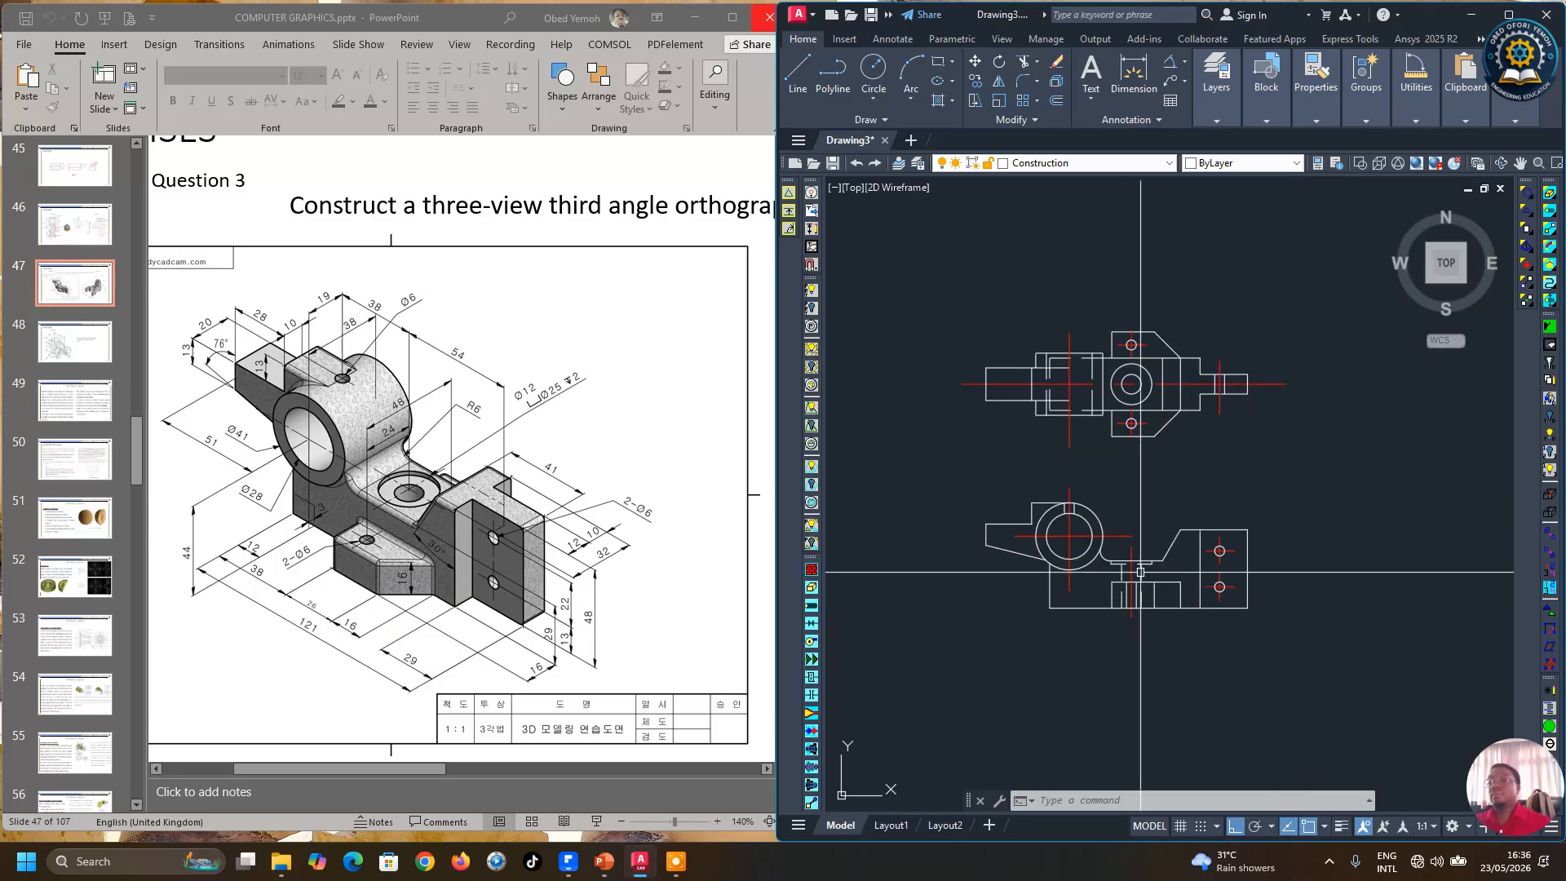
scroll(1162, 546, up, 2)
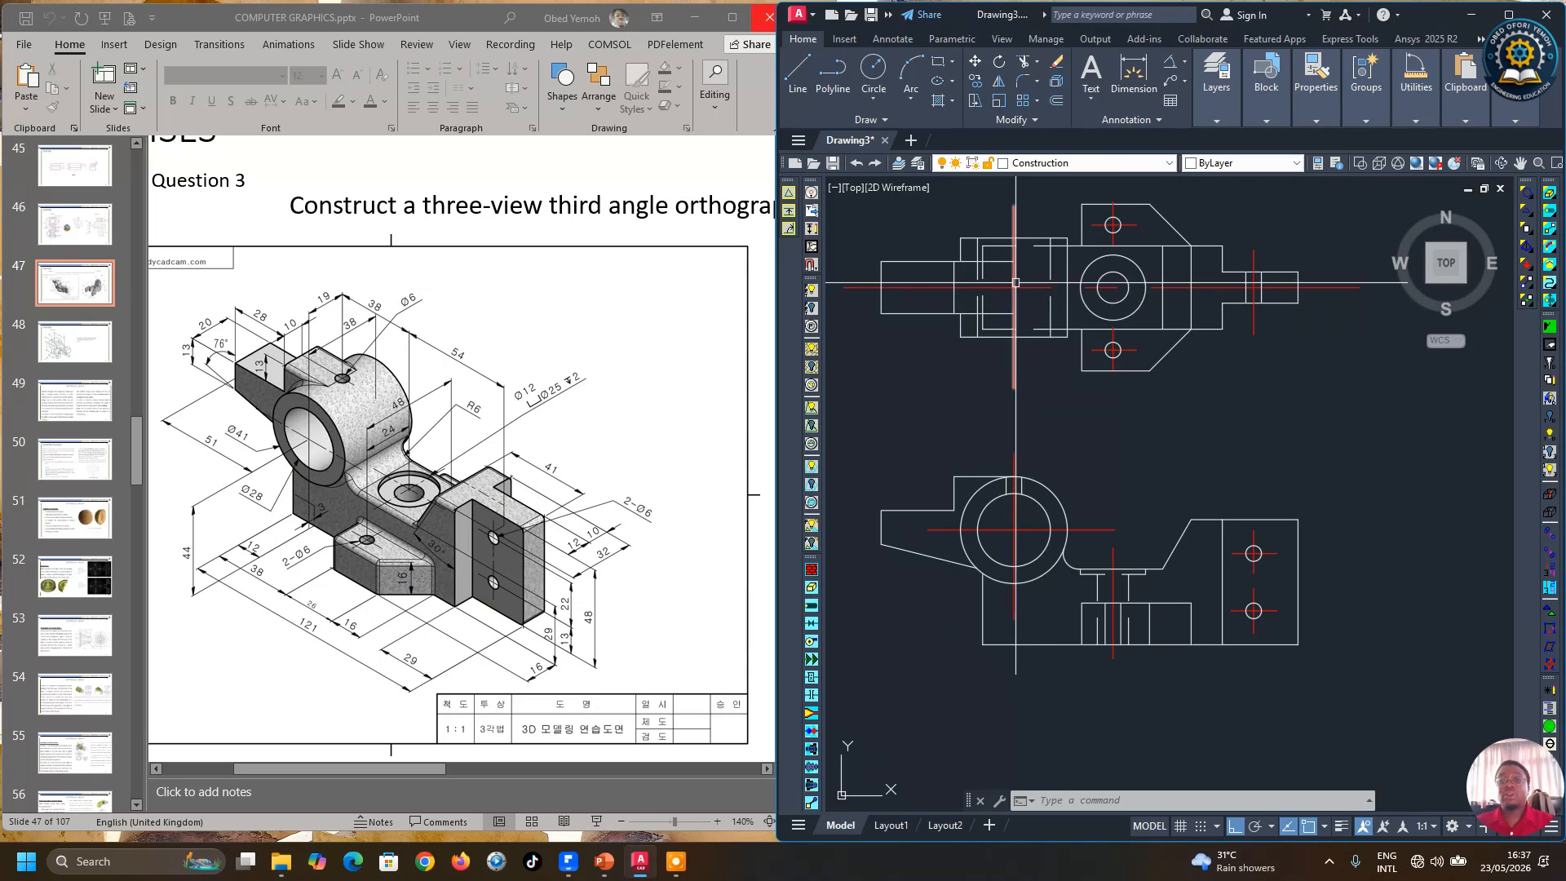
scroll(1119, 228, up, 3)
click(1119, 235)
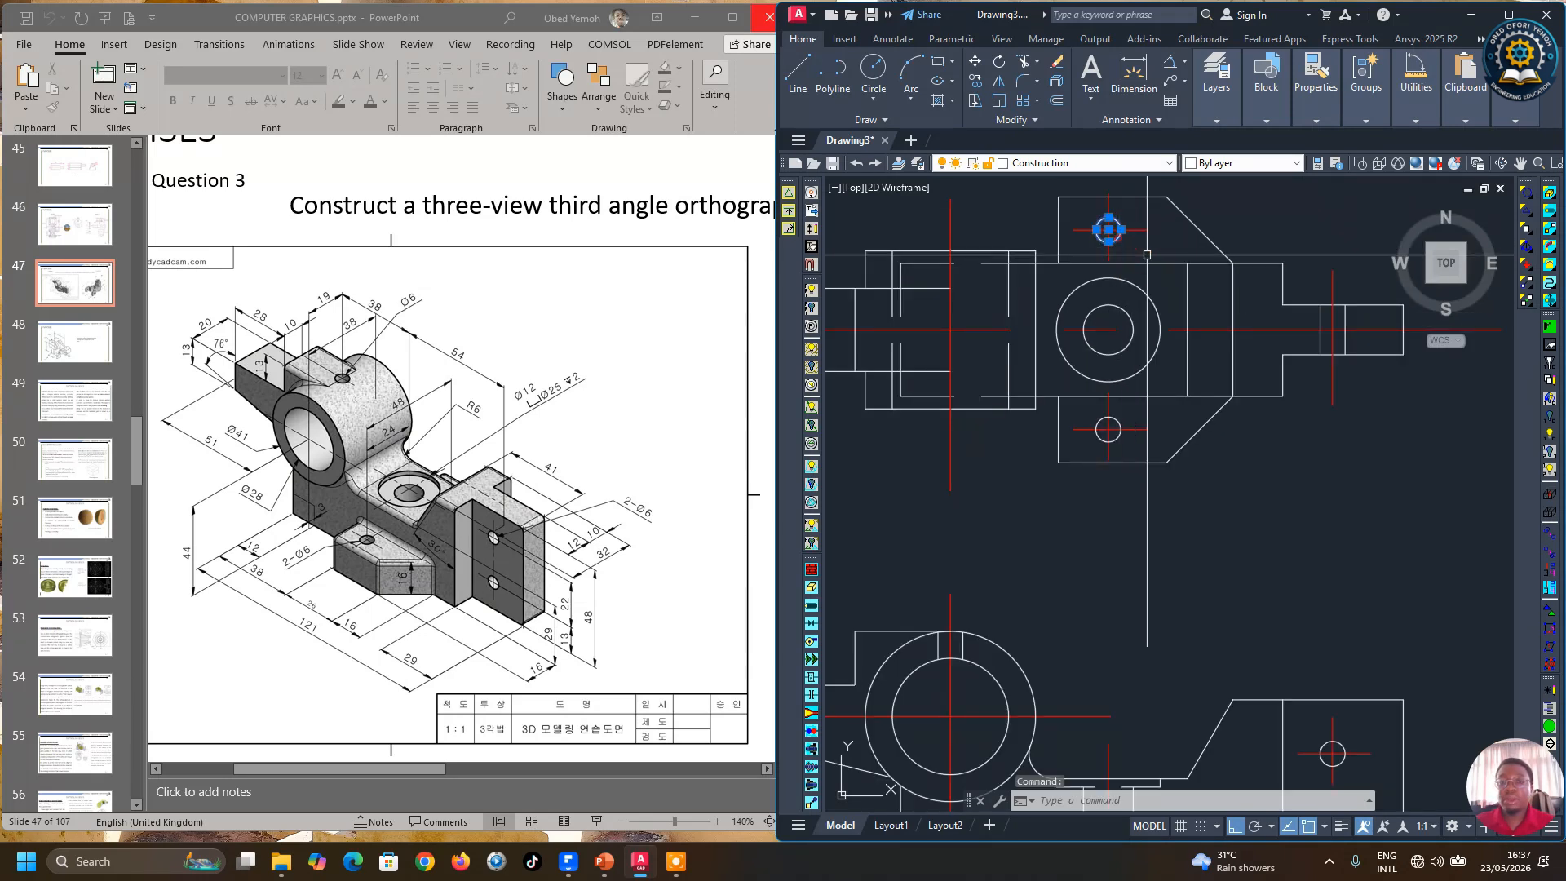
click(976, 81)
scroll(1121, 239, up, 3)
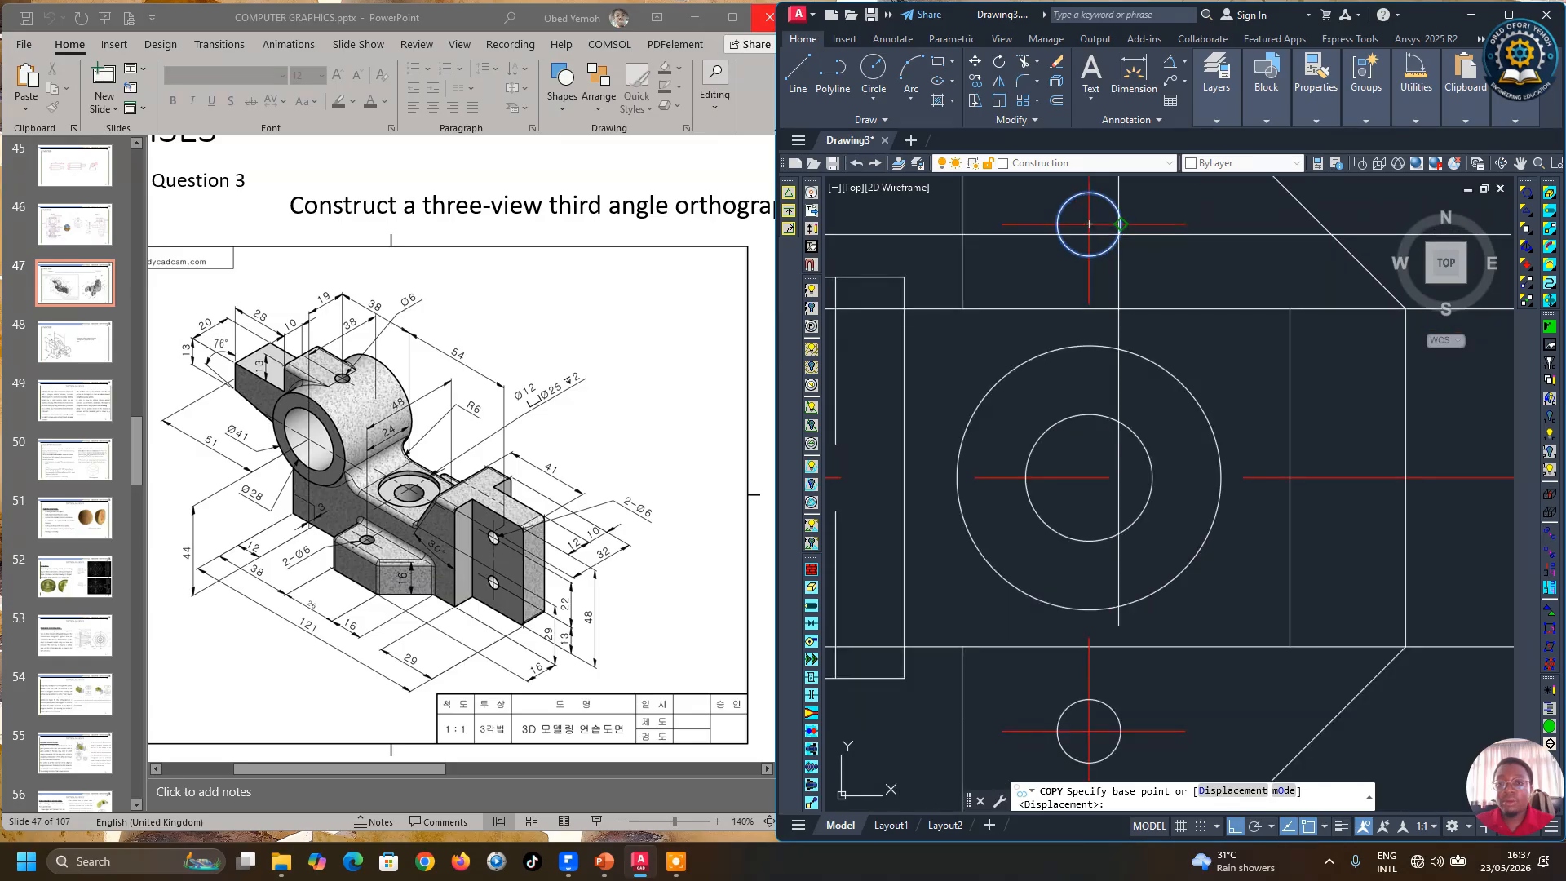
click(1090, 224)
scroll(1189, 313, down, 3)
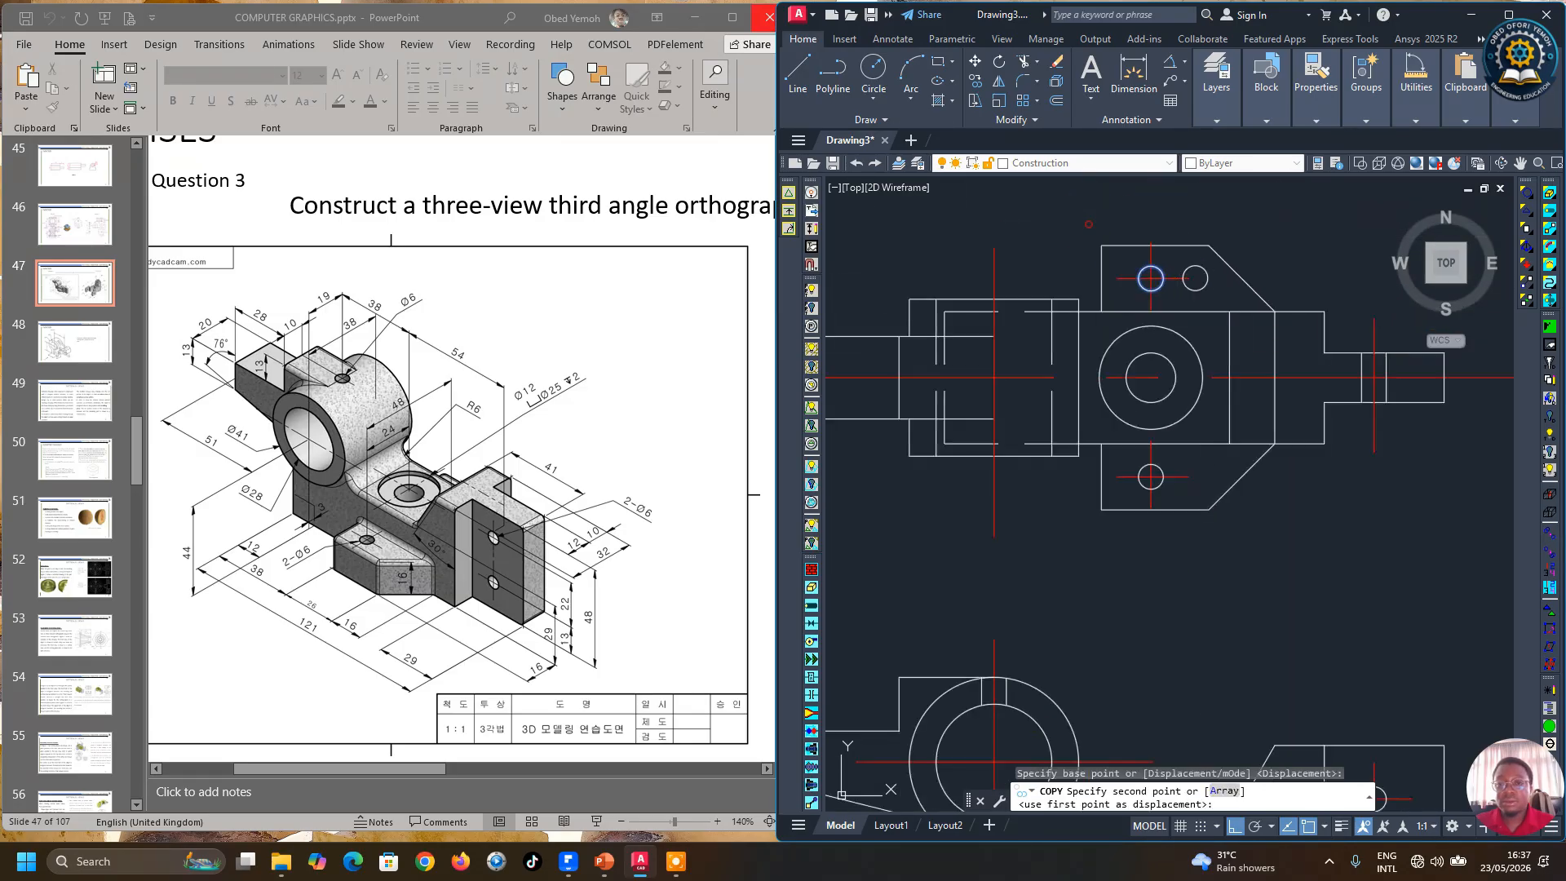
click(994, 377)
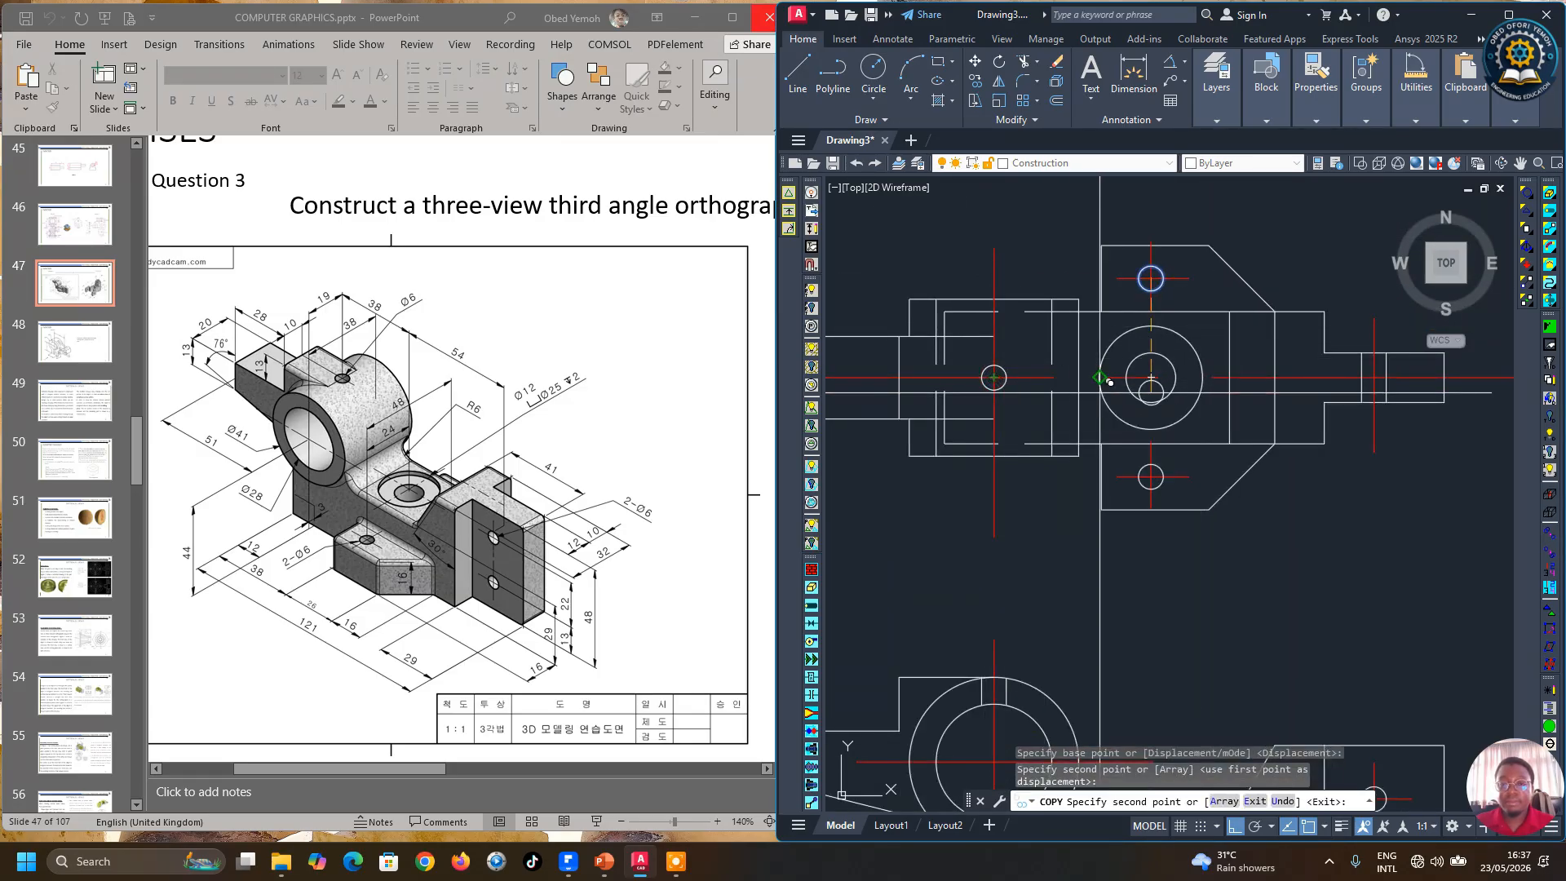
key(Escape)
Step: Draw a short horizontal line across the top of the boss circle in the lower view to the vertical projection line
scroll(1103, 392, down, 3)
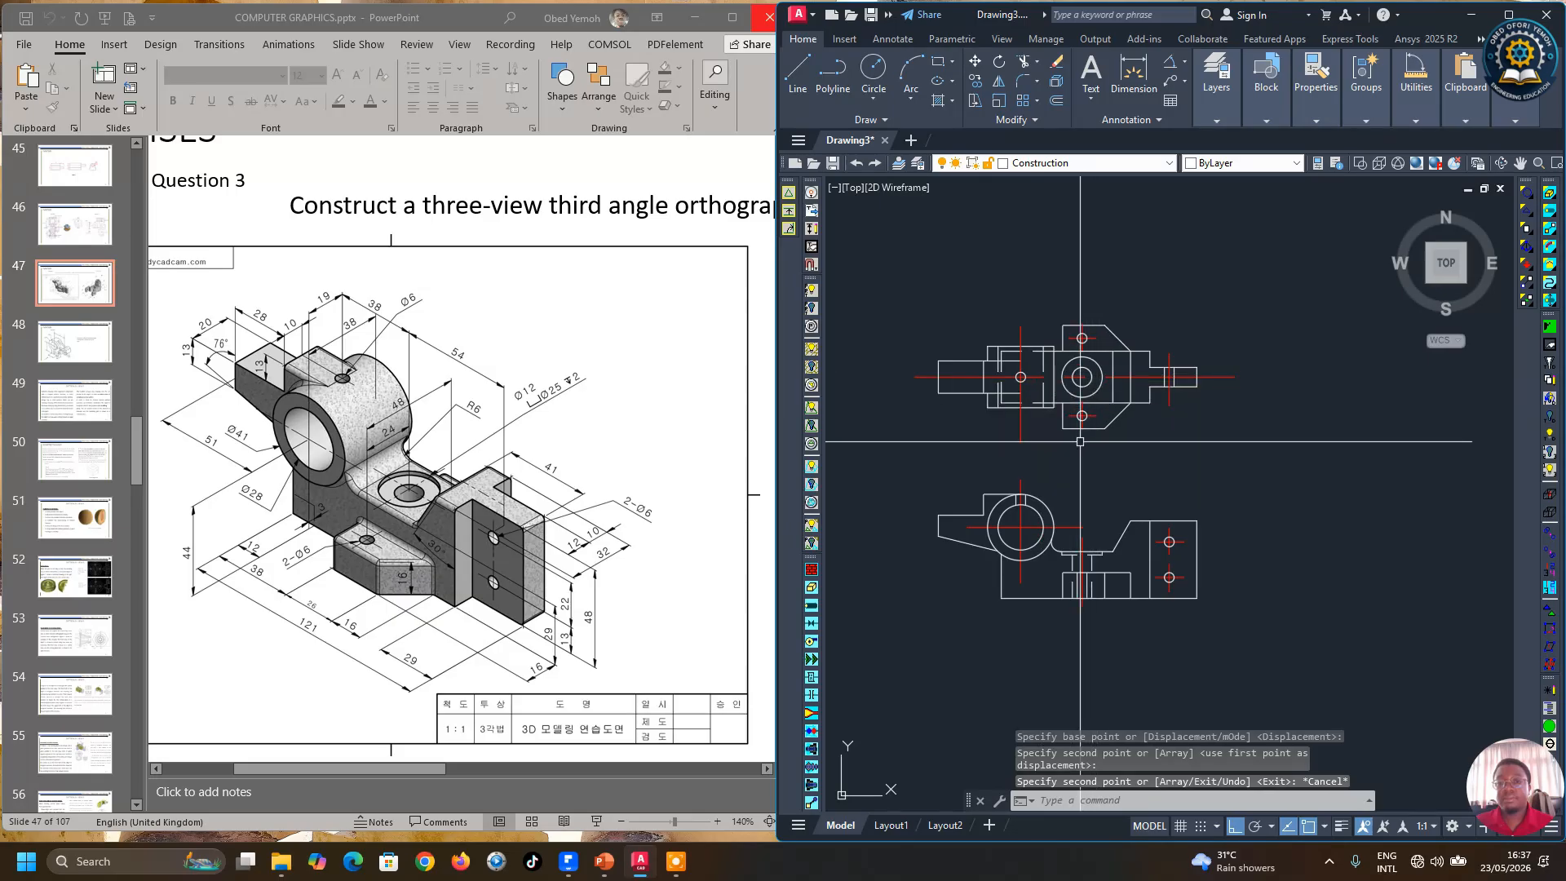
scroll(1338, 489, up, 2)
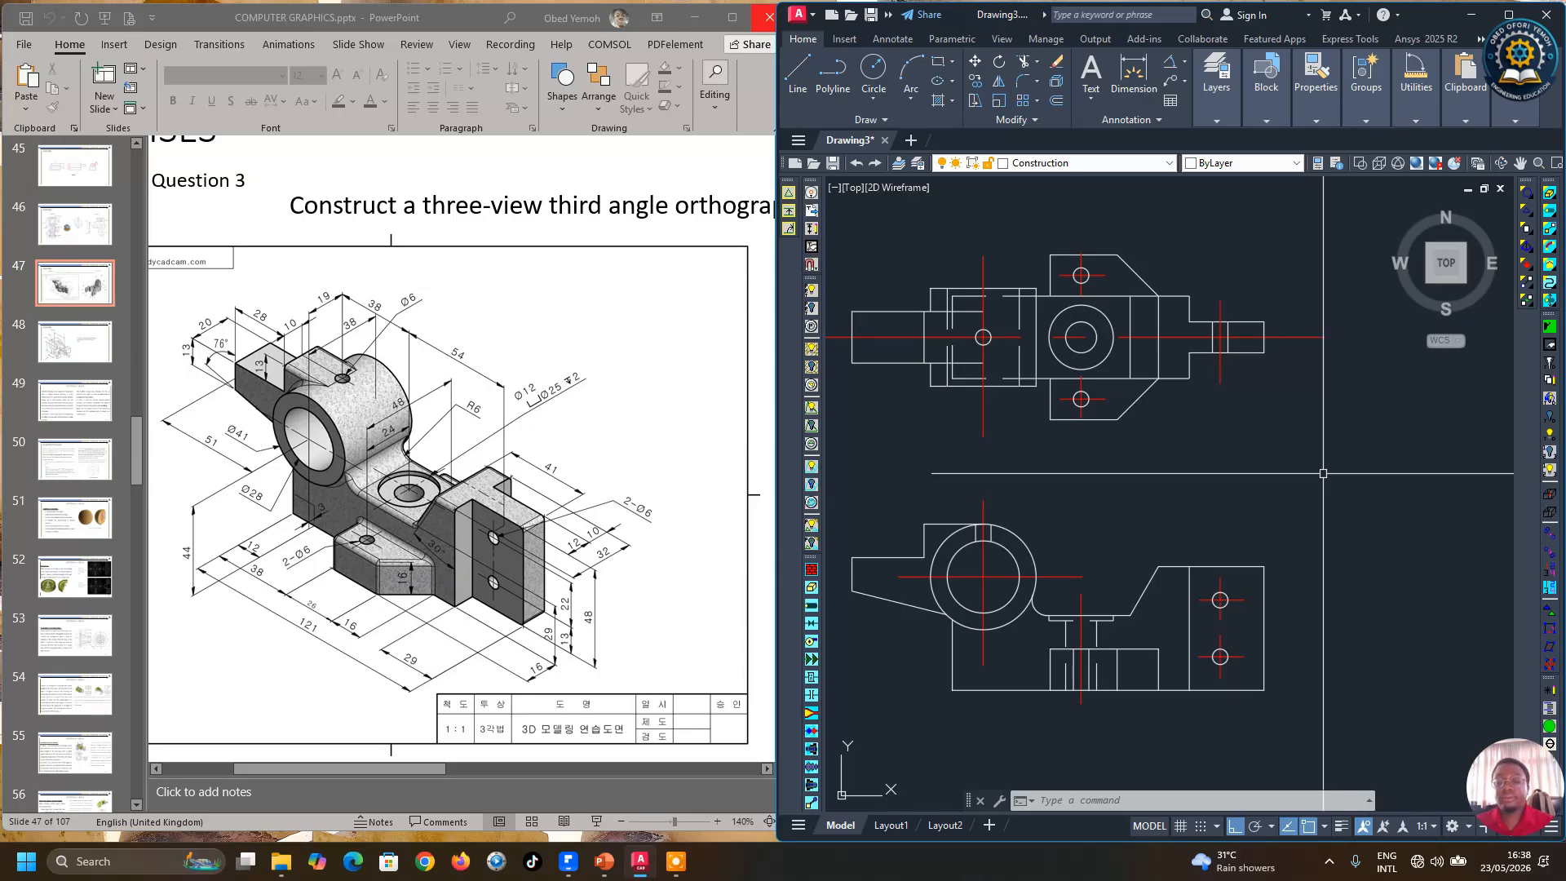
scroll(1330, 489, down, 5)
scroll(1272, 449, up, 3)
scroll(1093, 451, down, 3)
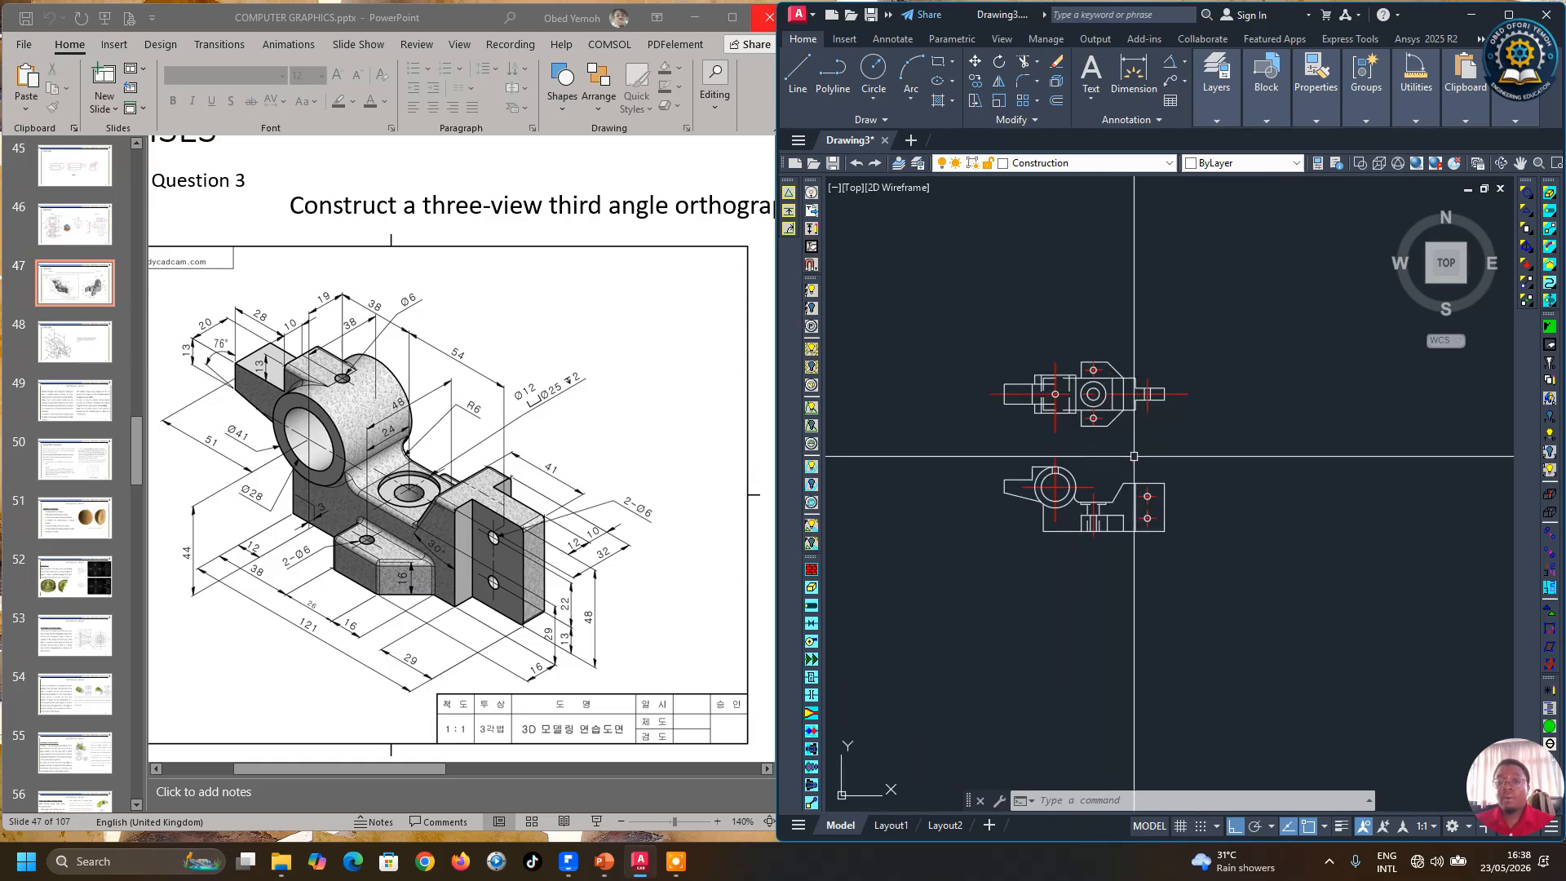
scroll(1156, 445, up, 3)
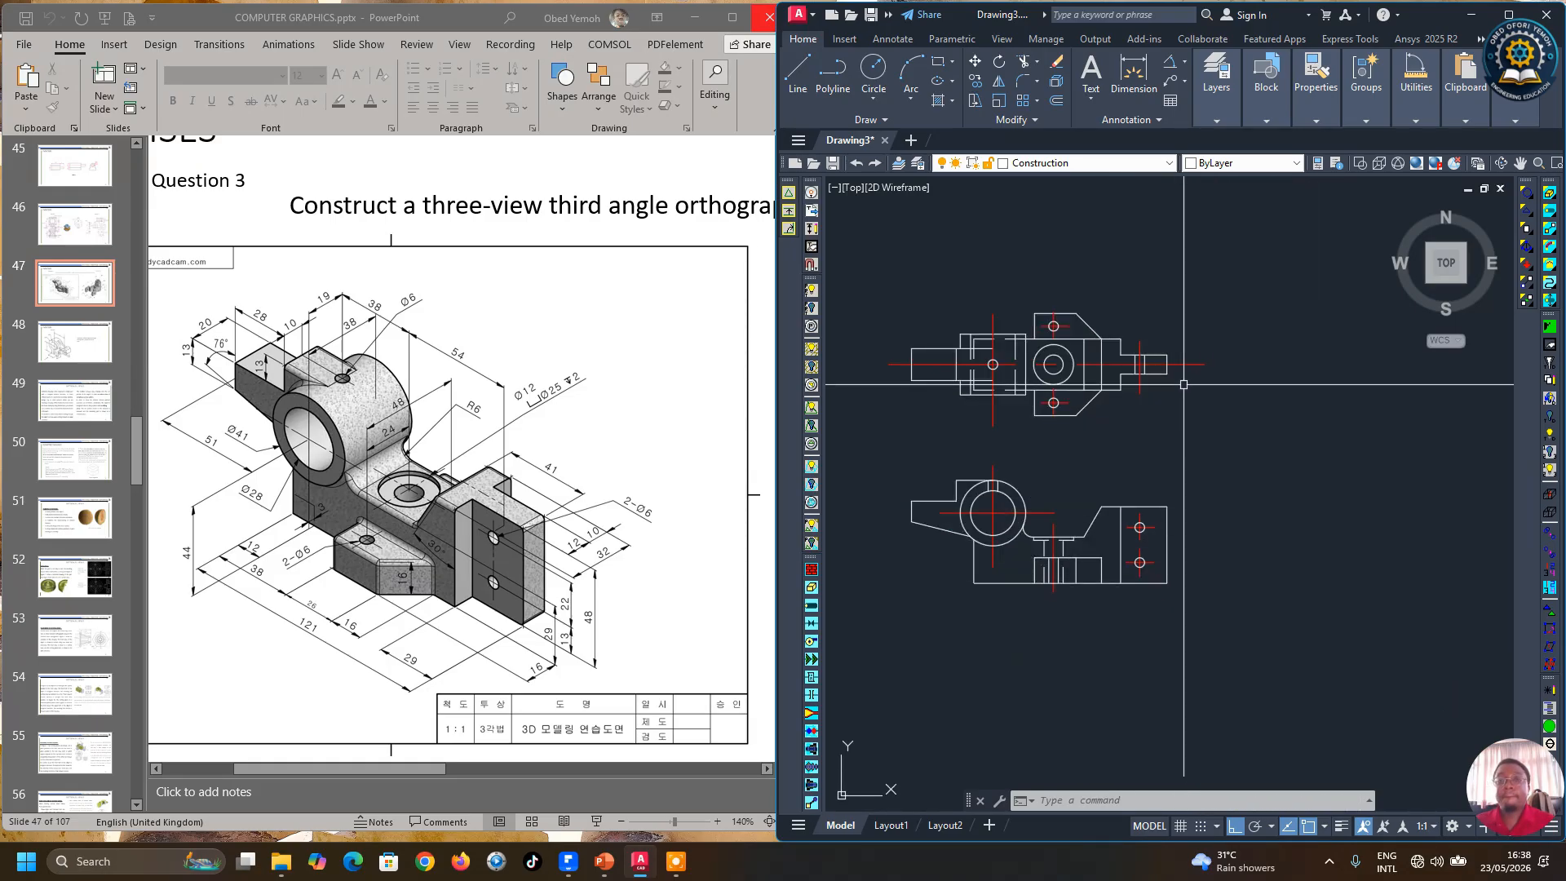
click(799, 82)
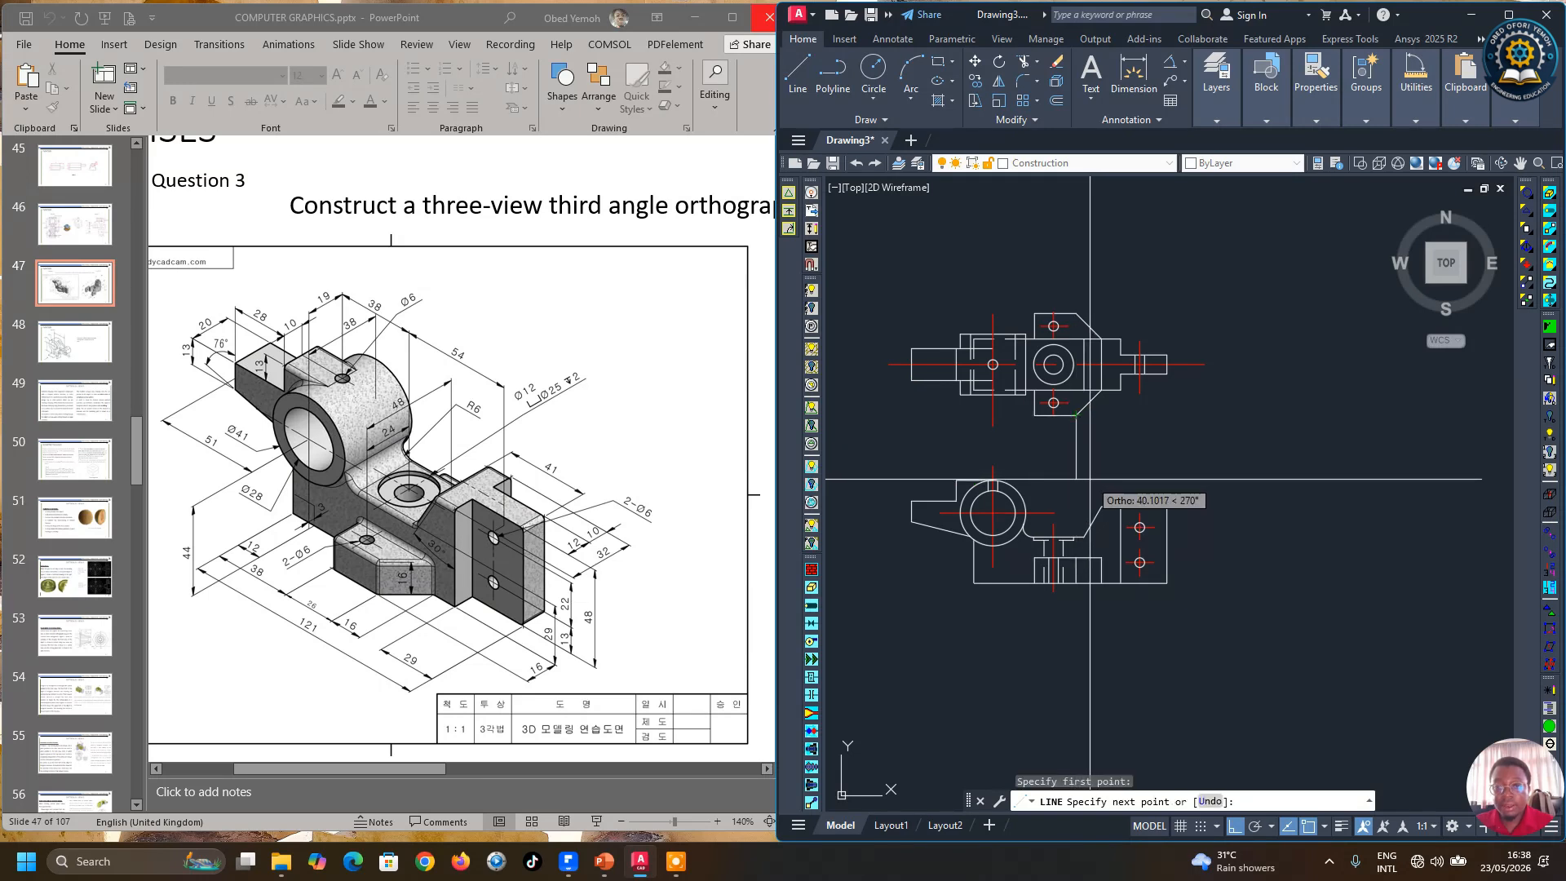
key(Return)
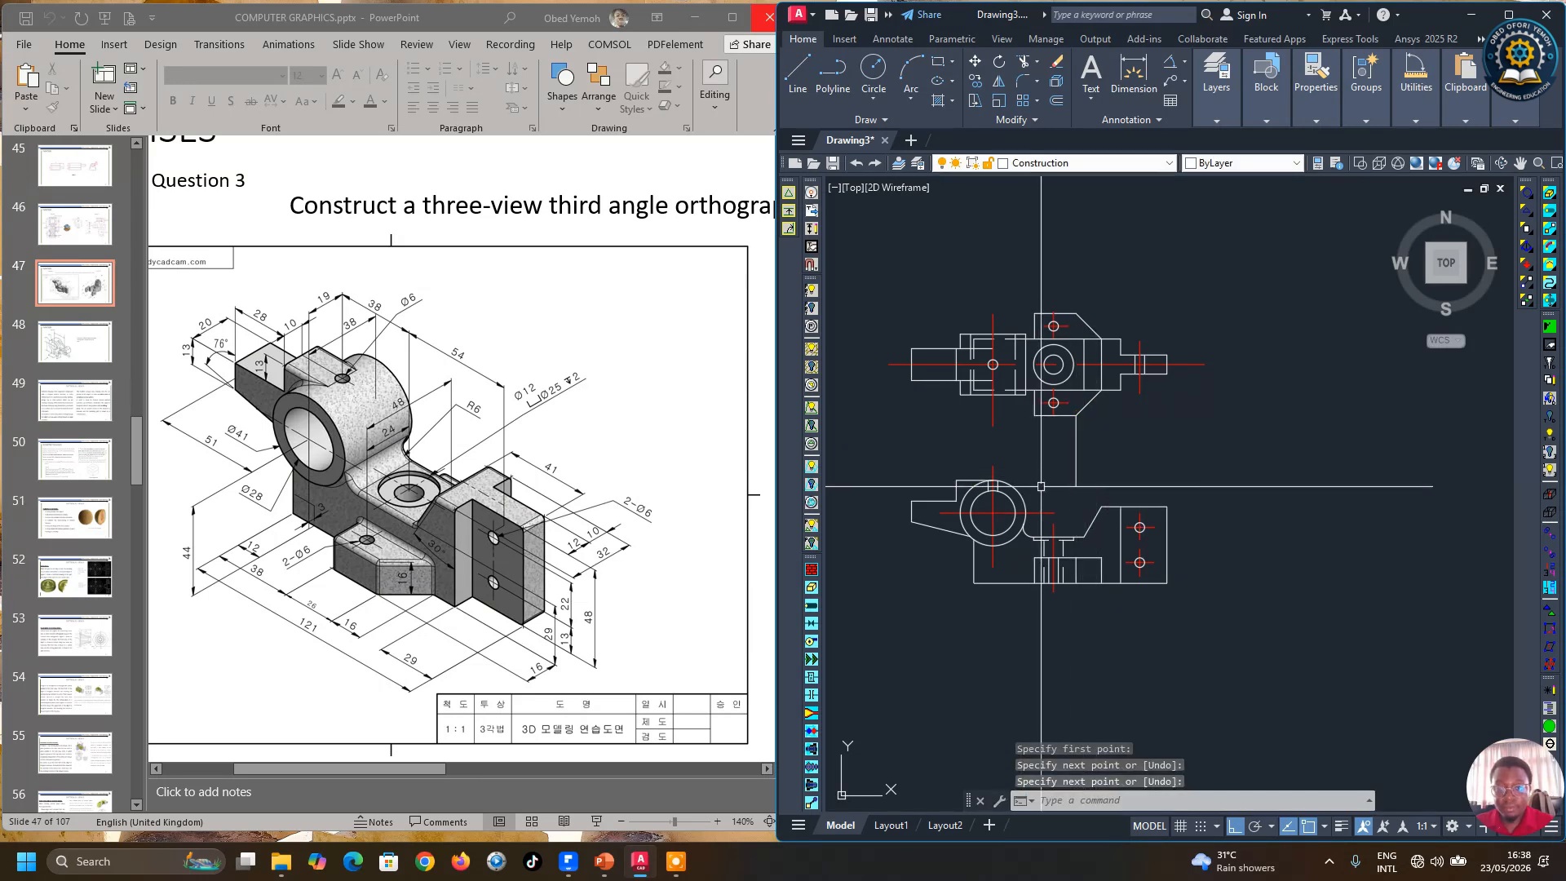
key(Return)
click(993, 481)
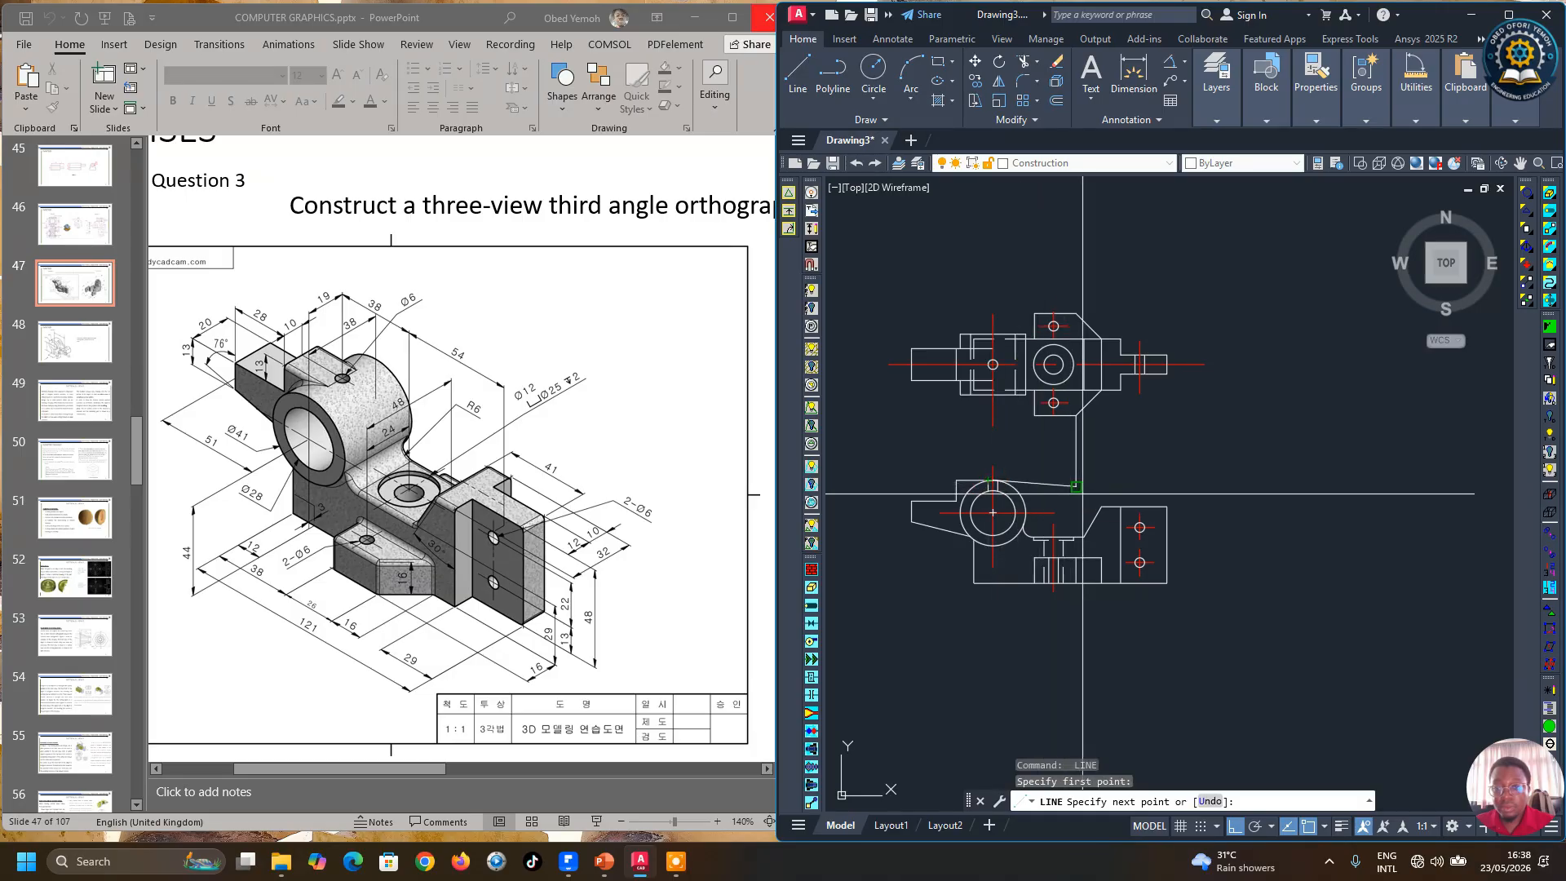
click(1085, 482)
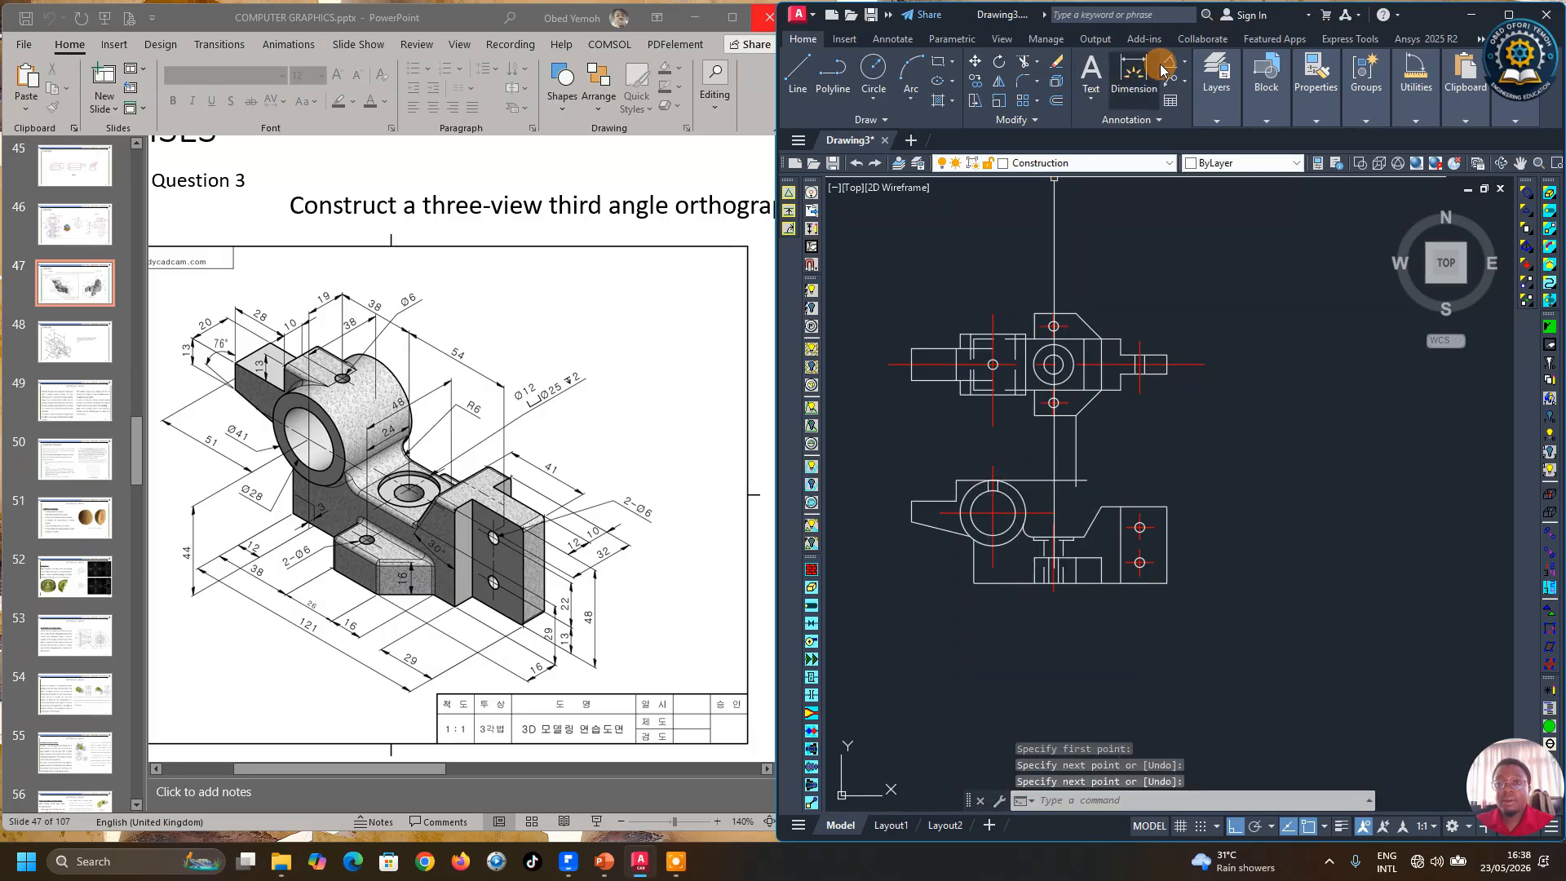
Step: Trim the vertical projection line at that short line, then erase the short horizontal line
click(1024, 61)
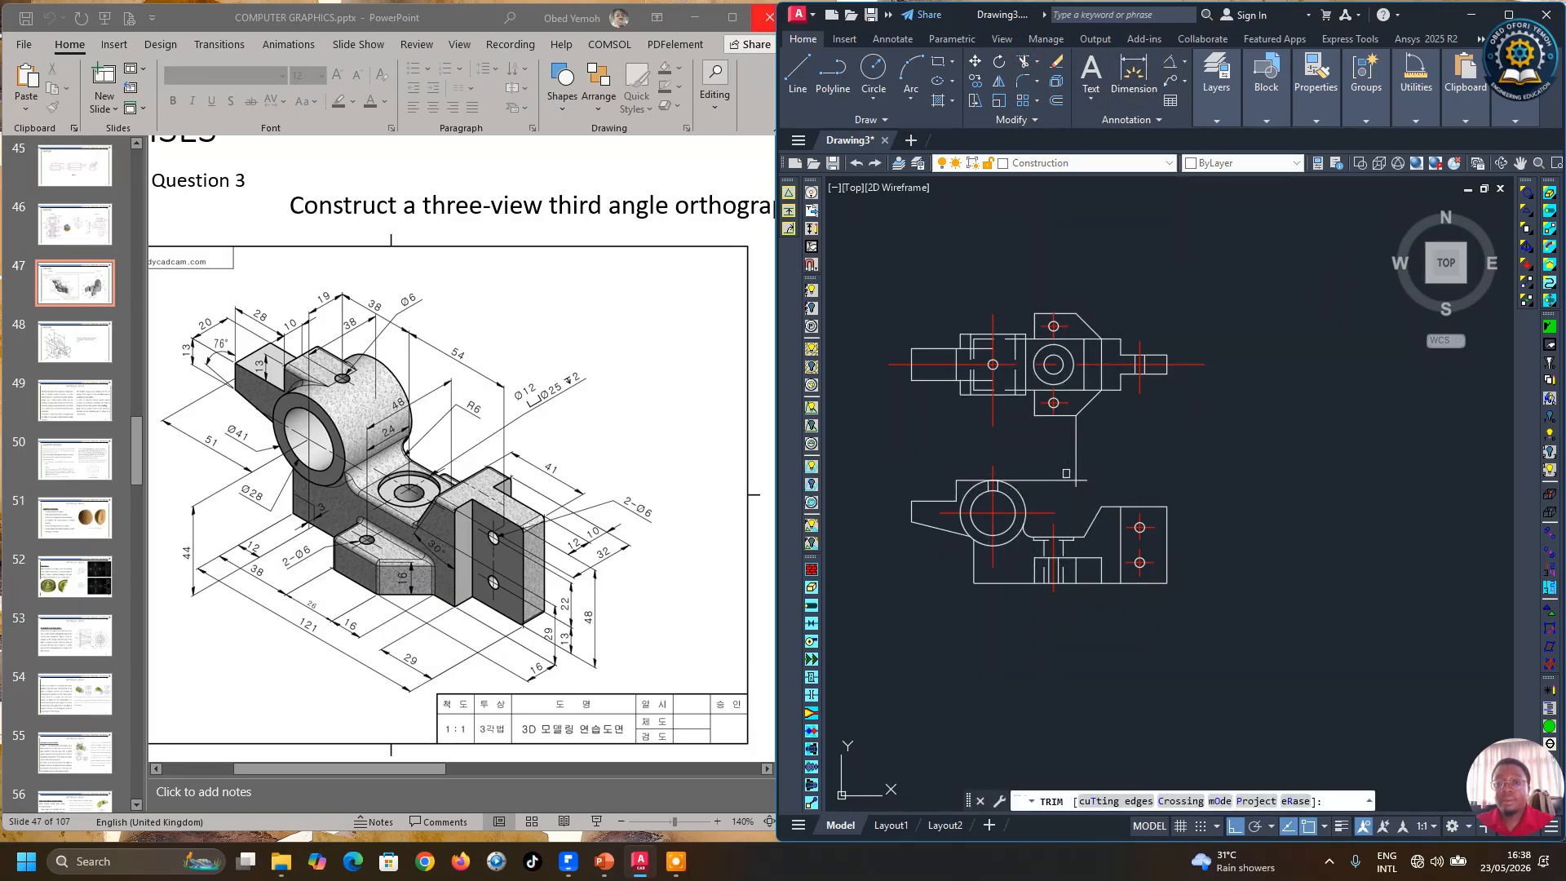
click(1076, 487)
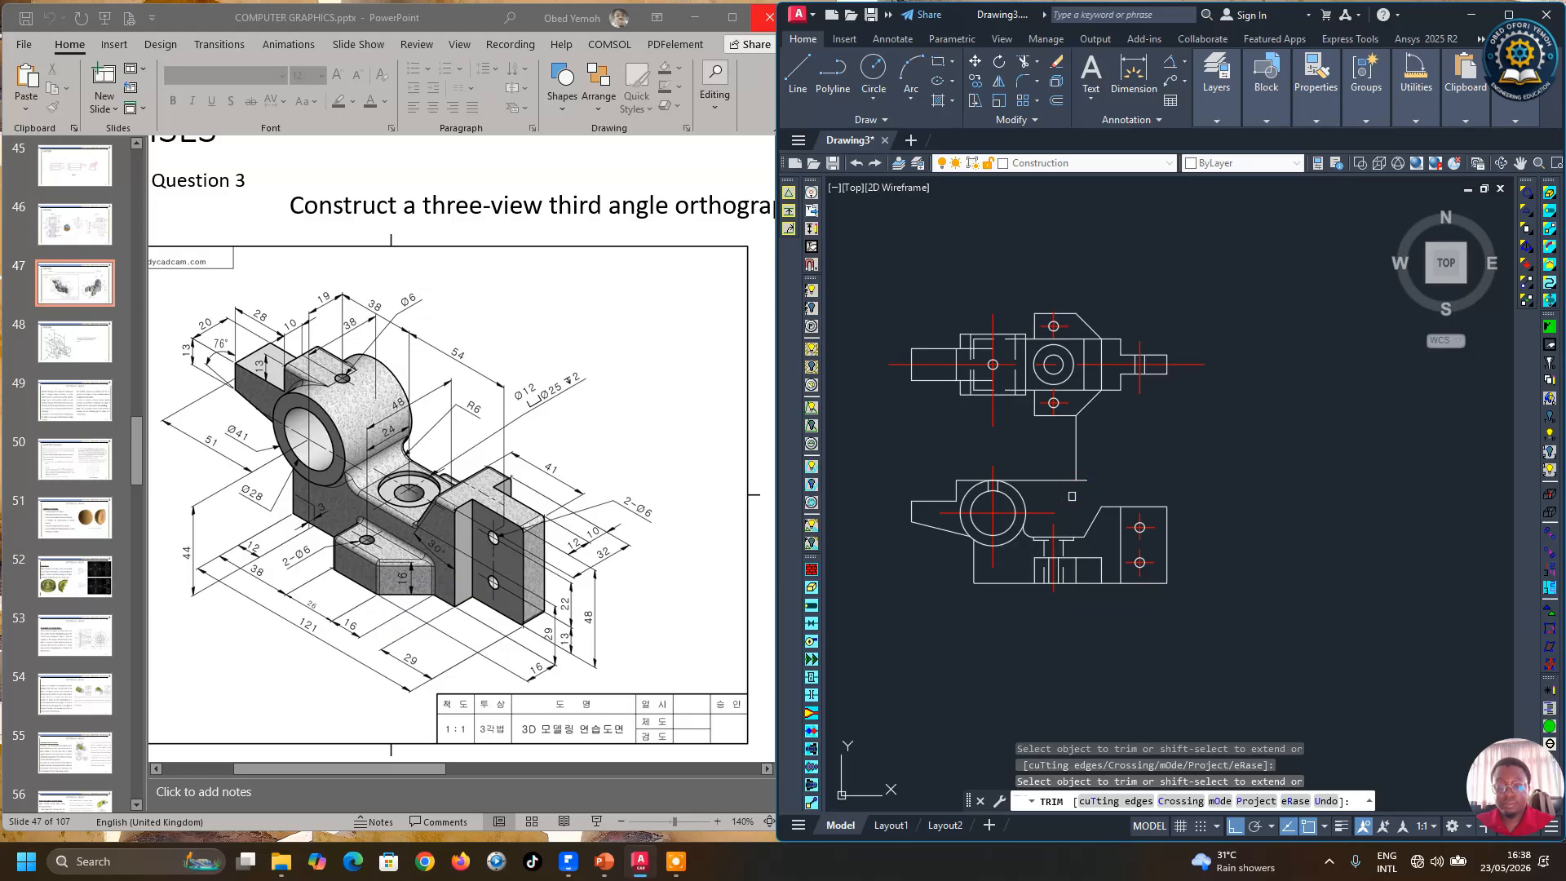
key(Return)
click(1052, 481)
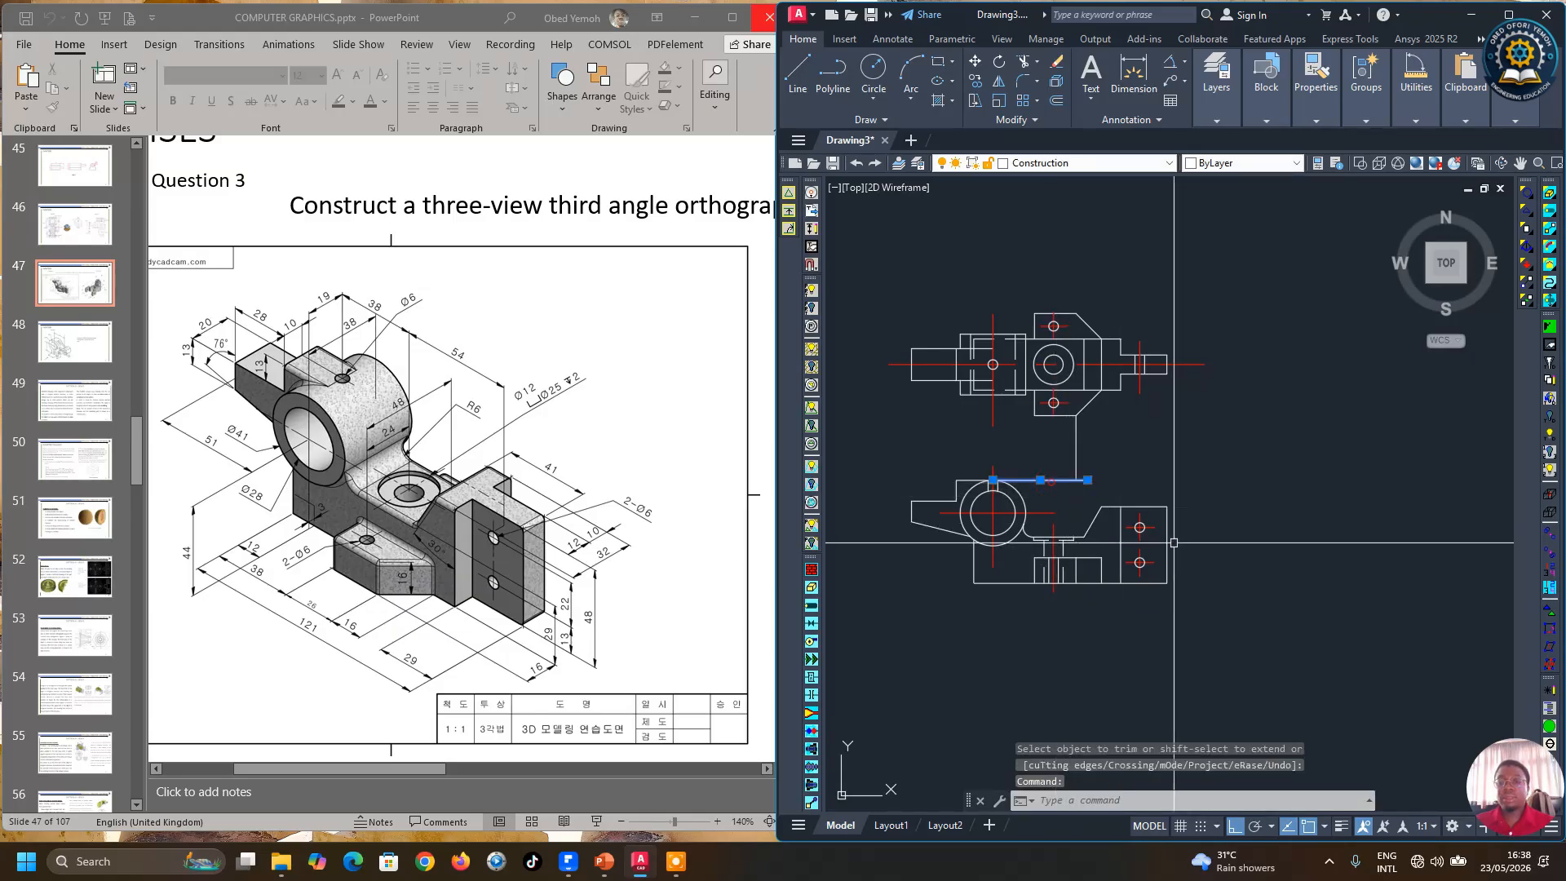
key(Delete)
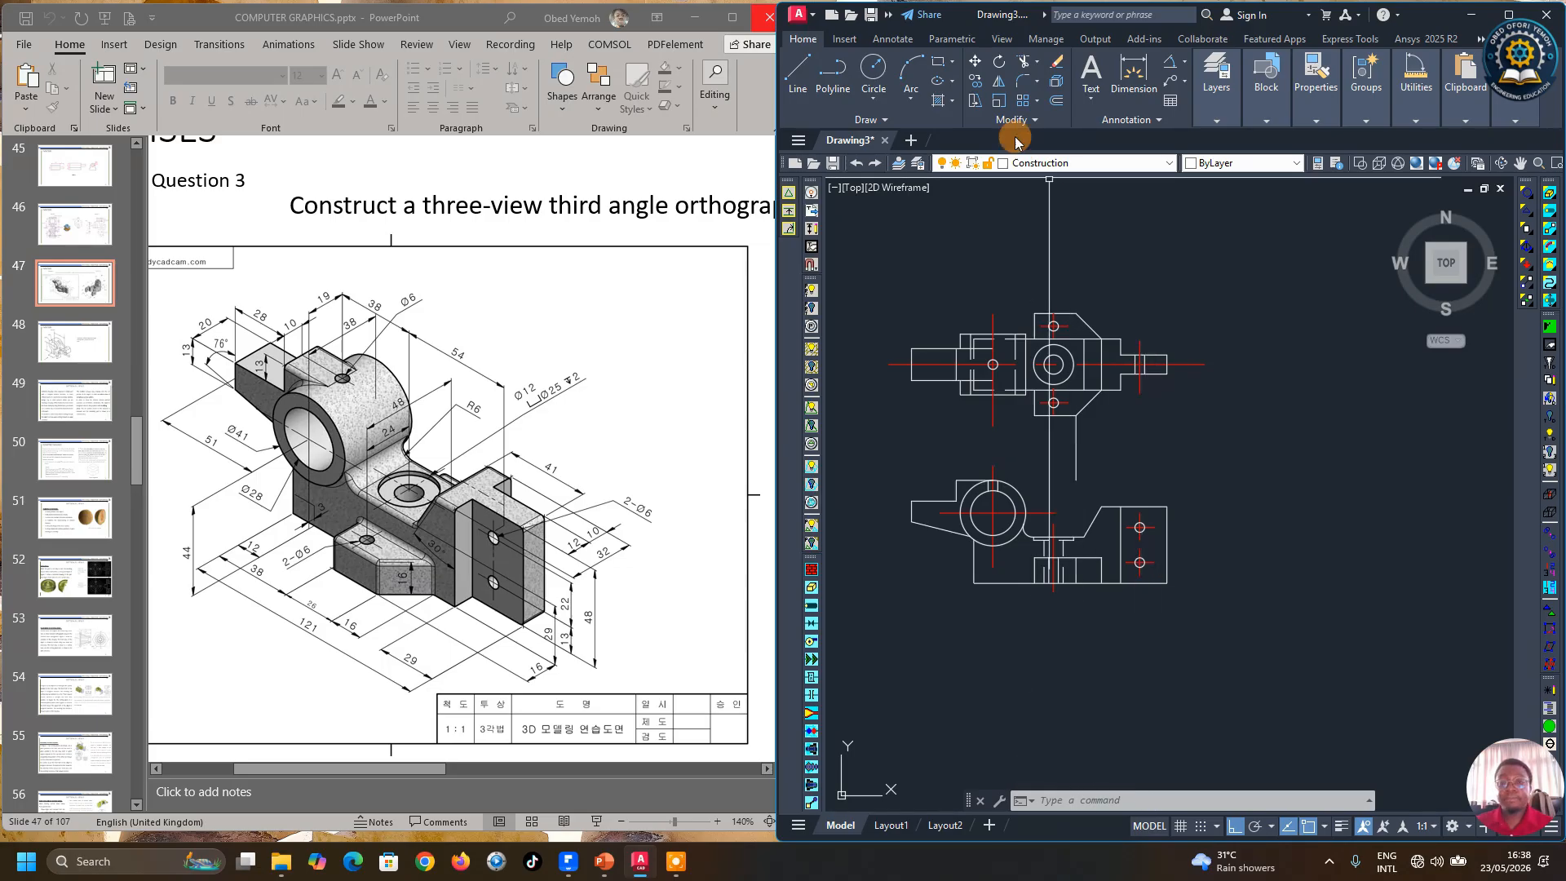
Step: Draw a horizontal line rightward from the midpoint of the vertical line between the two views
click(798, 72)
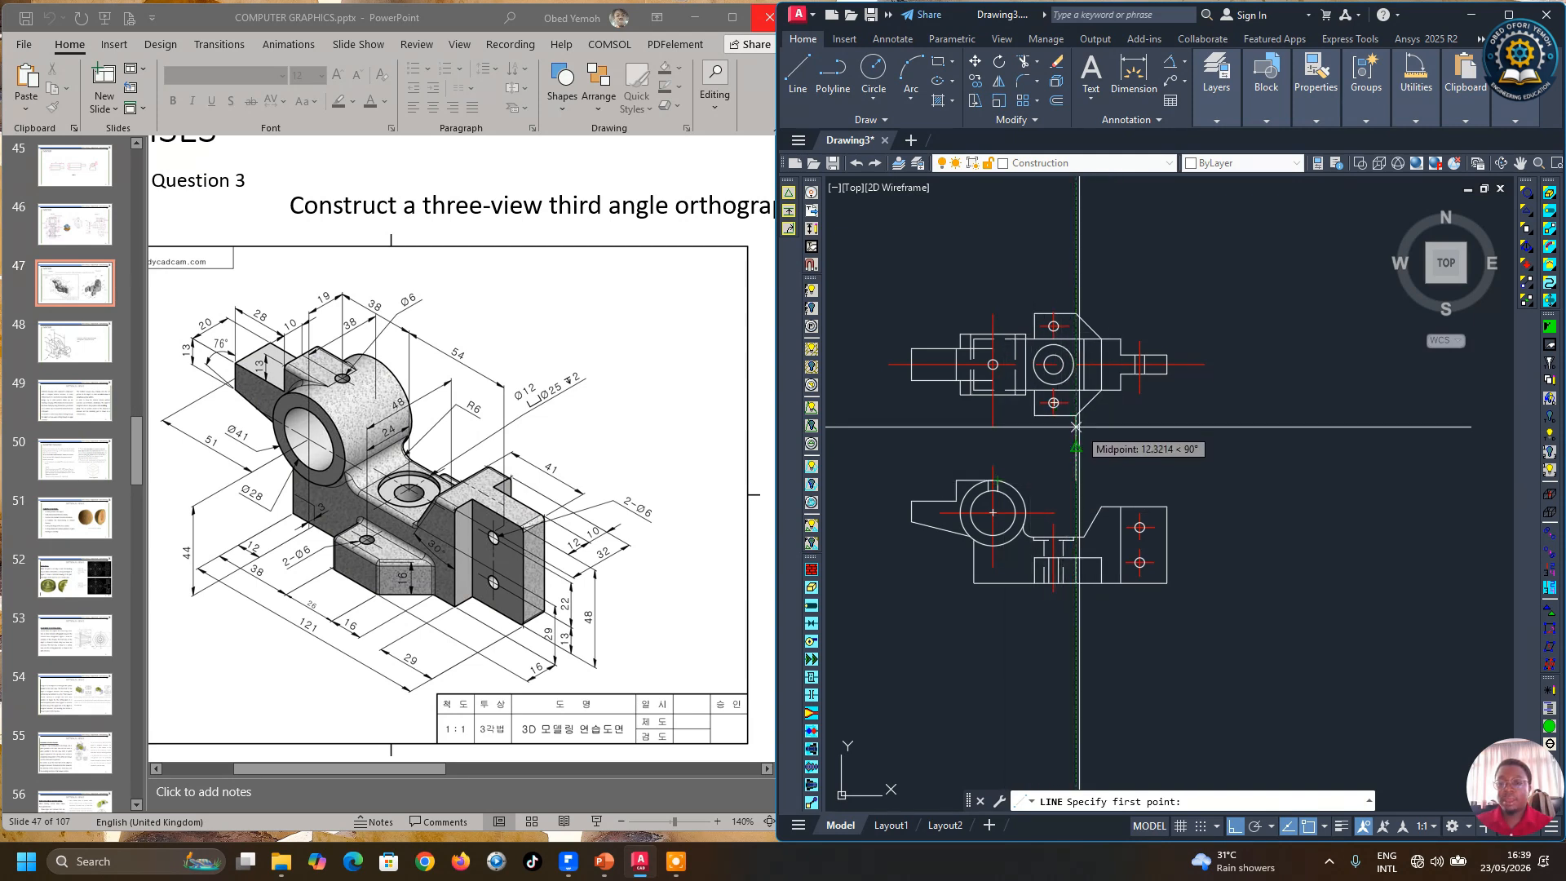
click(1077, 447)
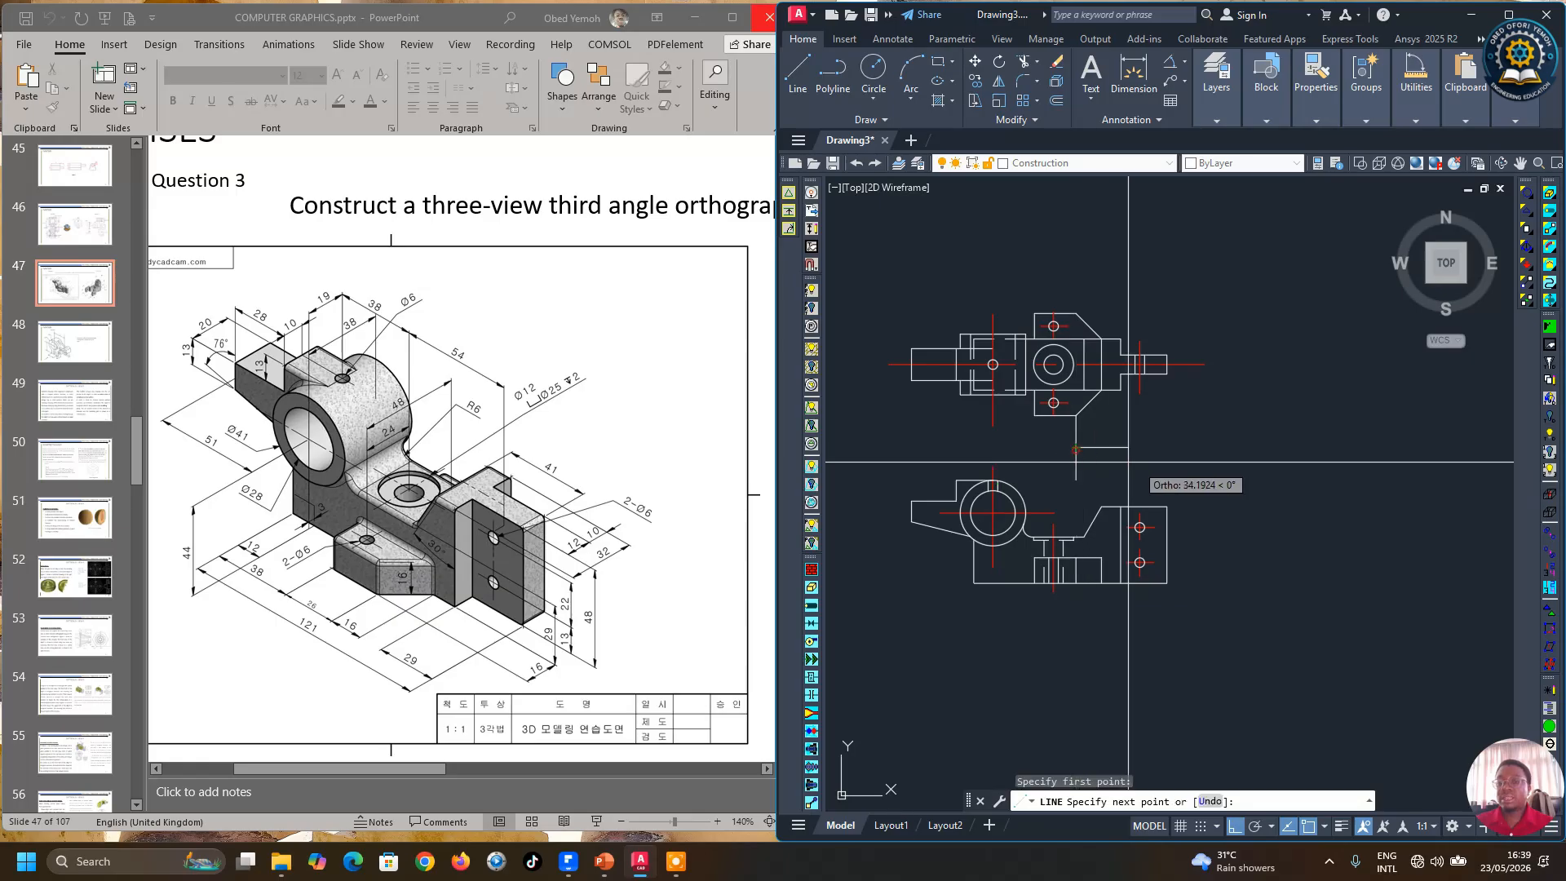
click(1283, 491)
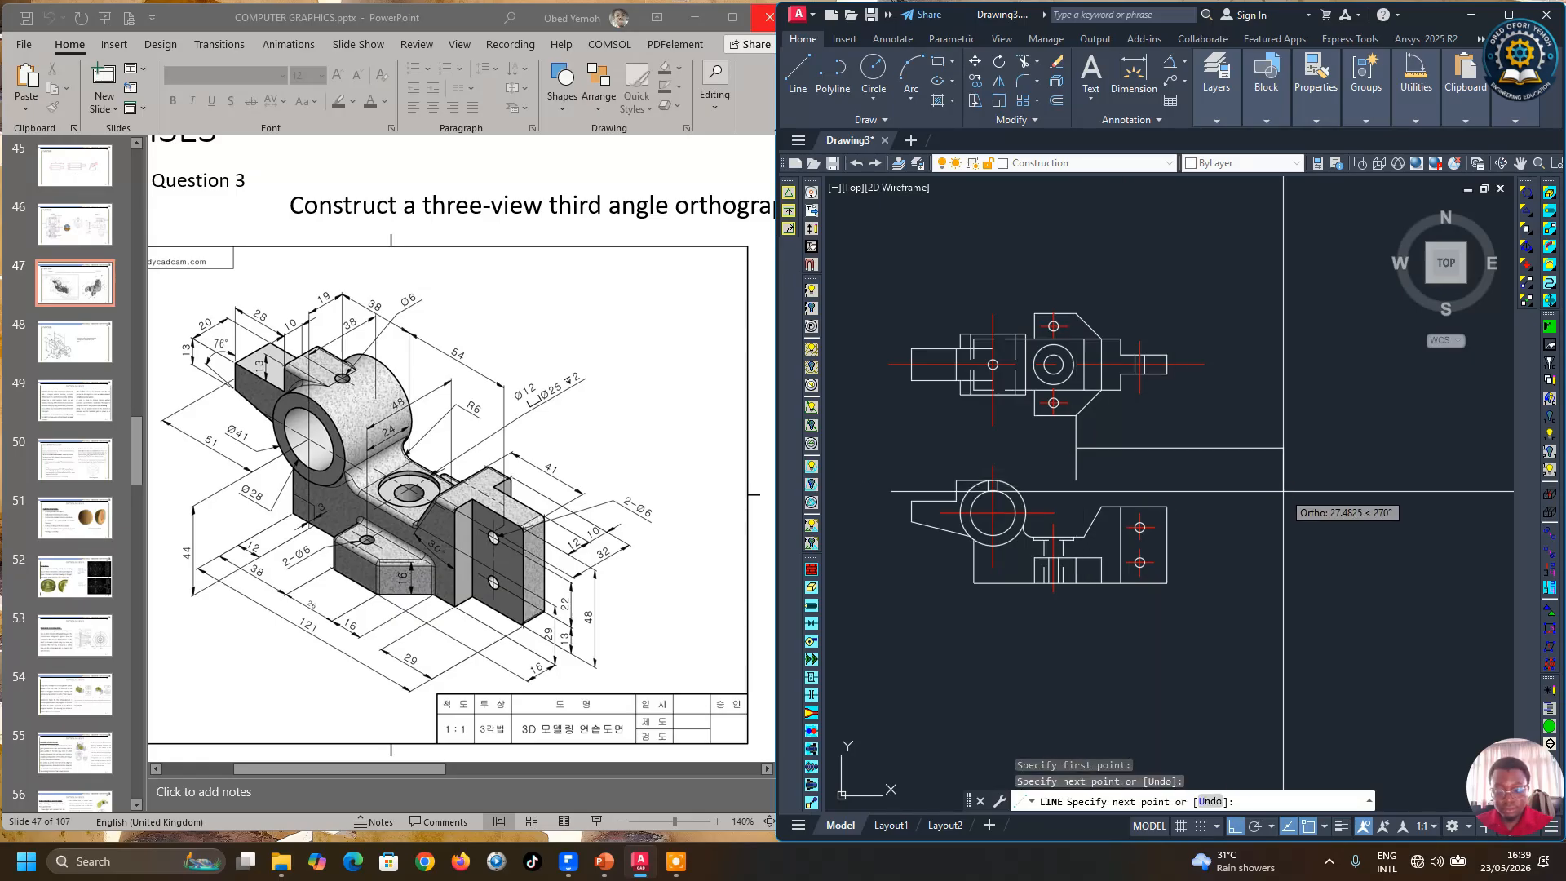
key(Return)
right_click(1314, 585)
click(1287, 514)
click(1239, 492)
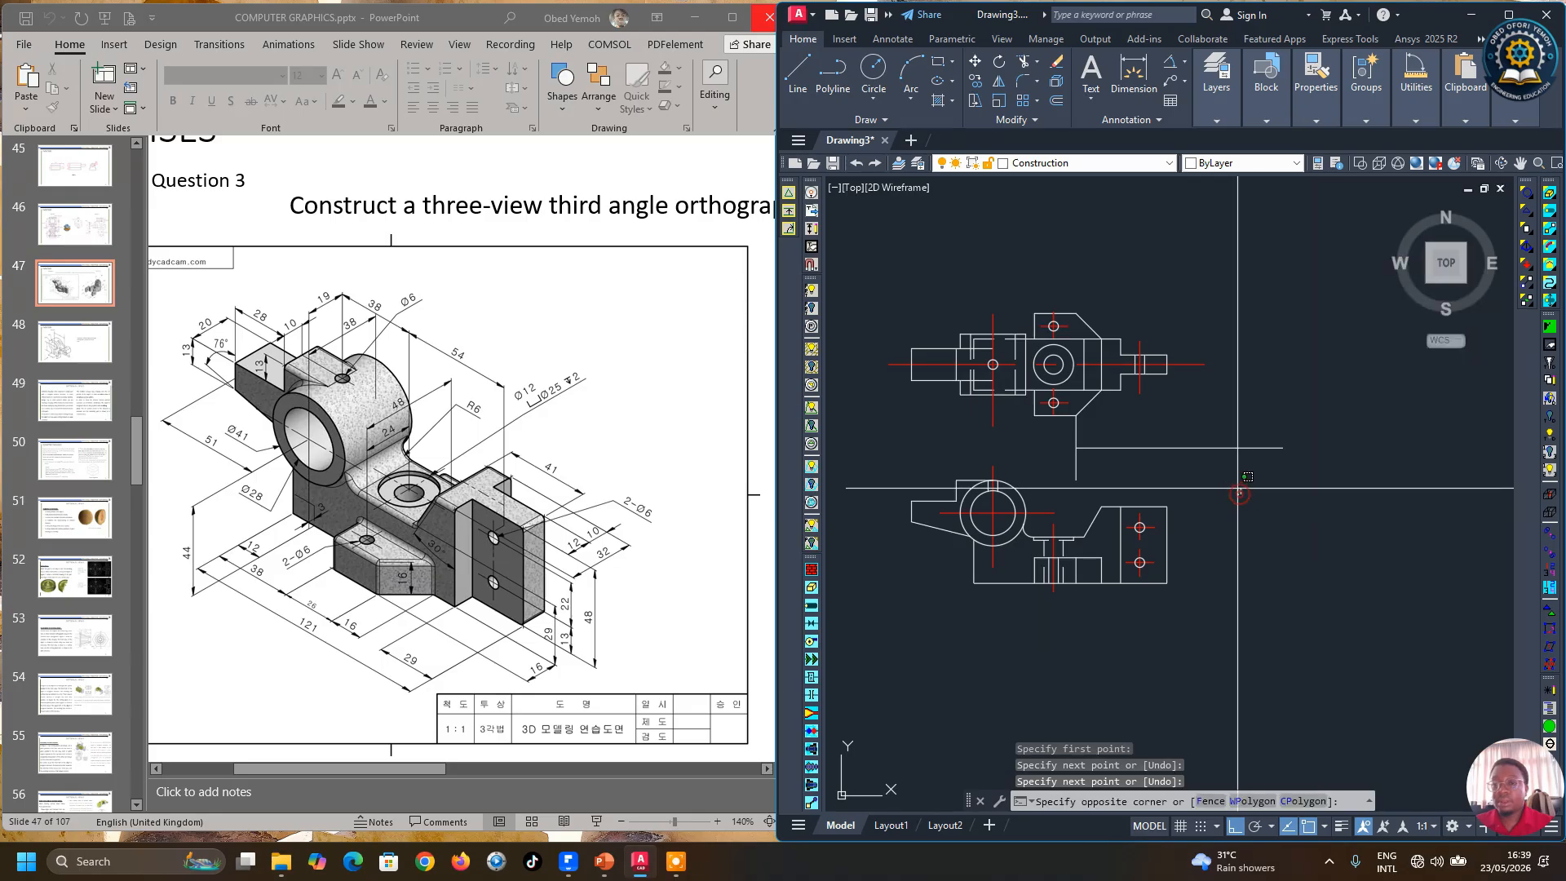
click(1243, 511)
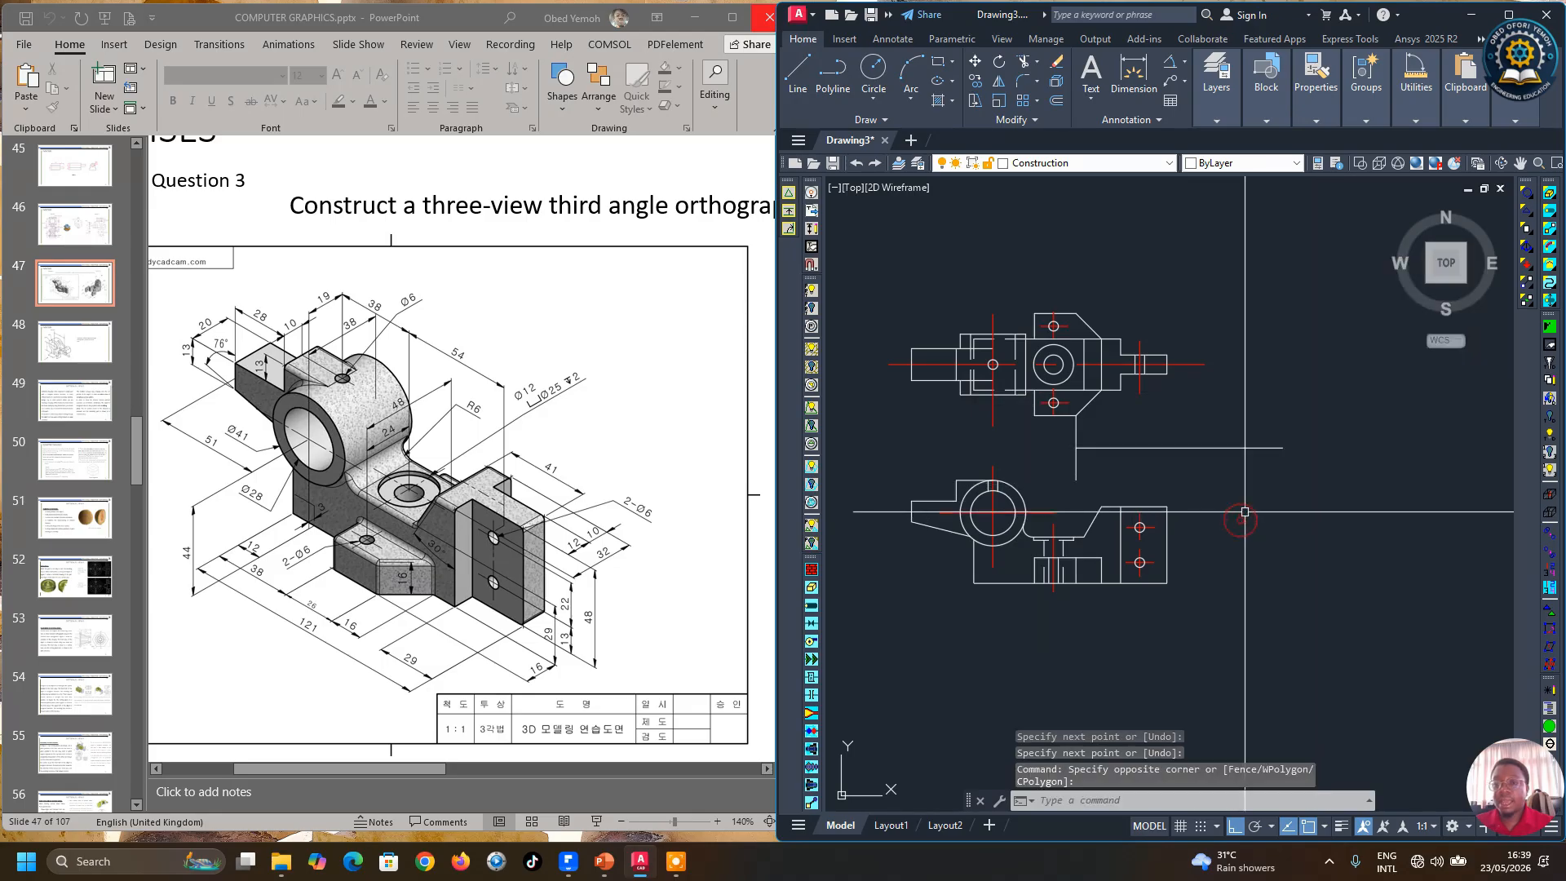
Step: Draw a vertical construction line just right of the lower view, extending up through the horizontal line between the views
click(804, 77)
click(1167, 505)
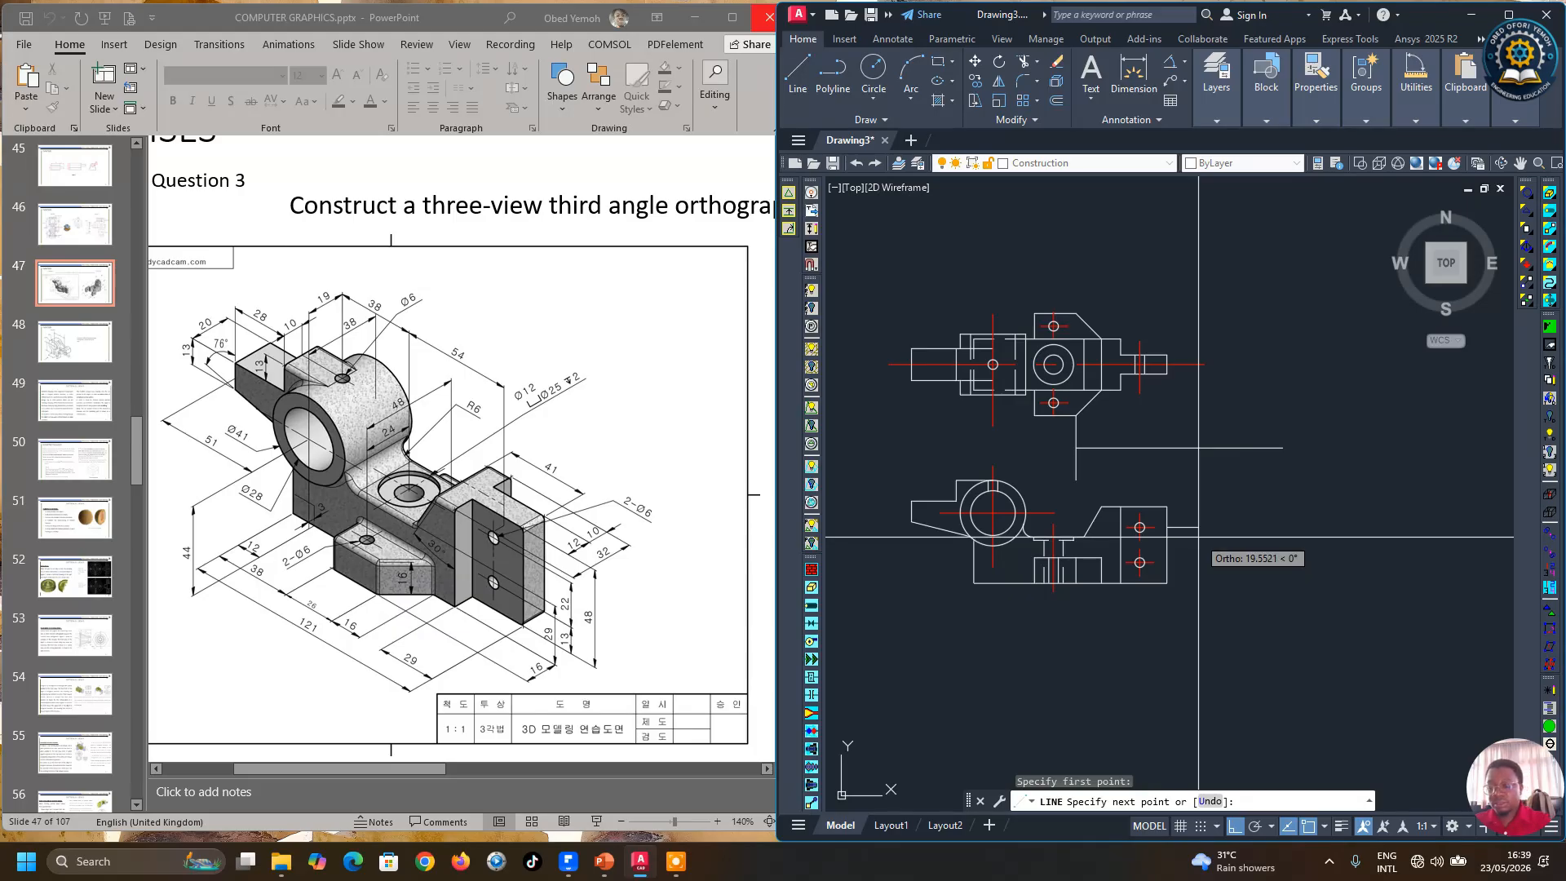
text(20)
key(Return)
right_click(1293, 575)
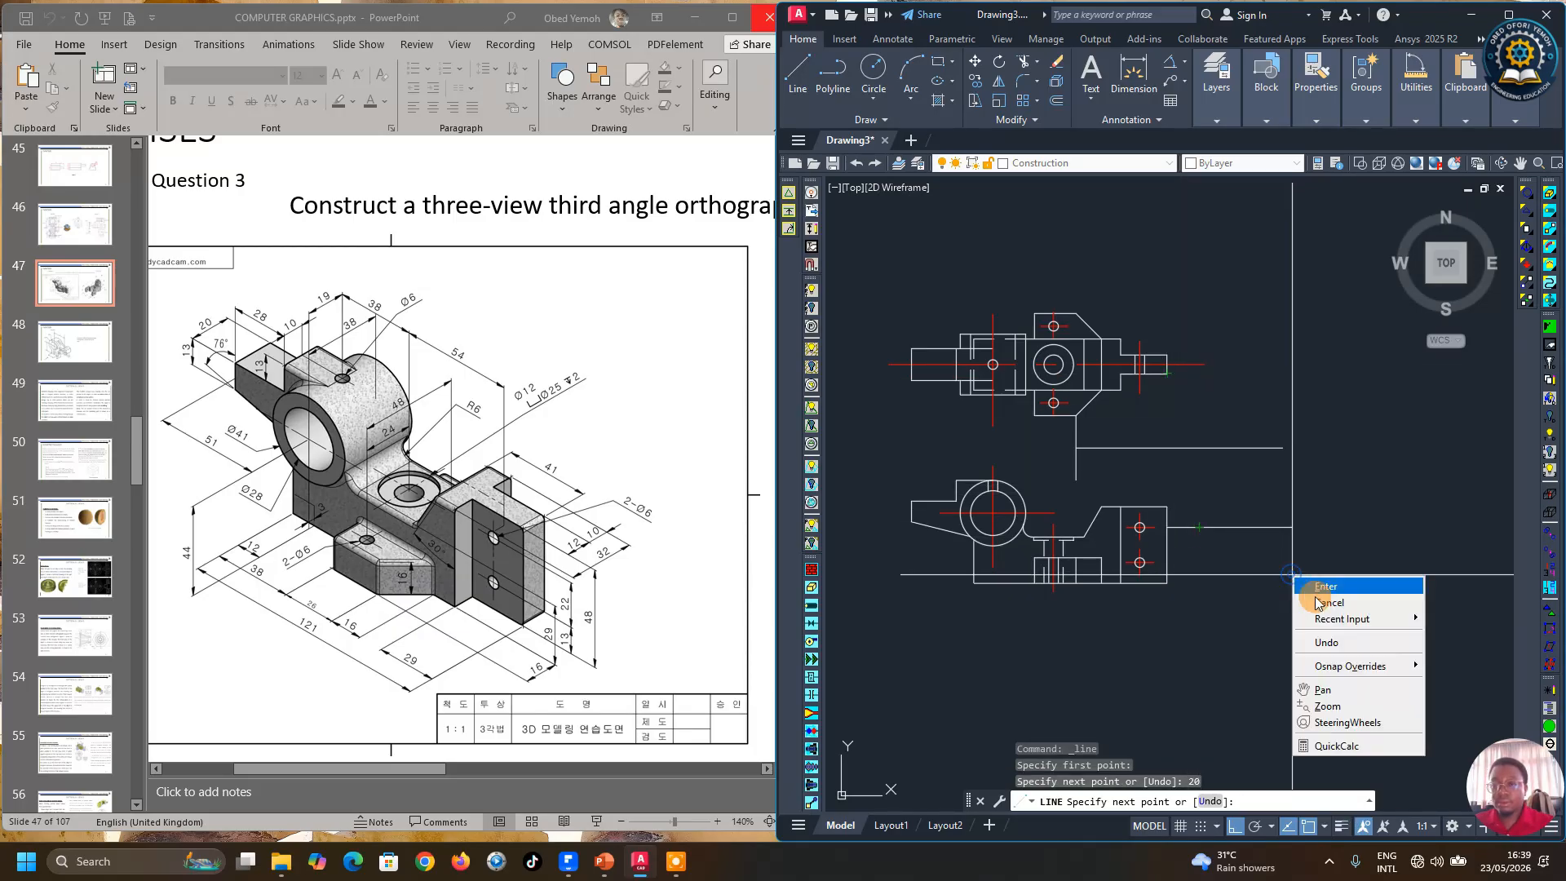
click(1338, 647)
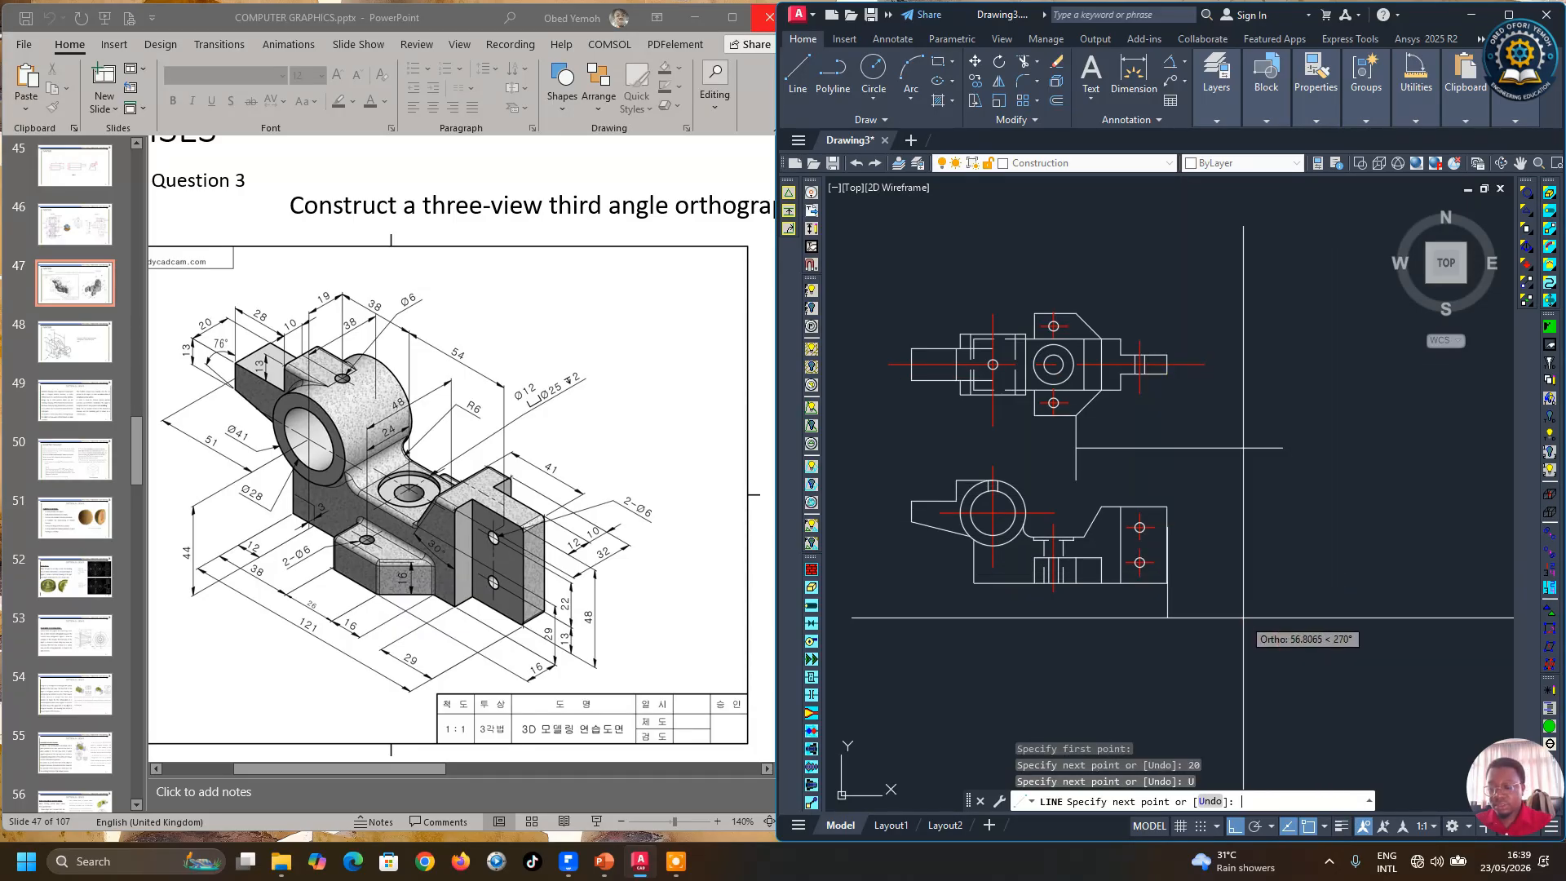
key(Return)
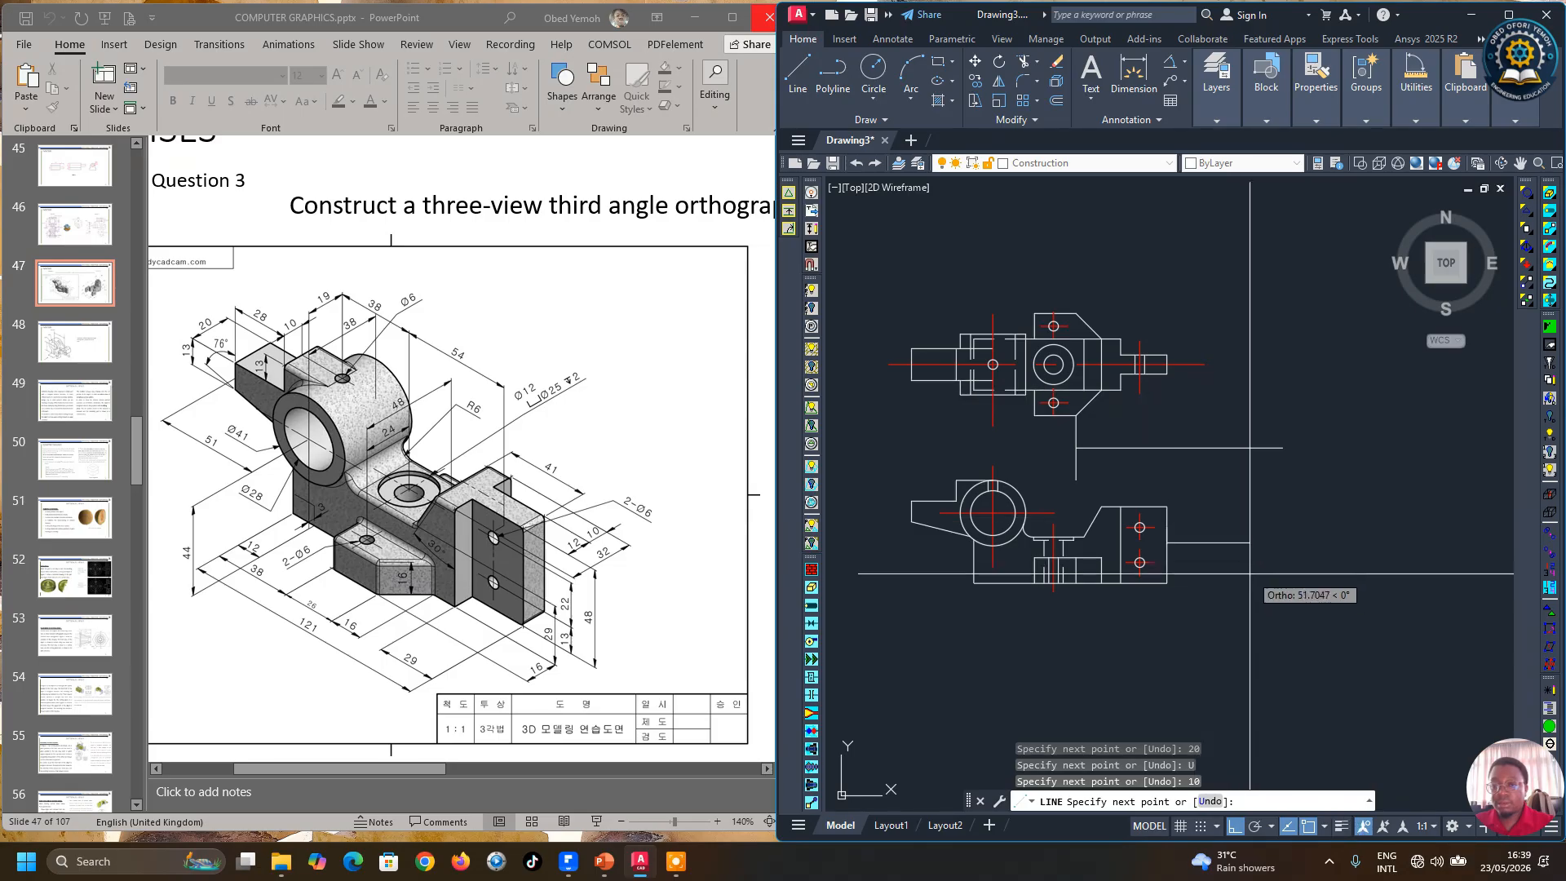
right_click(1264, 593)
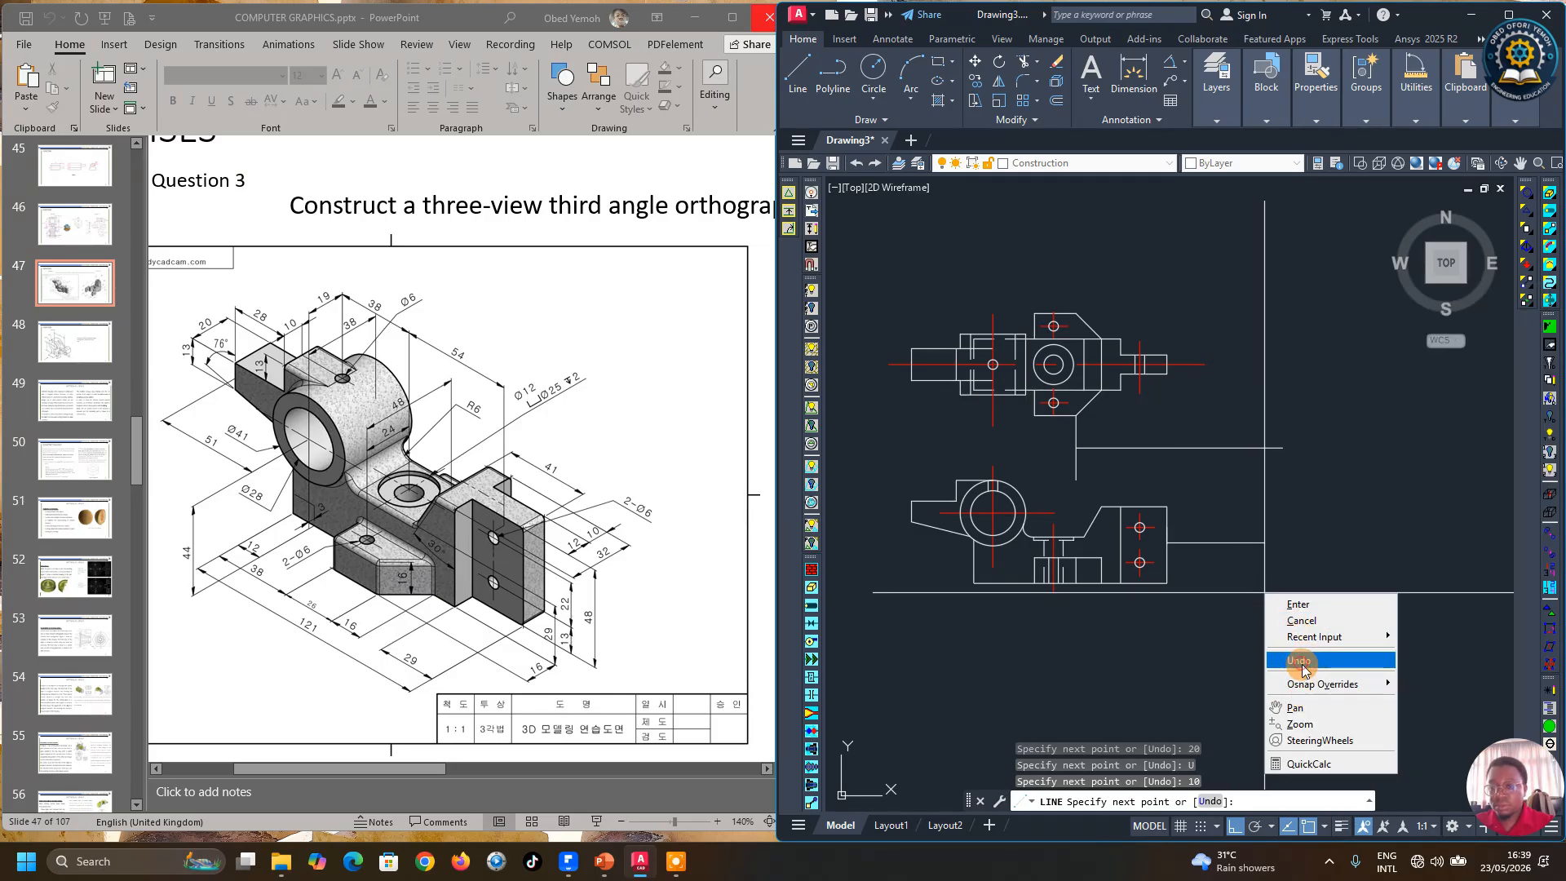
click(1301, 663)
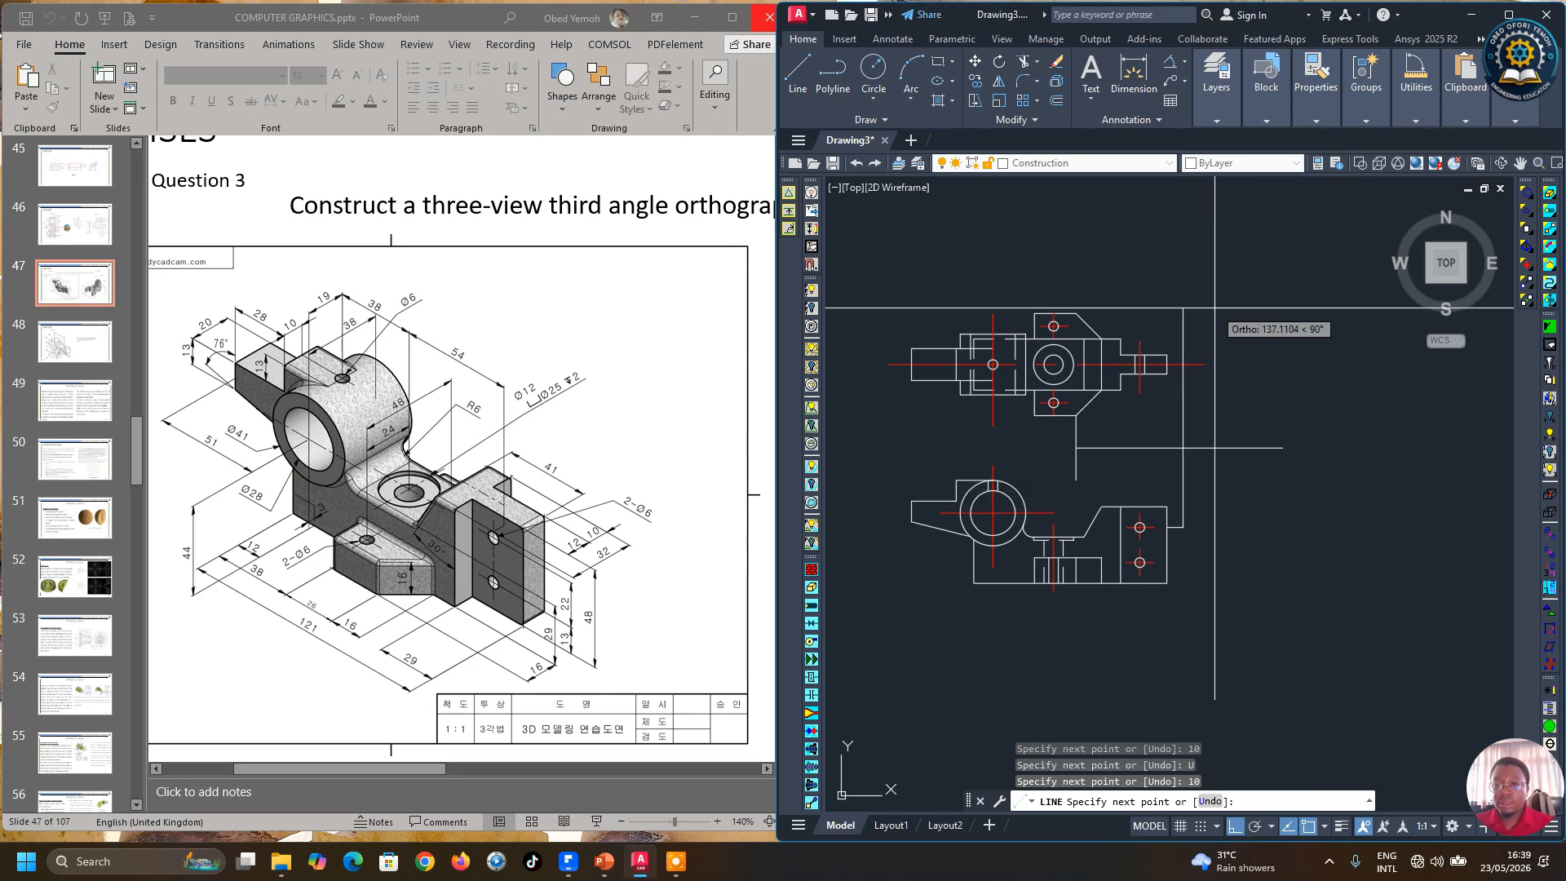
key(Return)
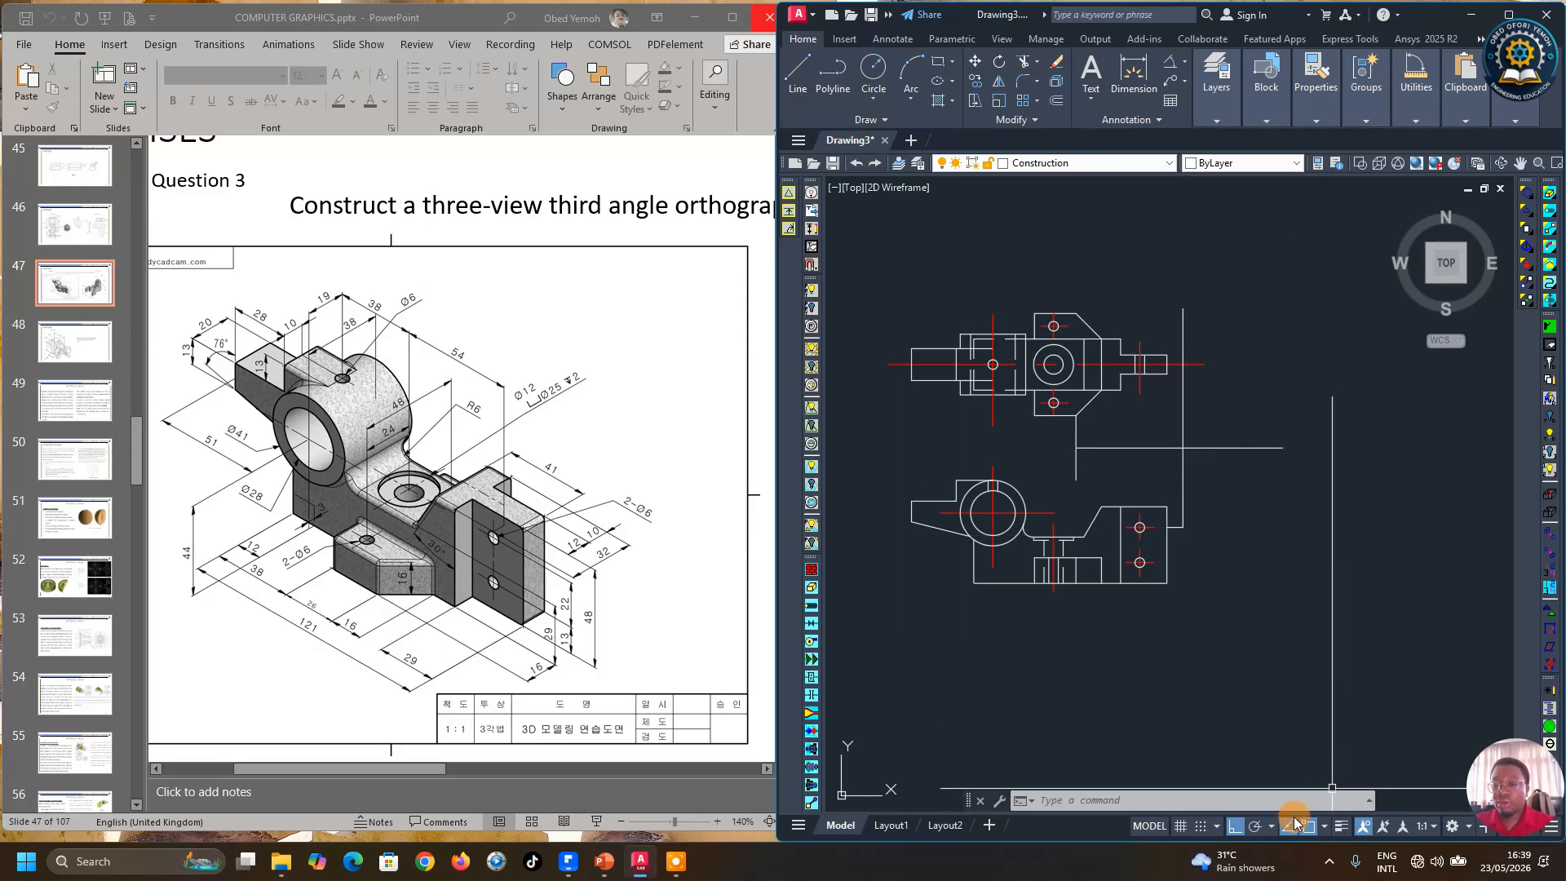
Step: Set polar tracking to 45° increments and draw a 45° miter line down-right from the two construction lines' intersection
click(1270, 828)
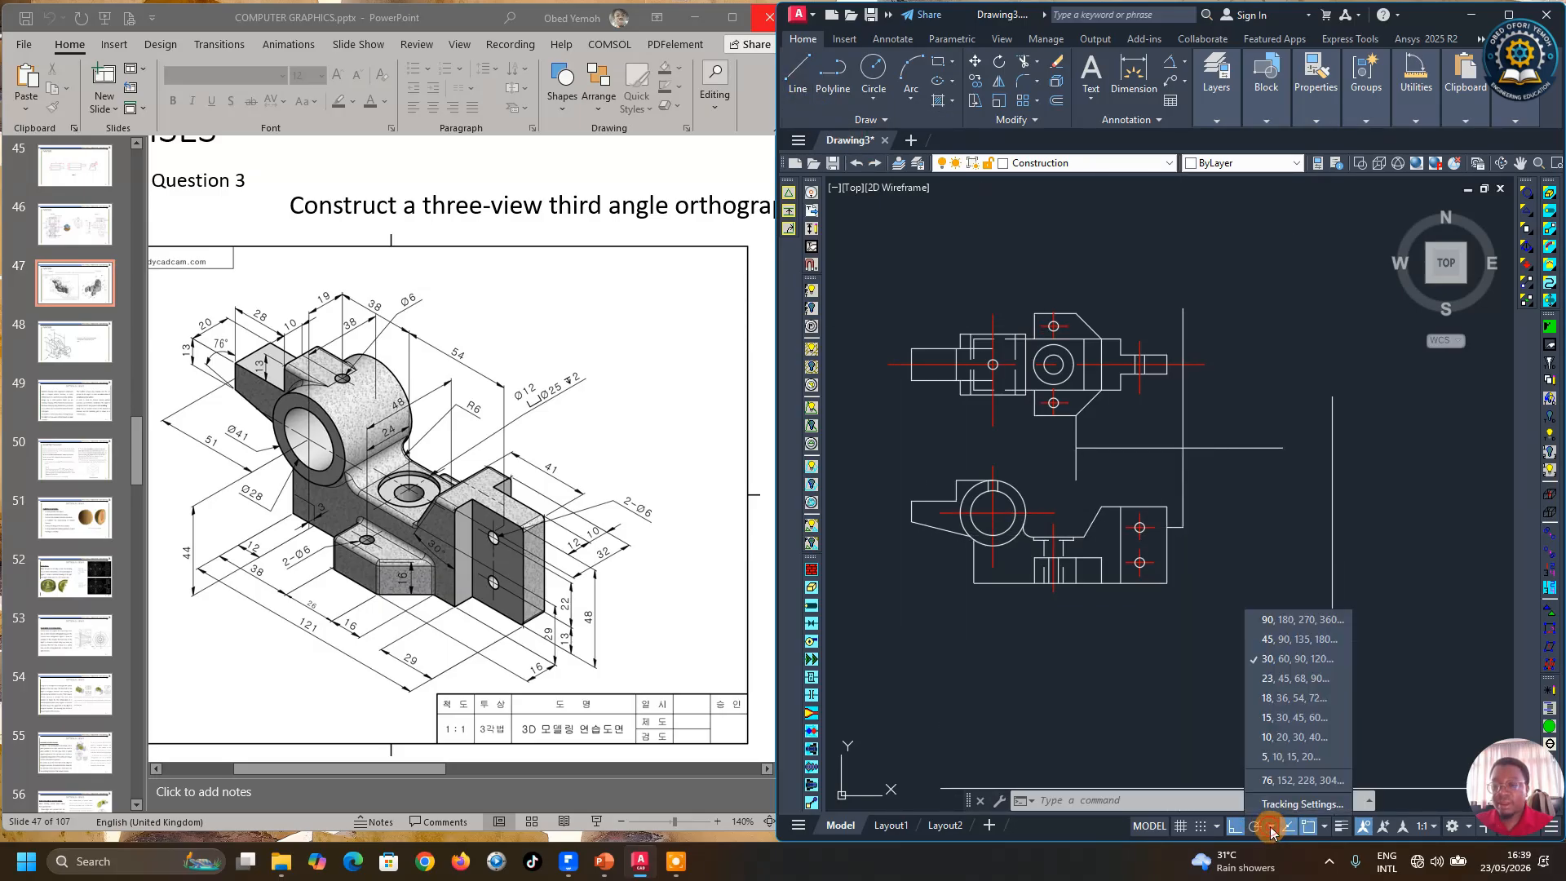
click(1267, 637)
click(796, 77)
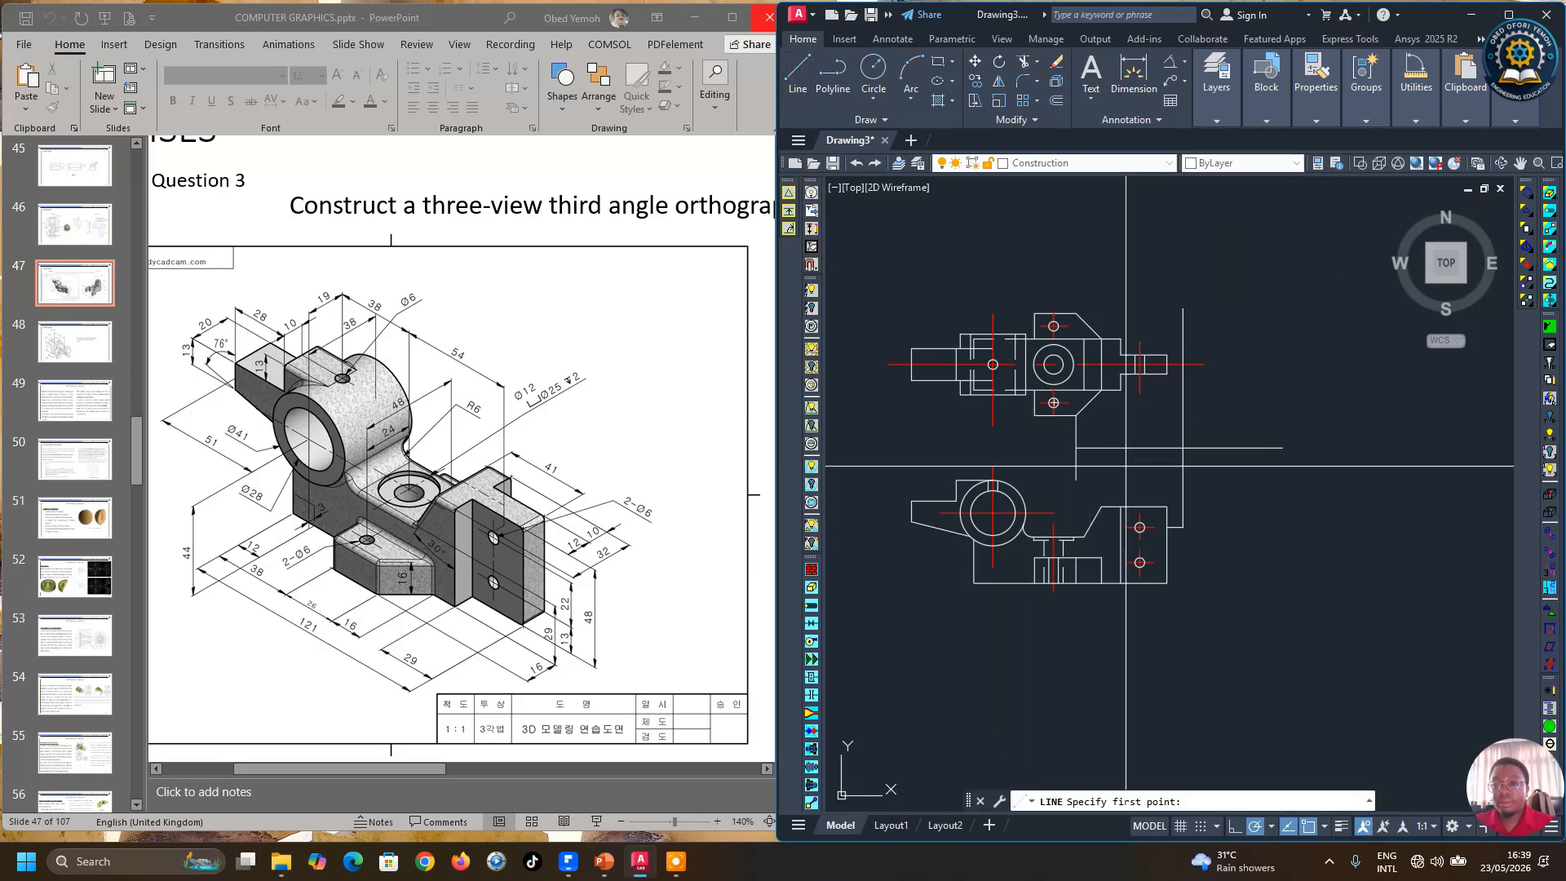
click(1182, 447)
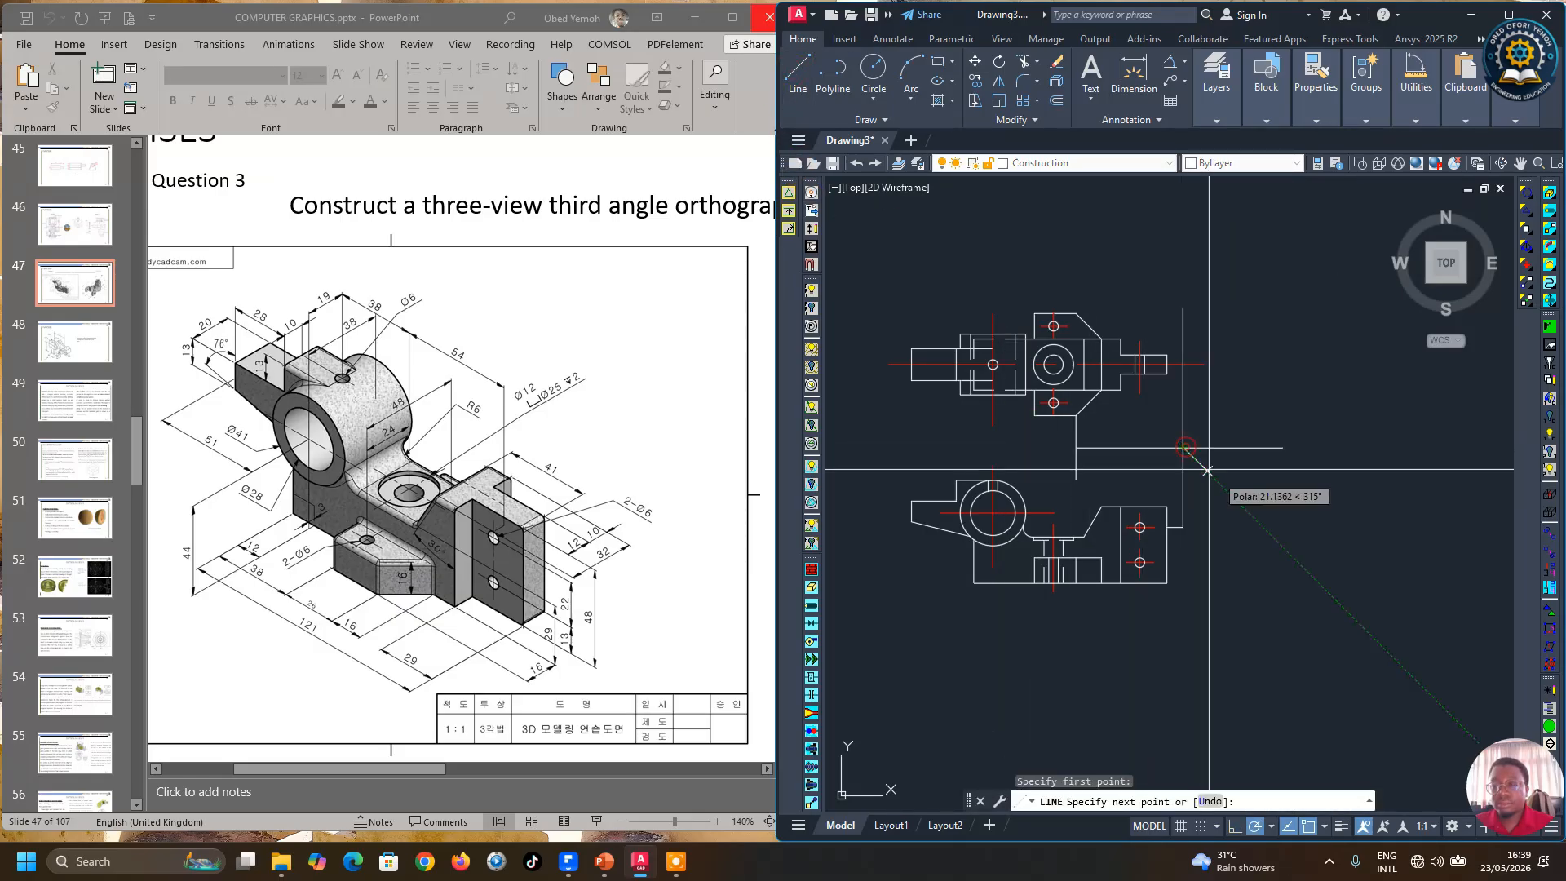
click(1371, 635)
key(Return)
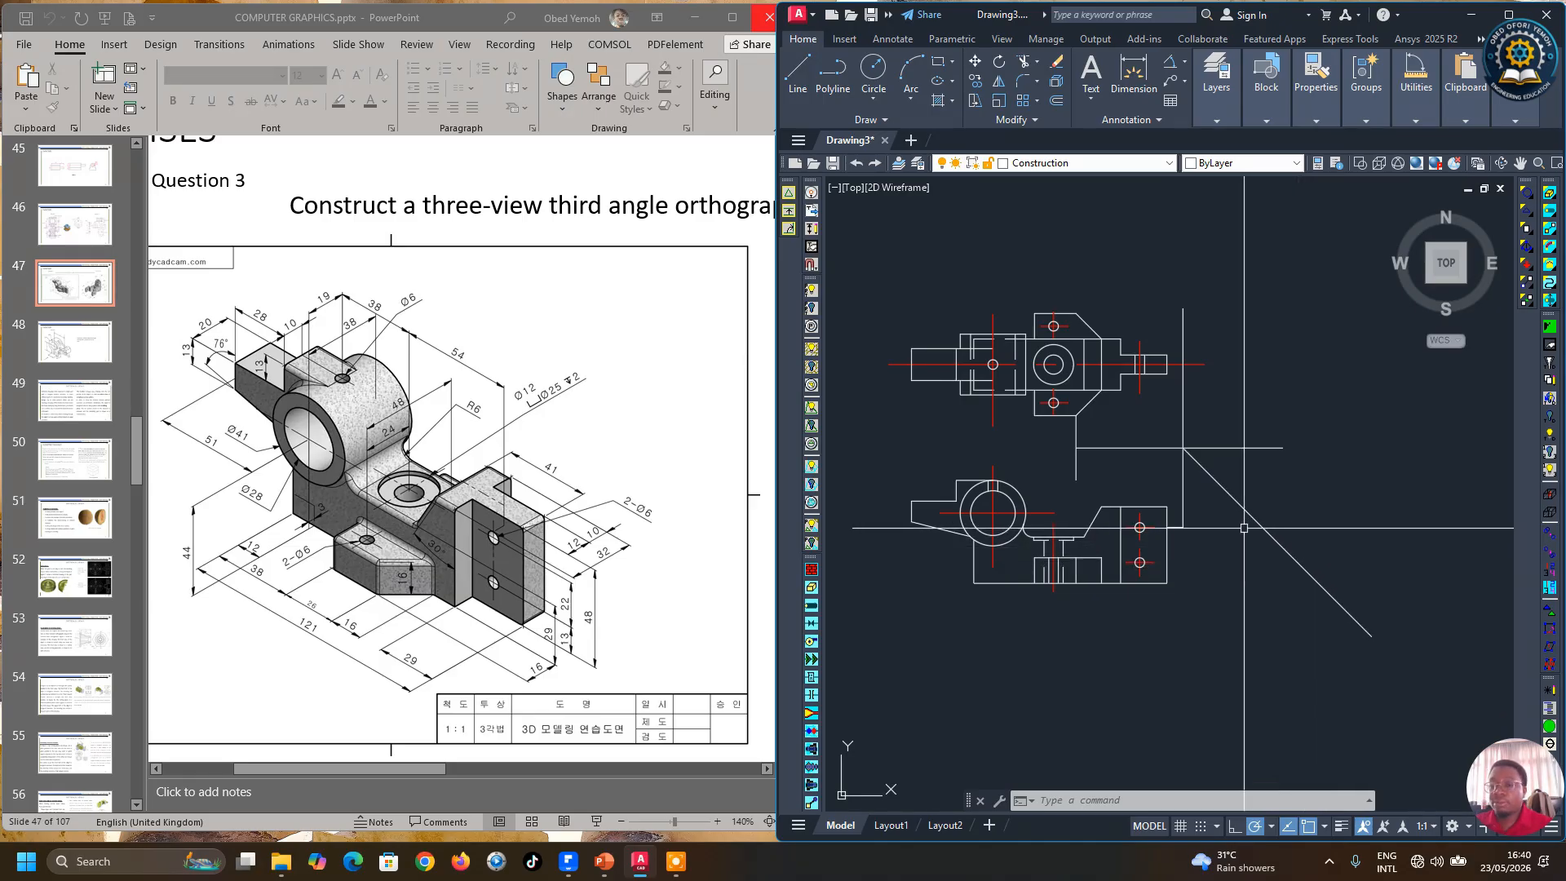
Step: Change the colour of the vertical, horizontal and 45° miter construction lines to Magenta
scroll(1244, 528, up, 2)
scroll(1231, 538, down, 2)
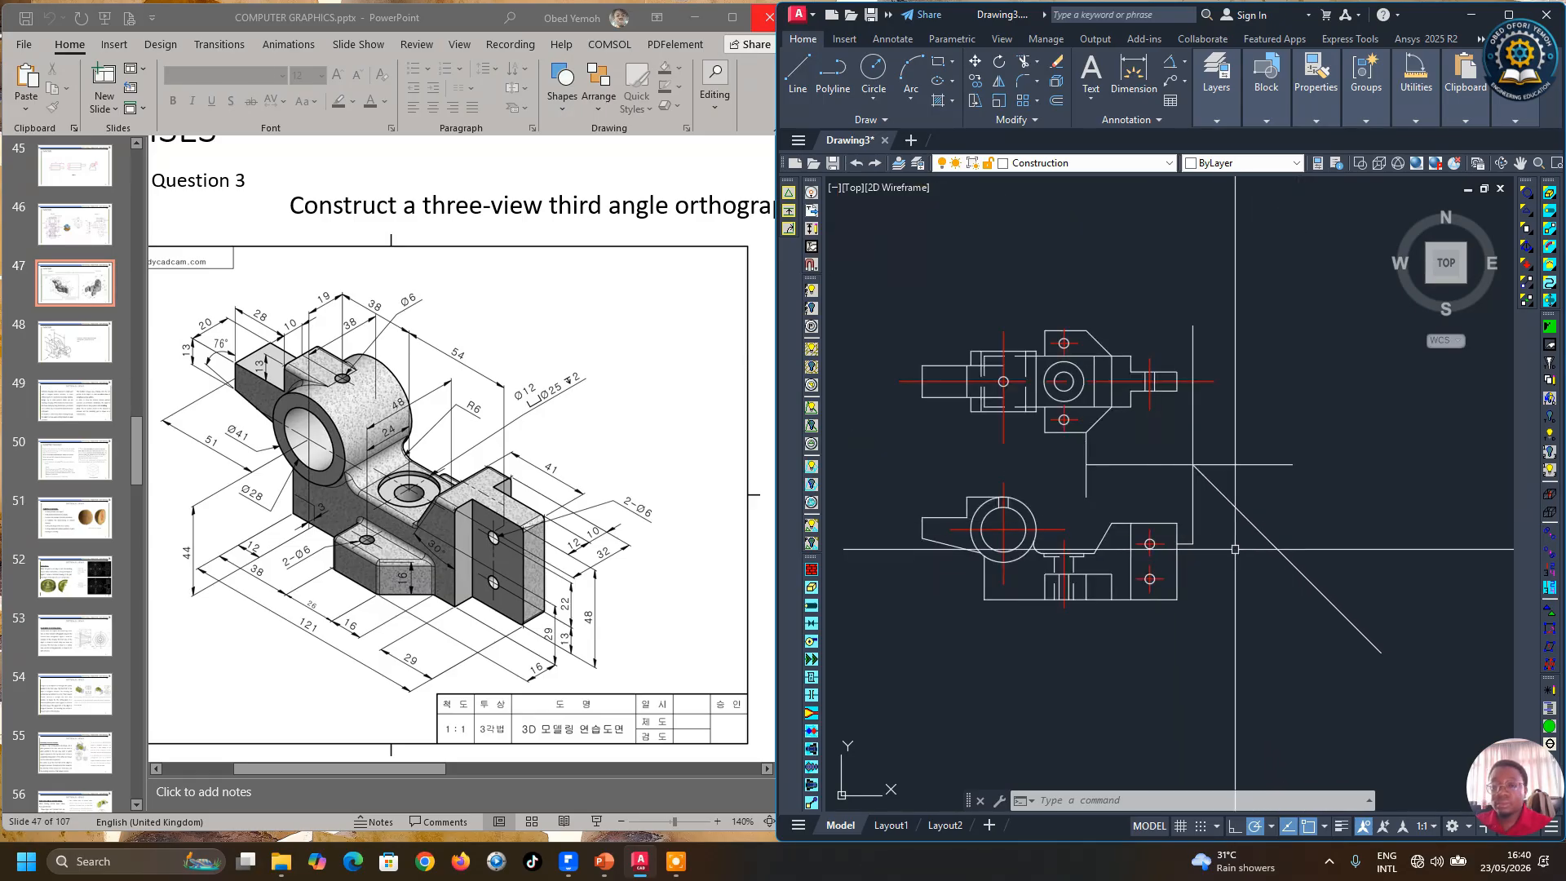
scroll(1224, 549, up, 2)
click(1168, 540)
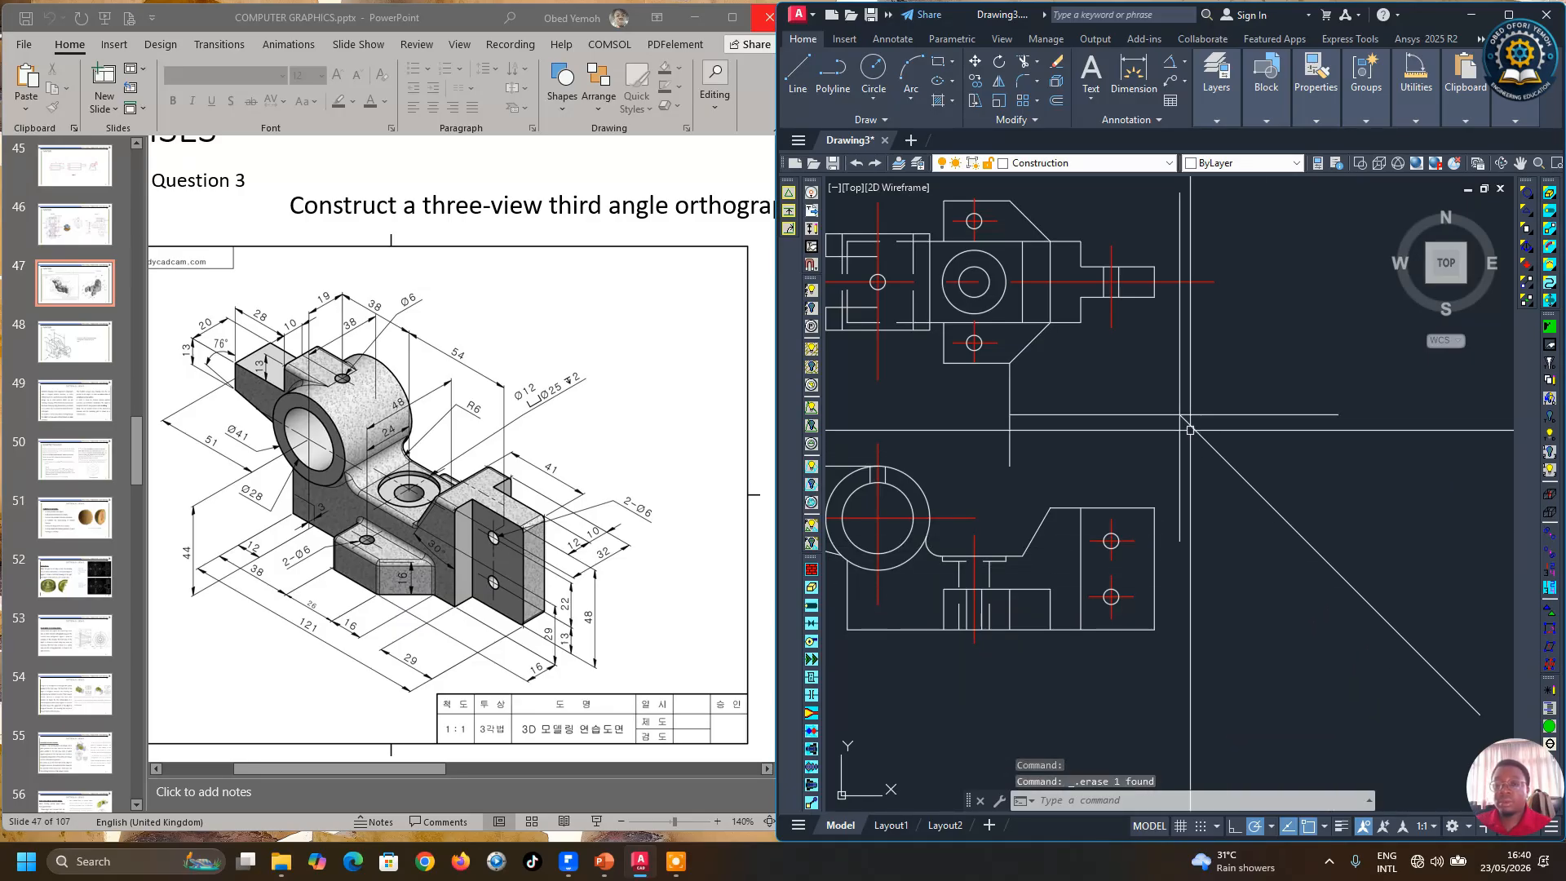
click(1225, 440)
click(1153, 374)
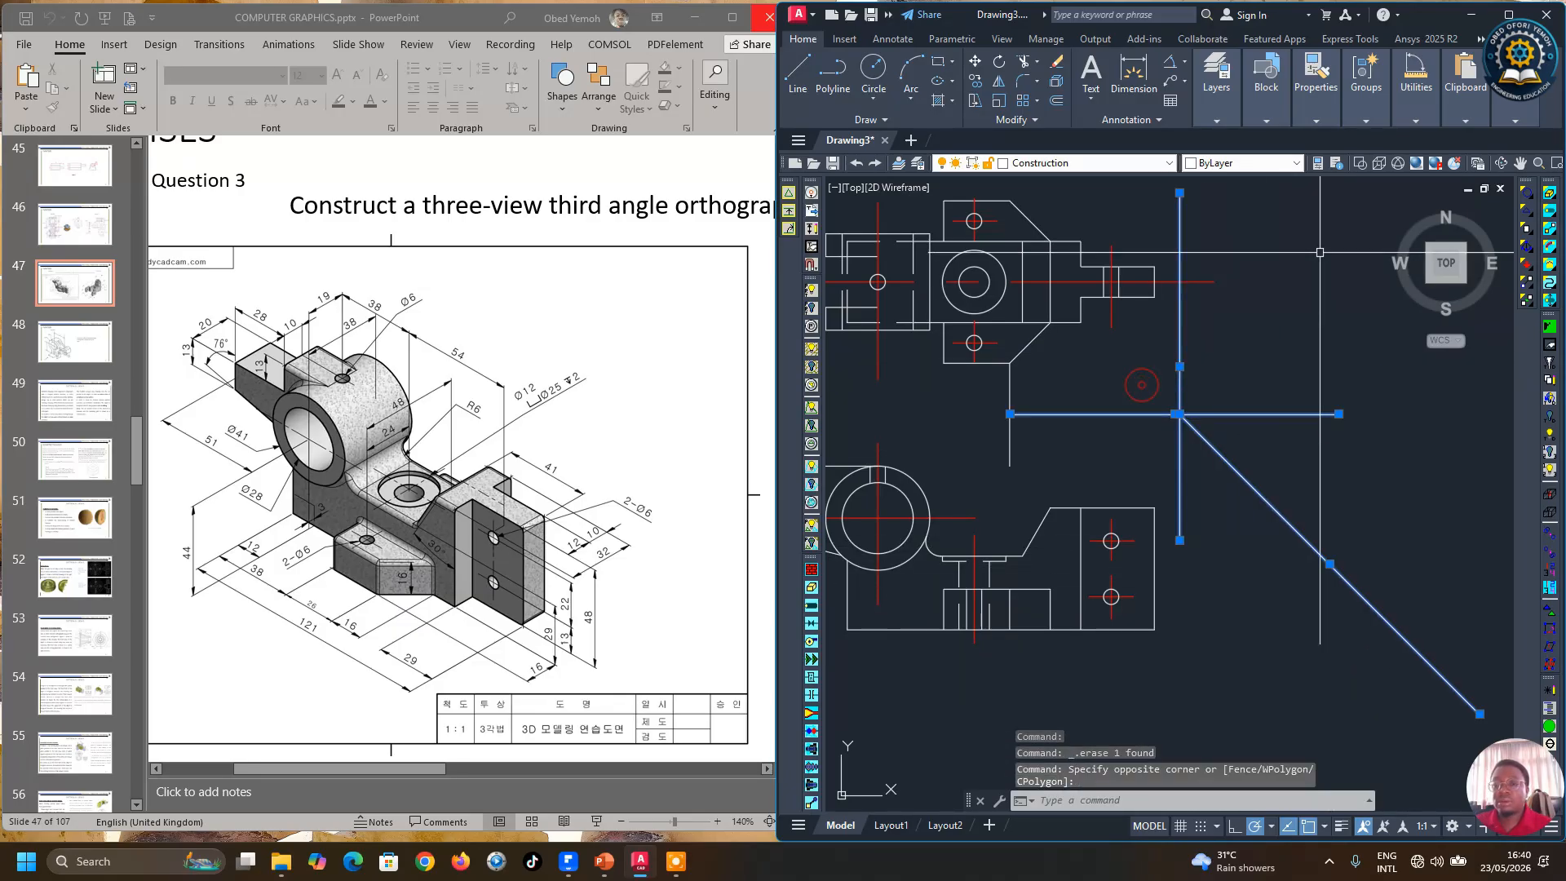
click(1224, 118)
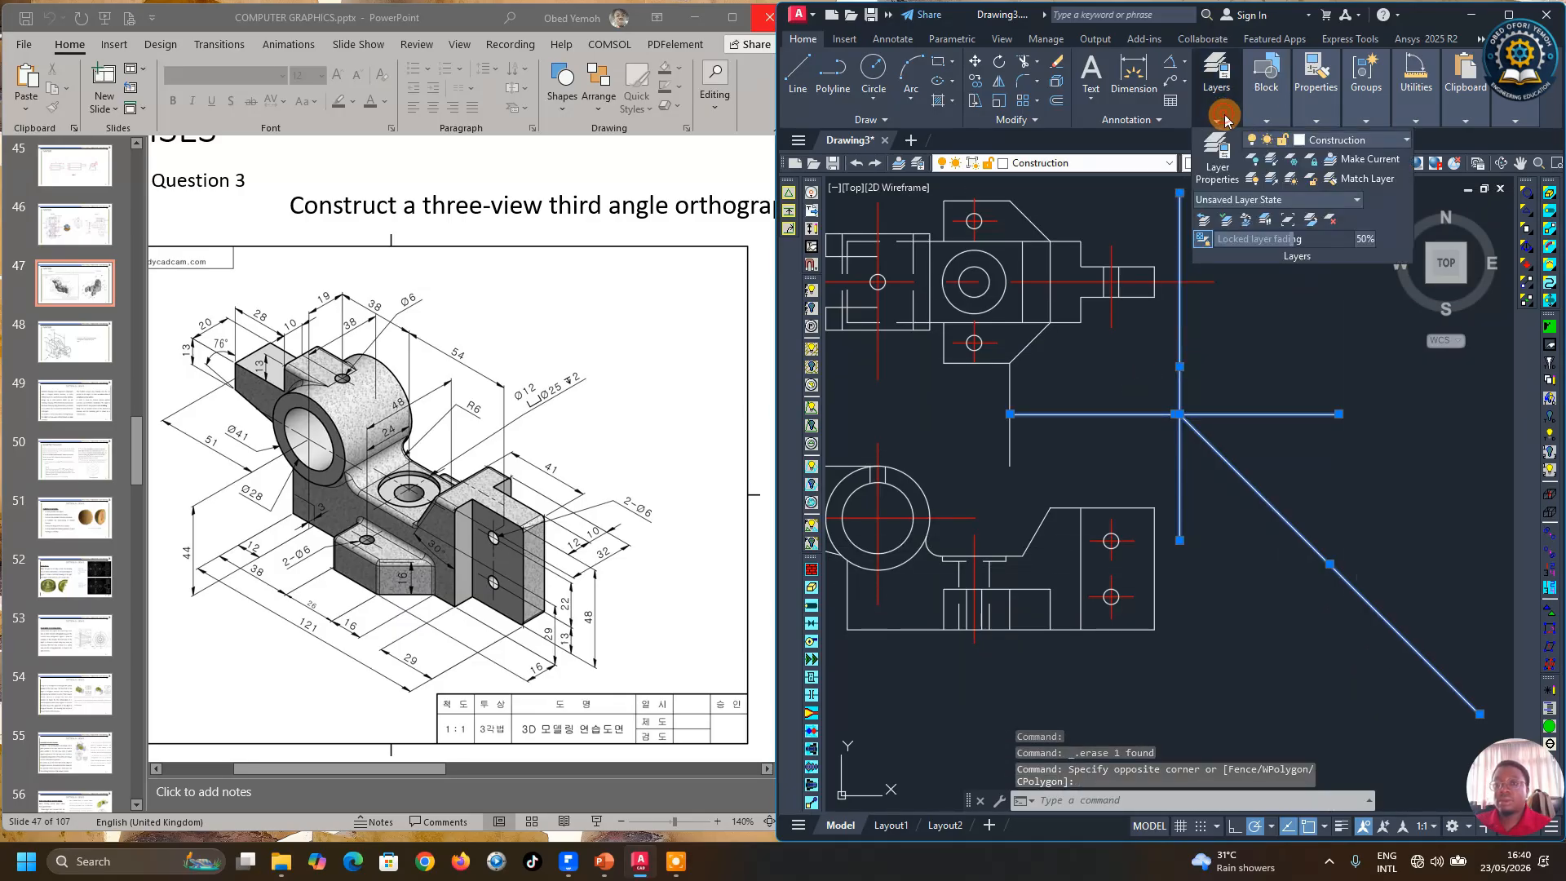
click(1274, 121)
mouse_move(1328, 118)
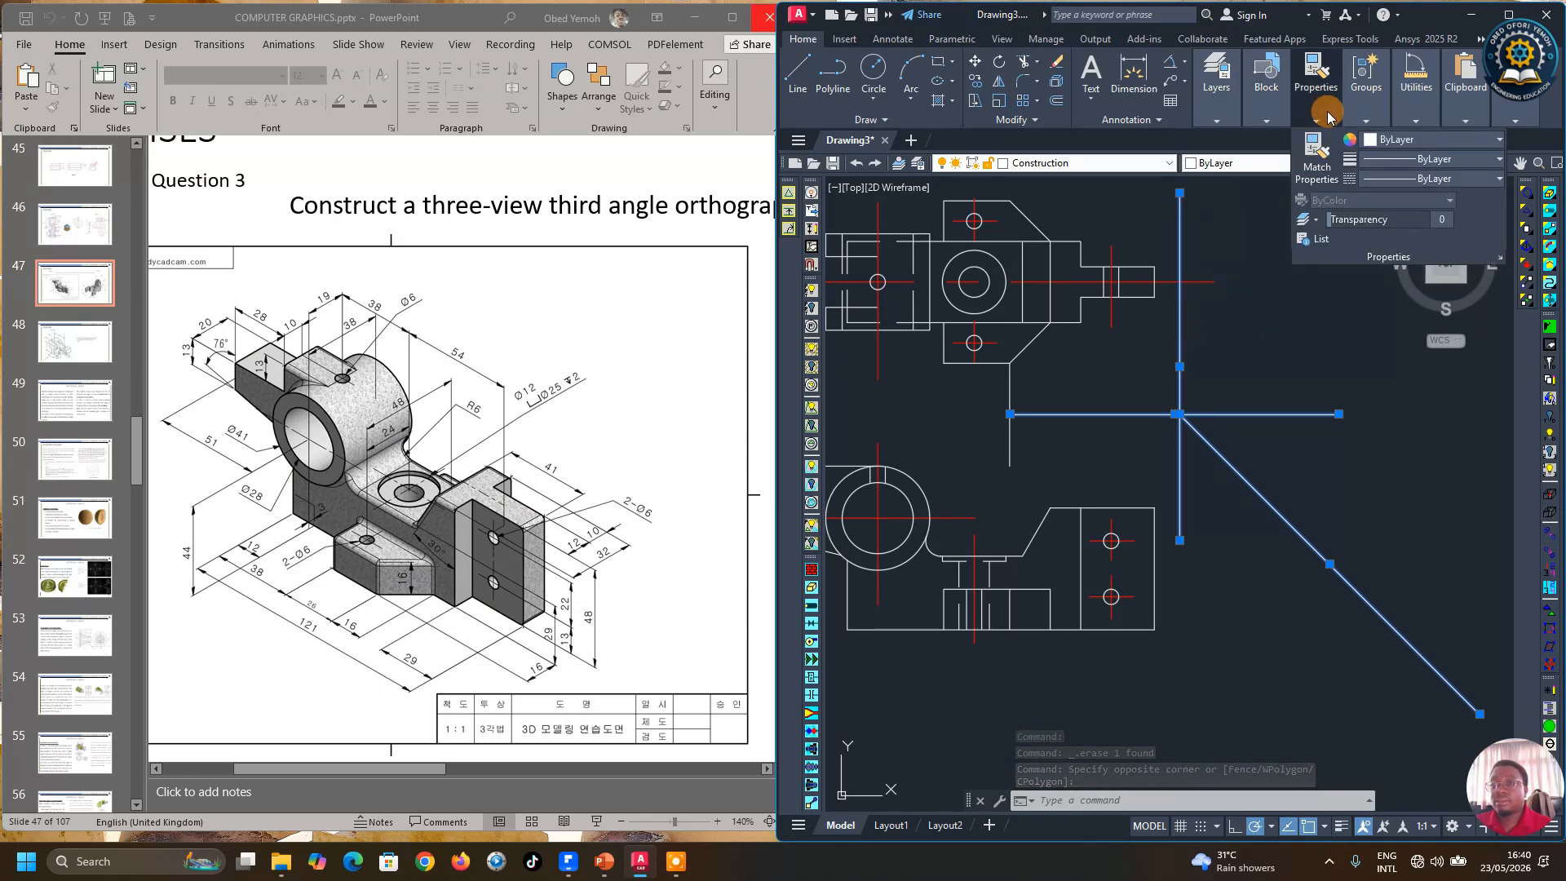
click(1413, 142)
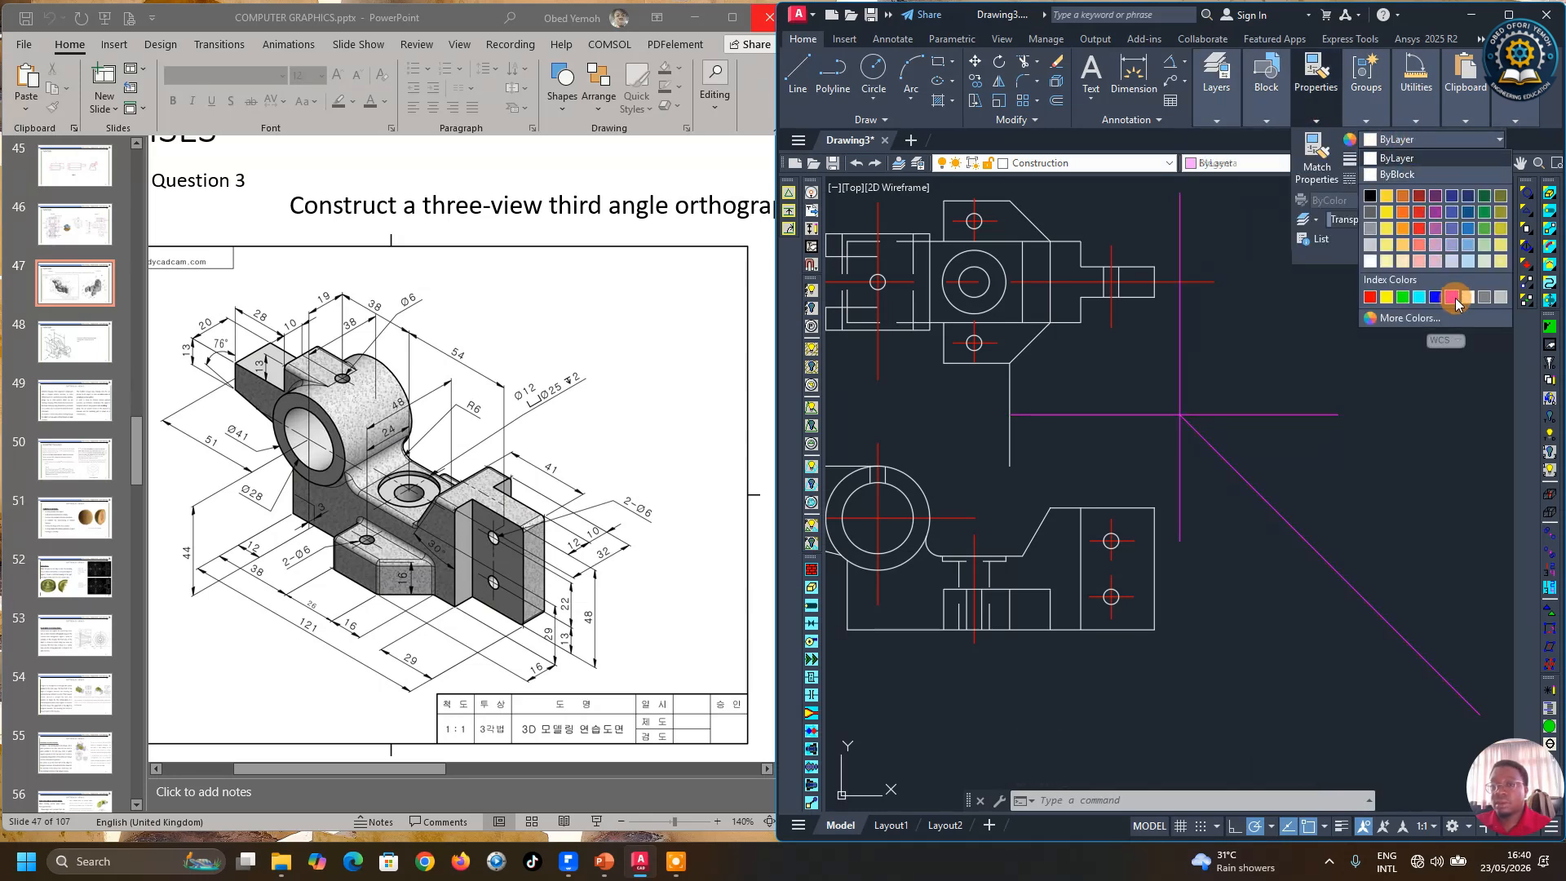
click(1452, 296)
click(1151, 520)
key(Escape)
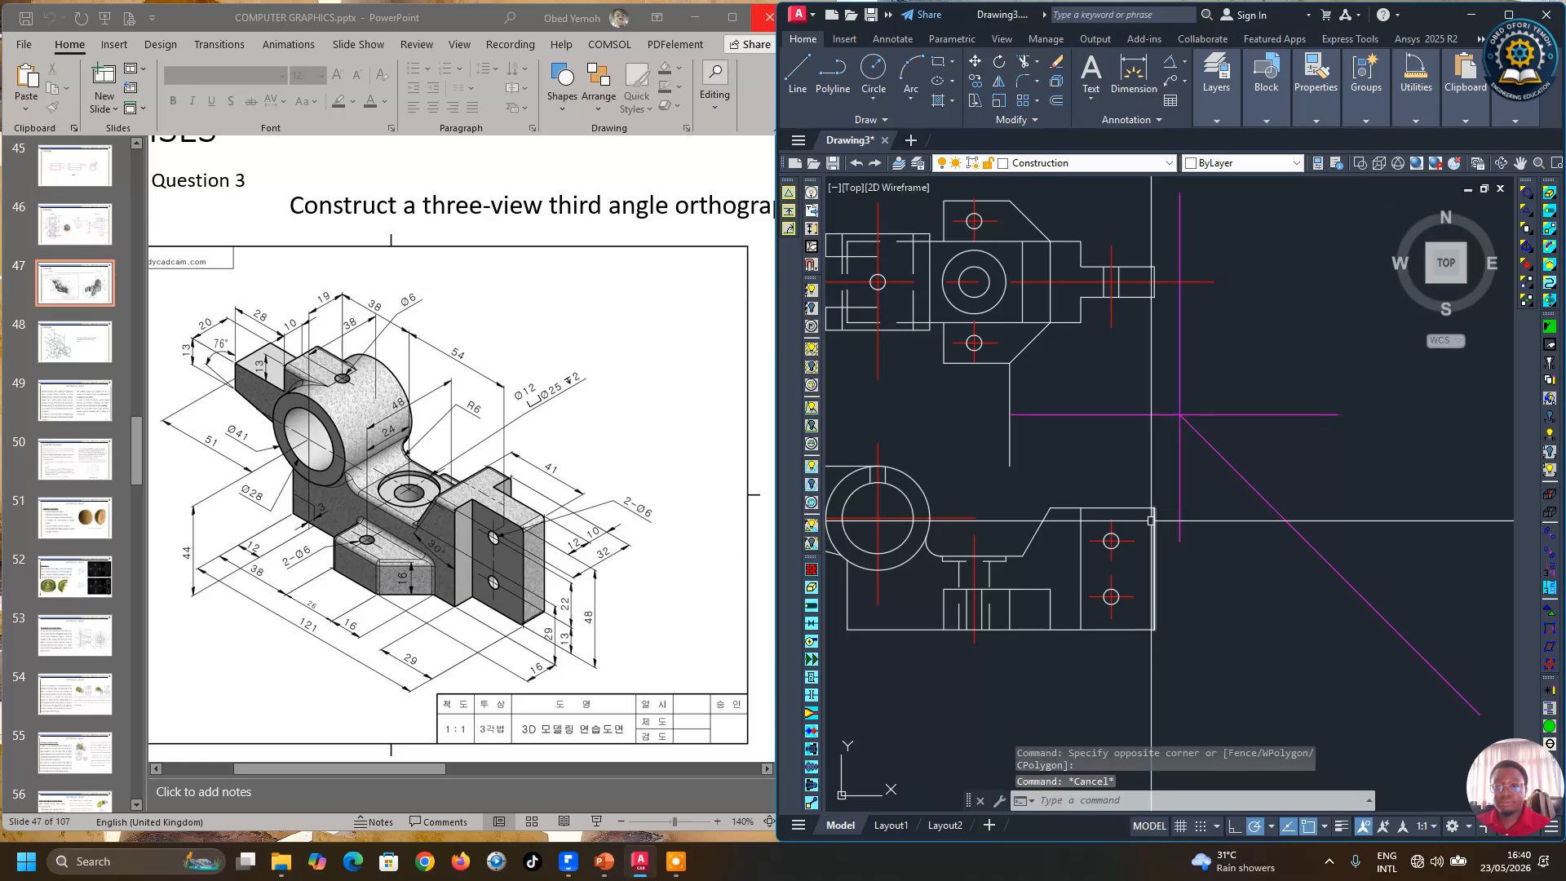
Step: Draw a horizontal line from the top of the boss circle in the lower view rightward past the vertical construction line
scroll(1150, 520, down, 2)
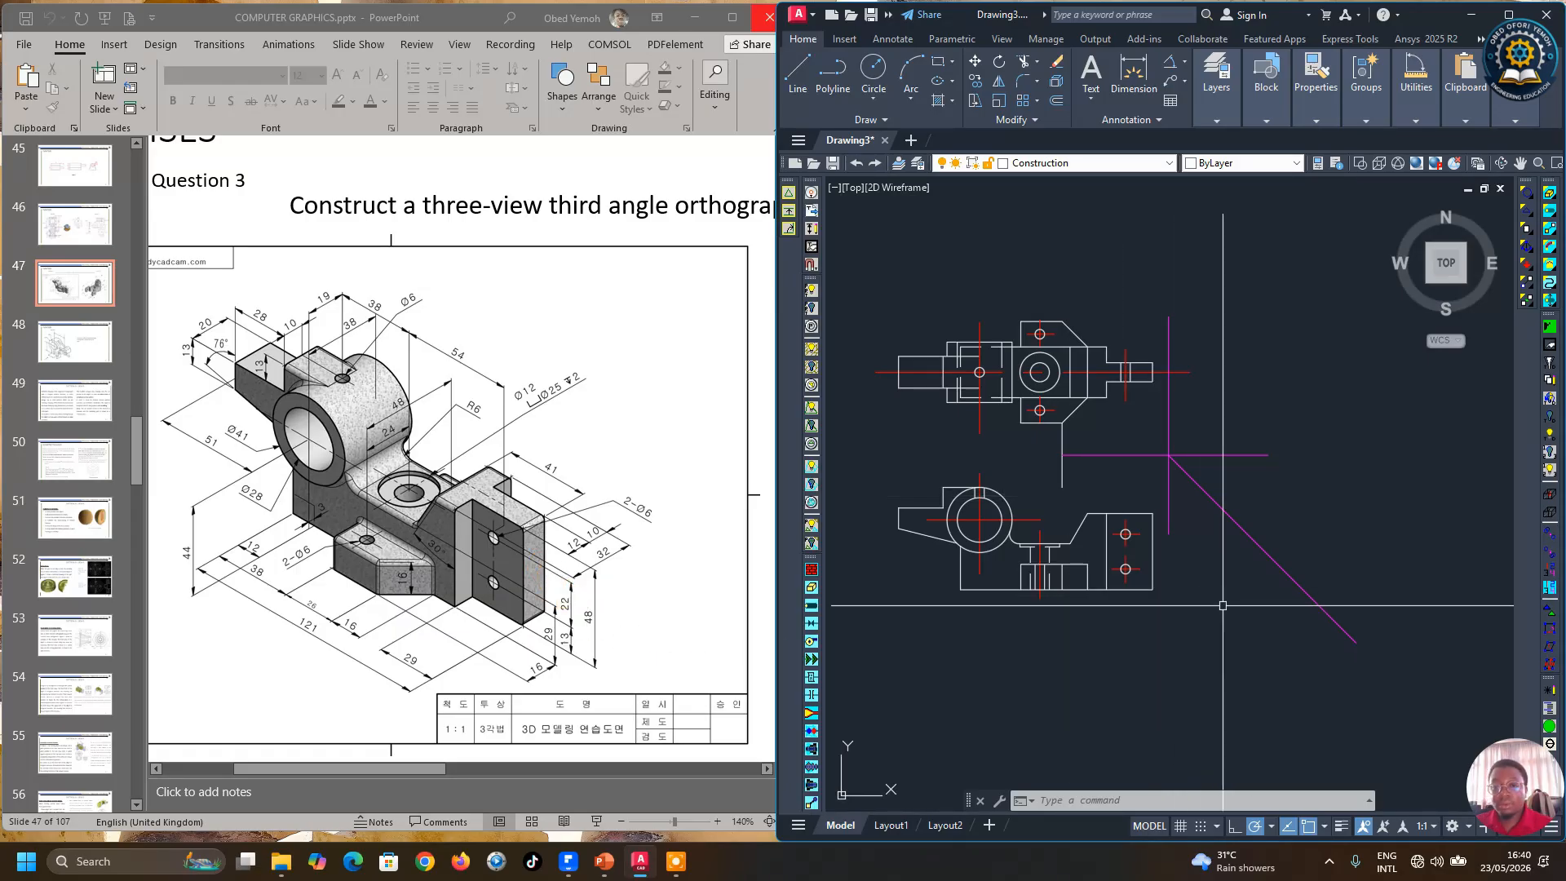
click(798, 72)
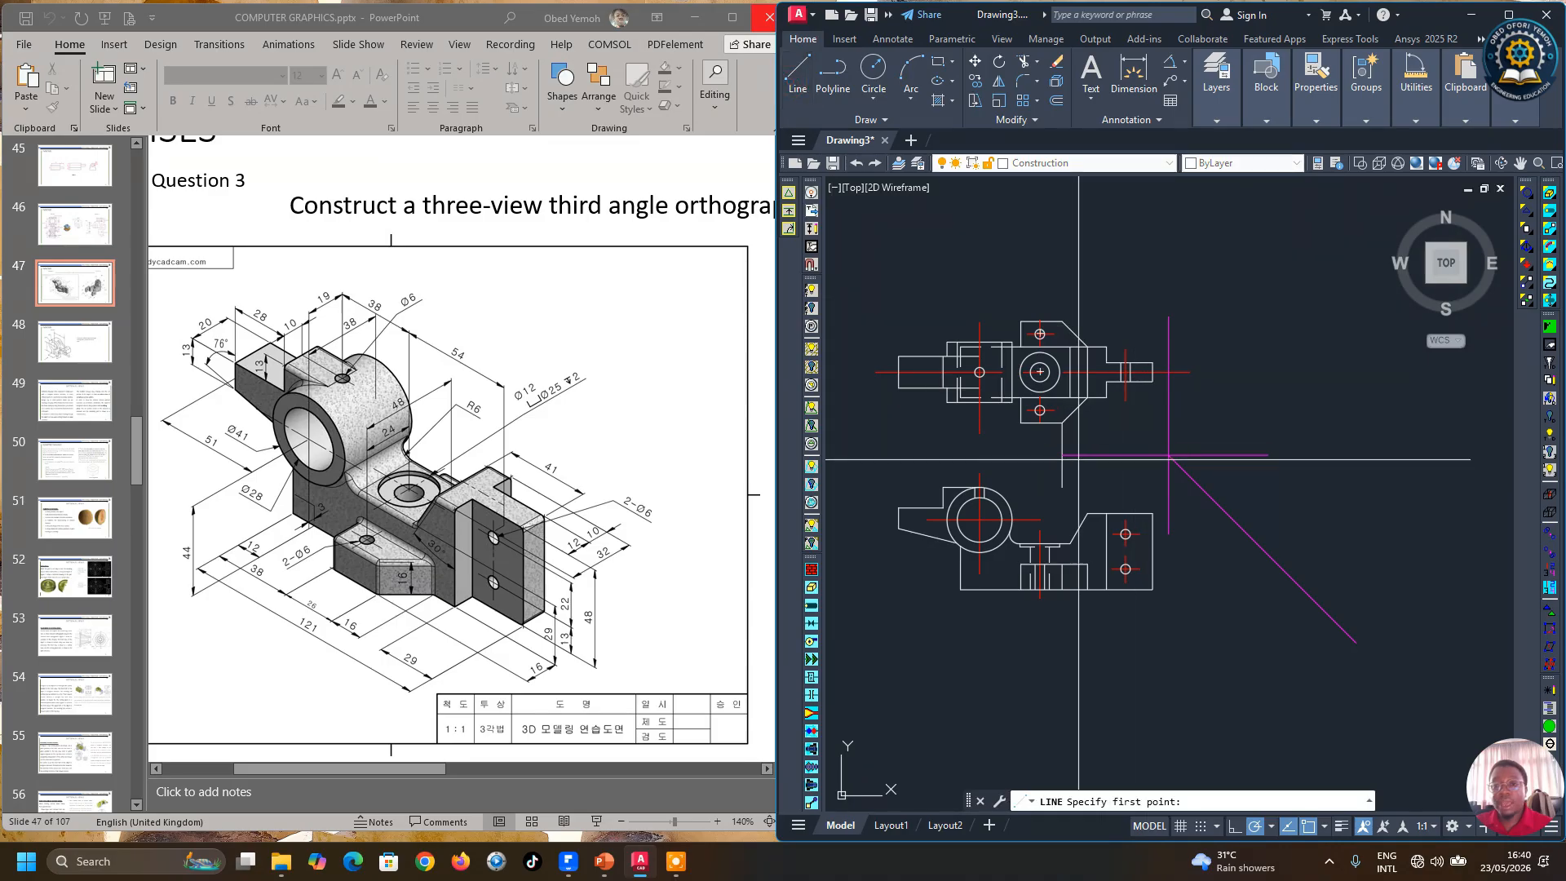
scroll(1080, 459, up, 5)
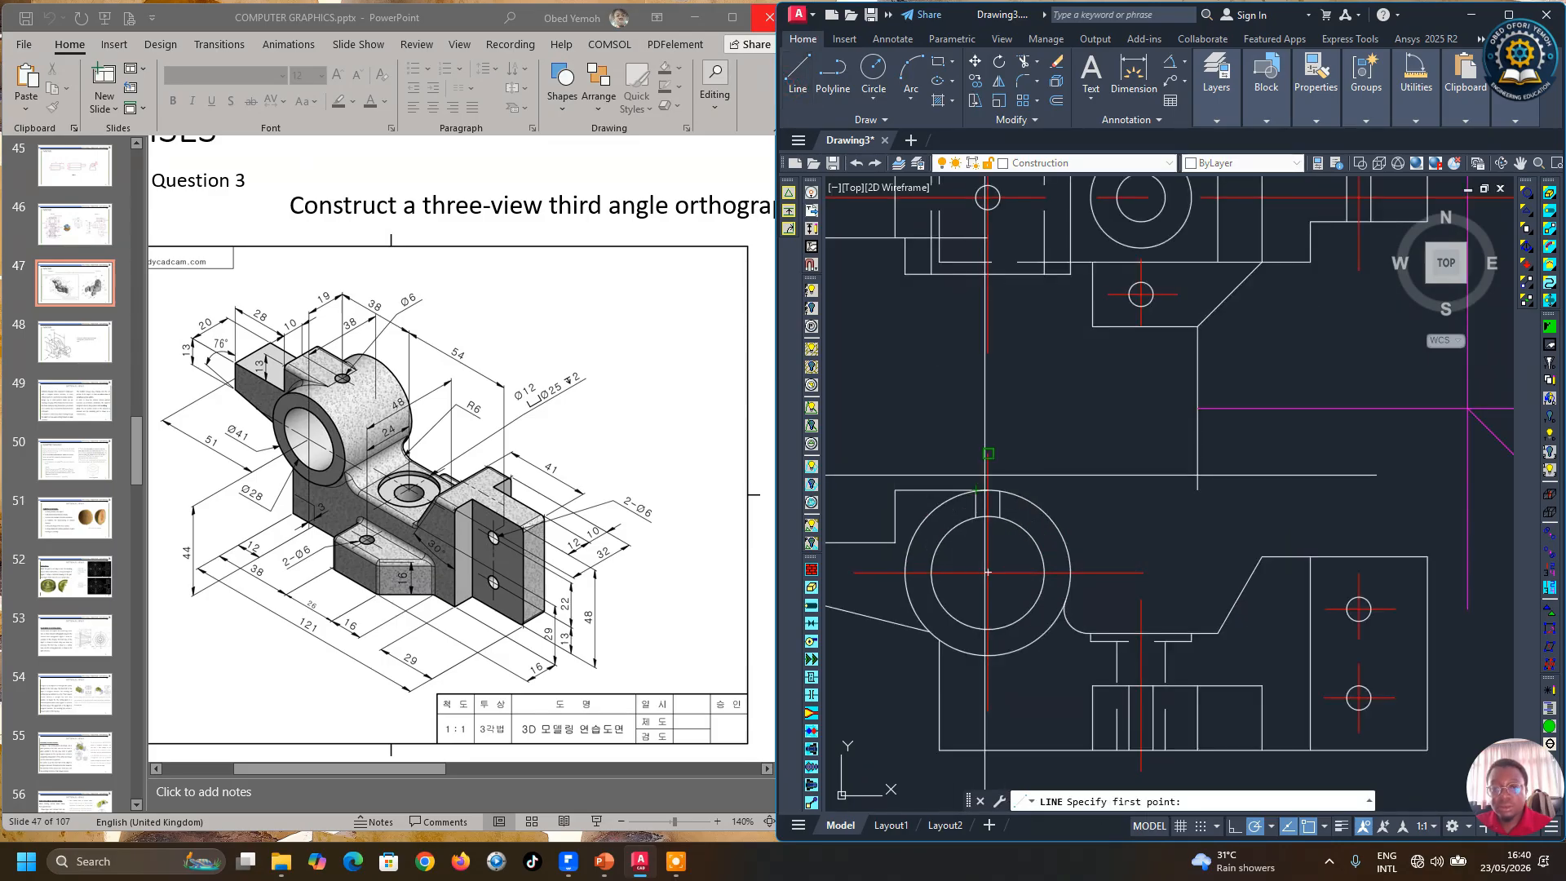
click(988, 492)
scroll(988, 492, down, 4)
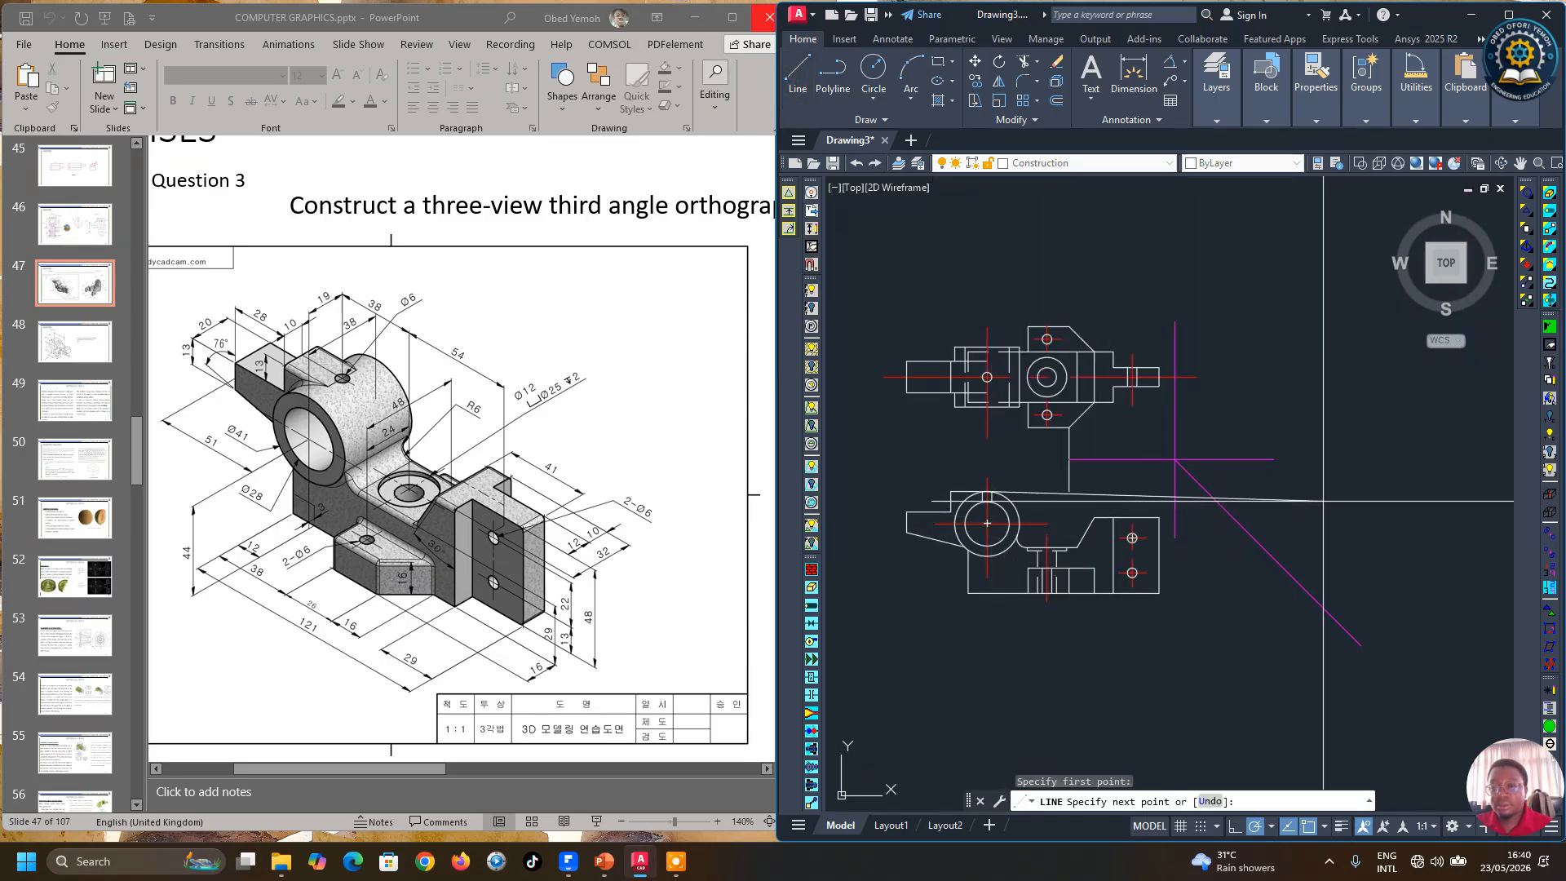
click(1235, 826)
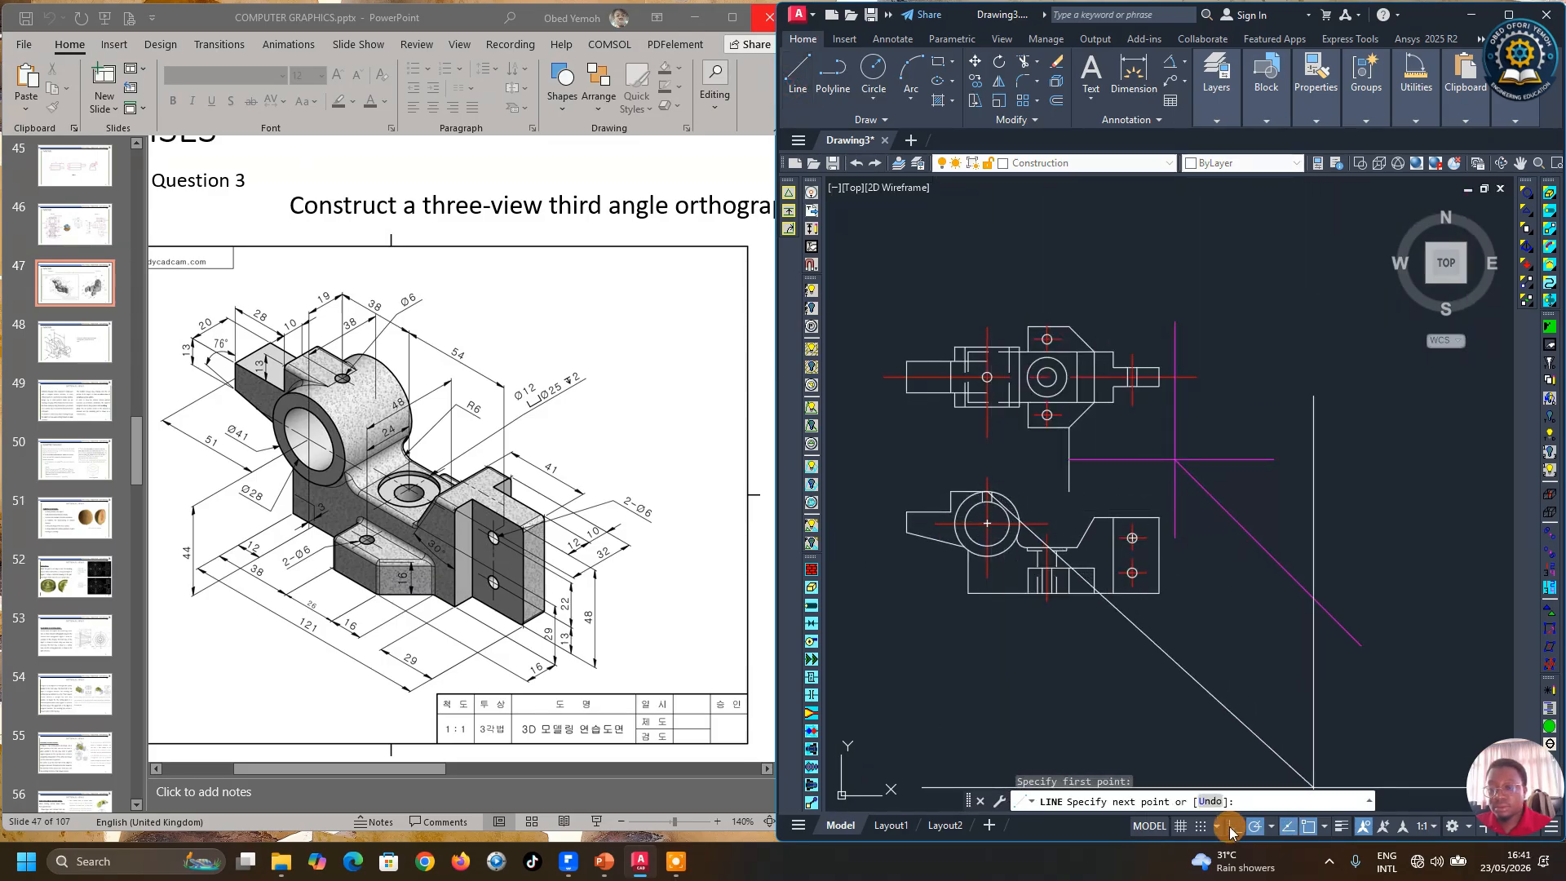
click(1332, 524)
key(Return)
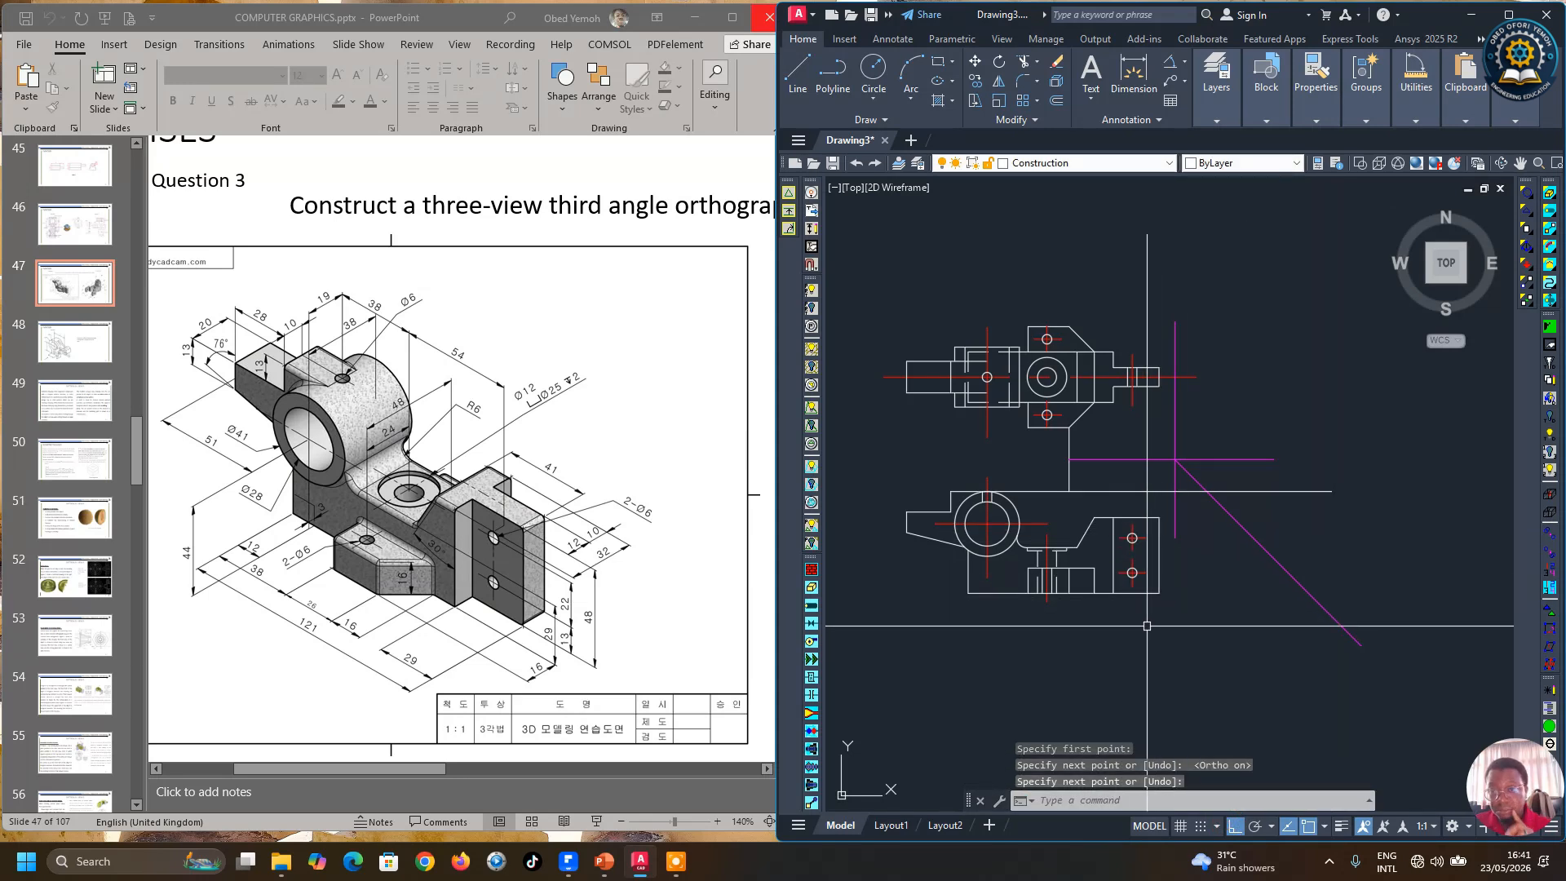
Step: Erase the downward 45° miter line and switch polar tracking on
click(1262, 540)
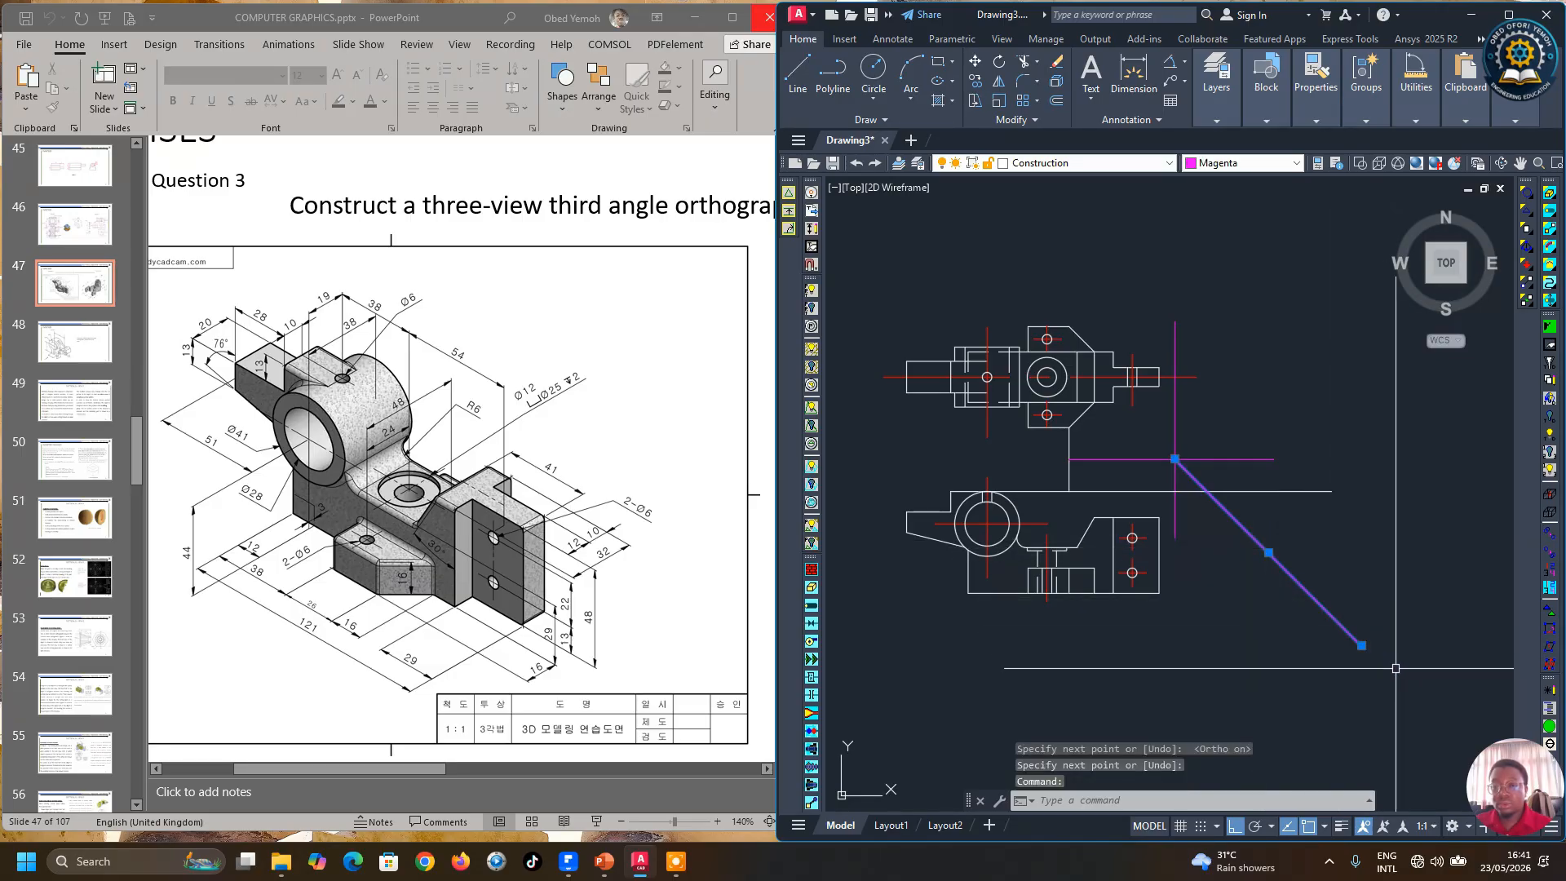
key(Delete)
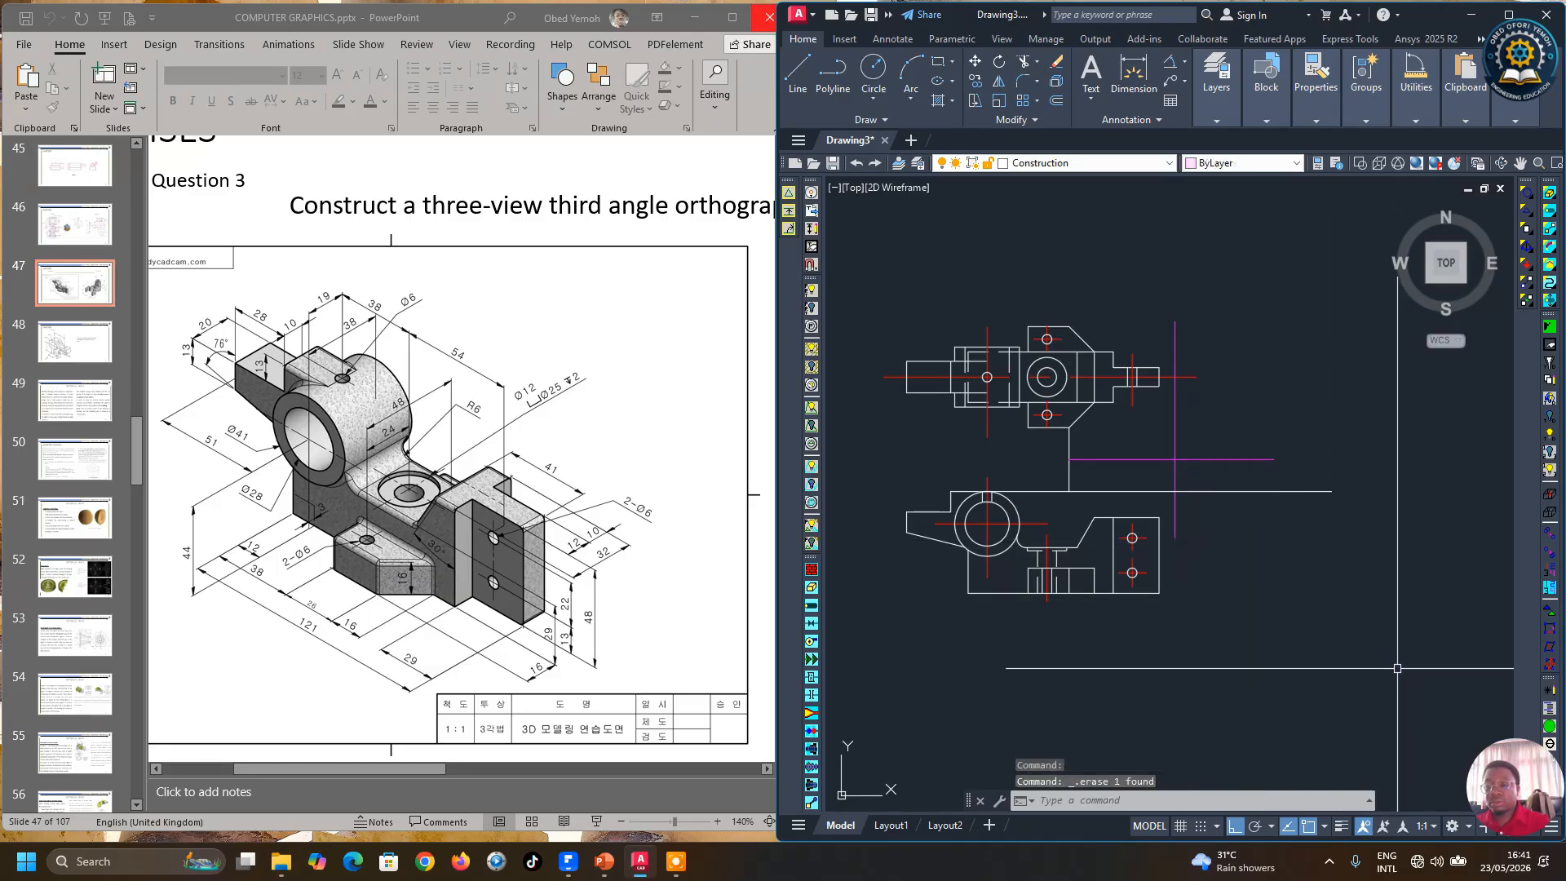
click(1268, 830)
click(1262, 648)
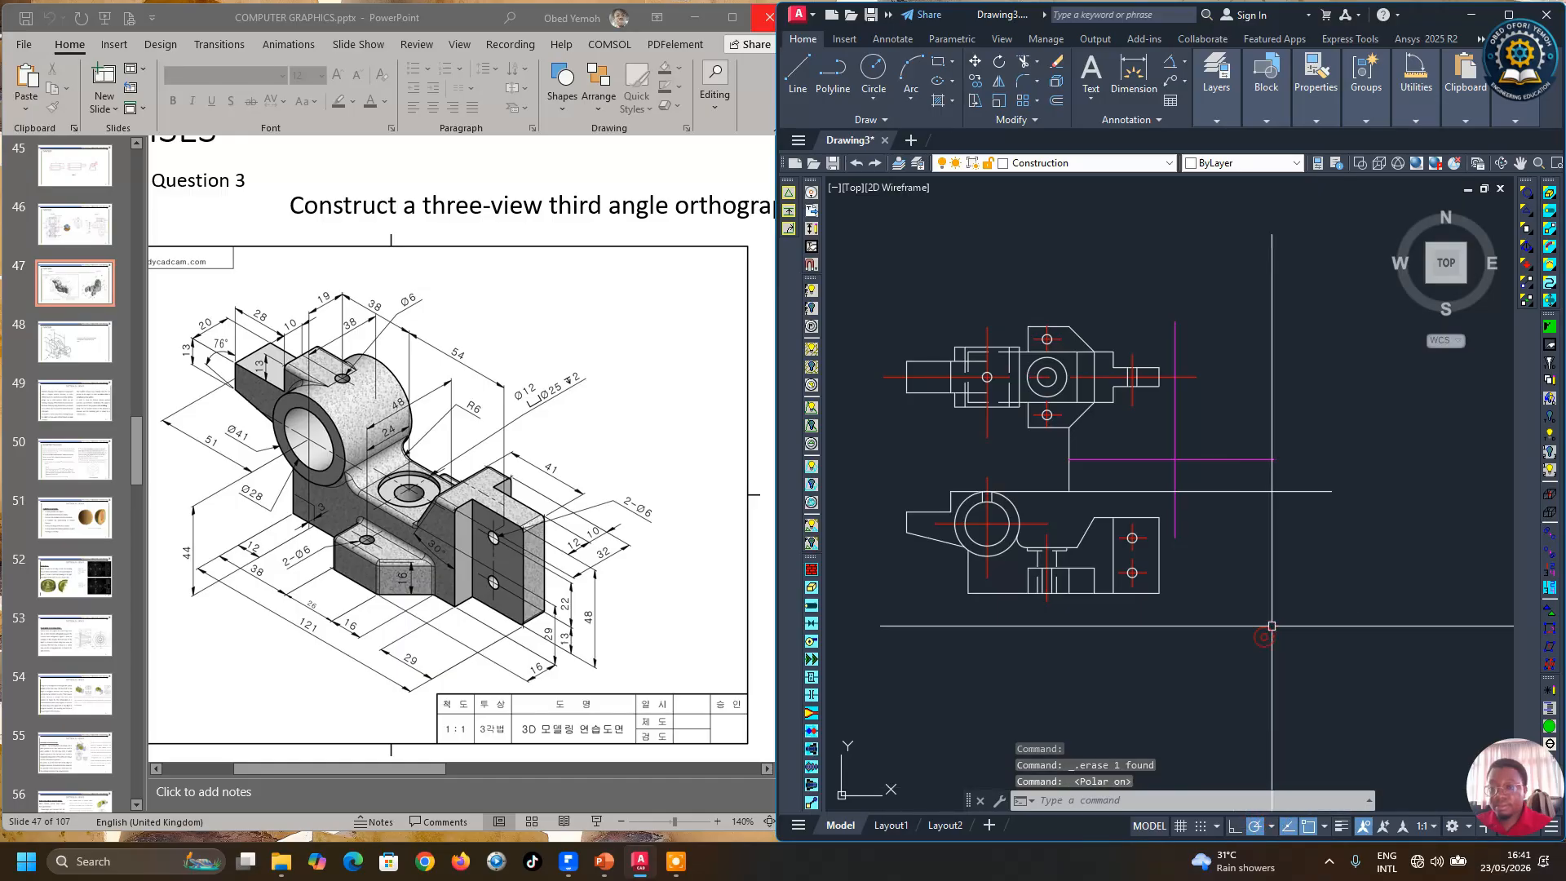
Step: Draw a 45° miter line up-right from the magenta lines' intersection past the upper view's level
click(798, 74)
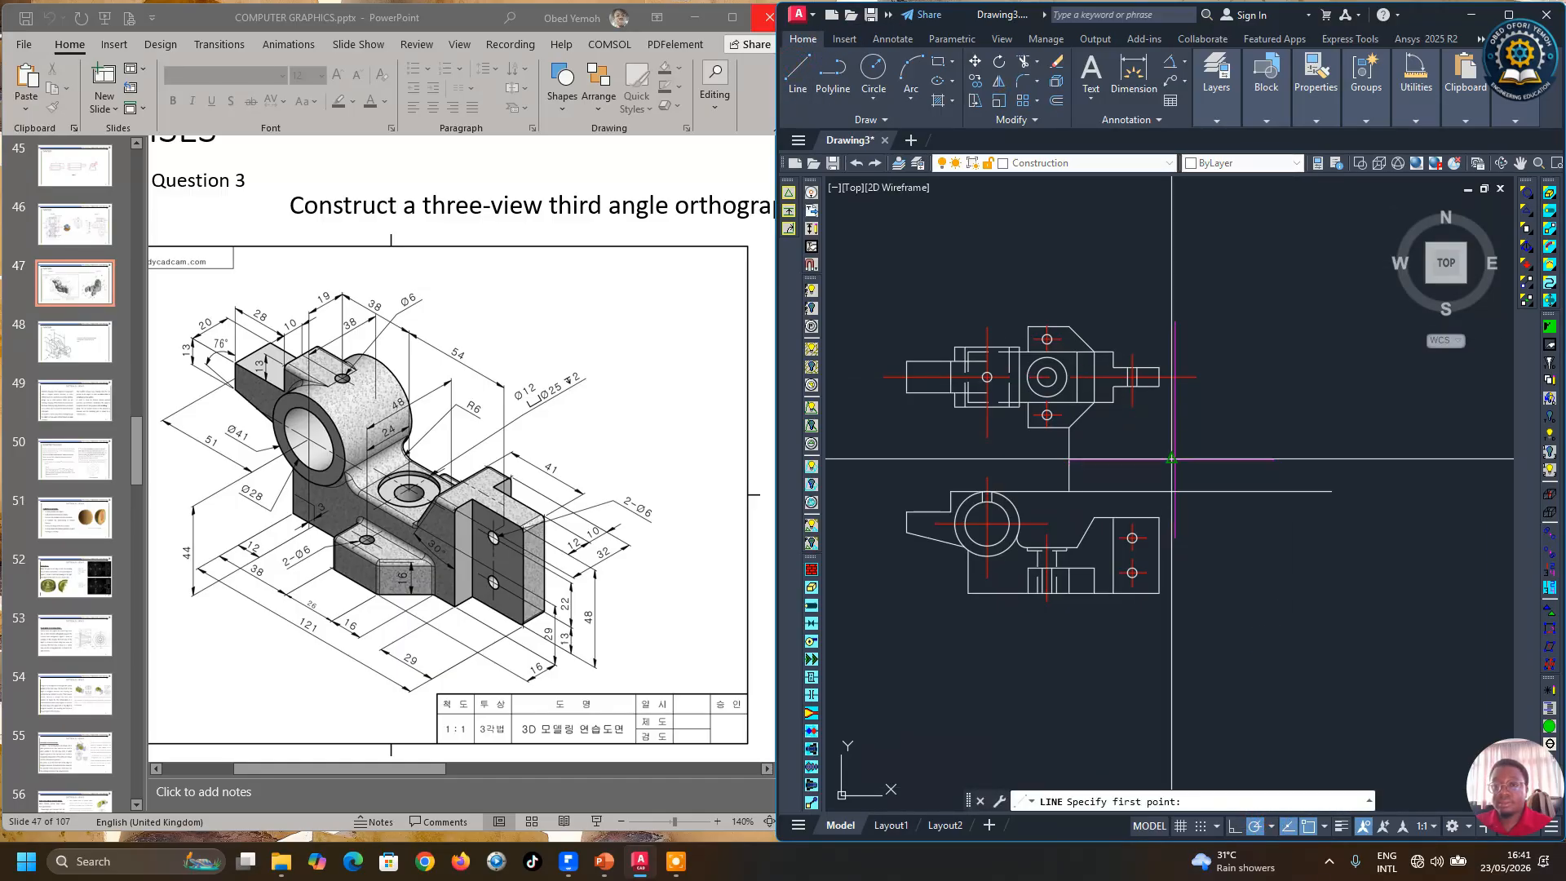
click(1174, 458)
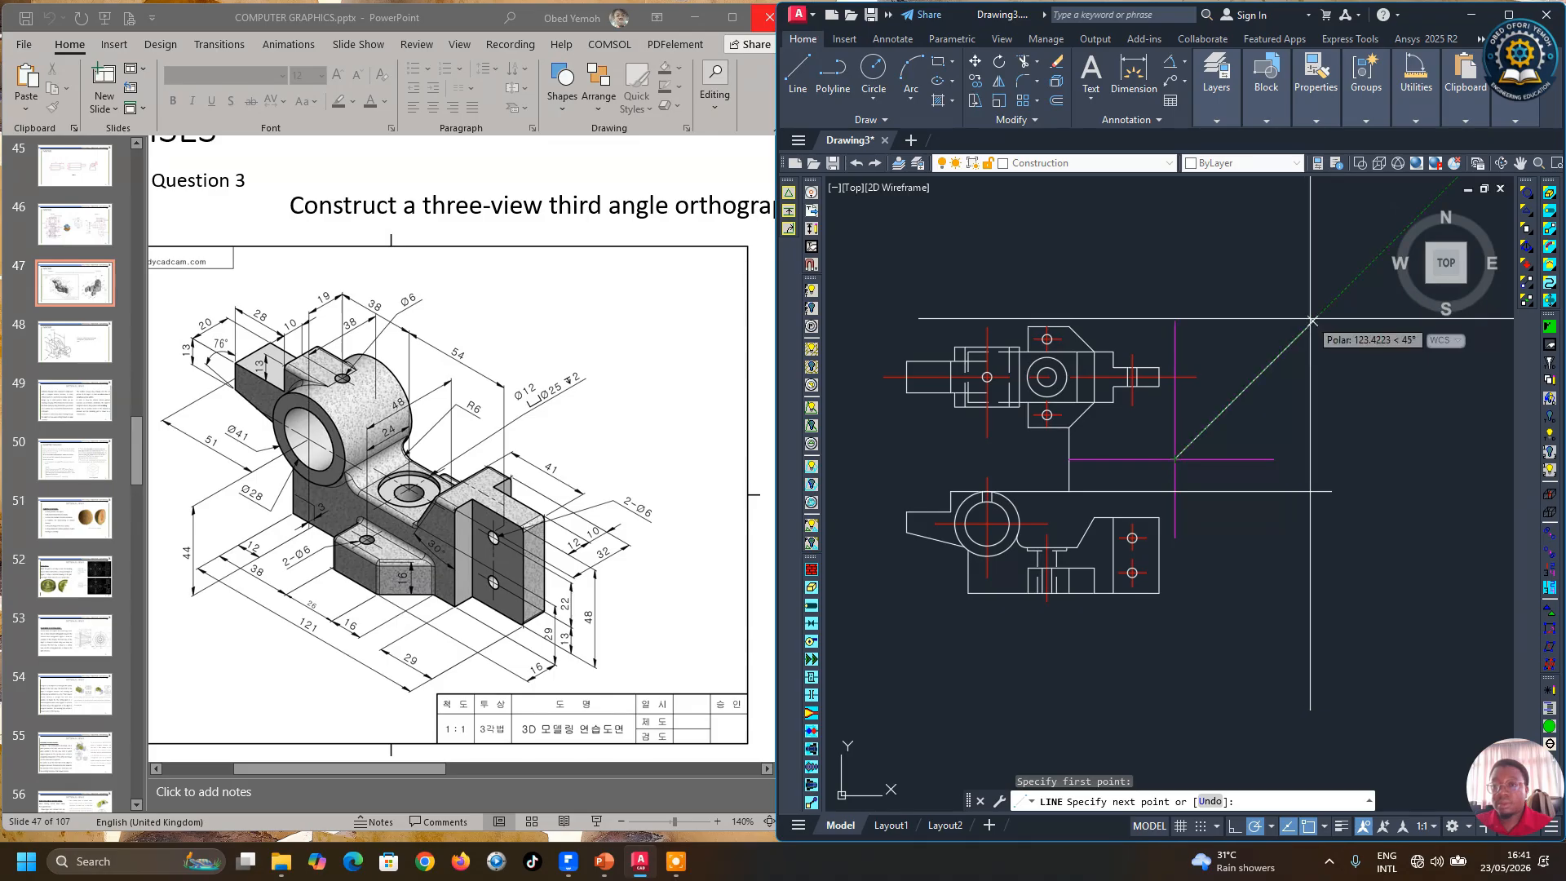
click(1376, 257)
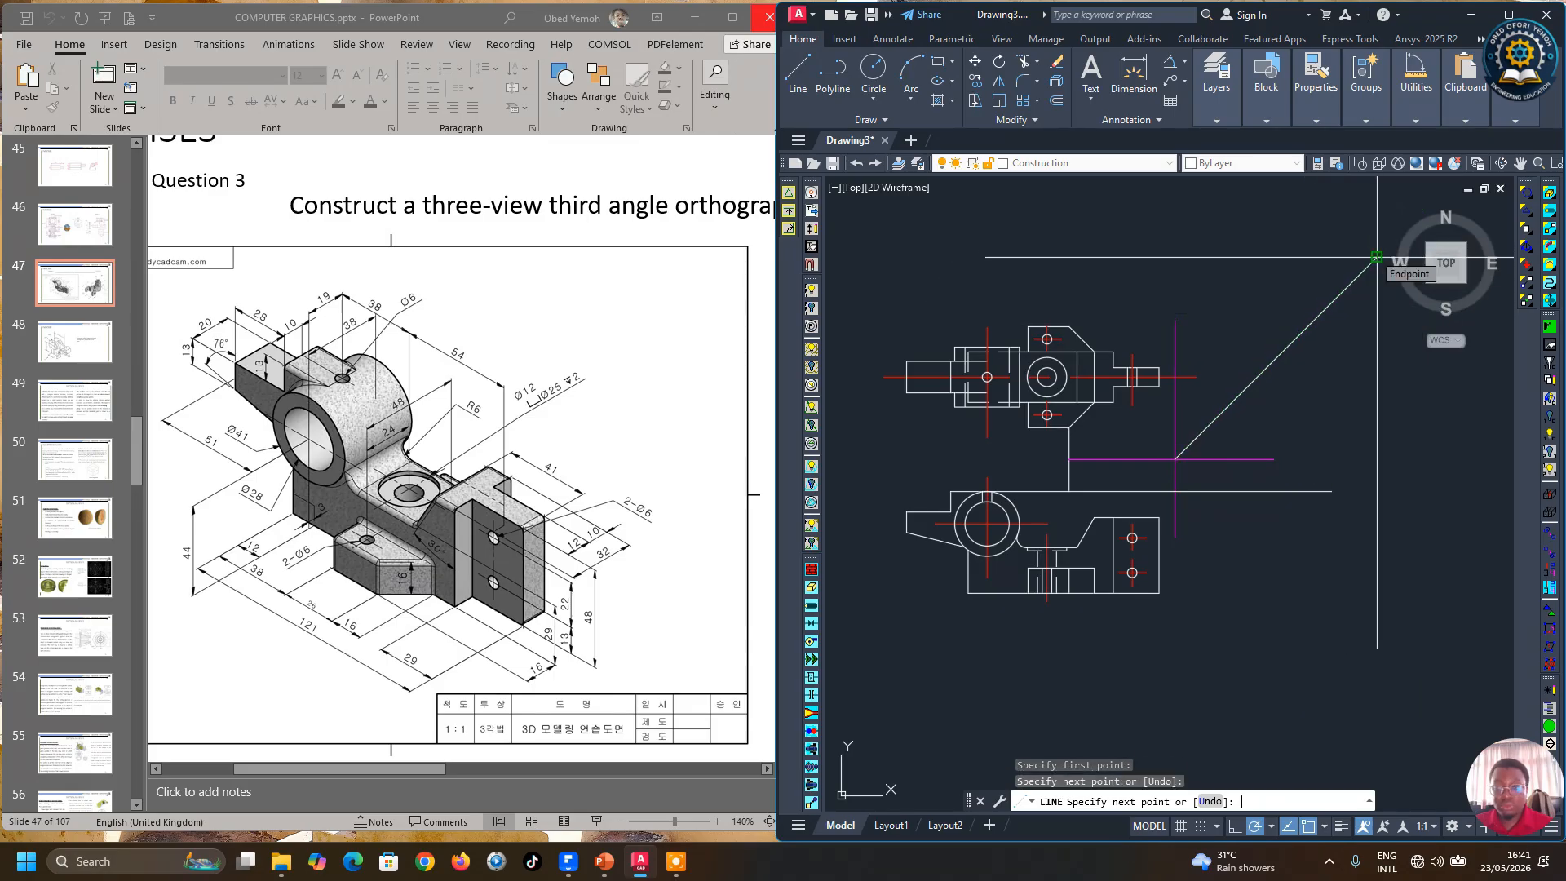
key(Escape)
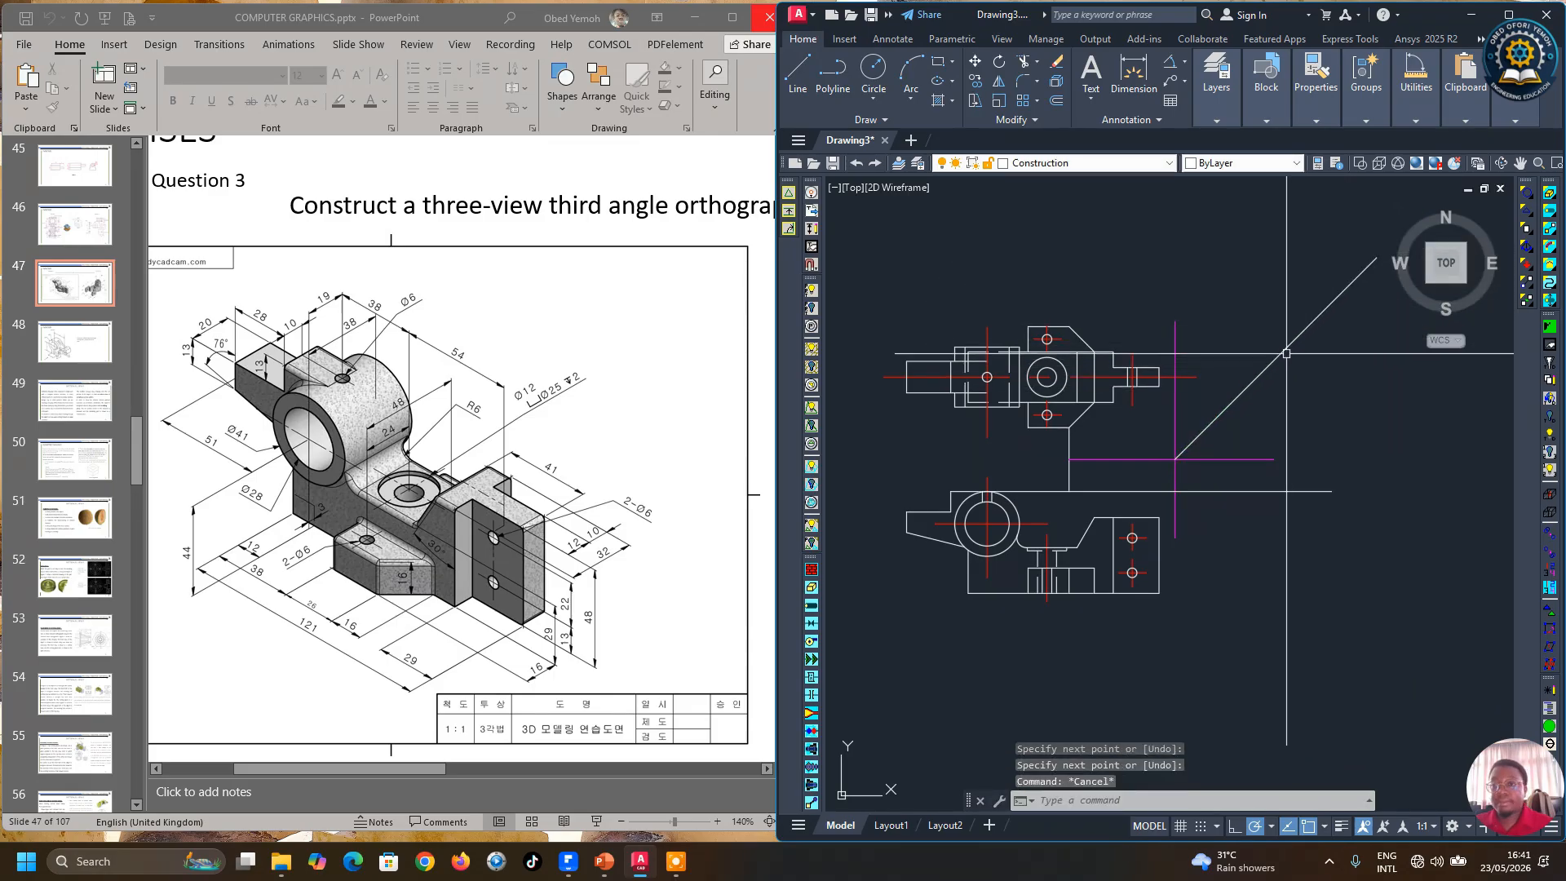
Step: Change the new up-right miter line's colour to Magenta
click(1287, 353)
click(1228, 119)
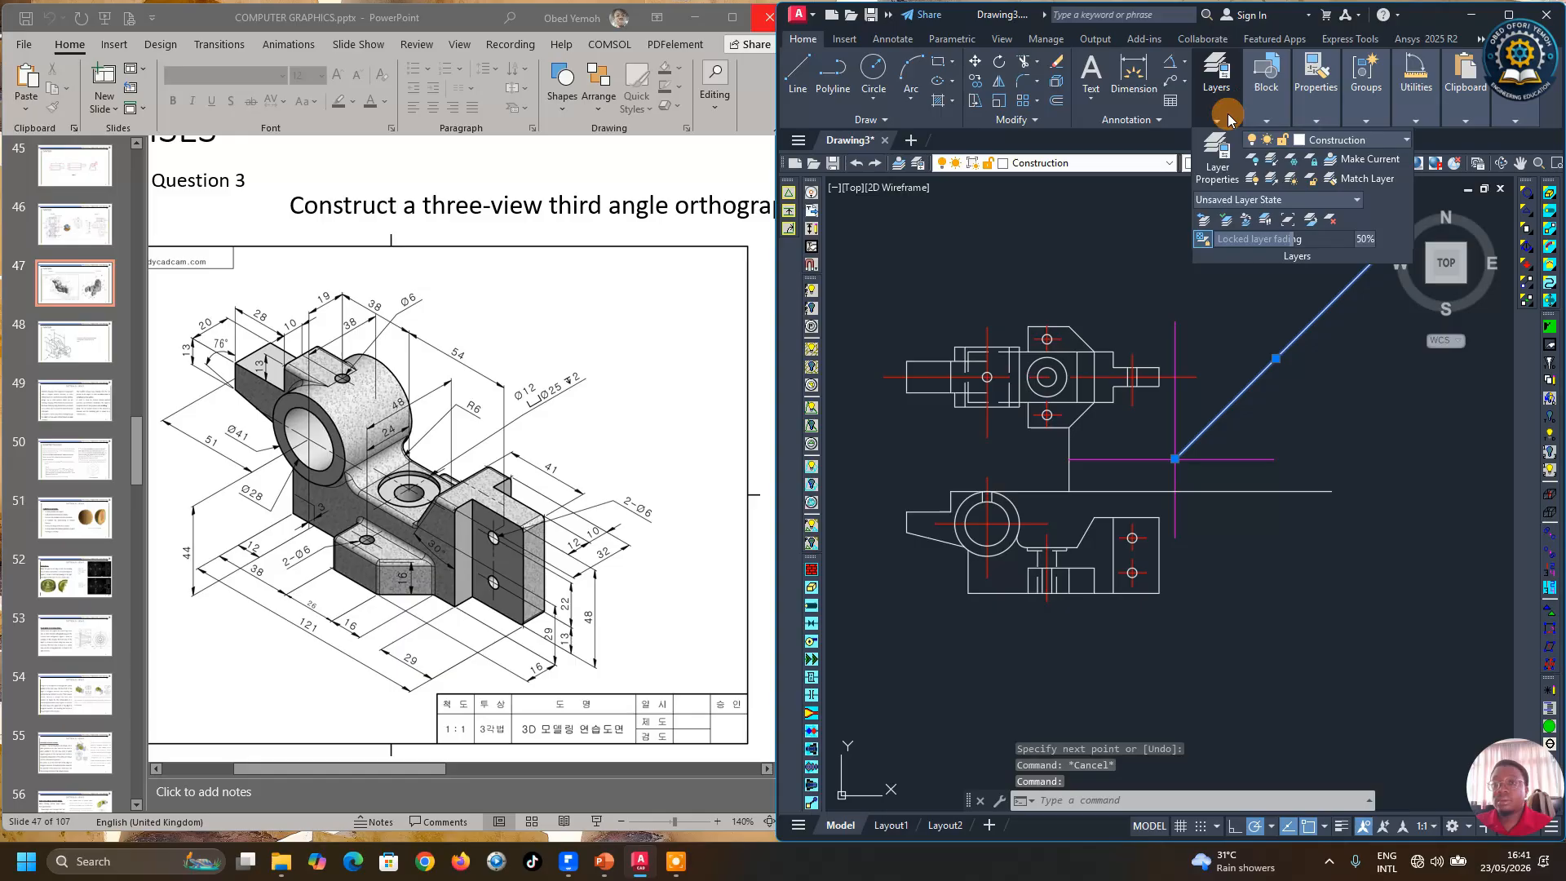
click(1349, 145)
click(1333, 120)
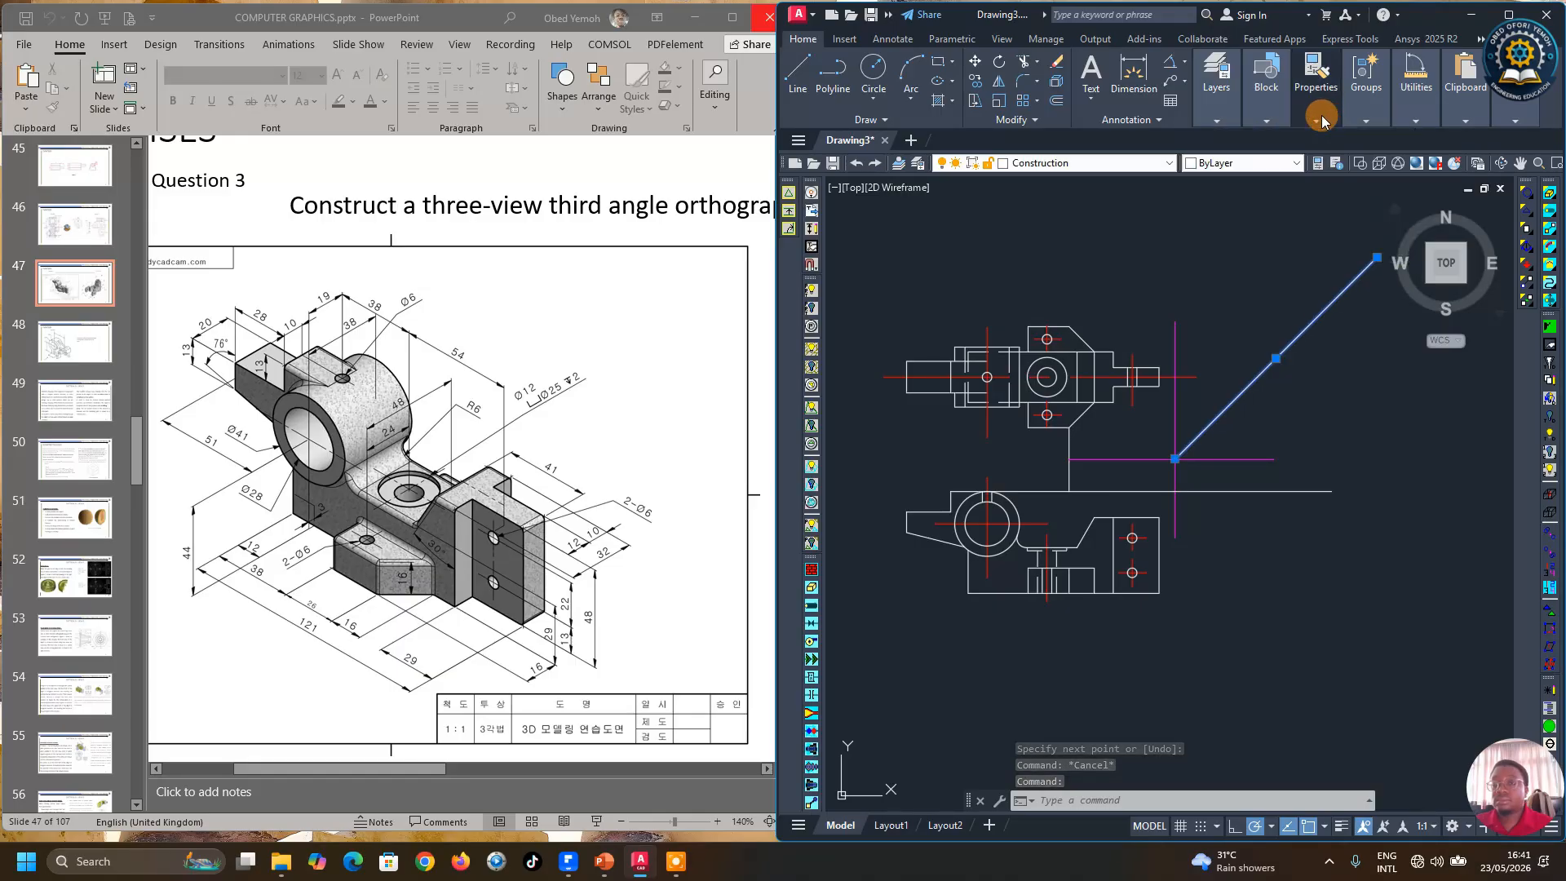
click(1315, 118)
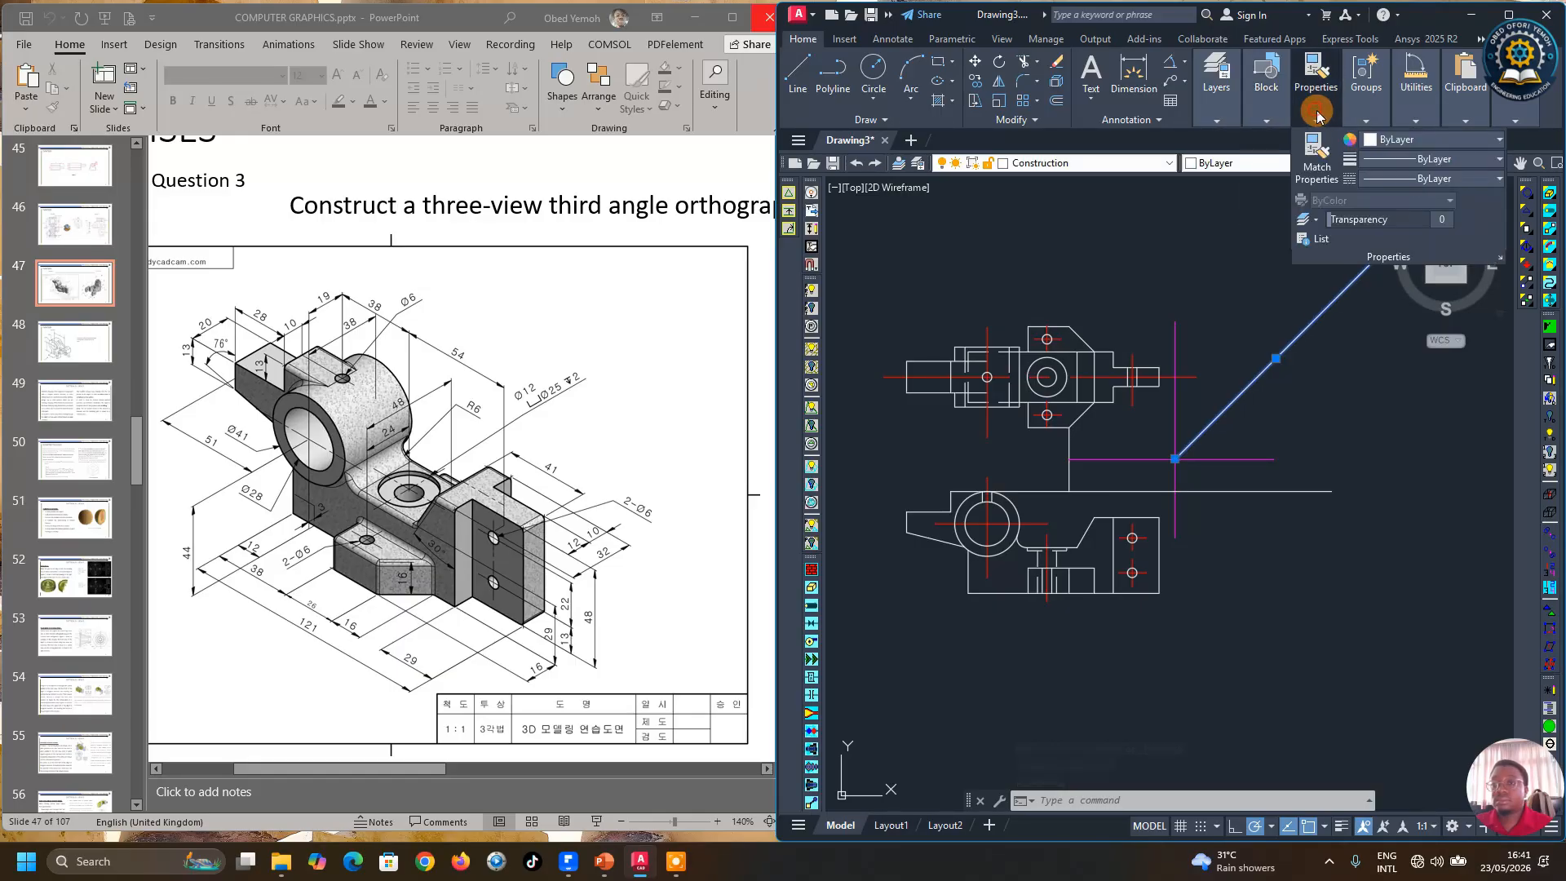
click(1400, 140)
click(1454, 299)
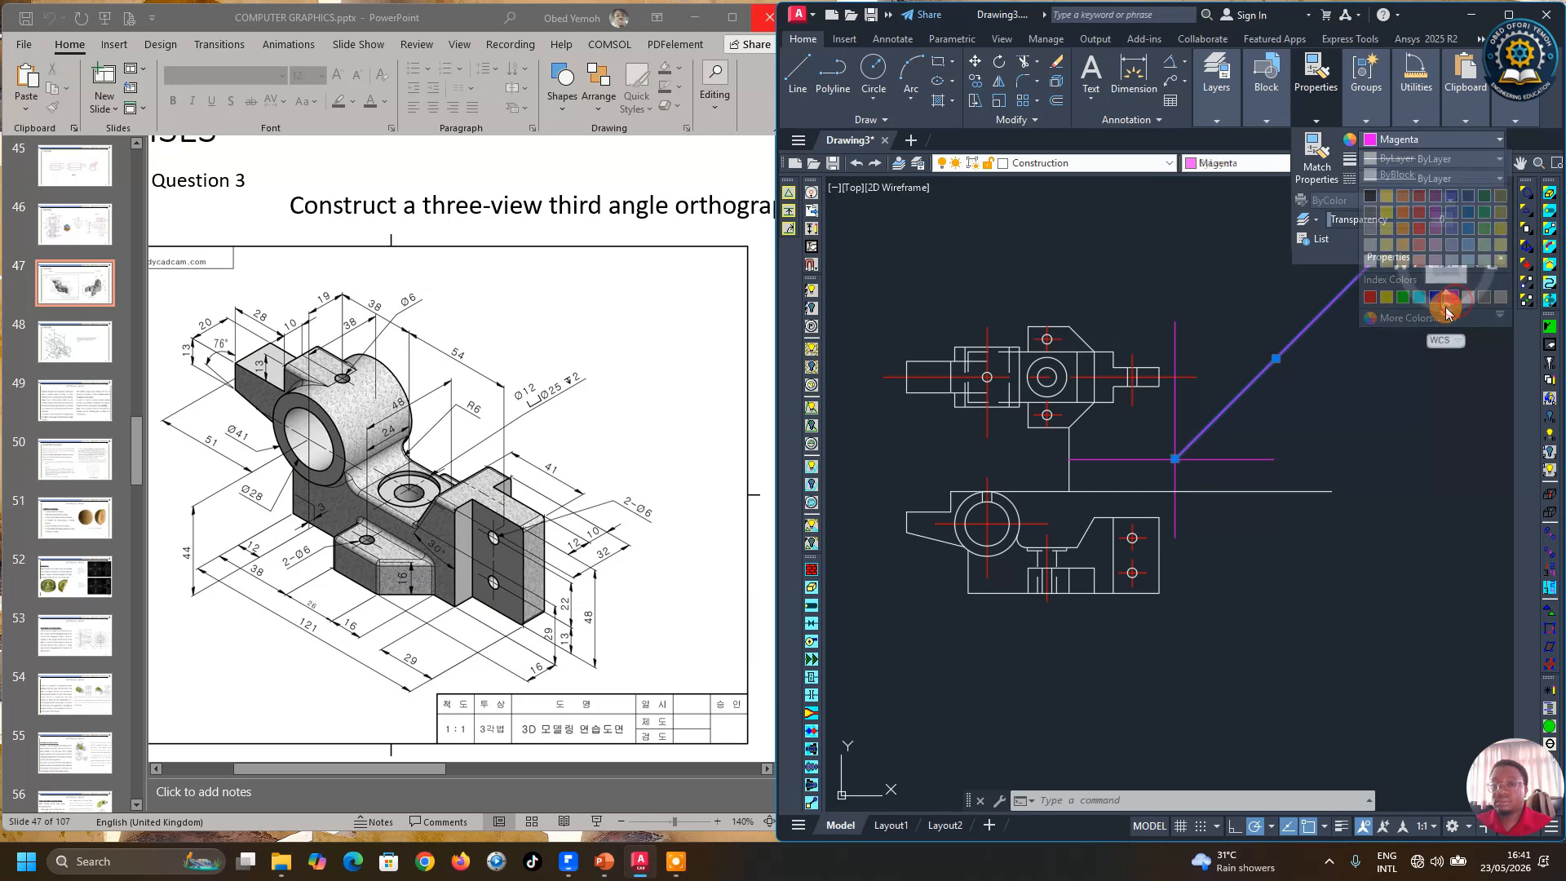
Step: Stretch the vertical magenta construction line's lower end downward below the lower view
key(Escape)
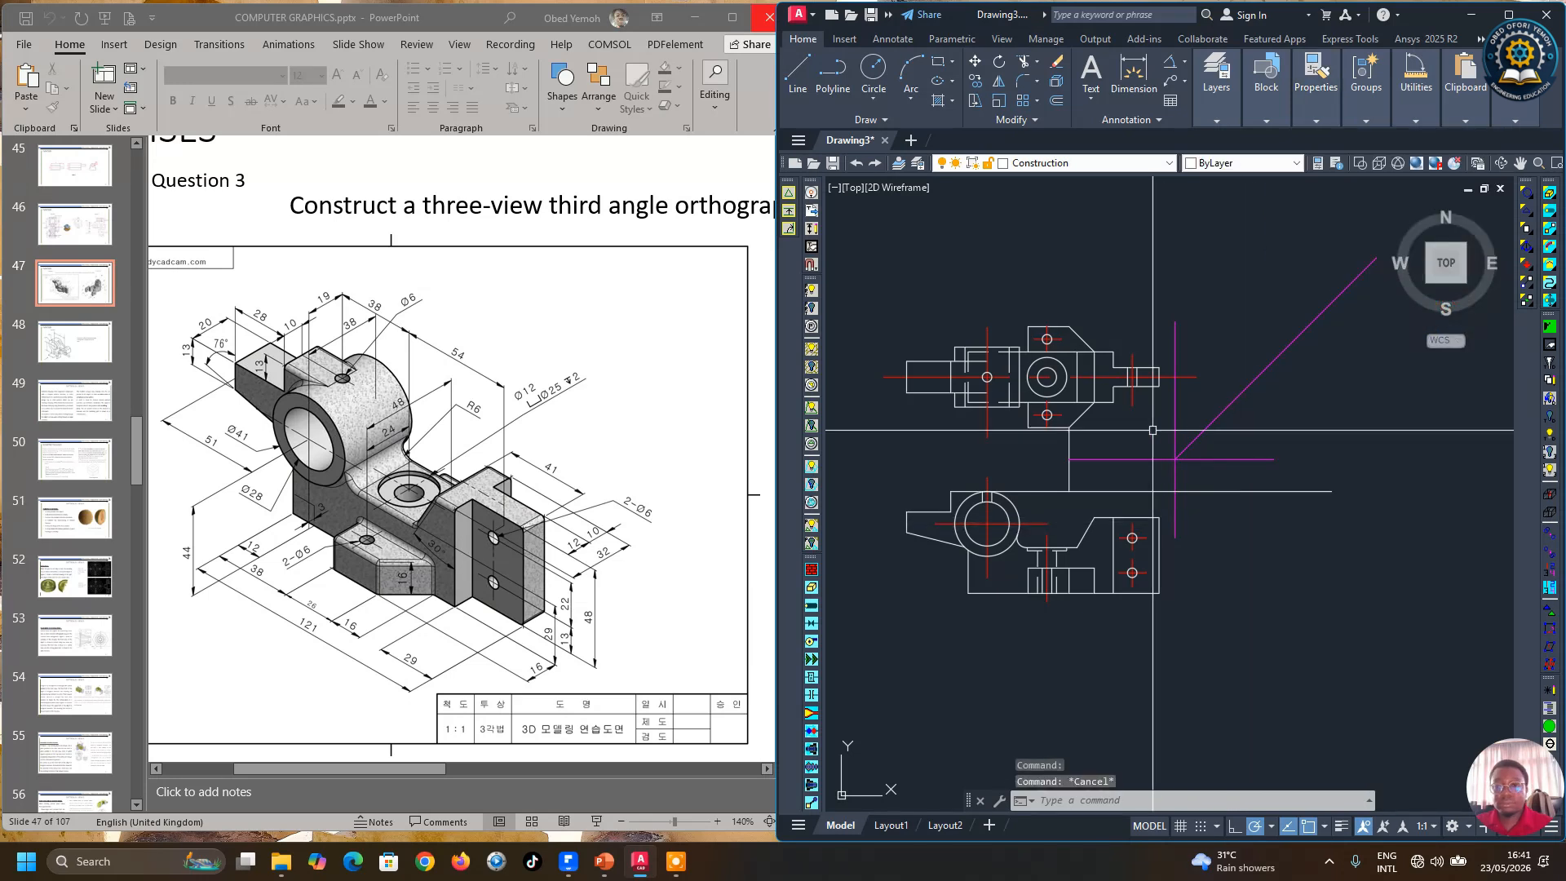
click(798, 88)
key(Escape)
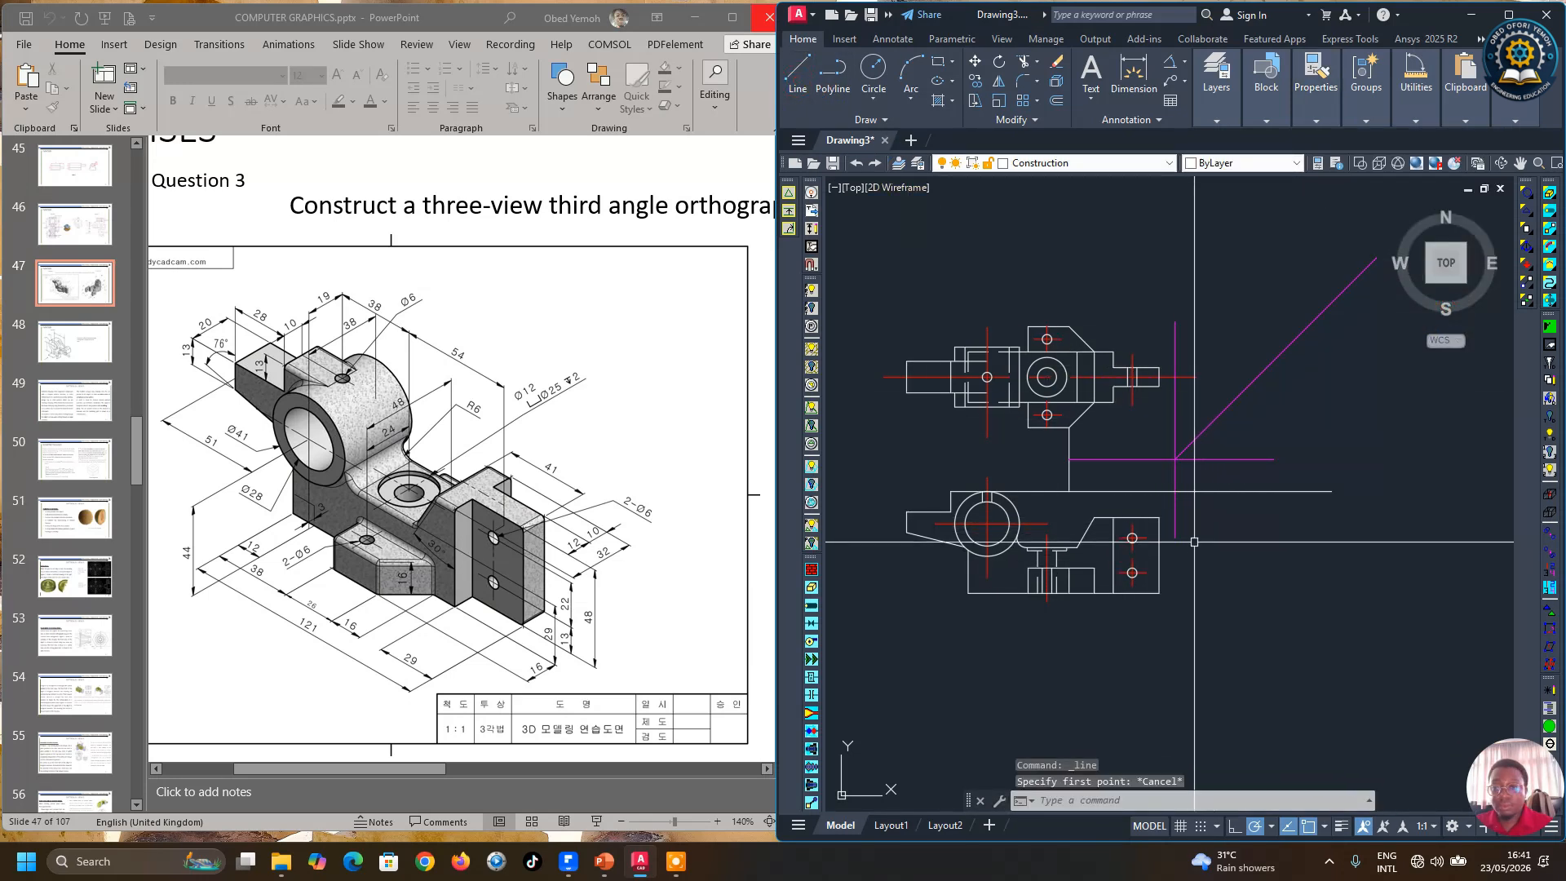
click(1175, 529)
click(1175, 538)
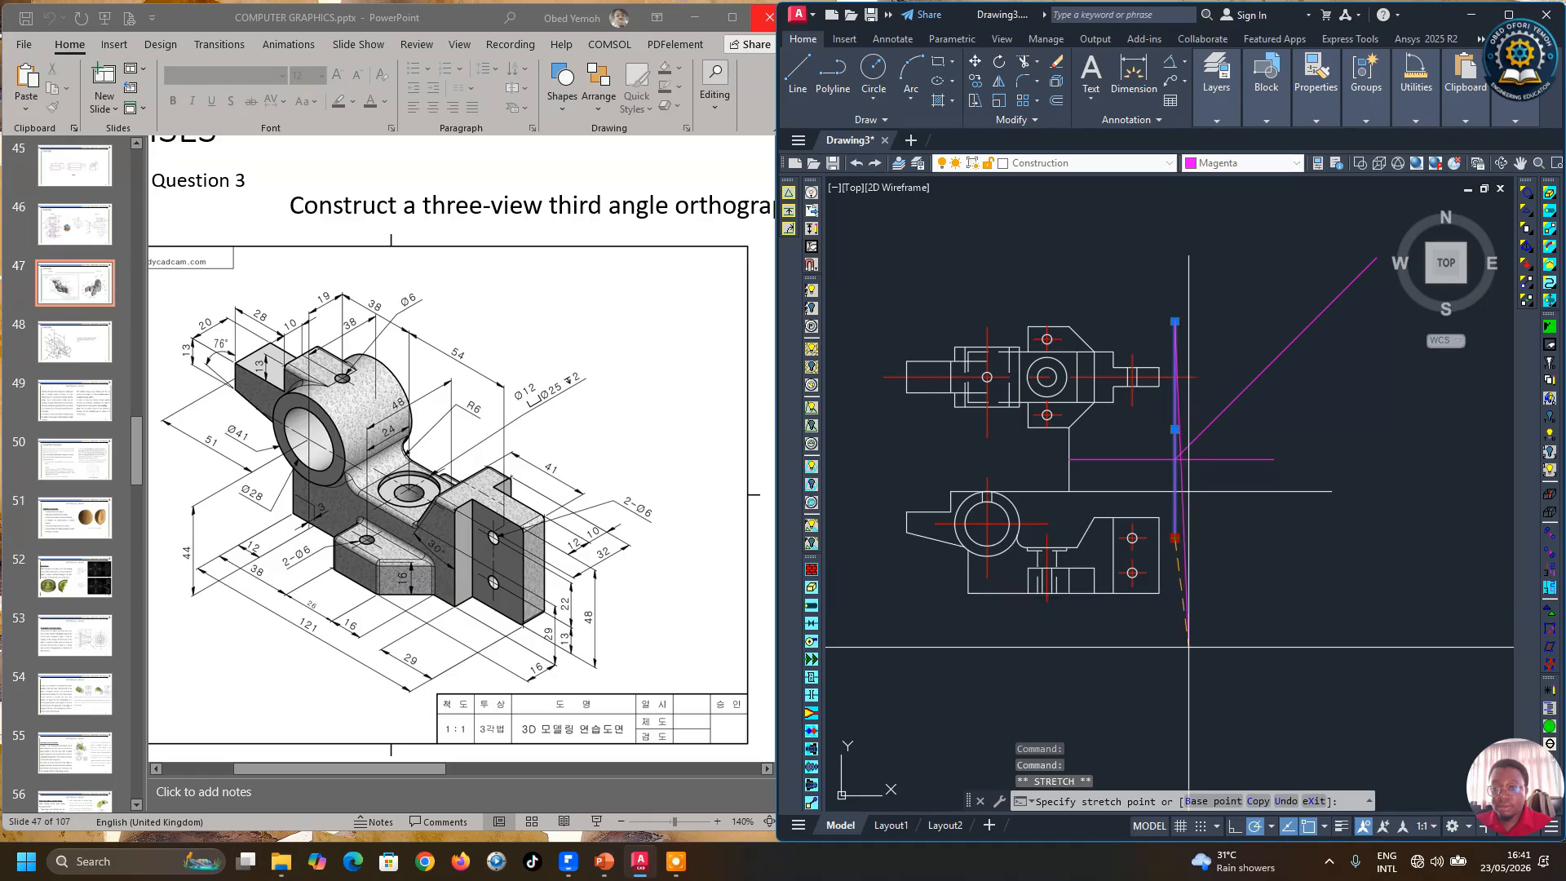
click(1174, 668)
key(Escape)
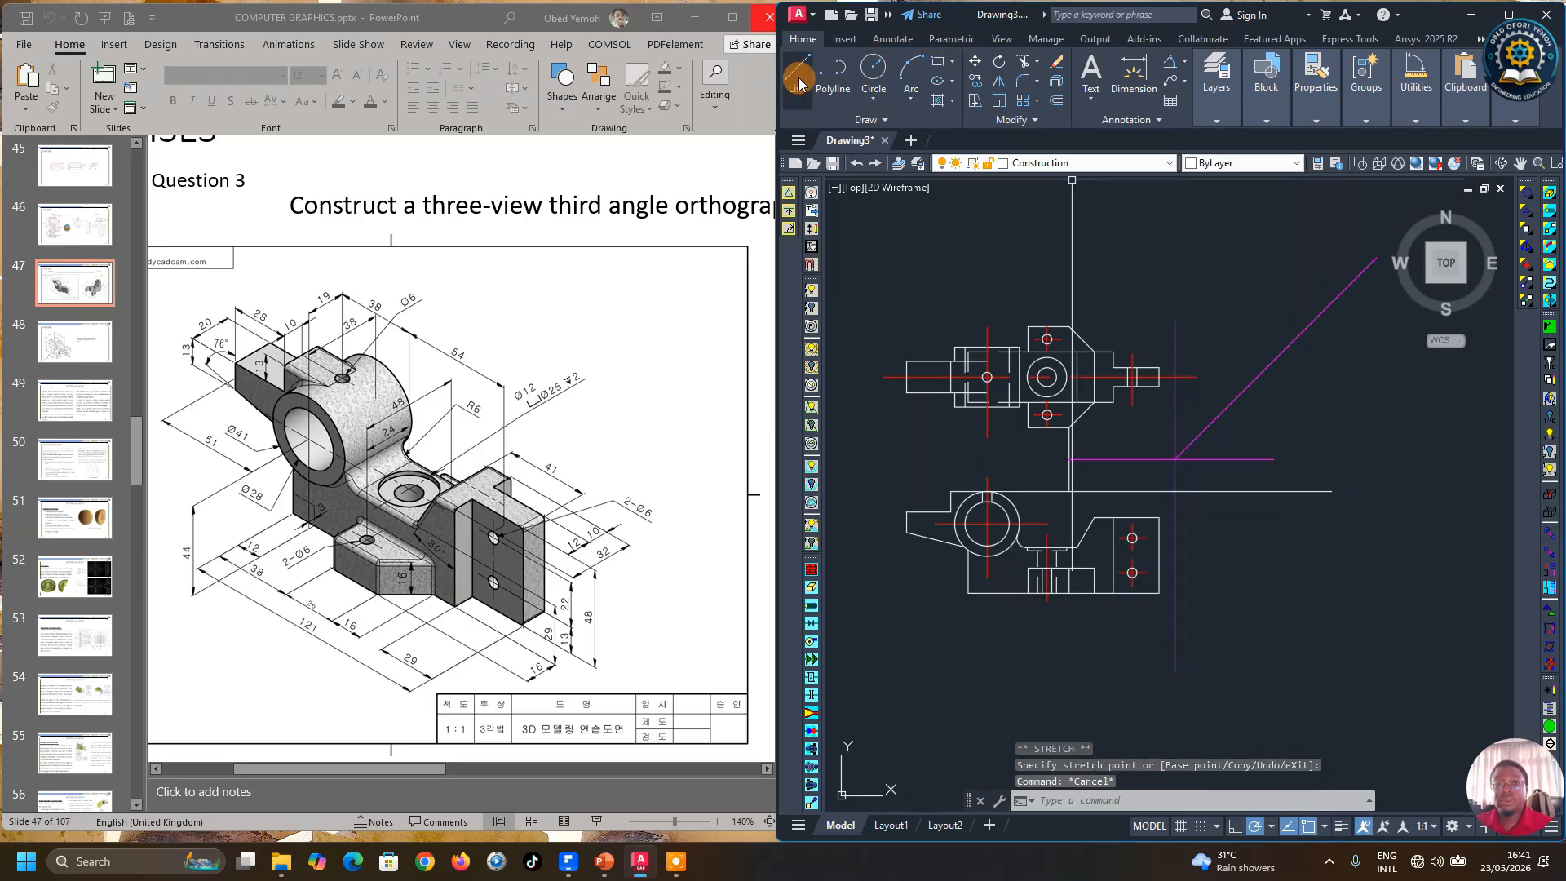
Step: Switch ortho on and draw horizontal projection lines rightward from the lower view's edges
click(799, 78)
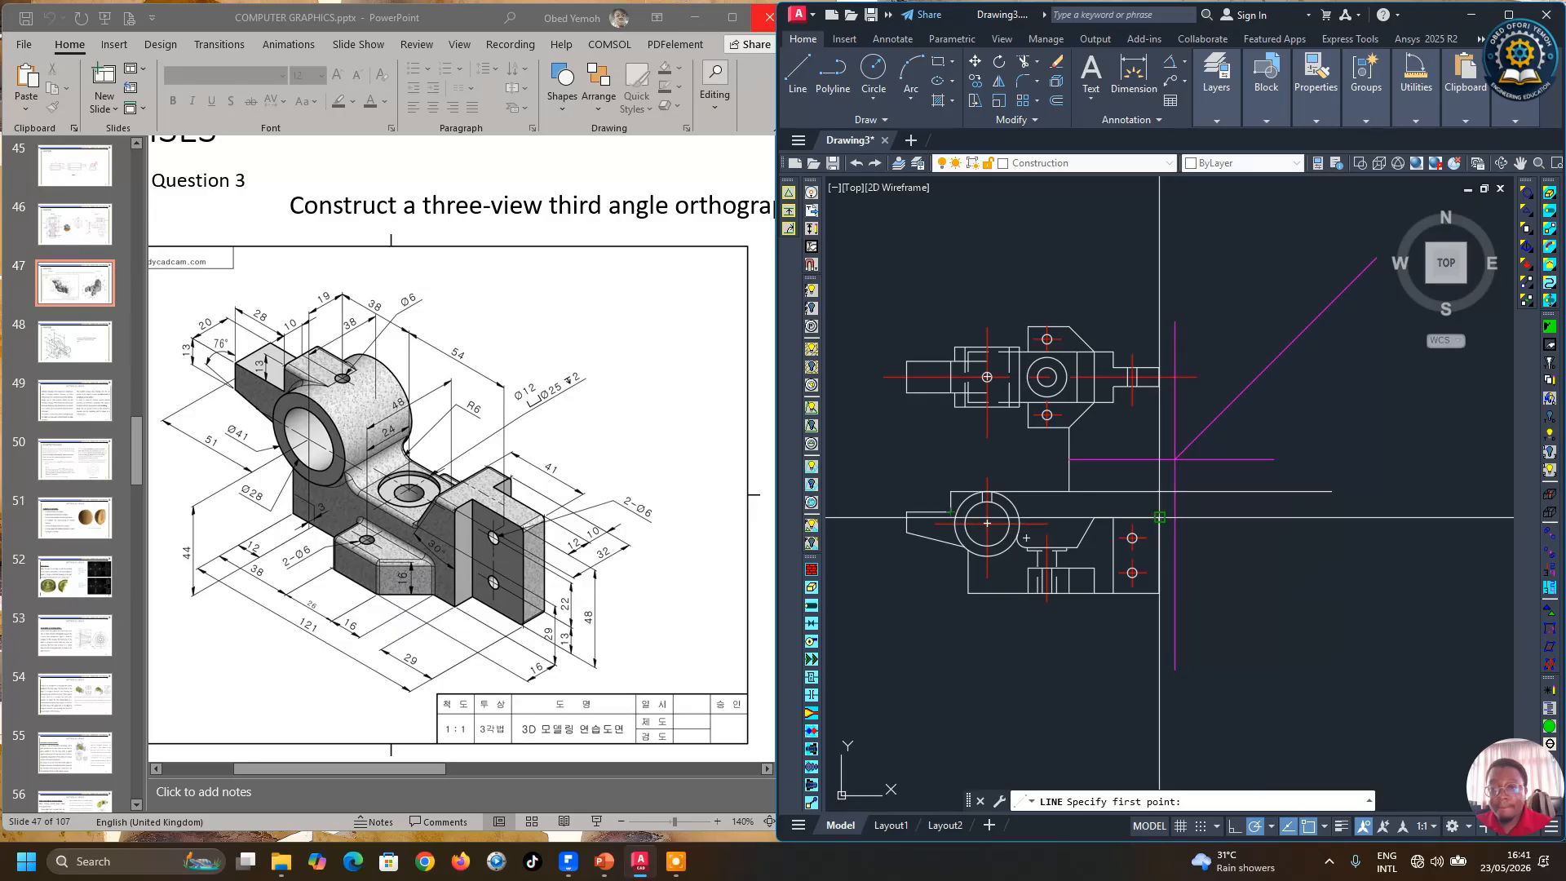
key(Escape)
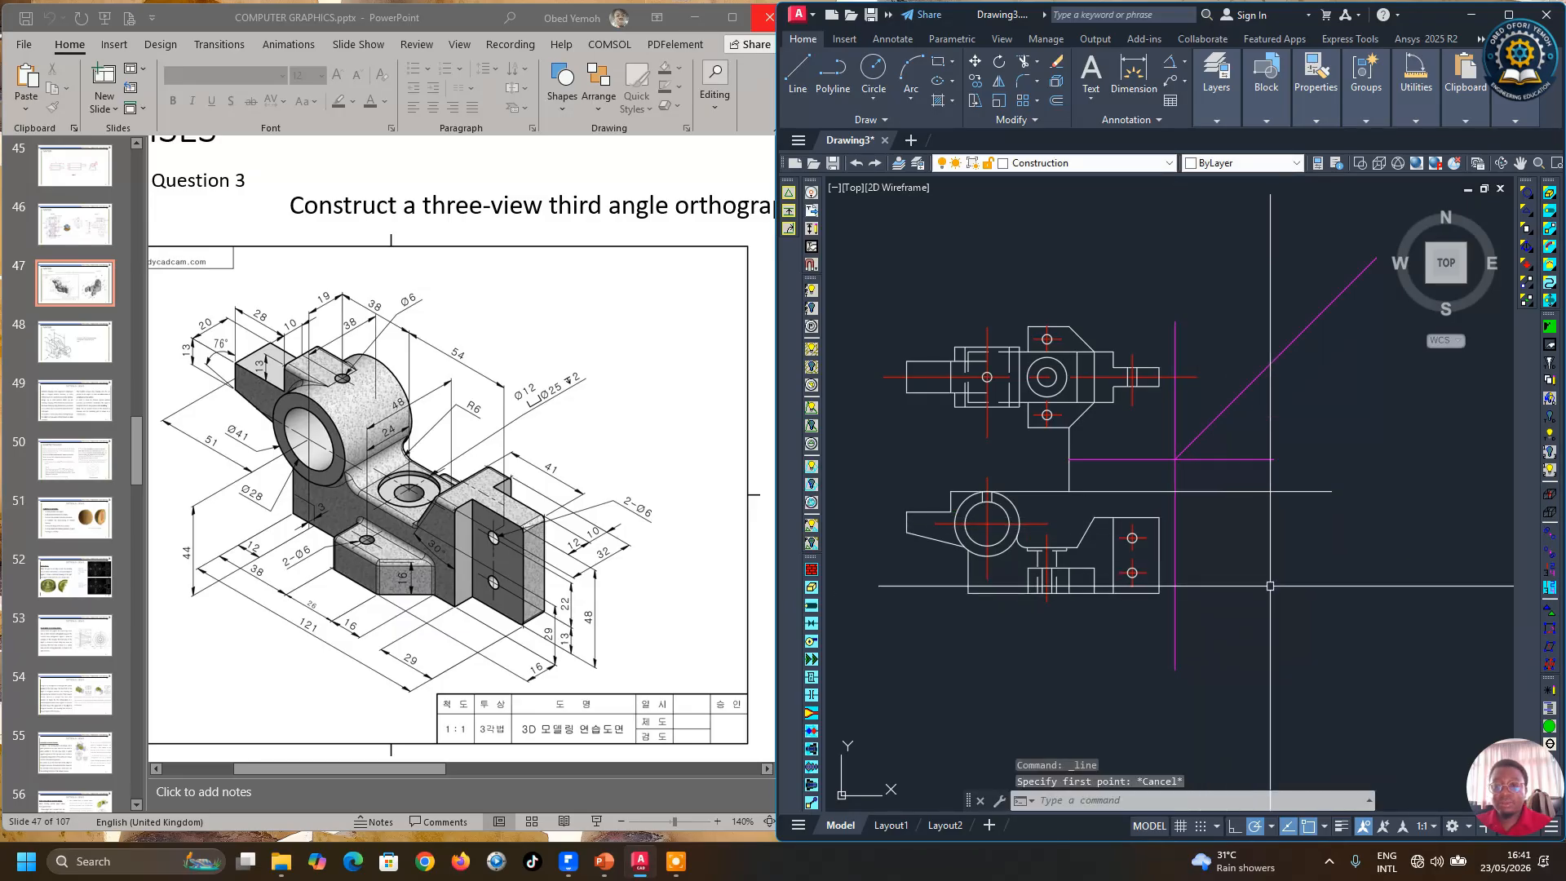
click(1144, 540)
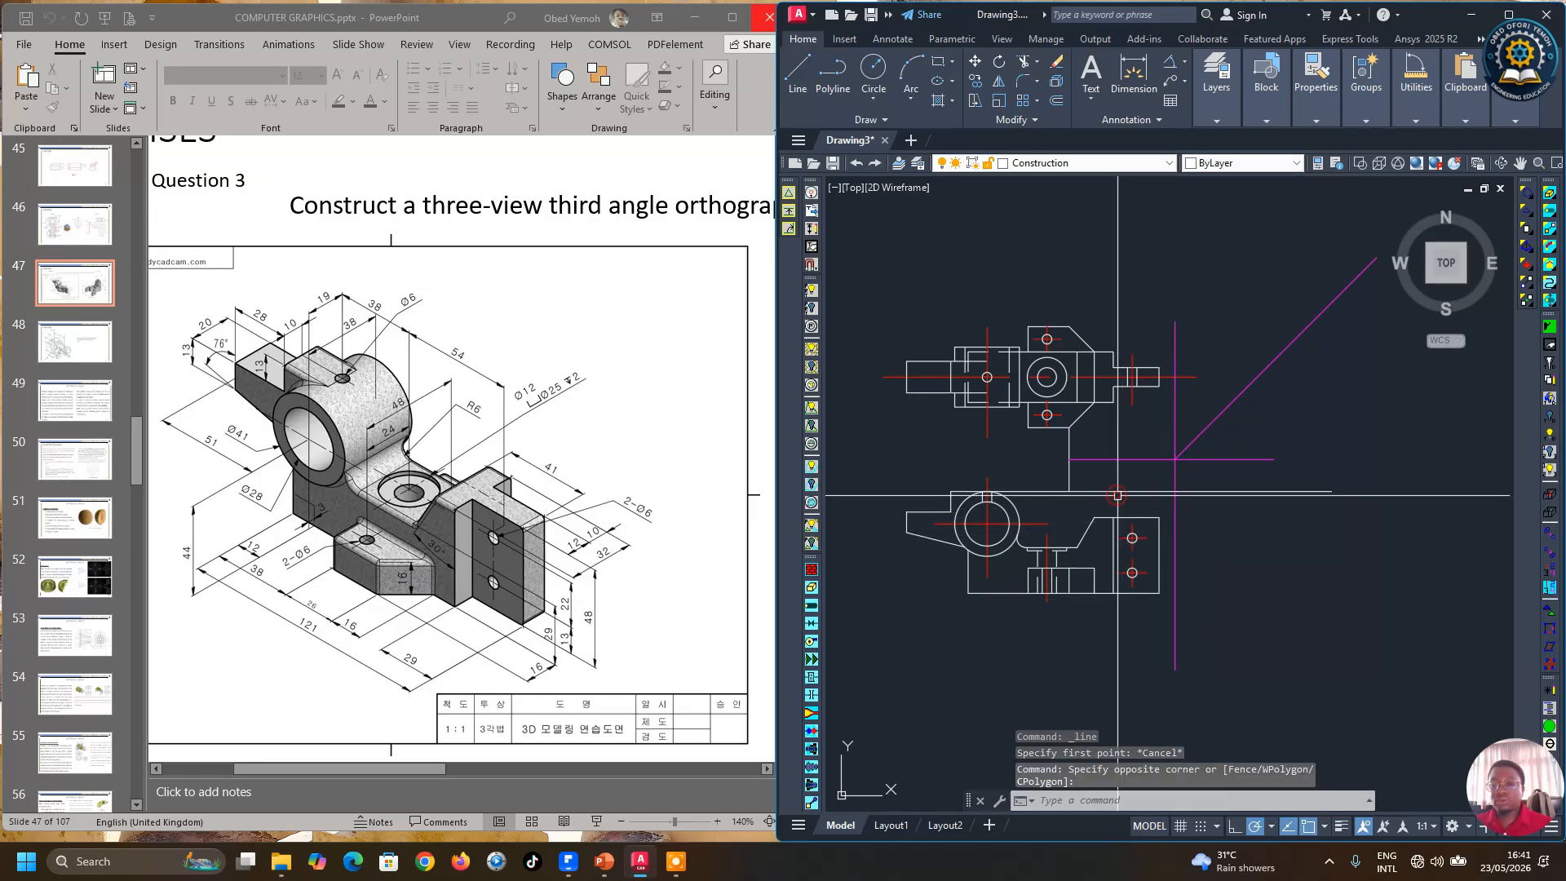
click(797, 72)
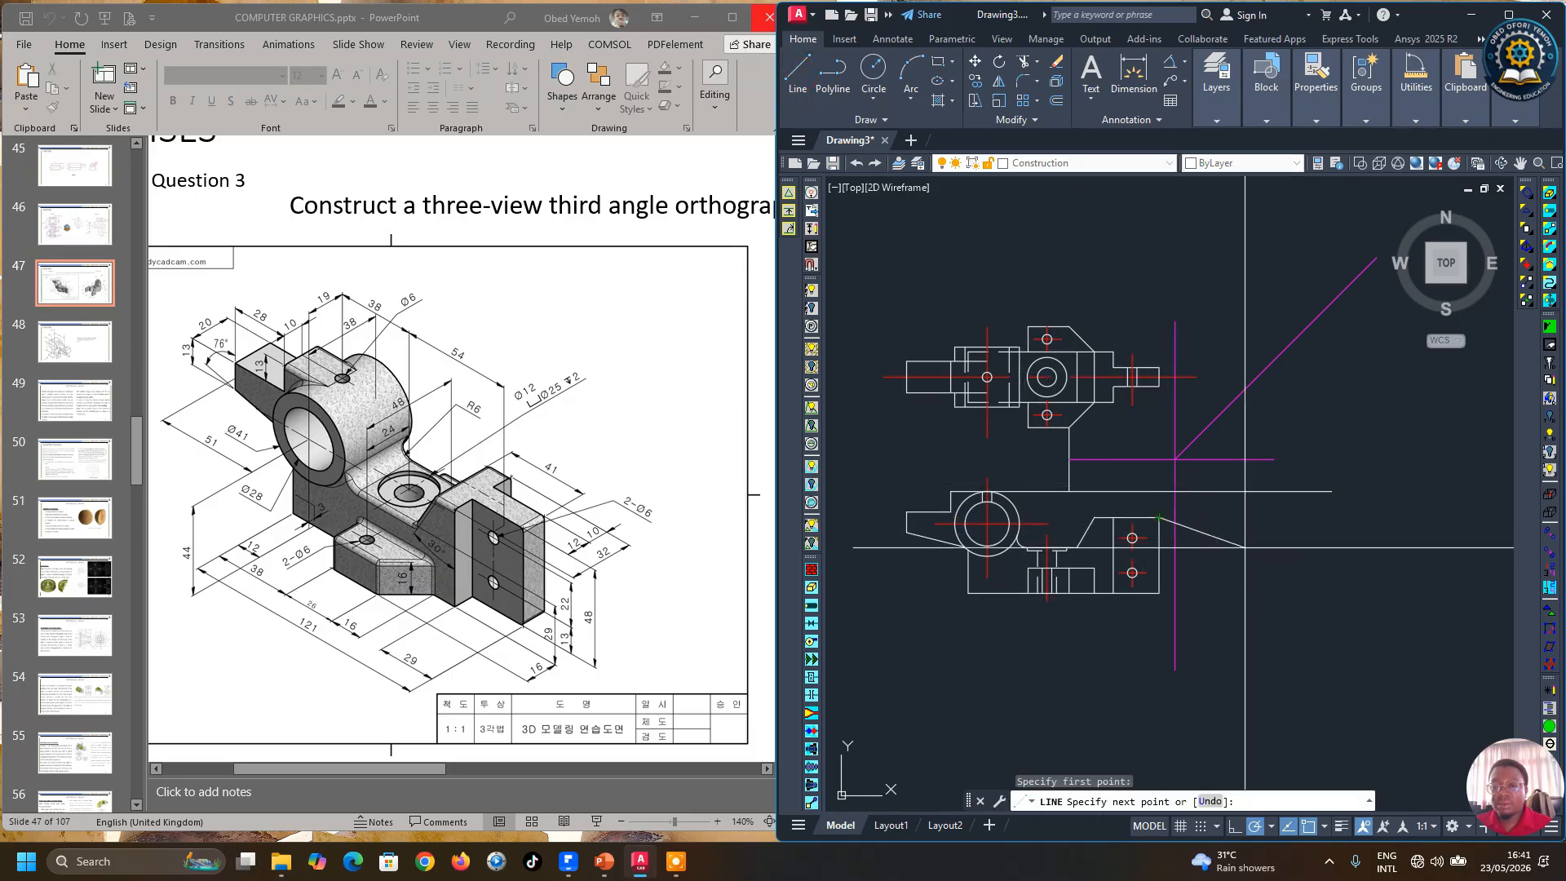
click(1234, 828)
key(Return)
key(Return)
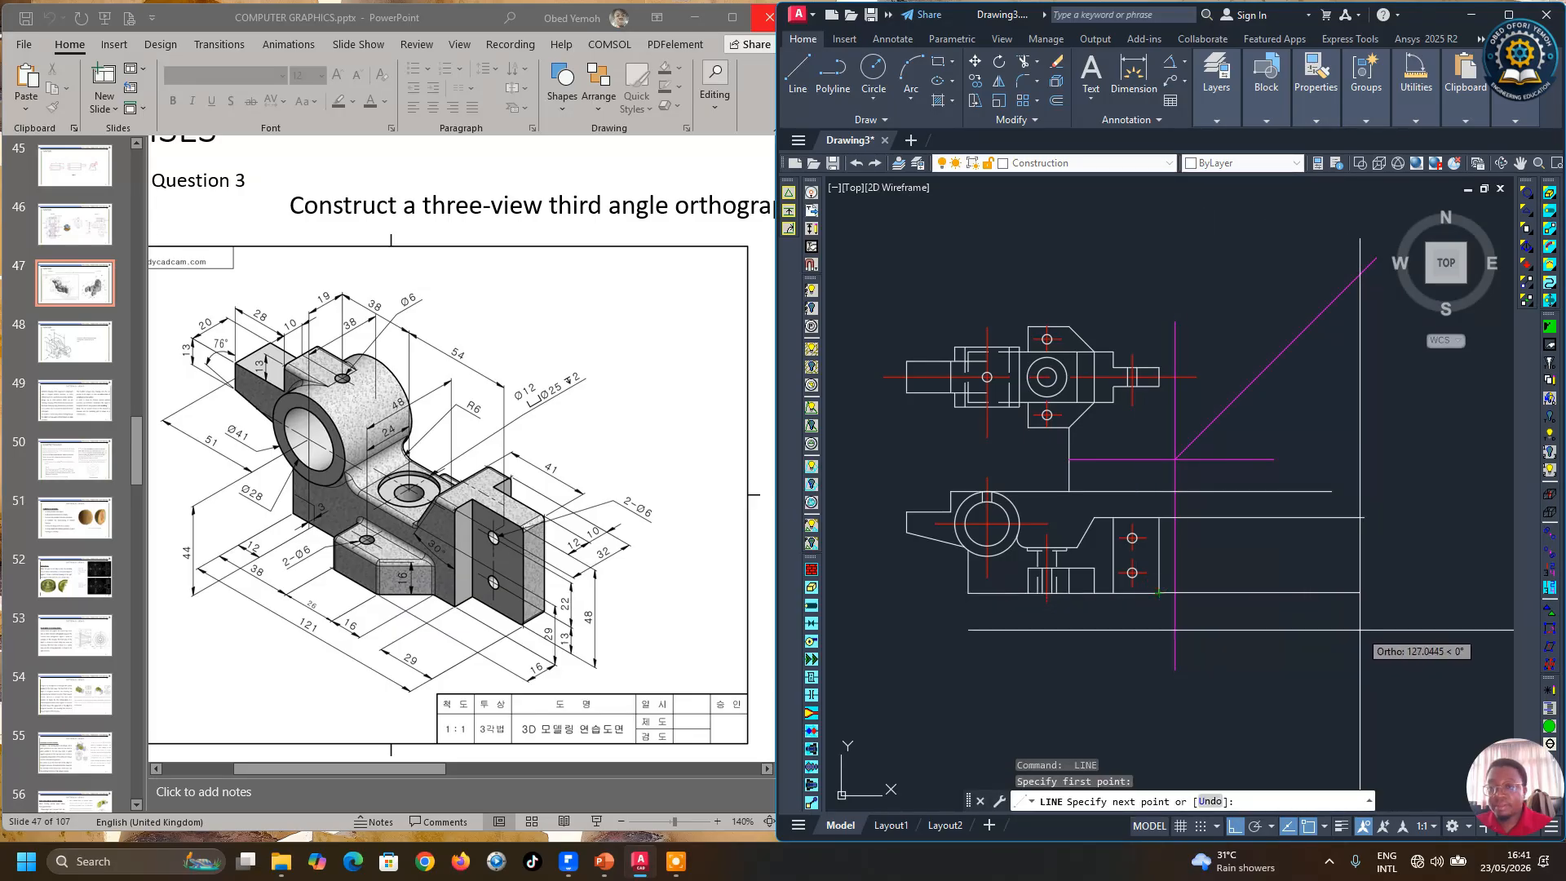
key(Return)
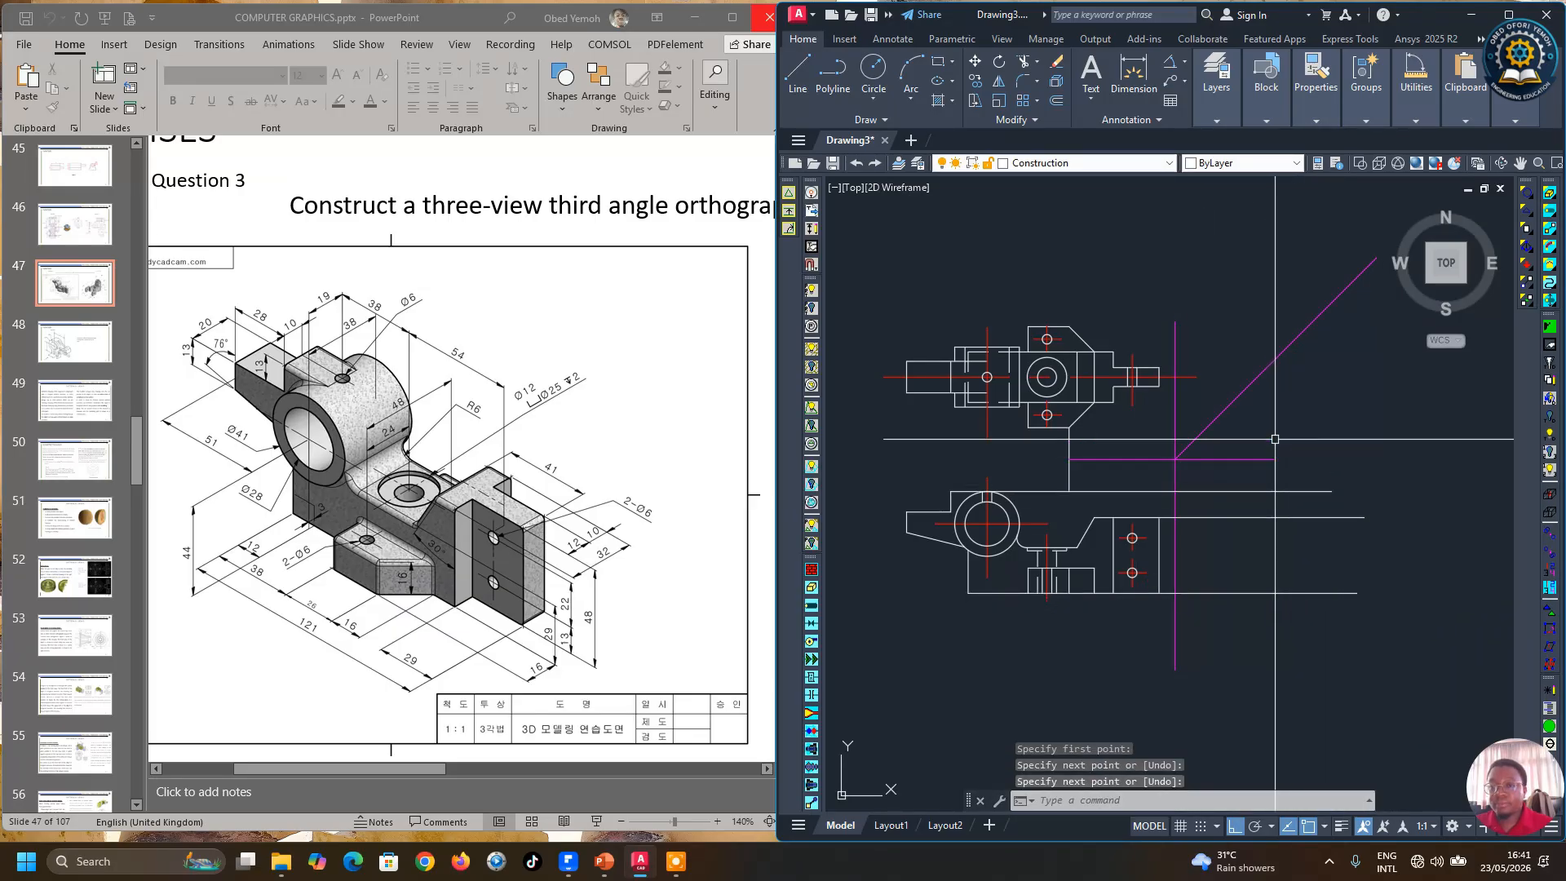
key(Return)
Step: Draw horizontal projection lines from the upper view's right shaft rightward across the miter line
click(1160, 386)
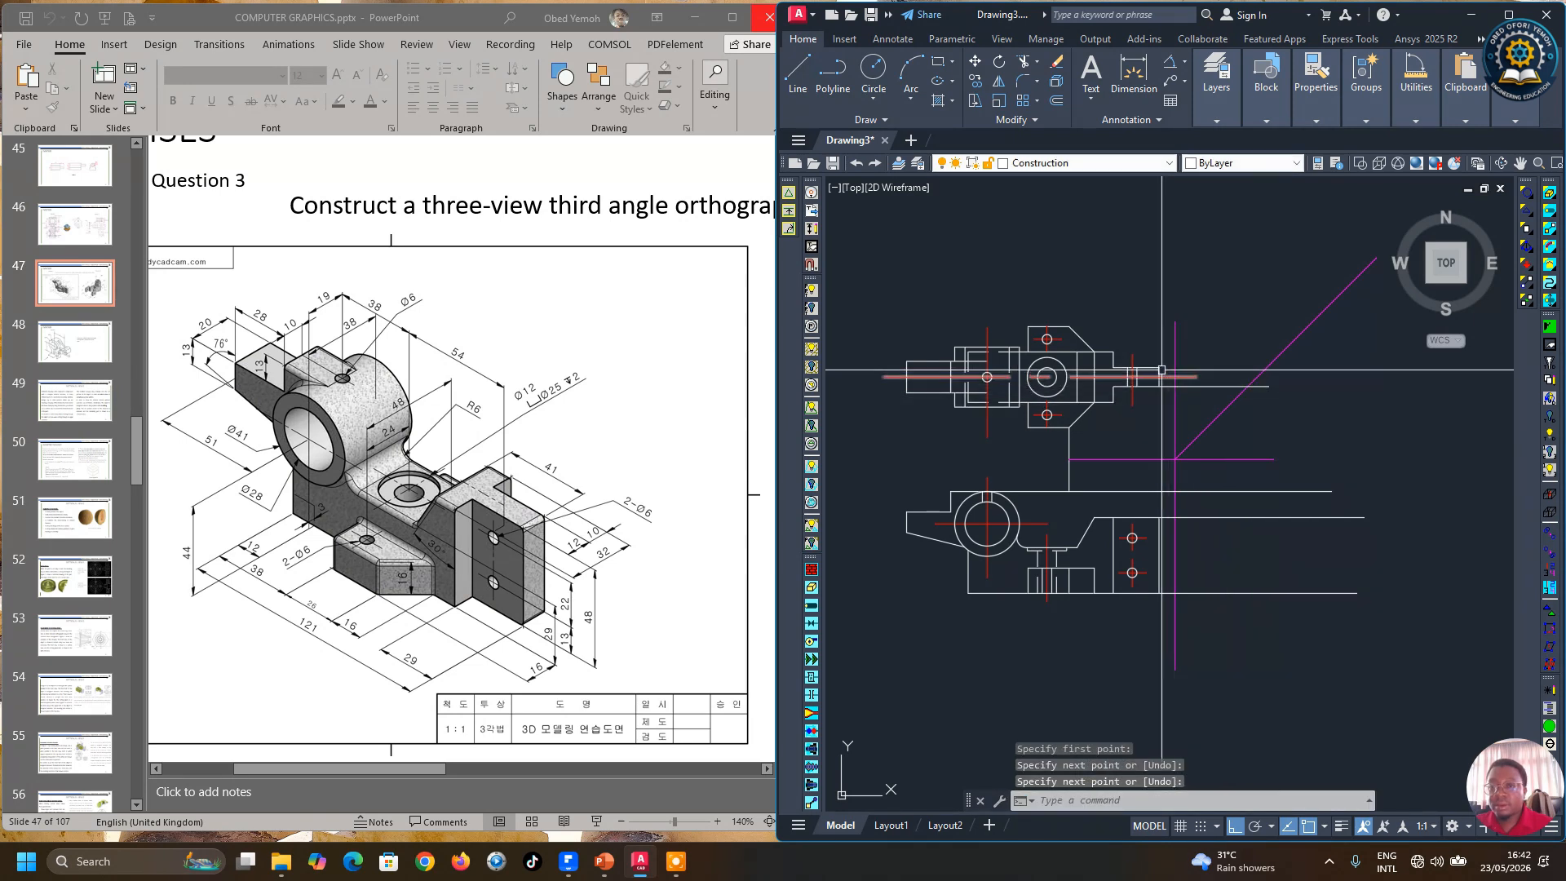
key(Return)
key(Return)
click(1315, 419)
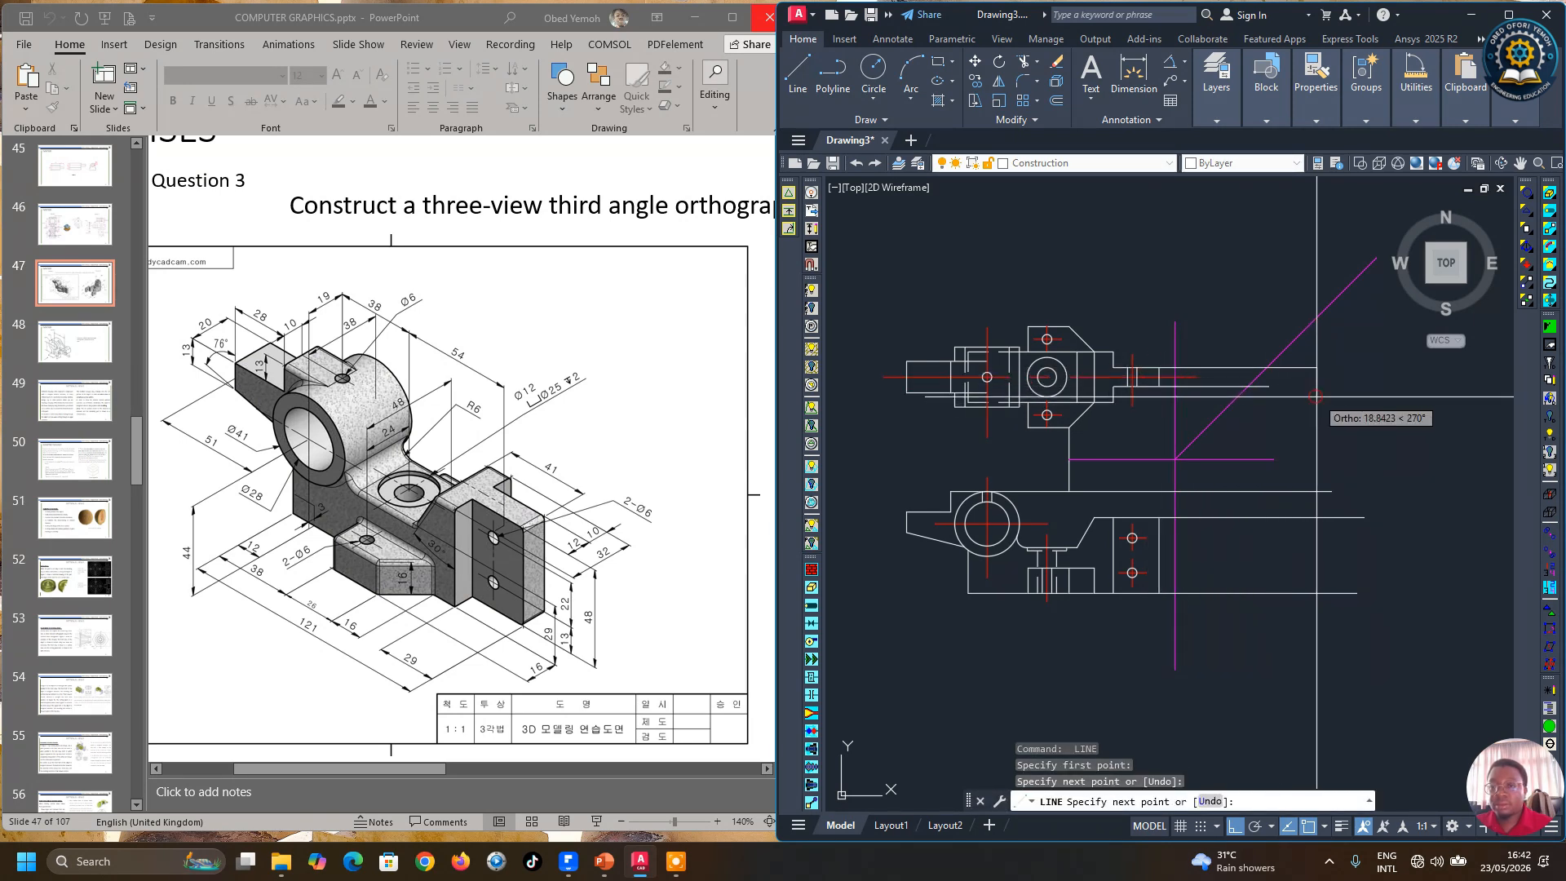
key(Return)
key(Return)
Step: Draw two vertical projection lines down from the miter line intersections past the lower view
click(1248, 386)
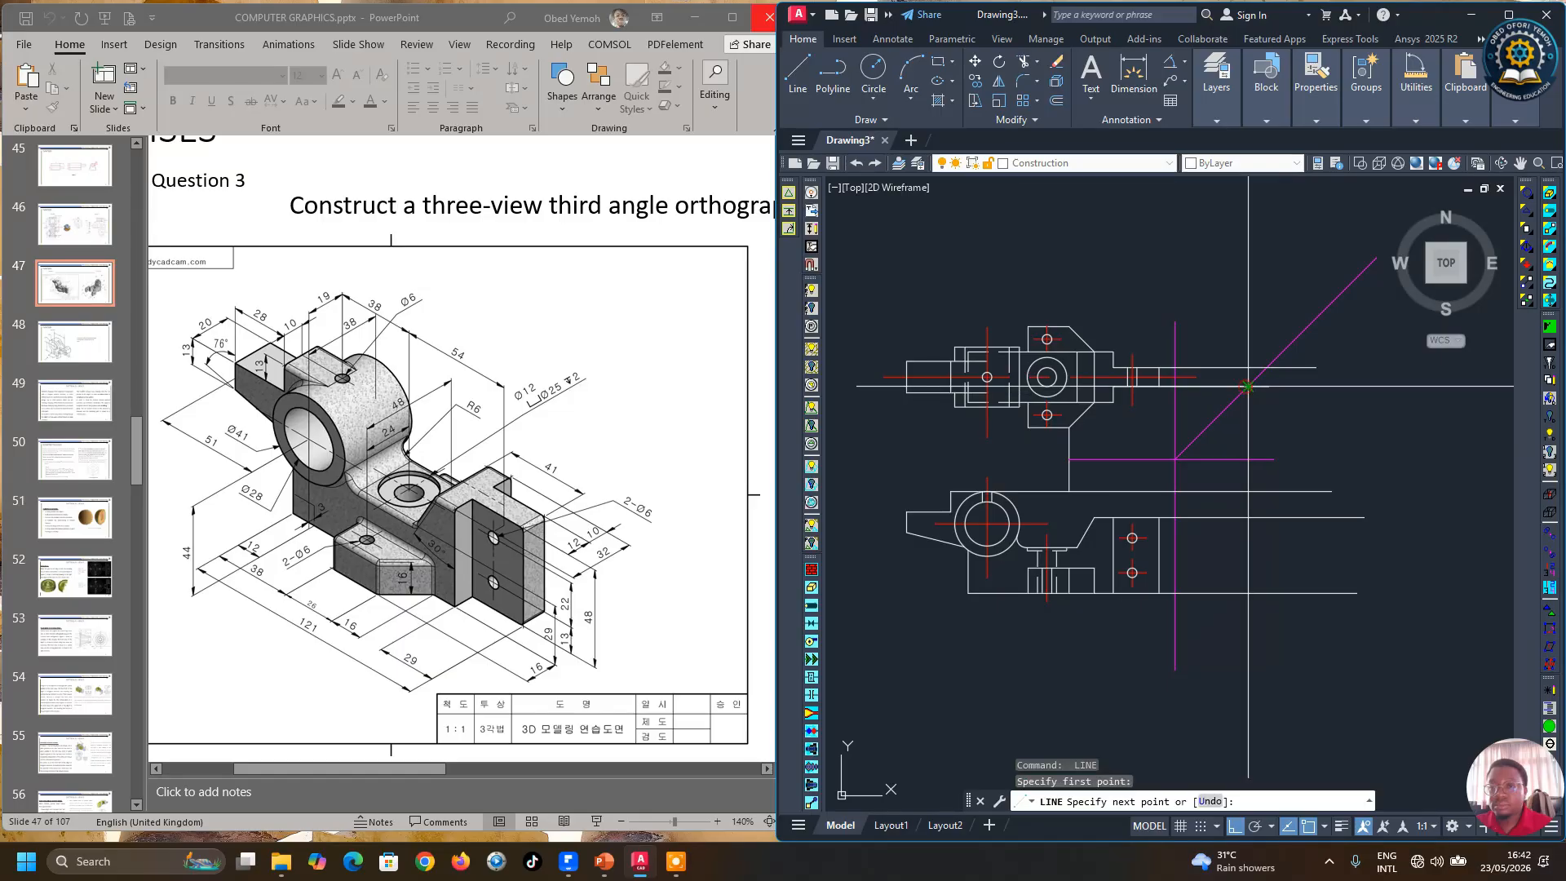
click(1260, 657)
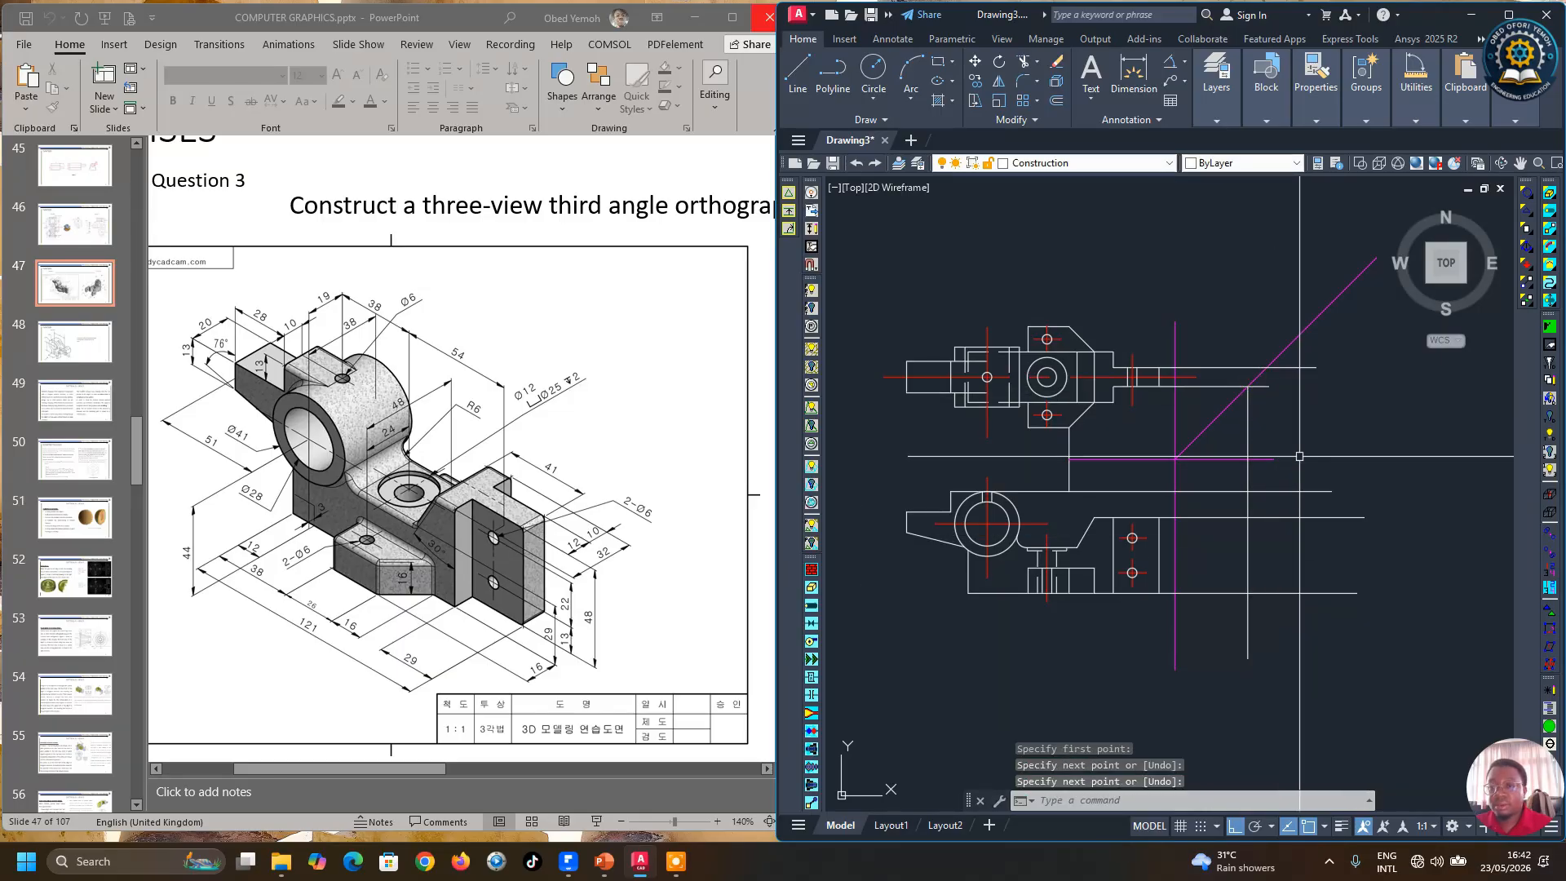
key(Return)
key(Return)
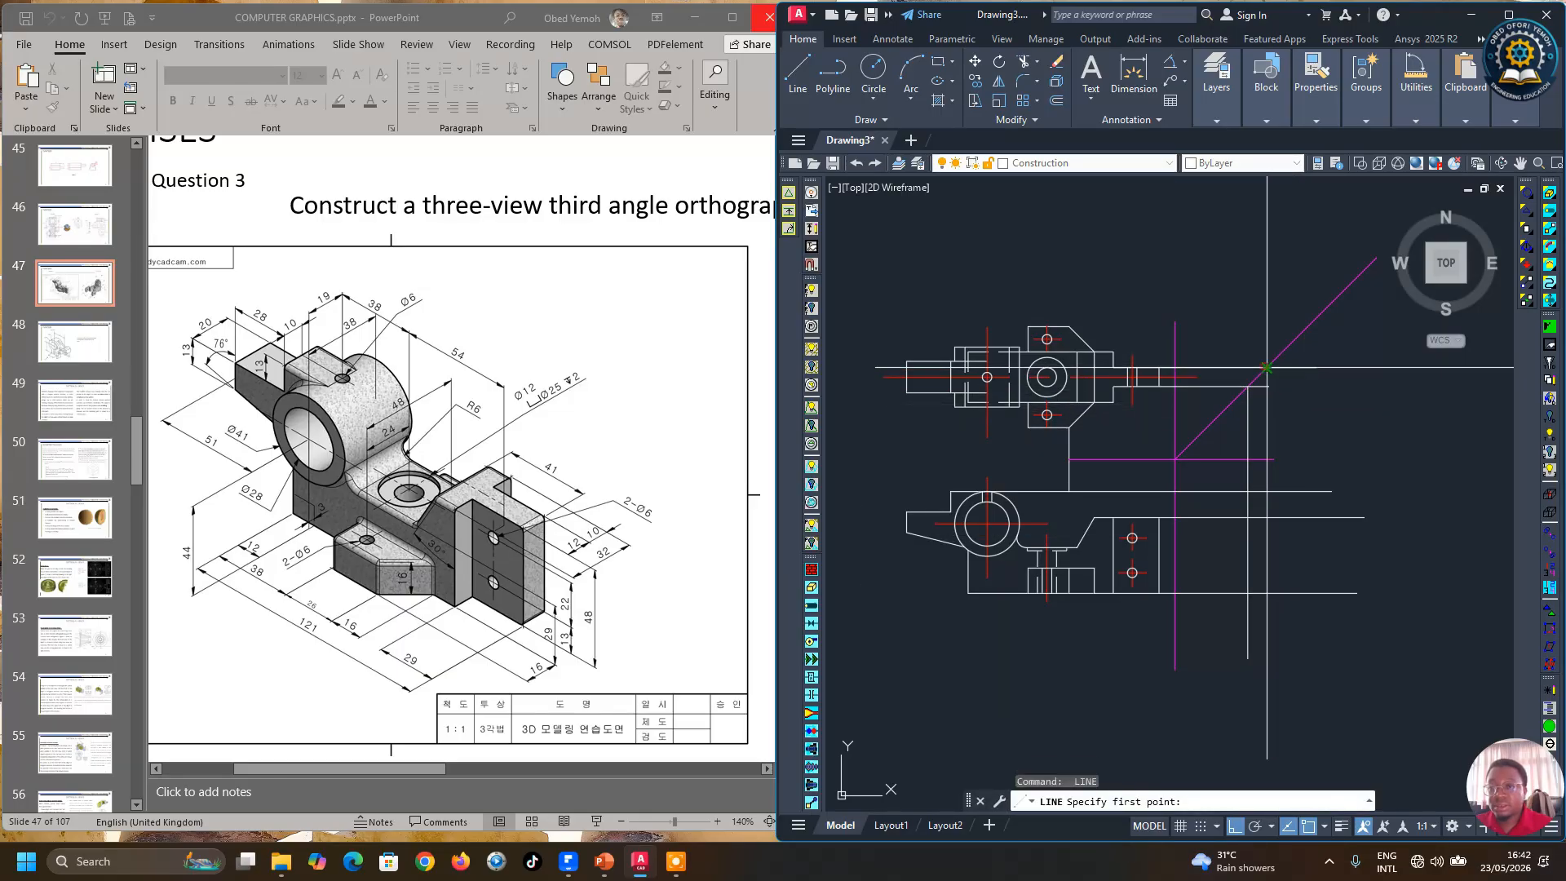
click(1267, 368)
click(1293, 657)
key(Return)
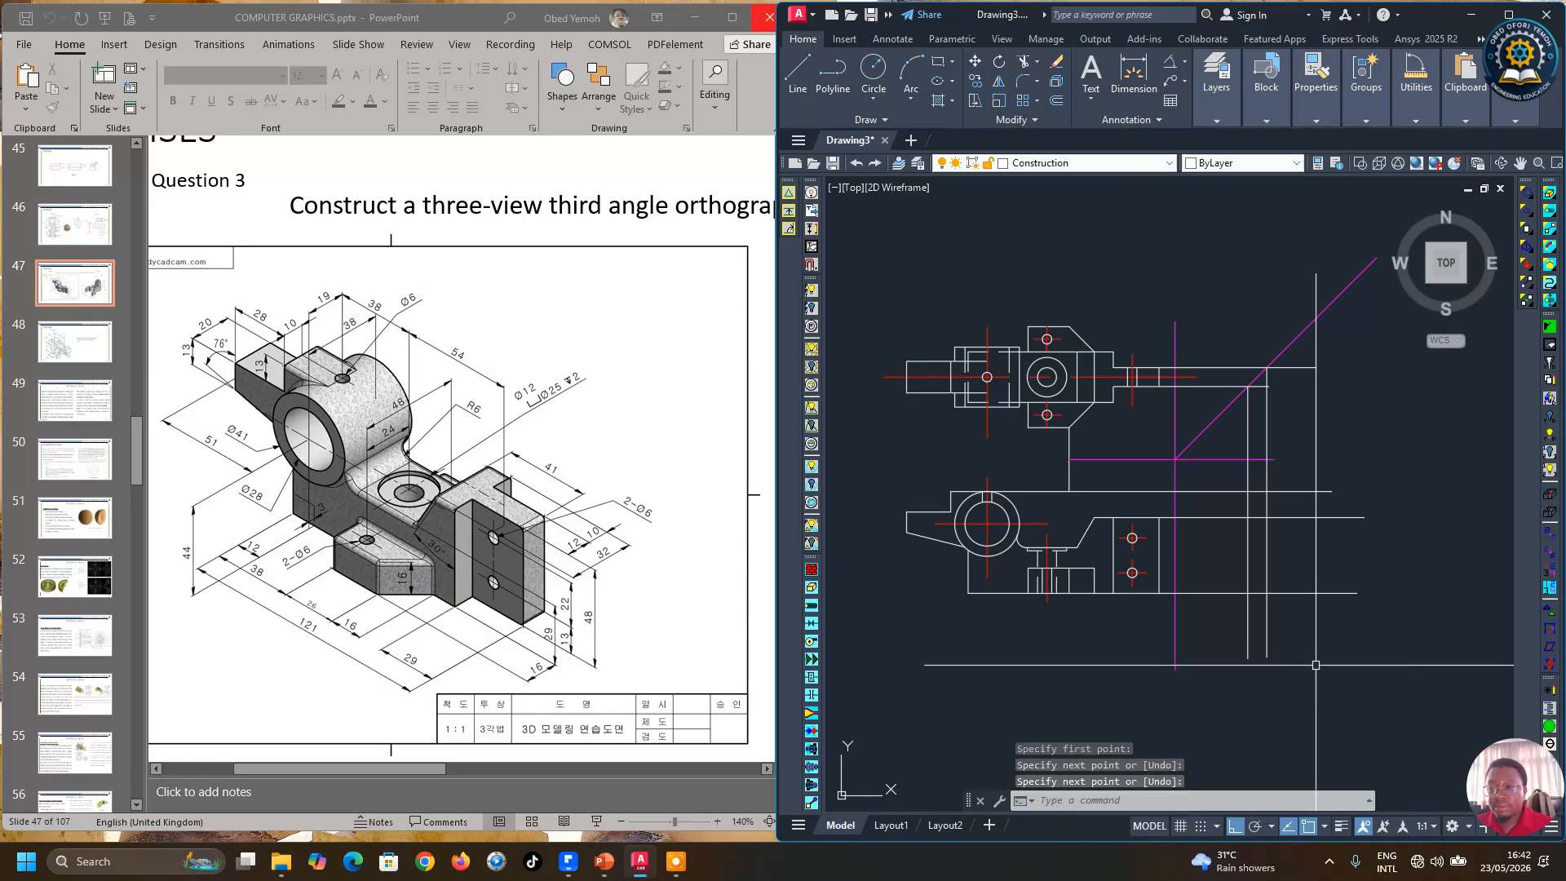
Step: Try to trim the projection lines using the two new vertical lines as cutting edges
click(1022, 64)
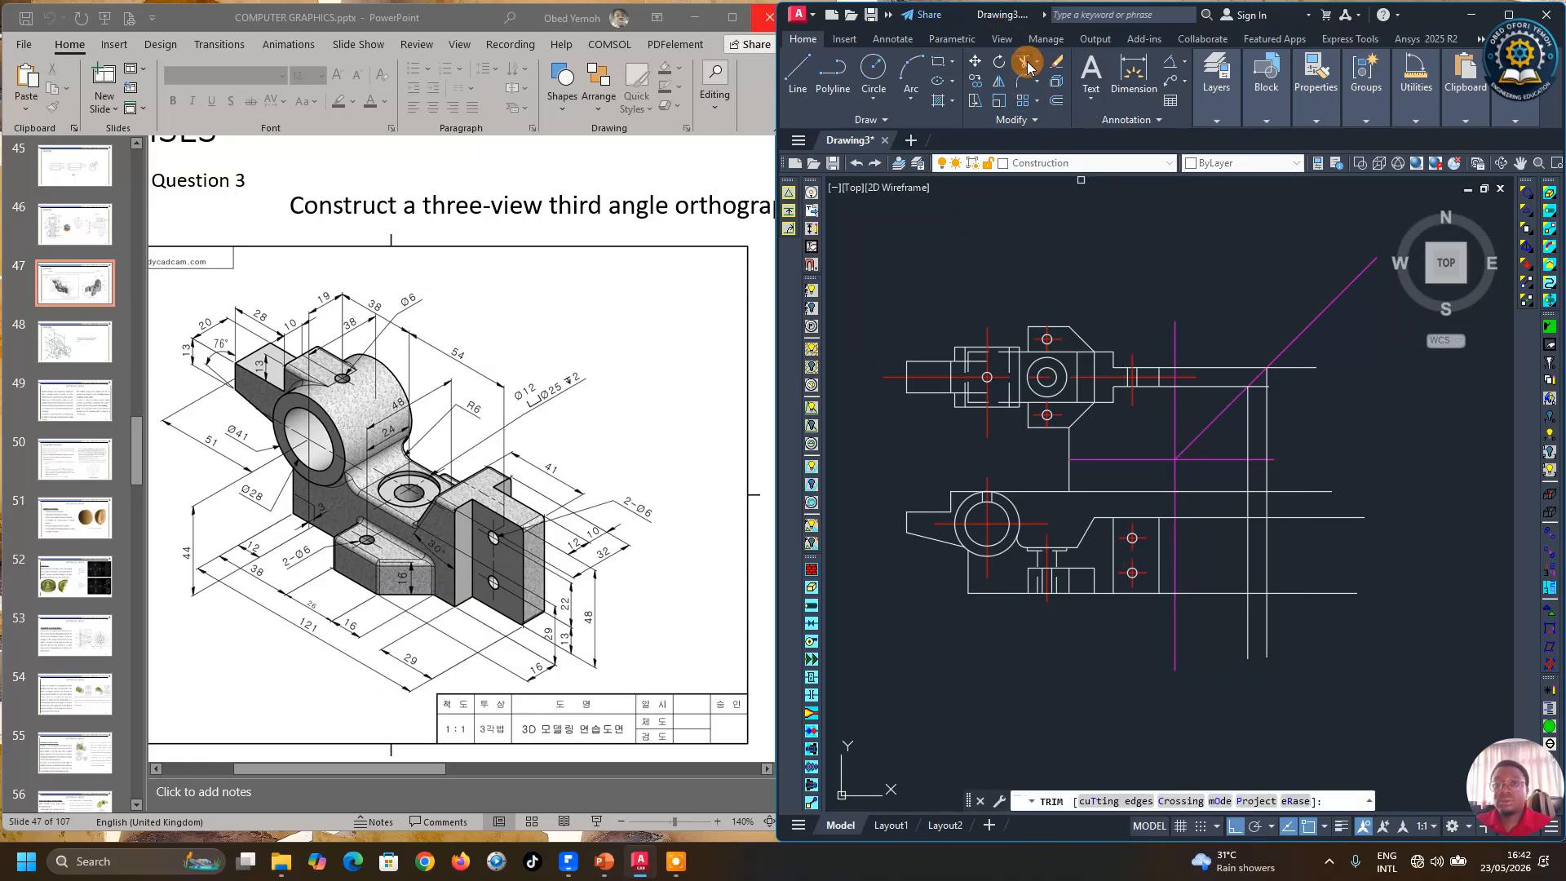
click(1114, 804)
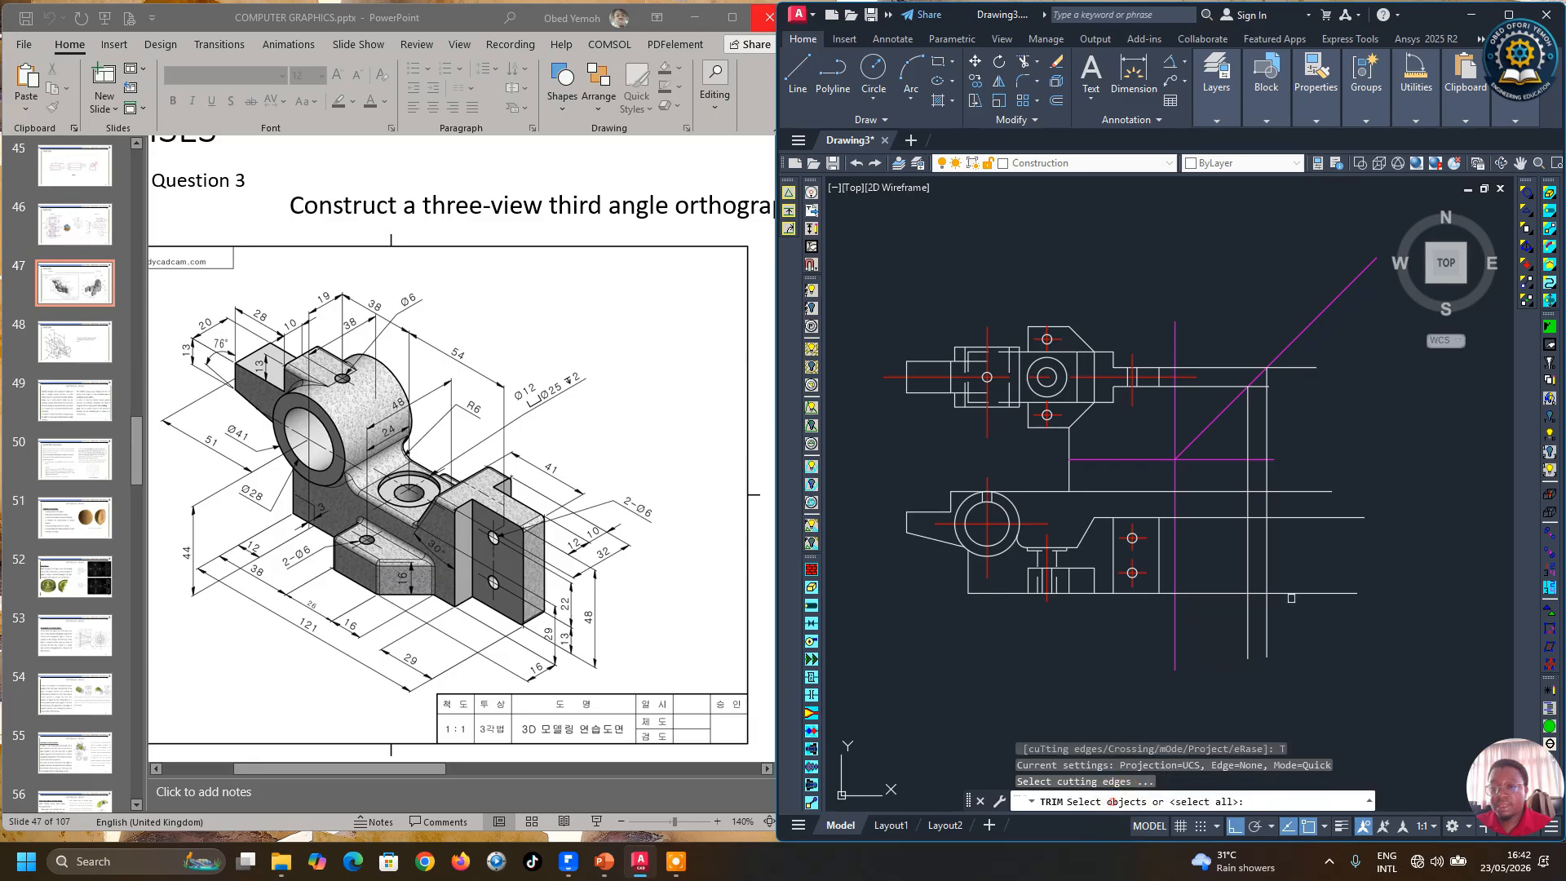
click(1248, 539)
click(1268, 546)
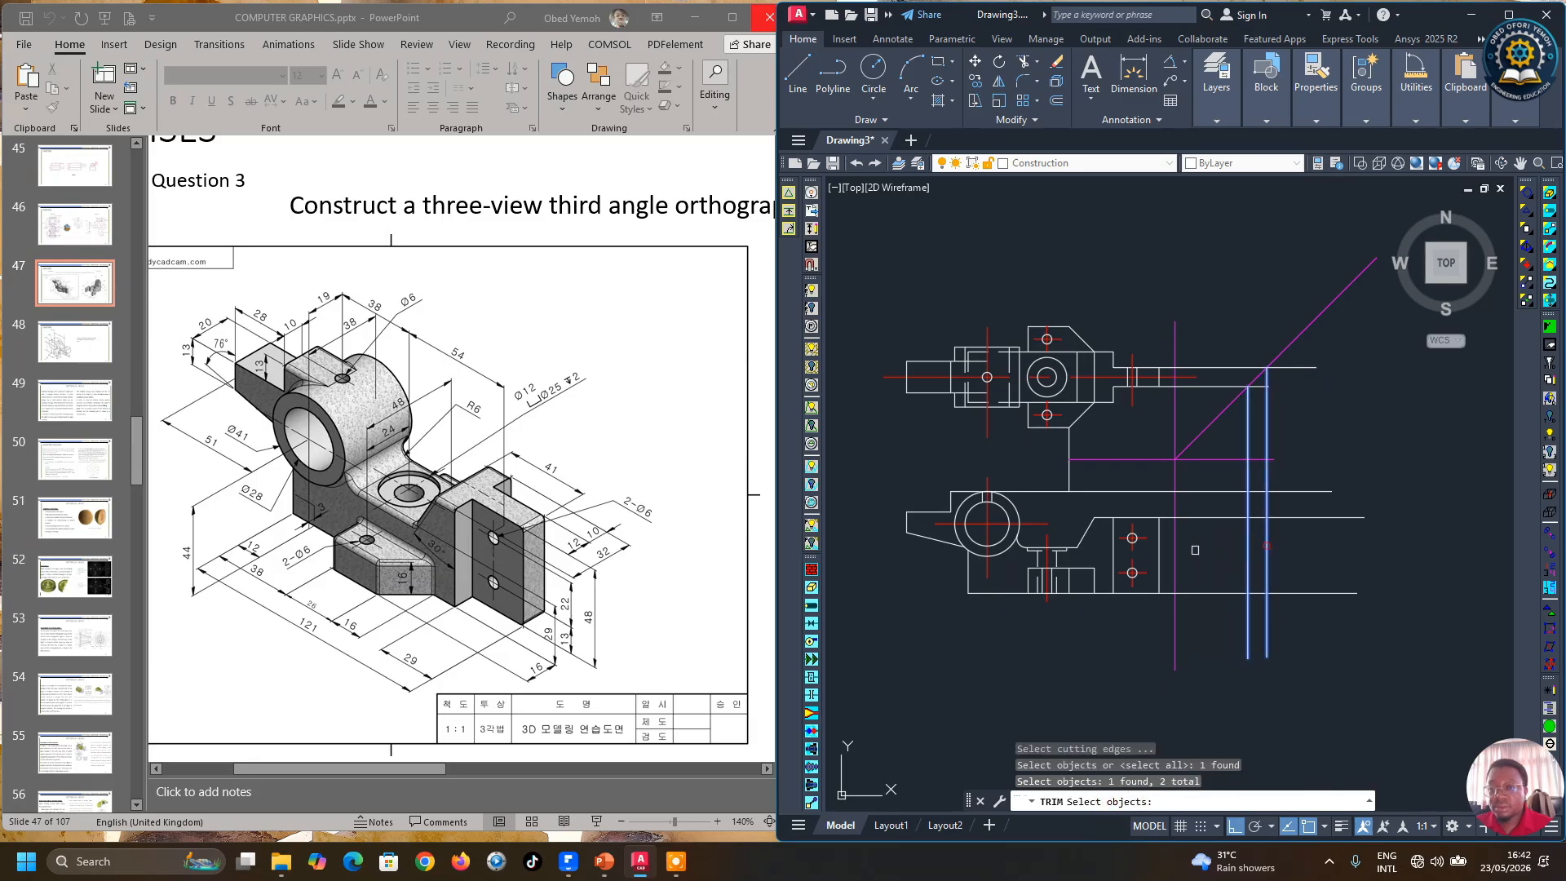
key(Return)
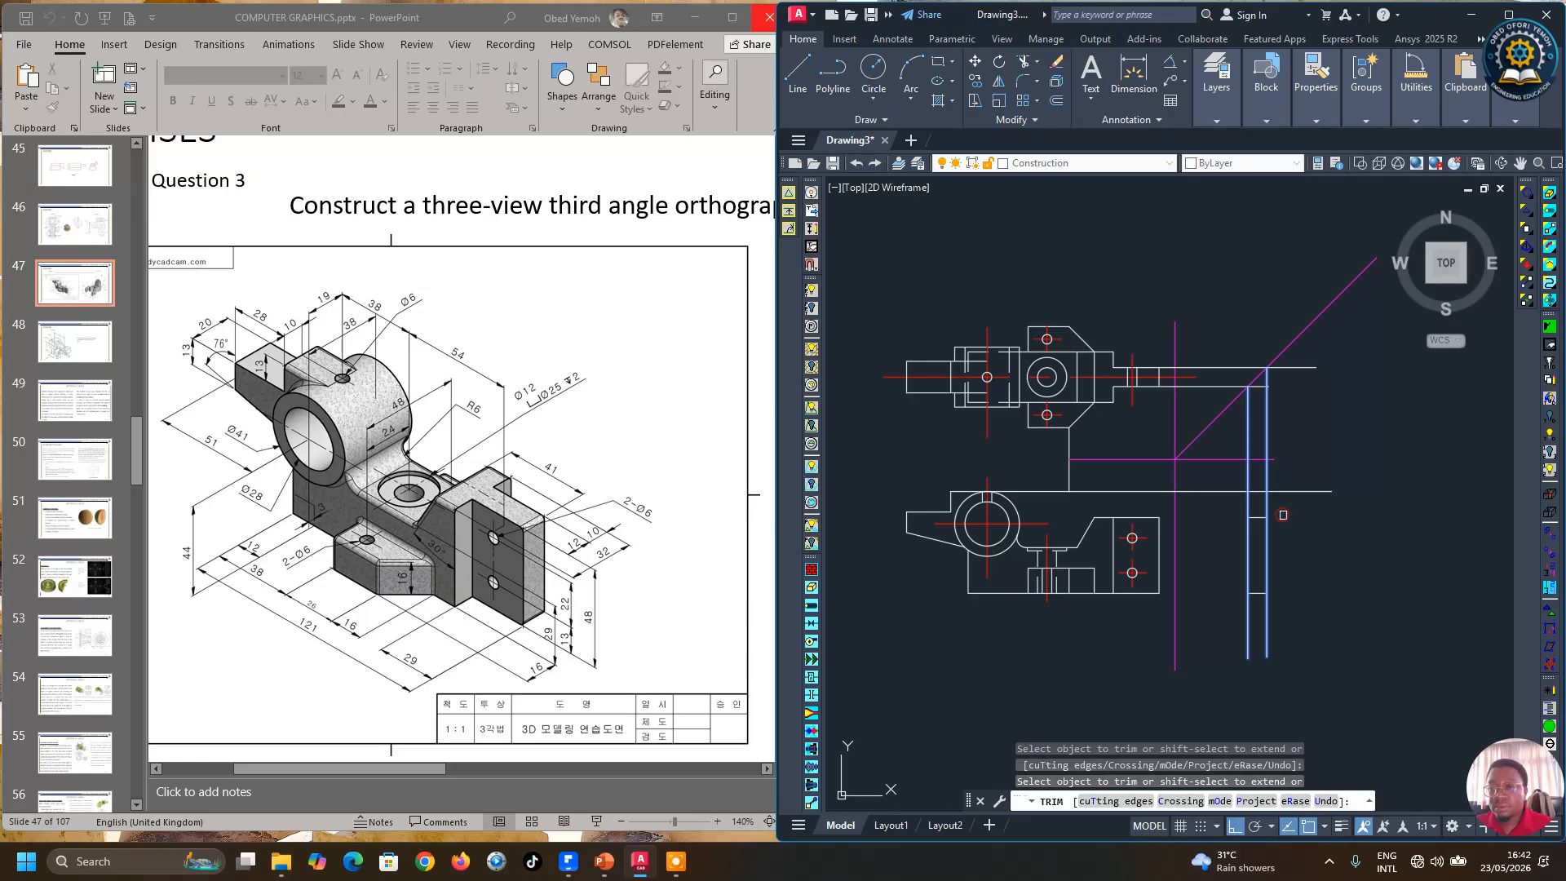
key(Return)
key(Return)
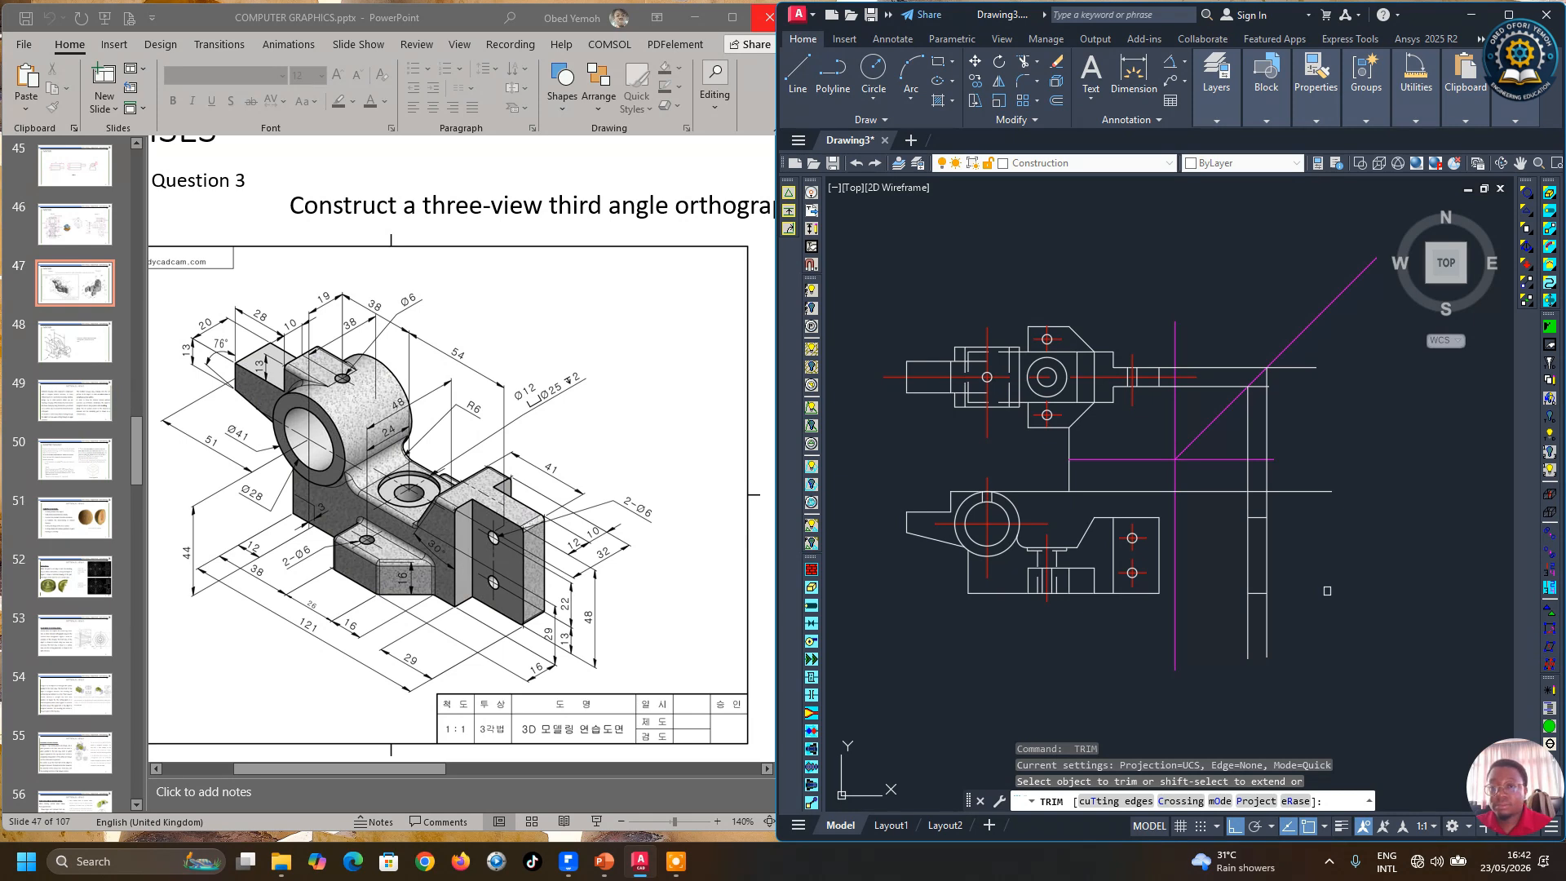
key(Escape)
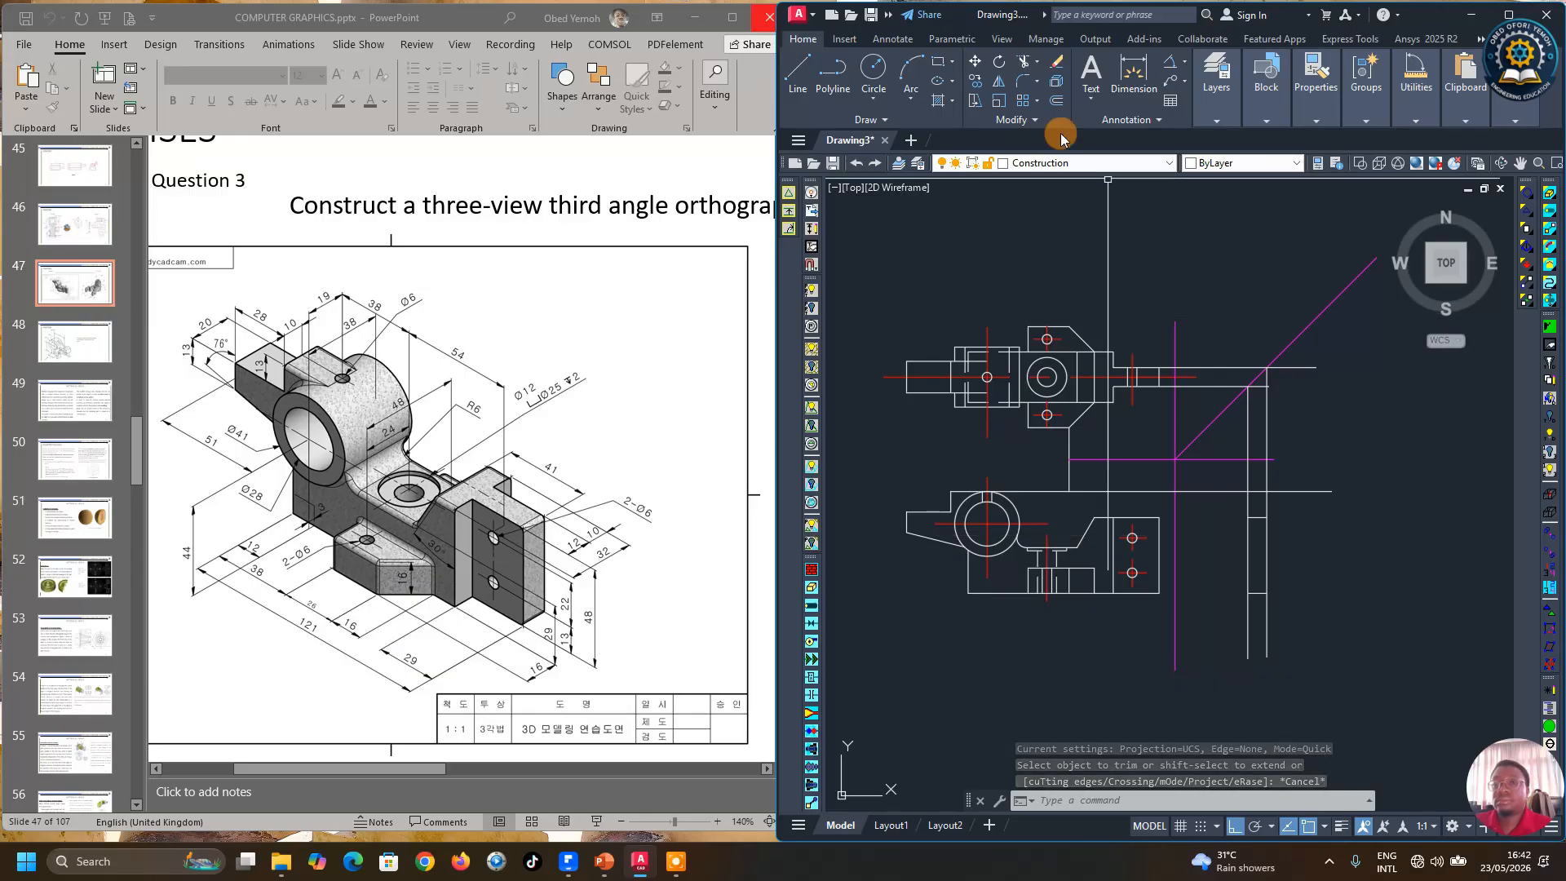
Step: Try to trim the vertical projection lines' ends outside the lower view's horizontal lines
click(1021, 64)
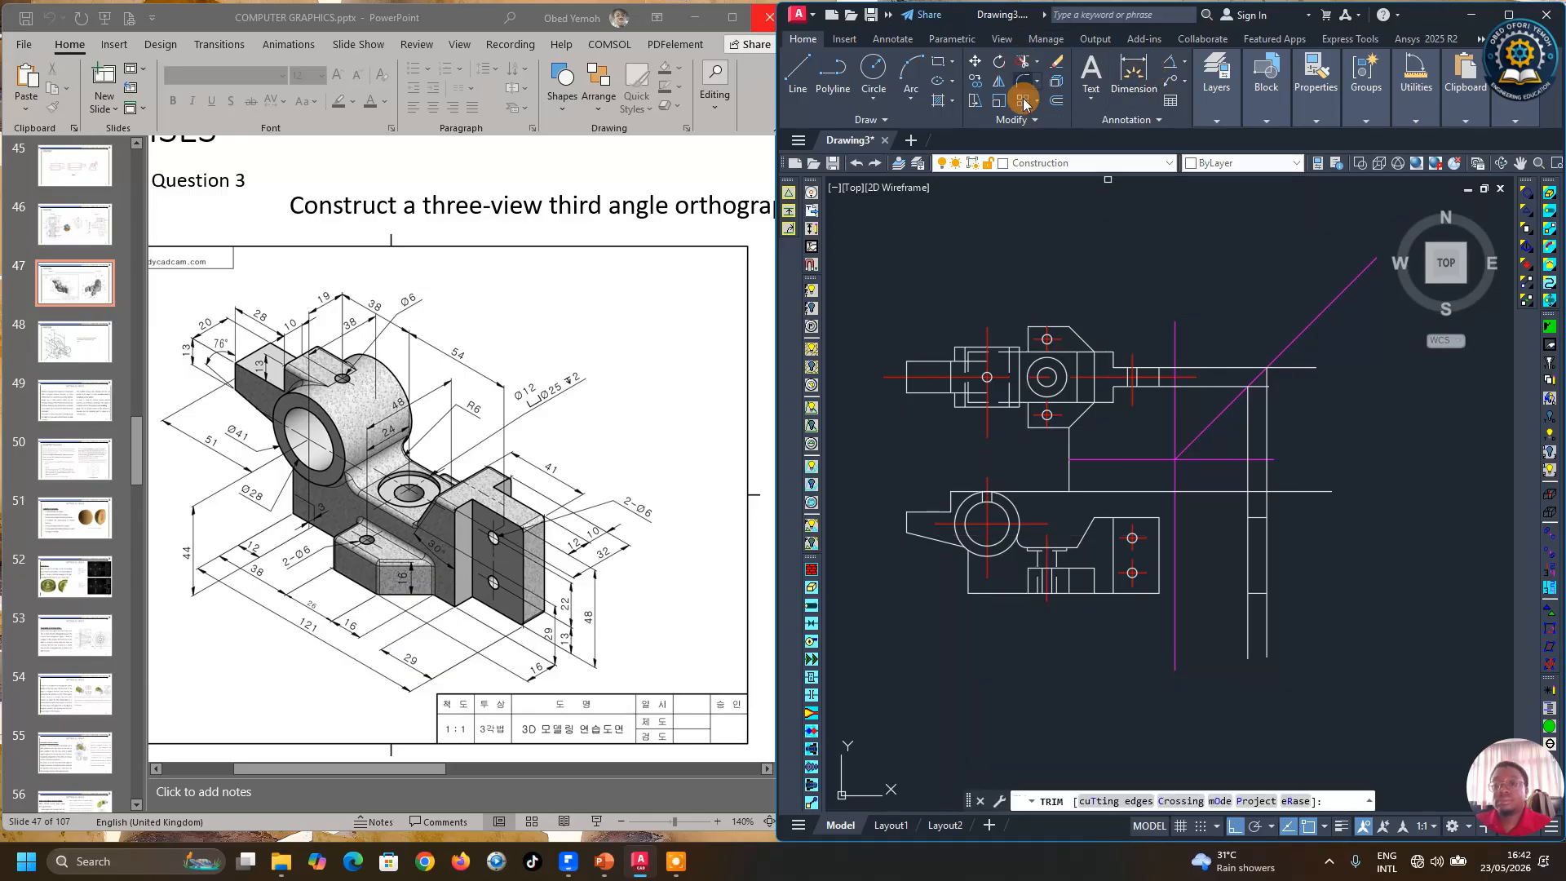
click(1103, 801)
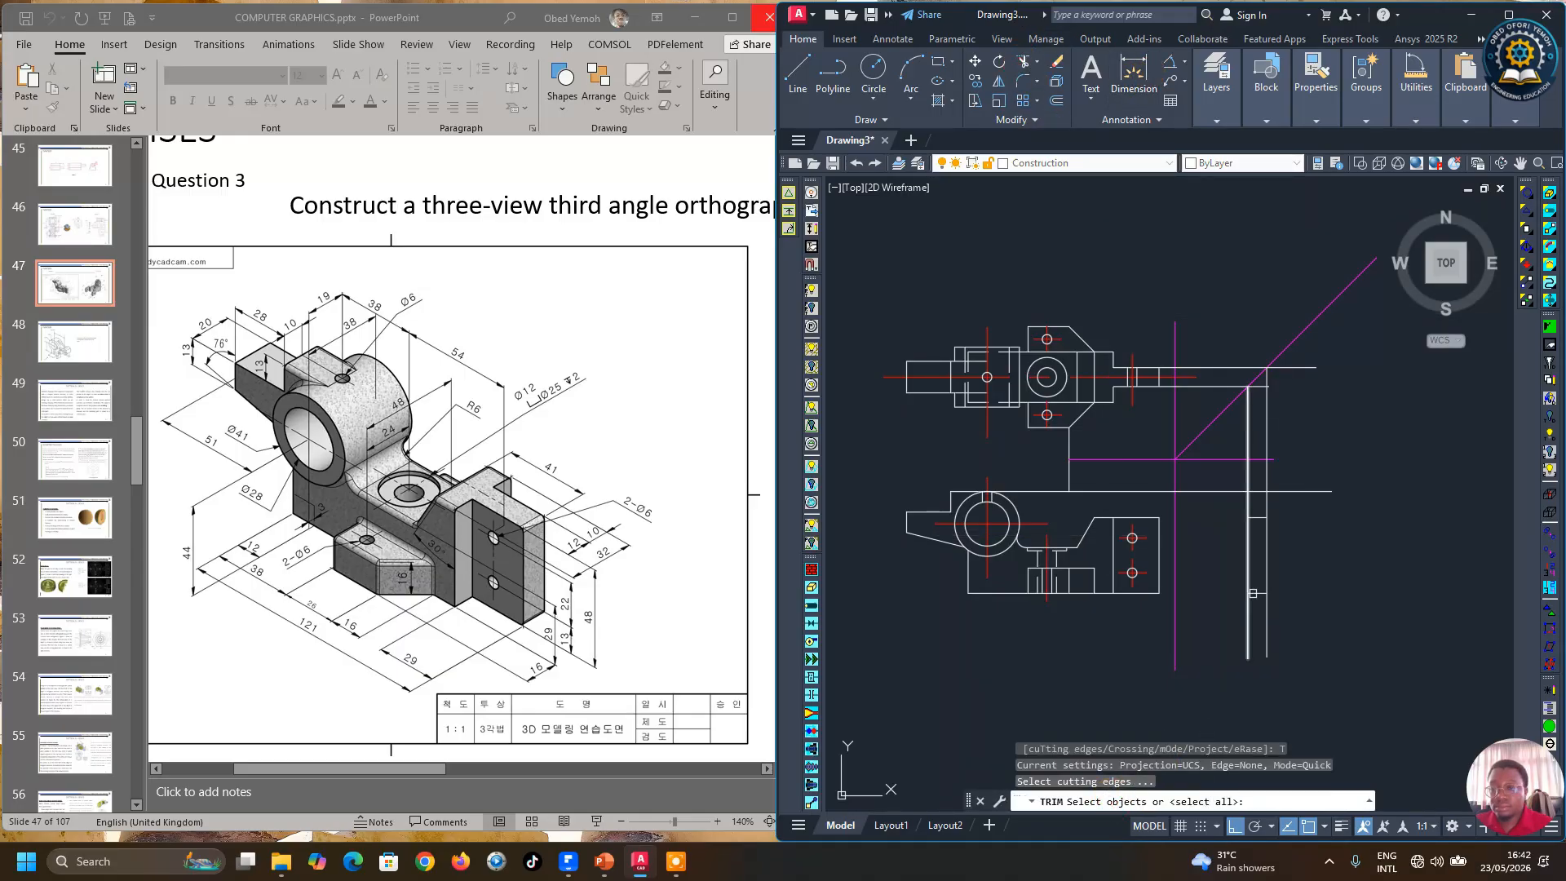
click(1249, 593)
click(1252, 518)
key(Return)
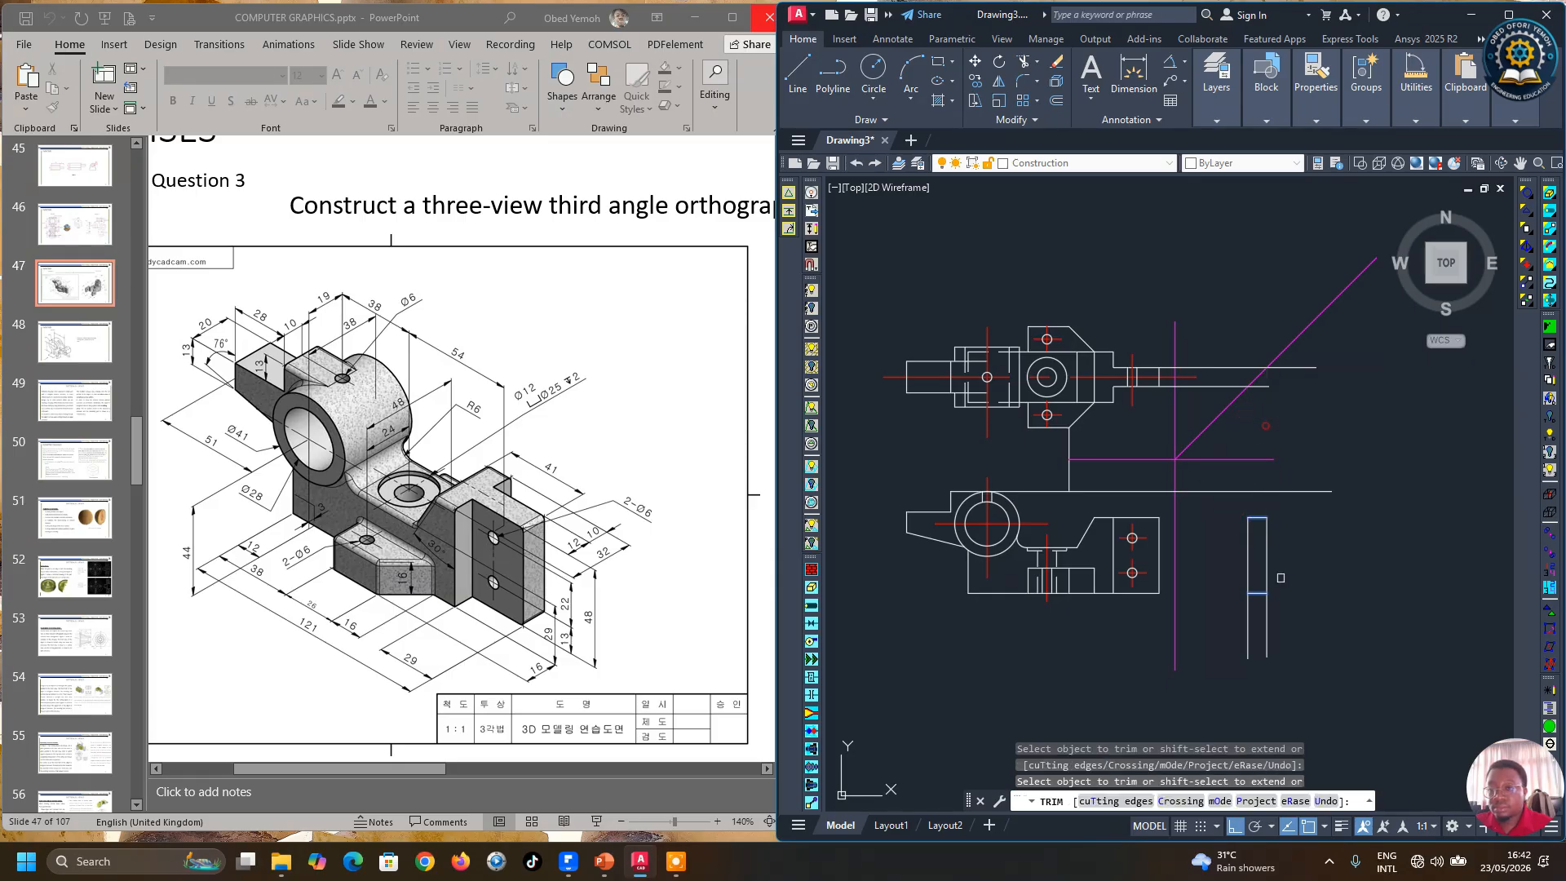
drag(1263, 622, 1291, 630)
key(Return)
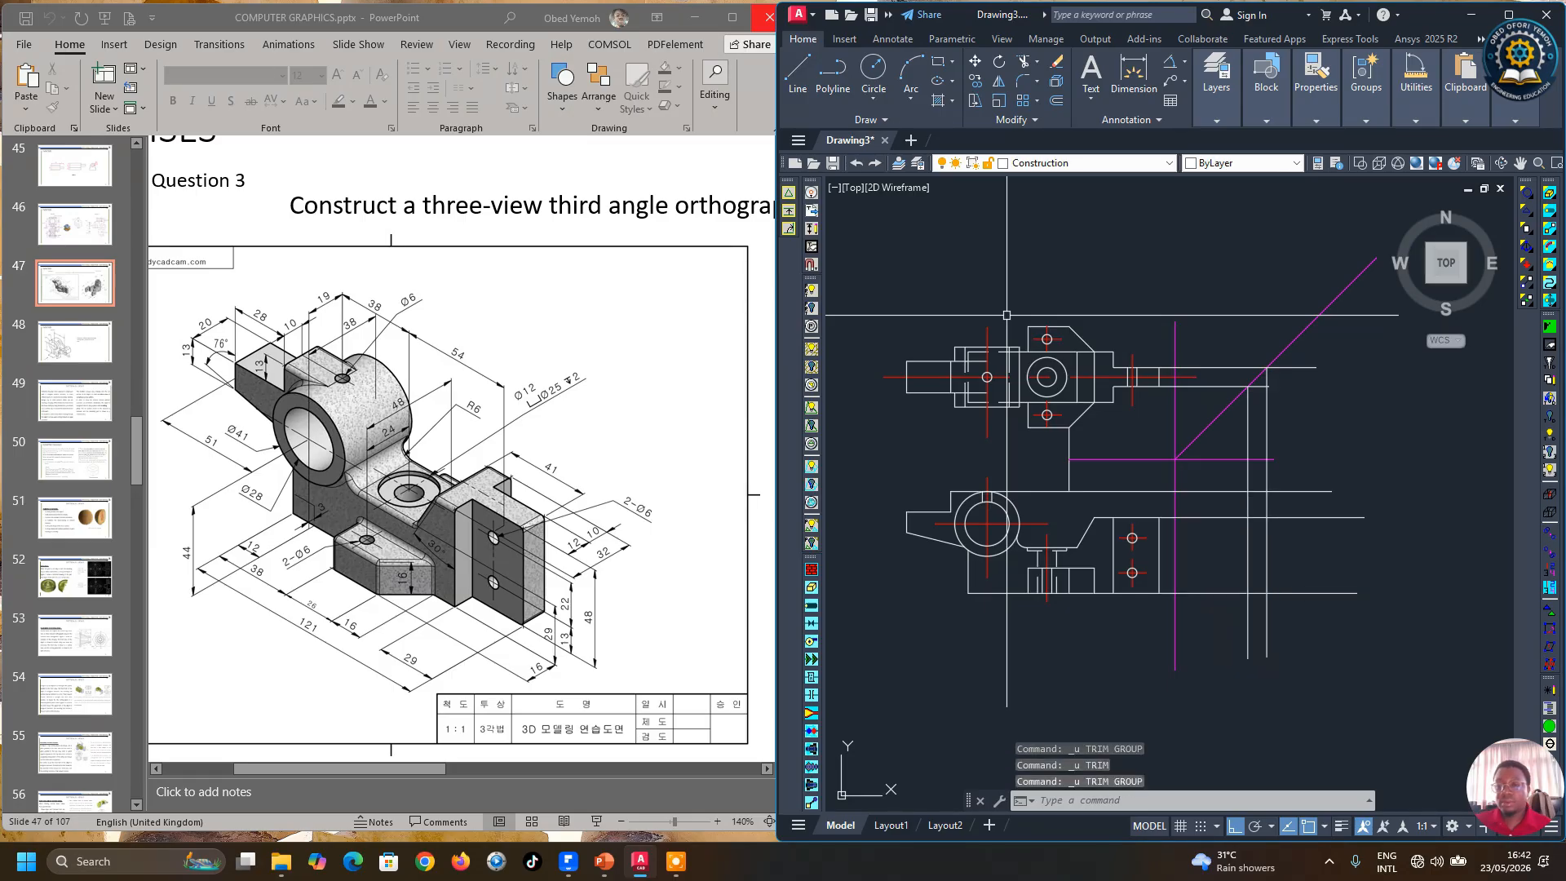
Step: Select the new horizontal and vertical projection lines and change their colour to Blue
click(1279, 399)
click(1241, 412)
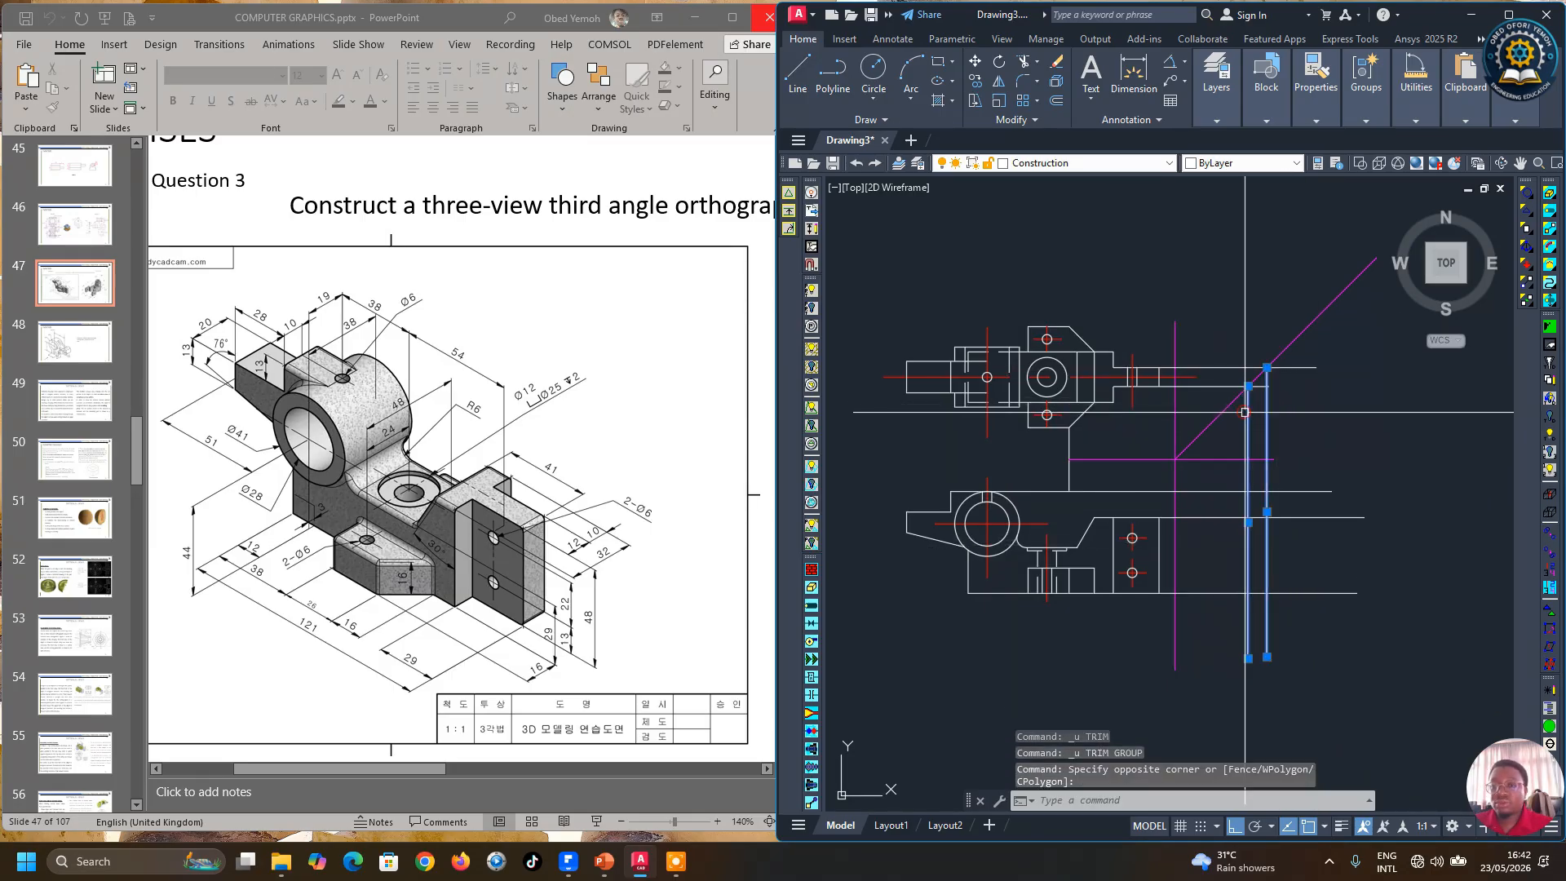
click(1230, 385)
click(1222, 366)
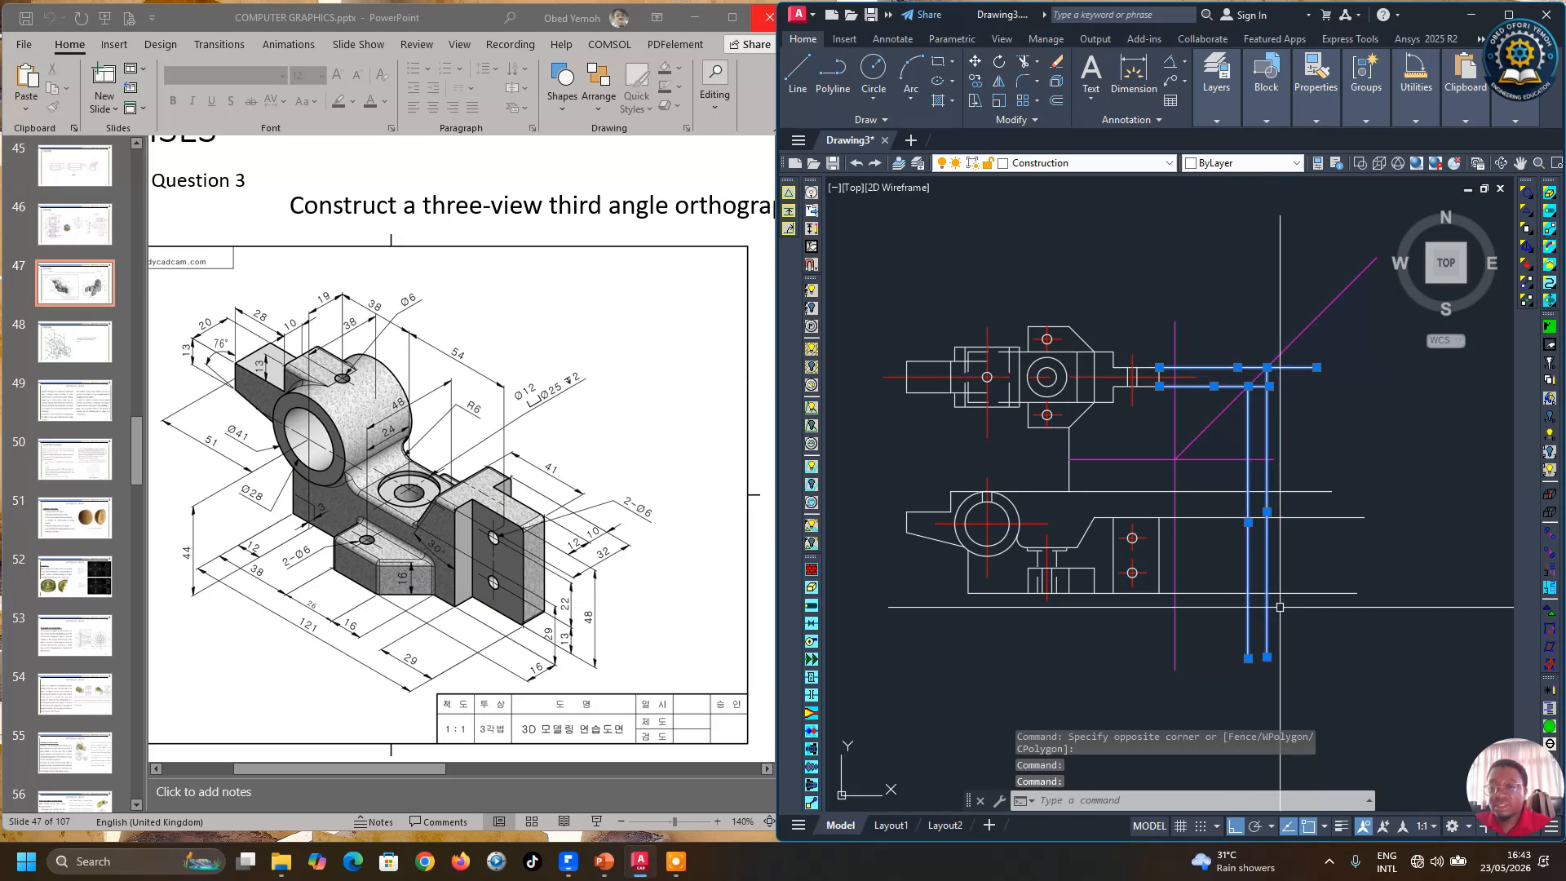
click(1229, 646)
click(1206, 500)
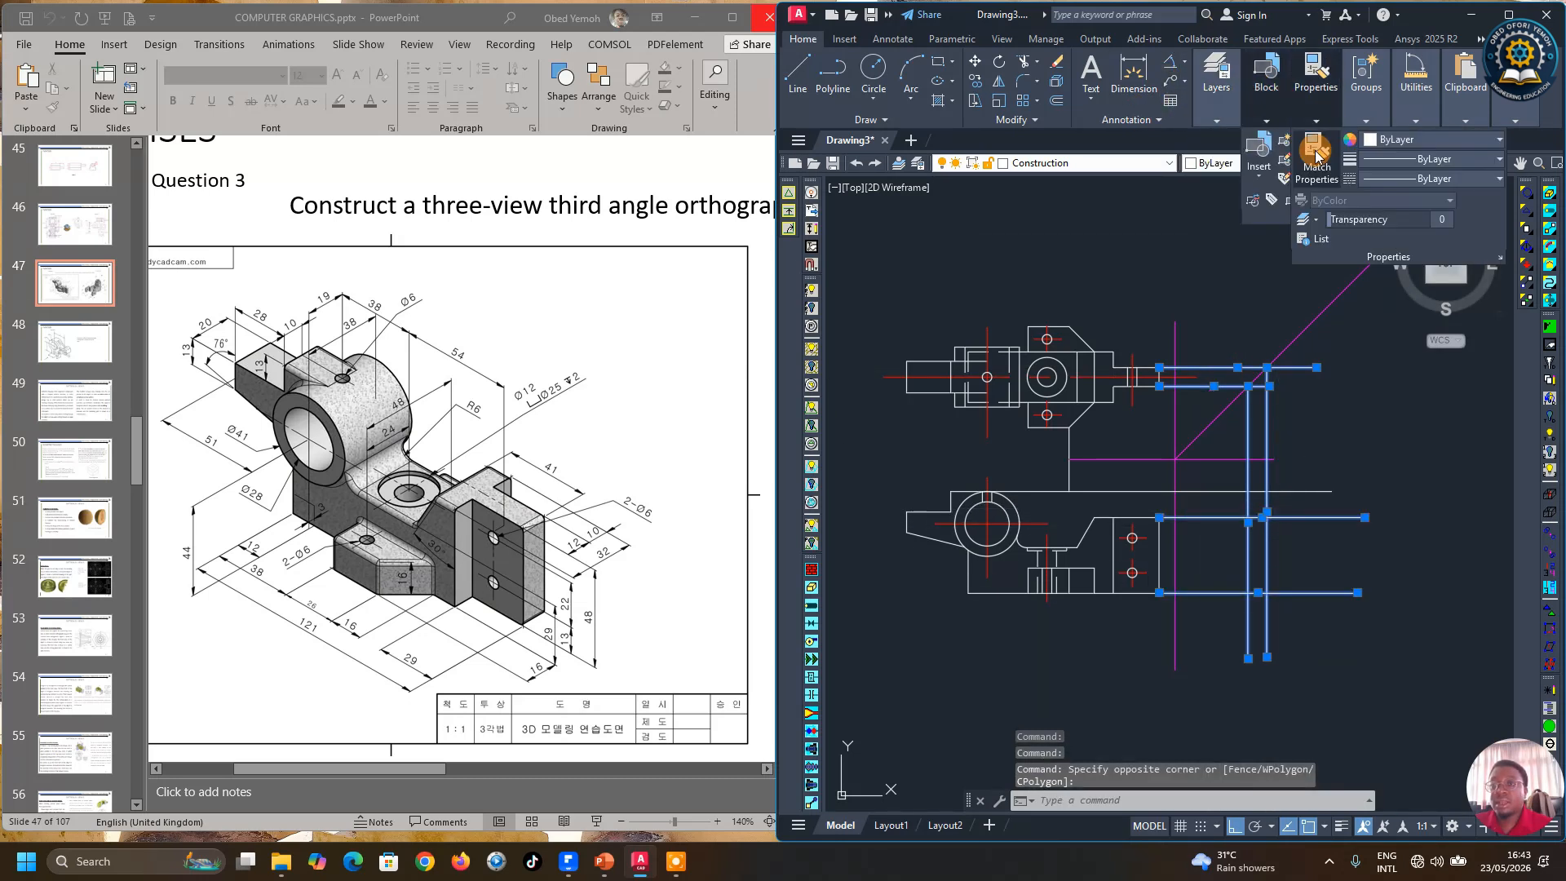
mouse_move(1316, 130)
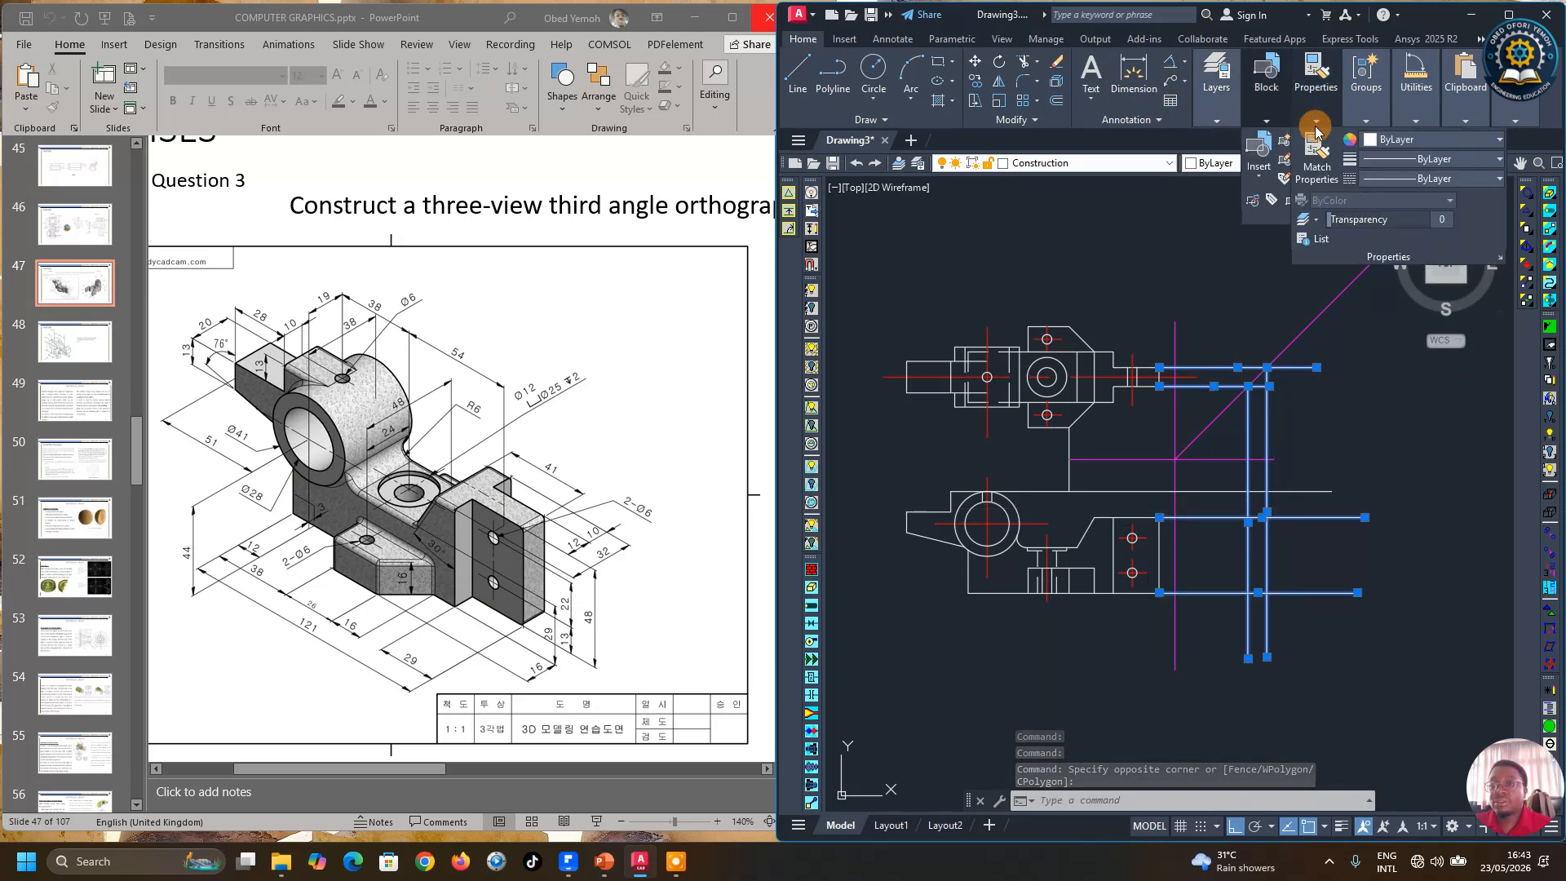
click(1409, 139)
click(1437, 302)
key(Escape)
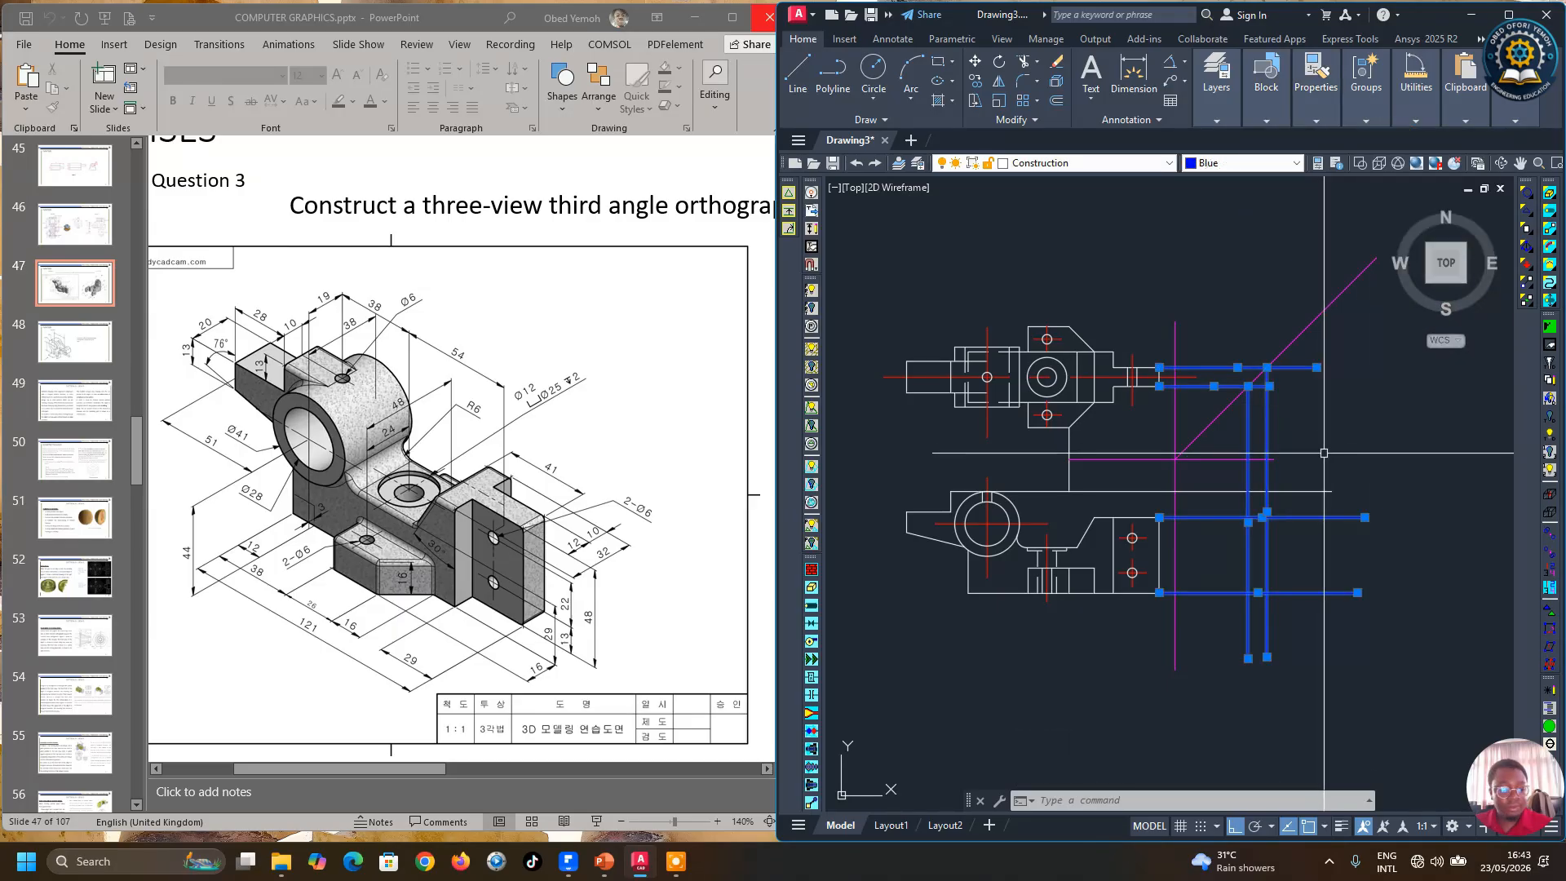
Step: Draw the side view's rectangular outline along the blue projection lines beside the lower view
click(798, 72)
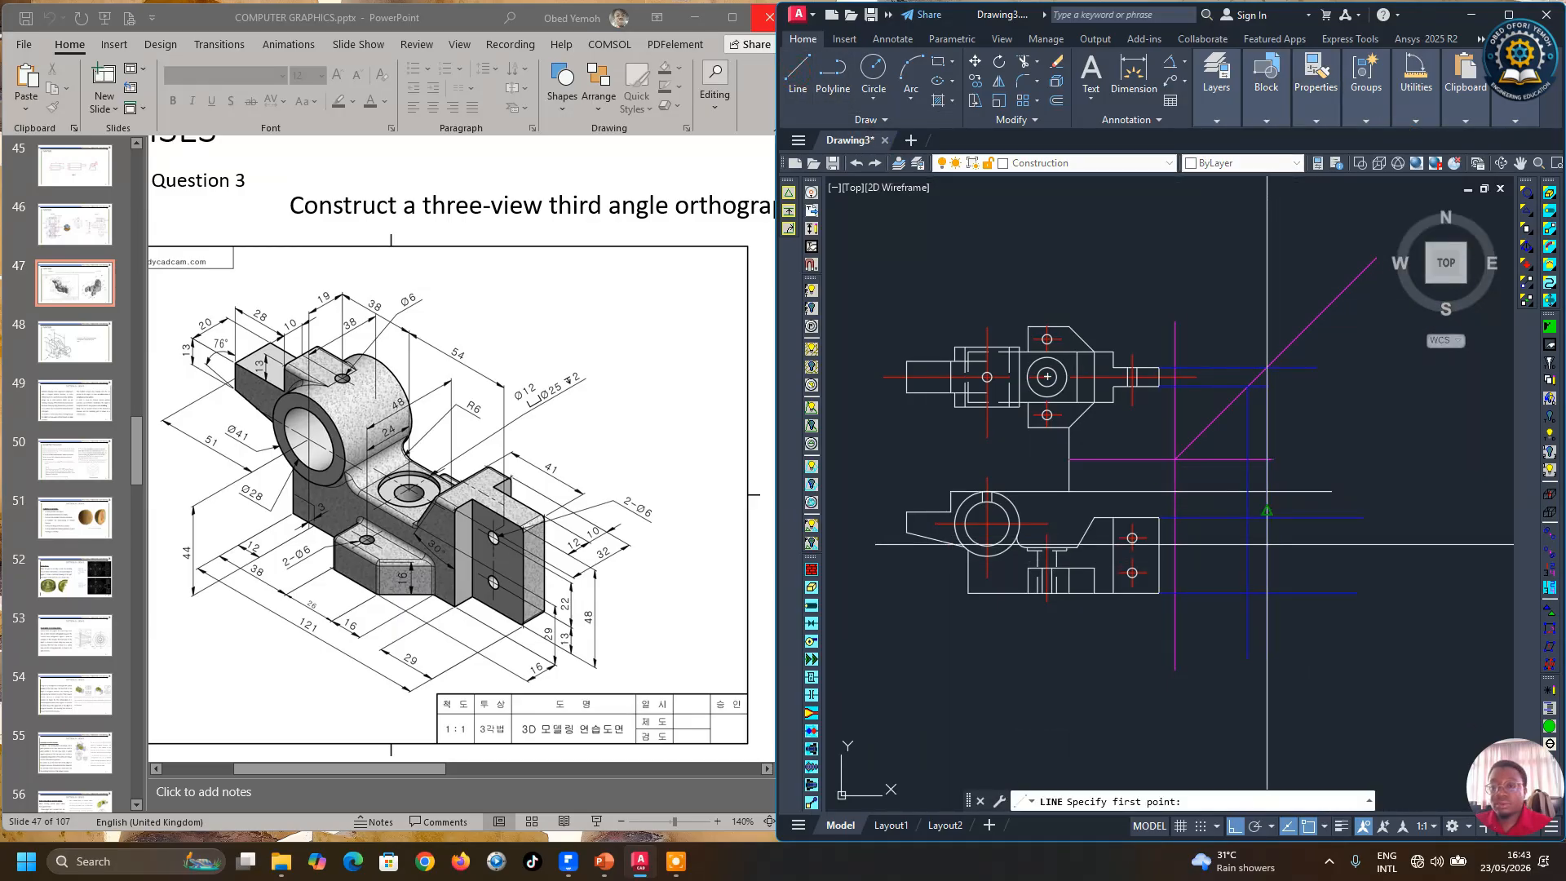
scroll(1257, 531, up, 2)
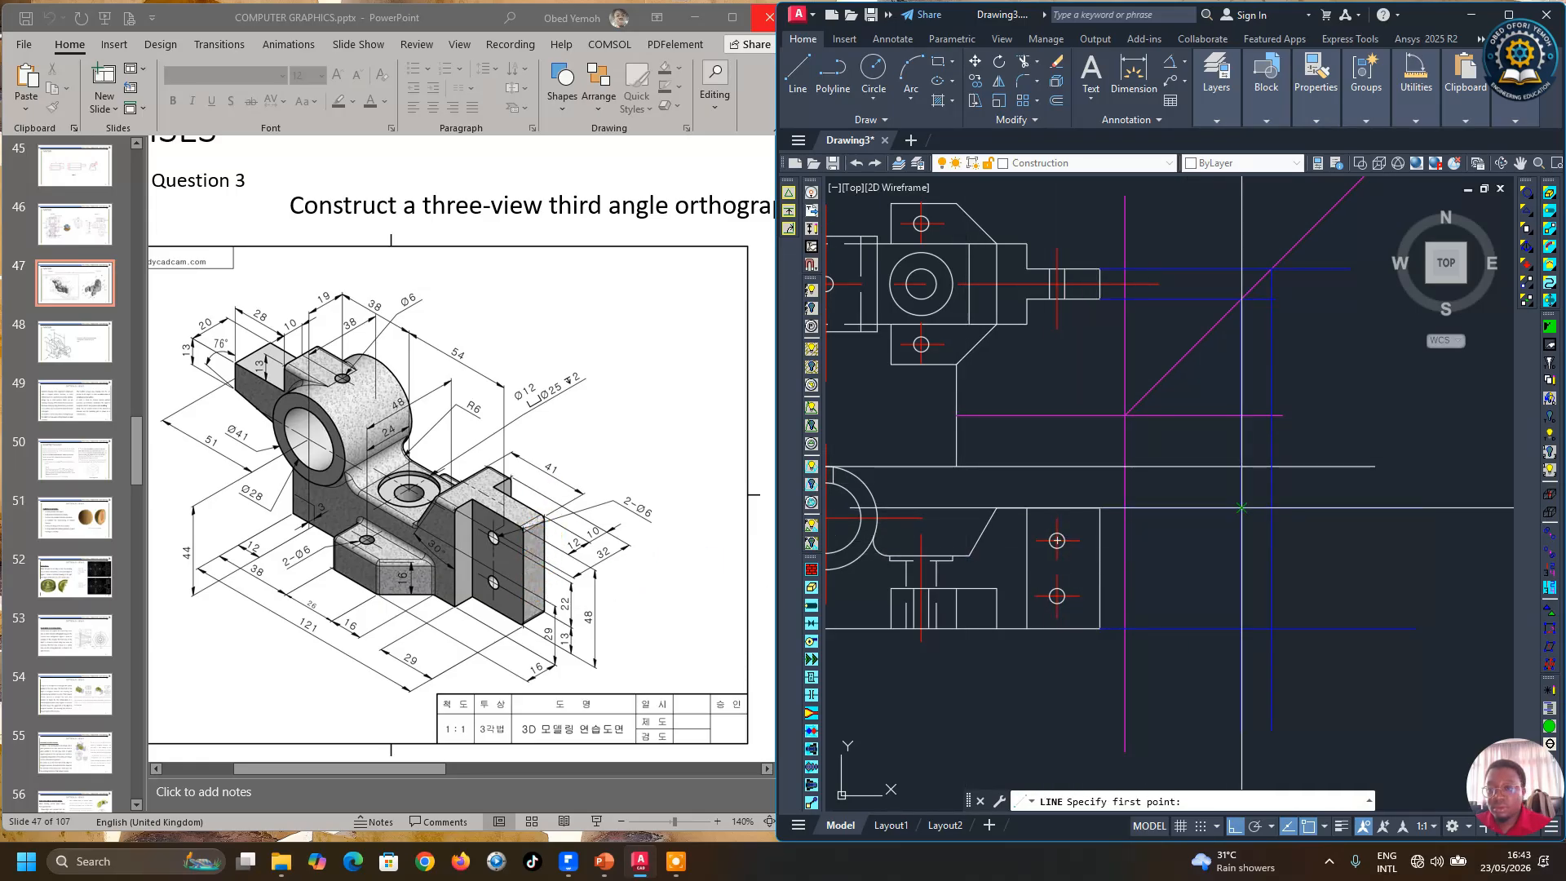
click(1272, 509)
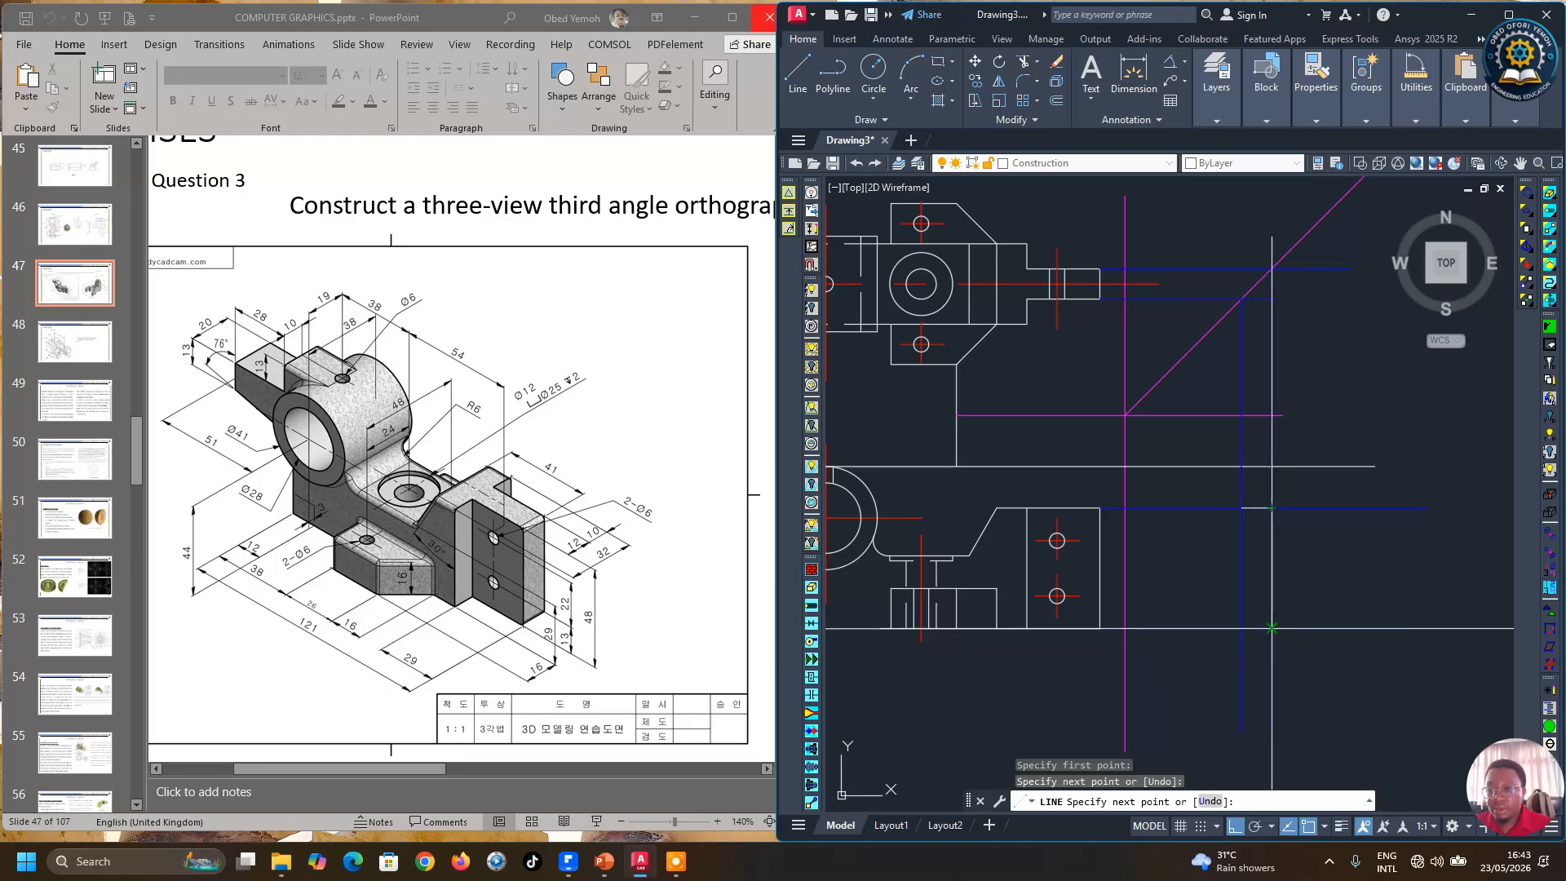
click(1242, 628)
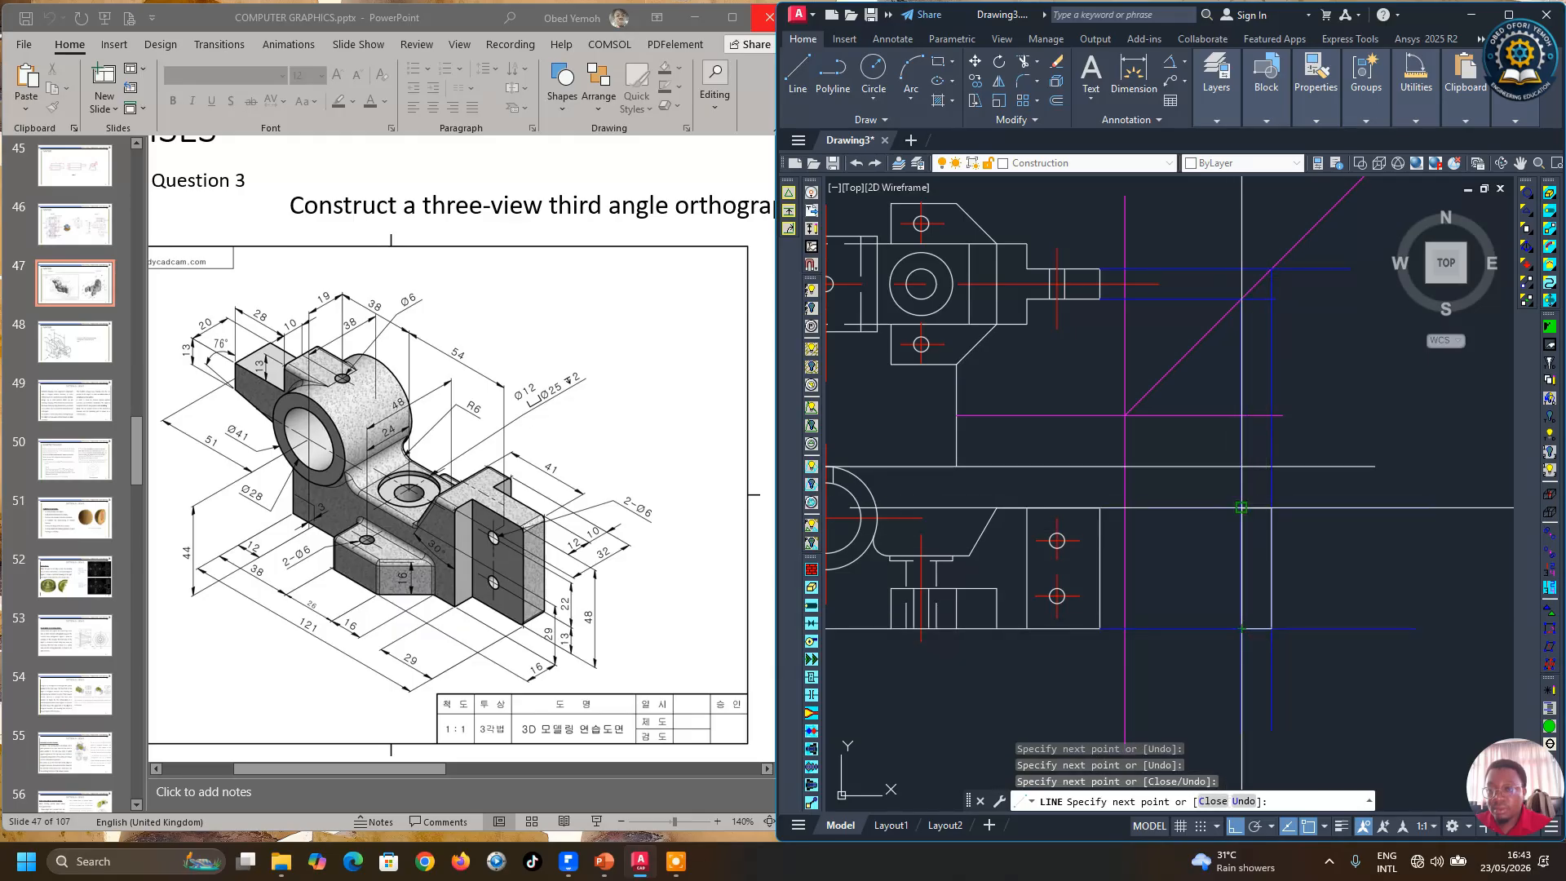
click(1241, 508)
key(Escape)
scroll(1325, 616, down, 2)
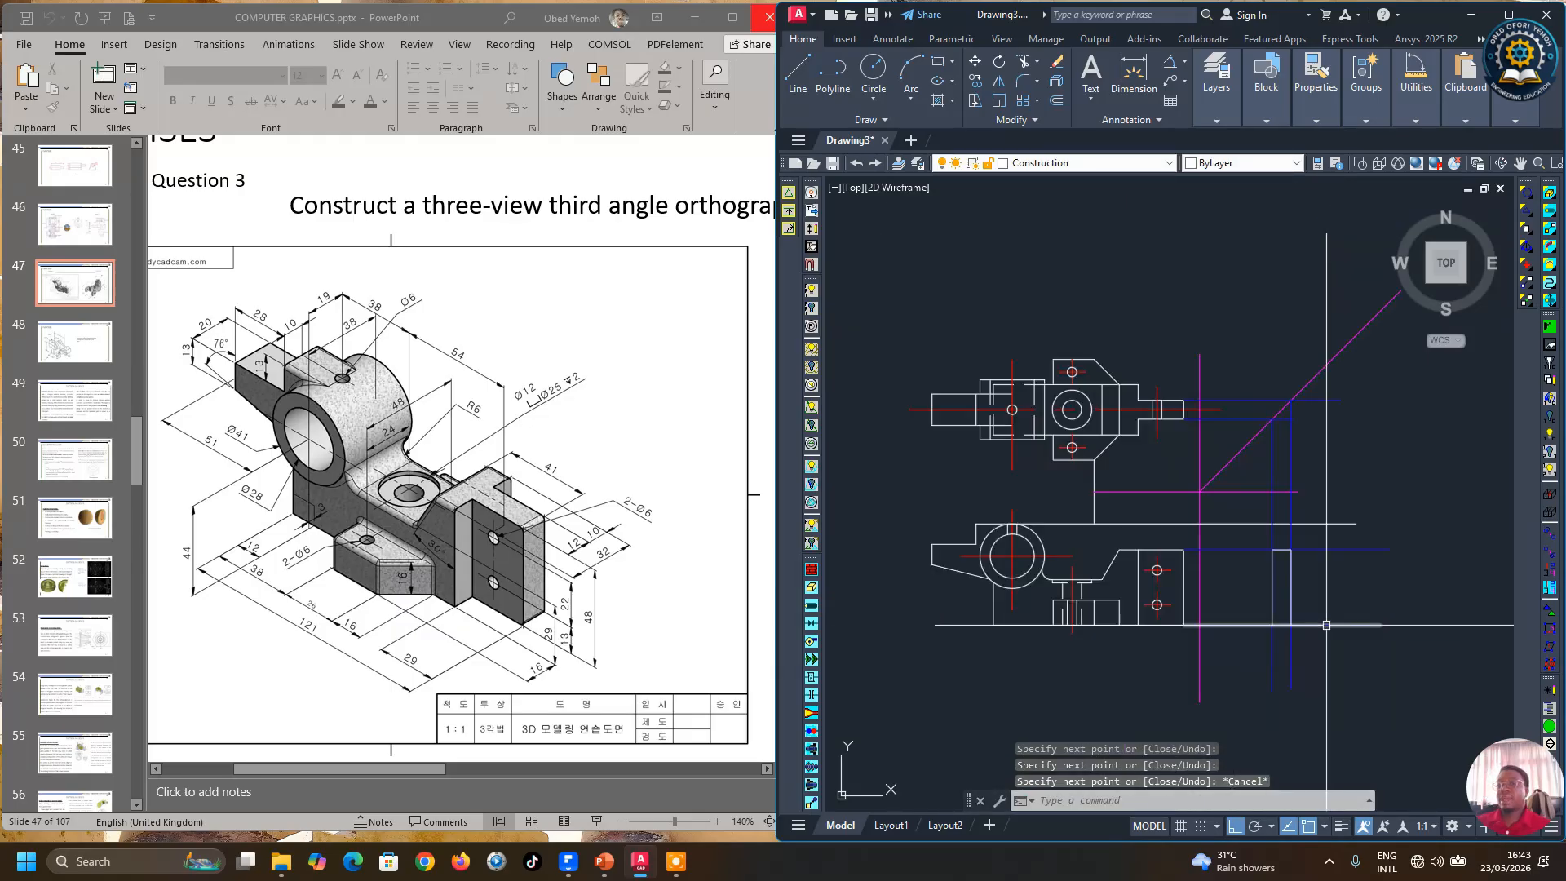
scroll(1279, 616, up, 2)
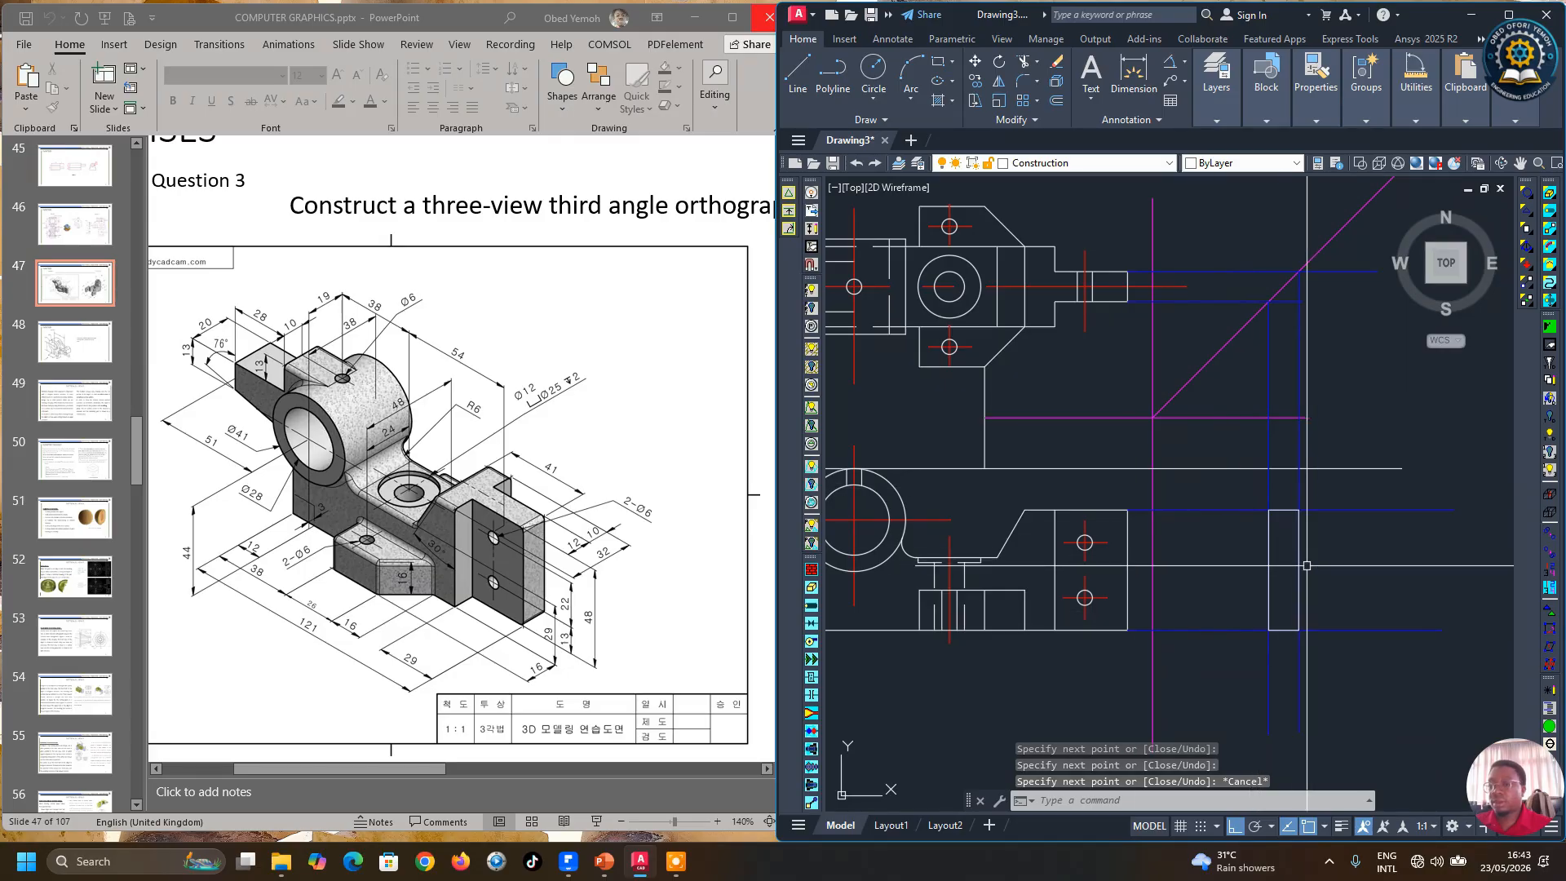
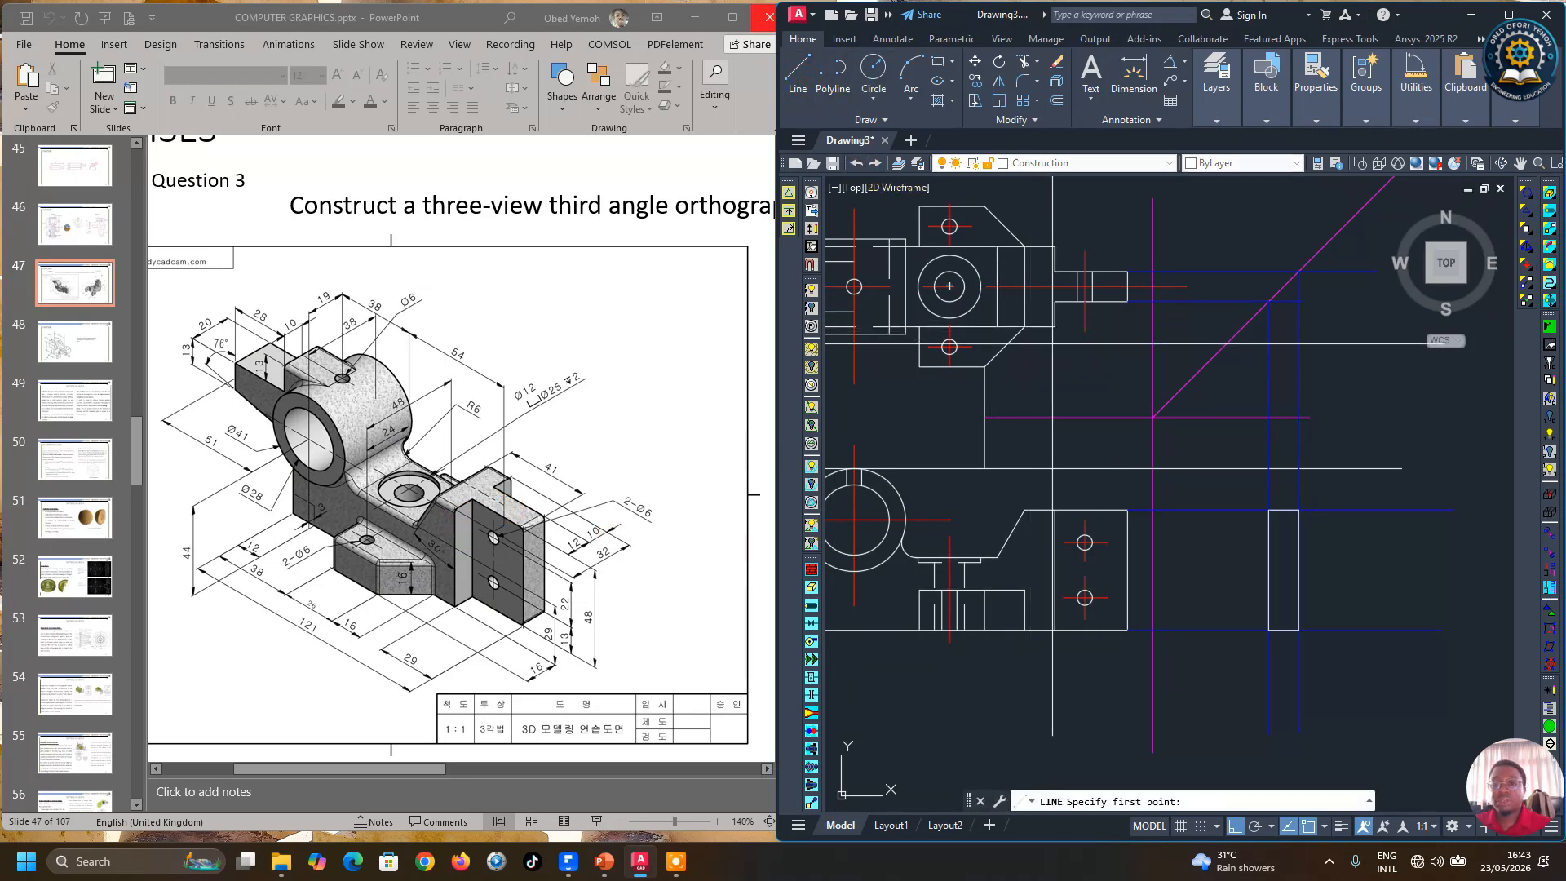
Step: Draw horizontal projection lines from the top view's features across to the miter line
click(1055, 326)
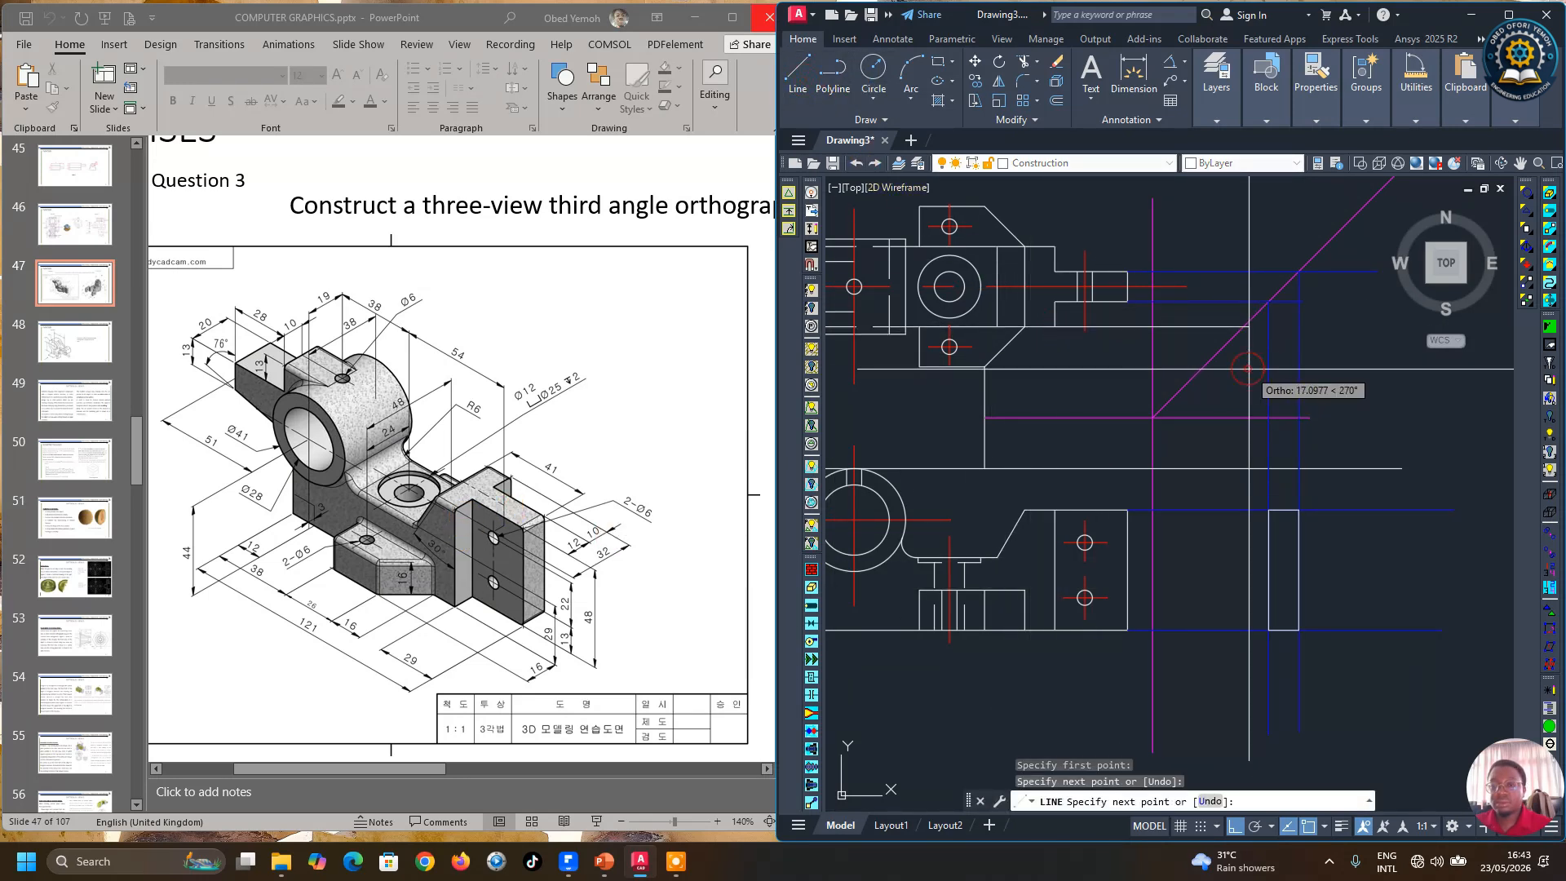
key(Return)
key(Return)
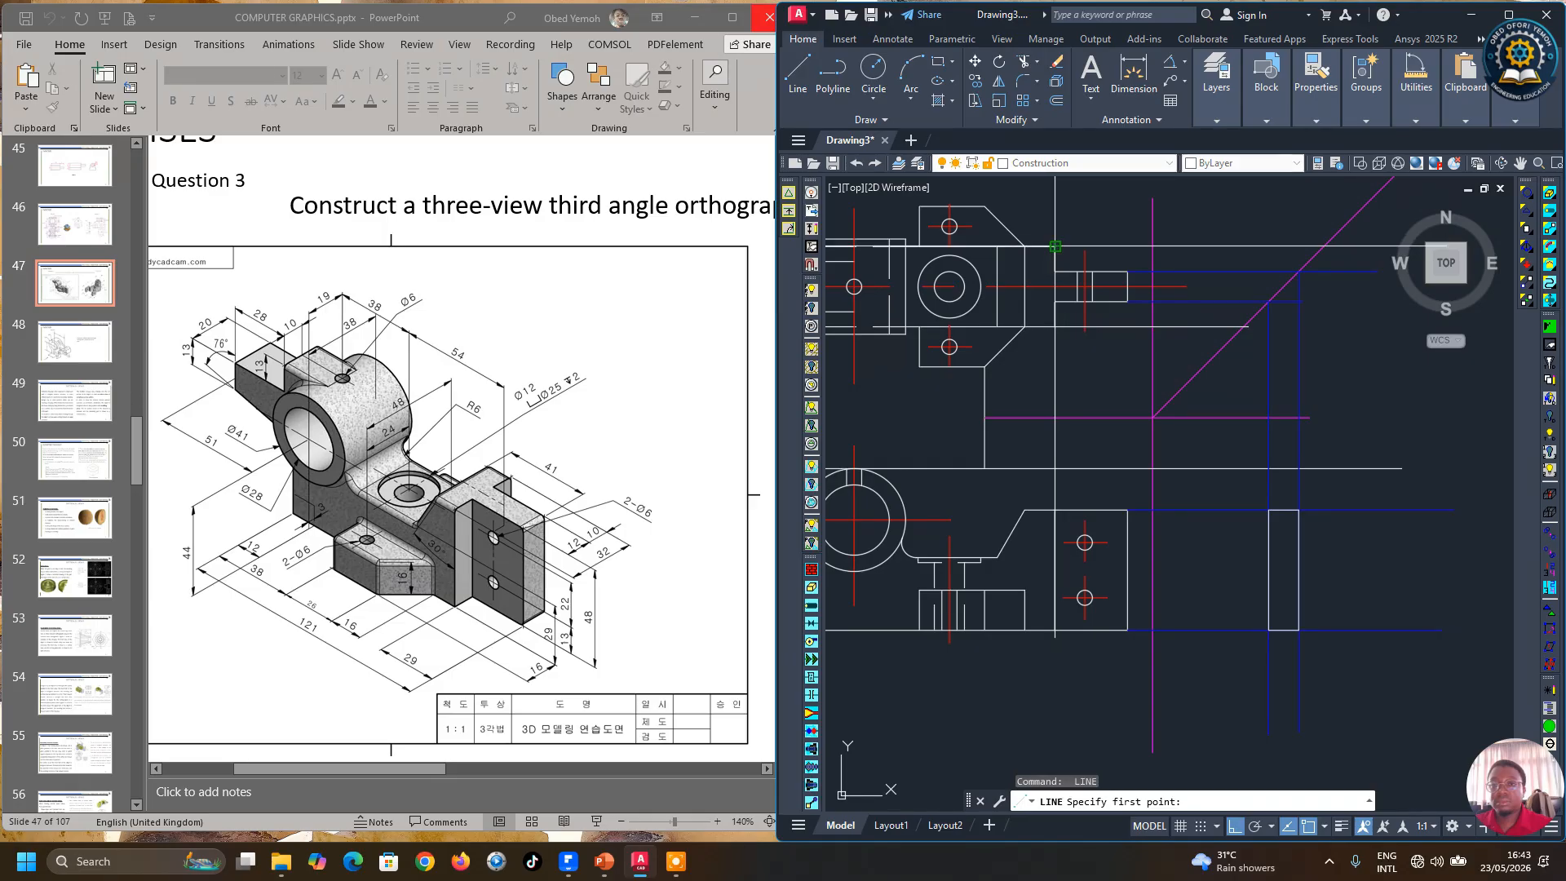
click(1055, 244)
click(1368, 331)
key(Return)
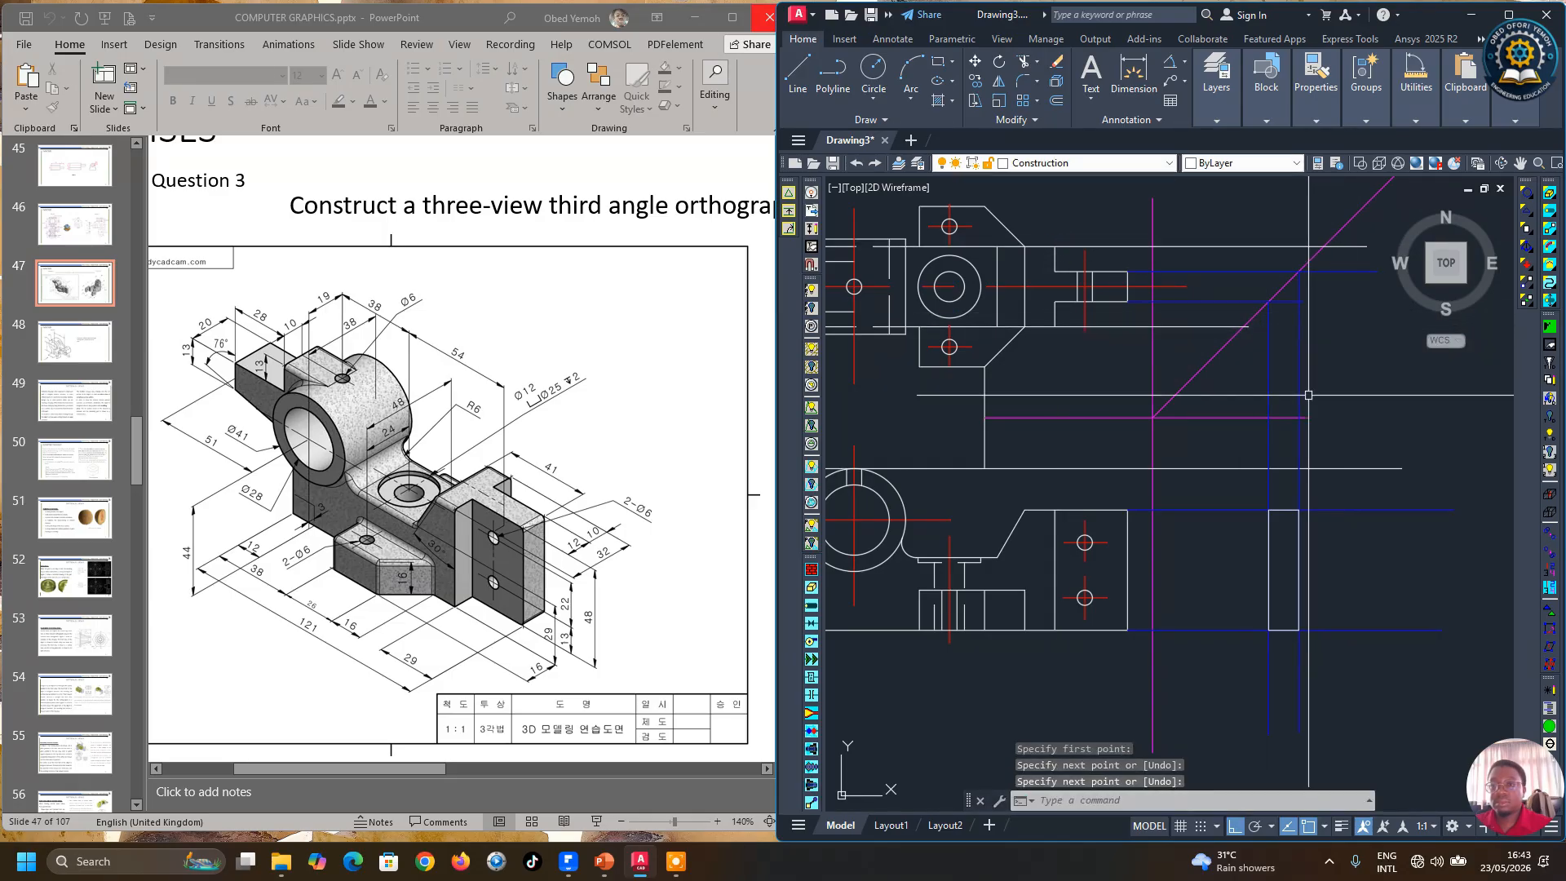
Step: Draw vertical projection lines from the miter line intersections down past the side view
click(812, 84)
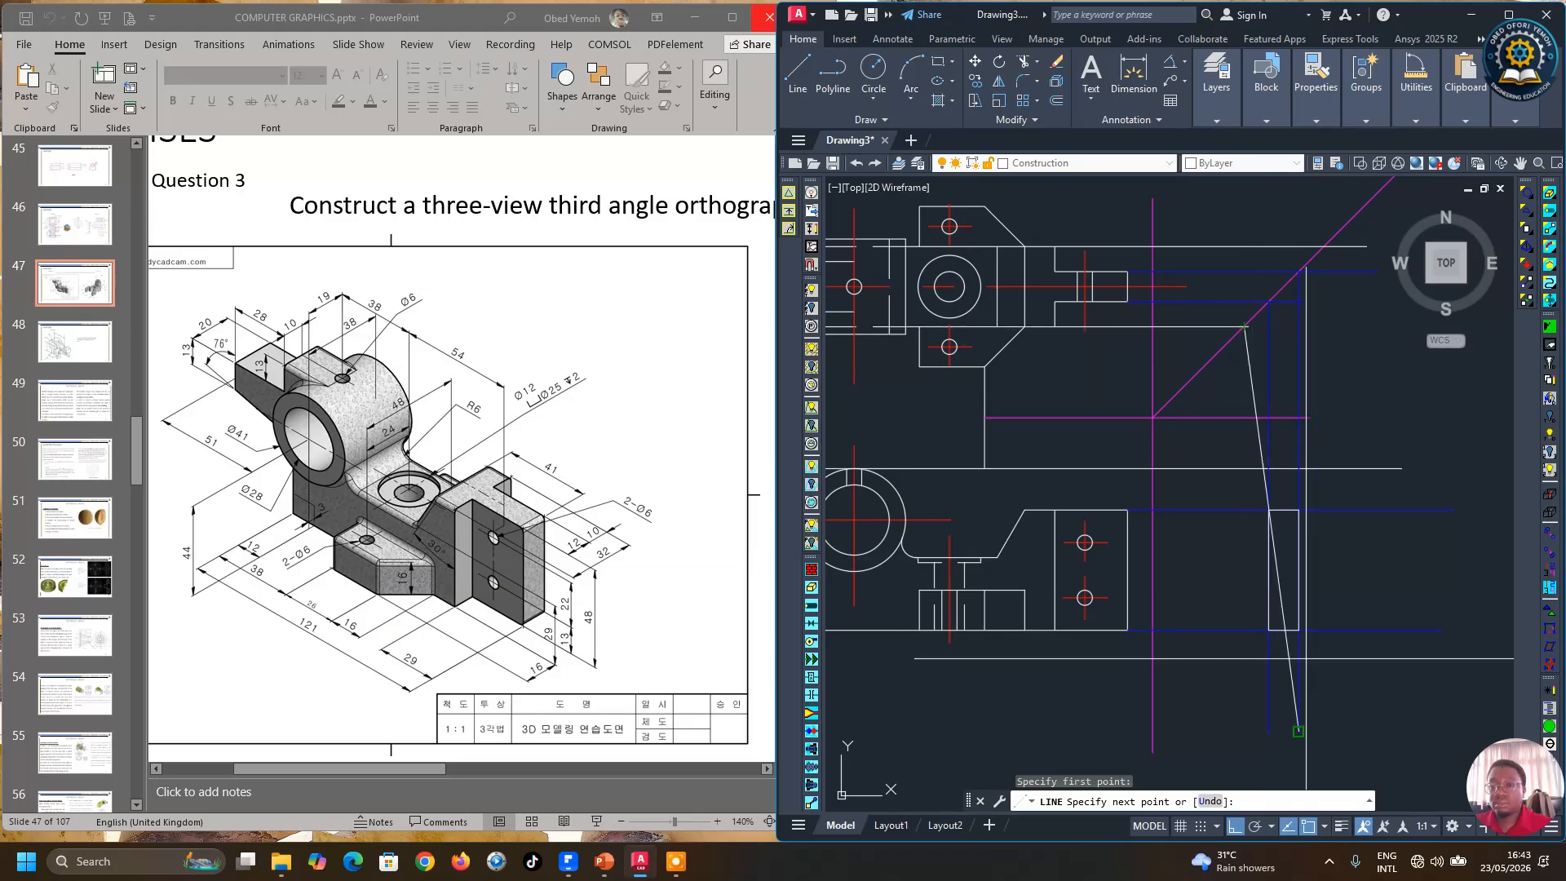
click(1243, 722)
key(Return)
key(Return)
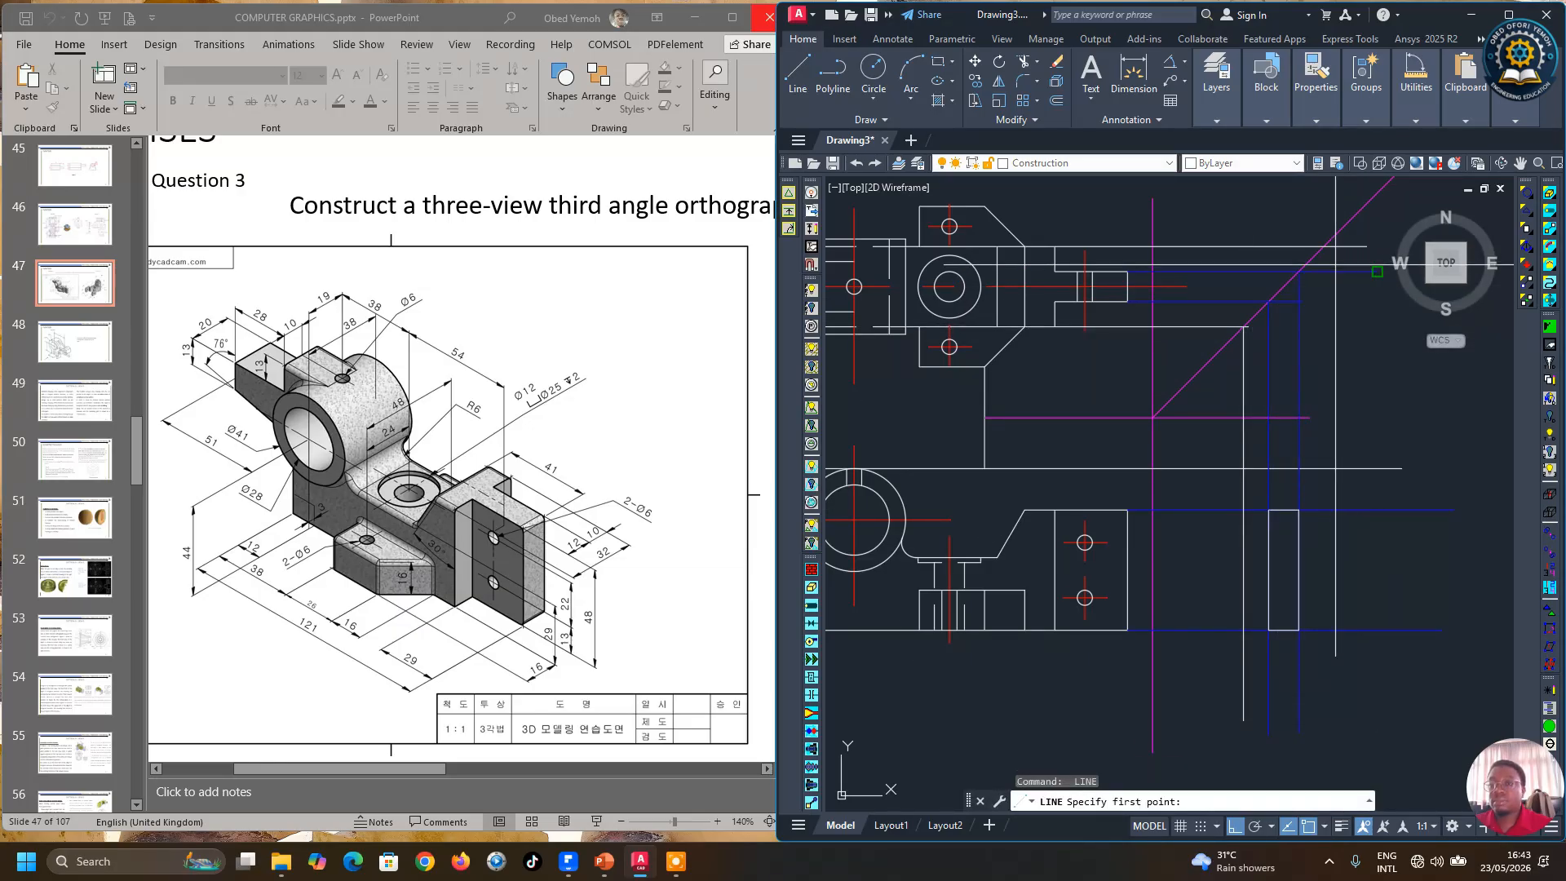
click(1324, 690)
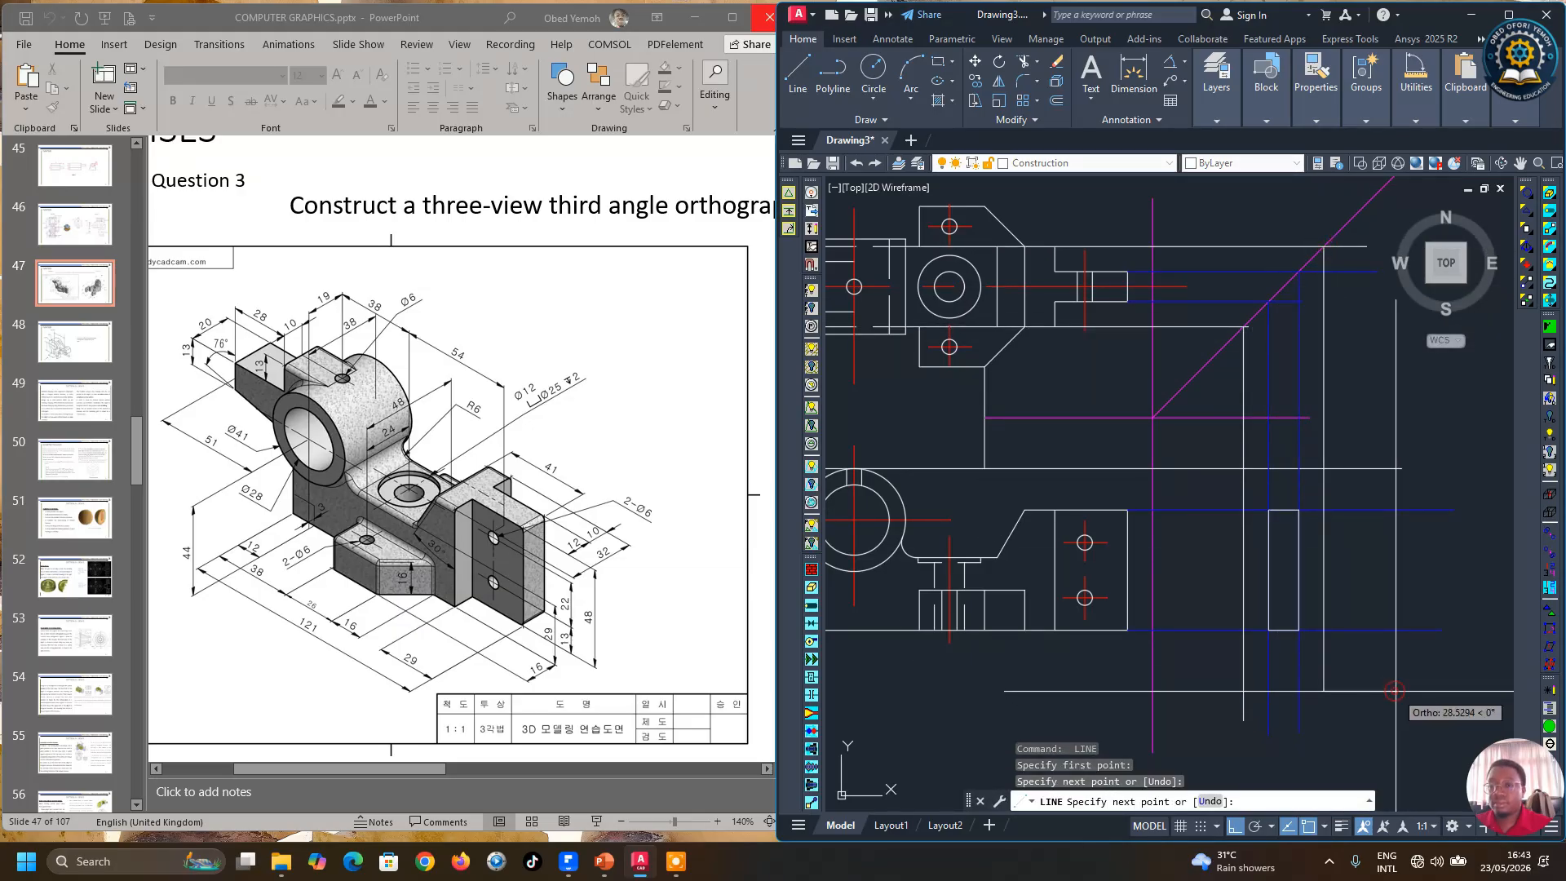
key(Return)
Step: Select the new horizontal and vertical projection lines and change their colour to Blue
click(1199, 326)
click(1243, 351)
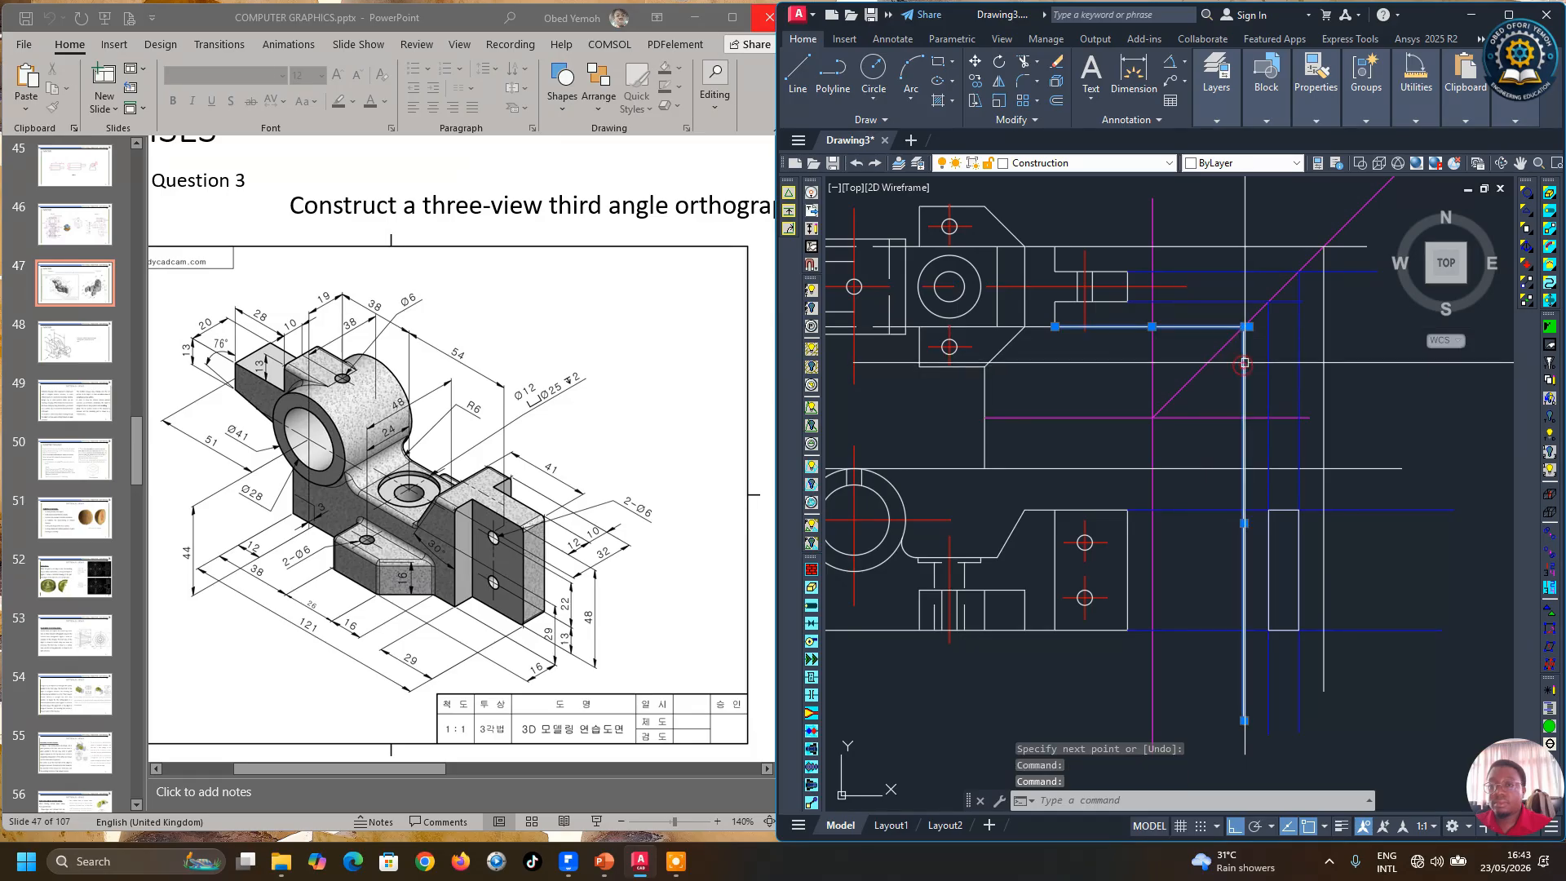
click(1246, 246)
click(1324, 310)
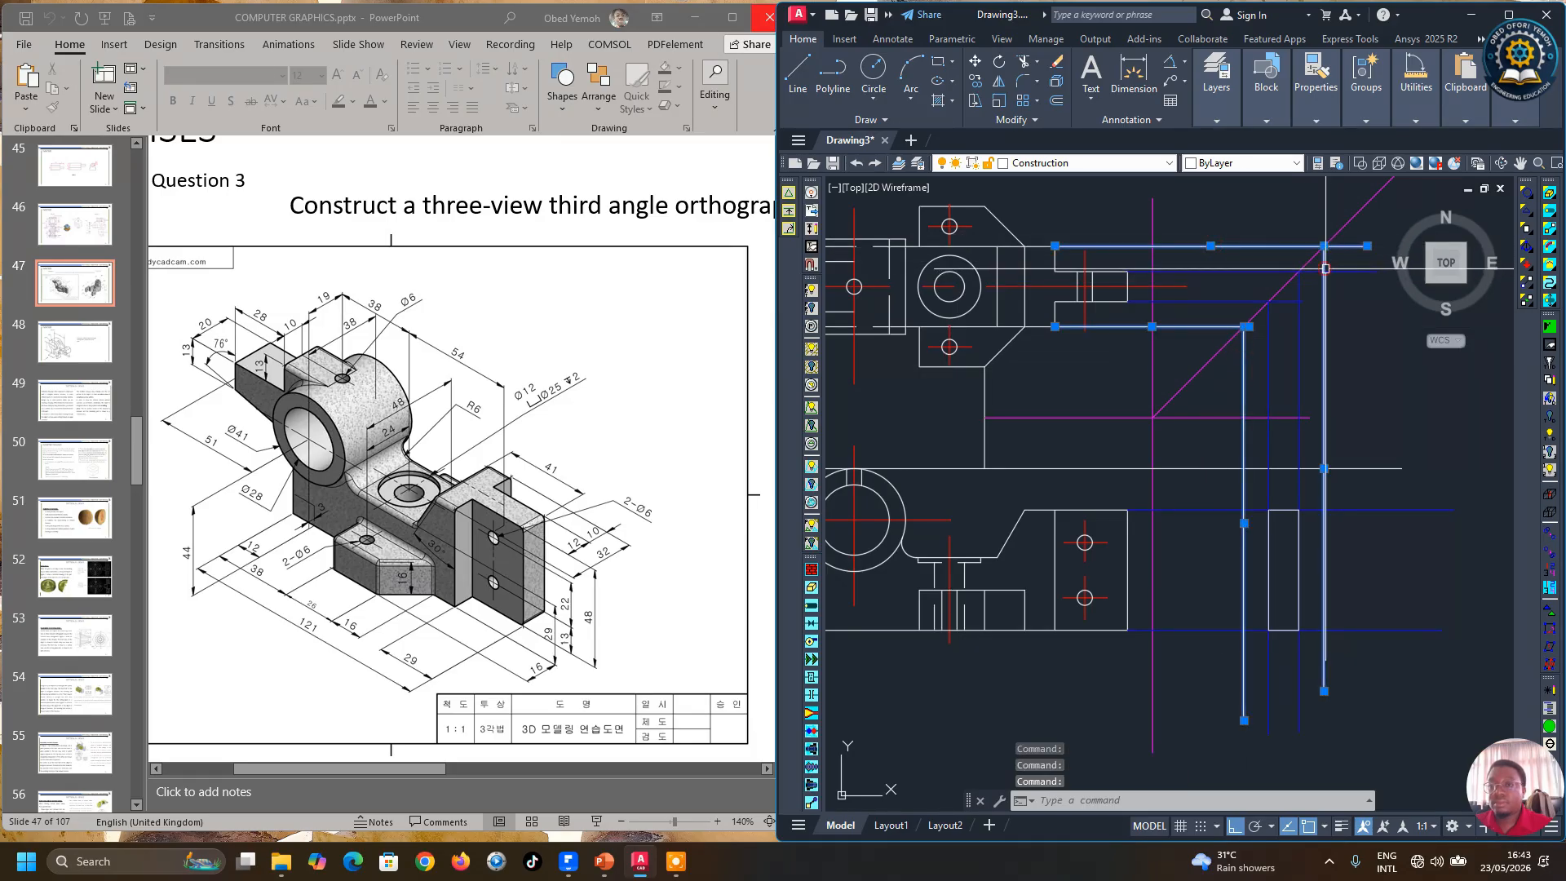
mouse_move(1268, 114)
mouse_move(1315, 102)
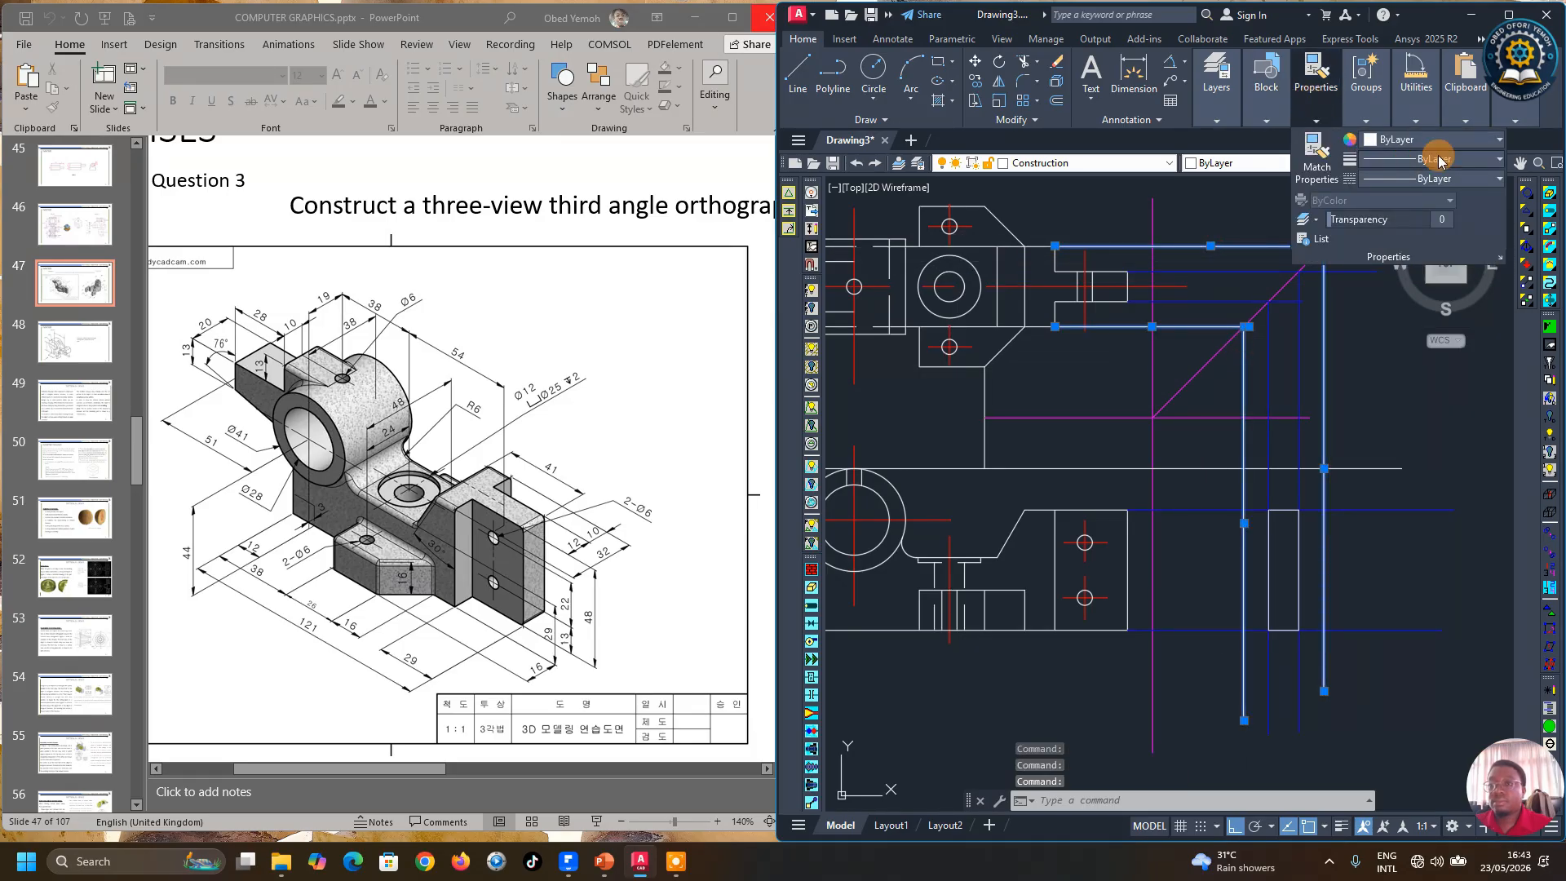
click(1460, 140)
click(1435, 298)
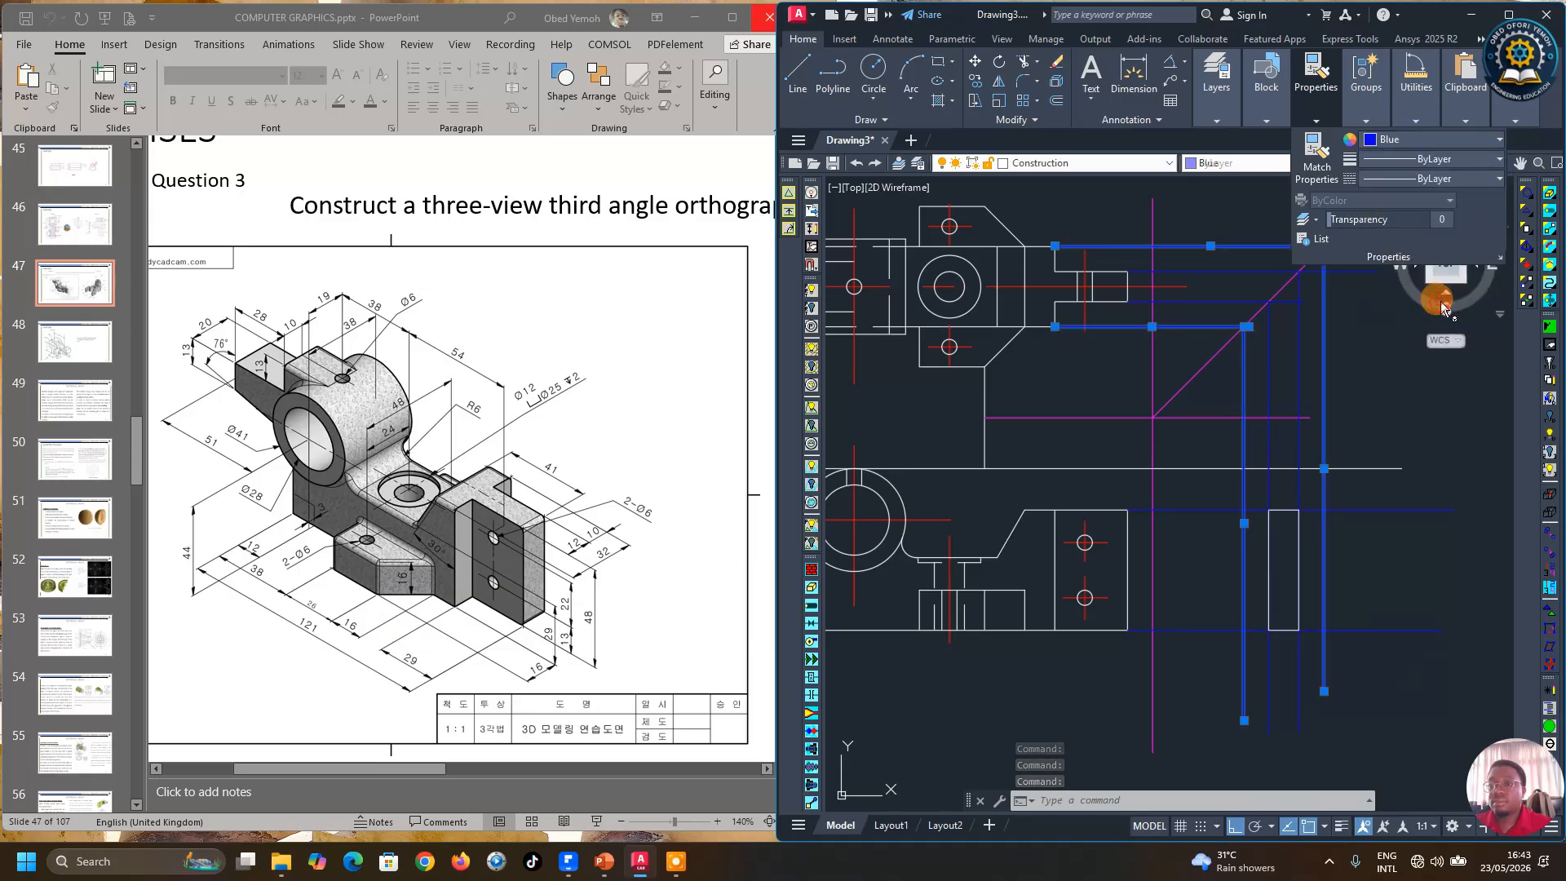
key(Escape)
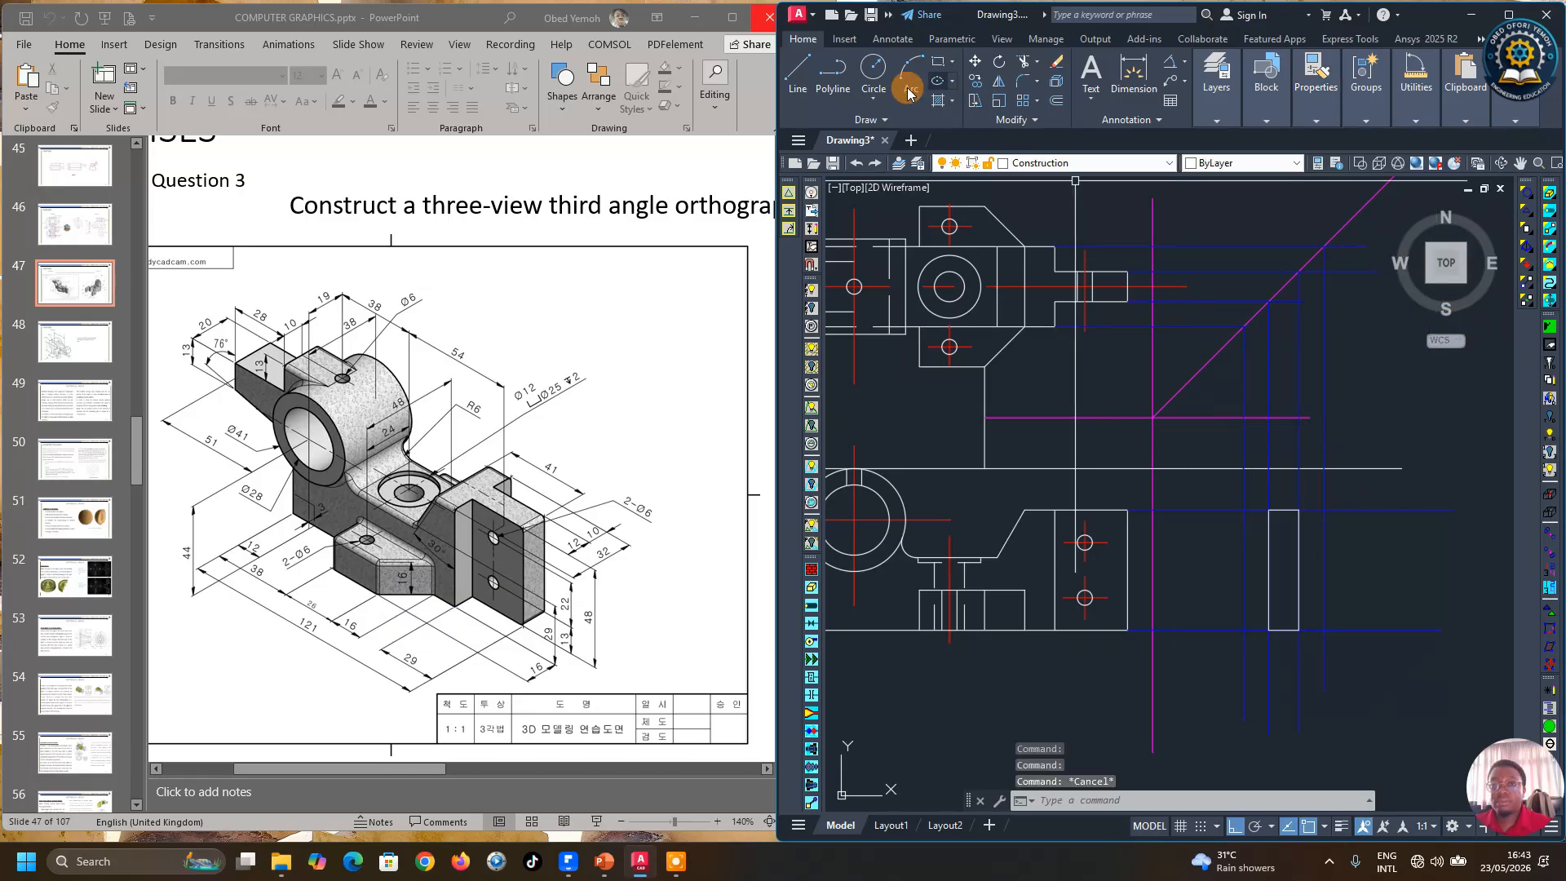
Step: Draw the upright's outline in the side view between the two vertical projection lines
click(795, 75)
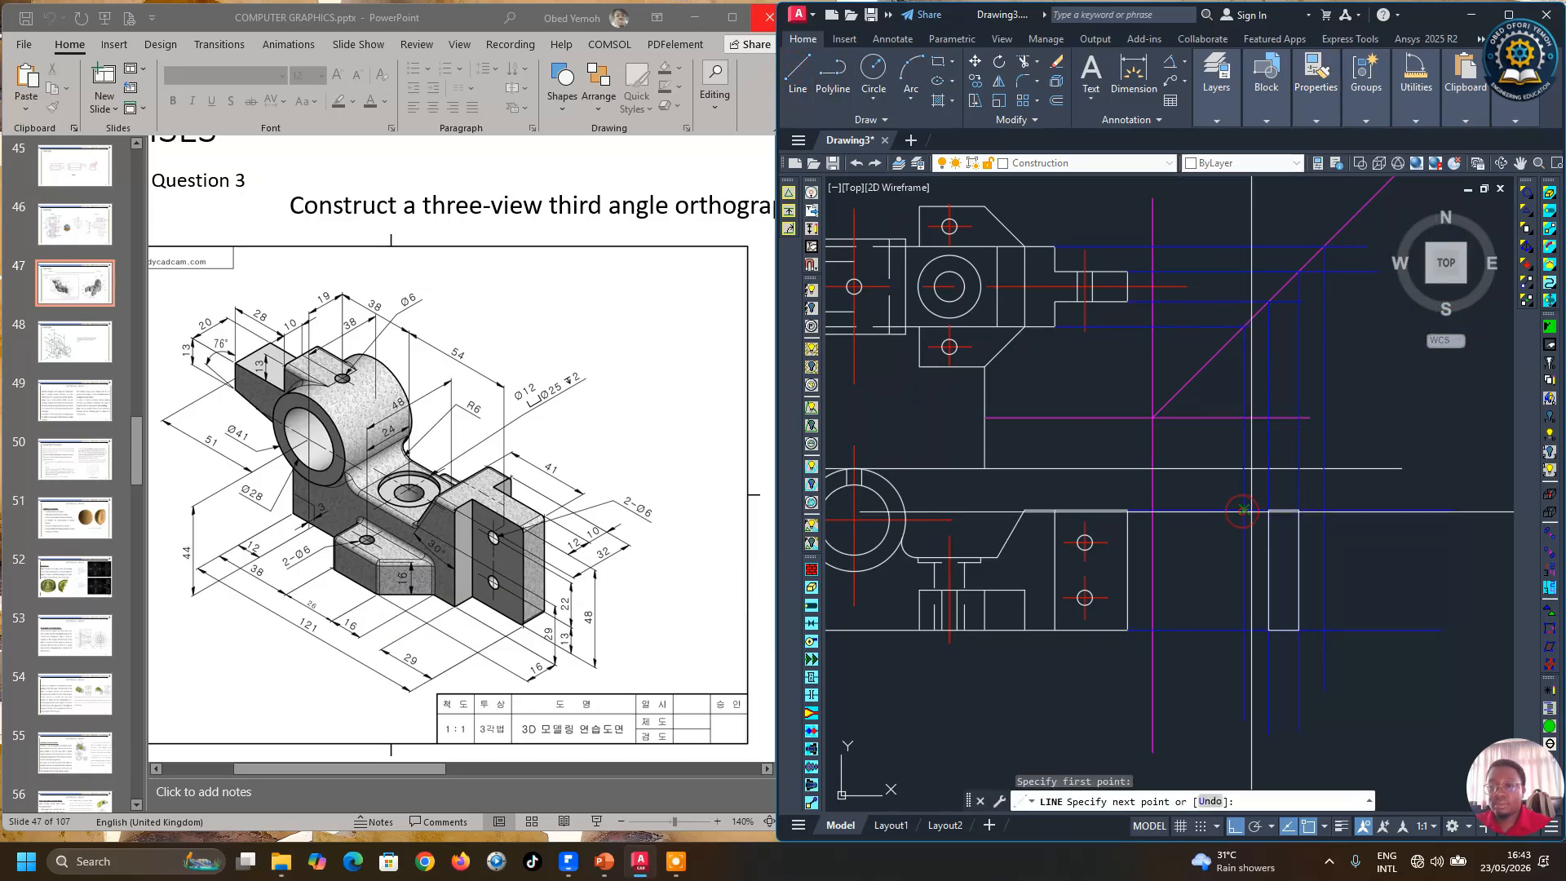
click(1324, 510)
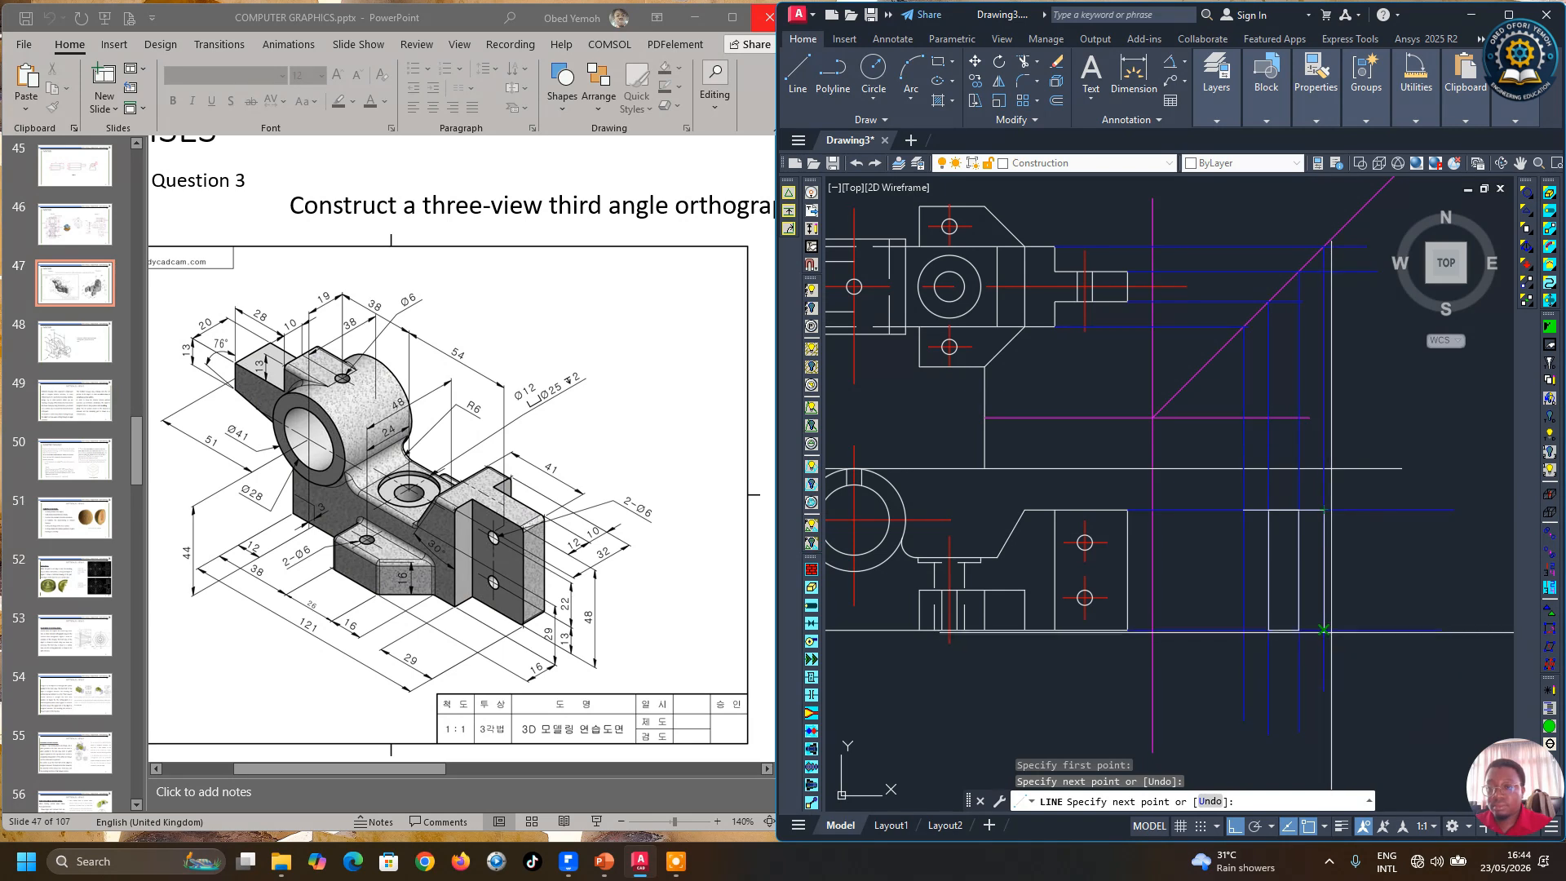
click(1244, 629)
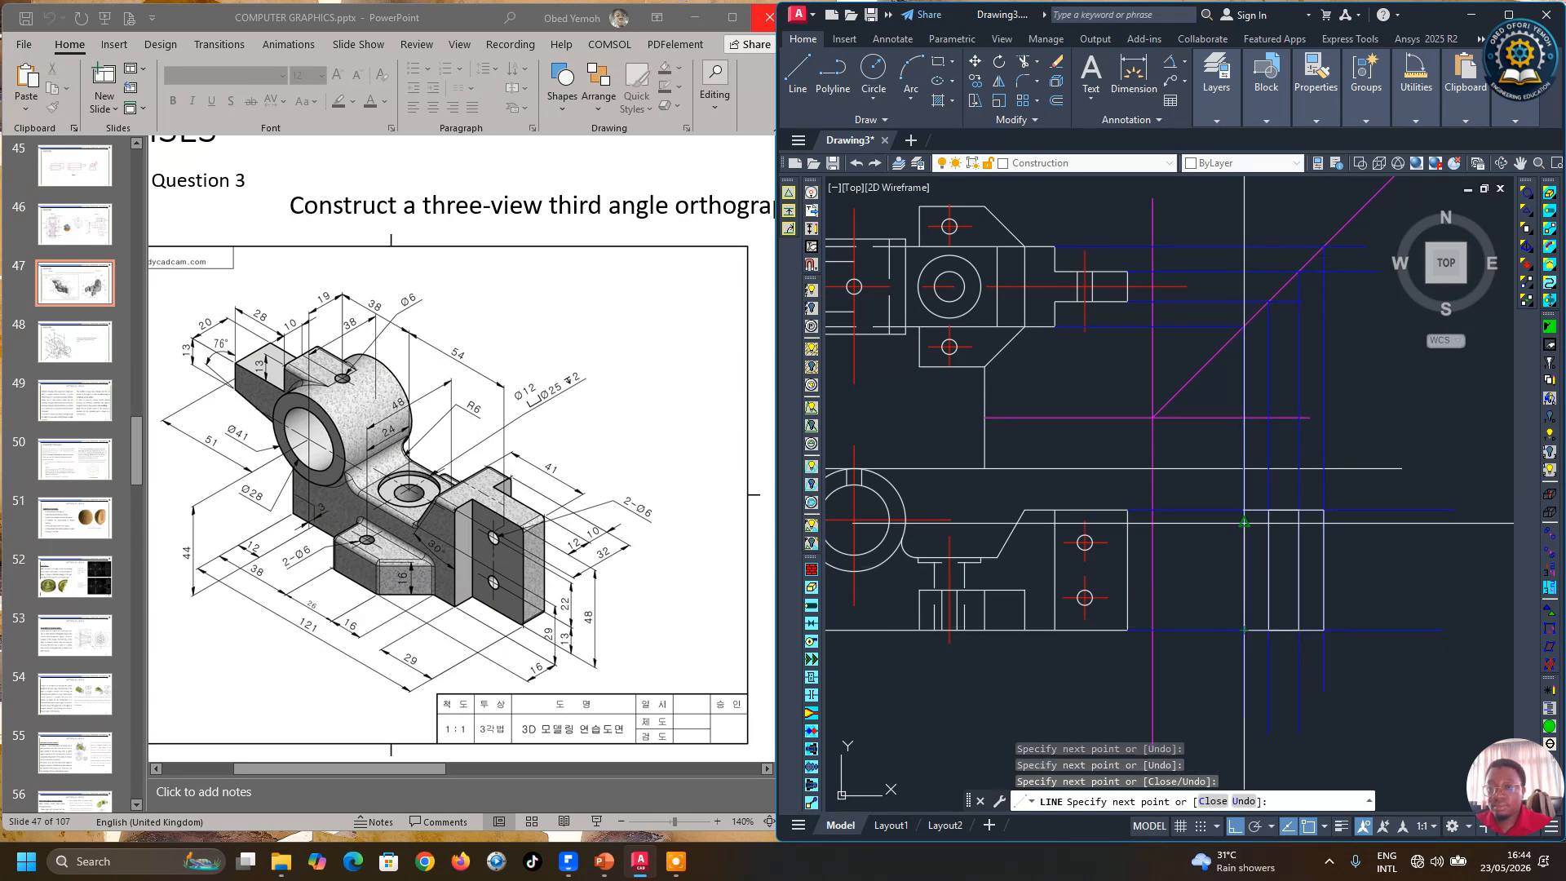
click(1244, 509)
key(Escape)
Step: Draw another projection line from the top view's edge across to the miter line and down past the side view
scroll(1252, 469, down, 2)
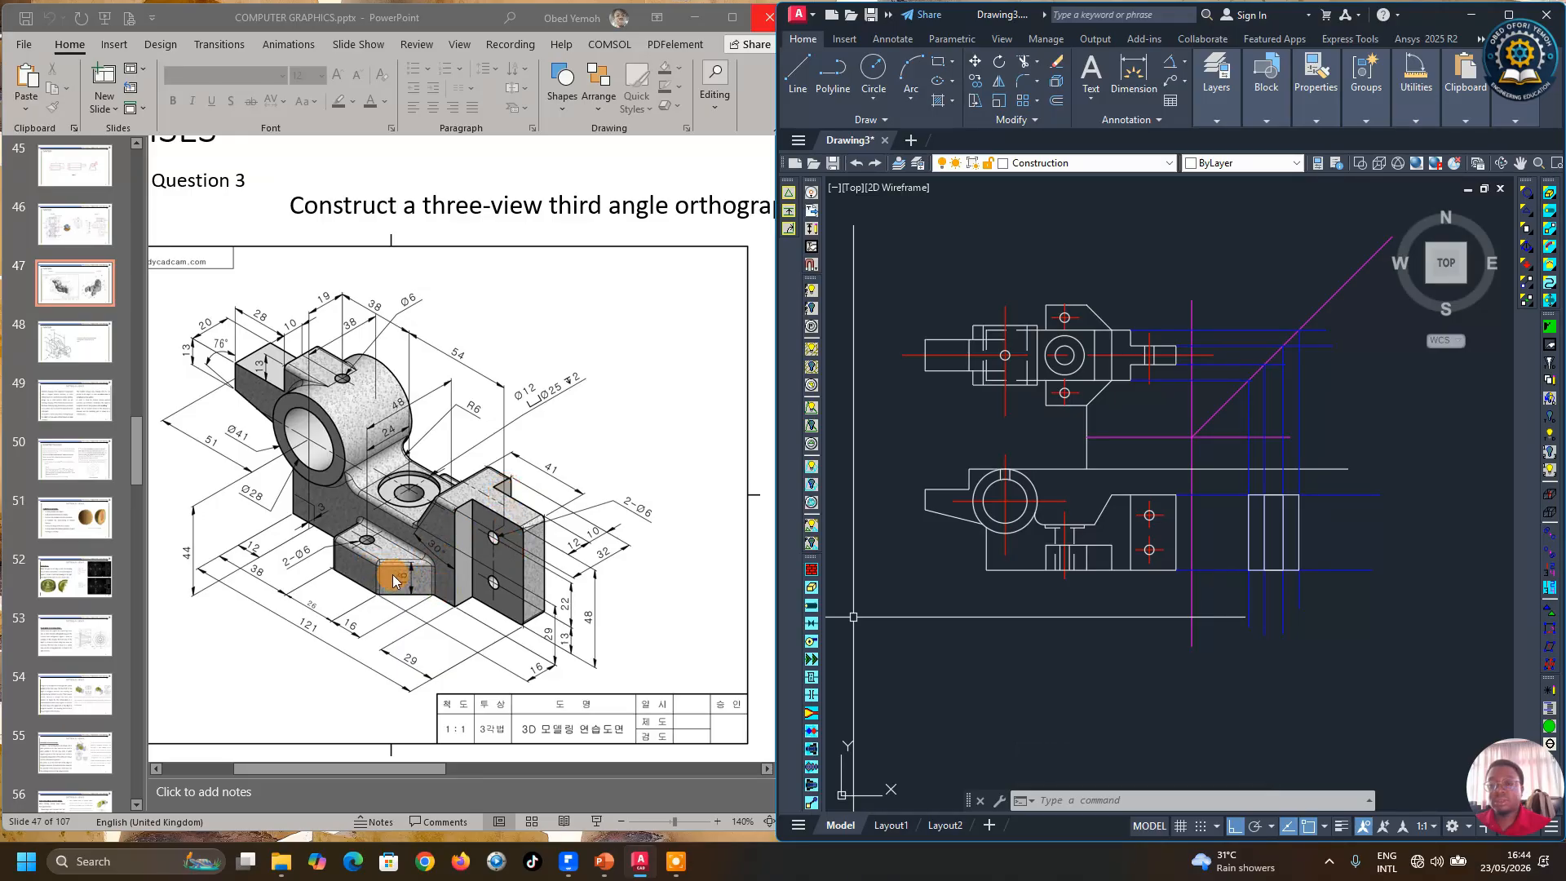
click(797, 72)
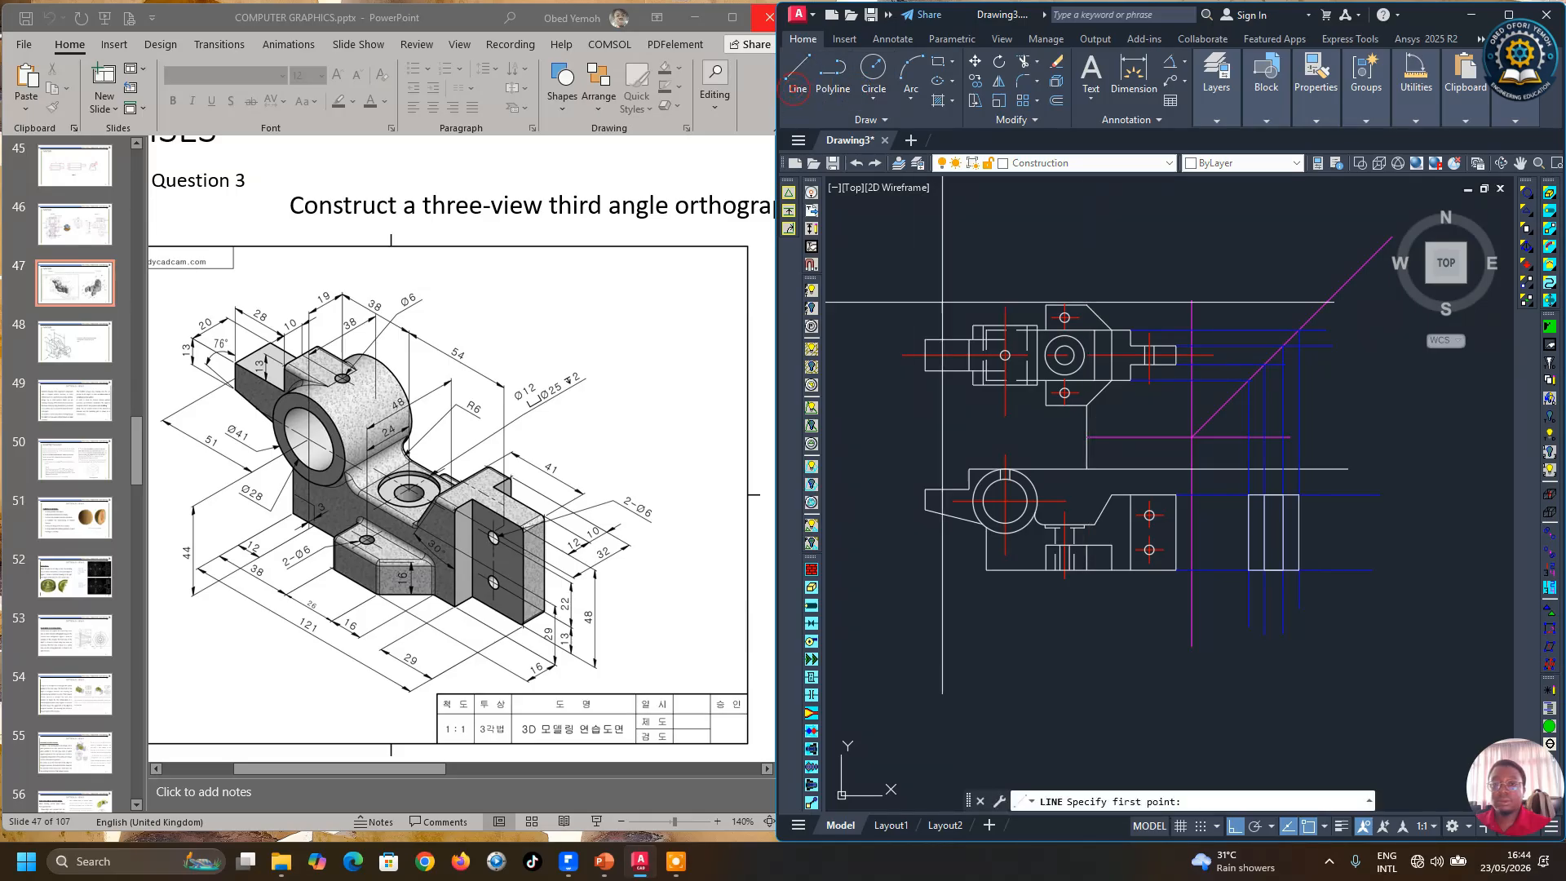
click(1087, 406)
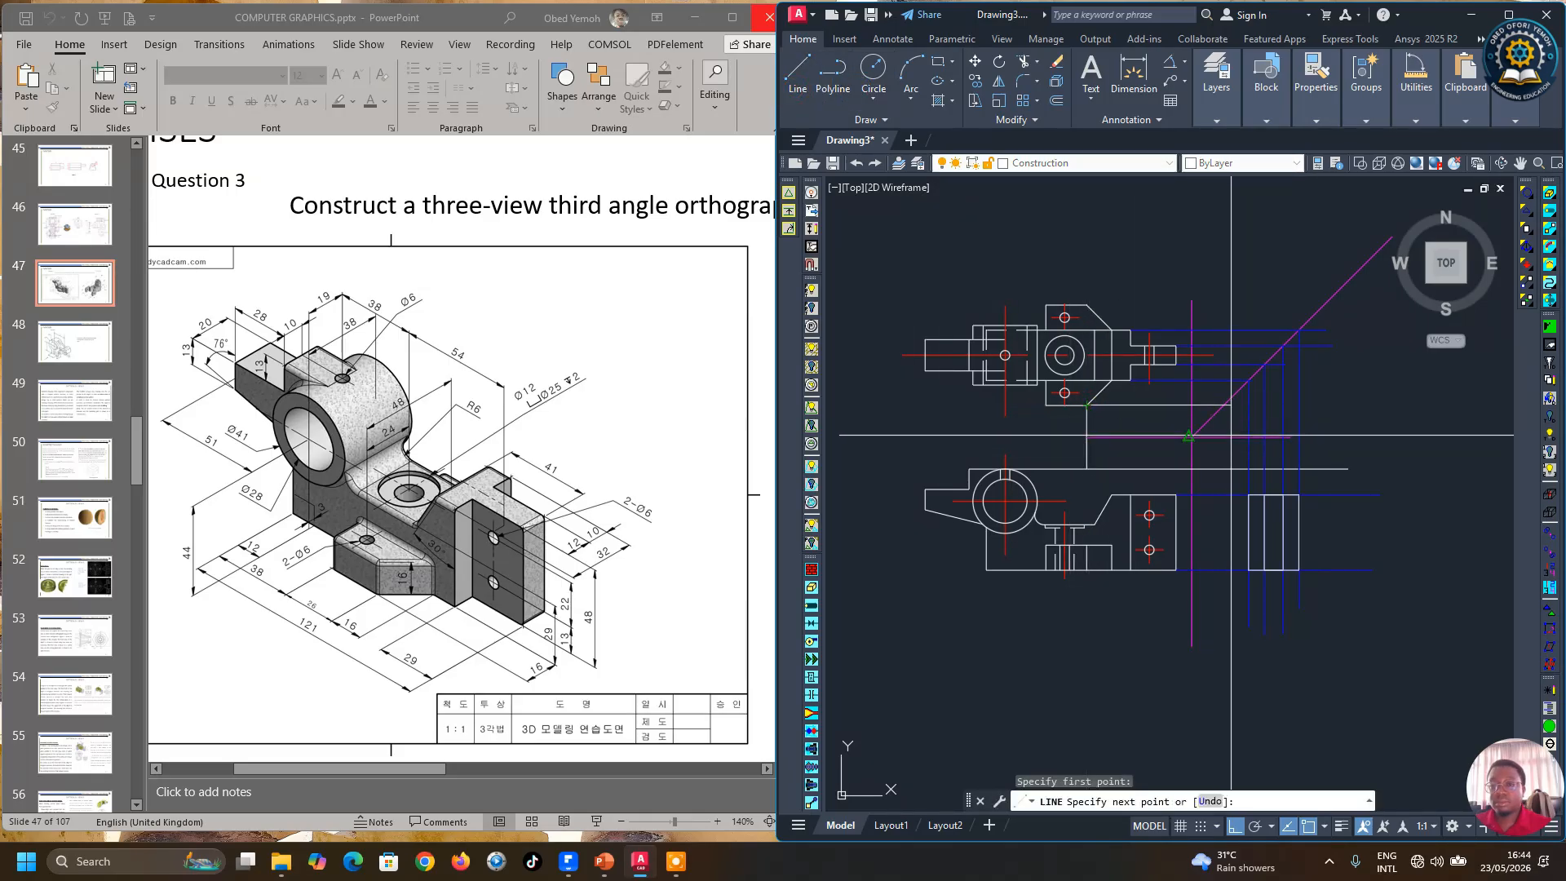
scroll(1234, 436, up, 2)
click(1323, 436)
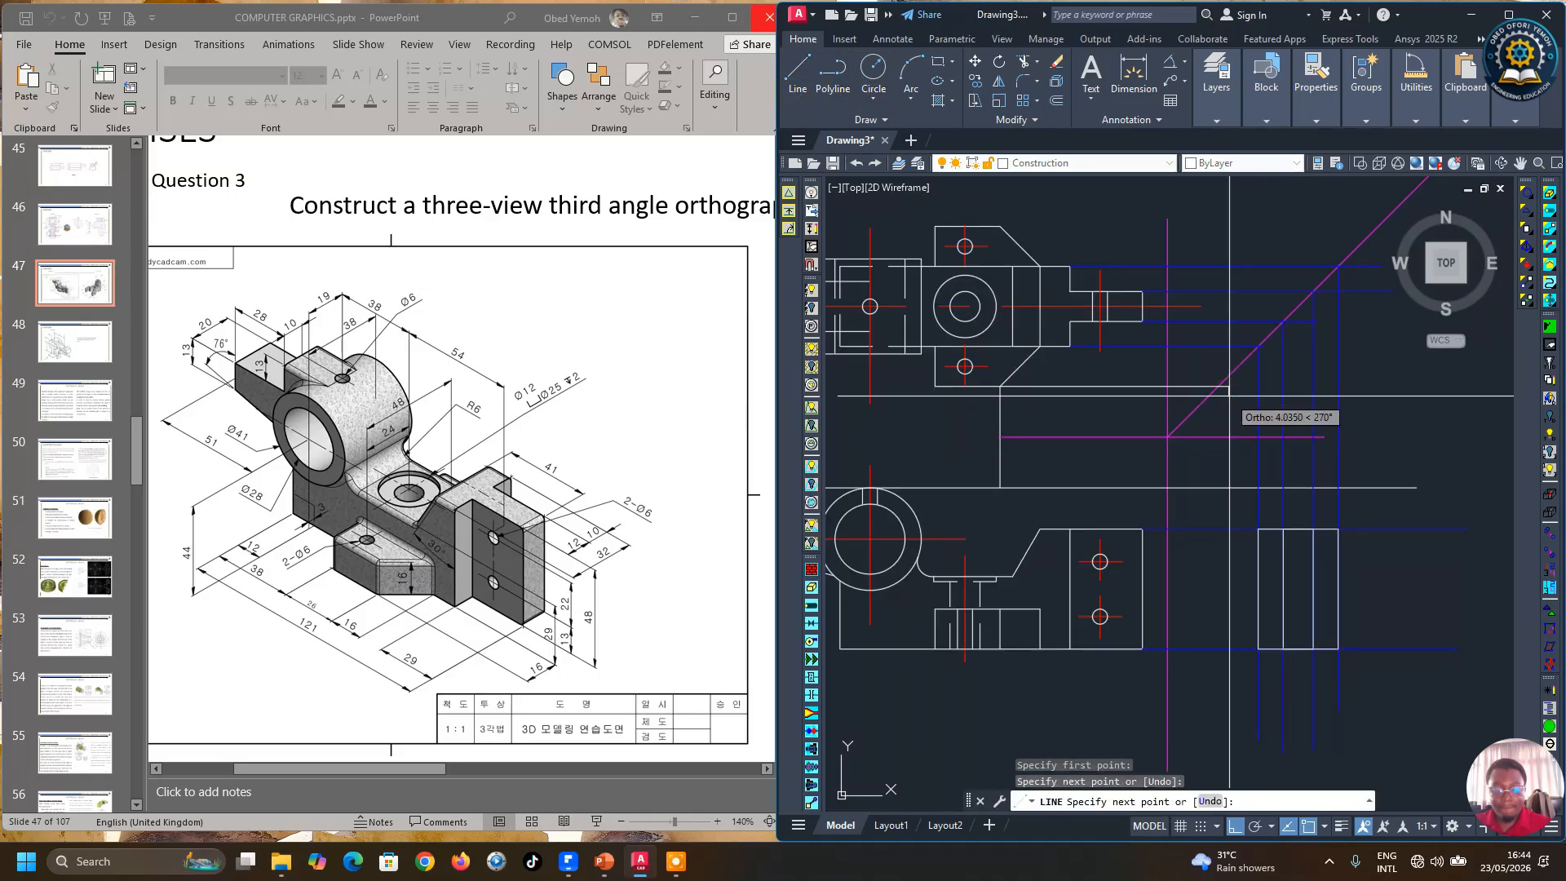
key(Return)
key(Return)
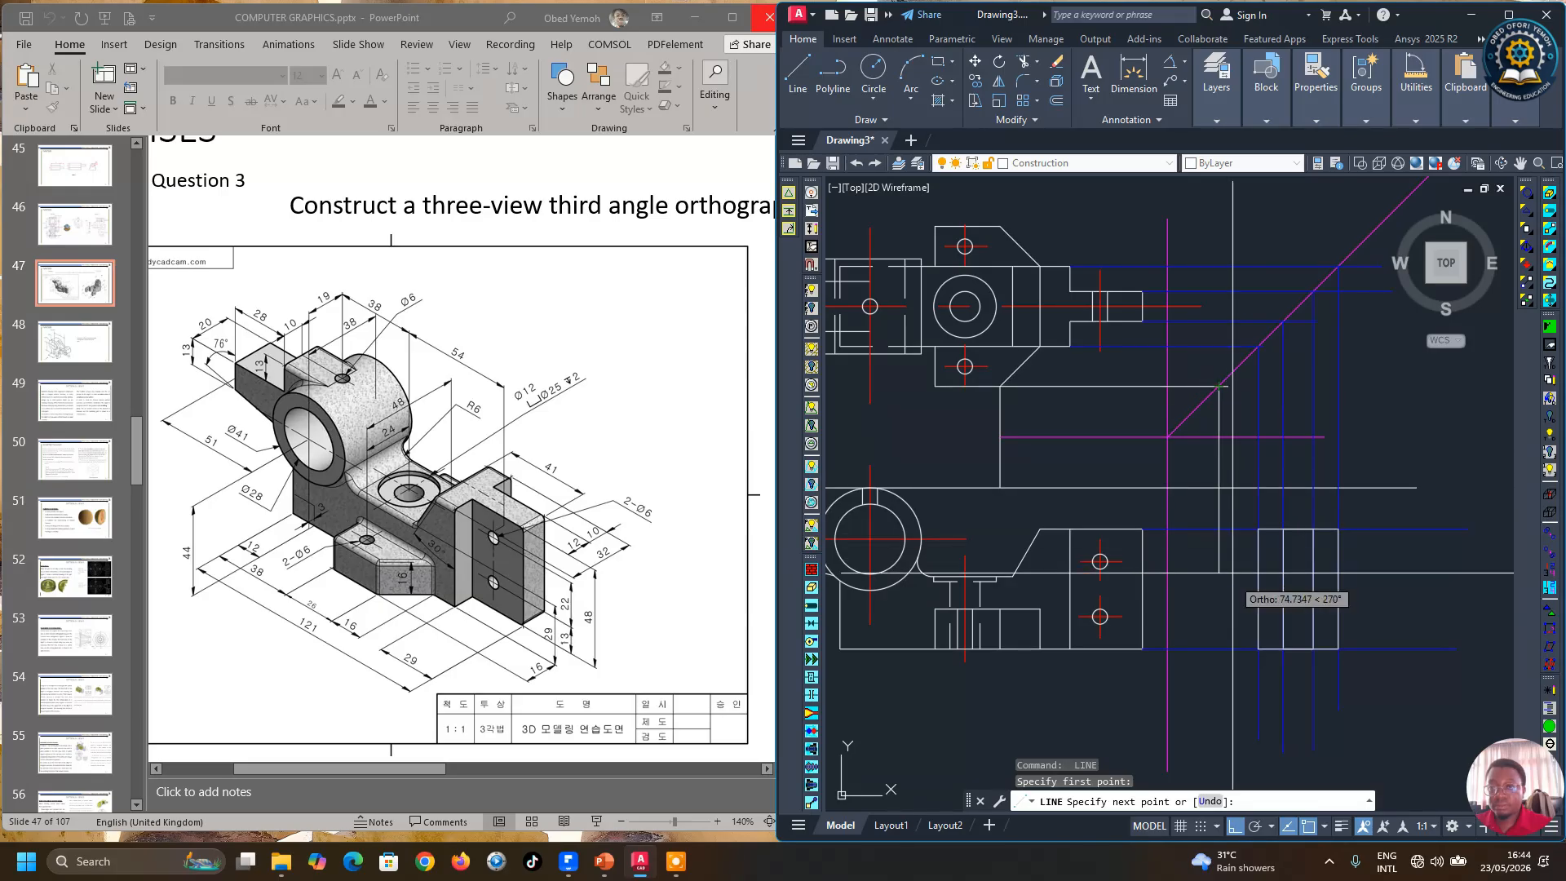
click(1218, 674)
key(Return)
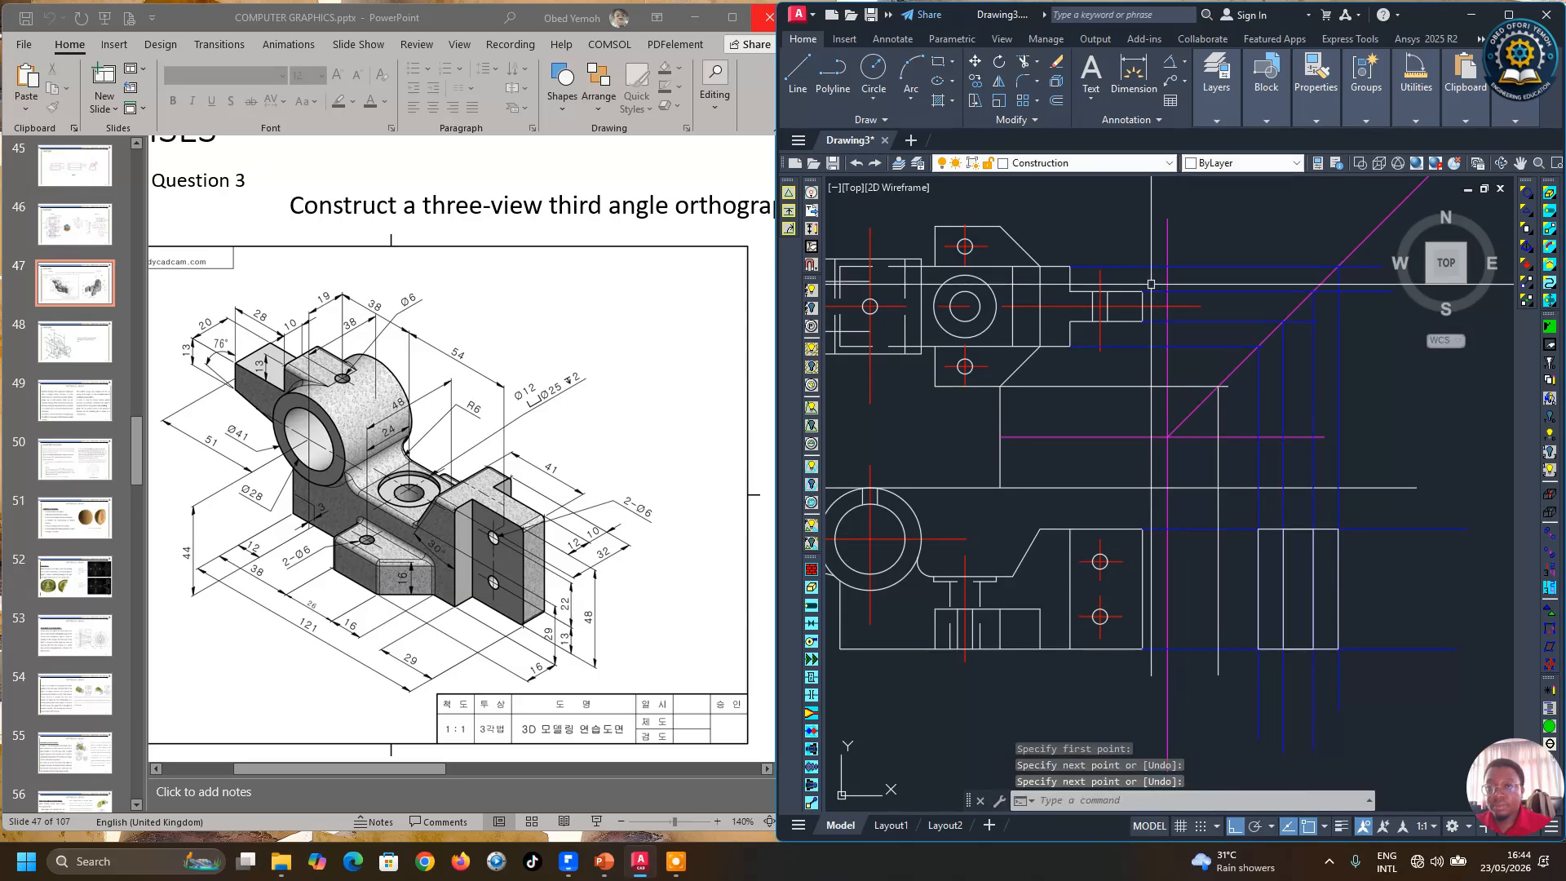
key(Return)
click(1000, 226)
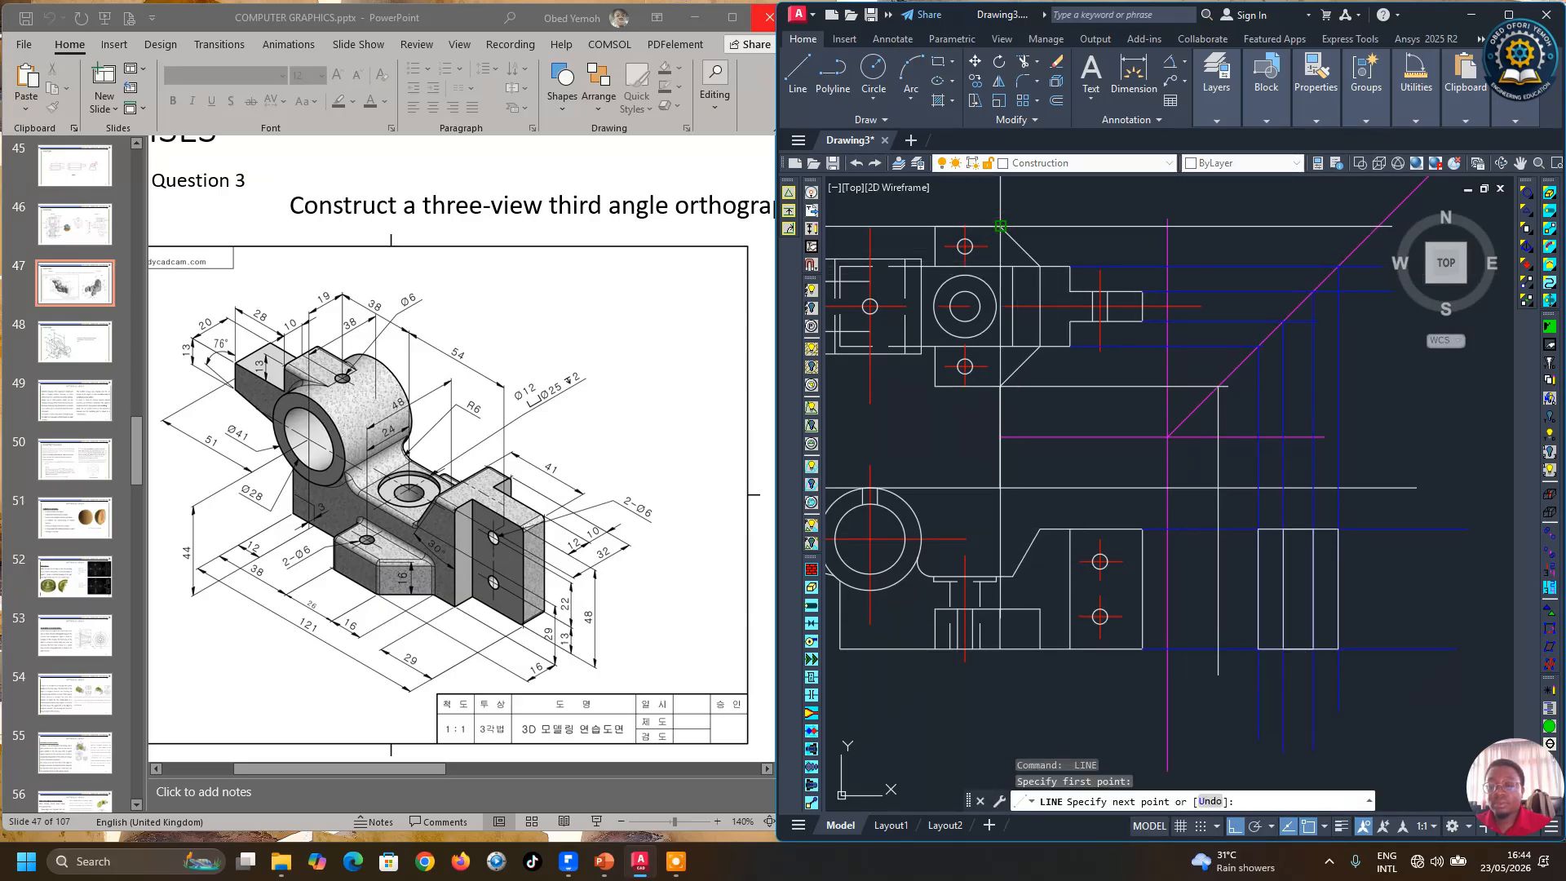
scroll(1001, 226, down, 2)
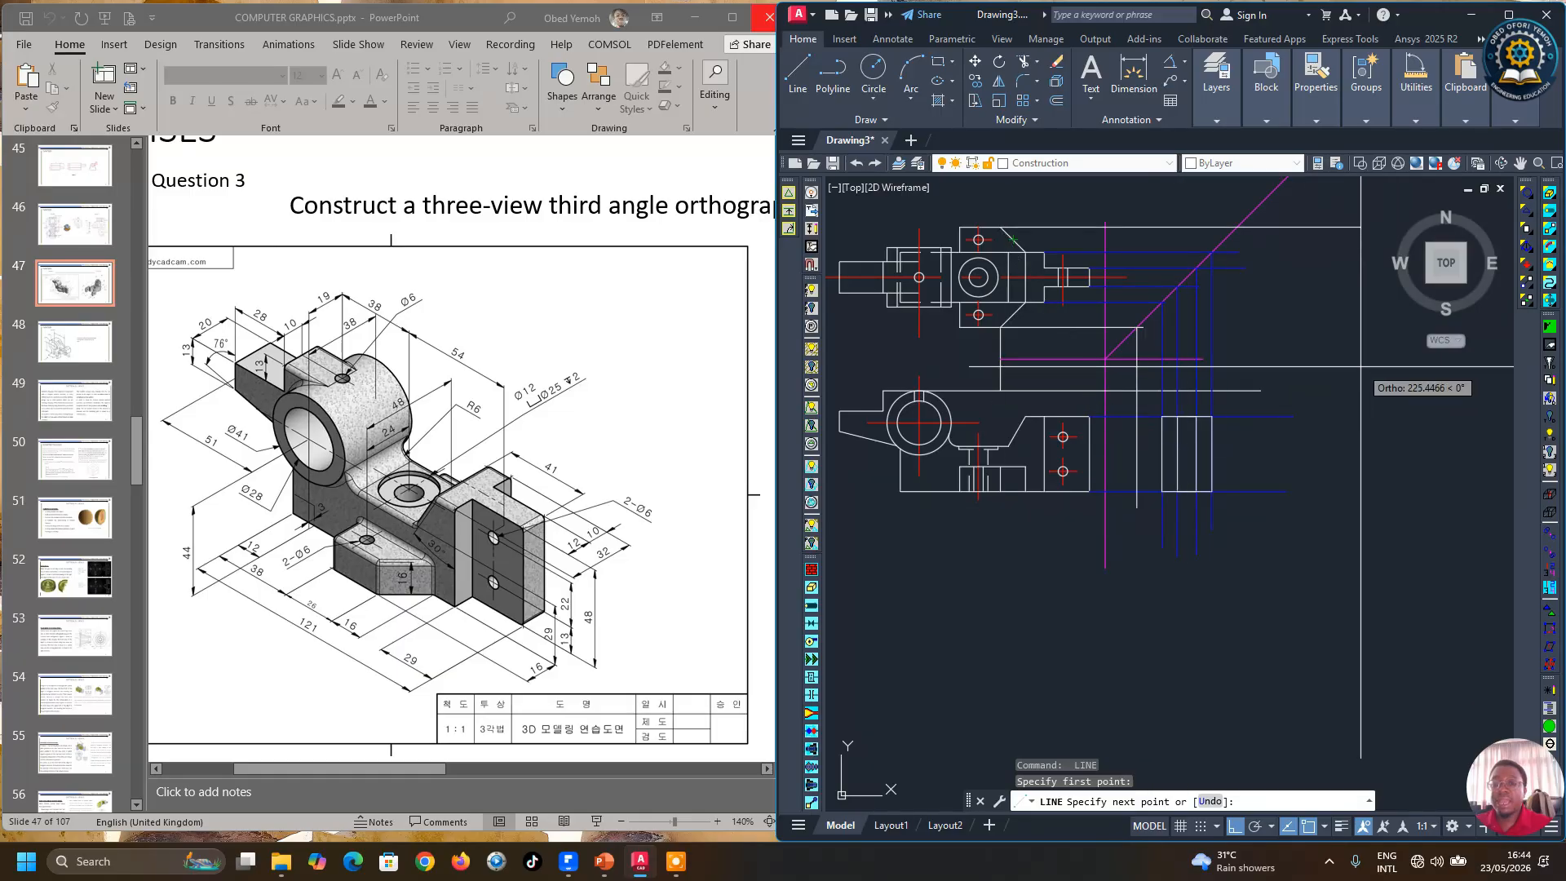
key(Escape)
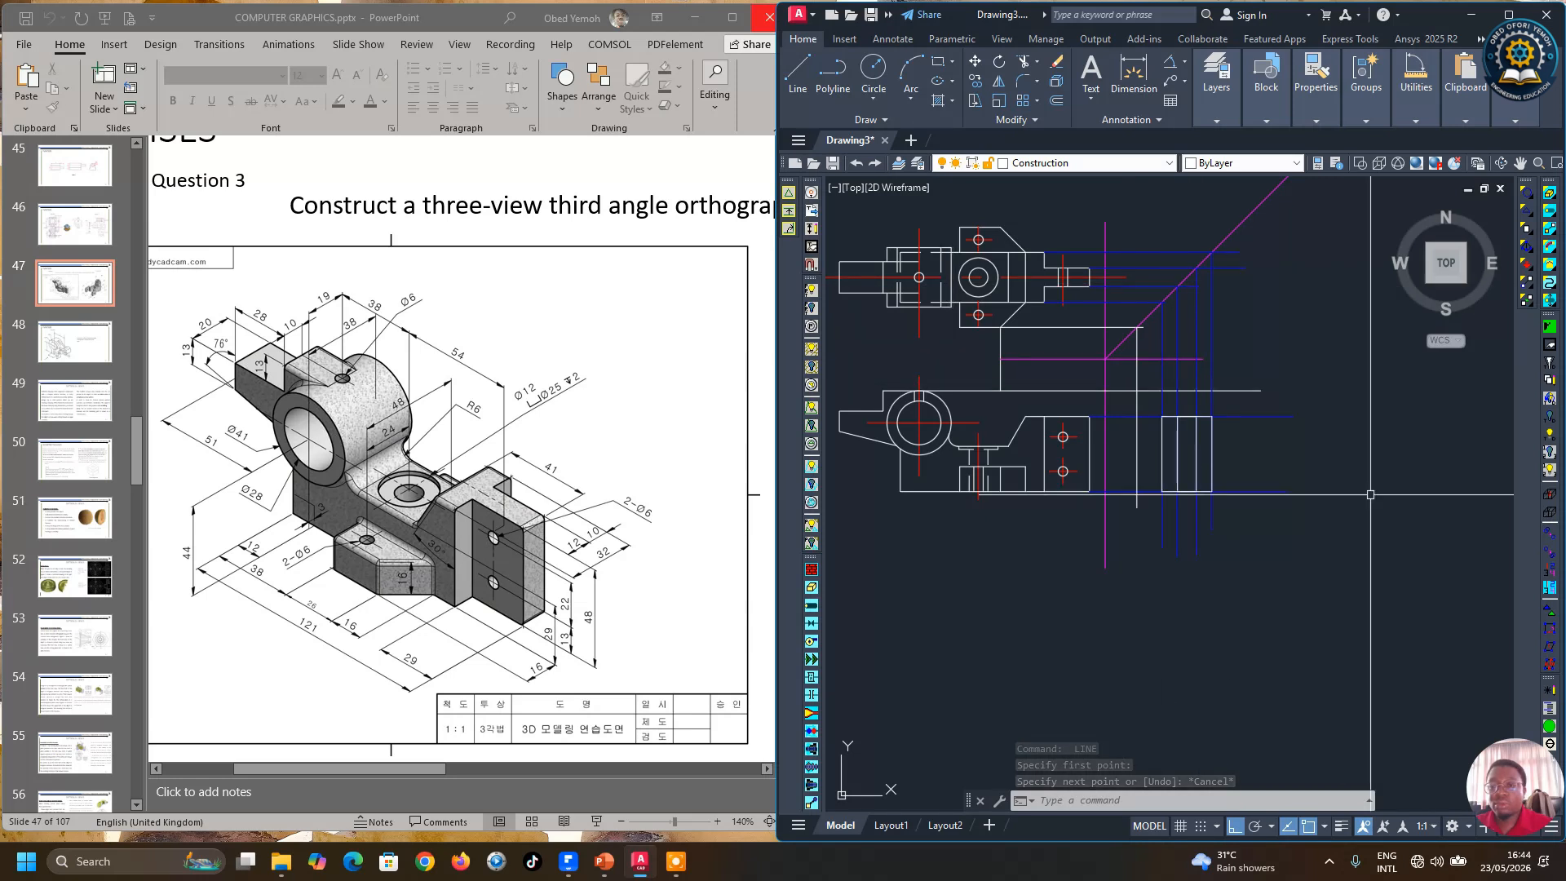
Step: Select the latest horizontal and vertical projection lines and set their colour to Blue
scroll(1088, 470, up, 2)
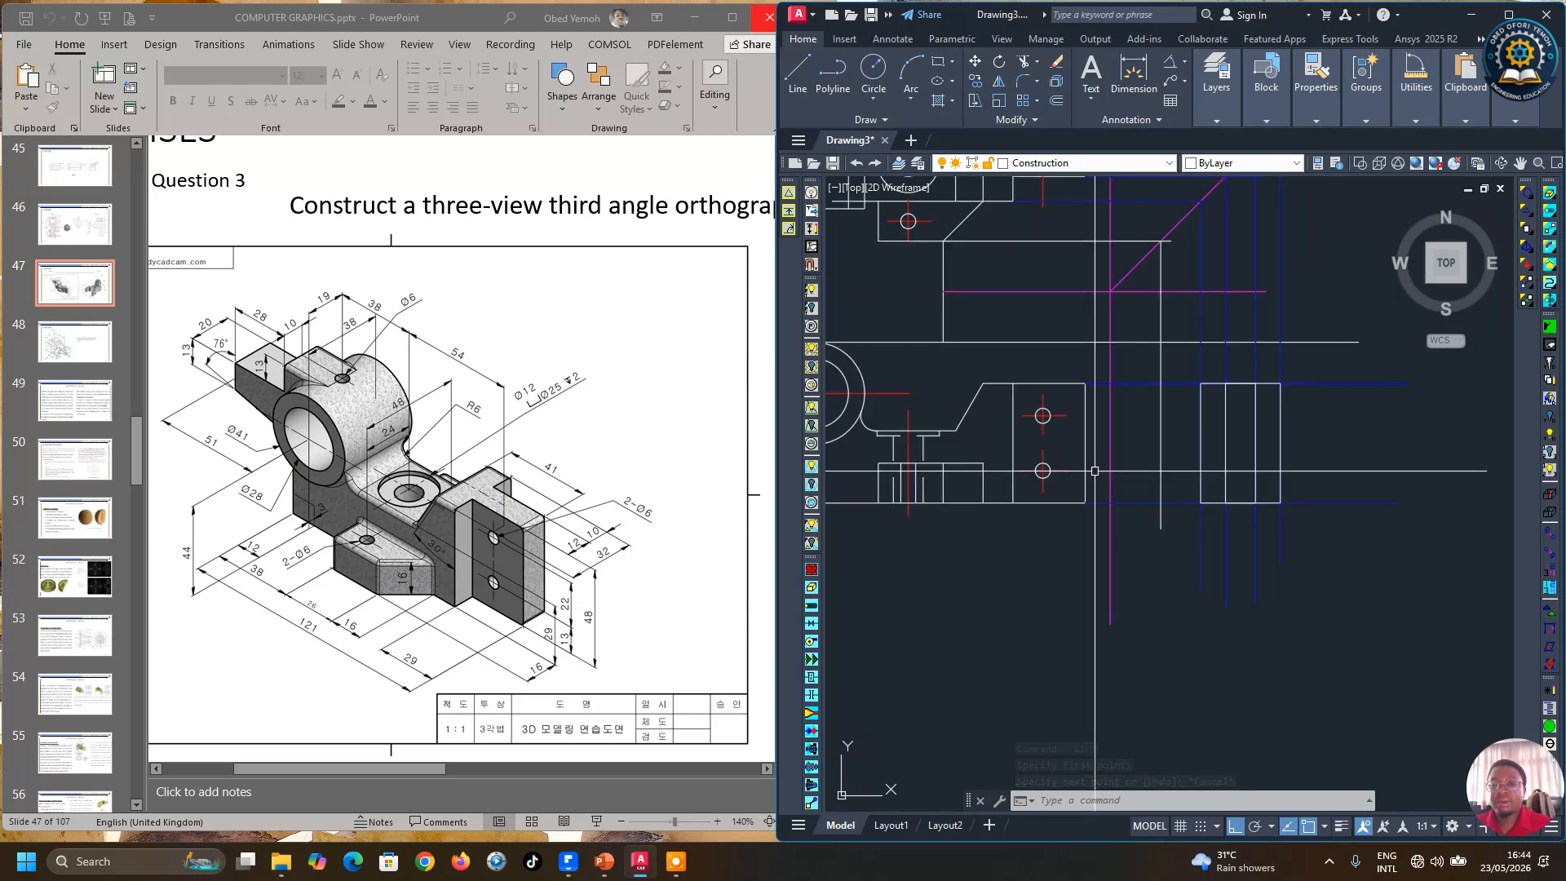
click(1145, 242)
click(1161, 270)
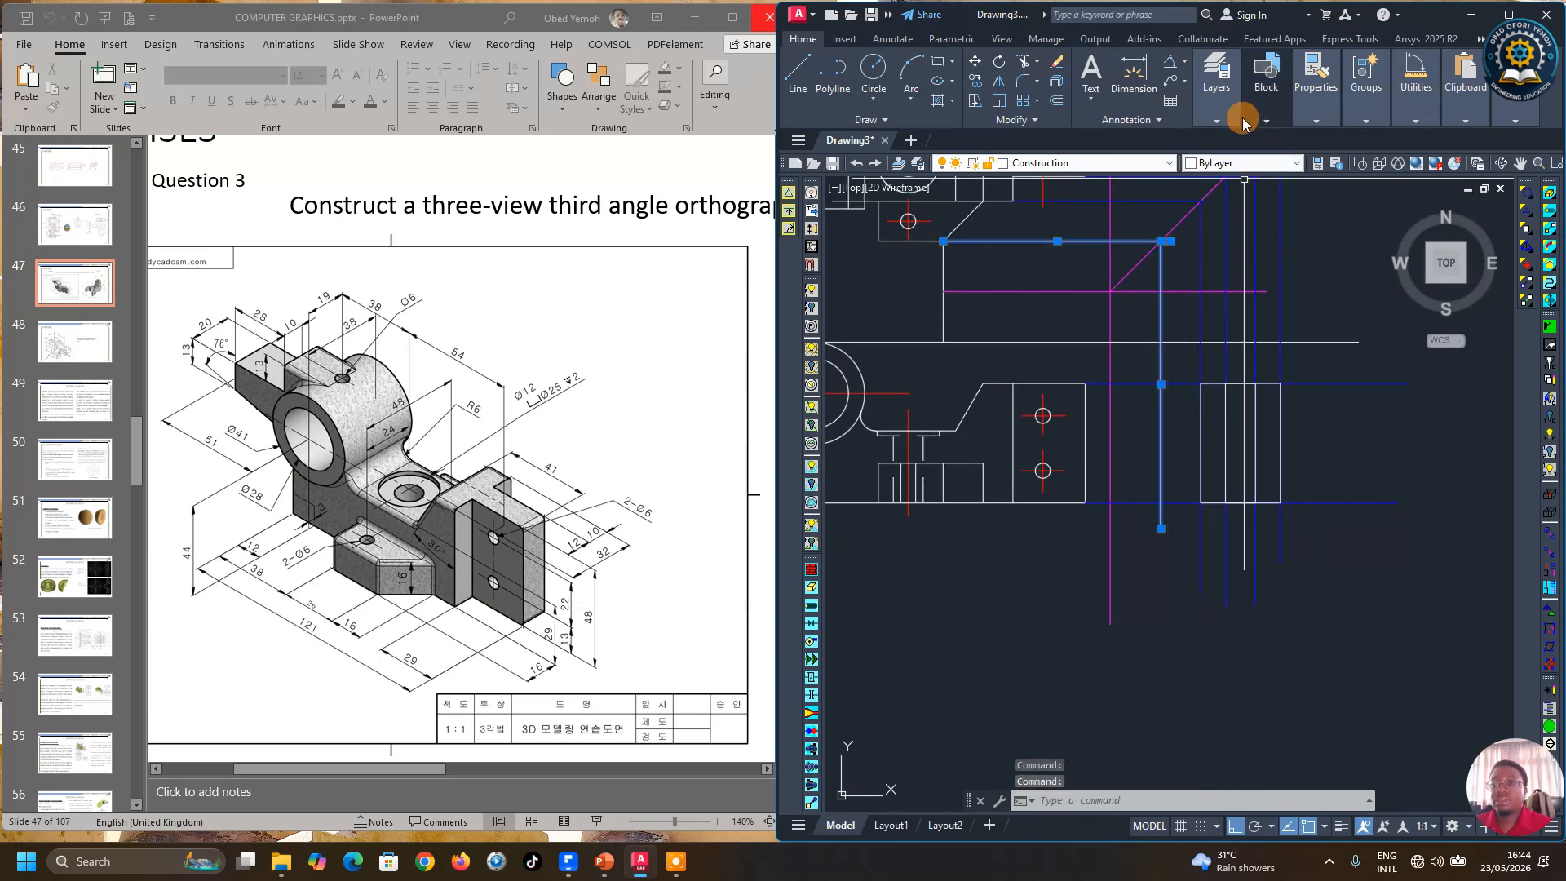
mouse_move(1327, 122)
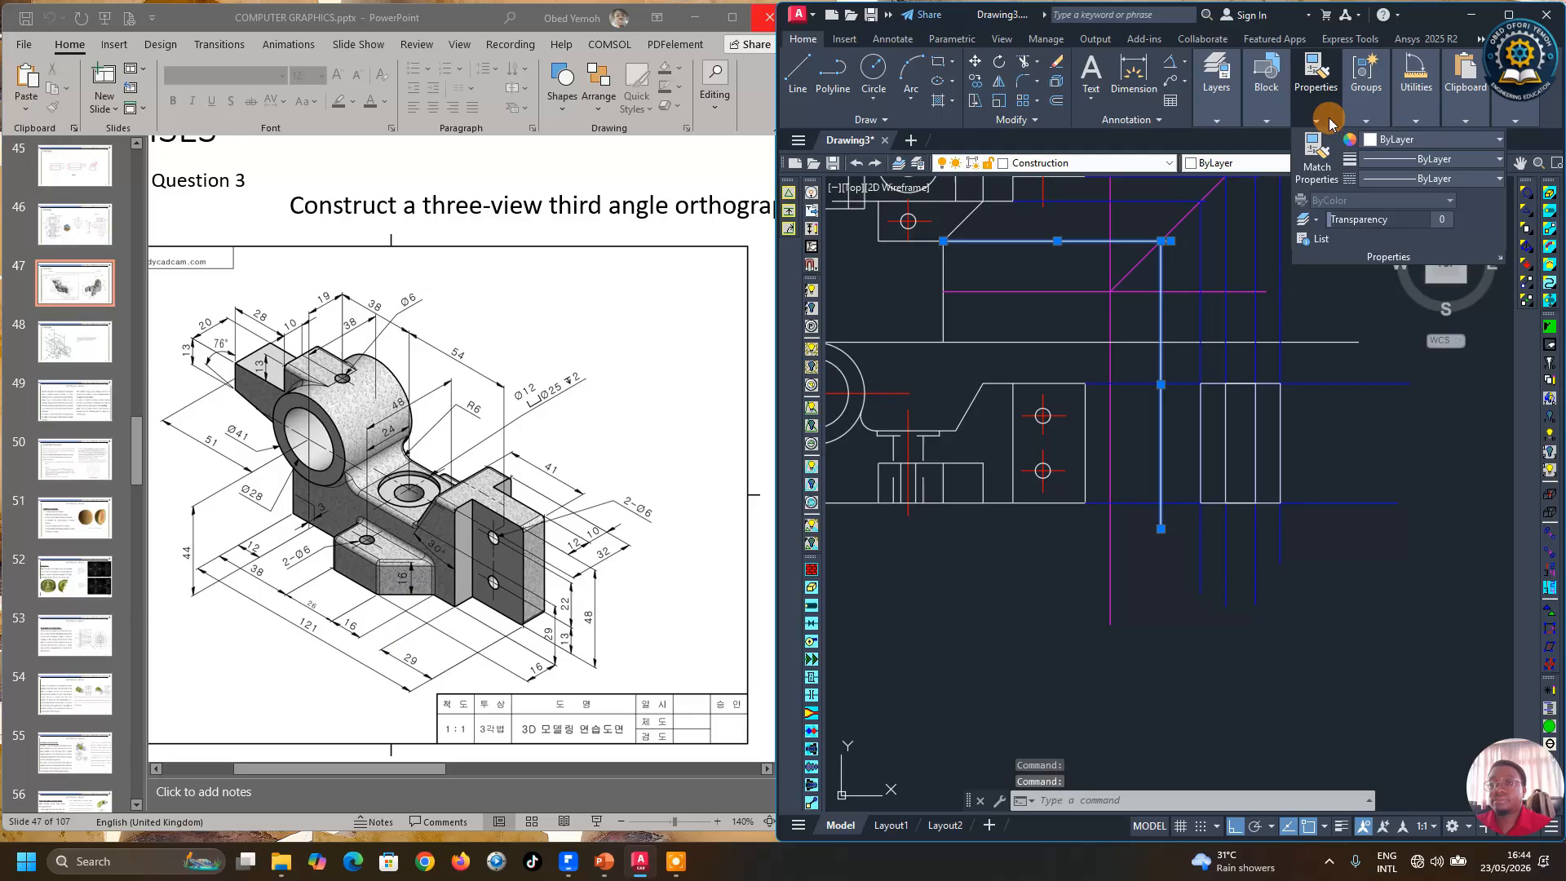
click(1402, 140)
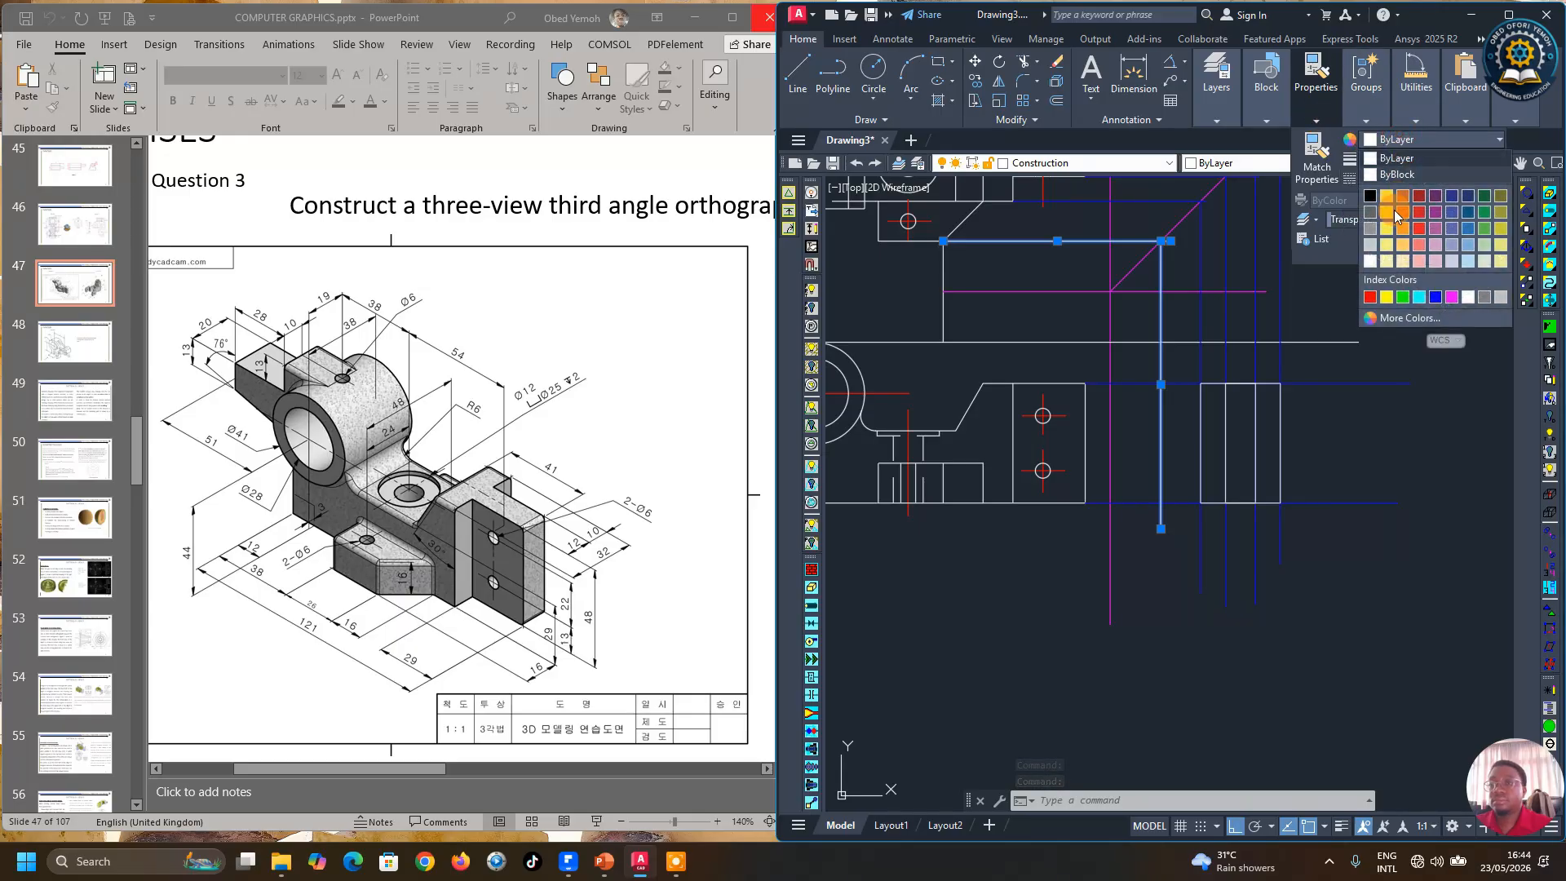
click(1438, 303)
key(Escape)
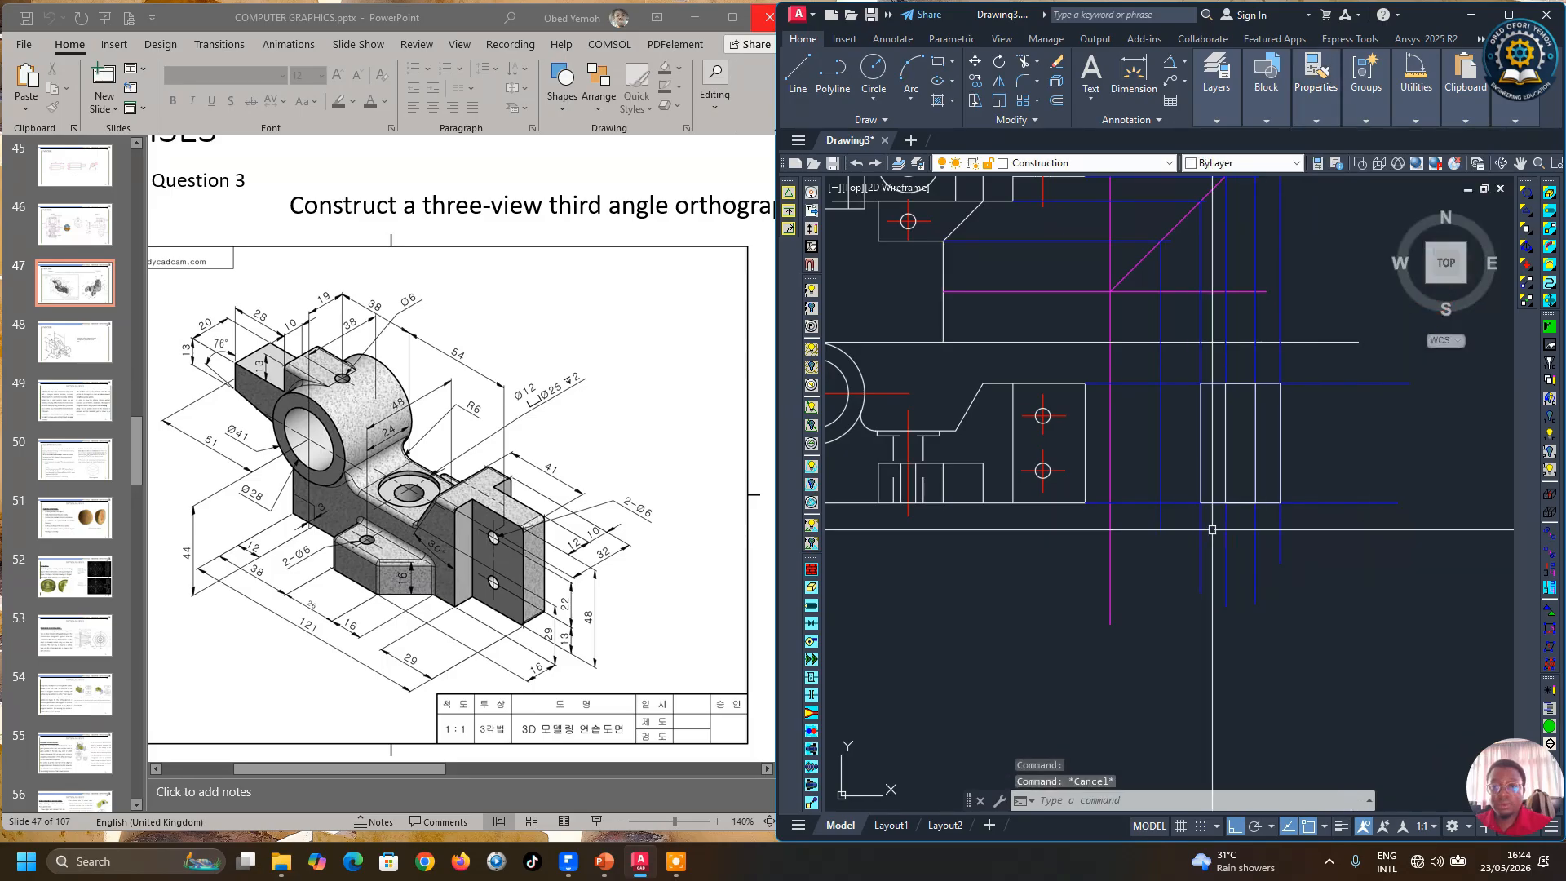
Step: Draw a horizontal projection line from the front view's hole level across the side view and colour it Blue
click(798, 71)
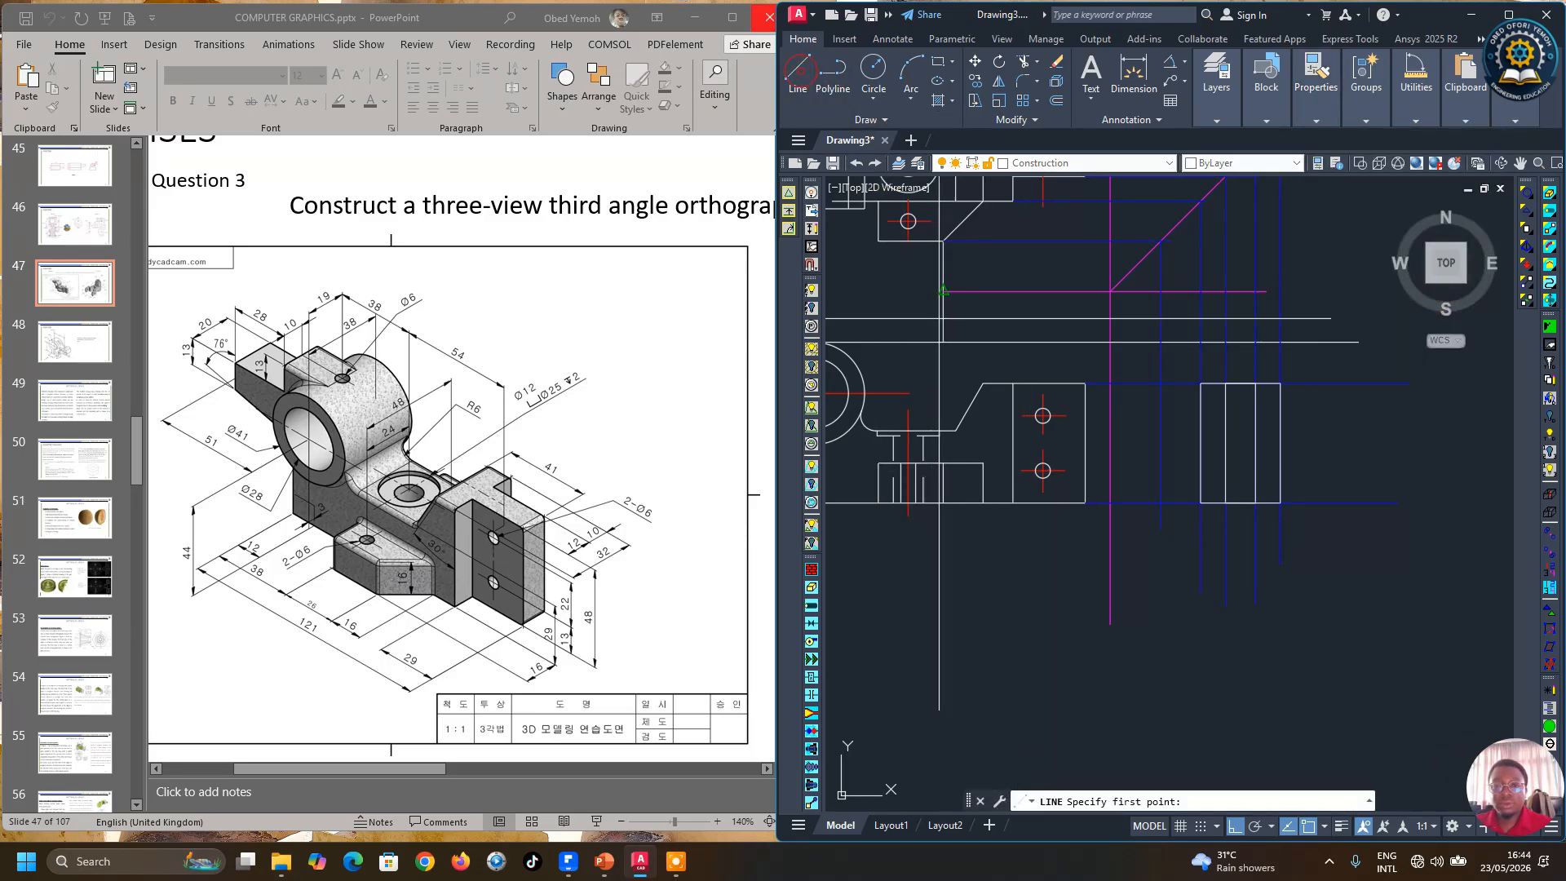
click(983, 462)
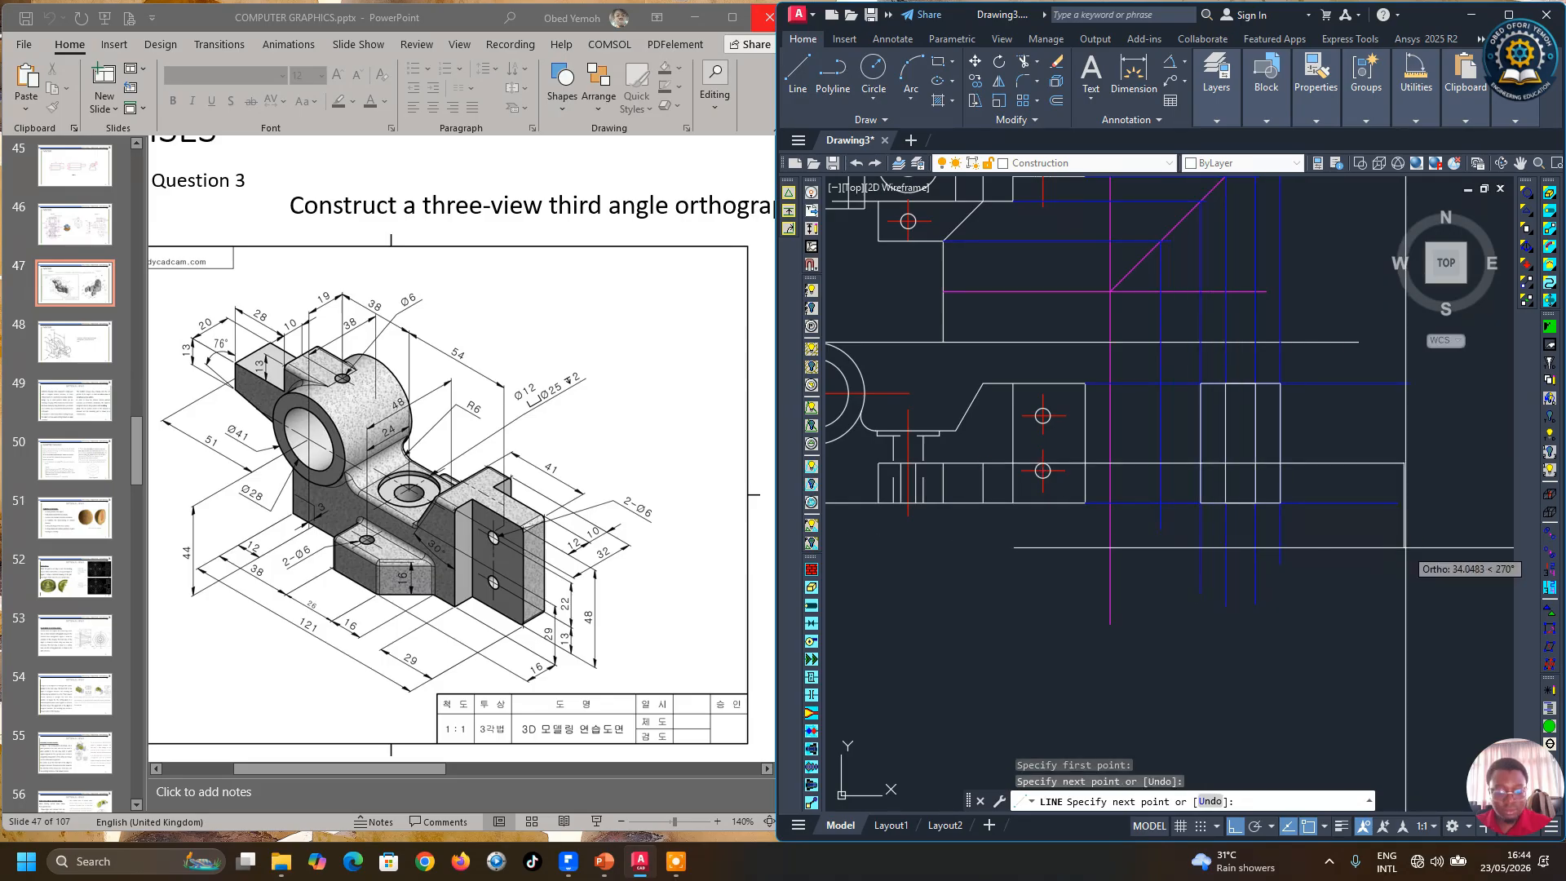
key(Return)
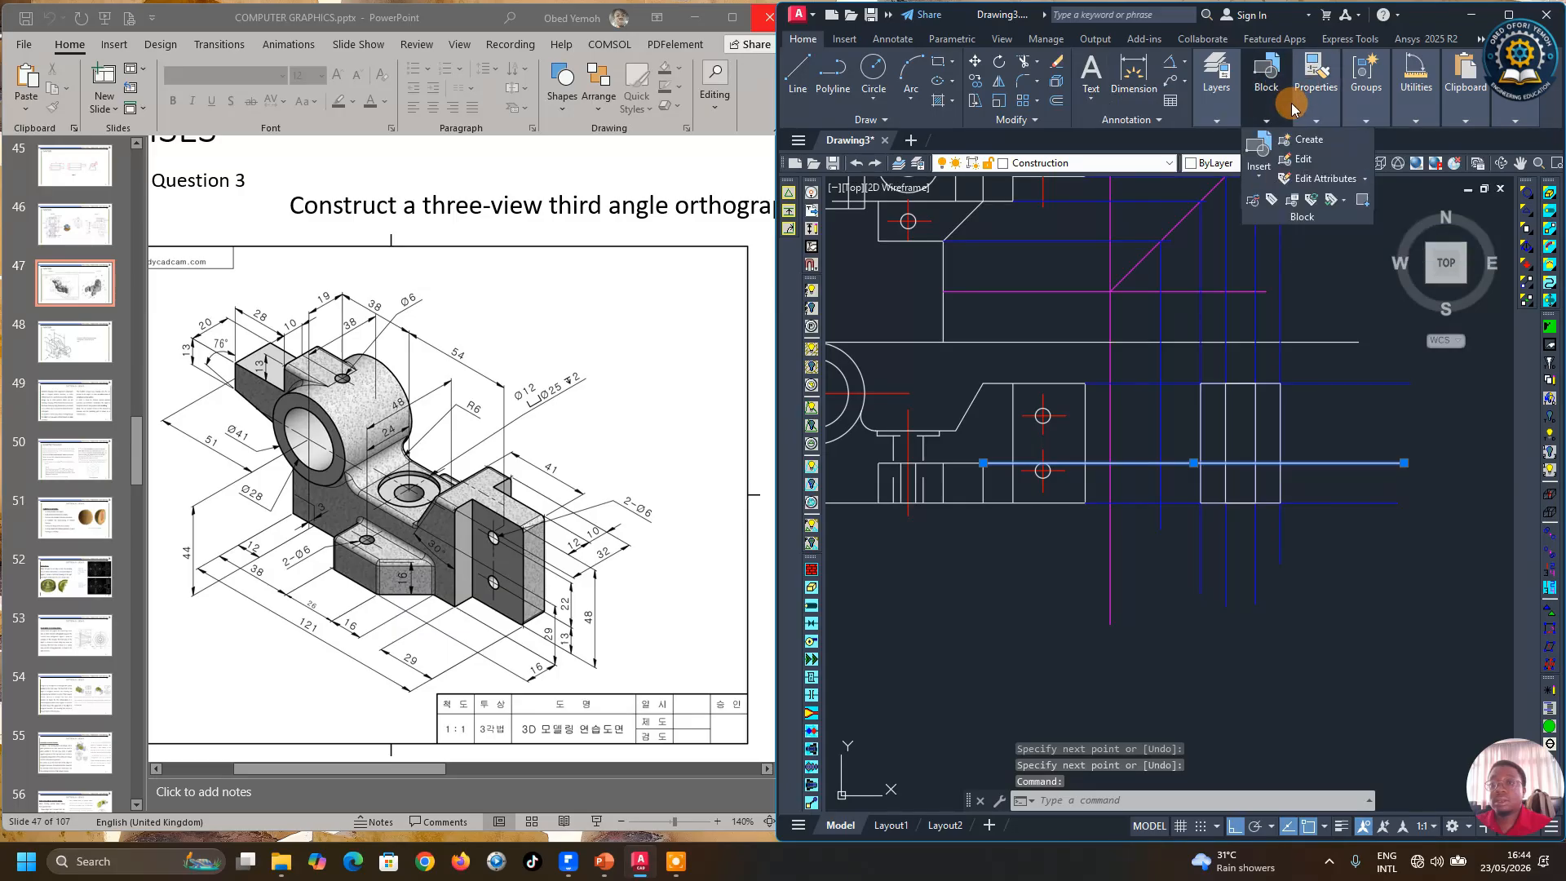
click(1317, 120)
click(1407, 140)
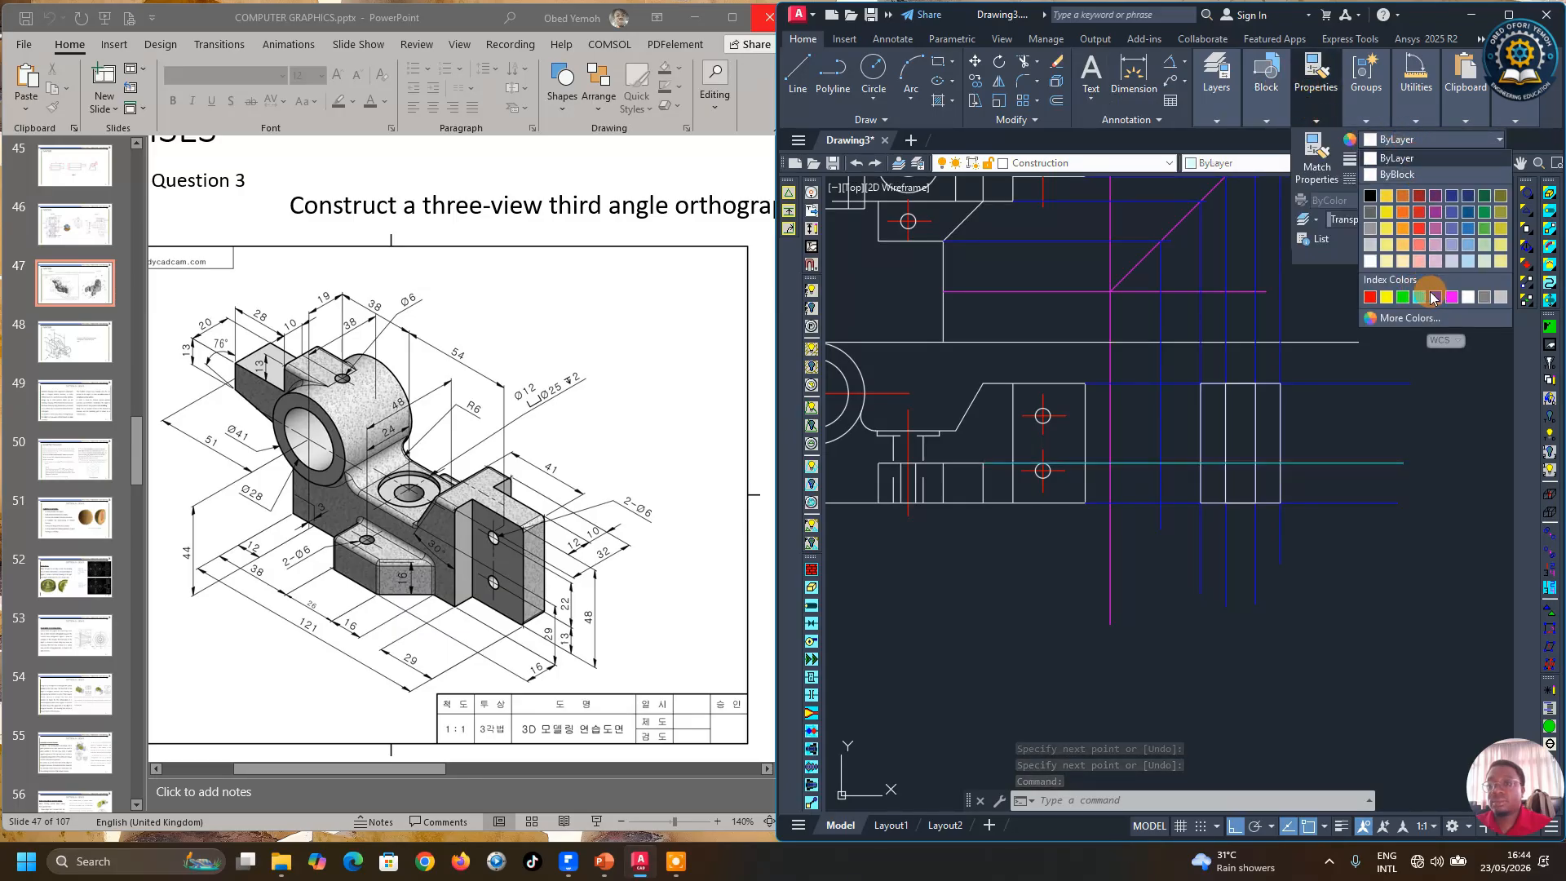
click(1438, 298)
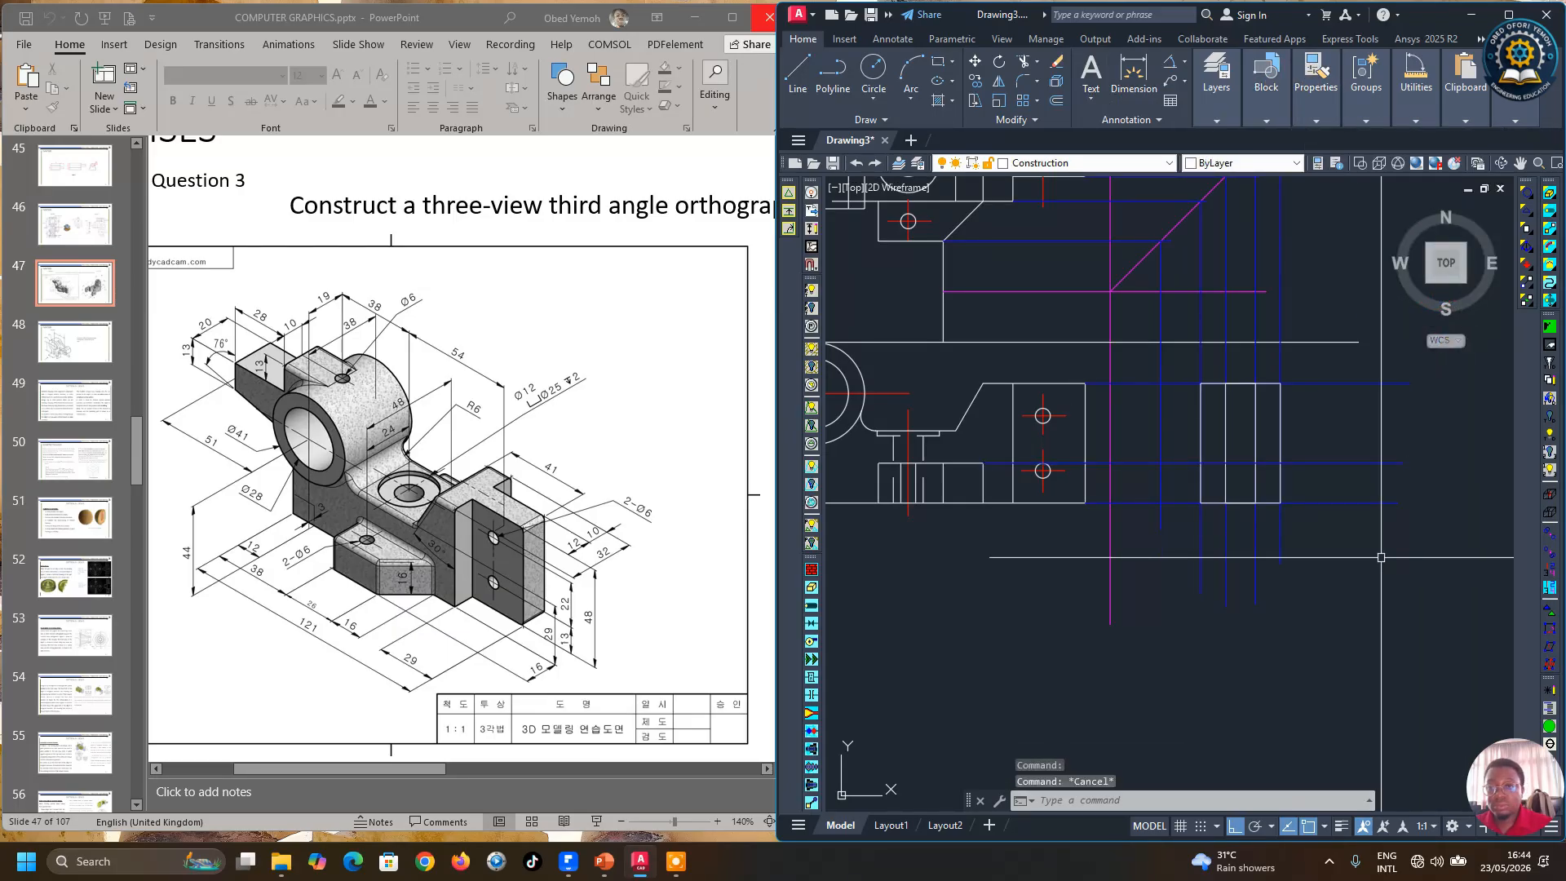
Step: Draw a short stepped edge in the side view along the existing projection lines
click(796, 82)
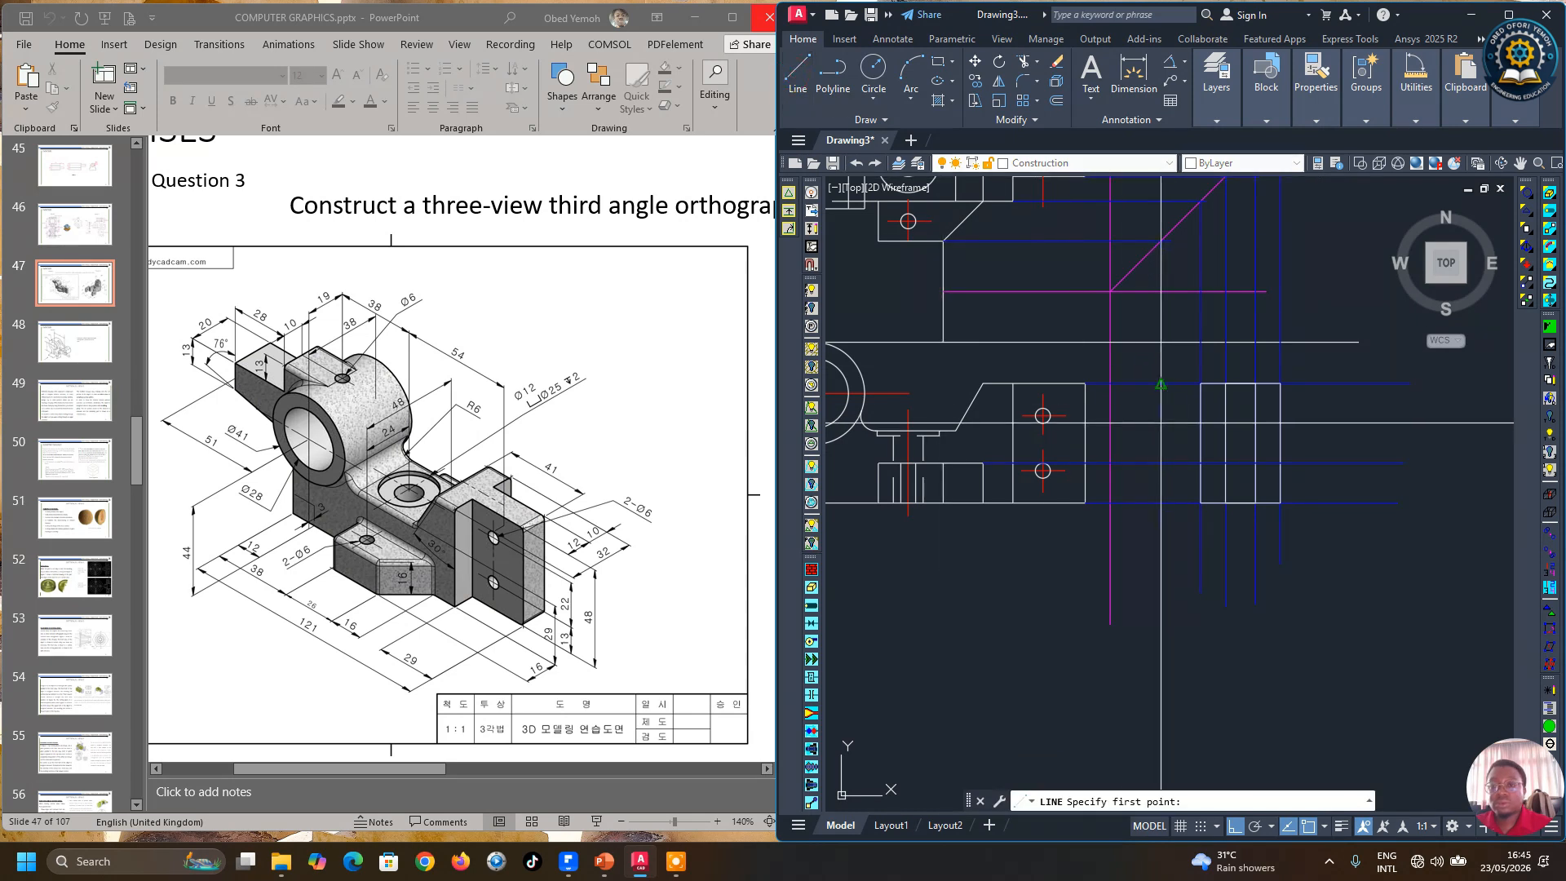
click(1201, 463)
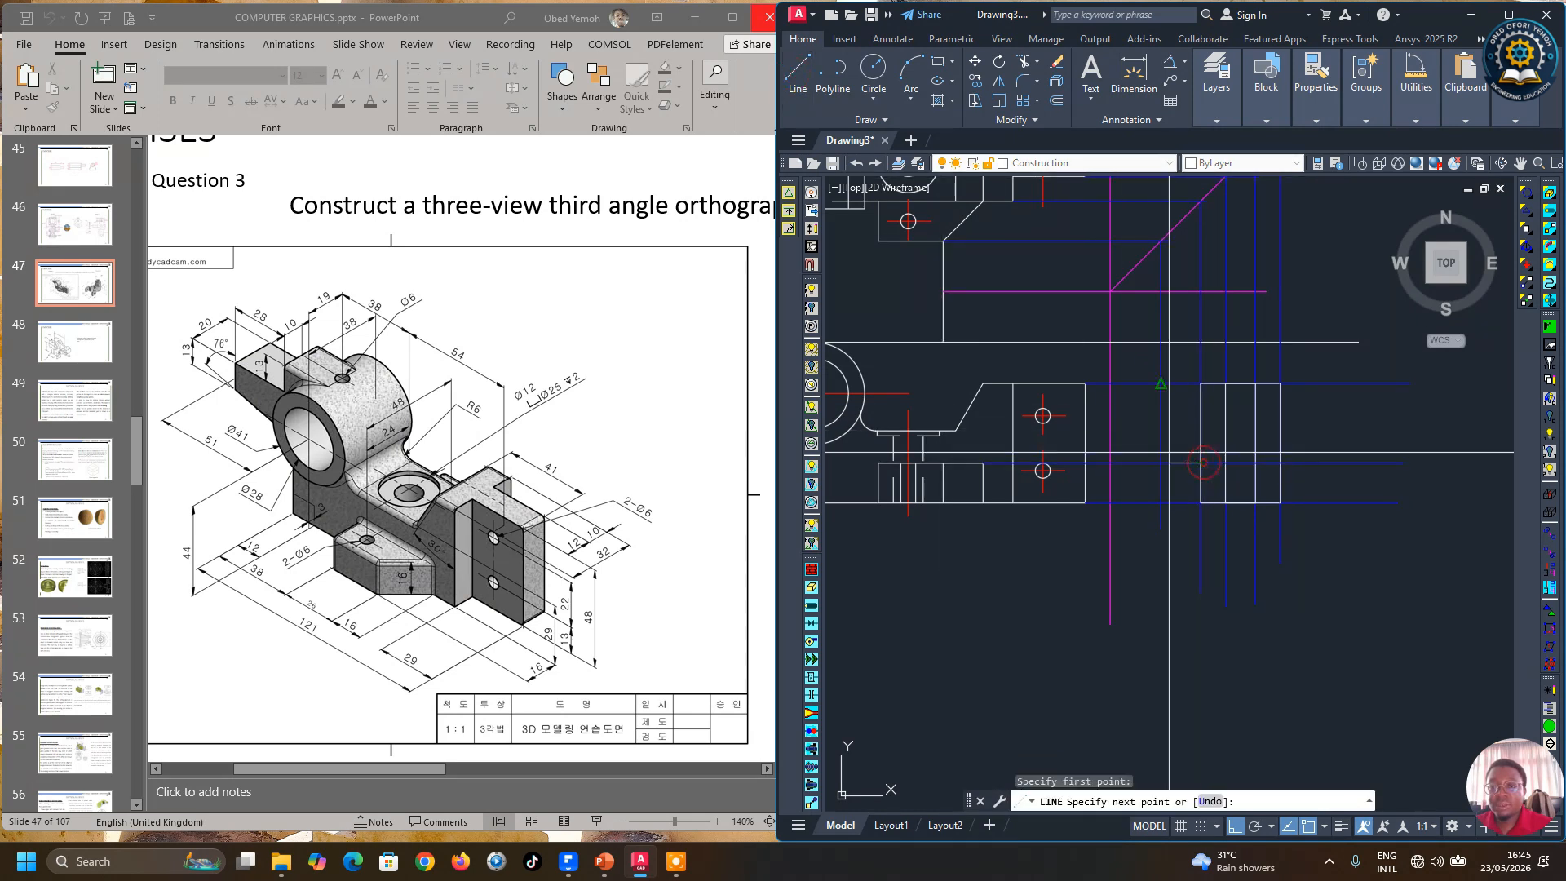
click(1161, 503)
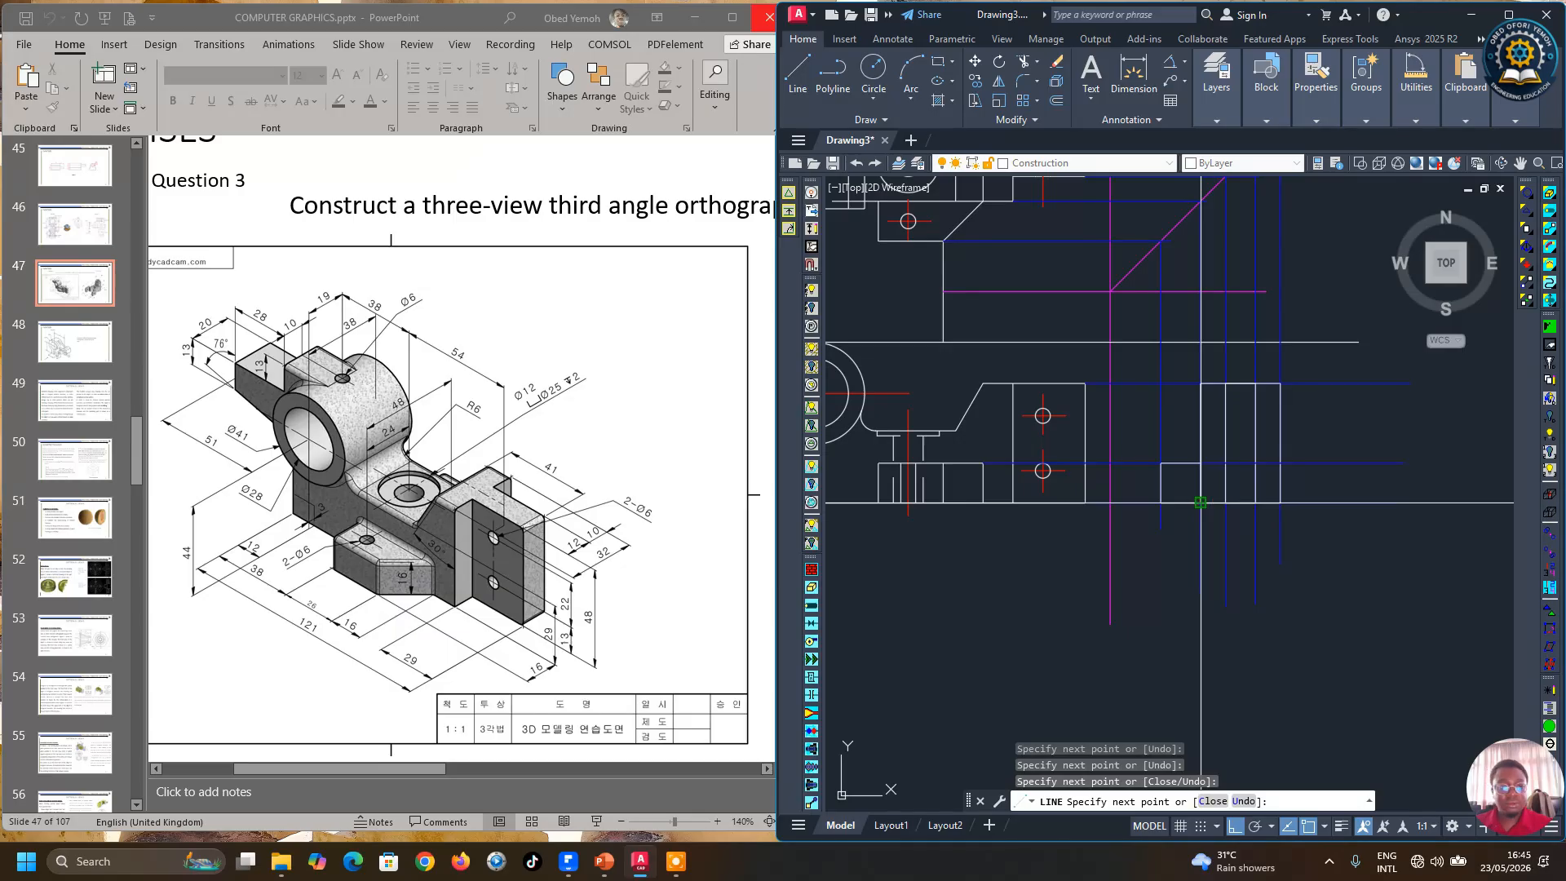
key(Return)
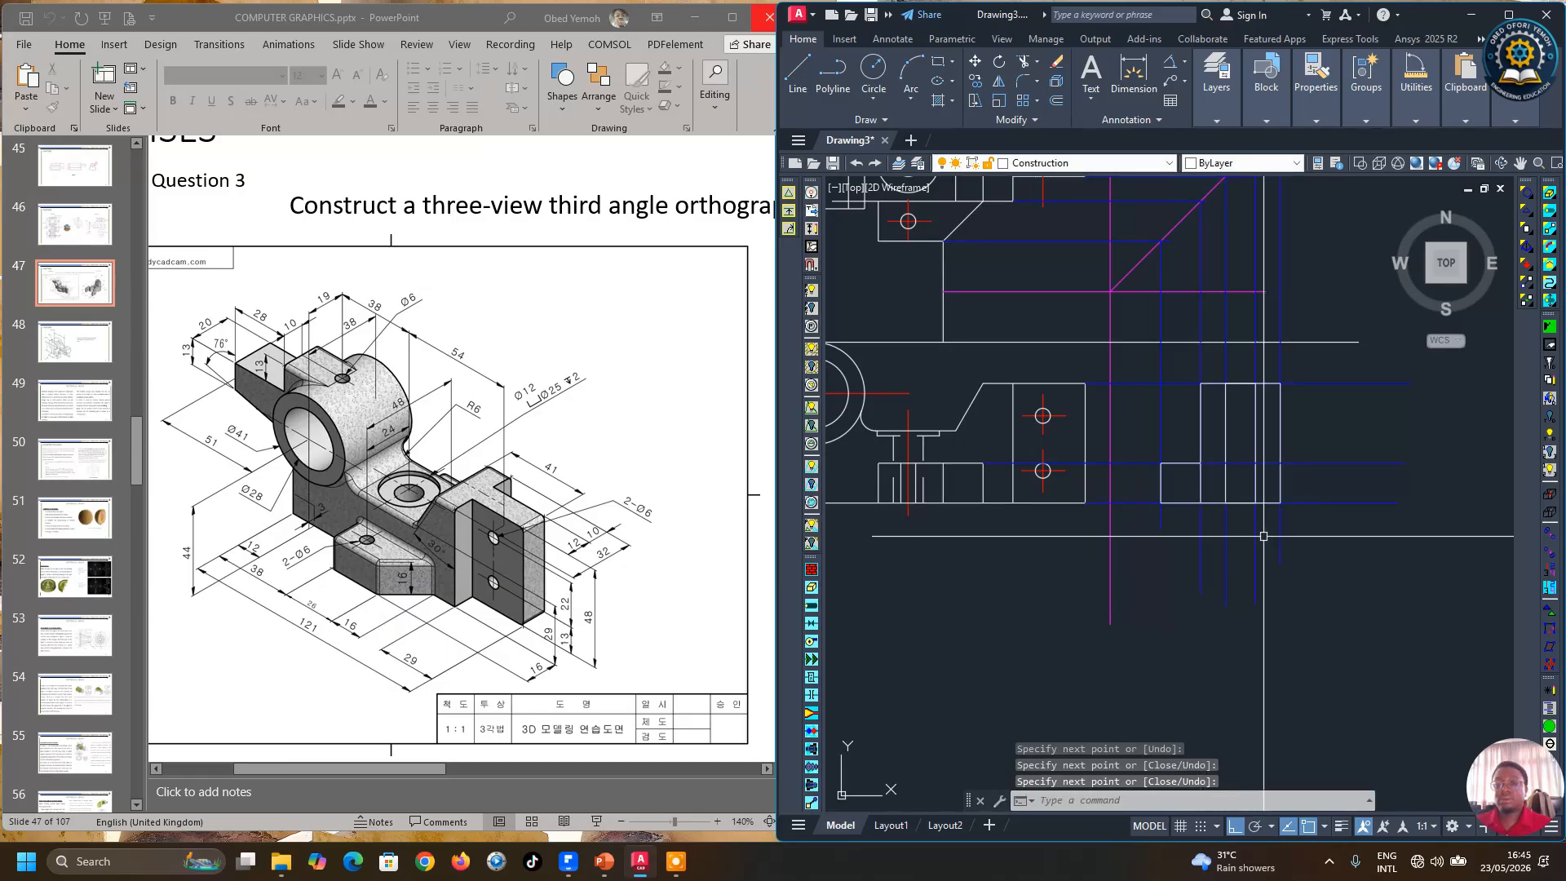
Step: Draw another horizontal projection line across the side view and set its colour to Blue
scroll(1261, 549, down, 2)
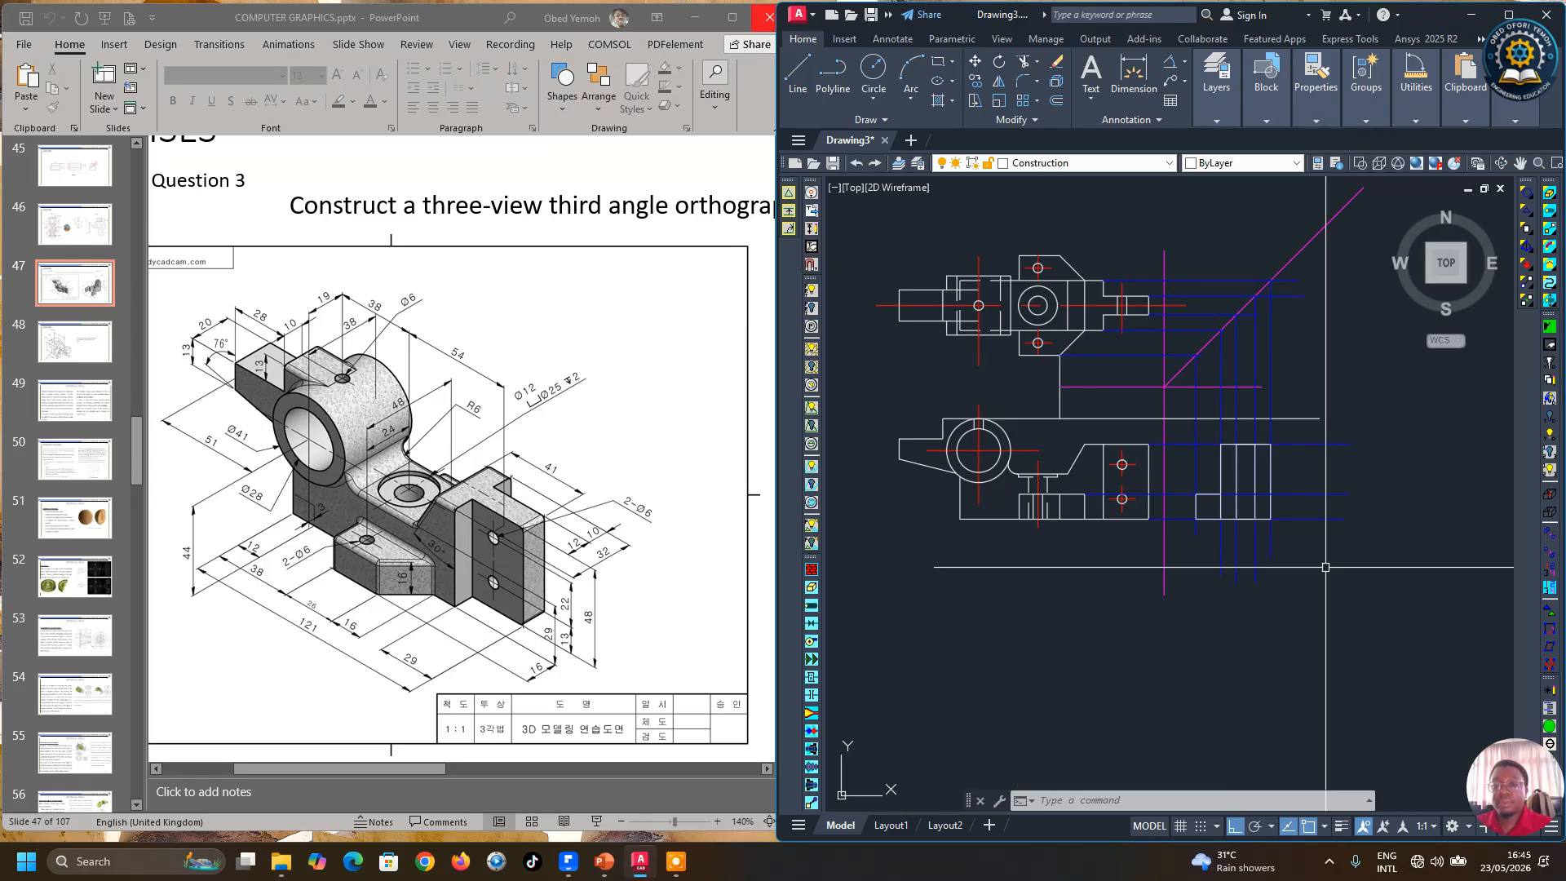
click(797, 71)
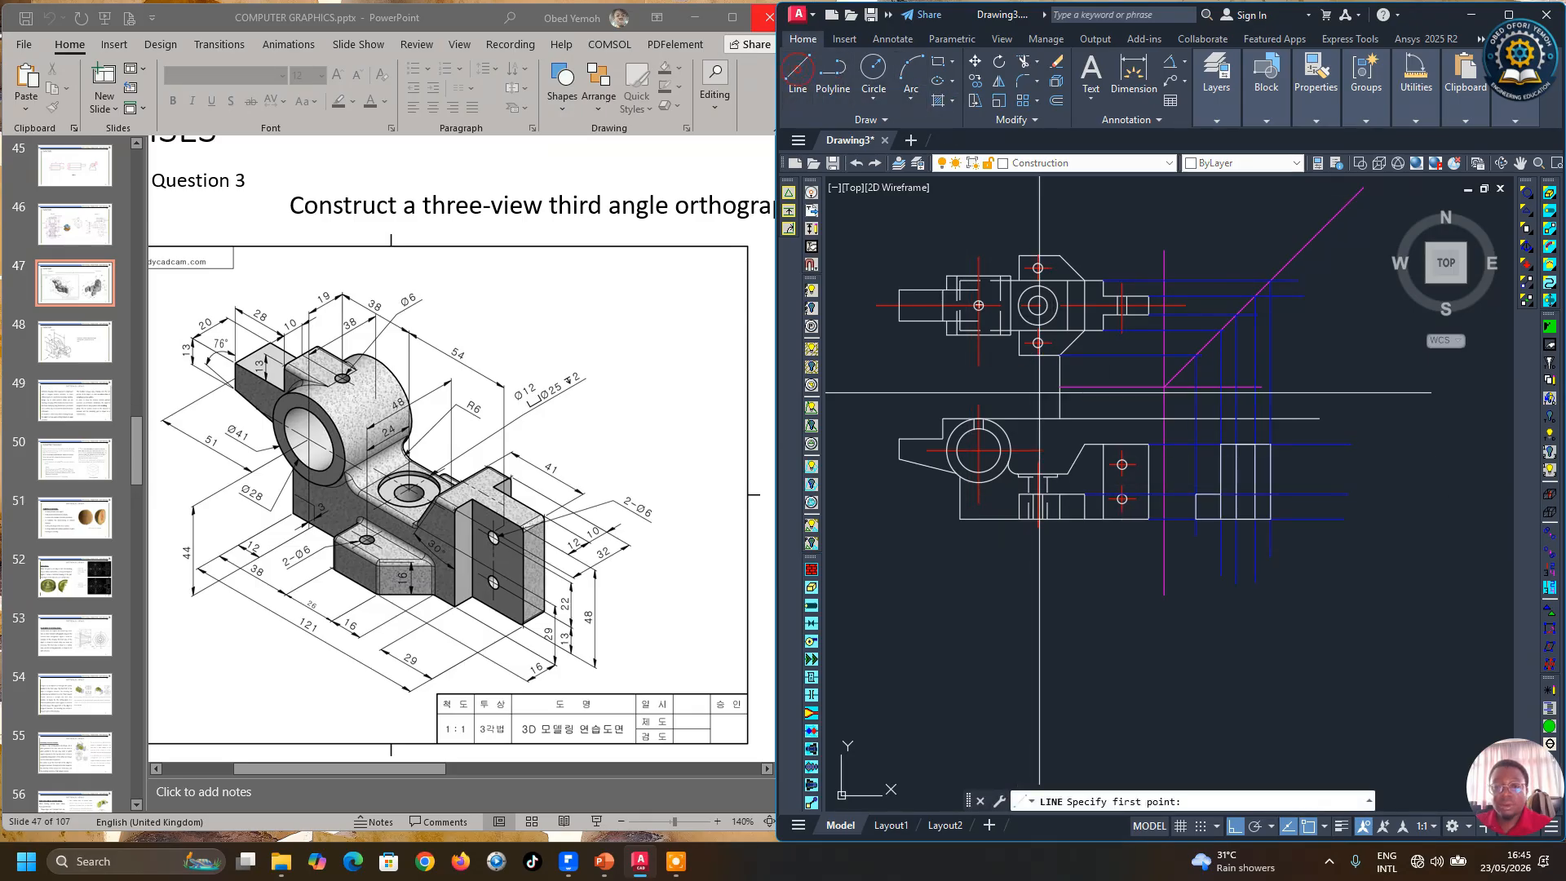
scroll(1089, 478, up, 2)
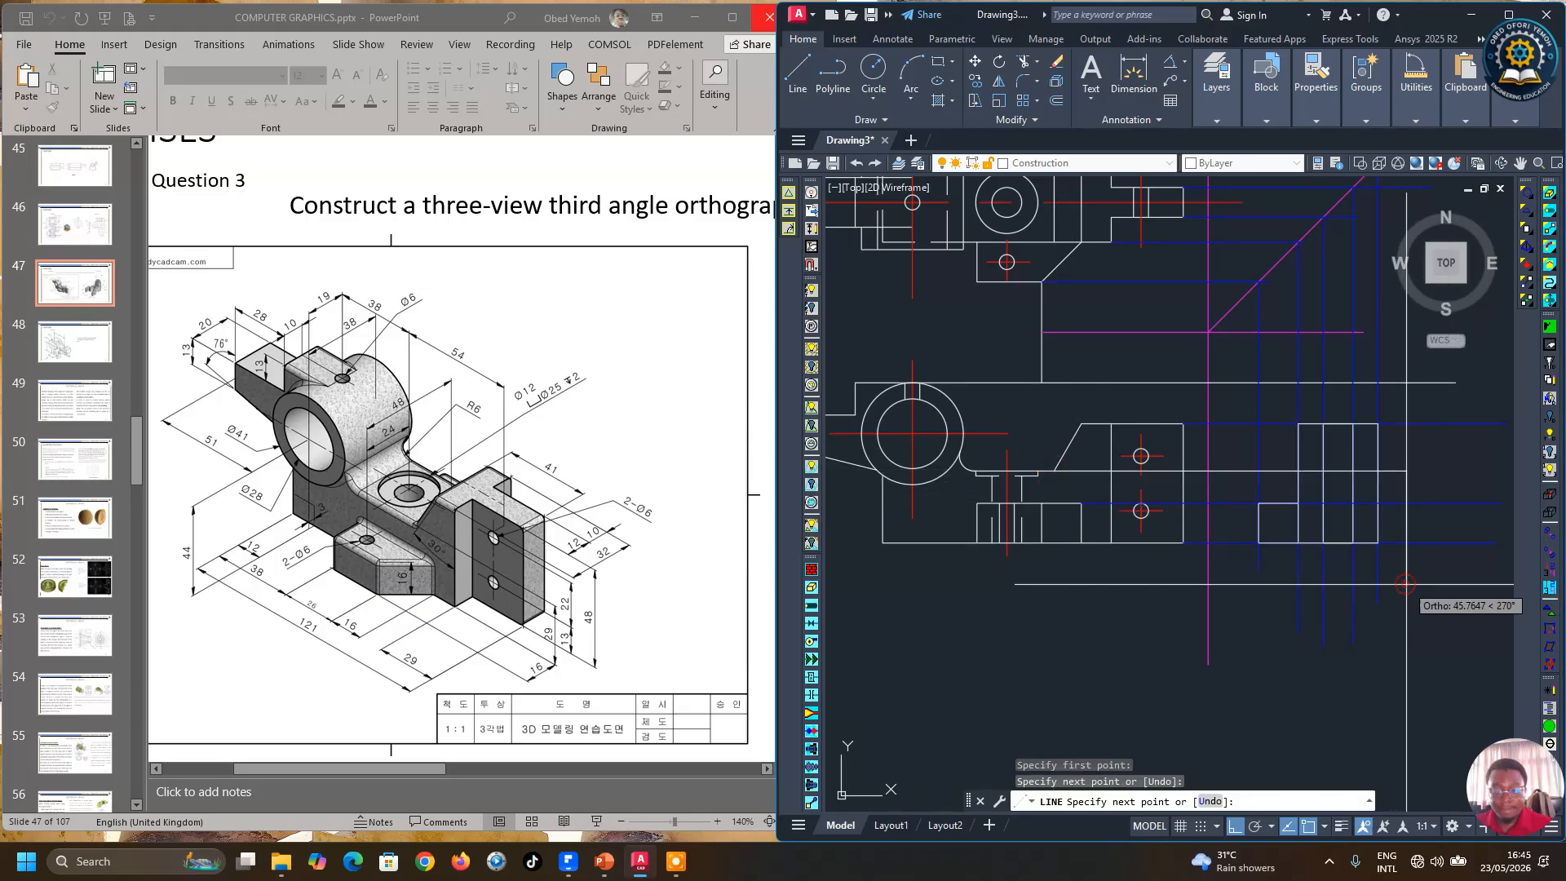
key(Return)
click(1346, 470)
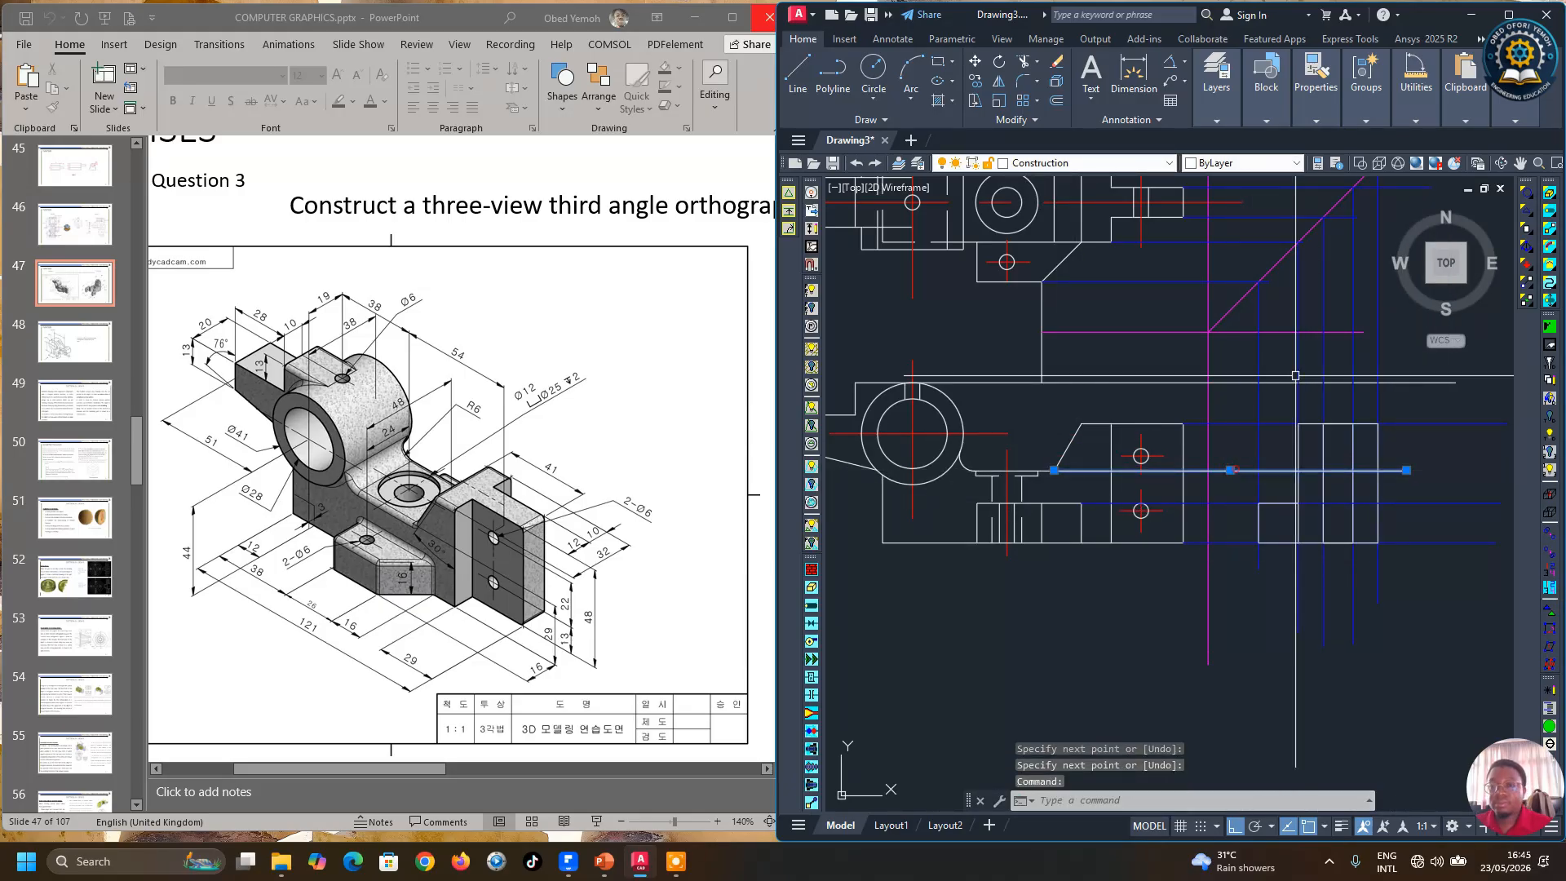
click(1364, 120)
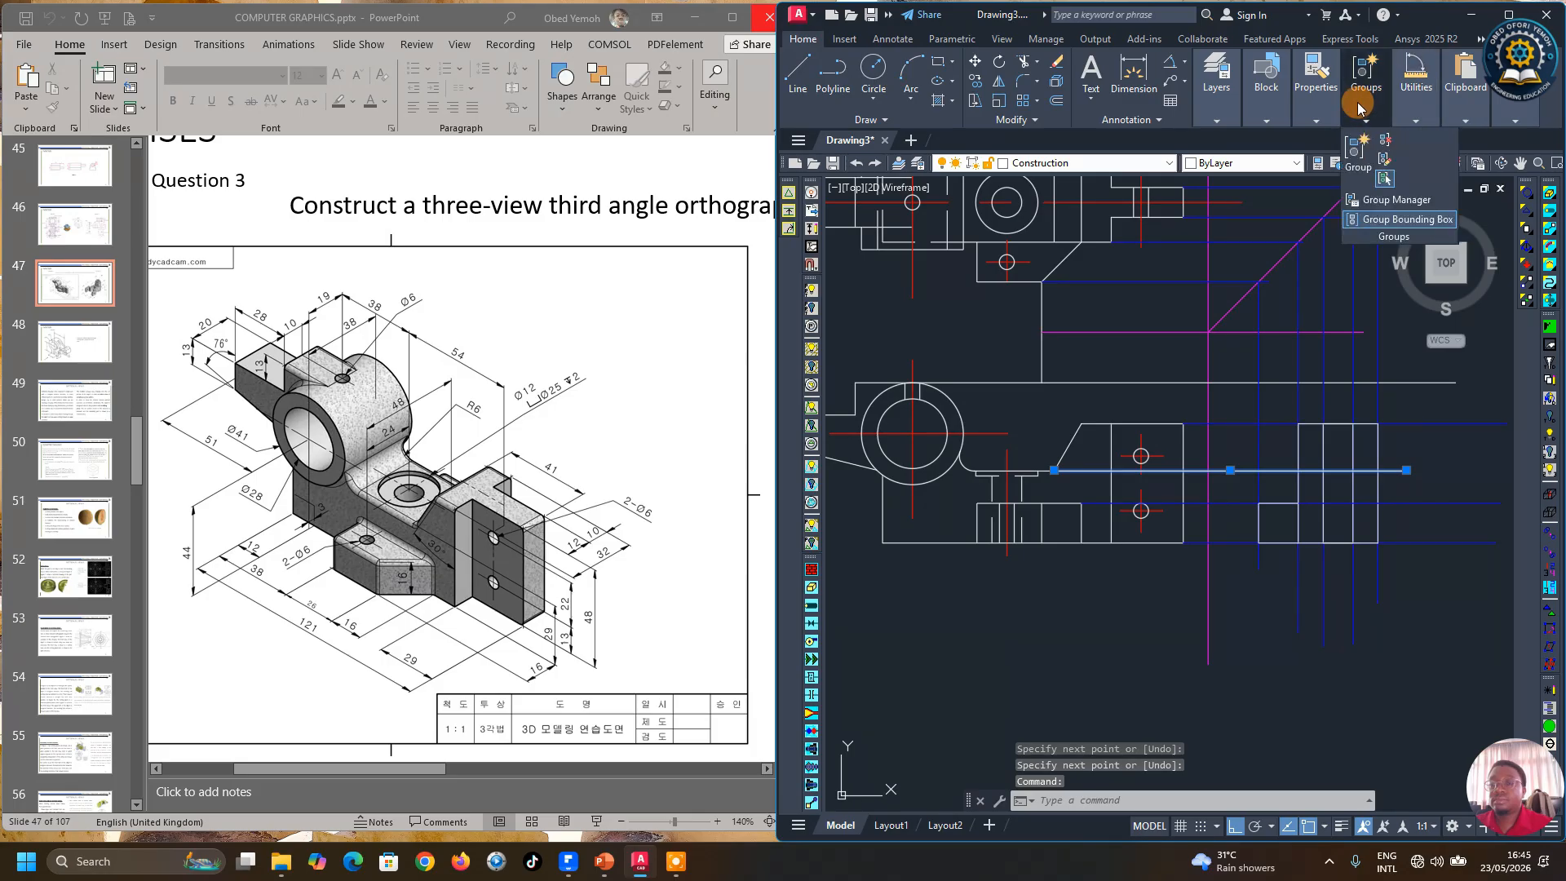
mouse_move(1259, 108)
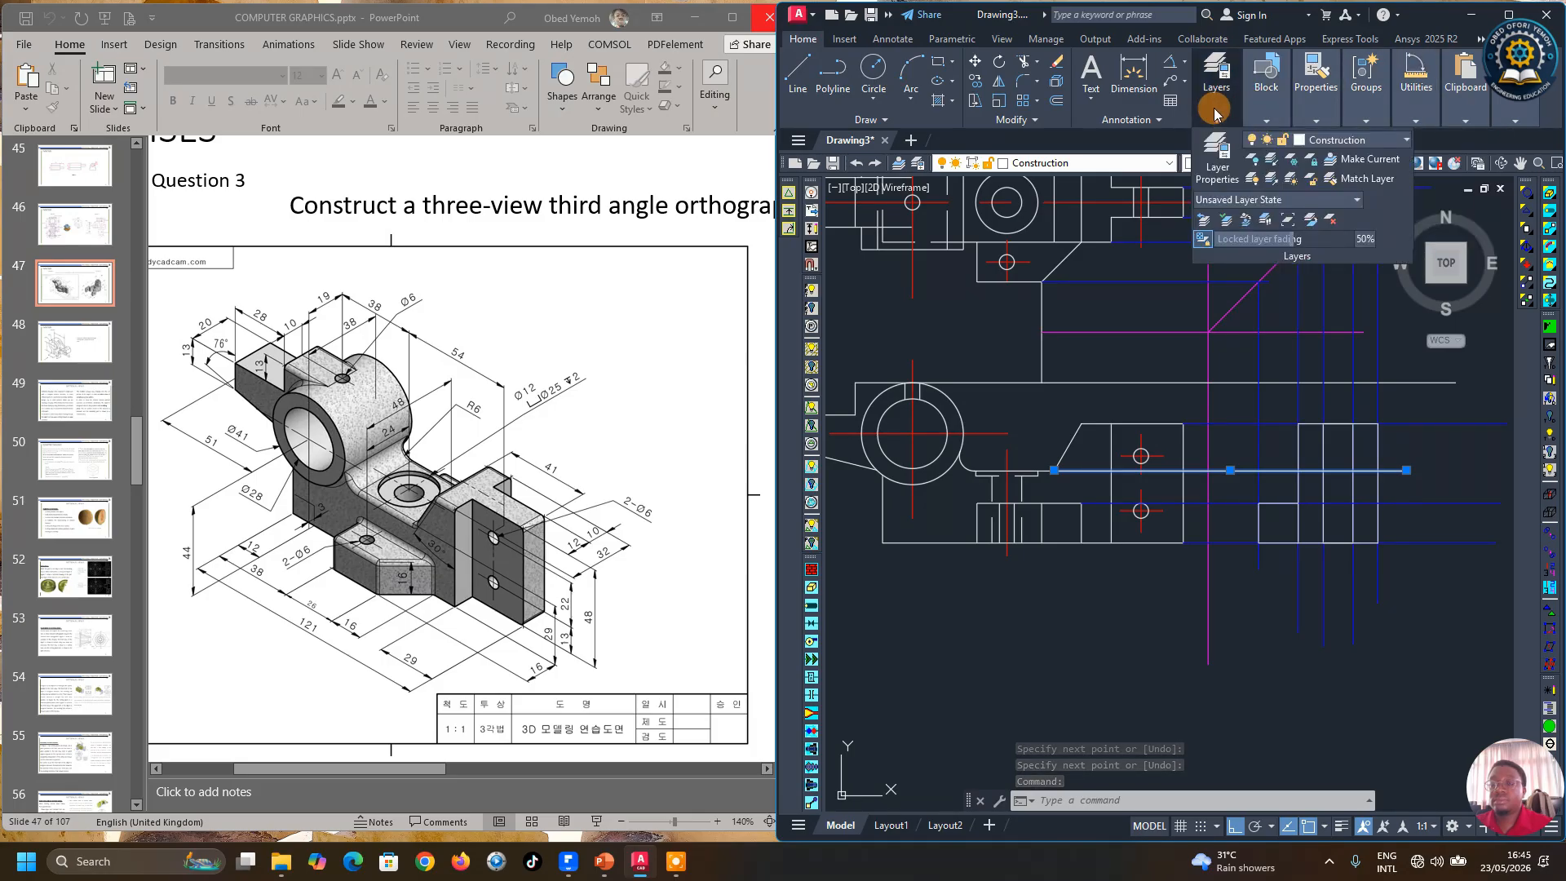
mouse_move(1312, 122)
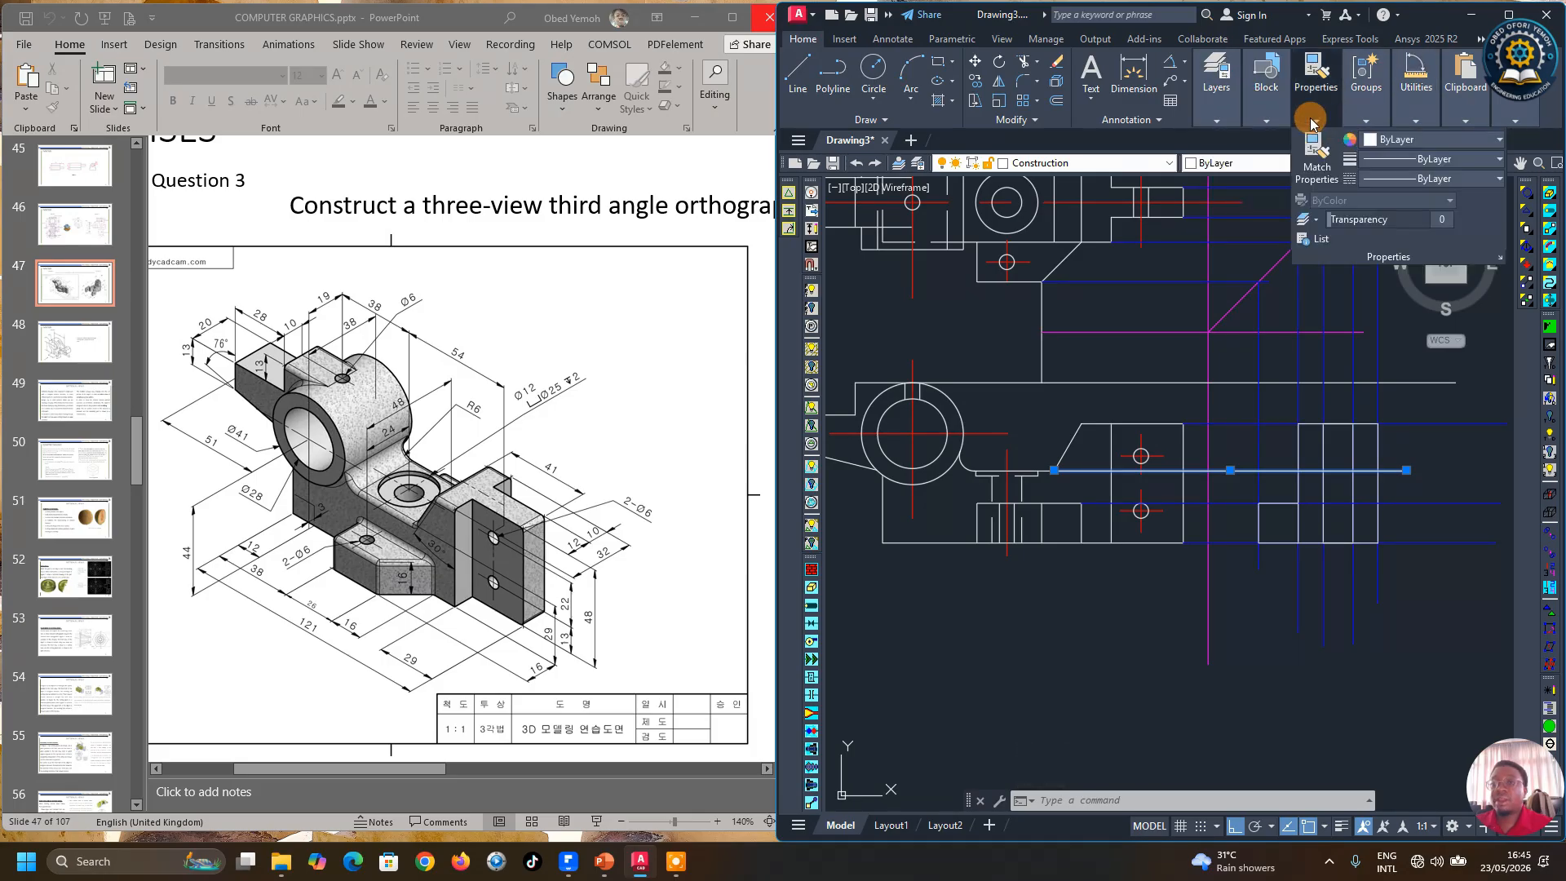
click(1387, 145)
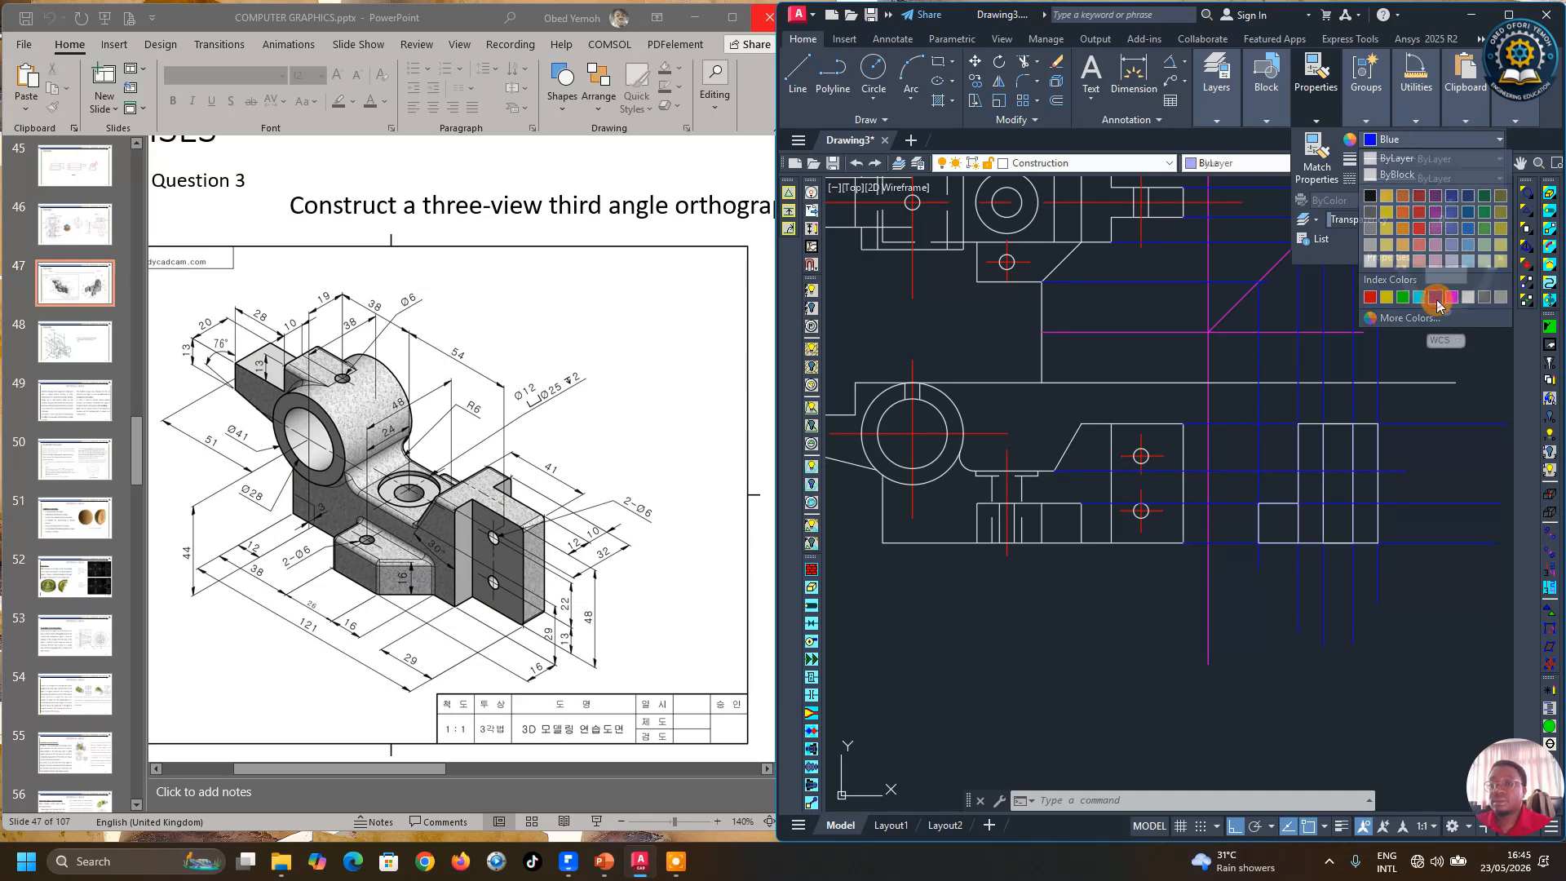
click(1434, 299)
key(Escape)
Step: Draw a horizontal line across the side view at the hole's level and move it to the Hidden layer
scroll(1083, 581, down, 3)
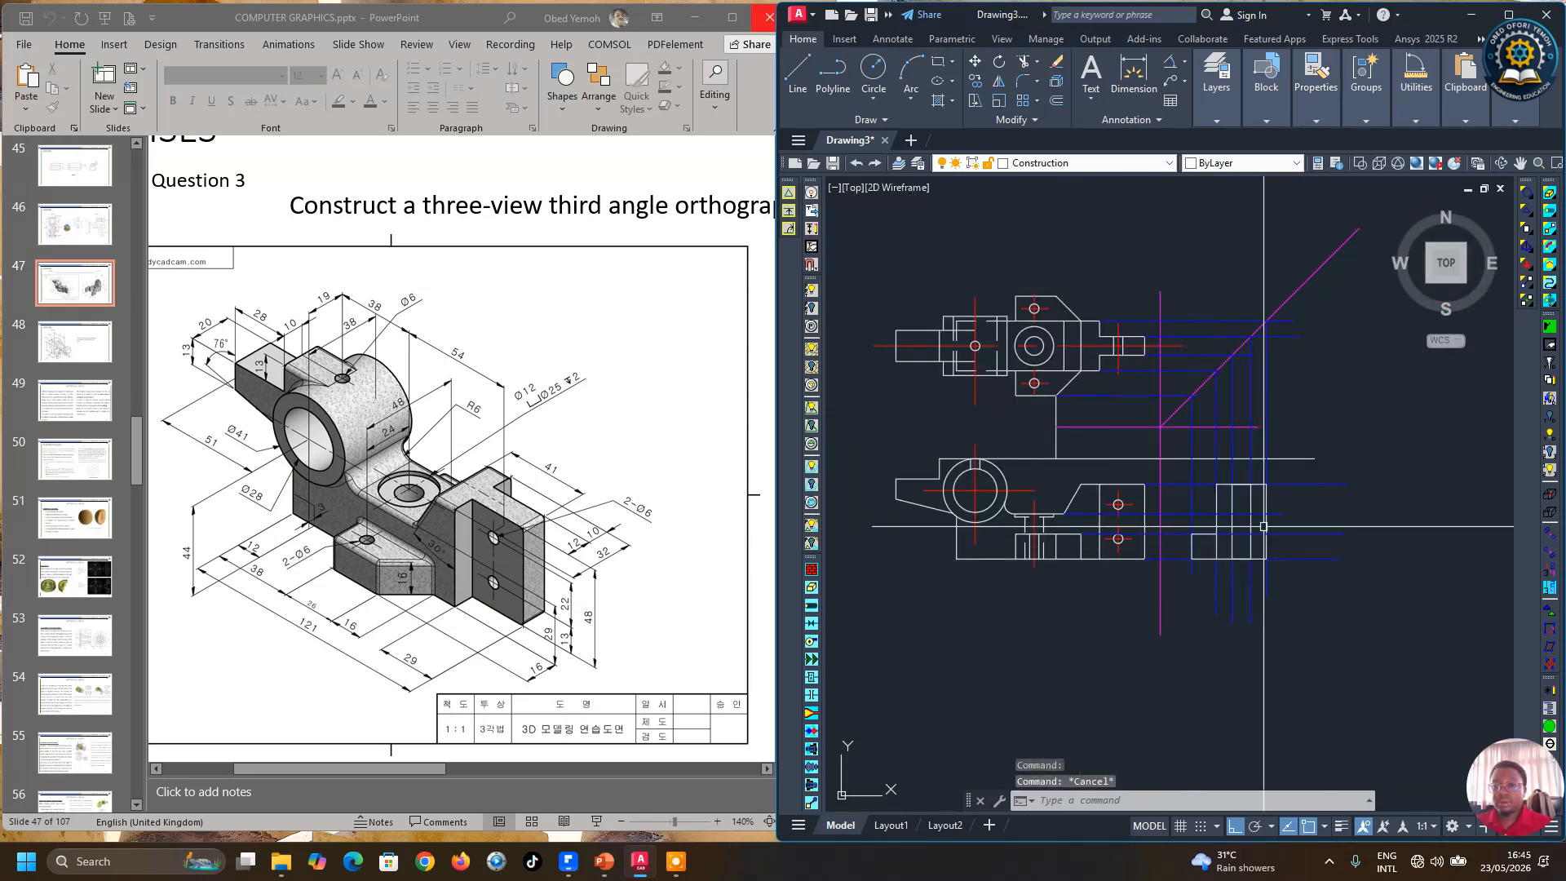
scroll(1266, 523, up, 6)
click(798, 72)
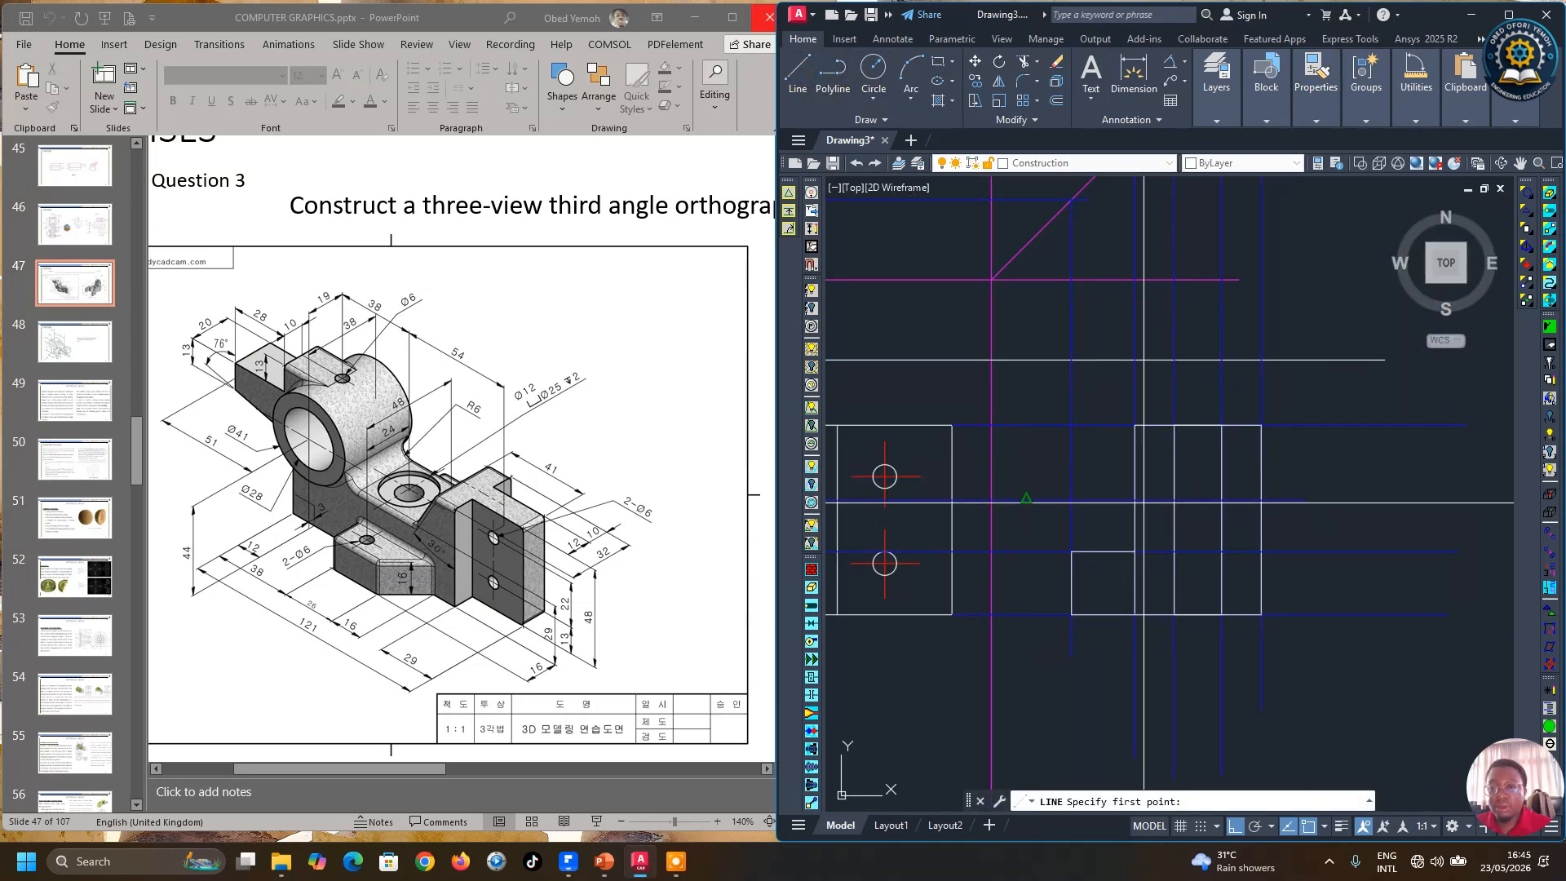
click(1134, 499)
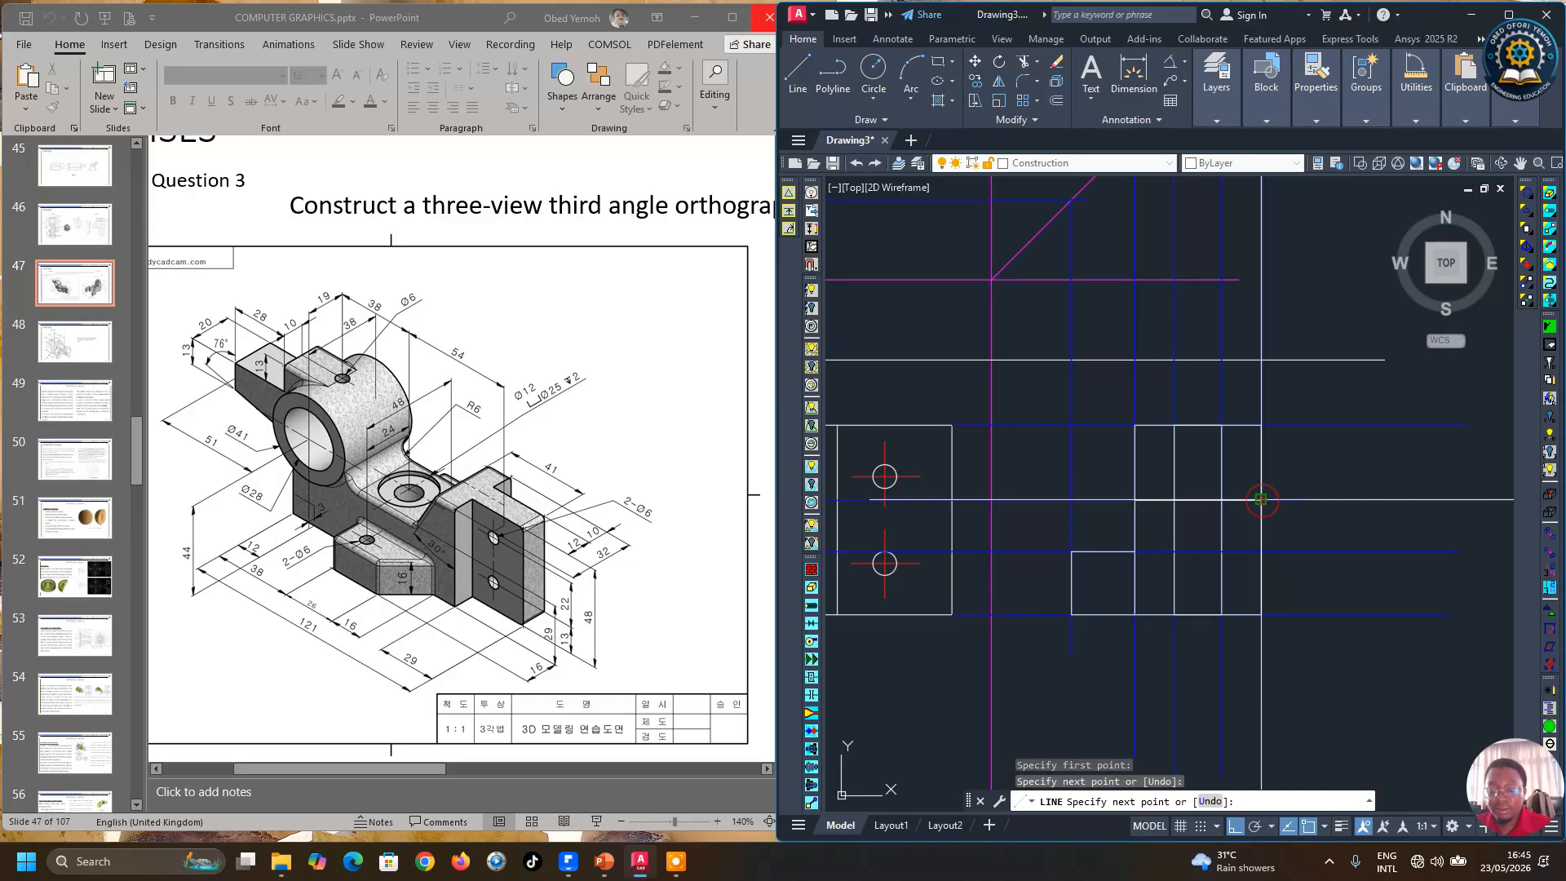
click(1261, 499)
key(Return)
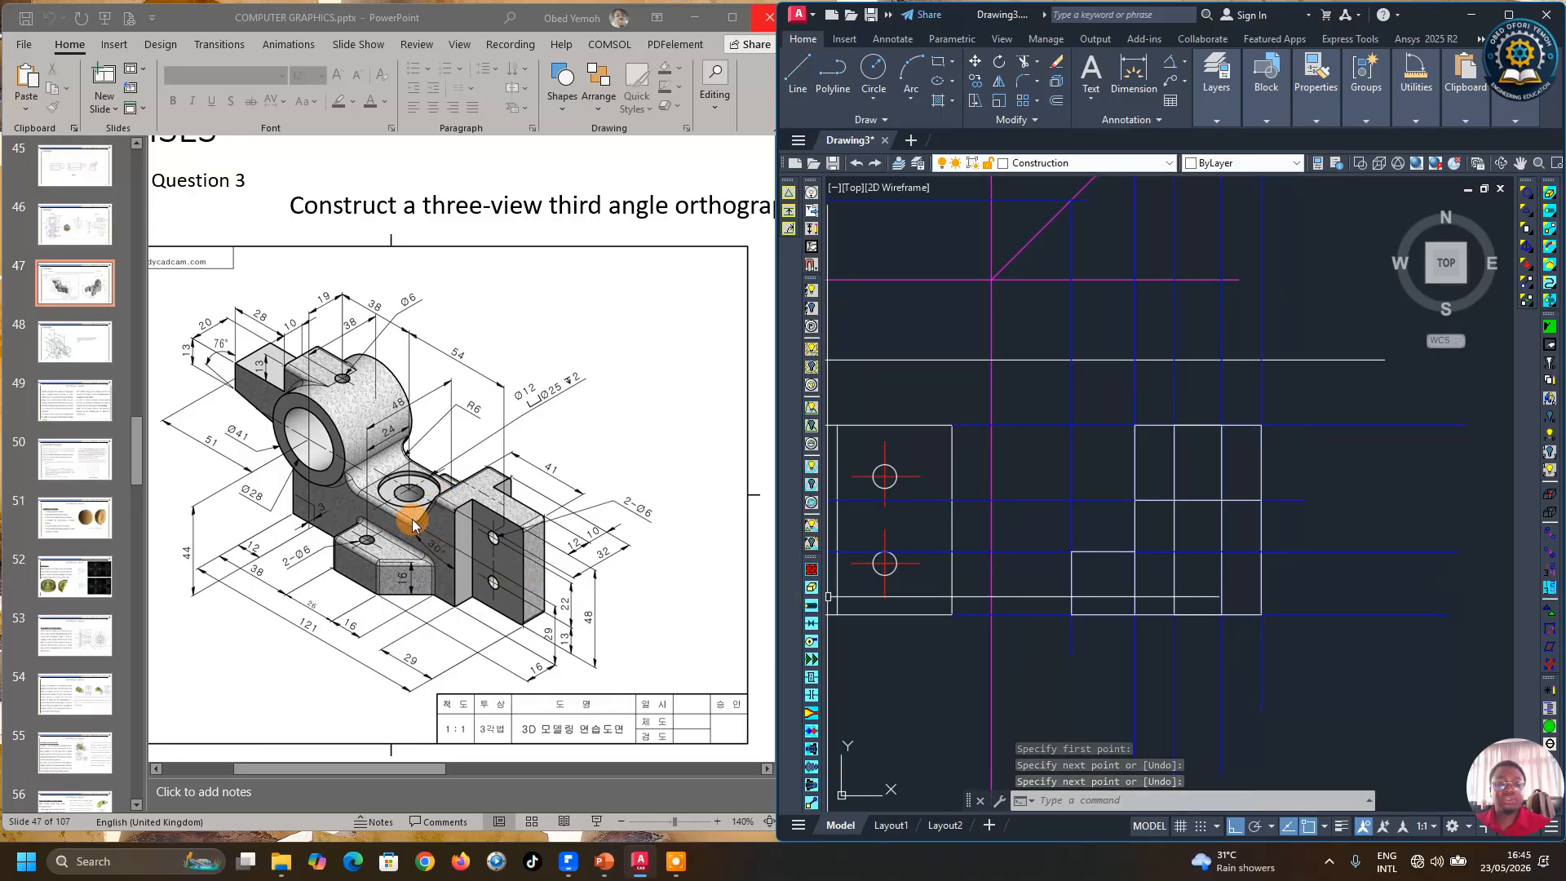
click(1174, 499)
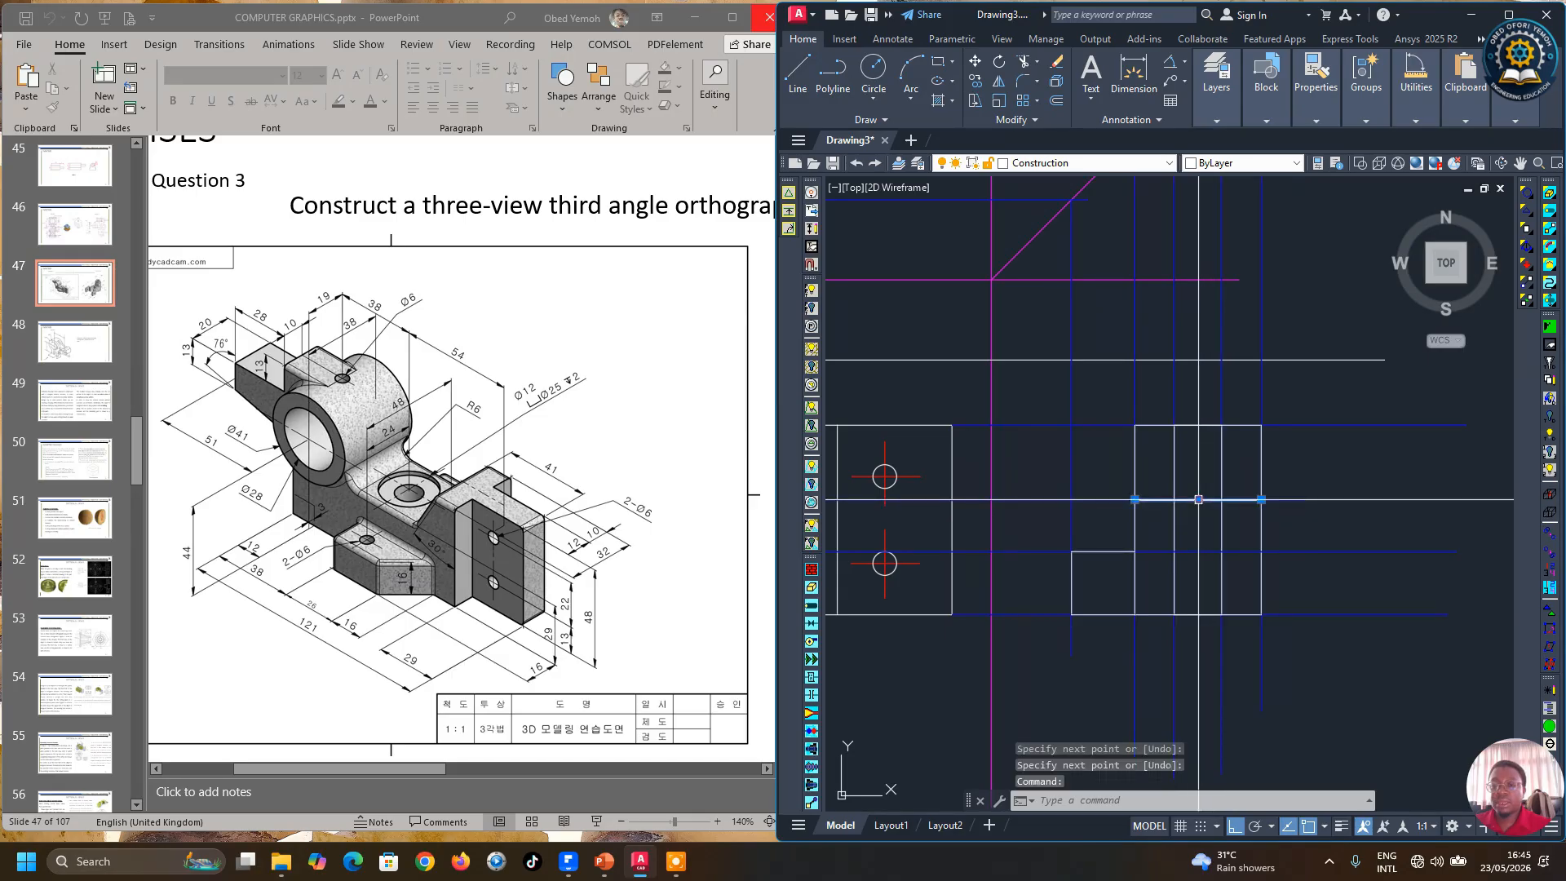
mouse_move(1322, 112)
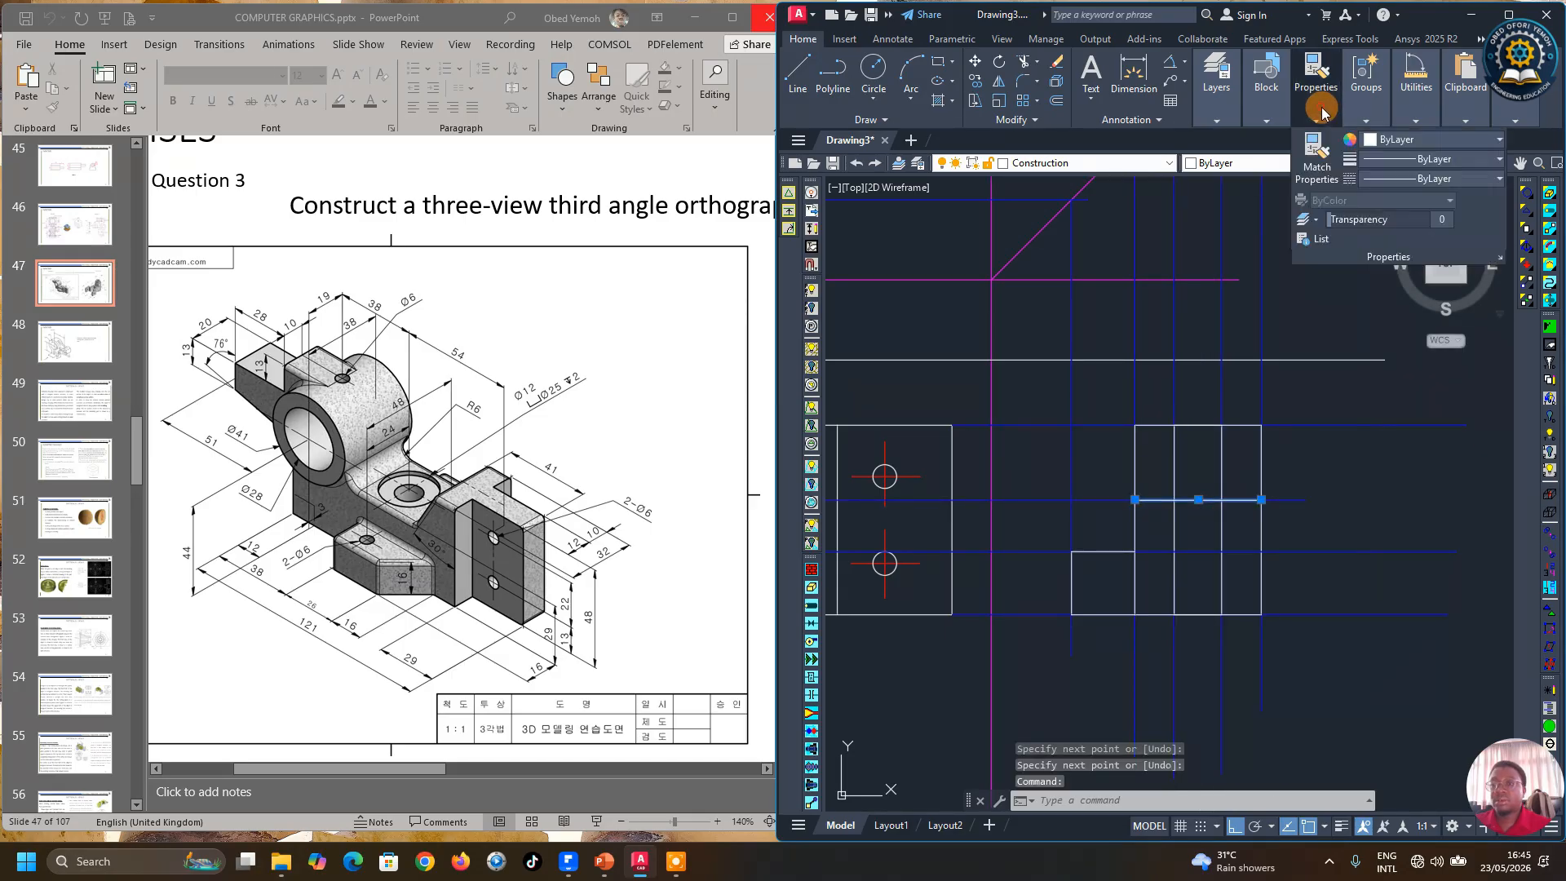
click(1433, 140)
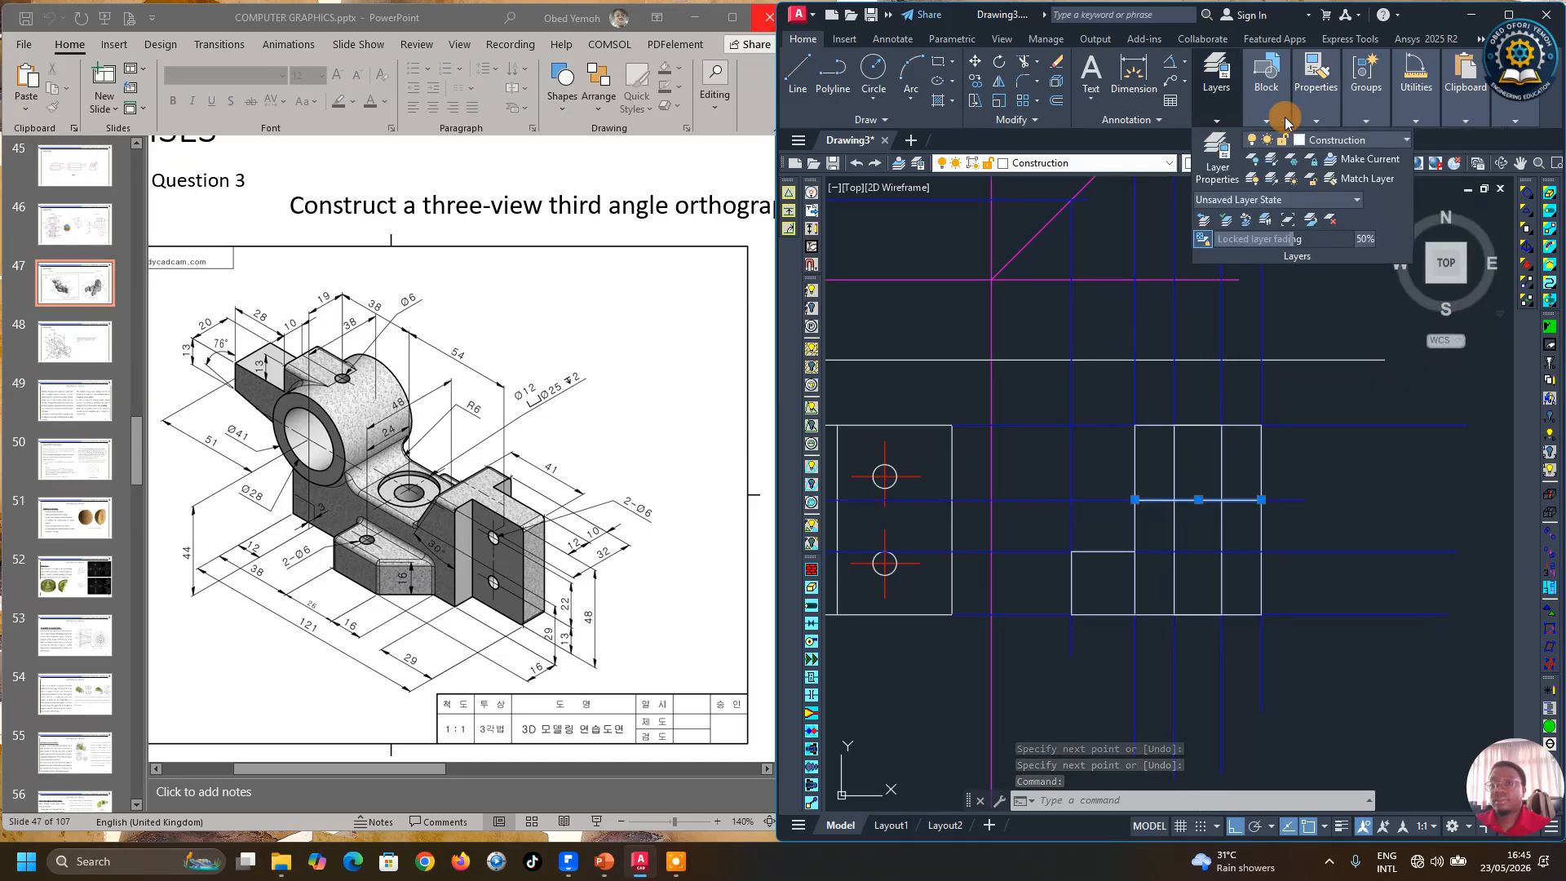
mouse_move(1228, 120)
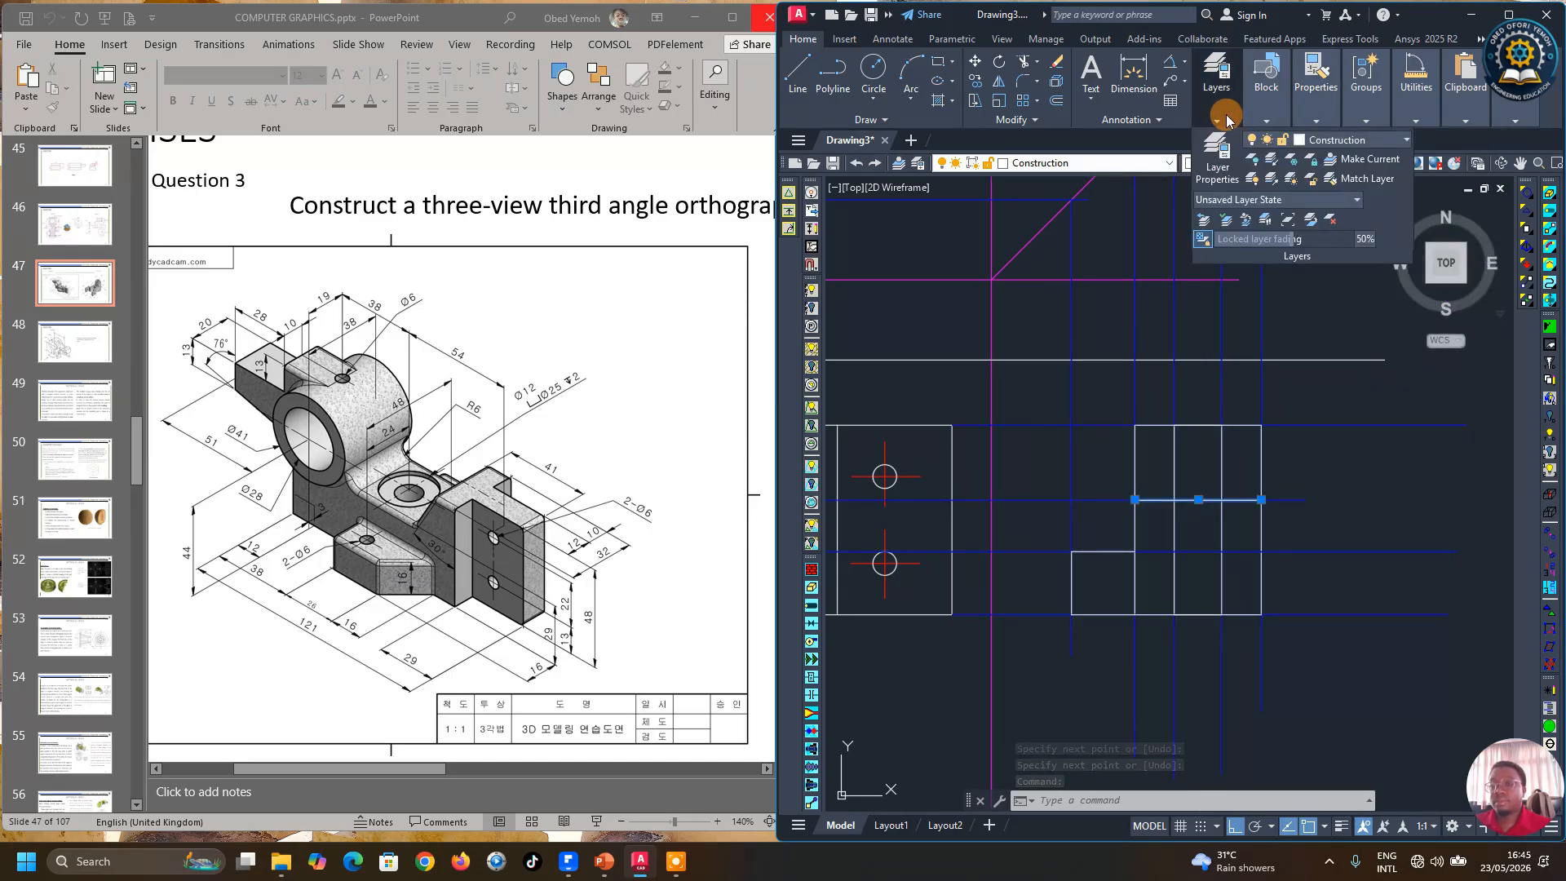
click(1328, 140)
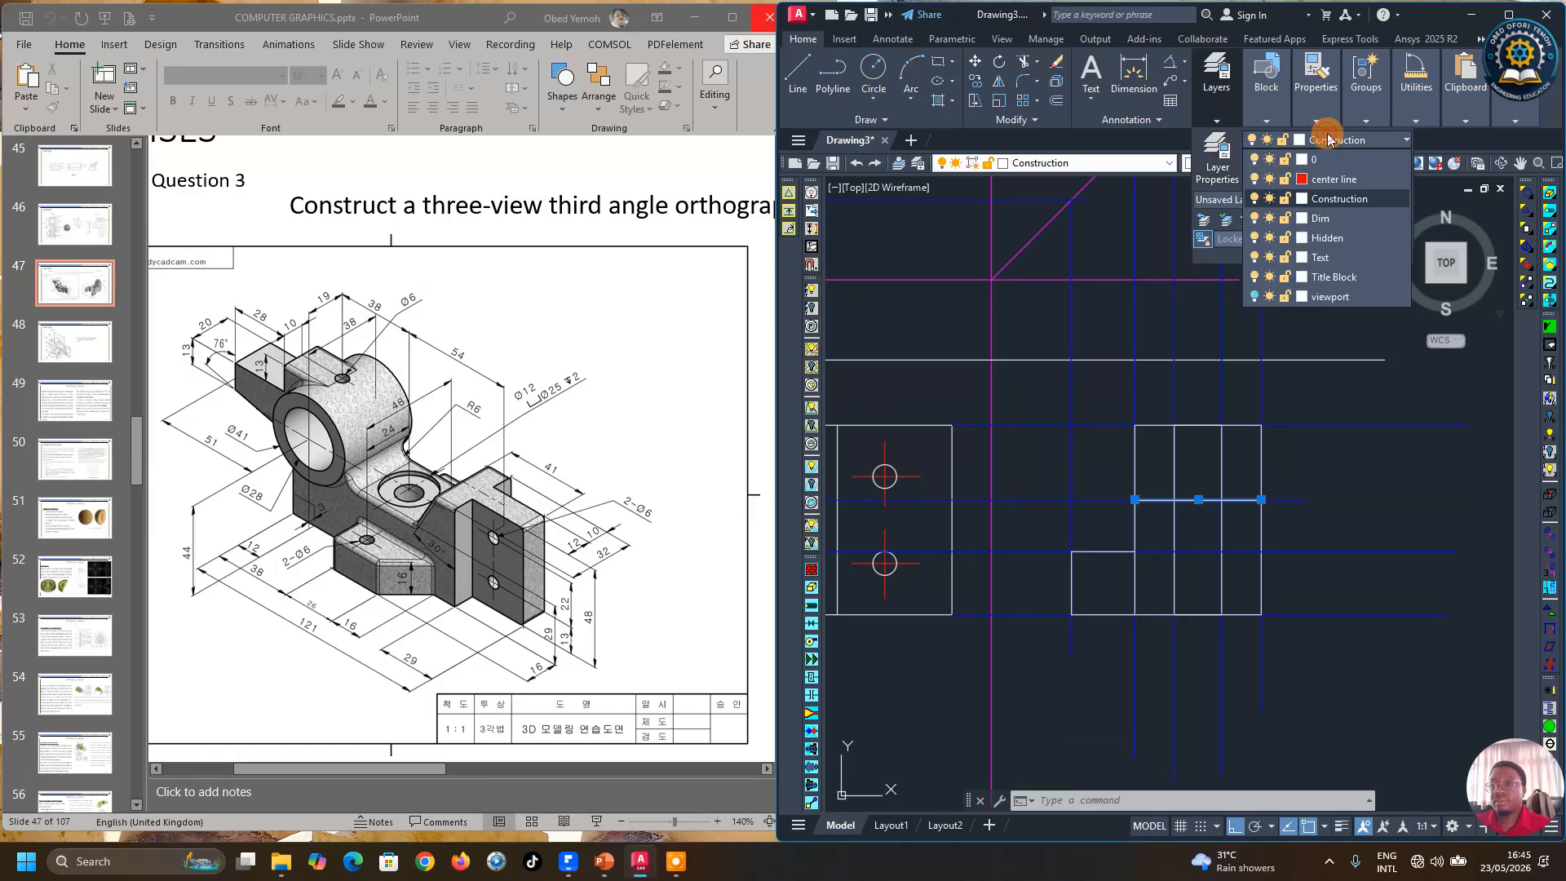
click(1327, 245)
key(Escape)
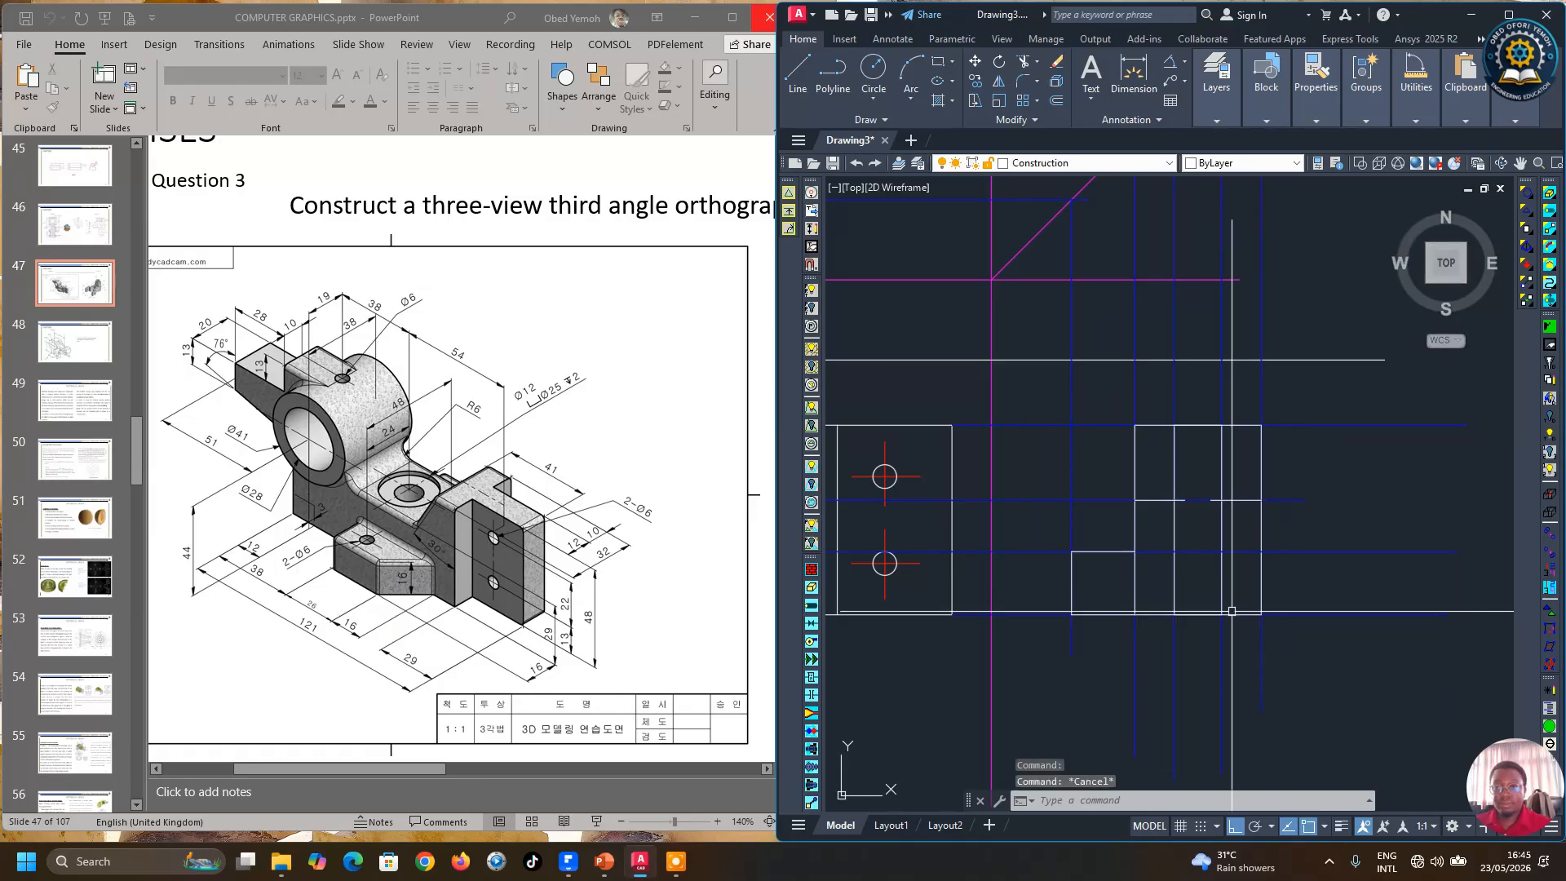
Step: Draw a horizontal projection line from the top view's hole edge across to the miter line
scroll(1215, 625, down, 4)
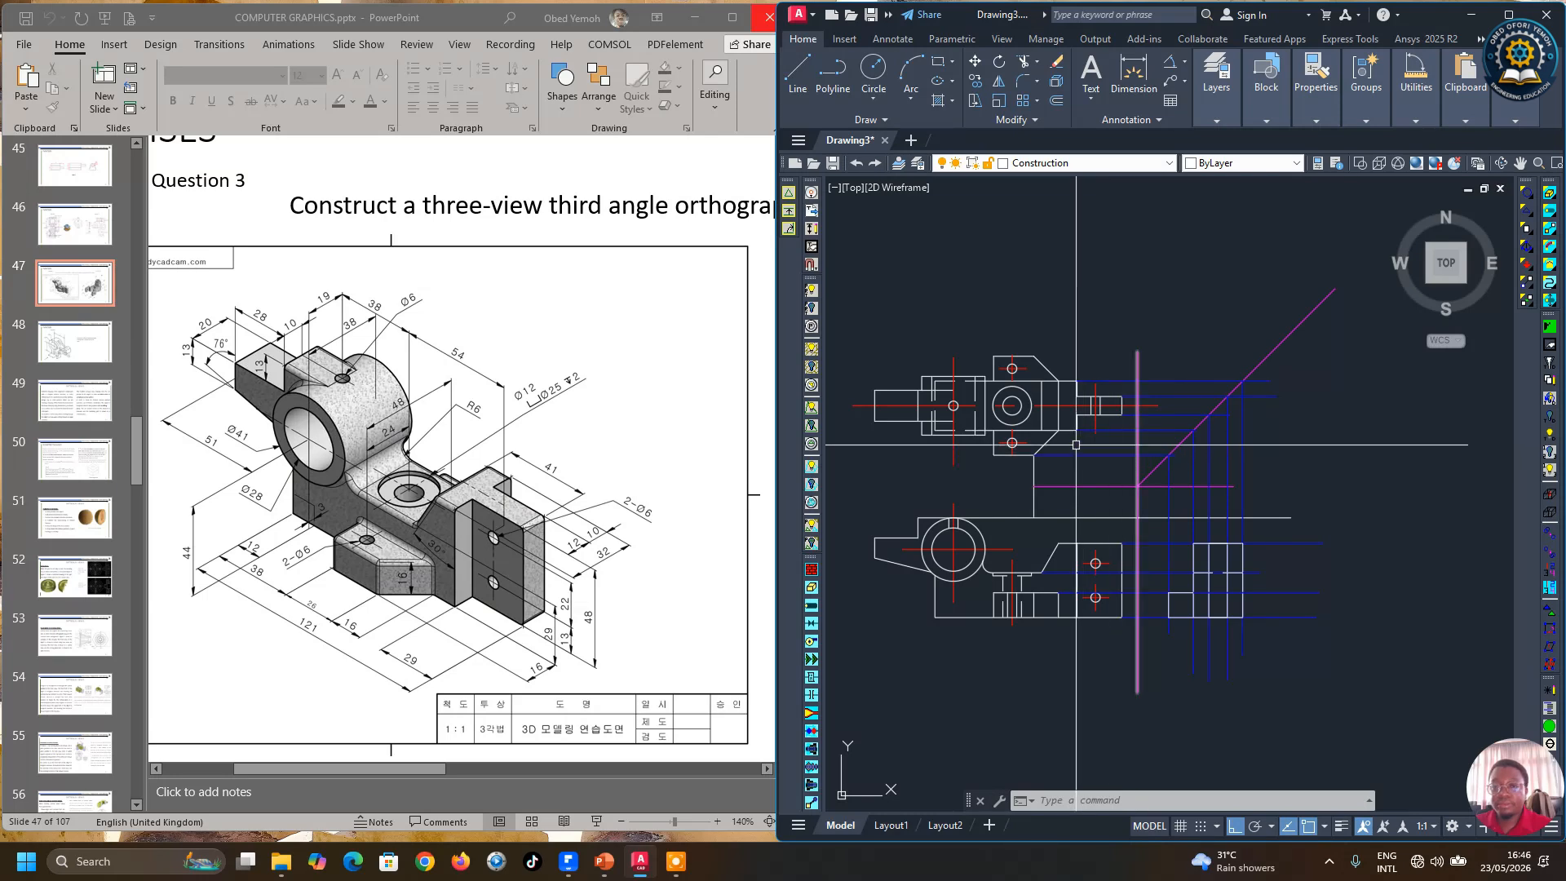
click(800, 88)
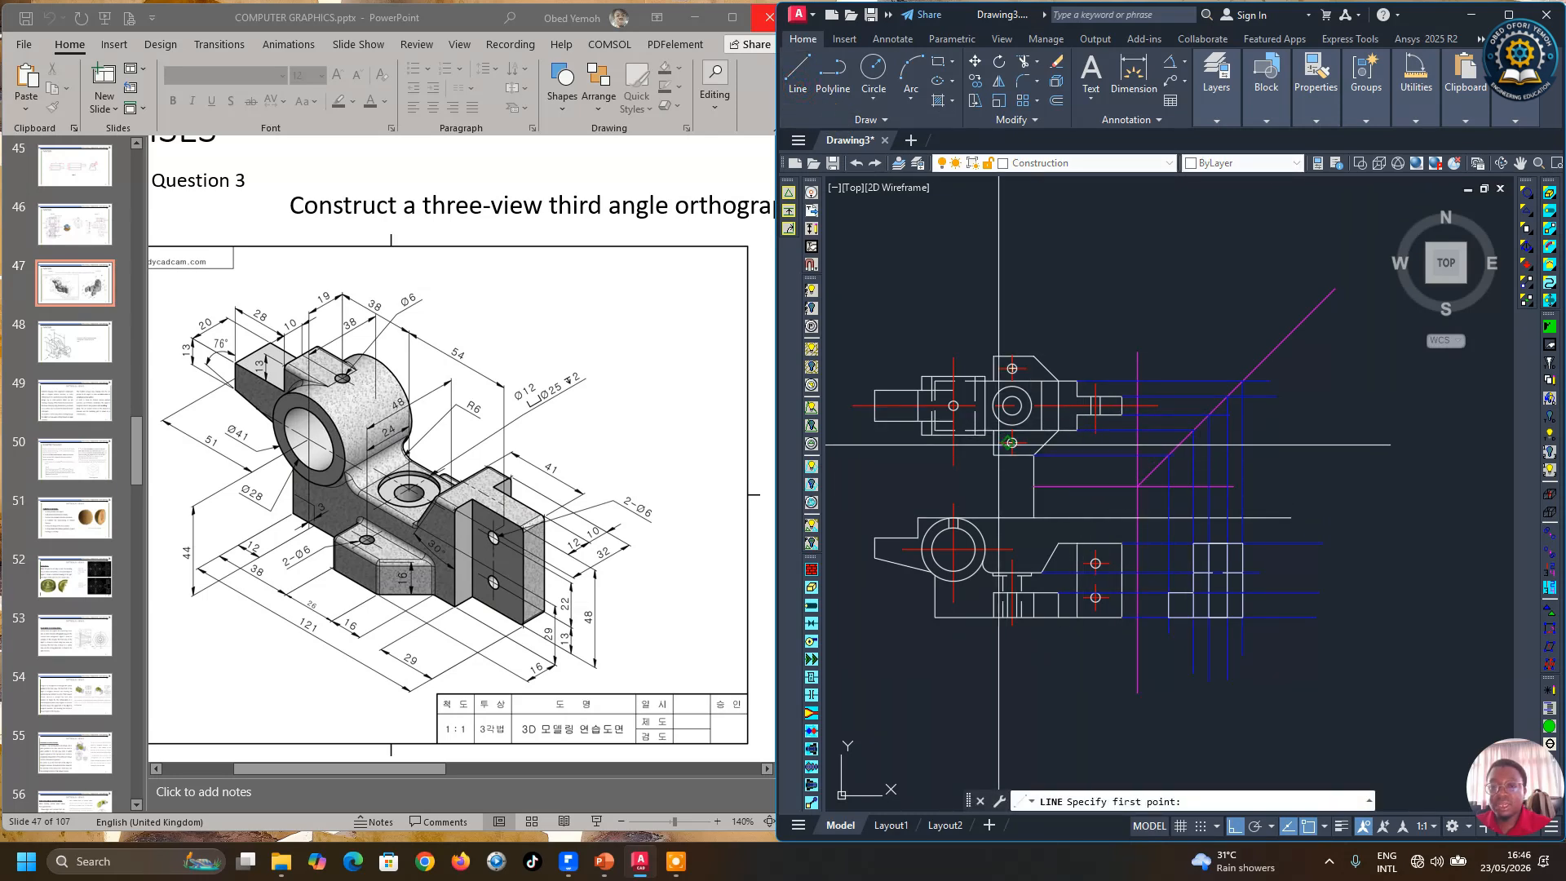
scroll(975, 431, up, 4)
scroll(975, 431, down, 2)
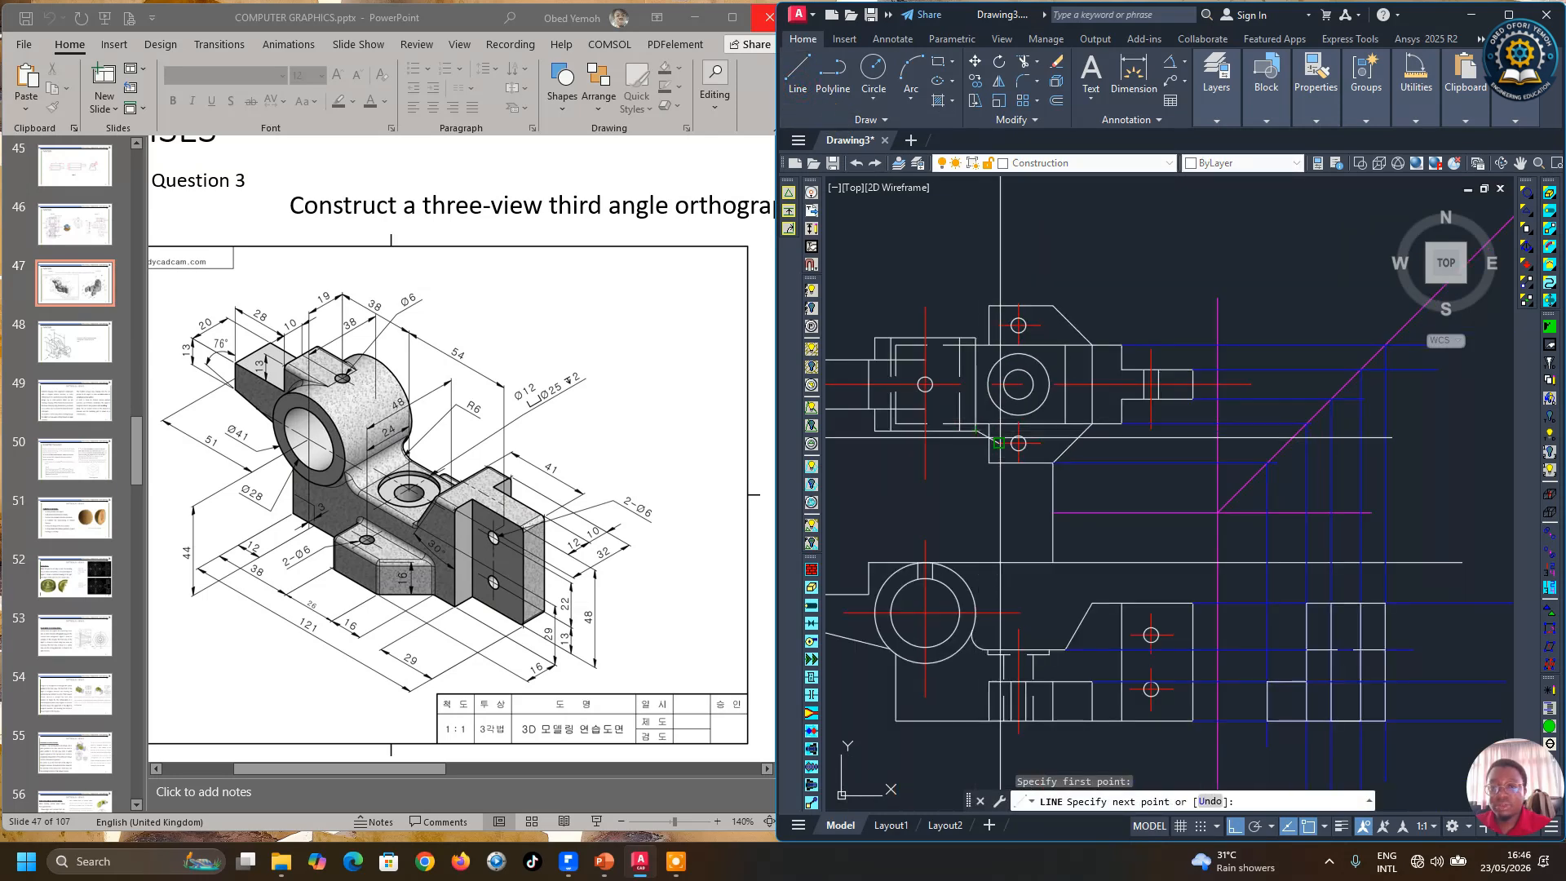
scroll(1279, 445, up, 2)
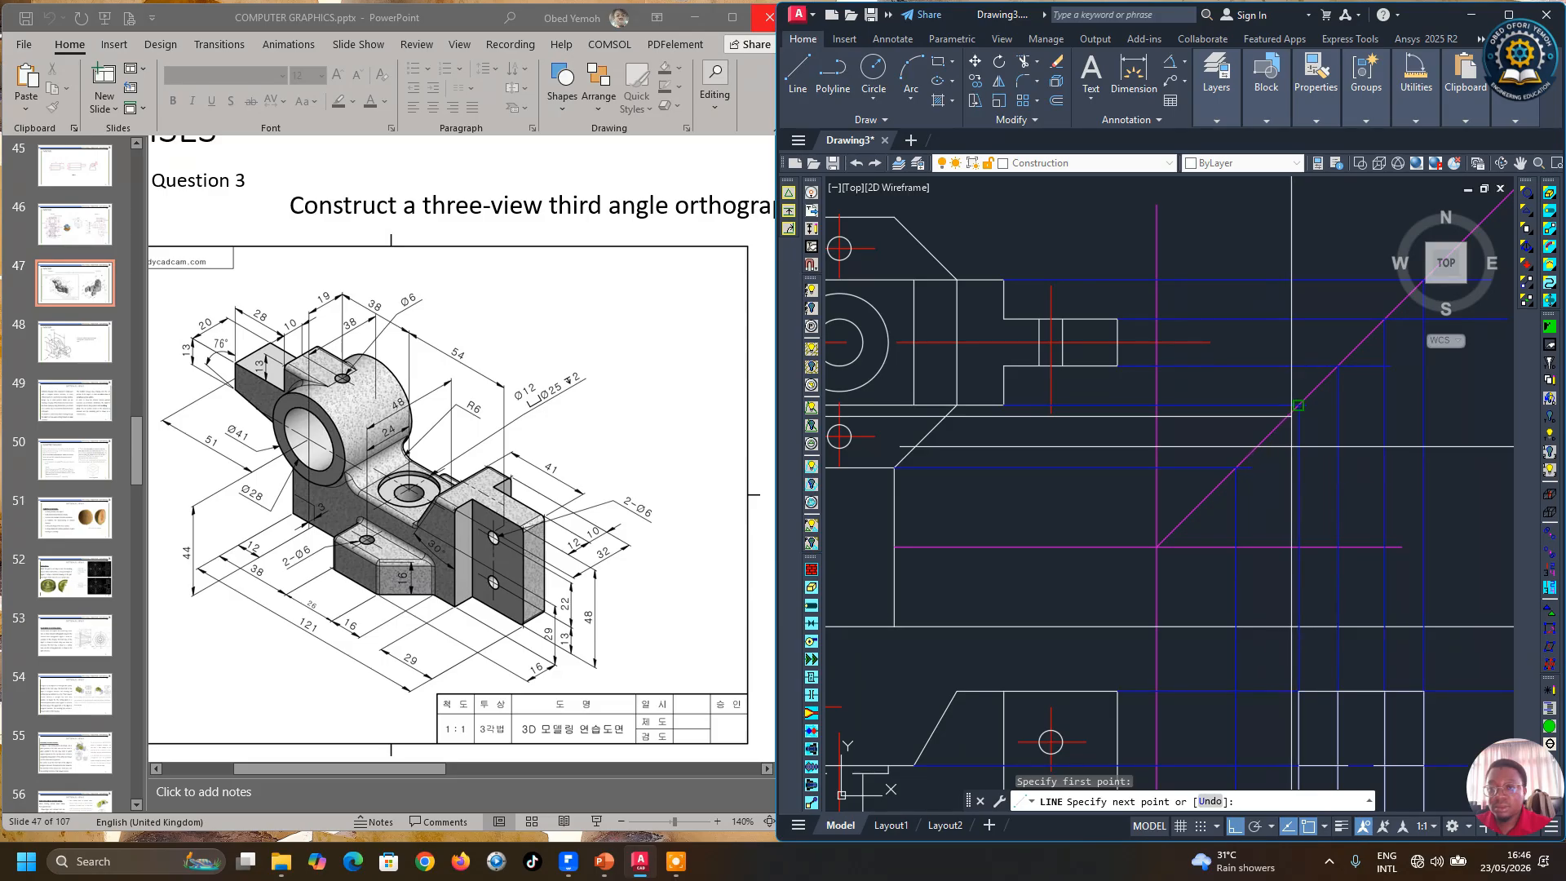
scroll(1215, 447, up, 2)
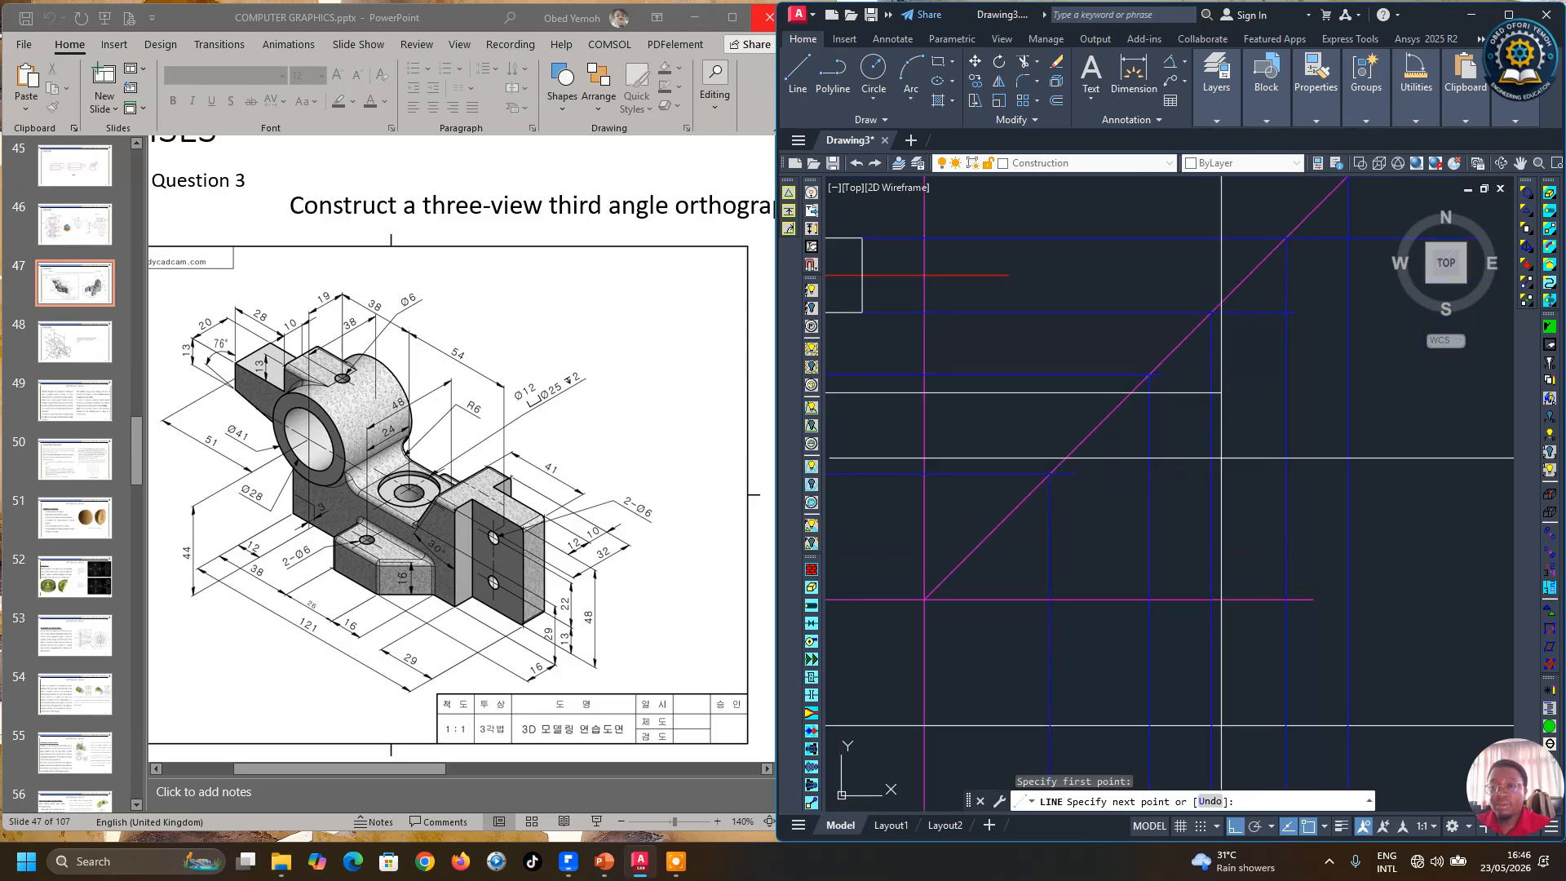
click(1178, 455)
key(Return)
Step: Draw a vertical projection line from the miter line down past the side view
scroll(1171, 482, down, 4)
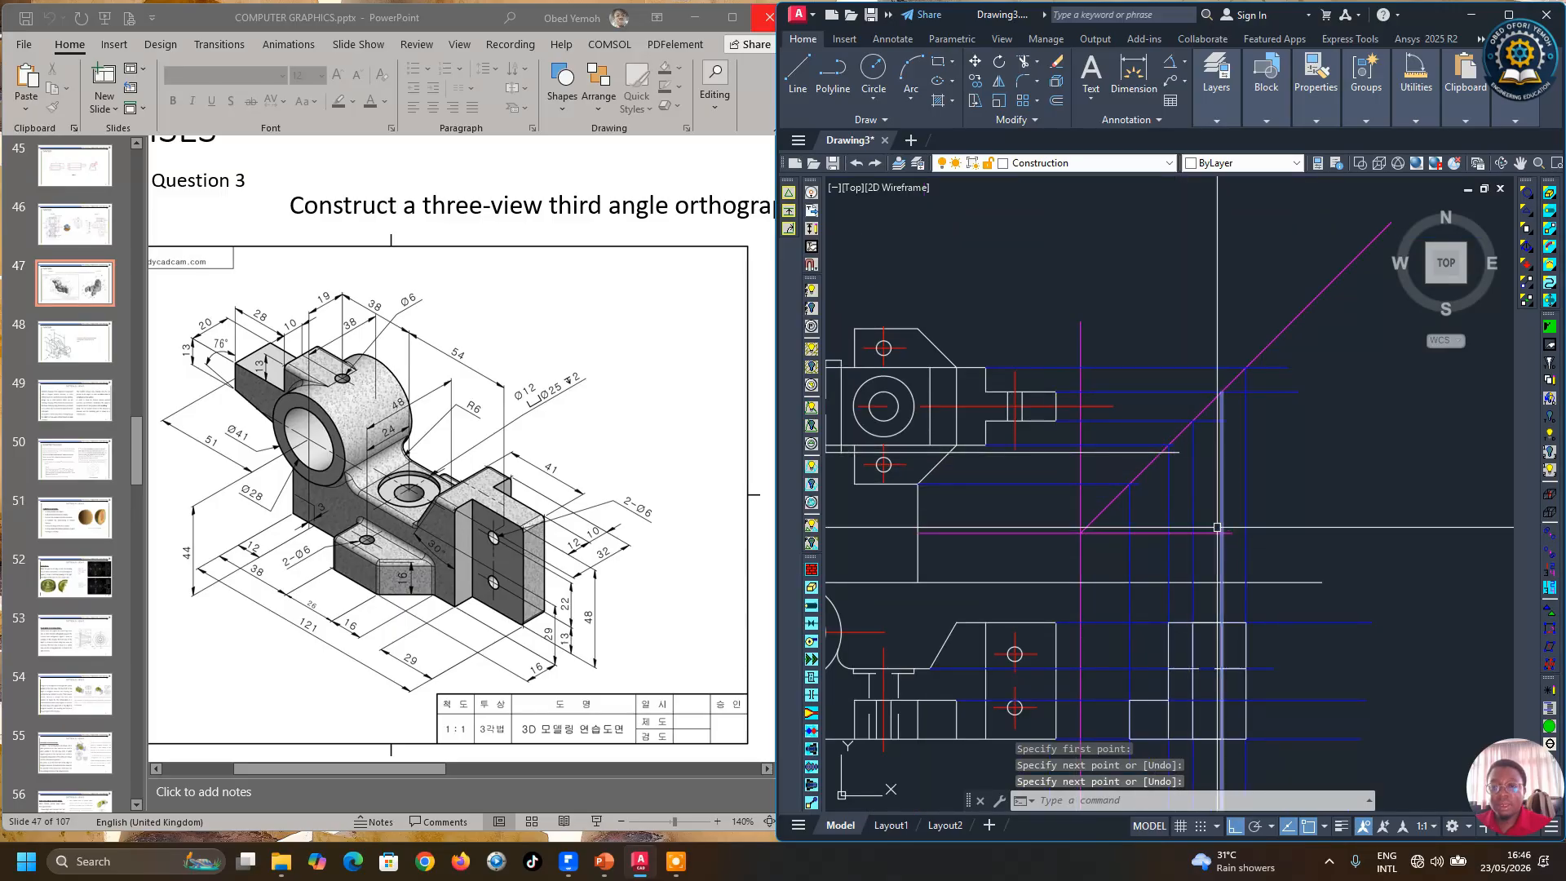
click(800, 84)
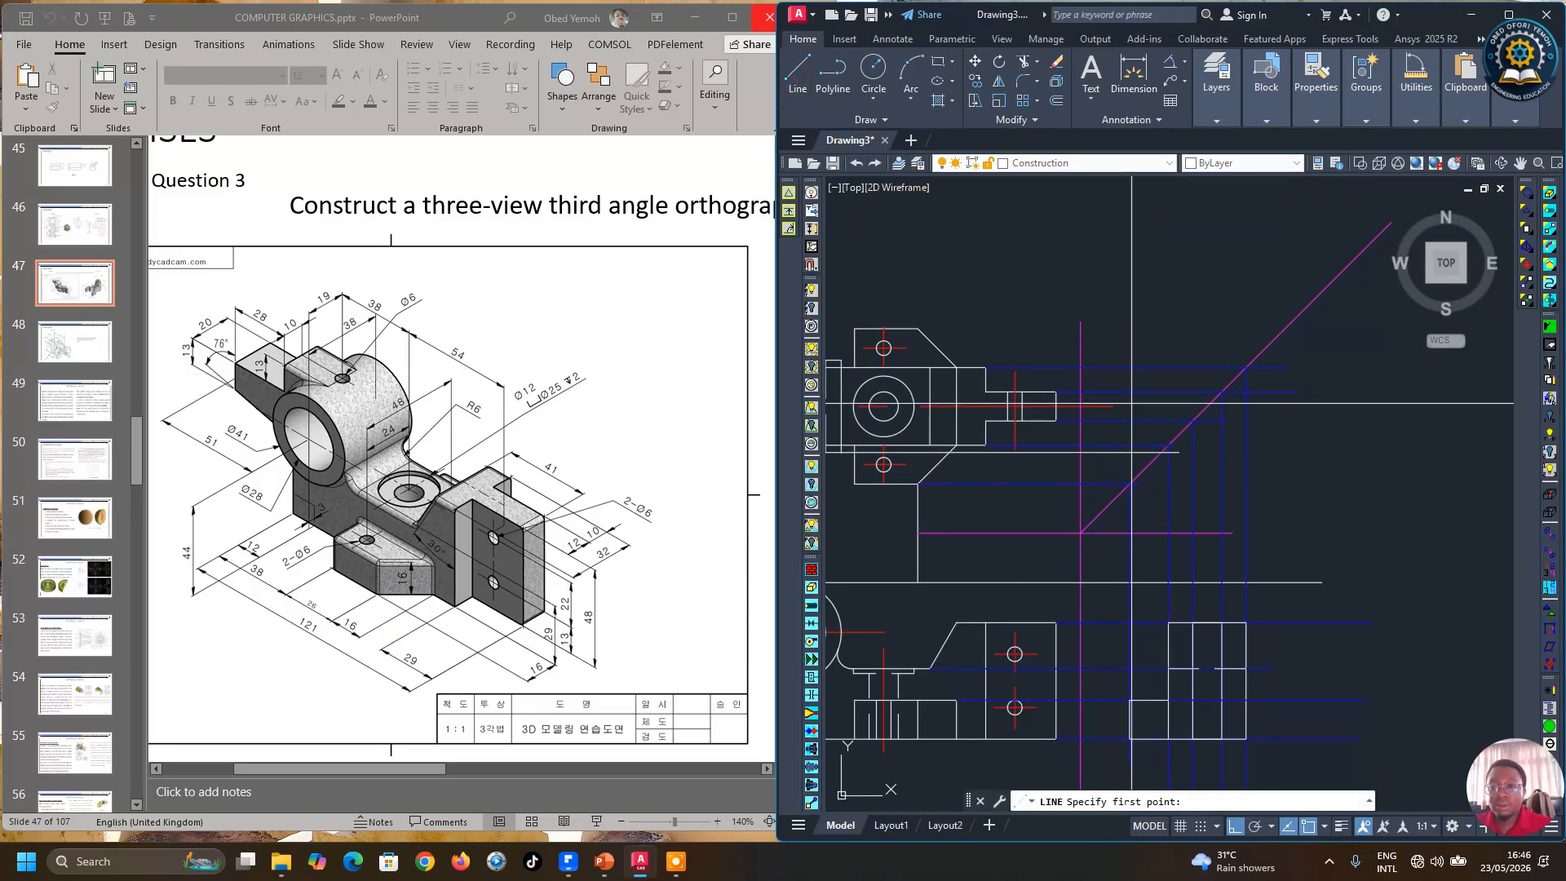
scroll(1164, 465, up, 4)
scroll(1154, 432, down, 4)
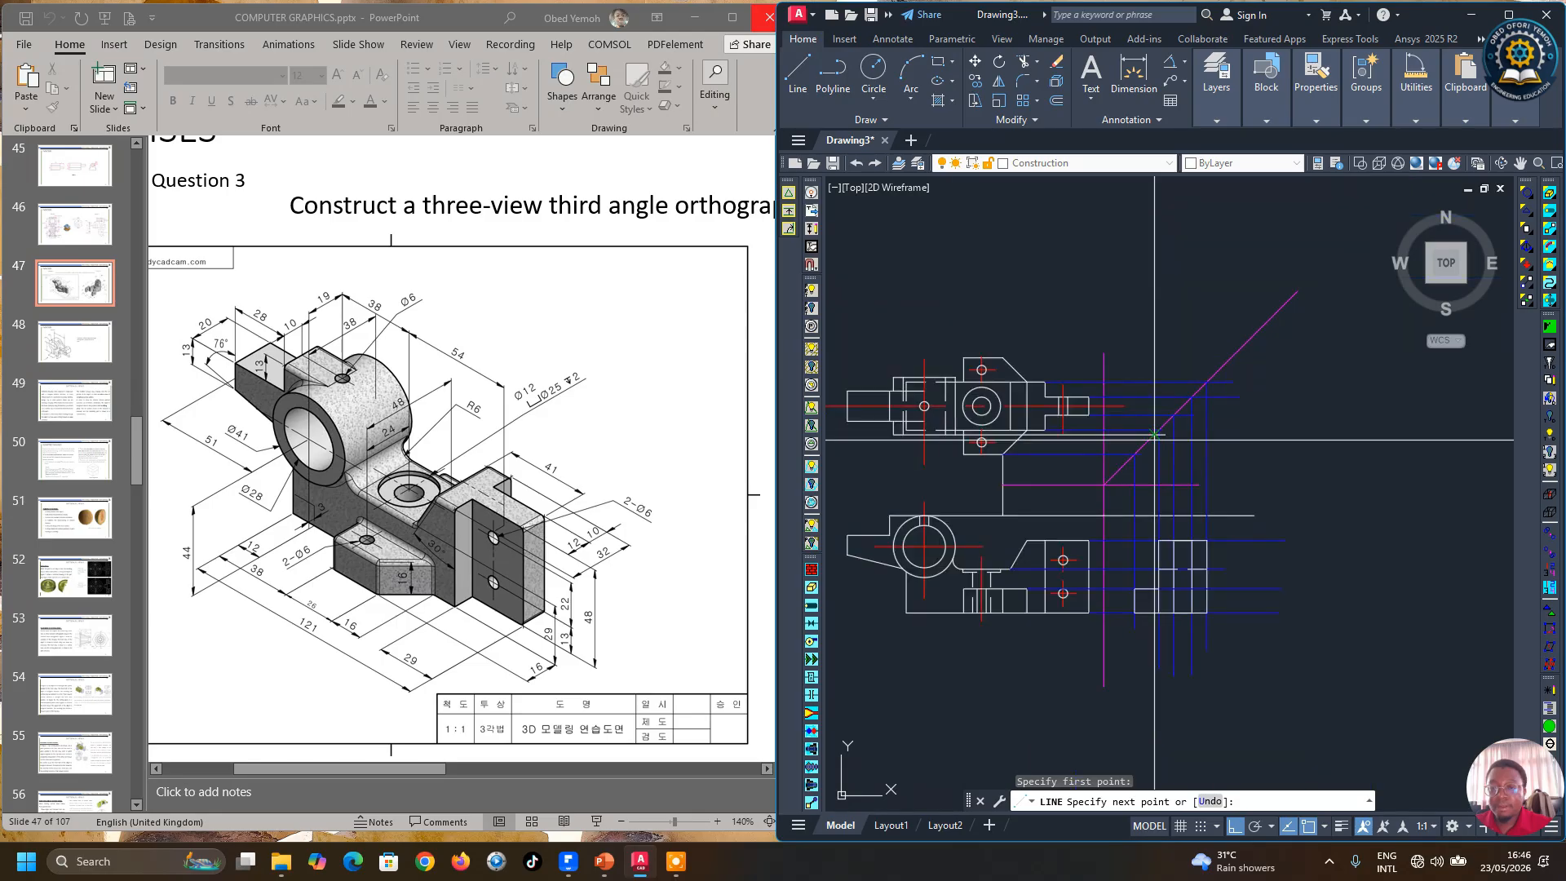
click(1279, 659)
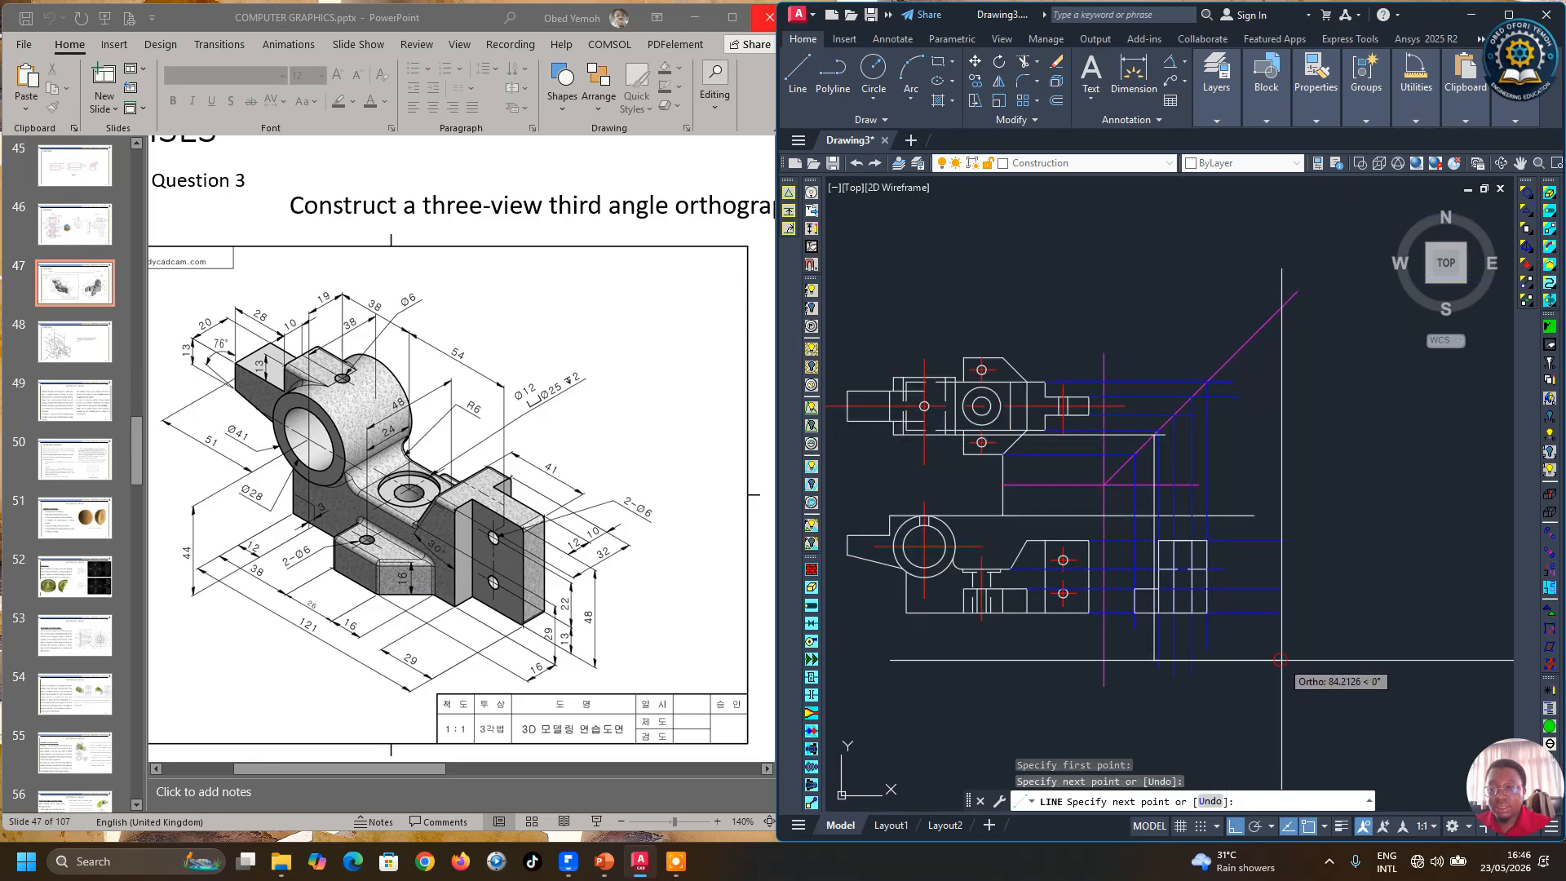
key(Return)
Step: Select the two new projection lines and set their colour to Blue
scroll(1156, 448, up, 4)
click(1149, 441)
click(1167, 414)
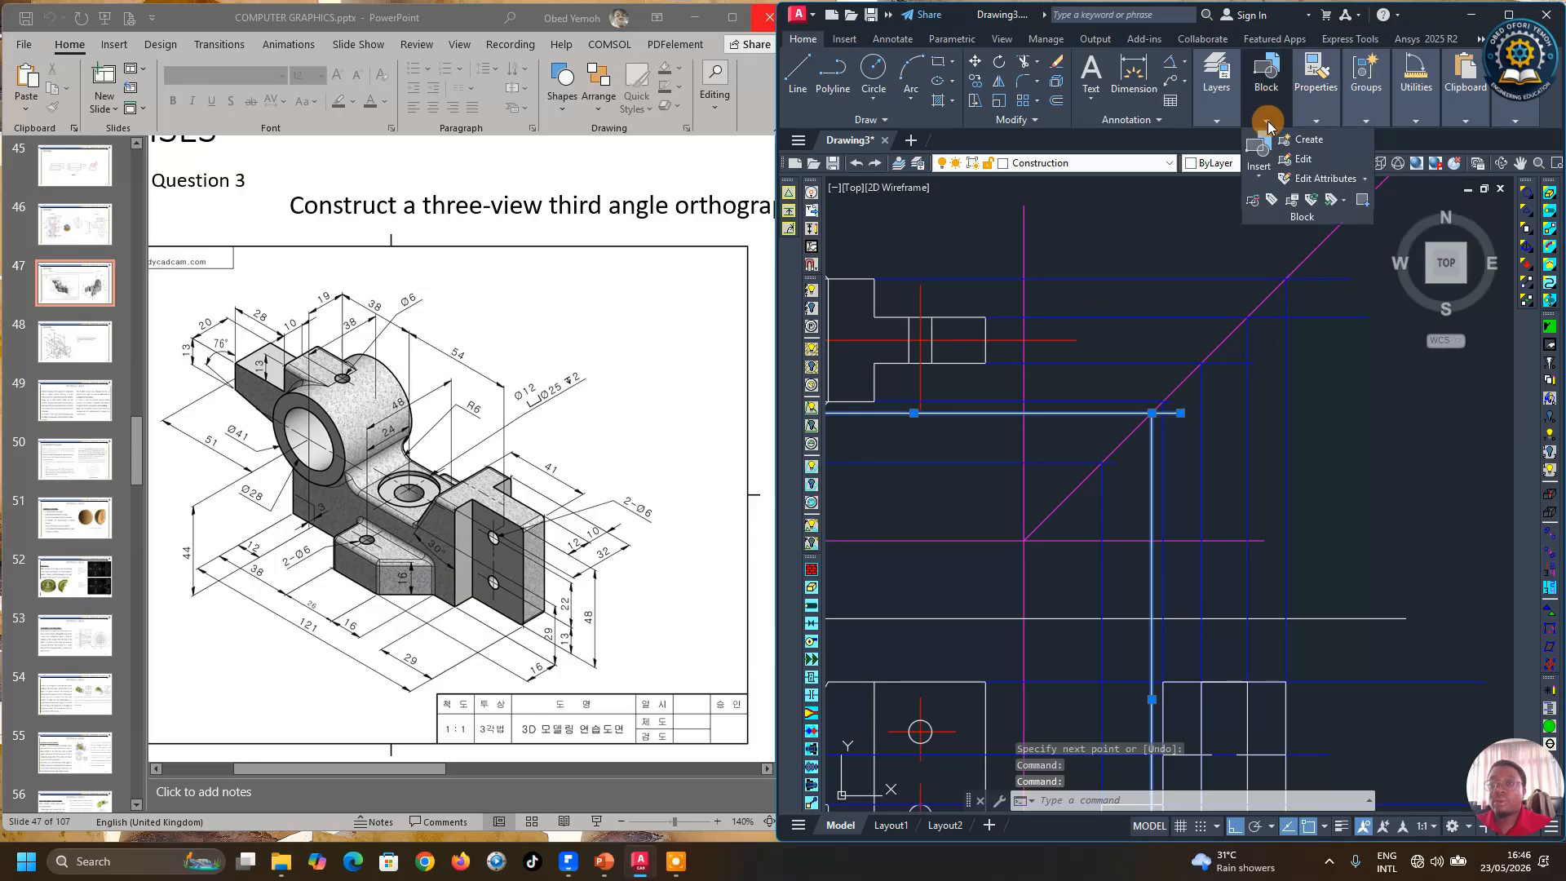
mouse_move(1311, 116)
click(1426, 140)
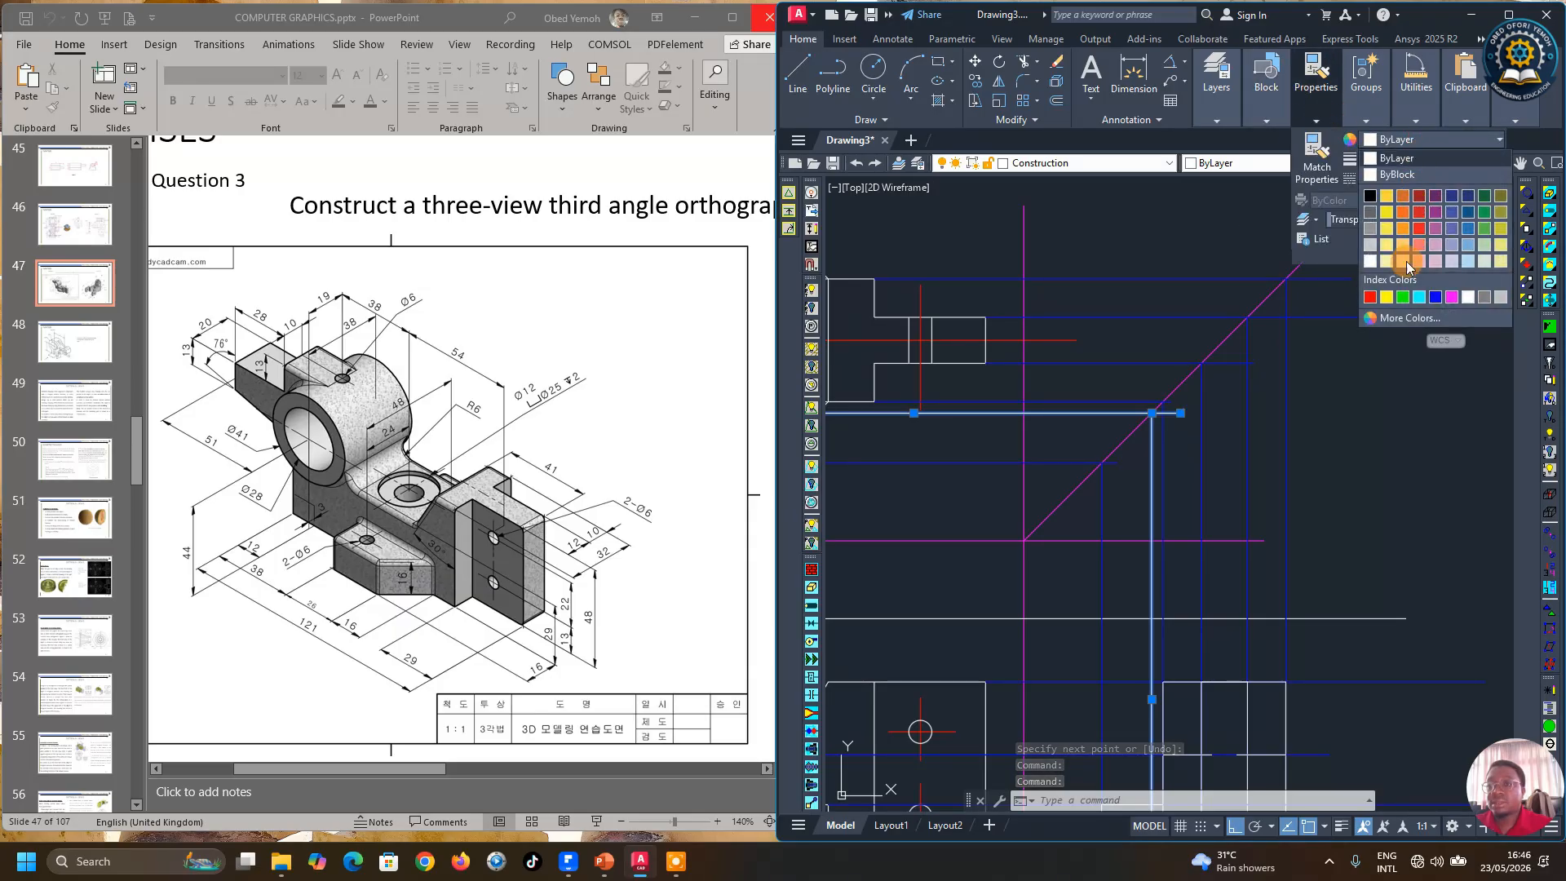
click(1439, 300)
scroll(1217, 395, down, 4)
key(Escape)
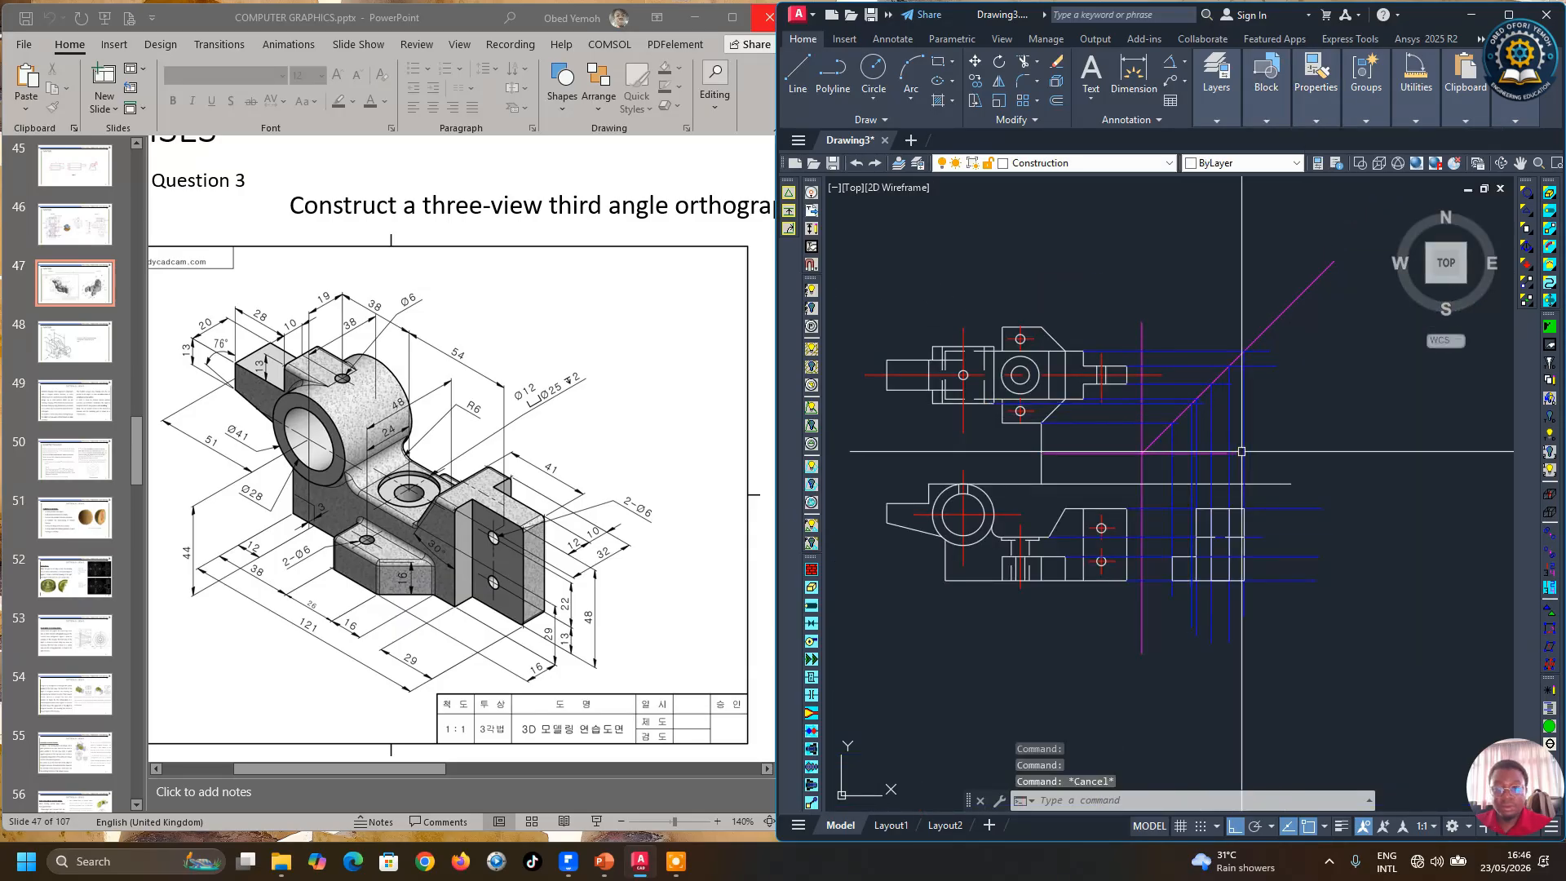
scroll(1205, 558, up, 2)
scroll(1224, 556, down, 2)
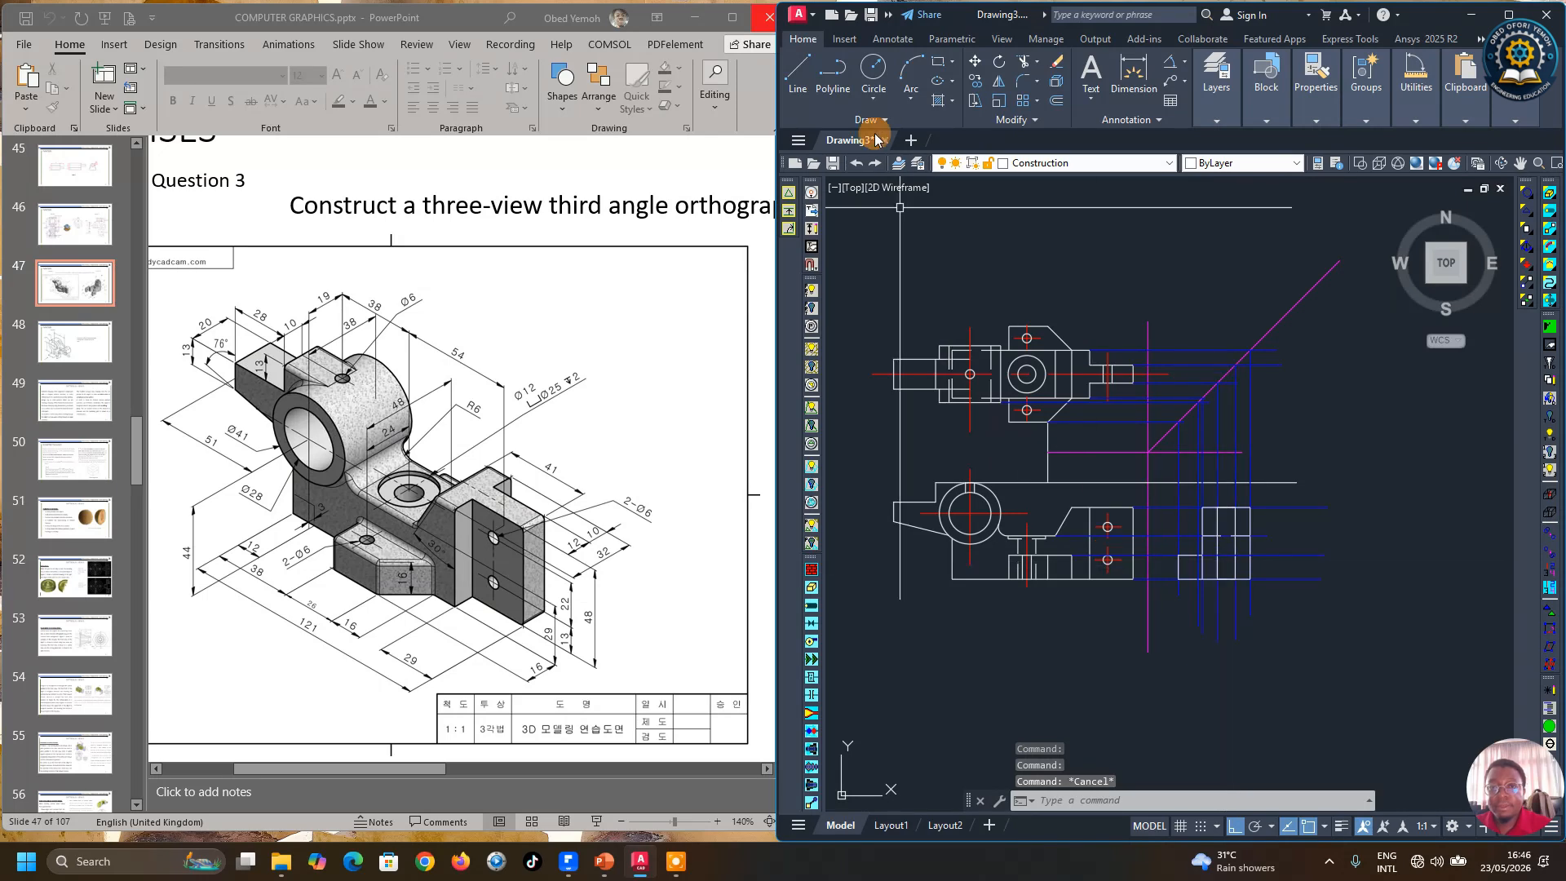
Step: Draw a horizontal line from the bottom of the front view's boss circle across past the side view
click(818, 86)
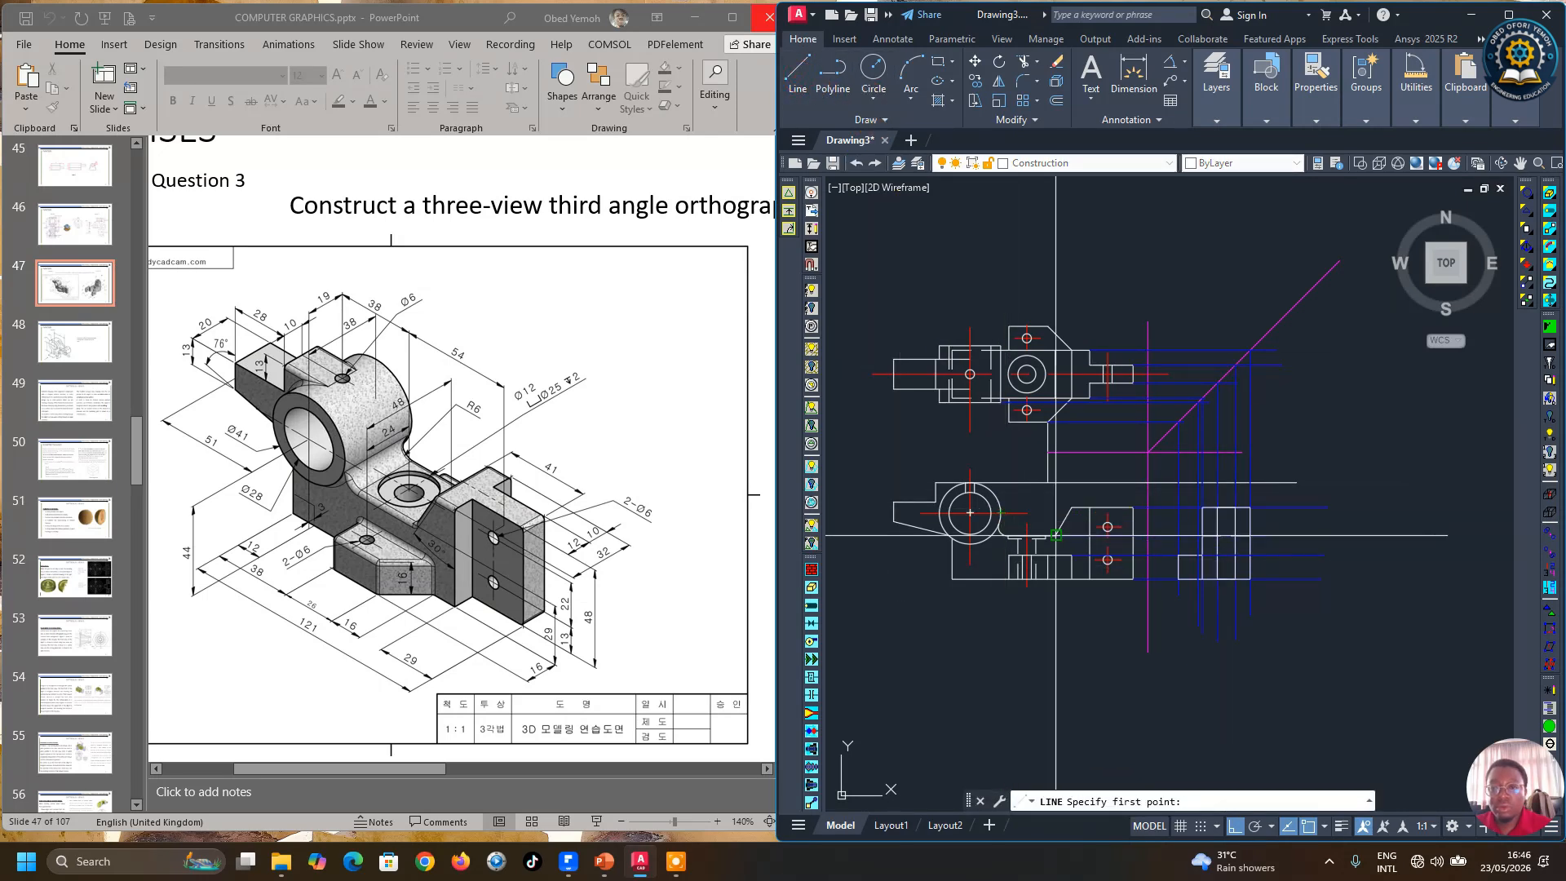
scroll(972, 542, up, 4)
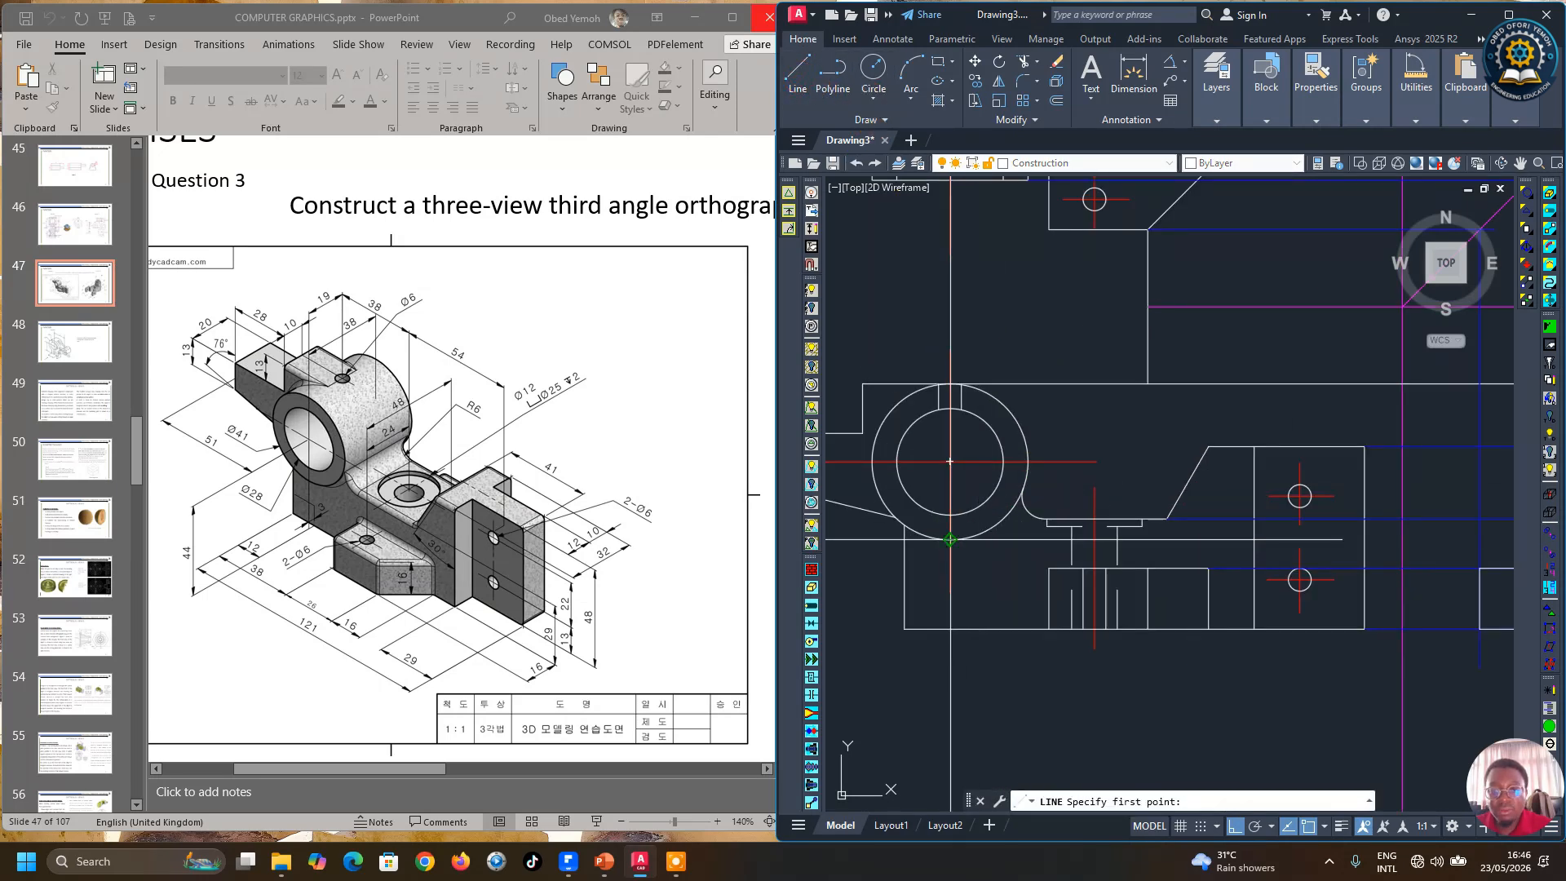
click(950, 539)
scroll(949, 543, down, 2)
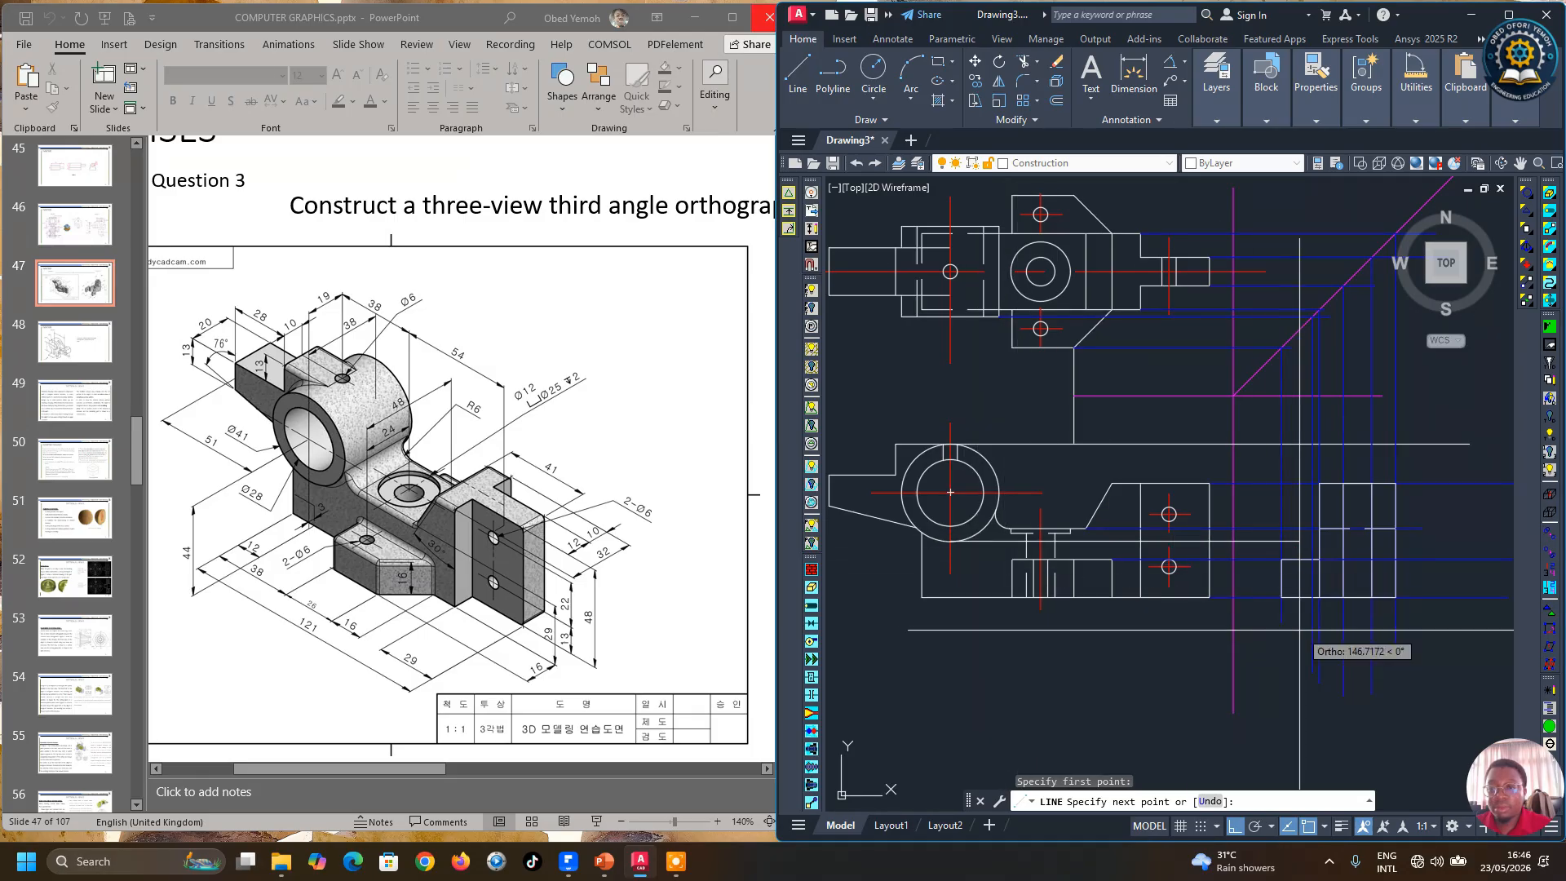
click(1454, 650)
key(Return)
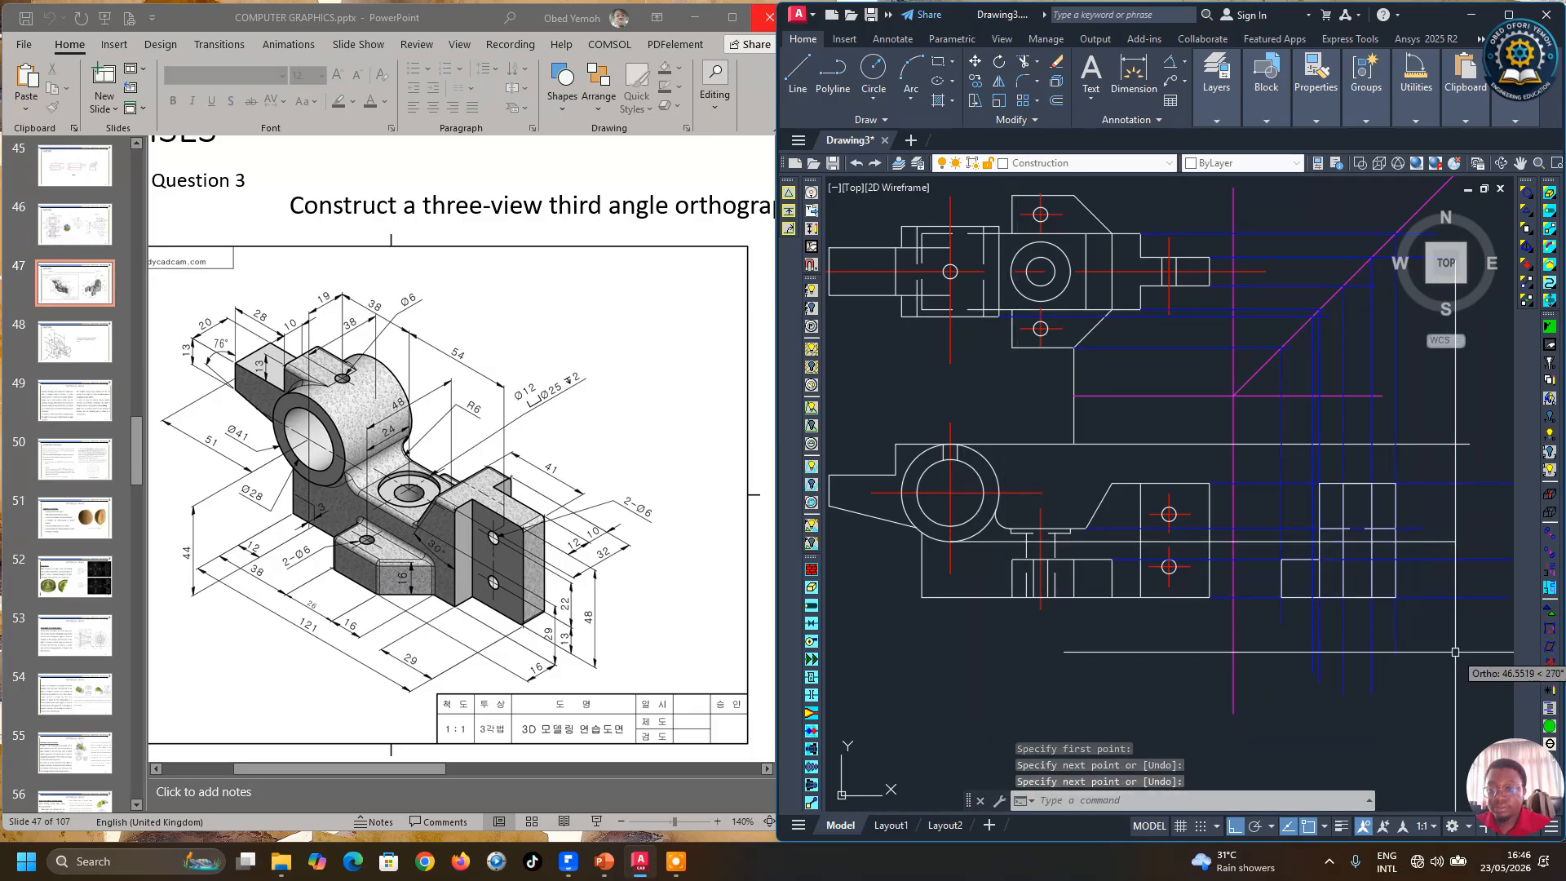
Step: Set the new horizontal line's colour to Blue
click(1060, 540)
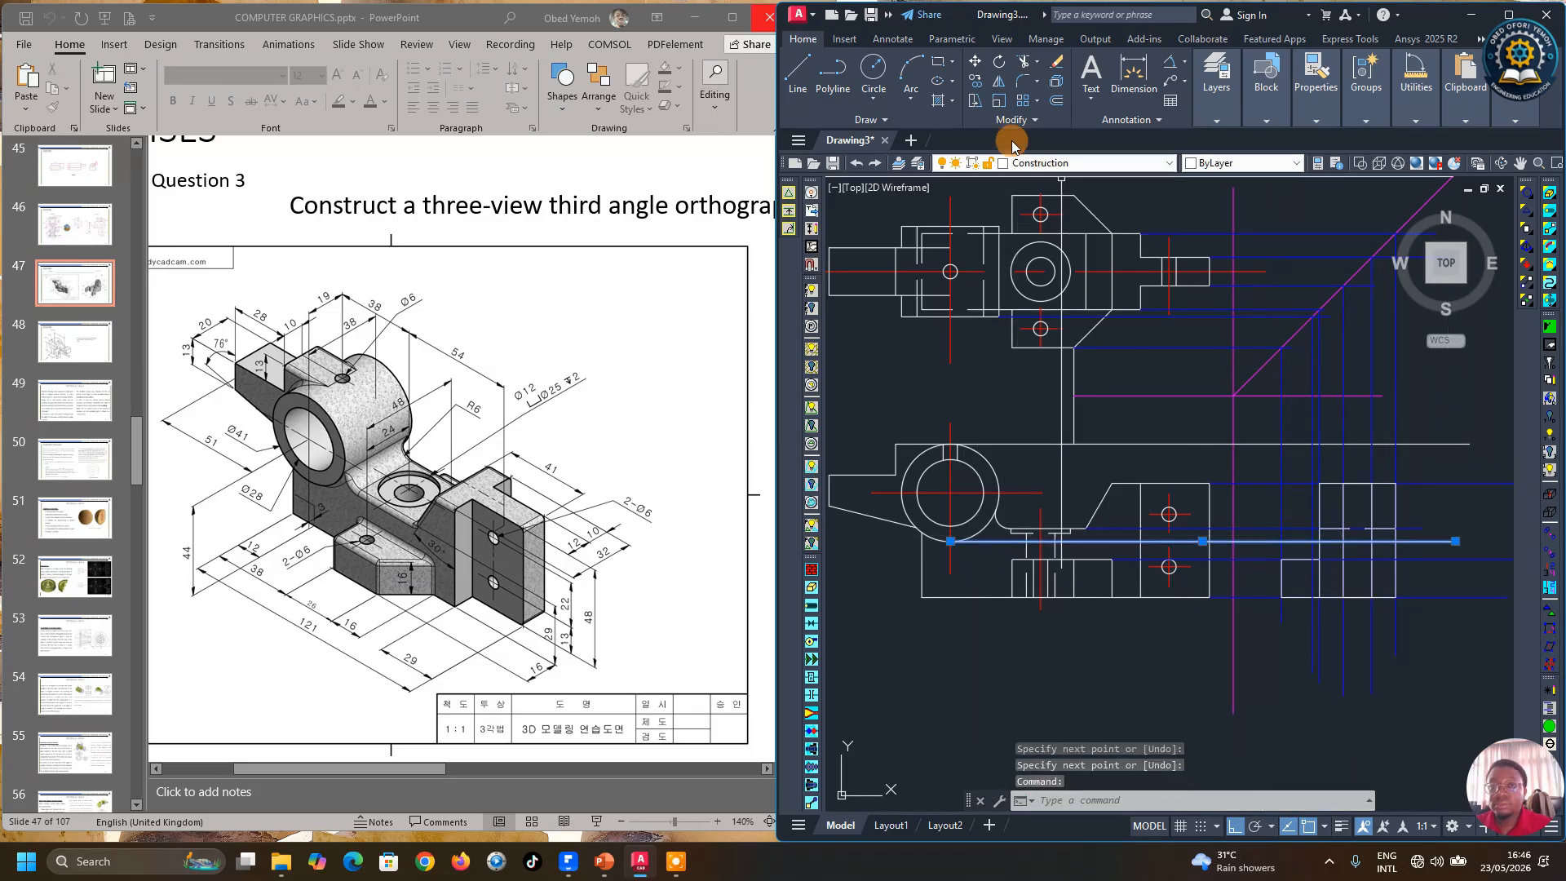
mouse_move(1255, 94)
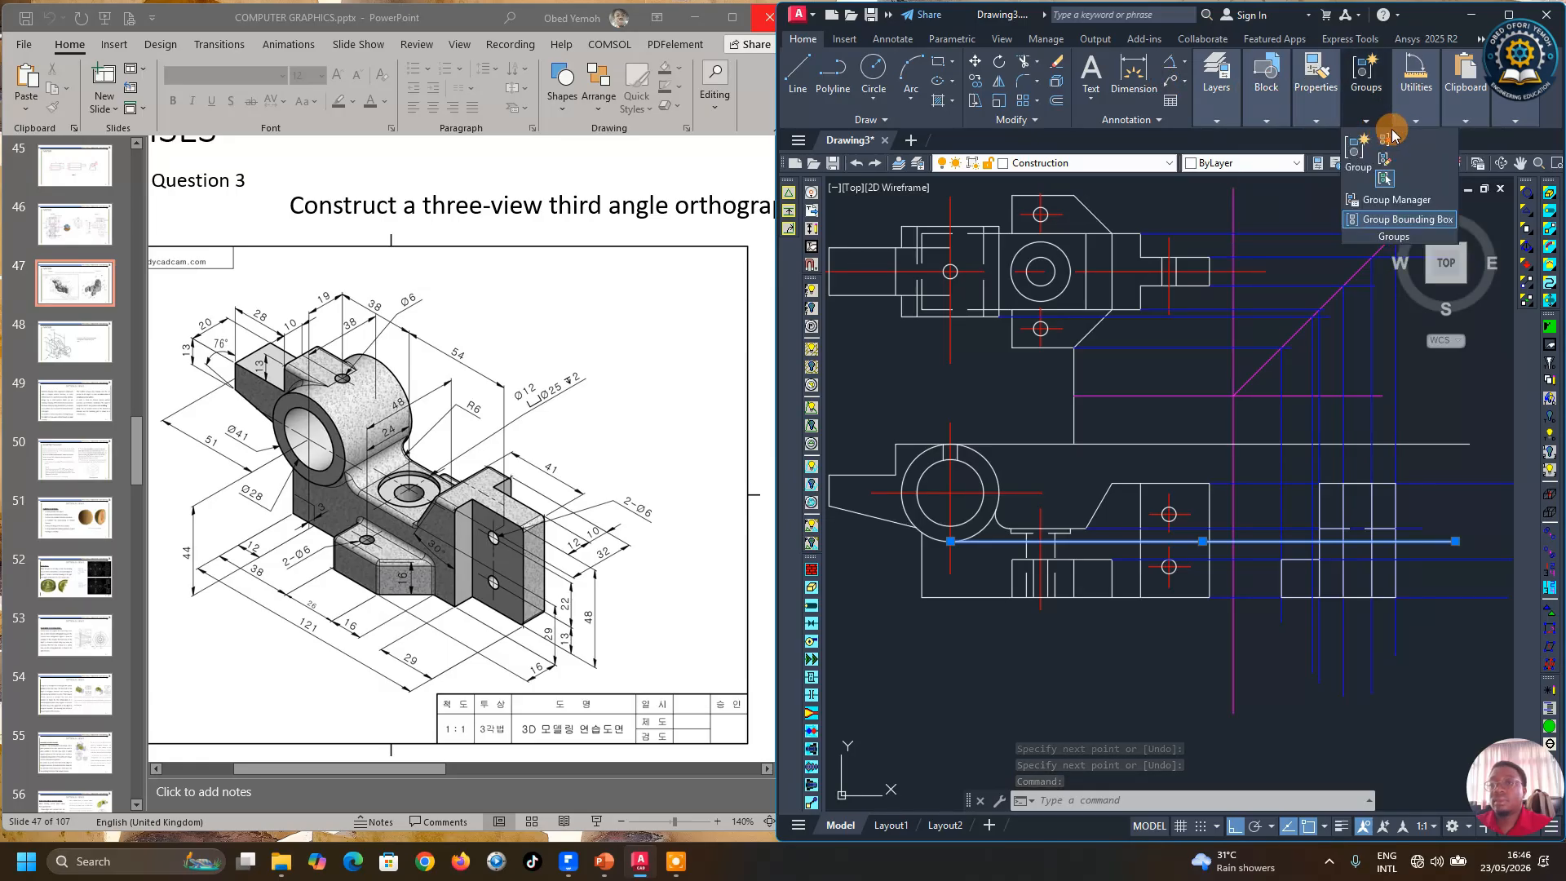
mouse_move(1329, 106)
click(1402, 141)
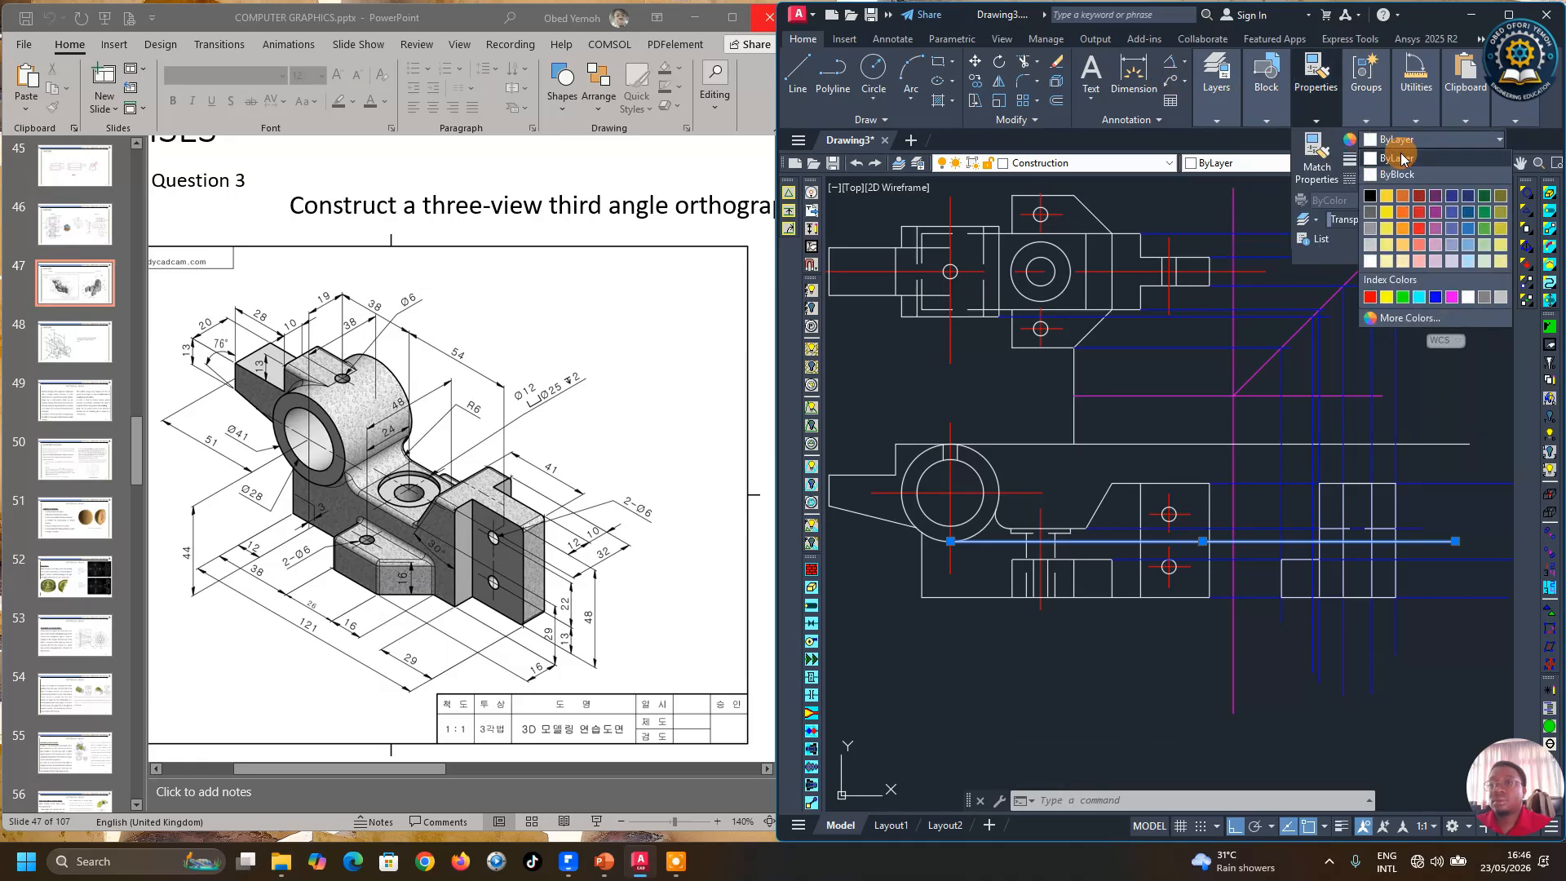
click(1437, 297)
scroll(1185, 503, down, 2)
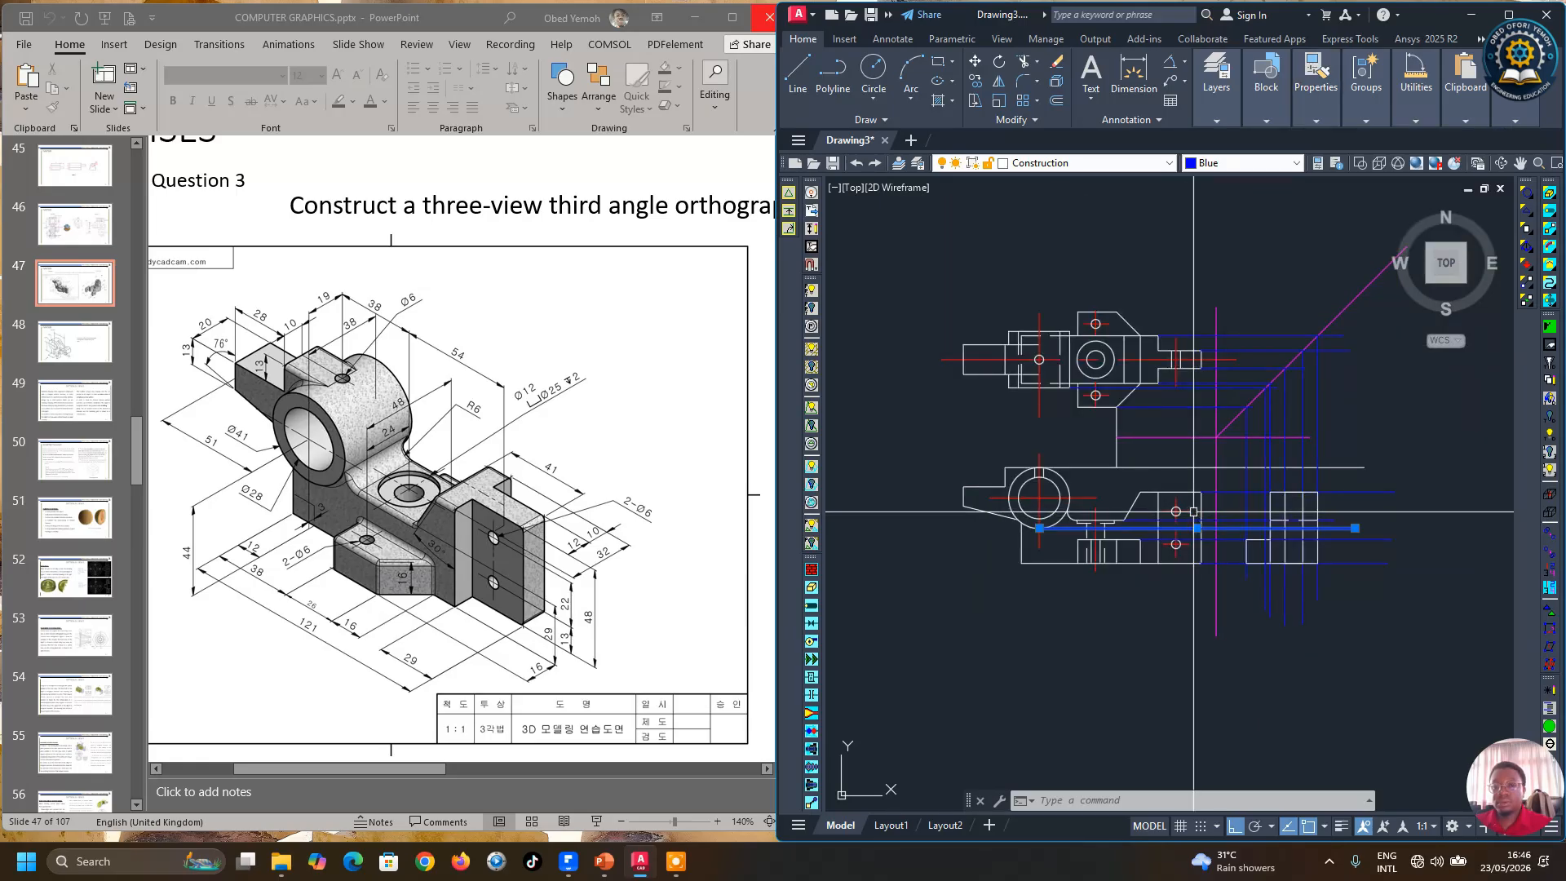
key(Escape)
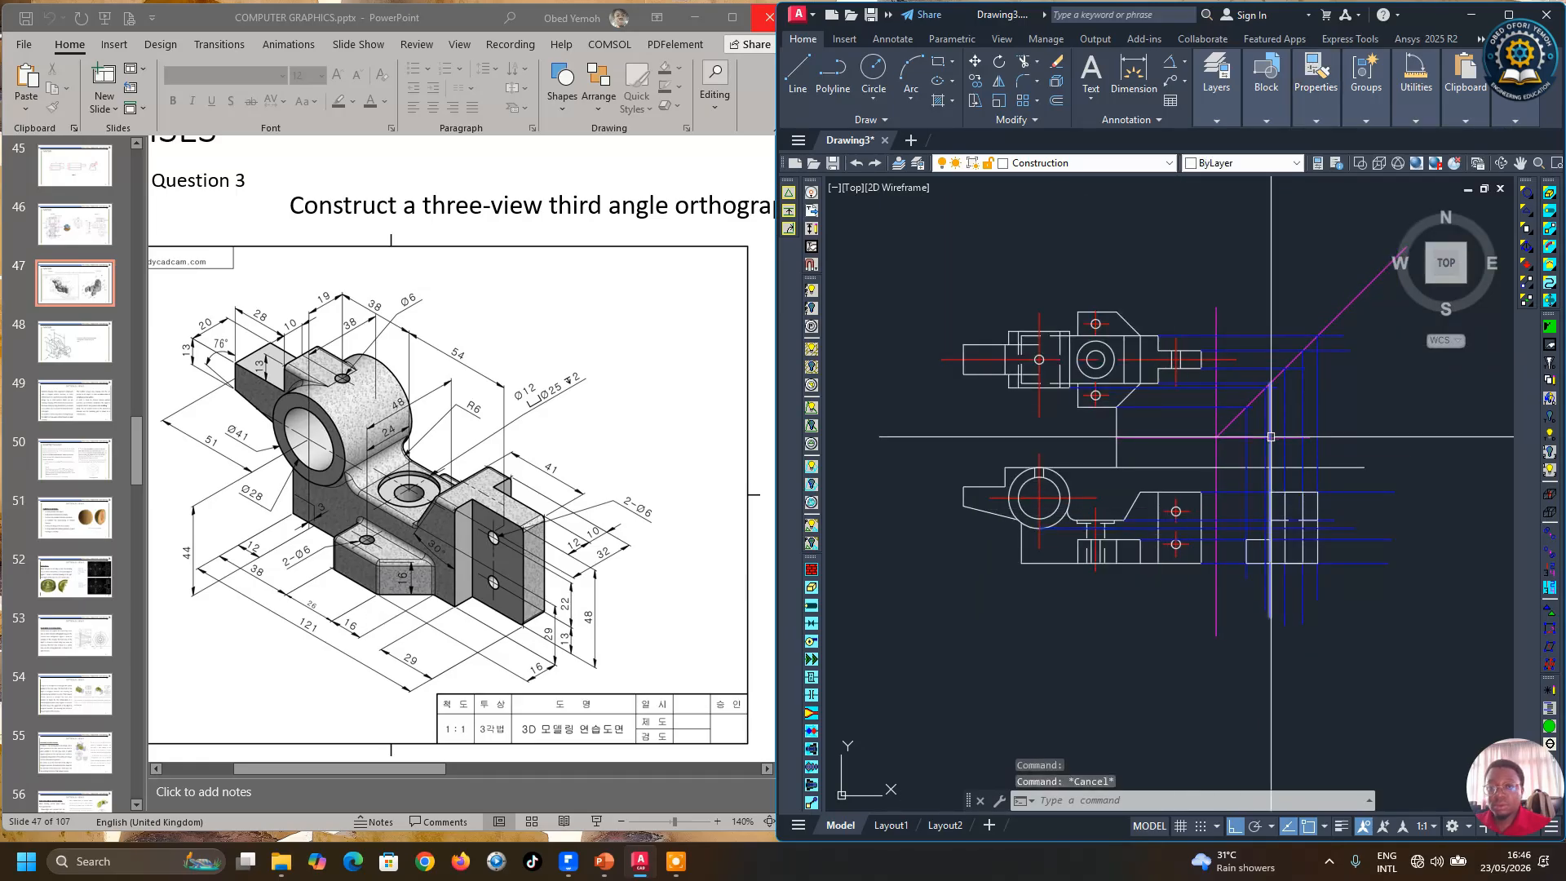
scroll(1271, 437, up, 3)
scroll(1248, 440, down, 3)
scroll(1257, 473, up, 3)
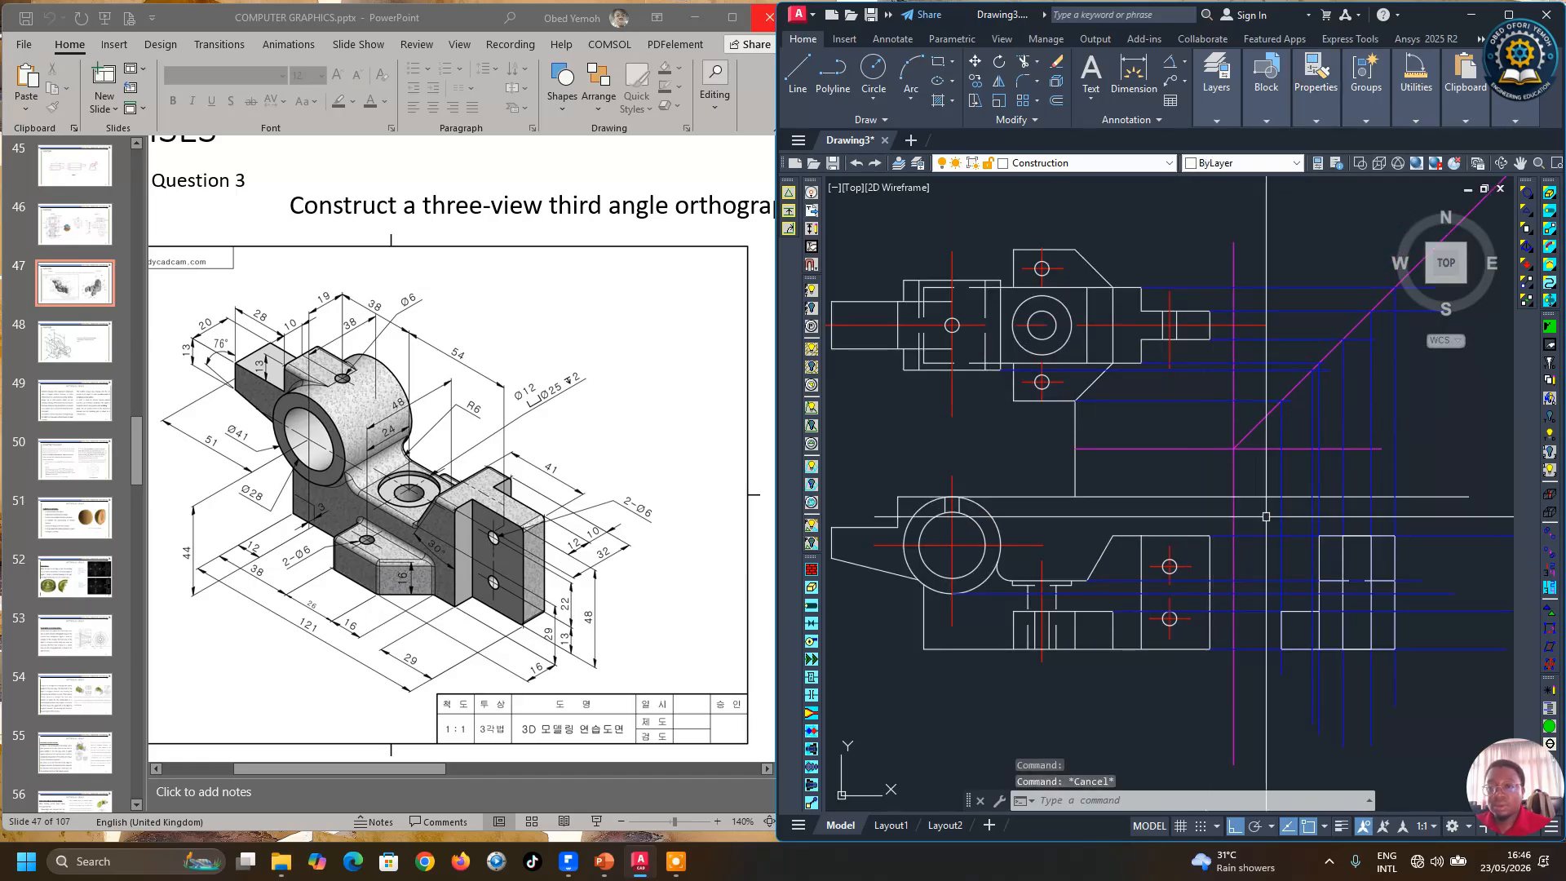
click(798, 72)
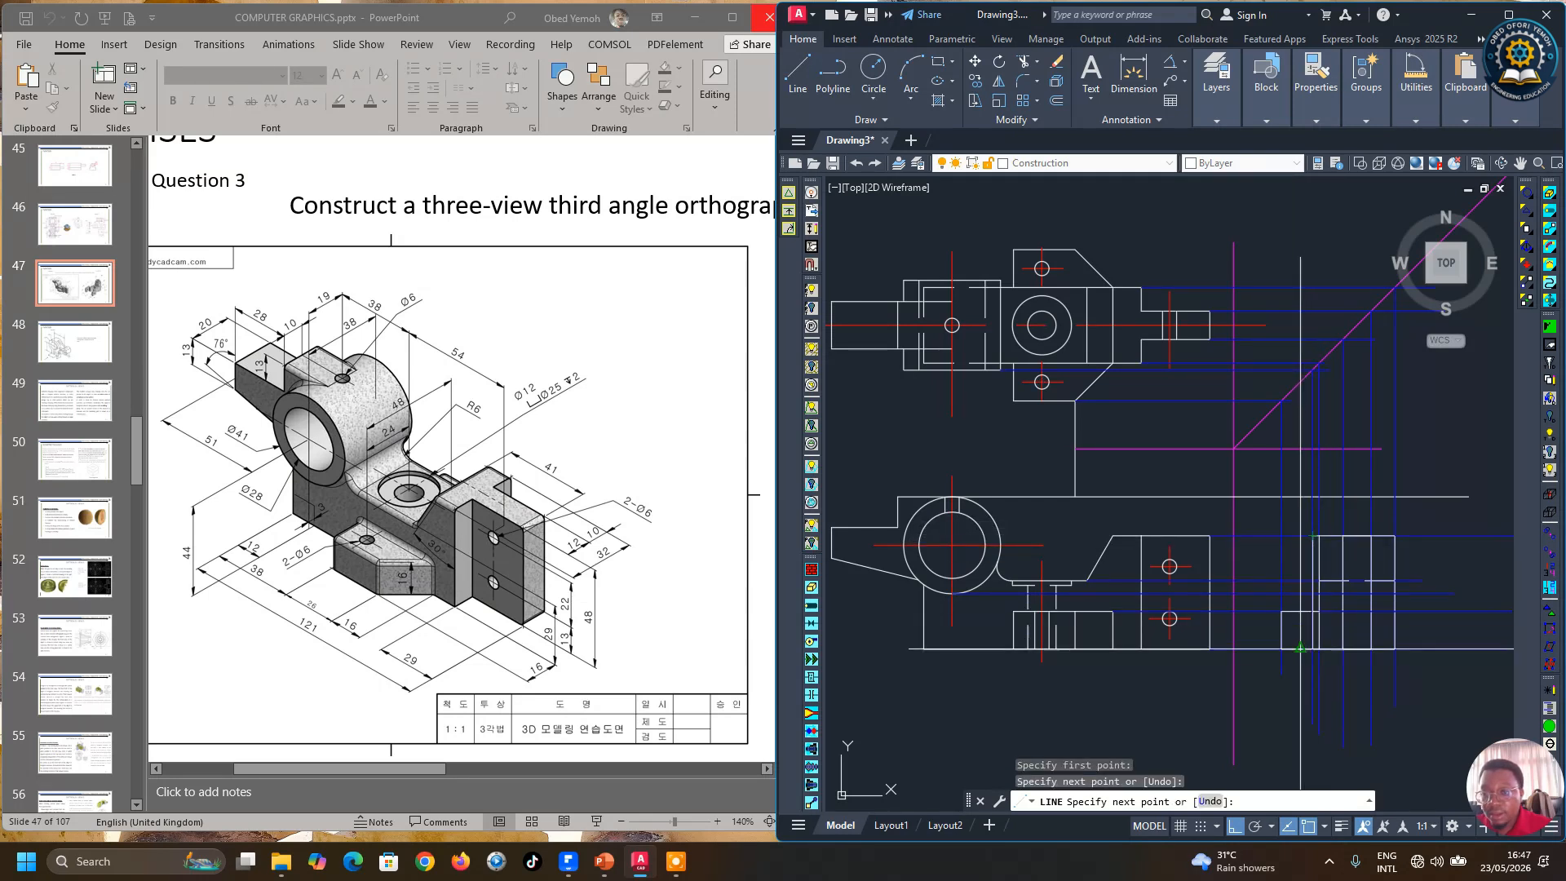
scroll(1305, 611, up, 3)
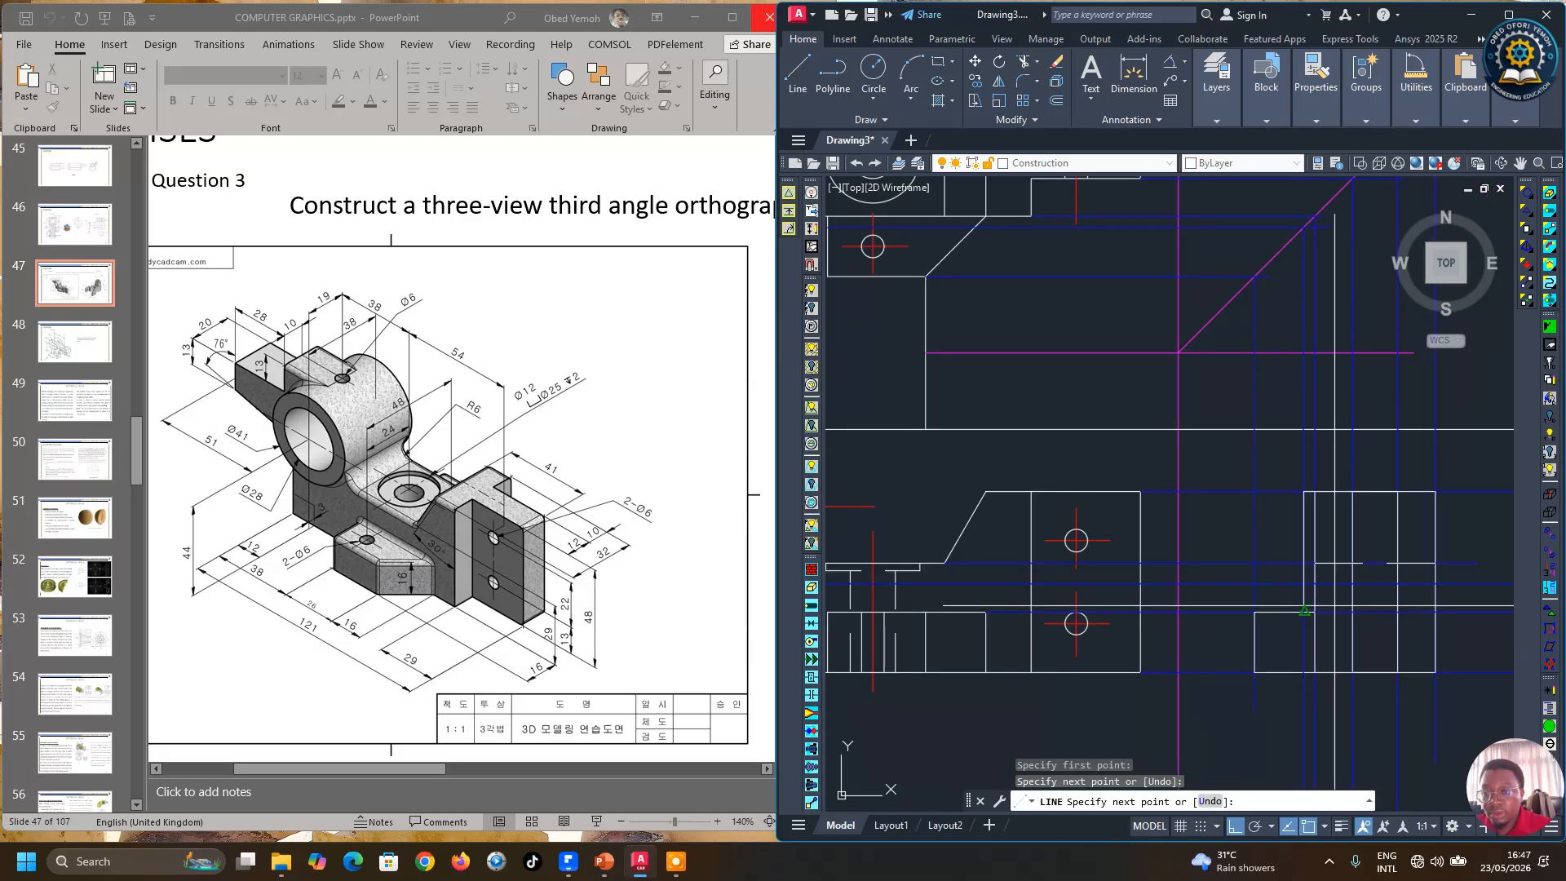
scroll(1302, 583, up, 4)
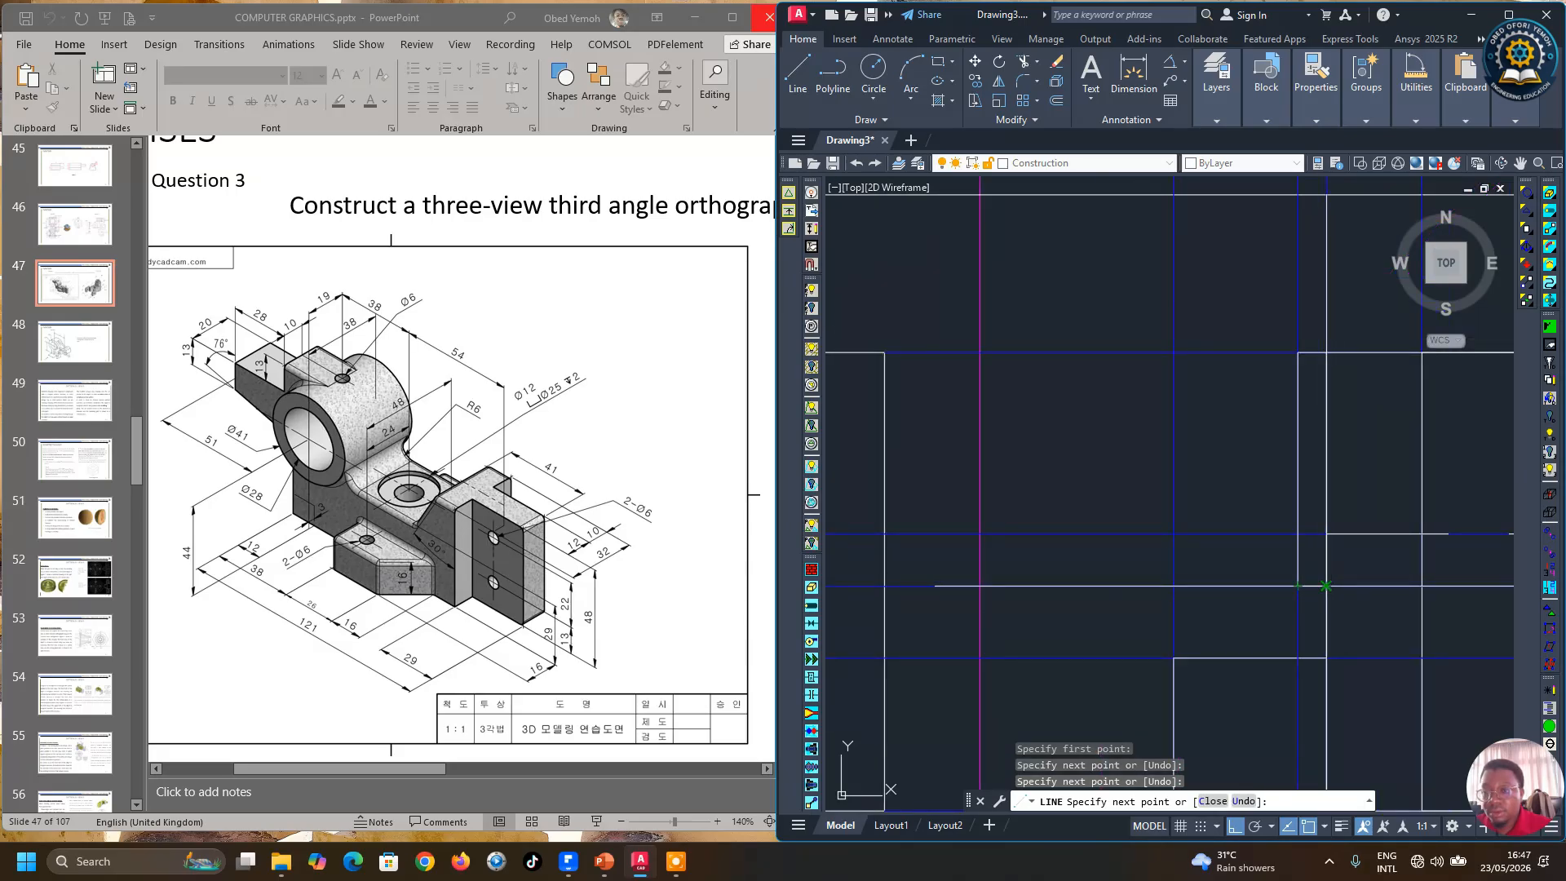
scroll(1326, 585, down, 4)
key(Escape)
scroll(1321, 644, down, 3)
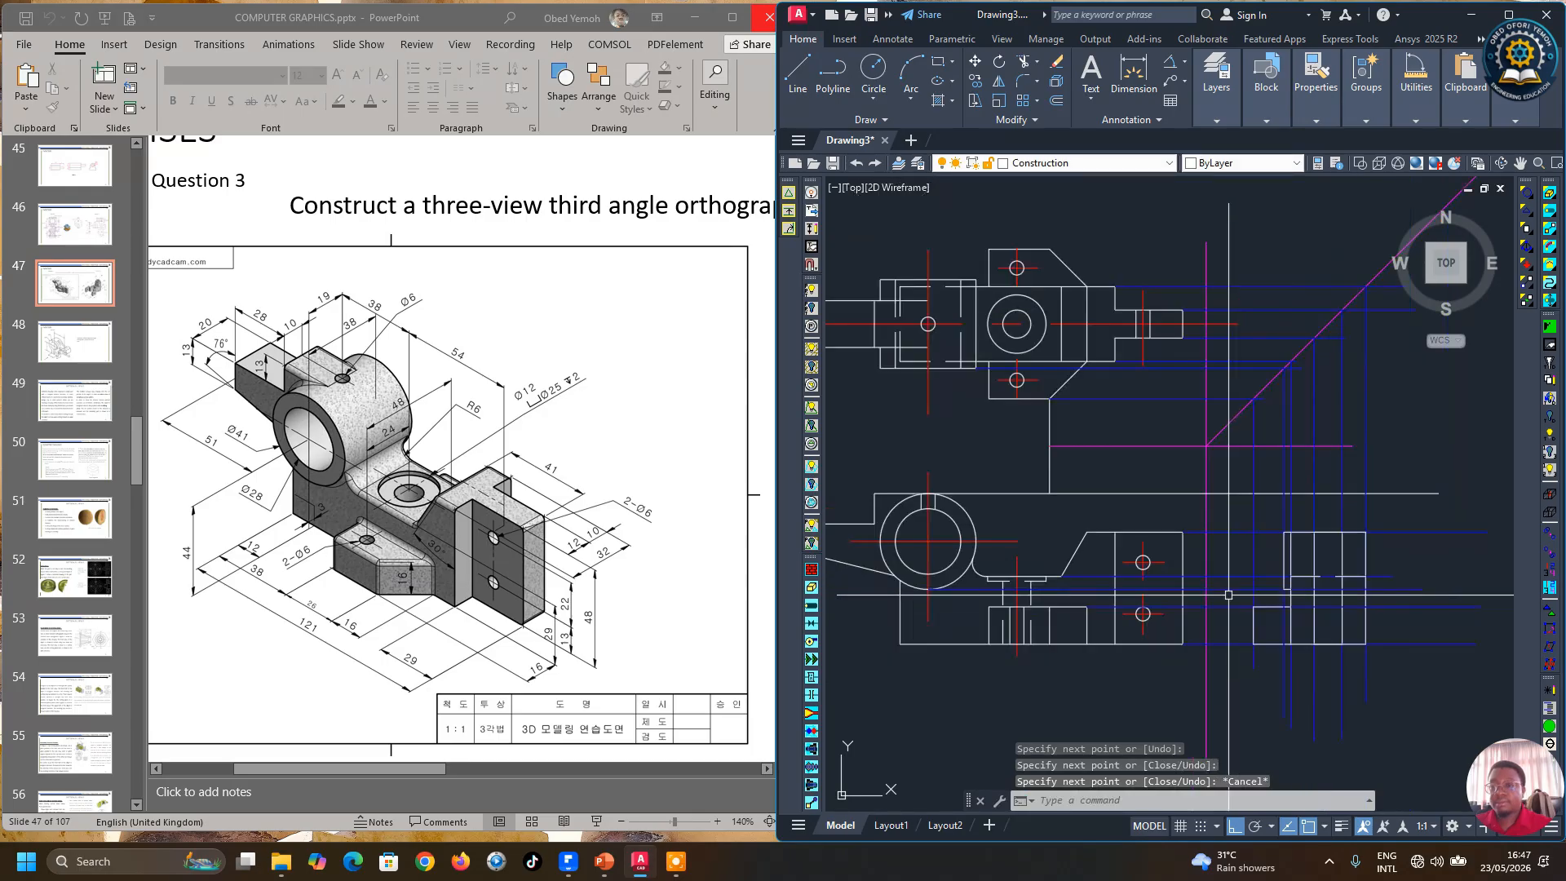
scroll(1237, 598, up, 4)
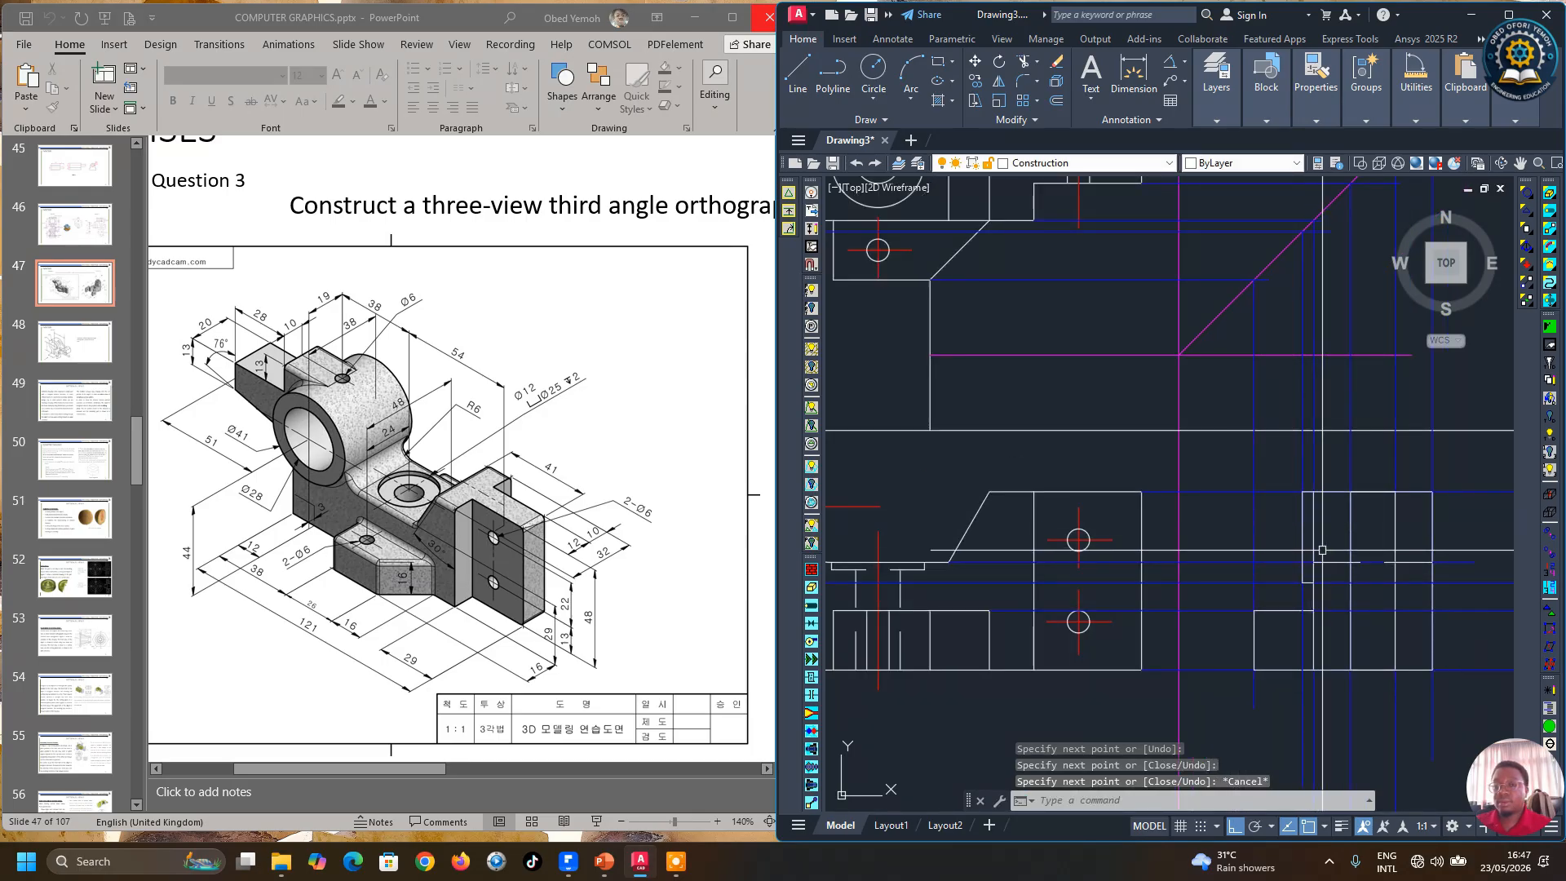
scroll(1314, 576, down, 2)
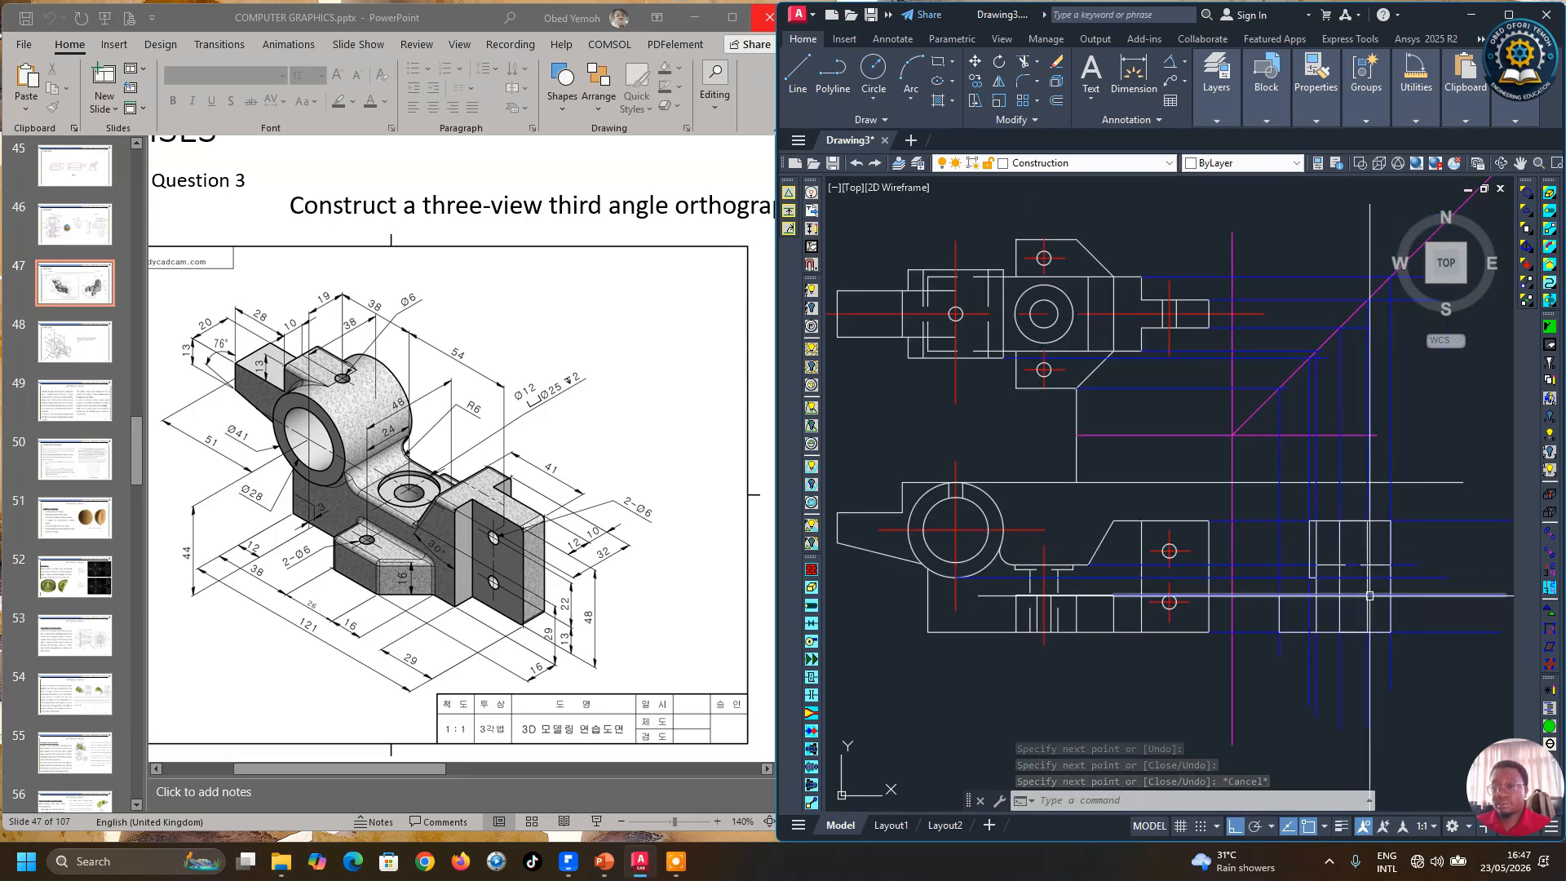
Step: Draw a horizontal line from the top of the front view's boss circle across the side view
click(800, 84)
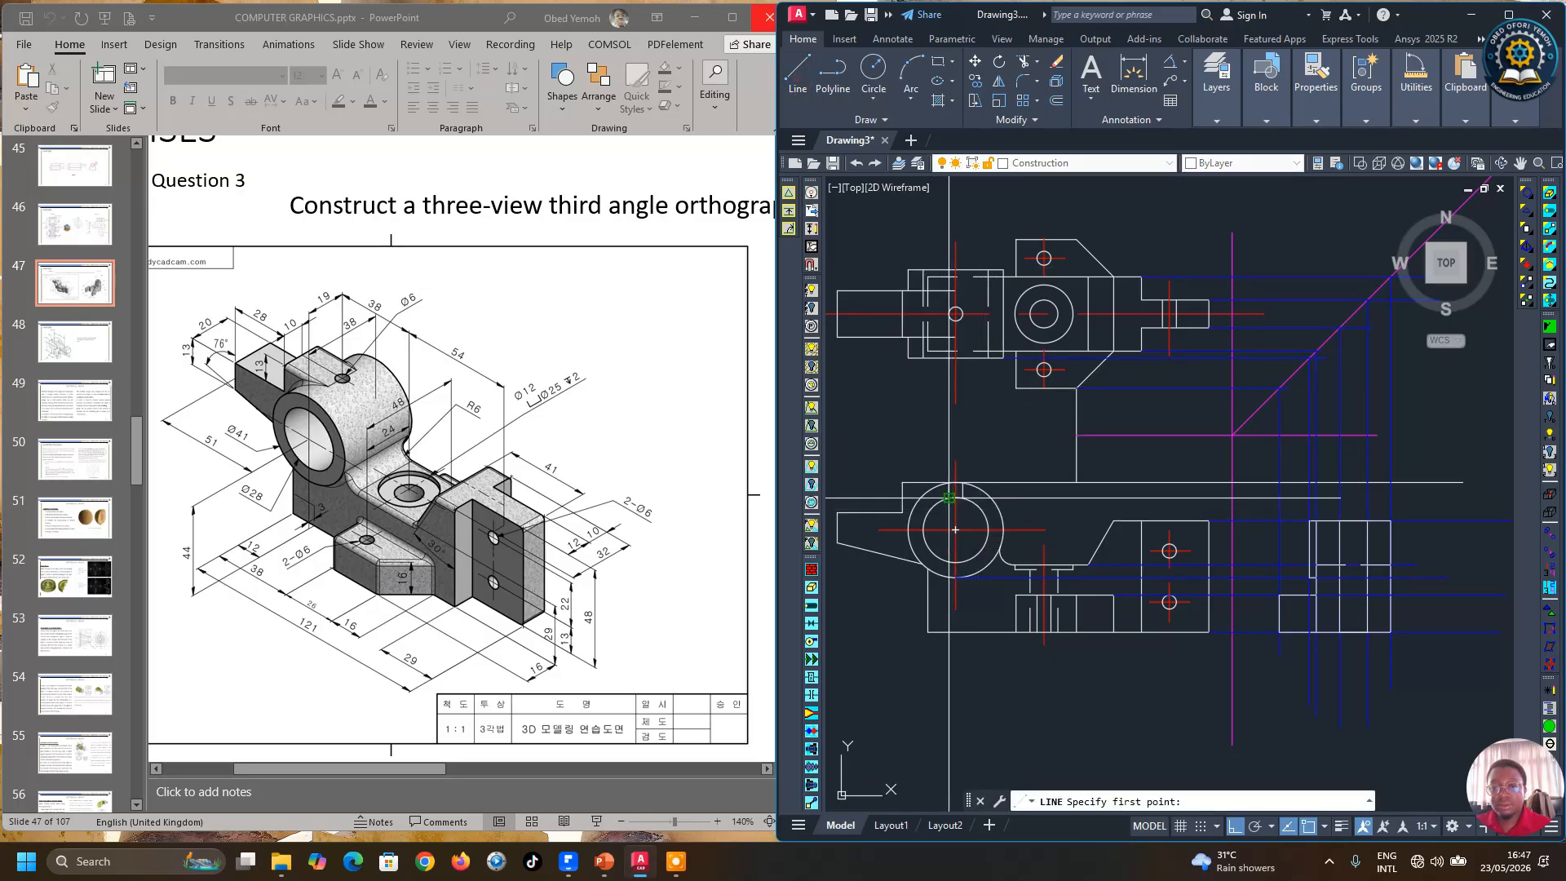
scroll(955, 529, up, 4)
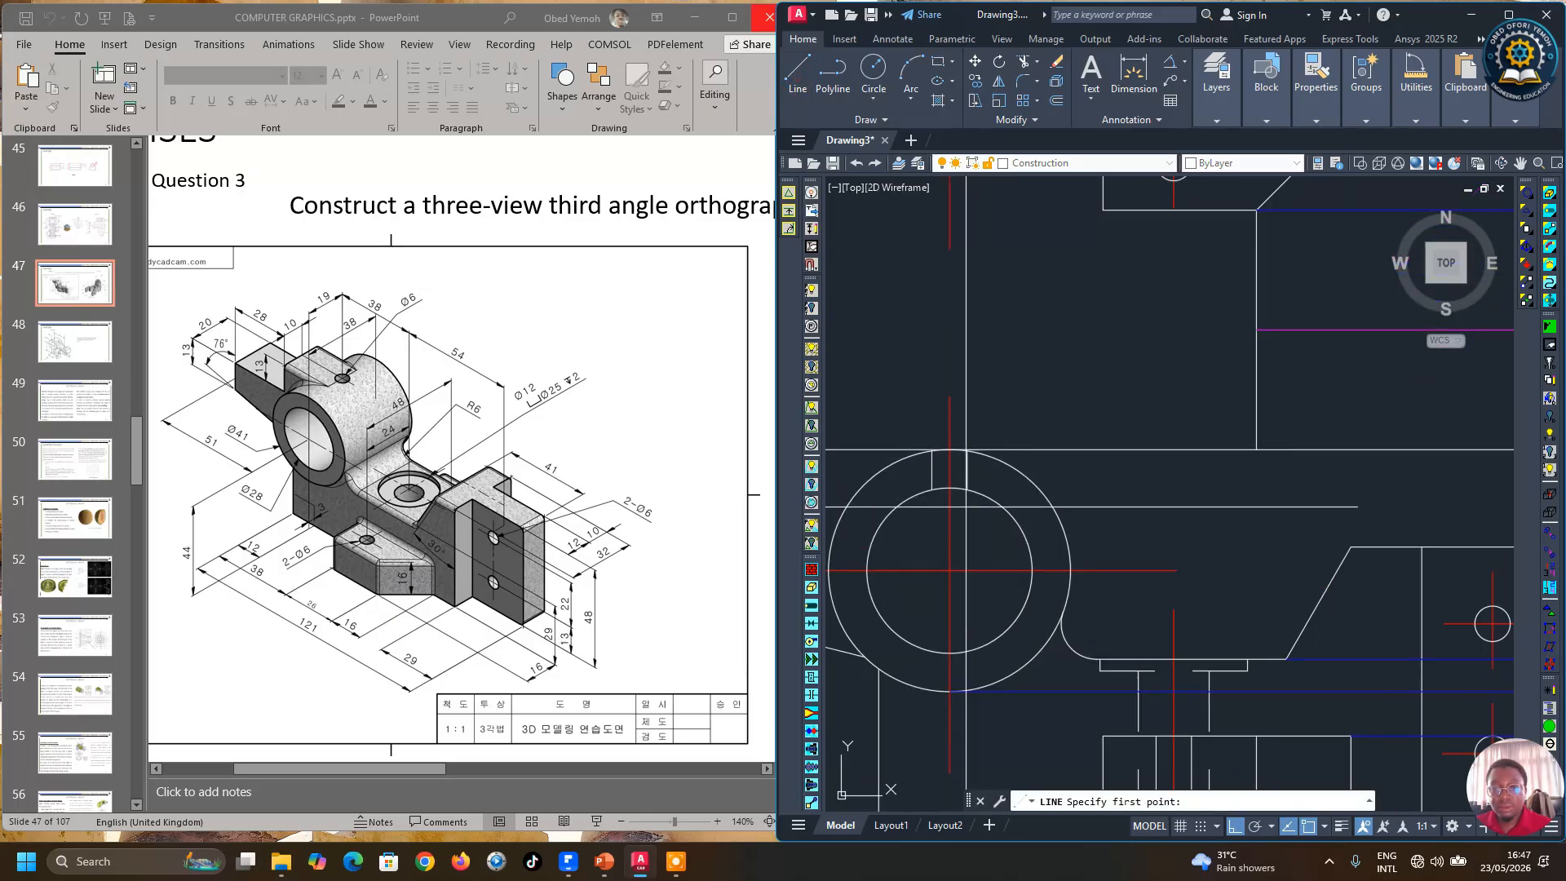
click(950, 488)
scroll(950, 487, down, 4)
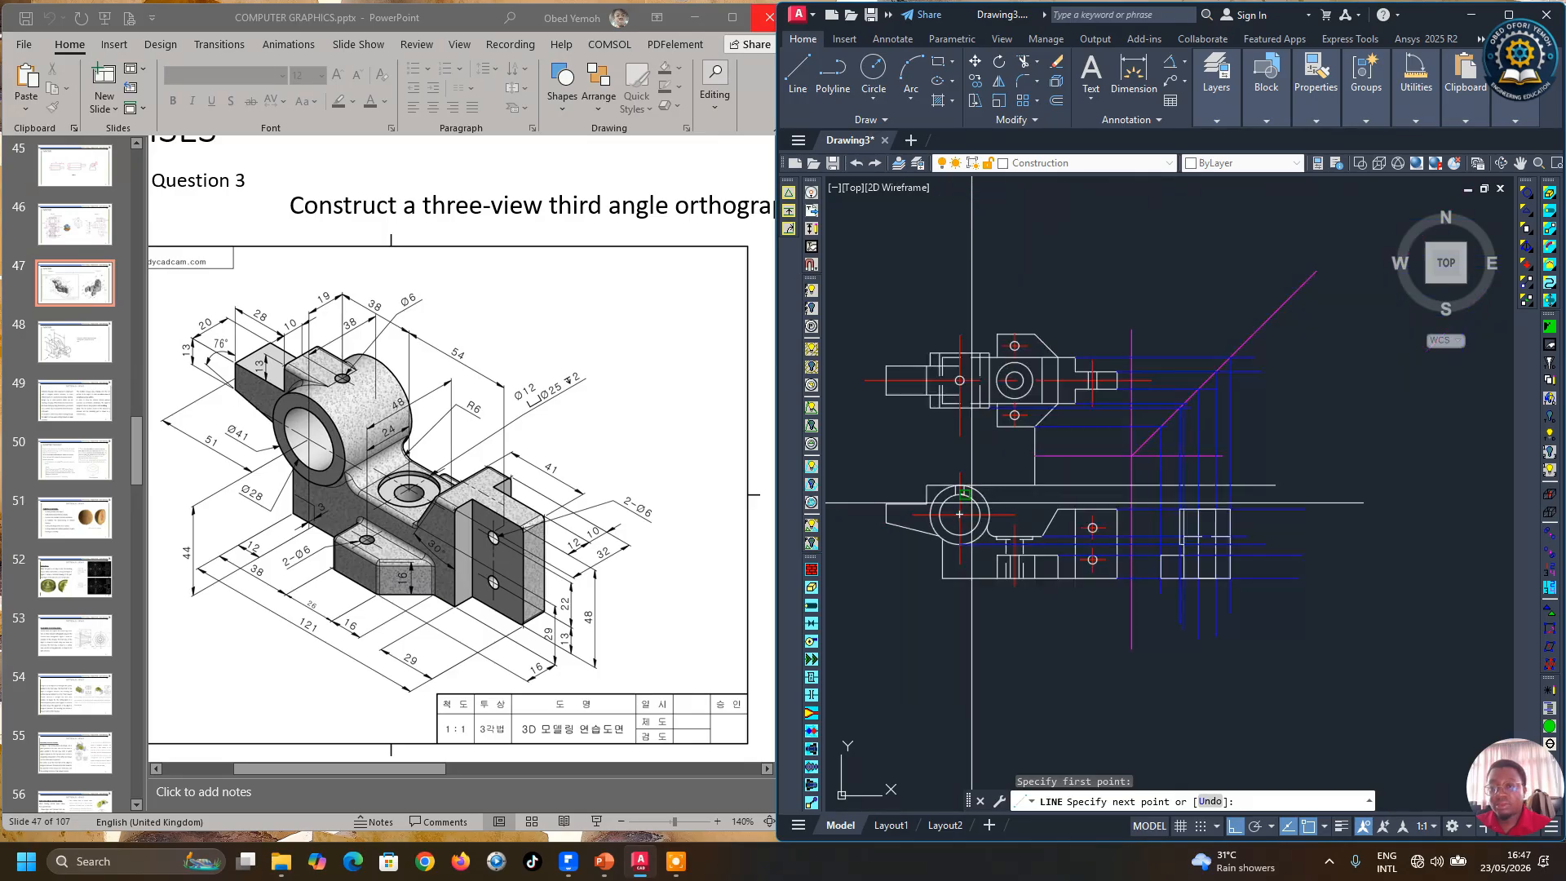
scroll(1289, 537, up, 2)
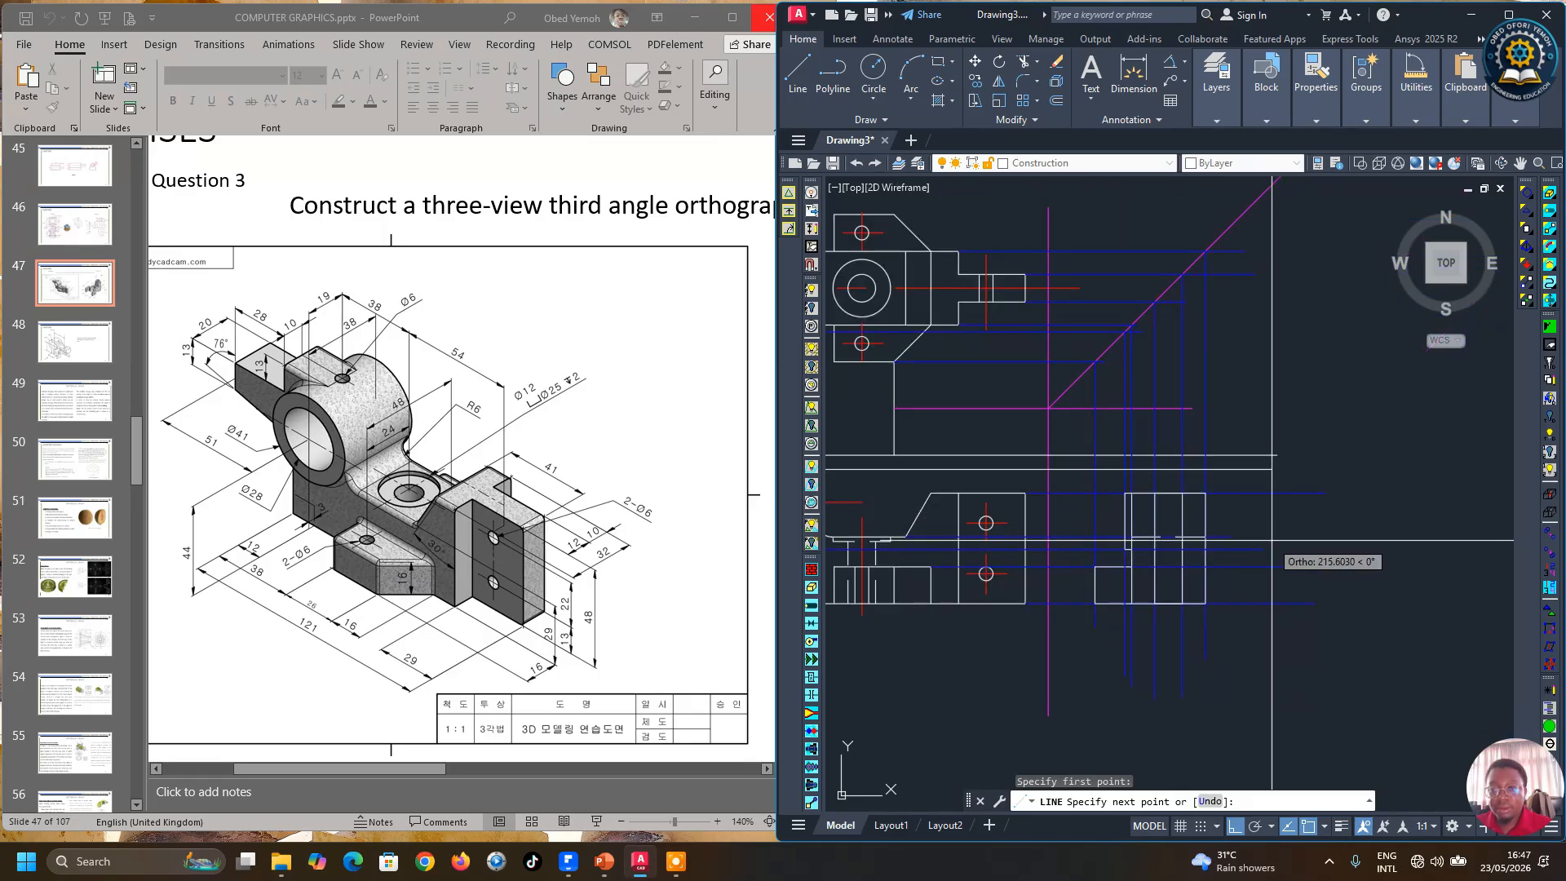
click(1337, 537)
key(Return)
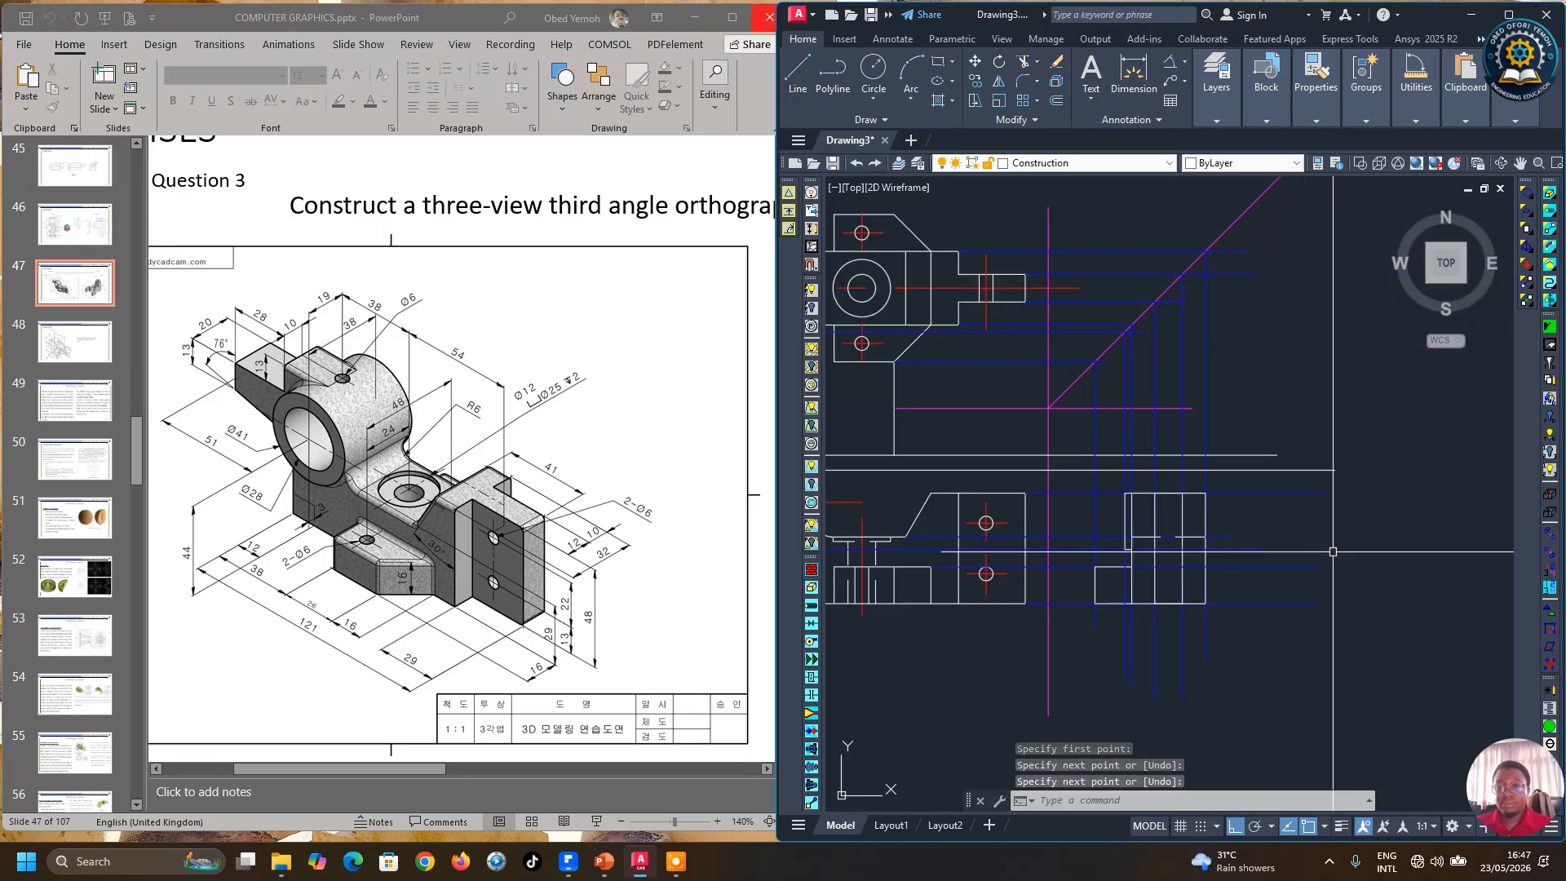
Step: Delete the short stray line segment at the side view's upper edge
scroll(1125, 509, up, 2)
scroll(1124, 508, up, 5)
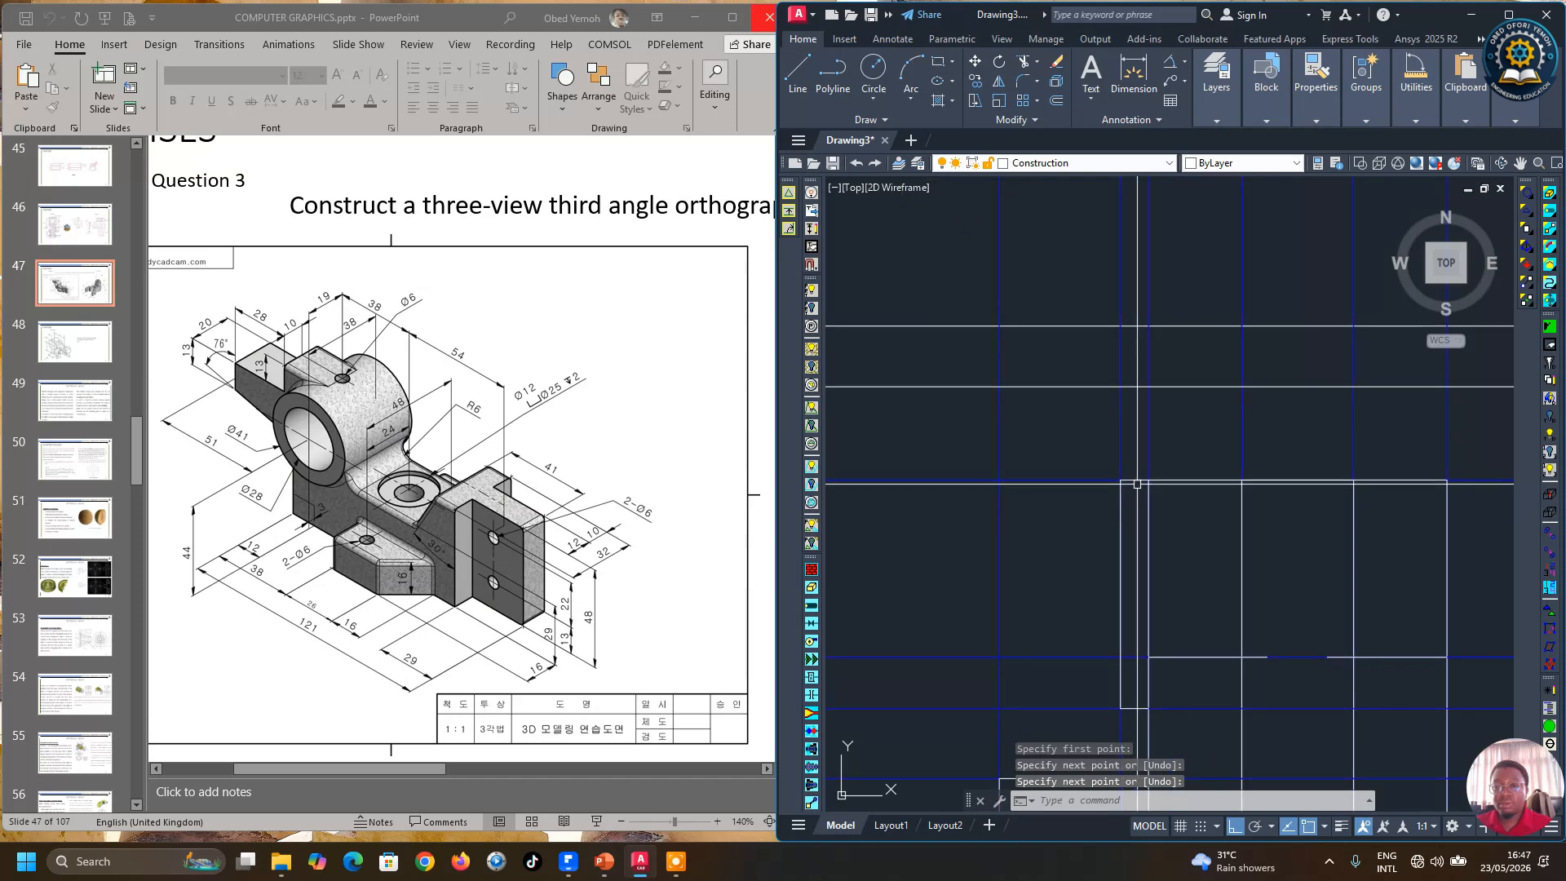
click(1138, 482)
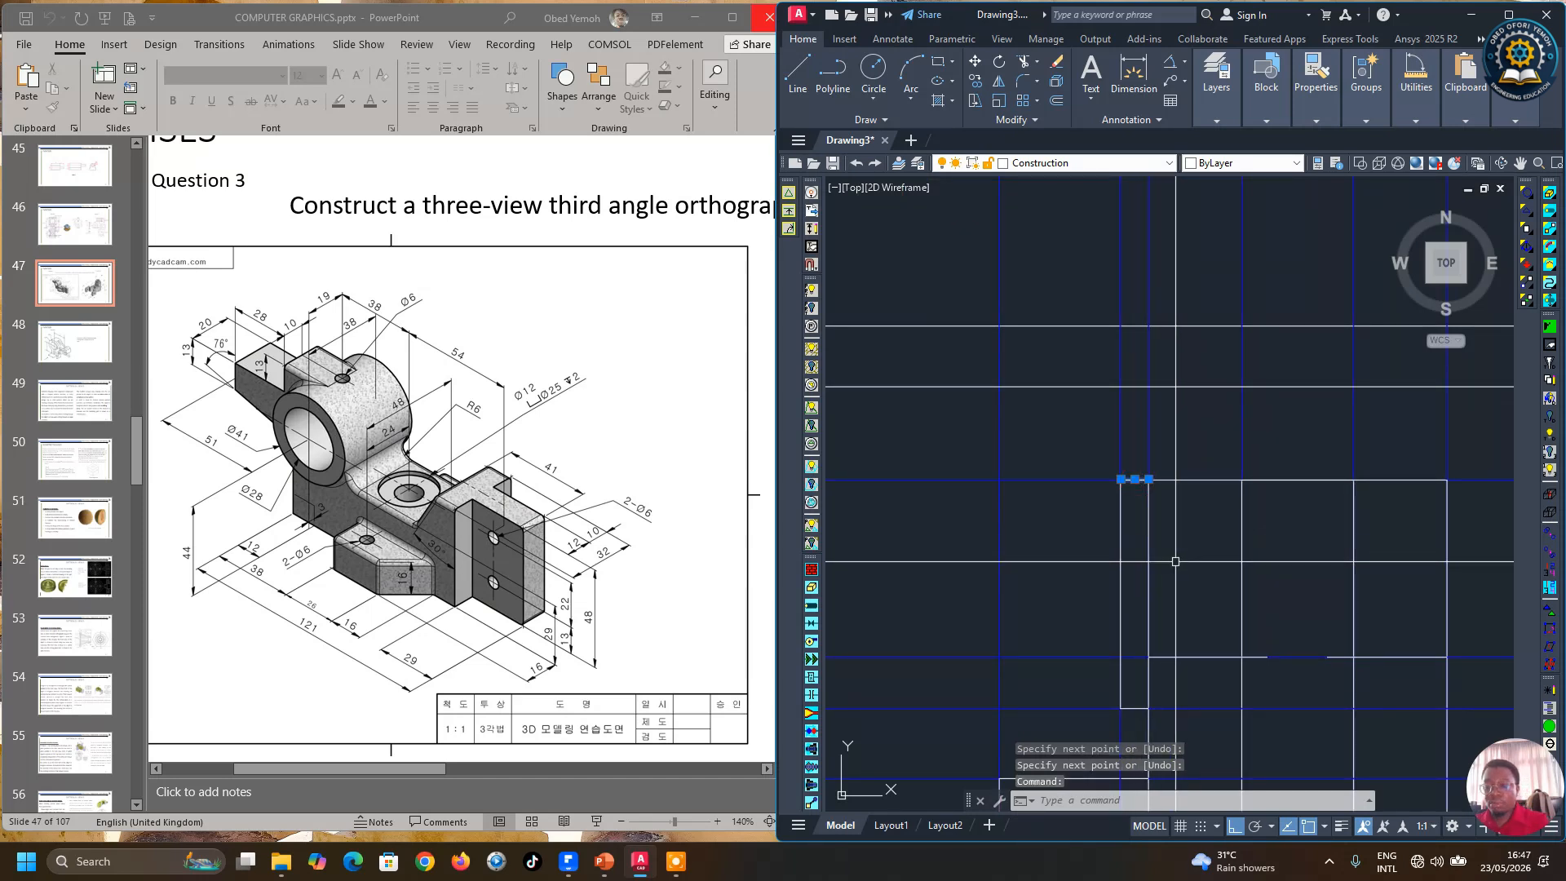
key(Delete)
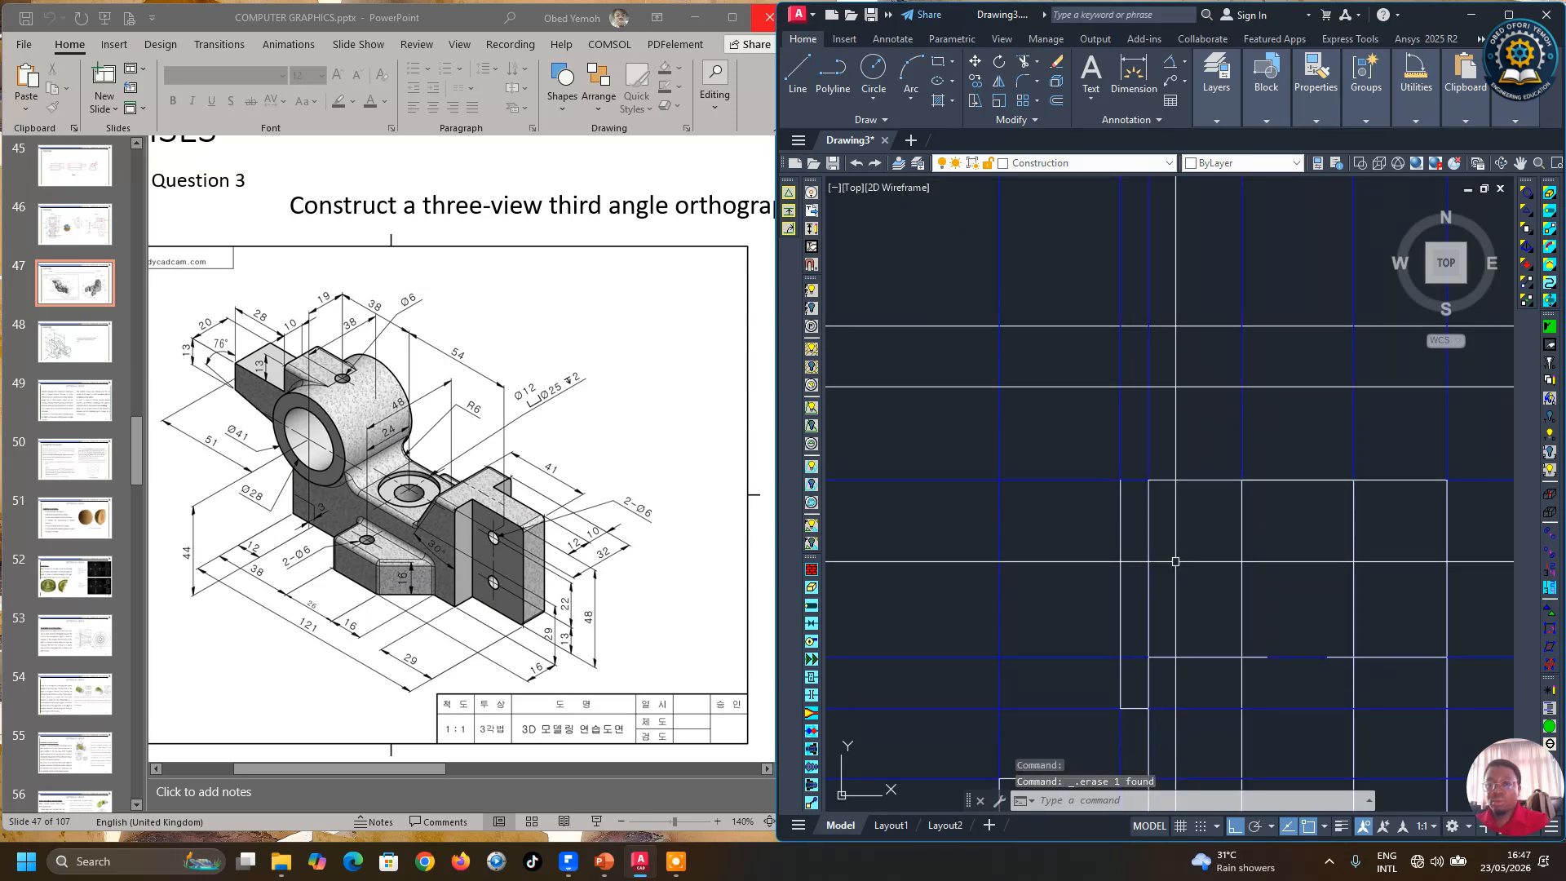
click(1120, 517)
scroll(1146, 559, down, 6)
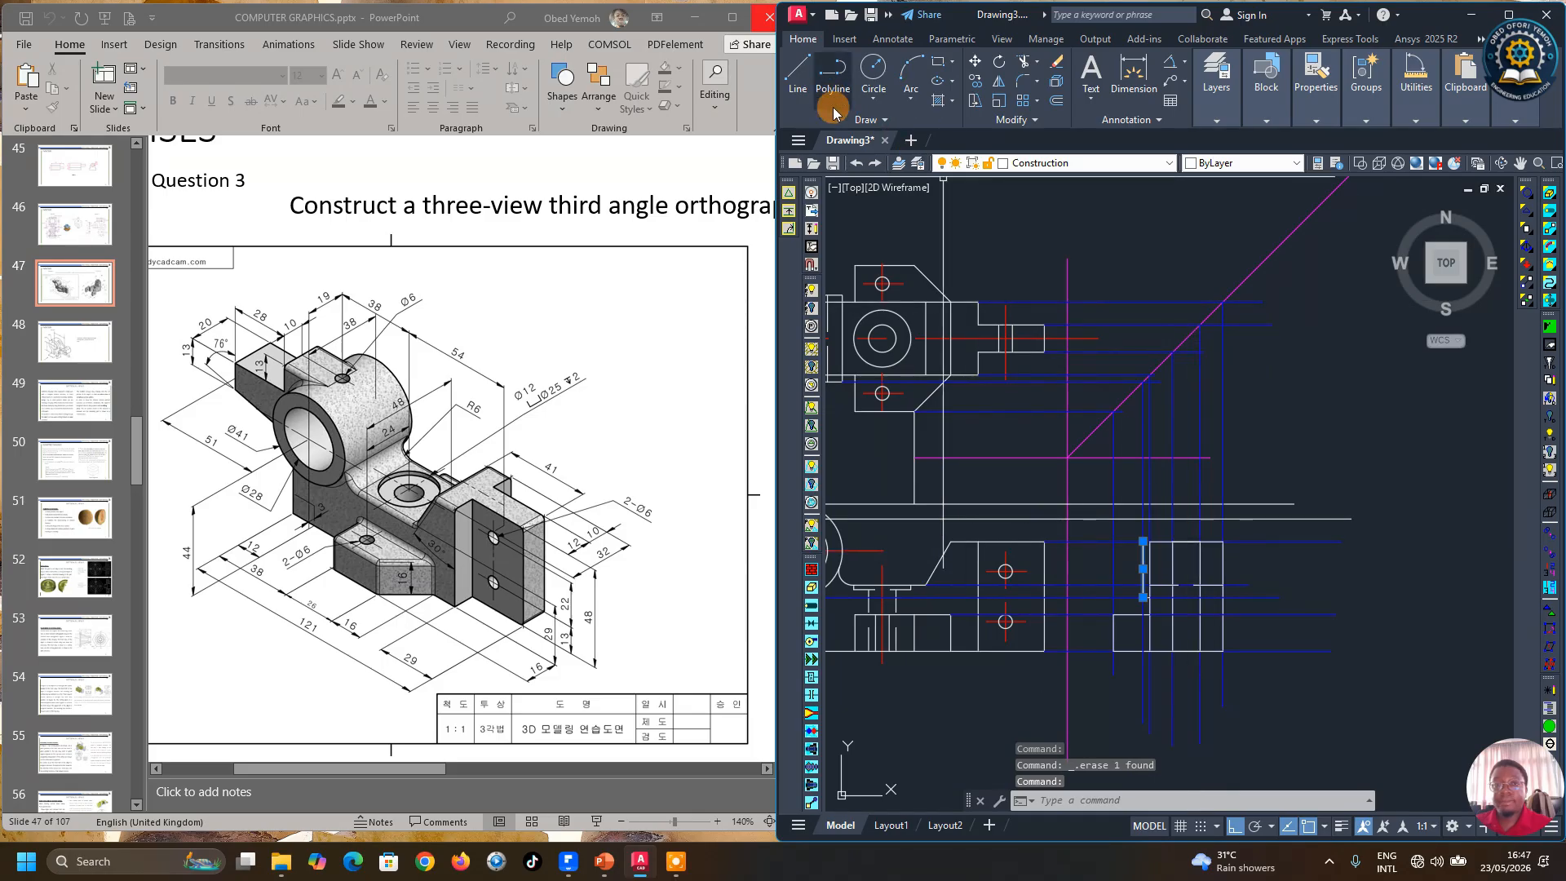
scroll(1153, 549, up, 6)
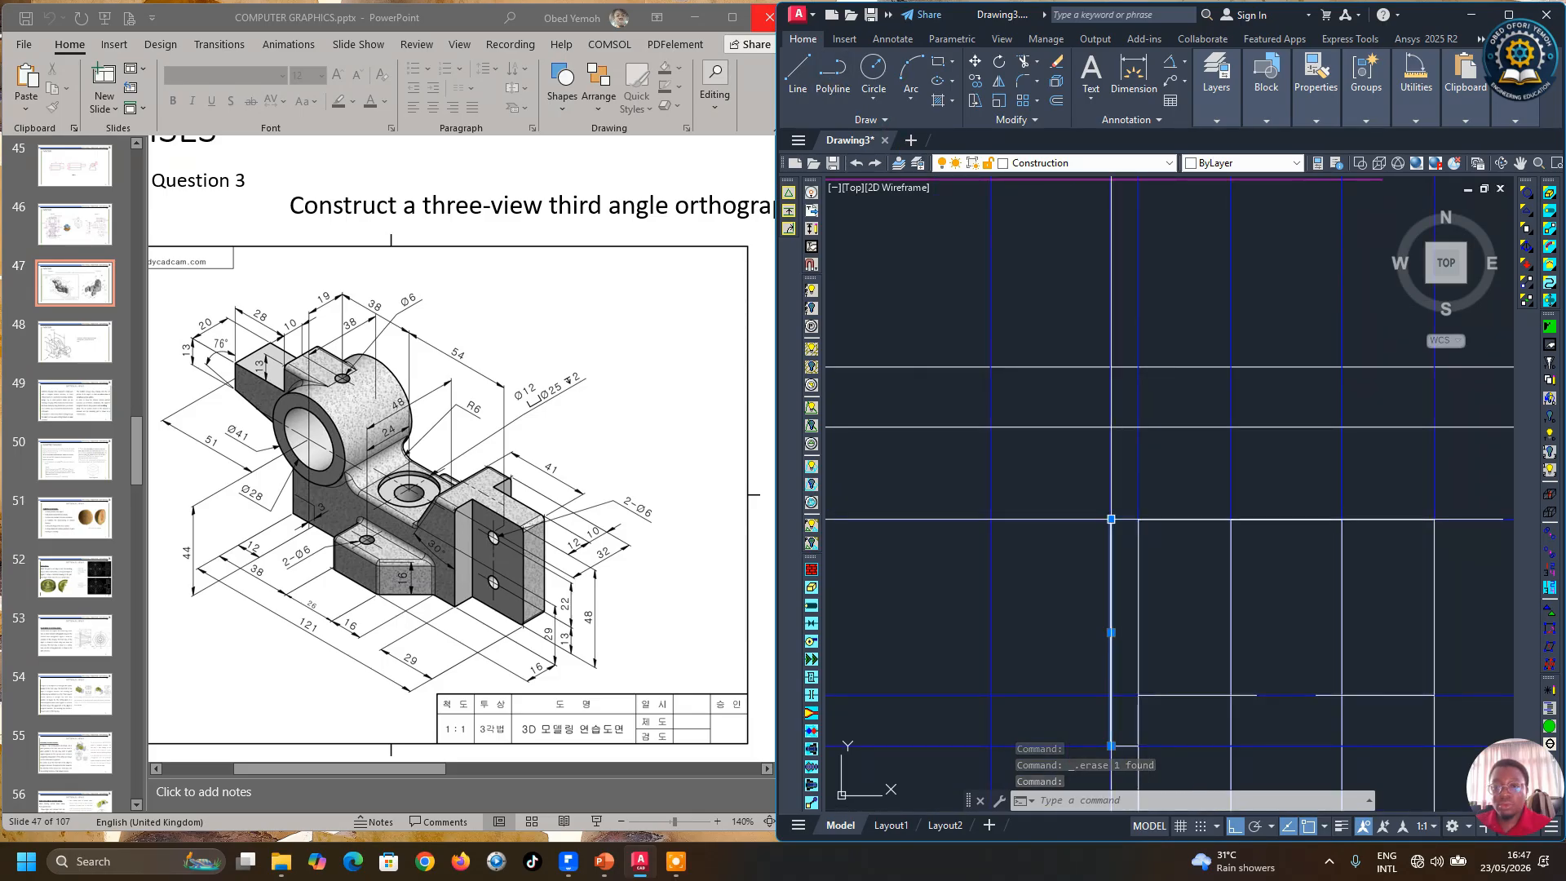
click(1111, 519)
scroll(1111, 367, down, 4)
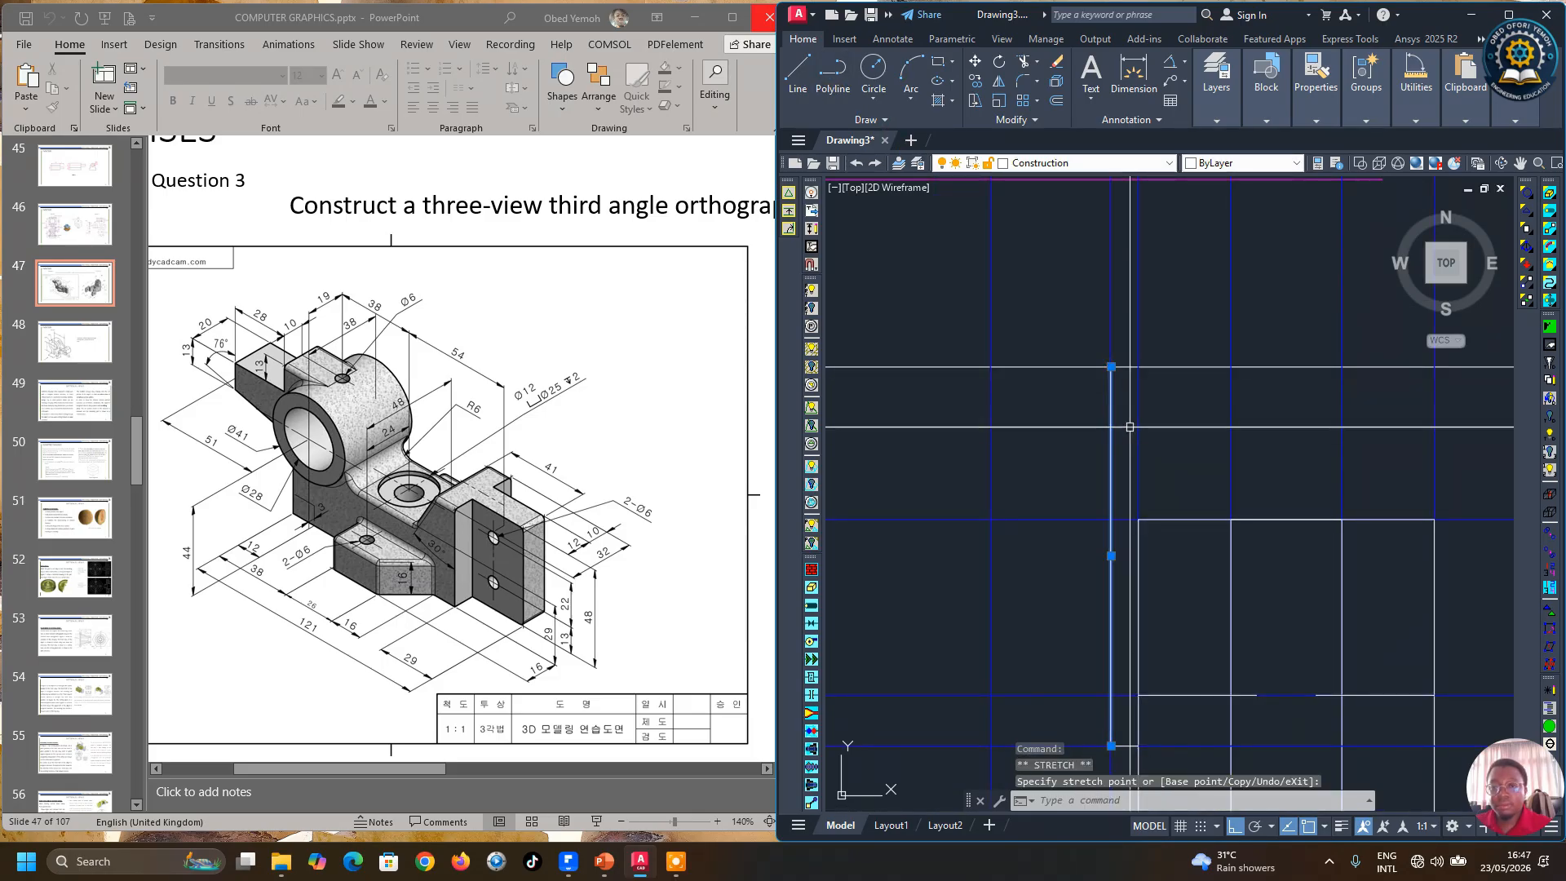
key(Escape)
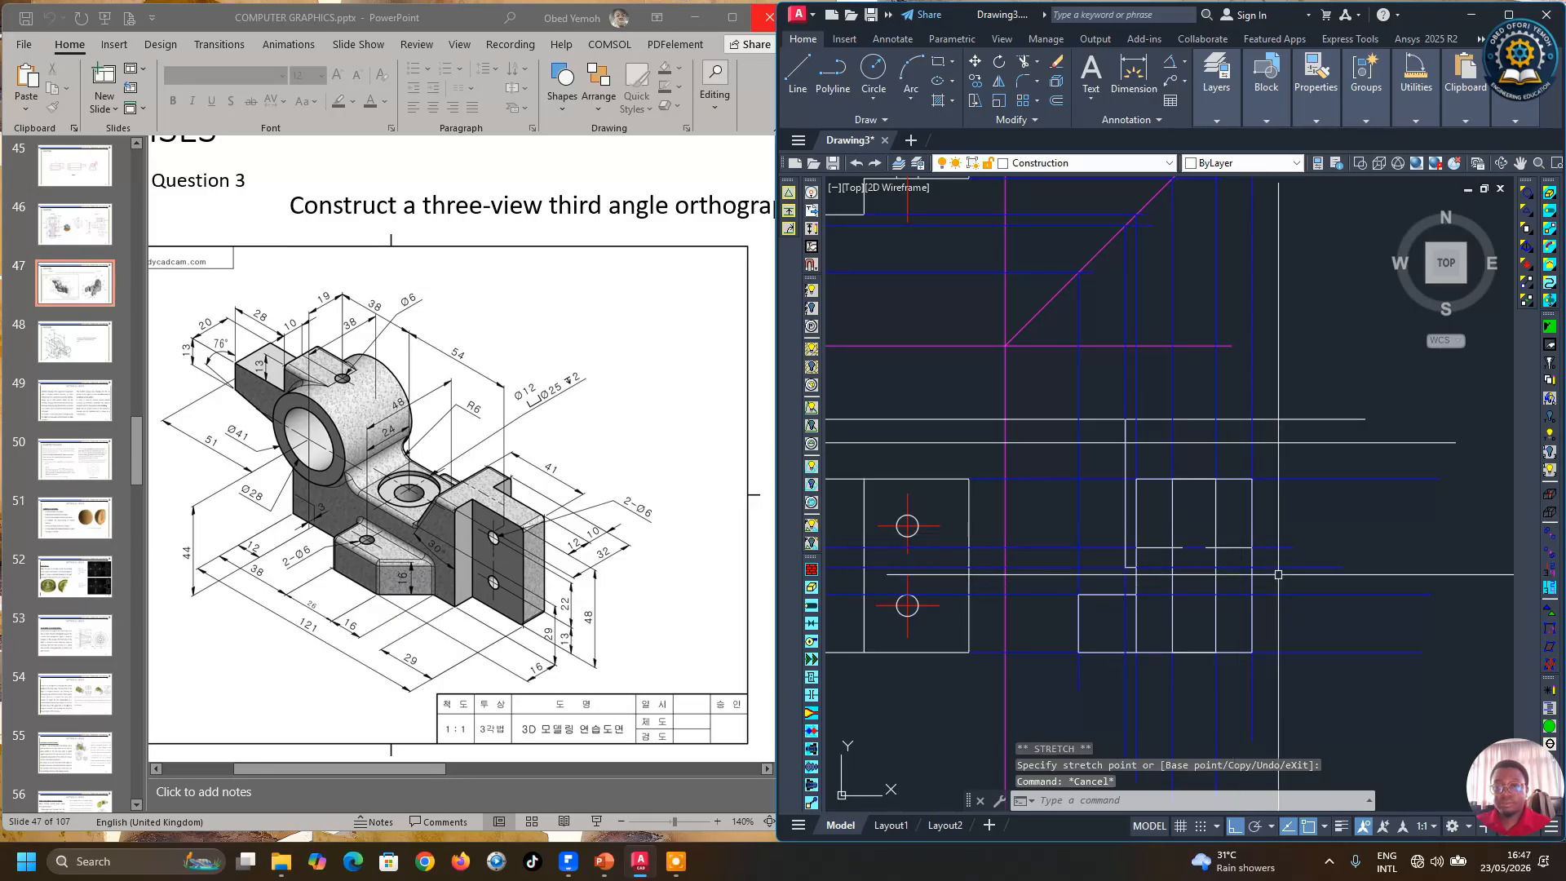
Step: Delete the horizontal line drawn from the top of the boss circle
scroll(1374, 573, down, 2)
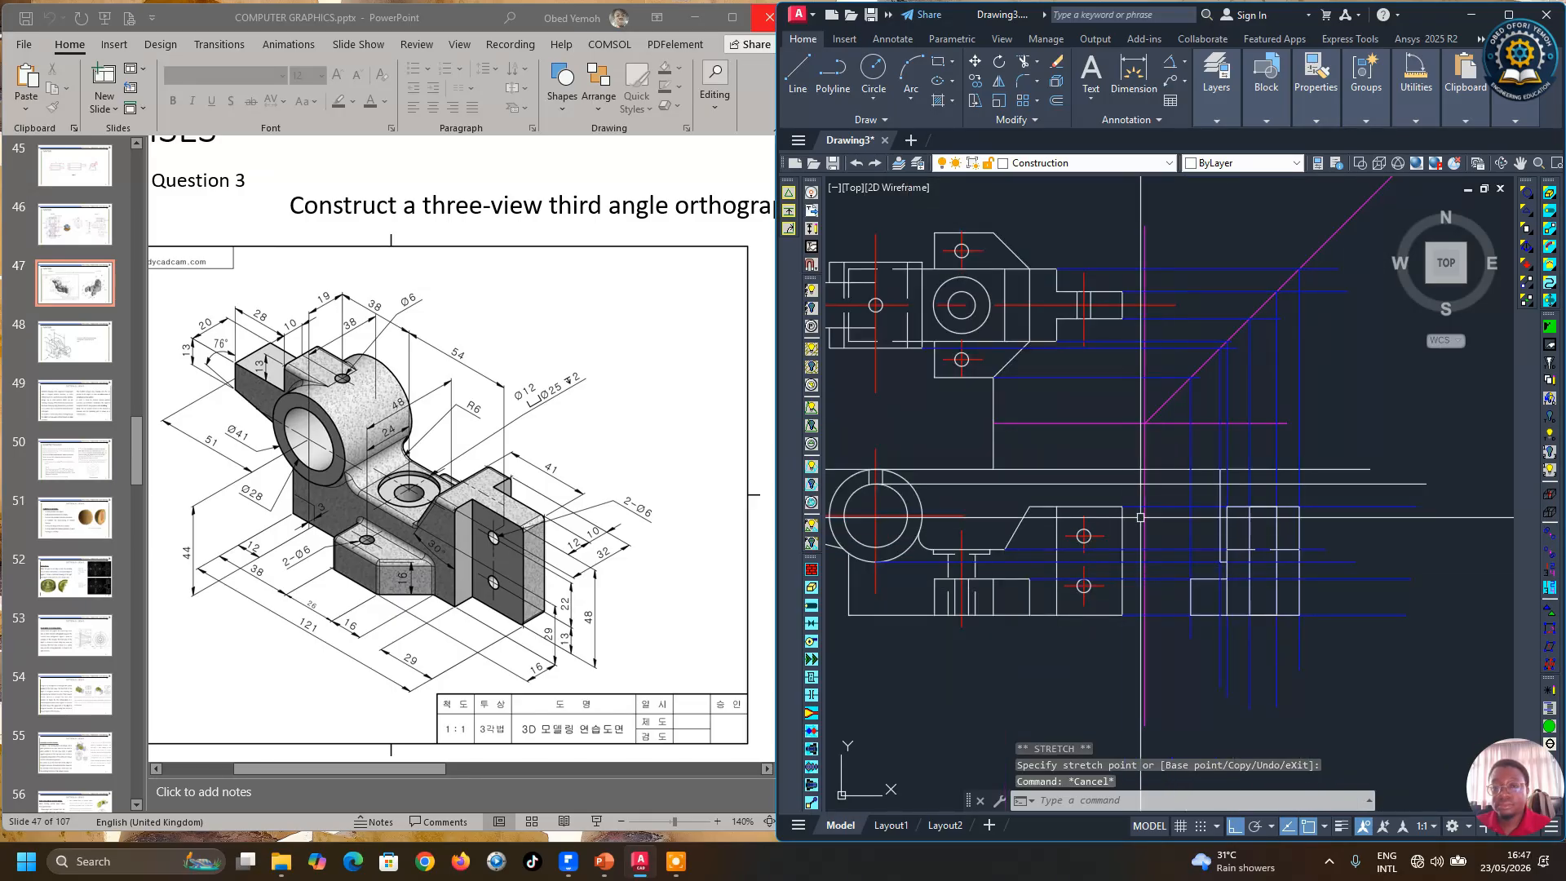
click(981, 484)
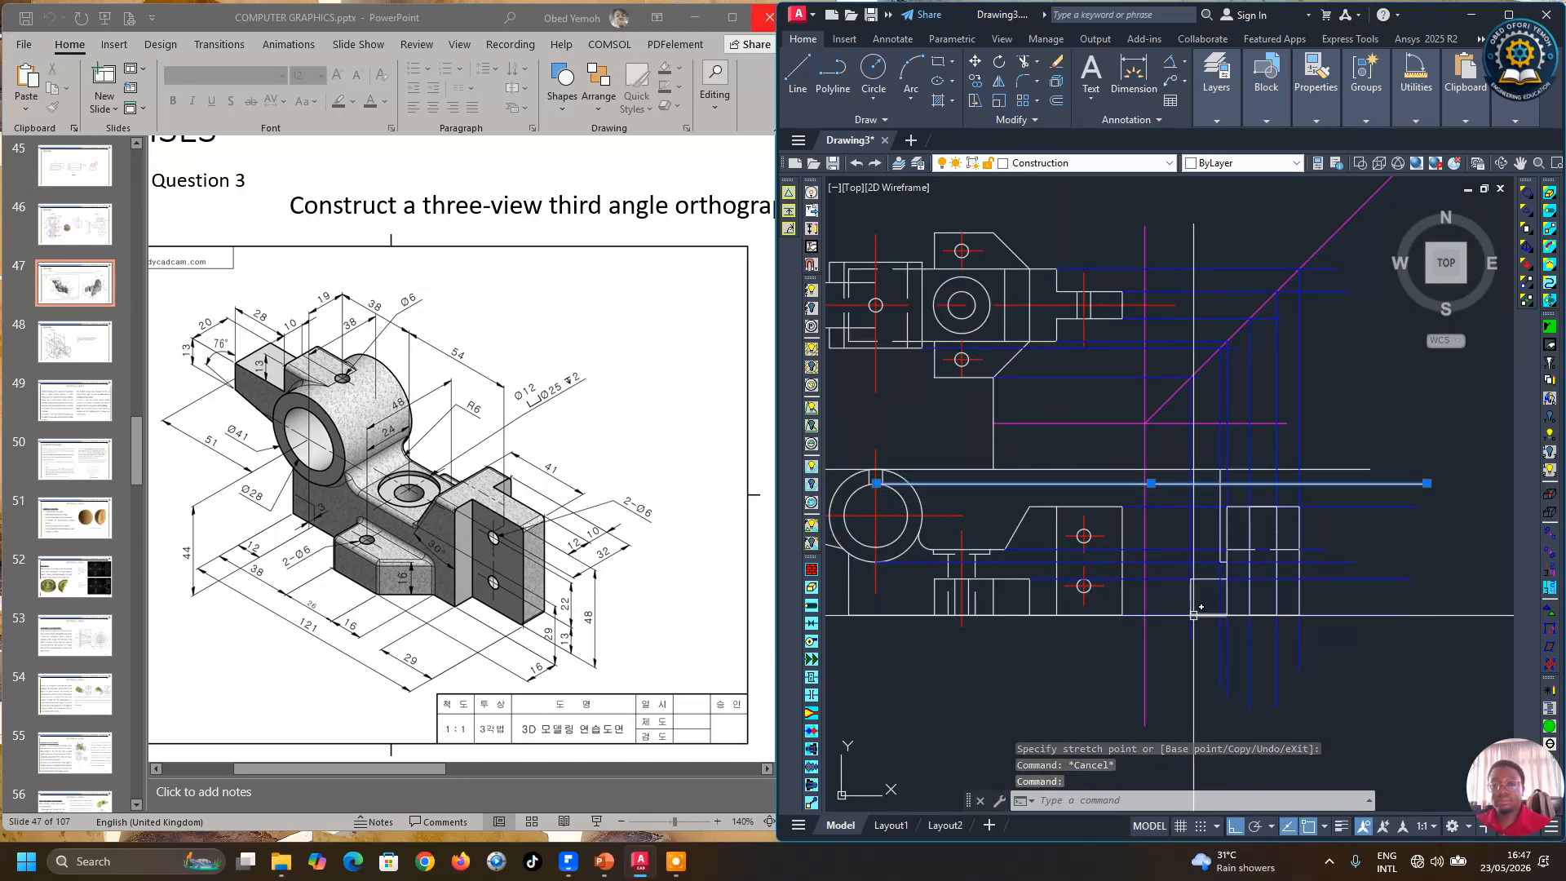
key(Delete)
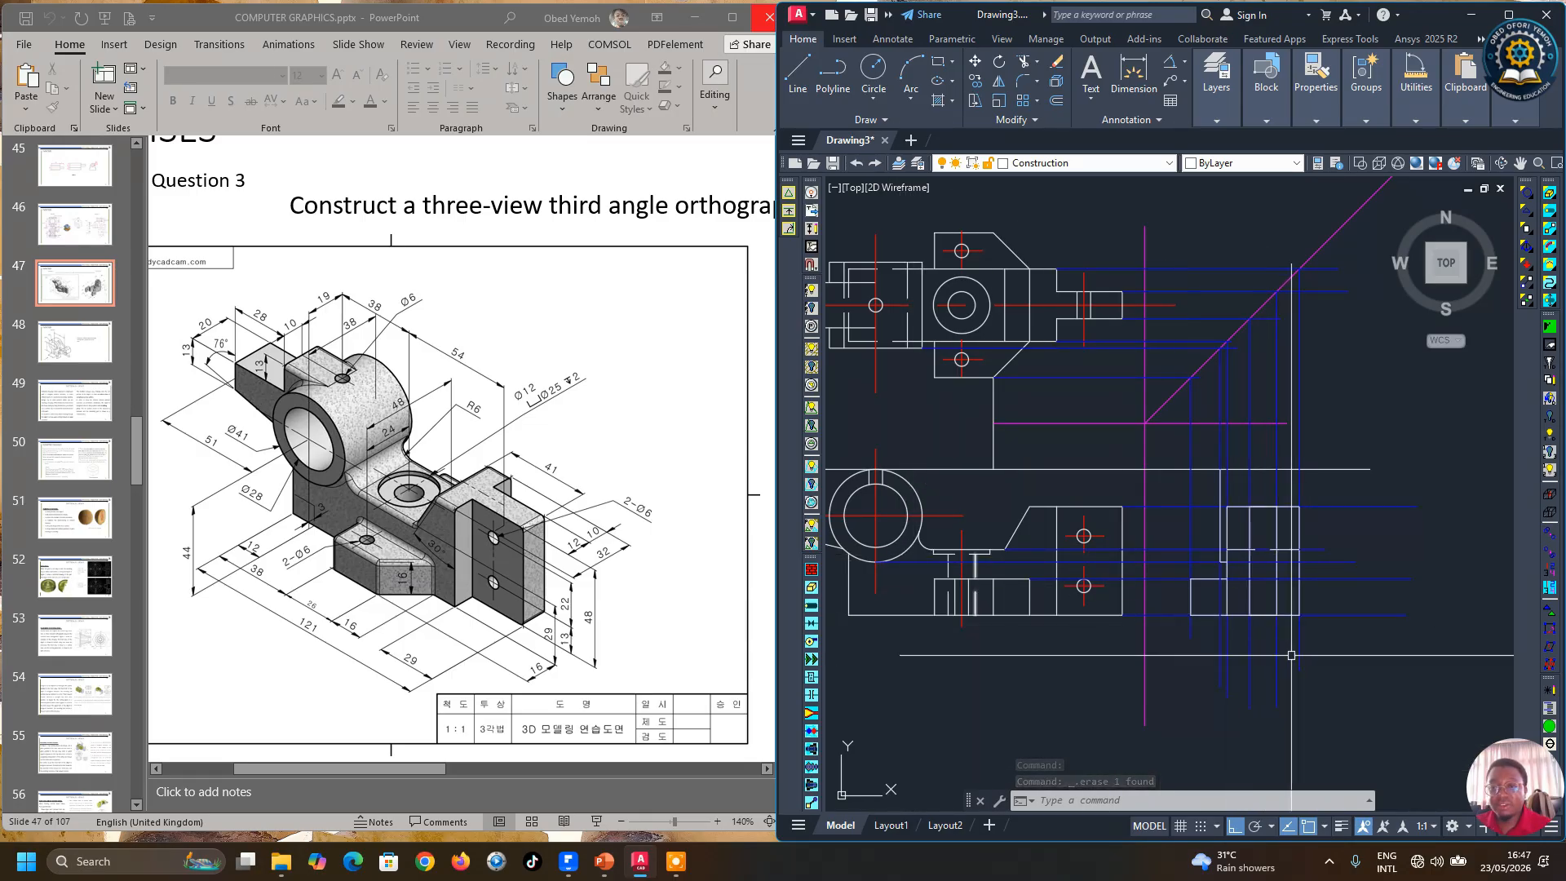
Step: Draw a horizontal projection line from the top view's hole edge across to the miter line
scroll(1387, 636, down, 2)
scroll(1222, 651, up, 2)
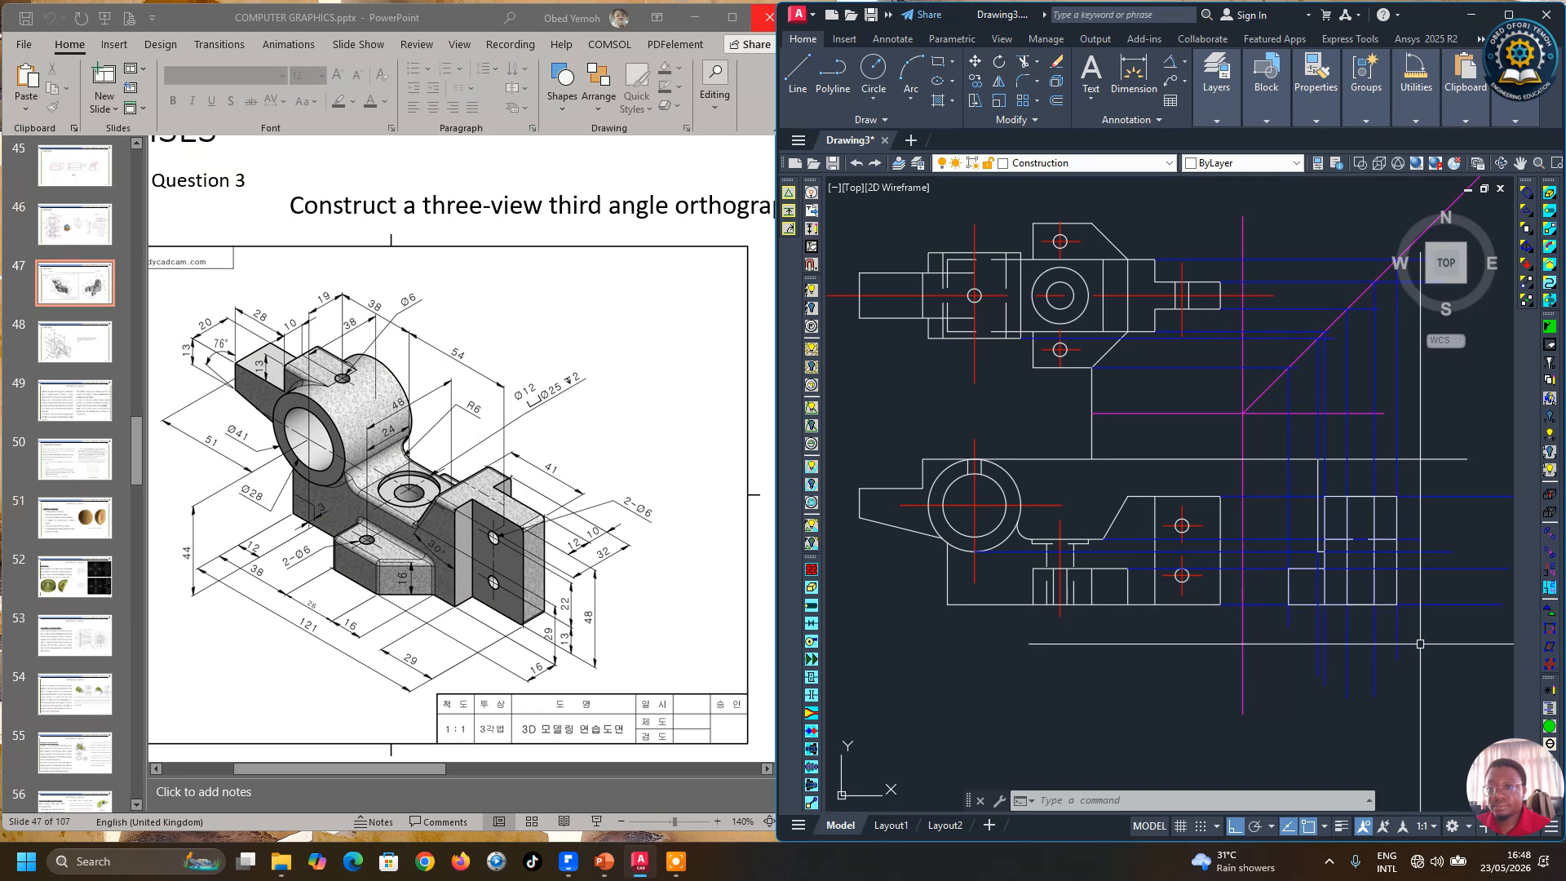
click(799, 69)
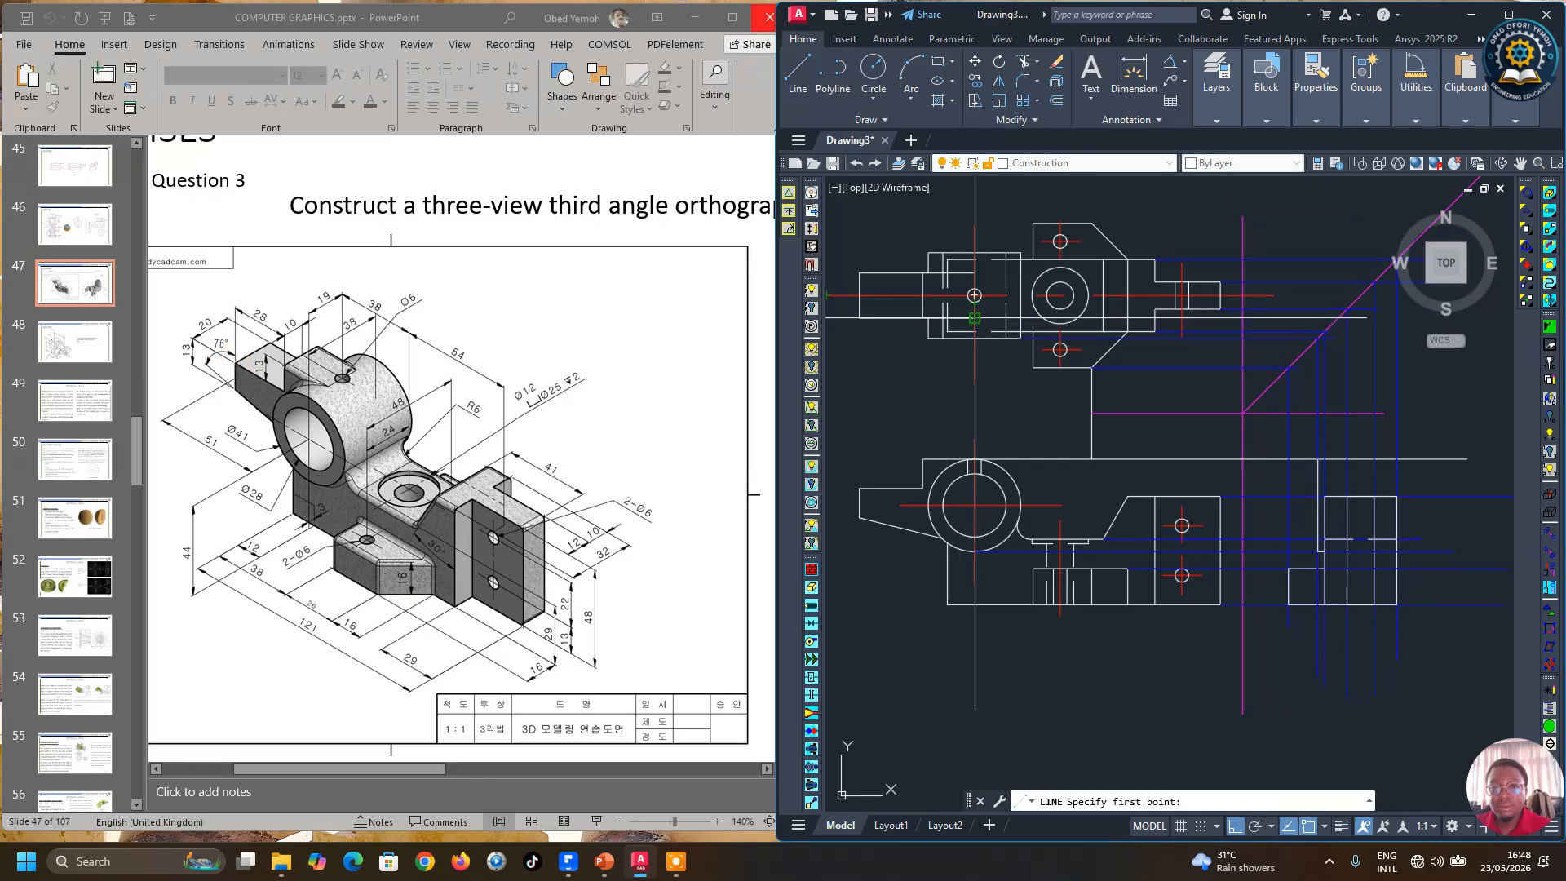
scroll(1286, 345, up, 5)
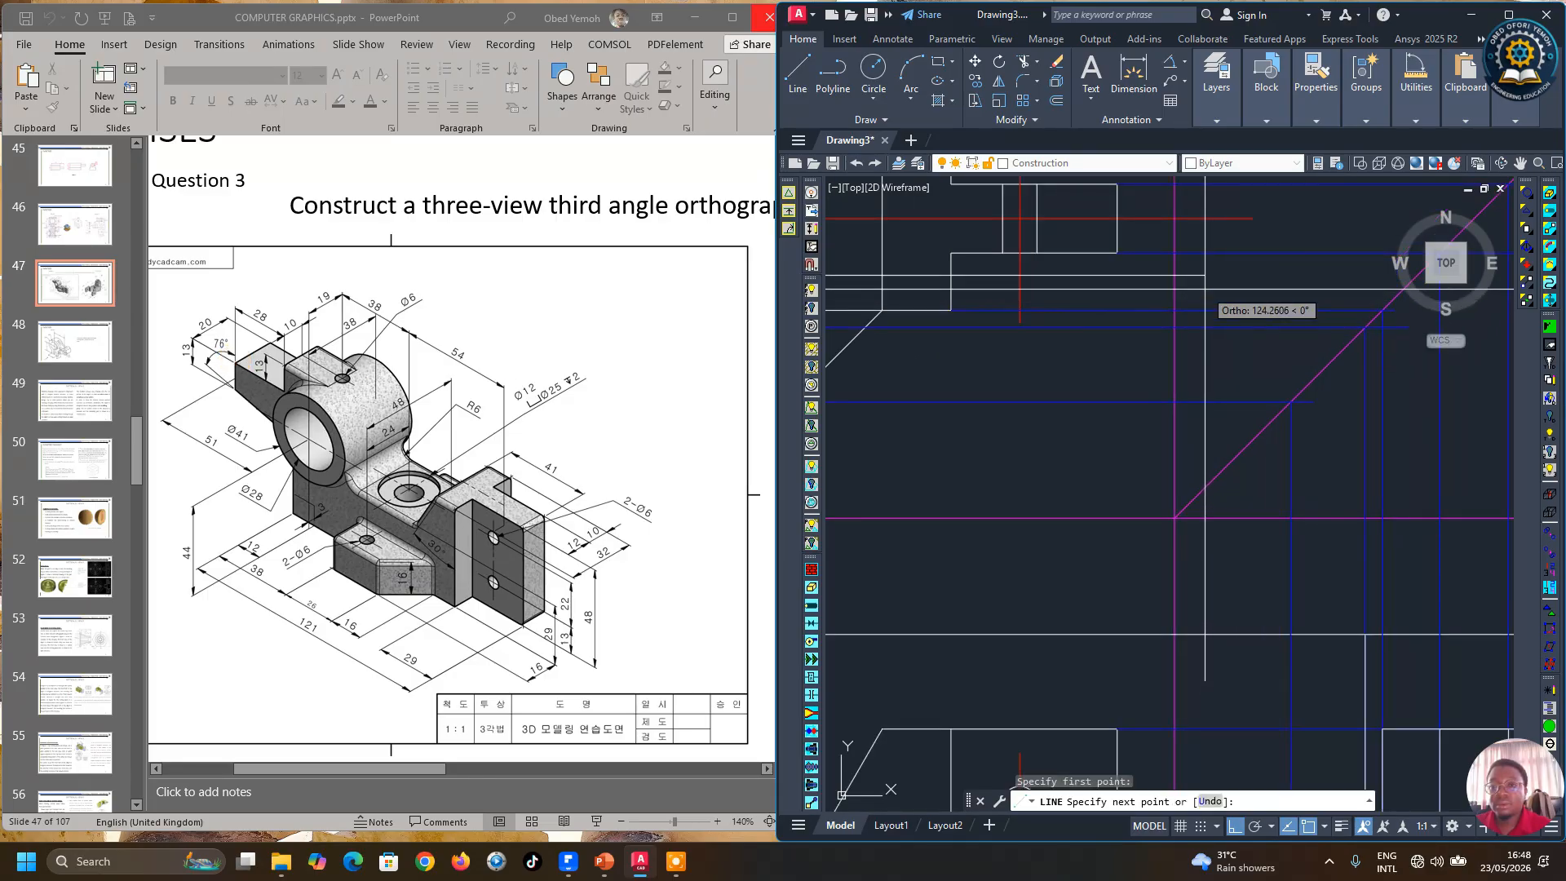
scroll(1106, 363, down, 5)
scroll(1264, 322, up, 3)
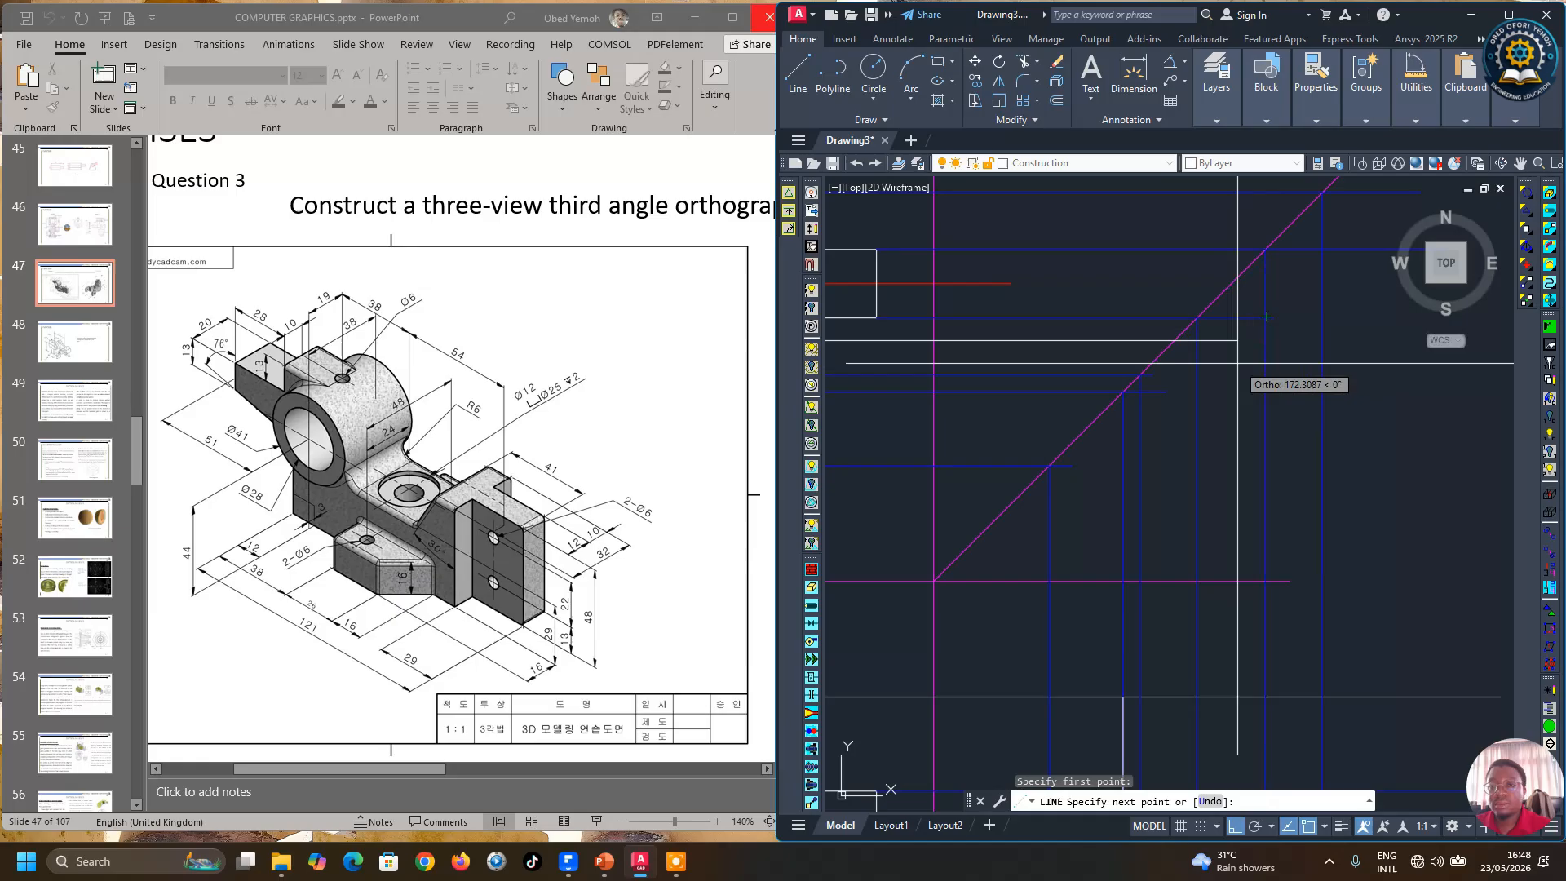
click(1183, 379)
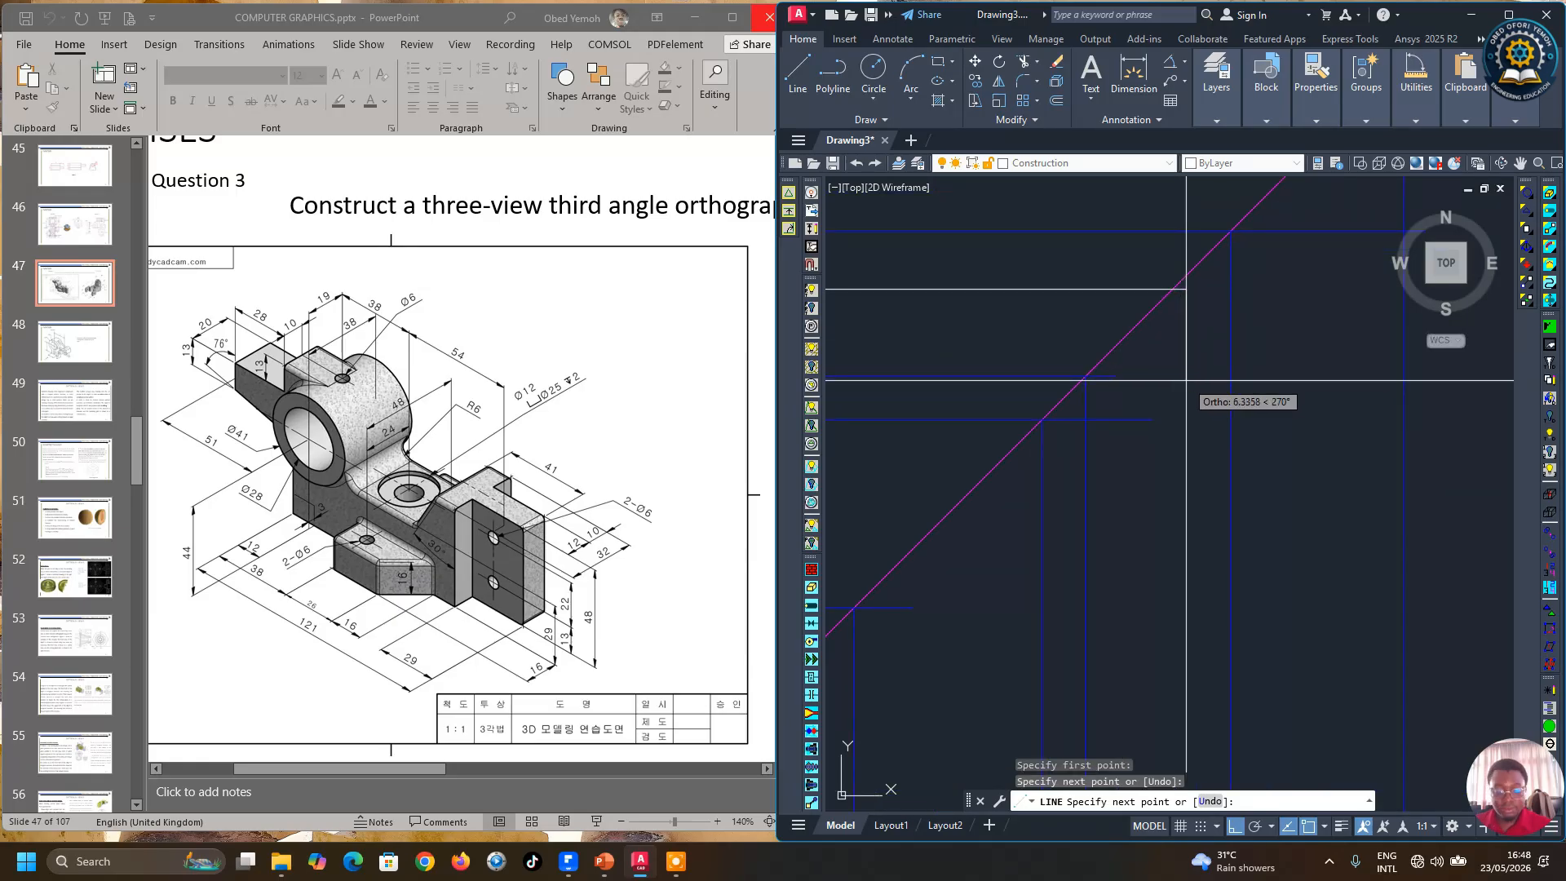
key(Return)
key(Return)
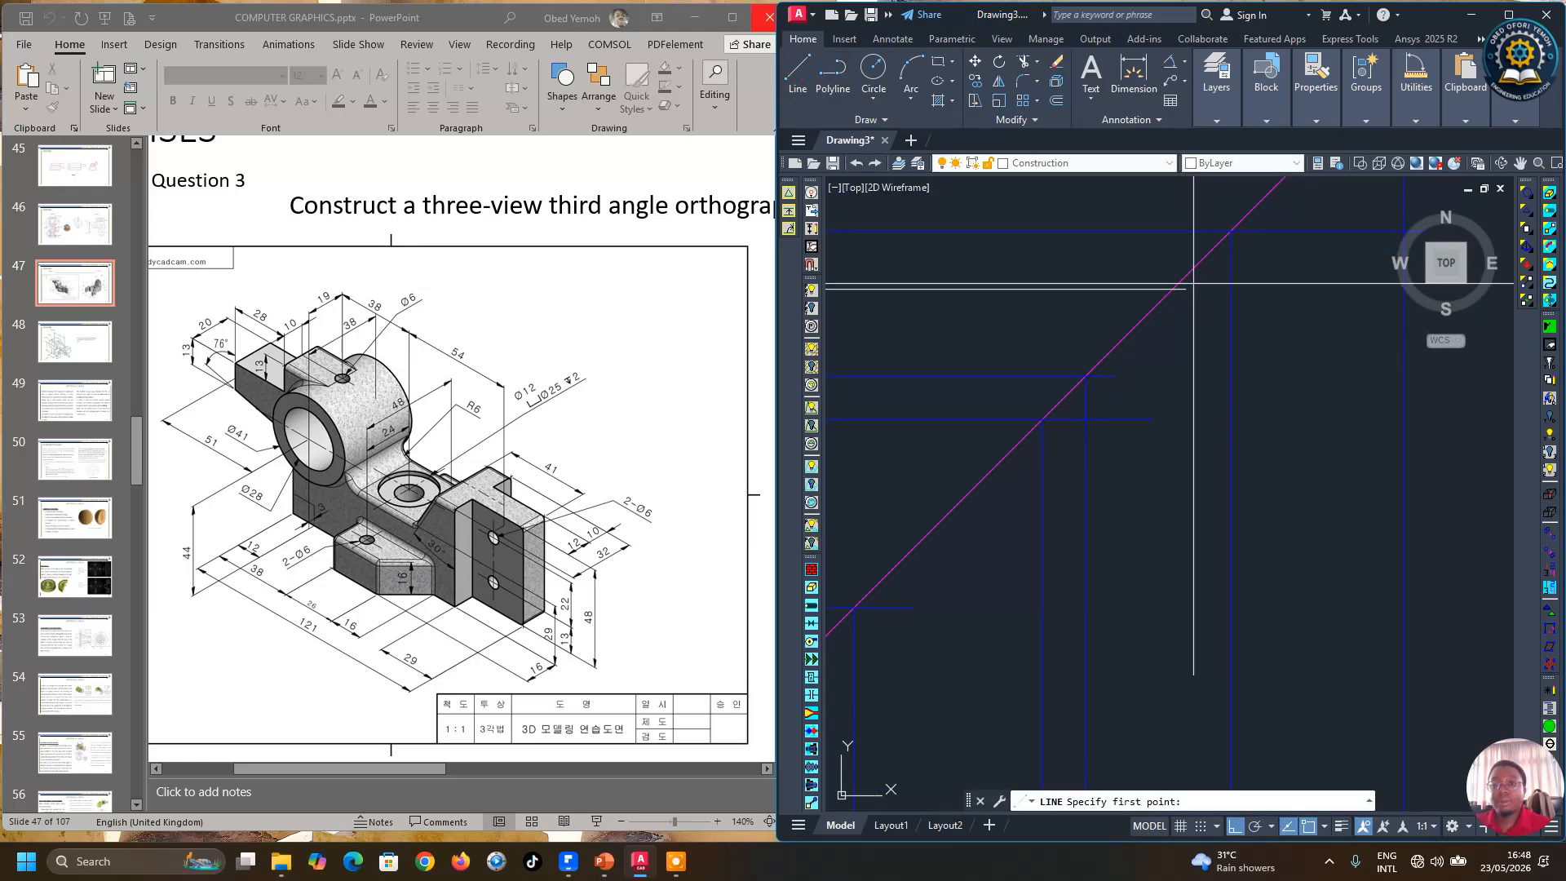
Step: Draw a vertical line from the miter-line intersection down through the side view
click(1177, 288)
scroll(1171, 288, down, 3)
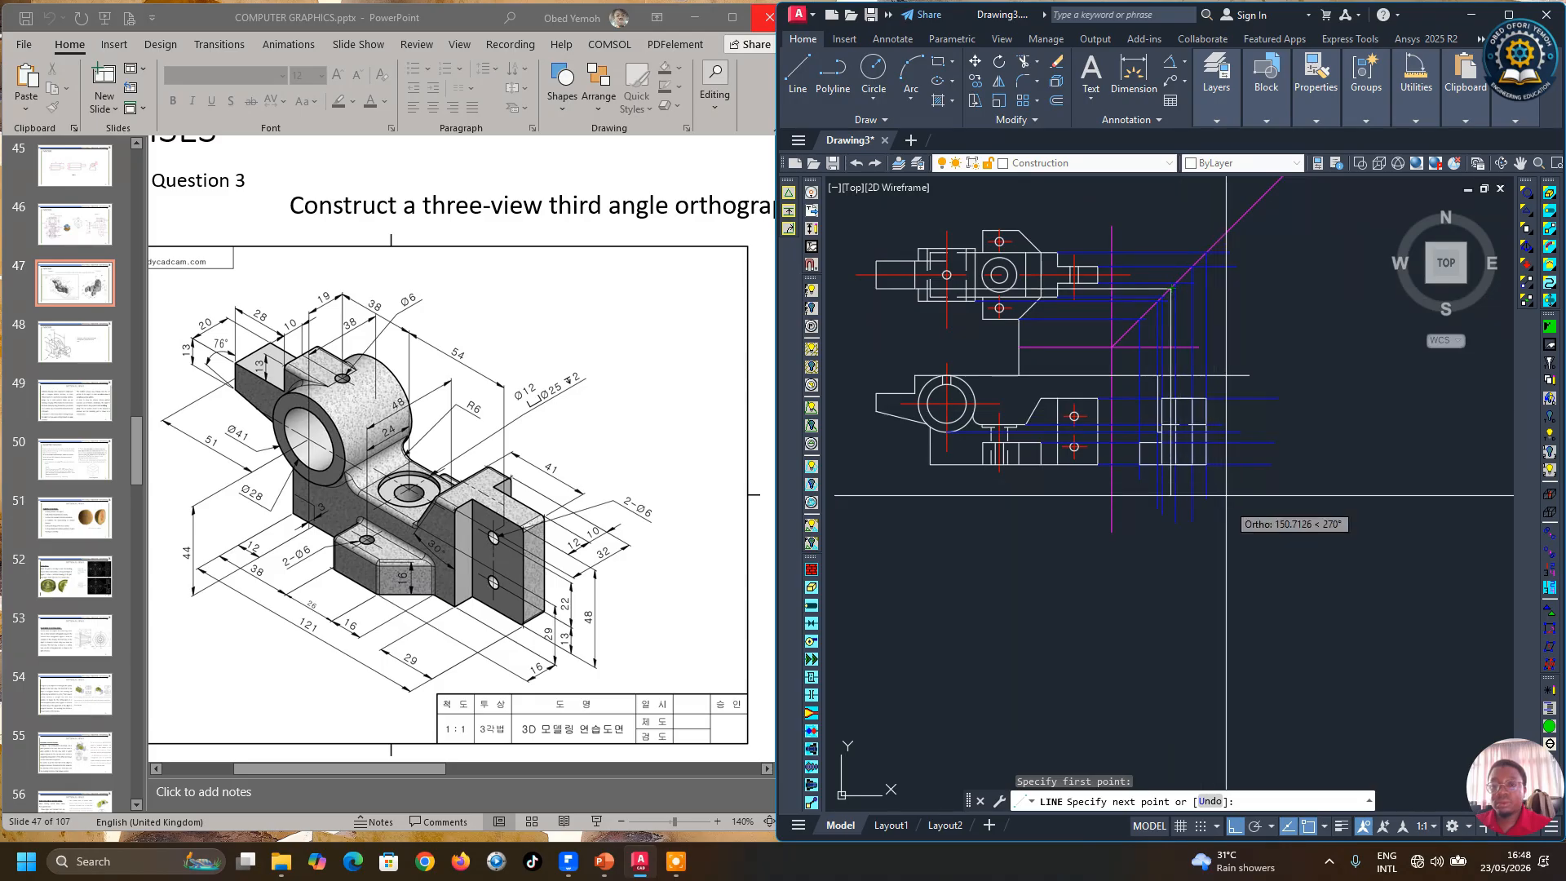
click(1288, 557)
key(Return)
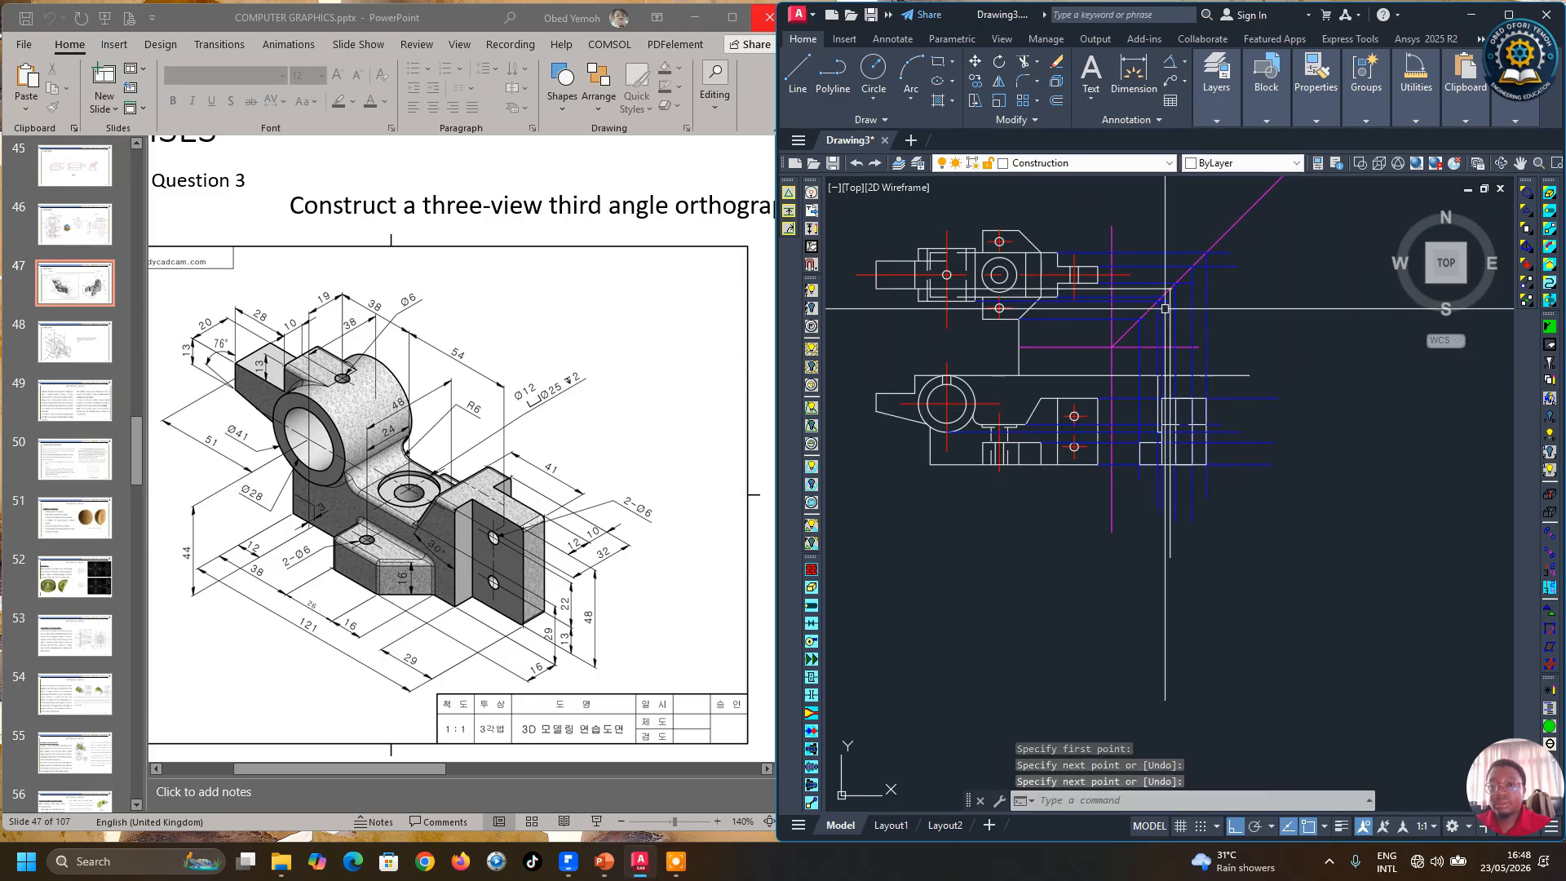
Step: Set the colour of the new horizontal and vertical projection lines to Yellow
scroll(1153, 266, up, 4)
click(1176, 320)
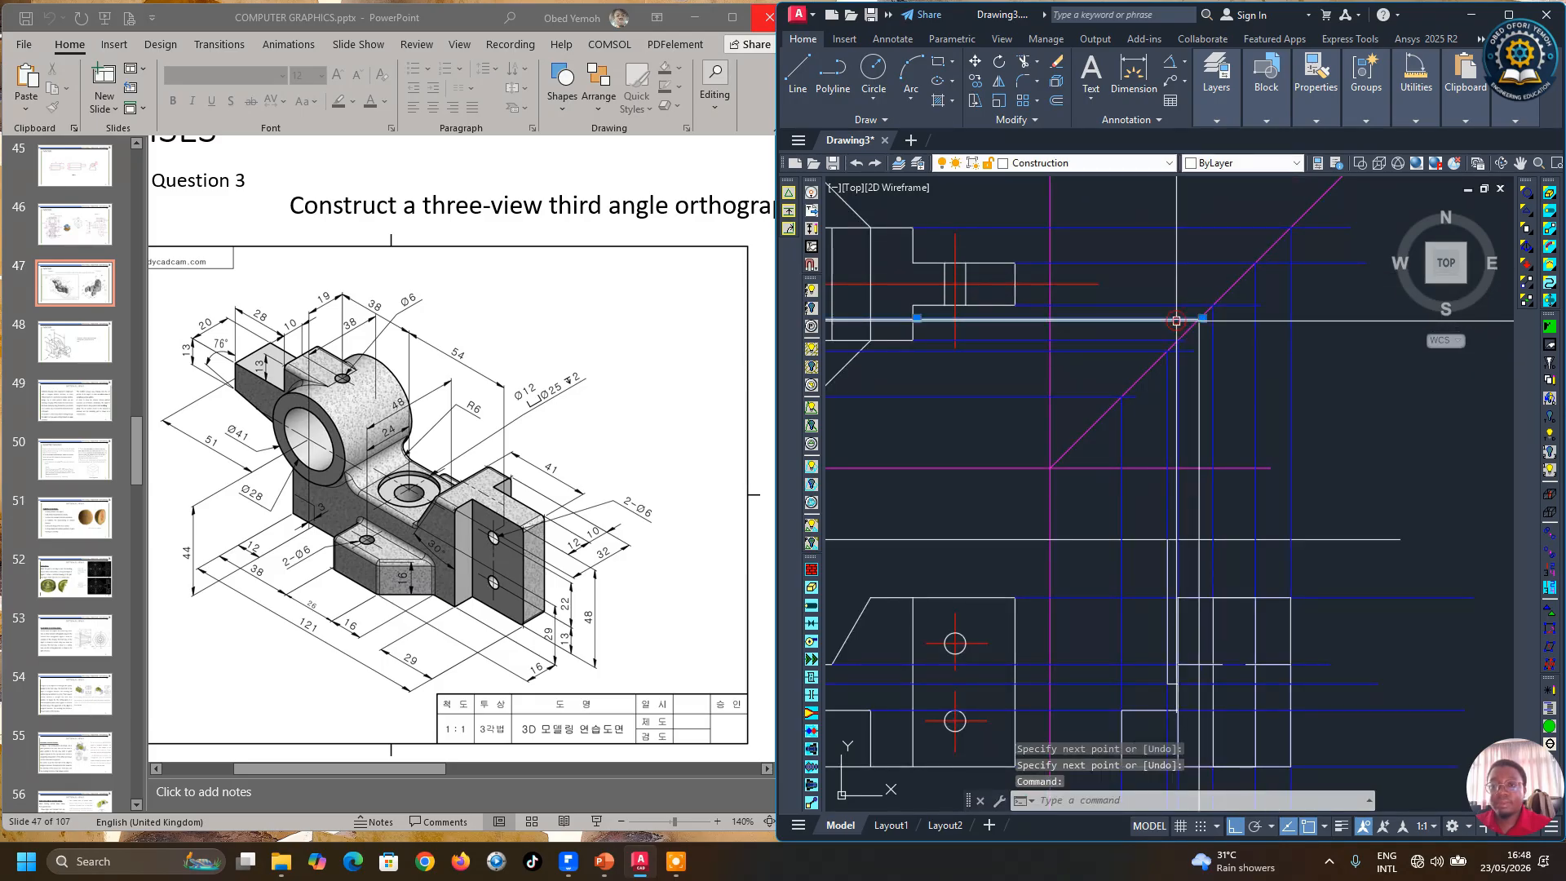
click(1196, 357)
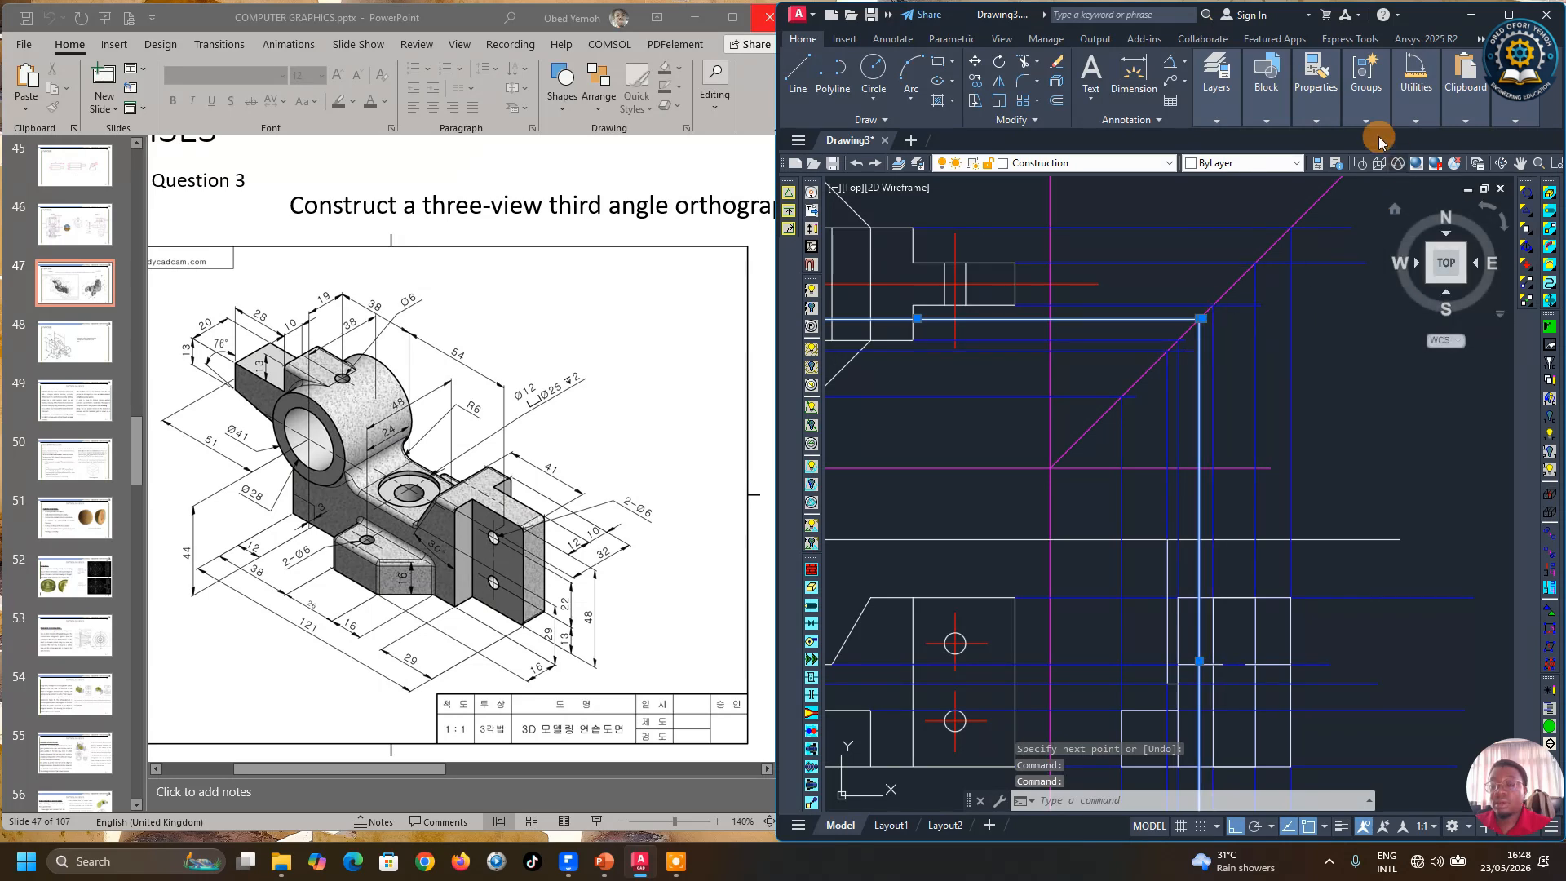
click(1316, 111)
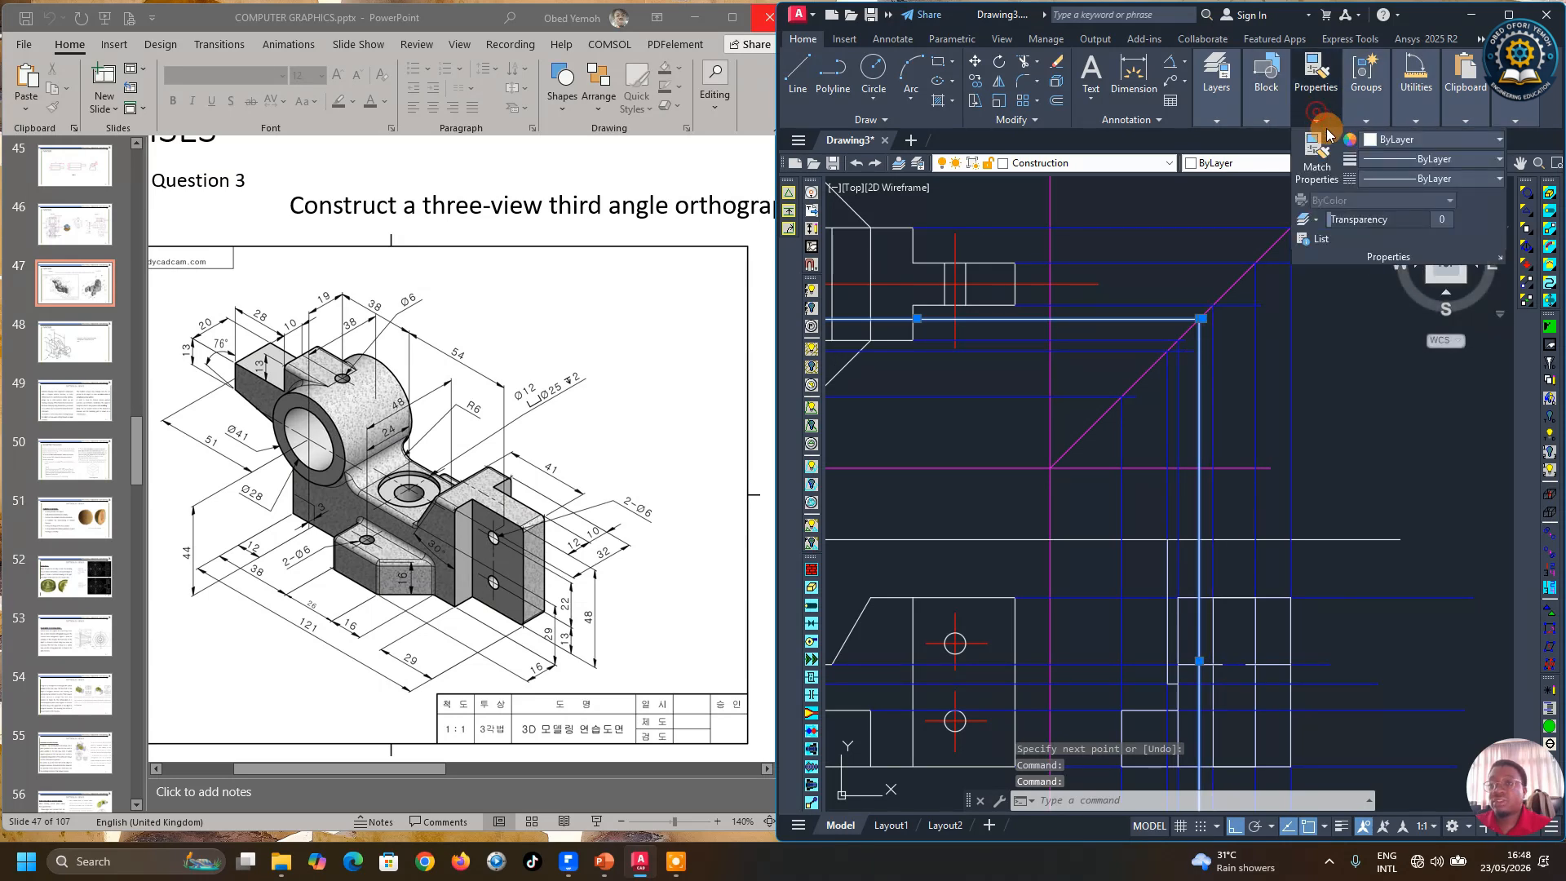
click(1415, 143)
click(1387, 298)
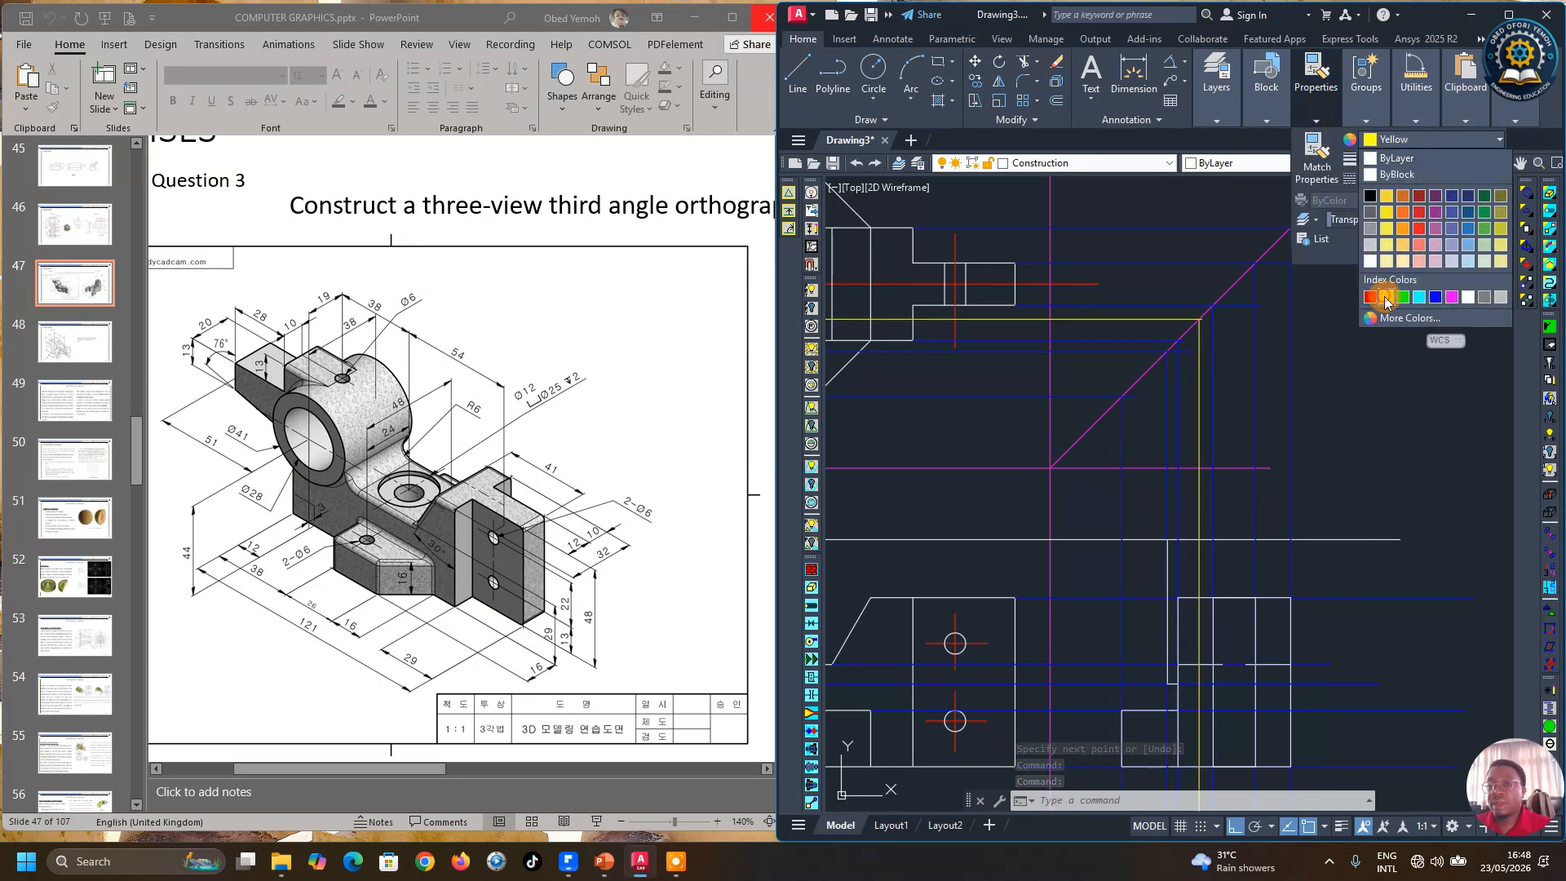
scroll(1227, 434, down, 3)
key(Escape)
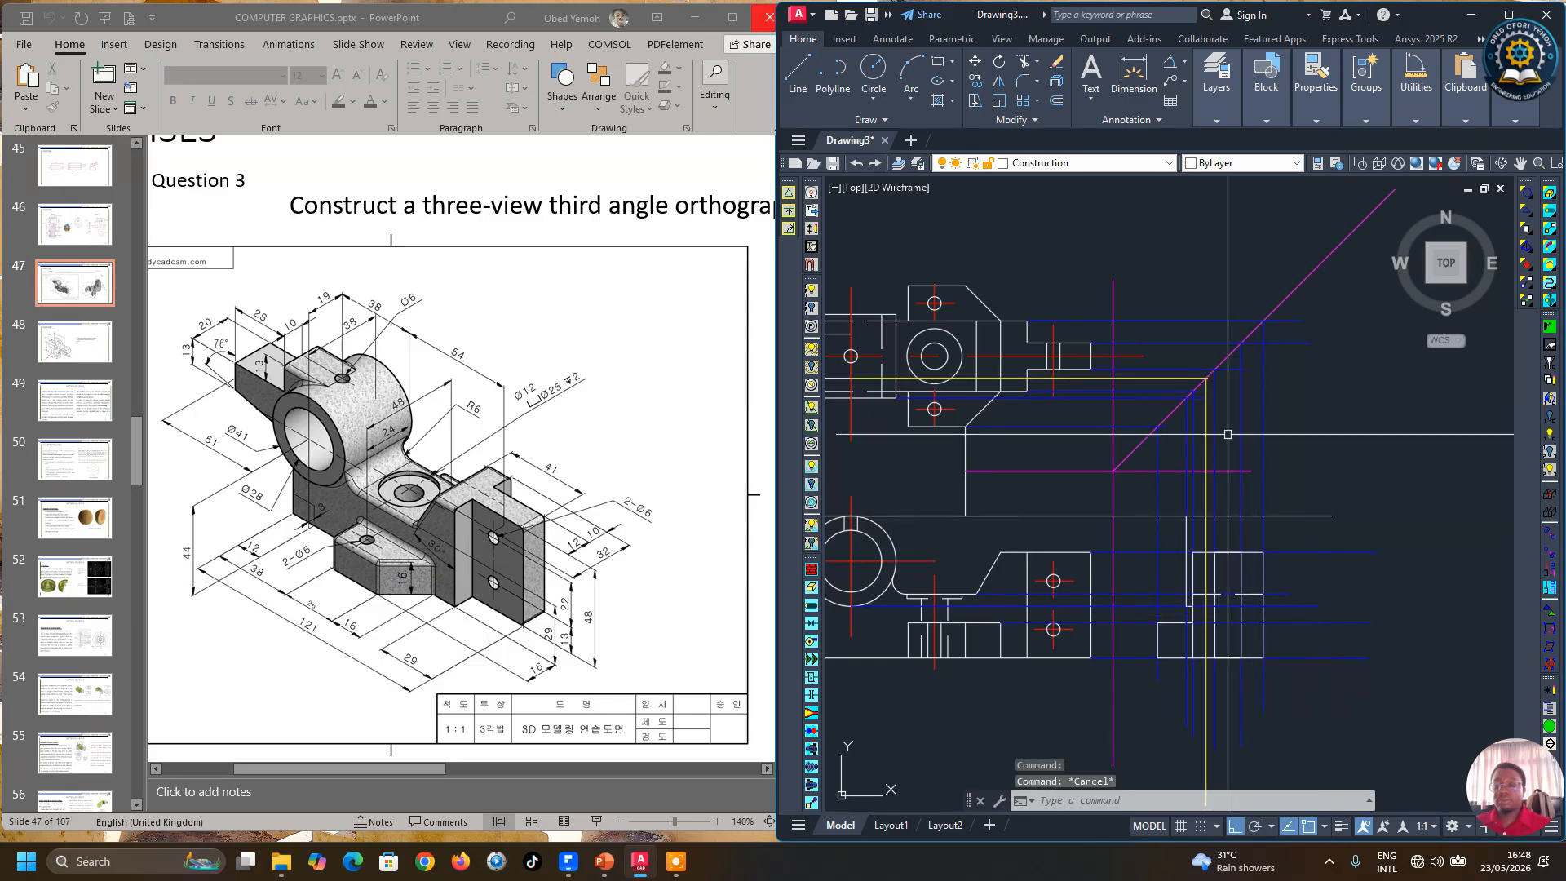
Step: Draw a horizontal line from the front view's left edge across the side view
scroll(891, 428, up, 2)
text(l)
key(Return)
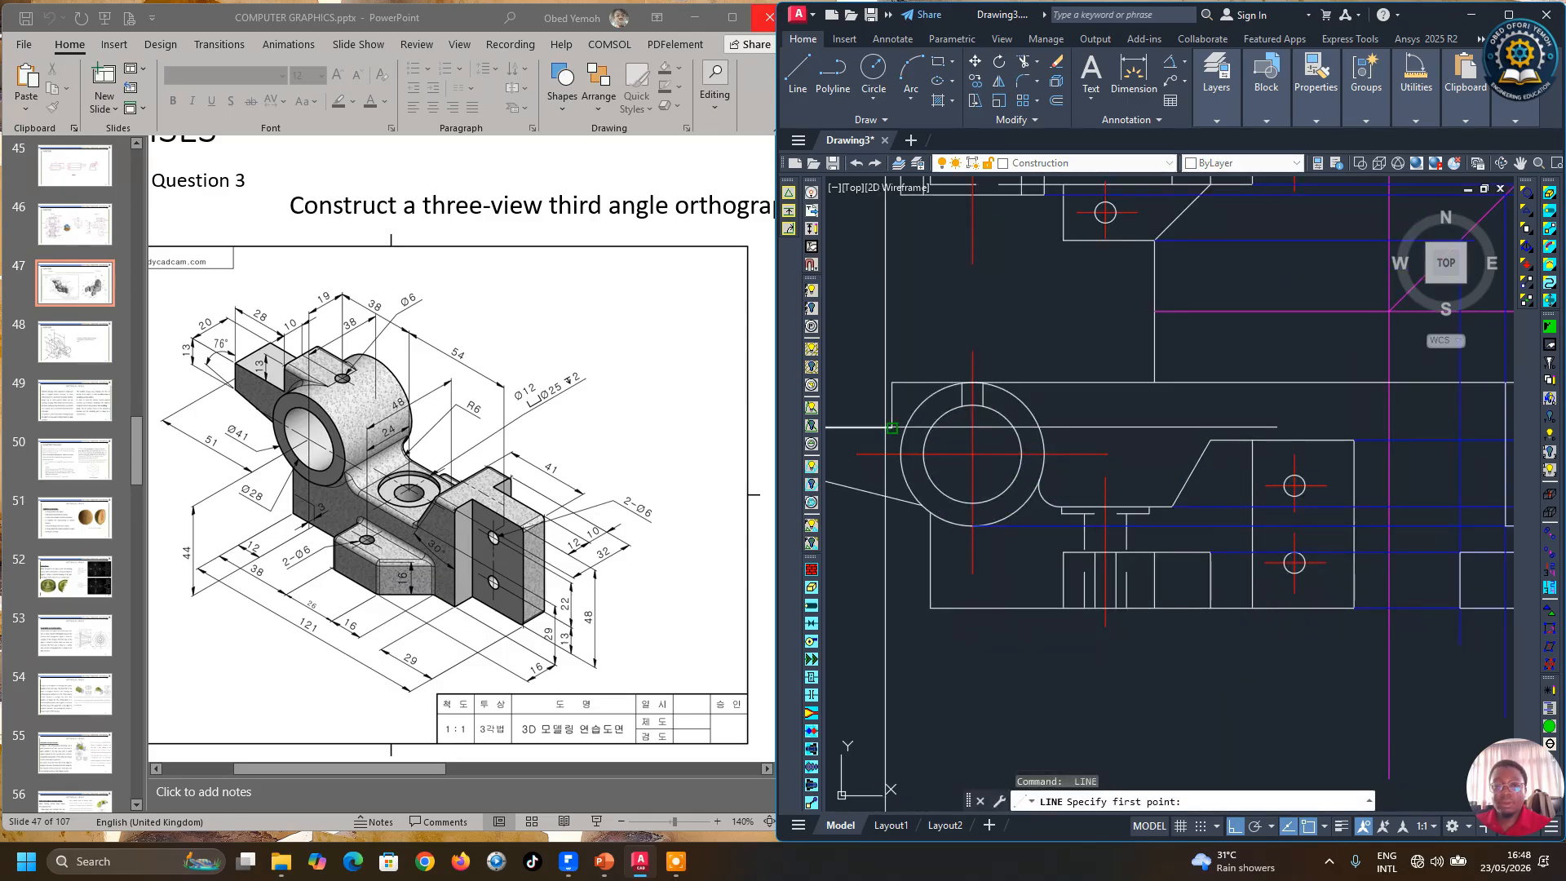
click(892, 428)
scroll(891, 427, down, 3)
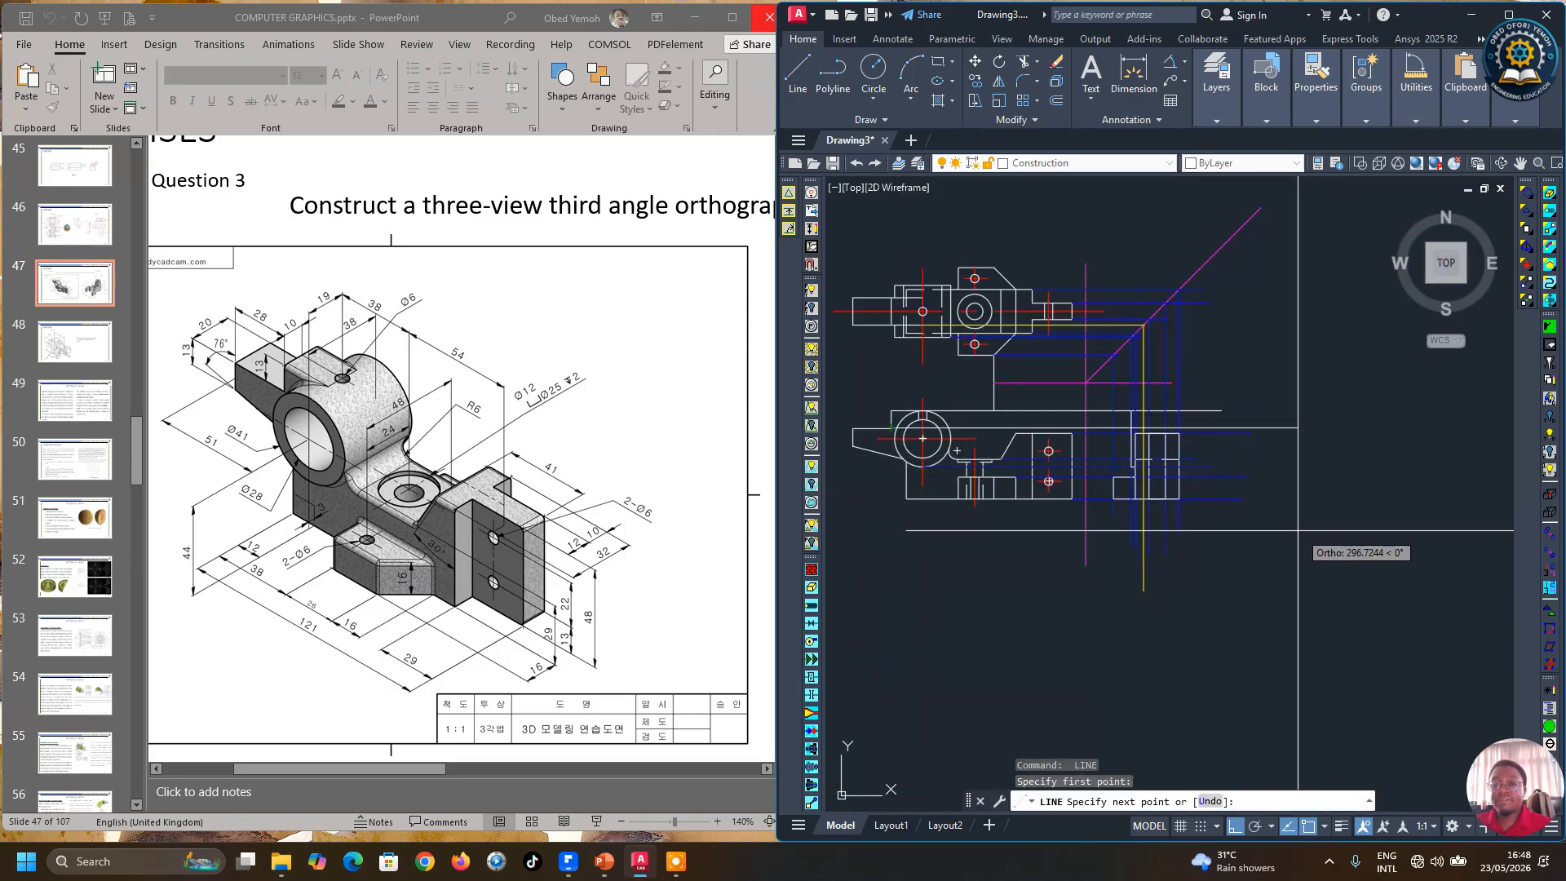
click(1225, 519)
key(Return)
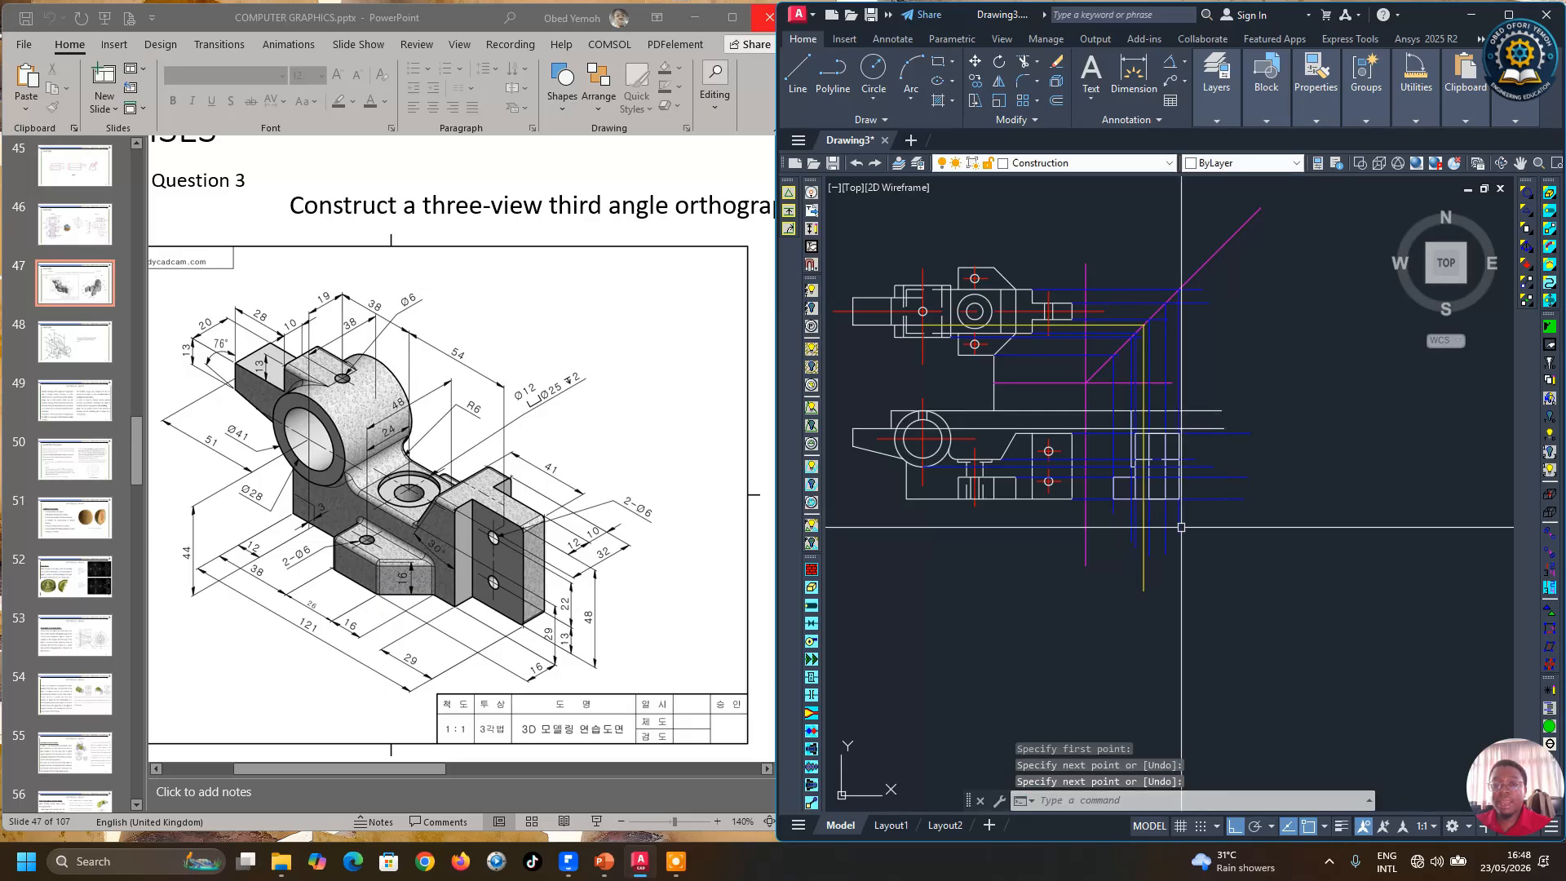
Step: Draw two more horizontal projection lines from the front view's lower features across the side view
key(Return)
click(852, 446)
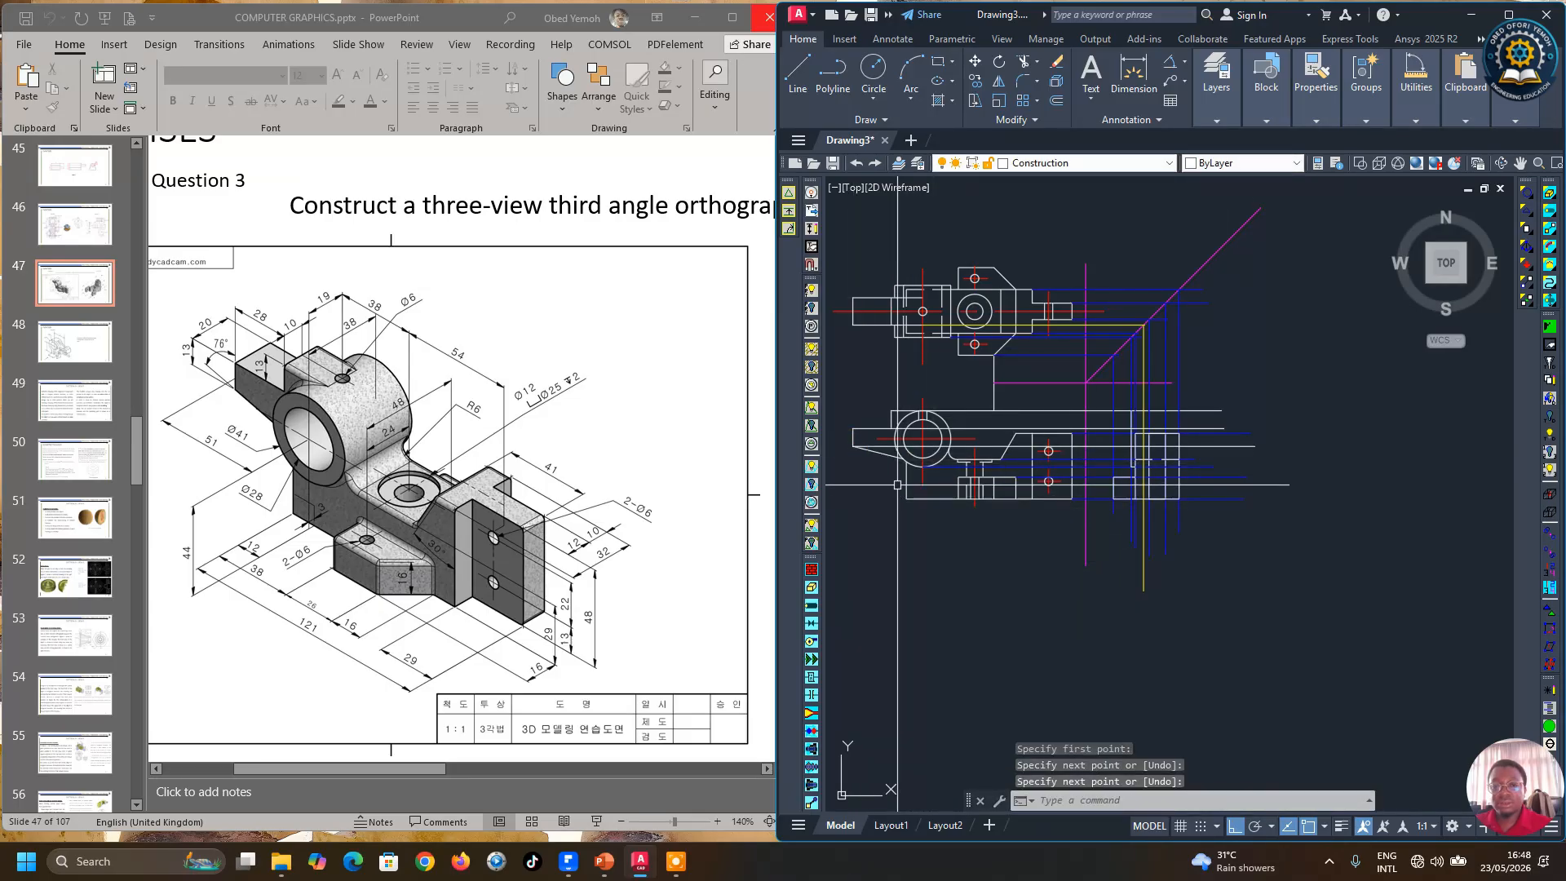
scroll(911, 472, up, 4)
key(Return)
key(Return)
scroll(882, 443, down, 3)
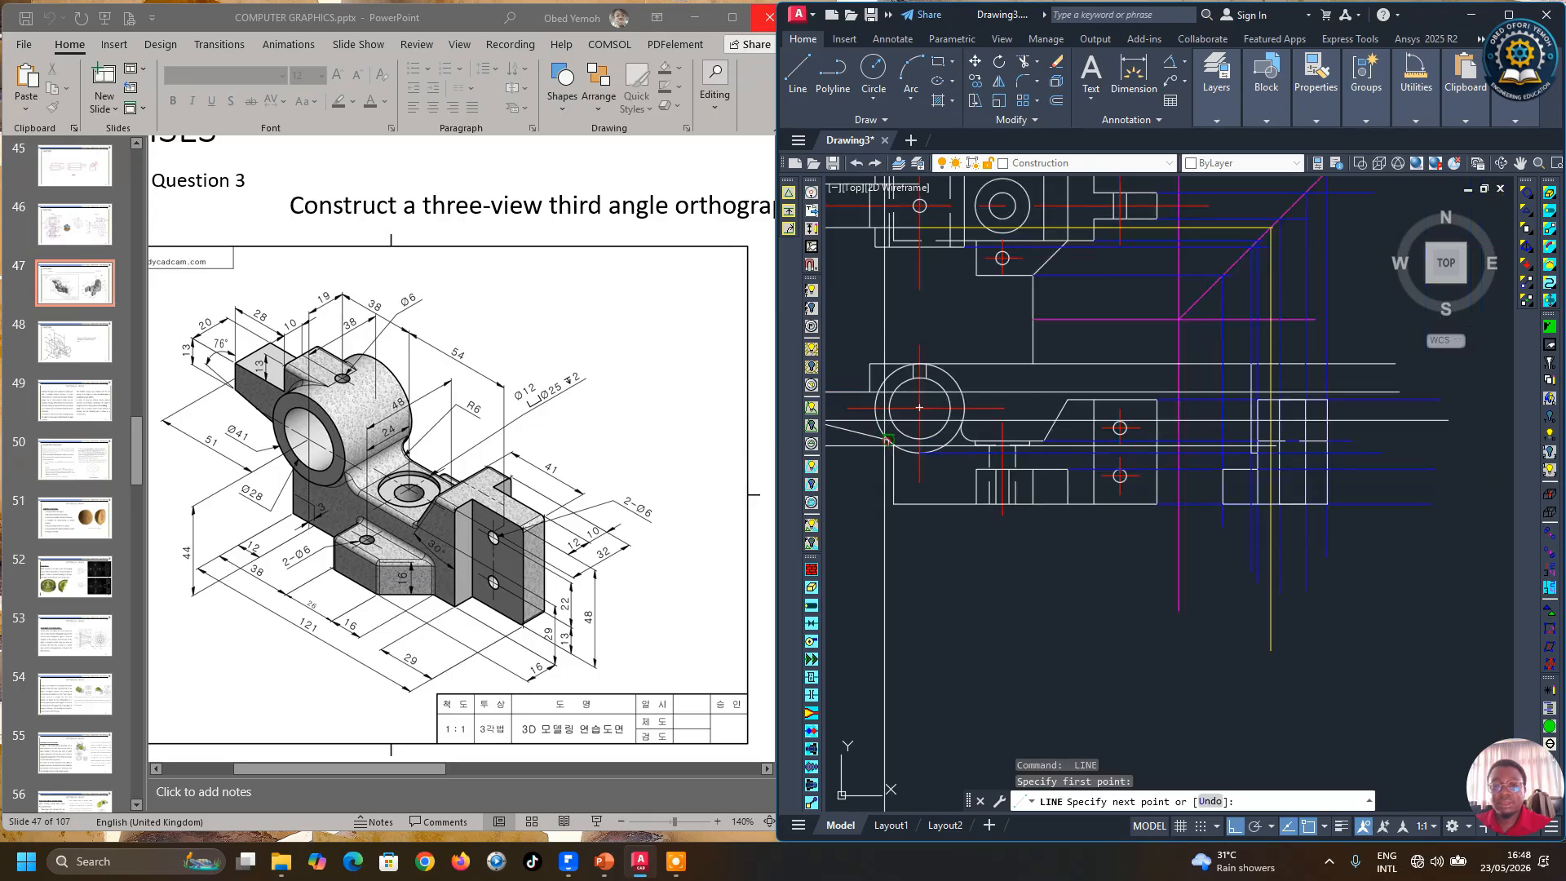
click(1048, 580)
click(1440, 580)
key(Return)
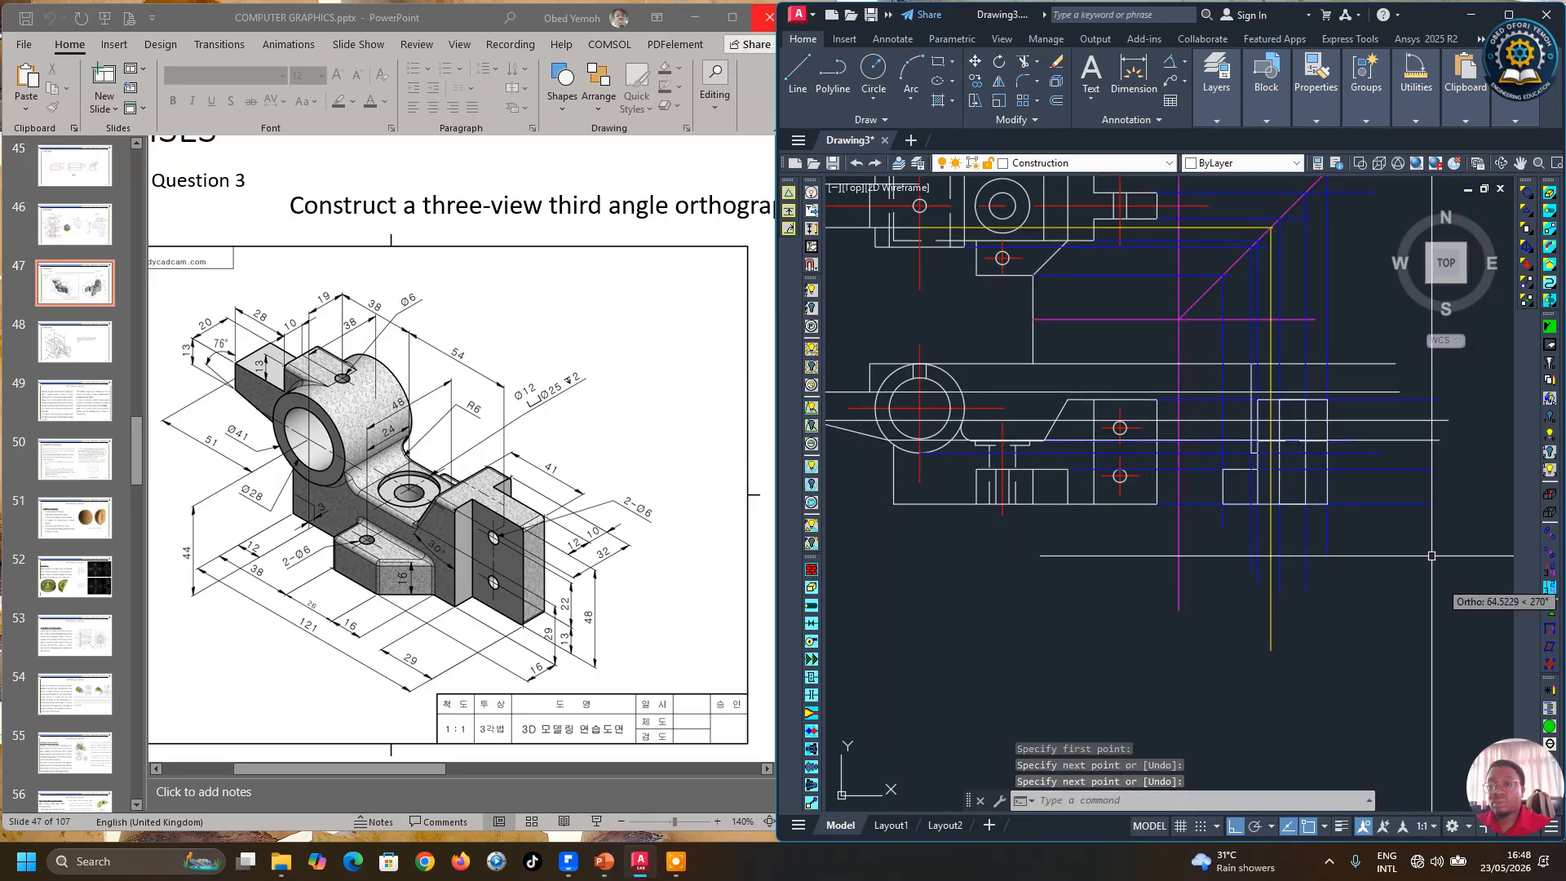
Step: Set the colour of the selected horizontal projection lines to Yellow
click(1387, 439)
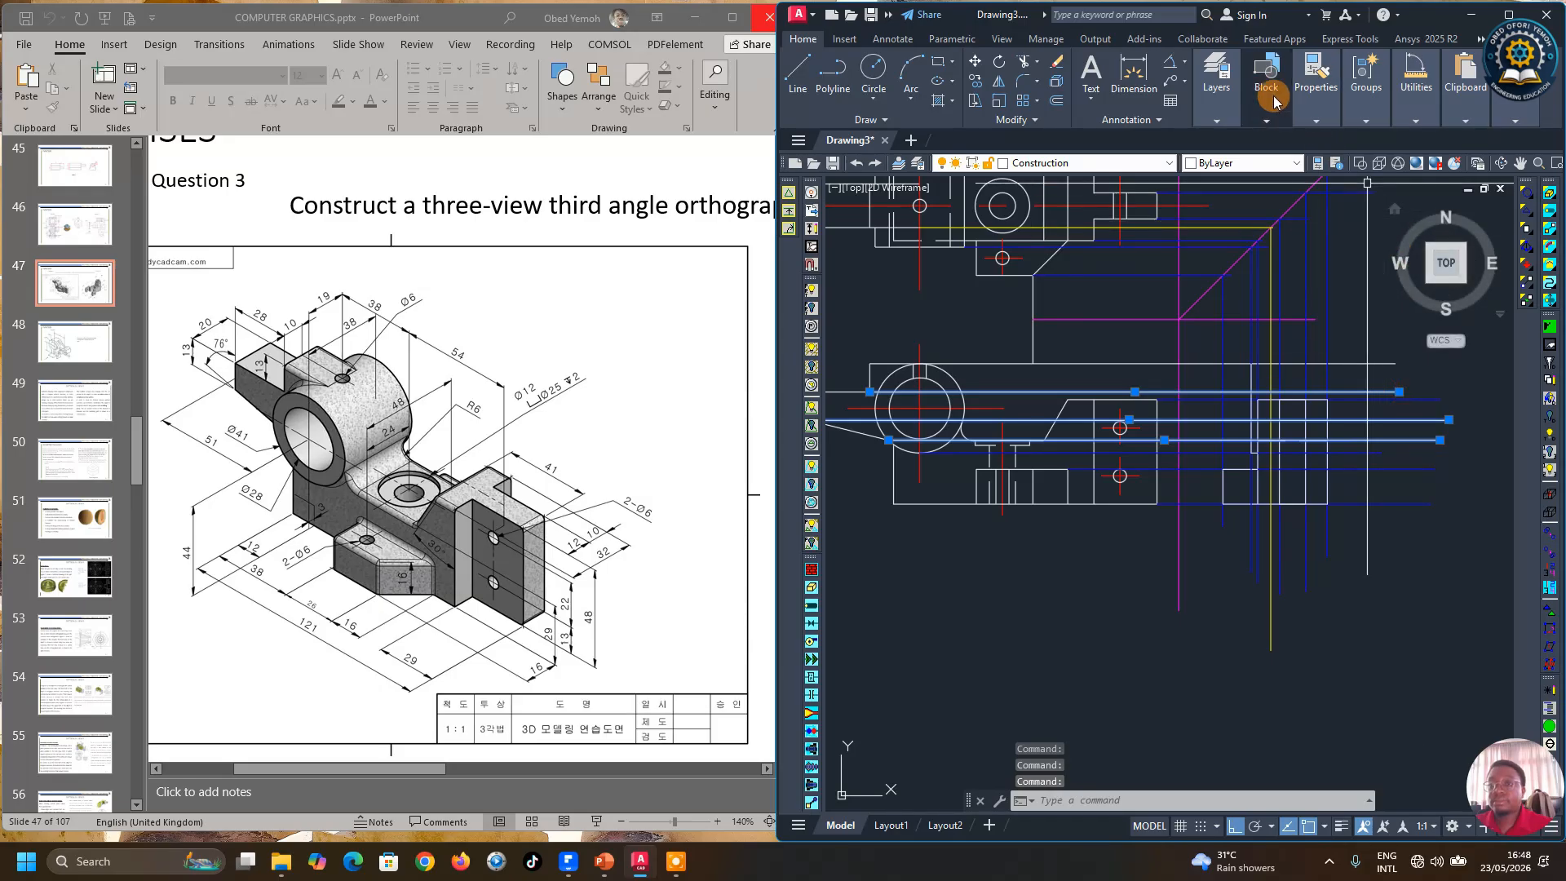
click(1314, 110)
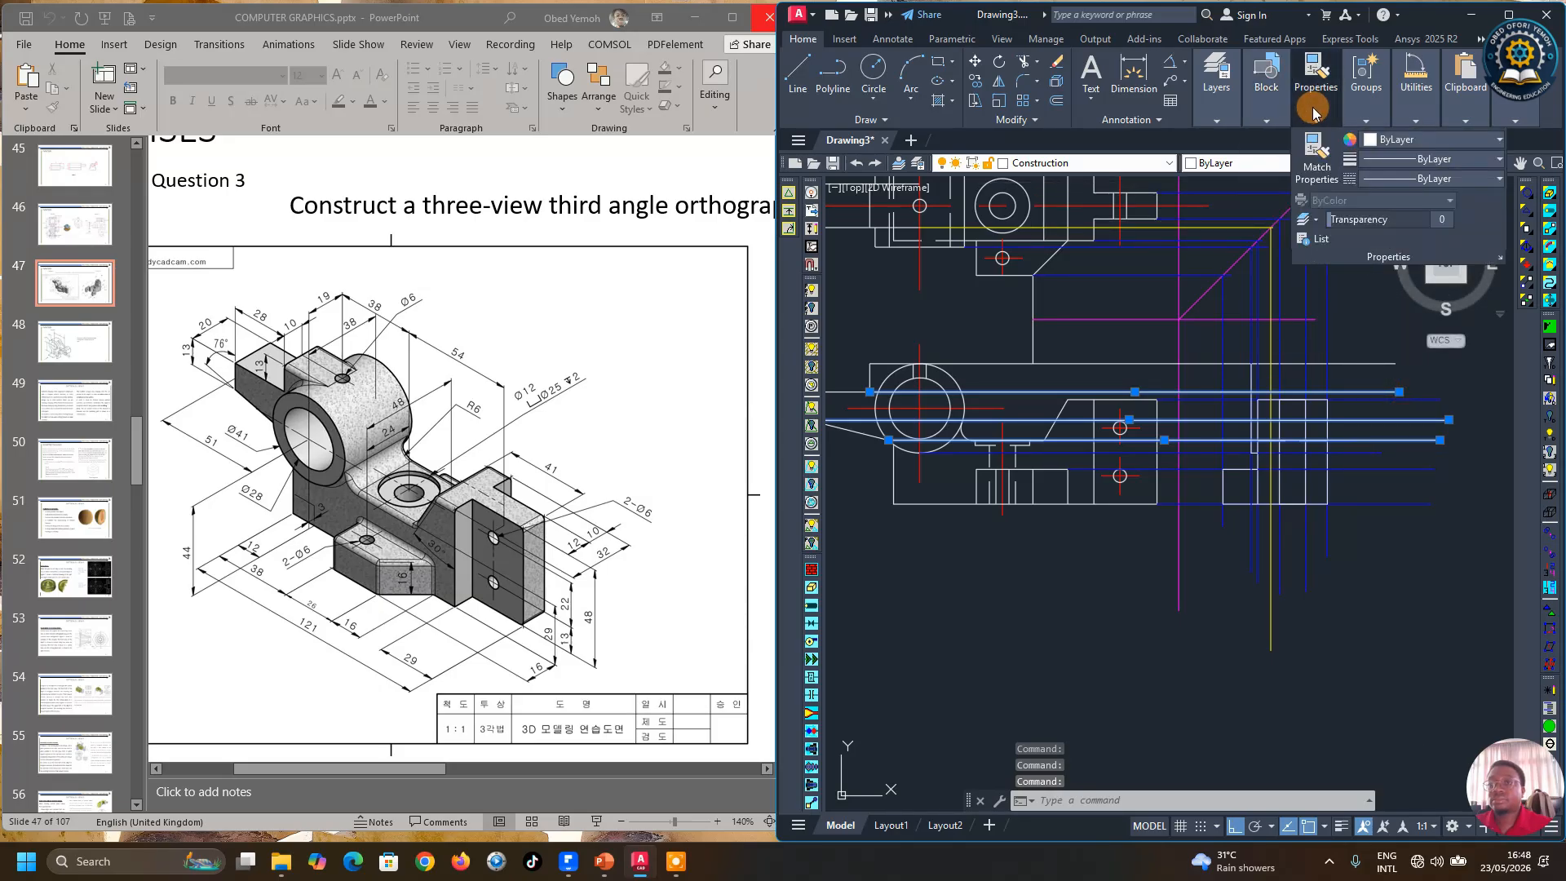
click(1398, 140)
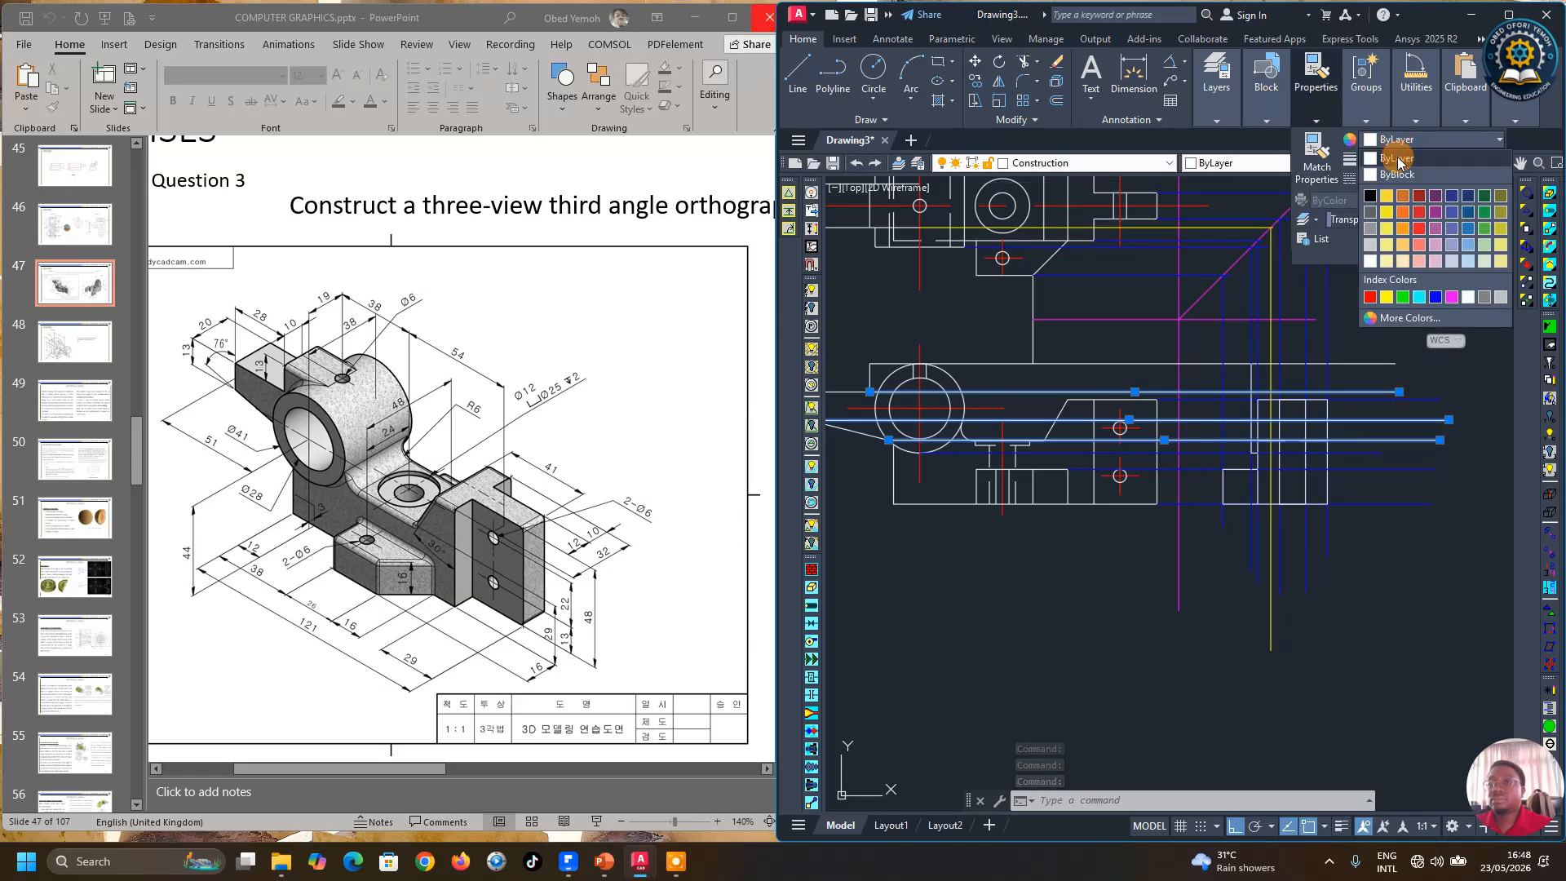
click(1387, 297)
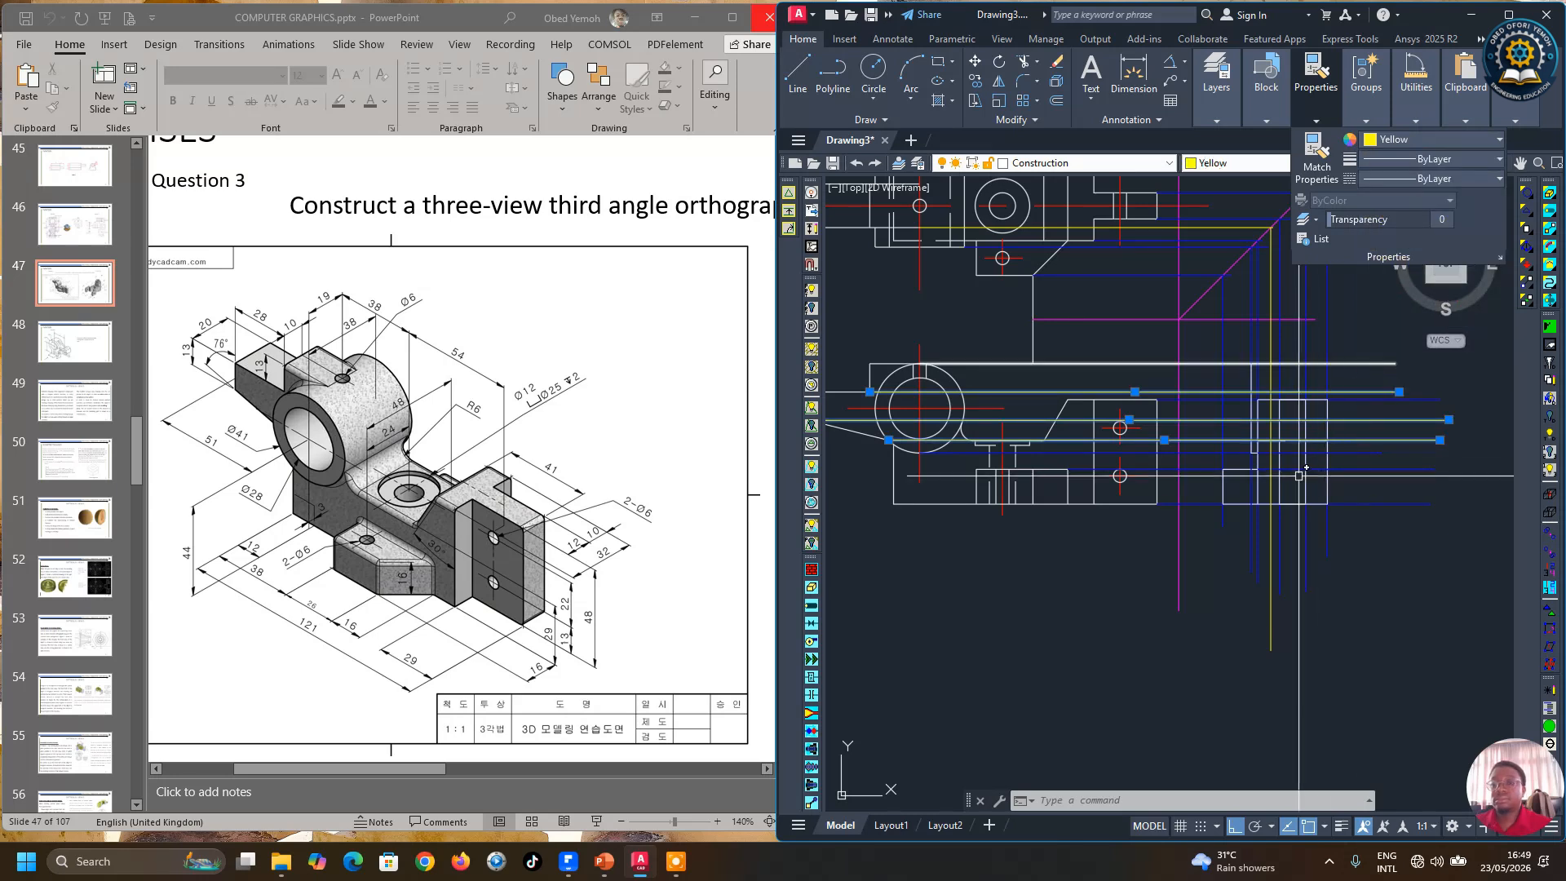
scroll(1312, 596, down, 4)
key(Escape)
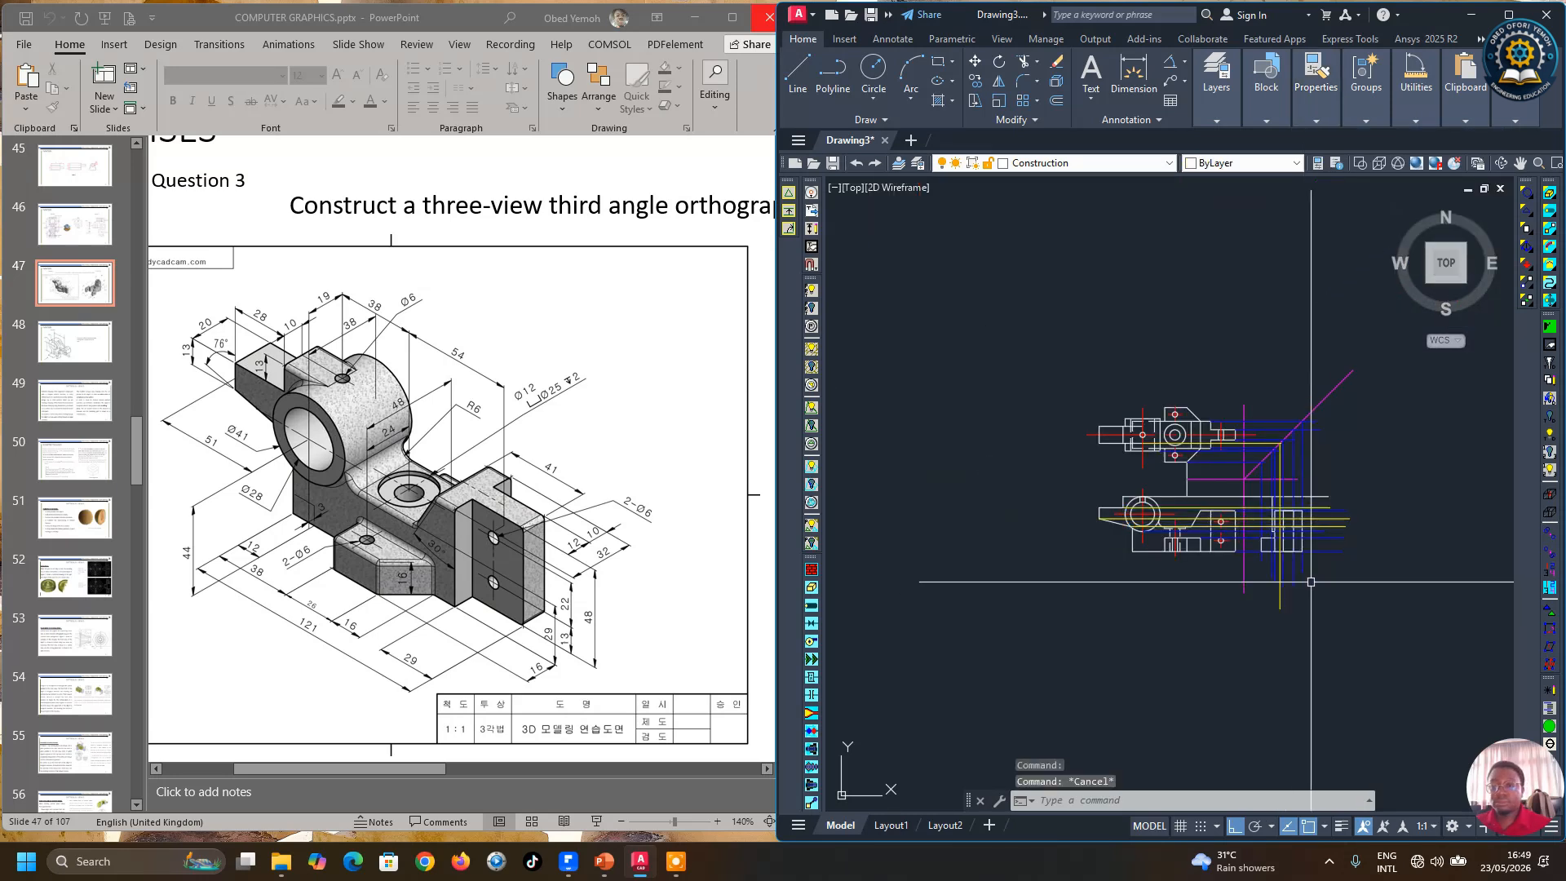
Step: Draw a horizontal projection line from the top view's left feature across to the miter line
scroll(1311, 532, up, 4)
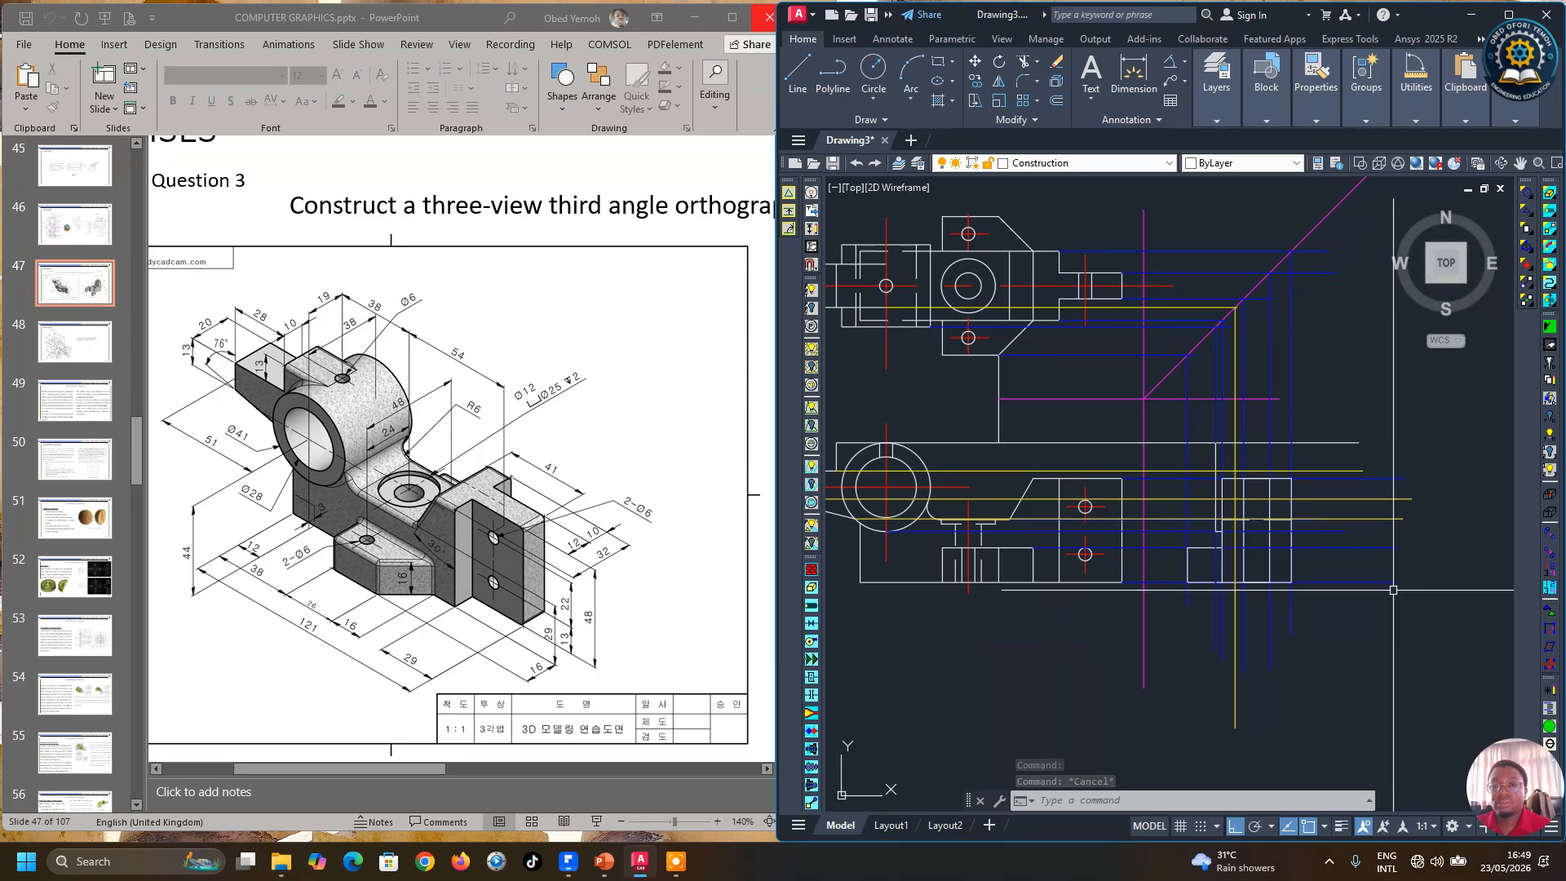
scroll(1393, 589, down, 2)
scroll(1393, 589, up, 2)
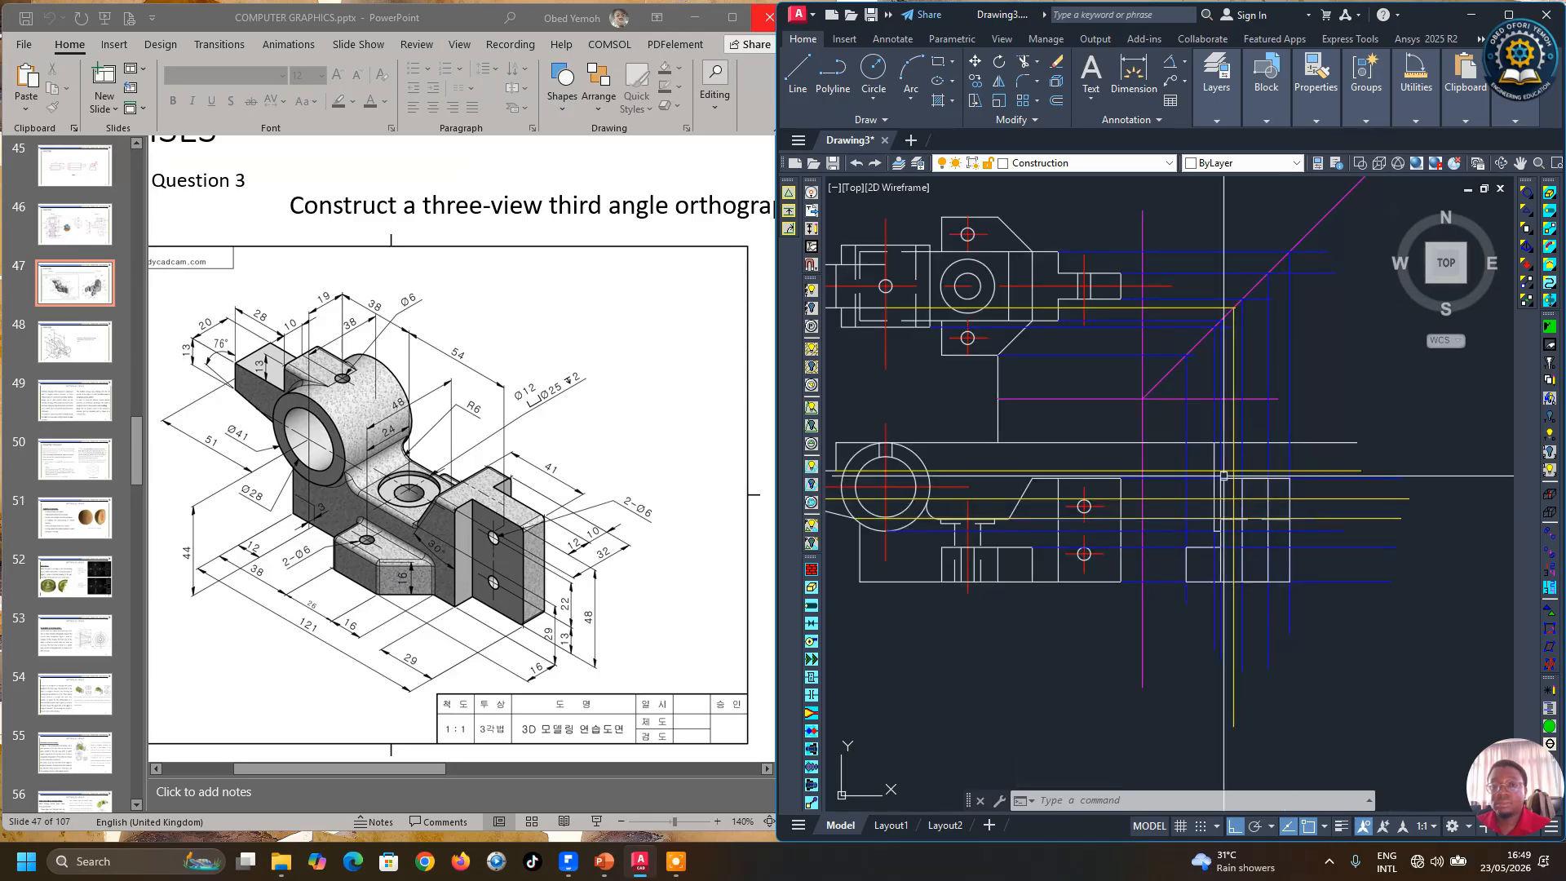
click(797, 84)
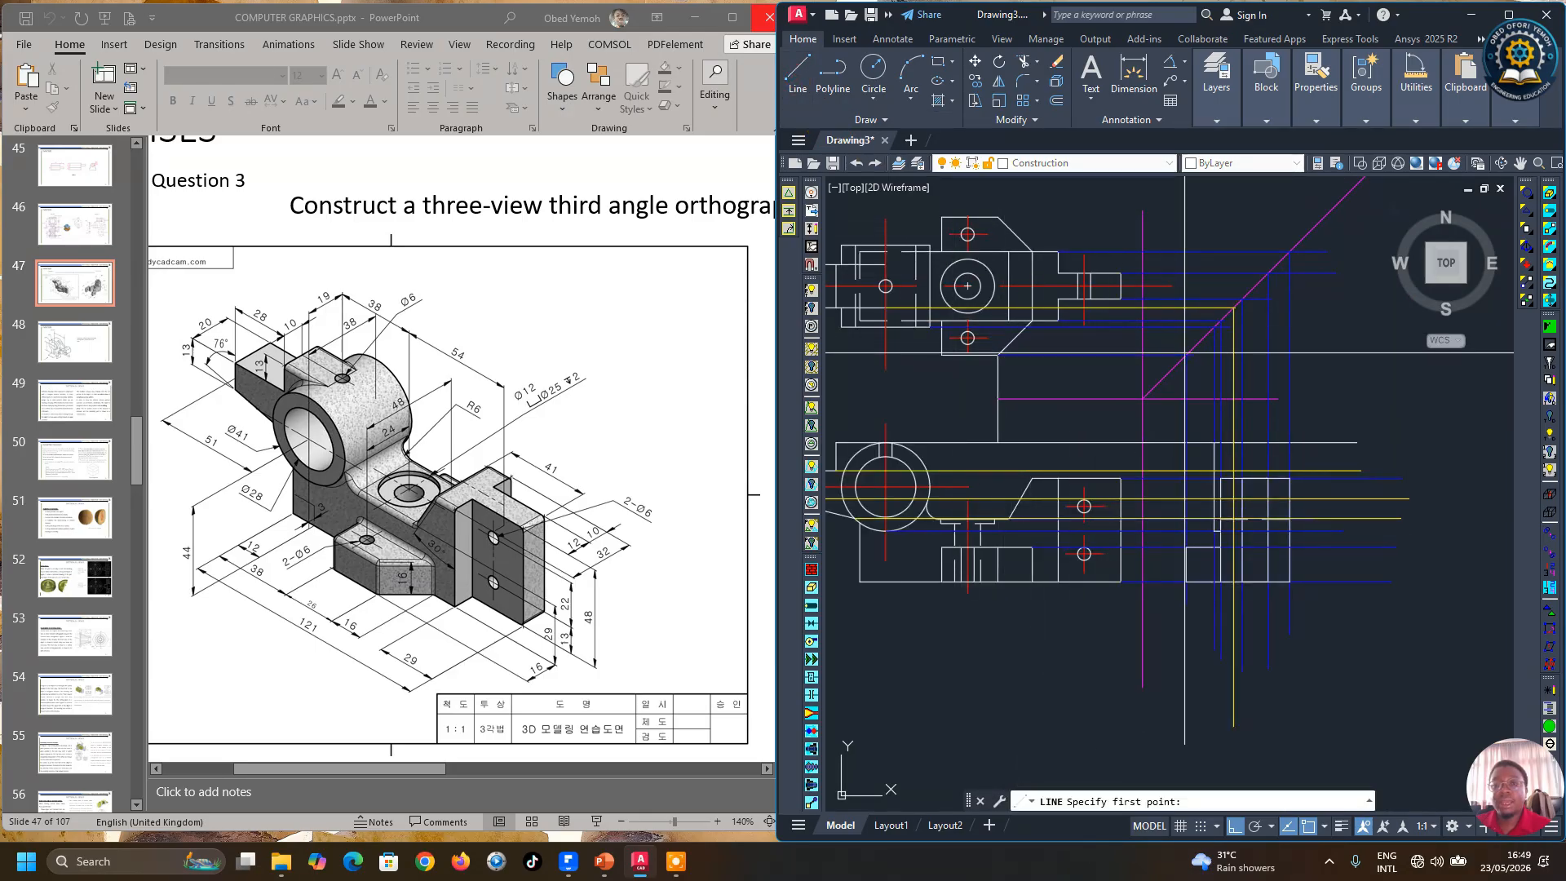
scroll(1008, 327, up, 3)
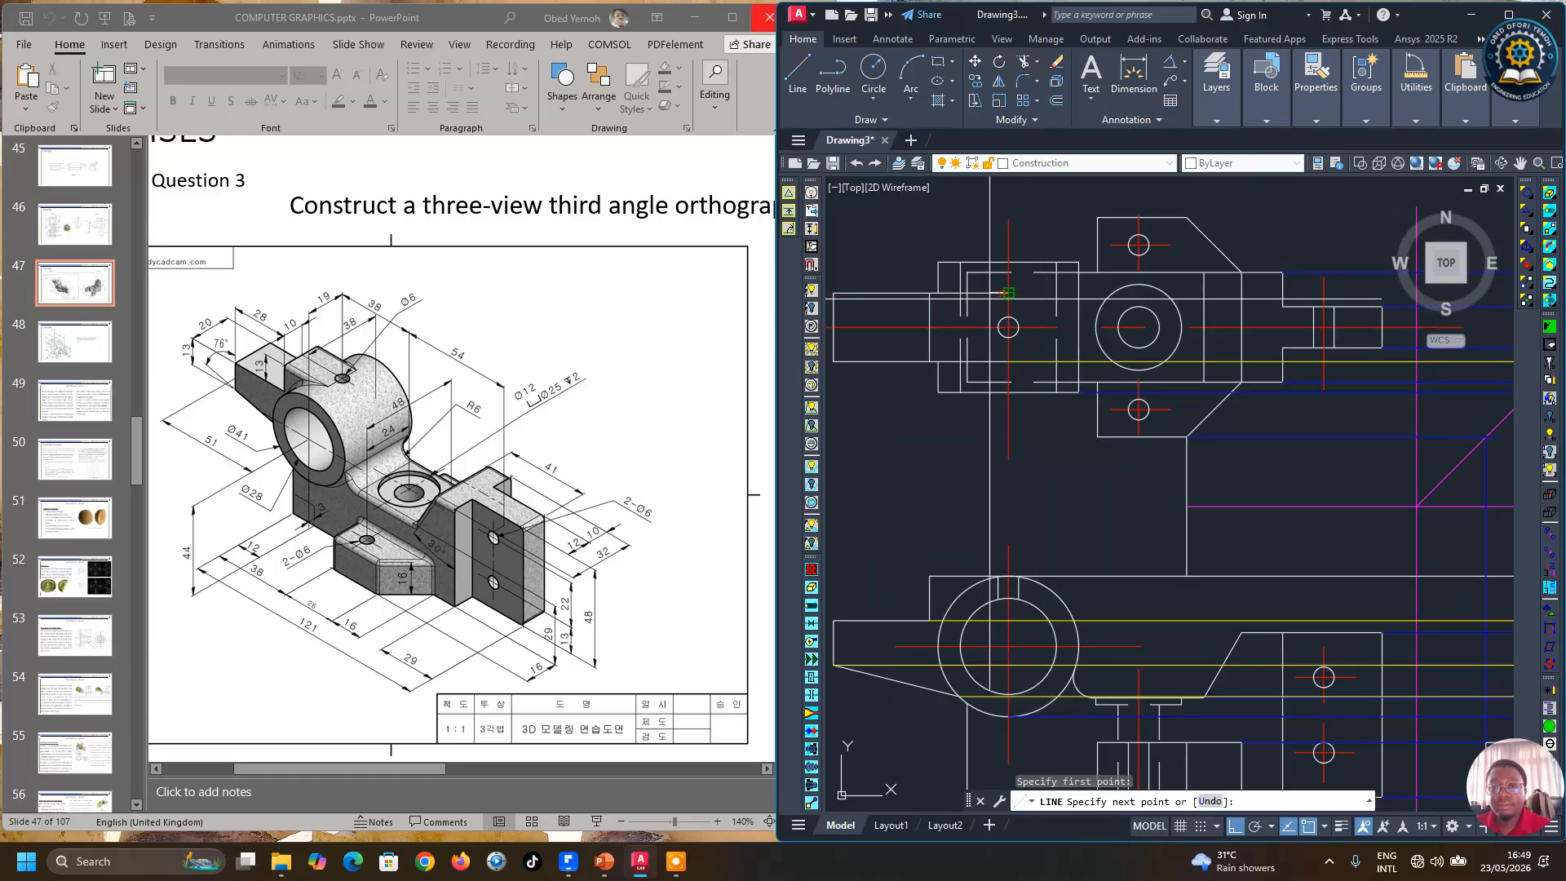
scroll(991, 300, down, 4)
scroll(1281, 298, up, 4)
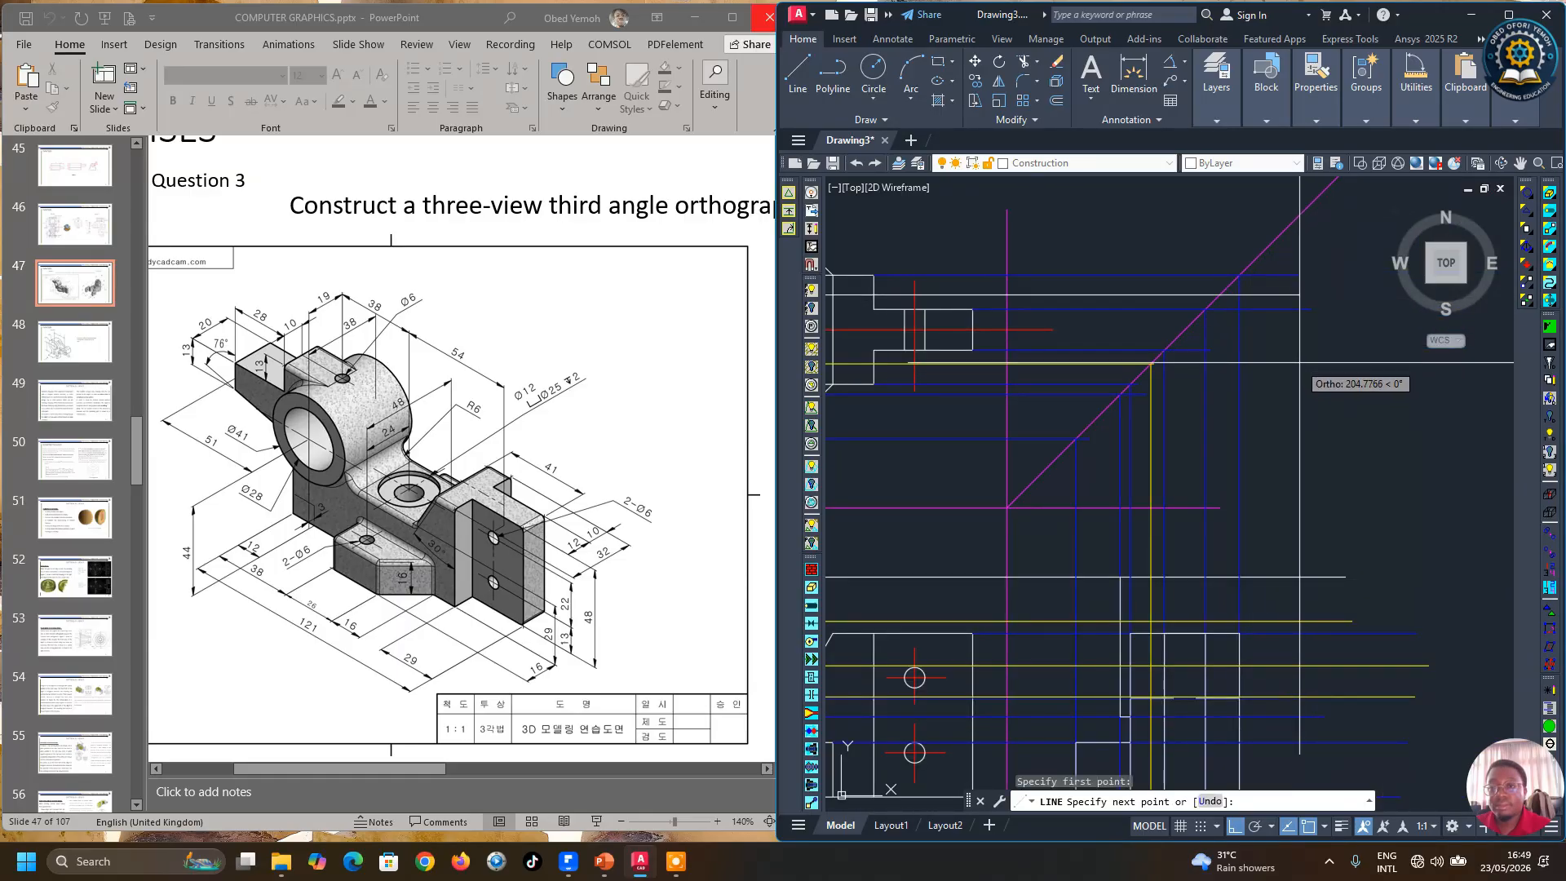
scroll(1231, 326, up, 4)
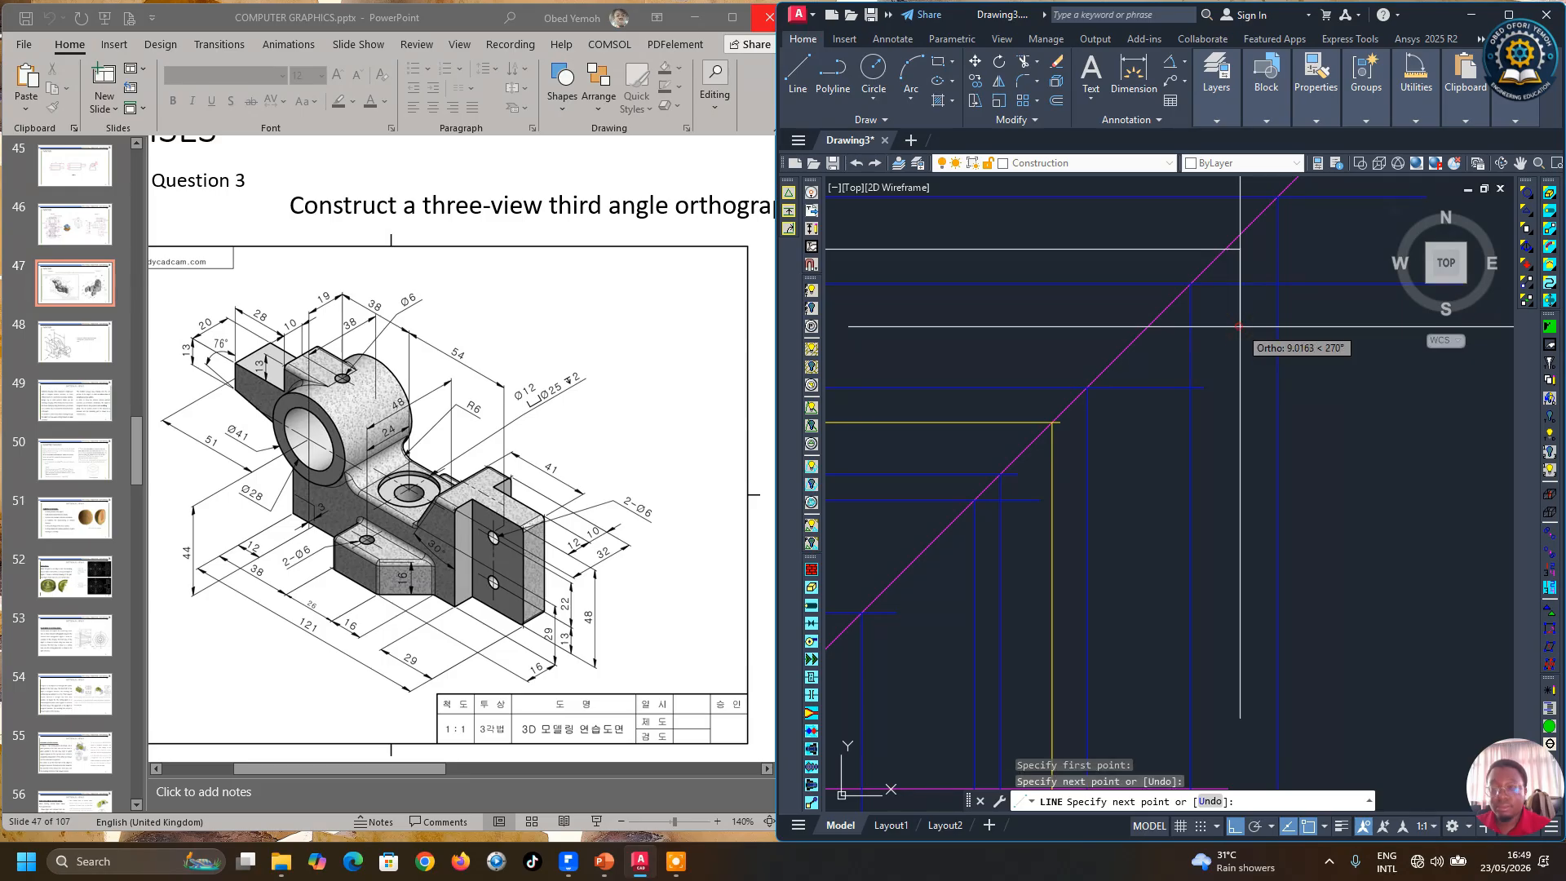
key(Return)
key(Return)
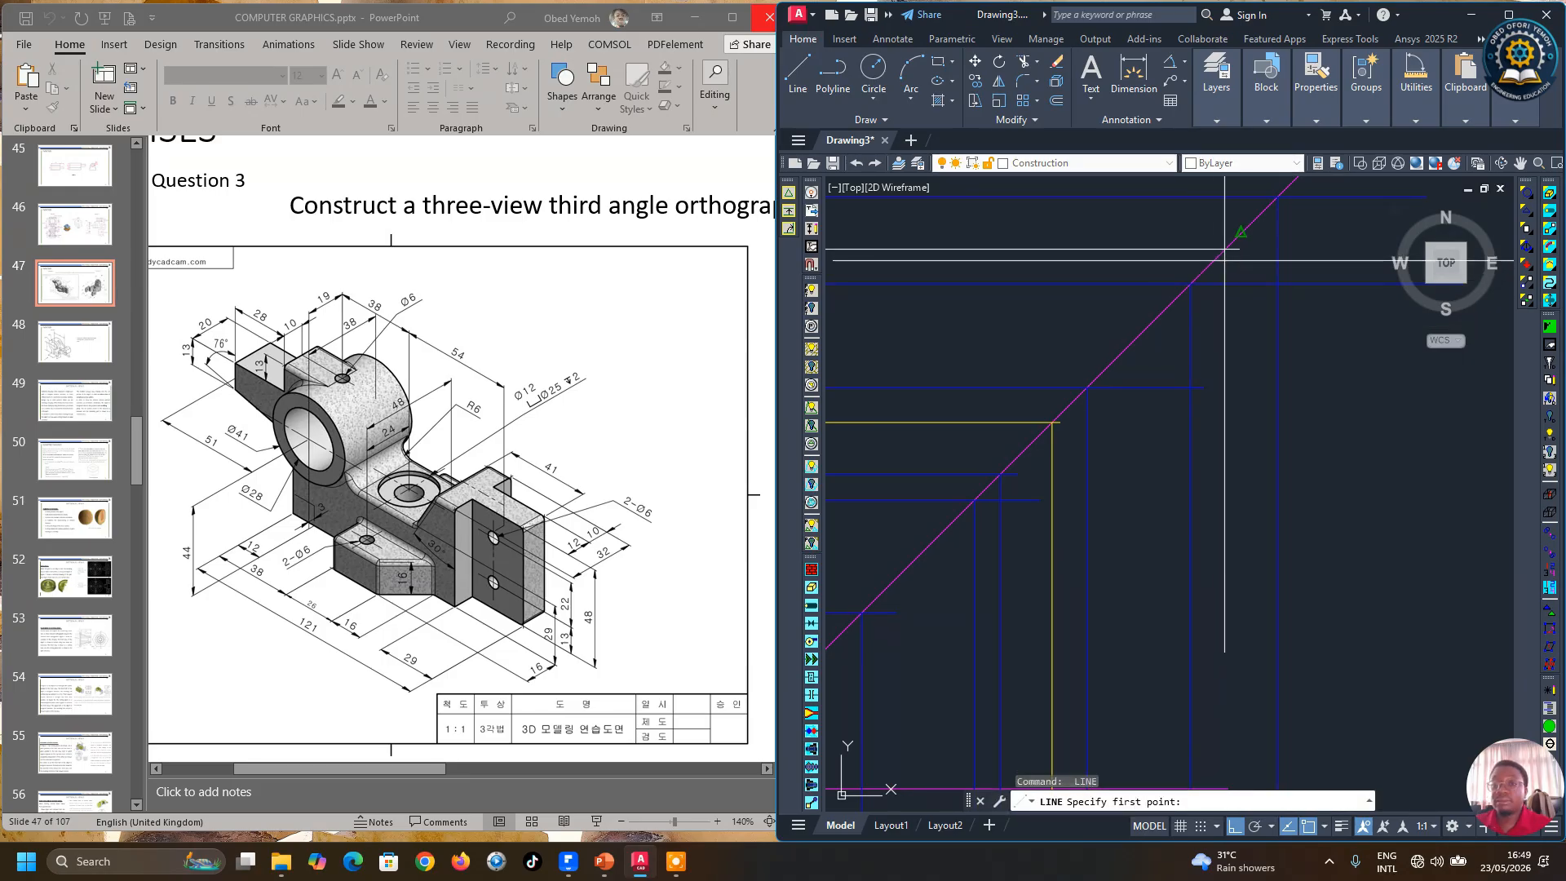
Step: Draw a vertical line from the miter-line intersection down through the side view
scroll(1224, 249, down, 3)
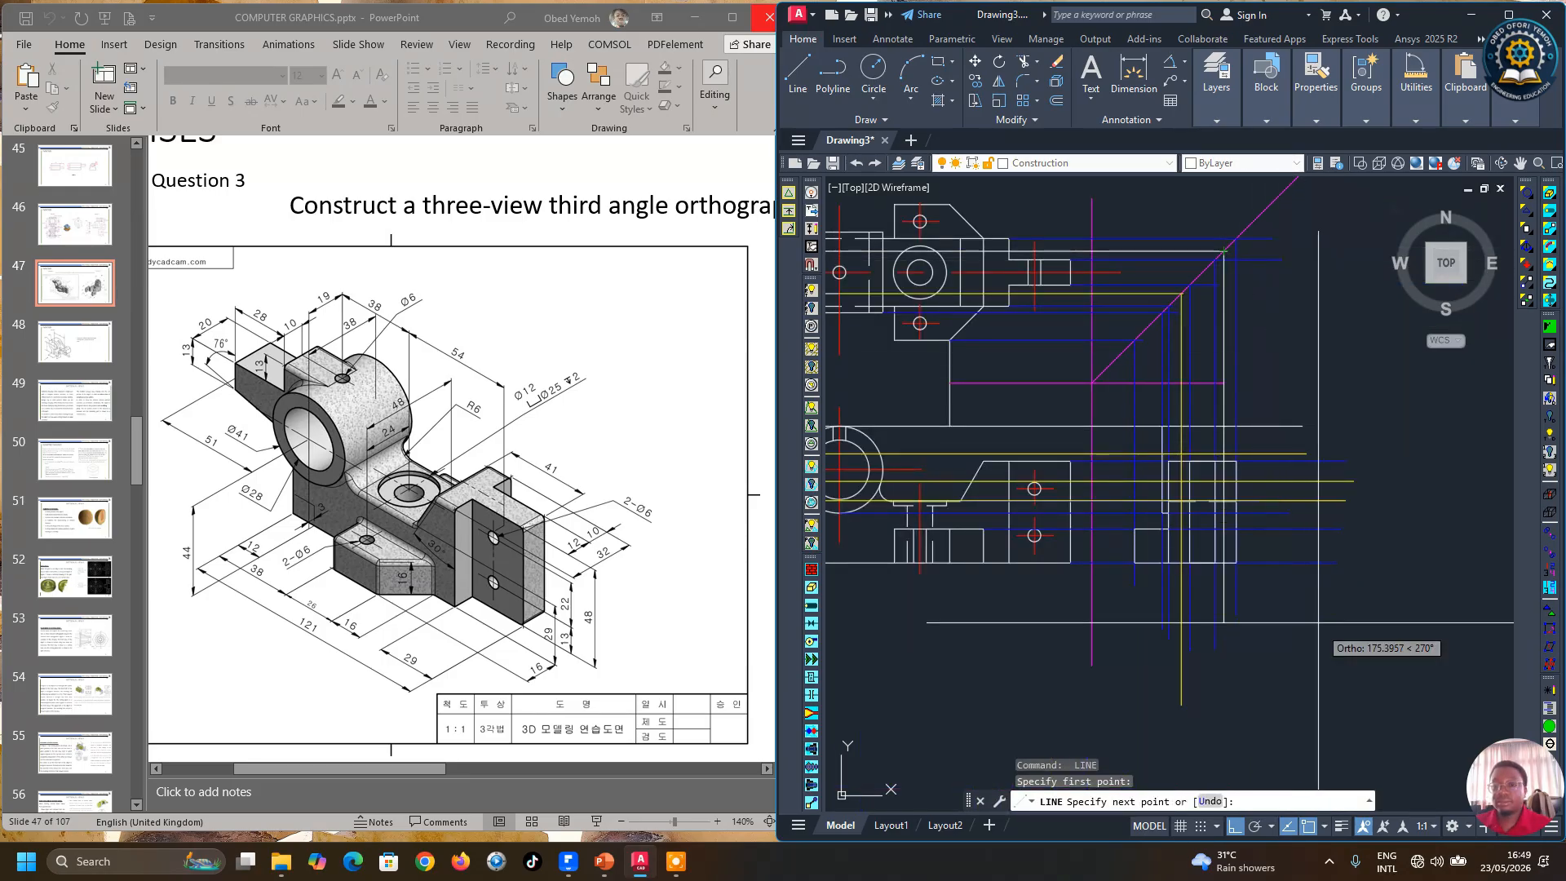
click(1327, 654)
key(Return)
Step: Set the colour of the new vertical projection line through the side view to Yellow
scroll(1214, 244, up, 4)
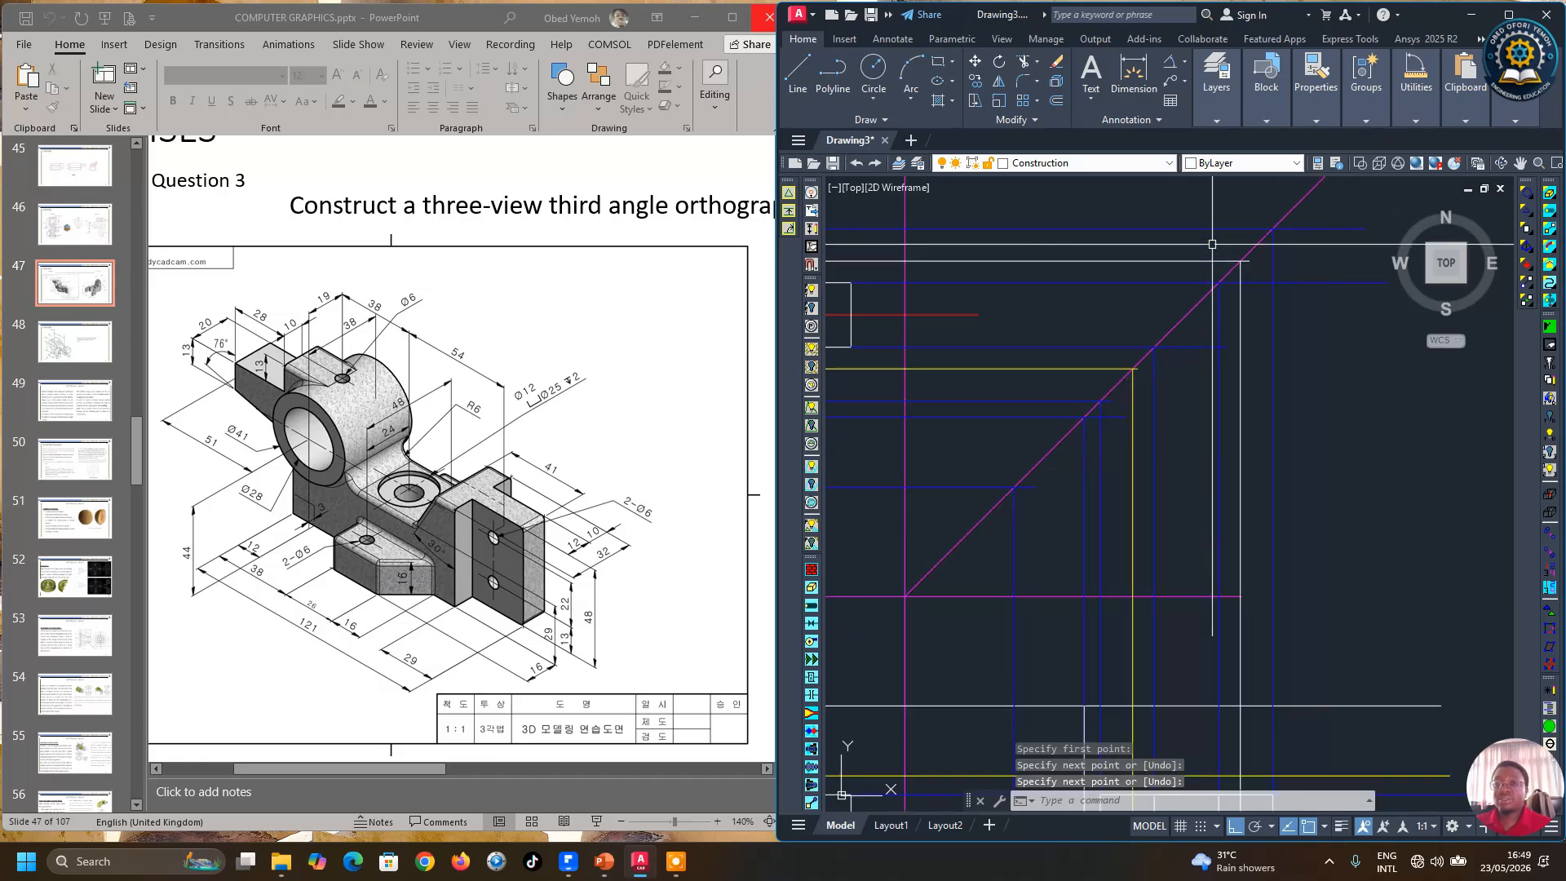
click(1216, 260)
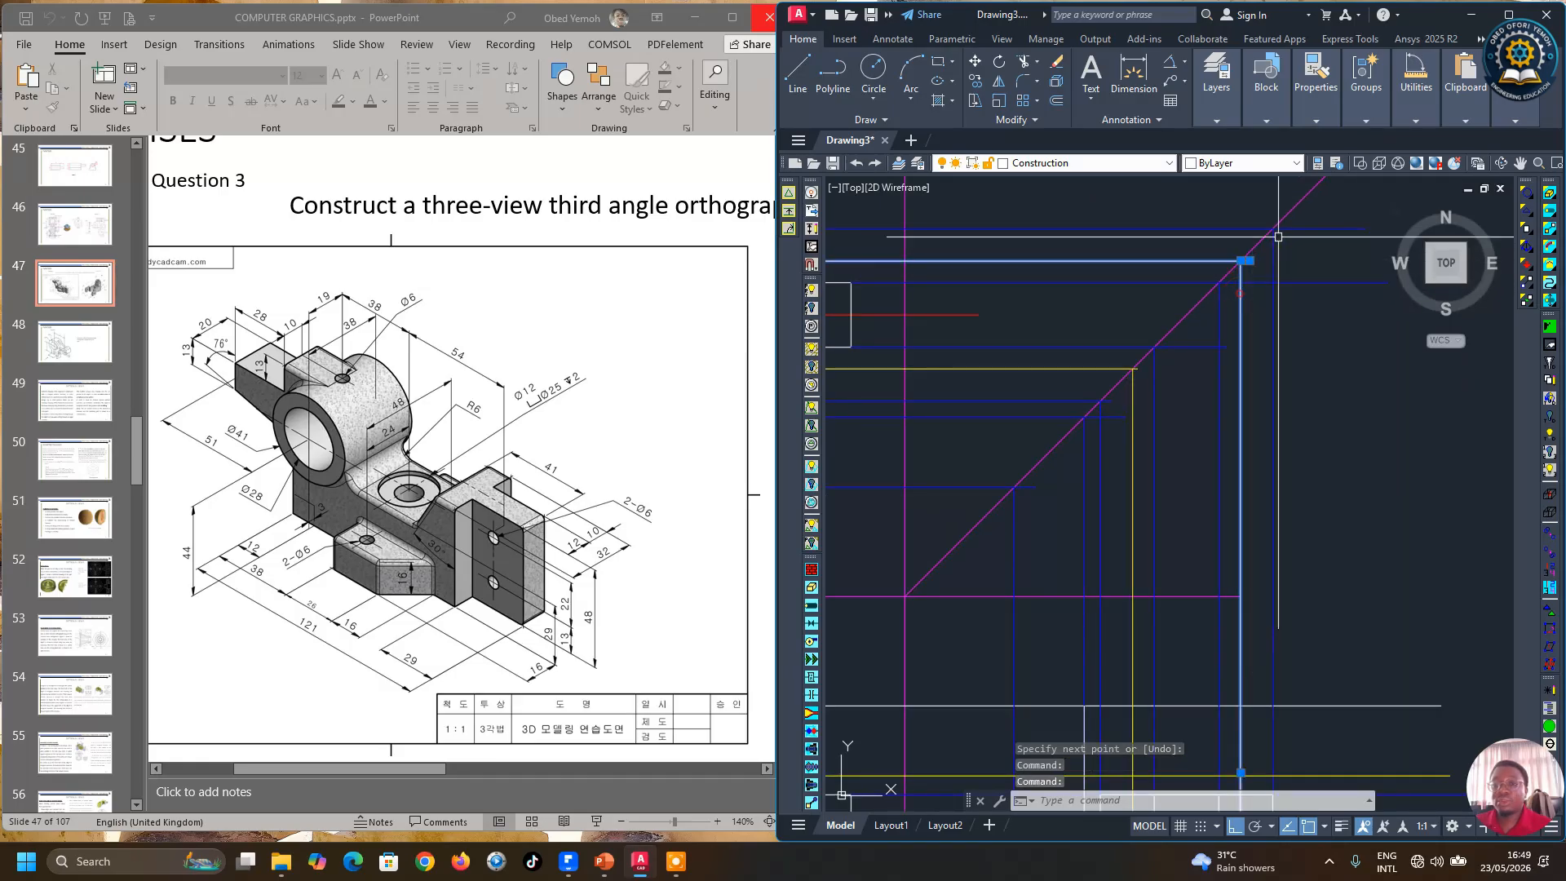
click(1314, 110)
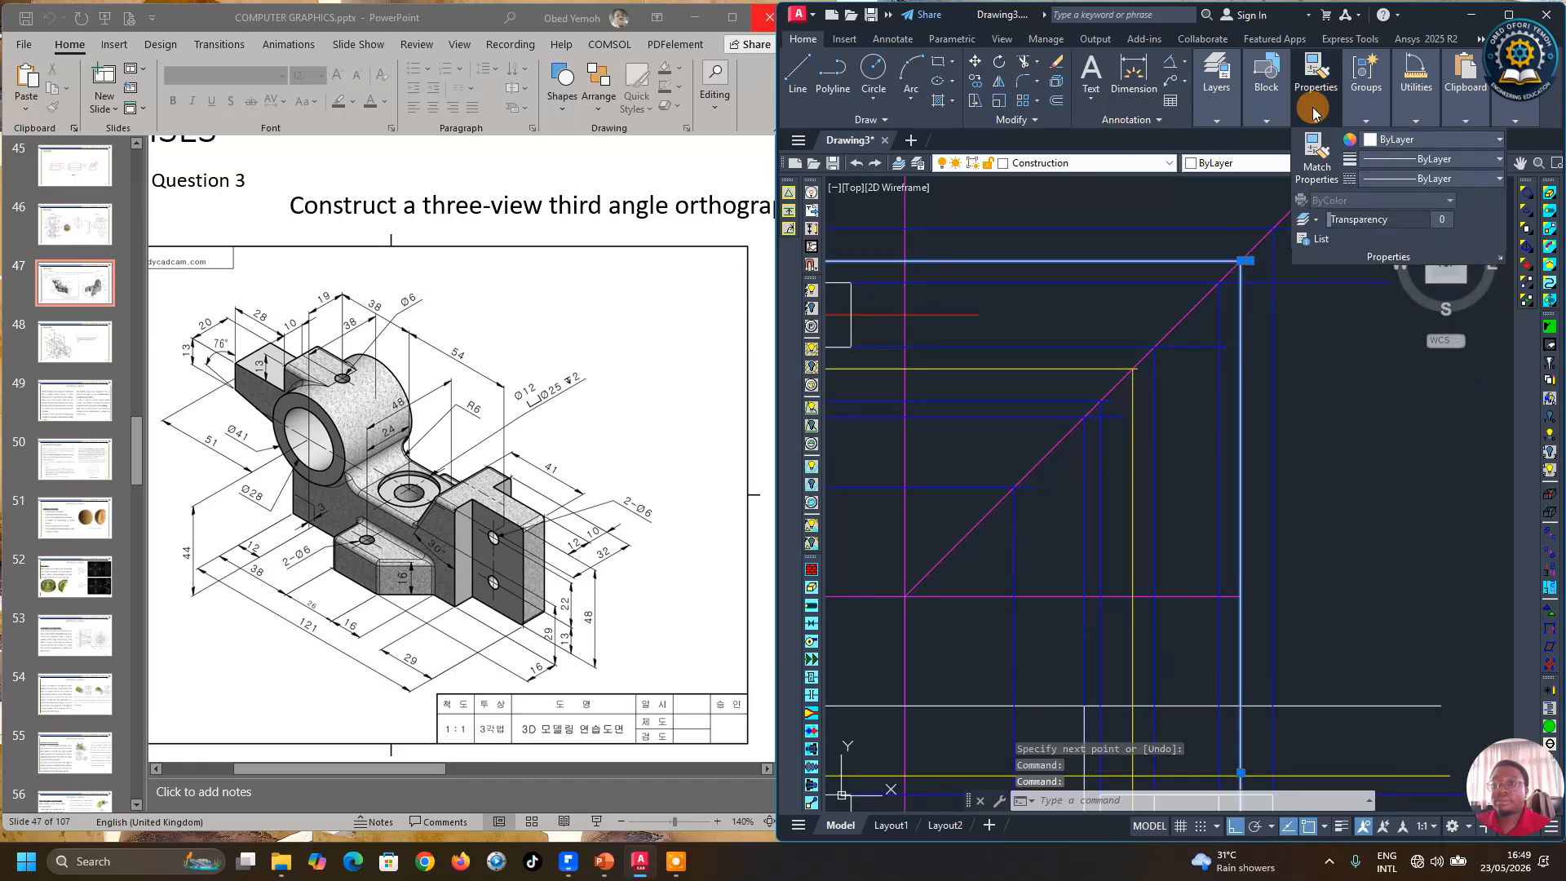
click(1415, 147)
click(1388, 301)
scroll(1277, 316, down, 3)
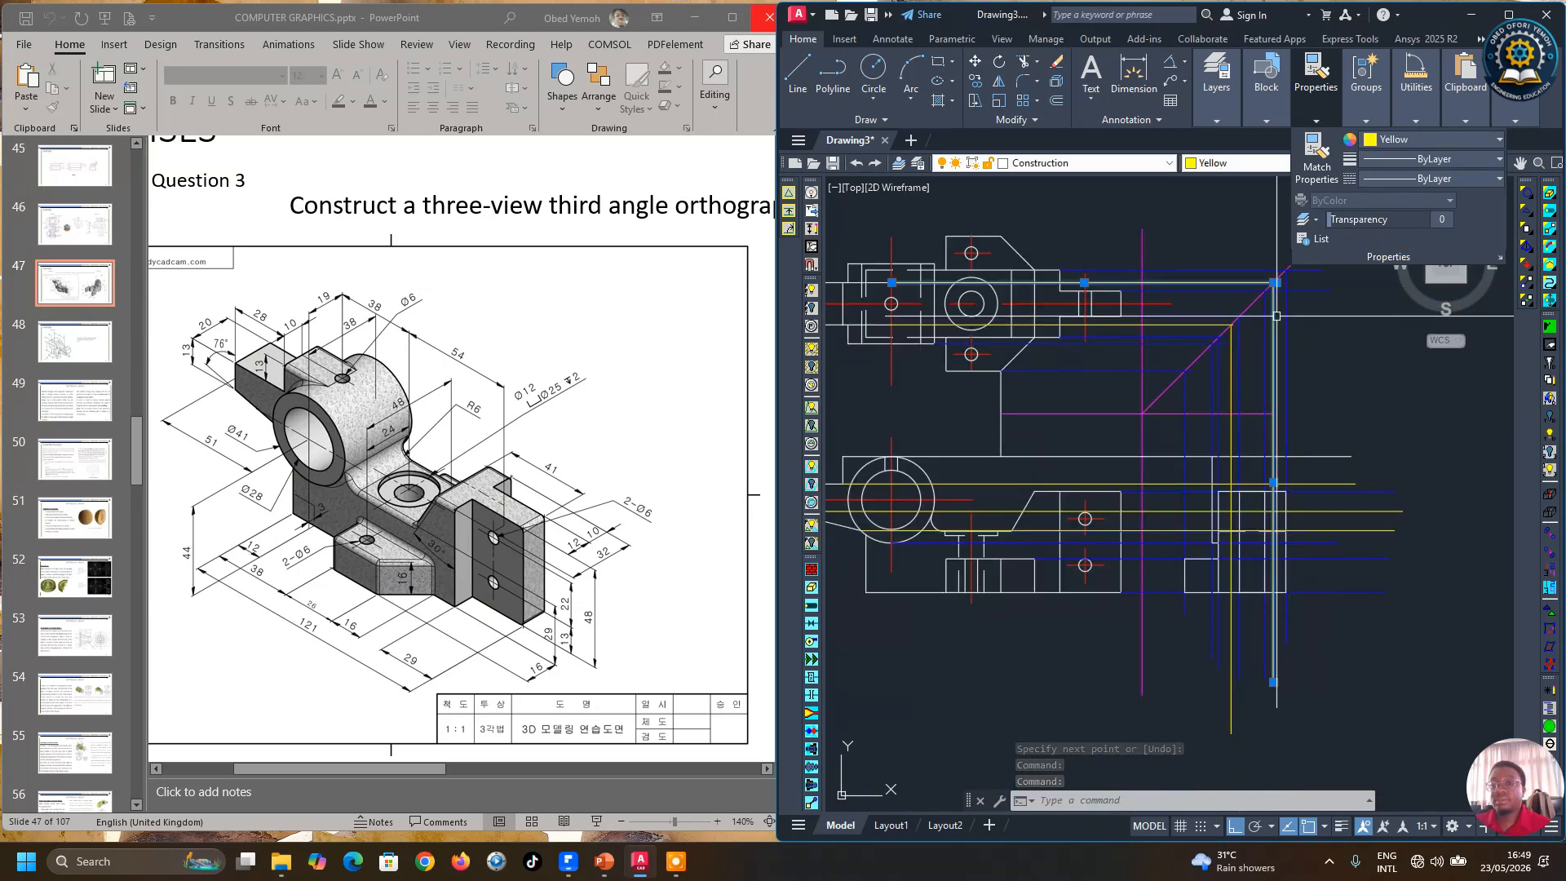
key(Escape)
scroll(1299, 586, down, 2)
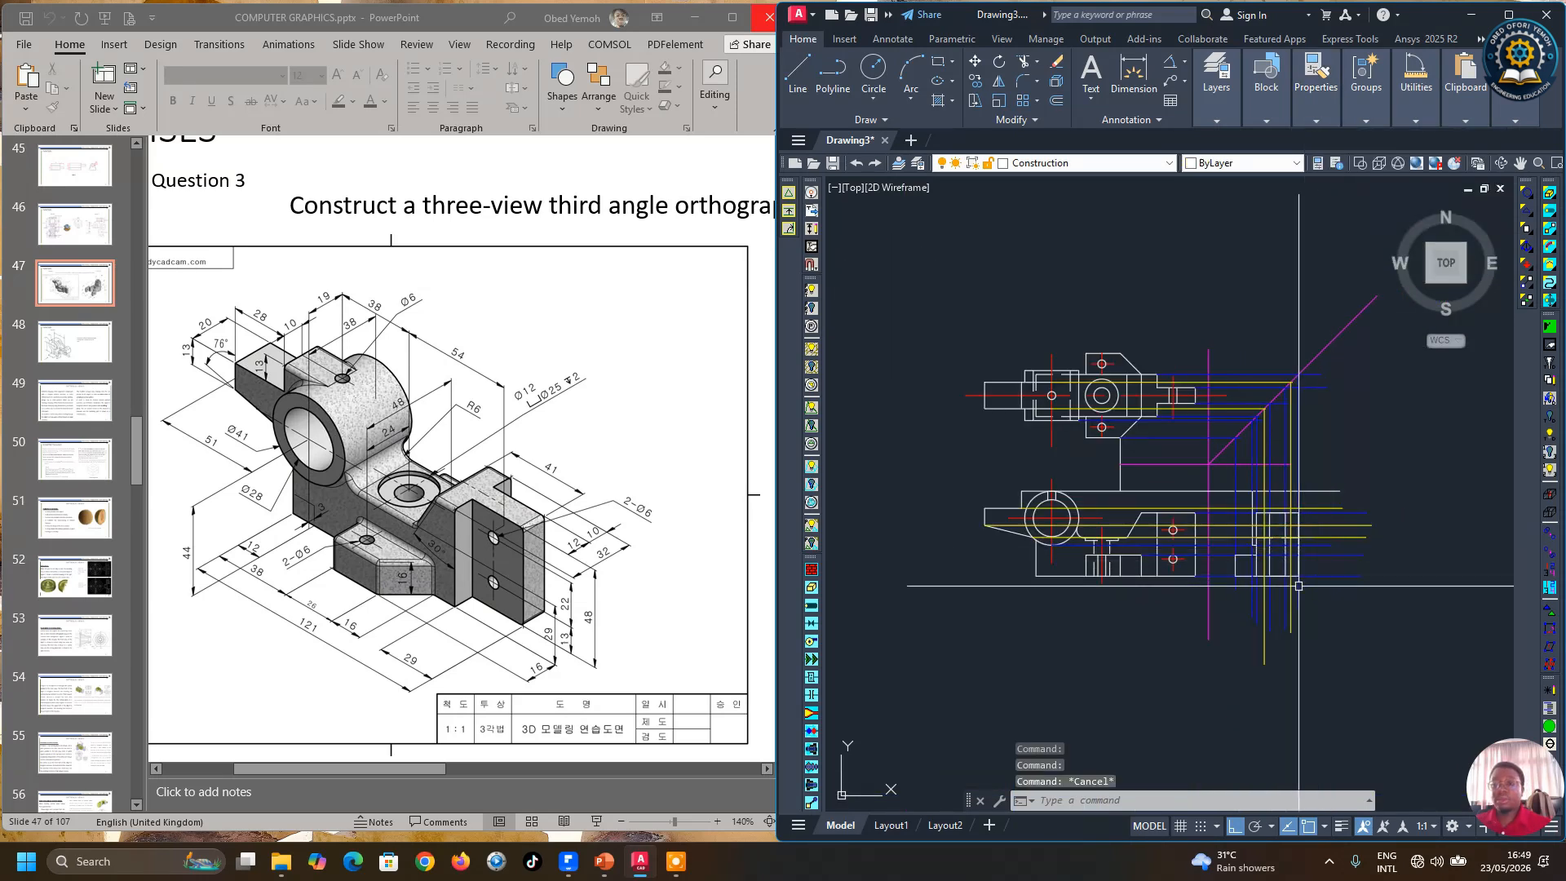
scroll(1277, 587, up, 4)
scroll(1248, 481, down, 4)
scroll(1080, 493, up, 2)
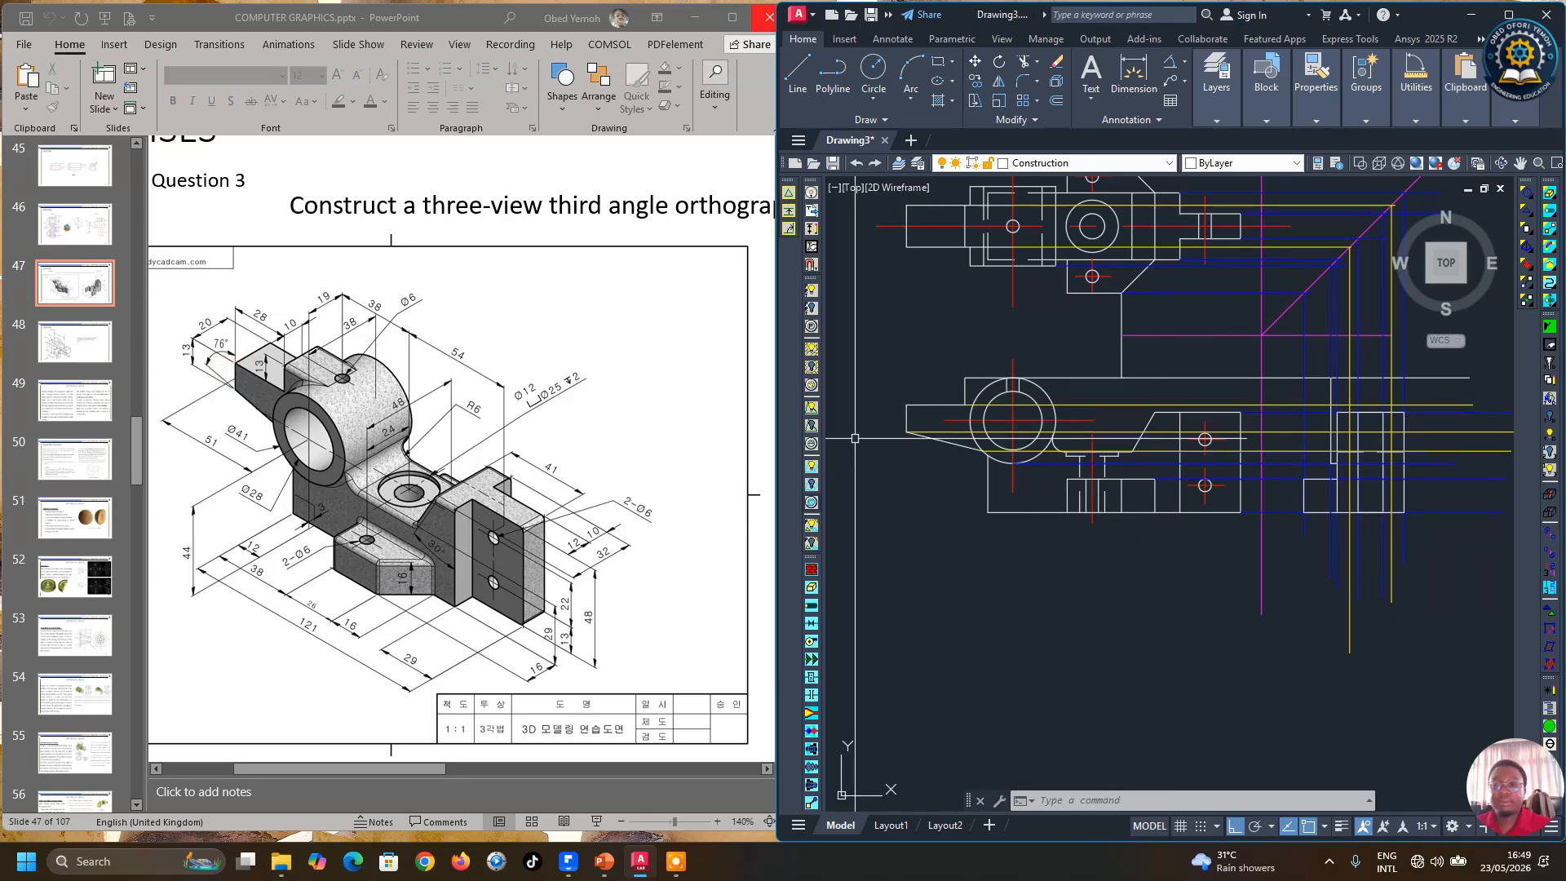
scroll(1452, 432, up, 2)
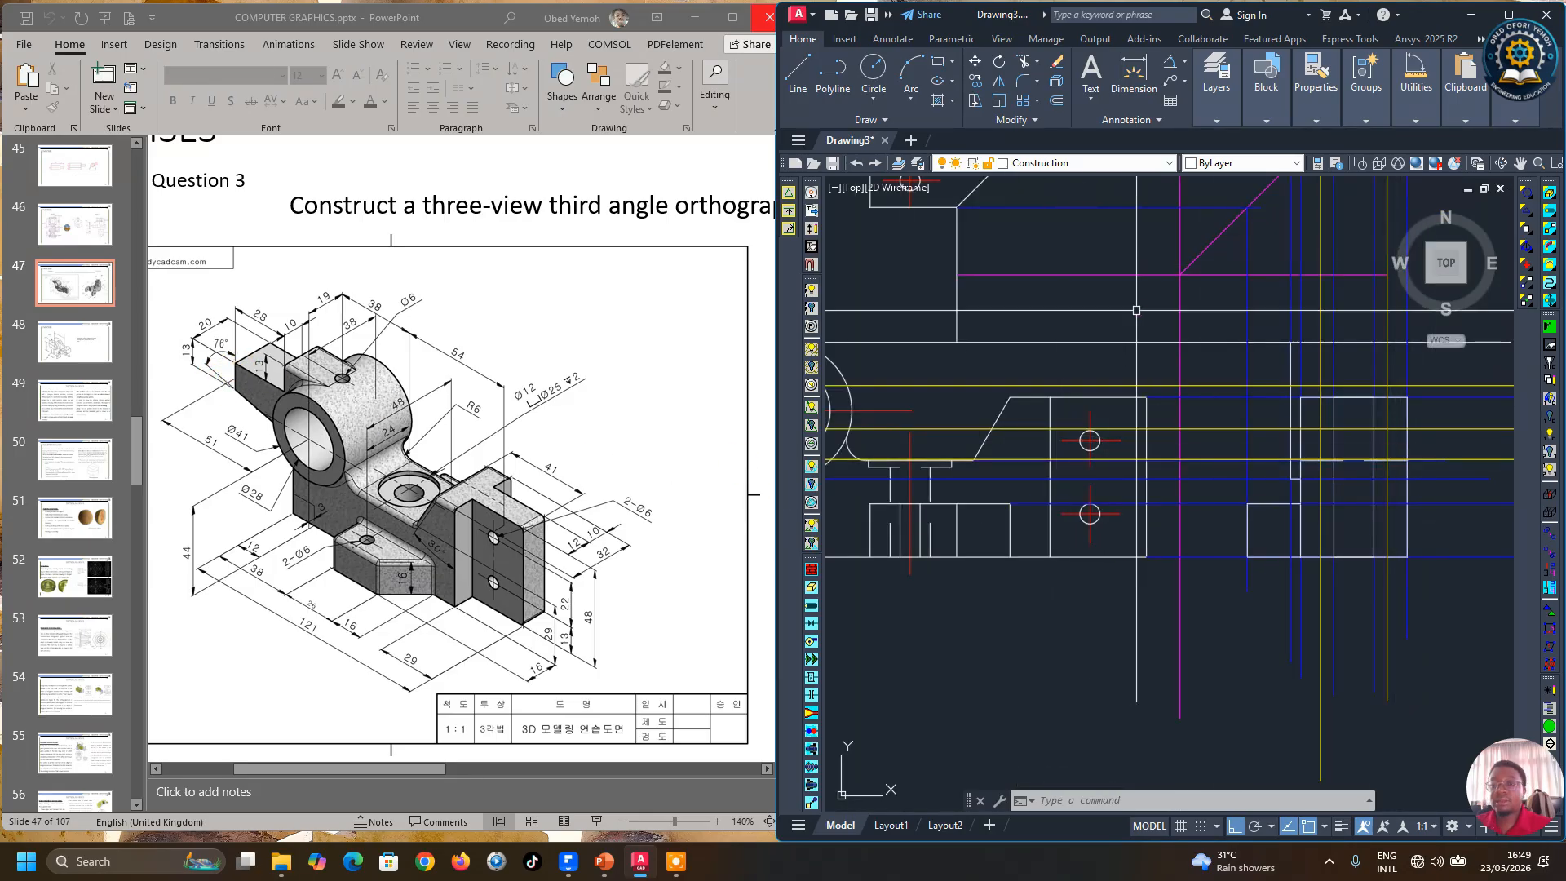
scroll(1122, 432, down, 2)
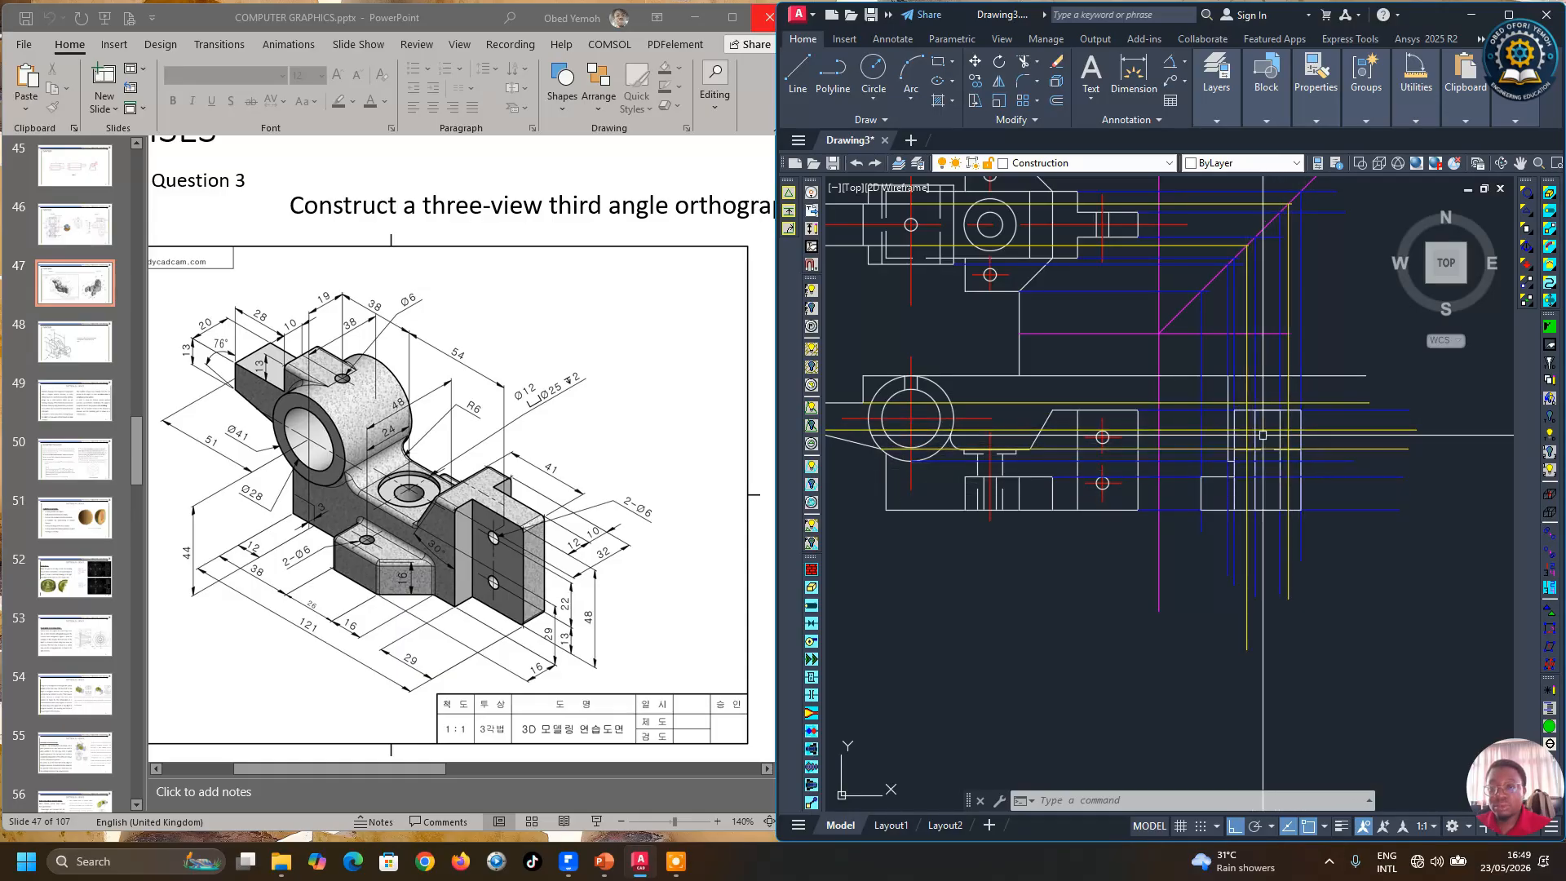
Step: Draw a line in the side view ending on the upper yellow projection line
click(798, 69)
scroll(1280, 485, up, 2)
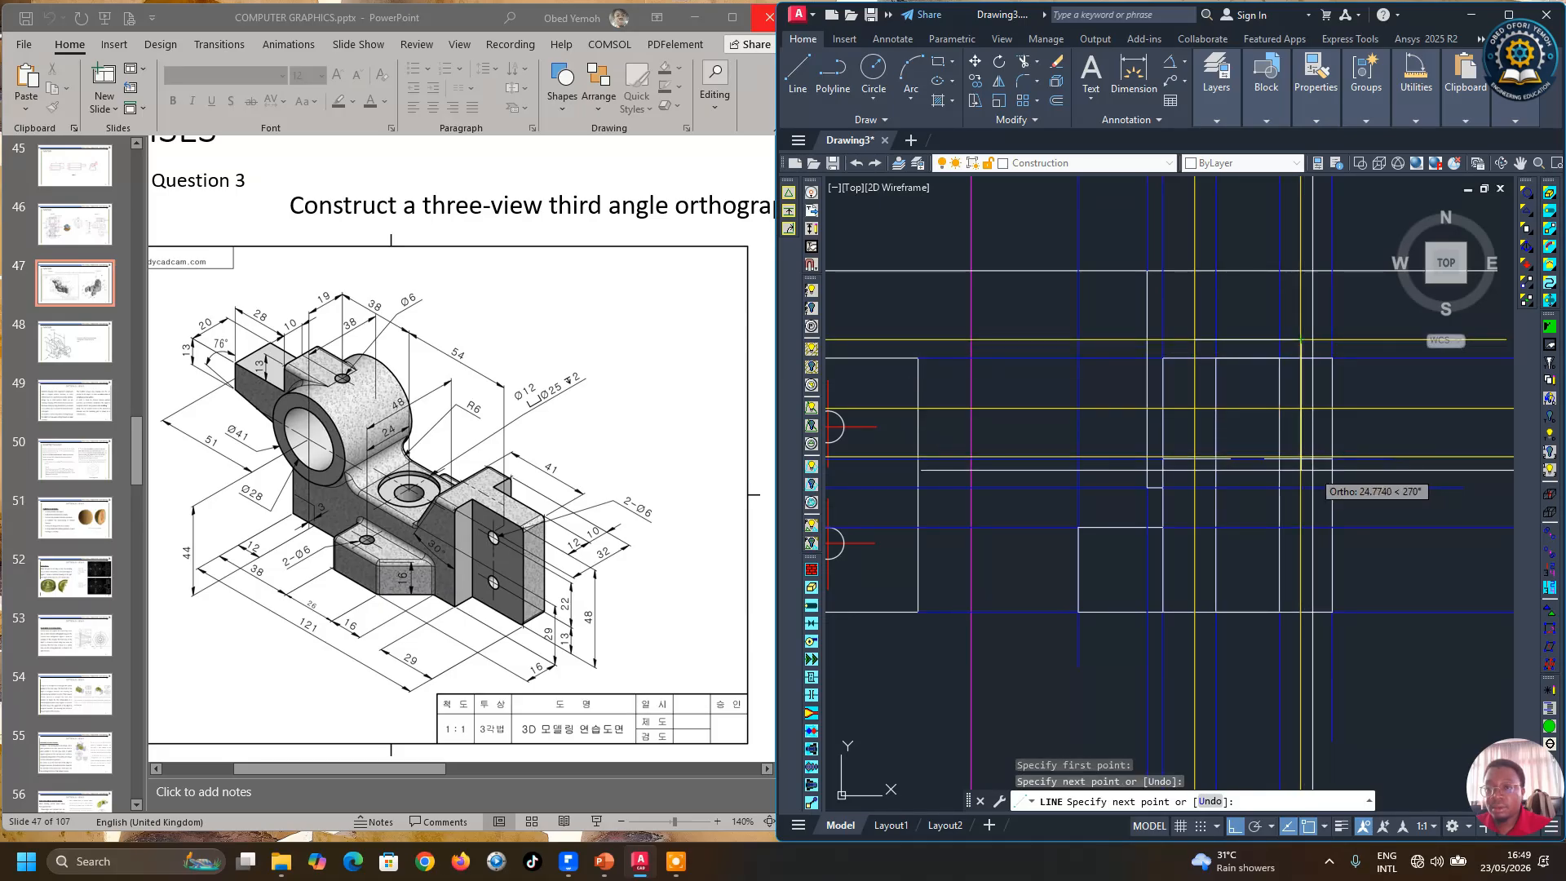
scroll(1299, 336, up, 2)
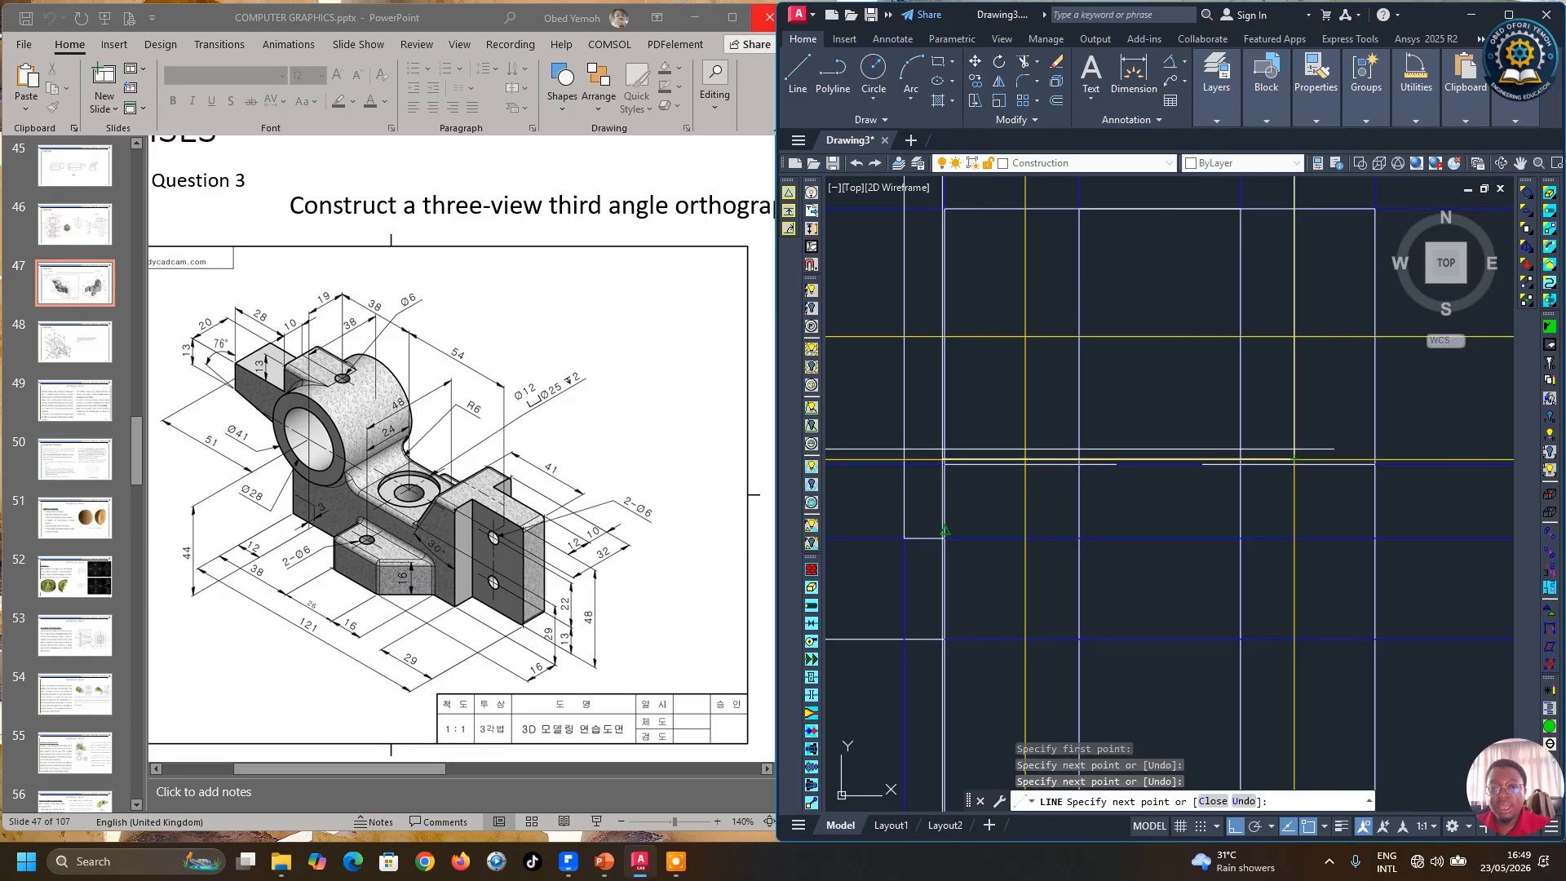
scroll(1026, 463, up, 2)
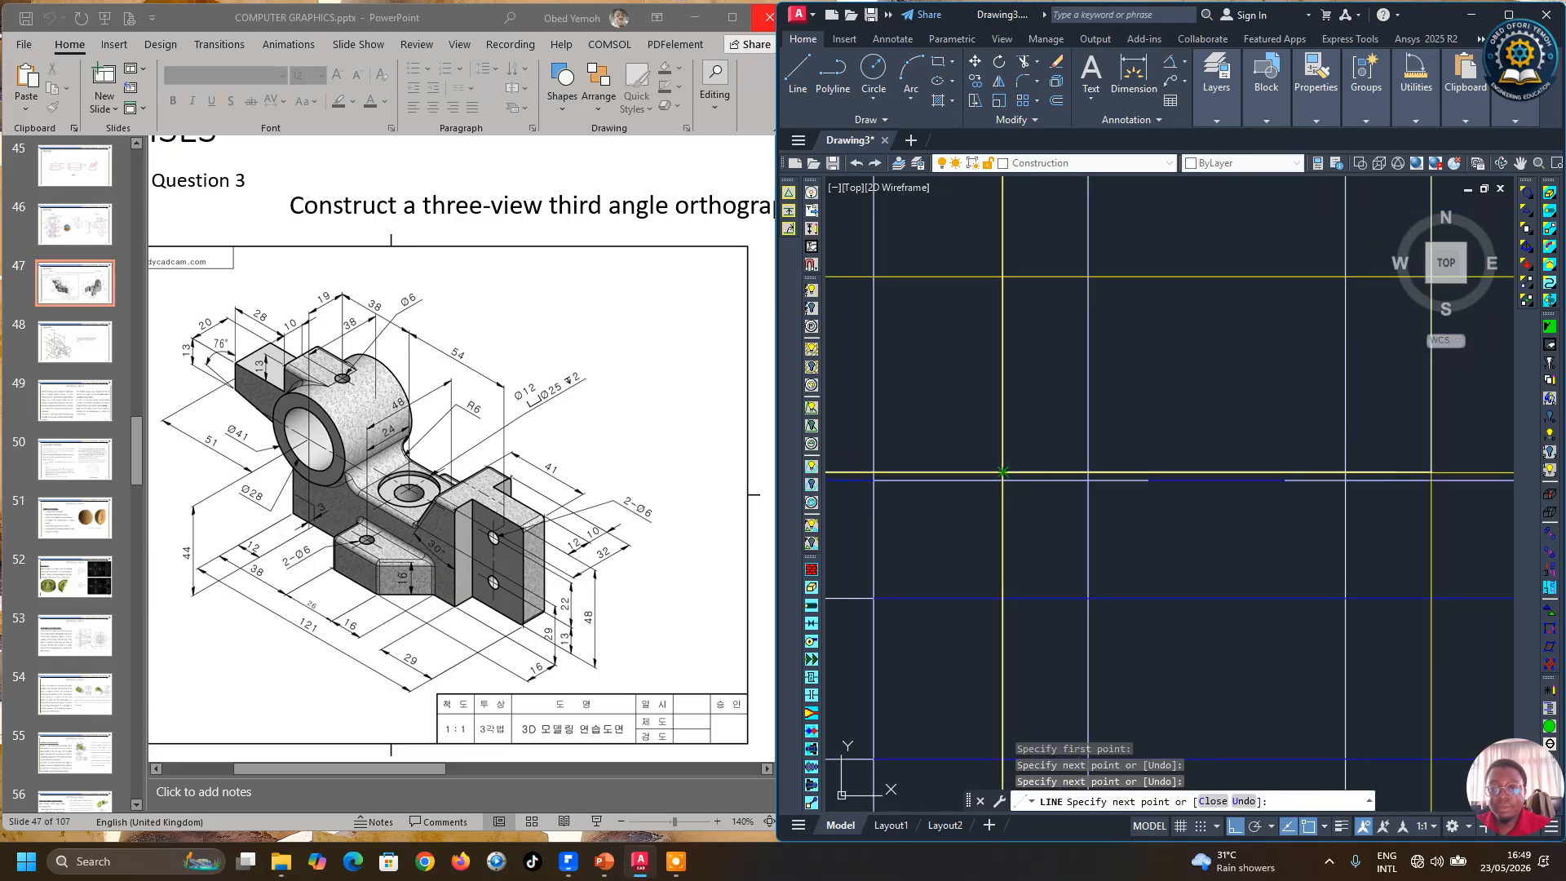
click(1002, 472)
scroll(1003, 471, down, 2)
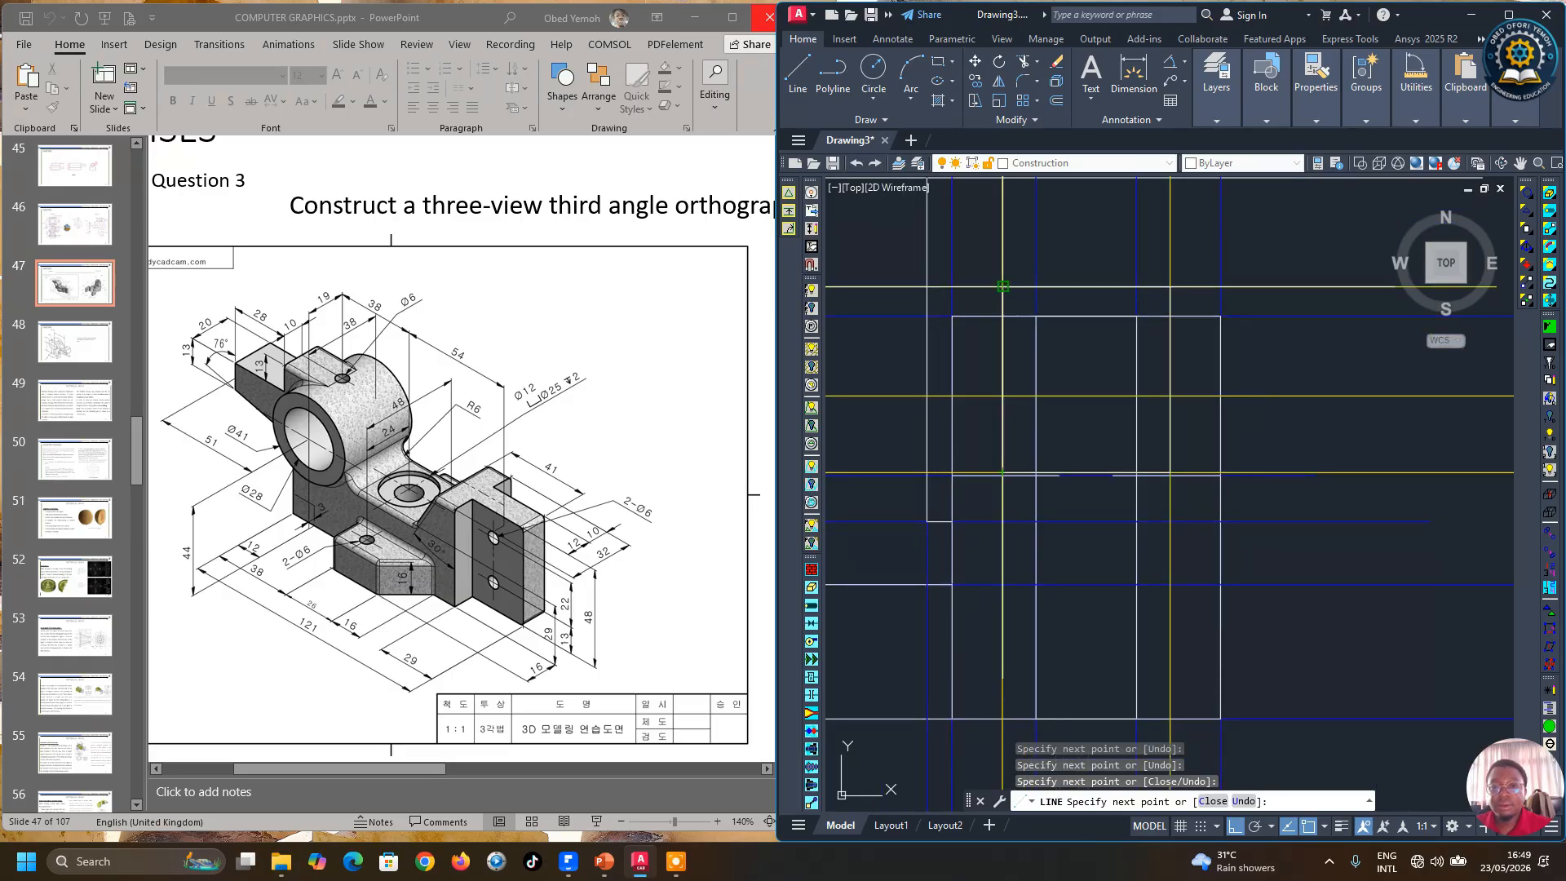
key(space)
key(space)
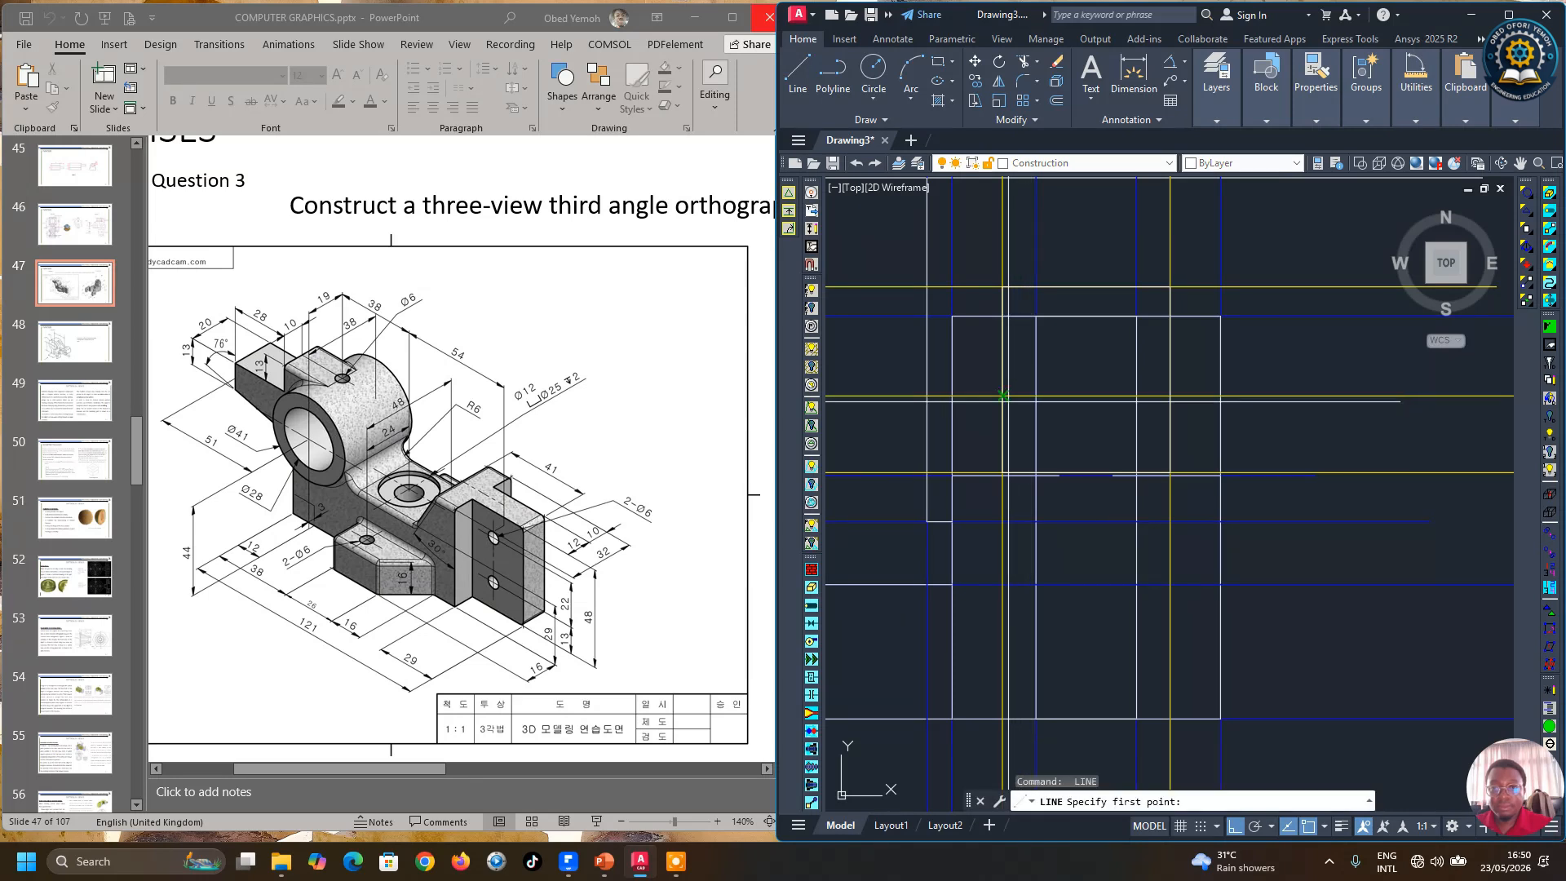
Step: Draw a horizontal line across the side view along the middle yellow projection line
click(1002, 396)
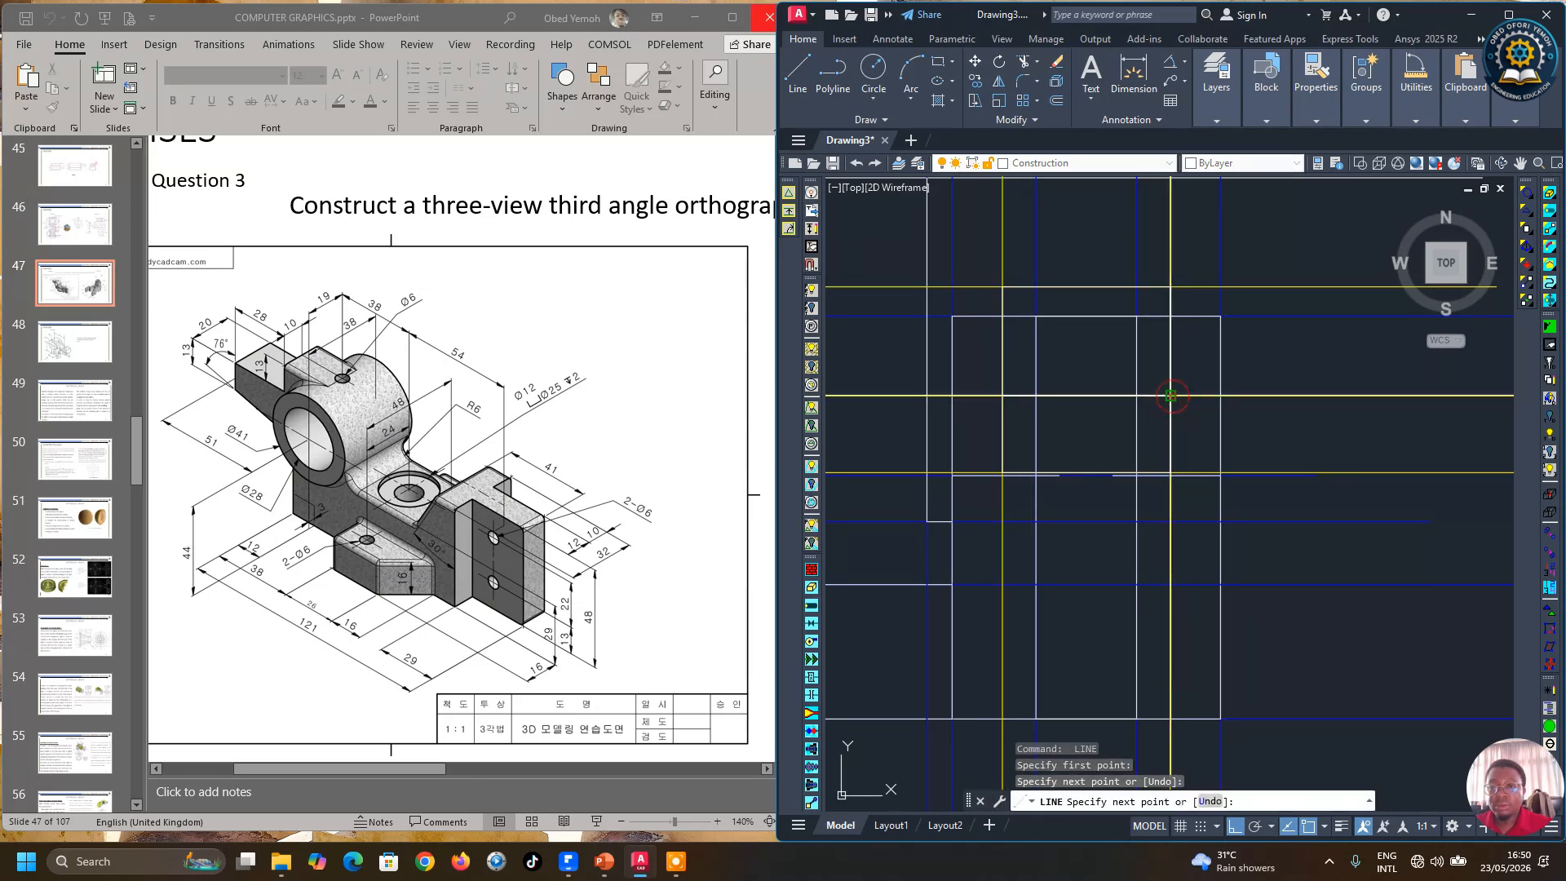
click(1170, 396)
key(space)
Step: Erase three unneeded projection line segments around the side view
scroll(1170, 396, down, 3)
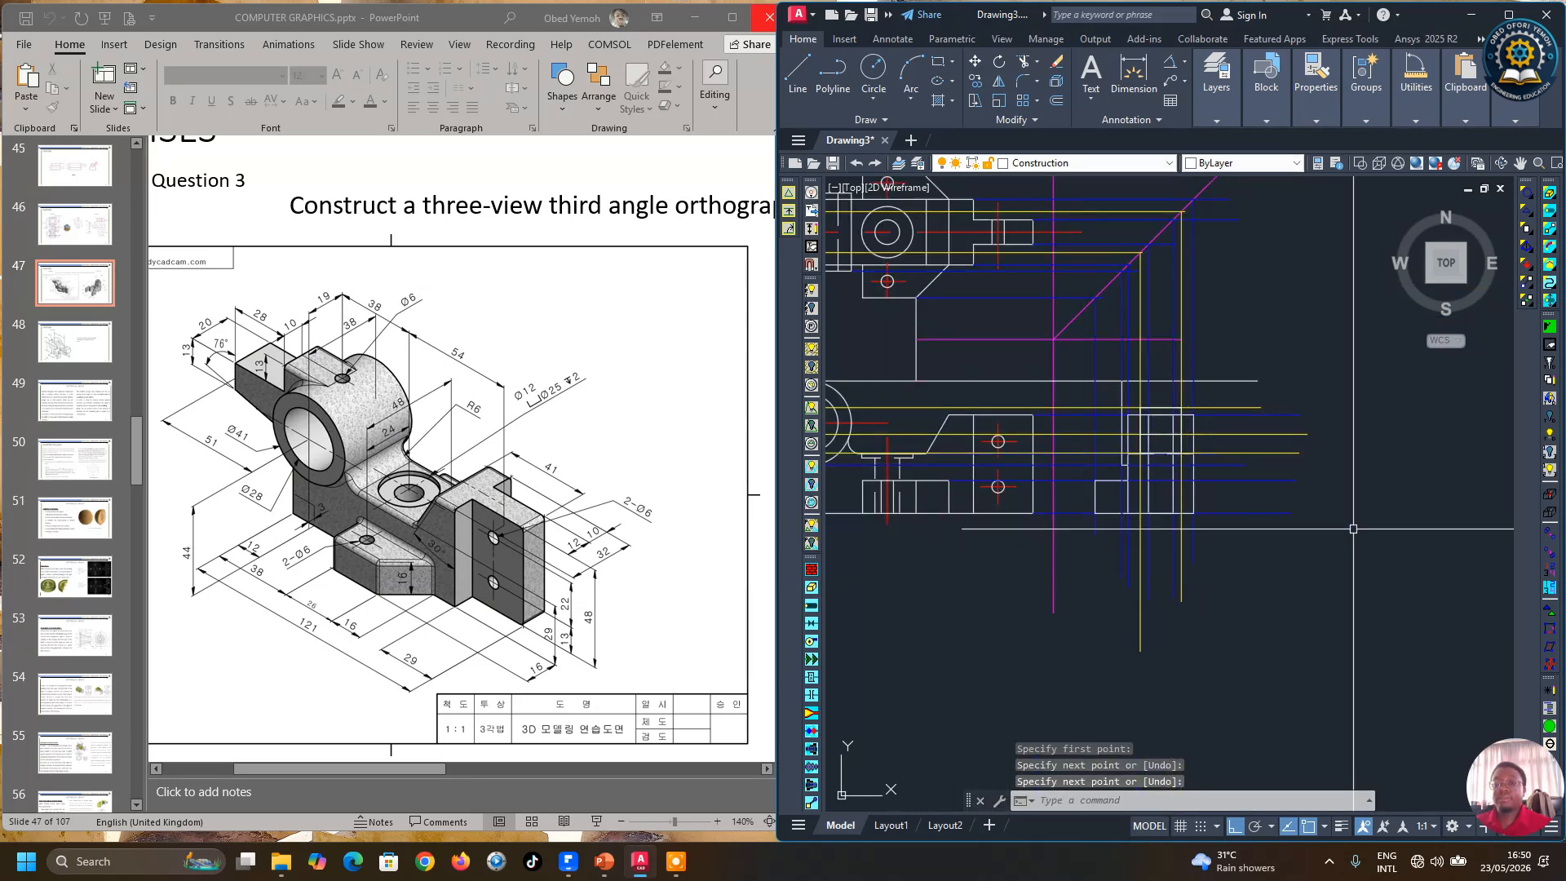
click(1074, 452)
click(1075, 436)
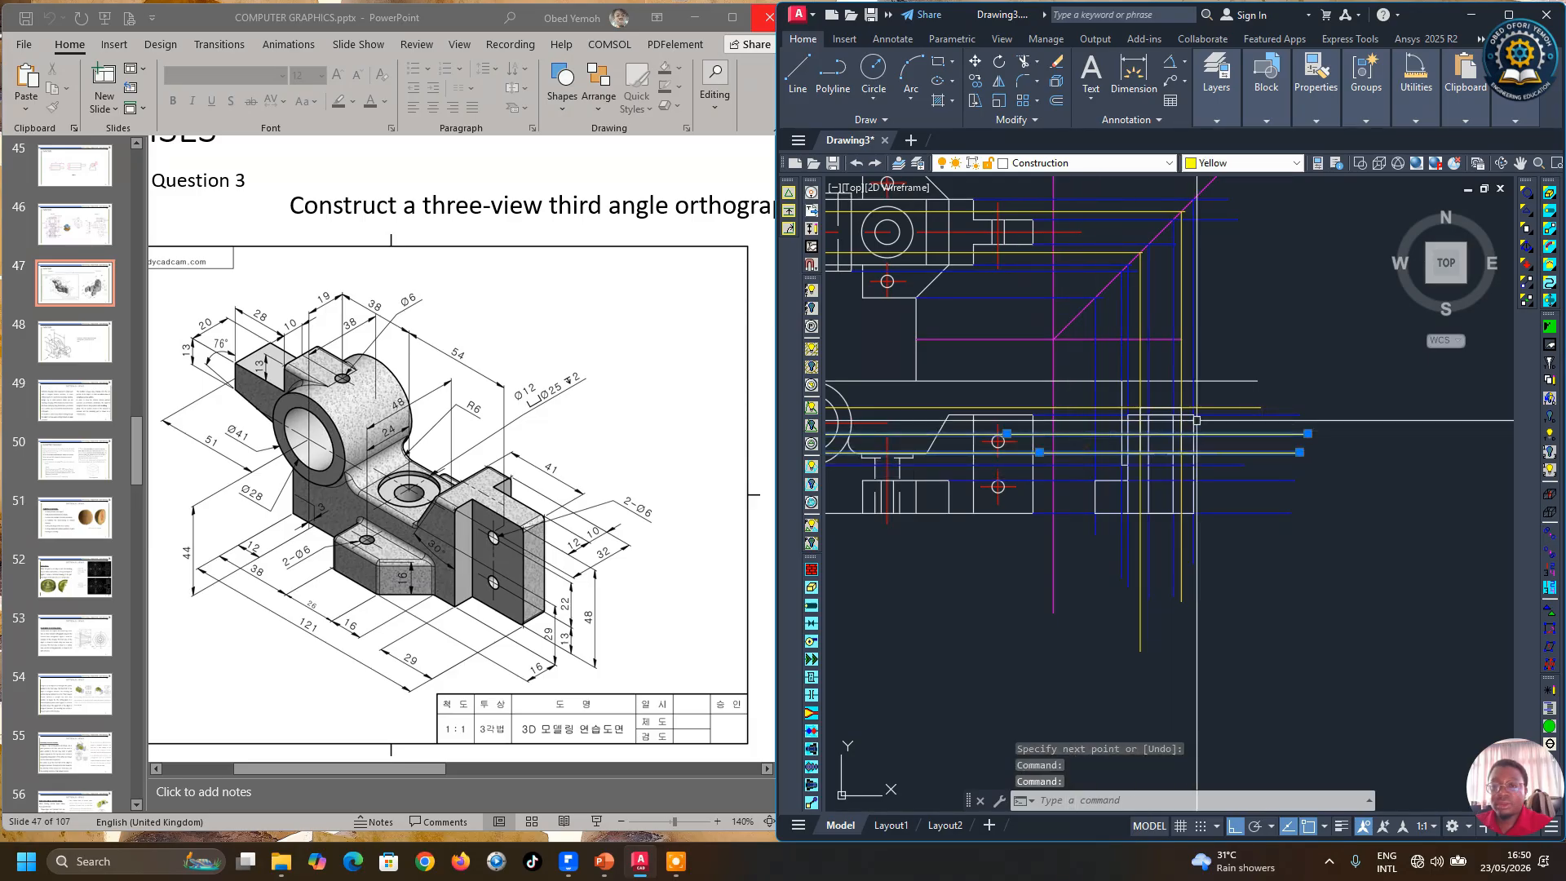
click(1231, 407)
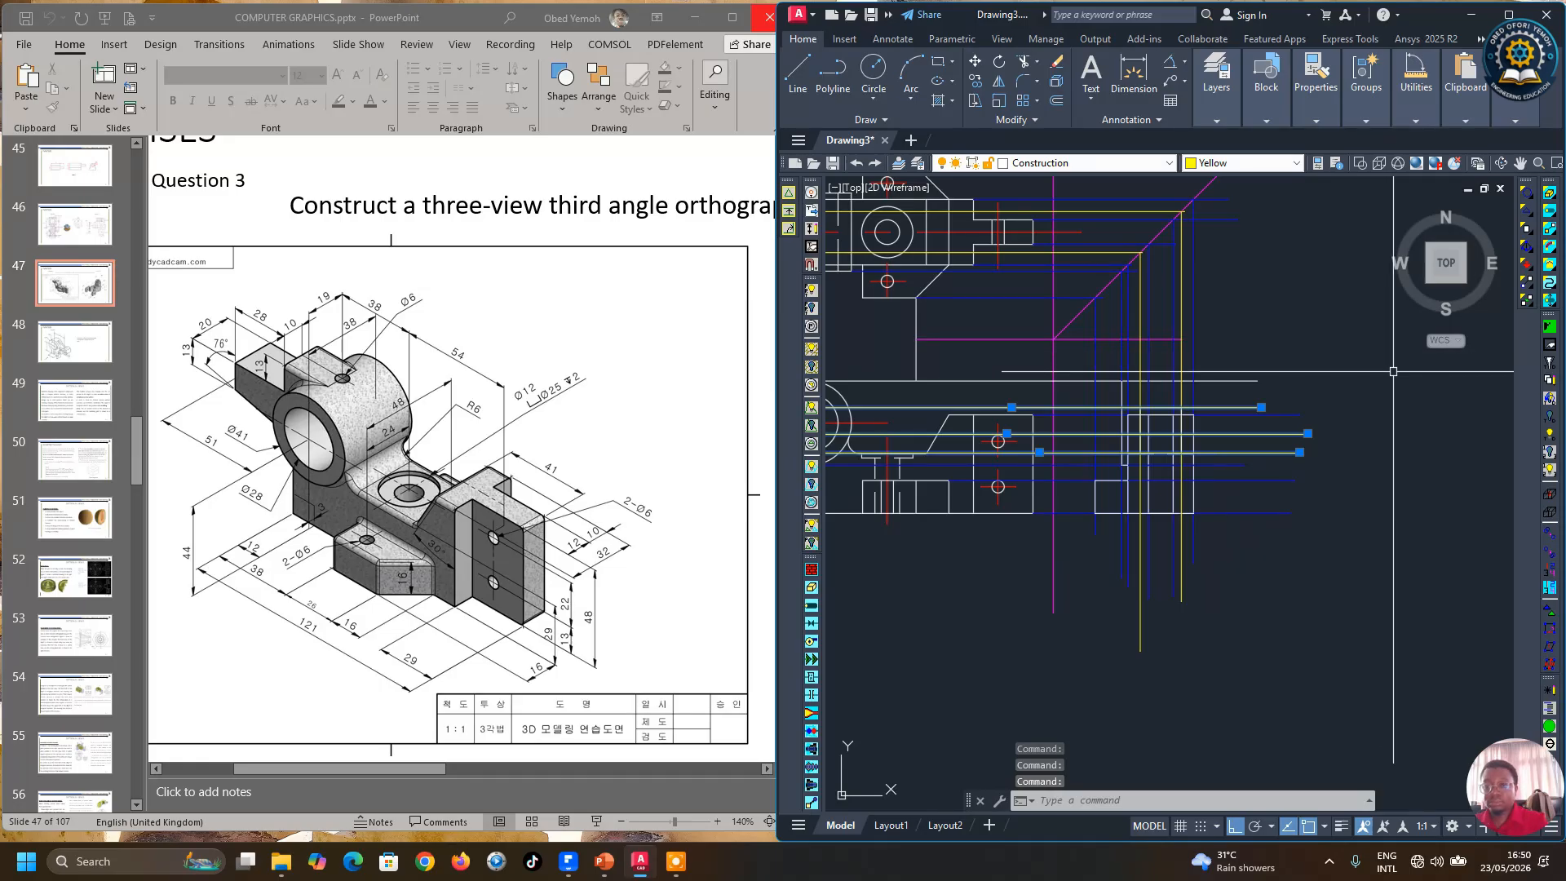
key(Delete)
Step: Erase three more stray projection line segments in the side view
scroll(1144, 397, up, 4)
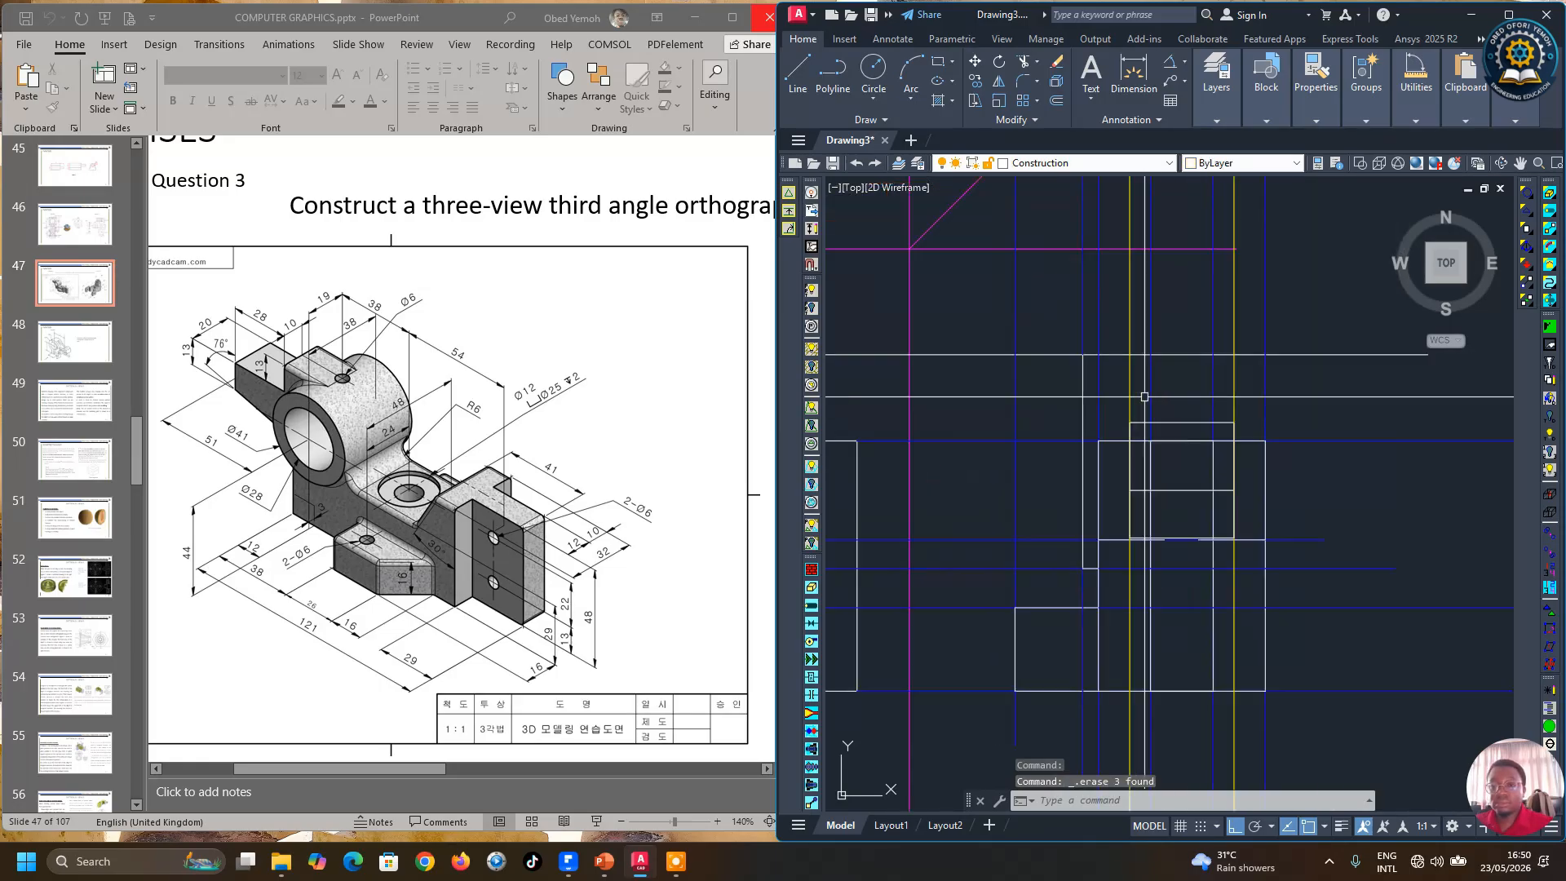
click(1128, 392)
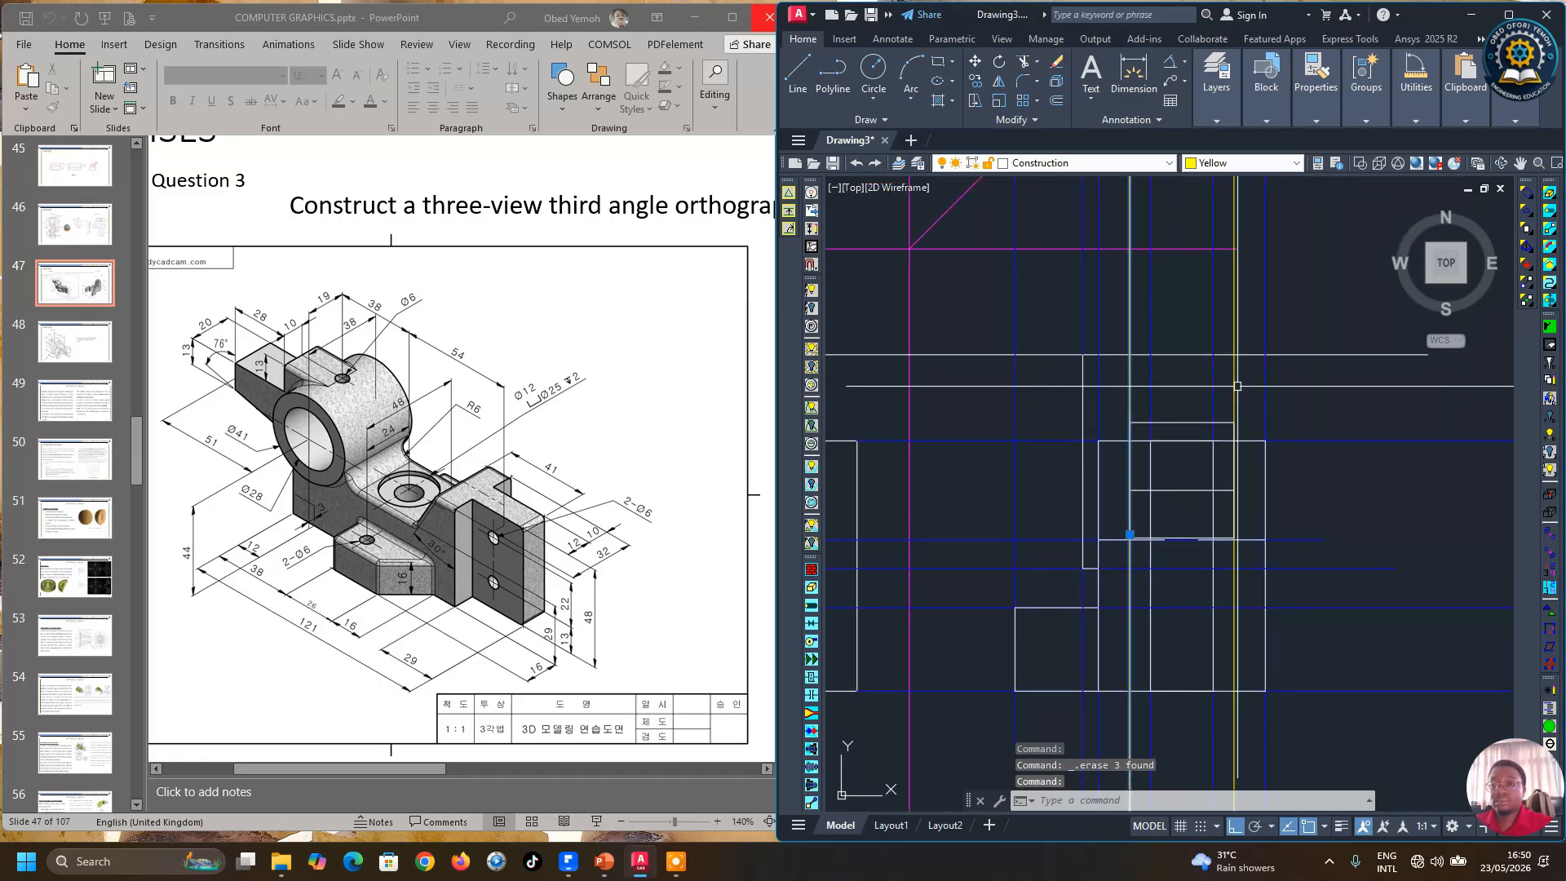
click(1236, 386)
scroll(1254, 474, down, 2)
key(Delete)
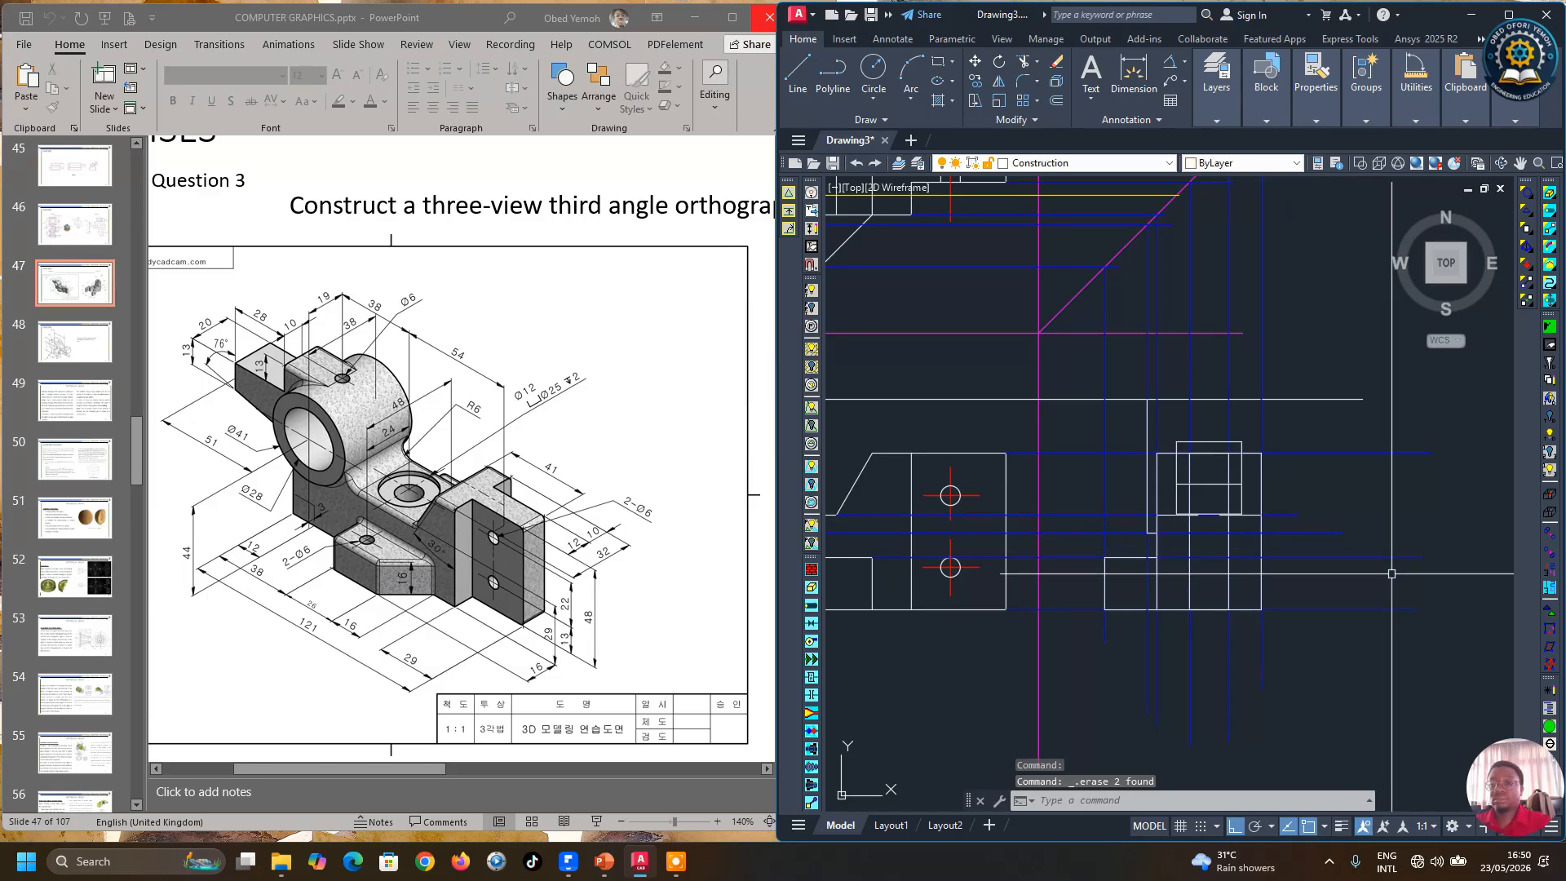
scroll(1392, 577, down, 4)
scroll(1322, 455, up, 4)
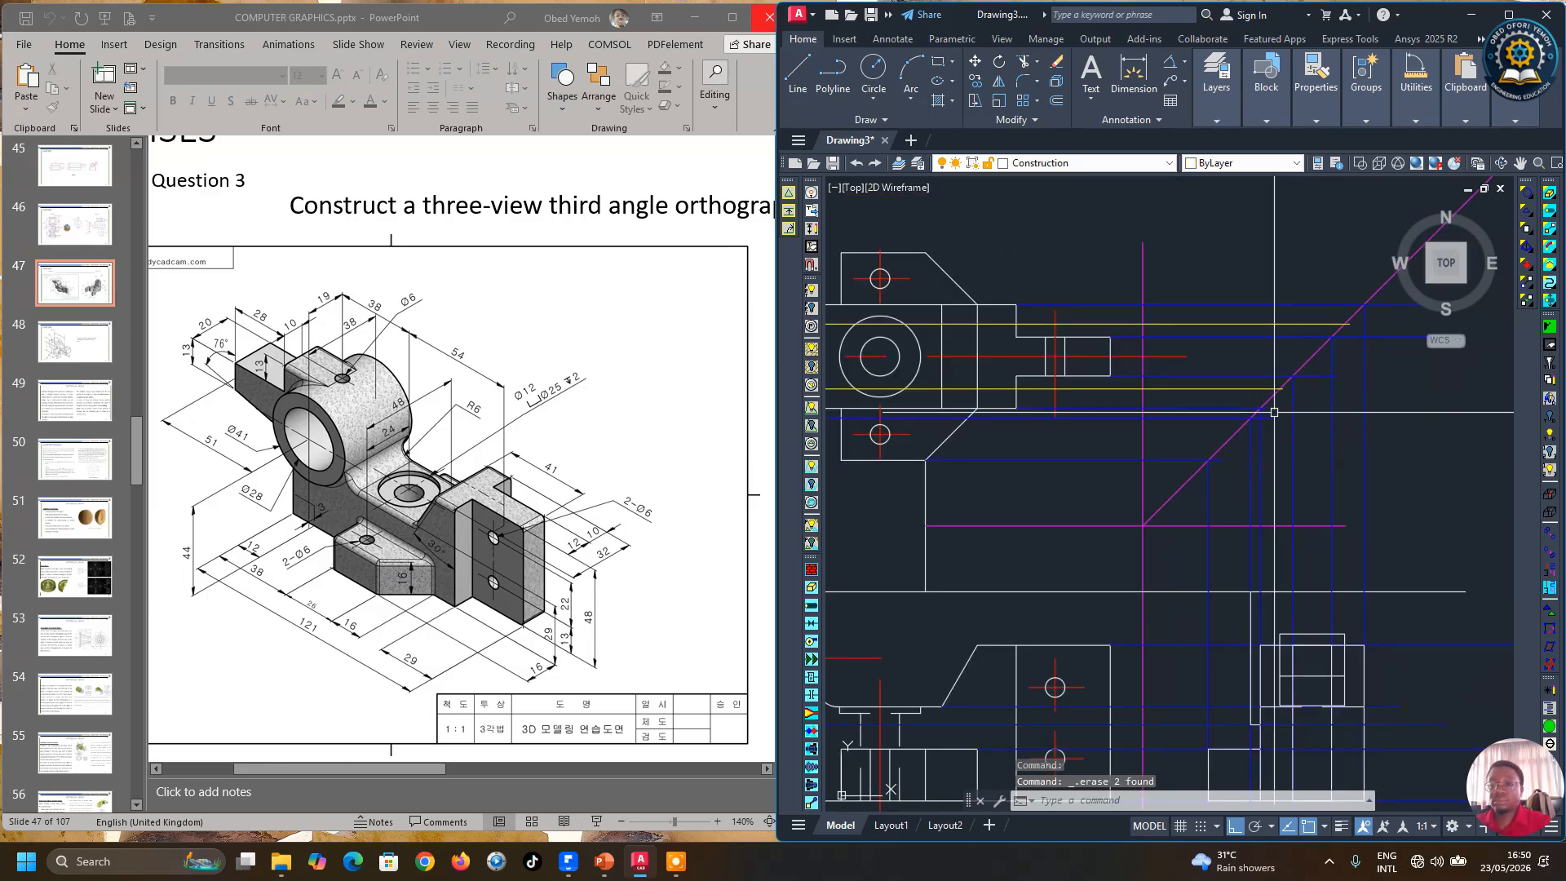
click(1241, 388)
key(Delete)
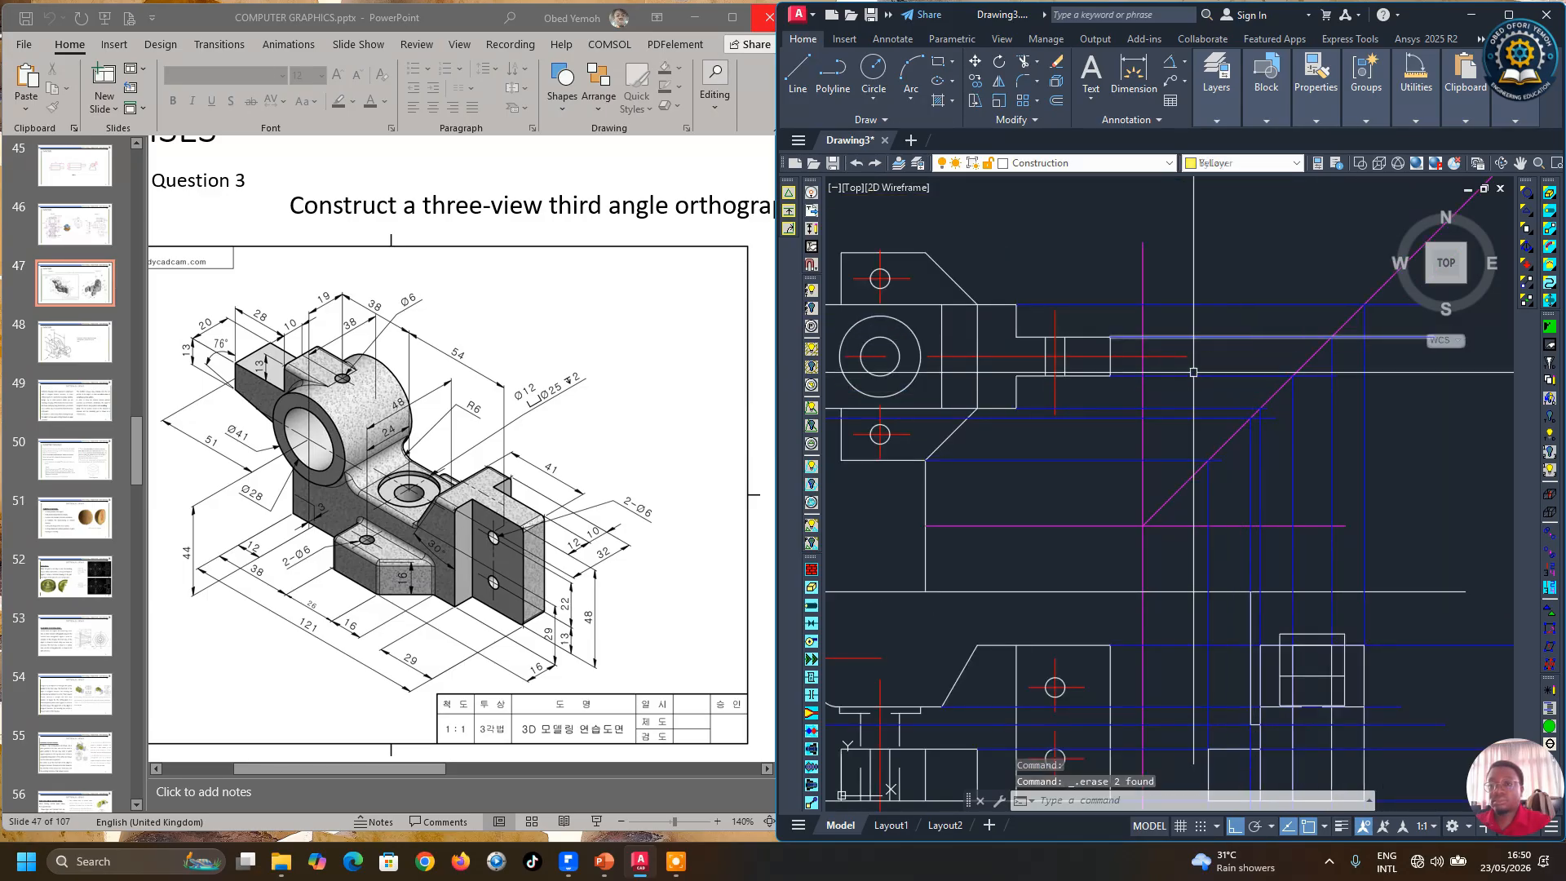
Step: Move the side view's inner rectangle lines onto the Hidden layer
scroll(1134, 492, down, 3)
scroll(1134, 492, up, 4)
scroll(1142, 481, up, 3)
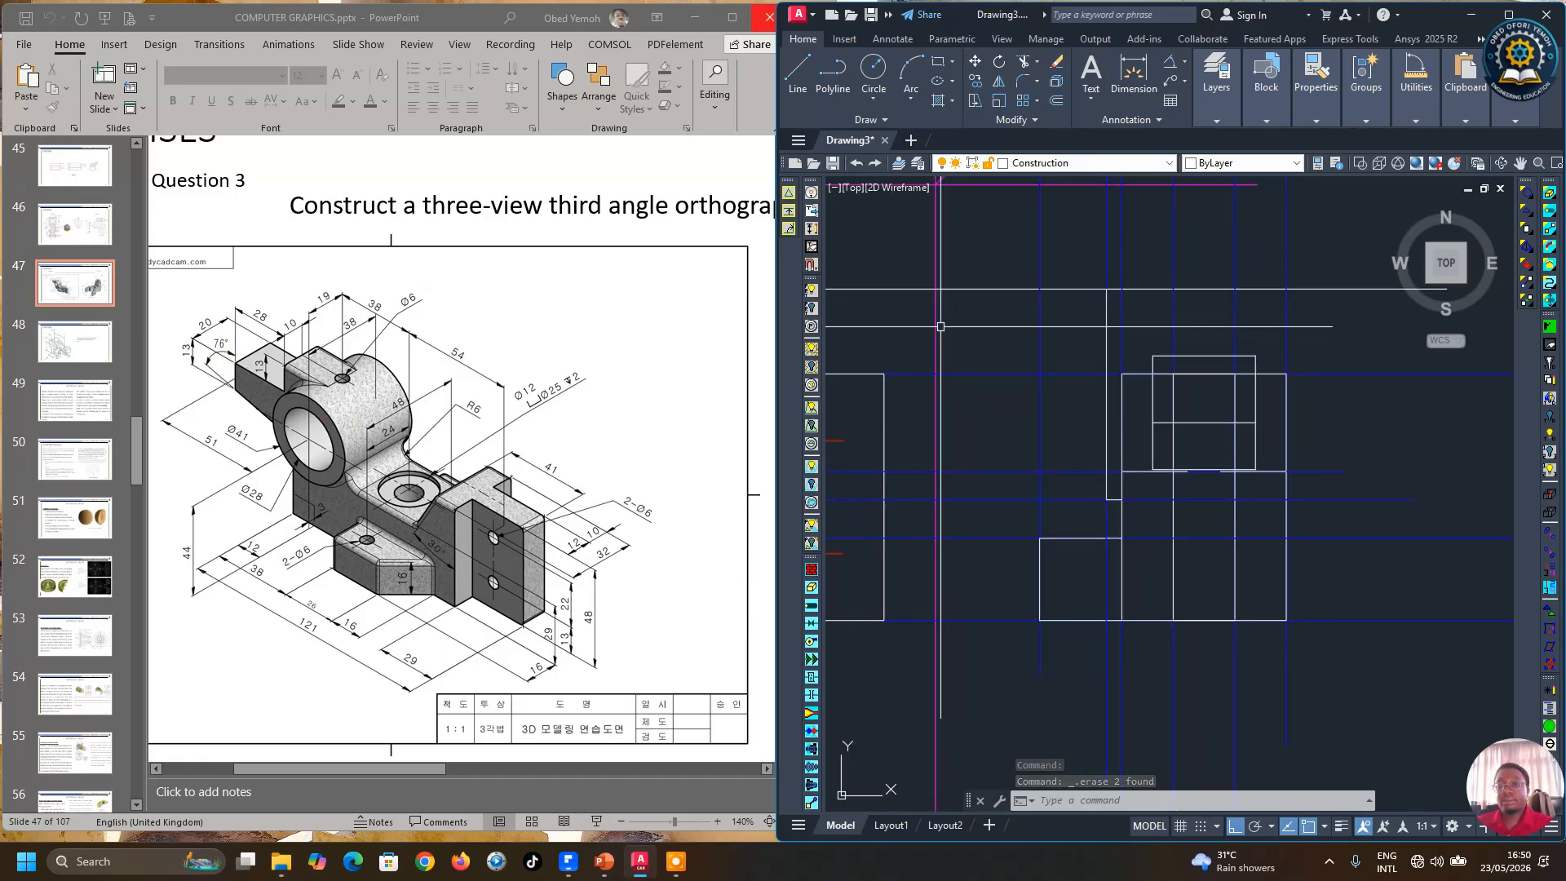
click(1207, 357)
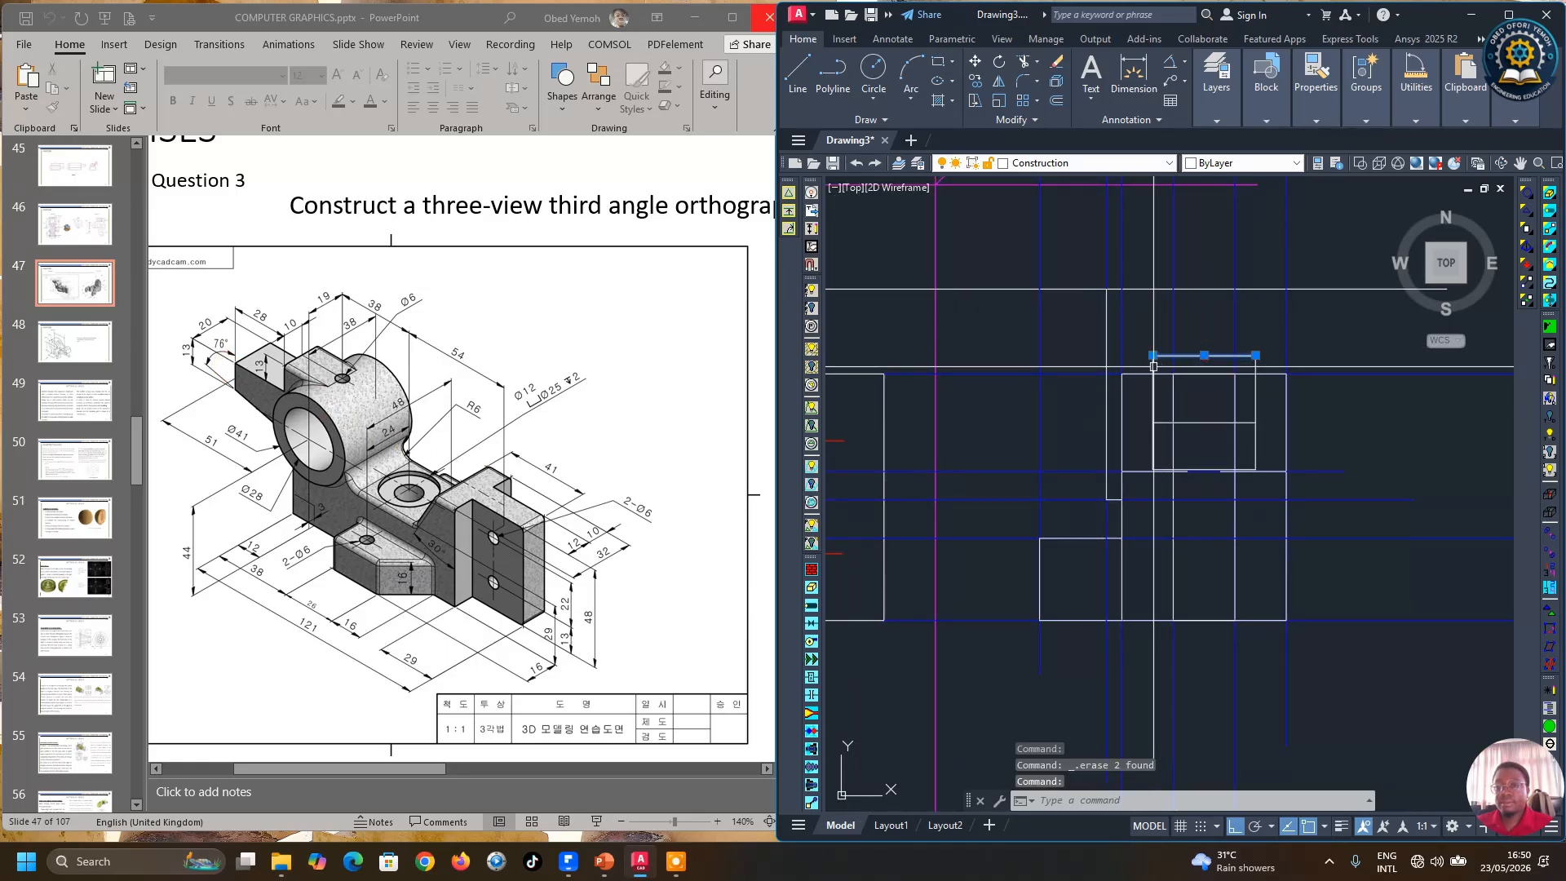
click(1256, 432)
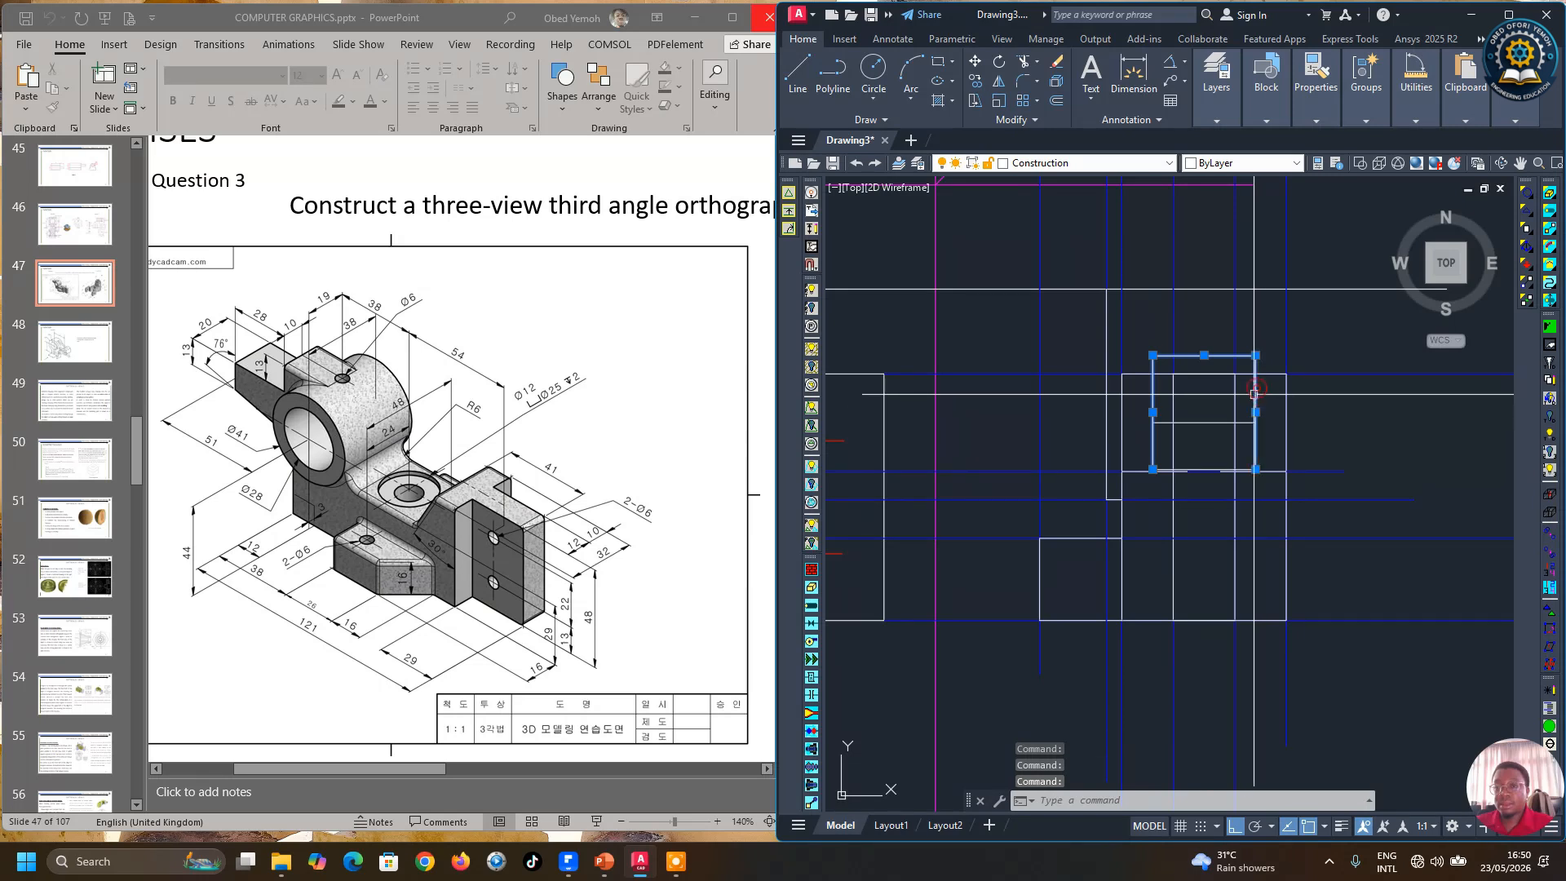
click(1204, 420)
scroll(1192, 454, up, 4)
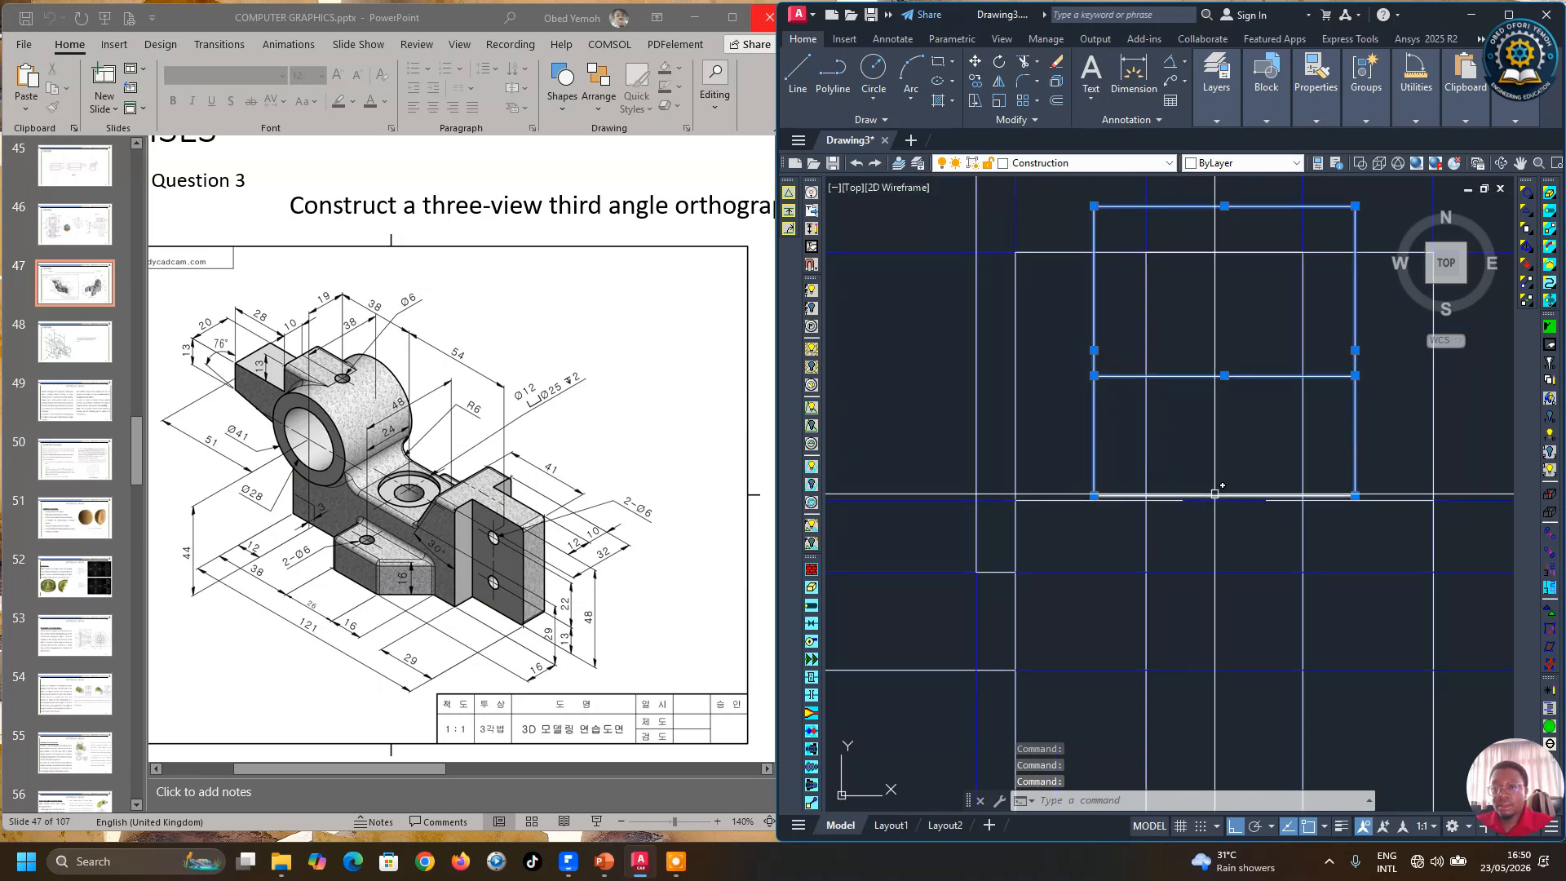
click(1212, 494)
scroll(1070, 581, down, 2)
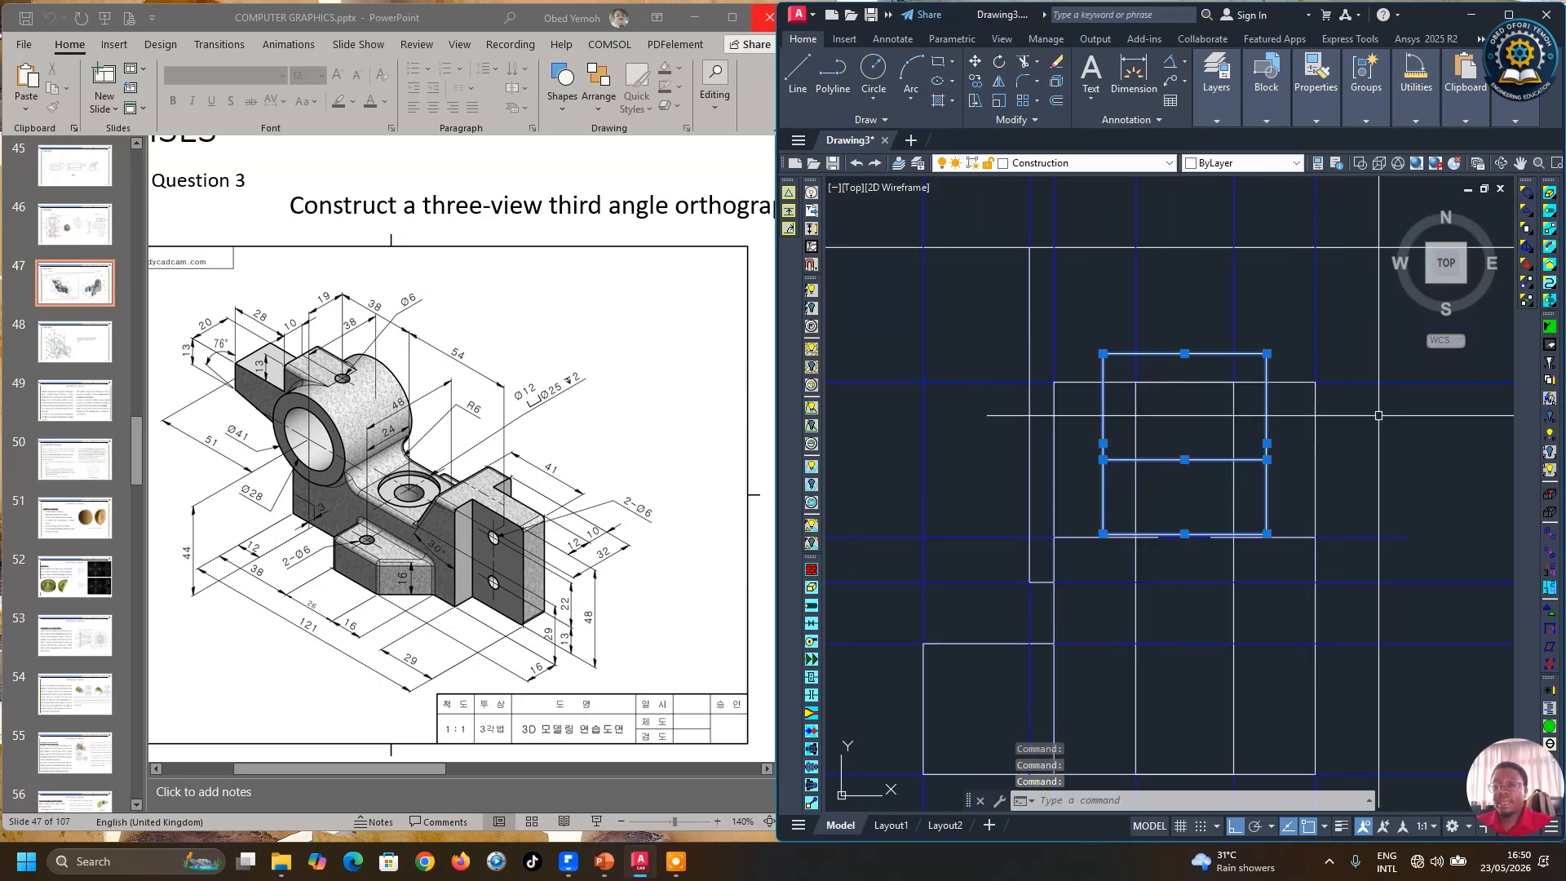
click(1384, 124)
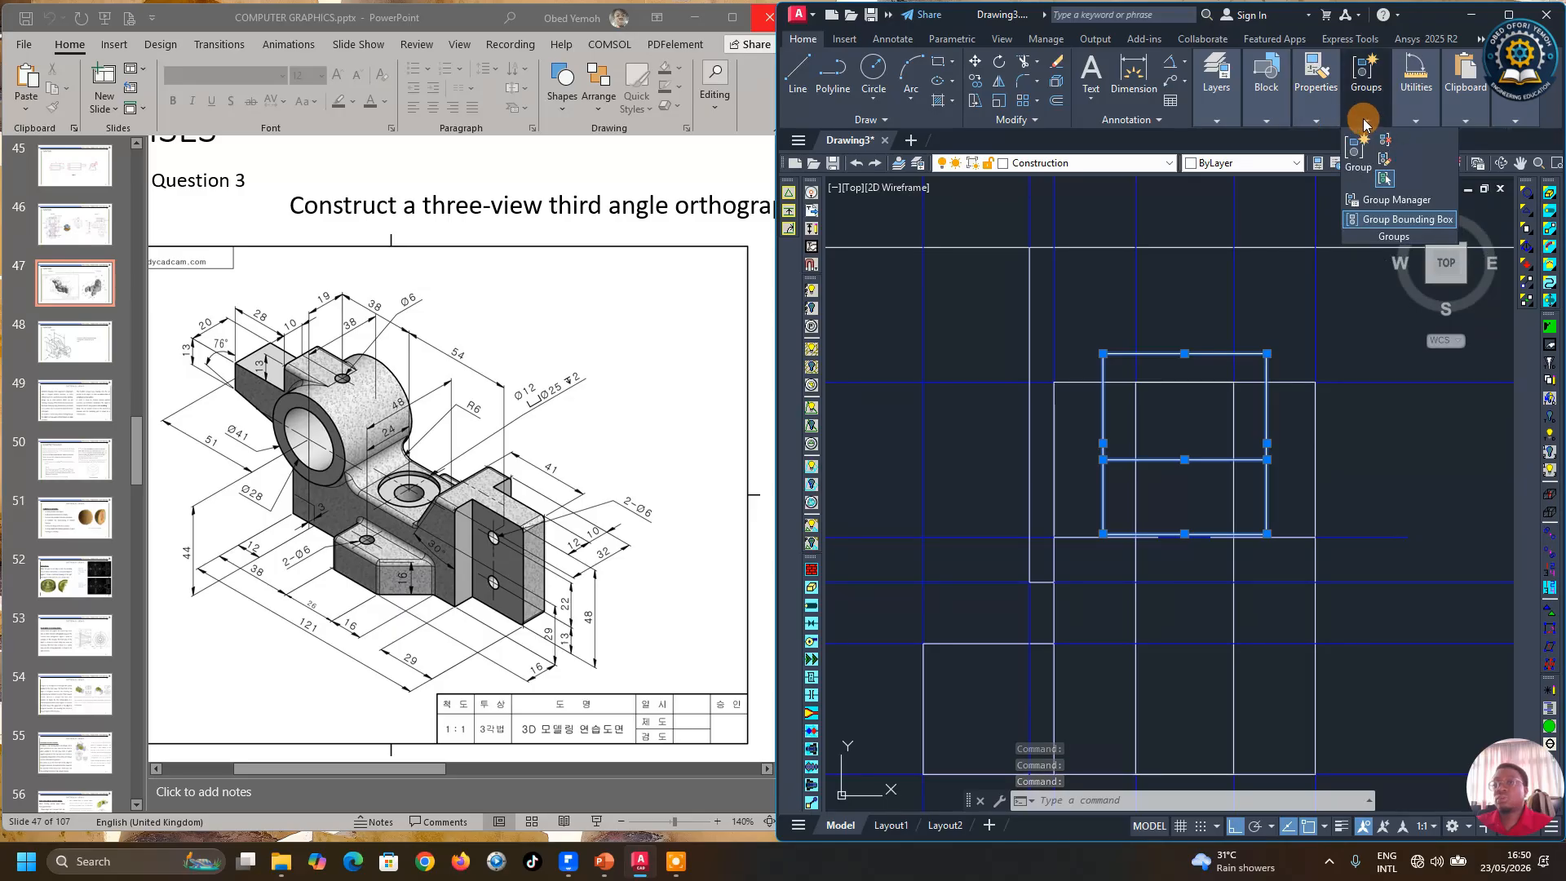
click(1315, 120)
click(1403, 139)
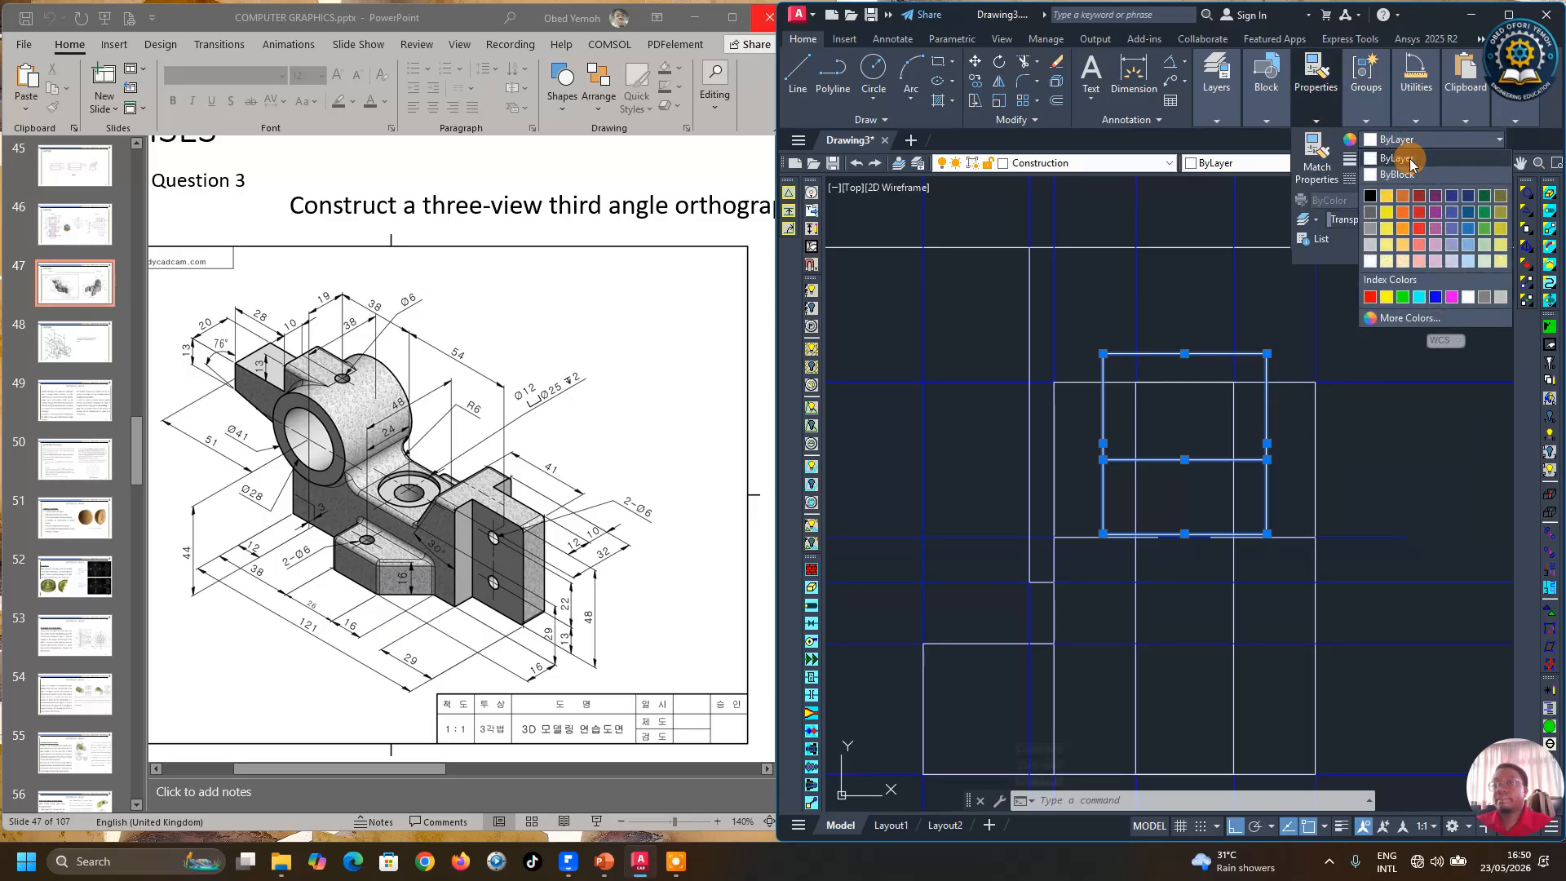
click(1218, 120)
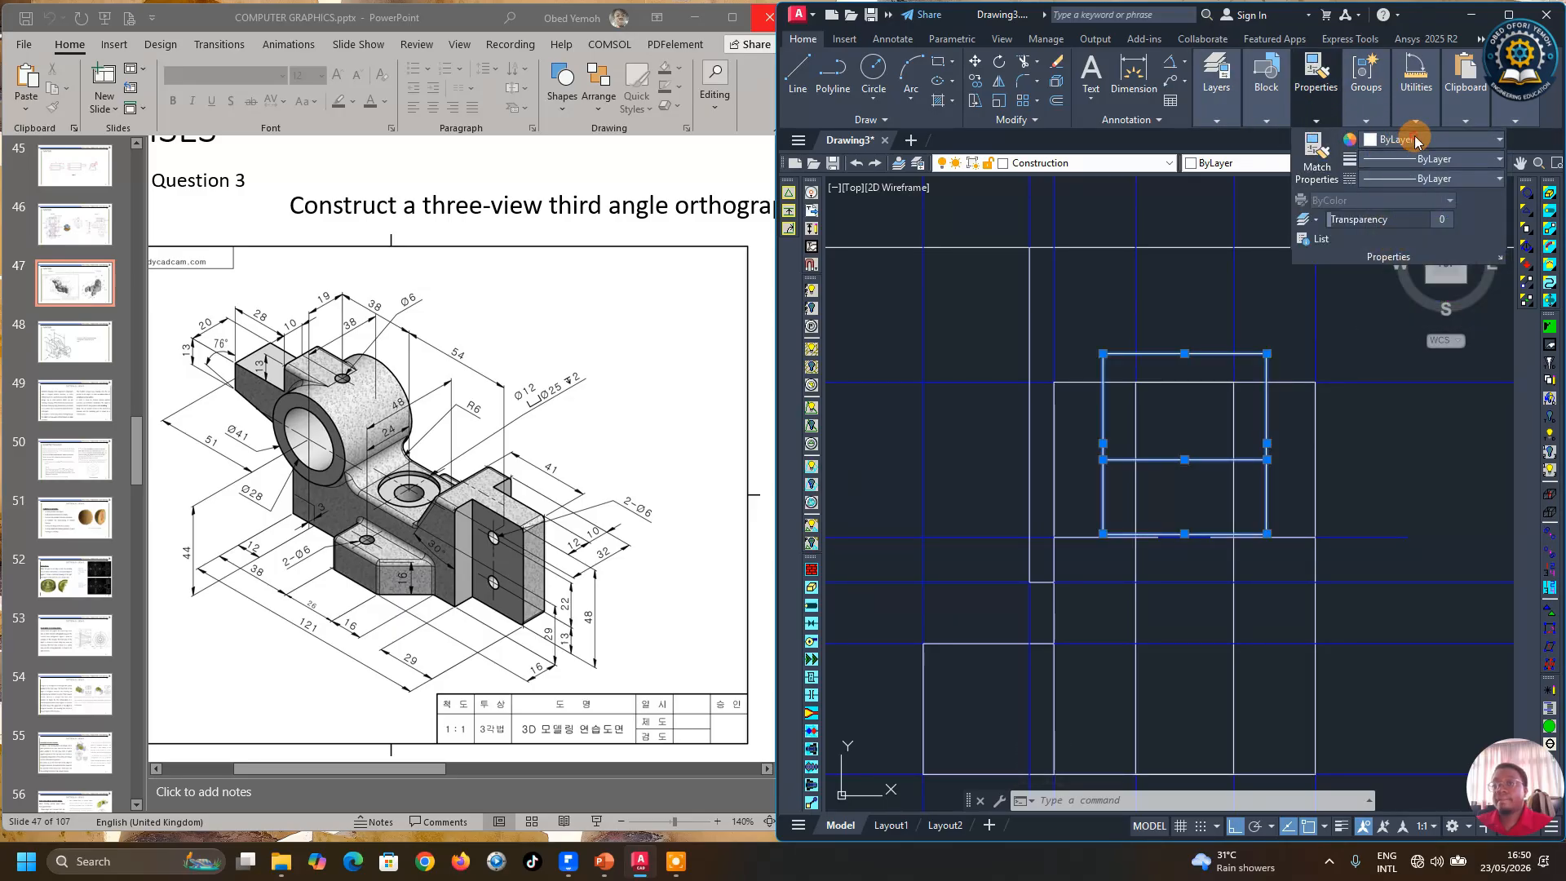
click(1415, 139)
click(1219, 121)
click(1219, 121)
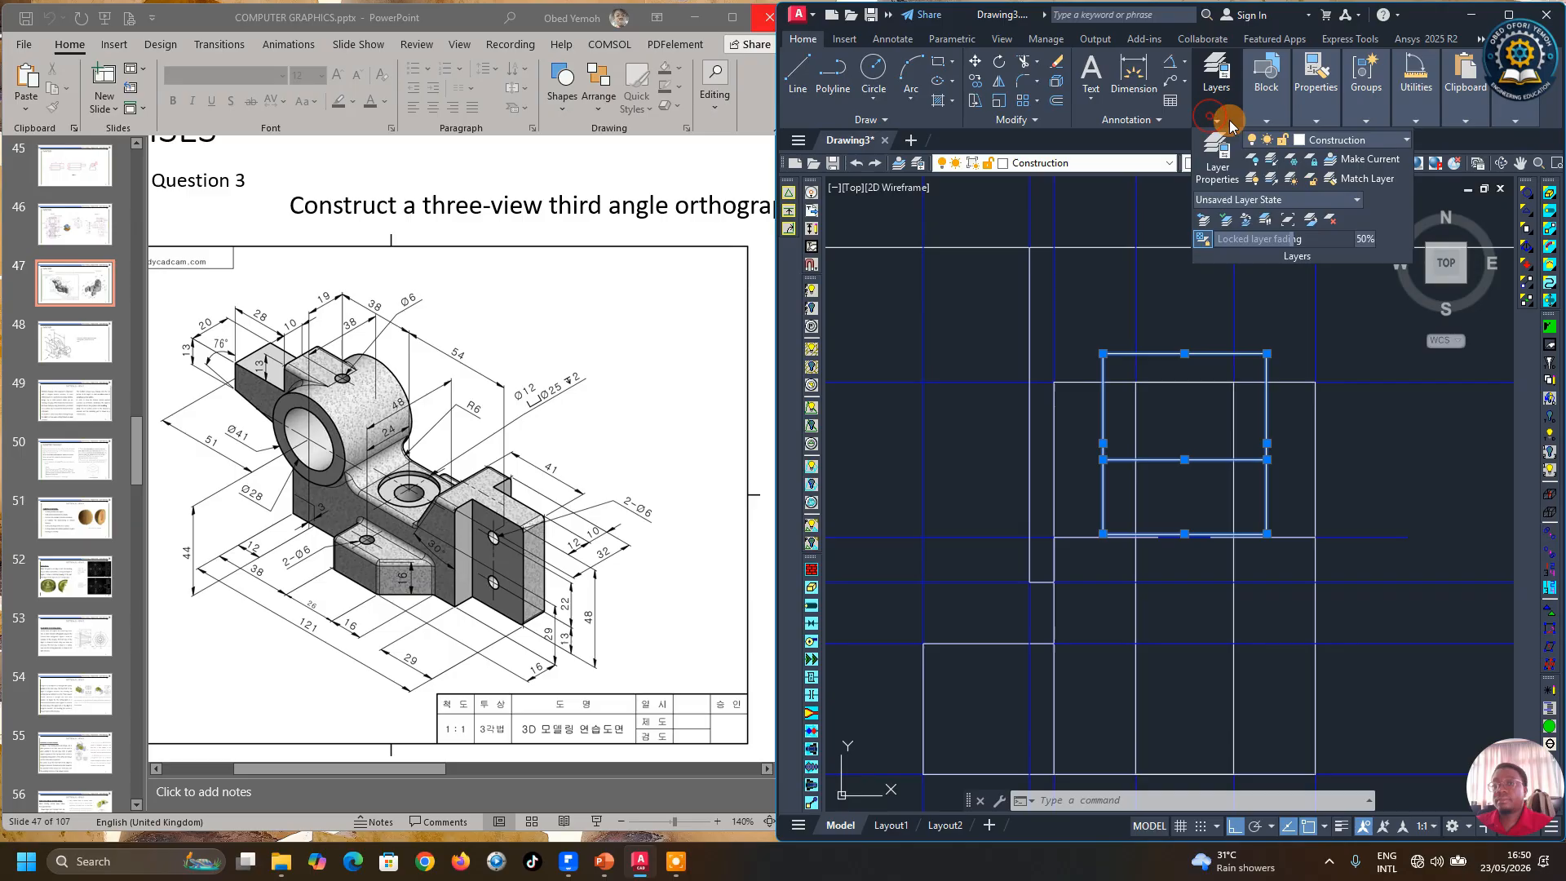
click(1363, 141)
click(1327, 238)
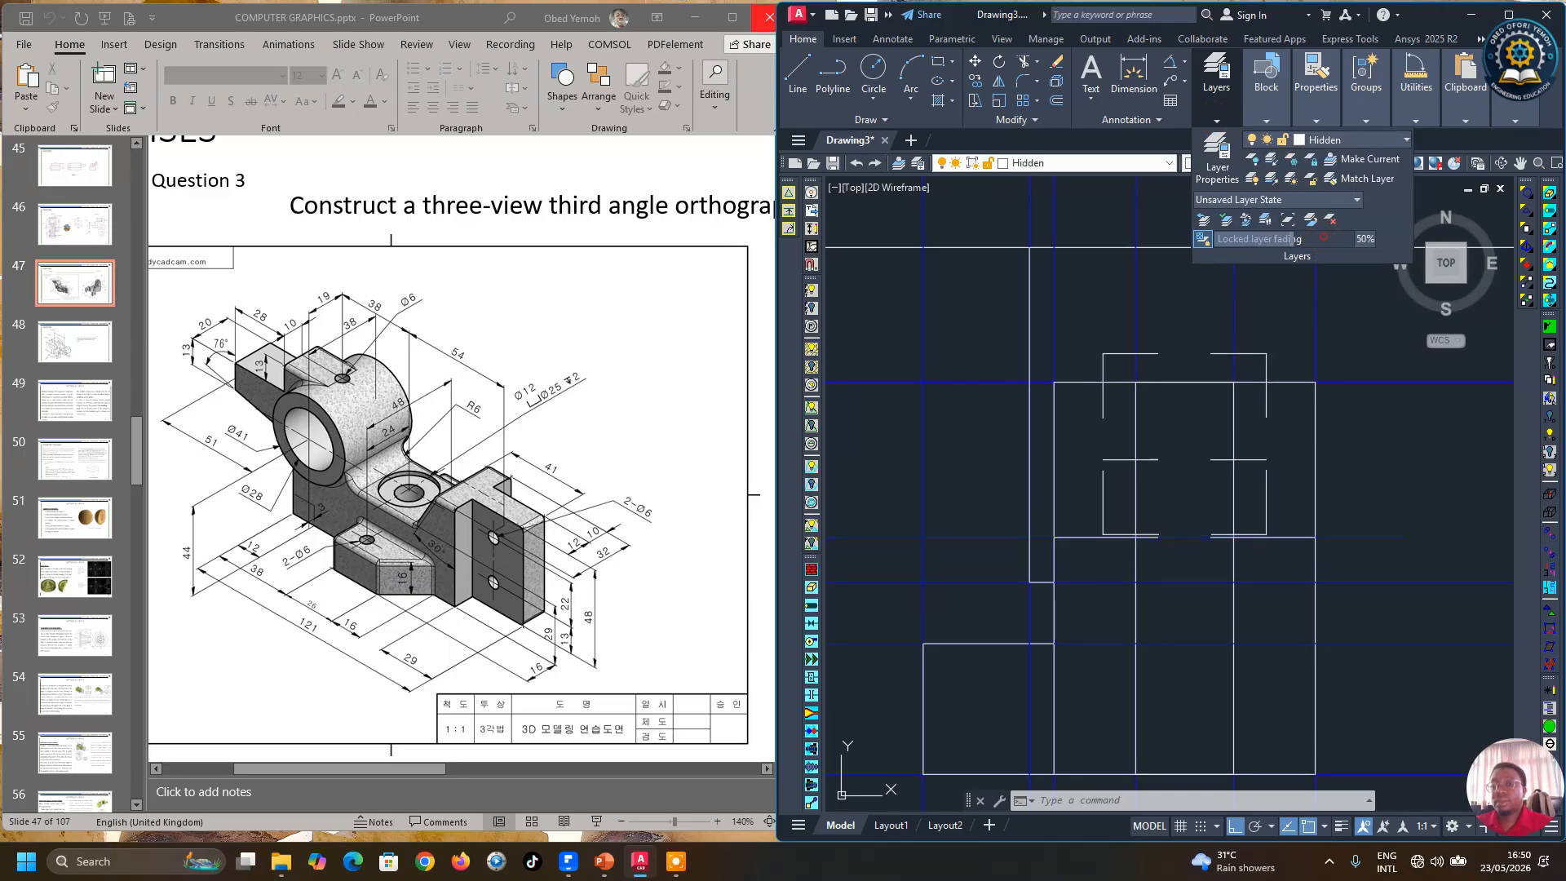
scroll(1142, 513, down, 5)
key(Escape)
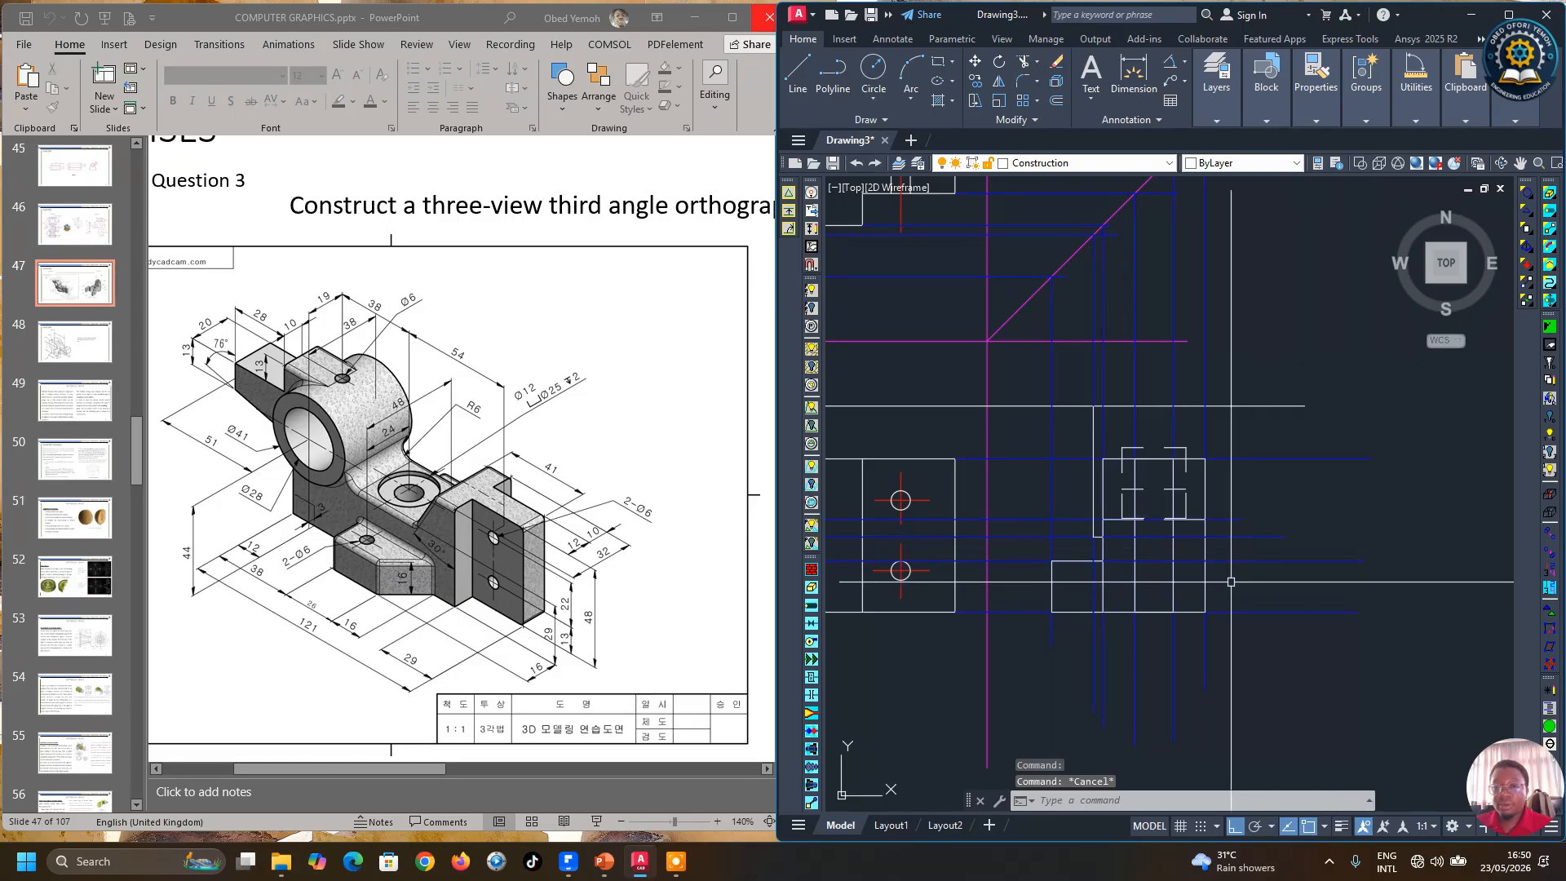
click(997, 84)
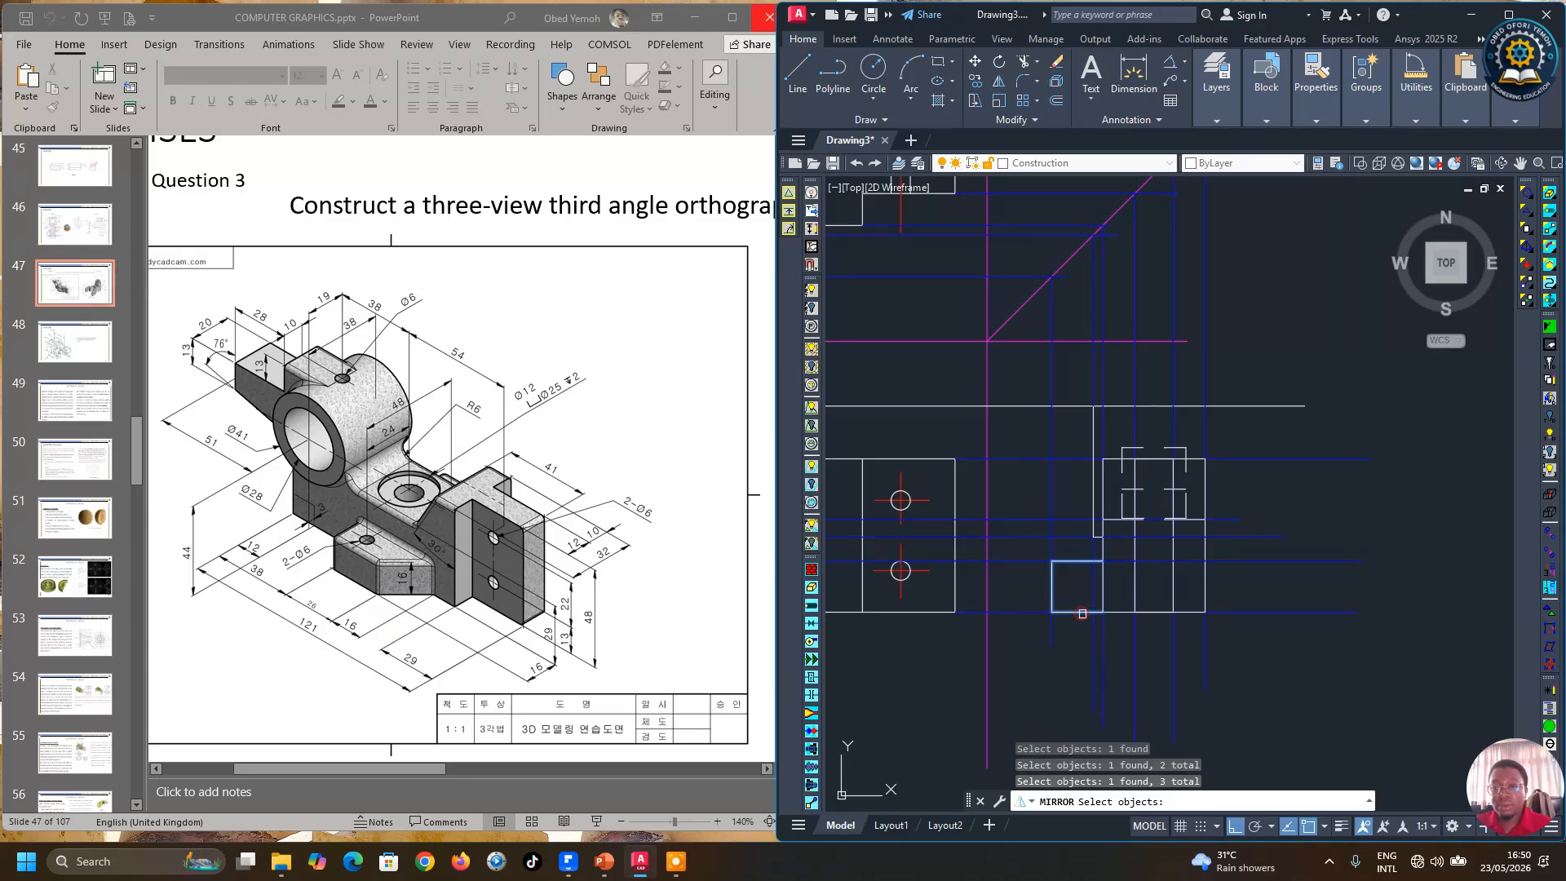
scroll(1085, 510, up, 4)
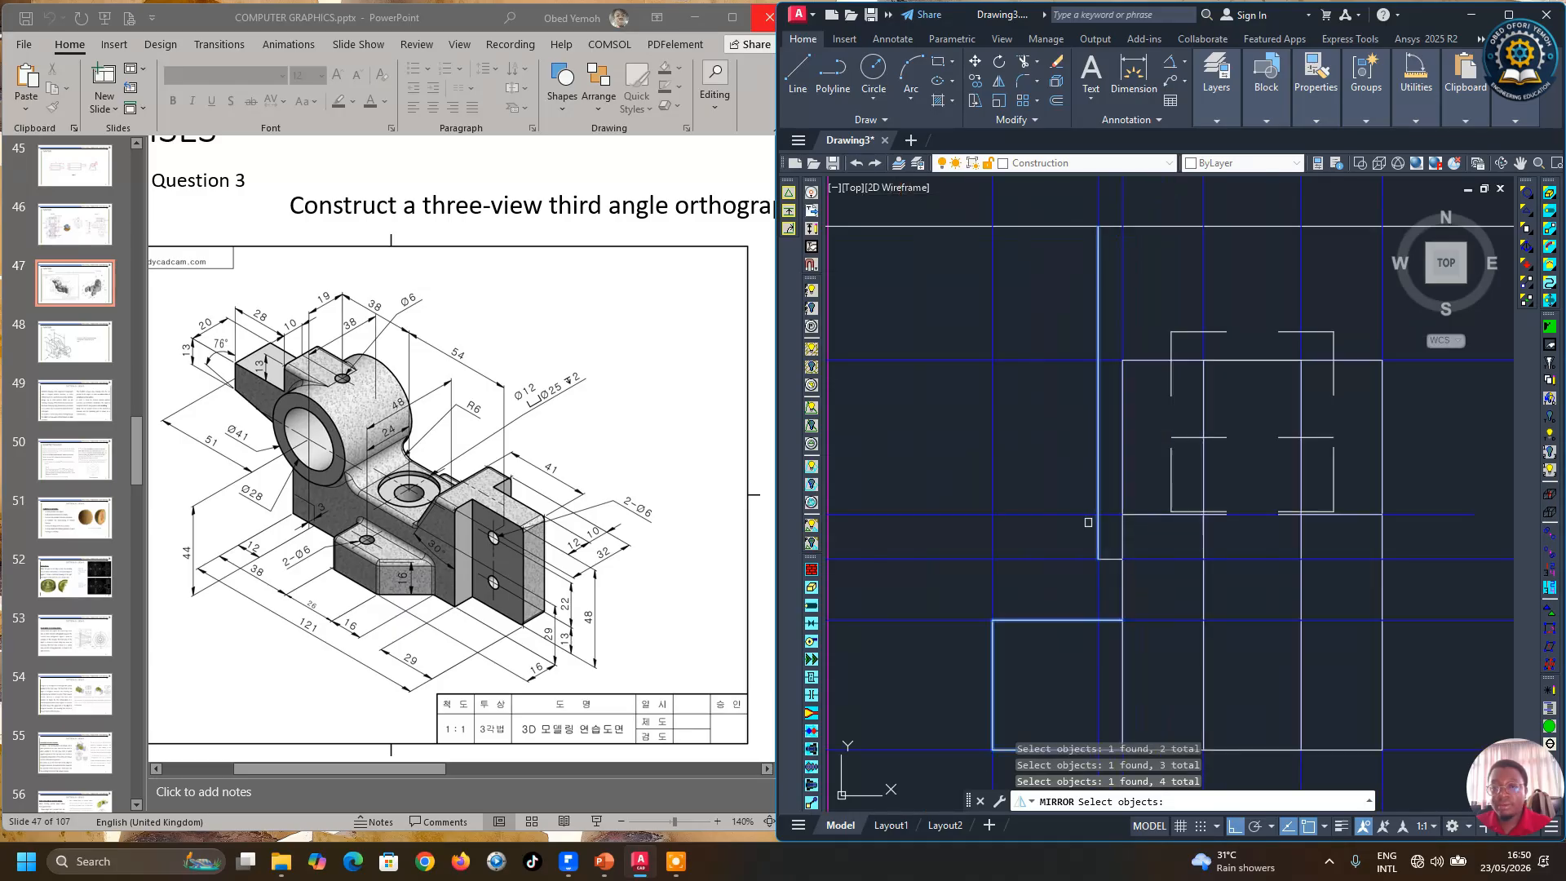
scroll(1119, 512, down, 4)
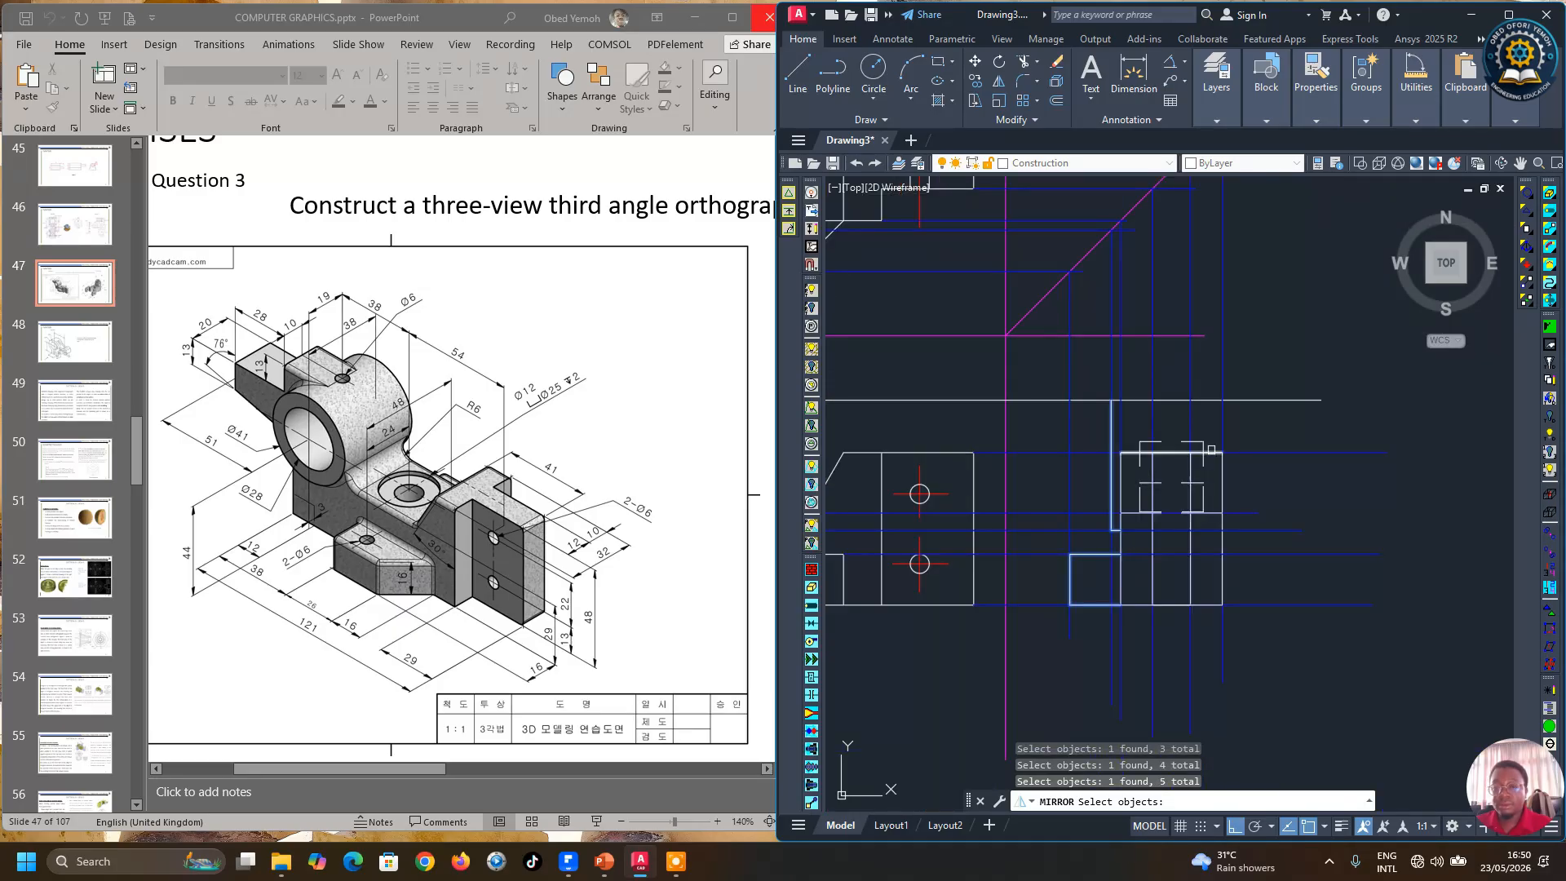
scroll(1207, 495, down, 2)
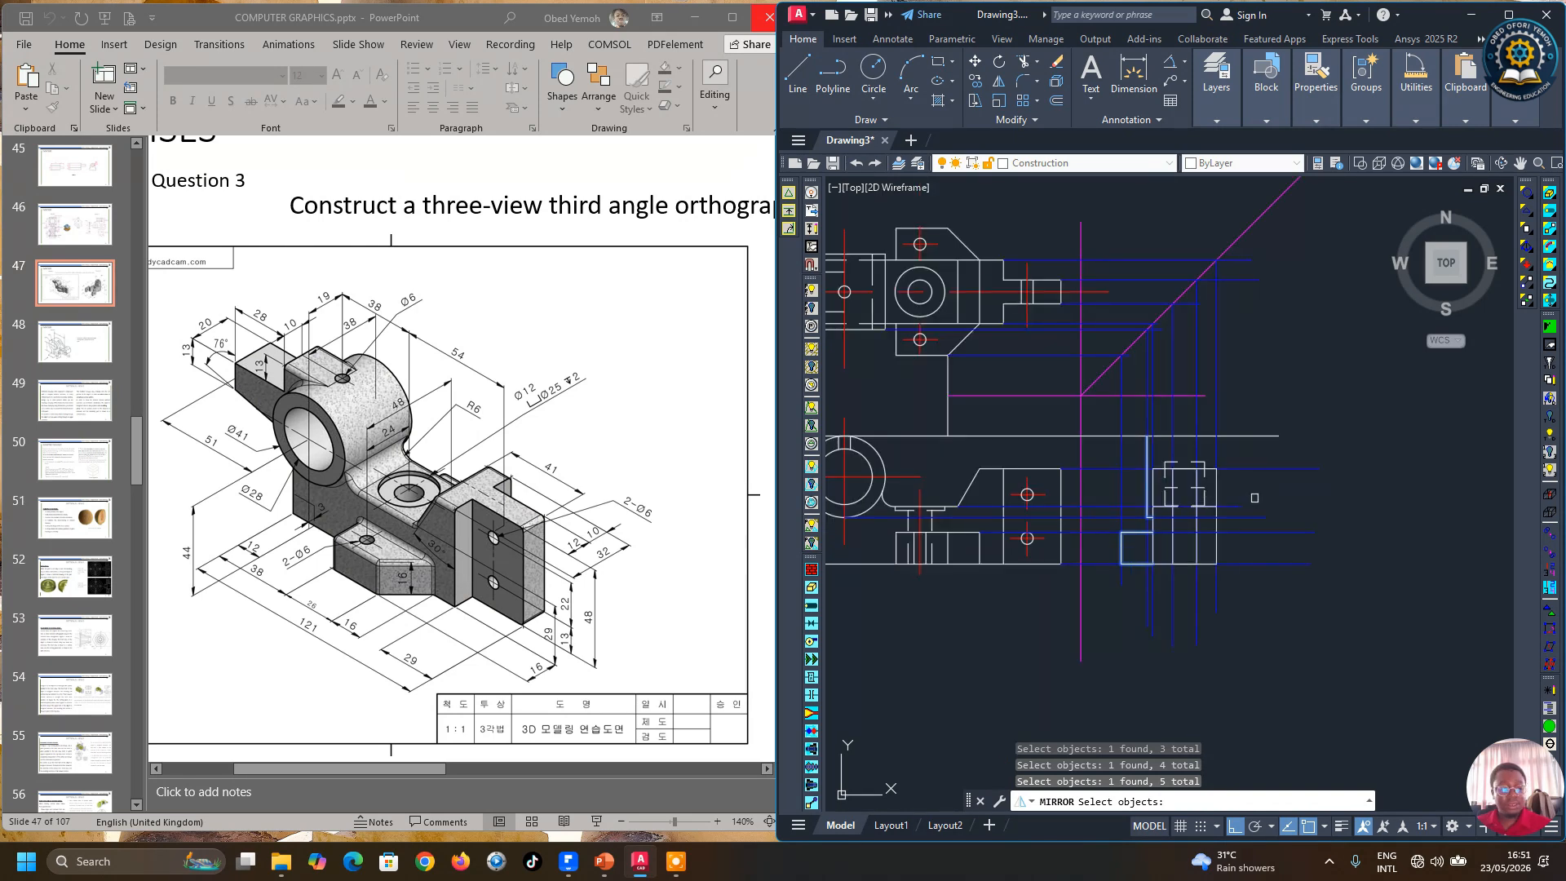
key(Escape)
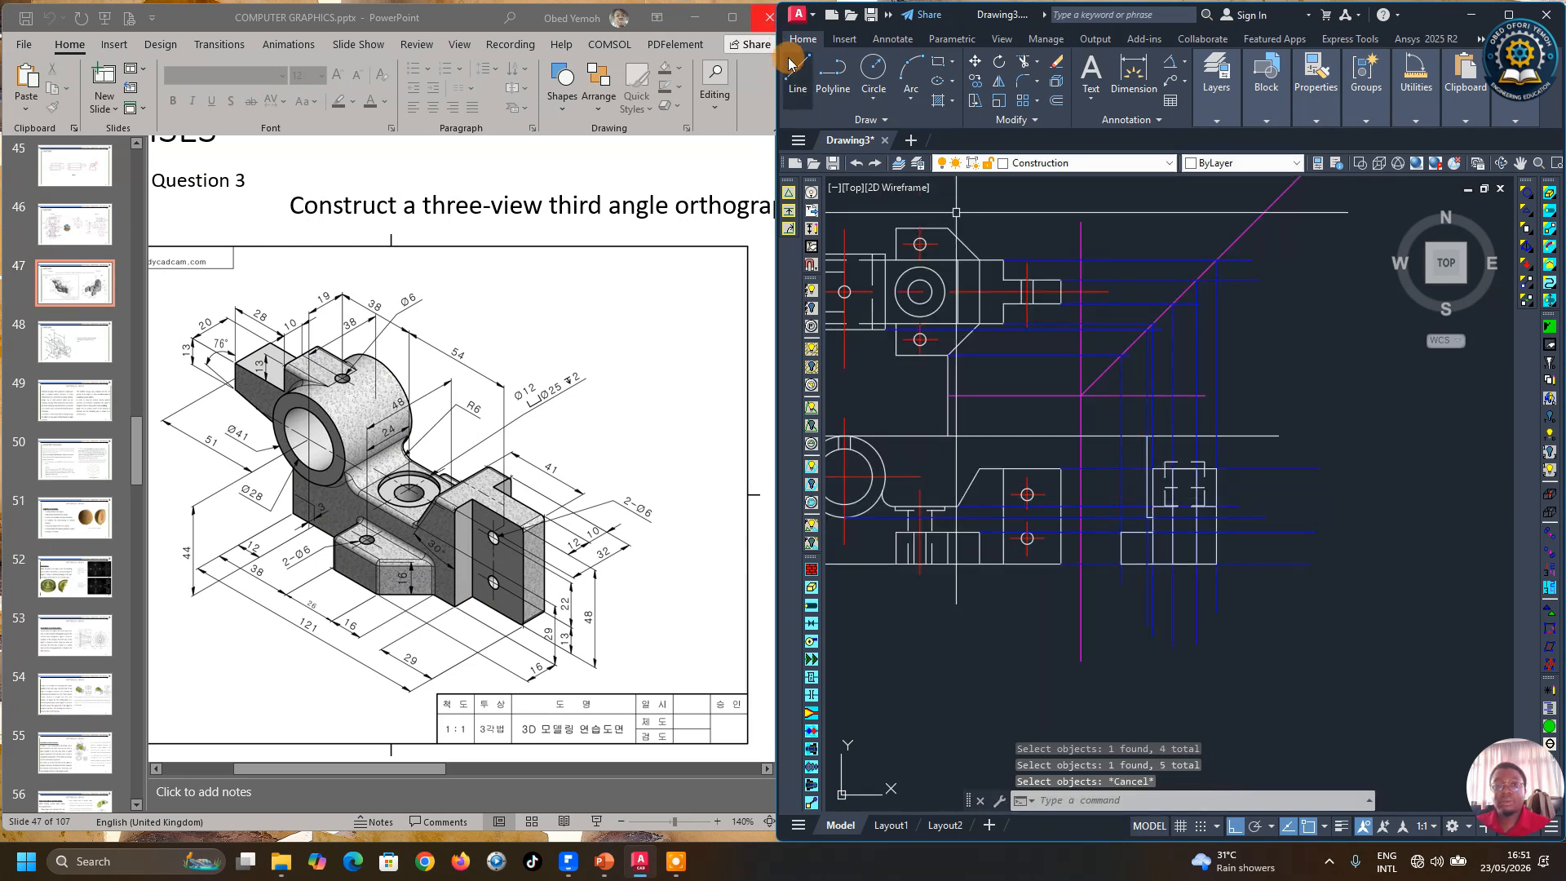
Step: Draw vertical projection lines from the 45° miter line down through the side view
click(791, 66)
click(1107, 291)
scroll(1164, 292, up, 4)
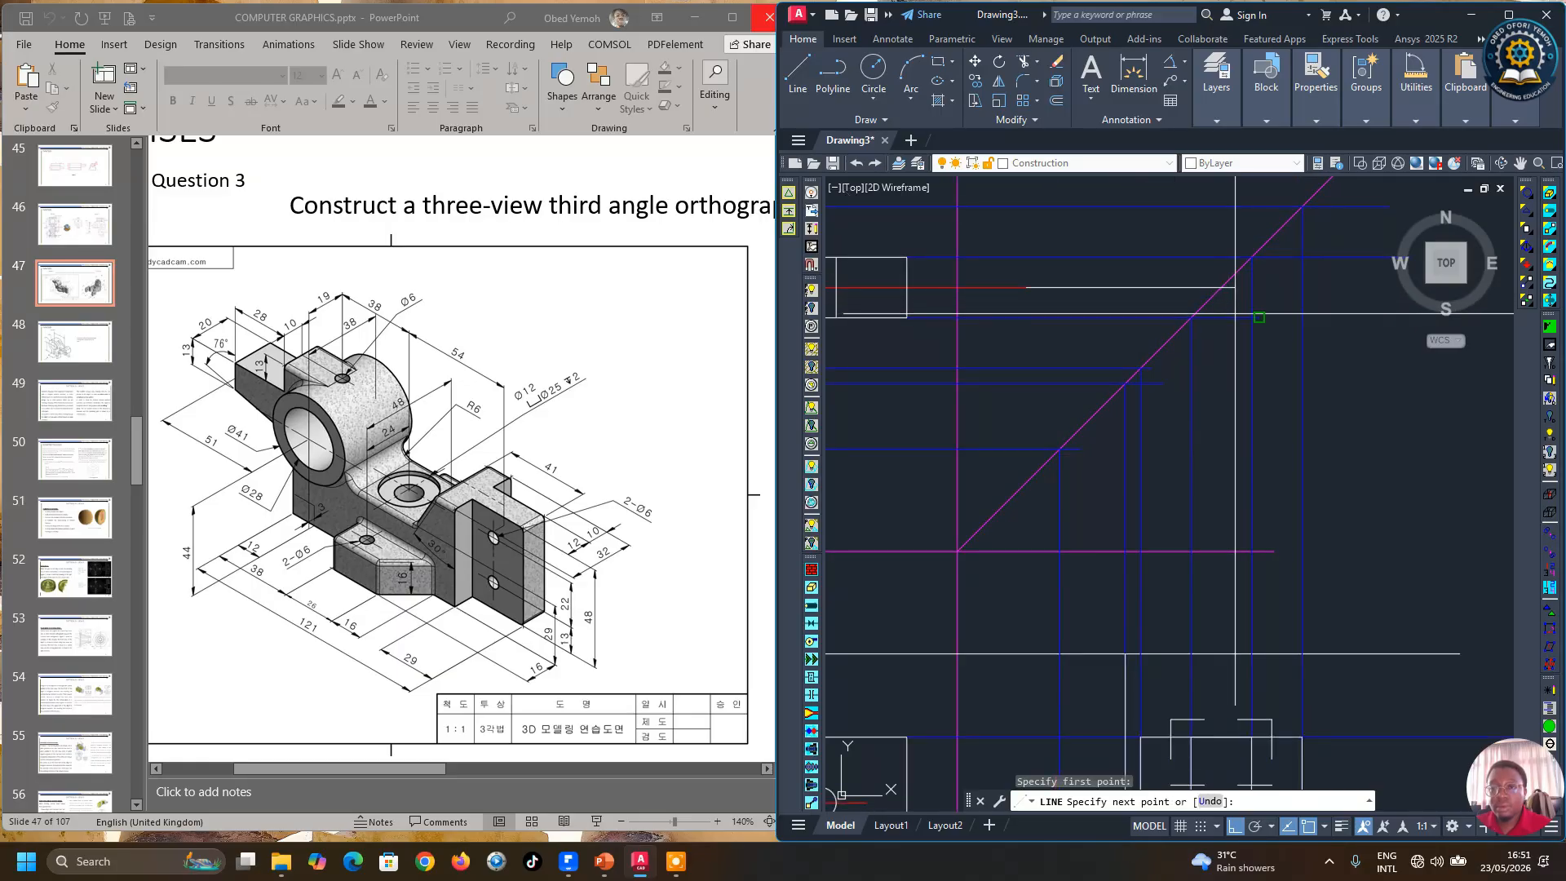
scroll(1234, 313, up, 4)
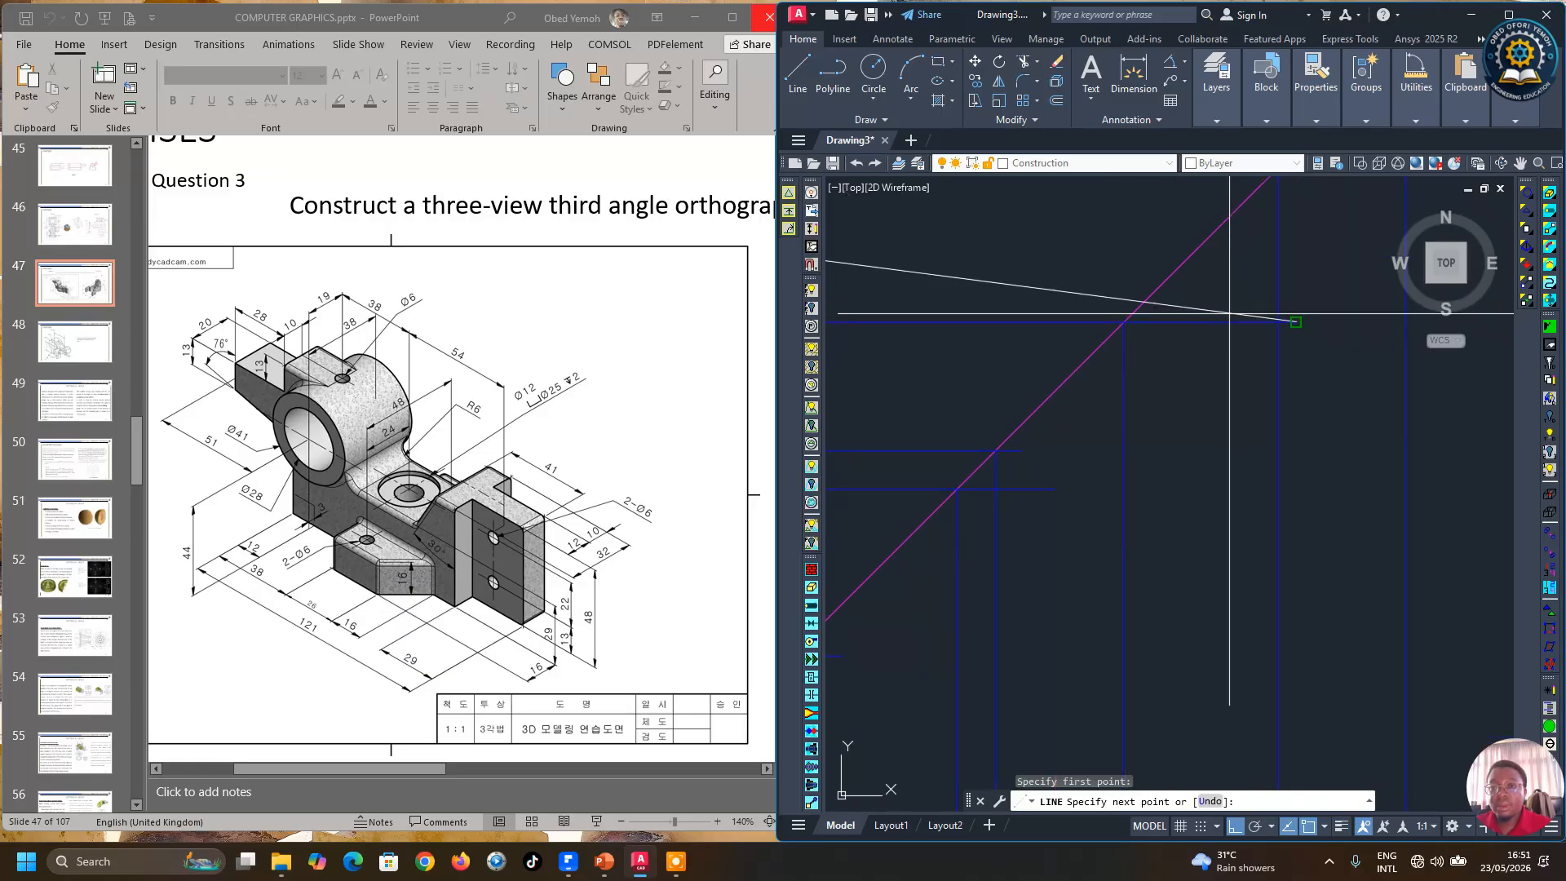
scroll(1216, 312, down, 4)
click(1382, 368)
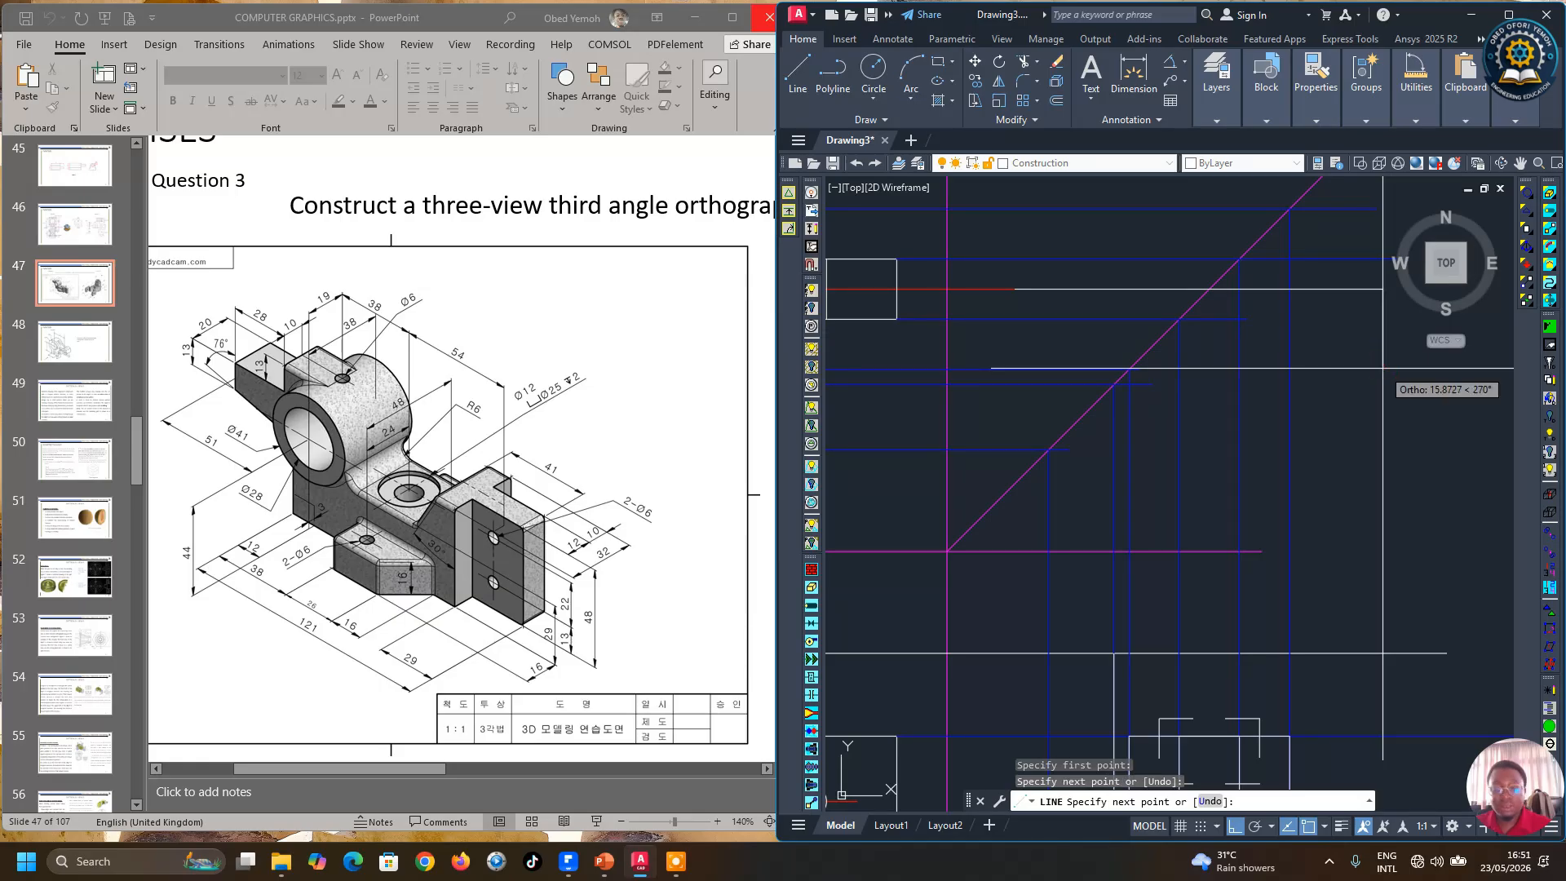
key(Return)
click(796, 78)
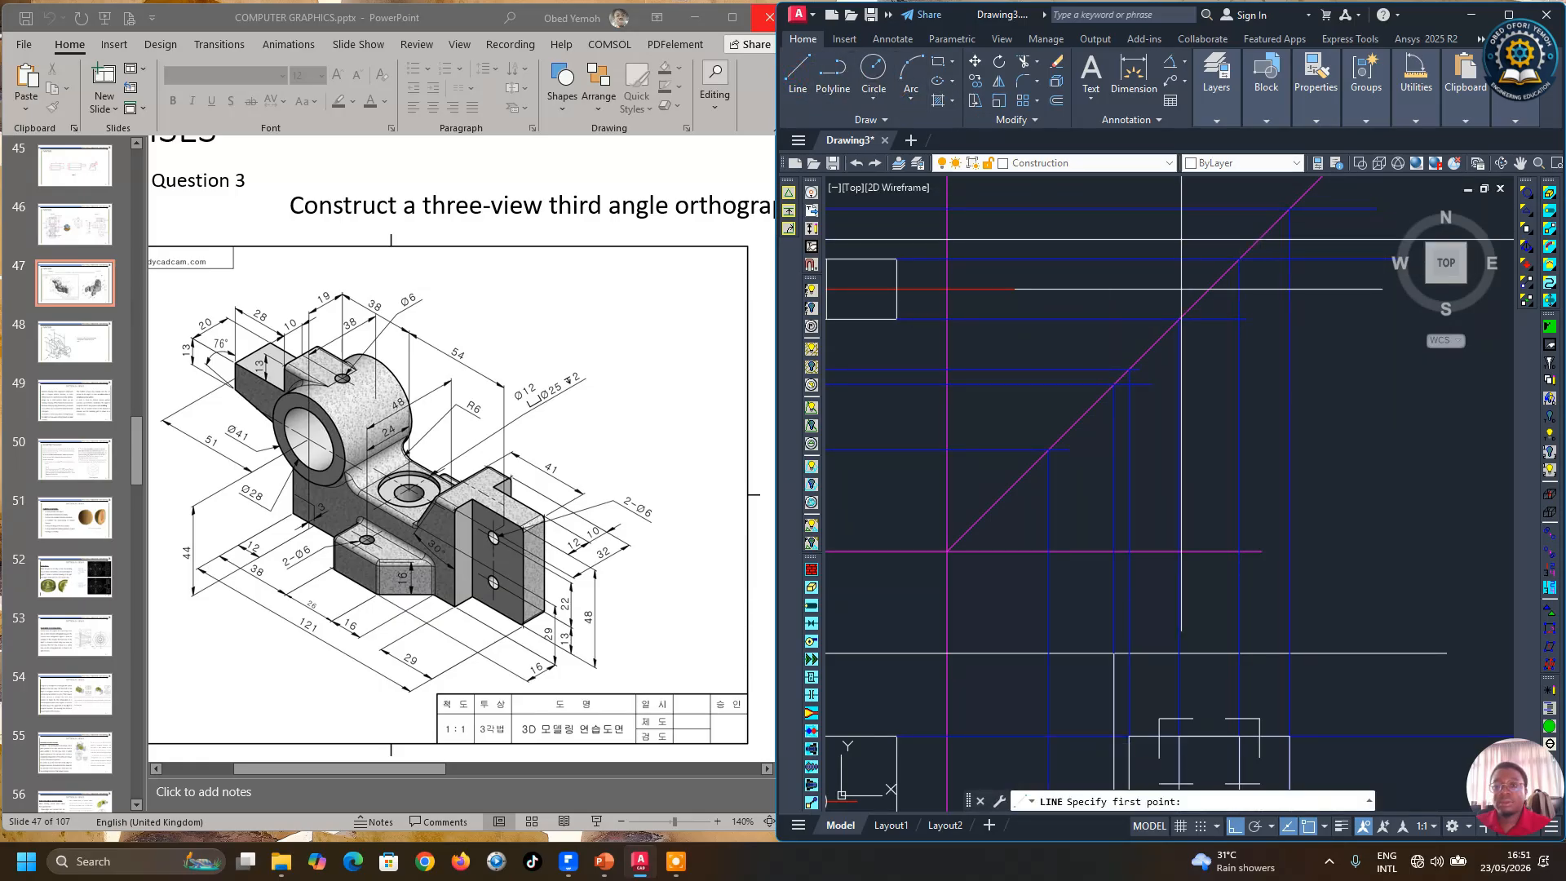
click(1211, 289)
scroll(1211, 289, down, 3)
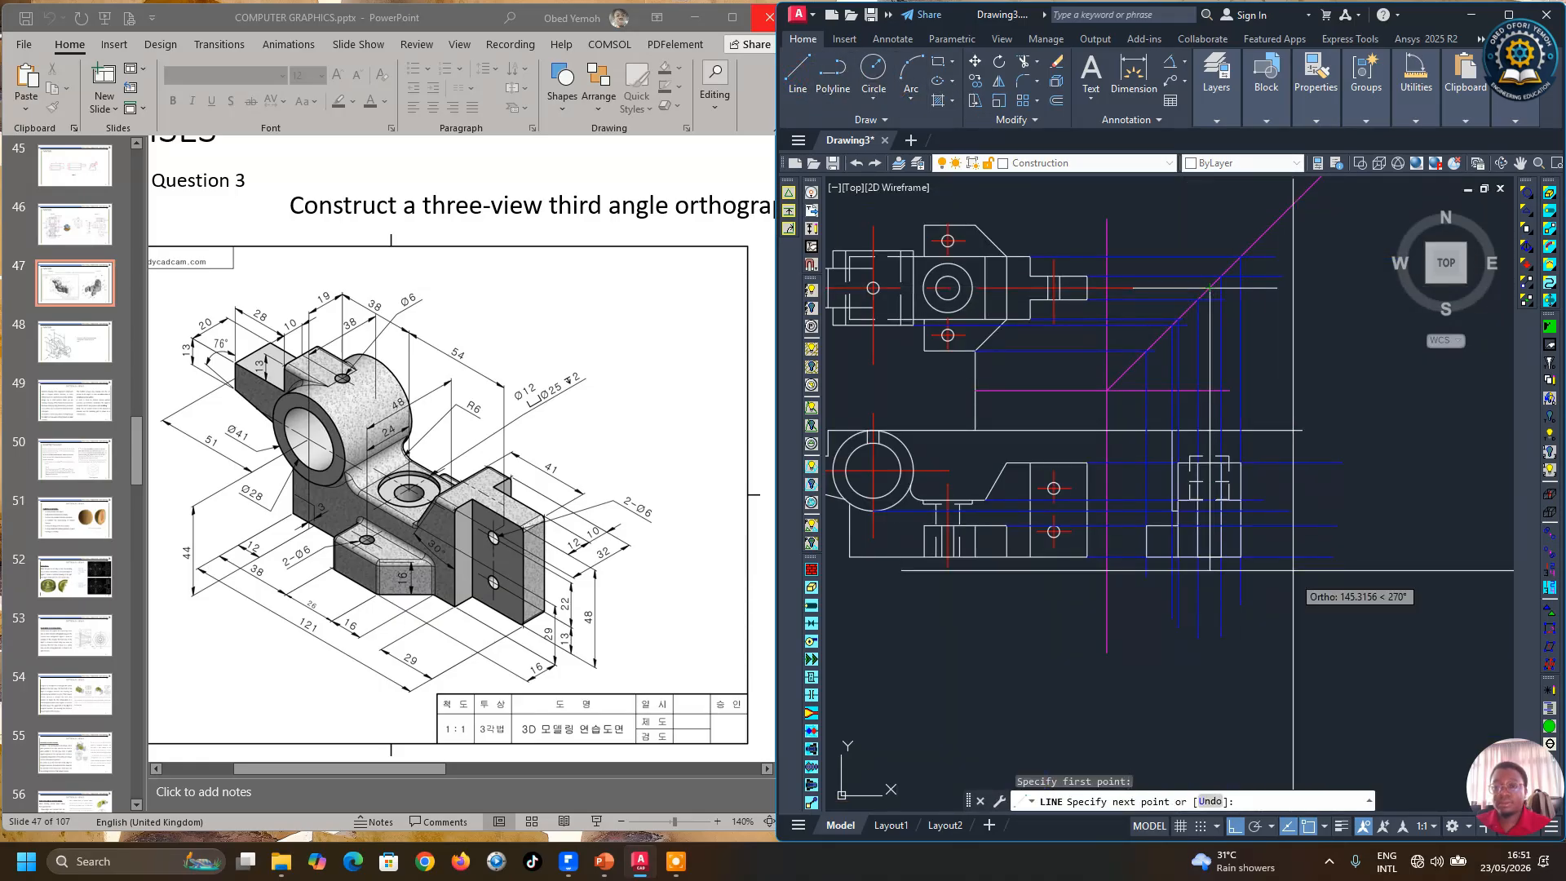
click(1290, 608)
key(Return)
Step: Erase a stray horizontal line segment near the miter line
scroll(1215, 289, up, 2)
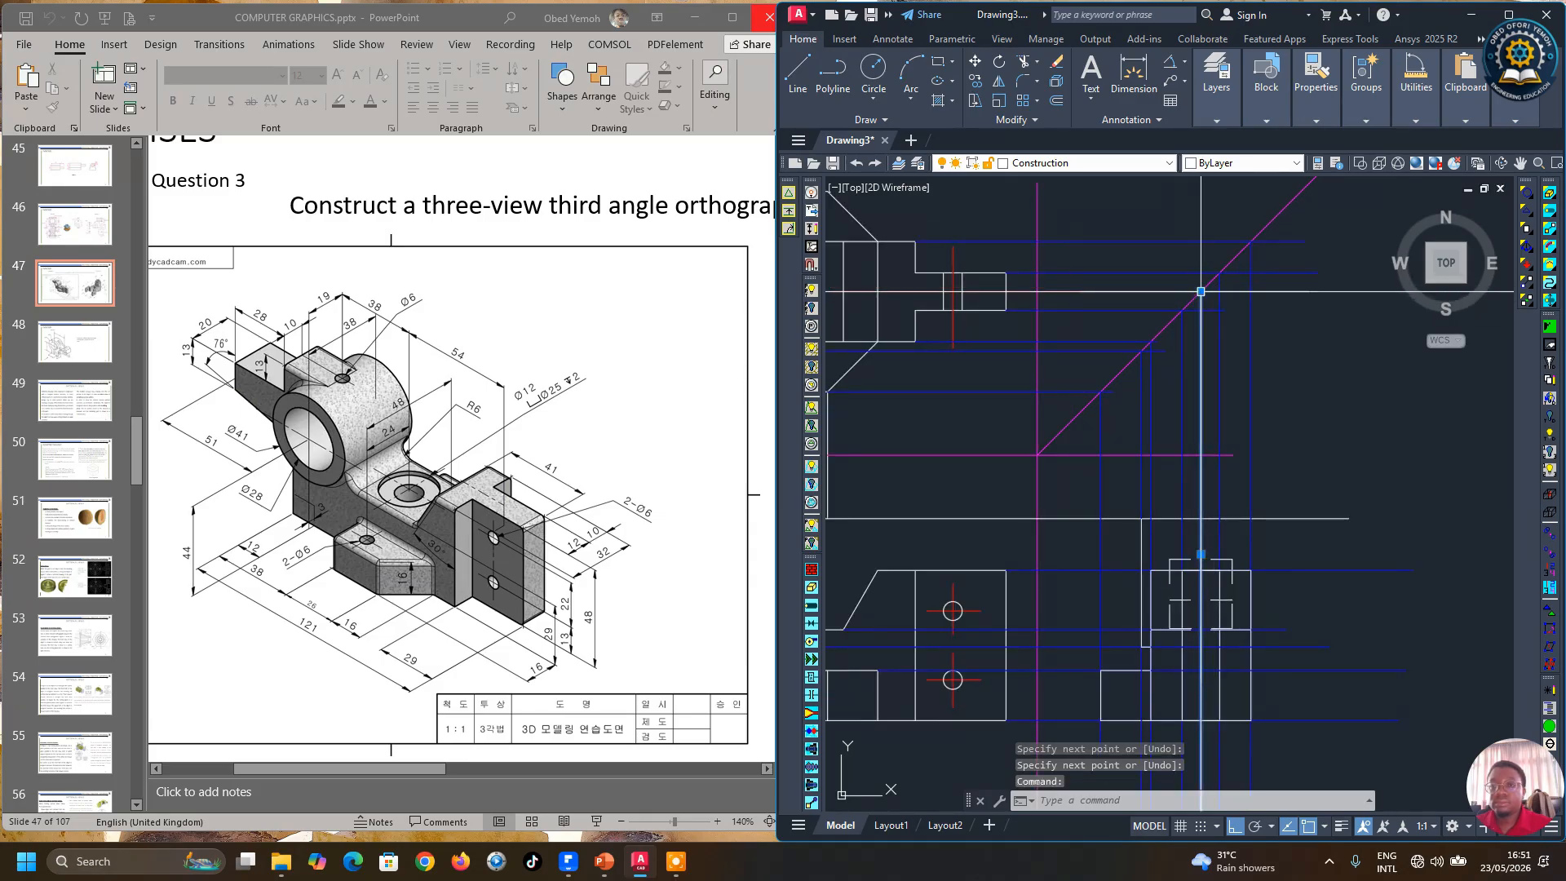
click(1200, 292)
click(1214, 197)
scroll(1219, 240, down, 2)
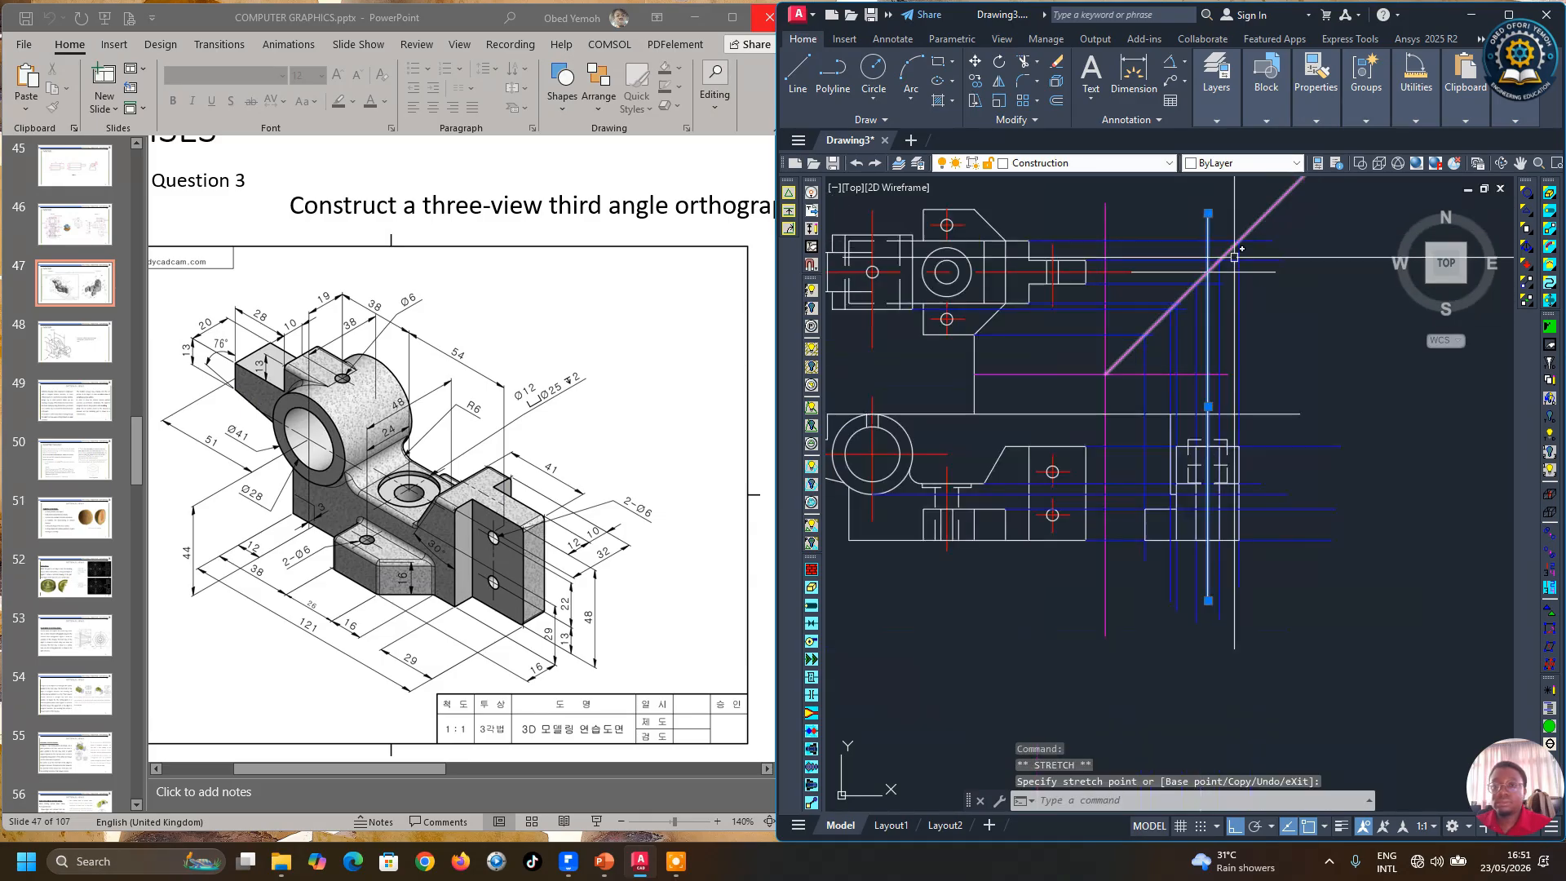
key(Escape)
click(1167, 274)
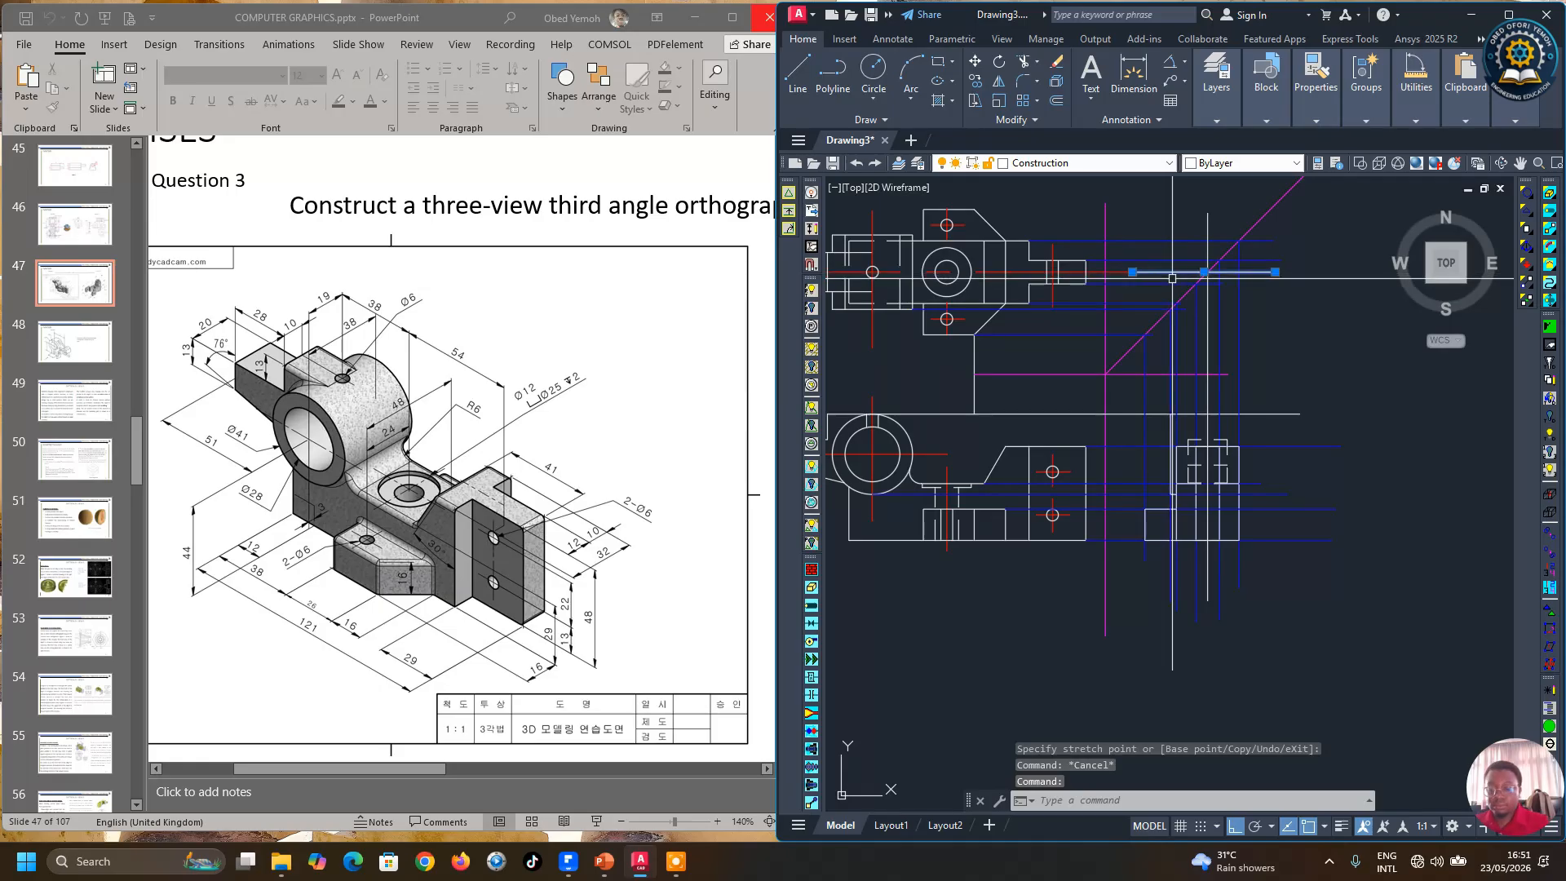
key(Delete)
Step: Move the vertical line through the side view onto the center line layer
click(1208, 232)
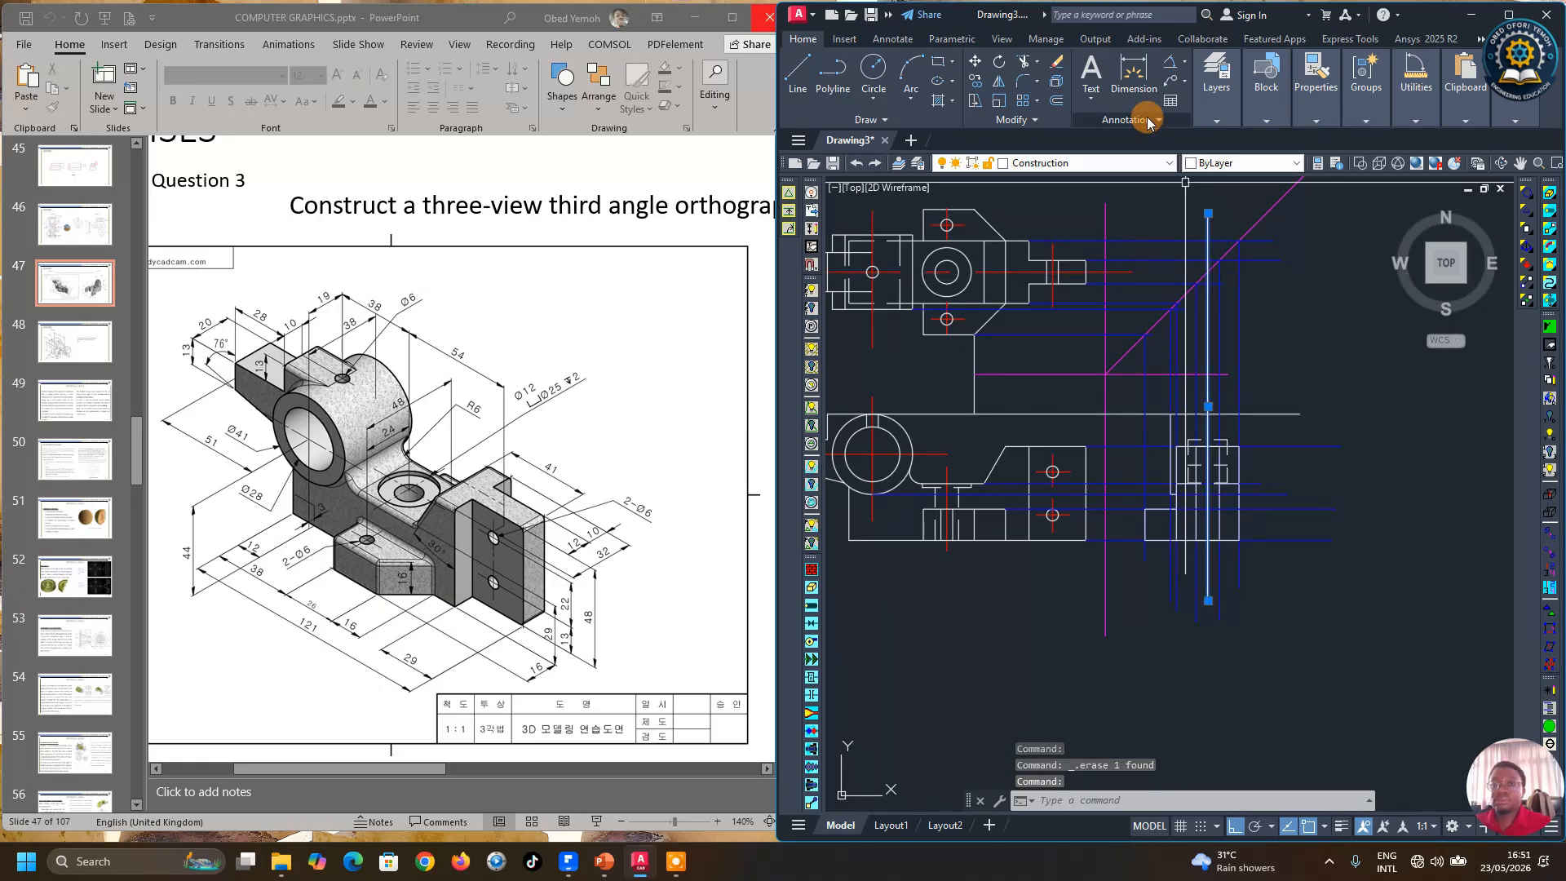
click(1228, 116)
click(1339, 141)
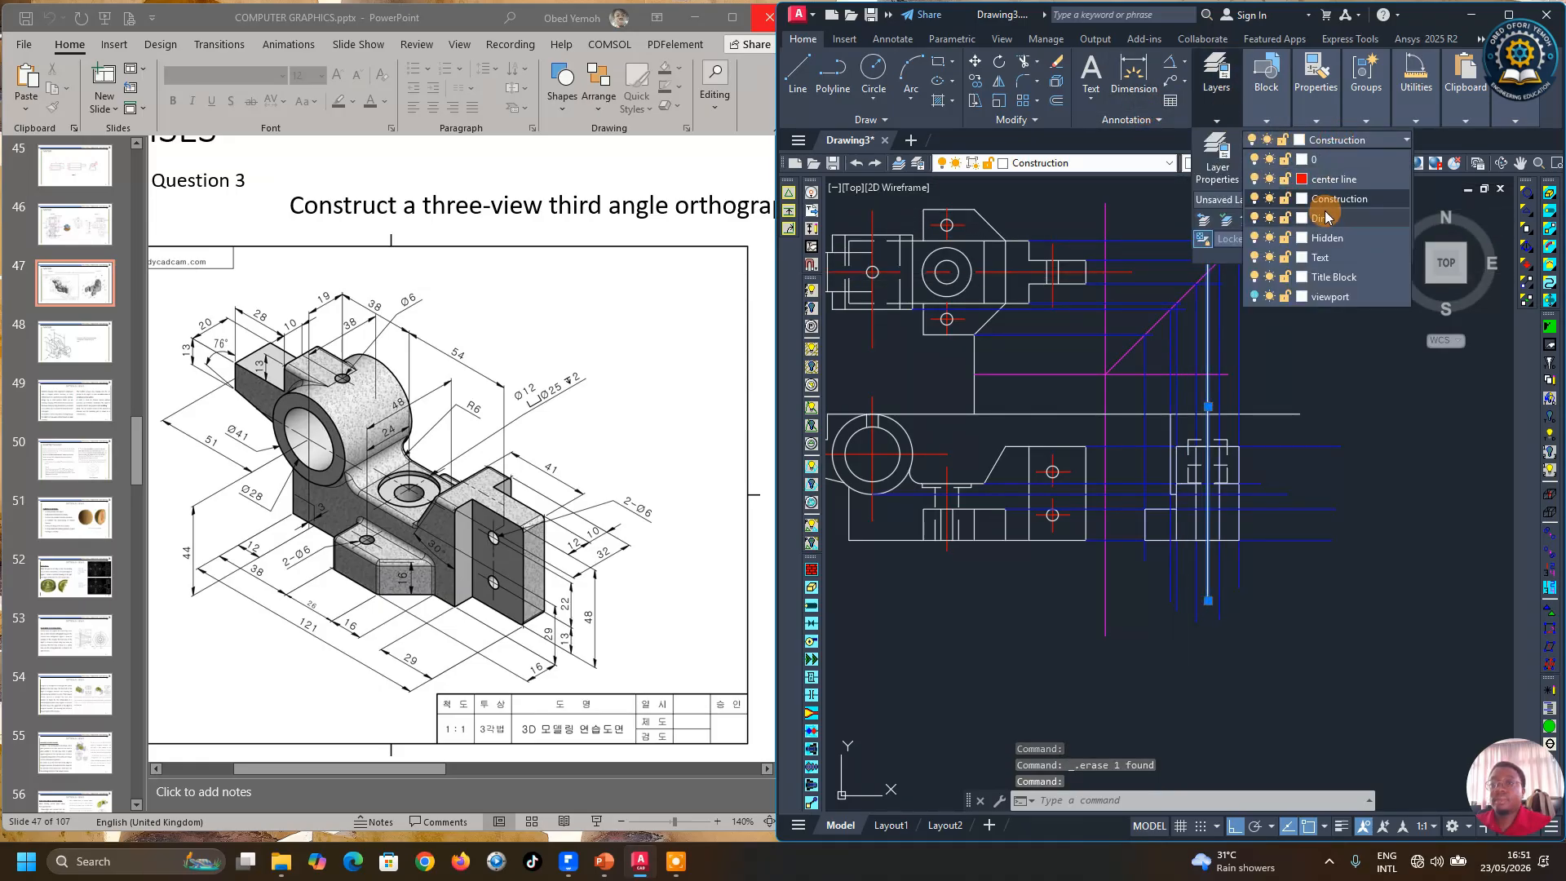
click(1324, 180)
key(Escape)
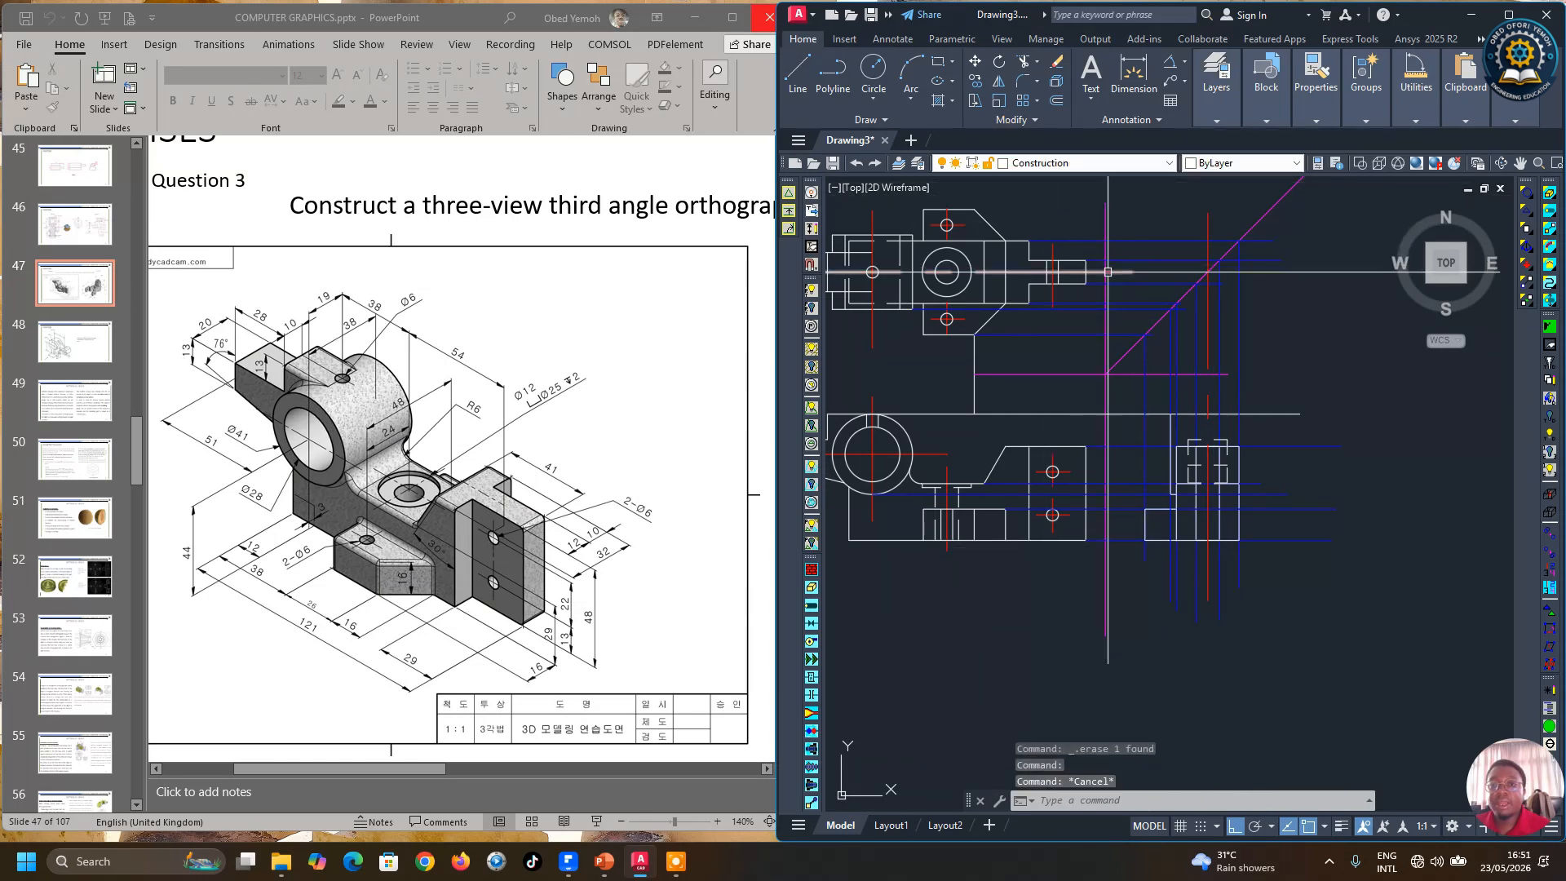
Step: Mirror the side view's left-side lines about the vertical center line, keeping the source objects
click(1000, 84)
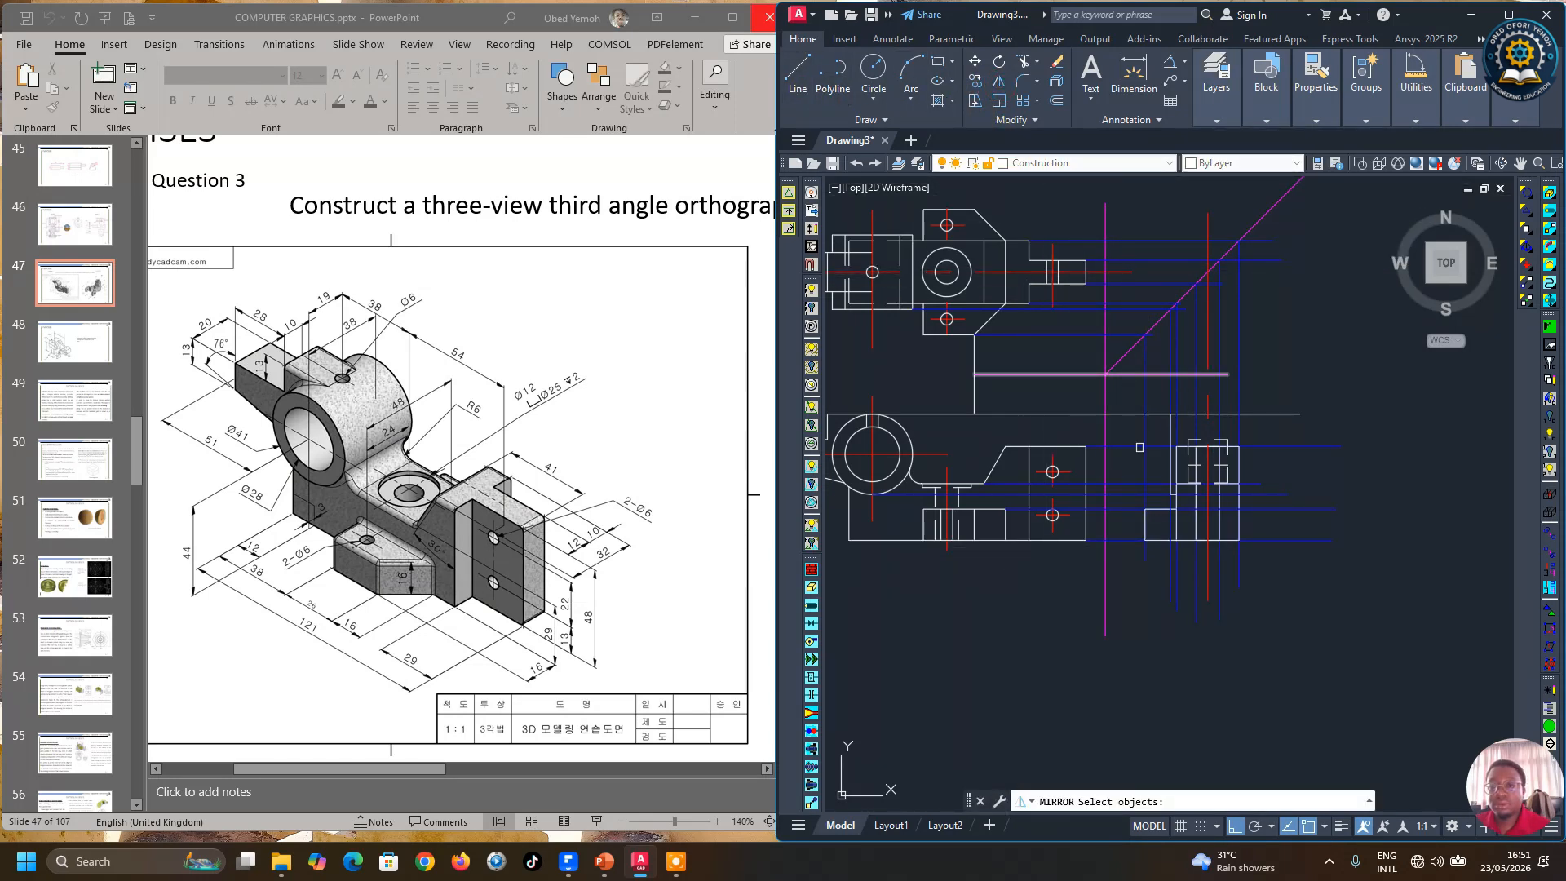
scroll(1166, 510, up, 2)
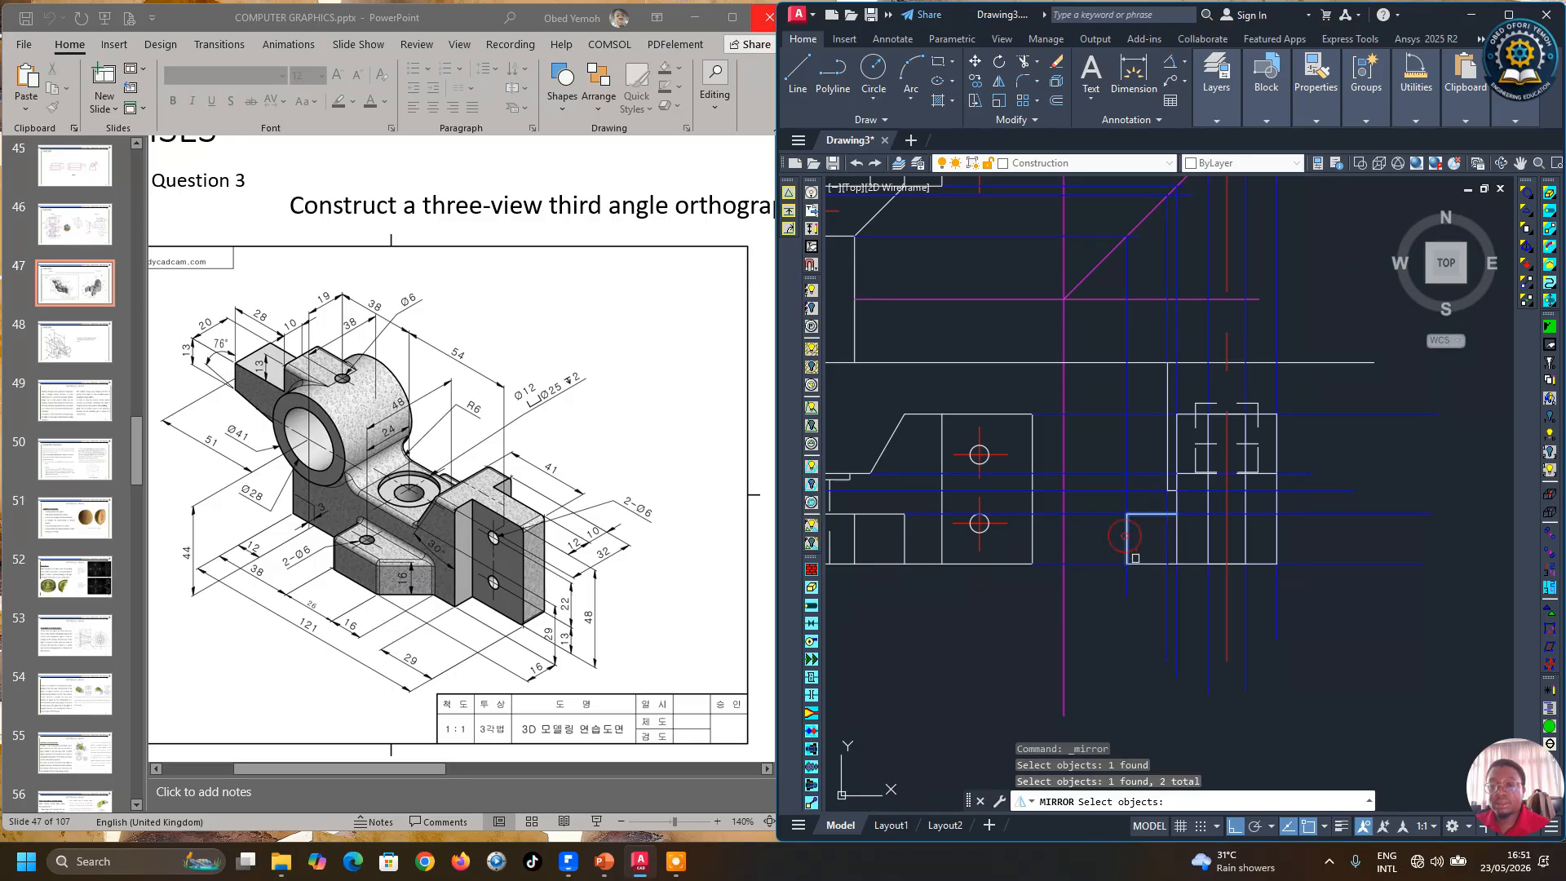
scroll(1172, 500, up, 4)
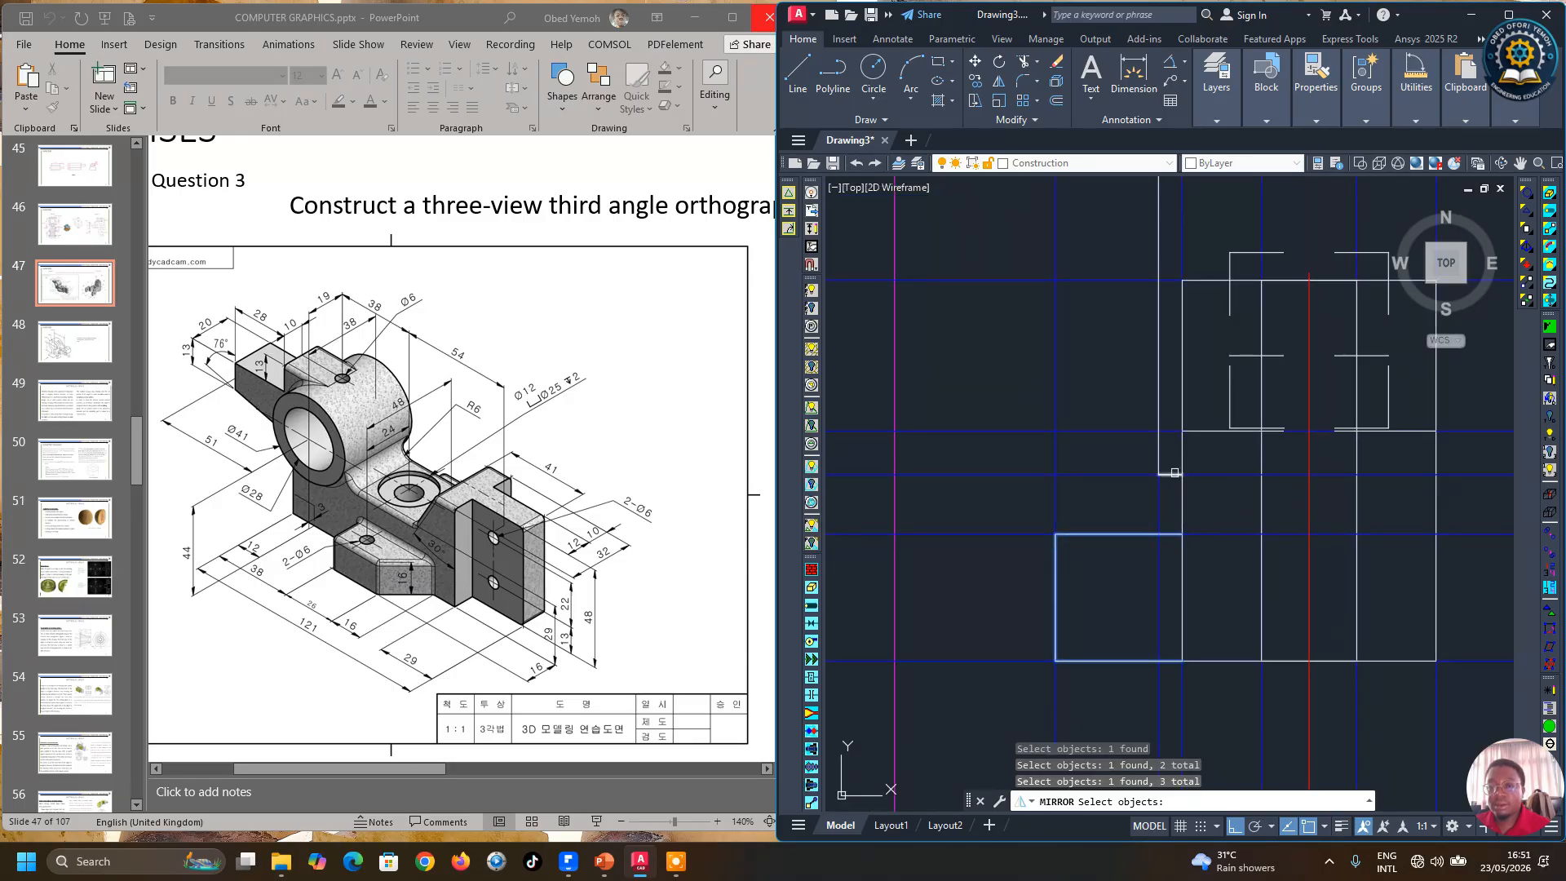
scroll(1117, 455, down, 2)
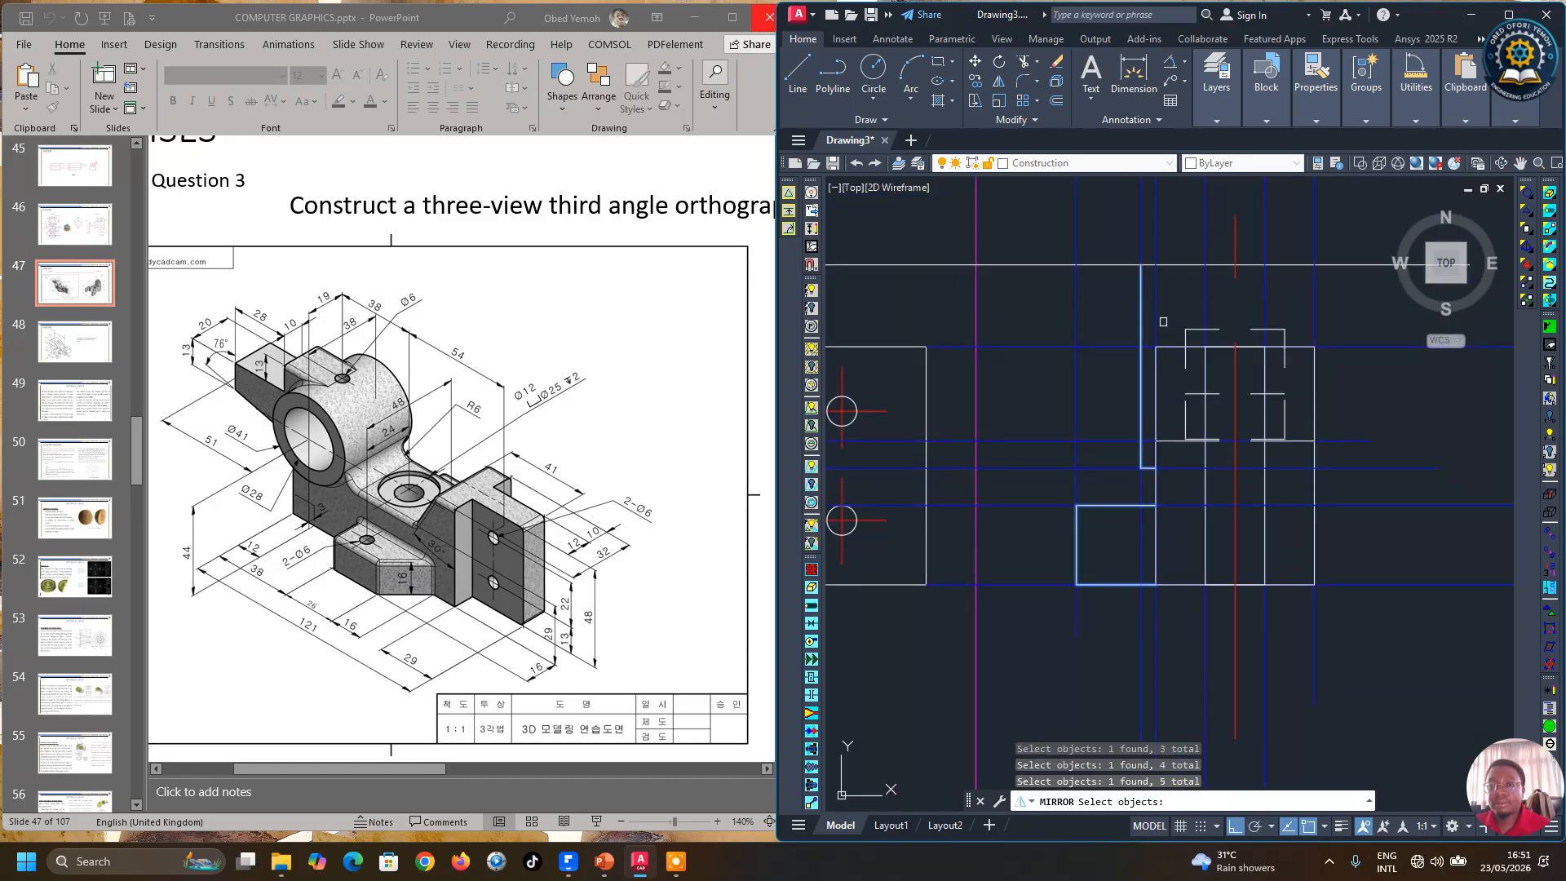
scroll(1146, 318, down, 2)
key(Return)
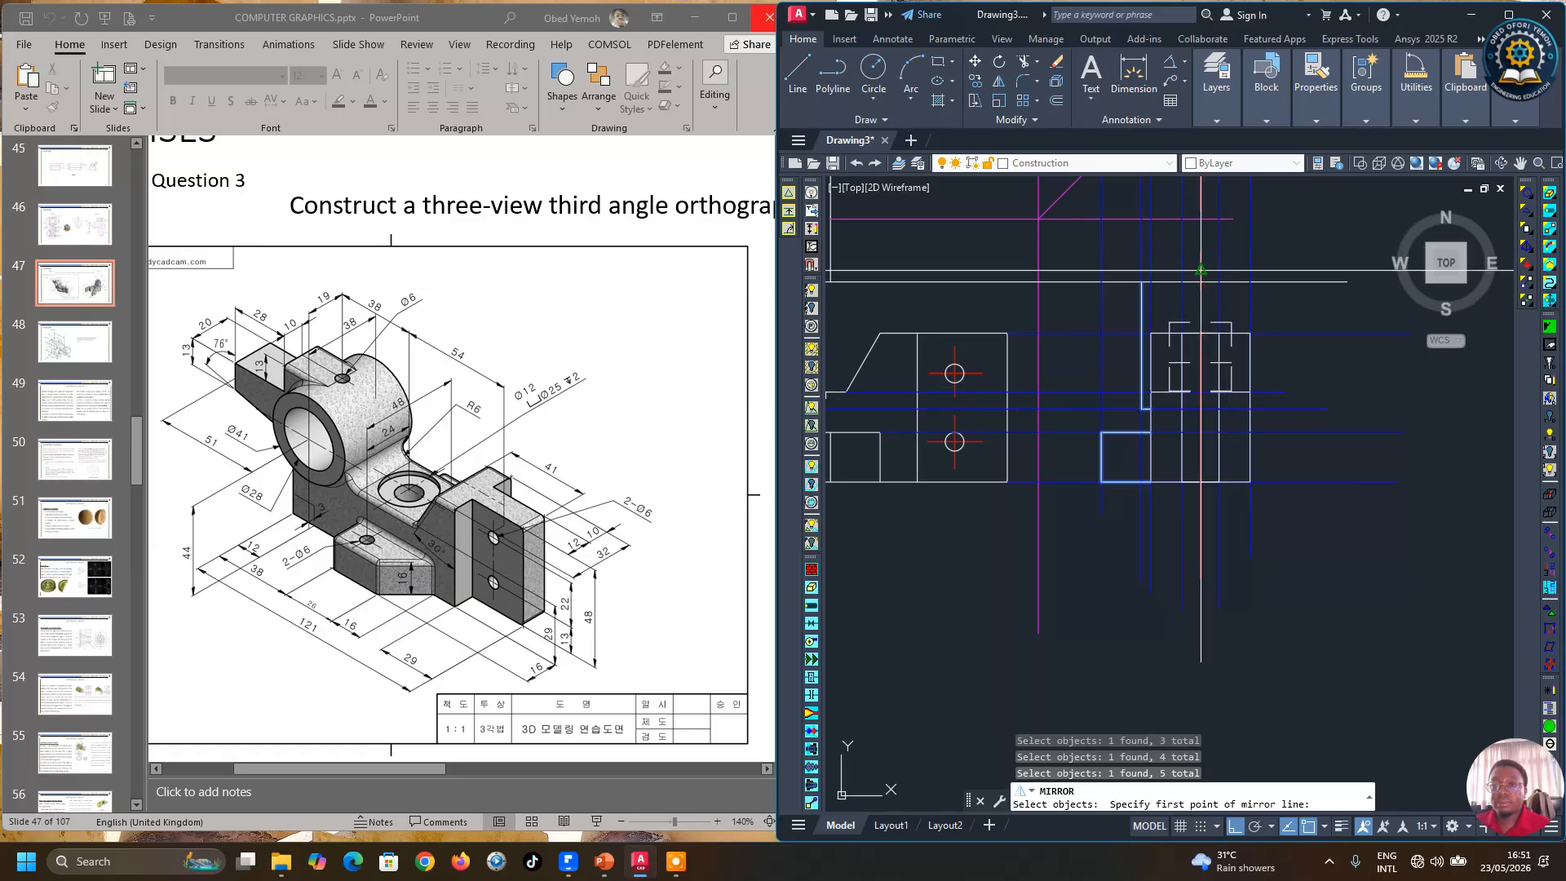
click(1201, 270)
click(1199, 585)
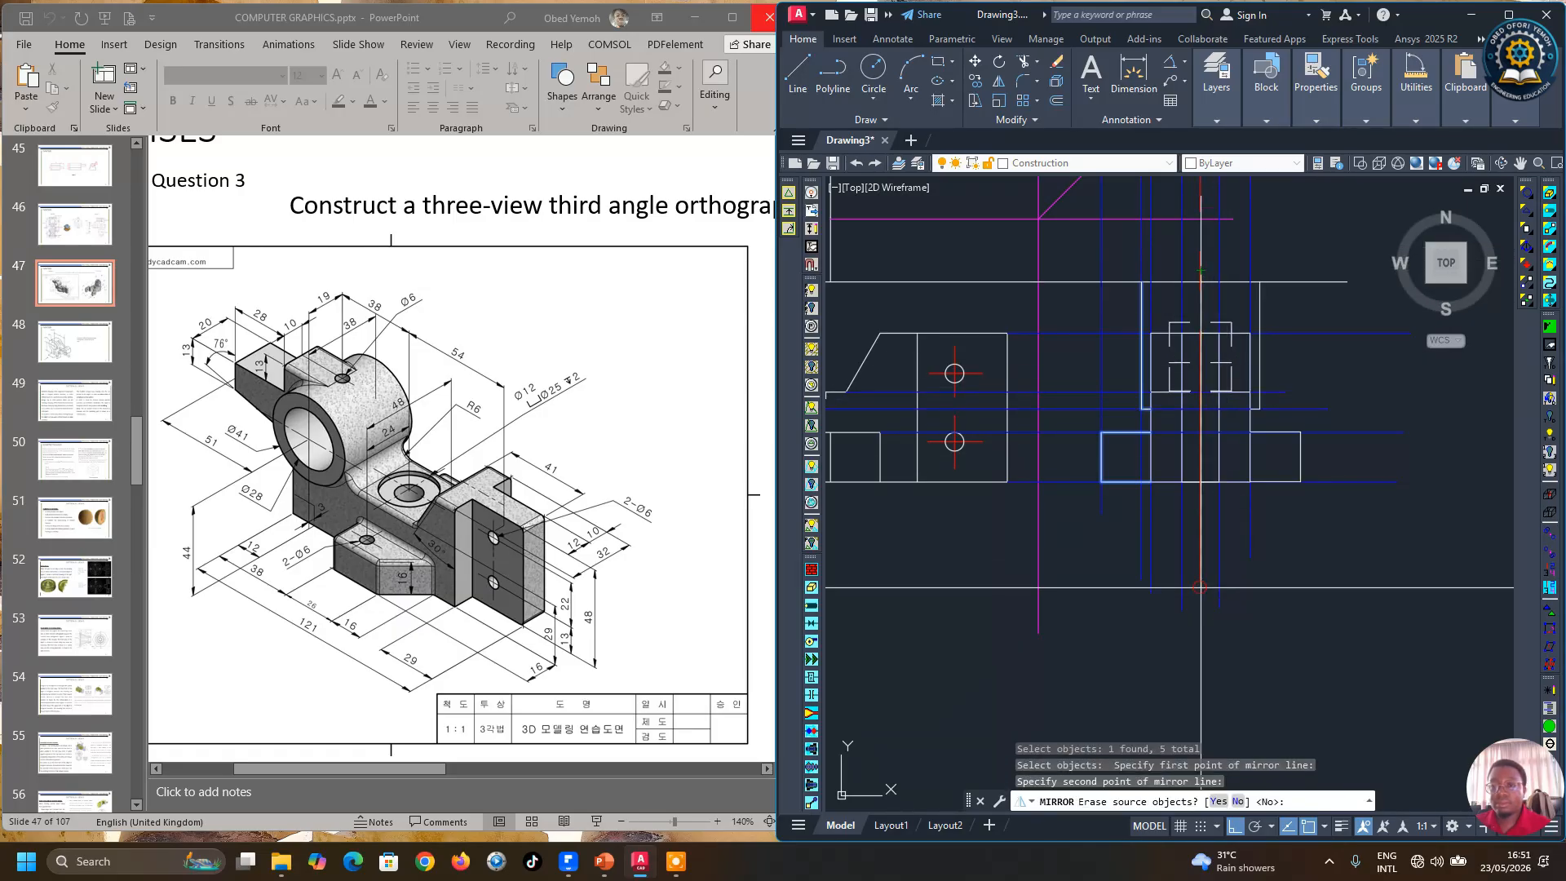
key(Return)
scroll(1256, 564, down, 2)
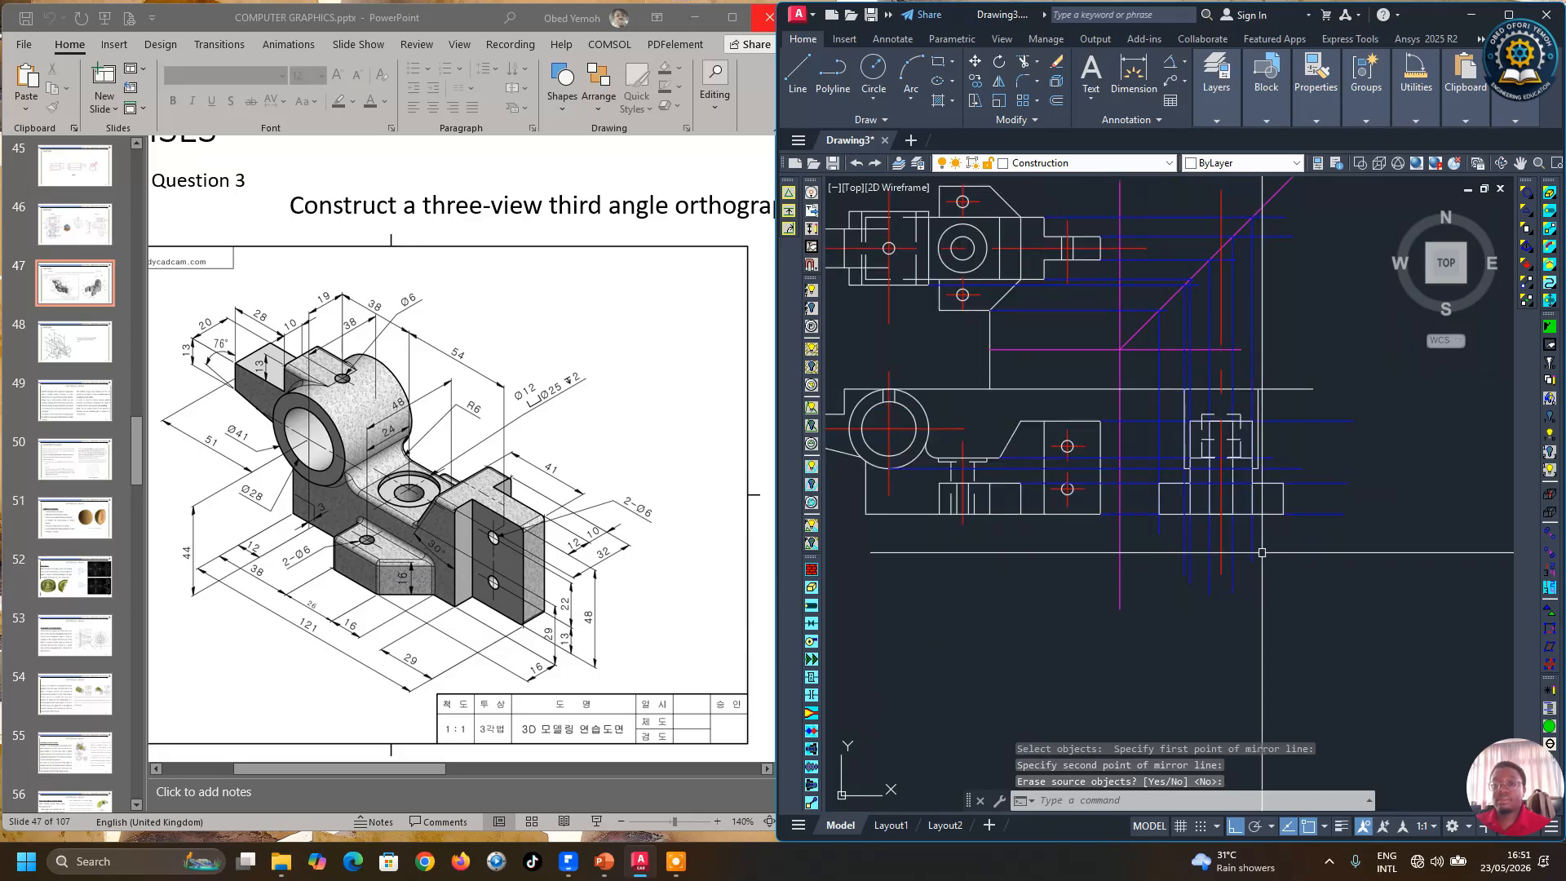
key(Escape)
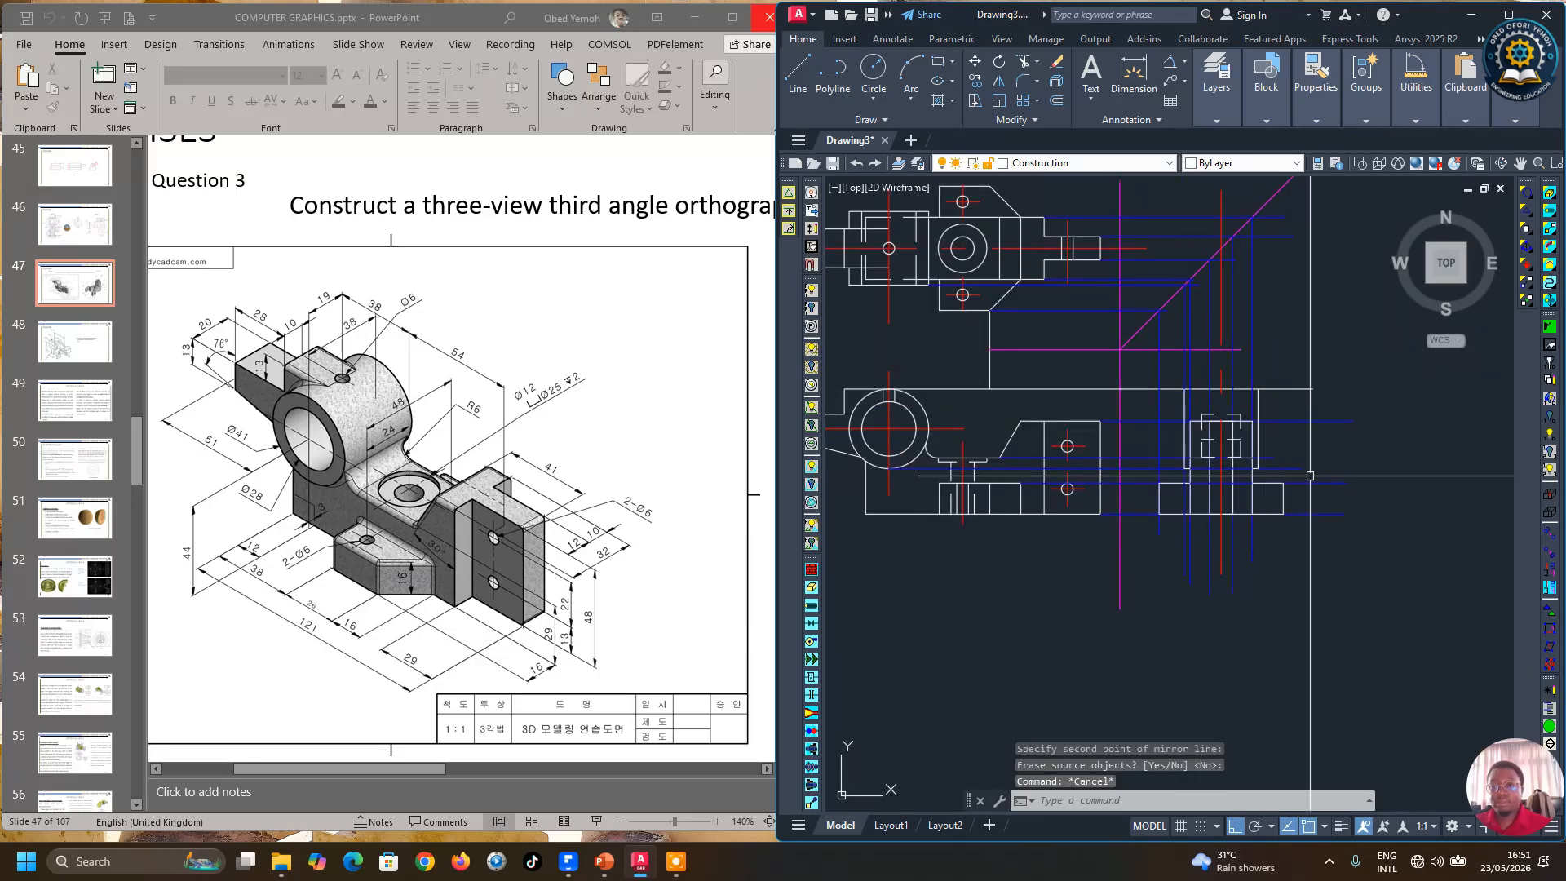
Step: Trim the horizontal line between the front and side views
click(1025, 63)
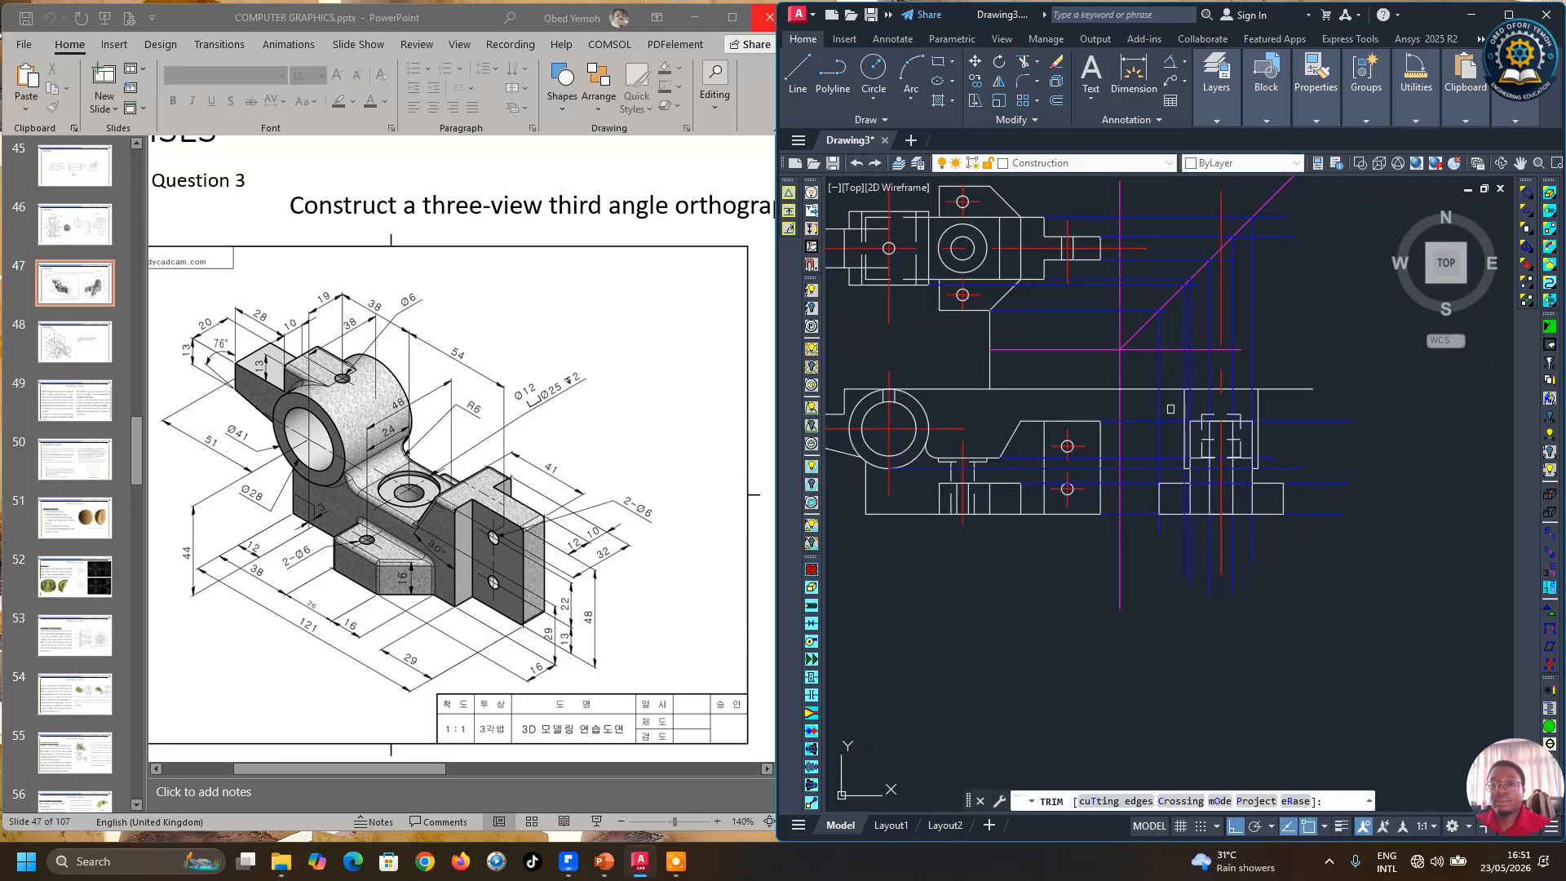
click(1175, 391)
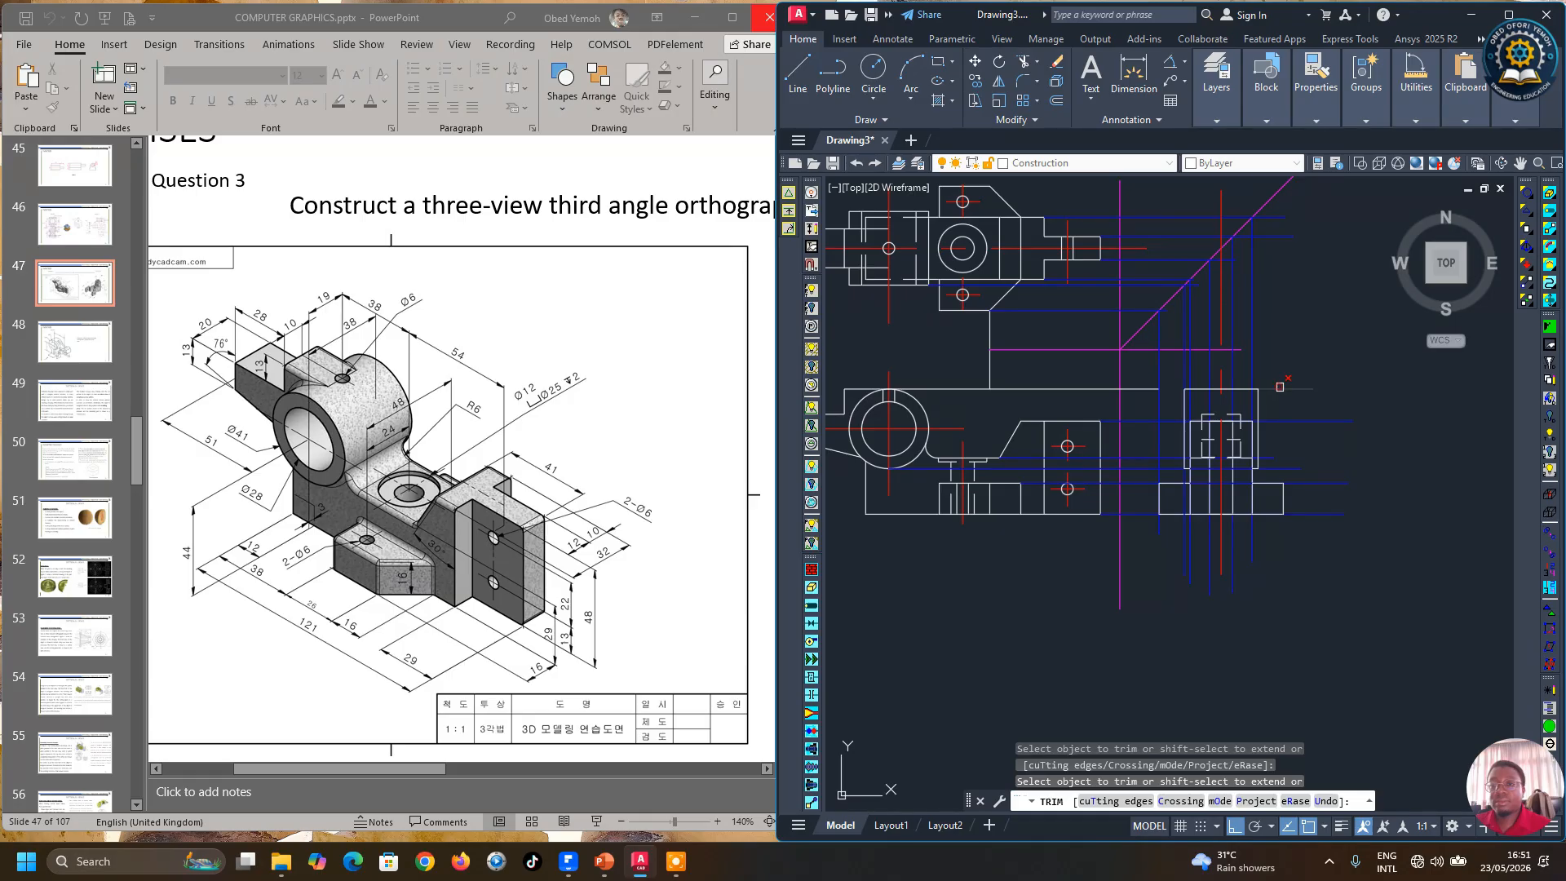
right_click(1310, 384)
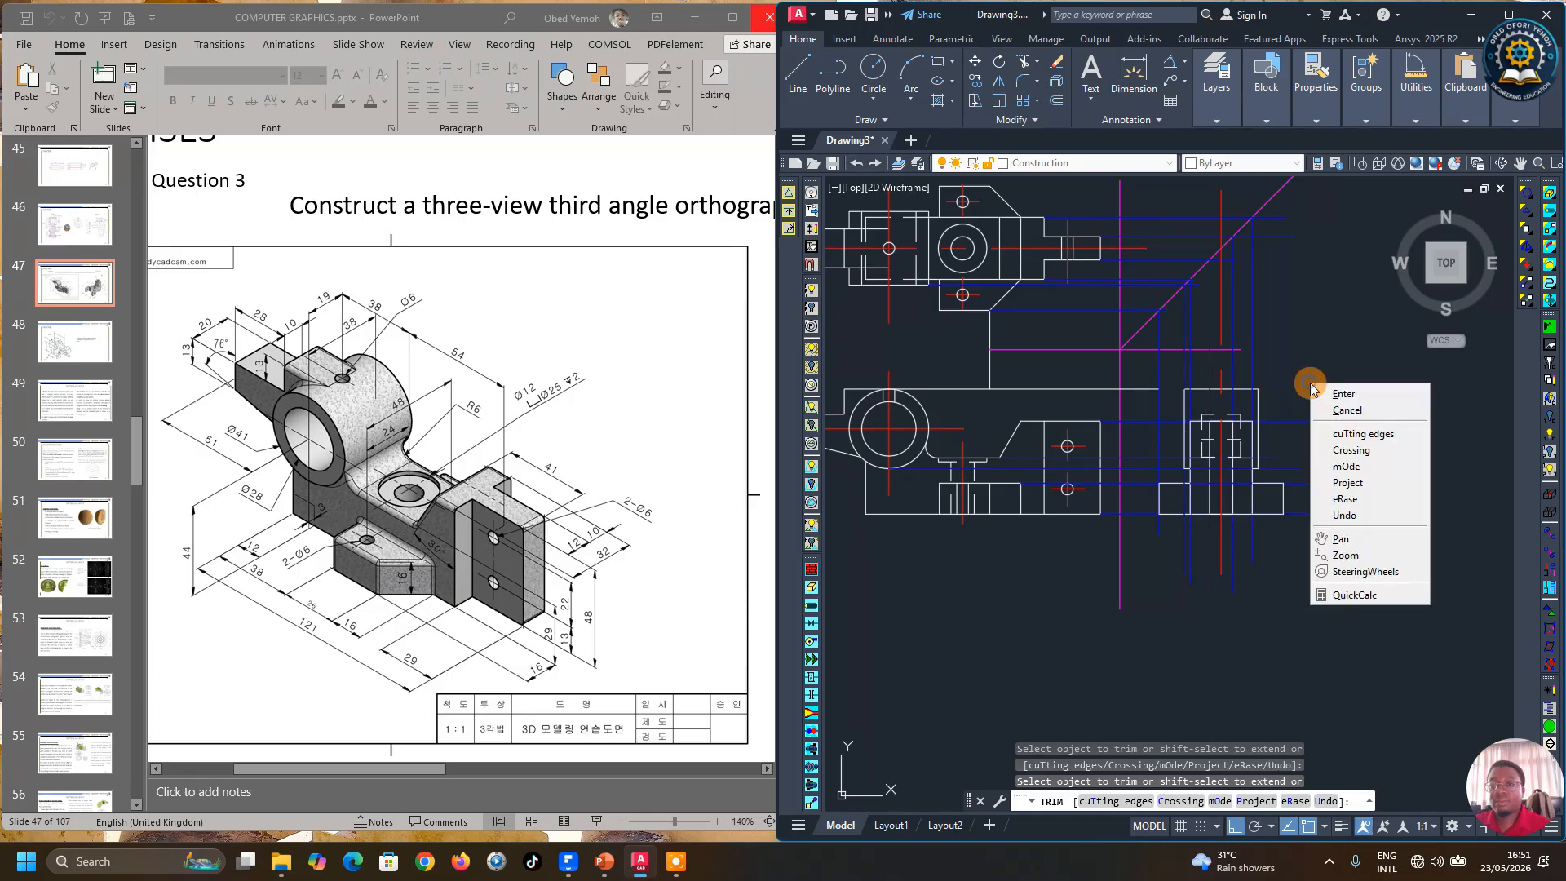
click(1143, 390)
right_click(1125, 379)
click(1150, 390)
Step: Set the colour of the horizontal line between the views to Blue
click(1106, 386)
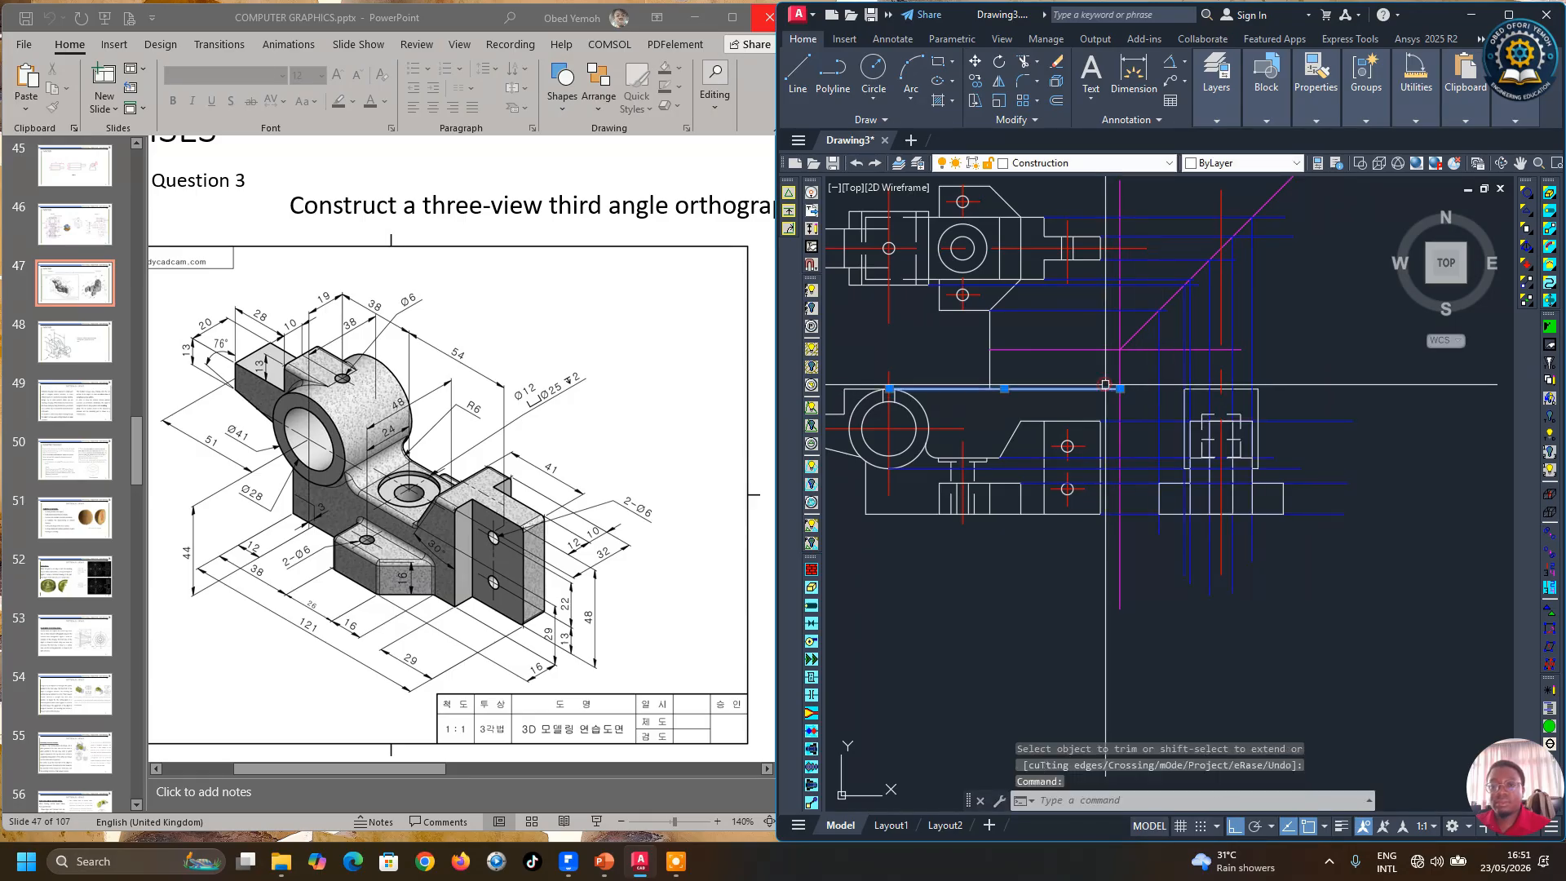
click(1120, 388)
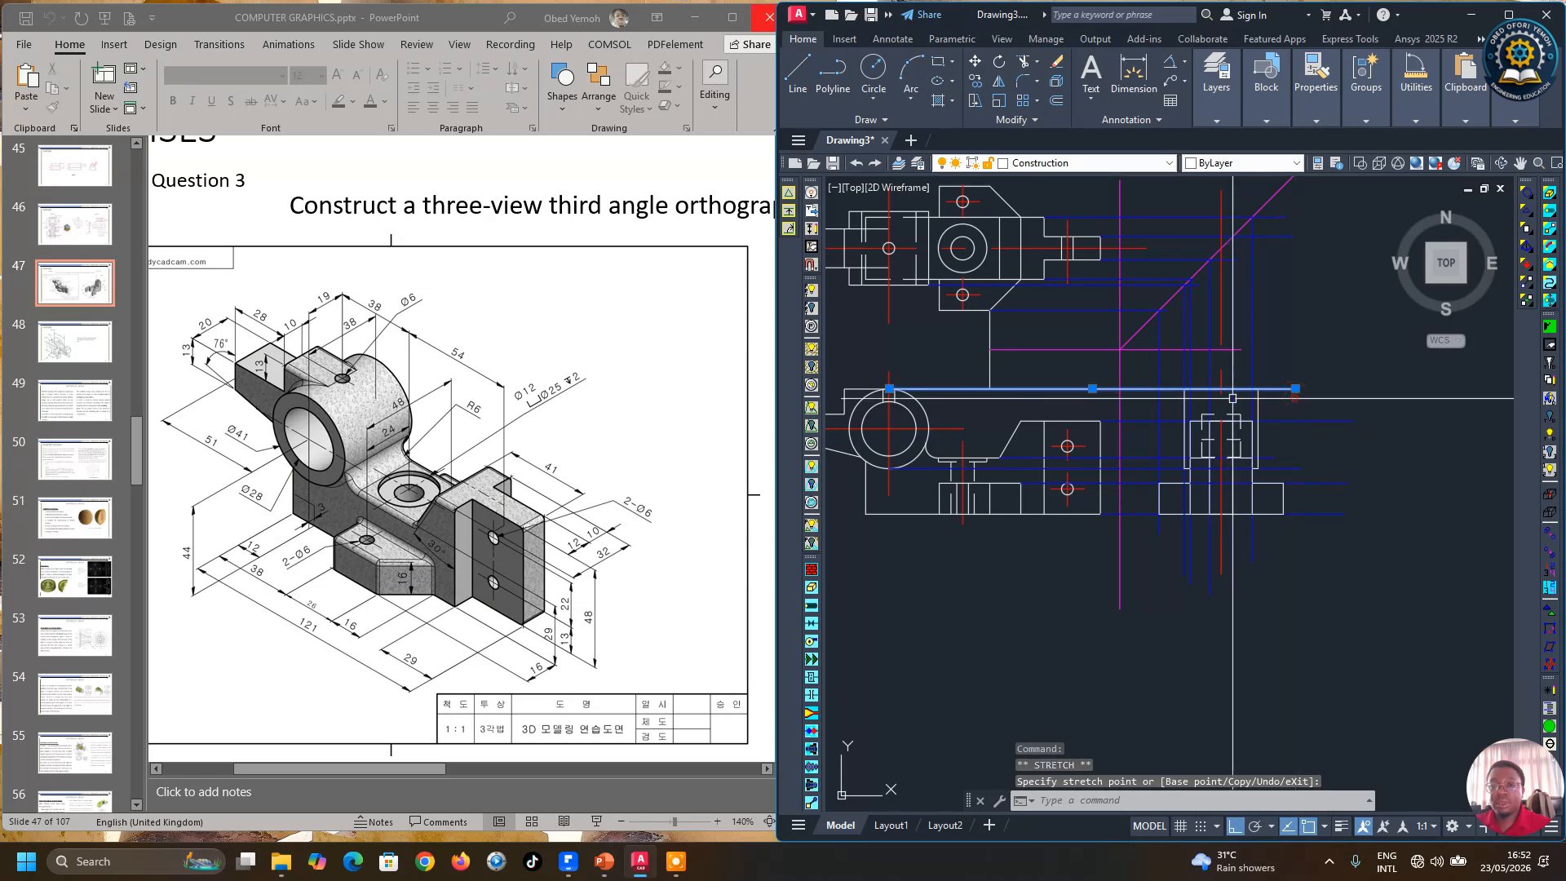
mouse_move(1346, 127)
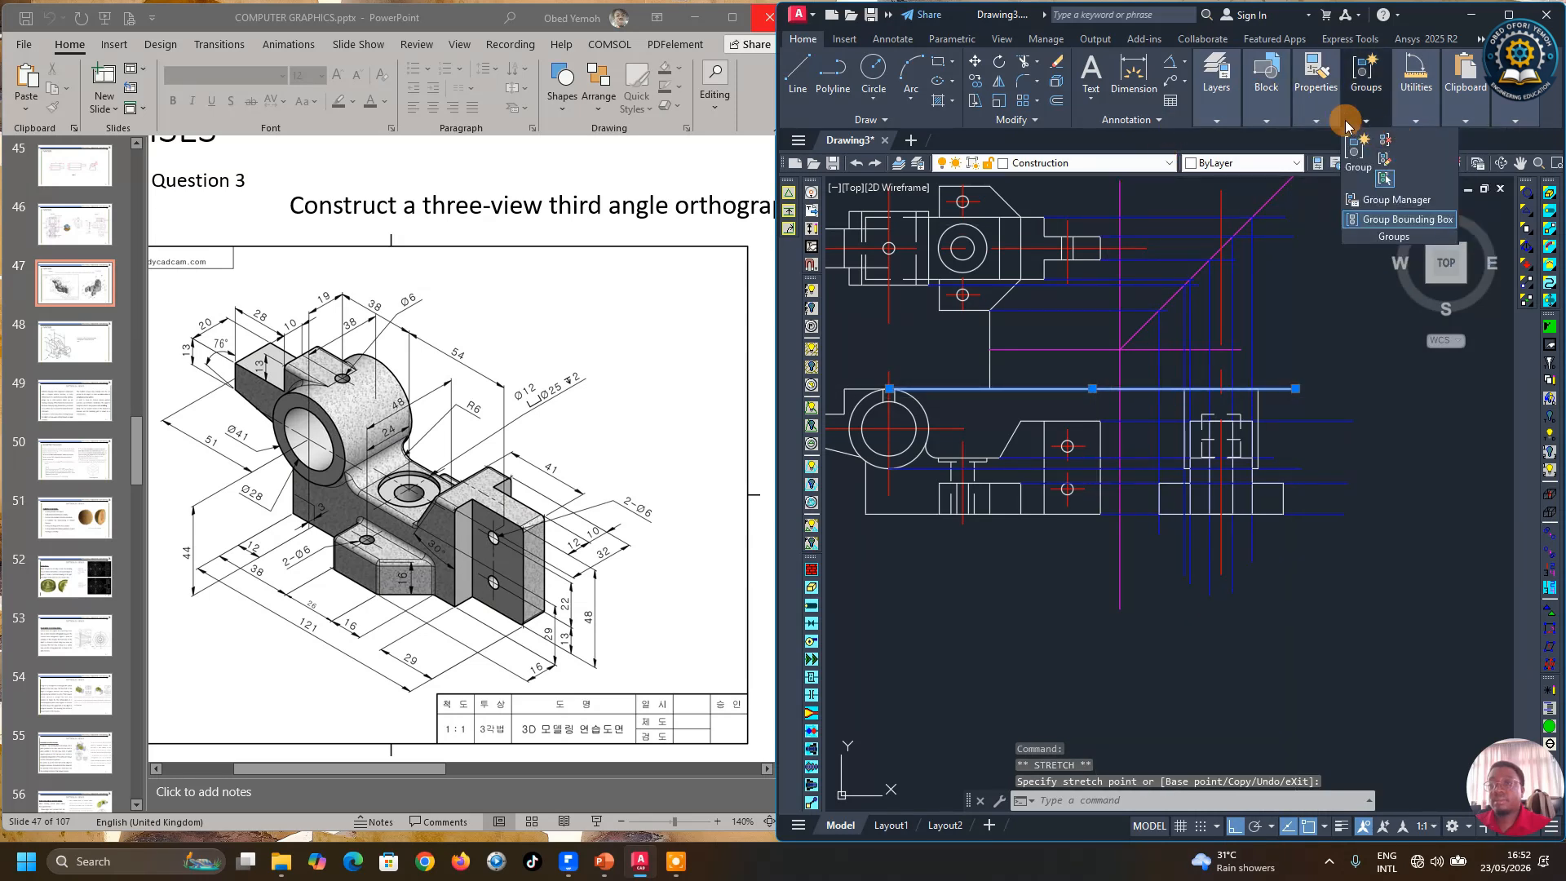
click(1413, 141)
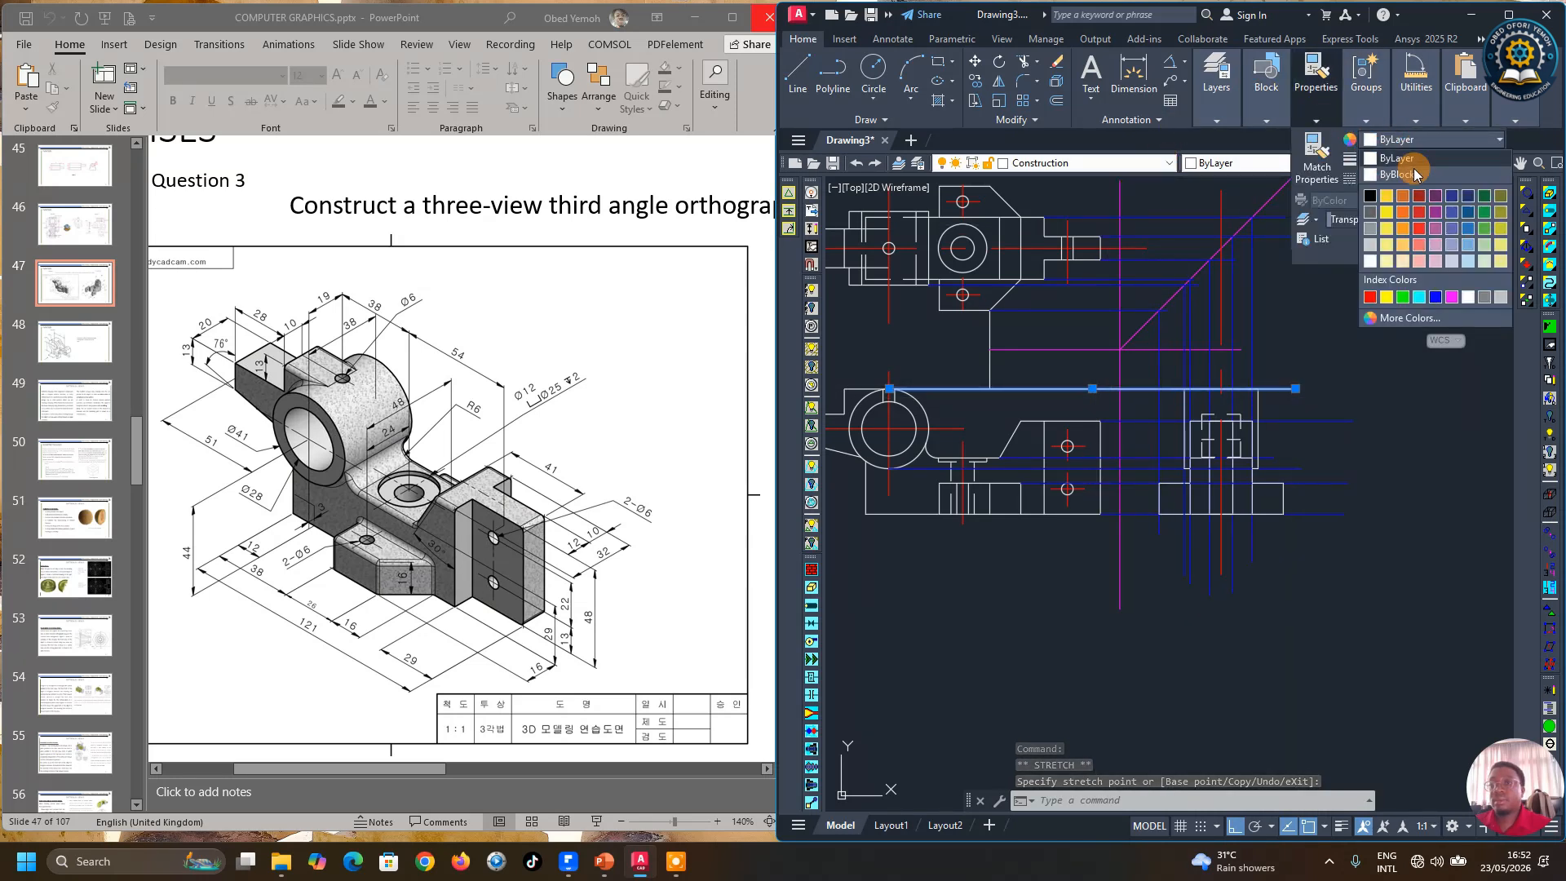
click(1435, 298)
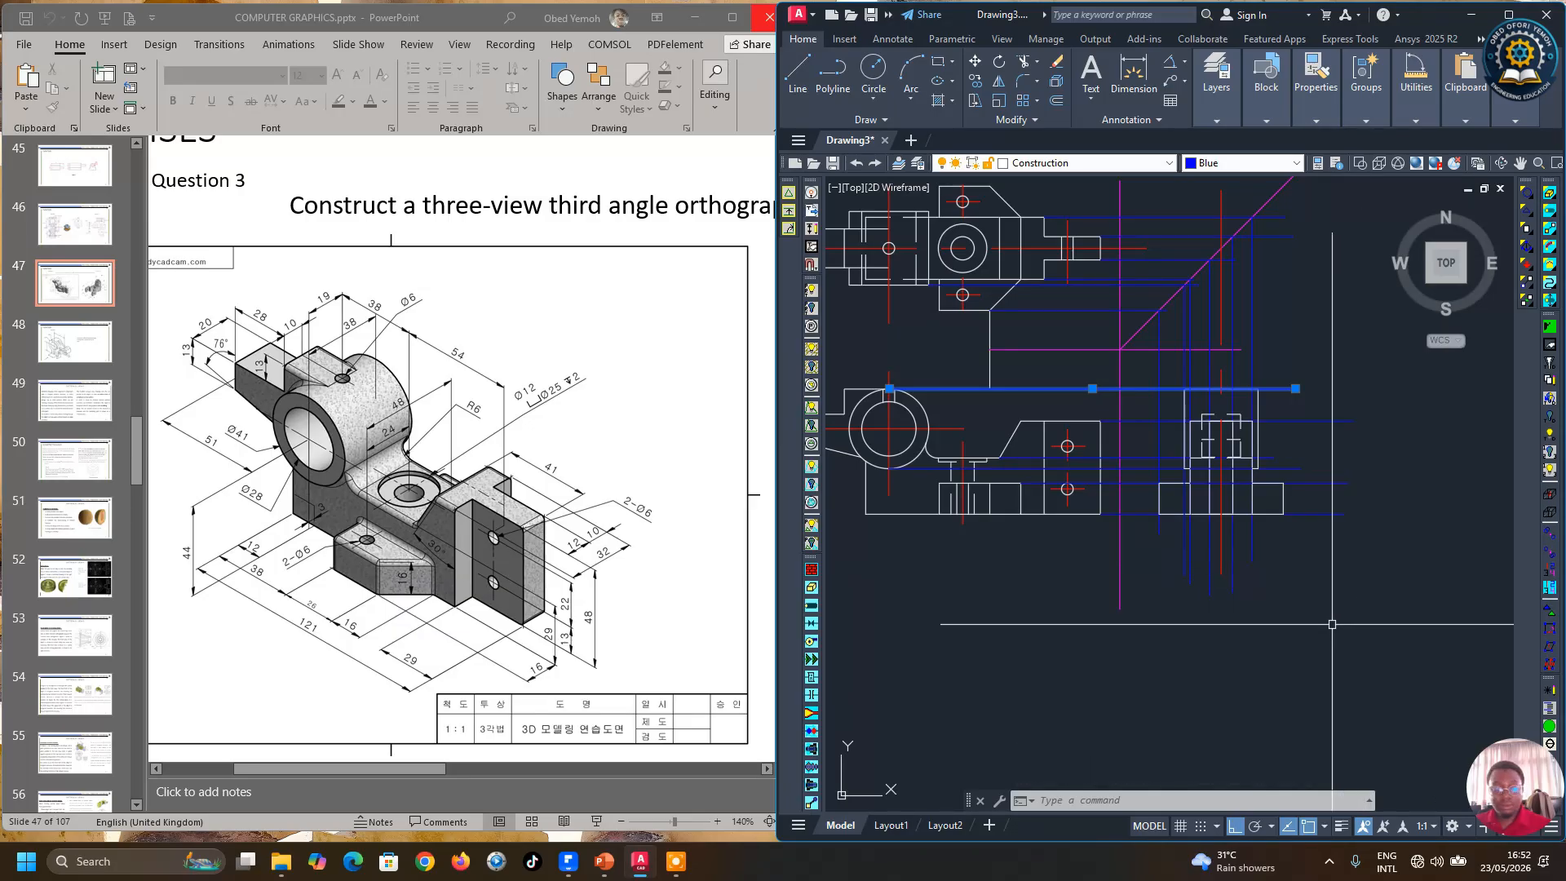
key(Escape)
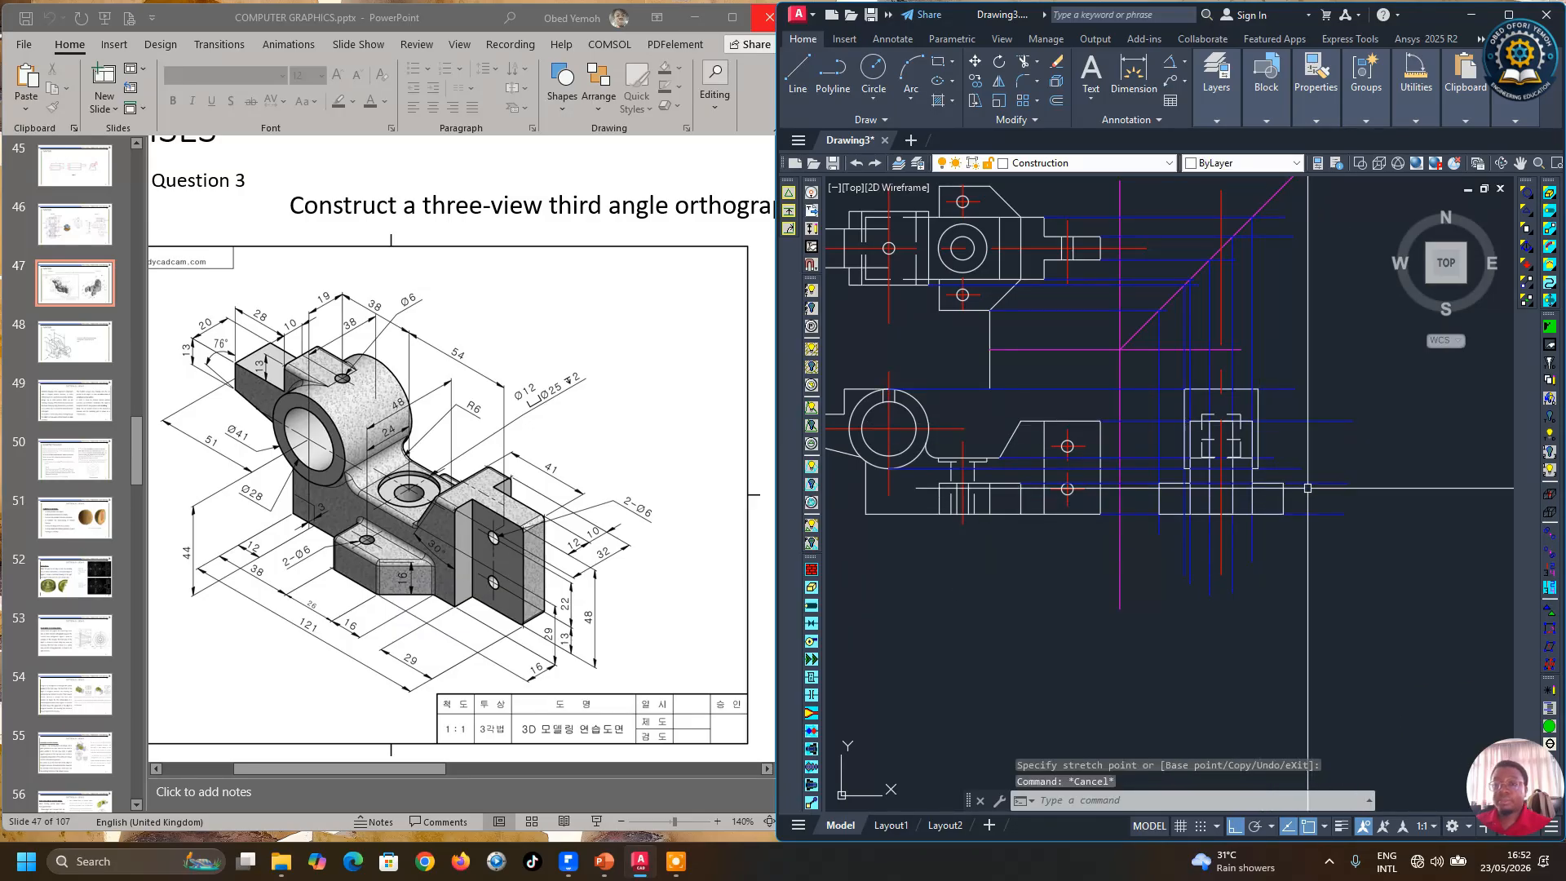
scroll(1203, 434, up, 2)
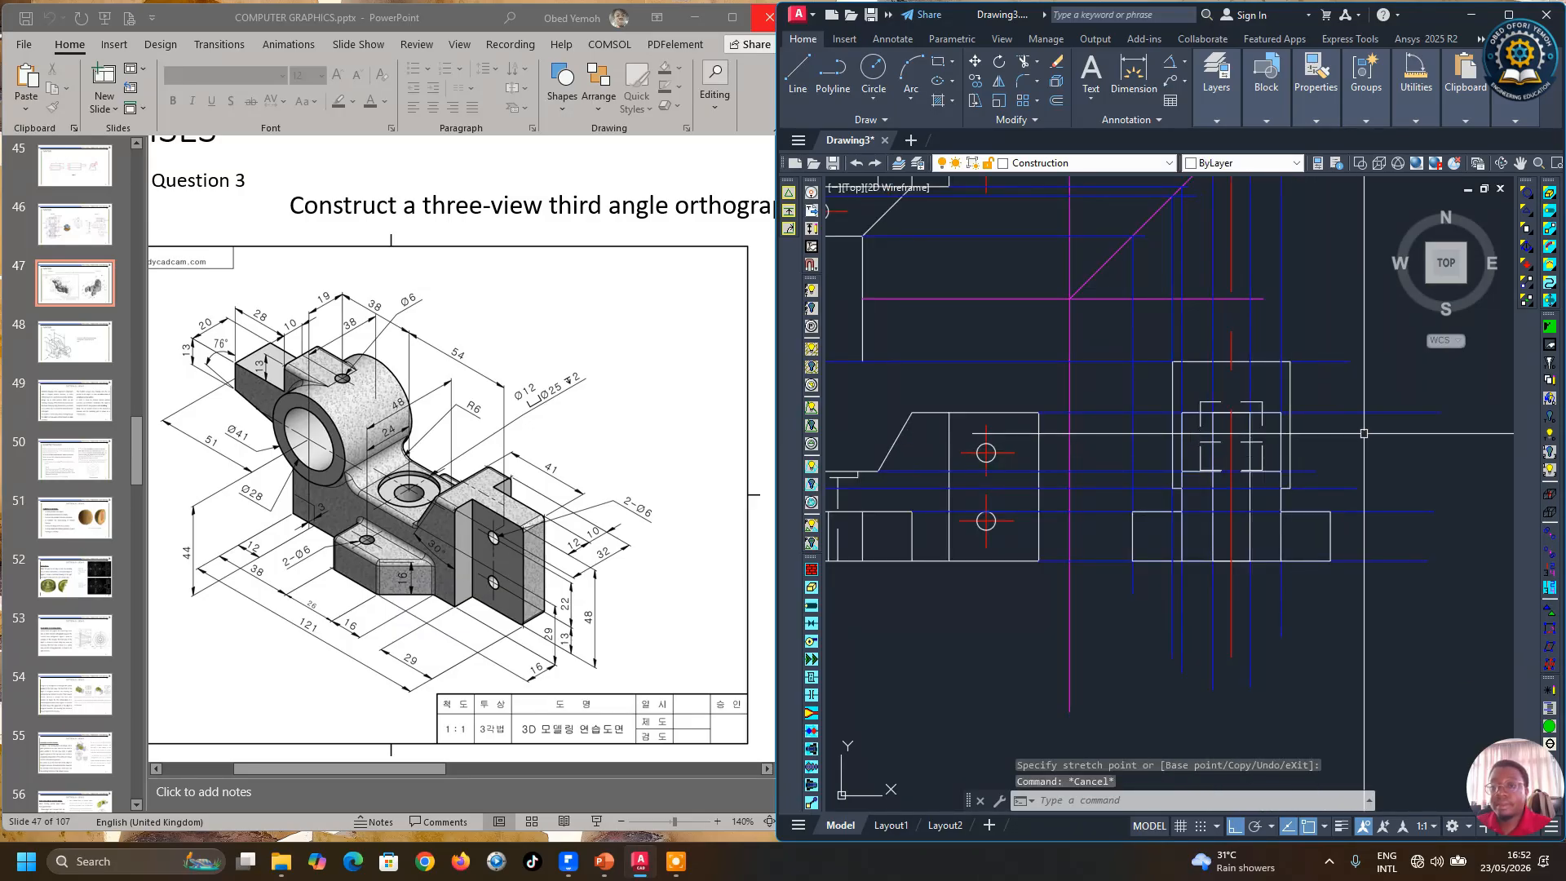
scroll(1364, 472, down, 2)
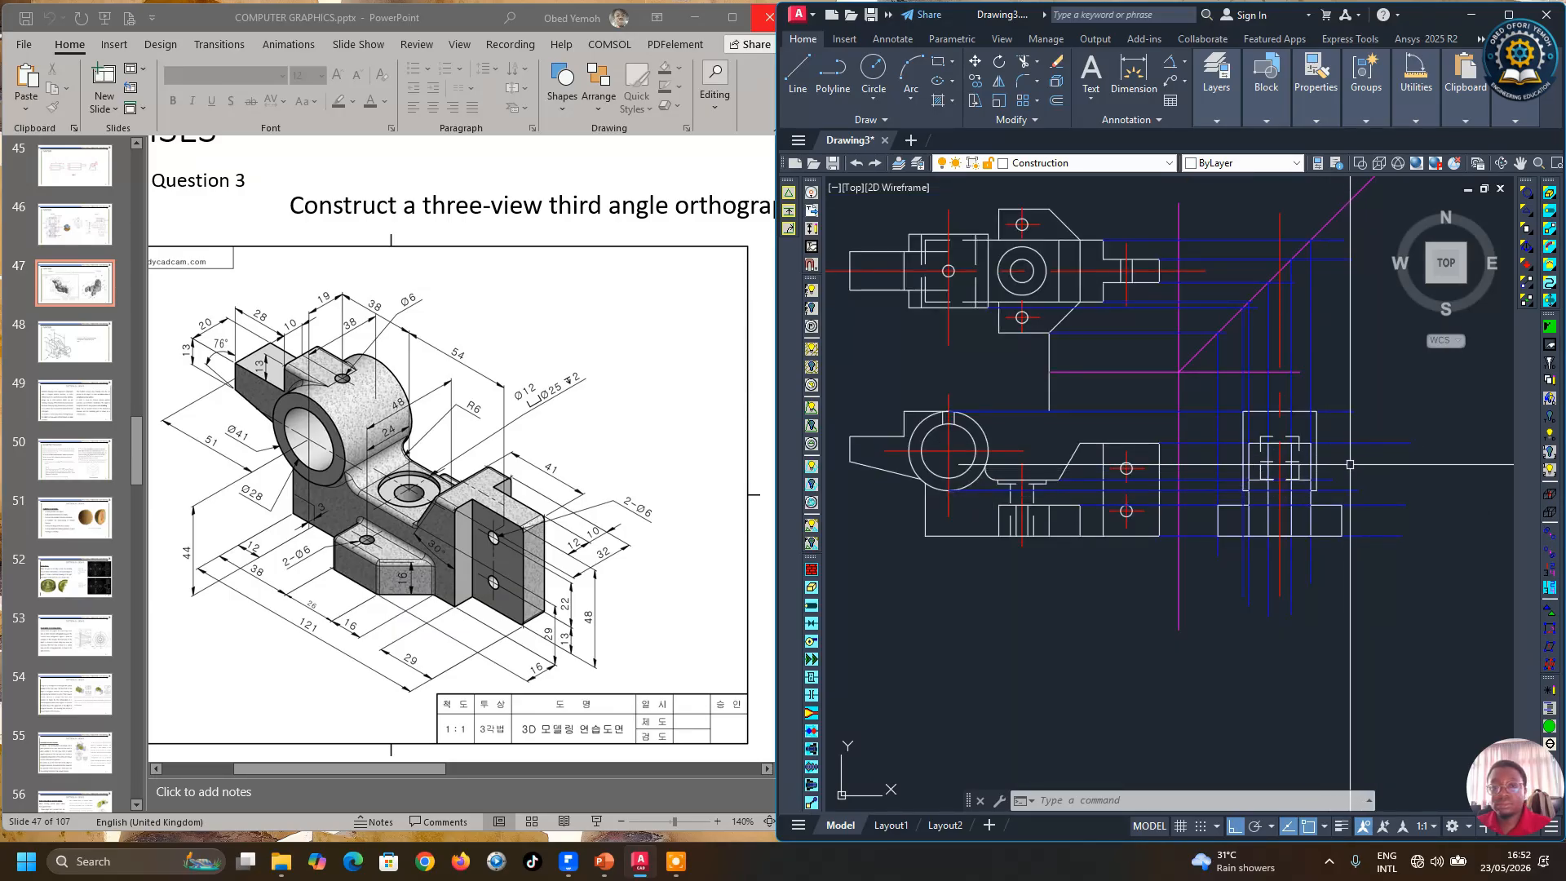
Step: Draw a horizontal projection line from the top of the front view's large hole across to the side view
scroll(1354, 467, up, 2)
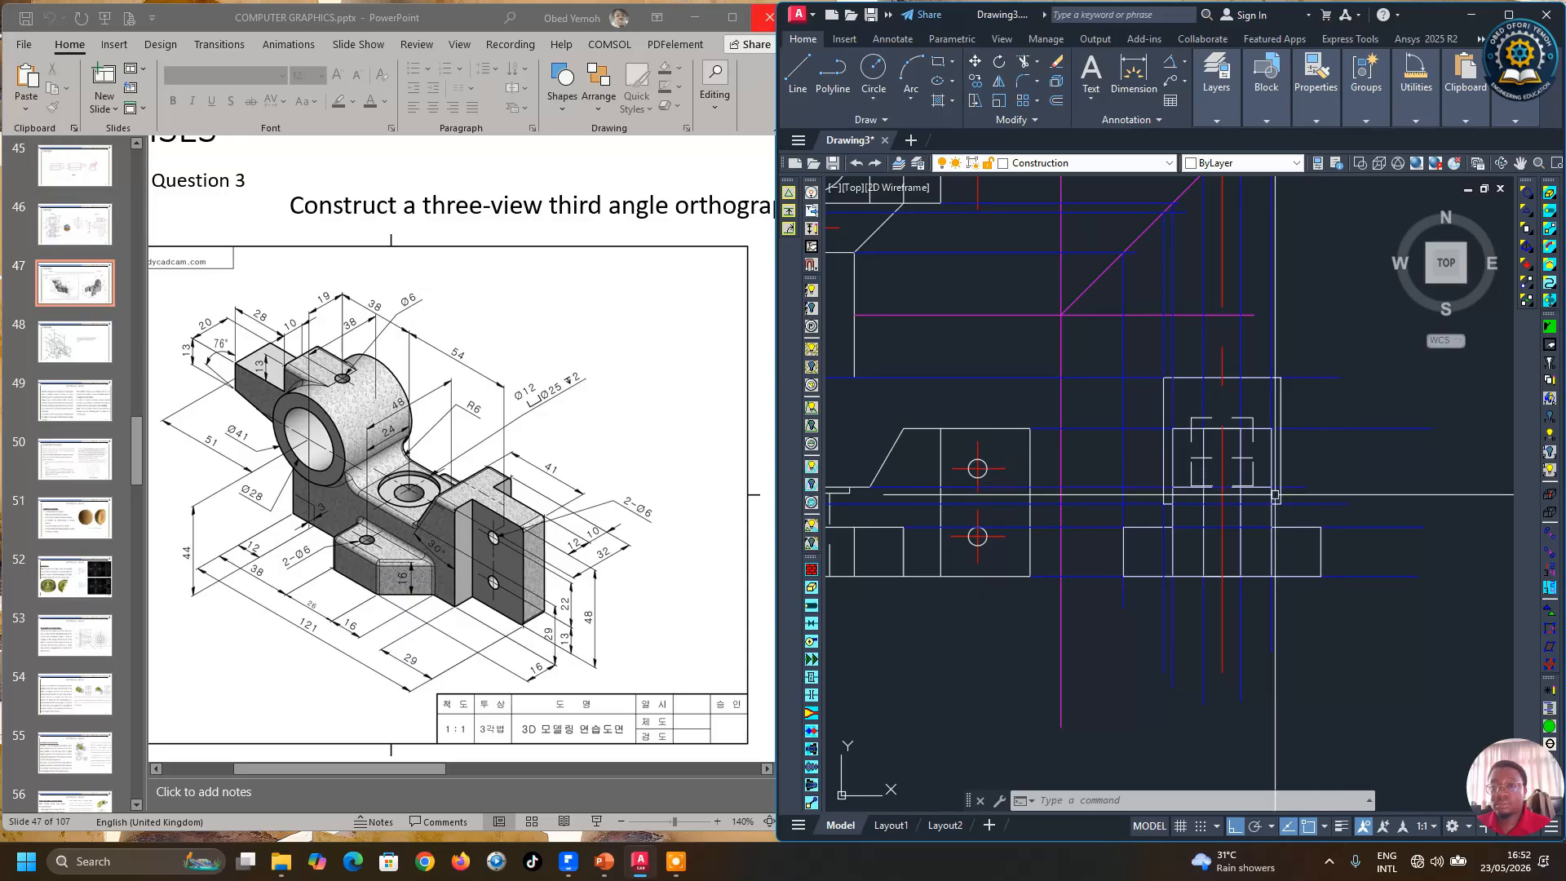
click(798, 70)
scroll(1208, 442, down, 2)
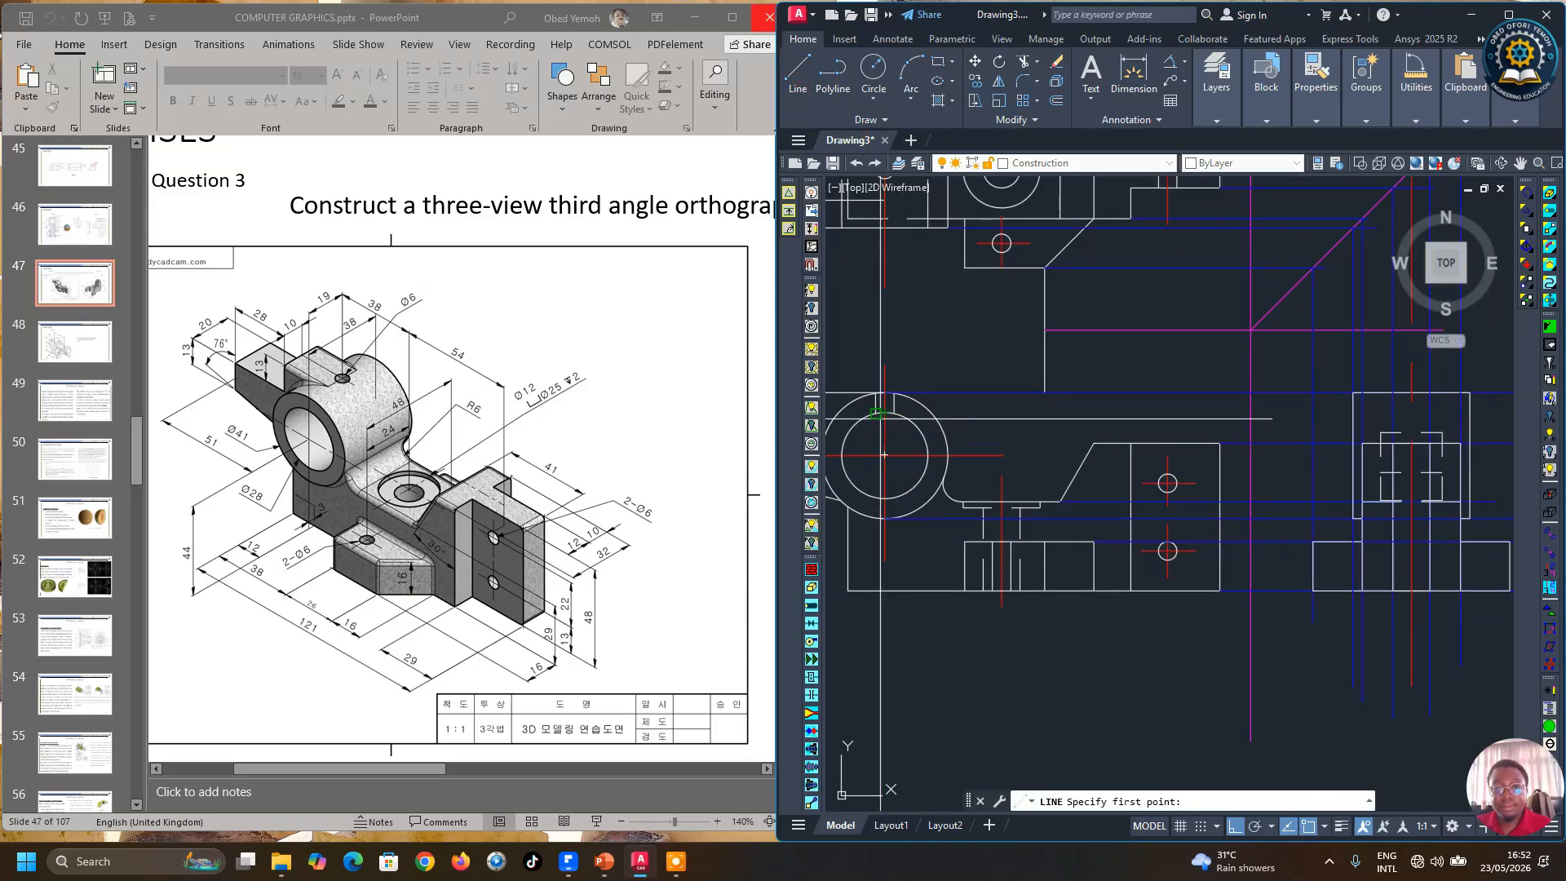
click(891, 414)
scroll(1291, 432, up, 2)
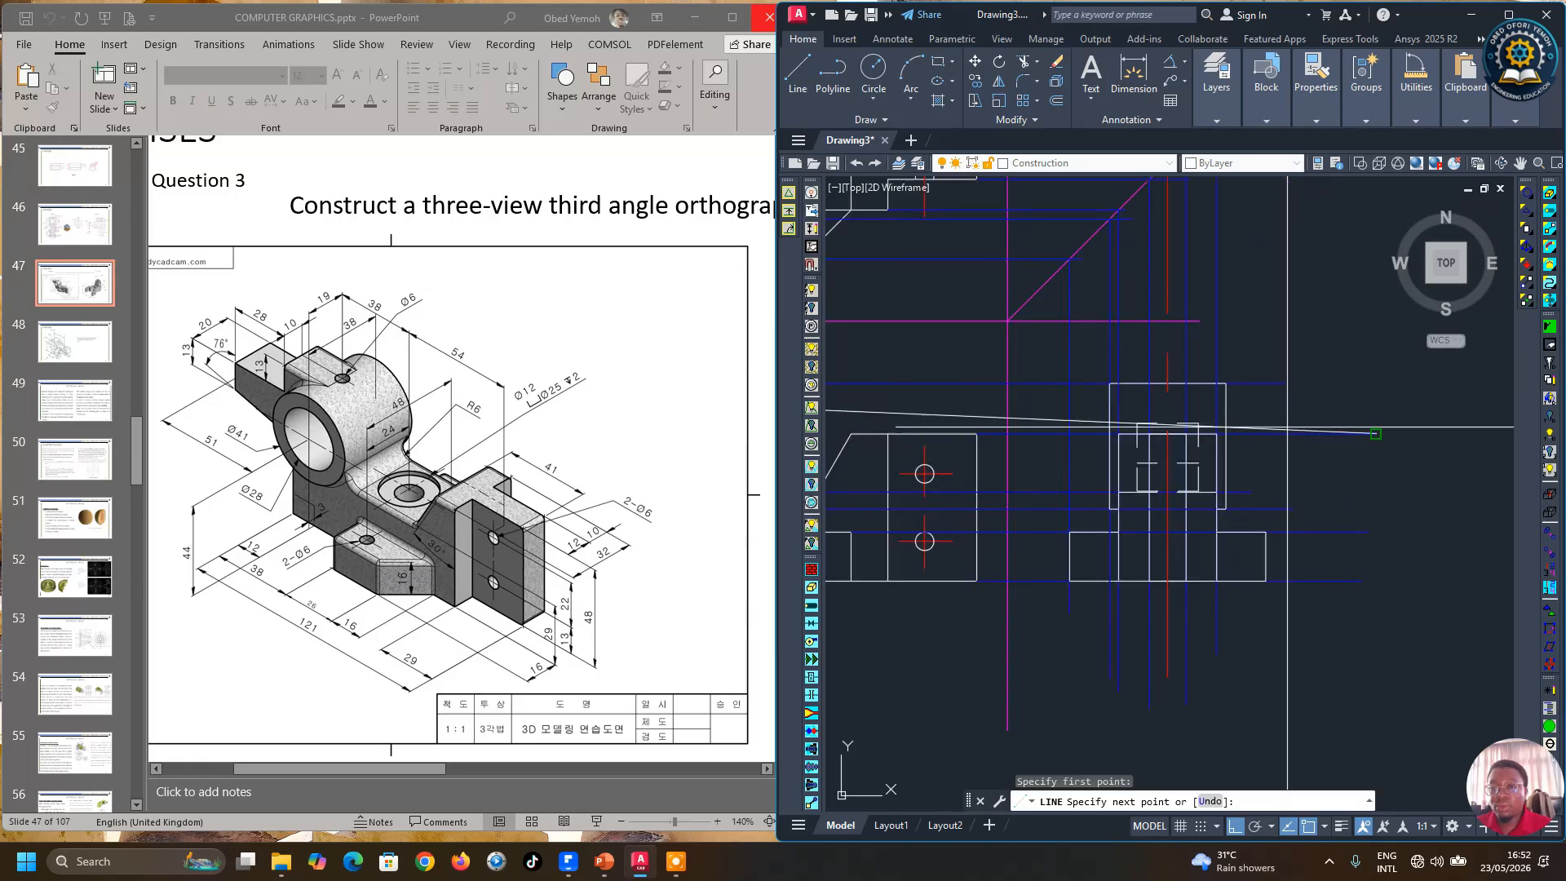
click(1252, 404)
key(Return)
Step: Draw a second horizontal projection line from the bottom of the large hole across to the side view
scroll(1272, 448, down, 2)
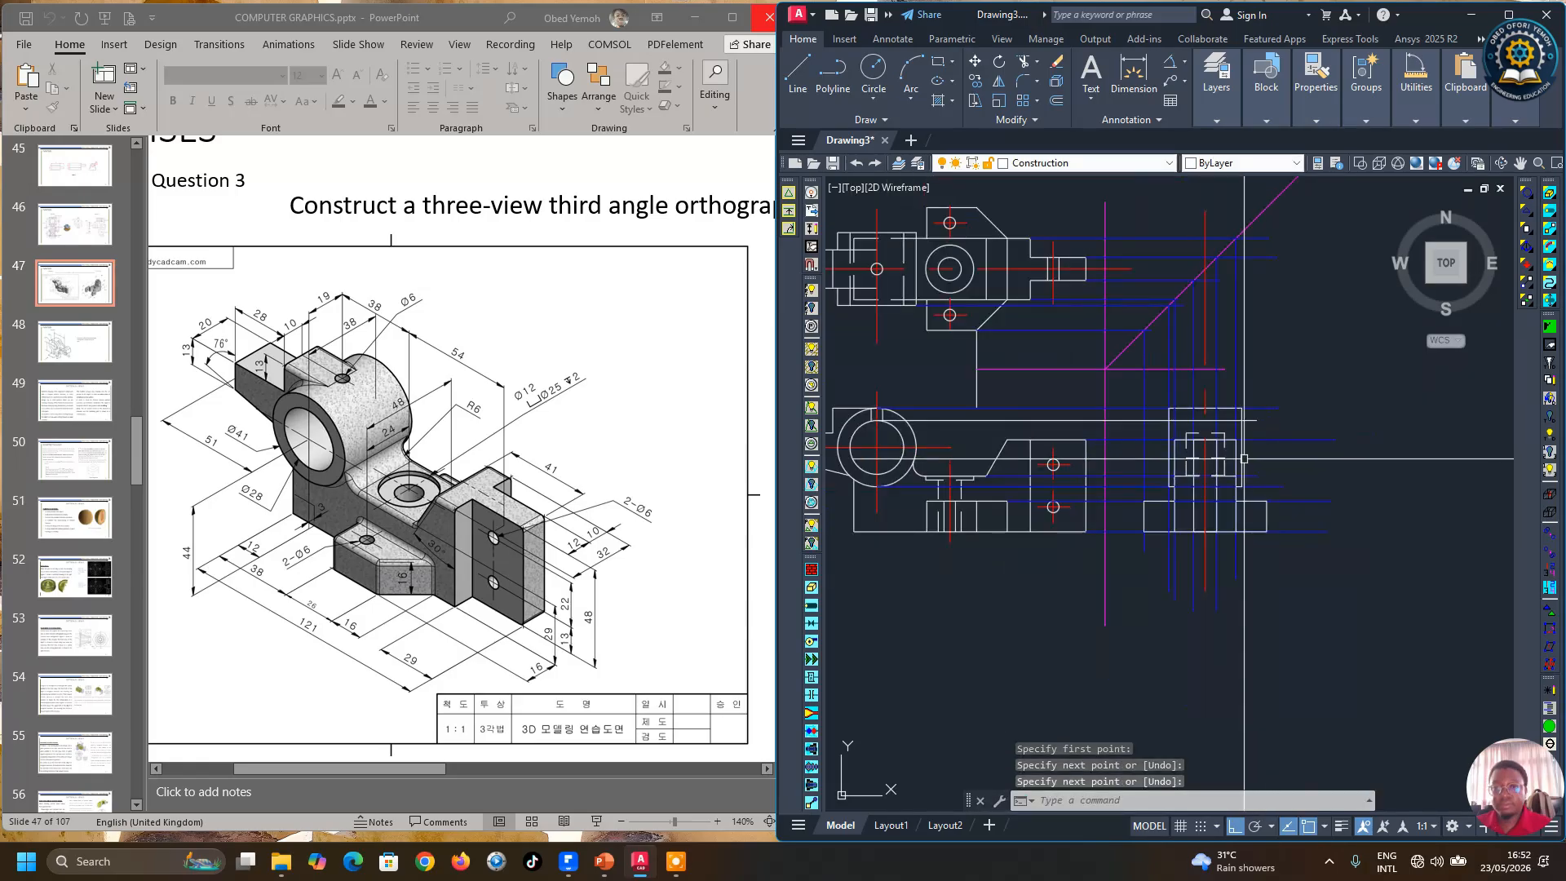
key(Return)
click(877, 473)
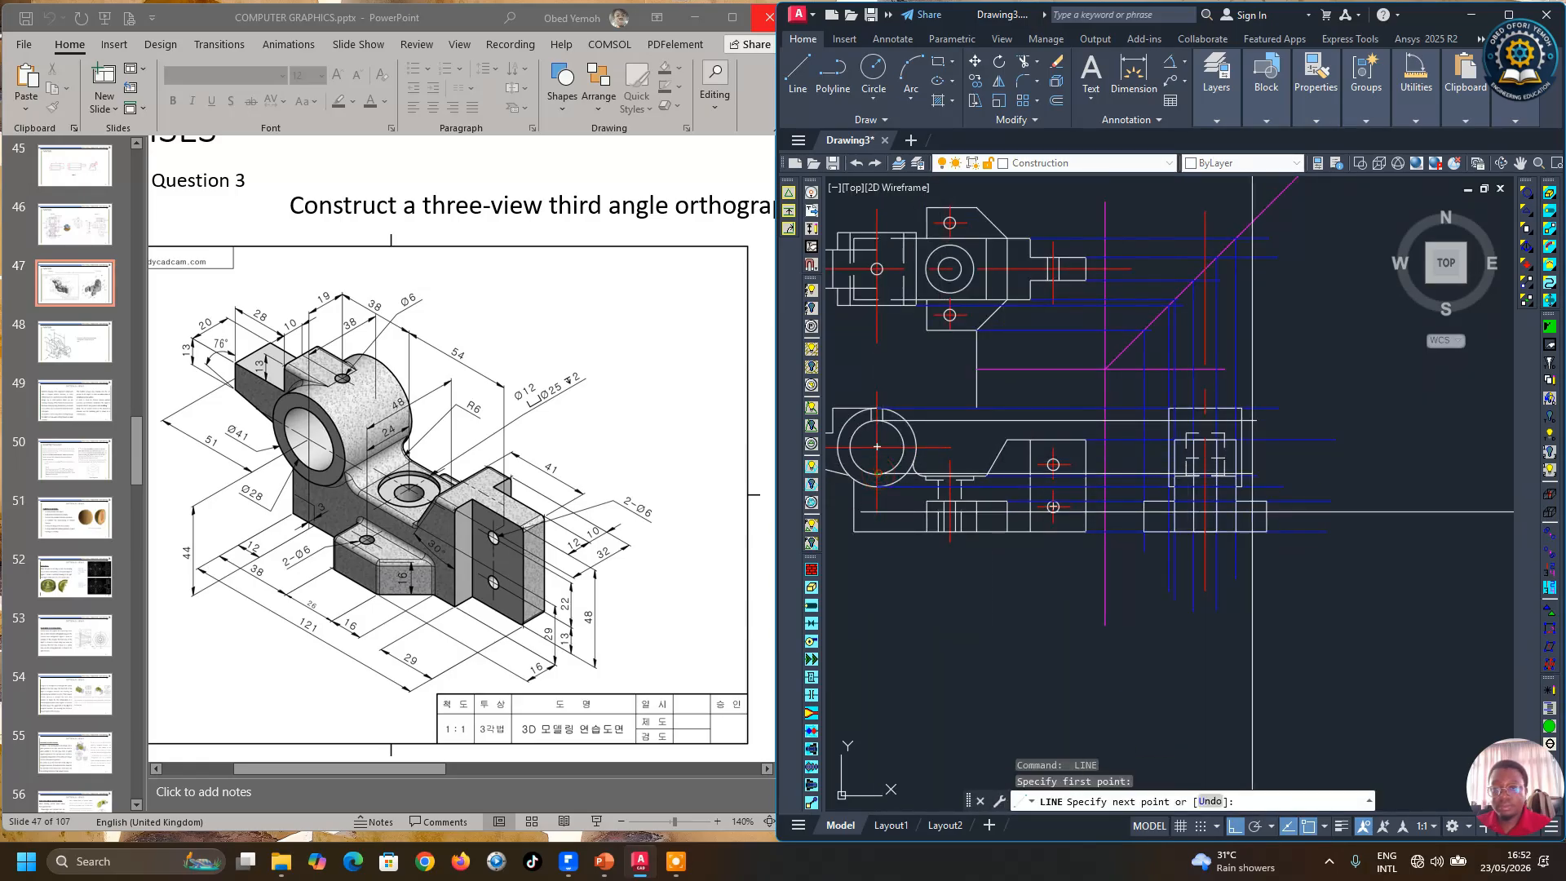
scroll(1252, 487, up, 5)
click(1251, 487)
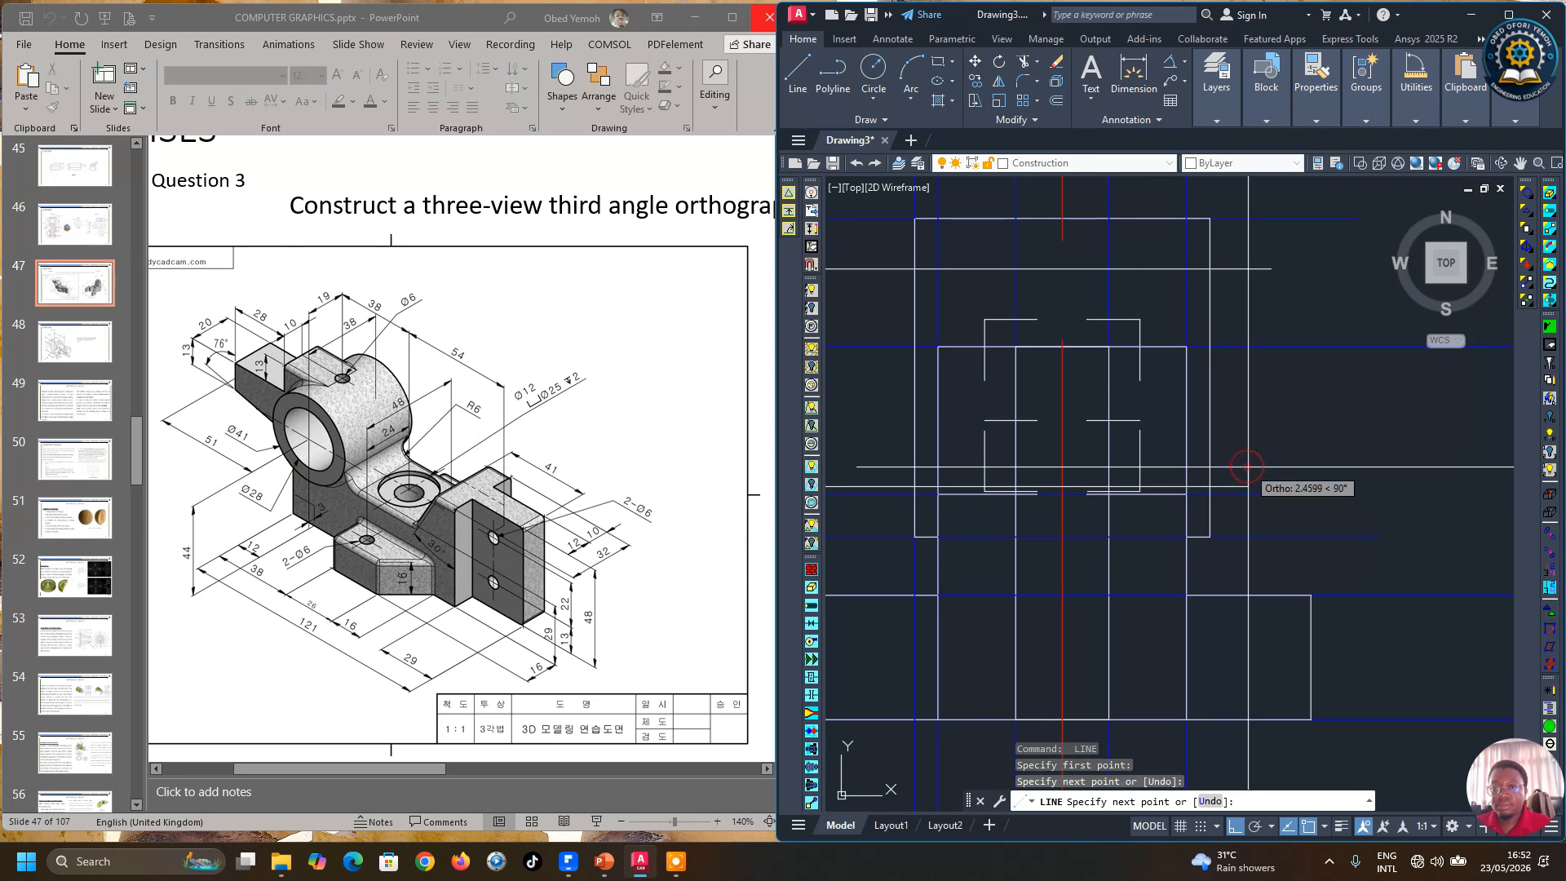
key(Return)
Step: Trim the two new projection lines back to the side view's outline using cutting edges
scroll(1273, 485, down, 4)
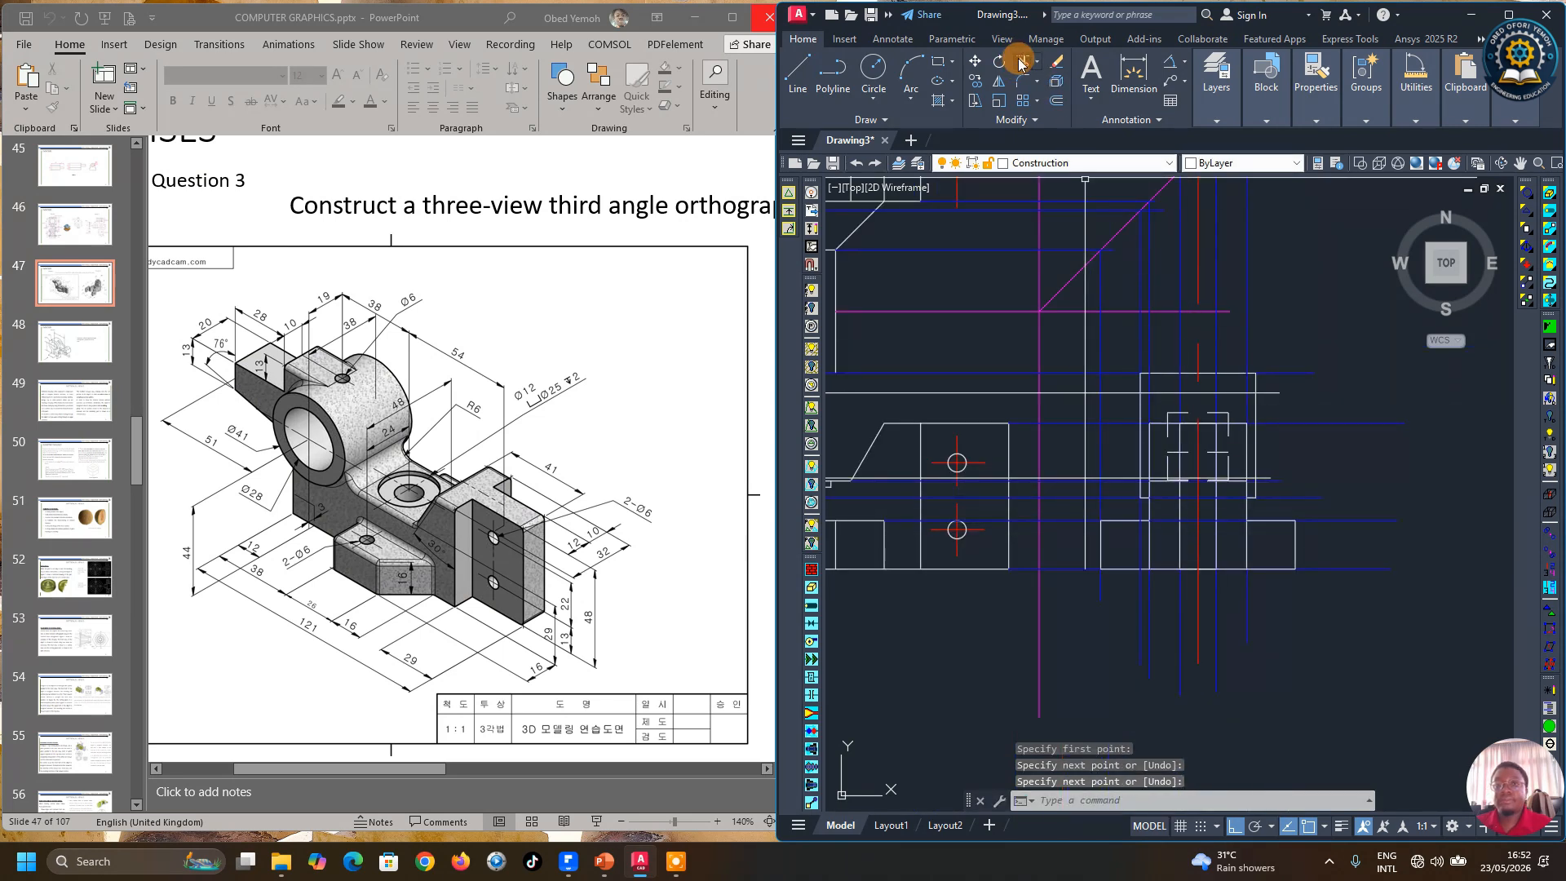
click(1023, 63)
click(1116, 802)
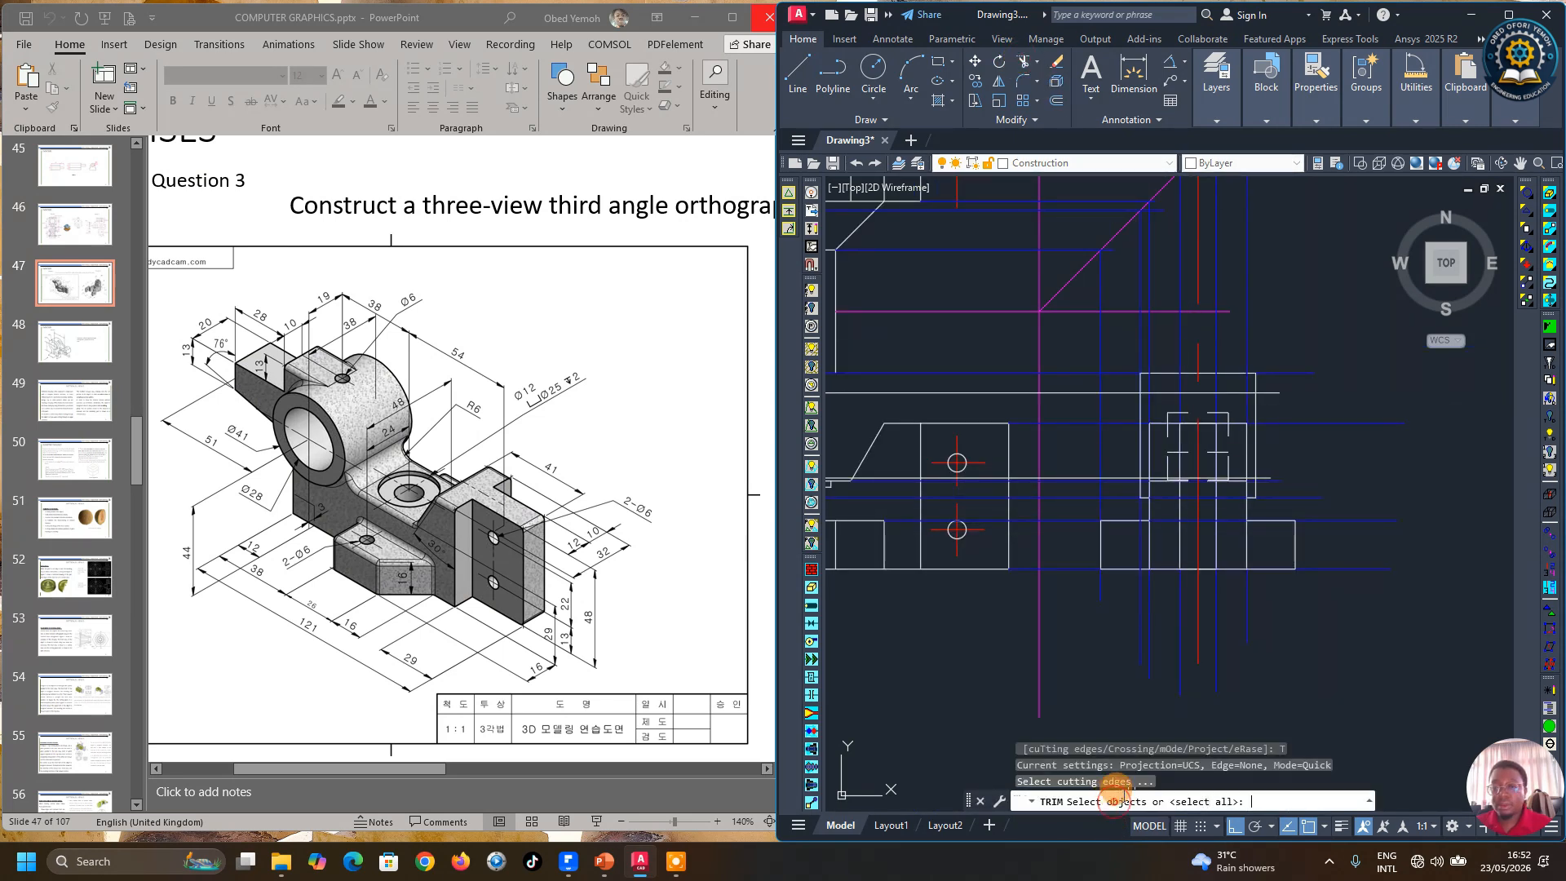
click(1138, 407)
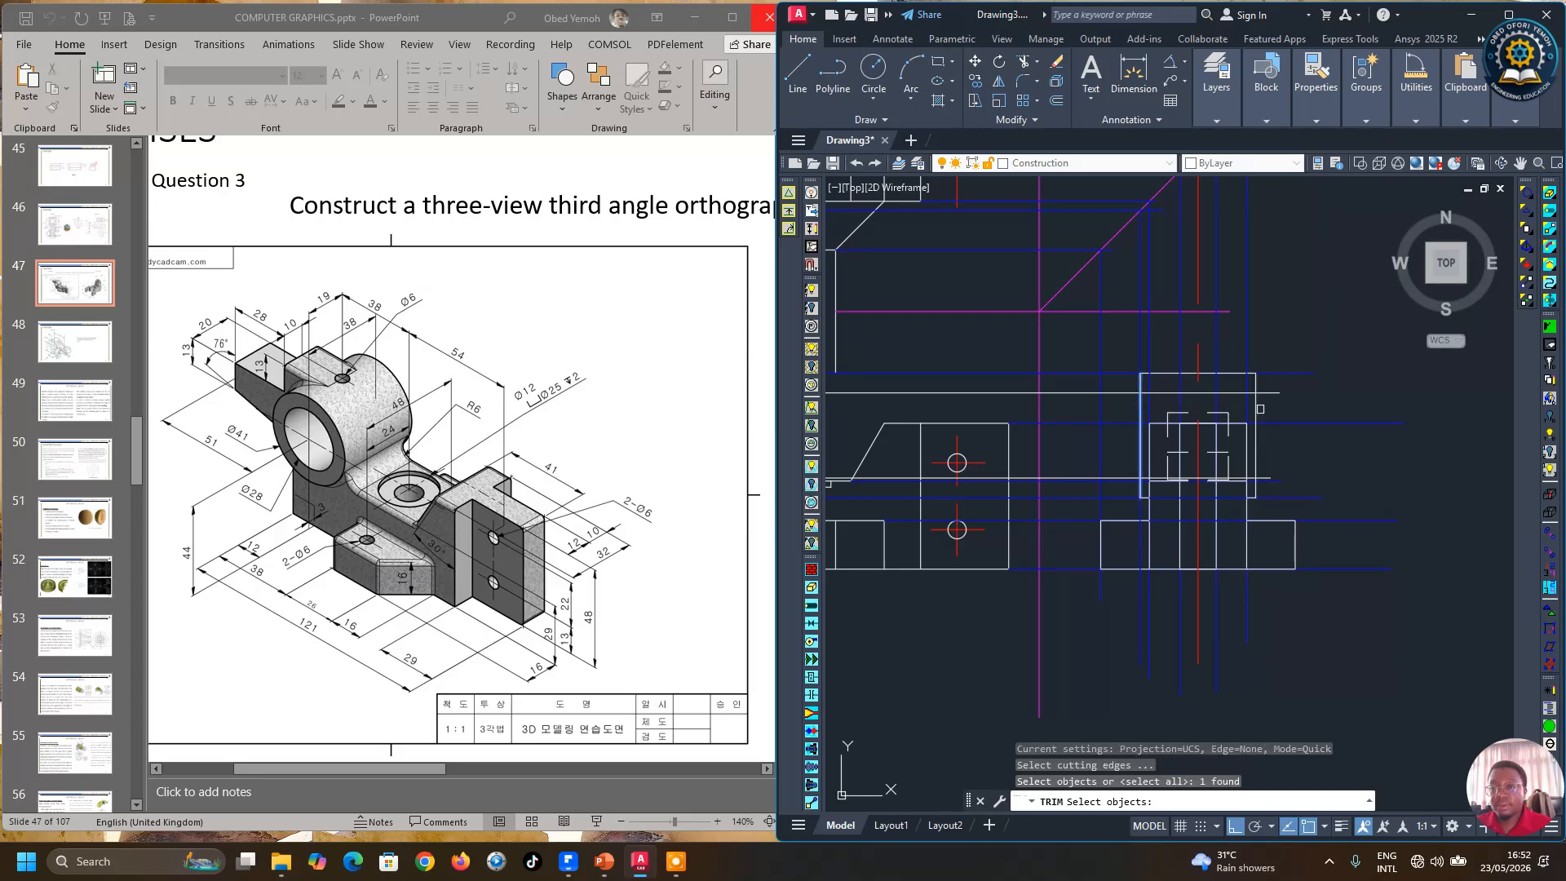
click(1255, 407)
key(Return)
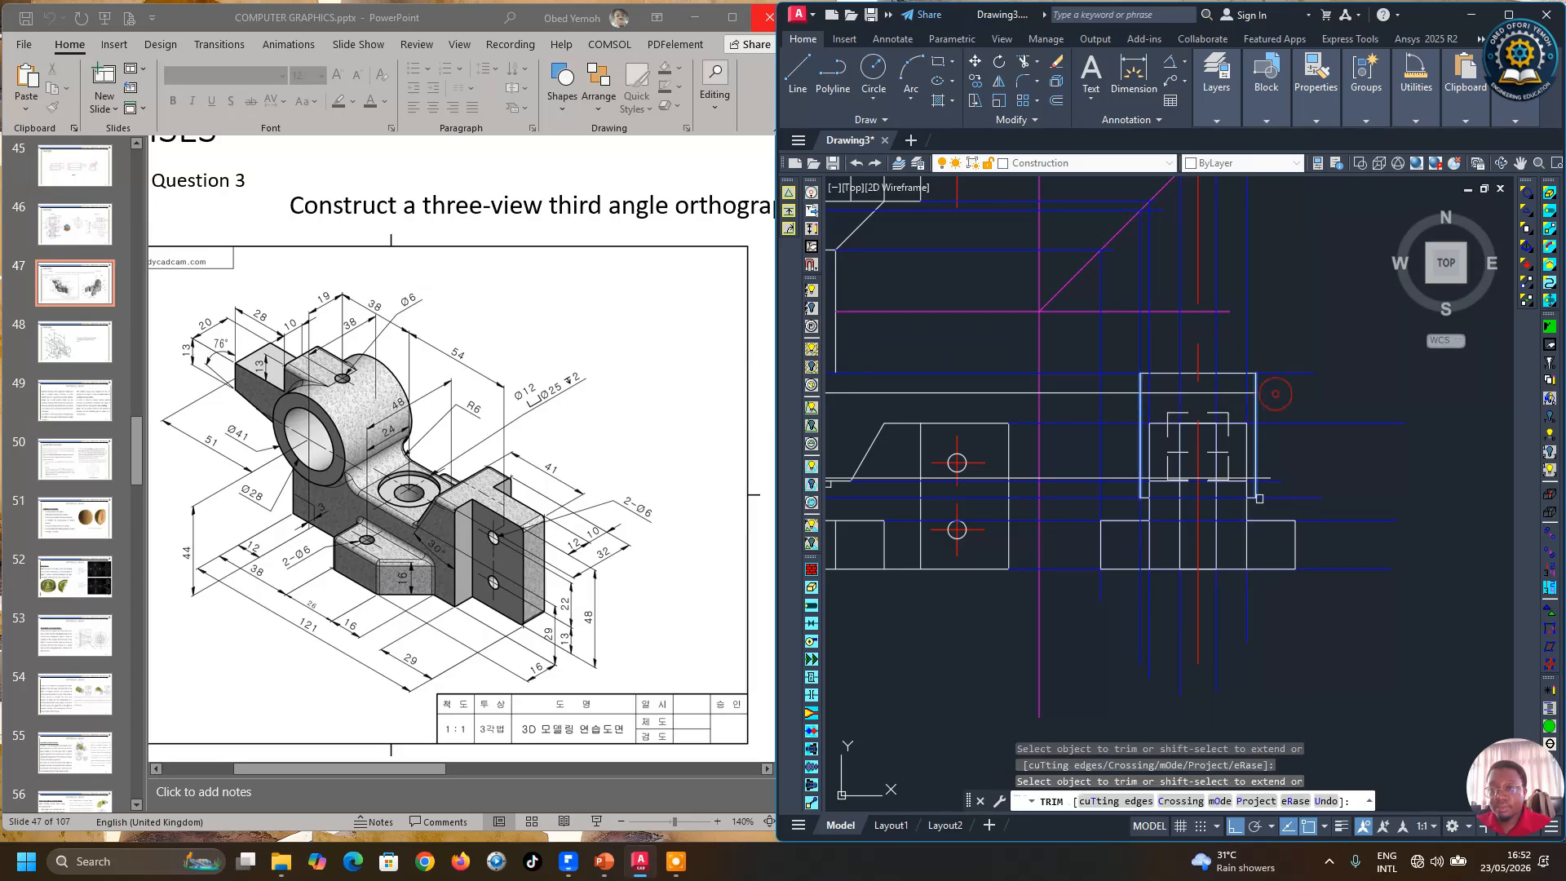
scroll(1259, 499, up, 2)
scroll(1270, 433, down, 2)
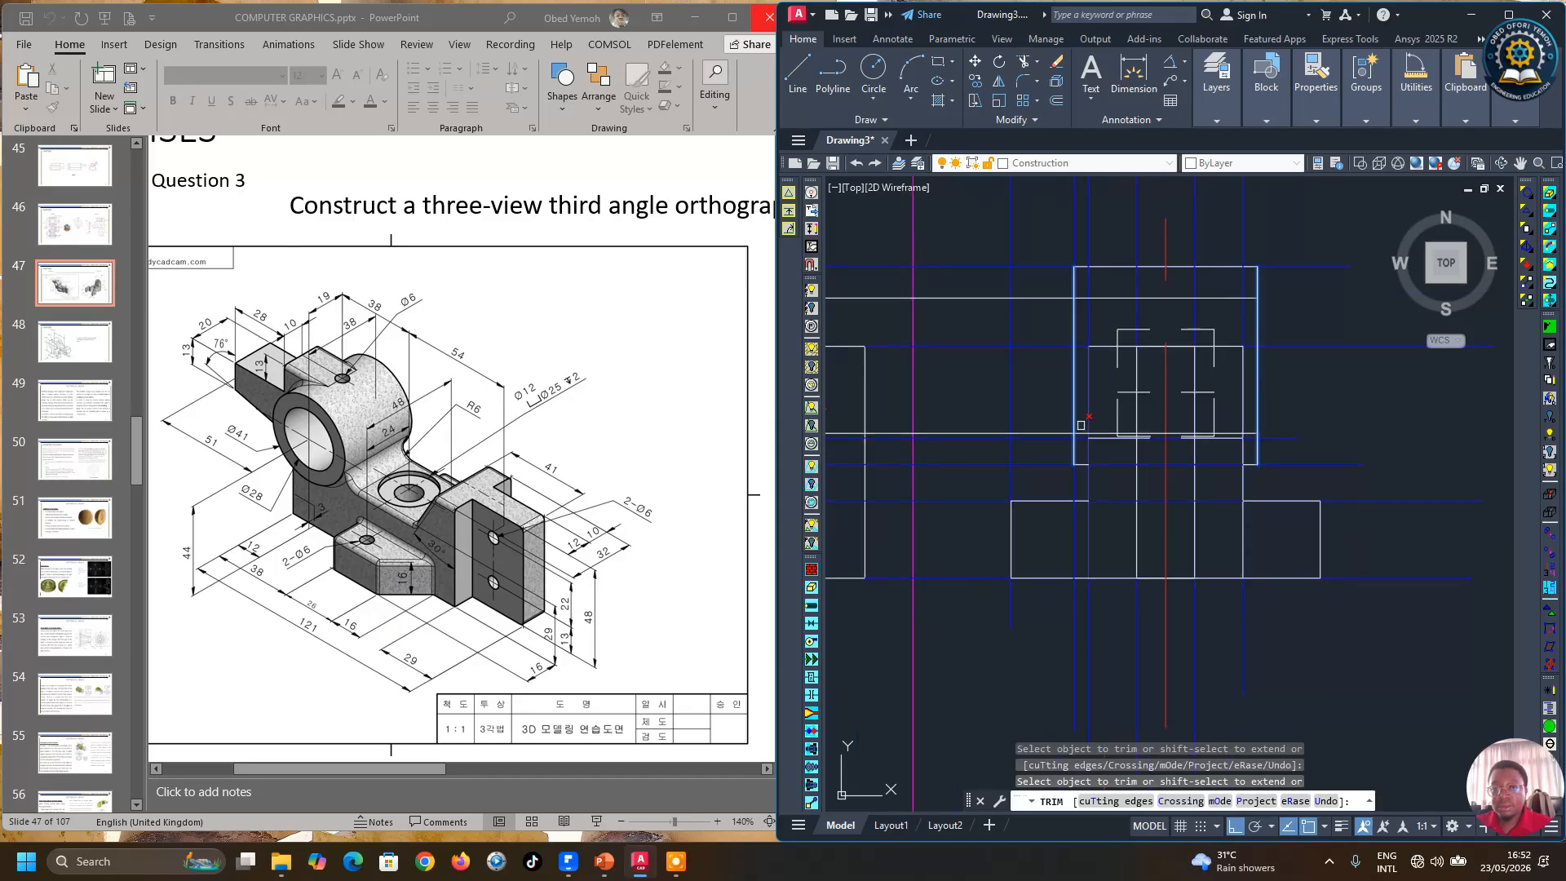
scroll(1061, 433, down, 2)
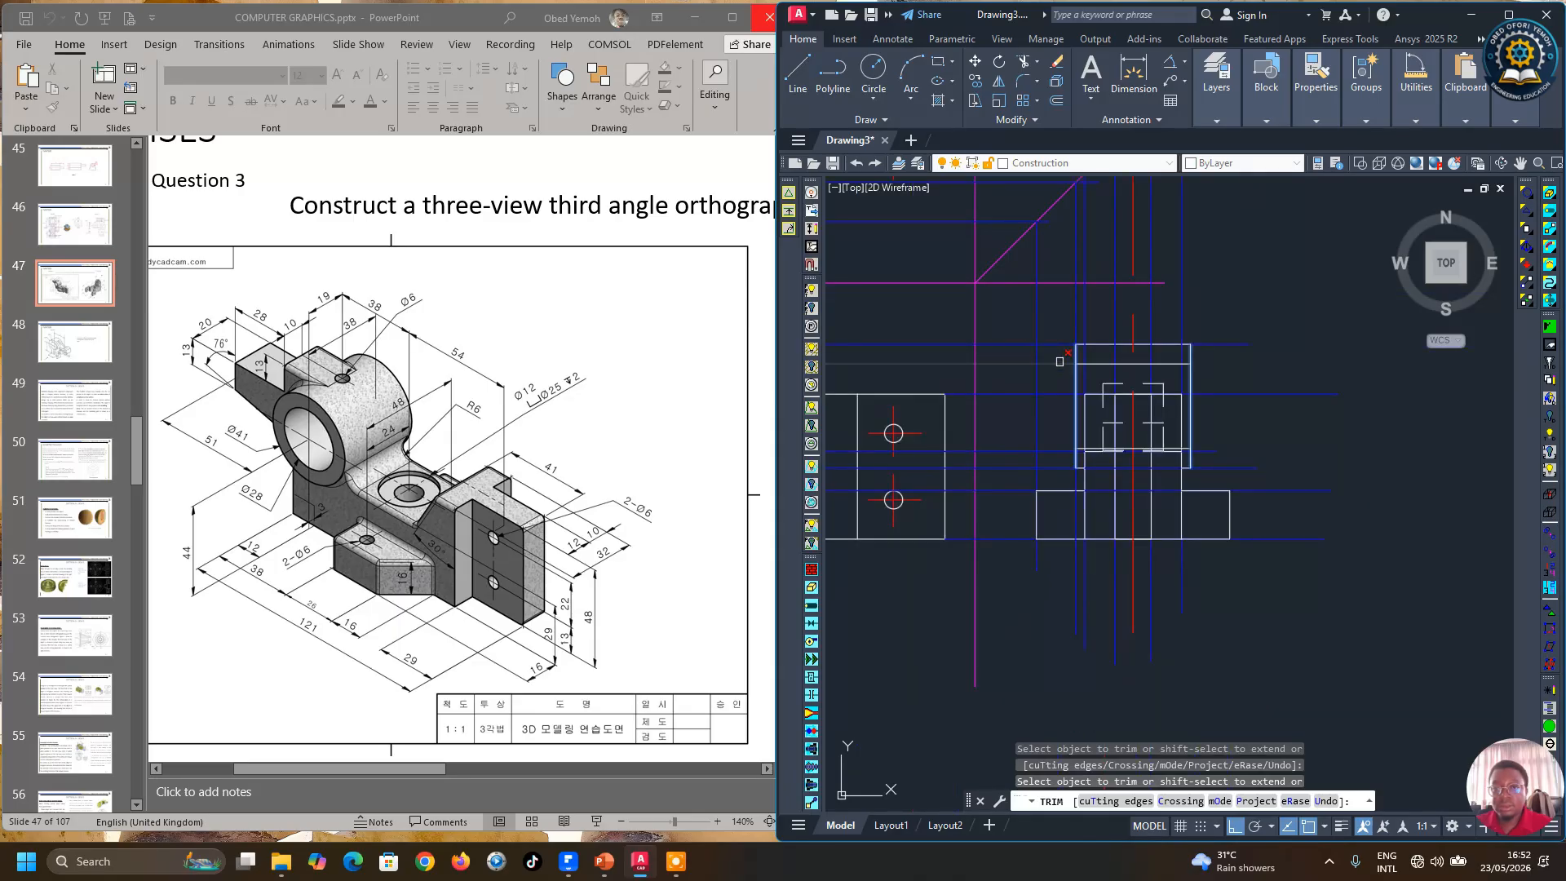
key(Return)
Step: Move the two trimmed lines inside the side view onto the Hidden layer
click(1143, 367)
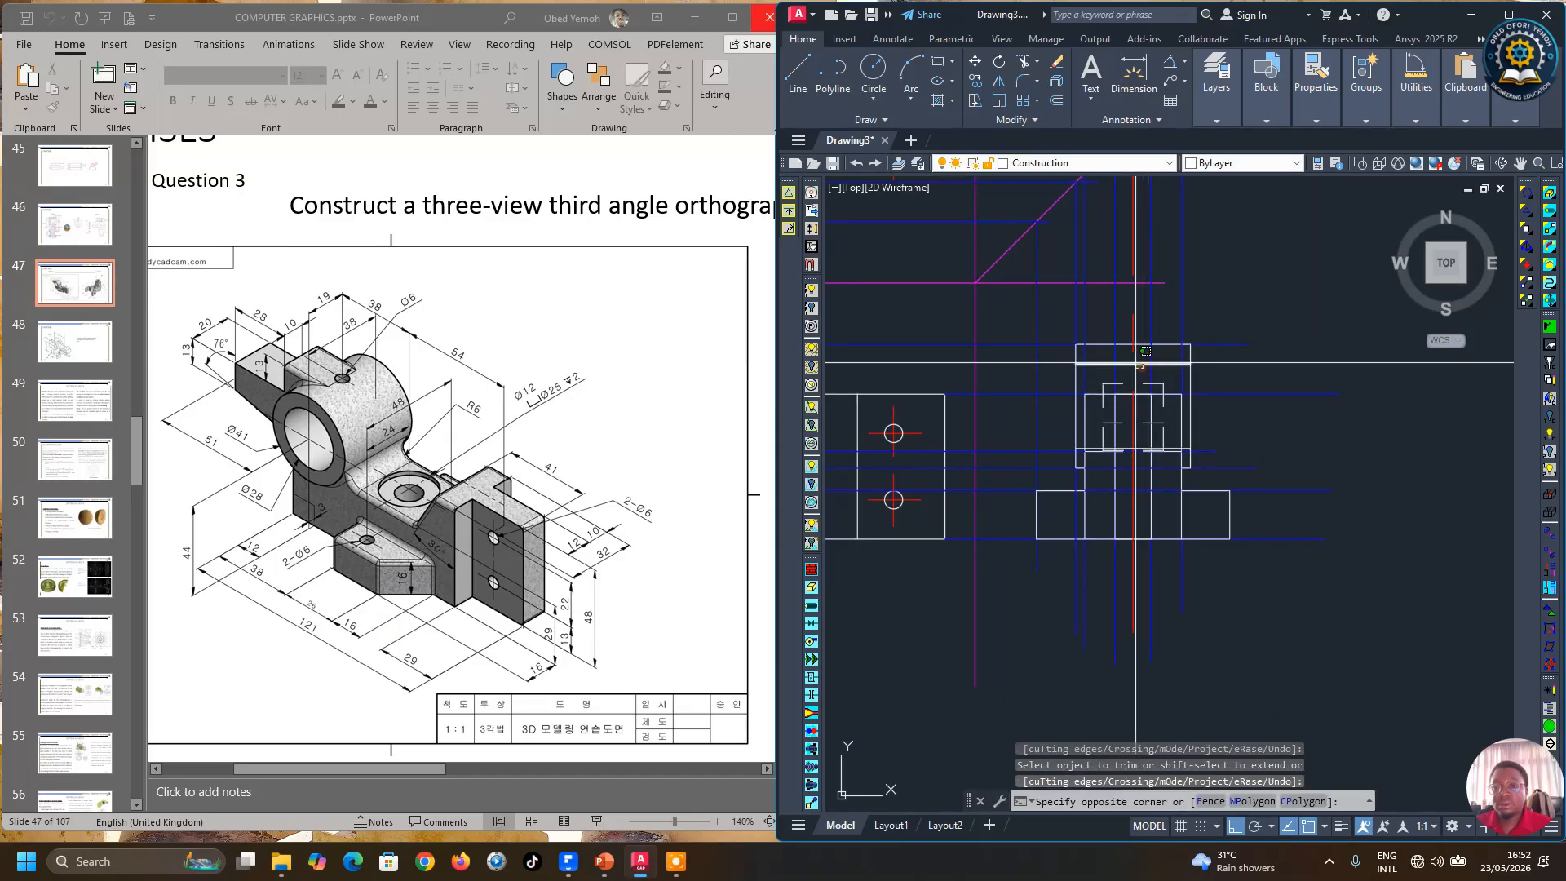
click(1135, 354)
click(1142, 449)
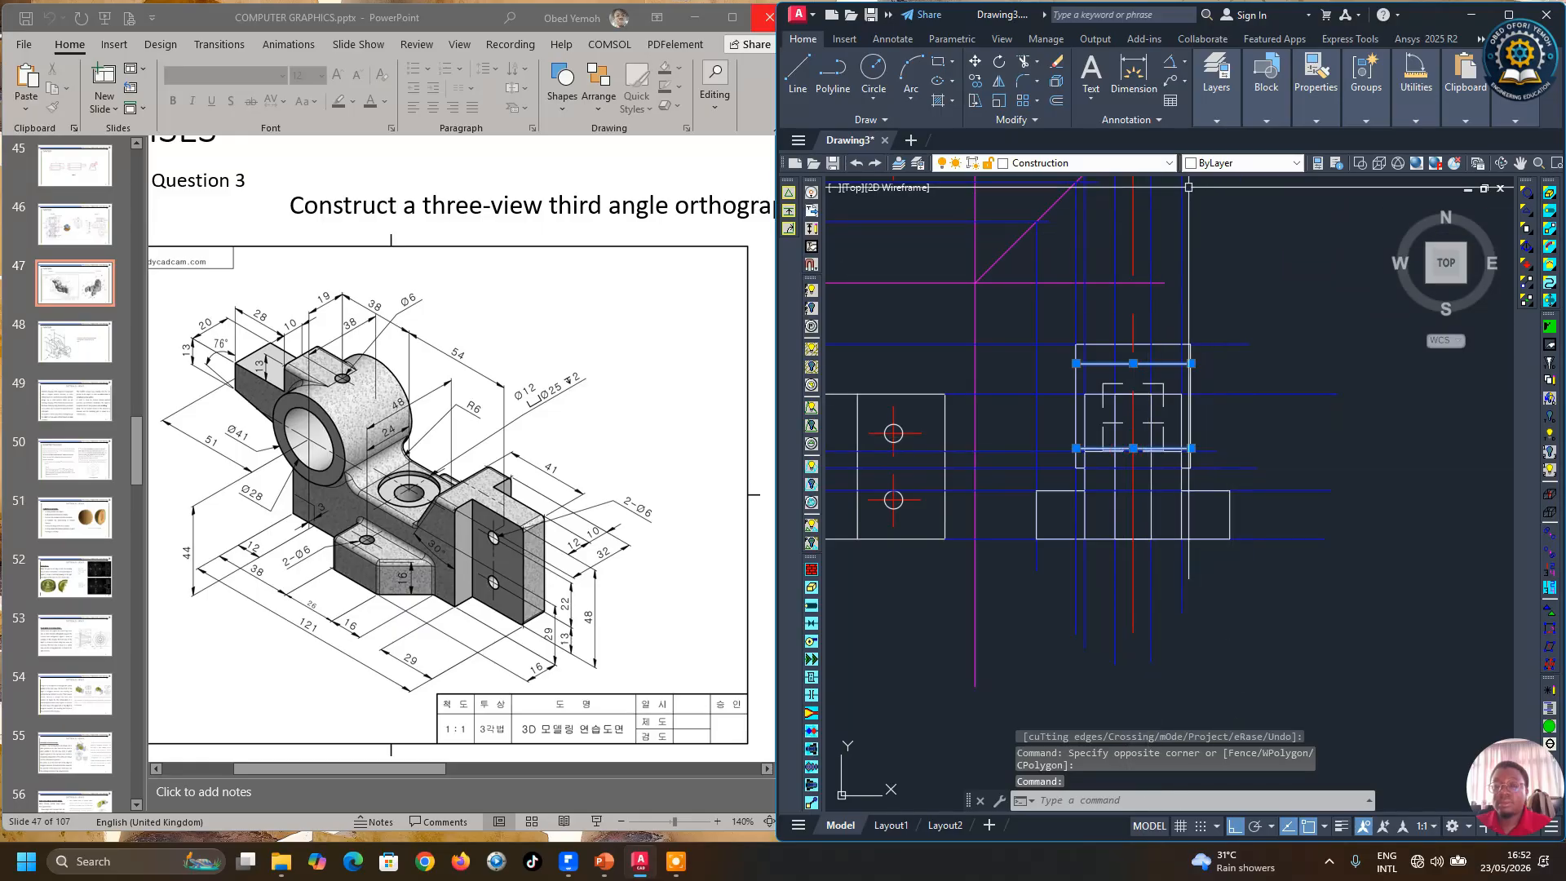
mouse_move(1198, 101)
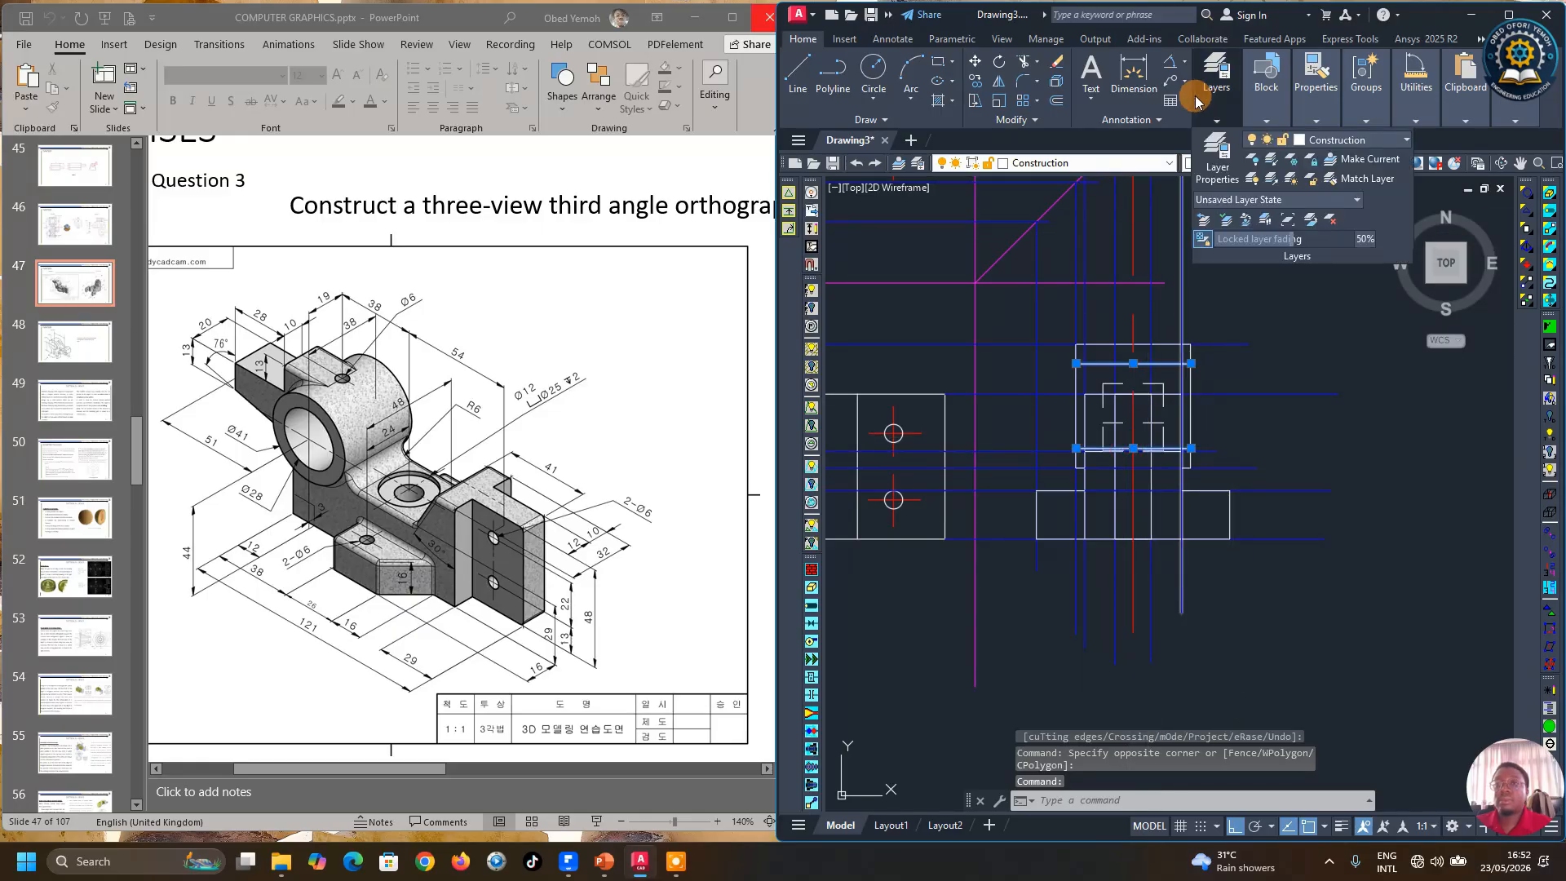
click(1348, 141)
click(1326, 238)
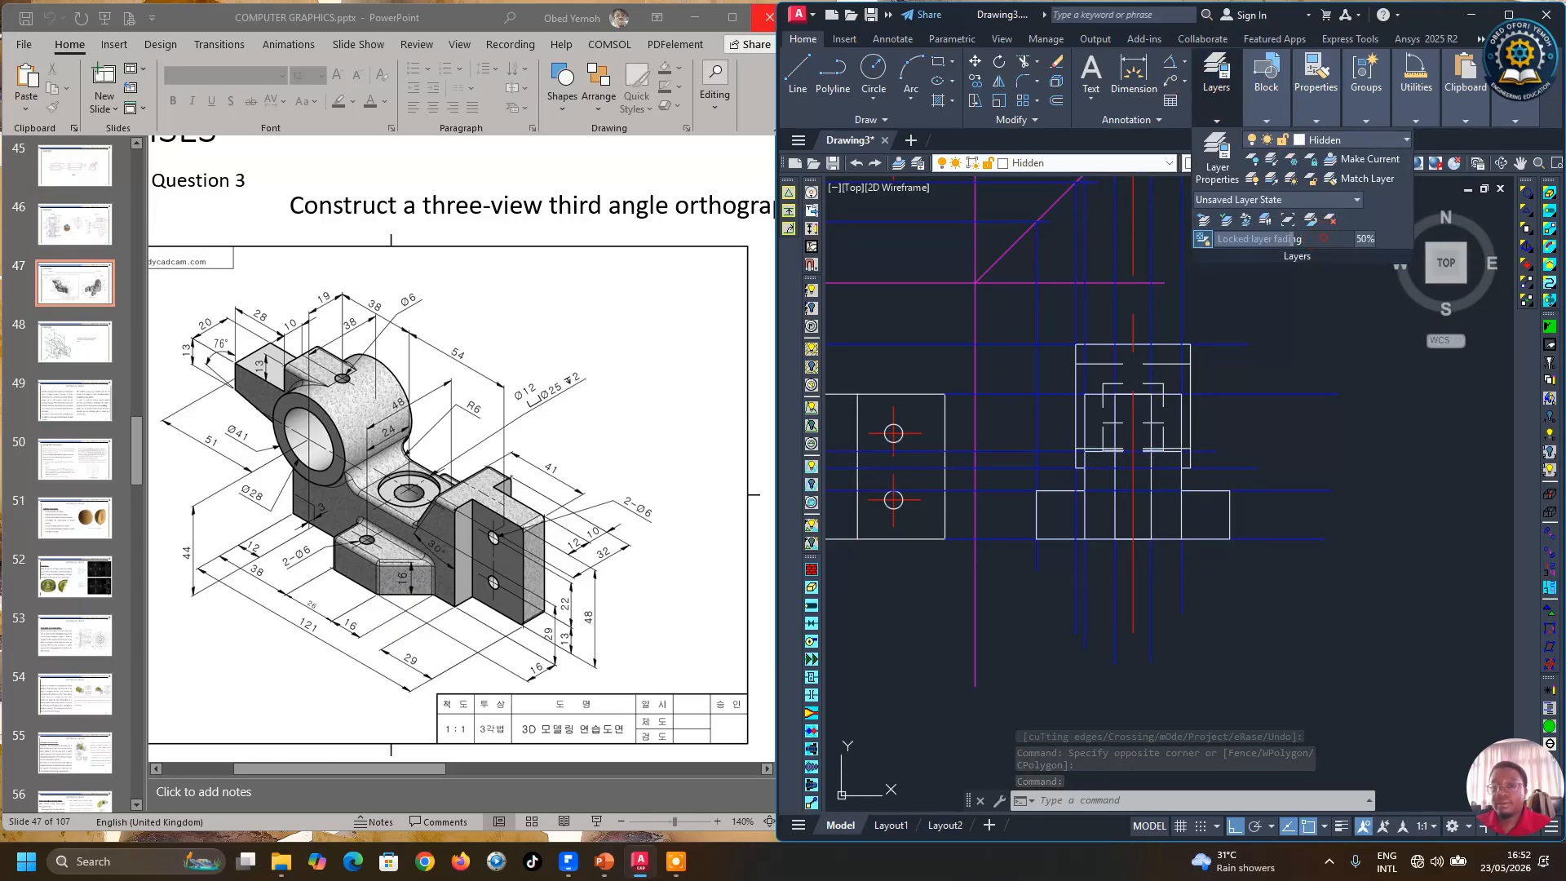
scroll(1355, 494, down, 2)
key(Escape)
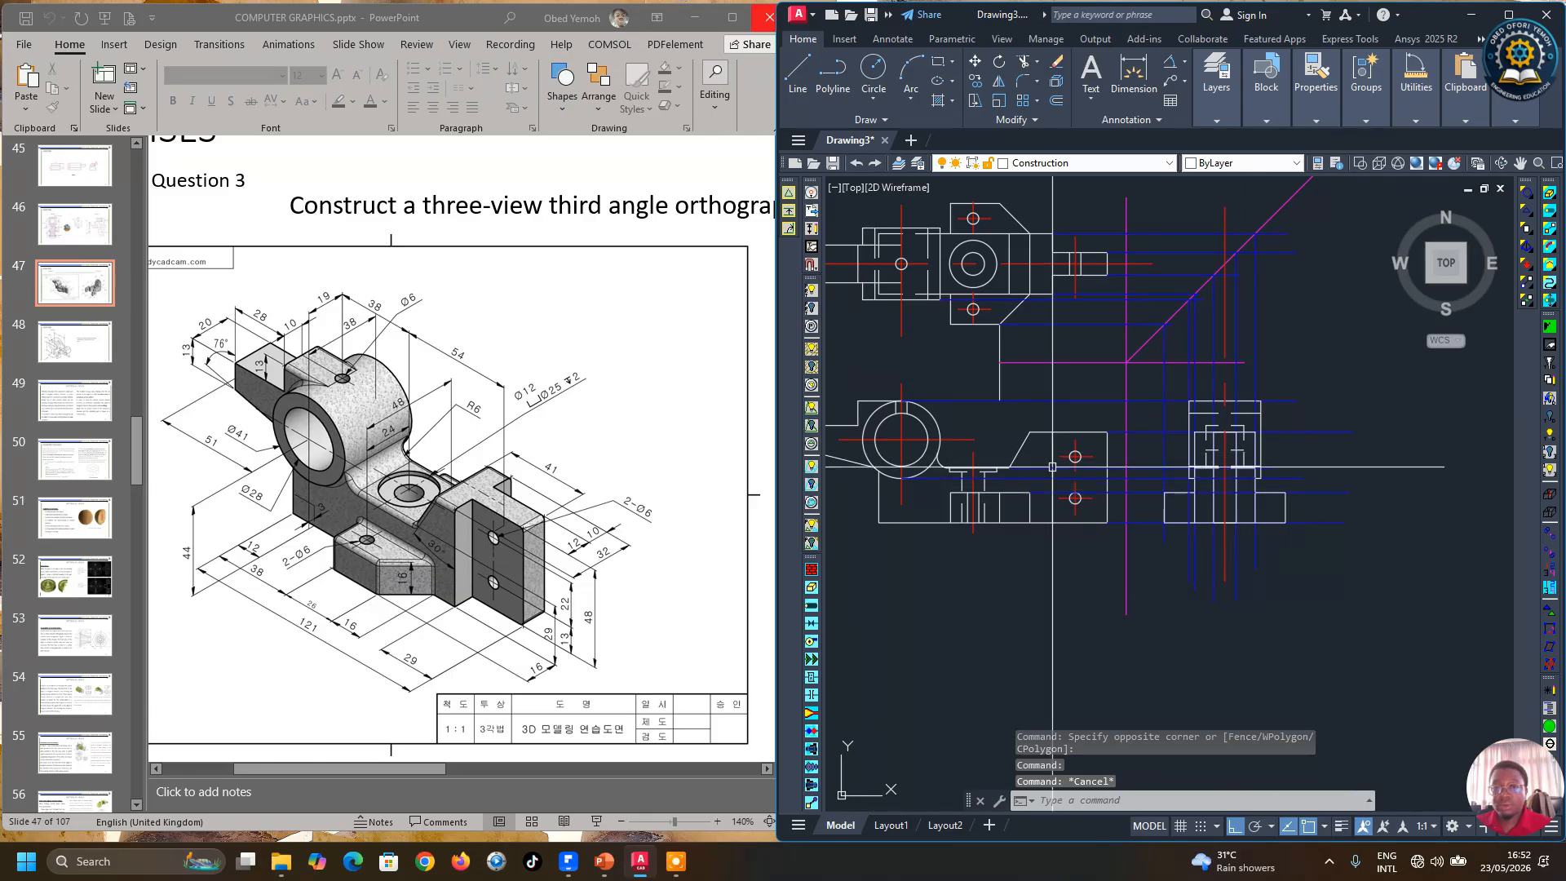
Step: Copy the horizontal center line through the front view's large hole
click(953, 438)
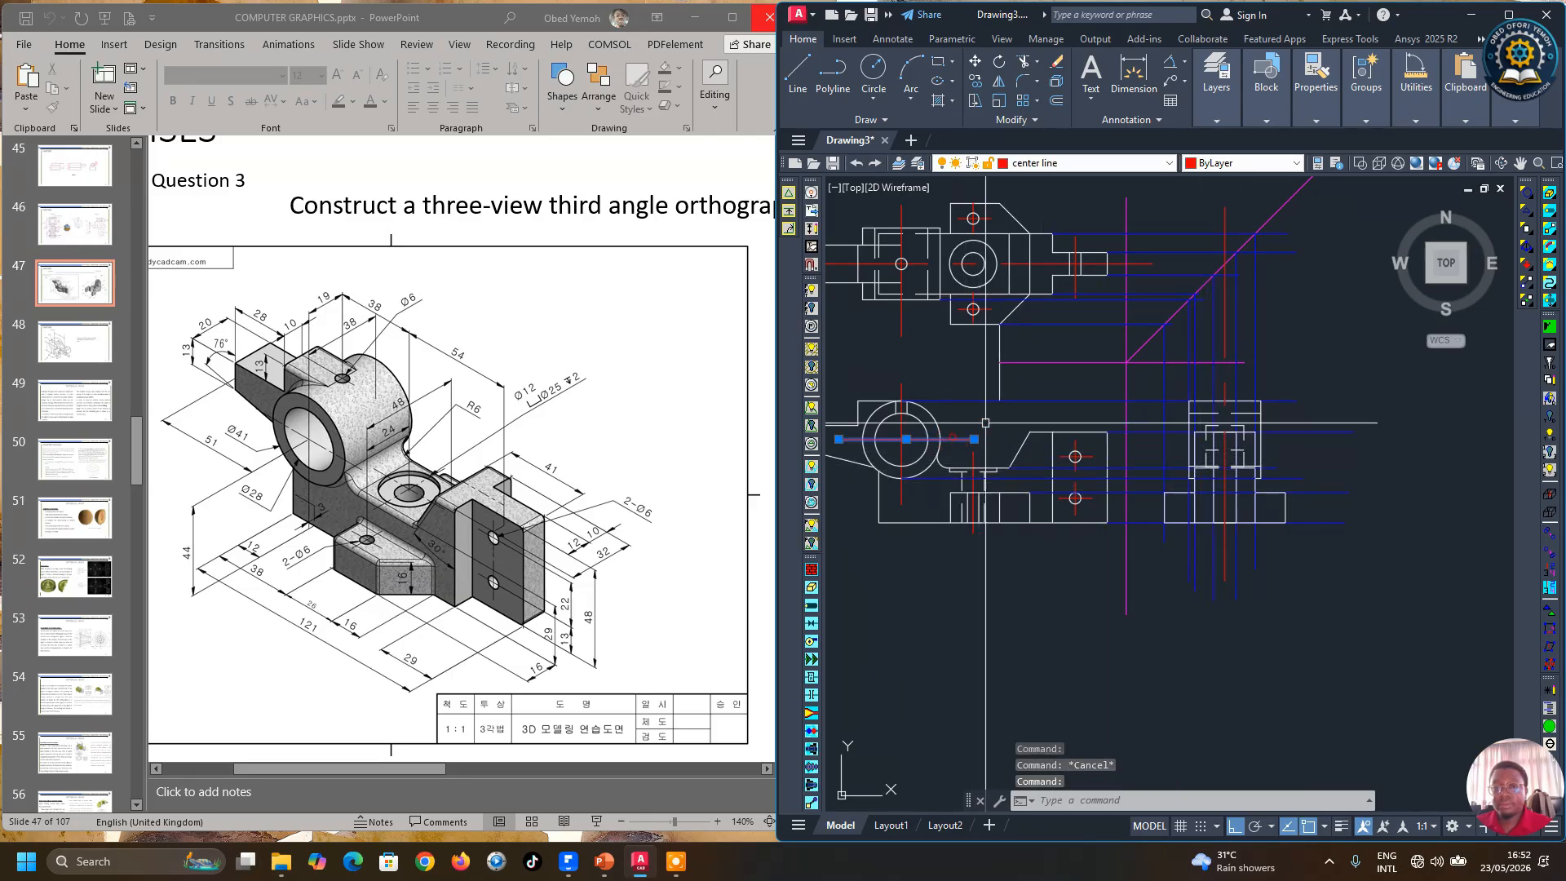
click(801, 86)
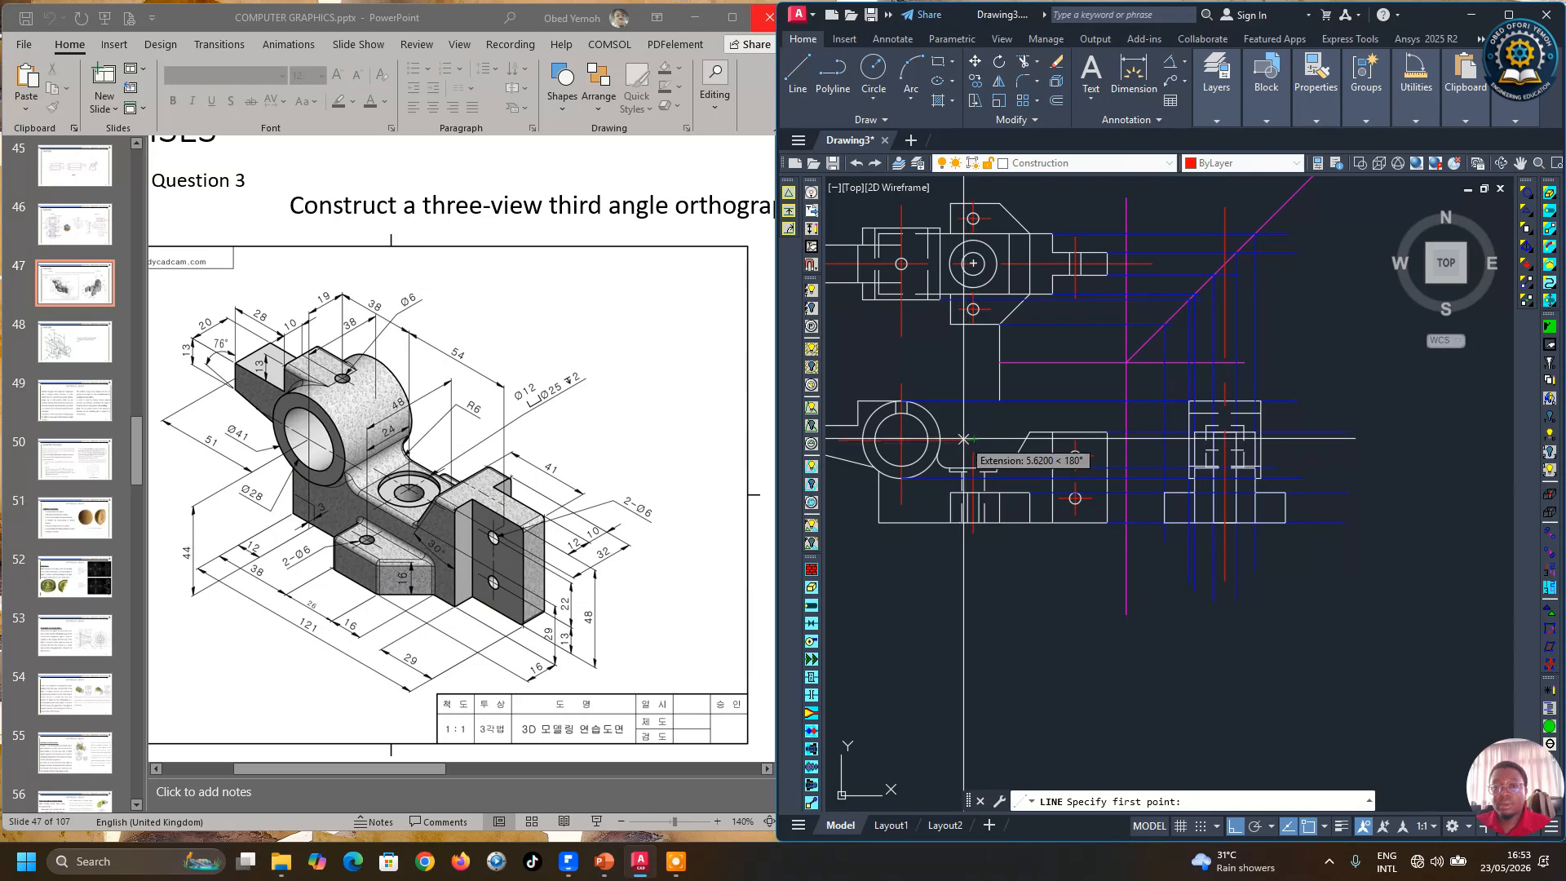
key(Escape)
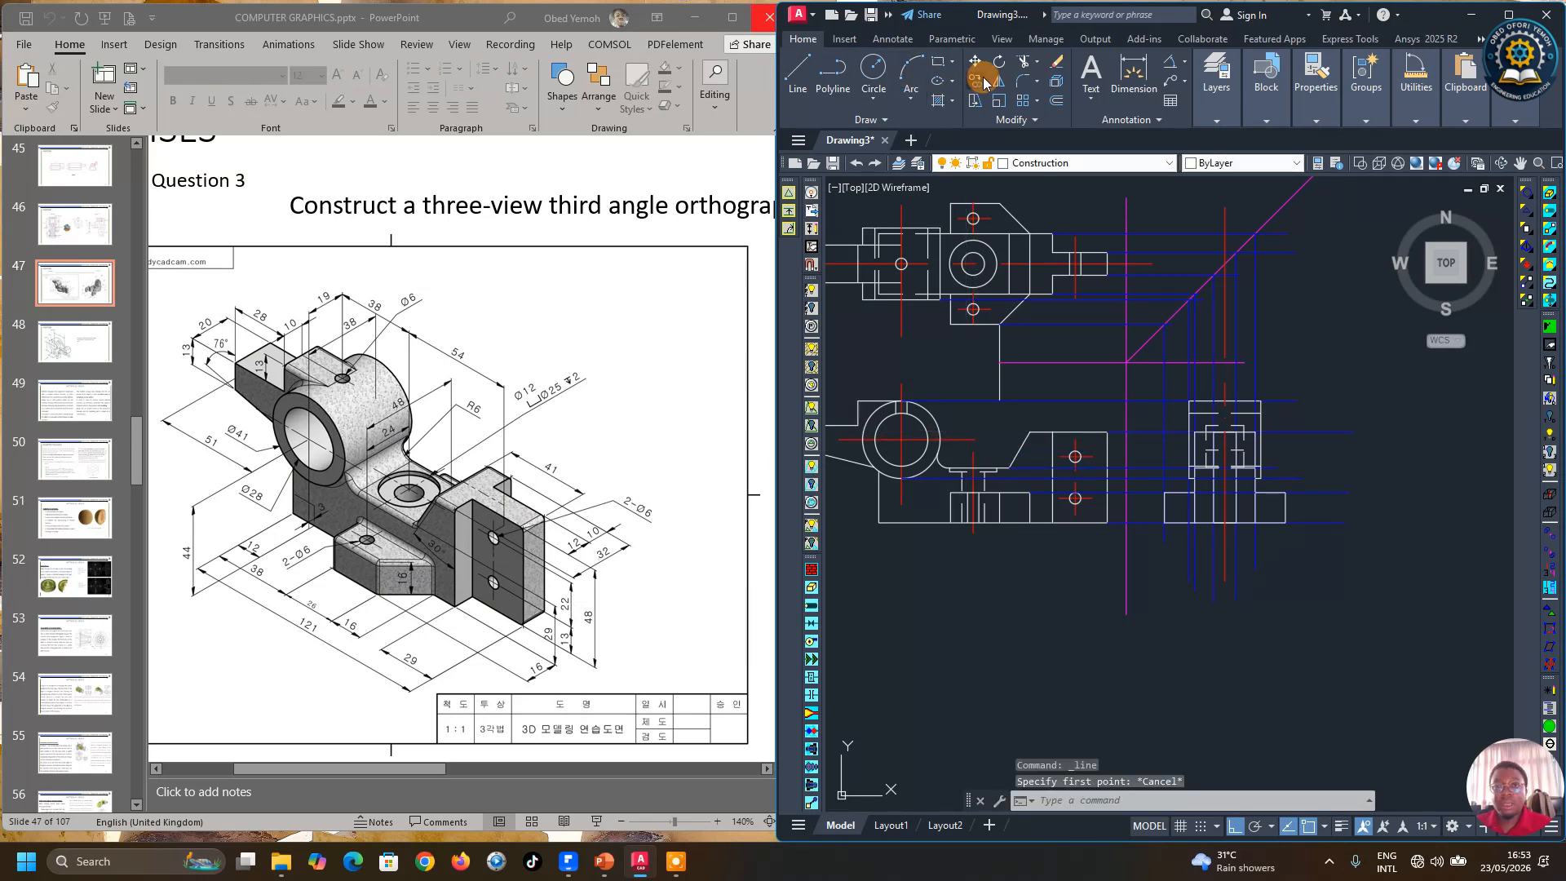
click(980, 81)
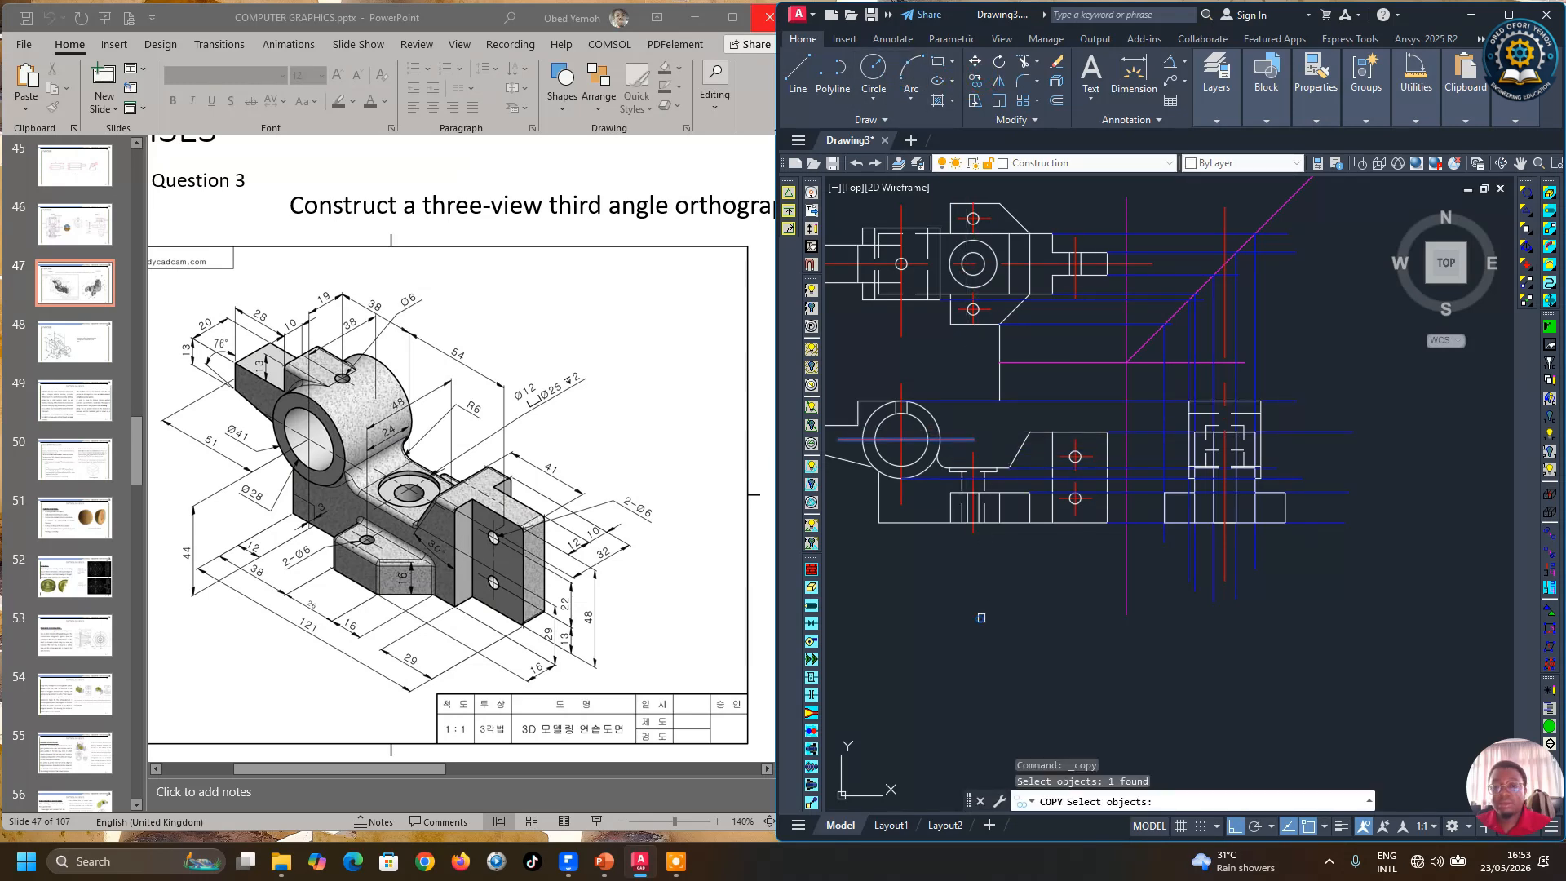
key(Return)
click(1323, 653)
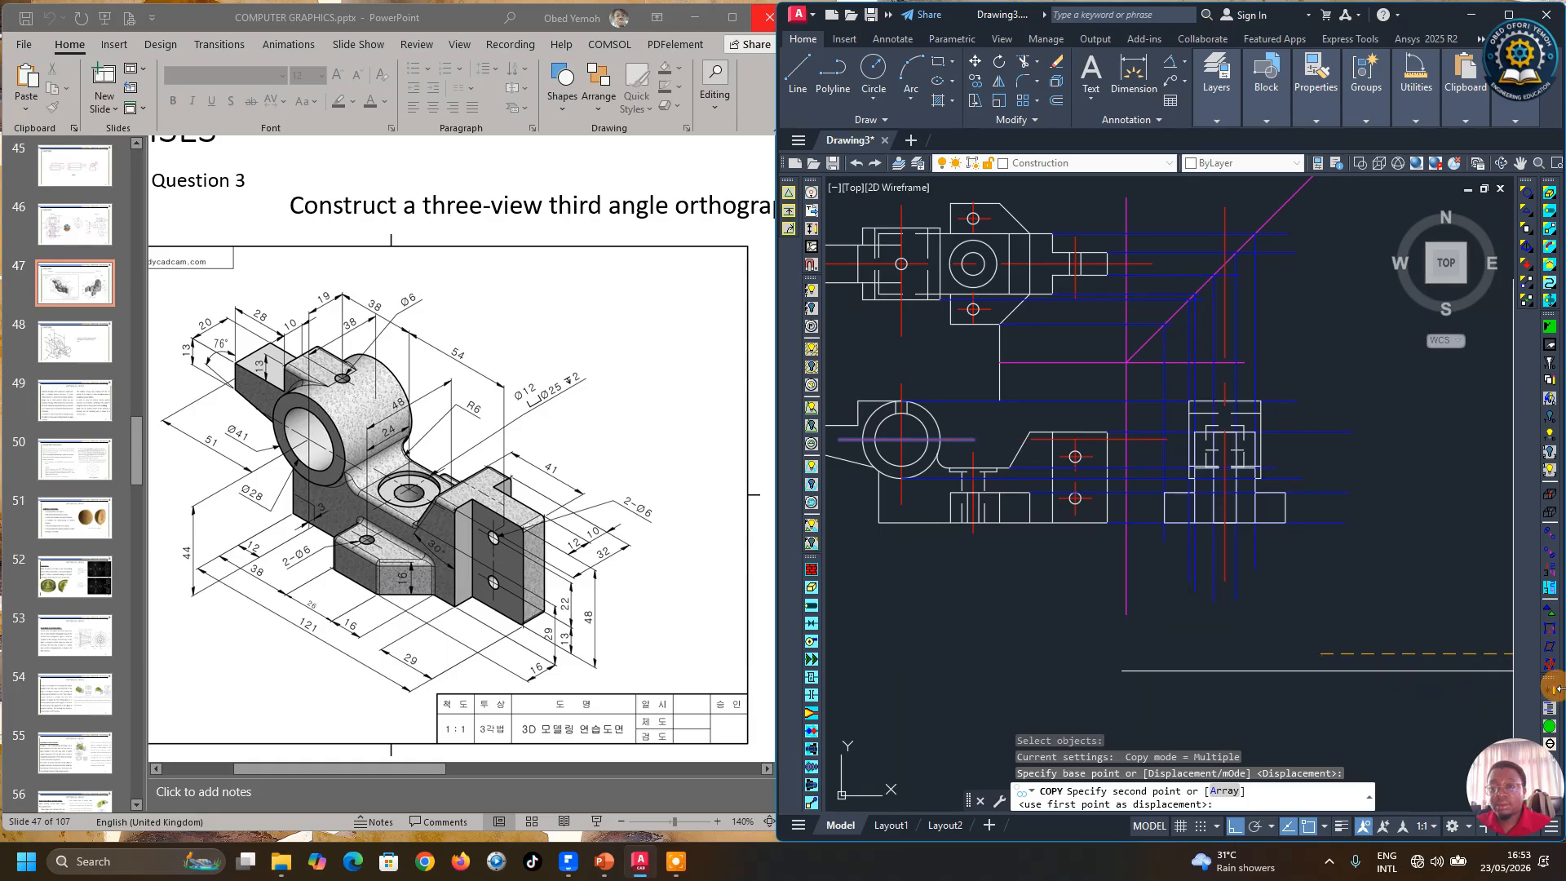
scroll(1180, 581, down, 5)
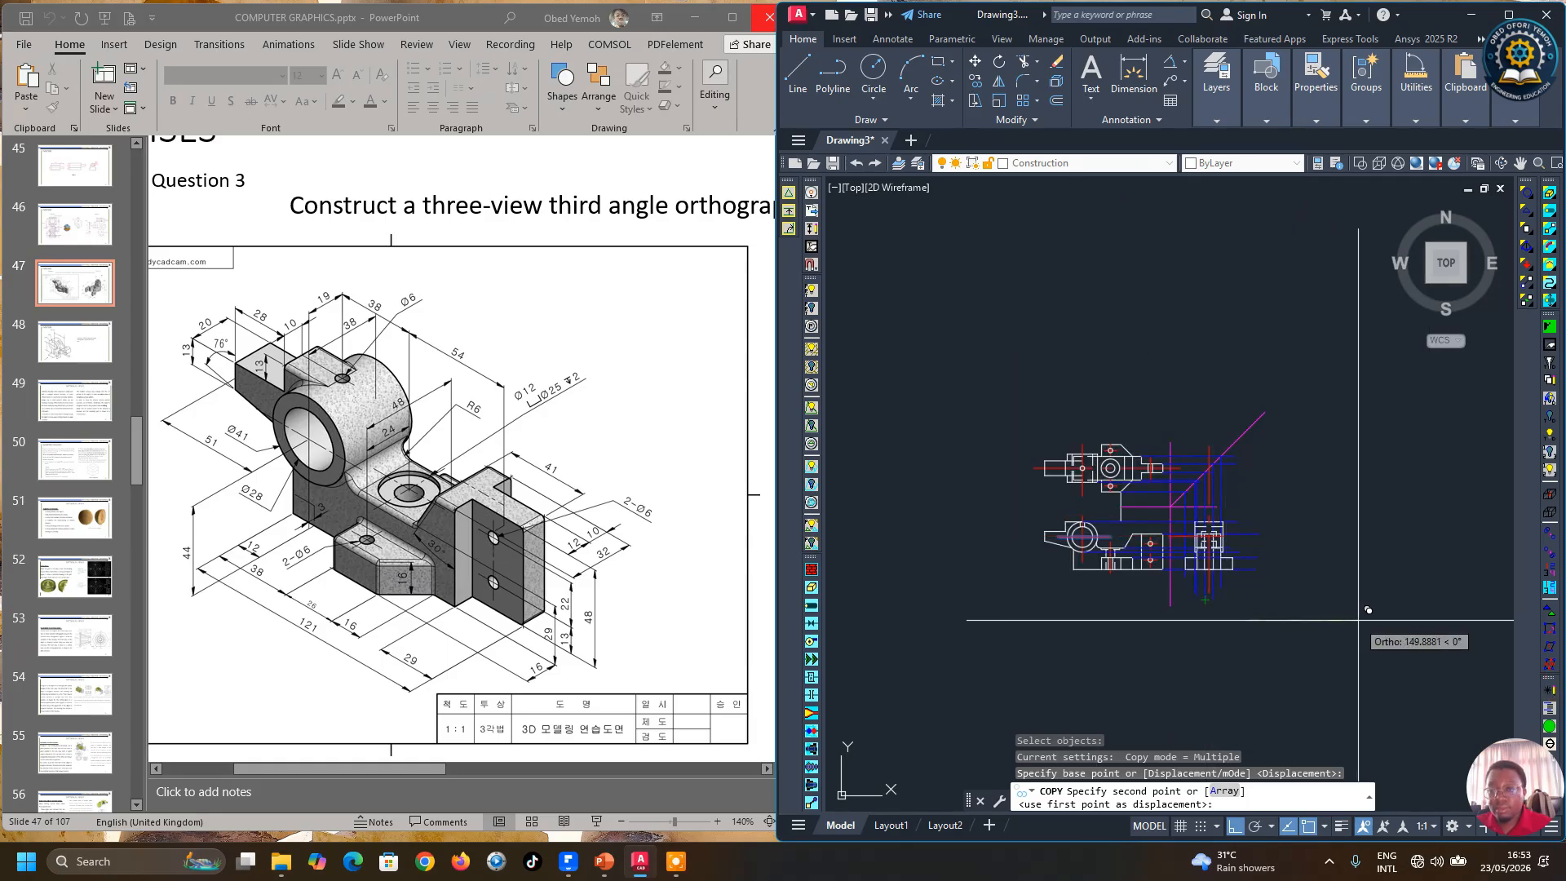
scroll(1371, 616, up, 3)
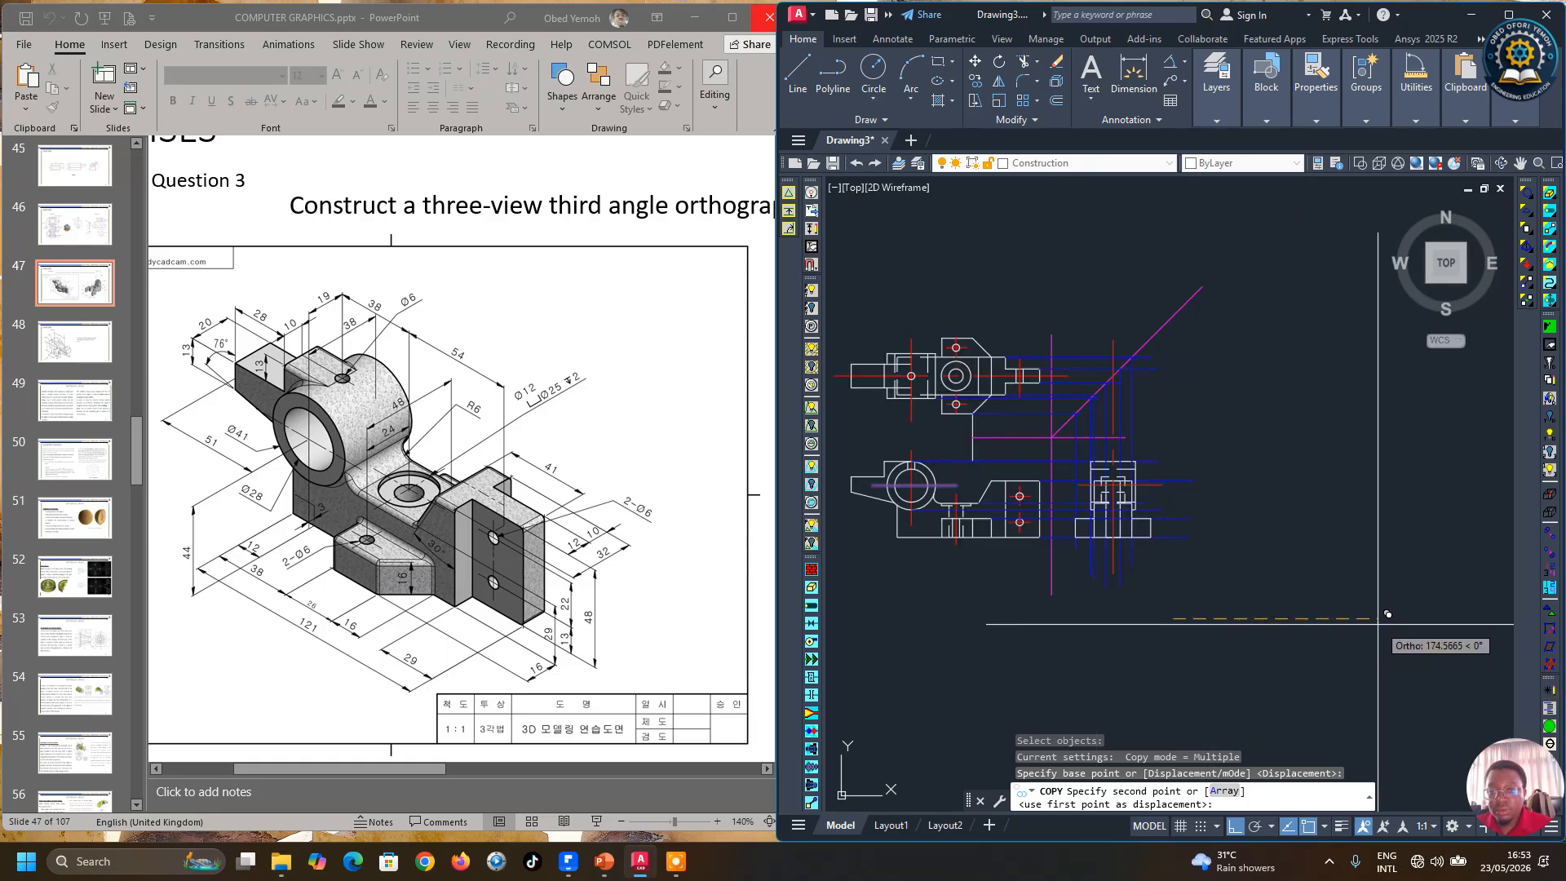
click(1367, 623)
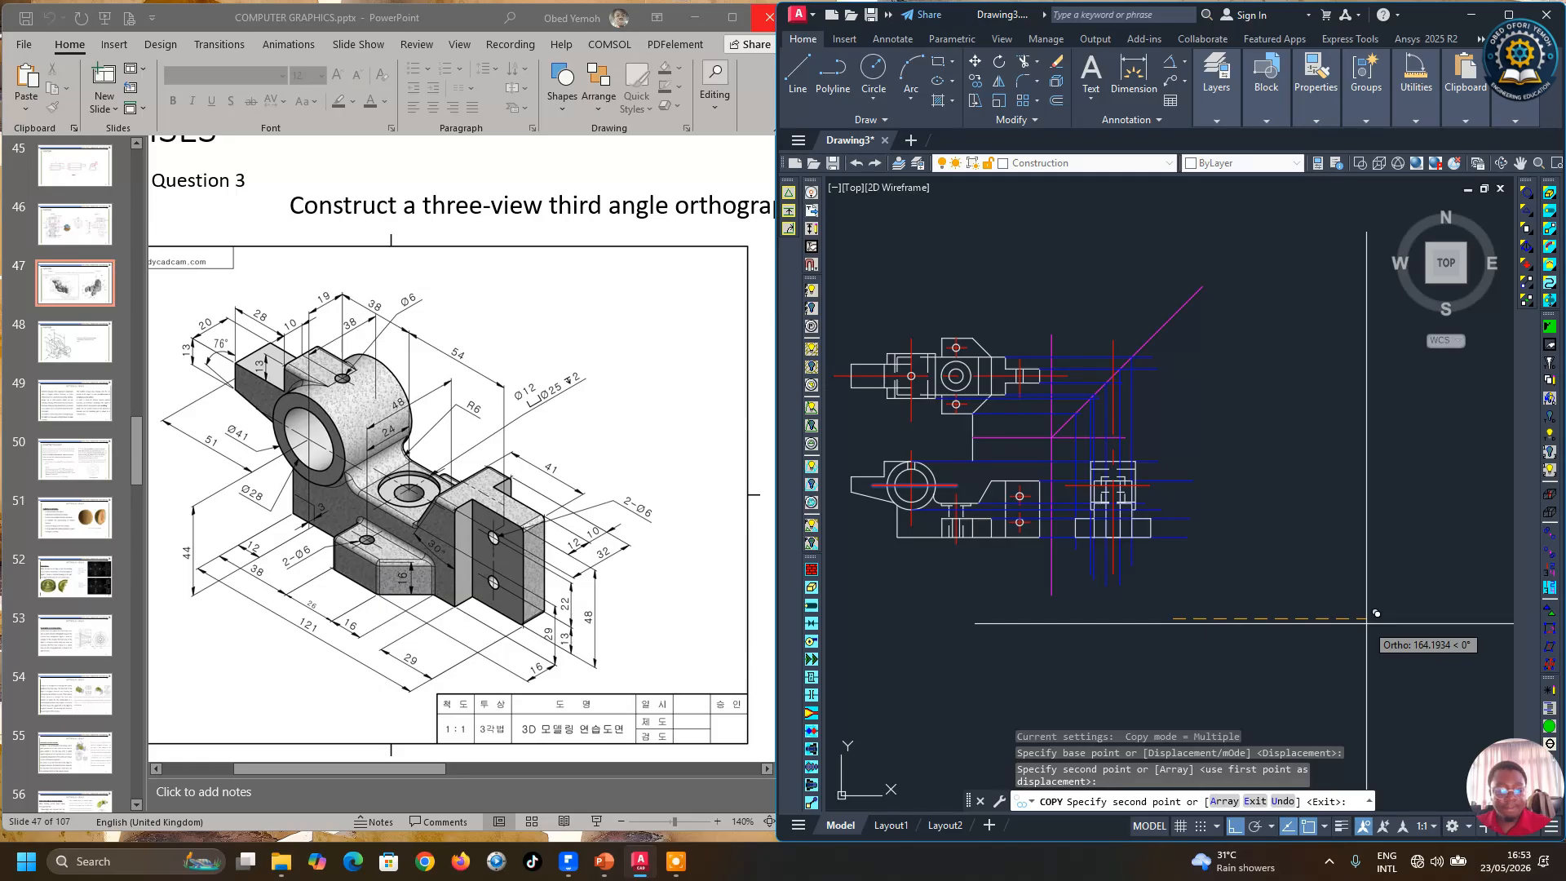
key(Escape)
Step: Draw a horizontal projection line from a top view edge to the 45° miter line
scroll(1117, 530, up, 4)
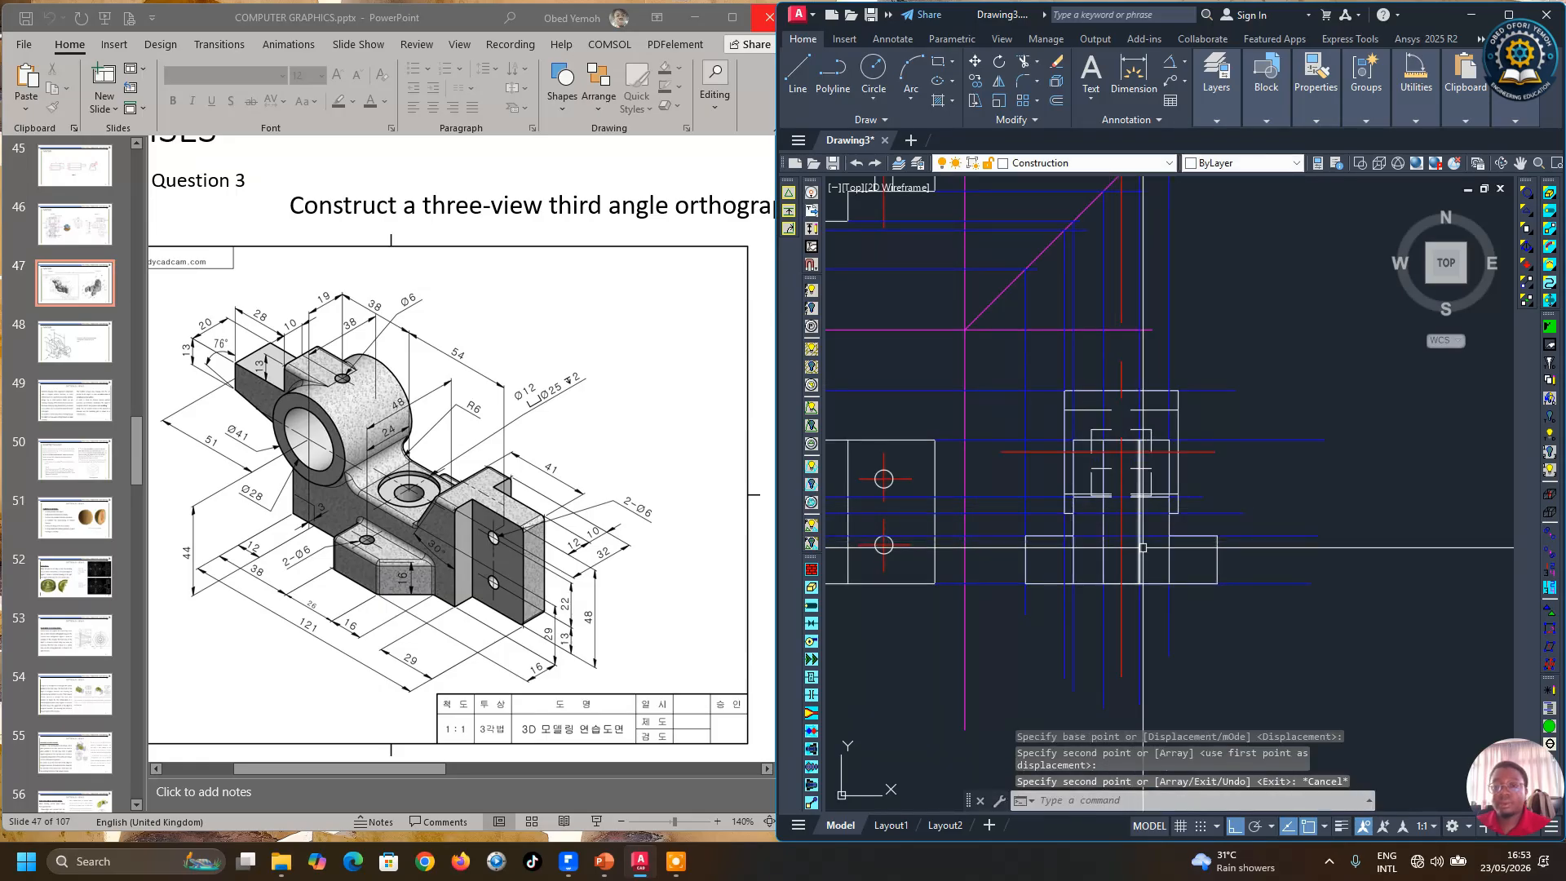
scroll(1258, 527, down, 4)
scroll(1213, 558, up, 4)
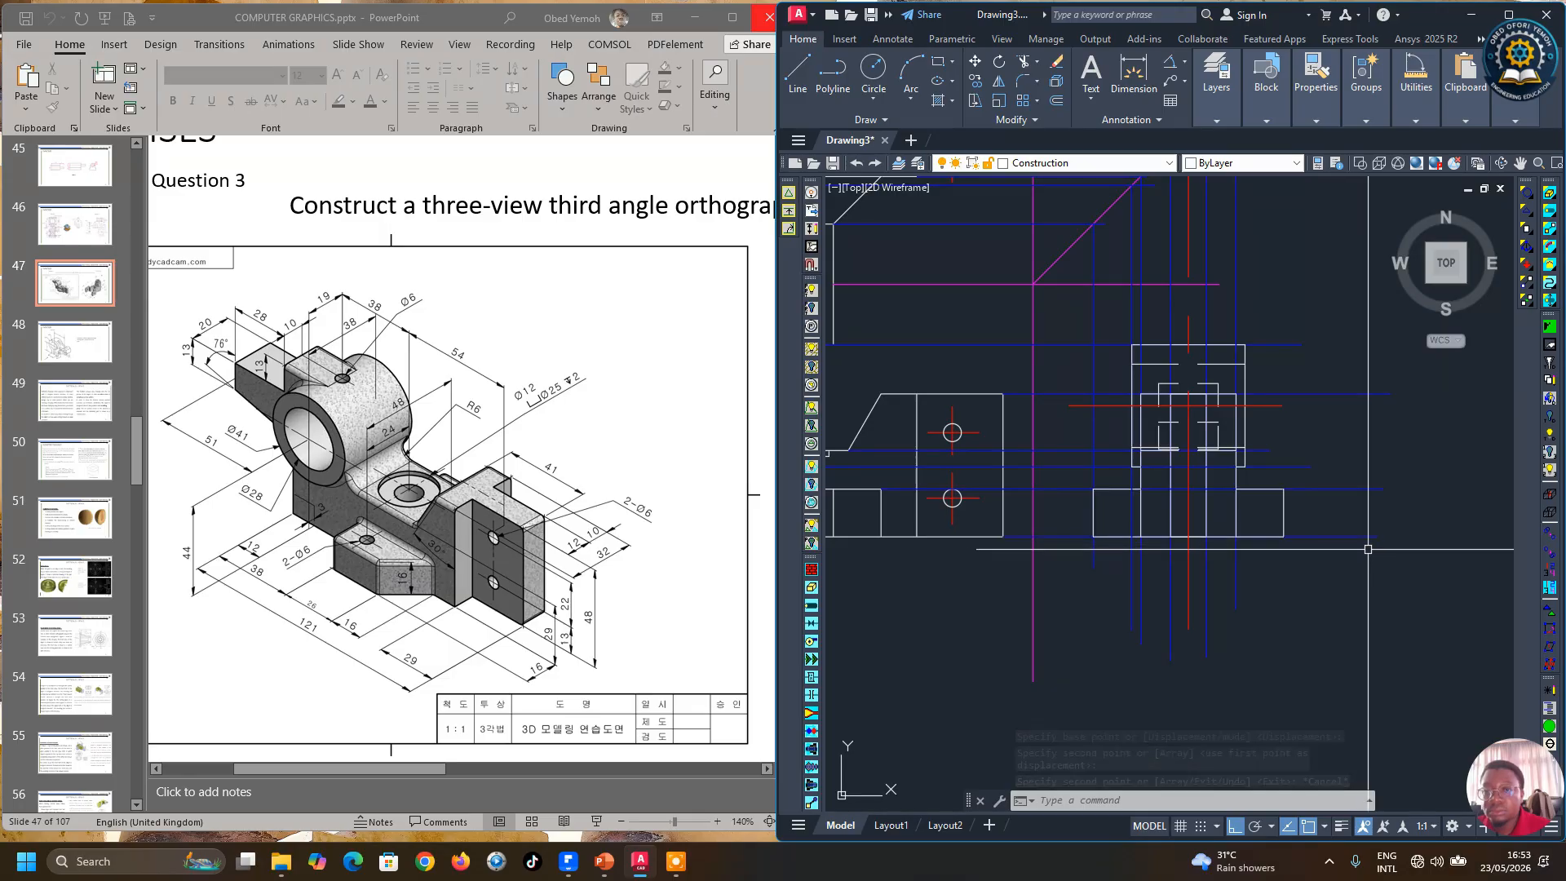
scroll(1368, 549, down, 2)
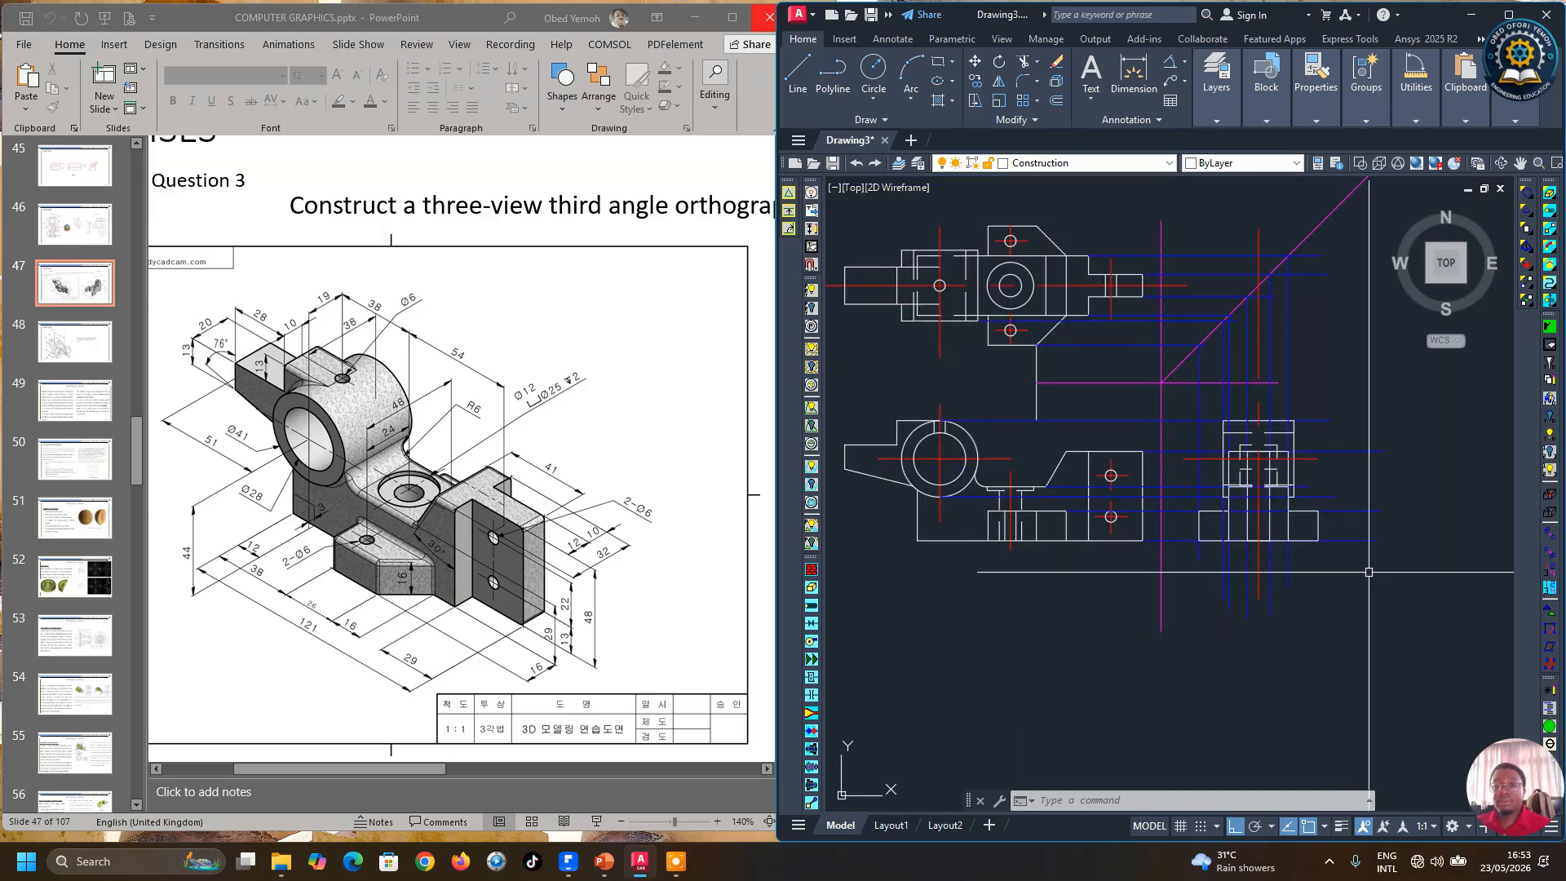
click(816, 62)
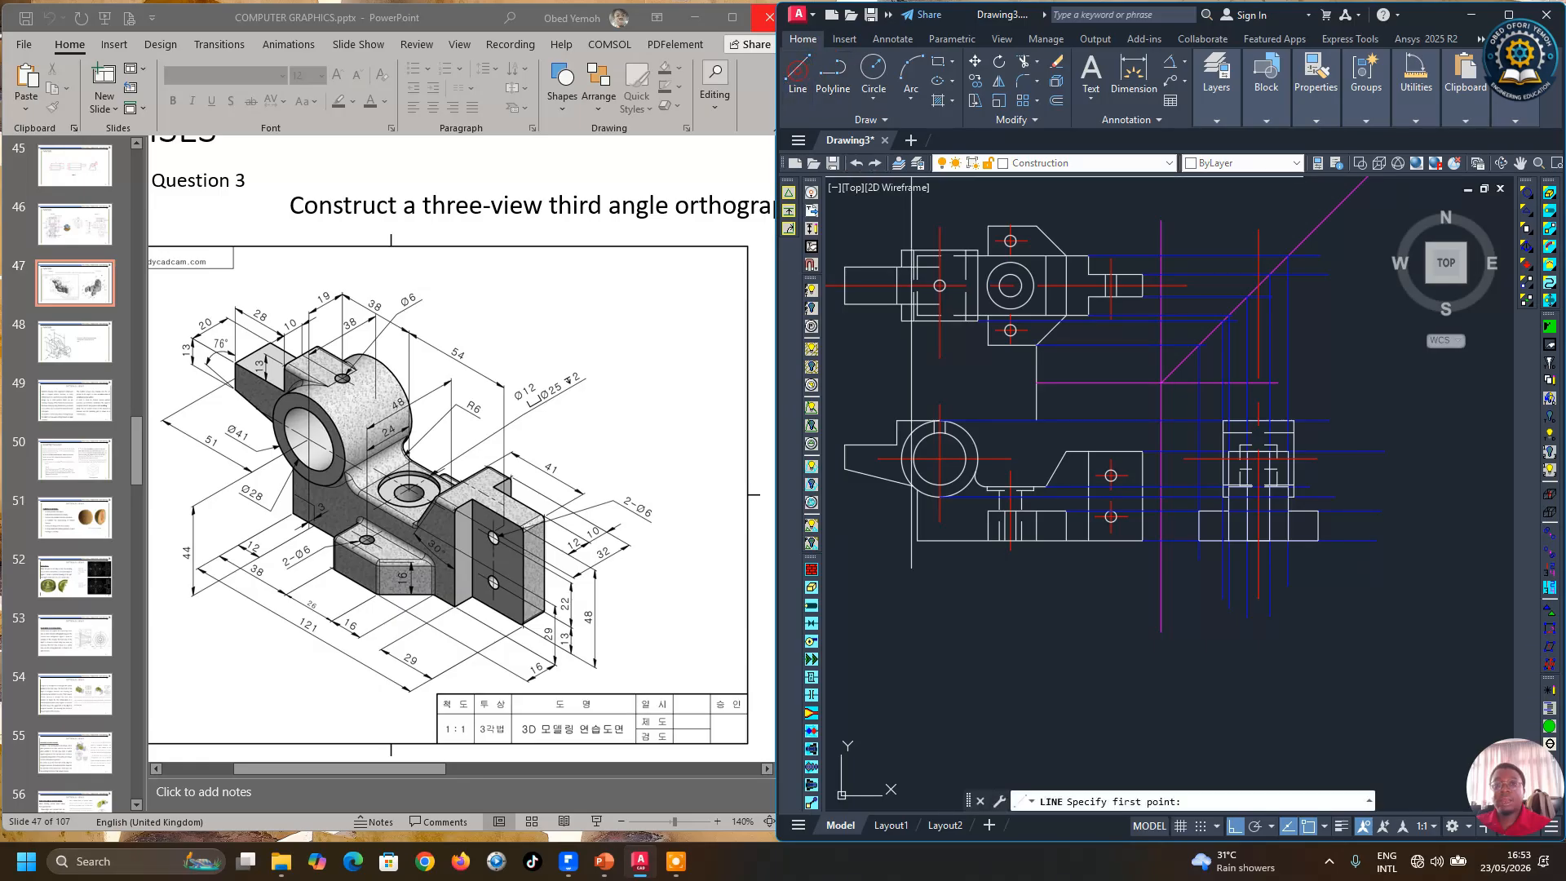
scroll(1036, 337, up, 4)
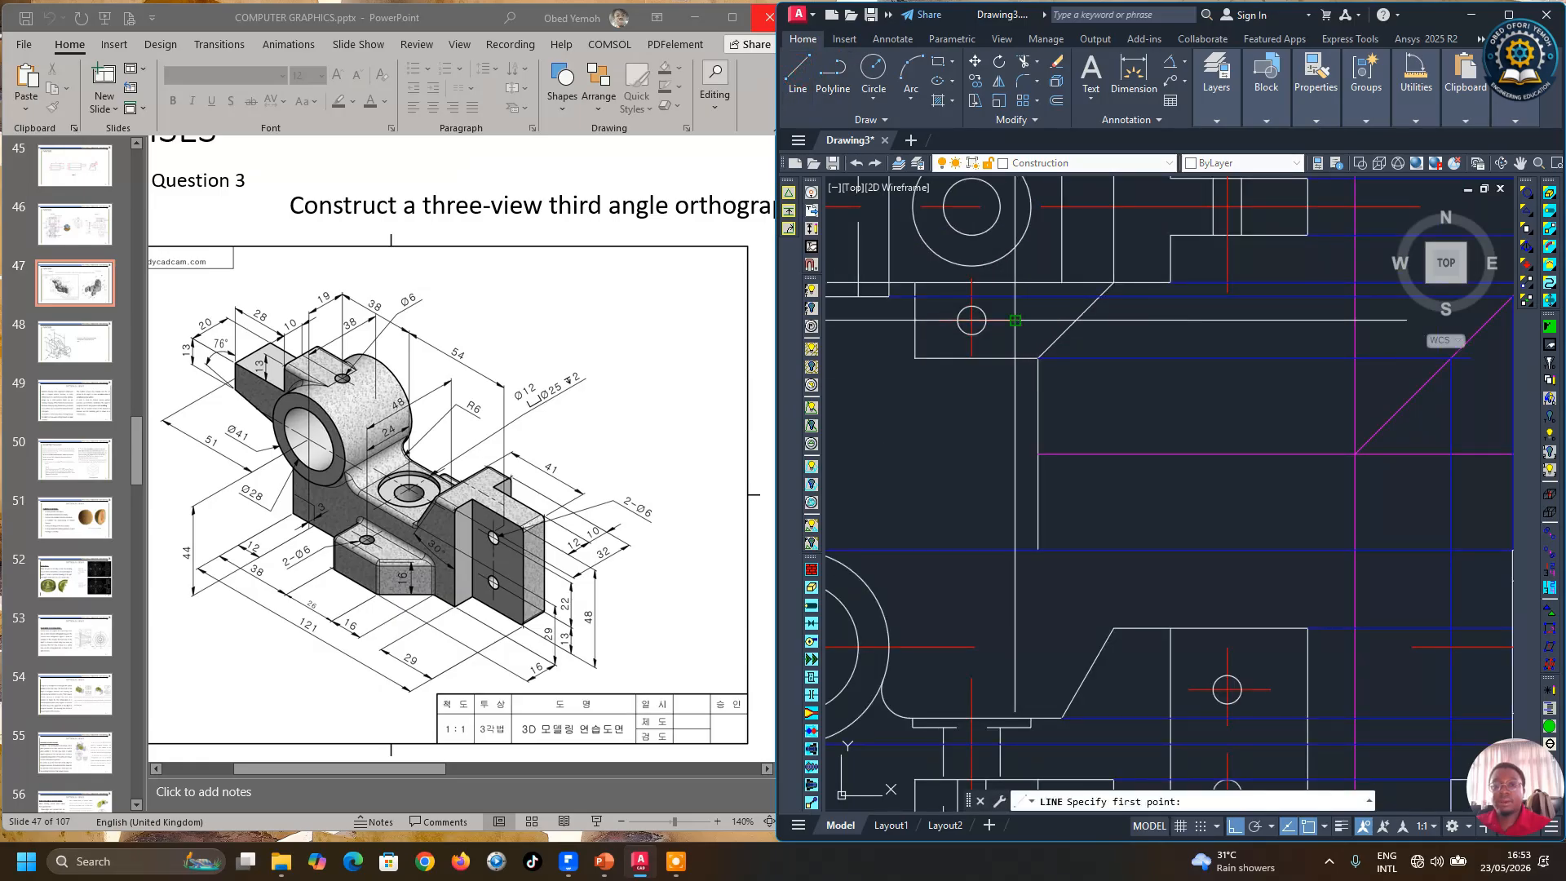
click(1016, 320)
scroll(1093, 489, down, 3)
scroll(1100, 554, up, 5)
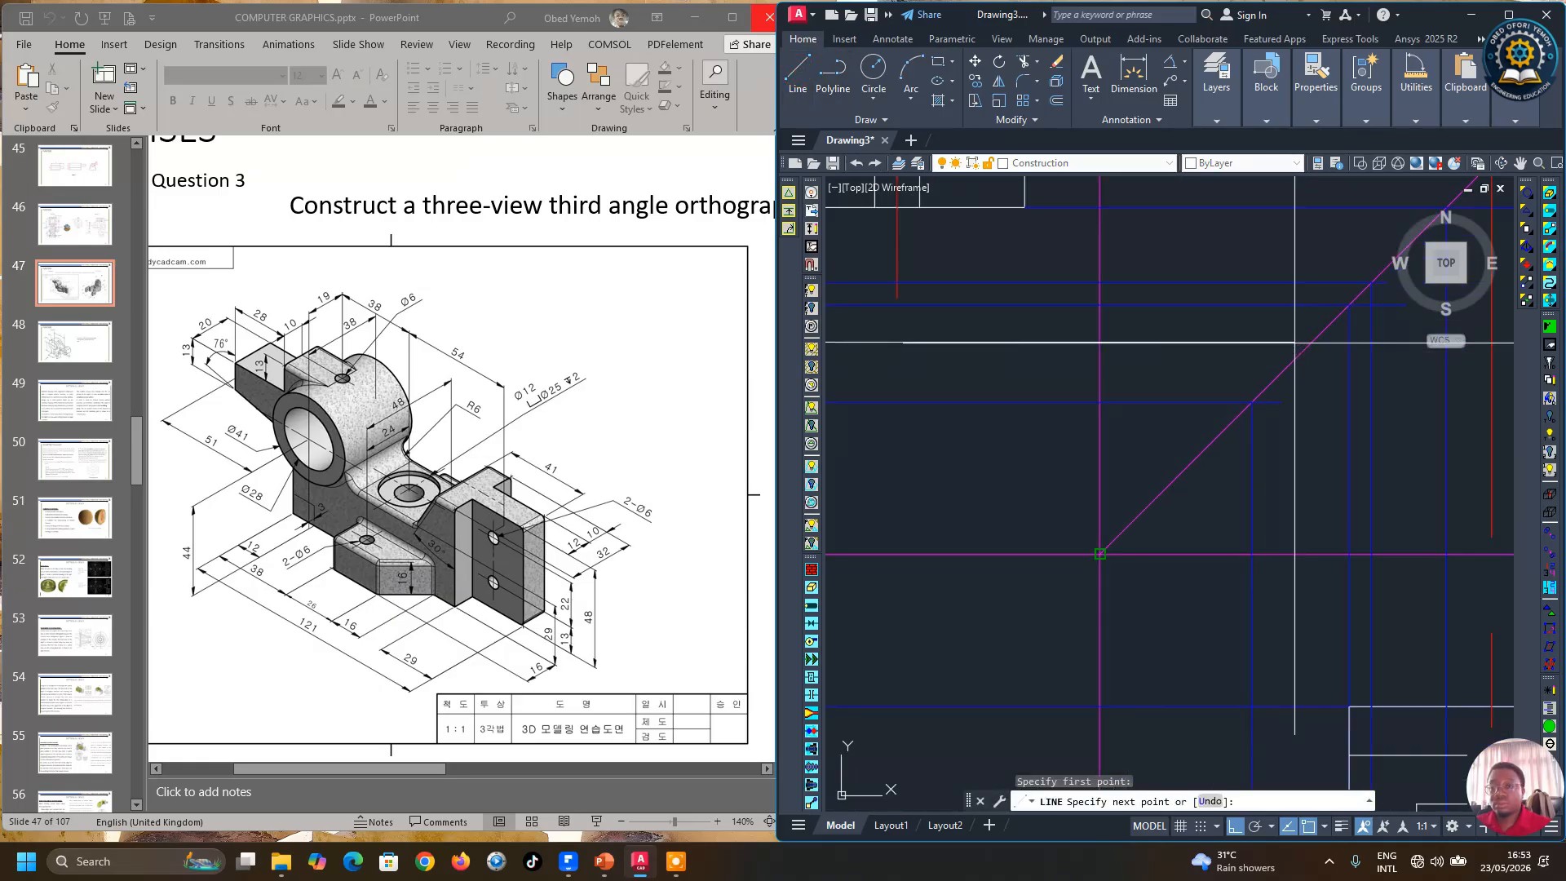
scroll(1354, 346, down, 2)
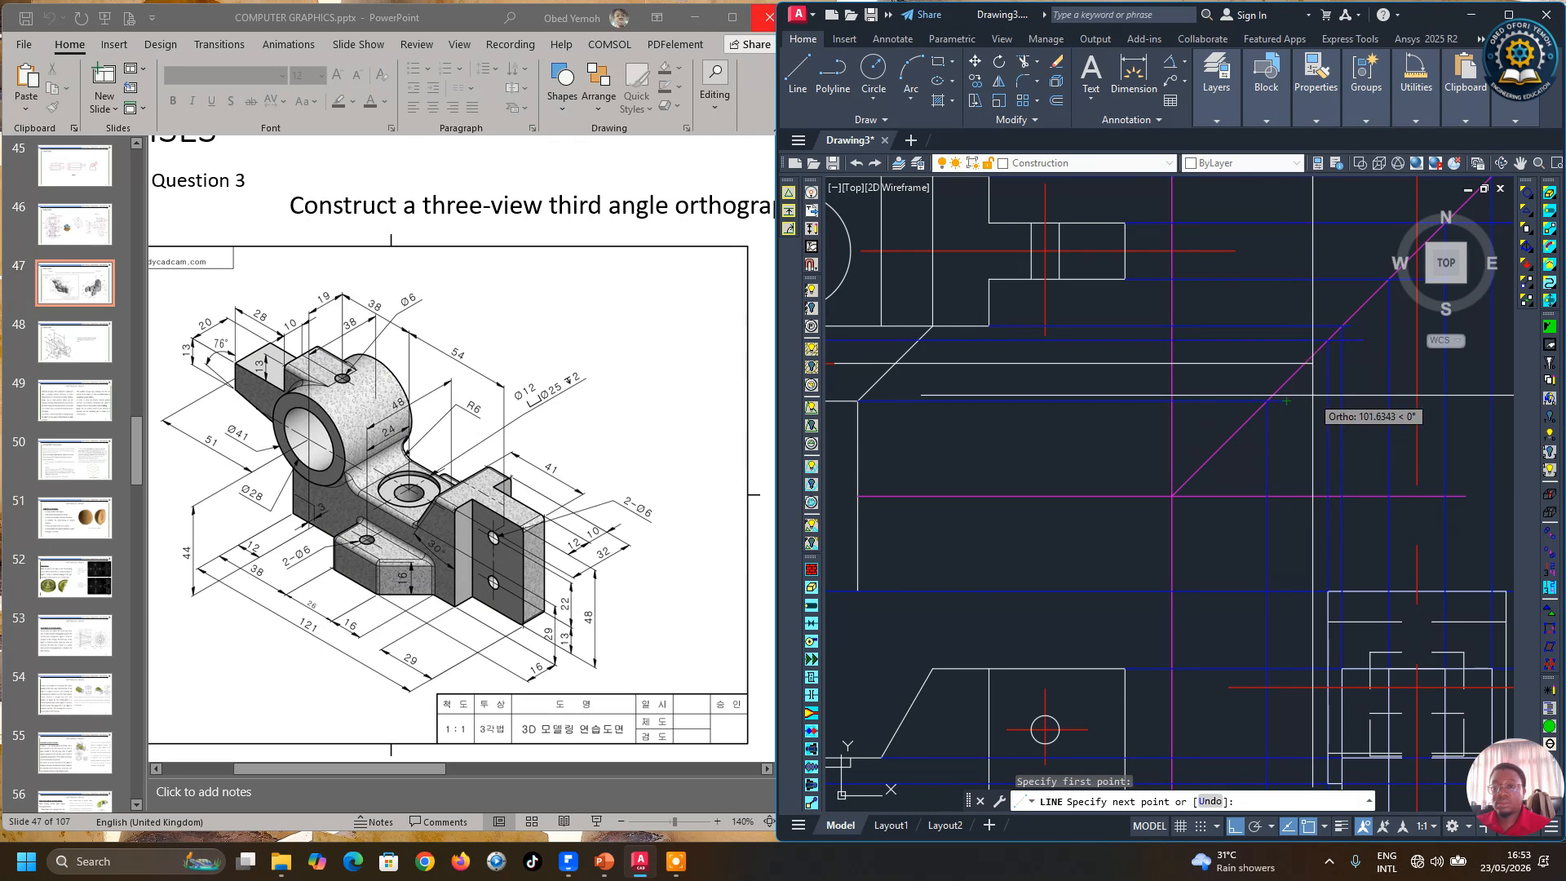
key(Return)
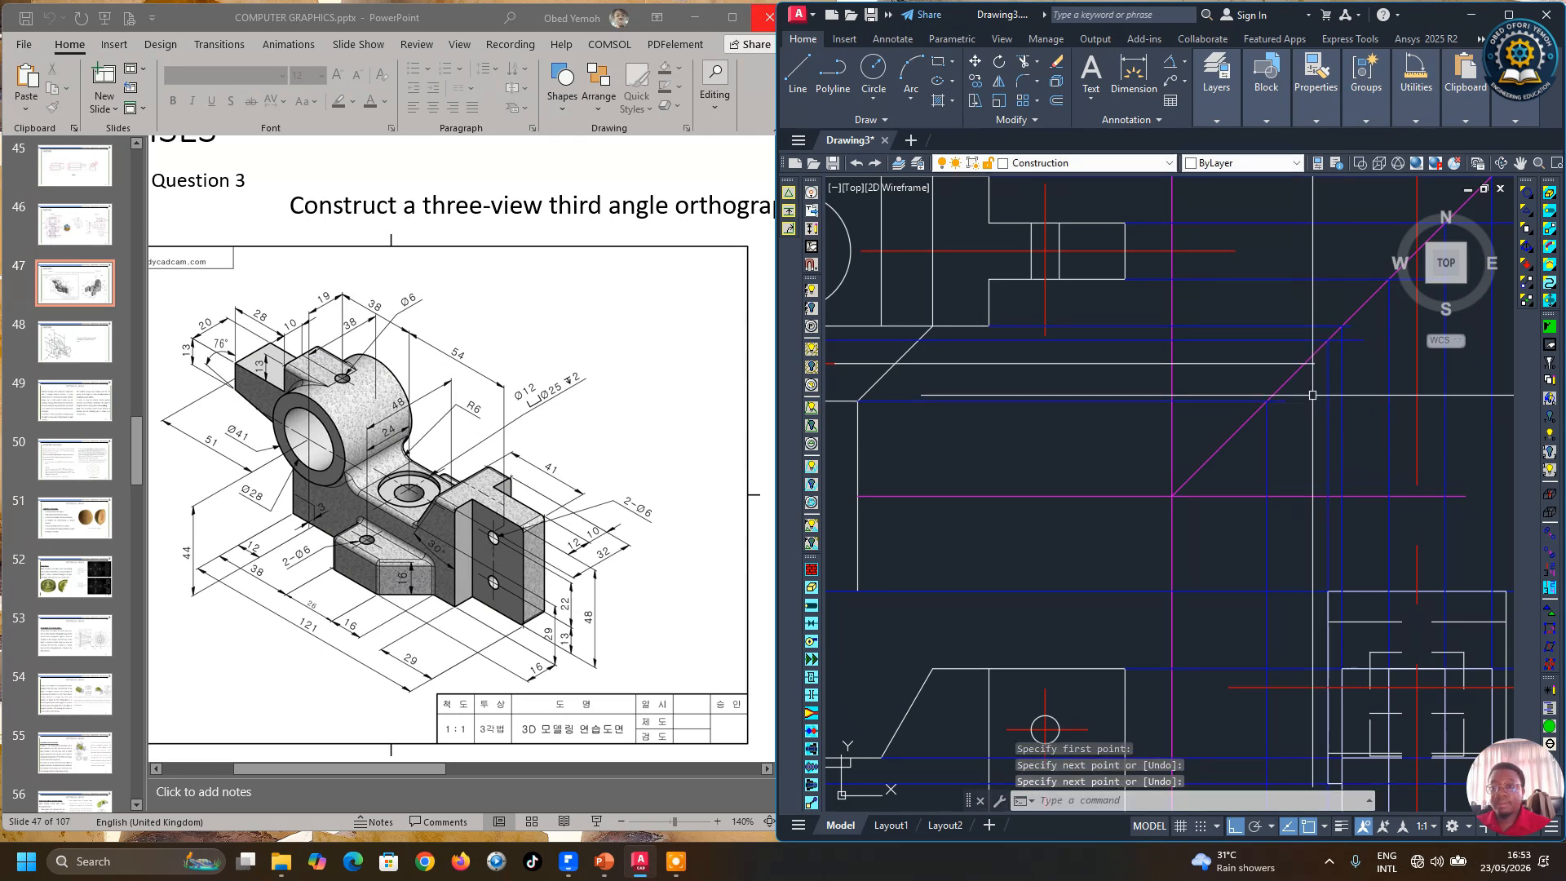
Step: Finish the projection line by continuing it vertically down from the miter line past the side view
key(Return)
scroll(1305, 365, down, 3)
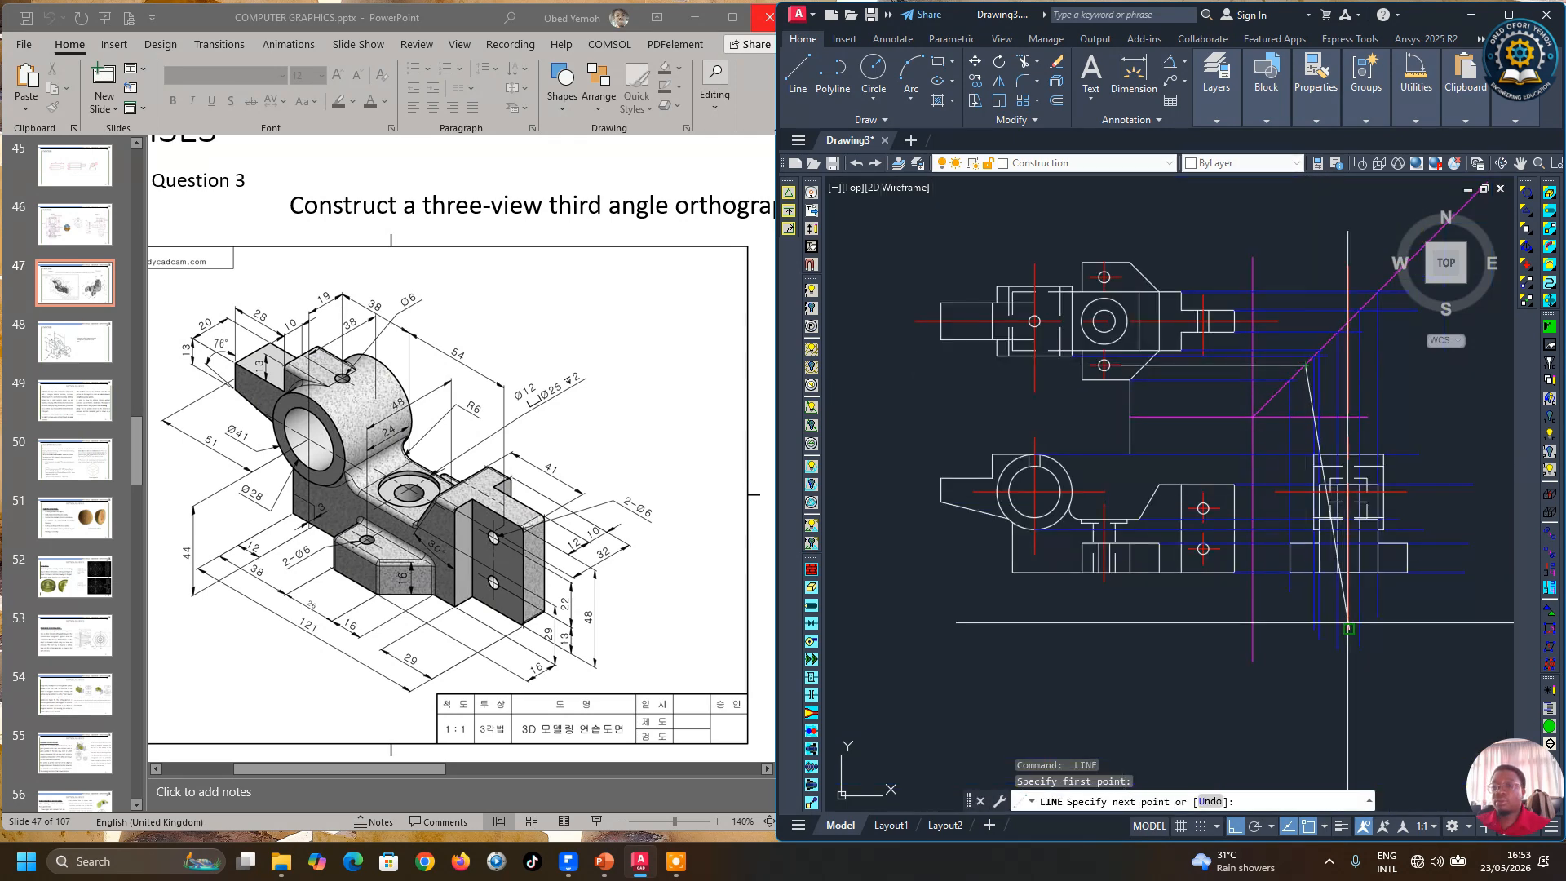
scroll(1401, 608, up, 3)
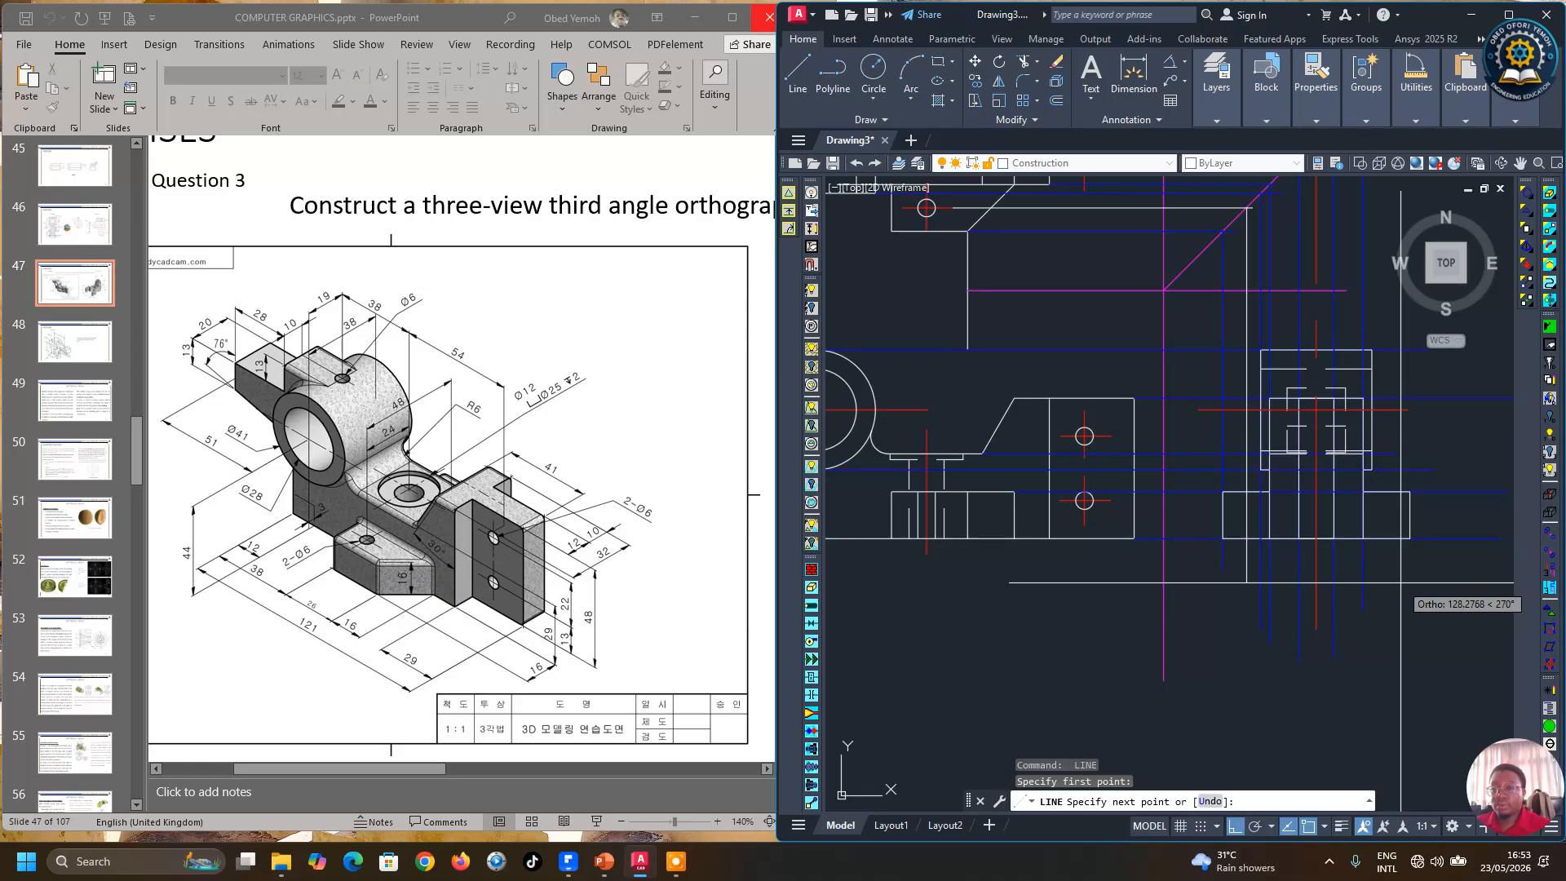
key(Return)
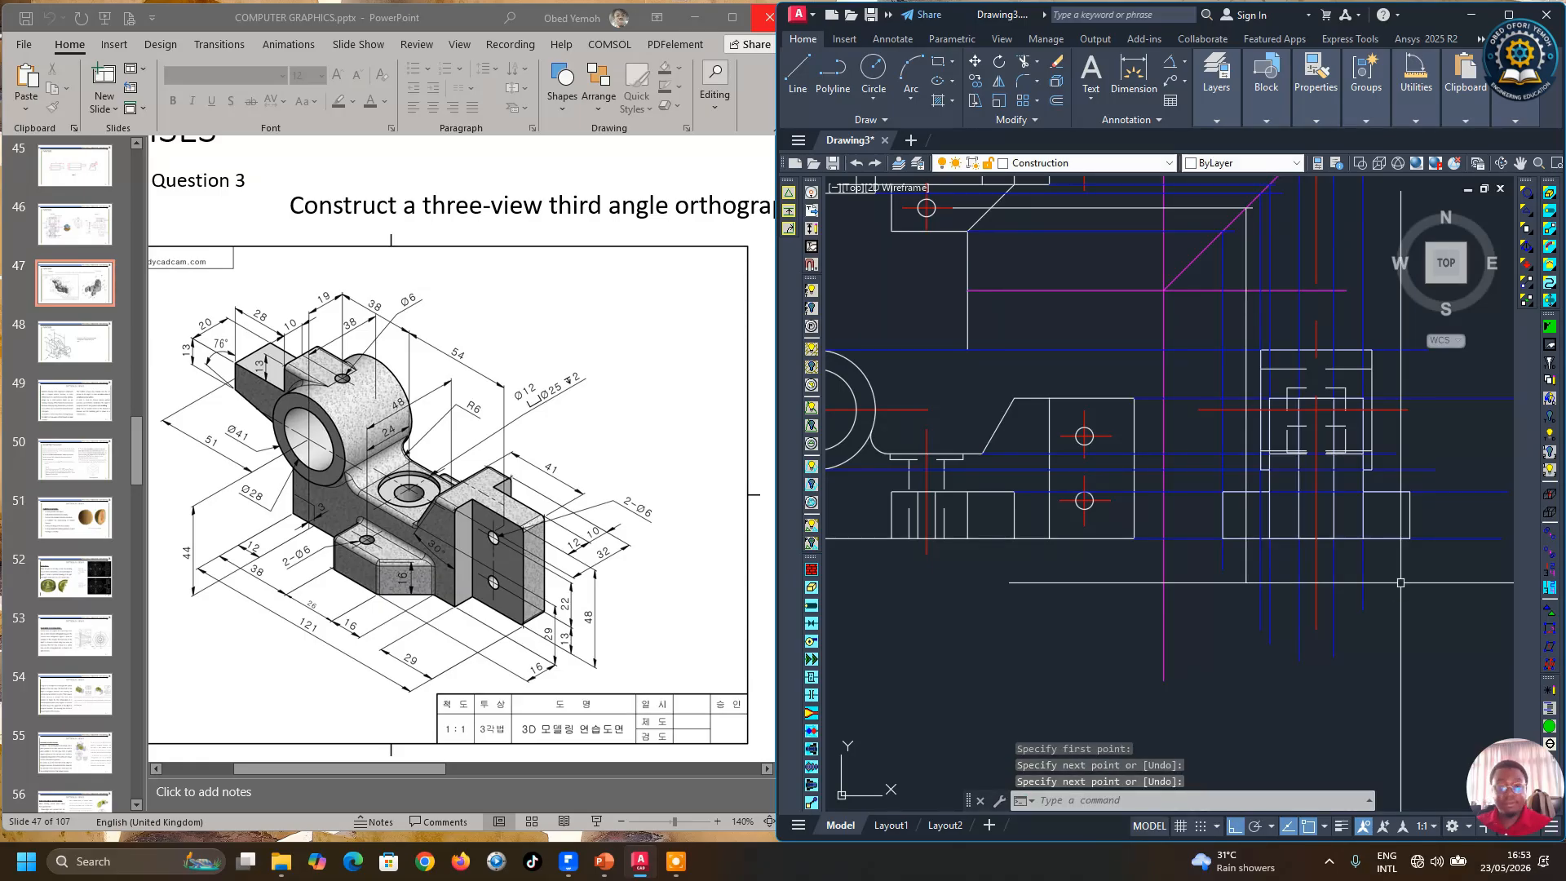
key(Escape)
scroll(1346, 571, down, 3)
scroll(1207, 556, up, 6)
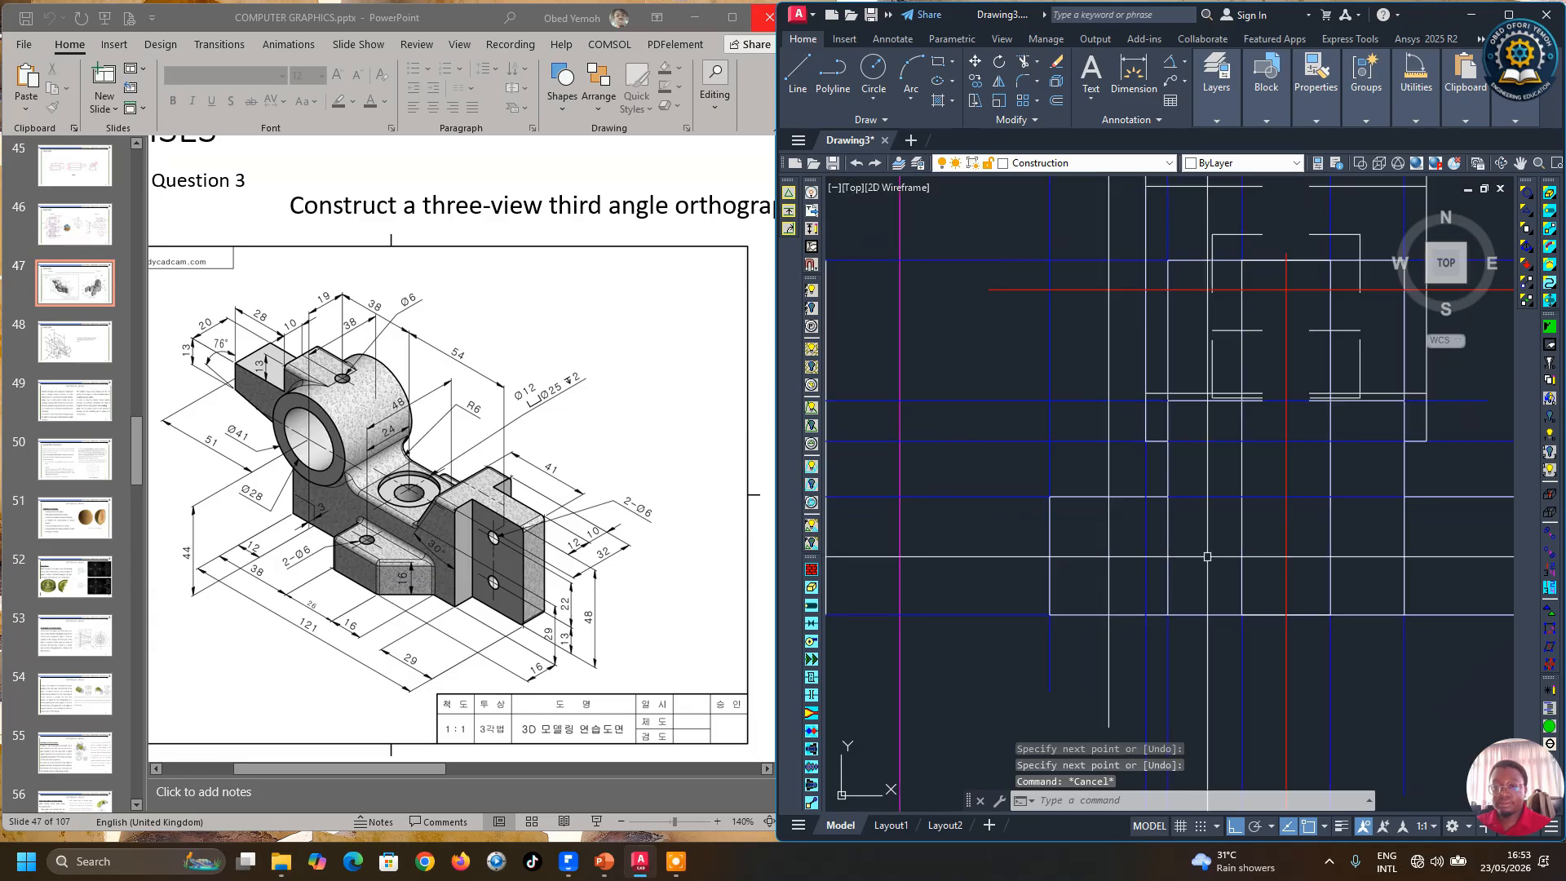
Step: Copy the two vertical edge lines of the top view's small hole down into the side view's base
scroll(1207, 557, down, 3)
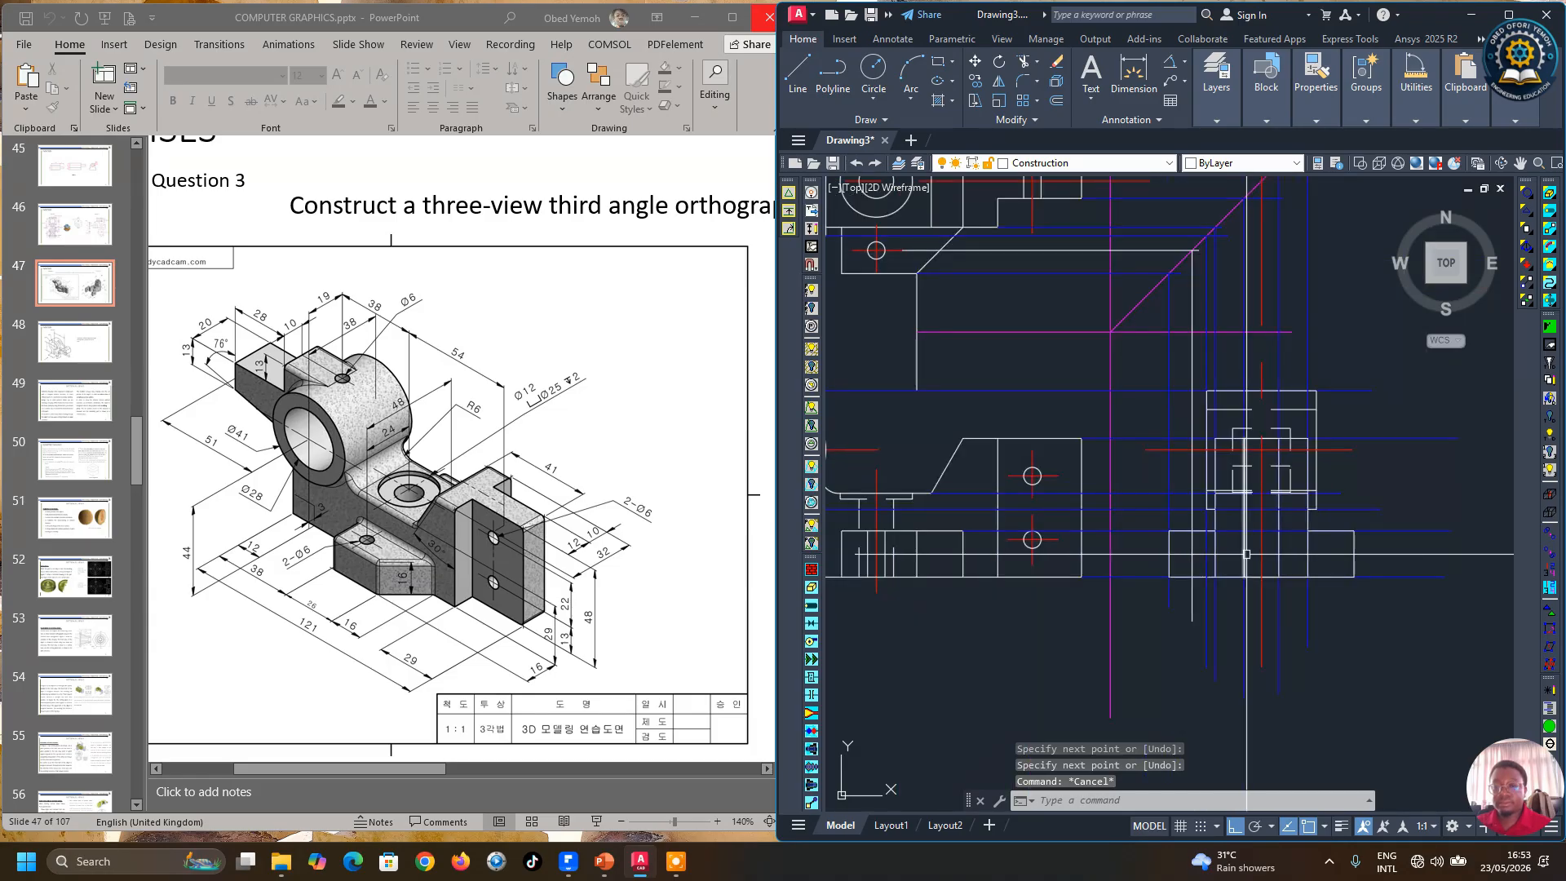
click(987, 83)
scroll(1098, 503, up, 4)
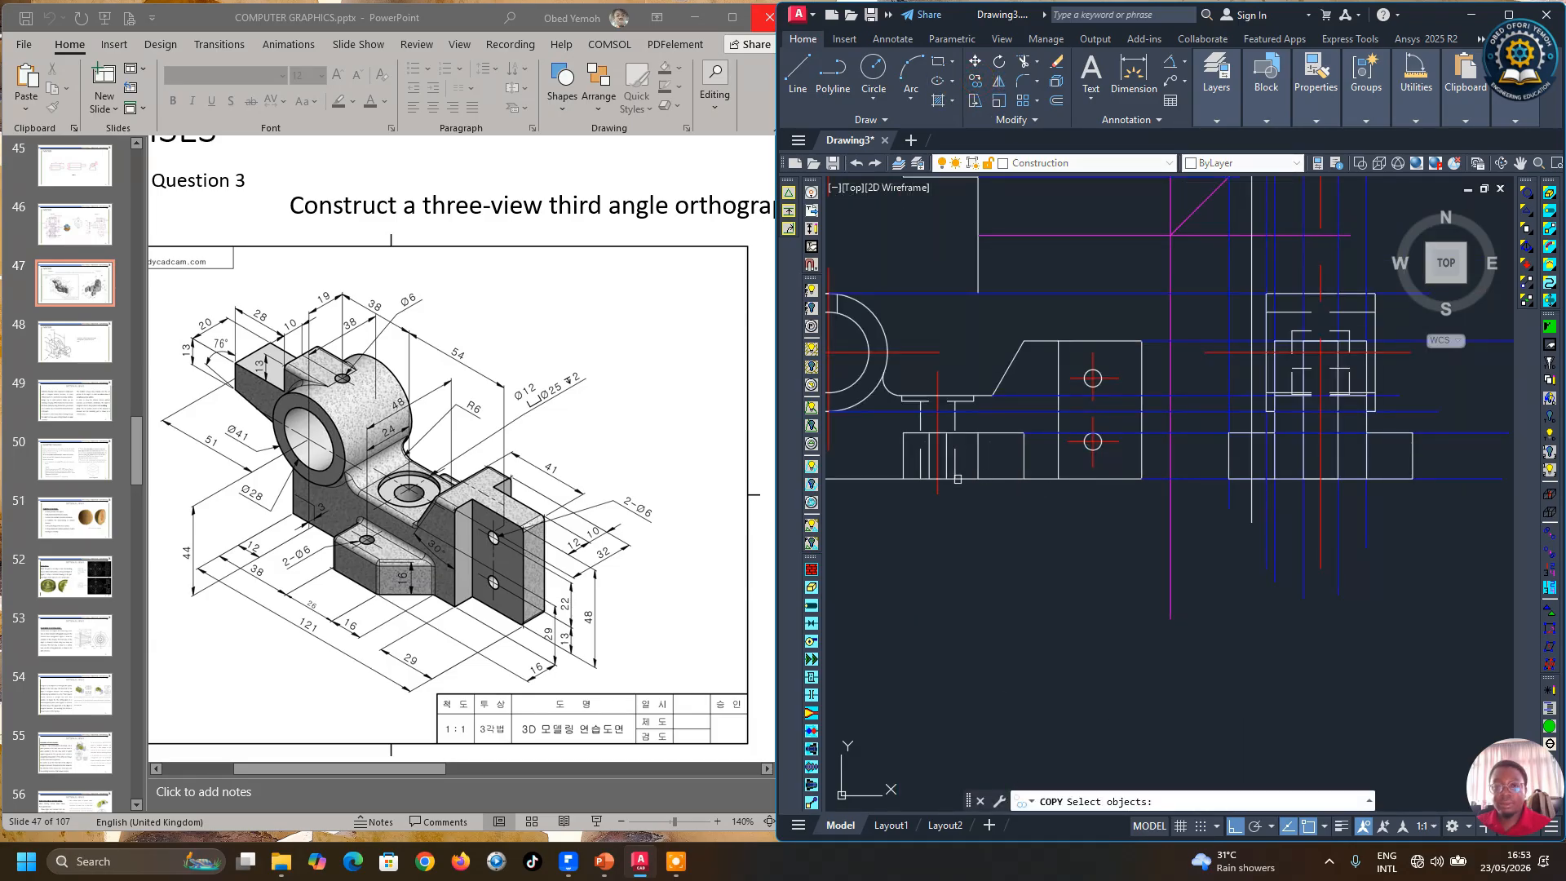
scroll(949, 468, down, 5)
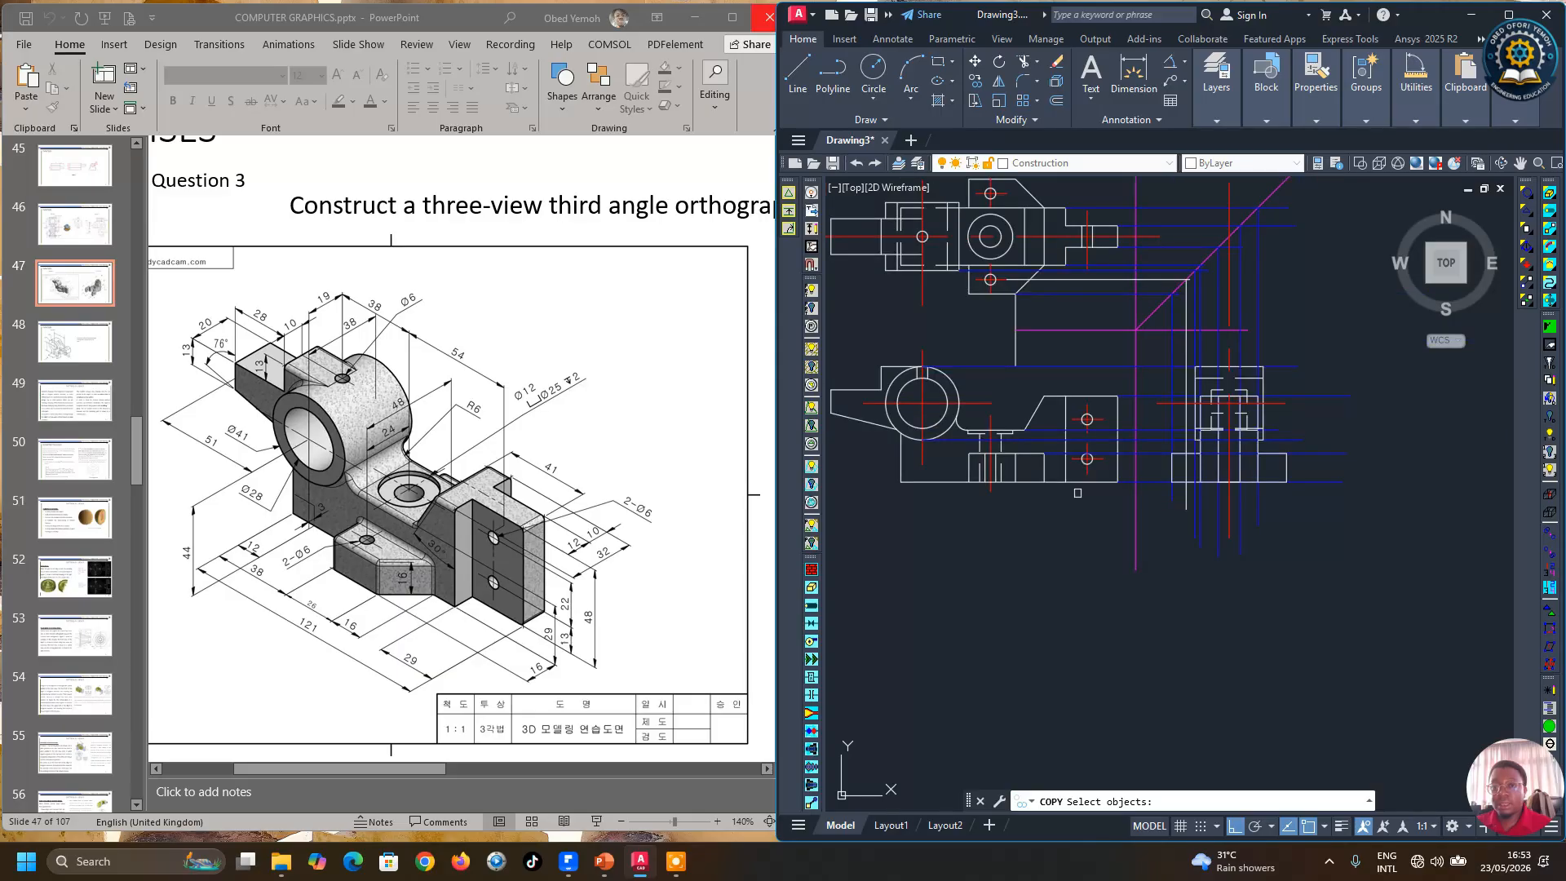
scroll(1071, 488, down, 2)
scroll(1124, 494, up, 4)
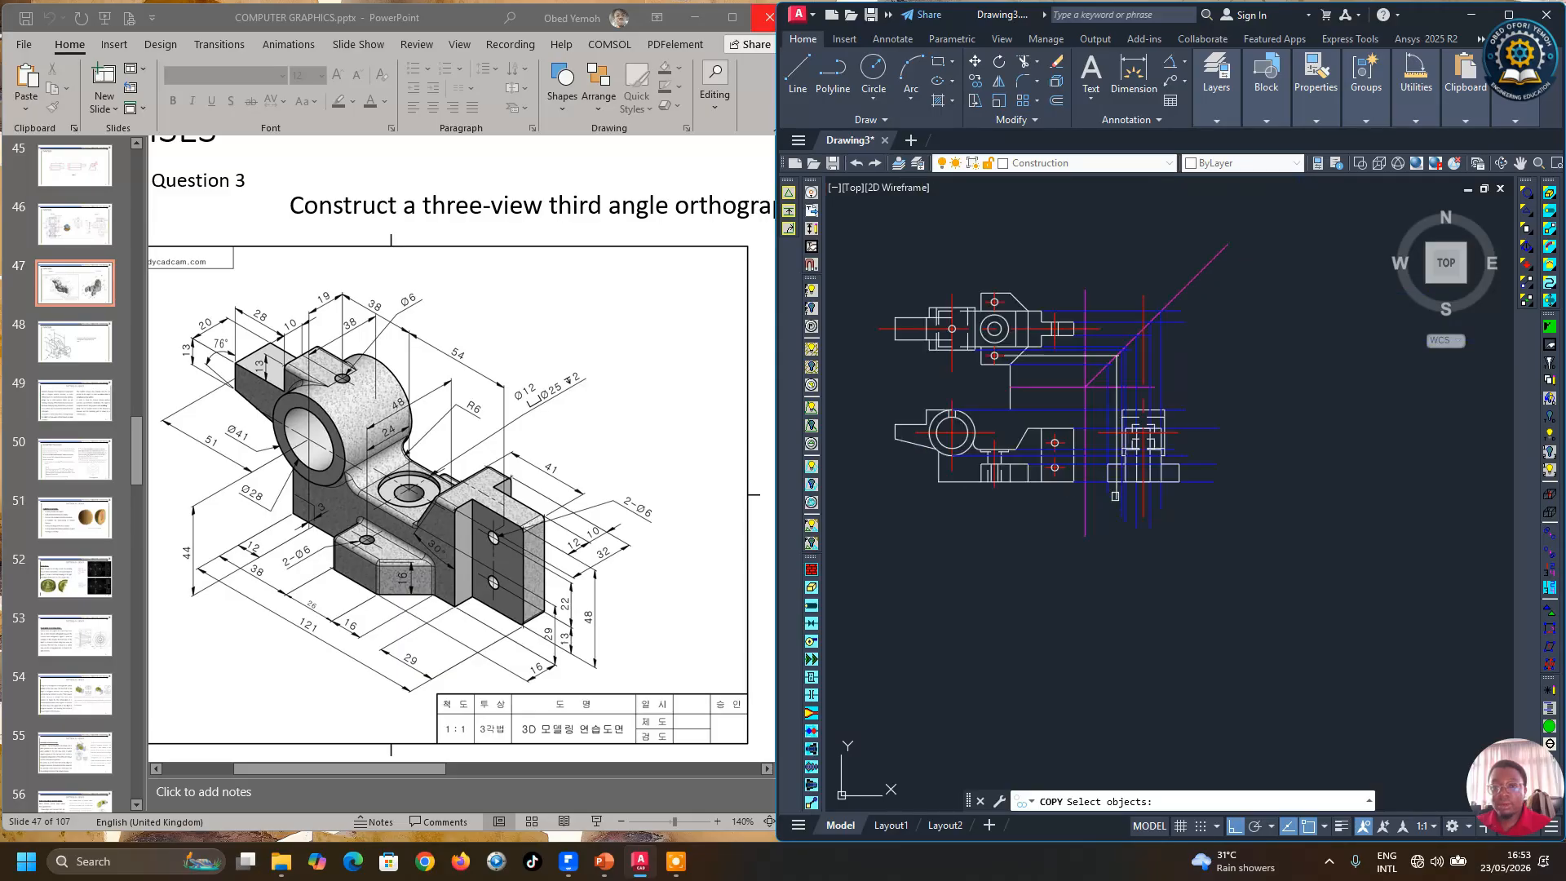
scroll(1028, 231, up, 4)
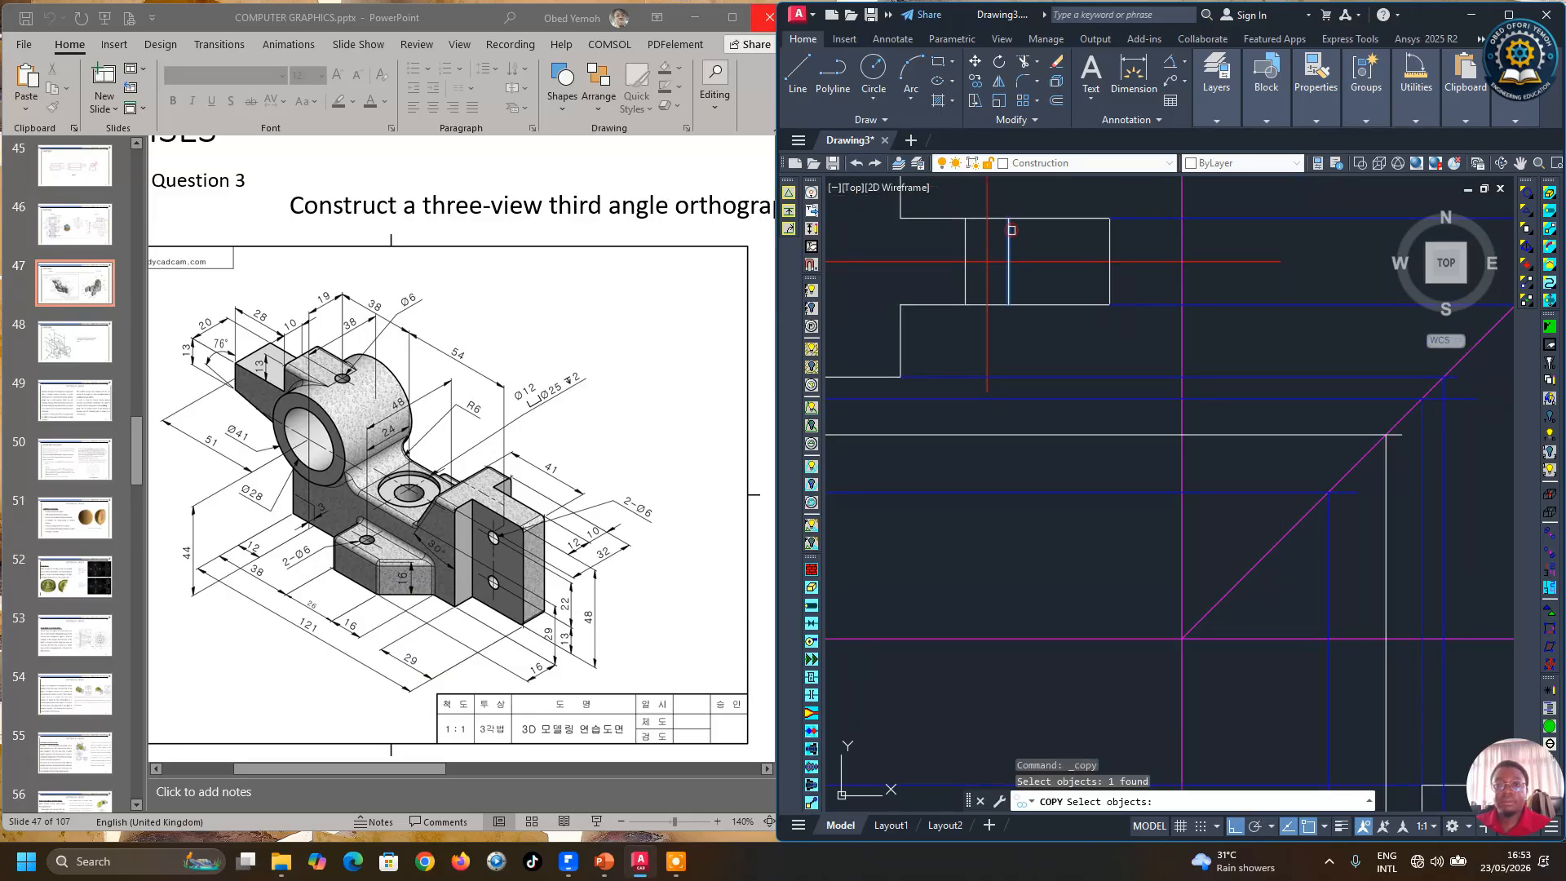
click(966, 229)
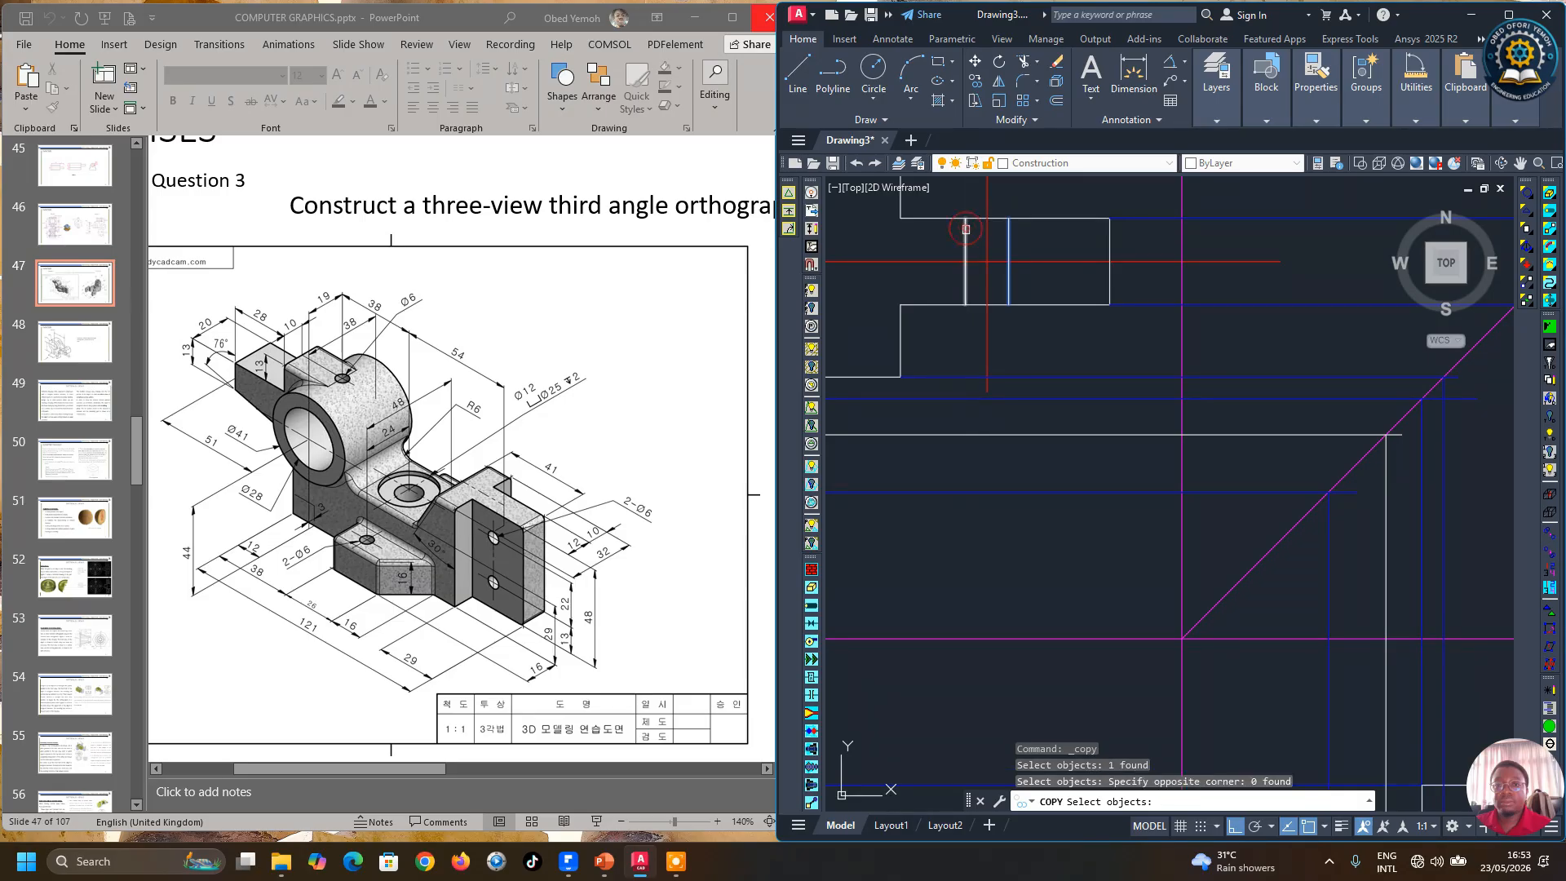
key(Return)
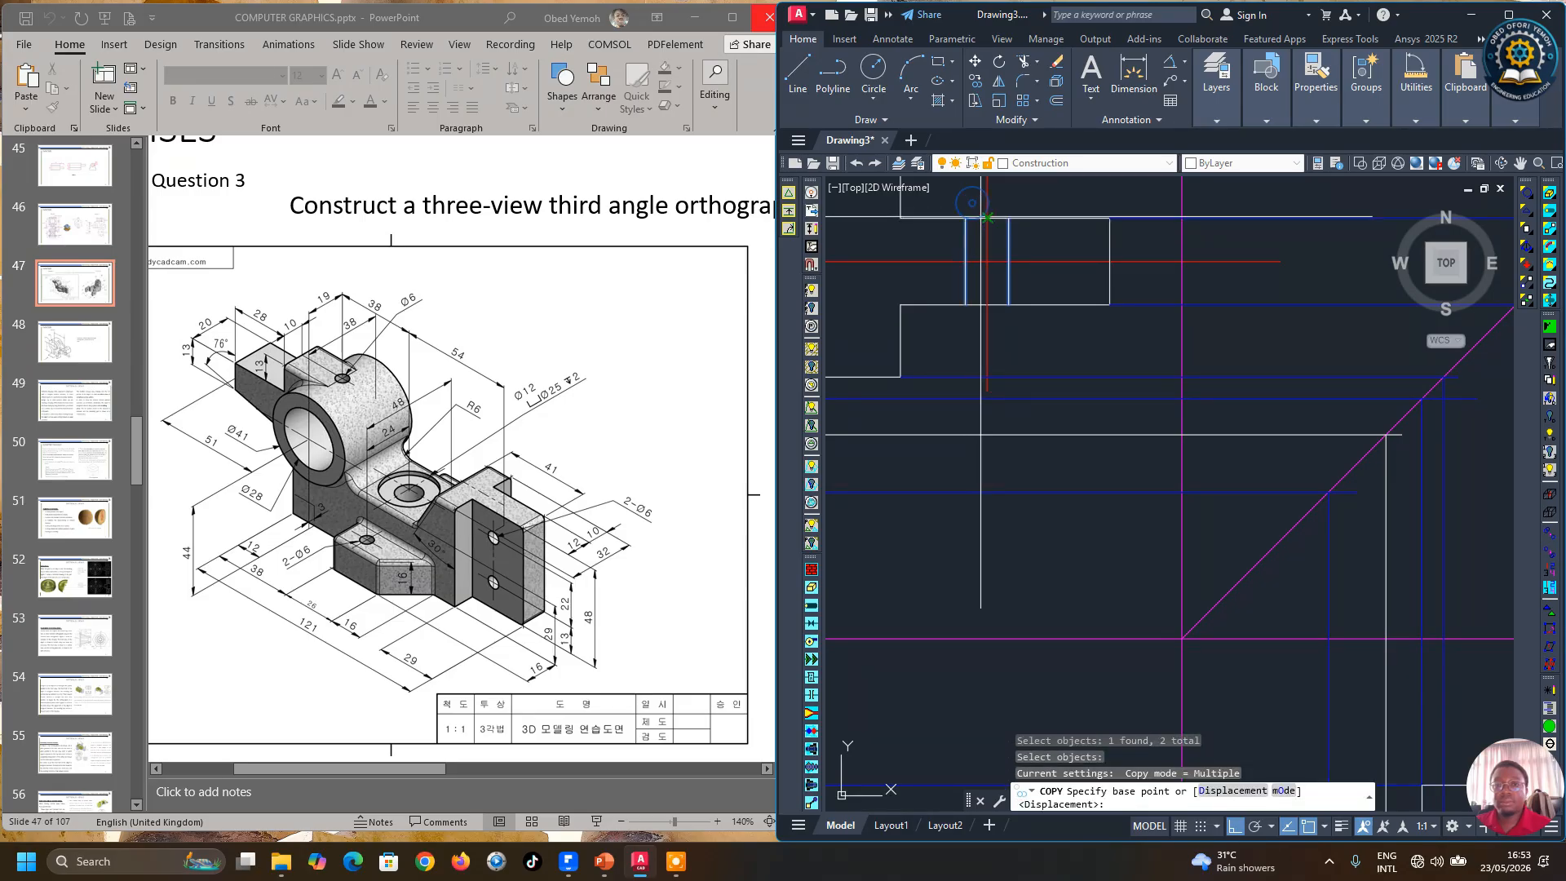
click(987, 218)
scroll(987, 221, down, 4)
scroll(1175, 645, up, 2)
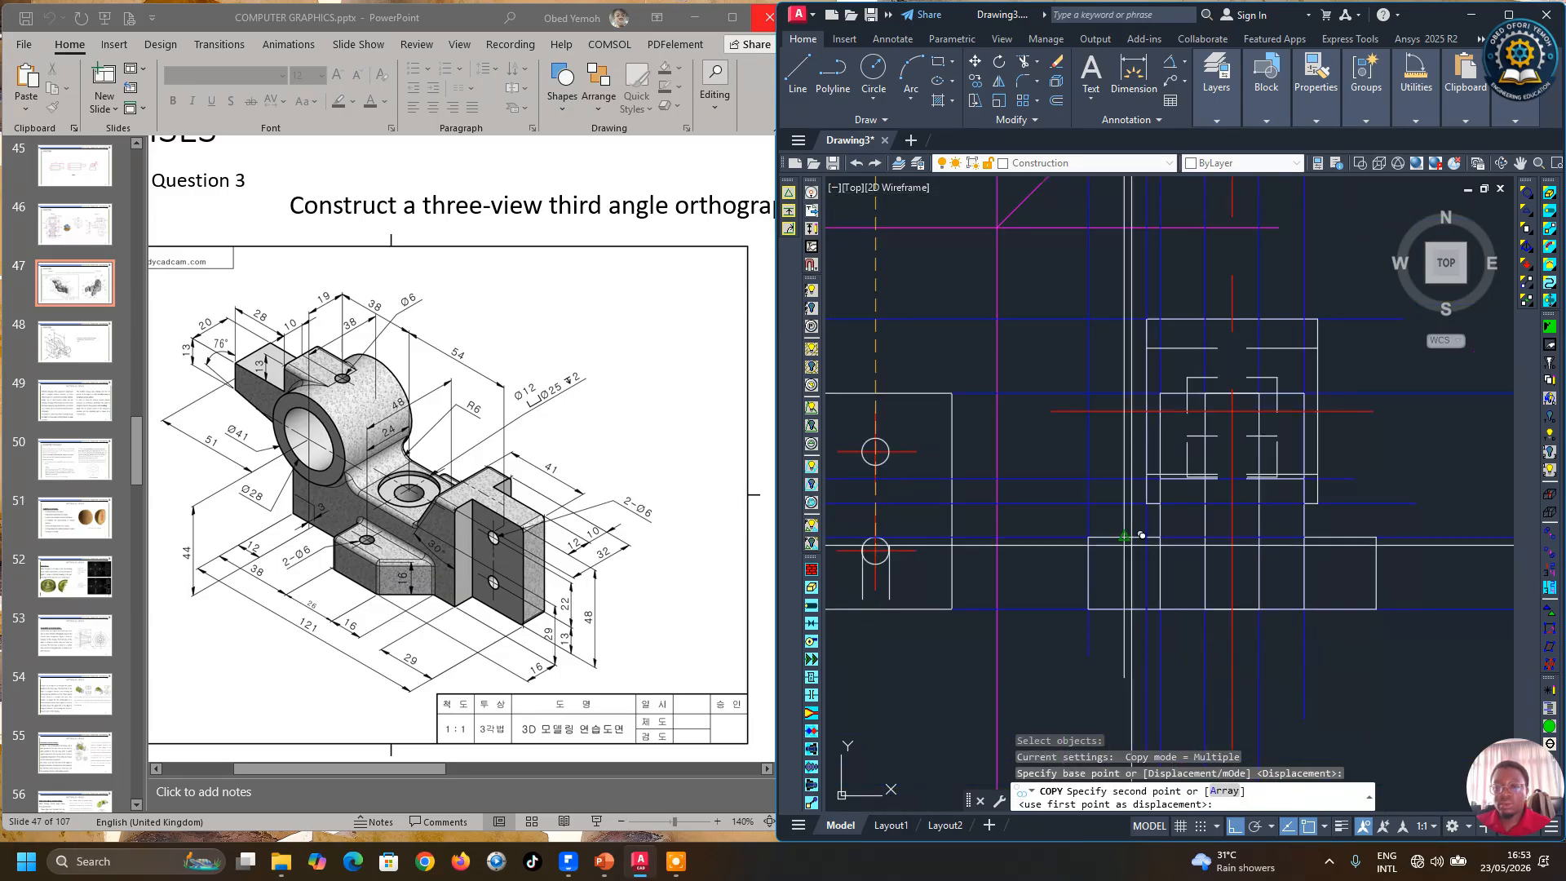
click(1124, 536)
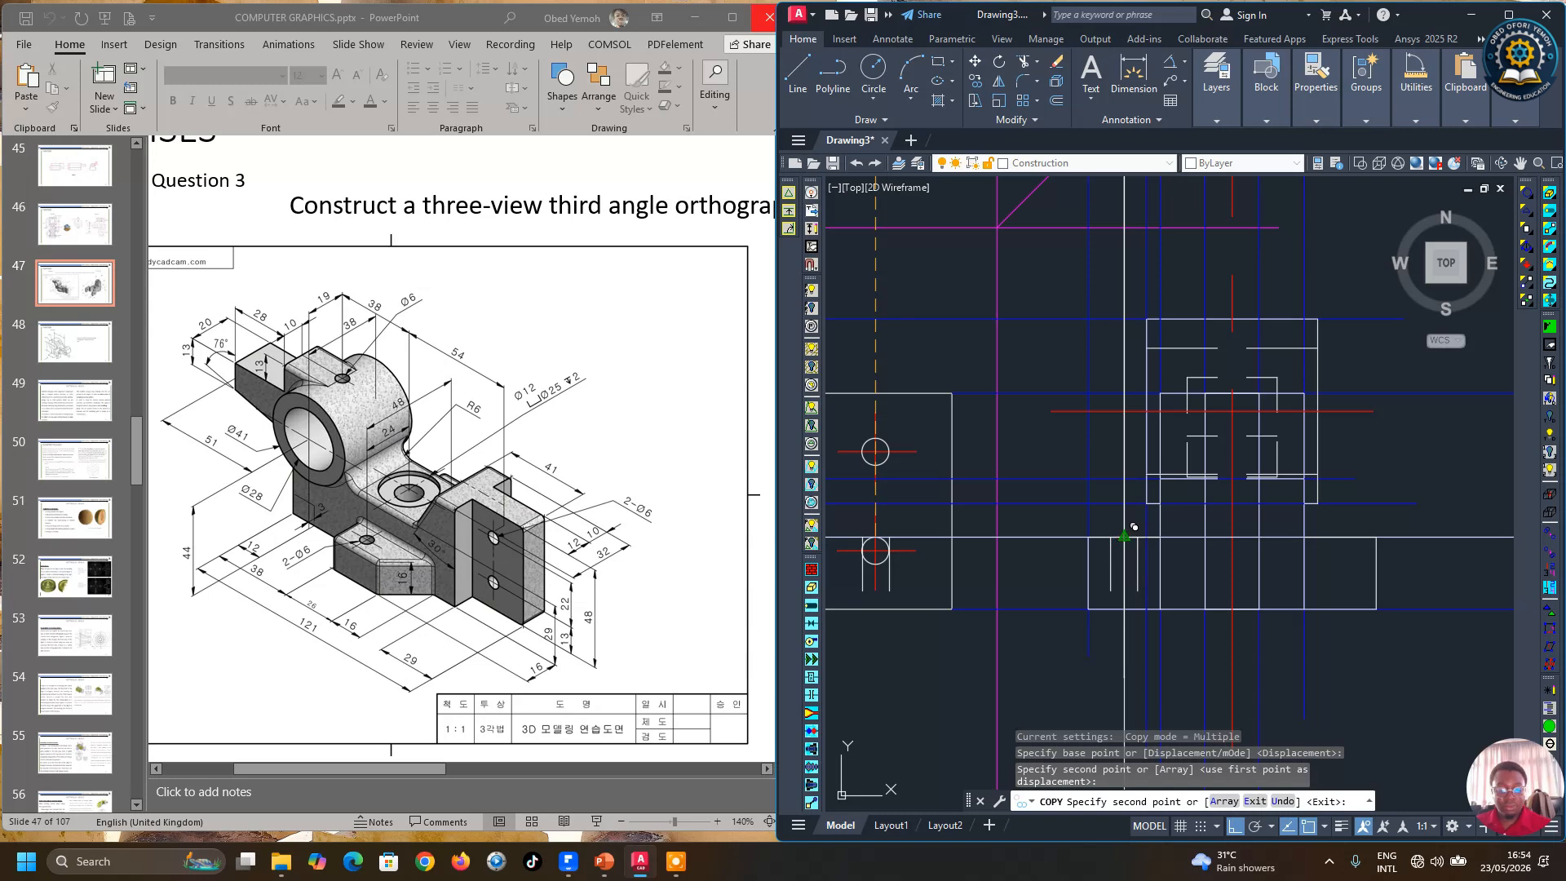
key(Return)
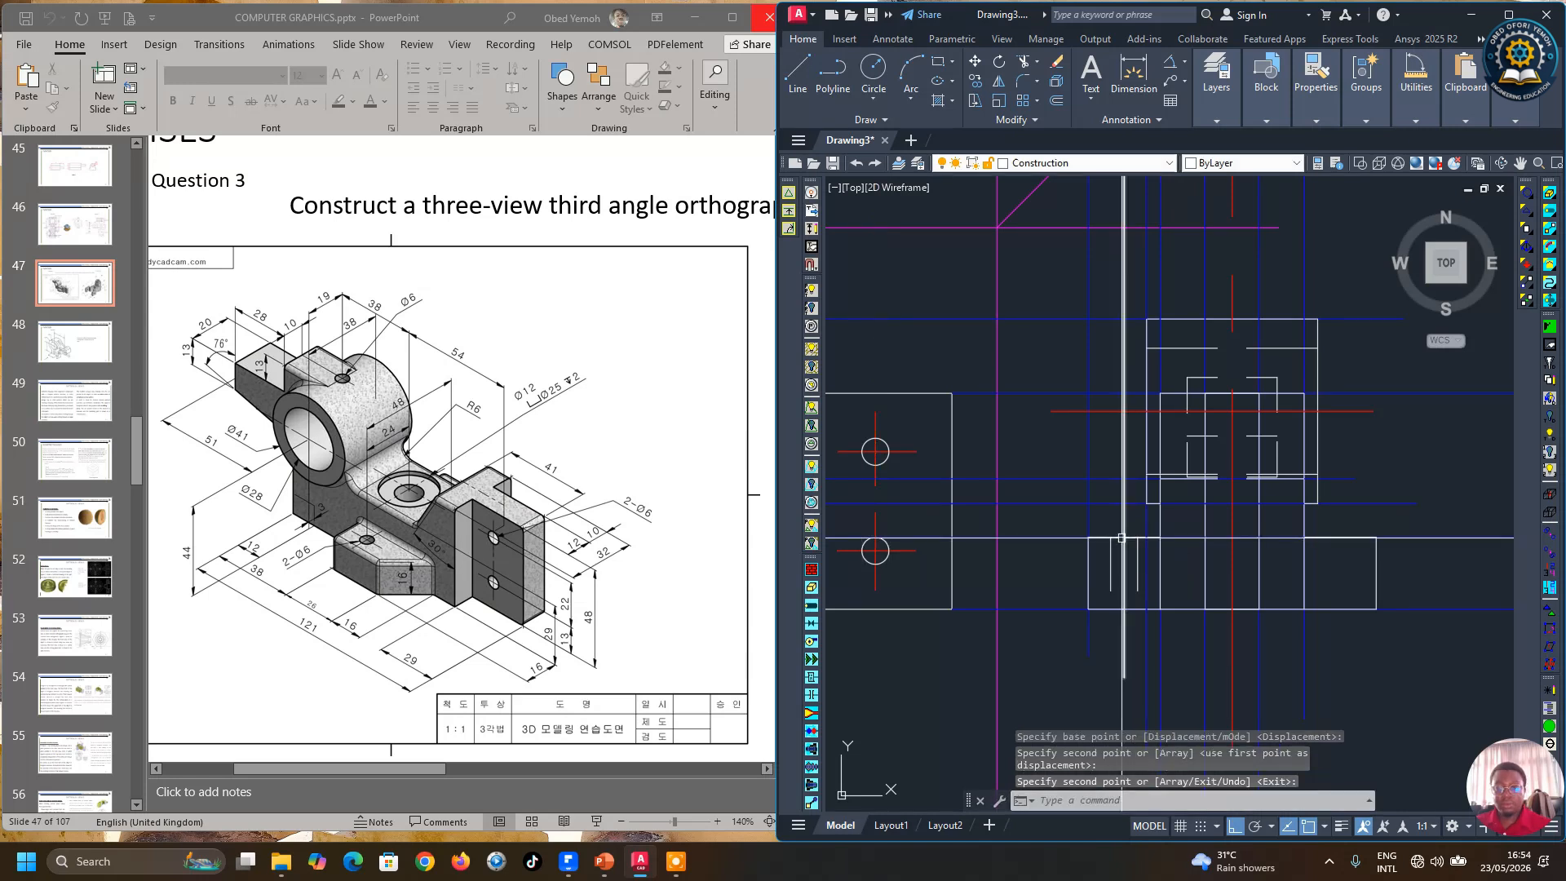
Step: Trim the copied hole lines where they overrun the side view's base
click(1022, 66)
drag(1158, 623, 1109, 578)
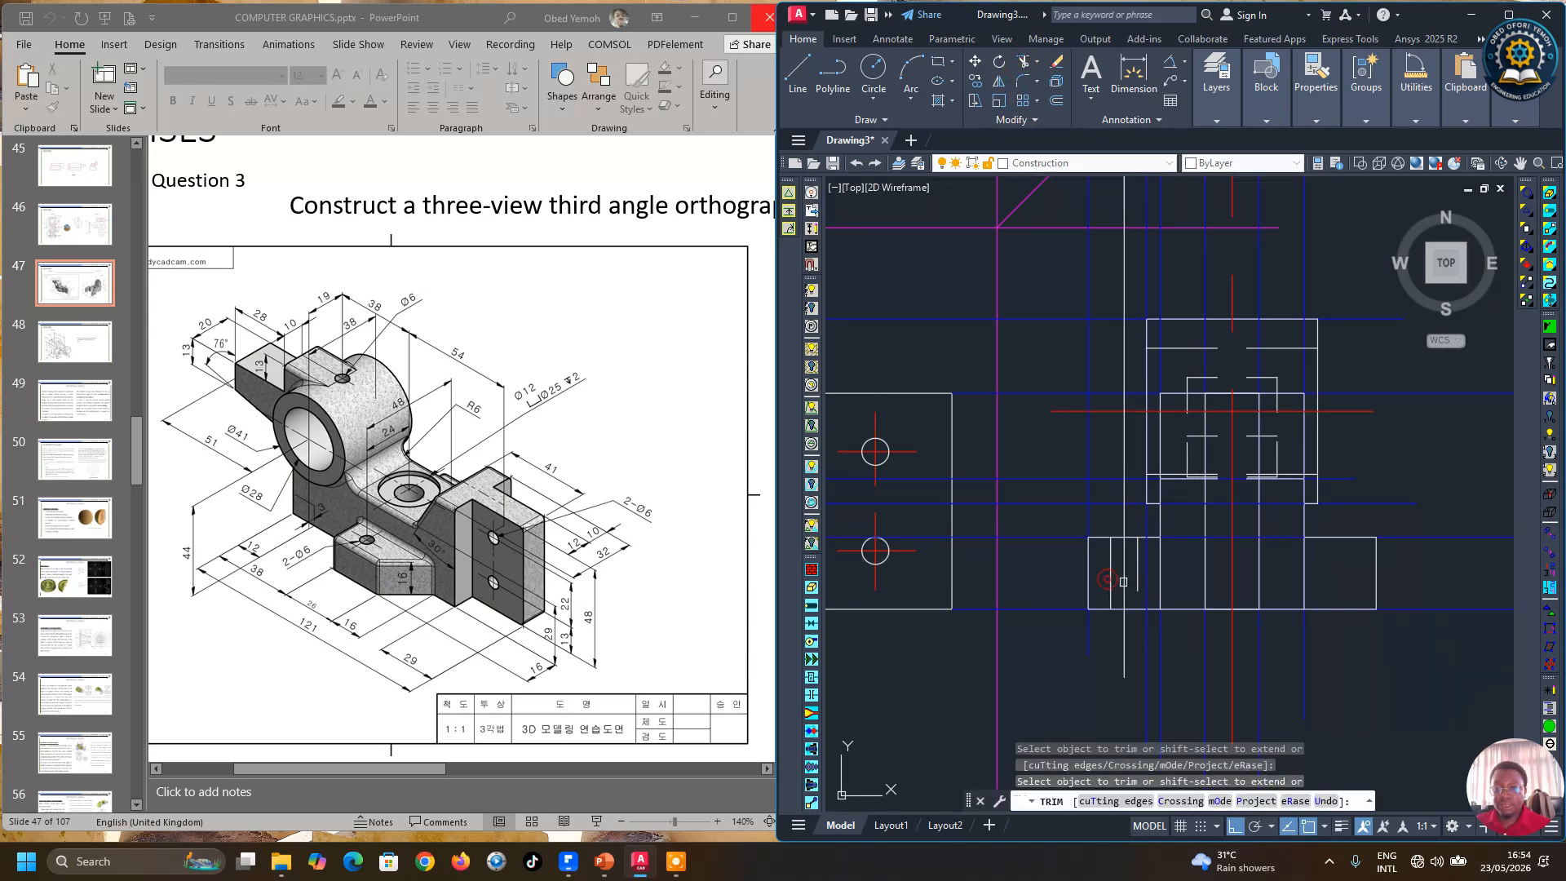
key(Return)
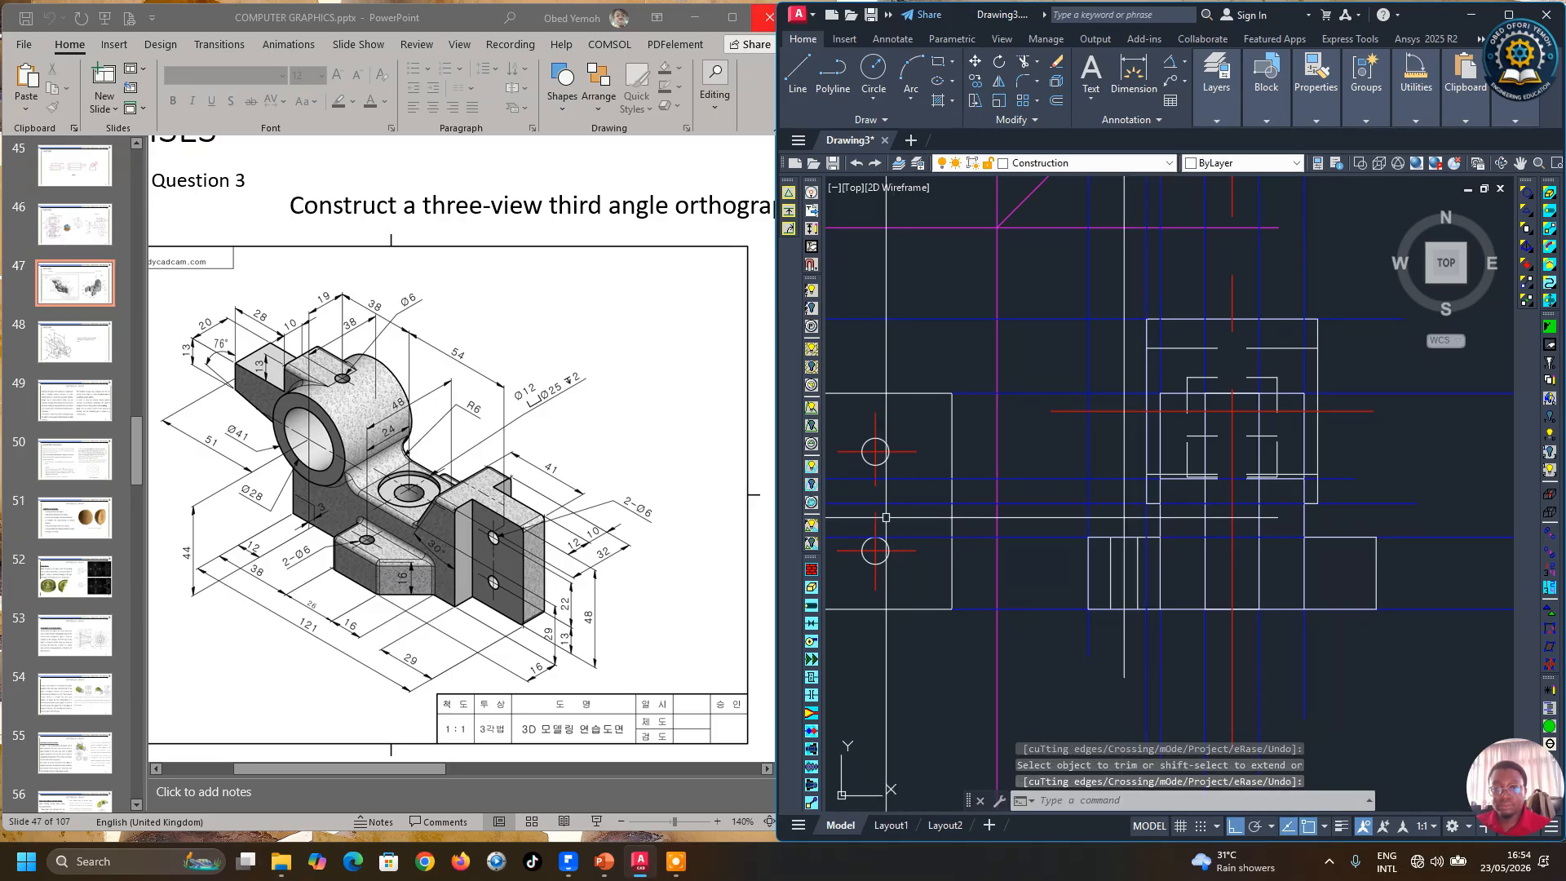
Step: Copy the vertical center line of the front view's lower hole
click(875, 517)
click(976, 82)
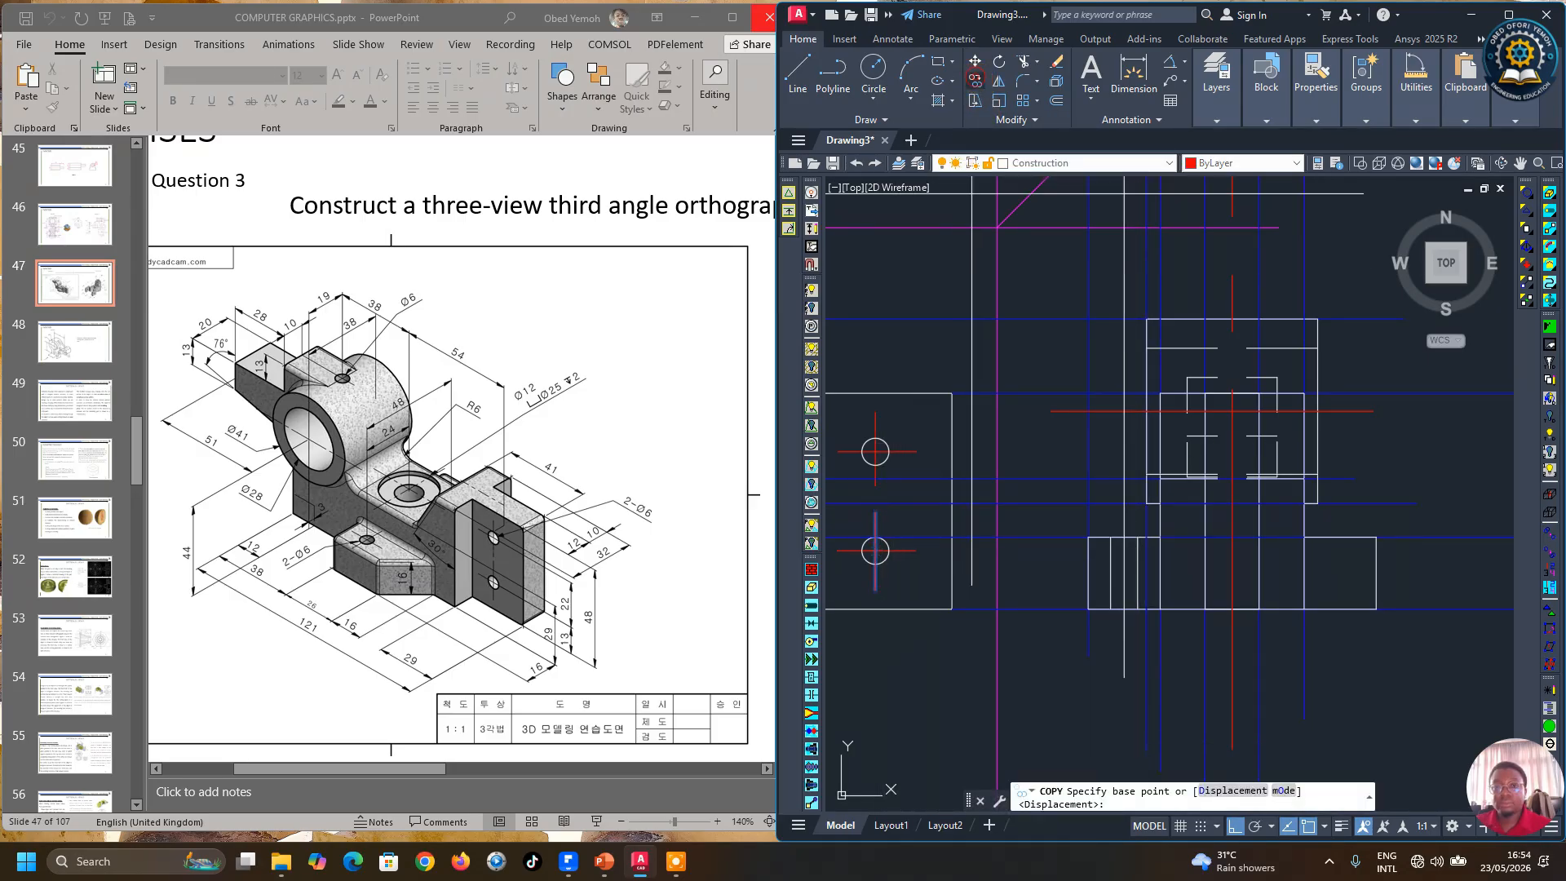
click(875, 511)
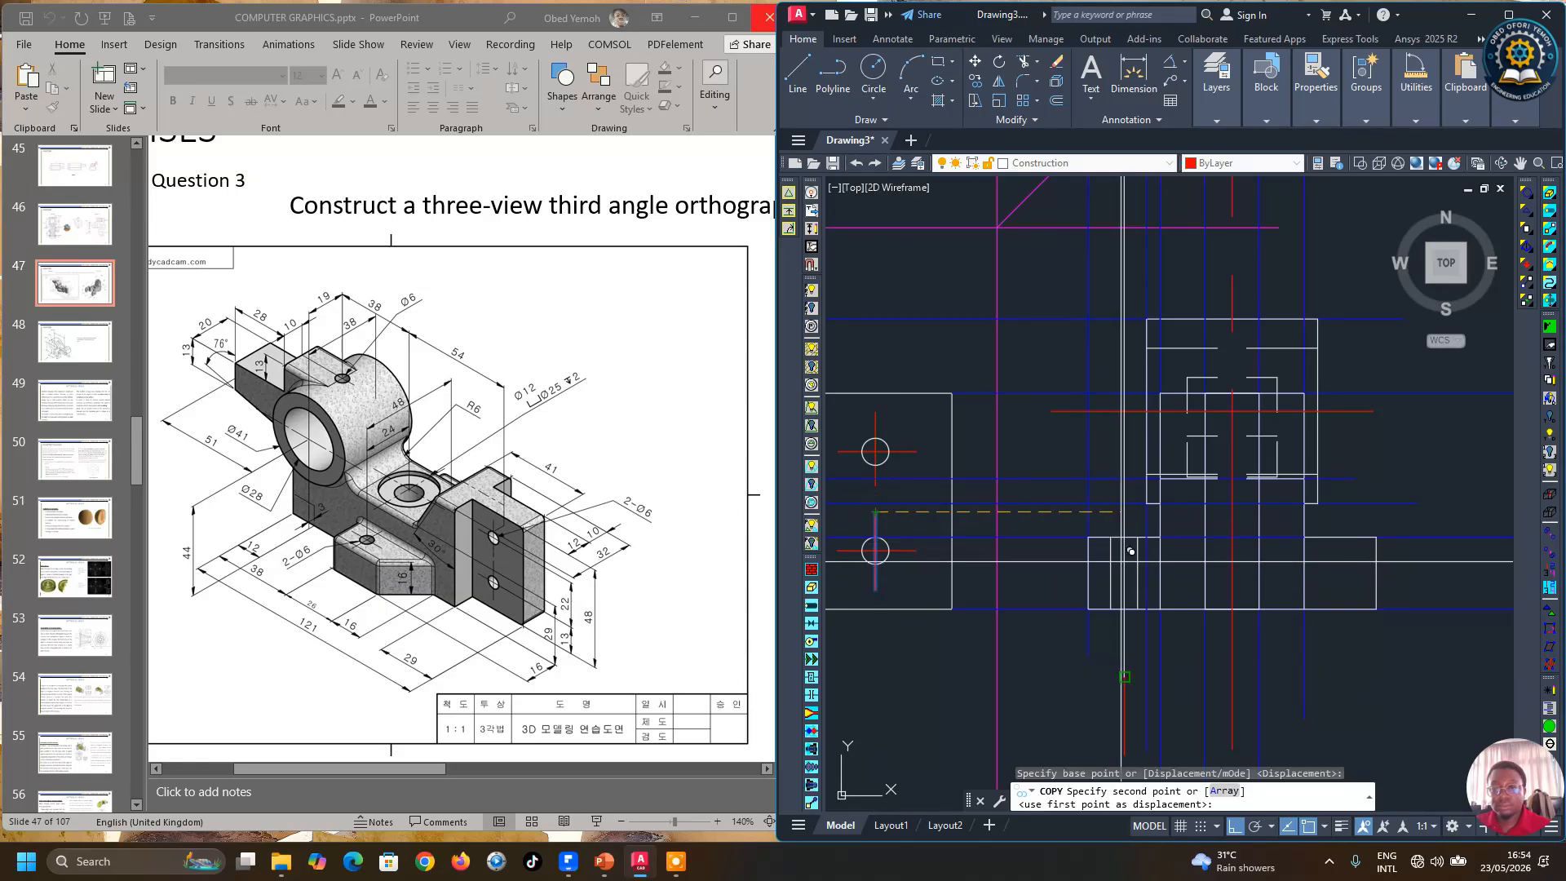
key(Return)
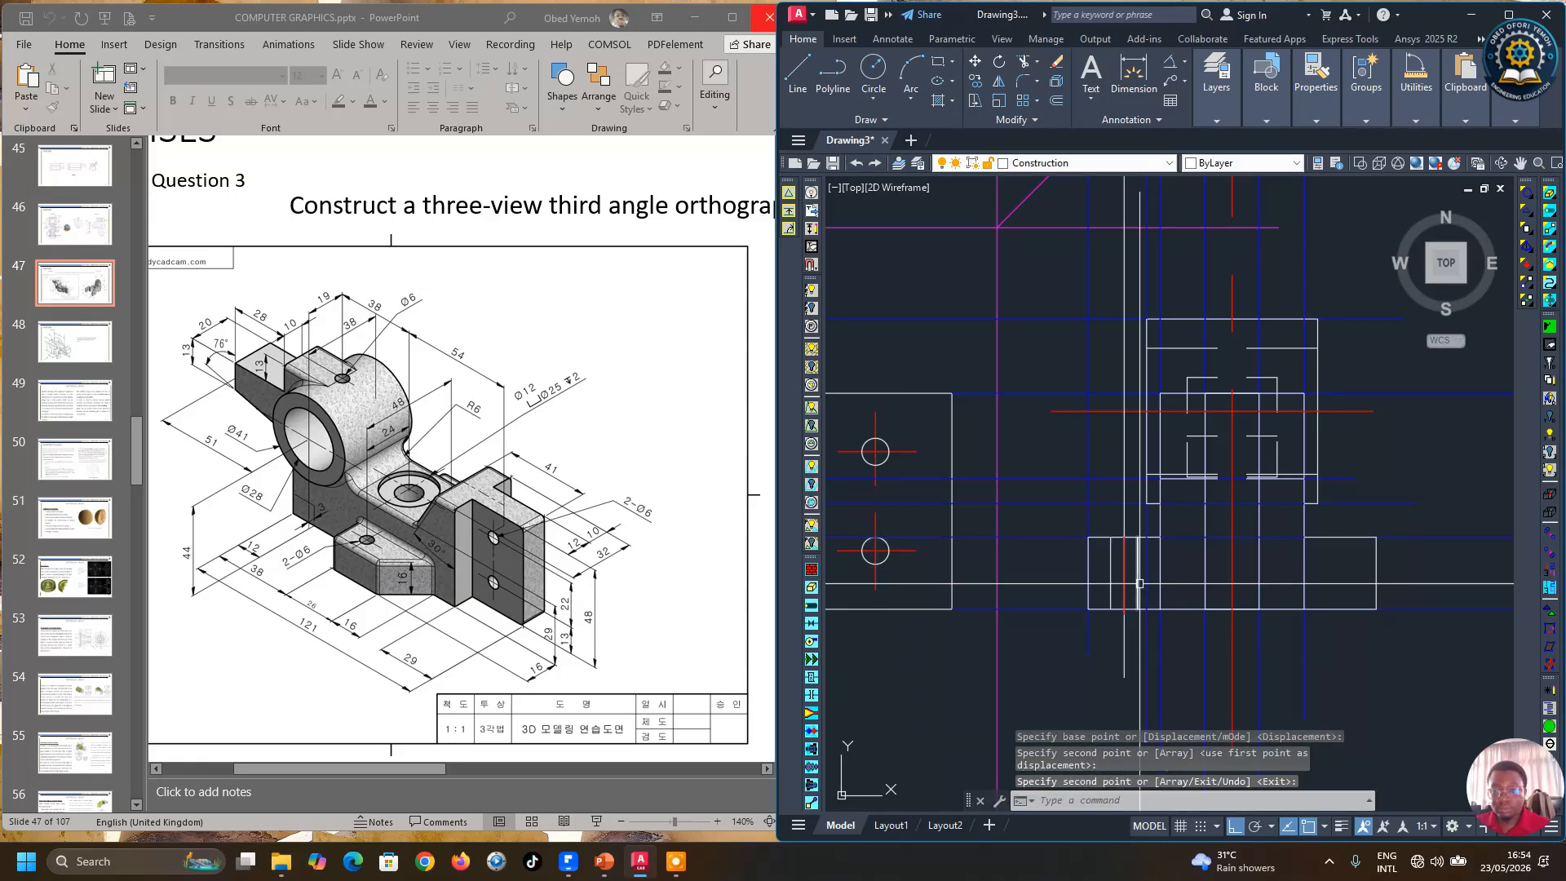
click(1124, 576)
click(1124, 614)
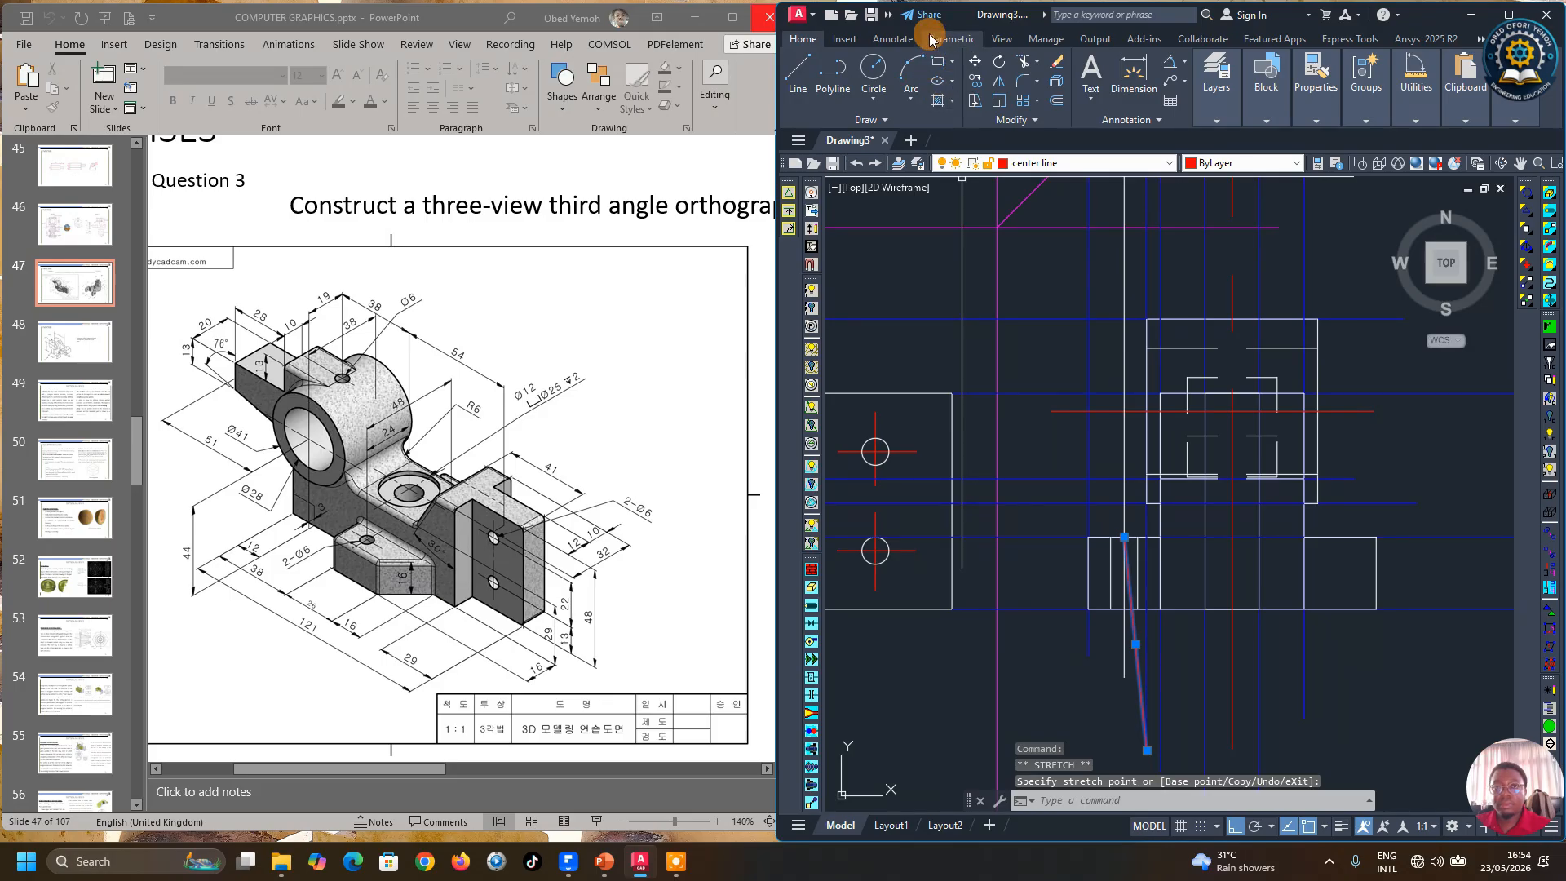
key(ctrl+z)
scroll(1145, 577, up, 2)
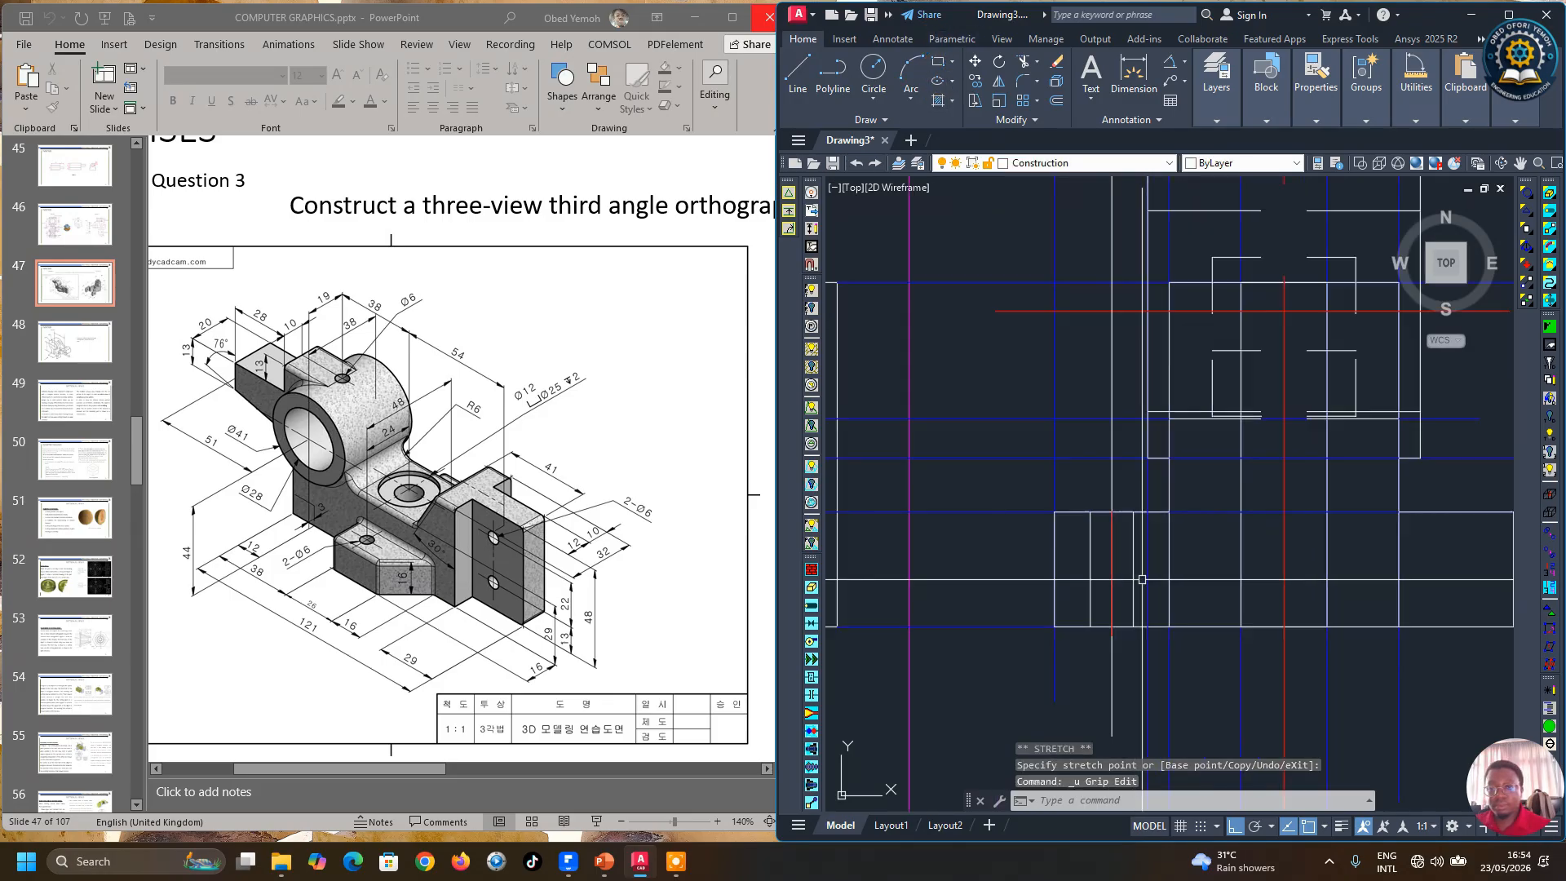
click(1112, 529)
scroll(1114, 514, up, 3)
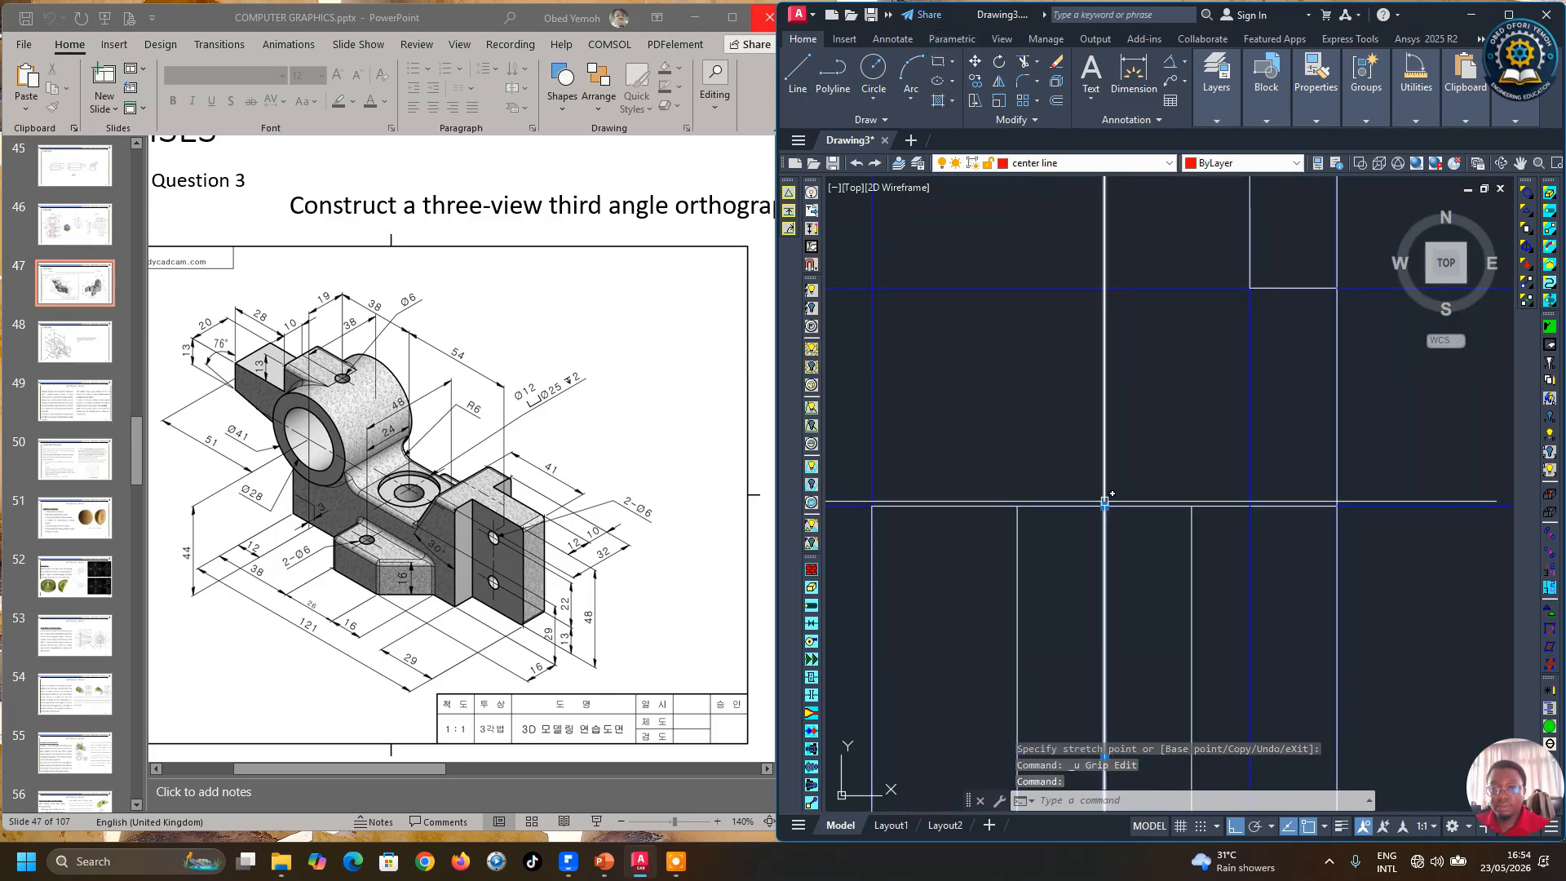
click(1105, 507)
key(Escape)
Step: Erase the blue horizontal and vertical projection lines around the side view
scroll(1122, 418, down, 5)
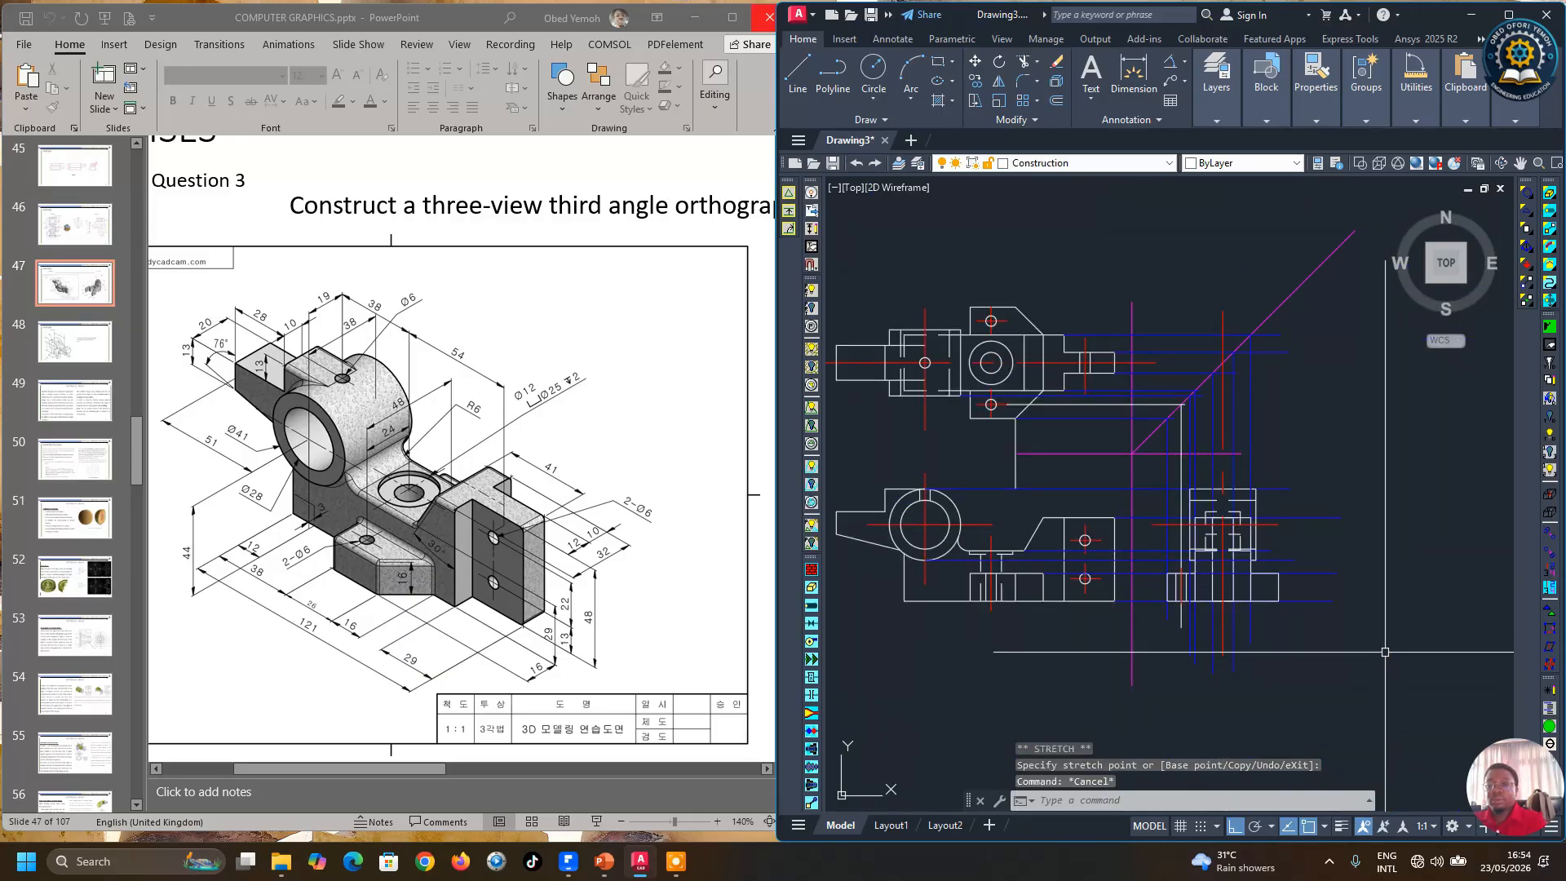
scroll(1244, 678, up, 2)
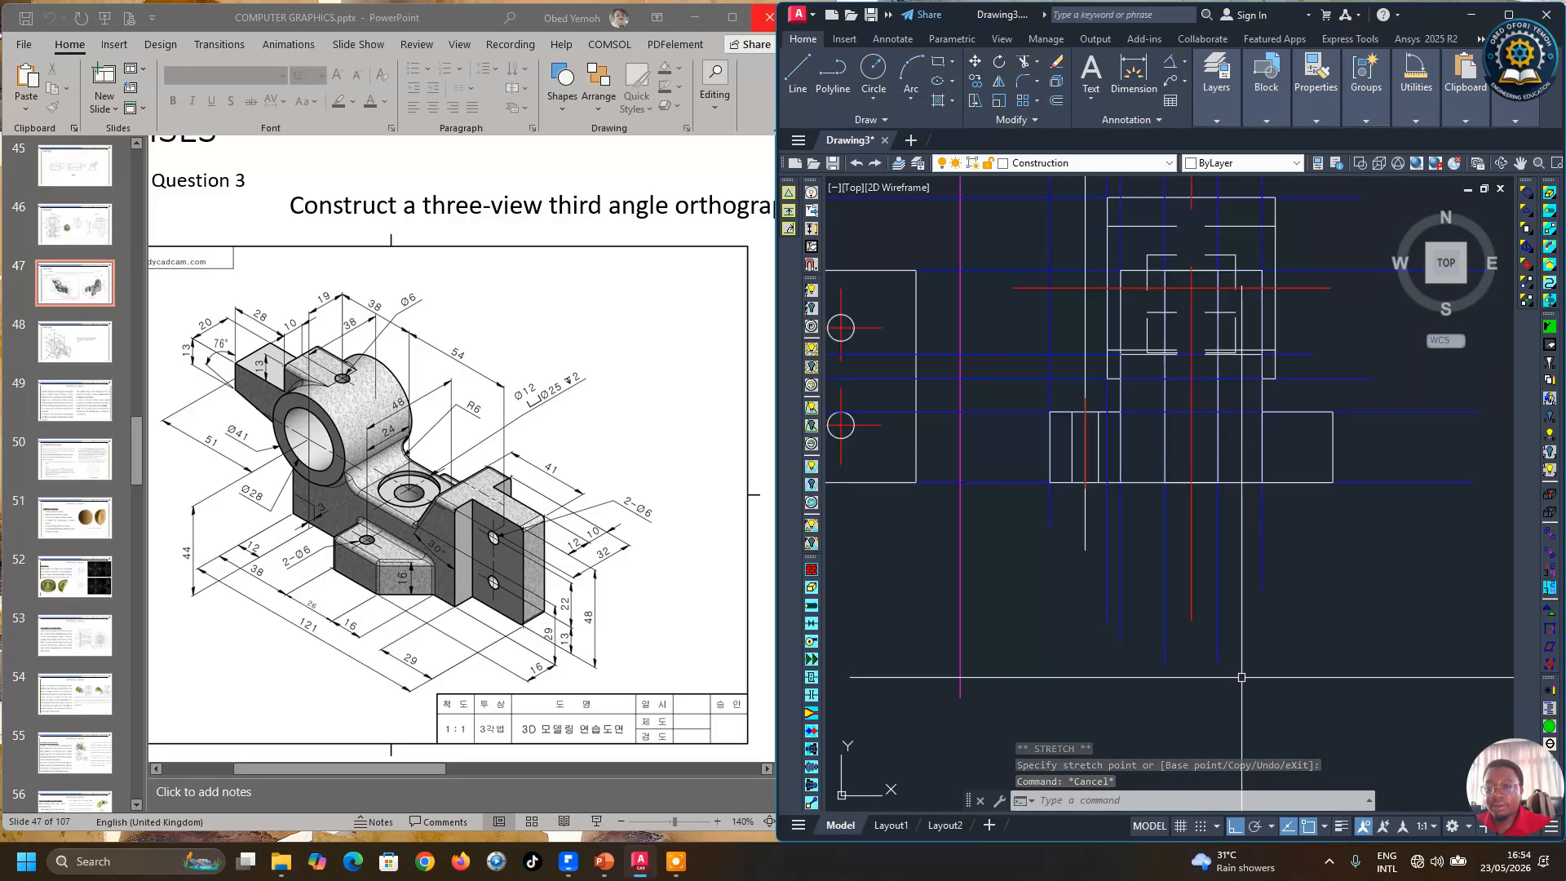
click(1349, 596)
click(1230, 519)
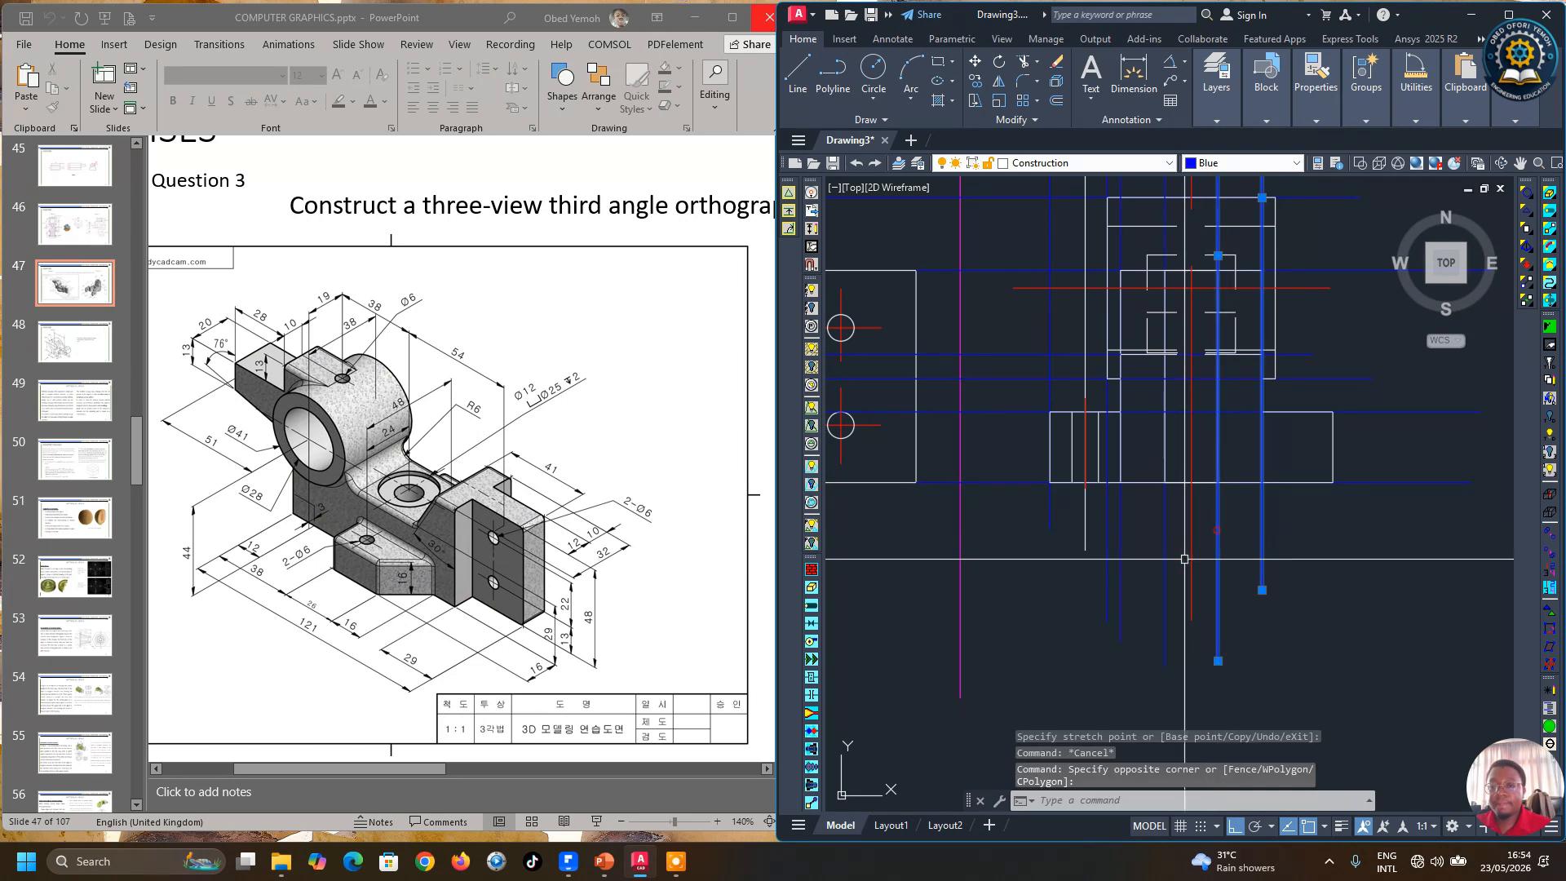
click(1231, 632)
click(1105, 522)
click(1106, 523)
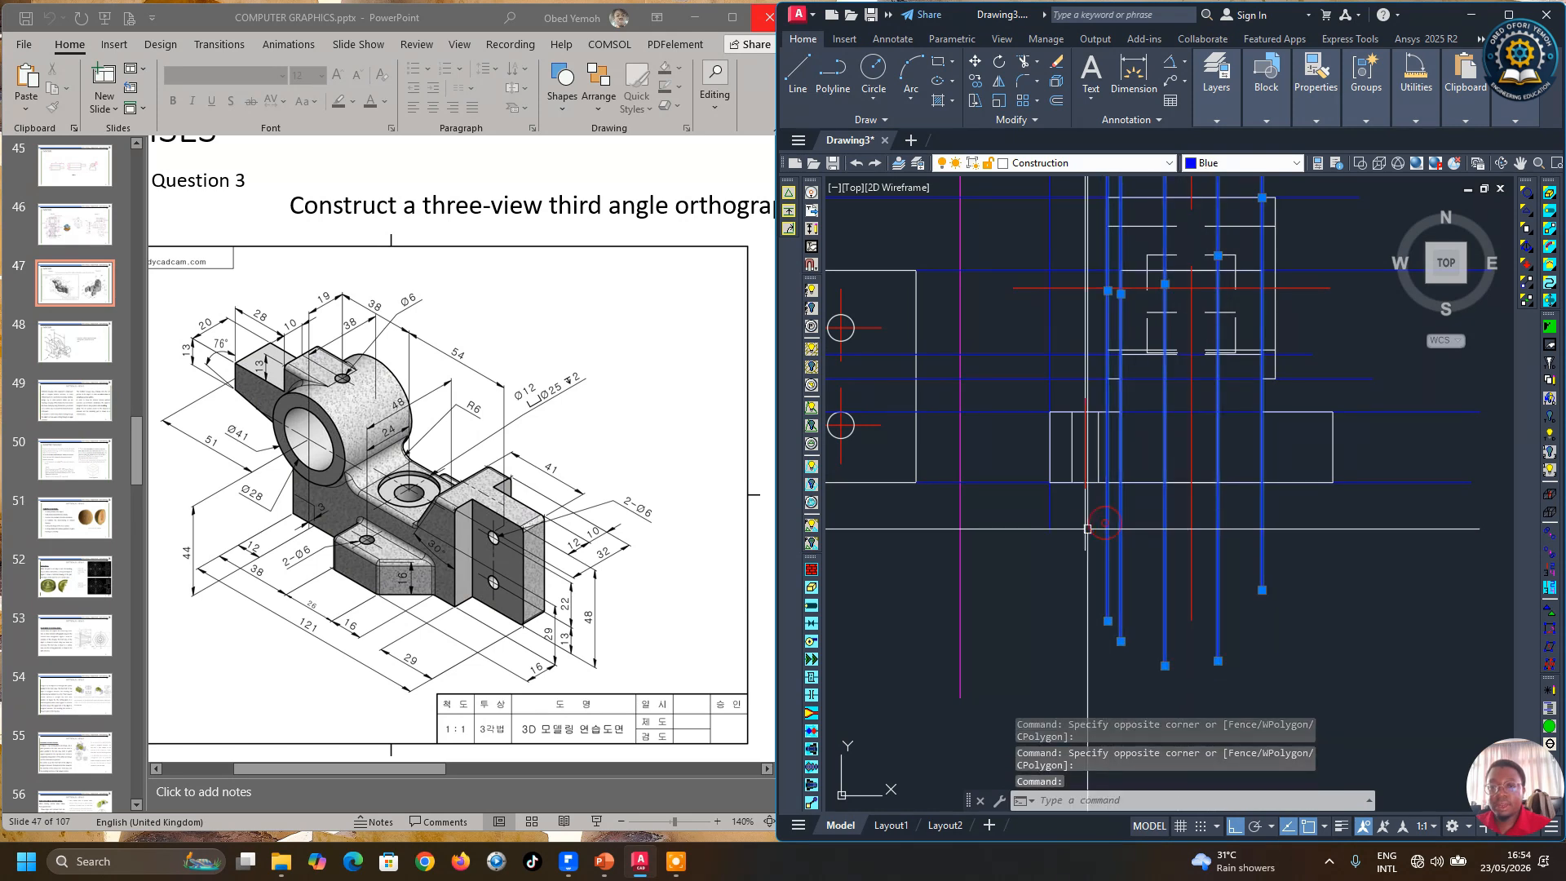
click(1068, 519)
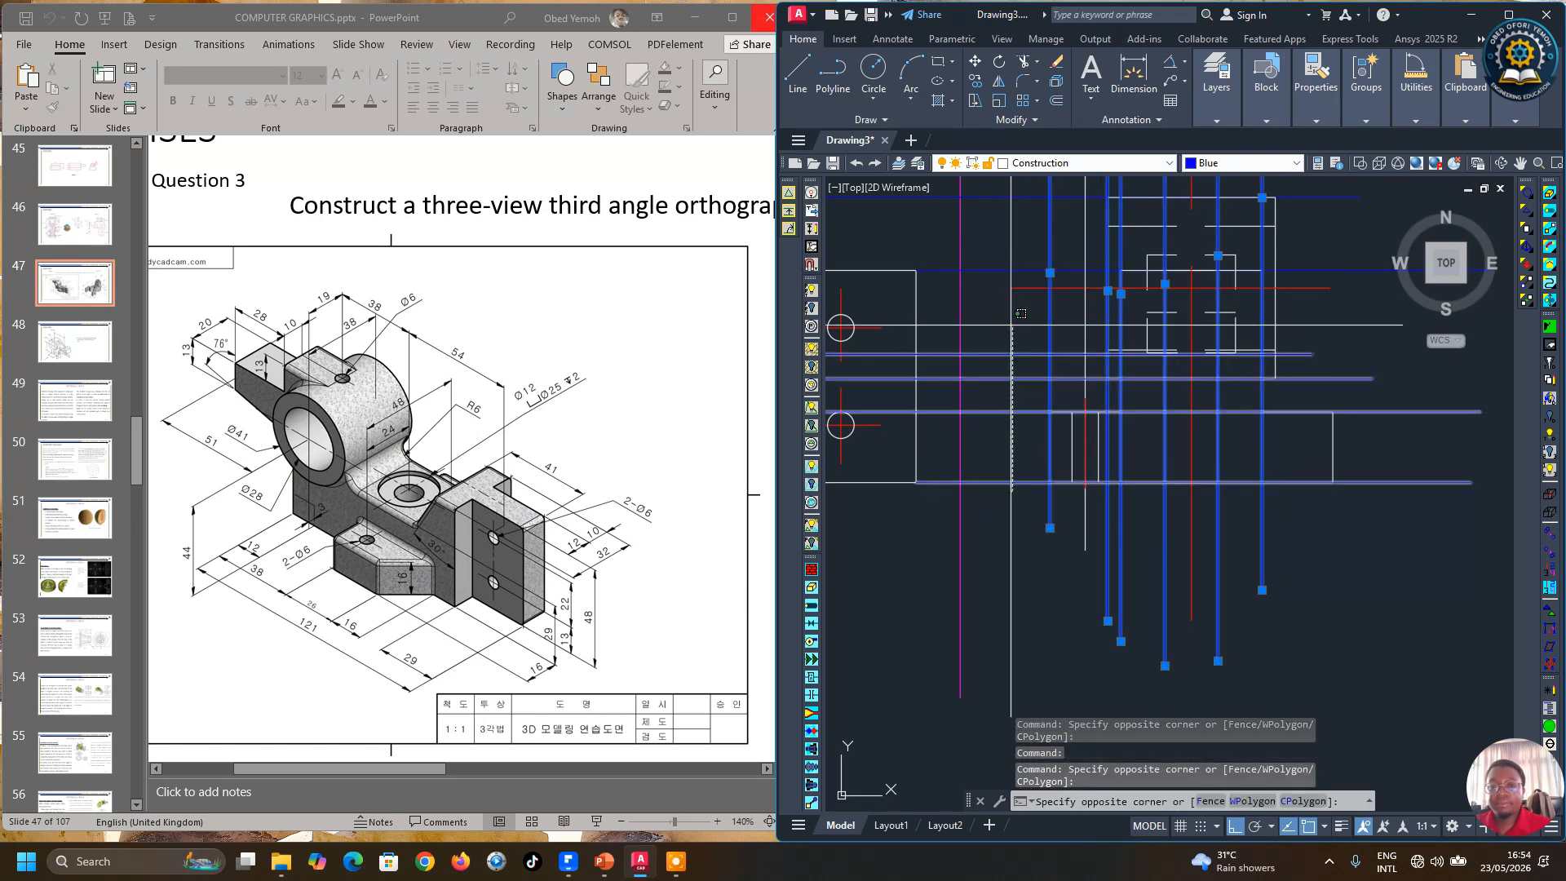
click(1023, 338)
scroll(1069, 608, down, 3)
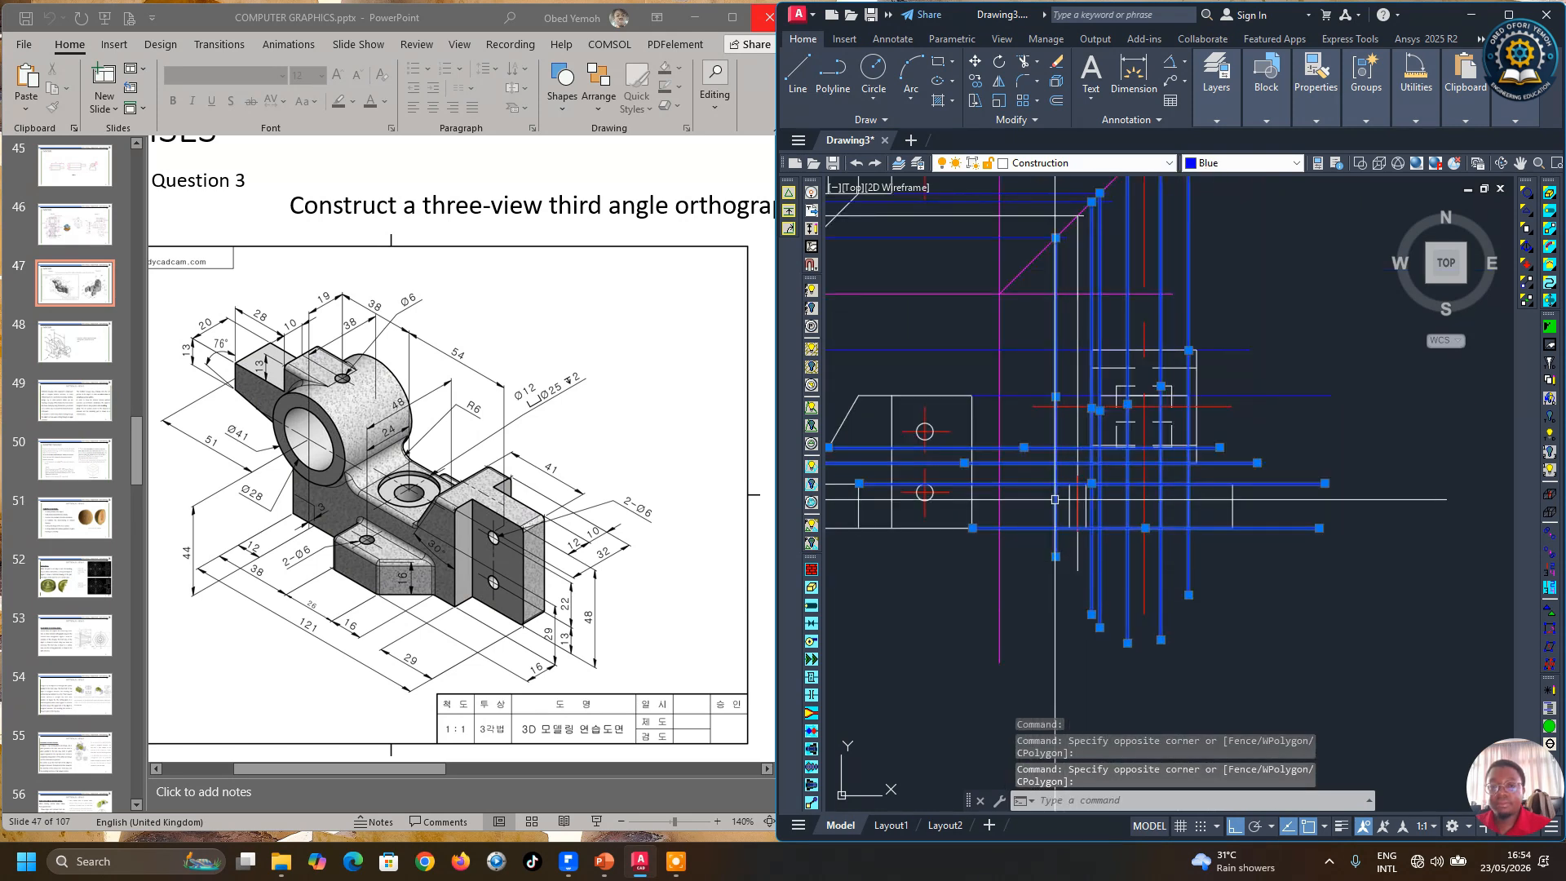
click(1017, 396)
click(1019, 349)
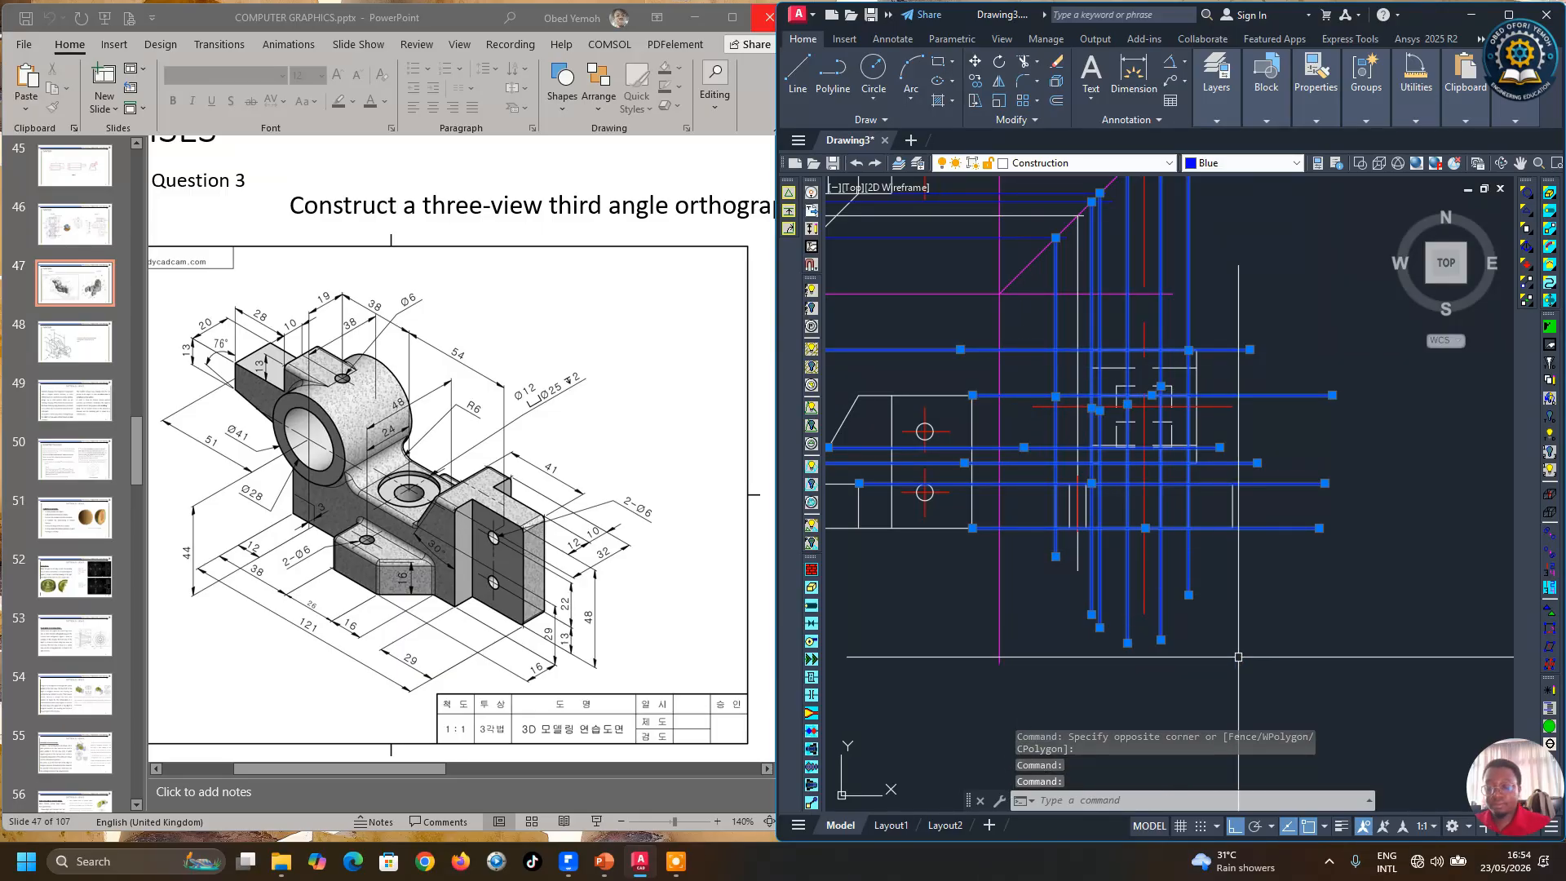
key(Delete)
Step: Erase the remaining projection lines between the top view and the 45° miter line
scroll(1229, 544, down, 2)
scroll(1228, 544, up, 4)
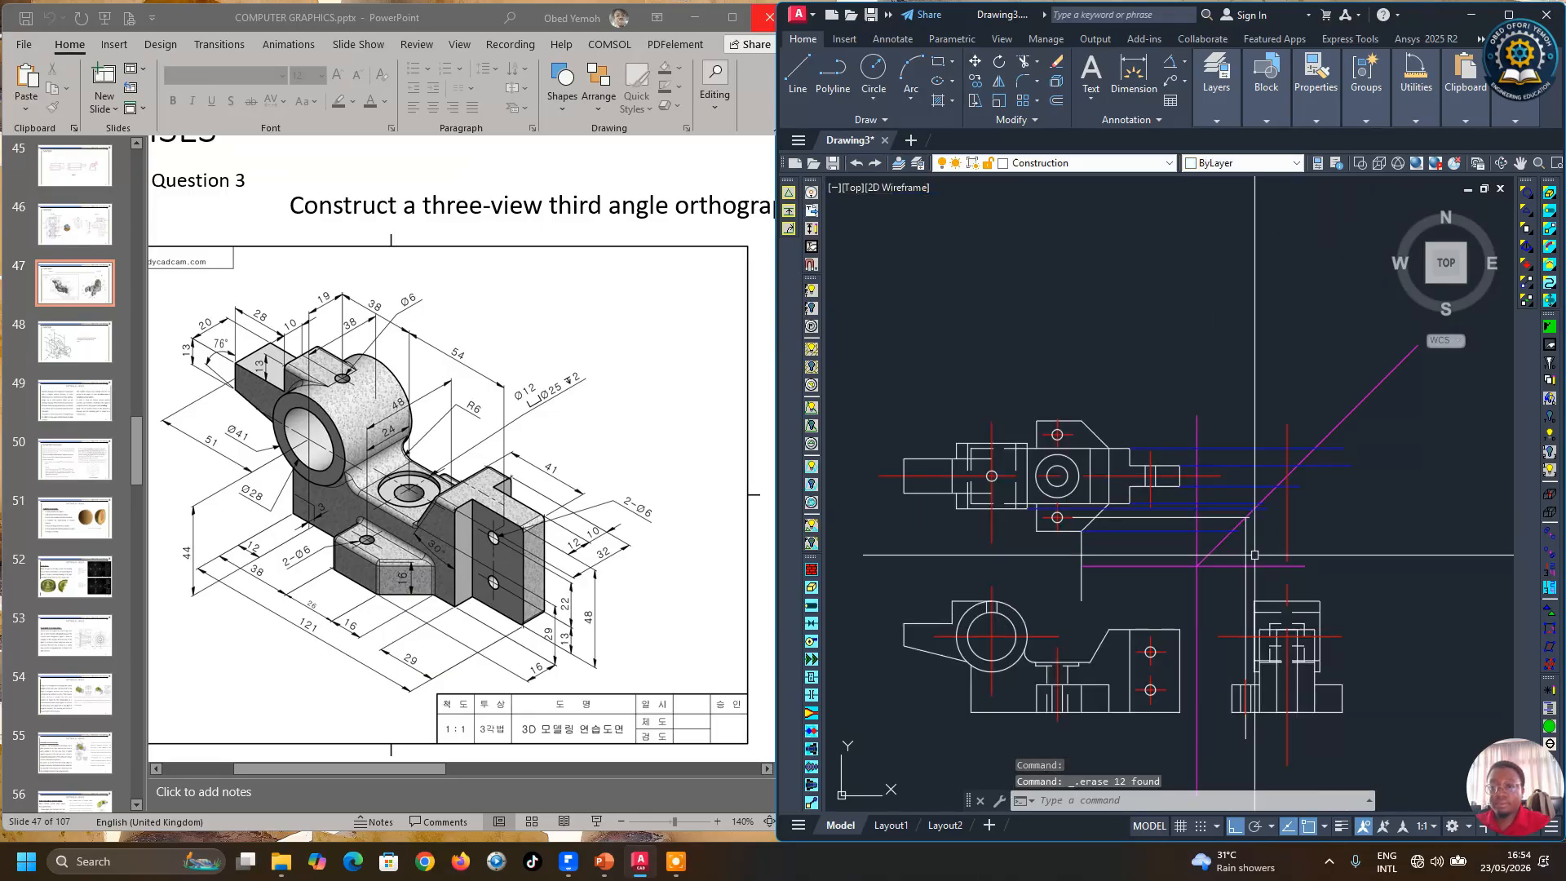
click(1226, 530)
click(1213, 528)
key(Delete)
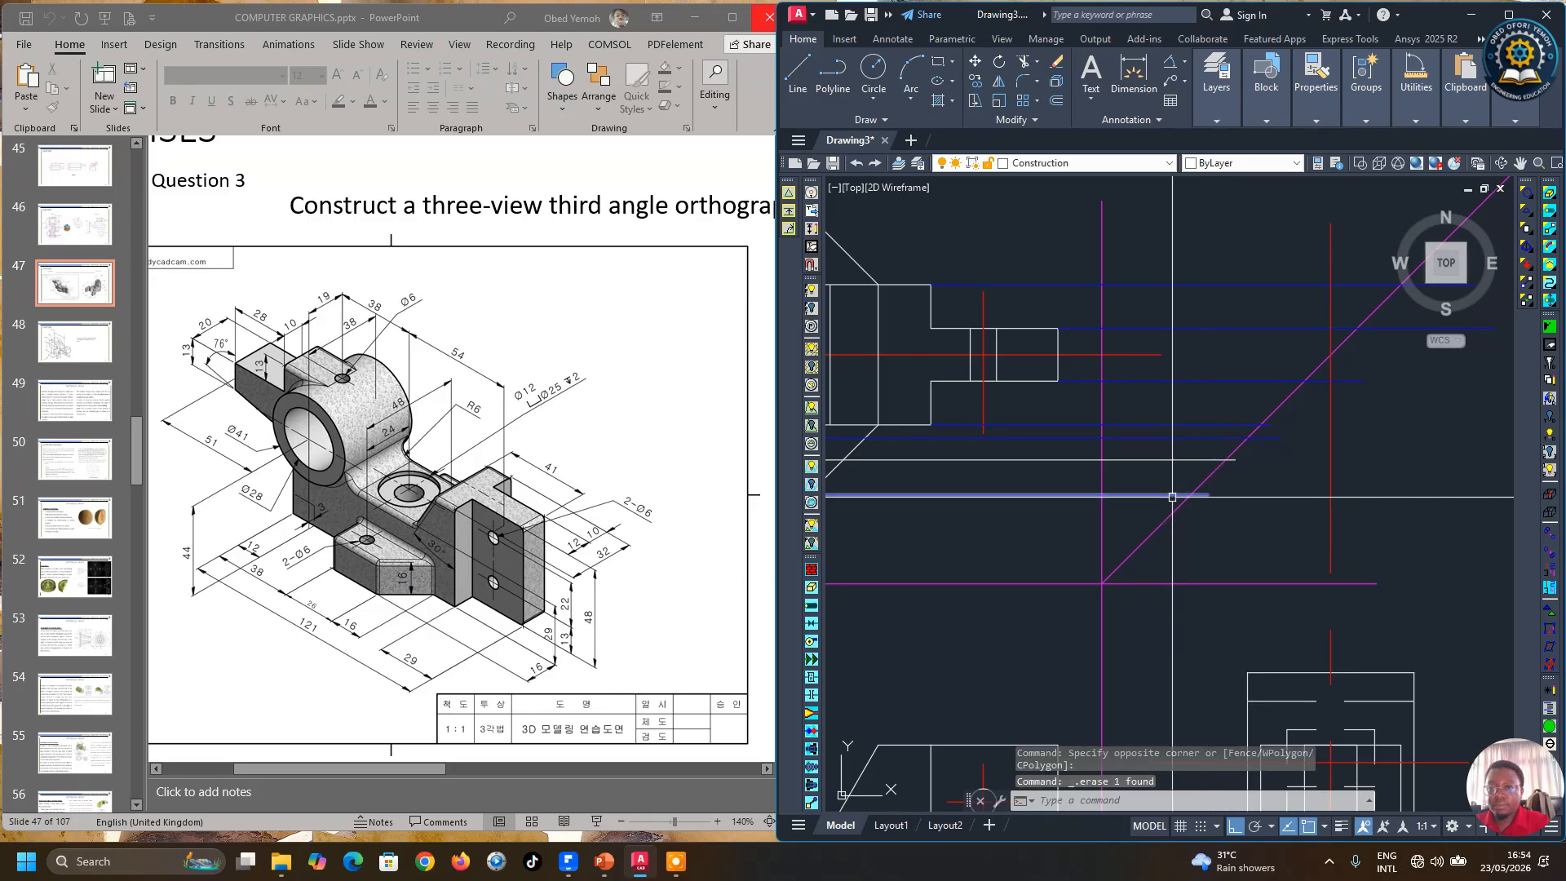
click(1138, 510)
click(1140, 440)
key(Delete)
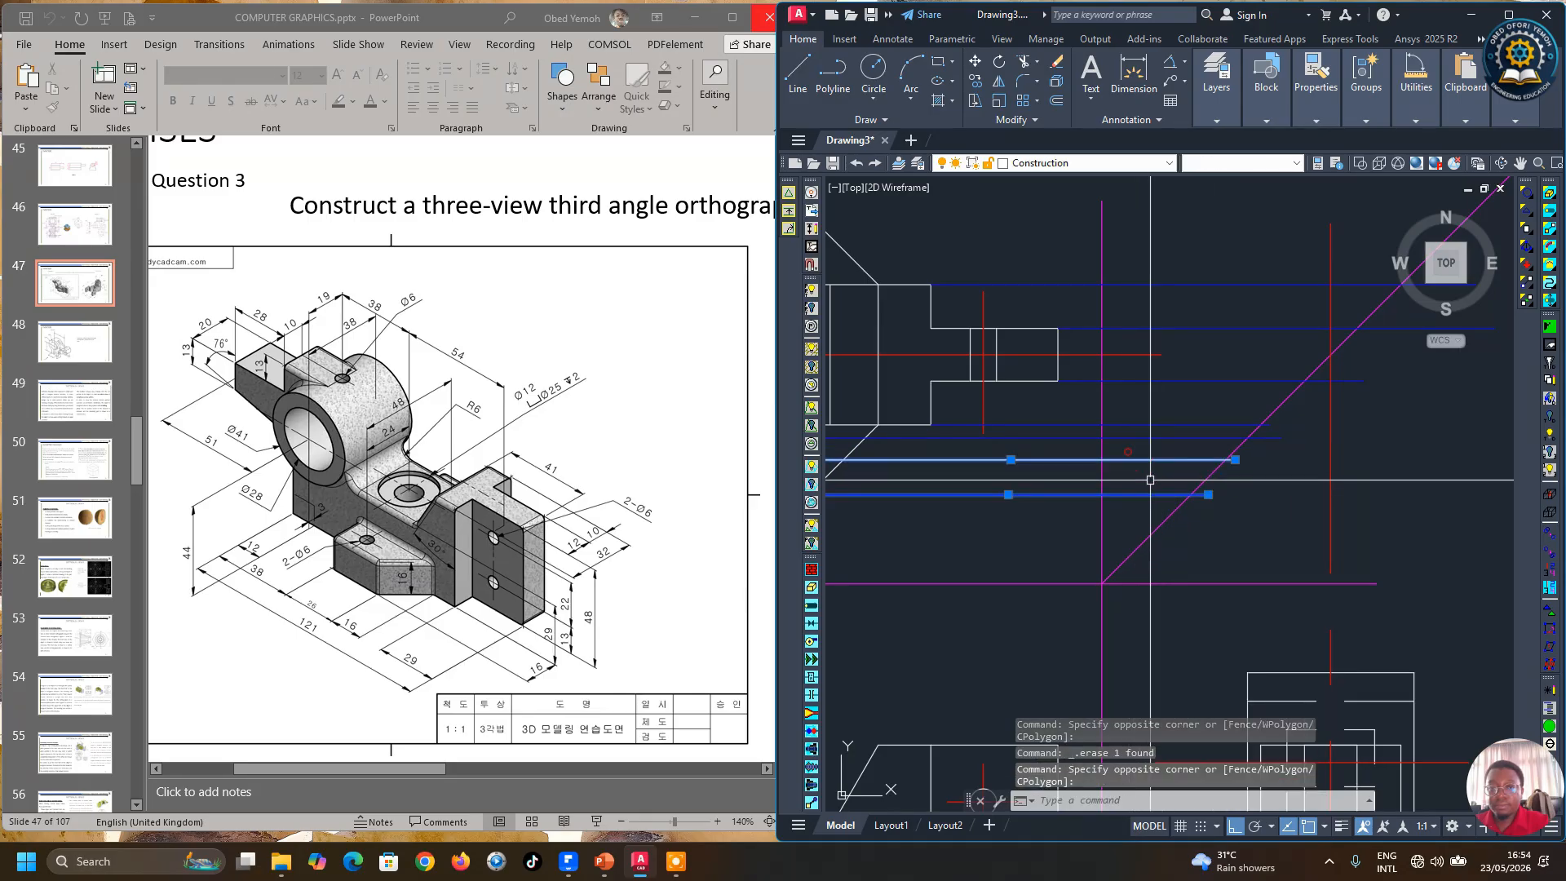
scroll(1166, 502, down, 4)
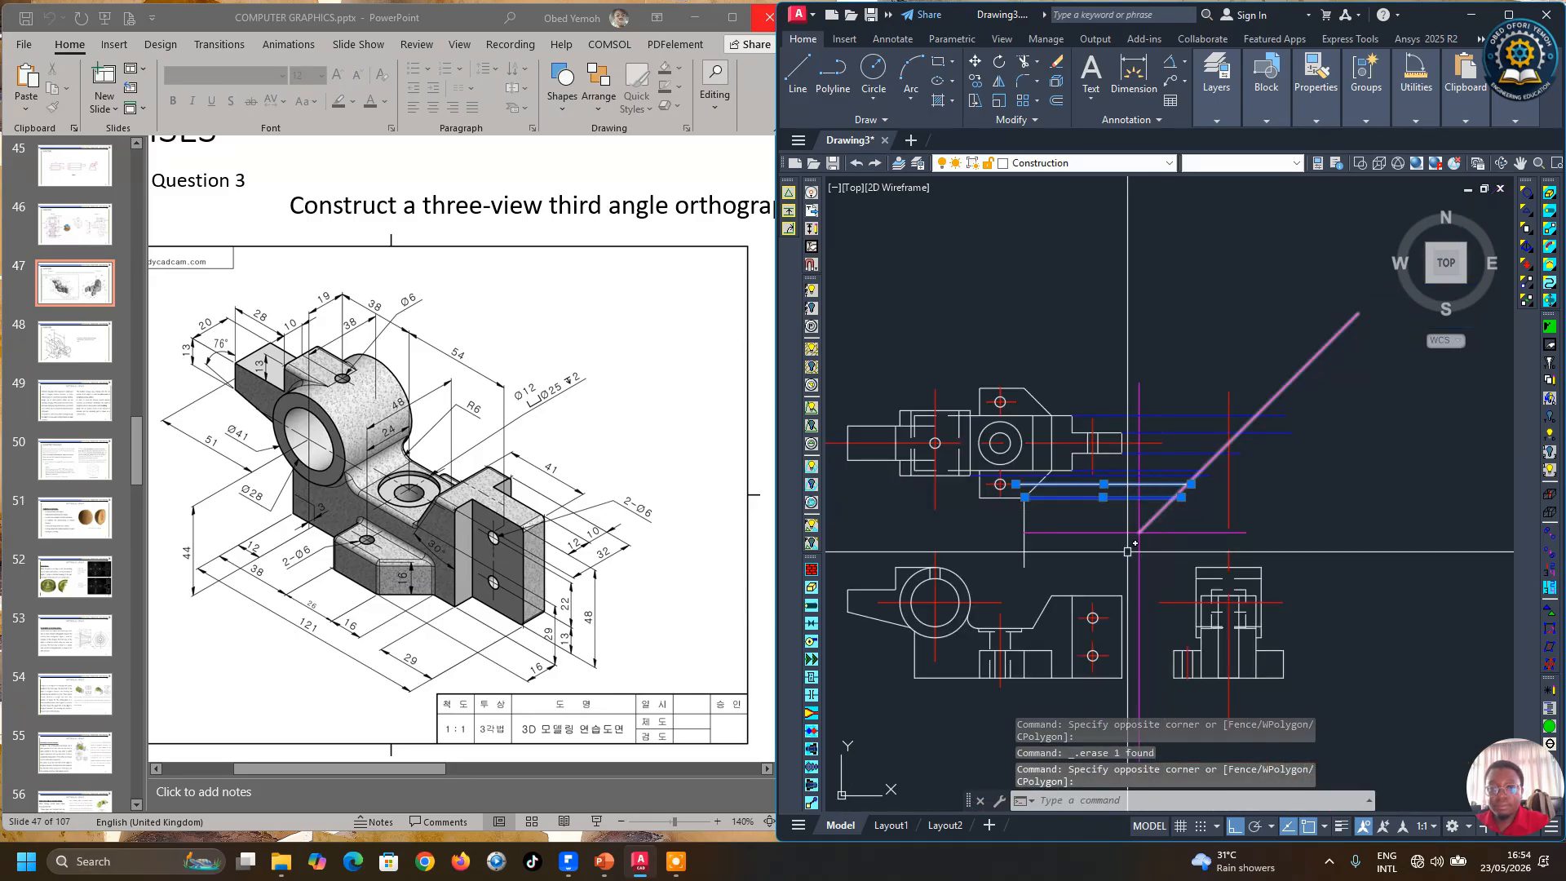
scroll(1166, 492, up, 4)
click(1154, 481)
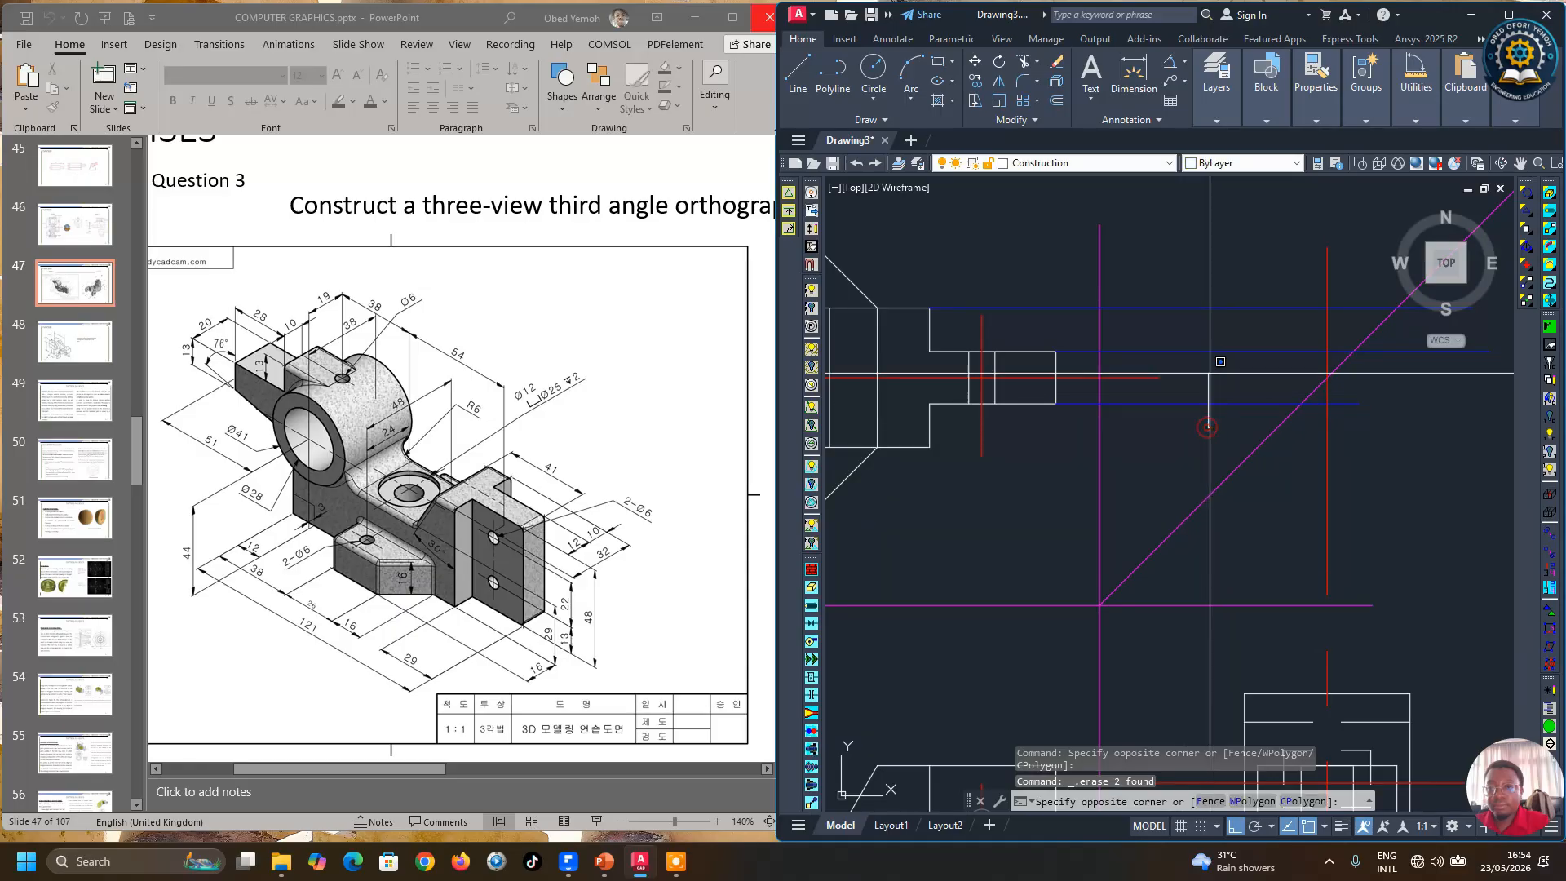
click(1182, 300)
key(Delete)
scroll(1184, 296, down, 4)
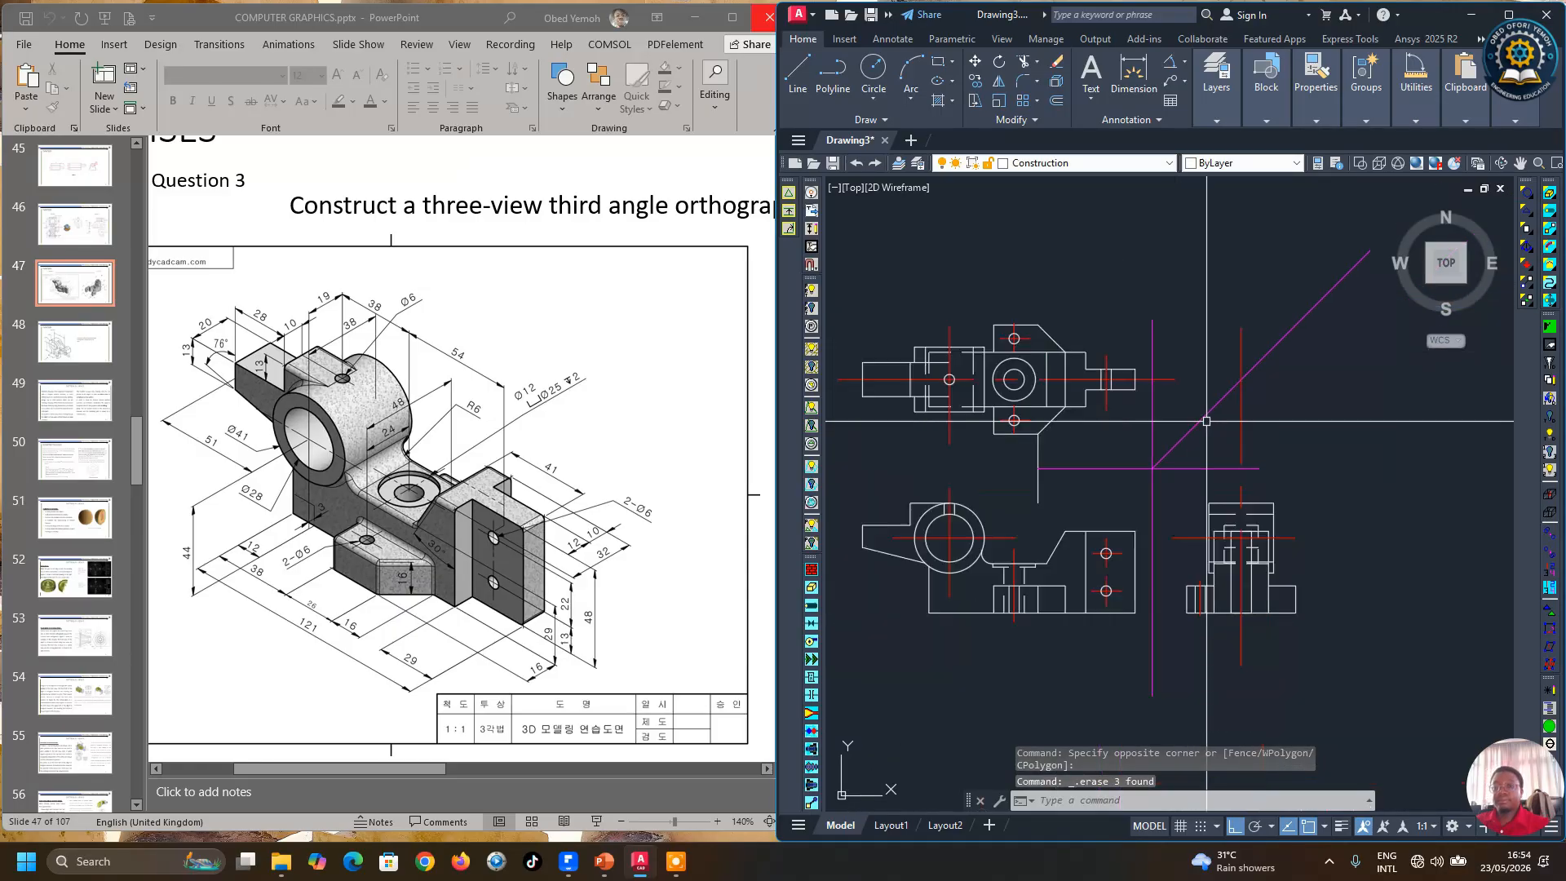
scroll(1175, 554, up, 4)
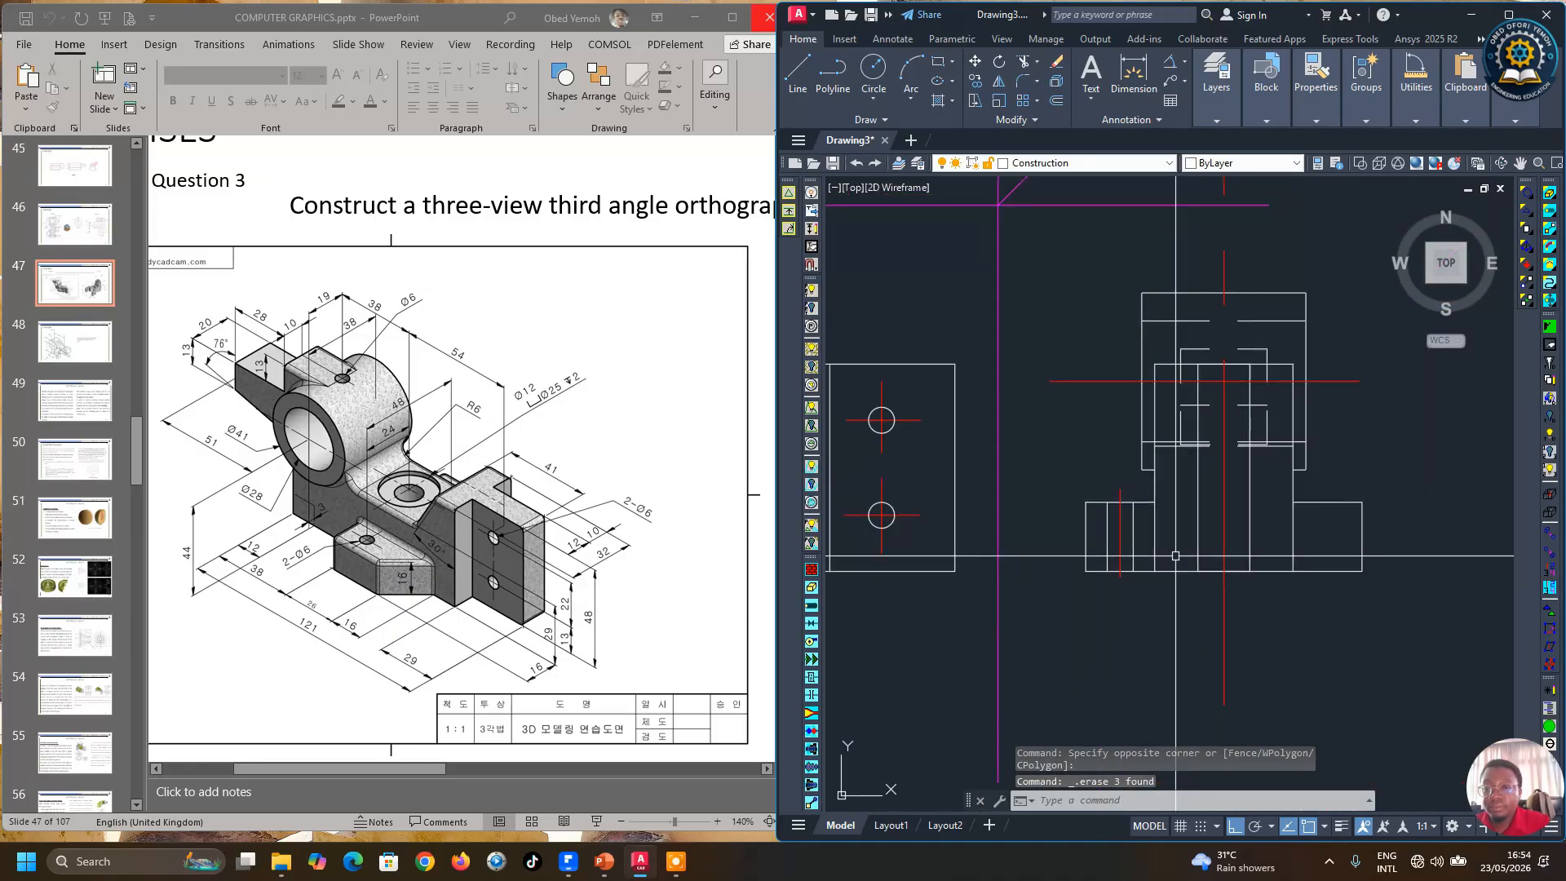
click(1087, 534)
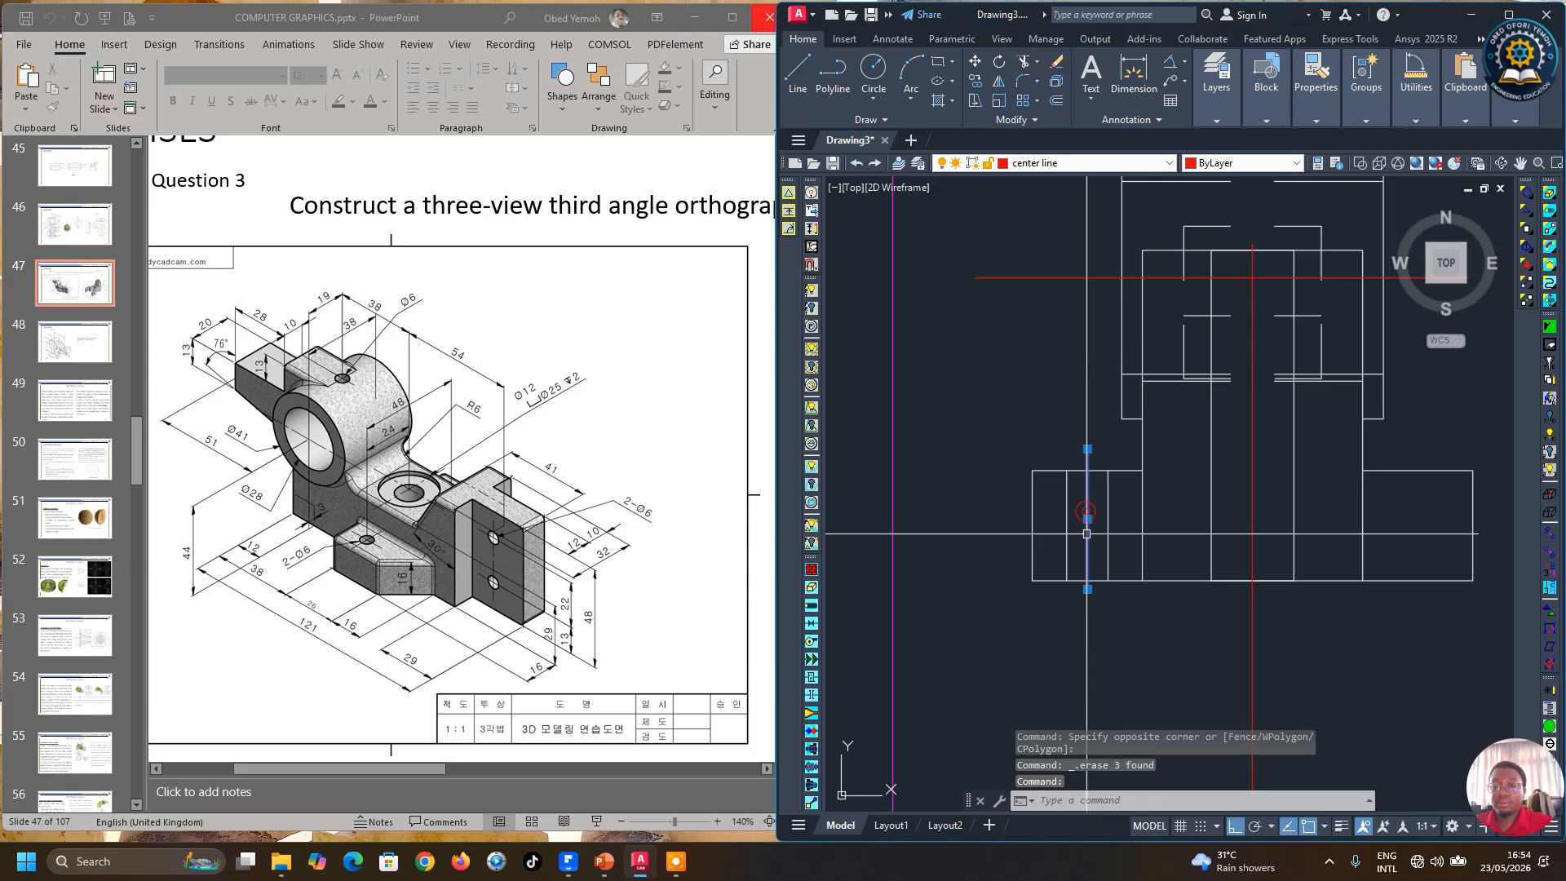
click(1087, 589)
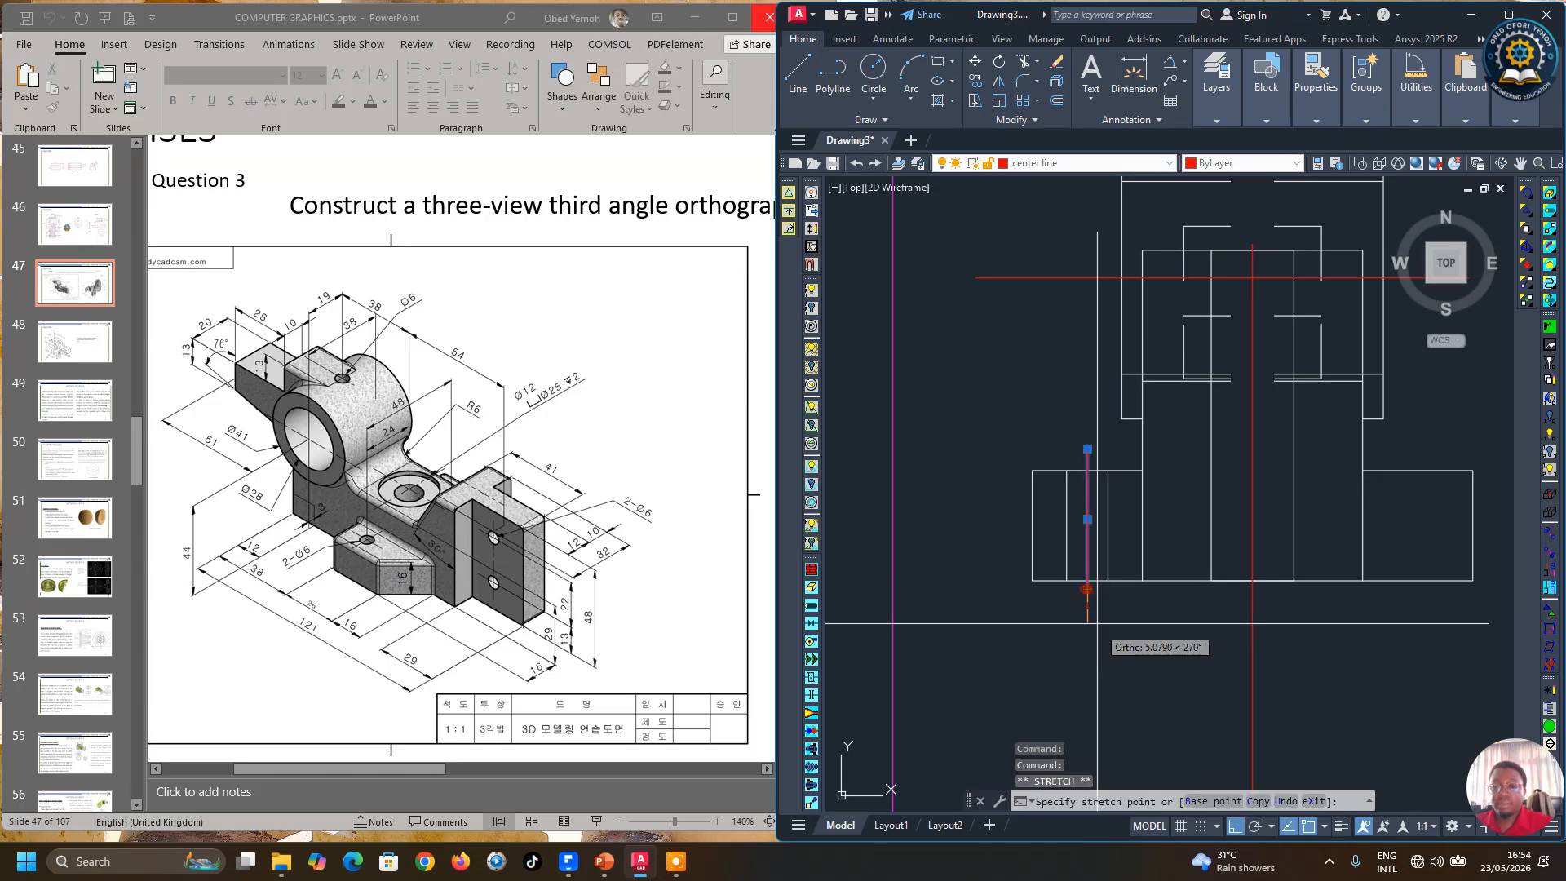
scroll(1093, 652, down, 2)
key(Escape)
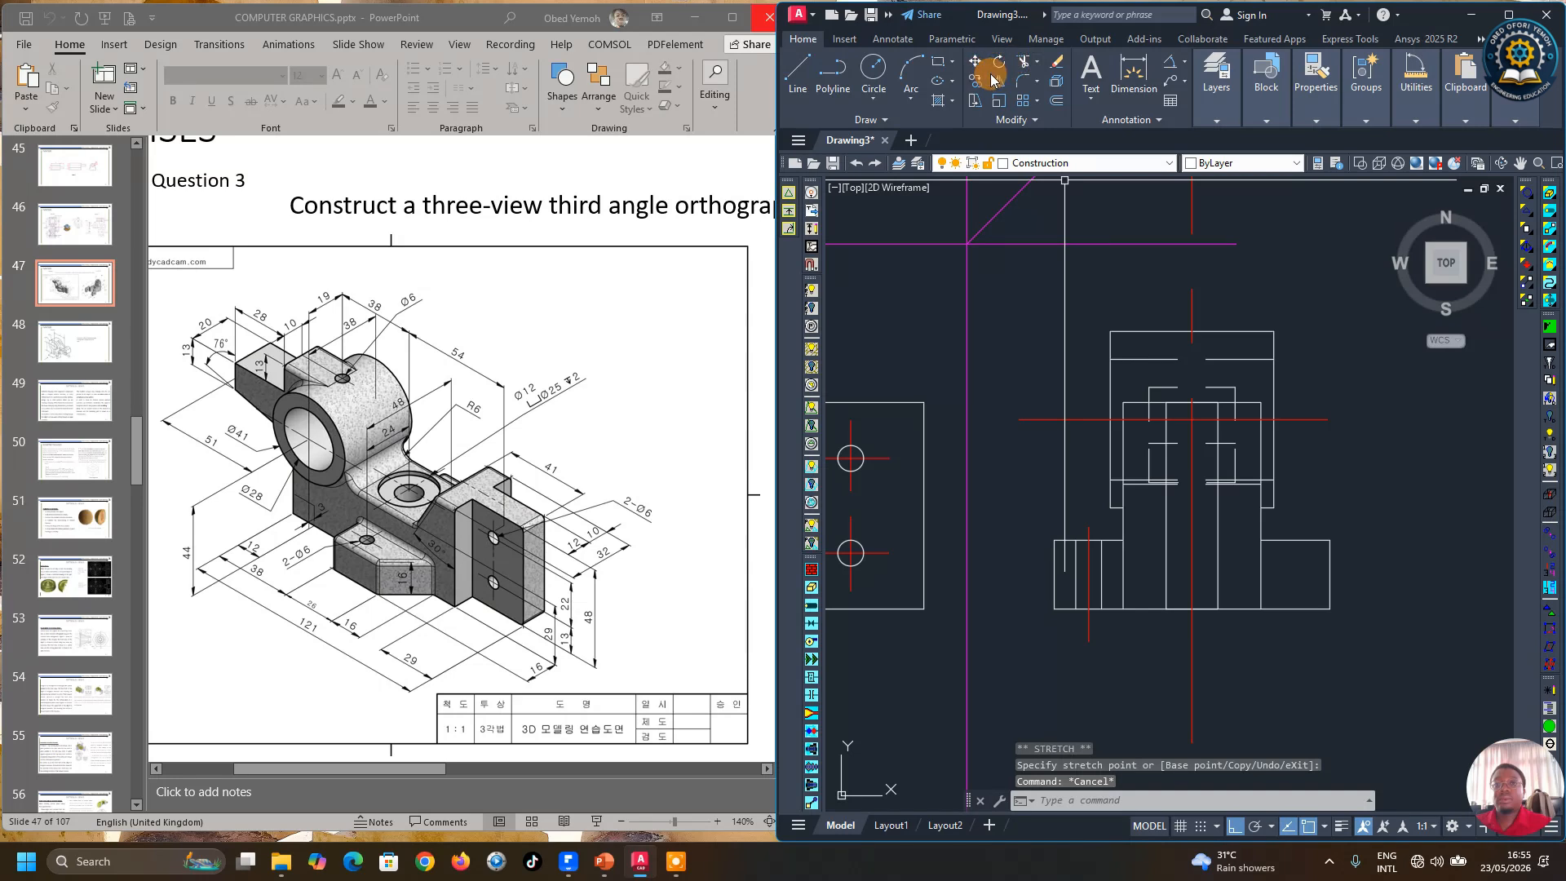
Step: Mirror the hole edge lines in the side view's lower left about the side view's vertical center line, keeping the originals
click(996, 80)
scroll(1137, 562, up, 2)
click(1089, 580)
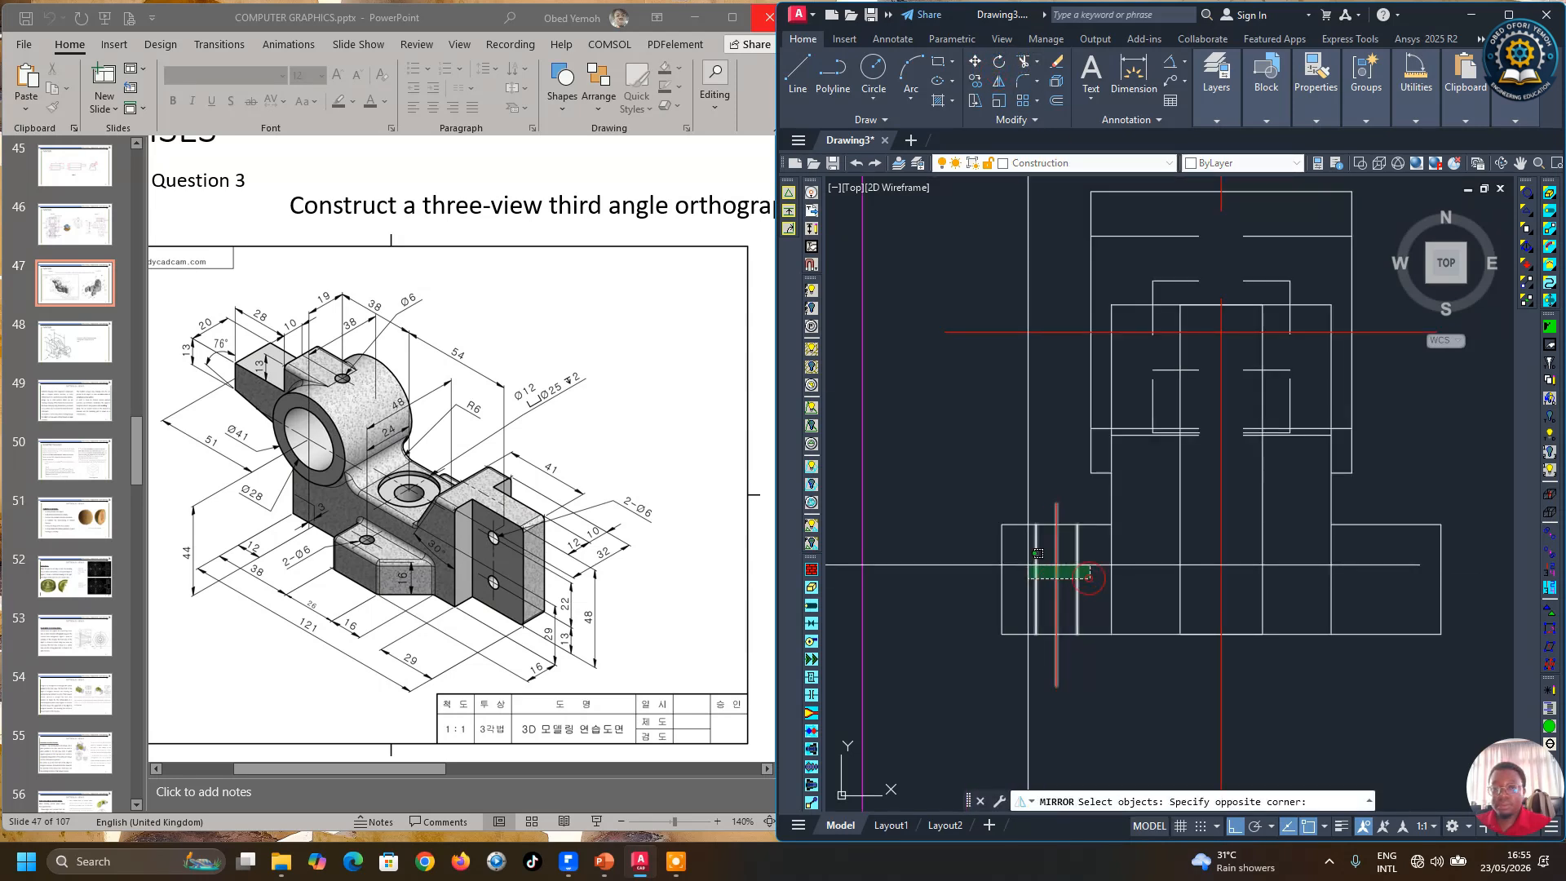
click(1026, 565)
scroll(1090, 562, down, 4)
key(Return)
click(1142, 589)
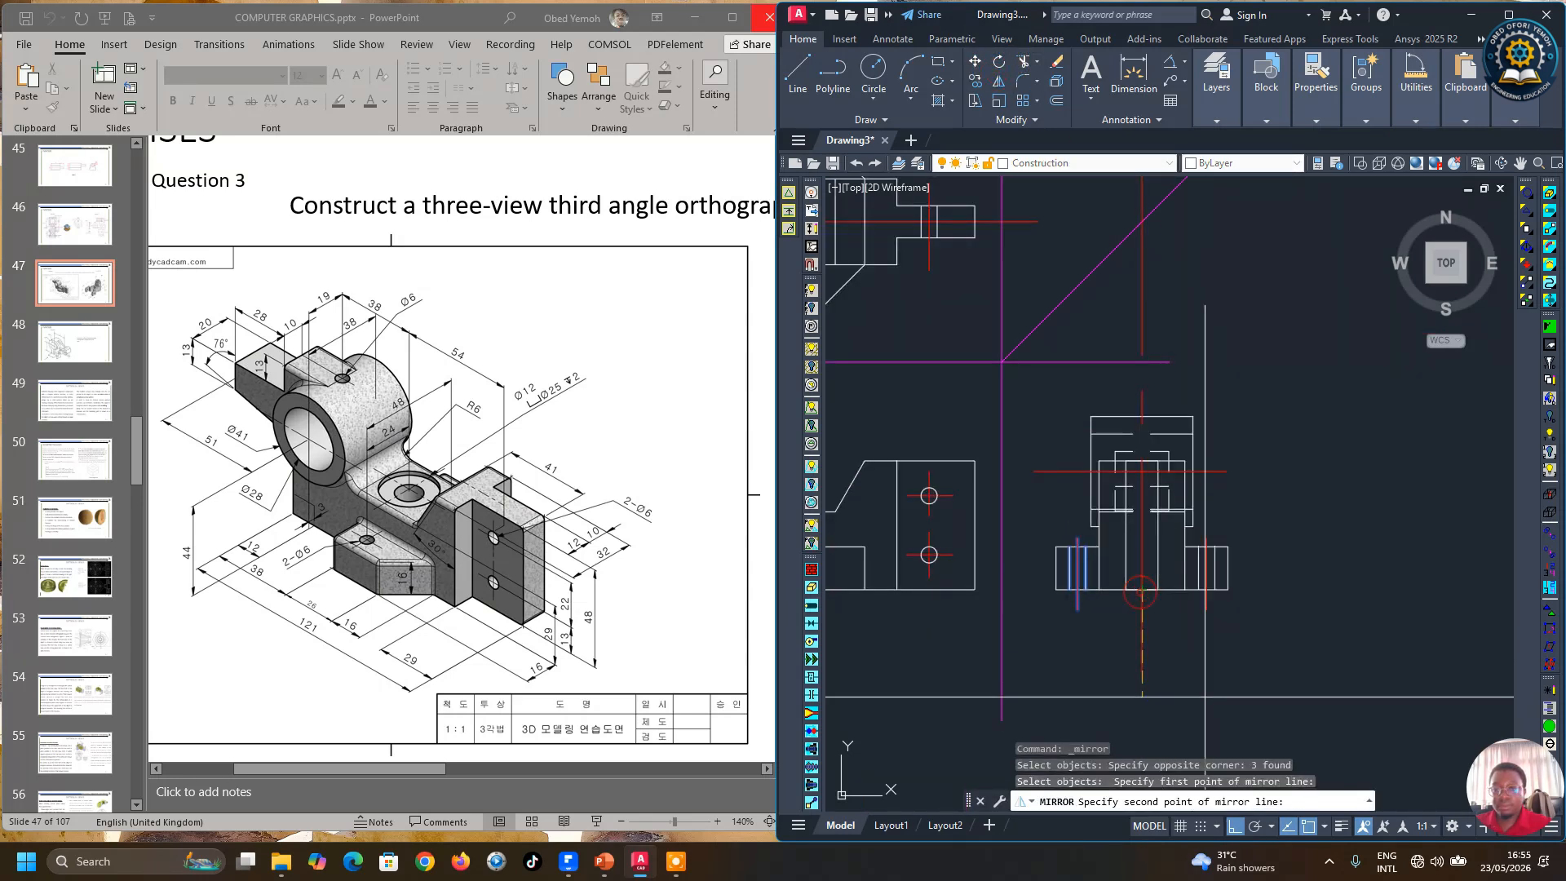
click(1142, 416)
key(Return)
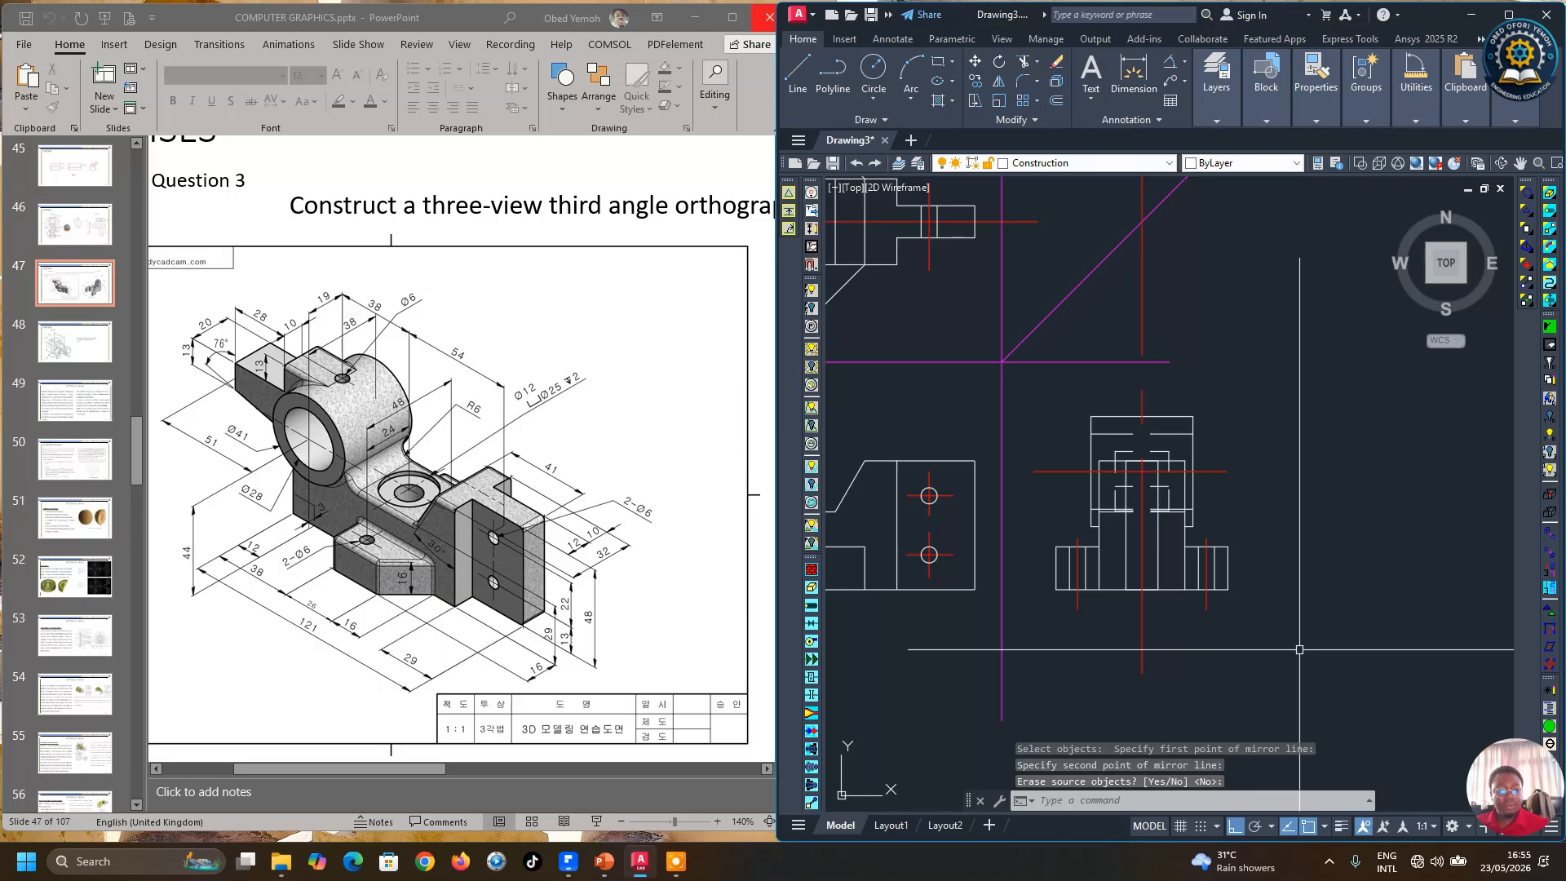
key(Escape)
Step: Copy the two slot lines at the top of the front view's boss onto the top of the side view's center line
scroll(1297, 644, down, 1)
scroll(1204, 542, up, 1)
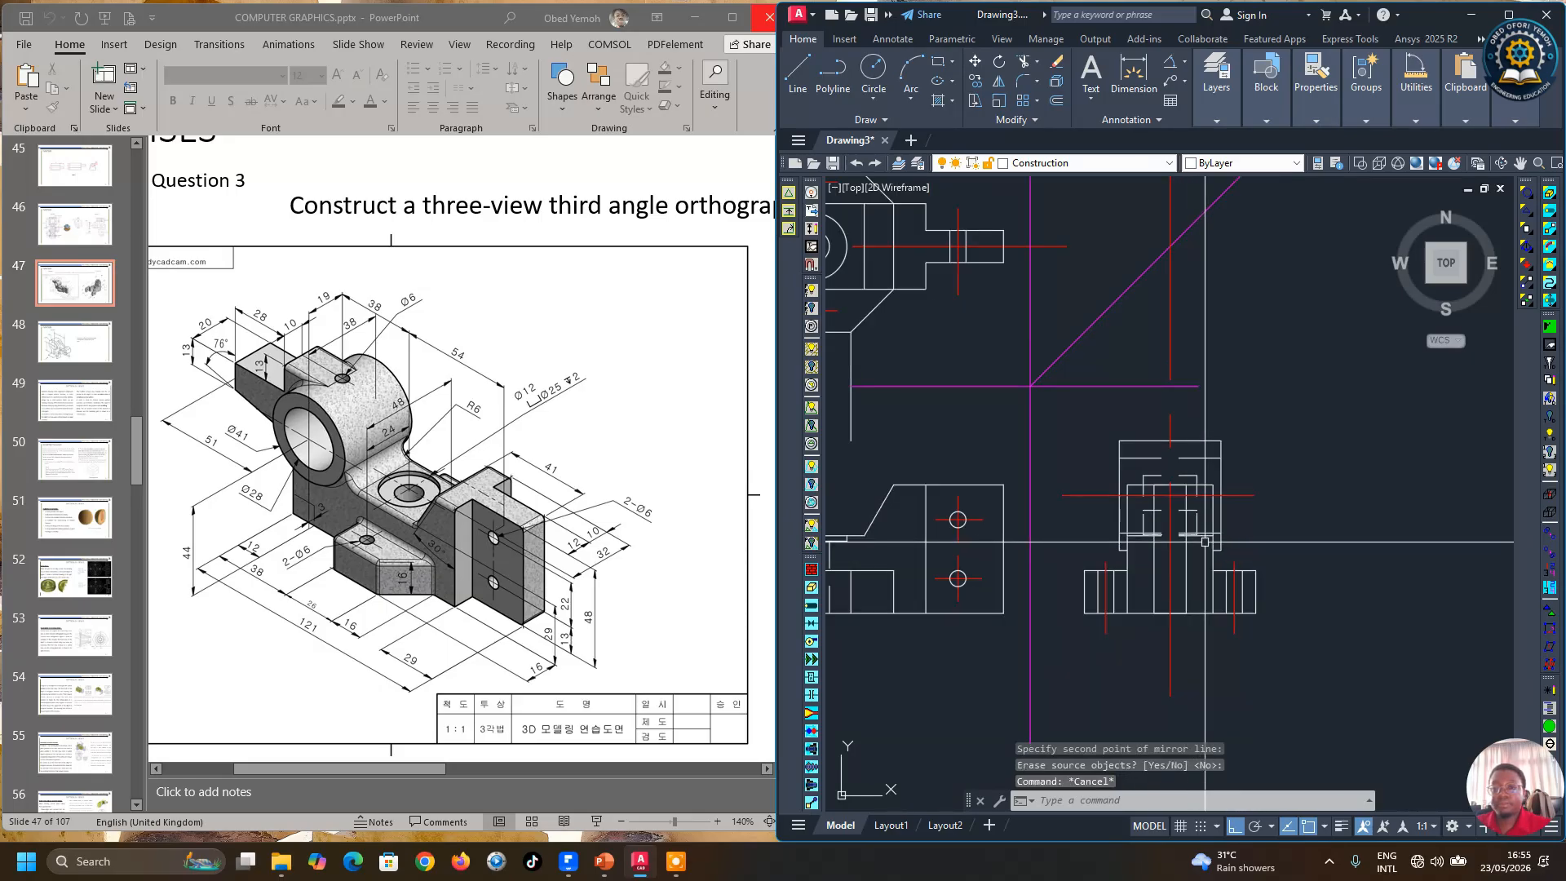
scroll(1264, 517, down, 2)
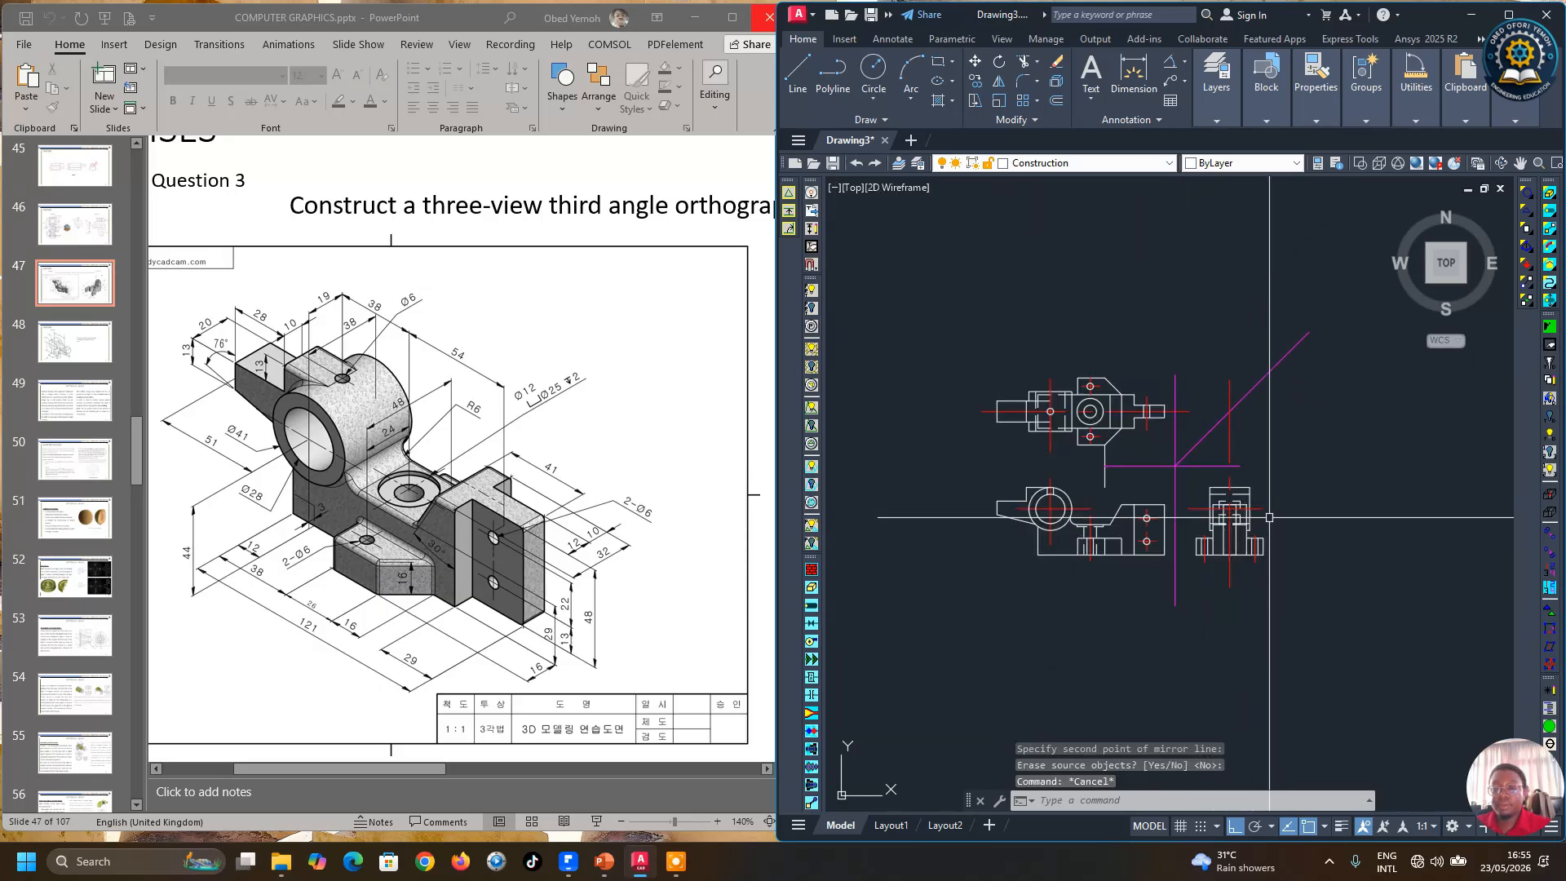
click(976, 80)
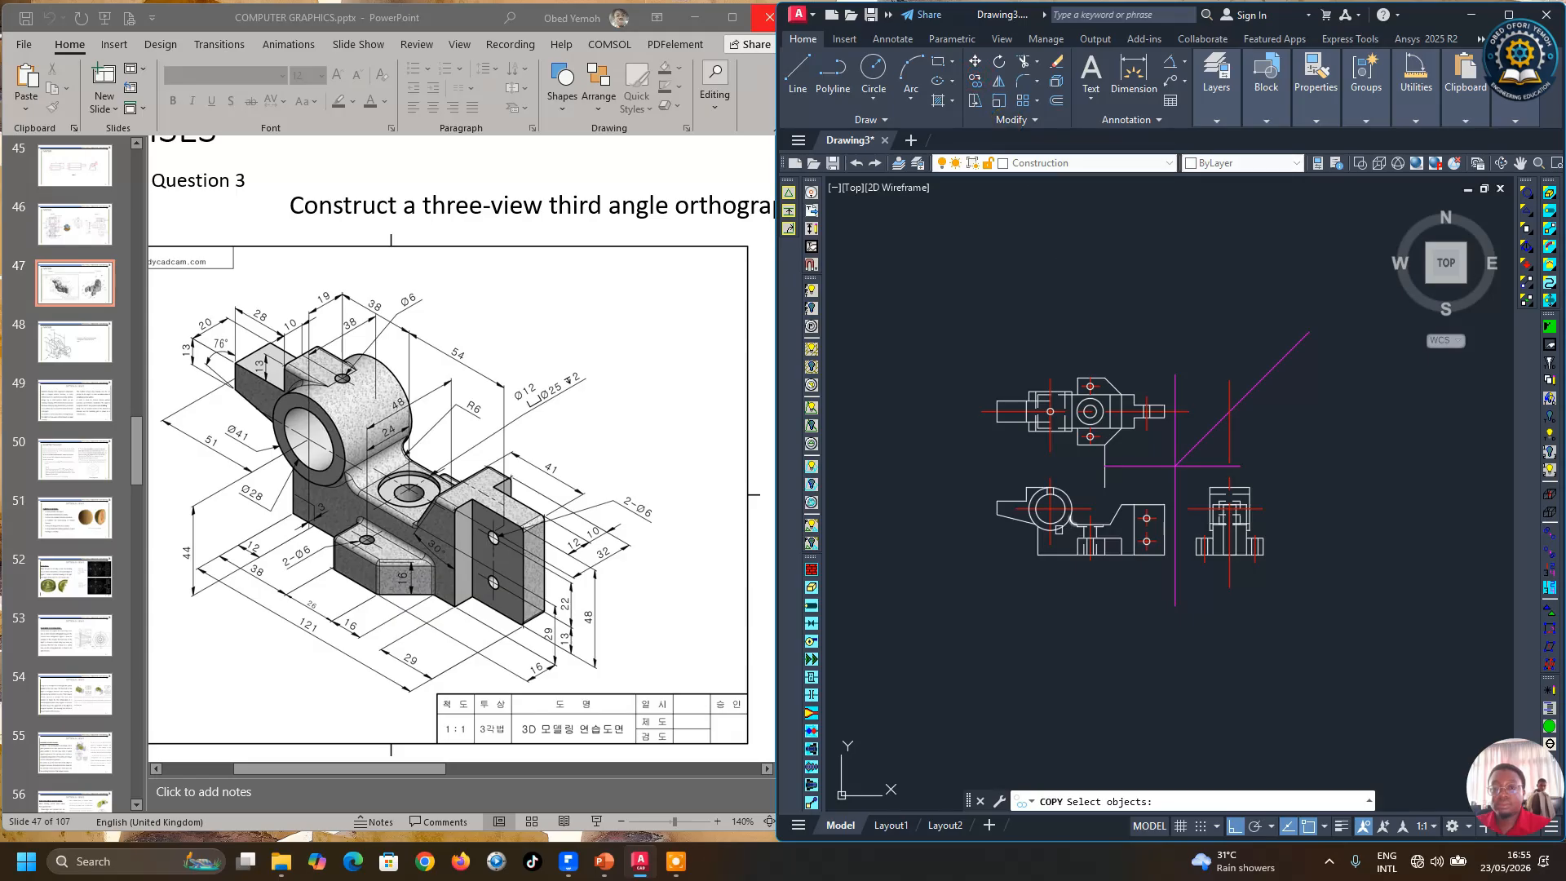
scroll(1059, 529, up, 4)
key(Return)
scroll(1038, 383, up, 3)
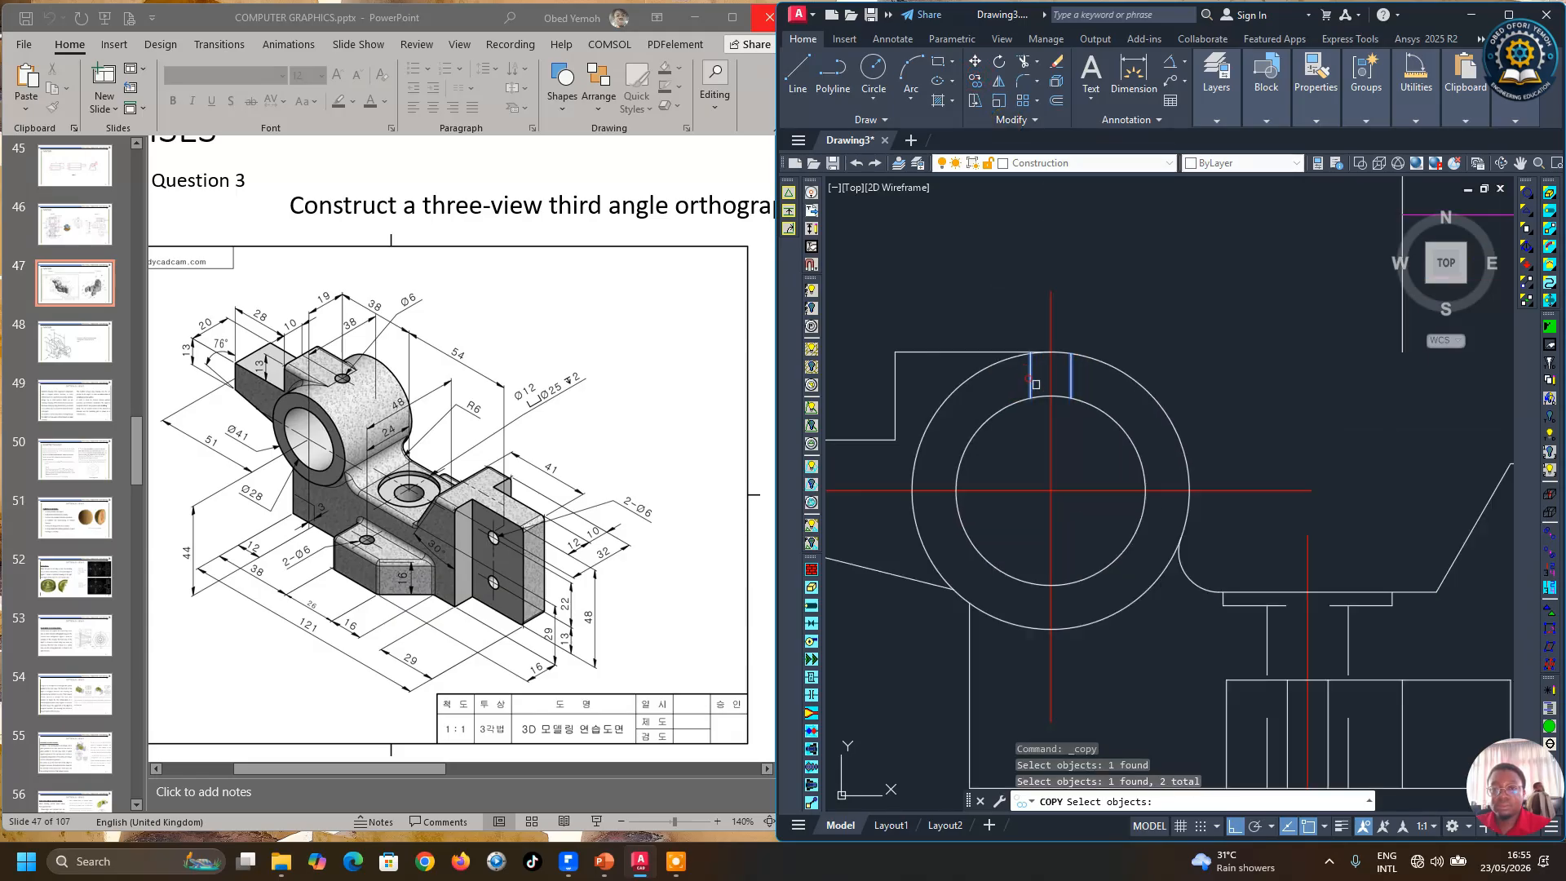
click(1058, 332)
scroll(1068, 323, down, 5)
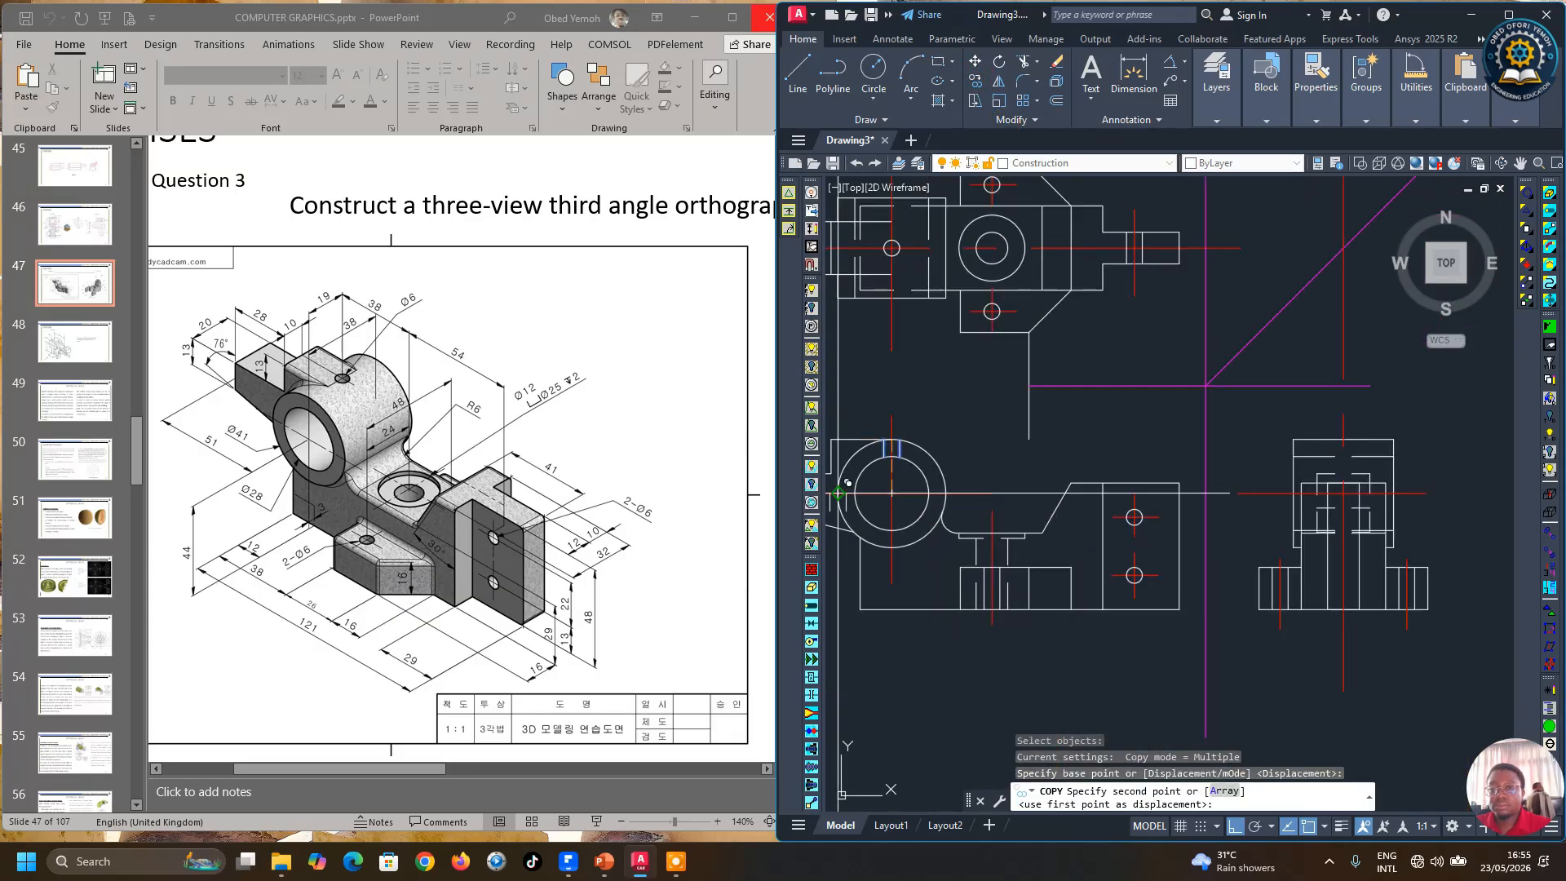
scroll(1216, 391, up, 4)
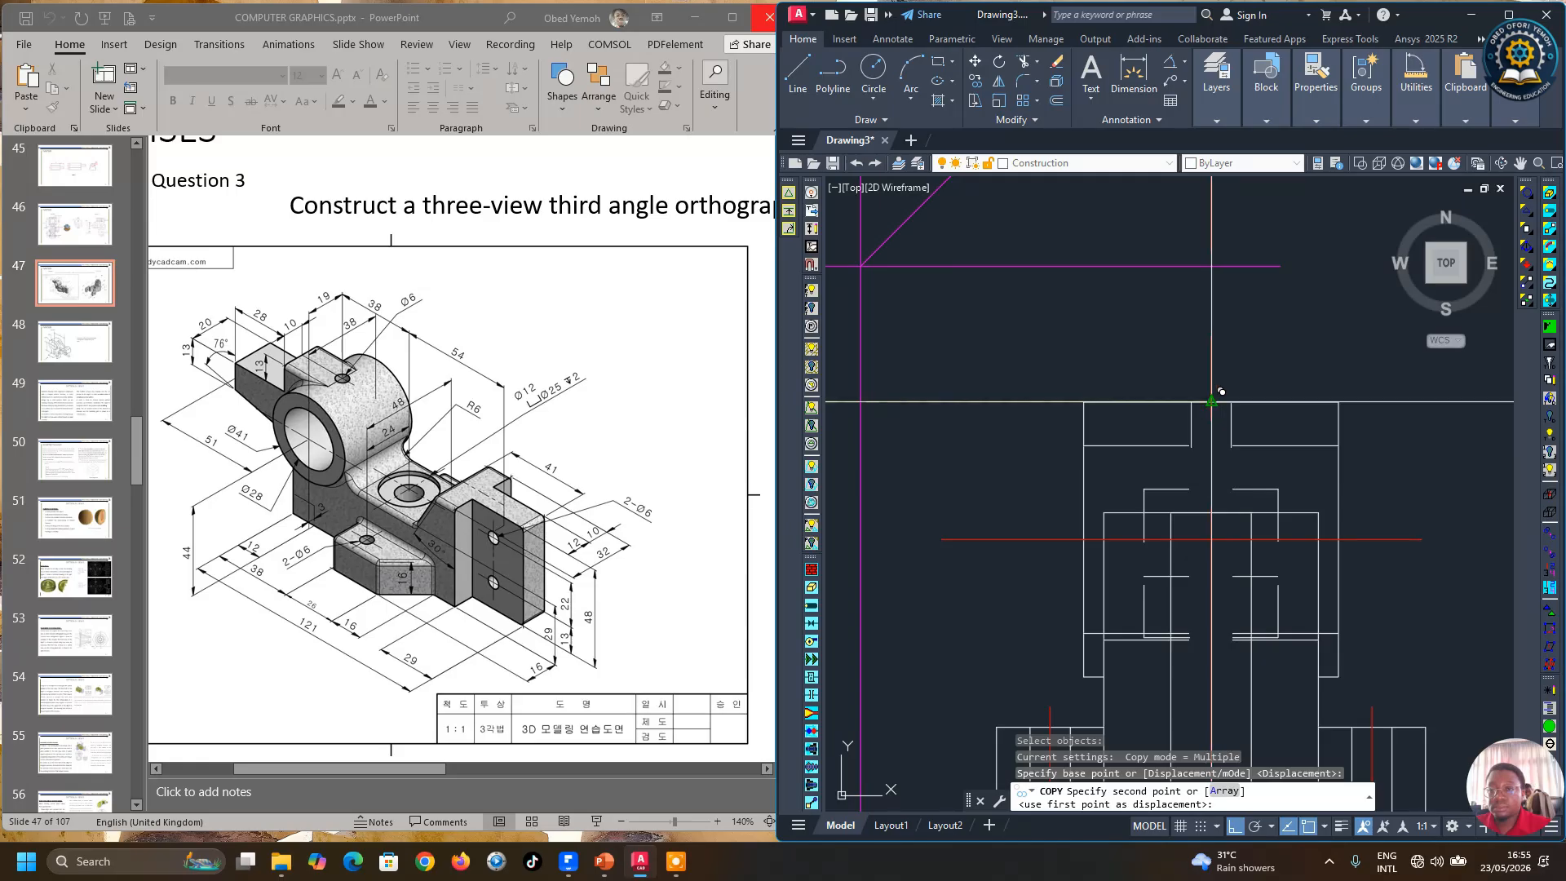
click(1221, 393)
key(Escape)
Step: Review the three views of the projection for remaining missing or extra lines
scroll(1276, 456, down, 2)
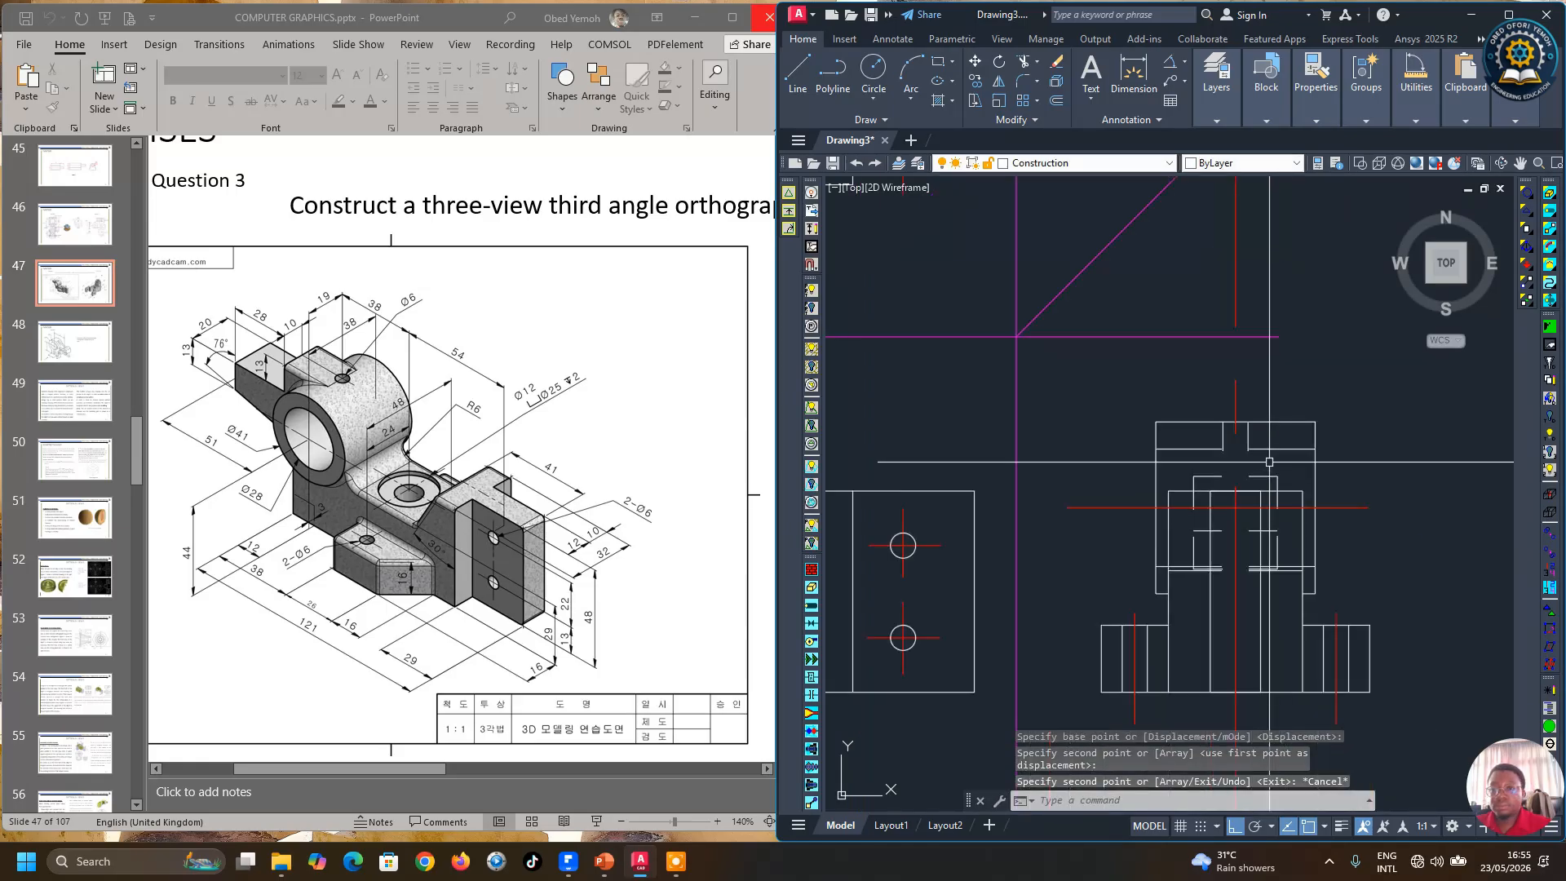
scroll(1293, 591, down, 3)
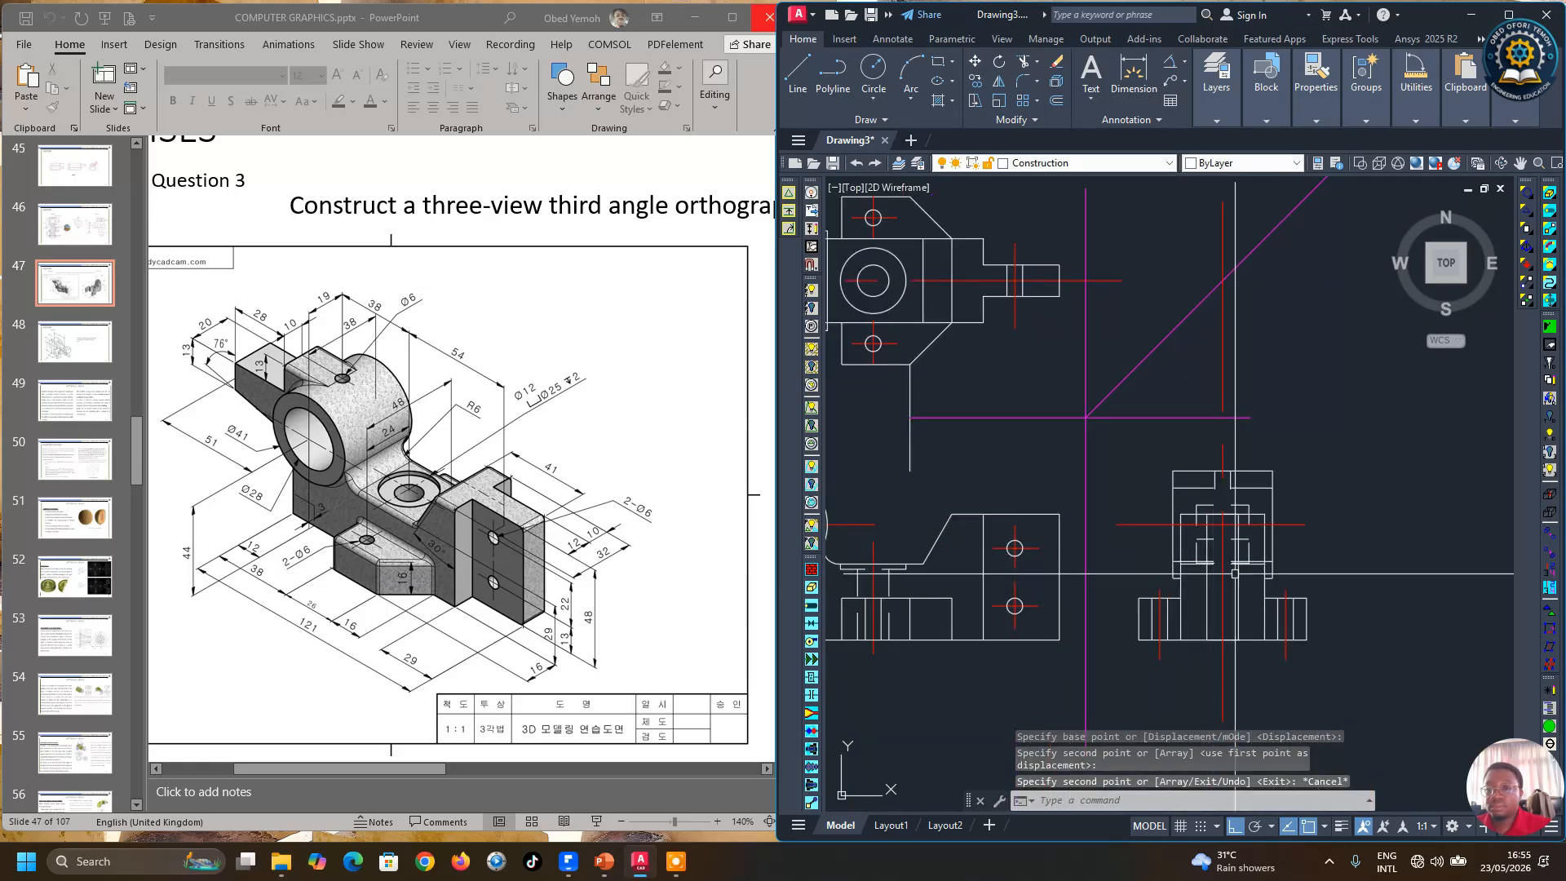
scroll(1326, 584, down, 2)
scroll(1268, 599, up, 2)
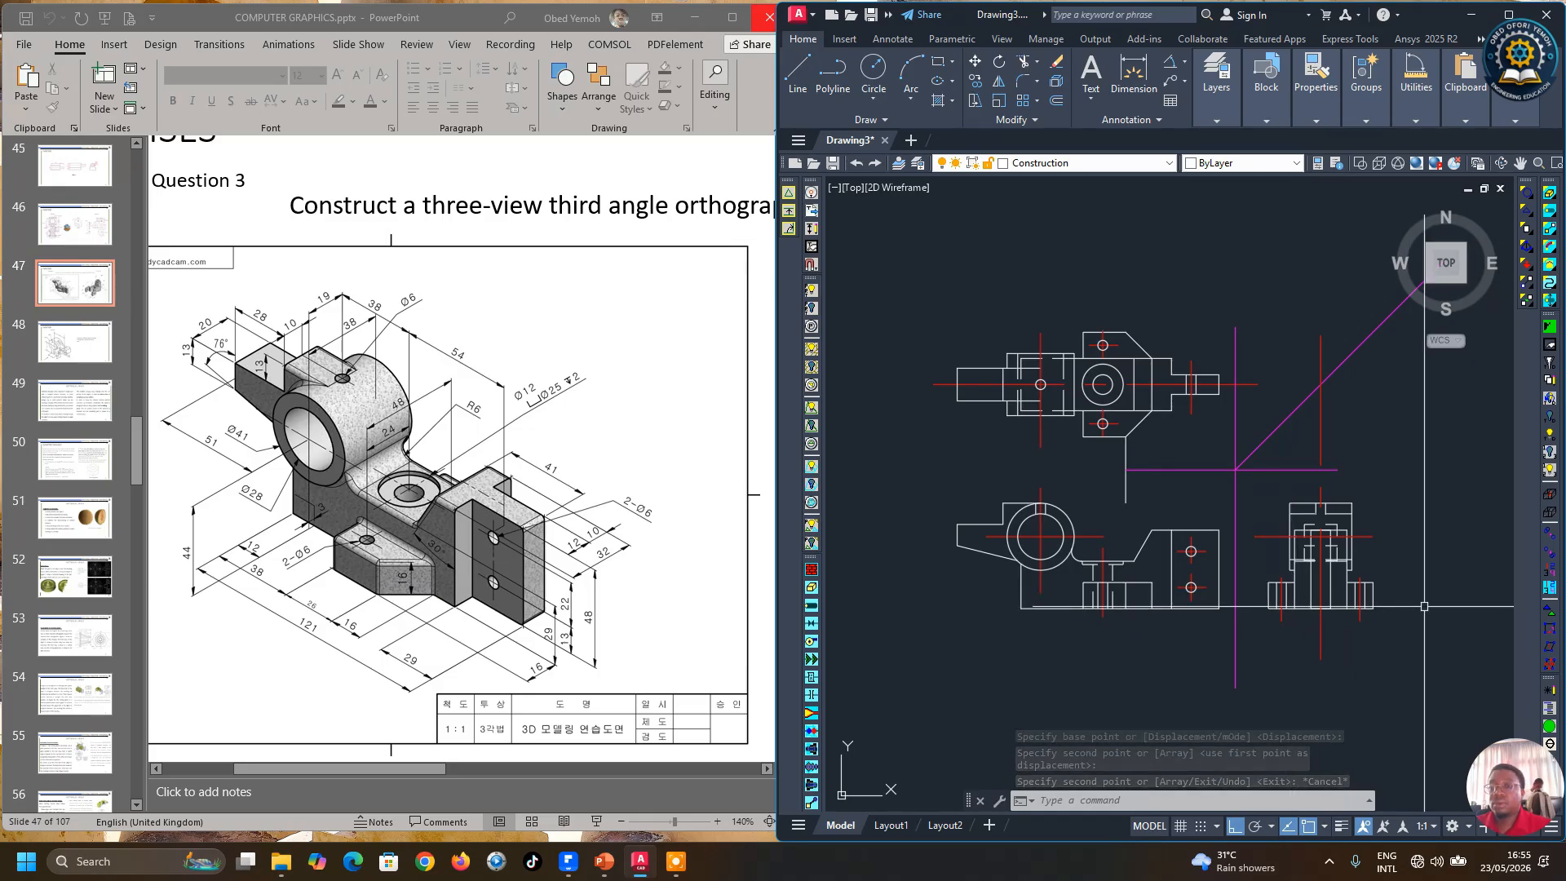
scroll(1345, 640, up, 1)
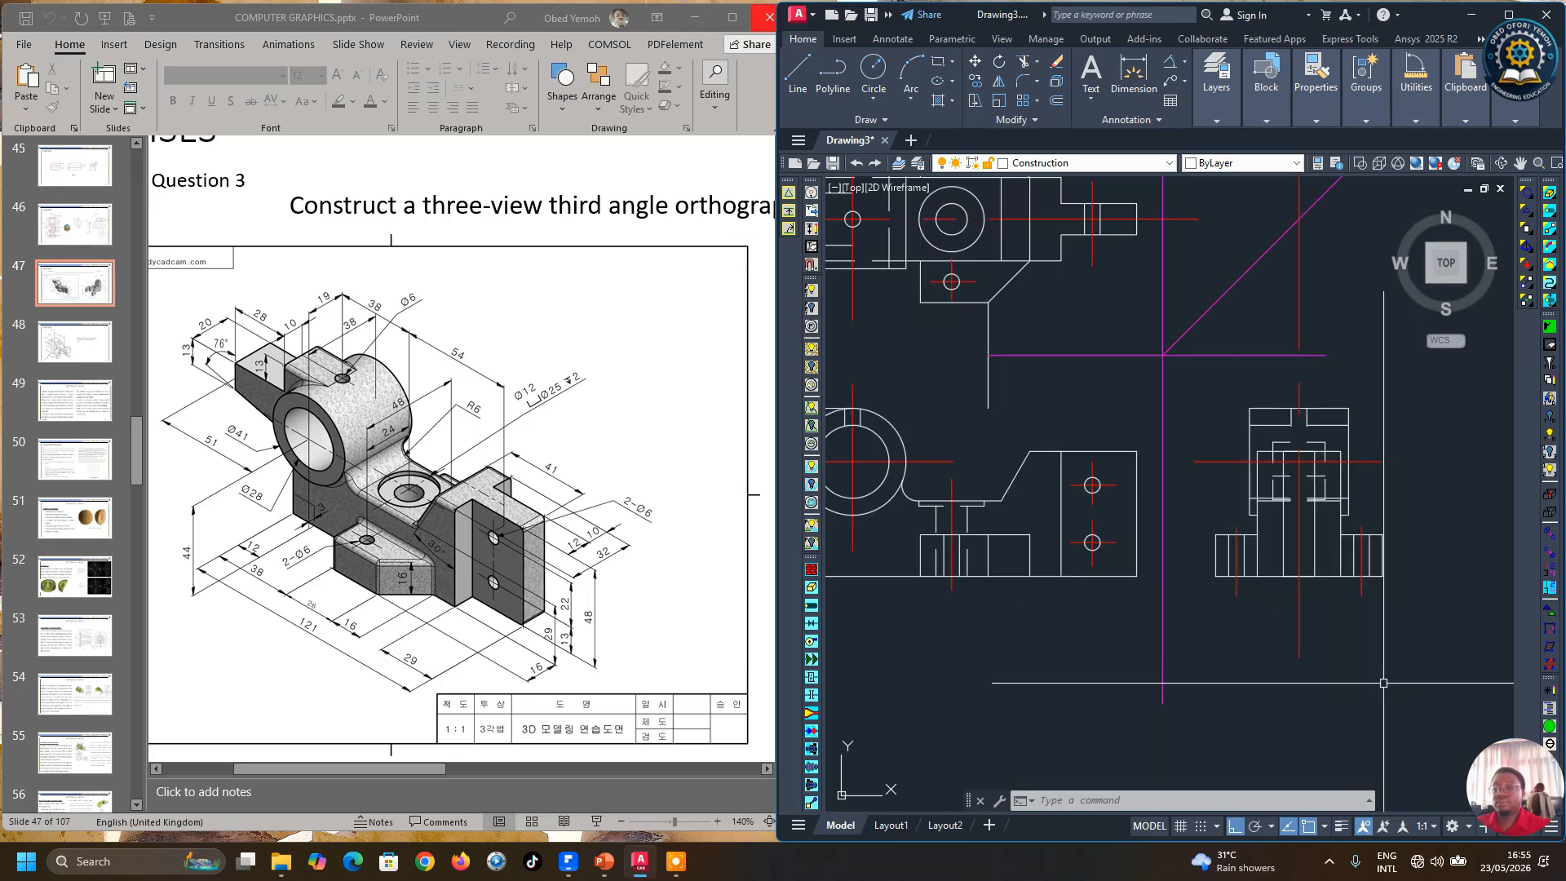
scroll(1346, 641, down, 1)
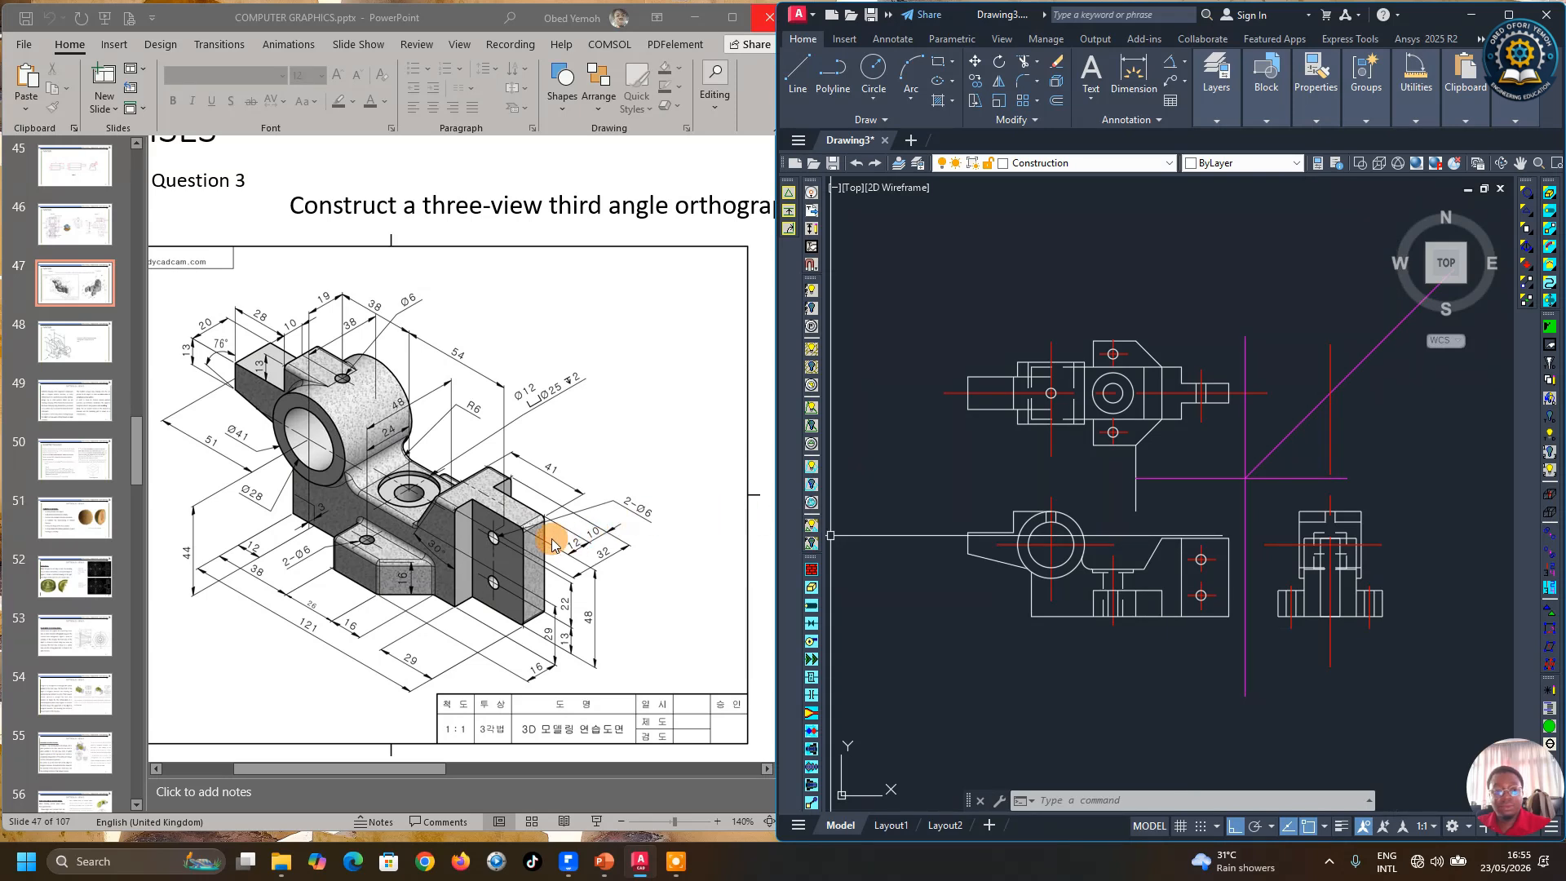
scroll(1309, 547, up, 2)
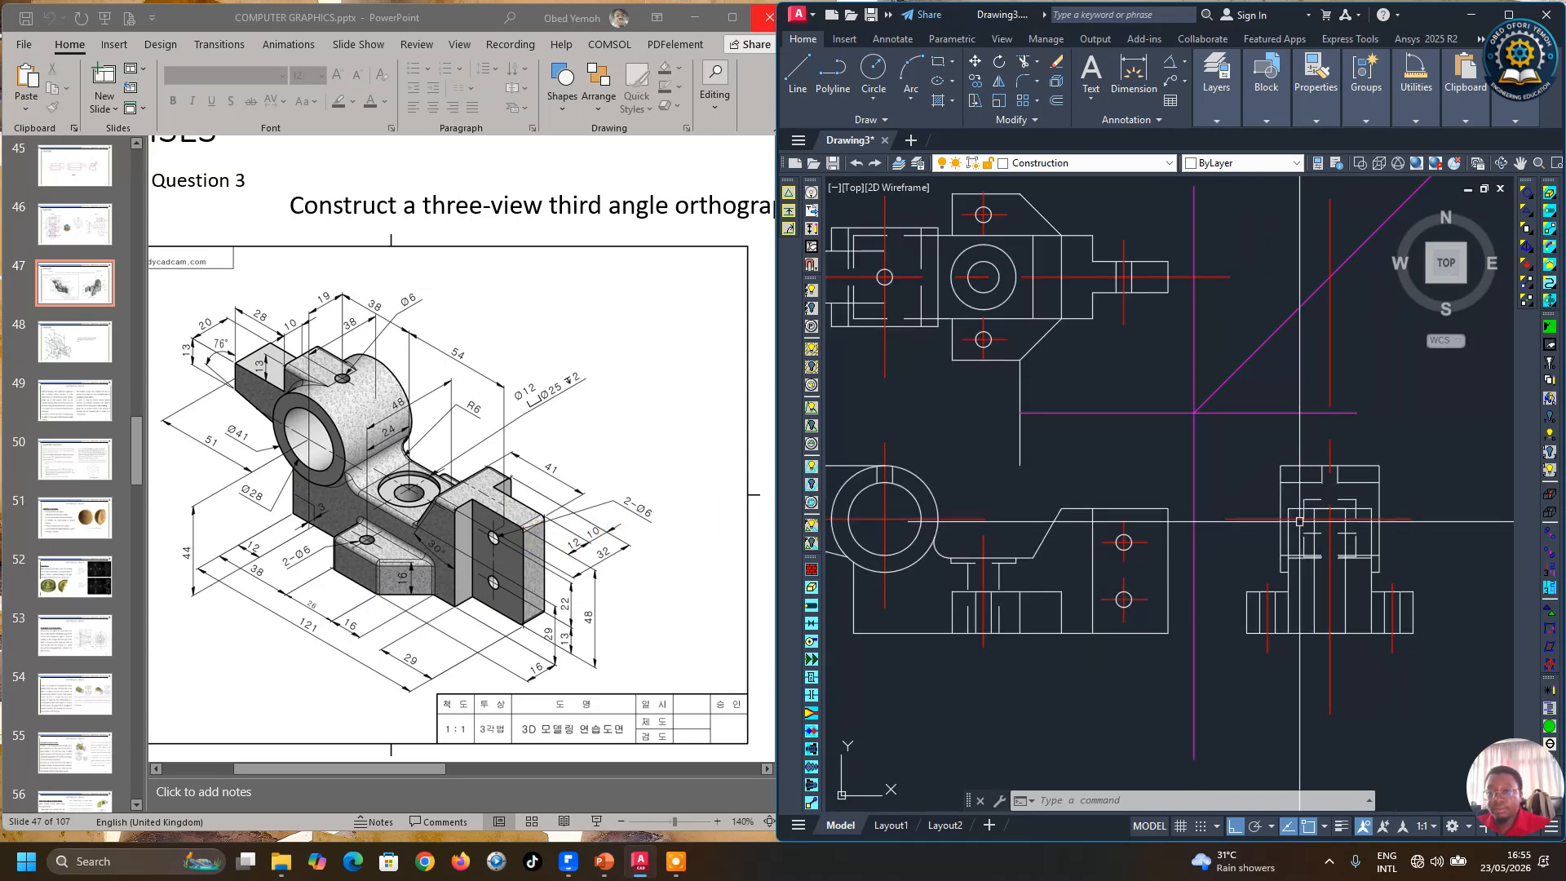
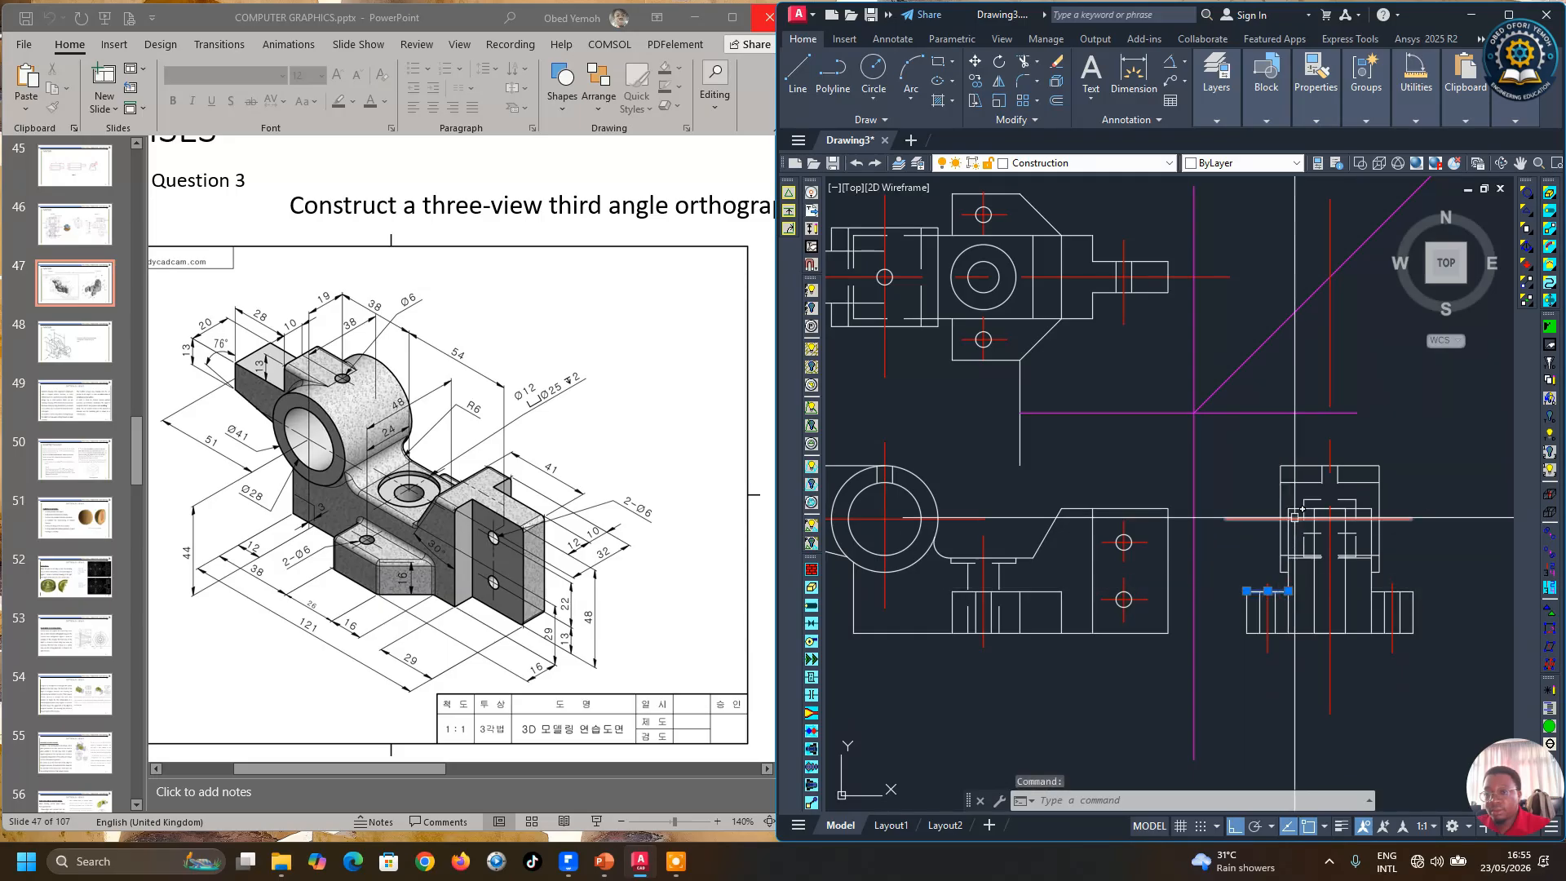
Step: Set the lineweight of the side view's central body outline to 0.30 mm
scroll(1297, 513, up, 2)
key(Escape)
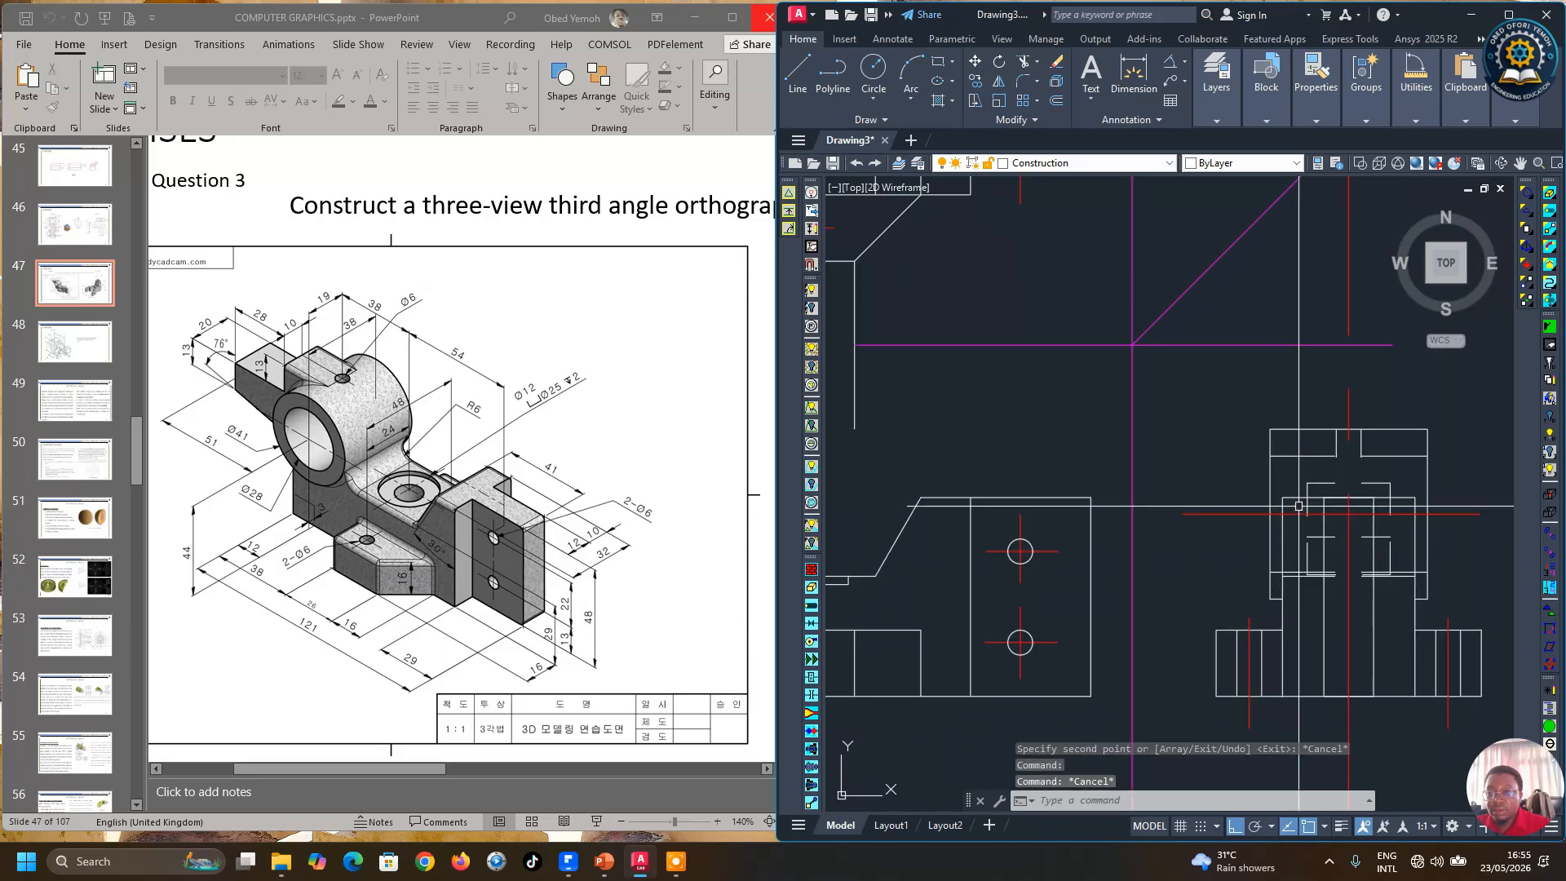
click(1291, 497)
click(1282, 525)
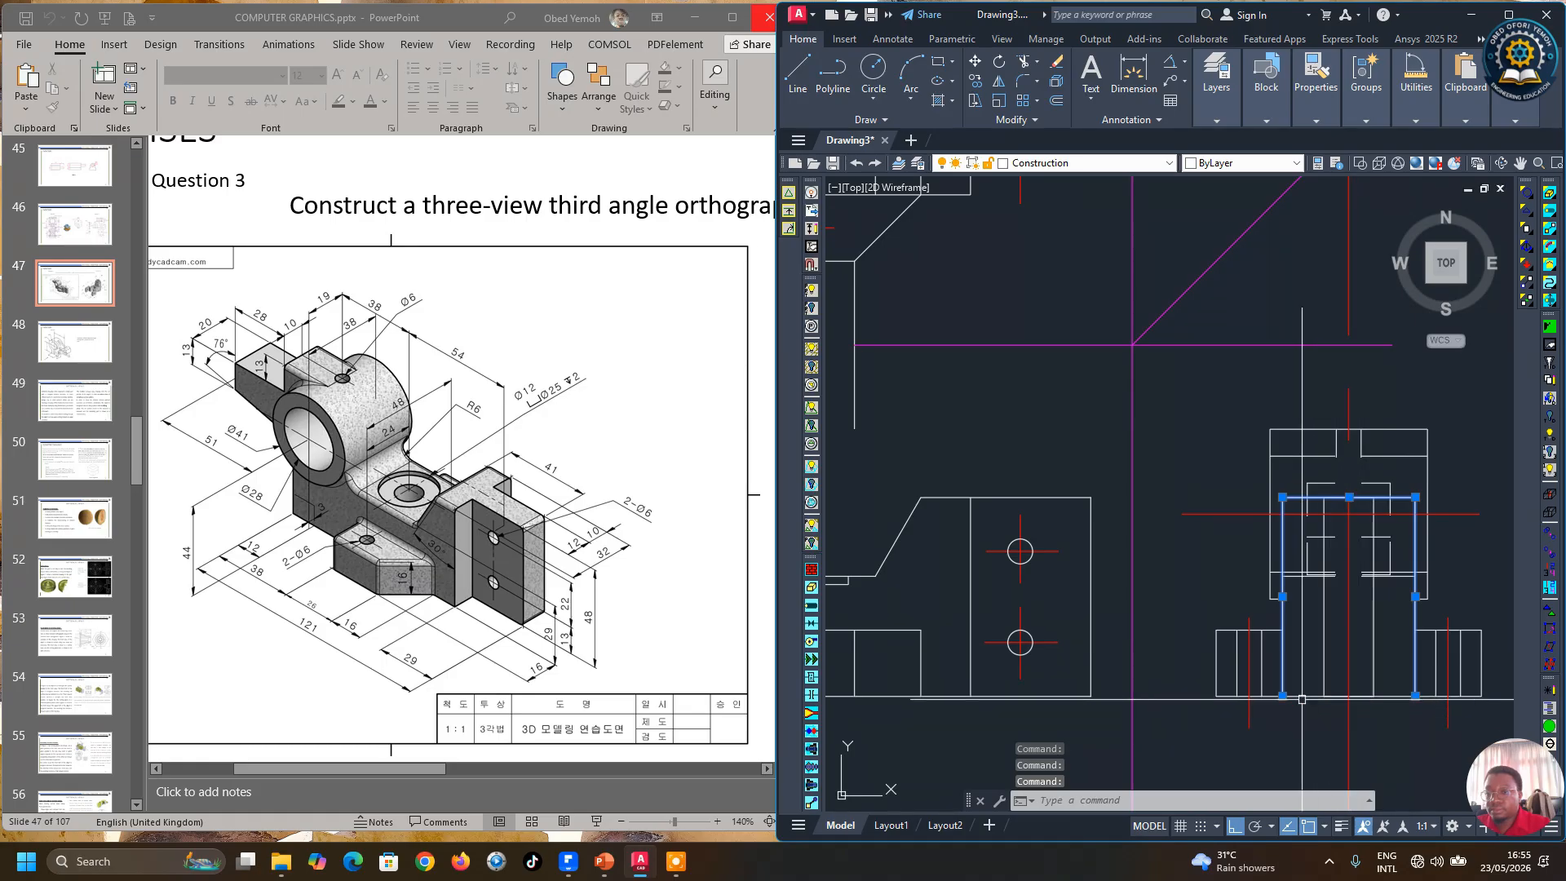
click(1357, 696)
click(1323, 114)
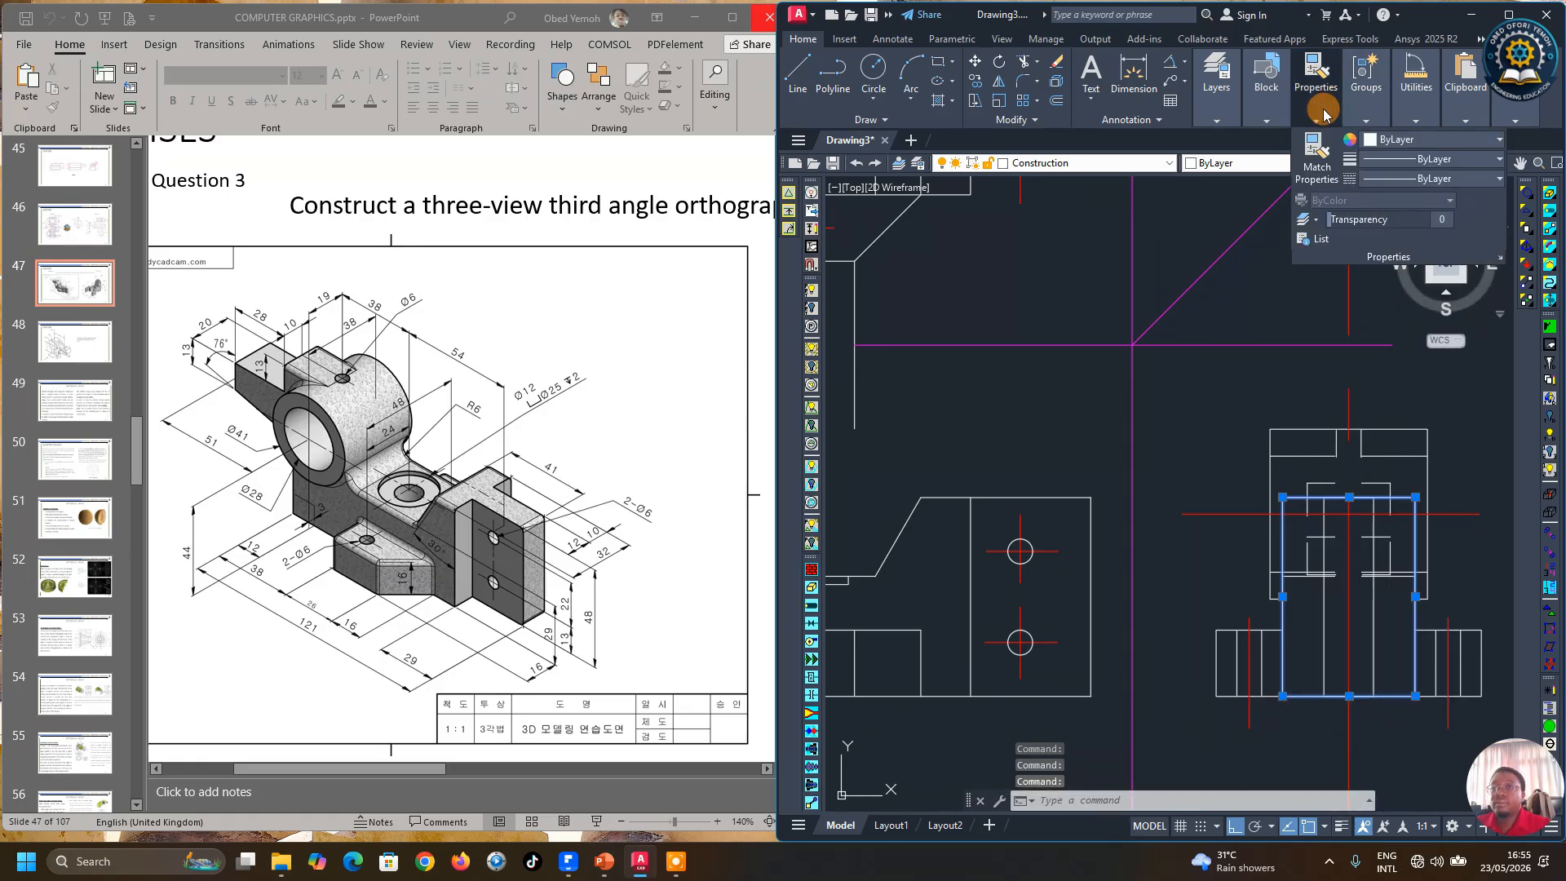
click(1434, 160)
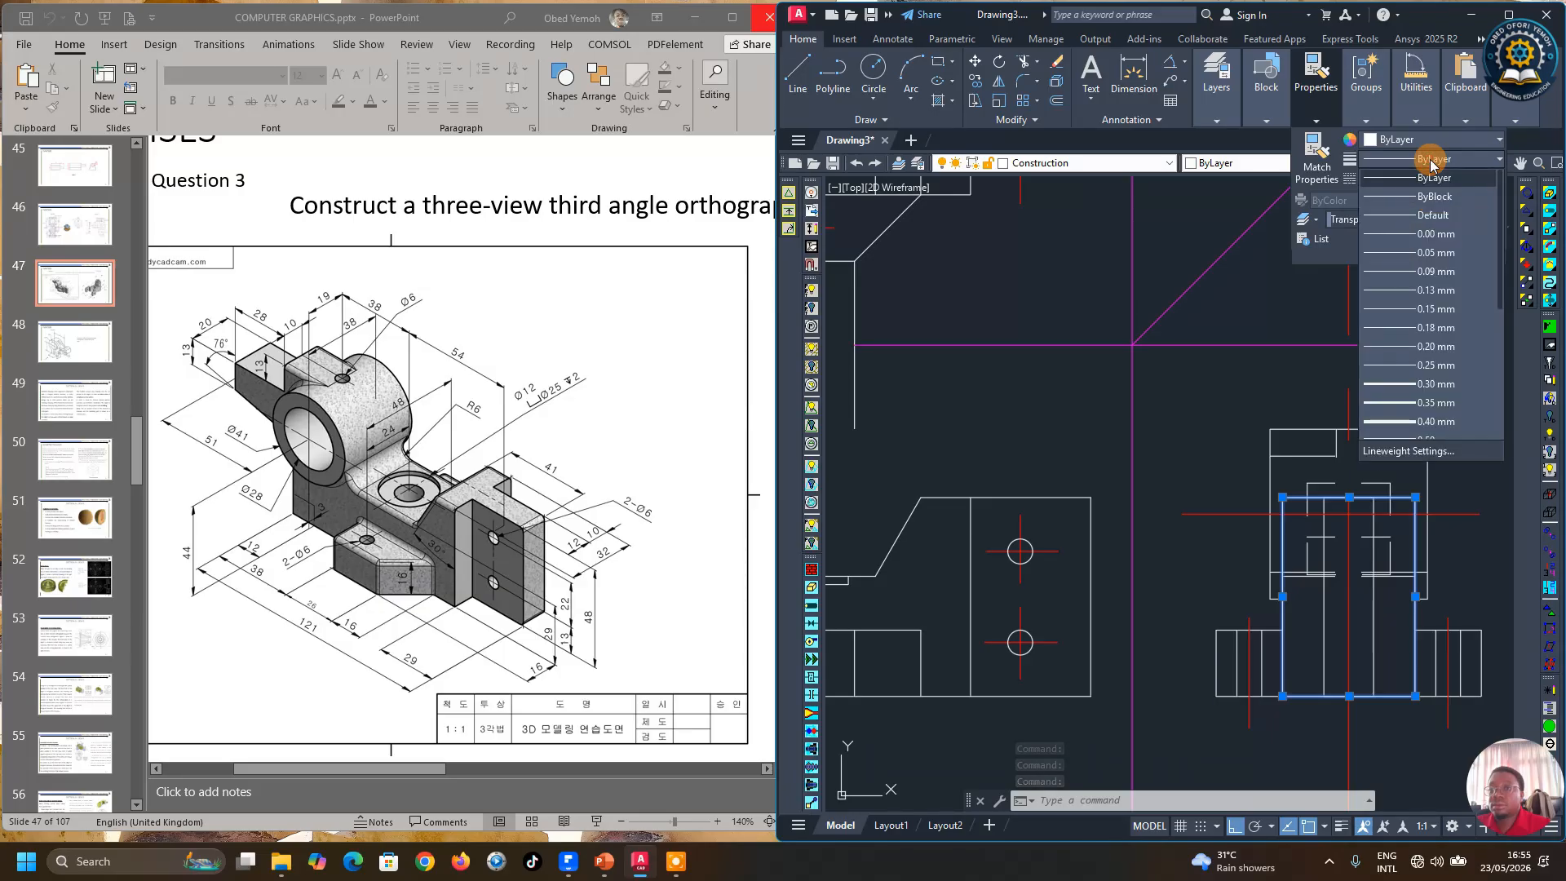
click(1412, 384)
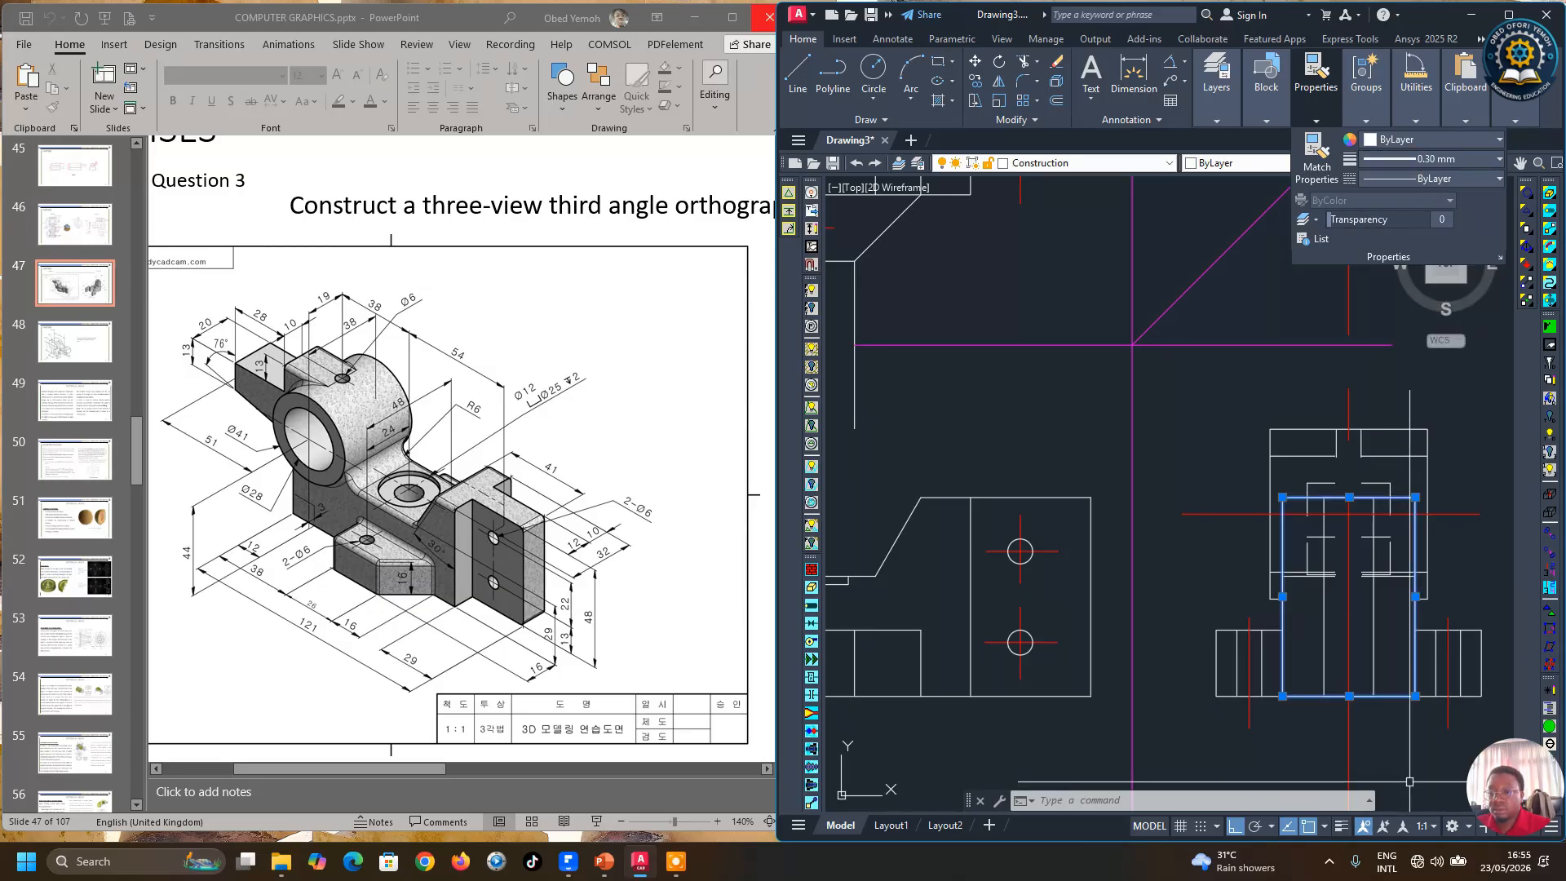
click(1346, 830)
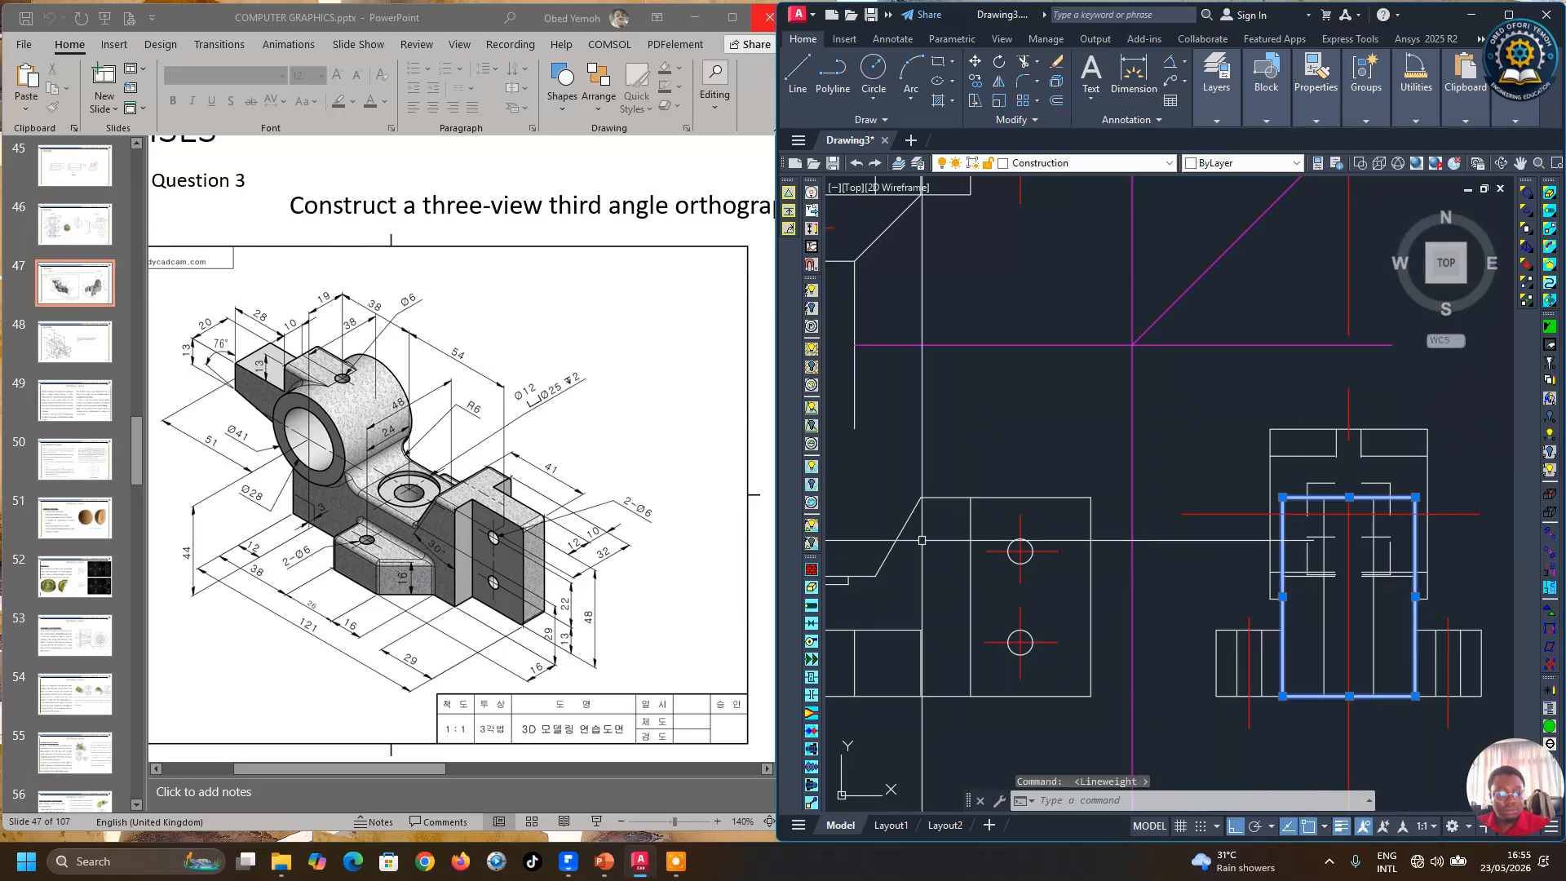
key(Escape)
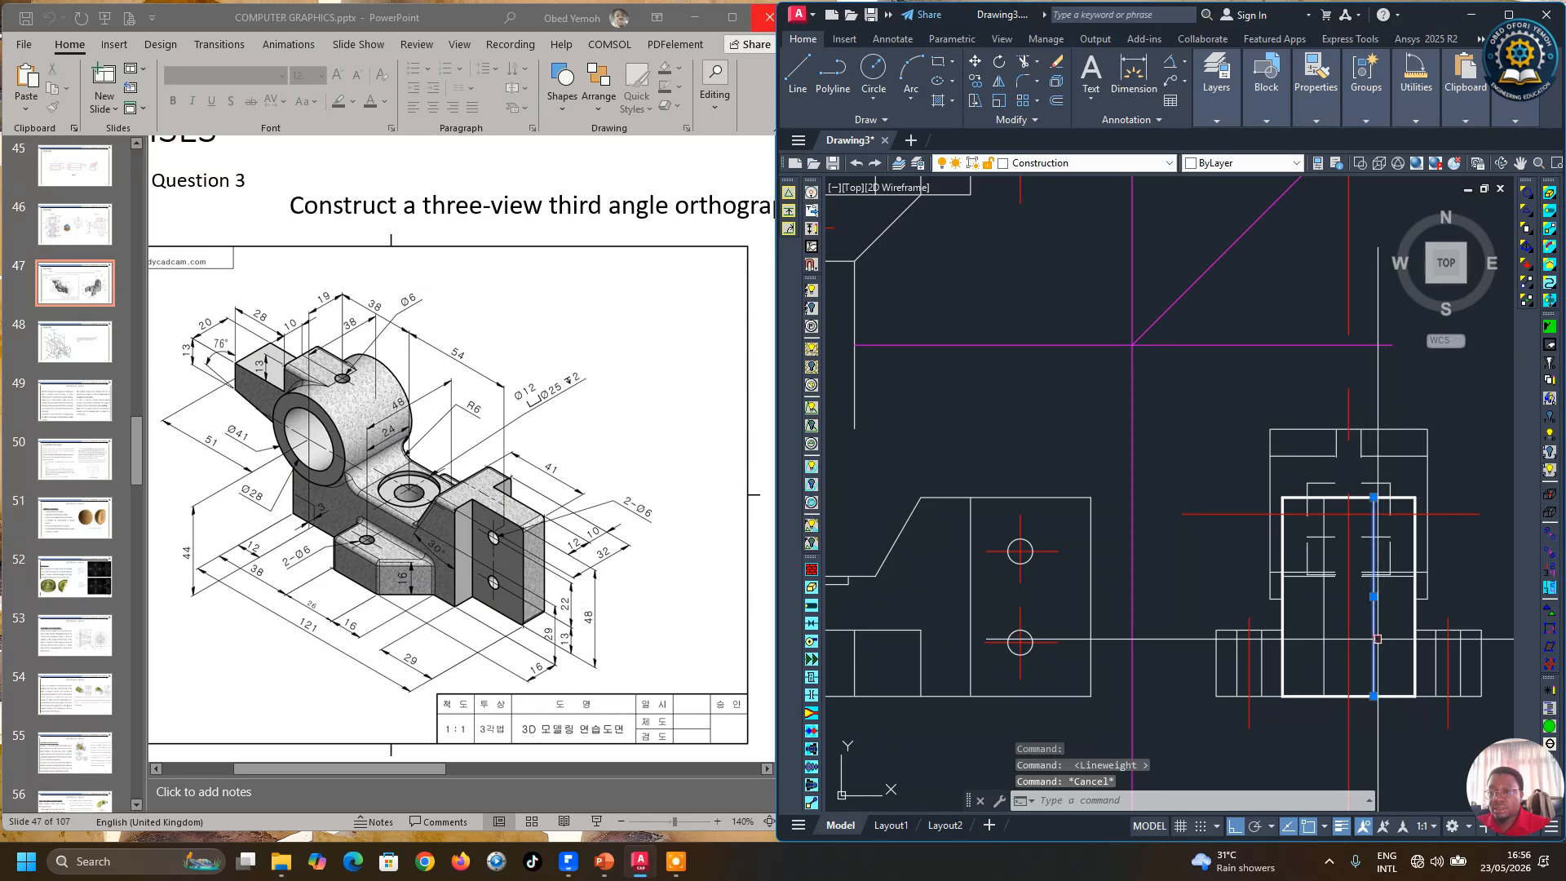
Step: Set the two inner vertical lines of the side view's body to a 0.30 mm lineweight
click(1375, 595)
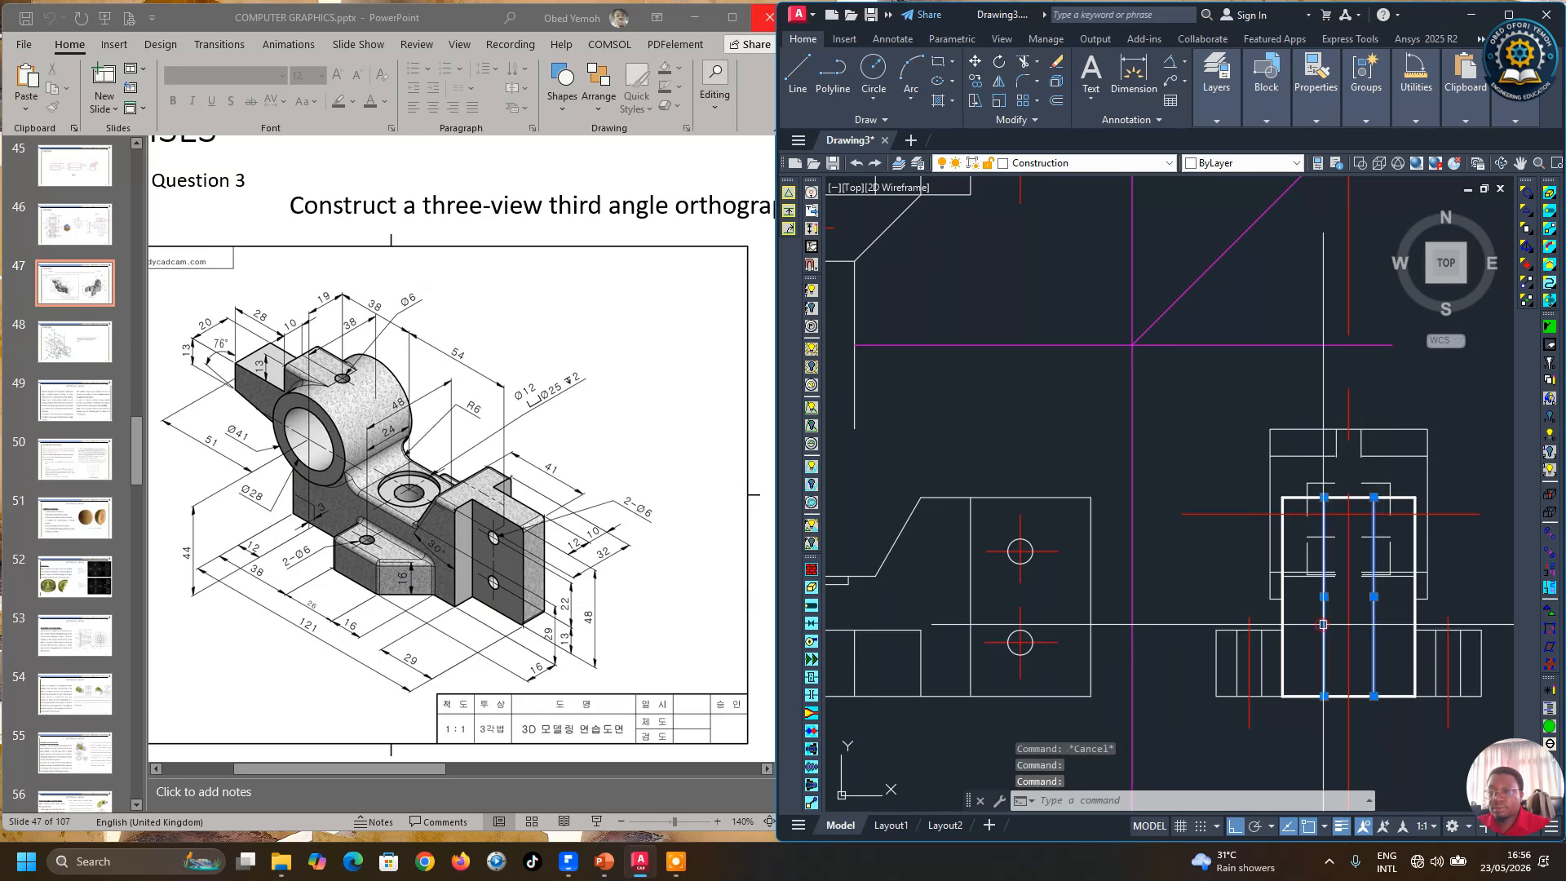
click(1285, 122)
click(1315, 121)
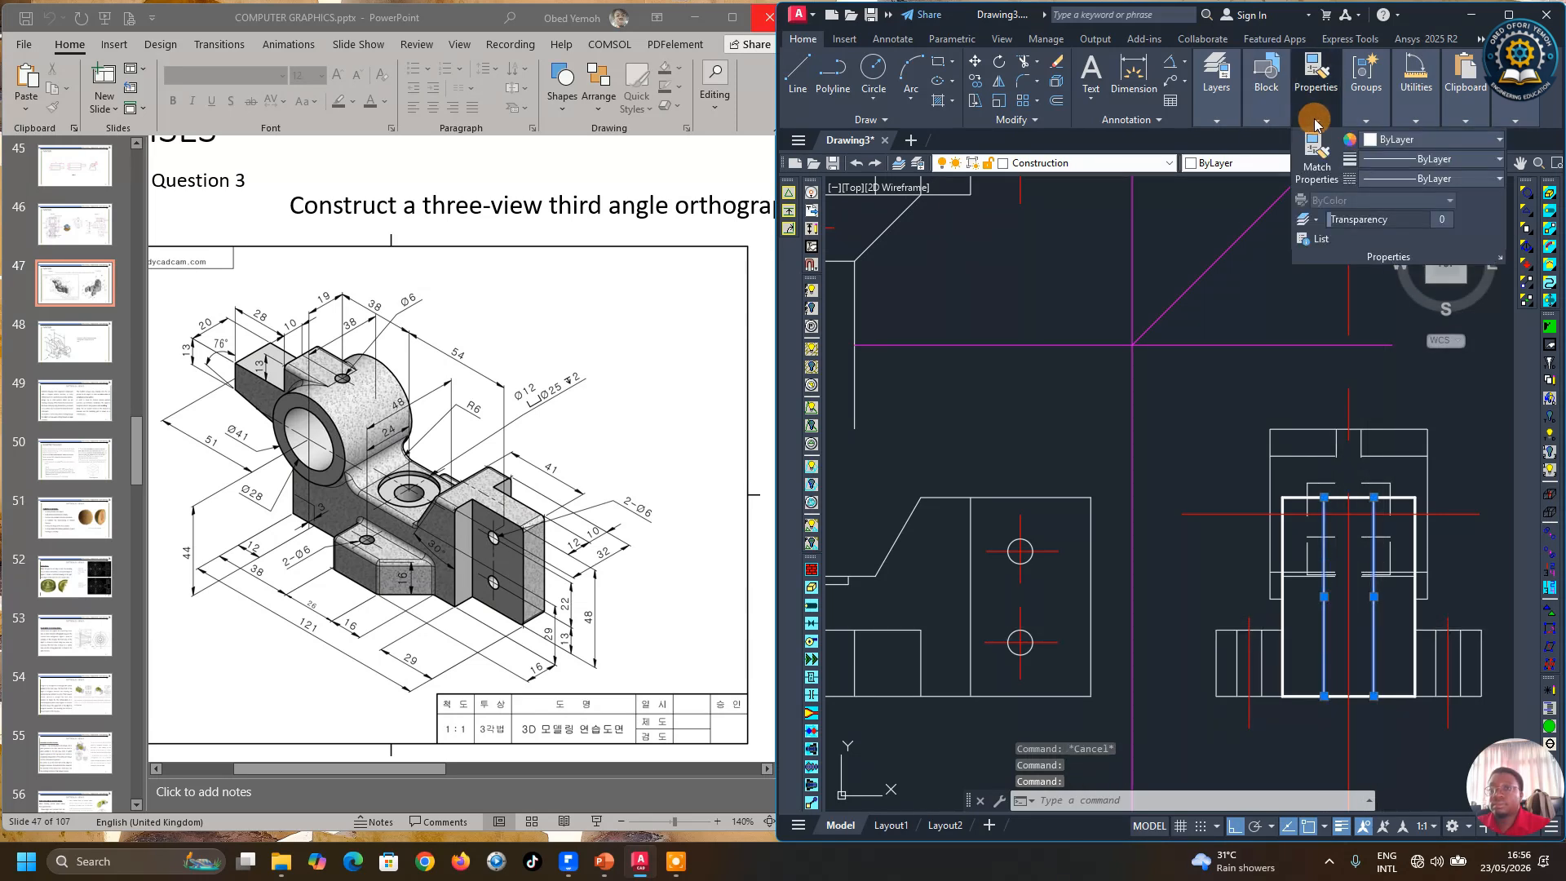
click(1405, 161)
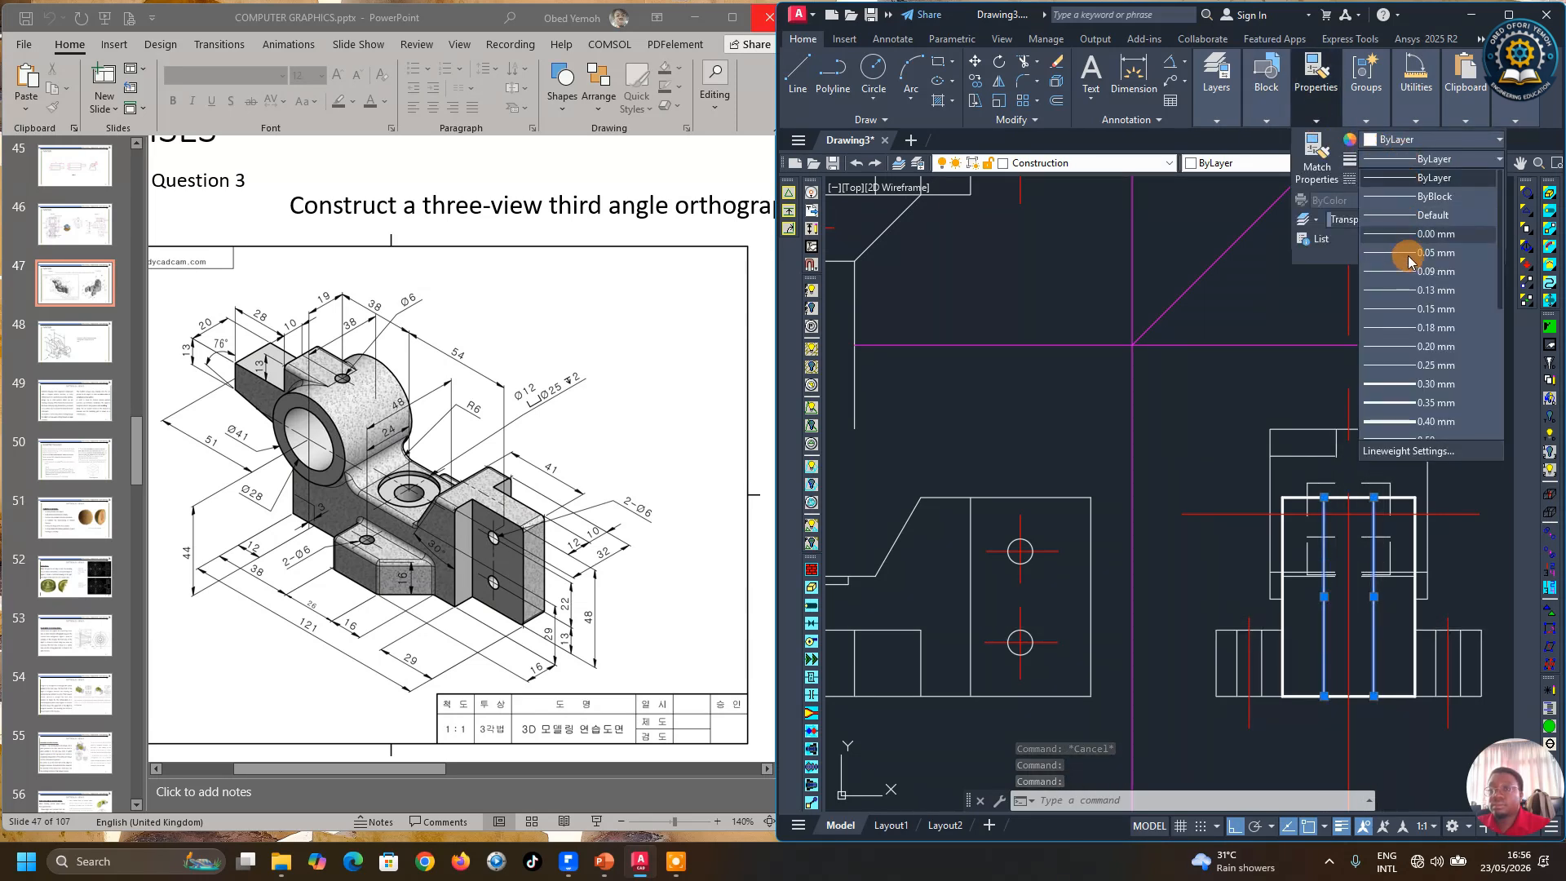
click(1401, 384)
Step: Set the outlines of the side view's two base flanges to a 0.30 mm lineweight
scroll(1155, 557, down, 2)
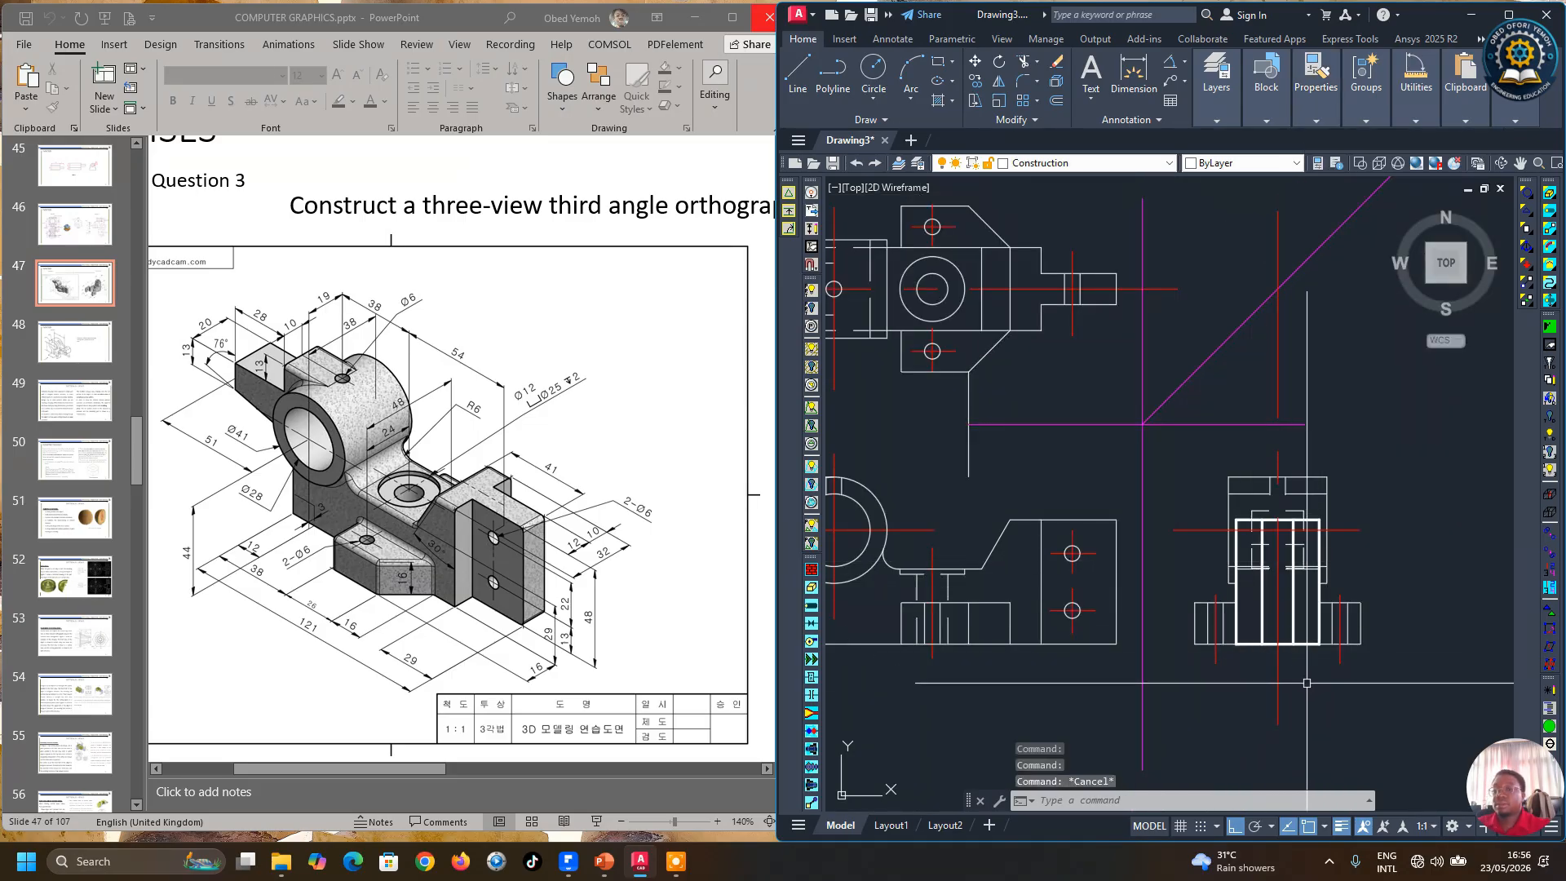
scroll(1307, 683, up, 2)
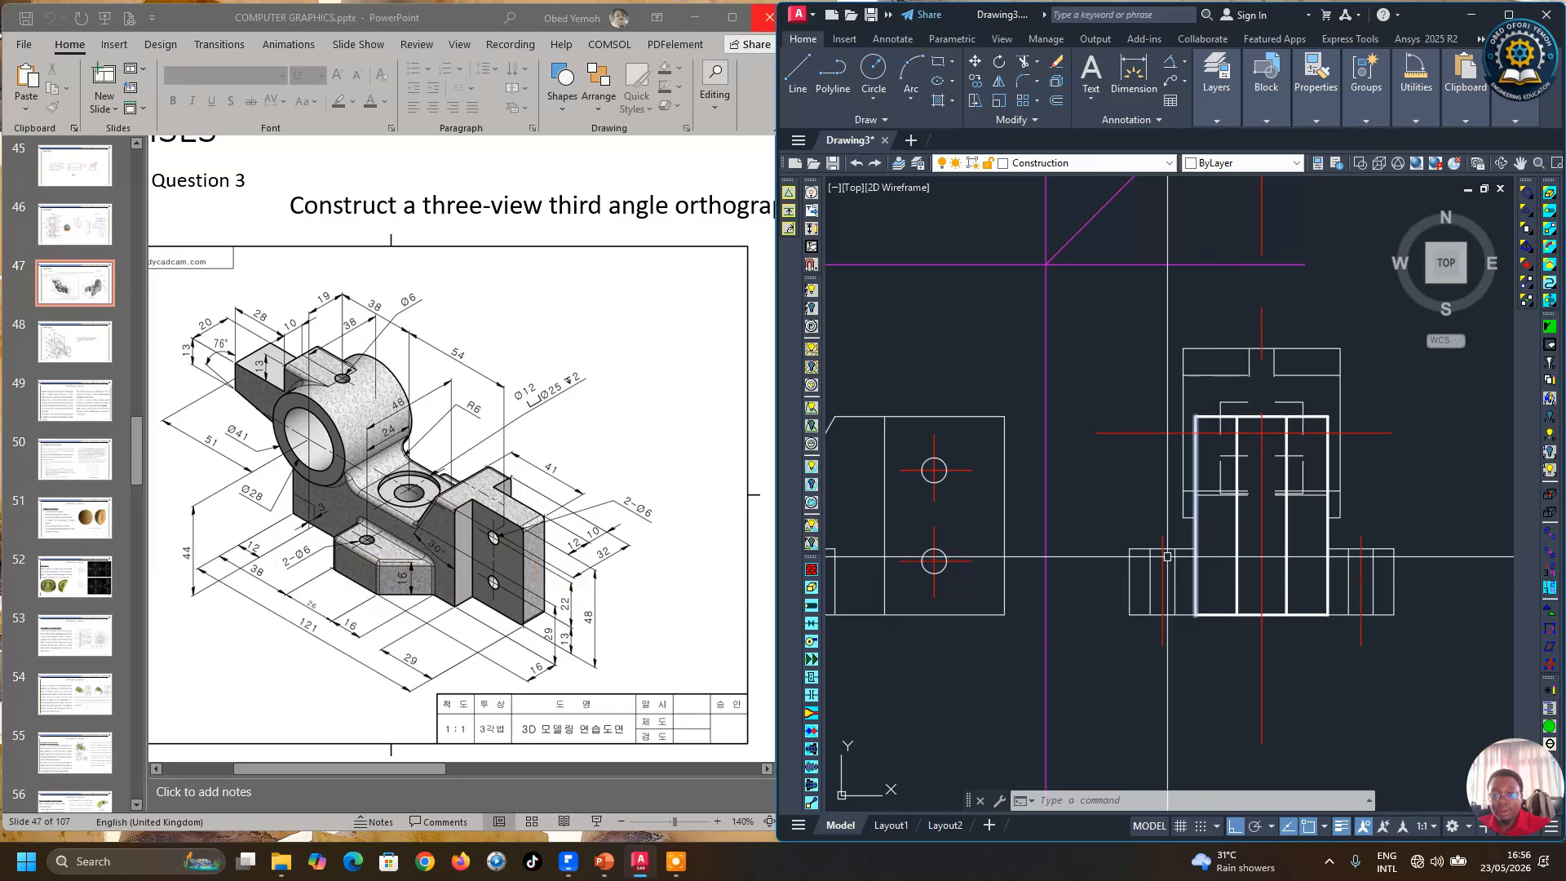
click(1133, 548)
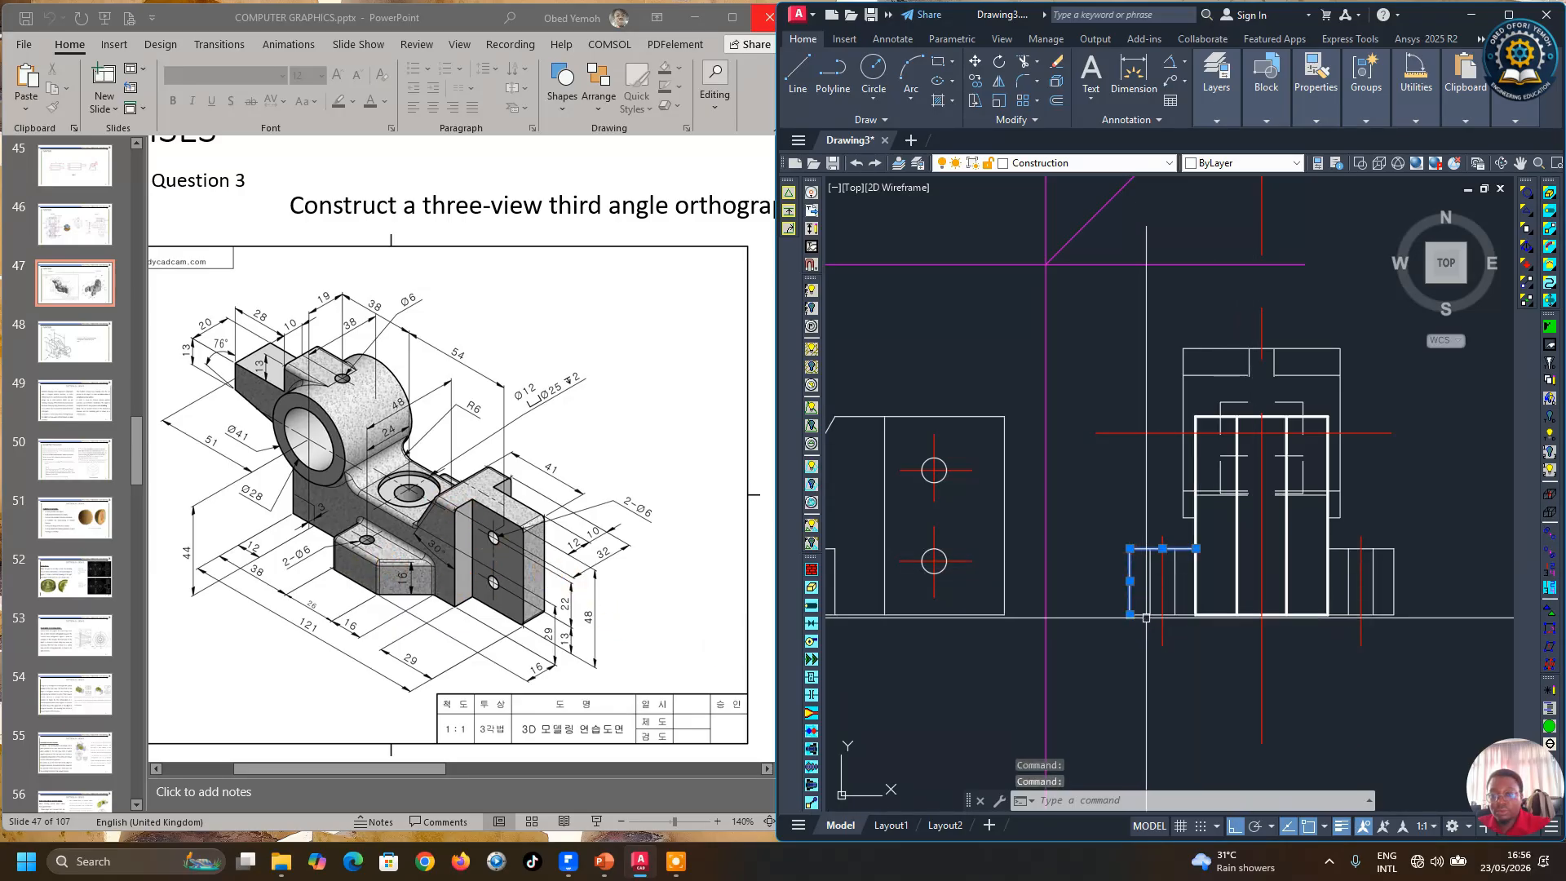
click(1386, 578)
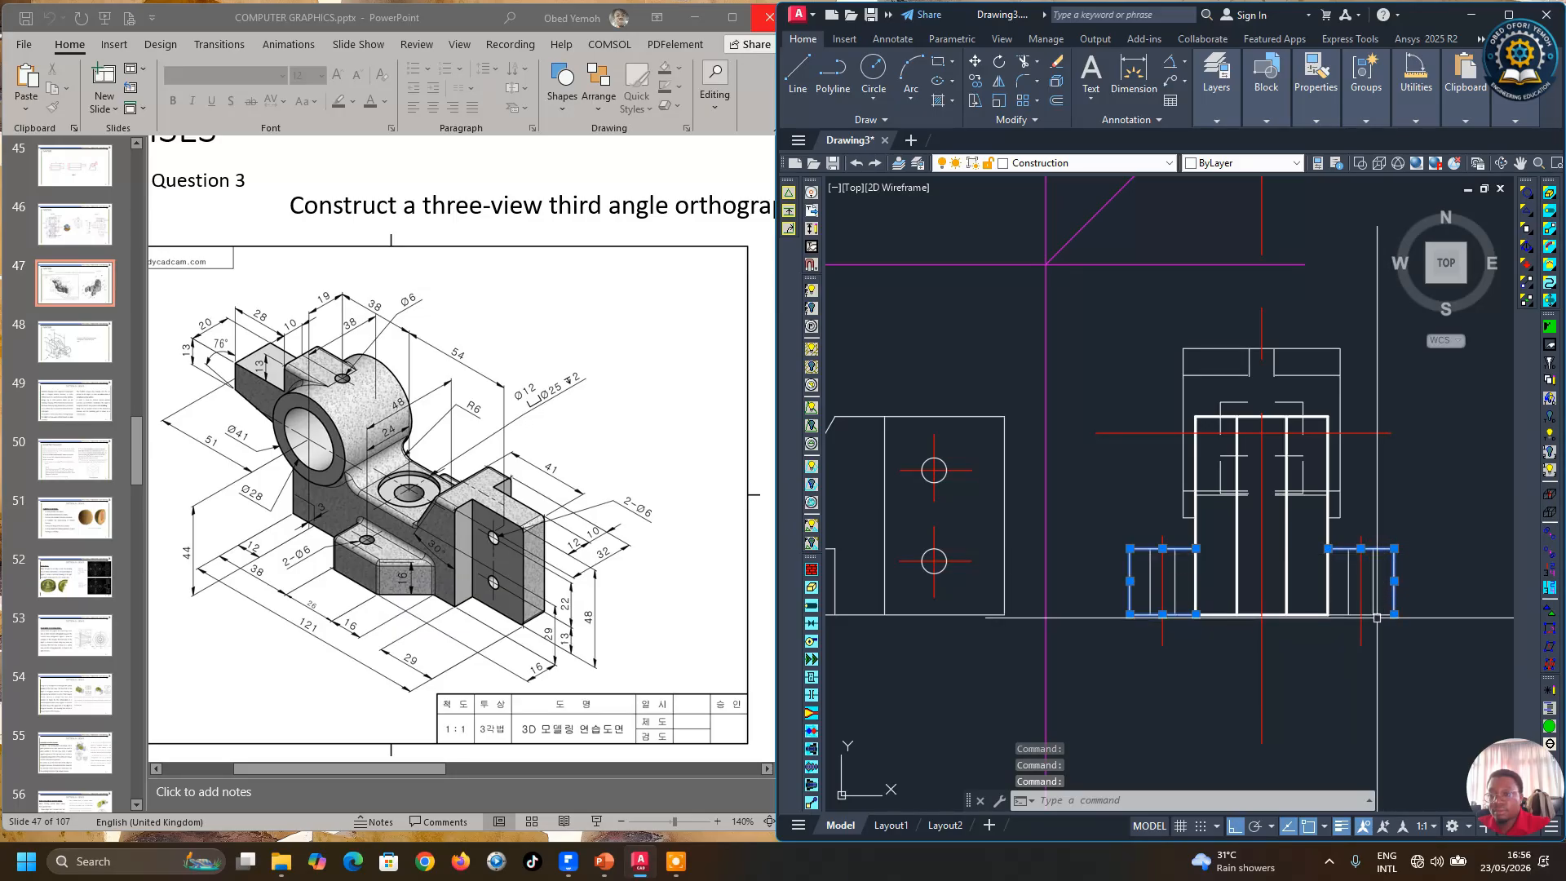
click(1313, 112)
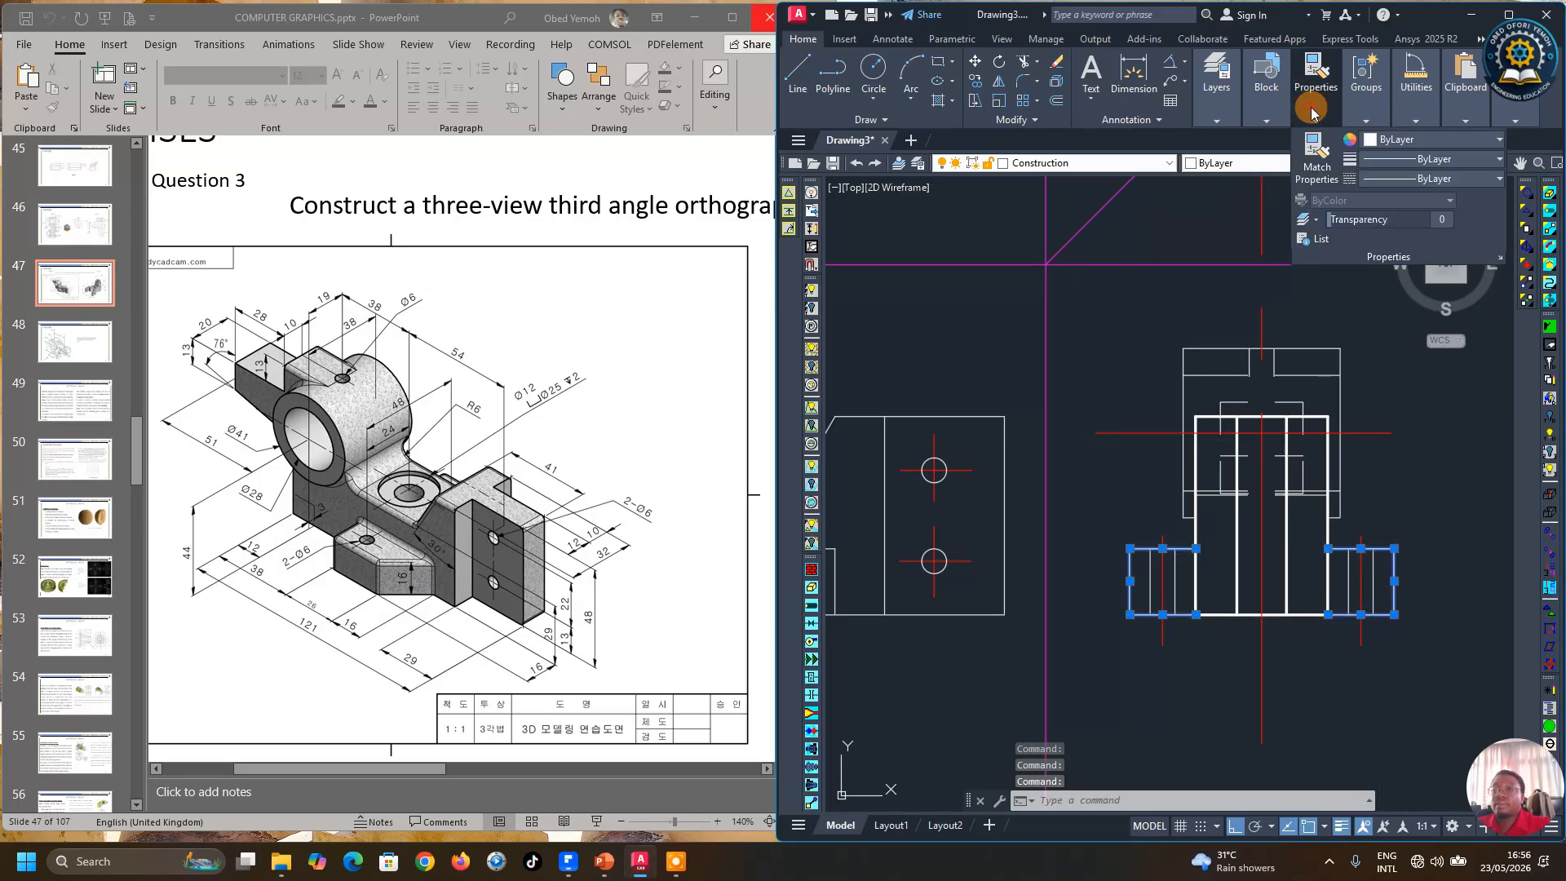
click(1458, 161)
click(1434, 384)
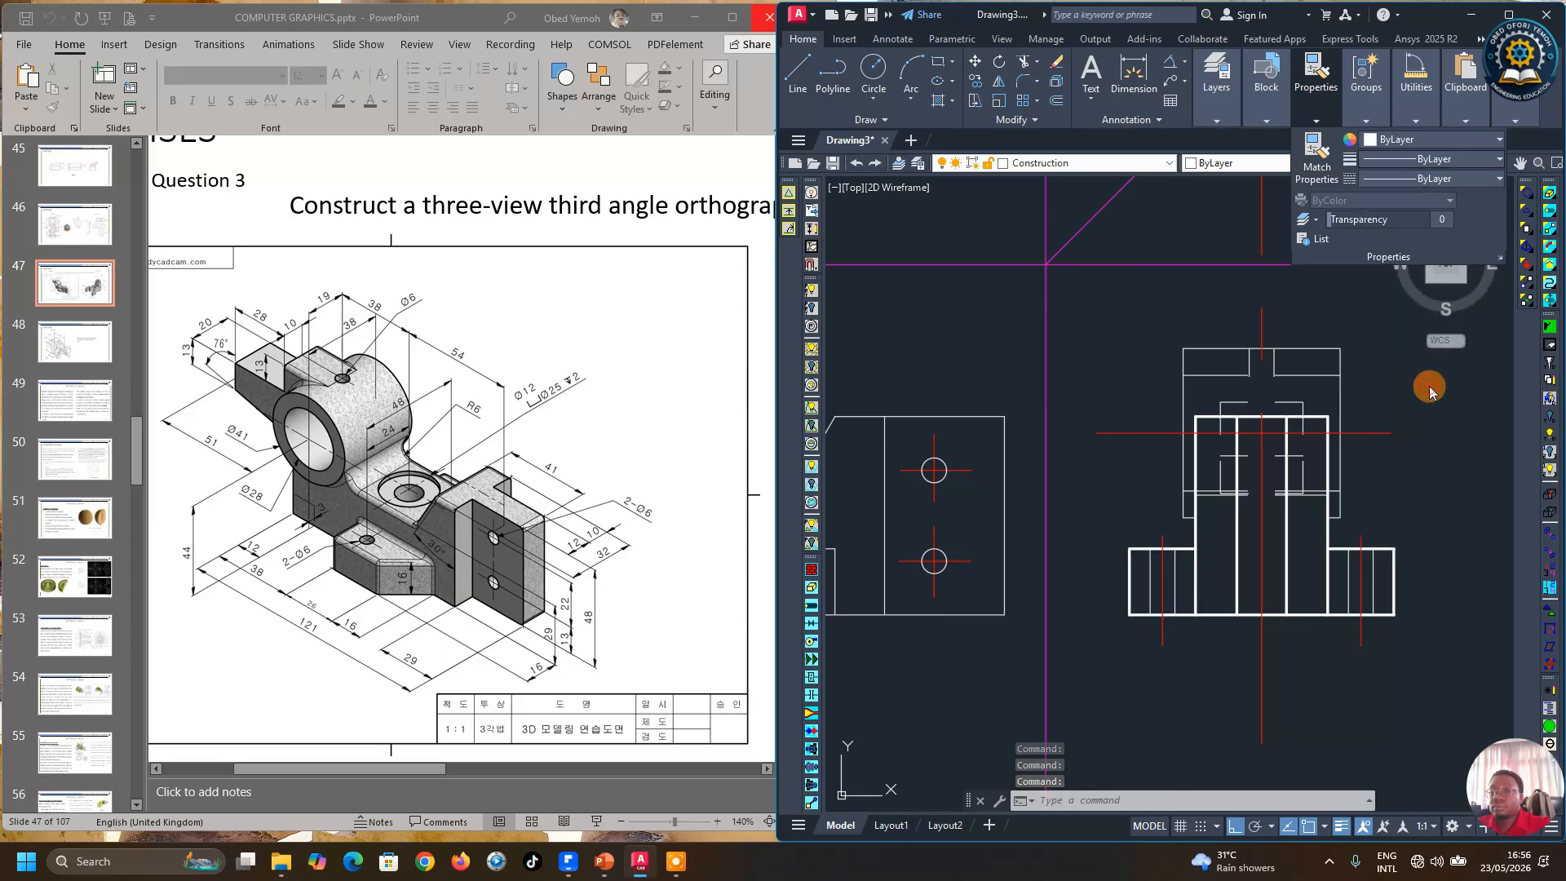
key(Escape)
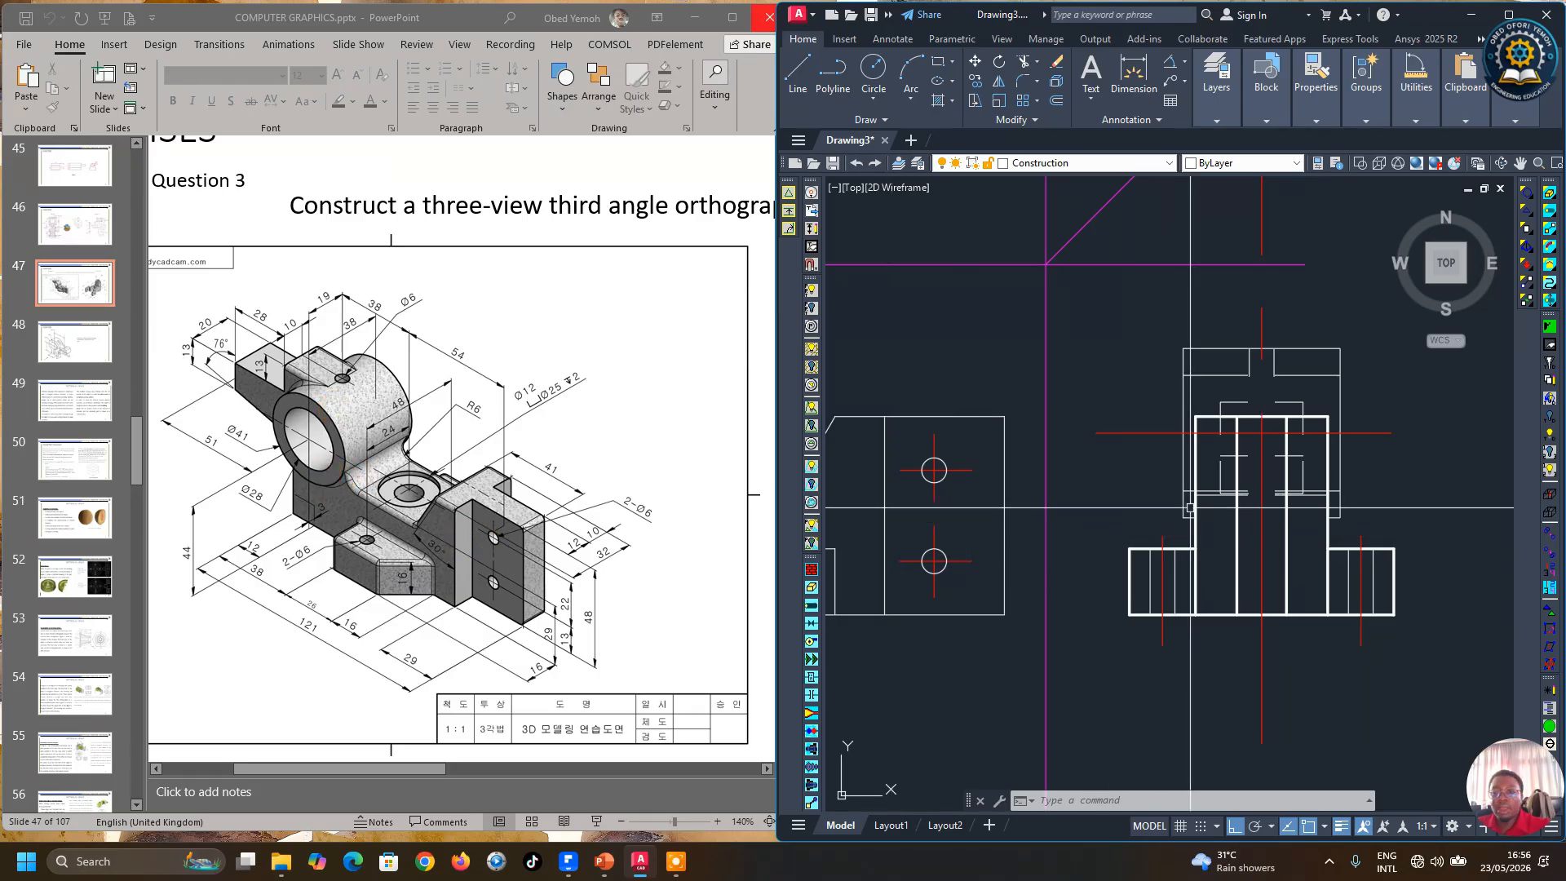
Step: Set the outline of the side view's upper block to a 0.30 mm lineweight
click(1183, 447)
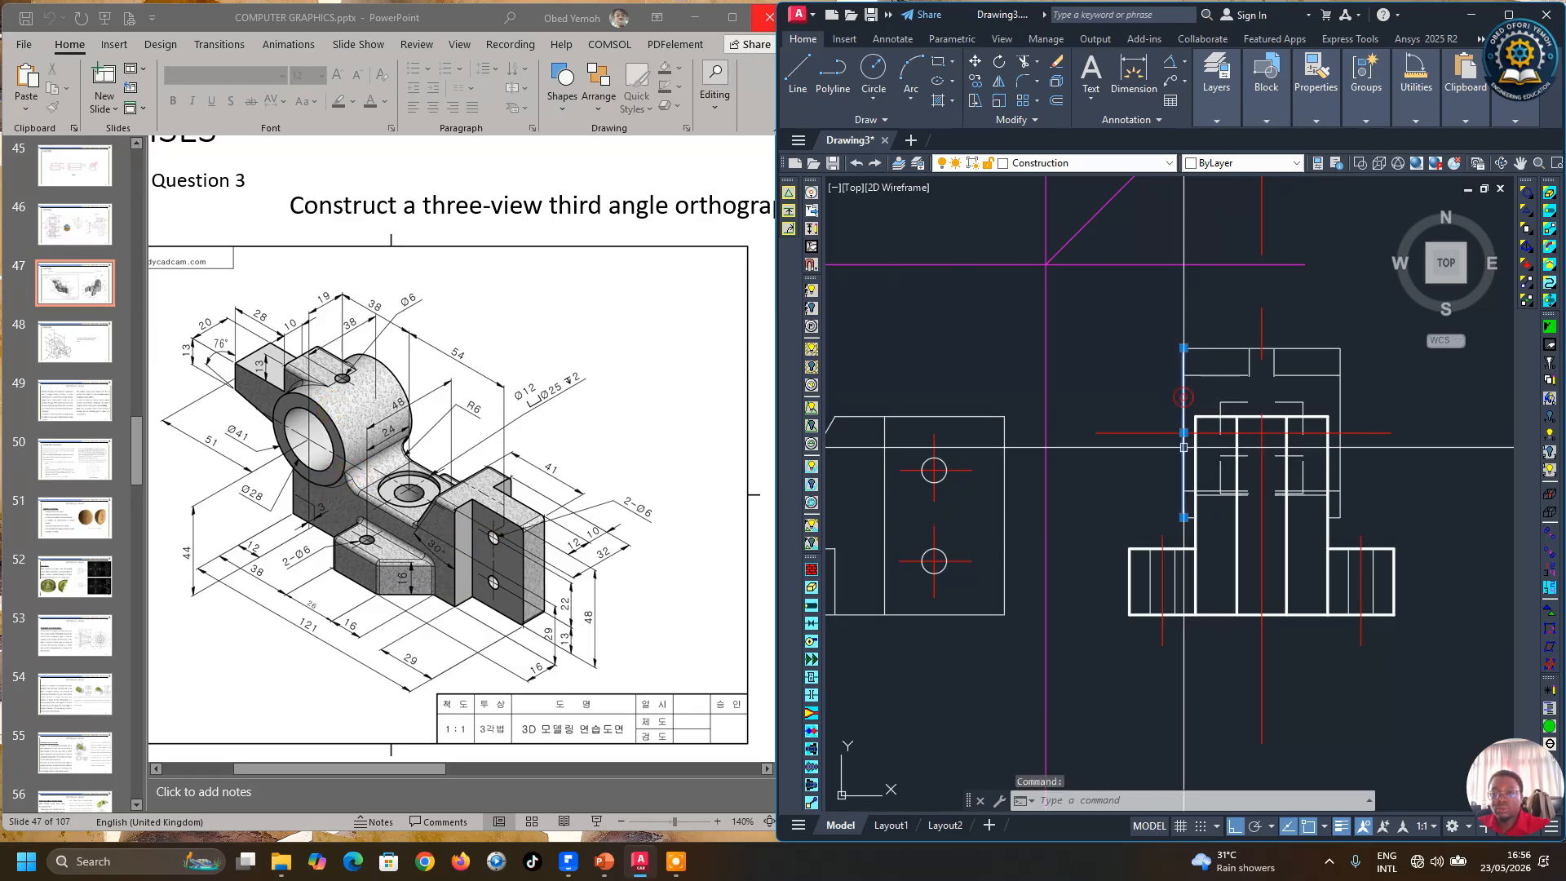
scroll(1193, 528, up, 4)
click(1194, 503)
scroll(1081, 544, down, 3)
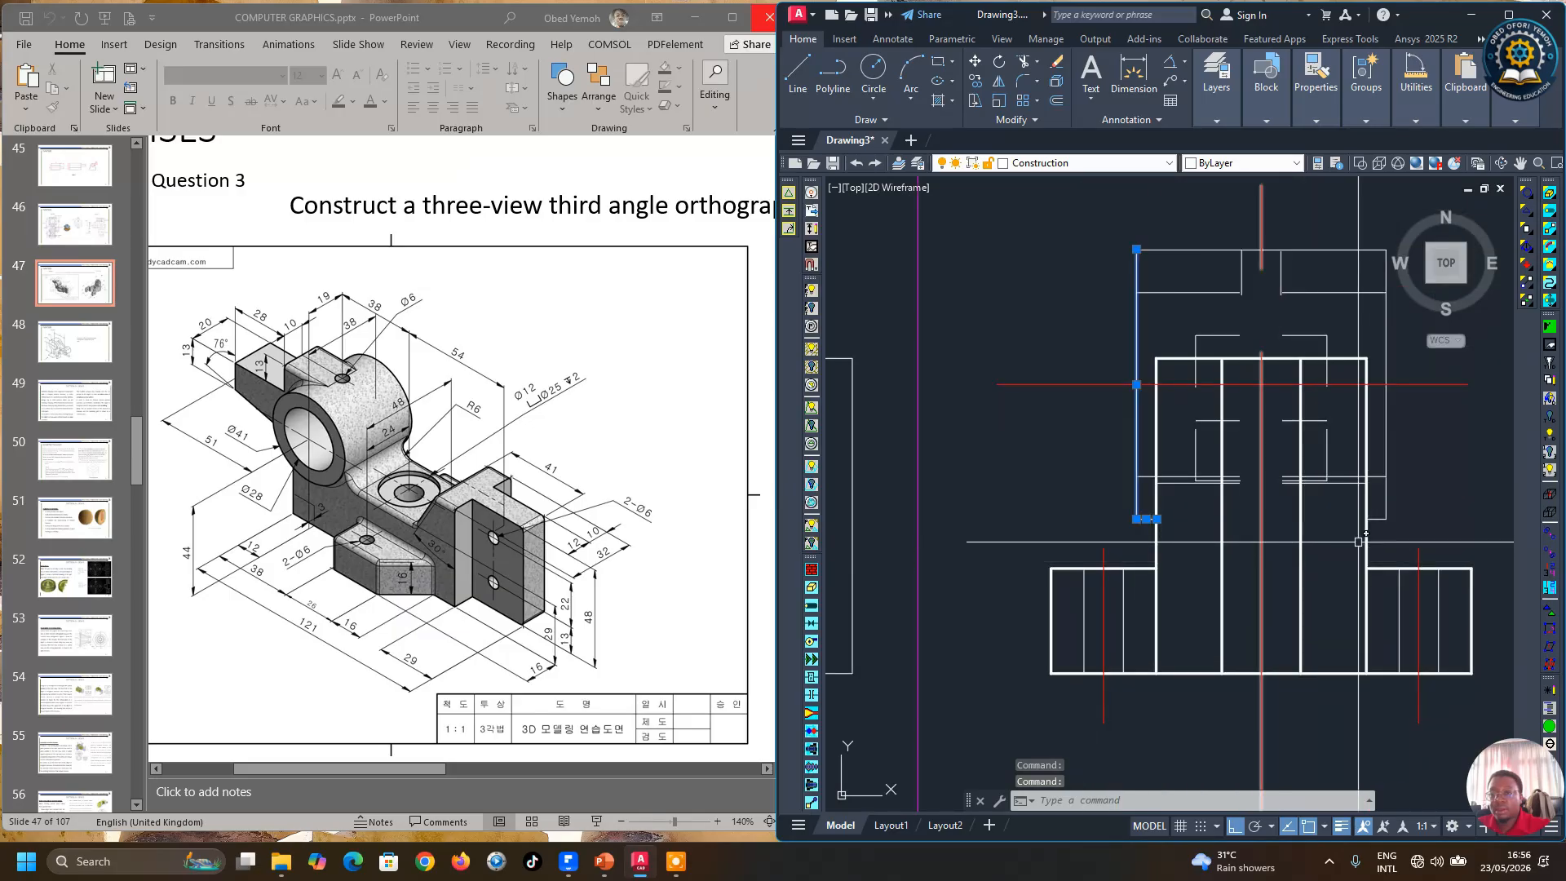
scroll(1381, 519, down, 2)
click(1343, 489)
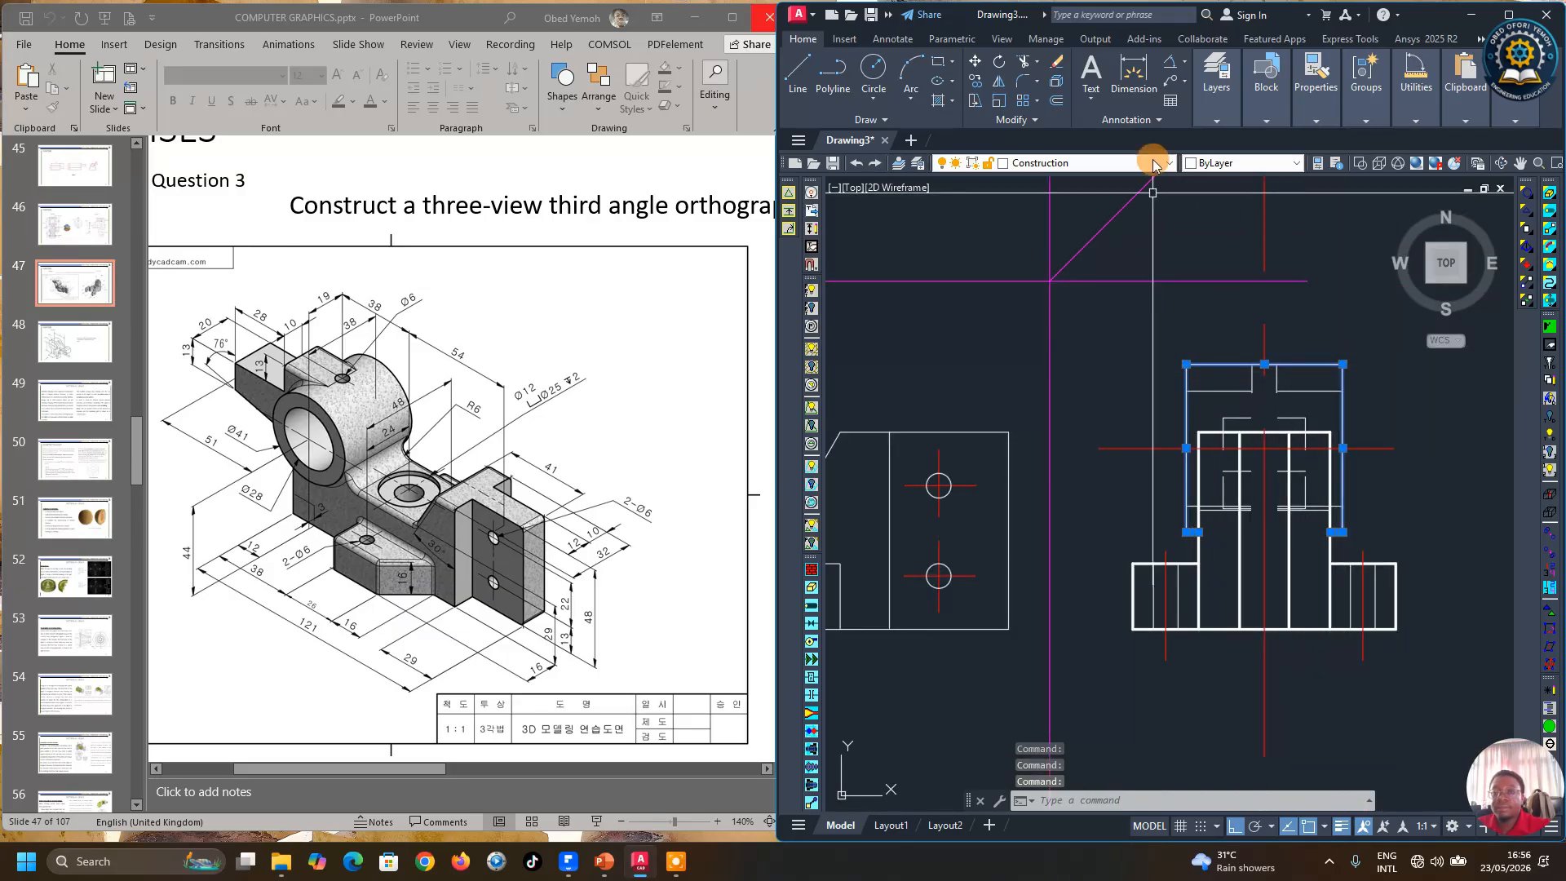
click(1317, 106)
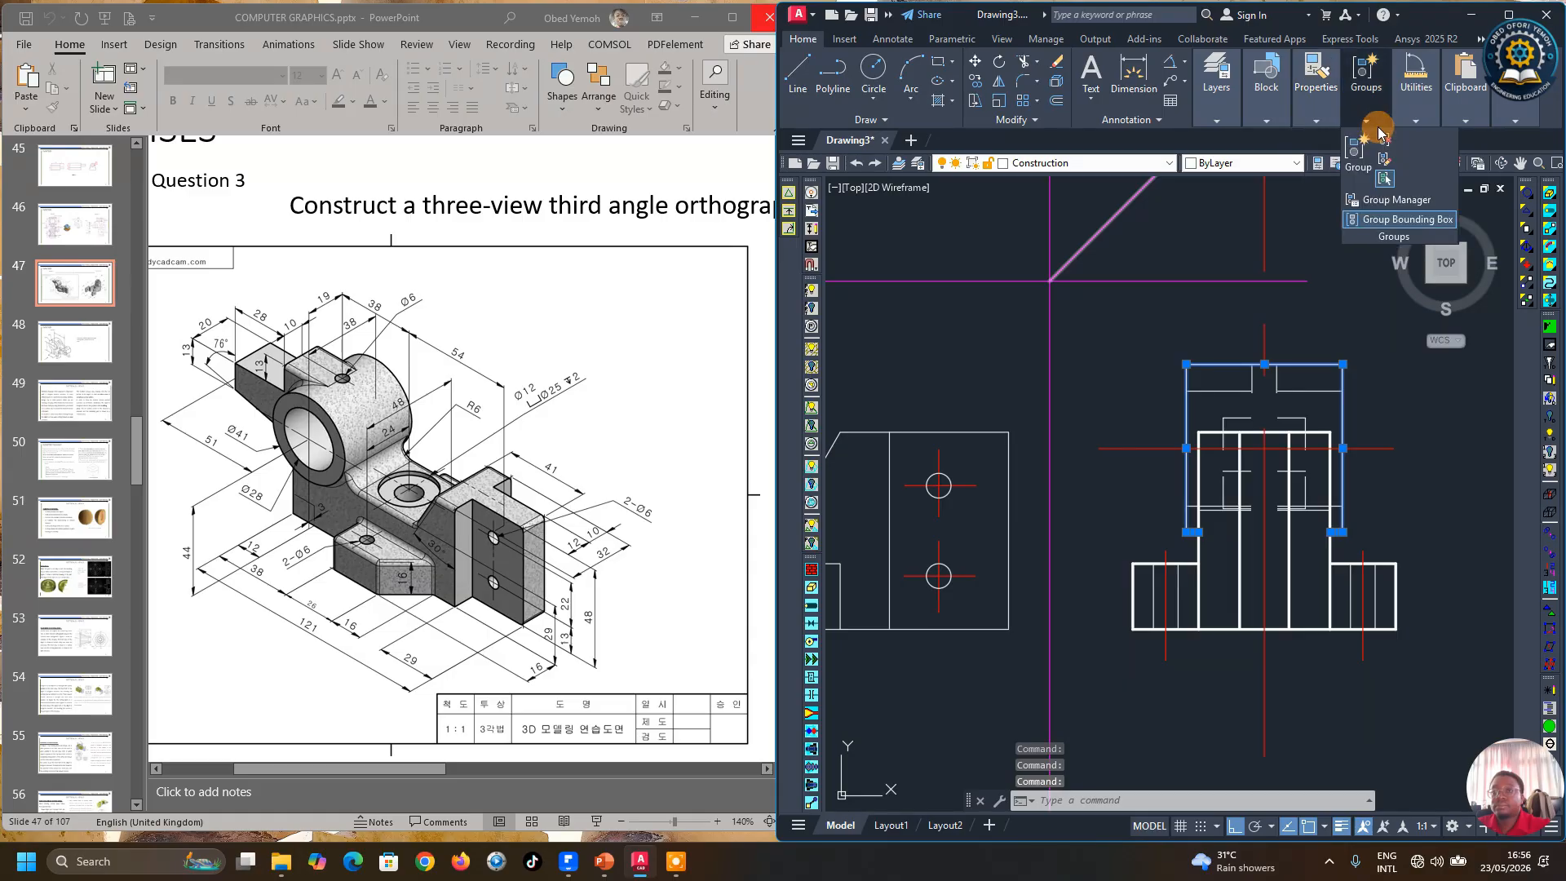
click(1390, 163)
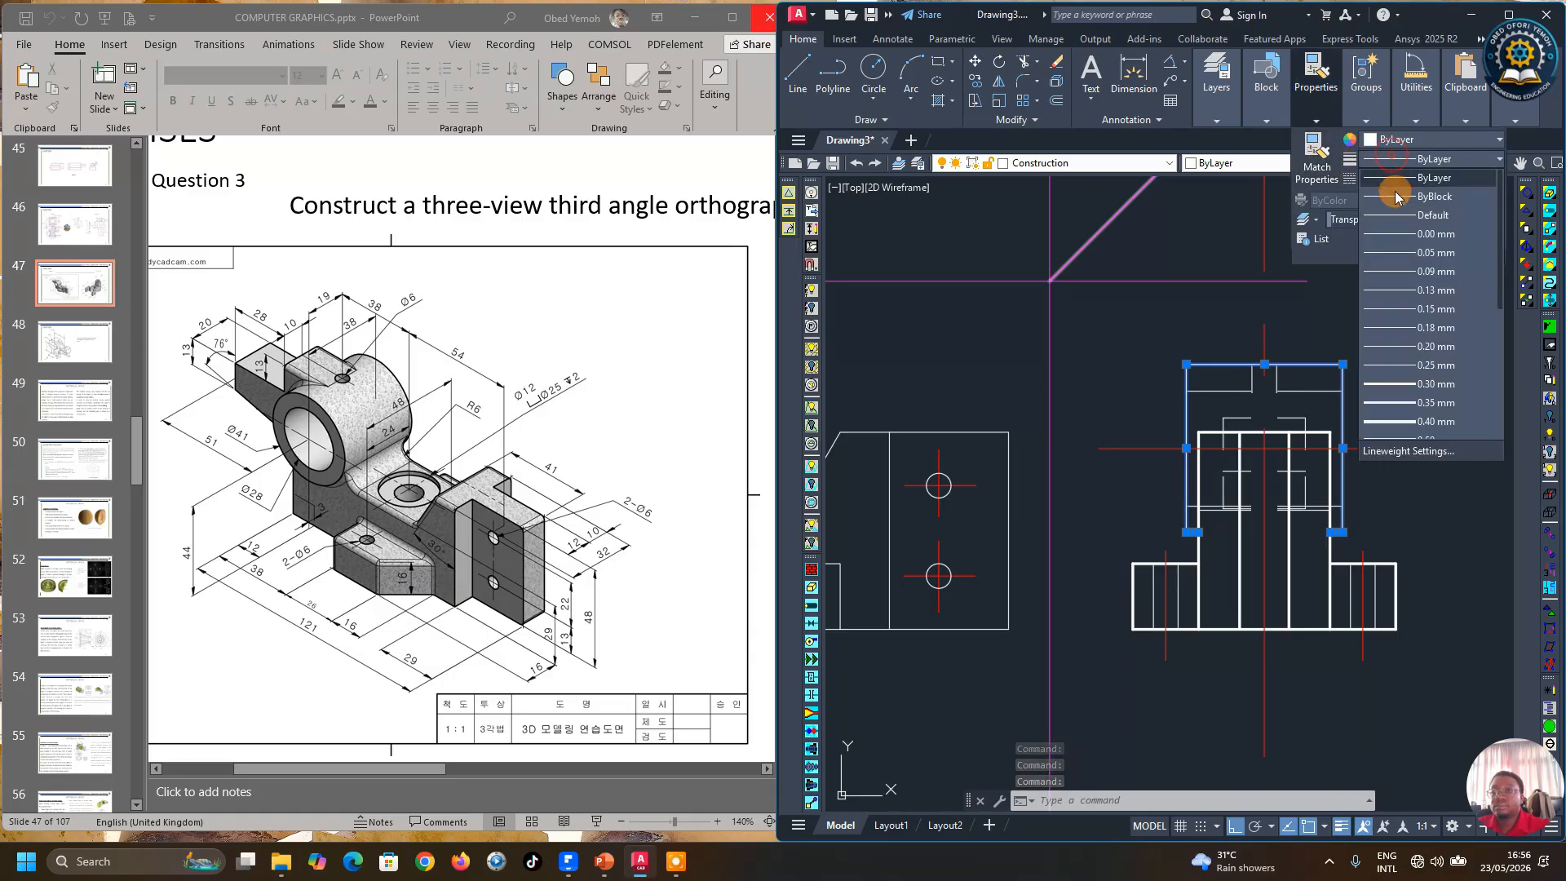
click(1403, 380)
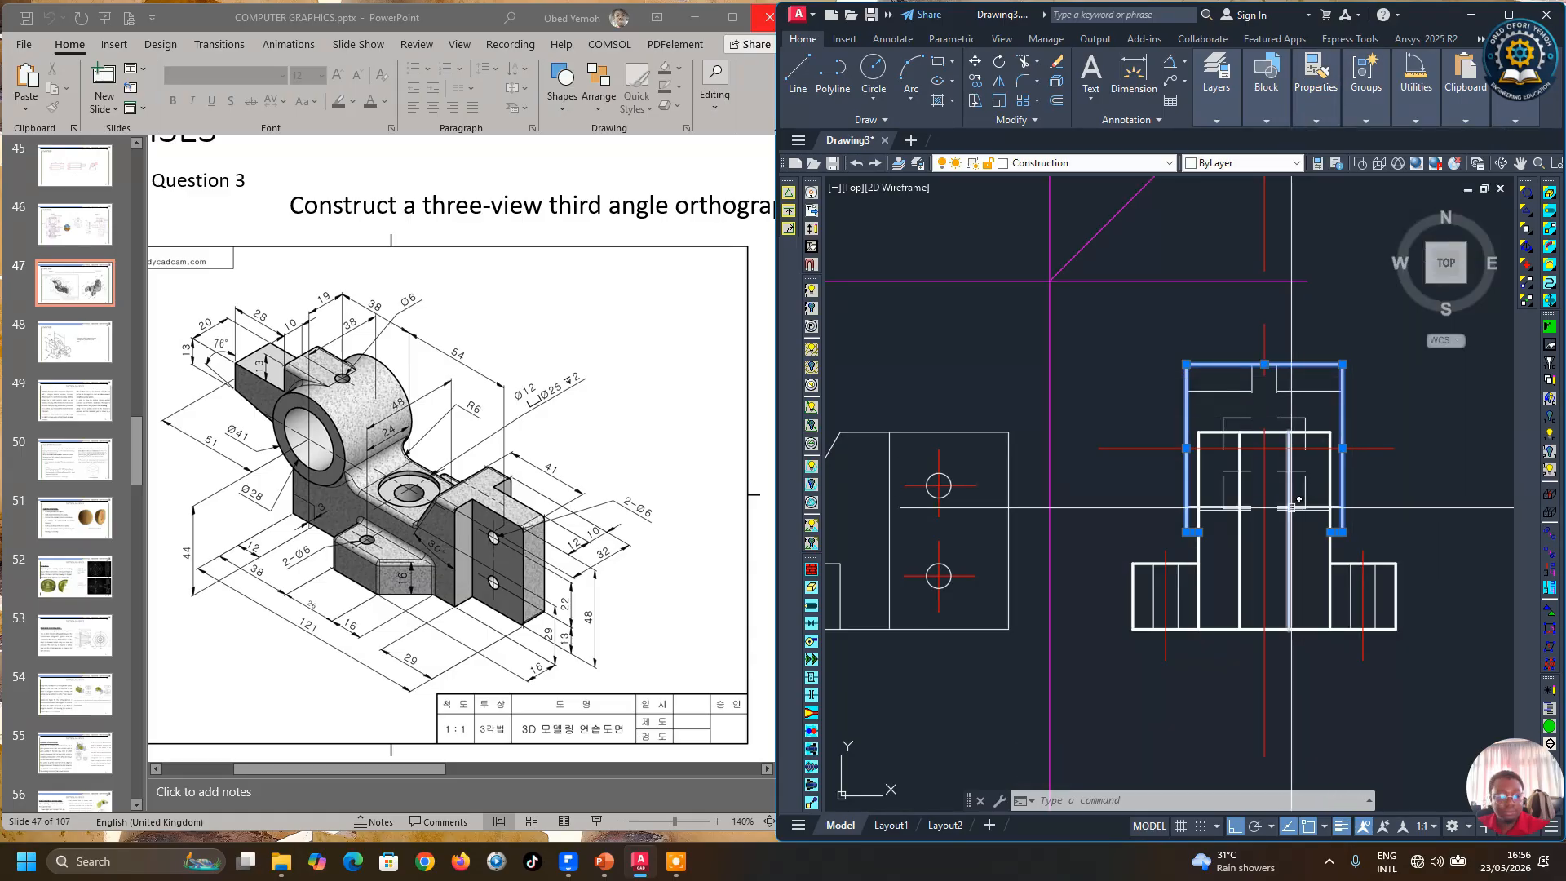
key(Escape)
Step: Draw a short vertical line up from the side view's upper block with the Line tool
scroll(1118, 558, down, 1)
scroll(1134, 561, up, 1)
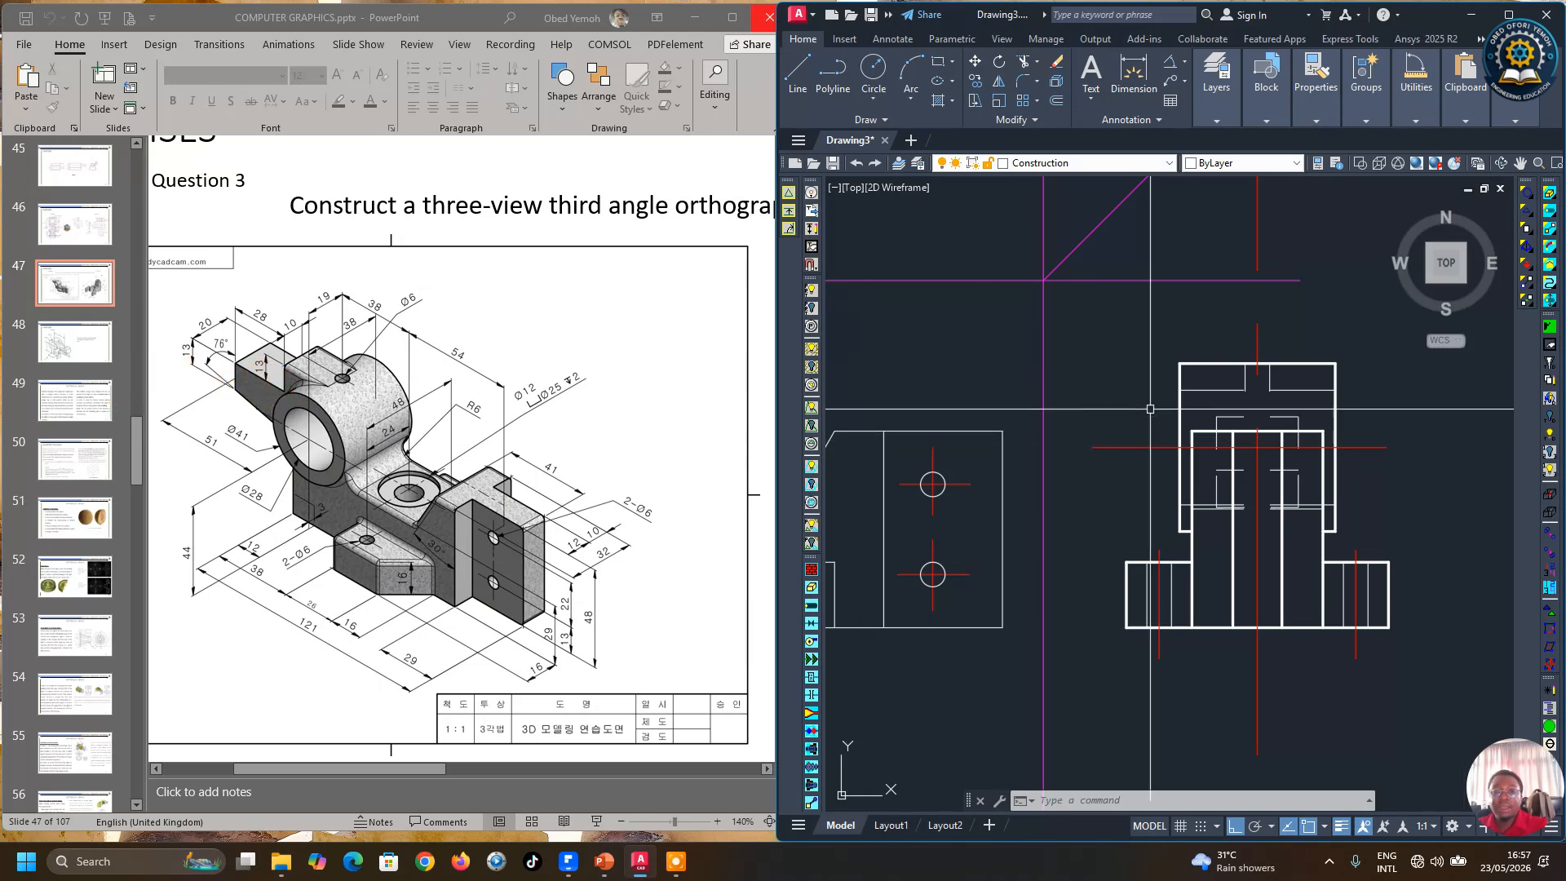
click(798, 81)
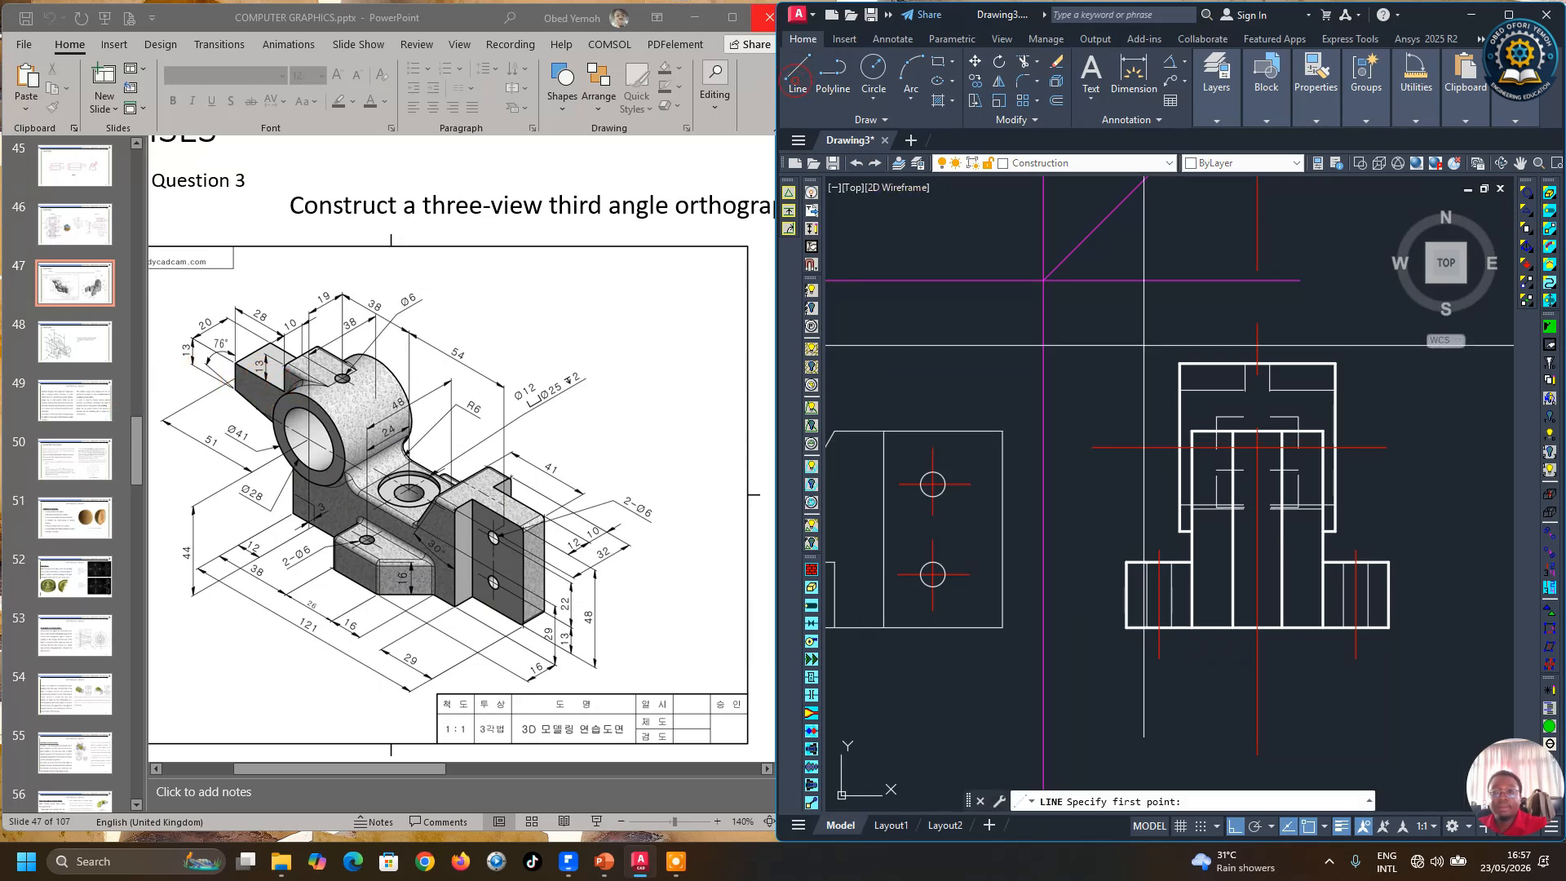
click(1217, 416)
scroll(1219, 403, up, 2)
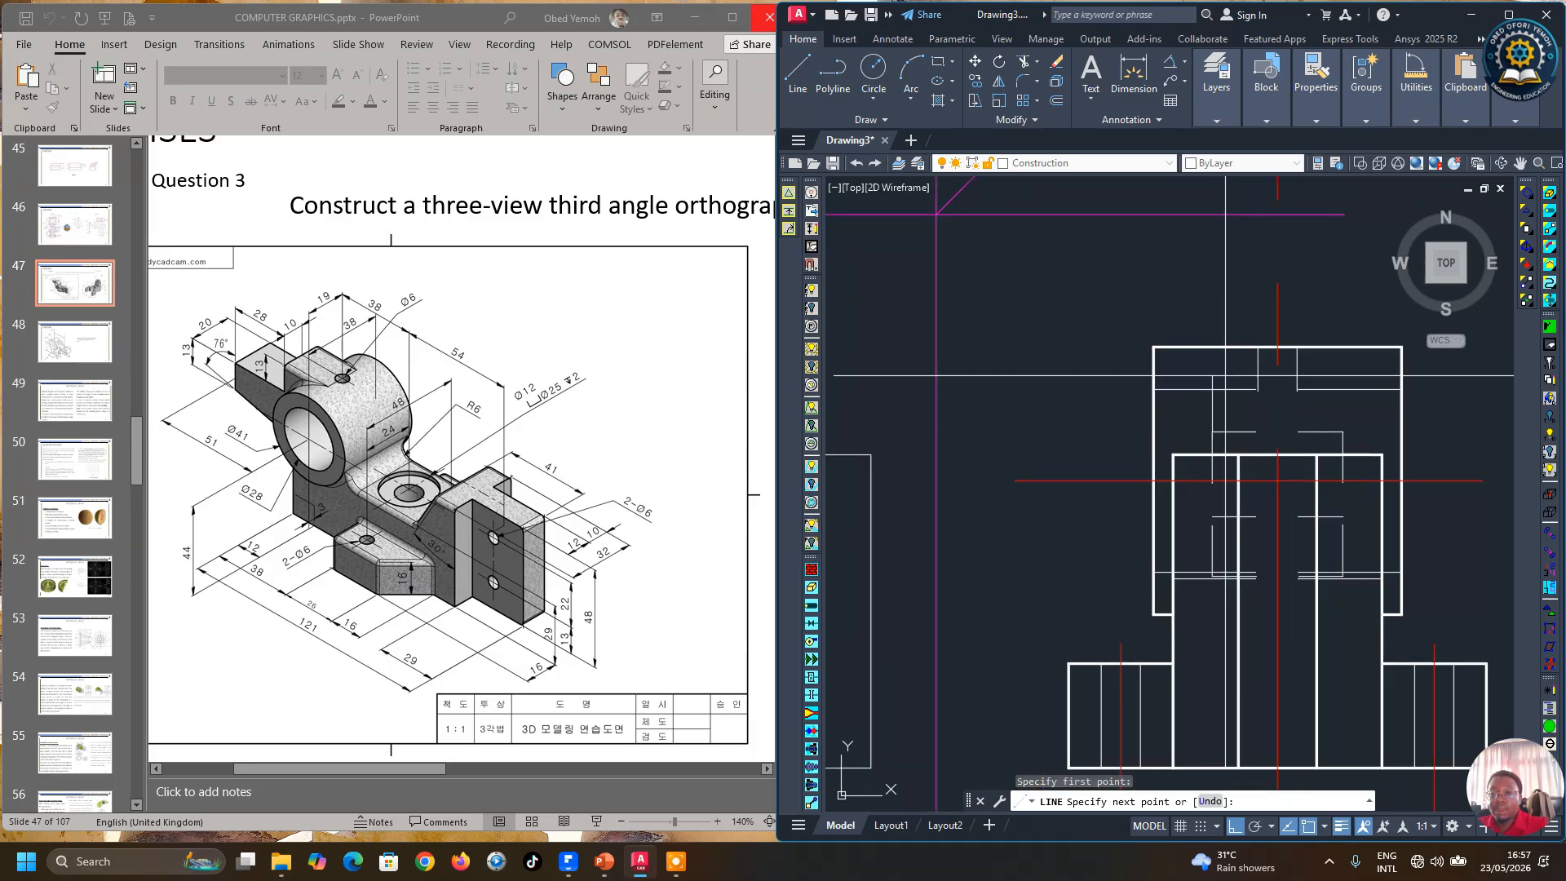
click(1213, 330)
key(Return)
key(Return)
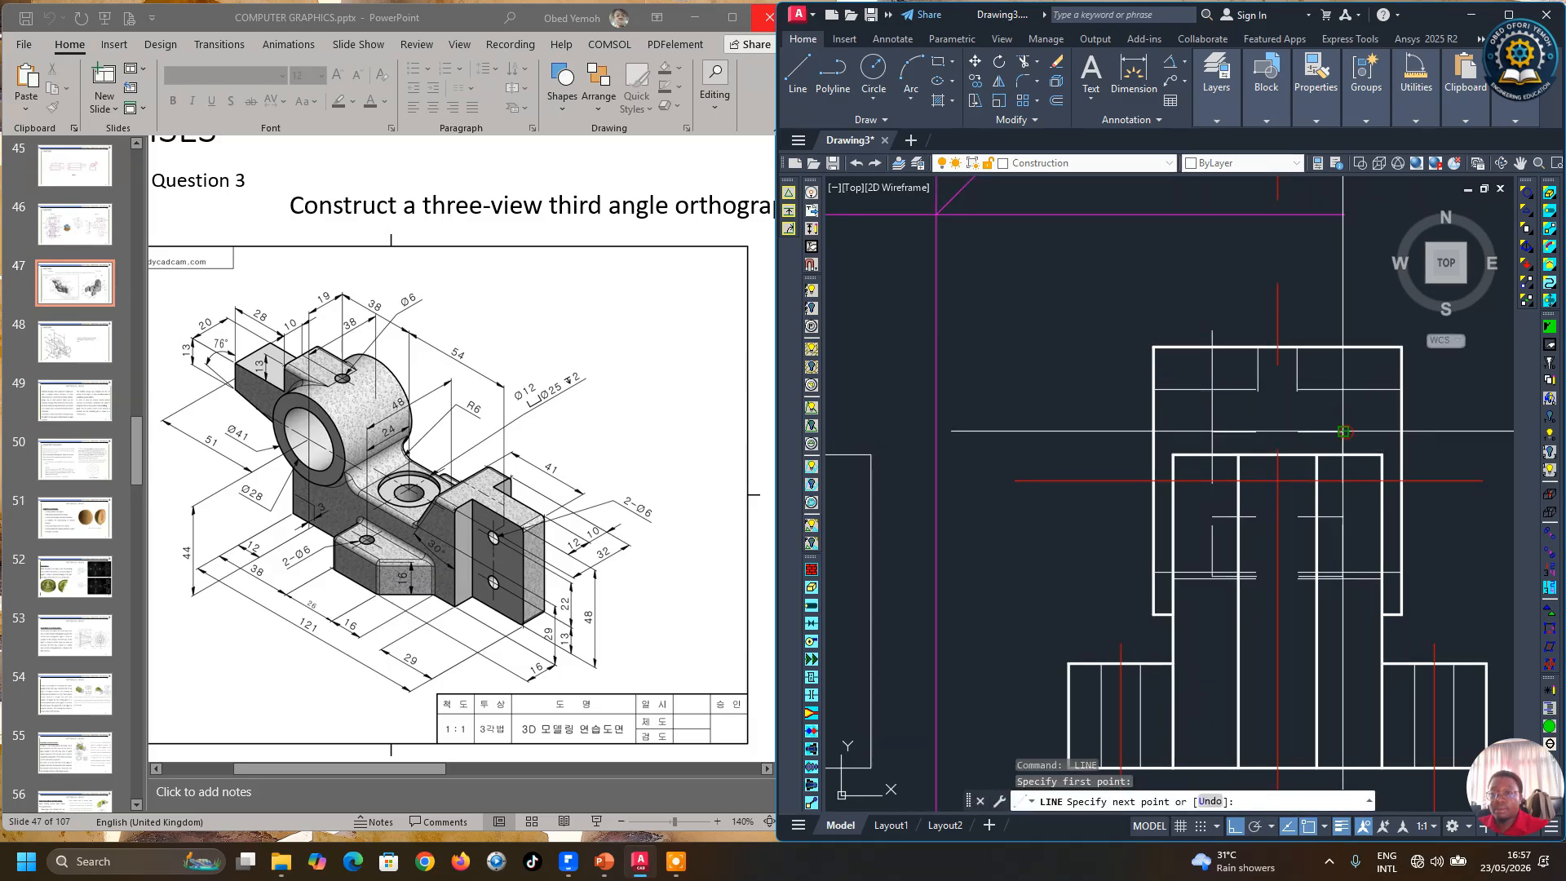
click(1342, 326)
key(Return)
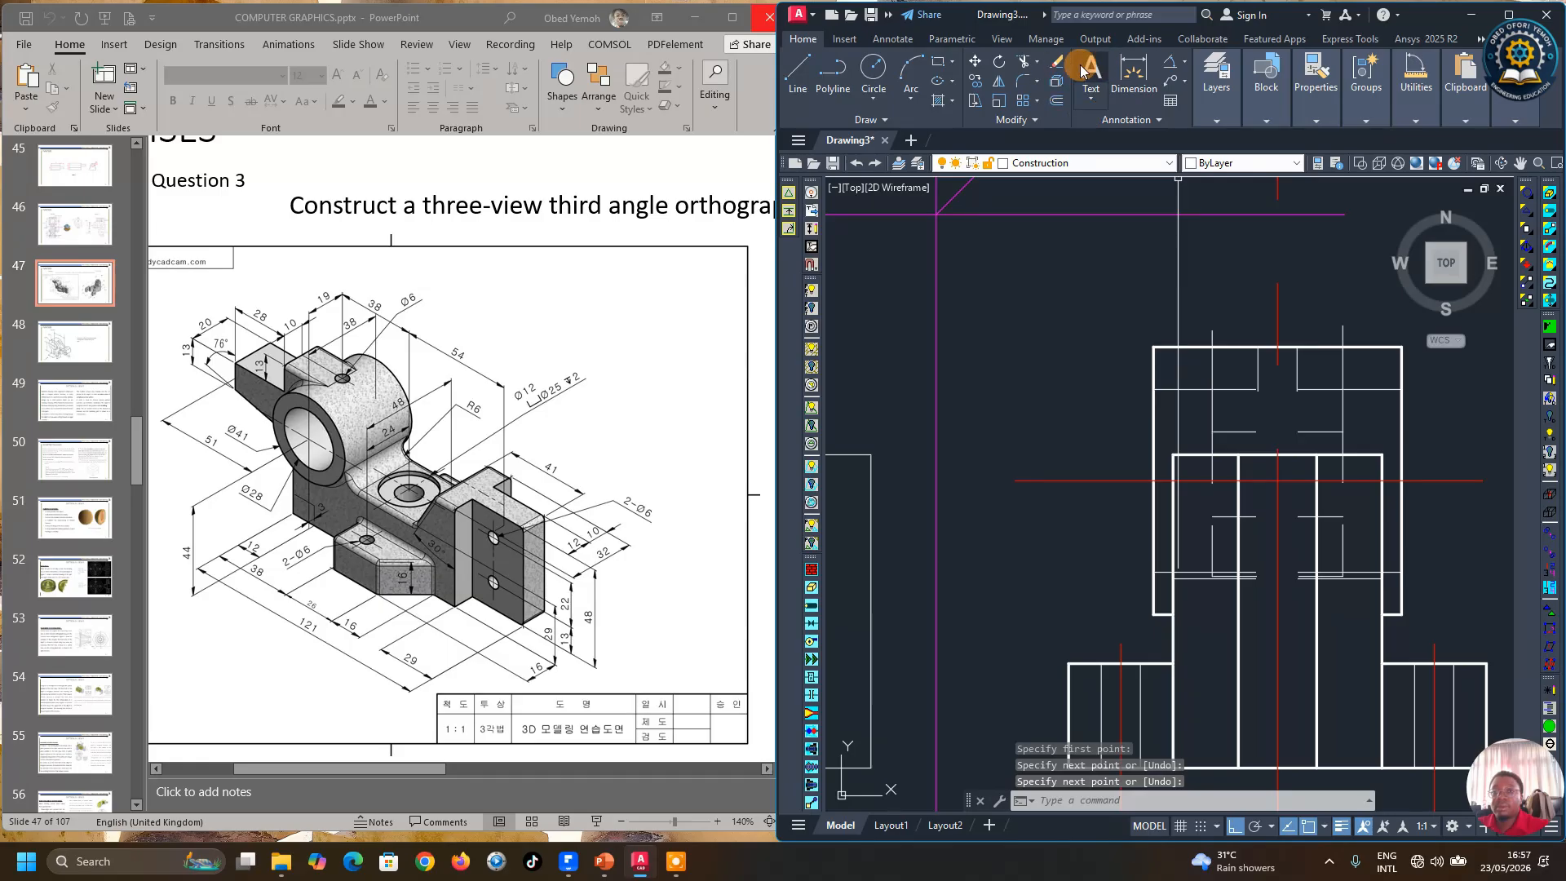
Step: Trim the excess lines around the top of the side view's upper block
click(1025, 67)
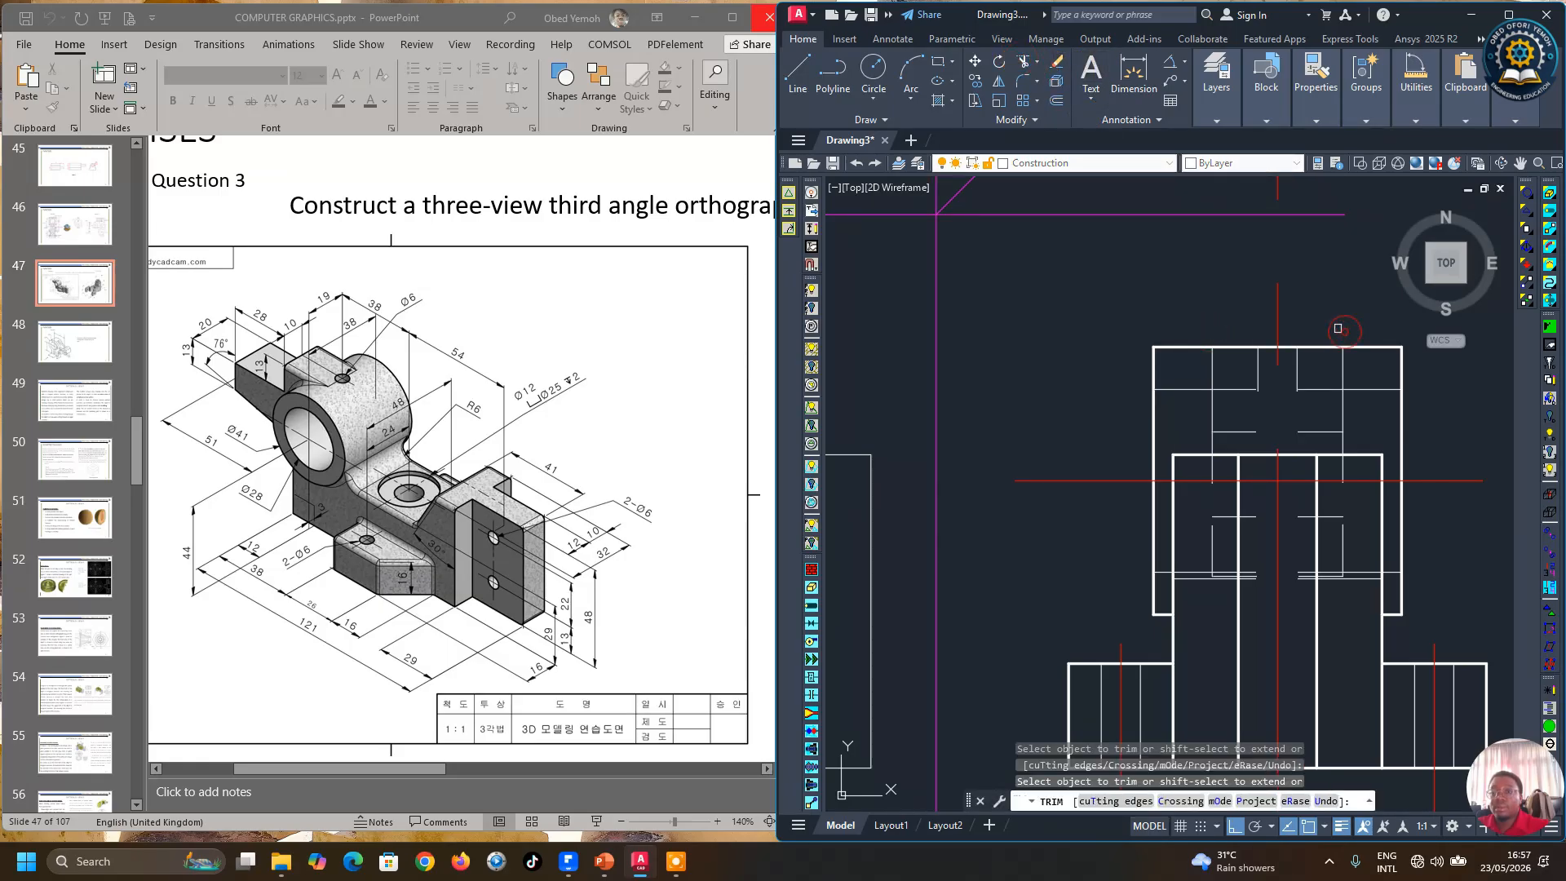
scroll(1296, 320, down, 4)
key(Return)
scroll(1293, 349, up, 4)
scroll(1087, 394, down, 2)
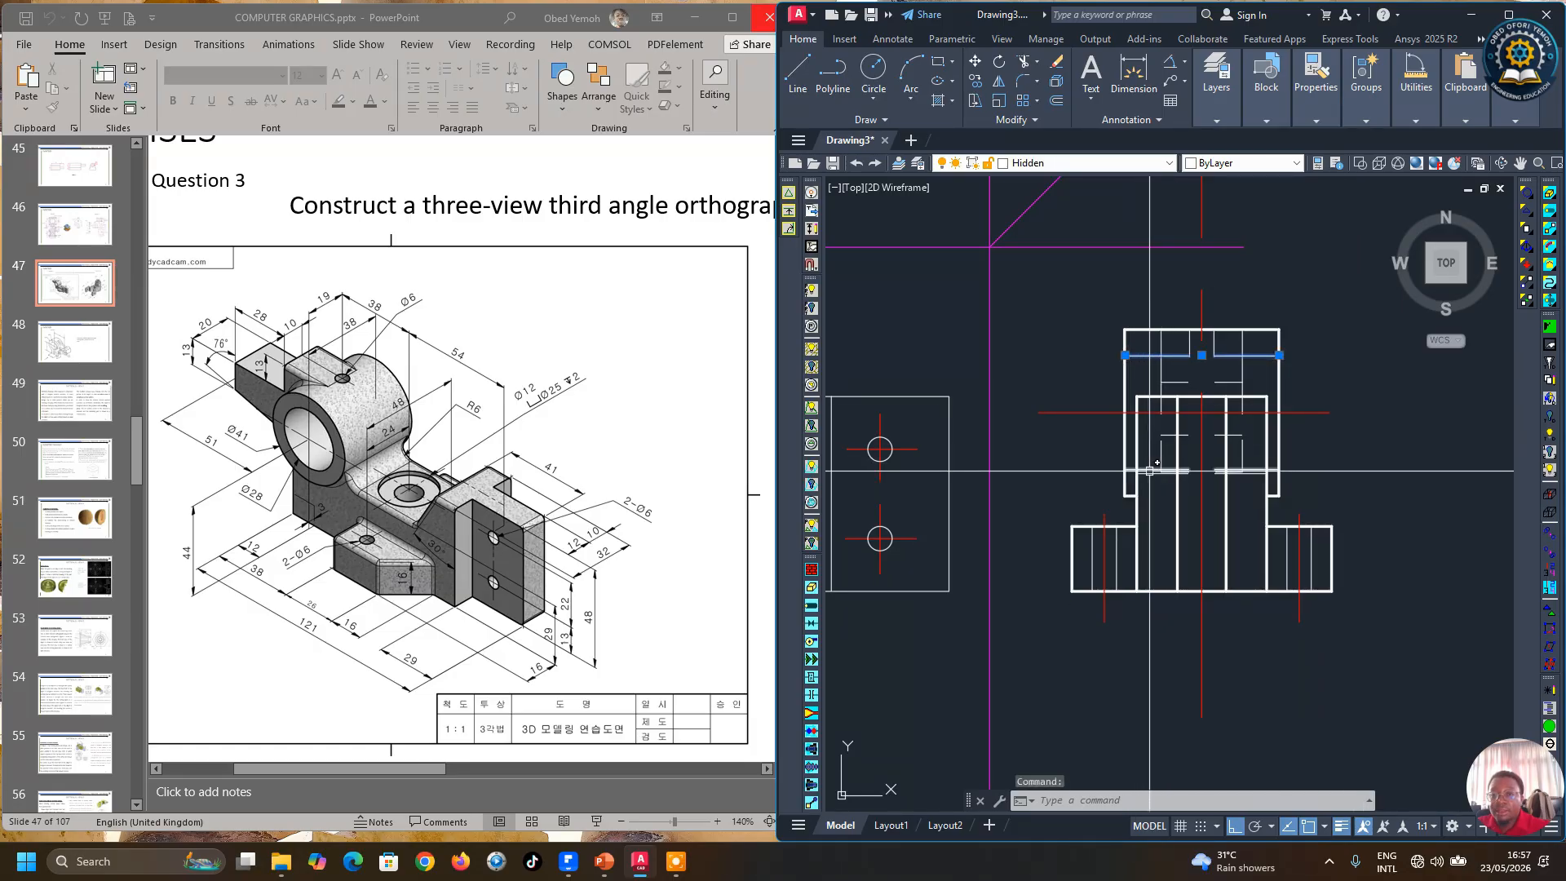
Step: Check which layer the horizontal hole lines in the side view's upper block are on
scroll(1129, 467, up, 2)
click(1115, 468)
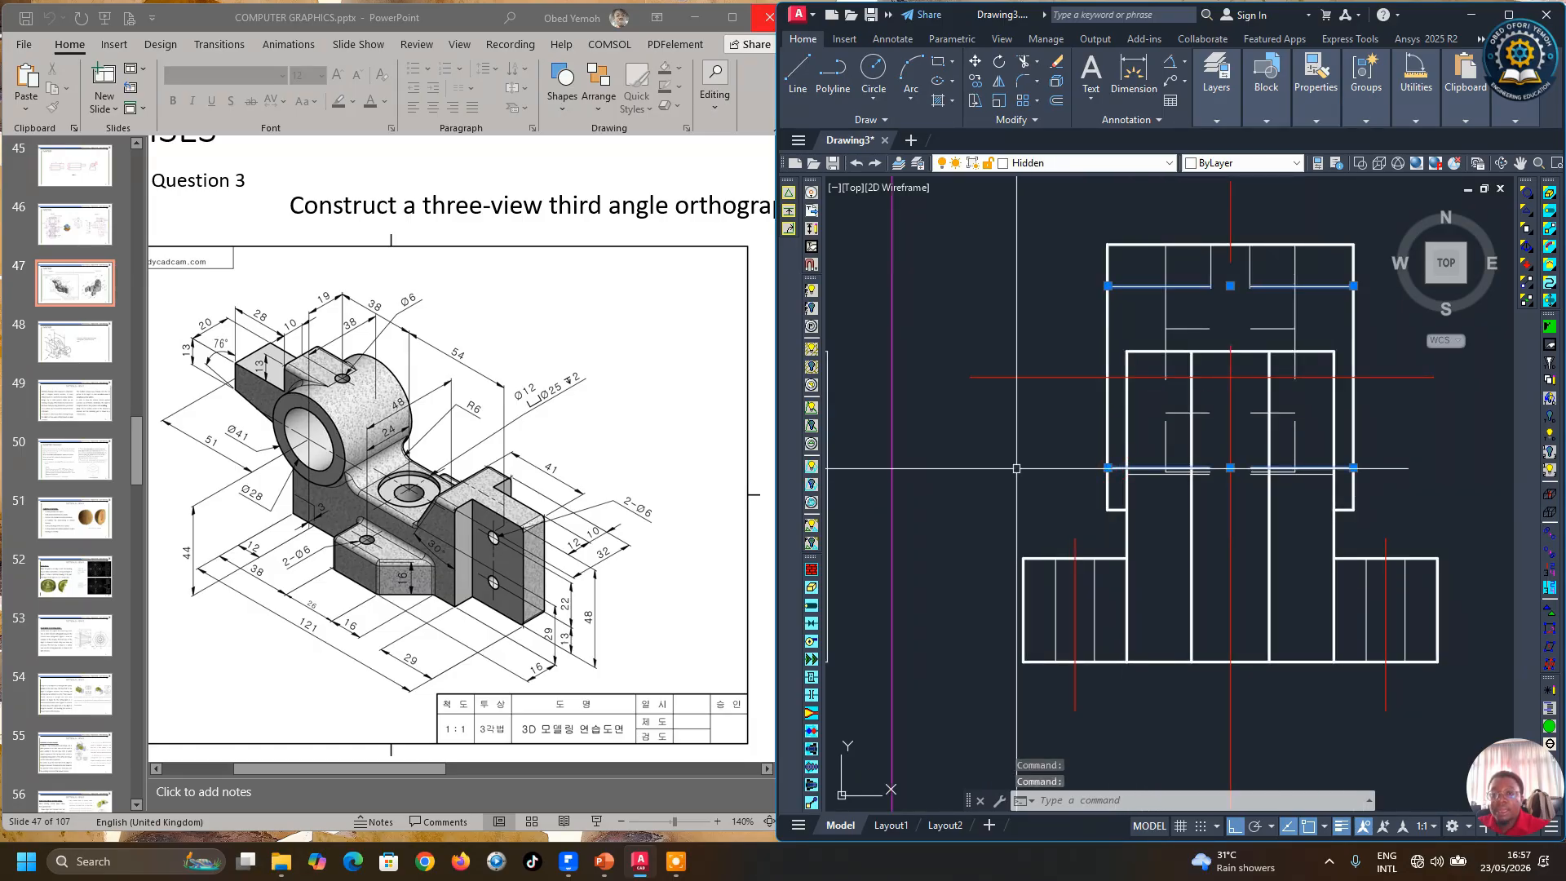
click(1219, 111)
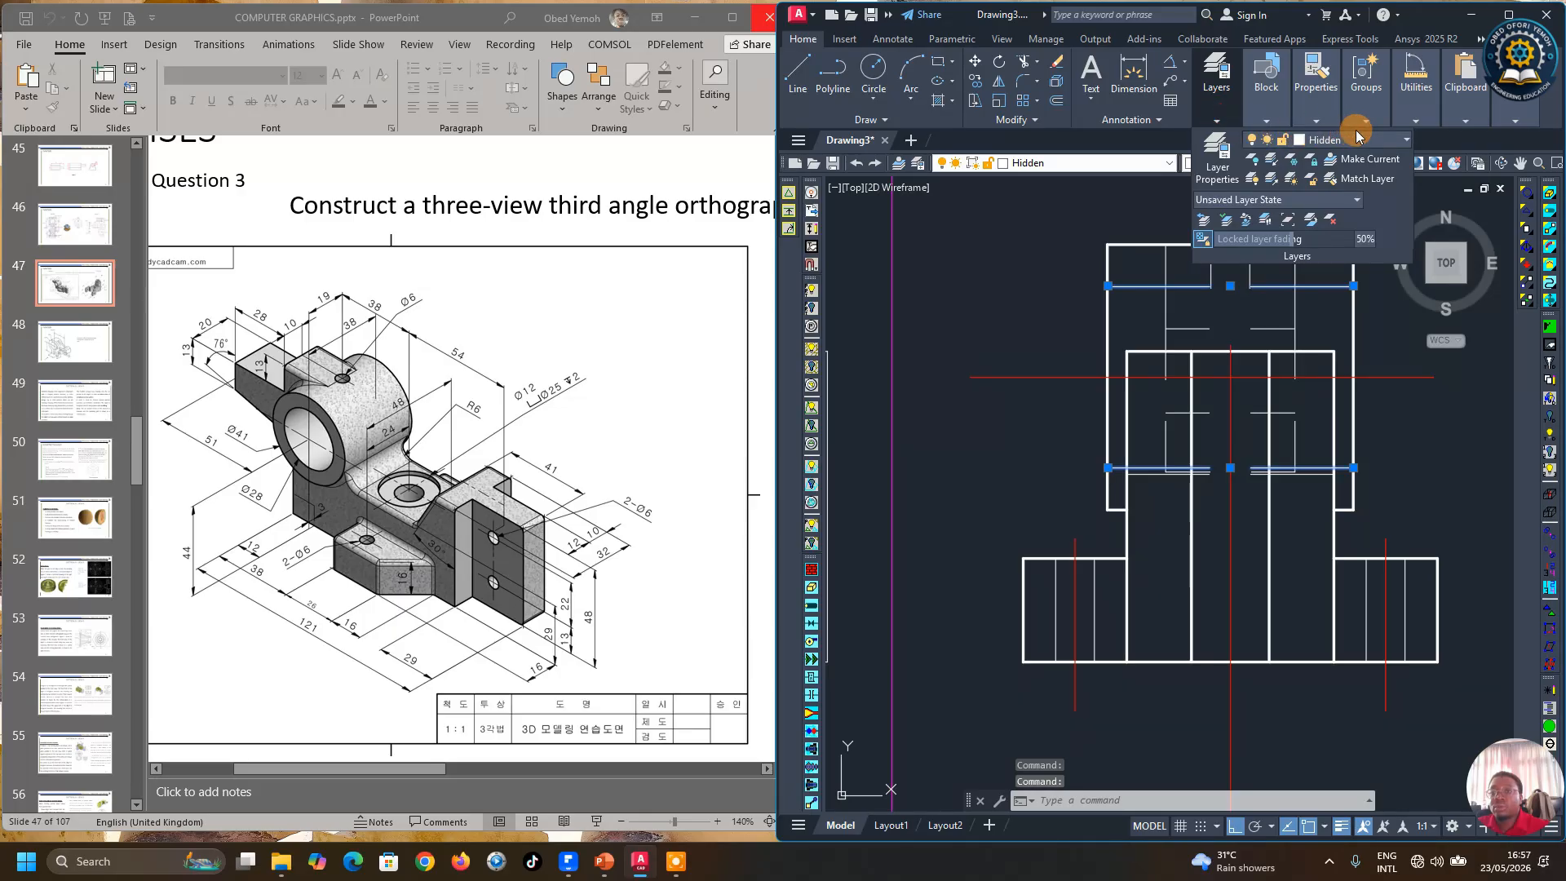
key(Escape)
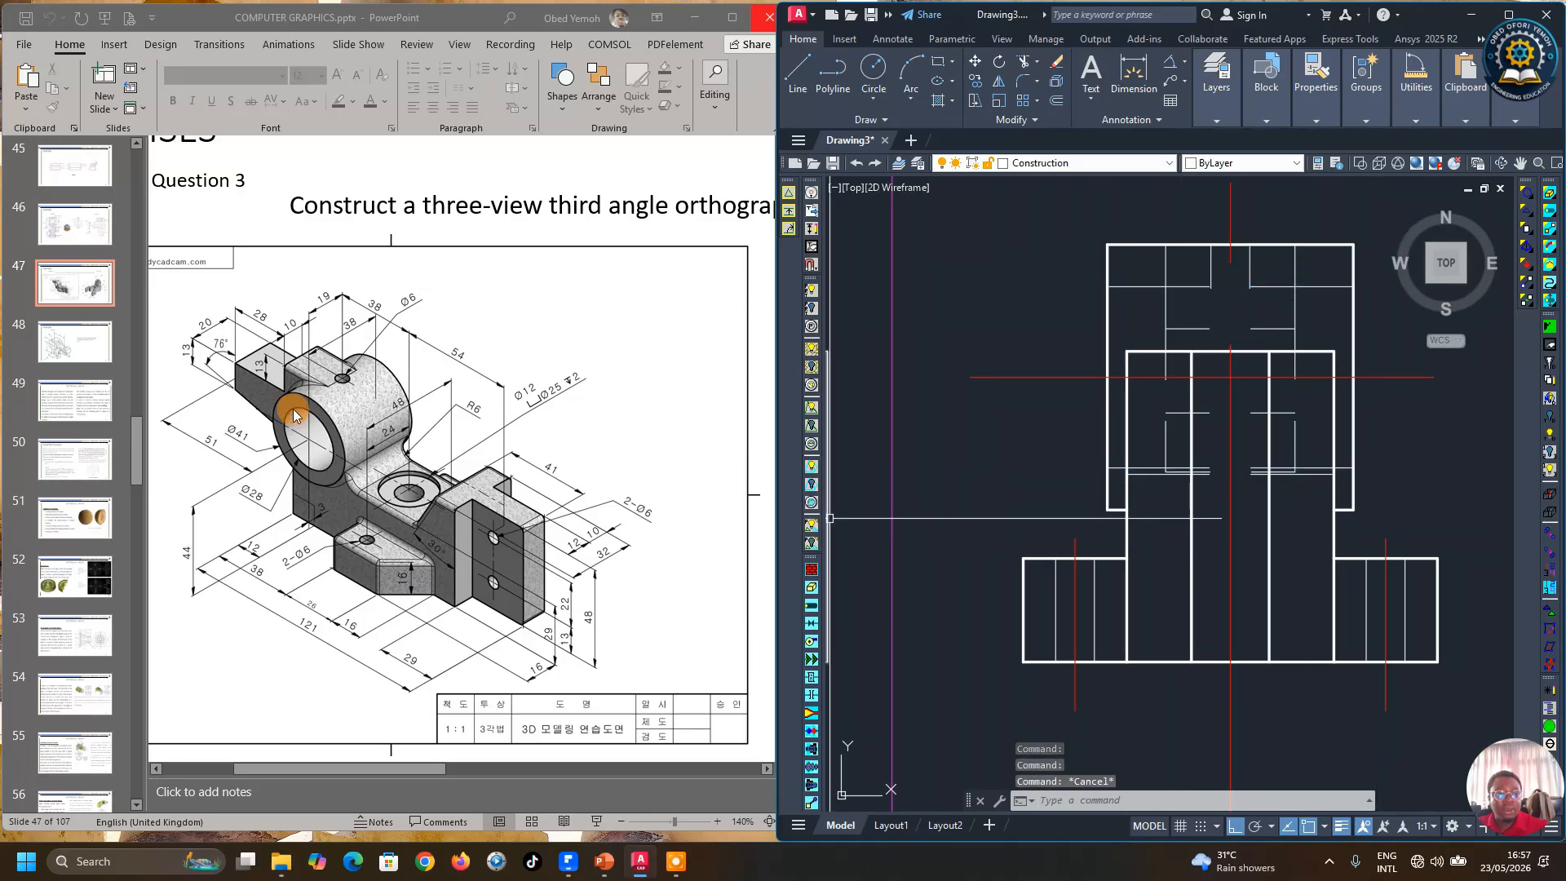
Step: Check which layer the short hole lines in the side view's upper block are on
scroll(389, 433, down, 1)
scroll(1136, 359, down, 2)
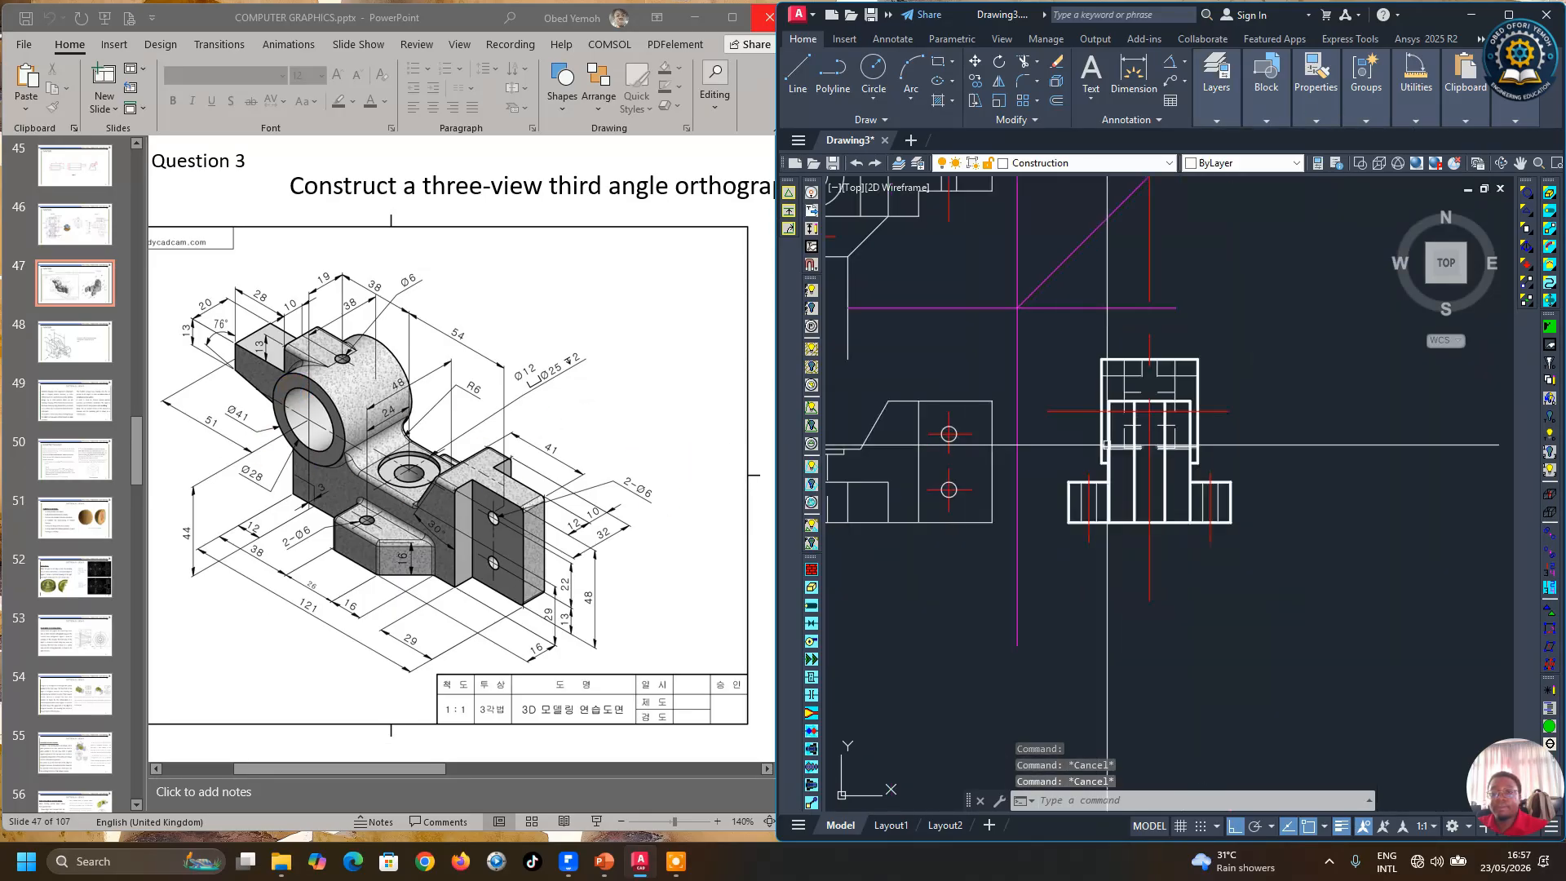
click(1137, 359)
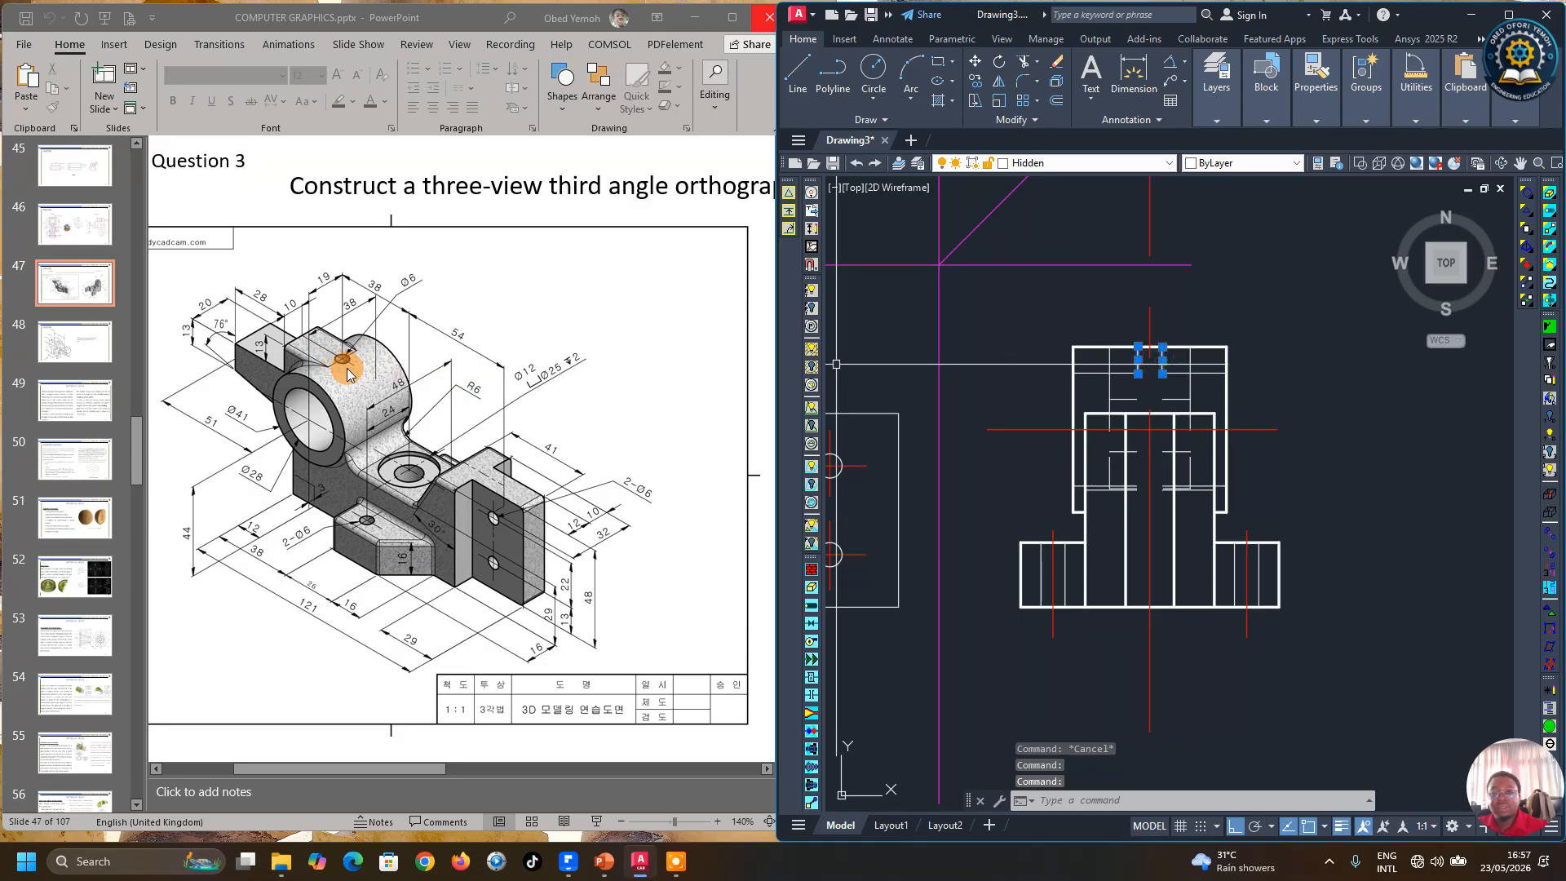
key(Escape)
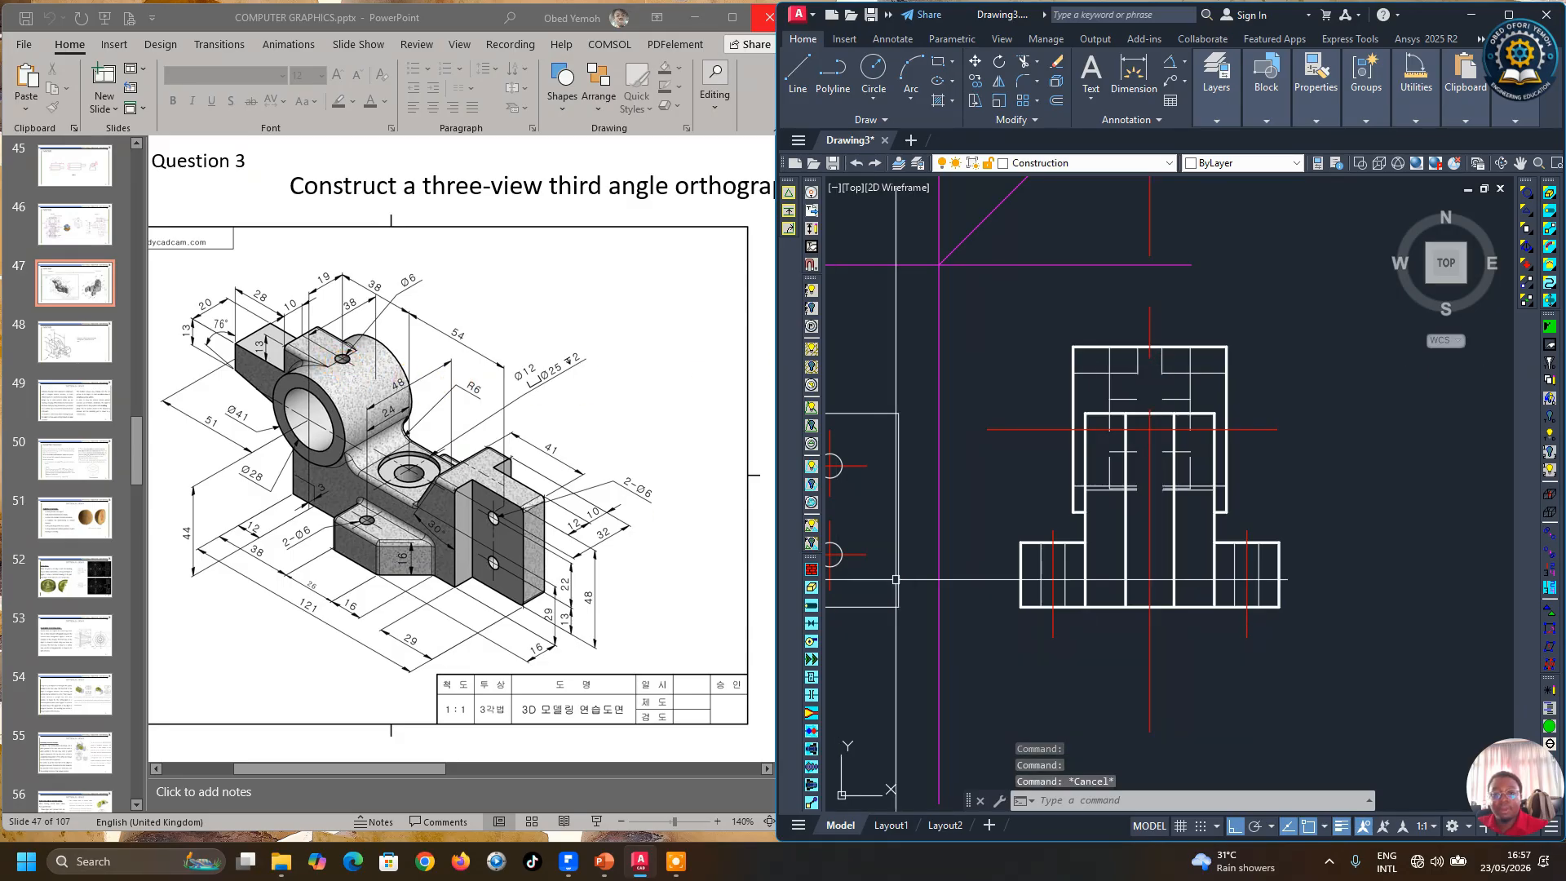
scroll(1226, 622, down, 2)
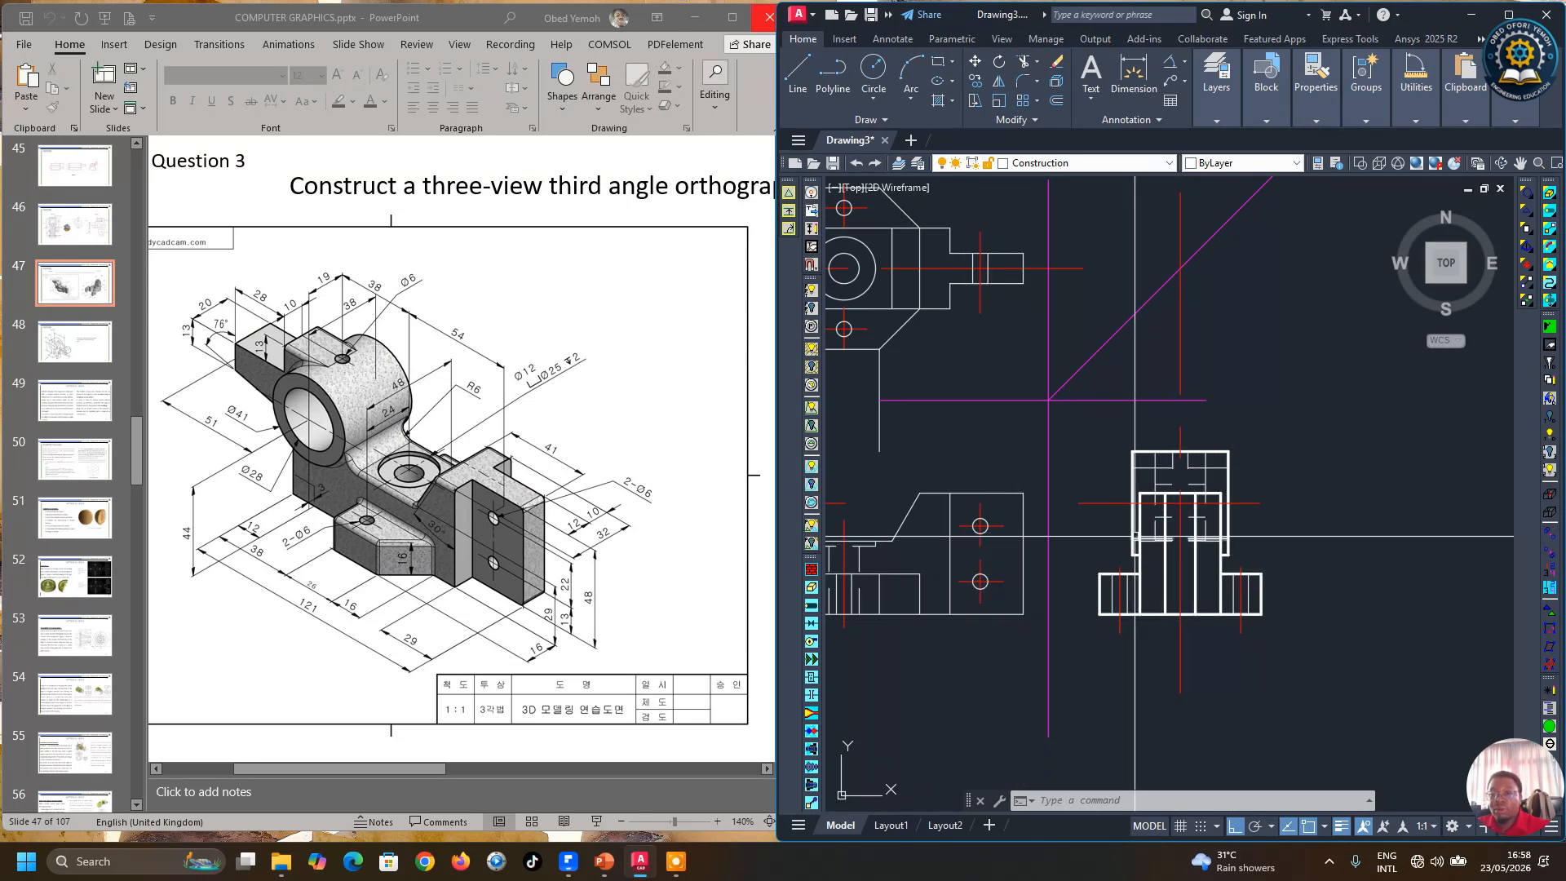
scroll(1166, 563, down, 2)
scroll(1136, 564, up, 2)
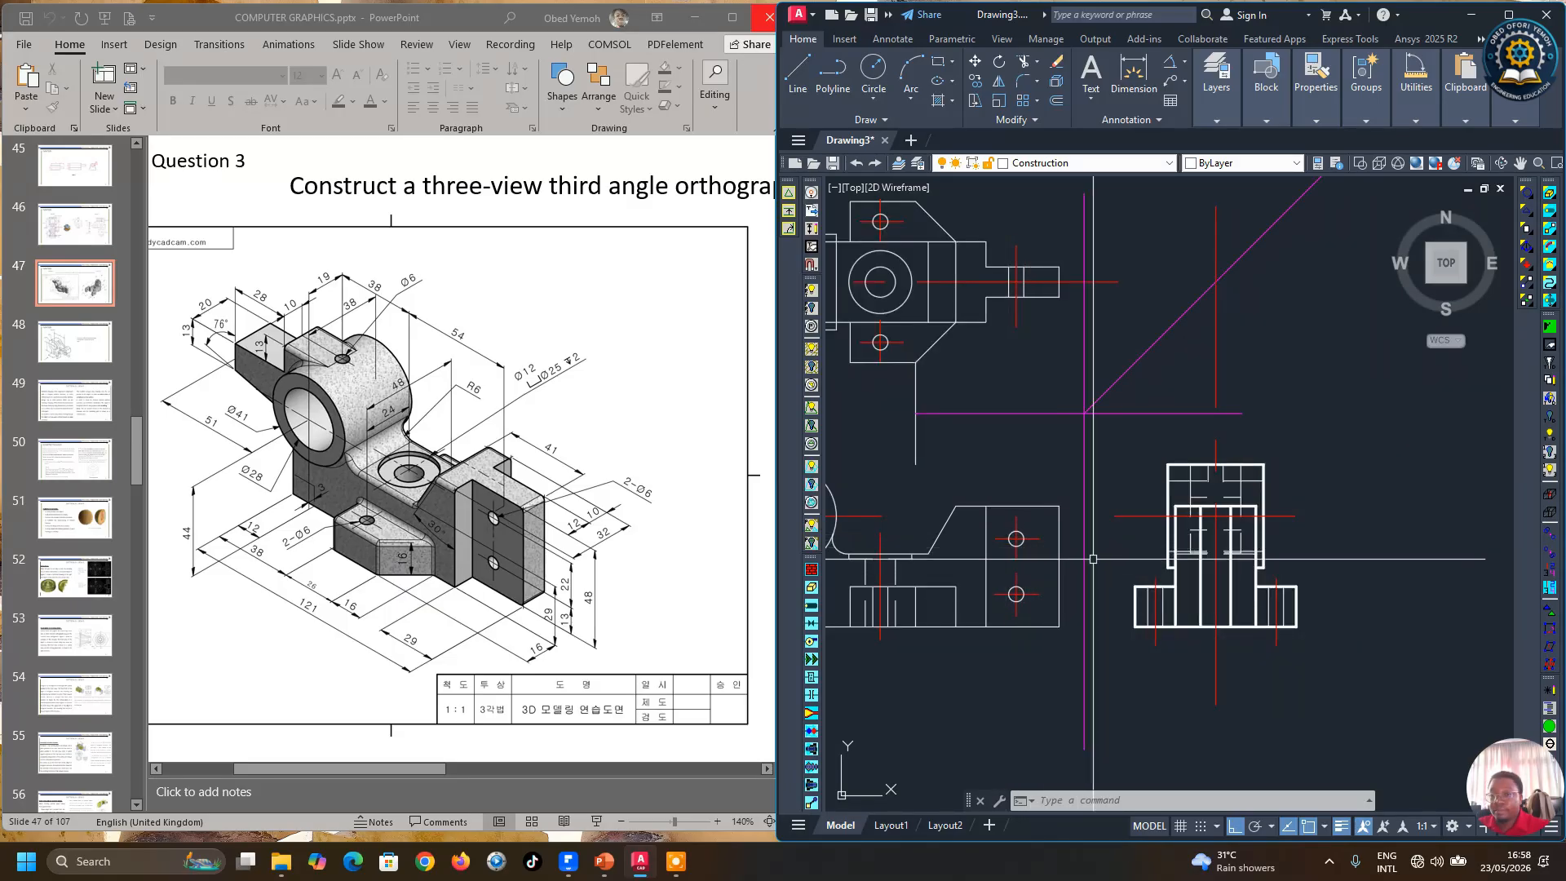
scroll(1181, 580, down, 4)
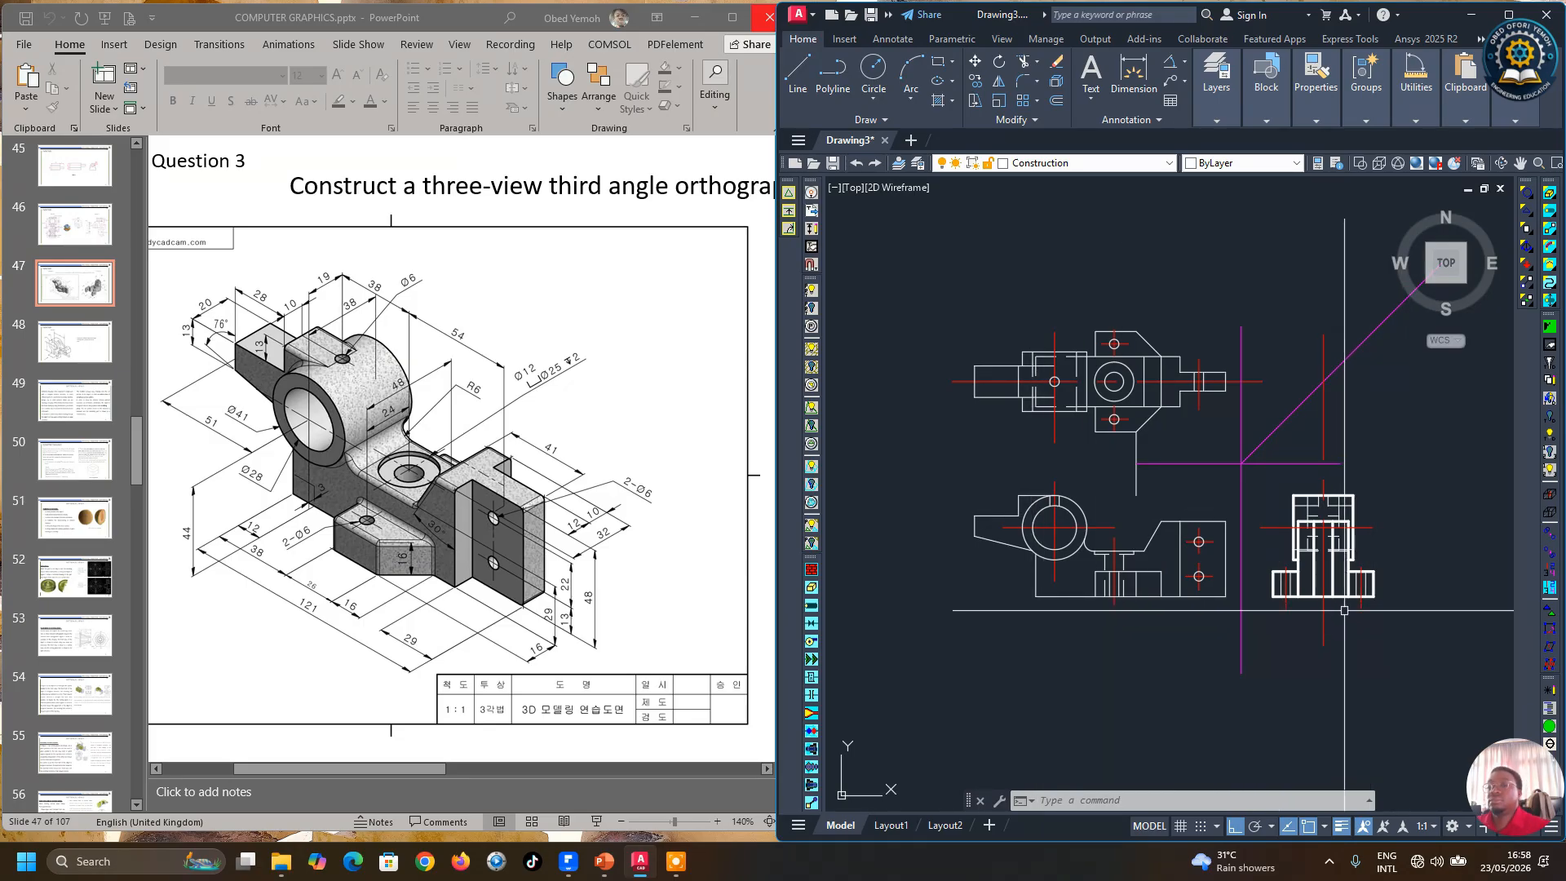
scroll(1397, 648, up, 1)
scroll(1393, 645, down, 1)
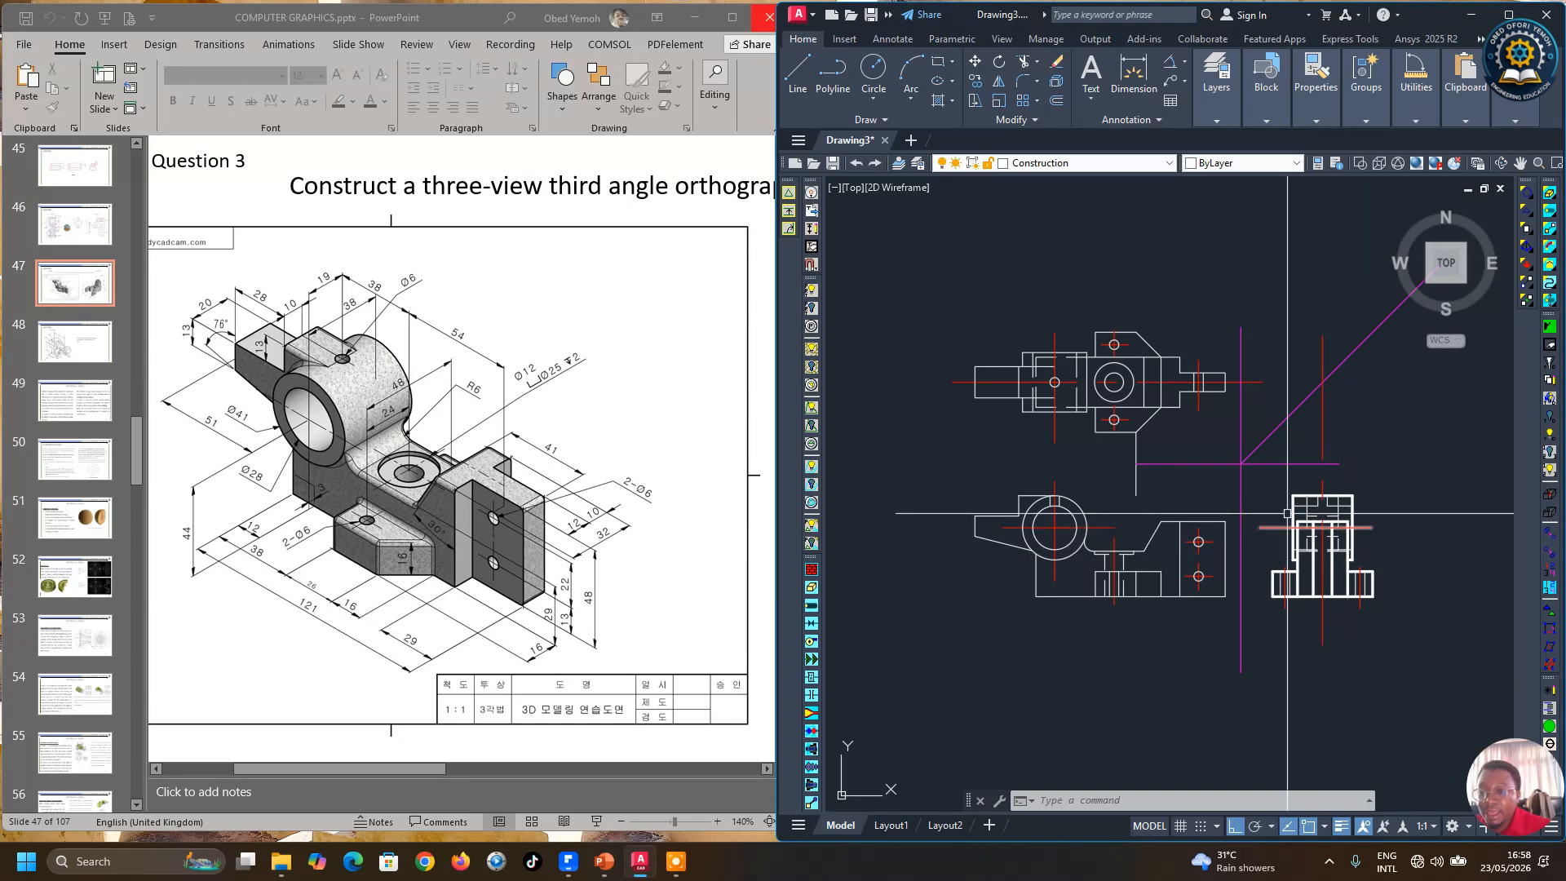
scroll(1323, 535, up, 2)
scroll(1330, 540, down, 2)
scroll(1219, 490, up, 2)
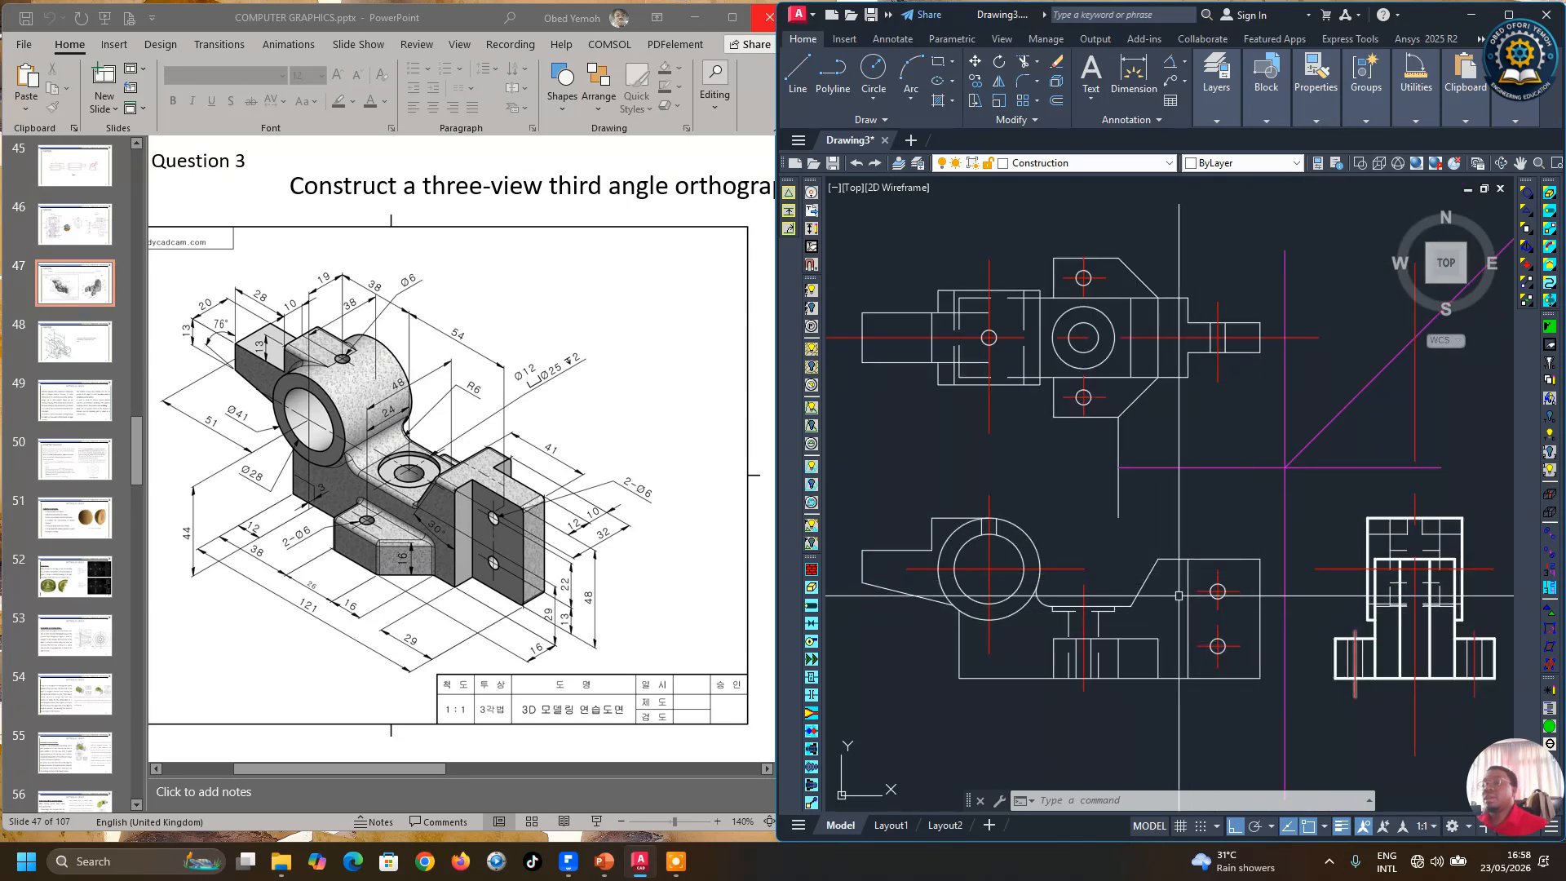
scroll(1118, 567, down, 2)
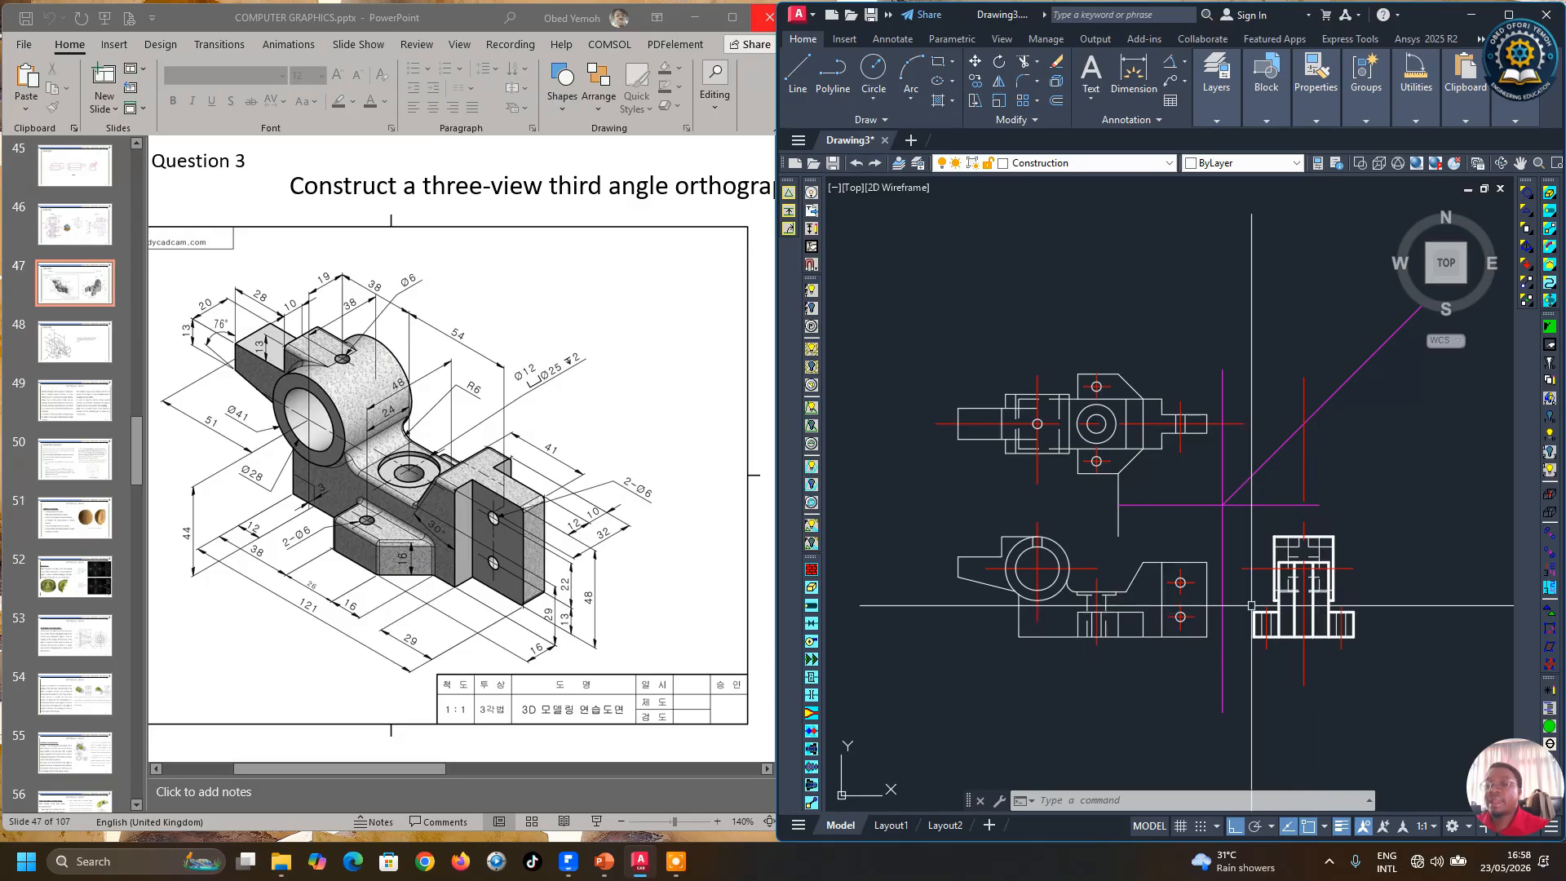
scroll(1250, 642, up, 2)
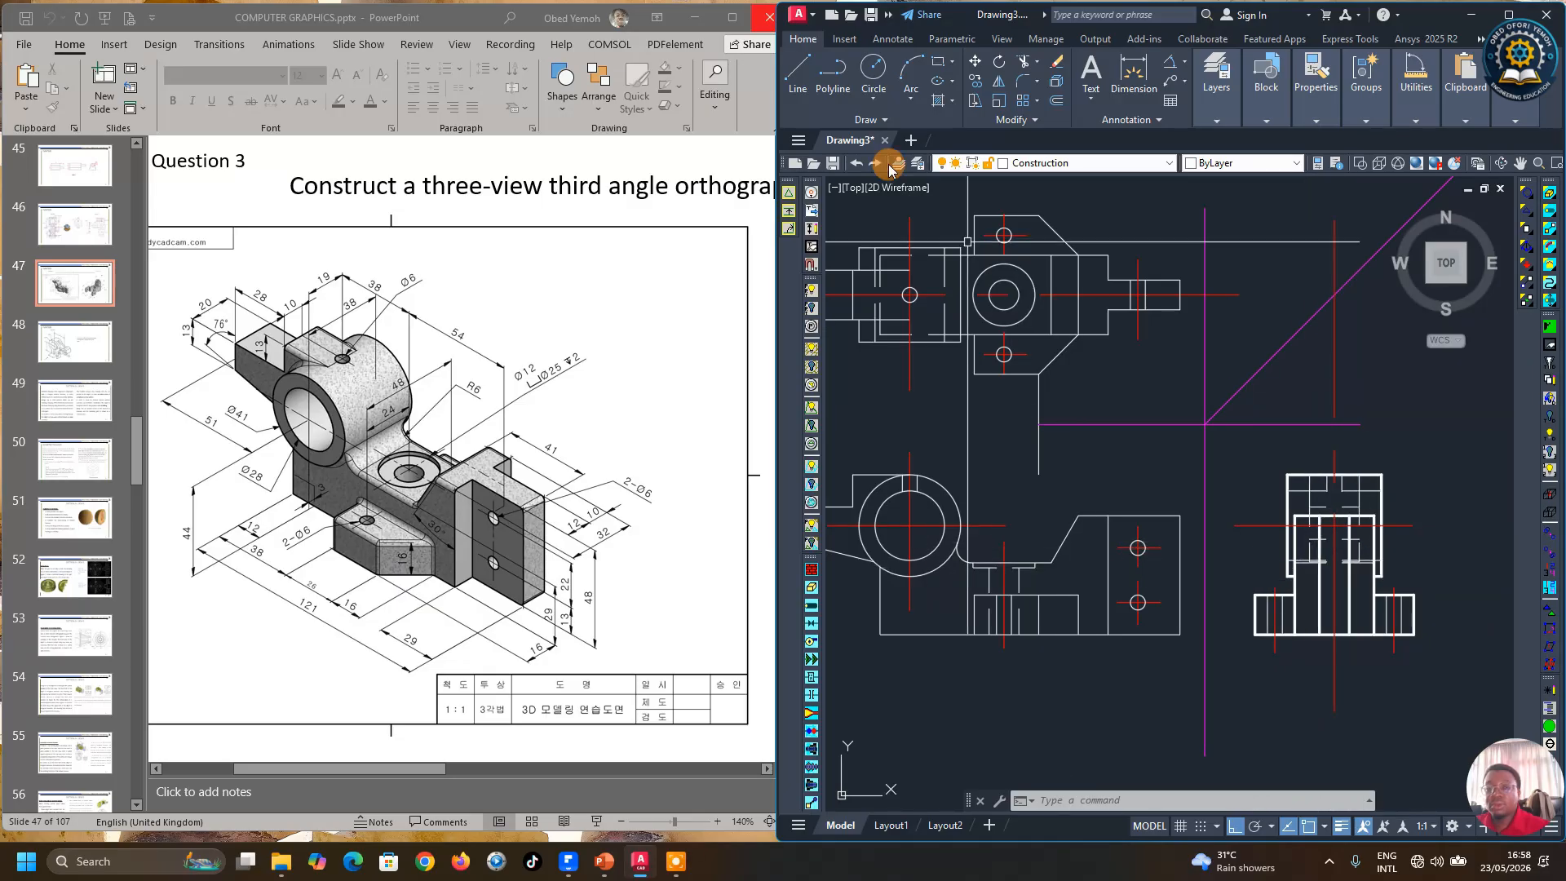
Step: Copy the two horizontal hole lines from the front view's right block about 88 units to the right
click(976, 81)
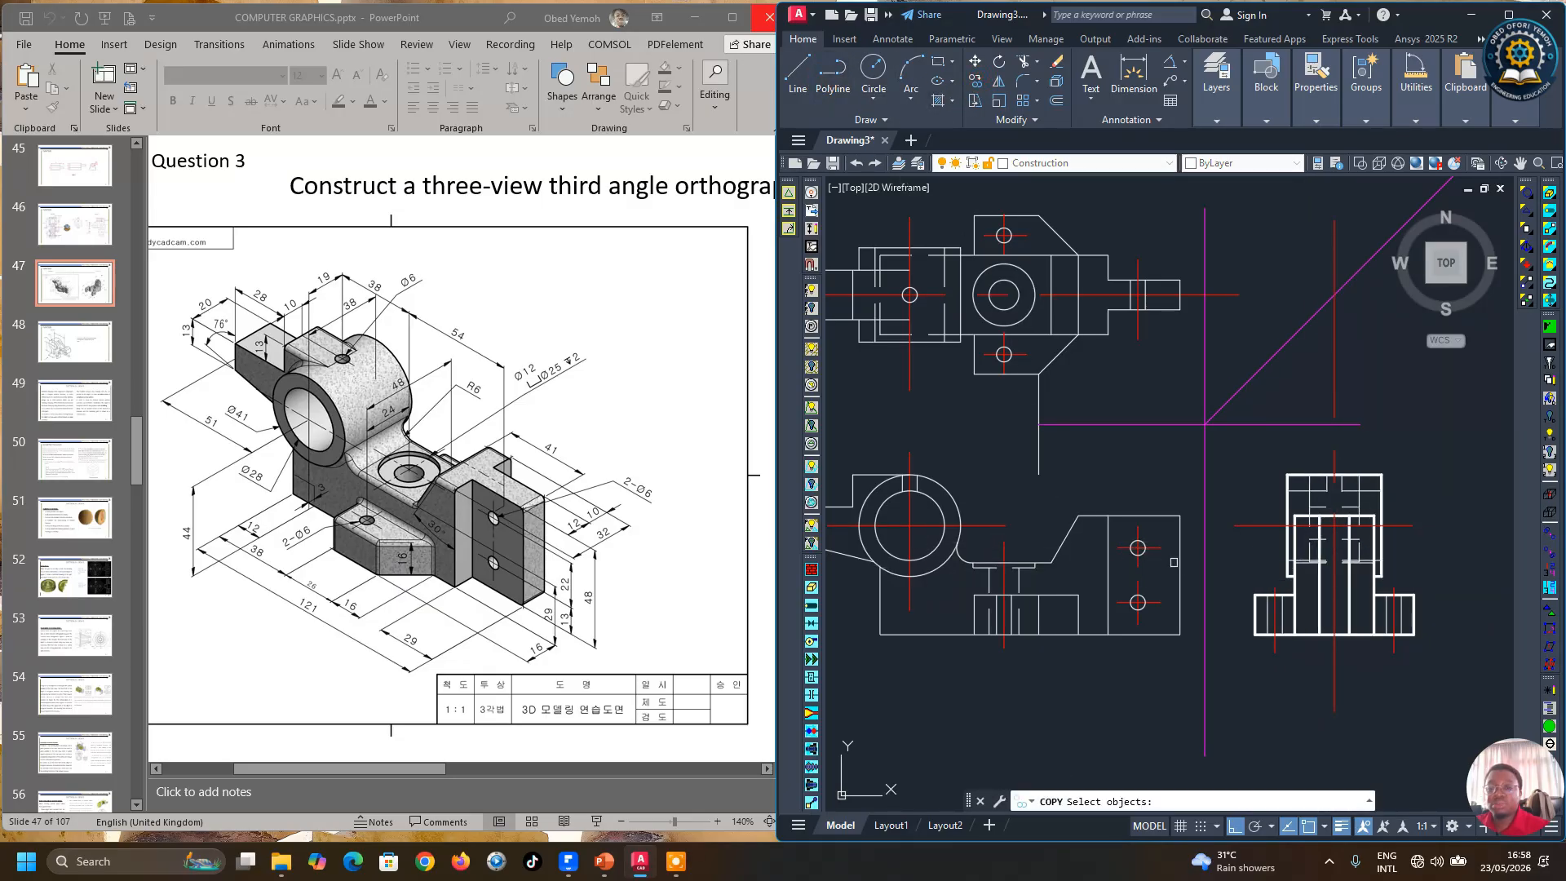
click(1159, 545)
click(1160, 599)
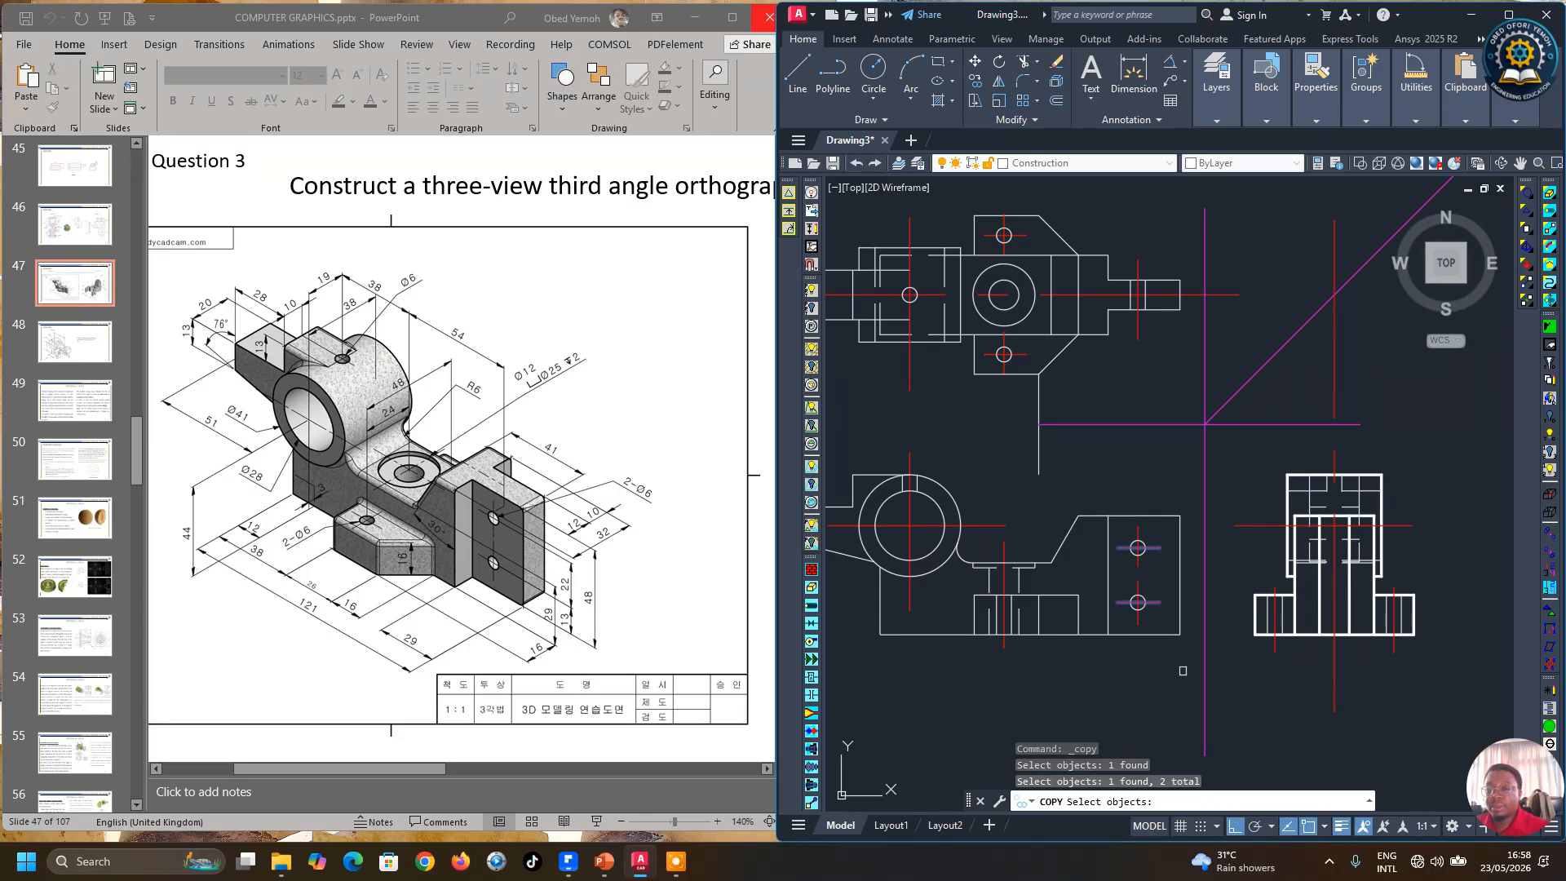
scroll(1053, 428, down, 2)
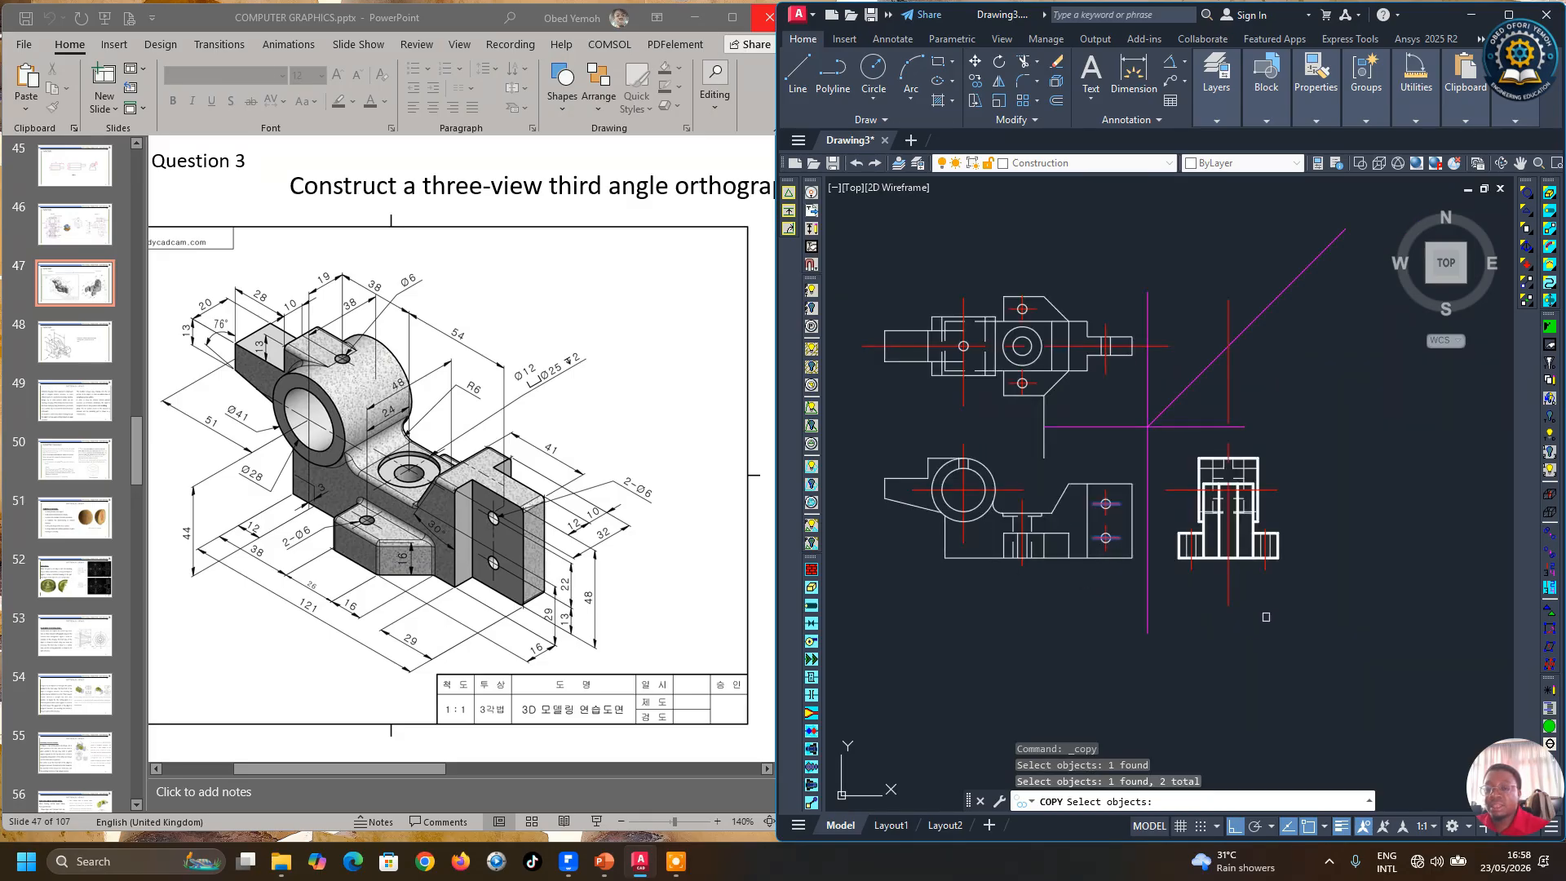
key(Return)
click(1228, 657)
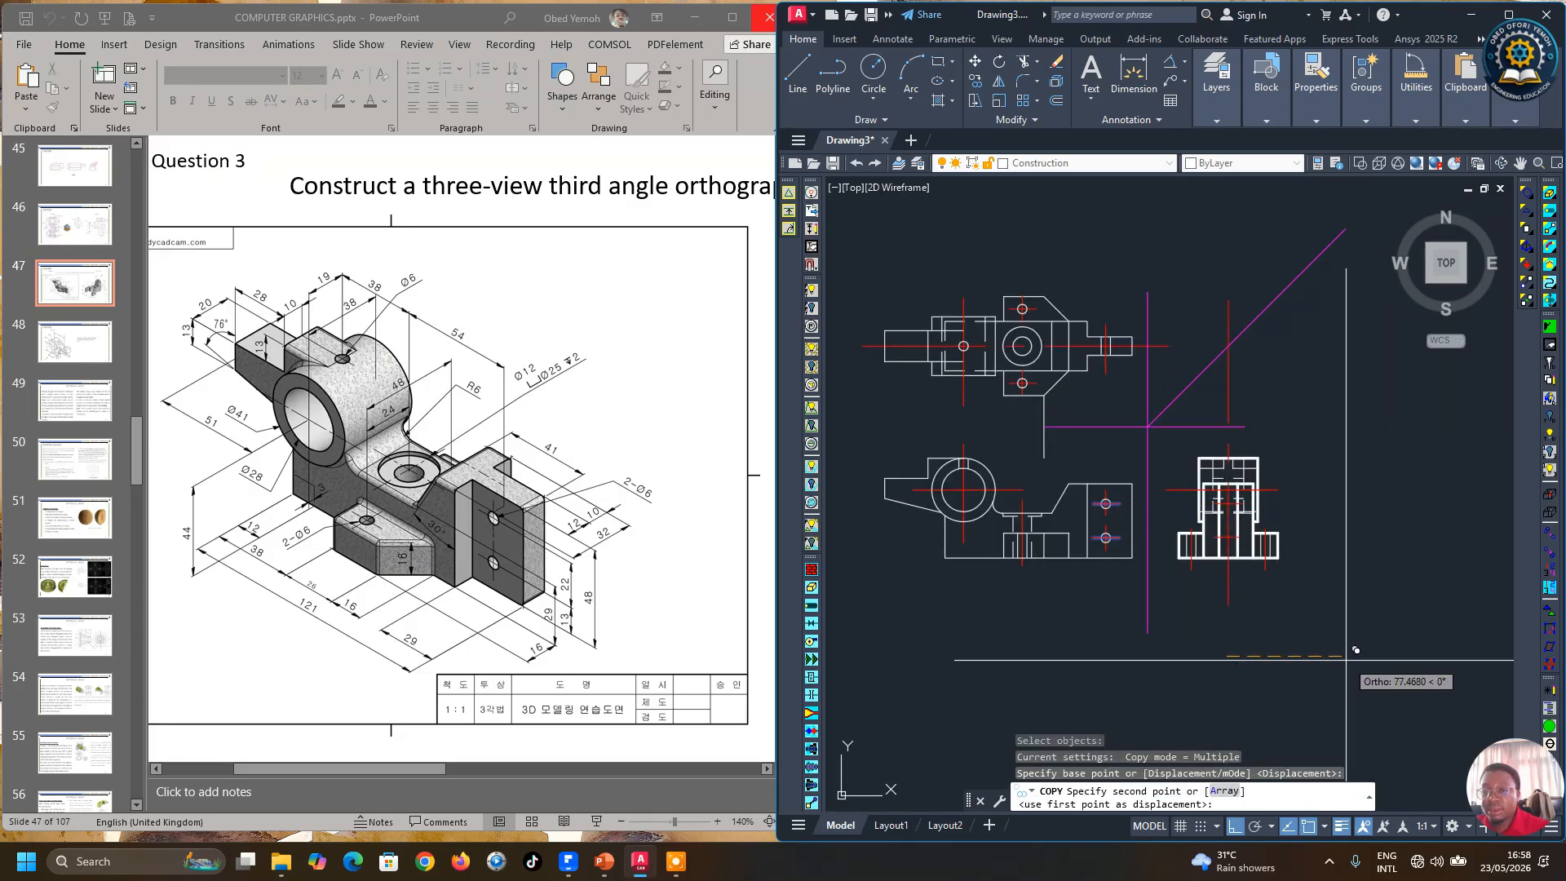
click(1363, 687)
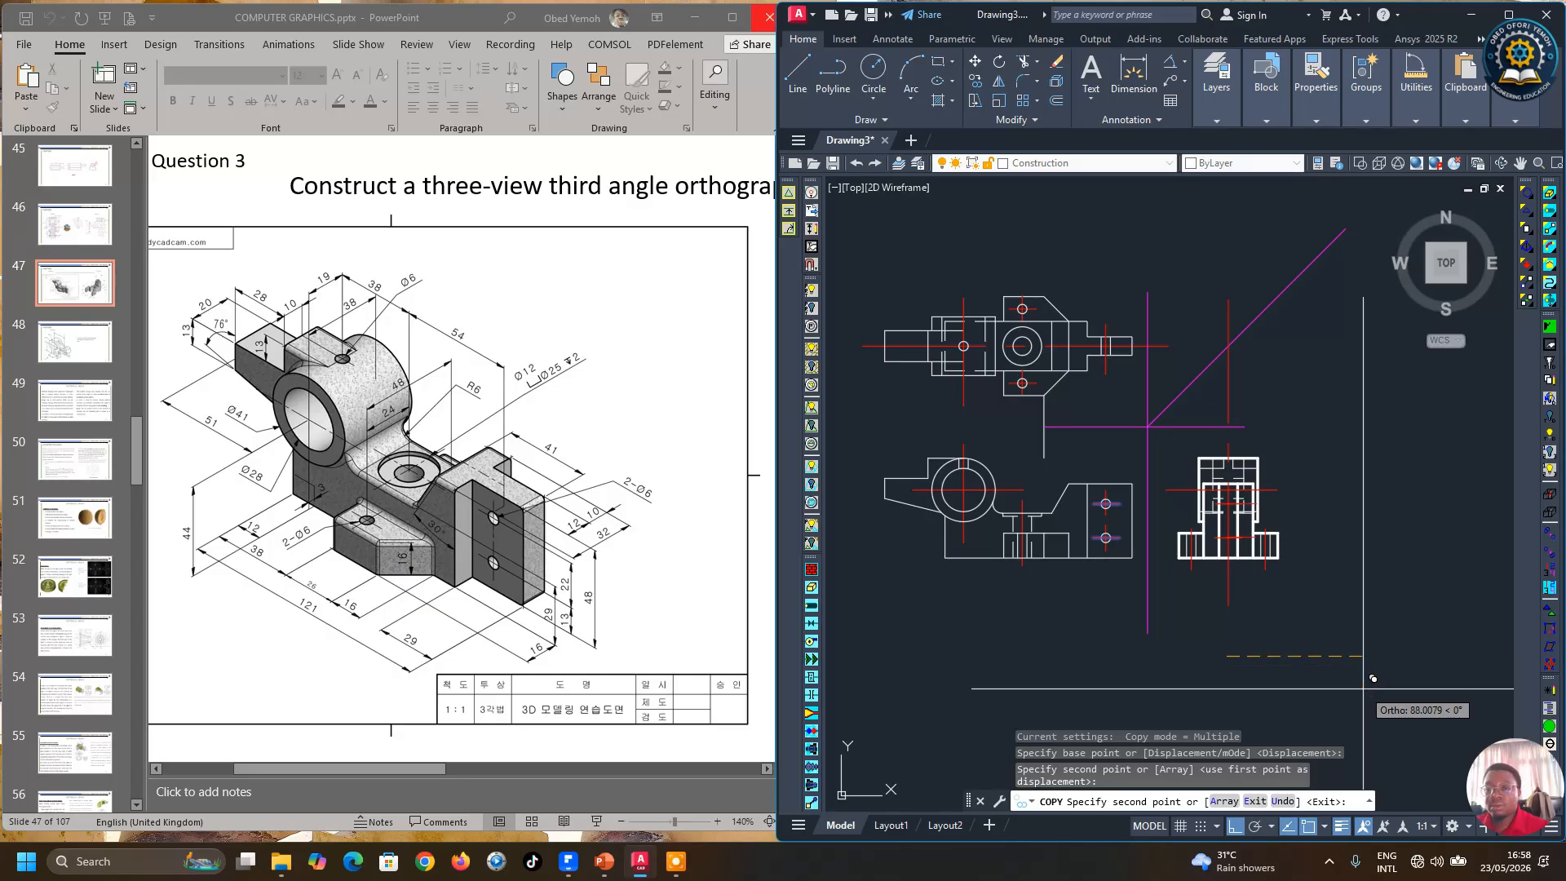
key(Escape)
Step: Delete a stray vertical line beside the plan view
scroll(1318, 653, up, 2)
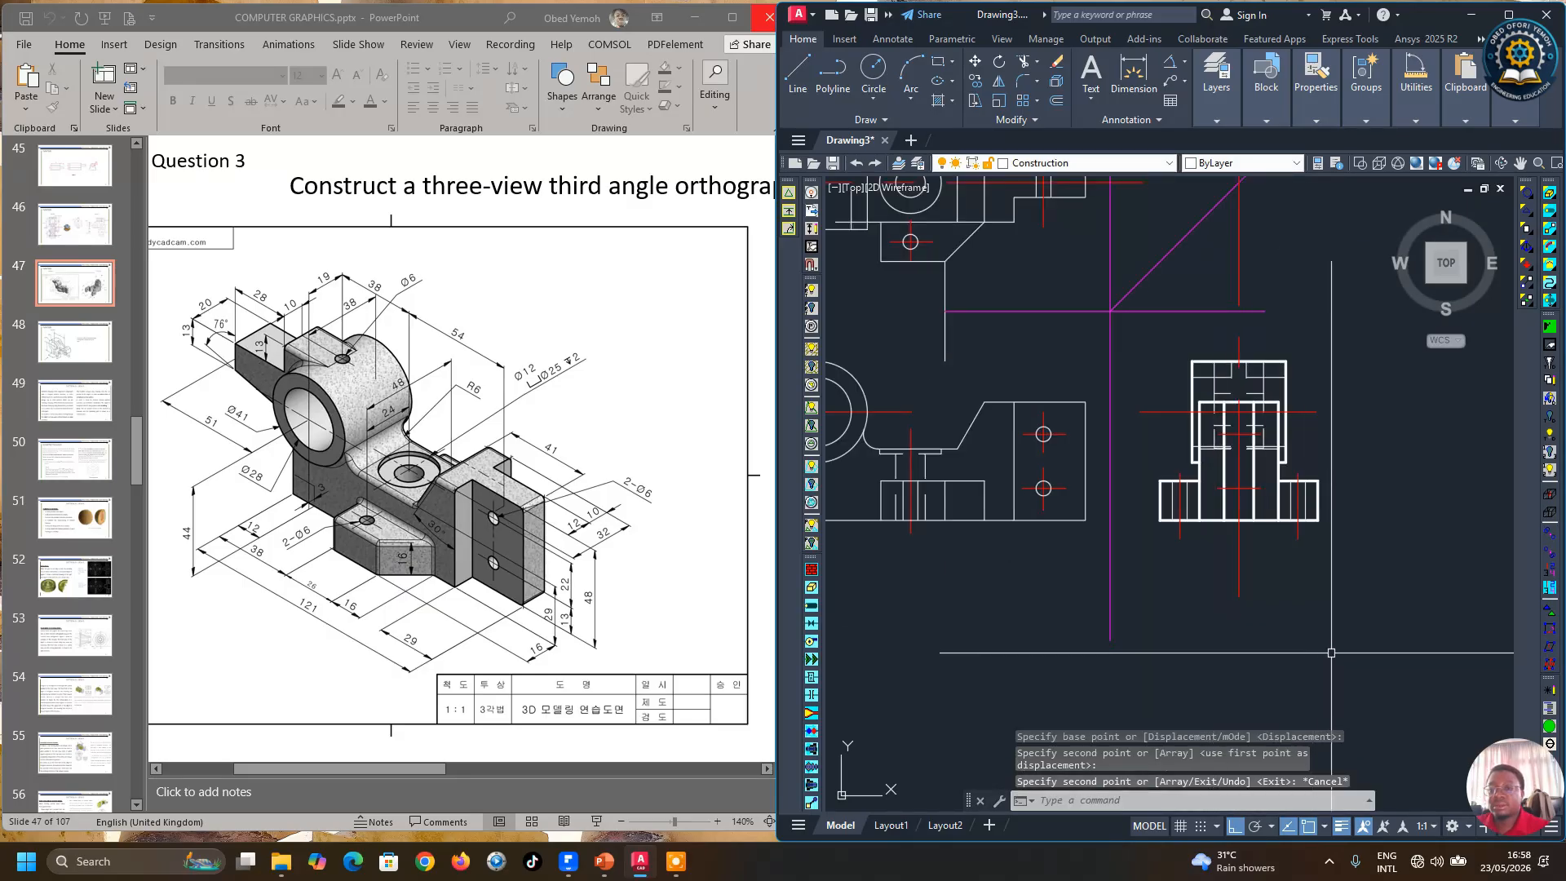
scroll(1332, 653, down, 2)
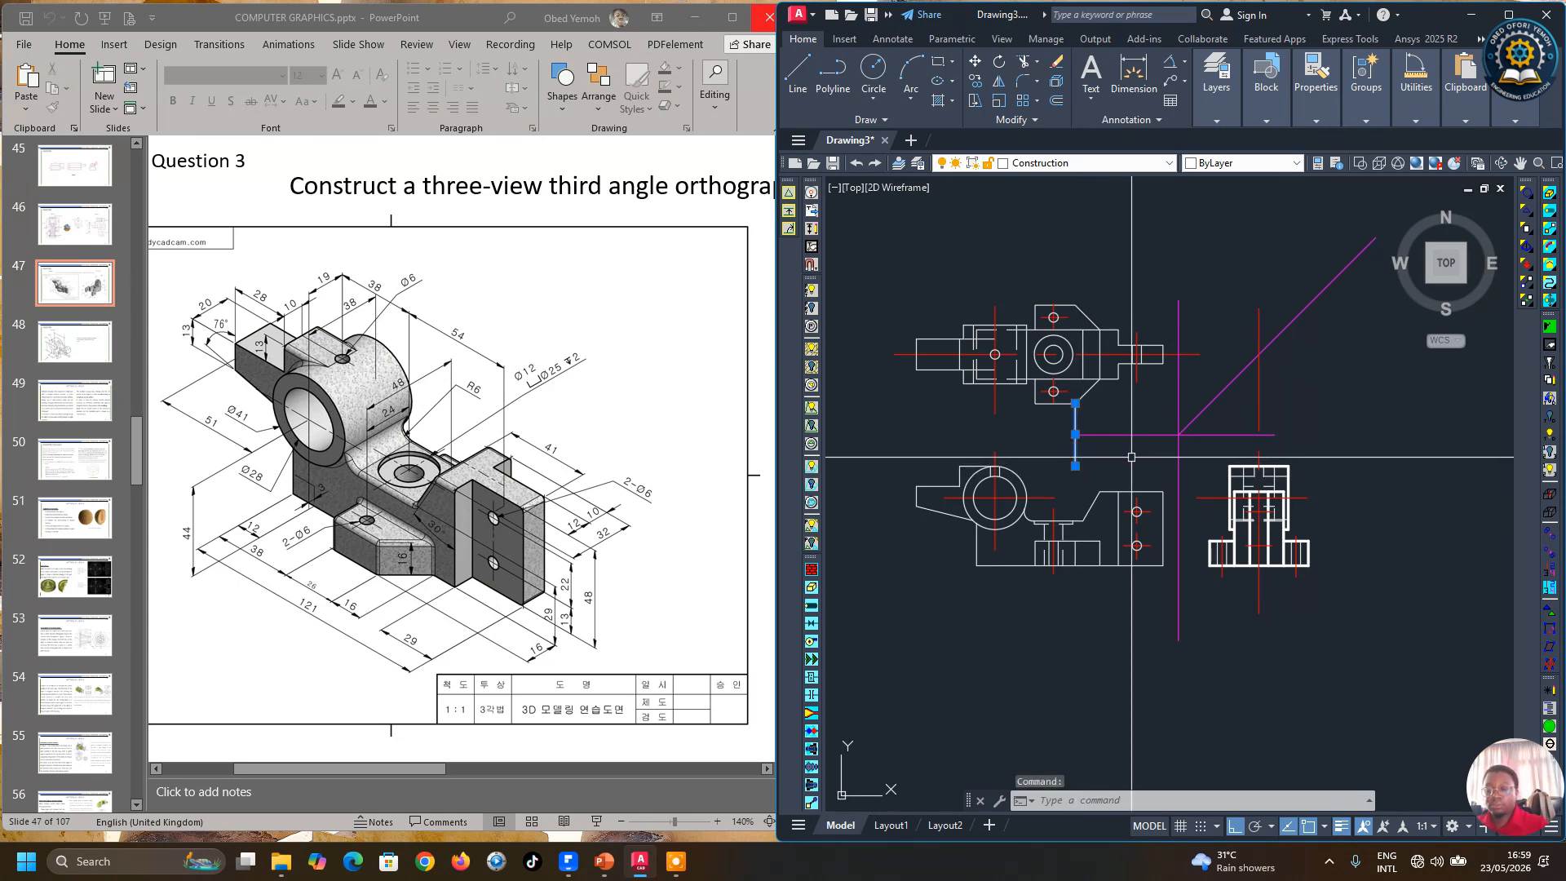
key(Delete)
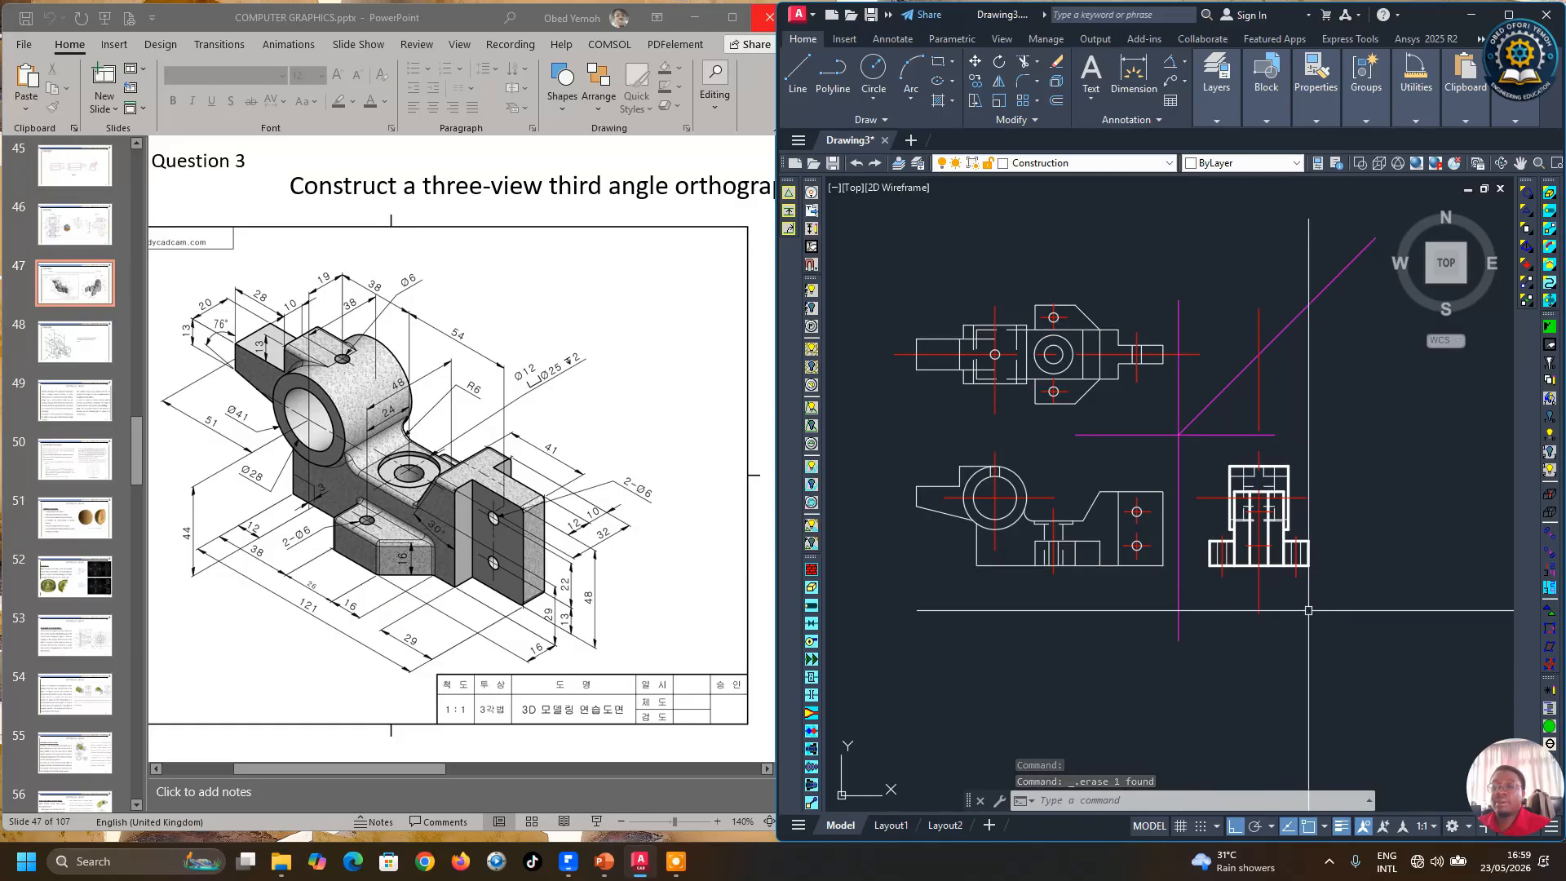
Step: On the Text layer, write an underlined PLAN label with text height 5 below the plan view
scroll(991, 461, up, 2)
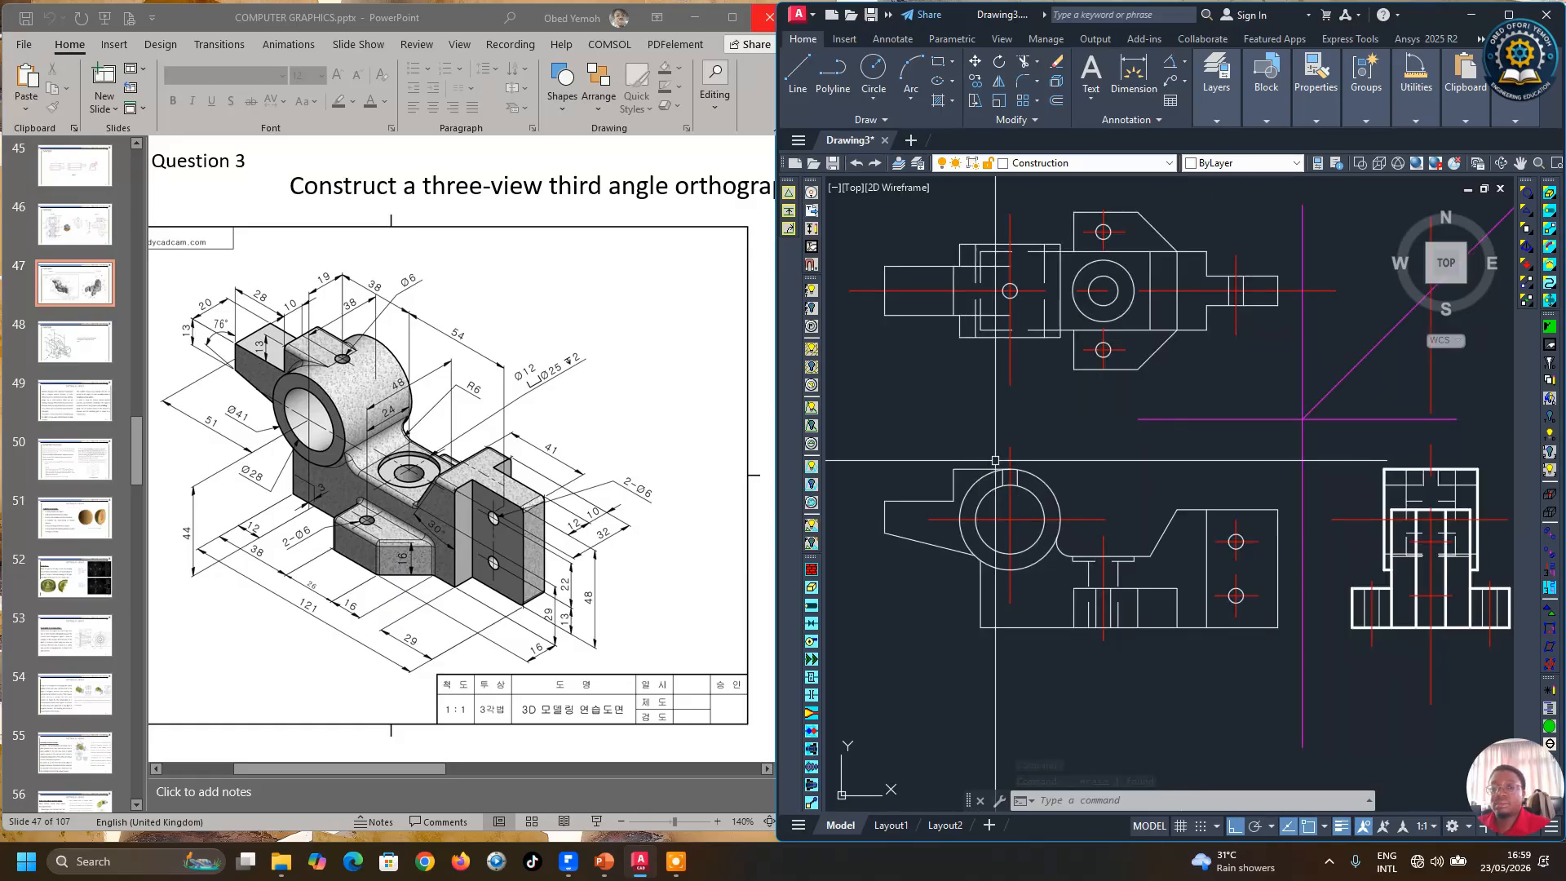
scroll(986, 502, down, 2)
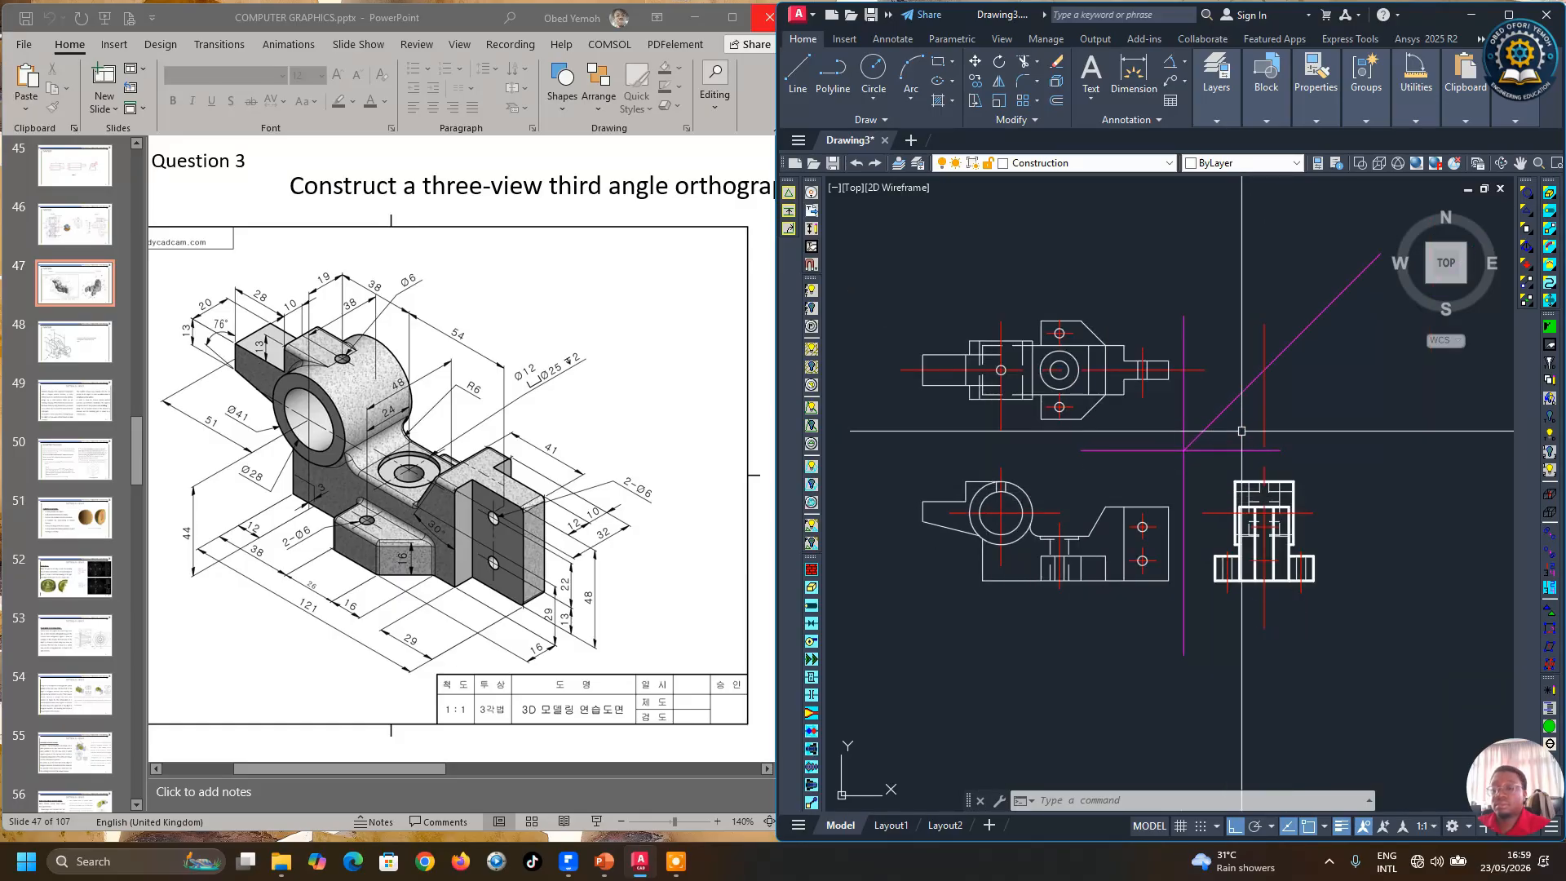
click(1503, 14)
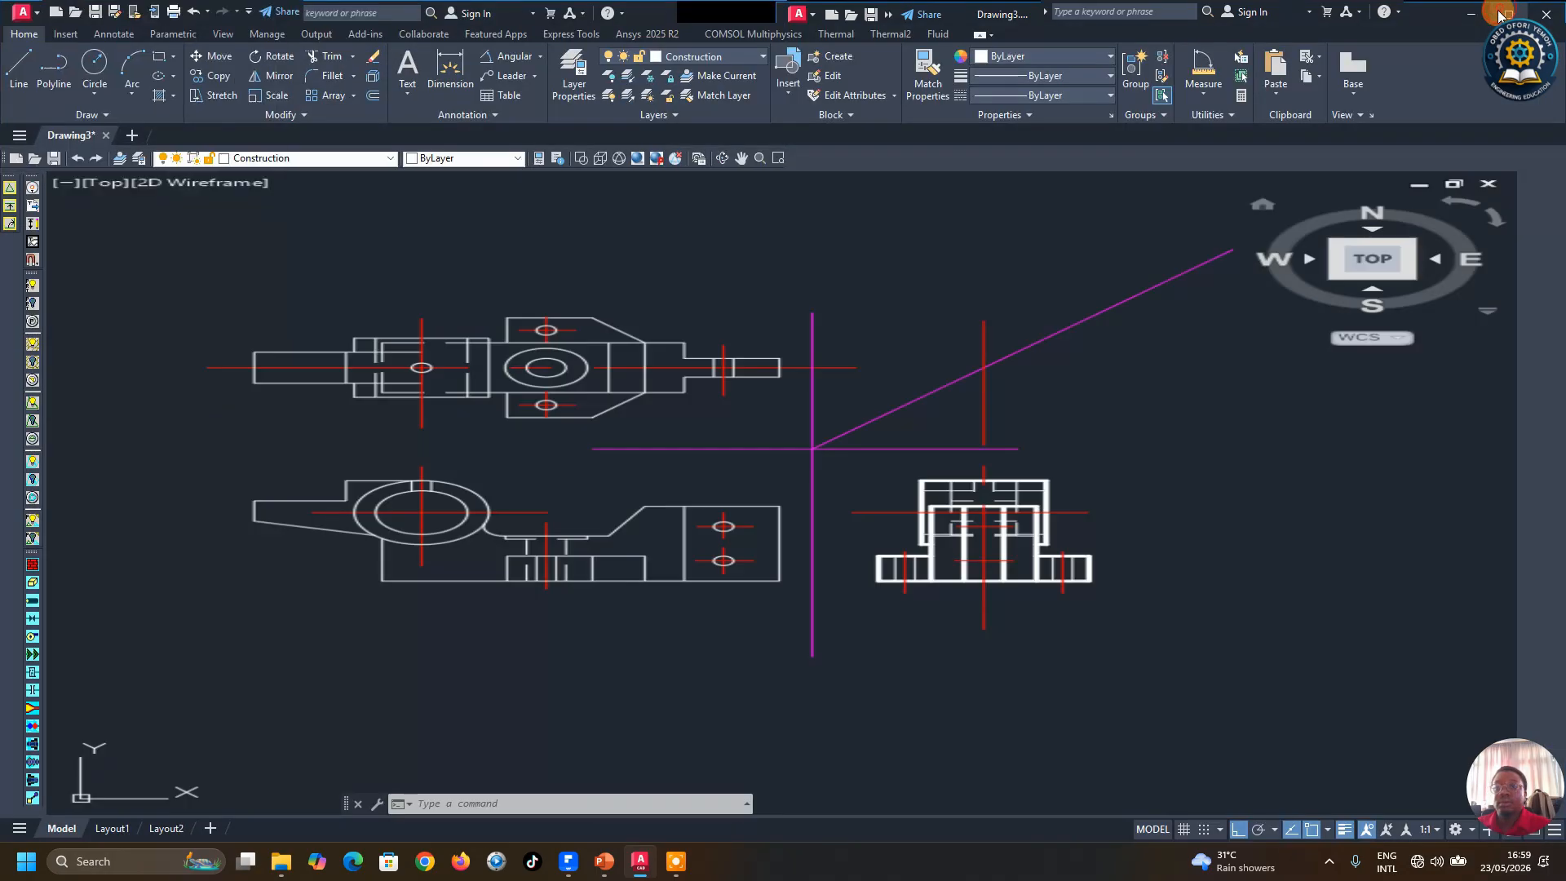
scroll(657, 363, up, 2)
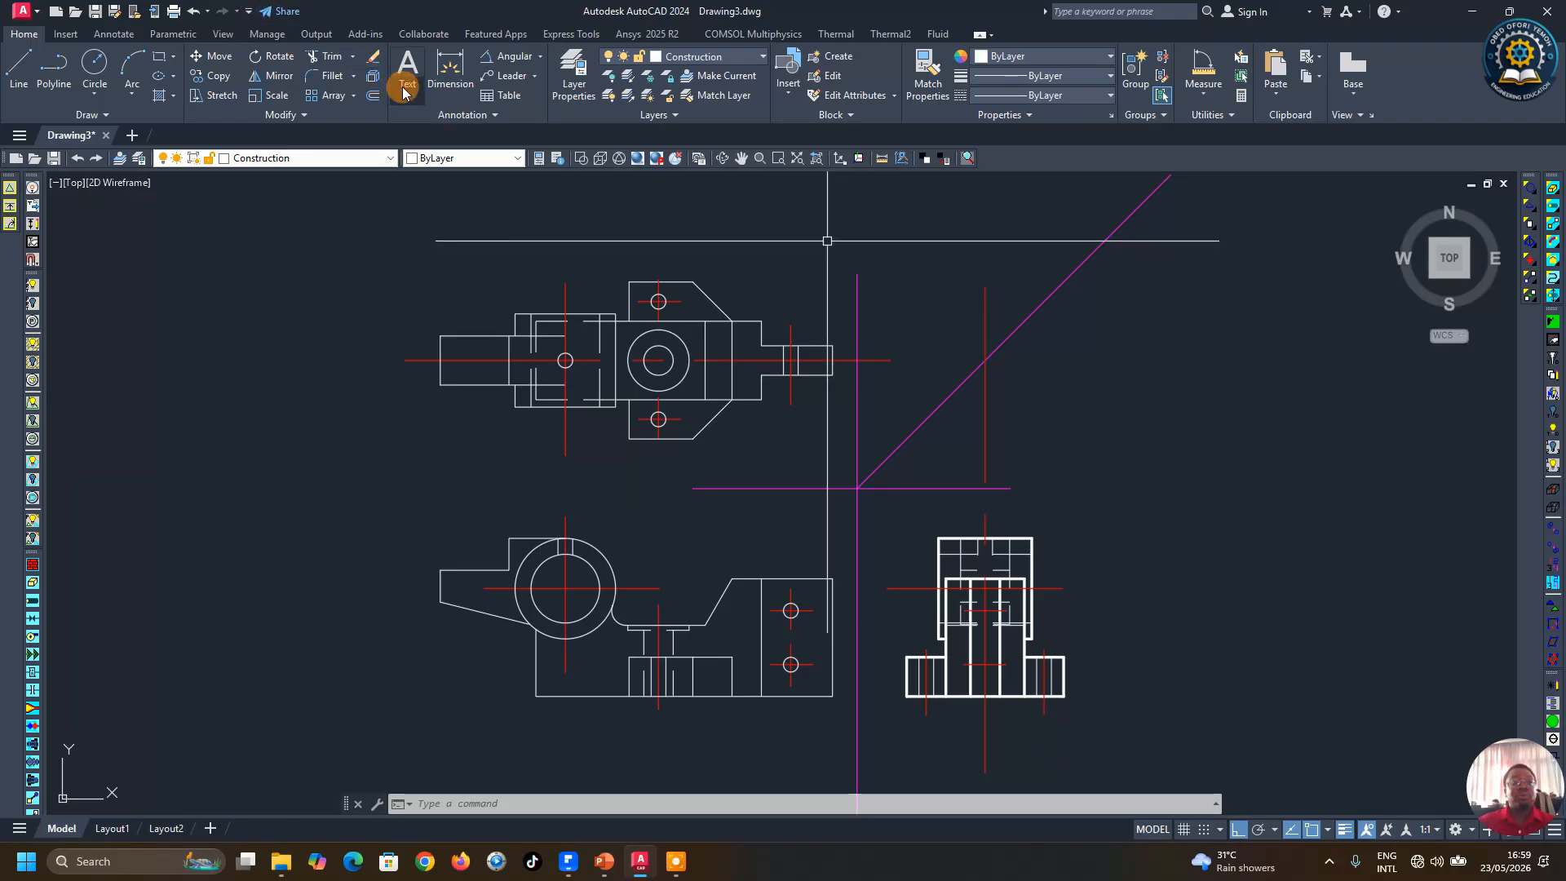
click(711, 56)
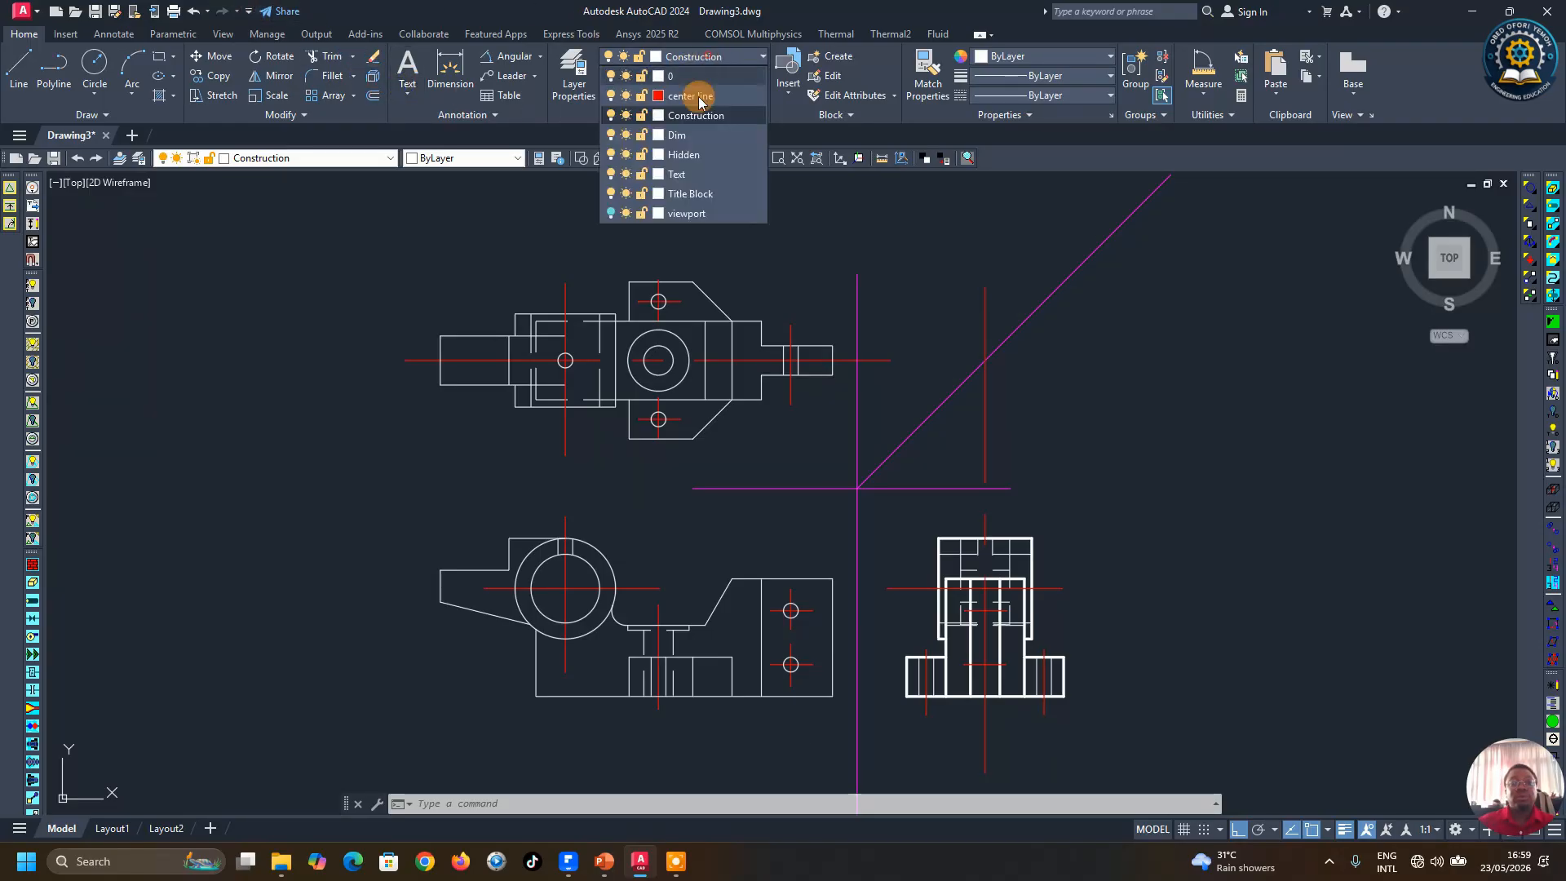
click(679, 162)
click(399, 61)
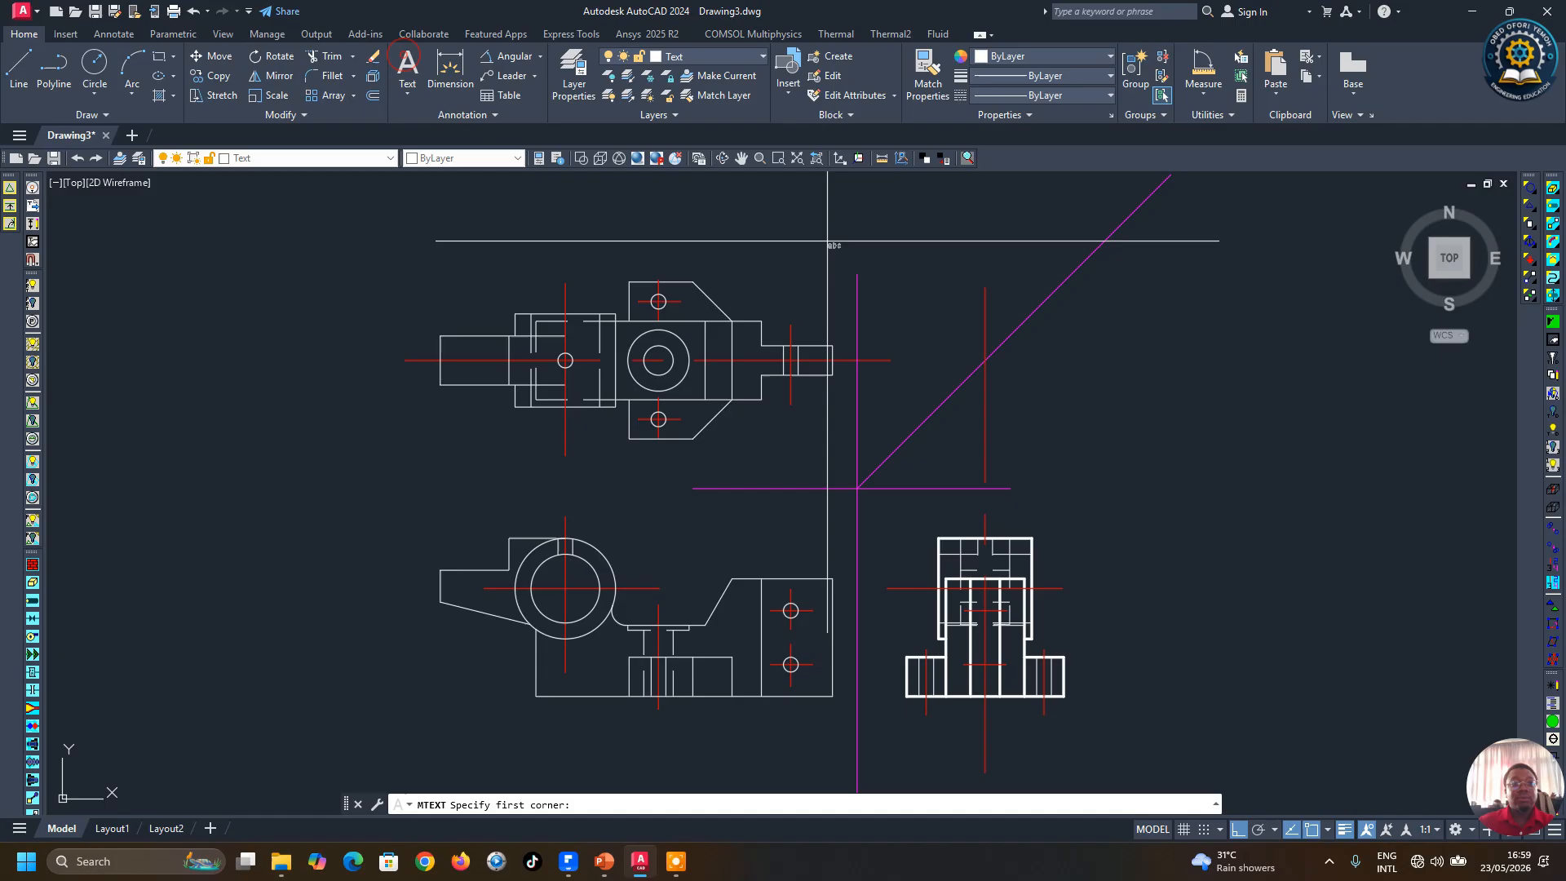
click(585, 463)
click(671, 489)
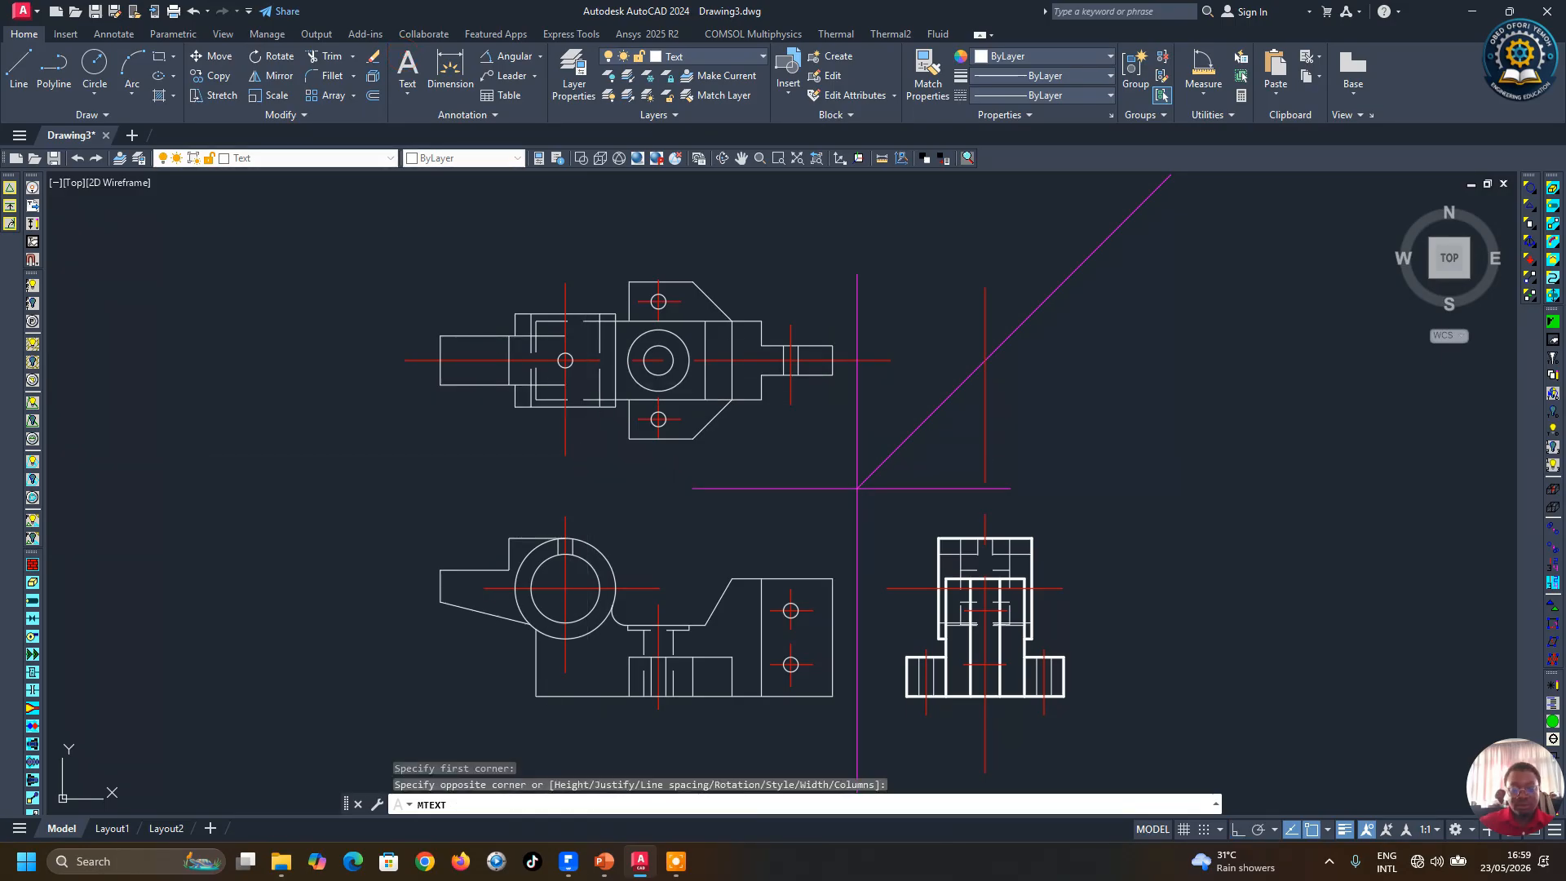
key(Caps_Lock)
text(PLA)
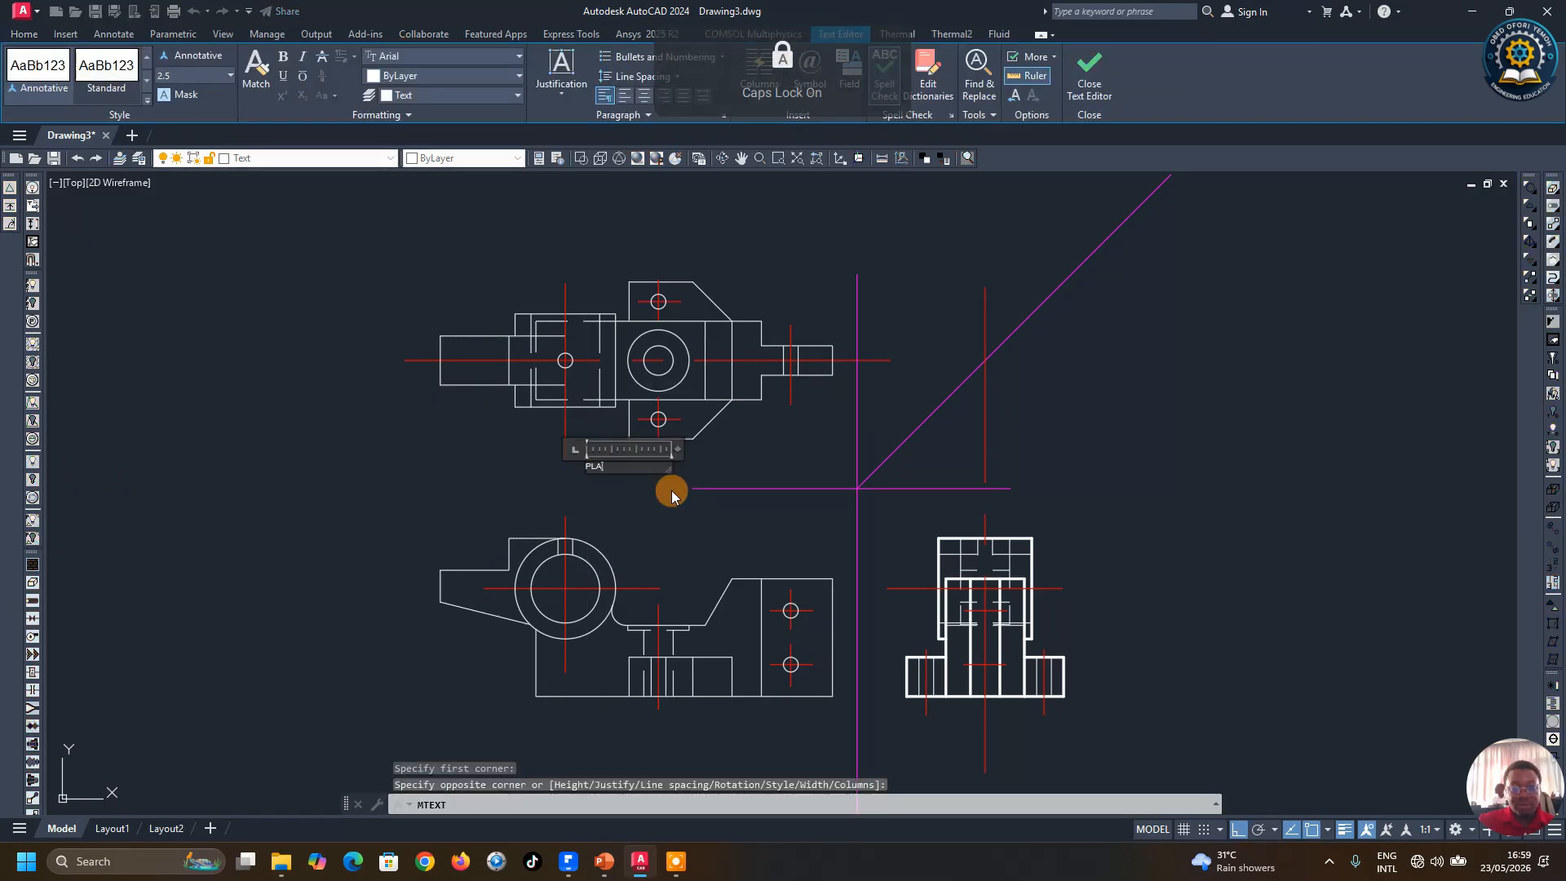
text(N)
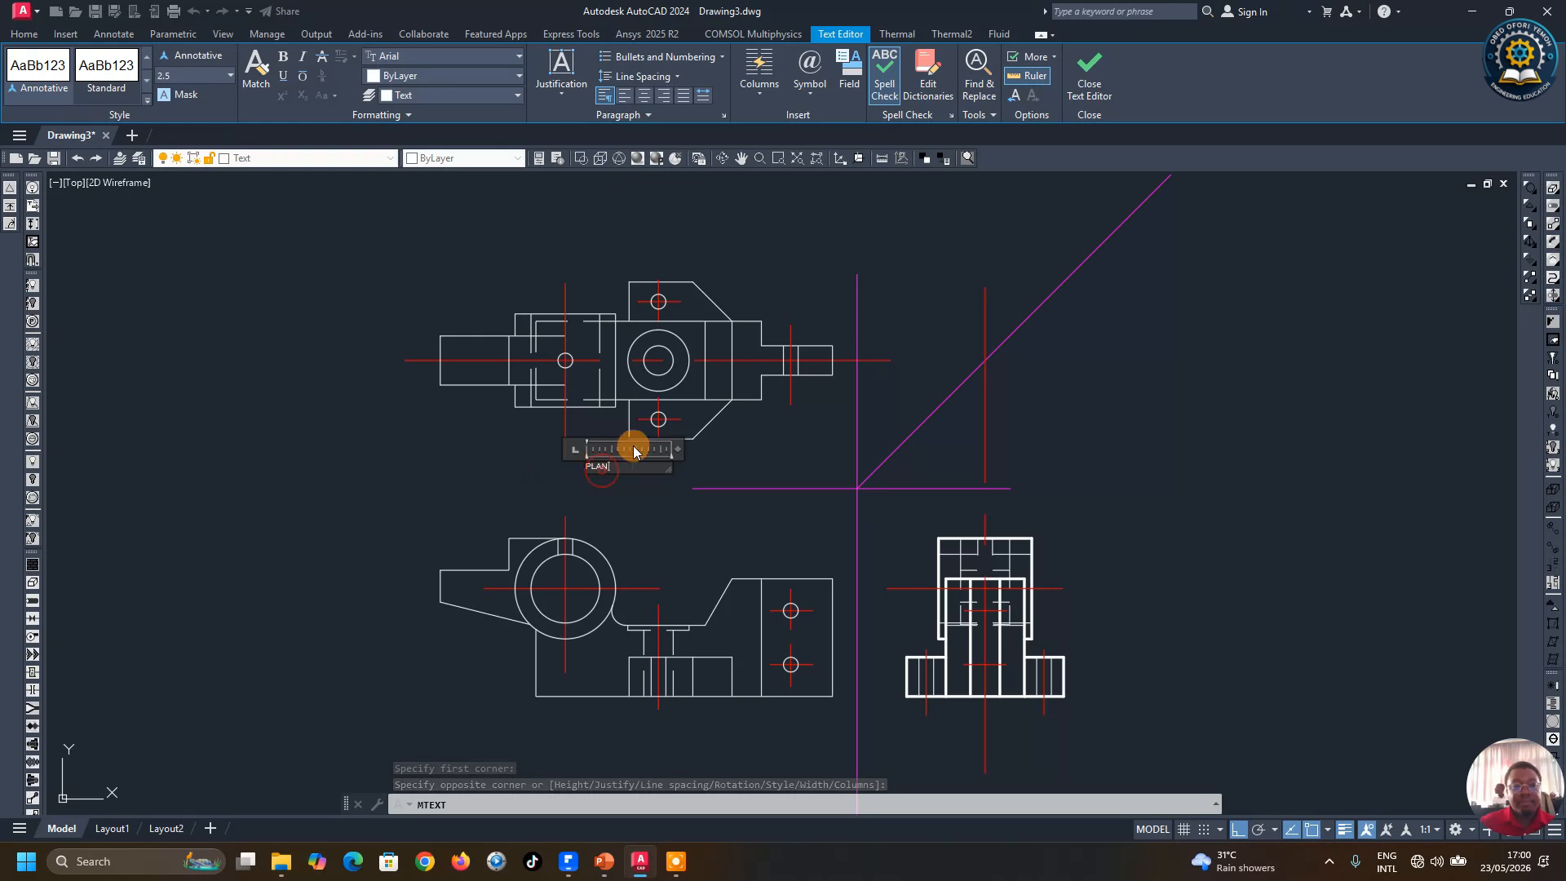
double_click(594, 466)
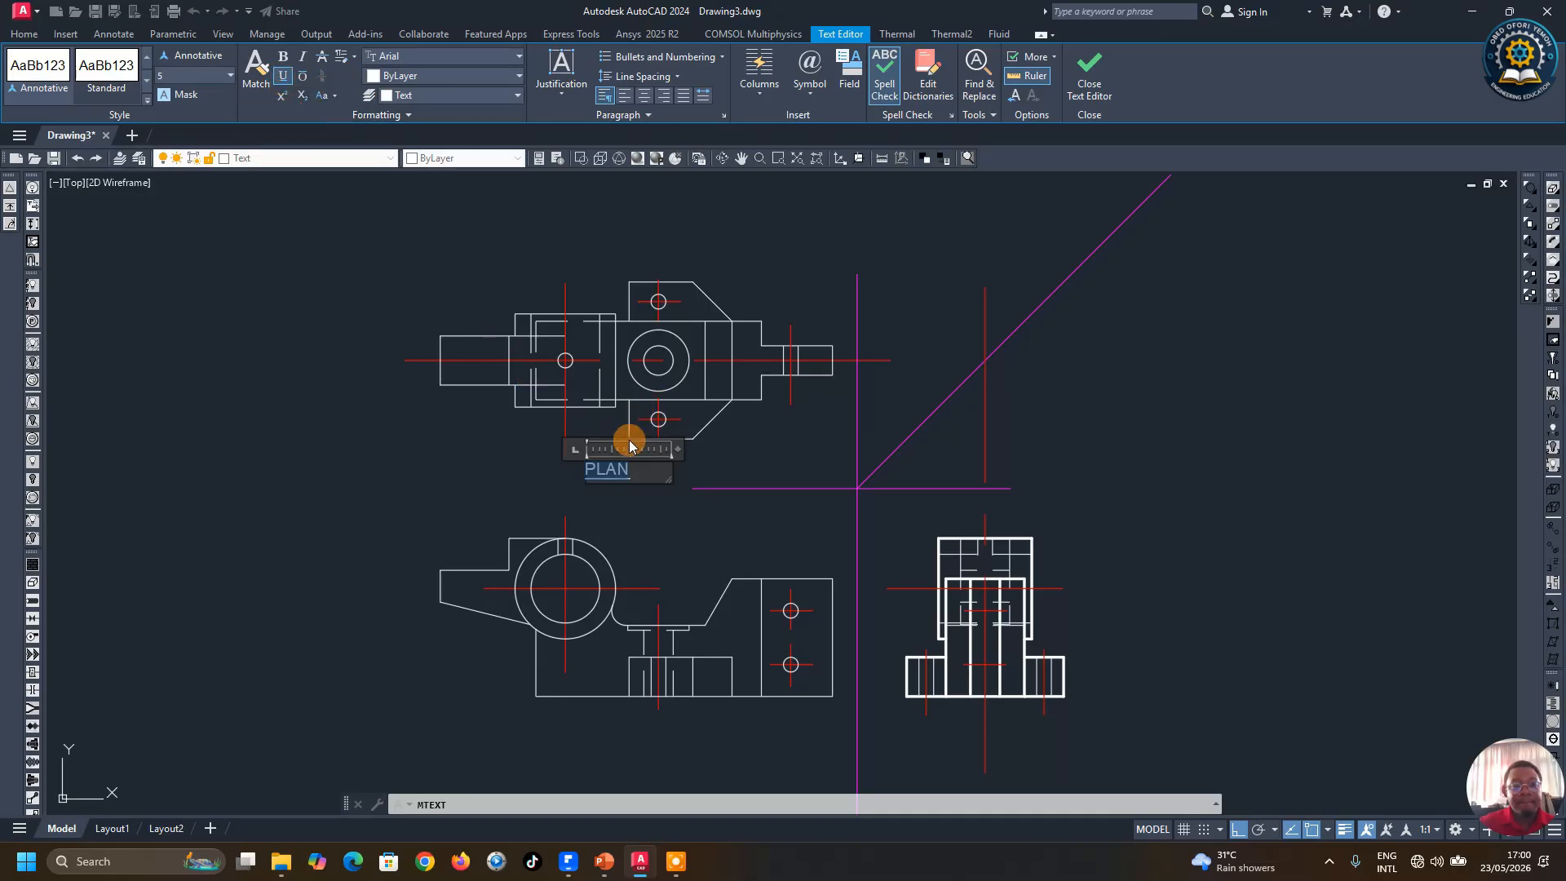
click(632, 492)
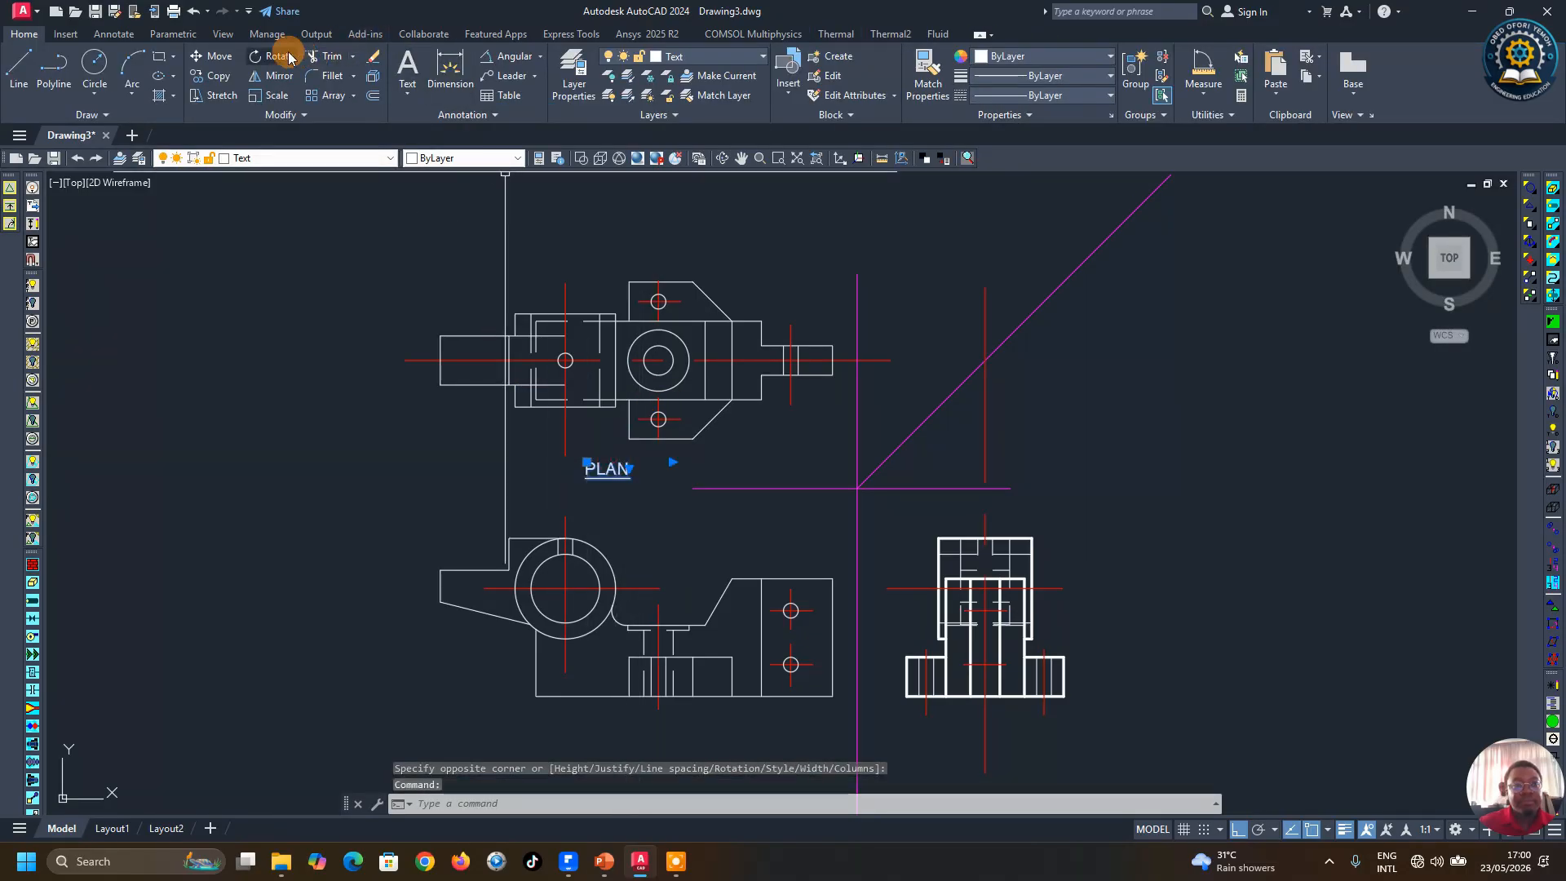
Step: Move the PLAN label to sit centred under the plan view
click(214, 55)
click(615, 499)
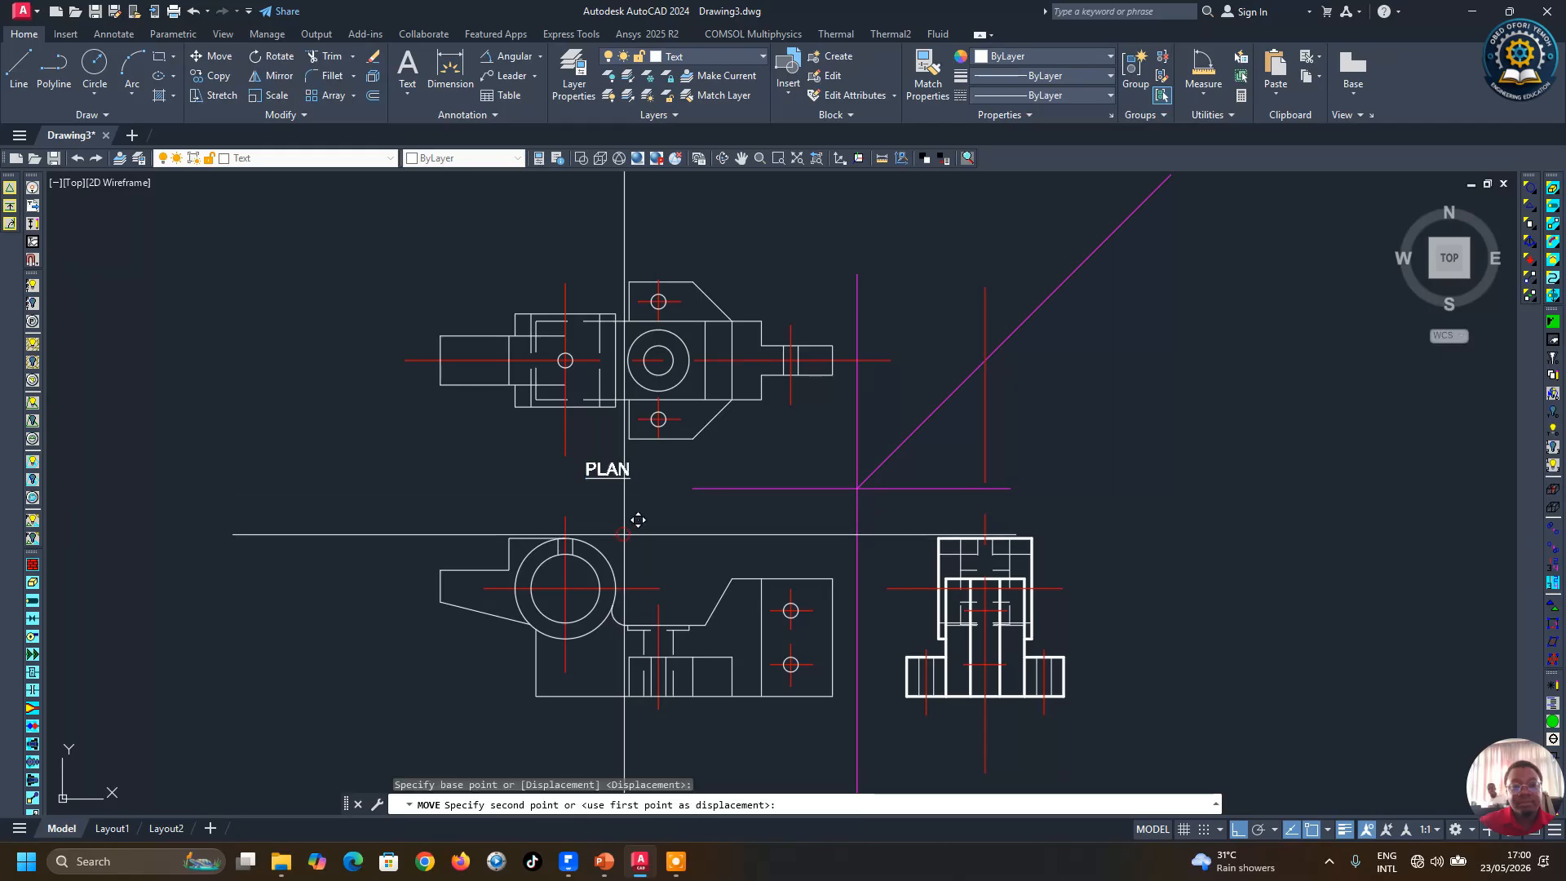
click(670, 534)
scroll(812, 404, down, 3)
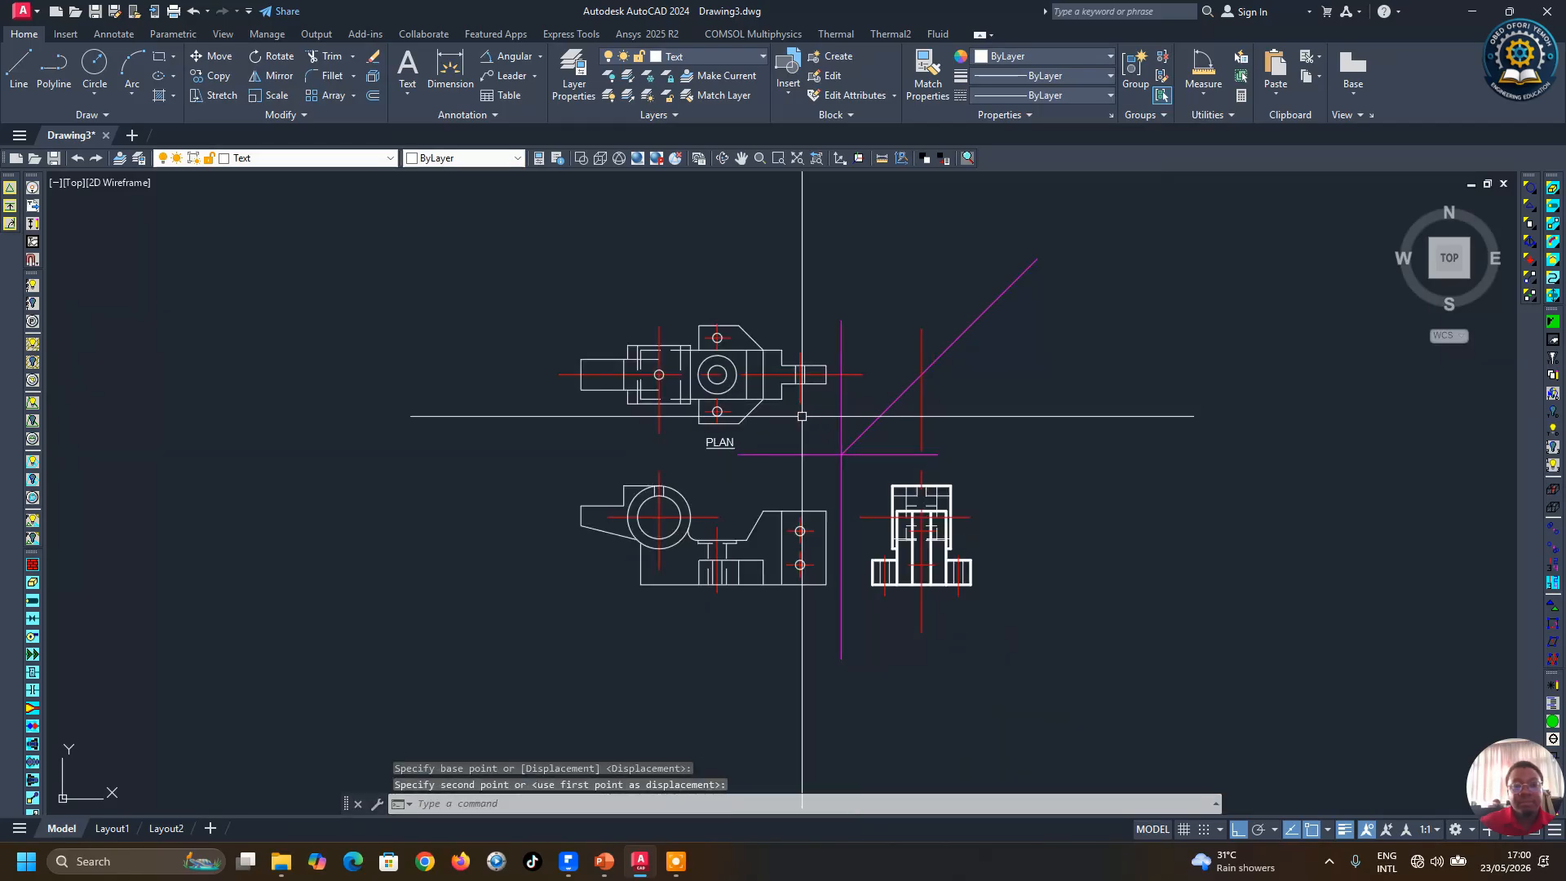
Step: Copy the PLAN label straight down to below the front view
click(220, 78)
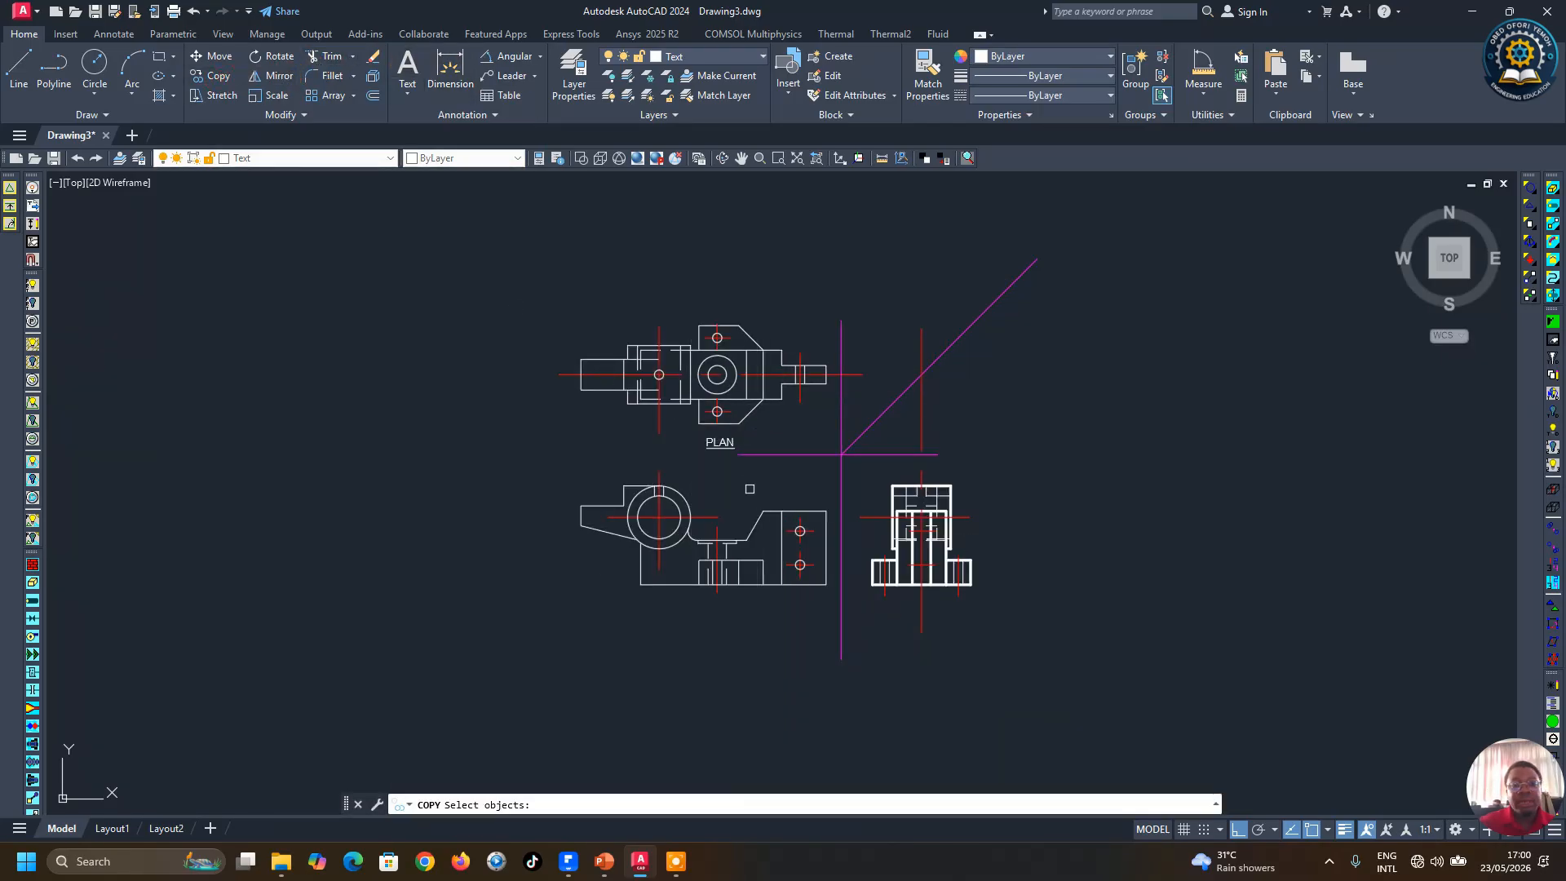
click(715, 442)
key(Return)
click(1088, 385)
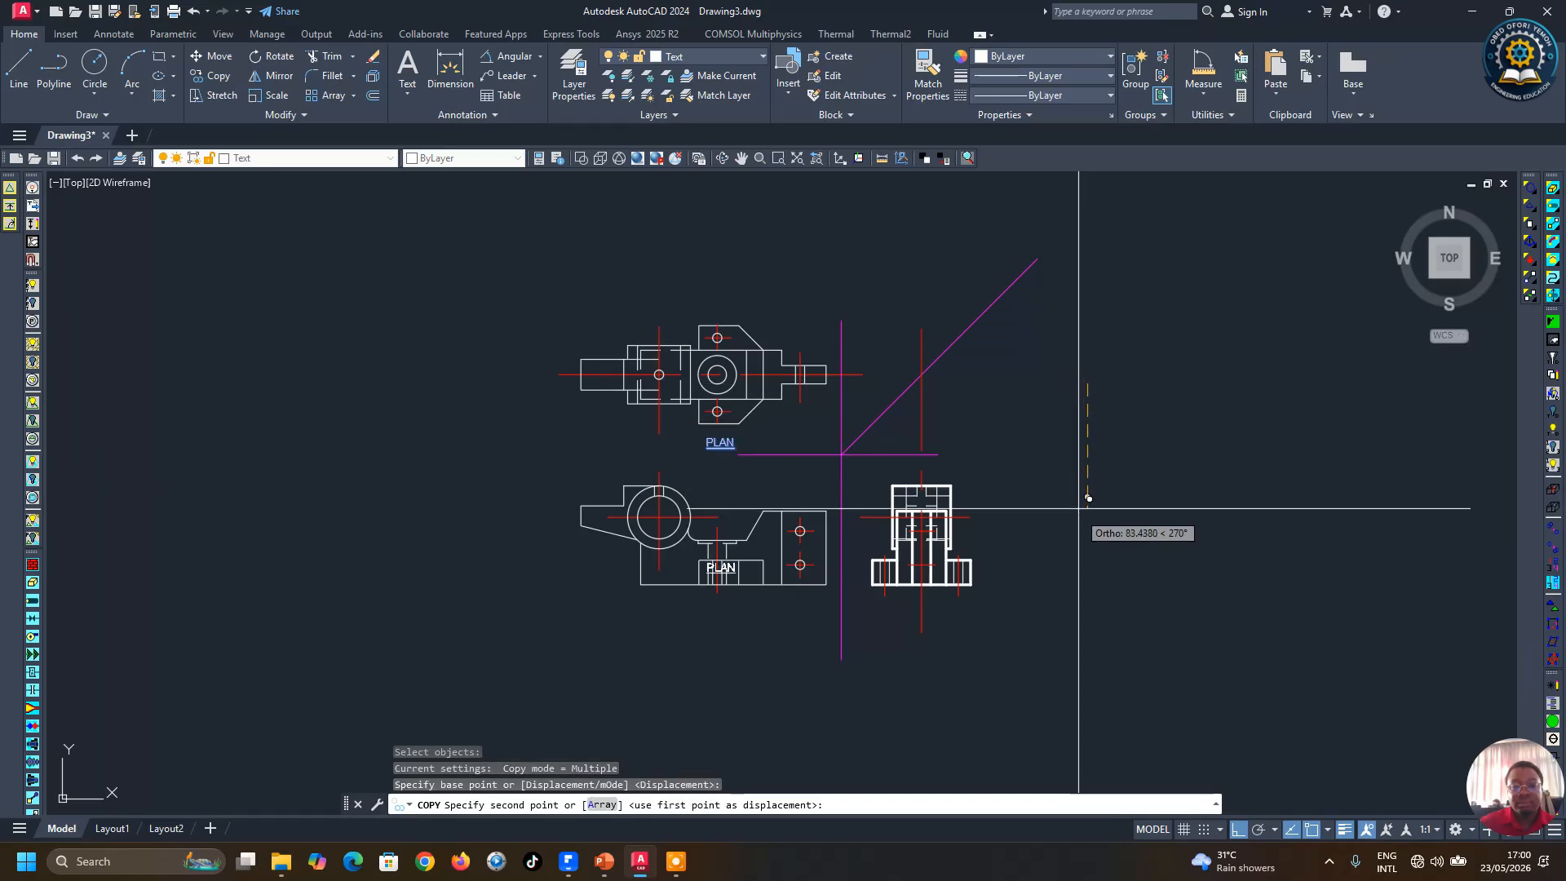
key(Return)
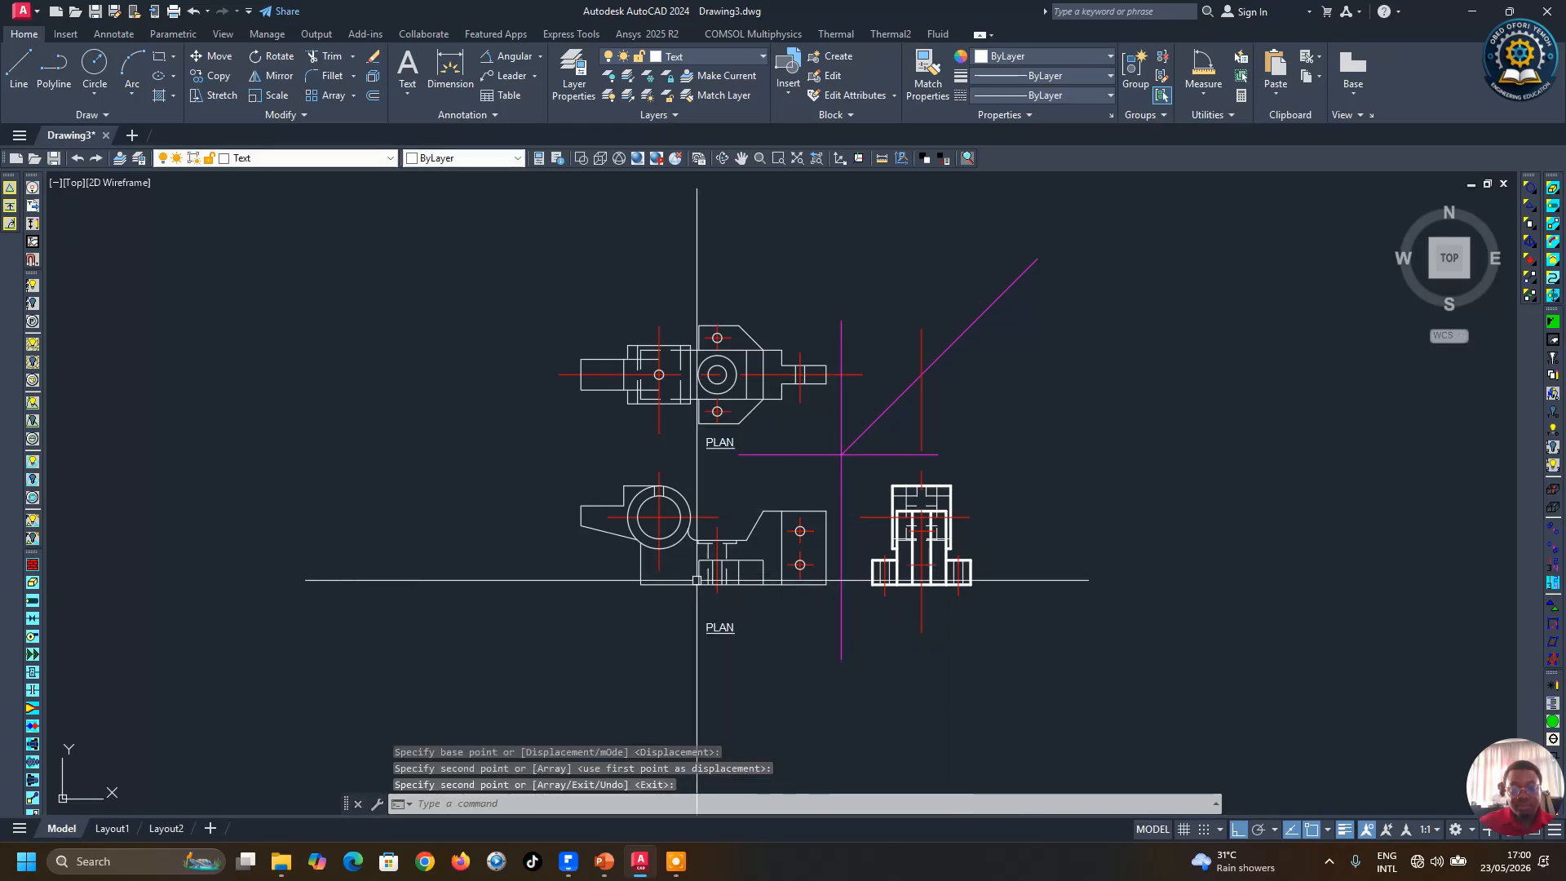
Step: Edit the copied label to read FRONT VIEW, widening its text box to fit
double_click(721, 624)
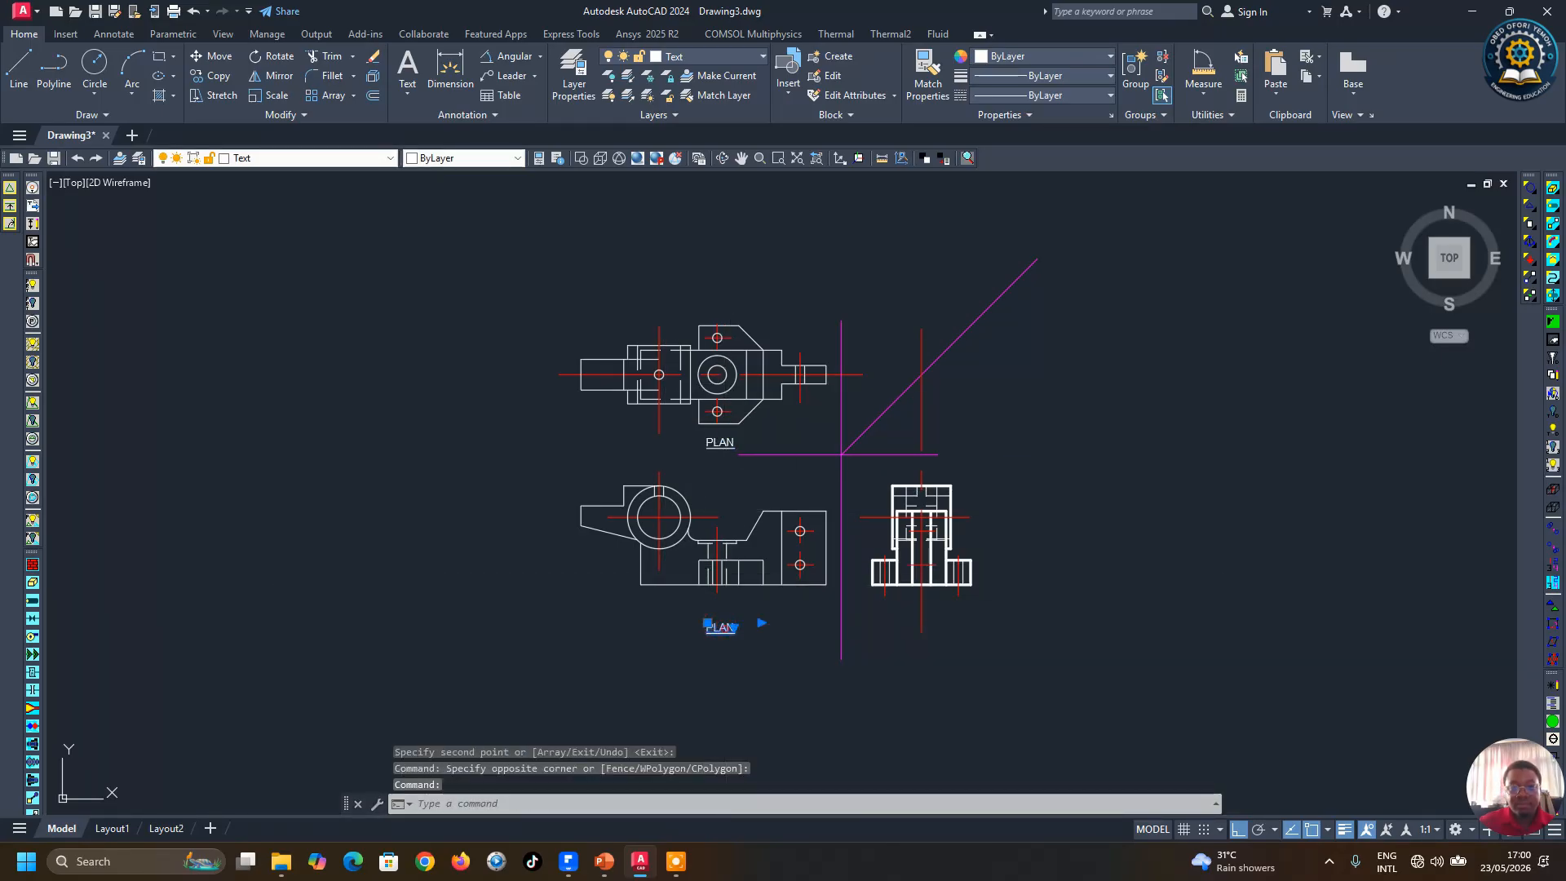
double_click(718, 625)
text(FRON)
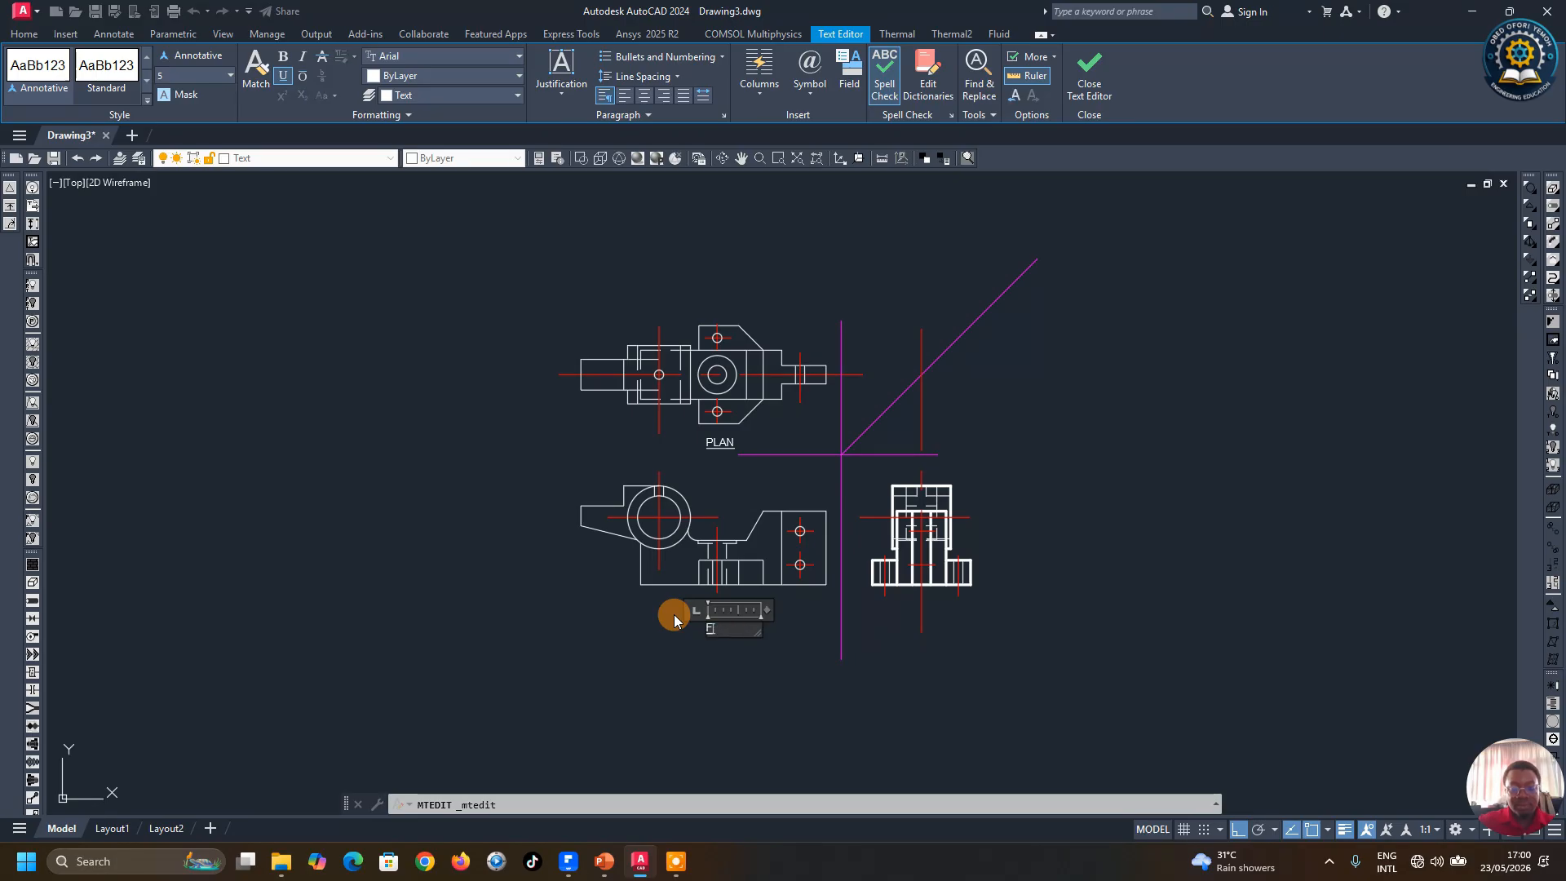
text(T VIEW)
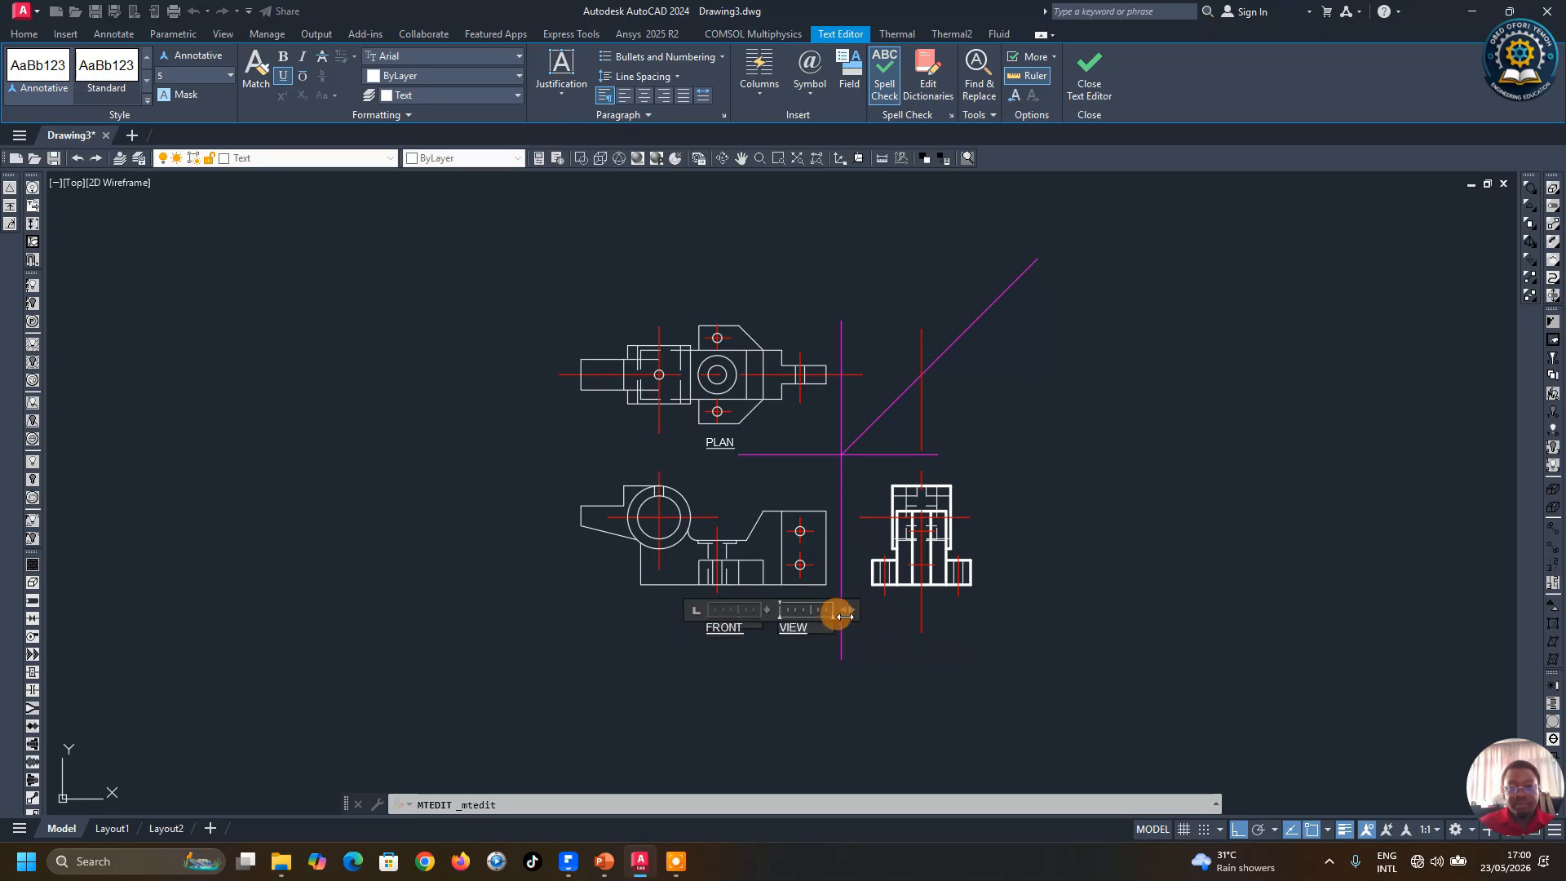
drag(846, 608, 893, 609)
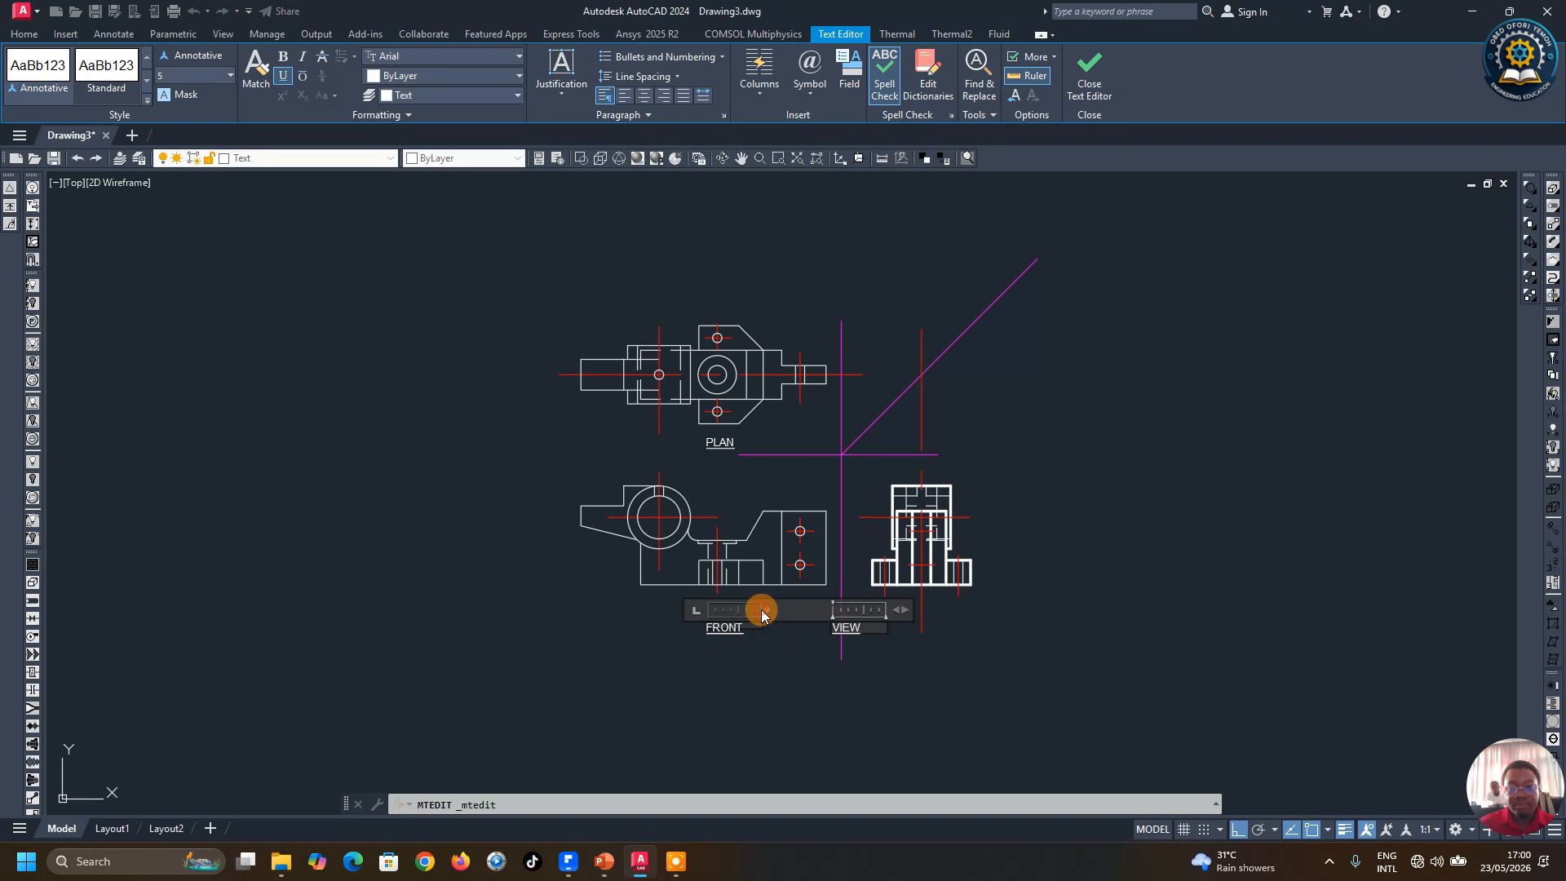
drag(762, 610, 788, 610)
click(777, 659)
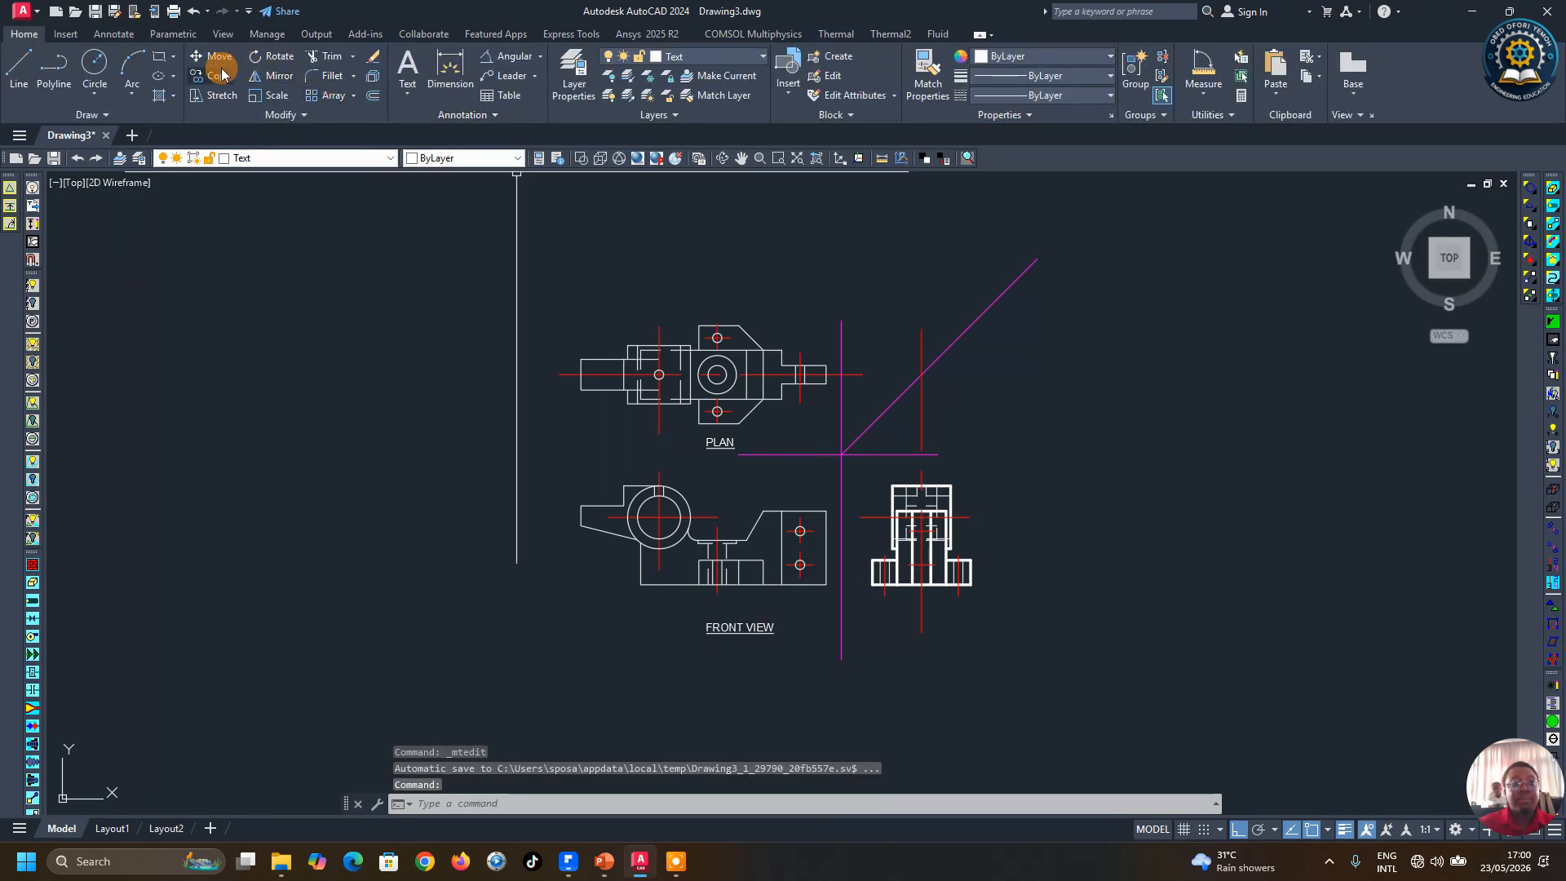
Step: Copy the FRONT VIEW label horizontally to sit below the end view
click(218, 75)
click(757, 628)
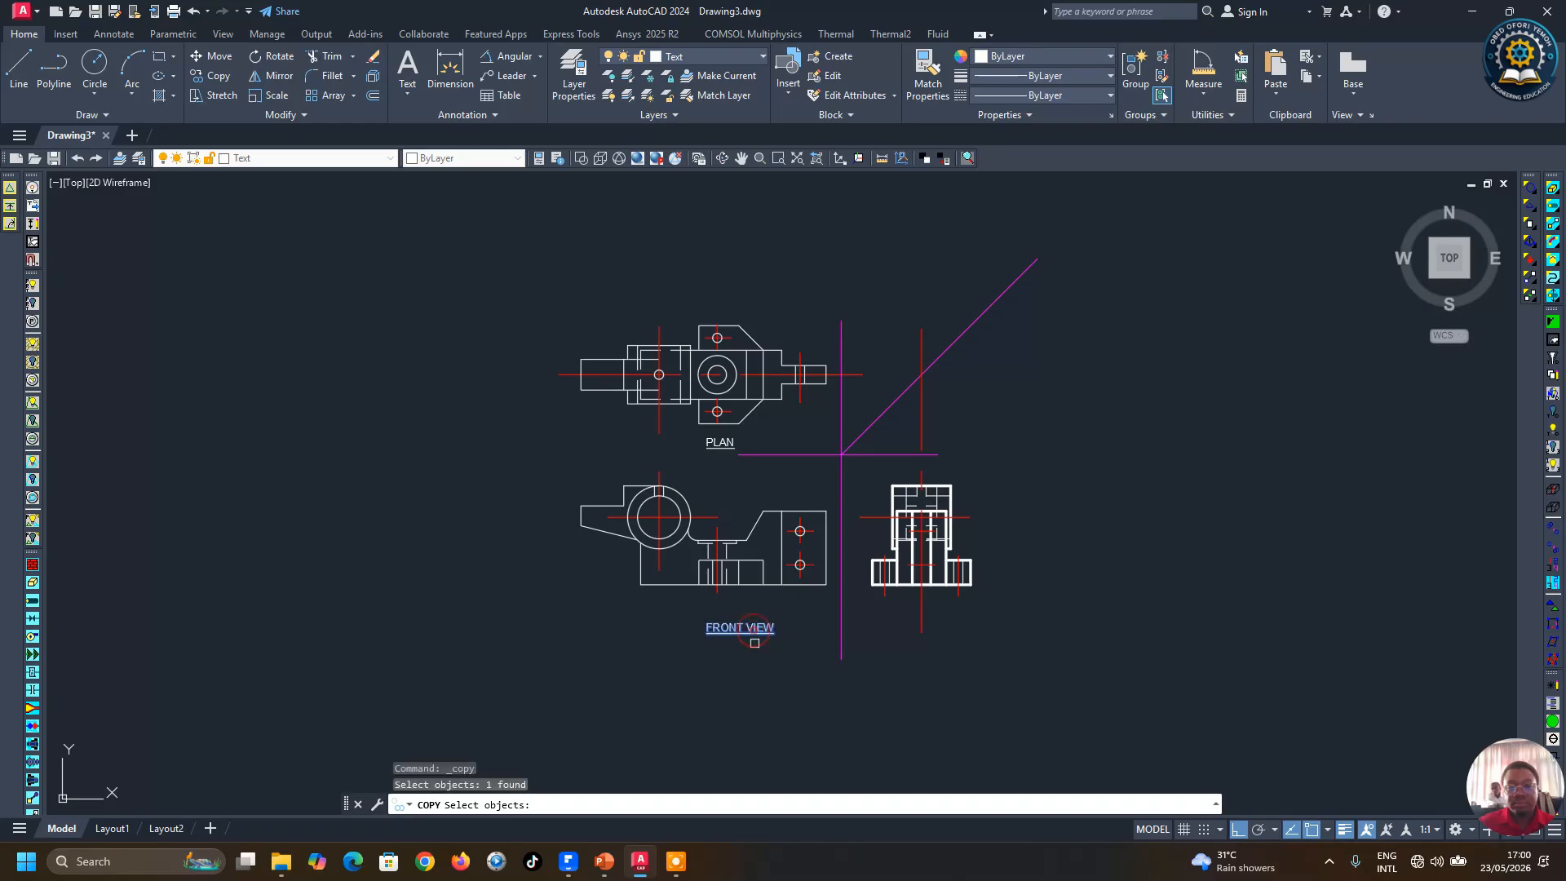
key(Return)
click(773, 658)
click(952, 683)
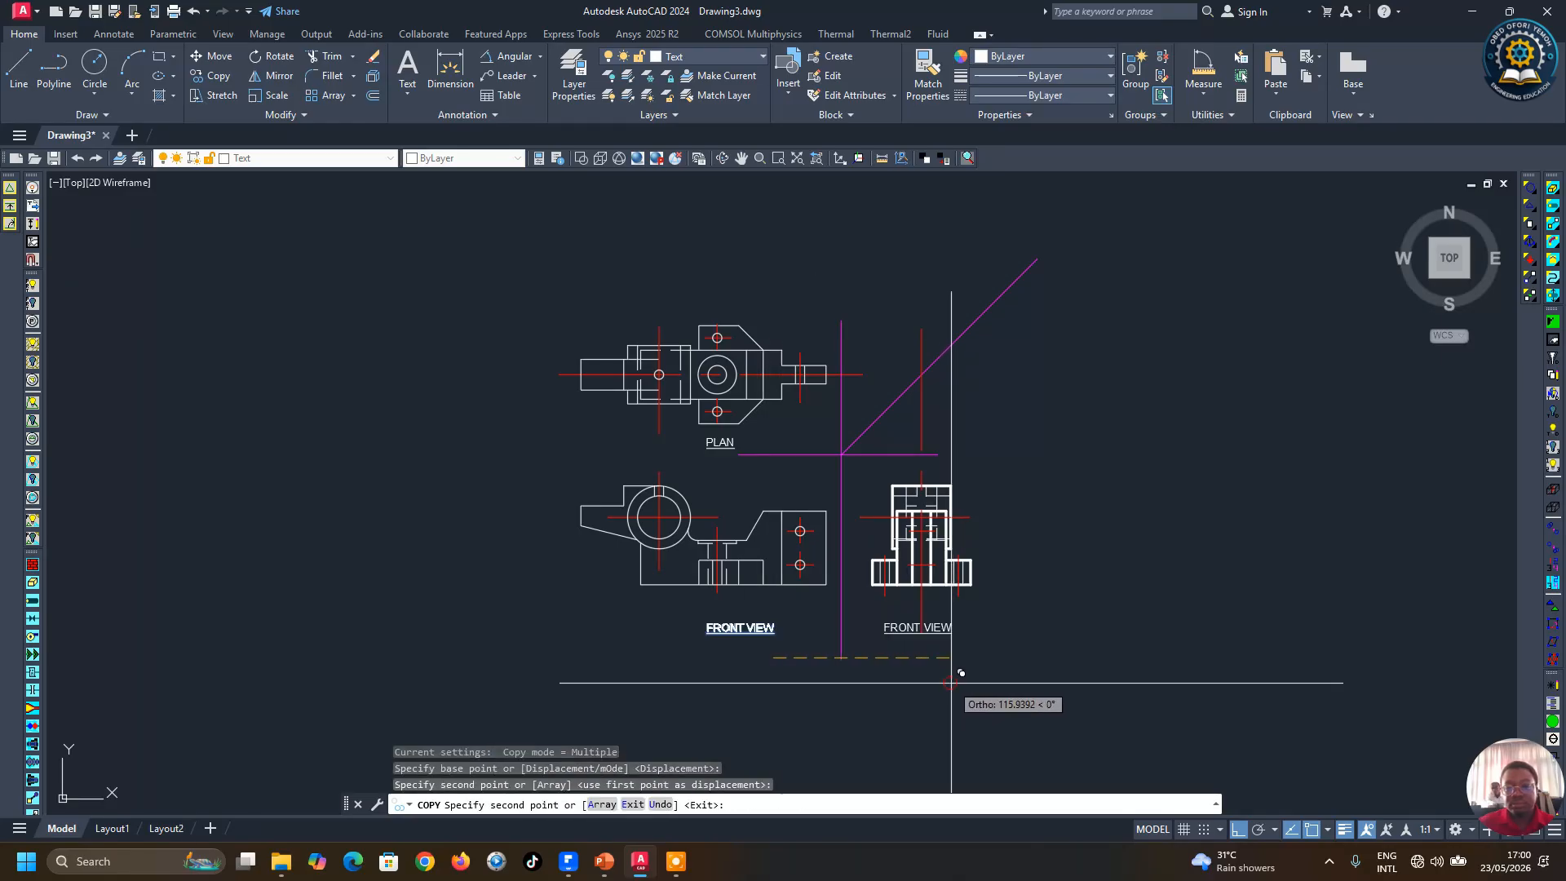
key(Escape)
Step: Edit the copied label under the end view to read END VIEW
scroll(889, 669, up, 2)
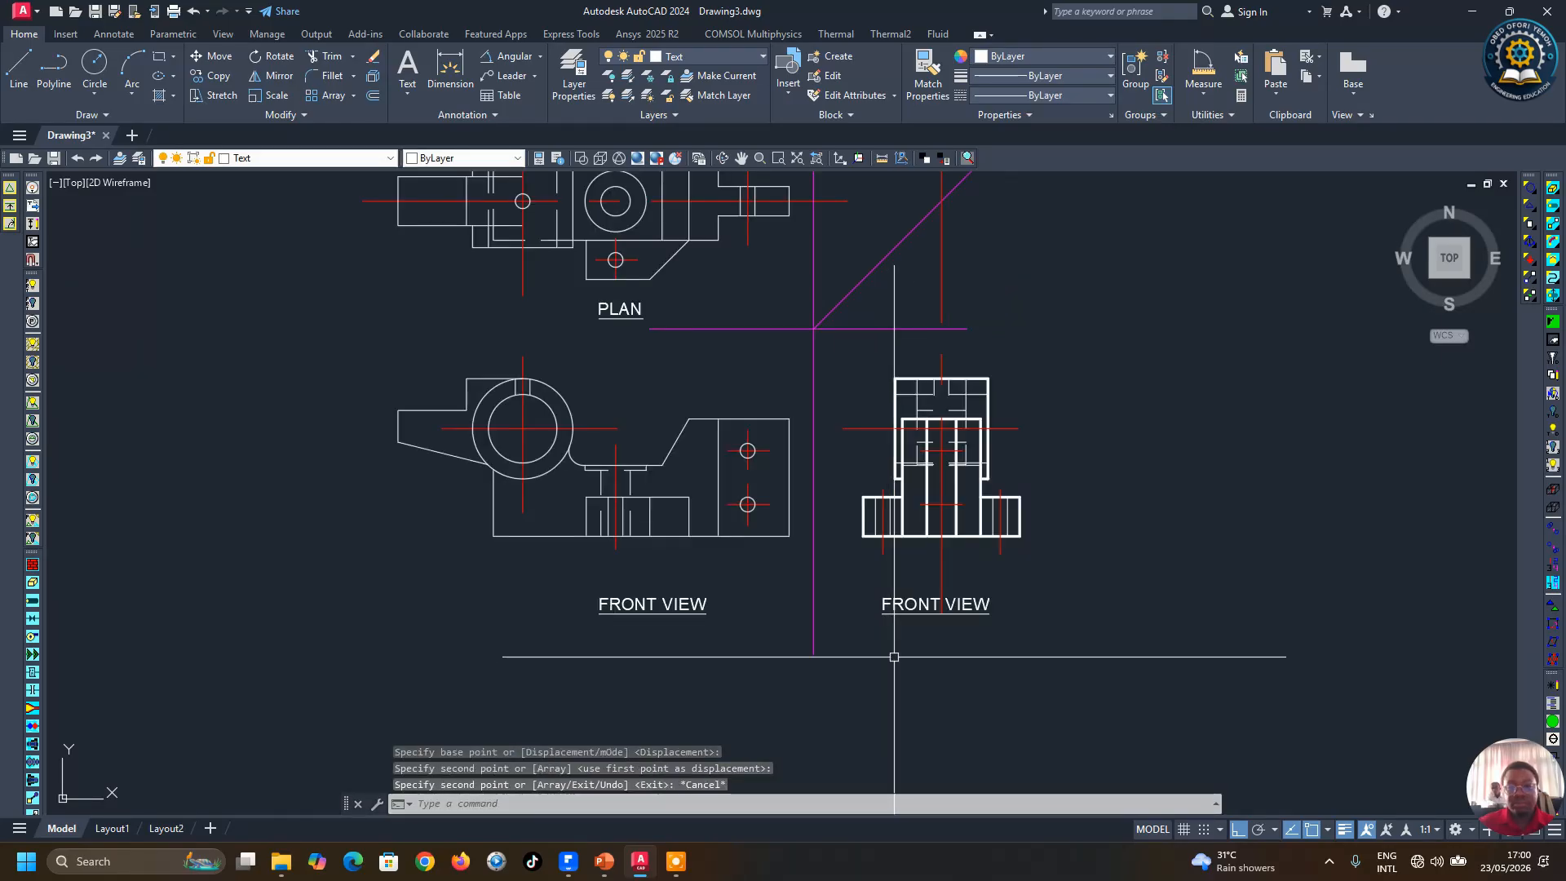
click(948, 604)
double_click(950, 603)
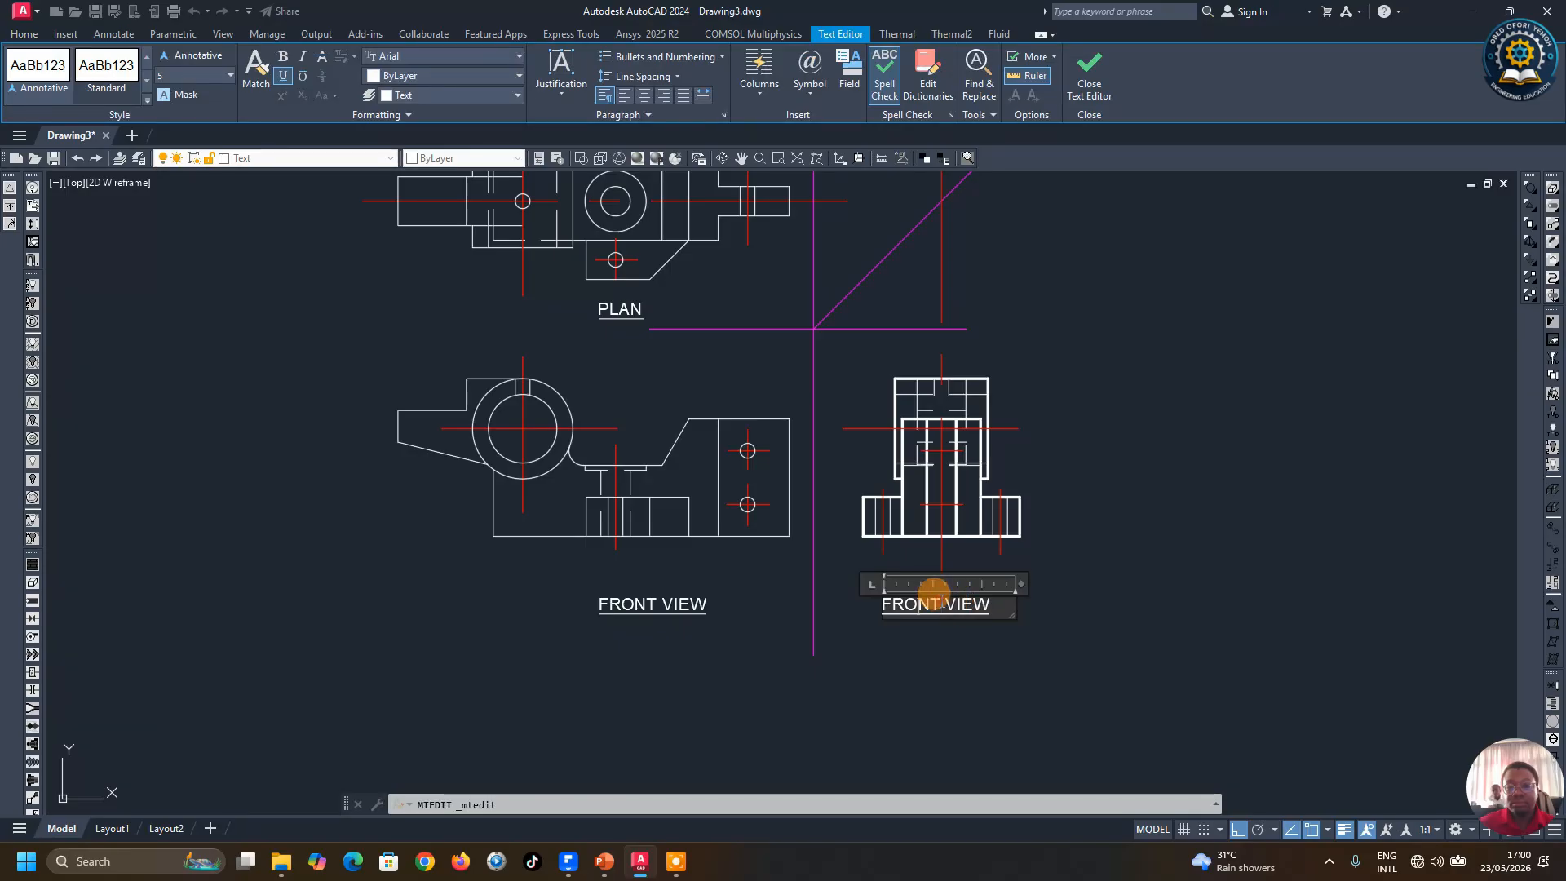
drag(942, 602, 770, 622)
text(END)
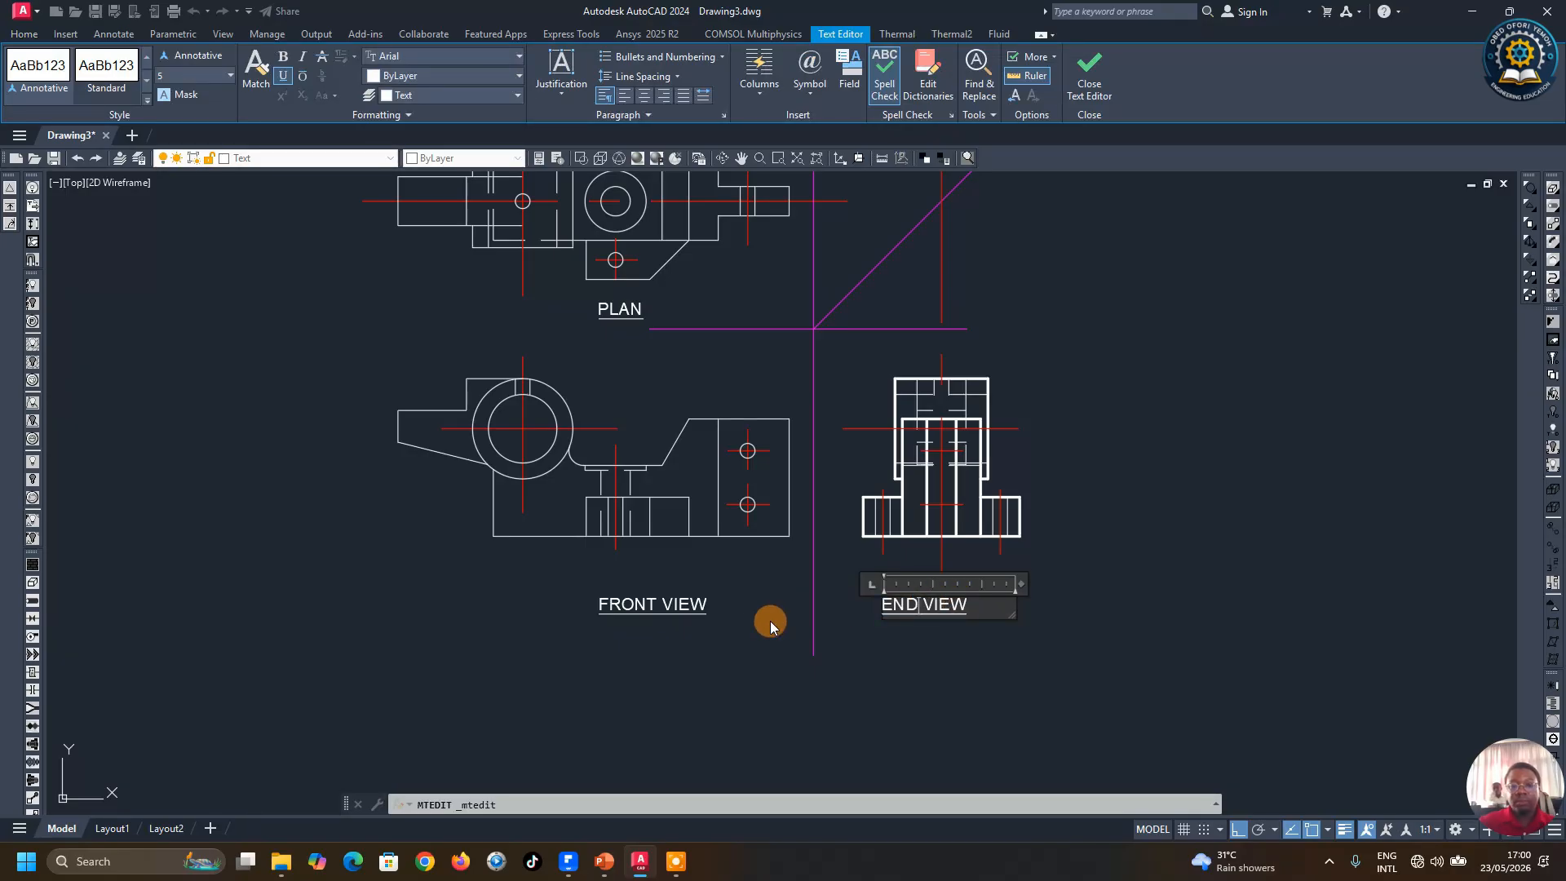
click(1042, 675)
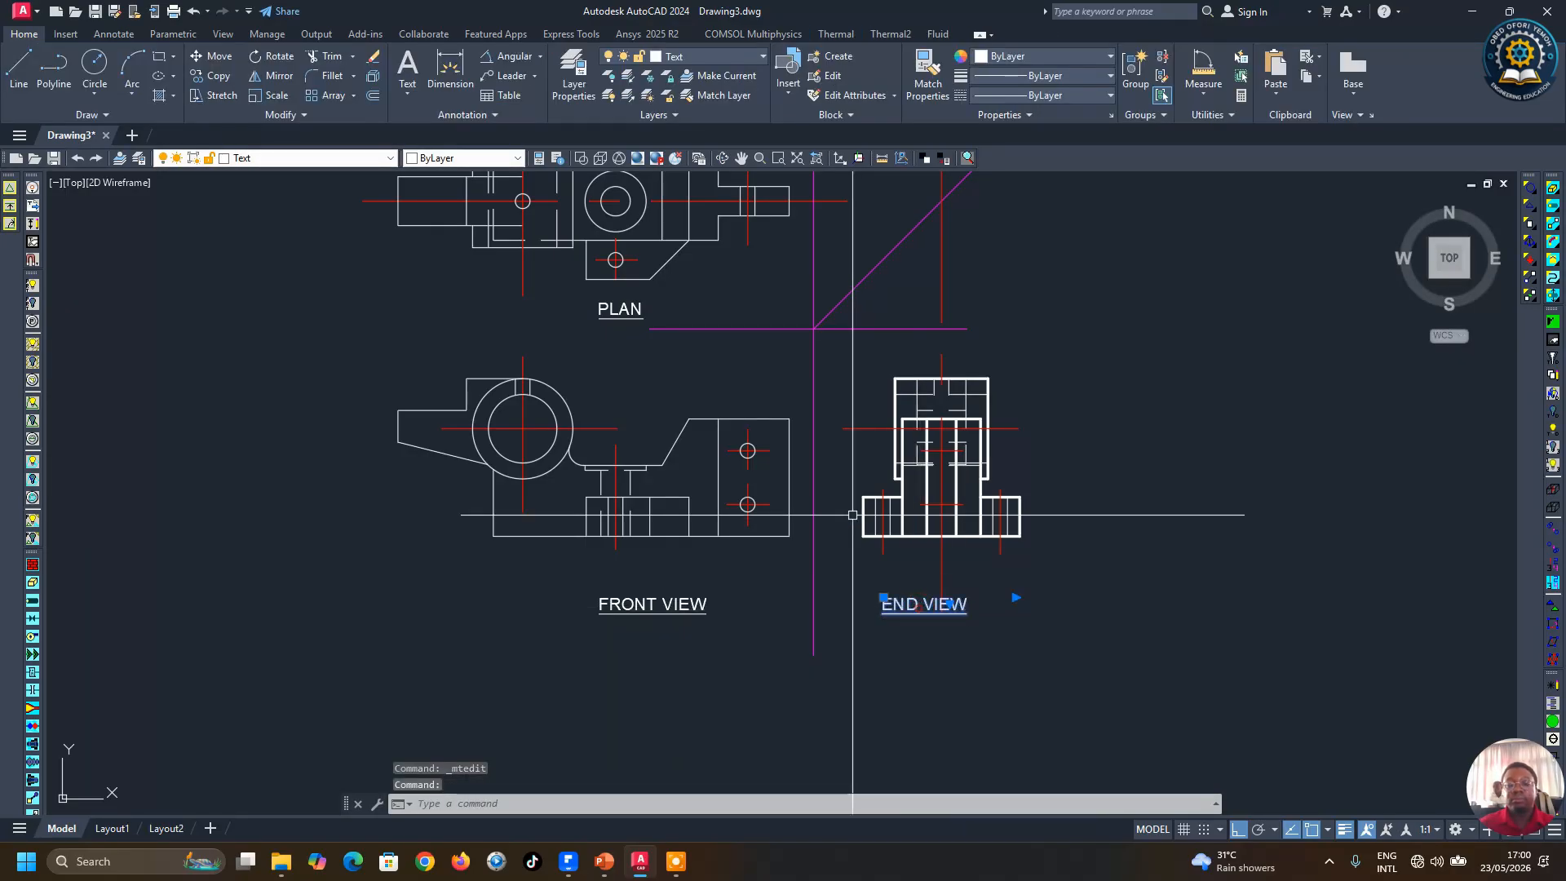
Step: Move the END VIEW label to sit centred under the end view
click(212, 56)
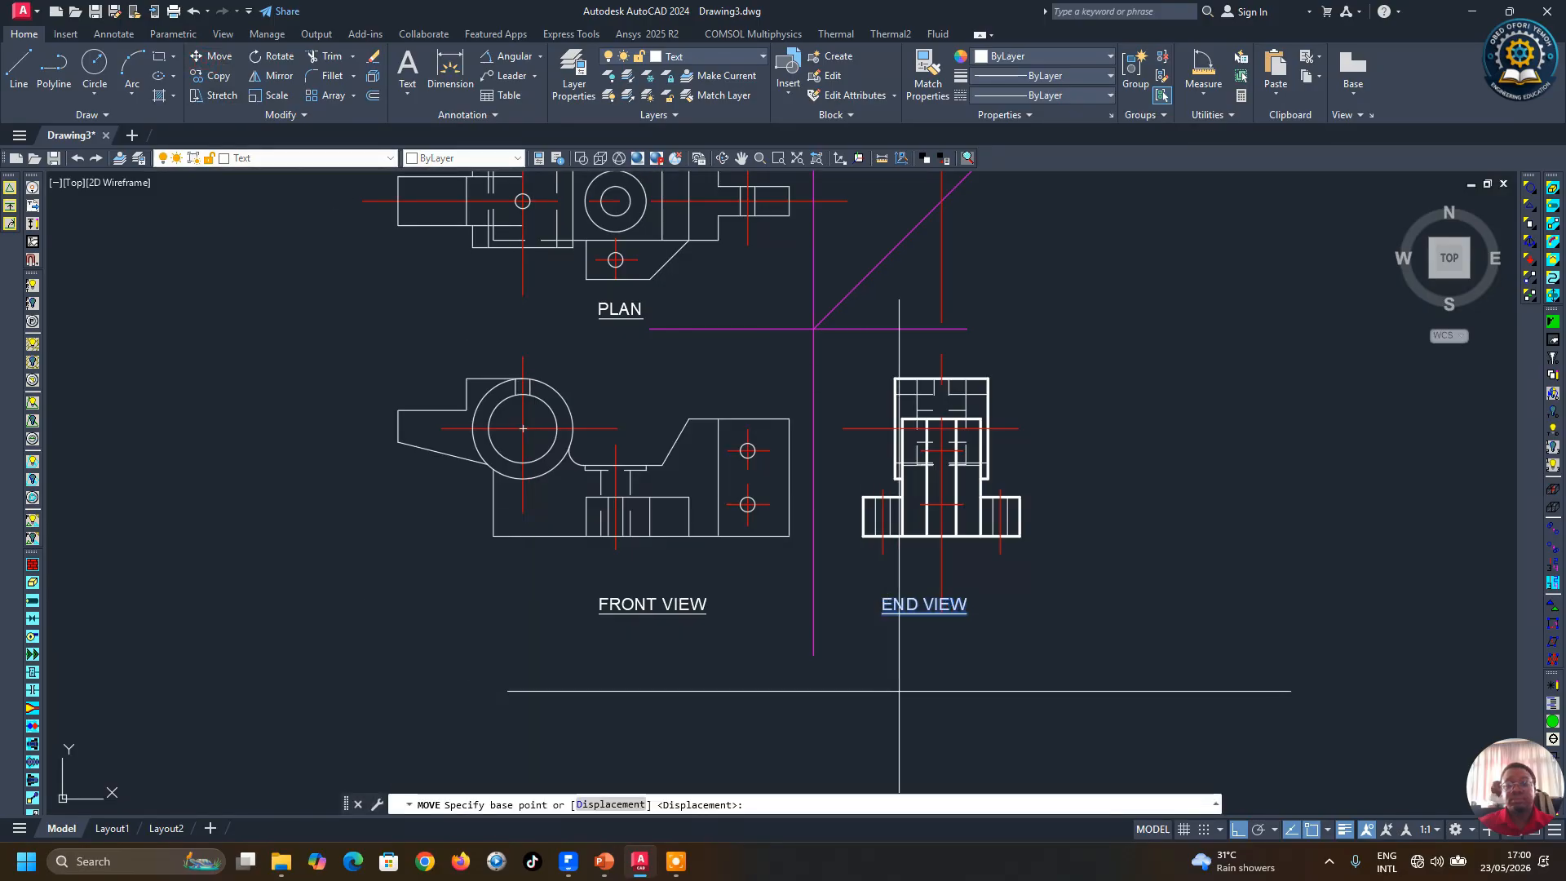
click(971, 677)
click(984, 610)
Step: Move the FRONT VIEW label to sit centred under the front view
click(676, 644)
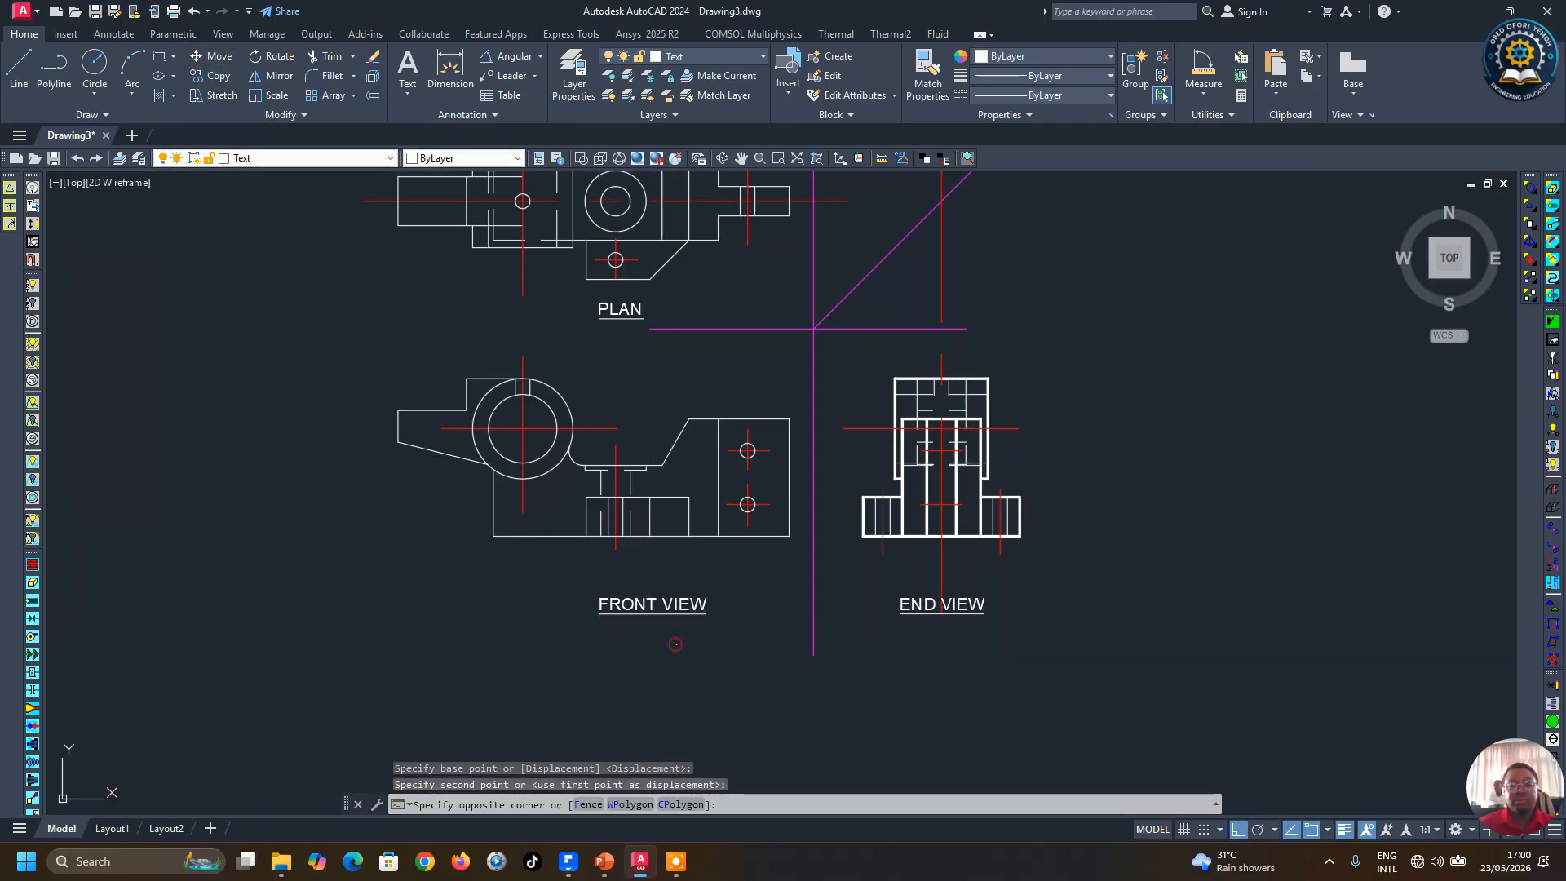
click(629, 585)
key(space)
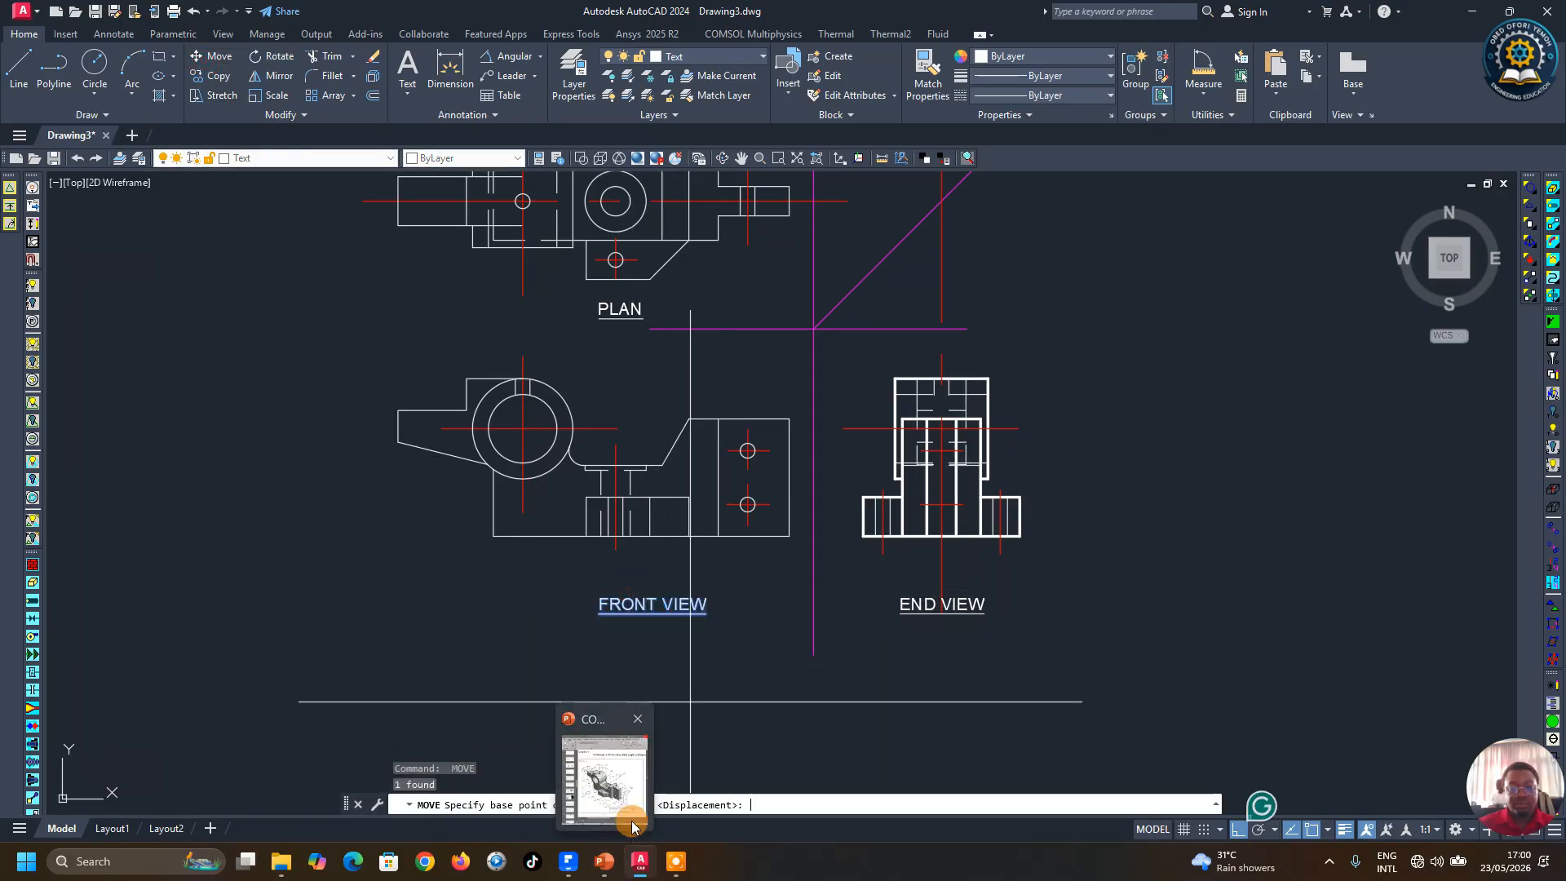
click(726, 658)
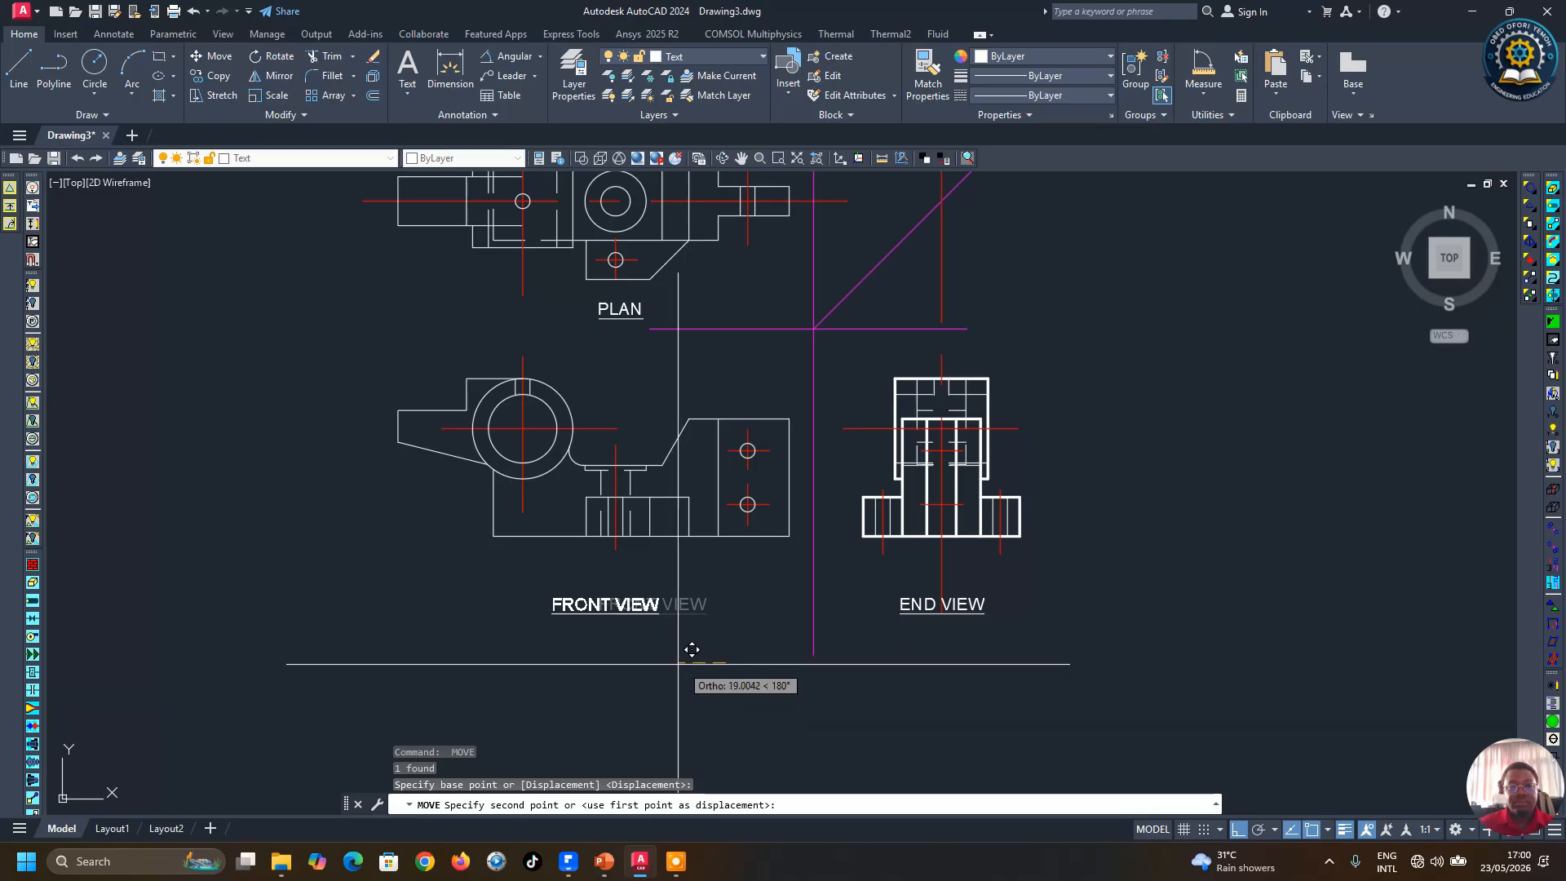
click(692, 650)
Step: Examine the whole drawing with its three labelled views
scroll(681, 662, down, 3)
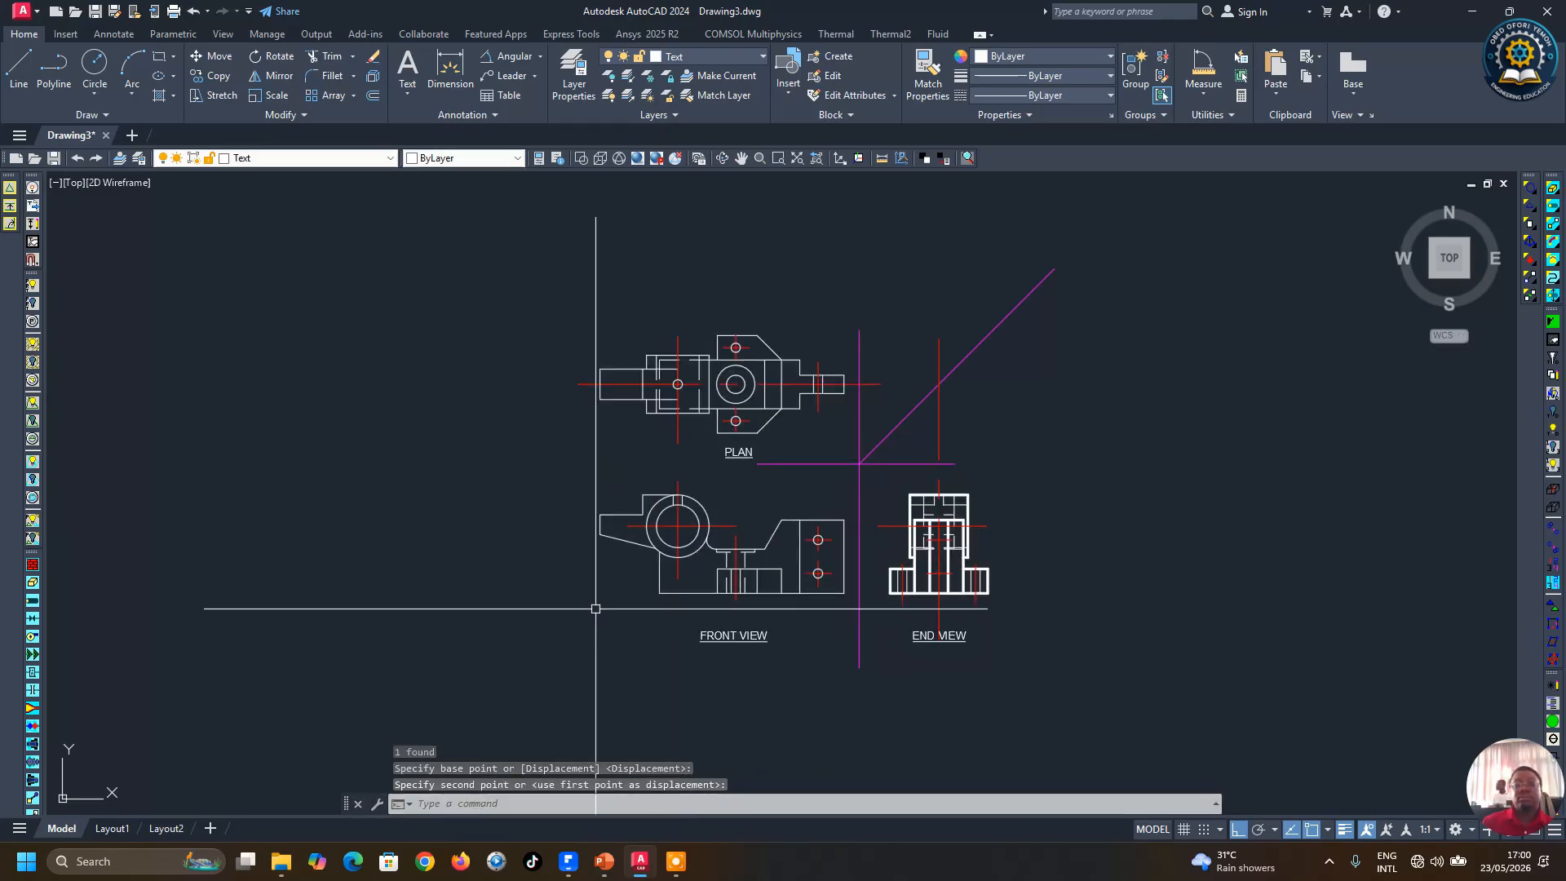
scroll(600, 607, up, 2)
scroll(599, 607, down, 2)
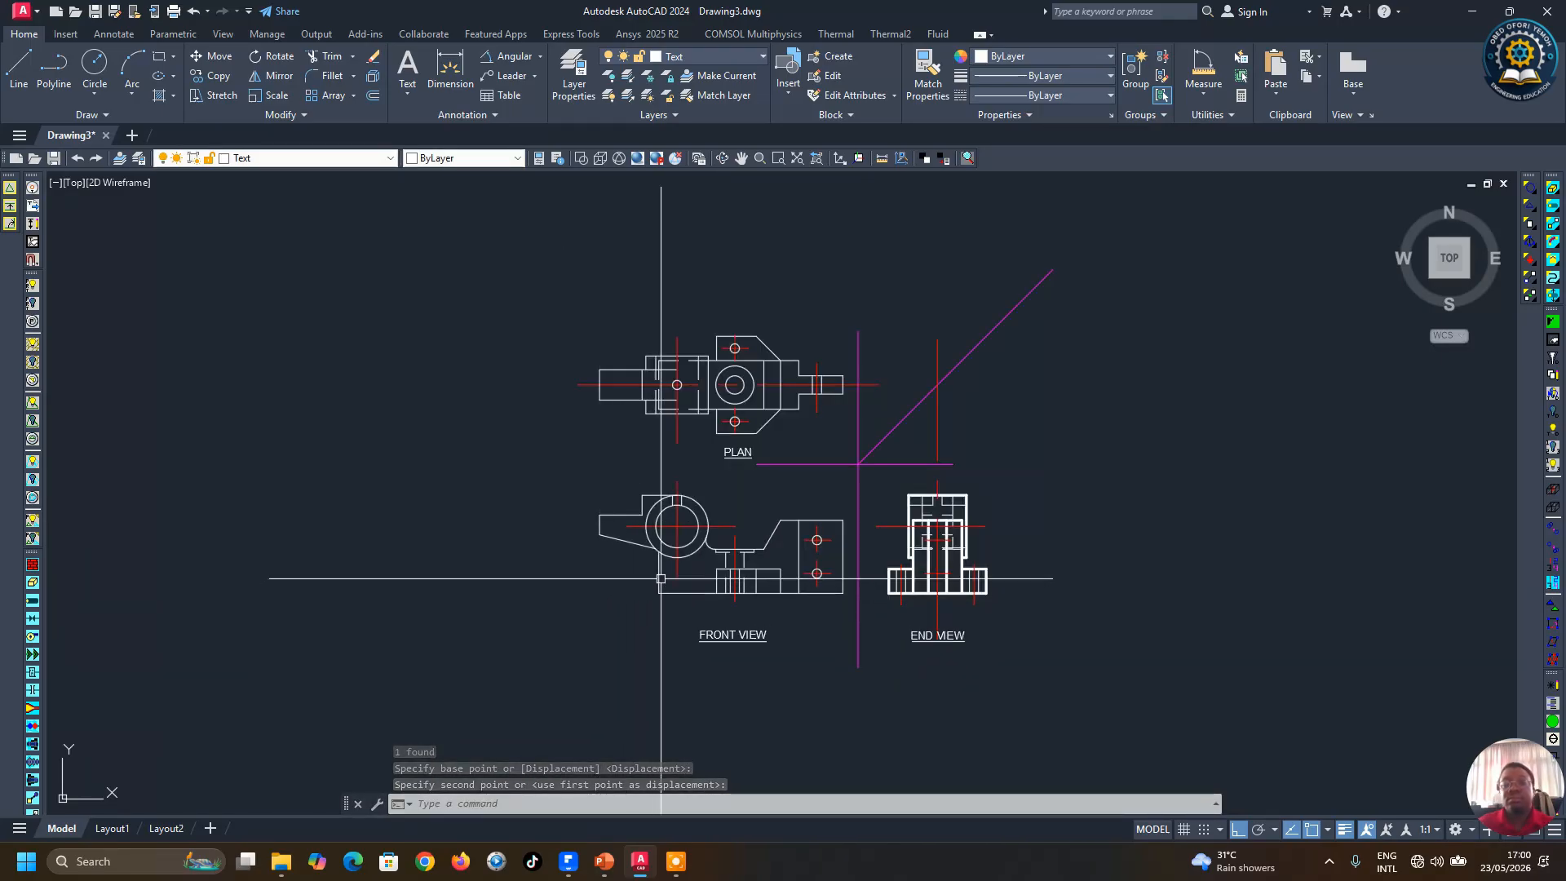
key(space)
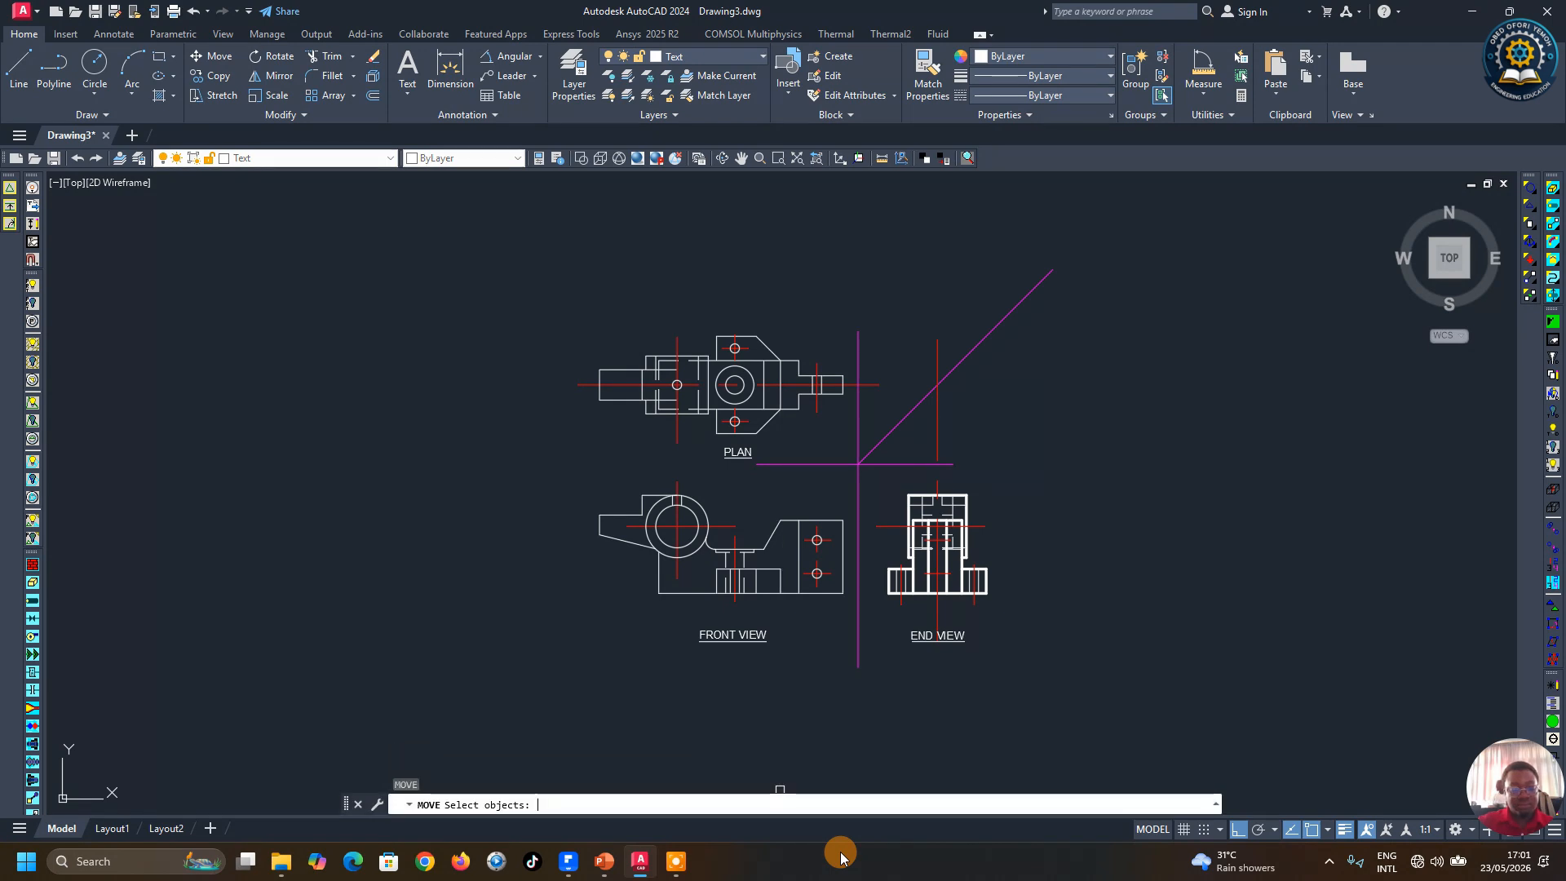
key(Escape)
text(z)
key(space)
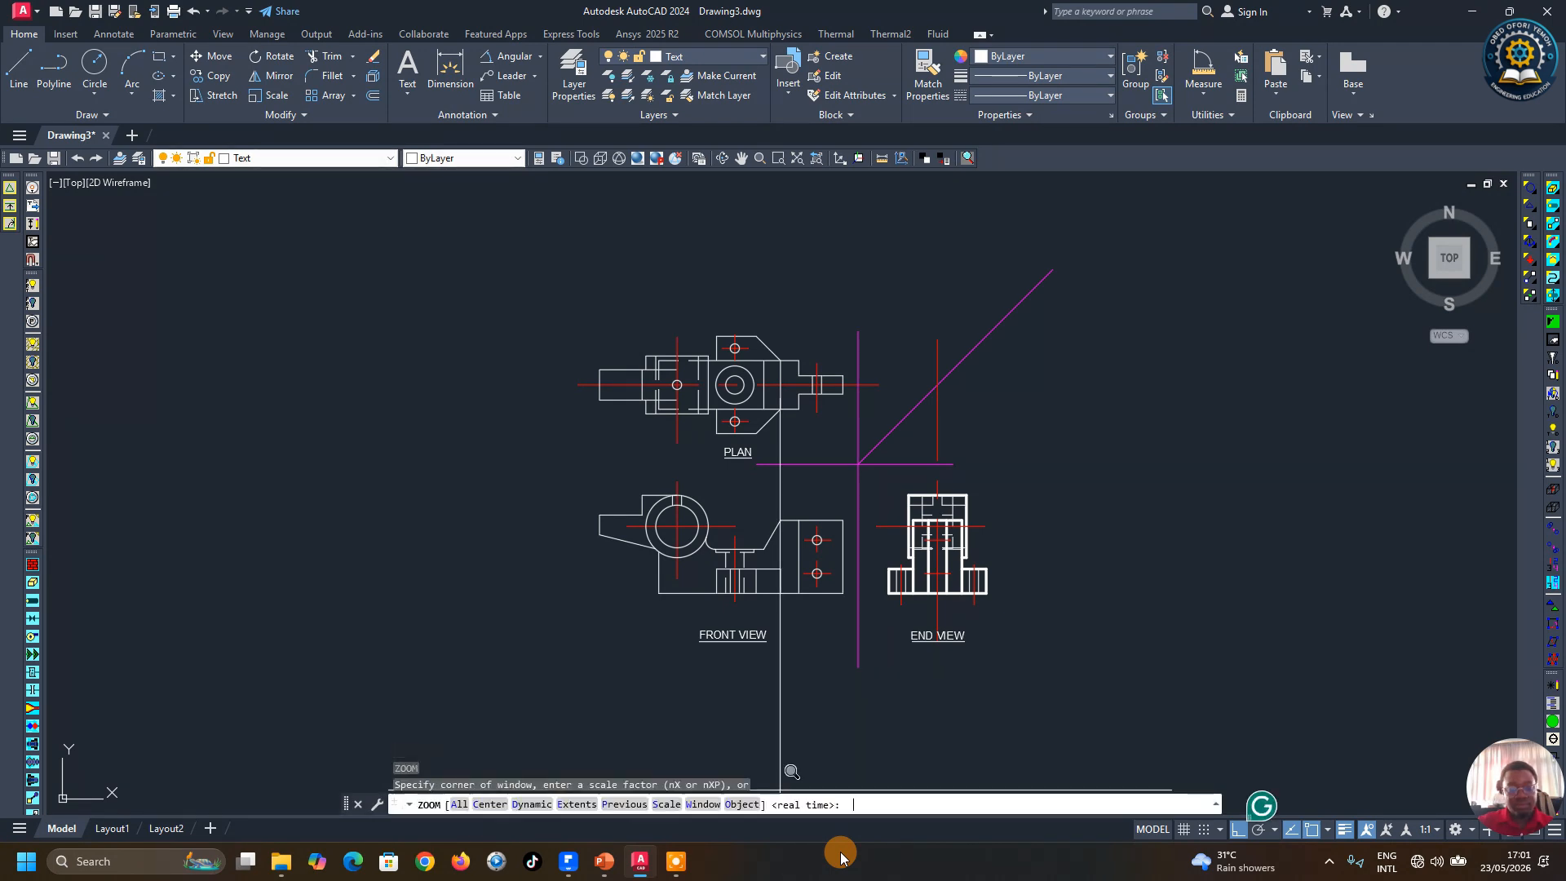
click(555, 282)
click(1069, 709)
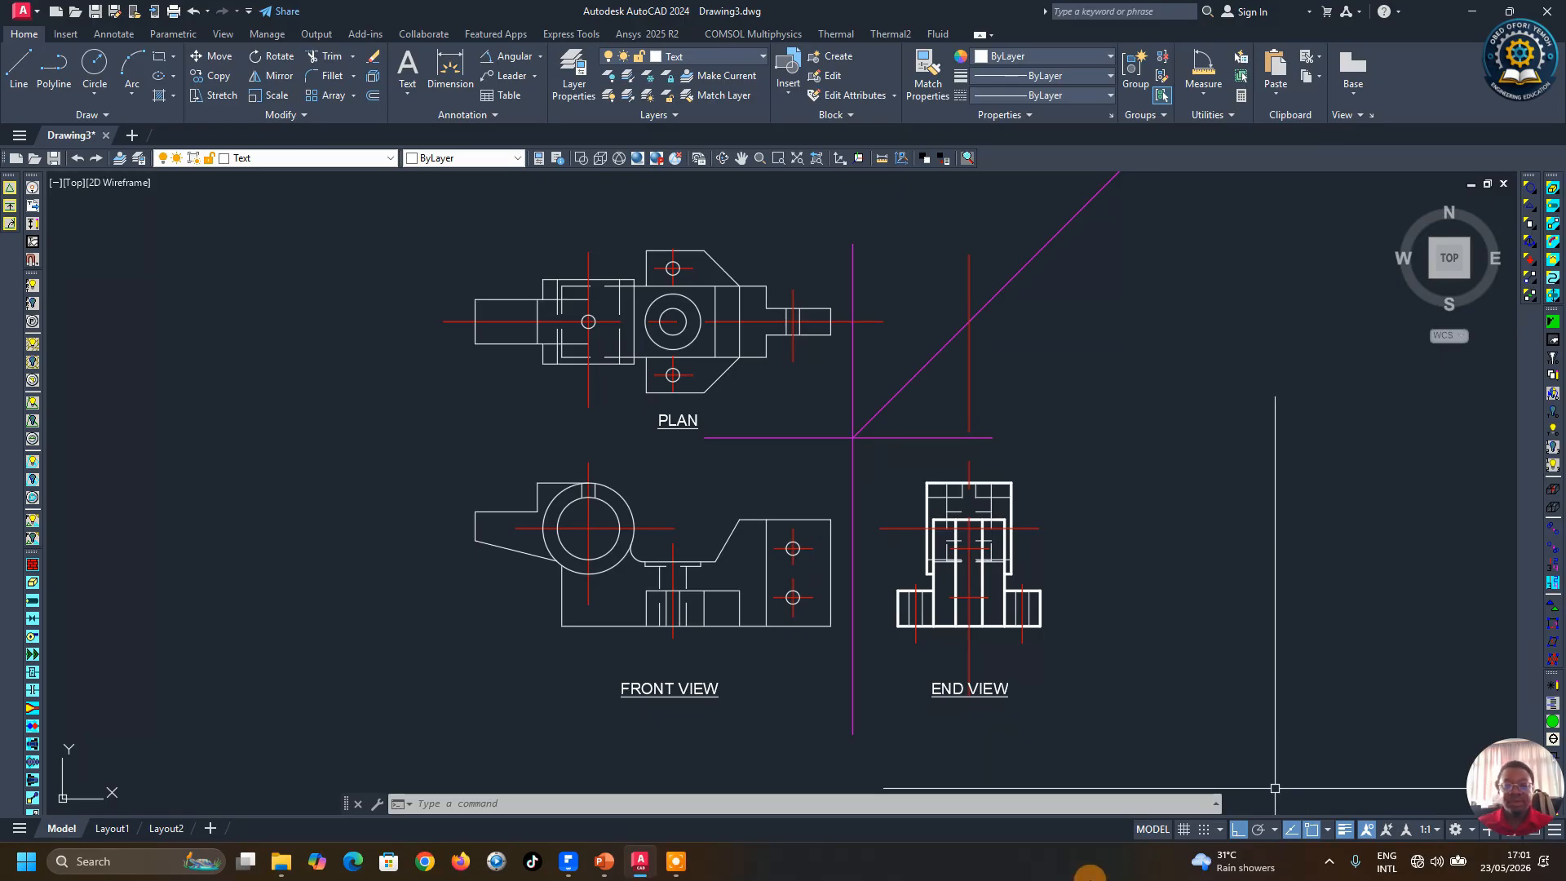
mouse_move(677, 855)
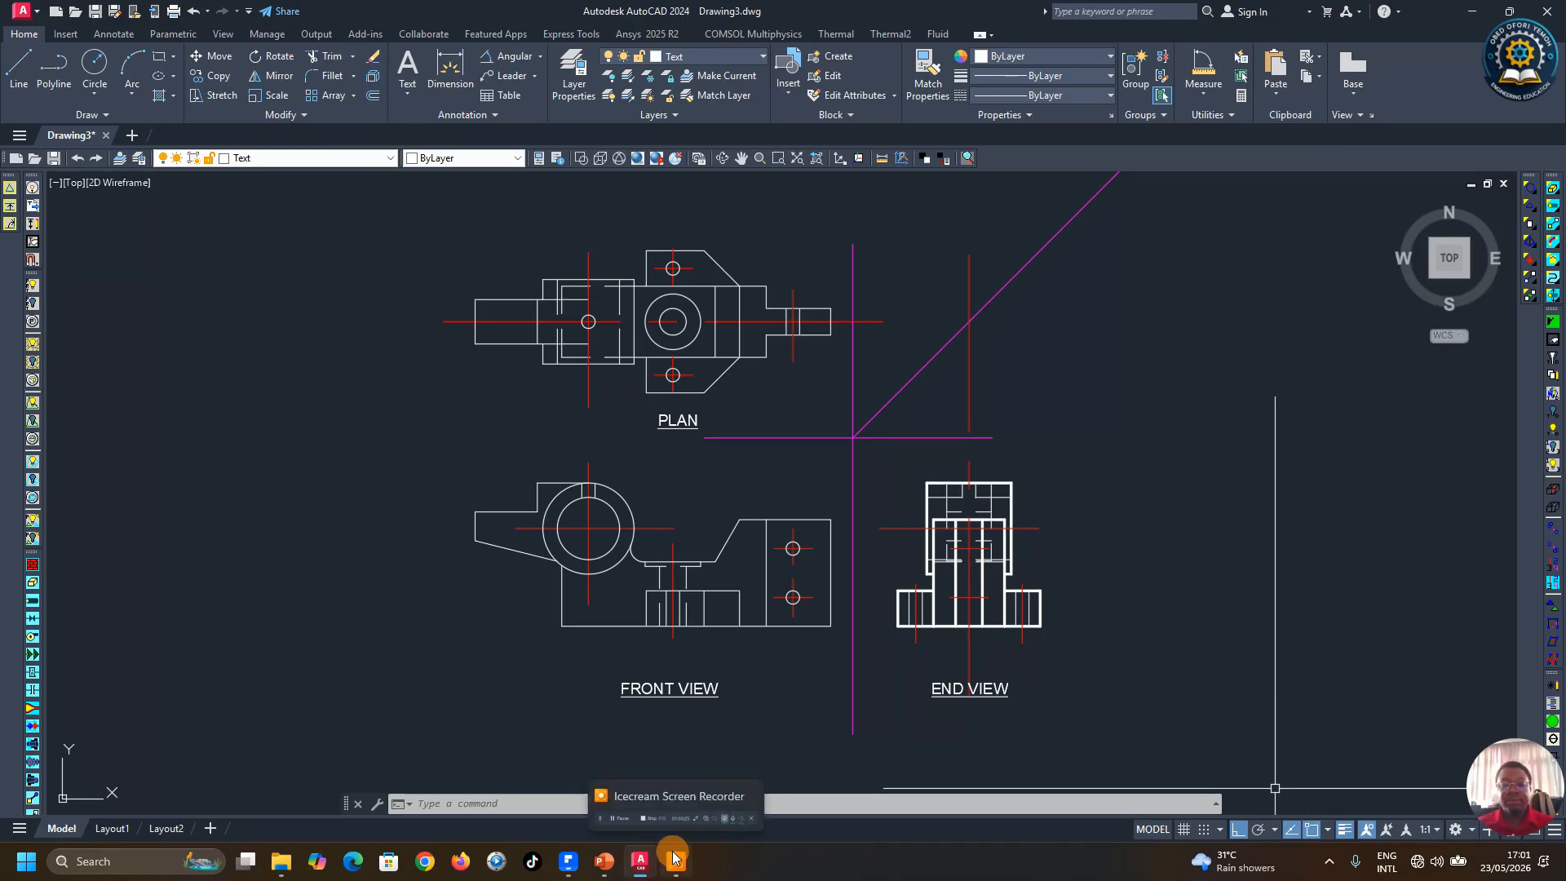
click(706, 801)
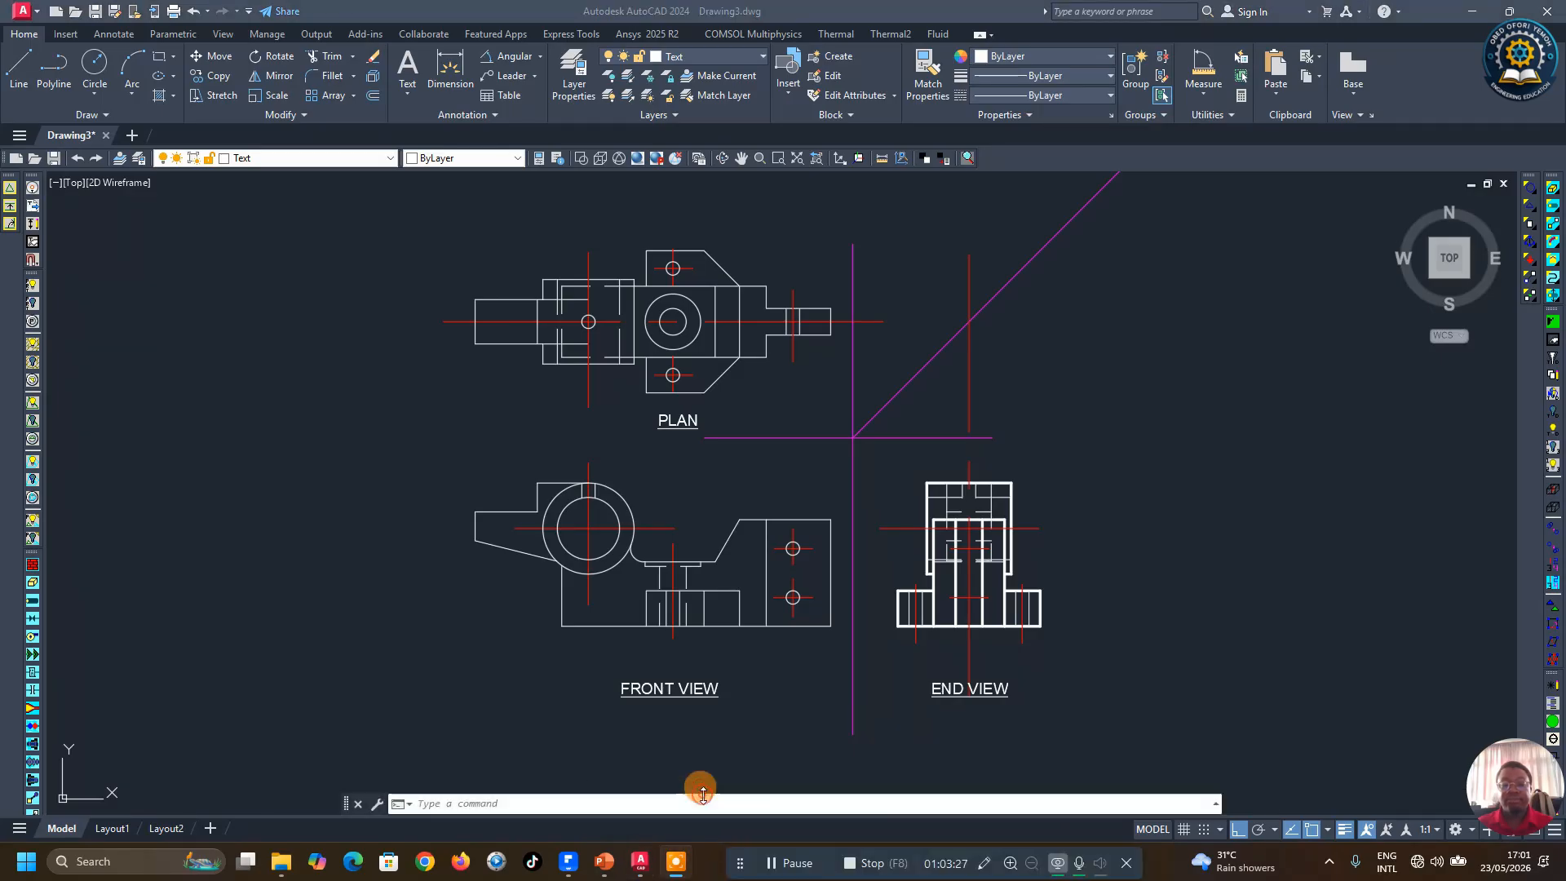
click(878, 871)
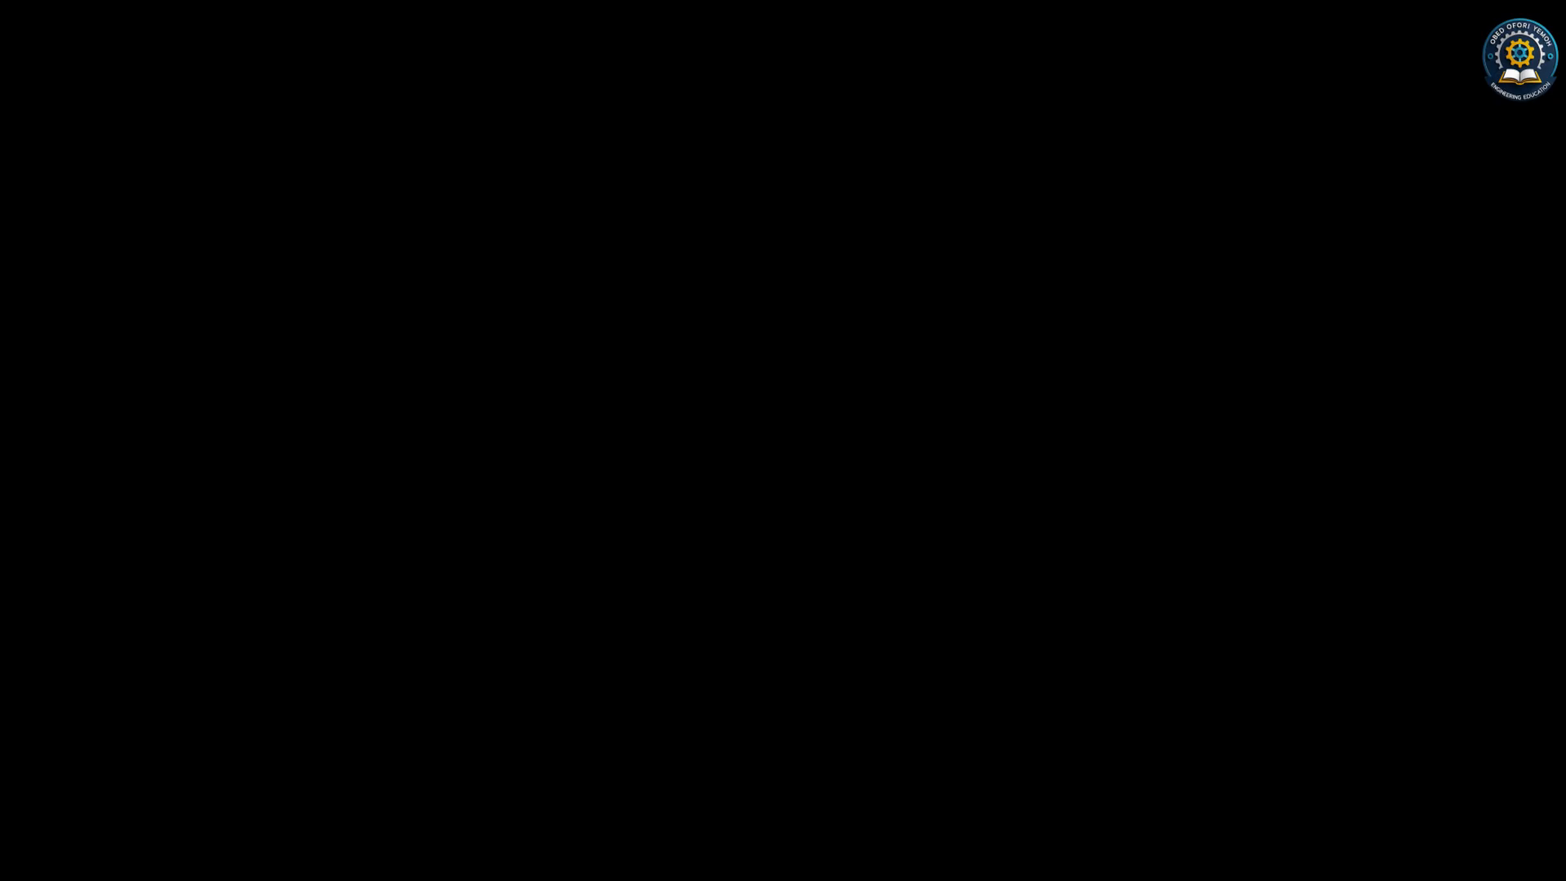